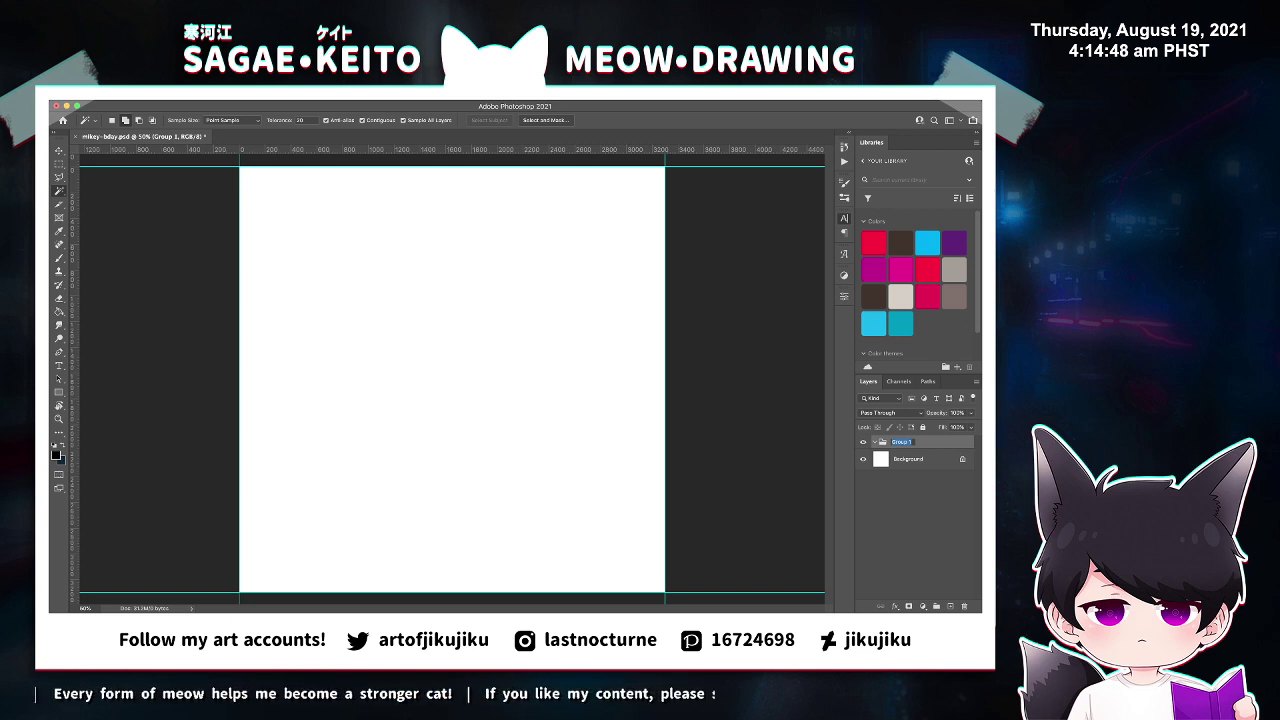
# Rename the new layer group to "sketch".
pyautogui.write('ske')
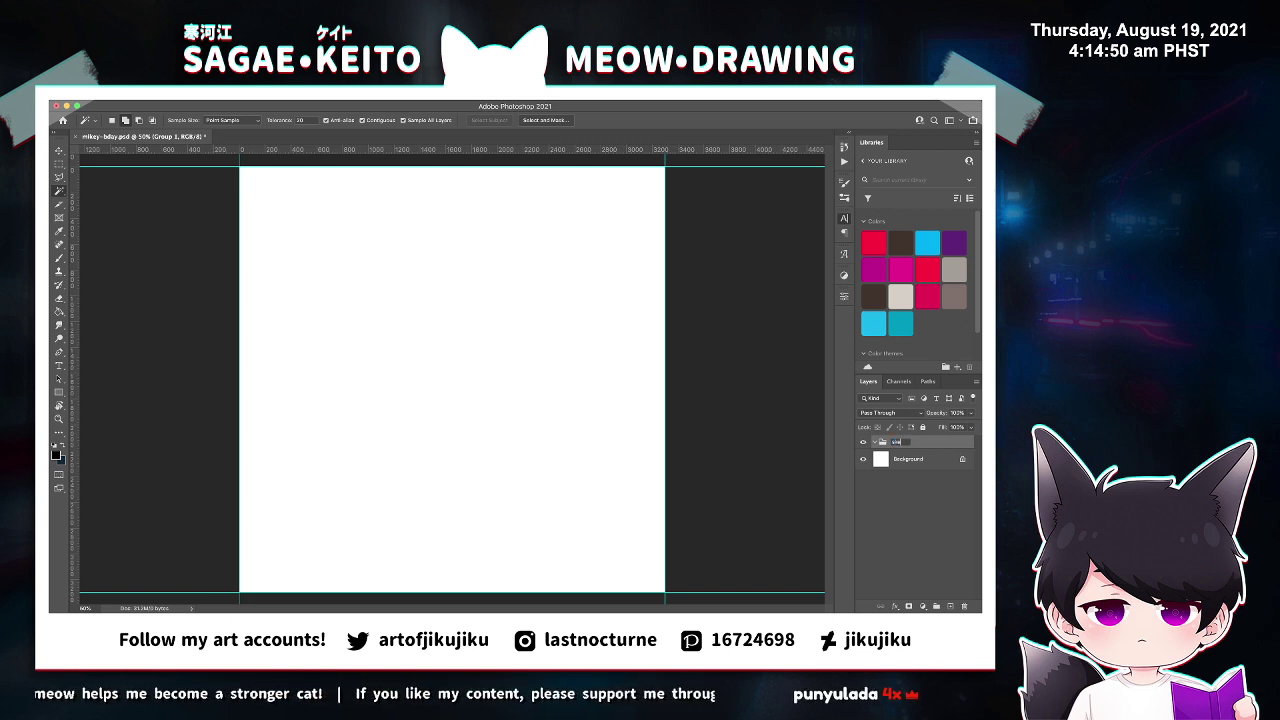
pyautogui.write('tch')
pyautogui.press('Return')
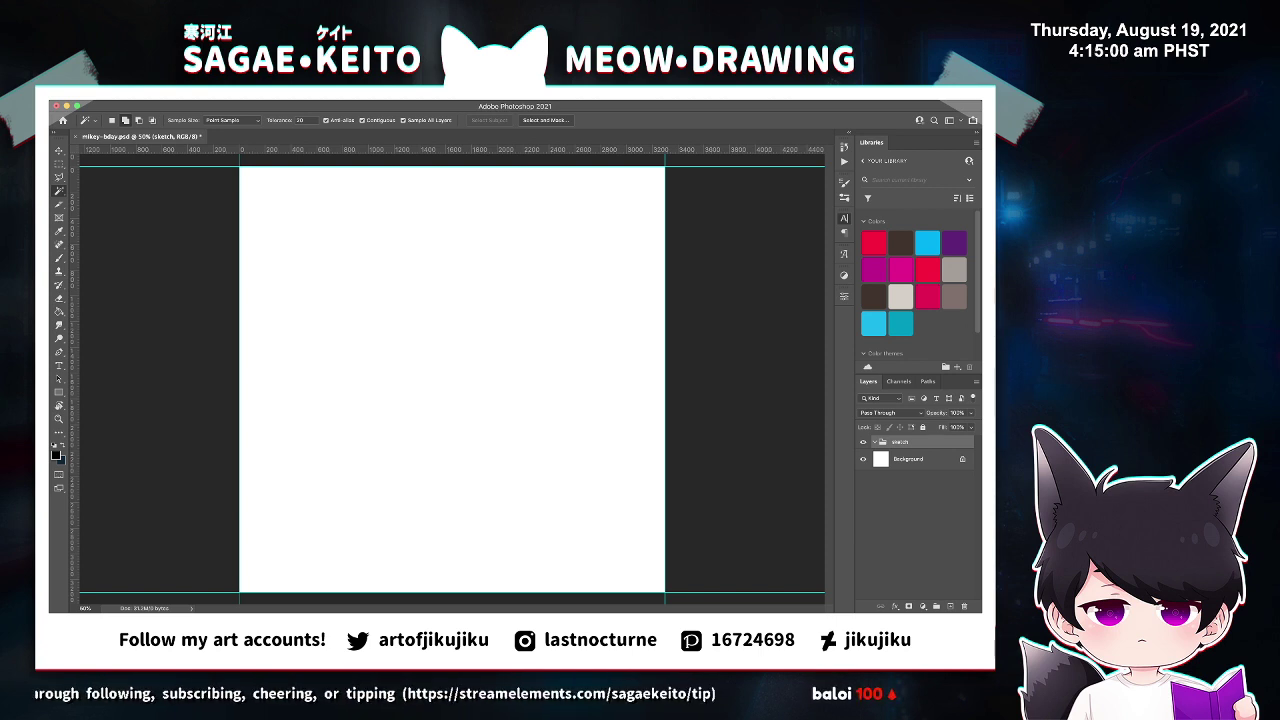
# Create a new layer named "1" inside the sketch group.
pyautogui.press('shift+super+n')
pyautogui.write('1')
pyautogui.press('Return')
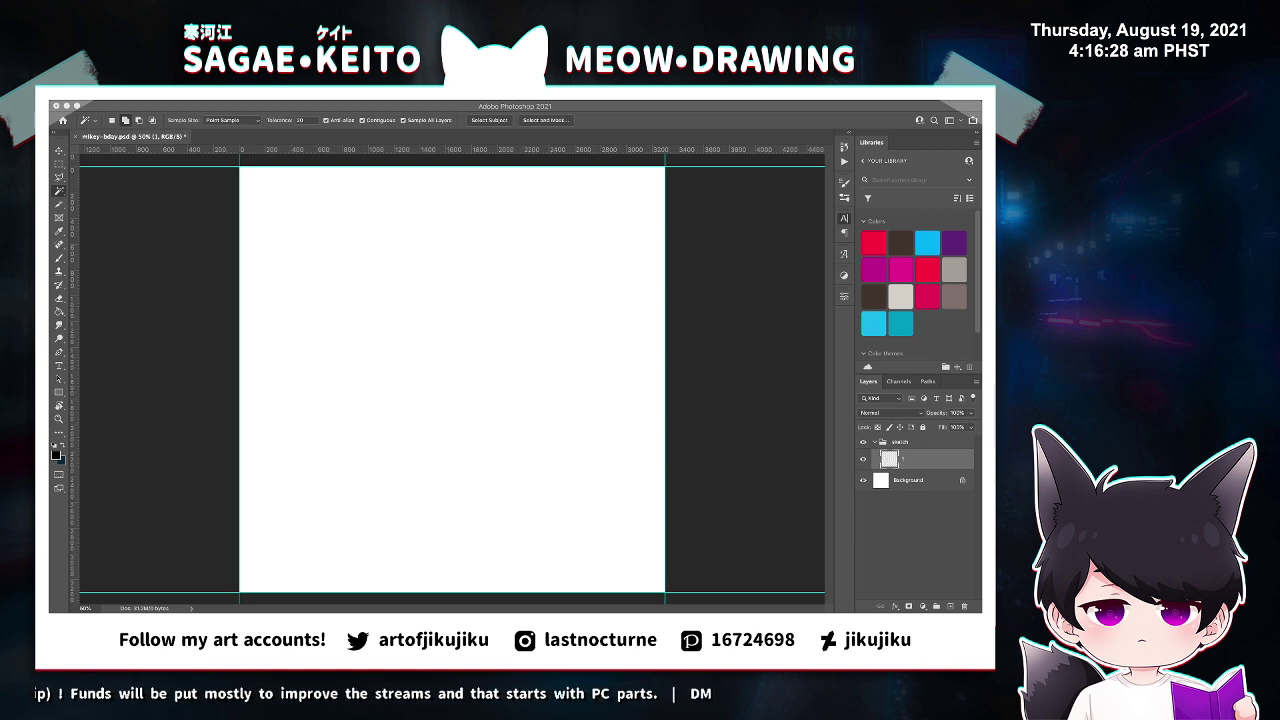
# Switch the Brush tool to the harder round tip and try a curved stroke on the blank canvas, undoing it.
pyautogui.press('b')
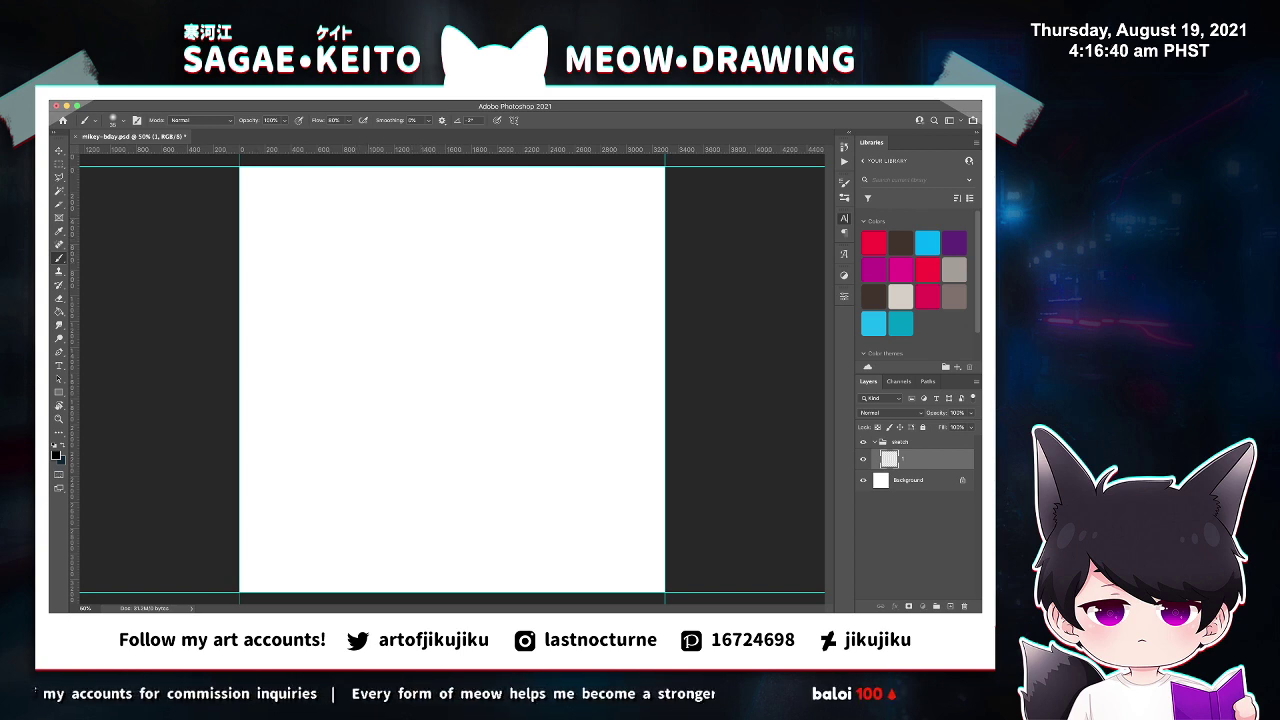
pyautogui.press('.')
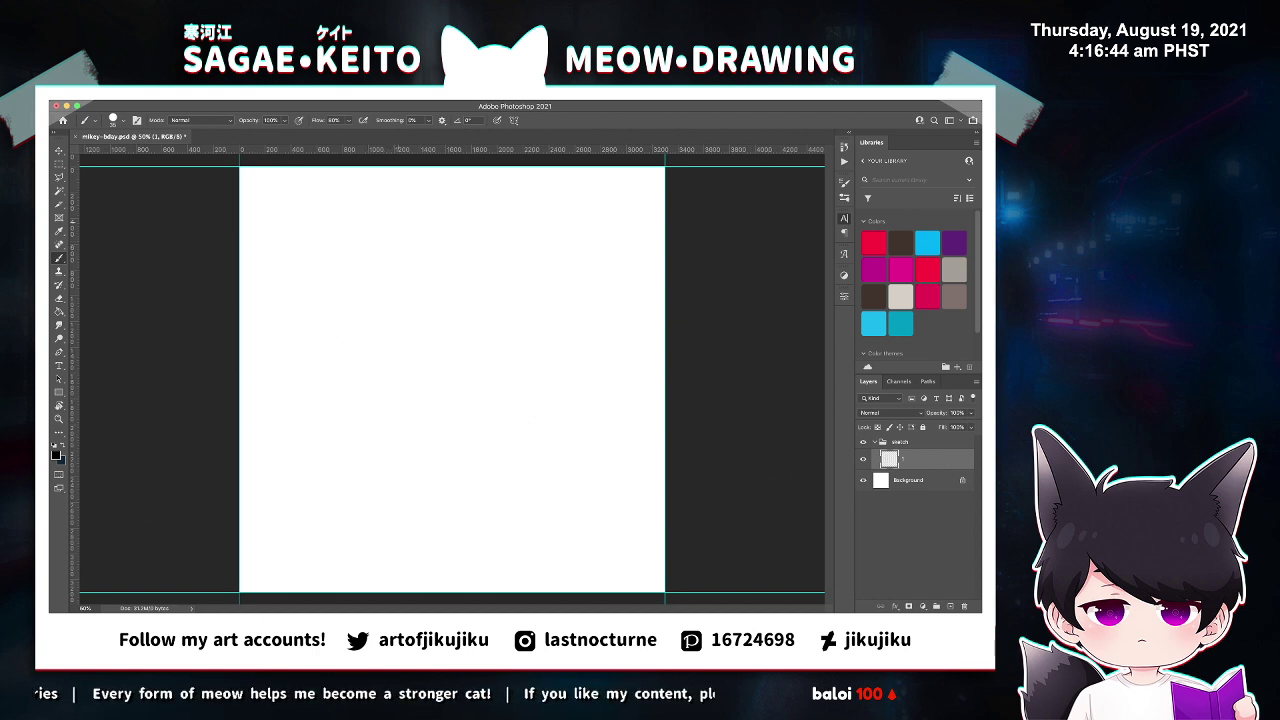
pyautogui.moveTo(386, 216); pyautogui.dragTo(394, 364)
pyautogui.hotkey('ctrl', 'z')
# Lower the opacity of layer 1 to 40% and return to the Brush tool.
pyautogui.press('v')
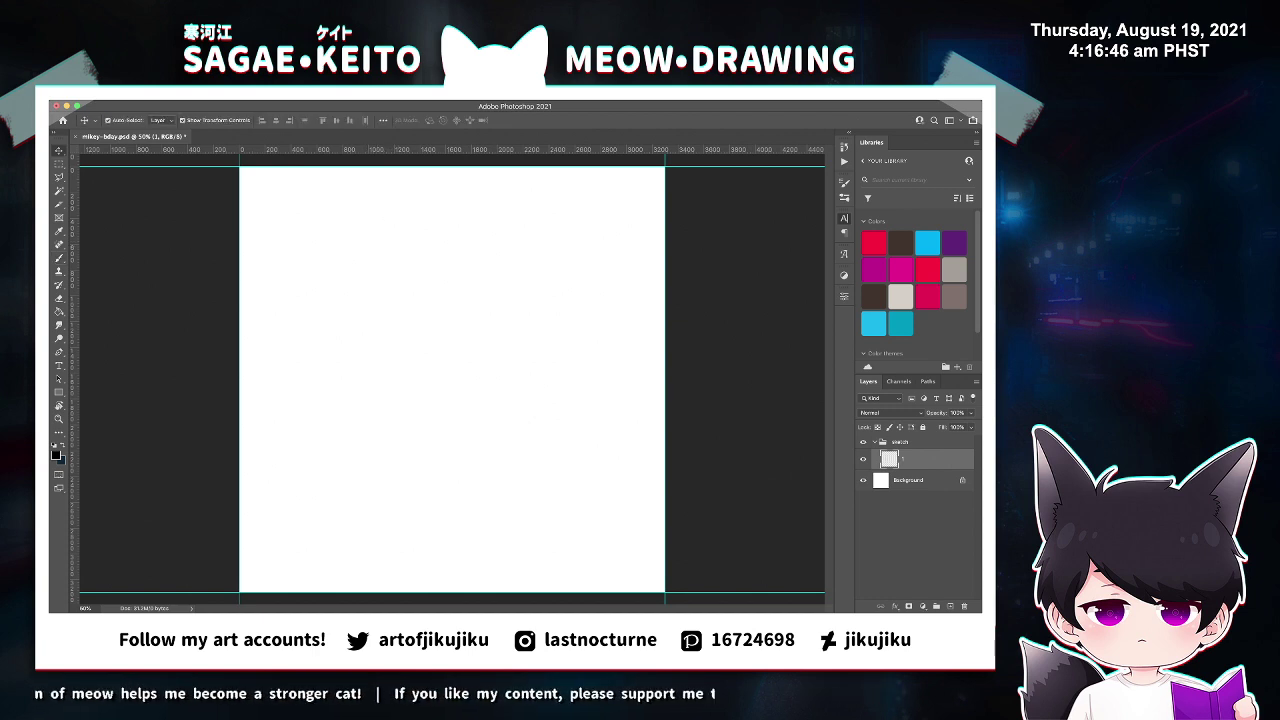
pyautogui.press('4')
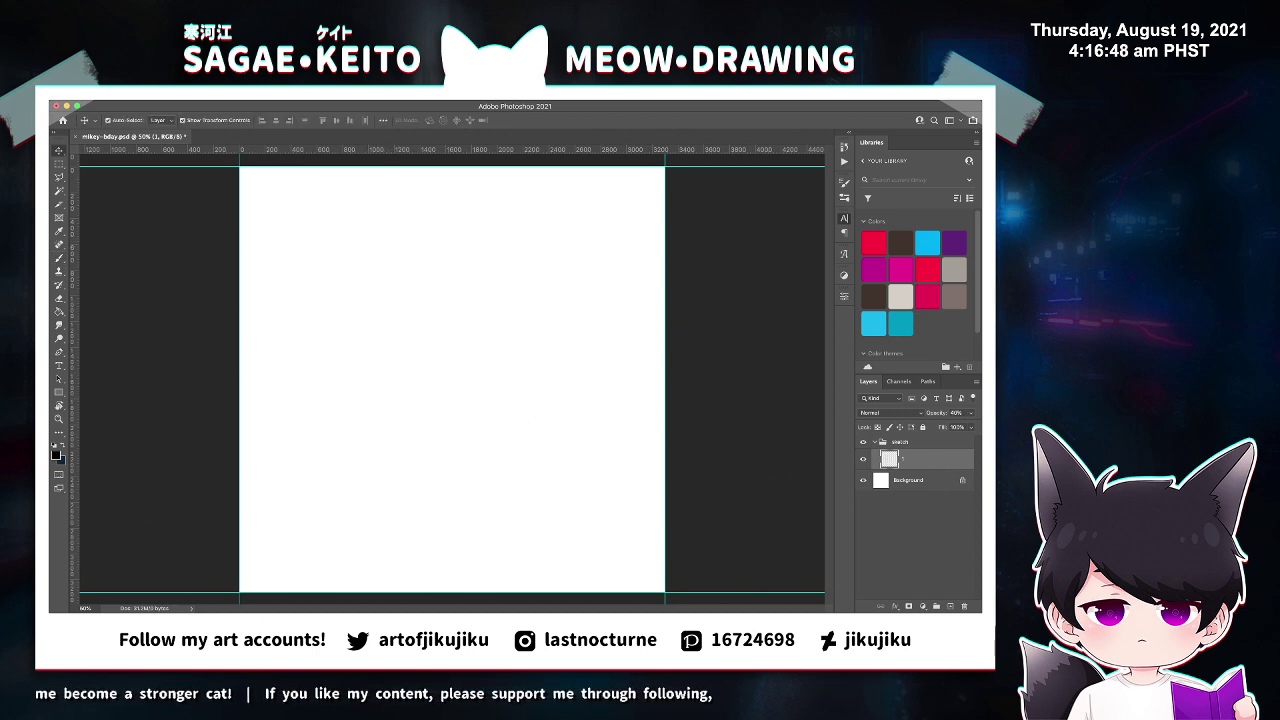
pyautogui.press('b')
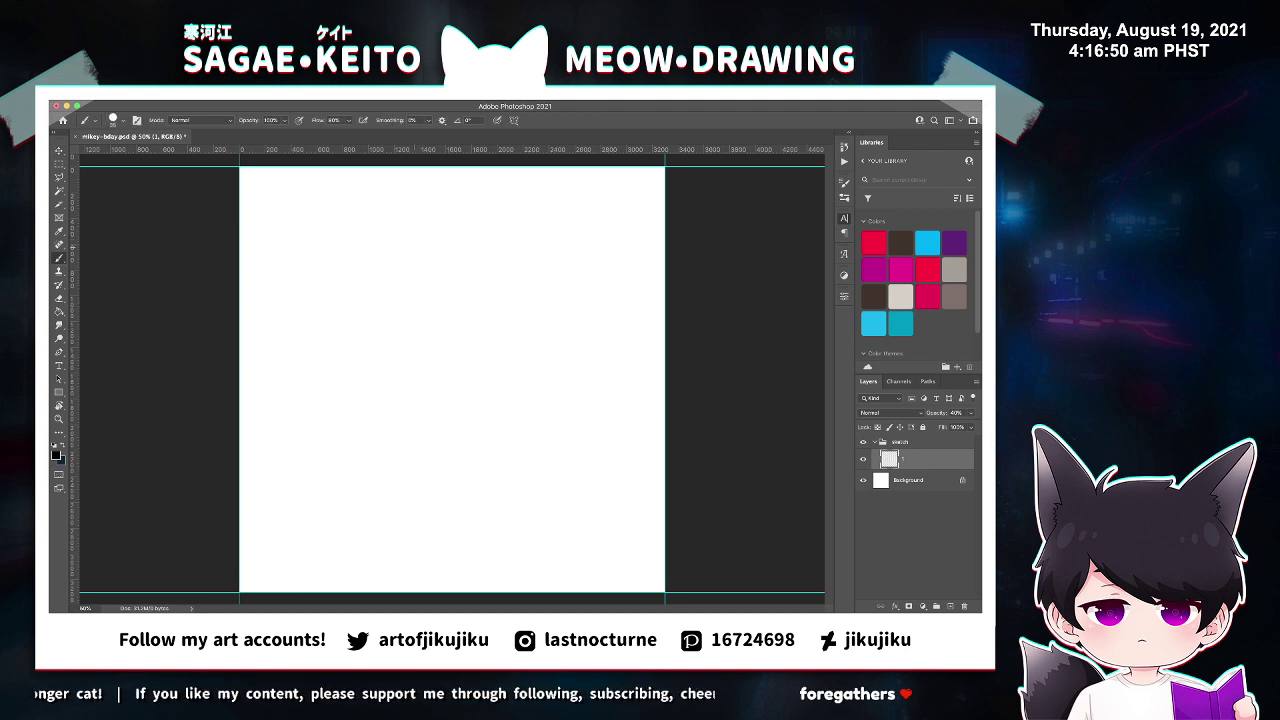
# Sketch a large, loose circle for the head in the upper half of the canvas, undoing strokes that miss the shape.
pyautogui.moveTo(391, 210); pyautogui.dragTo(334, 358)
pyautogui.hotkey('ctrl', 'z')
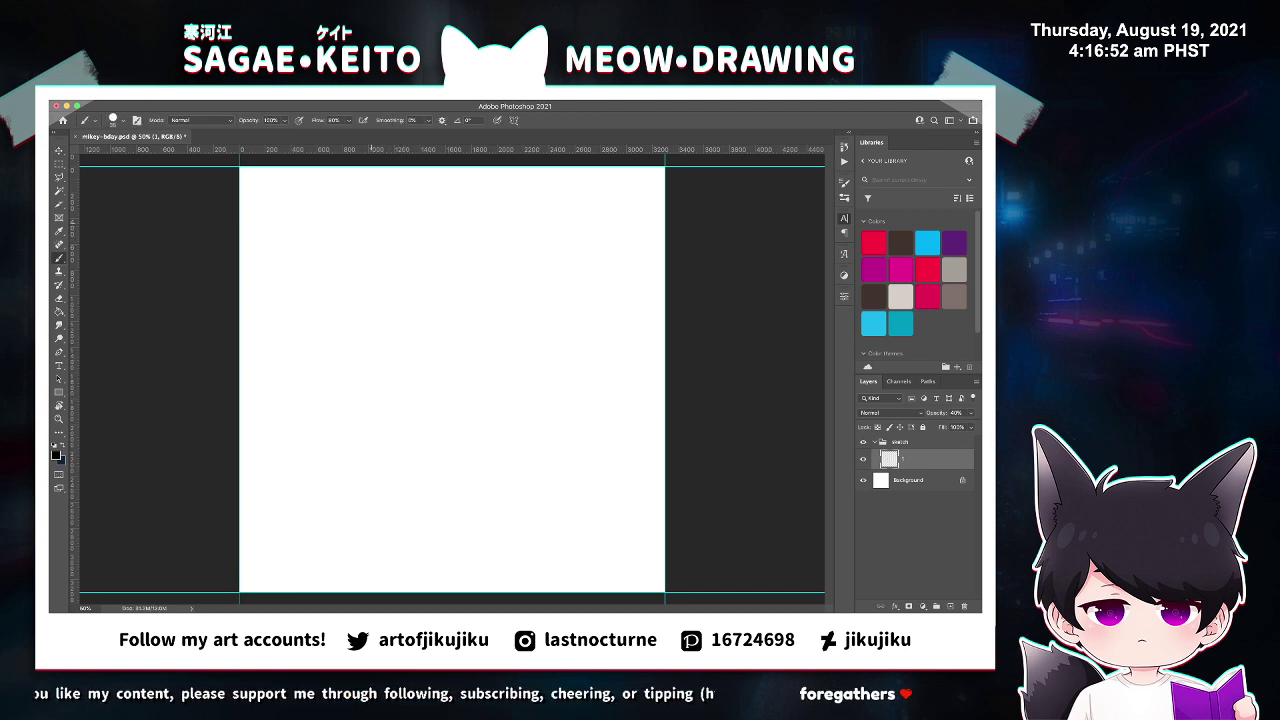
pyautogui.moveTo(378, 211); pyautogui.dragTo(362, 389)
pyautogui.moveTo(382, 210)
pyautogui.mouseDown()
pyautogui.moveTo(499, 215)
pyautogui.moveTo(551, 276)
pyautogui.mouseUp()
pyautogui.hotkey('ctrl', 'z')
pyautogui.moveTo(490, 210)
pyautogui.mouseDown()
pyautogui.moveTo(536, 290)
pyautogui.moveTo(536, 324)
pyautogui.moveTo(454, 409)
pyautogui.mouseUp()
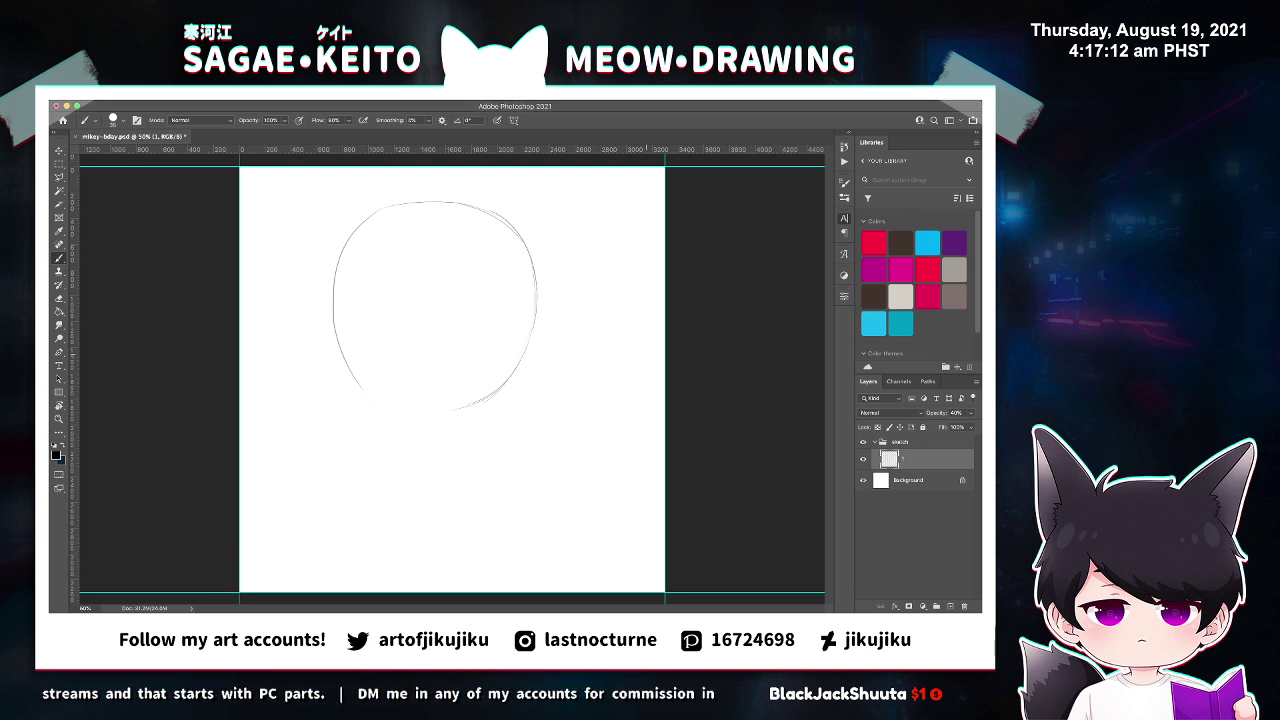
# Close the bottom of the head circle and reinforce its top and right-hand edges with extra light strokes.
pyautogui.moveTo(372, 218); pyautogui.dragTo(416, 203)
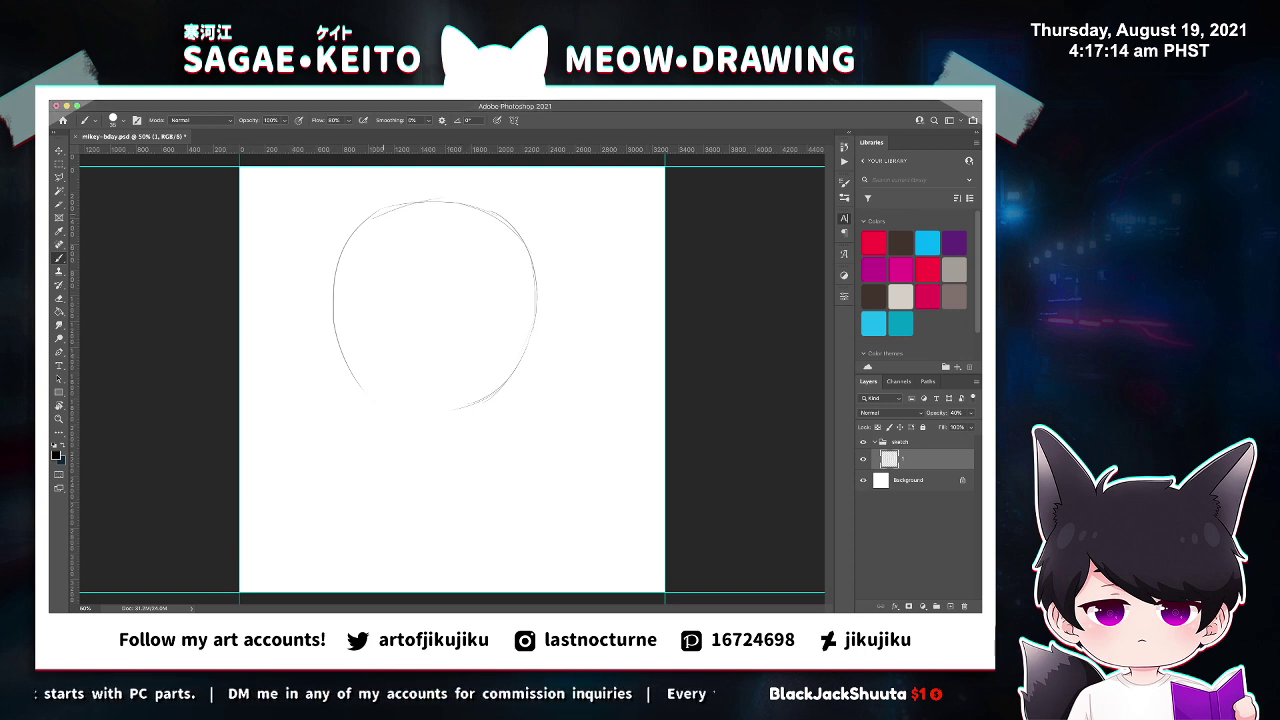
pyautogui.moveTo(334, 318)
pyautogui.mouseDown()
pyautogui.moveTo(378, 398)
pyautogui.moveTo(440, 412)
pyautogui.moveTo(498, 392)
pyautogui.mouseUp()
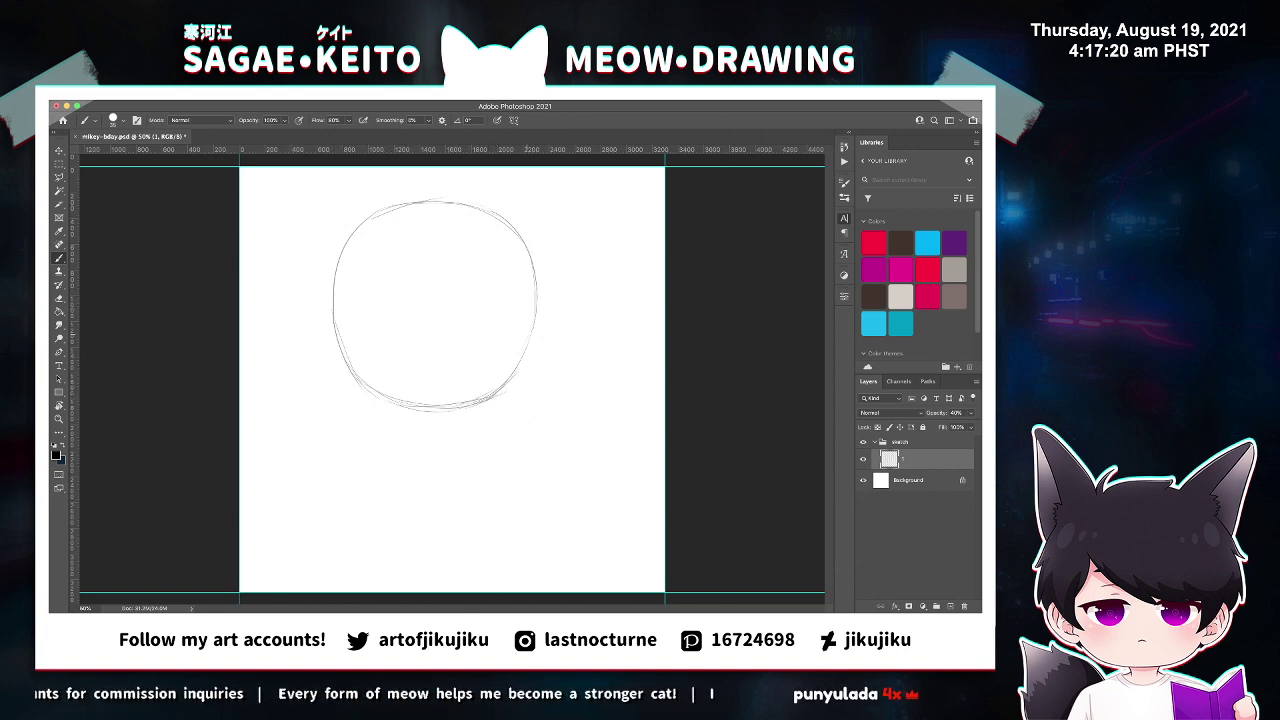
pyautogui.moveTo(536, 316); pyautogui.dragTo(522, 362)
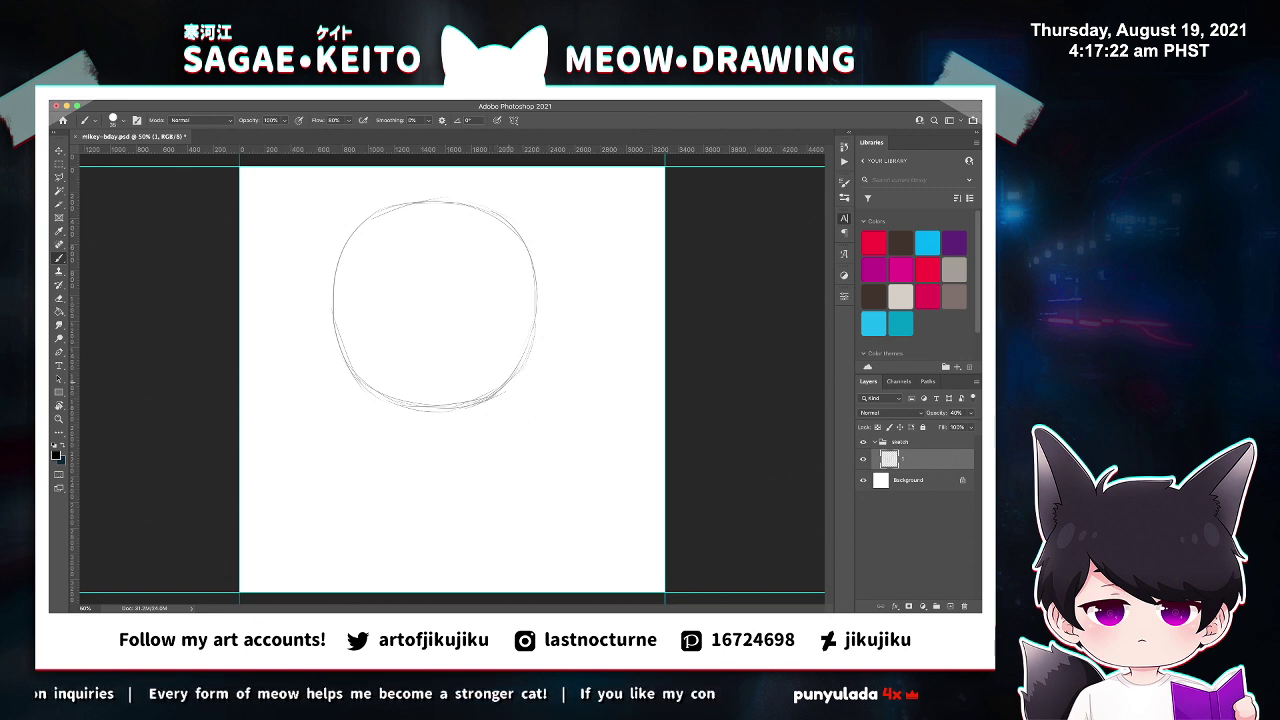
pyautogui.moveTo(536, 288)
pyautogui.mouseDown()
pyautogui.moveTo(532, 342)
pyautogui.moveTo(506, 384)
pyautogui.mouseUp()
pyautogui.moveTo(526, 252); pyautogui.dragTo(532, 276)
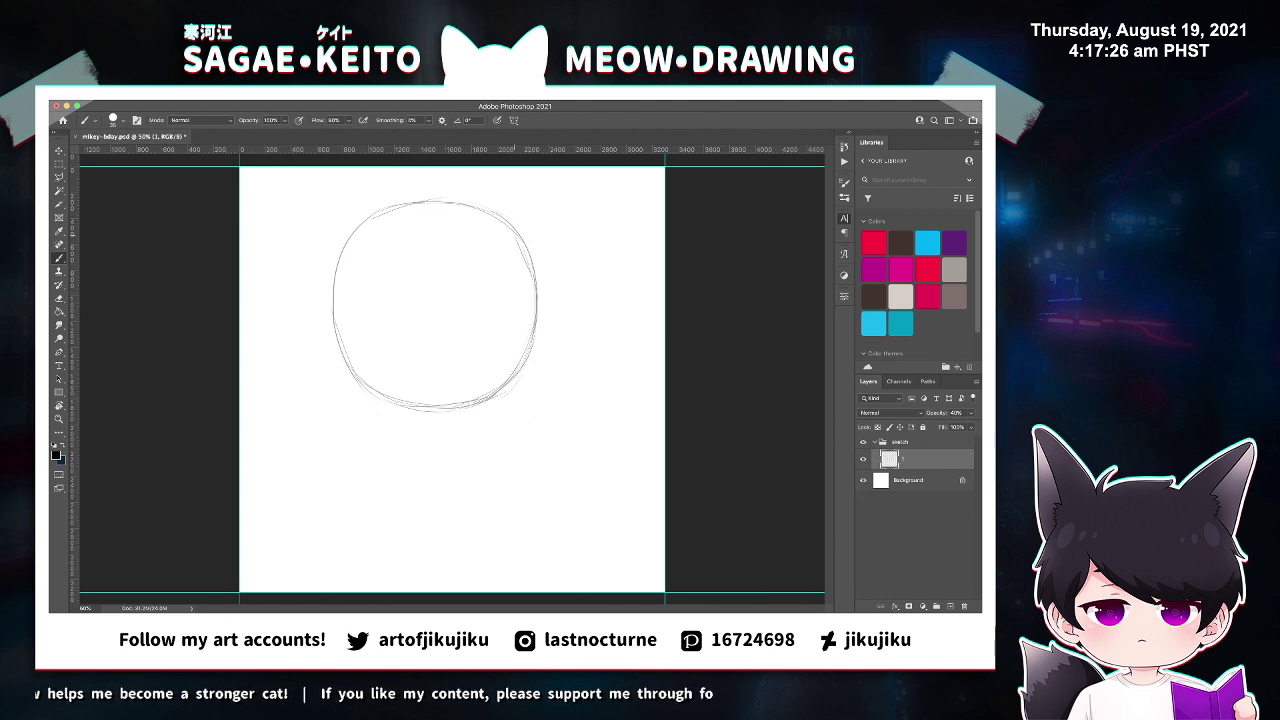
pyautogui.press('super+z')
pyautogui.moveTo(510, 224); pyautogui.dragTo(528, 252)
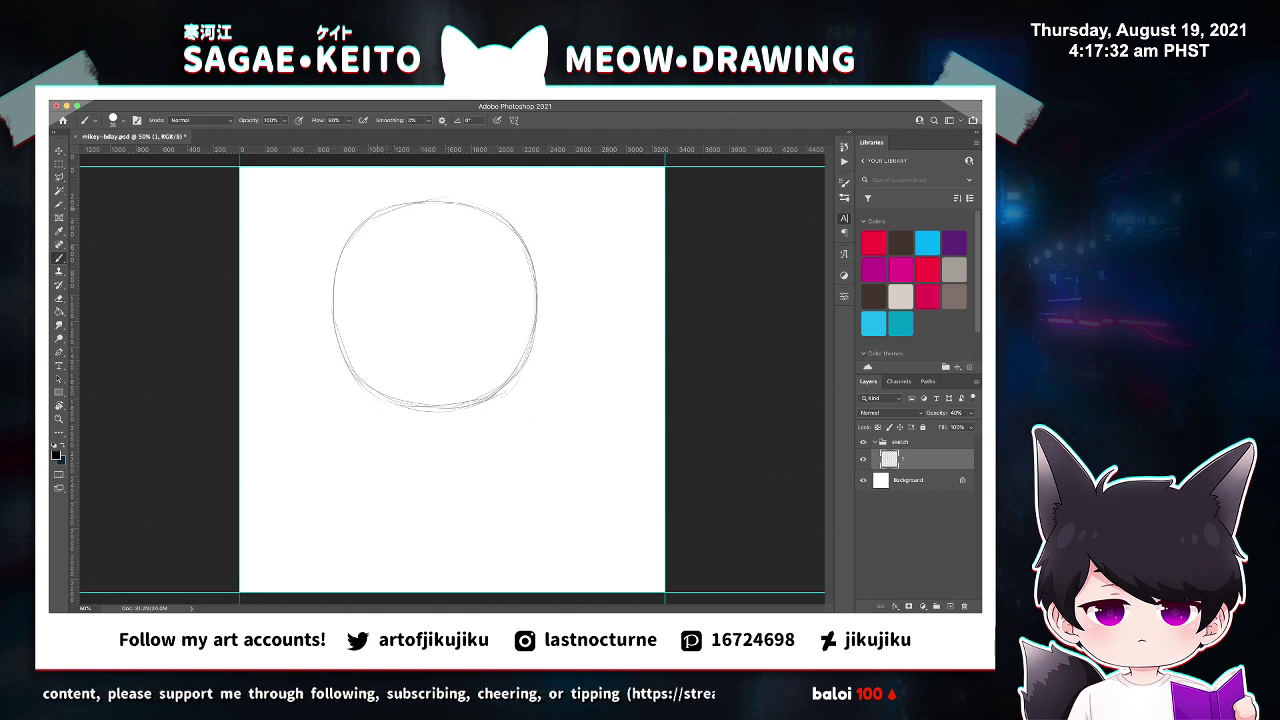
# Reinforce the upper-left curve and left side of the head circle with overlapping strokes.
pyautogui.moveTo(351, 244); pyautogui.dragTo(331, 304)
pyautogui.moveTo(346, 249); pyautogui.dragTo(339, 306)
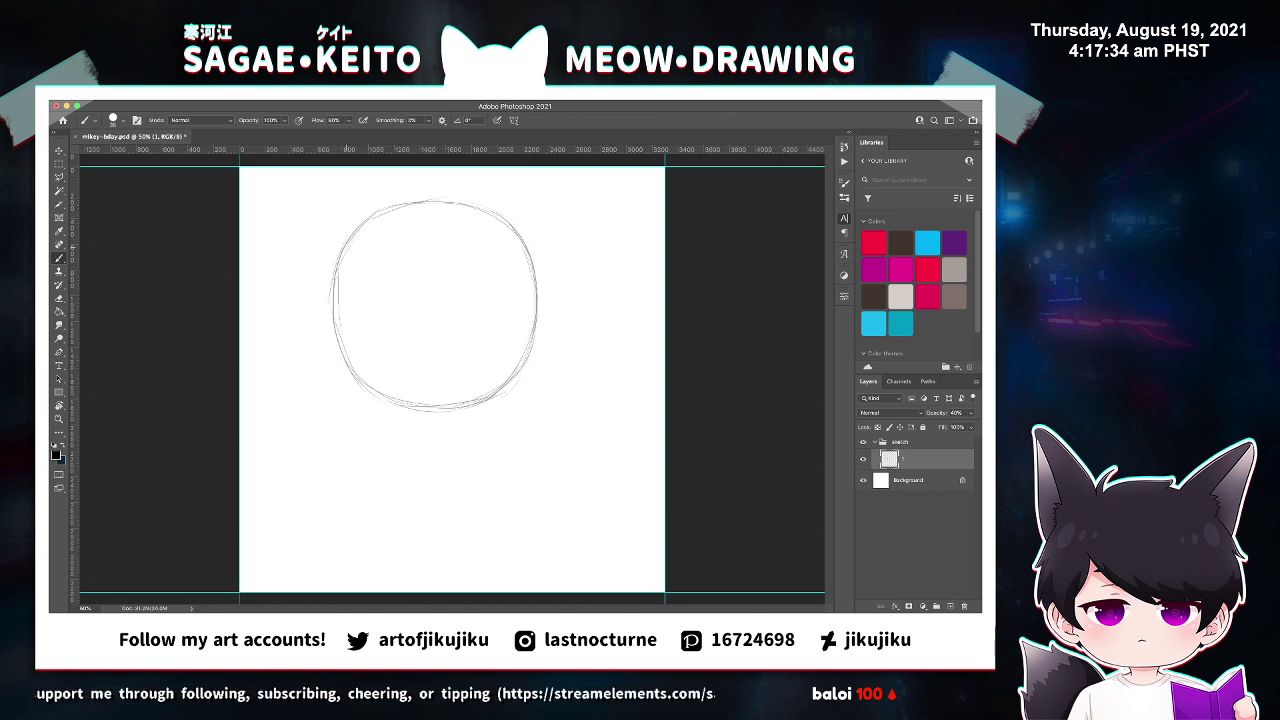
pyautogui.moveTo(371, 221); pyautogui.dragTo(349, 247)
pyautogui.moveTo(395, 207); pyautogui.dragTo(374, 216)
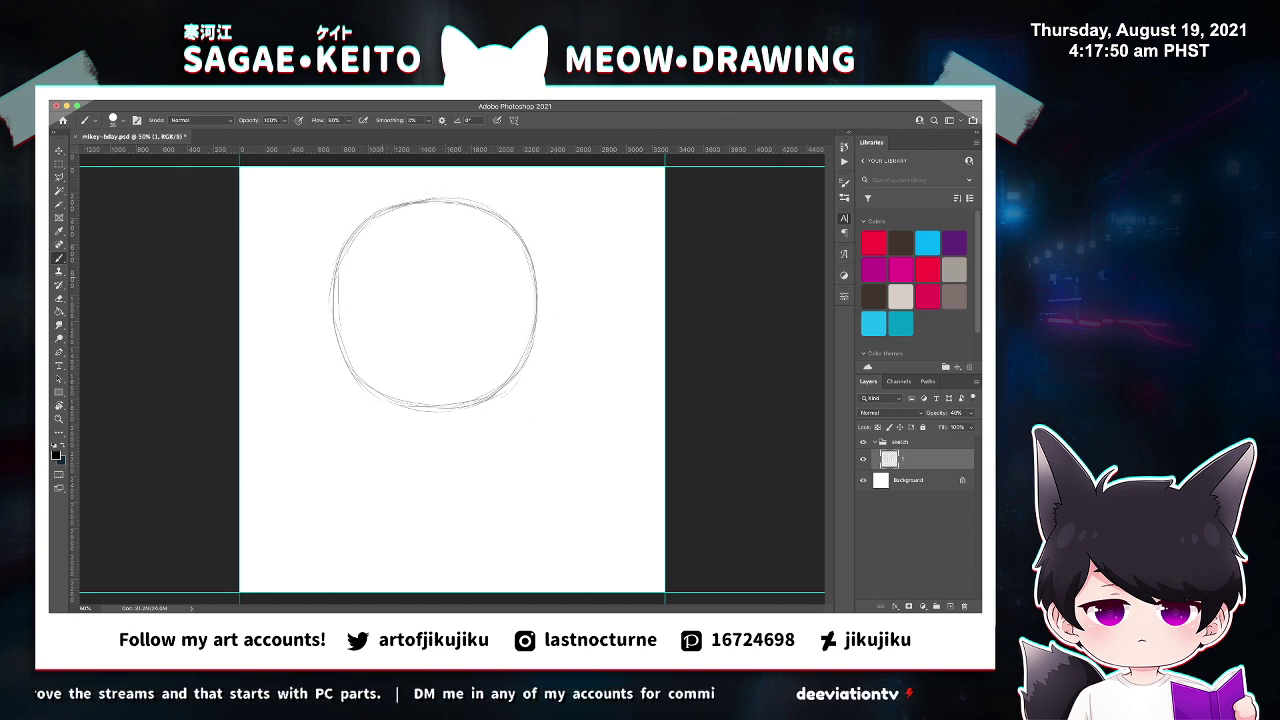
pyautogui.moveTo(366, 226); pyautogui.dragTo(326, 318)
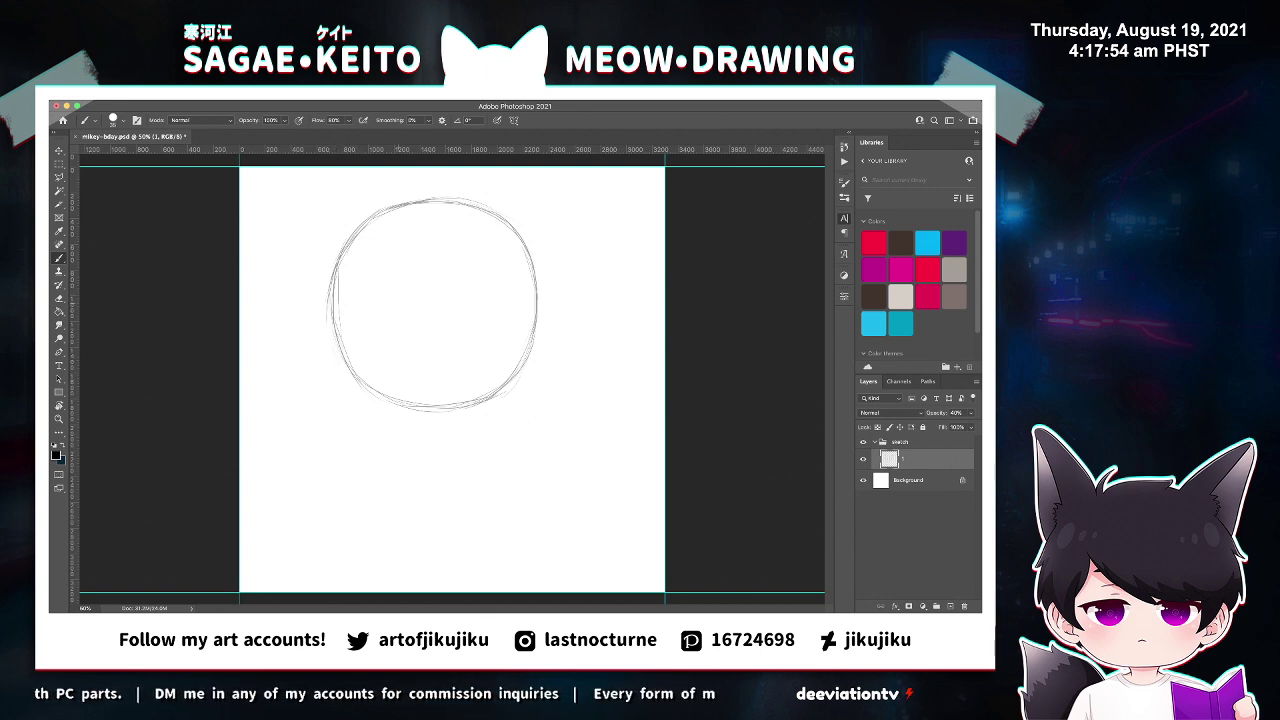
pyautogui.hotkey('ctrl', 't')
pyautogui.moveTo(431, 196); pyautogui.dragTo(431, 240)
pyautogui.press('Escape')
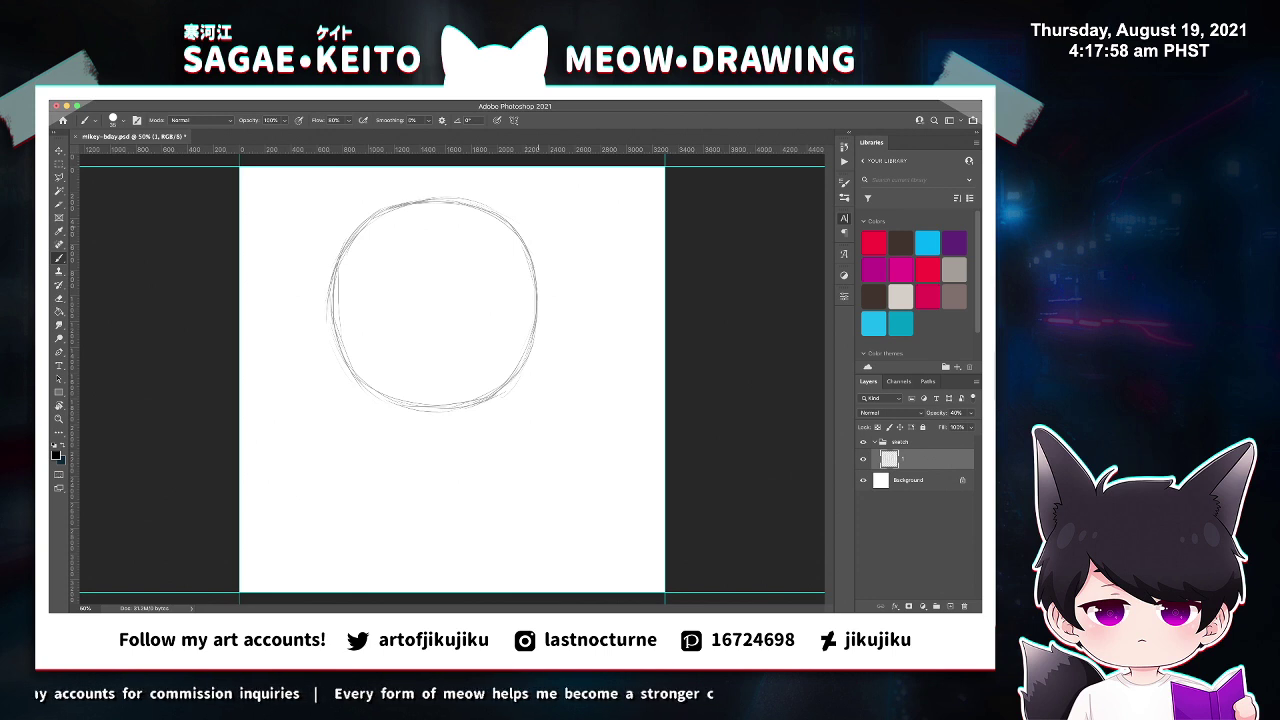
# Scale the head circle down to about three quarters of its size and move it slightly right of the canvas centre, undoing any stray mark.
pyautogui.hotkey('ctrl', 't')
pyautogui.moveTo(538, 196); pyautogui.dragTo(485, 250)
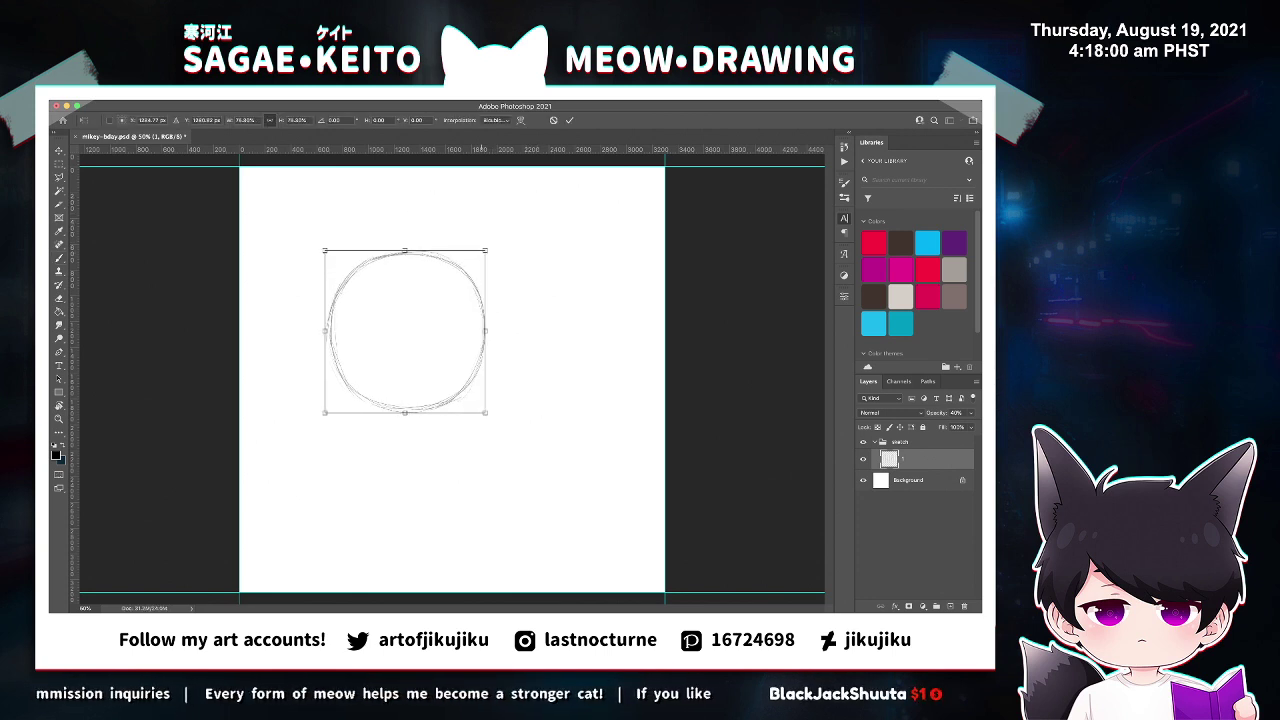
pyautogui.moveTo(430, 310); pyautogui.dragTo(505, 284)
pyautogui.press('Return')
pyautogui.press('b')
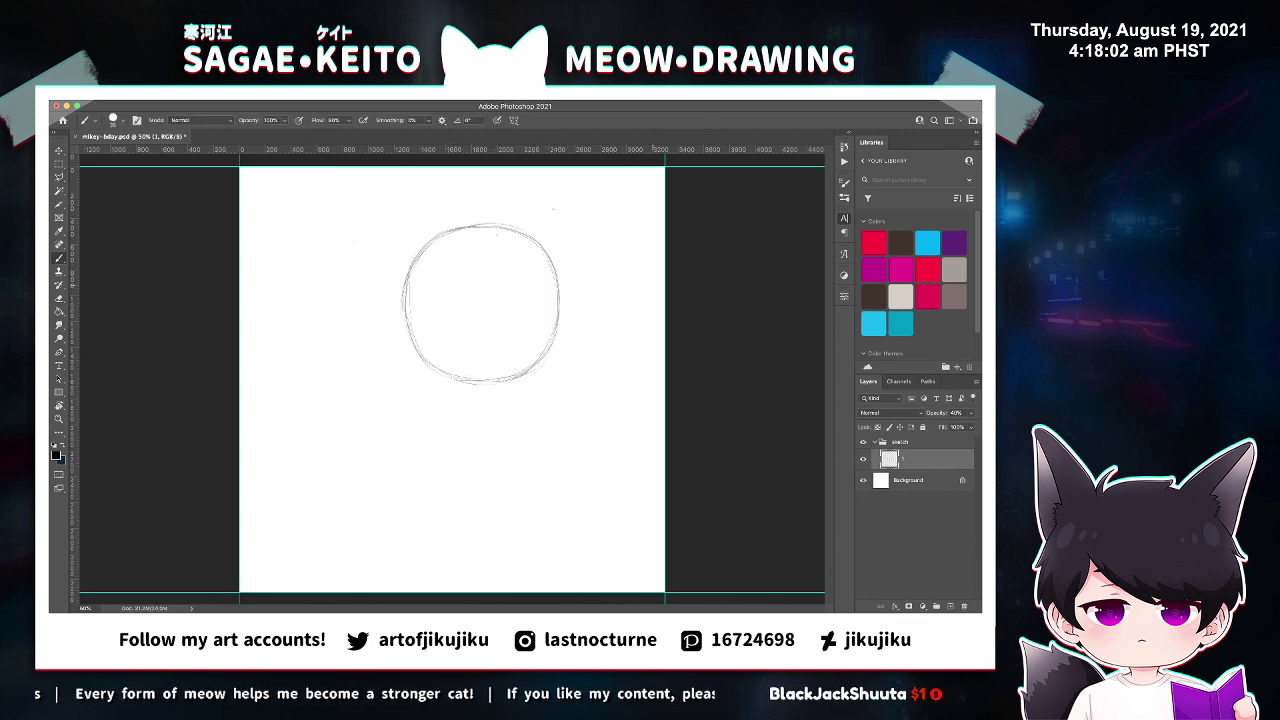
pyautogui.hotkey('ctrl', 'z')
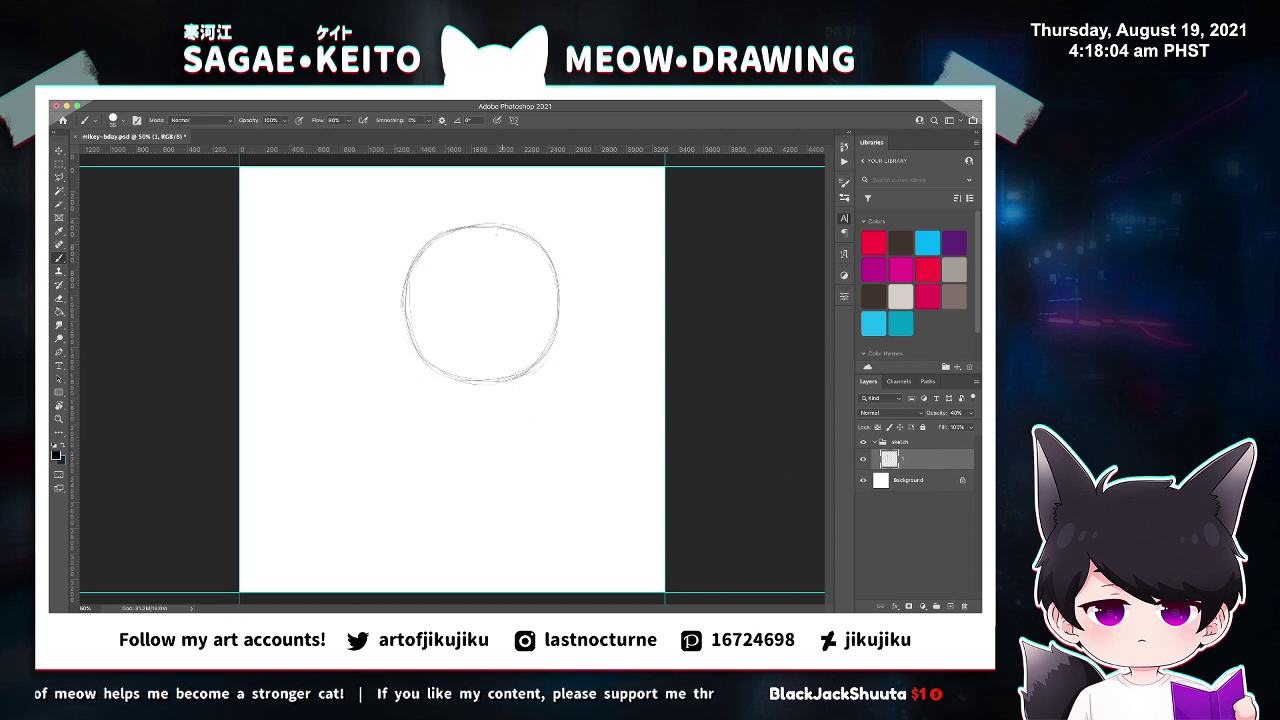
# Sketch the jaw below the head circle, running down from both sides into a wide, rounded chin.
pyautogui.moveTo(410, 326)
pyautogui.mouseDown()
pyautogui.moveTo(427, 394)
pyautogui.moveTo(506, 402)
pyautogui.moveTo(544, 382)
pyautogui.moveTo(553, 352)
pyautogui.moveTo(540, 386)
pyautogui.mouseUp()
pyautogui.moveTo(552, 324)
pyautogui.mouseDown()
pyautogui.moveTo(537, 393)
pyautogui.moveTo(500, 408)
pyautogui.mouseUp()
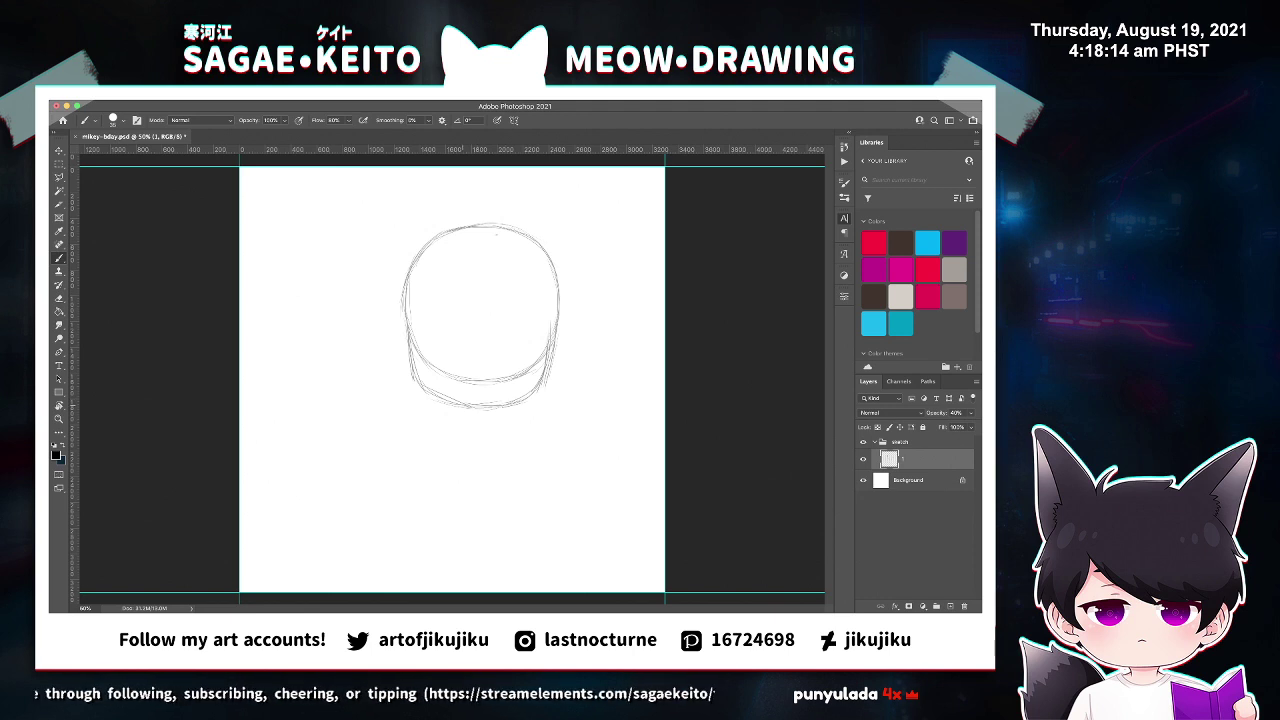
pyautogui.moveTo(546, 356); pyautogui.dragTo(535, 388)
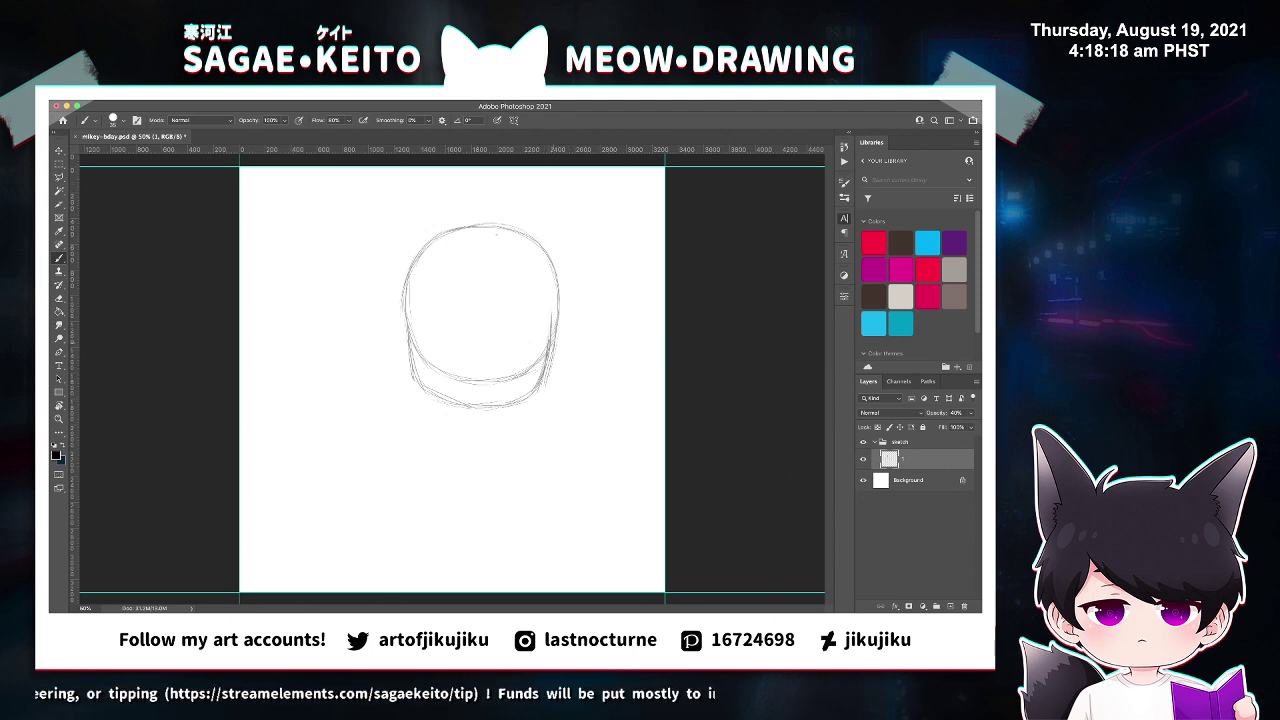
# Erase the messy strokes on the right side of the jaw and redraw the circle's lower-right edge.
pyautogui.press('e')
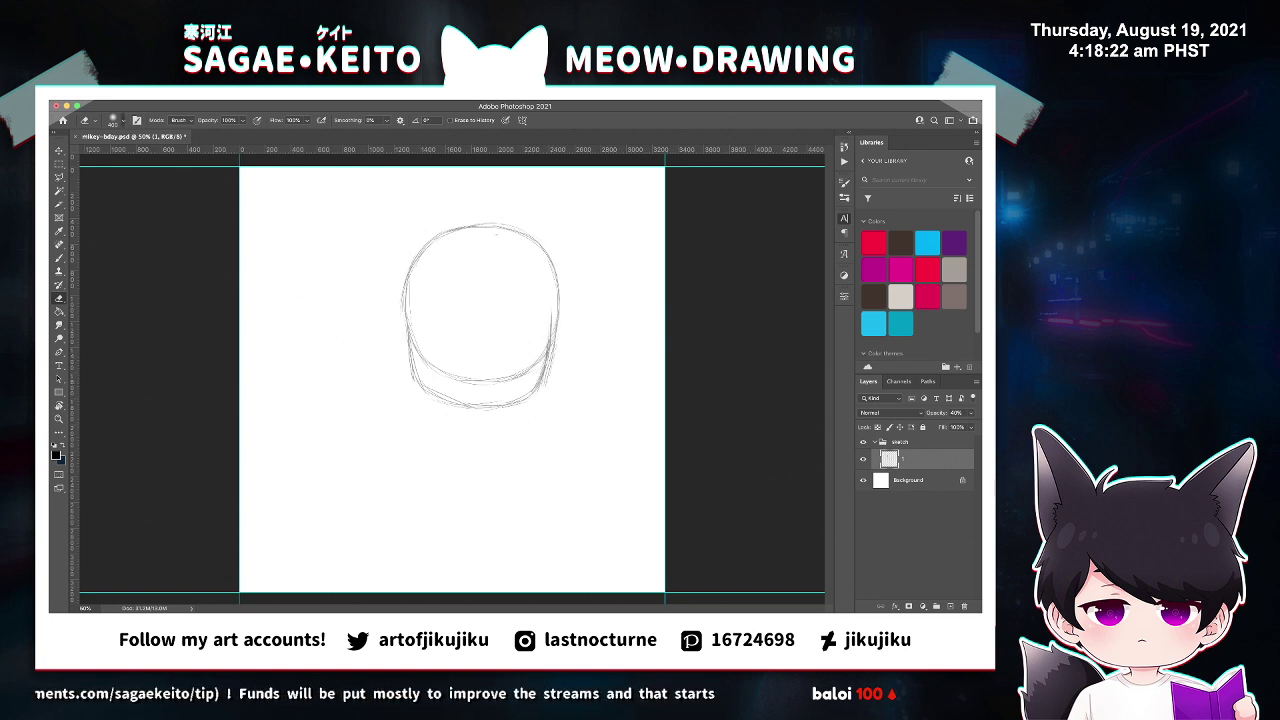
pyautogui.hotkey('shift', ']')
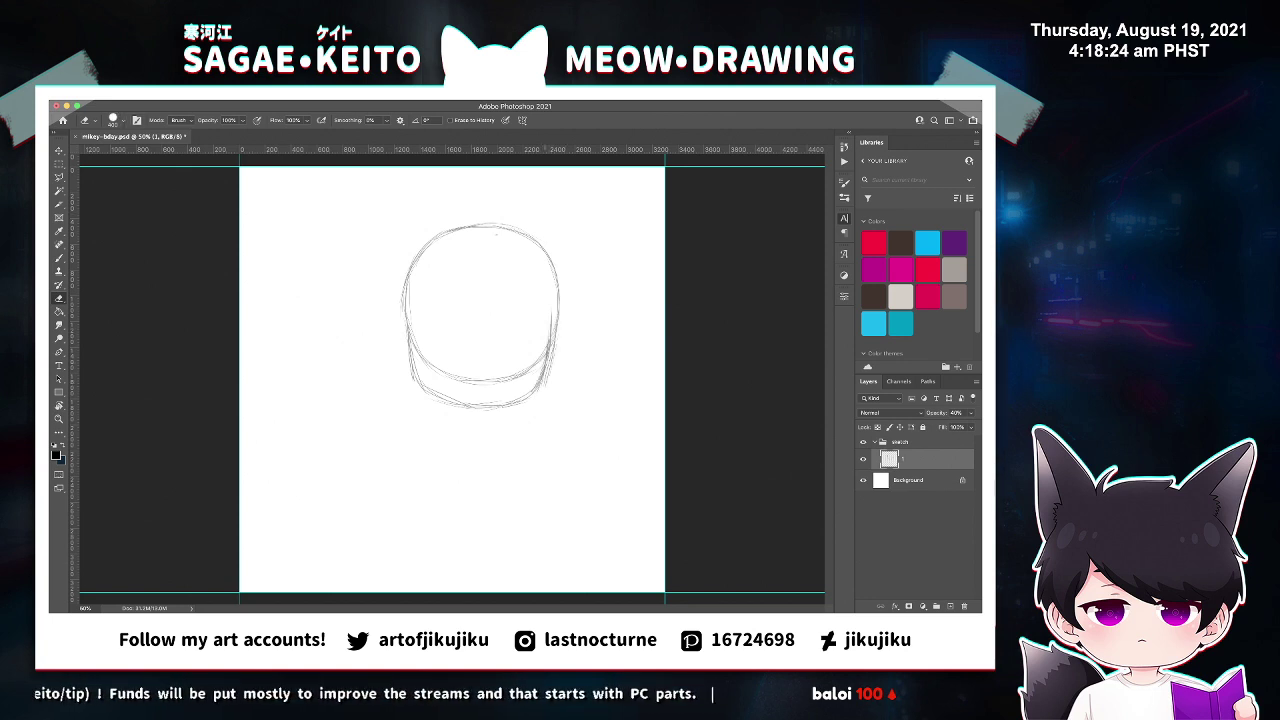
pyautogui.moveTo(544, 380)
pyautogui.mouseDown()
pyautogui.moveTo(558, 305)
pyautogui.moveTo(554, 344)
pyautogui.mouseUp()
pyautogui.press('b')
pyautogui.hotkey('ctrl', 'z')
pyautogui.hotkey('ctrl', 'z')
pyautogui.moveTo(558, 299); pyautogui.dragTo(541, 358)
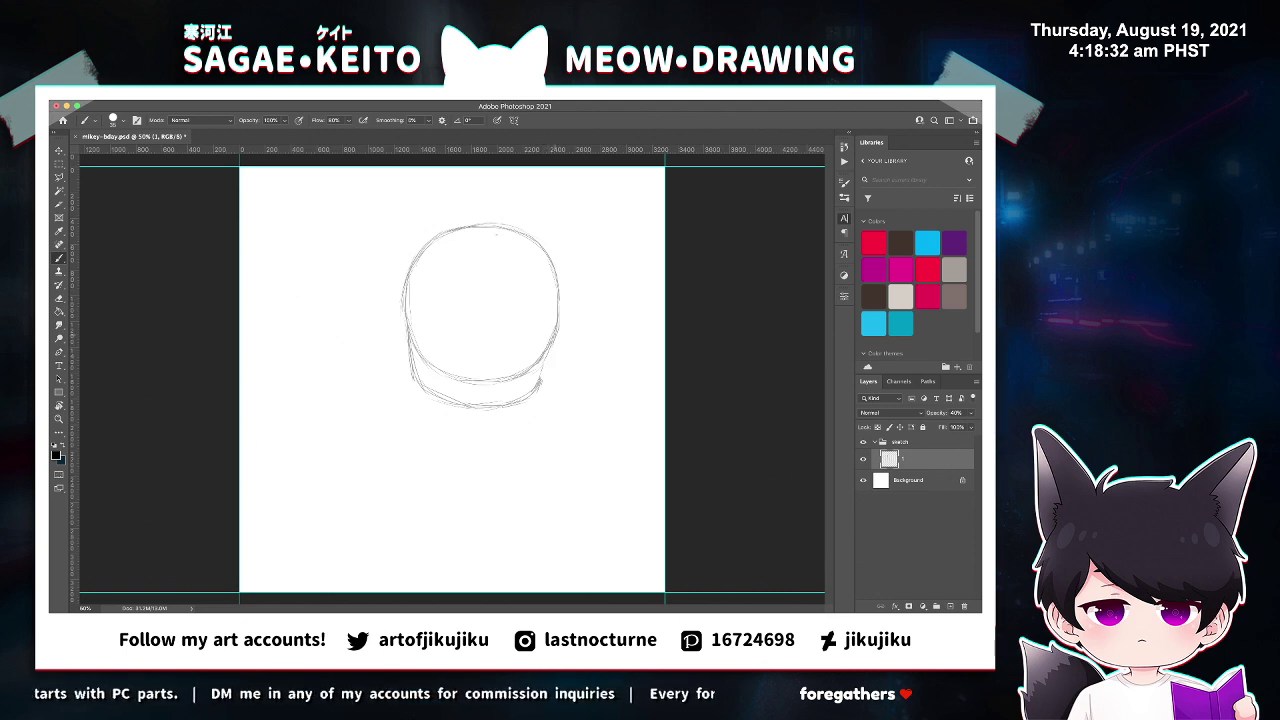
# Redraw the right jawline from the head circle down to the chin and erase the stray marks at the jaw corner.
pyautogui.press('e')
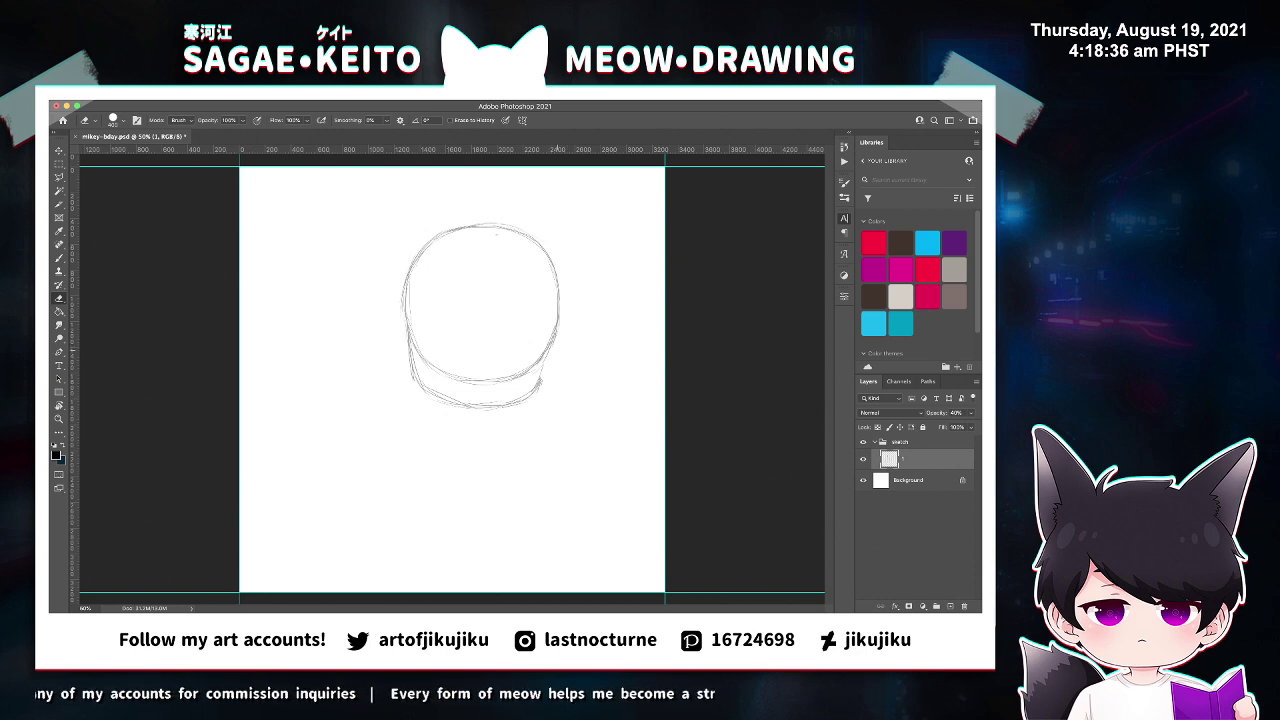
pyautogui.press('b')
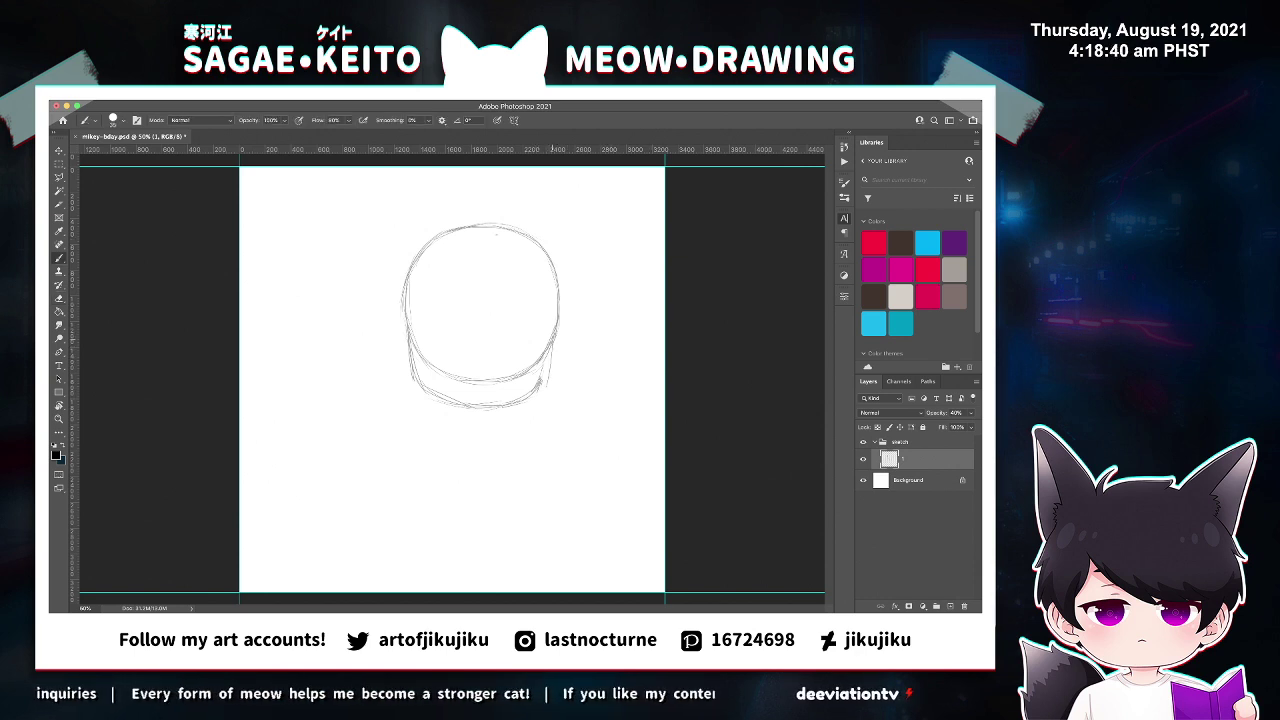
pyautogui.moveTo(552, 348); pyautogui.dragTo(541, 387)
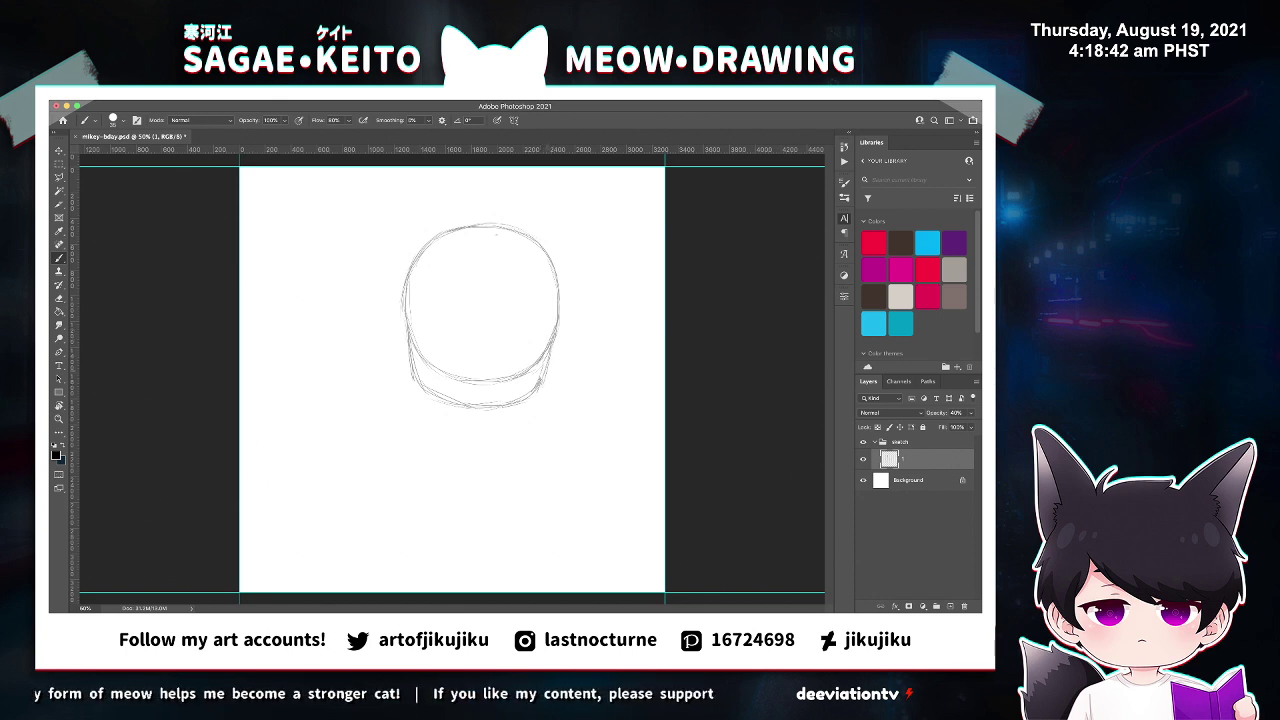
pyautogui.moveTo(555, 343); pyautogui.dragTo(542, 377)
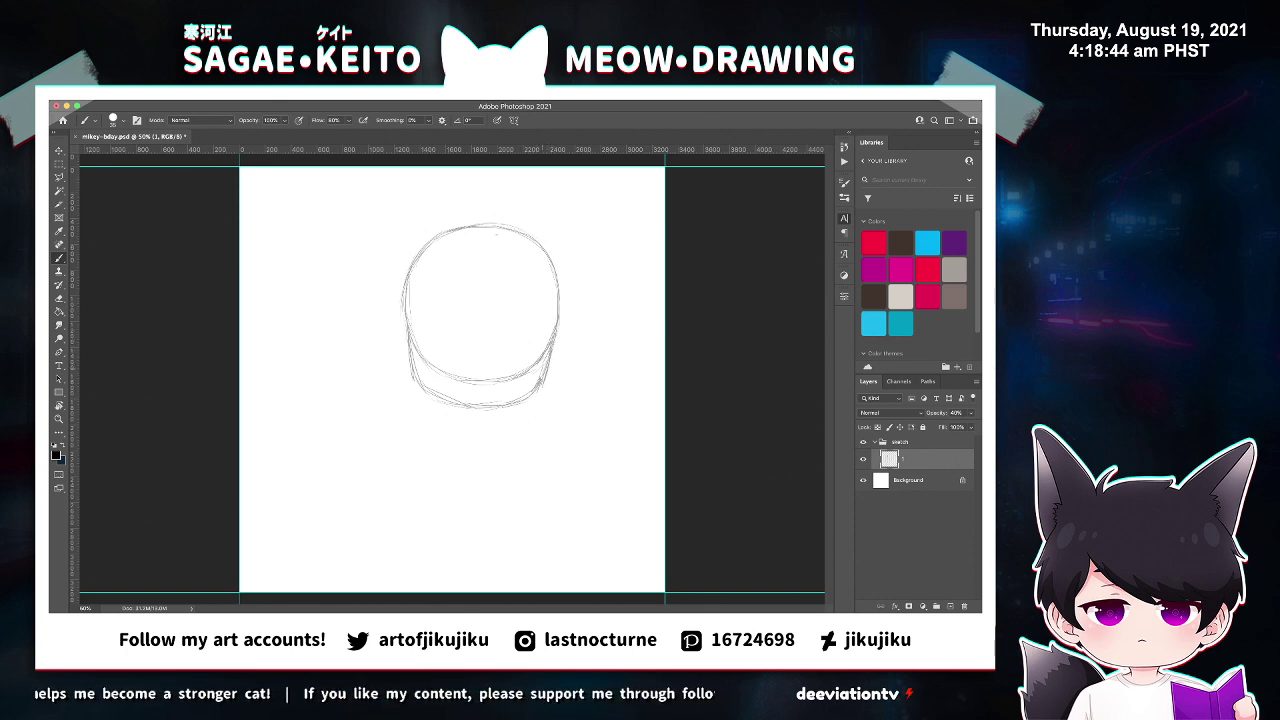
pyautogui.press('e')
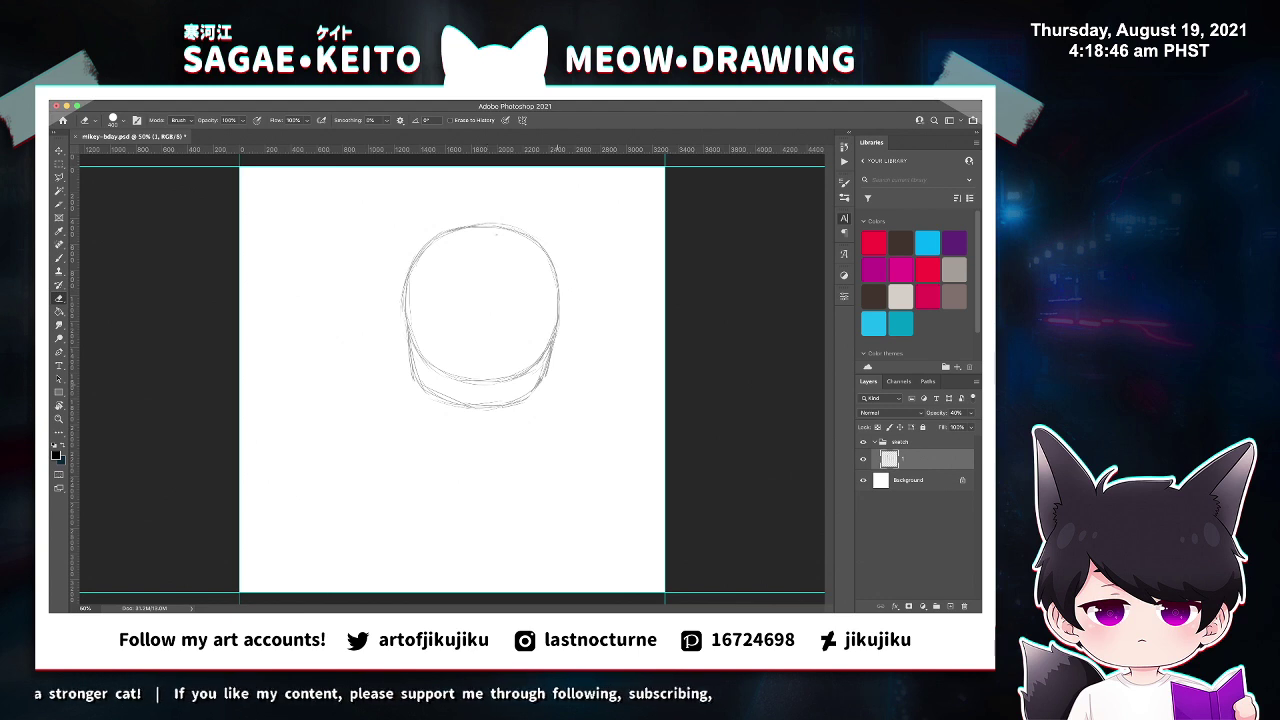
# Add a short stroke beneath the chin and sketch a rounded ear on the right side of the head, undoing any stray stroke.
pyautogui.press('z')
pyautogui.click(535, 391)
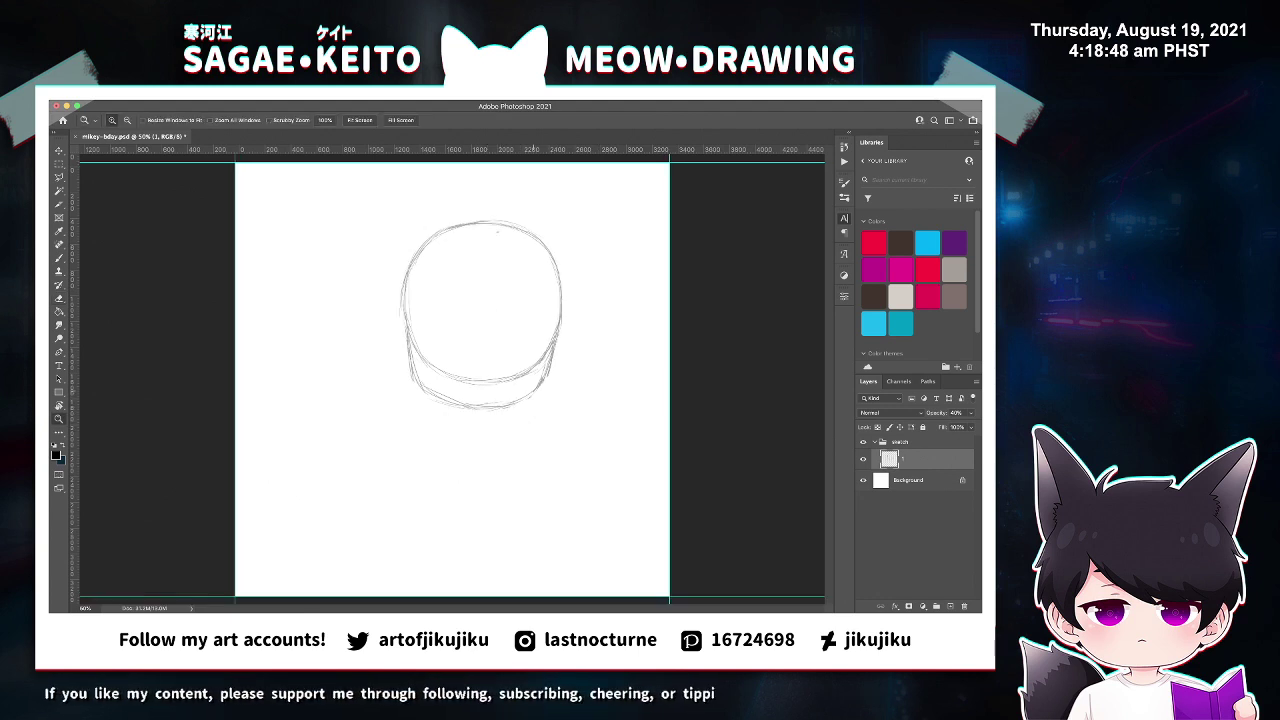
pyautogui.press('b')
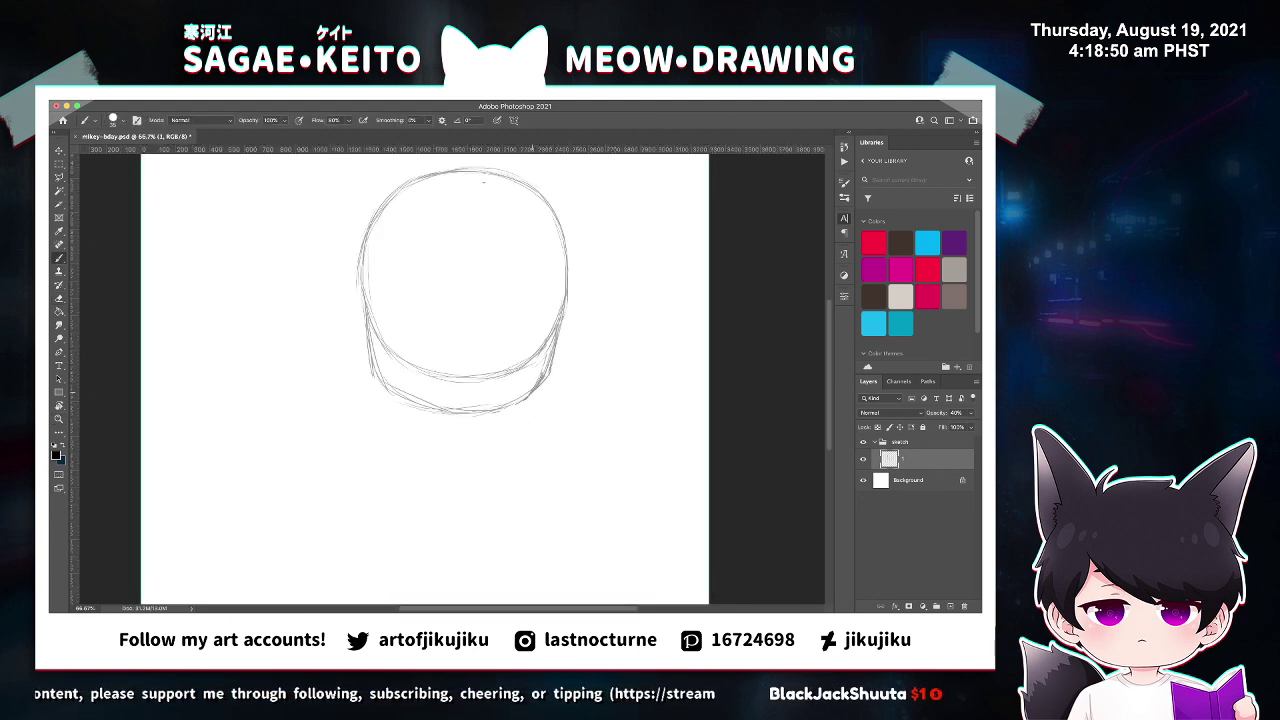
pyautogui.moveTo(528, 395); pyautogui.dragTo(488, 417)
pyautogui.press('e')
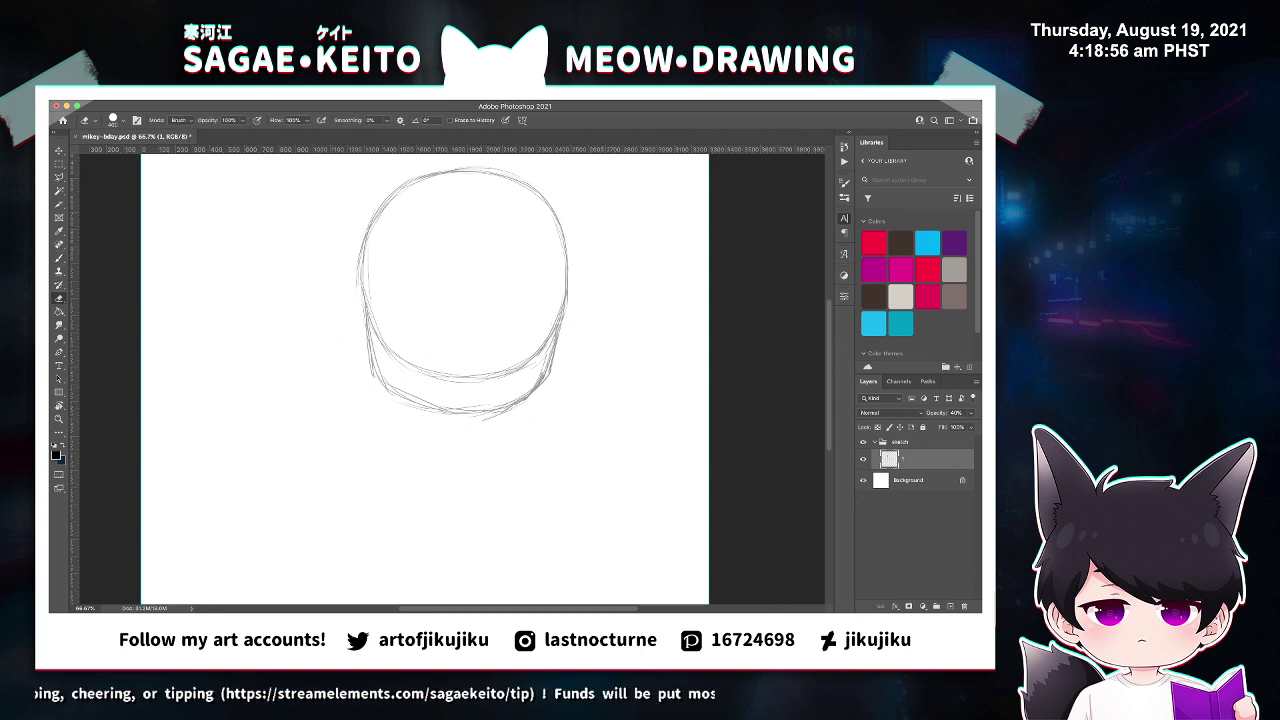
pyautogui.press('b')
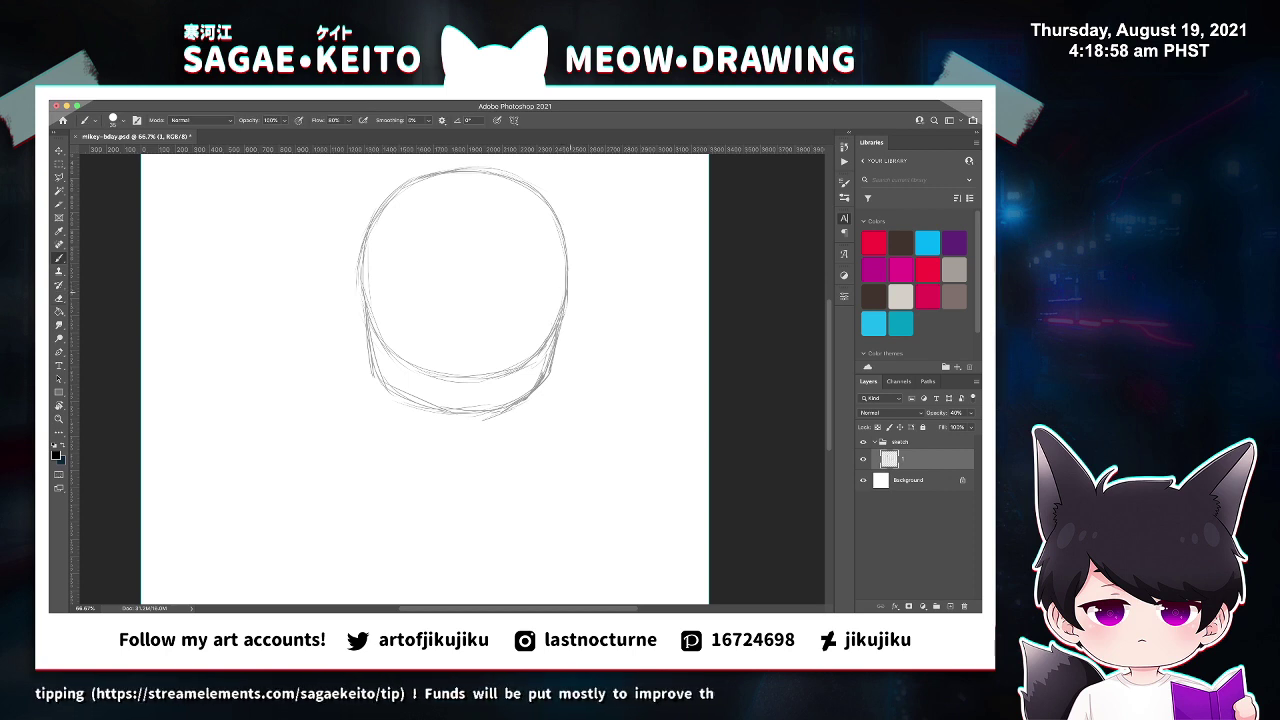
pyautogui.moveTo(566, 291)
pyautogui.mouseDown()
pyautogui.moveTo(584, 290)
pyautogui.moveTo(595, 309)
pyautogui.moveTo(589, 338)
pyautogui.moveTo(557, 358)
pyautogui.mouseUp()
pyautogui.press('super+z')
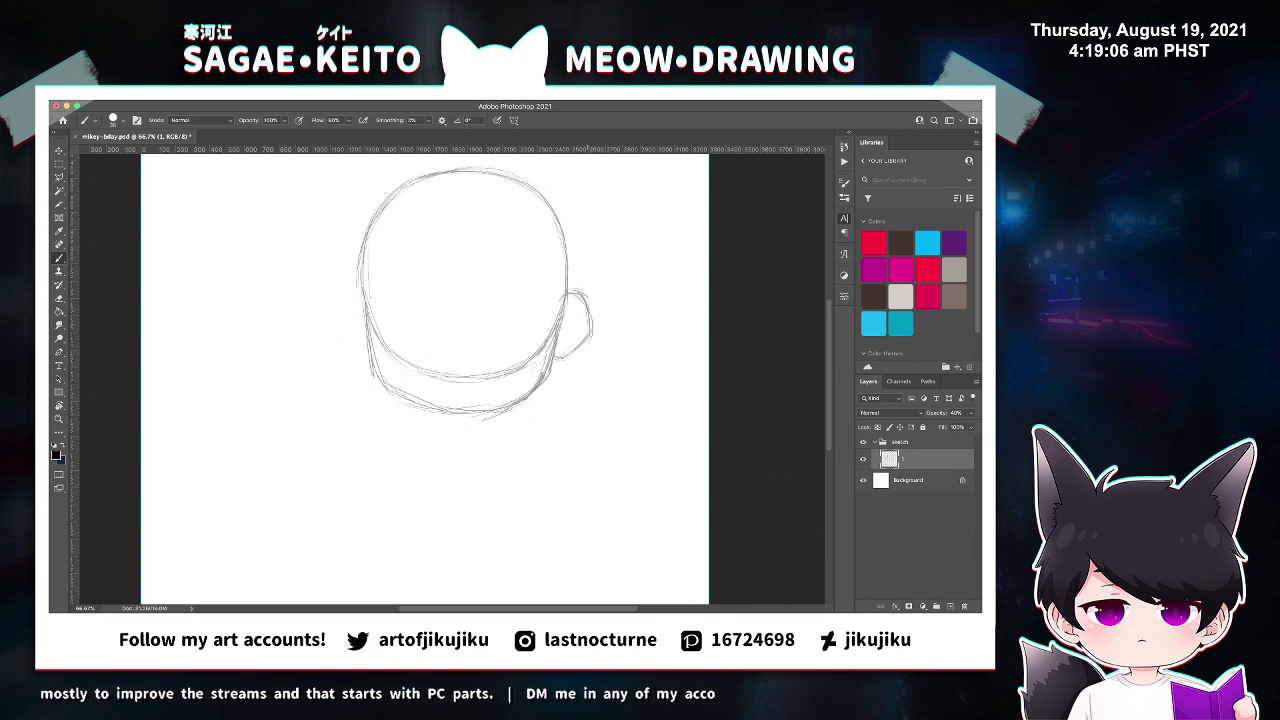
# Refine the ear's outer curve and erase the head circle's construction lines inside the ear and across the lower face.
pyautogui.press('e')
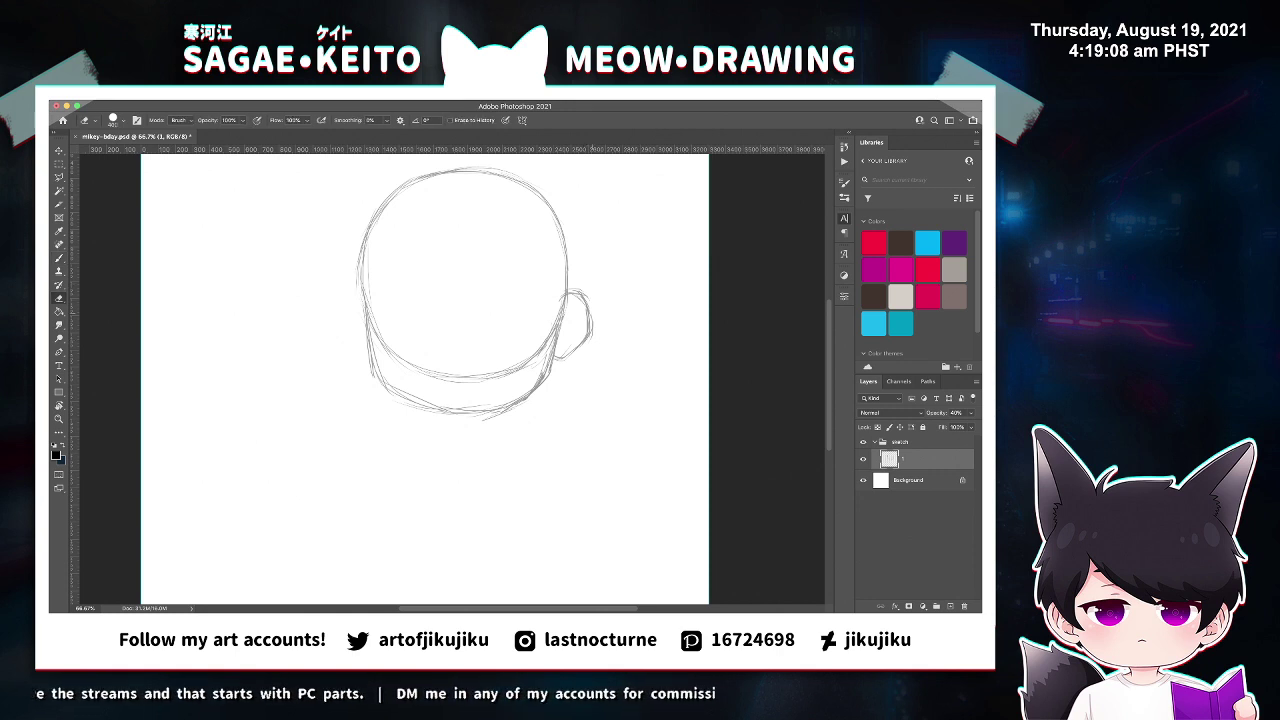
pyautogui.moveTo(594, 306); pyautogui.dragTo(593, 338)
pyautogui.press('super+z')
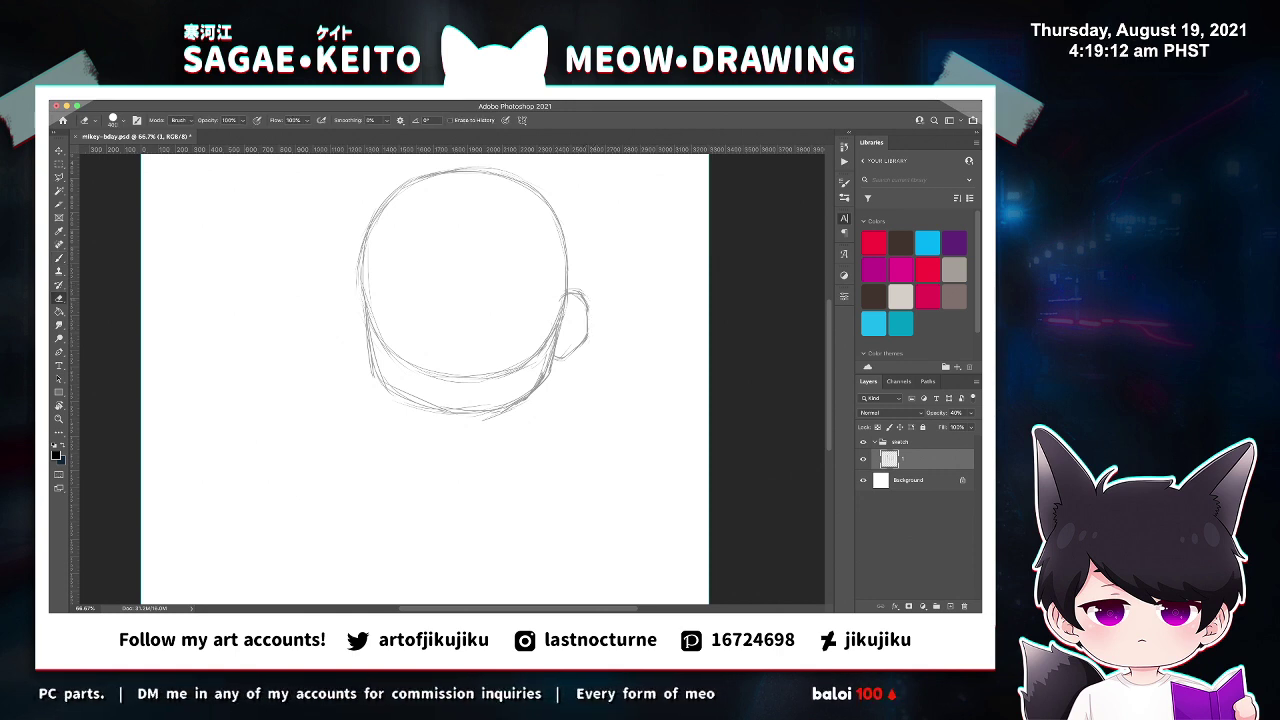
pyautogui.moveTo(567, 299); pyautogui.dragTo(543, 352)
pyautogui.press('b')
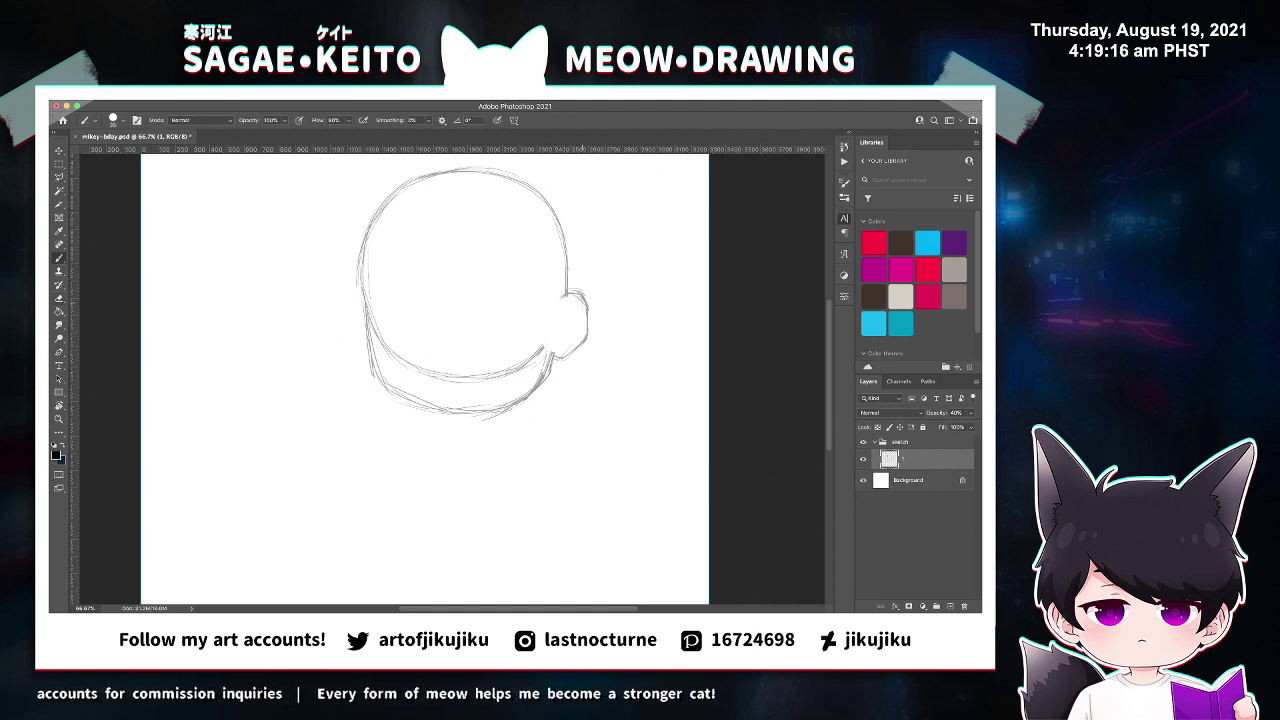
pyautogui.moveTo(588, 304); pyautogui.dragTo(590, 324)
pyautogui.press('e')
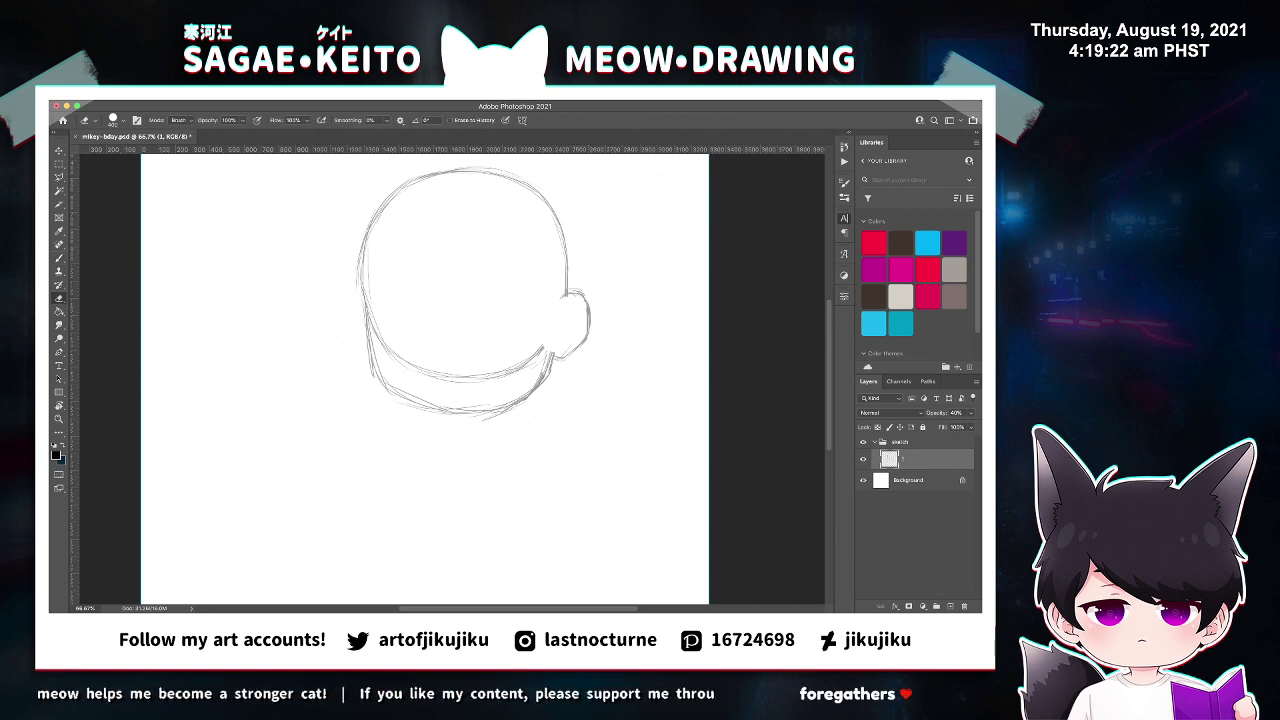
pyautogui.moveTo(391, 350)
pyautogui.mouseDown()
pyautogui.moveTo(399, 358)
pyautogui.moveTo(367, 292)
pyautogui.moveTo(377, 358)
pyautogui.moveTo(470, 378)
pyautogui.moveTo(534, 356)
pyautogui.mouseUp()
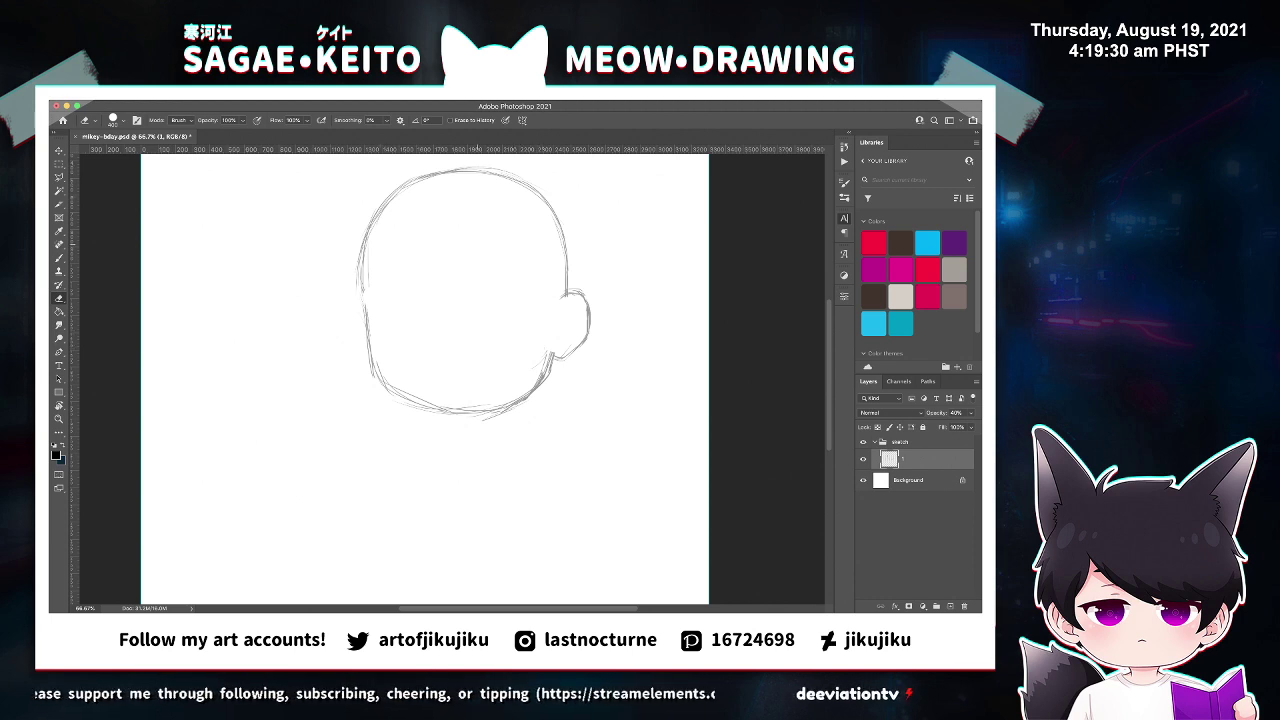
# Sketch a round outline for the left eye near the face's left edge and clean up its rough strokes.
pyautogui.press('b')
pyautogui.moveTo(374, 293)
pyautogui.mouseDown()
pyautogui.moveTo(412, 292)
pyautogui.moveTo(378, 322)
pyautogui.moveTo(408, 345)
pyautogui.moveTo(424, 337)
pyautogui.moveTo(392, 294)
pyautogui.moveTo(420, 304)
pyautogui.moveTo(426, 336)
pyautogui.moveTo(384, 336)
pyautogui.mouseUp()
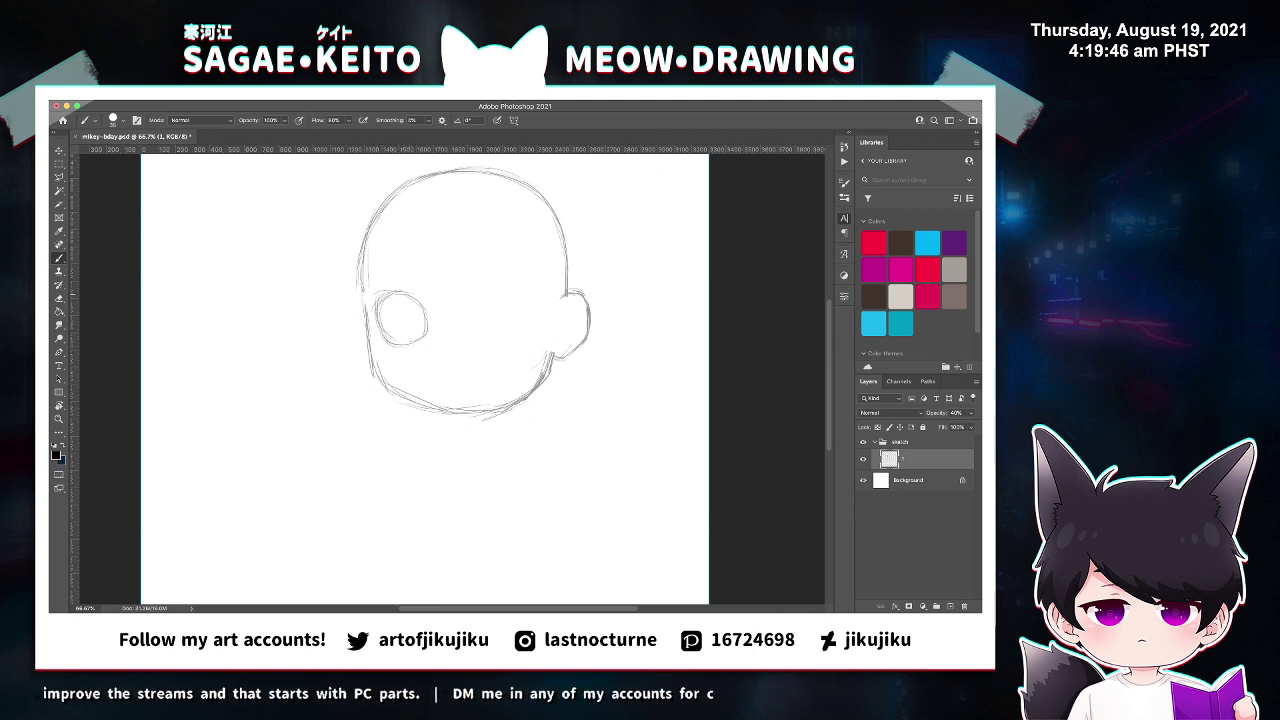
pyautogui.press('e')
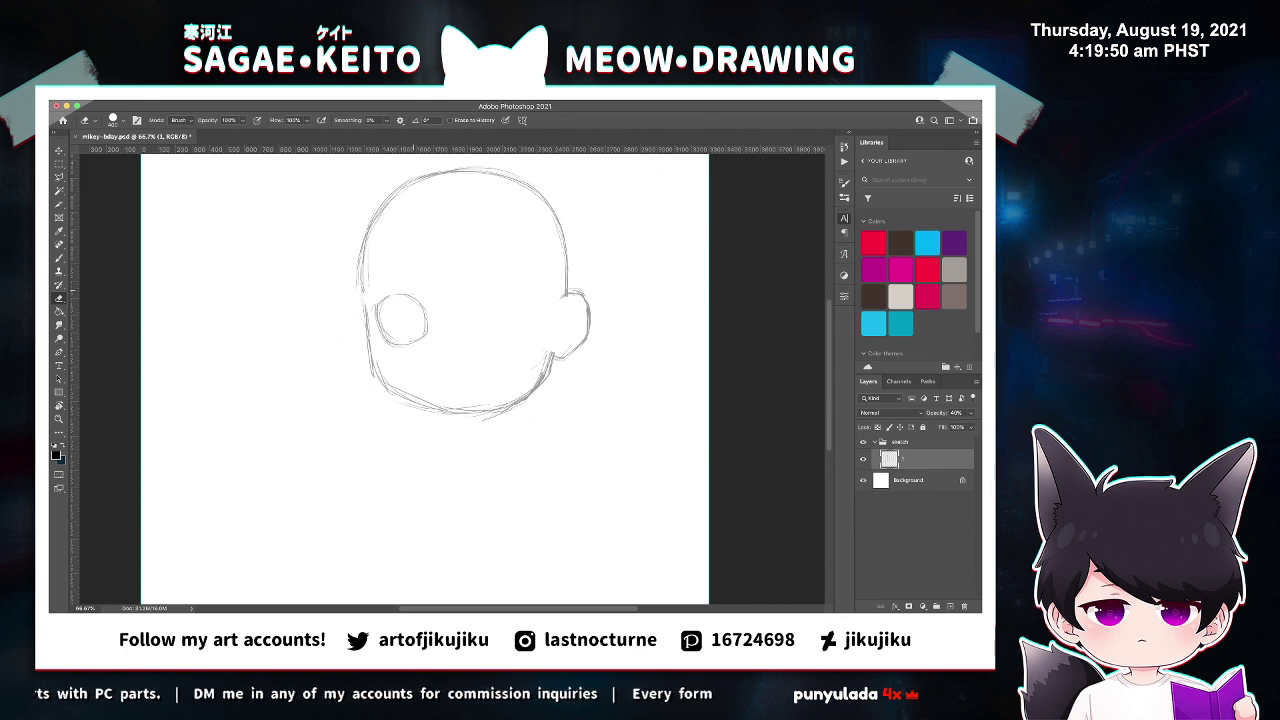
pyautogui.press('b')
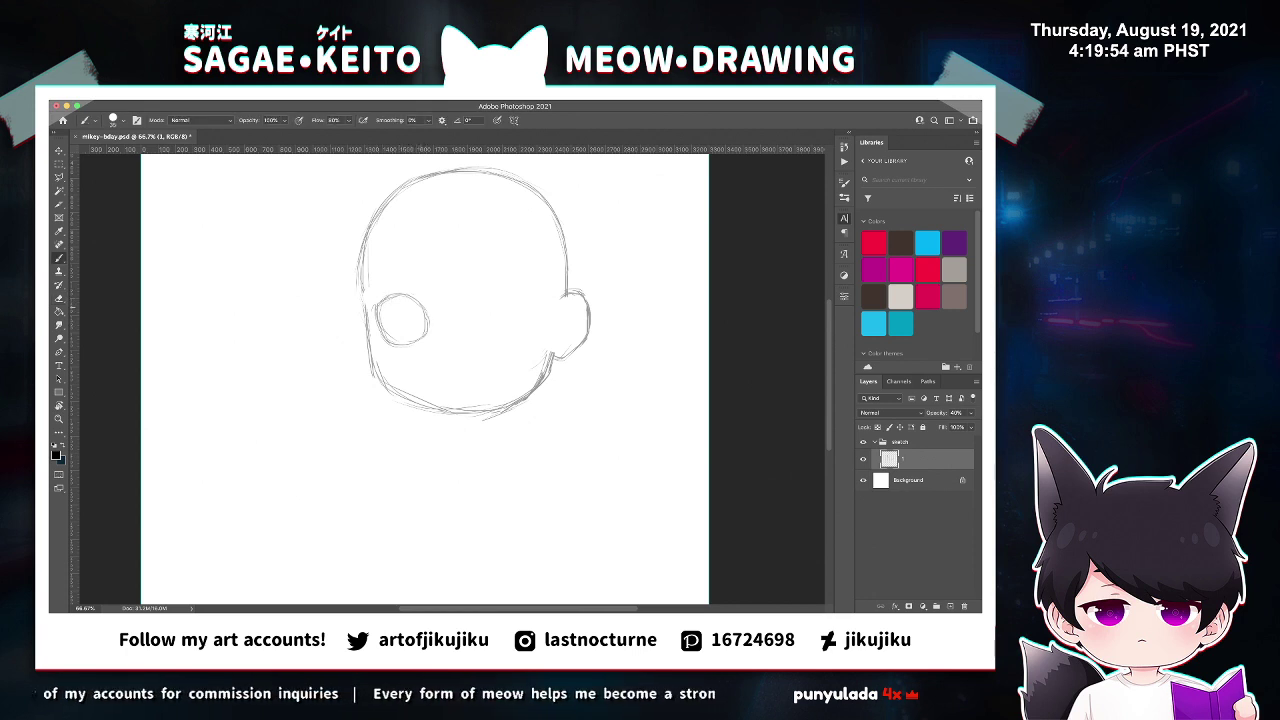
pyautogui.press('e')
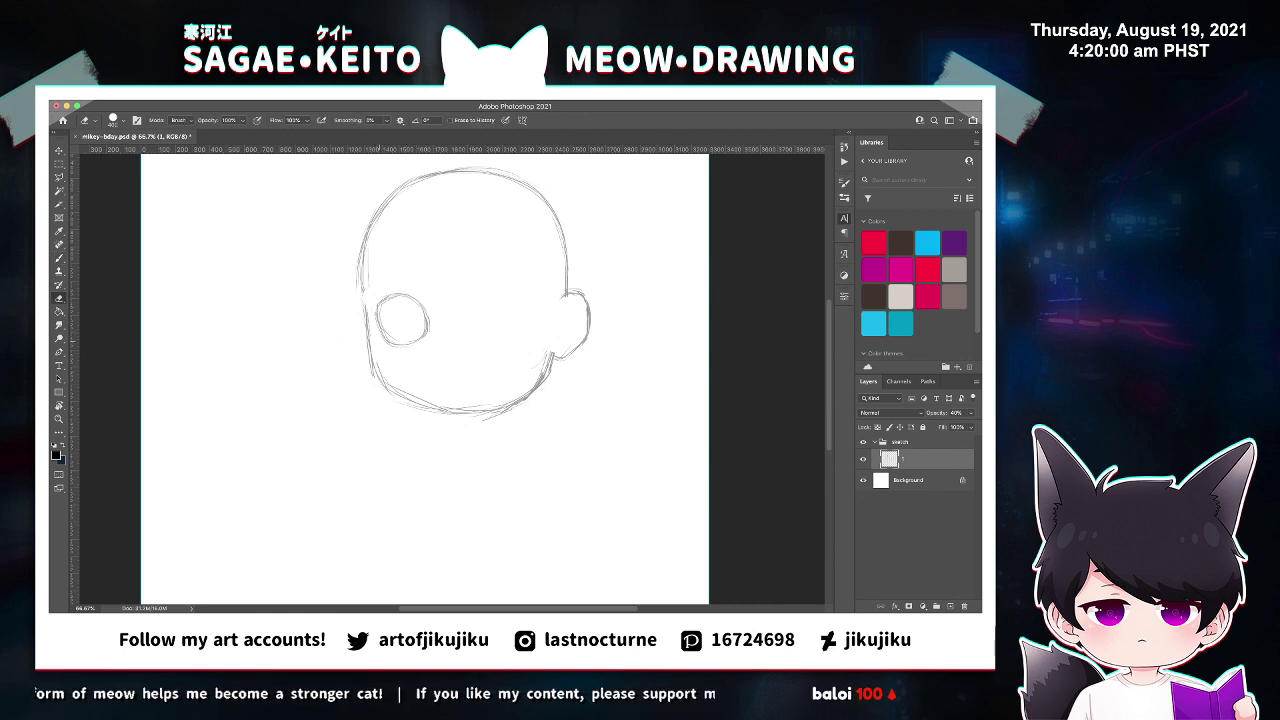
# Sketch a wider, rounded outline for the right eye, slightly higher than the left one, and clean up its edges.
pyautogui.press('b')
pyautogui.moveTo(479, 285)
pyautogui.mouseDown()
pyautogui.moveTo(469, 328)
pyautogui.moveTo(481, 284)
pyautogui.moveTo(498, 277)
pyautogui.moveTo(524, 283)
pyautogui.moveTo(517, 333)
pyautogui.mouseUp()
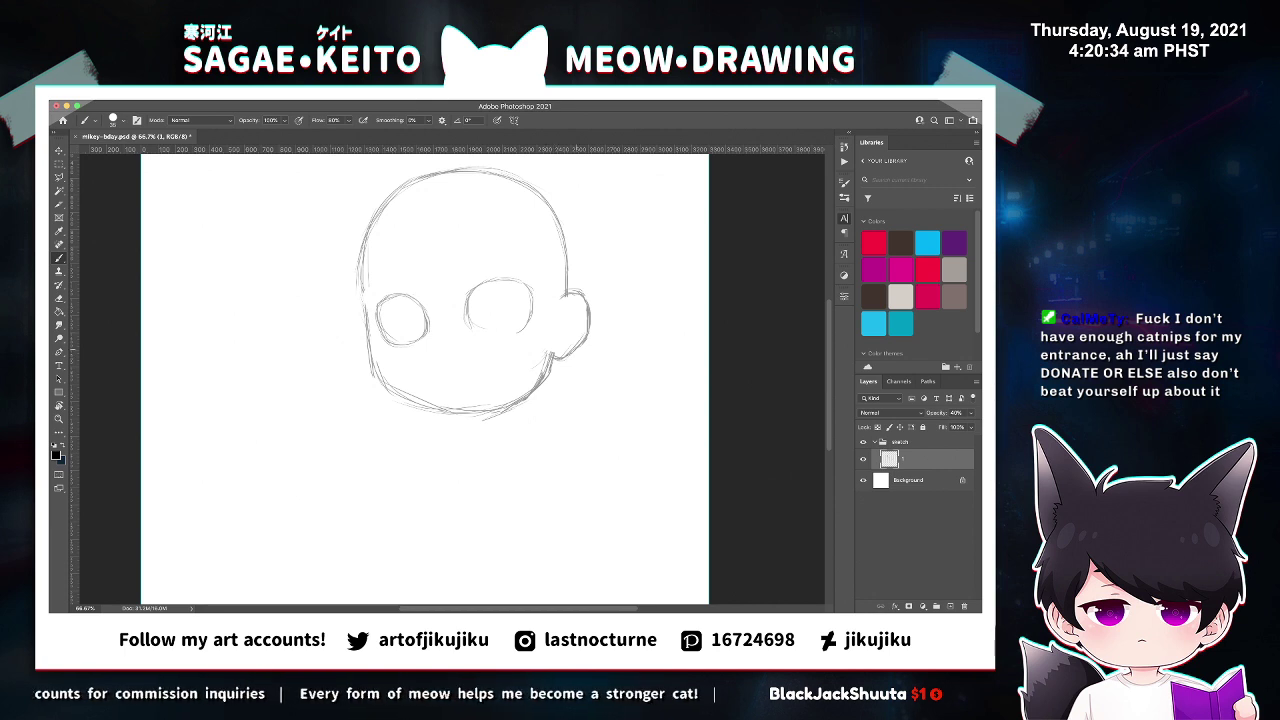
pyautogui.press('e')
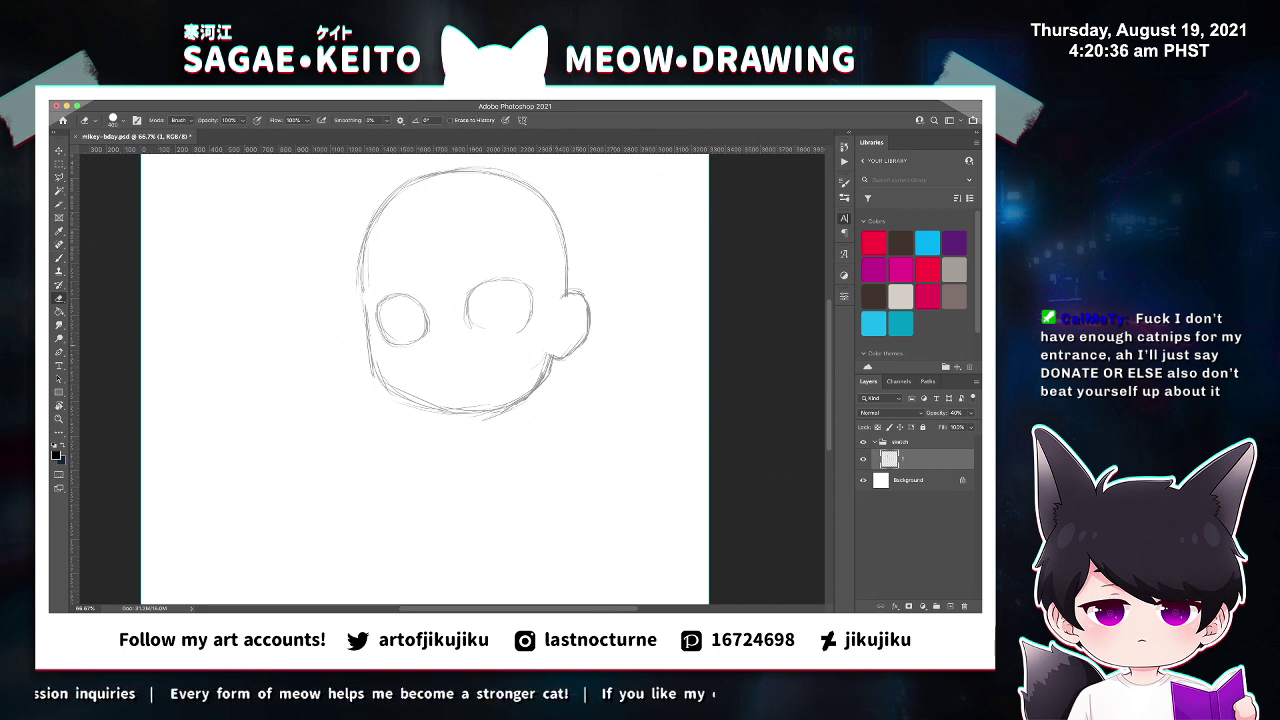
pyautogui.press('b')
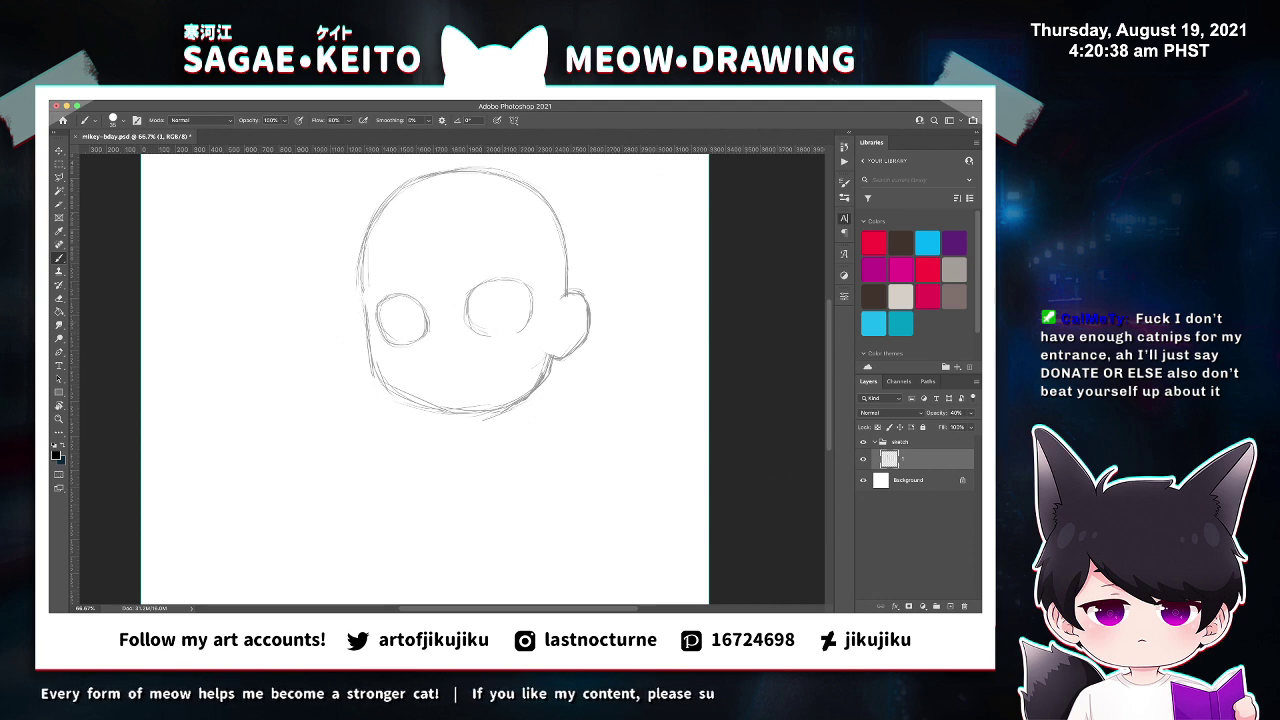
pyautogui.press('e')
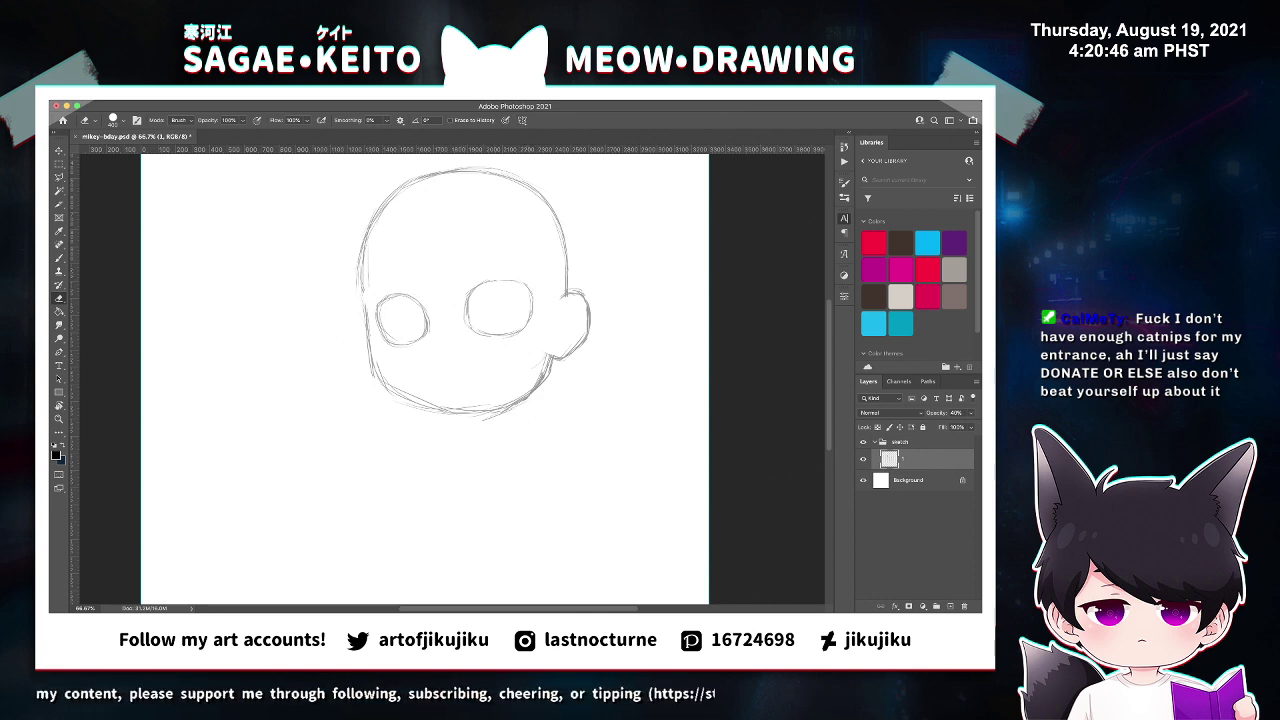
pyautogui.press('b')
pyautogui.press('super+1')
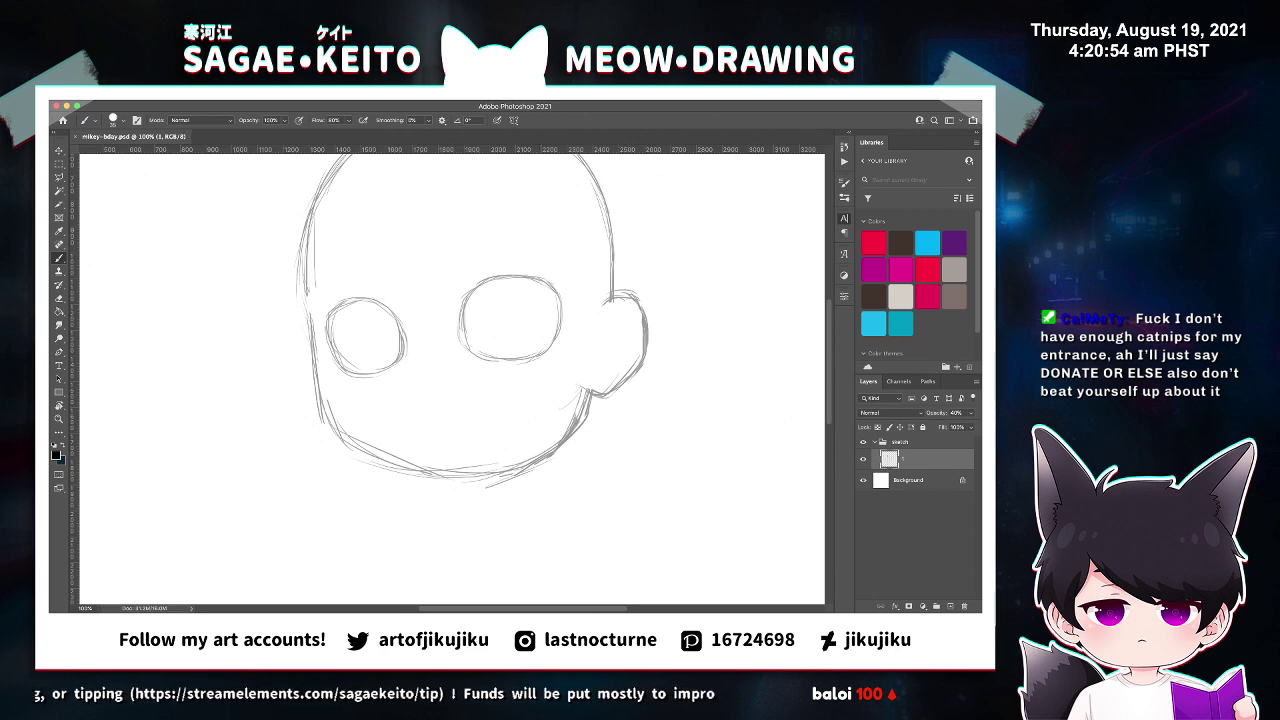
pyautogui.press('e')
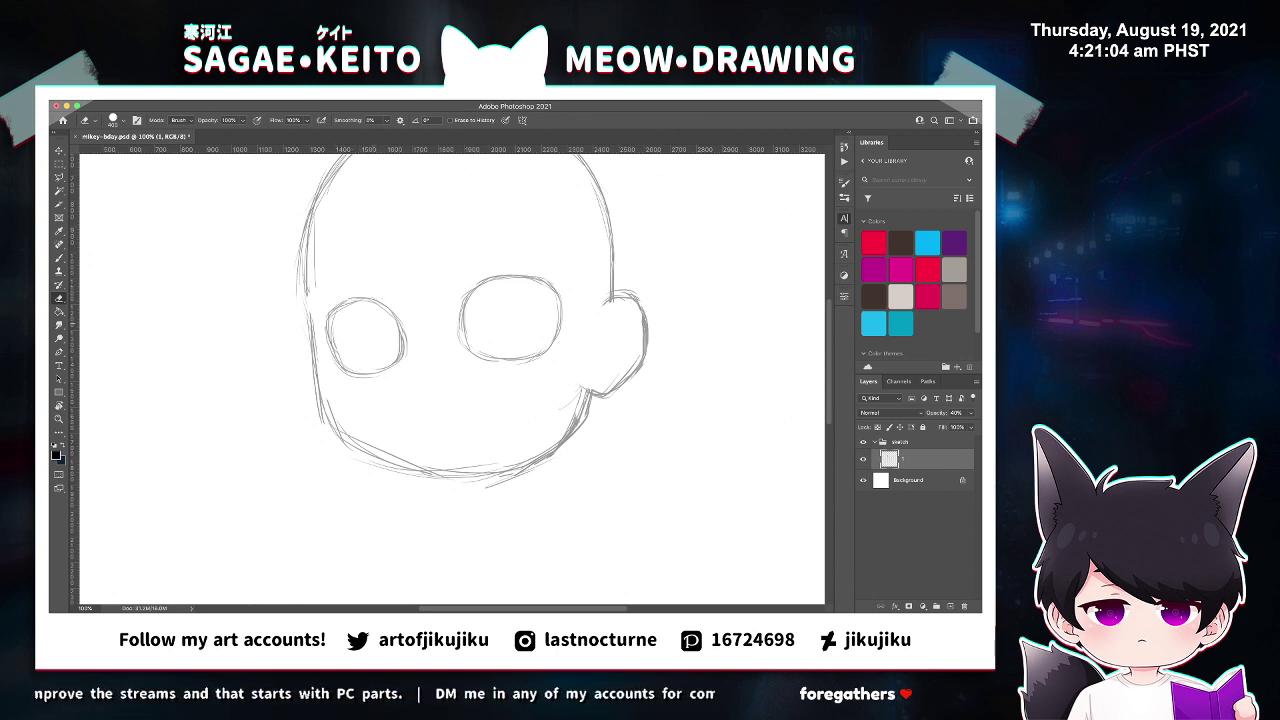
# Erase the rough doubled strokes along the jaw and the stray marks below the right side of the chin.
pyautogui.press('super+minus')
pyautogui.press('super+minus')
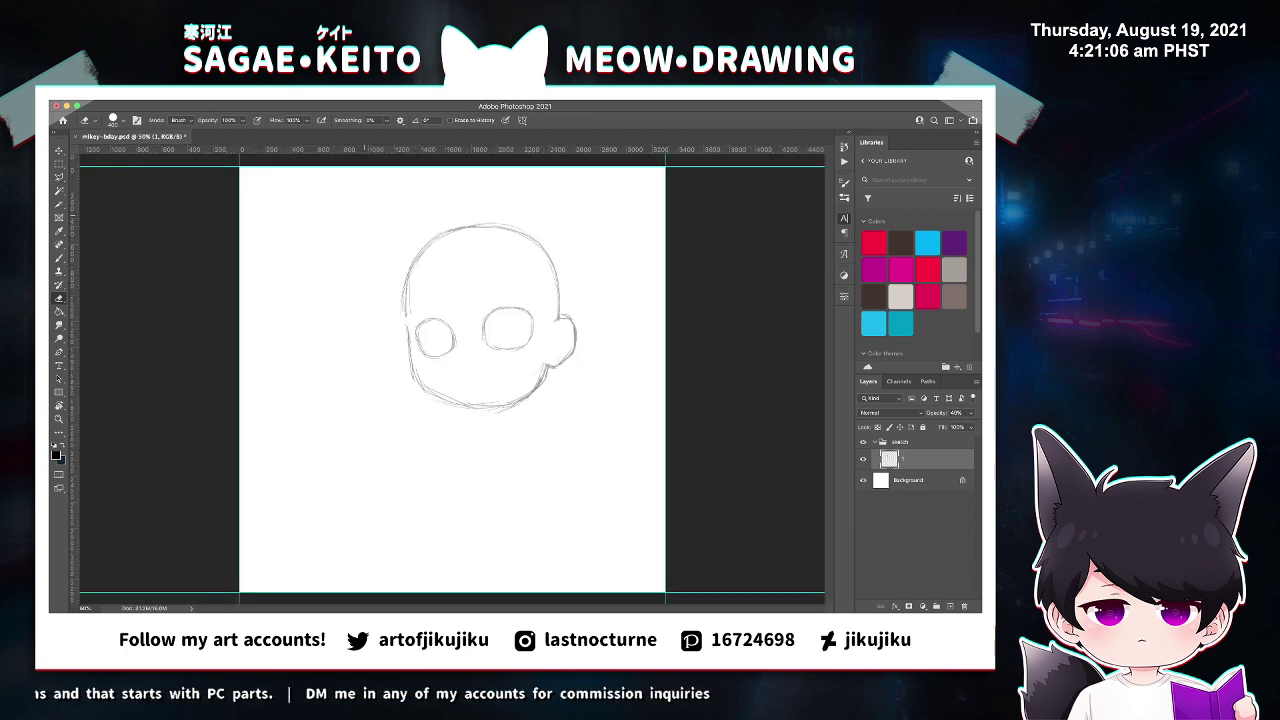
pyautogui.hotkey('ctrl', '+')
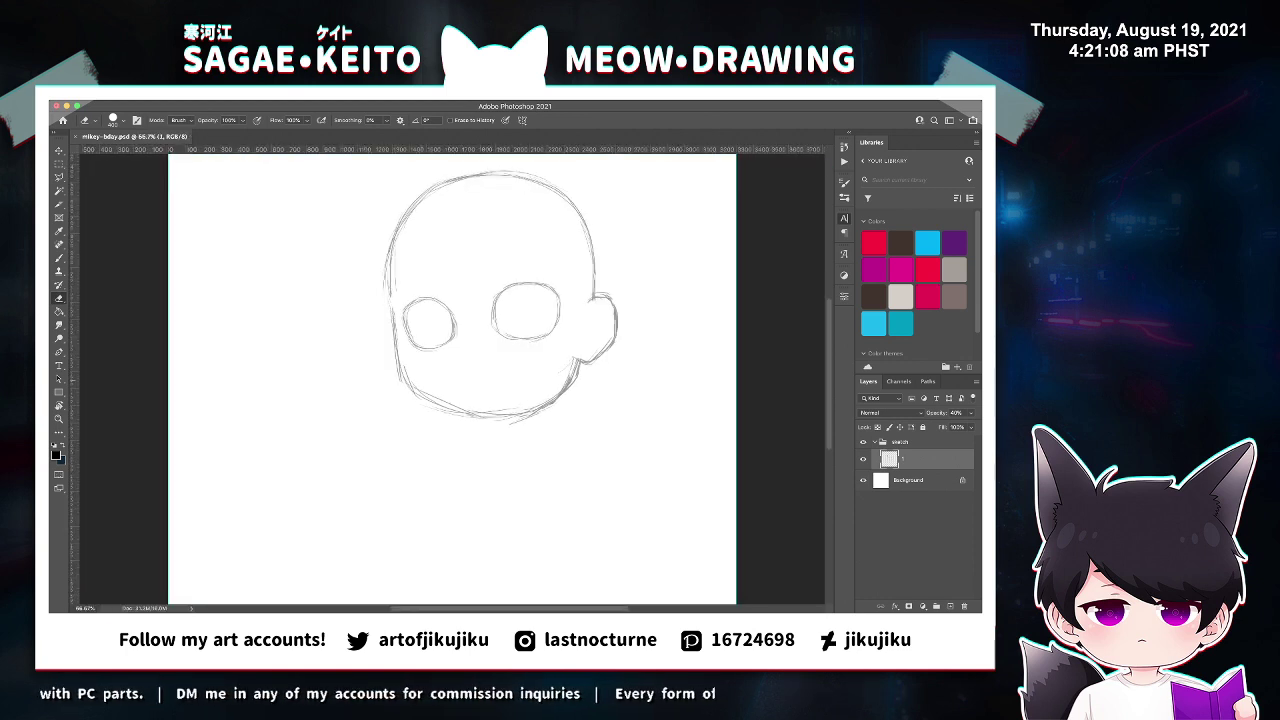
pyautogui.moveTo(416, 386)
pyautogui.mouseDown()
pyautogui.moveTo(432, 400)
pyautogui.moveTo(407, 372)
pyautogui.moveTo(463, 407)
pyautogui.moveTo(514, 412)
pyautogui.mouseUp()
pyautogui.press('super+z')
pyautogui.press('super+z')
pyautogui.press('super+z')
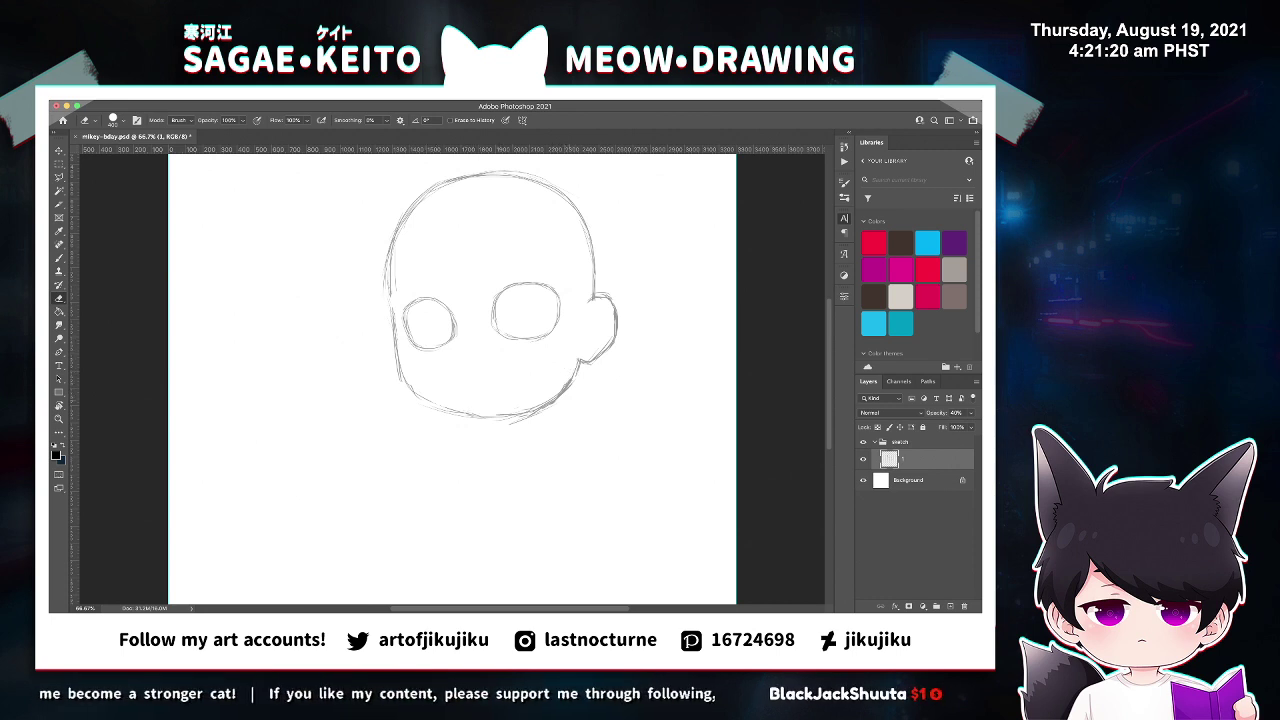
pyautogui.moveTo(567, 435); pyautogui.dragTo(530, 449)
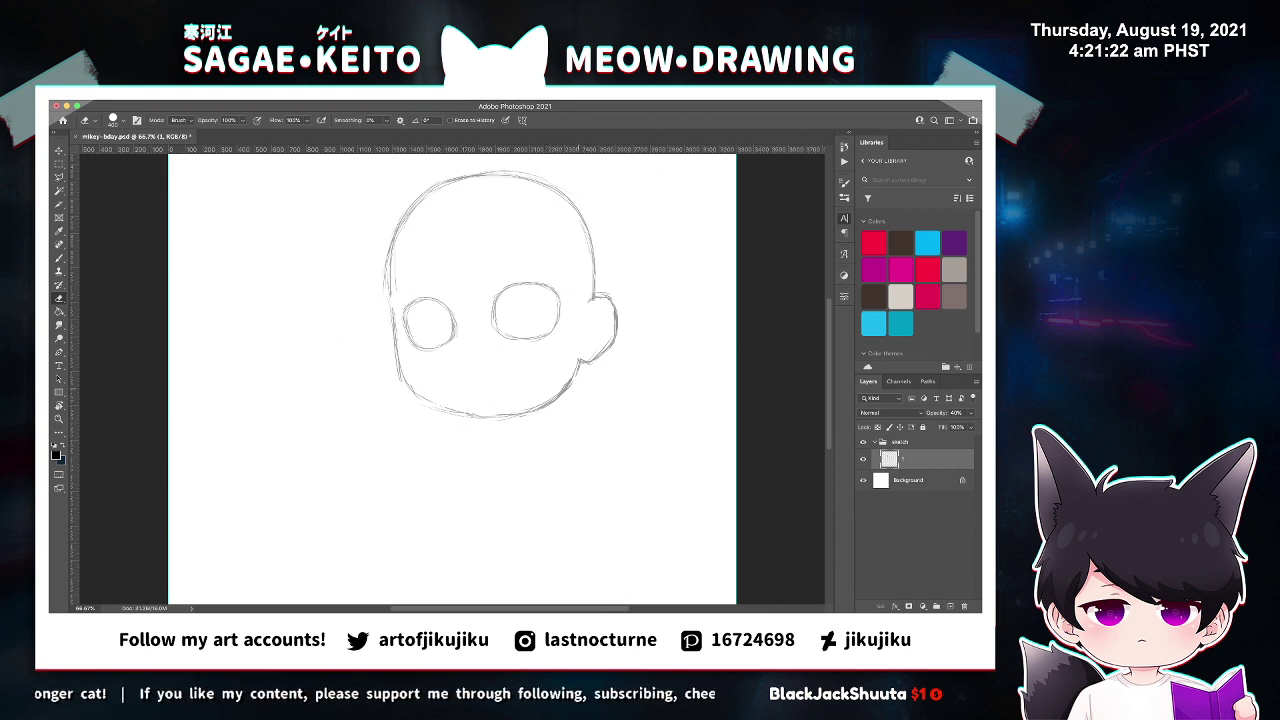
pyautogui.moveTo(578, 389); pyautogui.dragTo(531, 433)
# Redraw the left cheek line to close its gap and strengthen the jawline down to the chin, cleaning up loose strokes.
pyautogui.press('b')
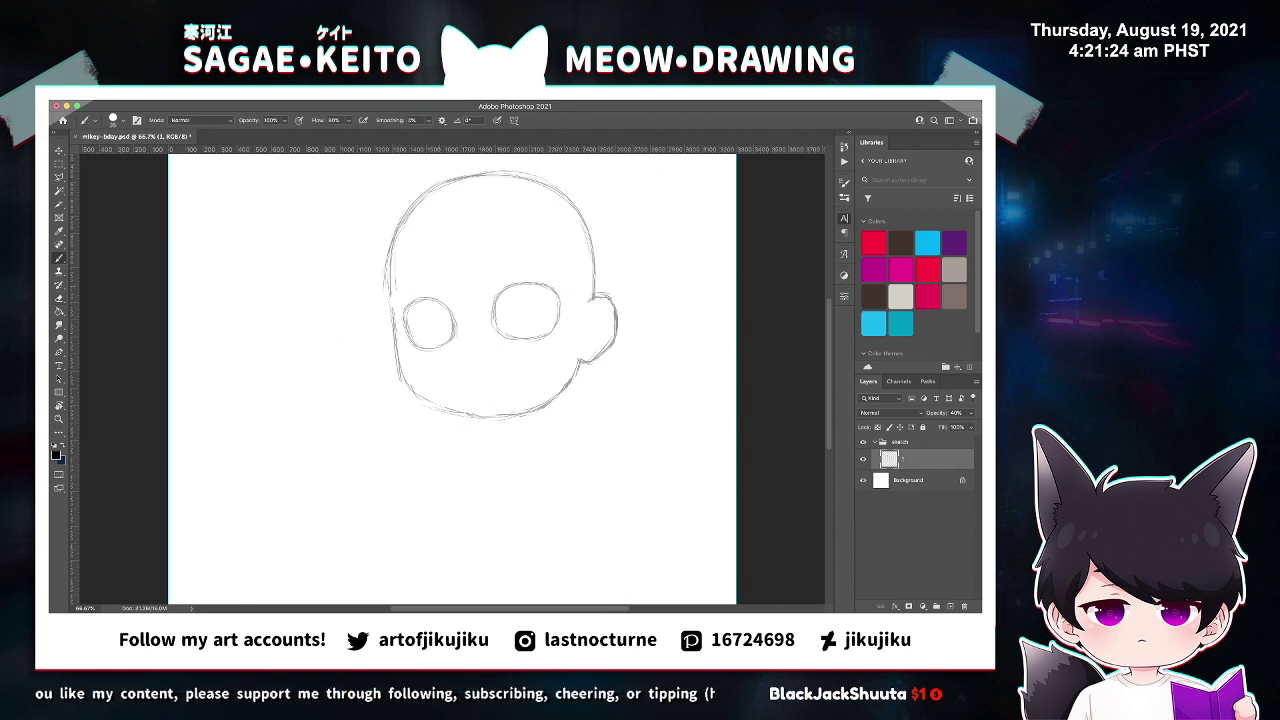
pyautogui.moveTo(387, 284); pyautogui.dragTo(392, 326)
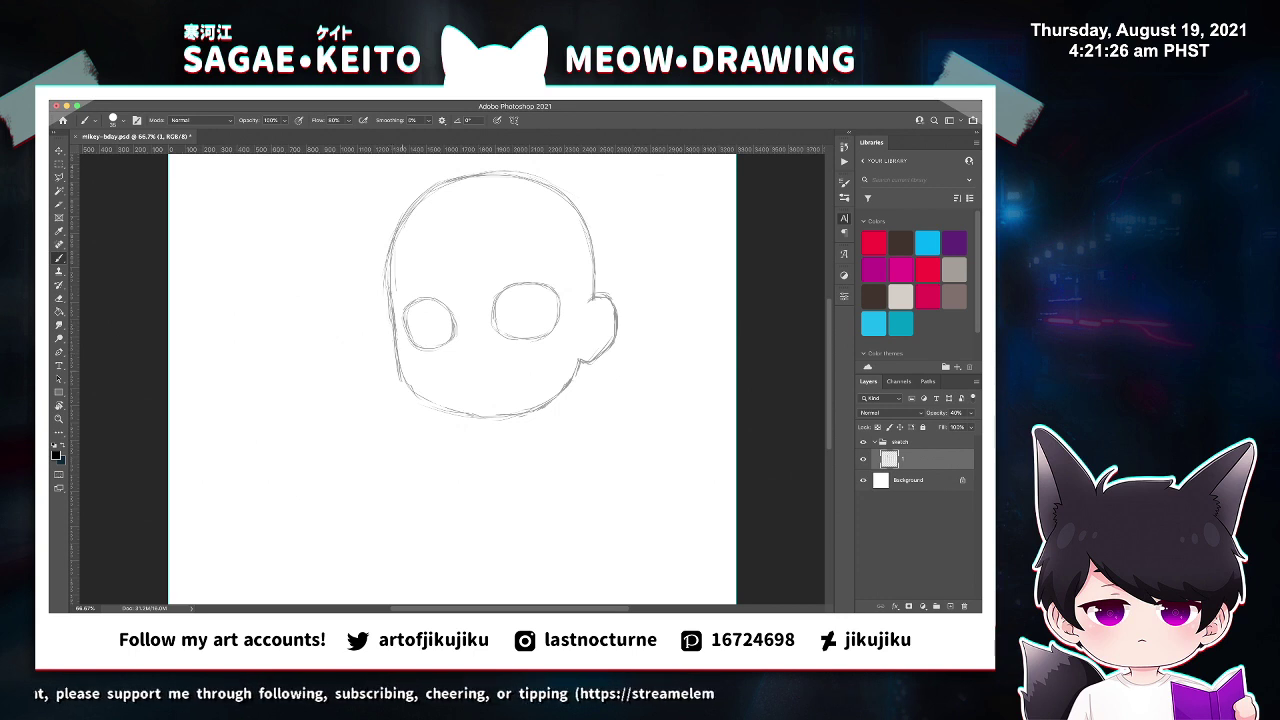
pyautogui.moveTo(399, 364)
pyautogui.mouseDown()
pyautogui.moveTo(414, 391)
pyautogui.moveTo(453, 411)
pyautogui.moveTo(507, 419)
pyautogui.moveTo(495, 449)
pyautogui.mouseUp()
pyautogui.press('e')
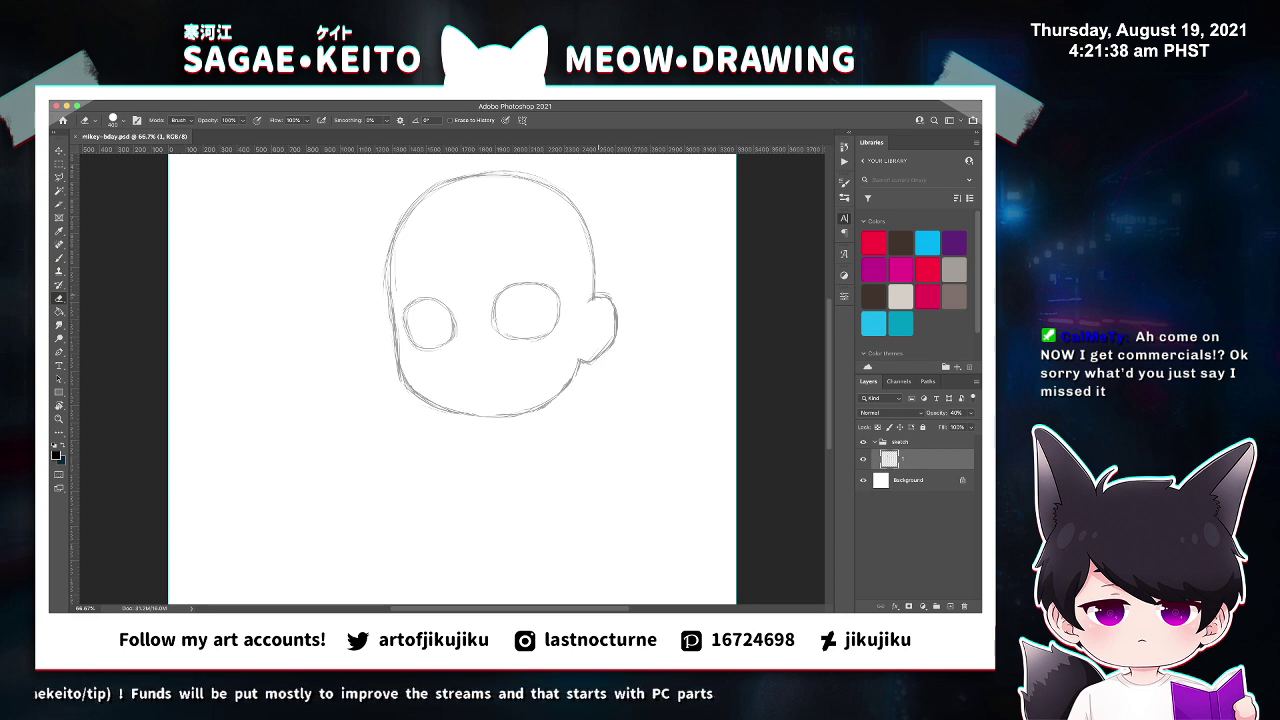
# Erase the loose line inside the head's upper-left edge and redraw the upper curve of the ear.
pyautogui.press('z')
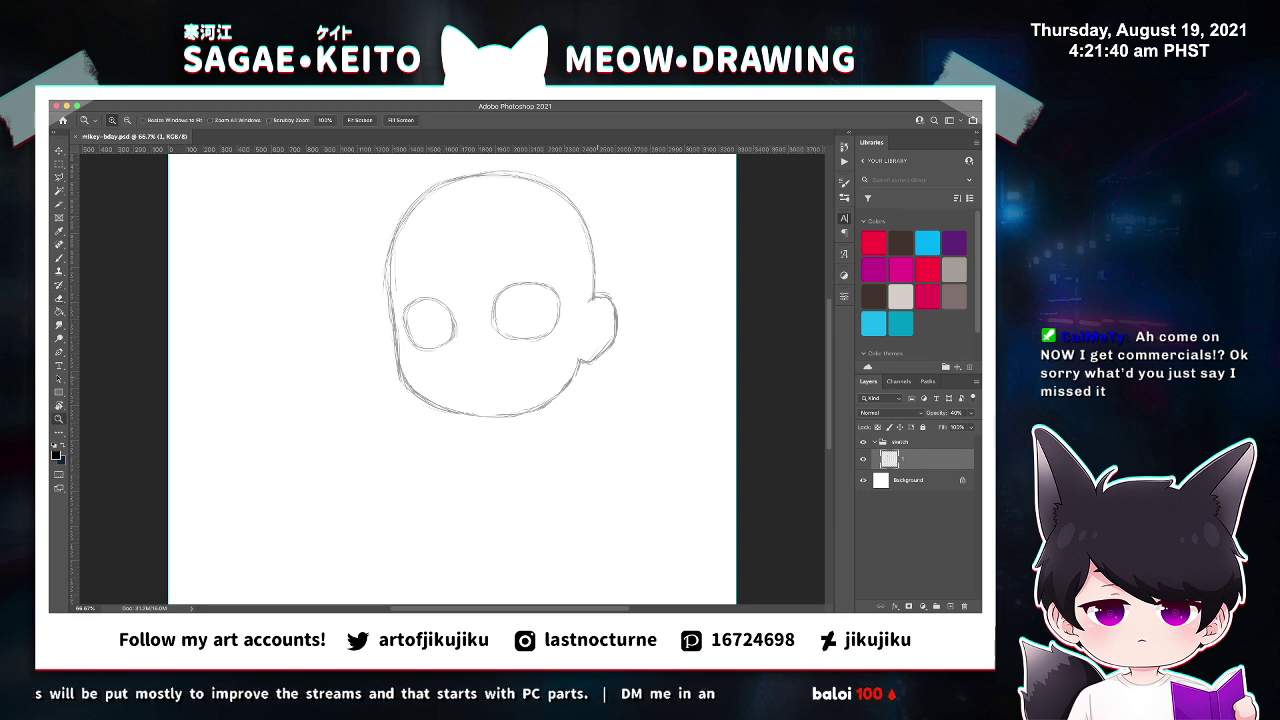
pyautogui.click(643, 268)
pyautogui.scroll(3, 621, 273)
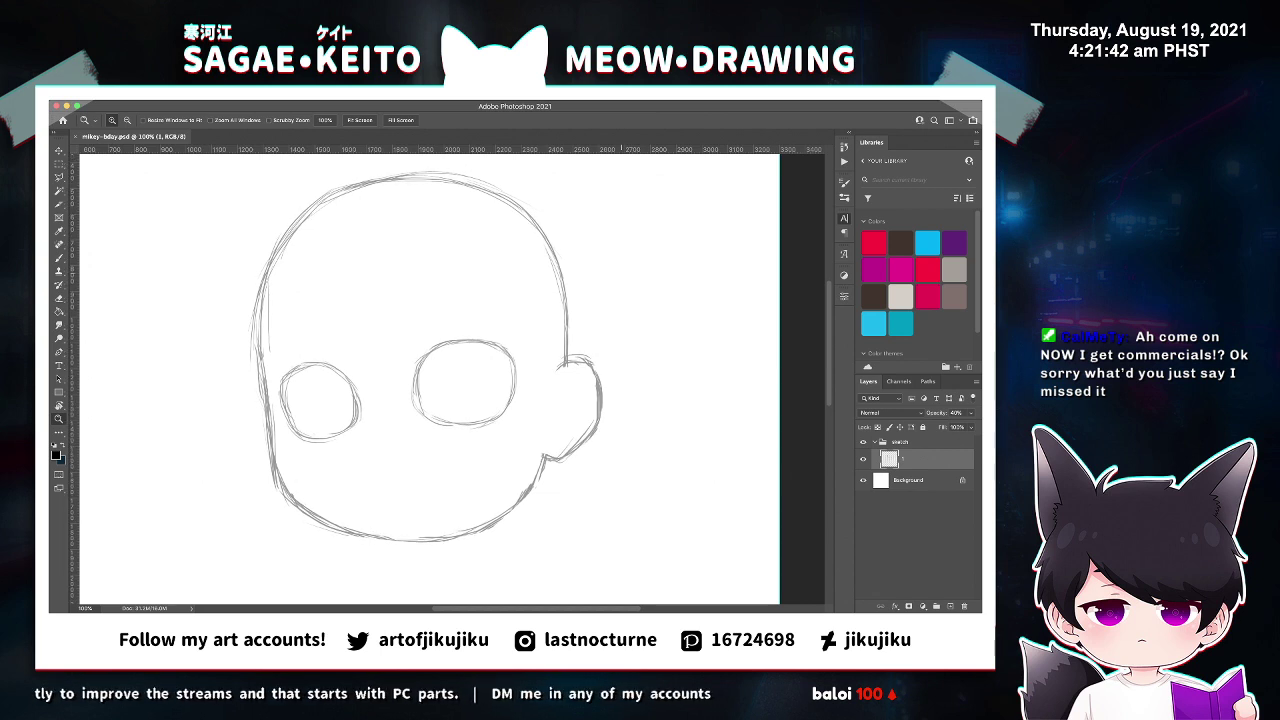
pyautogui.press('e')
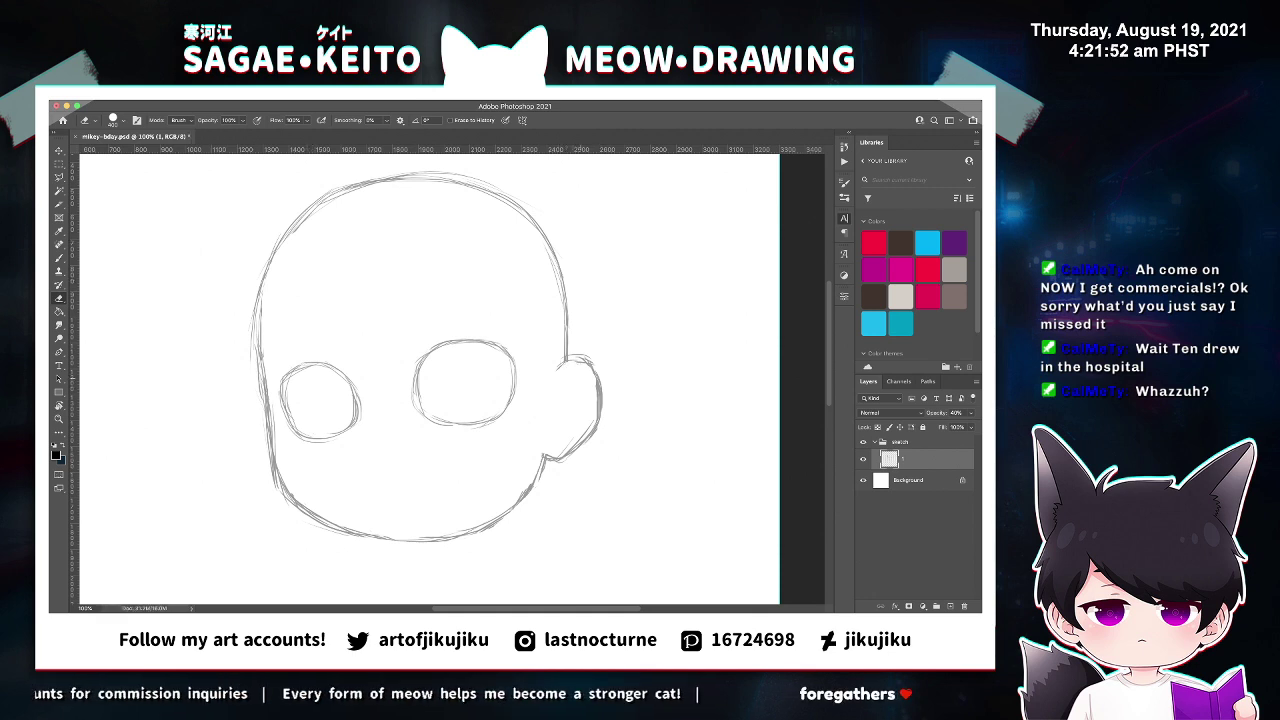
pyautogui.press('b')
pyautogui.moveTo(586, 362); pyautogui.dragTo(601, 384)
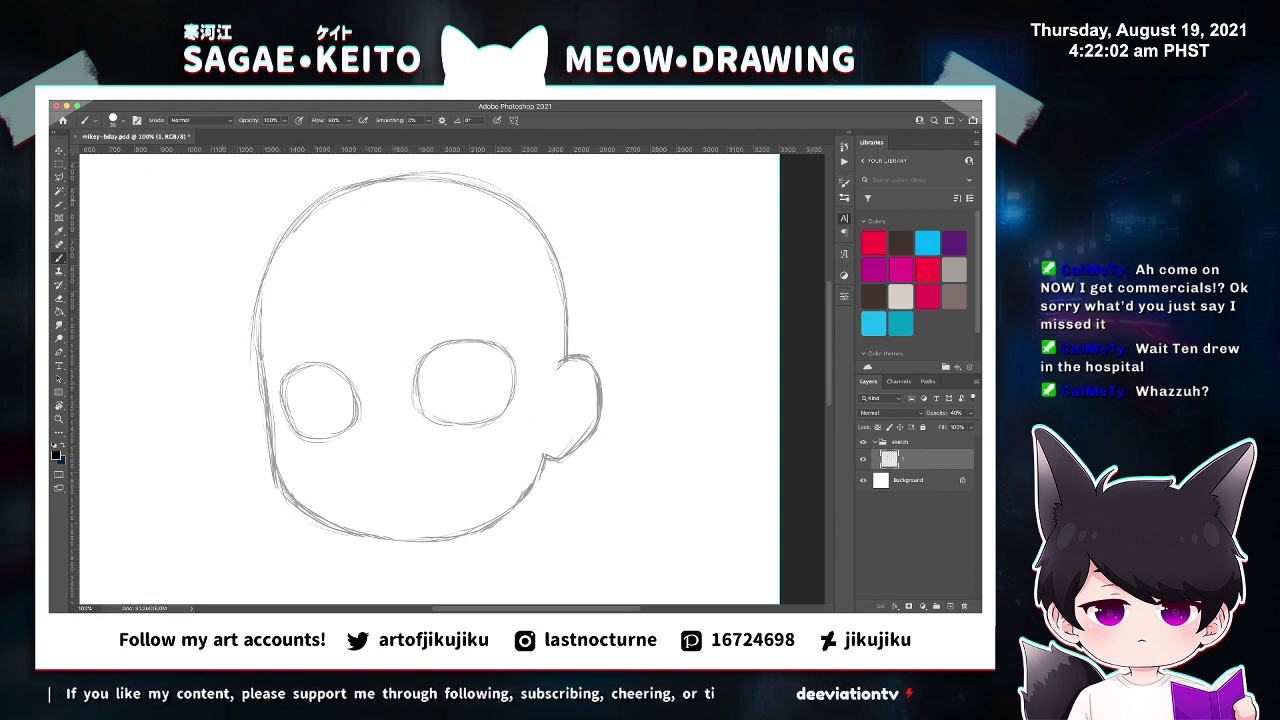
# Draw a thick, nearly horizontal upper eyelid line across the upper part of the left eye, filling it with repeated strokes.
pyautogui.press('z')
pyautogui.click(330, 374)
pyautogui.press('b')
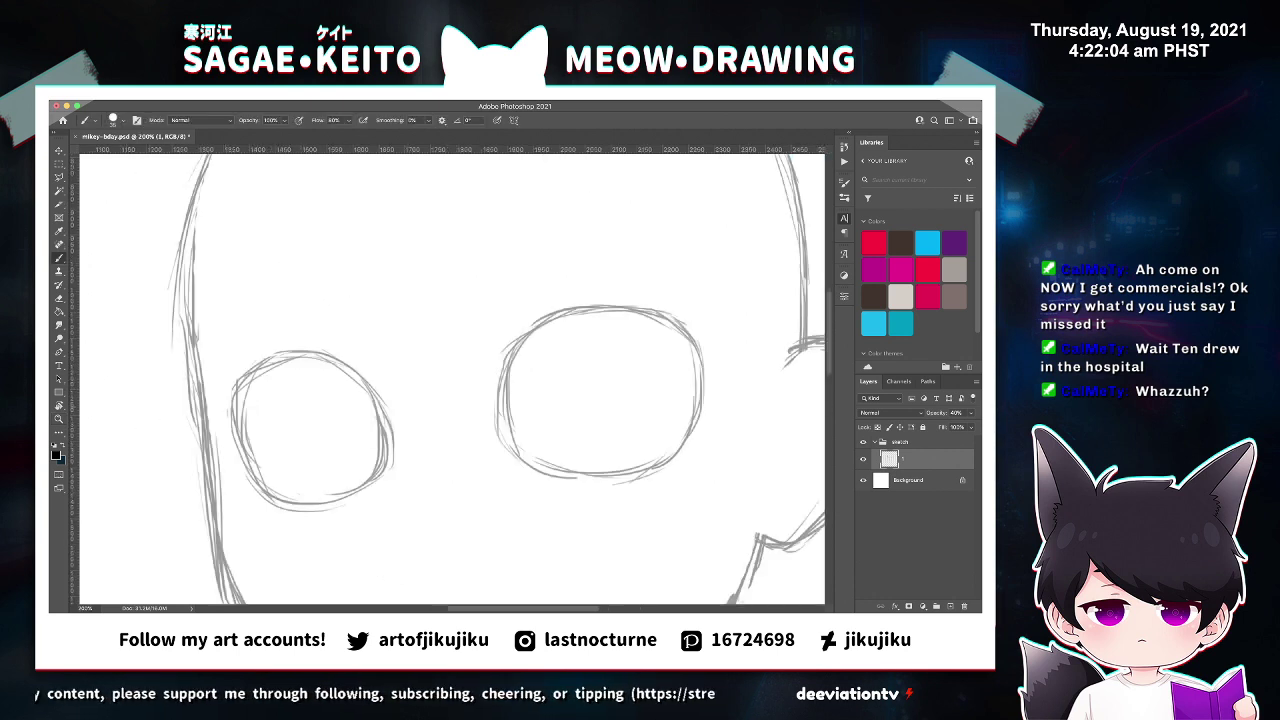
pyautogui.moveTo(230, 403); pyautogui.dragTo(370, 387)
pyautogui.moveTo(312, 391); pyautogui.dragTo(362, 388)
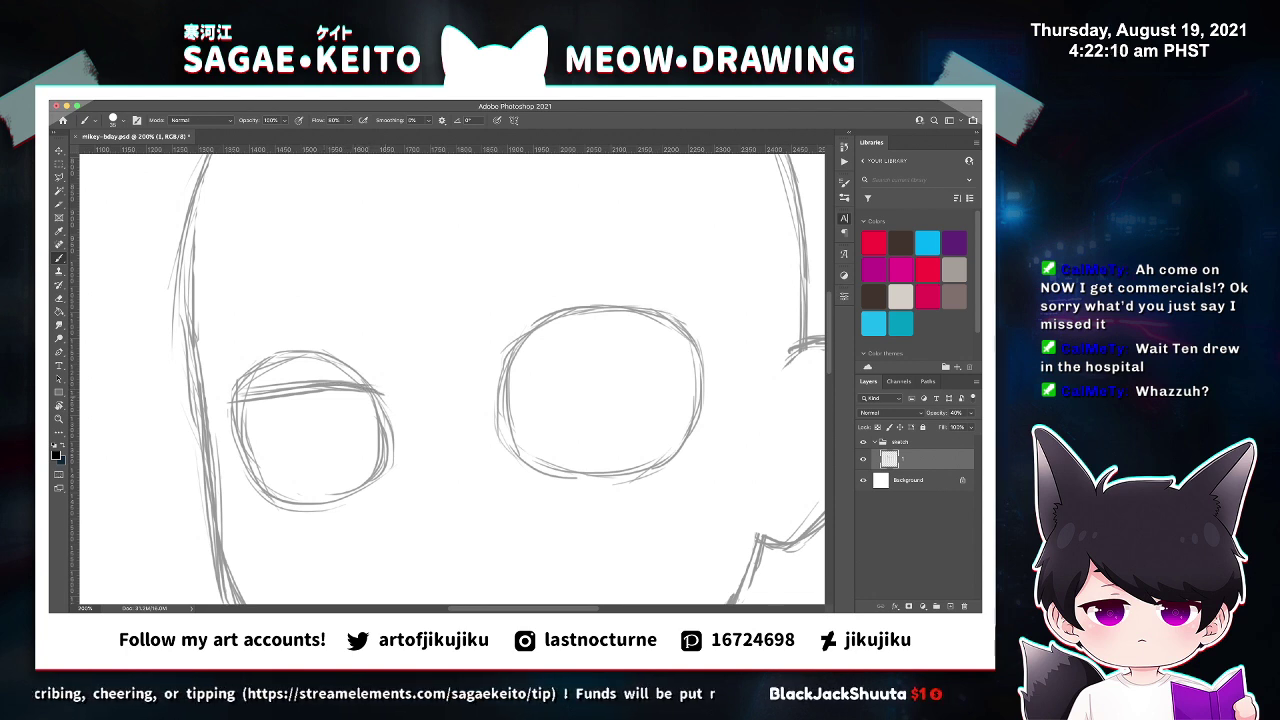
pyautogui.moveTo(314, 392); pyautogui.dragTo(380, 391)
pyautogui.moveTo(288, 396); pyautogui.dragTo(356, 393)
pyautogui.moveTo(238, 400)
pyautogui.mouseDown()
pyautogui.moveTo(324, 384)
pyautogui.moveTo(284, 384)
pyautogui.moveTo(342, 390)
pyautogui.mouseUp()
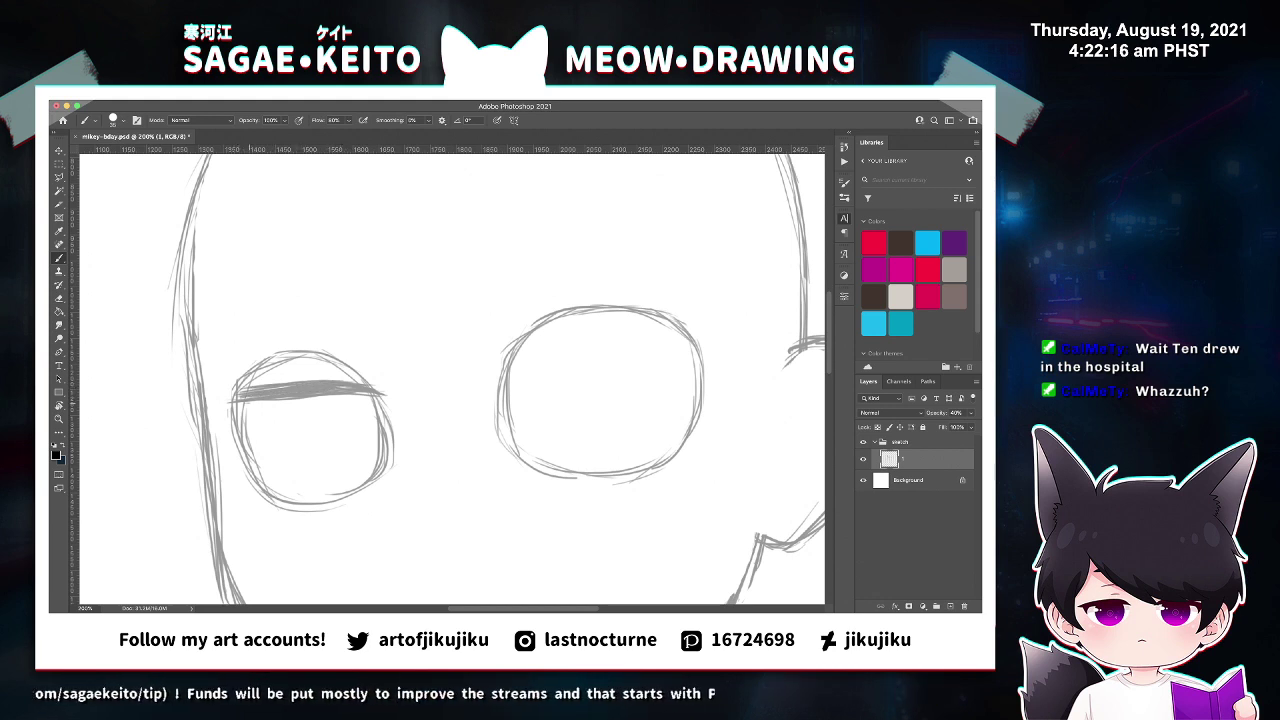
pyautogui.moveTo(248, 401); pyautogui.dragTo(356, 395)
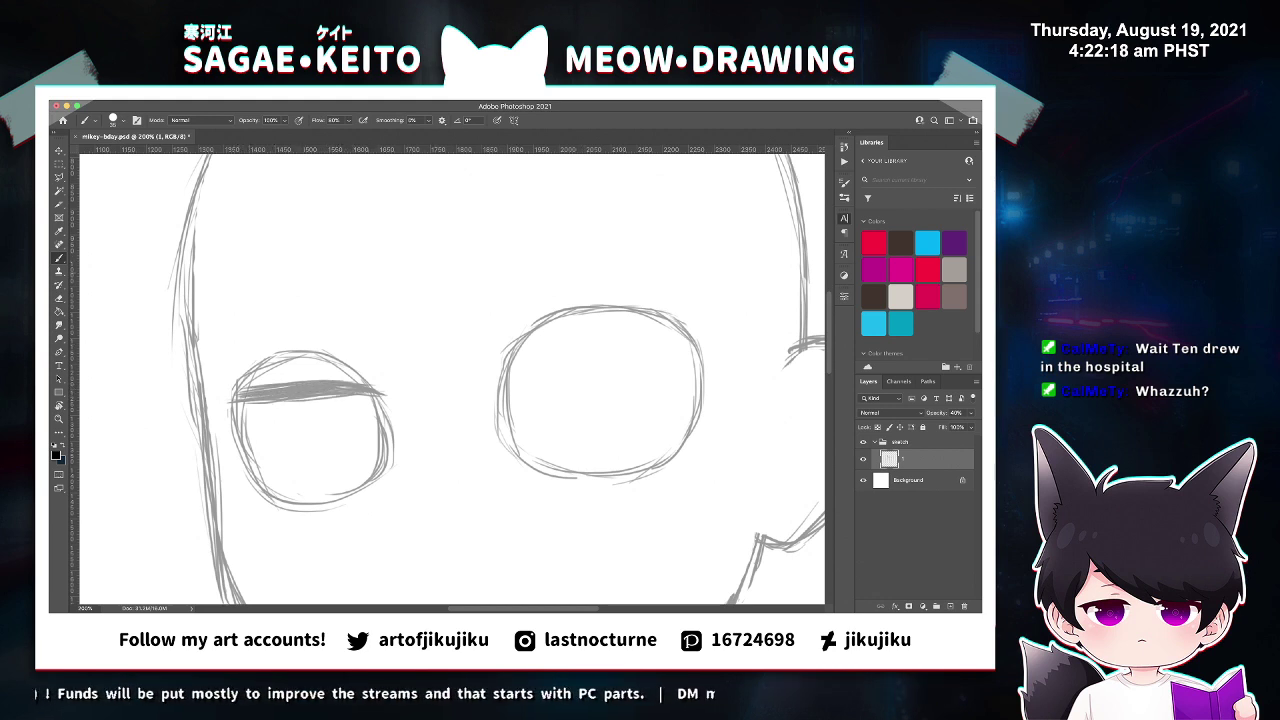
# Sketch the right eye's upper eyelid as two long, nearly horizontal lines across the upper part of the circle, extending past both sides.
pyautogui.moveTo(490, 390)
pyautogui.mouseDown()
pyautogui.moveTo(517, 370)
pyautogui.moveTo(474, 388)
pyautogui.moveTo(620, 349)
pyautogui.mouseUp()
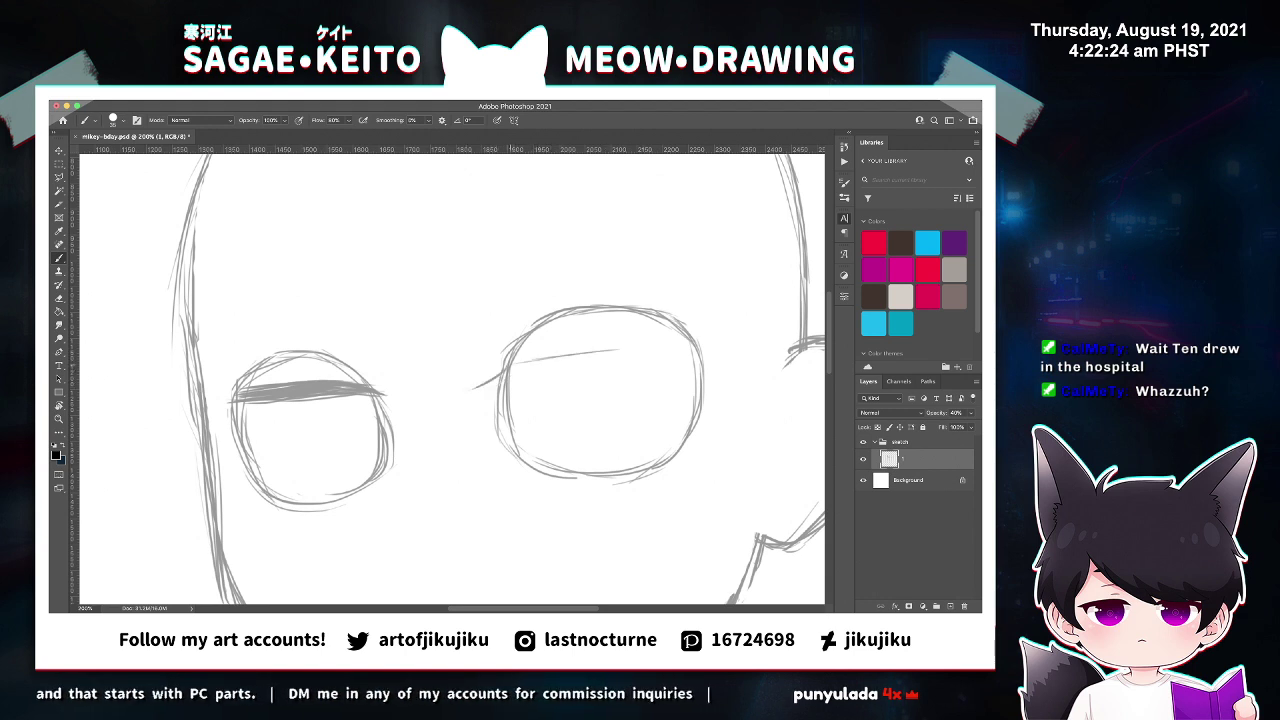
pyautogui.moveTo(500, 366); pyautogui.dragTo(628, 348)
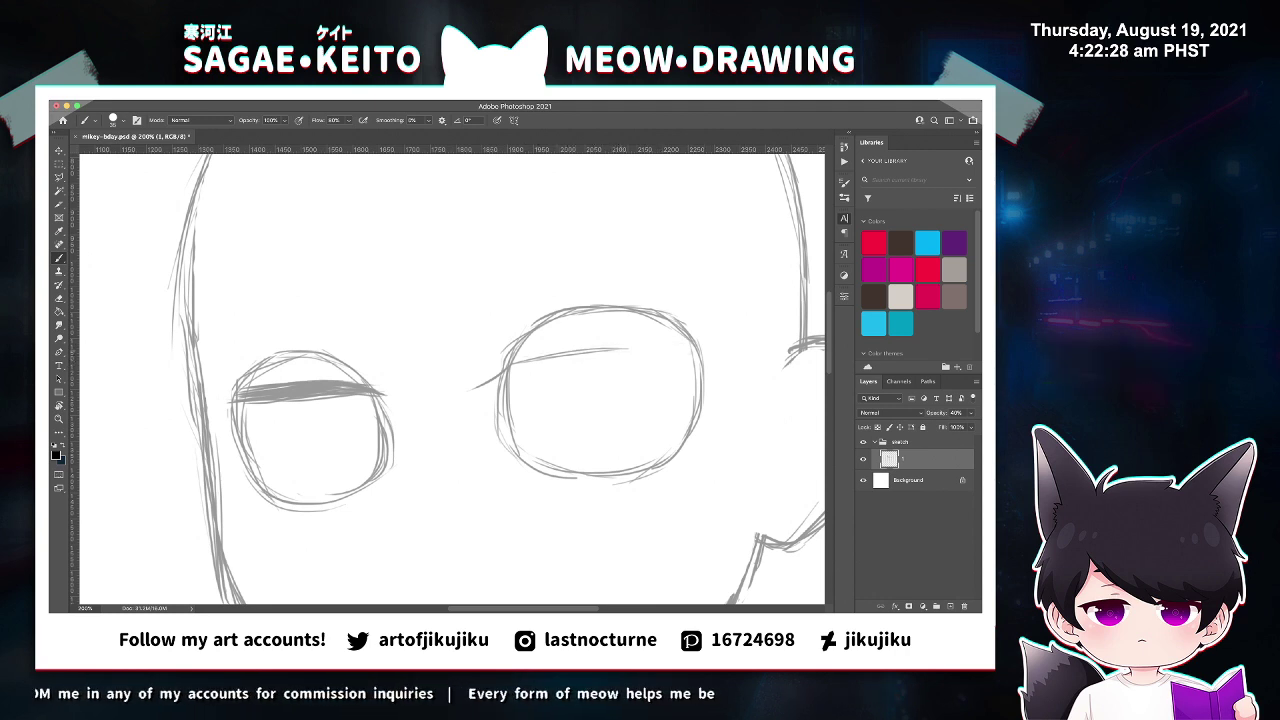
pyautogui.moveTo(600, 353); pyautogui.dragTo(688, 349)
pyautogui.moveTo(628, 349); pyautogui.dragTo(744, 355)
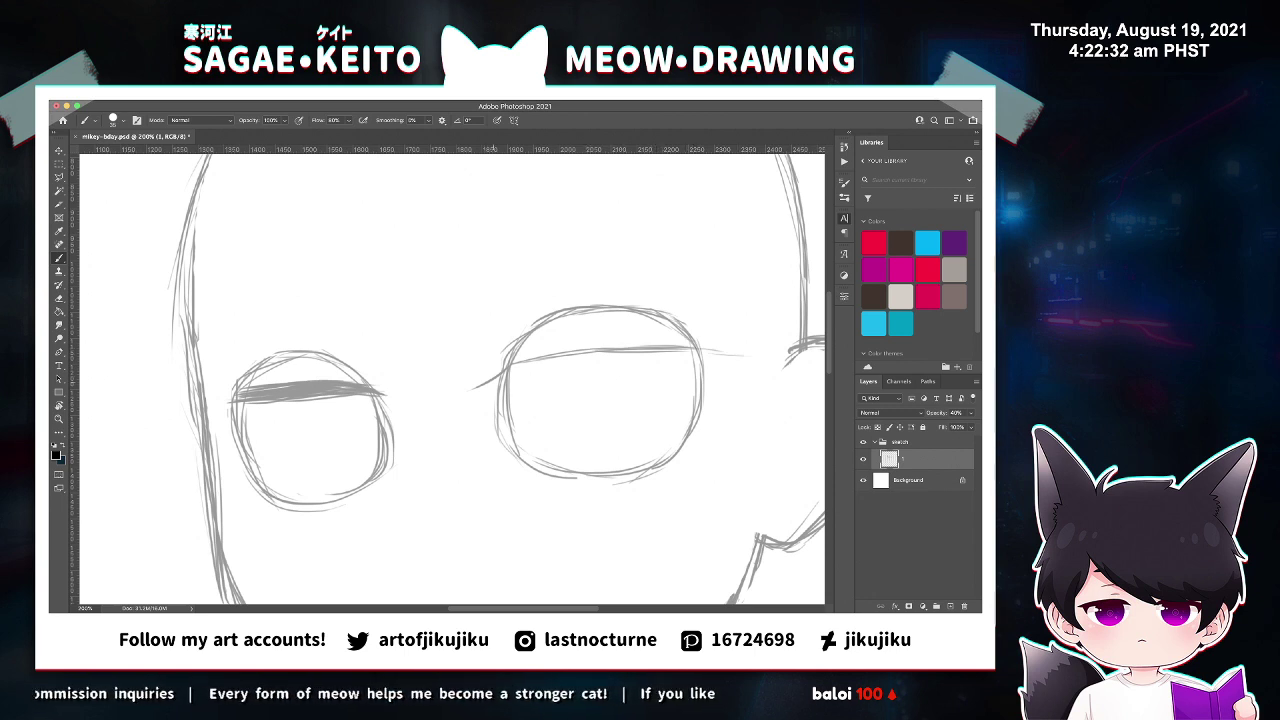
pyautogui.moveTo(508, 378); pyautogui.dragTo(668, 368)
pyautogui.moveTo(584, 370); pyautogui.dragTo(748, 362)
pyautogui.press('e')
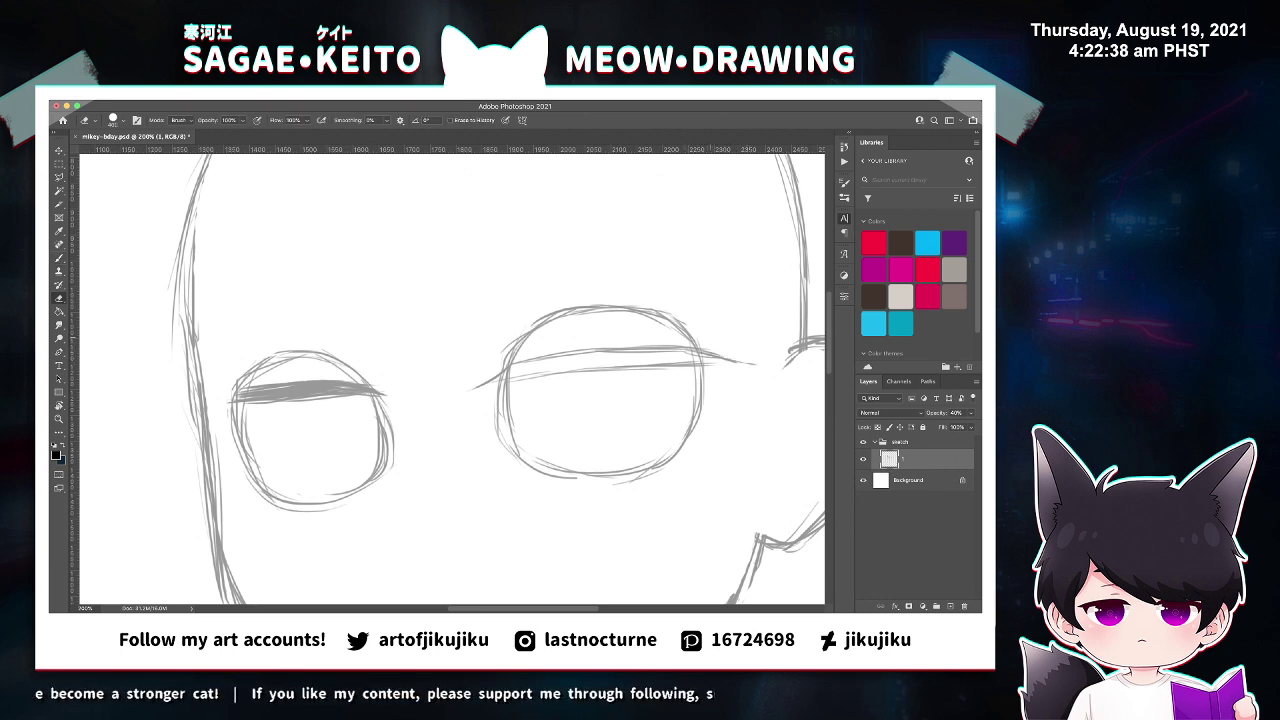
# Extend the left eyelid's outer corner downward, erase the outer part of the circle's arc above it, and save the file.
pyautogui.press('b')
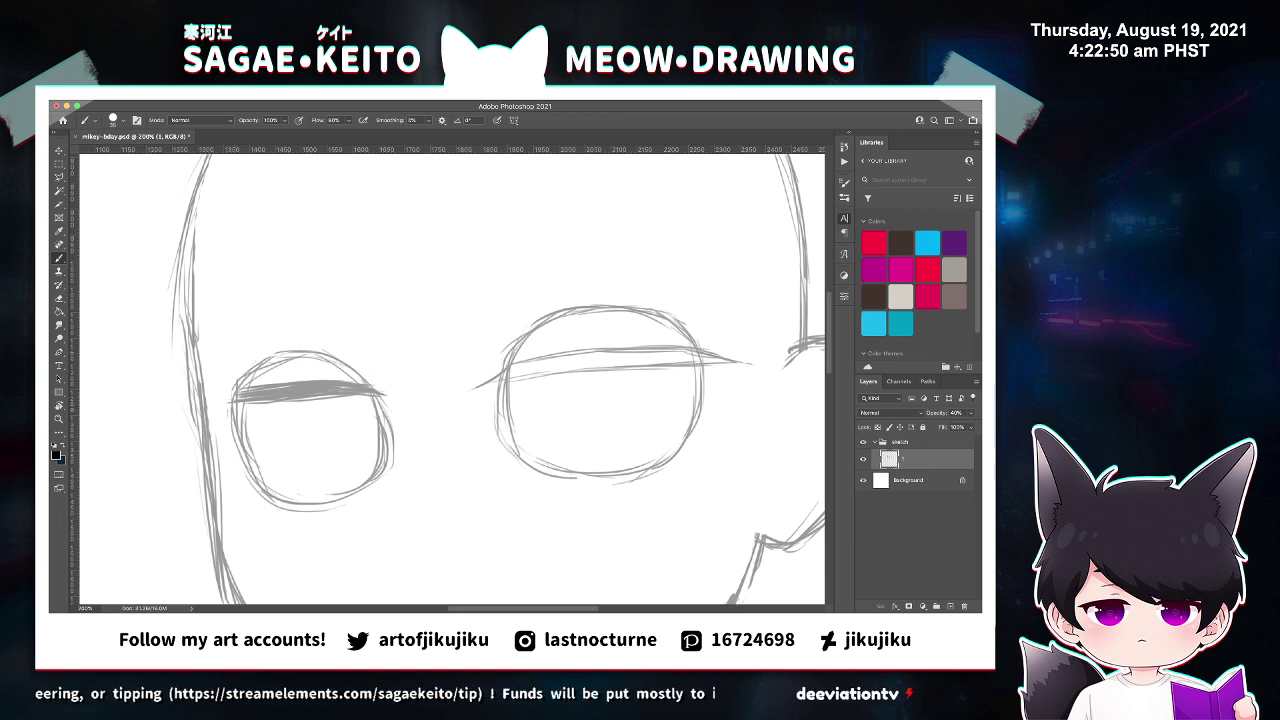
pyautogui.moveTo(250, 401)
pyautogui.mouseDown()
pyautogui.moveTo(219, 425)
pyautogui.moveTo(310, 352)
pyautogui.mouseUp()
pyautogui.press('e')
pyautogui.press('super+s')
# Fill the gap between the right eye's two upper eyelid lines with repeated long strokes.
pyautogui.press('super+minus')
pyautogui.press('super+minus')
pyautogui.press('super+minus')
pyautogui.press('super+minus')
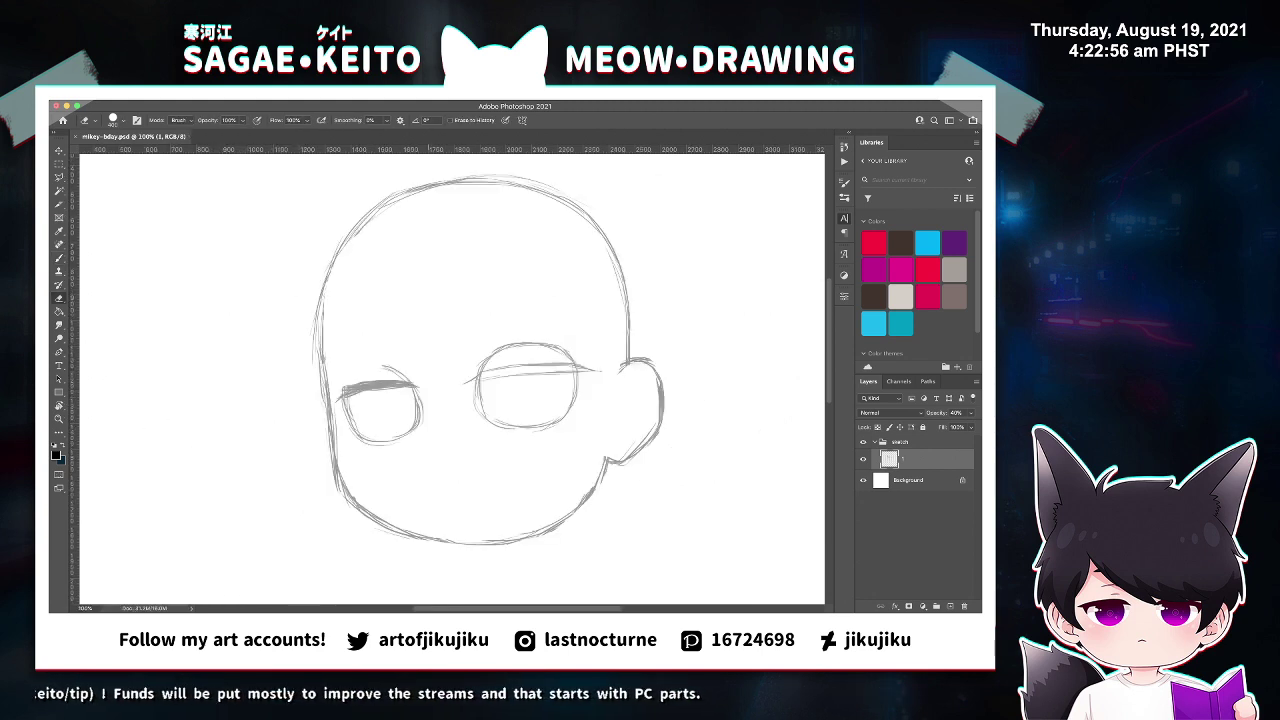
pyautogui.press('super+plus')
pyautogui.press('super+plus')
pyautogui.press('z')
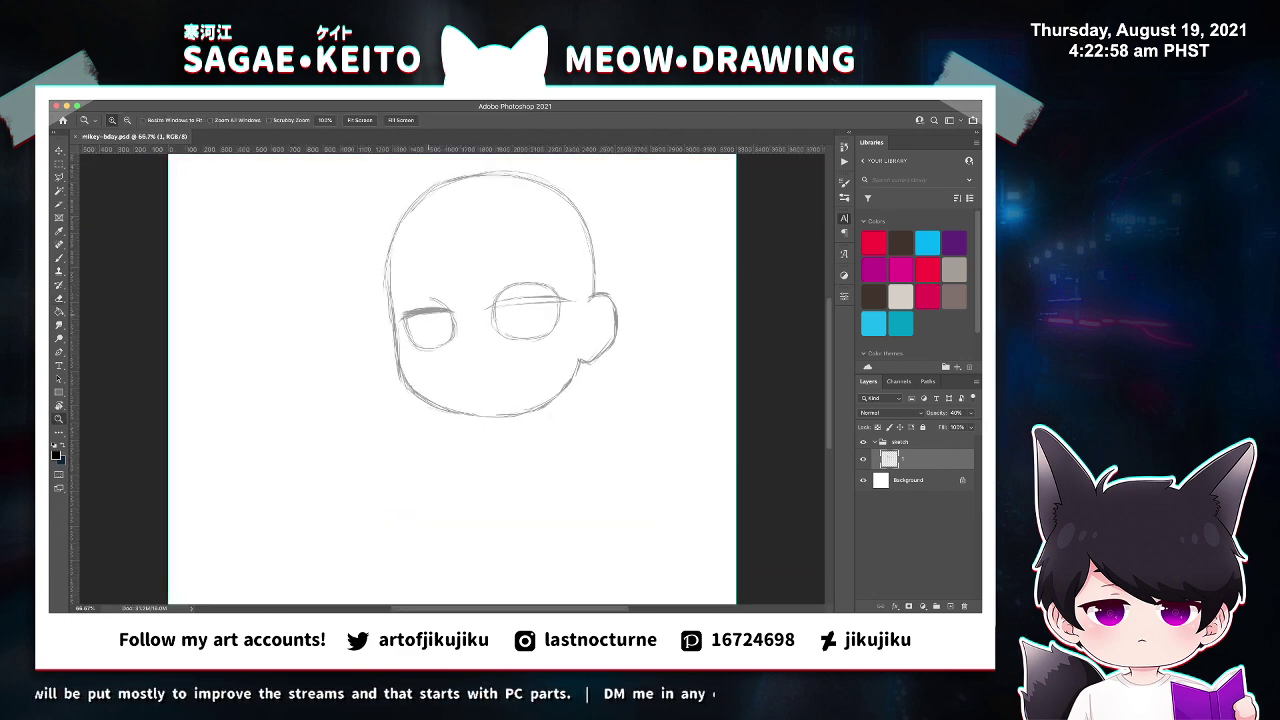
pyautogui.scroll(3, 481, 373)
pyautogui.doubleClick(439, 379)
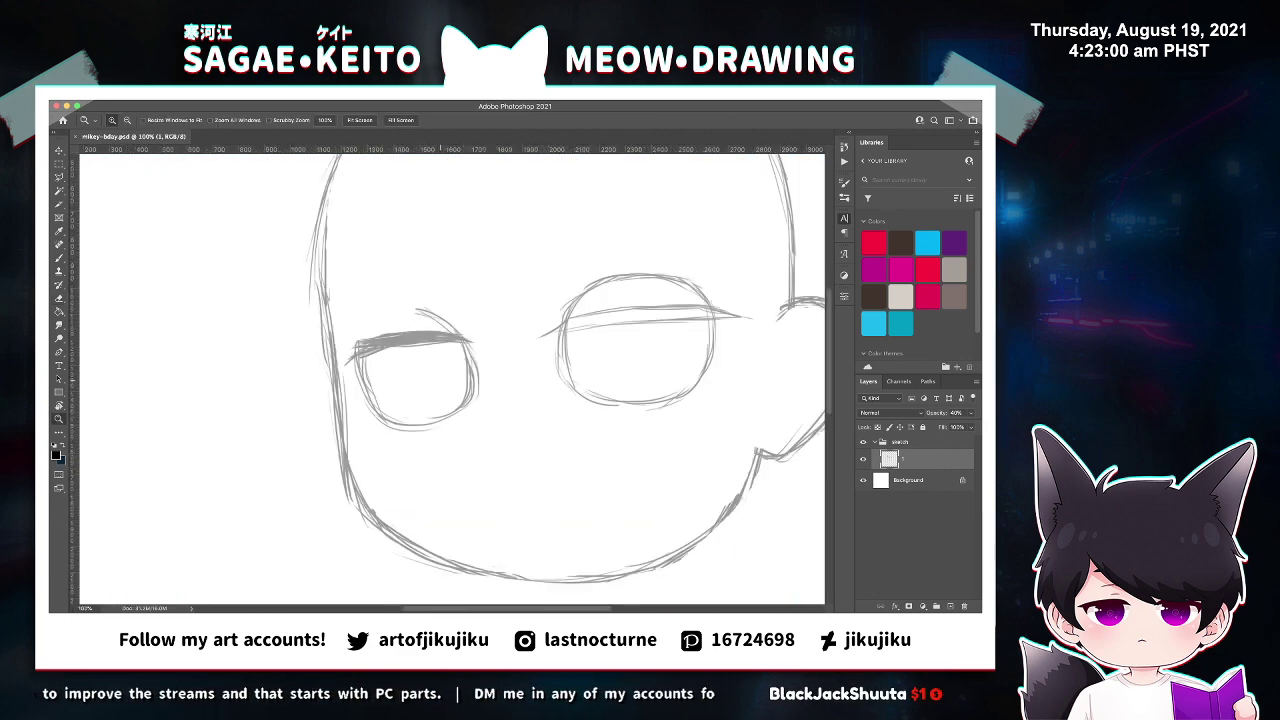
pyautogui.press('b')
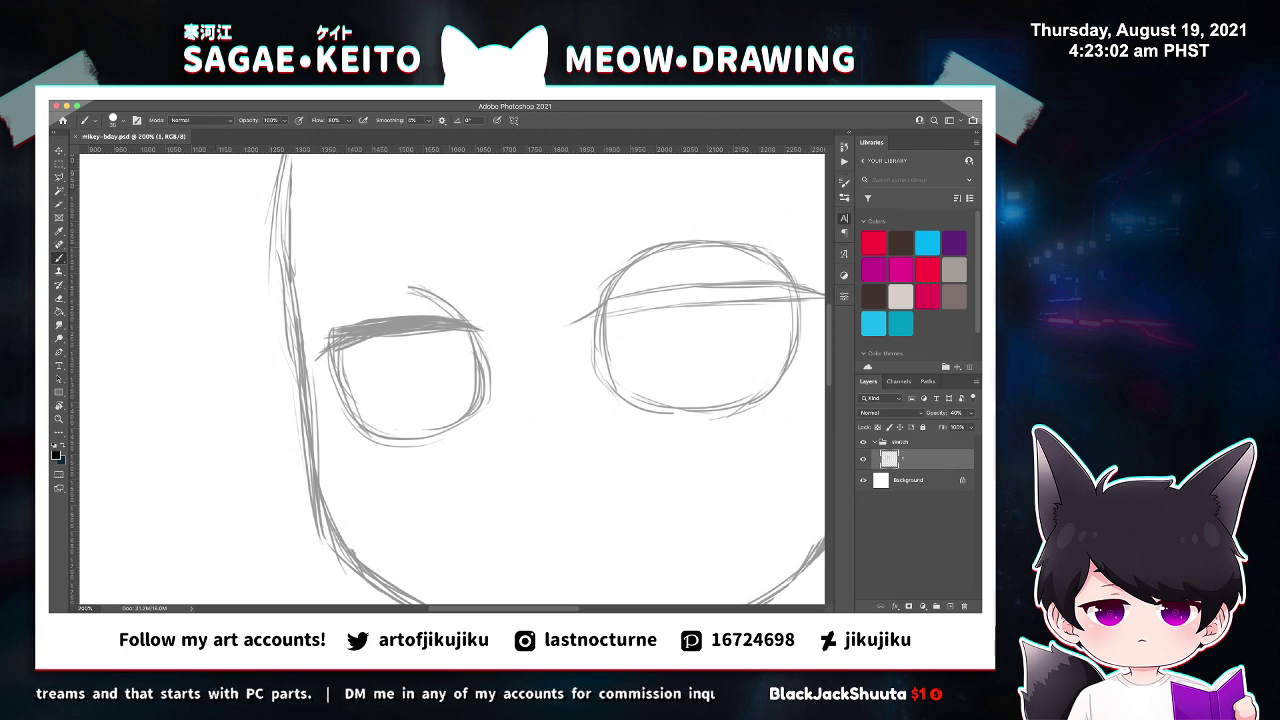
pyautogui.press('super+Tab')
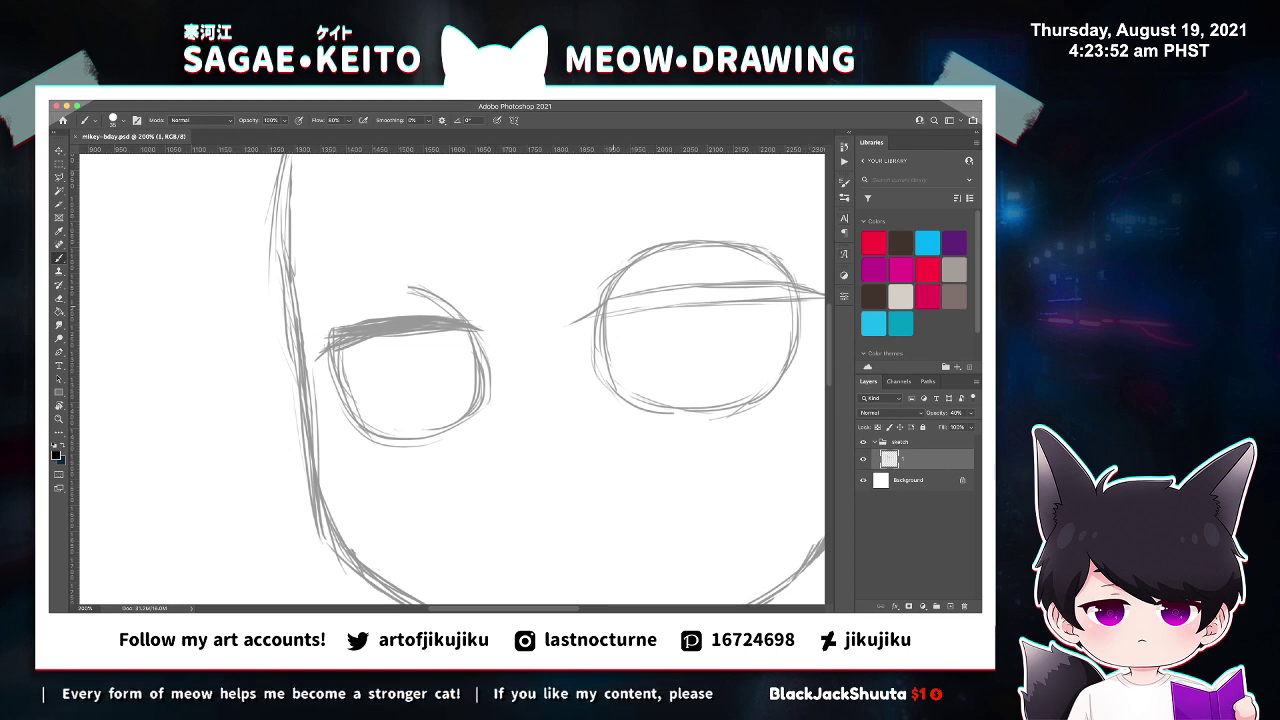
pyautogui.moveTo(586, 316); pyautogui.dragTo(772, 286)
pyautogui.moveTo(626, 306)
pyautogui.mouseDown()
pyautogui.moveTo(786, 290)
pyautogui.moveTo(774, 295)
pyautogui.mouseUp()
pyautogui.moveTo(703, 305); pyautogui.dragTo(768, 298)
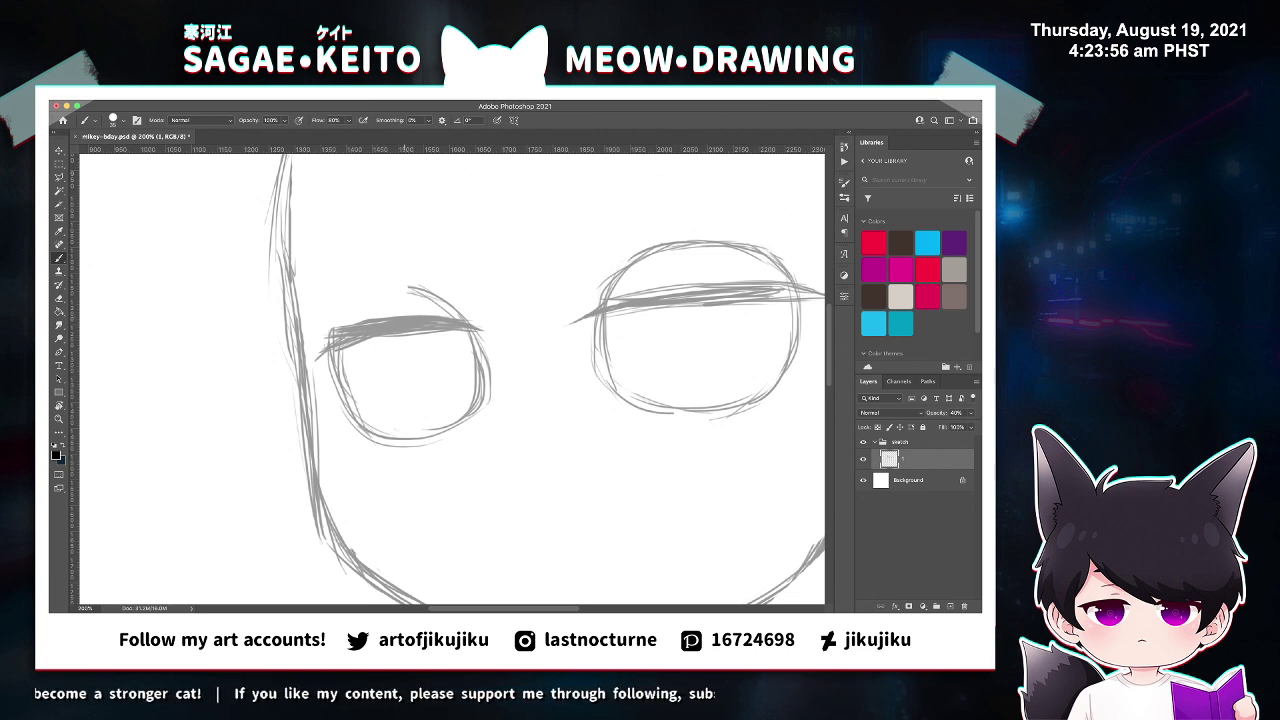
# Extend the left eyelid's outer end to the face outline, darken the eye's outer side, and erase the leftover arc above the lid.
pyautogui.moveTo(342, 345)
pyautogui.mouseDown()
pyautogui.moveTo(306, 368)
pyautogui.moveTo(344, 377)
pyautogui.mouseUp()
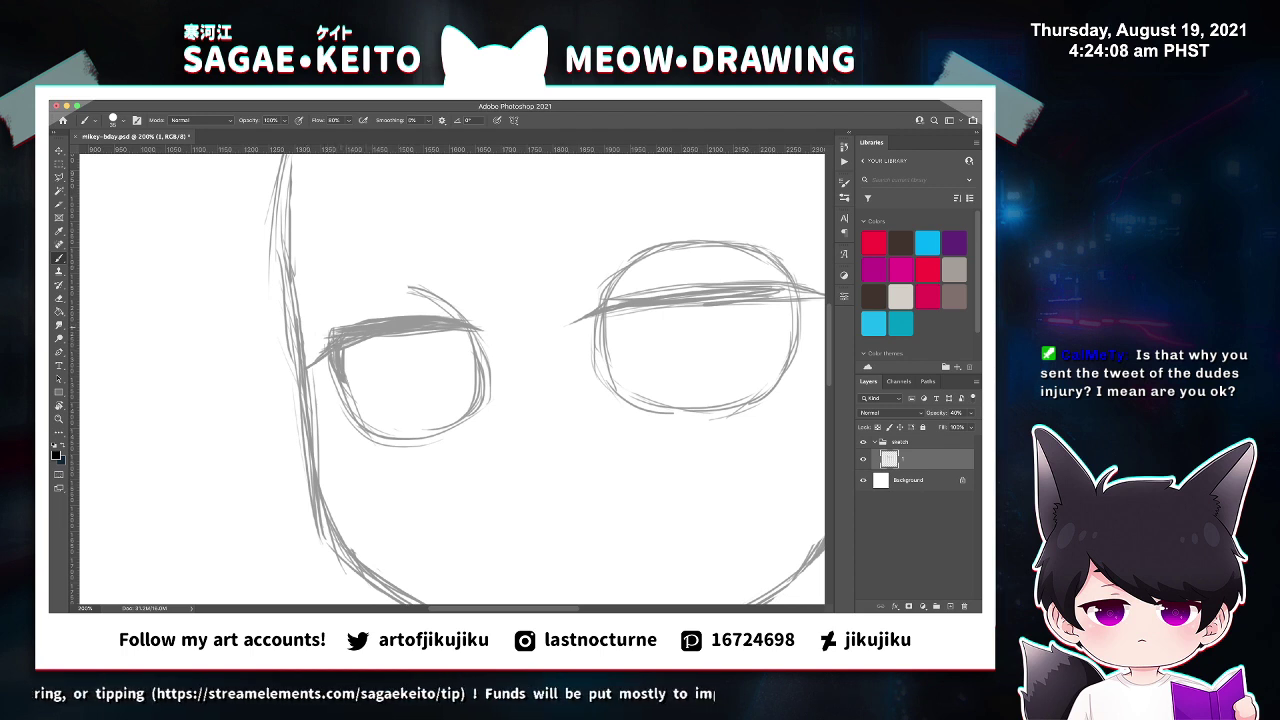
pyautogui.press('e')
pyautogui.moveTo(328, 338); pyautogui.dragTo(350, 330)
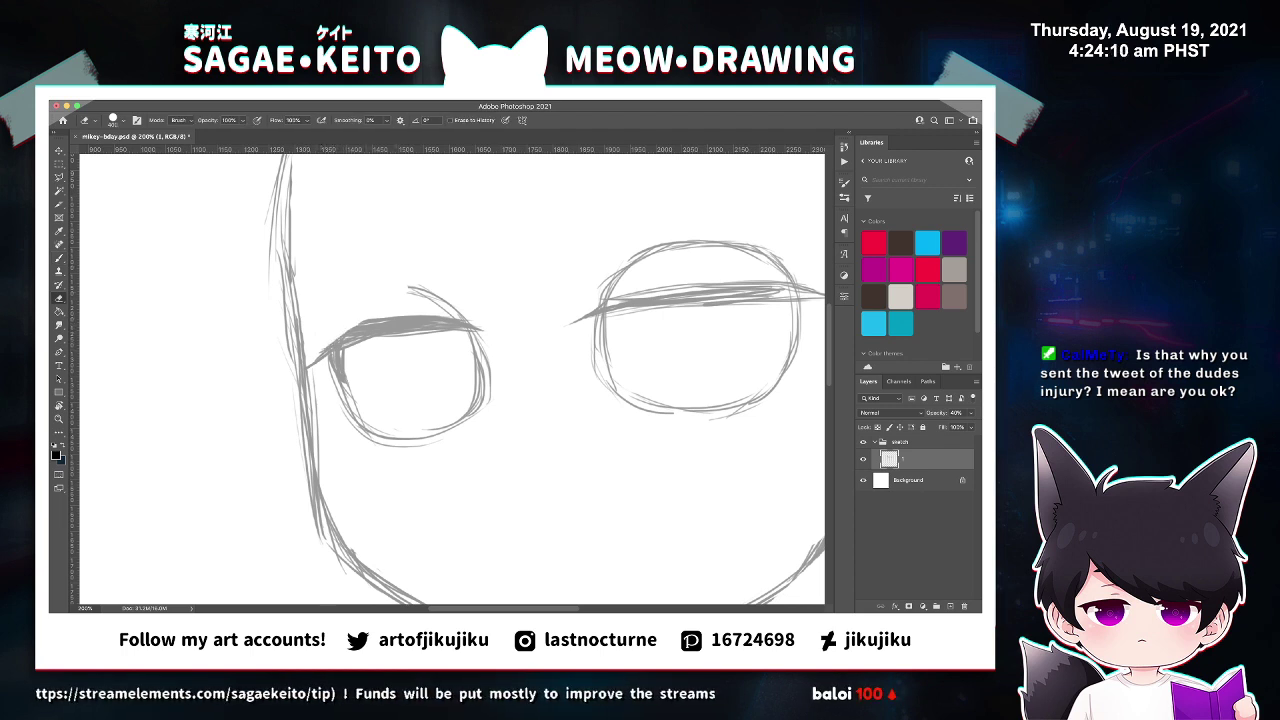
pyautogui.moveTo(408, 288); pyautogui.dragTo(470, 320)
# Erase the part of the right eye's circle above the upper eyelid, keeping the eyelid line intact.
pyautogui.moveTo(685, 244); pyautogui.dragTo(590, 315)
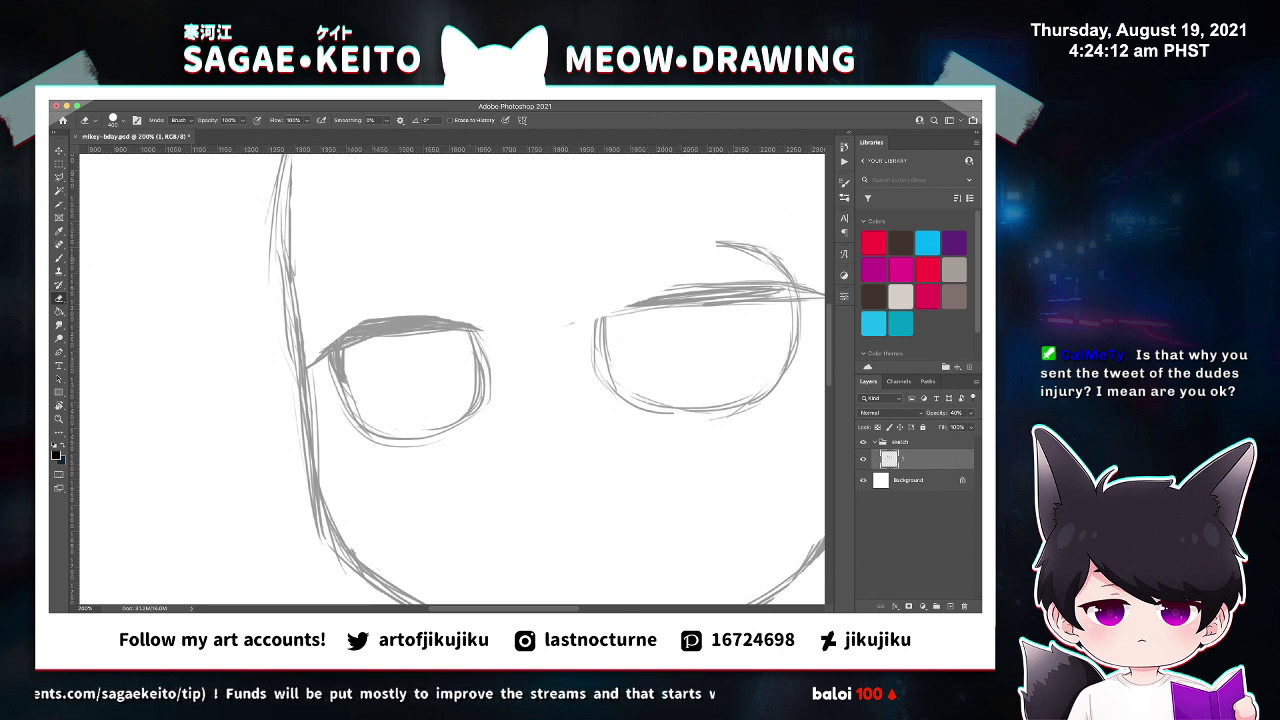
pyautogui.press('super+z')
pyautogui.moveTo(656, 248); pyautogui.dragTo(614, 275)
pyautogui.moveTo(700, 246); pyautogui.dragTo(606, 291)
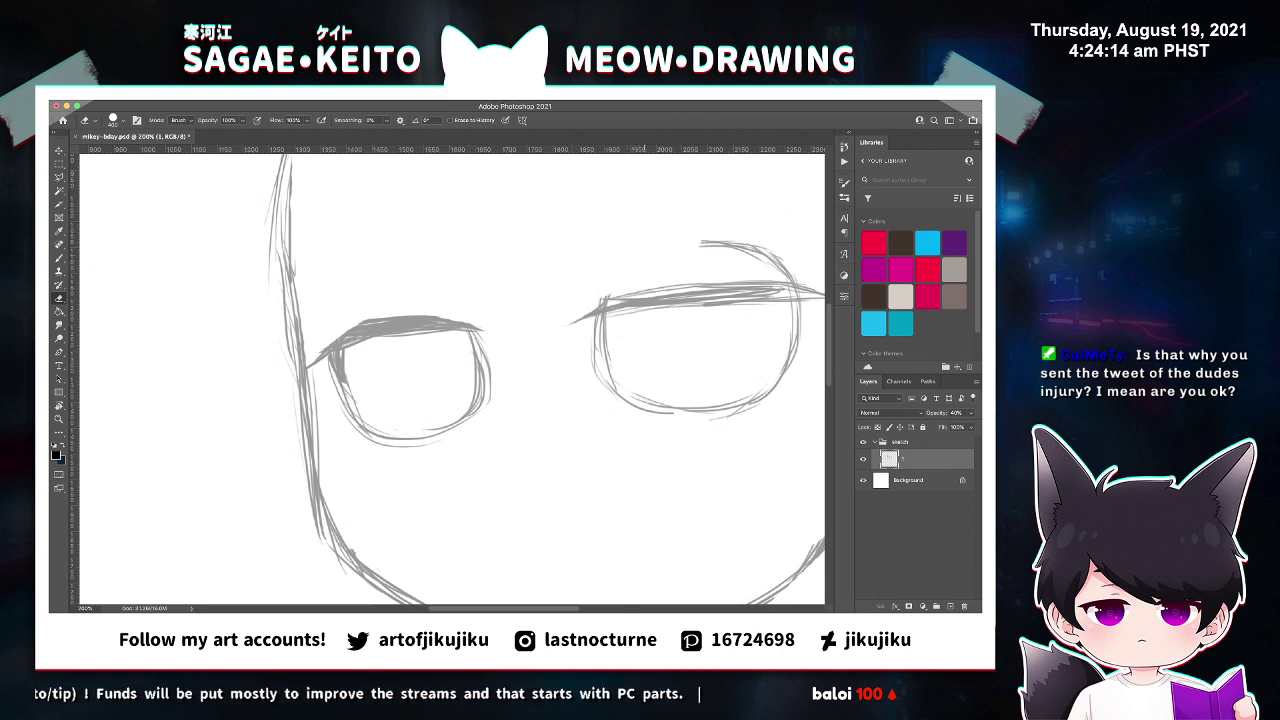
pyautogui.moveTo(760, 250)
pyautogui.mouseDown()
pyautogui.moveTo(704, 245)
pyautogui.moveTo(796, 282)
pyautogui.mouseUp()
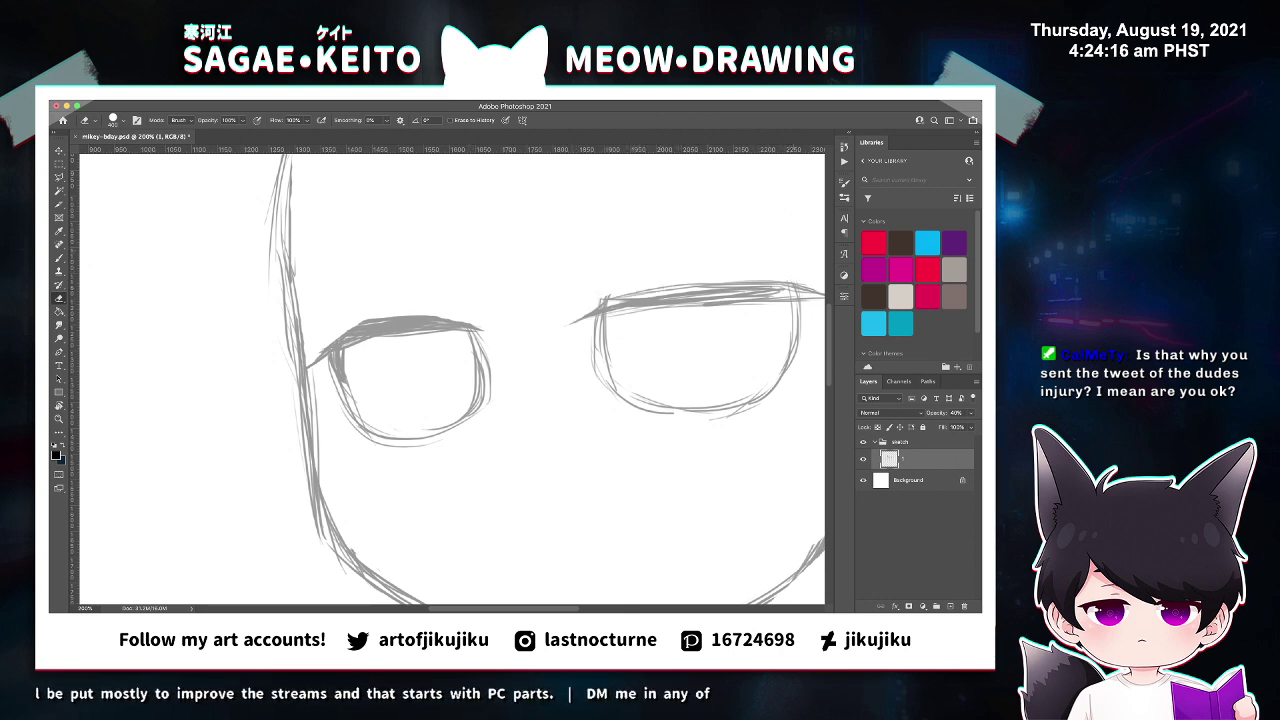
# Thicken the right eye's upper eyelid out to its outer end with a slight downward curve, and save the file.
pyautogui.press('super+minus')
pyautogui.hotkey('ctrl', '-')
pyautogui.press('b')
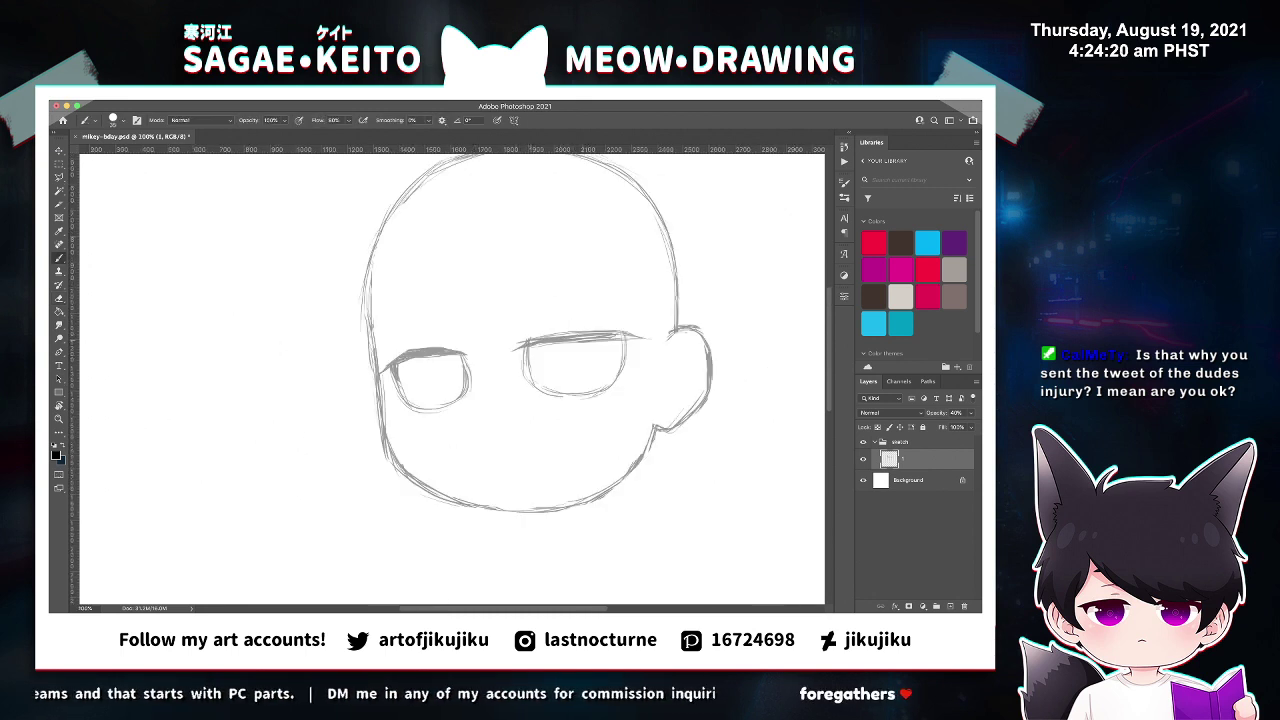
pyautogui.moveTo(536, 337); pyautogui.dragTo(642, 341)
pyautogui.press('e')
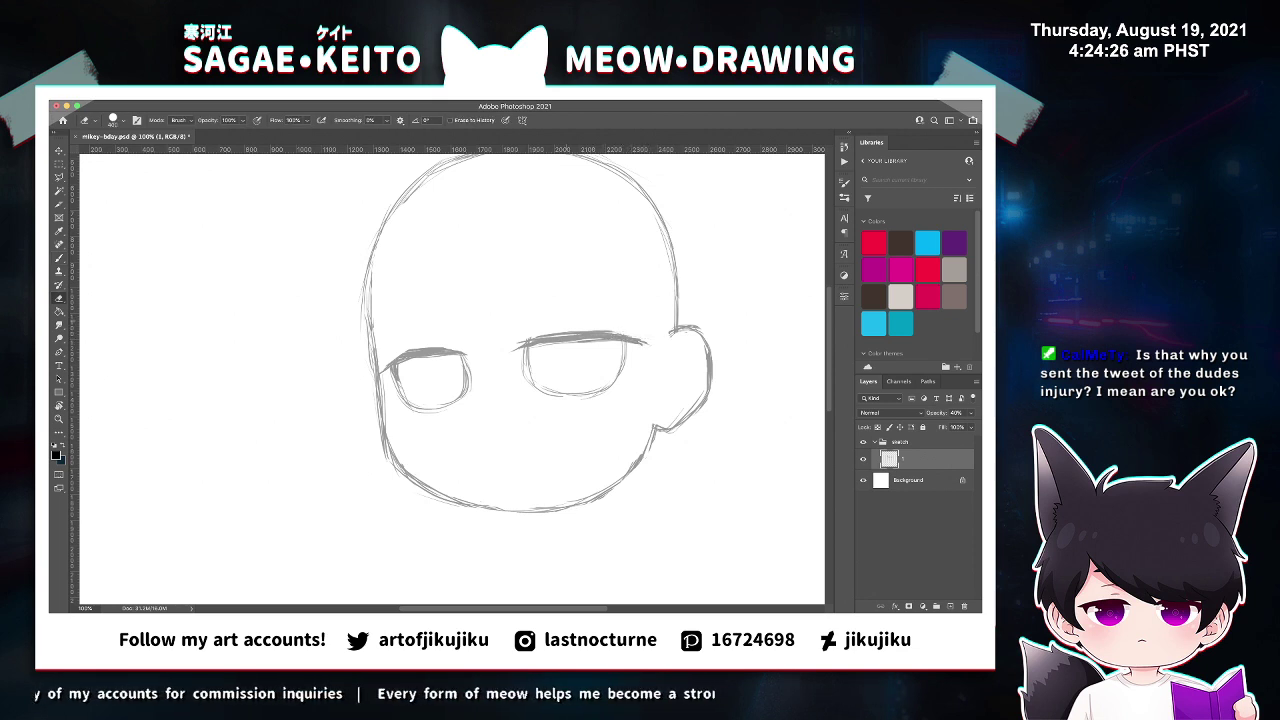
pyautogui.press('super+s')
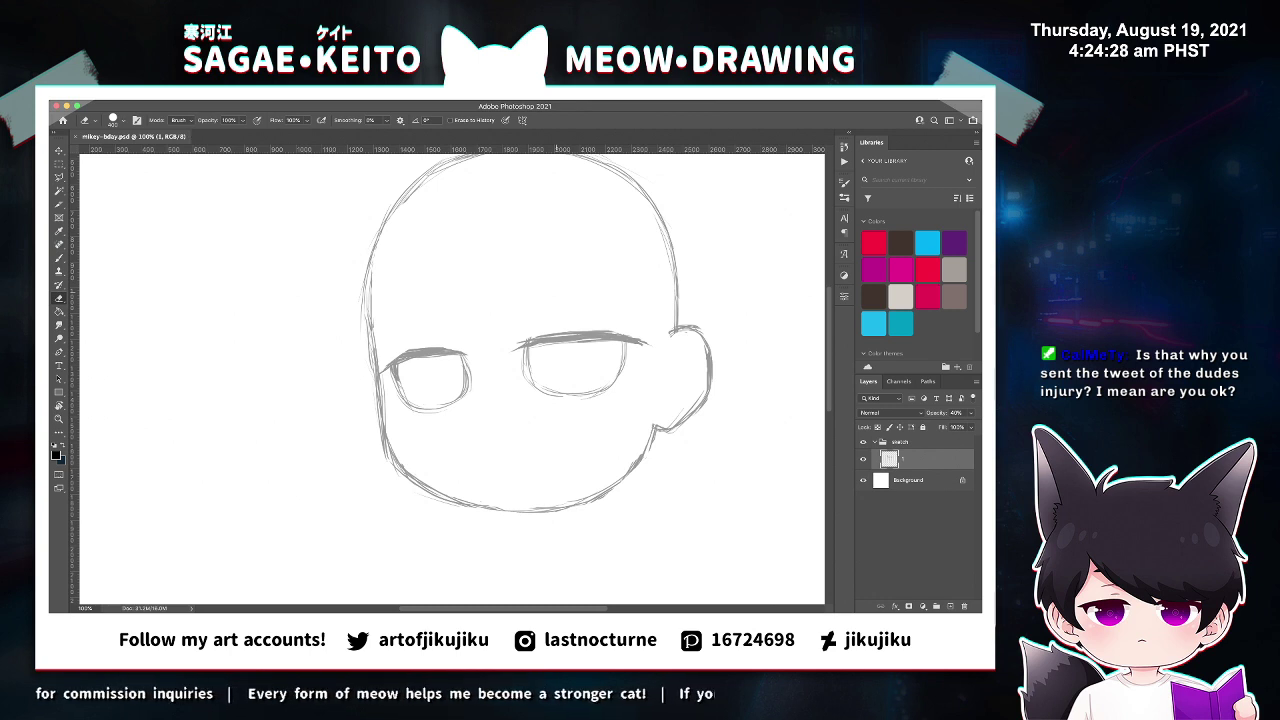
pyautogui.press('b')
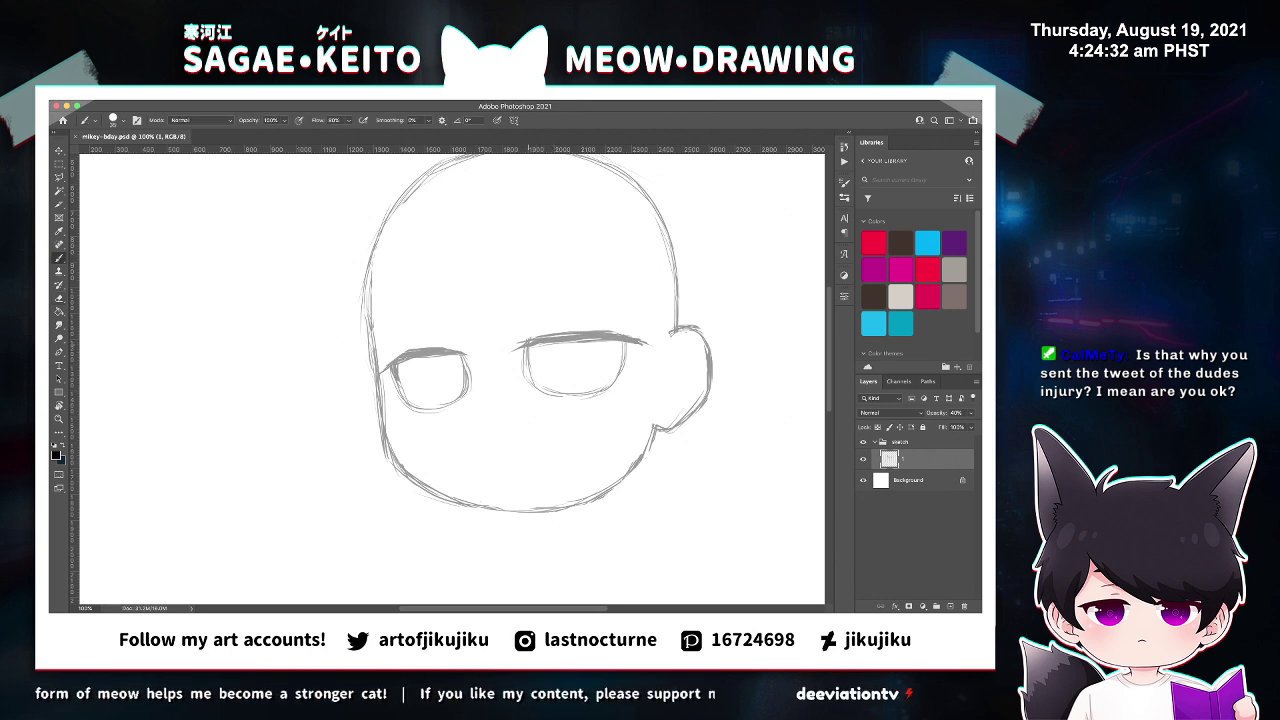
pyautogui.moveTo(530, 347); pyautogui.dragTo(628, 341)
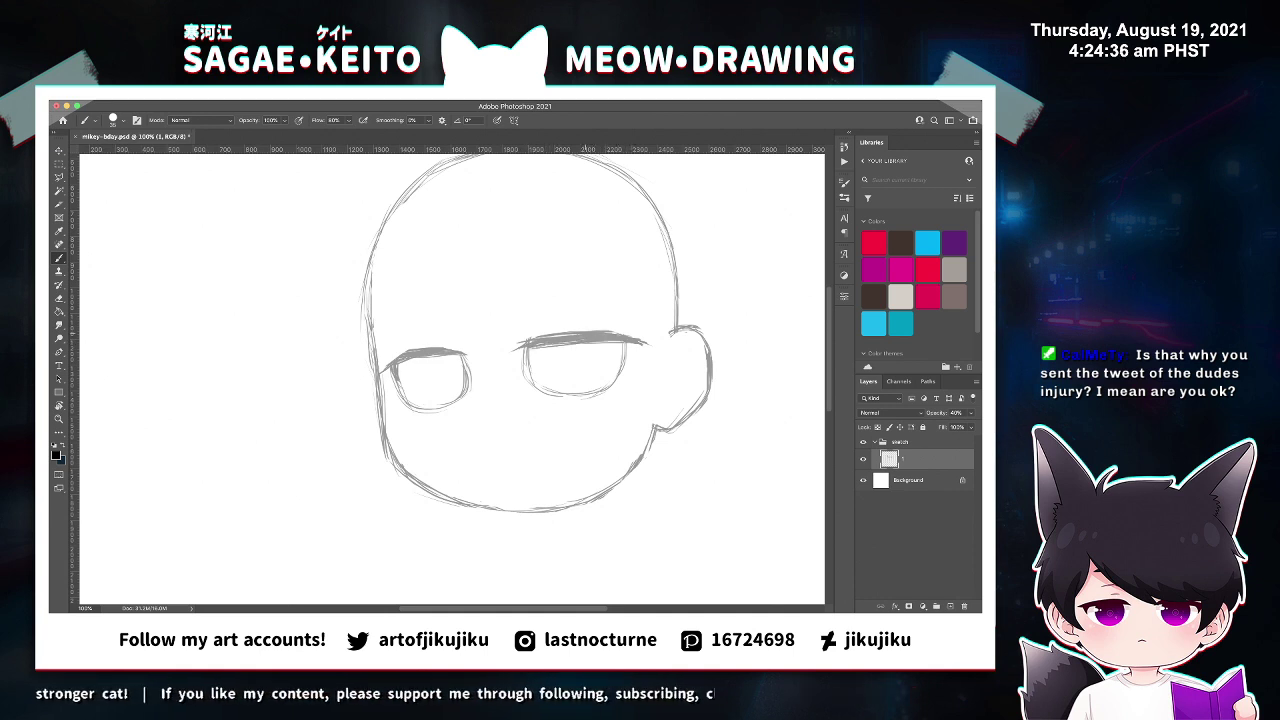
pyautogui.press('e')
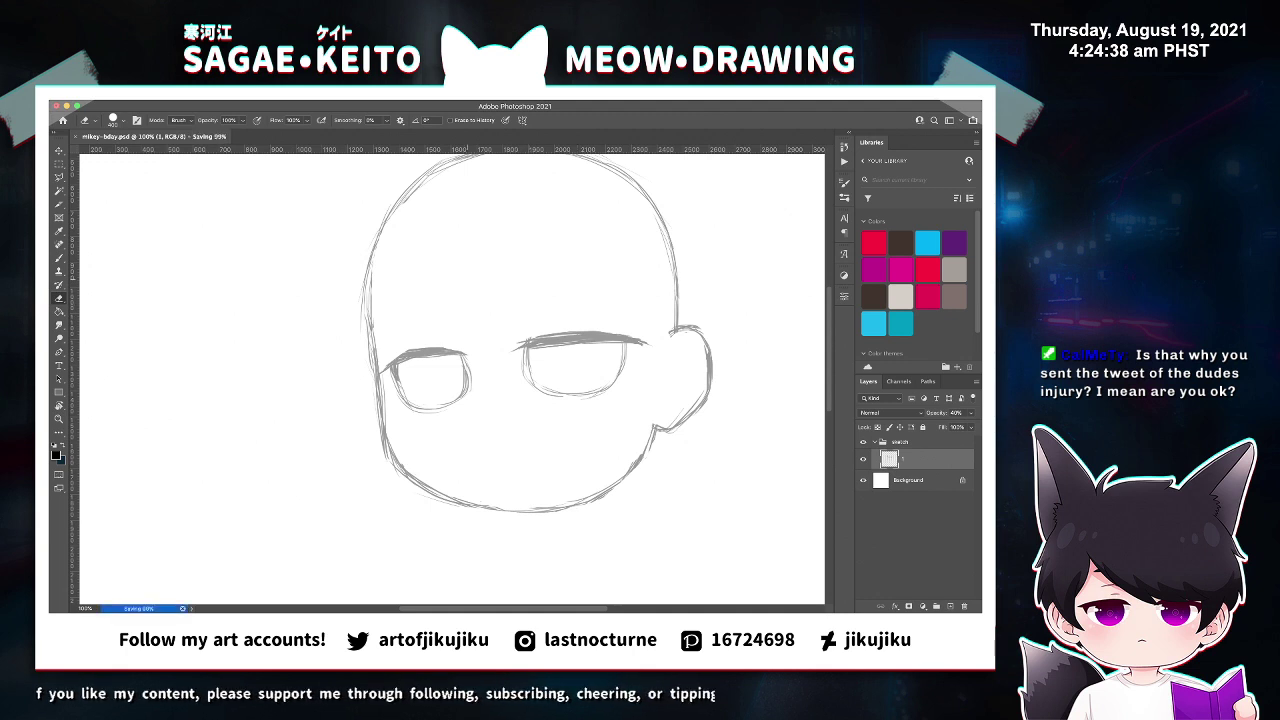
# Draw a flat lower eyelid line near the bottom of the left eye and strengthen the curve leading into its outer corner.
pyautogui.press('z')
pyautogui.click(433, 390)
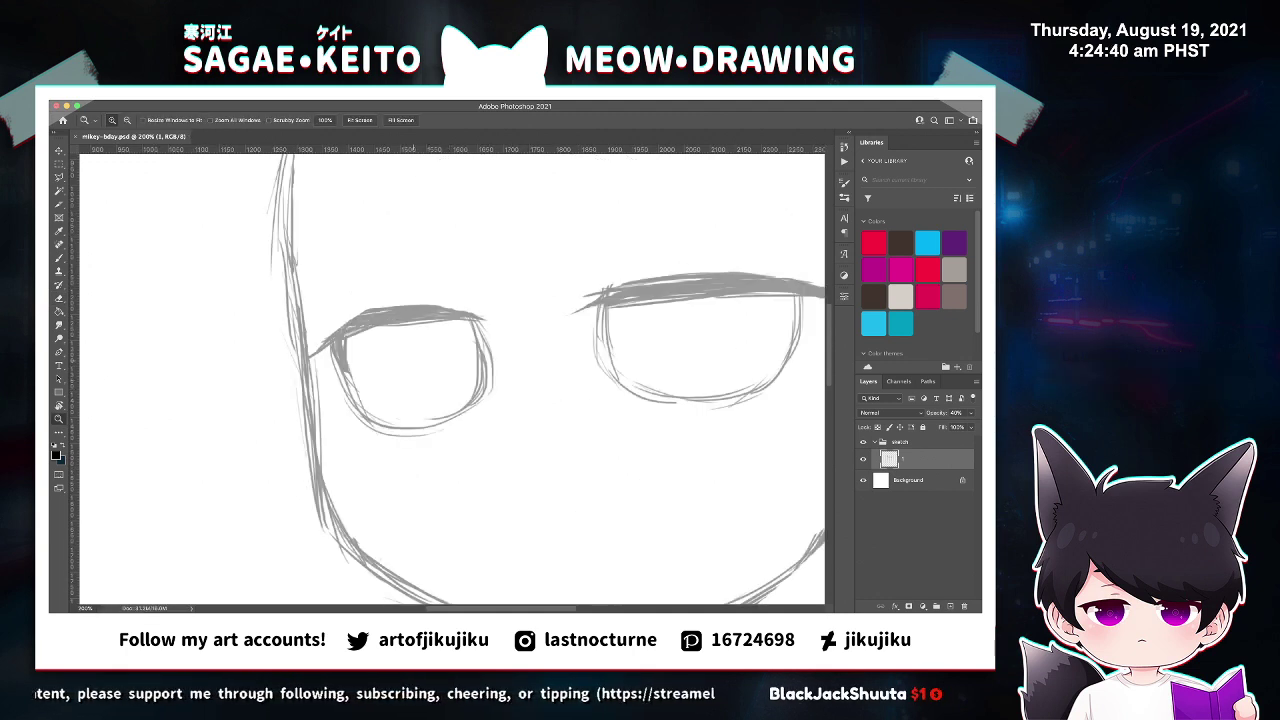
pyautogui.press('b')
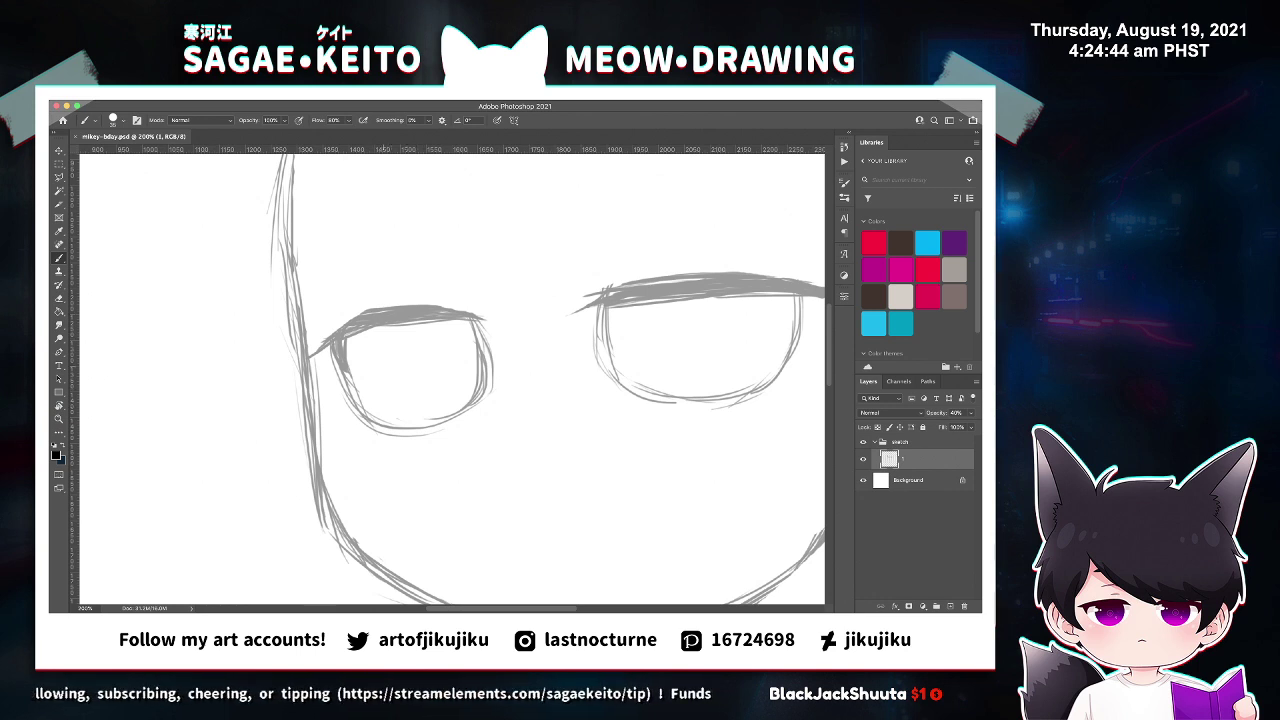
pyautogui.moveTo(385, 328); pyautogui.dragTo(385, 362)
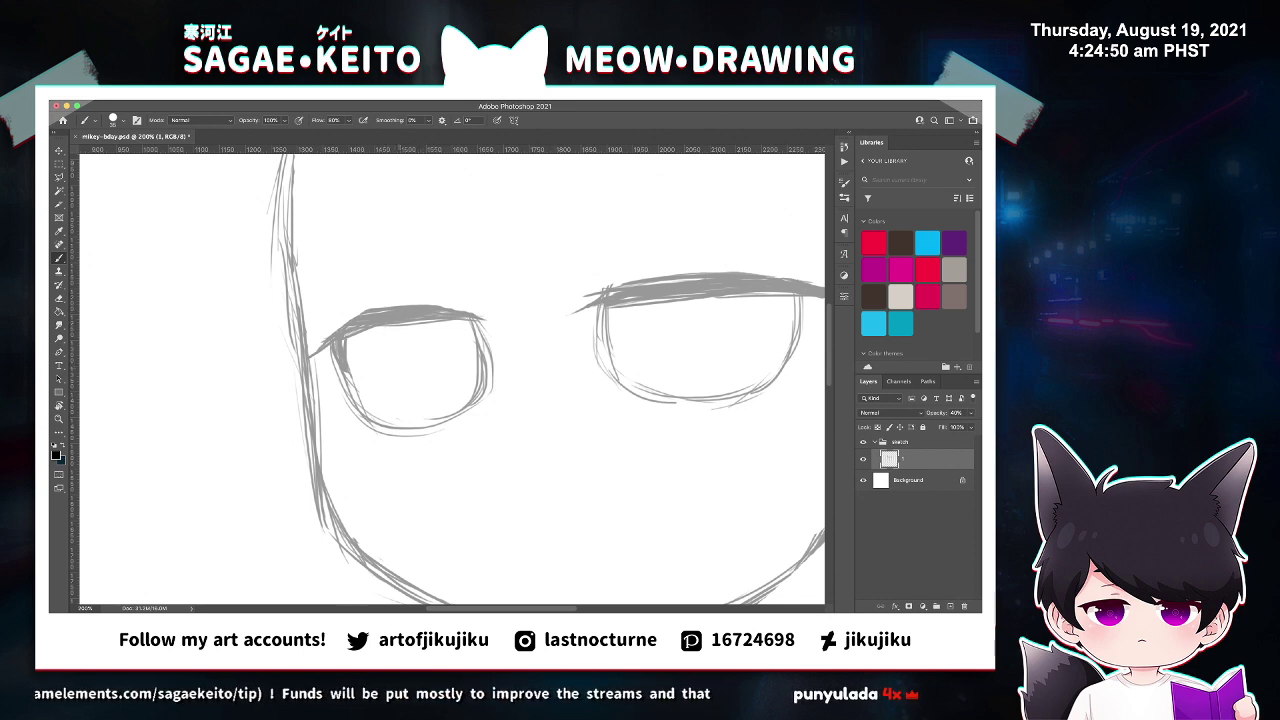
pyautogui.moveTo(390, 424)
pyautogui.mouseDown()
pyautogui.moveTo(362, 402)
pyautogui.moveTo(483, 408)
pyautogui.mouseUp()
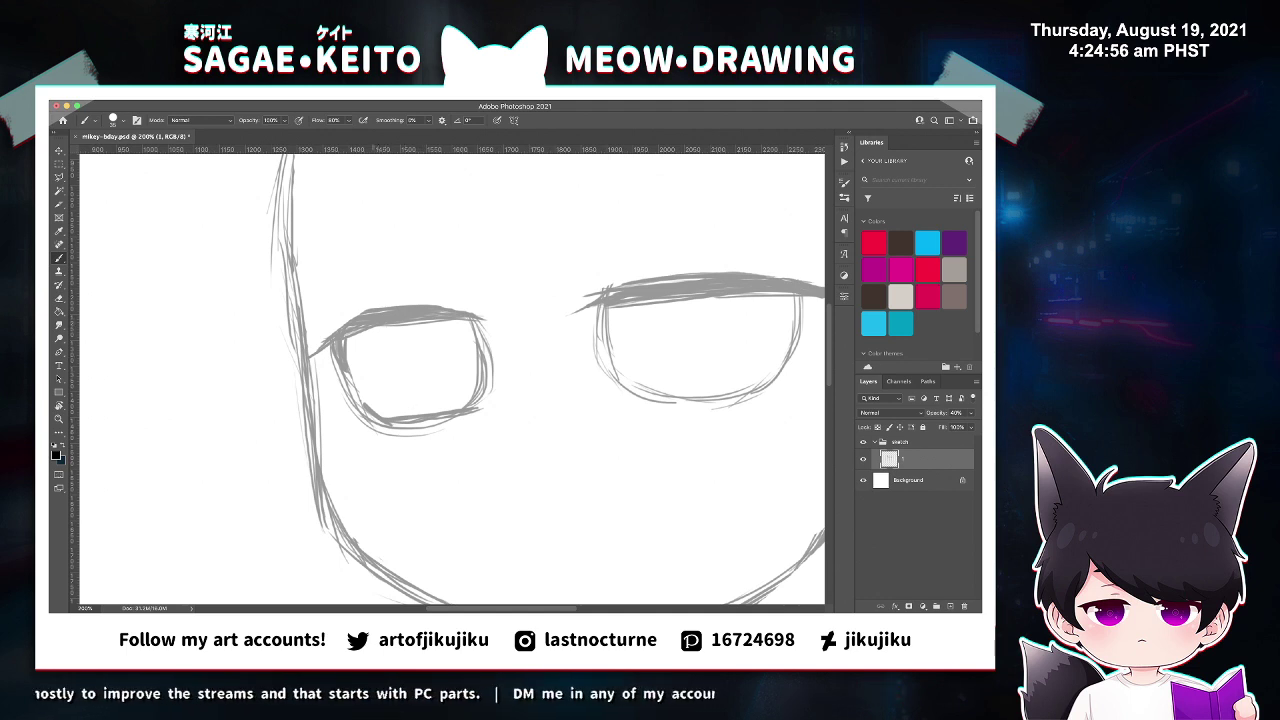
pyautogui.moveTo(364, 345); pyautogui.dragTo(405, 415)
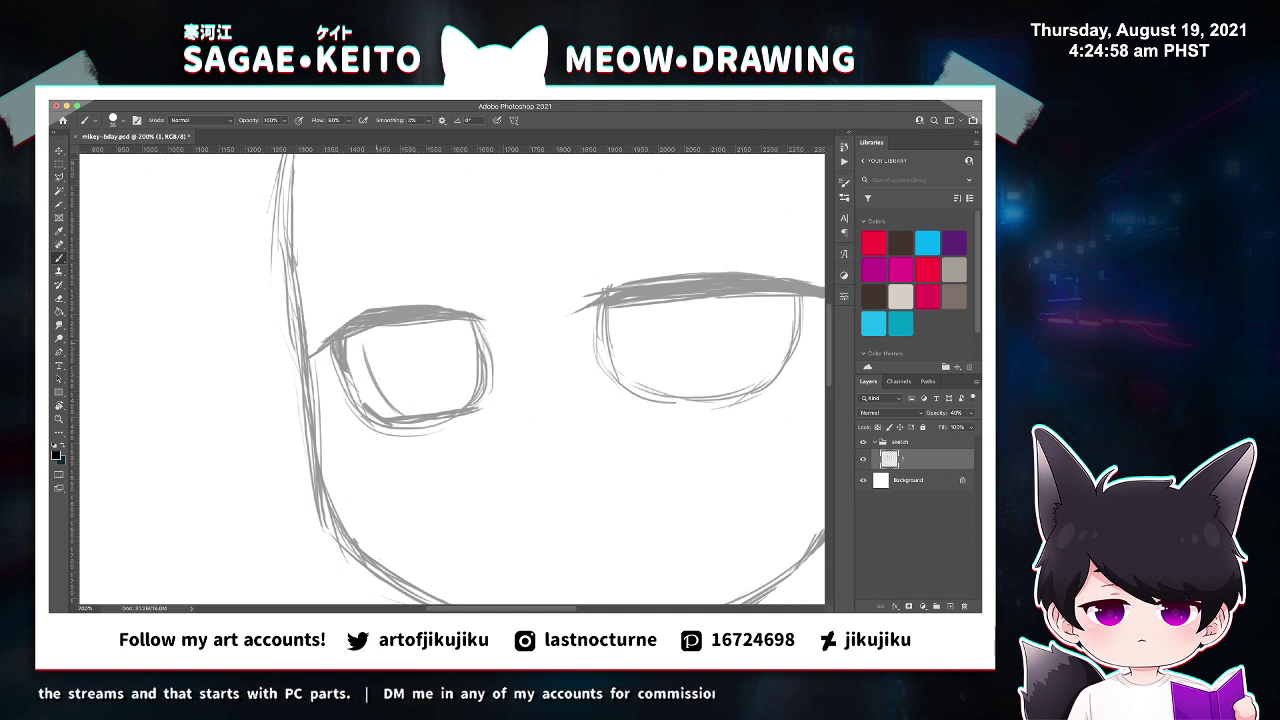
pyautogui.hotkey('ctrl', 'z')
pyautogui.hotkey('ctrl', 'z')
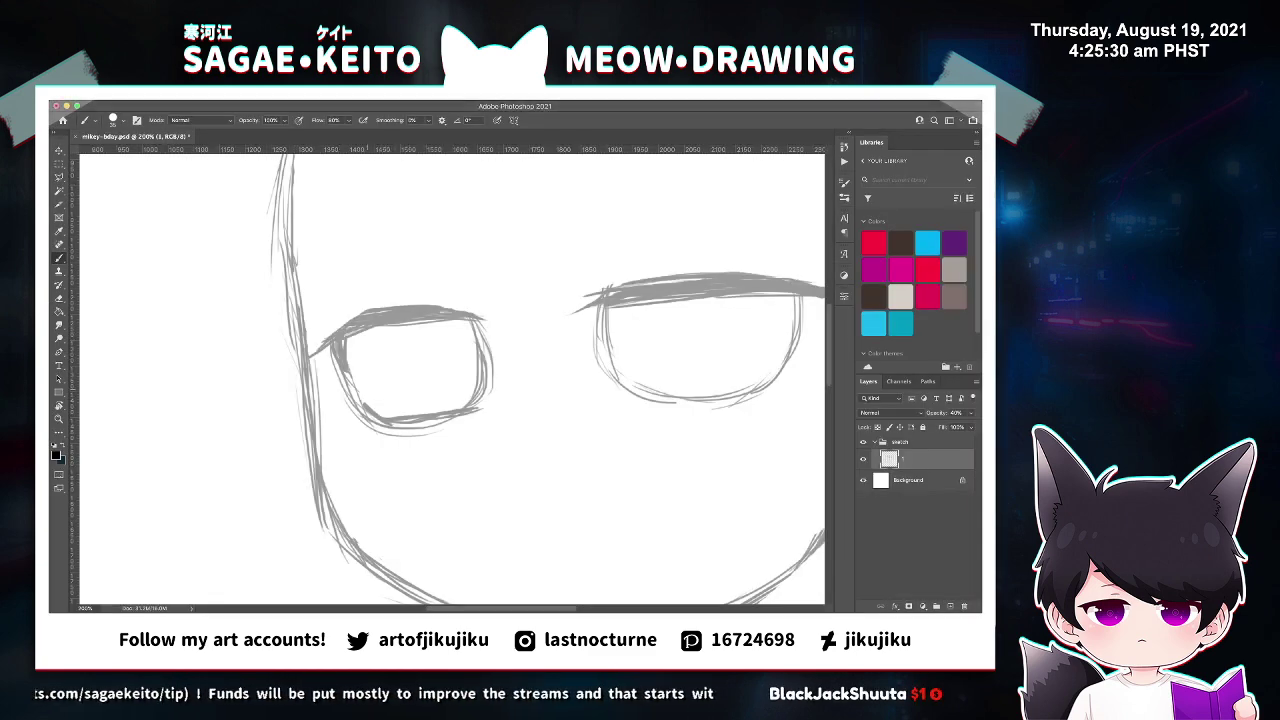
# Sketch the curved outer side of the iris inside the left eye, from the upper eyelid to the lower lid line.
pyautogui.moveTo(370, 333)
pyautogui.mouseDown()
pyautogui.moveTo(388, 412)
pyautogui.moveTo(374, 388)
pyautogui.moveTo(396, 414)
pyautogui.mouseUp()
pyautogui.moveTo(366, 366); pyautogui.dragTo(402, 414)
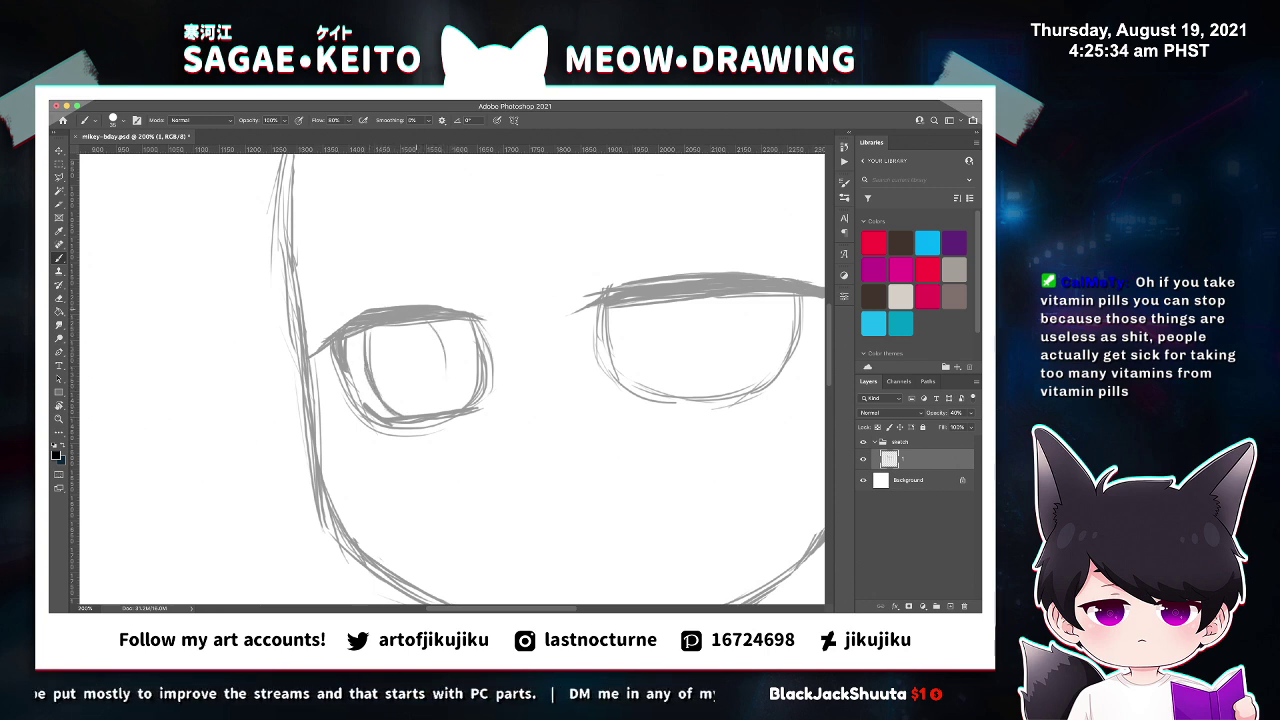
pyautogui.moveTo(430, 322)
pyautogui.mouseDown()
pyautogui.moveTo(440, 406)
pyautogui.moveTo(415, 415)
pyautogui.moveTo(342, 380)
pyautogui.moveTo(450, 428)
pyautogui.mouseUp()
pyautogui.press('super+z')
# Erase the left eye's circular guide strokes around the iris and curve the inner end of the upper eyelid downward.
pyautogui.press('e')
pyautogui.moveTo(490, 388)
pyautogui.mouseDown()
pyautogui.moveTo(486, 336)
pyautogui.moveTo(470, 326)
pyautogui.mouseUp()
pyautogui.moveTo(480, 380); pyautogui.dragTo(476, 402)
pyautogui.press('b')
pyautogui.moveTo(464, 320); pyautogui.dragTo(500, 352)
# Draw the inner side of the left iris and add a narrow oval pupil filled with strokes.
pyautogui.moveTo(440, 322); pyautogui.dragTo(444, 404)
pyautogui.moveTo(384, 330)
pyautogui.mouseDown()
pyautogui.moveTo(378, 402)
pyautogui.moveTo(398, 414)
pyautogui.moveTo(436, 330)
pyautogui.moveTo(440, 400)
pyautogui.mouseUp()
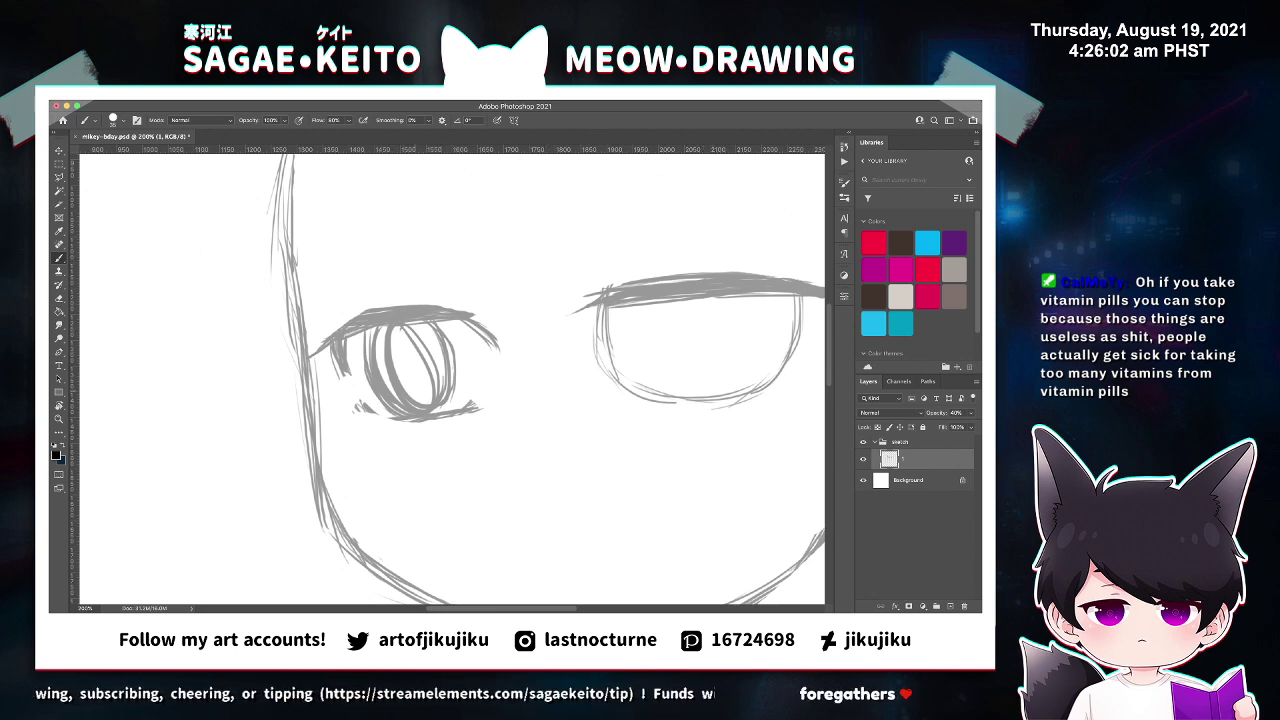
pyautogui.moveTo(404, 337)
pyautogui.mouseDown()
pyautogui.moveTo(418, 402)
pyautogui.moveTo(412, 388)
pyautogui.mouseUp()
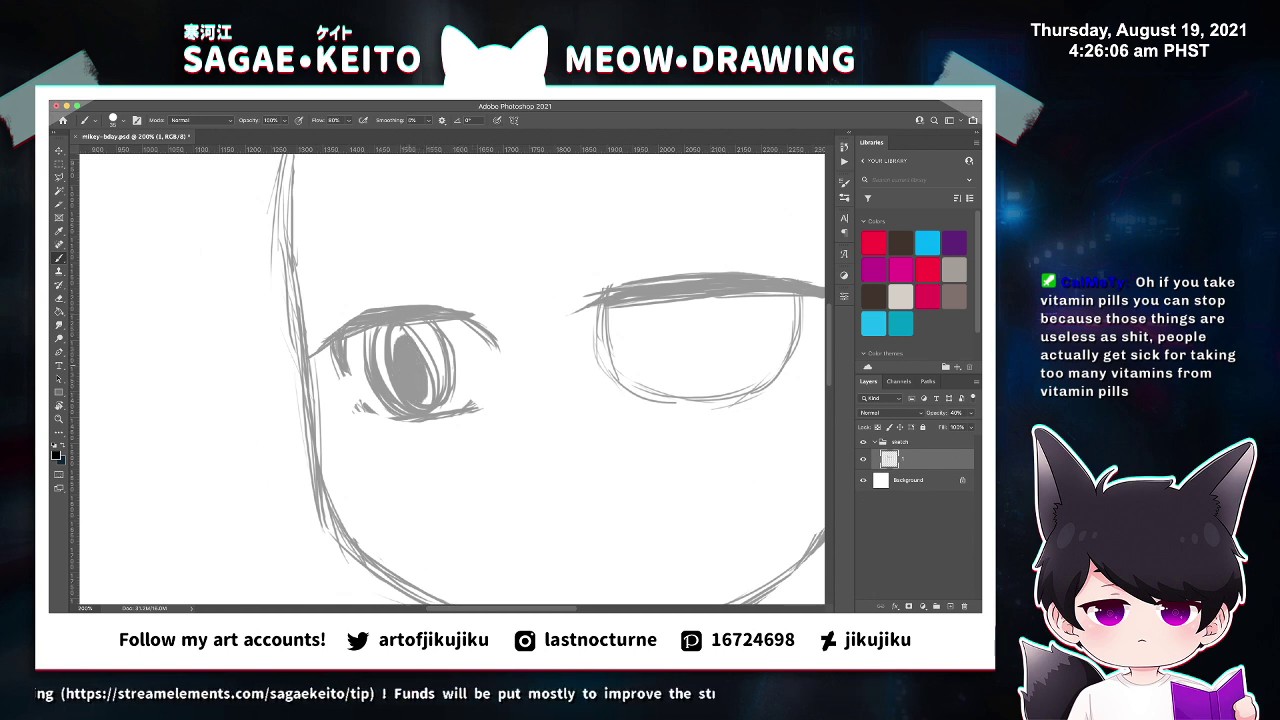
# Shade the rest of the left iris around the pupil into a solid oval and save the file.
pyautogui.moveTo(394, 326)
pyautogui.mouseDown()
pyautogui.moveTo(388, 398)
pyautogui.moveTo(380, 386)
pyautogui.mouseUp()
pyautogui.moveTo(374, 330)
pyautogui.mouseDown()
pyautogui.moveTo(368, 366)
pyautogui.moveTo(392, 354)
pyautogui.mouseUp()
pyautogui.moveTo(412, 328)
pyautogui.mouseDown()
pyautogui.moveTo(394, 336)
pyautogui.moveTo(426, 382)
pyautogui.moveTo(406, 342)
pyautogui.moveTo(432, 382)
pyautogui.moveTo(414, 354)
pyautogui.moveTo(440, 356)
pyautogui.mouseUp()
pyautogui.moveTo(446, 360); pyautogui.dragTo(440, 386)
pyautogui.moveTo(440, 338); pyautogui.dragTo(434, 360)
pyautogui.moveTo(450, 322)
pyautogui.mouseDown()
pyautogui.moveTo(428, 378)
pyautogui.moveTo(446, 401)
pyautogui.mouseUp()
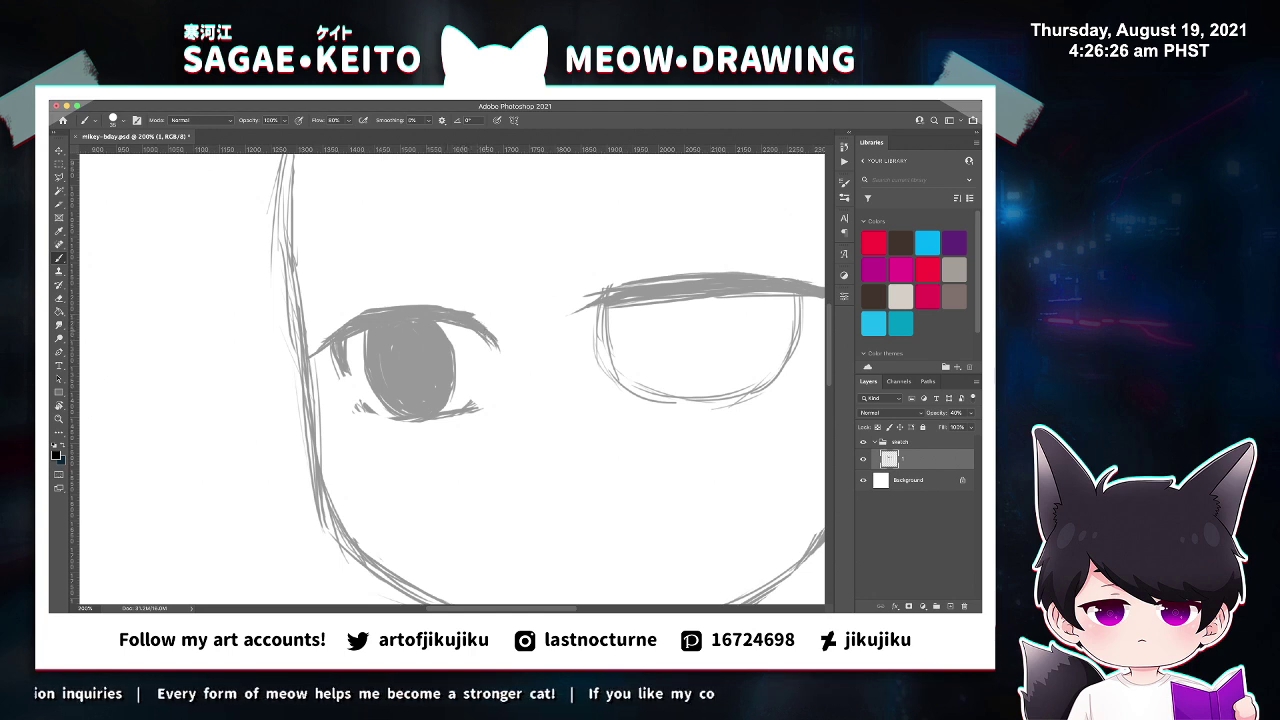
pyautogui.press('e')
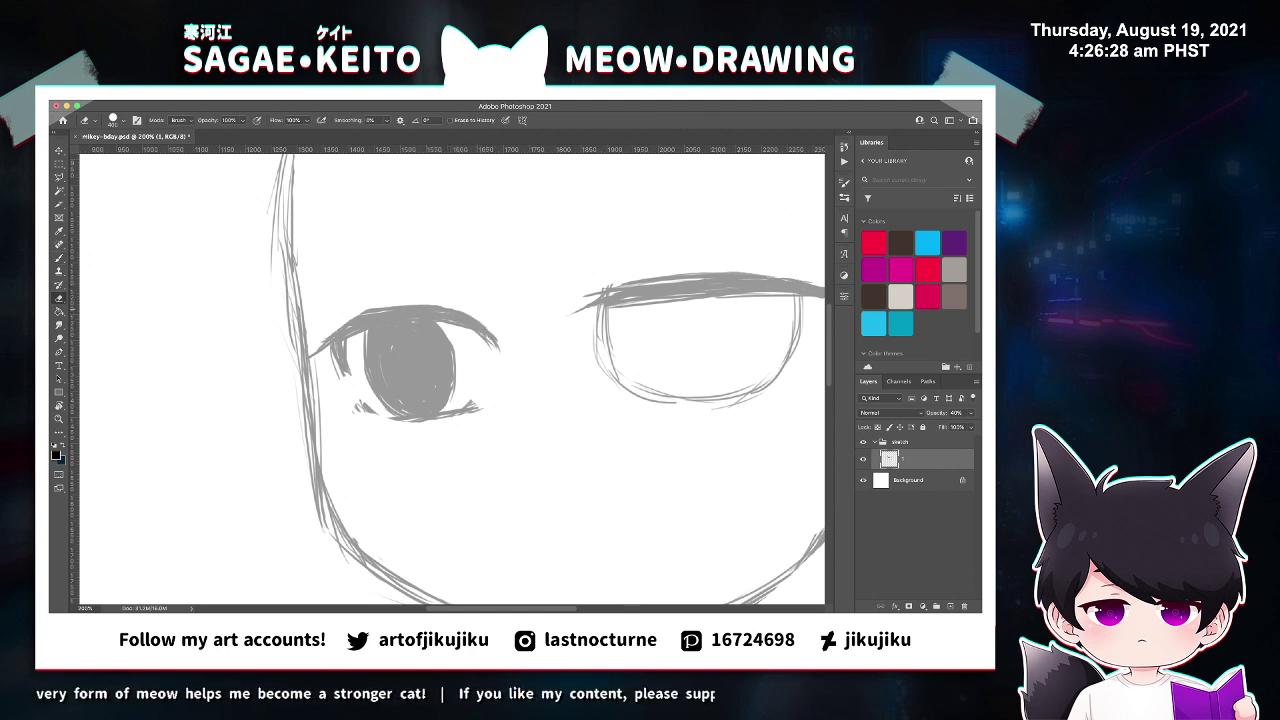
pyautogui.press('z')
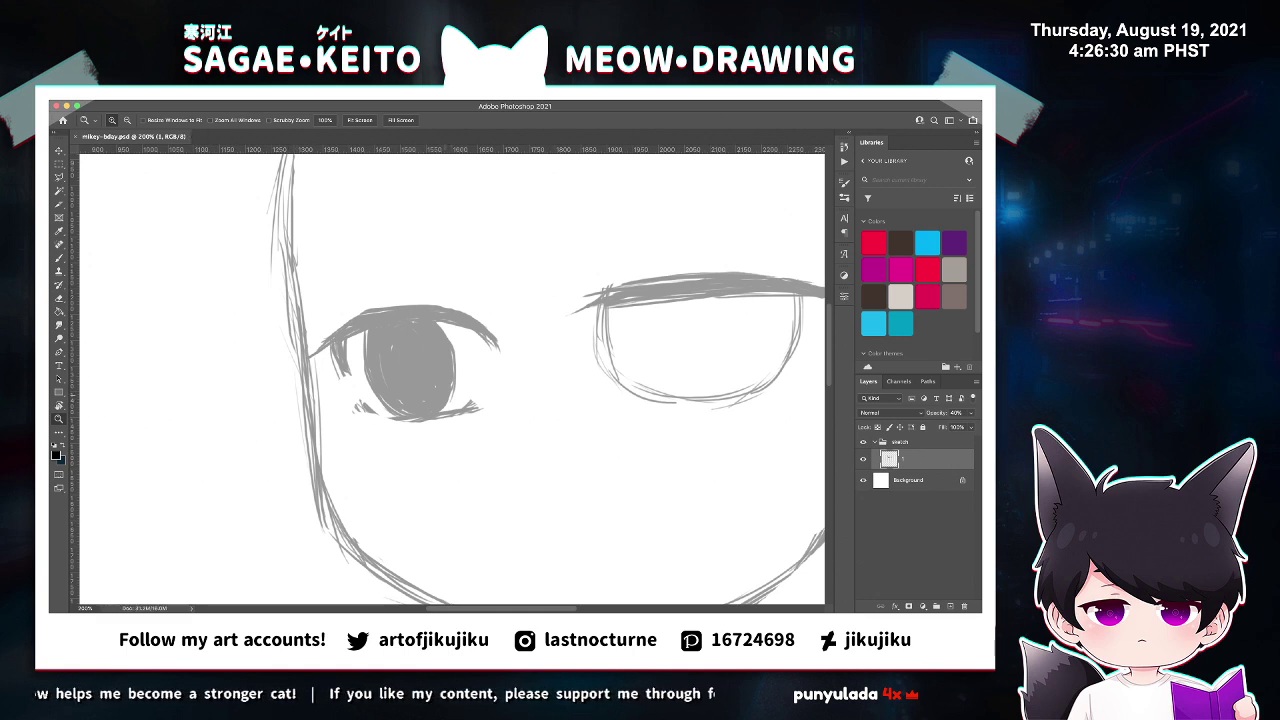
pyautogui.click(407, 365)
pyautogui.press('b')
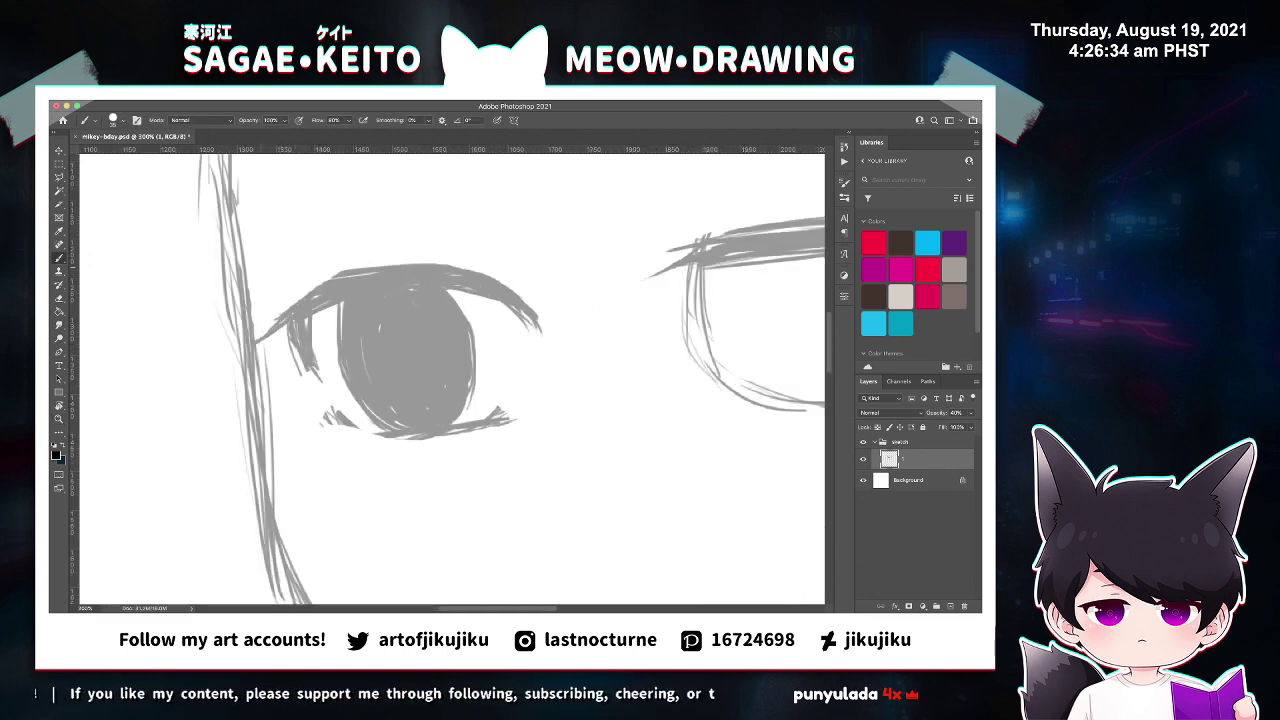
# Erase the stray strokes around the left eye's outer corner lash with a smaller eraser.
pyautogui.press('e')
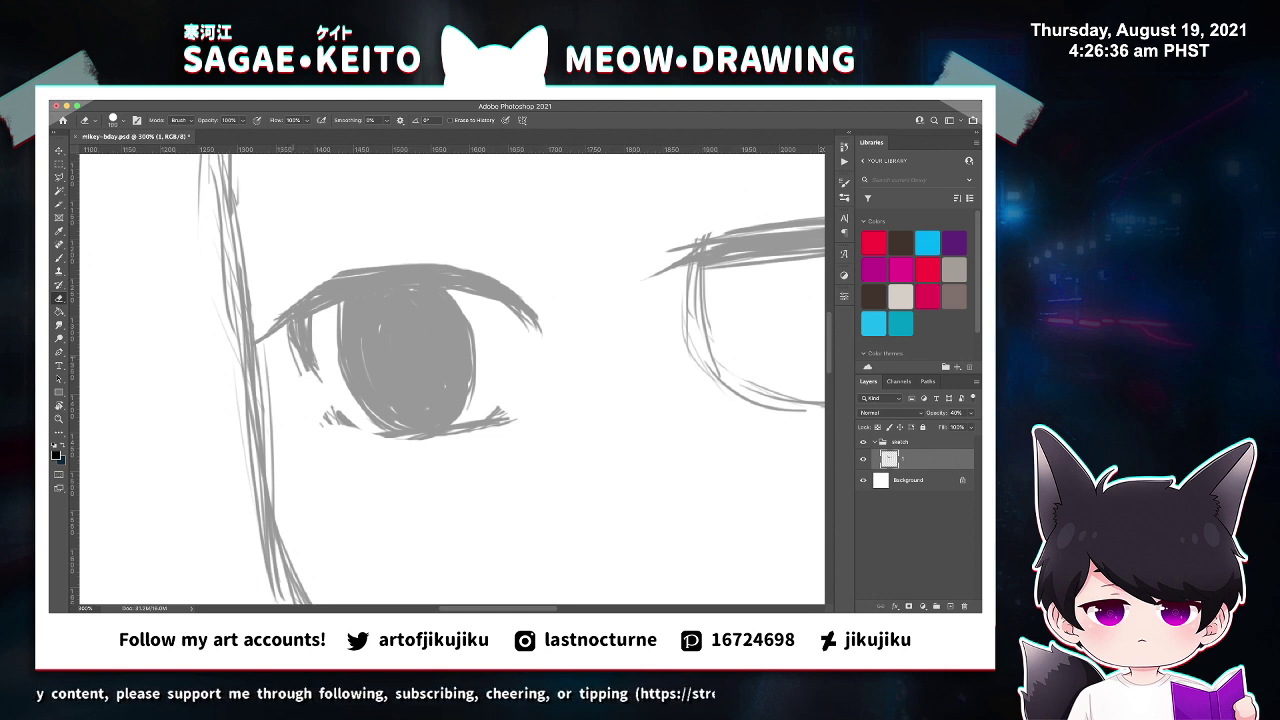
pyautogui.press('[')
pyautogui.press('[')
pyautogui.press('[')
pyautogui.press('[')
pyautogui.press('[')
pyautogui.click(284, 360)
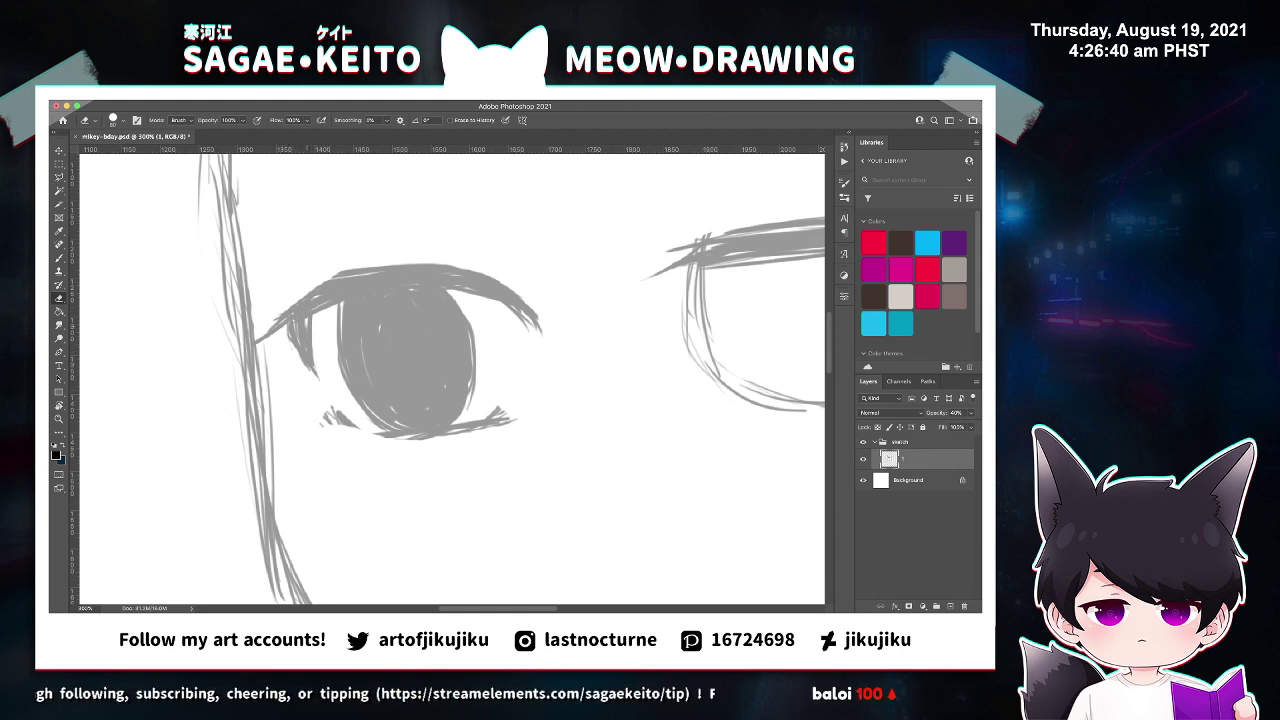
pyautogui.press('b')
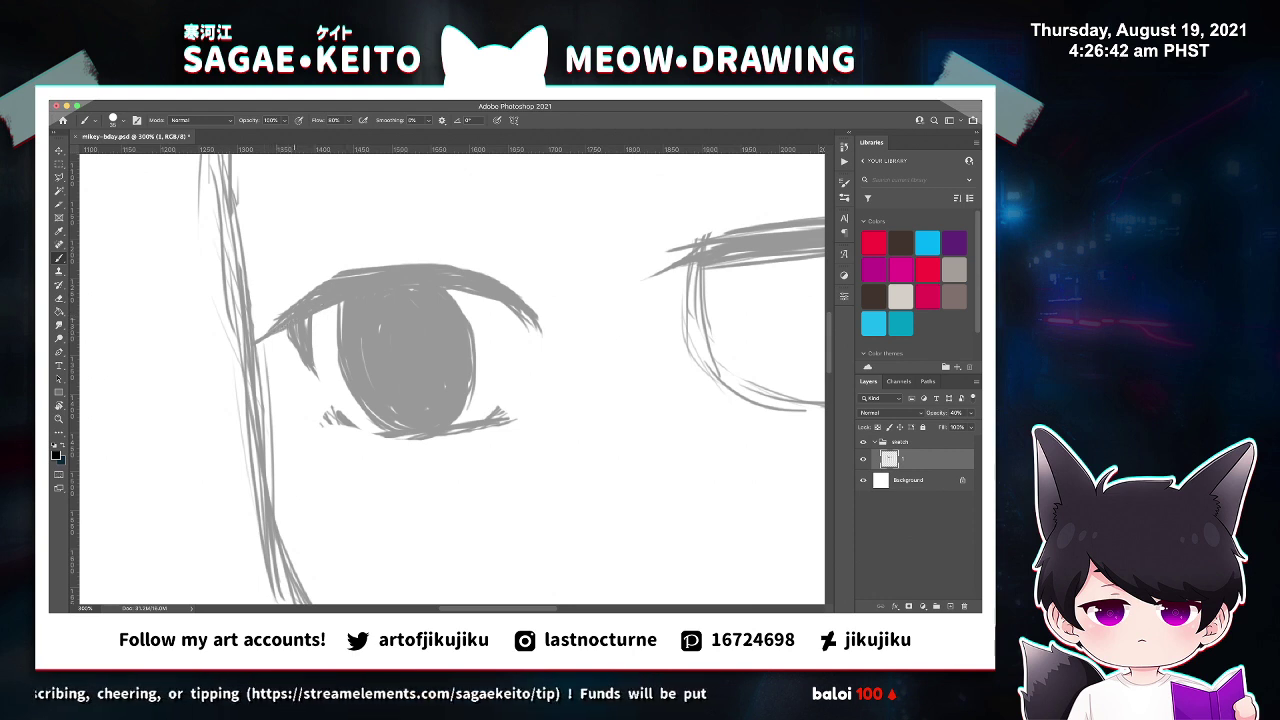
pyautogui.press('e')
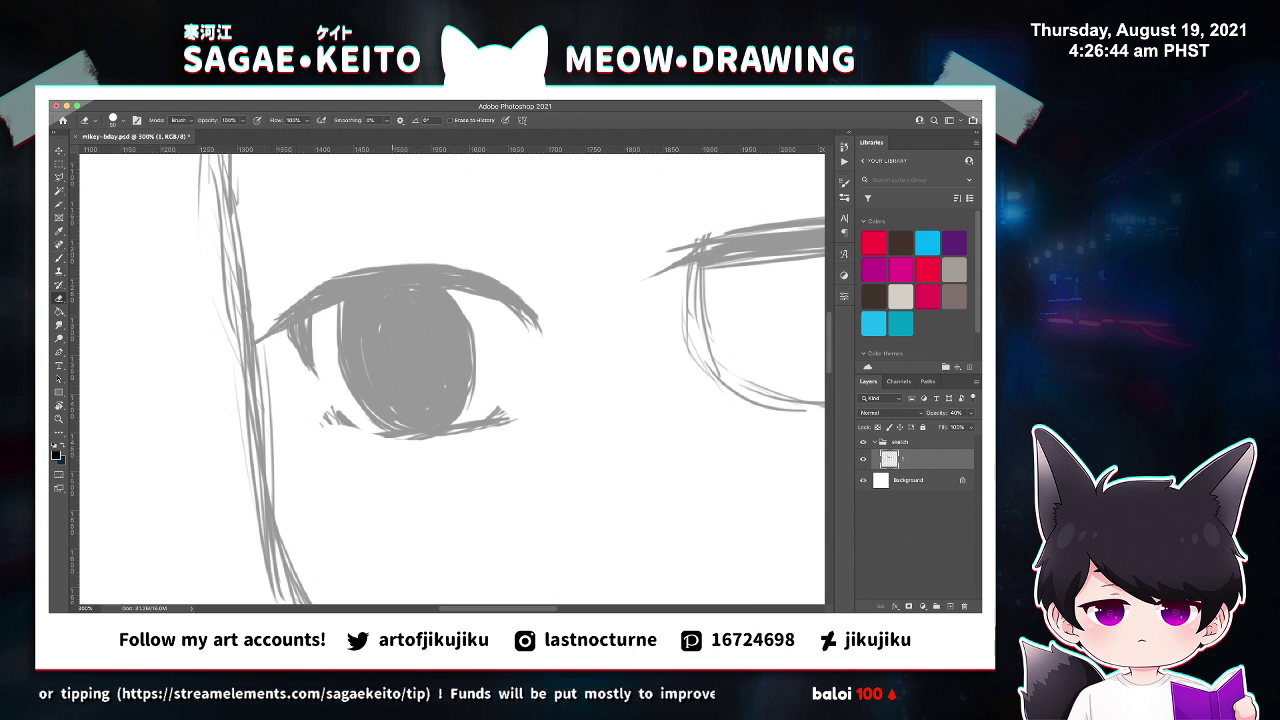
# Connect the left eye's lower lid line to its outer corner, erase the stray strokes at both ends and save the file.
pyautogui.press('b')
pyautogui.moveTo(360, 438); pyautogui.dragTo(412, 436)
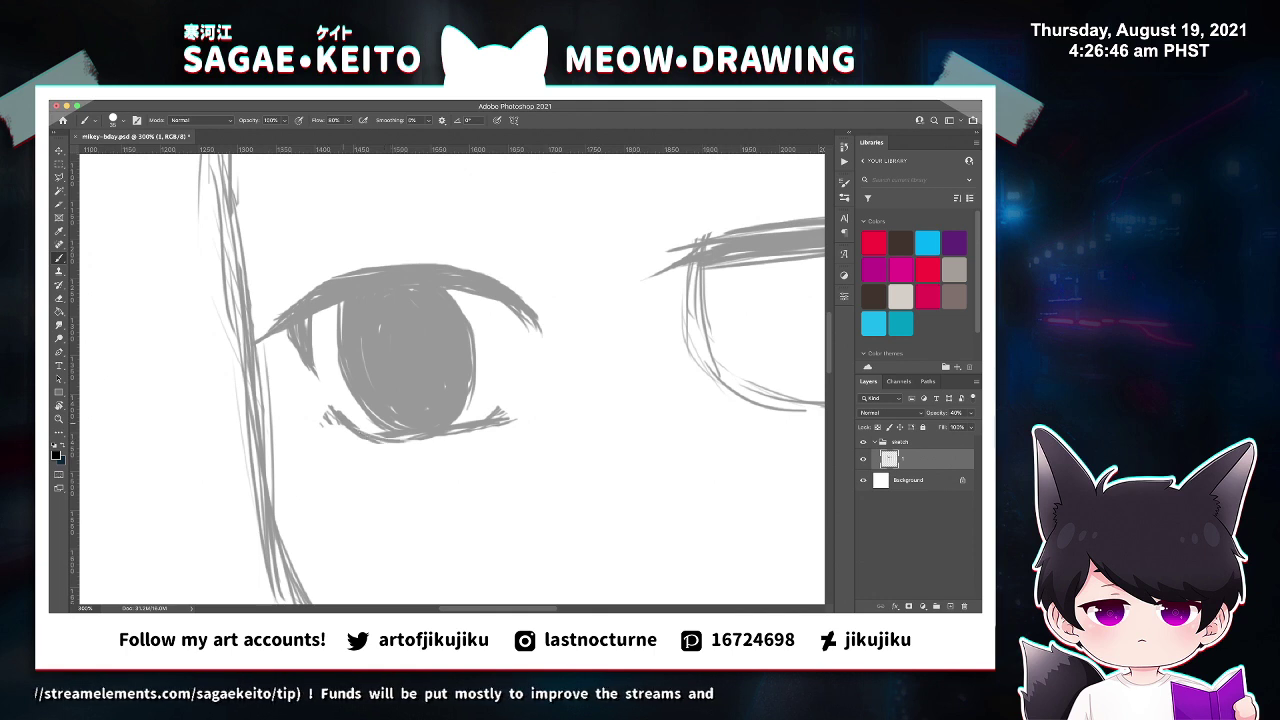
pyautogui.press('e')
pyautogui.moveTo(324, 416); pyautogui.dragTo(332, 424)
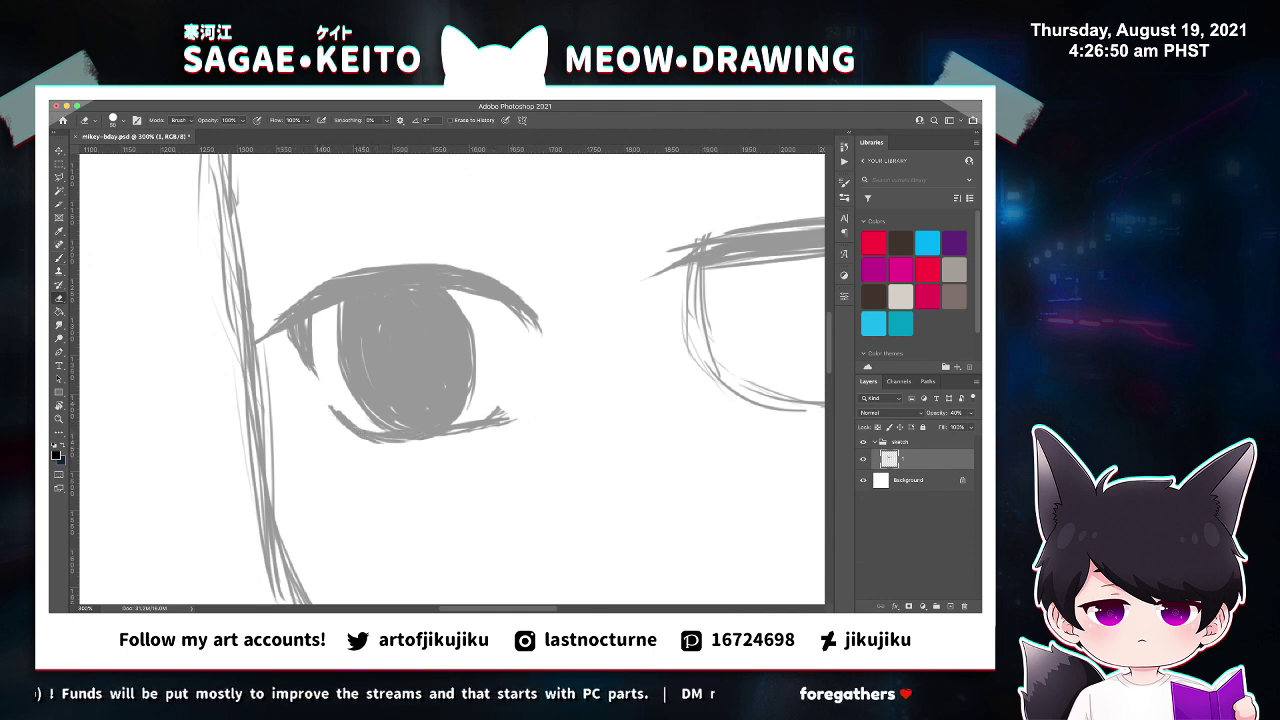
pyautogui.moveTo(514, 418); pyautogui.dragTo(504, 411)
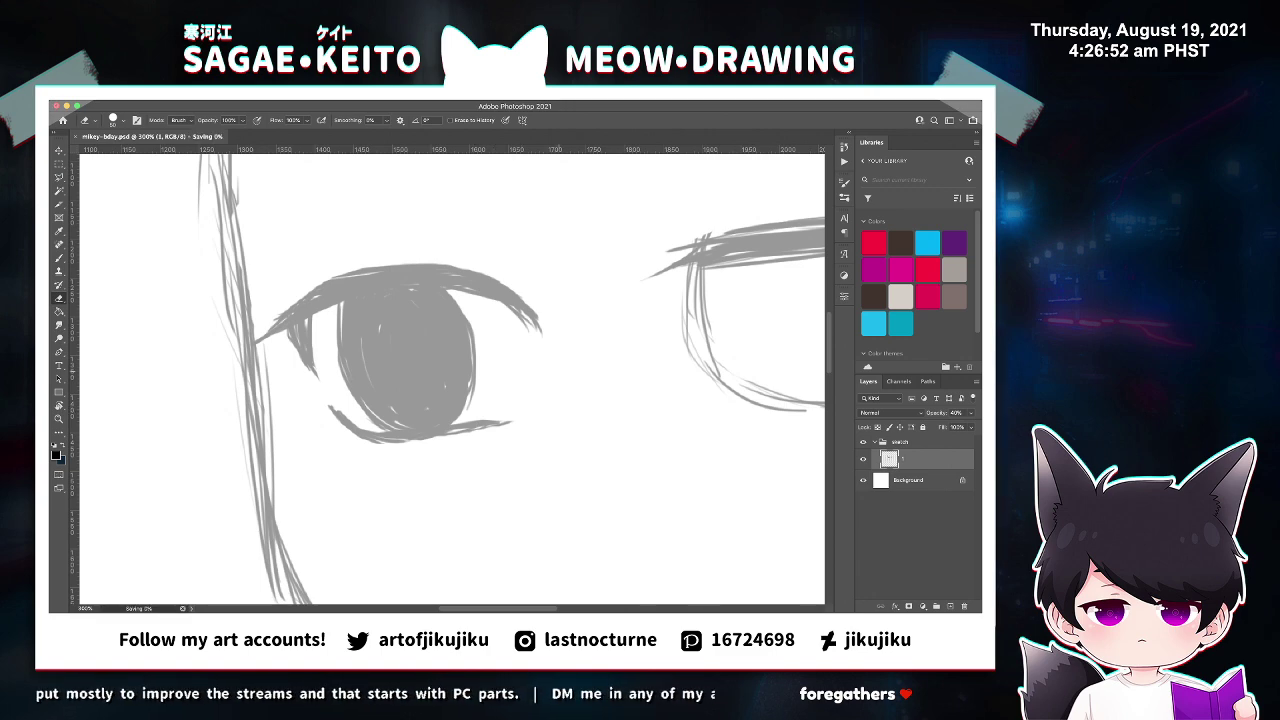
# Flatten the arch of the left eye's upper eyelid by erasing along its upper edge.
pyautogui.hotkey('ctrl', '-')
pyautogui.hotkey('ctrl', '-')
pyautogui.hotkey('ctrl', '-')
pyautogui.hotkey('ctrl', '-')
pyautogui.hotkey('ctrl', '1')
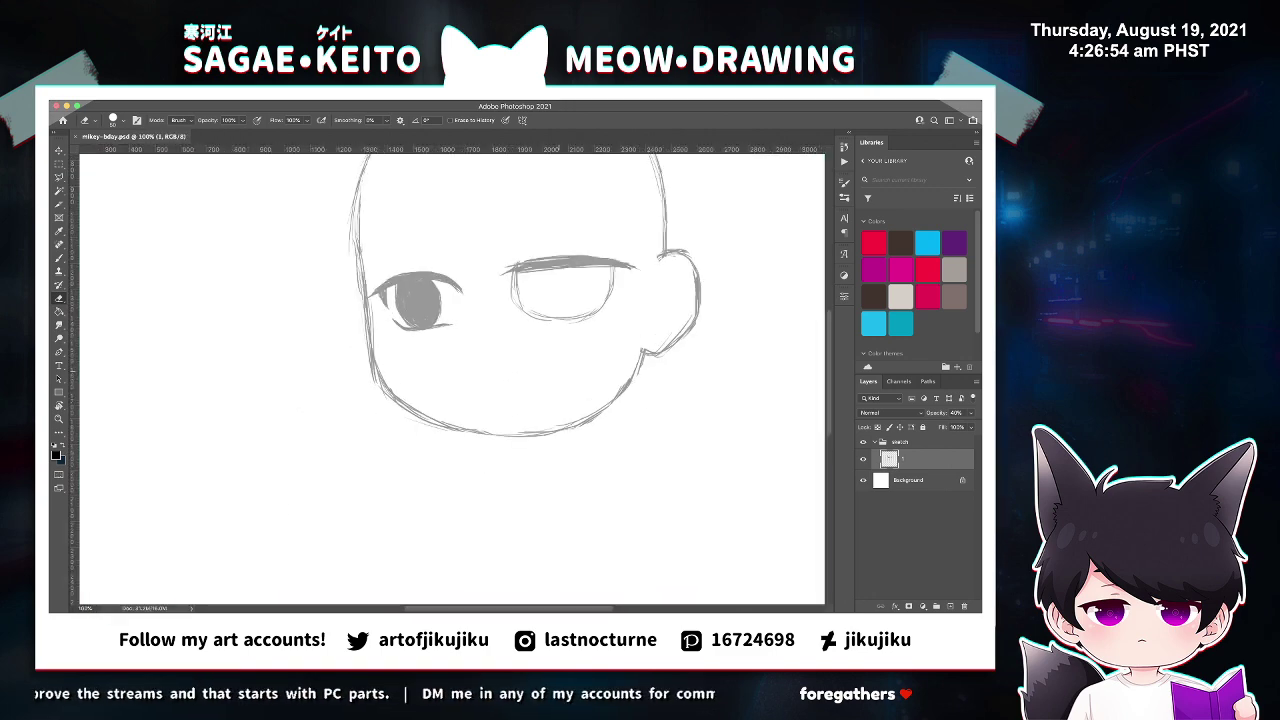
pyautogui.press('z')
pyautogui.click(566, 222)
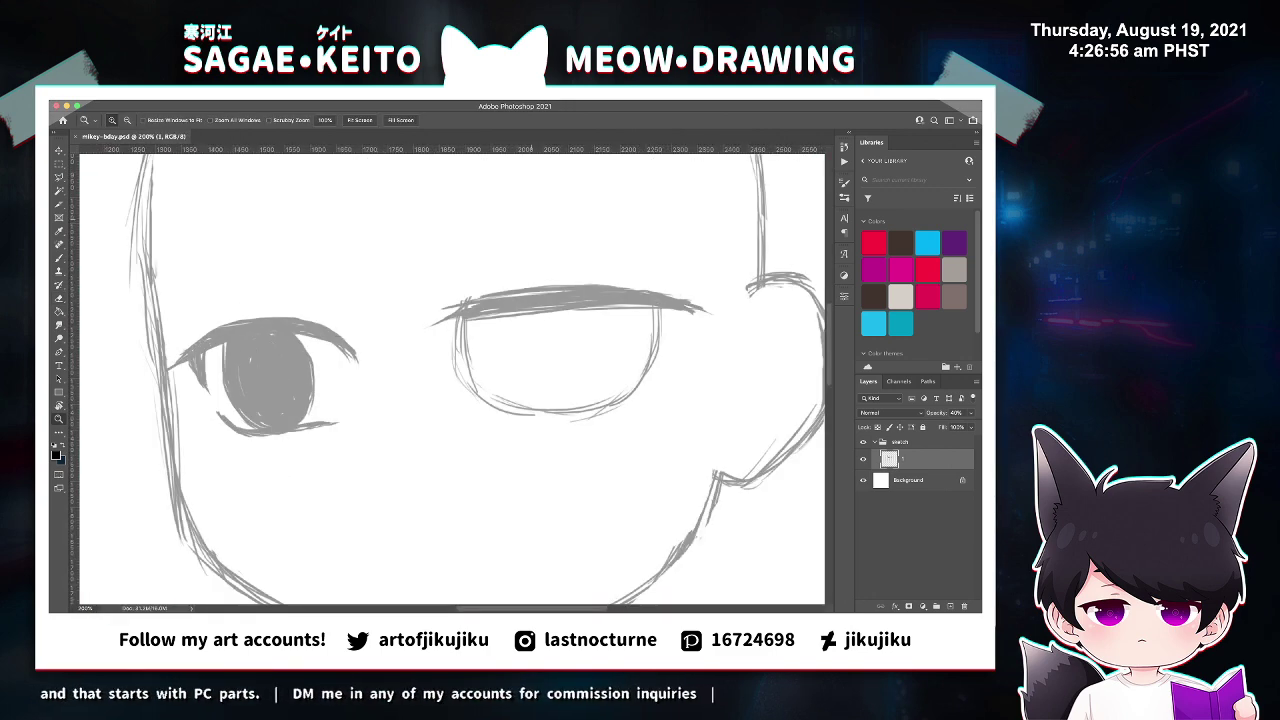
pyautogui.press('b')
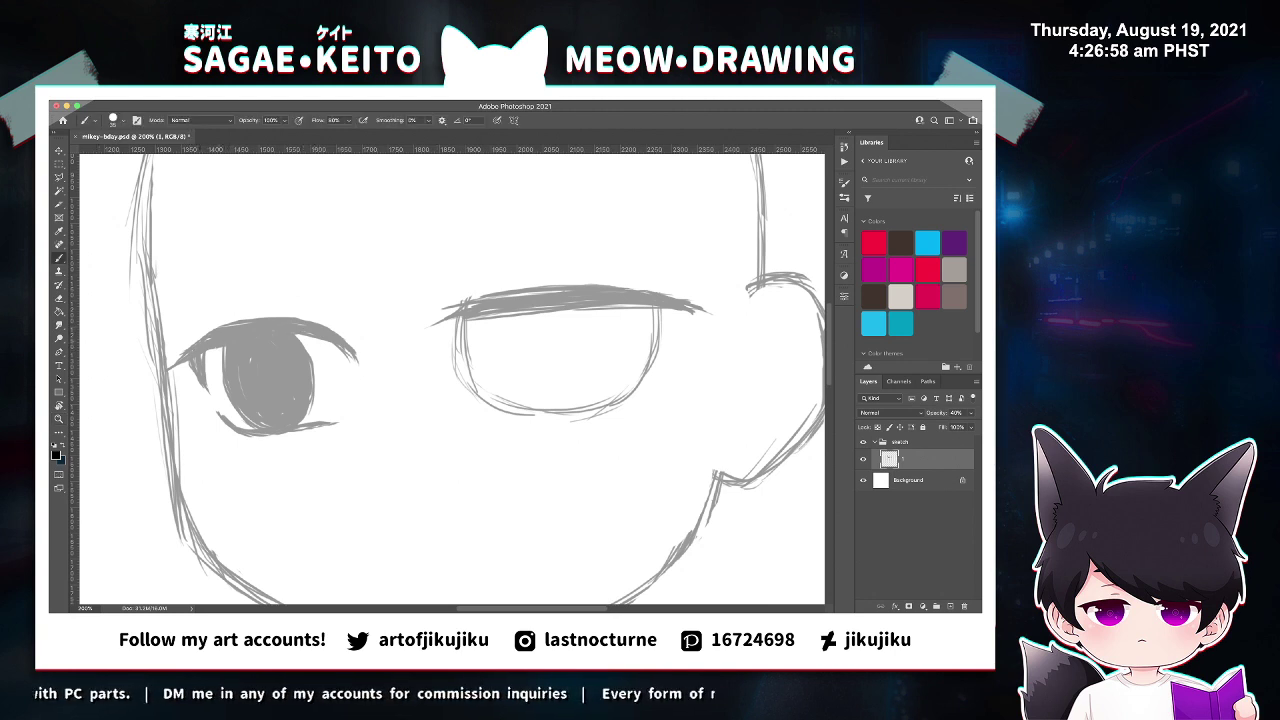
pyautogui.press('e')
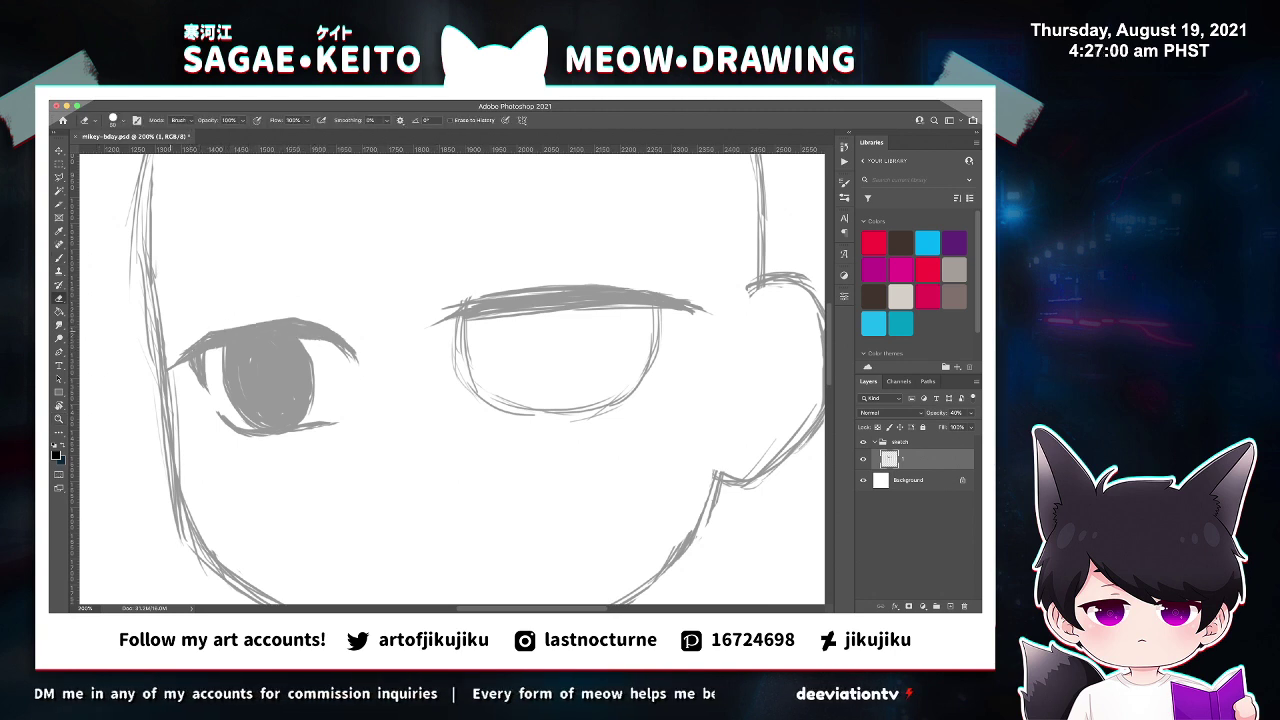
pyautogui.moveTo(252, 311); pyautogui.dragTo(316, 312)
# Curve the inner end of the right eye's upper eyelid downward and erase the old strokes above the new line.
pyautogui.press('b')
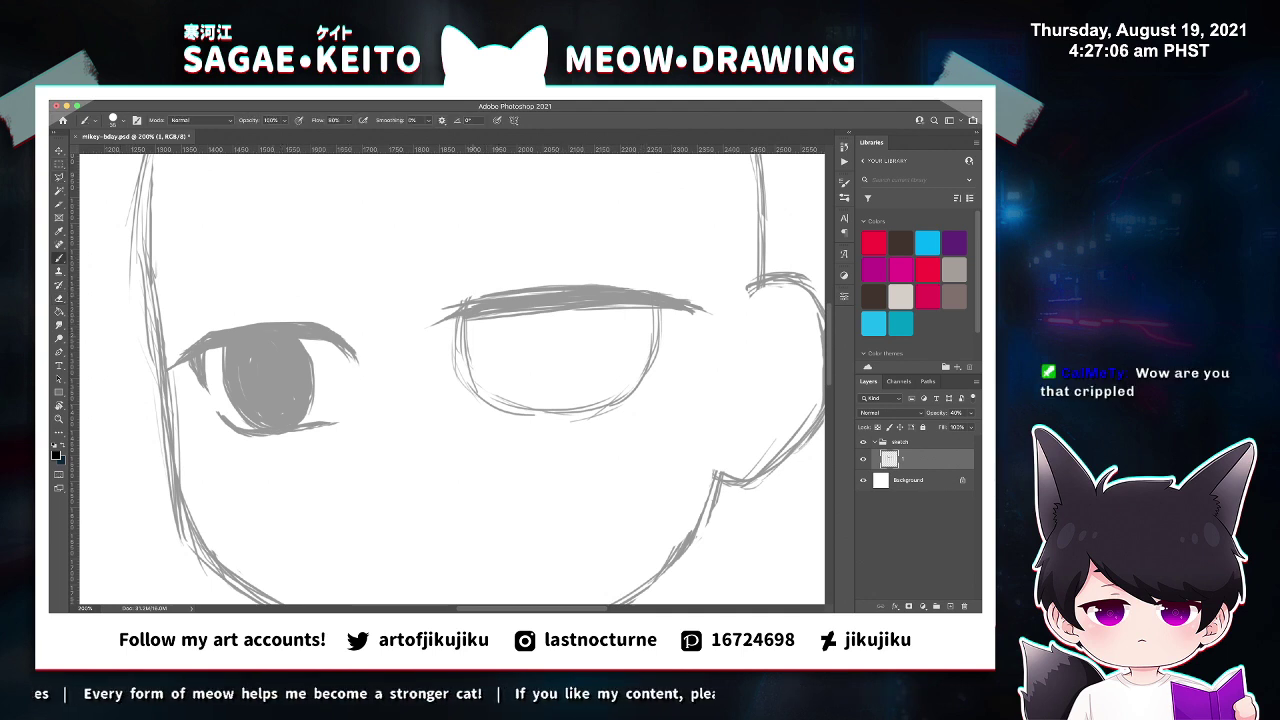
pyautogui.moveTo(442, 342)
pyautogui.mouseDown()
pyautogui.moveTo(464, 316)
pyautogui.moveTo(514, 313)
pyautogui.mouseUp()
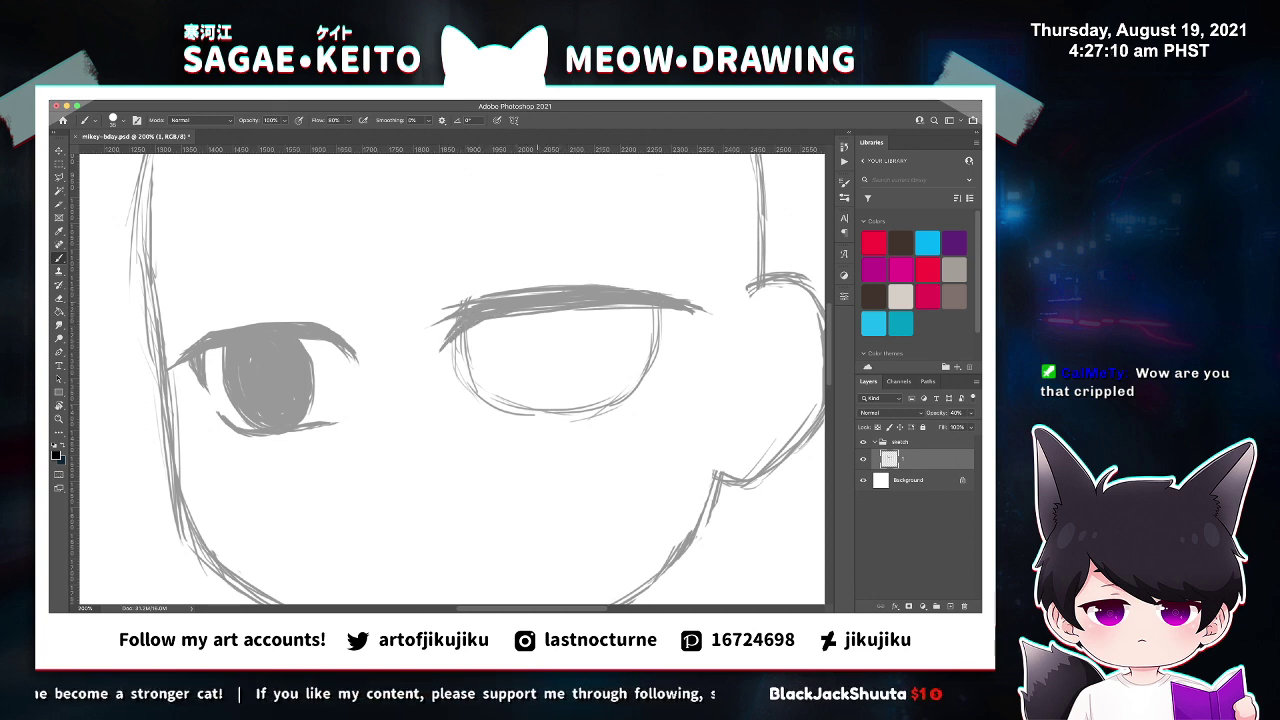
pyautogui.press('e')
pyautogui.moveTo(430, 324); pyautogui.dragTo(498, 294)
pyautogui.moveTo(442, 308)
pyautogui.mouseDown()
pyautogui.moveTo(492, 286)
pyautogui.moveTo(600, 273)
pyautogui.mouseUp()
# Trim the outer end of the right eye's upper eyelid into a downward taper, undoing the first erasing attempt.
pyautogui.moveTo(476, 295)
pyautogui.mouseDown()
pyautogui.moveTo(630, 276)
pyautogui.moveTo(704, 308)
pyautogui.mouseUp()
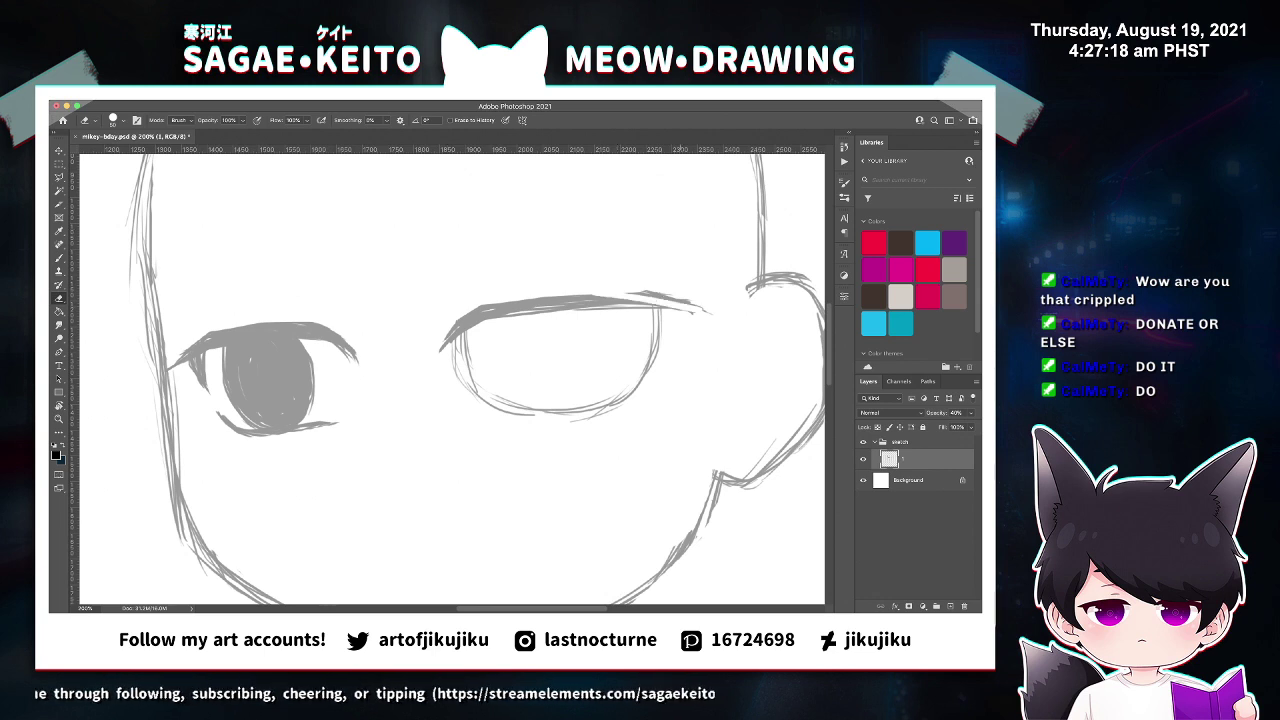
pyautogui.moveTo(628, 295); pyautogui.dragTo(702, 307)
pyautogui.press('super+z')
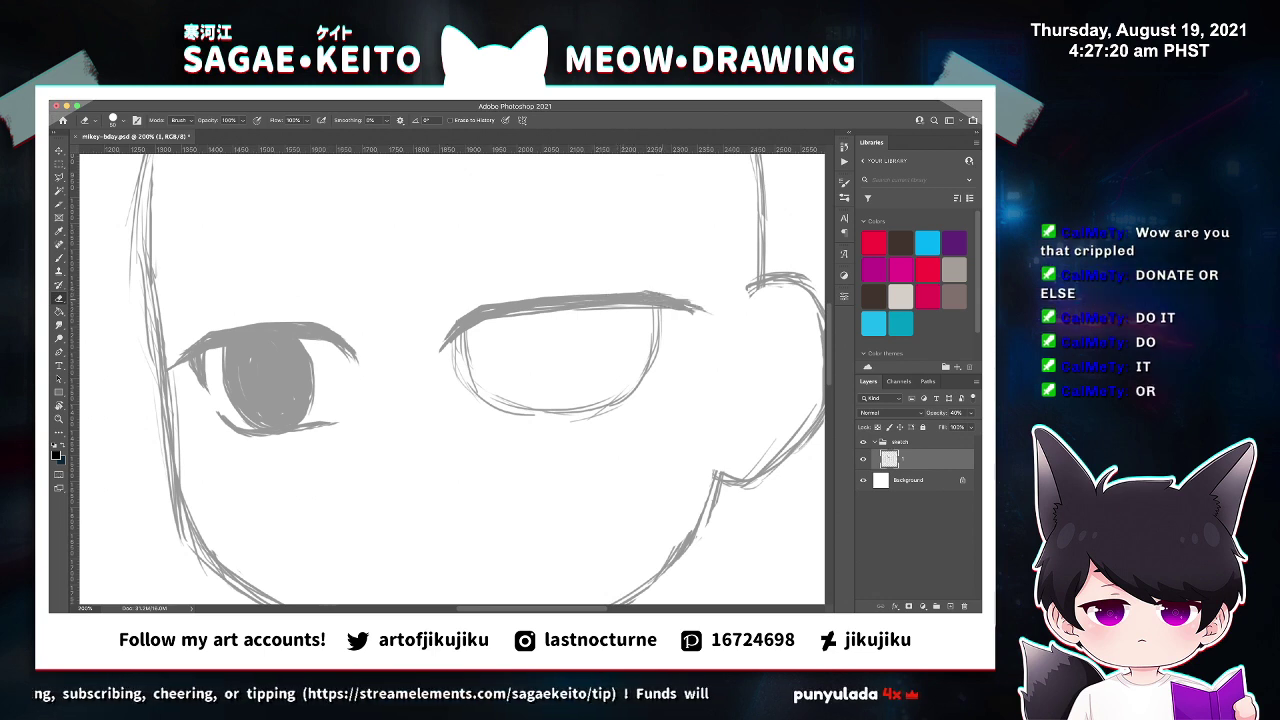
pyautogui.moveTo(586, 292)
pyautogui.mouseDown()
pyautogui.moveTo(702, 303)
pyautogui.moveTo(606, 300)
pyautogui.moveTo(686, 322)
pyautogui.mouseUp()
# Thicken the underside of the right eye's upper eyelid from the inner curve to the outer tip.
pyautogui.press('b')
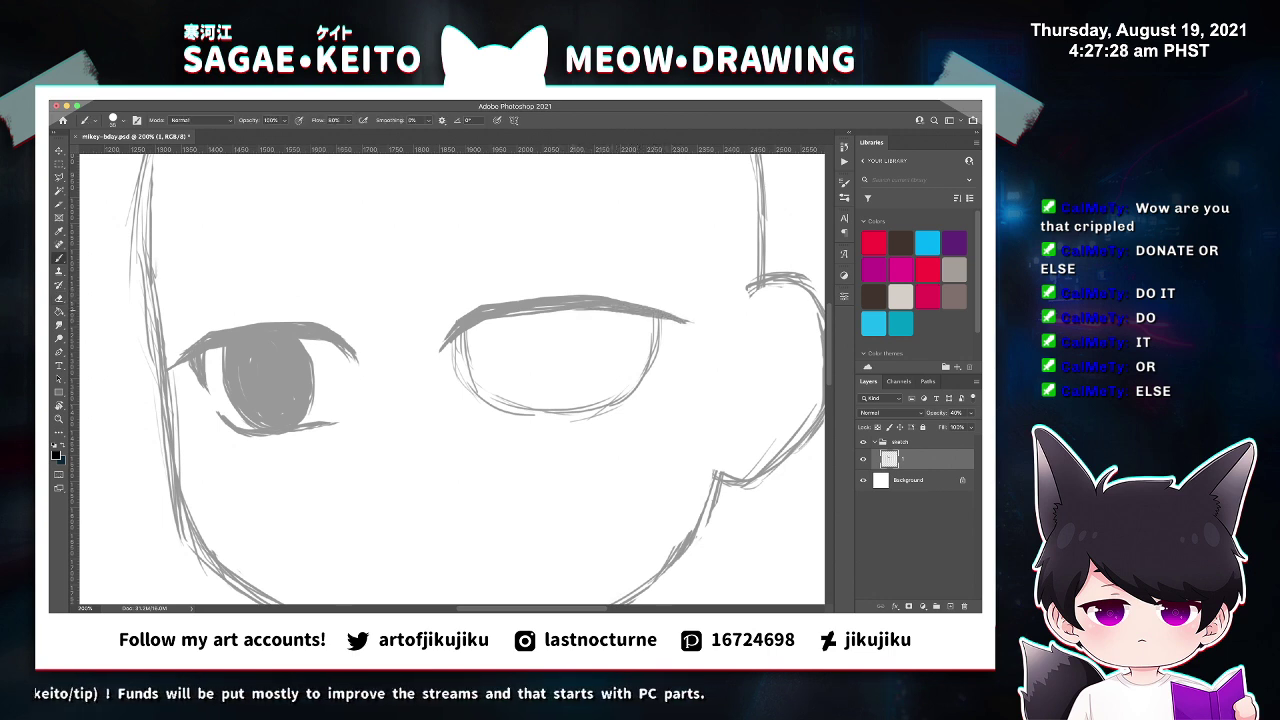
pyautogui.moveTo(594, 312); pyautogui.dragTo(683, 322)
pyautogui.moveTo(507, 316); pyautogui.dragTo(583, 311)
pyautogui.moveTo(529, 314); pyautogui.dragTo(599, 312)
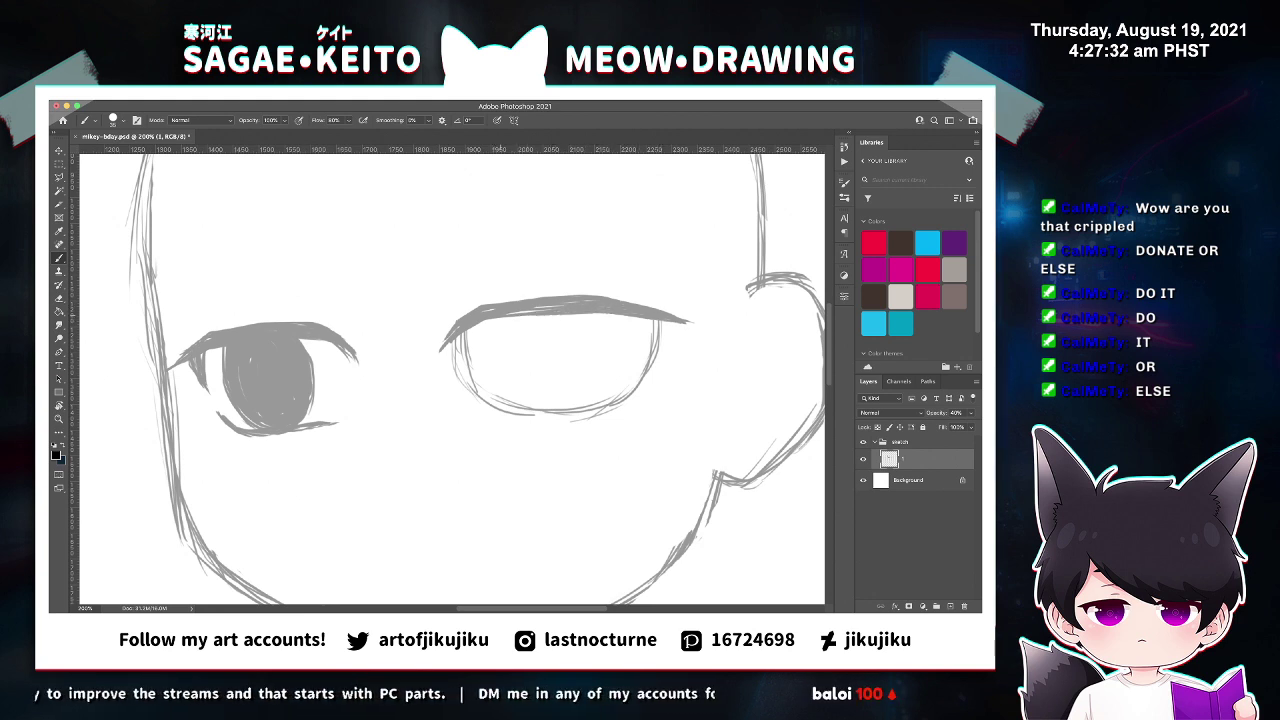
pyautogui.moveTo(488, 321); pyautogui.dragTo(520, 317)
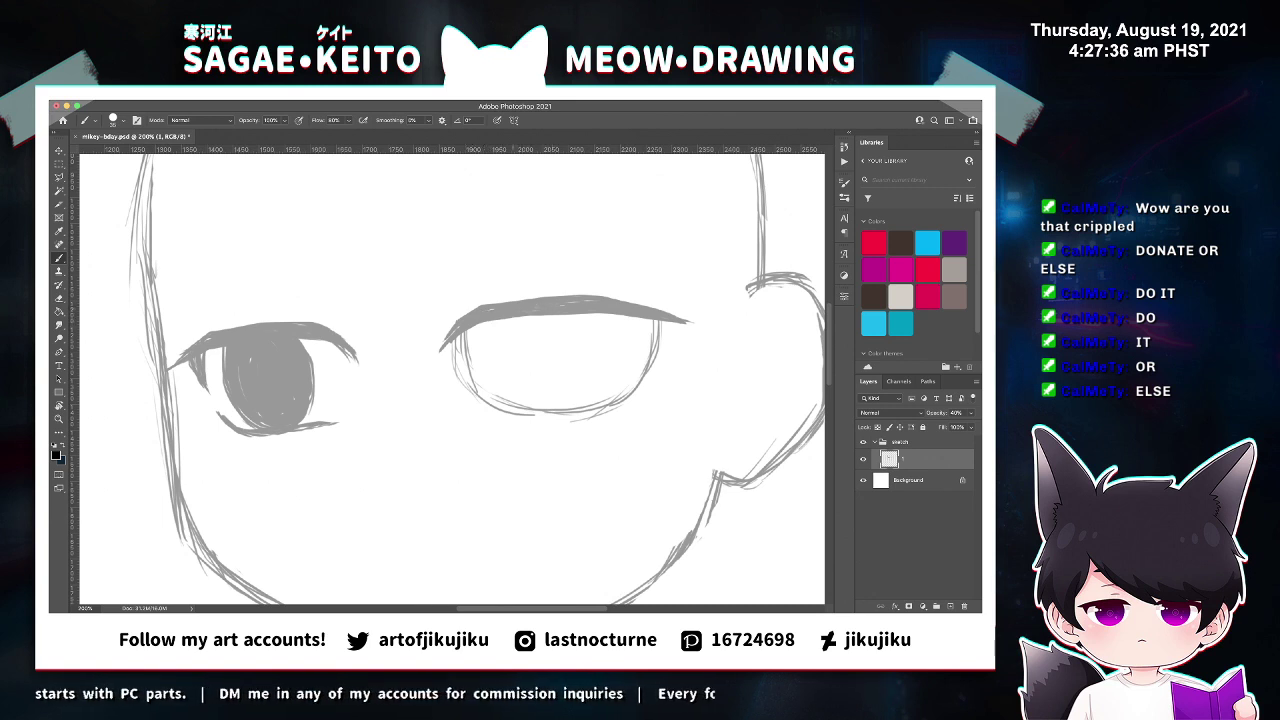
# Draw a thick lash wedge below the outer corner of the right eye's upper eyelid and trim its inner edge.
pyautogui.press('e')
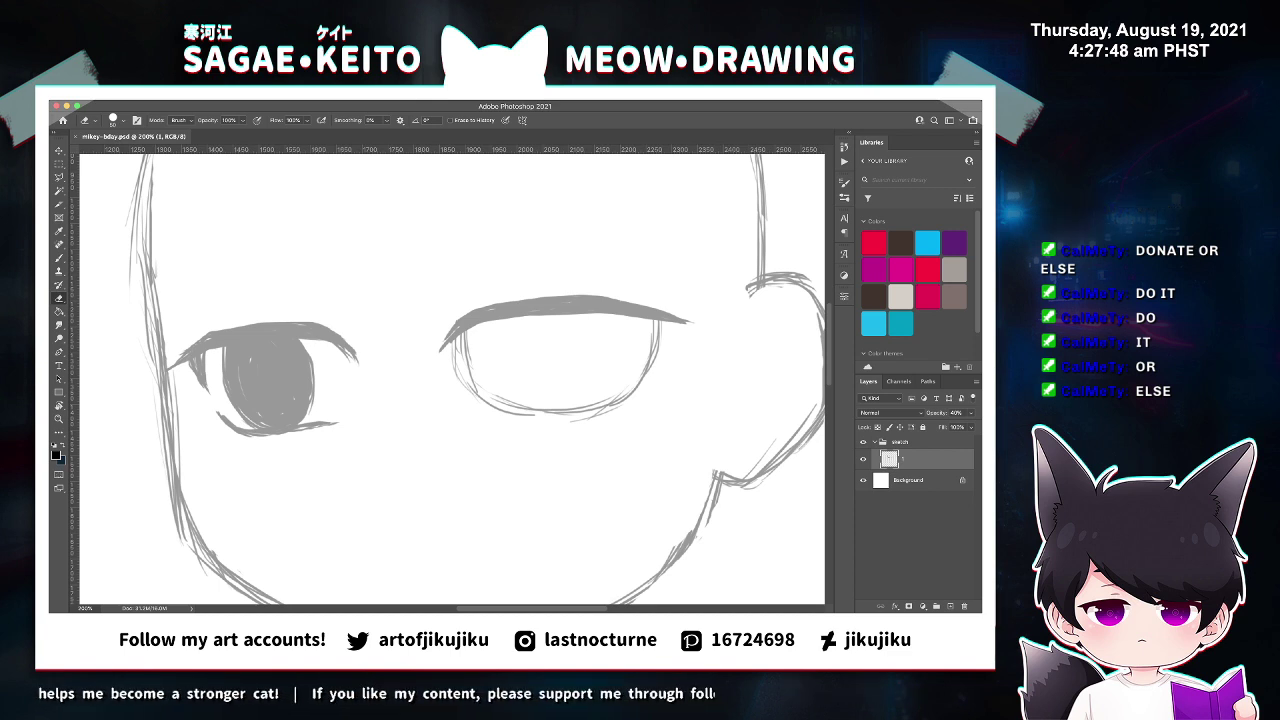
pyautogui.press('b')
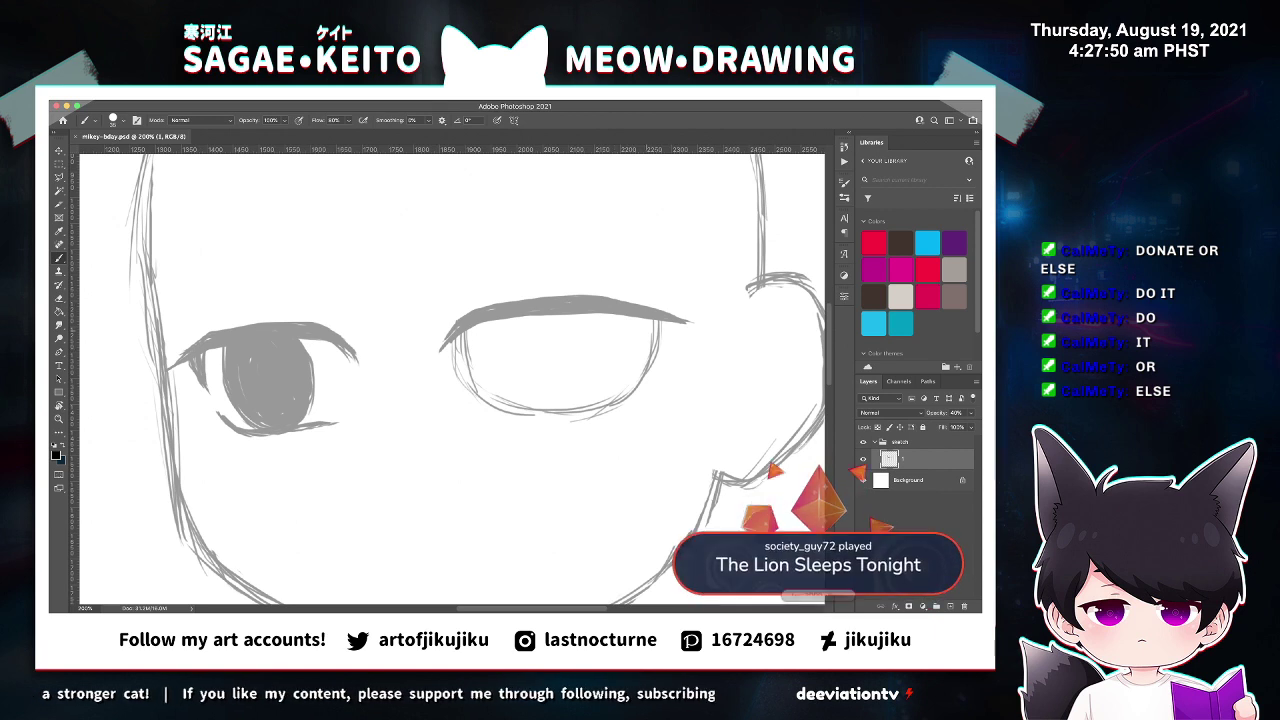
pyautogui.moveTo(651, 318); pyautogui.dragTo(639, 358)
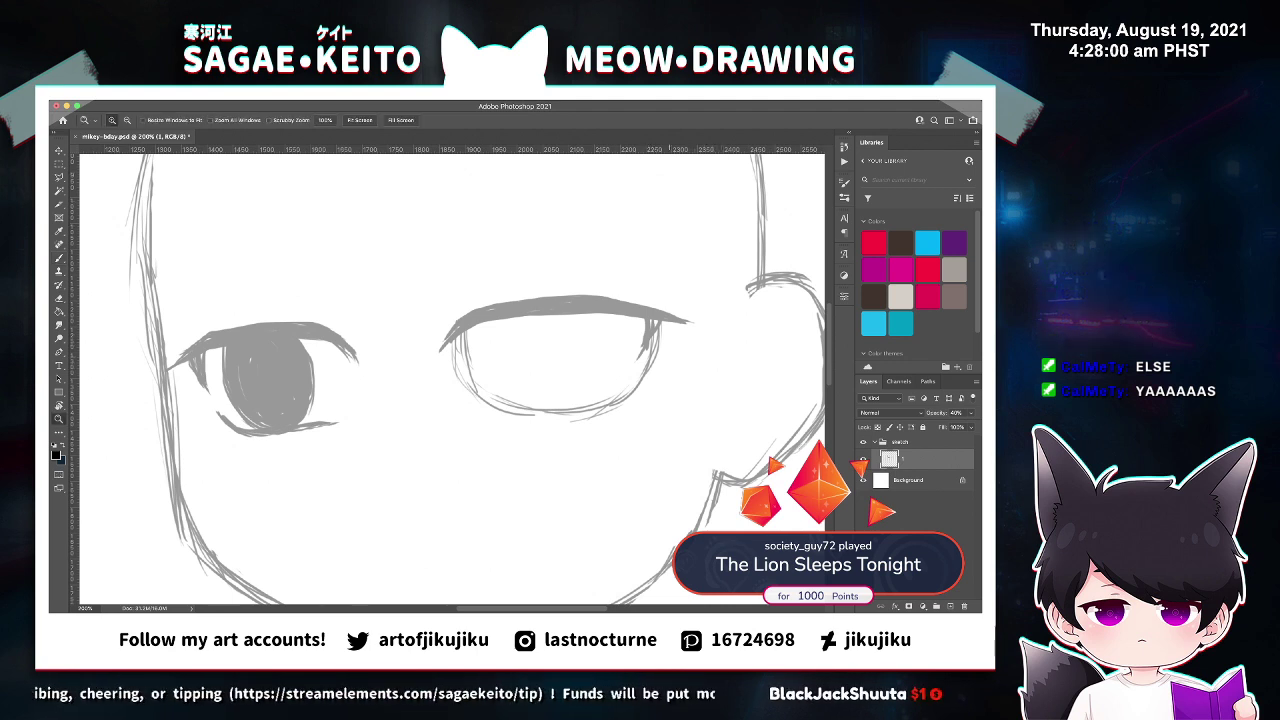
pyautogui.keyDown('super'); pyautogui.click(673, 329); pyautogui.keyUp('super')
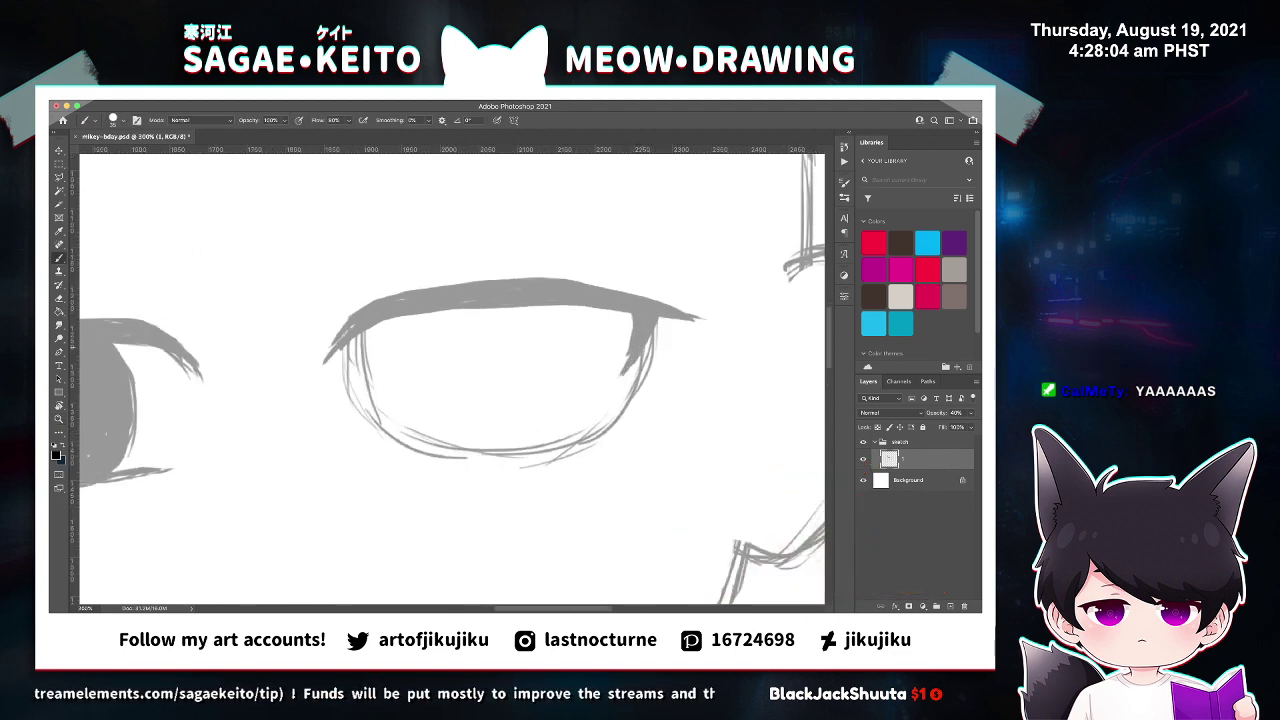
pyautogui.press('e')
pyautogui.moveTo(620, 376); pyautogui.dragTo(627, 344)
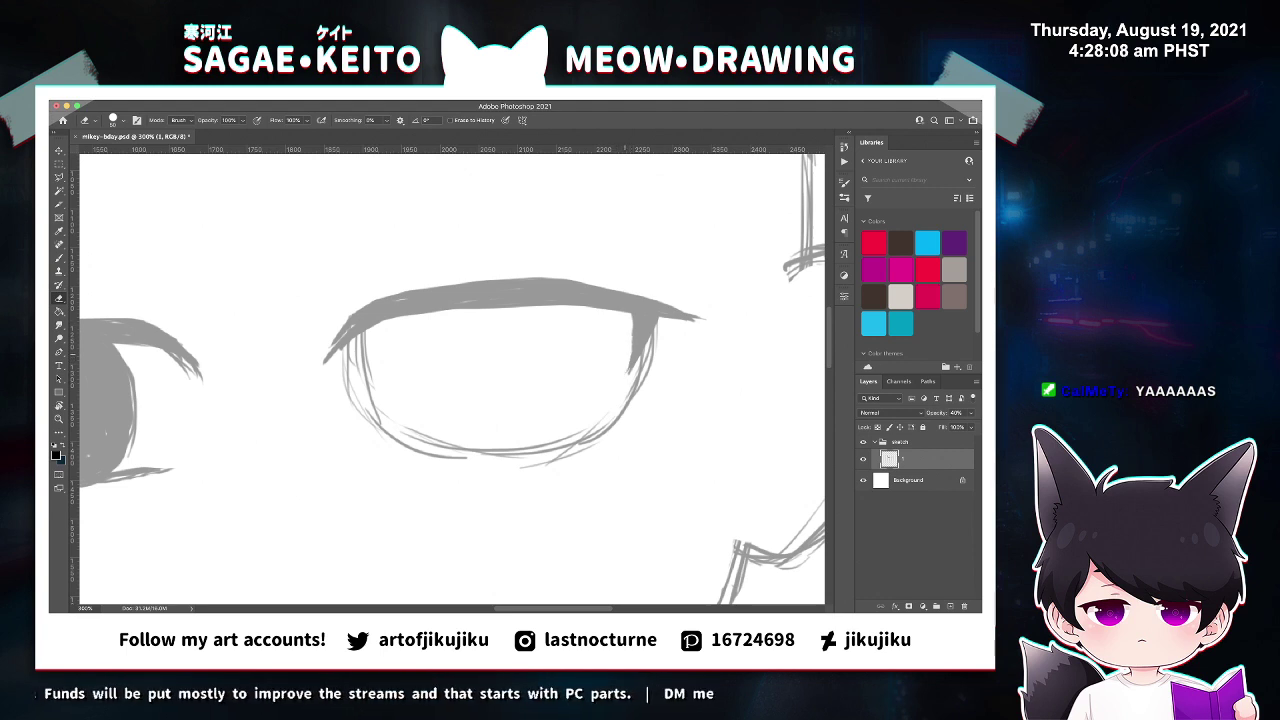
# Angle the outer tip of the right eye's upper eyelid slightly downward and save the file.
pyautogui.press('b')
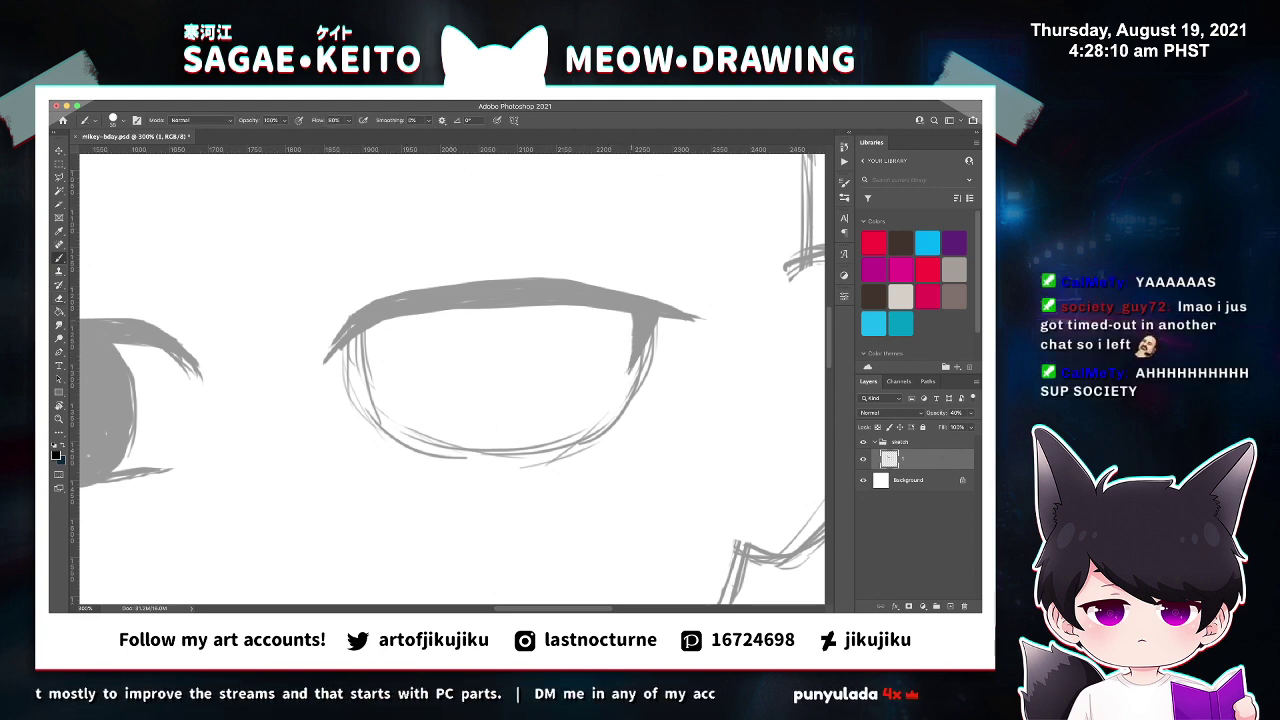
pyautogui.moveTo(658, 316); pyautogui.dragTo(700, 322)
pyautogui.press('e')
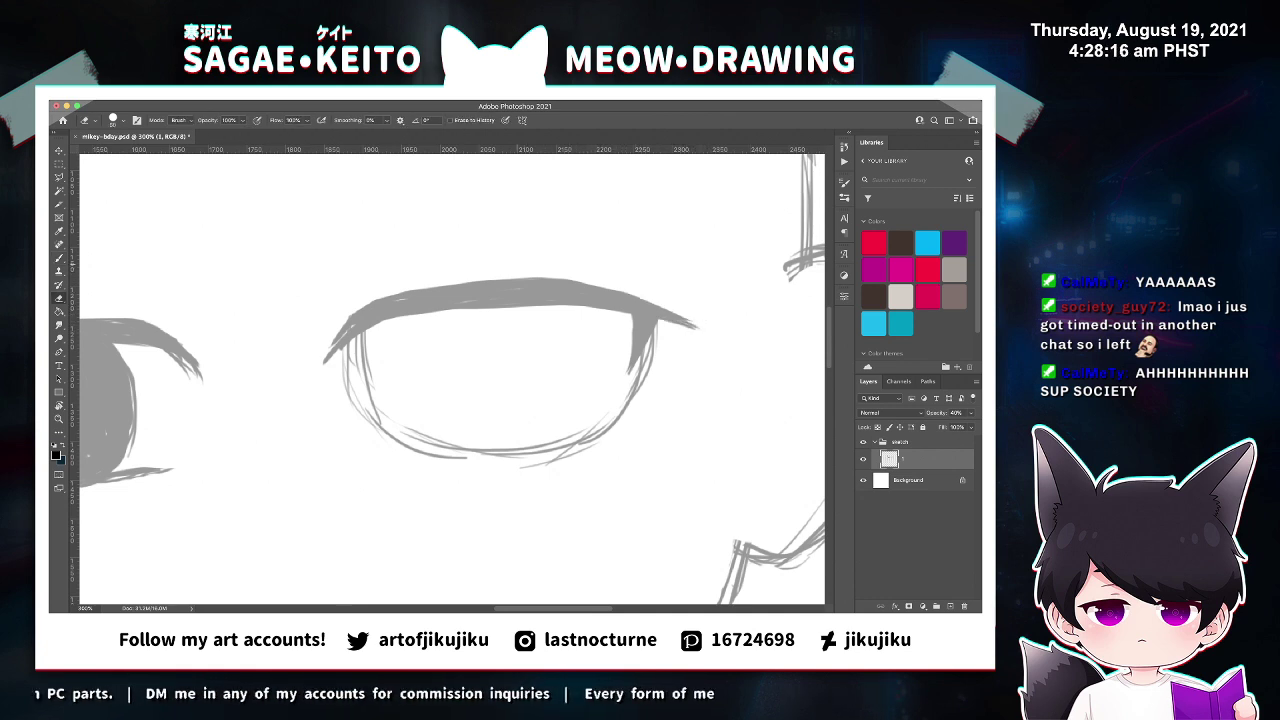
pyautogui.press('super+s')
# Flip the whole canvas horizontally.
pyautogui.press('super+minus')
pyautogui.press('super+minus')
pyautogui.press('super+minus')
pyautogui.press('super+minus')
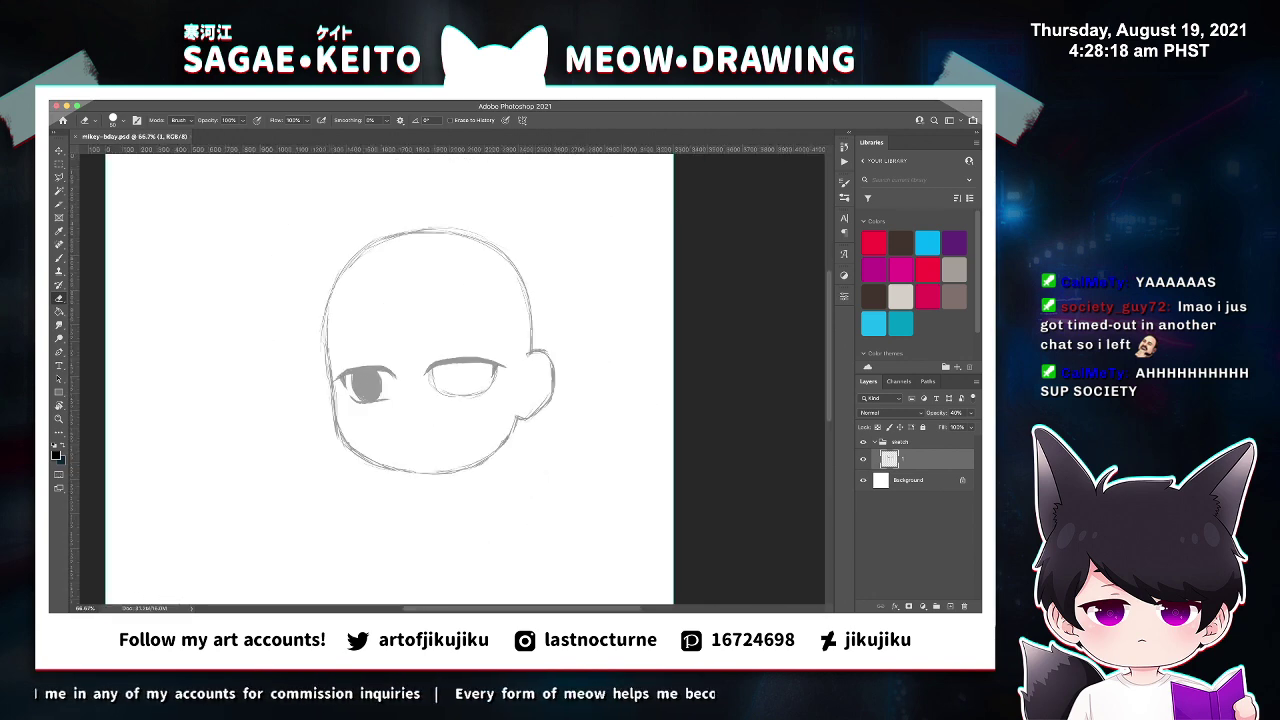
pyautogui.press('super+shift+h')
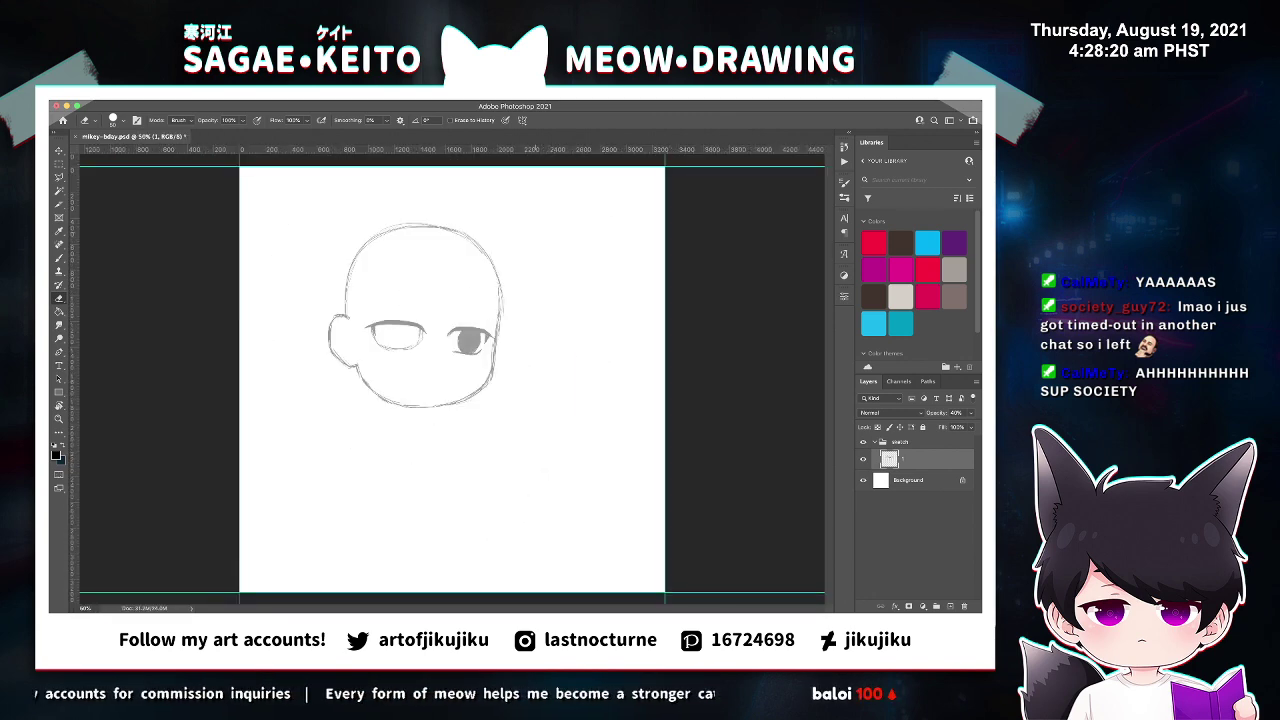
# Apply a slight reshaping to the unfilled eye that lowers and flattens its upper eyelid.
pyautogui.press('z')
pyautogui.click(412, 342)
pyautogui.click(412, 342)
pyautogui.click(412, 342)
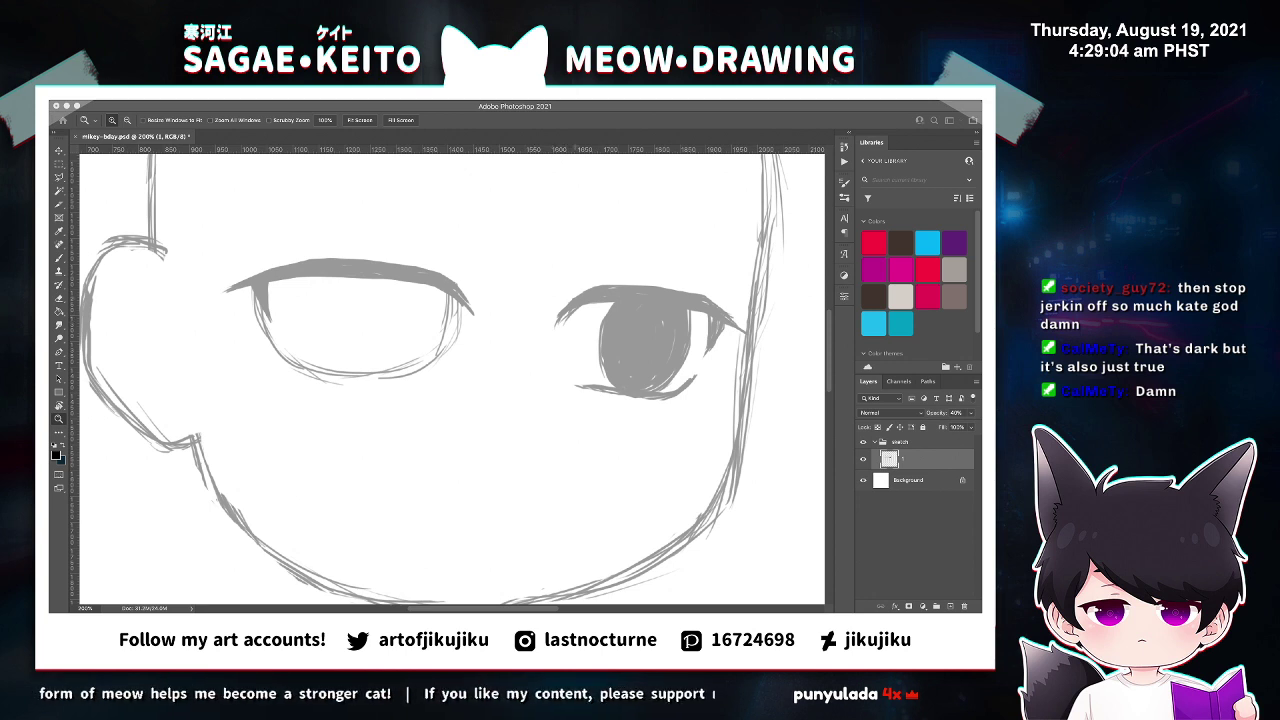
pyautogui.press('Return')
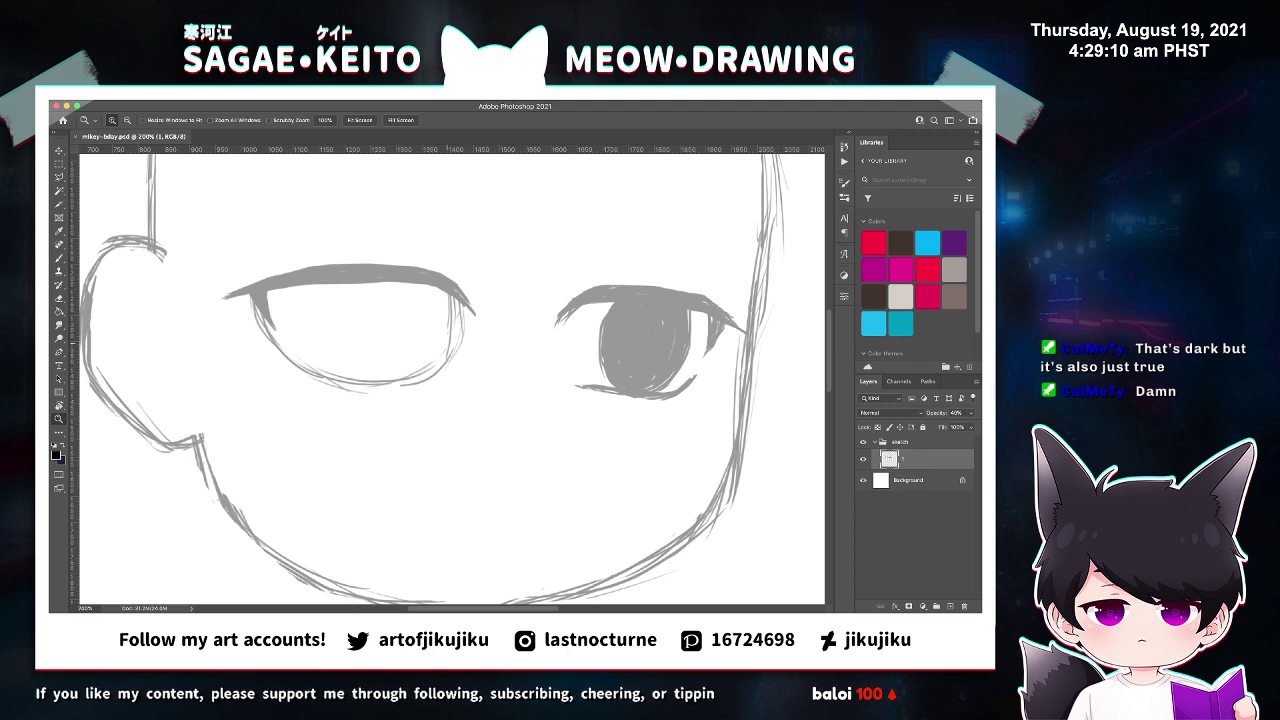
# Sketch the outer side of the iris in the unfilled eye with repeated curved strokes from the eyelid to the lower line.
pyautogui.press('super+equal')
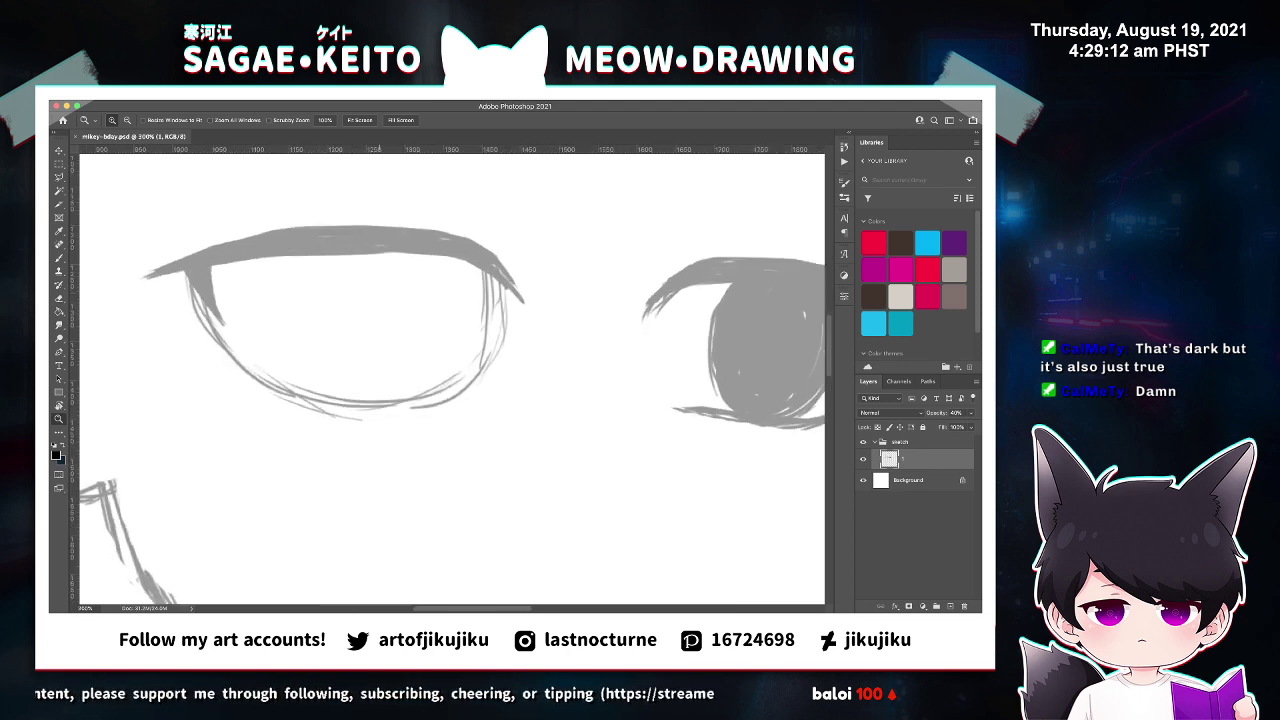
pyautogui.press('b')
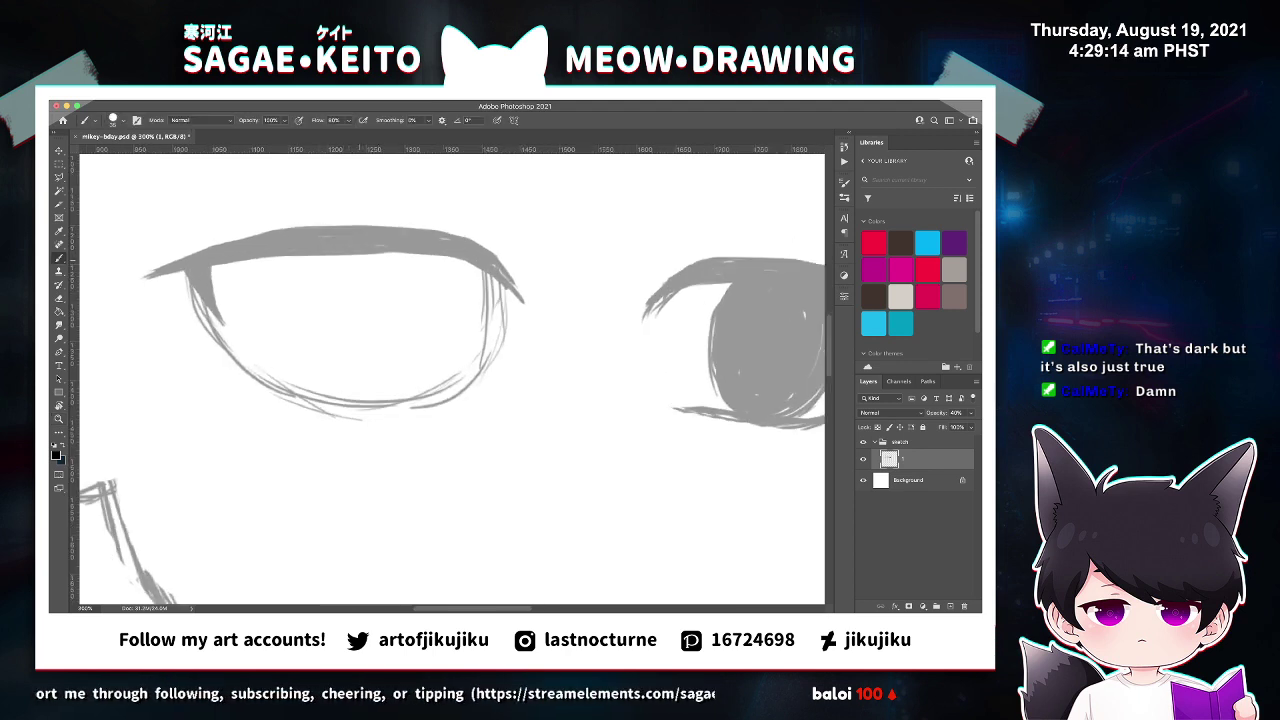
pyautogui.moveTo(352, 256); pyautogui.dragTo(344, 374)
pyautogui.press('super+z')
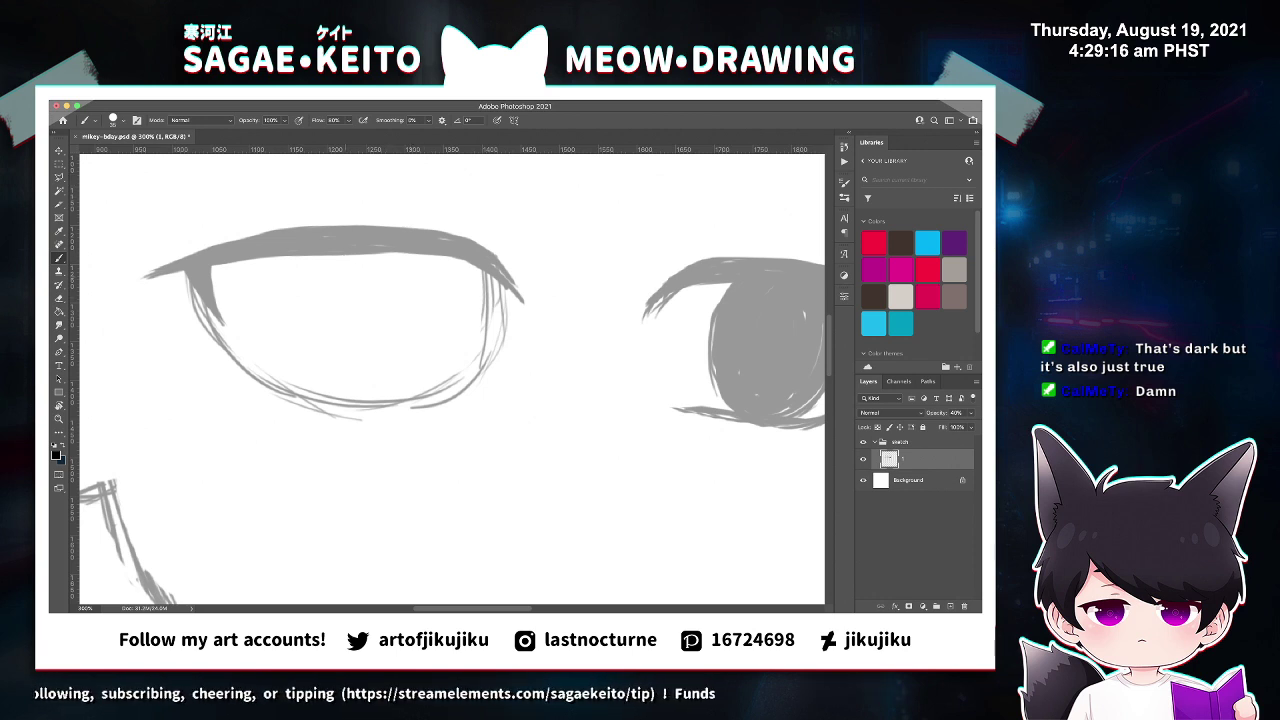
pyautogui.moveTo(356, 256); pyautogui.dragTo(372, 393)
pyautogui.moveTo(340, 328); pyautogui.dragTo(383, 397)
pyautogui.moveTo(356, 256); pyautogui.dragTo(392, 399)
pyautogui.moveTo(374, 254)
pyautogui.mouseDown()
pyautogui.moveTo(356, 319)
pyautogui.moveTo(406, 394)
pyautogui.mouseUp()
pyautogui.moveTo(354, 284); pyautogui.dragTo(402, 398)
pyautogui.moveTo(366, 256)
pyautogui.mouseDown()
pyautogui.moveTo(347, 346)
pyautogui.moveTo(420, 397)
pyautogui.mouseUp()
# Draw the inner side of the same iris and loosely fill its centre with oval strokes.
pyautogui.moveTo(369, 256)
pyautogui.mouseDown()
pyautogui.moveTo(444, 382)
pyautogui.moveTo(393, 378)
pyautogui.moveTo(452, 386)
pyautogui.mouseUp()
pyautogui.moveTo(406, 258)
pyautogui.mouseDown()
pyautogui.moveTo(466, 388)
pyautogui.moveTo(462, 346)
pyautogui.mouseUp()
pyautogui.moveTo(380, 276); pyautogui.dragTo(436, 348)
pyautogui.moveTo(424, 284); pyautogui.dragTo(388, 372)
pyautogui.moveTo(446, 286)
pyautogui.mouseDown()
pyautogui.moveTo(396, 378)
pyautogui.moveTo(410, 368)
pyautogui.mouseUp()
pyautogui.moveTo(428, 304)
pyautogui.mouseDown()
pyautogui.moveTo(413, 360)
pyautogui.moveTo(370, 384)
pyautogui.mouseUp()
pyautogui.moveTo(367, 256); pyautogui.dragTo(362, 368)
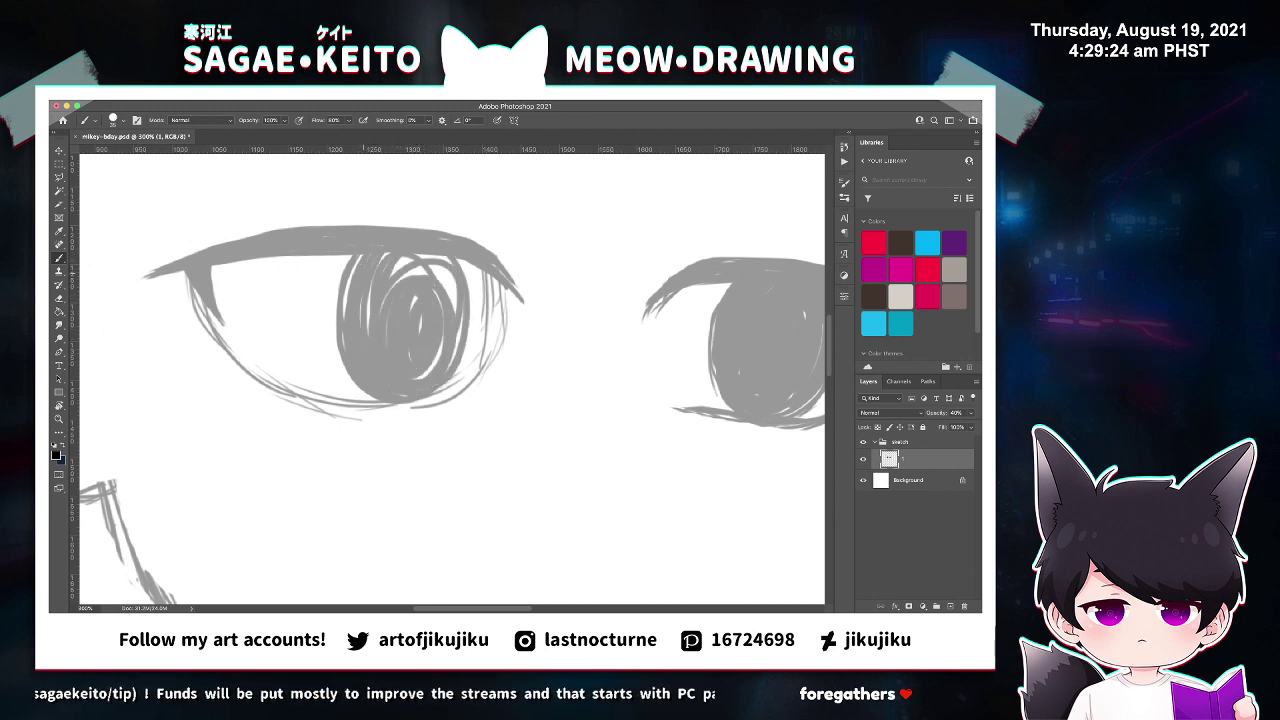
# Fill the upper part and inner side of the ear-side eye's iris with dense curved brush strokes.
pyautogui.moveTo(396, 262); pyautogui.dragTo(418, 276)
pyautogui.moveTo(442, 294); pyautogui.dragTo(436, 316)
pyautogui.moveTo(456, 268); pyautogui.dragTo(442, 298)
pyautogui.moveTo(472, 262)
pyautogui.mouseDown()
pyautogui.moveTo(455, 356)
pyautogui.moveTo(467, 363)
pyautogui.mouseUp()
pyautogui.moveTo(460, 259)
pyautogui.mouseDown()
pyautogui.moveTo(478, 350)
pyautogui.moveTo(465, 372)
pyautogui.mouseUp()
pyautogui.moveTo(486, 329)
pyautogui.mouseDown()
pyautogui.moveTo(434, 404)
pyautogui.moveTo(415, 396)
pyautogui.moveTo(450, 390)
pyautogui.moveTo(473, 325)
pyautogui.moveTo(469, 342)
pyautogui.mouseUp()
pyautogui.moveTo(465, 372); pyautogui.dragTo(446, 390)
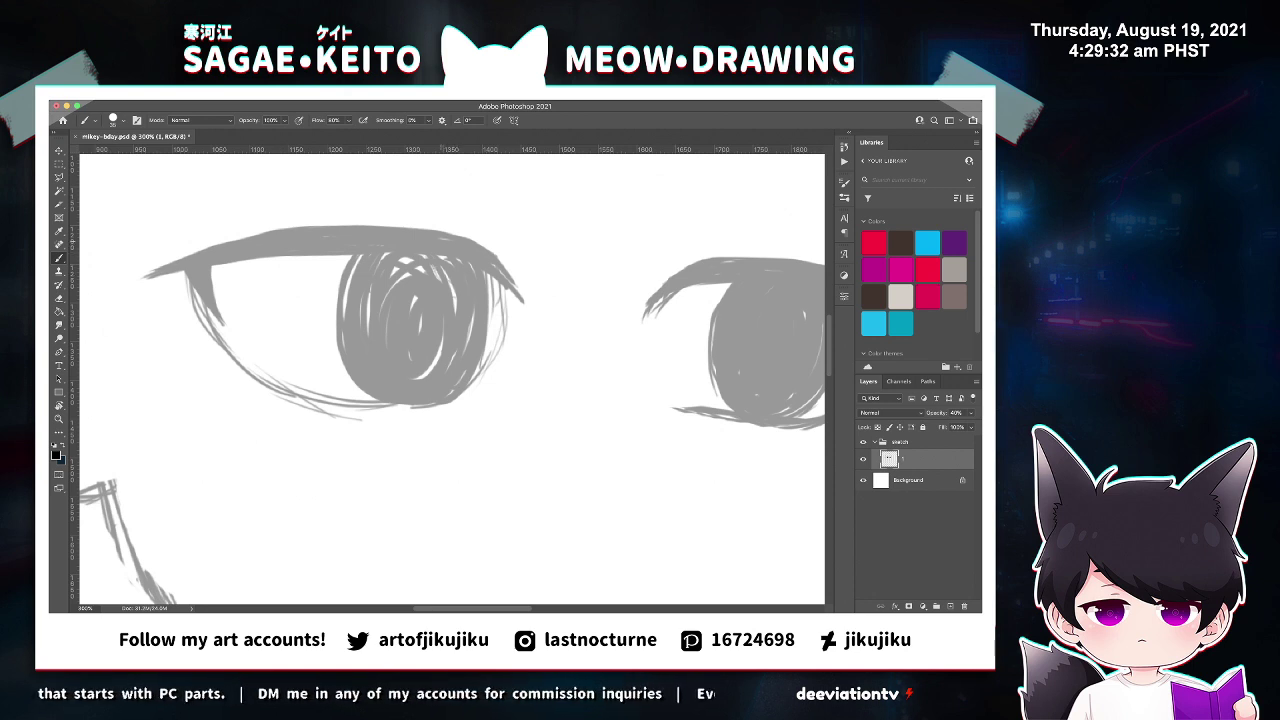
pyautogui.moveTo(456, 268); pyautogui.dragTo(442, 314)
pyautogui.moveTo(443, 340)
pyautogui.mouseDown()
pyautogui.moveTo(434, 368)
pyautogui.moveTo(412, 378)
pyautogui.mouseUp()
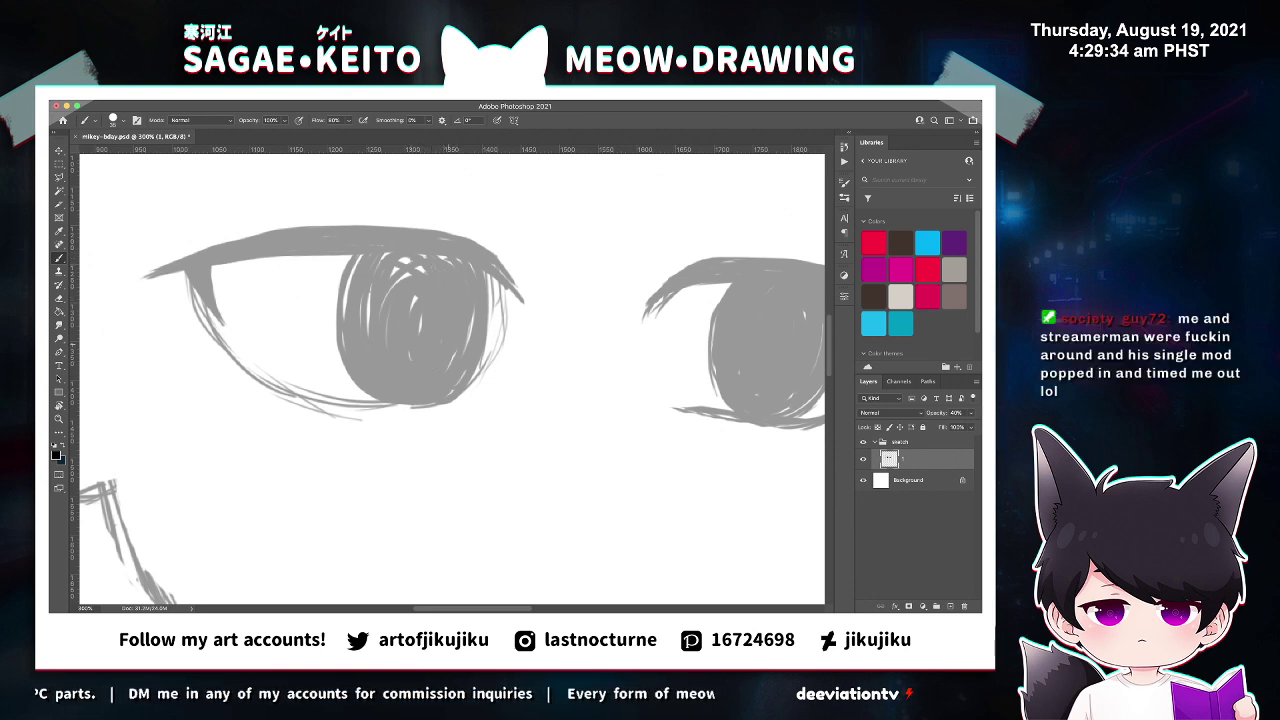
# Cover remaining white gaps in the same iris and widen its inner edge with curved strokes from the eyelid downward.
pyautogui.moveTo(411, 259); pyautogui.dragTo(402, 278)
pyautogui.moveTo(371, 290); pyautogui.dragTo(367, 317)
pyautogui.moveTo(473, 309); pyautogui.dragTo(470, 328)
pyautogui.moveTo(490, 273)
pyautogui.mouseDown()
pyautogui.moveTo(479, 369)
pyautogui.moveTo(458, 397)
pyautogui.mouseUp()
pyautogui.moveTo(495, 345); pyautogui.dragTo(486, 367)
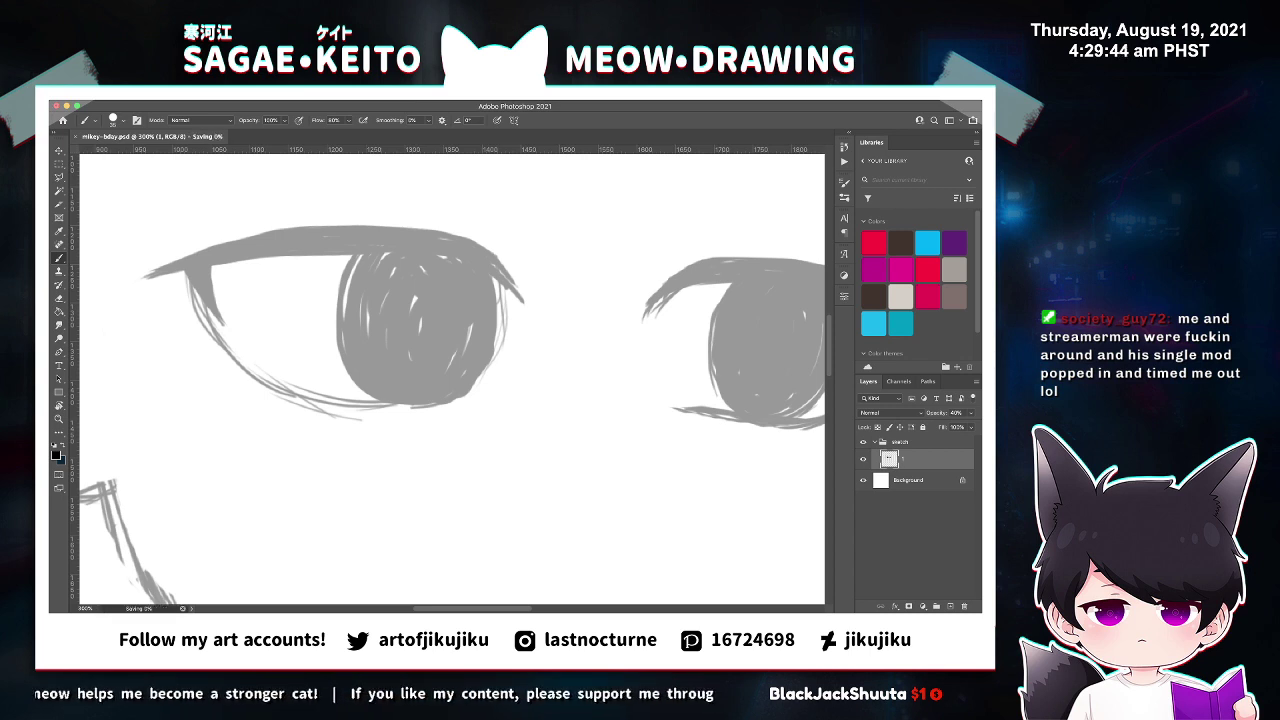
# Erase the stray sketch lines around the iris's inner edge and repaint its lower curve cleanly.
pyautogui.press('e')
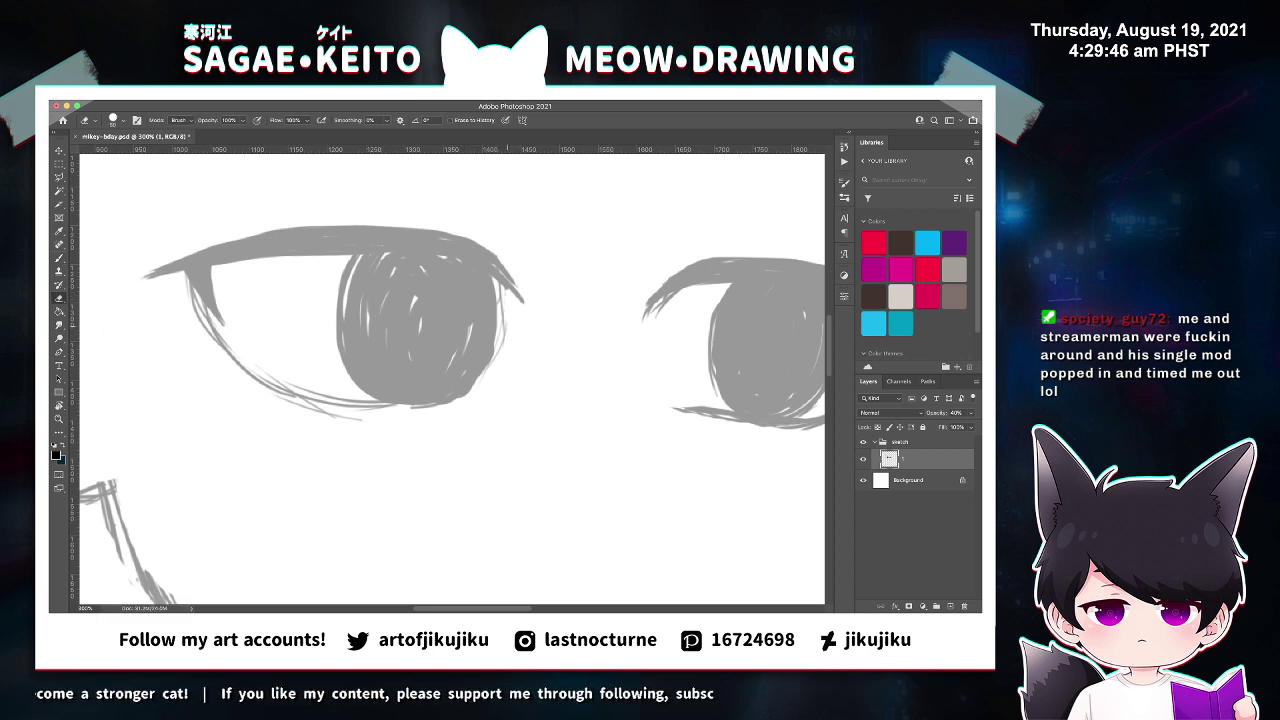
pyautogui.moveTo(504, 287)
pyautogui.mouseDown()
pyautogui.moveTo(490, 382)
pyautogui.moveTo(414, 412)
pyautogui.mouseUp()
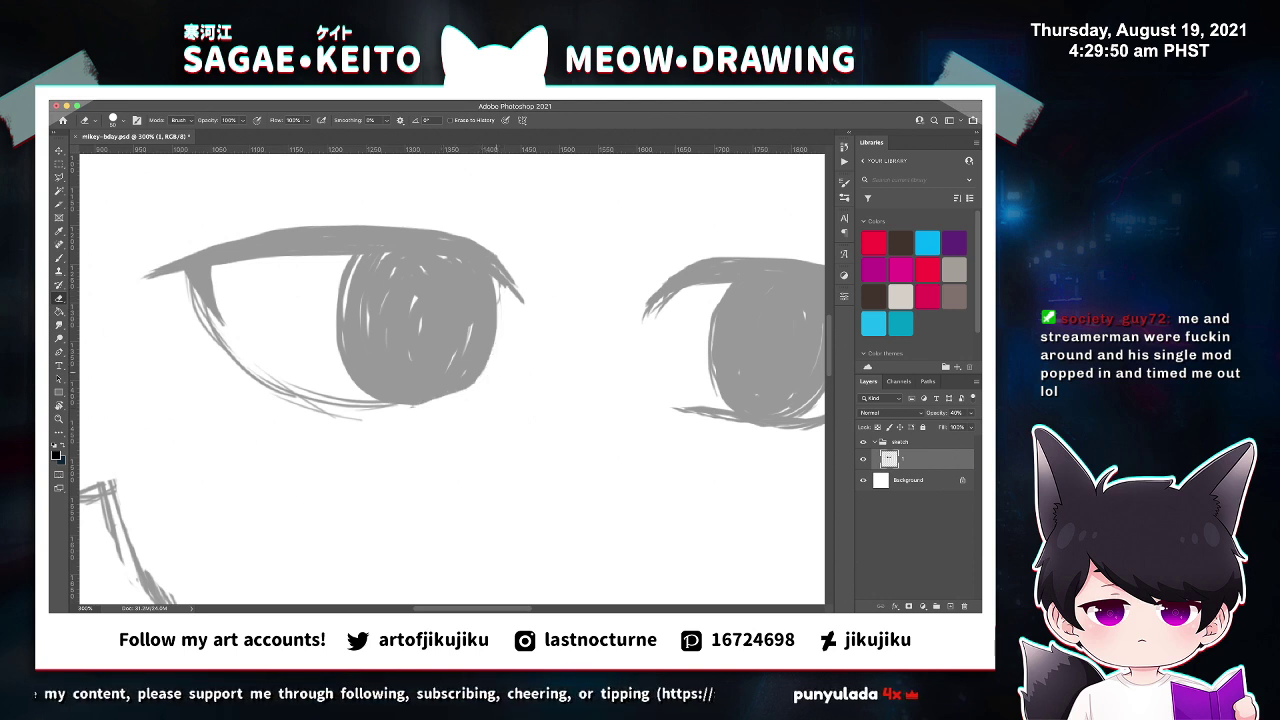
pyautogui.press('b')
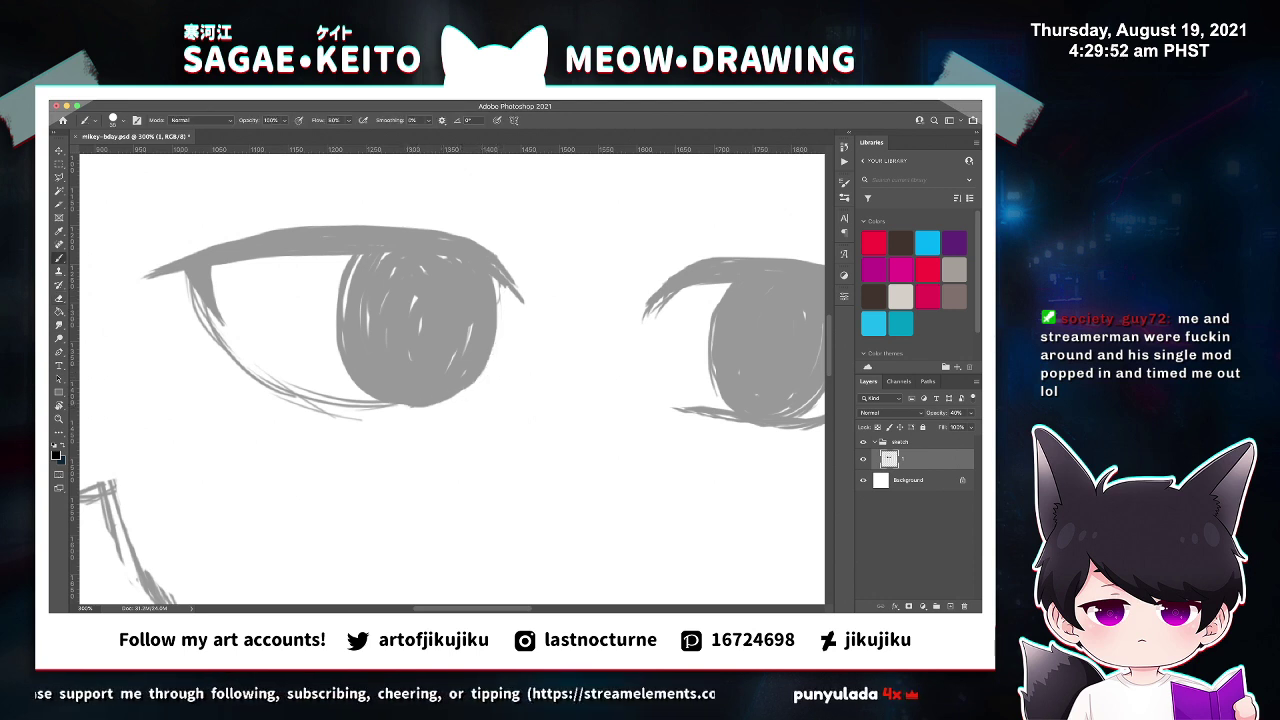
pyautogui.moveTo(434, 400); pyautogui.dragTo(471, 386)
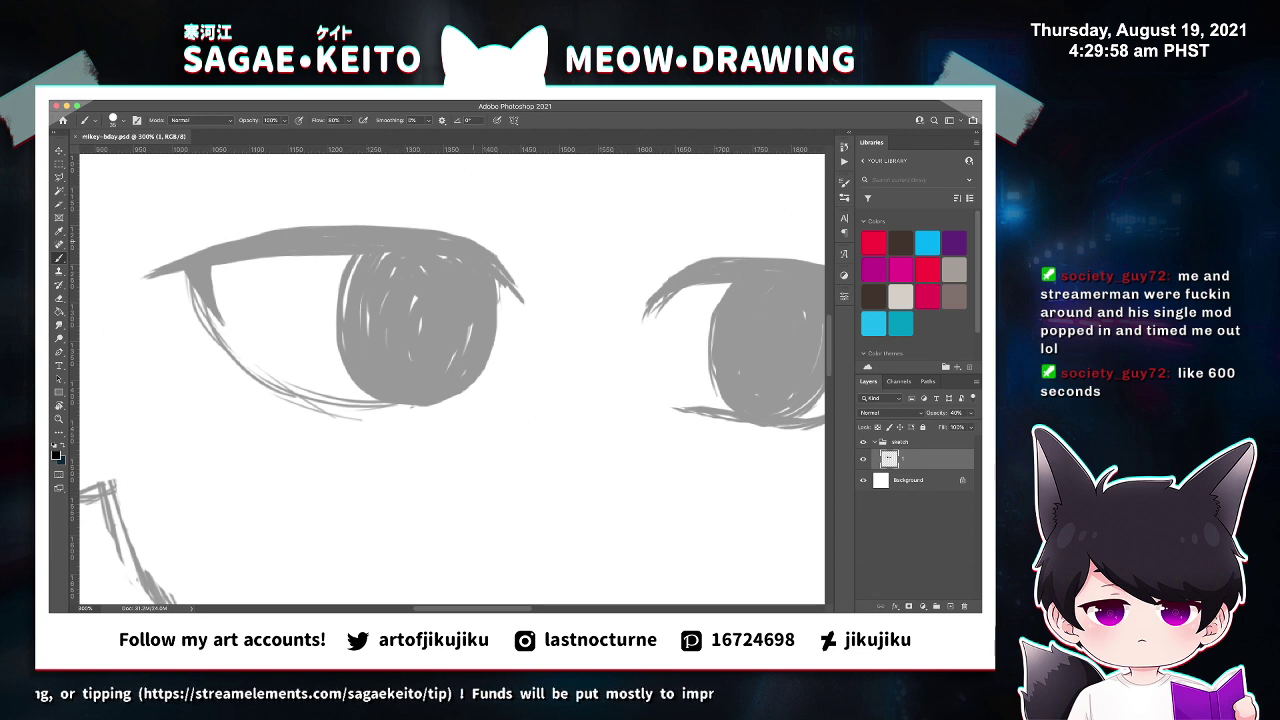
# Erase the rough lower eyelid lines between the outer lash and the iris of the ear-side eye.
pyautogui.press('e')
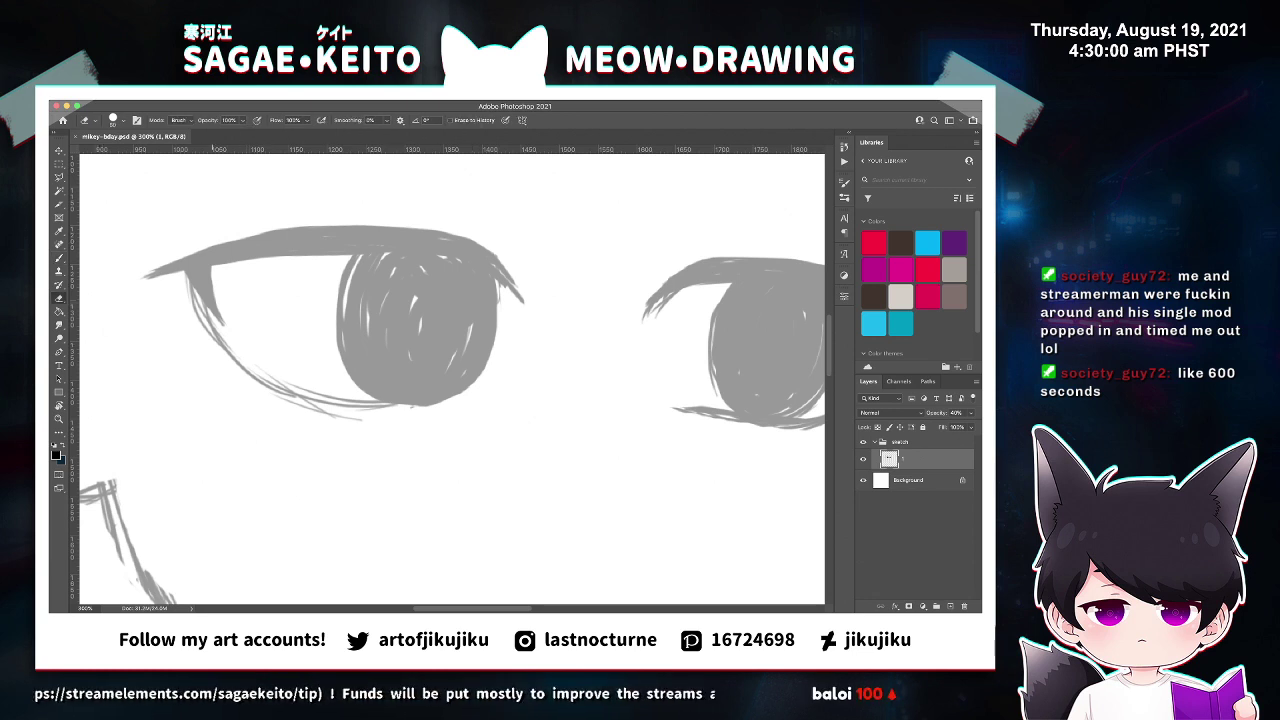
pyautogui.moveTo(192, 300)
pyautogui.mouseDown()
pyautogui.moveTo(250, 370)
pyautogui.moveTo(386, 420)
pyautogui.mouseUp()
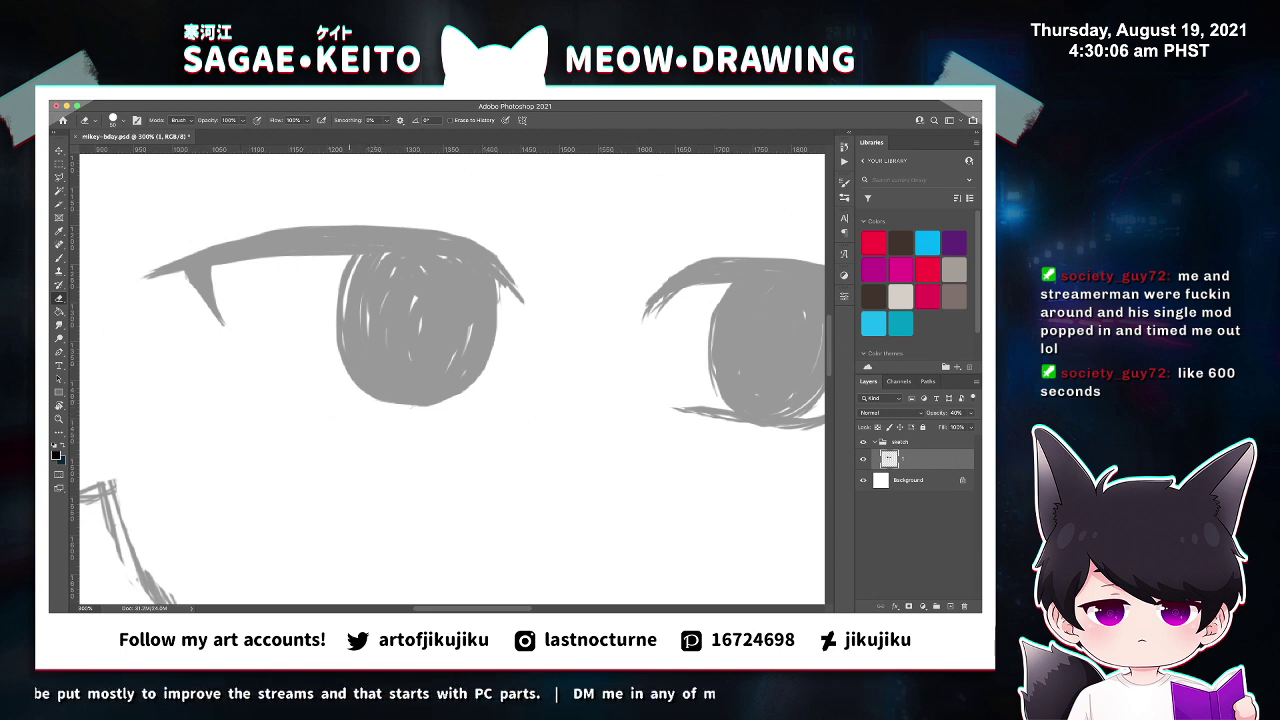
pyautogui.press('b')
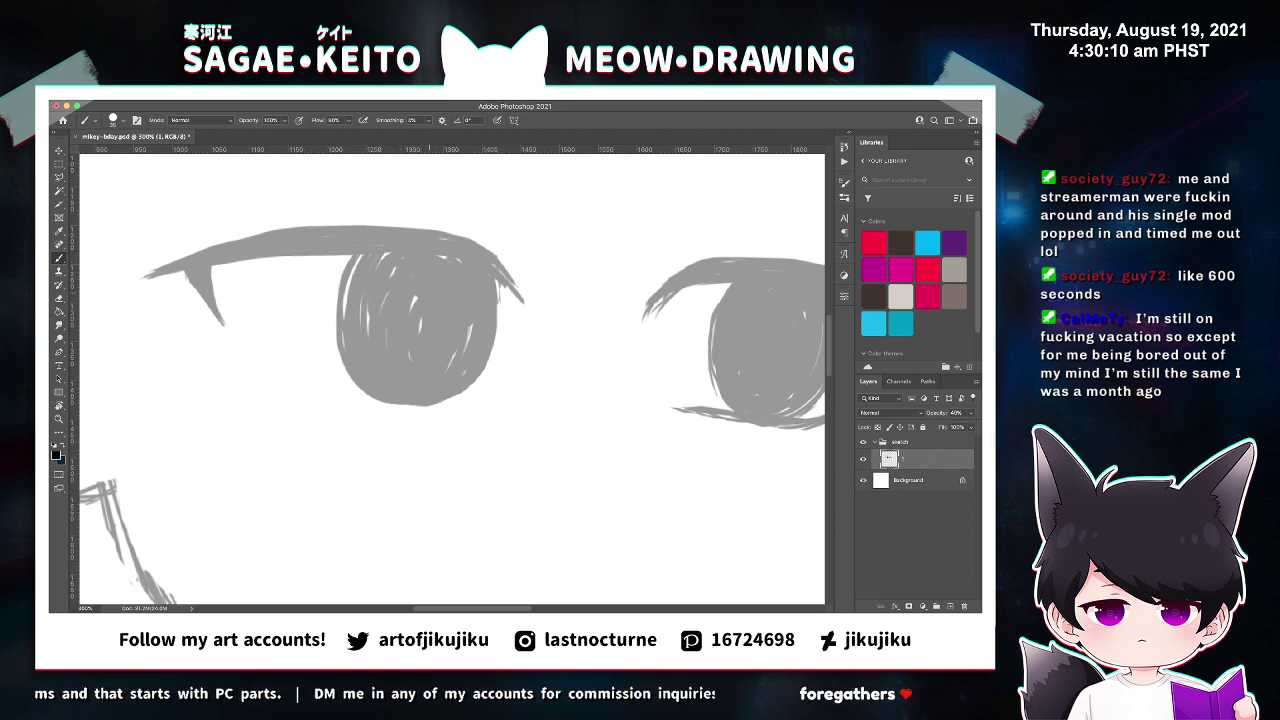
pyautogui.press('e')
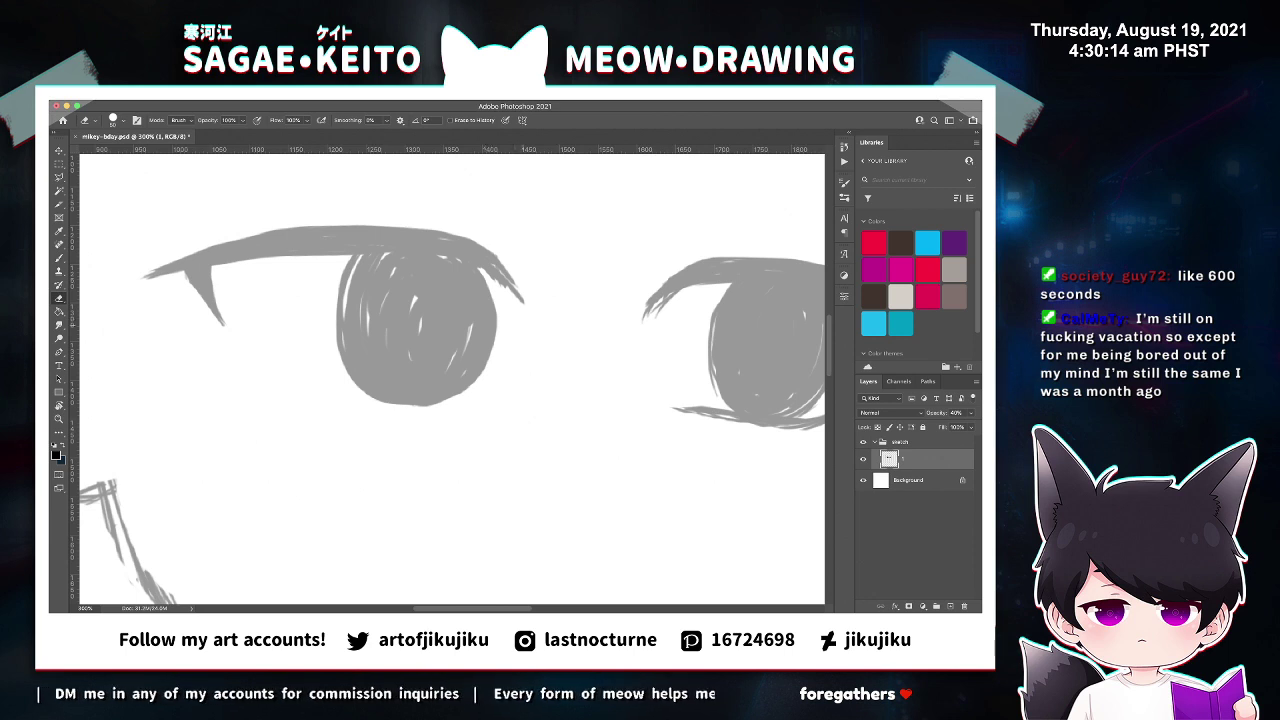
# Redraw a shorter curved lower eyelid line running into the iris's base and erase its loose outer strokes.
pyautogui.press('b')
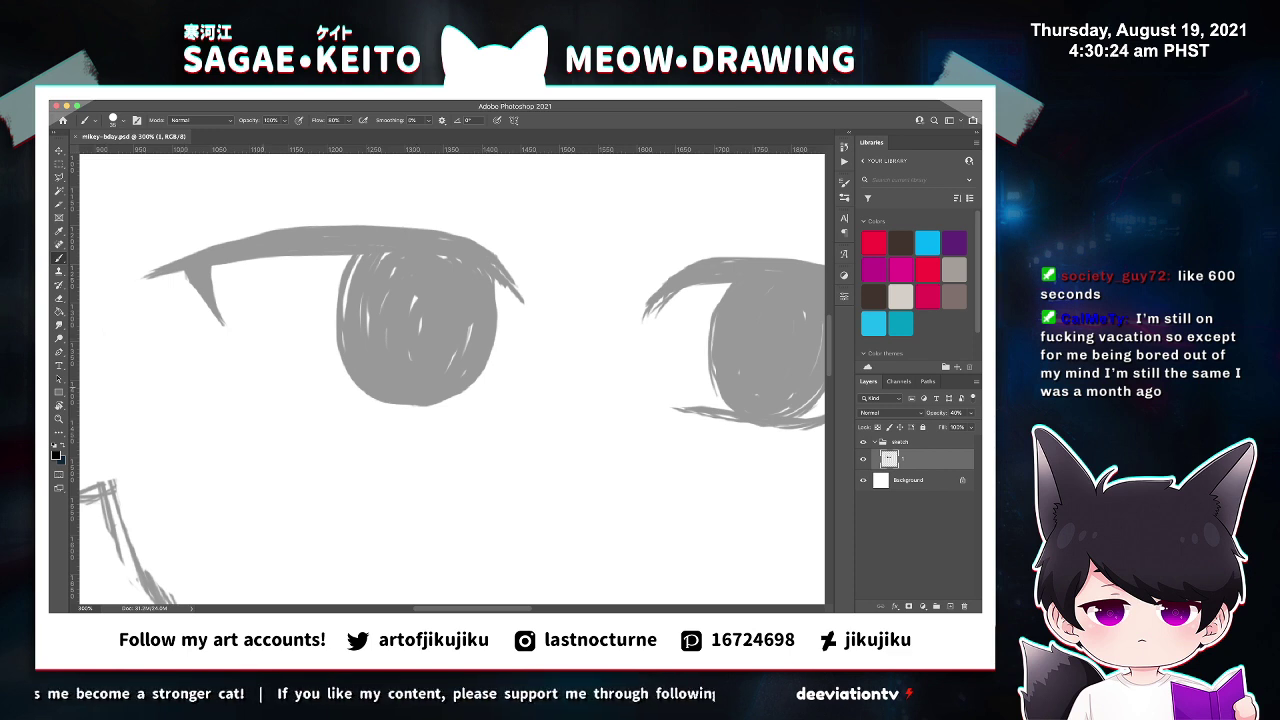
pyautogui.moveTo(246, 368)
pyautogui.mouseDown()
pyautogui.moveTo(282, 403)
pyautogui.moveTo(424, 405)
pyautogui.mouseUp()
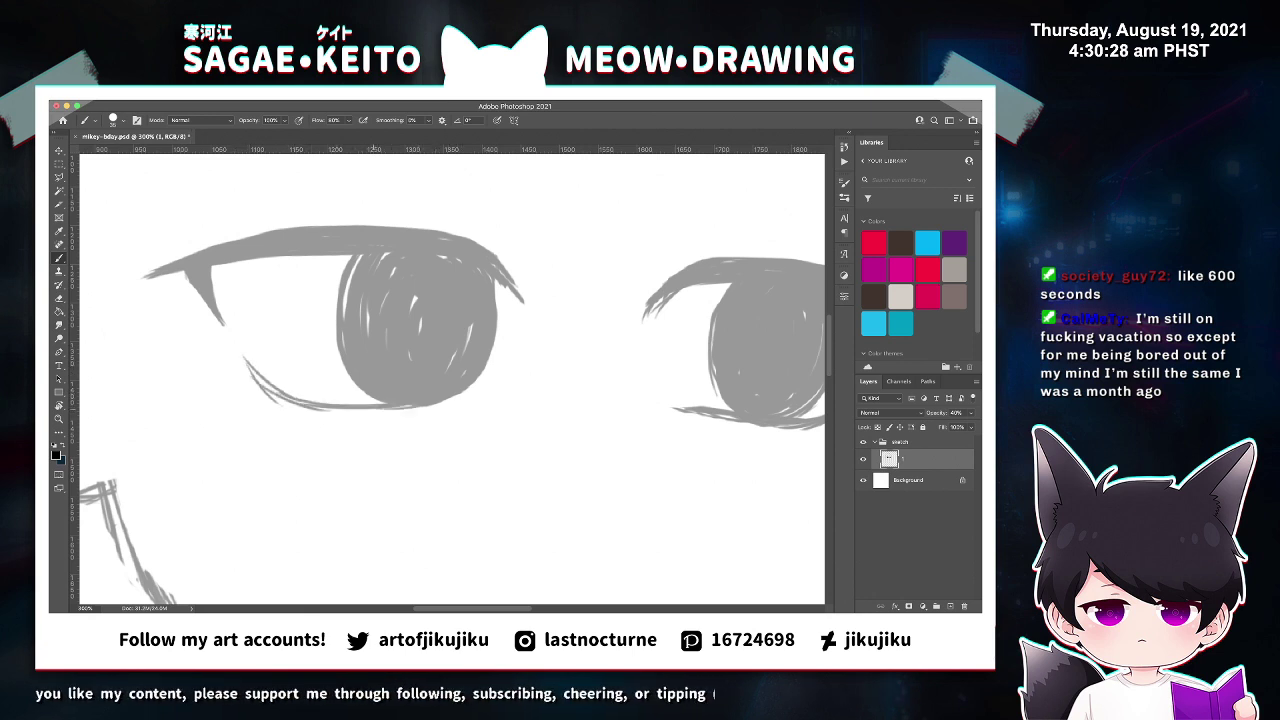
pyautogui.press('e')
pyautogui.moveTo(252, 376); pyautogui.dragTo(280, 404)
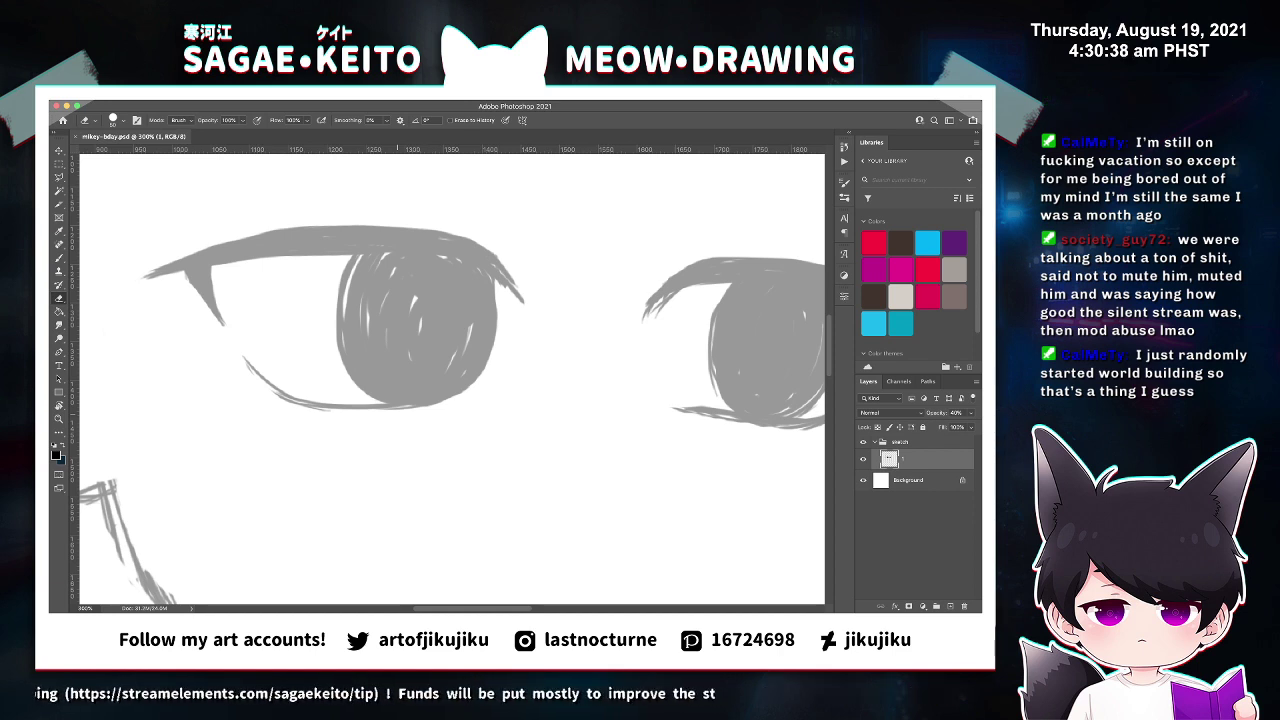
# Thicken the underside of the ear-side eye's upper eyelid, shave its top edge flatter with the eraser, and save the file.
pyautogui.press('super+minus')
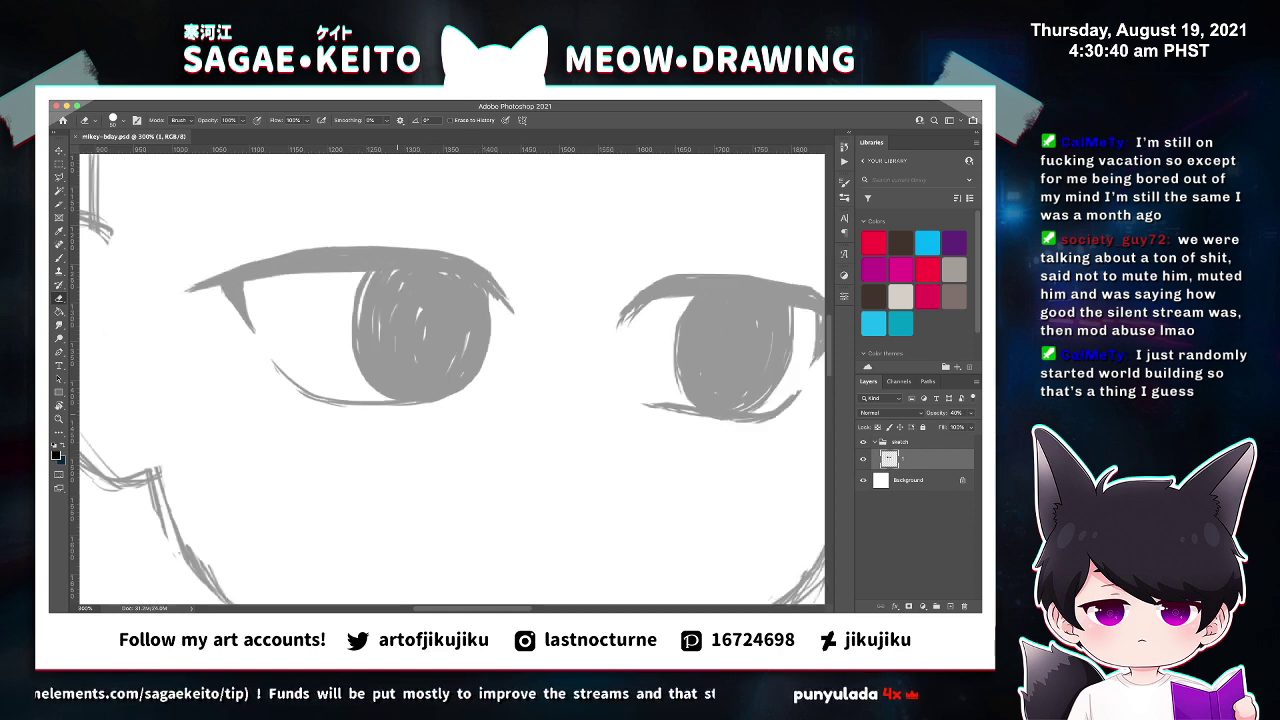
pyautogui.press('super+minus')
pyautogui.press('super+minus')
pyautogui.press('super+minus')
pyautogui.press('super+plus')
pyautogui.press('super+plus')
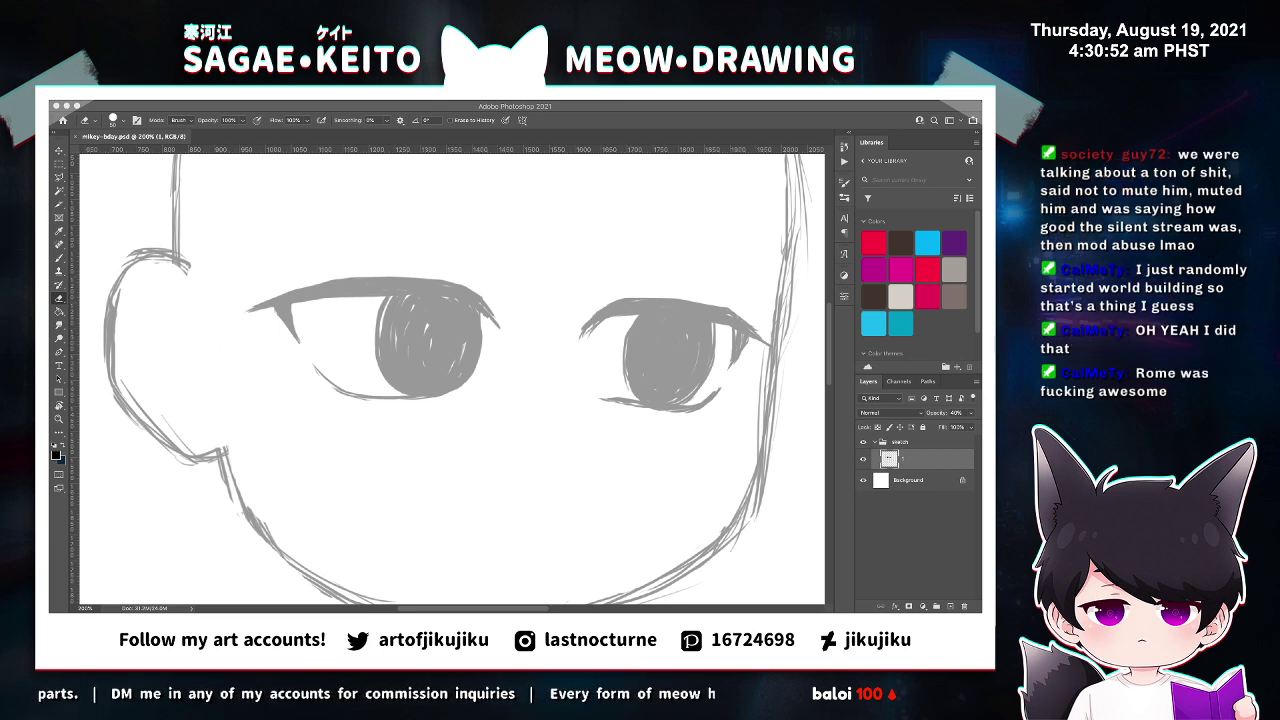
pyautogui.press('z')
pyautogui.press('b')
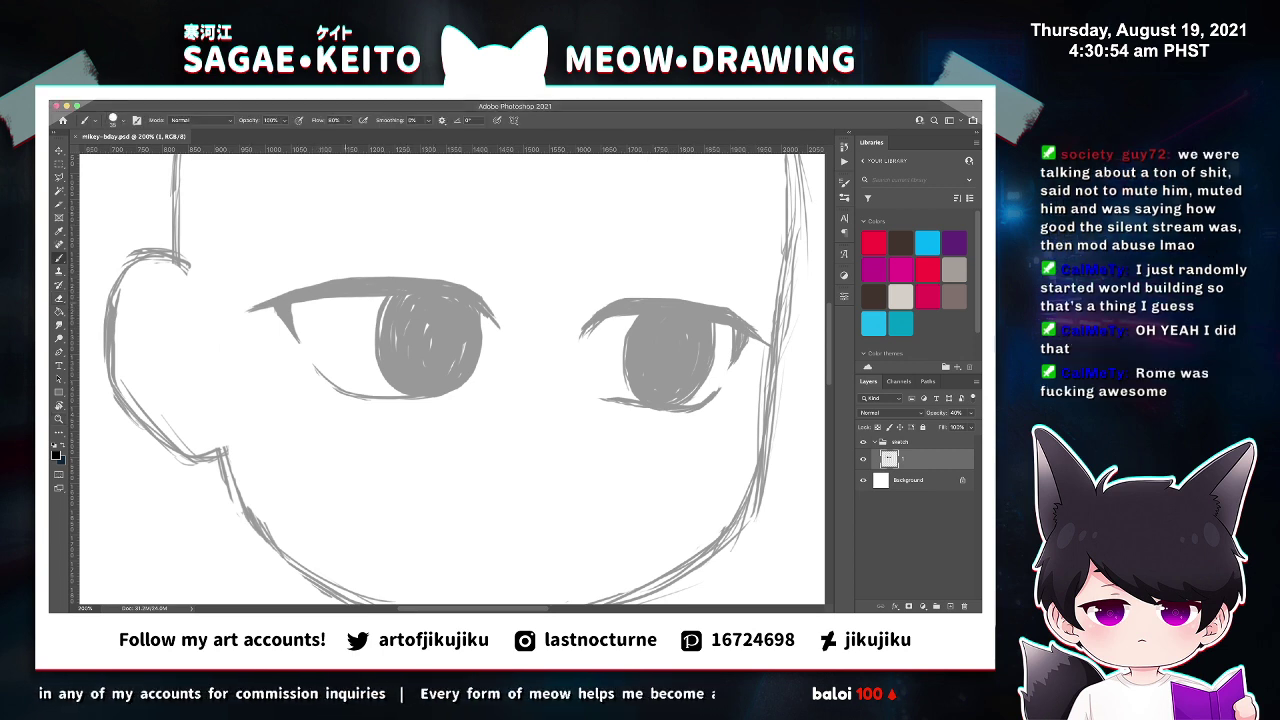
pyautogui.moveTo(290, 302); pyautogui.dragTo(385, 299)
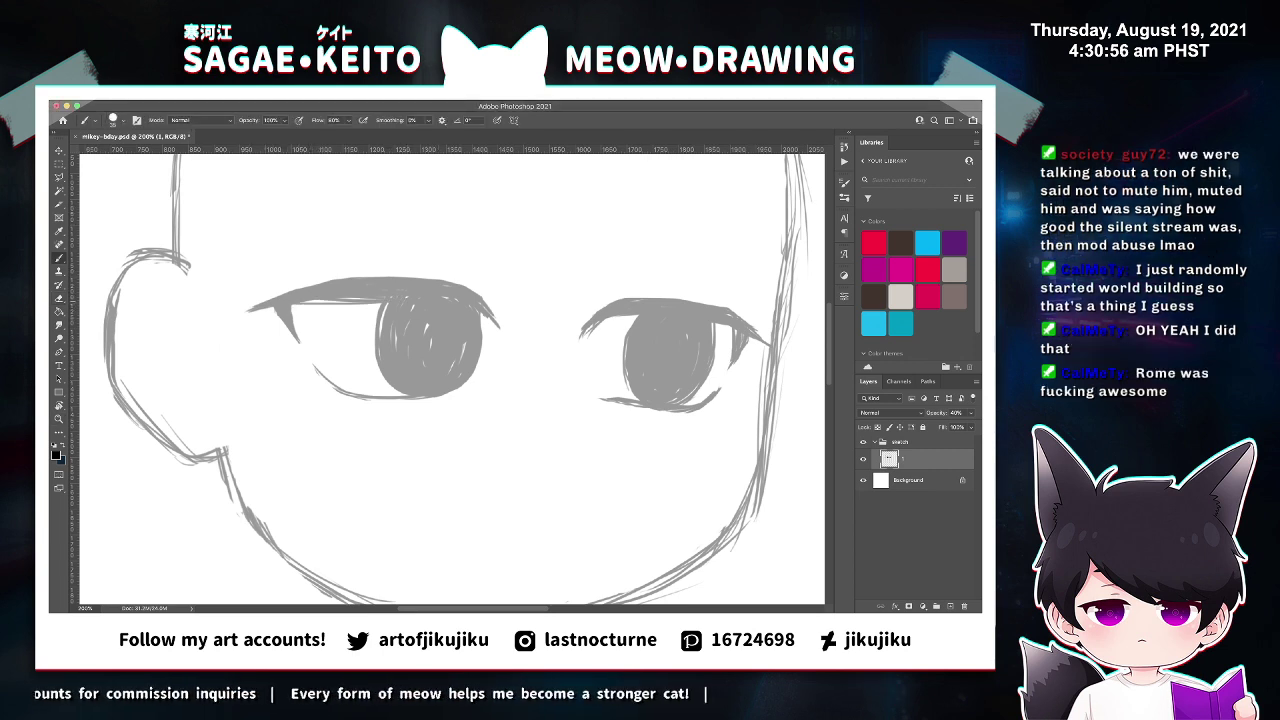
pyautogui.press('e')
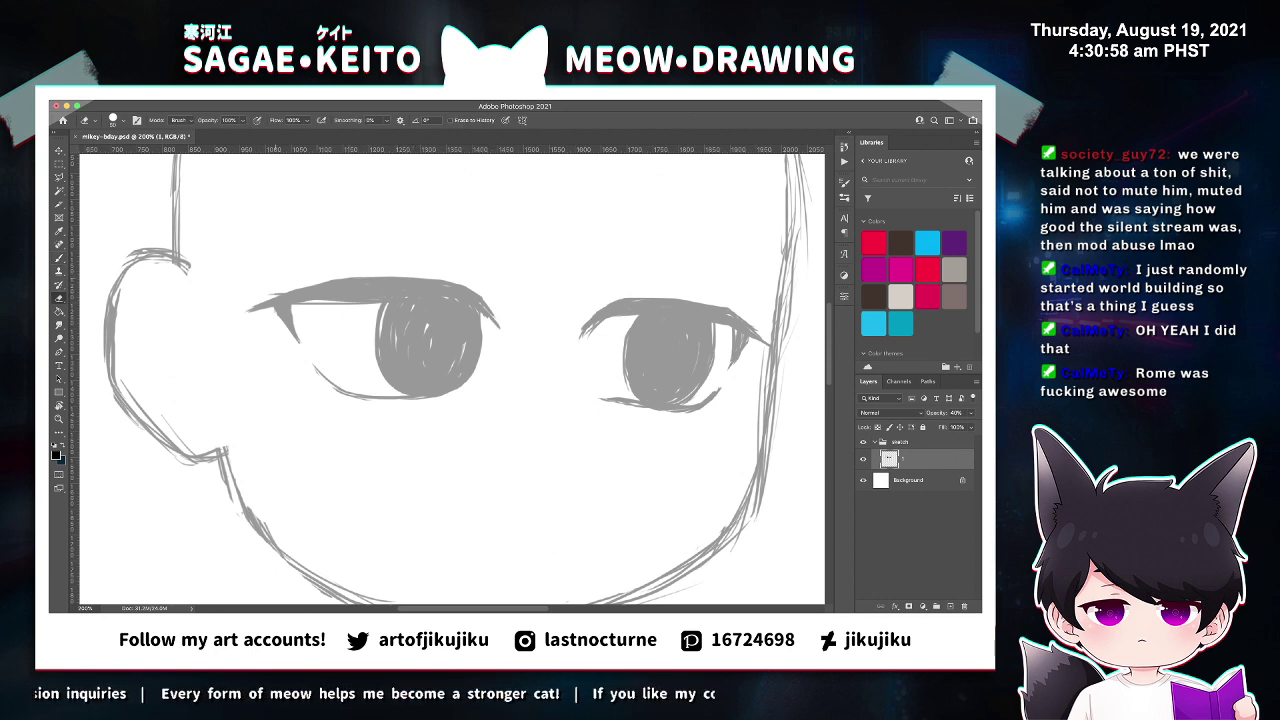
pyautogui.moveTo(325, 267); pyautogui.dragTo(470, 277)
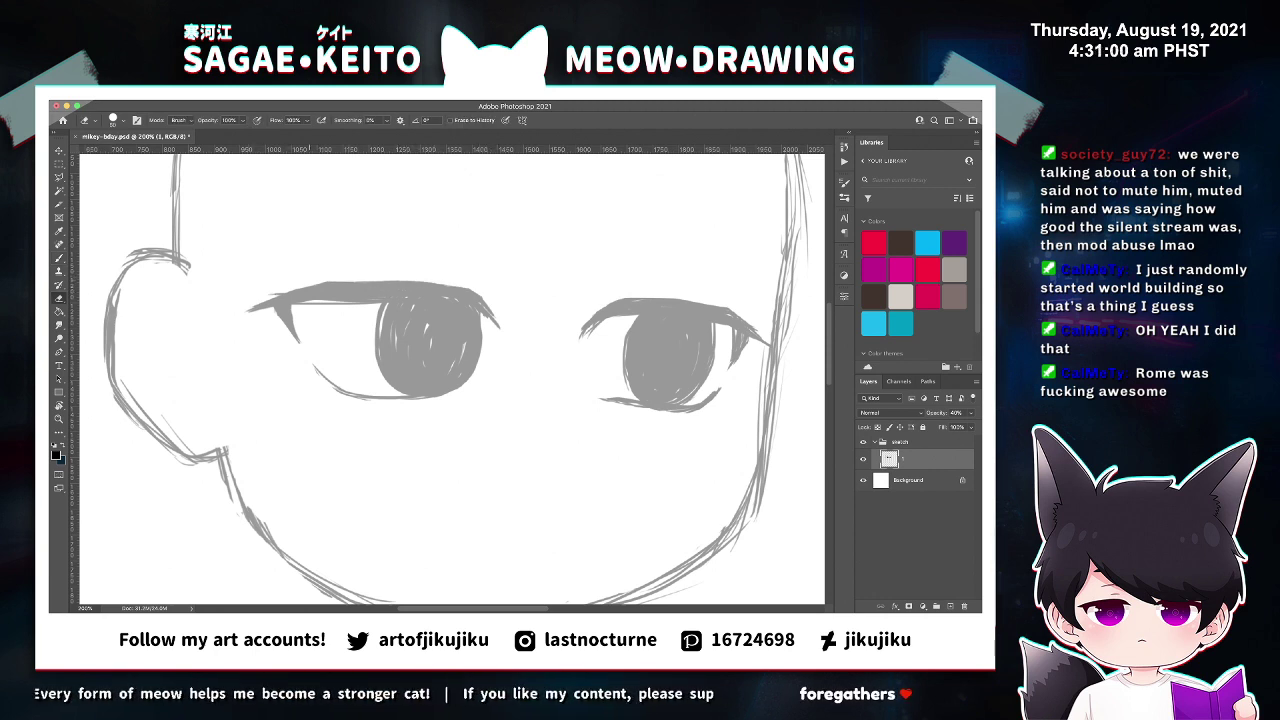
pyautogui.moveTo(279, 284); pyautogui.dragTo(303, 275)
pyautogui.press('super+s')
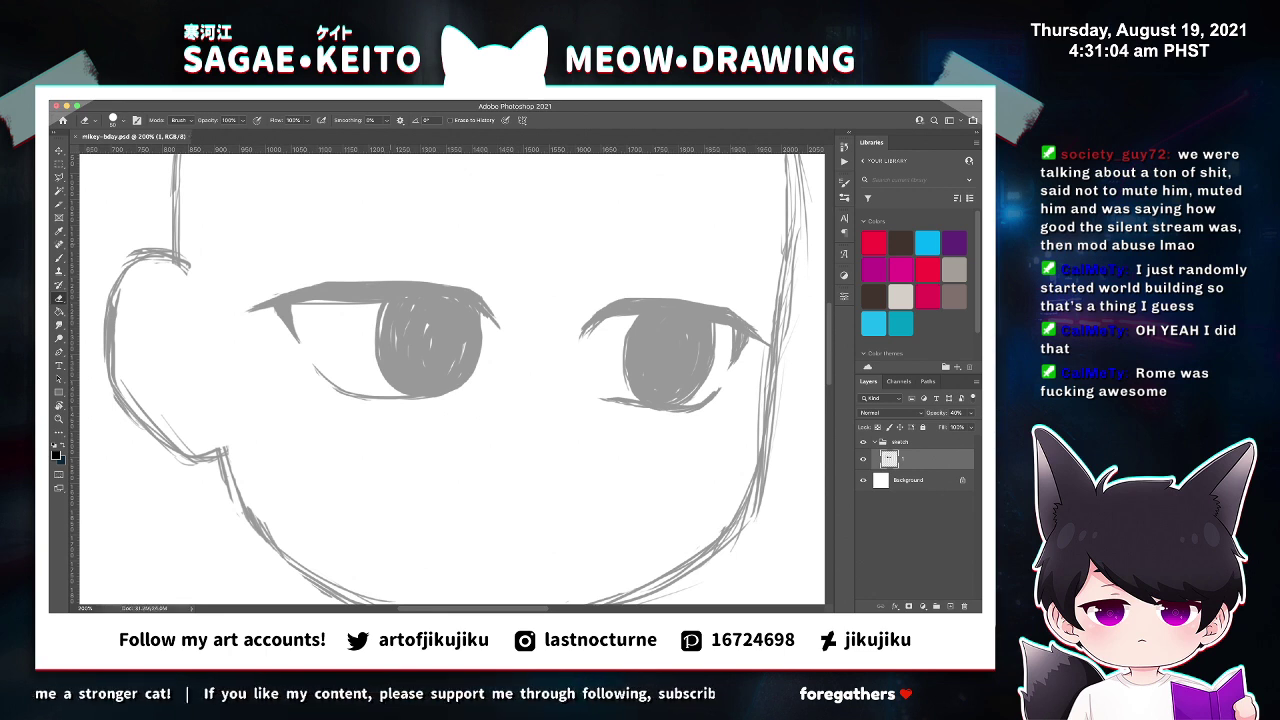
# Touch up the ear-side upper eyelid, erase excess around the other eye's lash tips near the face contour, and save.
pyautogui.press('b')
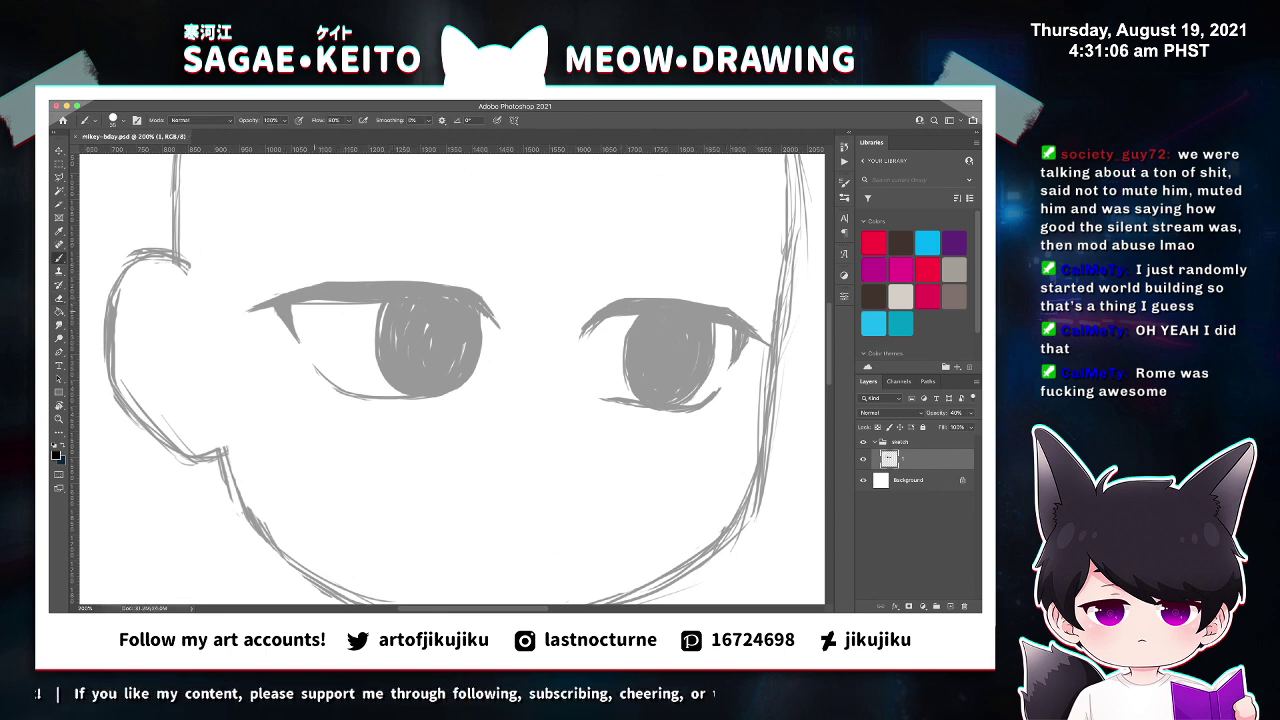
pyautogui.moveTo(290, 306); pyautogui.dragTo(332, 302)
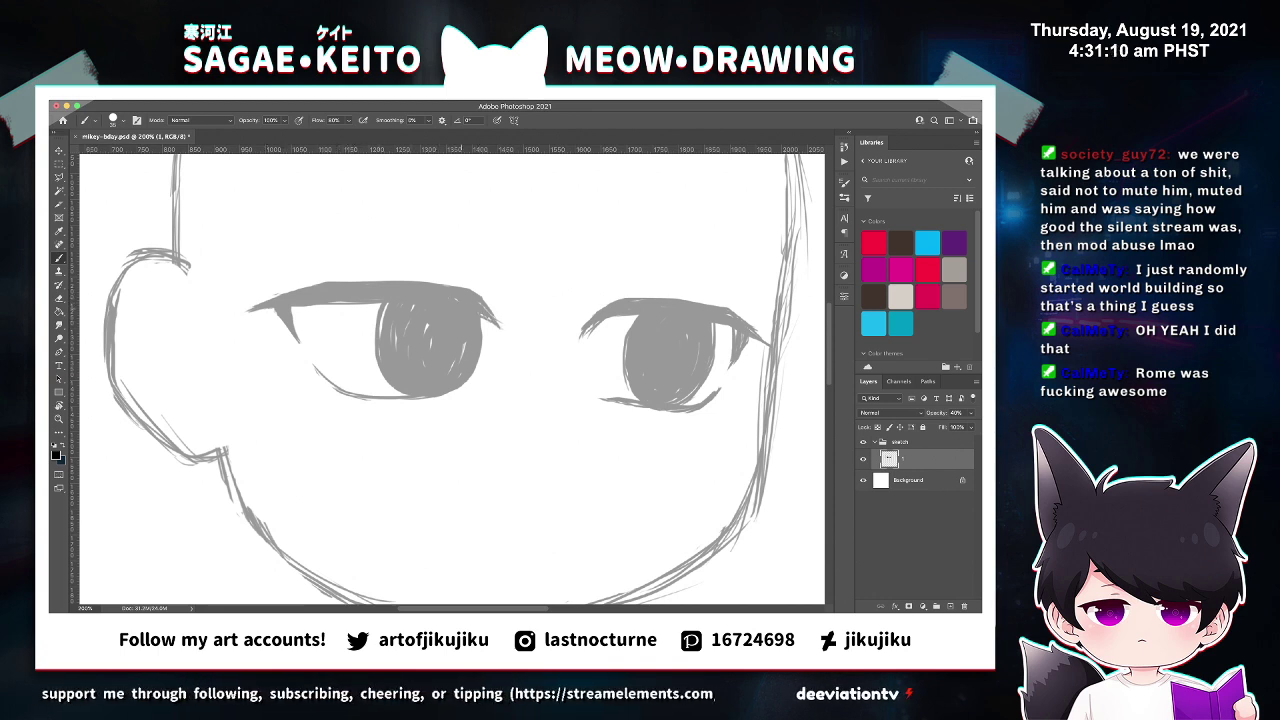
pyautogui.press('e')
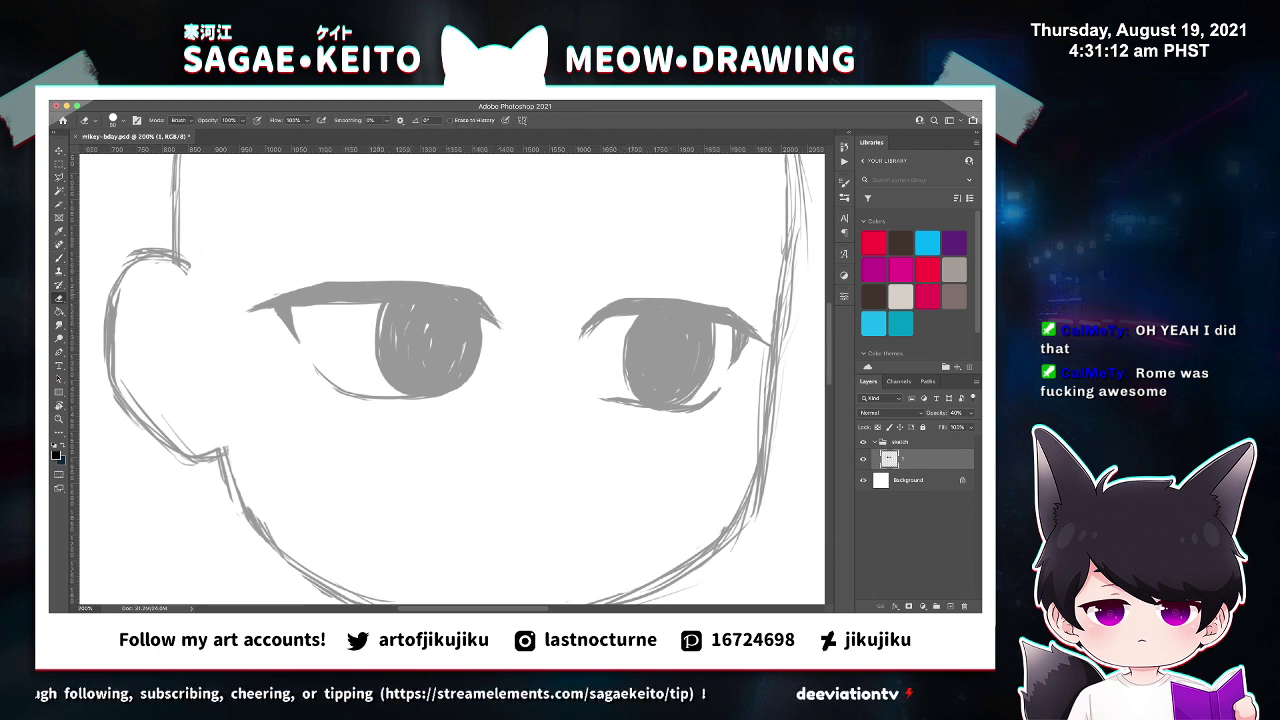
pyautogui.press('b')
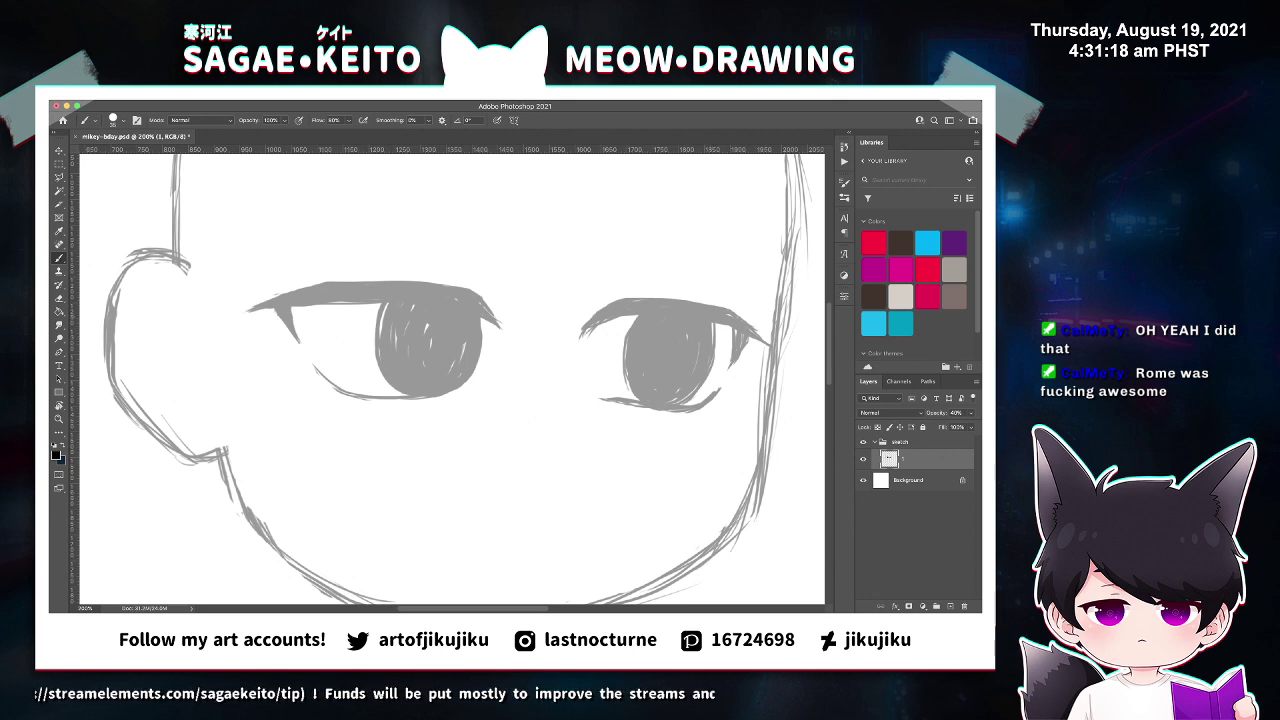
pyautogui.press('e')
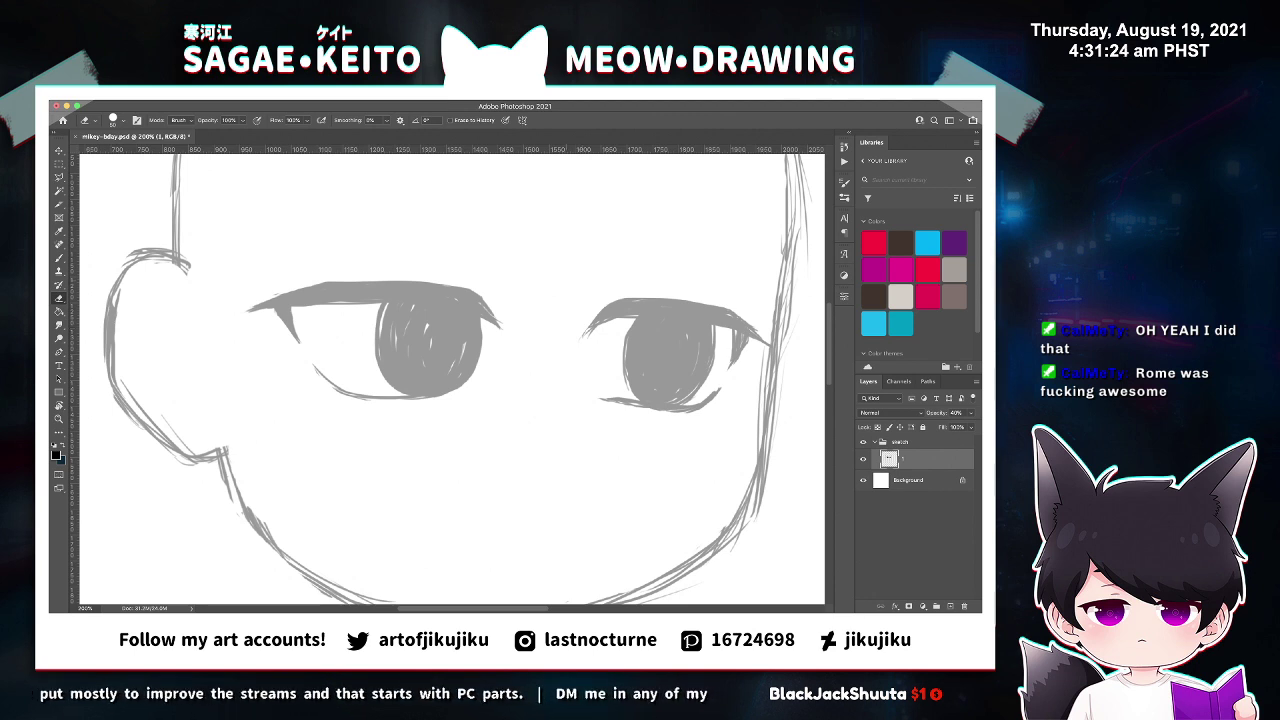
pyautogui.moveTo(775, 336); pyautogui.dragTo(770, 354)
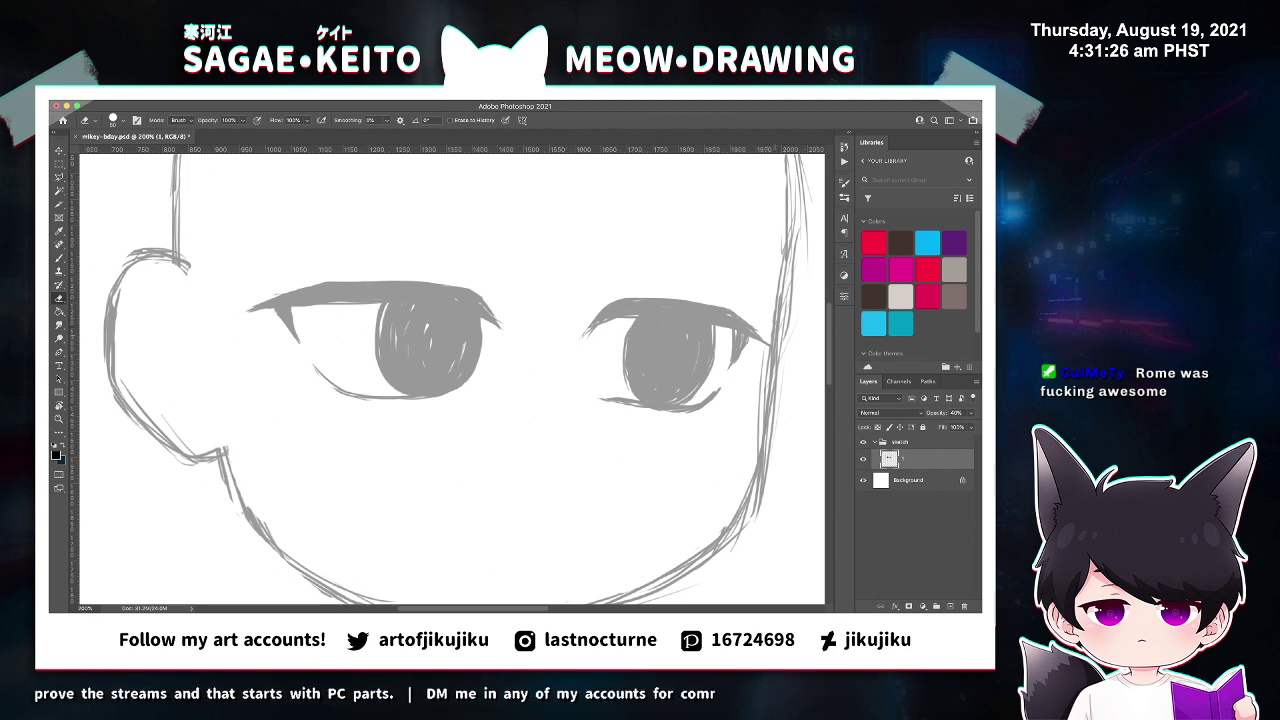
pyautogui.press('super+s')
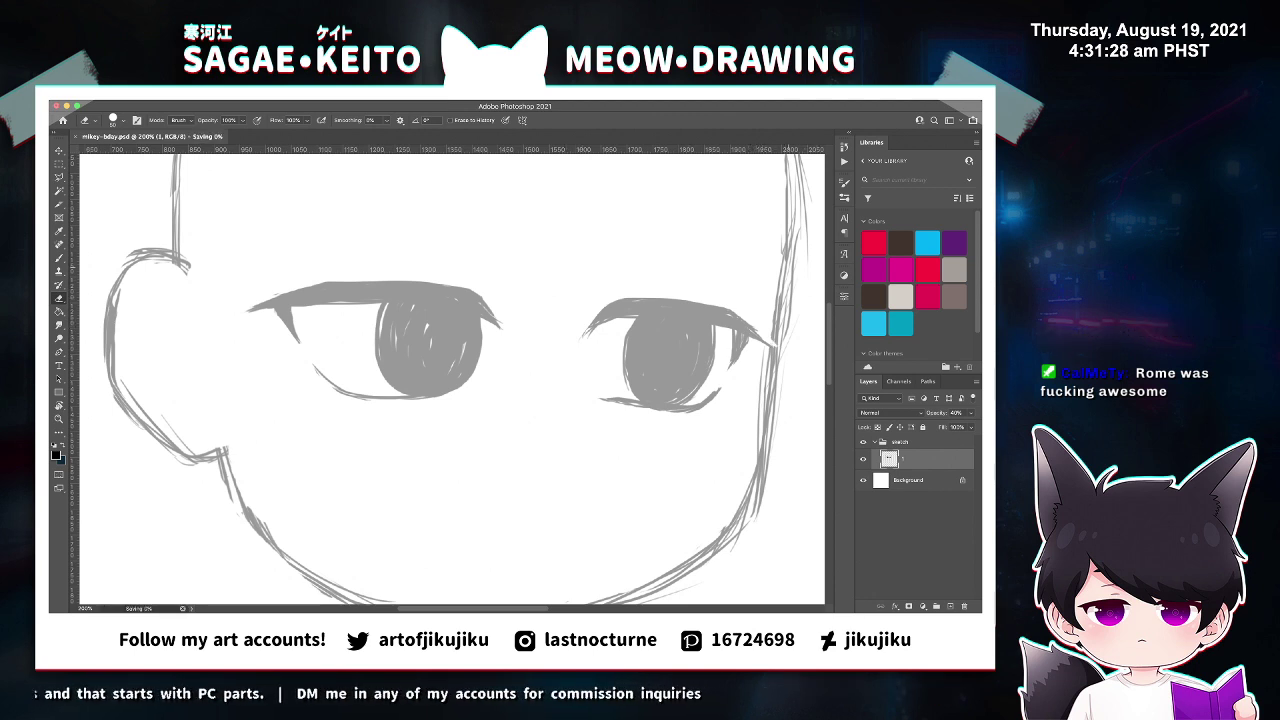
# Redraw the jawline from below the ear across the chin with repeated strokes slightly above the old chin line.
pyautogui.press('super+minus')
pyautogui.press('super+minus')
pyautogui.press('super+minus')
pyautogui.press('super+equal')
pyautogui.press('super+equal')
pyautogui.press('super+plus')
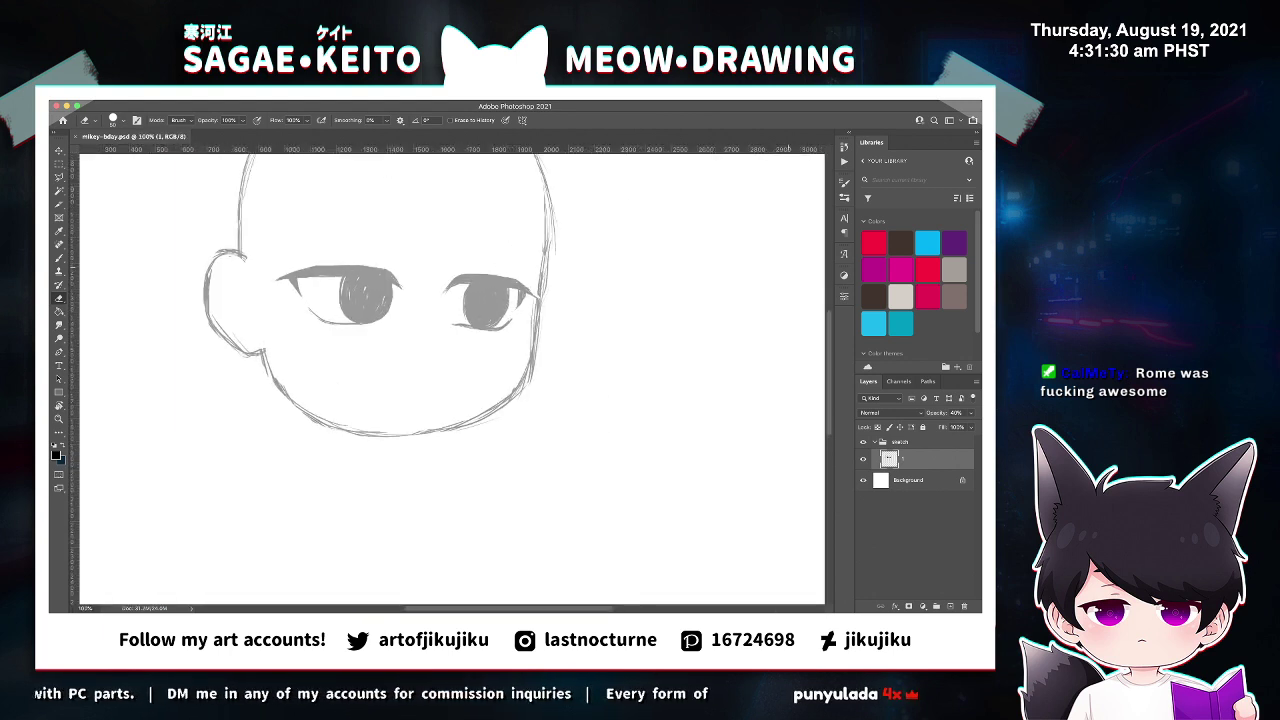
pyautogui.press('b')
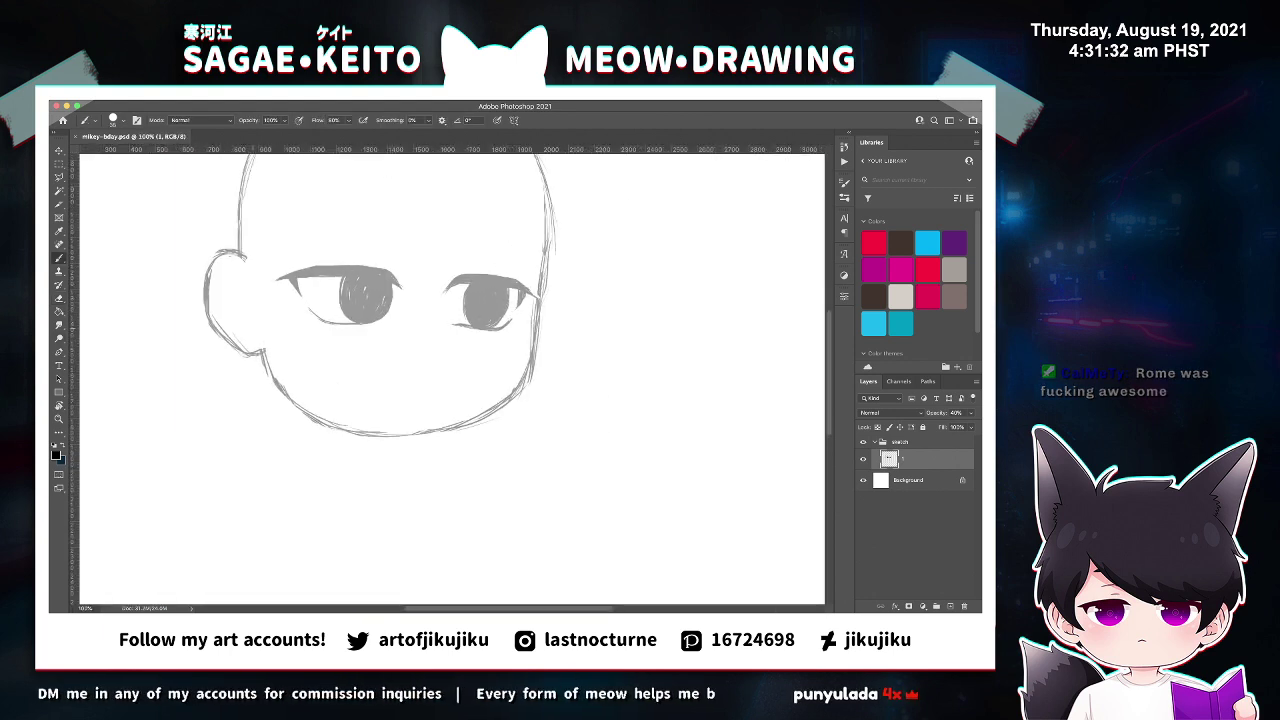
pyautogui.moveTo(264, 366)
pyautogui.mouseDown()
pyautogui.moveTo(320, 419)
pyautogui.moveTo(420, 431)
pyautogui.mouseUp()
pyautogui.moveTo(332, 419); pyautogui.dragTo(450, 427)
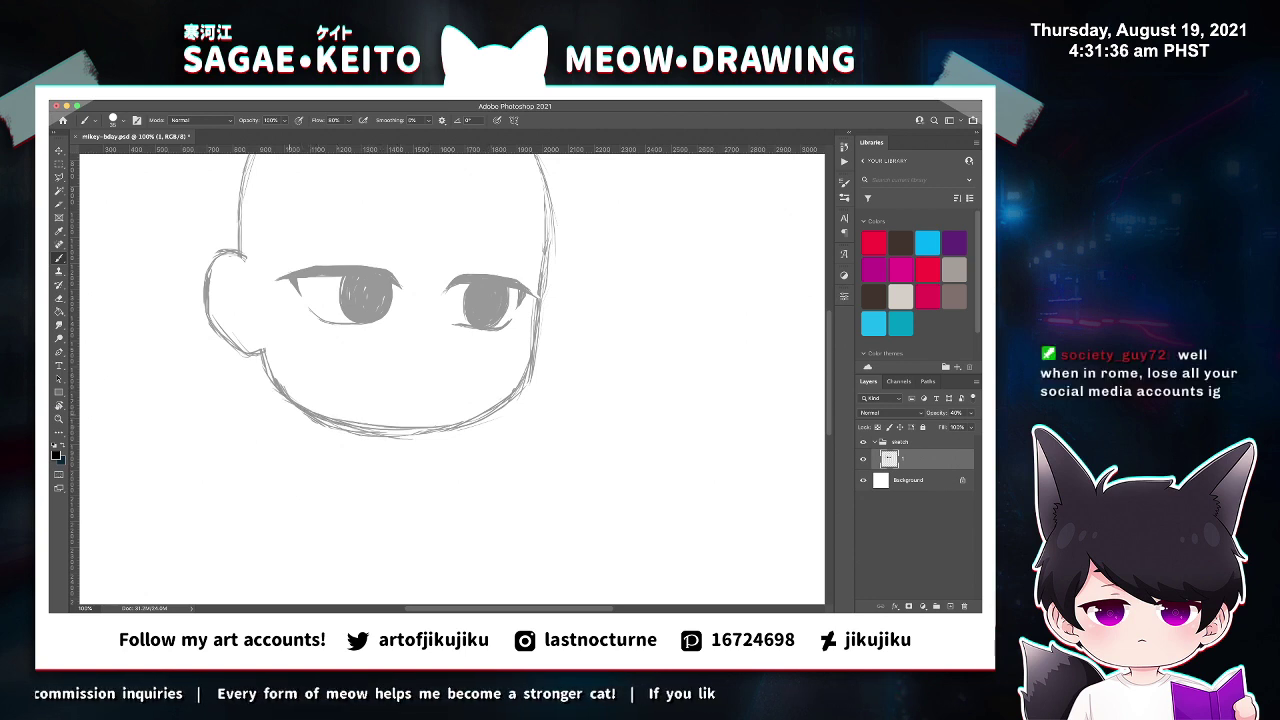
pyautogui.moveTo(324, 421); pyautogui.dragTo(428, 430)
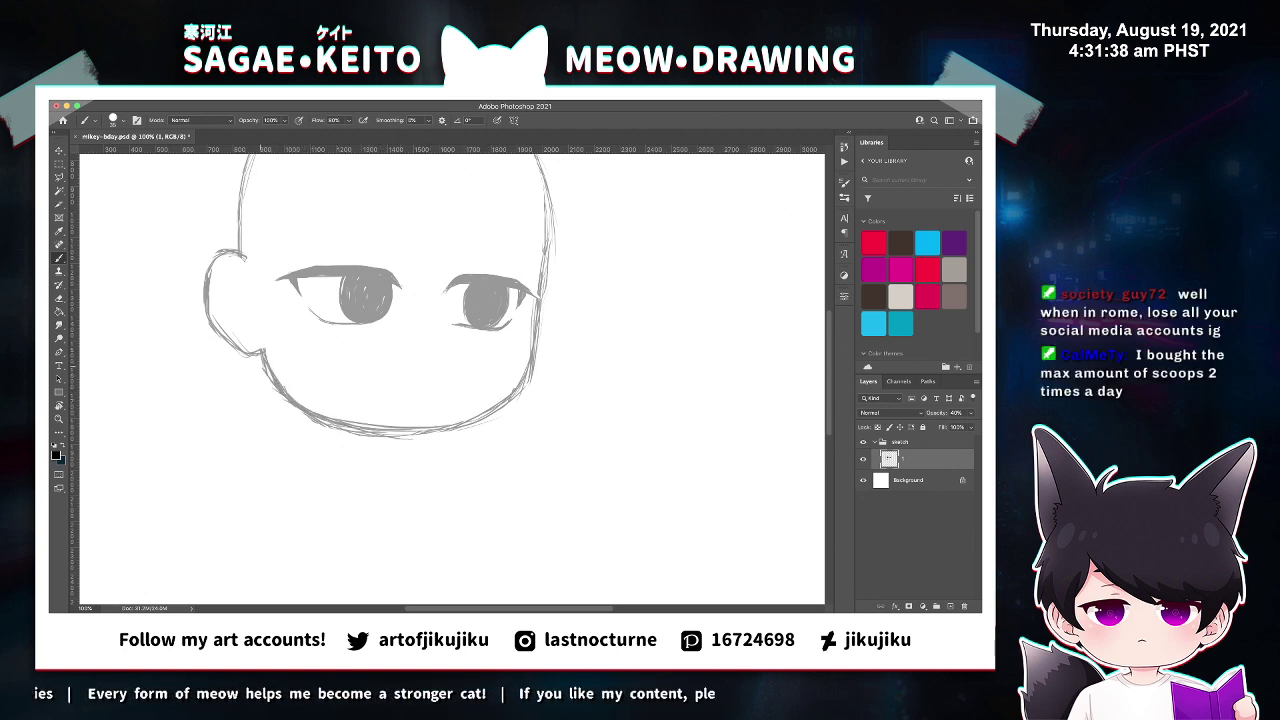
# Erase the old chin lines beneath the new jawline, thin the remaining contour, and save the file.
pyautogui.press('e')
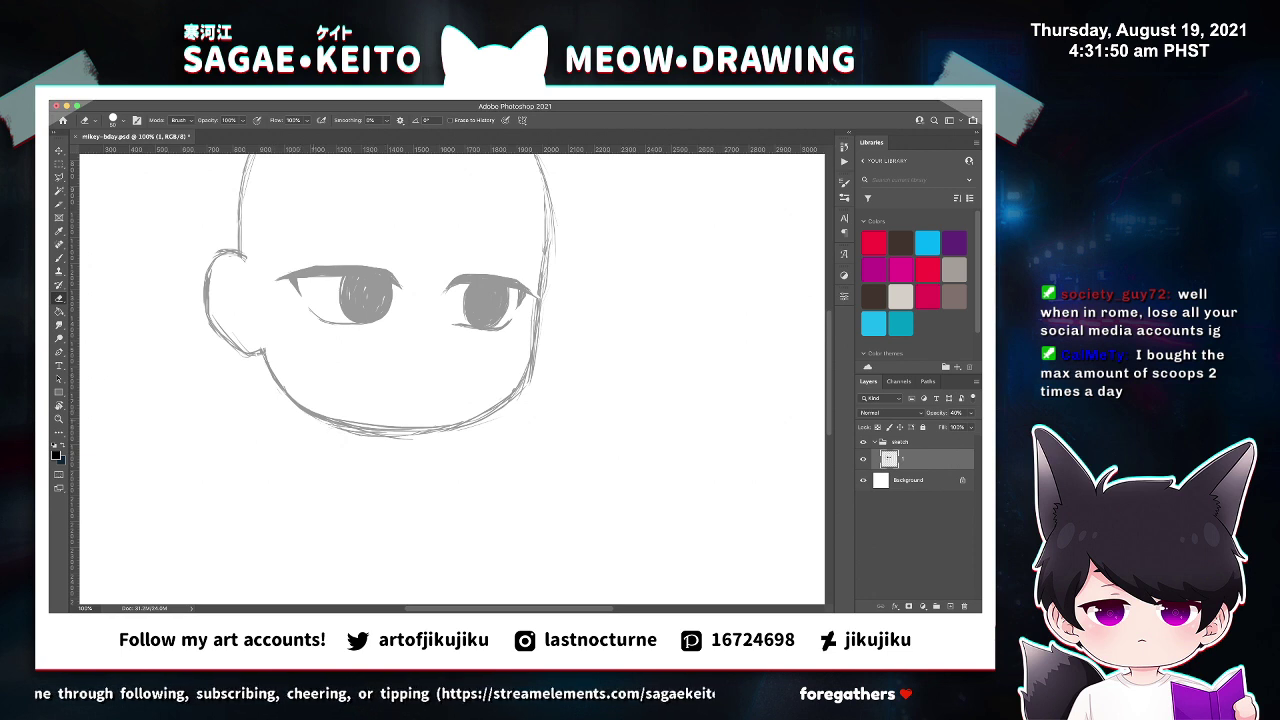
pyautogui.moveTo(326, 431); pyautogui.dragTo(460, 436)
pyautogui.moveTo(361, 430); pyautogui.dragTo(304, 415)
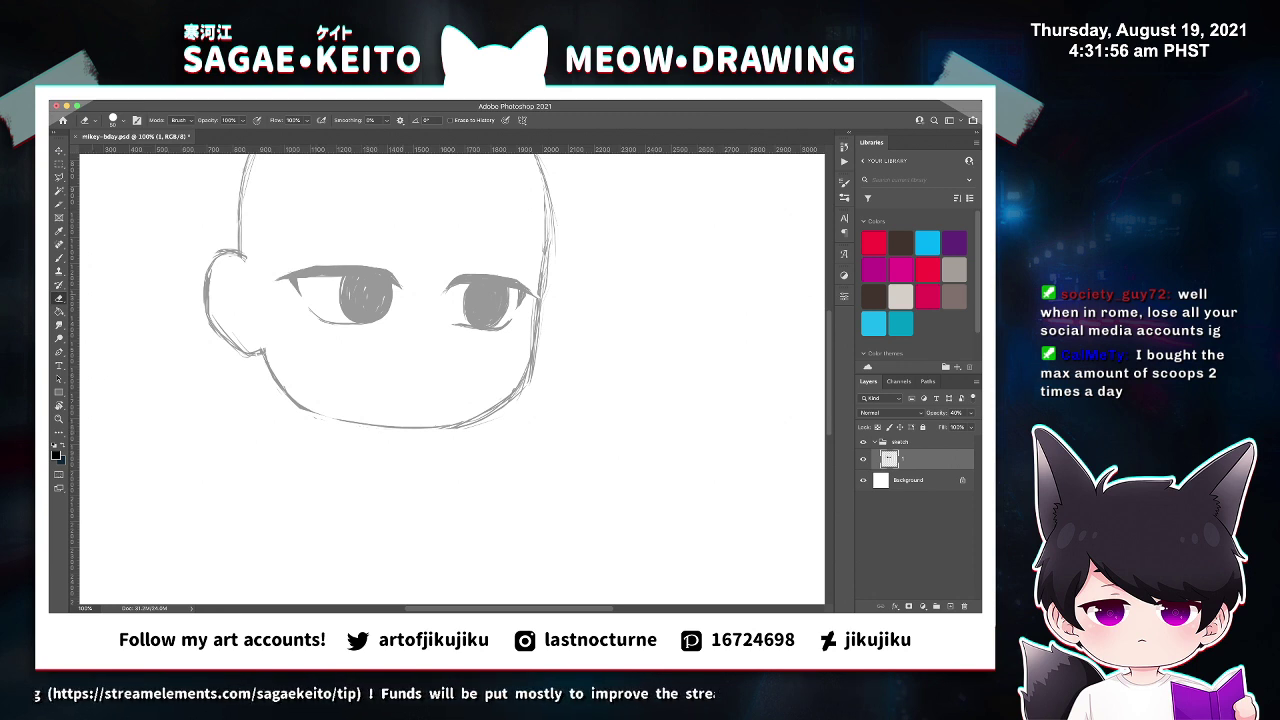
pyautogui.hotkey('ctrl', 's')
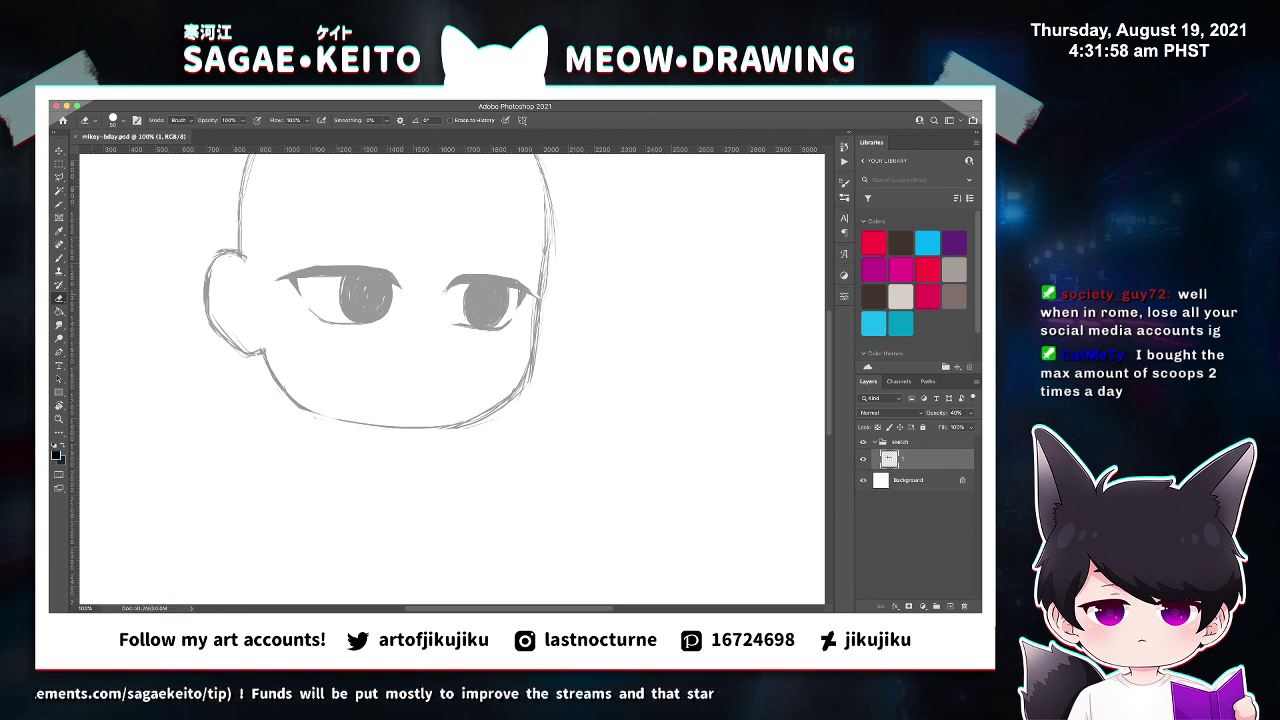
# Thicken the jawline along the chin with new brush strokes, trim its stray edges with the eraser, and save the file.
pyautogui.press('b')
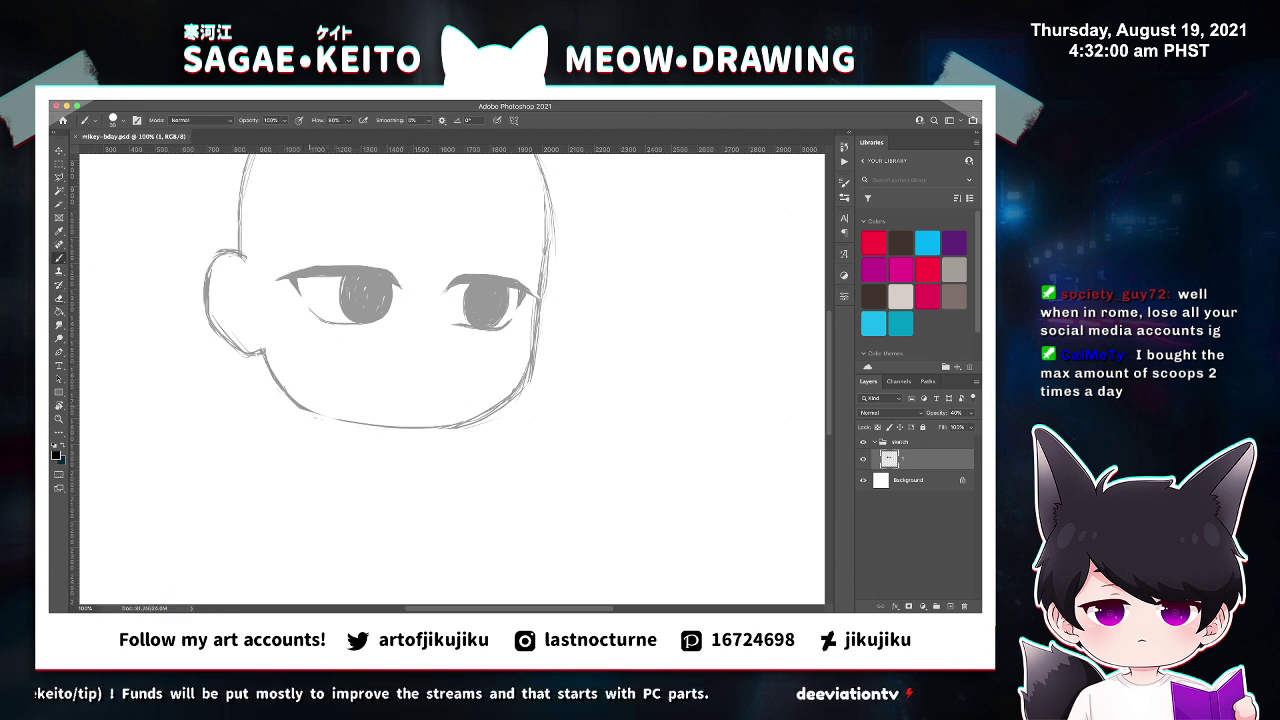
pyautogui.moveTo(308, 411)
pyautogui.mouseDown()
pyautogui.moveTo(388, 429)
pyautogui.moveTo(485, 425)
pyautogui.mouseUp()
pyautogui.press('super+z')
pyautogui.press('super+z')
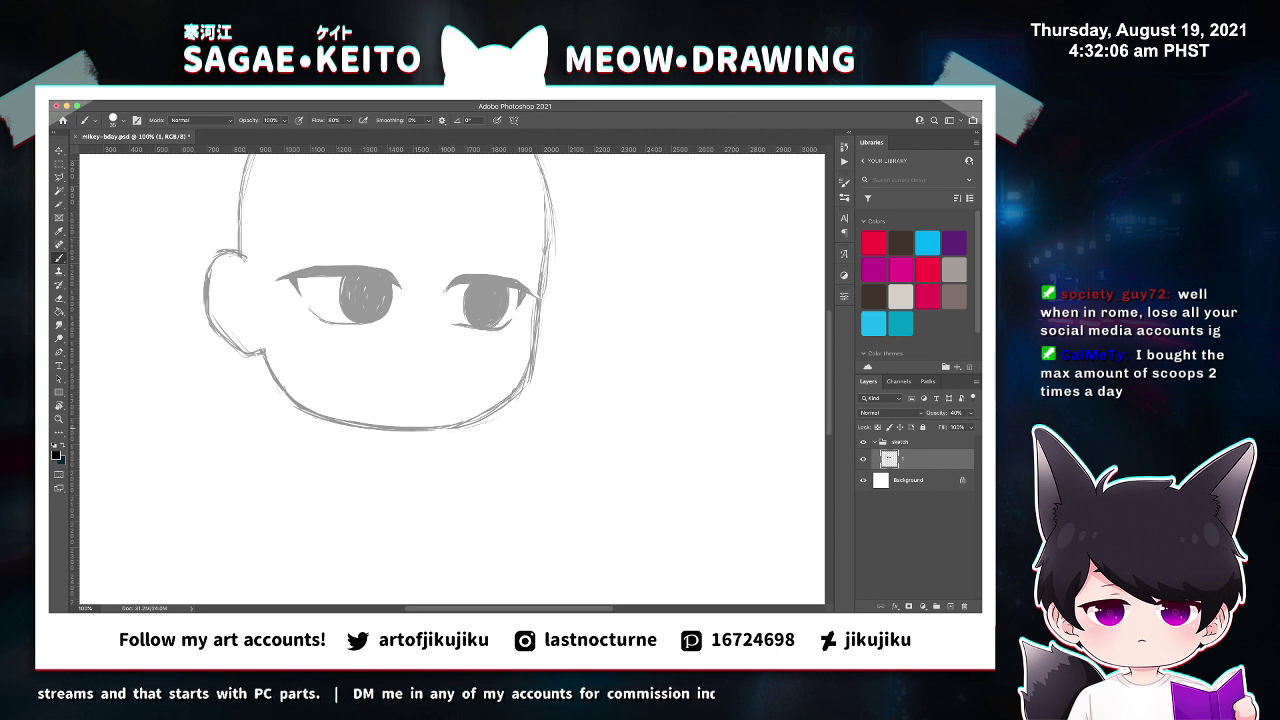
pyautogui.press('e')
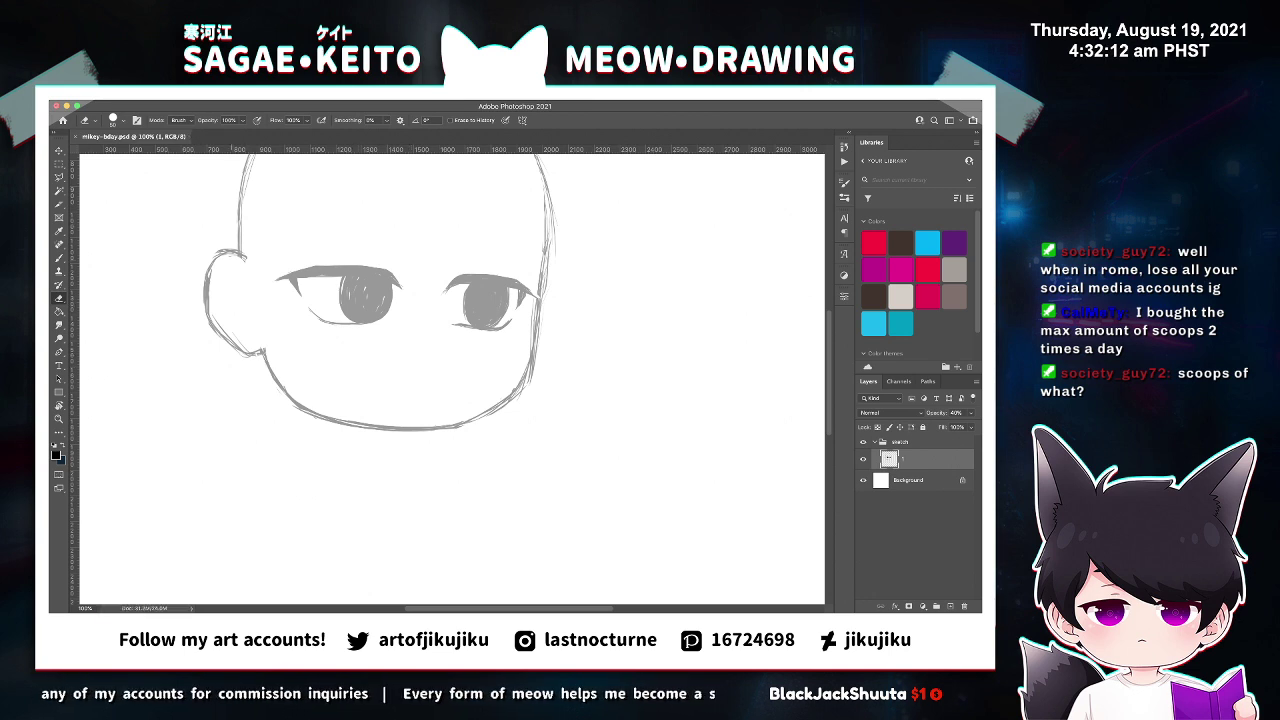
pyautogui.press('b')
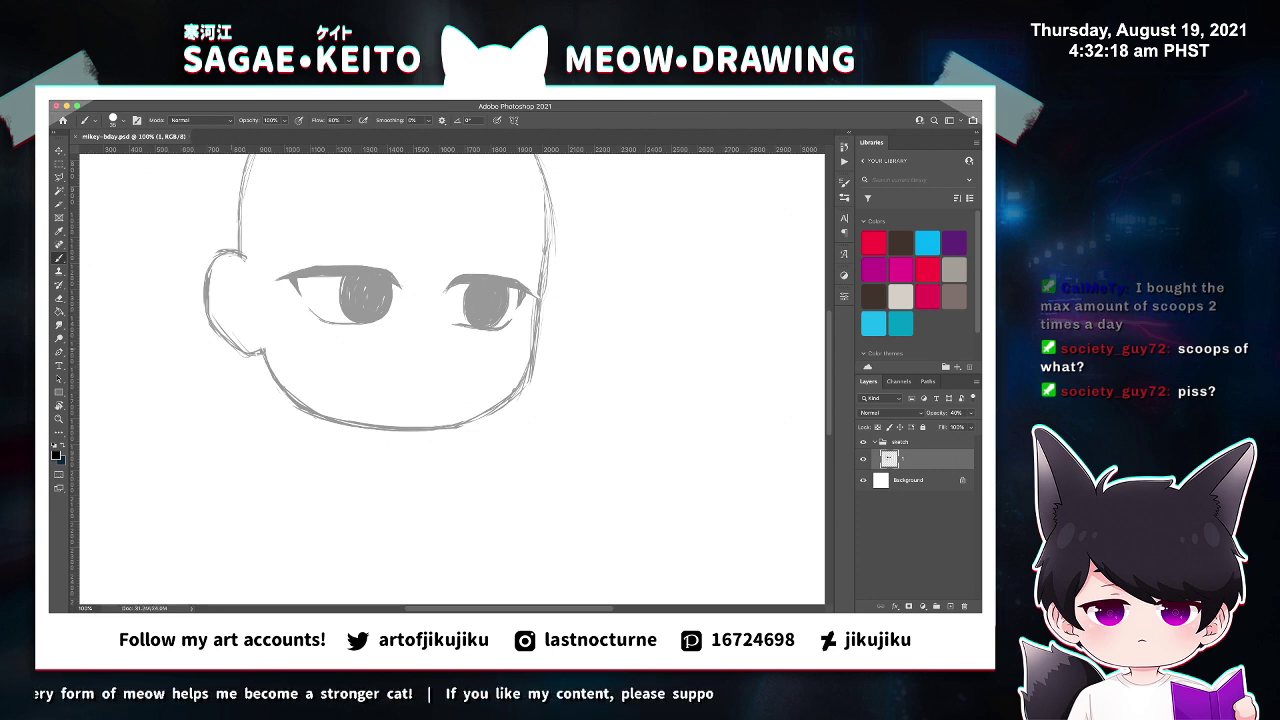
pyautogui.press('e')
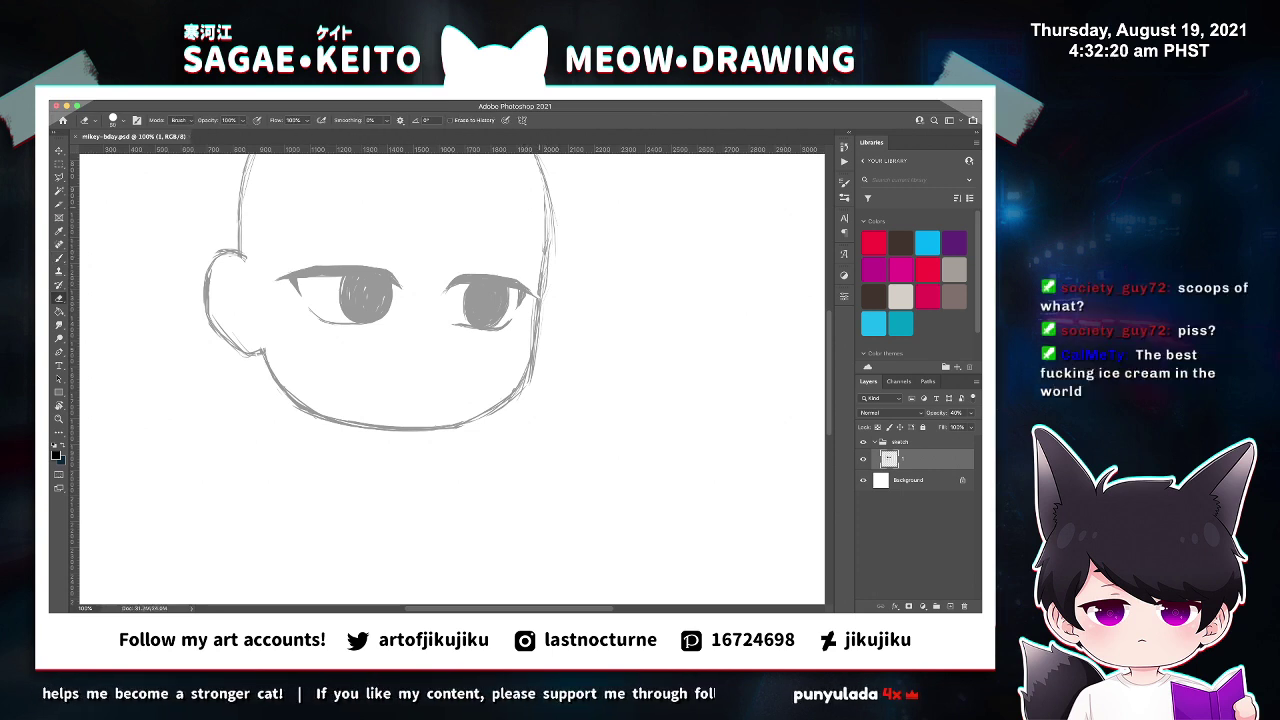
pyautogui.hotkey('ctrl', 's')
# Trim the top edge of the contour-side eye's upper eyelid near its inner corner with the eraser.
pyautogui.press('b')
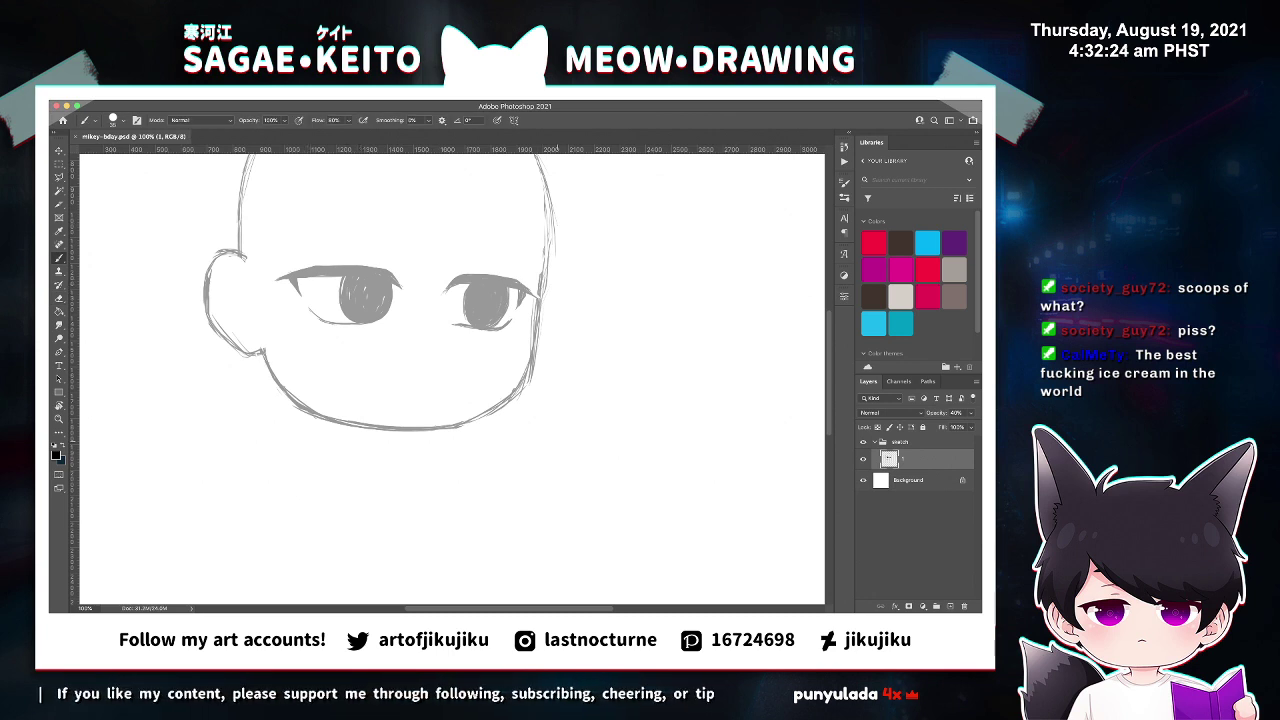
pyautogui.scroll(3, 450, 370)
pyautogui.press('e')
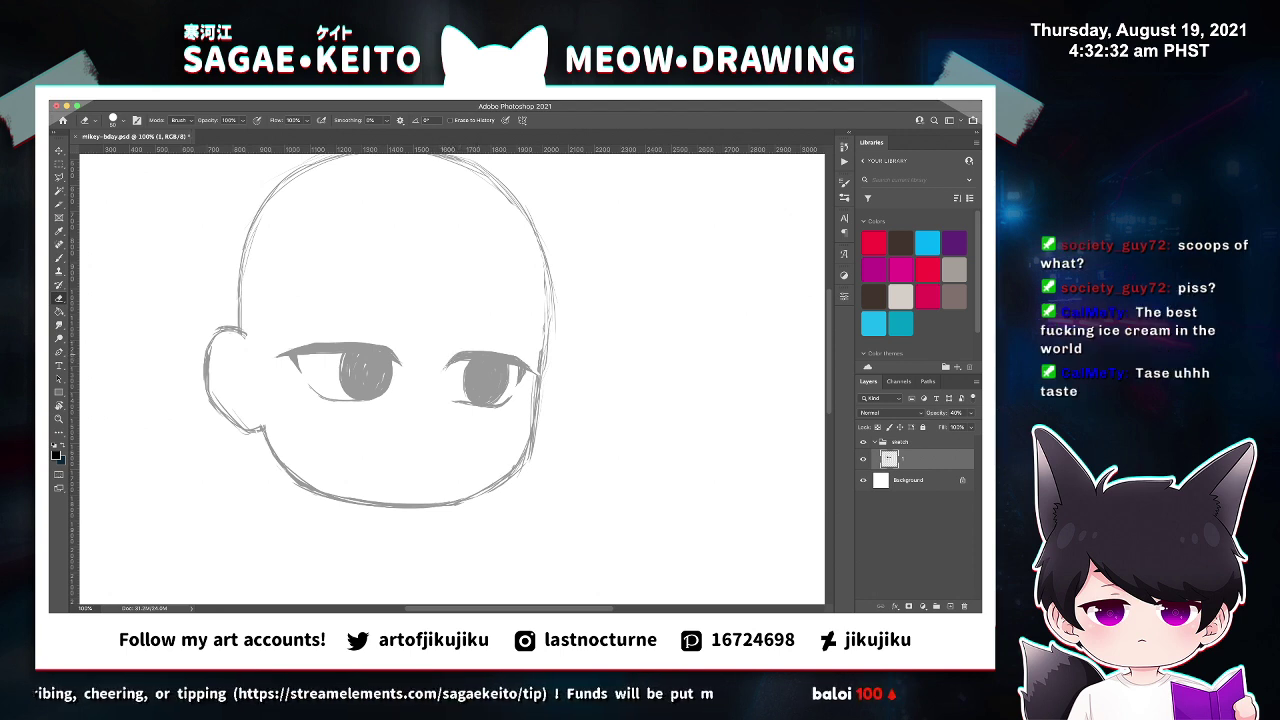
pyautogui.press('z')
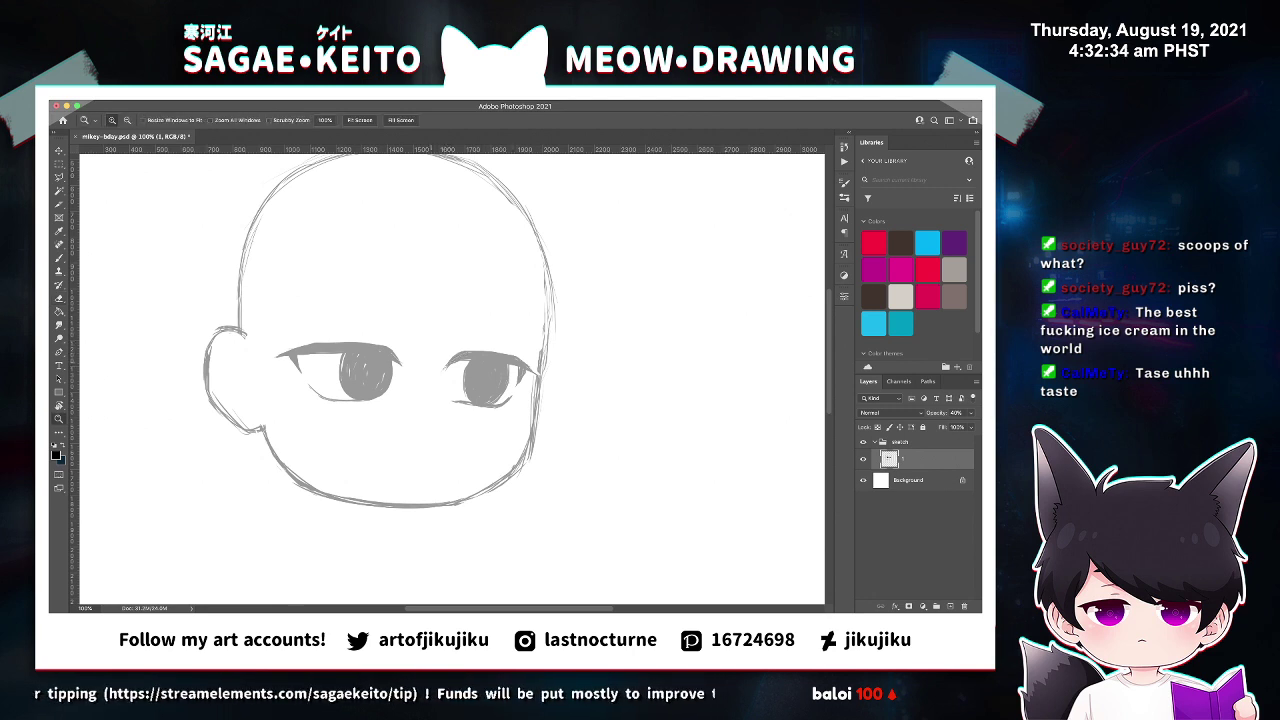
pyautogui.click(450, 358)
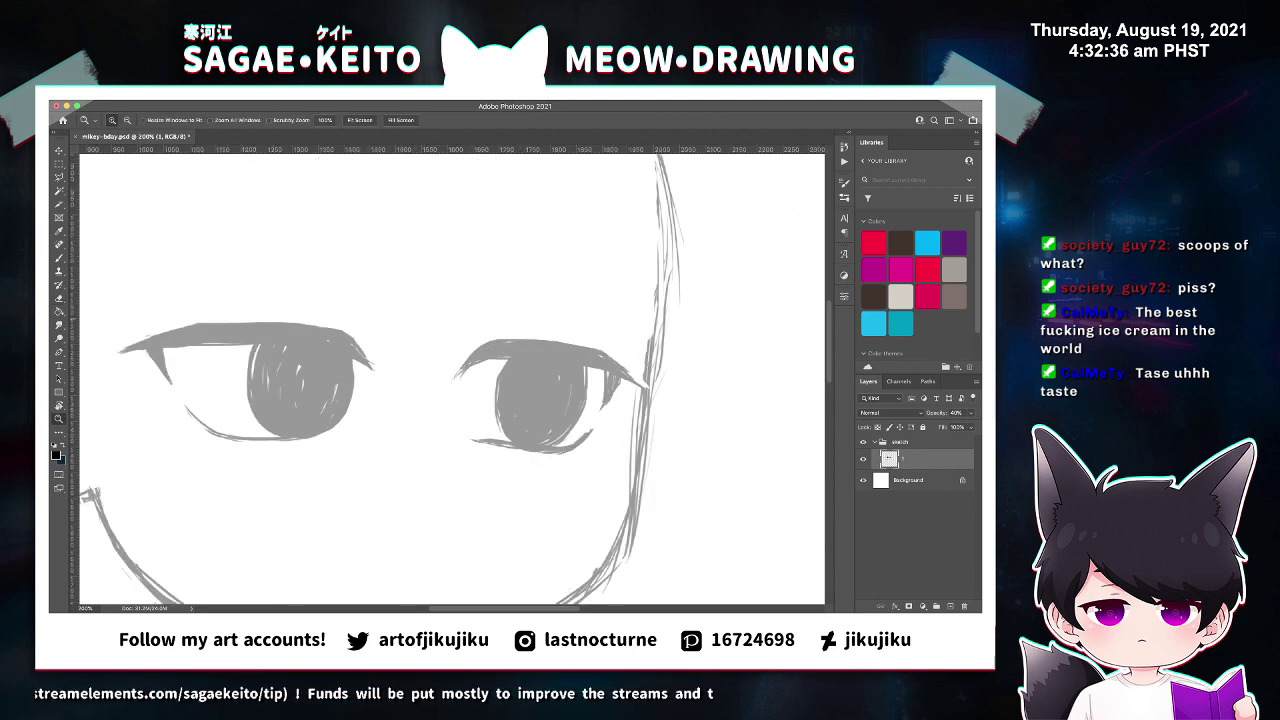
pyautogui.press('e')
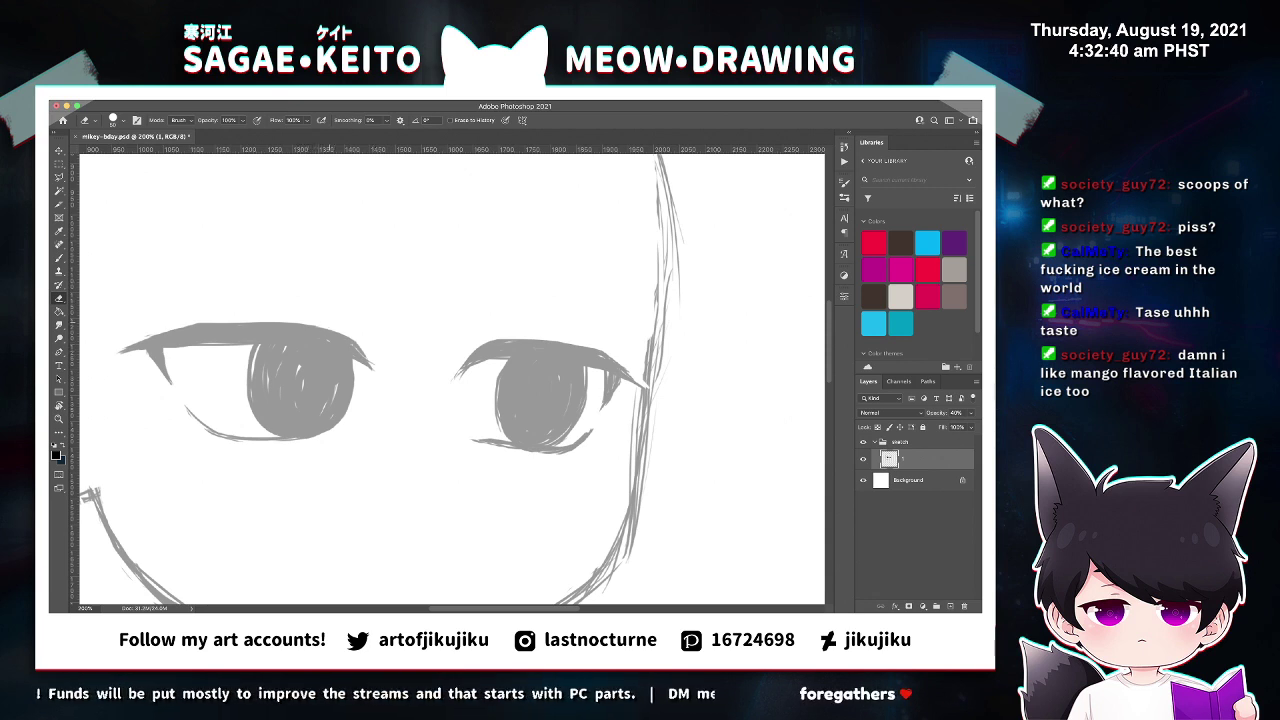
pyautogui.moveTo(468, 354); pyautogui.dragTo(500, 336)
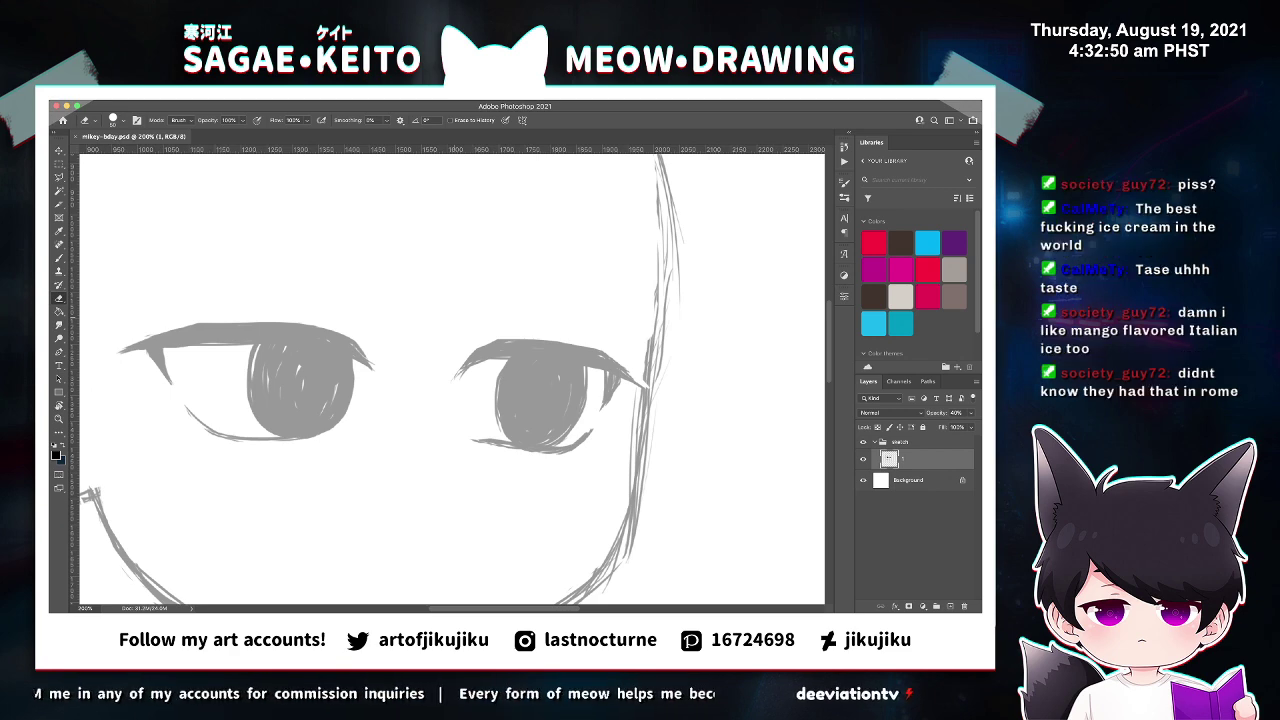
# Flip the drawing horizontally and check the face's proportions at several magnifications.
pyautogui.press('super+minus')
pyautogui.press('super+minus')
pyautogui.press('super+minus')
pyautogui.press('super+plus')
pyautogui.press('super+plus')
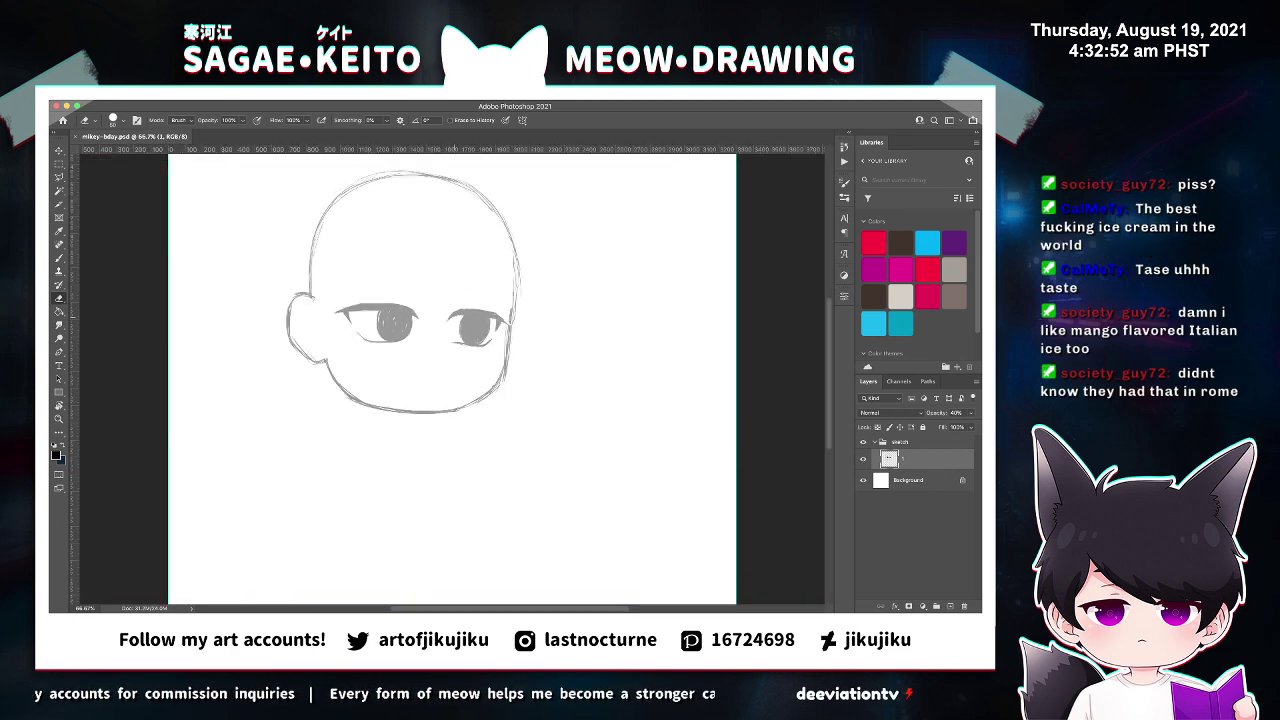
pyautogui.scroll(3, 450, 380)
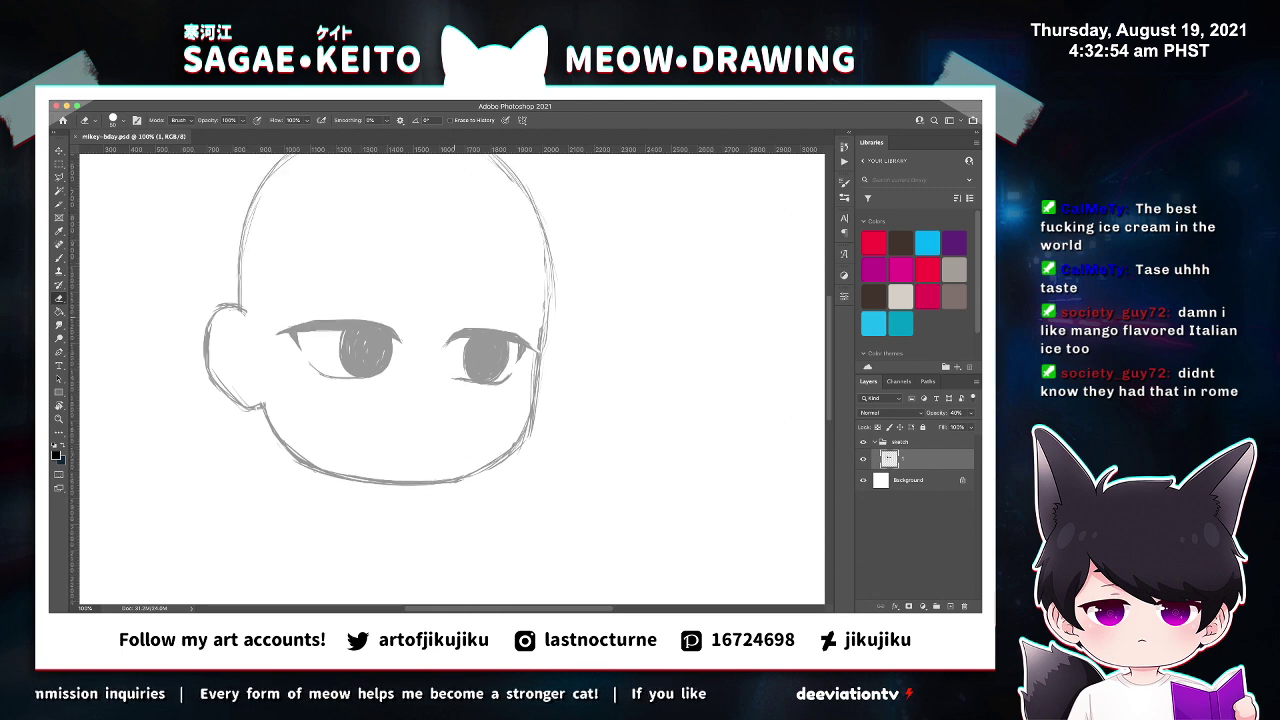
pyautogui.scroll(6, 380, 380)
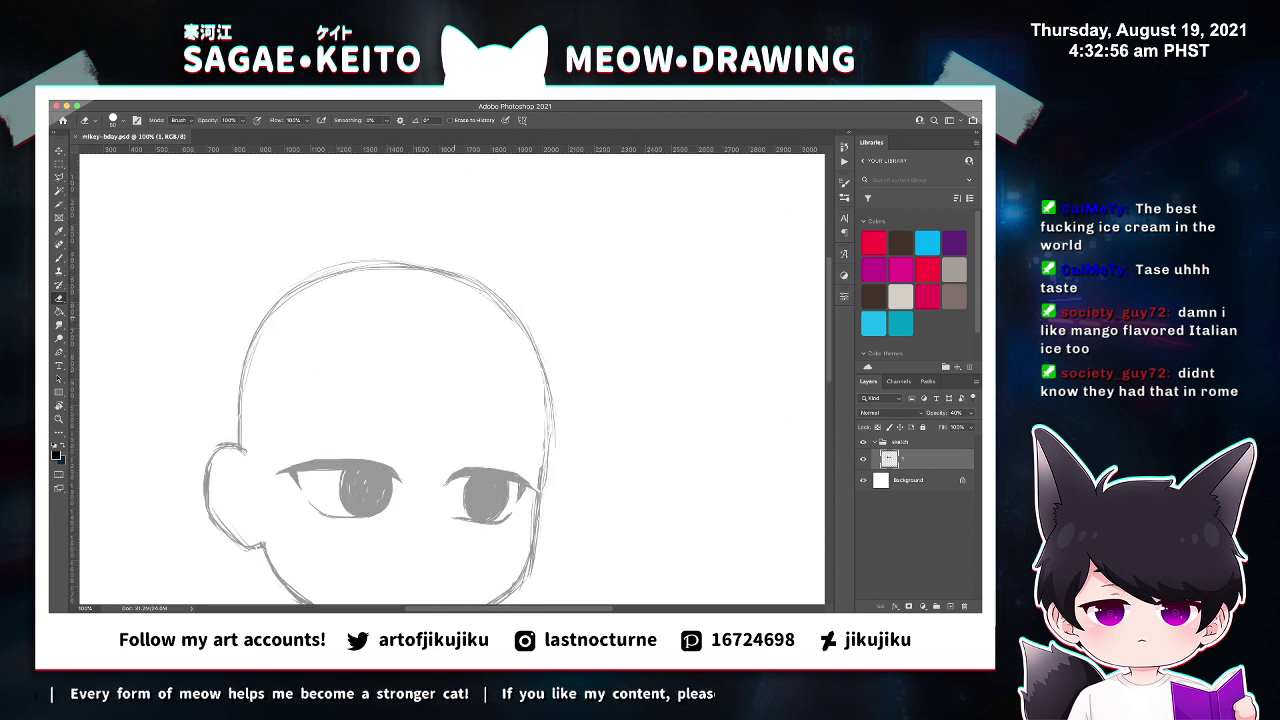
pyautogui.press('super+shift+h')
pyautogui.scroll(-6, 452, 380)
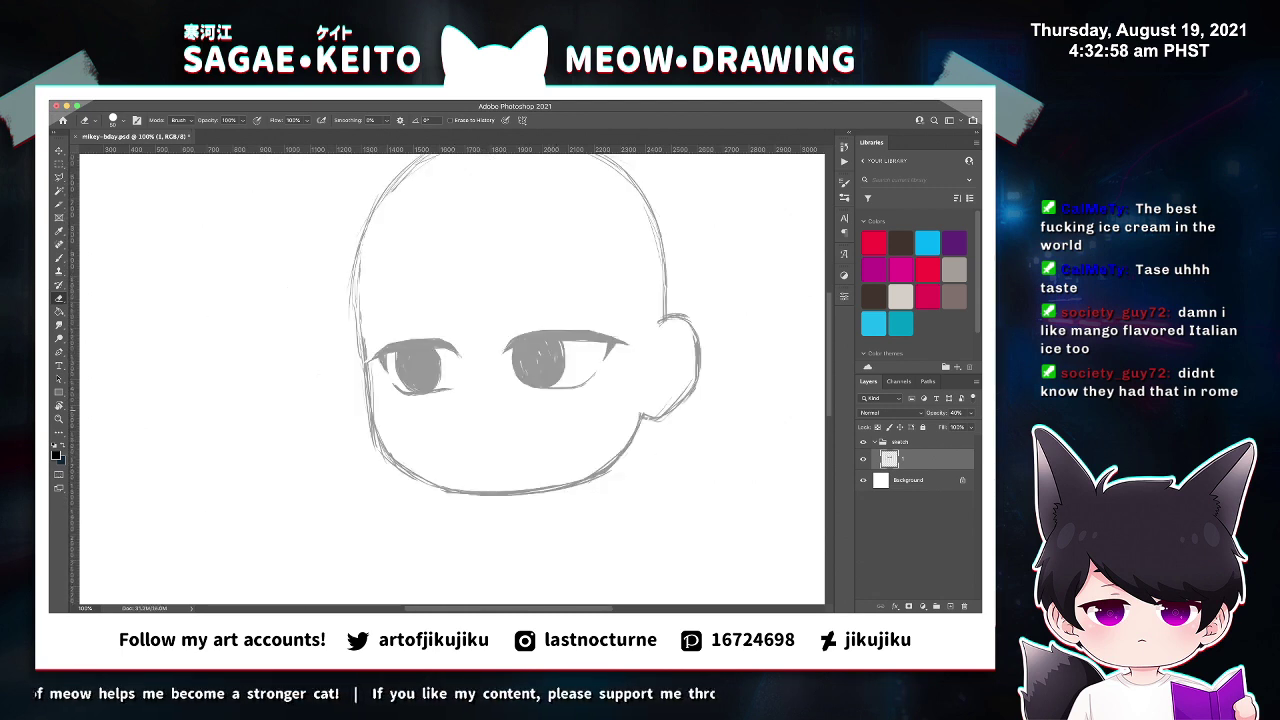
pyautogui.press('super+minus')
pyautogui.press('super+minus')
pyautogui.press('super+plus')
pyautogui.press('super+plus')
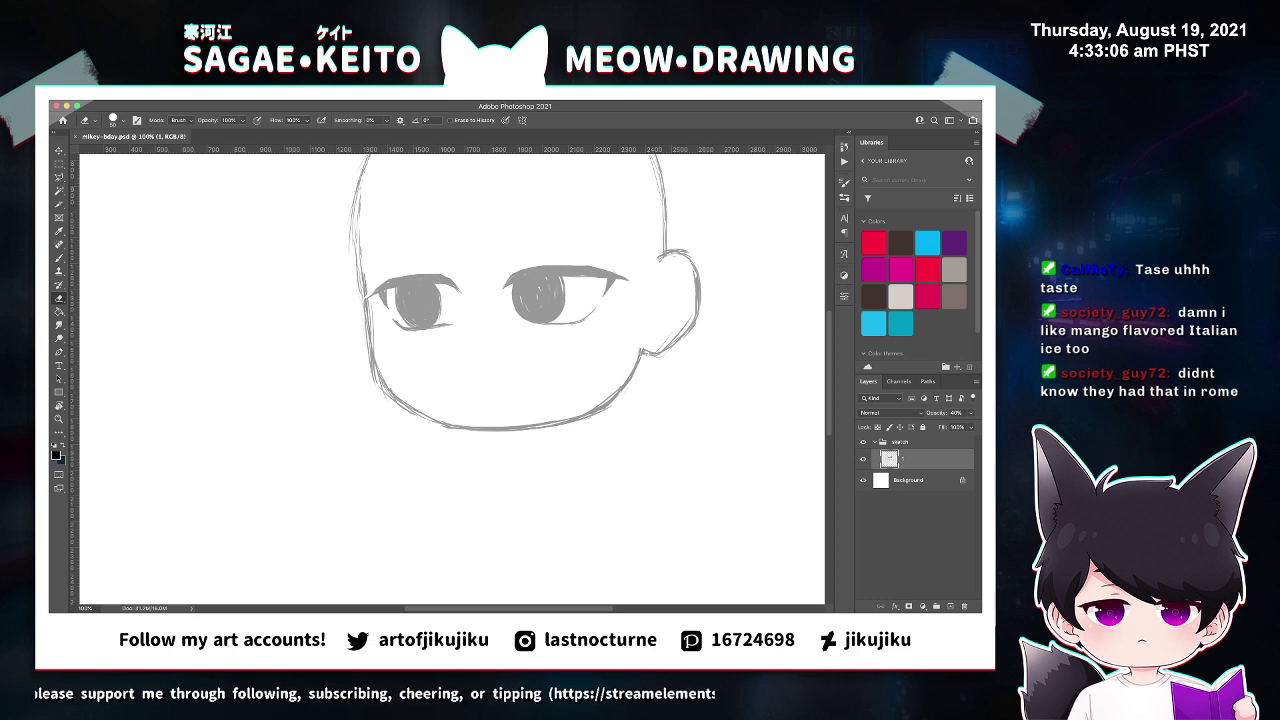
# Try a short curved mouth line and a longer wavy one between the eyes and chin, undoing each attempt.
pyautogui.press('z')
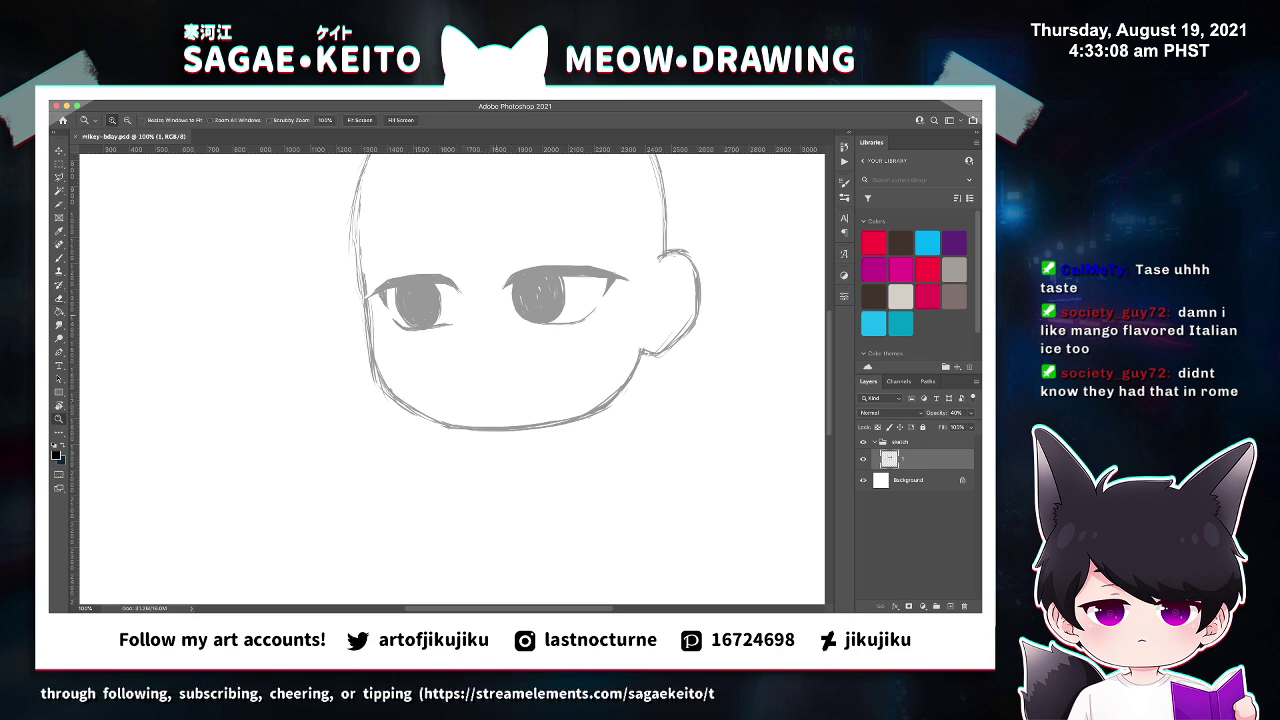
pyautogui.click(496, 315)
pyautogui.press('b')
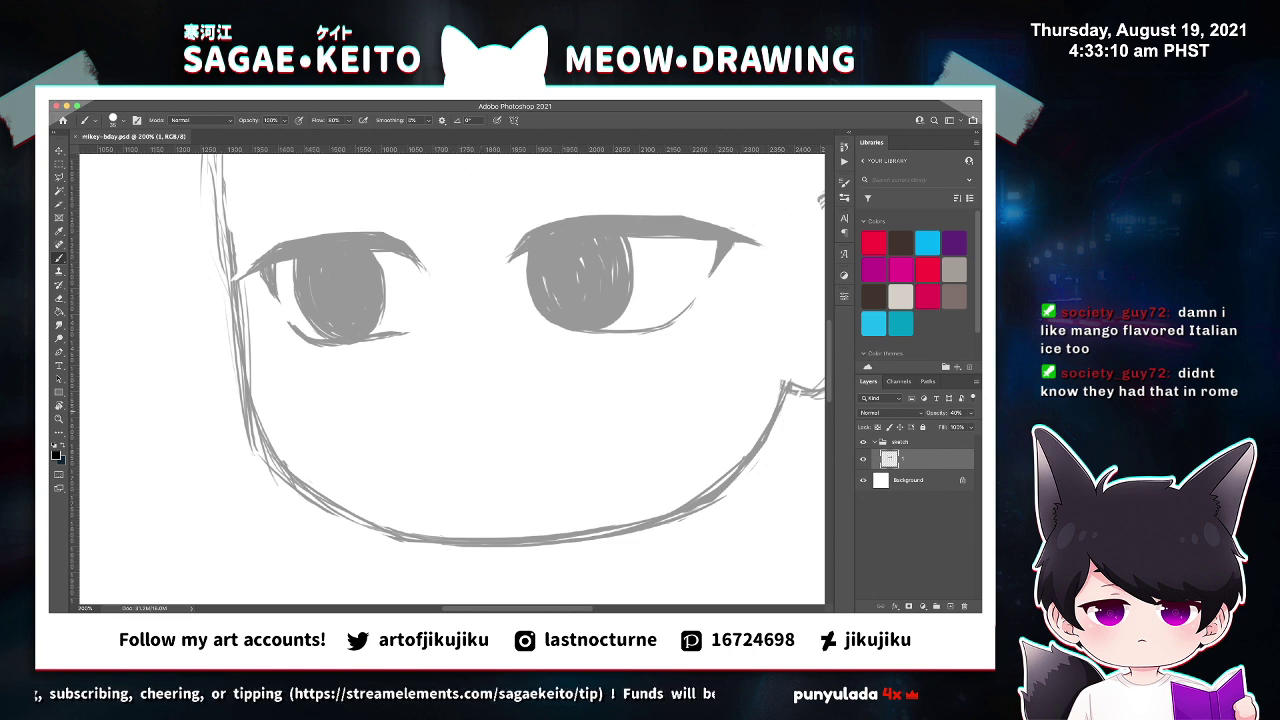
pyautogui.moveTo(447, 397); pyautogui.dragTo(482, 396)
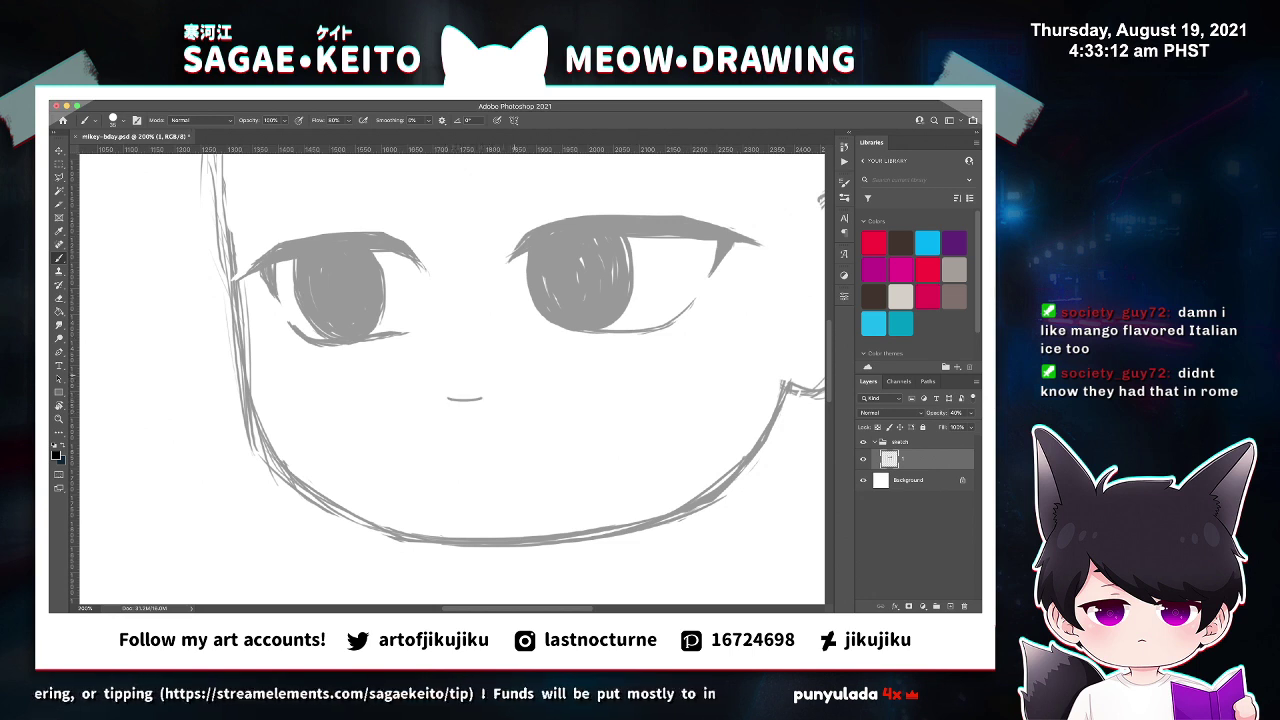
pyautogui.hotkey('ctrl', 'z')
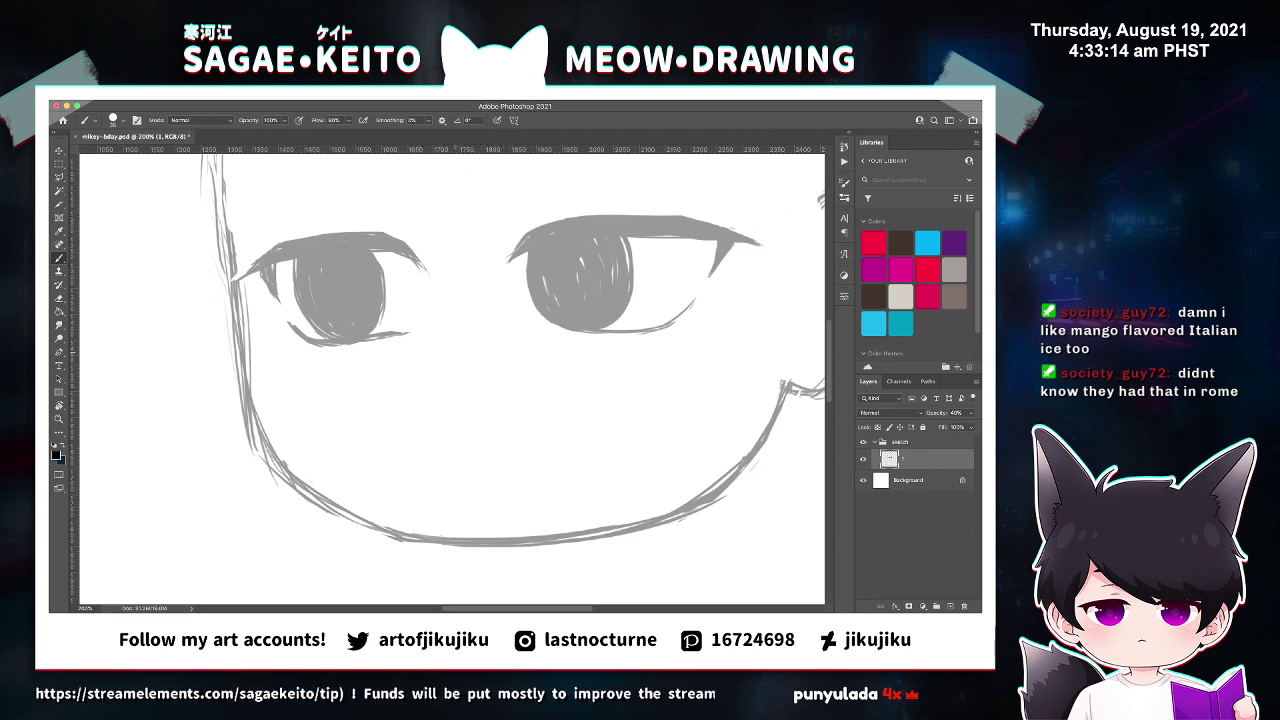
pyautogui.moveTo(438, 384); pyautogui.dragTo(522, 380)
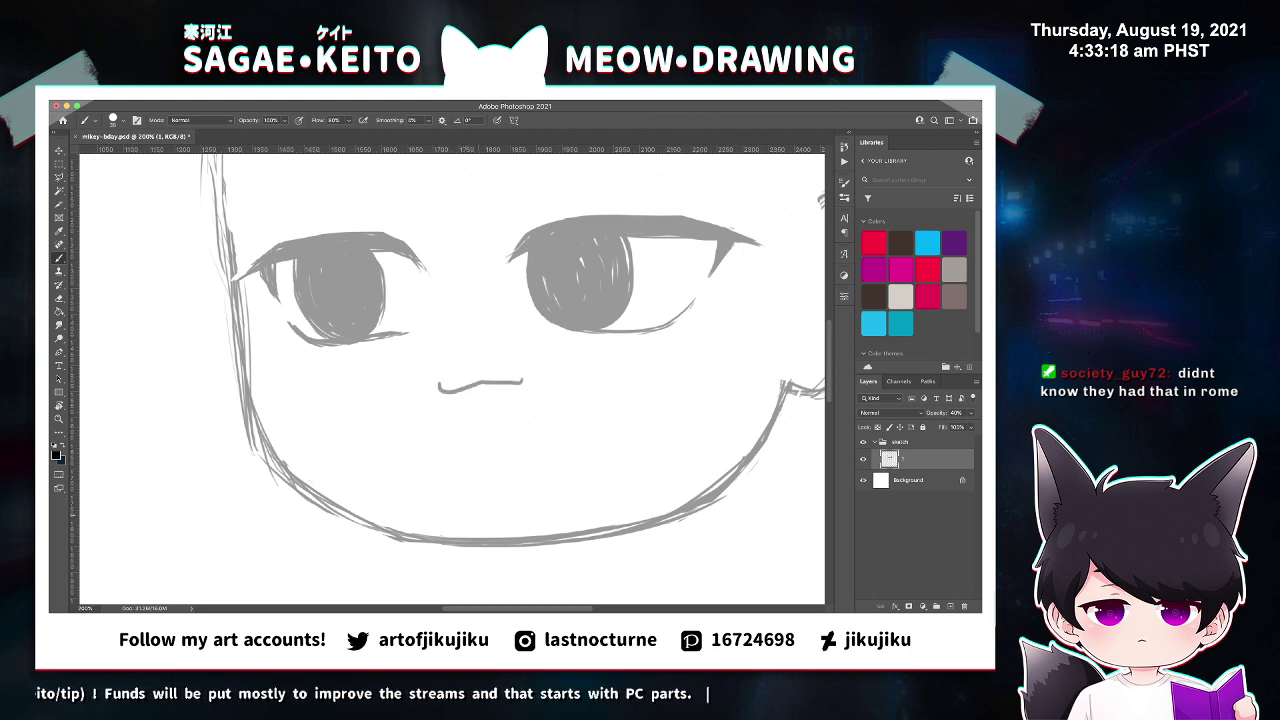
pyautogui.hotkey('ctrl', 'z')
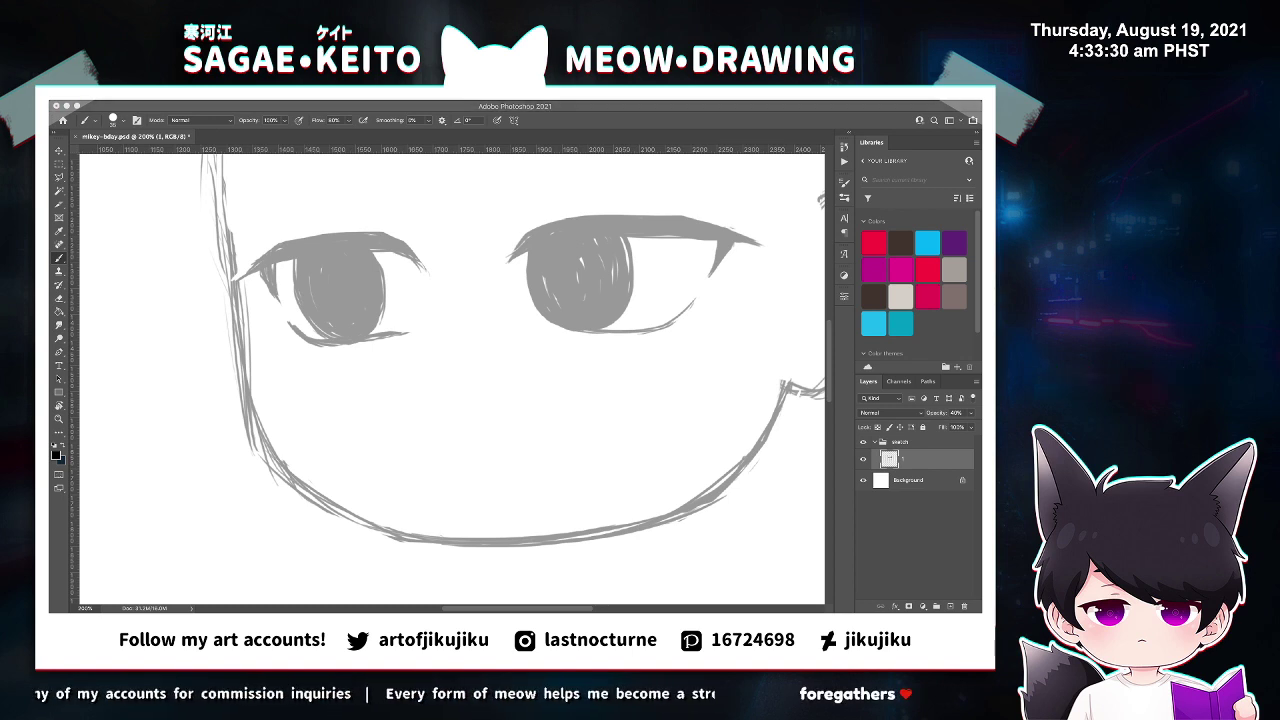
pyautogui.click(490, 400)
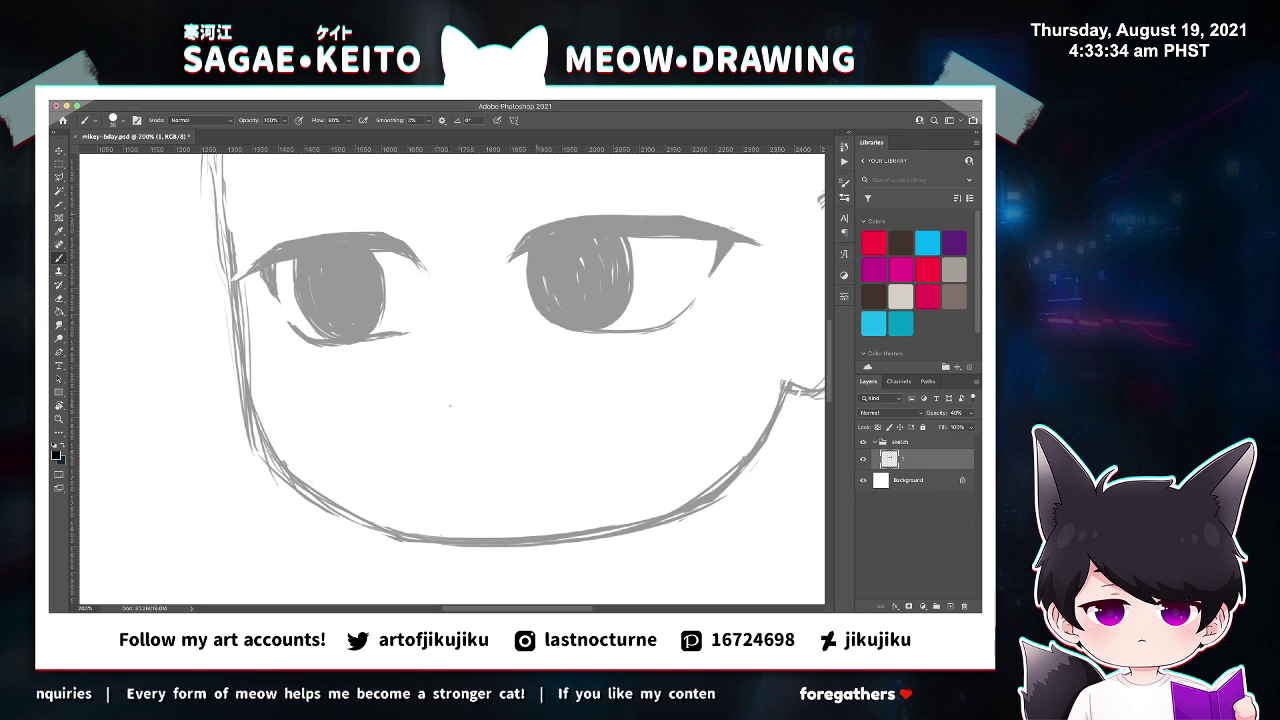
pyautogui.press('super+z')
# Draw a slanted smile line below and between the eyes, rising towards the ear side, and fill the gap near its raised end.
pyautogui.keyDown('super'); pyautogui.click(497, 382); pyautogui.keyUp('super')
pyautogui.keyDown('super'); pyautogui.click(497, 382); pyautogui.keyUp('super')
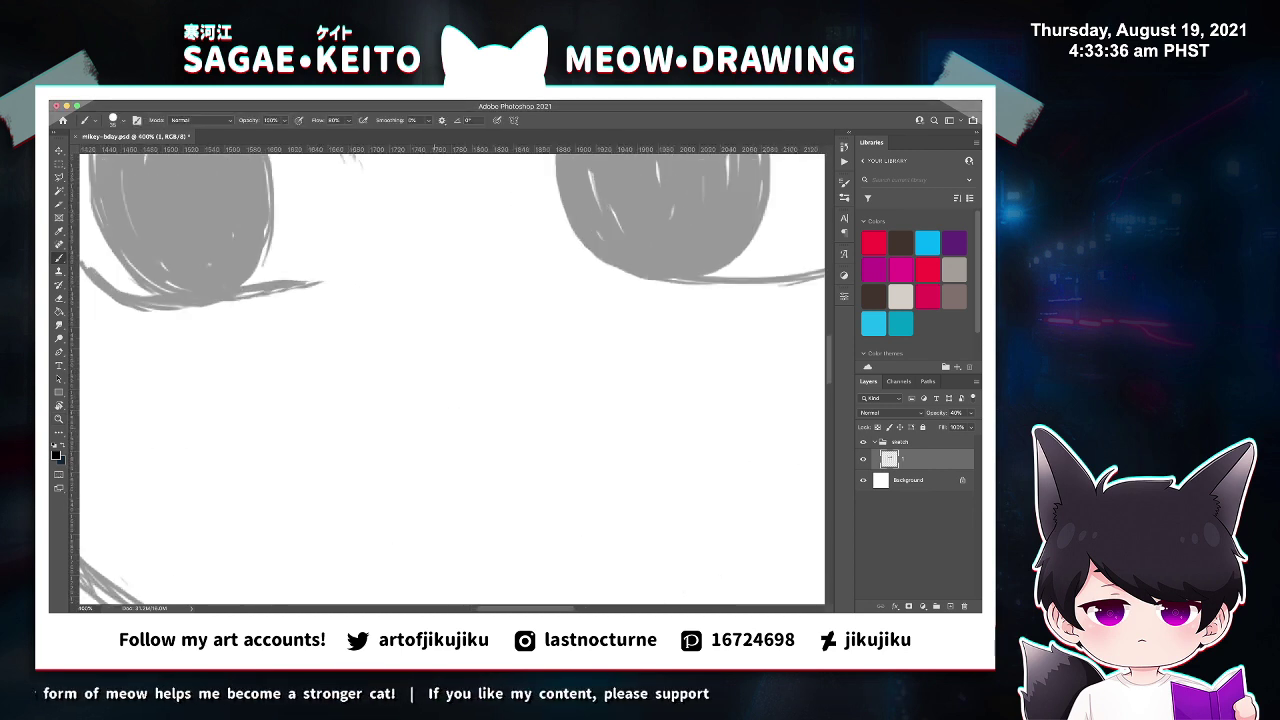
pyautogui.moveTo(408, 426); pyautogui.dragTo(566, 390)
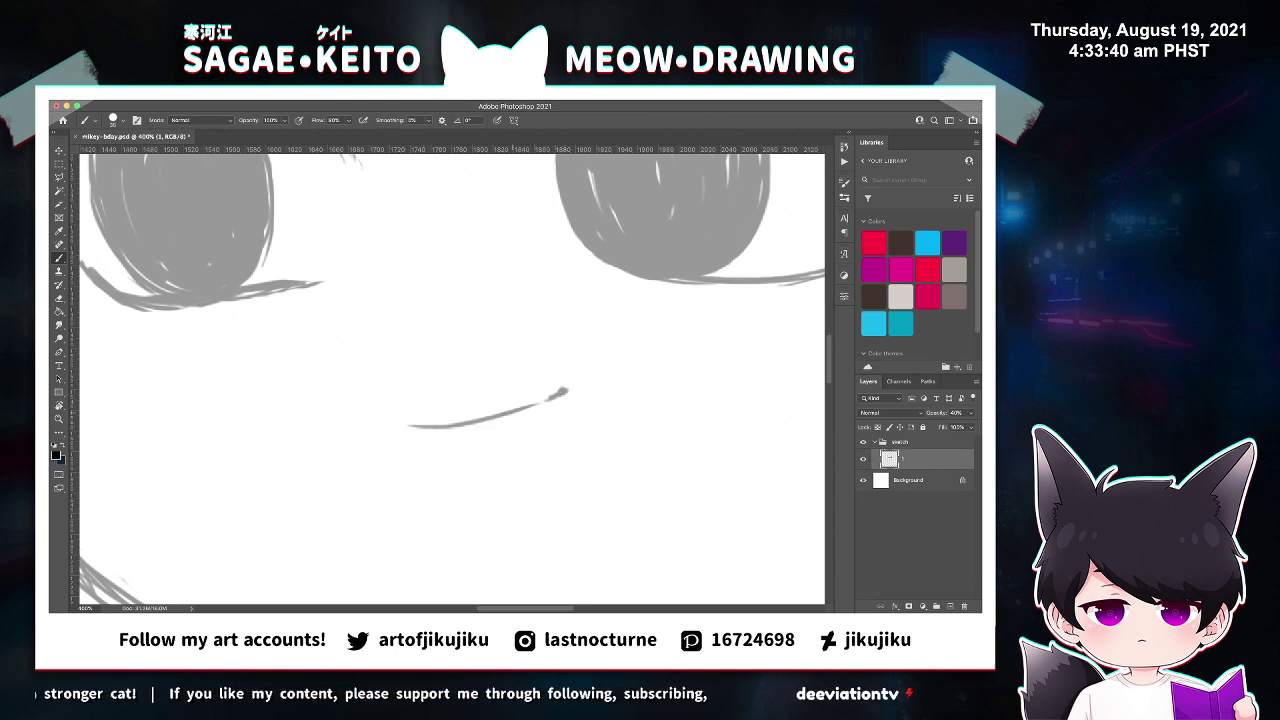
pyautogui.press('z')
pyautogui.click(578, 396)
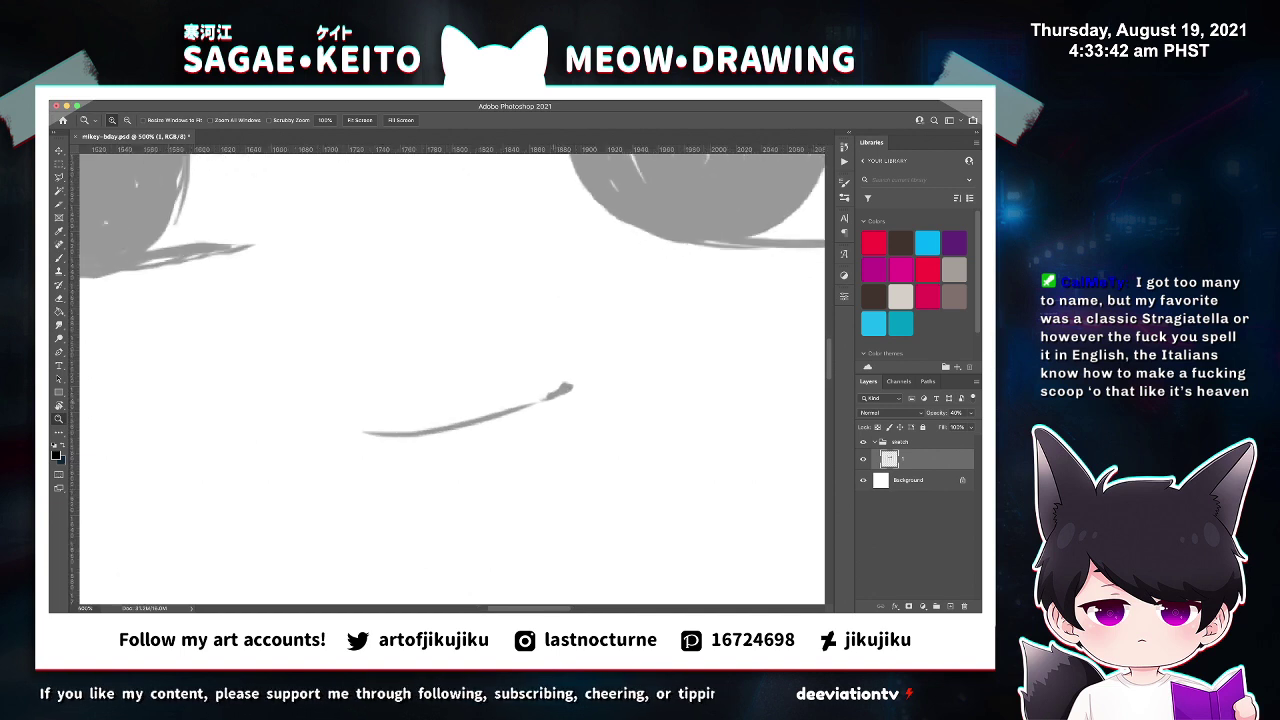
pyautogui.click(562, 402)
pyautogui.press('b')
pyautogui.moveTo(506, 413); pyautogui.dragTo(546, 399)
pyautogui.press('super+s')
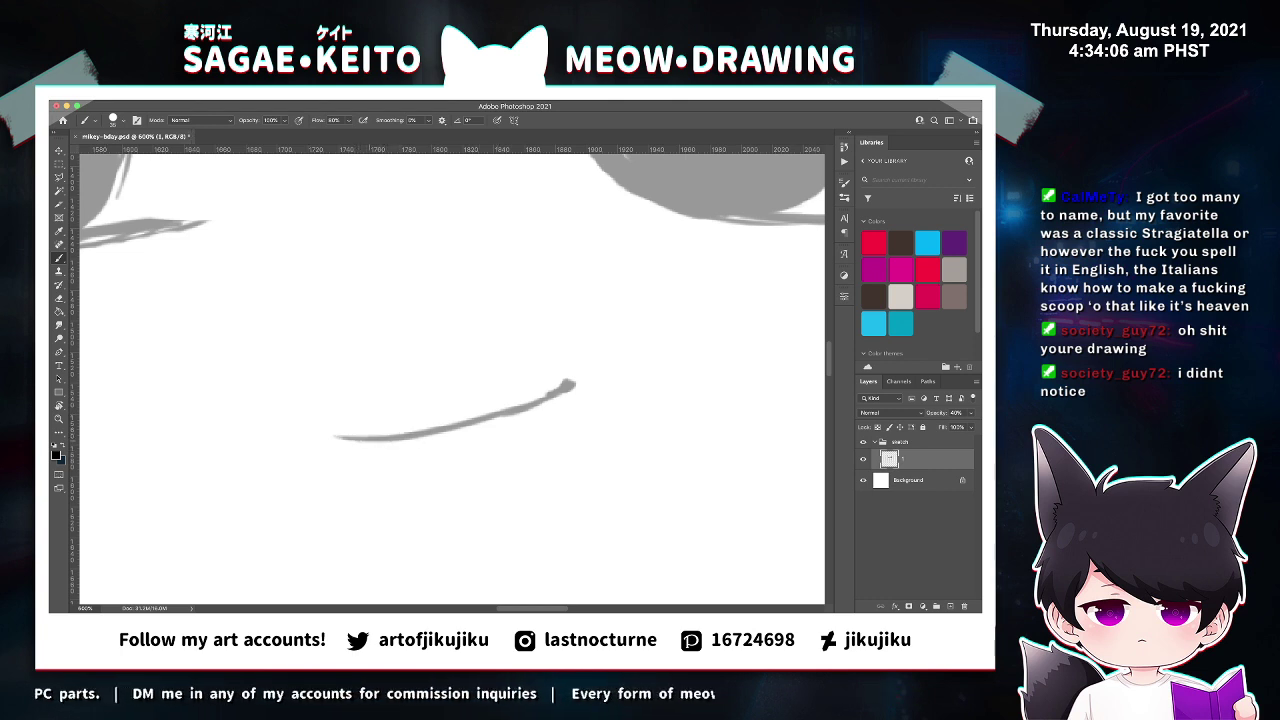
# Thicken the raised end of the smile into a rounded tip and save the file.
pyautogui.press('e')
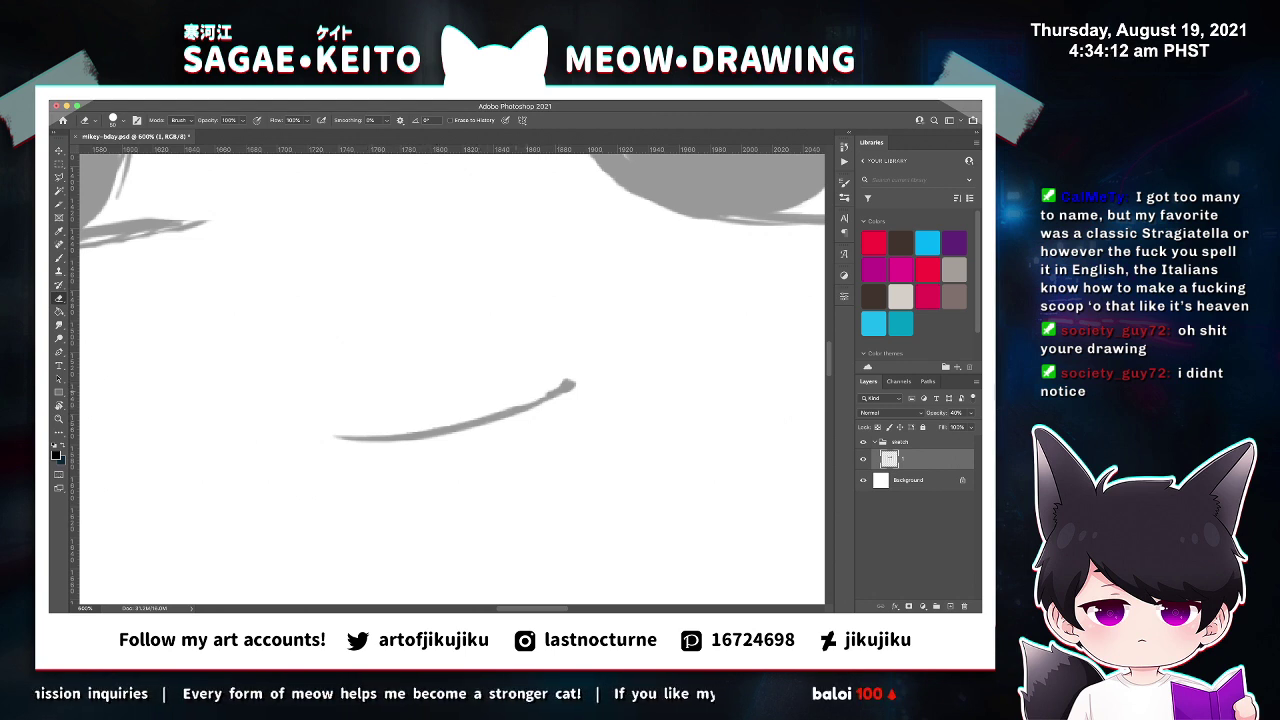
pyautogui.press('z')
pyautogui.click(555, 387)
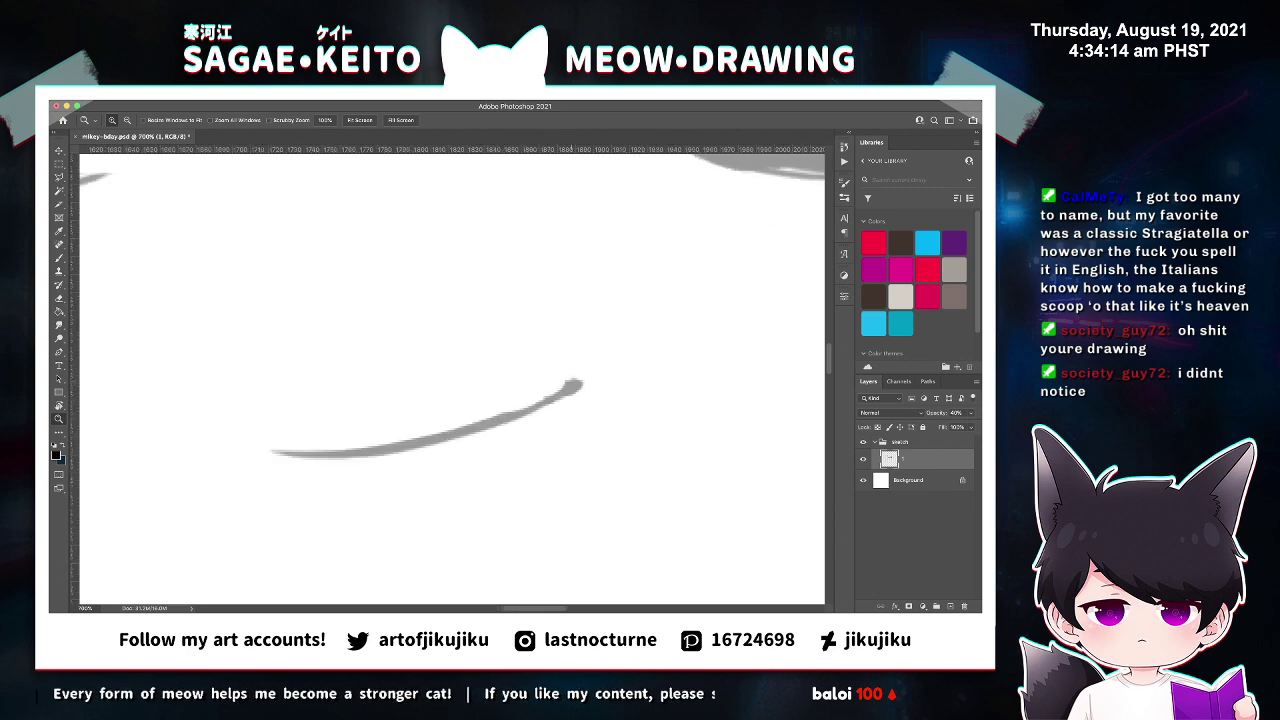
pyautogui.press('b')
pyautogui.moveTo(558, 389); pyautogui.dragTo(543, 398)
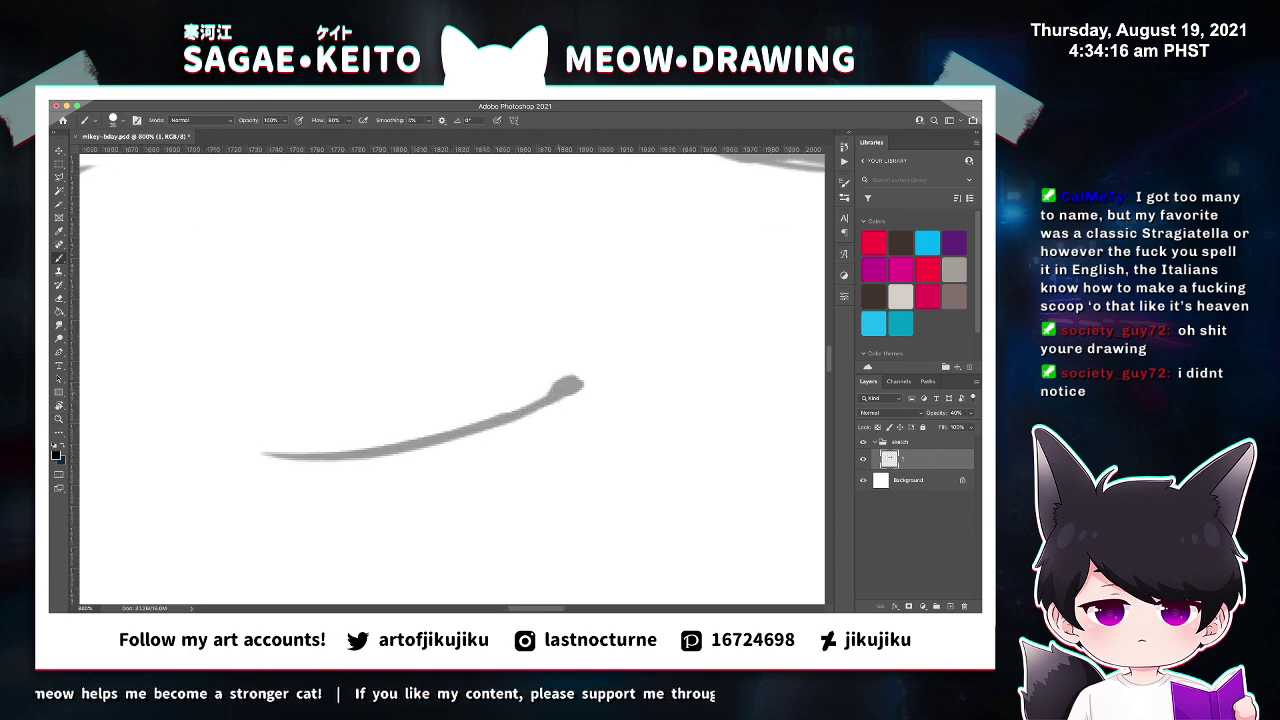
pyautogui.press('super+minus')
pyautogui.scroll(-10, 566, 386)
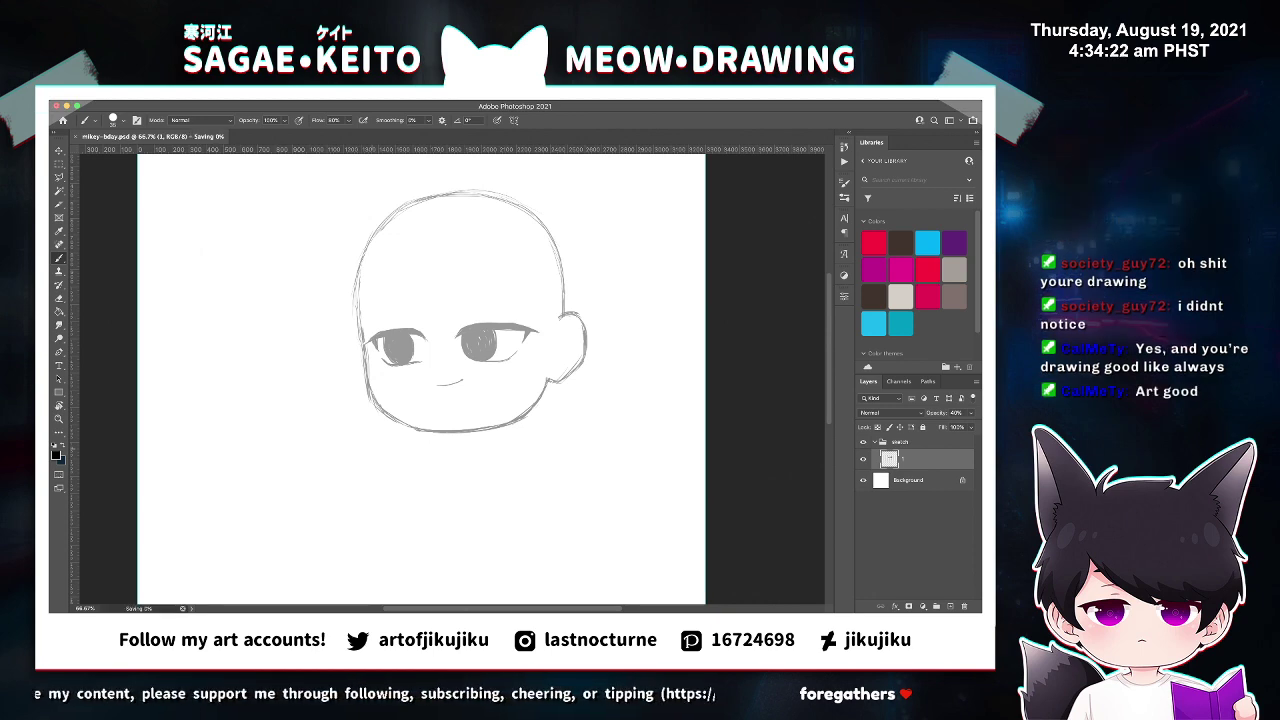
# Erase the smile and redraw the mouth as a short flat line ending in a small curved hook on the ear side.
pyautogui.press('z')
pyautogui.scroll(5, 448, 384)
pyautogui.press('e')
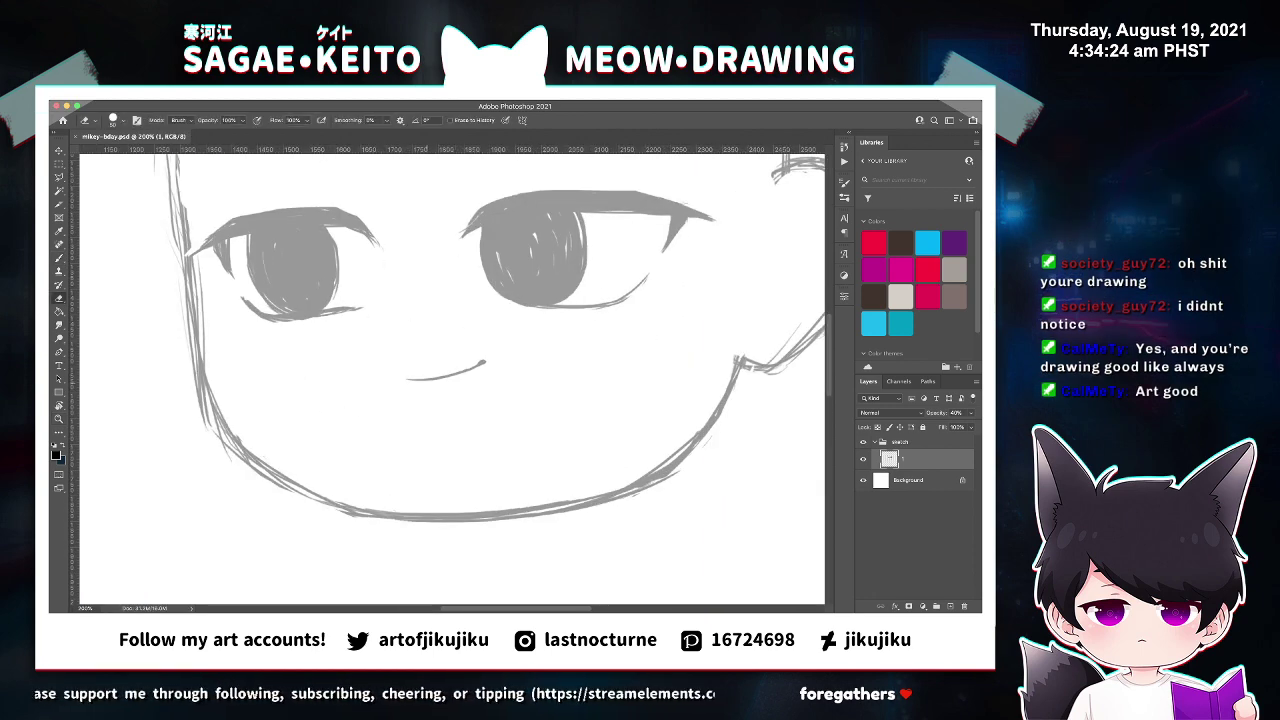
pyautogui.press('b')
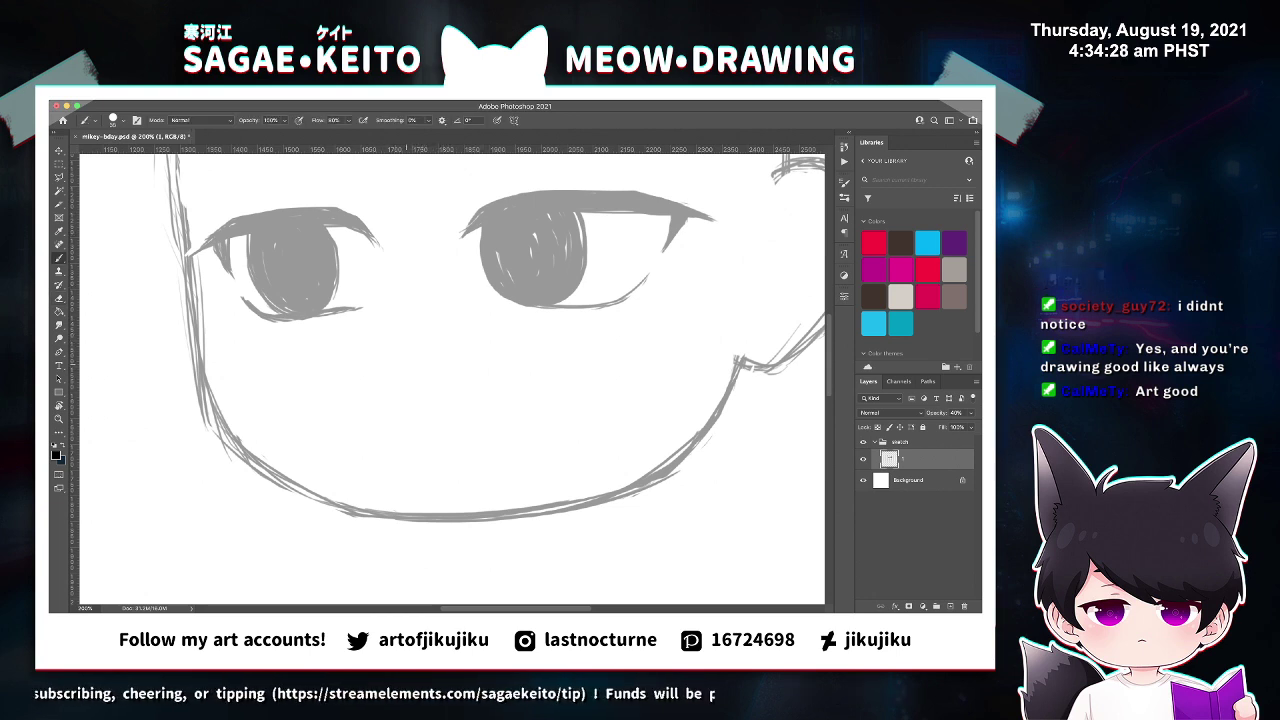
pyautogui.moveTo(408, 370)
pyautogui.mouseDown()
pyautogui.moveTo(464, 364)
pyautogui.moveTo(466, 385)
pyautogui.mouseUp()
pyautogui.hotkey('ctrl', 'z')
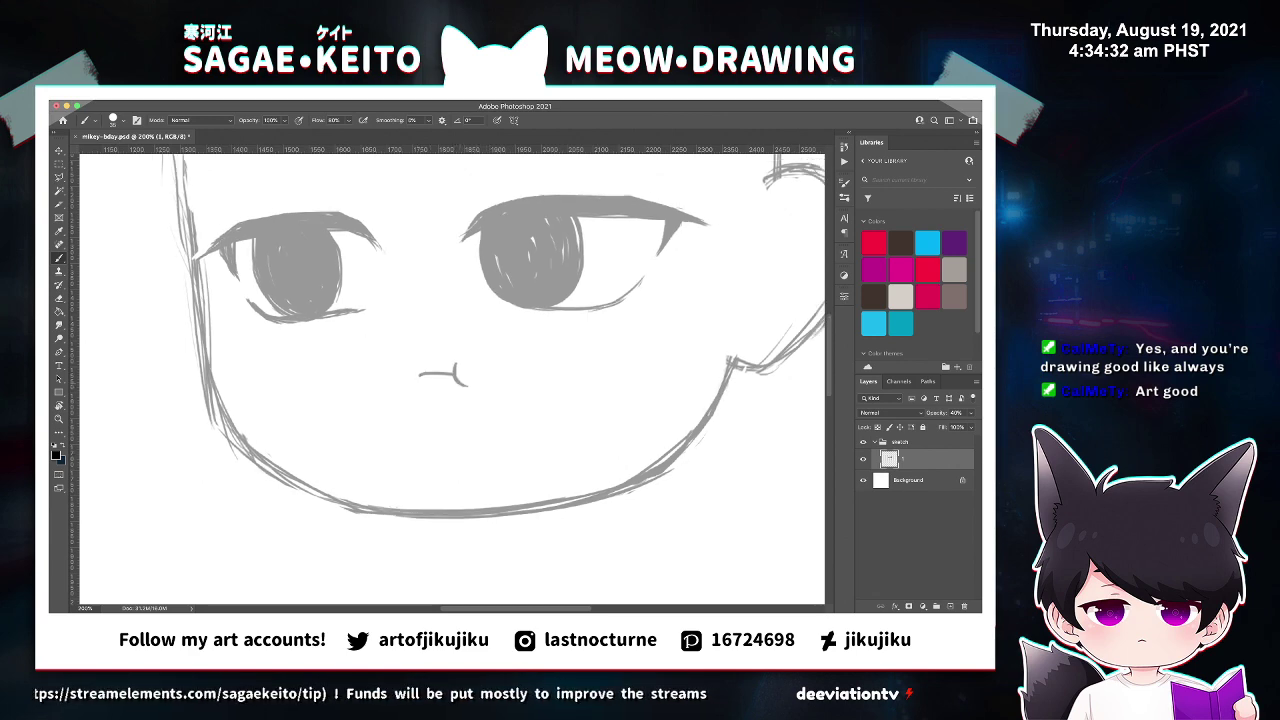
pyautogui.hotkey('ctrl', '-')
pyautogui.hotkey('ctrl', '-')
pyautogui.hotkey('ctrl', '-')
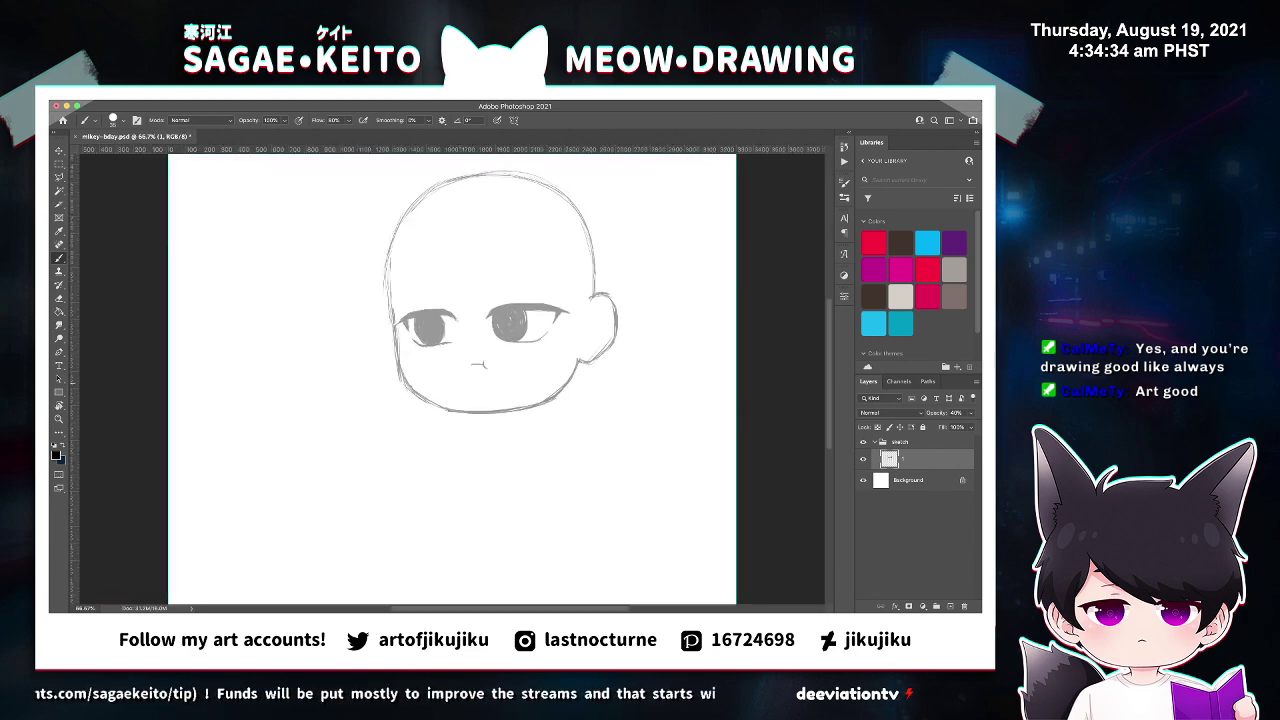
# Extend the mouth line on the side away from the ear with a small upturned end.
pyautogui.hotkey('ctrl', '+')
pyautogui.press('z')
pyautogui.click(478, 356)
pyautogui.click(474, 355)
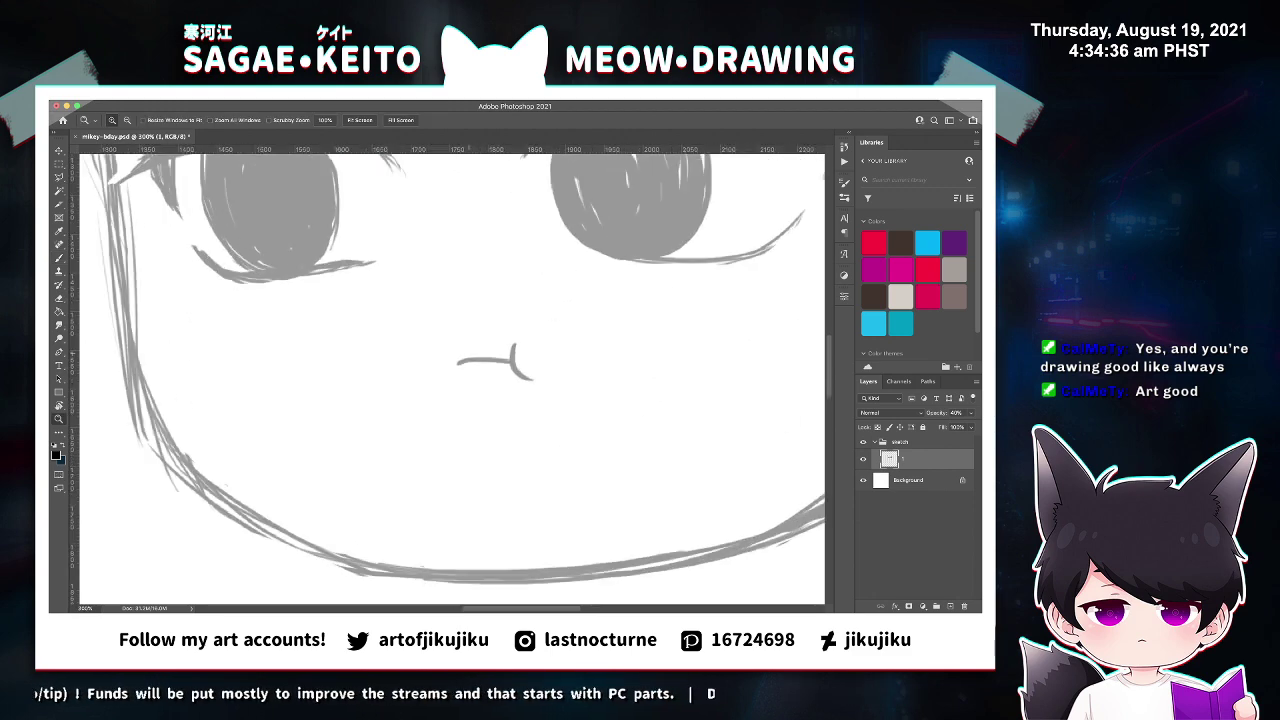
pyautogui.press('b')
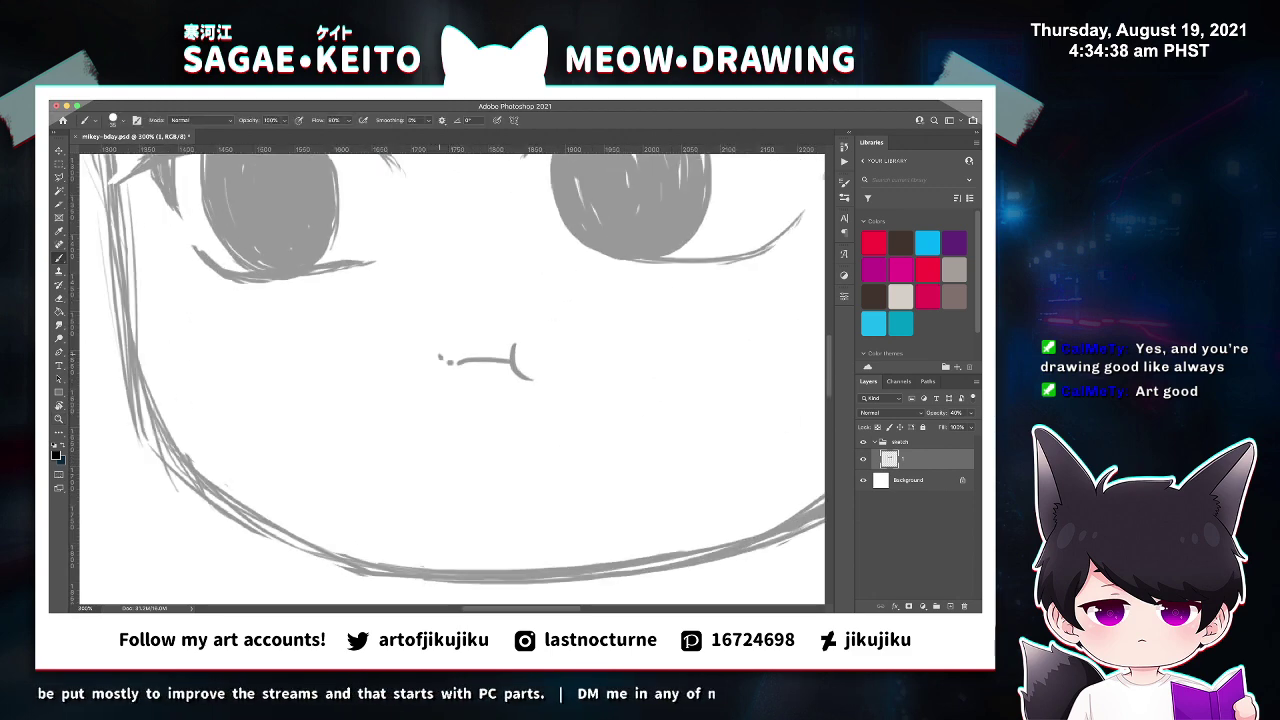
pyautogui.moveTo(441, 357); pyautogui.dragTo(461, 362)
pyautogui.press('super+minus')
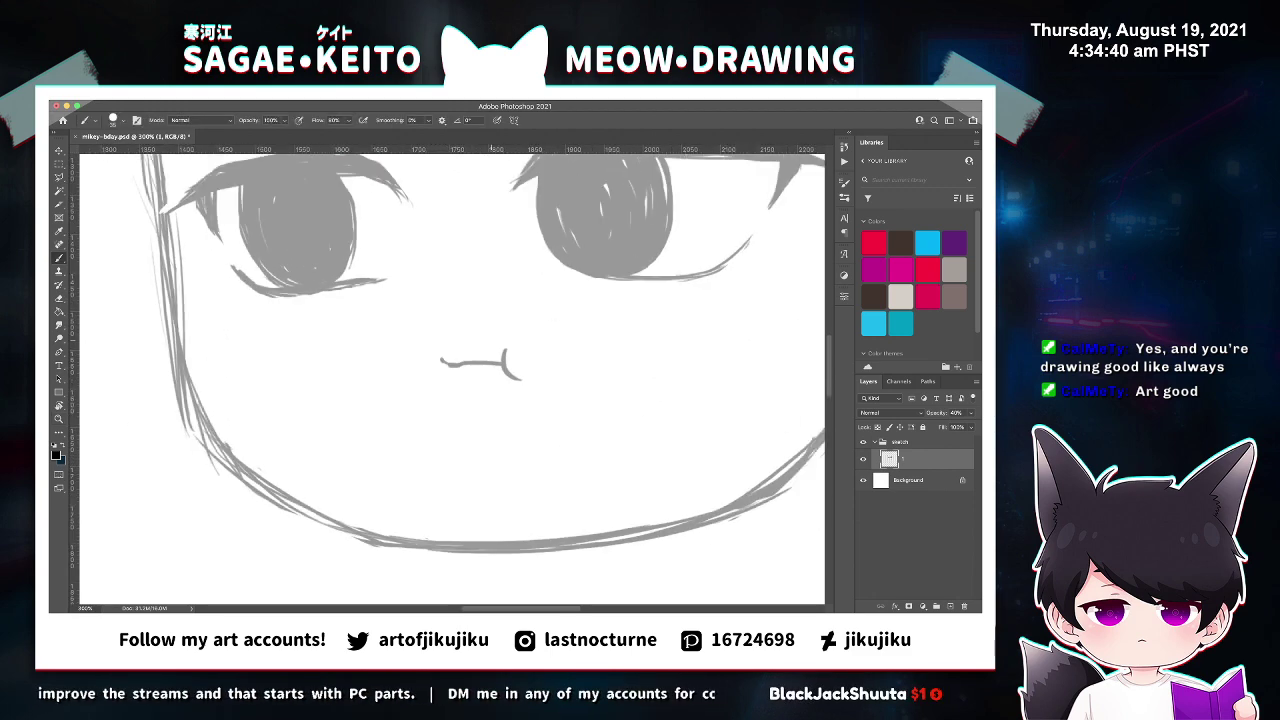
pyautogui.hotkey('ctrl', '0')
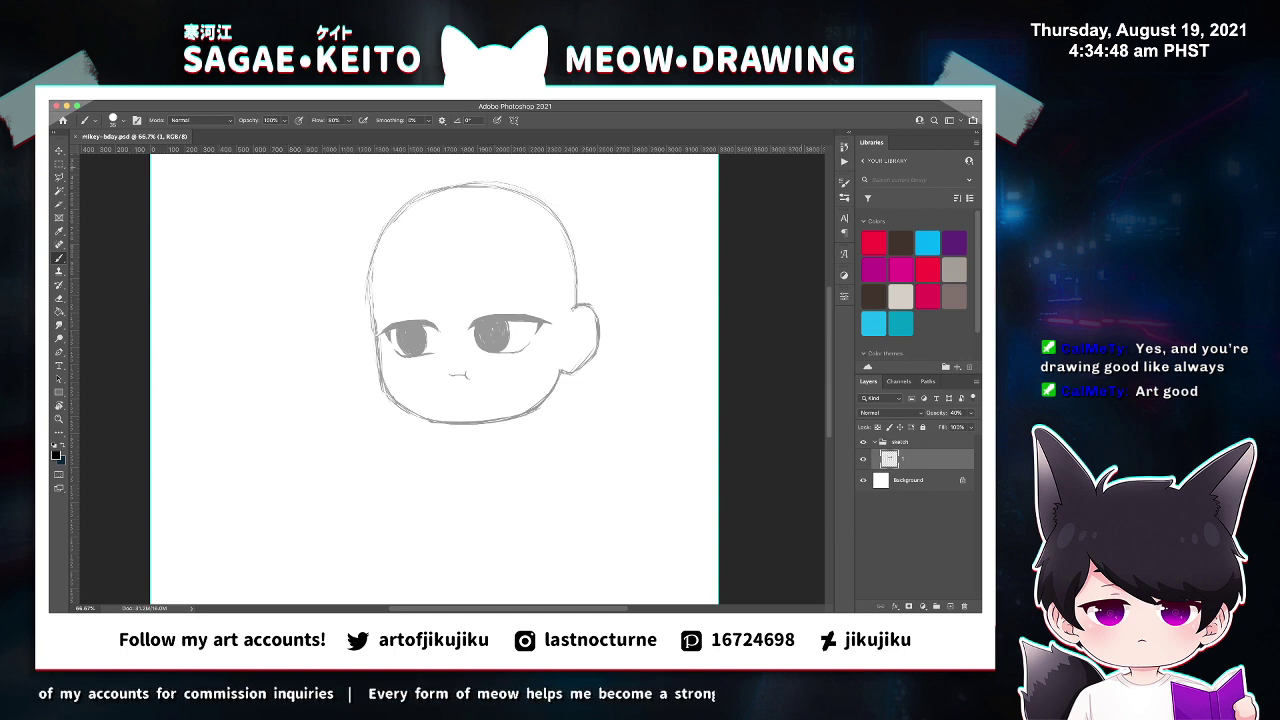
# Draw a thin, gently arched eyebrow outline above each eye and save the file.
pyautogui.press('super+equal')
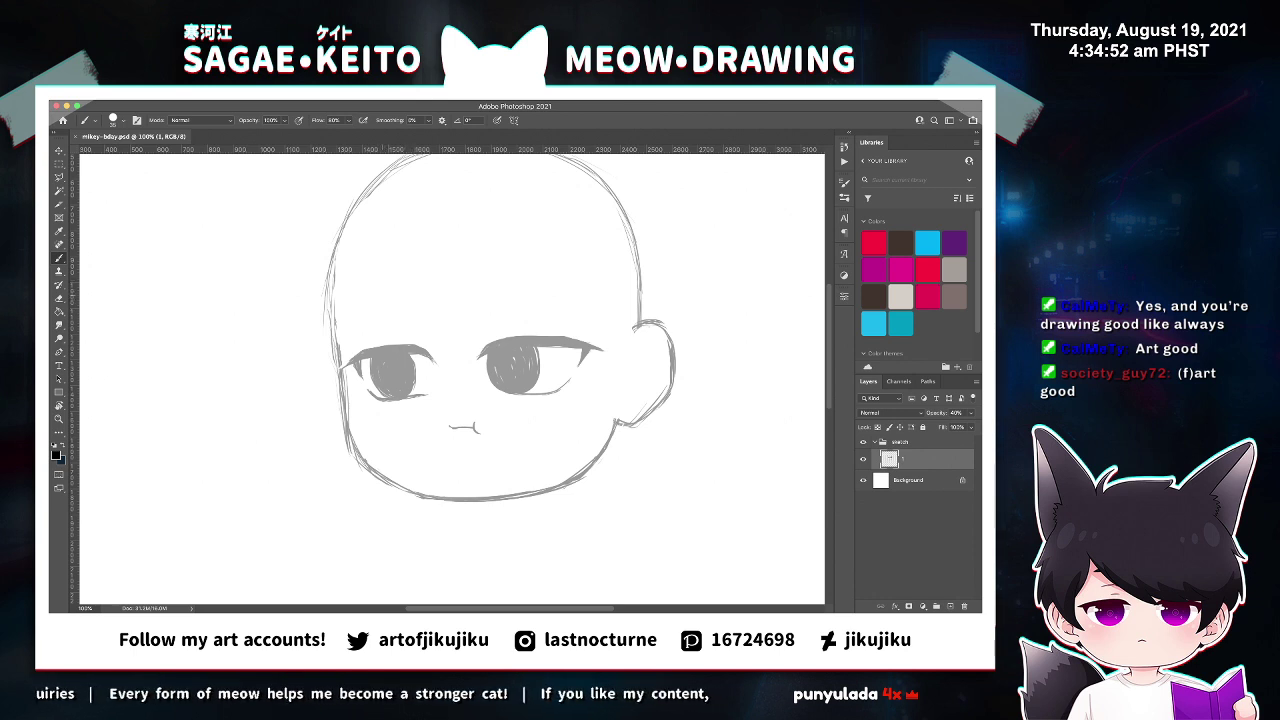
pyautogui.moveTo(355, 298); pyautogui.dragTo(405, 290)
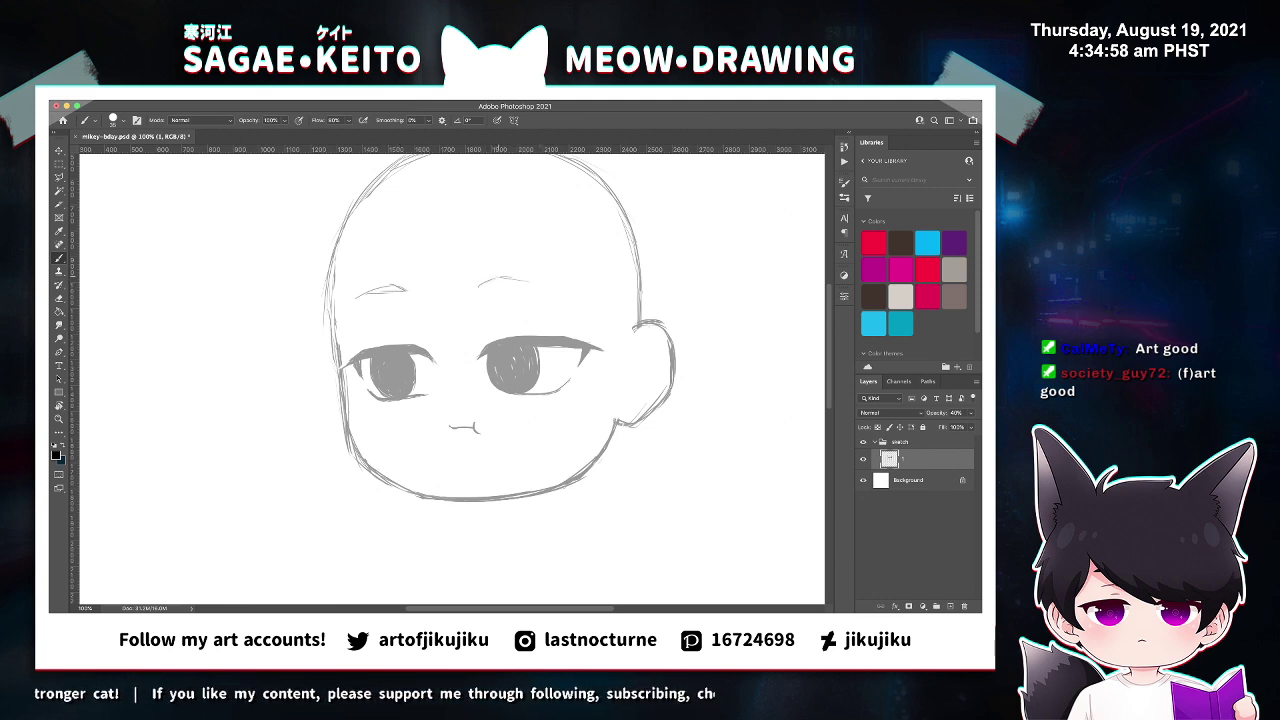
pyautogui.moveTo(479, 286); pyautogui.dragTo(540, 284)
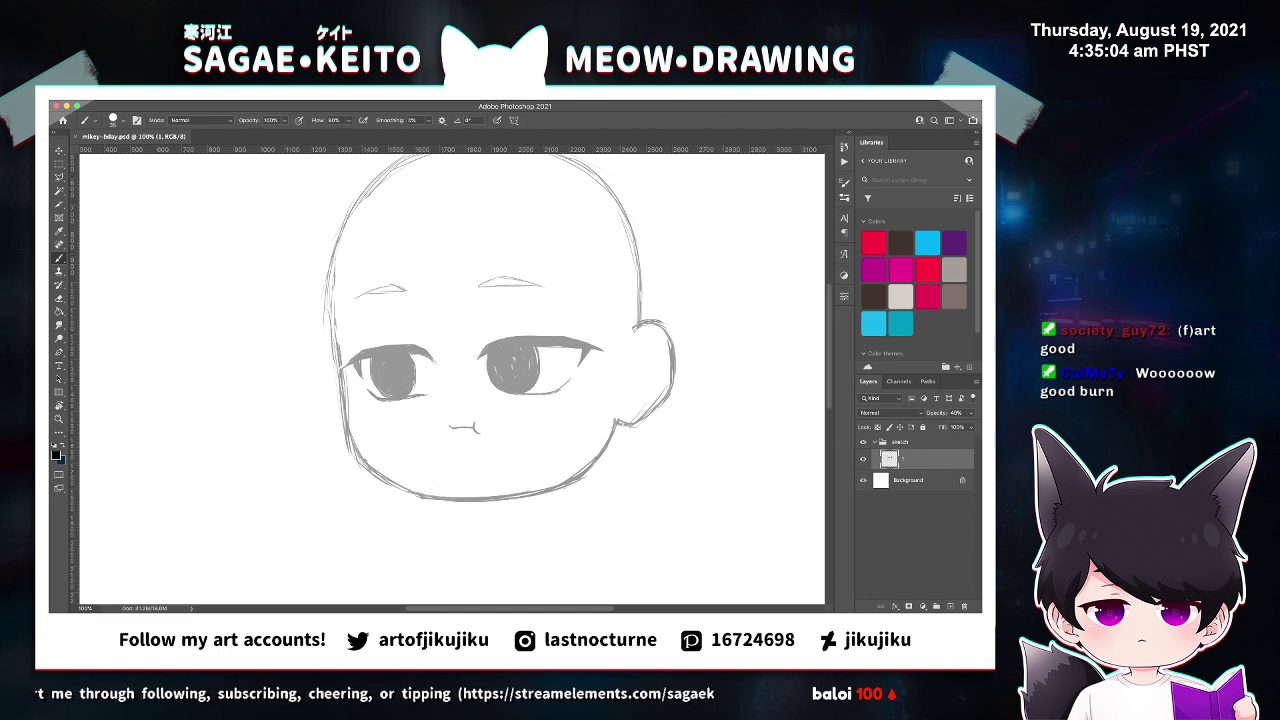
pyautogui.press('e')
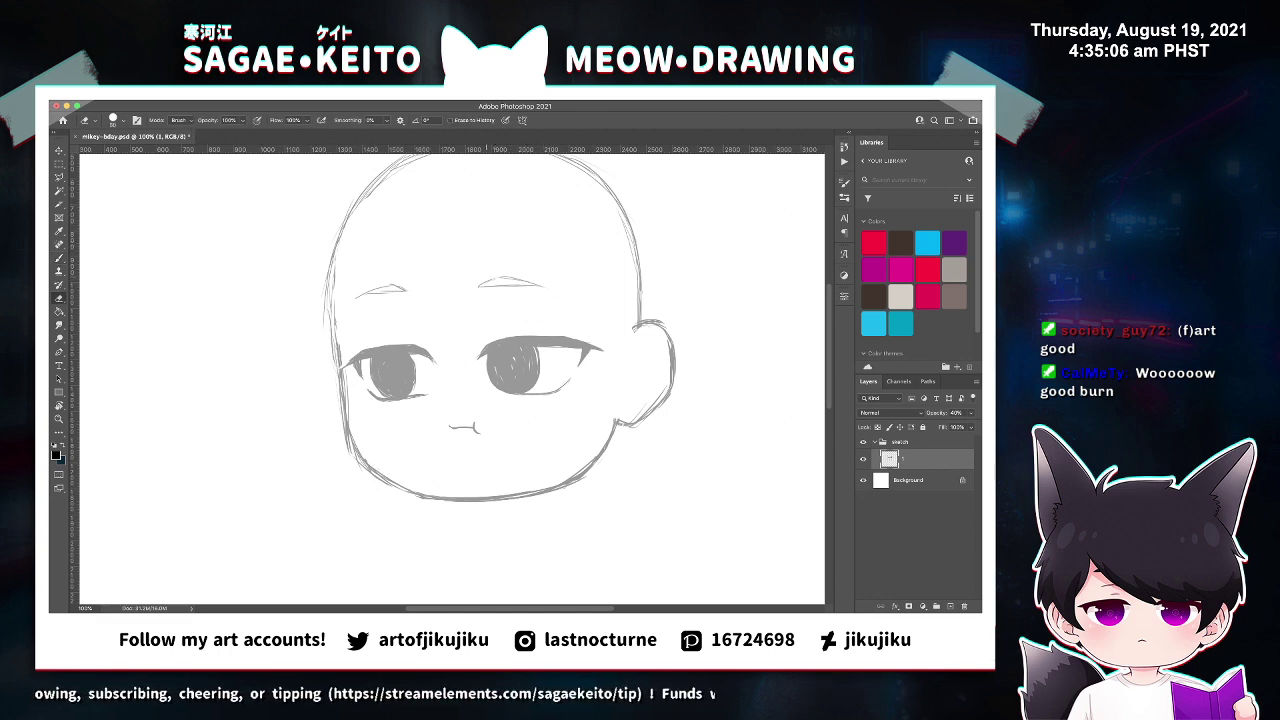
pyautogui.press('super+s')
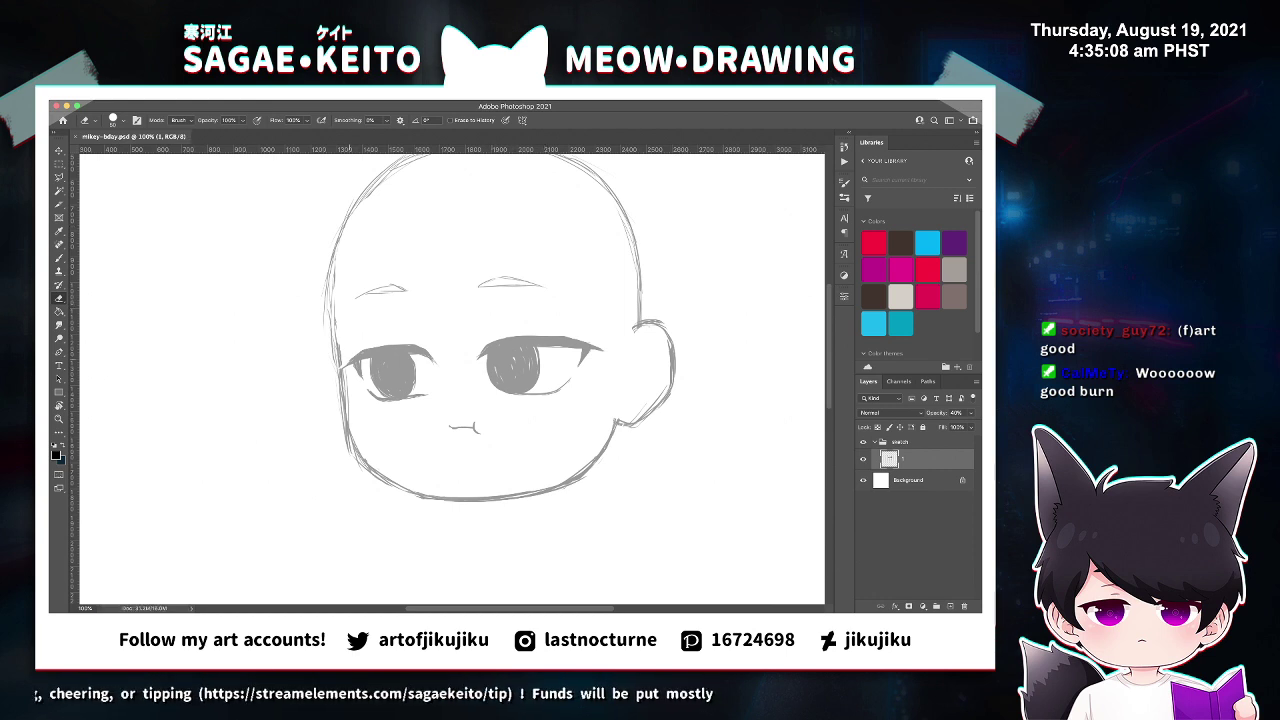
# Touch up the face outline beside the outer corner of the eye farthest from the ear, alternating brush and eraser.
pyautogui.press('b')
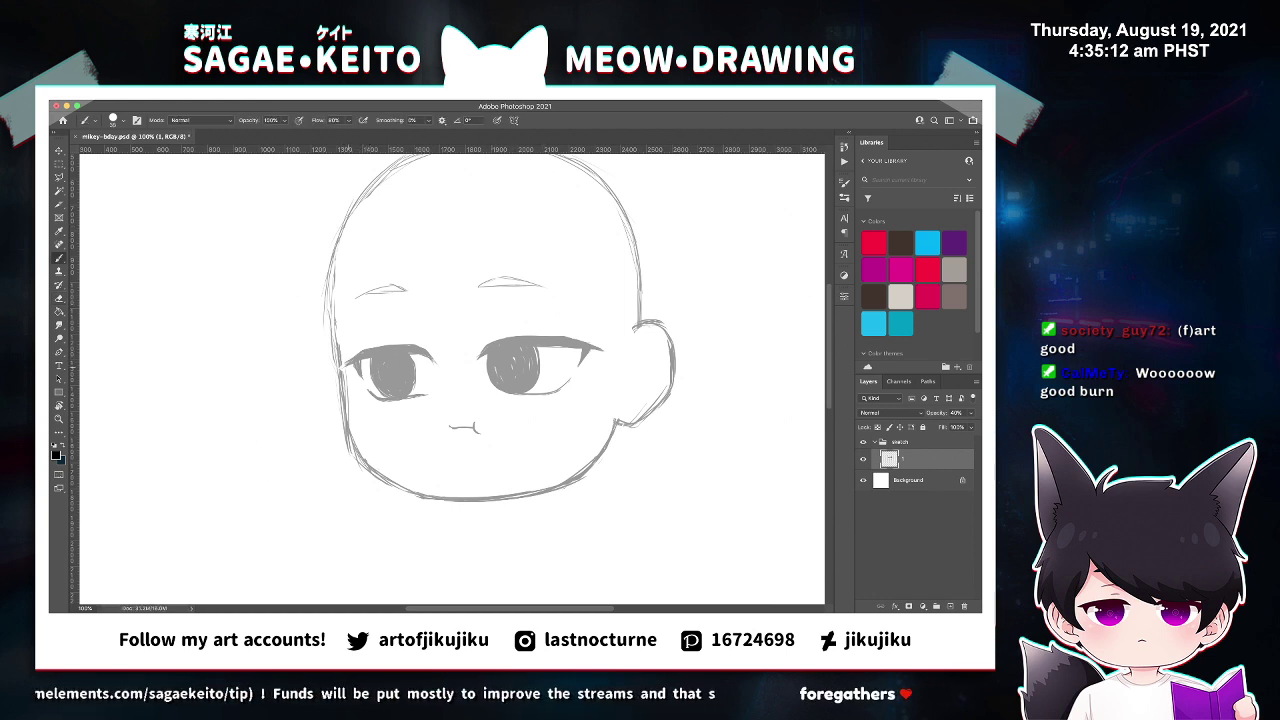
pyautogui.press('e')
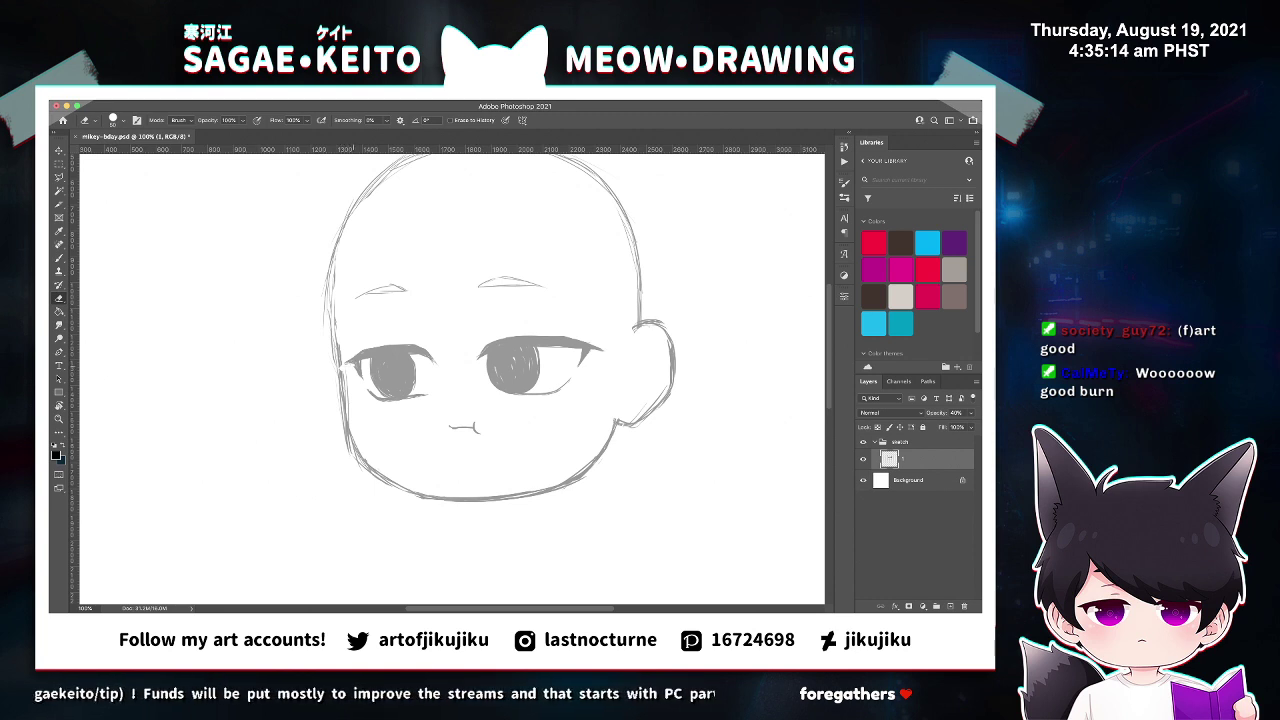
pyautogui.press('b')
pyautogui.scroll(5, 340, 370)
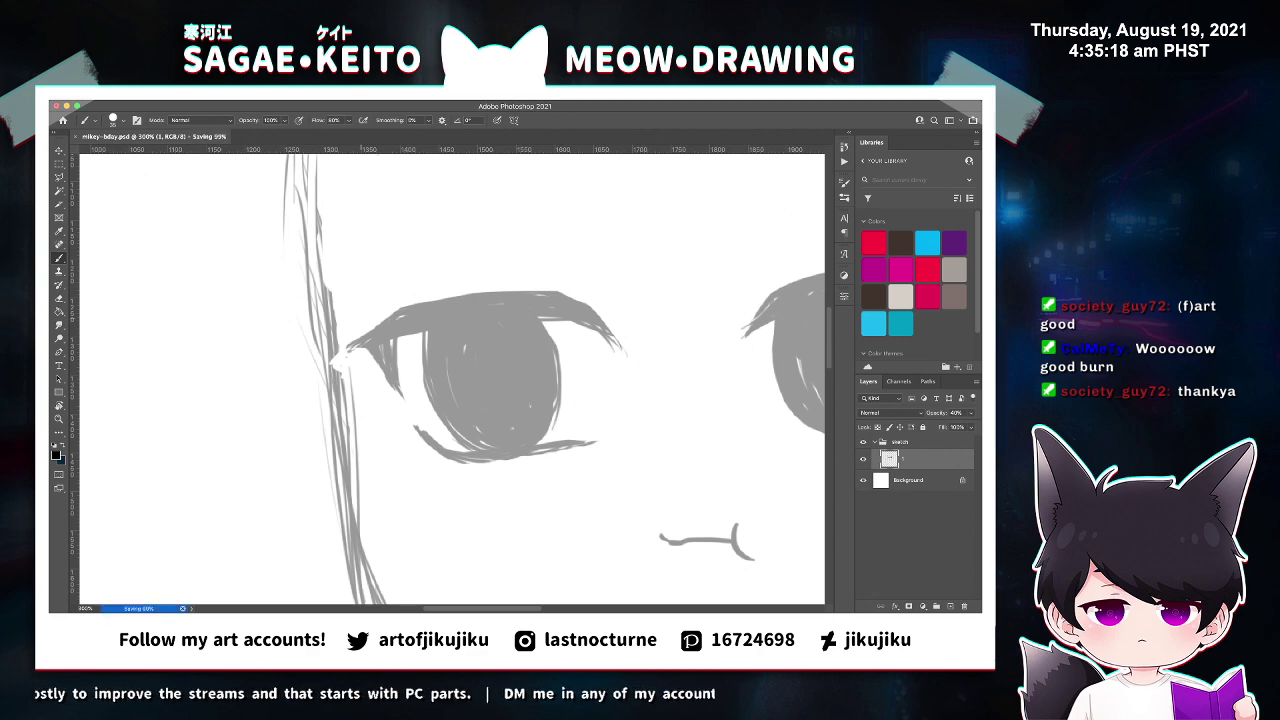
pyautogui.press('super+0')
pyautogui.press('z')
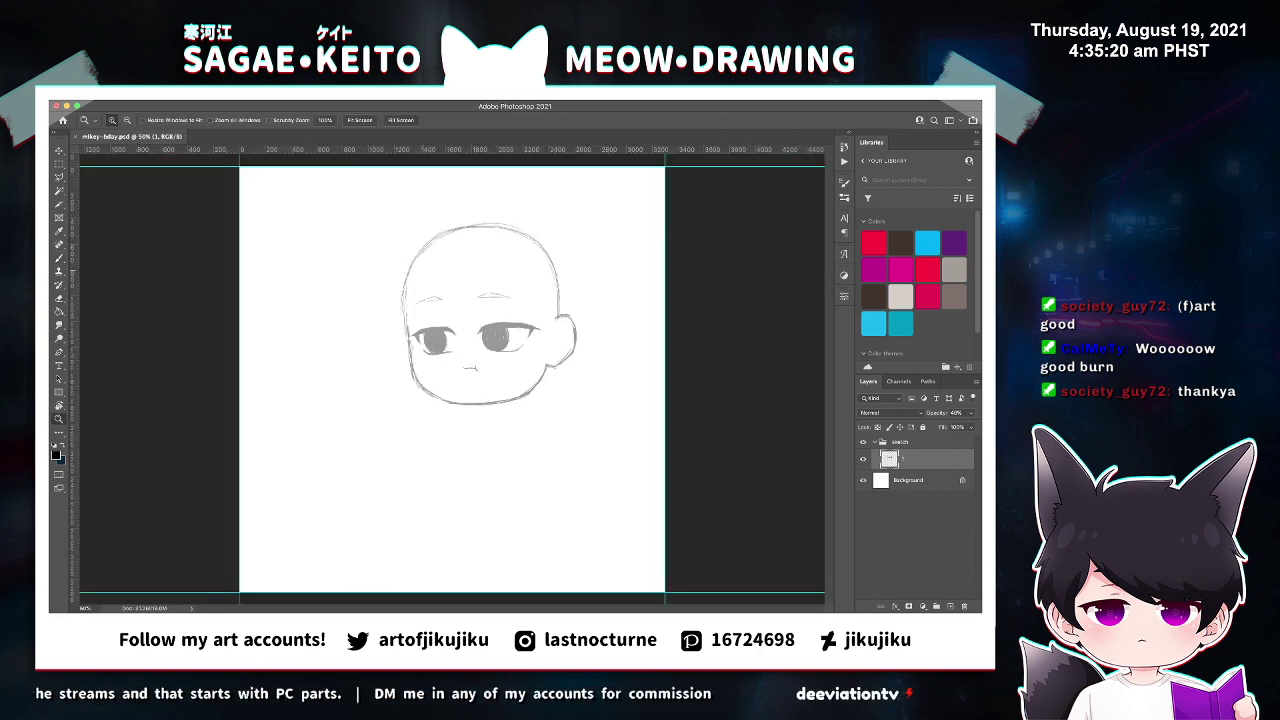
pyautogui.click(410, 325)
pyautogui.press('b')
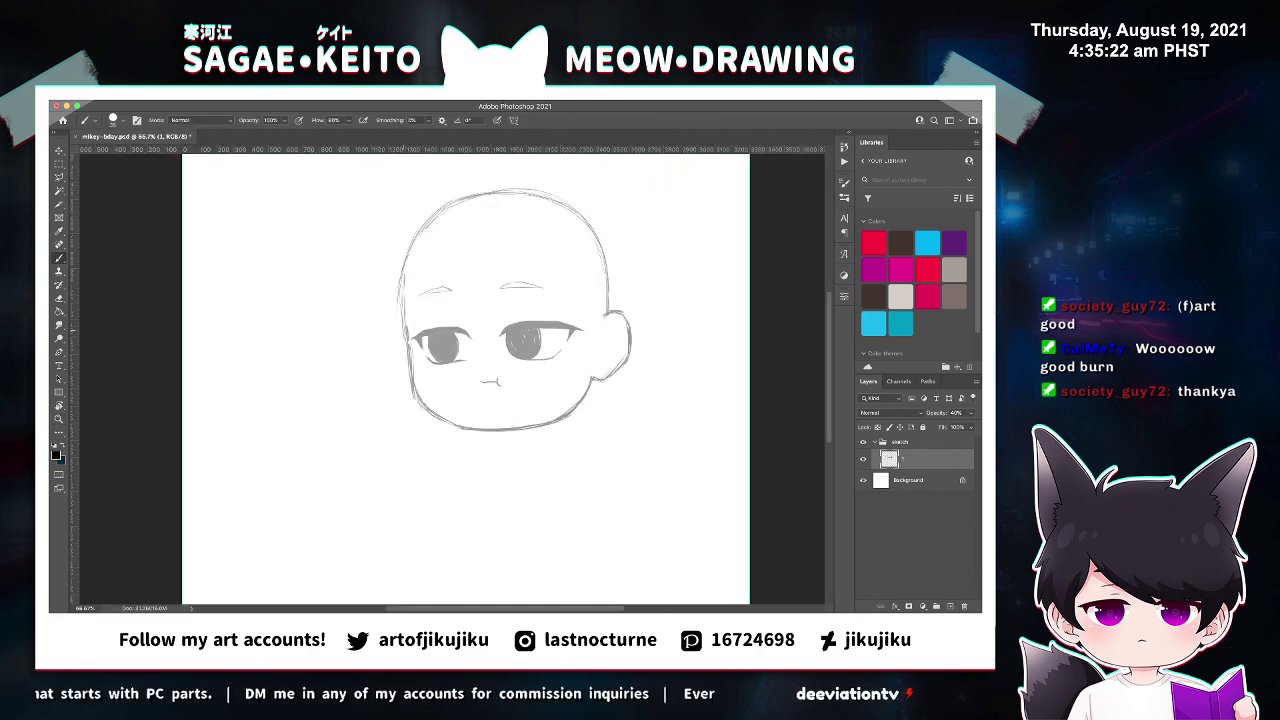
pyautogui.press('e')
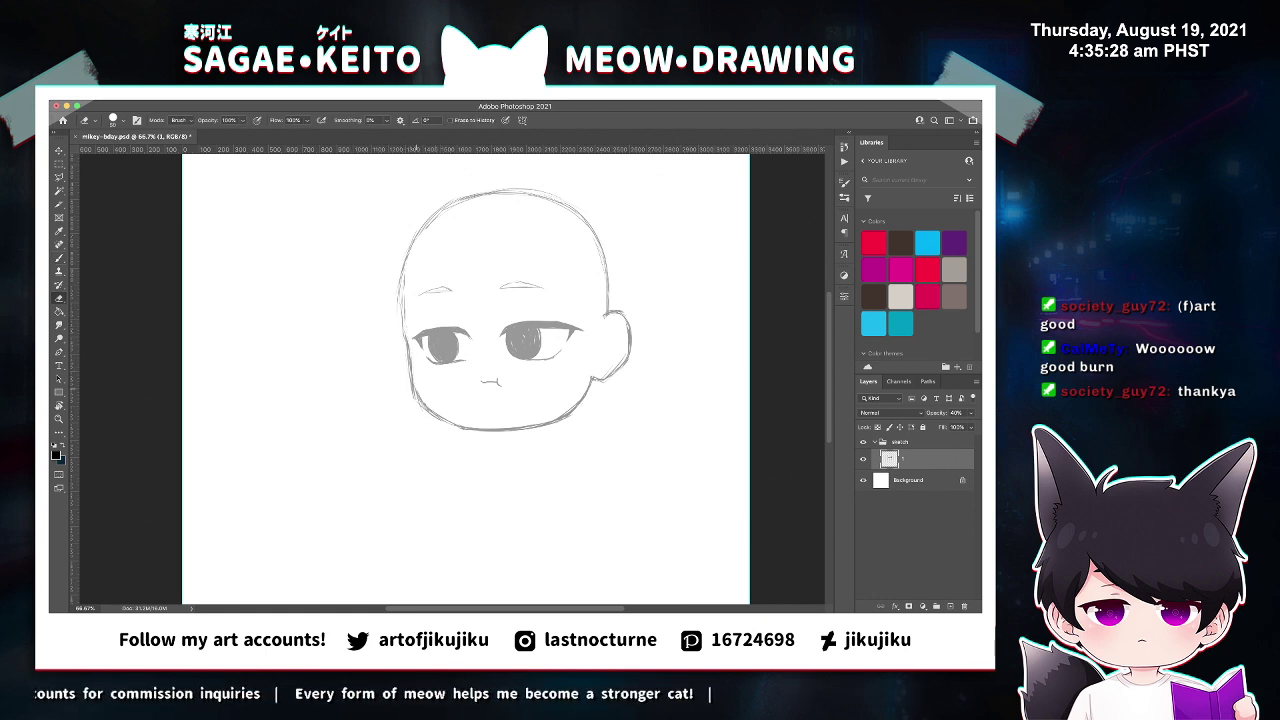
# Erase stray sketch strokes from the temple outline on the side opposite the ear and save the file.
pyautogui.press('z')
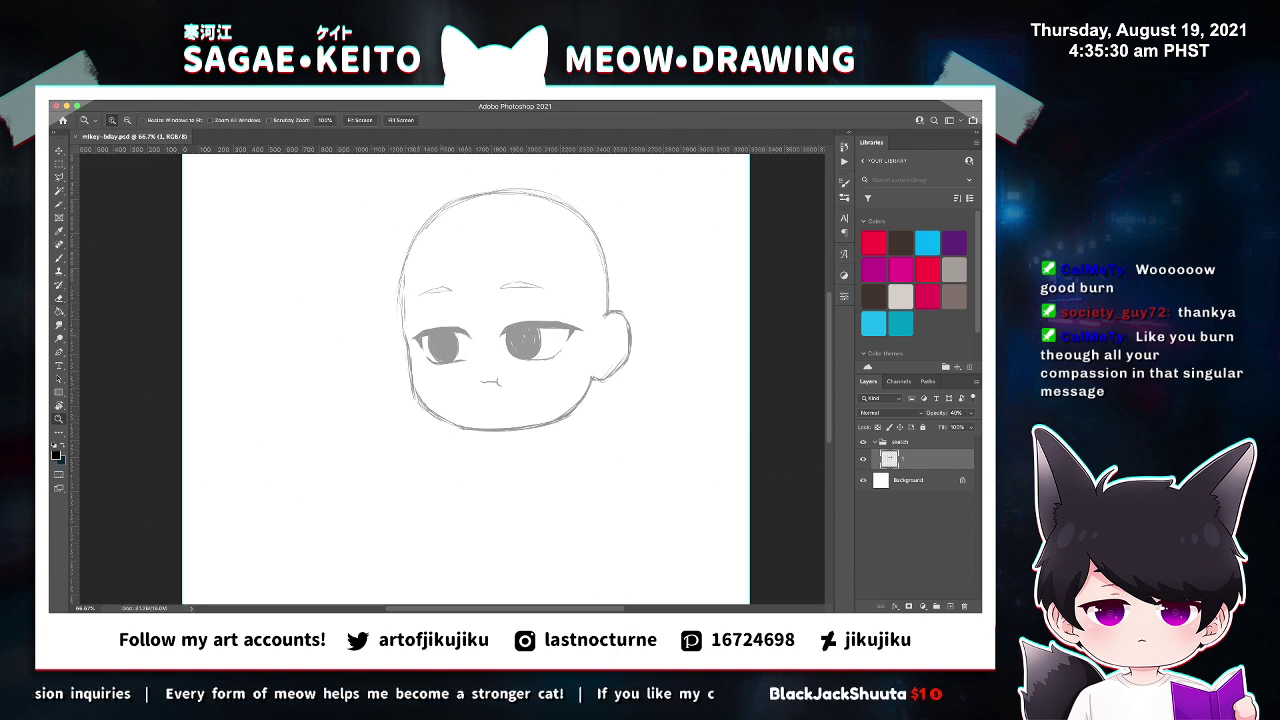
pyautogui.click(407, 315)
pyautogui.press('e')
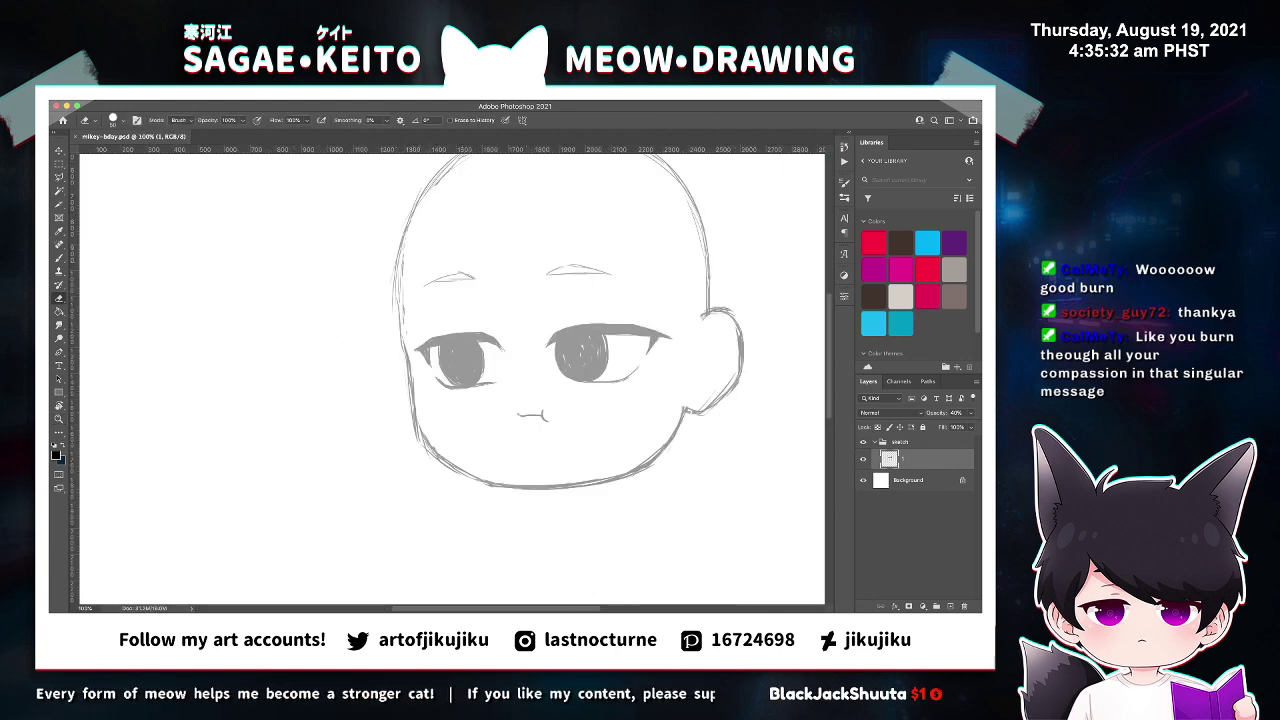
pyautogui.moveTo(397, 304); pyautogui.dragTo(400, 254)
pyautogui.press('super+z')
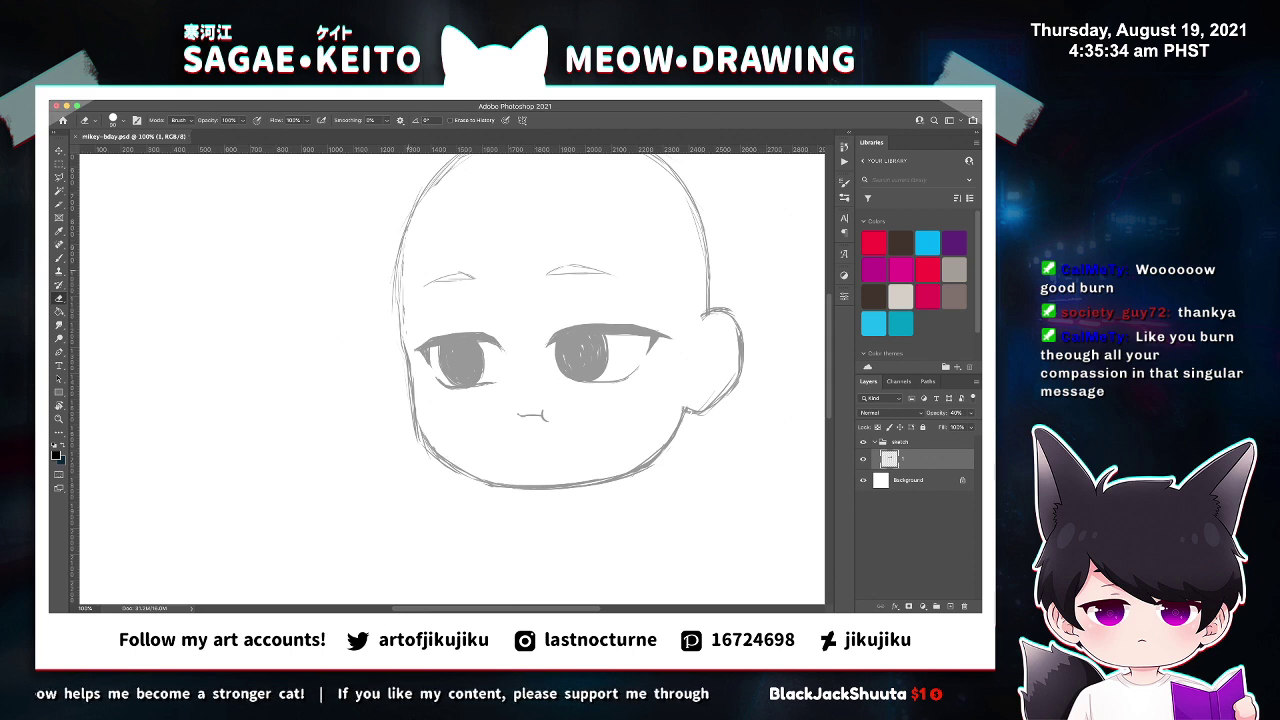
pyautogui.moveTo(407, 345); pyautogui.dragTo(414, 318)
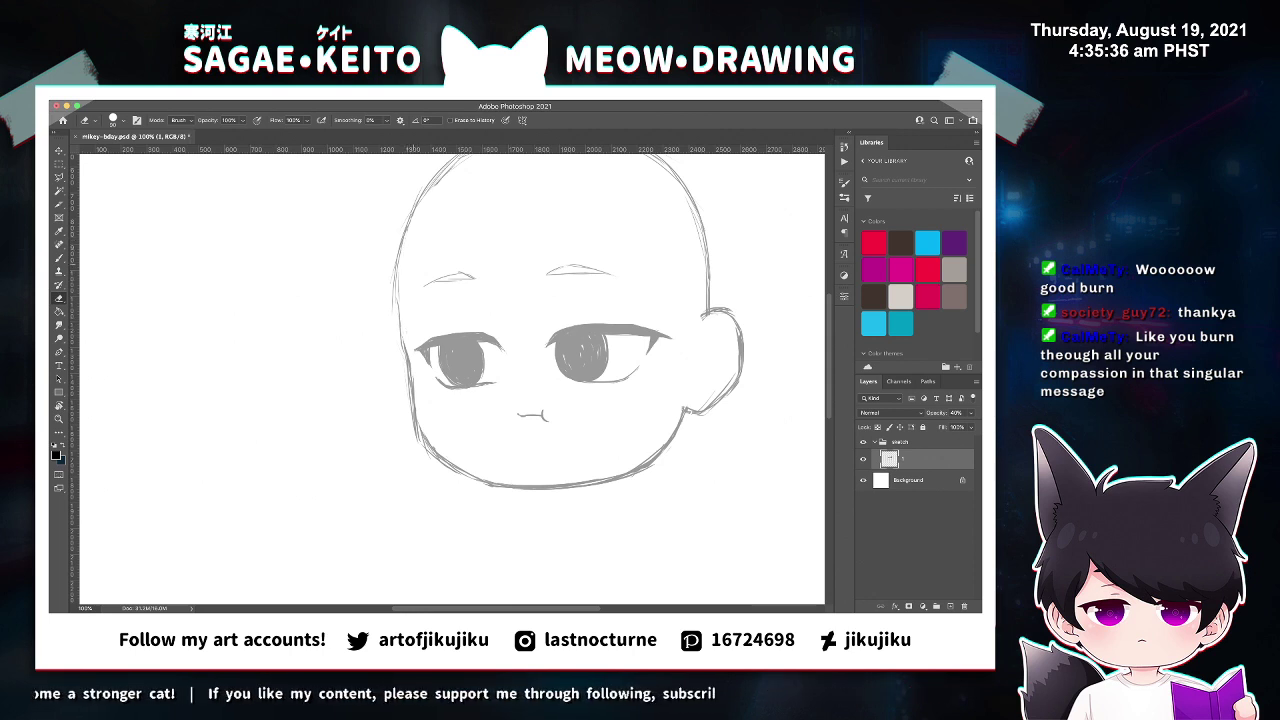
pyautogui.press('super+s')
# Draw the inner ear fold as a curved line with a small hook inside the ear outline.
pyautogui.press('b')
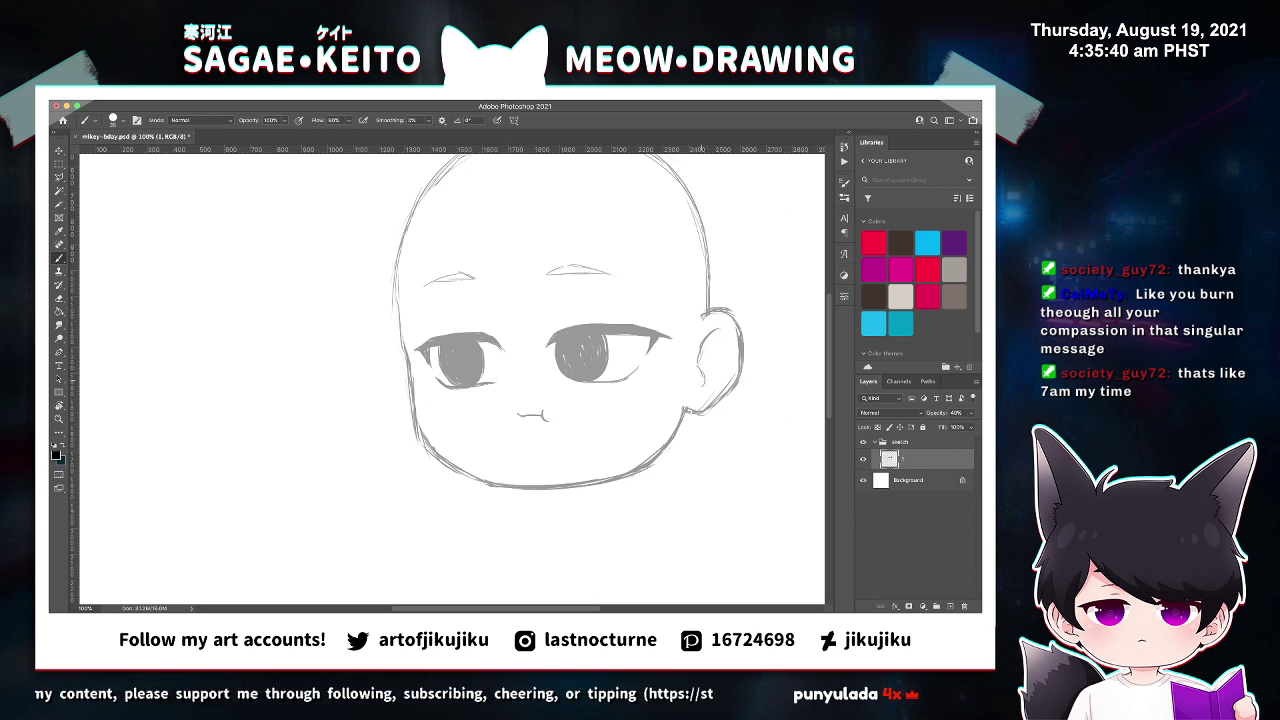
pyautogui.moveTo(718, 375); pyautogui.dragTo(708, 388)
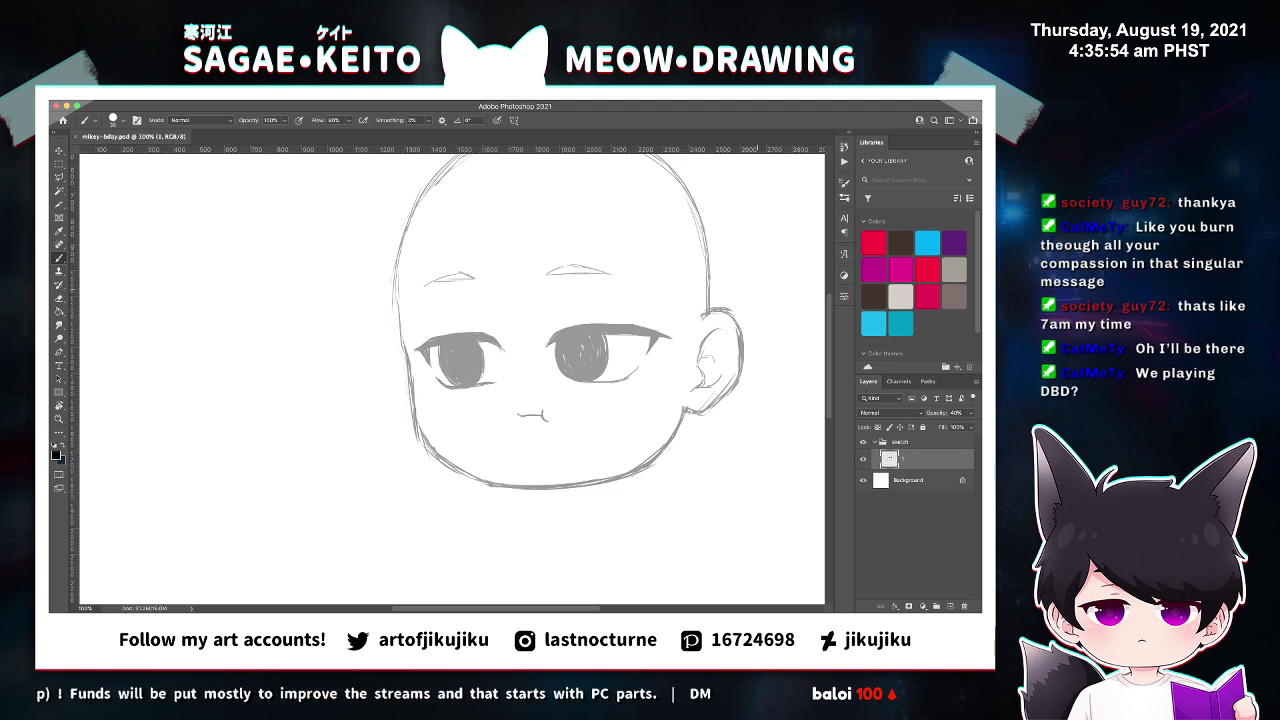
pyautogui.press('super+minus')
pyautogui.press('super+minus')
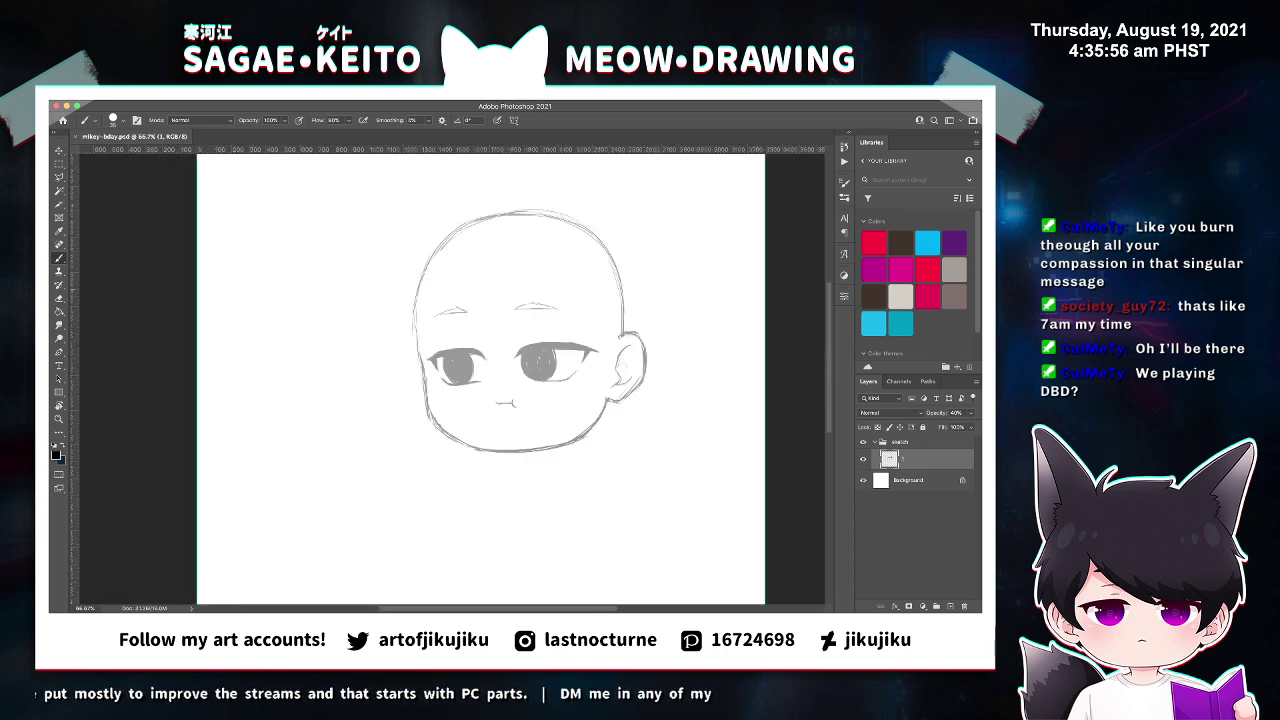
# Select both eyebrows with a rectangular marquee and rotate them slightly counterclockwise with Free Transform.
pyautogui.press('super+equal')
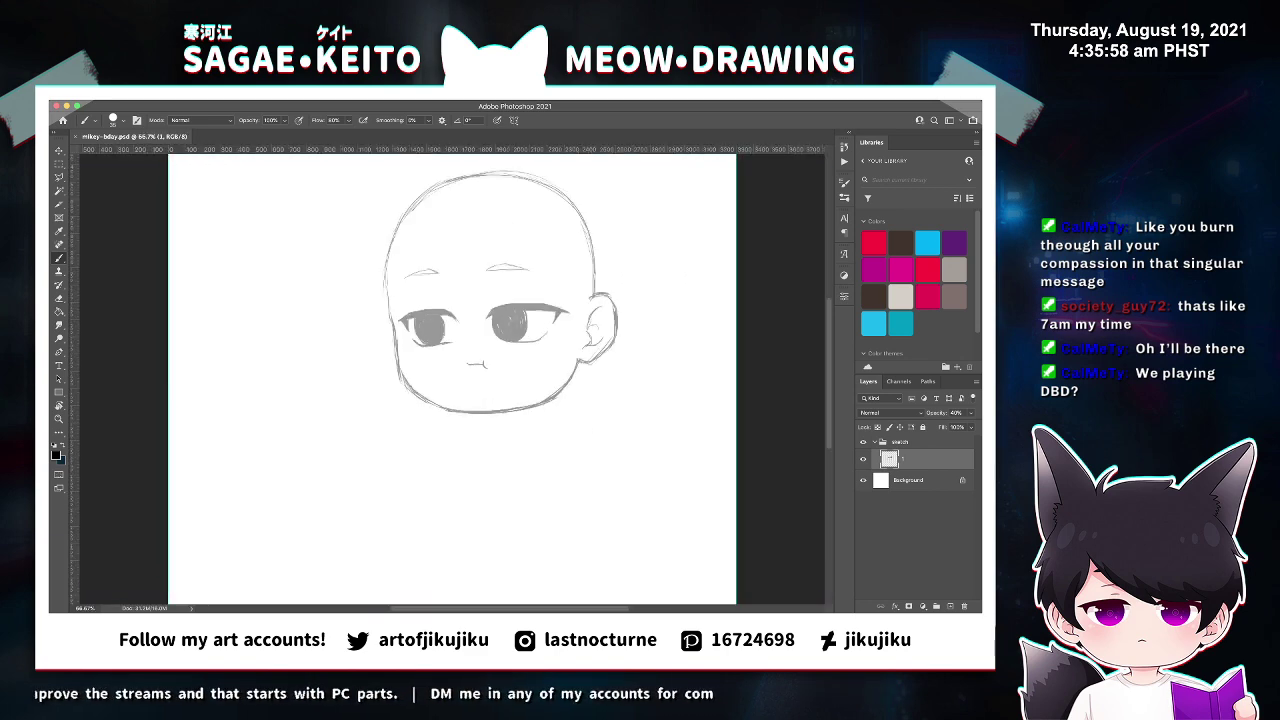
pyautogui.scroll(2, 501, 273)
pyautogui.press('z')
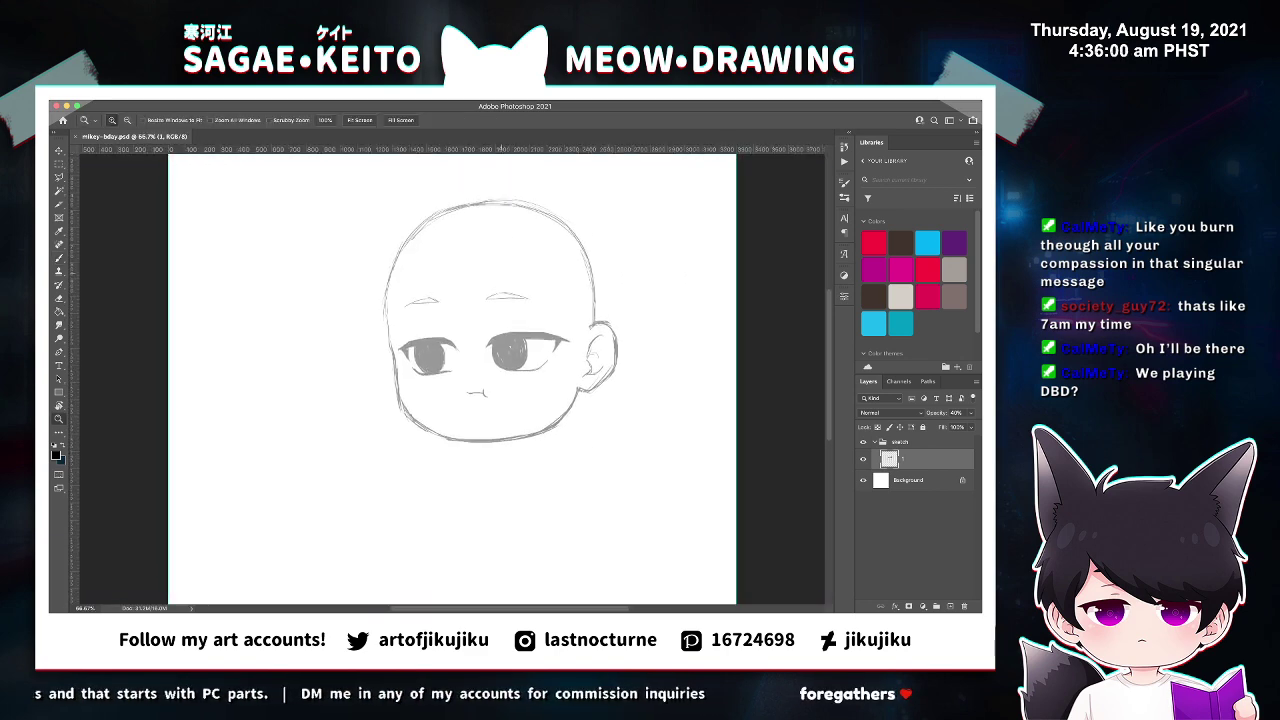
pyautogui.press('super+plus')
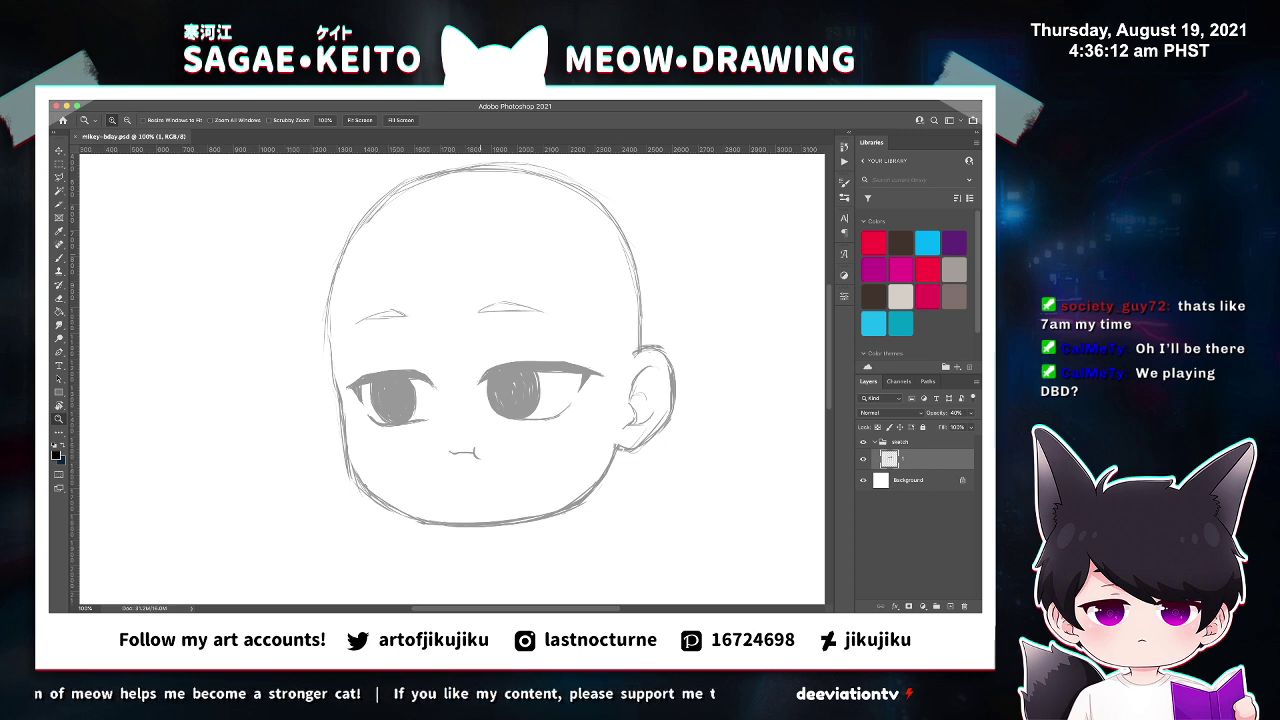
pyautogui.press('m')
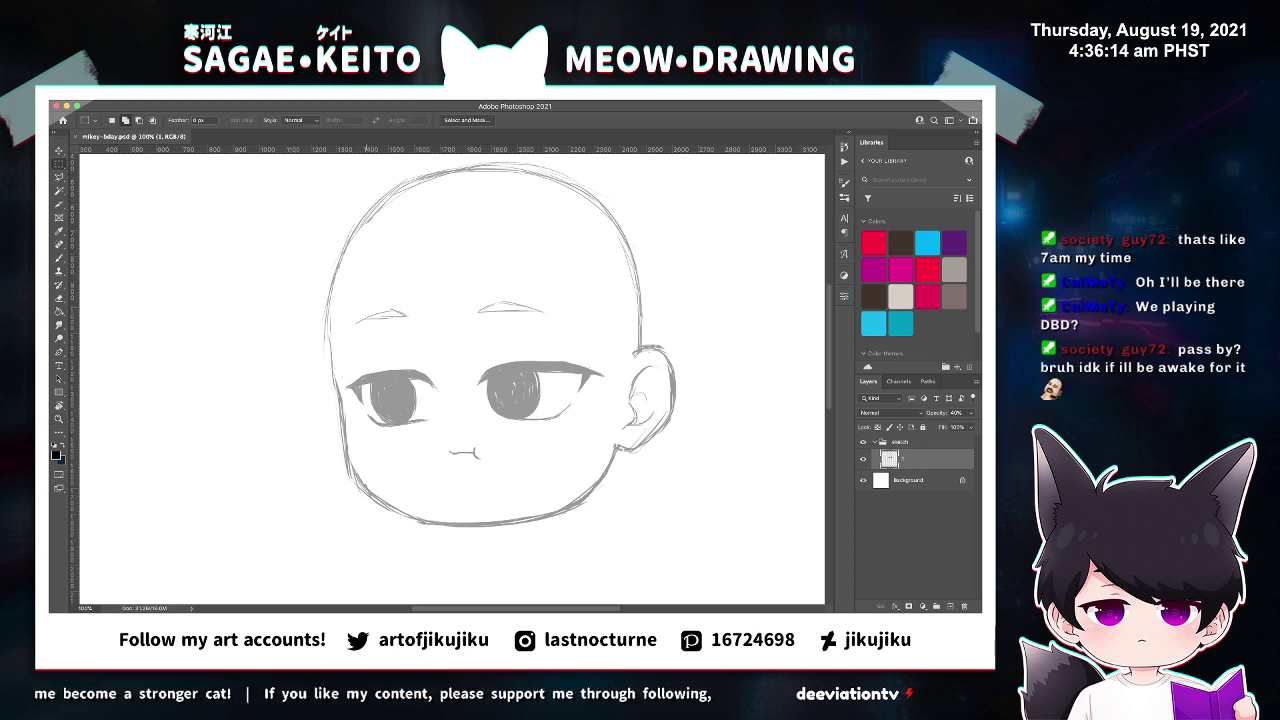
pyautogui.moveTo(343, 297); pyautogui.dragTo(561, 337)
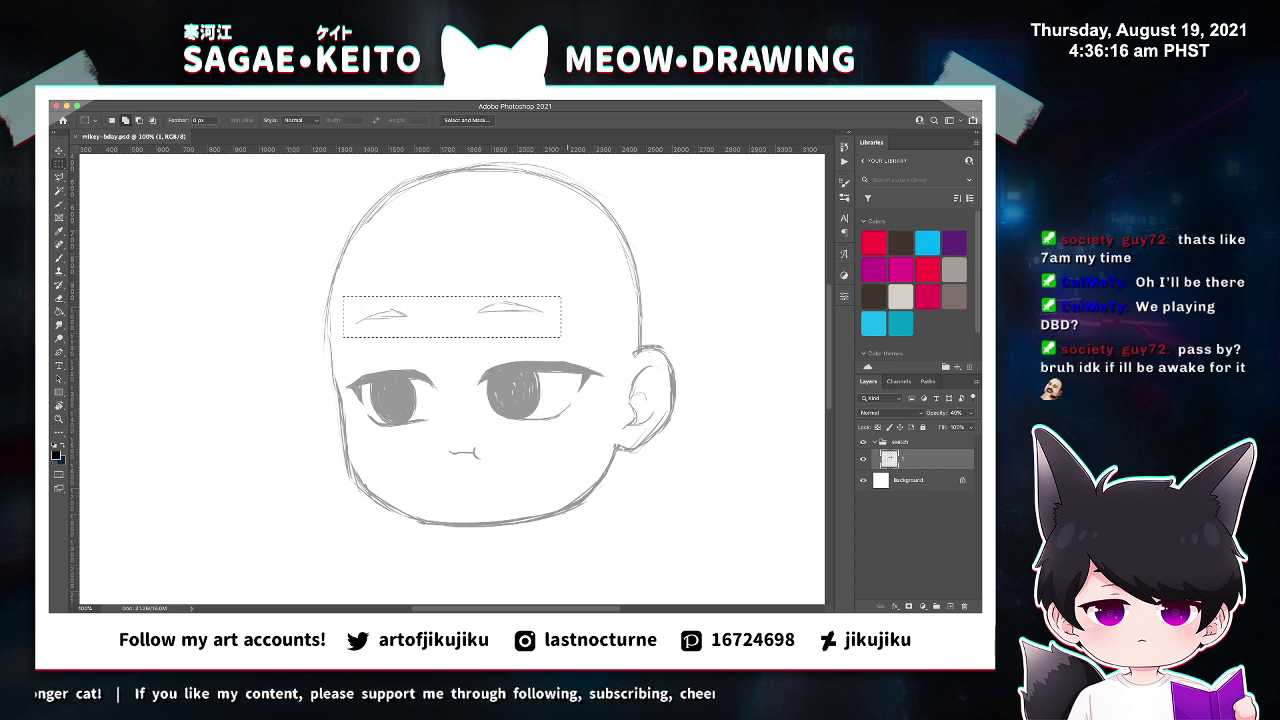
pyautogui.press('v')
pyautogui.hotkey('shift', 'Down')
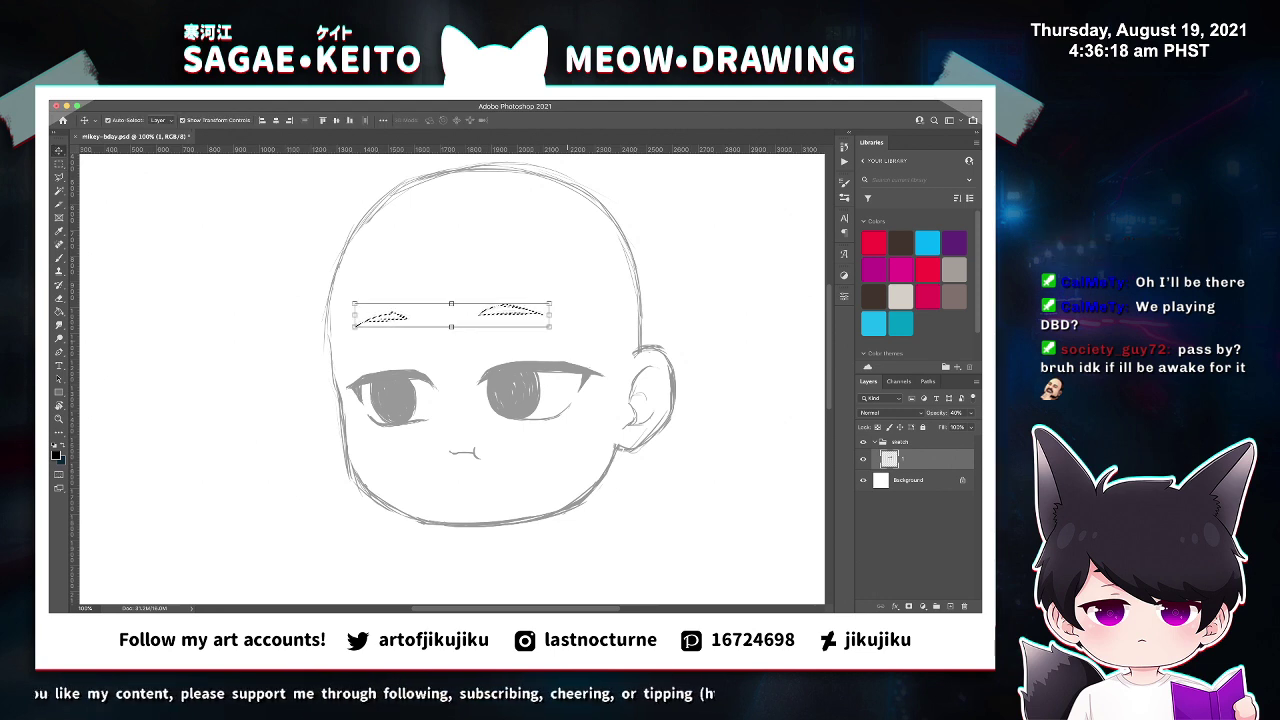
pyautogui.hotkey('ctrl', 't')
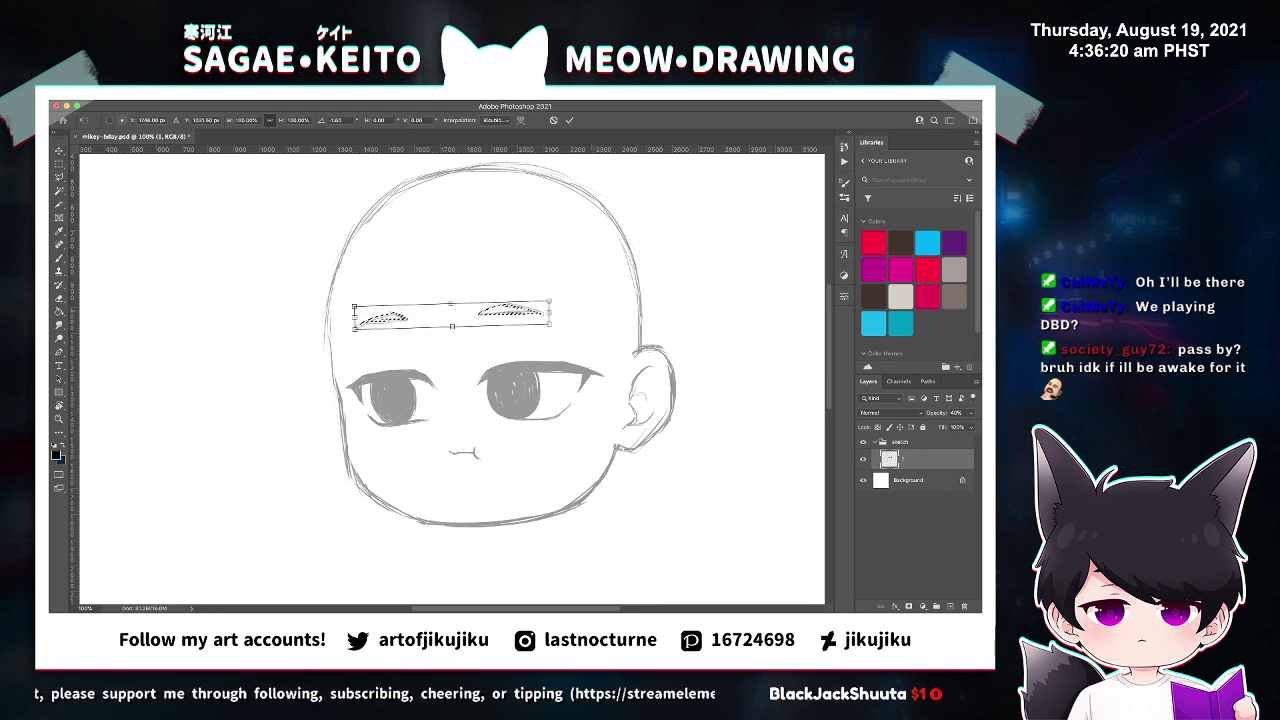
pyautogui.moveTo(594, 303); pyautogui.dragTo(594, 302)
# Shift the eyebrows towards the ear, scale them down slightly, fine-tune their rotation, then apply the transform and deselect.
pyautogui.hotkey('shift', 'Right')
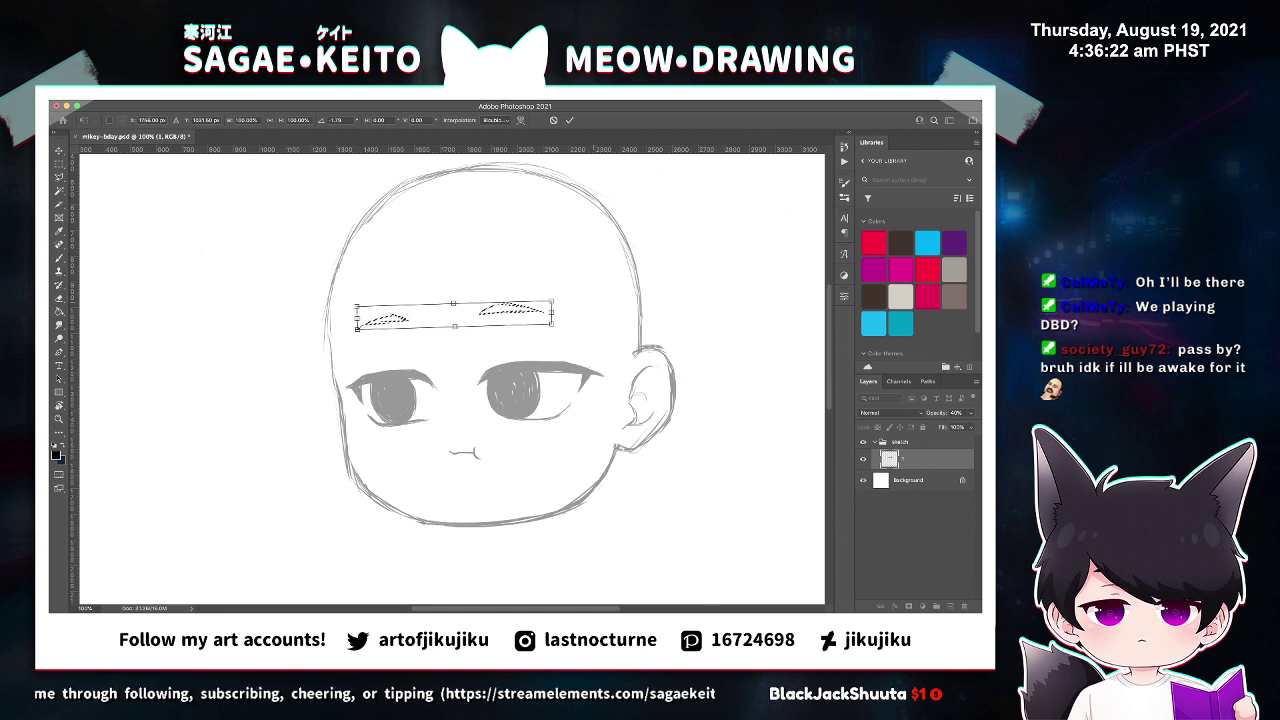
pyautogui.hotkey('shift', 'Right')
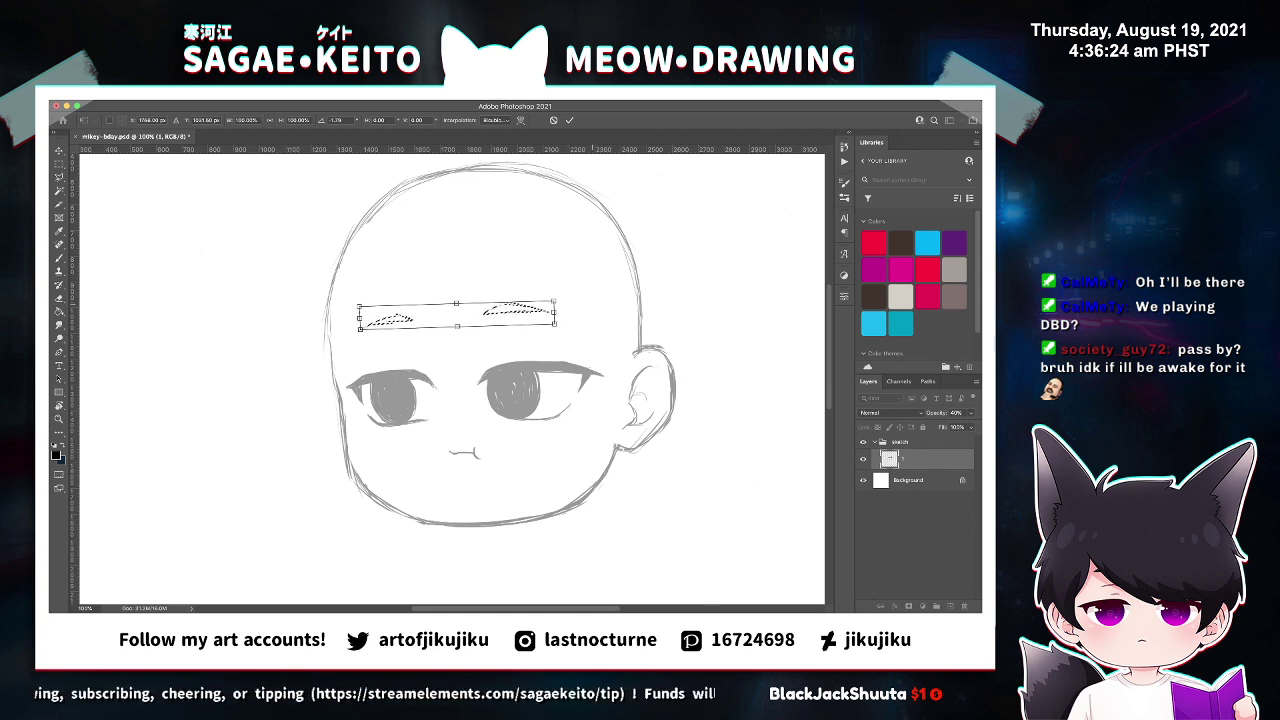
pyautogui.moveTo(554, 301); pyautogui.dragTo(551, 301)
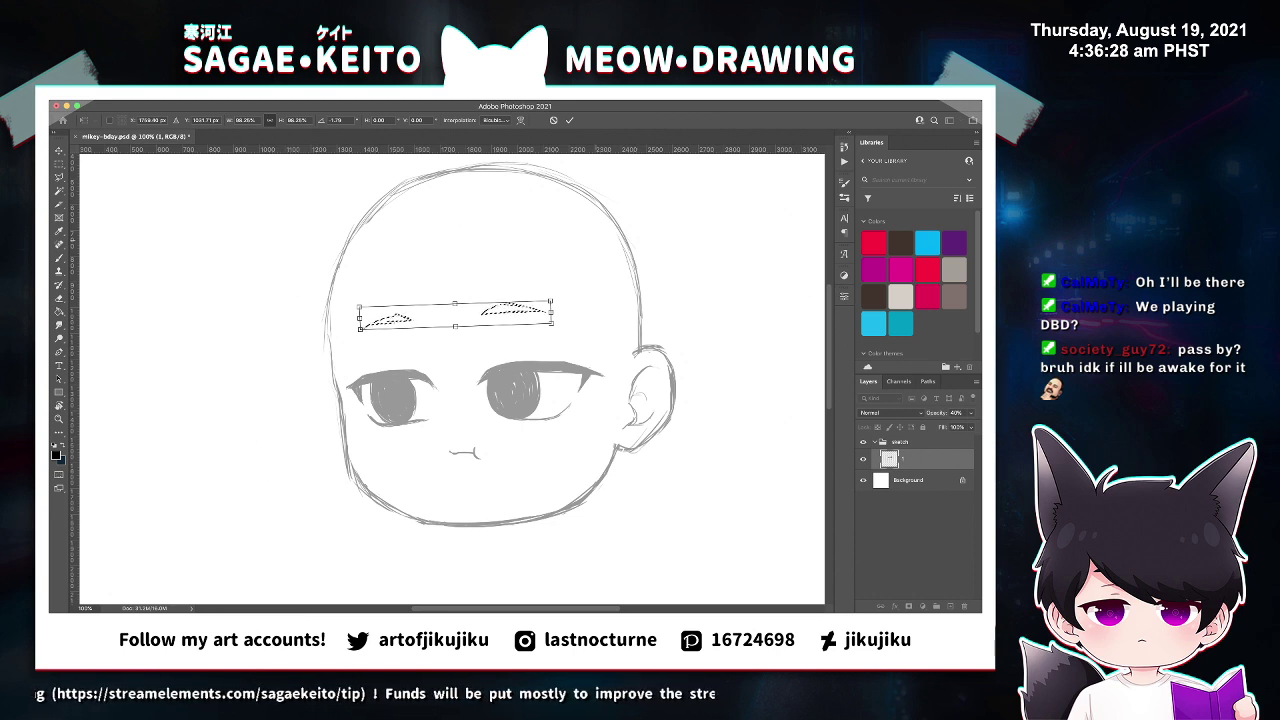
pyautogui.moveTo(594, 259); pyautogui.dragTo(595, 262)
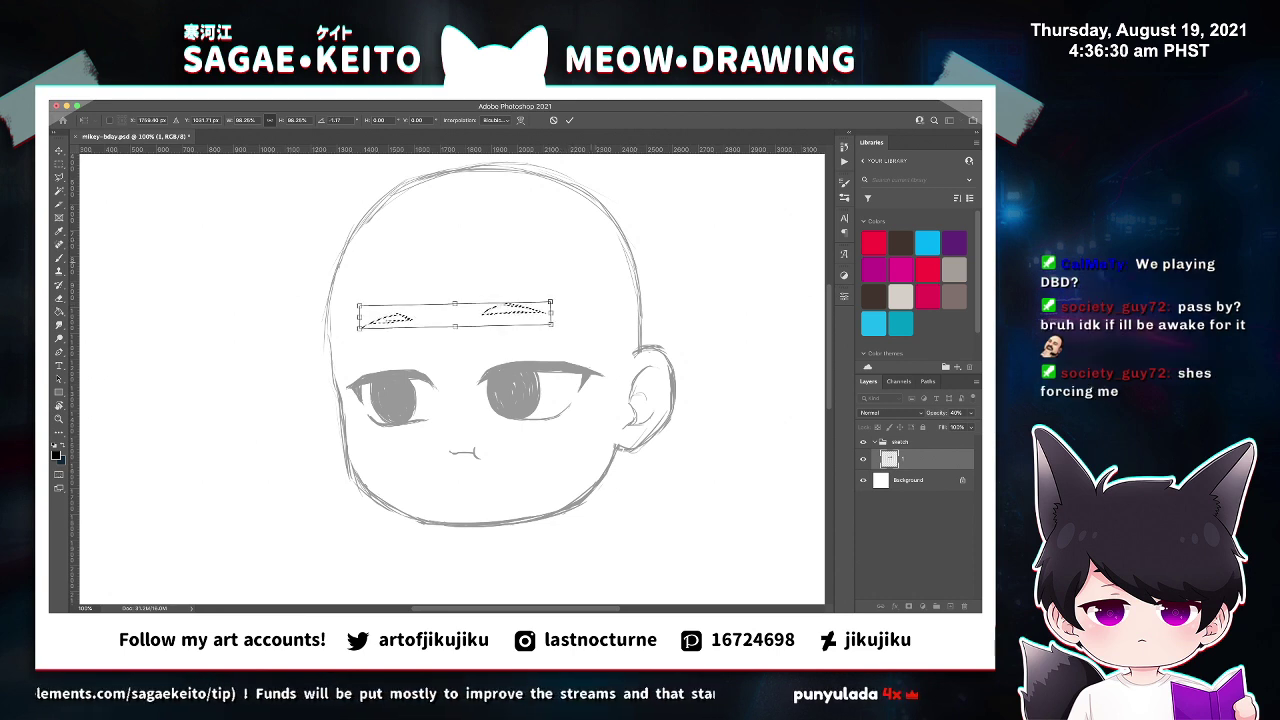
pyautogui.hotkey('shift', 'Right')
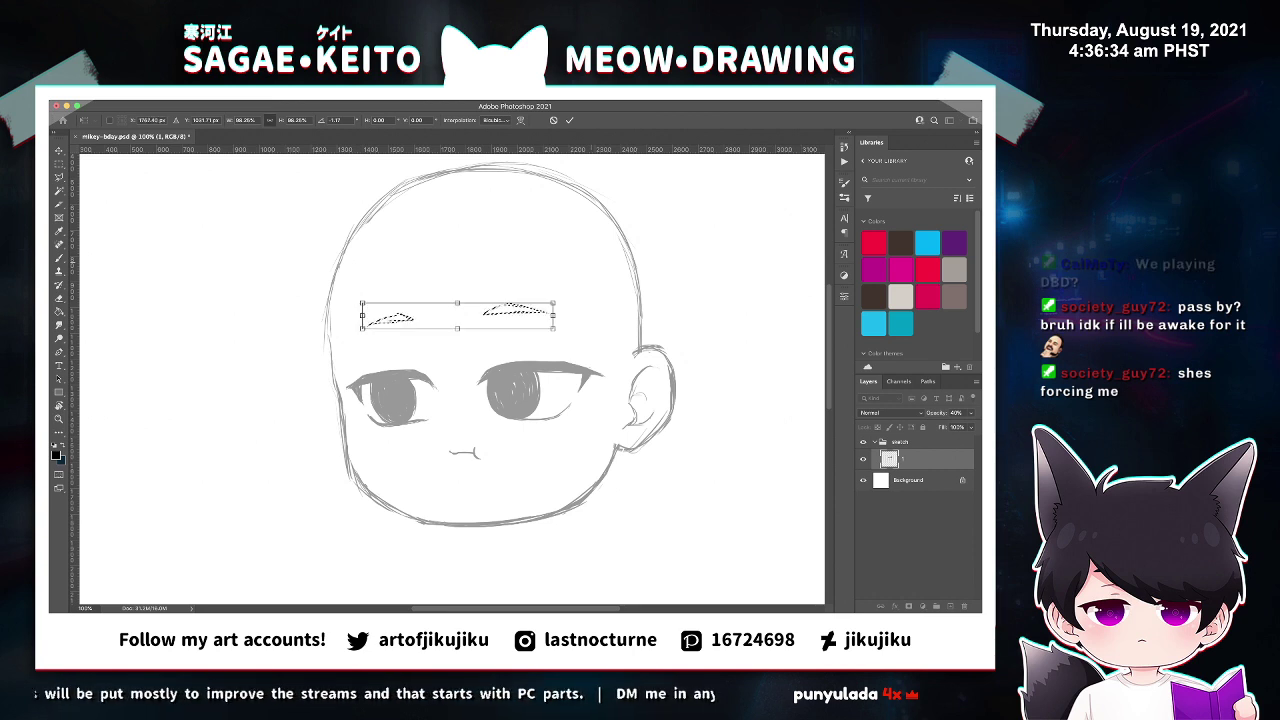
pyautogui.press('Return')
pyautogui.hotkey('ctrl', 'd')
pyautogui.press('z')
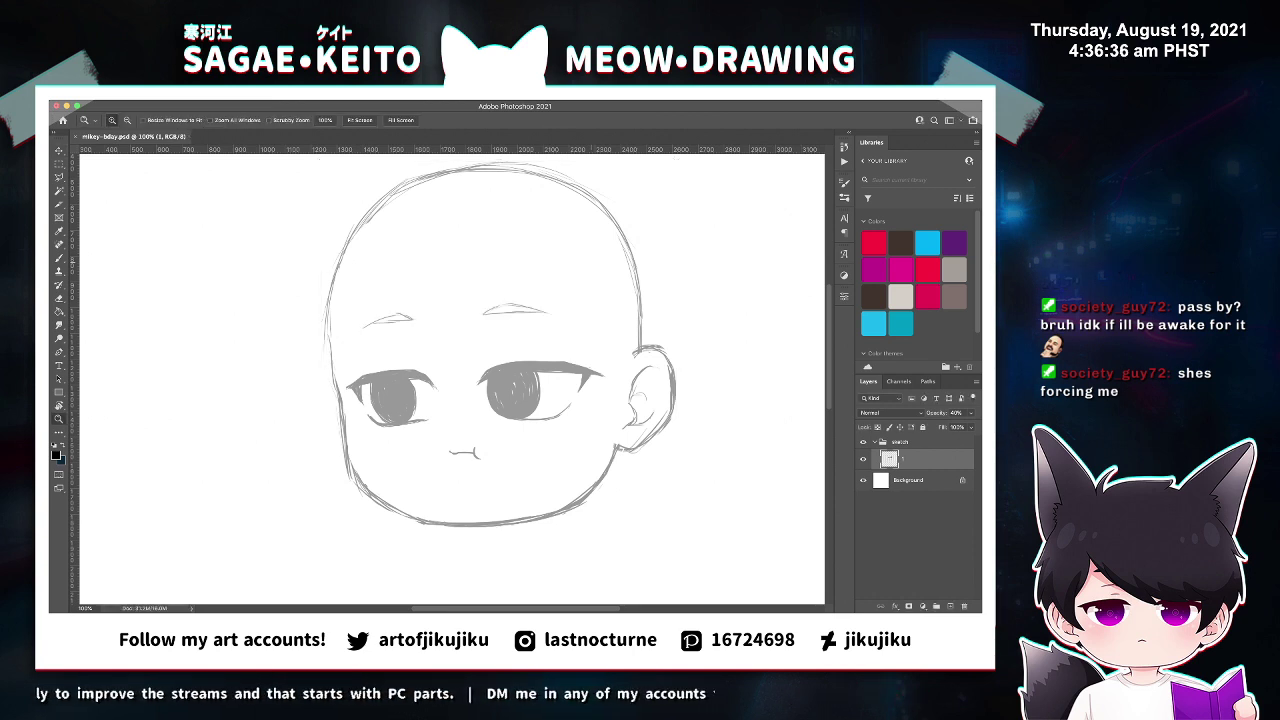
# Examine the head sketch's proportions and features on the whole canvas and up close.
pyautogui.press('super+minus')
pyautogui.press('super+minus')
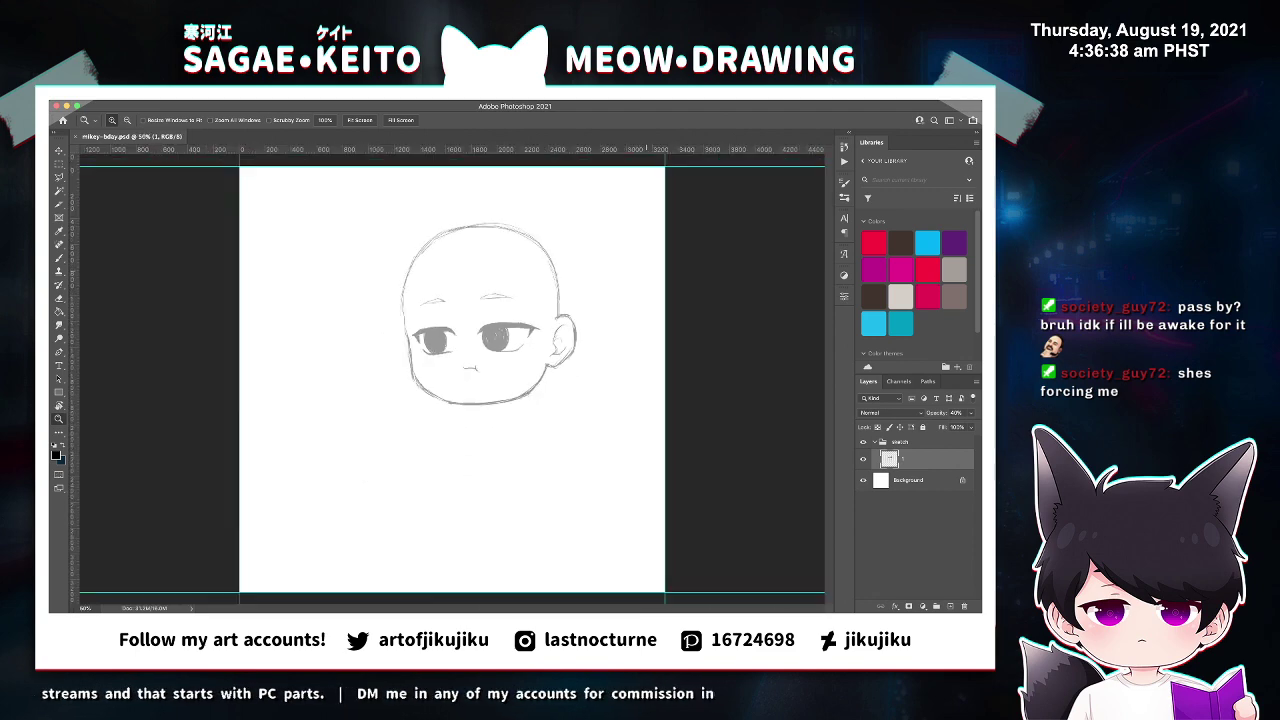
pyautogui.press('super+plus')
pyautogui.press('super+plus')
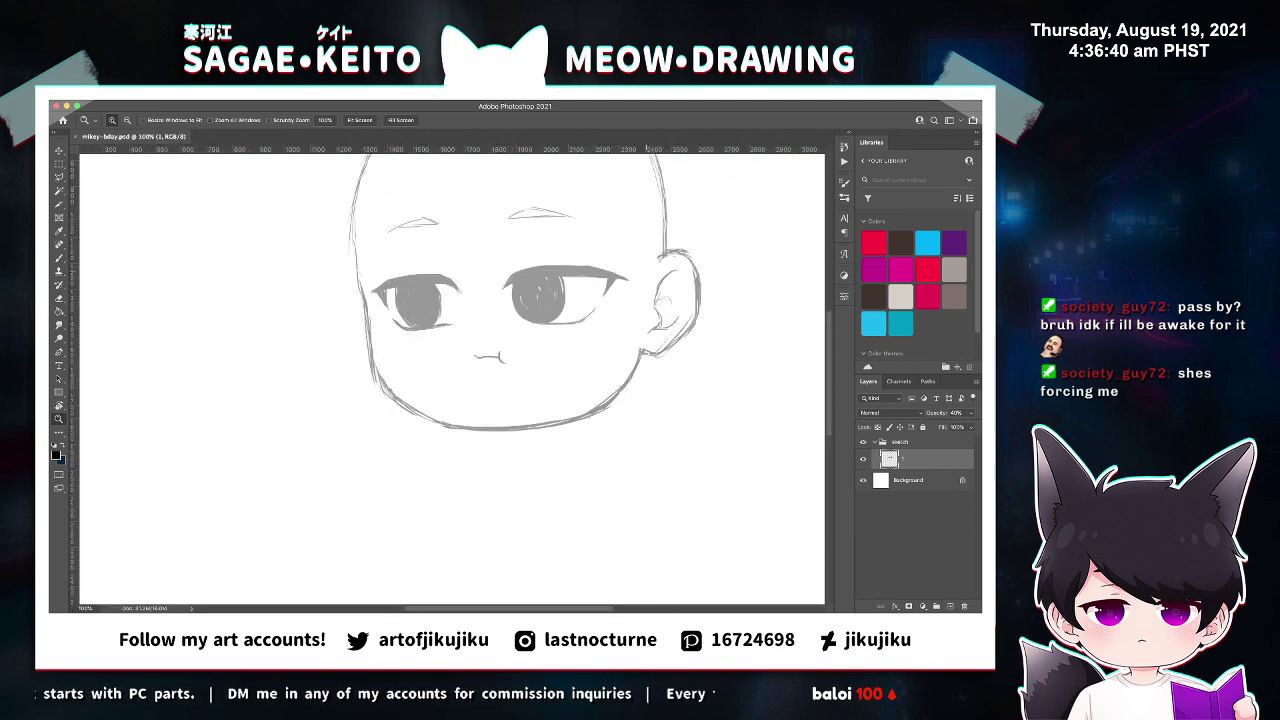
pyautogui.press('b')
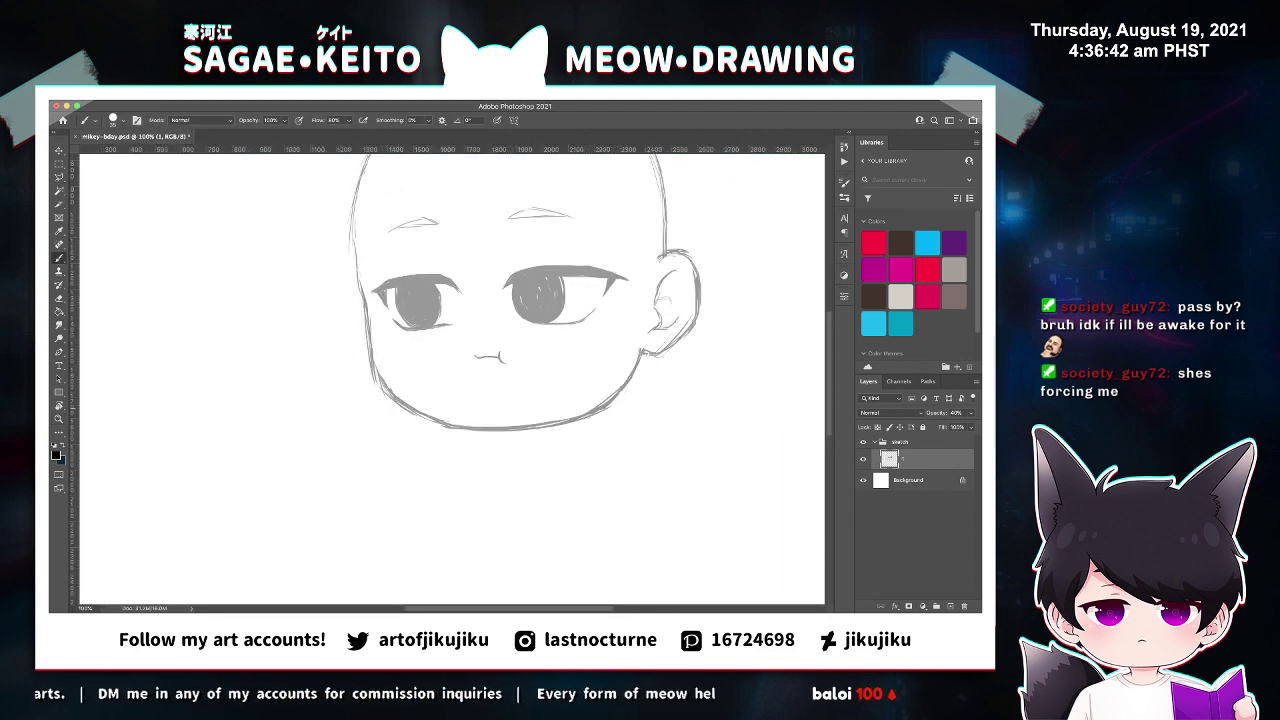
pyautogui.press('e')
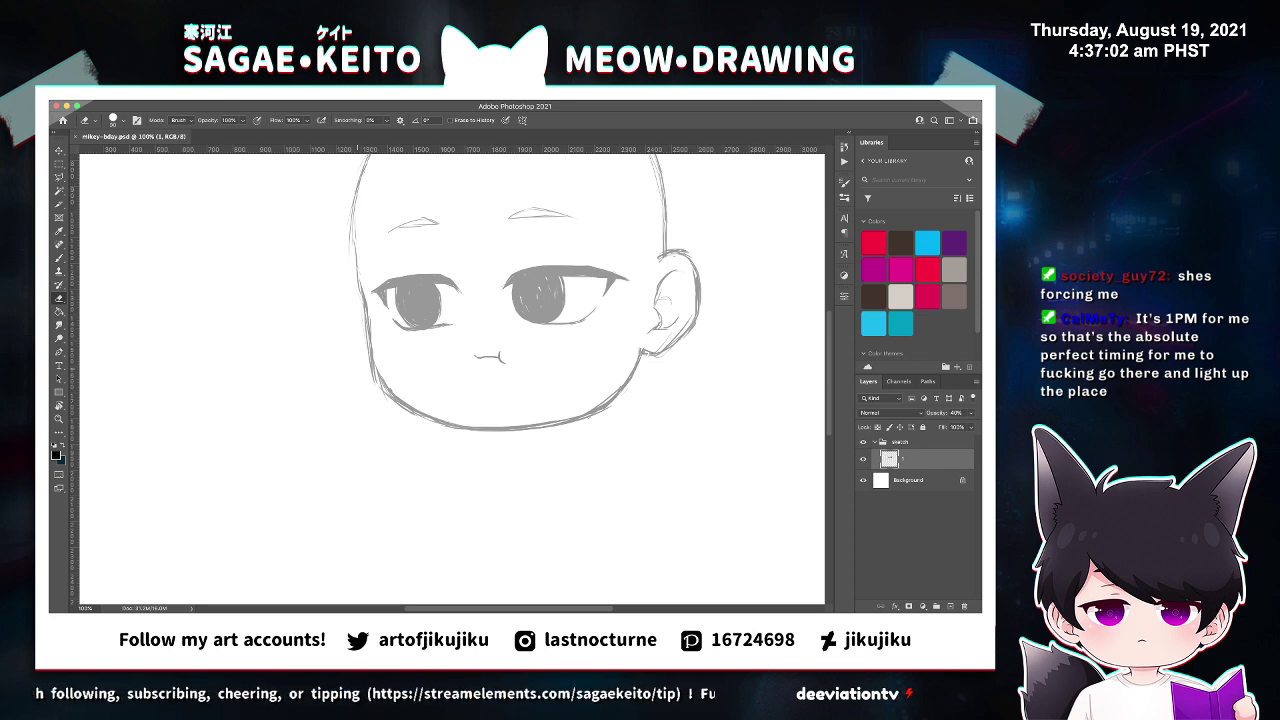
pyautogui.press('super+minus')
pyautogui.press('super+minus')
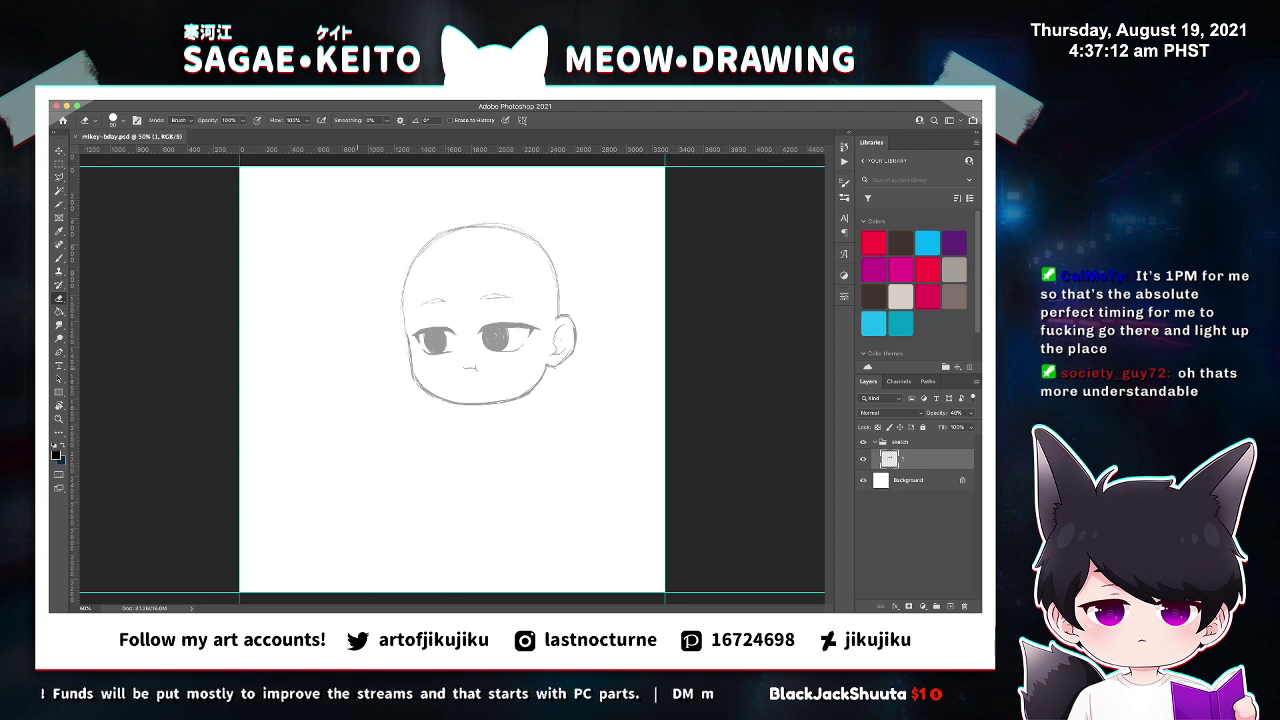
pyautogui.press('z')
pyautogui.click(487, 269)
pyautogui.click(488, 271)
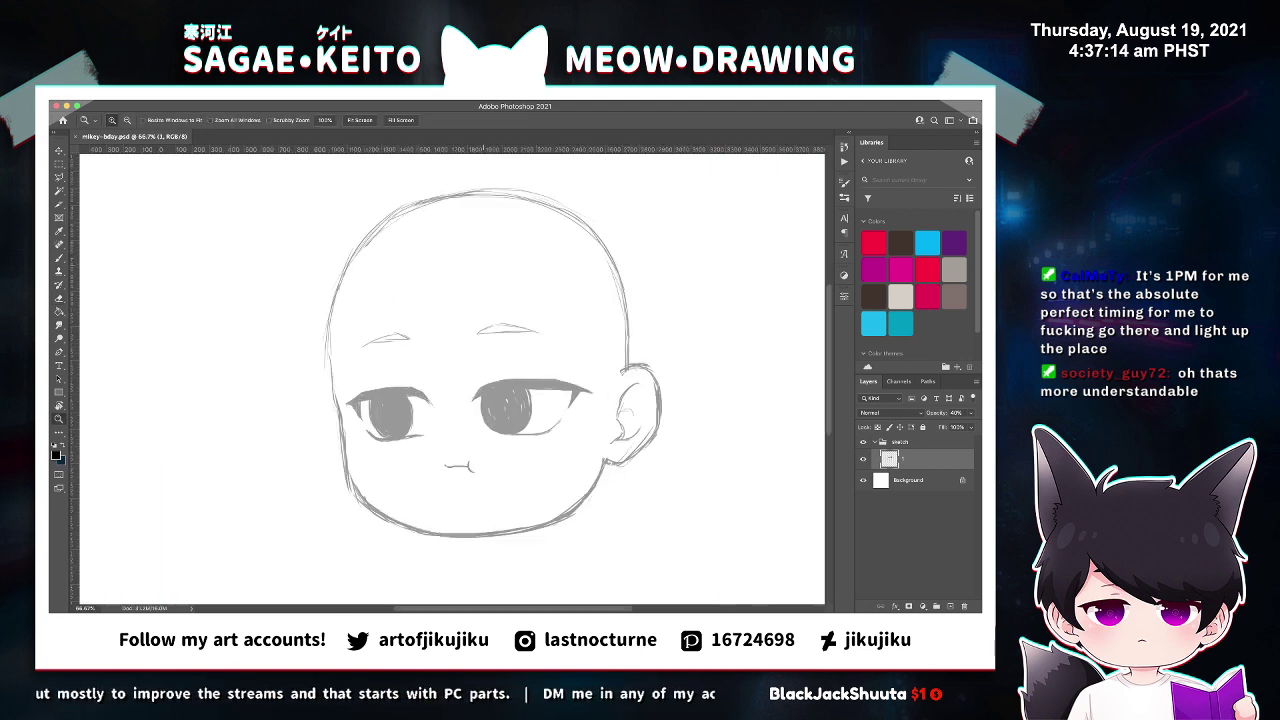
pyautogui.scroll(-2, 489, 272)
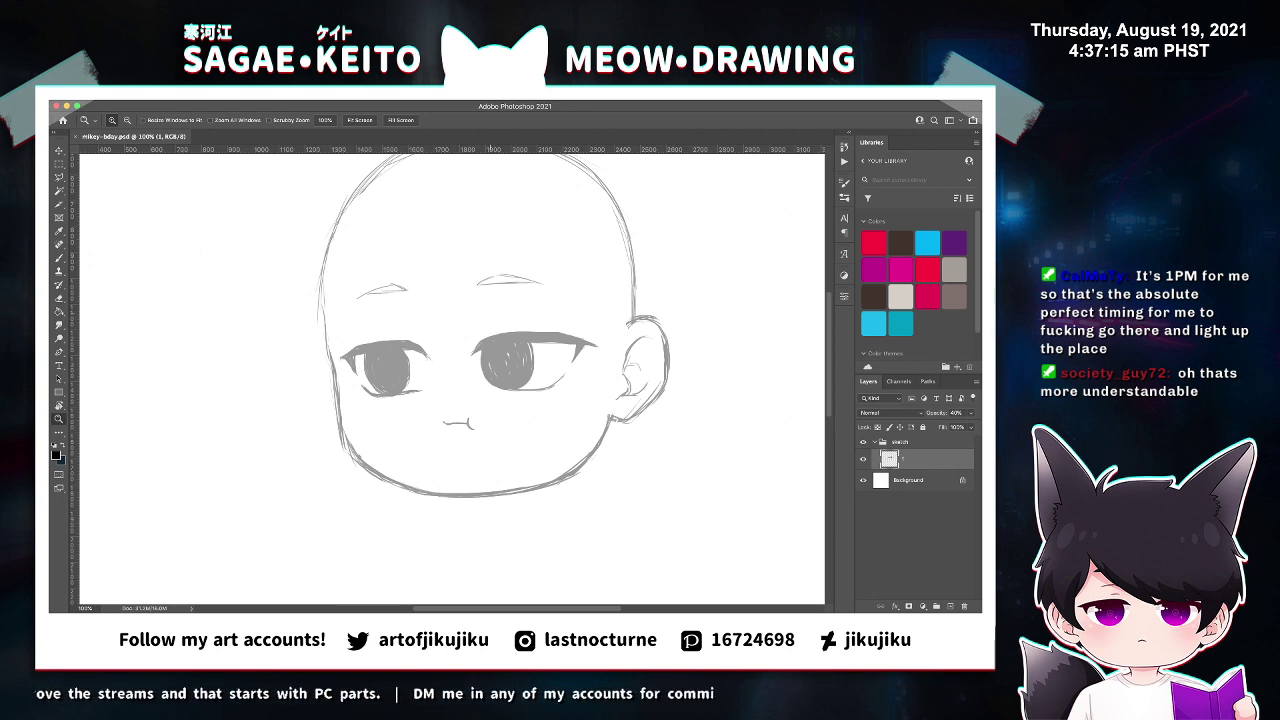
pyautogui.scroll(2, 490, 350)
pyautogui.press('b')
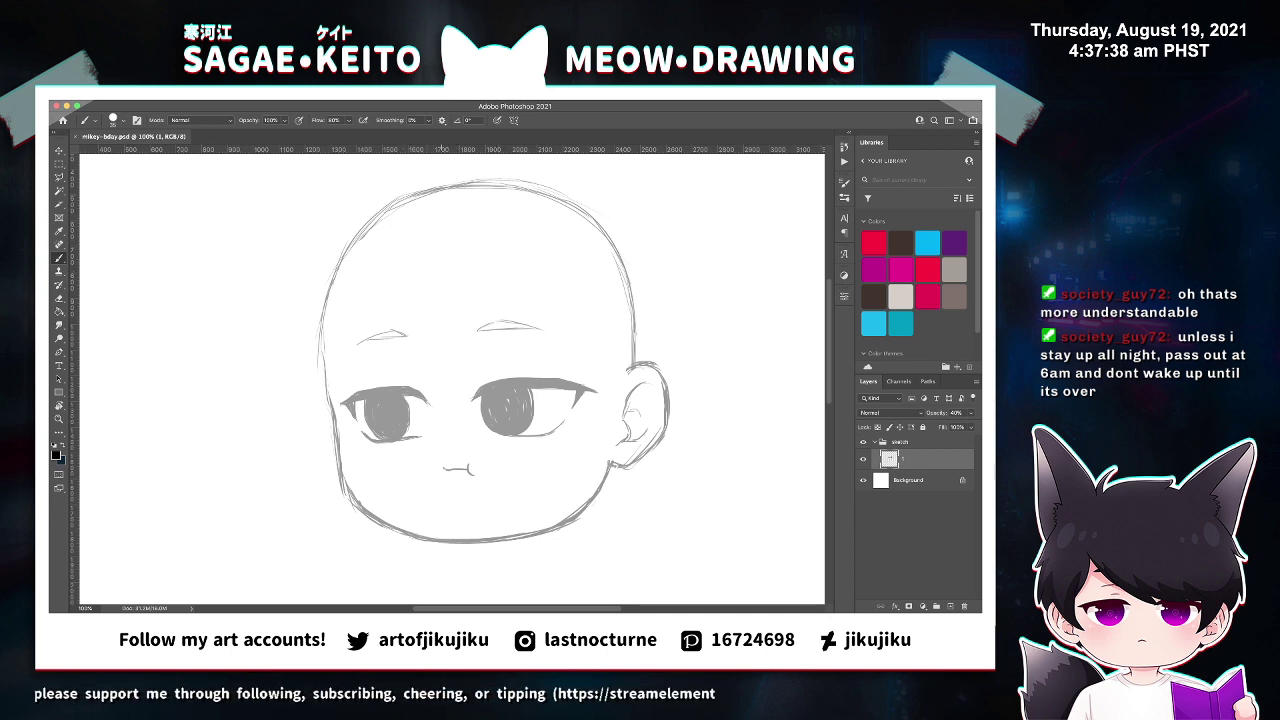
pyautogui.moveTo(382, 242); pyautogui.dragTo(344, 364)
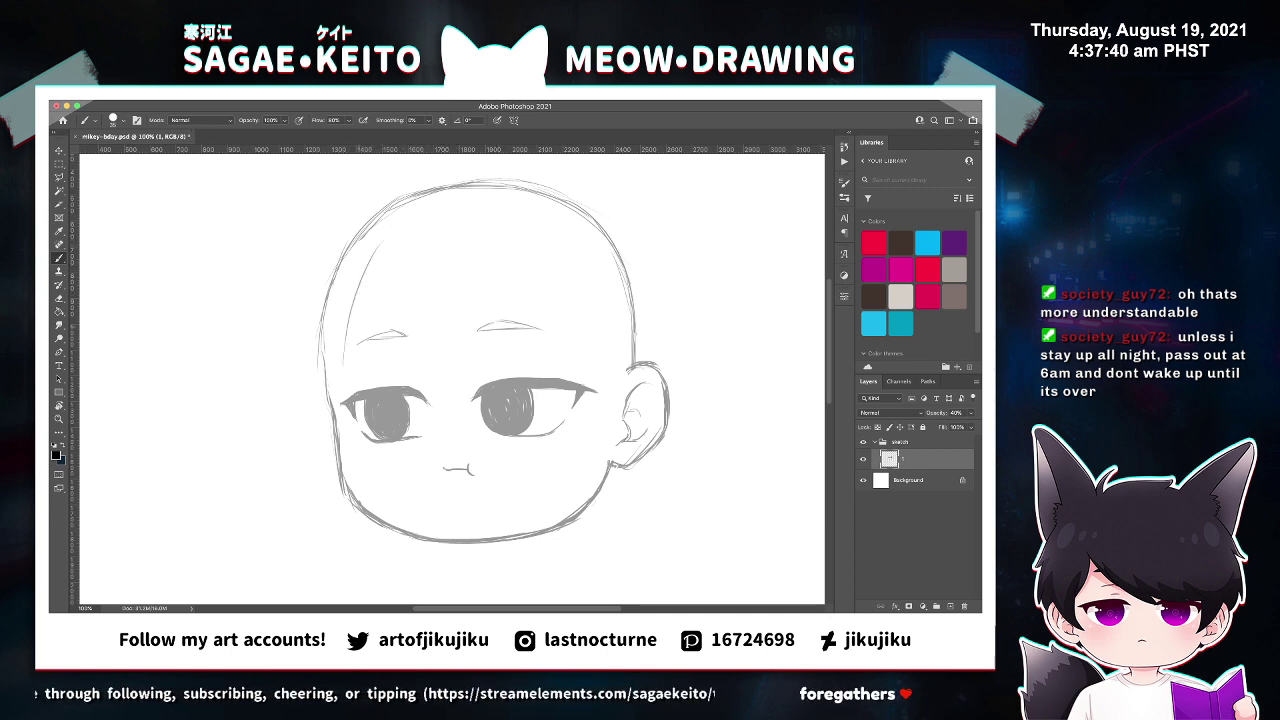
pyautogui.hotkey('ctrl', 'z')
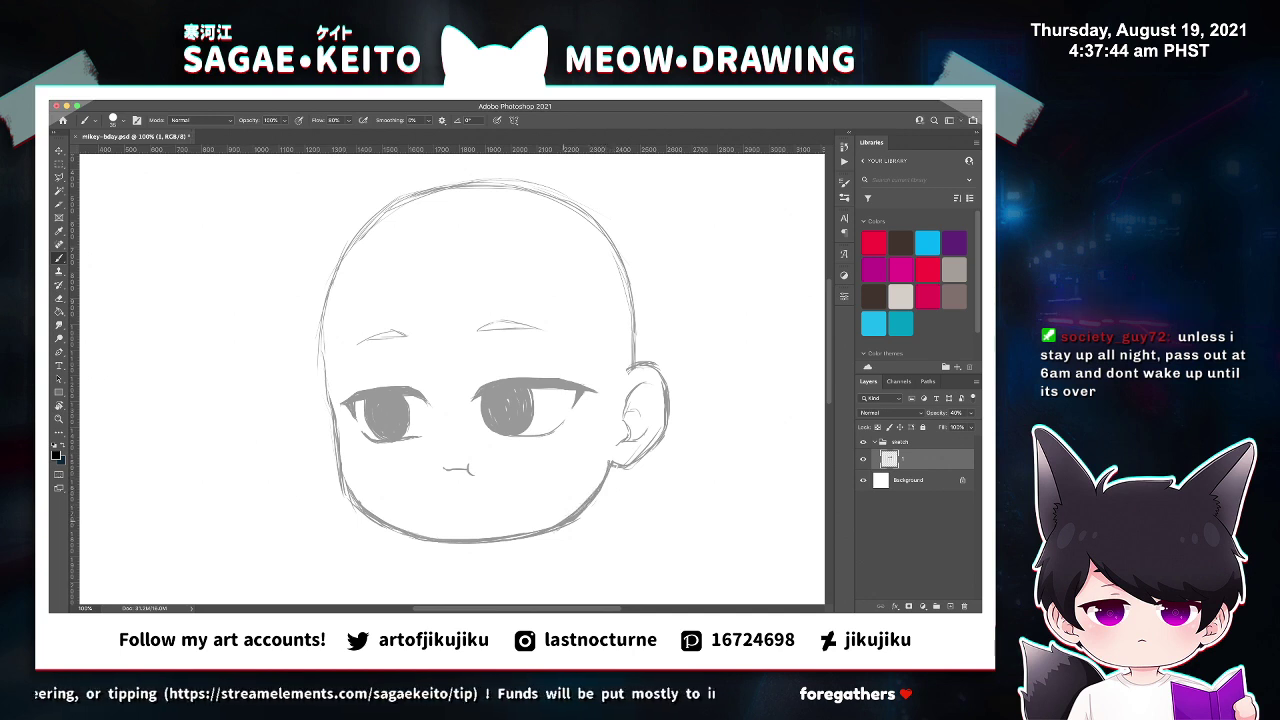
# Move the whole head sketch slightly towards its ear side with Free Transform and apply the transform.
pyautogui.hotkey('ctrl', '-')
pyautogui.hotkey('ctrl', '-')
pyautogui.hotkey('ctrl', '-')
pyautogui.hotkey('ctrl', 't')
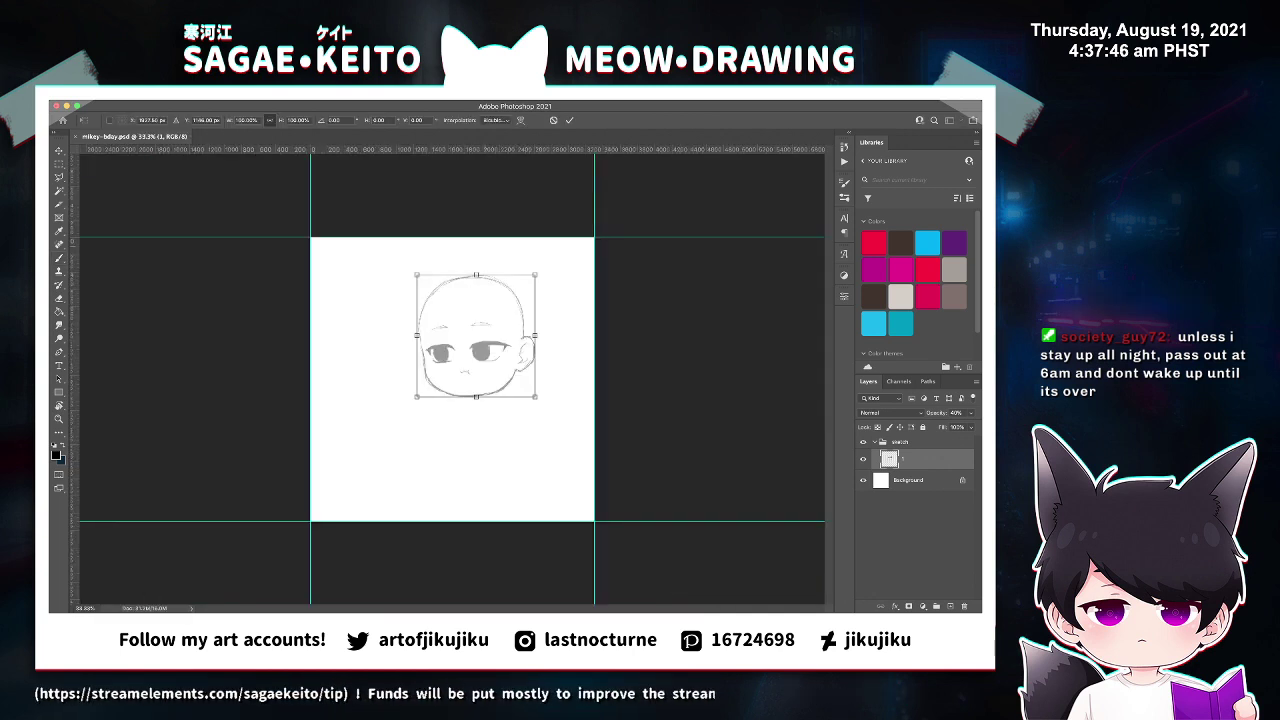
pyautogui.moveTo(416, 274)
pyautogui.mouseDown()
pyautogui.moveTo(430, 286)
pyautogui.moveTo(368, 236)
pyautogui.moveTo(452, 304)
pyautogui.moveTo(417, 275)
pyautogui.mouseUp()
pyautogui.press('Return')
pyautogui.press('super+t')
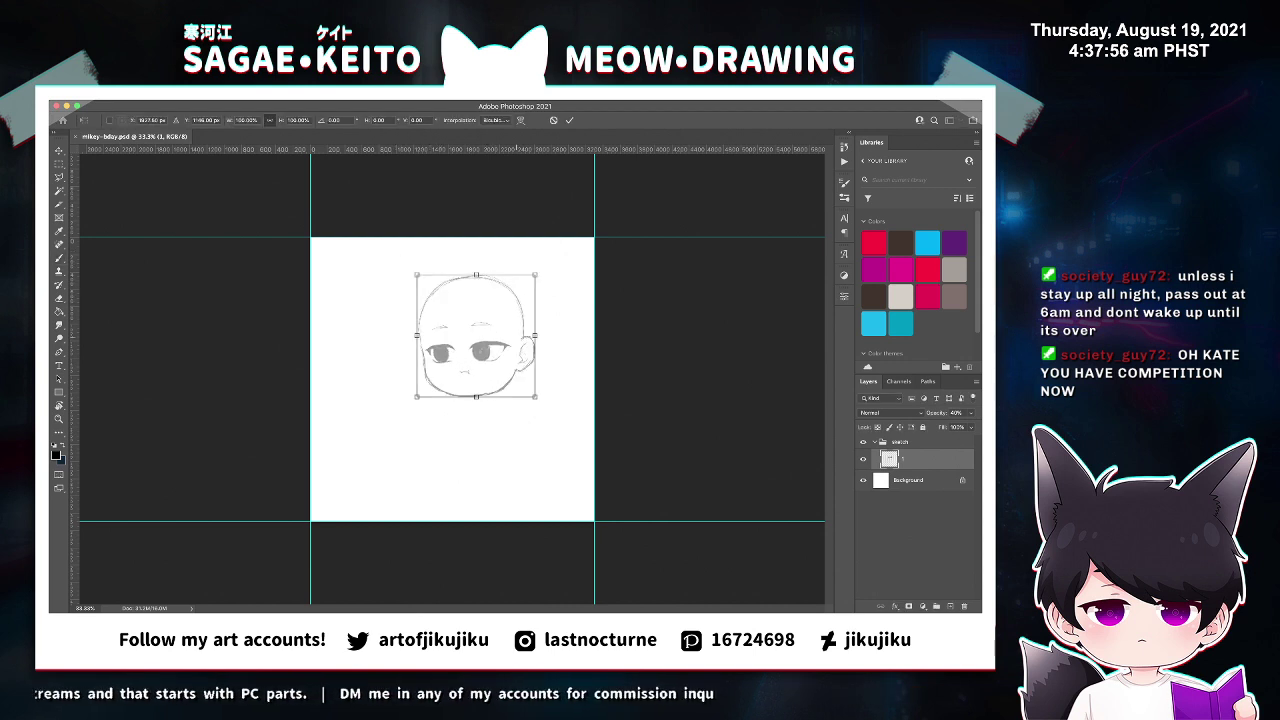
pyautogui.moveTo(517, 337); pyautogui.dragTo(531, 335)
pyautogui.press('Return')
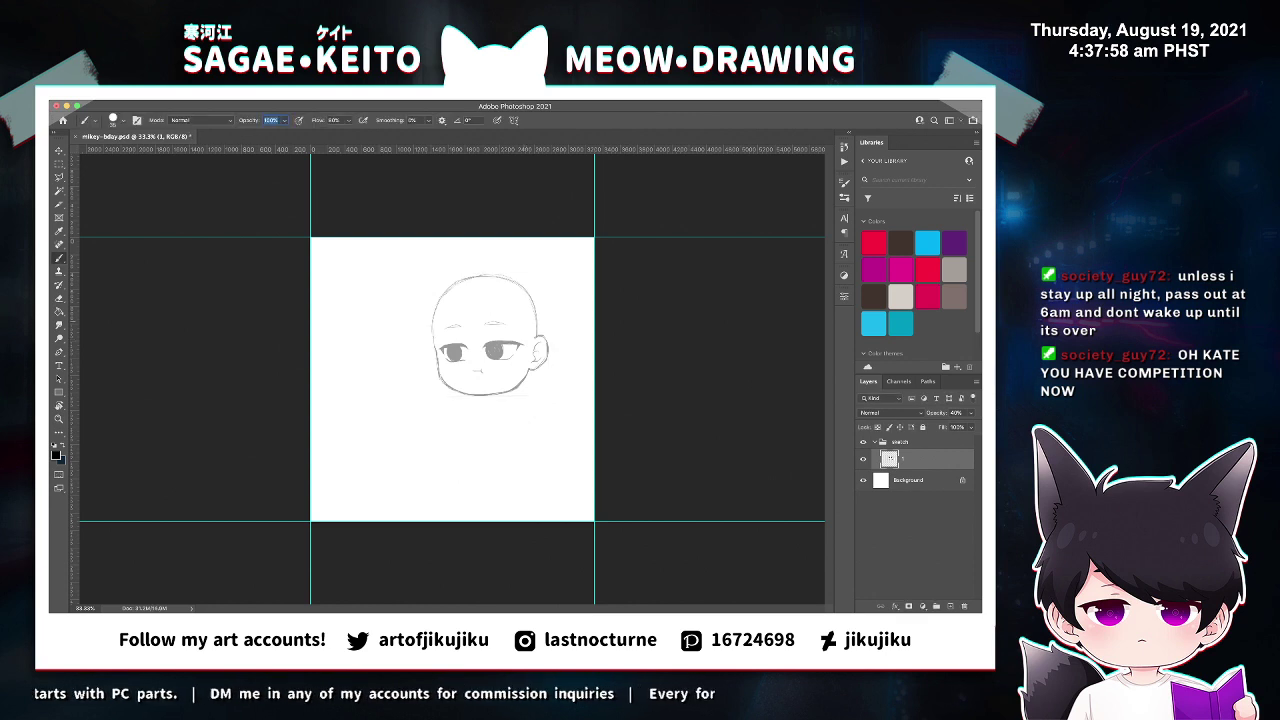
# Sketch a long bang strand on the forehead and pointed hair tufts outside the temple opposite the ear, and save the file.
pyautogui.hotkey('ctrl', '+')
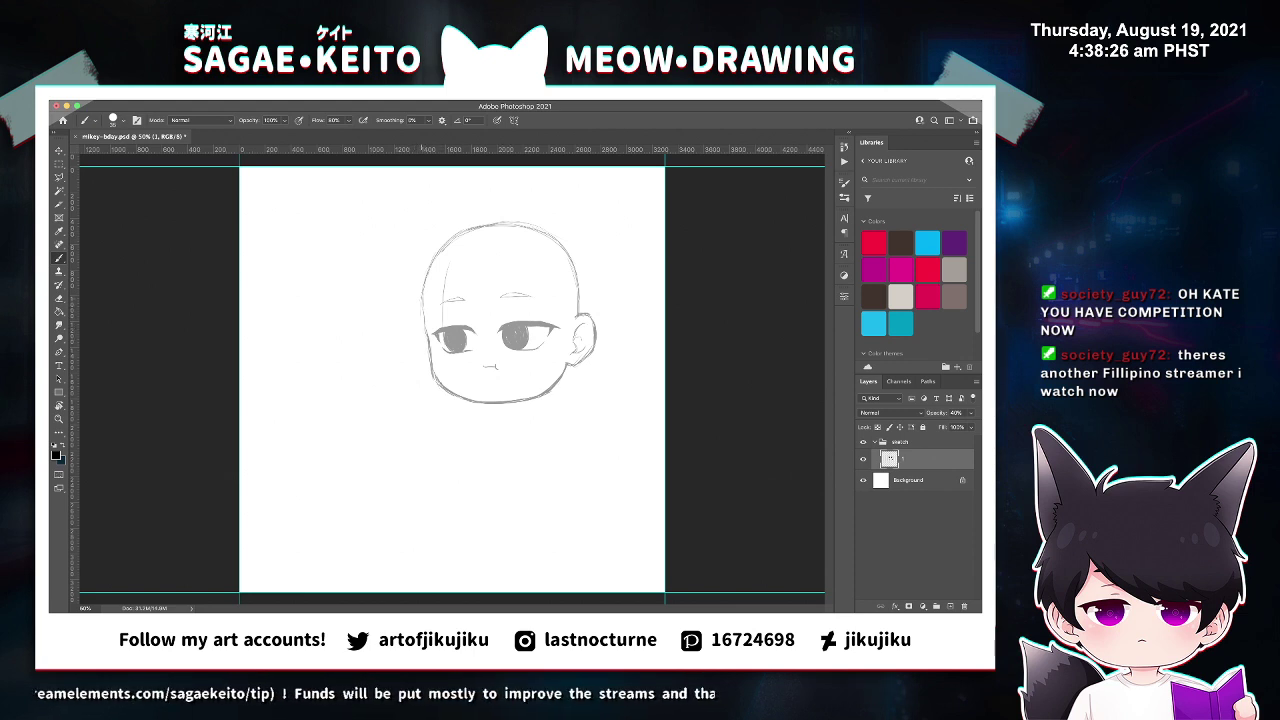
pyautogui.moveTo(423, 301); pyautogui.dragTo(410, 340)
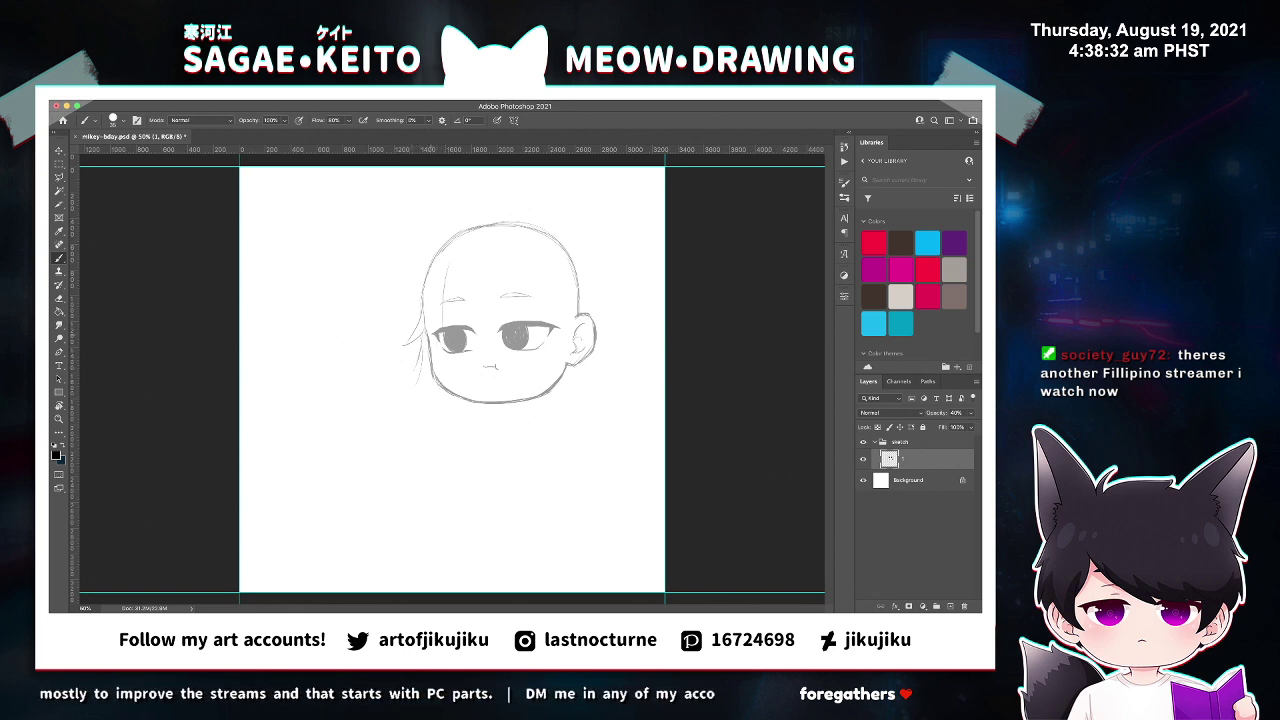
pyautogui.press('e')
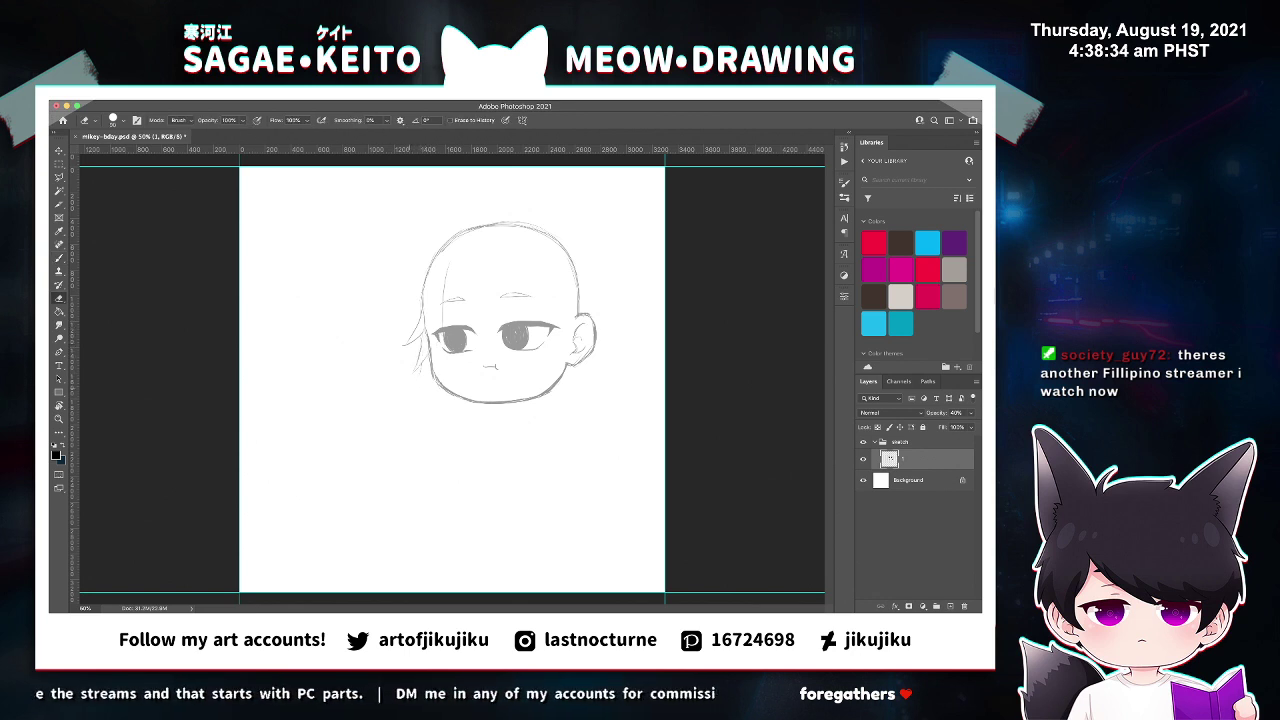
pyautogui.press('b')
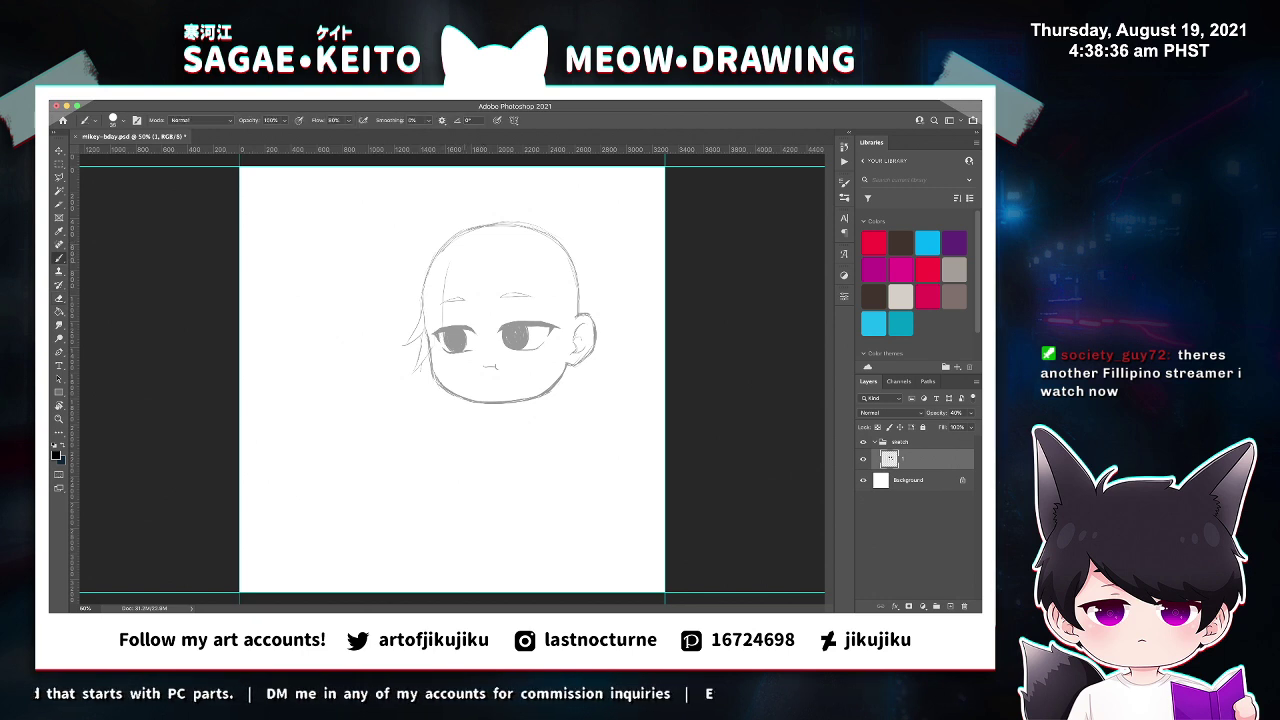
pyautogui.press('e')
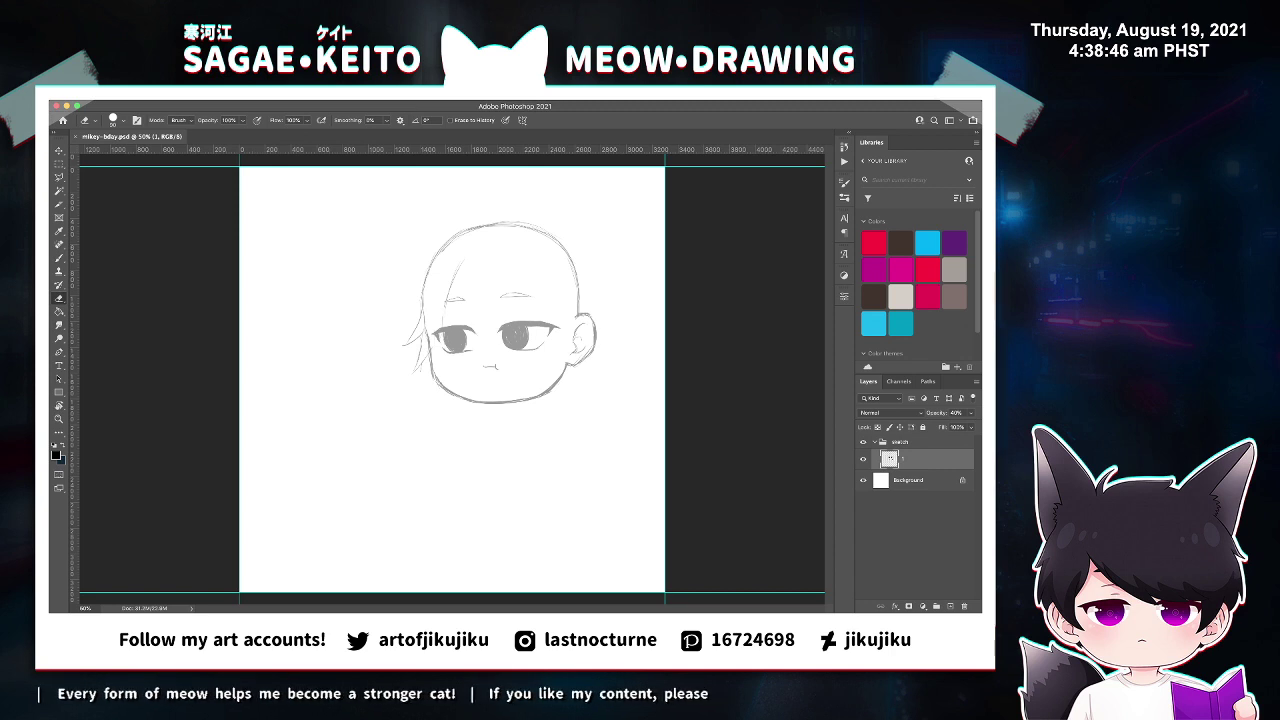
pyautogui.press('z')
pyautogui.click(448, 315)
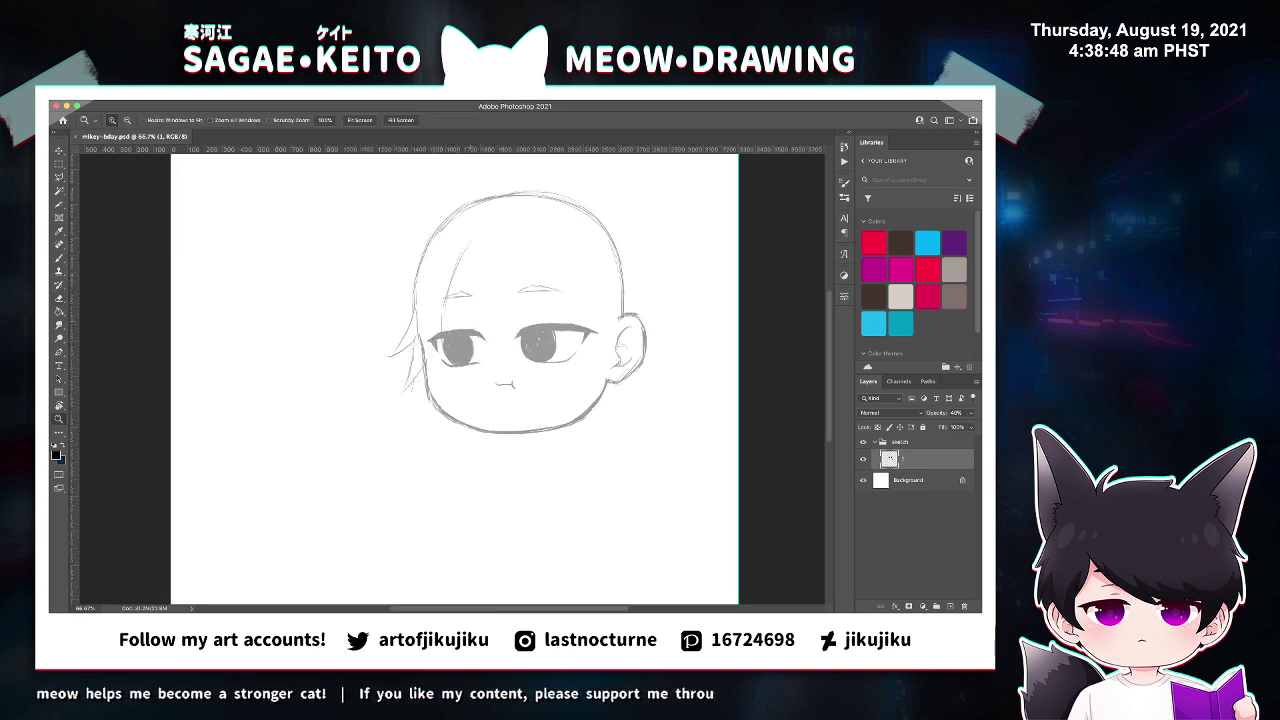
pyautogui.press('b')
pyautogui.hotkey('ctrl', 's')
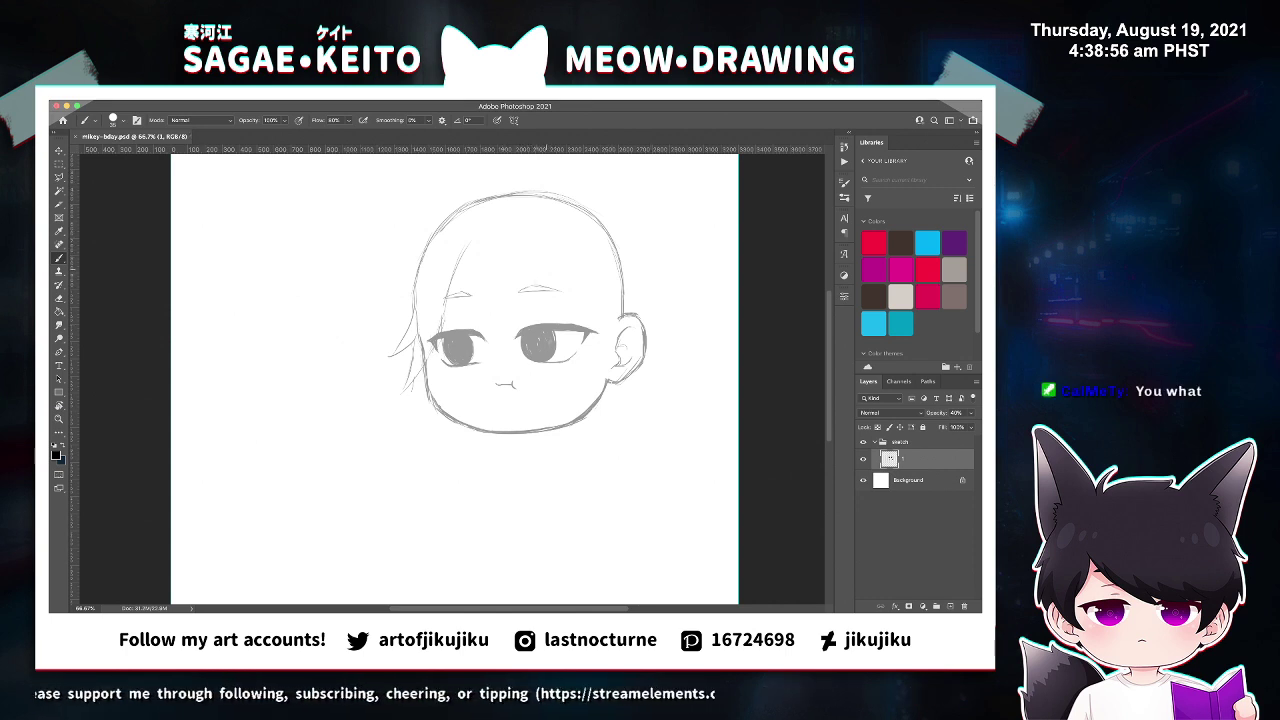
# Sketch a long curved bang from the forehead across the ear-side eye and a side strand sweeping down to the ear.
pyautogui.moveTo(518, 243); pyautogui.dragTo(540, 284)
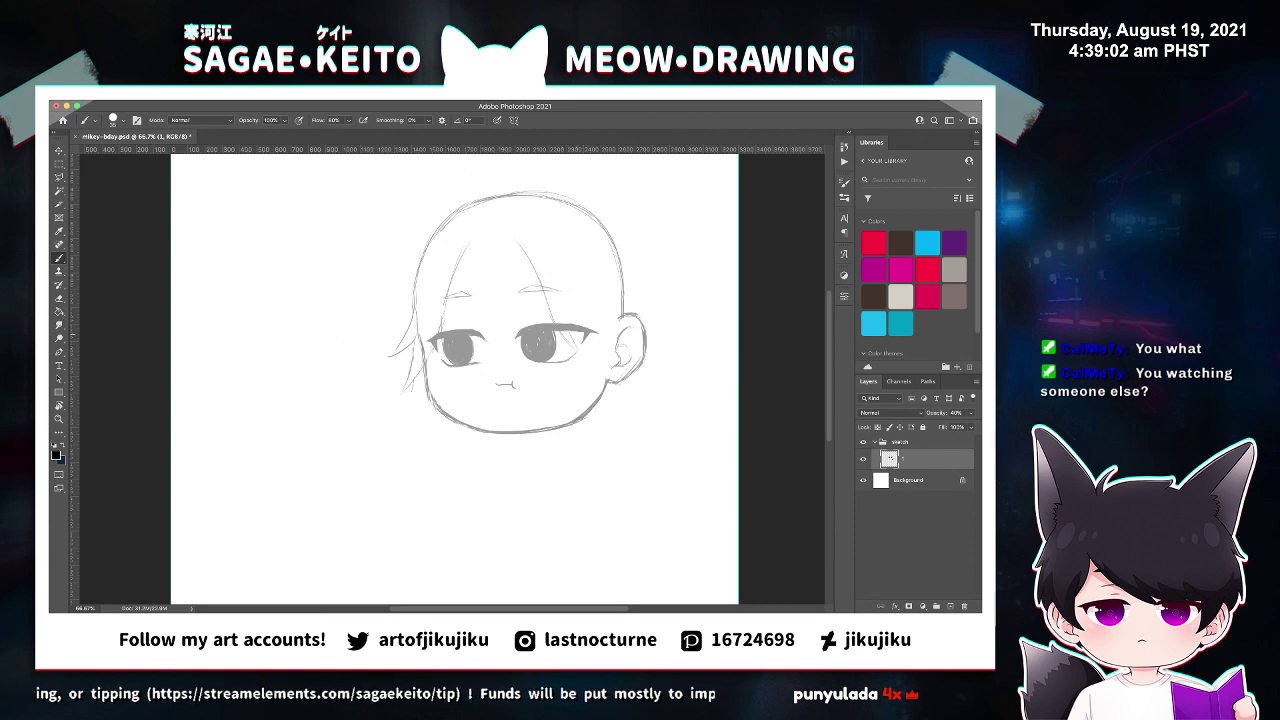
pyautogui.moveTo(568, 337); pyautogui.dragTo(601, 353)
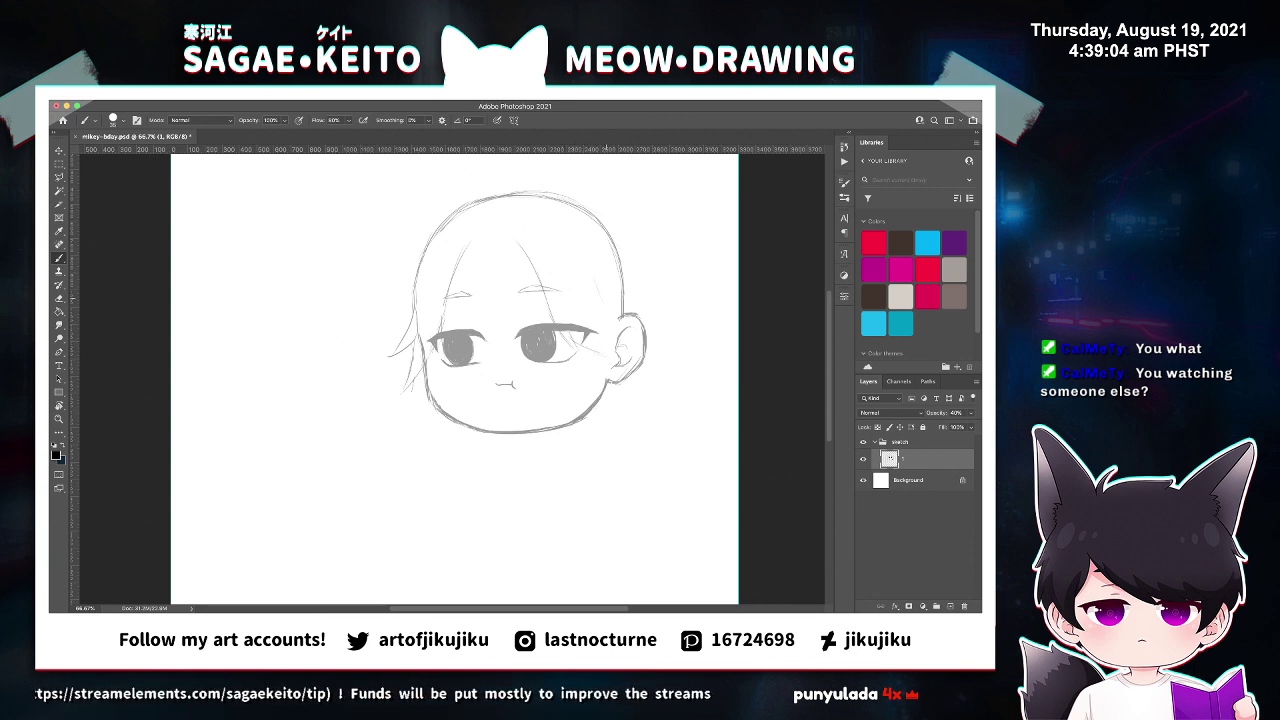
pyautogui.moveTo(588, 264)
pyautogui.mouseDown()
pyautogui.moveTo(626, 326)
pyautogui.moveTo(588, 348)
pyautogui.moveTo(622, 362)
pyautogui.mouseUp()
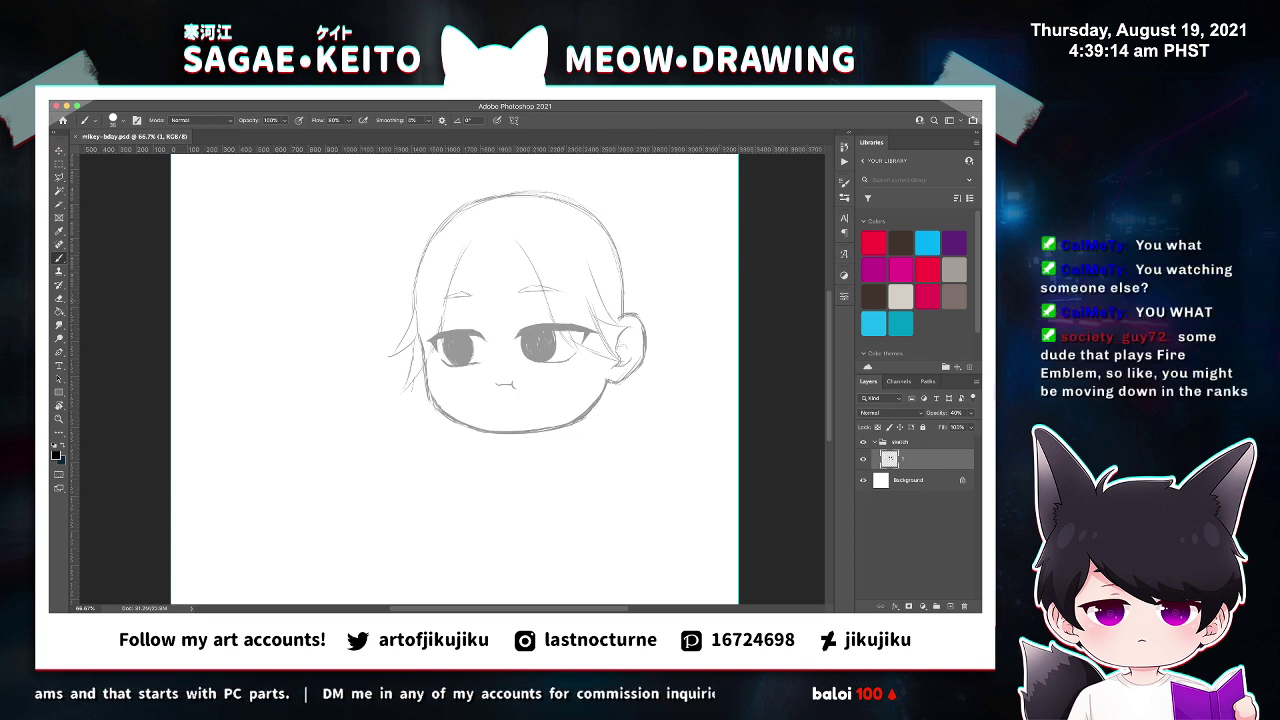
# Strengthen the forehead bang strand opposite the ear with repeated strokes, undoing the excess strokes.
pyautogui.keyDown('super'); pyautogui.click(472, 240); pyautogui.keyUp('super')
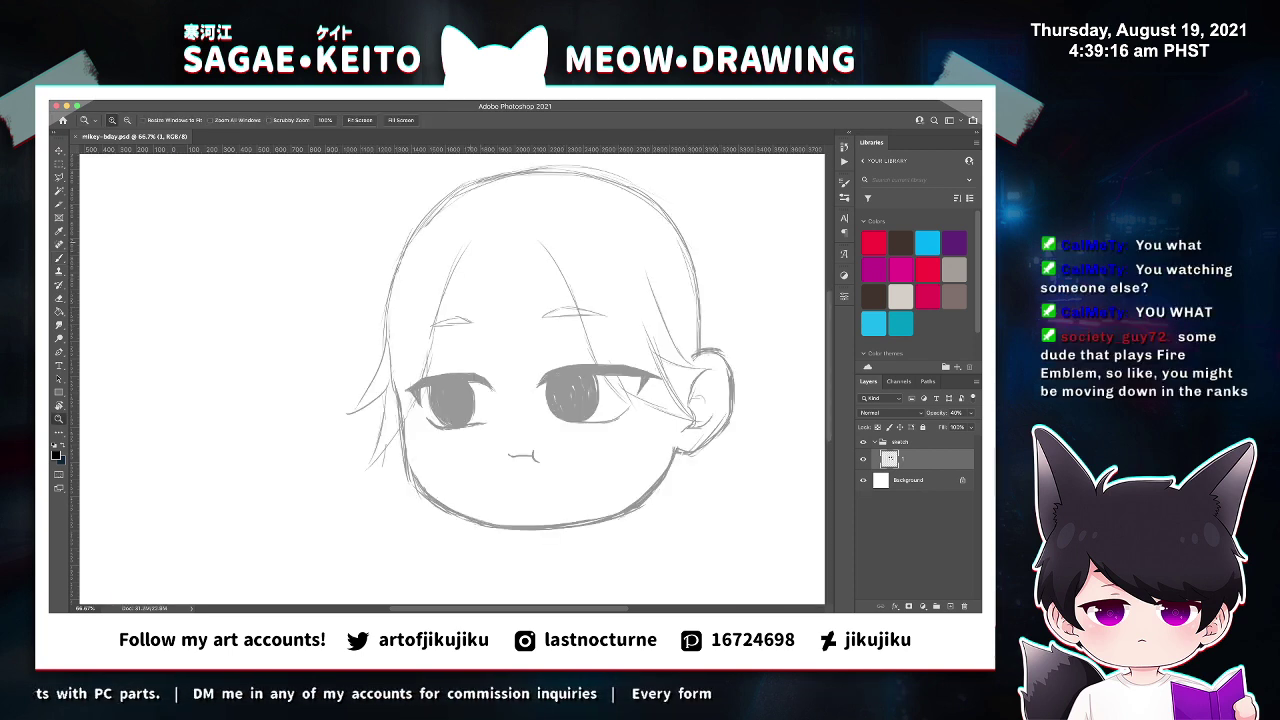
pyautogui.keyDown('super'); pyautogui.click(485, 244); pyautogui.keyUp('super')
pyautogui.moveTo(412, 270); pyautogui.dragTo(392, 364)
pyautogui.moveTo(436, 248); pyautogui.dragTo(384, 388)
pyautogui.press('e')
pyautogui.hotkey('ctrl', 'z')
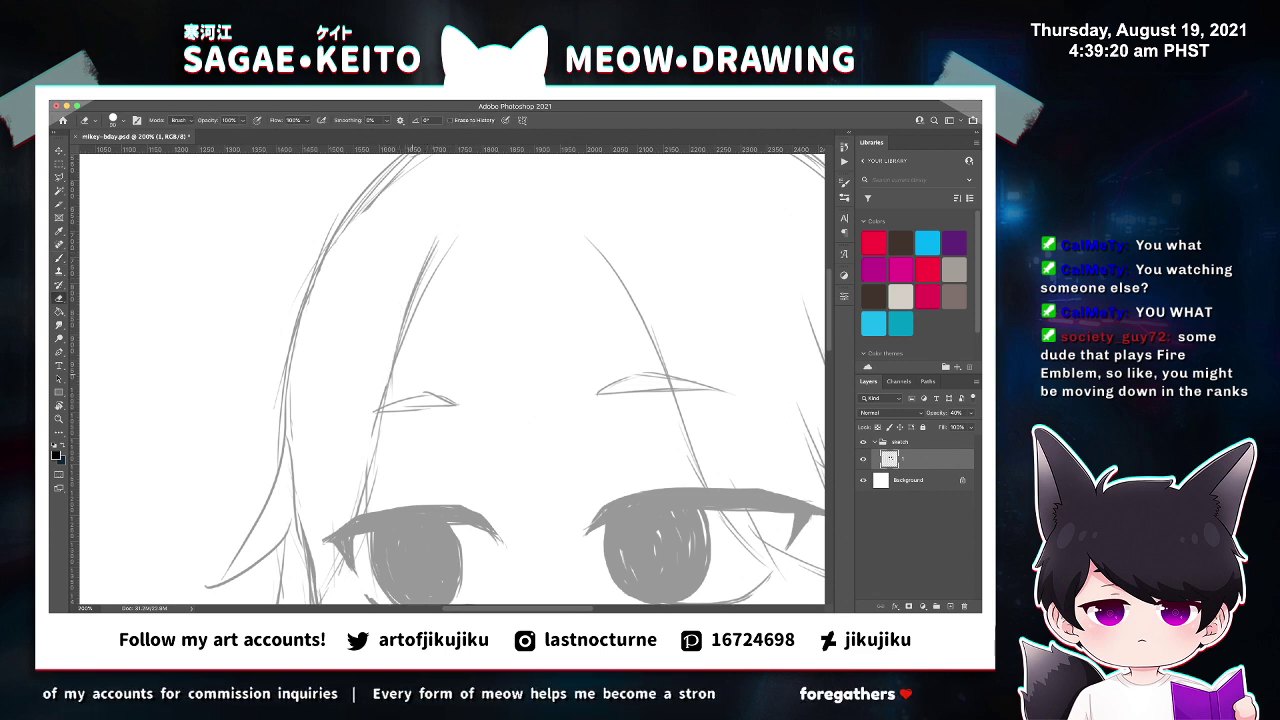
pyautogui.hotkey('ctrl', 'z')
# Add short hatching strokes at the forehead hairline beside the upper ends of both bang strands.
pyautogui.press('b')
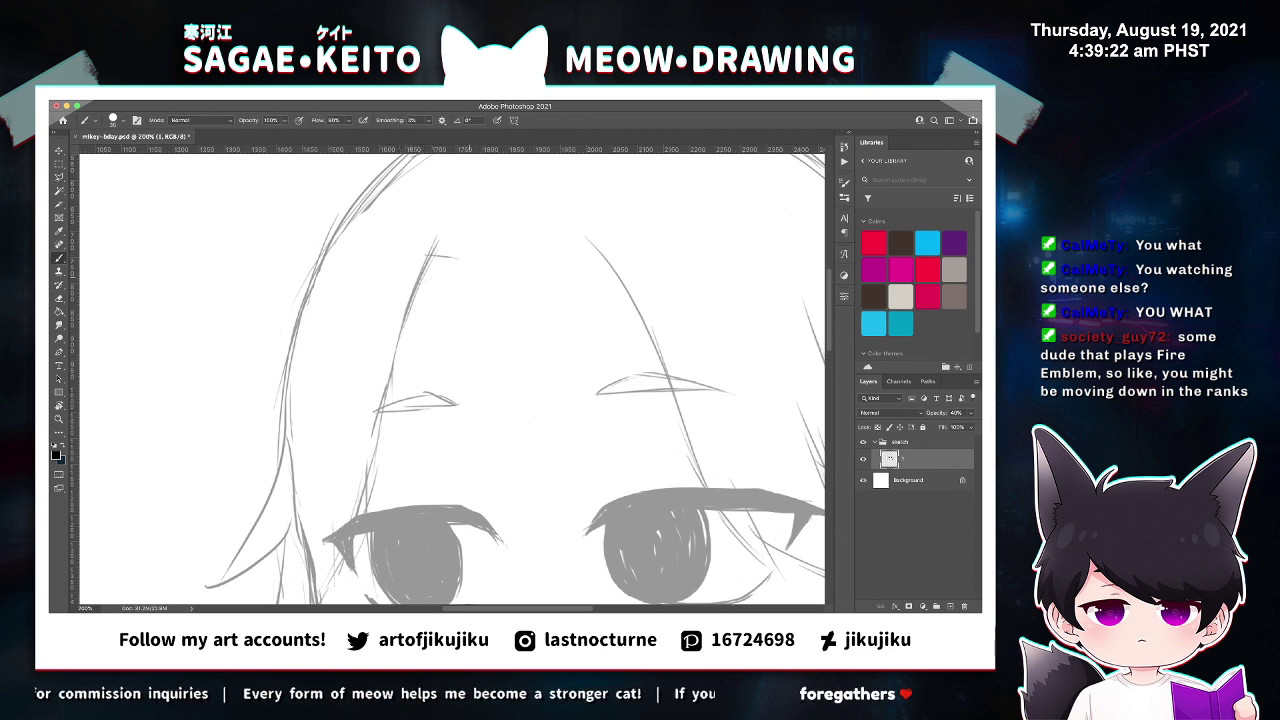
pyautogui.moveTo(430, 255); pyautogui.dragTo(466, 280)
pyautogui.moveTo(582, 228)
pyautogui.mouseDown()
pyautogui.moveTo(546, 278)
pyautogui.moveTo(560, 272)
pyautogui.mouseUp()
pyautogui.moveTo(590, 242); pyautogui.dragTo(572, 272)
pyautogui.moveTo(604, 246); pyautogui.dragTo(584, 262)
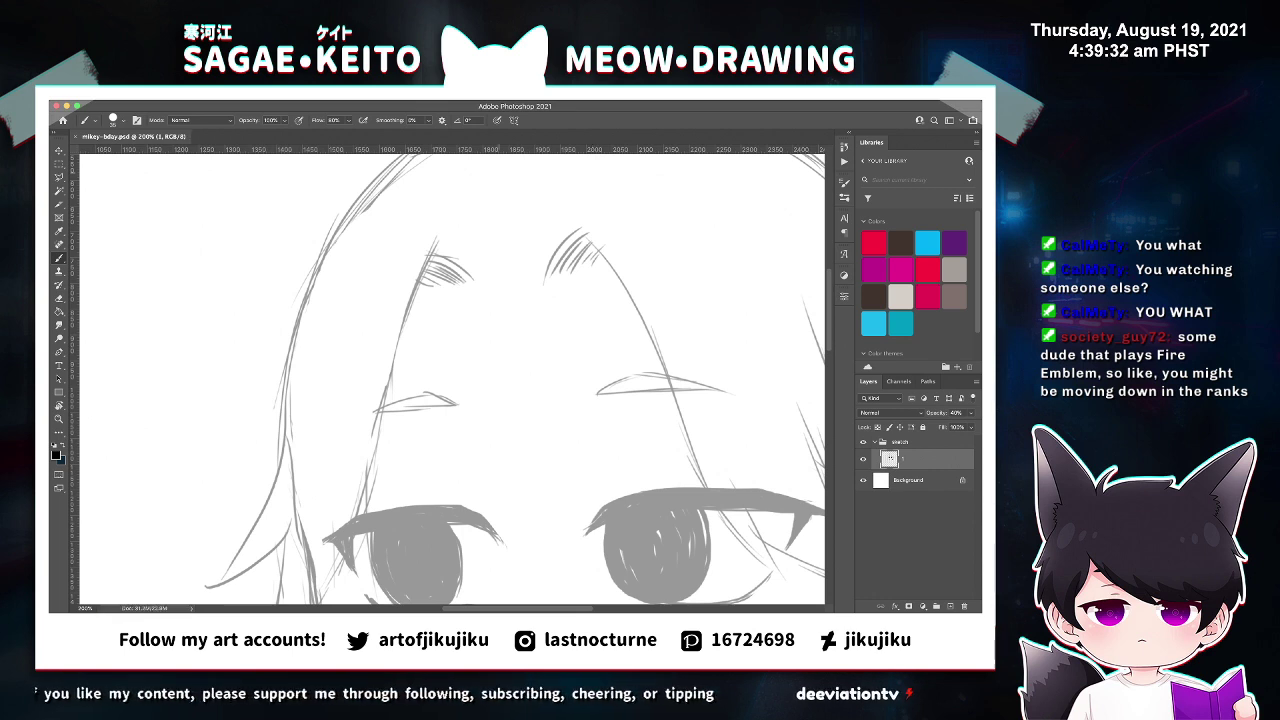
# Refine the ear-side hairline peak, join both hatched corners with short strokes across the forehead, and save the file.
pyautogui.press('e')
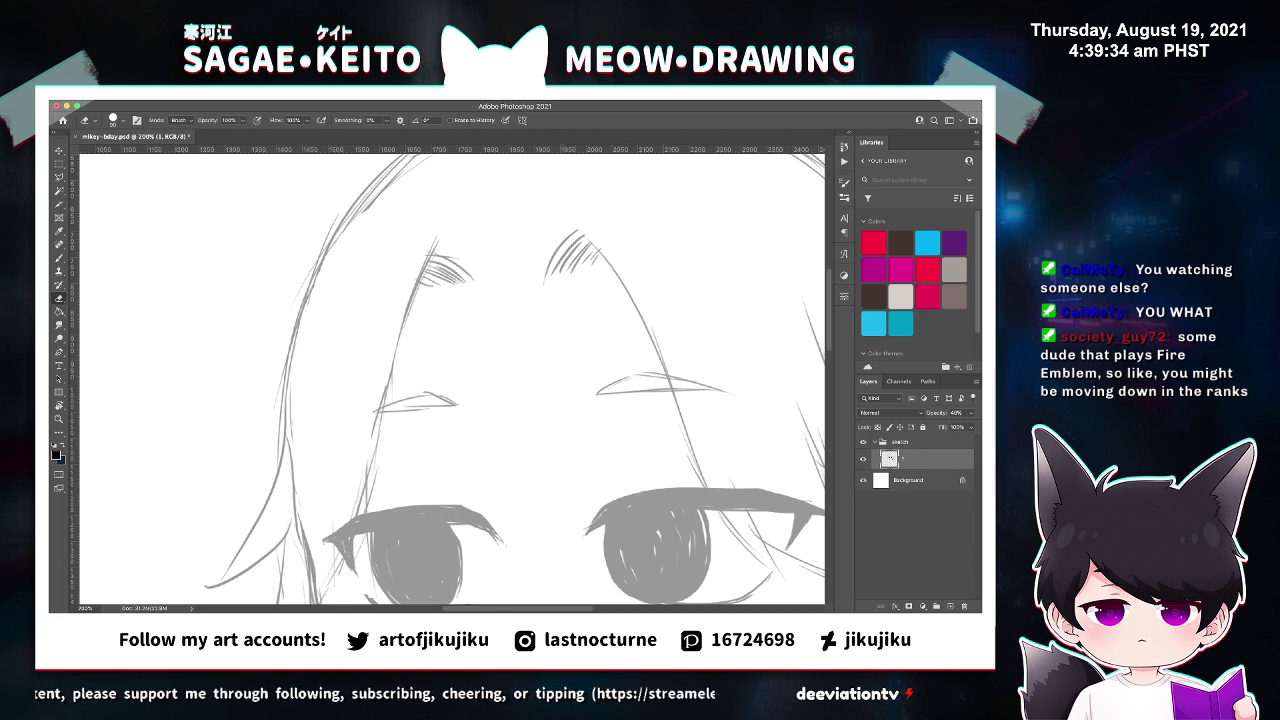
pyautogui.press('b')
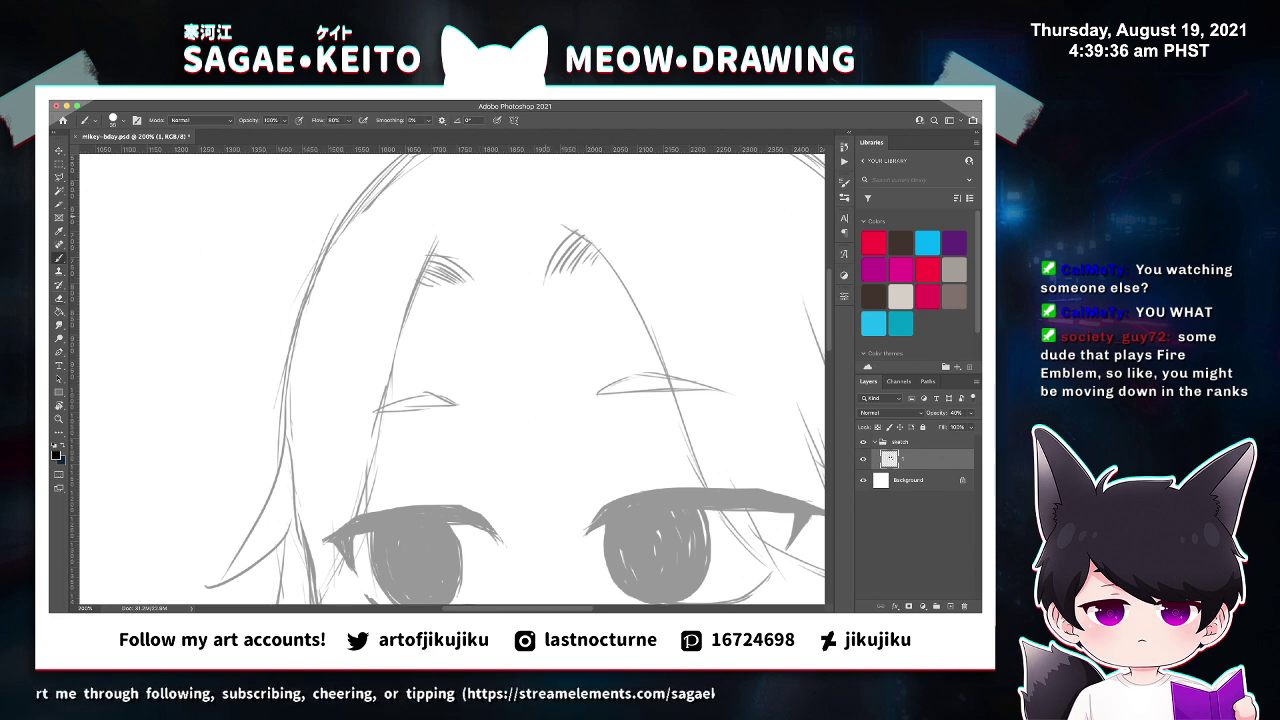
pyautogui.moveTo(564, 227); pyautogui.dragTo(607, 258)
pyautogui.moveTo(473, 267)
pyautogui.mouseDown()
pyautogui.moveTo(489, 283)
pyautogui.moveTo(536, 278)
pyautogui.mouseUp()
pyautogui.moveTo(540, 268); pyautogui.dragTo(532, 278)
pyautogui.press('super+s')
# Examine the new hairline and bangs against the face on the whole canvas and up close.
pyautogui.press('super+minus')
pyautogui.press('super+minus')
pyautogui.press('super+minus')
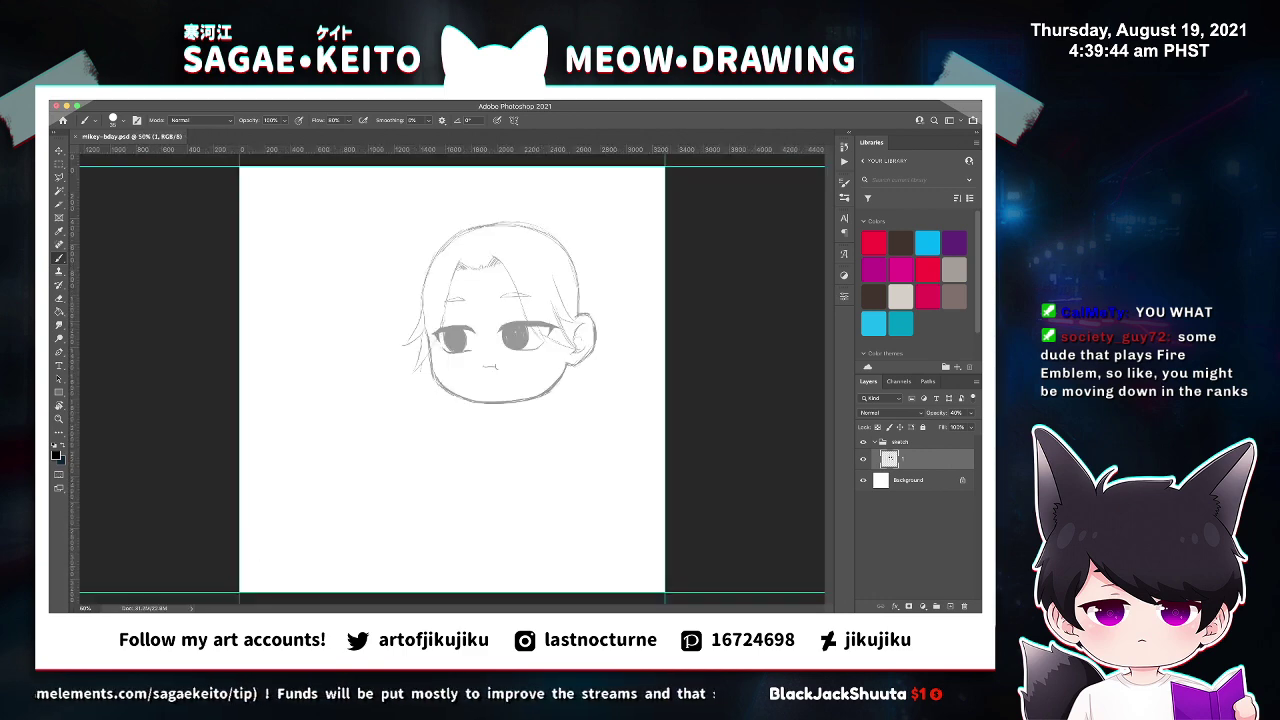
pyautogui.press('z')
pyautogui.hotkey('ctrl', '+')
pyautogui.hotkey('ctrl', '+')
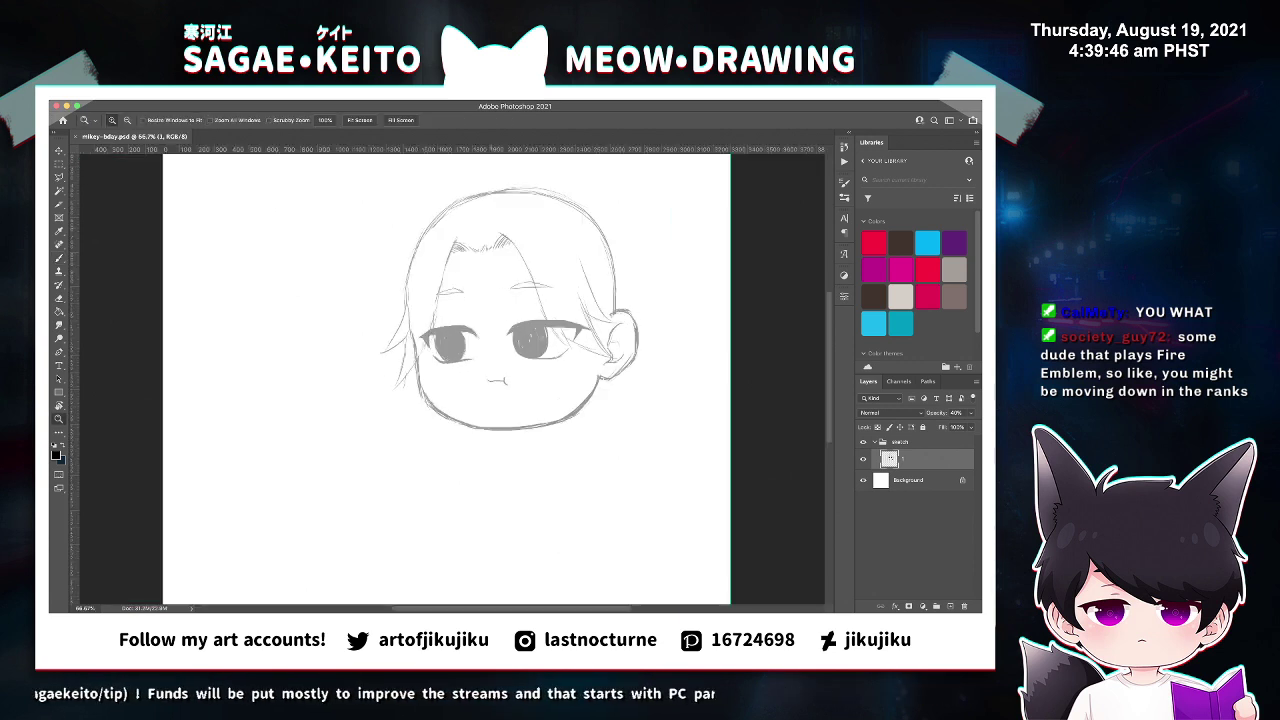
pyautogui.press('b')
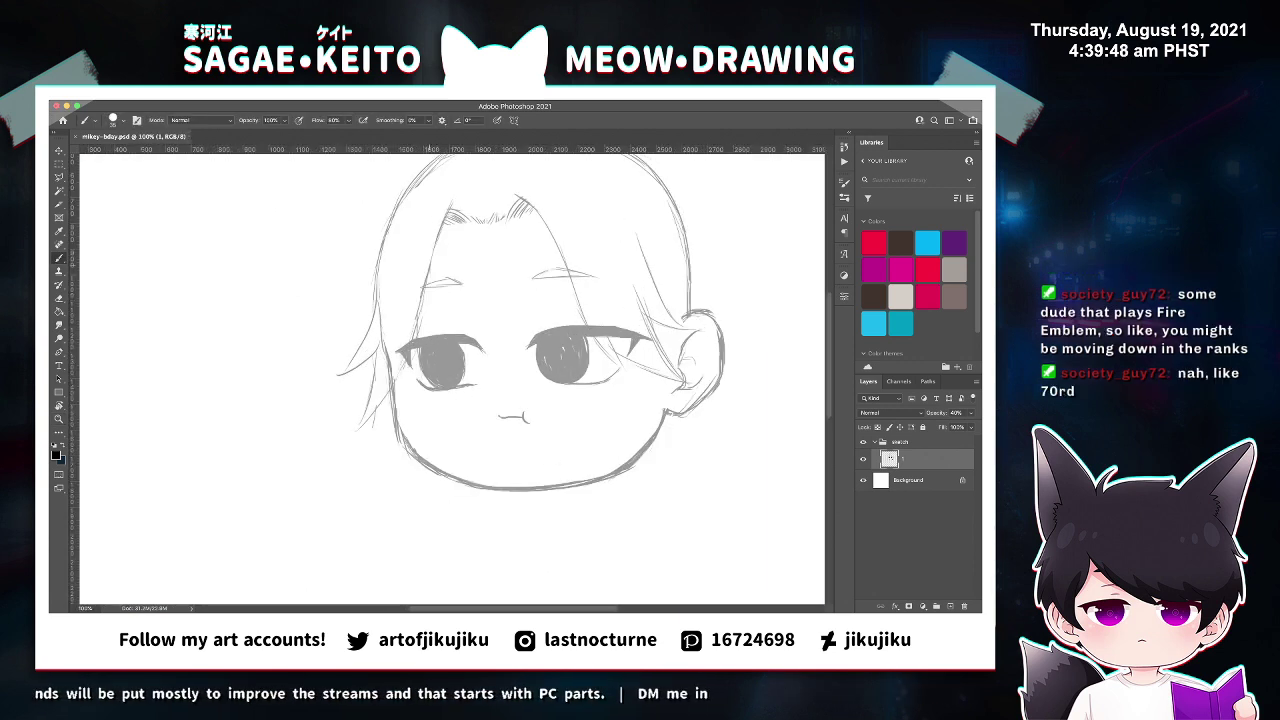
pyautogui.hotkey('ctrl', 's')
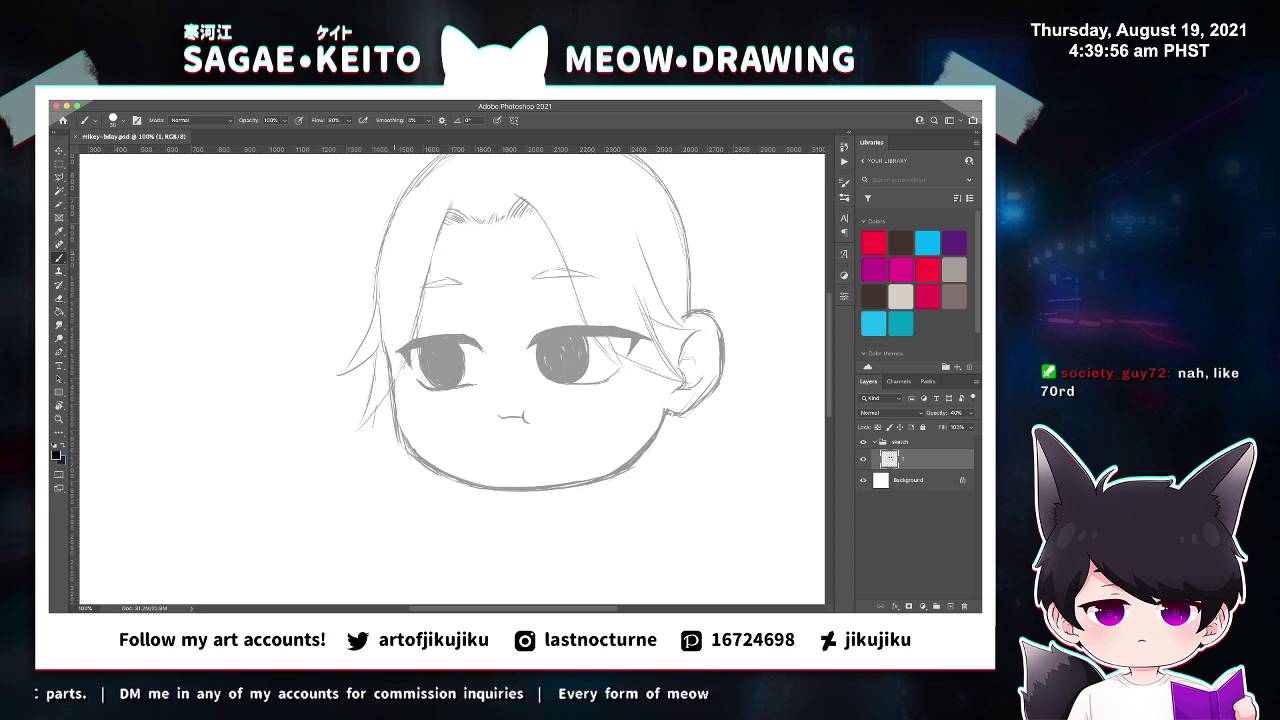
pyautogui.scroll(4, 394, 254)
pyautogui.scroll(-4, 394, 254)
pyautogui.scroll(1, 394, 254)
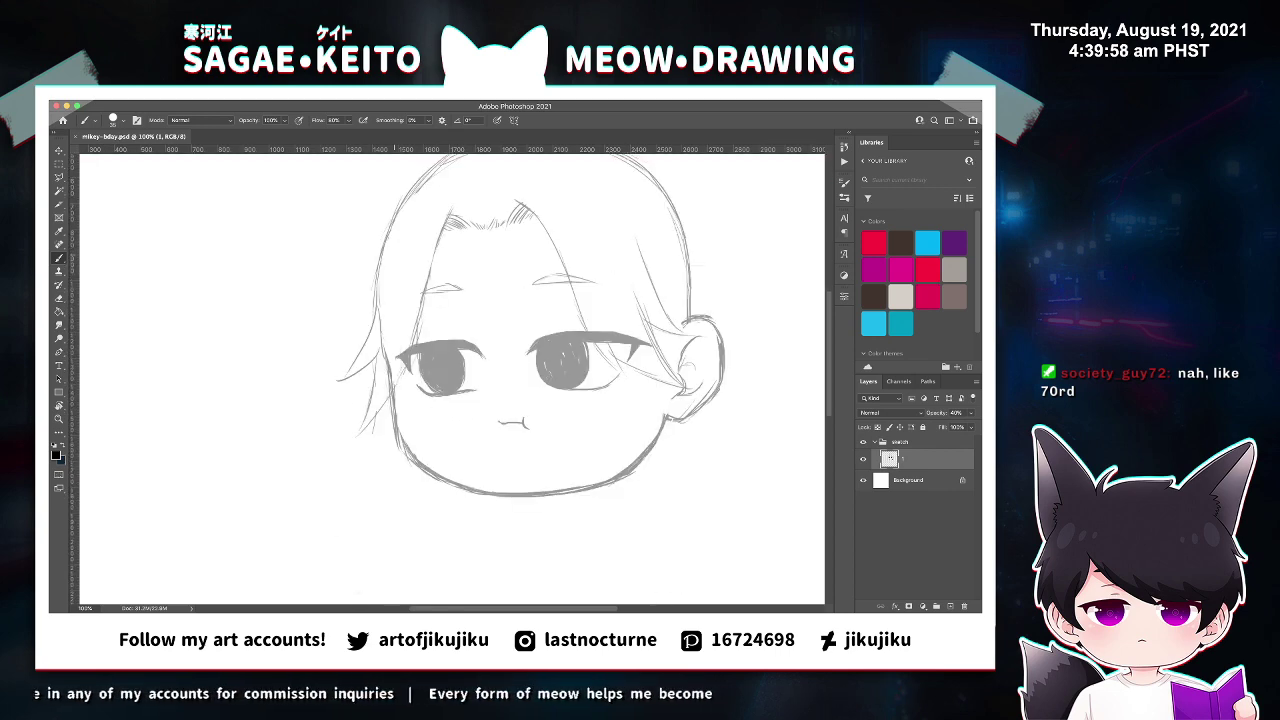
pyautogui.press('super+minus')
pyautogui.press('super+minus')
pyautogui.press('e')
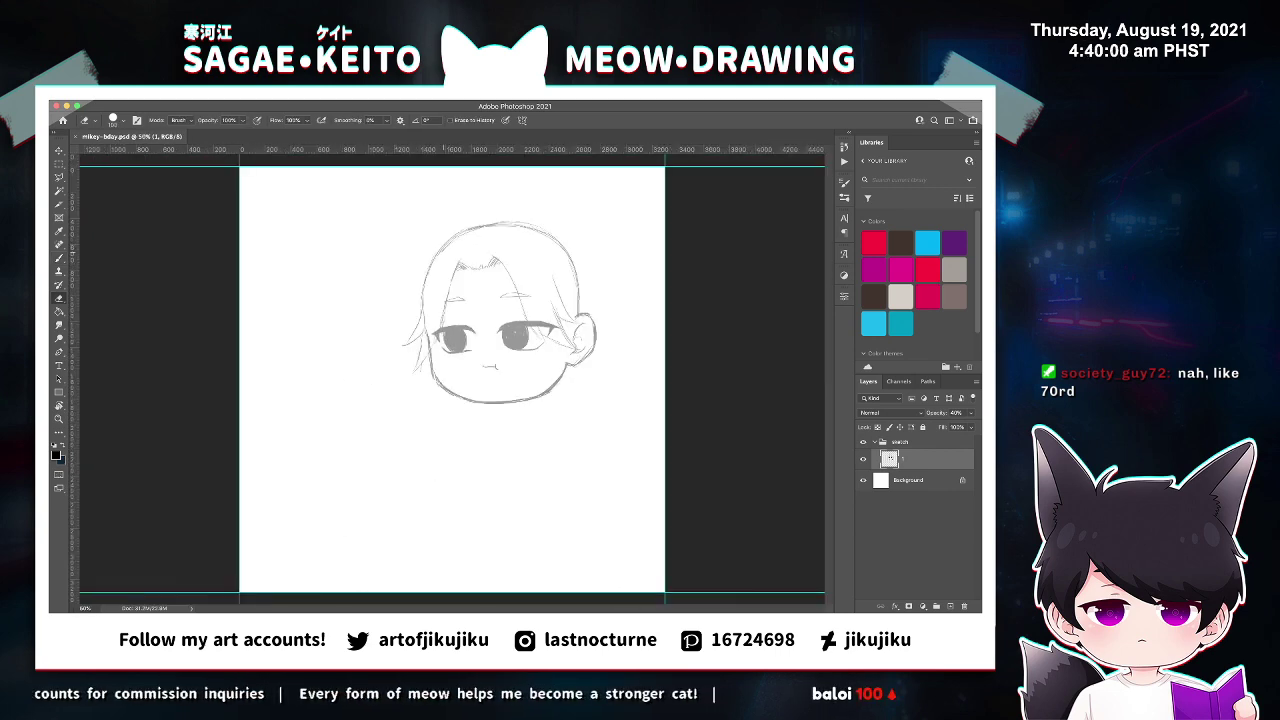
# Erase the outline around the top of the head with a much larger eraser, keeping the hairline, bangs and side hair.
pyautogui.press(']')
pyautogui.press(']')
pyautogui.press(']')
pyautogui.press(']')
pyautogui.press(']')
pyautogui.press(']')
pyautogui.moveTo(434, 259)
pyautogui.mouseDown()
pyautogui.moveTo(498, 226)
pyautogui.moveTo(548, 236)
pyautogui.moveTo(574, 264)
pyautogui.mouseUp()
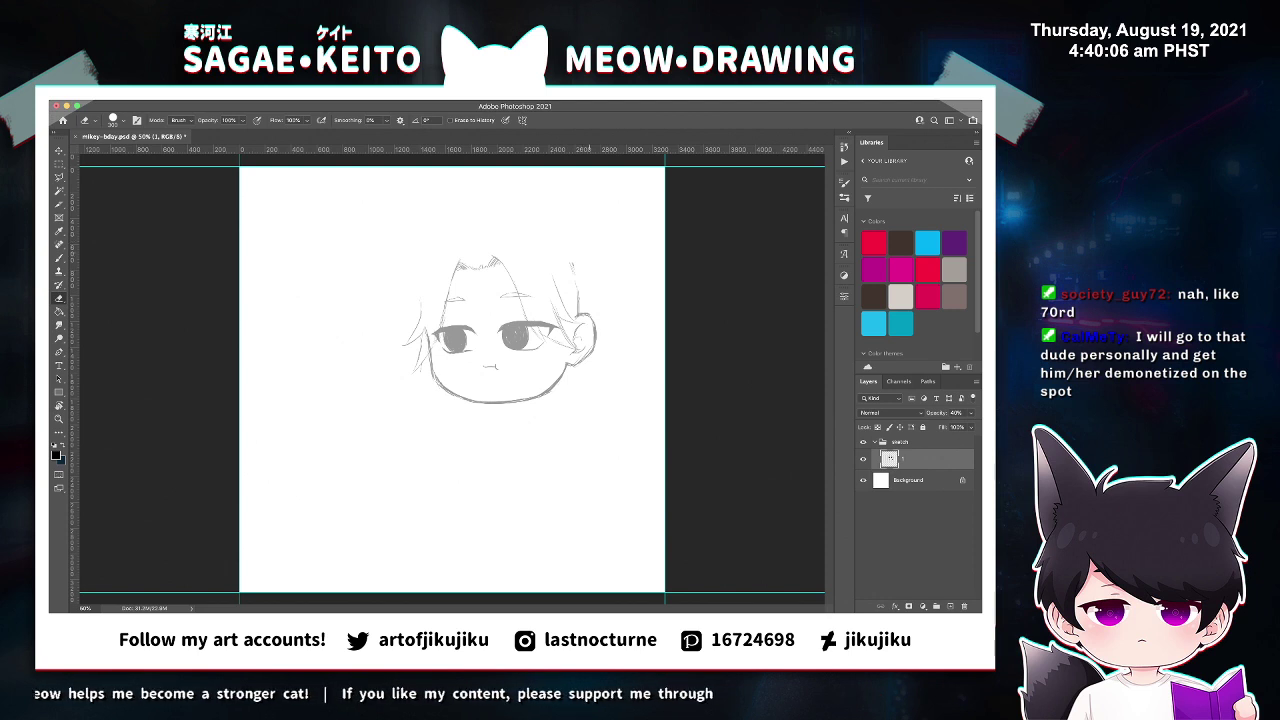
# Add side-hair strokes along the cheek opposite the ear and undo the stray mark in the empty area beside the face.
pyautogui.press('b')
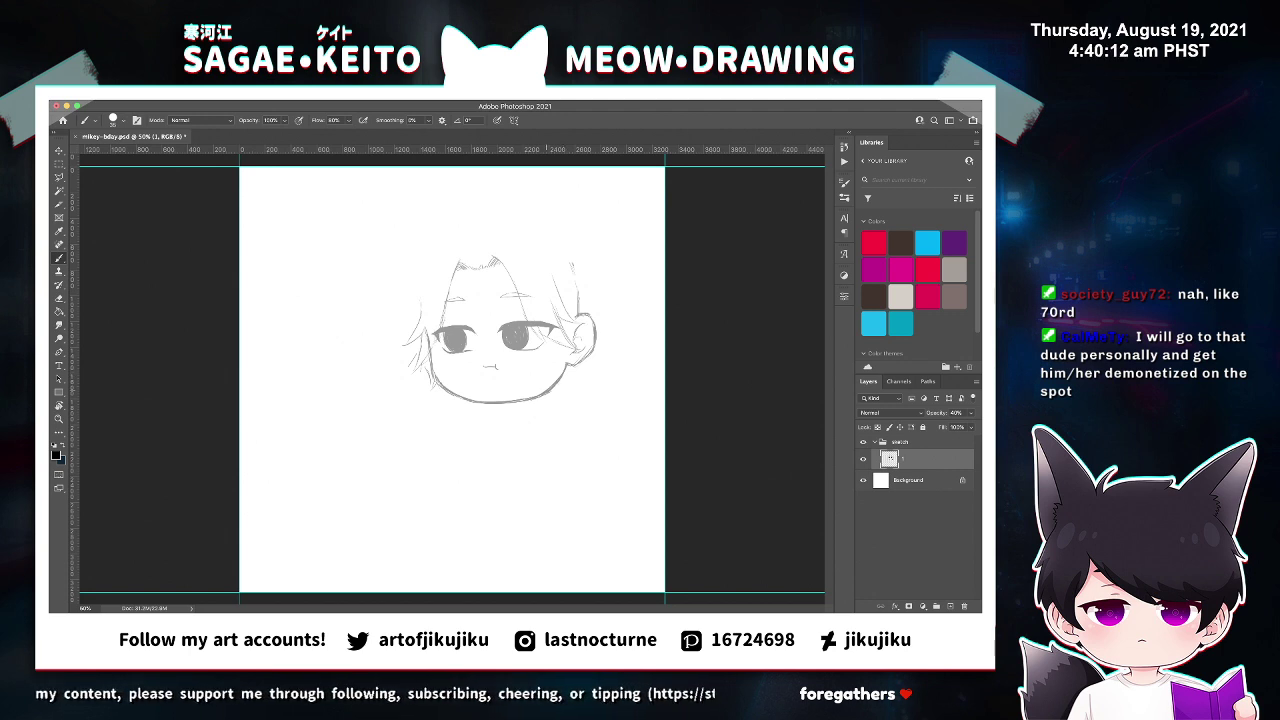
pyautogui.moveTo(578, 298)
pyautogui.mouseDown()
pyautogui.moveTo(461, 235)
pyautogui.moveTo(422, 298)
pyautogui.mouseUp()
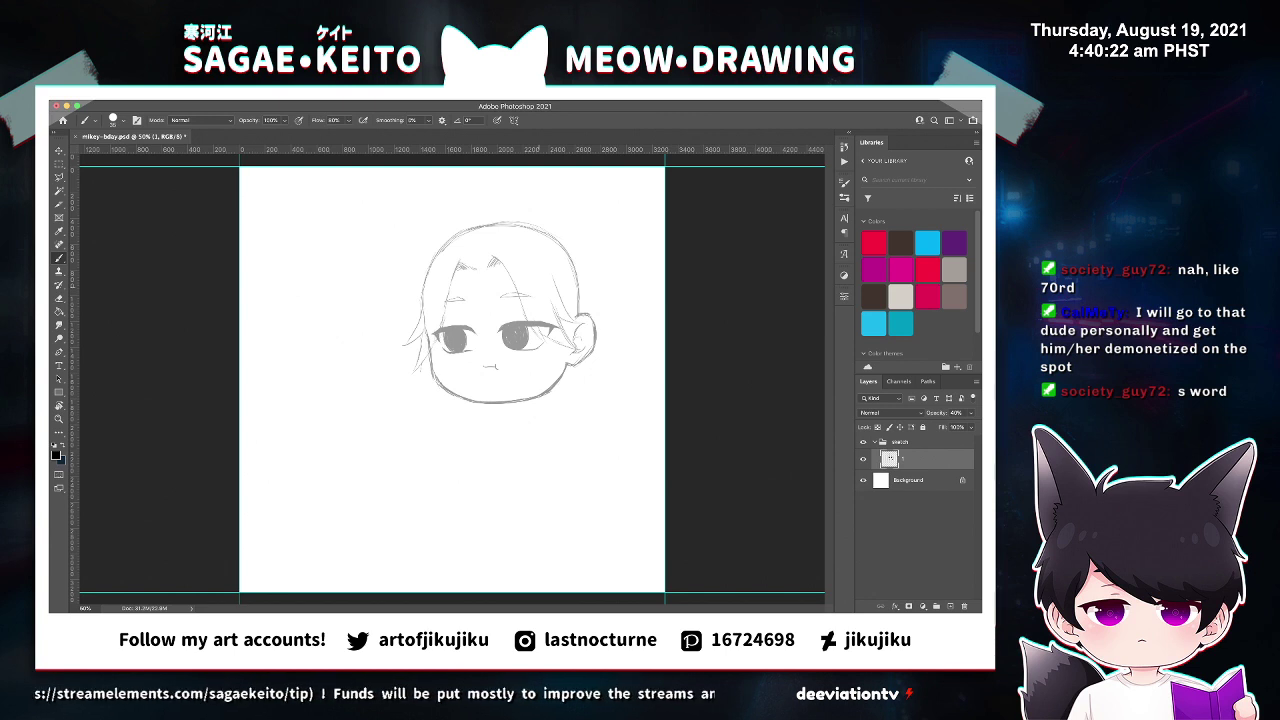
pyautogui.press('super+z')
pyautogui.press('super+z')
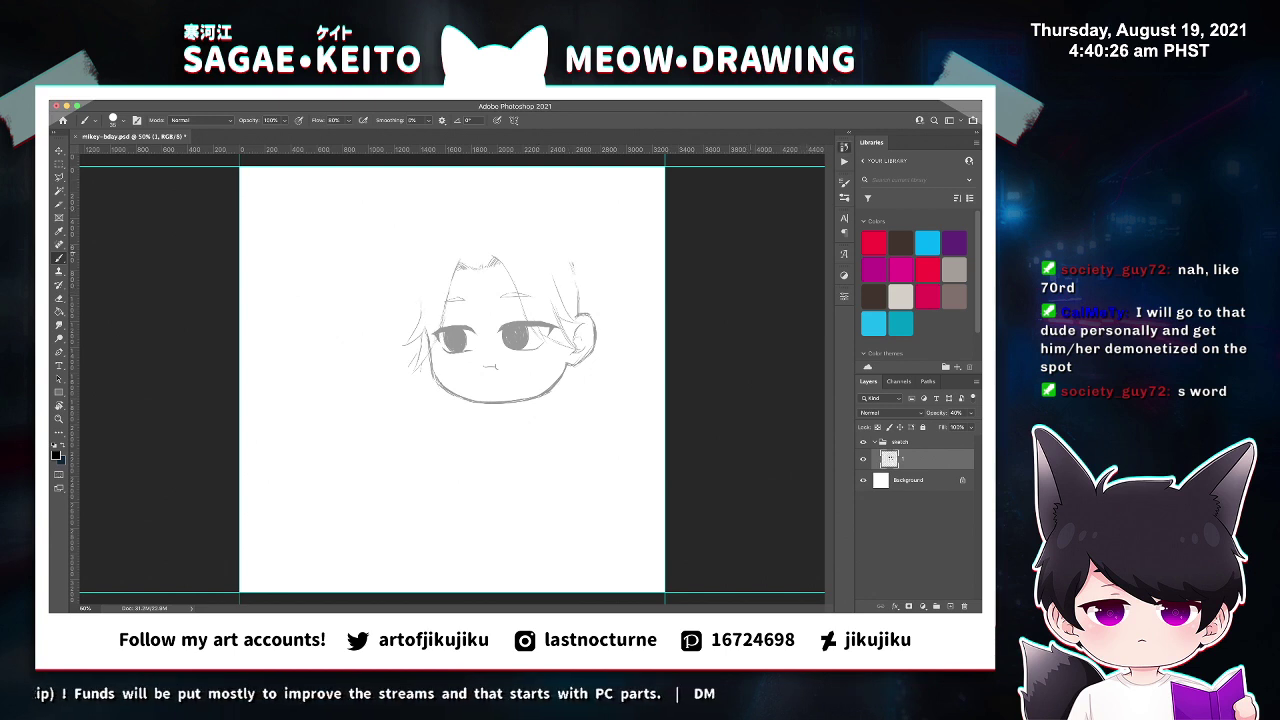
pyautogui.press('super+equal')
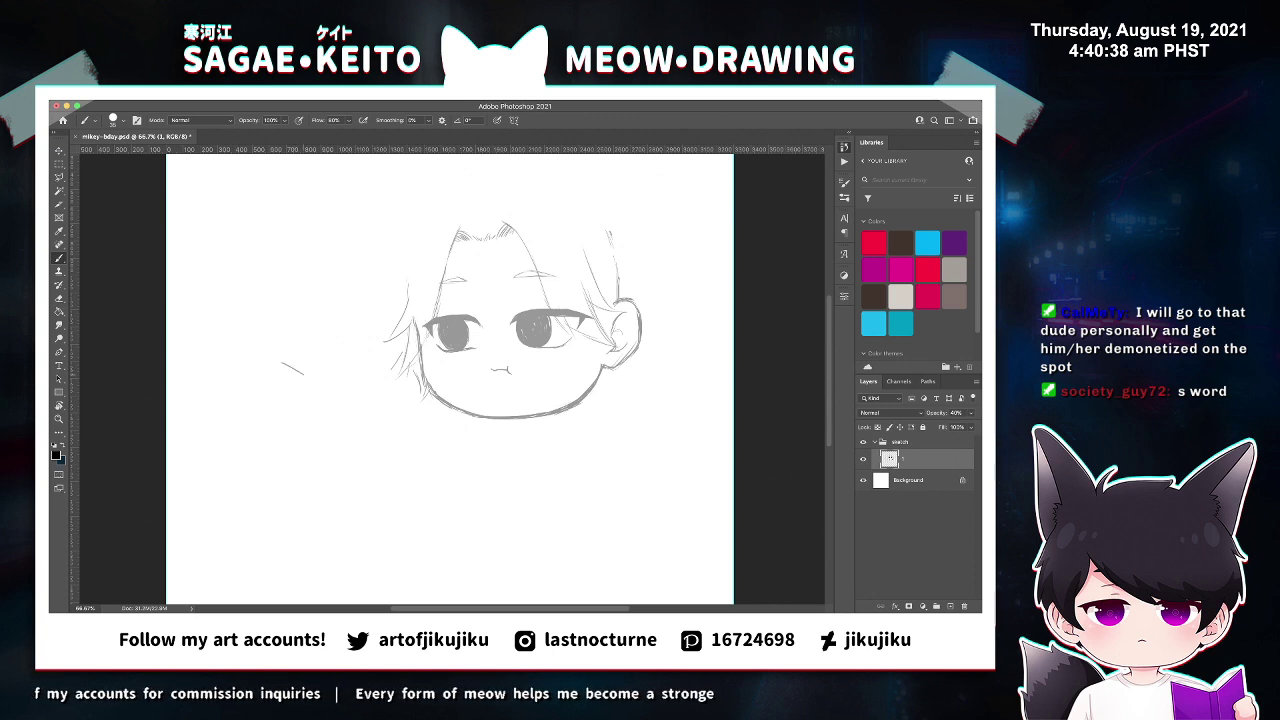
pyautogui.hotkey('ctrl', 'z')
# Create a new layer above the face sketch, draw a small round head with a pointed tuft beside the face, and set layer opacity to 32%.
pyautogui.hotkey('ctrl', 'shift', 'alt', 'n')
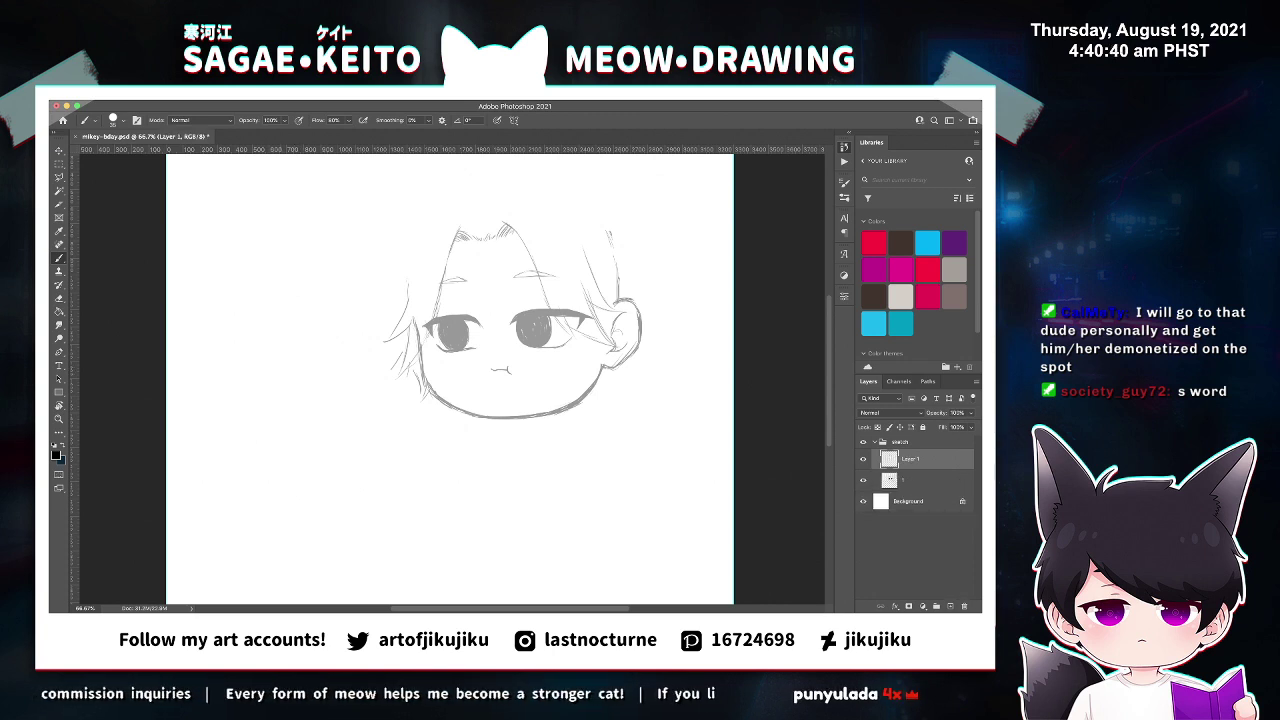
pyautogui.moveTo(240, 386)
pyautogui.mouseDown()
pyautogui.moveTo(250, 405)
pyautogui.moveTo(264, 378)
pyautogui.moveTo(276, 398)
pyautogui.moveTo(256, 394)
pyautogui.moveTo(228, 436)
pyautogui.moveTo(262, 470)
pyautogui.moveTo(312, 430)
pyautogui.moveTo(298, 462)
pyautogui.moveTo(262, 468)
pyautogui.mouseUp()
pyautogui.press('v')
pyautogui.press('3')
pyautogui.press('2')
pyautogui.press('b')
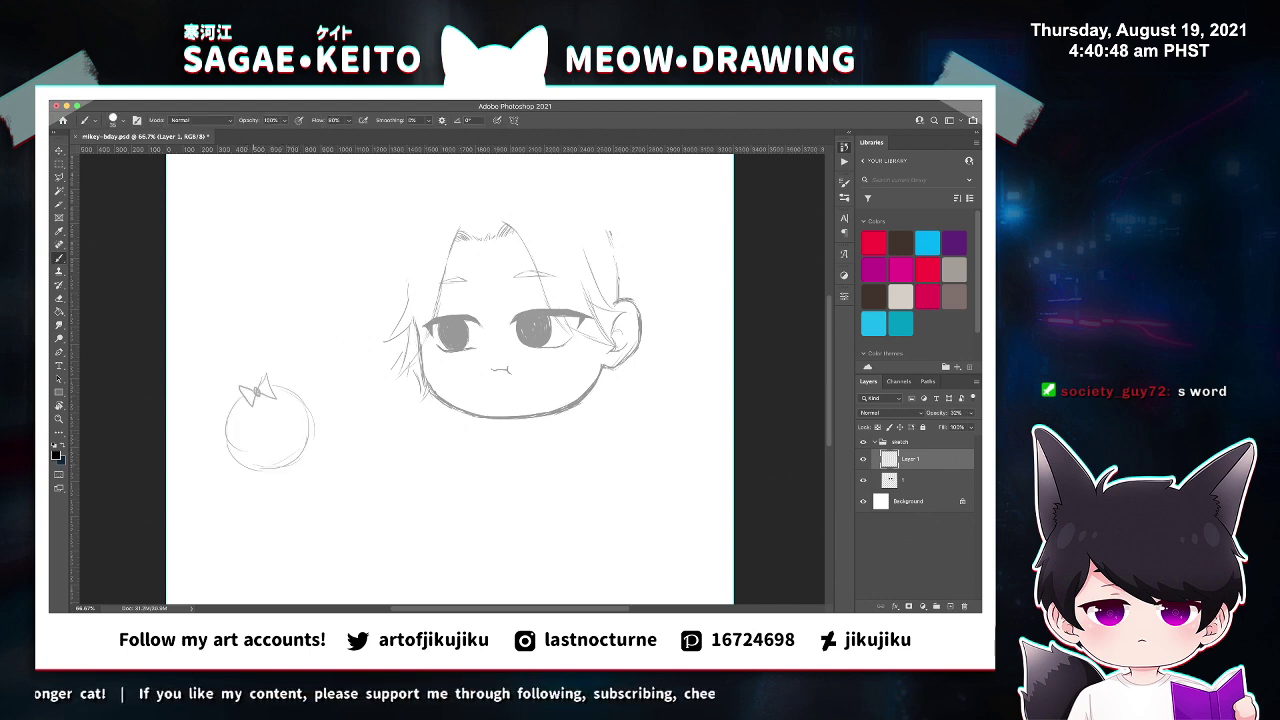
# Move the small head up and closer to the face, and reinforce its round outline with extra strokes.
pyautogui.press('v')
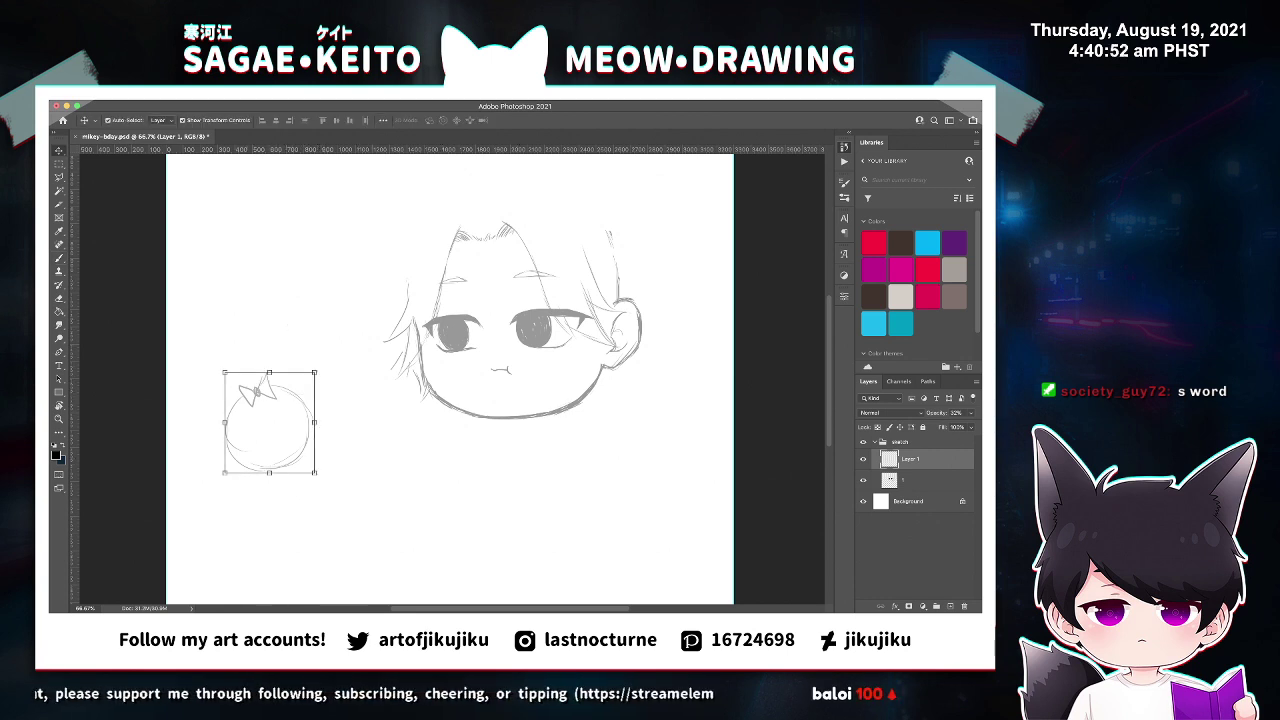
pyautogui.moveTo(267, 405)
pyautogui.mouseDown()
pyautogui.moveTo(320, 319)
pyautogui.moveTo(295, 329)
pyautogui.moveTo(307, 340)
pyautogui.mouseUp()
pyautogui.press('b')
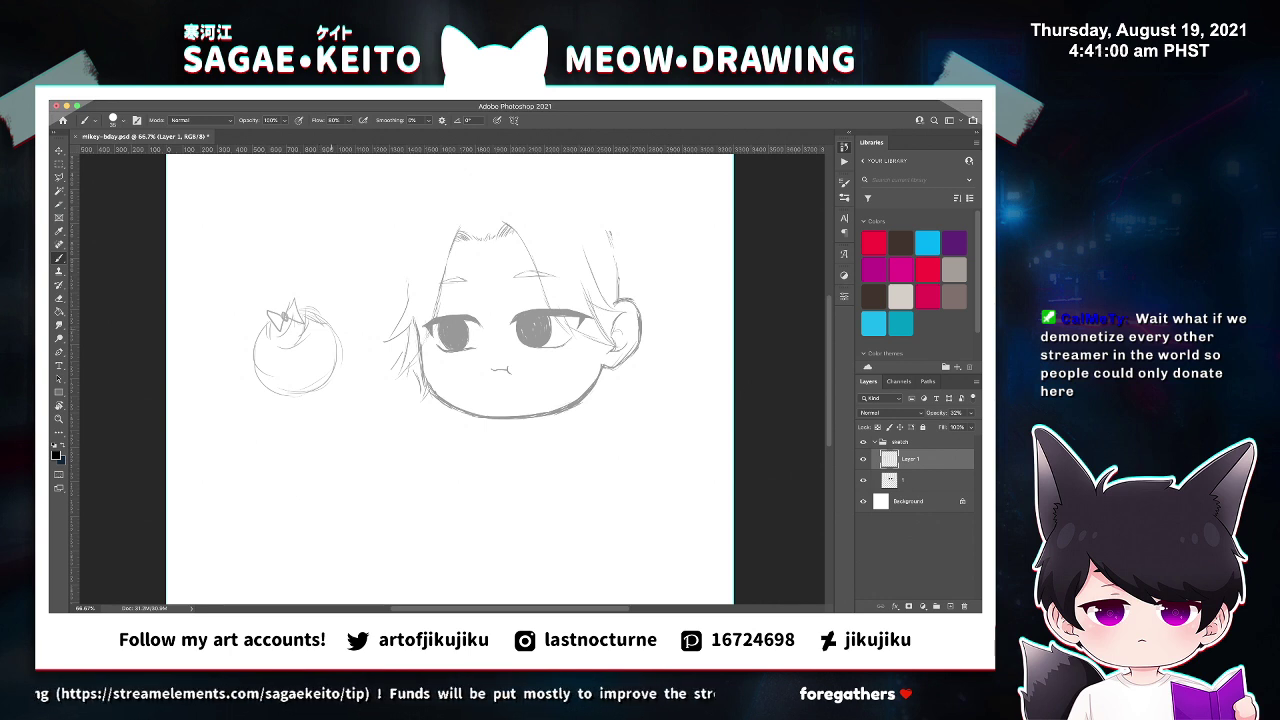
pyautogui.moveTo(334, 335)
pyautogui.mouseDown()
pyautogui.moveTo(338, 375)
pyautogui.moveTo(312, 395)
pyautogui.moveTo(326, 386)
pyautogui.mouseUp()
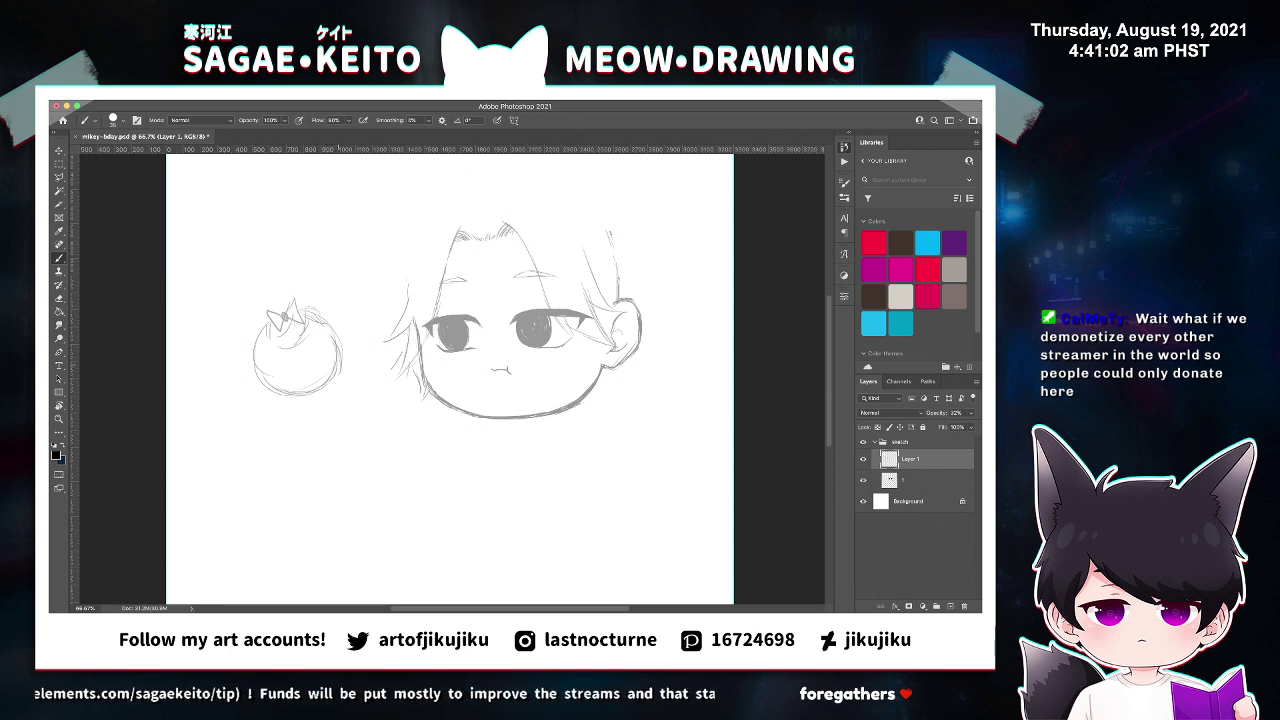
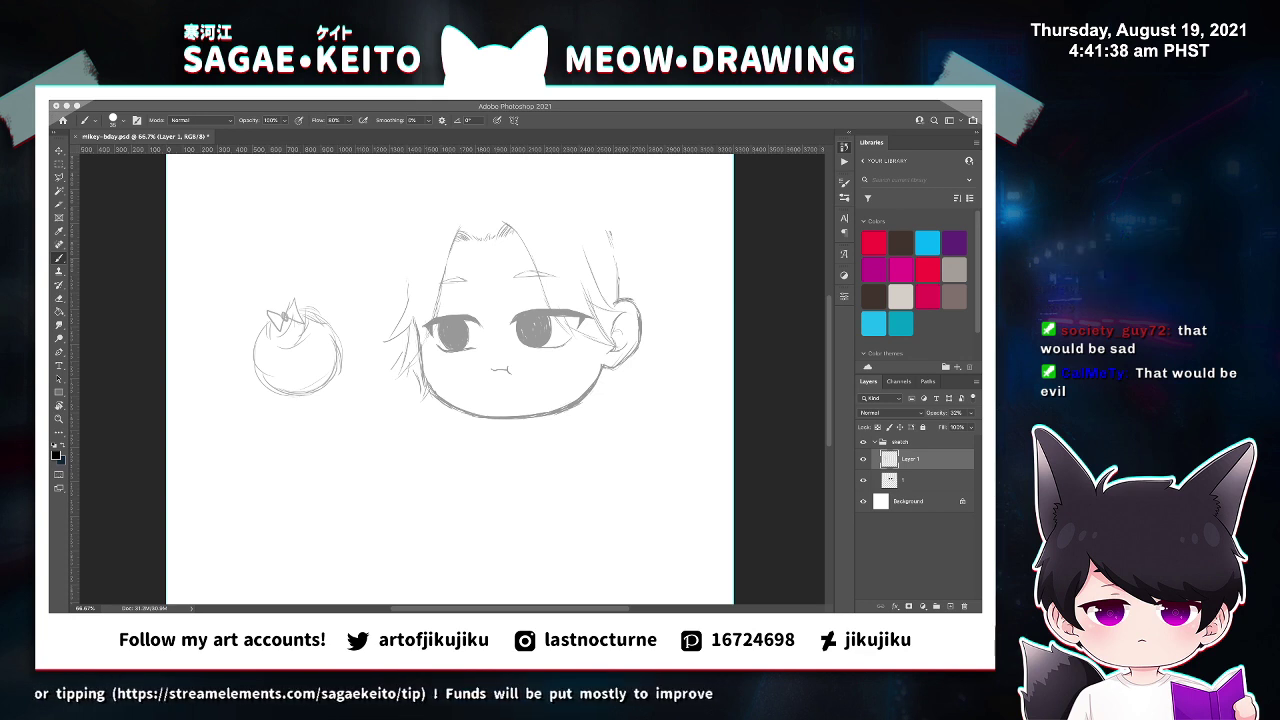
# Add spiky hair tufts and a forehead strand to the small head, and sketch its first eye.
pyautogui.click(262, 328)
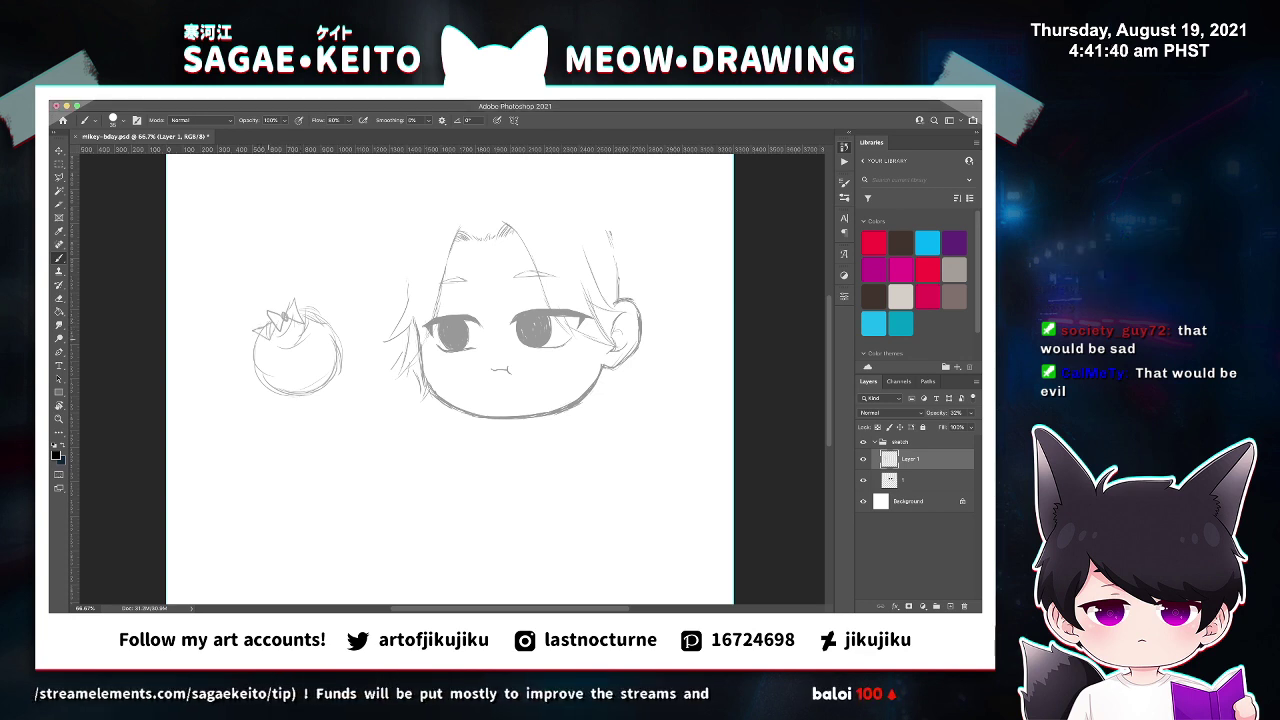
pyautogui.moveTo(299, 308); pyautogui.dragTo(312, 315)
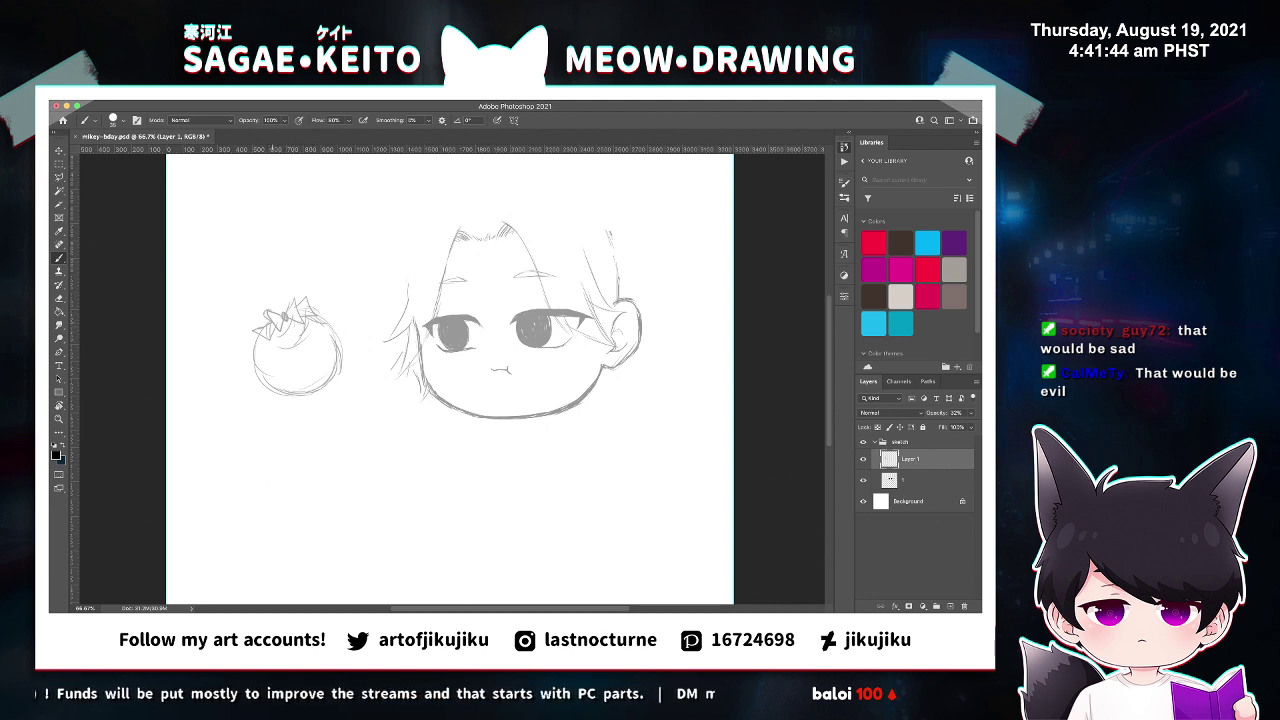
pyautogui.moveTo(292, 334); pyautogui.dragTo(288, 356)
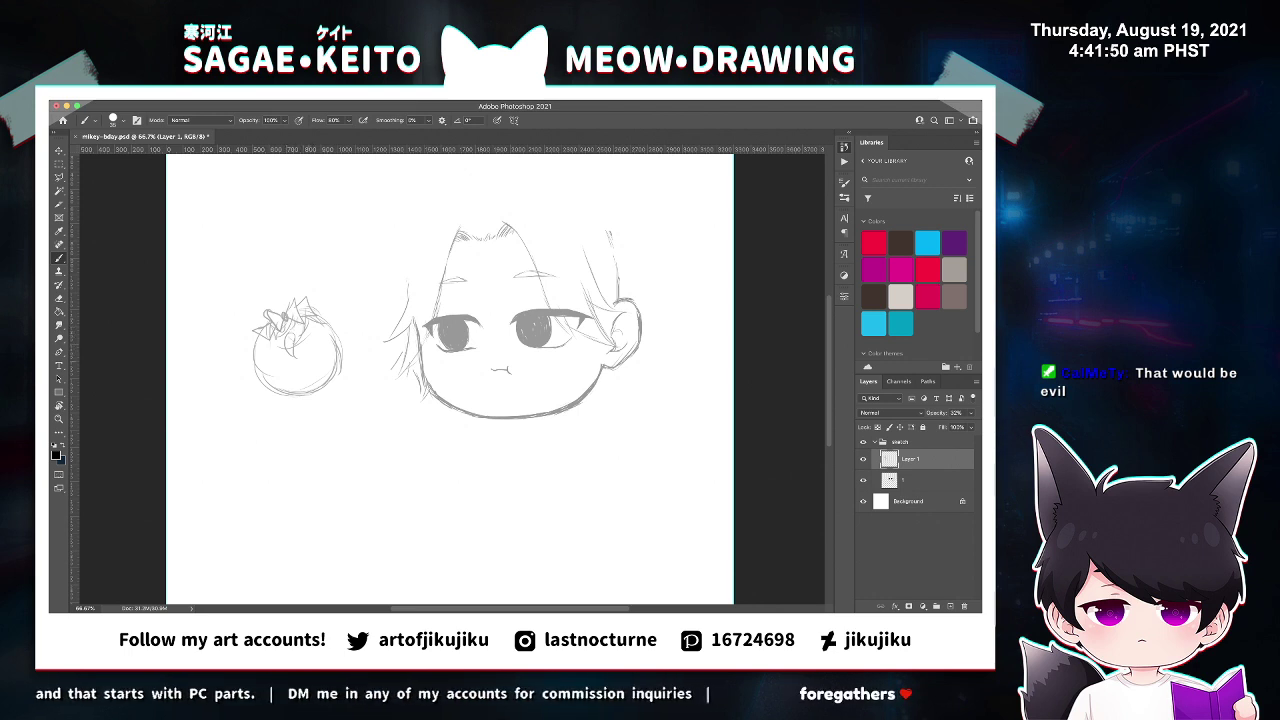
pyautogui.moveTo(284, 359); pyautogui.dragTo(291, 371)
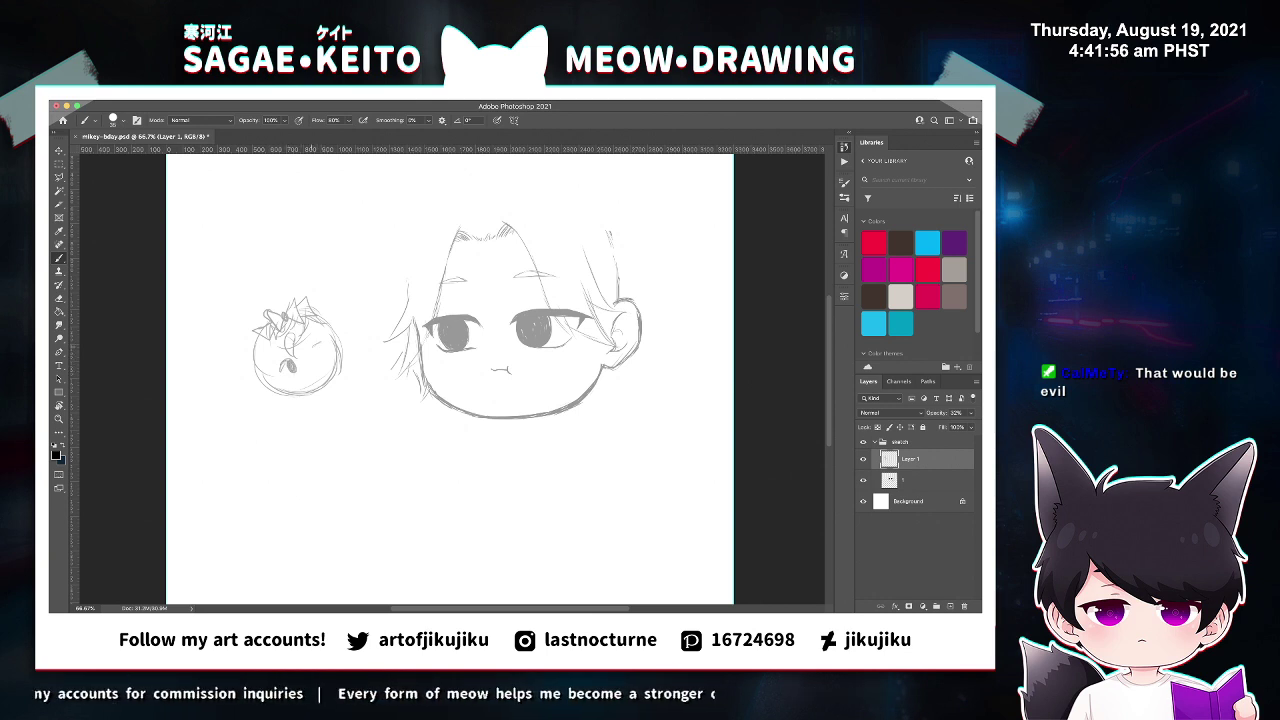
# Sketch the small head's second eye, smile, ear and side hair, and strengthen its jawline.
pyautogui.keyDown('super'); pyautogui.click(316, 344); pyautogui.keyUp('super')
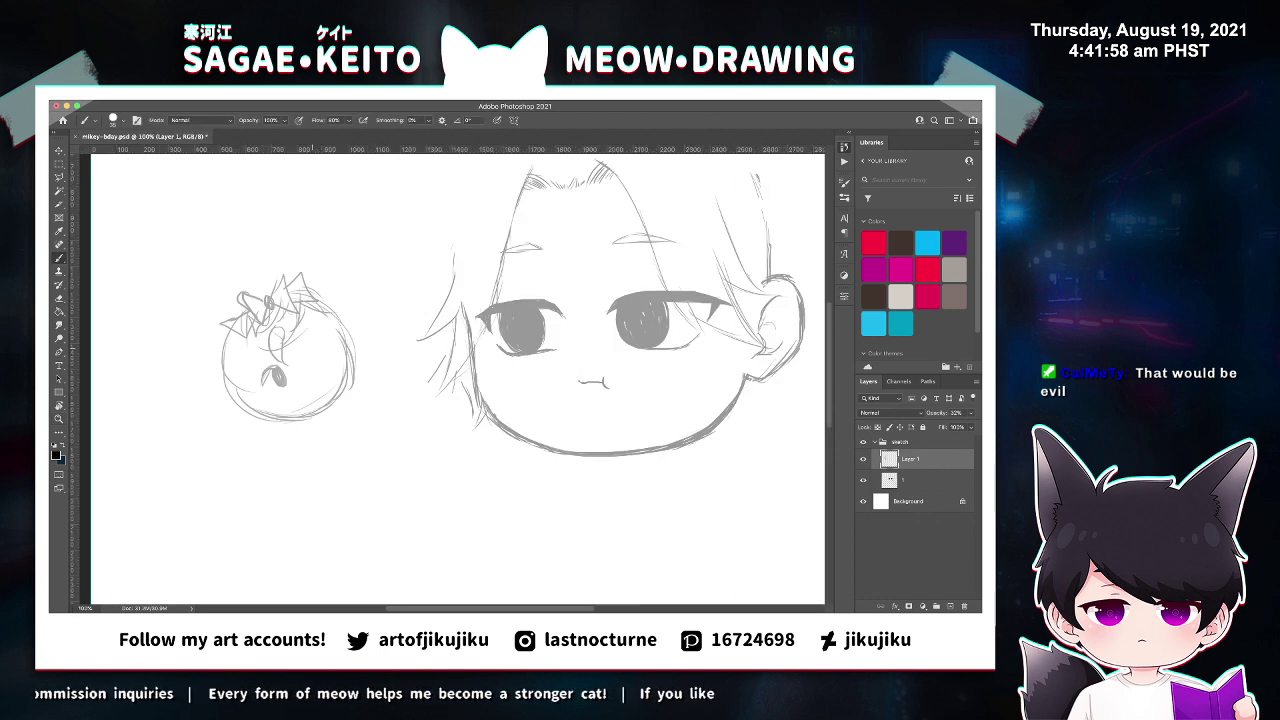
pyautogui.moveTo(317, 343); pyautogui.dragTo(324, 353)
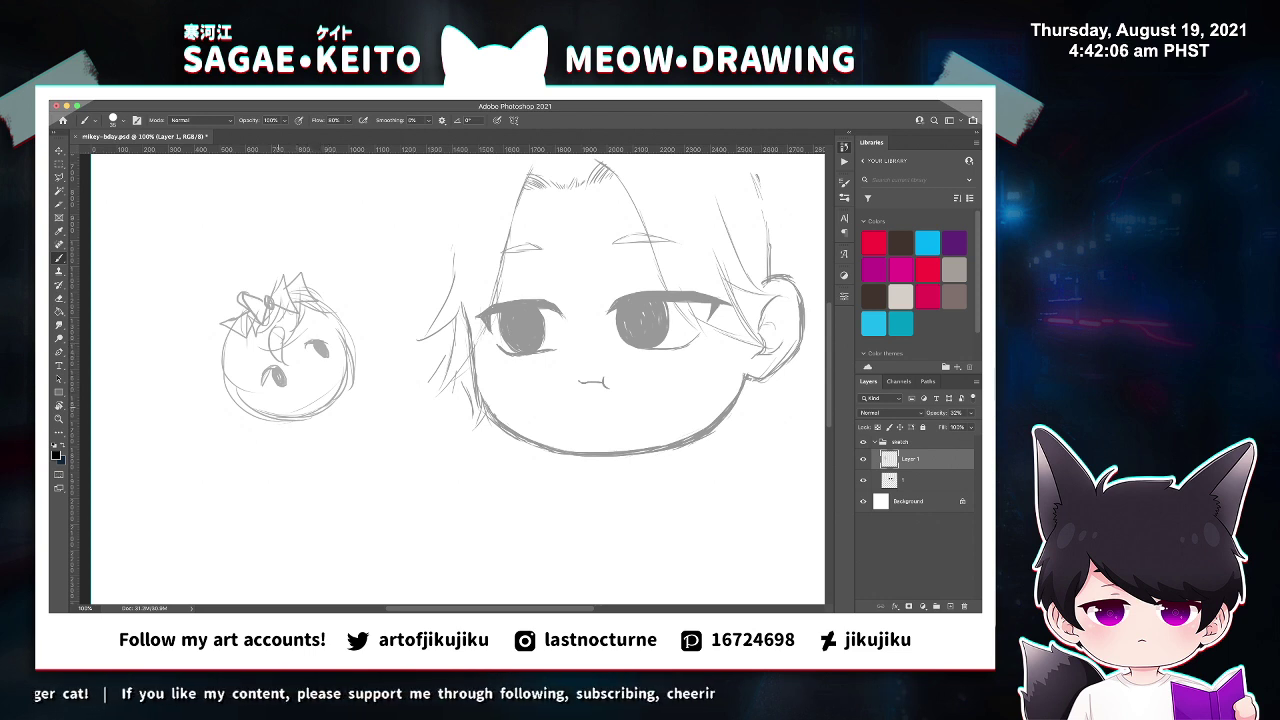
pyautogui.moveTo(239, 393); pyautogui.dragTo(262, 416)
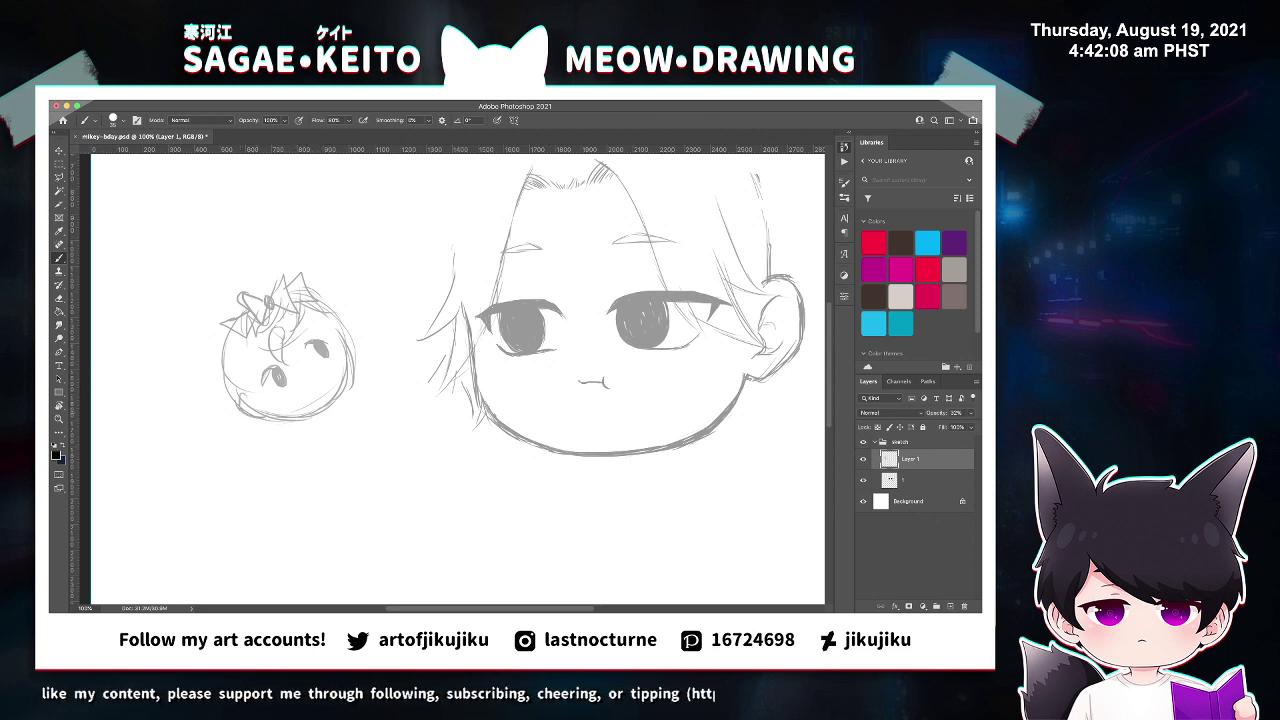
pyautogui.moveTo(347, 333)
pyautogui.mouseDown()
pyautogui.moveTo(347, 377)
pyautogui.moveTo(273, 419)
pyautogui.moveTo(301, 413)
pyautogui.moveTo(316, 370)
pyautogui.mouseUp()
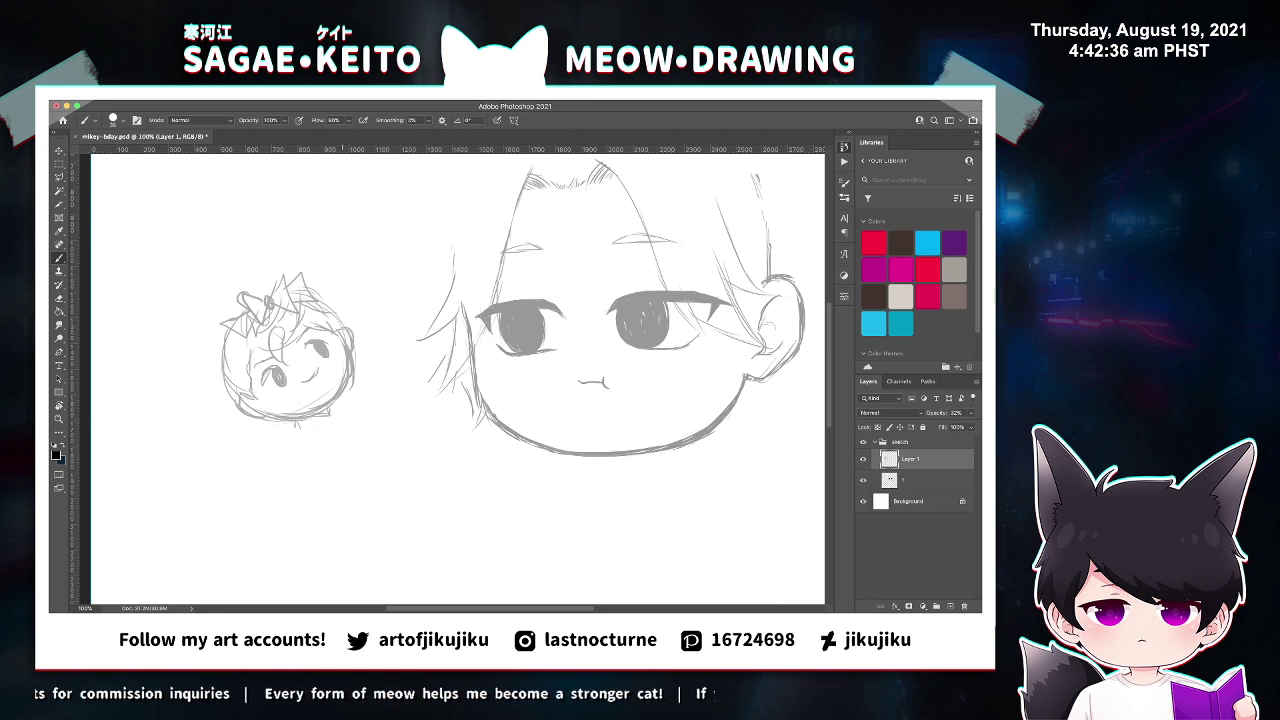
# Sketch the small character's pointed collar, shoulder, short sleeve and torso beneath the chin.
pyautogui.moveTo(297, 421); pyautogui.dragTo(324, 430)
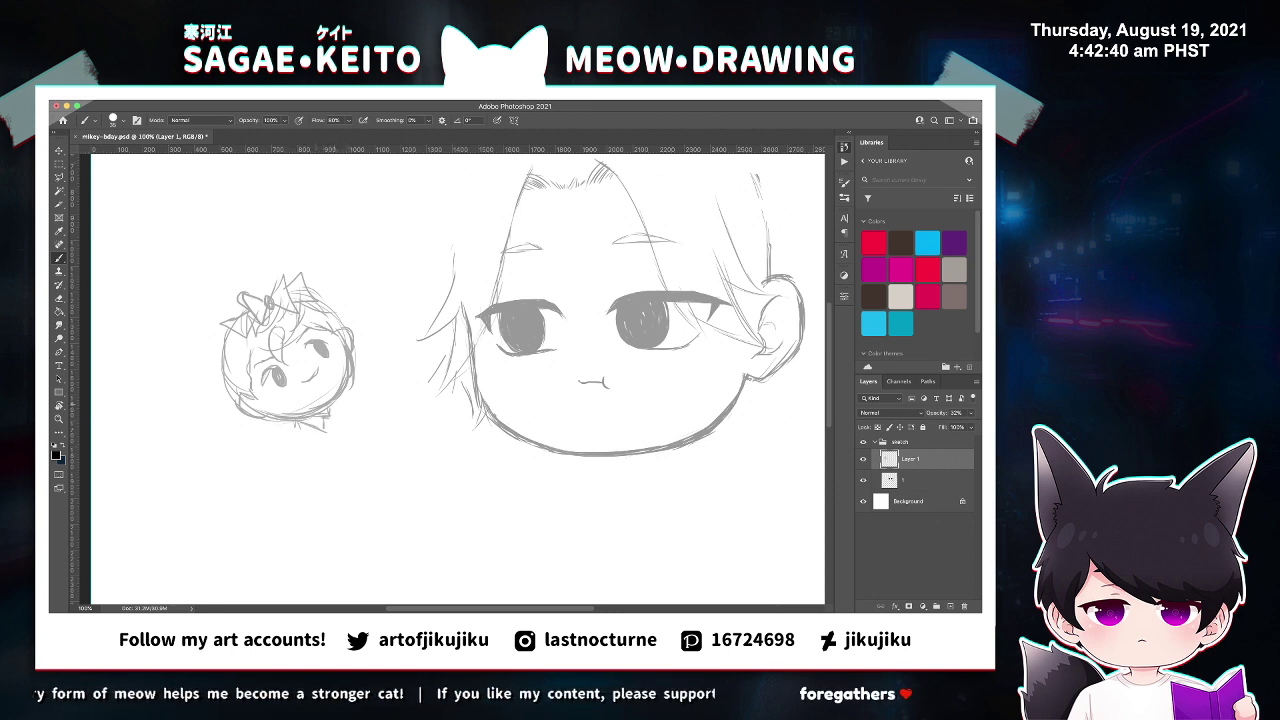
pyautogui.moveTo(335, 404)
pyautogui.mouseDown()
pyautogui.moveTo(342, 414)
pyautogui.moveTo(292, 445)
pyautogui.mouseUp()
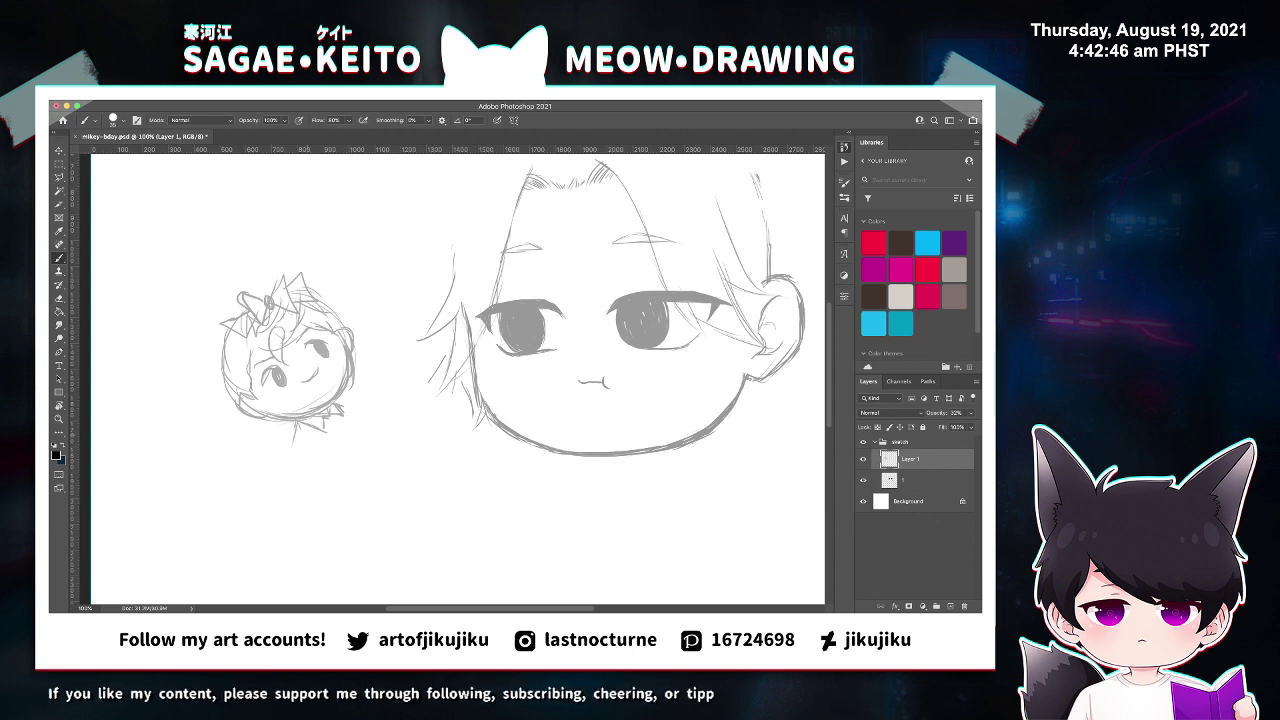
pyautogui.moveTo(296, 428); pyautogui.dragTo(290, 456)
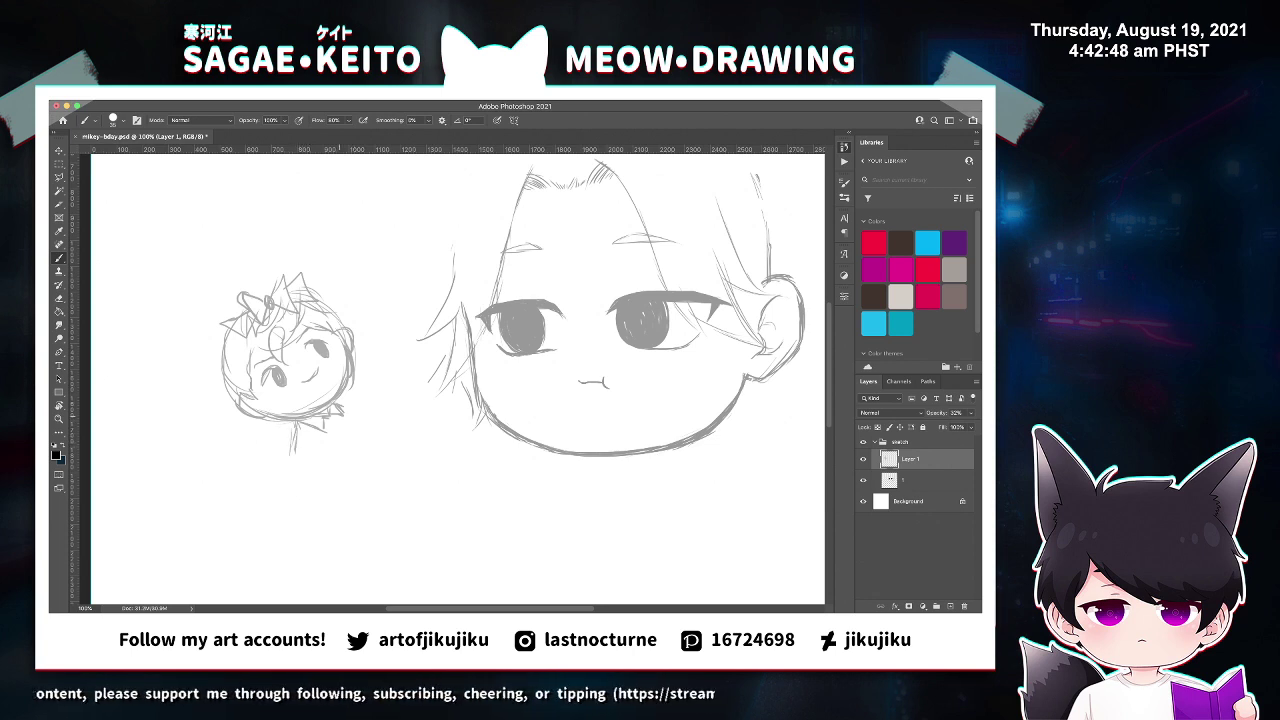
pyautogui.moveTo(338, 404); pyautogui.dragTo(362, 412)
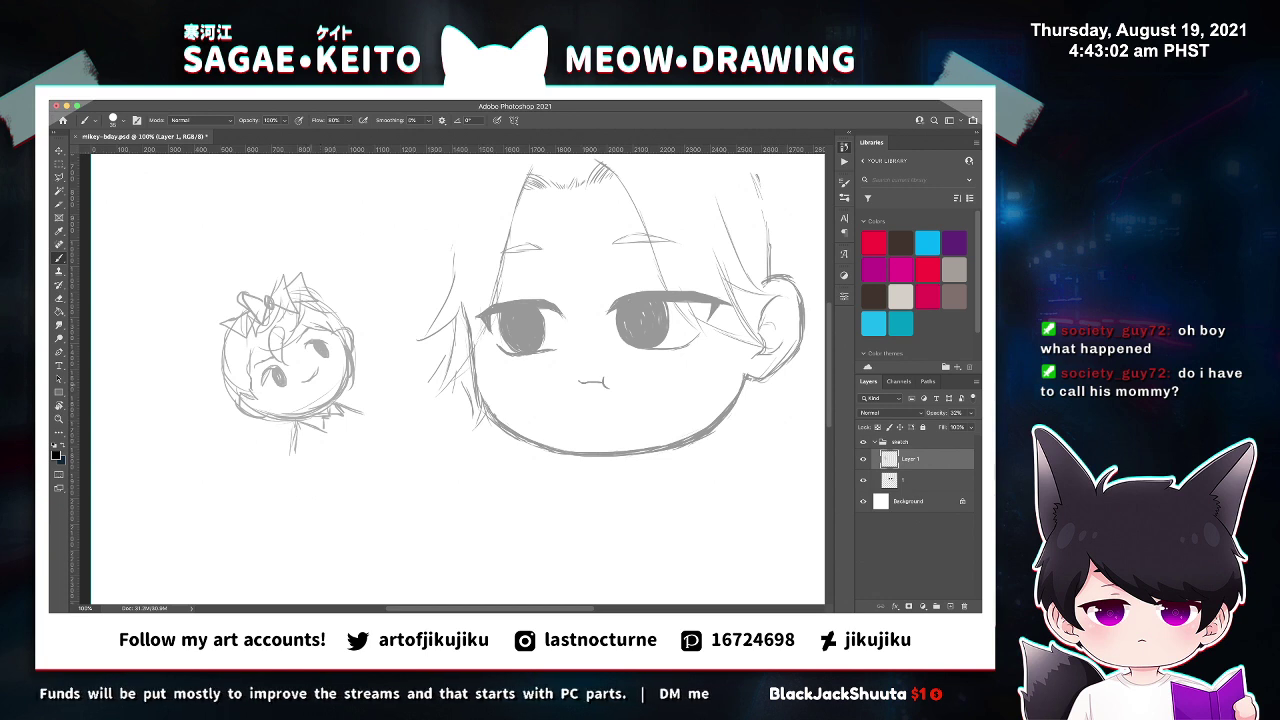
pyautogui.moveTo(312, 436); pyautogui.dragTo(317, 454)
pyautogui.press('e')
pyautogui.press('b')
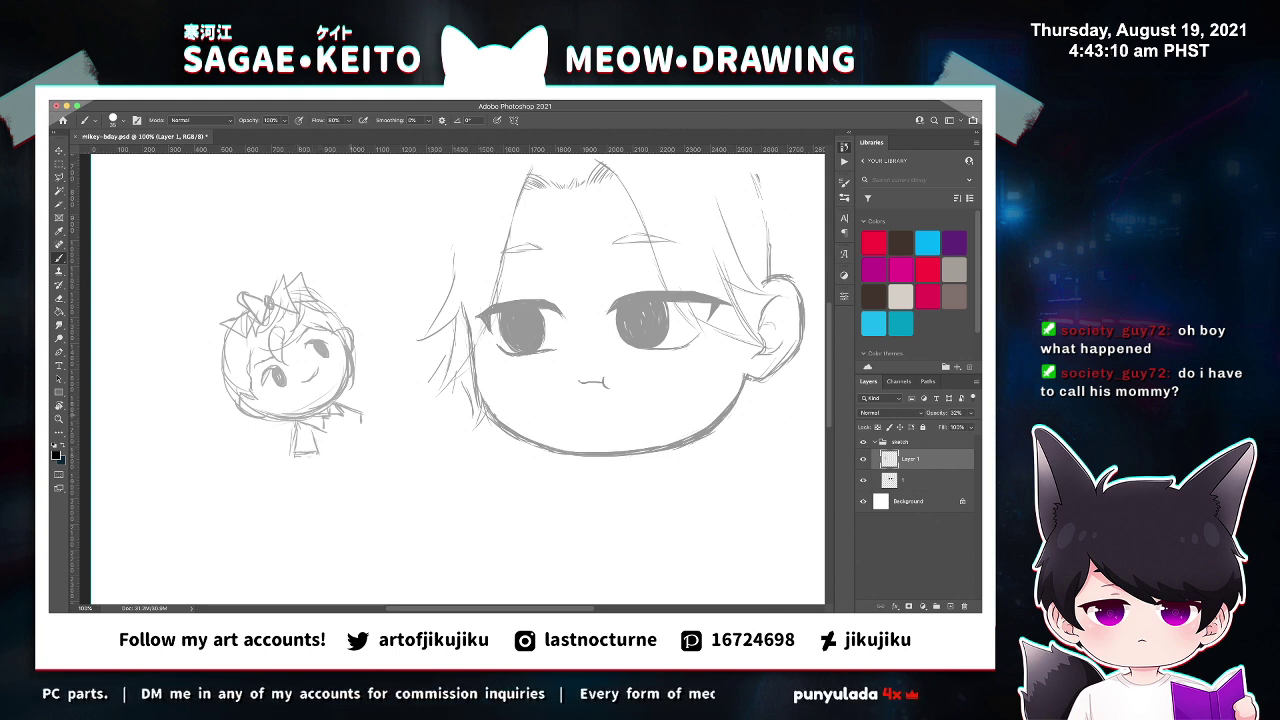
pyautogui.moveTo(332, 410)
pyautogui.mouseDown()
pyautogui.moveTo(377, 429)
pyautogui.moveTo(321, 466)
pyautogui.moveTo(362, 430)
pyautogui.mouseUp()
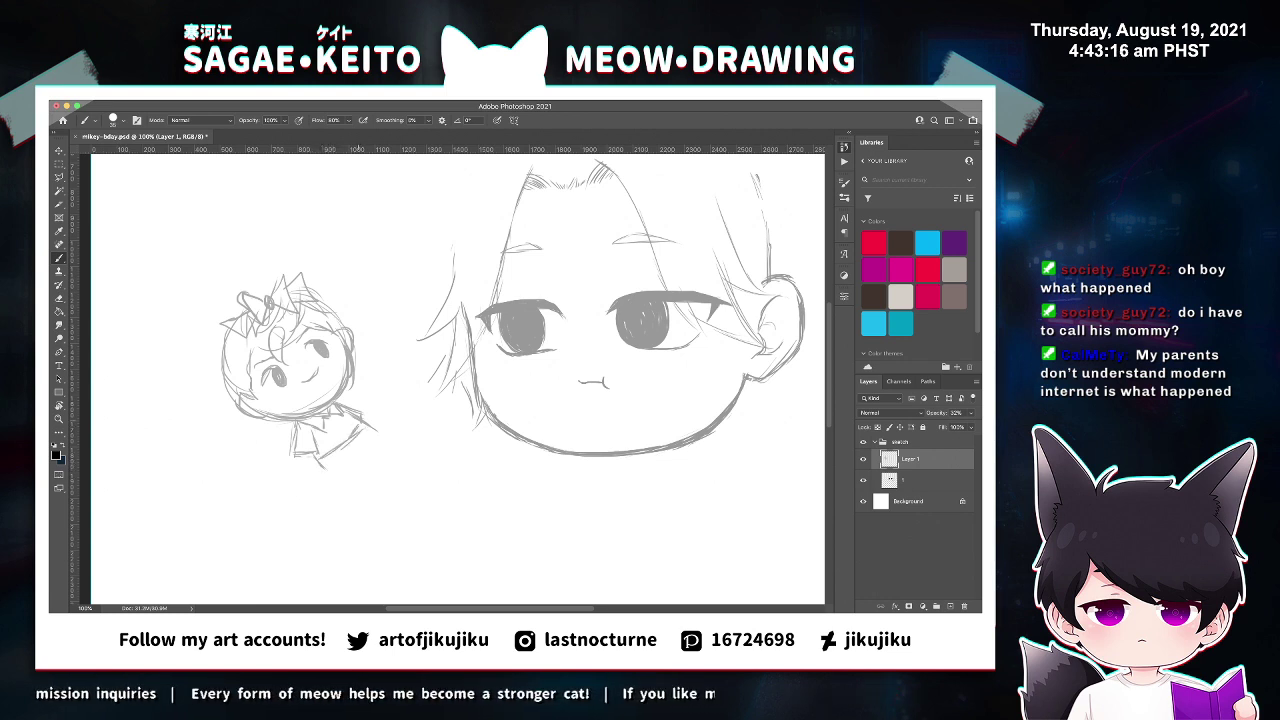
# Sketch the small character's hips, legs and feet, add hair strokes along the outer side of its head, and save the file.
pyautogui.press('e')
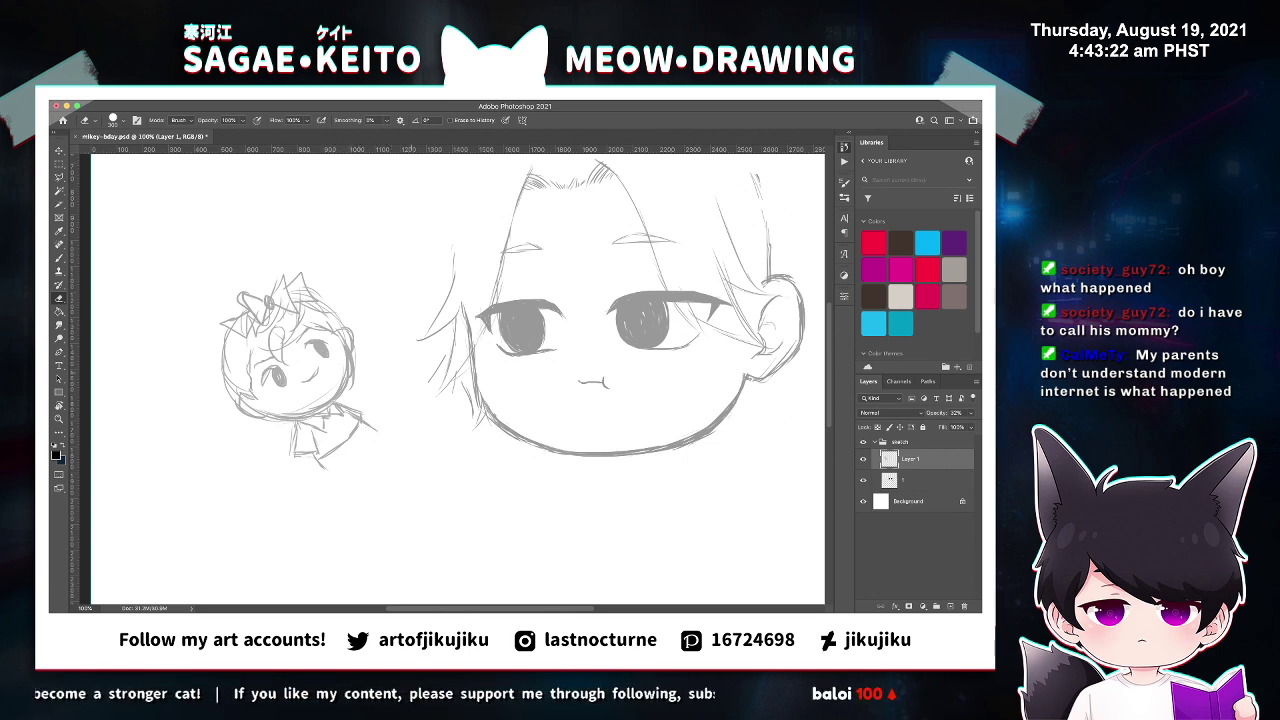
pyautogui.press('b')
pyautogui.moveTo(323, 464)
pyautogui.mouseDown()
pyautogui.moveTo(364, 428)
pyautogui.moveTo(334, 477)
pyautogui.mouseUp()
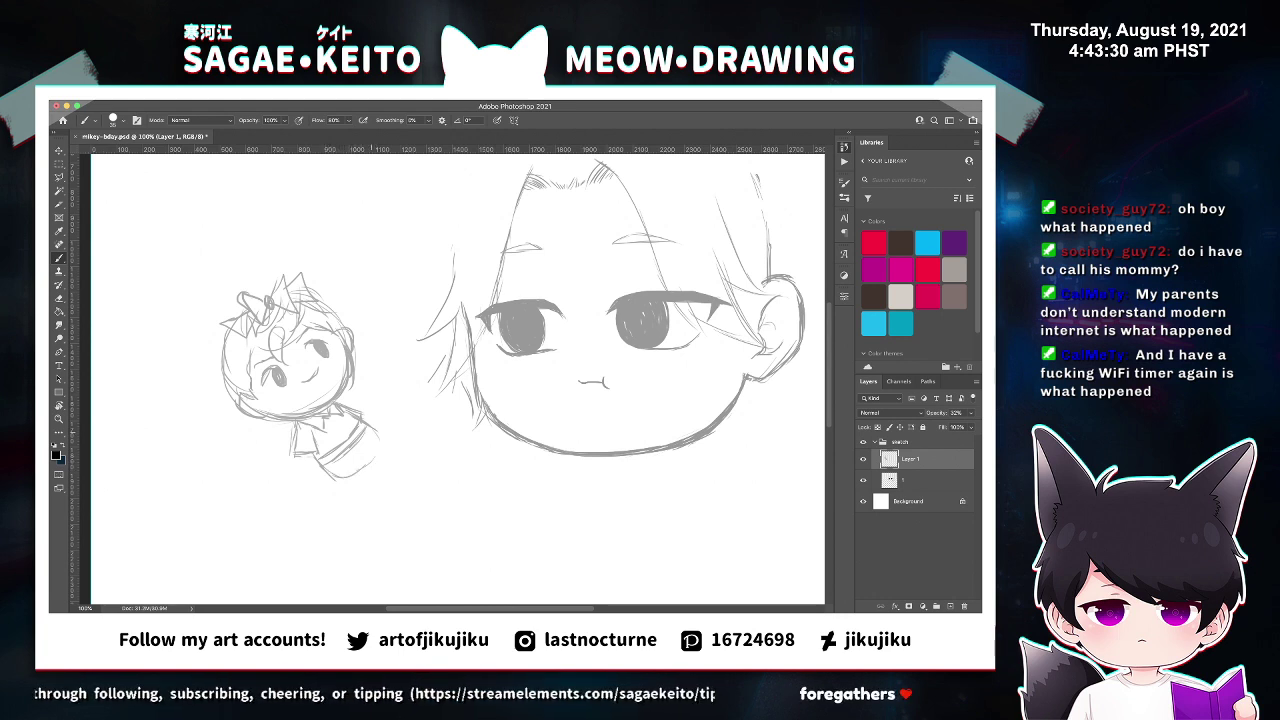
pyautogui.moveTo(365, 433); pyautogui.dragTo(378, 457)
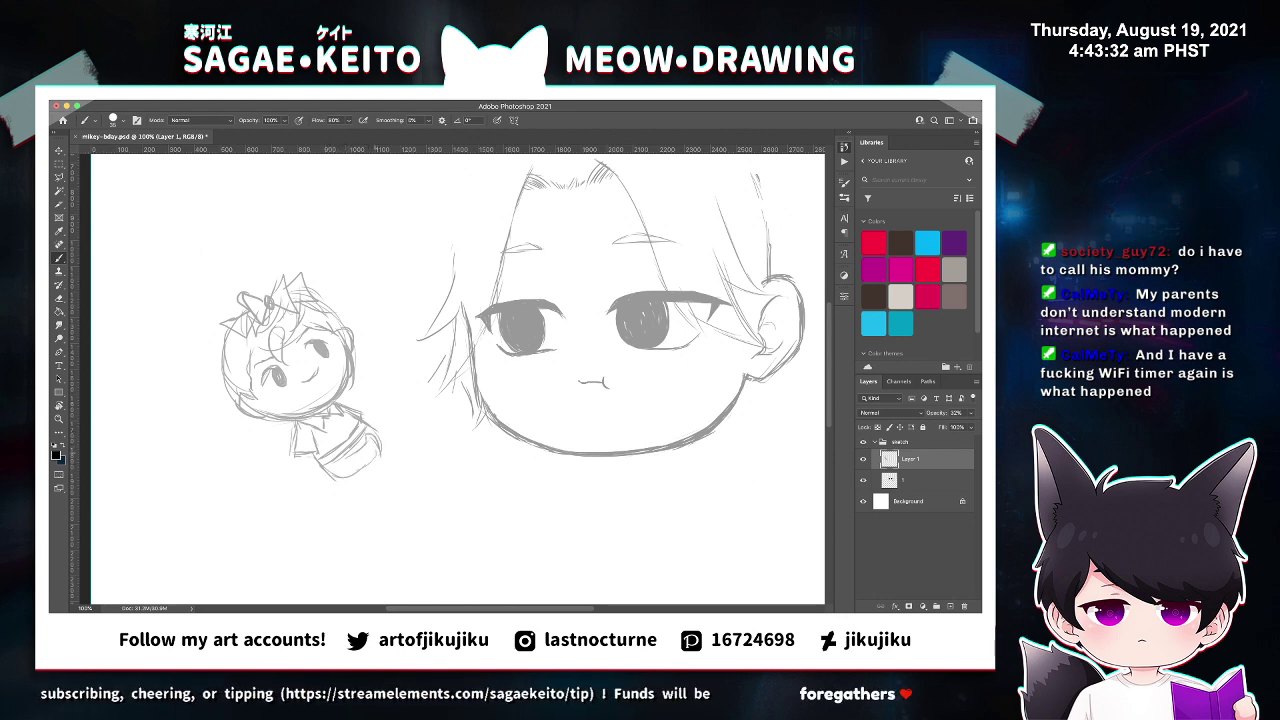
pyautogui.press('super+z')
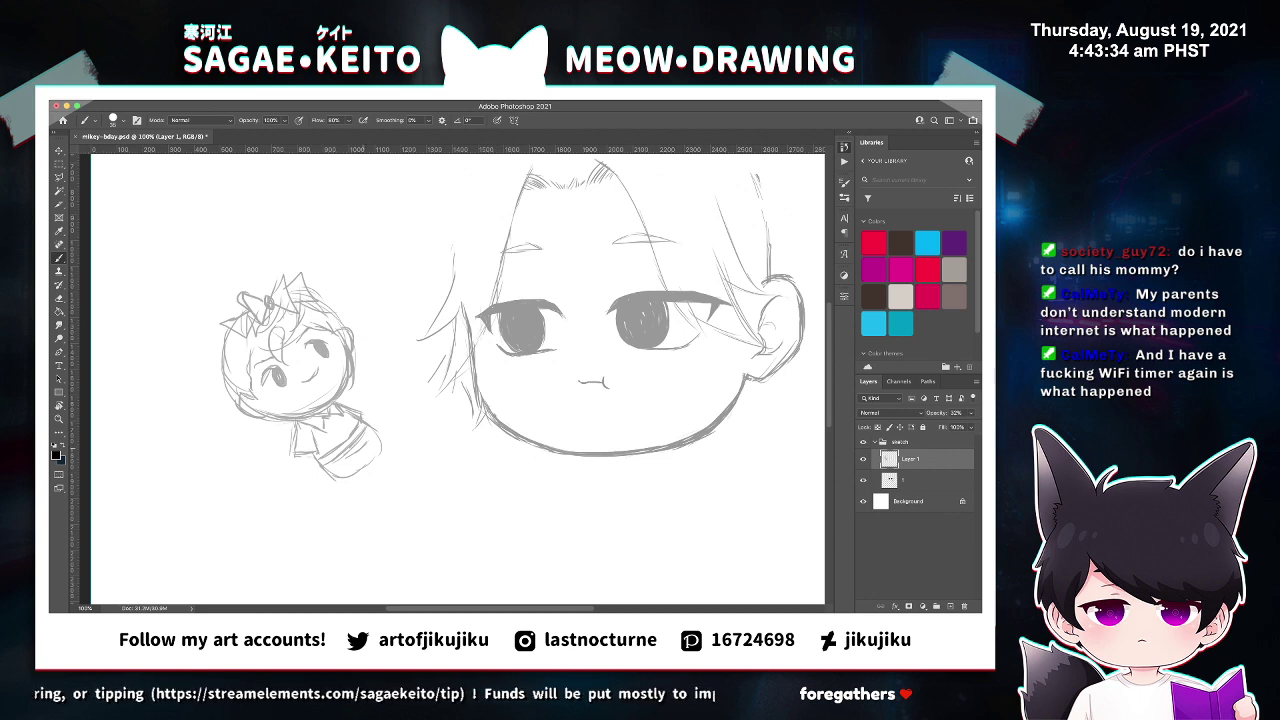
pyautogui.moveTo(368, 444); pyautogui.dragTo(371, 460)
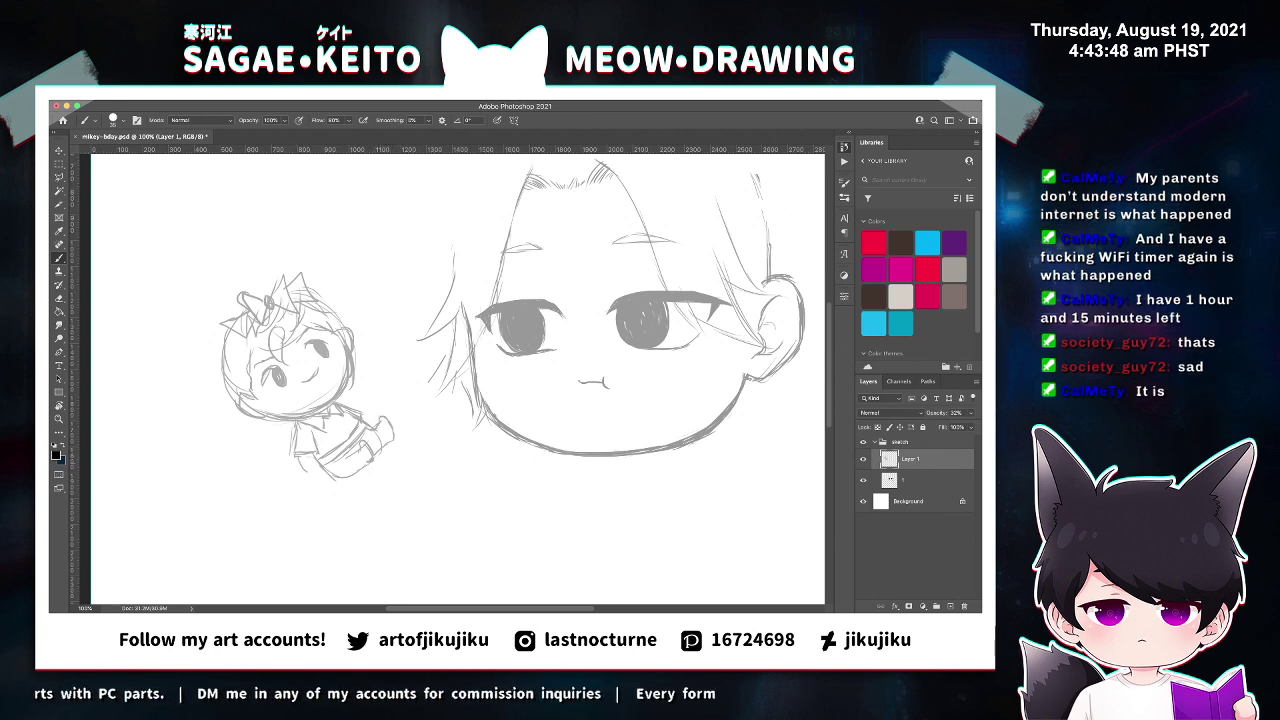
pyautogui.moveTo(301, 456); pyautogui.dragTo(314, 474)
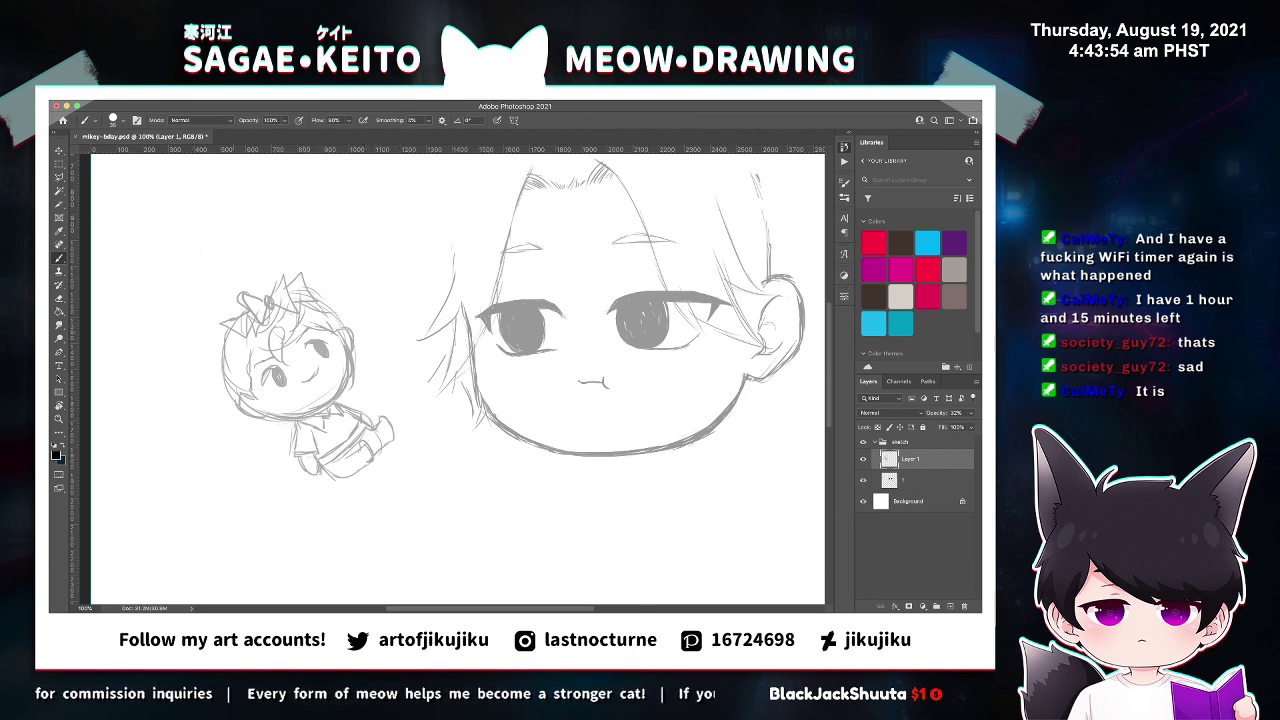
pyautogui.moveTo(226, 334); pyautogui.dragTo(217, 392)
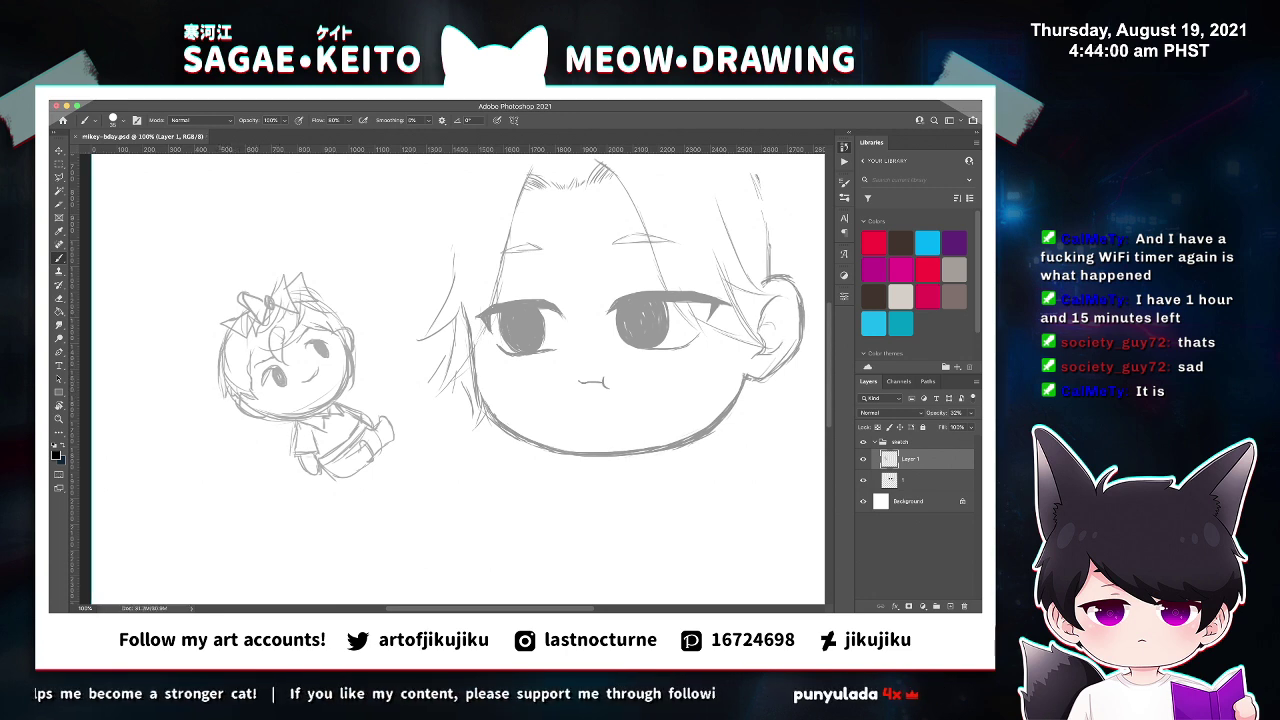
# Enlarge the small chibi character to about 122% and move it slightly lower beside the large head.
pyautogui.press('super+minus')
pyautogui.press('super+minus')
pyautogui.press('super+minus')
pyautogui.press('v')
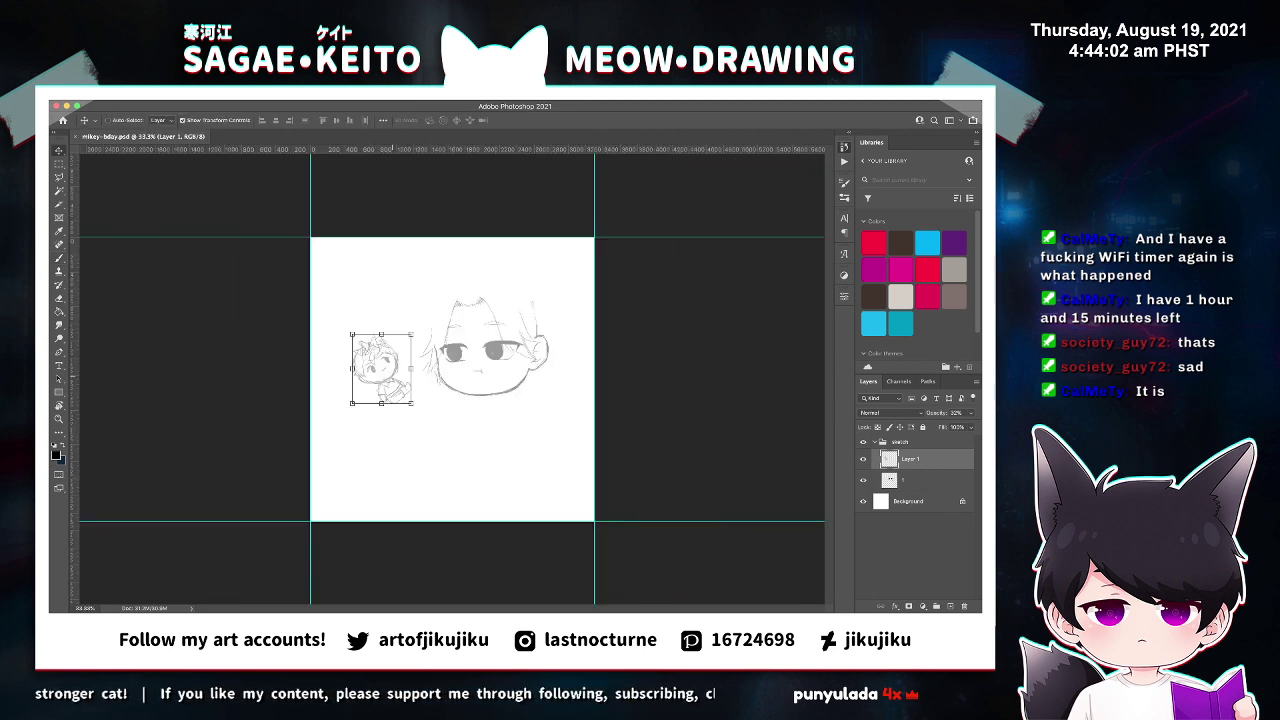
pyautogui.press('super+t')
pyautogui.moveTo(412, 404); pyautogui.dragTo(425, 419)
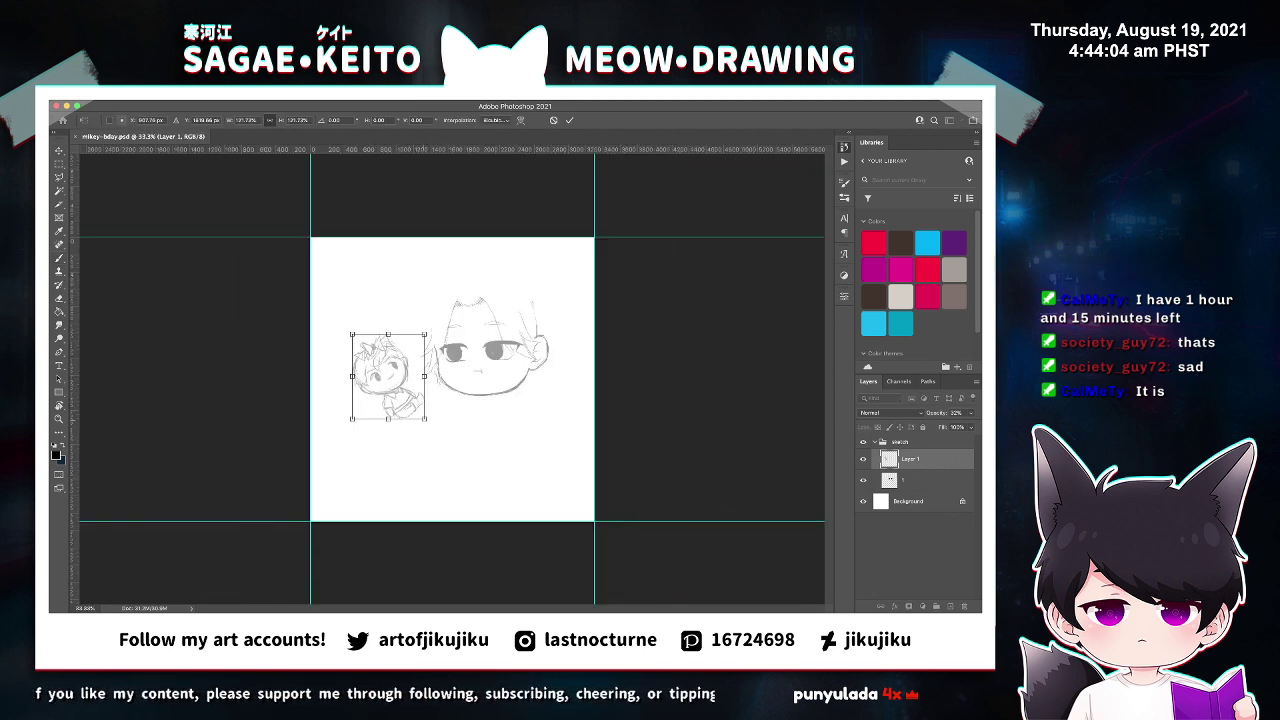
pyautogui.moveTo(388, 378); pyautogui.dragTo(392, 390)
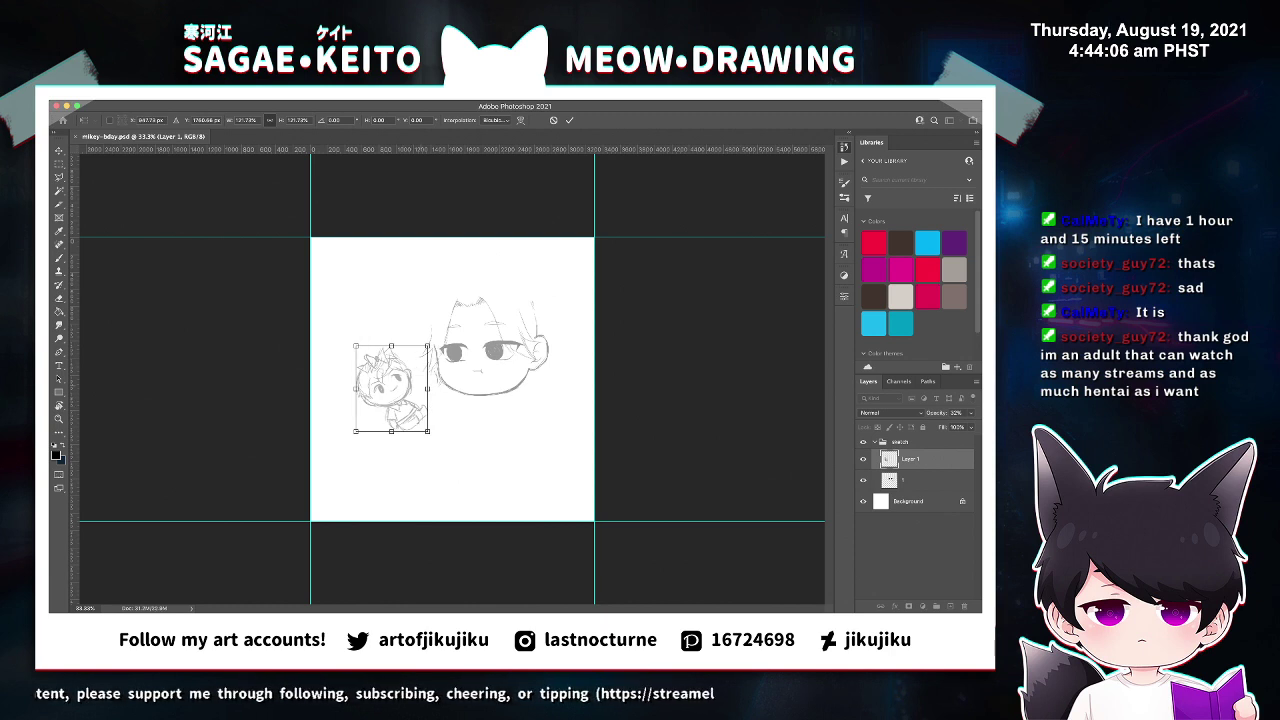
pyautogui.press('Return')
# Select the large head's layer, reduce the head's height slightly with a transform, and save the file.
pyautogui.click(920, 480)
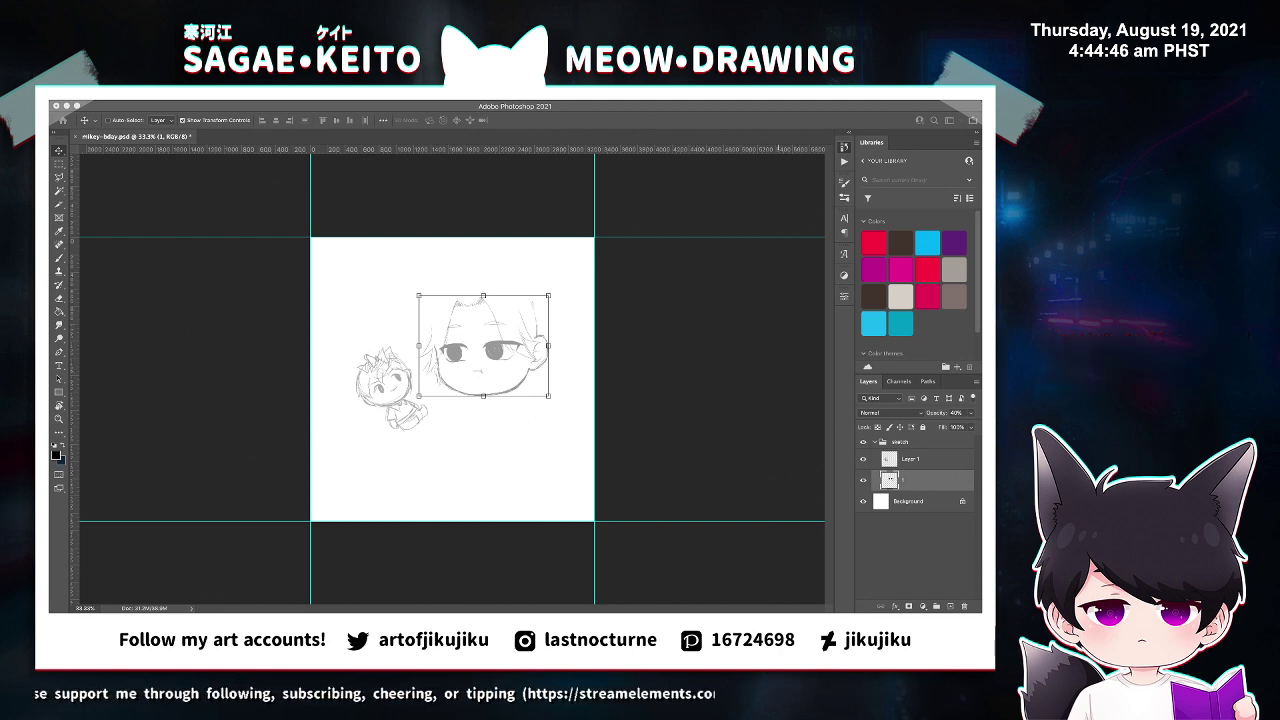
pyautogui.press('Return')
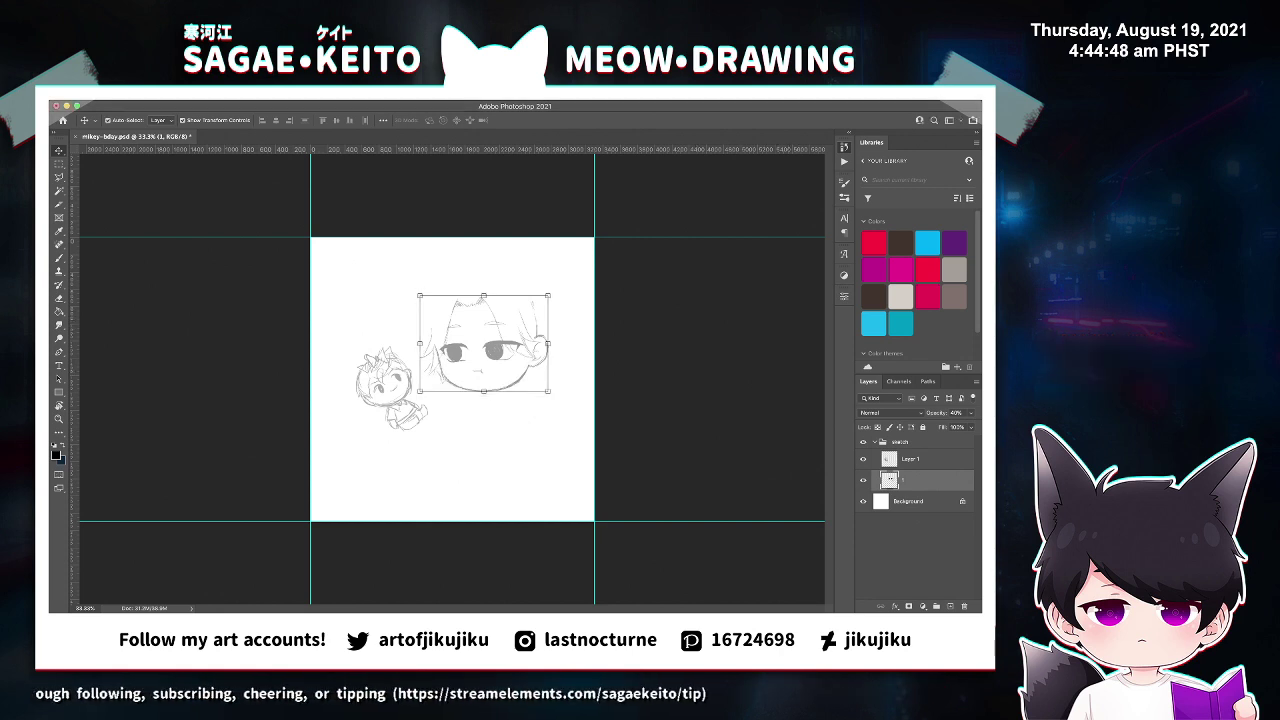
pyautogui.press('super+s')
# Touch up the large head's jaw below the ear with brush and eraser, and save the file.
pyautogui.press('z')
pyautogui.click(478, 374)
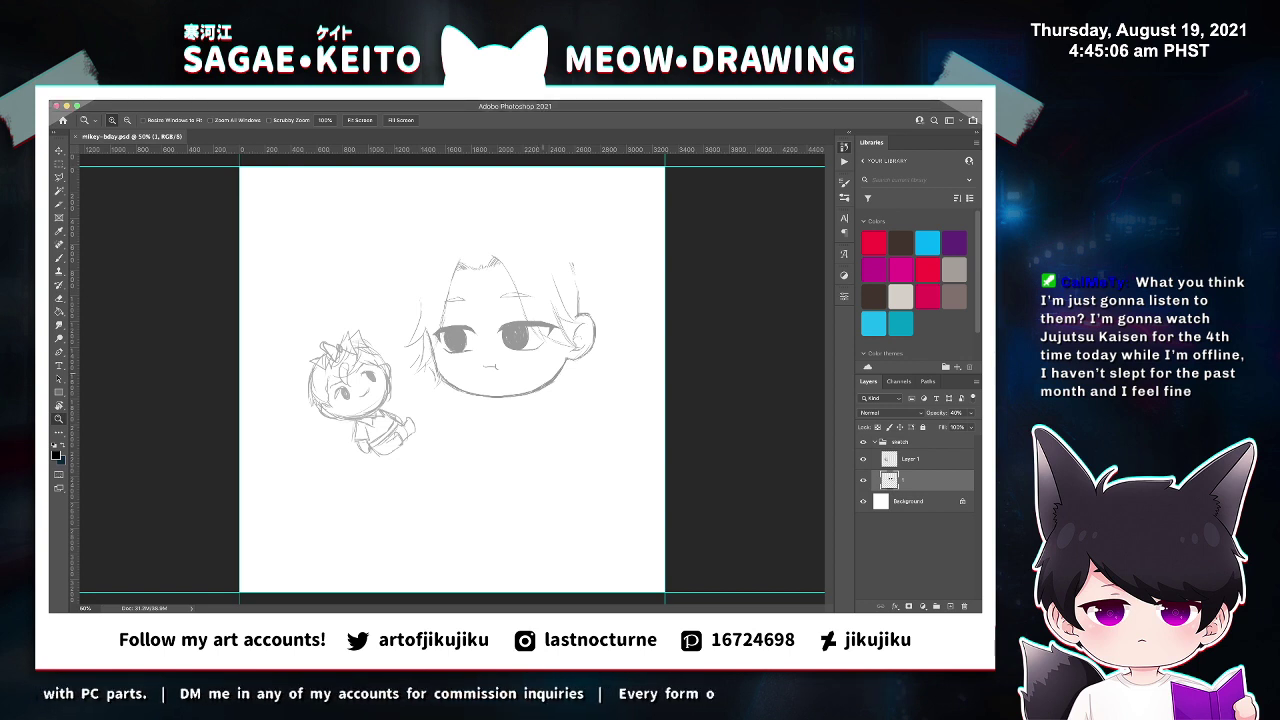
pyautogui.click(543, 375)
pyautogui.press('b')
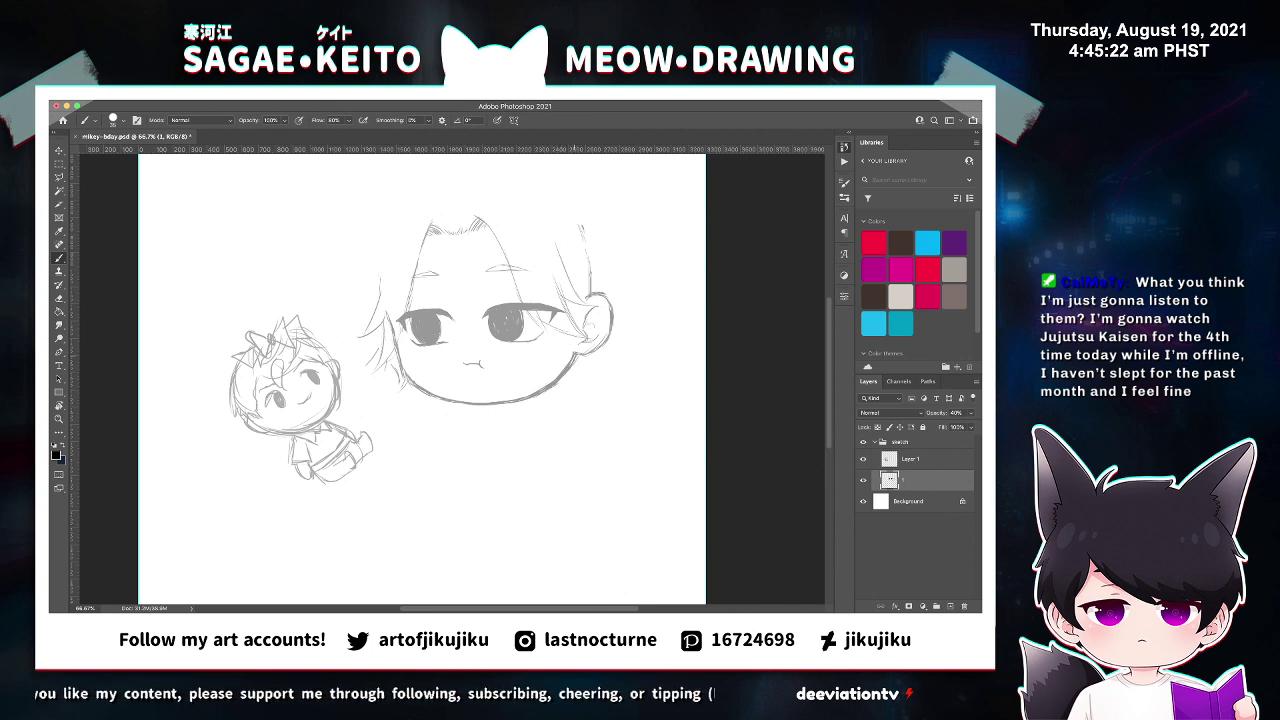
pyautogui.press('e')
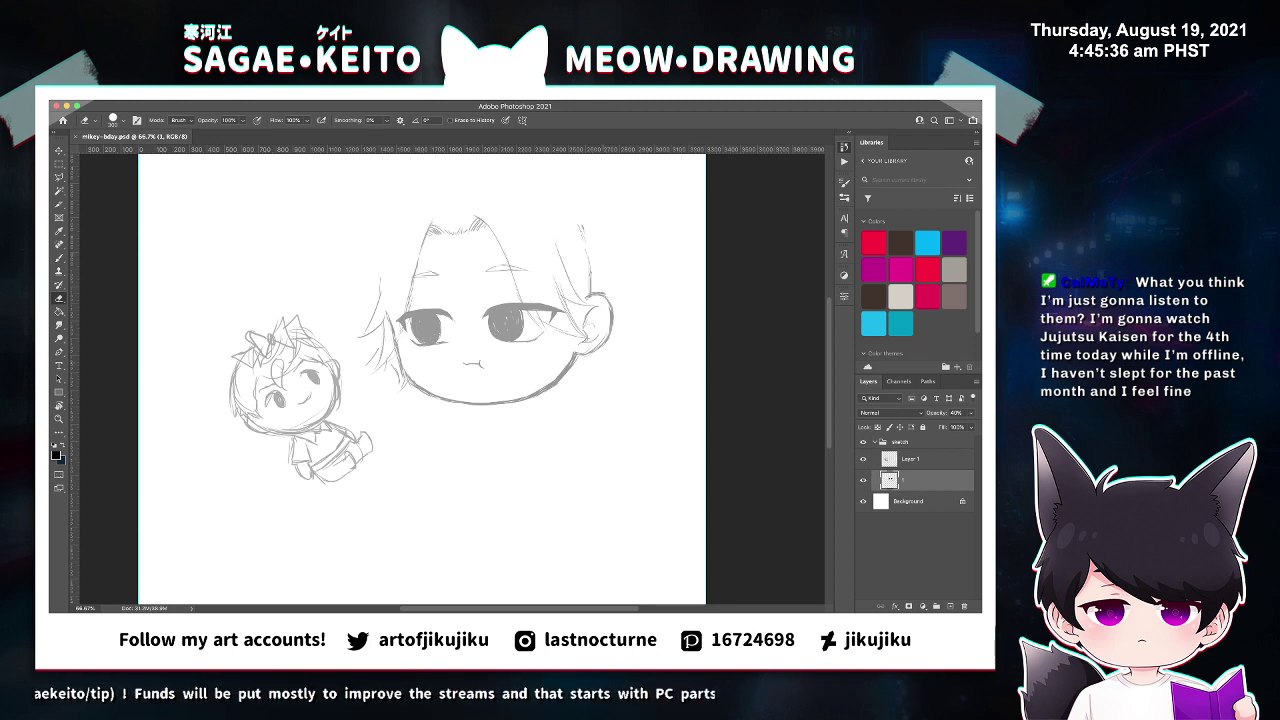
pyautogui.keyDown('super'); pyautogui.click(569, 364); pyautogui.keyUp('super')
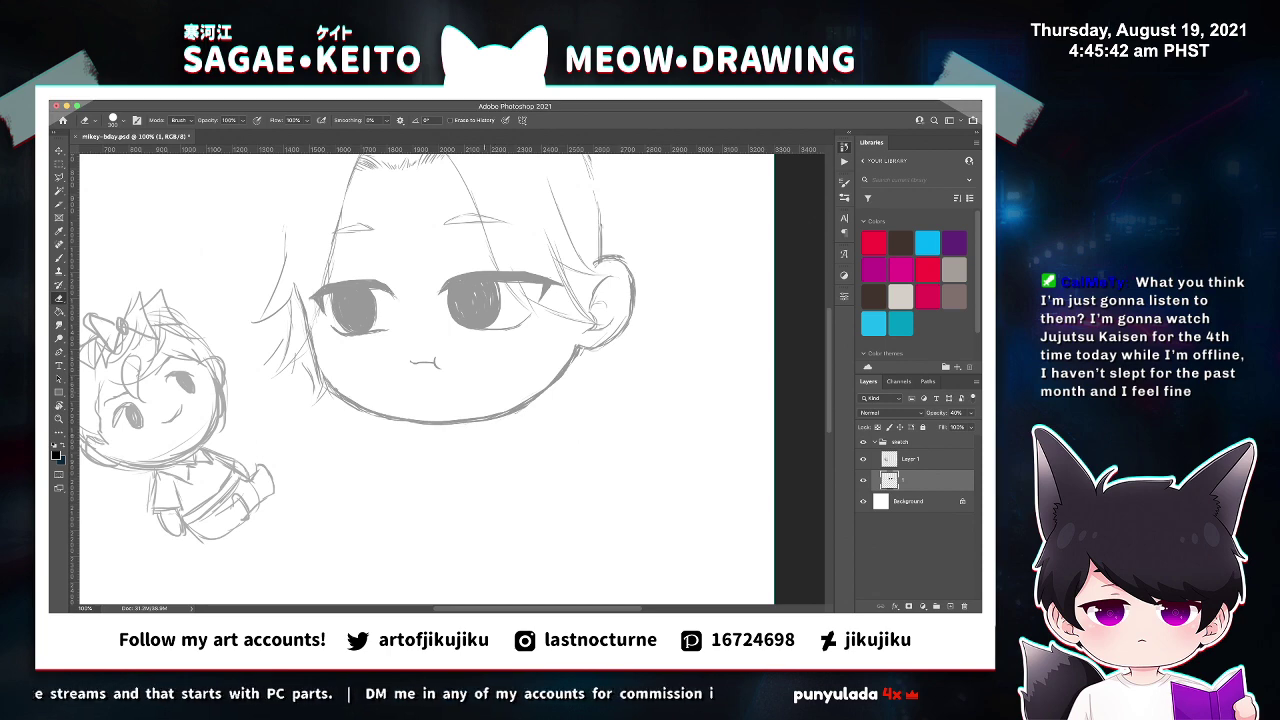
pyautogui.press('super+s')
pyautogui.press('super+minus')
pyautogui.press('super+minus')
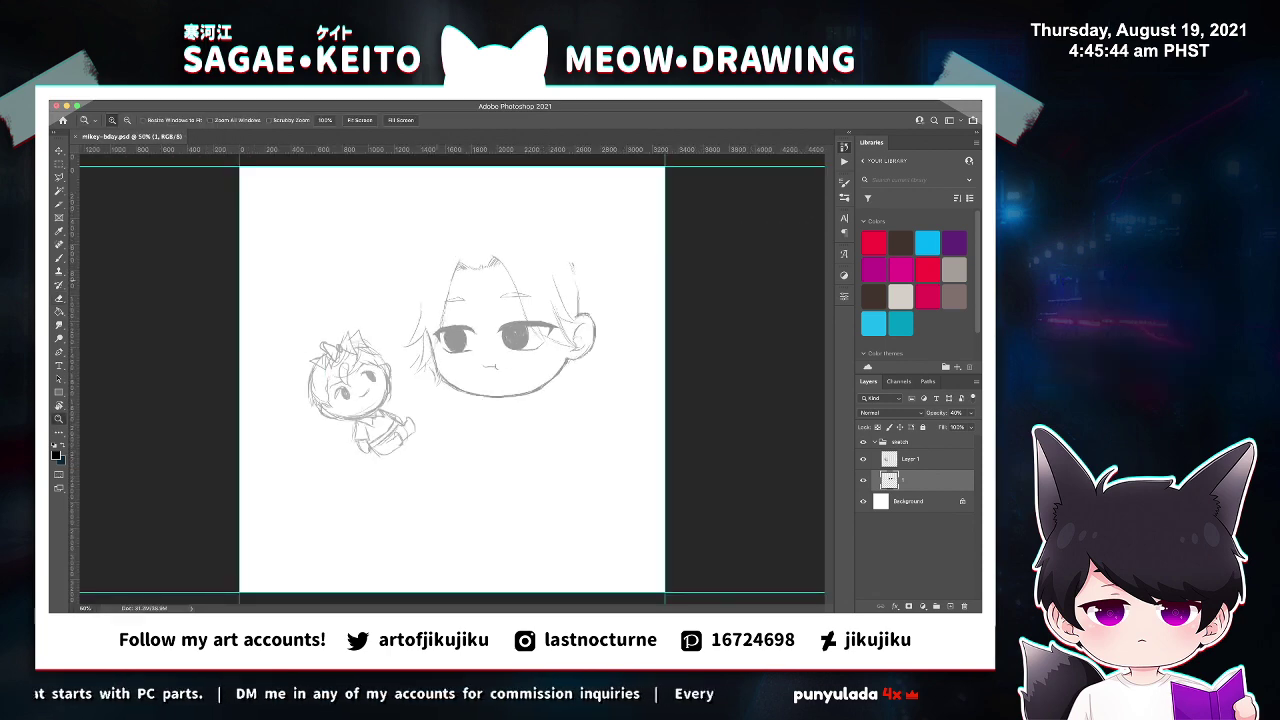
# Refine the large head's jawline up close where it meets the earlobe, and save the file.
pyautogui.keyDown('super'); pyautogui.click(554, 367); pyautogui.keyUp('super')
pyautogui.keyDown('super'); pyautogui.click(554, 367); pyautogui.keyUp('super')
pyautogui.keyDown('super'); pyautogui.click(554, 367); pyautogui.keyUp('super')
pyautogui.press('super+plus')
pyautogui.press('b')
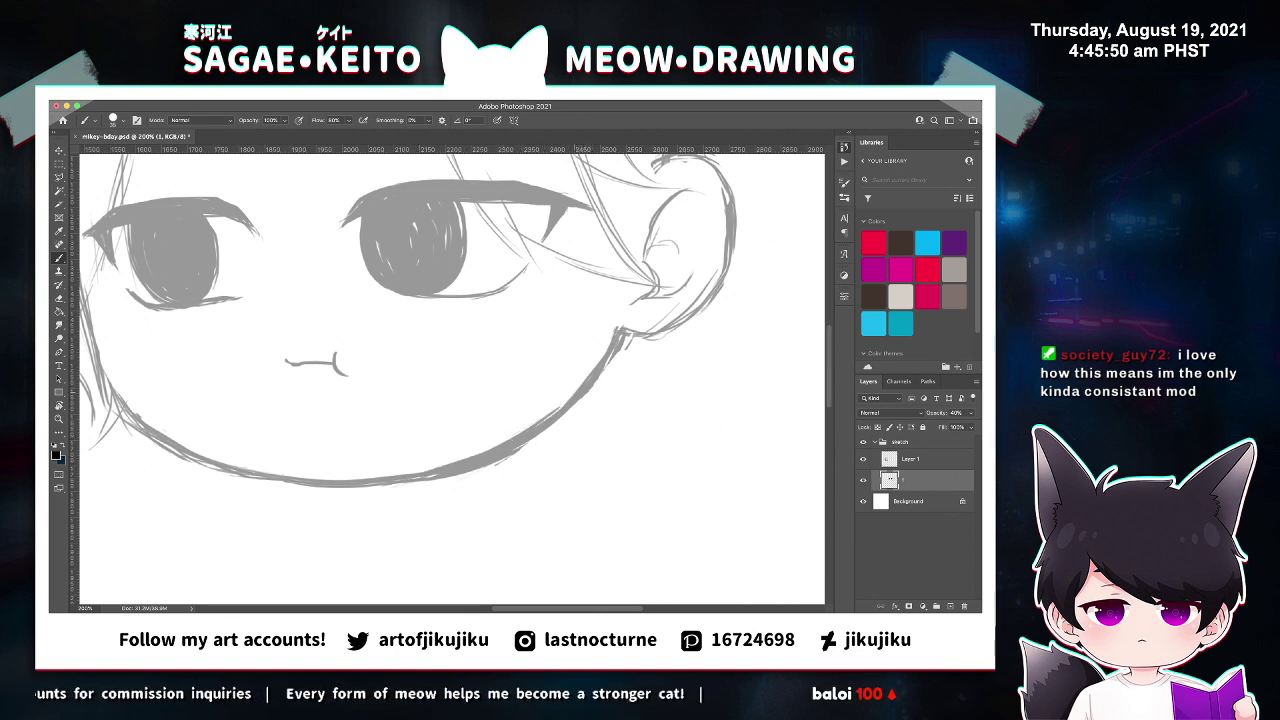
pyautogui.press('super+s')
pyautogui.press('super+minus')
pyautogui.press('super+minus')
pyautogui.press('super+minus')
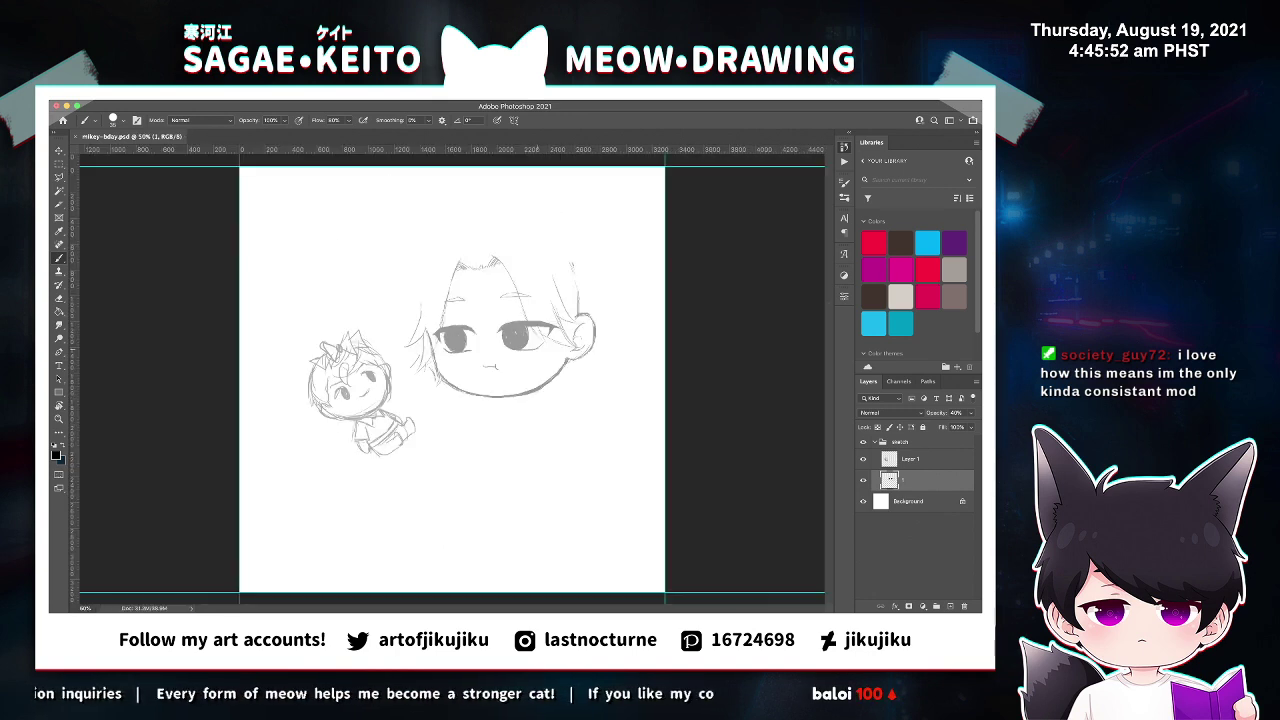
# Strengthen the lower curve of the large head's jawline, clean up stray lines, and save the file.
pyautogui.press('z')
pyautogui.press('super+equal')
pyautogui.press('super+equal')
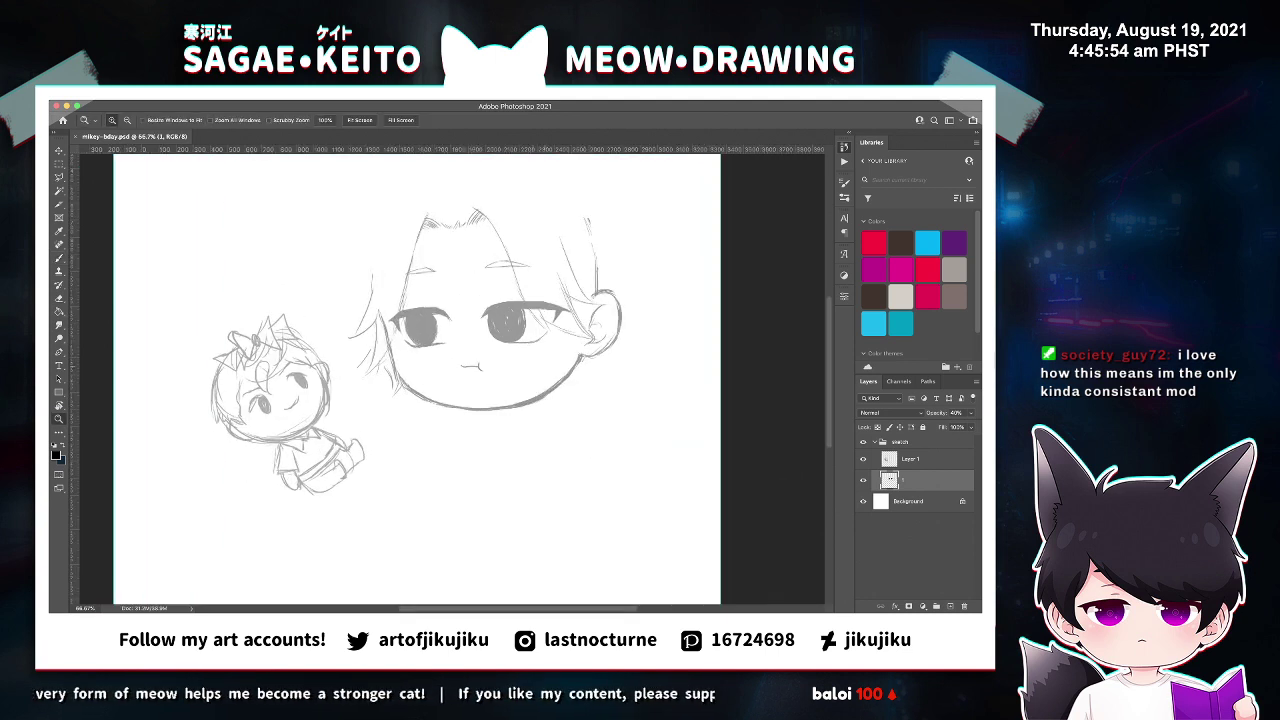
pyautogui.press('b')
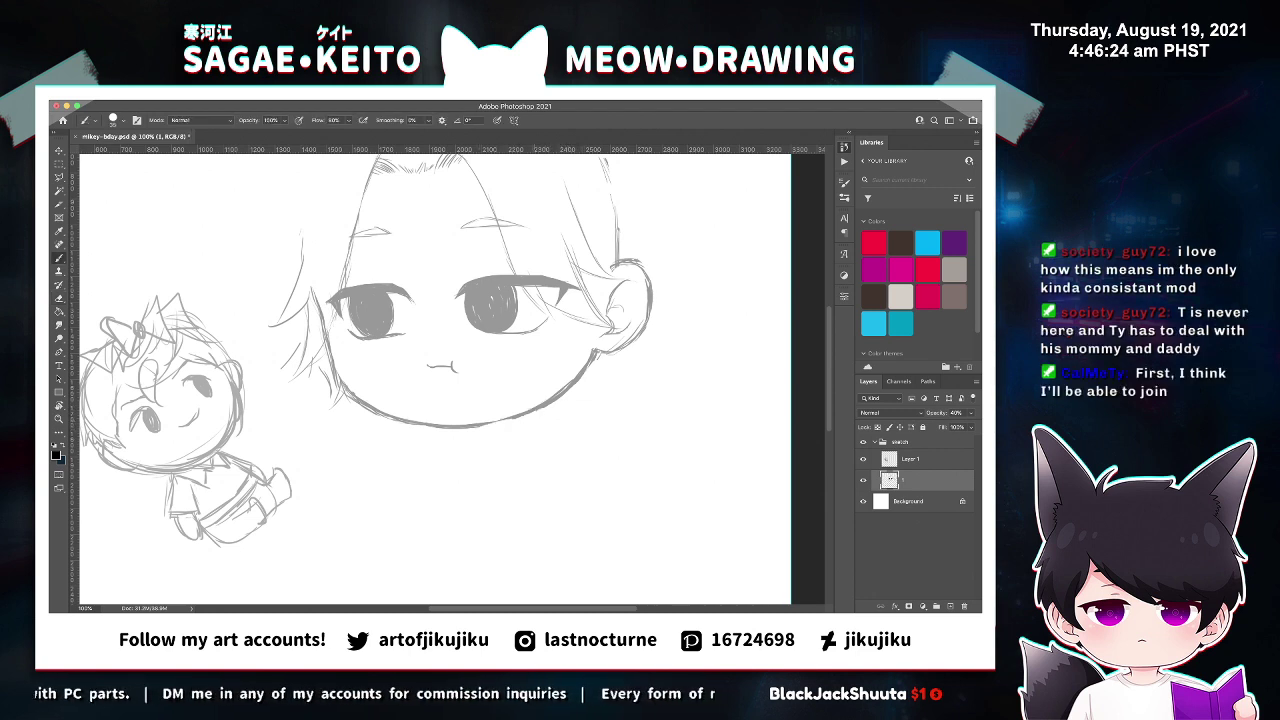
pyautogui.press('b')
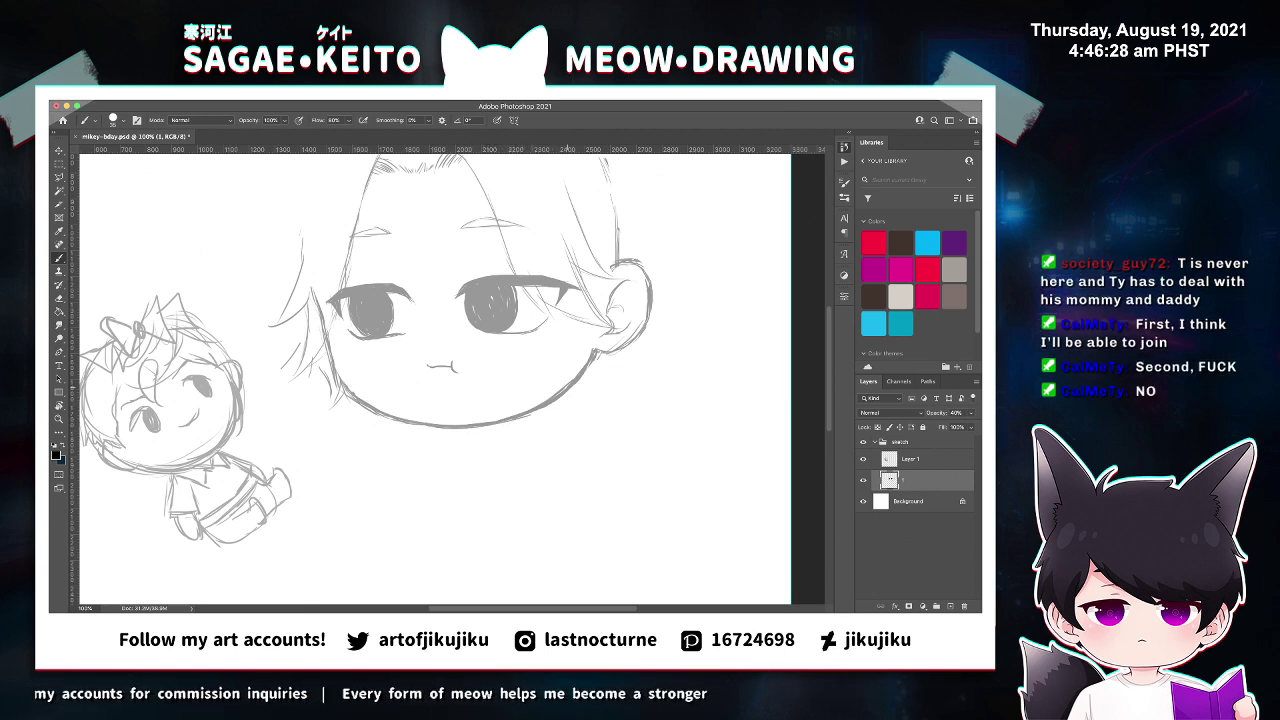
pyautogui.press('e')
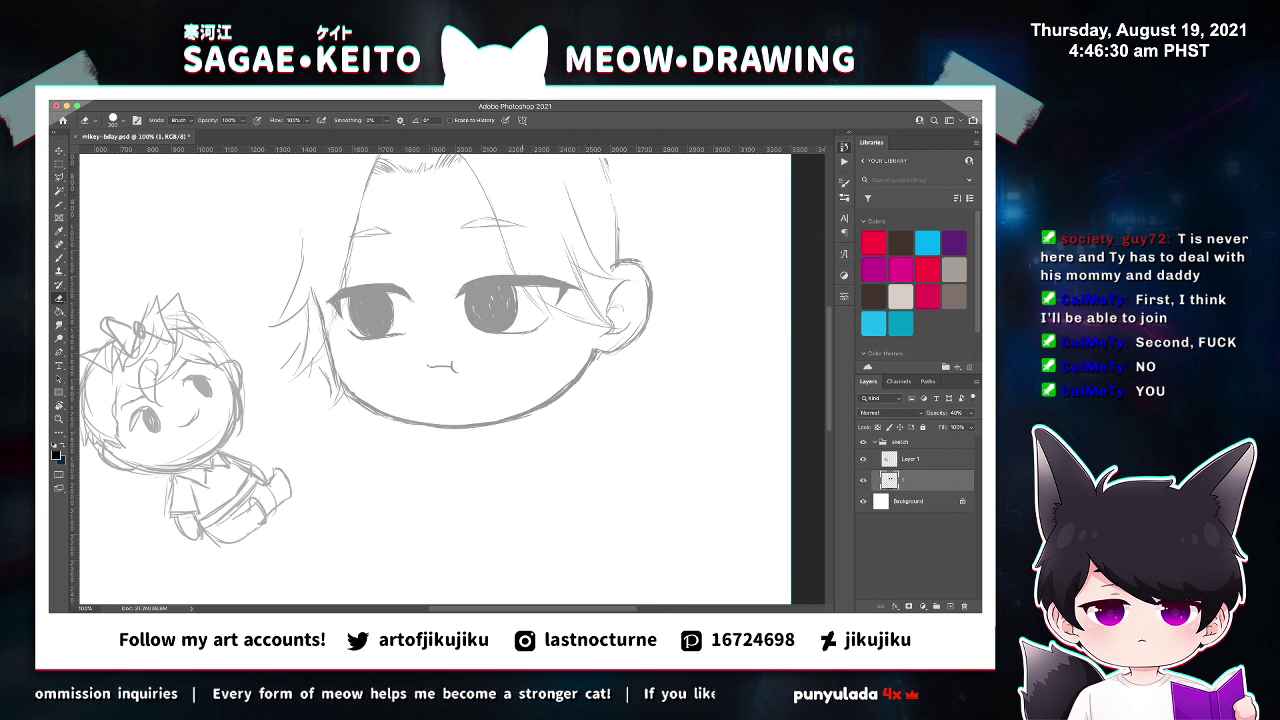
pyautogui.press('super+s')
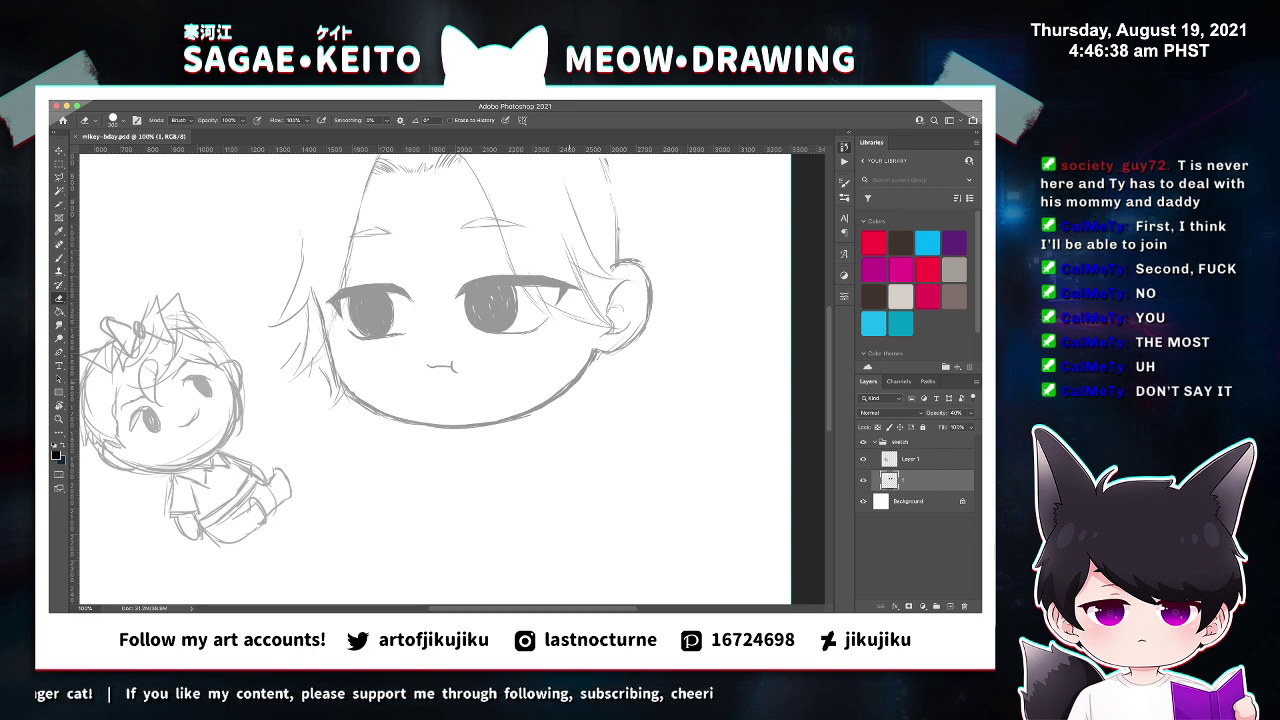
# Sketch the large head's outer hair contour on the side facing the chibi, with light strokes toward the crown.
pyautogui.hotkey('ctrl', '-')
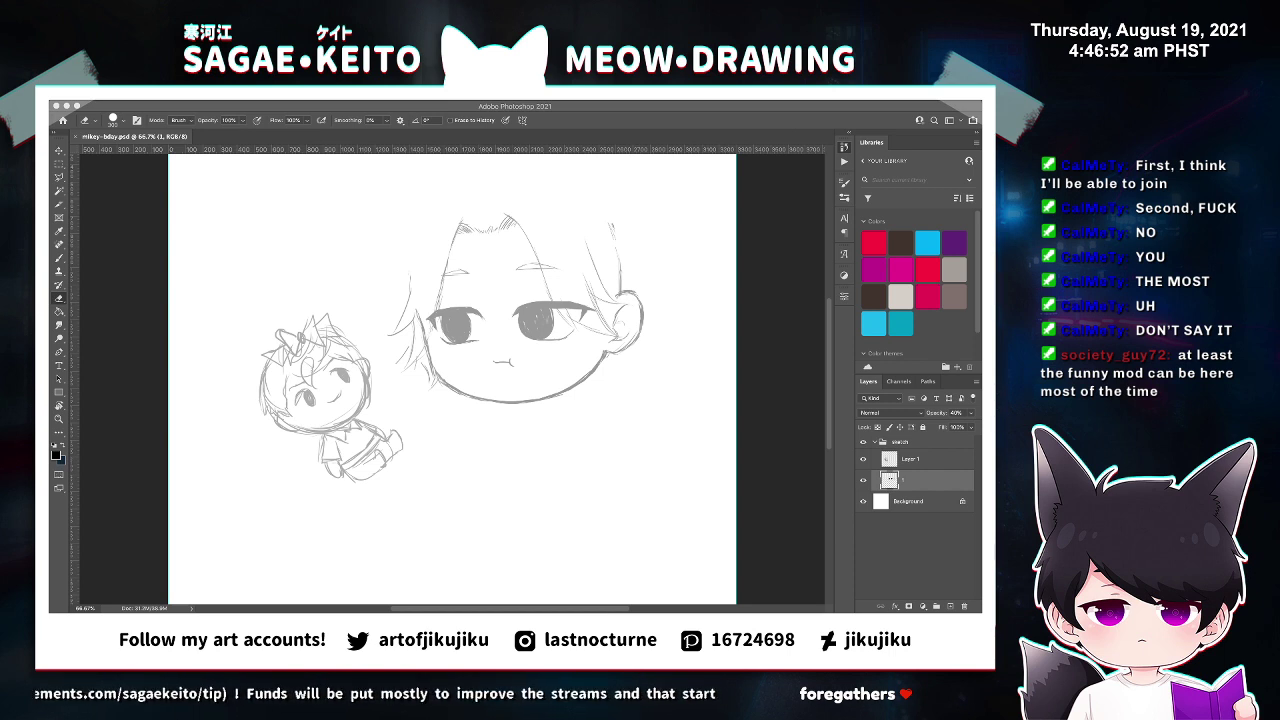
pyautogui.click(706, 337)
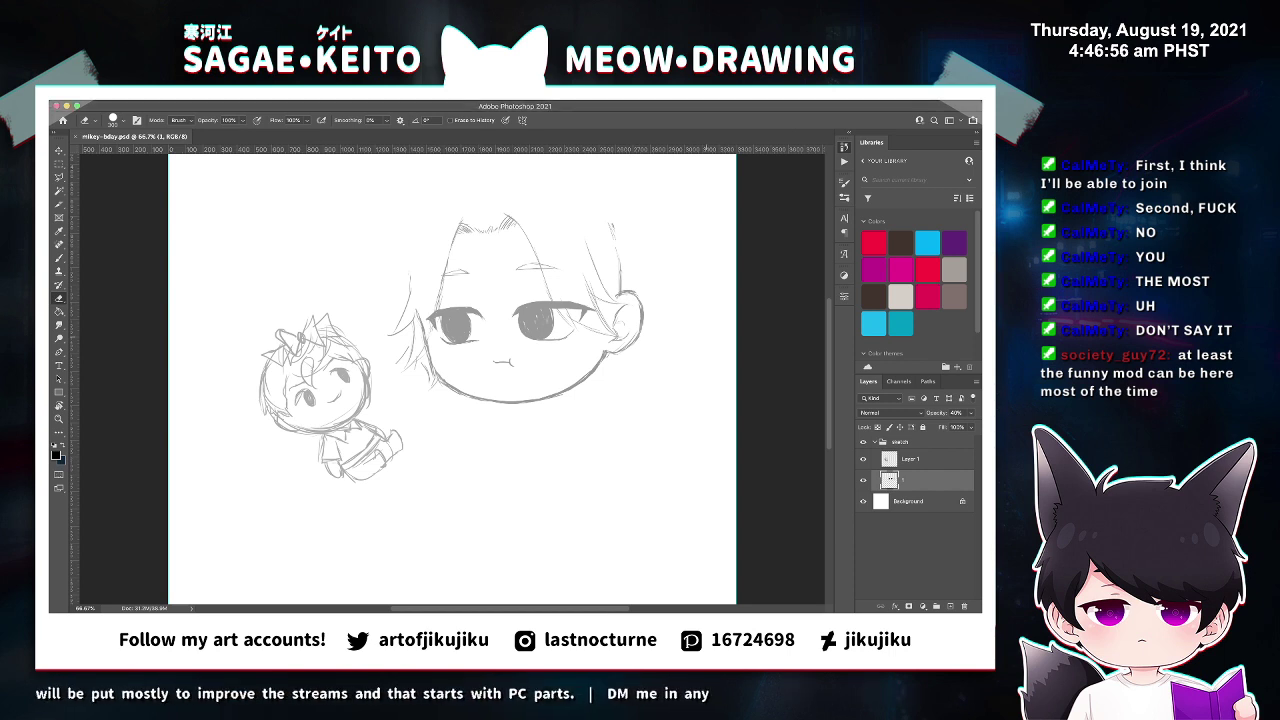
pyautogui.press('b')
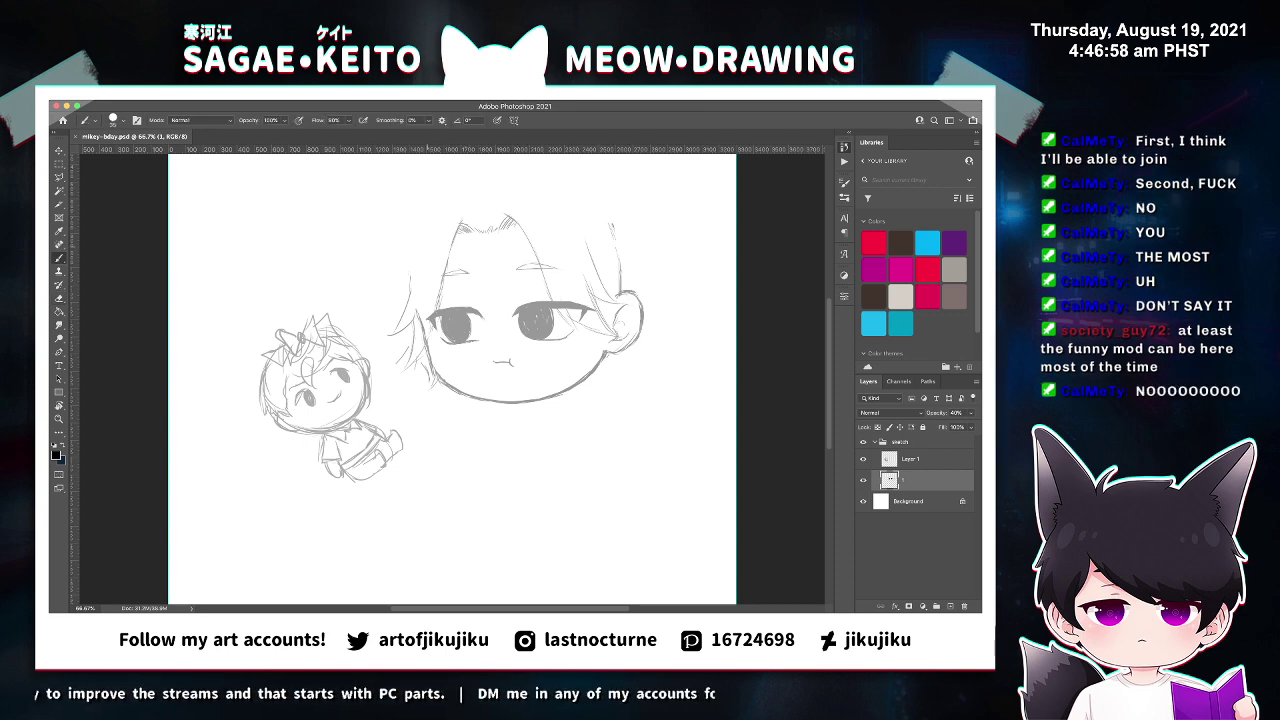
pyautogui.moveTo(416, 210); pyautogui.dragTo(399, 305)
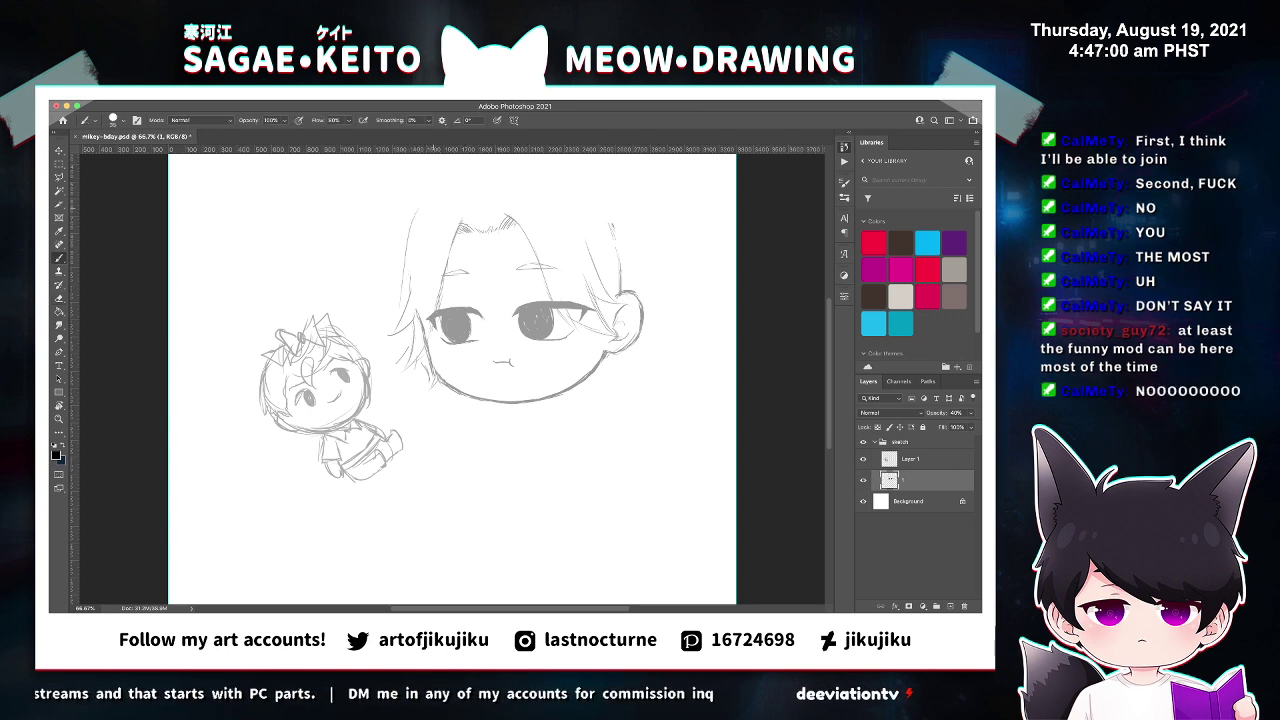
pyautogui.press('super+z')
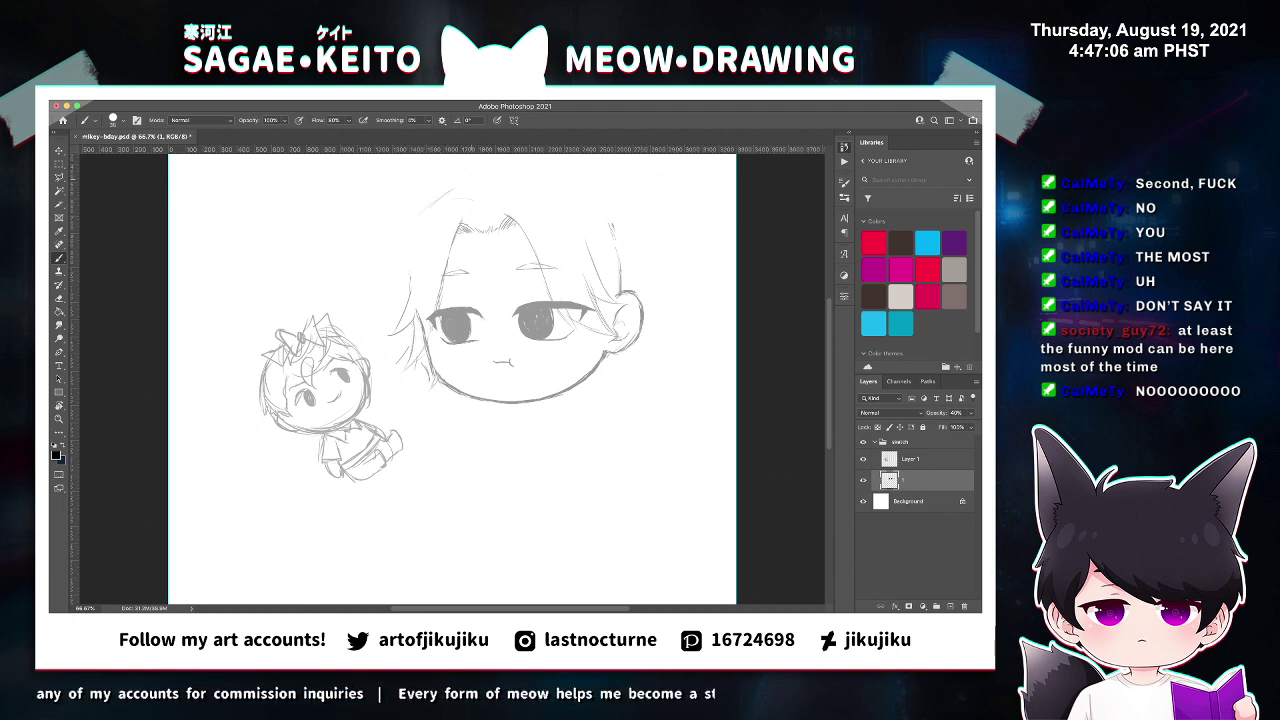
pyautogui.moveTo(404, 206); pyautogui.dragTo(396, 304)
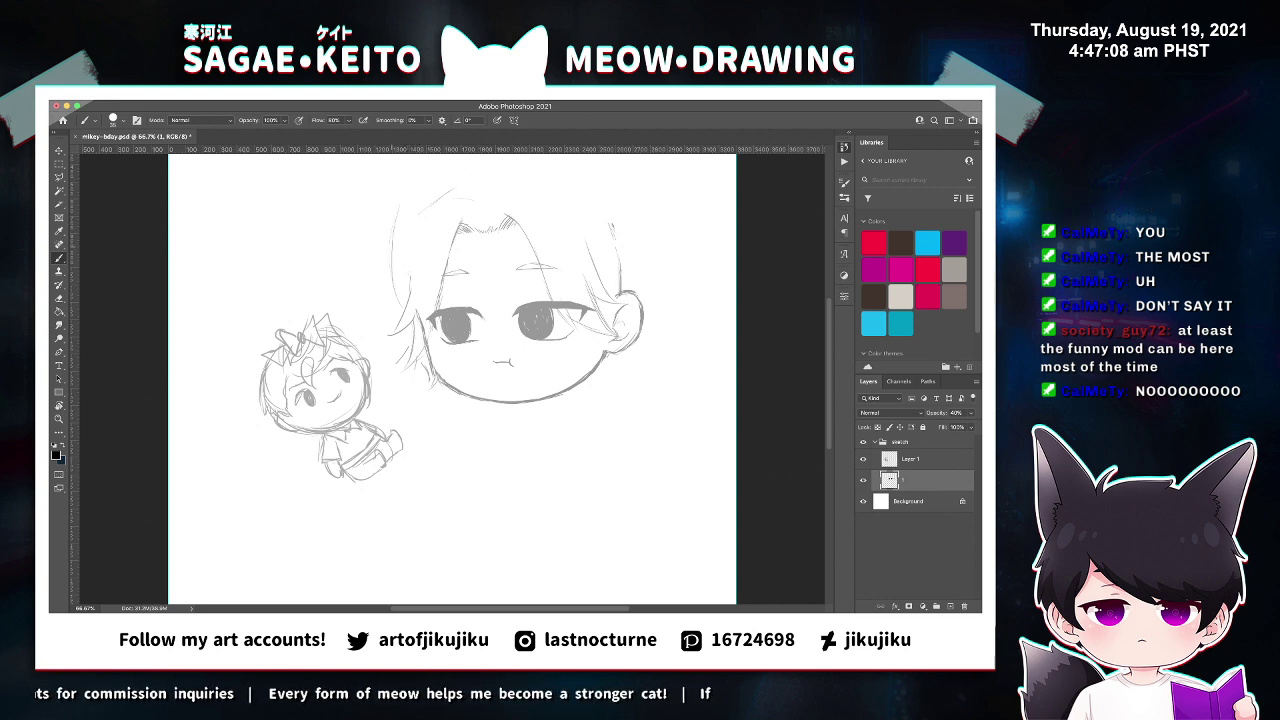
pyautogui.scroll(4, 448, 380)
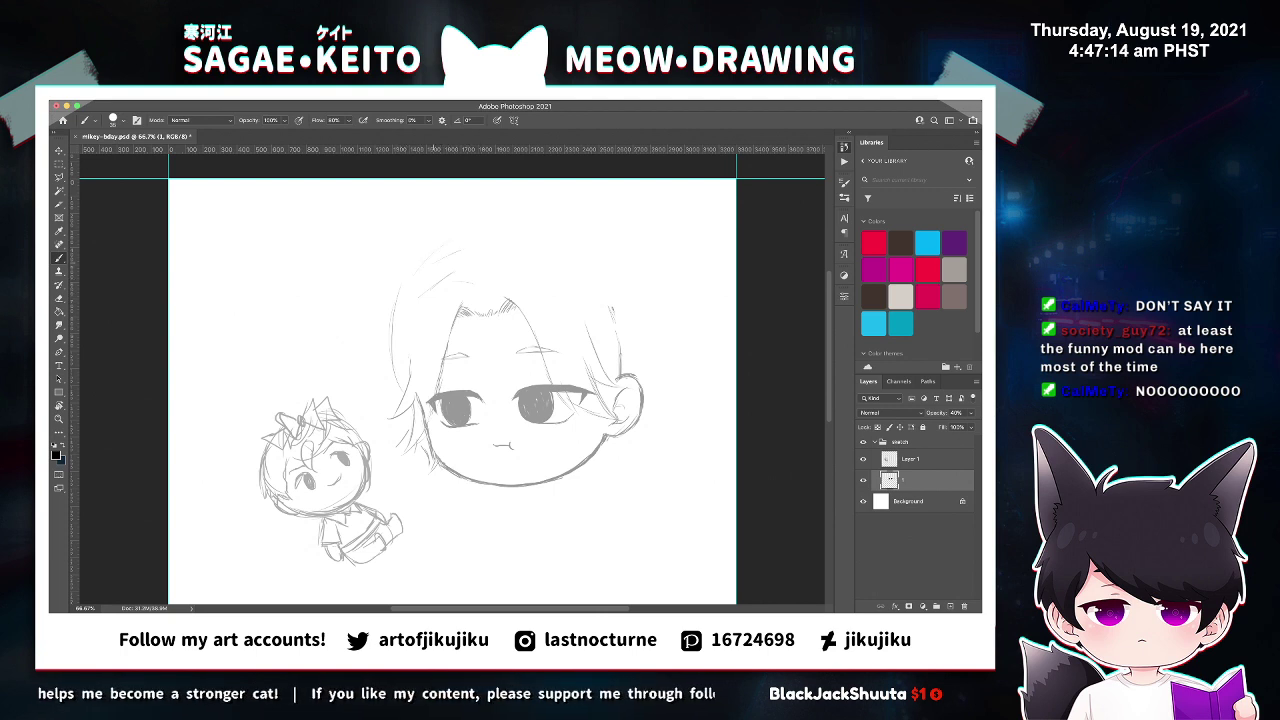
# Sketch the rounded top of the large head's hair and its outer contour down toward the ear.
pyautogui.moveTo(462, 250)
pyautogui.mouseDown()
pyautogui.moveTo(584, 234)
pyautogui.moveTo(558, 229)
pyautogui.moveTo(637, 304)
pyautogui.mouseUp()
pyautogui.moveTo(580, 228)
pyautogui.mouseDown()
pyautogui.moveTo(620, 256)
pyautogui.moveTo(646, 312)
pyautogui.mouseUp()
pyautogui.press('e')
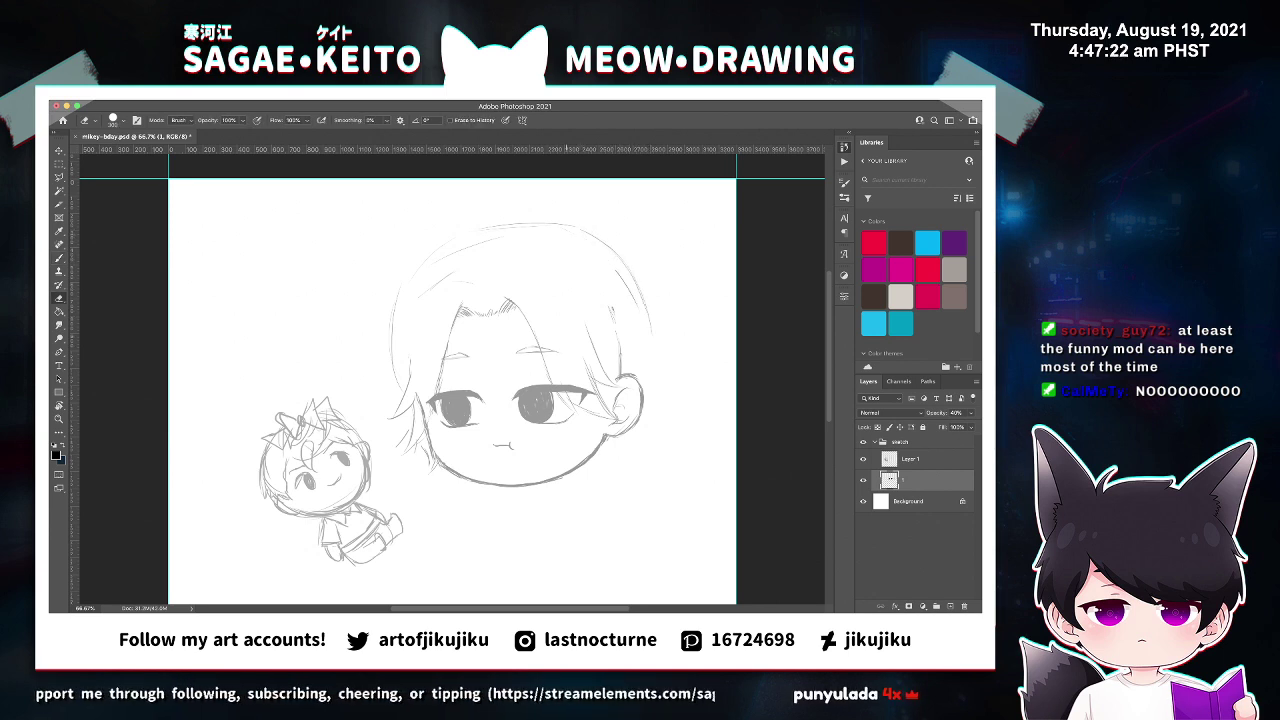
# Redraw the hair contour on the chibi's side down to the side hair, and add a strand curving from the crown.
pyautogui.press('b')
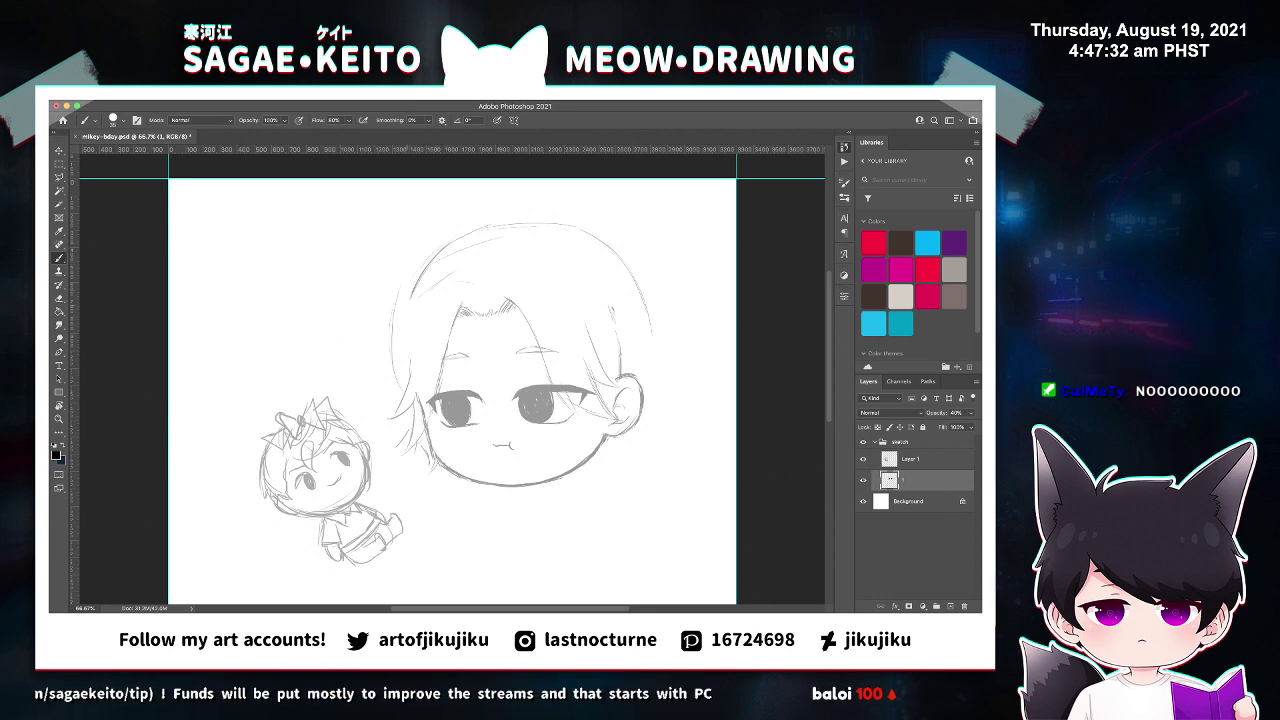
pyautogui.moveTo(412, 302)
pyautogui.mouseDown()
pyautogui.moveTo(387, 397)
pyautogui.moveTo(407, 380)
pyautogui.moveTo(397, 300)
pyautogui.mouseUp()
pyautogui.press('e')
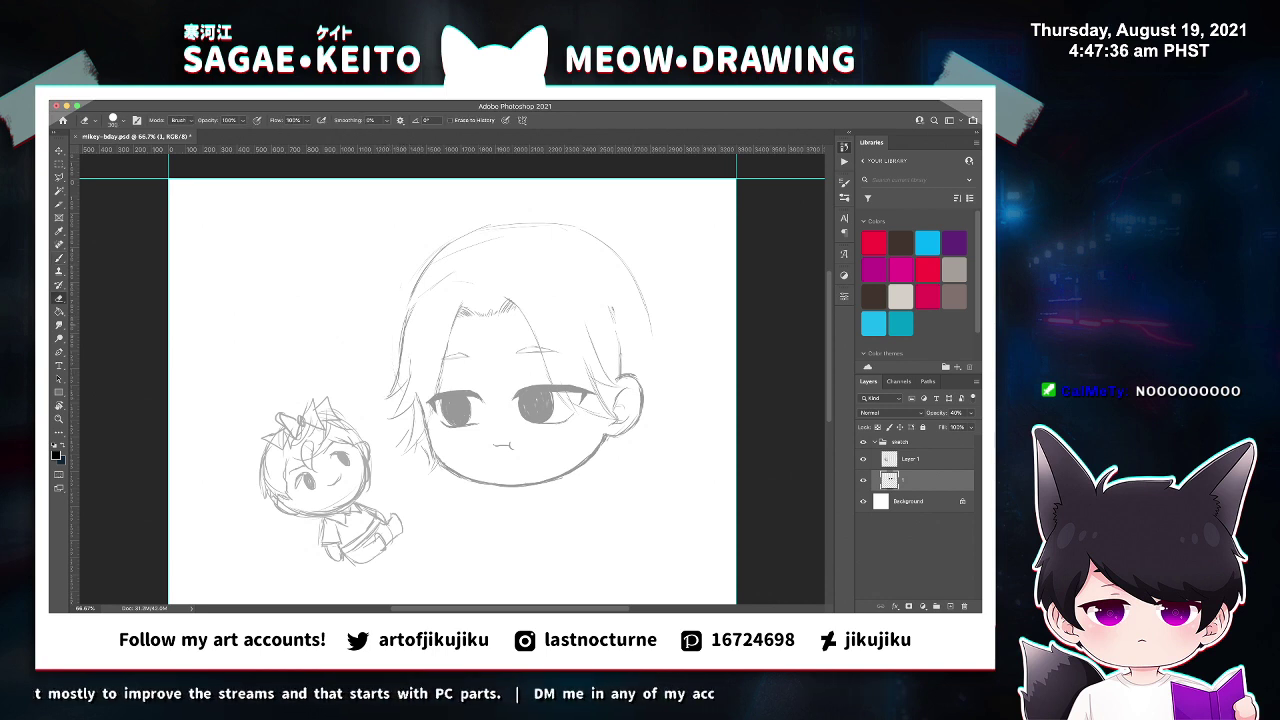
pyautogui.press('b')
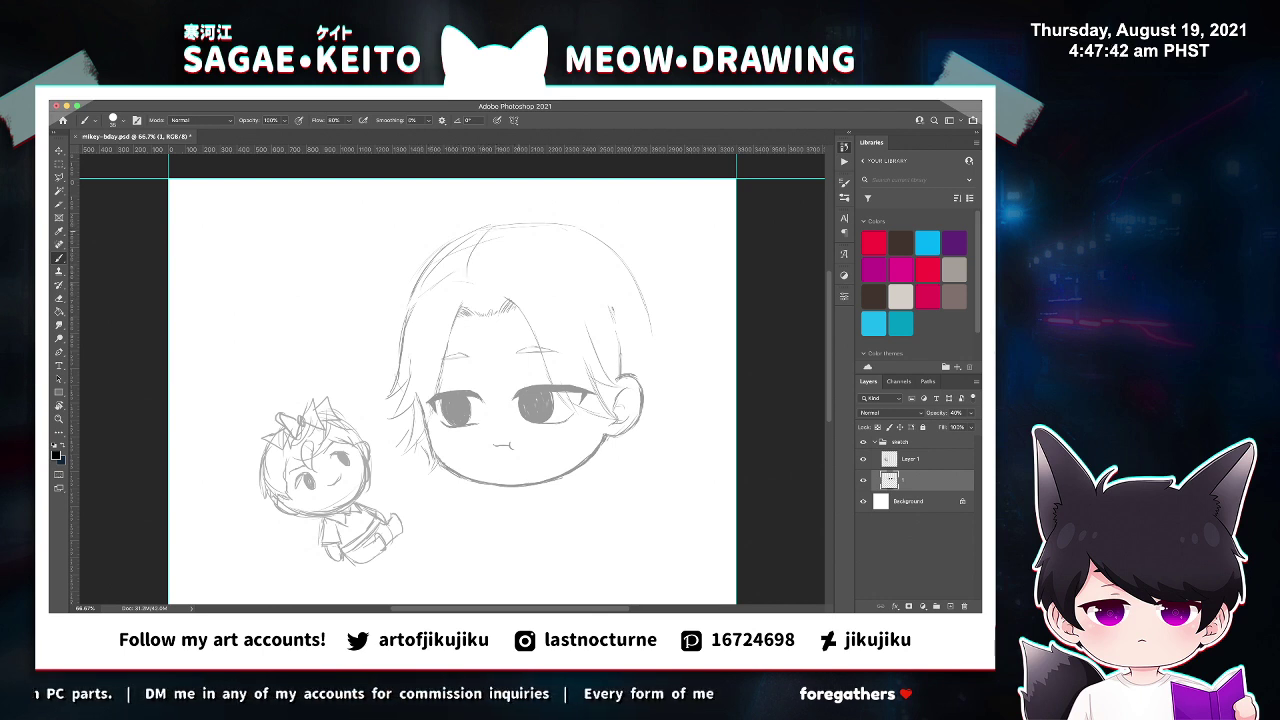
# Redraw the hair outline from the crown toward the ear side, and erase the short trial strands beneath it.
pyautogui.moveTo(502, 227)
pyautogui.mouseDown()
pyautogui.moveTo(505, 260)
pyautogui.moveTo(584, 255)
pyautogui.mouseUp()
pyautogui.moveTo(494, 224)
pyautogui.mouseDown()
pyautogui.moveTo(546, 228)
pyautogui.moveTo(524, 240)
pyautogui.moveTo(566, 262)
pyautogui.mouseUp()
pyautogui.press('e')
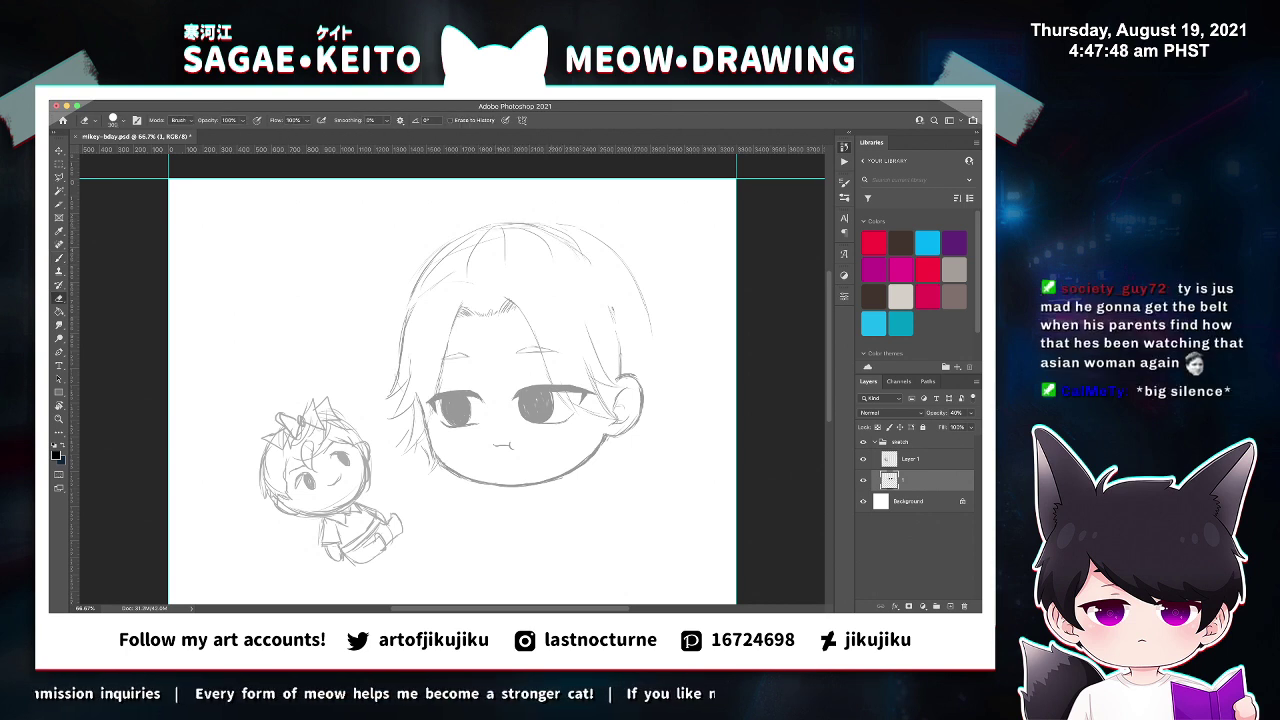
pyautogui.press('b')
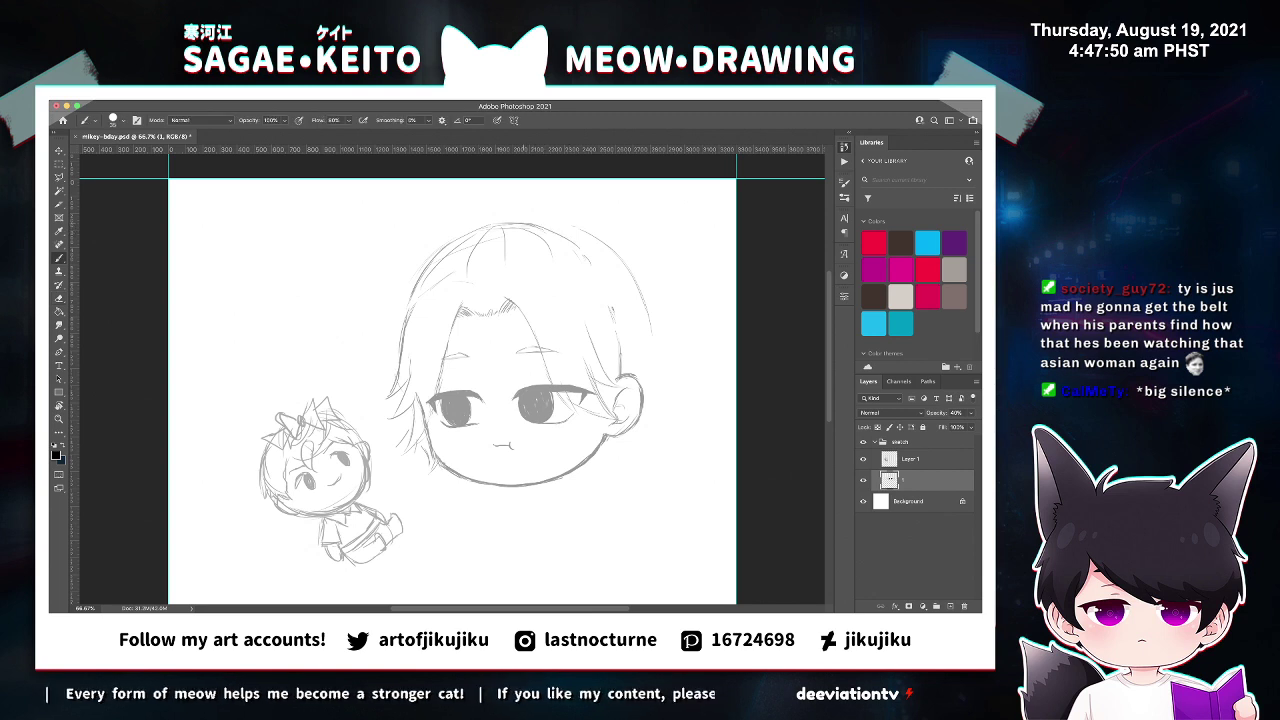
pyautogui.moveTo(552, 232); pyautogui.dragTo(623, 259)
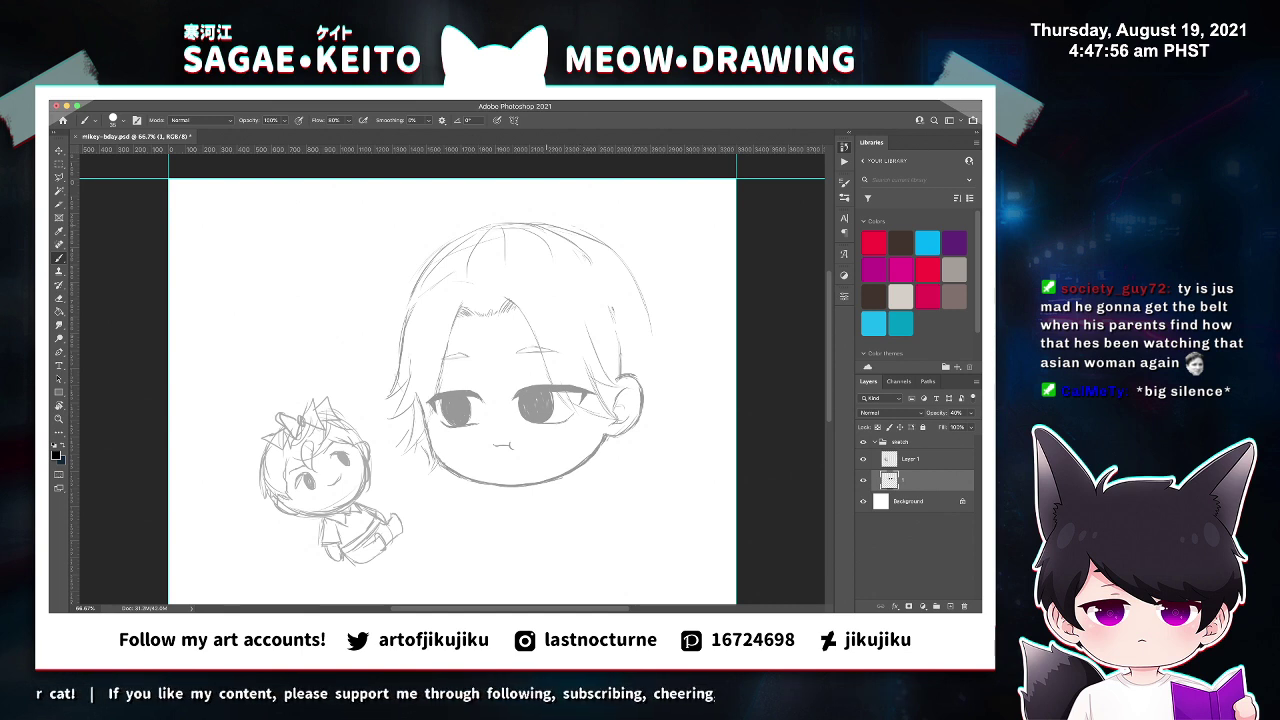
pyautogui.press('e')
pyautogui.moveTo(590, 236); pyautogui.dragTo(526, 234)
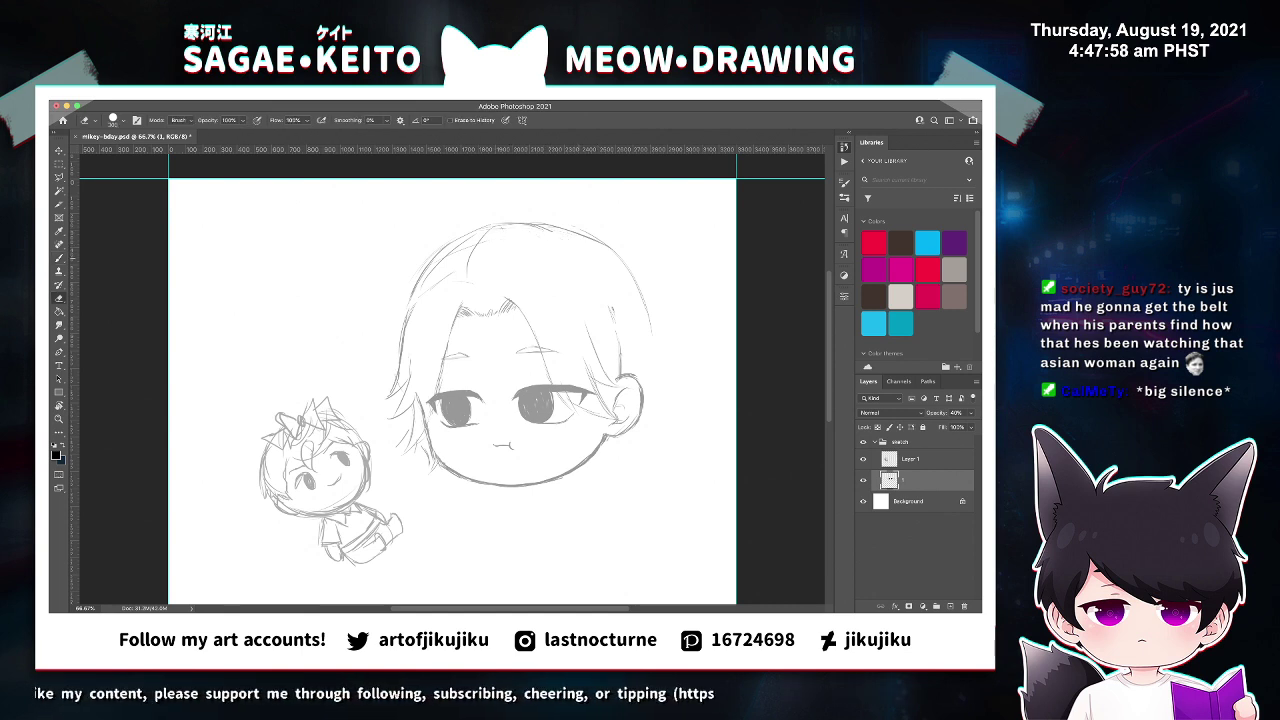
# Darken the hair outline along the top of the large head where it slopes down toward the ear side.
pyautogui.press('b')
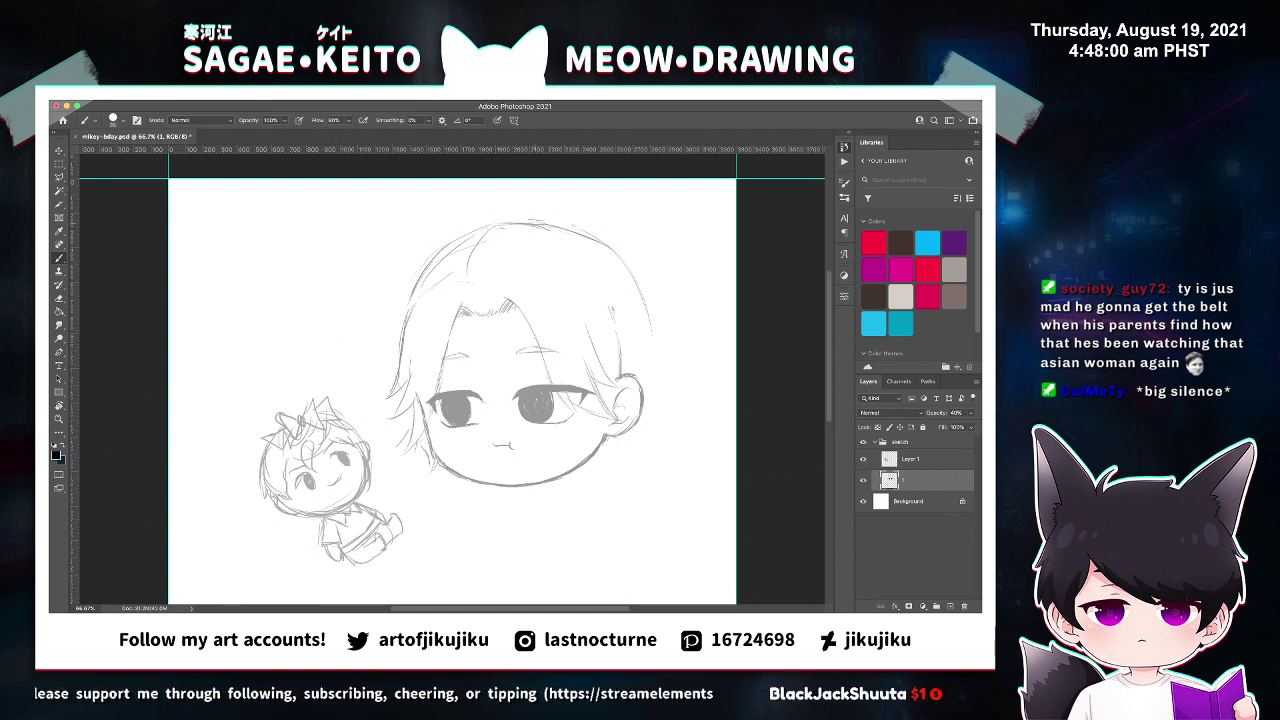
pyautogui.press('super+equal')
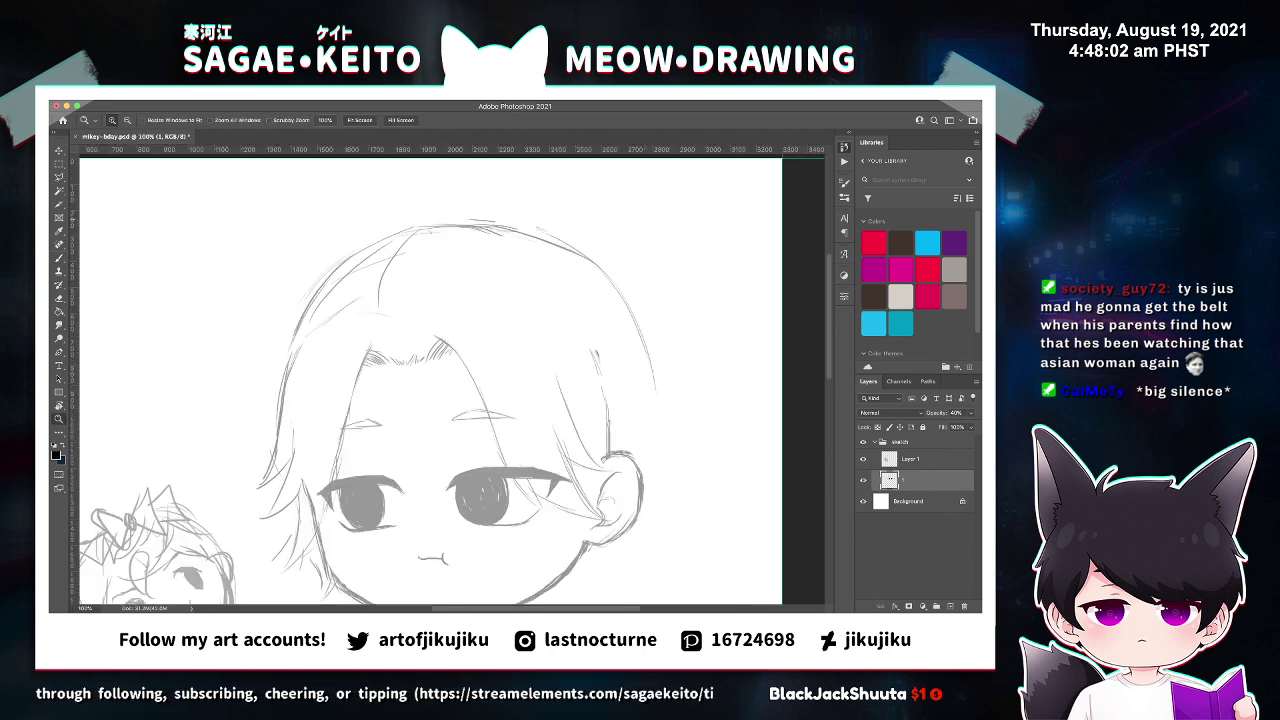
pyautogui.moveTo(476, 226); pyautogui.dragTo(562, 247)
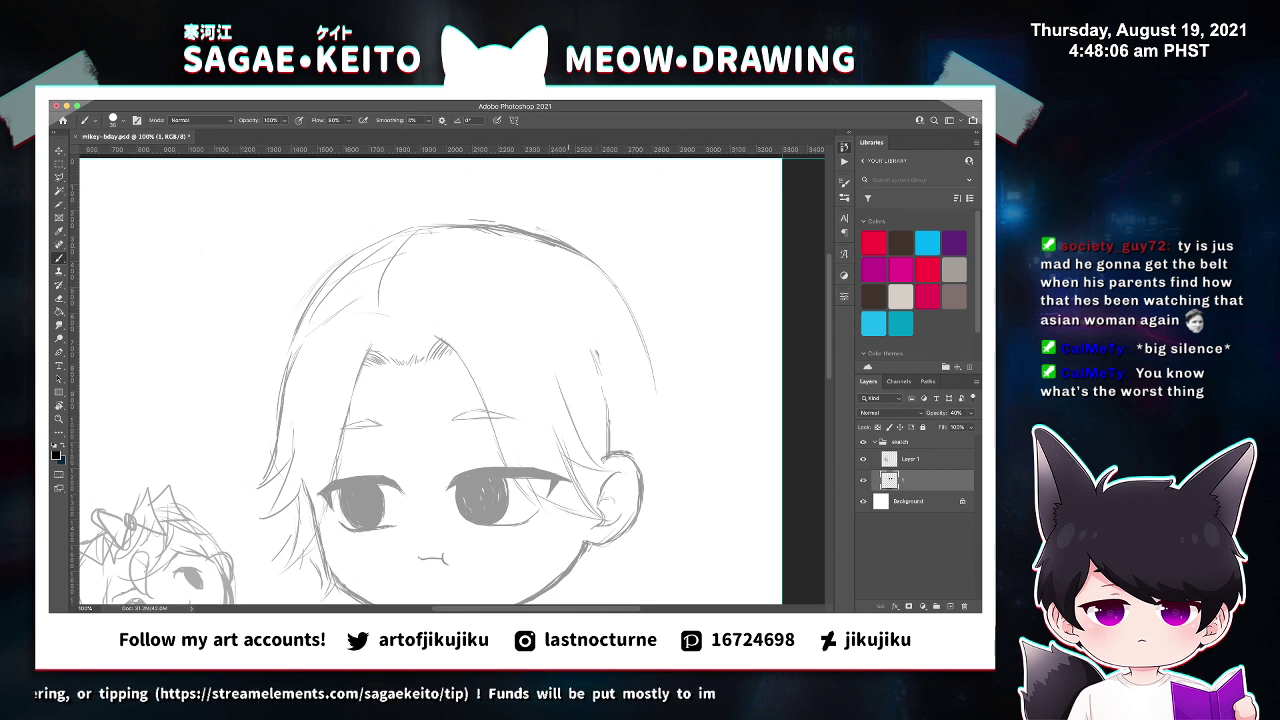
# Darken the large head's hair outline down toward the ear side, and flip the canvas view horizontally.
pyautogui.moveTo(571, 253); pyautogui.dragTo(625, 295)
pyautogui.moveTo(567, 249)
pyautogui.mouseDown()
pyautogui.moveTo(625, 299)
pyautogui.moveTo(658, 385)
pyautogui.mouseUp()
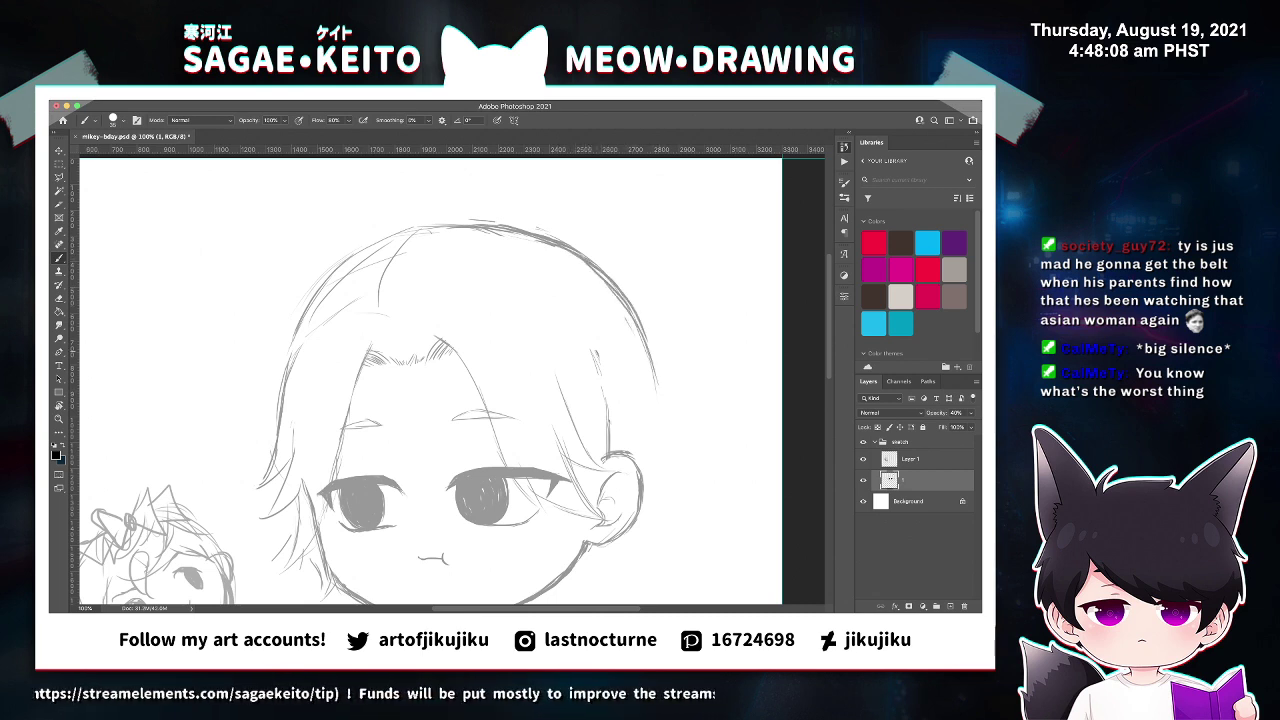
pyautogui.press('super+shift+h')
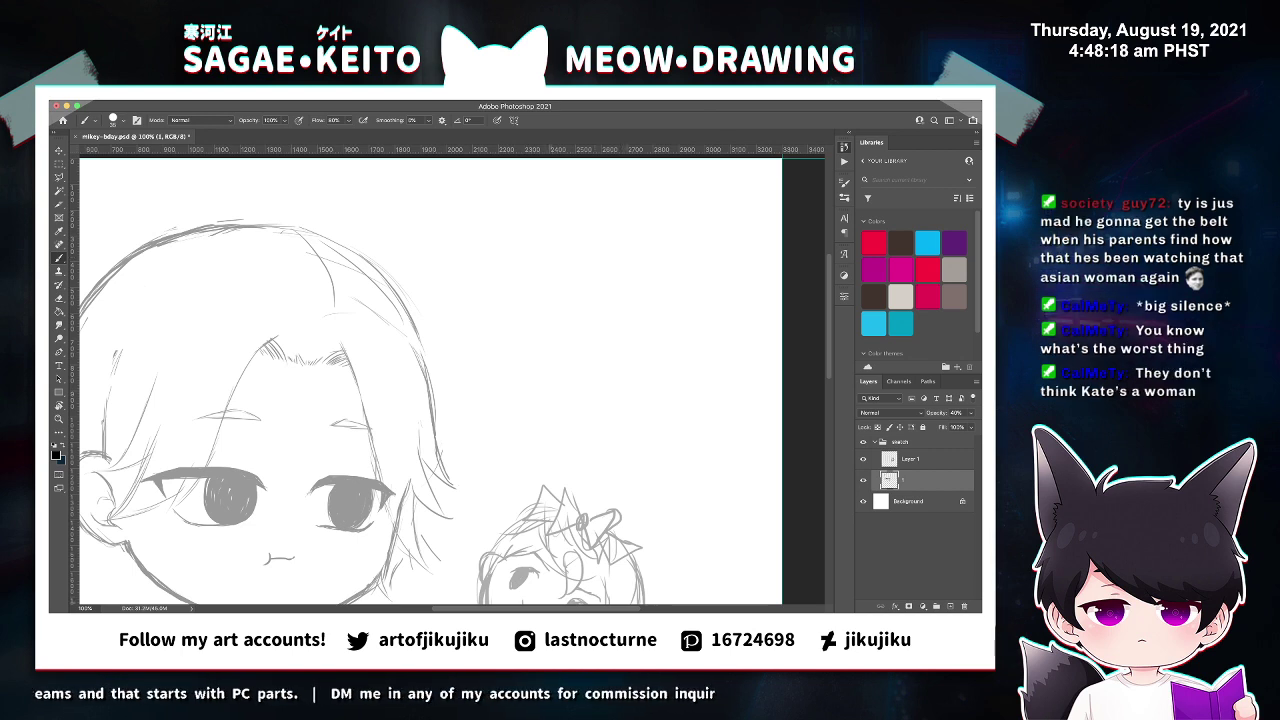
# Erase the lower part of the hair outline on the large head's ear side.
pyautogui.hscroll(-5, 452, 380)
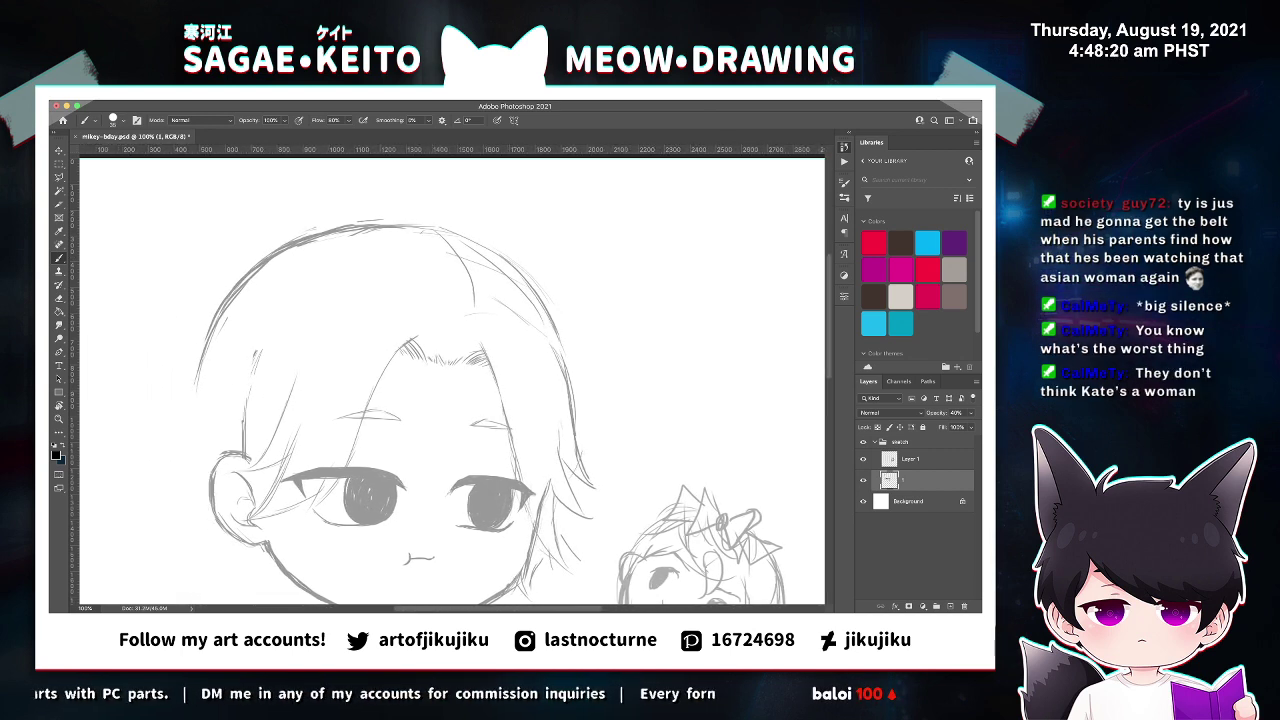
pyautogui.hscroll(-1, 452, 378)
pyautogui.press('e')
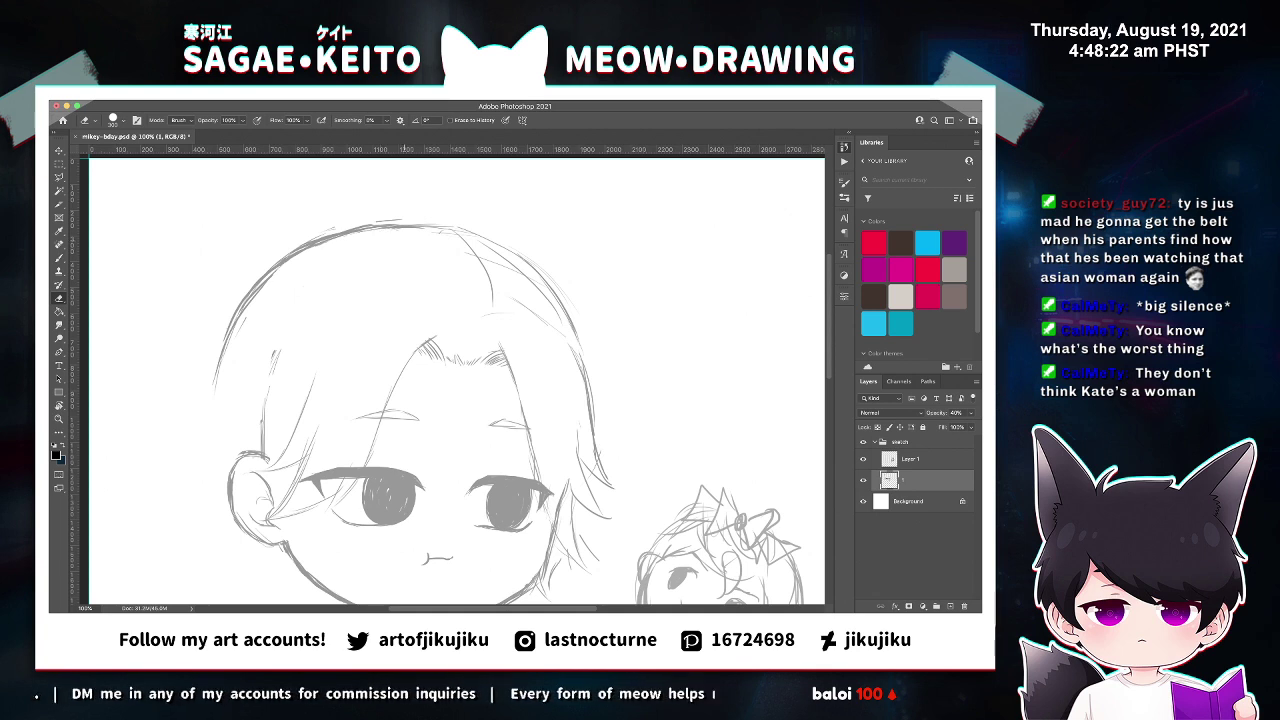
pyautogui.moveTo(294, 256)
pyautogui.mouseDown()
pyautogui.moveTo(262, 288)
pyautogui.moveTo(214, 390)
pyautogui.mouseUp()
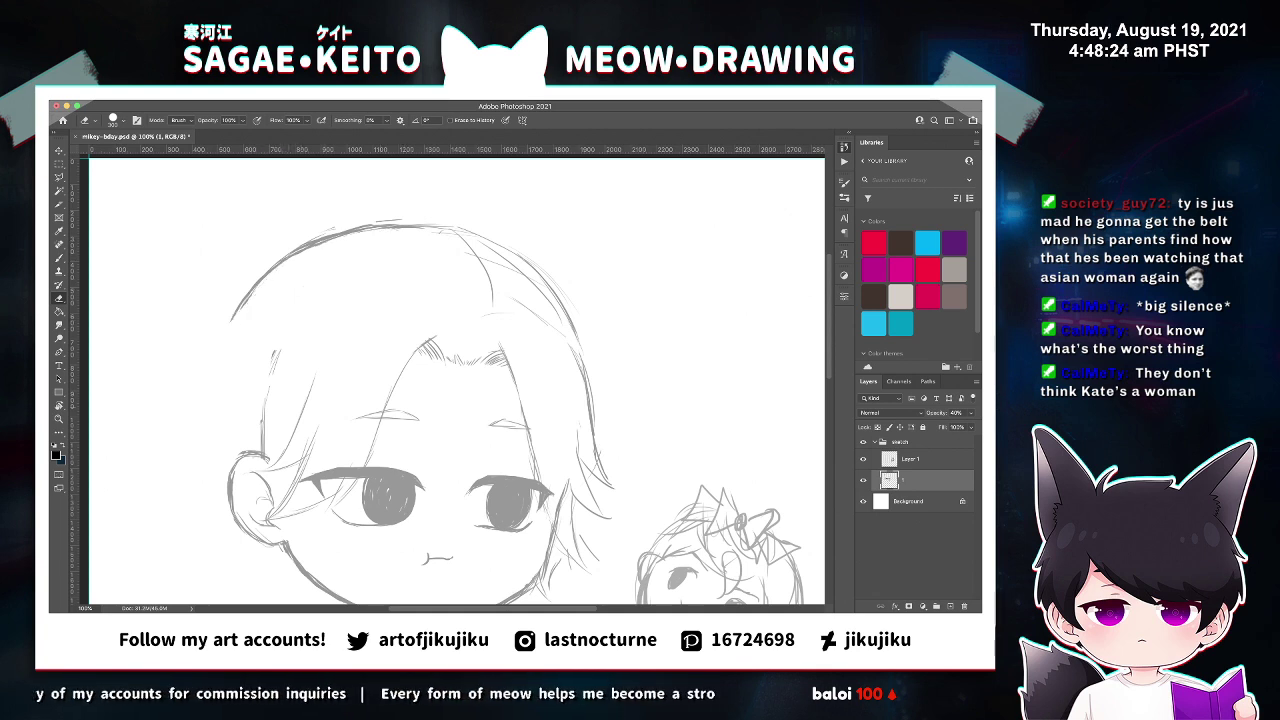
# Sketch long hair strands curving from the crown down toward the forehead on the large head.
pyautogui.press('b')
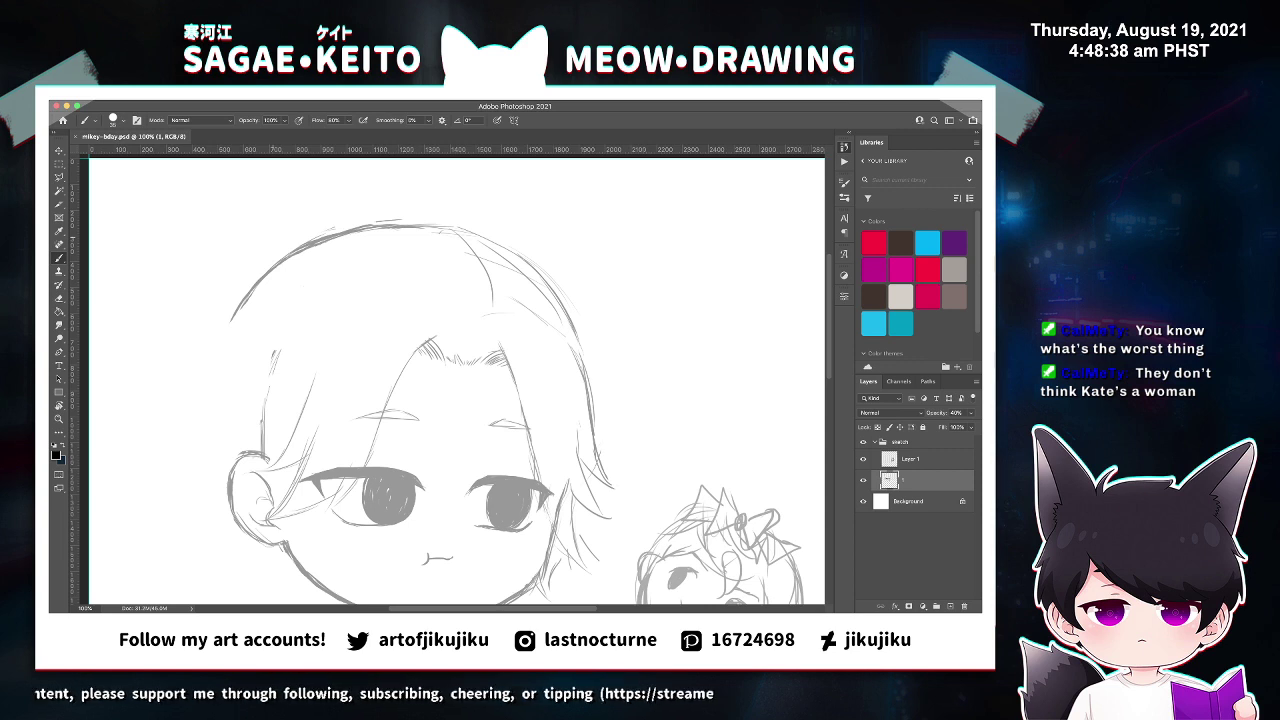
pyautogui.moveTo(376, 229); pyautogui.dragTo(463, 275)
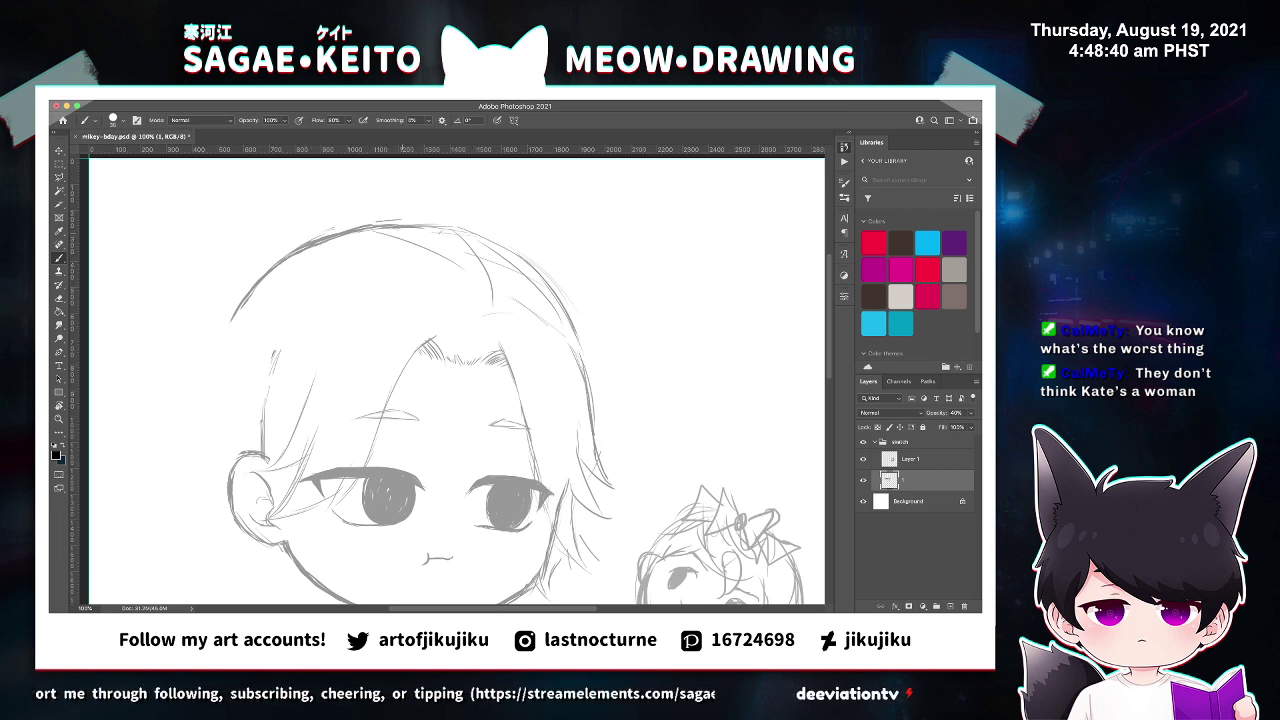
pyautogui.press('super+z')
pyautogui.moveTo(383, 228); pyautogui.dragTo(449, 292)
pyautogui.moveTo(448, 232); pyautogui.dragTo(479, 302)
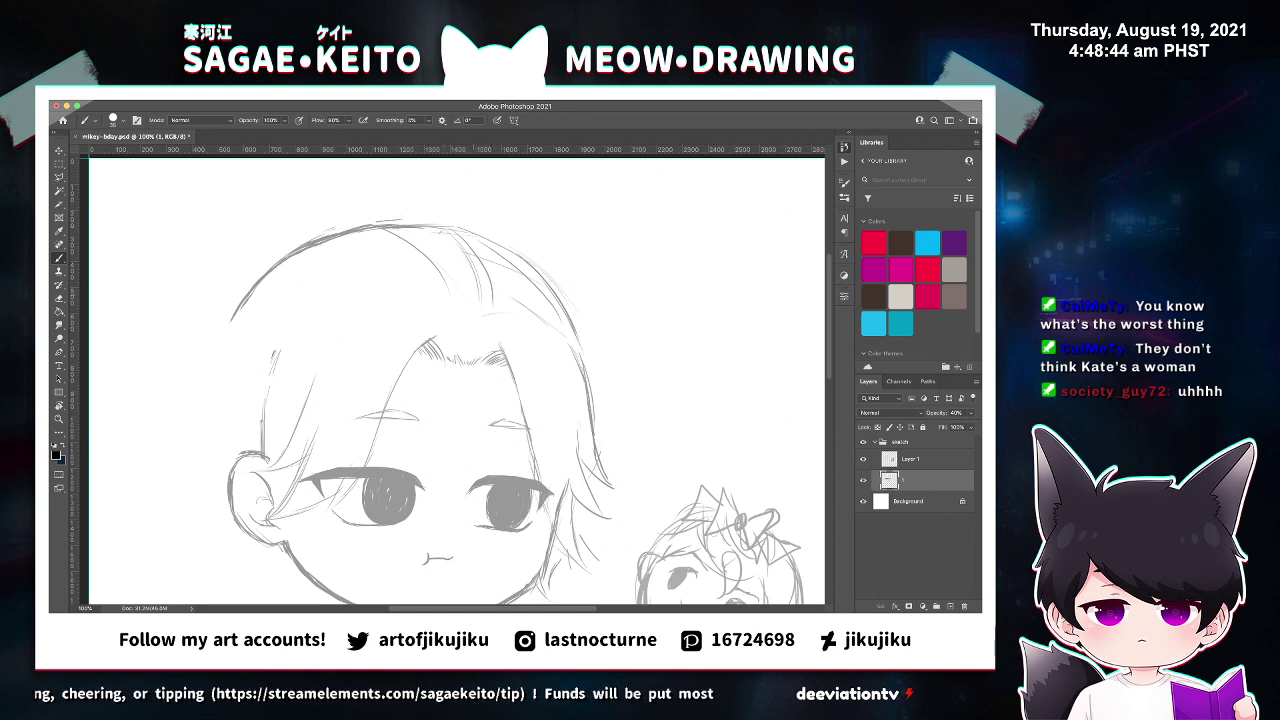
# Refine the strands beside the crown, replace the vertical line above the ear with a side lock, and save the file.
pyautogui.press('e')
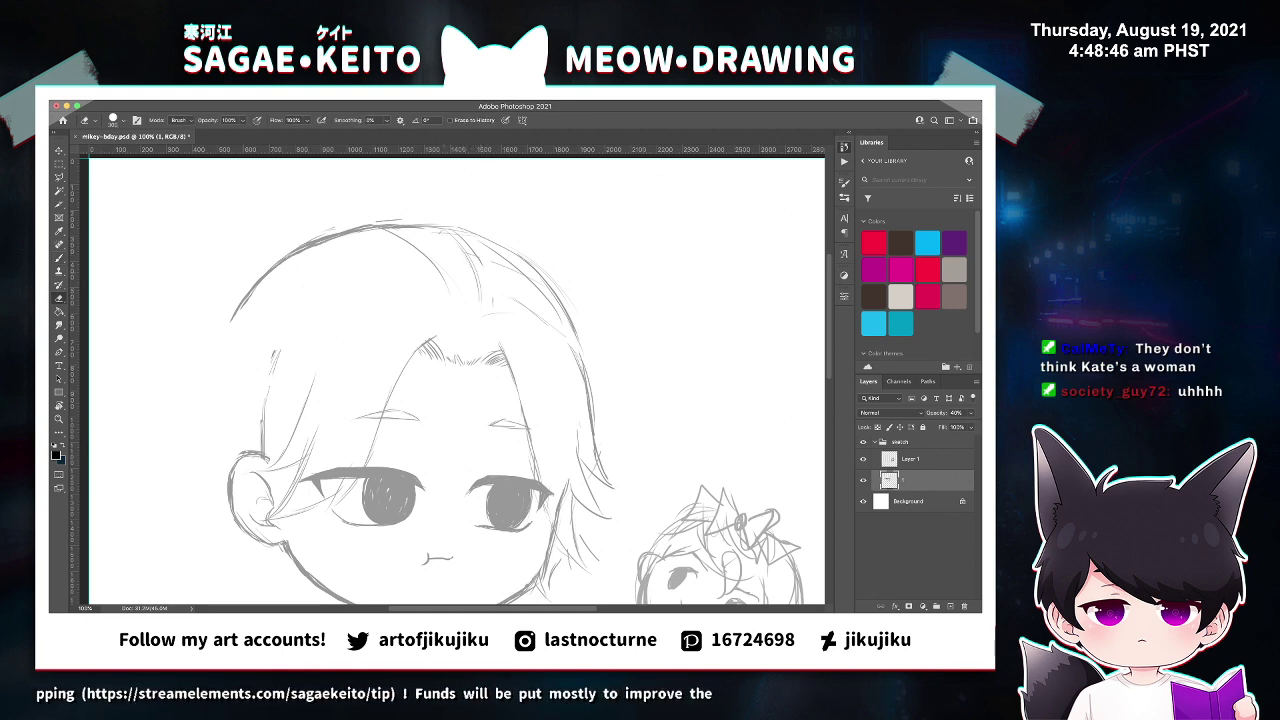
pyautogui.moveTo(469, 243); pyautogui.dragTo(482, 266)
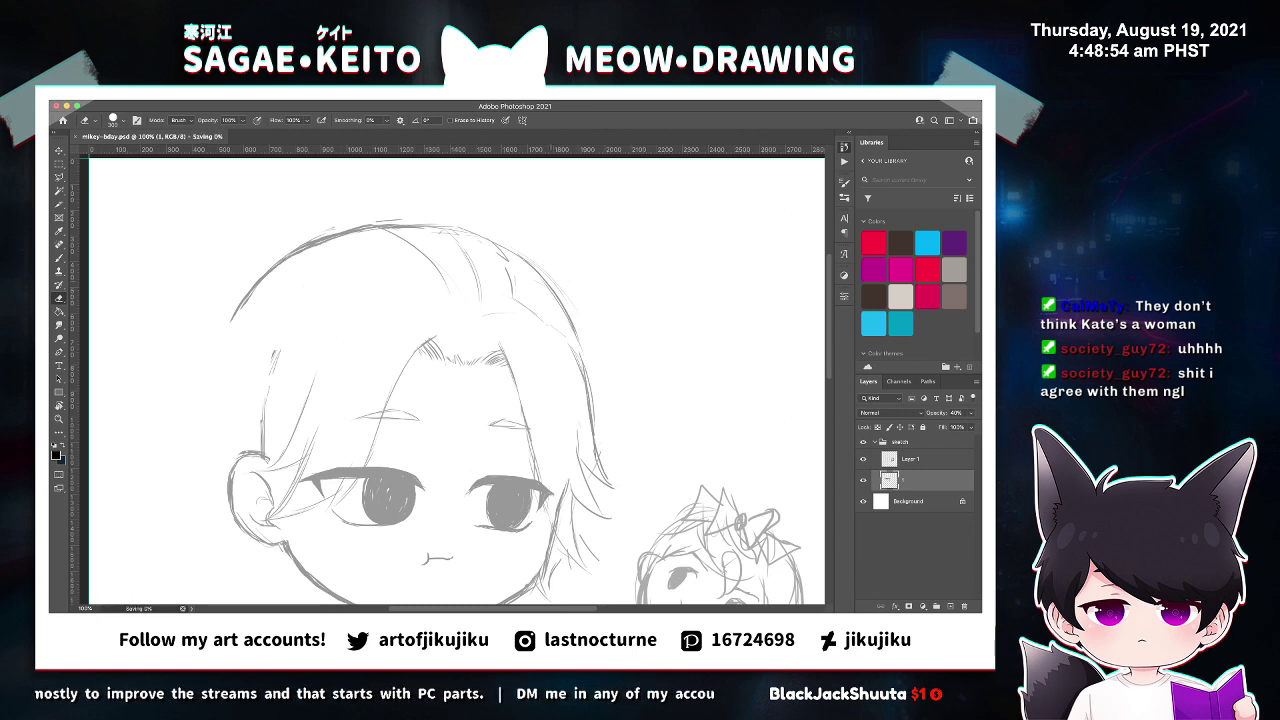
pyautogui.press('b')
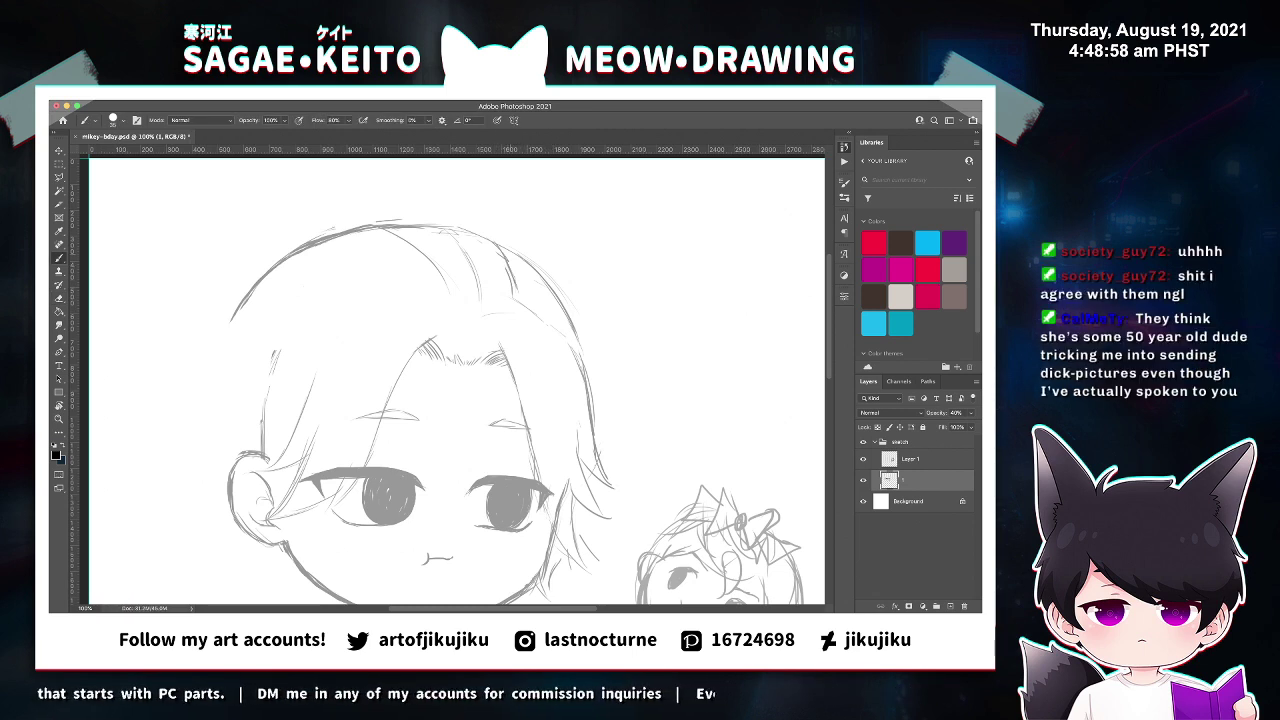
pyautogui.press('e')
pyautogui.hotkey('ctrl', 's')
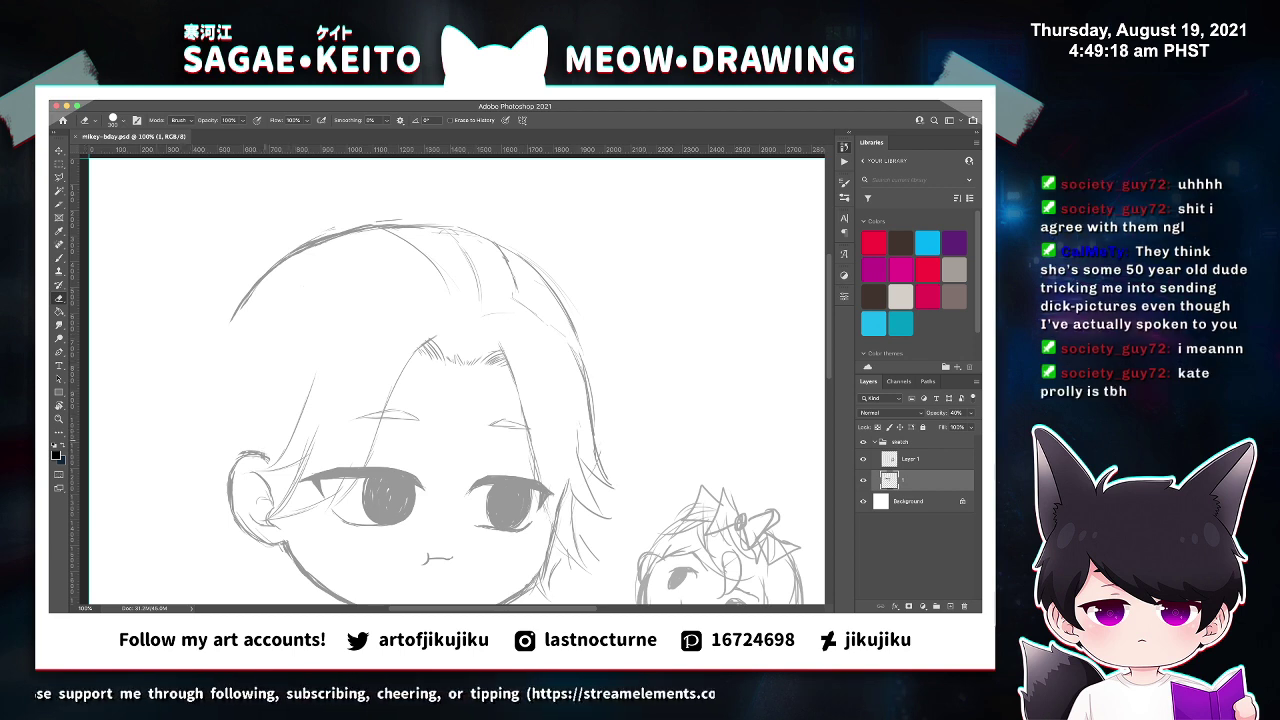
pyautogui.press('super+s')
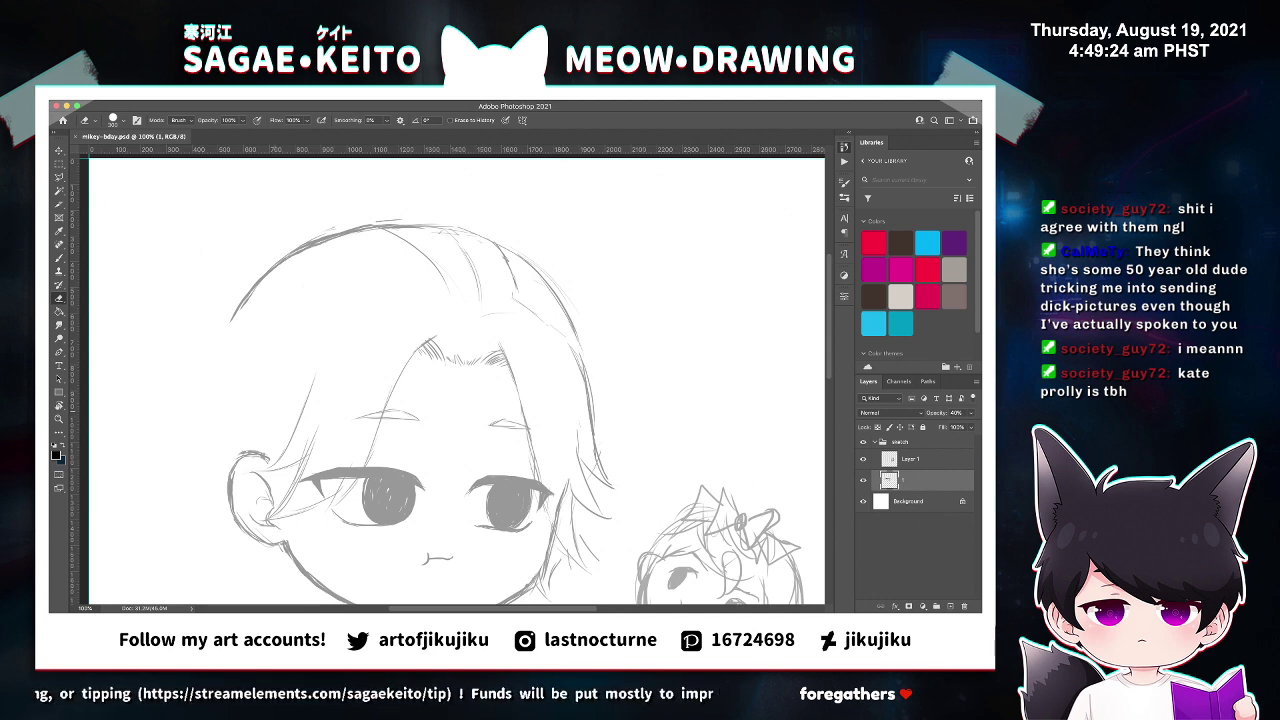
# Rework the upper hair contour on the chibi's side with short curved strands beneath it, and save the file.
pyautogui.scroll(-2, 457, 380)
pyautogui.scroll(-2, 457, 380)
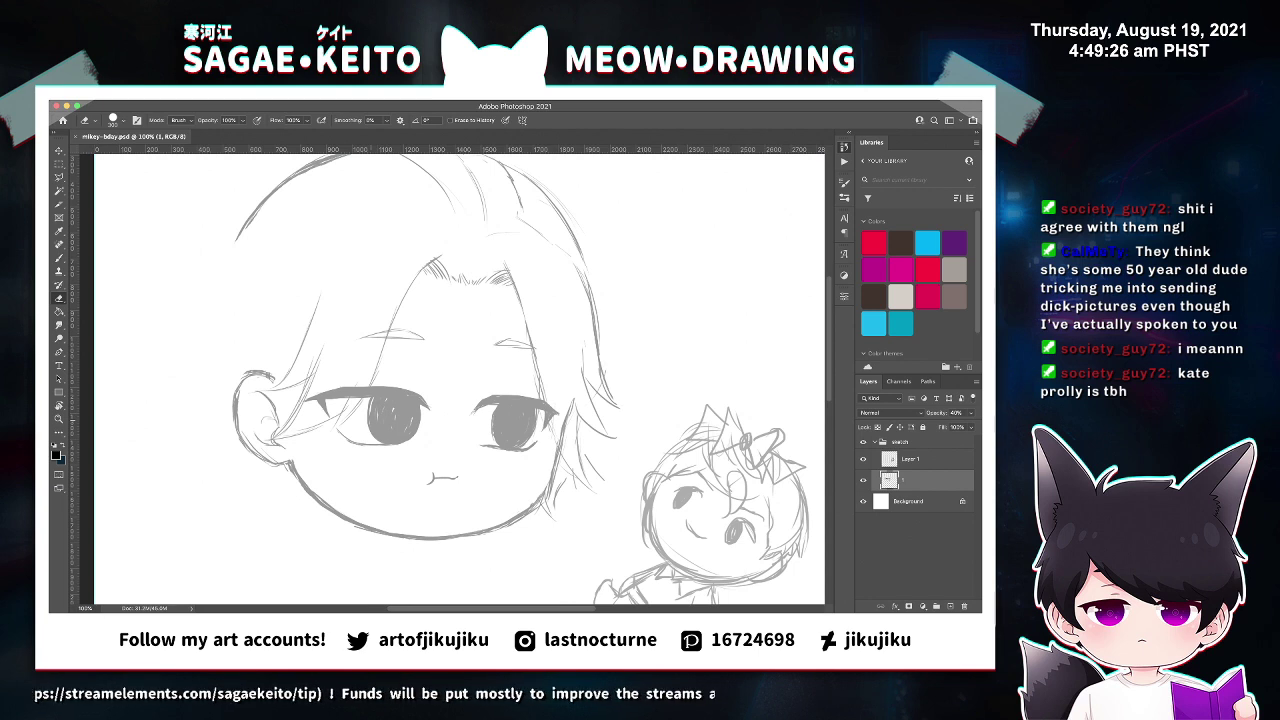
pyautogui.scroll(2, 457, 380)
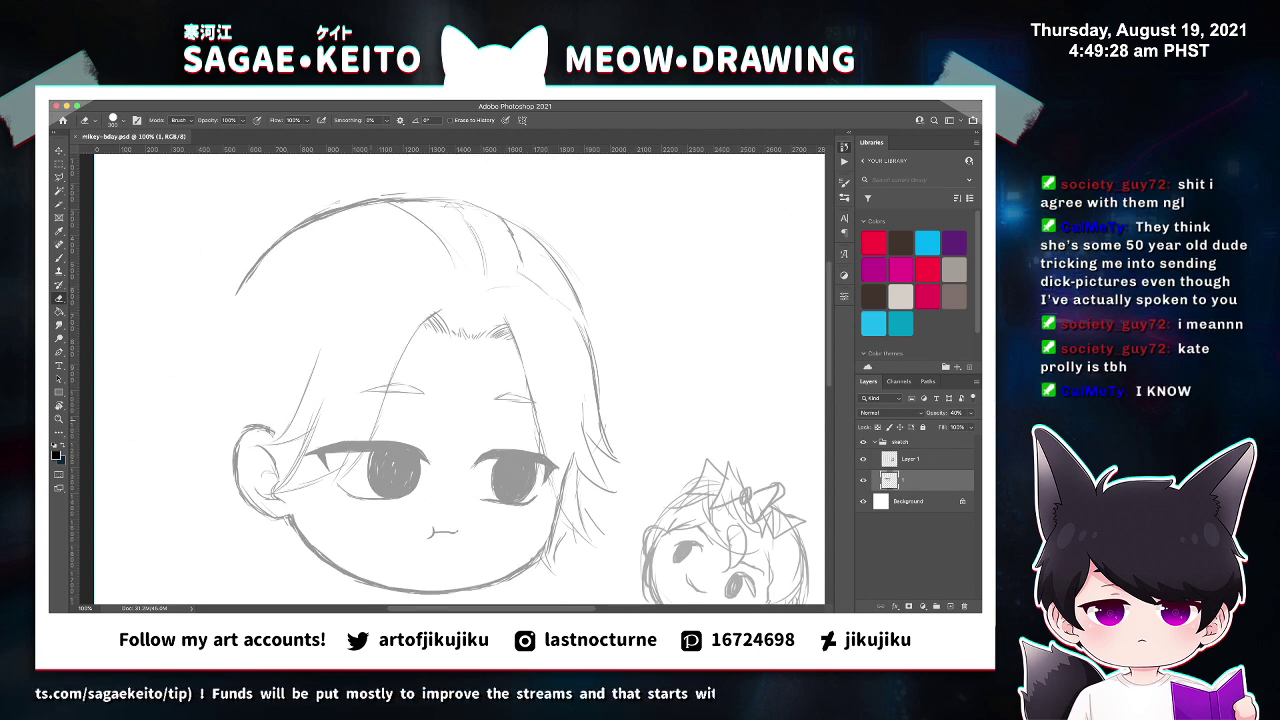
pyautogui.press('b')
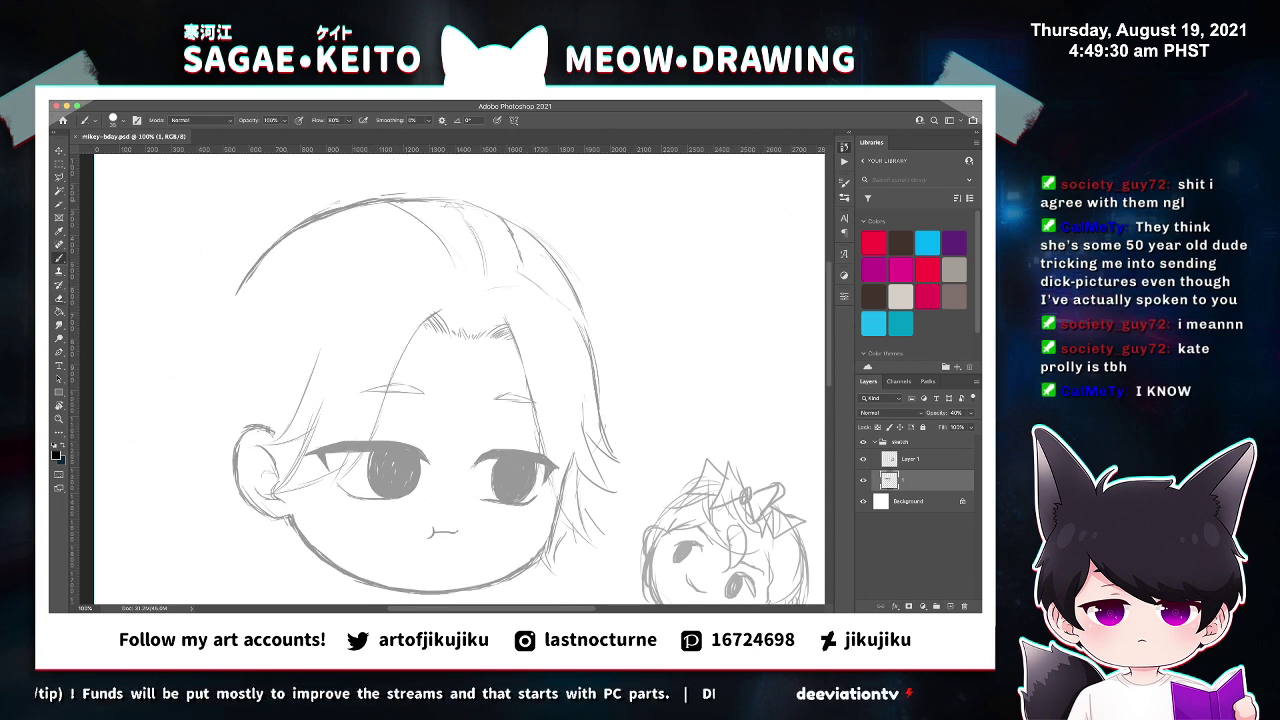
pyautogui.press('e')
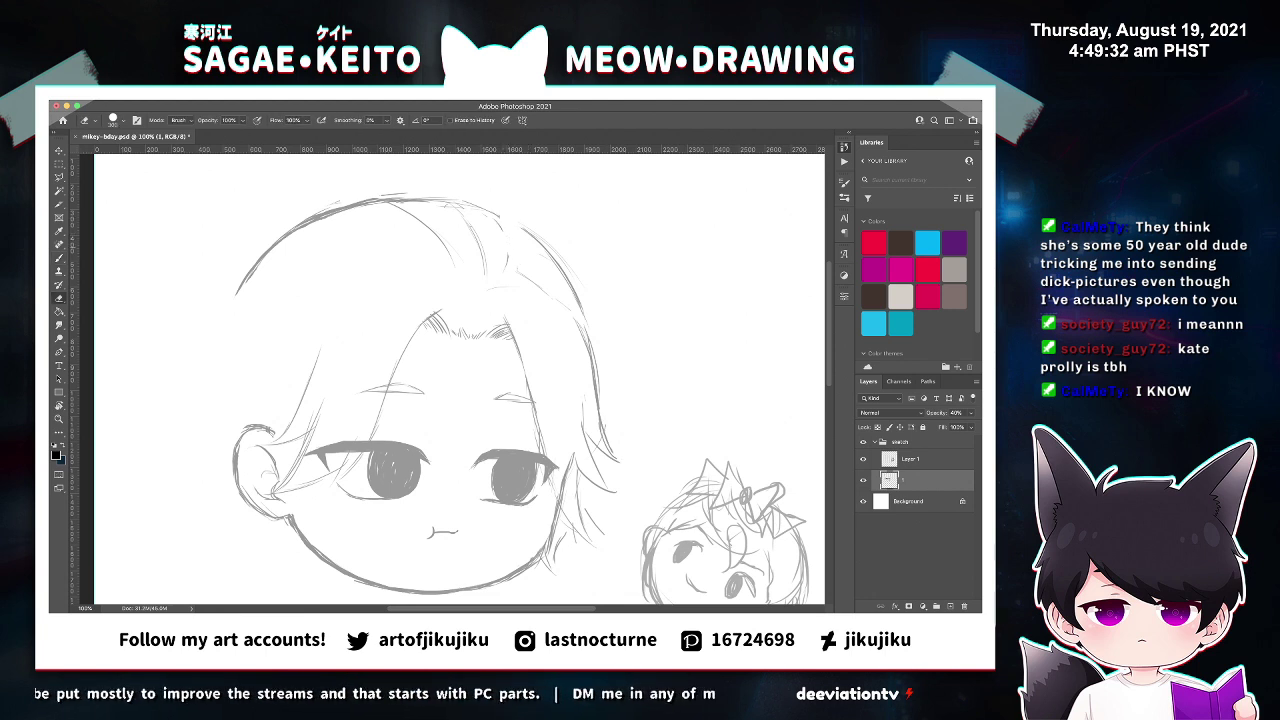
pyautogui.press('b')
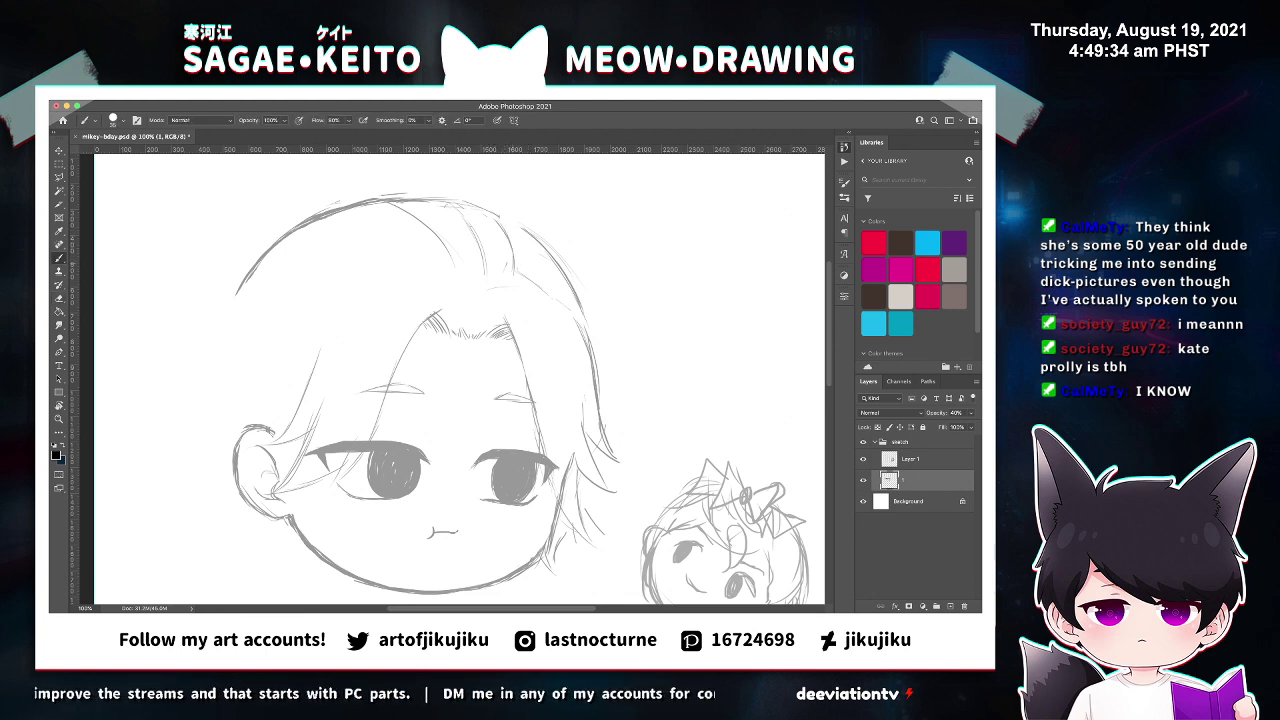
pyautogui.moveTo(532, 237); pyautogui.dragTo(538, 272)
pyautogui.moveTo(499, 215); pyautogui.dragTo(552, 277)
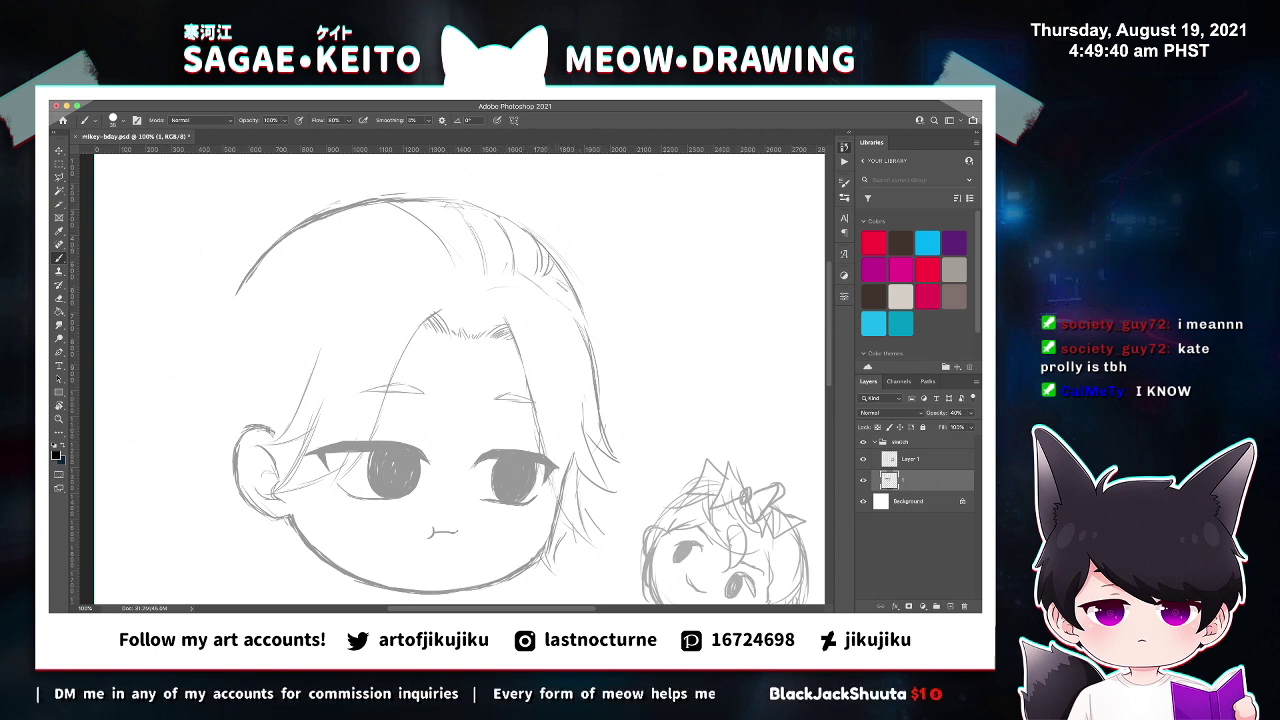
pyautogui.press('super+s')
# Draw a swept strand merging into the outer hair contour on the chibi's side, erase the stray outer lines, and save.
pyautogui.keyDown('super'); pyautogui.click(569, 254); pyautogui.keyUp('super')
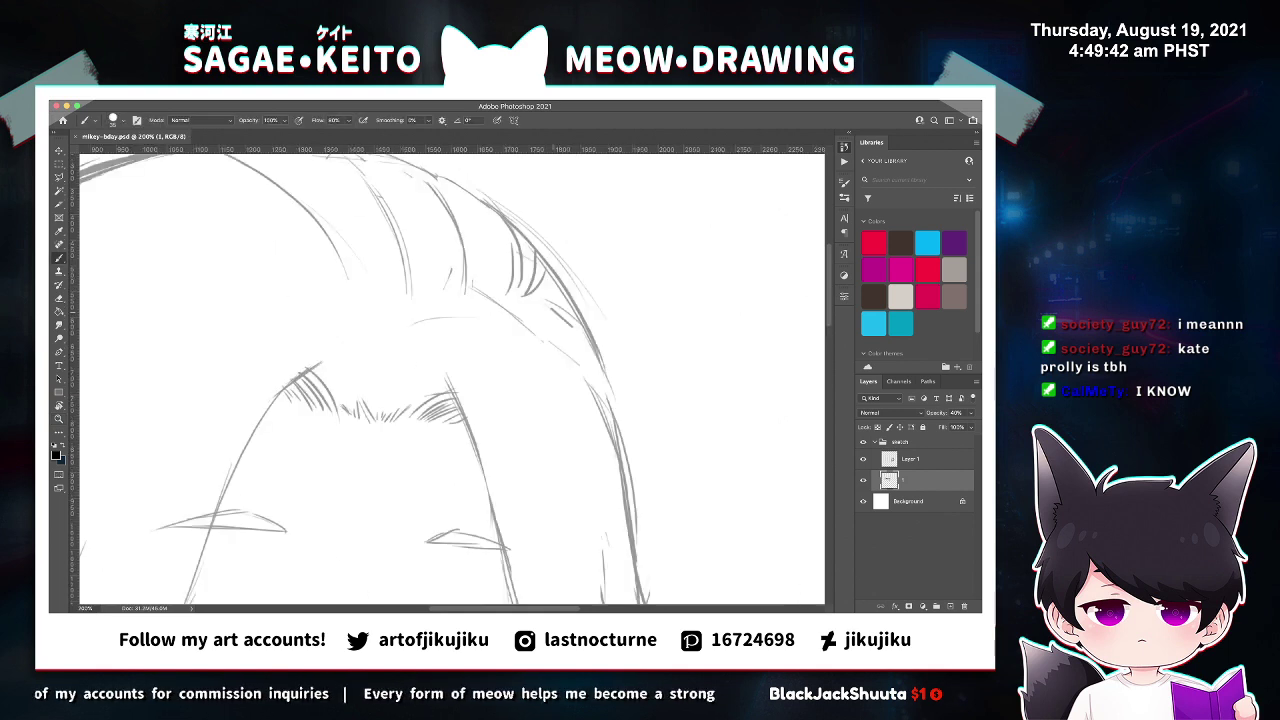
pyautogui.moveTo(541, 303)
pyautogui.mouseDown()
pyautogui.moveTo(592, 348)
pyautogui.moveTo(577, 323)
pyautogui.moveTo(585, 333)
pyautogui.moveTo(581, 358)
pyautogui.mouseUp()
pyautogui.press('e')
pyautogui.press('b')
pyautogui.moveTo(532, 329)
pyautogui.mouseDown()
pyautogui.moveTo(599, 386)
pyautogui.moveTo(617, 441)
pyautogui.mouseUp()
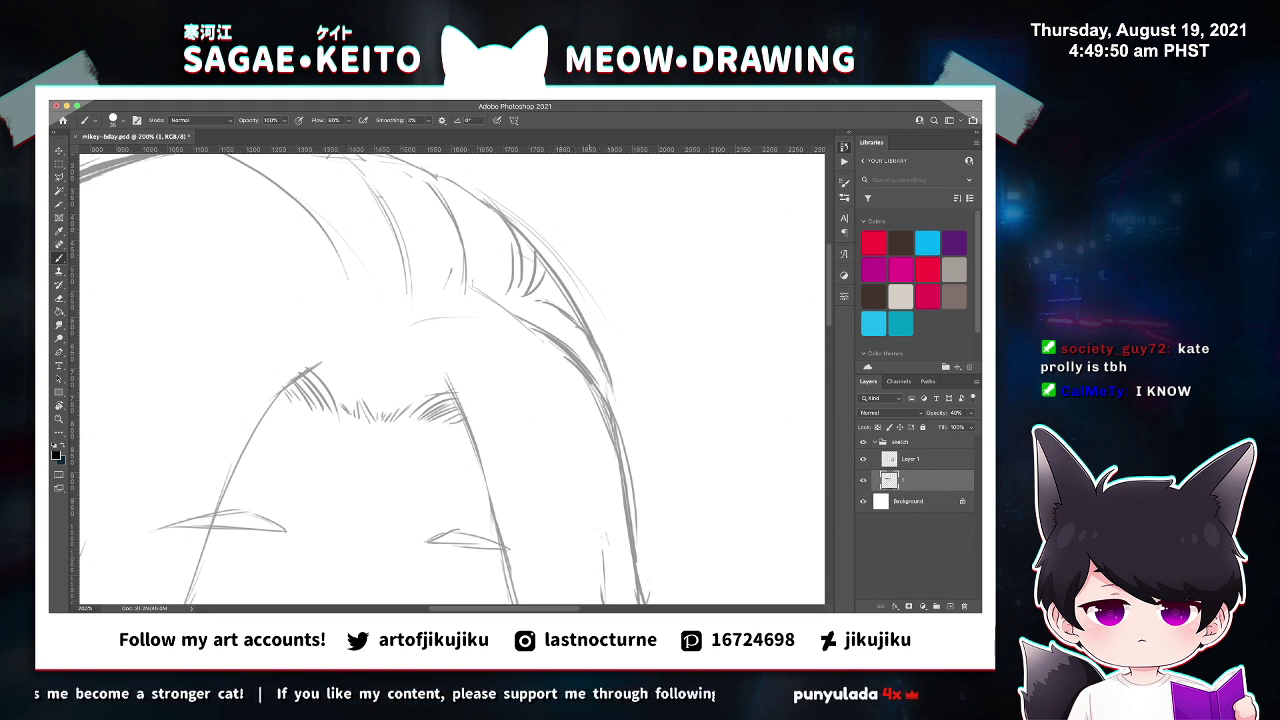
pyautogui.moveTo(584, 334); pyautogui.dragTo(605, 402)
pyautogui.press('e')
pyautogui.moveTo(602, 356); pyautogui.dragTo(612, 394)
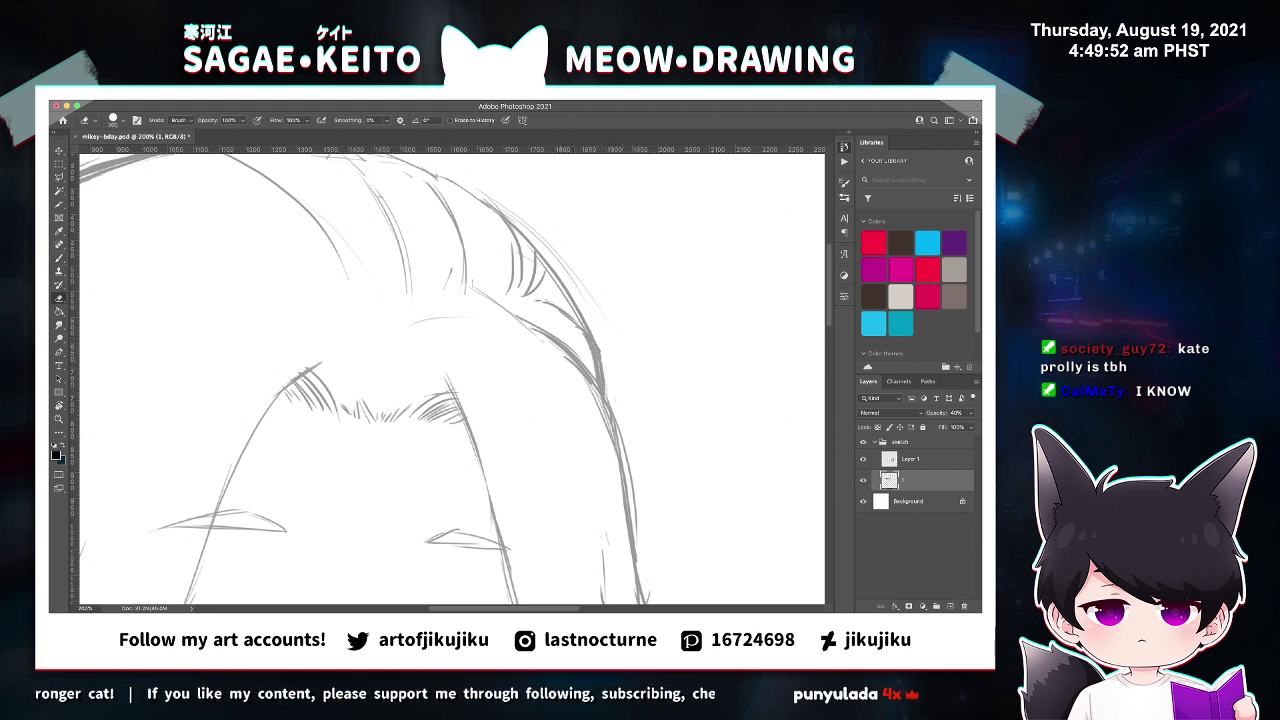
pyautogui.press('super+s')
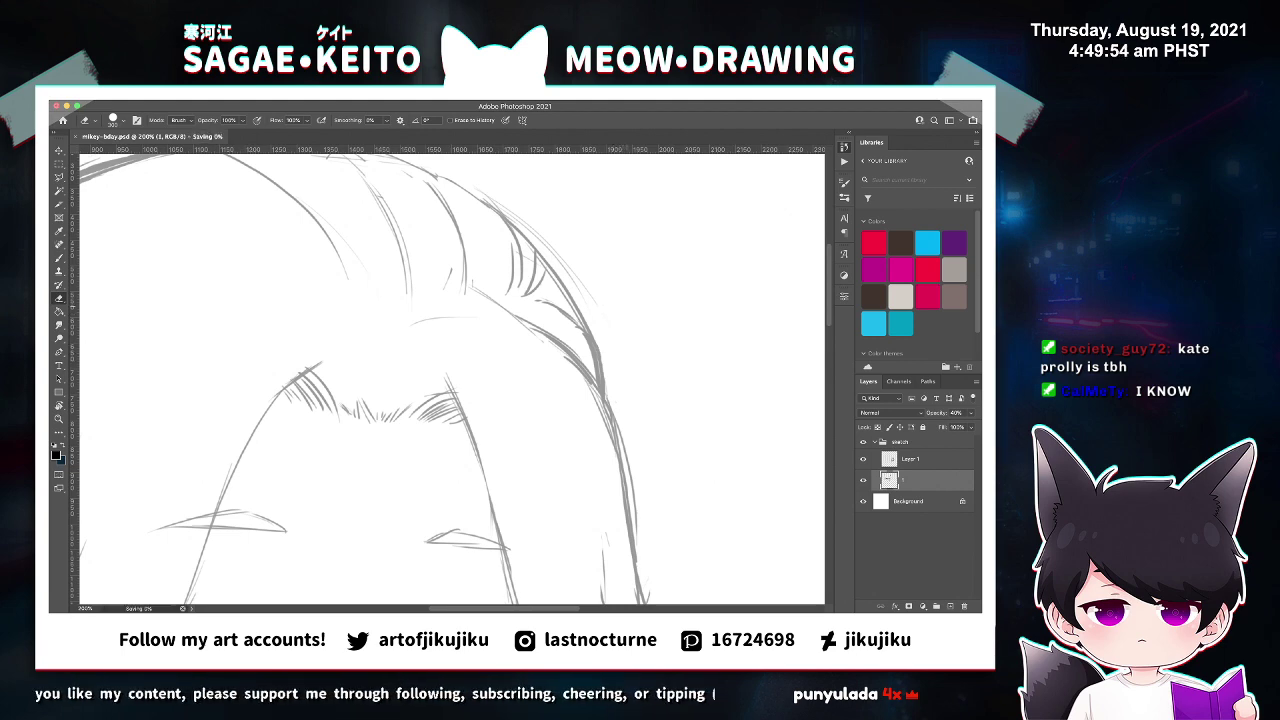
# Check the whole composition and erase the stray strokes above the large head's crown.
pyautogui.press('super+minus')
pyautogui.press('super+minus')
pyautogui.press('super+minus')
pyautogui.hotkey('ctrl', '-')
pyautogui.hotkey('ctrl', '+')
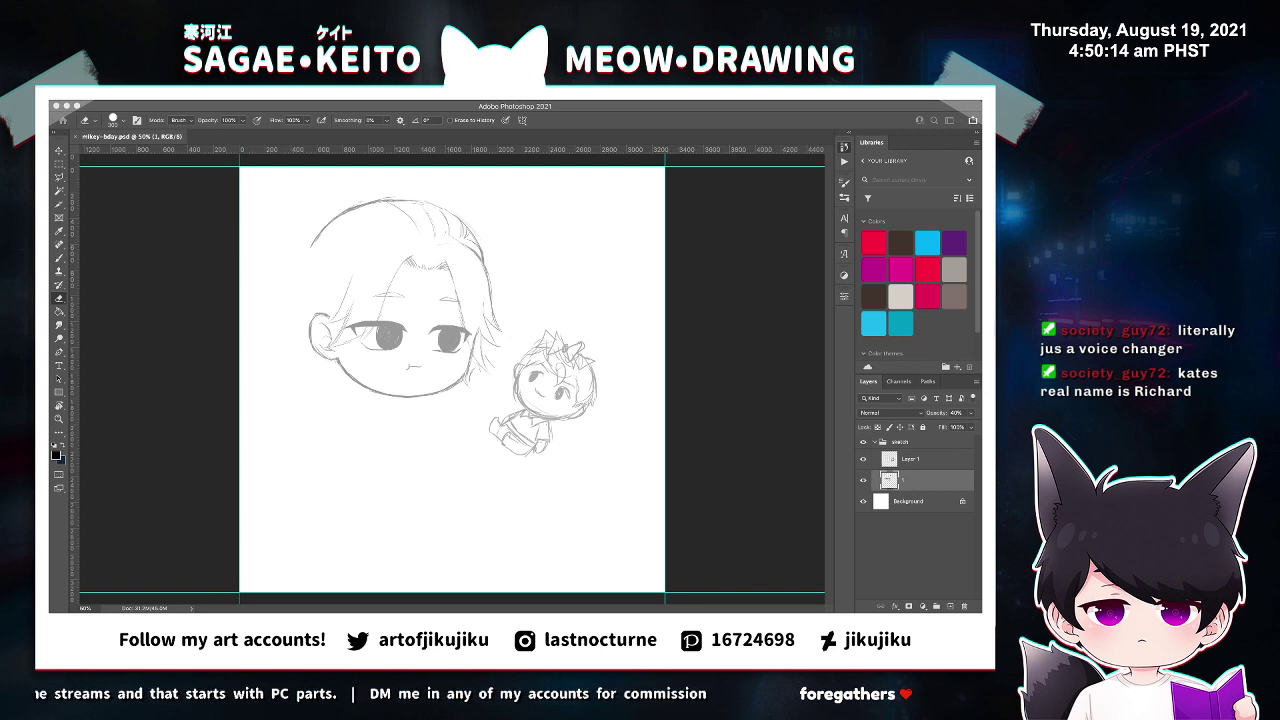
pyautogui.press('z')
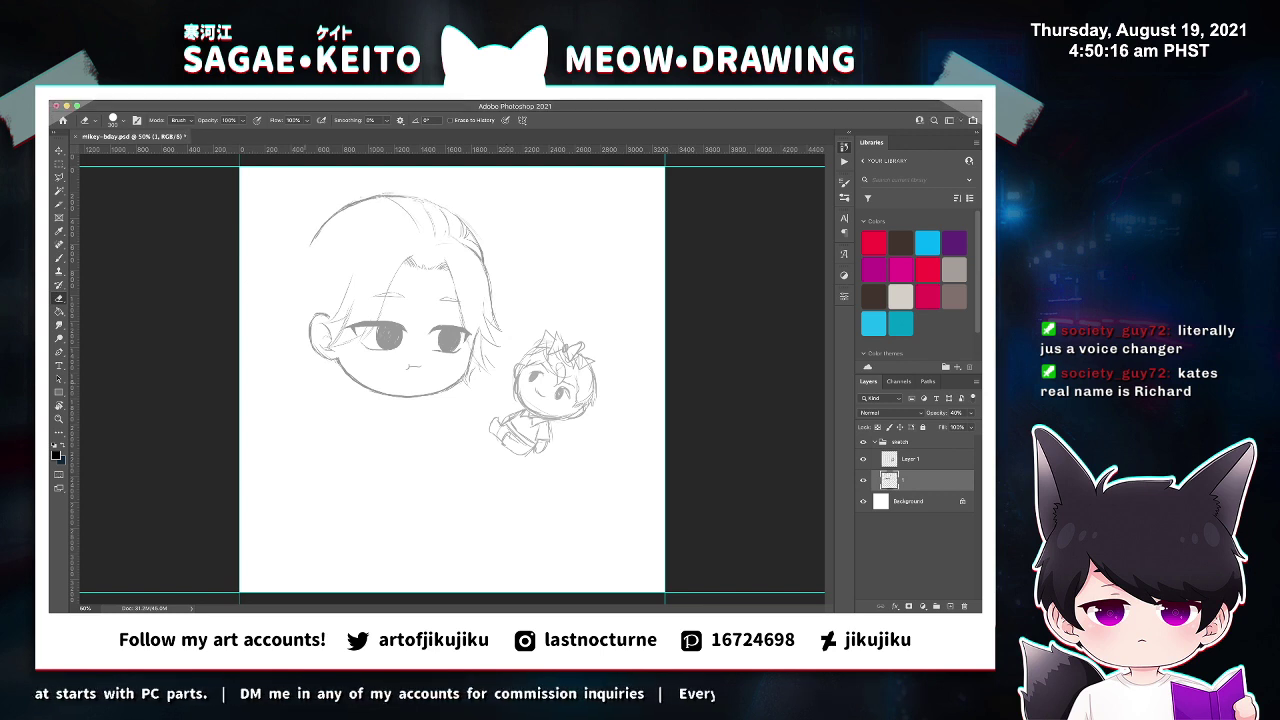
# Refine the short swept strands near the upper hair contour on the large head's chibi side.
pyautogui.click(326, 206)
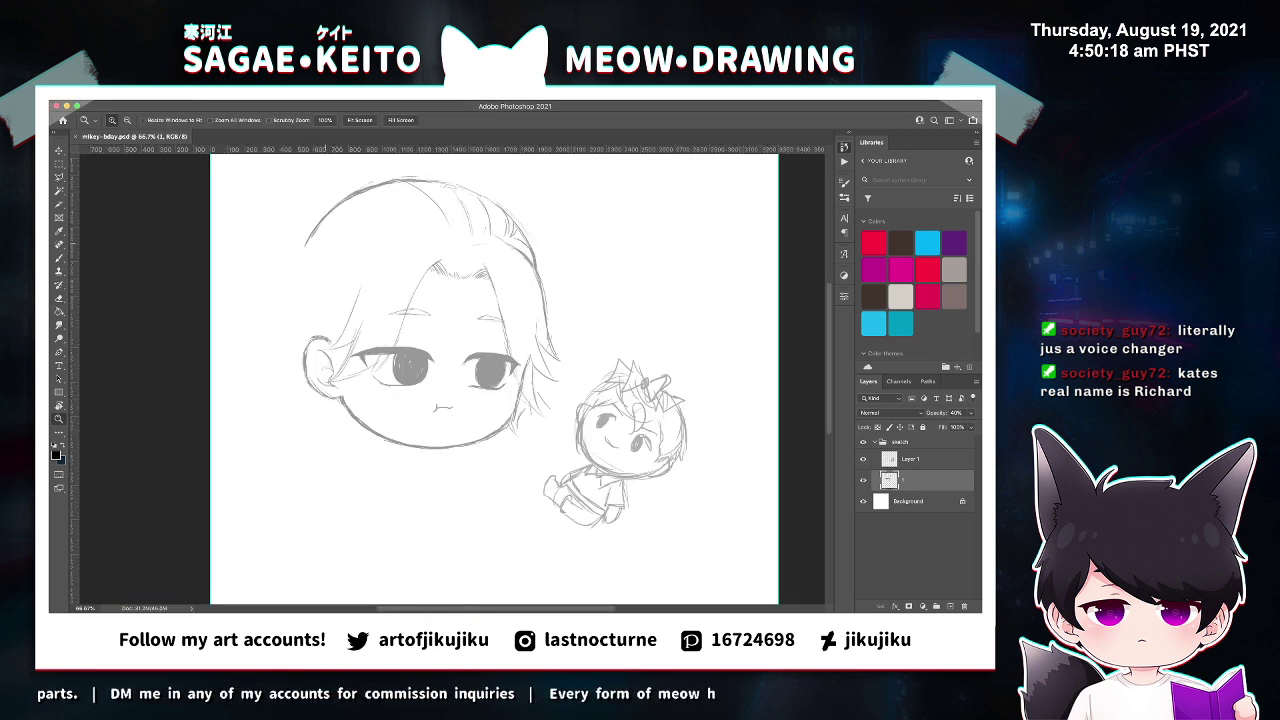
pyautogui.click(437, 238)
pyautogui.press('e')
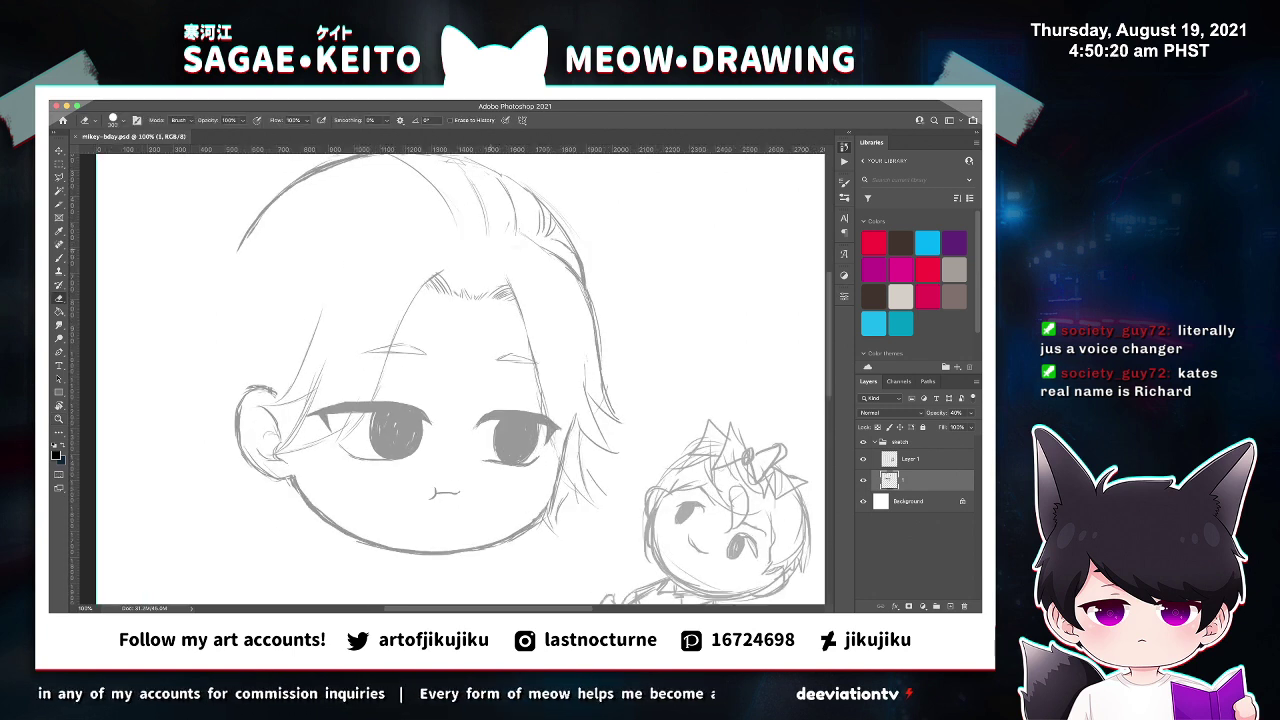
pyautogui.press('b')
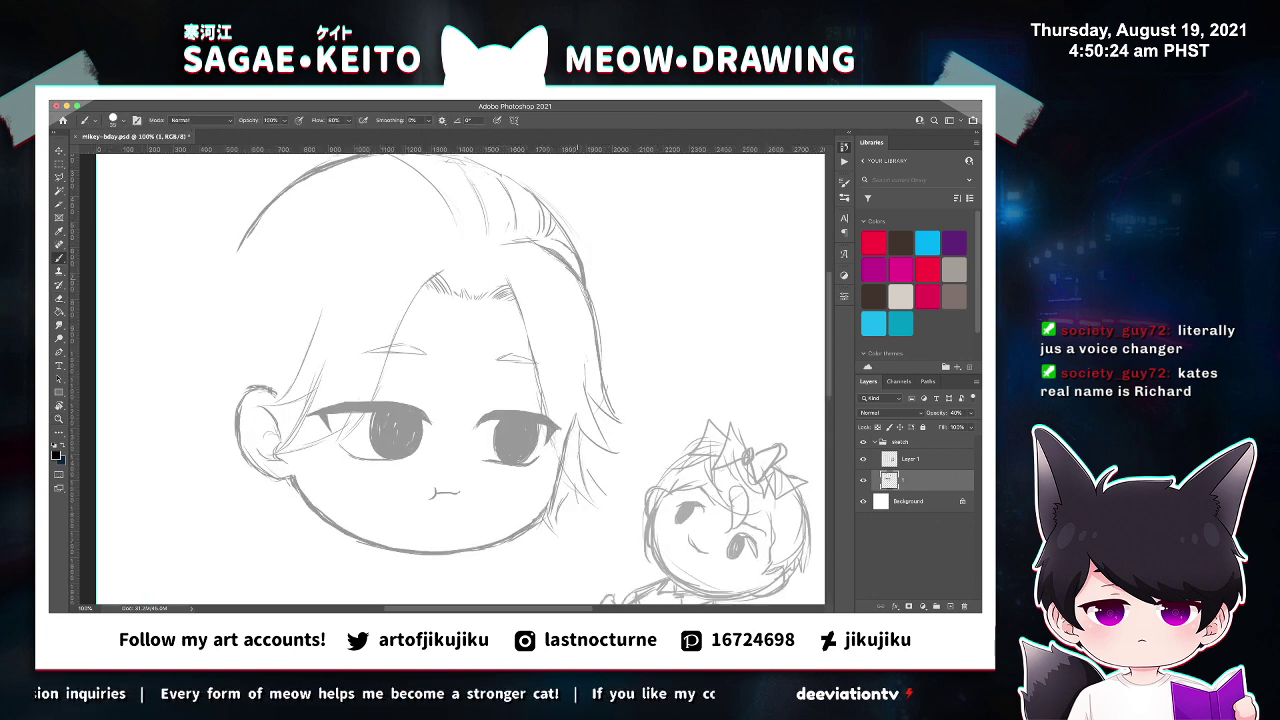
pyautogui.press('e')
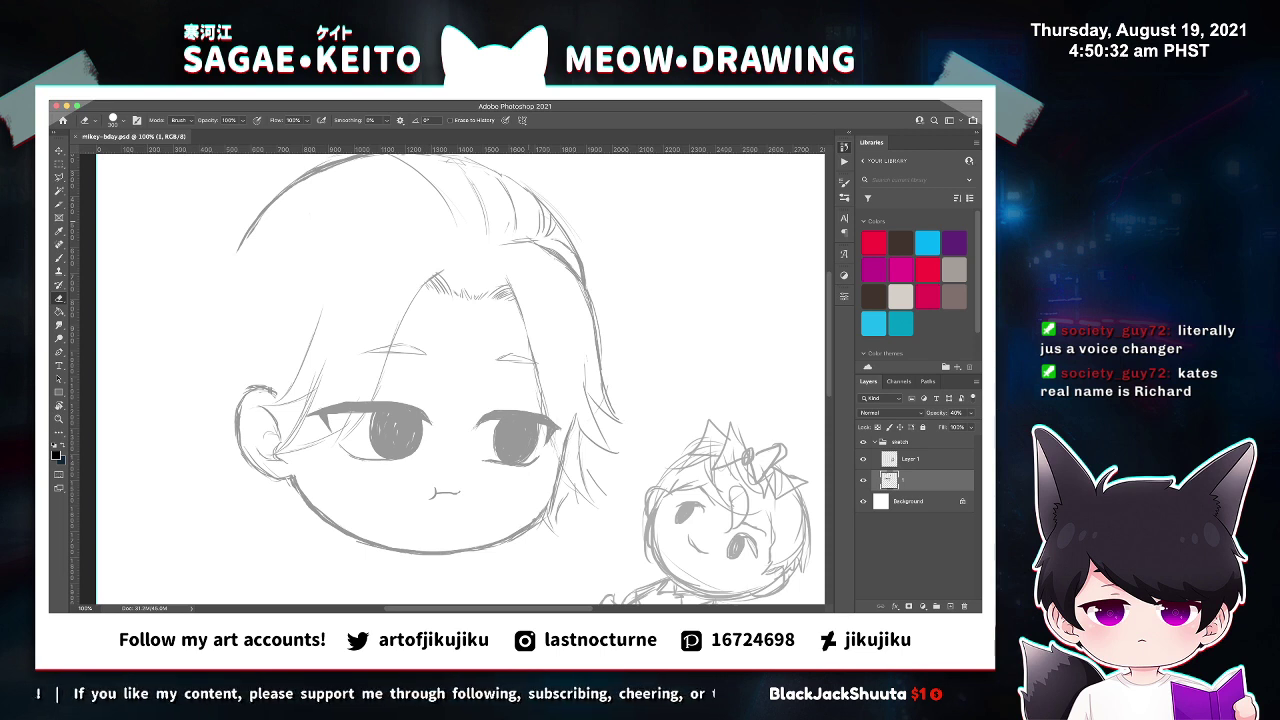
# Sketch the inner hair contour from above the forehead to the ear-side lock, and tidy the opposite side hair tip.
pyautogui.press('b')
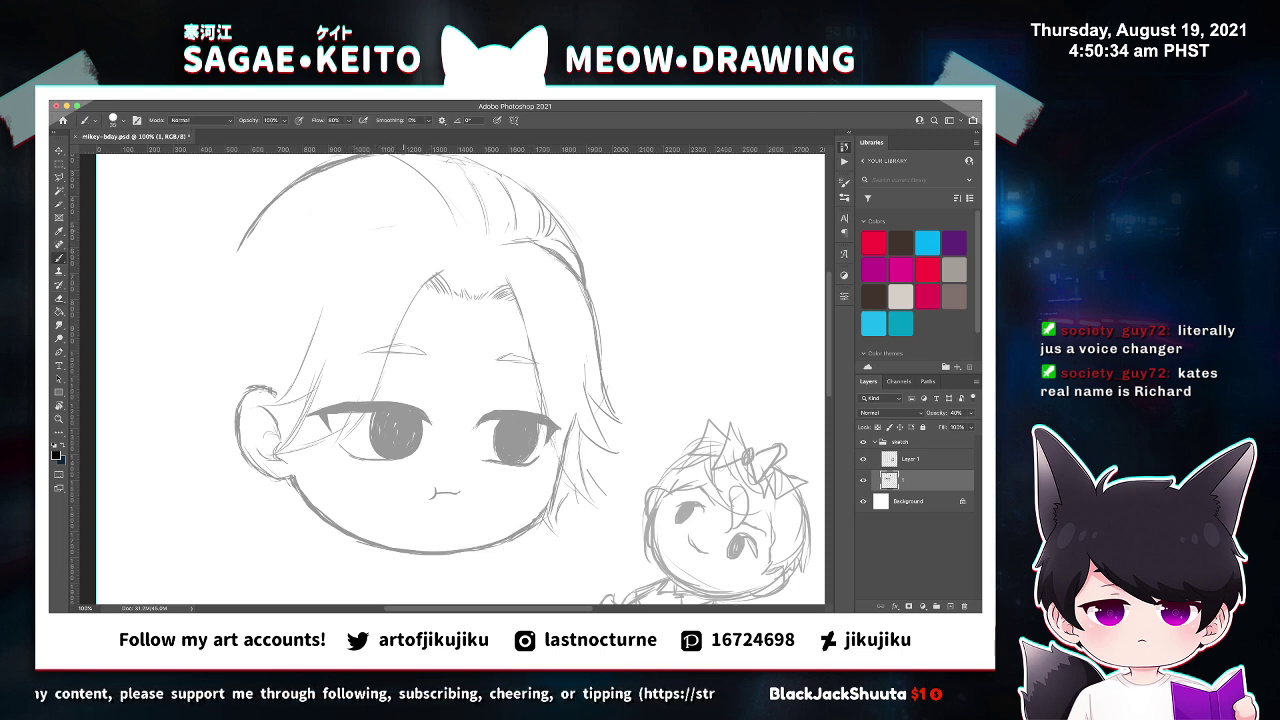
pyautogui.moveTo(440, 225)
pyautogui.mouseDown()
pyautogui.moveTo(377, 232)
pyautogui.moveTo(326, 300)
pyautogui.mouseUp()
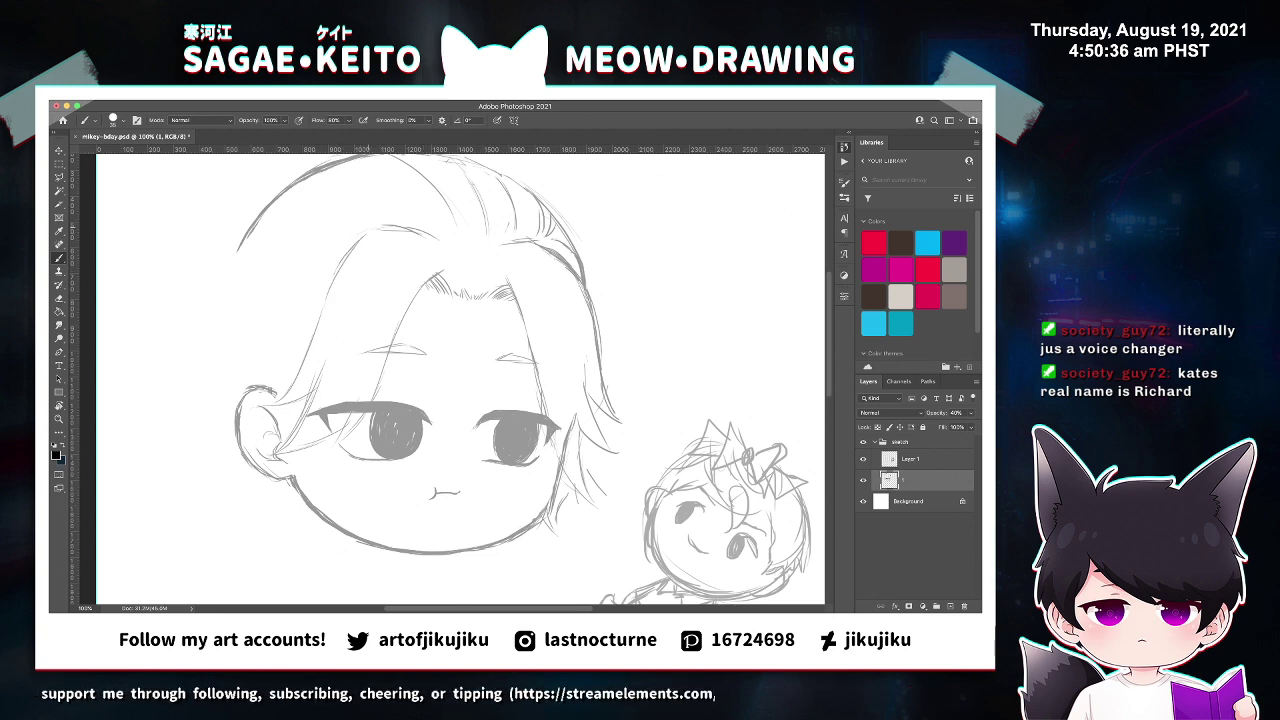
pyautogui.moveTo(350, 252); pyautogui.dragTo(314, 324)
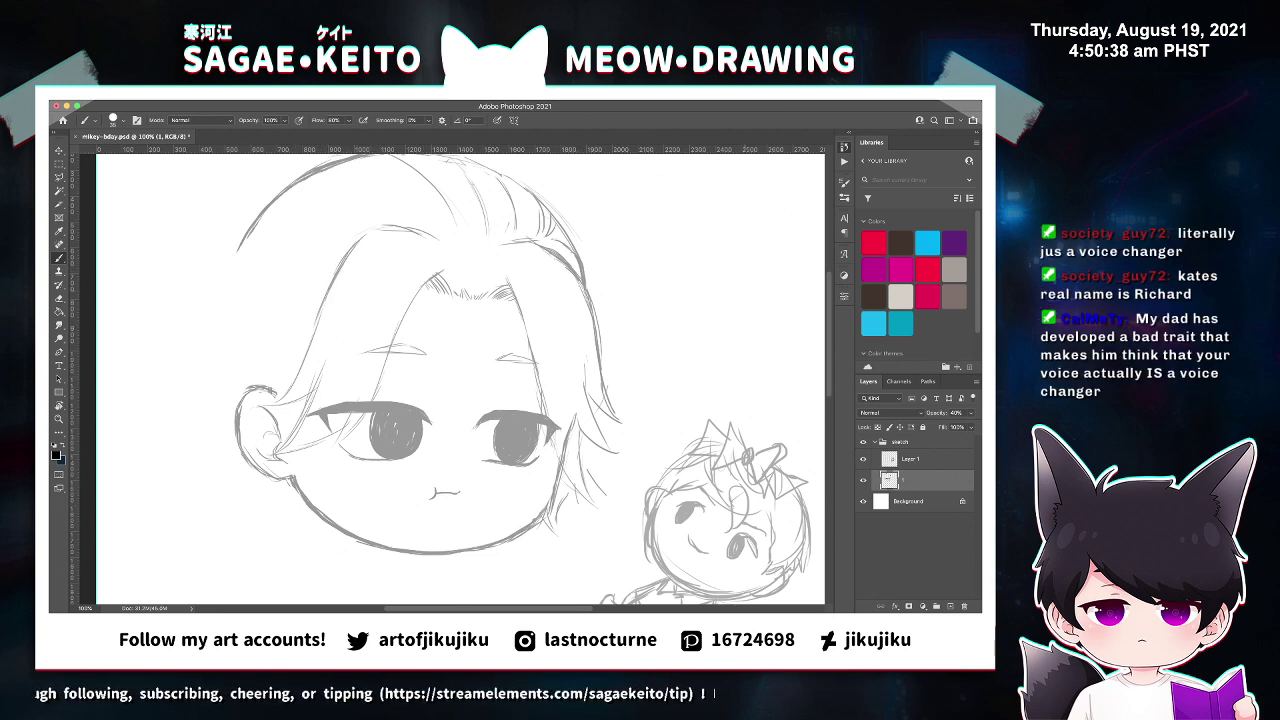
pyautogui.press('e')
pyautogui.moveTo(604, 390); pyautogui.dragTo(618, 420)
# Sketch two light side hair strands curving down to the large head's ear, away from the chibi.
pyautogui.press('b')
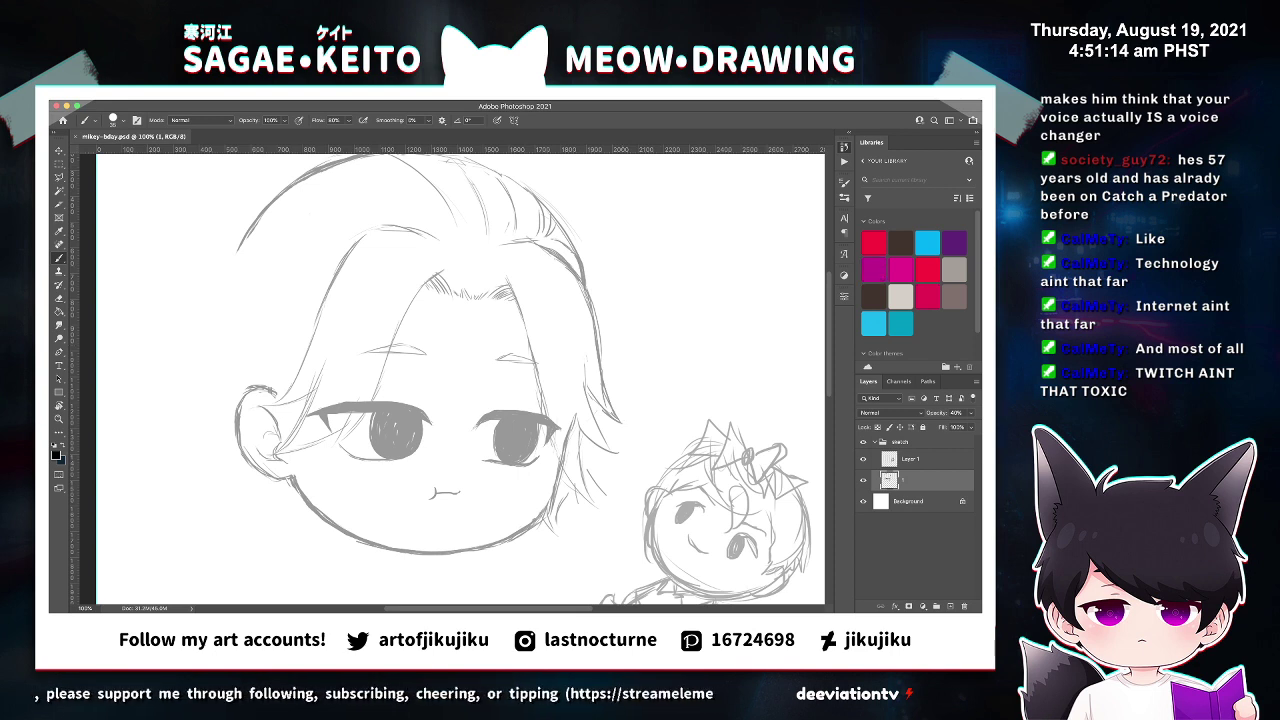
pyautogui.scroll(2, 460, 380)
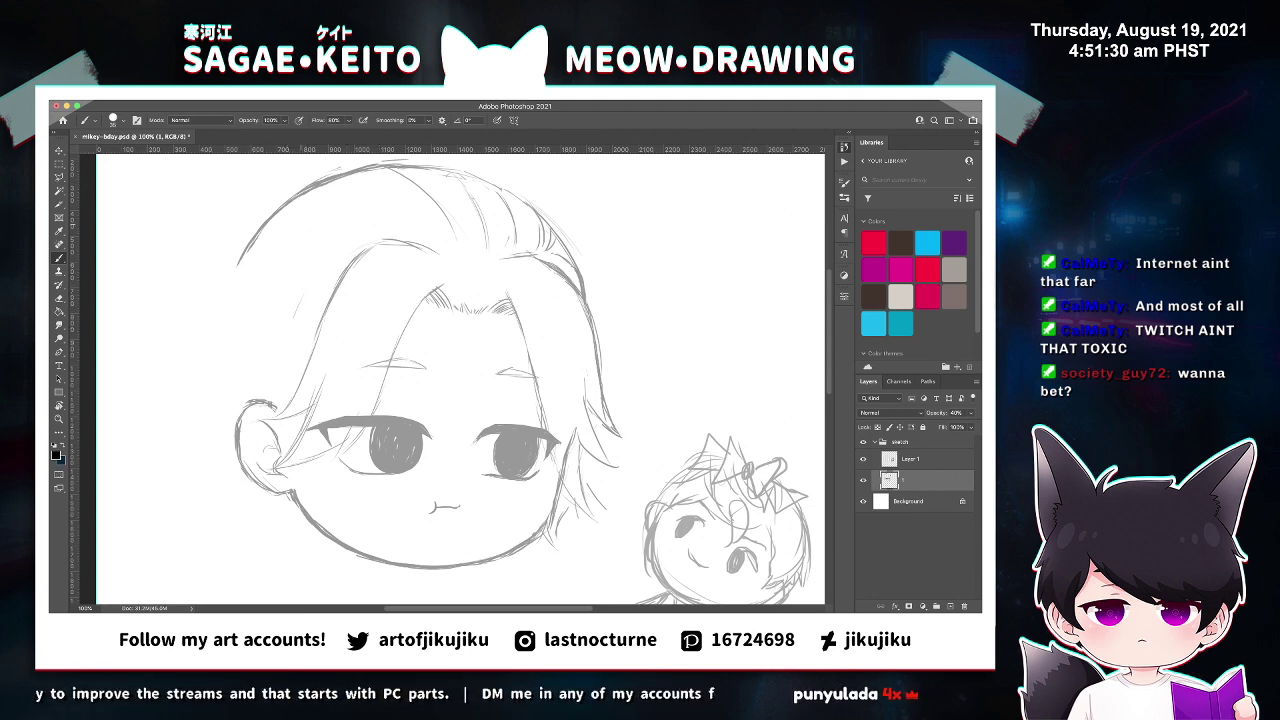
pyautogui.moveTo(290, 296); pyautogui.dragTo(275, 401)
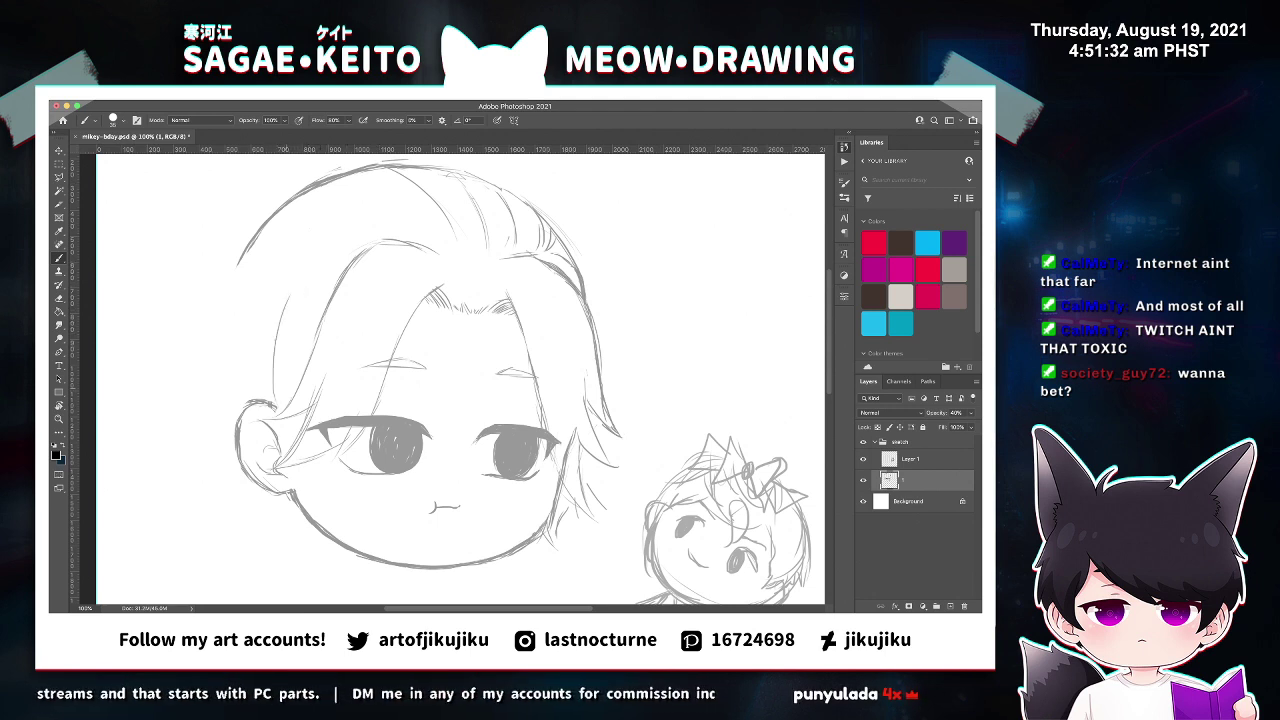
pyautogui.moveTo(301, 321); pyautogui.dragTo(280, 407)
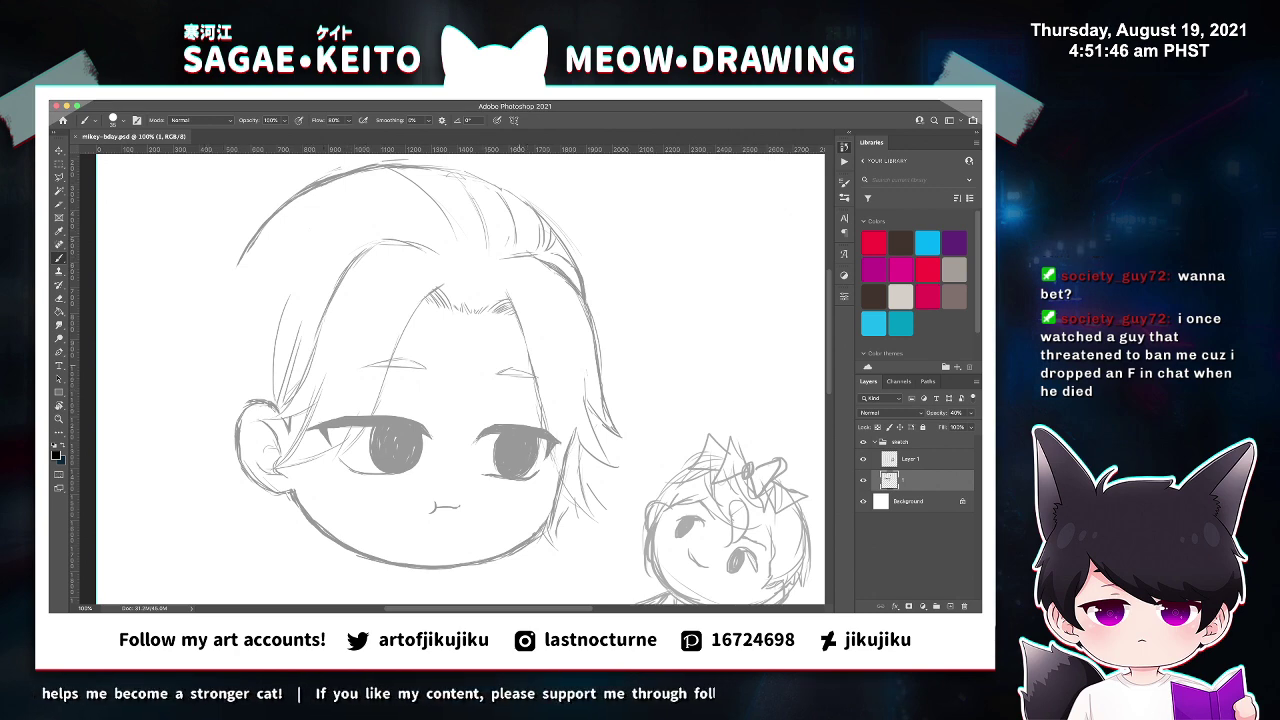
# Examine the whole composition and the large head's hair outline on the ear side.
pyautogui.hotkey('ctrl', '-')
pyautogui.hotkey('ctrl', '-')
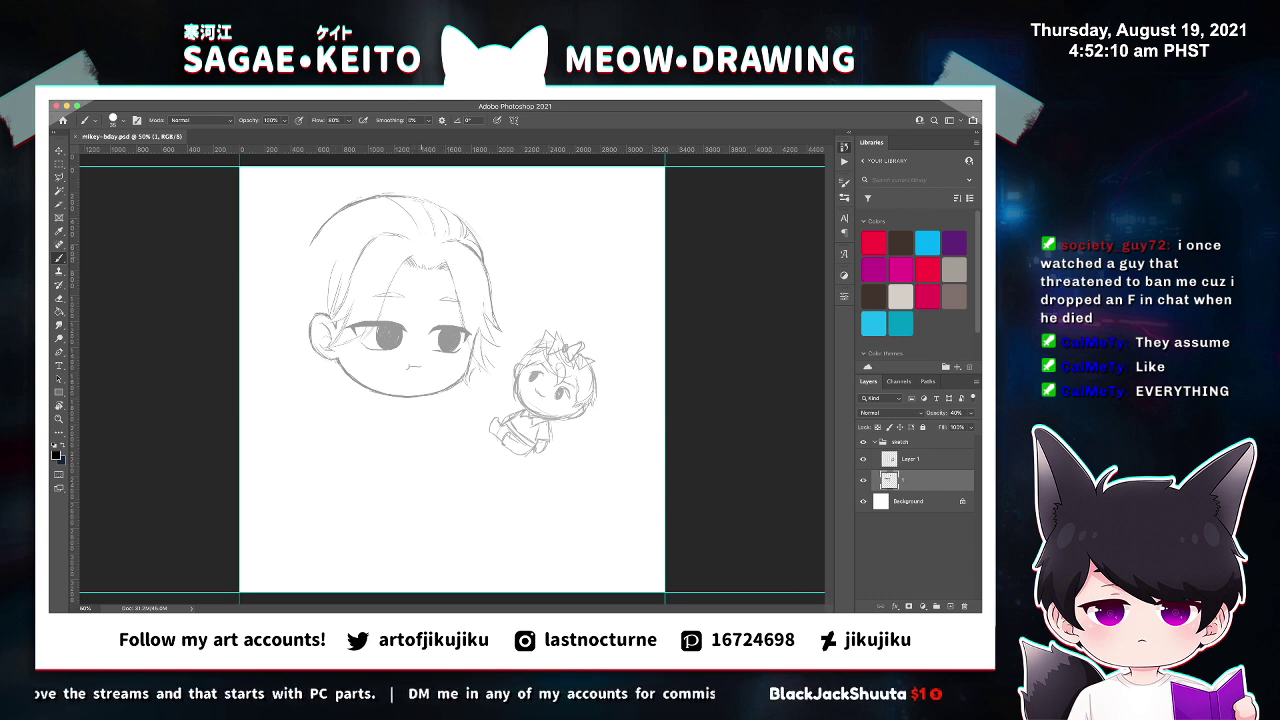
pyautogui.press('z')
pyautogui.click(428, 333)
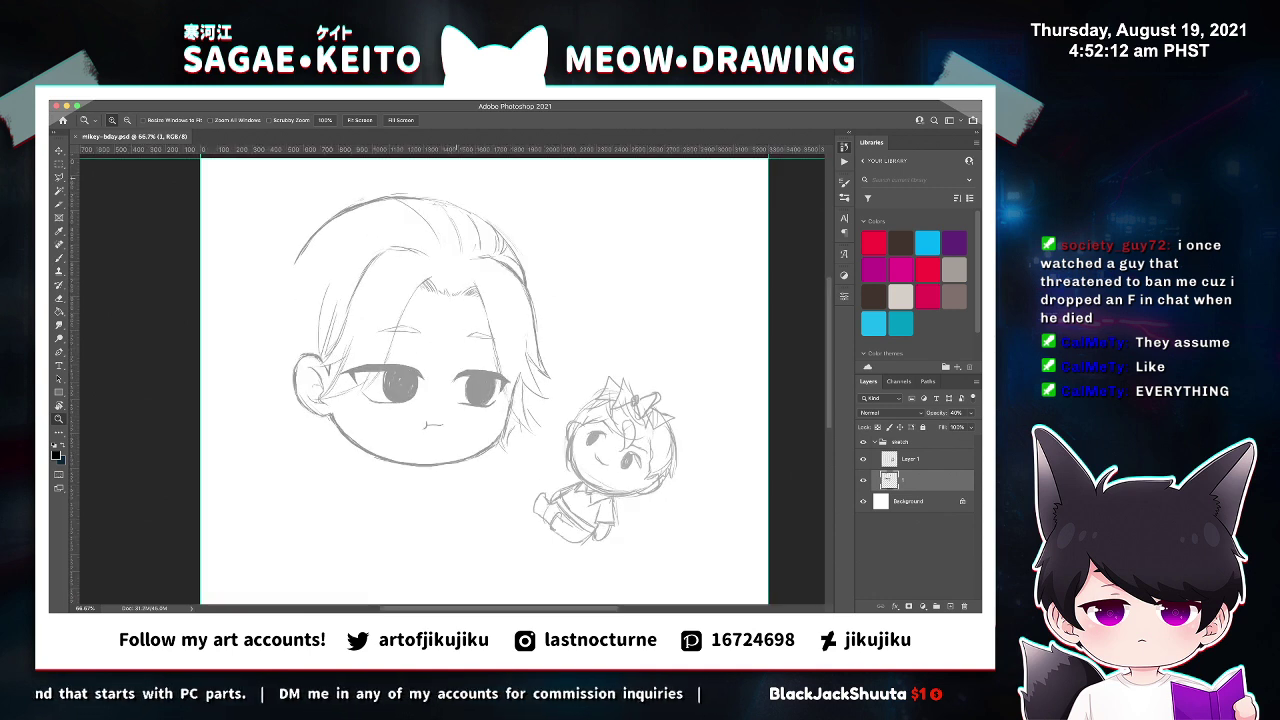
pyautogui.press('e')
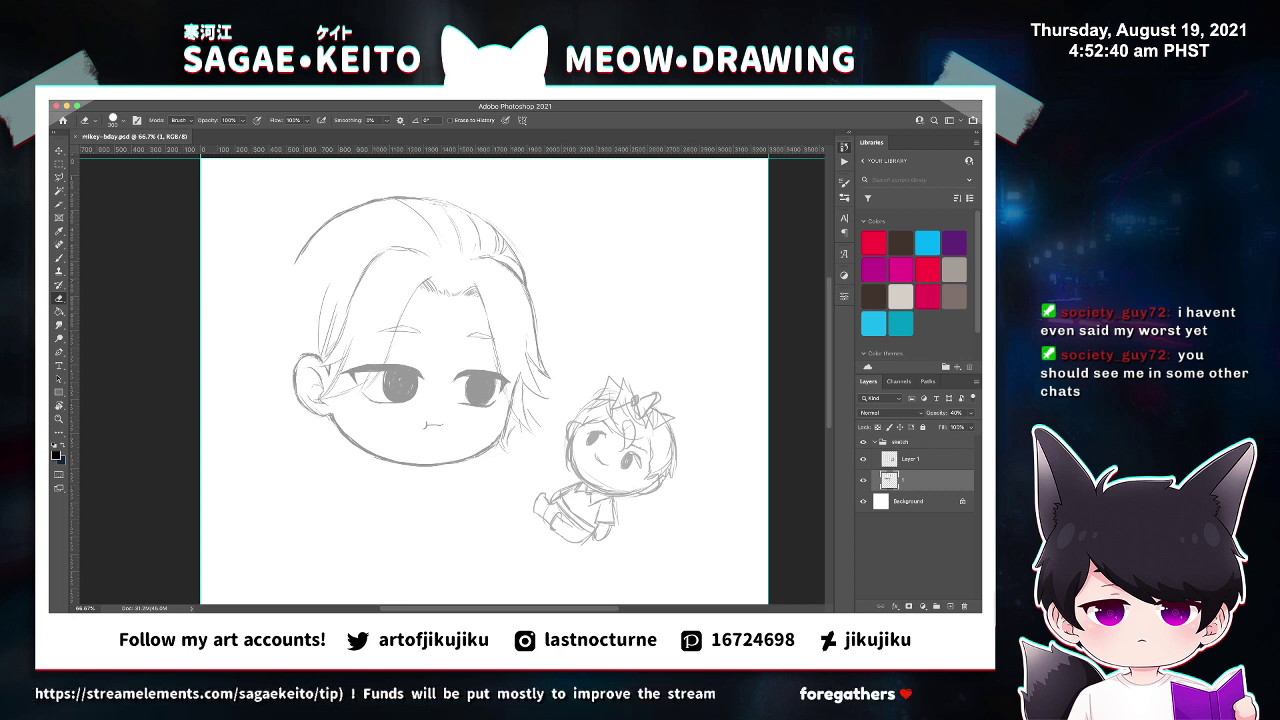
pyautogui.press('z')
pyautogui.click(341, 266)
pyautogui.press('b')
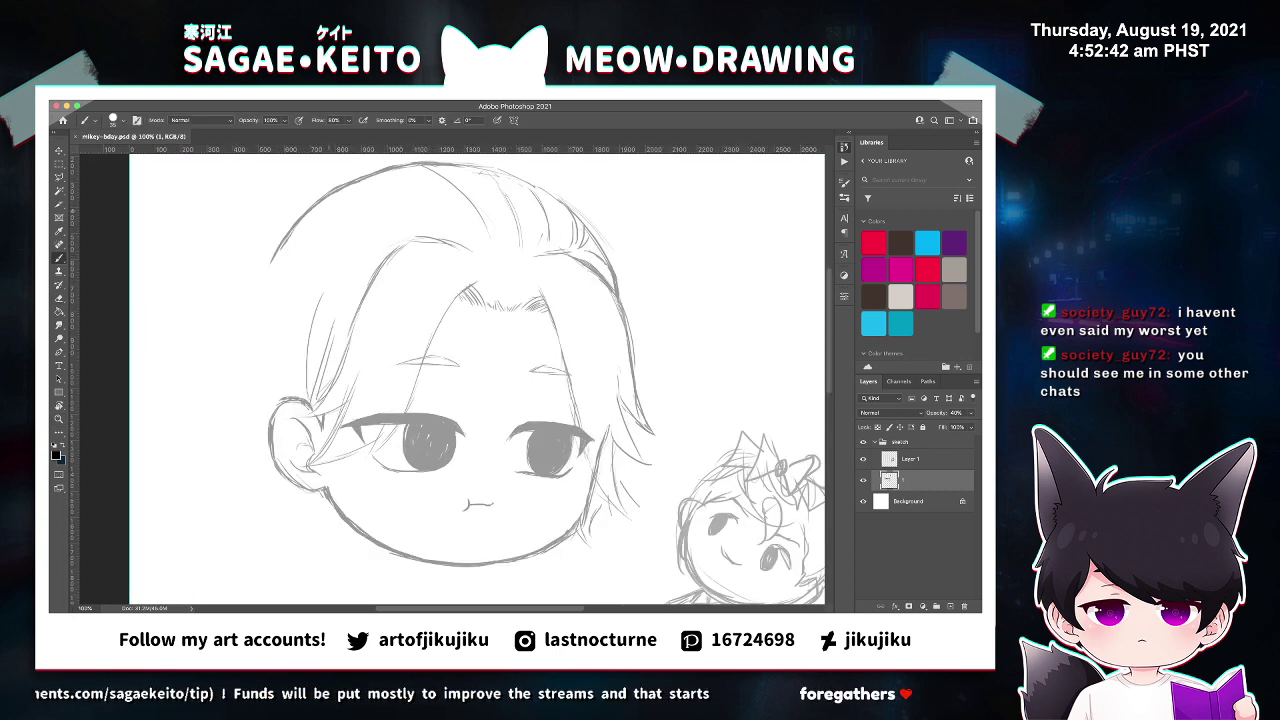
pyautogui.moveTo(306, 204); pyautogui.dragTo(255, 251)
pyautogui.press('super+z')
pyautogui.moveTo(310, 206); pyautogui.dragTo(254, 282)
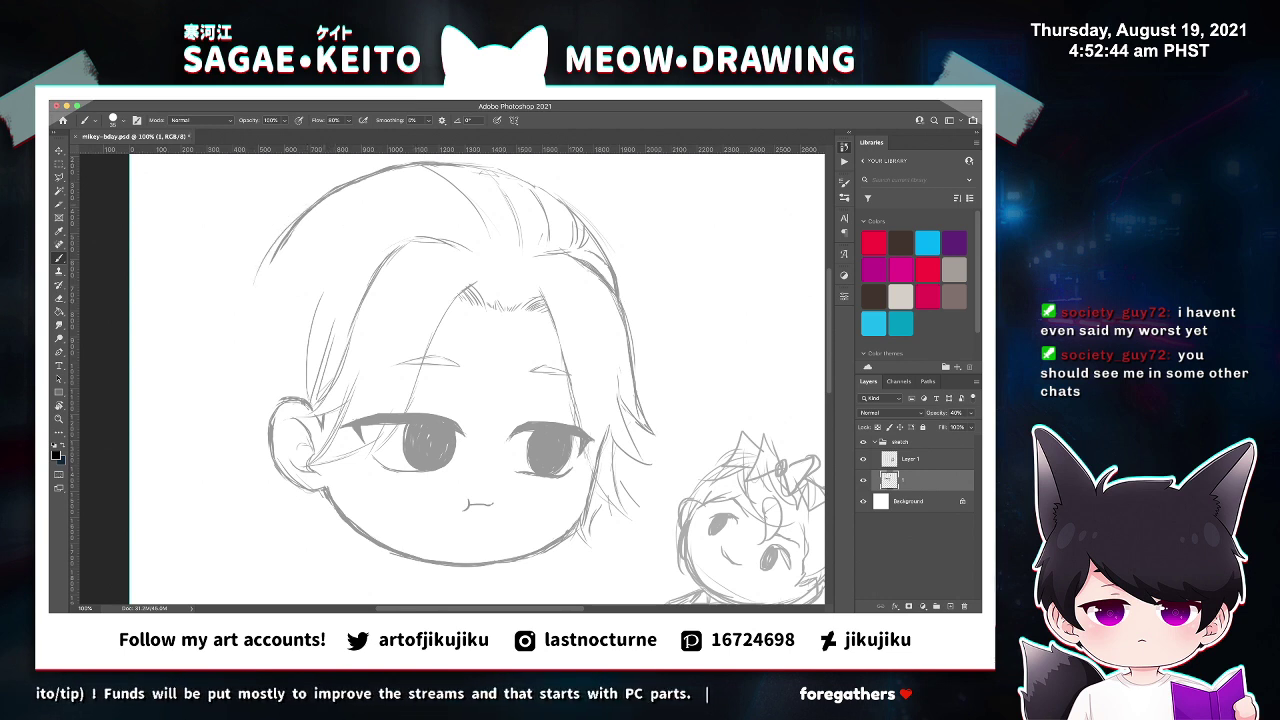
pyautogui.press('super+z')
# Extend the large head's outer hair contour from the crown down beside the ear, and erase the rough overlap at the upper curve.
pyautogui.moveTo(322, 194); pyautogui.dragTo(266, 264)
pyautogui.moveTo(300, 214)
pyautogui.mouseDown()
pyautogui.moveTo(254, 316)
pyautogui.moveTo(253, 359)
pyautogui.mouseUp()
pyautogui.moveTo(264, 274); pyautogui.dragTo(254, 378)
pyautogui.moveTo(249, 305); pyautogui.dragTo(245, 378)
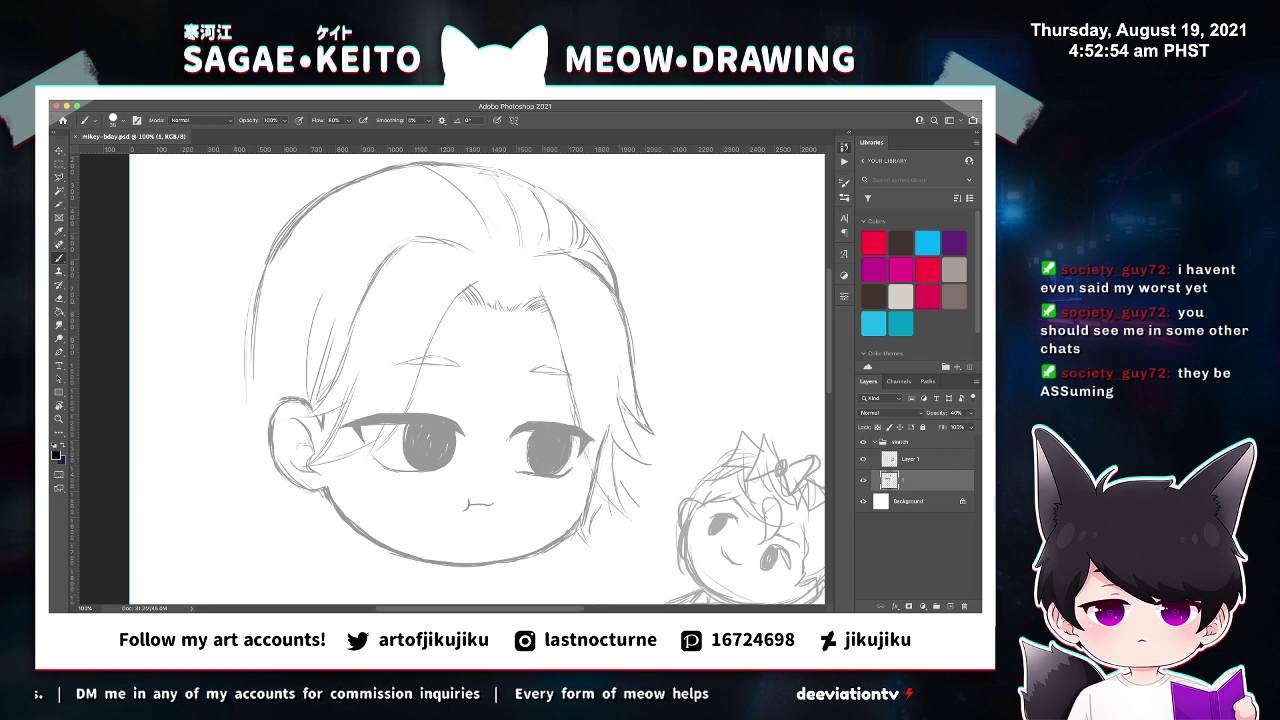
pyautogui.press('e')
pyautogui.moveTo(310, 202); pyautogui.dragTo(280, 230)
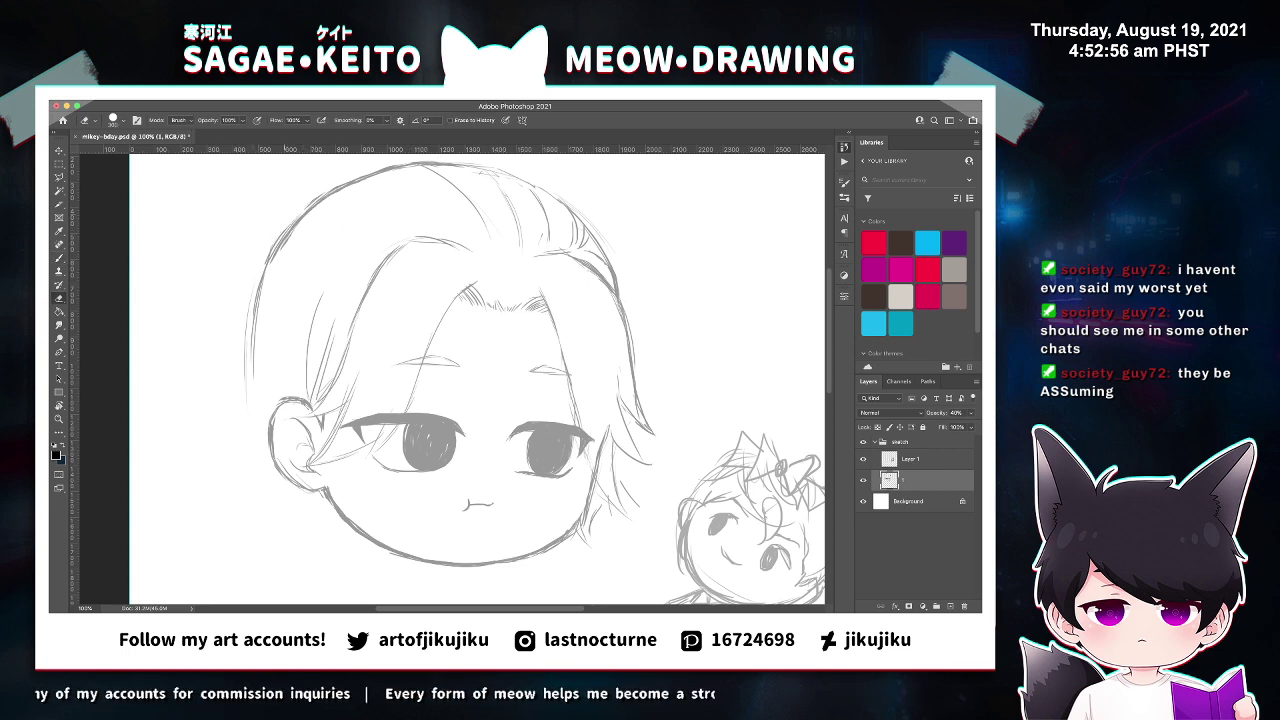
pyautogui.moveTo(320, 196); pyautogui.dragTo(290, 226)
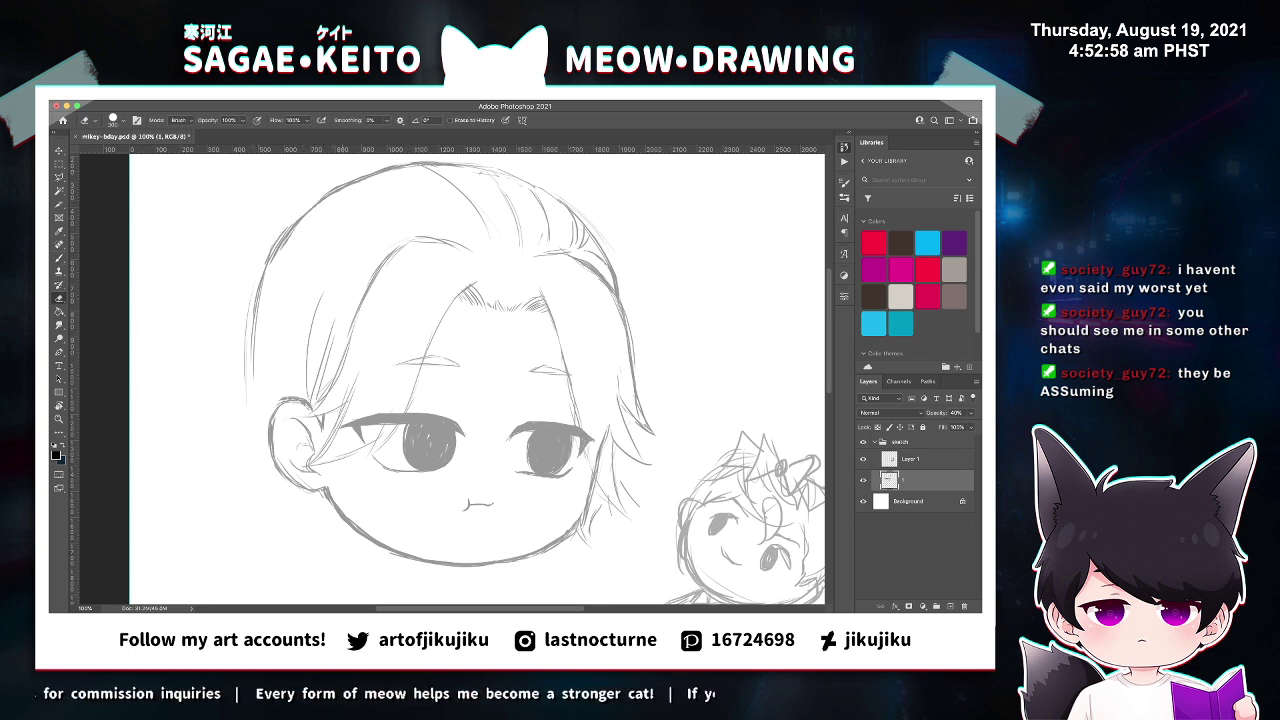
# Rework the outer hair contour on the ear side to flare outward, clearing the long lines beside the ear.
pyautogui.press('b')
pyautogui.moveTo(262, 272); pyautogui.dragTo(237, 384)
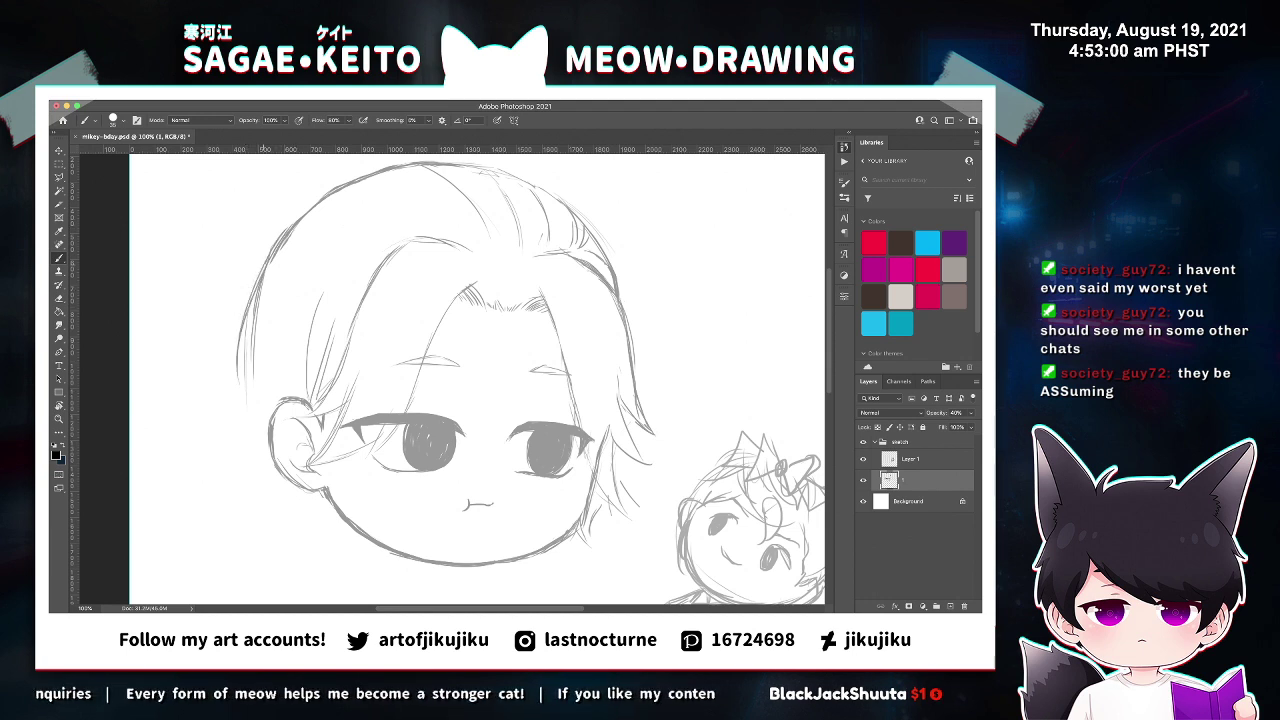
pyautogui.moveTo(252, 300)
pyautogui.mouseDown()
pyautogui.moveTo(236, 408)
pyautogui.moveTo(252, 284)
pyautogui.mouseUp()
pyautogui.press('e')
pyautogui.press('b')
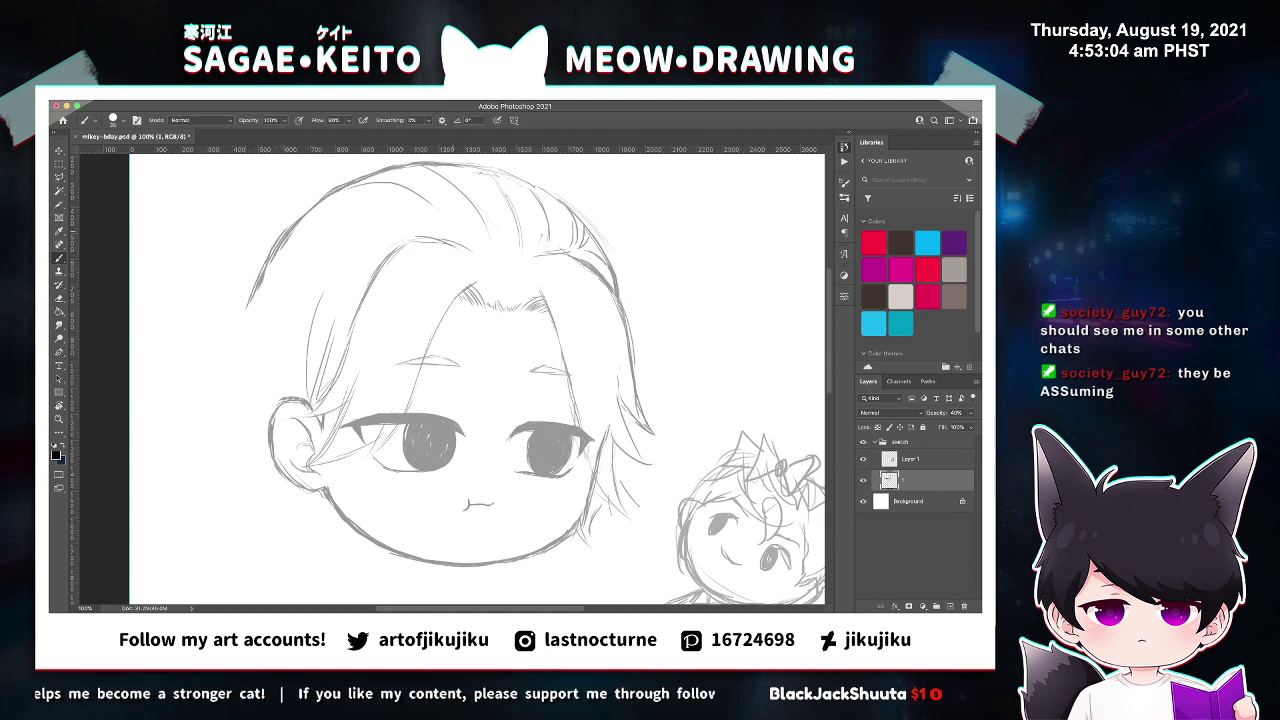
# Sketch swept-back strands on the larger head that flare into a pointed tuft behind the ear, and clean up its tip.
pyautogui.moveTo(291, 233); pyautogui.dragTo(388, 242)
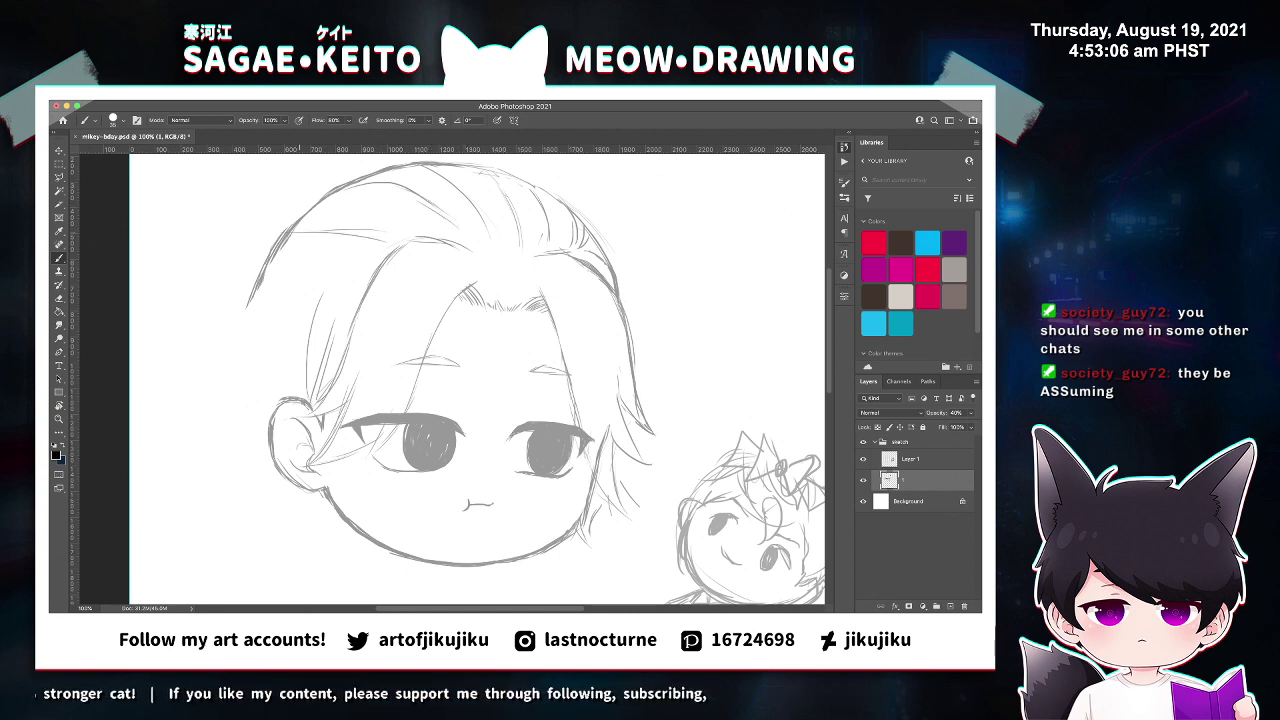
pyautogui.moveTo(306, 270)
pyautogui.mouseDown()
pyautogui.moveTo(260, 296)
pyautogui.moveTo(196, 380)
pyautogui.mouseUp()
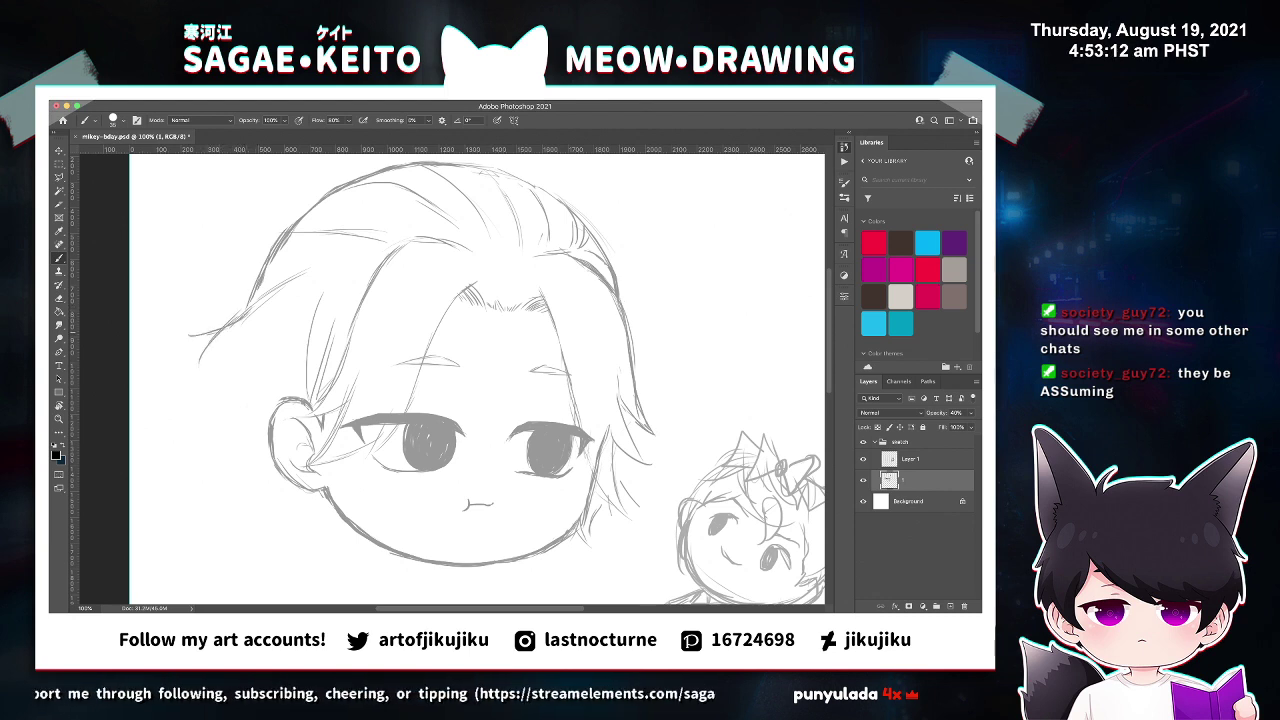
pyautogui.moveTo(182, 336)
pyautogui.mouseDown()
pyautogui.moveTo(232, 341)
pyautogui.moveTo(206, 382)
pyautogui.moveTo(208, 413)
pyautogui.mouseUp()
pyautogui.press('e')
pyautogui.moveTo(200, 360); pyautogui.dragTo(216, 338)
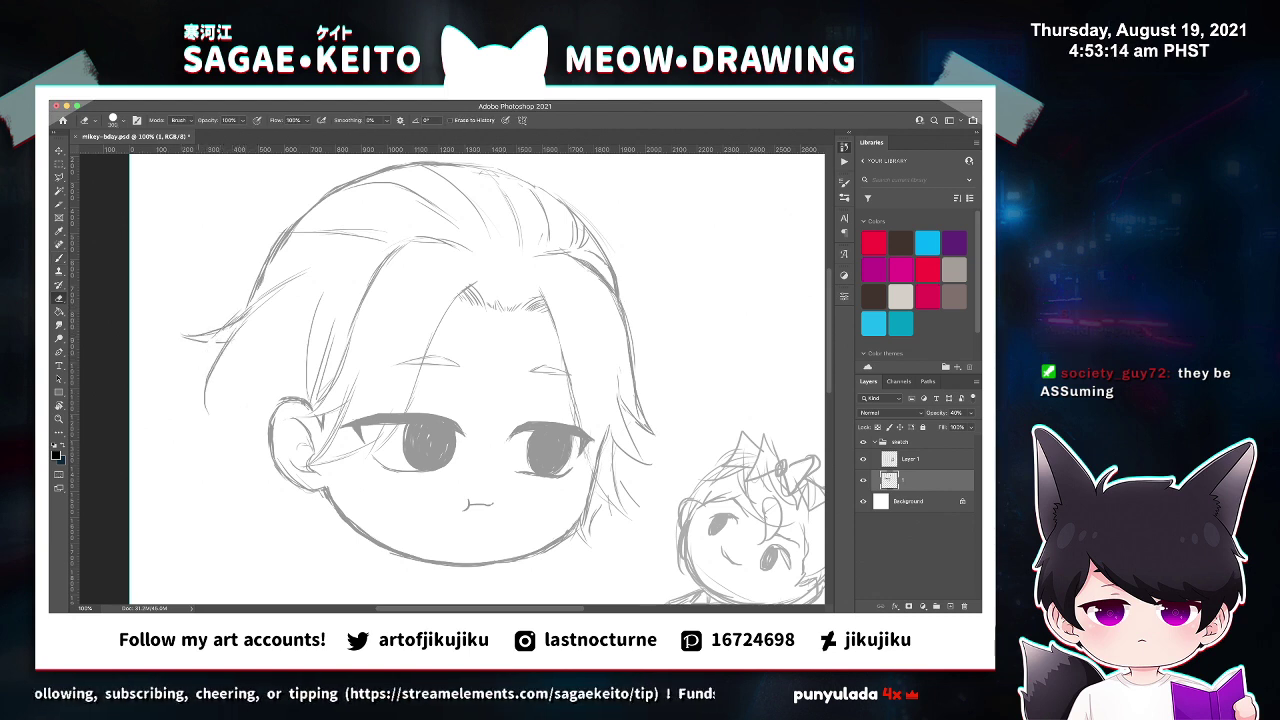
# Add flowing strand lines to the swept-back hair above the temple on the ear side of the larger head.
pyautogui.press('b')
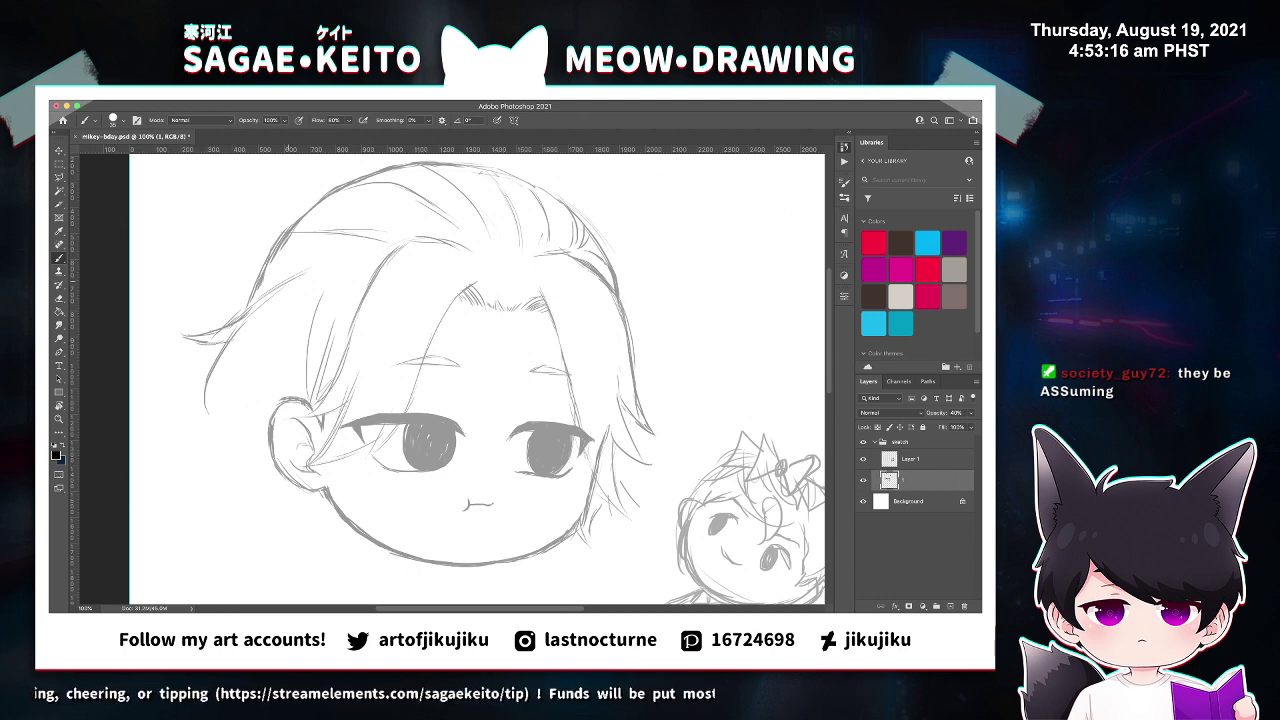
pyautogui.moveTo(272, 286); pyautogui.dragTo(368, 265)
pyautogui.moveTo(316, 265); pyautogui.dragTo(368, 262)
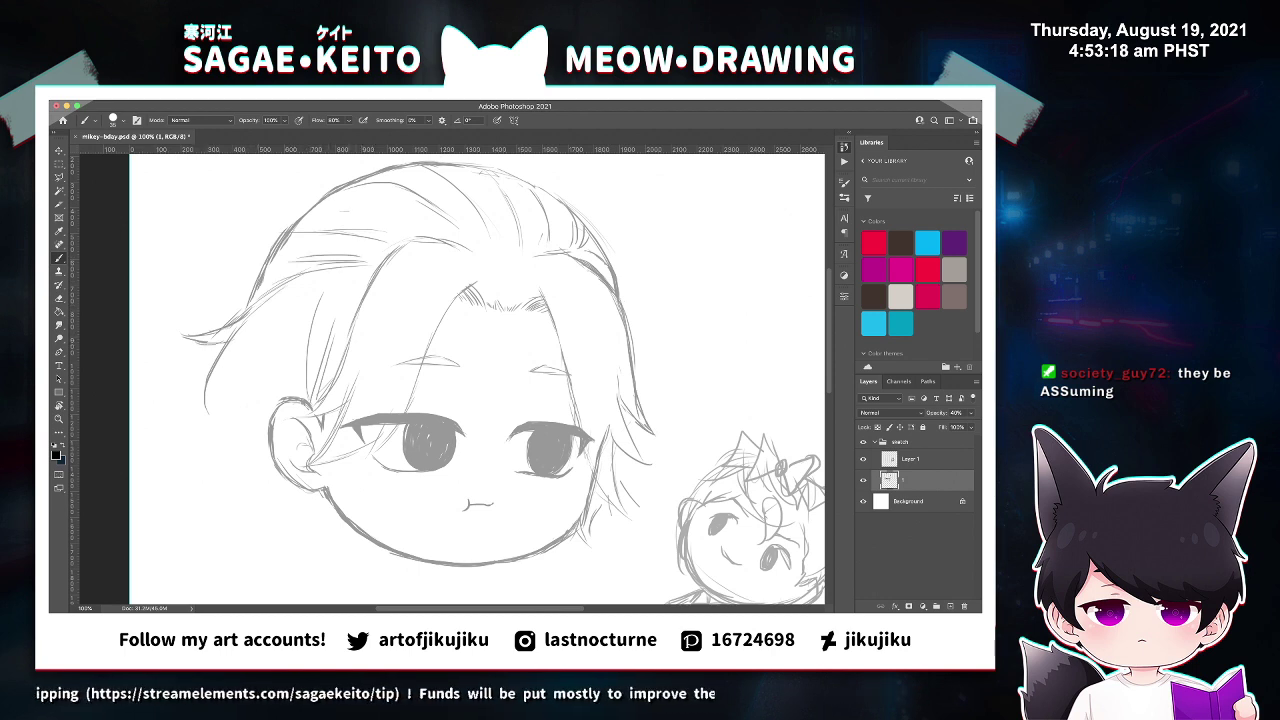
pyautogui.moveTo(348, 211); pyautogui.dragTo(405, 231)
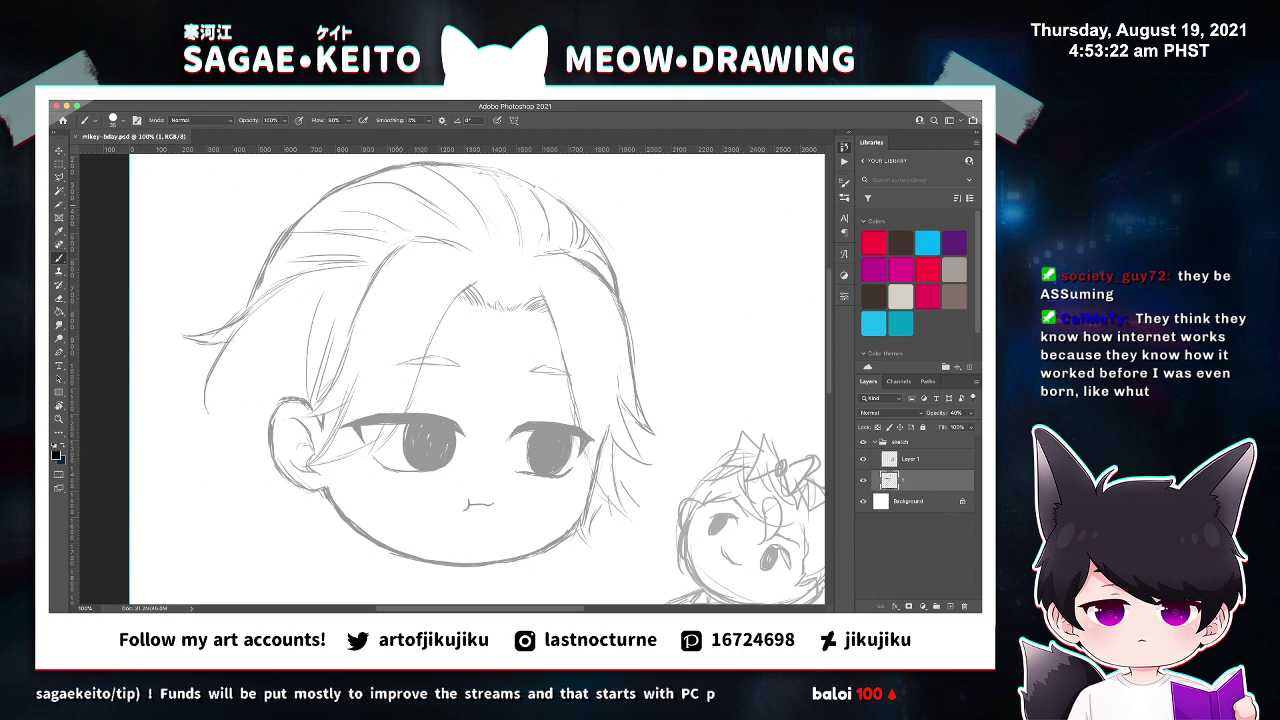
# Sketch a long pointed hair lock hanging below the flared tuft behind the ear, and tidy its end.
pyautogui.moveTo(262, 352); pyautogui.dragTo(205, 448)
pyautogui.moveTo(209, 385); pyautogui.dragTo(199, 453)
pyautogui.moveTo(236, 386); pyautogui.dragTo(228, 452)
pyautogui.moveTo(230, 452); pyautogui.dragTo(241, 476)
pyautogui.moveTo(236, 414); pyautogui.dragTo(250, 497)
pyautogui.moveTo(238, 372)
pyautogui.mouseDown()
pyautogui.moveTo(228, 444)
pyautogui.moveTo(245, 514)
pyautogui.mouseUp()
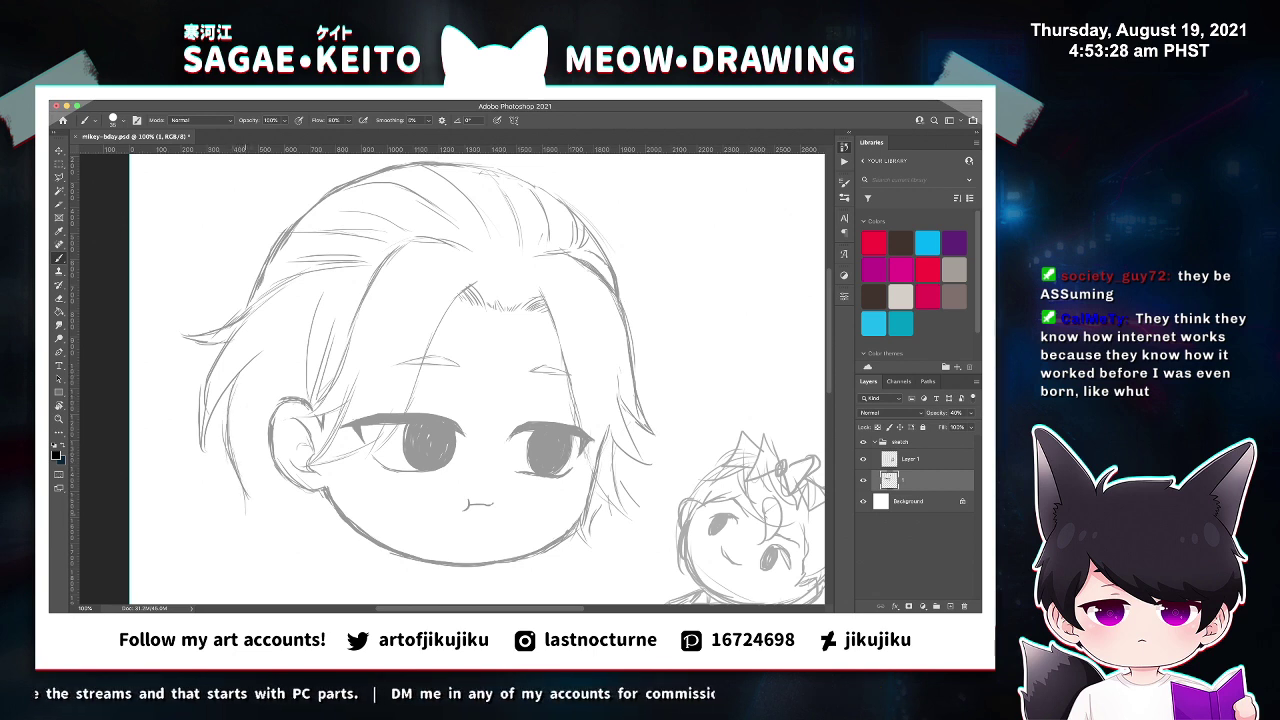
pyautogui.moveTo(231, 452)
pyautogui.mouseDown()
pyautogui.moveTo(218, 505)
pyautogui.moveTo(228, 438)
pyautogui.mouseUp()
pyautogui.press('e')
# Add more strand lines running from the front hair section back towards the flared tuft.
pyautogui.press('b')
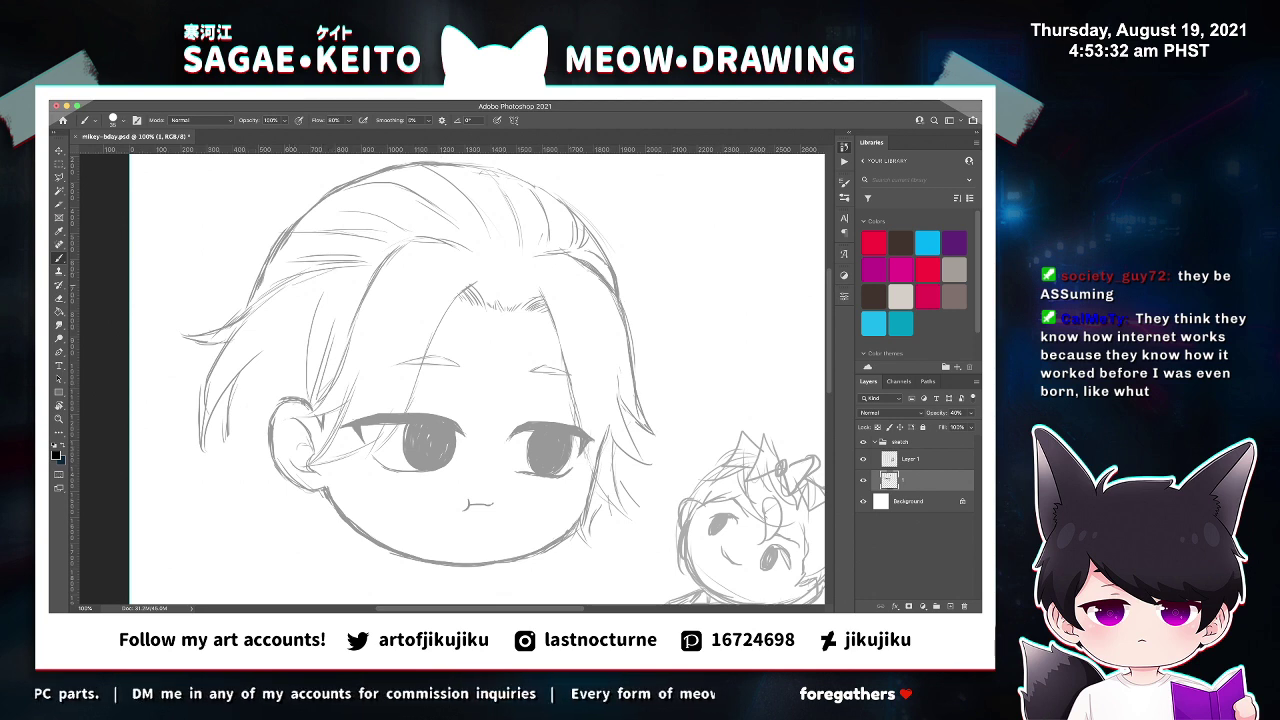
pyautogui.moveTo(338, 270); pyautogui.dragTo(258, 304)
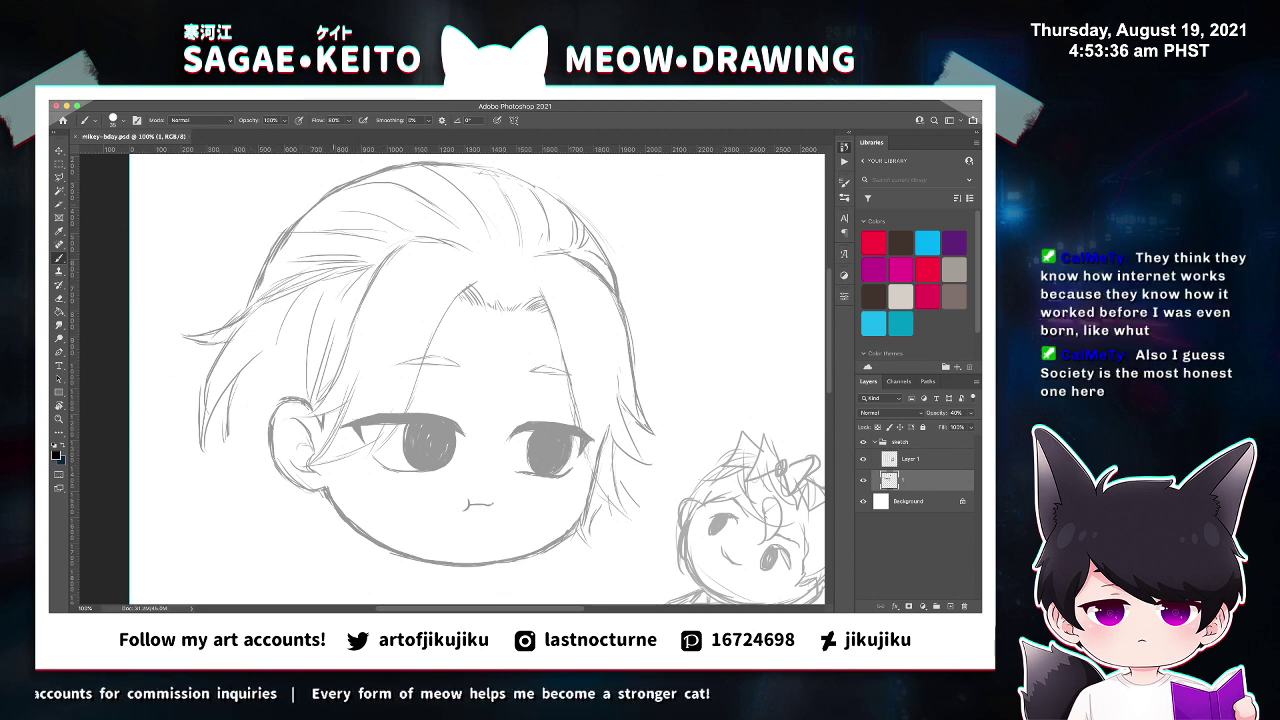
pyautogui.hotkey('ctrl', '-')
pyautogui.hotkey('ctrl', '-')
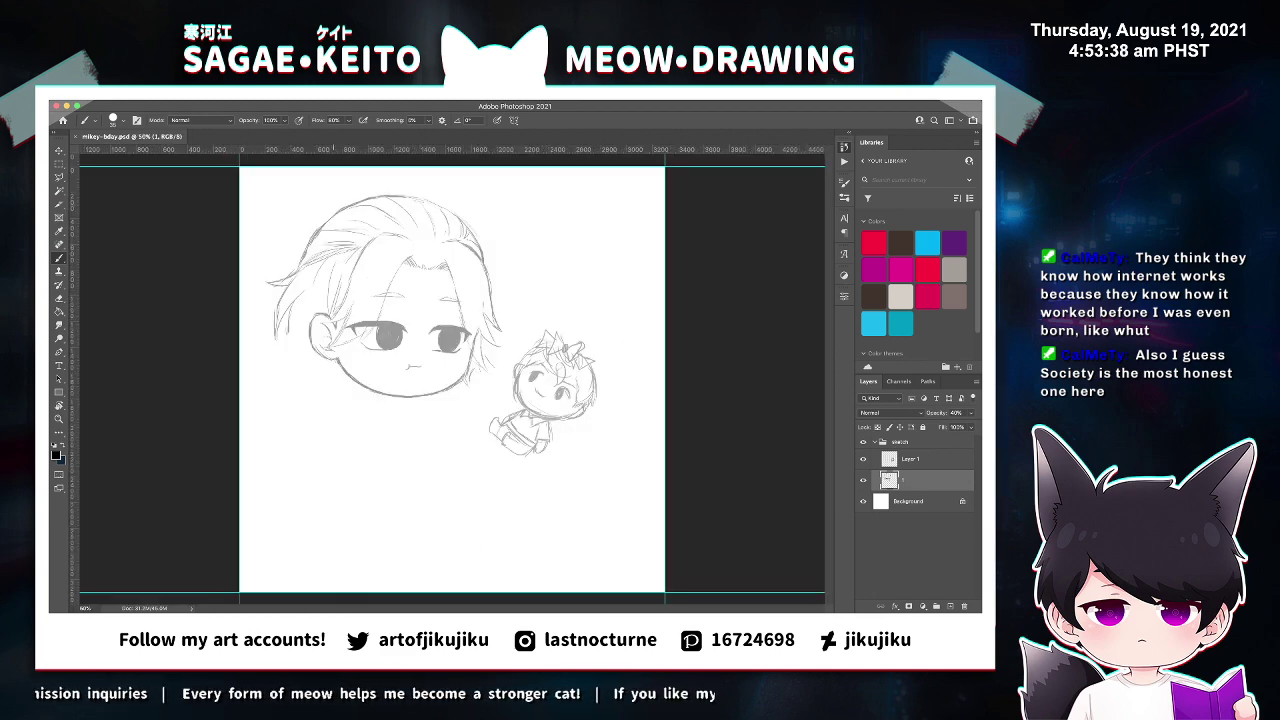
# Sketch a second pointed lock of hair between the outer lock and the ear.
pyautogui.press('super+plus')
pyautogui.press('z')
pyautogui.click(262, 274)
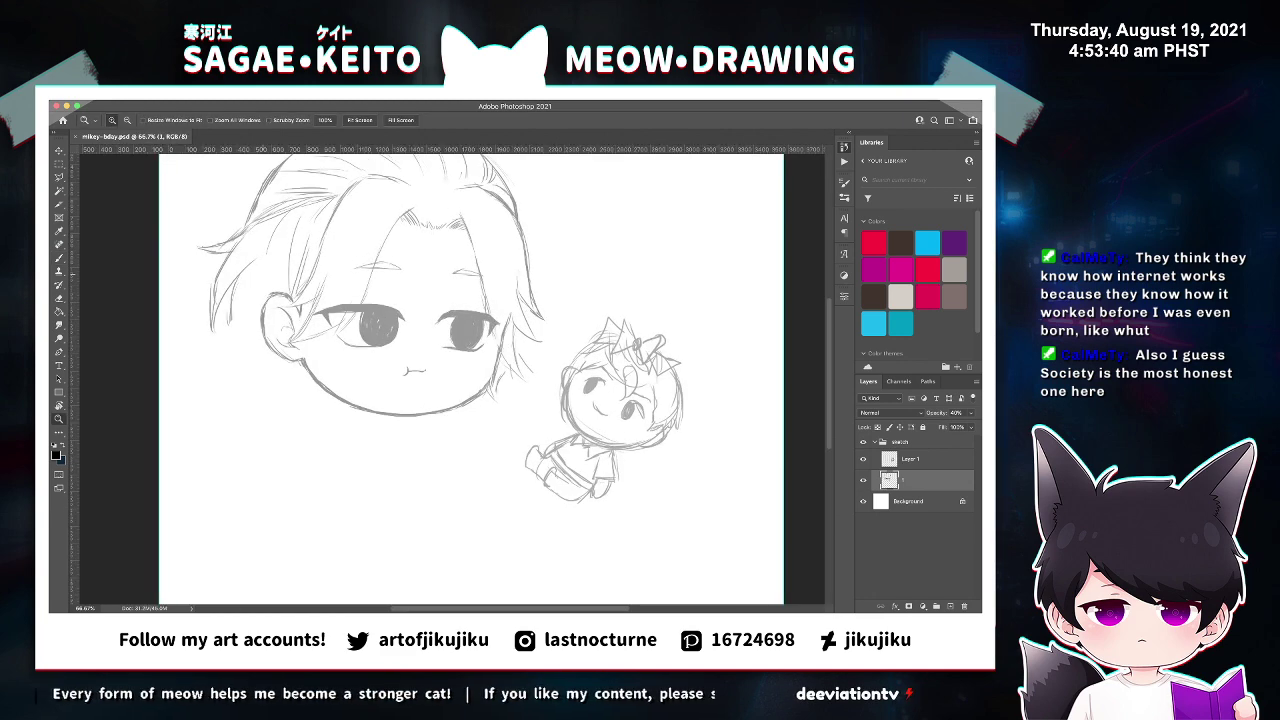
pyautogui.press('b')
pyautogui.moveTo(218, 293); pyautogui.dragTo(219, 398)
pyautogui.moveTo(219, 398); pyautogui.dragTo(243, 333)
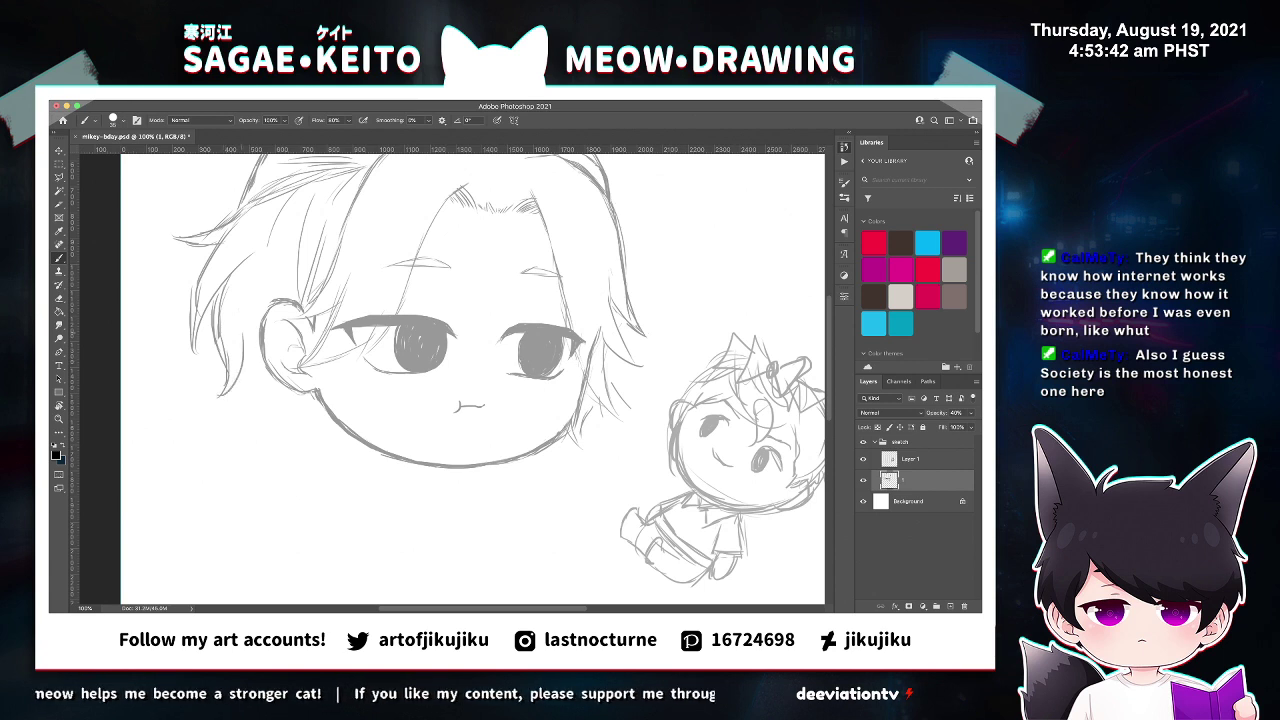
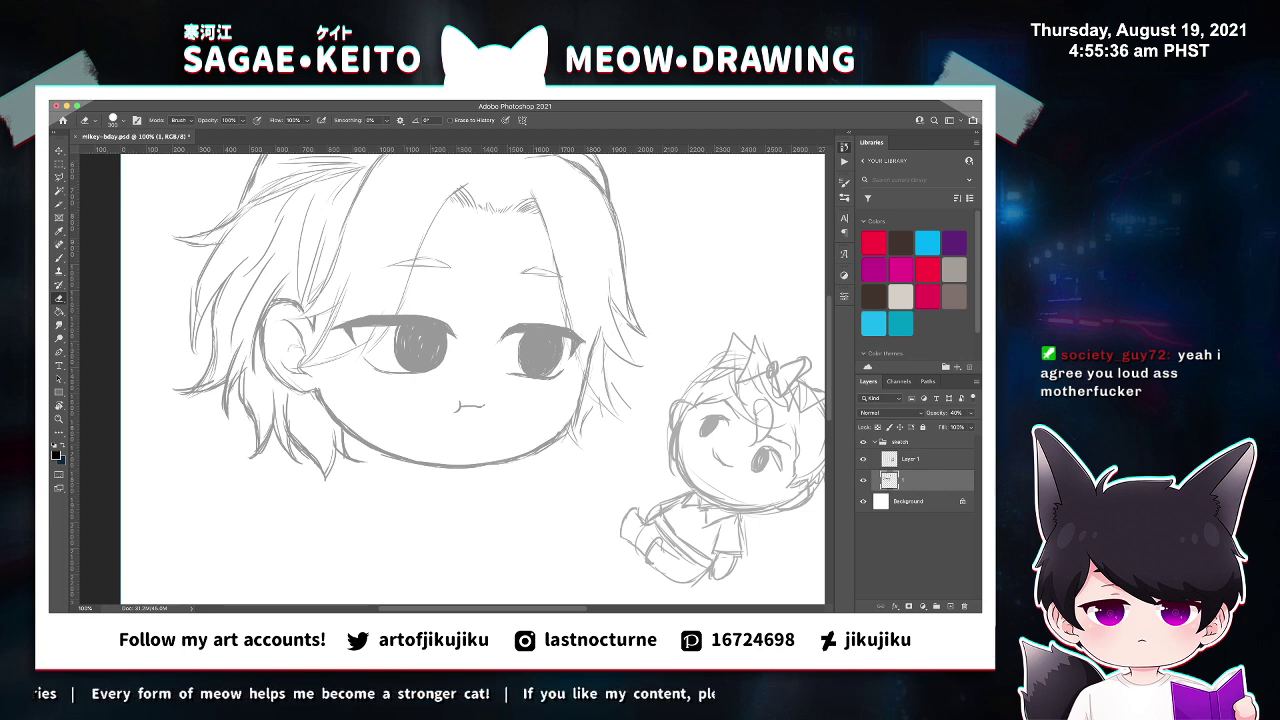
# Extend the lowest hair tip beneath the ear and reinforce the outer contour of the back hair.
pyautogui.press('b')
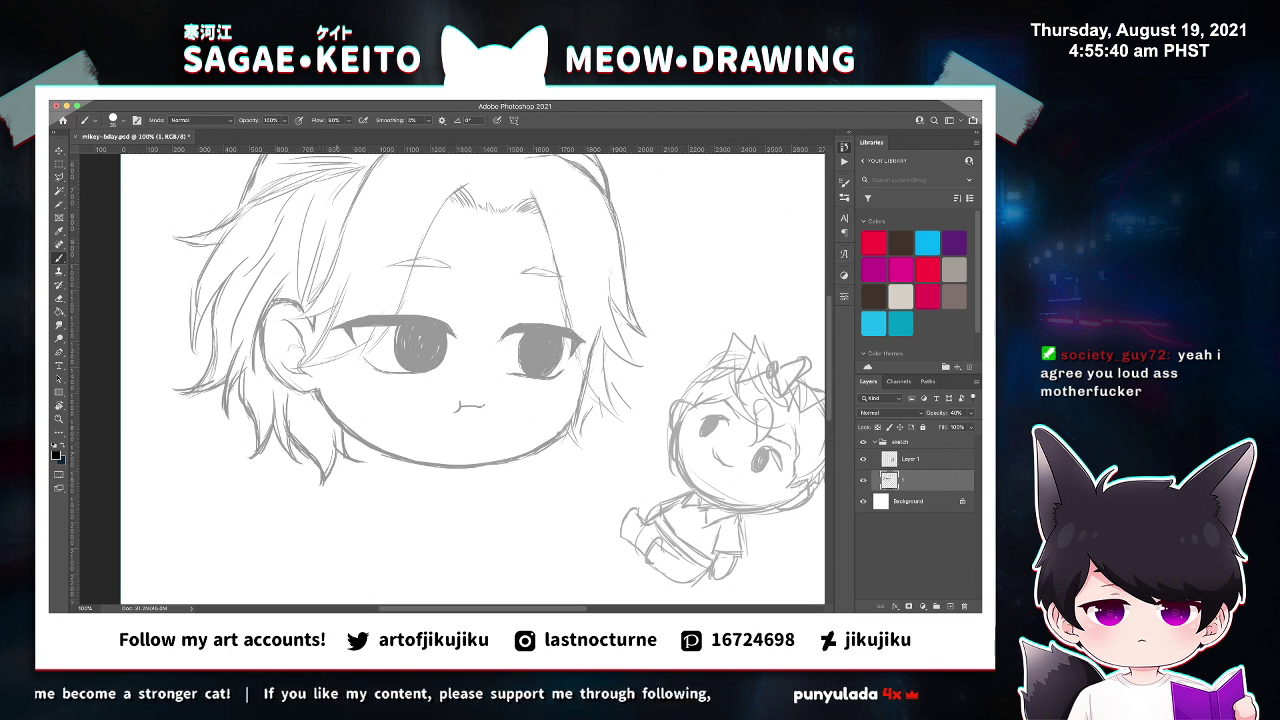
pyautogui.moveTo(336, 470); pyautogui.dragTo(310, 496)
pyautogui.moveTo(194, 338); pyautogui.dragTo(216, 242)
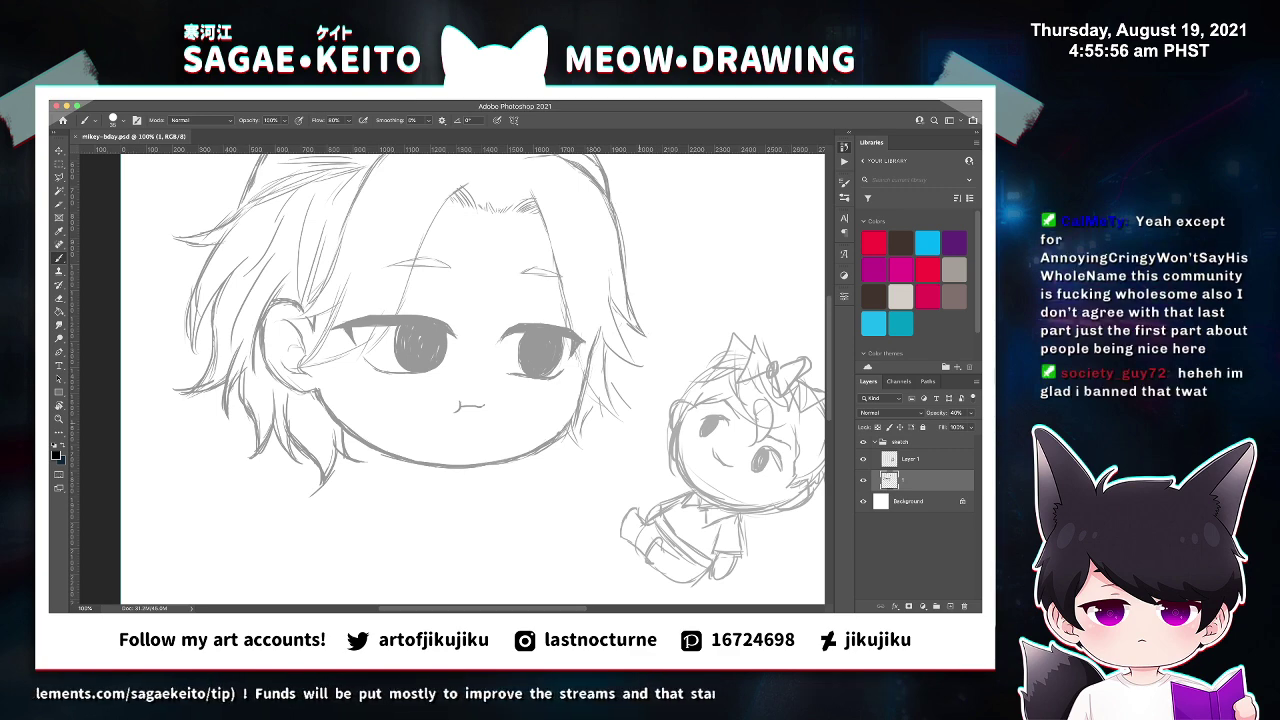
# Refine the side-bang strands that cross between the ear and the nearest eye, brushing and erasing as needed.
pyautogui.press('super+minus')
pyautogui.press('super+minus')
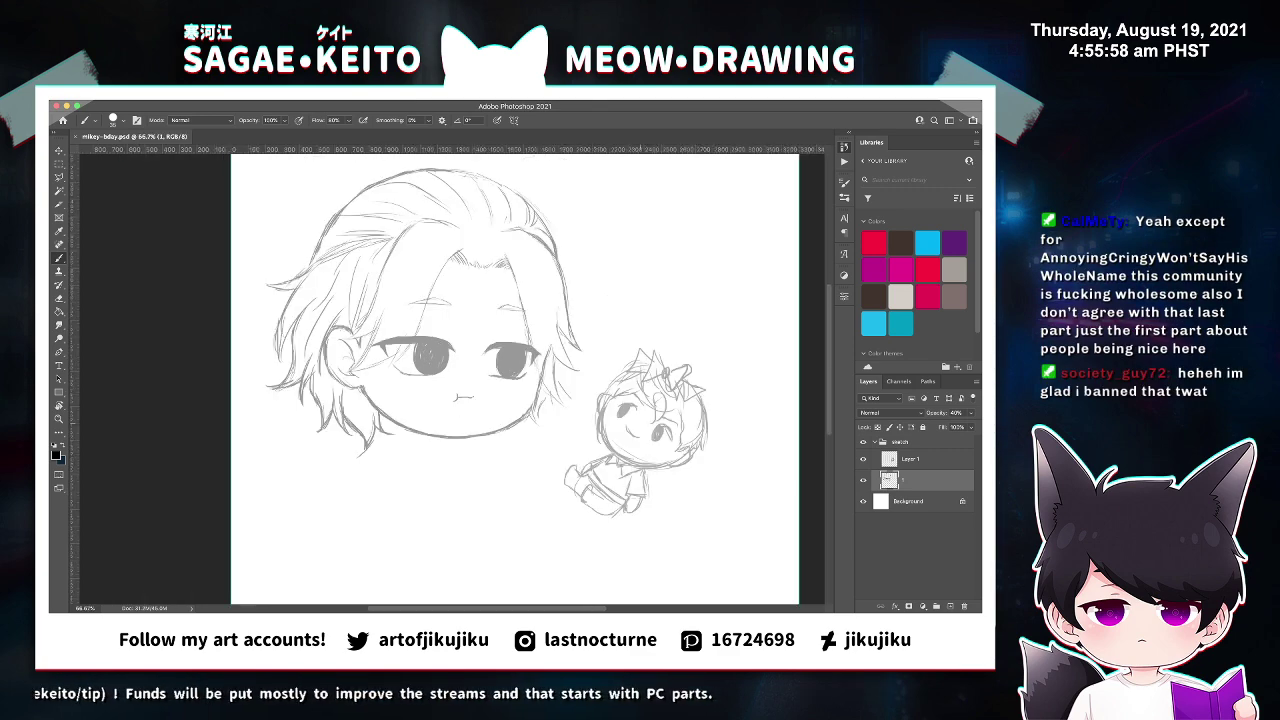
pyautogui.press('super+plus')
pyautogui.keyDown('super'); pyautogui.click(350, 246); pyautogui.keyUp('super')
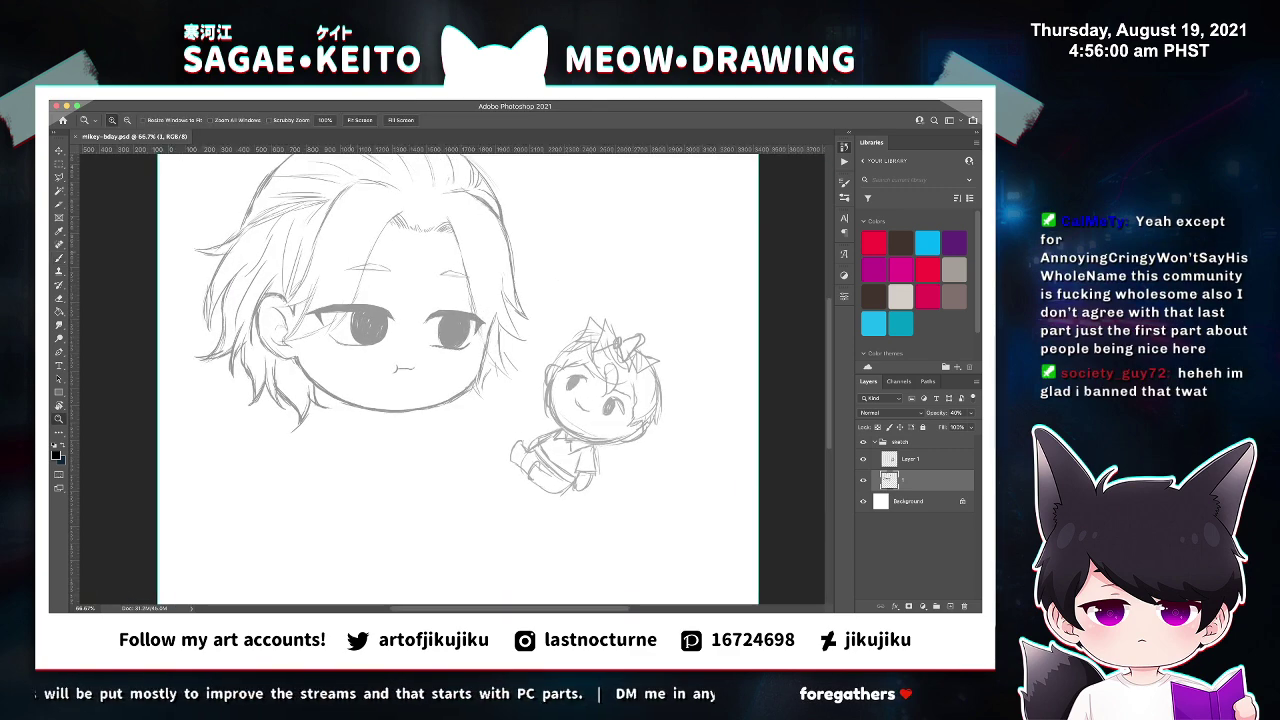
pyautogui.moveTo(295, 264)
pyautogui.mouseDown()
pyautogui.moveTo(252, 328)
pyautogui.moveTo(272, 329)
pyautogui.moveTo(279, 363)
pyautogui.moveTo(251, 389)
pyautogui.mouseUp()
pyautogui.moveTo(319, 349); pyautogui.dragTo(256, 384)
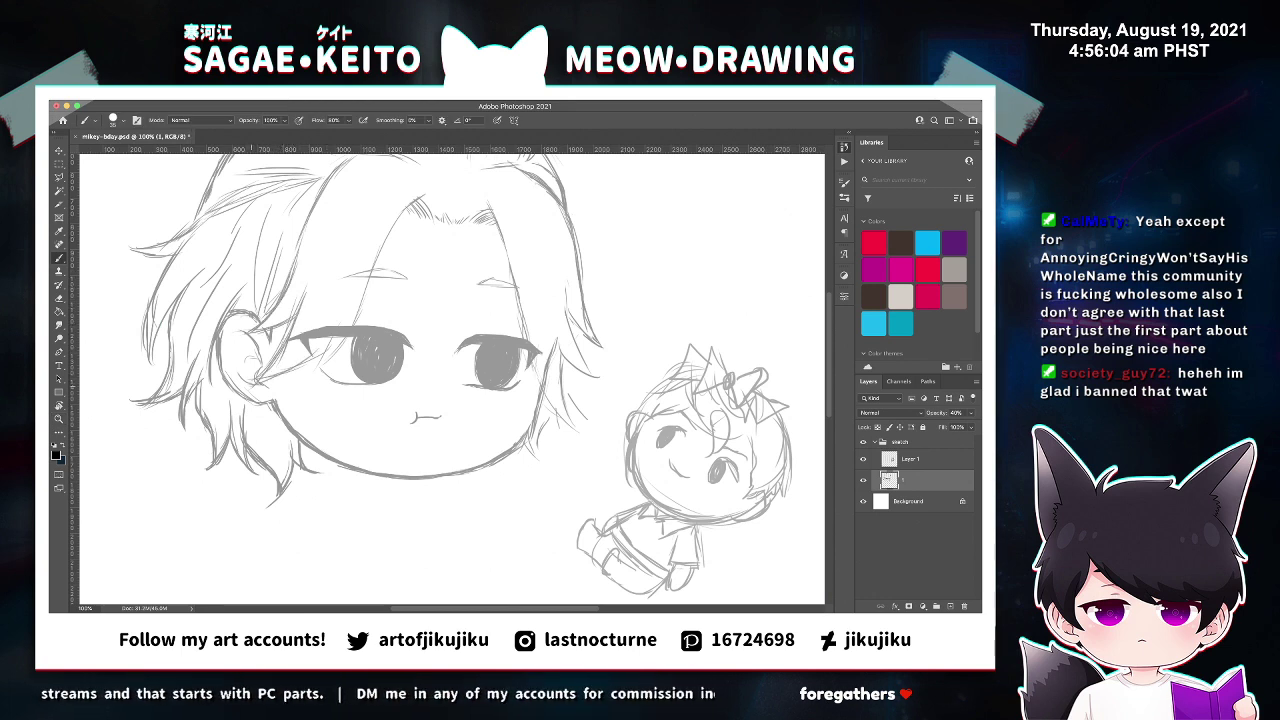
pyautogui.moveTo(335, 337); pyautogui.dragTo(309, 377)
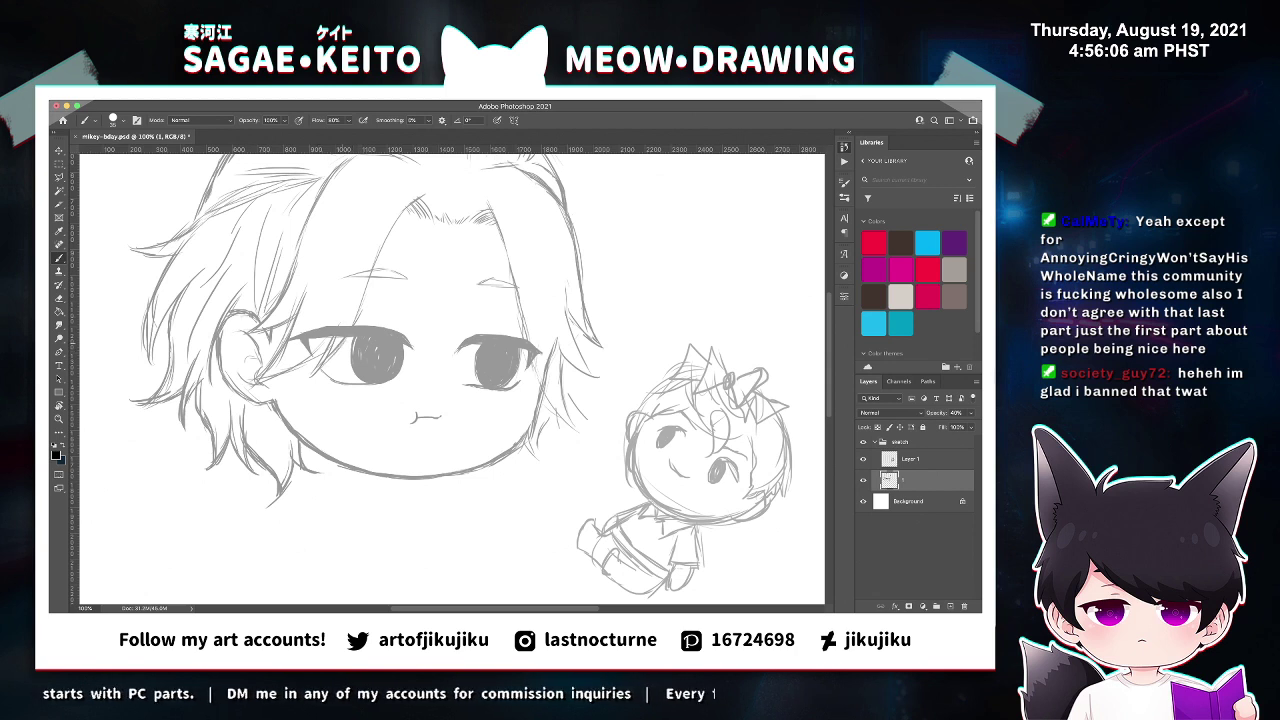
pyautogui.press('e')
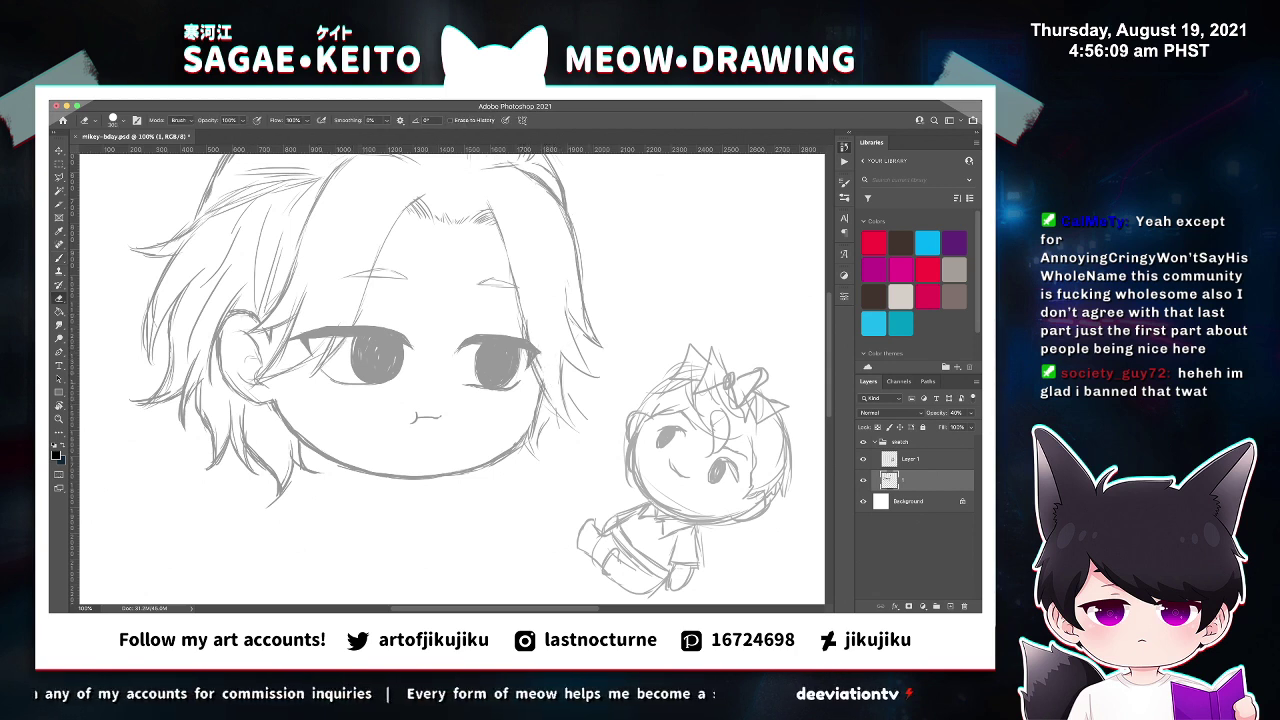
pyautogui.press('b')
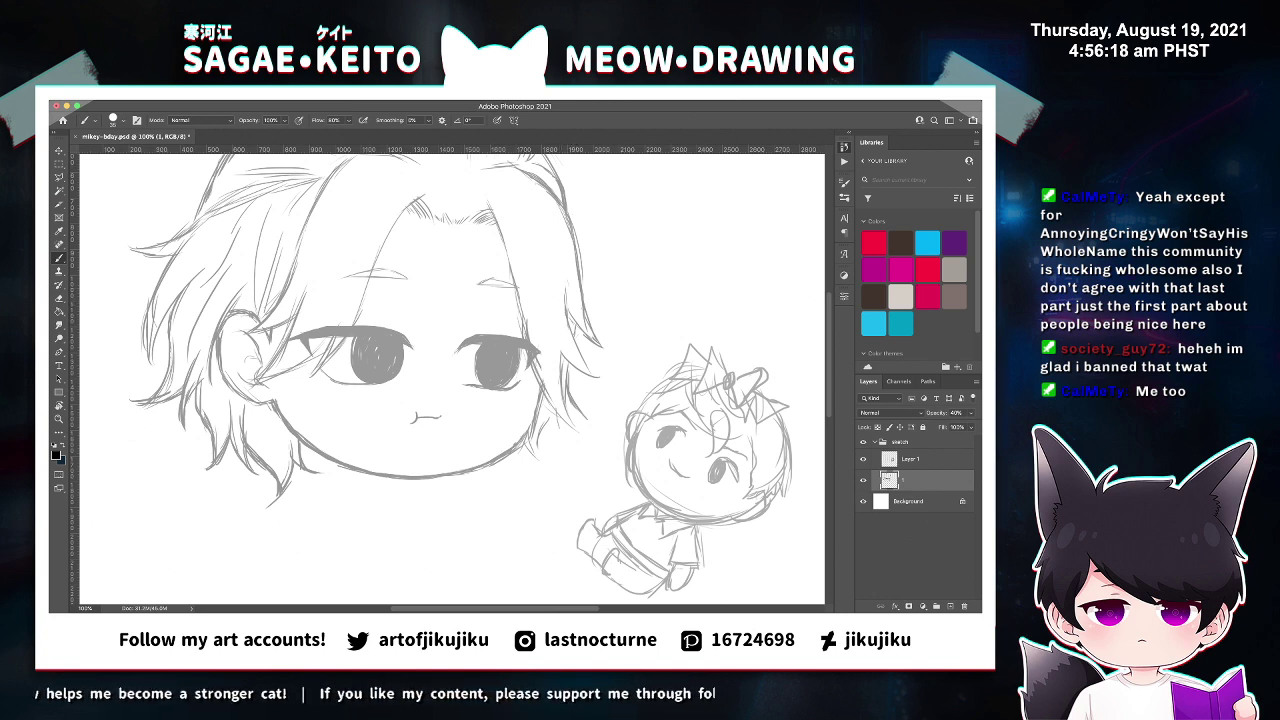
pyautogui.press('e')
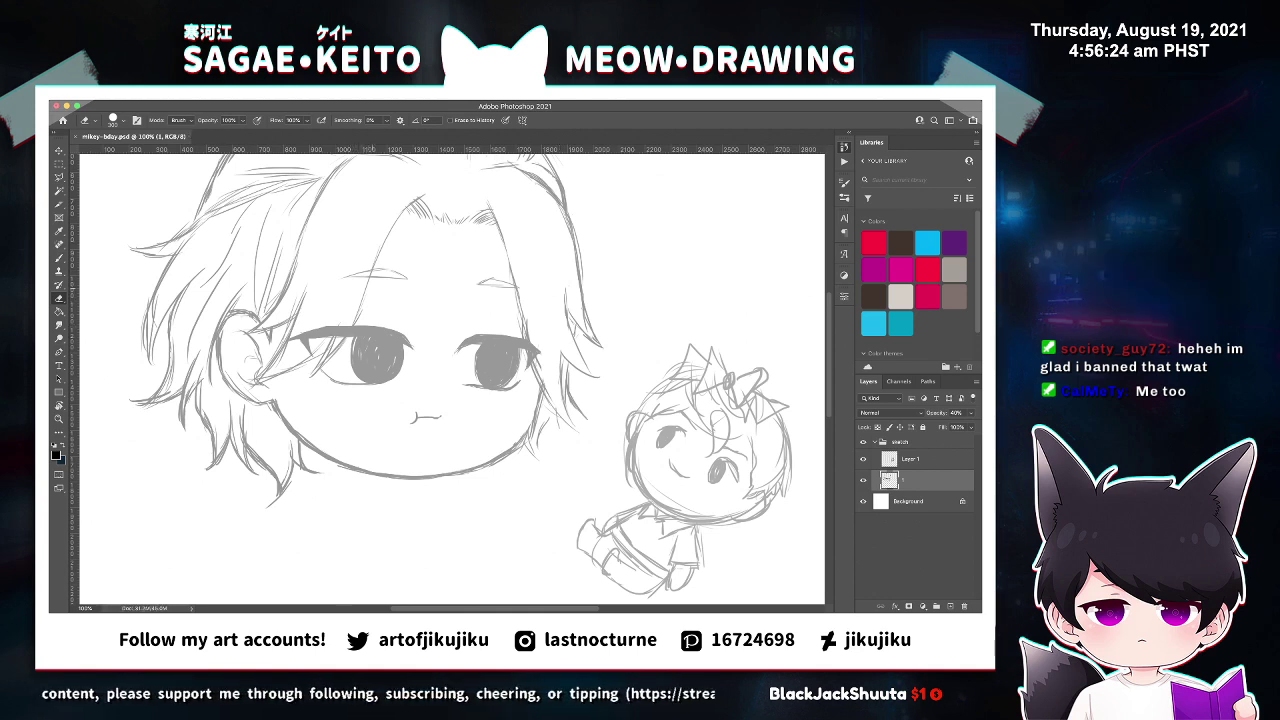
# Sketch short pointed hair locks along the jaw on the side opposite the ear, cleaning up stray marks.
pyautogui.press('b')
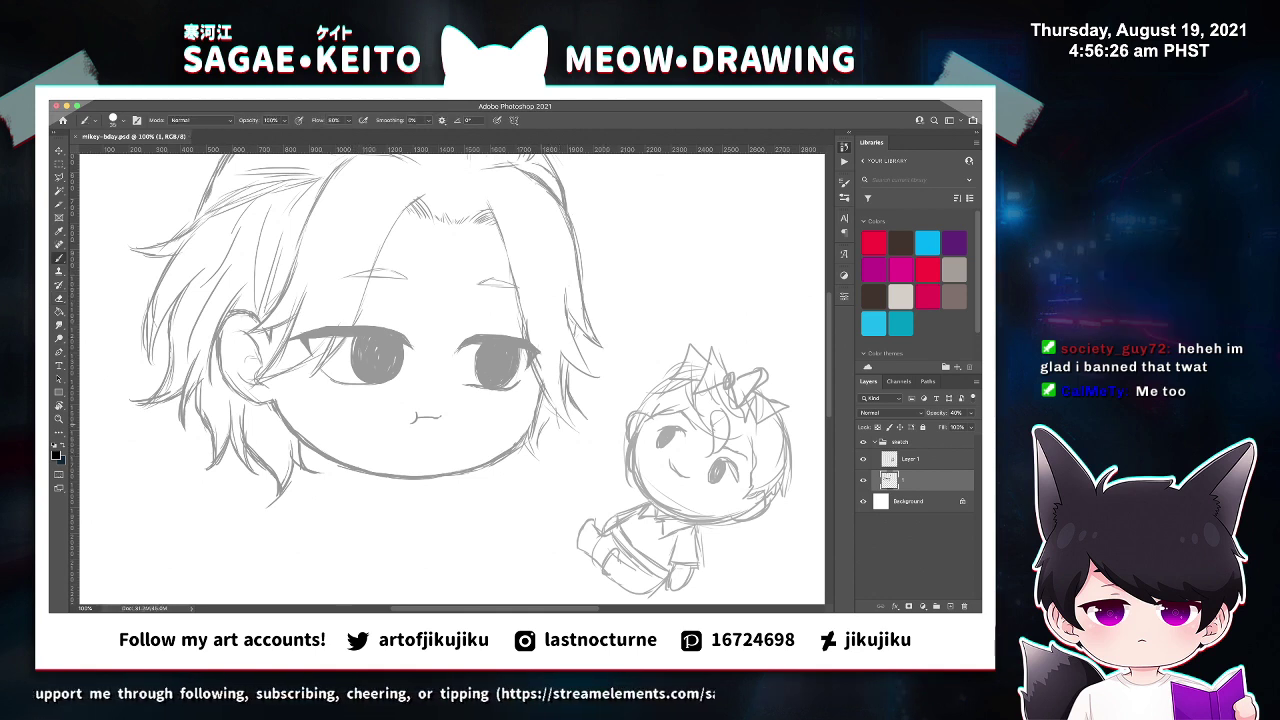
pyautogui.moveTo(556, 464)
pyautogui.mouseDown()
pyautogui.moveTo(546, 429)
pyautogui.moveTo(556, 458)
pyautogui.moveTo(537, 434)
pyautogui.moveTo(530, 446)
pyautogui.mouseUp()
pyautogui.press('e')
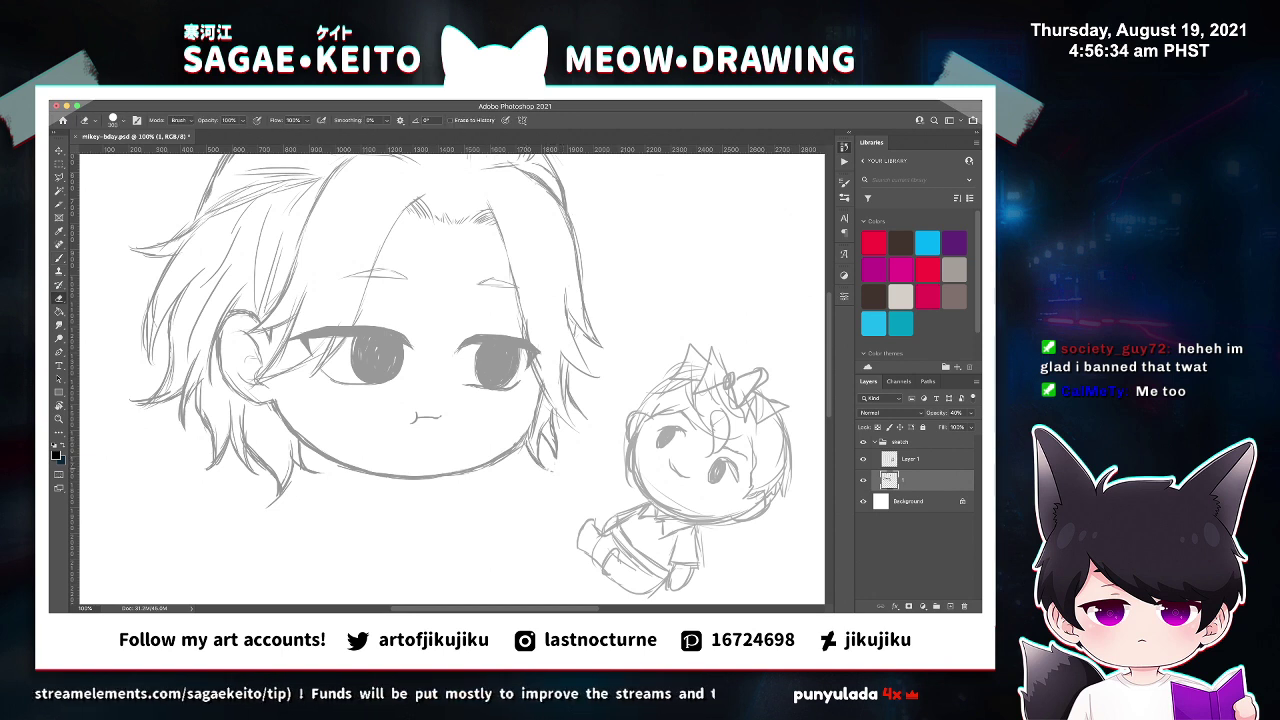
pyautogui.press('b')
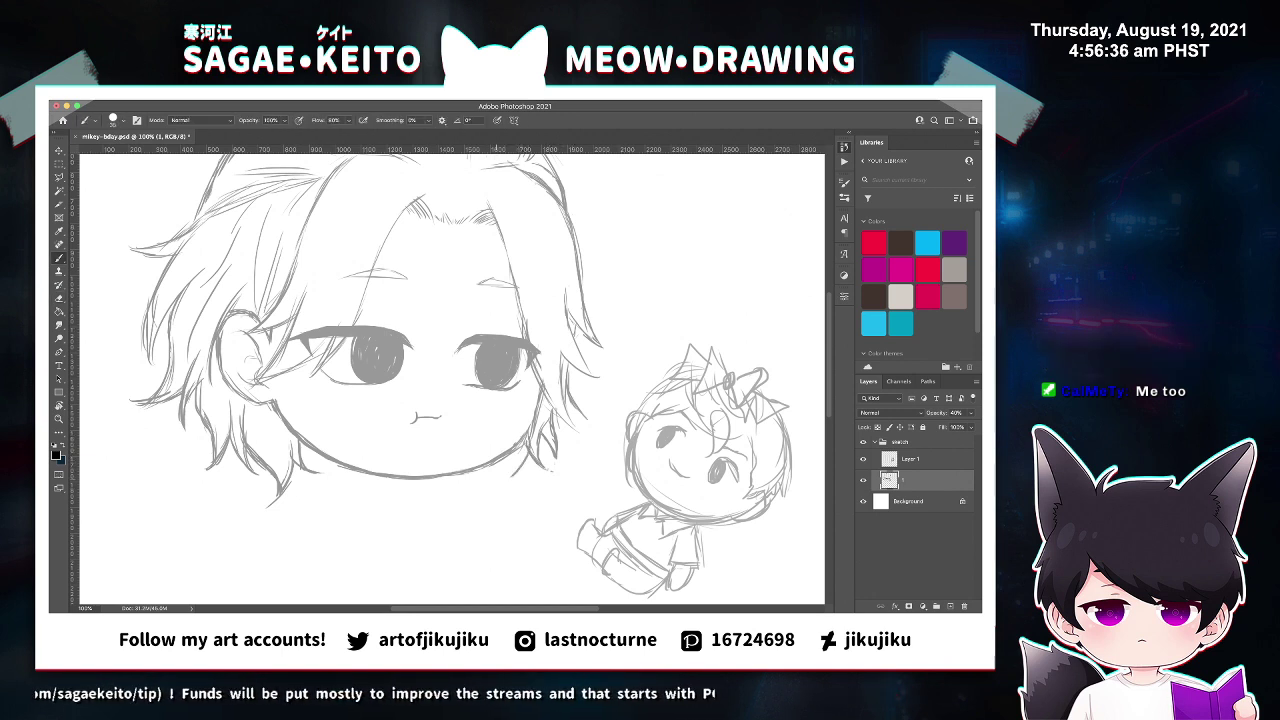
pyautogui.moveTo(523, 467); pyautogui.dragTo(491, 496)
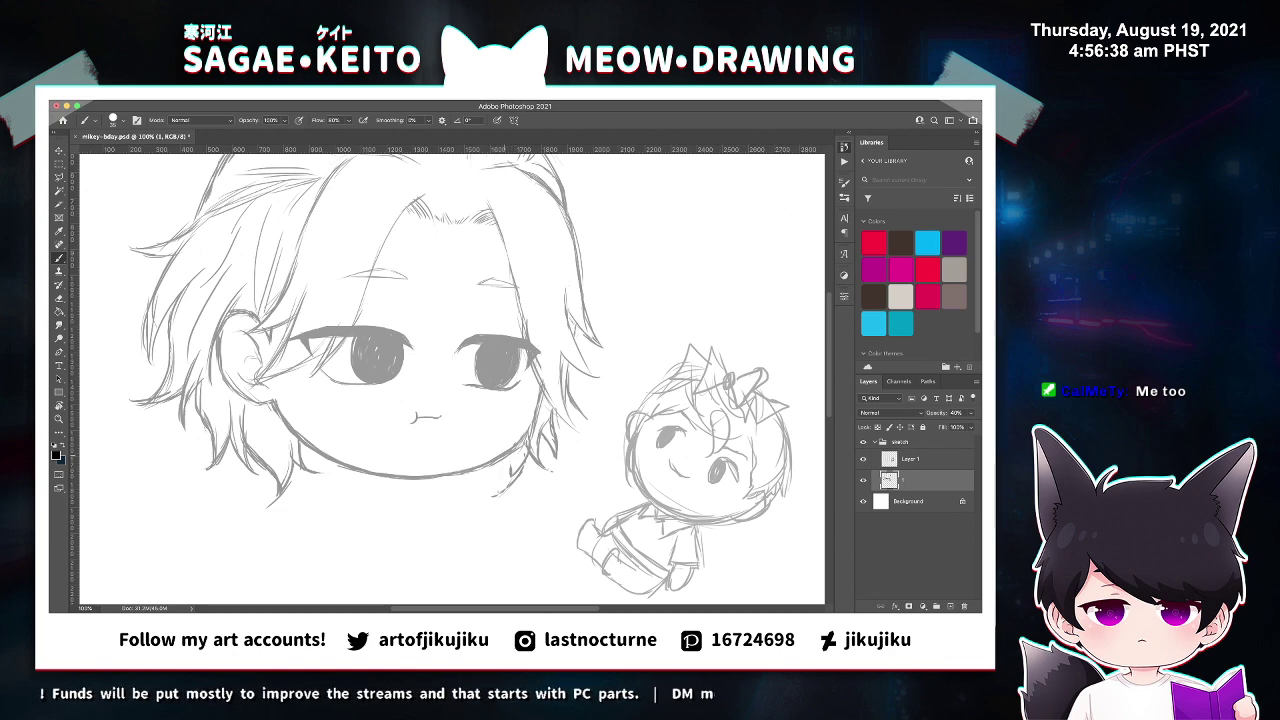
# Redraw the small lock under the jaw as a shorter clean point, erase its stray lines, and save the file.
pyautogui.press('z')
pyautogui.doubleClick(515, 471)
pyautogui.press('b')
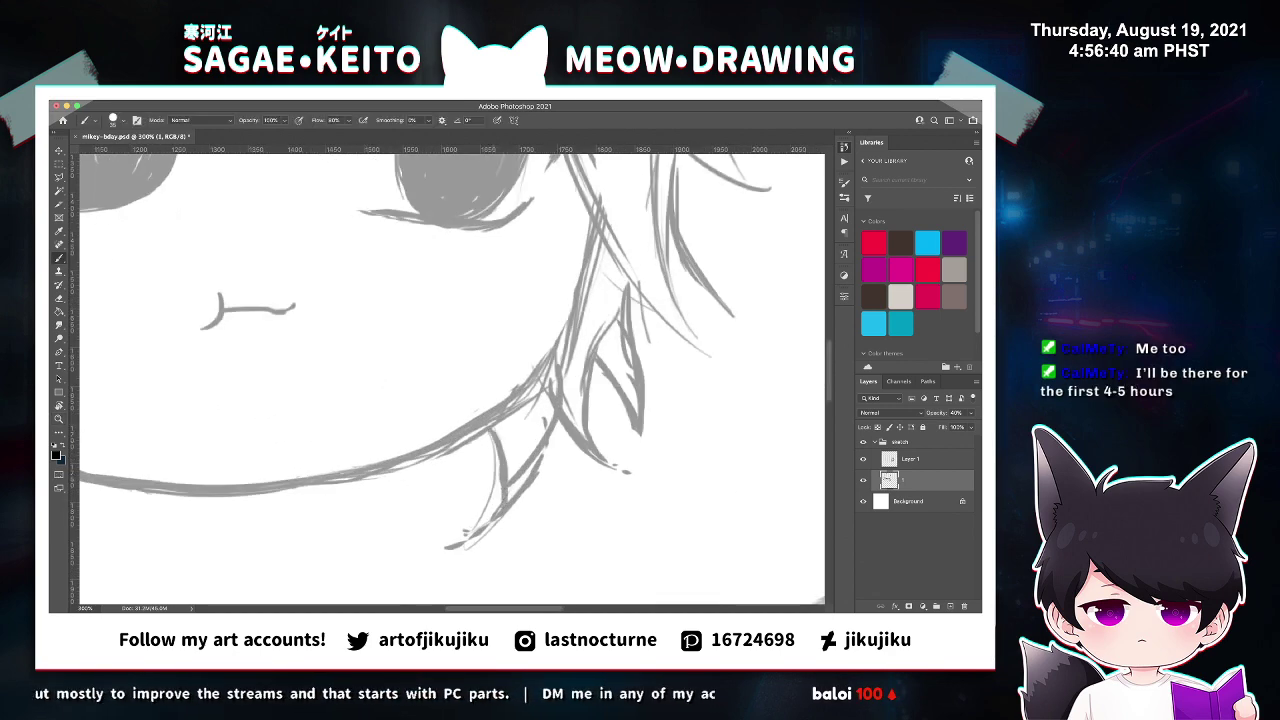
pyautogui.moveTo(493, 440)
pyautogui.mouseDown()
pyautogui.moveTo(488, 522)
pyautogui.moveTo(474, 527)
pyautogui.mouseUp()
pyautogui.moveTo(548, 404)
pyautogui.mouseDown()
pyautogui.moveTo(540, 470)
pyautogui.moveTo(514, 520)
pyautogui.mouseUp()
pyautogui.moveTo(545, 430)
pyautogui.mouseDown()
pyautogui.moveTo(511, 500)
pyautogui.moveTo(458, 546)
pyautogui.mouseUp()
pyautogui.press('e')
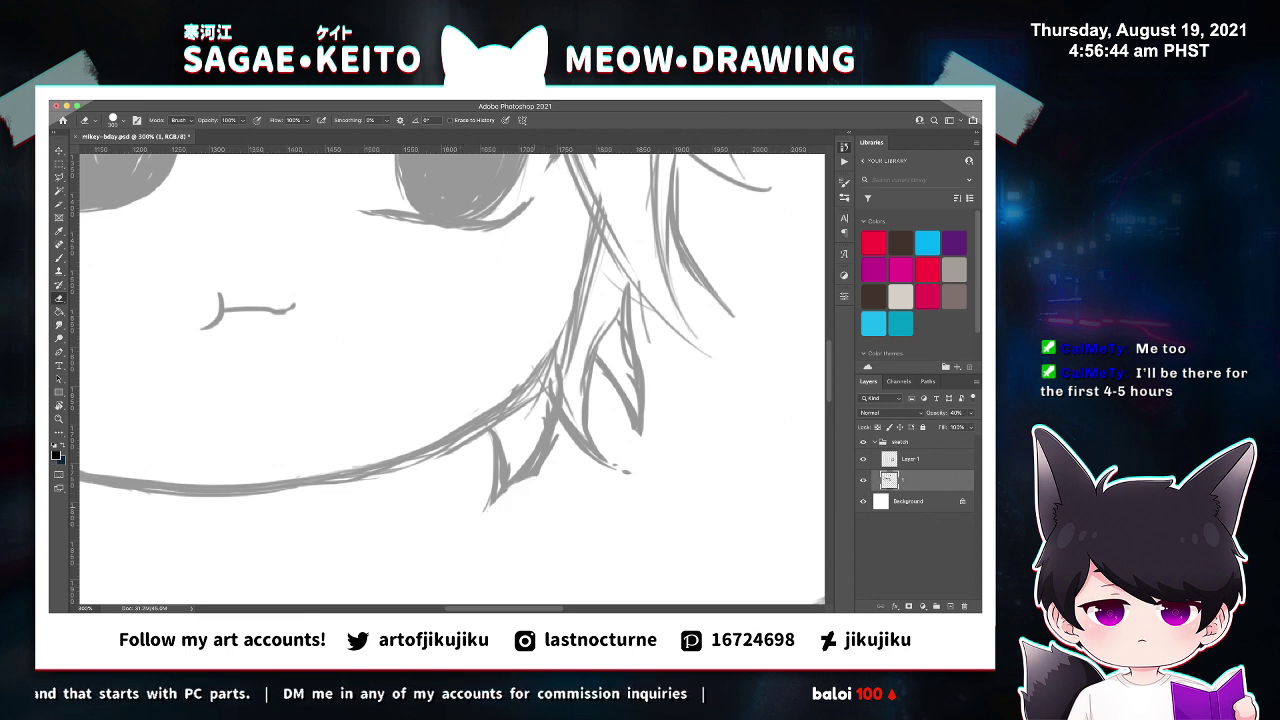
pyautogui.moveTo(534, 488)
pyautogui.mouseDown()
pyautogui.moveTo(504, 526)
pyautogui.moveTo(480, 526)
pyautogui.mouseUp()
pyautogui.press('super+s')
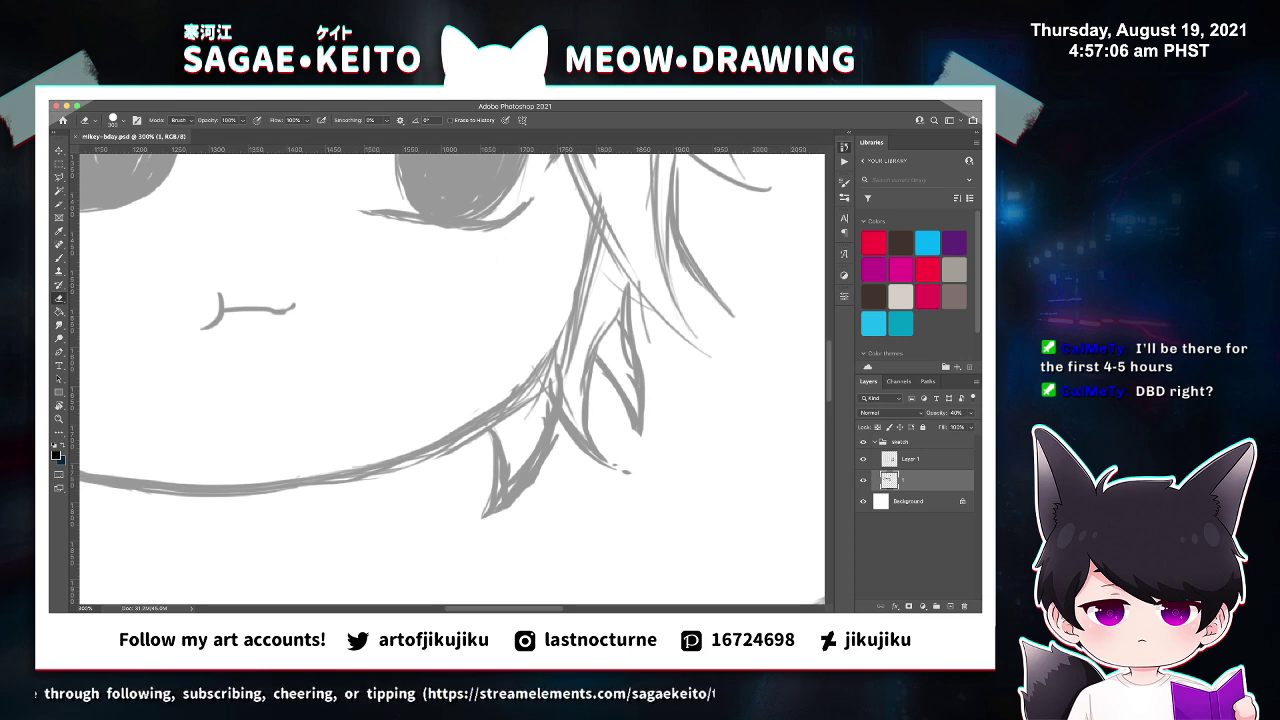
# Touch up the large head's hair strands at the temple and the outer hair contour, alternating brush and eraser, and save the file.
pyautogui.press('super+minus')
pyautogui.press('super+minus')
pyautogui.press('super+minus')
pyautogui.press('super+minus')
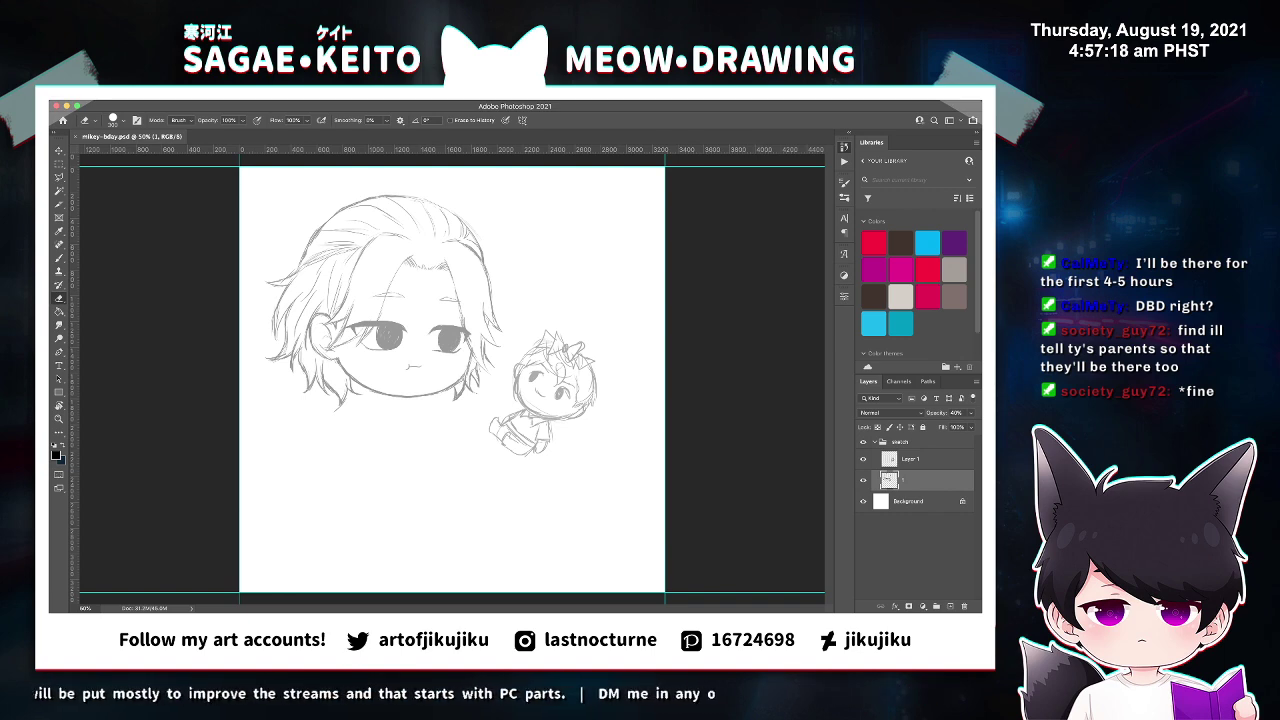
pyautogui.press('z')
pyautogui.doubleClick(325, 231)
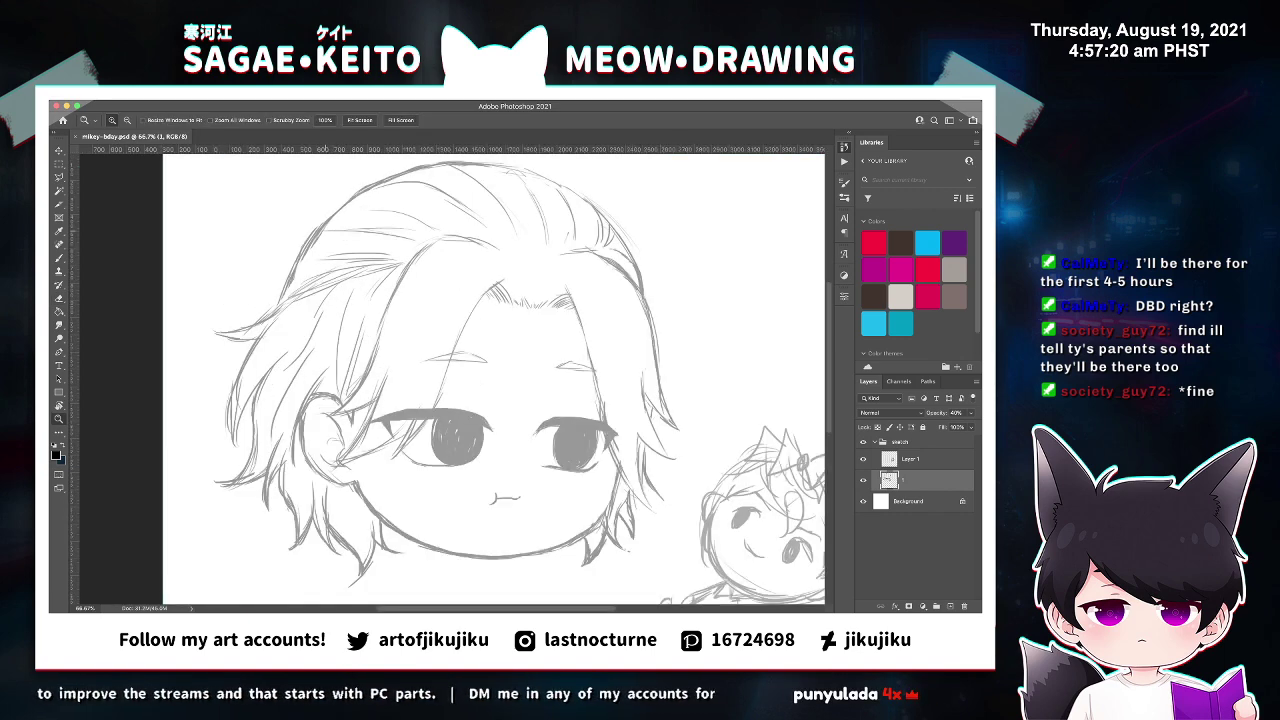
pyautogui.hotkey('ctrl', '+')
pyautogui.press('e')
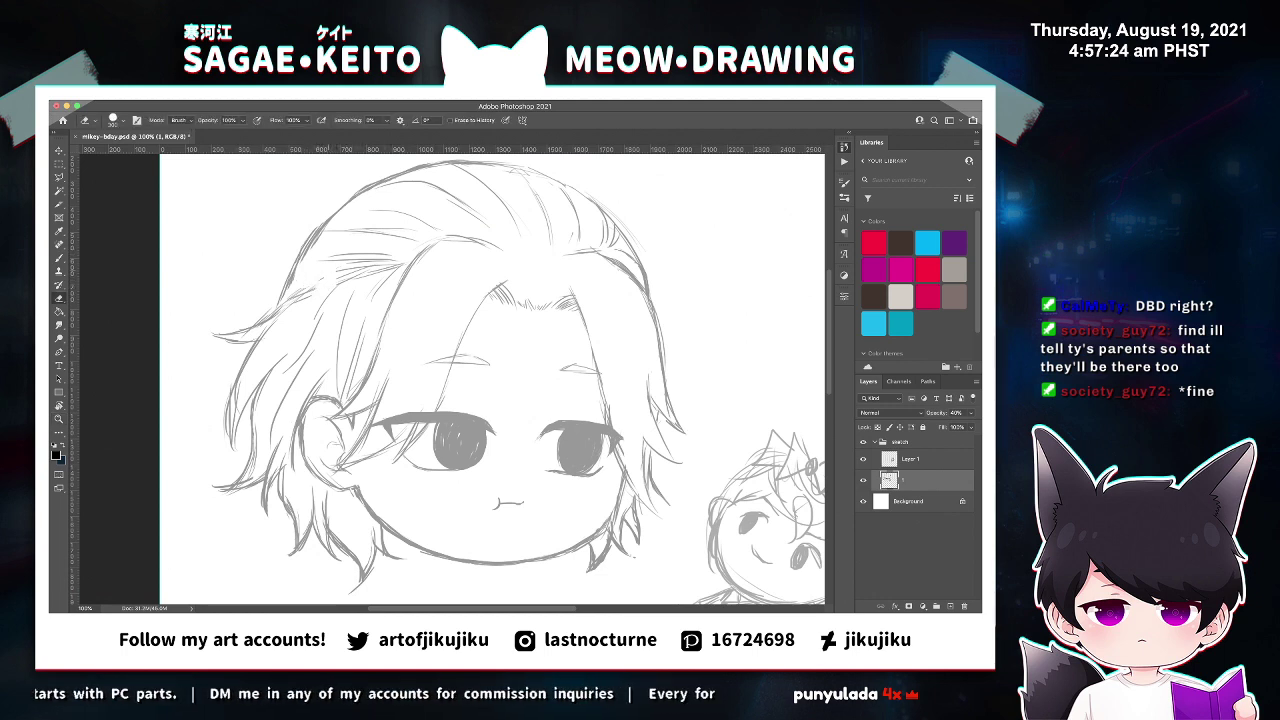
pyautogui.press('b')
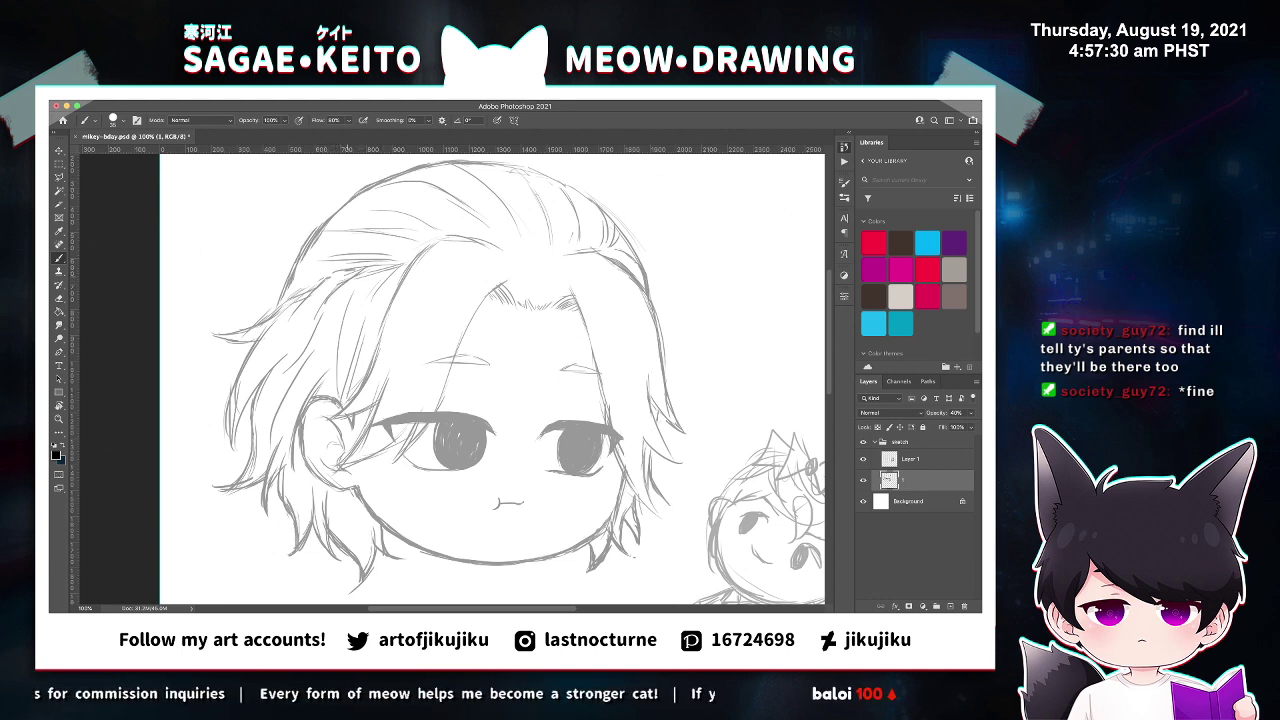
pyautogui.press('e')
pyautogui.press('b')
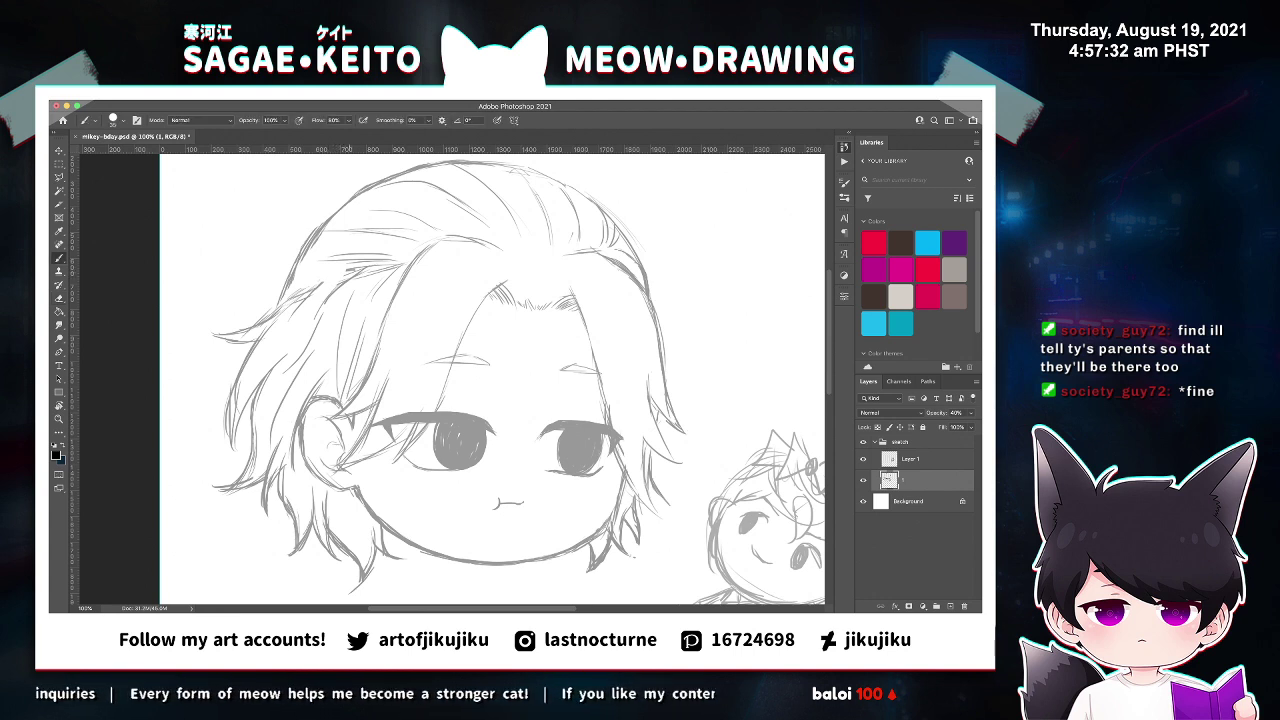
pyautogui.press('e')
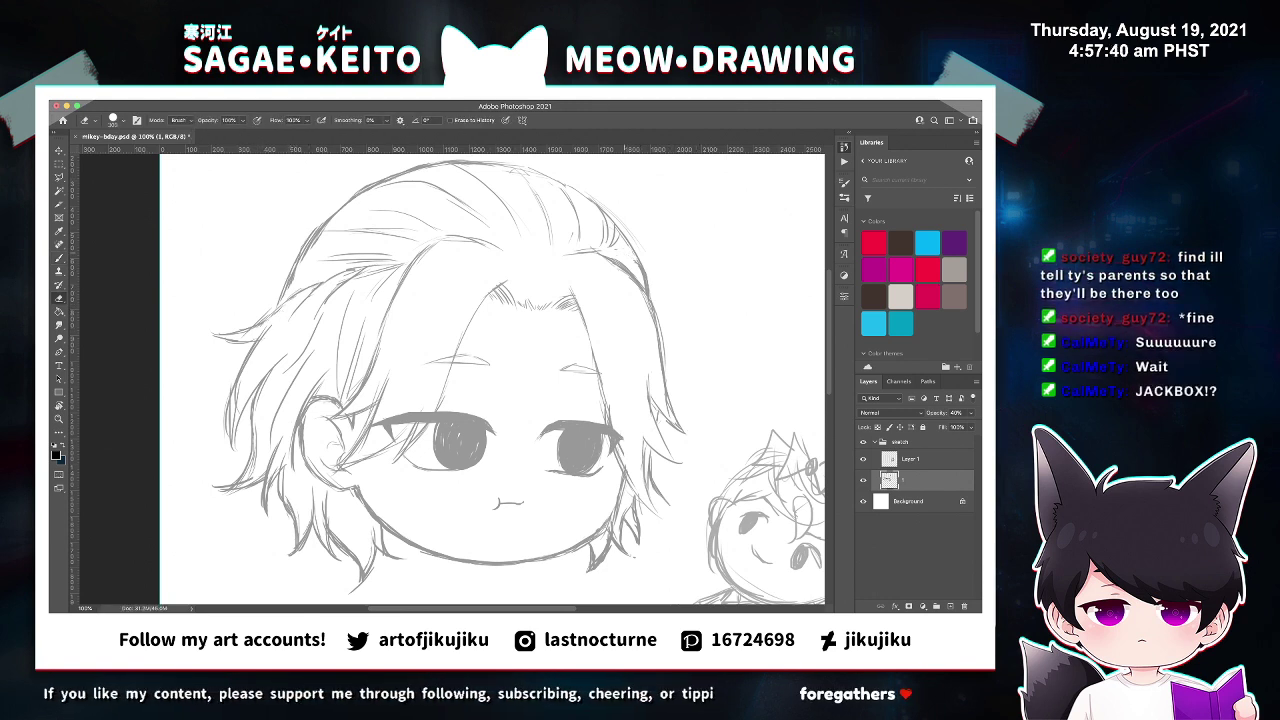
pyautogui.press('b')
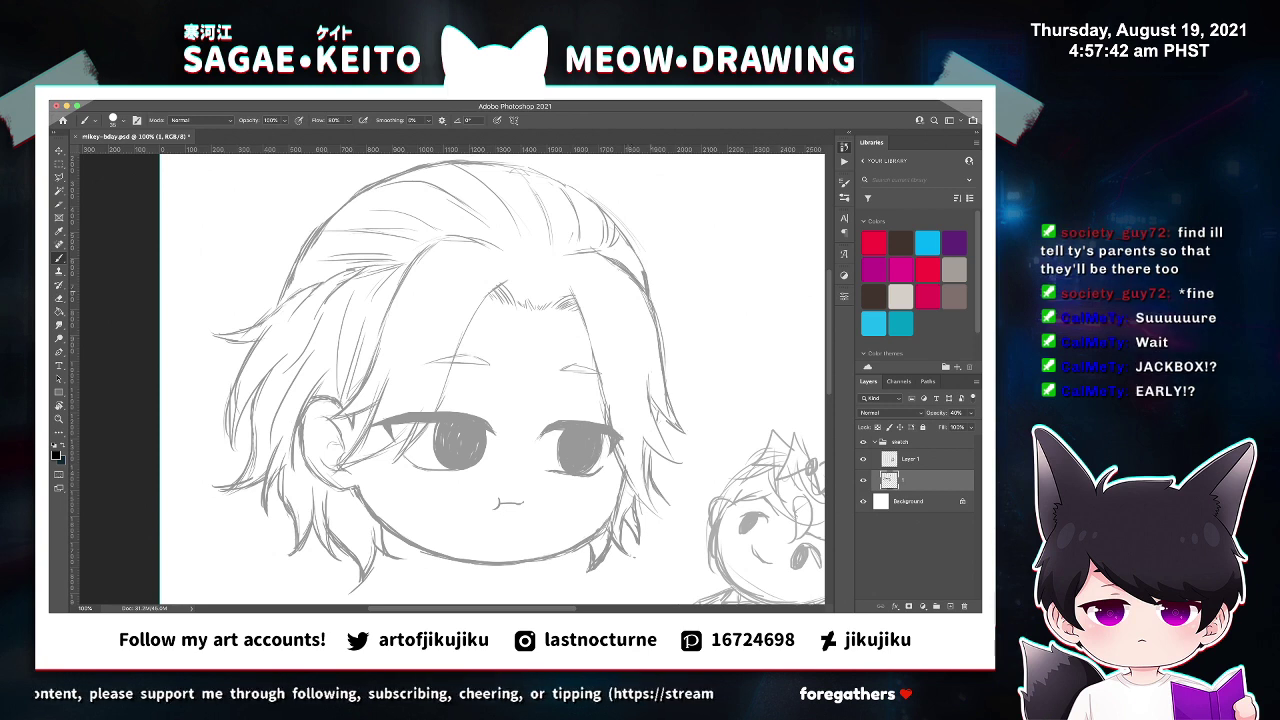
pyautogui.moveTo(629, 246); pyautogui.dragTo(646, 272)
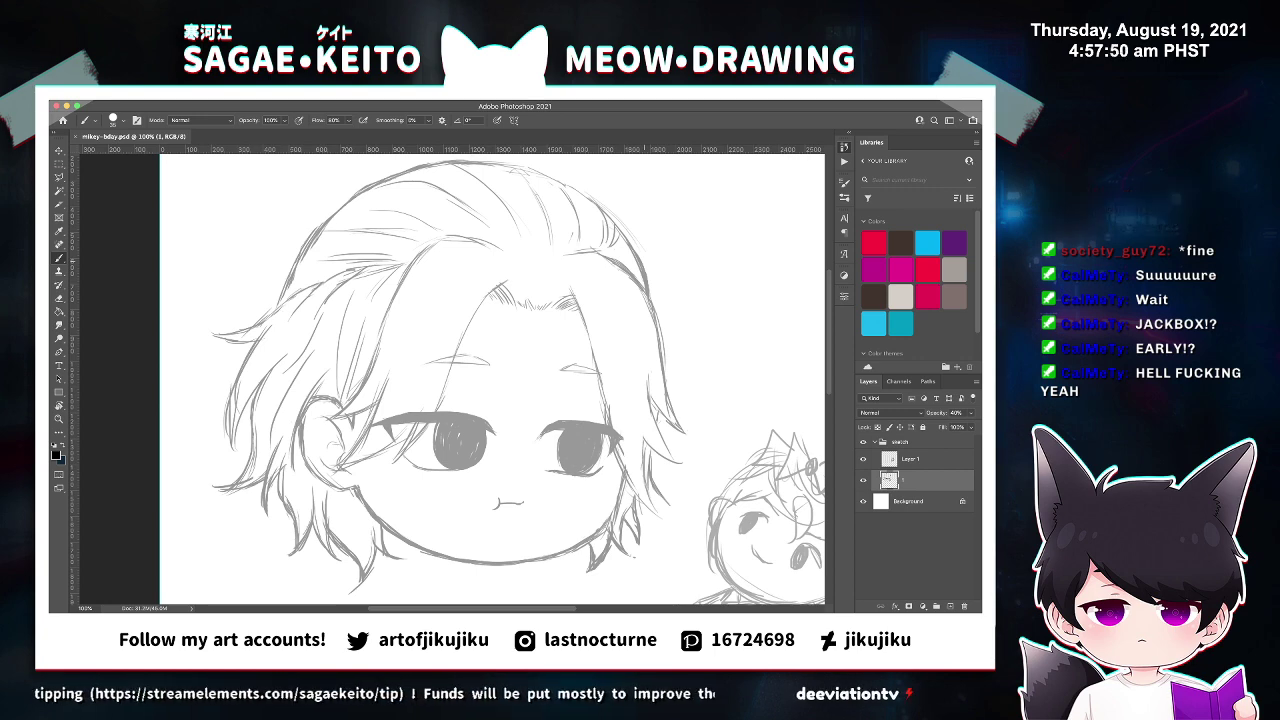
# Look over the whole composition, checking the large head's proportions against the small chibi figure beside it.
pyautogui.press('super+minus')
pyautogui.press('super+minus')
pyautogui.press('super+minus')
pyautogui.press('super+plus')
pyautogui.press('super+plus')
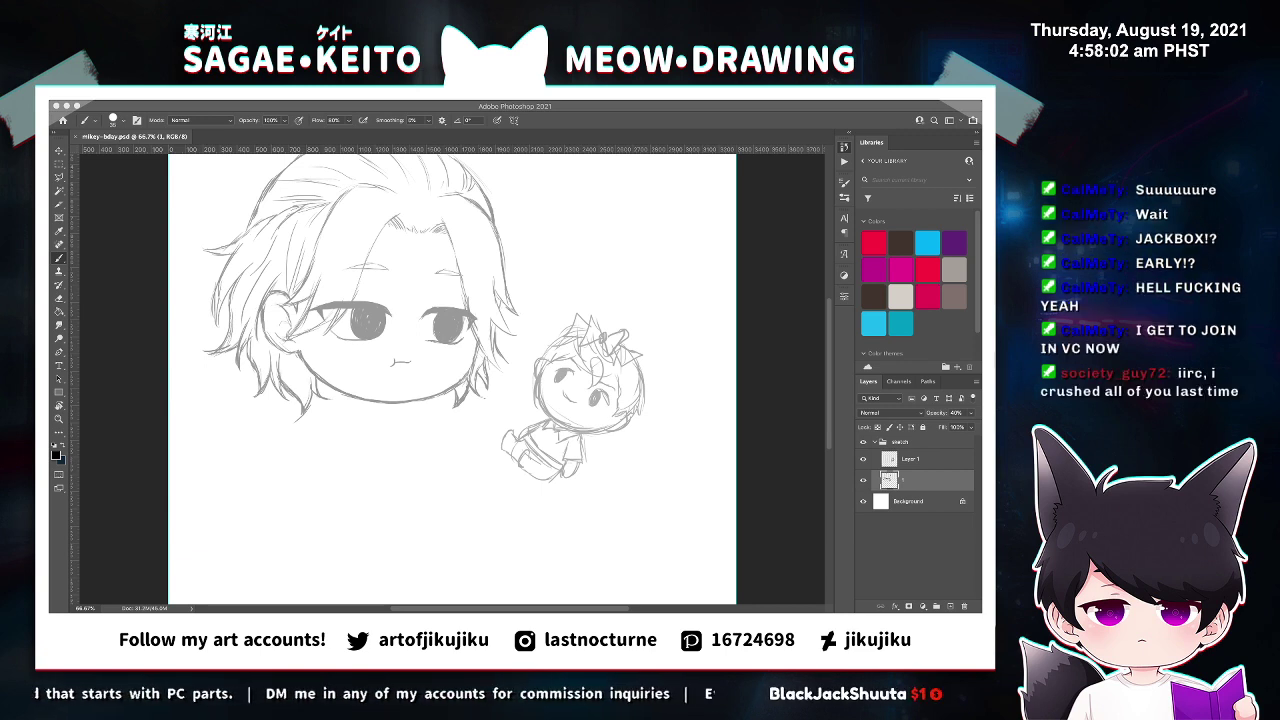
pyautogui.scroll(1, 452, 378)
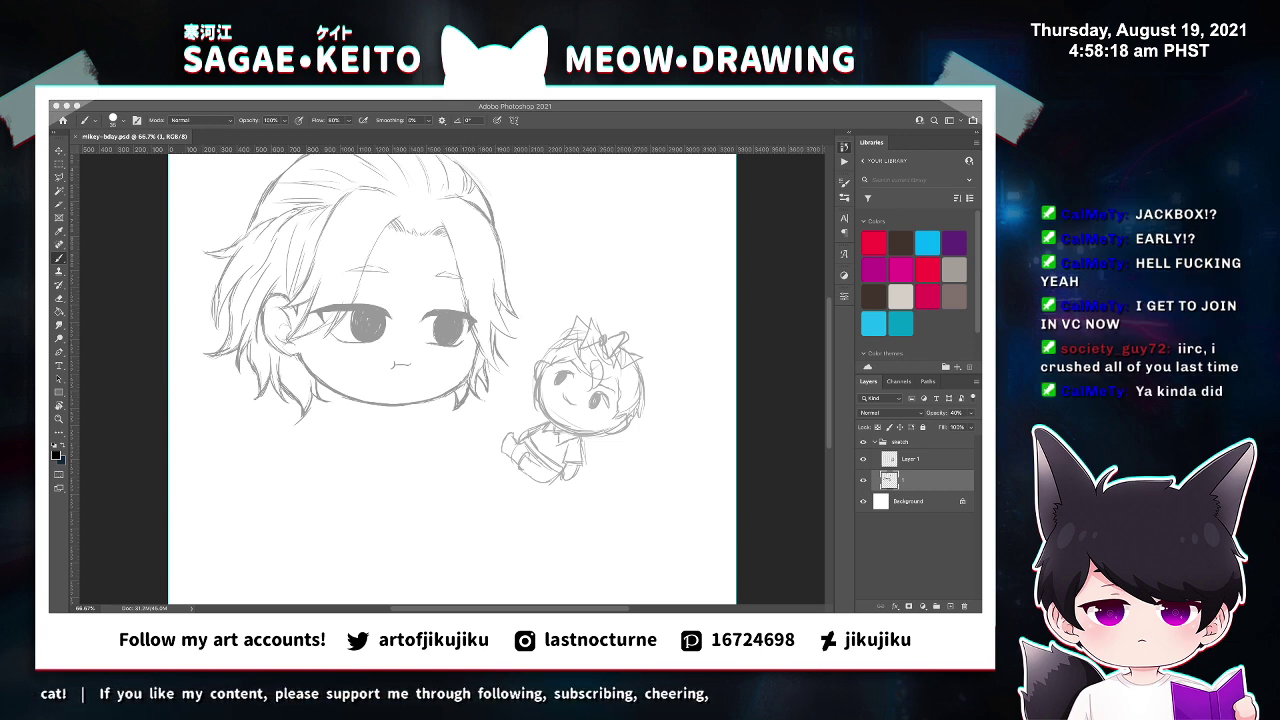
pyautogui.scroll(2, 452, 380)
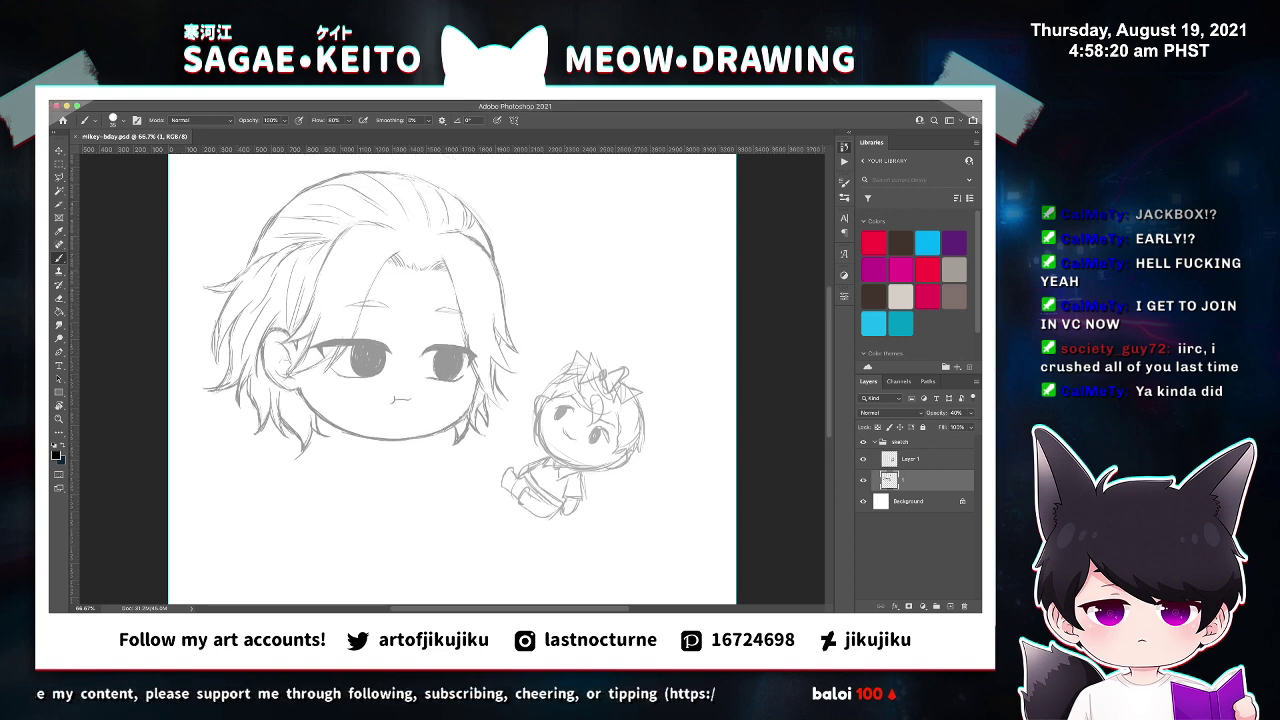
pyautogui.press('super+z')
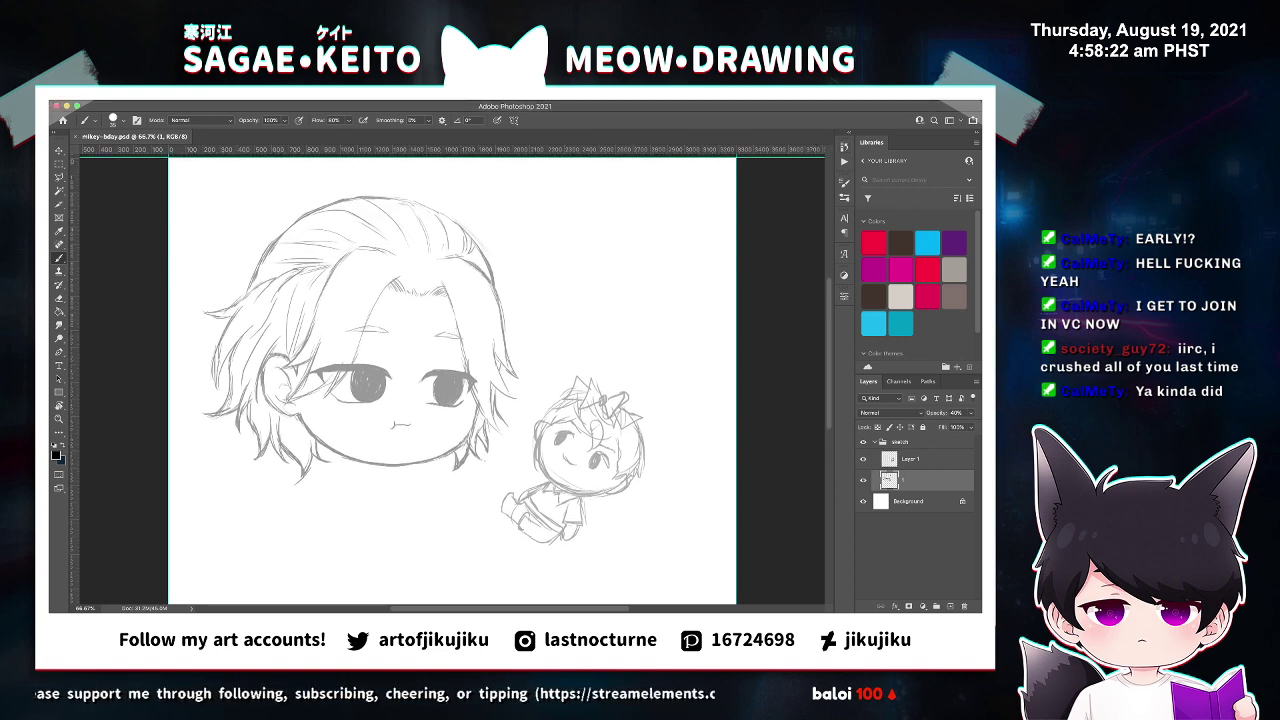
pyautogui.scroll(-3, 452, 380)
pyautogui.press('z')
pyautogui.click(342, 356)
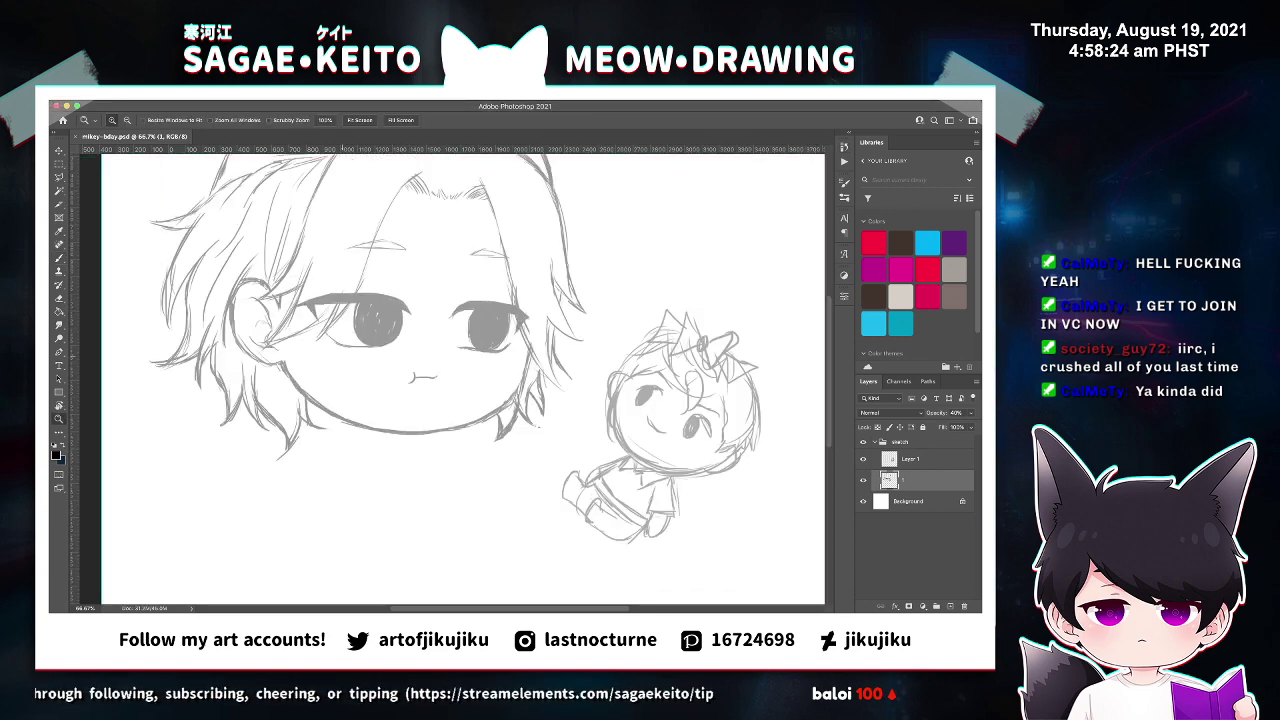
pyautogui.scroll(1, 350, 335)
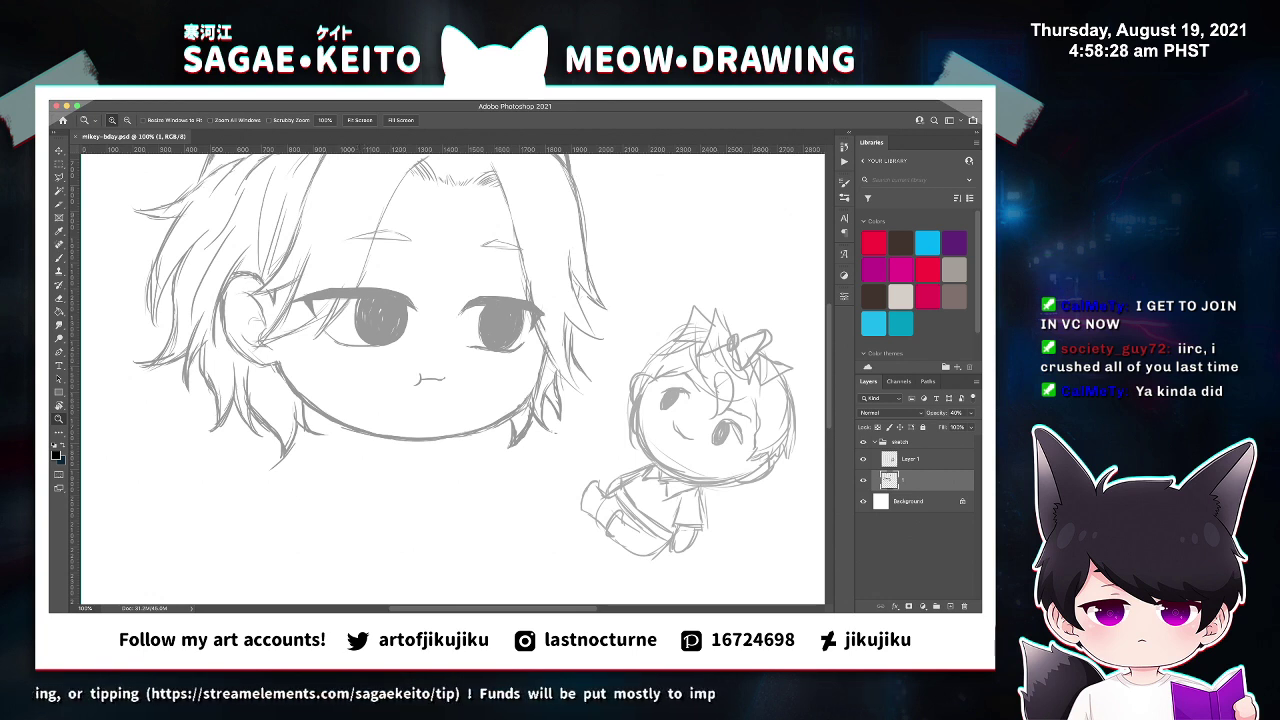
pyautogui.press('super+Tab')
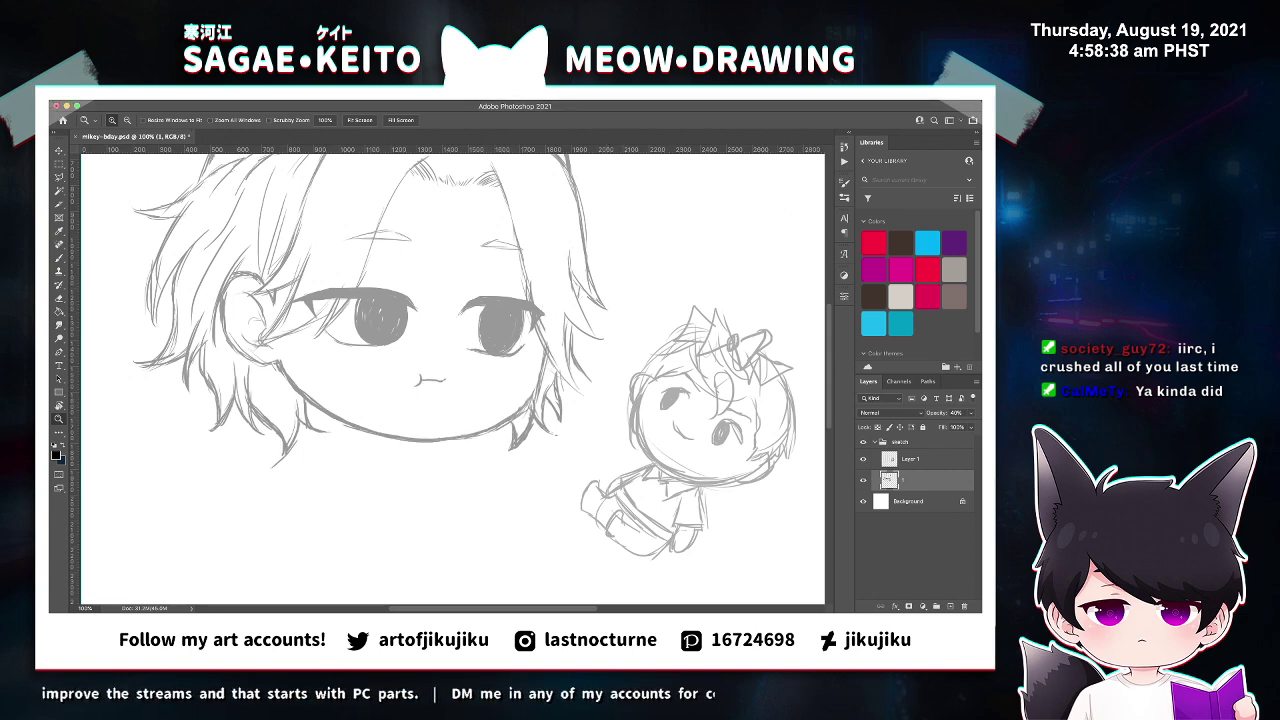
# Trim the inner end of the lower lash line on the eye farther from the ear using a smaller eraser, and save the file.
pyautogui.click(477, 346)
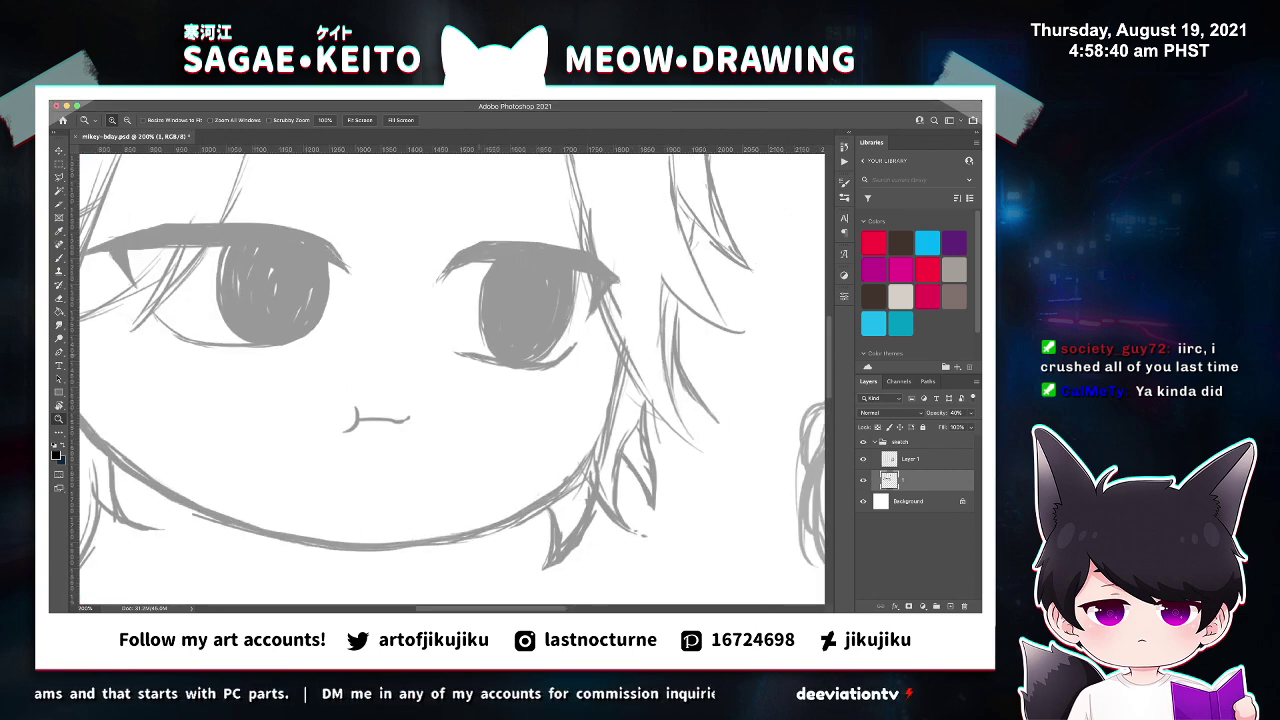
pyautogui.click(477, 346)
pyautogui.press('e')
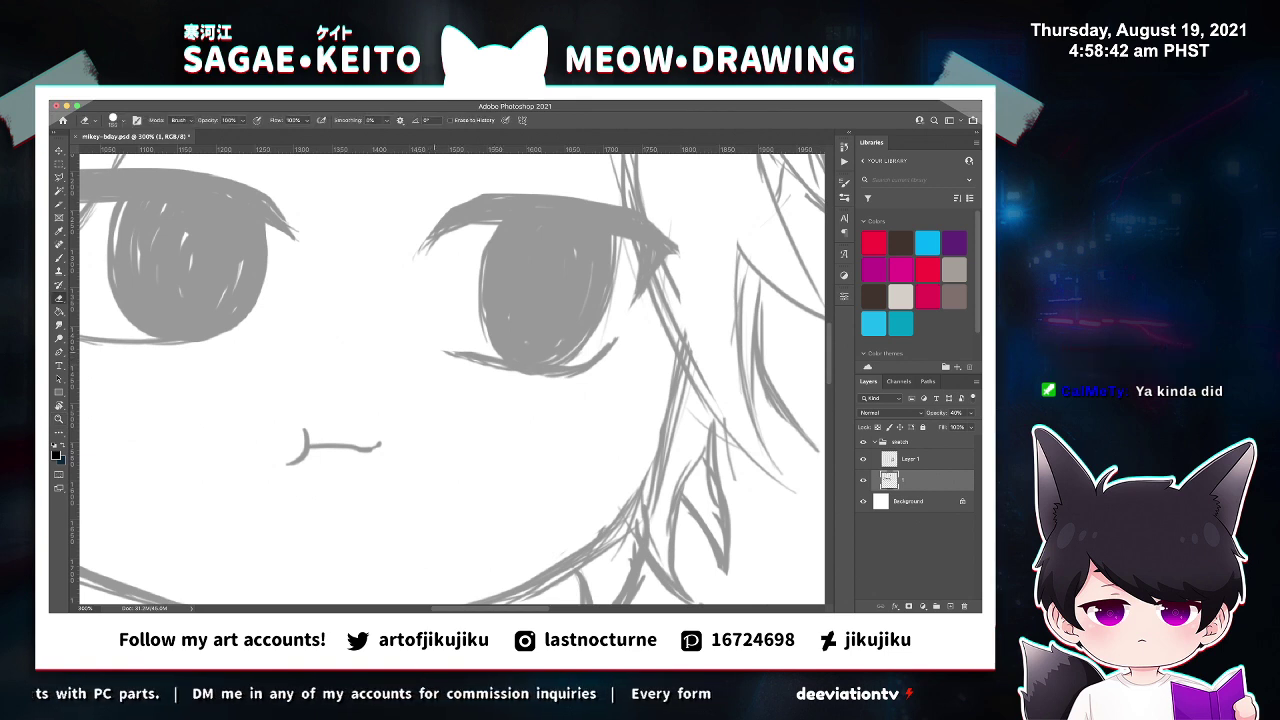
pyautogui.press('[')
pyautogui.press('[')
pyautogui.press('[')
pyautogui.press('[')
pyautogui.press('[')
pyautogui.press('[')
pyautogui.press('[')
pyautogui.press('[')
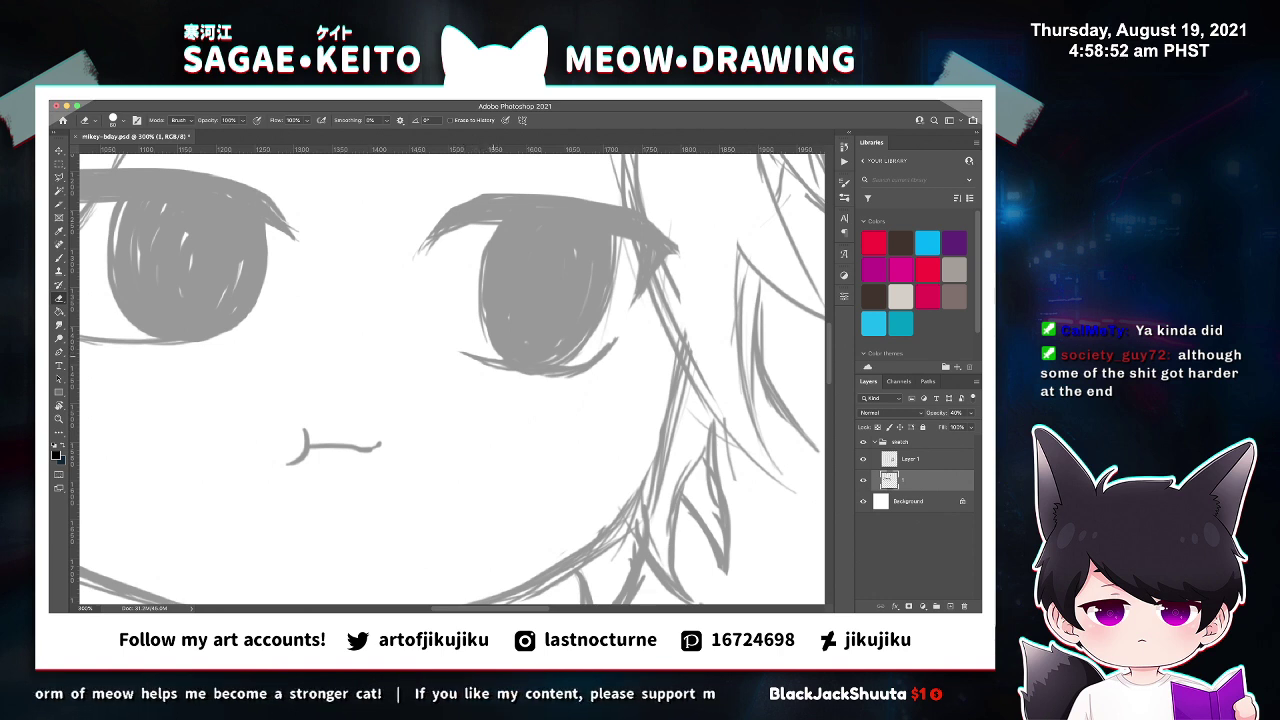
pyautogui.press('b')
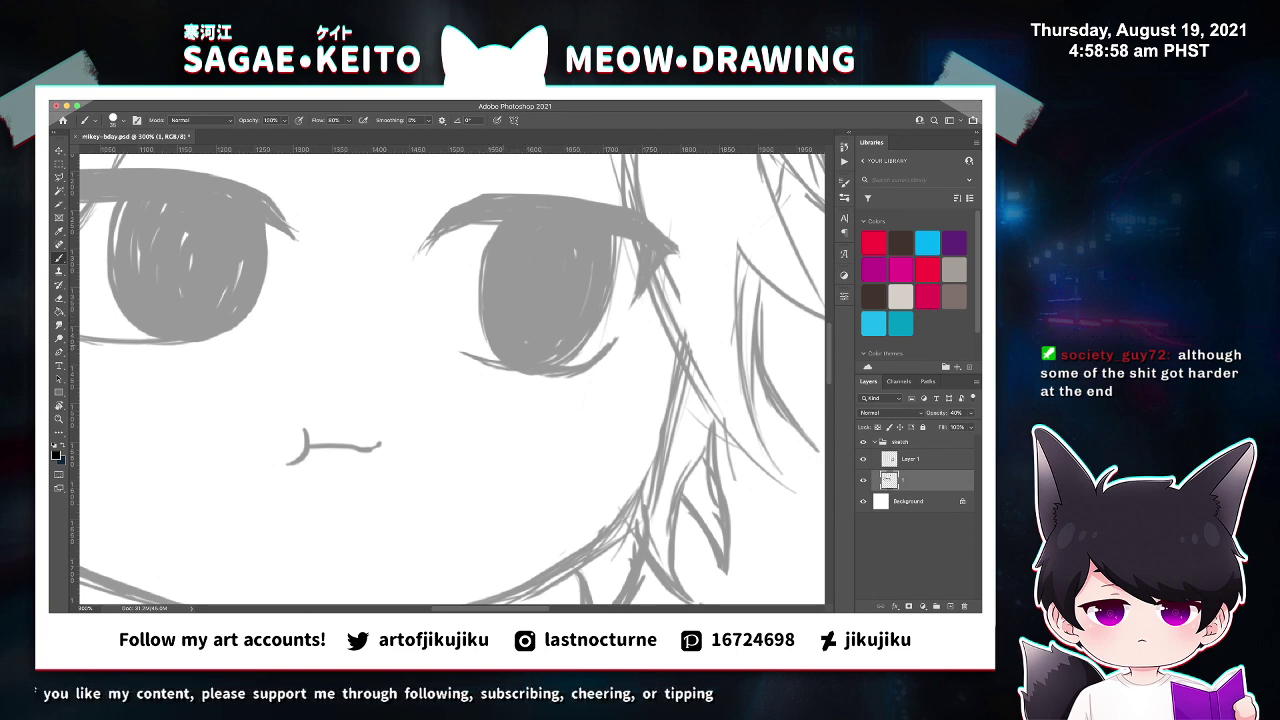
pyautogui.press('super+s')
# Flip the drawing horizontally, extend the side hair outward at cheek level opposite the ear, and save the file.
pyautogui.press('super+0')
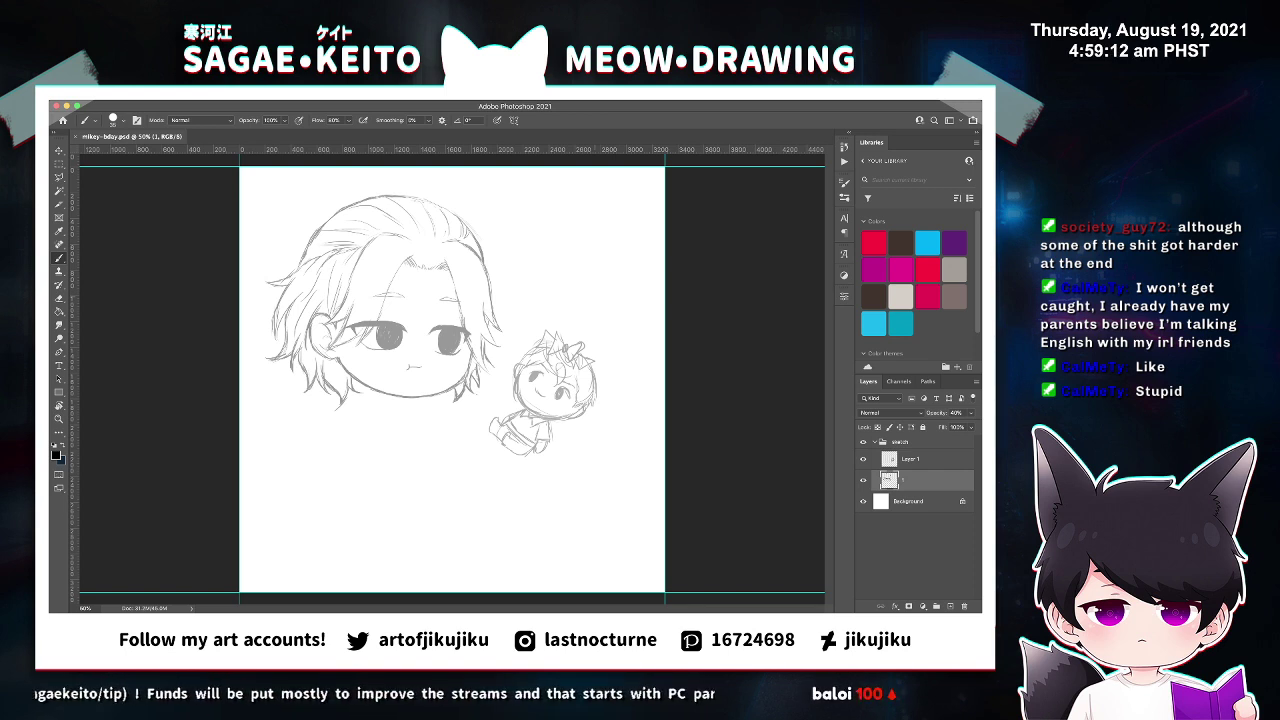
pyautogui.press('super+shift+h')
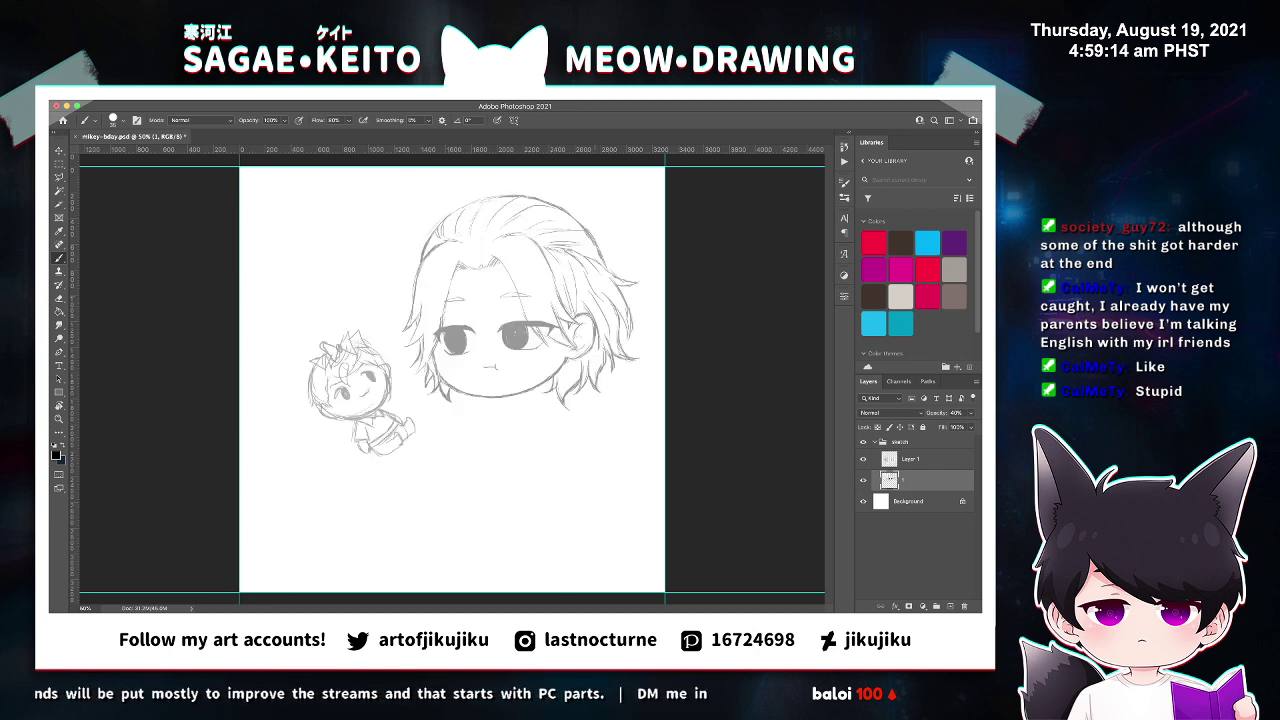
pyautogui.press('super+s')
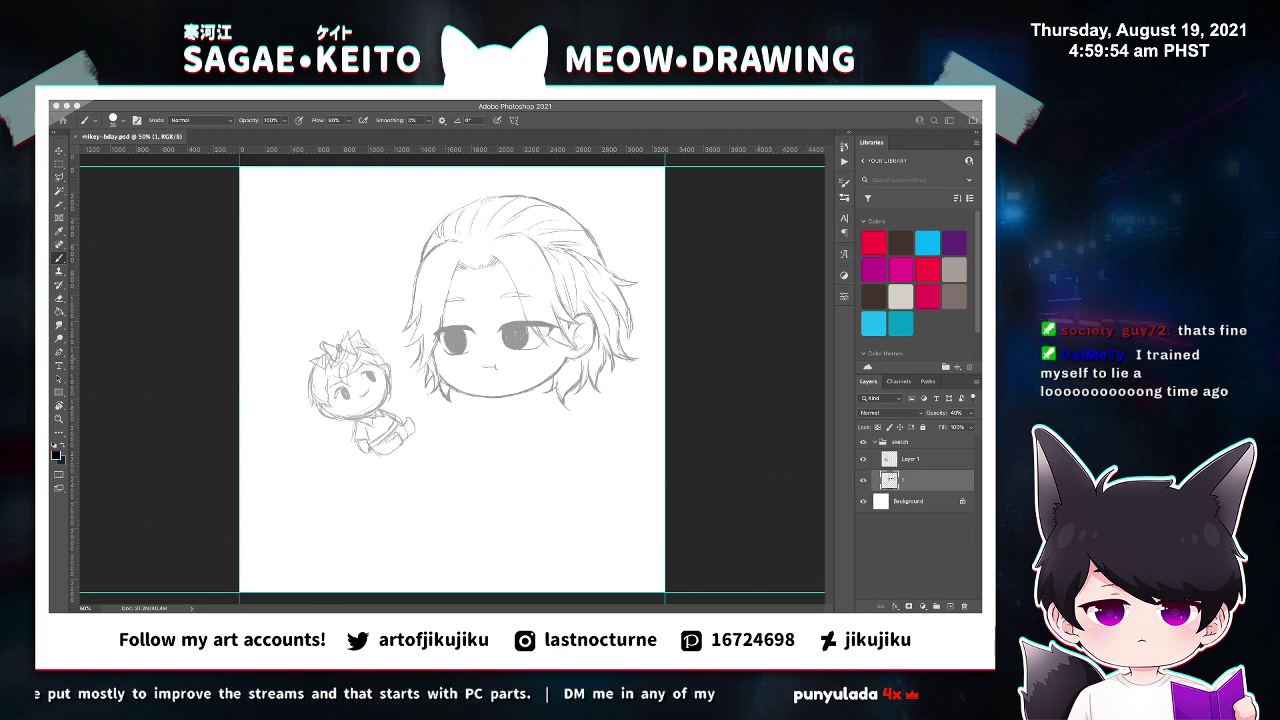
pyautogui.press('super+Tab')
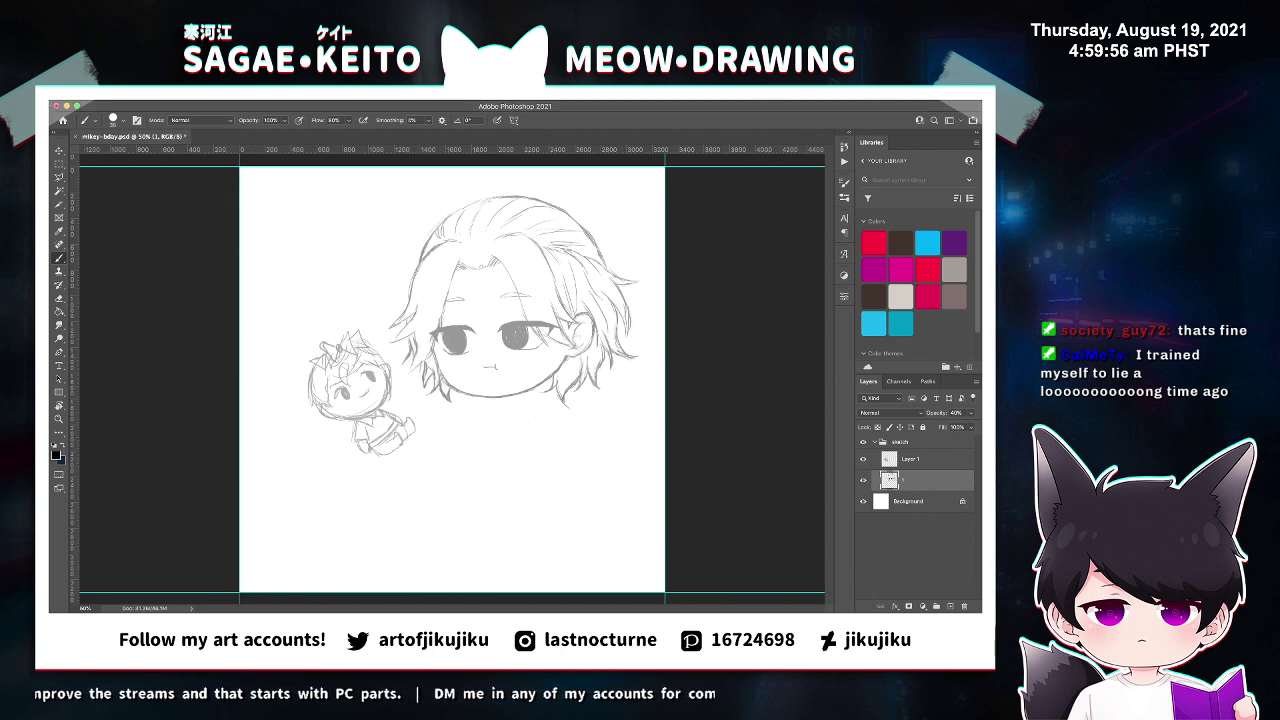
pyautogui.press('super+s')
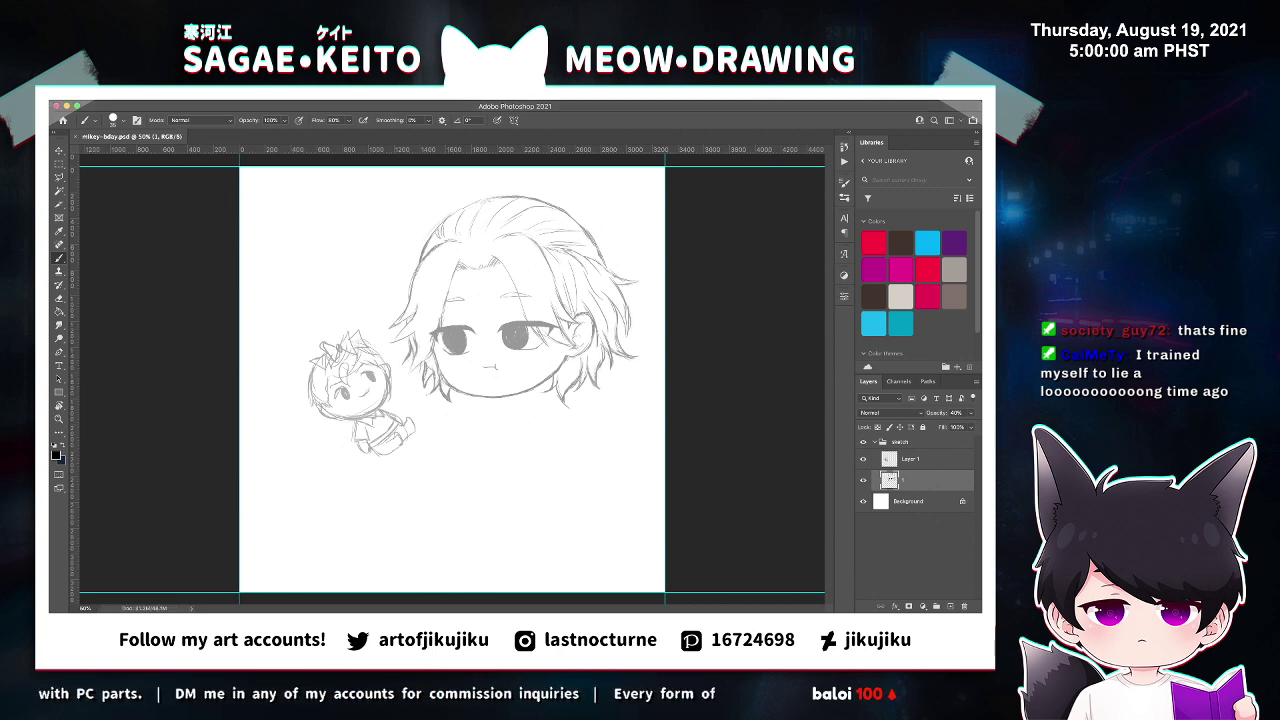
# Sketch a short curved neck shape directly beneath the chin, undoing a long slanted stroke first, and save the file.
pyautogui.hotkey('ctrl', '+')
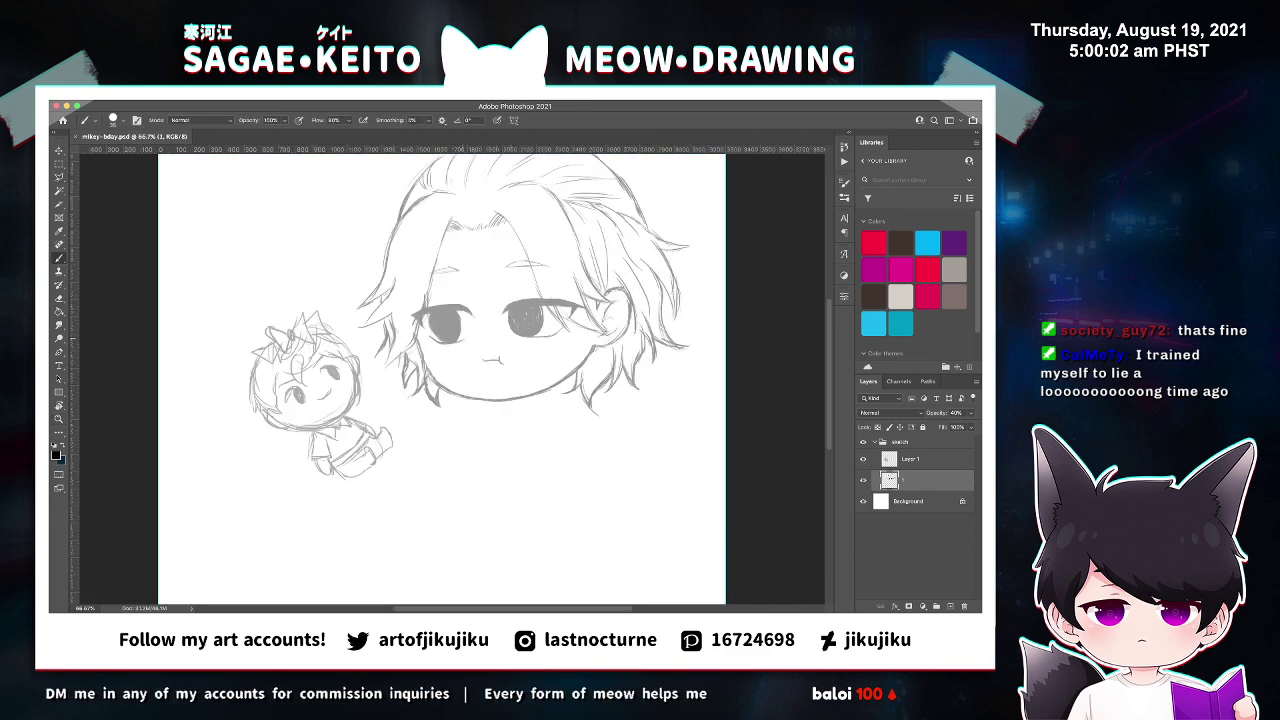
pyautogui.moveTo(497, 404); pyautogui.dragTo(497, 412)
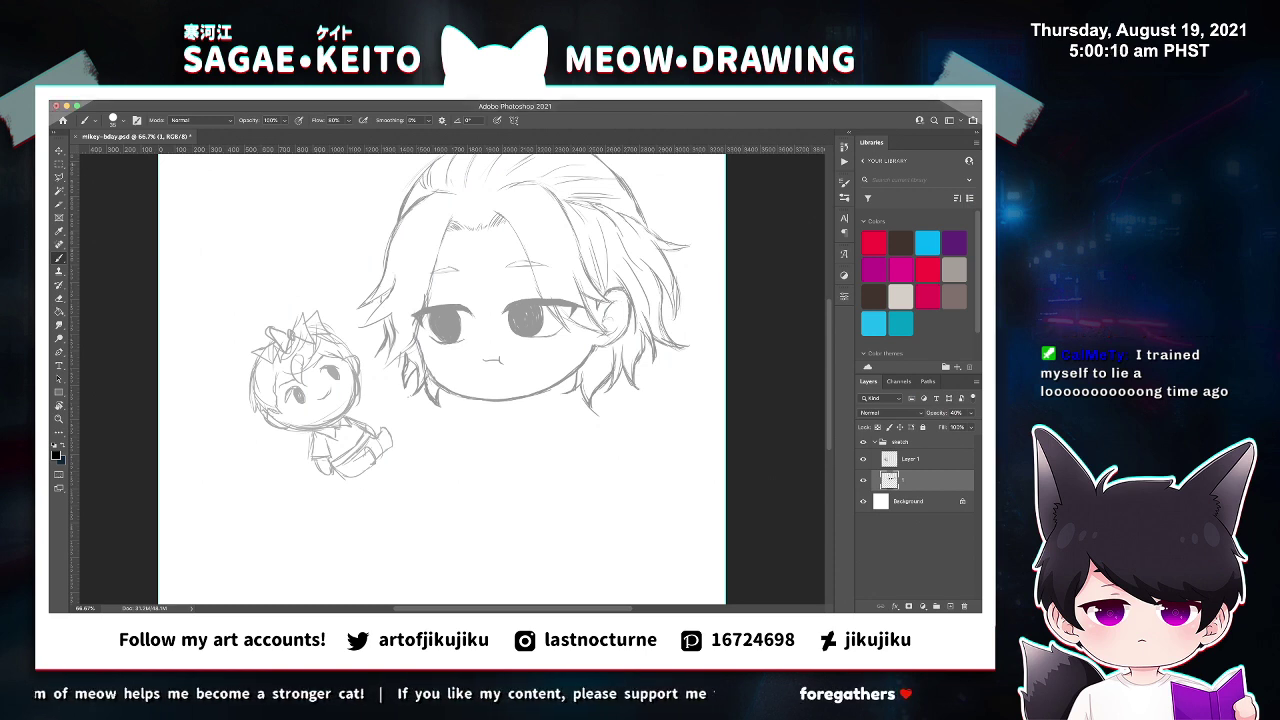
pyautogui.moveTo(490, 403); pyautogui.dragTo(468, 453)
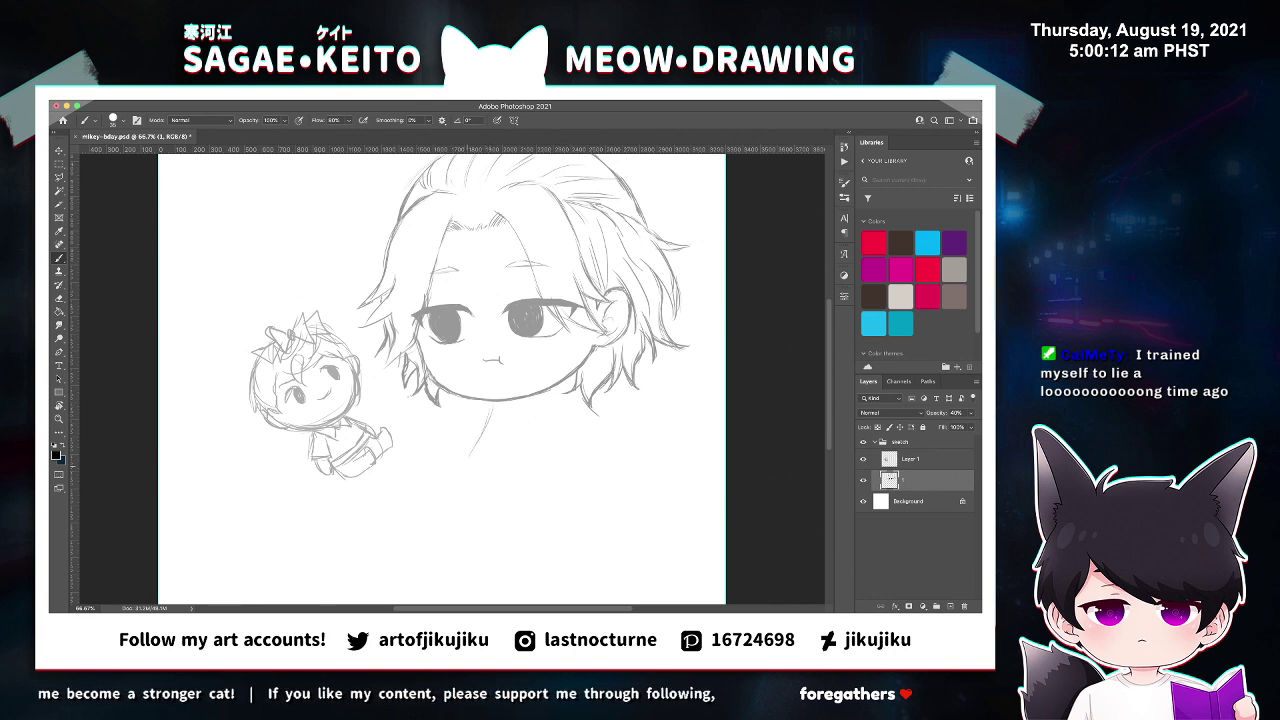
pyautogui.hotkey('ctrl', 'z')
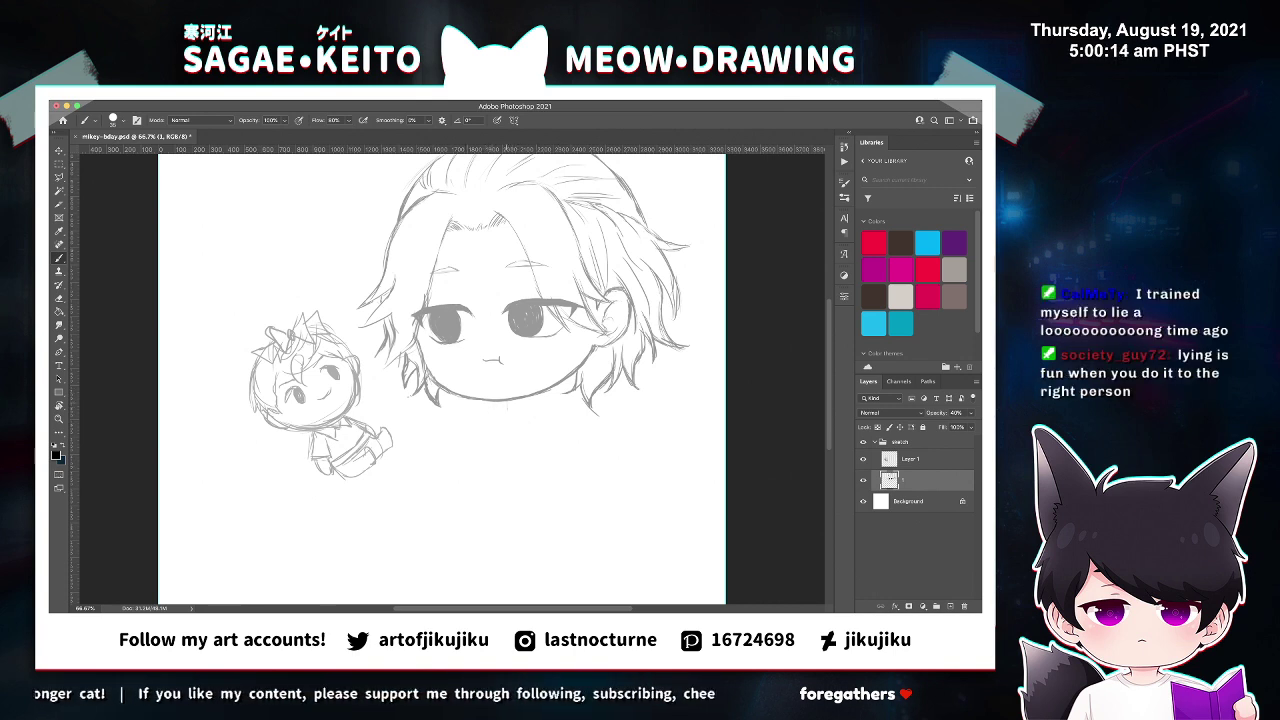
pyautogui.moveTo(512, 414); pyautogui.dragTo(533, 405)
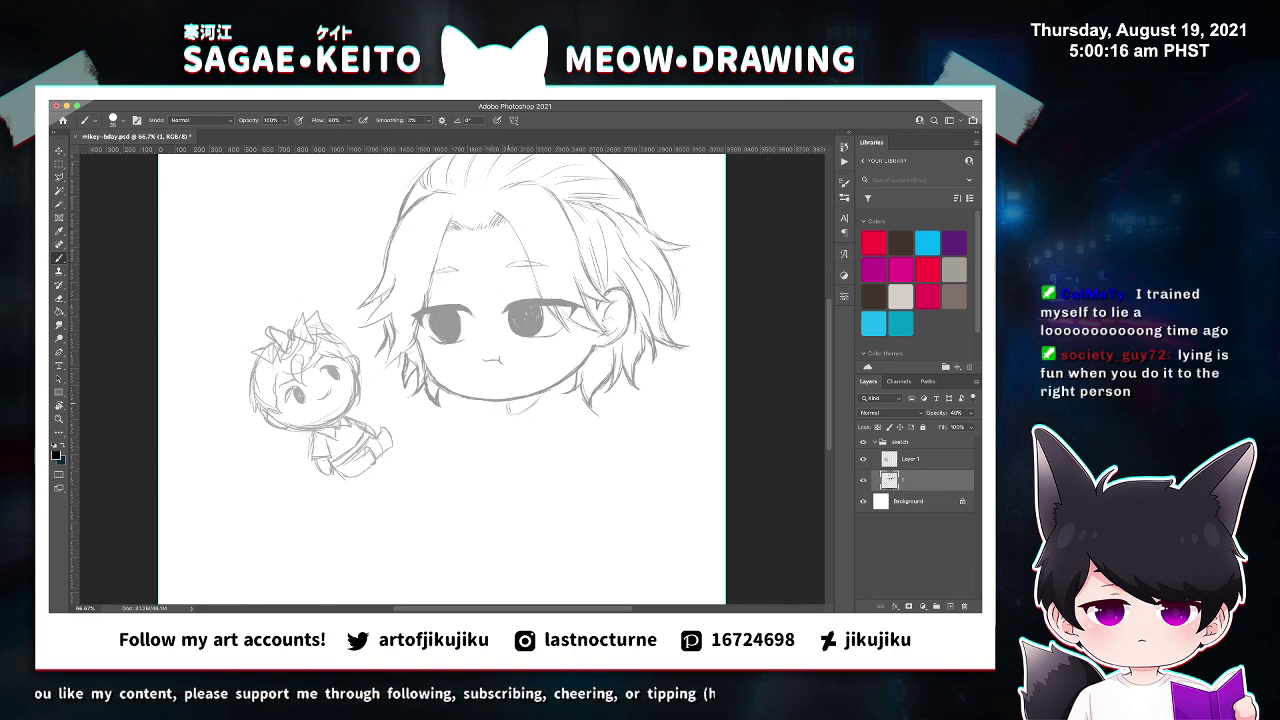
pyautogui.press('super+s')
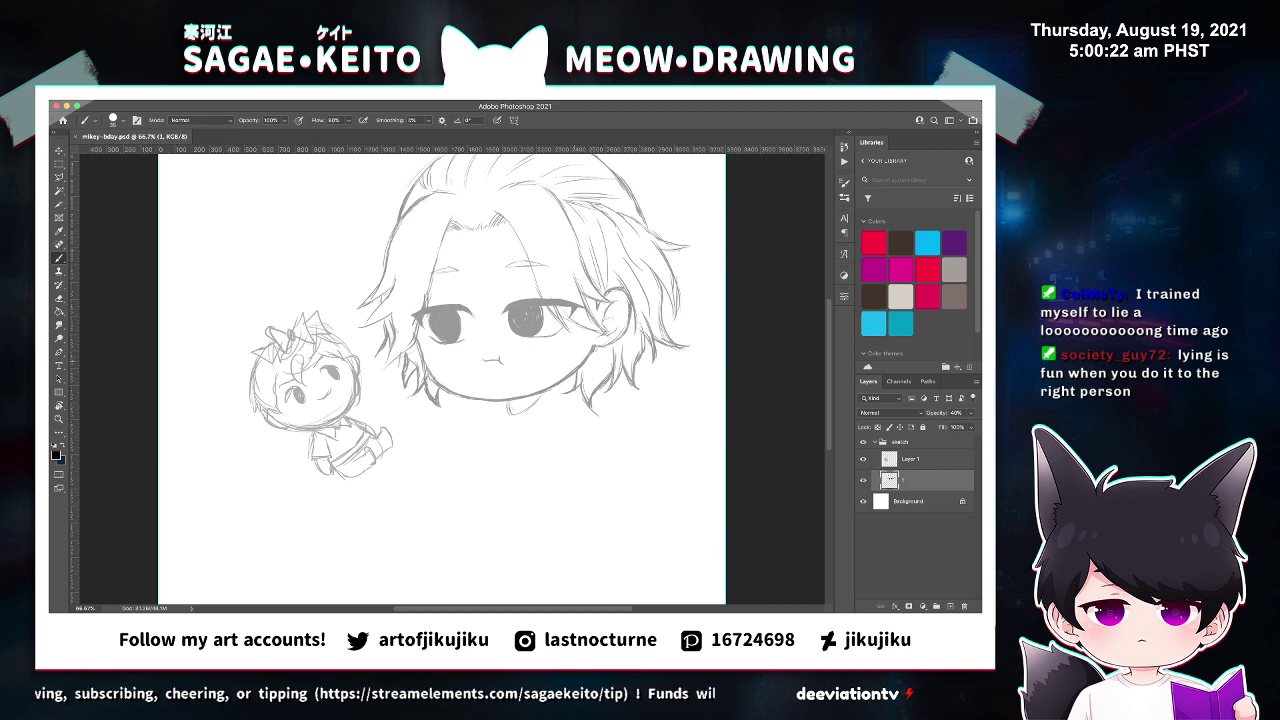
# Erase the doubled line along the side of the small neck shape beneath the chin and save the file.
pyautogui.press('z')
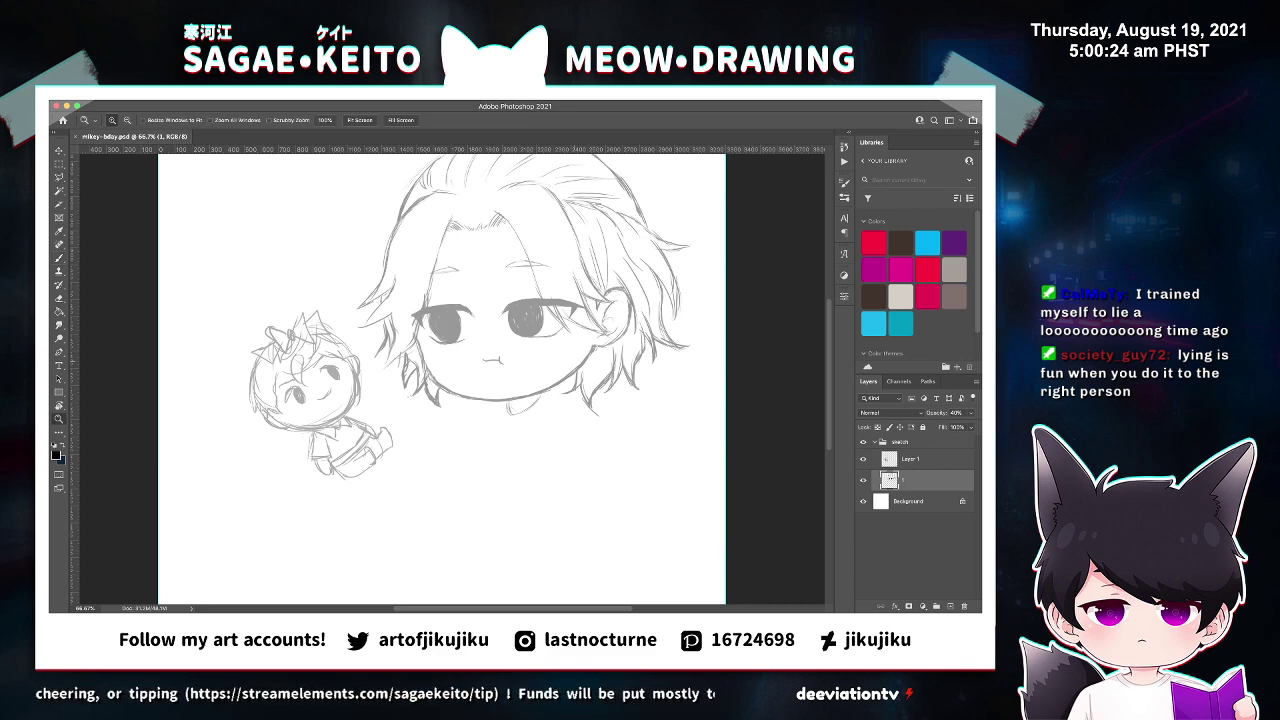
pyautogui.click(525, 419)
pyautogui.click(529, 400)
pyautogui.press('b')
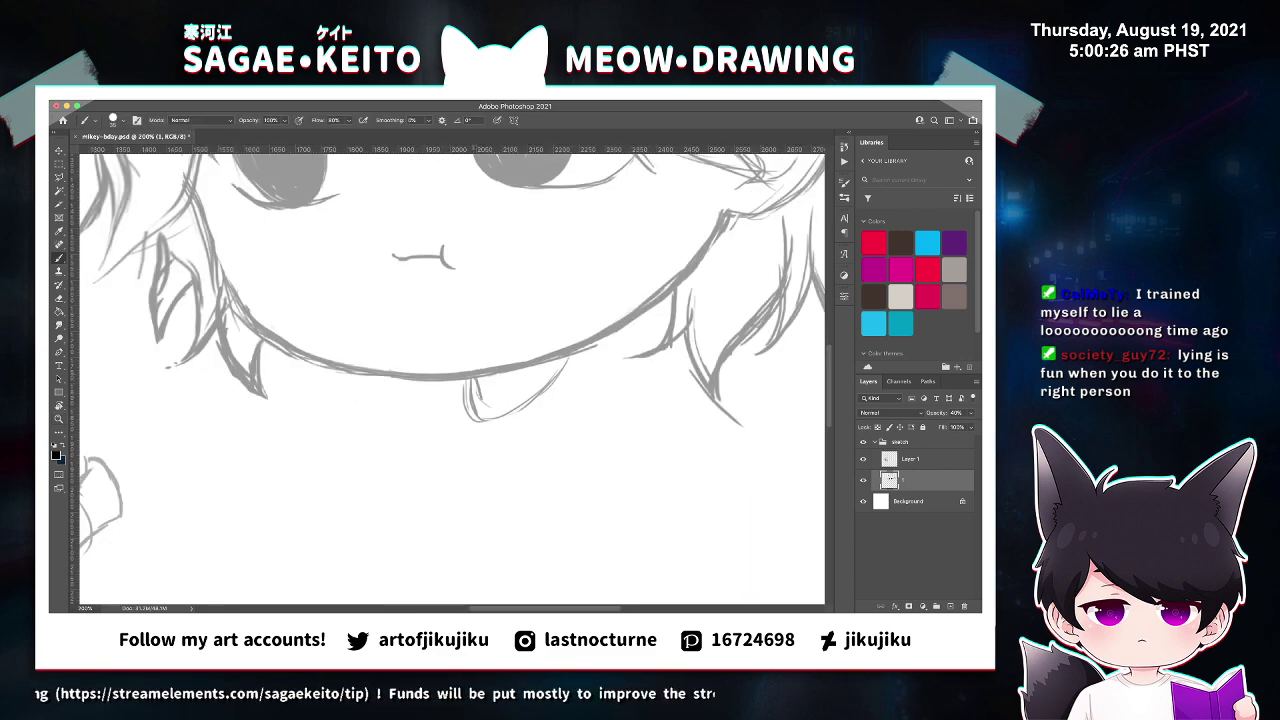
pyautogui.press('e')
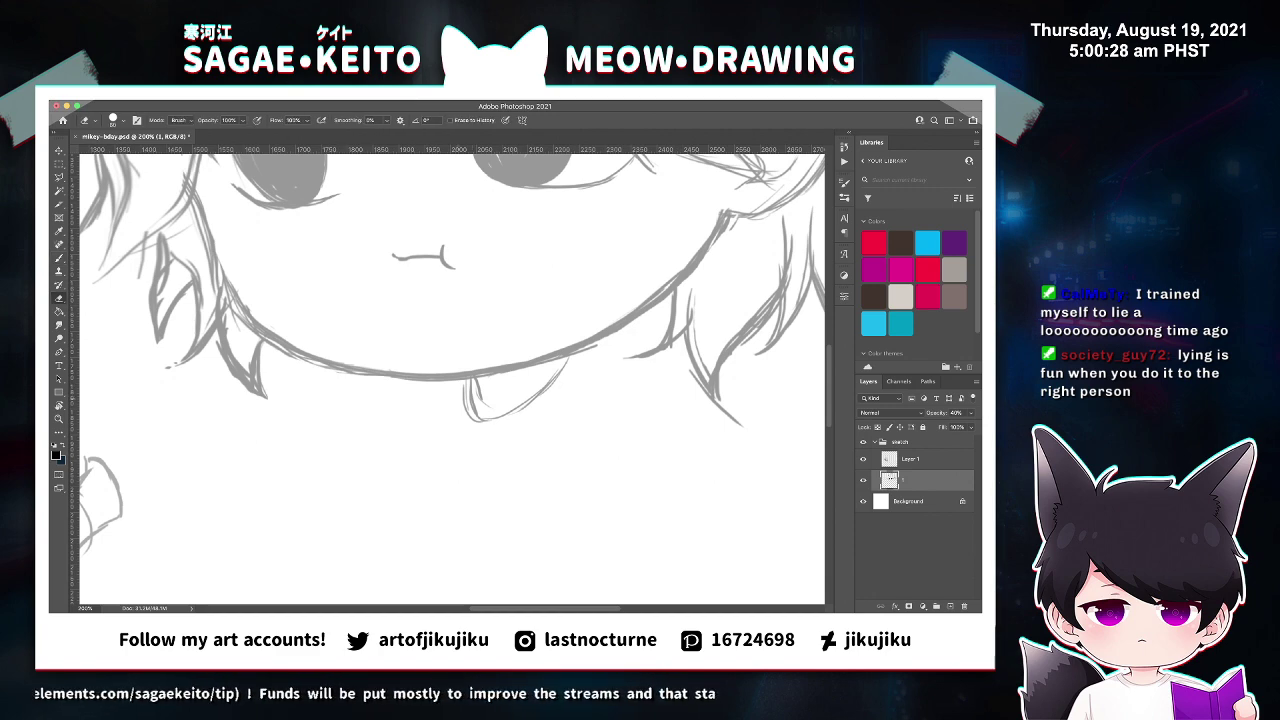
pyautogui.moveTo(465, 383); pyautogui.dragTo(466, 405)
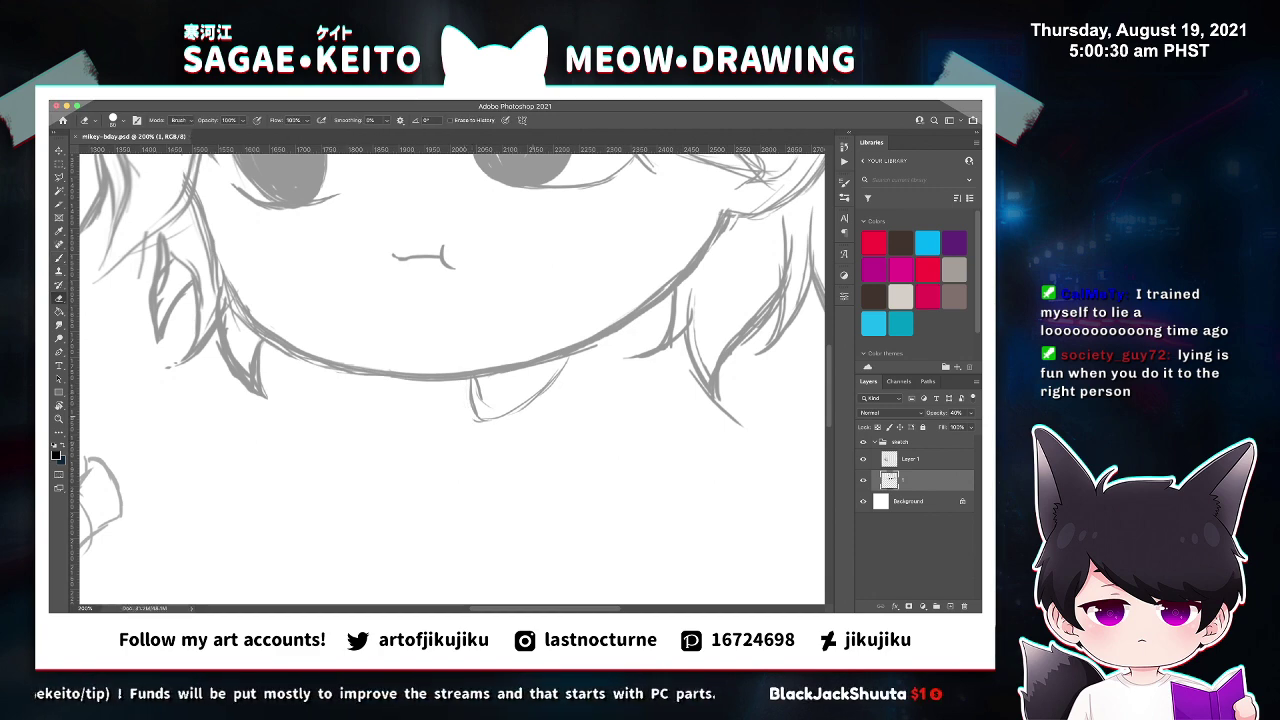
pyautogui.press('super+minus')
pyautogui.press('super+minus')
pyautogui.press('z')
pyautogui.click(464, 376)
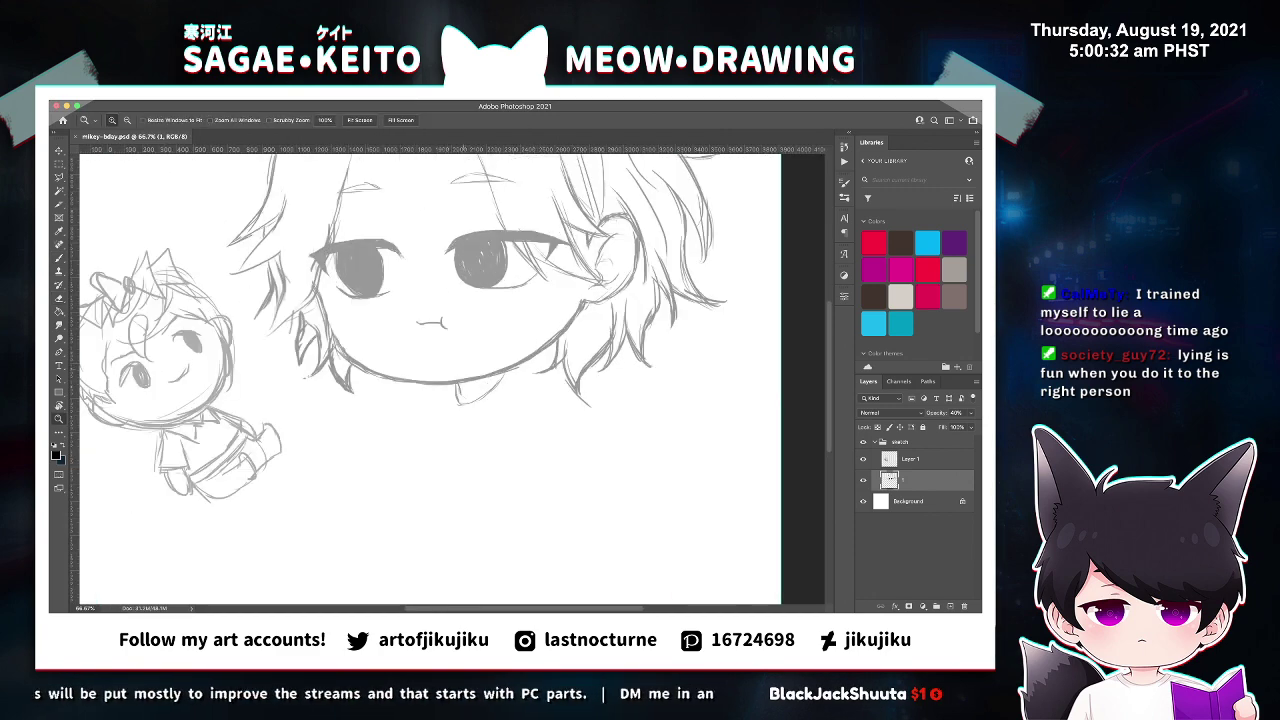
# Sketch a curve rising from the small neck shape toward the jaw and erase its overlong upper end.
pyautogui.click(464, 376)
pyautogui.press('b')
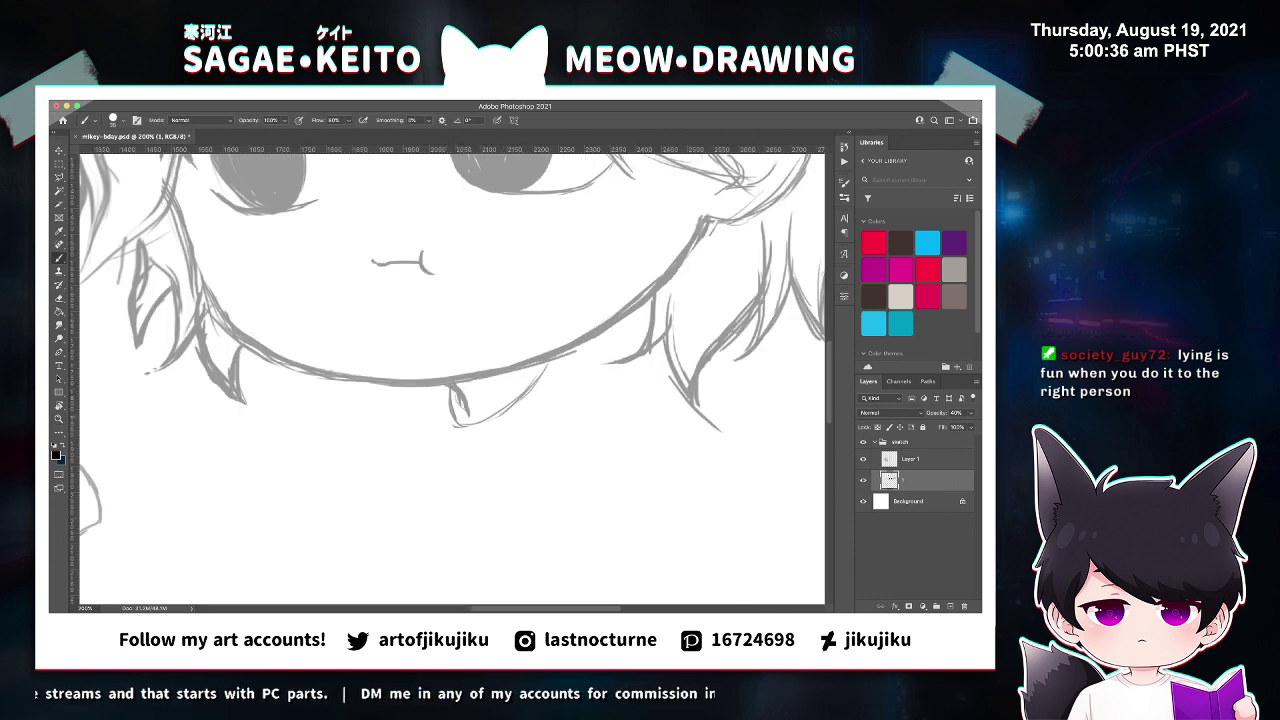
pyautogui.press('e')
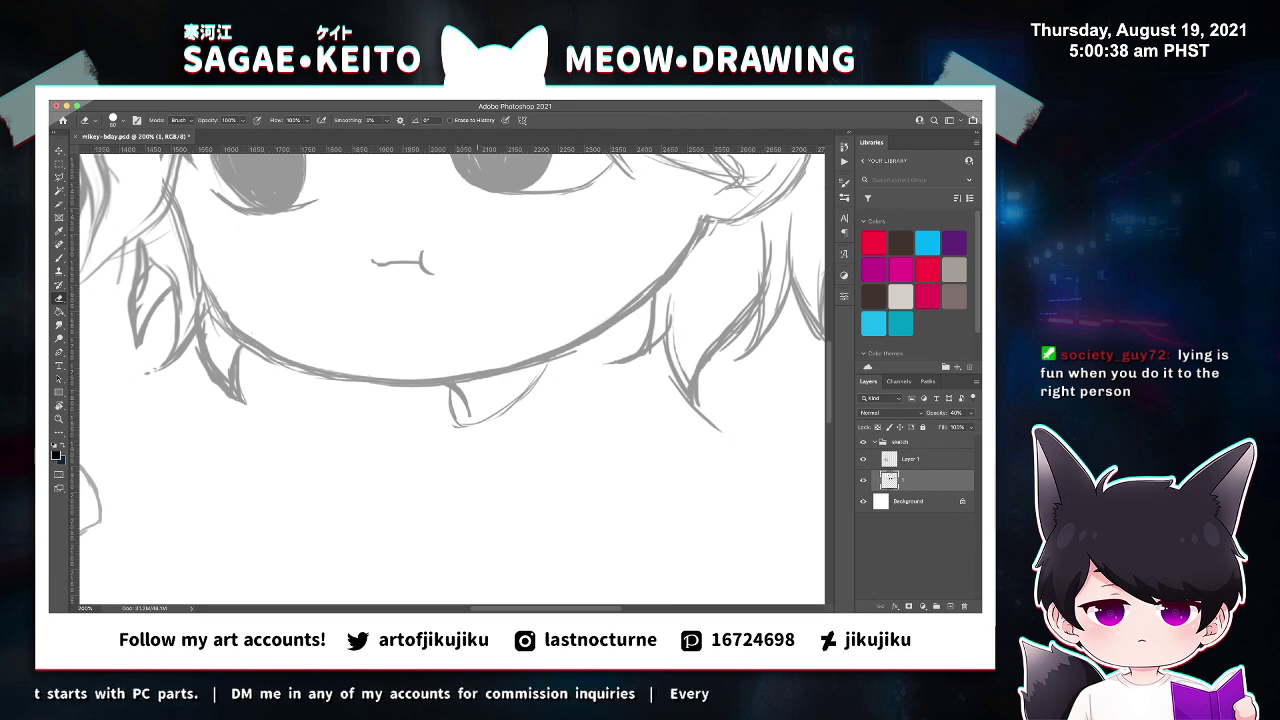
pyautogui.moveTo(576, 358); pyautogui.dragTo(550, 369)
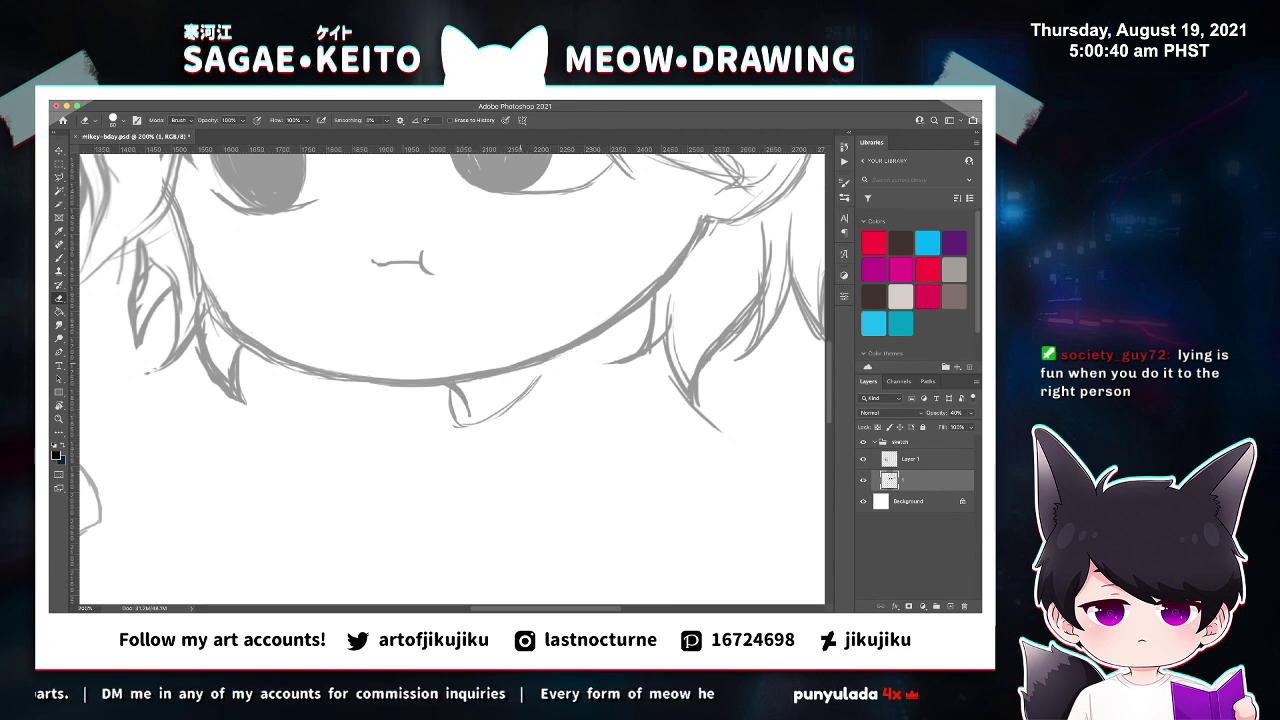
pyautogui.press('super+0')
# Redraw the neck curve so it joins the underside of the jaw, and touch up its lower corner.
pyautogui.press('z')
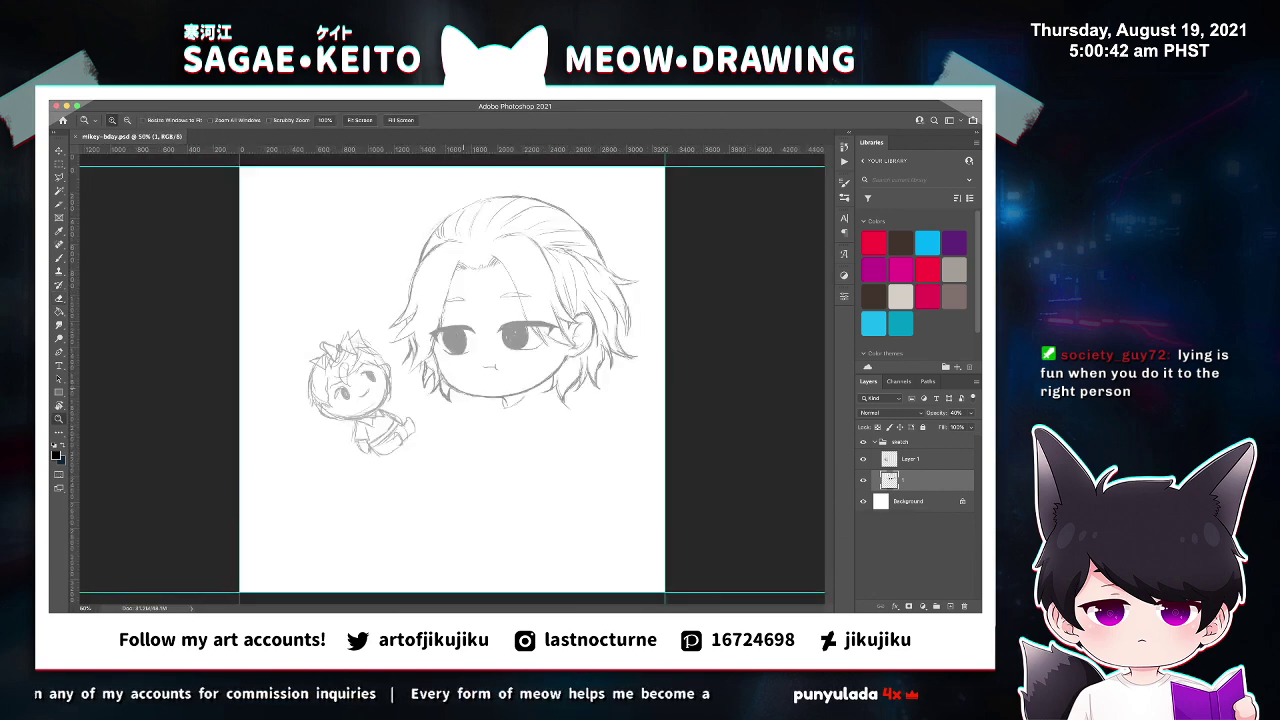
pyautogui.click(533, 418)
pyautogui.click(530, 402)
pyautogui.click(530, 402)
pyautogui.click(530, 402)
pyautogui.press('b')
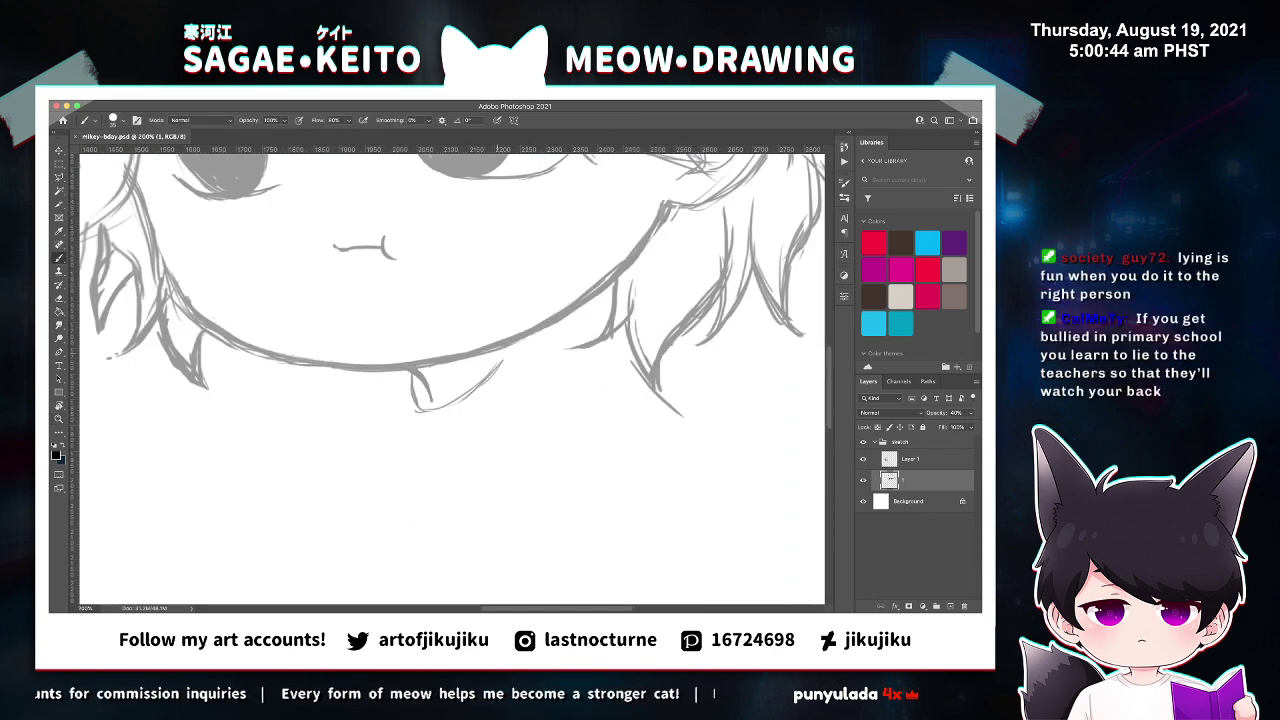
pyautogui.moveTo(432, 408); pyautogui.dragTo(508, 348)
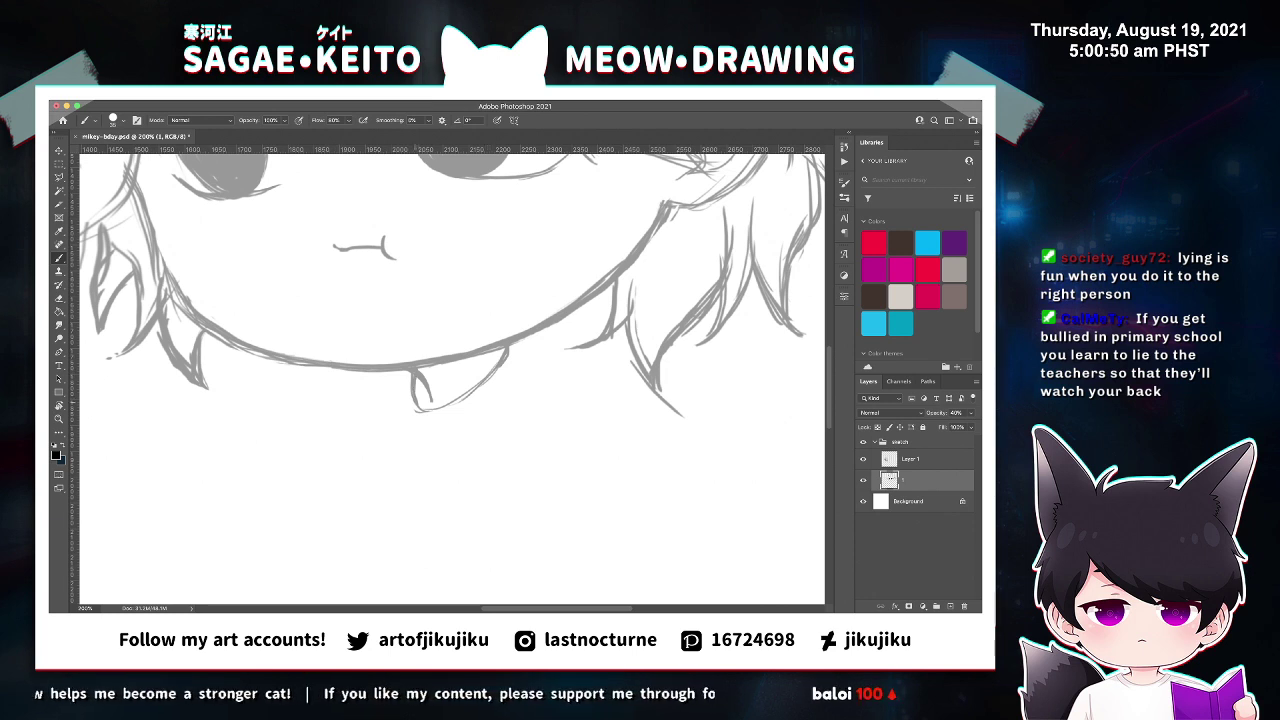
pyautogui.moveTo(419, 407)
pyautogui.mouseDown()
pyautogui.moveTo(415, 376)
pyautogui.moveTo(411, 391)
pyautogui.mouseUp()
pyautogui.press('e')
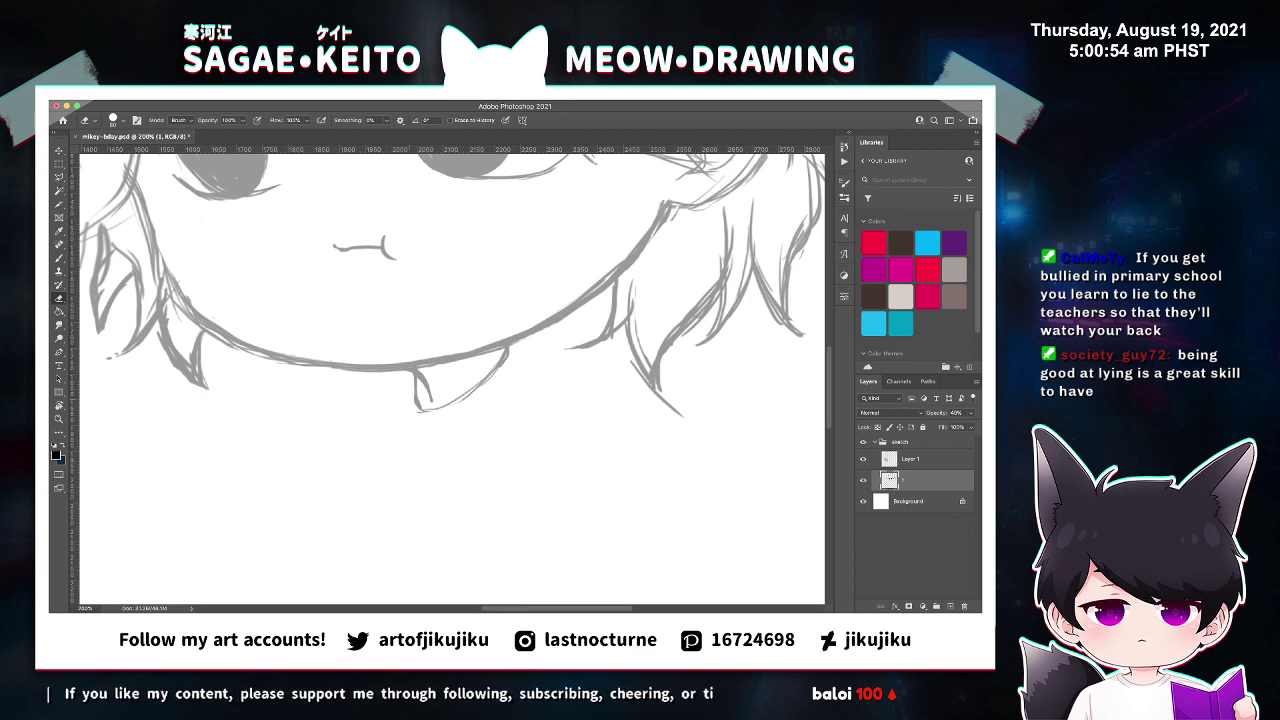
pyautogui.press('b')
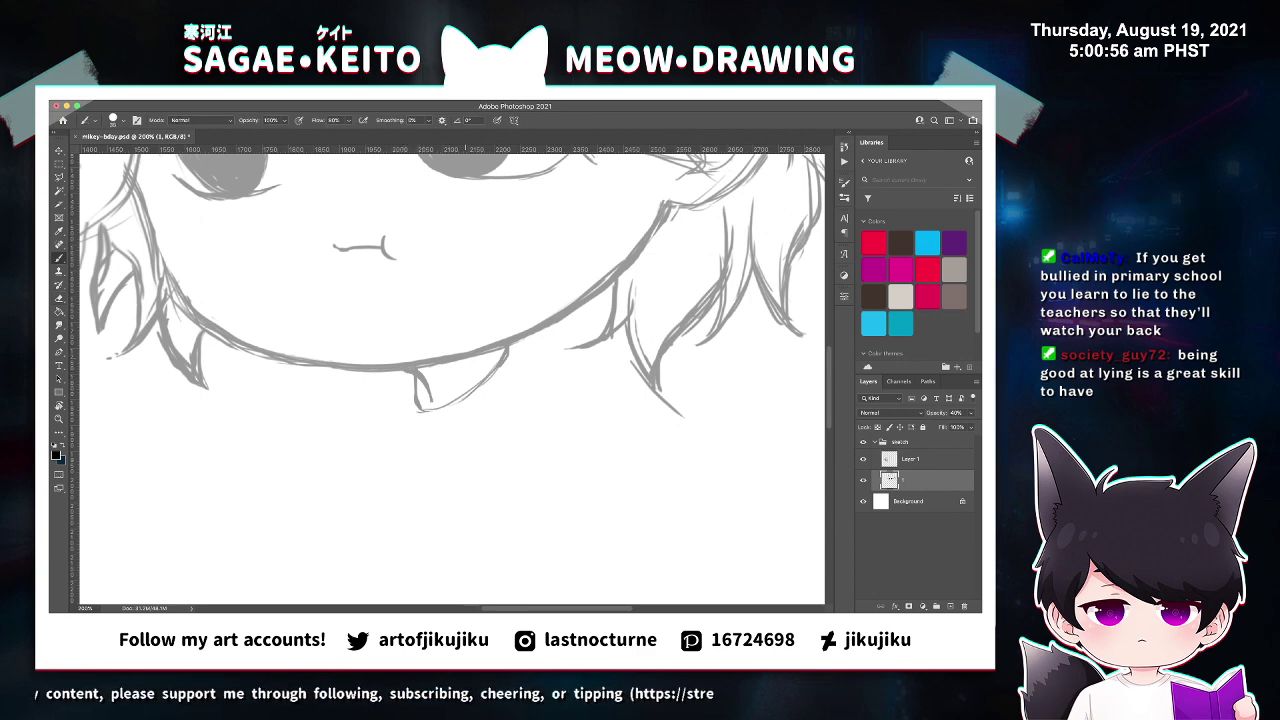
pyautogui.hotkey('ctrl', '-')
pyautogui.hotkey('ctrl', '-')
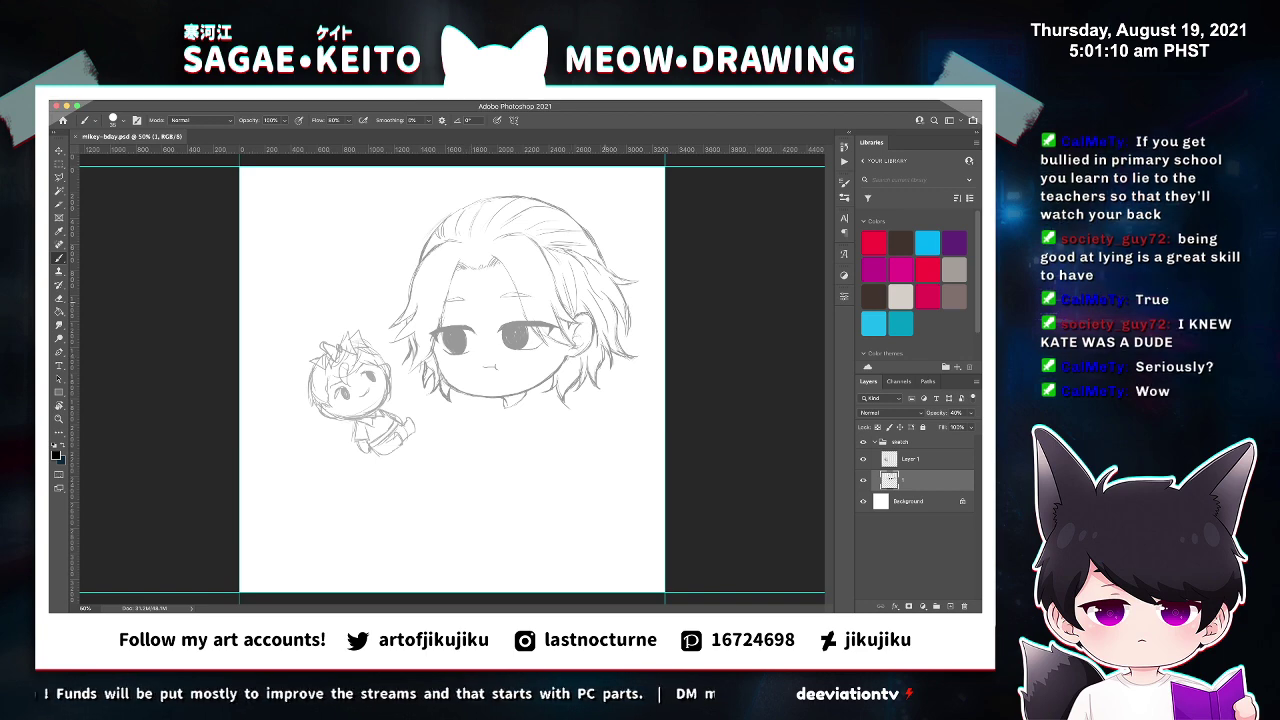
# Sketch a light shoulder line sloping from the neck toward the ear-side hair, undoing the first attempt.
pyautogui.press('z')
pyautogui.click(534, 410)
pyautogui.click(534, 410)
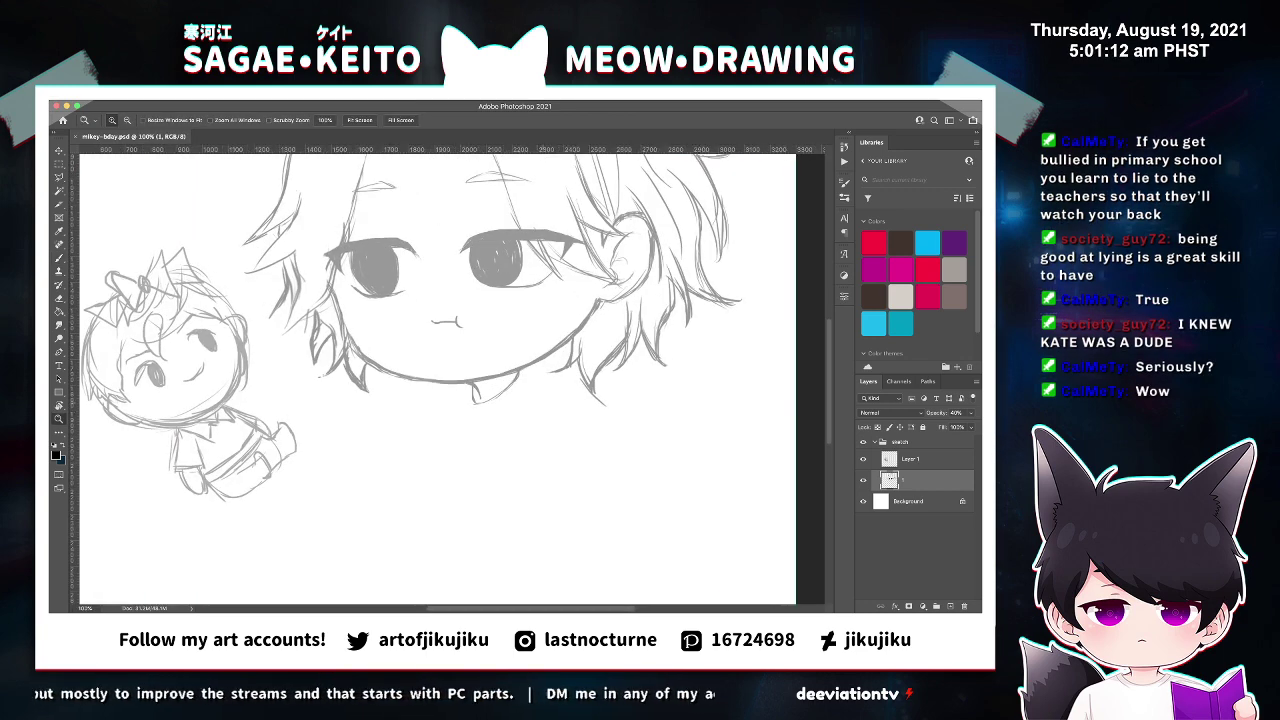
pyautogui.press('b')
pyautogui.moveTo(524, 370); pyautogui.dragTo(582, 402)
pyautogui.hotkey('ctrl', 'z')
pyautogui.hotkey('ctrl', 'z')
pyautogui.moveTo(526, 369); pyautogui.dragTo(580, 394)
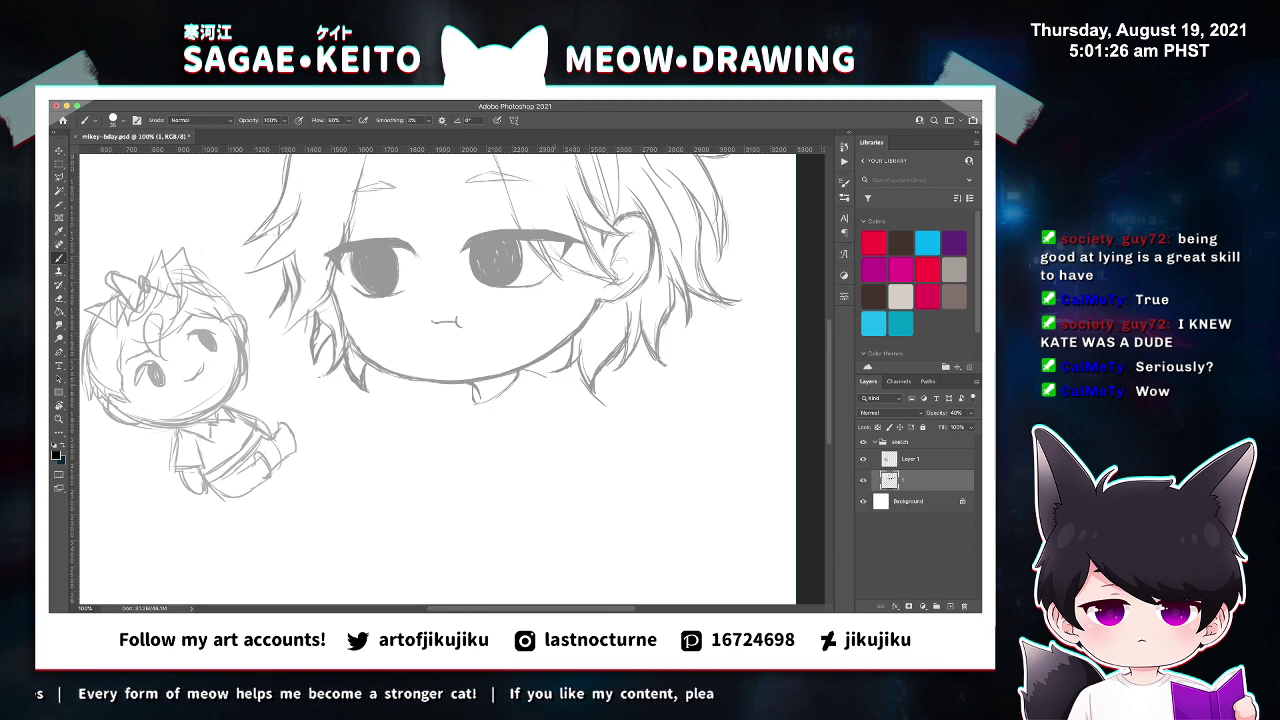
# Darken and extend the ear-side shoulder line to the tips of the hair, and save the file.
pyautogui.press('z')
pyautogui.click(556, 388)
pyautogui.press('b')
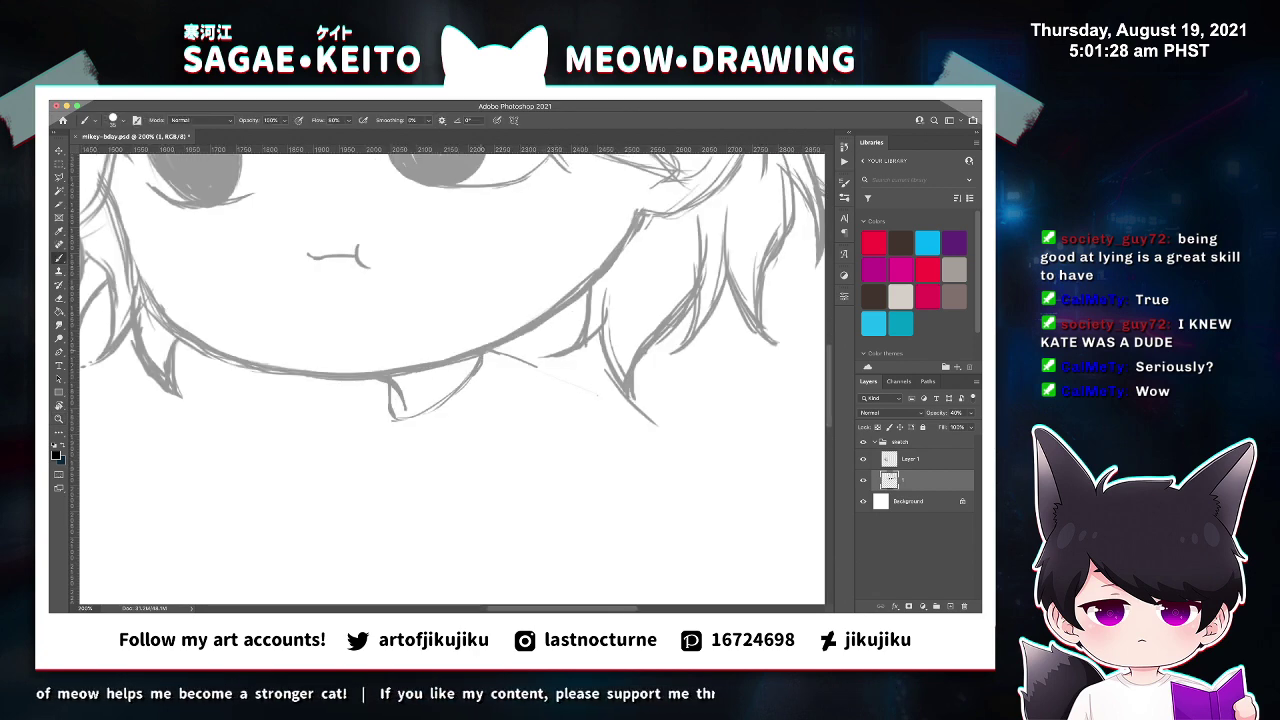
pyautogui.moveTo(492, 351)
pyautogui.mouseDown()
pyautogui.moveTo(620, 410)
pyautogui.moveTo(515, 357)
pyautogui.mouseUp()
pyautogui.moveTo(593, 391); pyautogui.dragTo(611, 403)
pyautogui.moveTo(549, 371); pyautogui.dragTo(635, 413)
pyautogui.press('super+s')
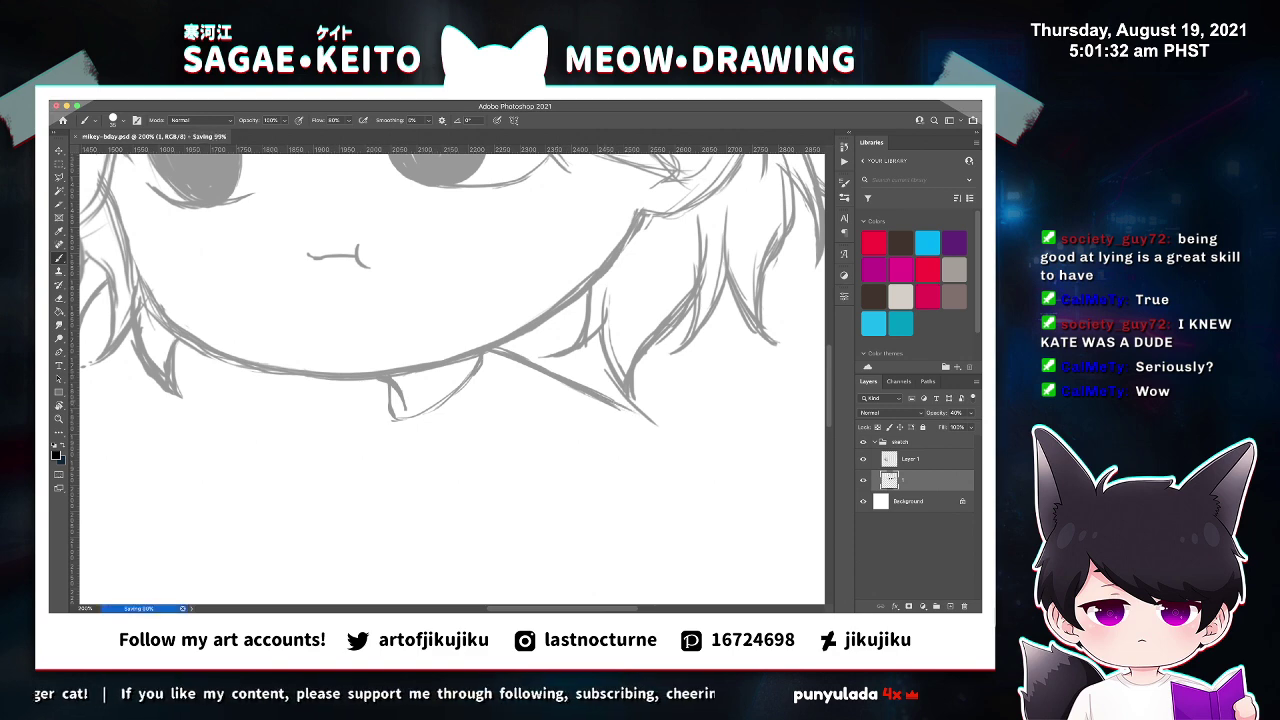
# Clean up the ear-side shoulder line beneath the jaw with the eraser and brush, and save the file.
pyautogui.press('super+minus')
pyautogui.press('super+minus')
pyautogui.hotkey('ctrl', '-')
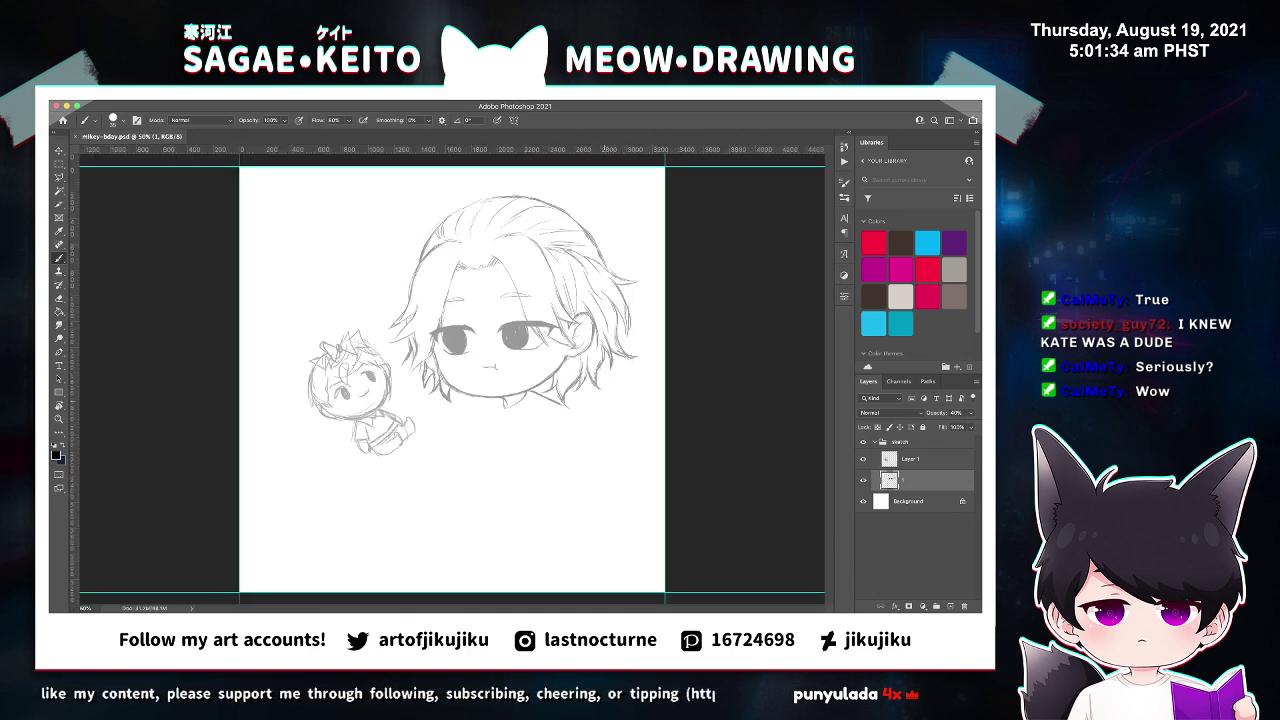
pyautogui.keyDown('super'); pyautogui.click(477, 453); pyautogui.keyUp('super')
pyautogui.keyDown('super'); pyautogui.click(477, 453); pyautogui.keyUp('super')
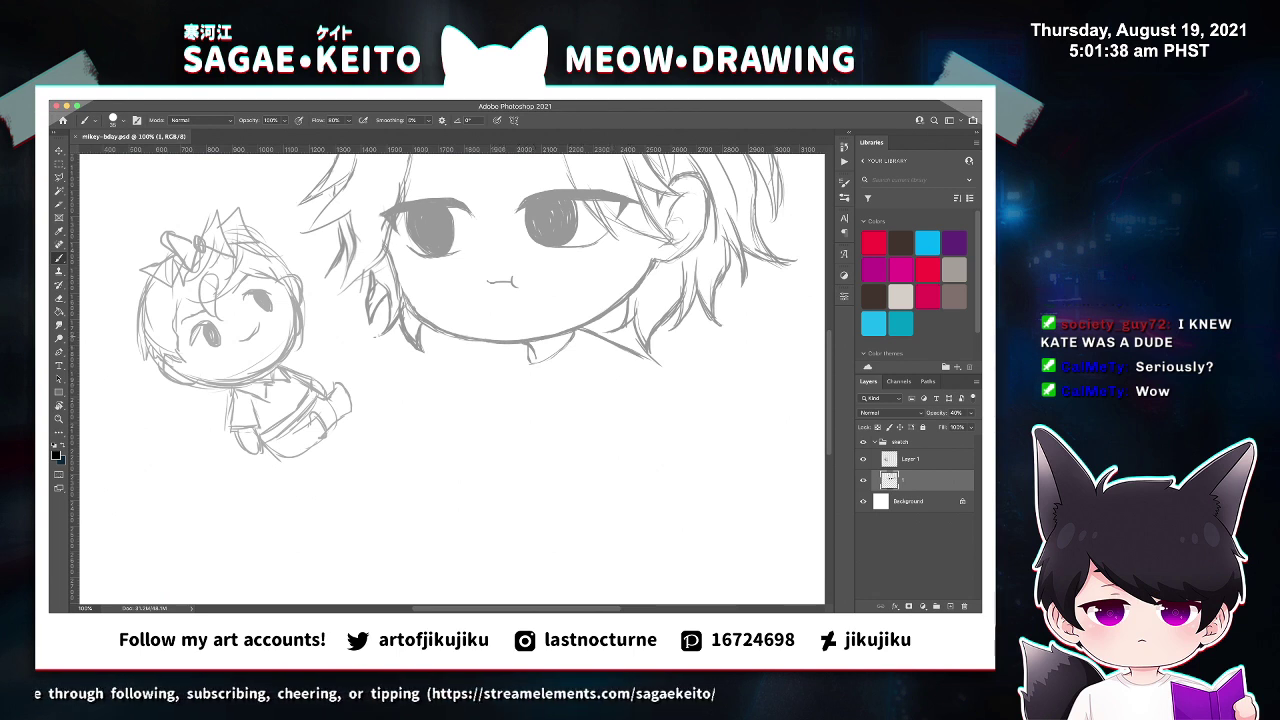
pyautogui.press('e')
pyautogui.hotkey('ctrl', '+')
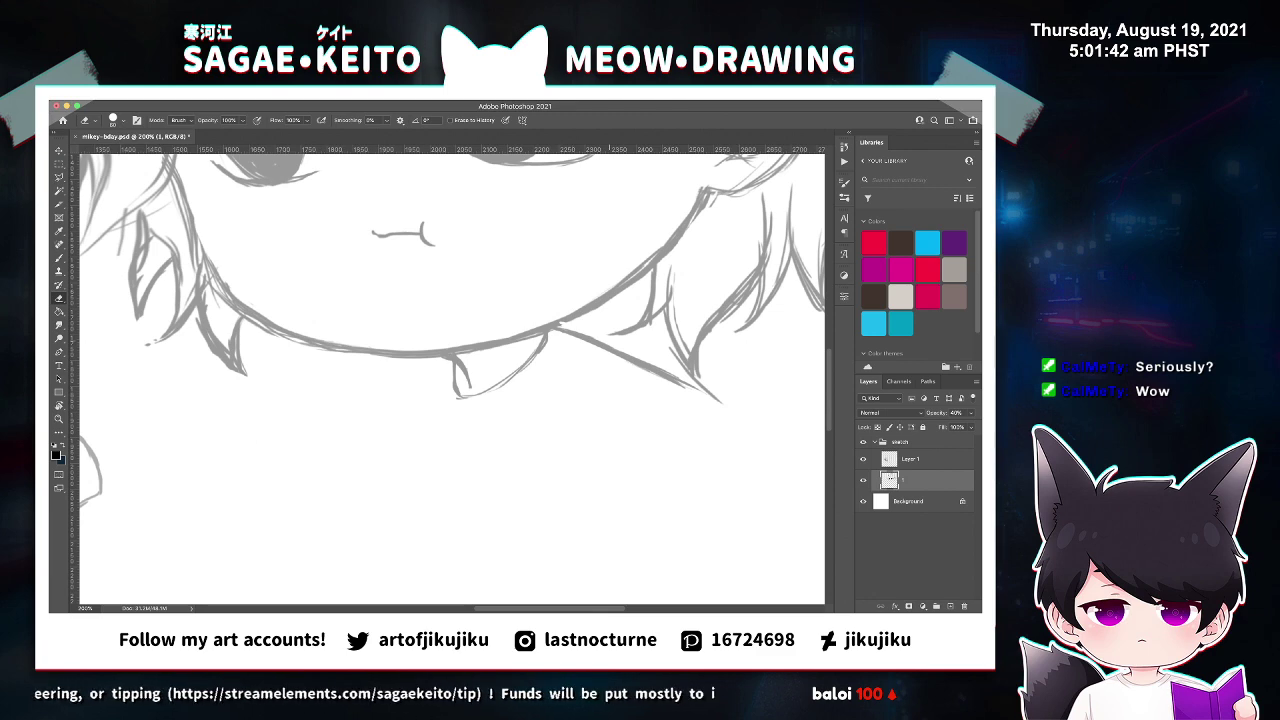
pyautogui.press('b')
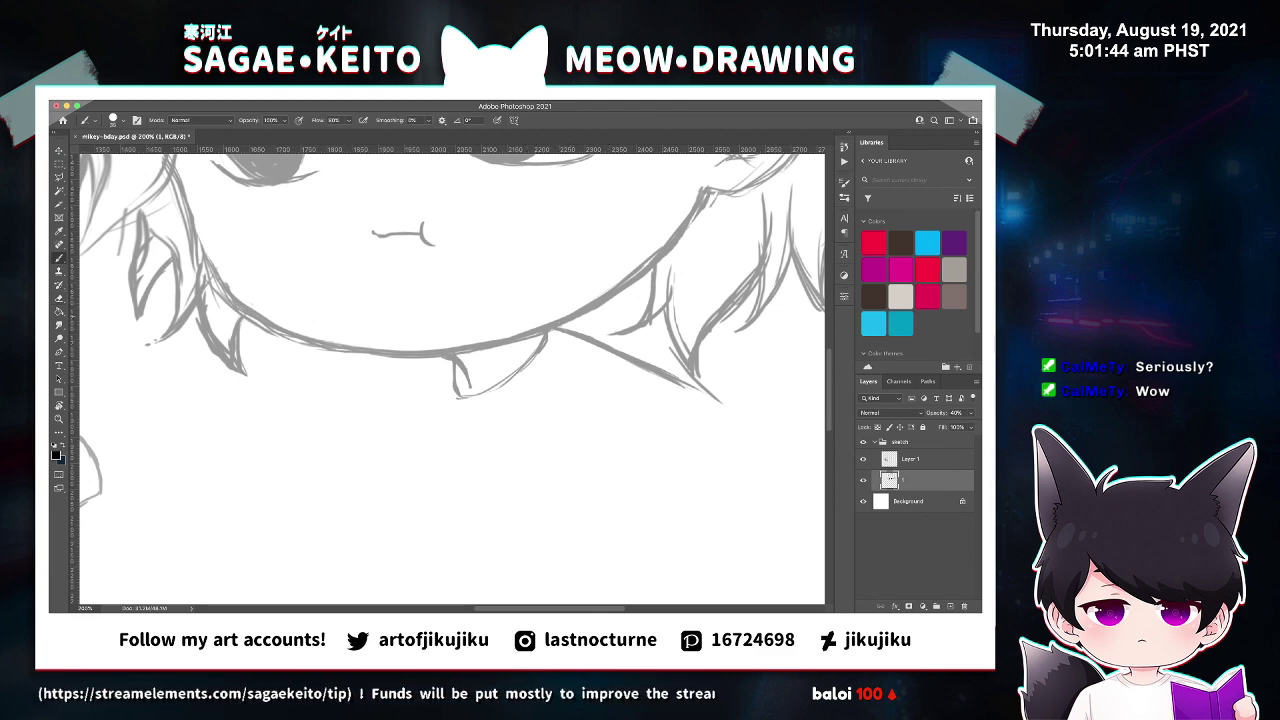
pyautogui.press('super+minus')
pyautogui.press('super+minus')
pyautogui.press('super+minus')
pyautogui.press('super+s')
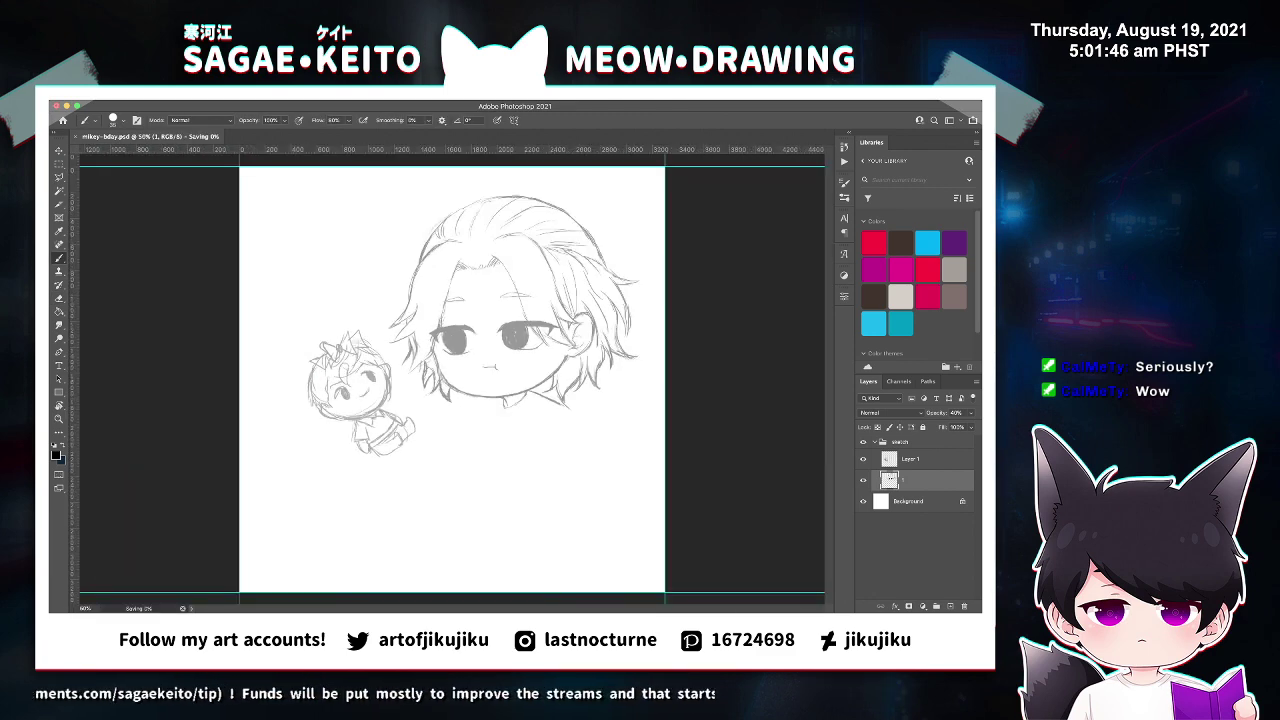
# Sketch the shoulder and outer arm line curving down from the neck on the side opposite the ear.
pyautogui.press('z')
pyautogui.click(507, 465)
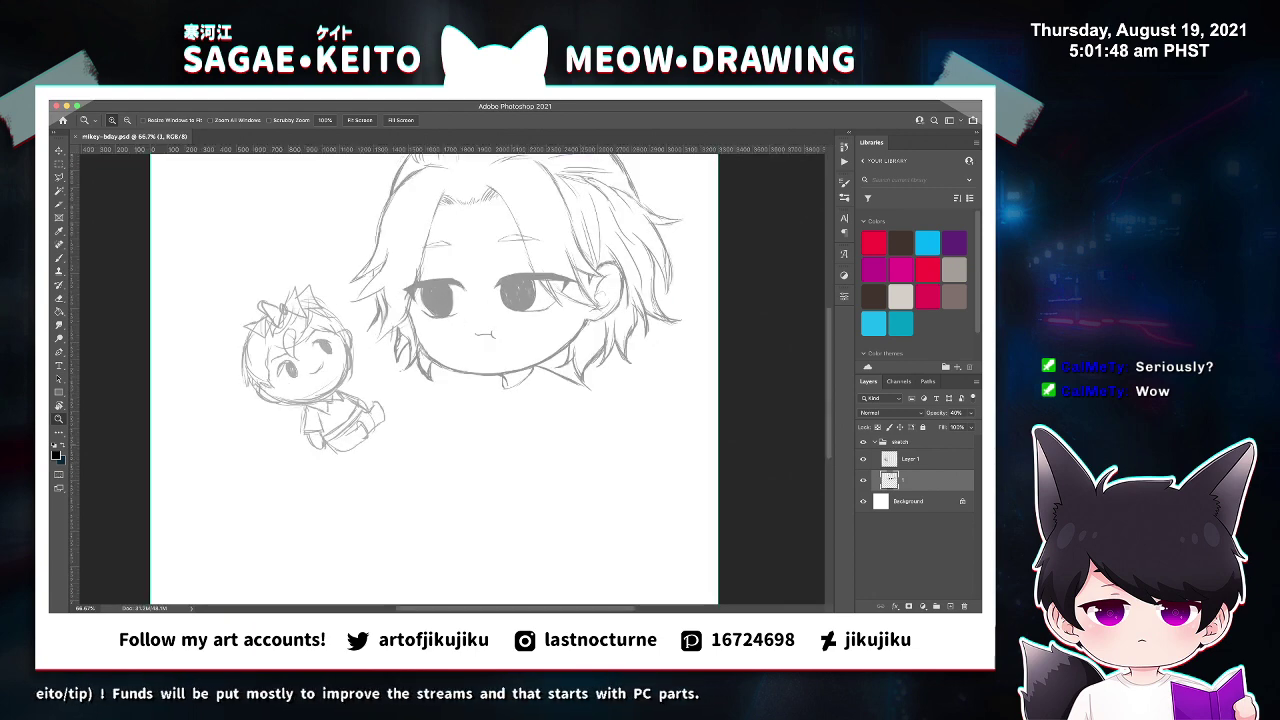
pyautogui.click(513, 434)
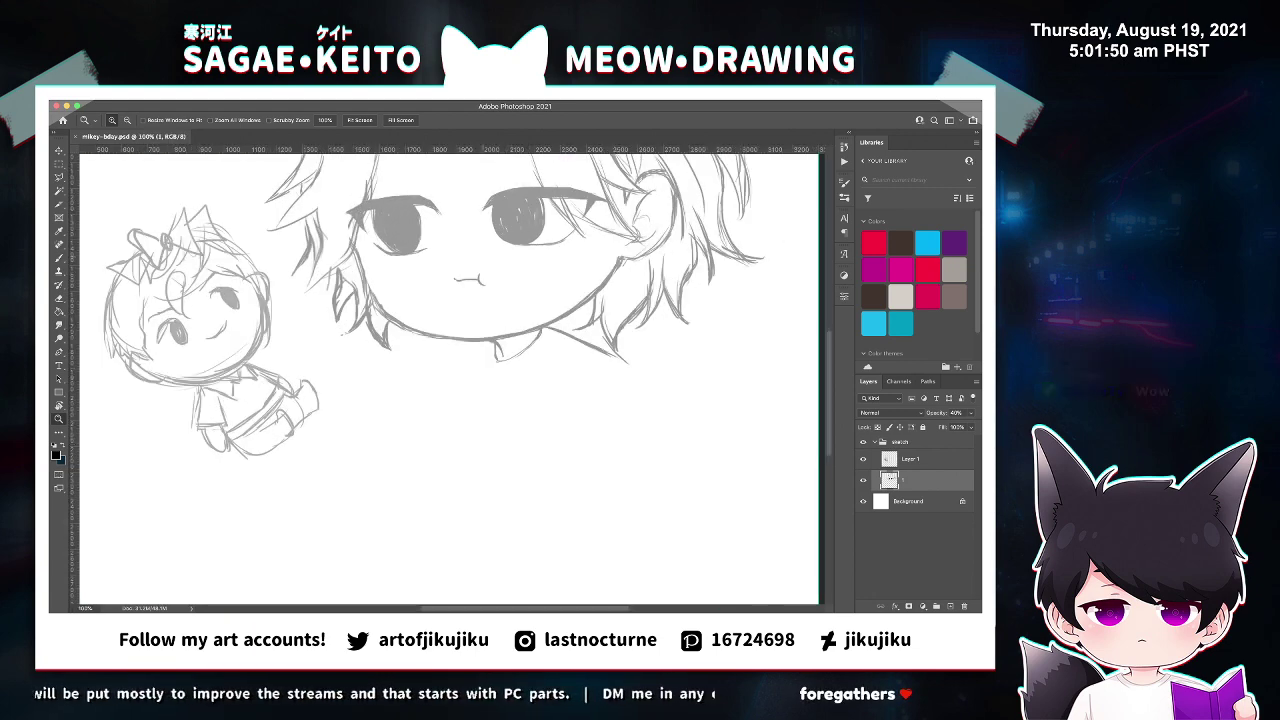
pyautogui.press('b')
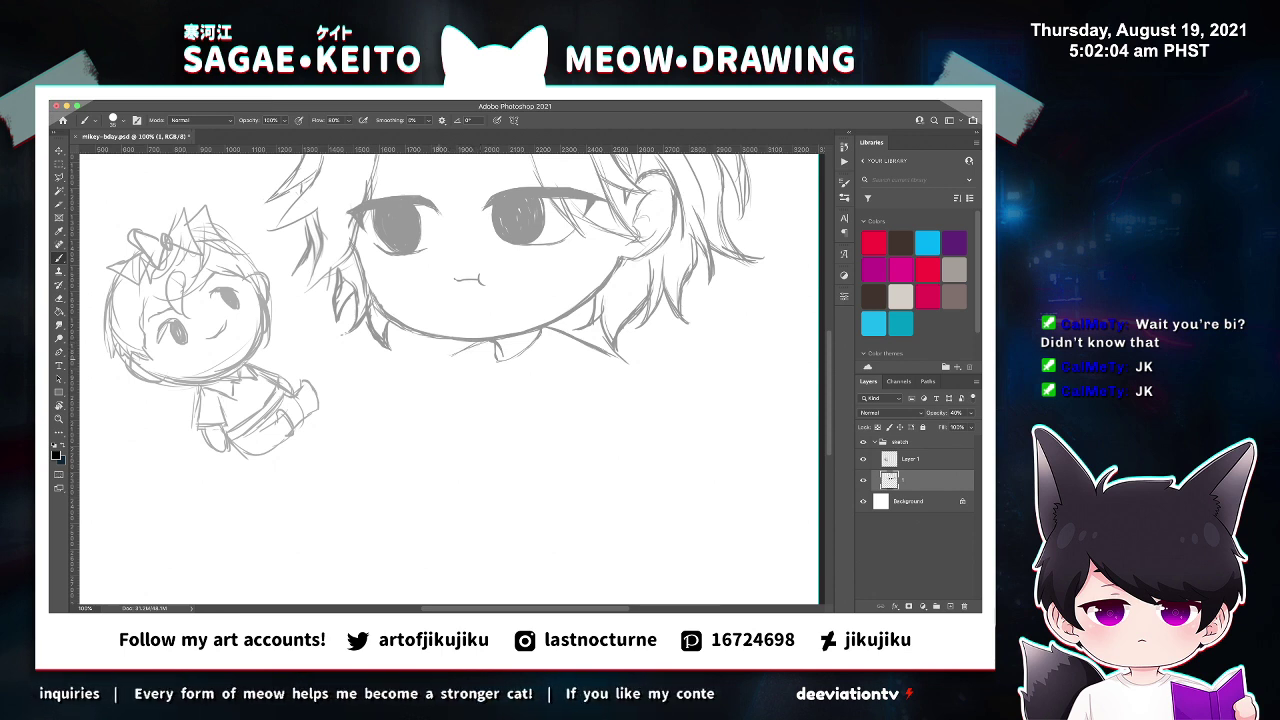
pyautogui.moveTo(491, 341)
pyautogui.mouseDown()
pyautogui.moveTo(429, 361)
pyautogui.moveTo(390, 462)
pyautogui.mouseUp()
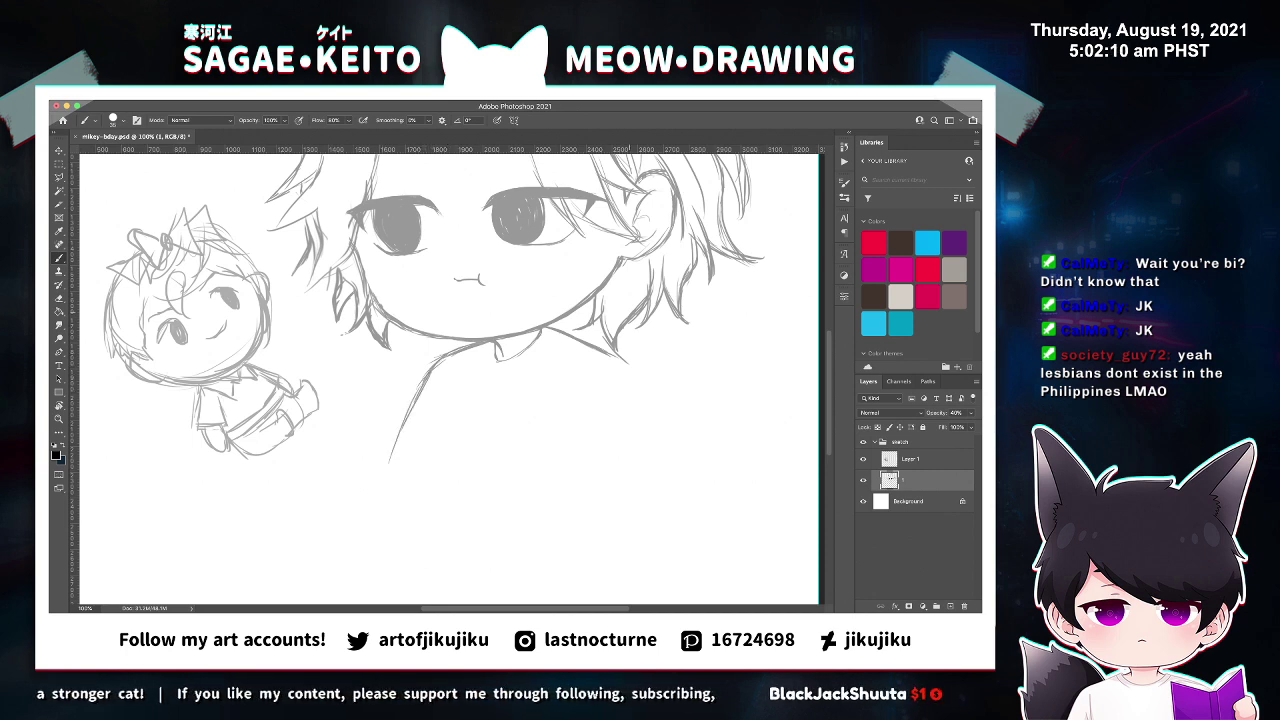
# Continue the ear-side shoulder downward past the hair as the outer arm line, and save the file.
pyautogui.press('super+z')
pyautogui.moveTo(608, 354); pyautogui.dragTo(649, 405)
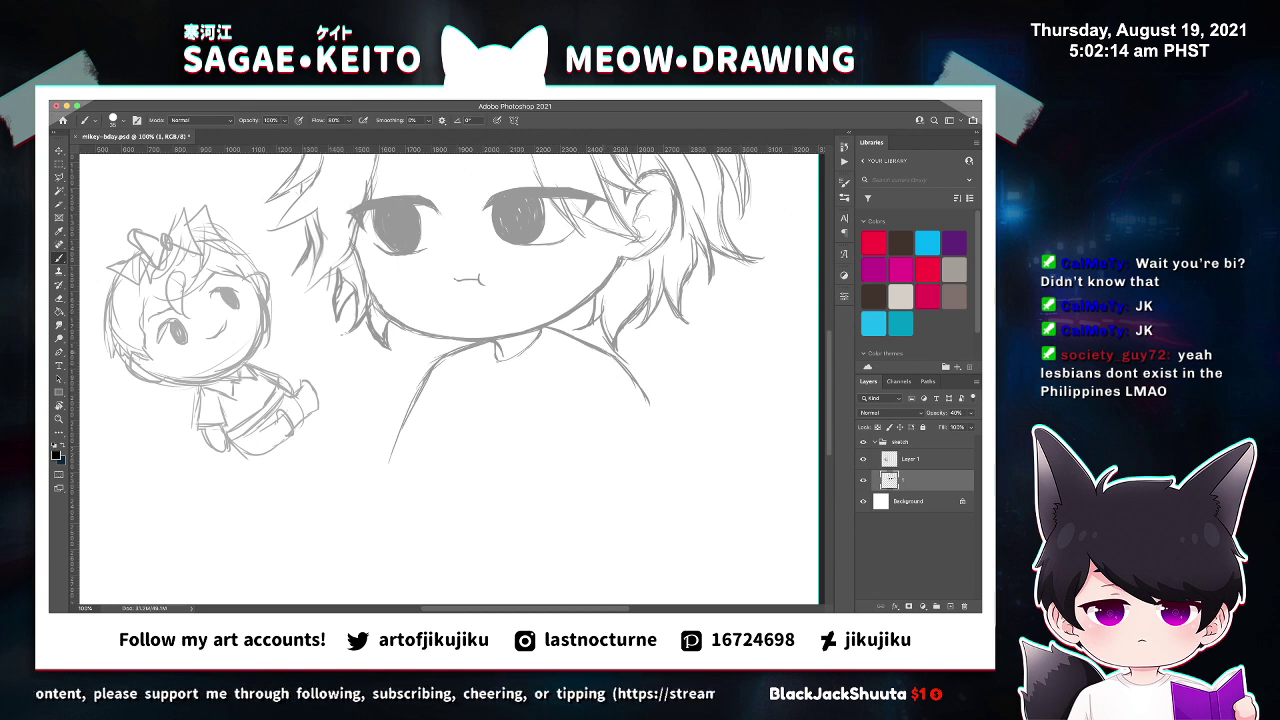
pyautogui.moveTo(618, 364); pyautogui.dragTo(660, 422)
pyautogui.hotkey('ctrl', 's')
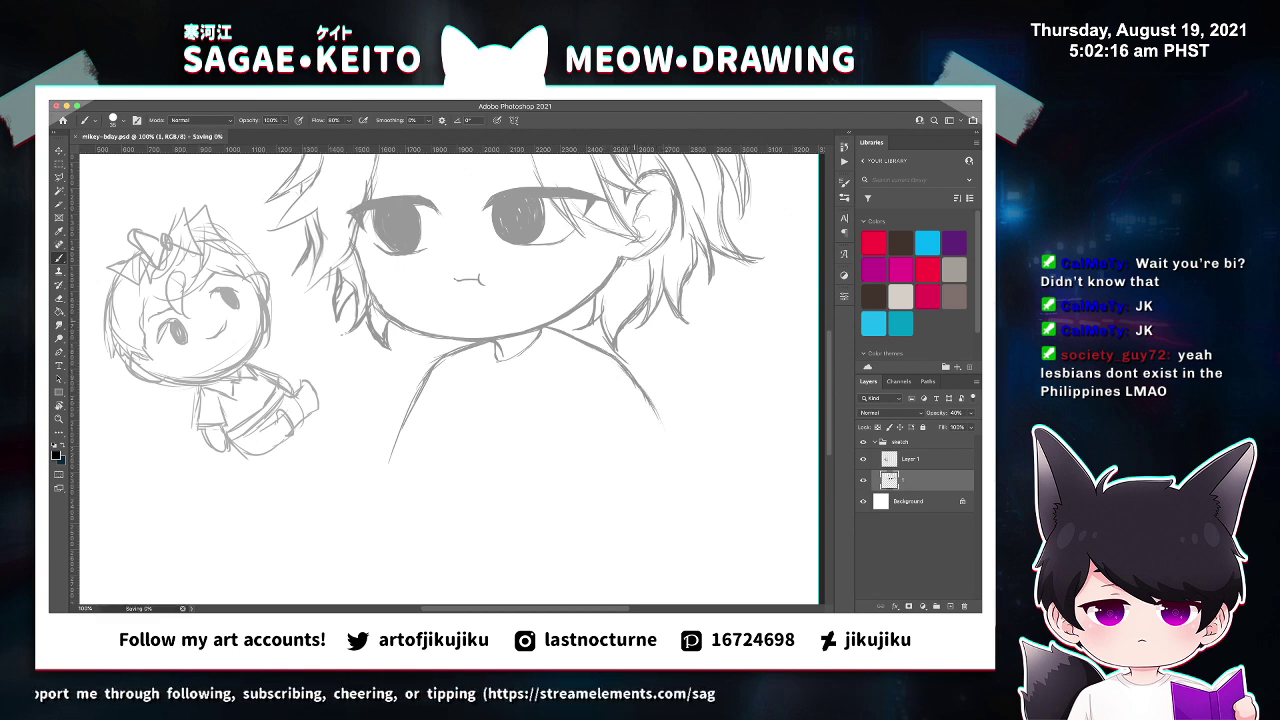
# Thicken and lengthen the ear-side outer arm line, cleaning its rough strokes with the eraser.
pyautogui.press('e')
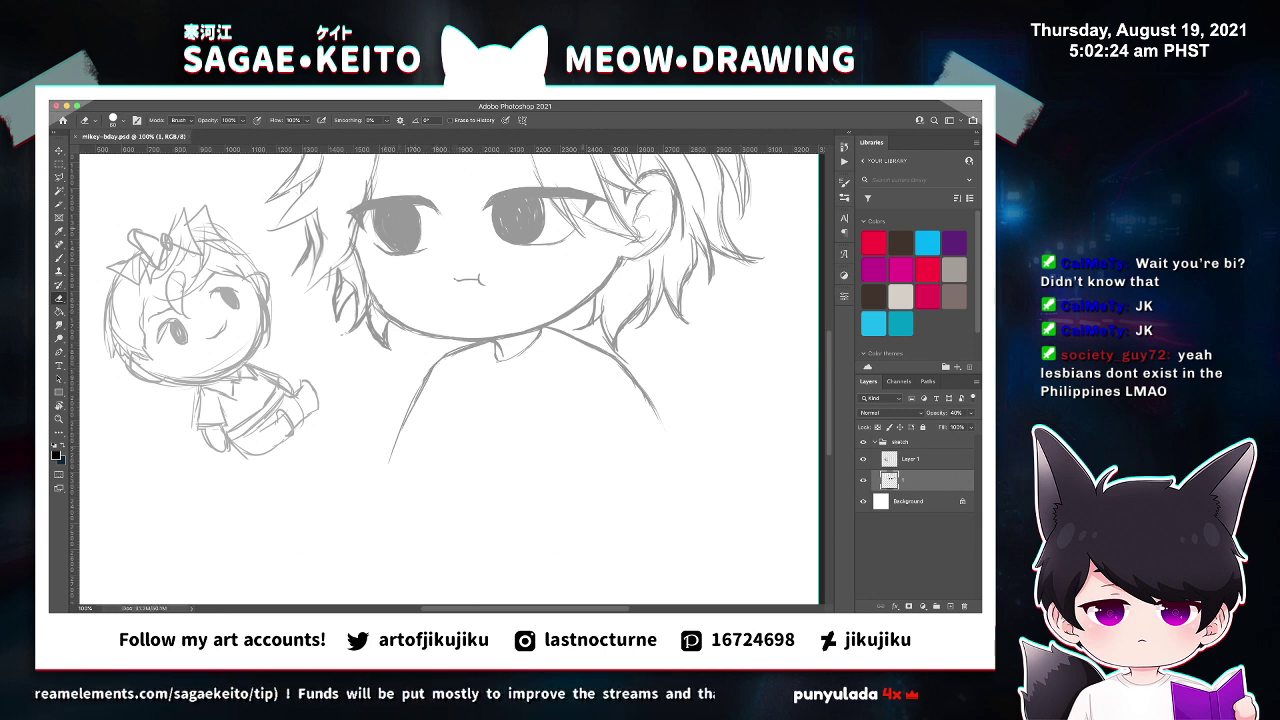
pyautogui.press('b')
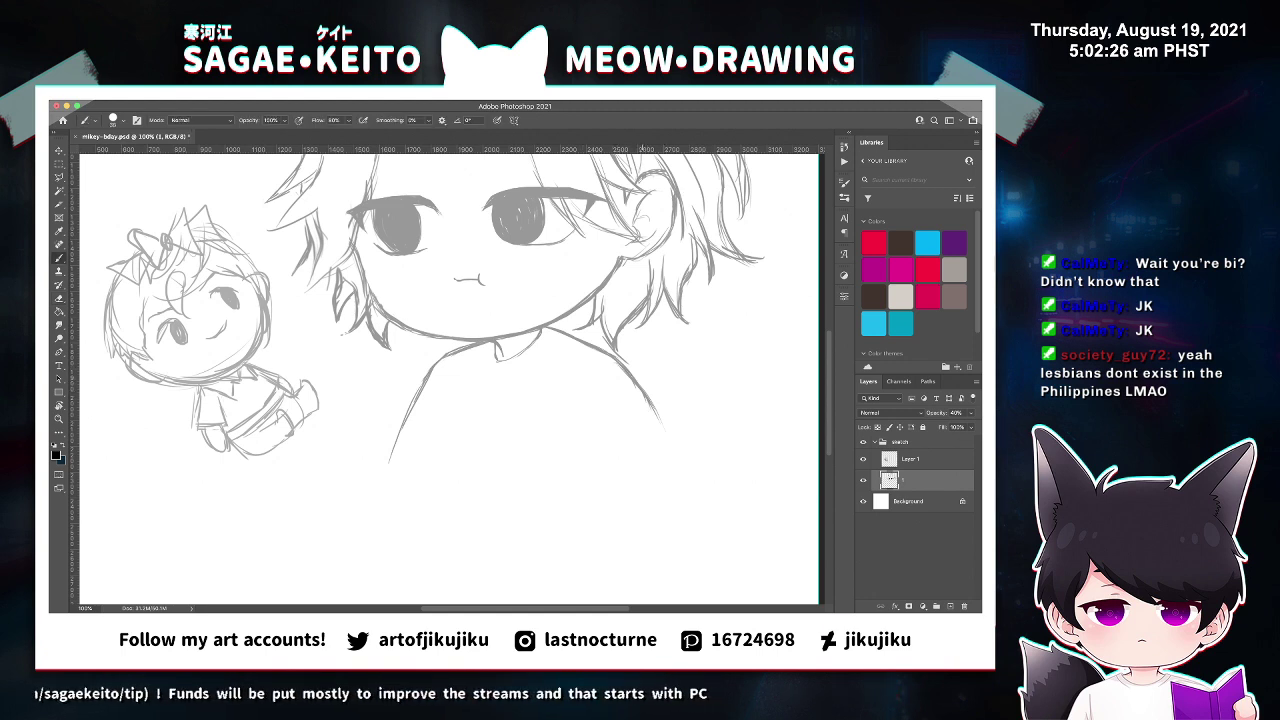
pyautogui.press('e')
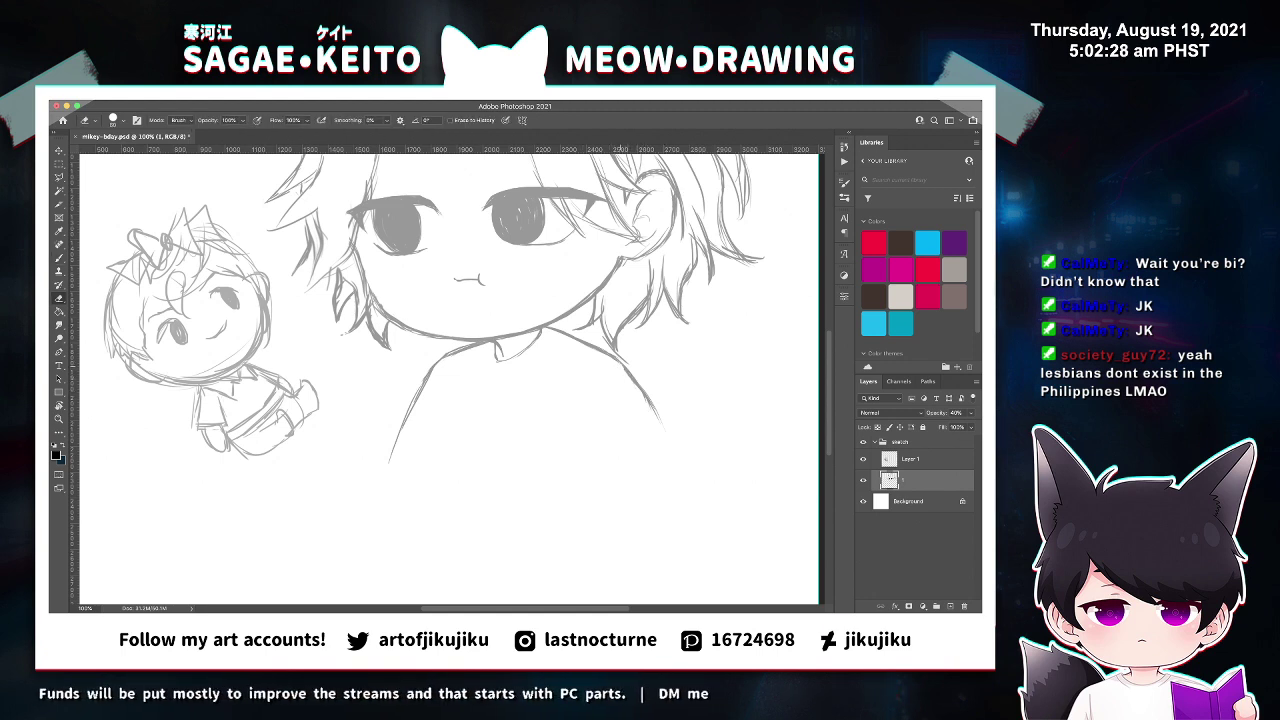
pyautogui.press('b')
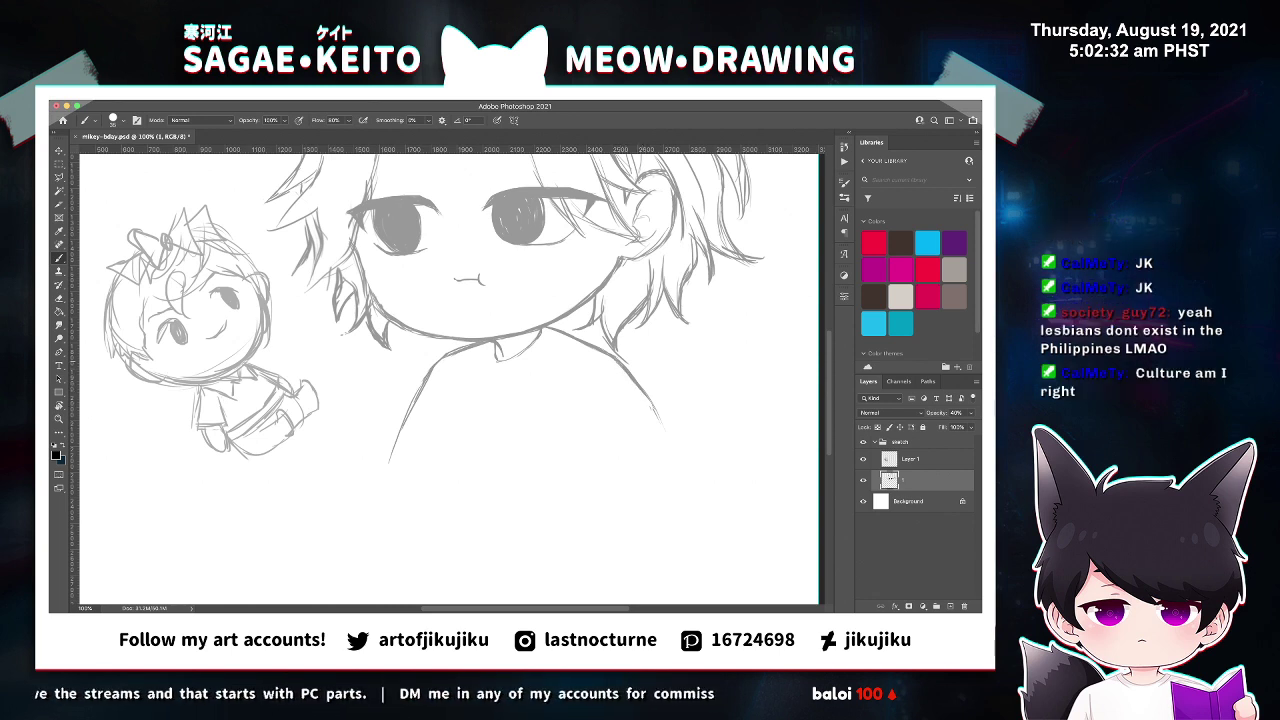
pyautogui.moveTo(638, 380); pyautogui.dragTo(670, 432)
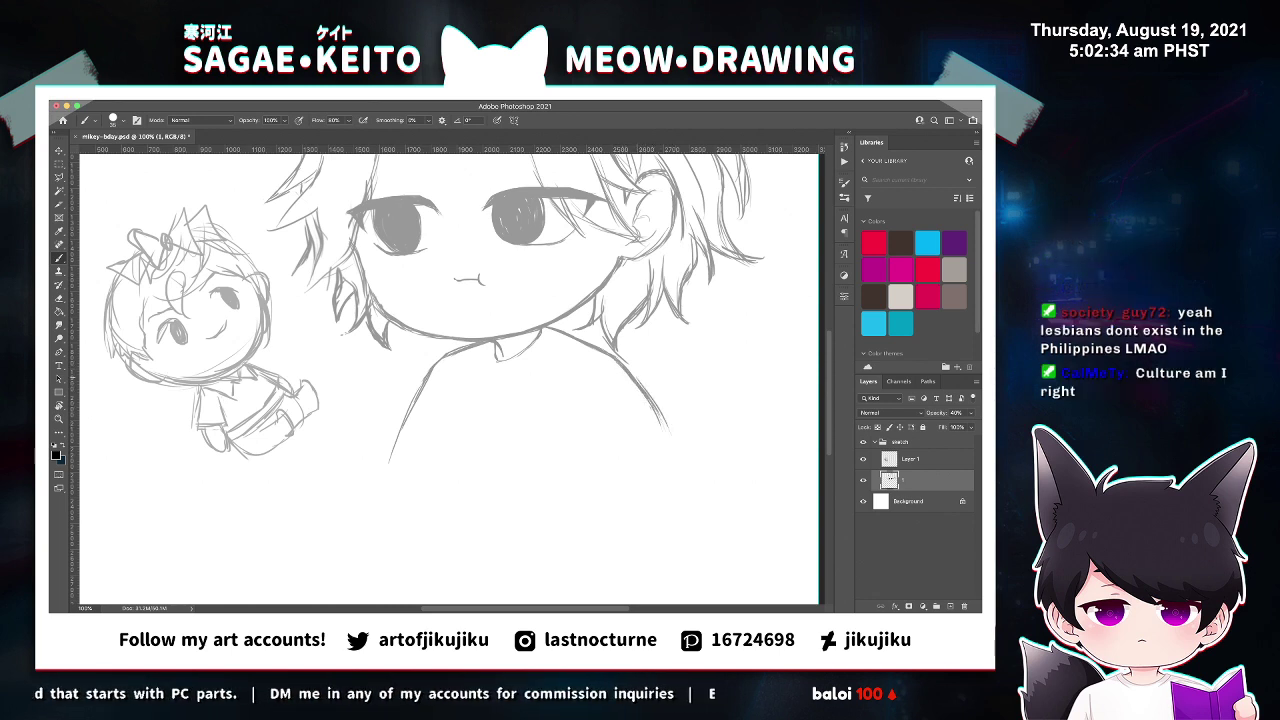
pyautogui.press('e')
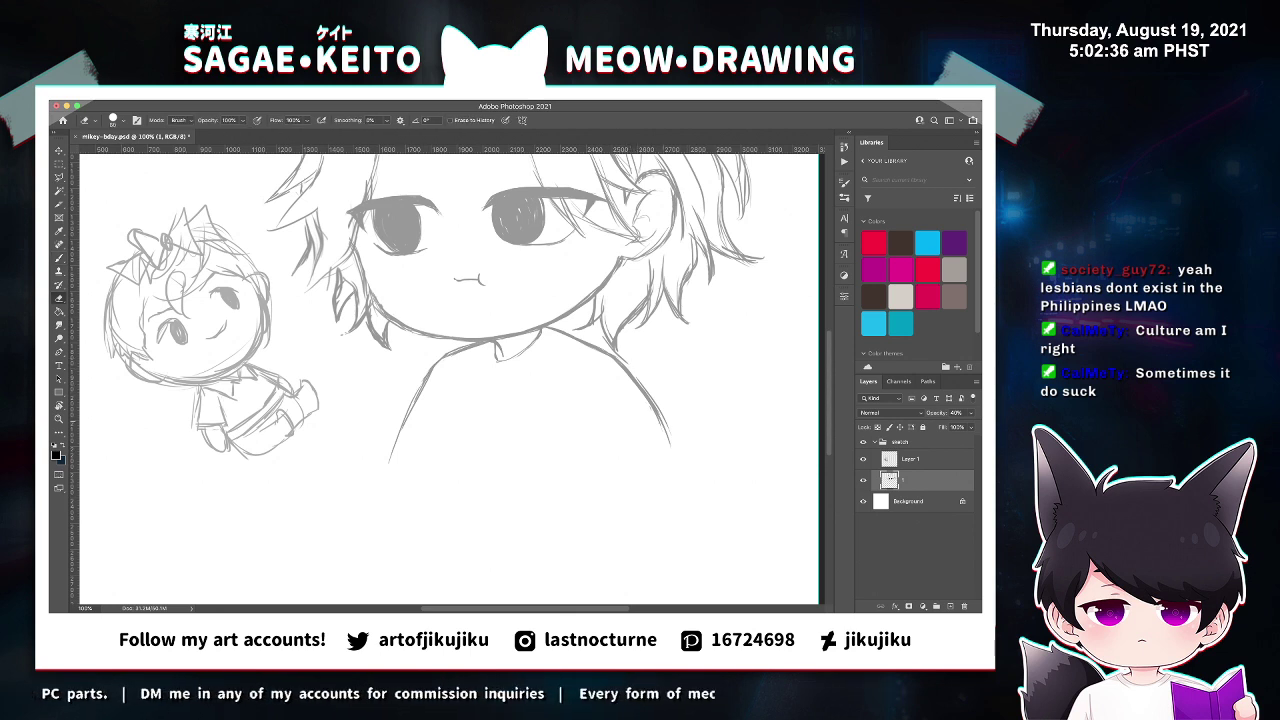
# Sketch a rounded, elongated upper arm shape below the shoulder opposite the ear, tidy it, and save the file.
pyautogui.press('b')
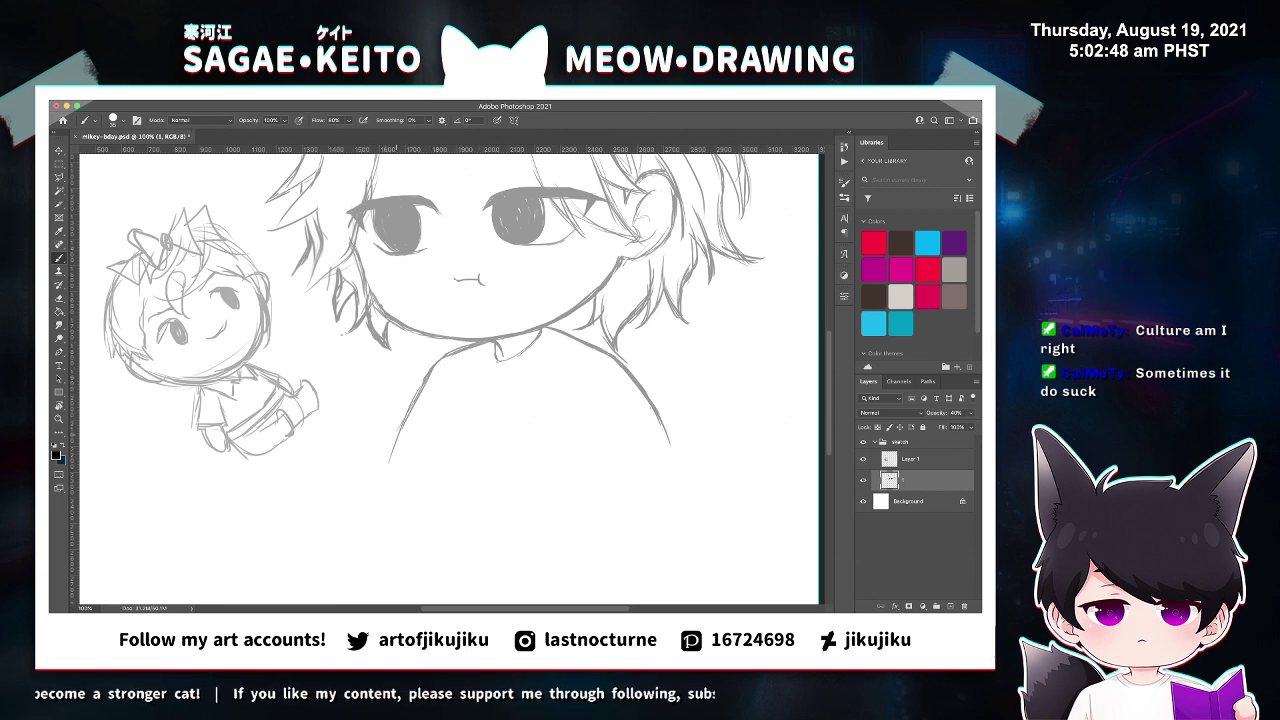
pyautogui.moveTo(424, 377)
pyautogui.mouseDown()
pyautogui.moveTo(377, 472)
pyautogui.moveTo(410, 486)
pyautogui.moveTo(452, 448)
pyautogui.mouseUp()
pyautogui.moveTo(448, 364)
pyautogui.mouseDown()
pyautogui.moveTo(467, 378)
pyautogui.moveTo(452, 446)
pyautogui.moveTo(430, 474)
pyautogui.mouseUp()
pyautogui.moveTo(461, 426); pyautogui.dragTo(430, 474)
pyautogui.press('e')
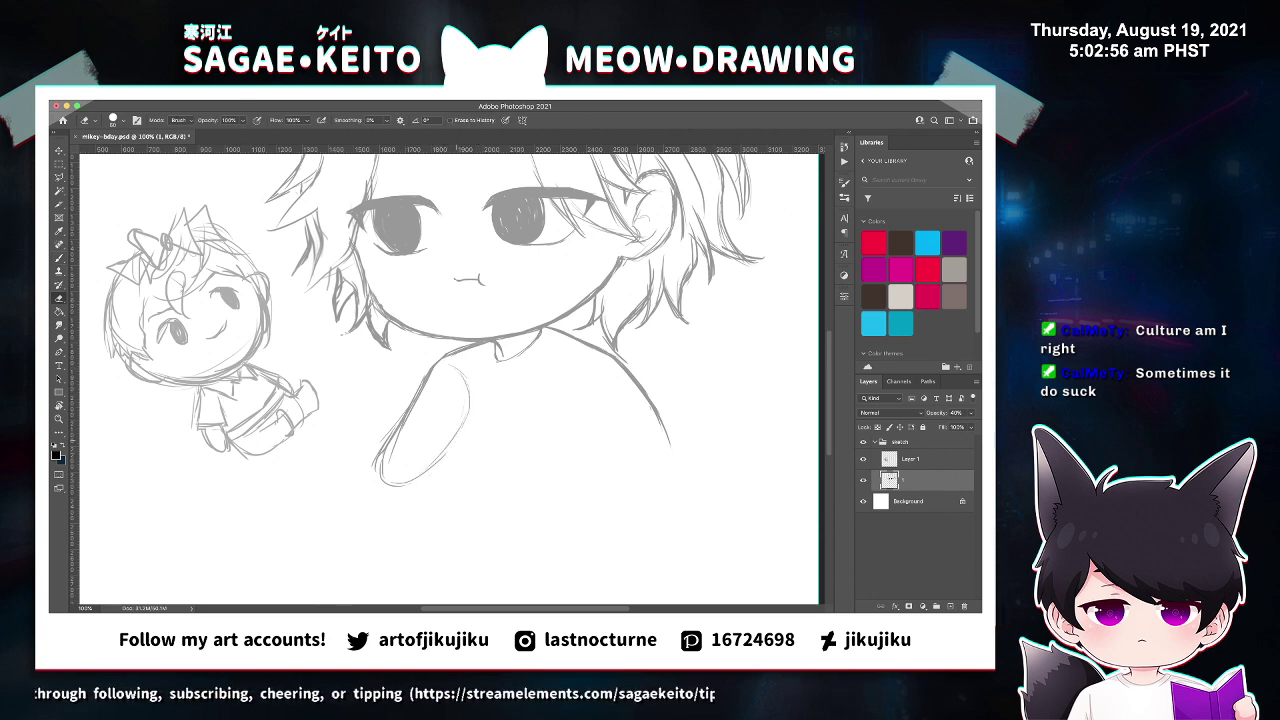
pyautogui.press('super+s')
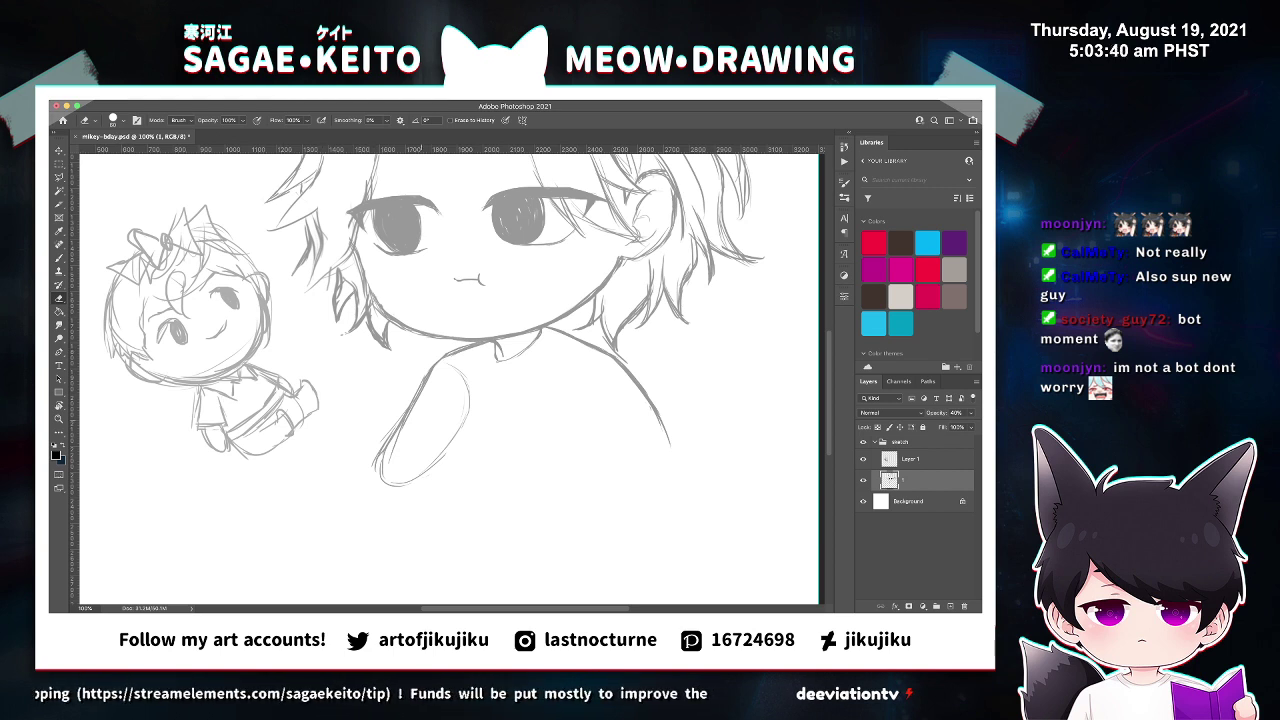
# Shift the large chibi's sketch layer slightly downward, leaving the small character in place.
pyautogui.press('b')
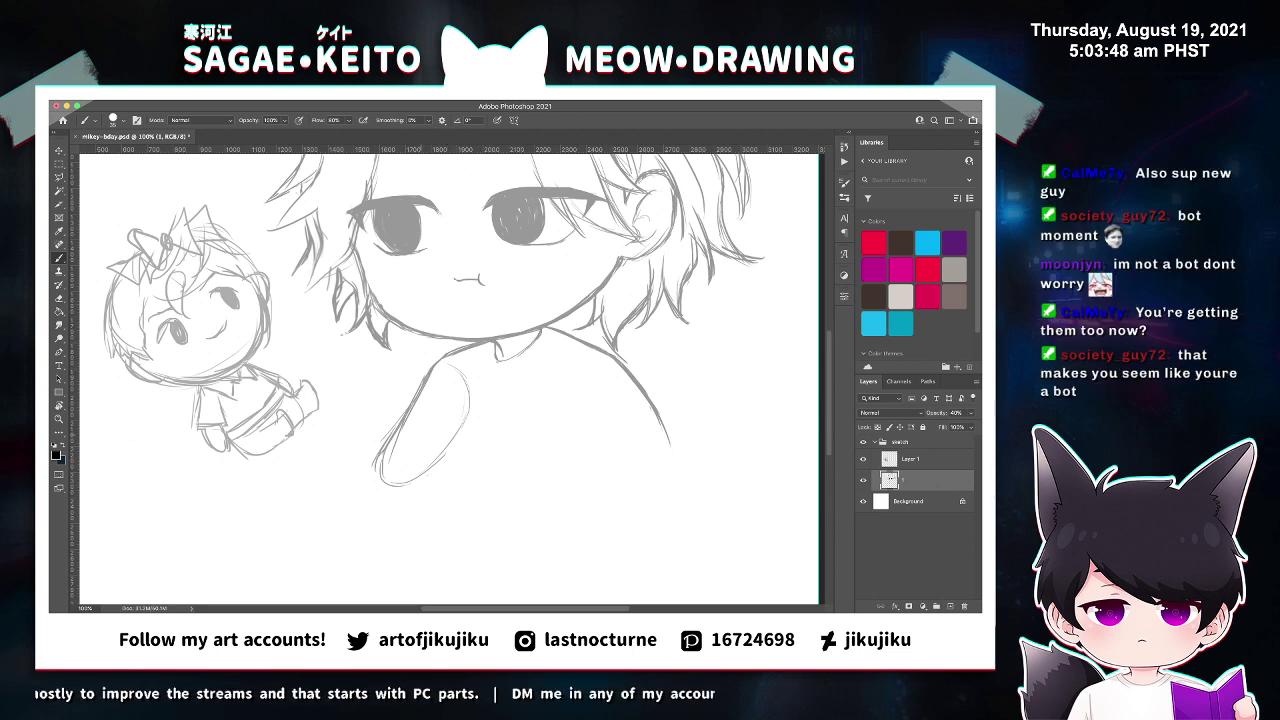
pyautogui.moveTo(480, 380); pyautogui.dragTo(475, 421)
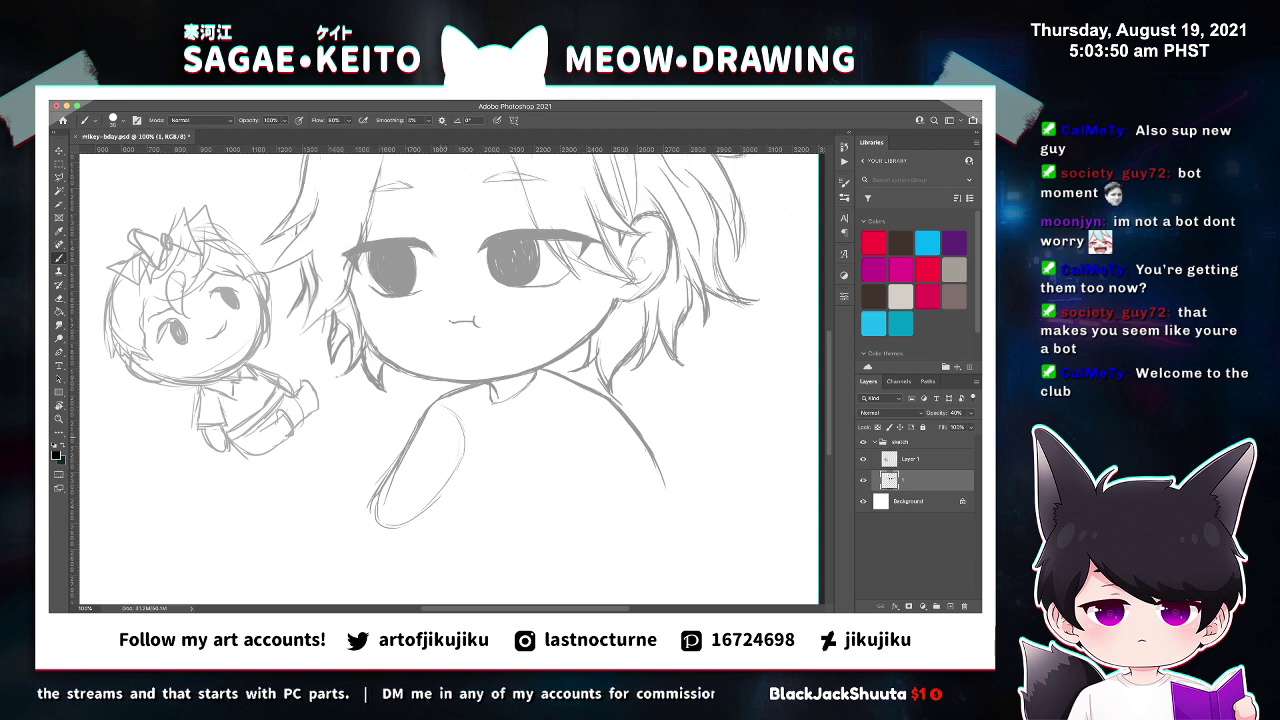
# Undo the last sketch layer shift and sketch the torso's side line down from the arm opposite the ear.
pyautogui.press('super+z')
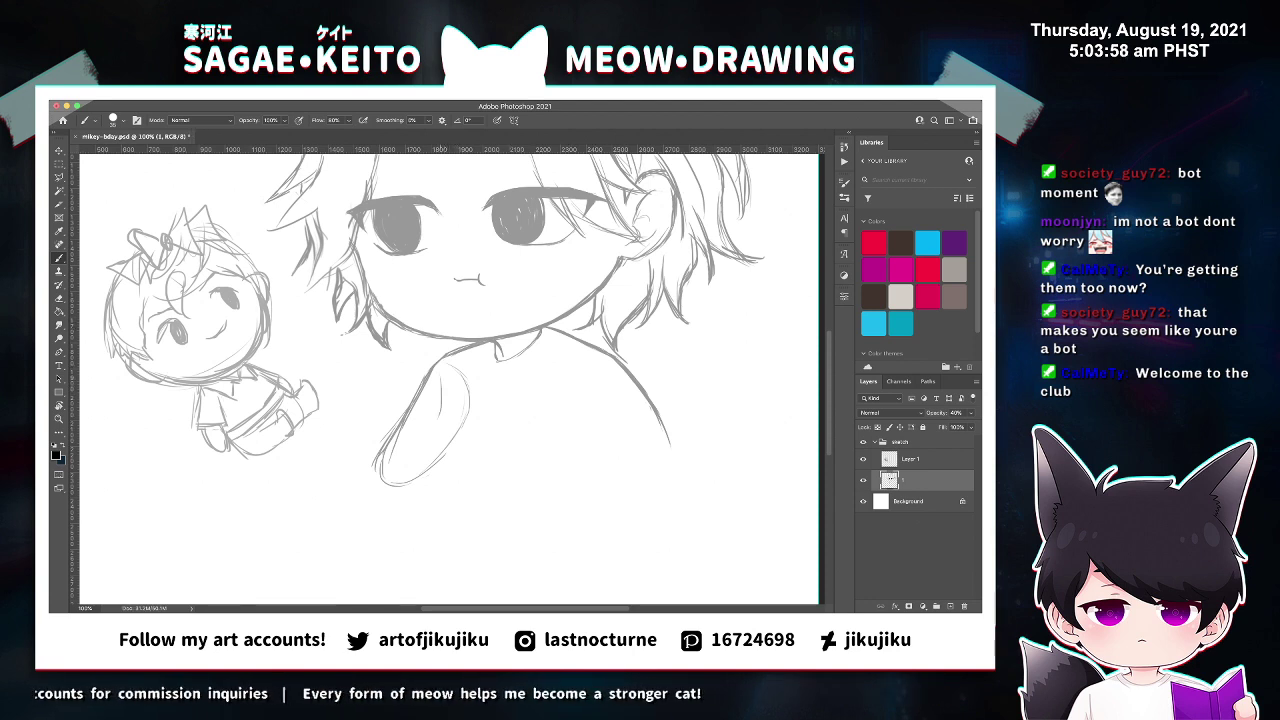
pyautogui.moveTo(436, 446); pyautogui.dragTo(424, 488)
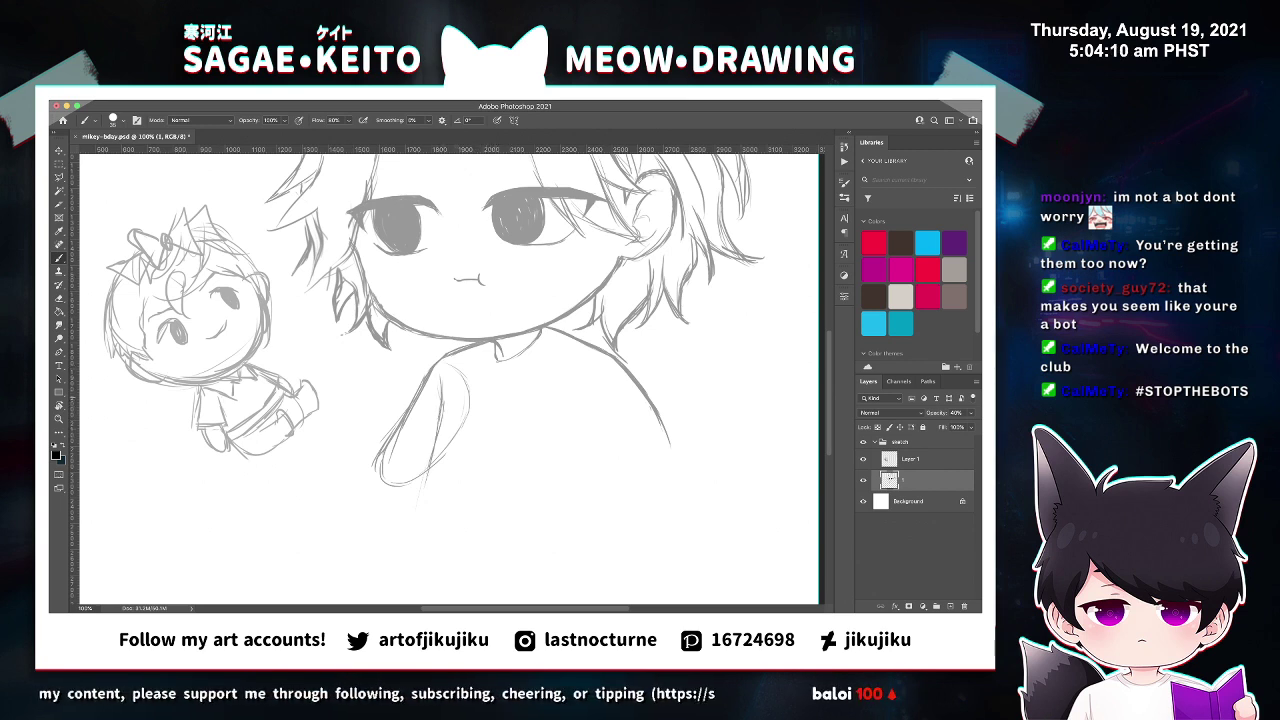
pyautogui.moveTo(438, 424); pyautogui.dragTo(412, 520)
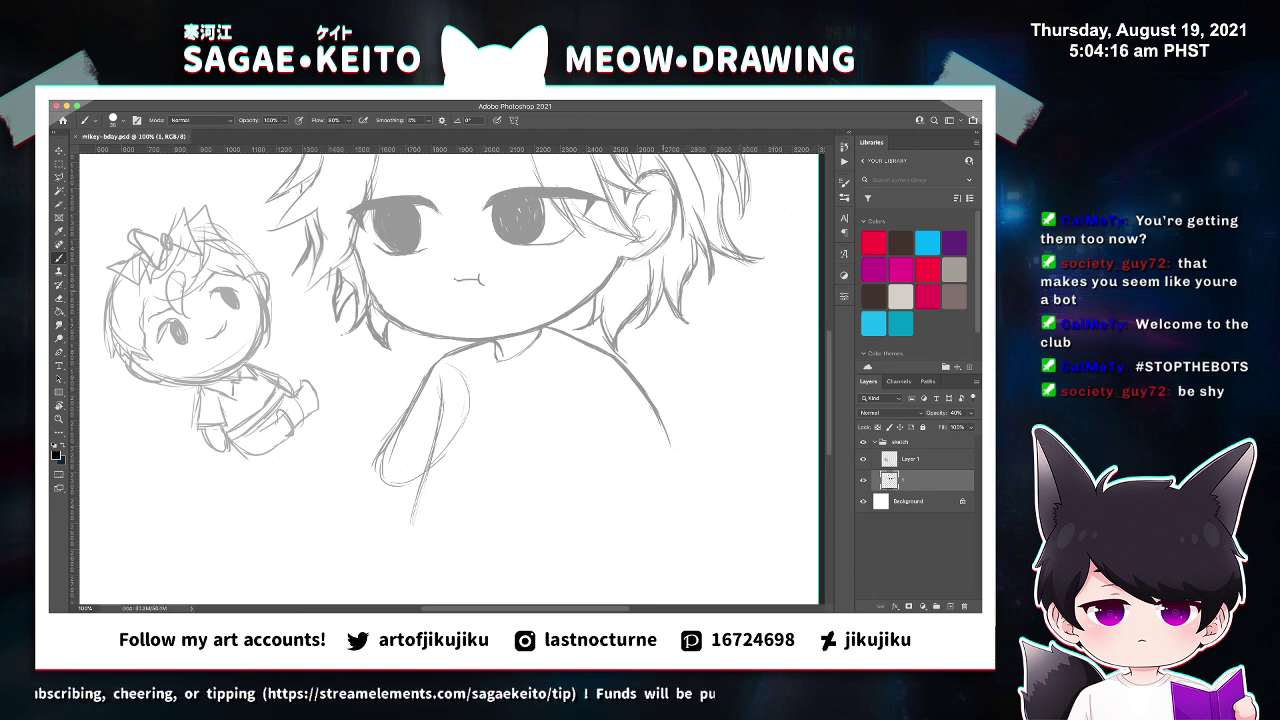
# Sketch the ear-side sleeve with a long inner line, an extended outer edge and a slightly curved hem joining them.
pyautogui.moveTo(606, 366); pyautogui.dragTo(589, 388)
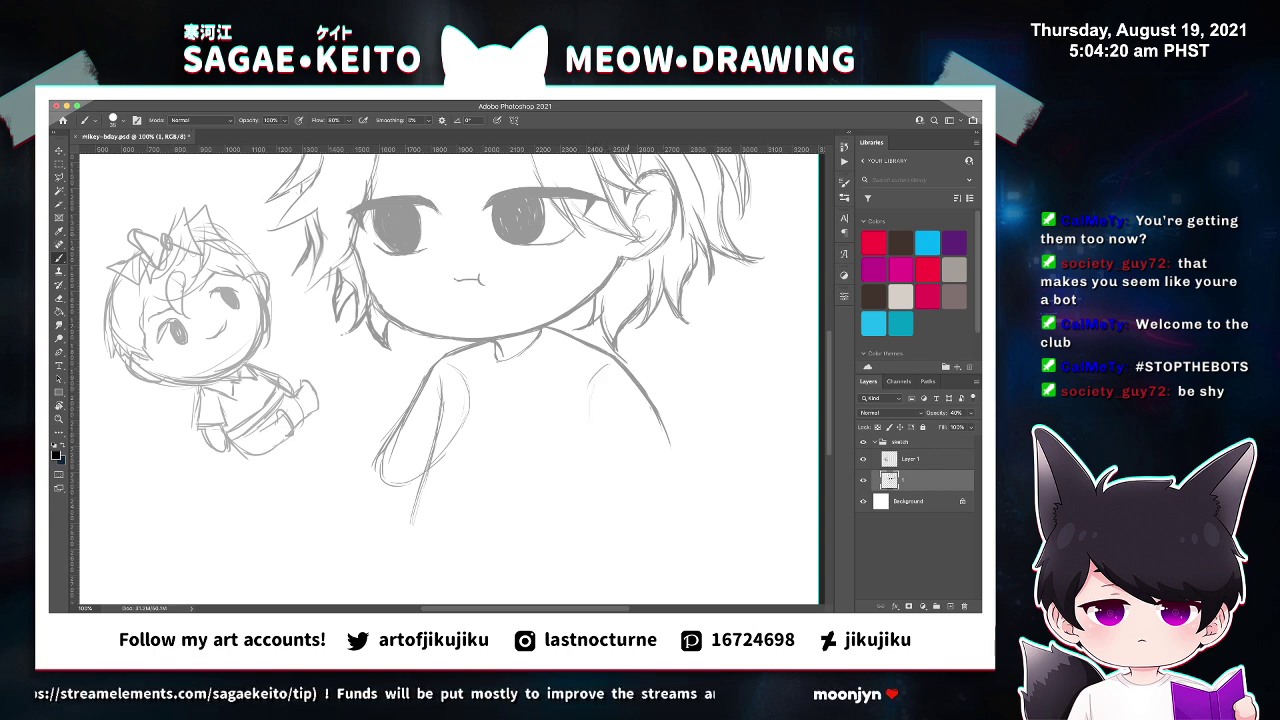
pyautogui.moveTo(593, 433); pyautogui.dragTo(606, 521)
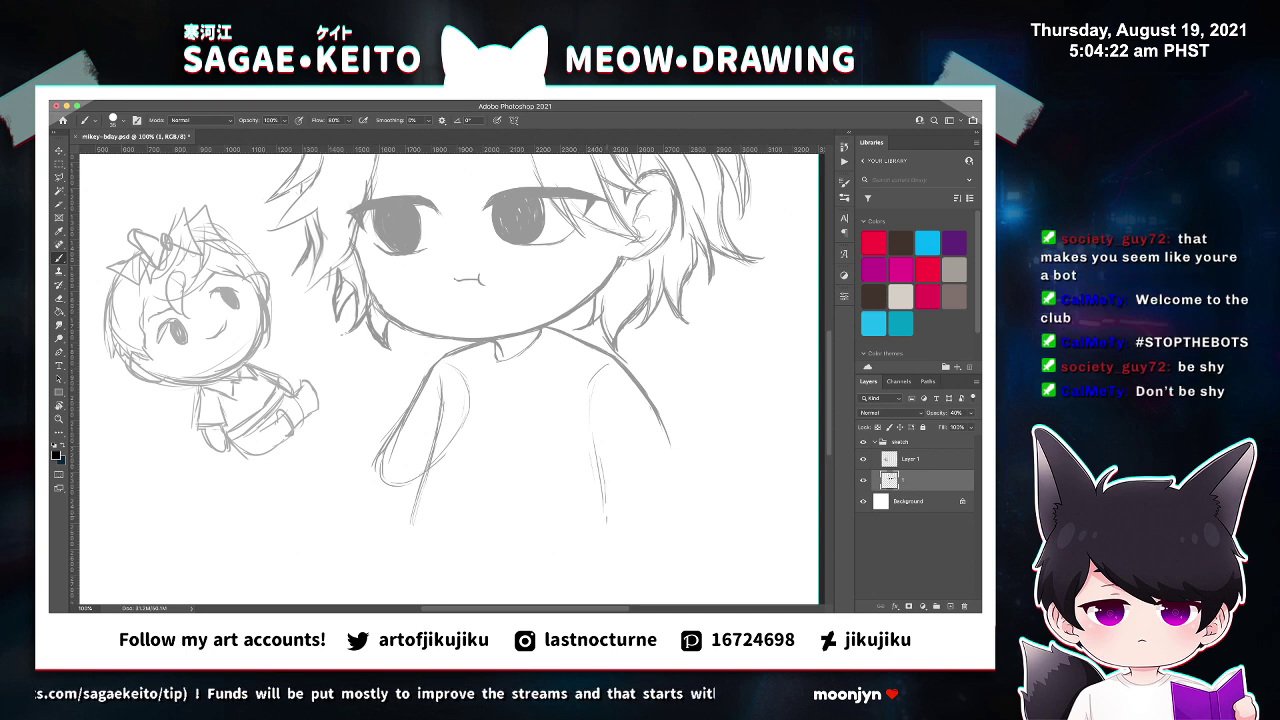
pyautogui.moveTo(658, 420); pyautogui.dragTo(685, 481)
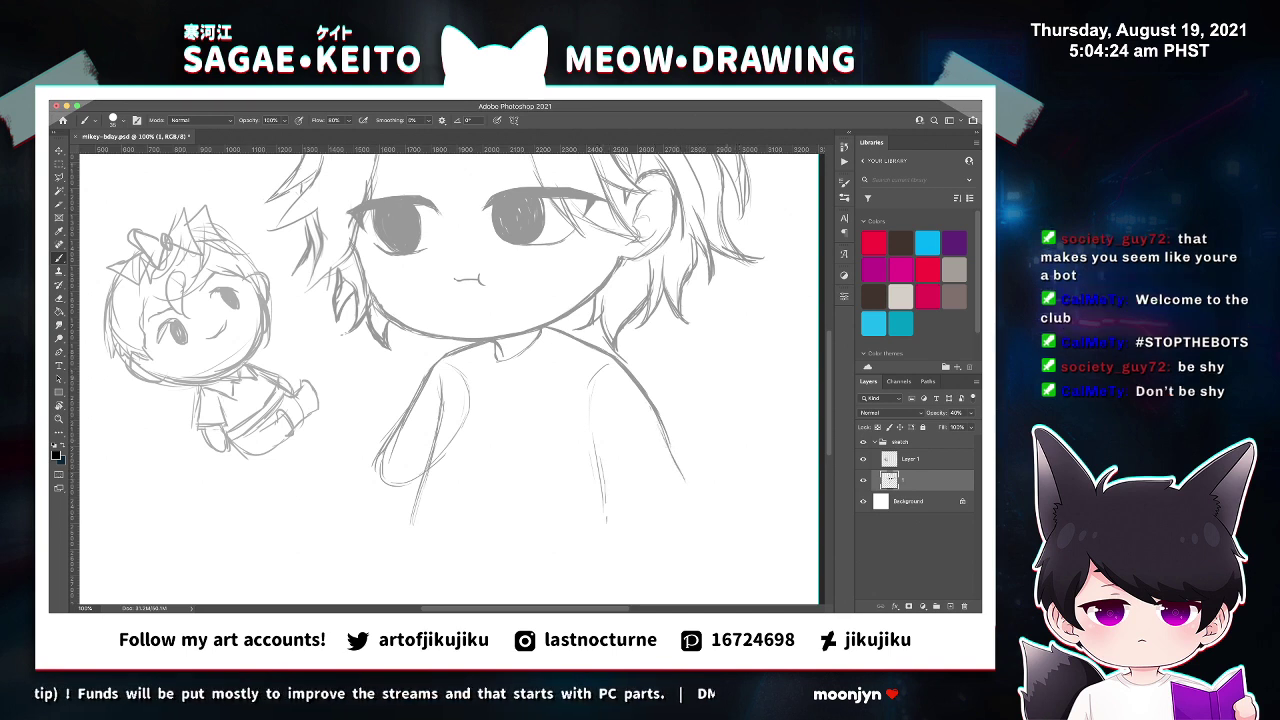
pyautogui.moveTo(664, 436); pyautogui.dragTo(708, 490)
pyautogui.moveTo(604, 514); pyautogui.dragTo(644, 513)
pyautogui.moveTo(620, 516); pyautogui.dragTo(670, 494)
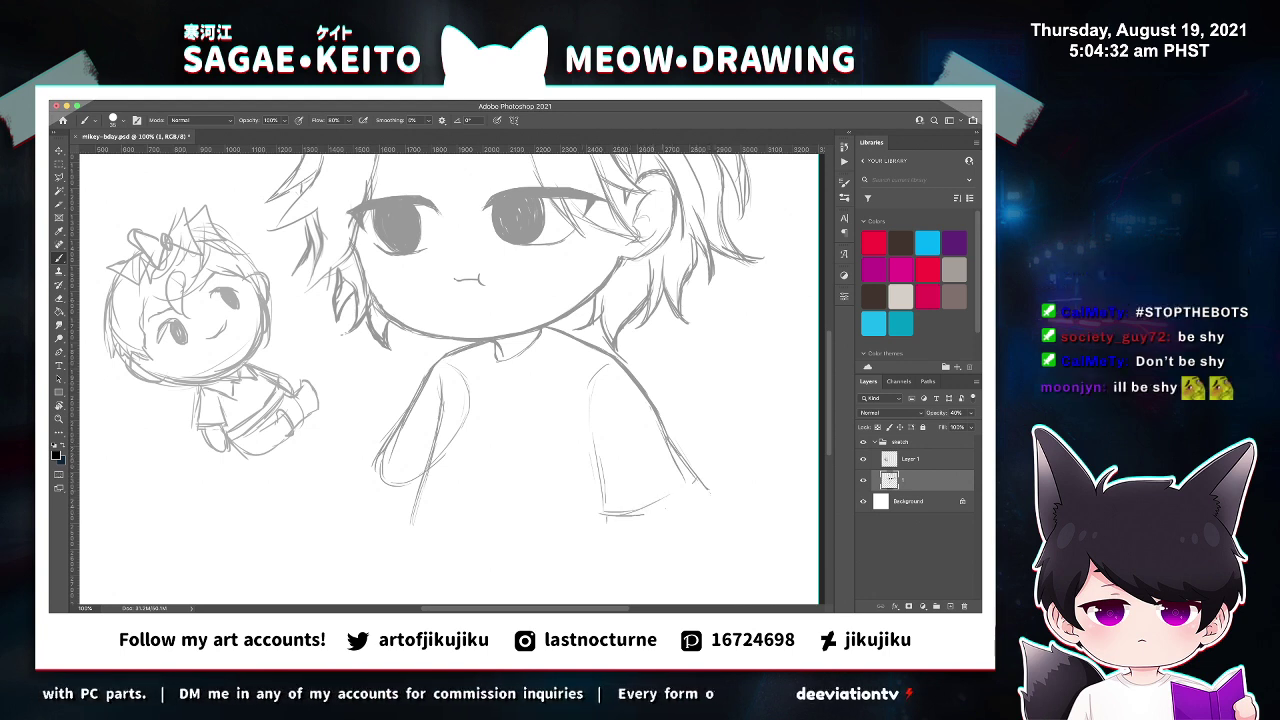
pyautogui.moveTo(692, 482)
pyautogui.mouseDown()
pyautogui.moveTo(666, 508)
pyautogui.moveTo(628, 517)
pyautogui.mouseUp()
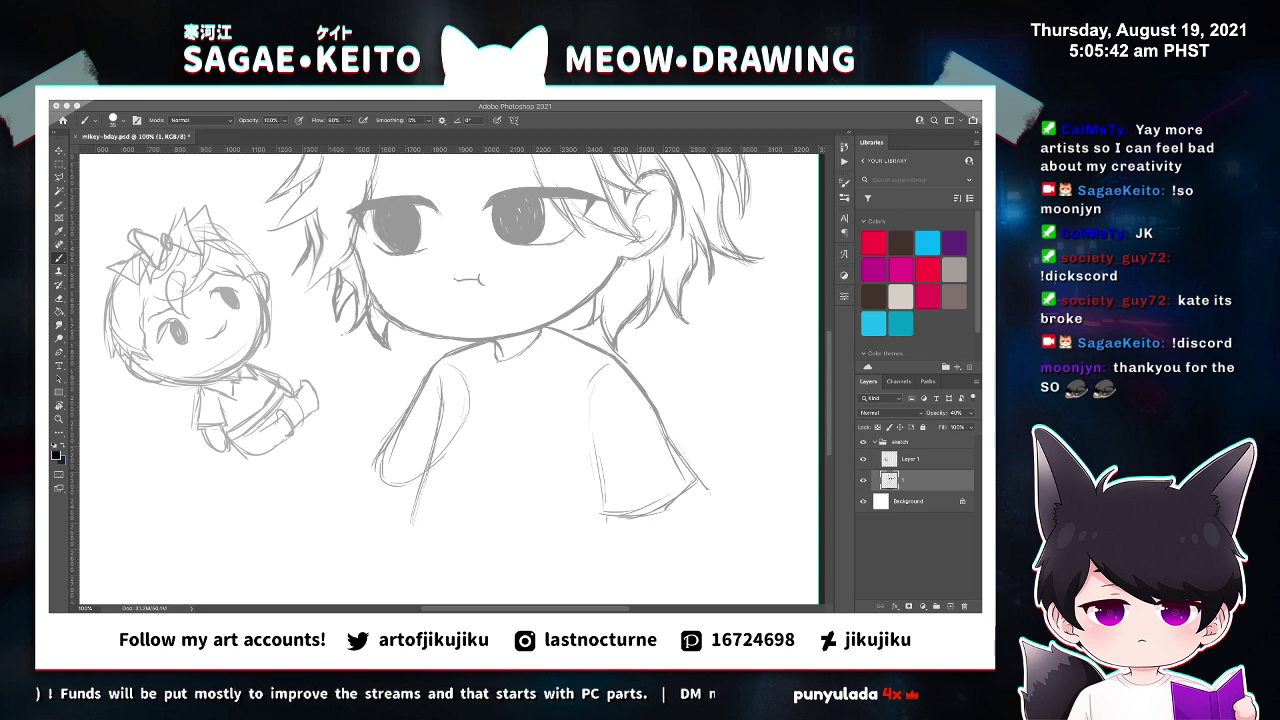
# Erase the rough inner curve of the upper arm opposite the ear using a smaller eraser, and save the file.
pyautogui.press('e')
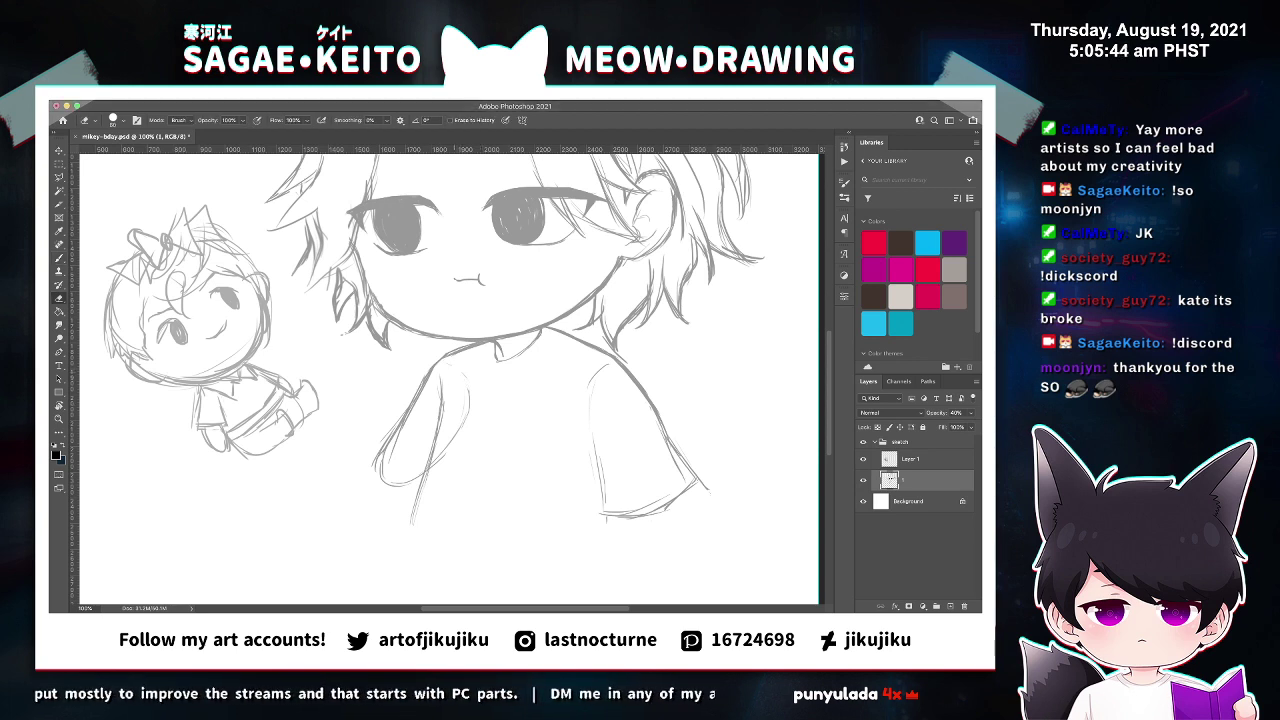
pyautogui.press('[')
pyautogui.press('[')
pyautogui.press('[')
pyautogui.moveTo(456, 368); pyautogui.dragTo(445, 460)
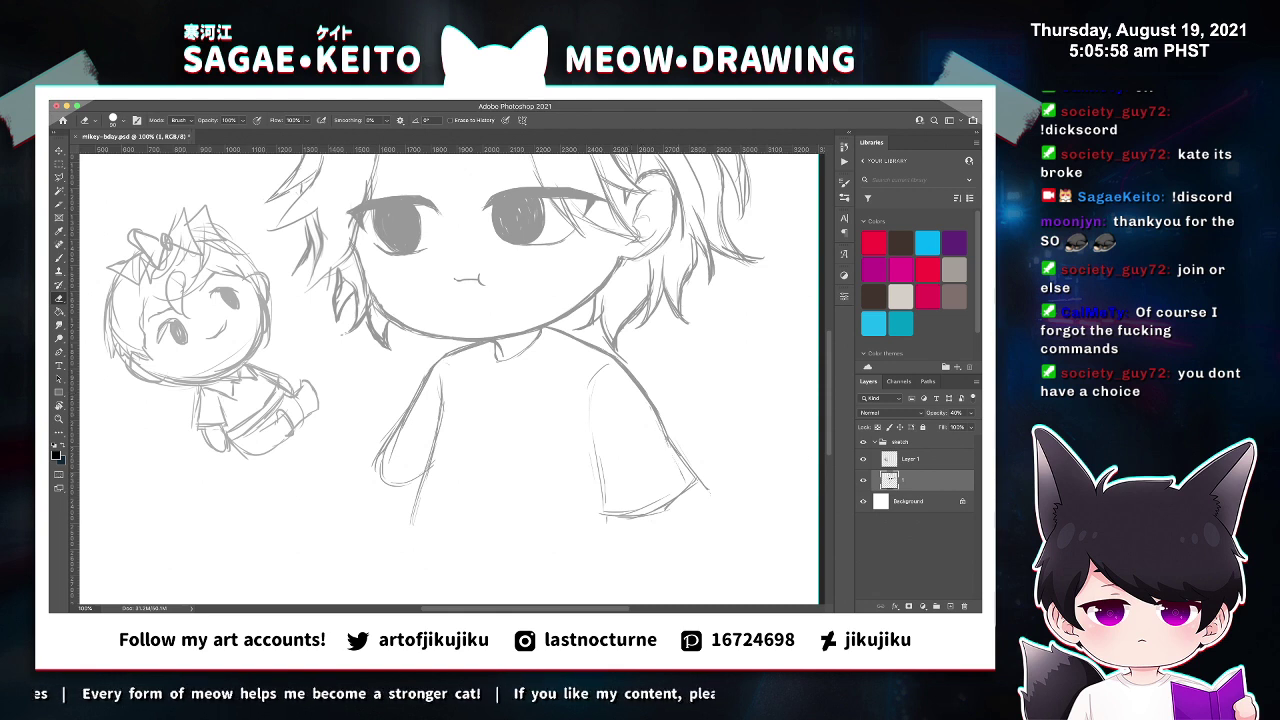
pyautogui.press('b')
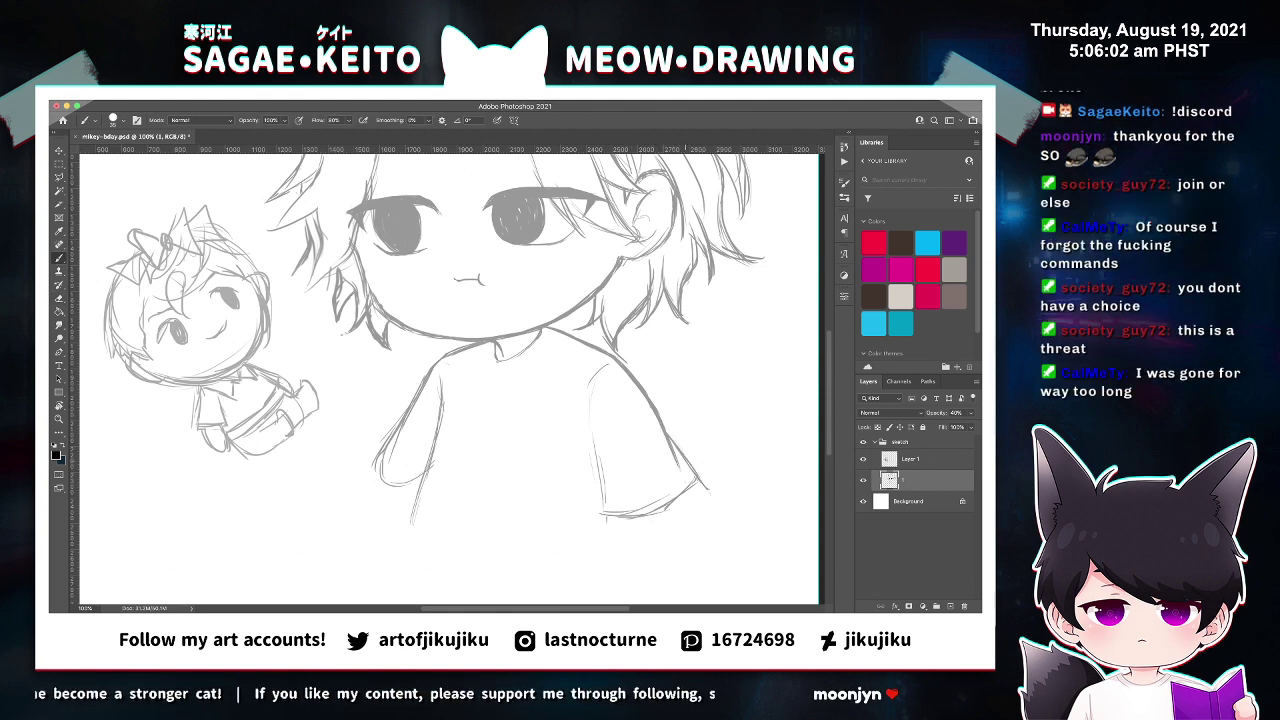
pyautogui.press('super+s')
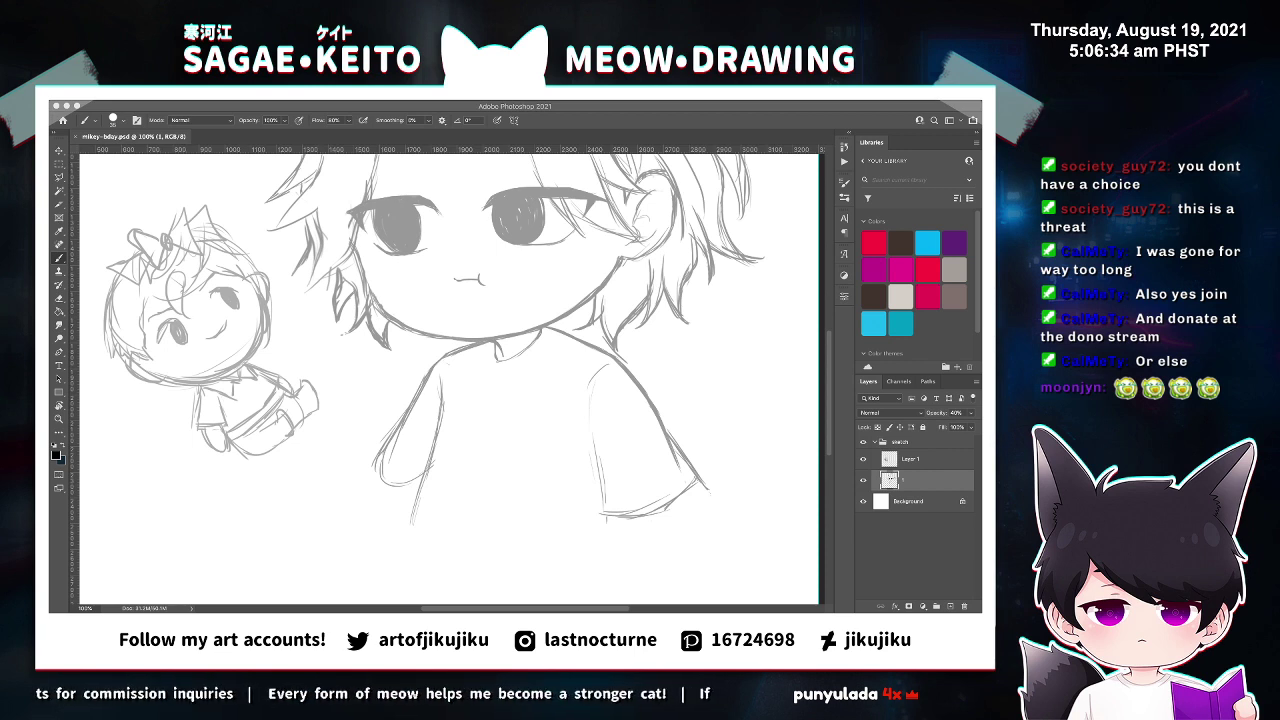
# Sketch an angled sleeve hem opposite the ear, erase the rounded arm end inside it, and save the file.
pyautogui.moveTo(374, 462)
pyautogui.mouseDown()
pyautogui.moveTo(358, 482)
pyautogui.moveTo(428, 504)
pyautogui.mouseUp()
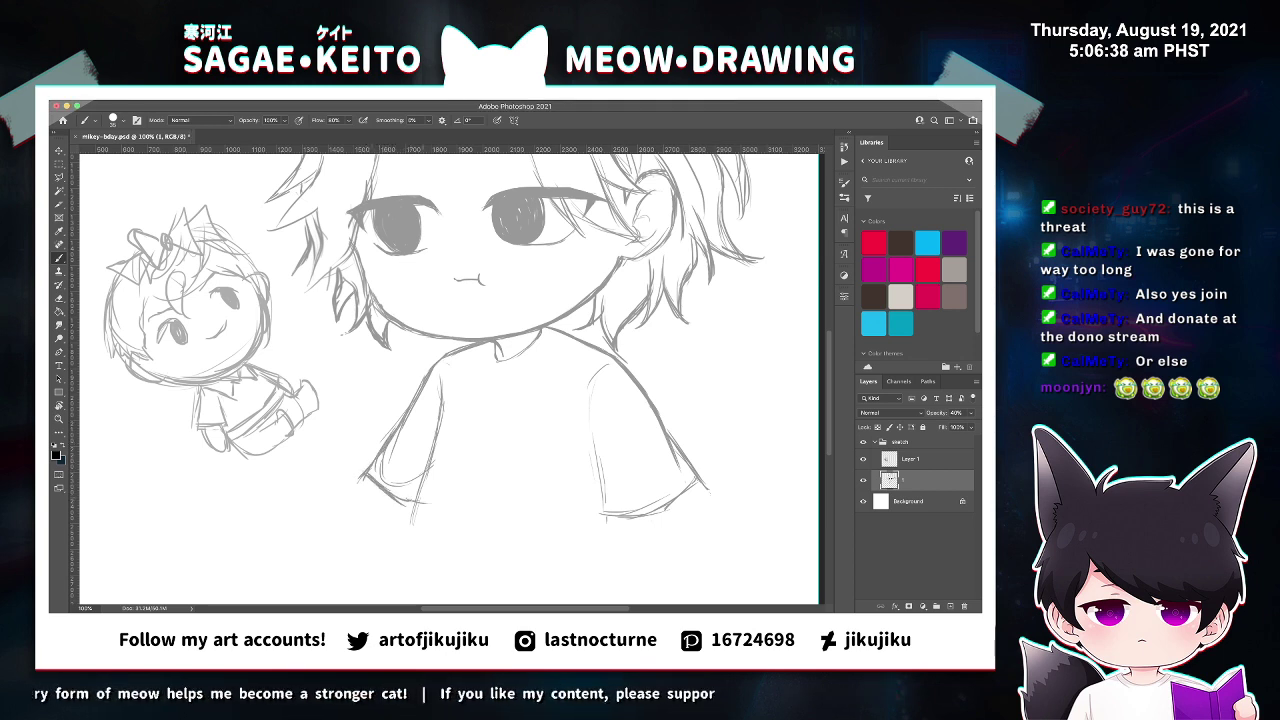
pyautogui.press('e')
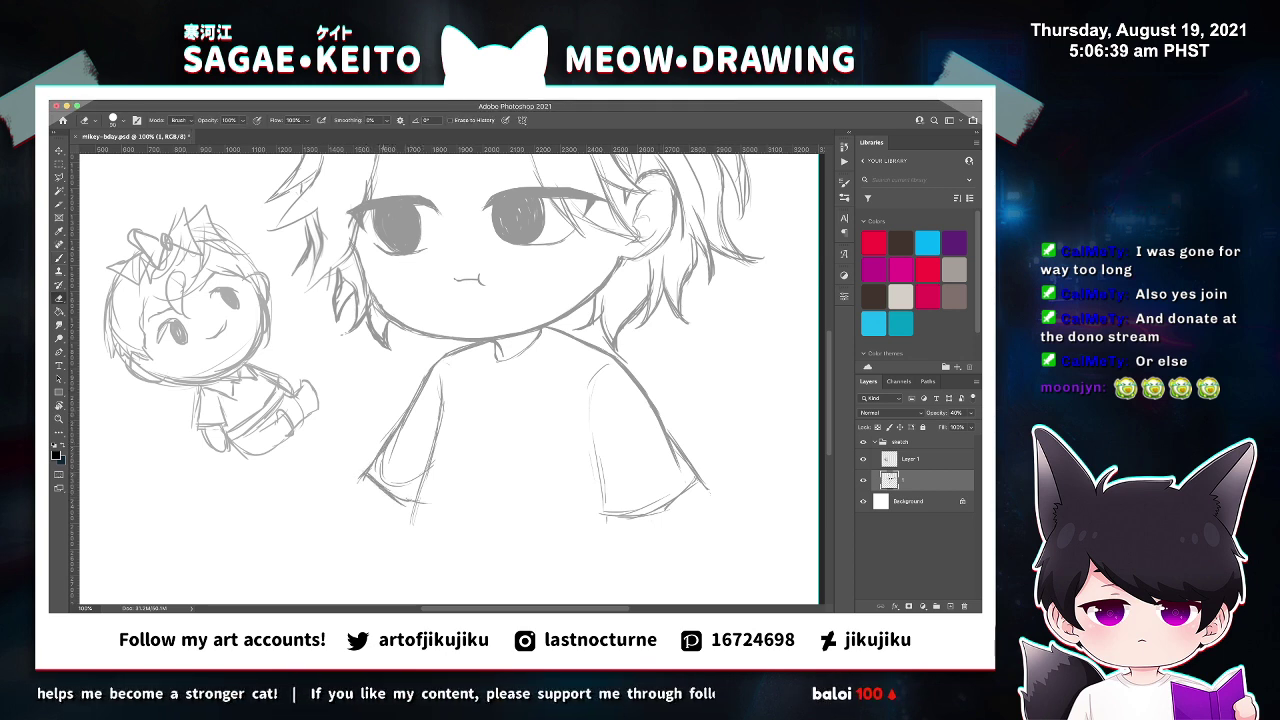
pyautogui.moveTo(359, 473)
pyautogui.mouseDown()
pyautogui.moveTo(362, 484)
pyautogui.moveTo(419, 484)
pyautogui.mouseUp()
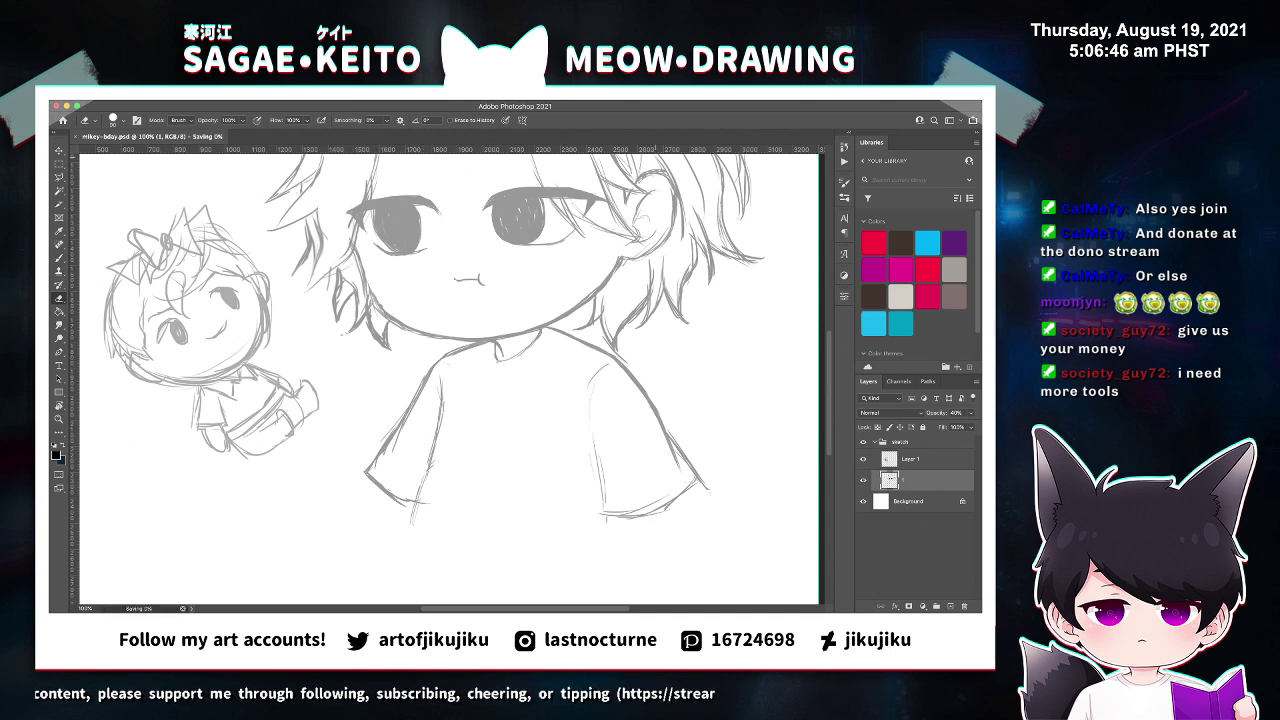
# Darken and lengthen the torso's side line opposite the ear, and sketch the shirt's wide curved bottom hem from its lower end.
pyautogui.press('b')
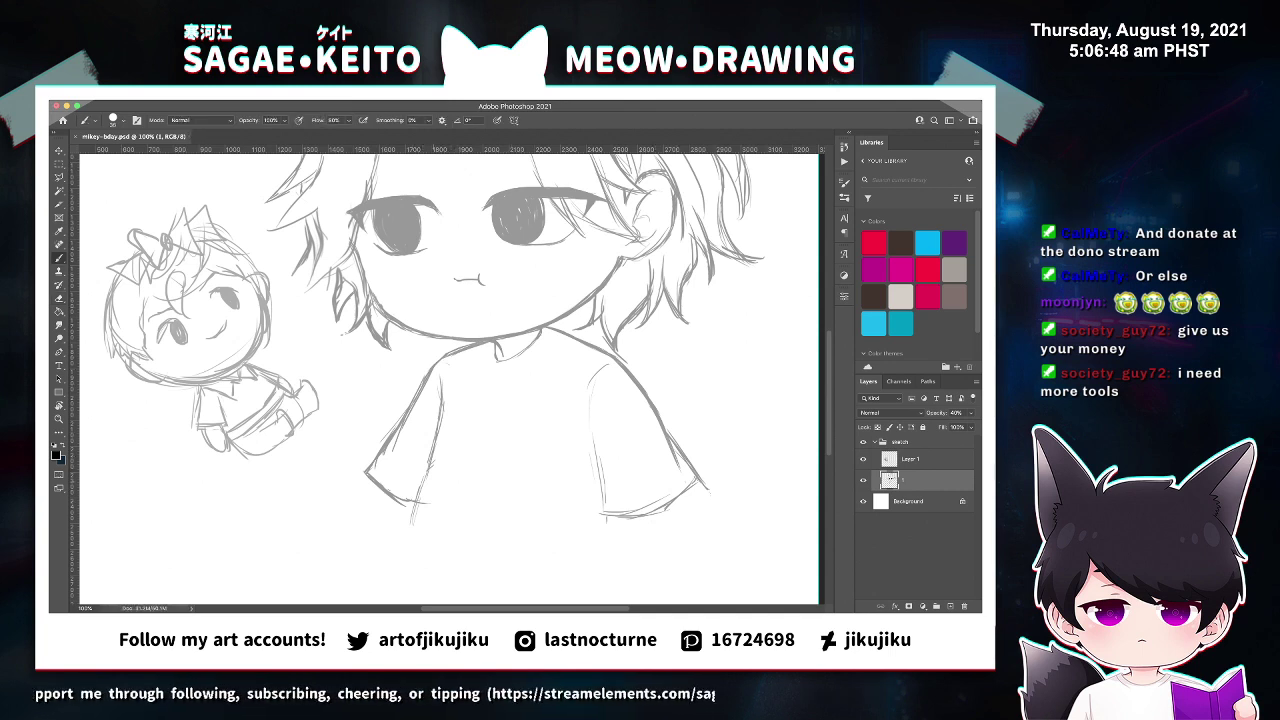
pyautogui.moveTo(428, 458); pyautogui.dragTo(406, 532)
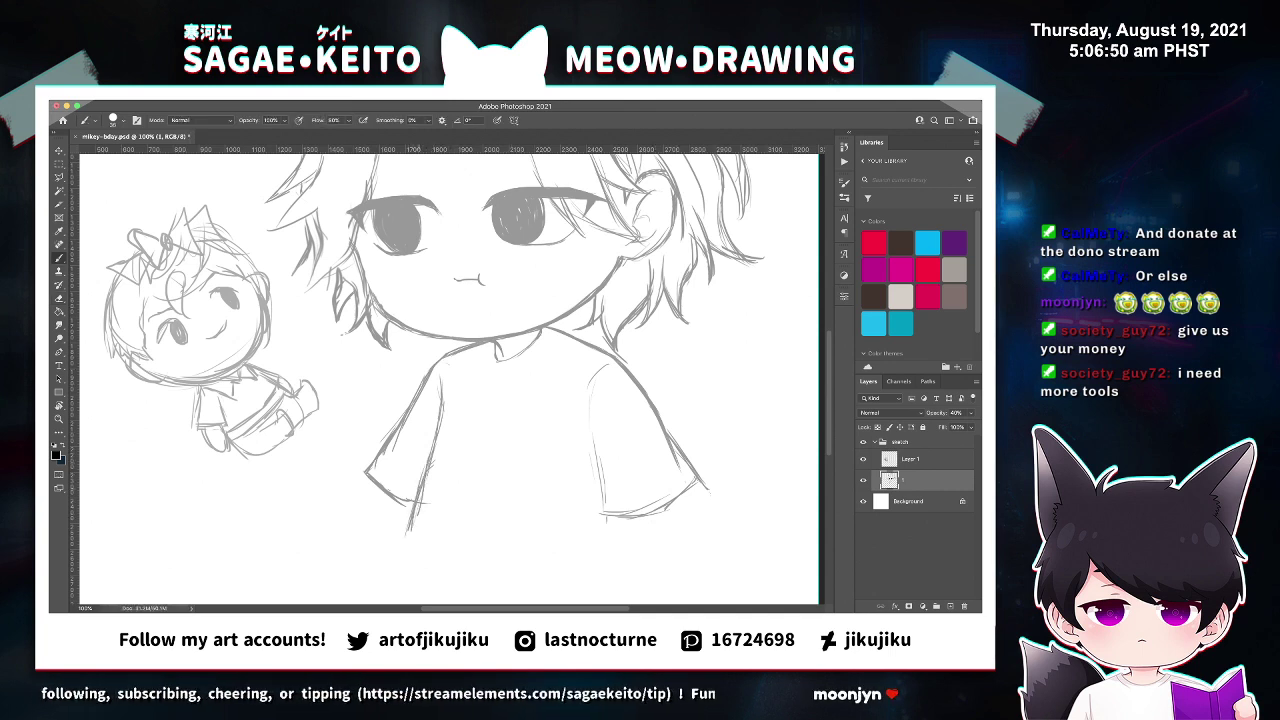
pyautogui.press('super+Tab')
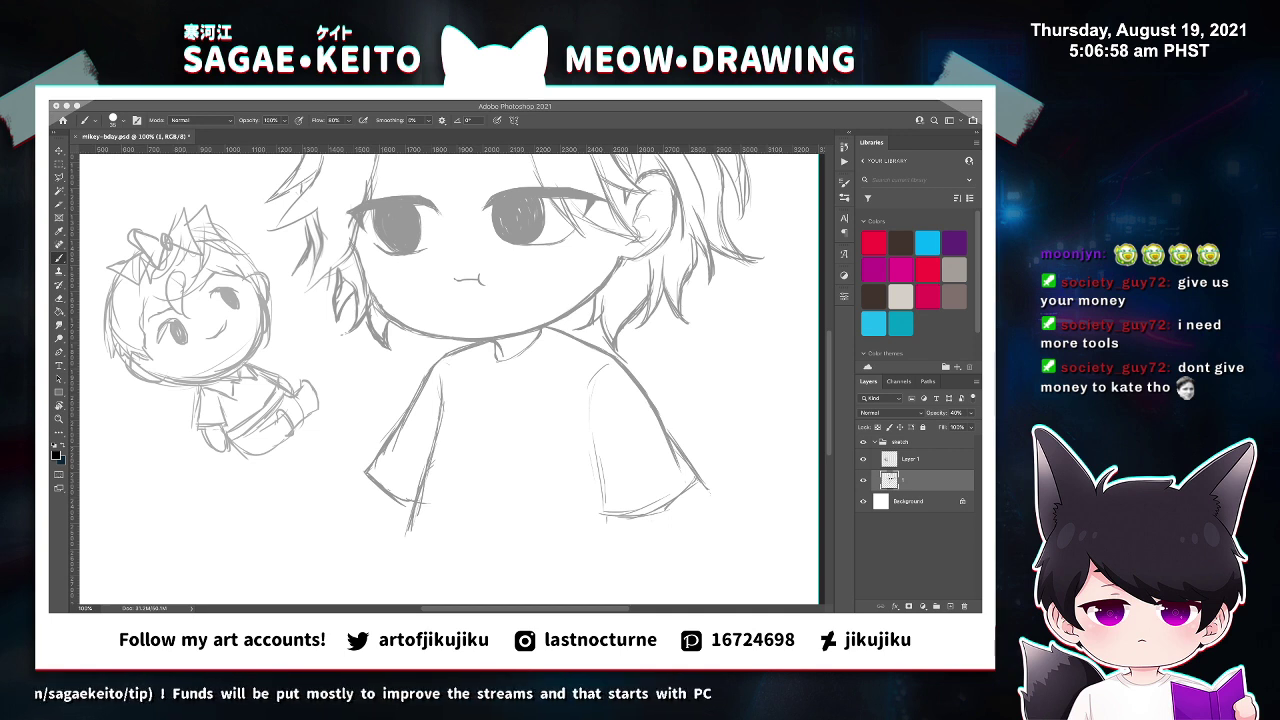
pyautogui.press('super+Tab')
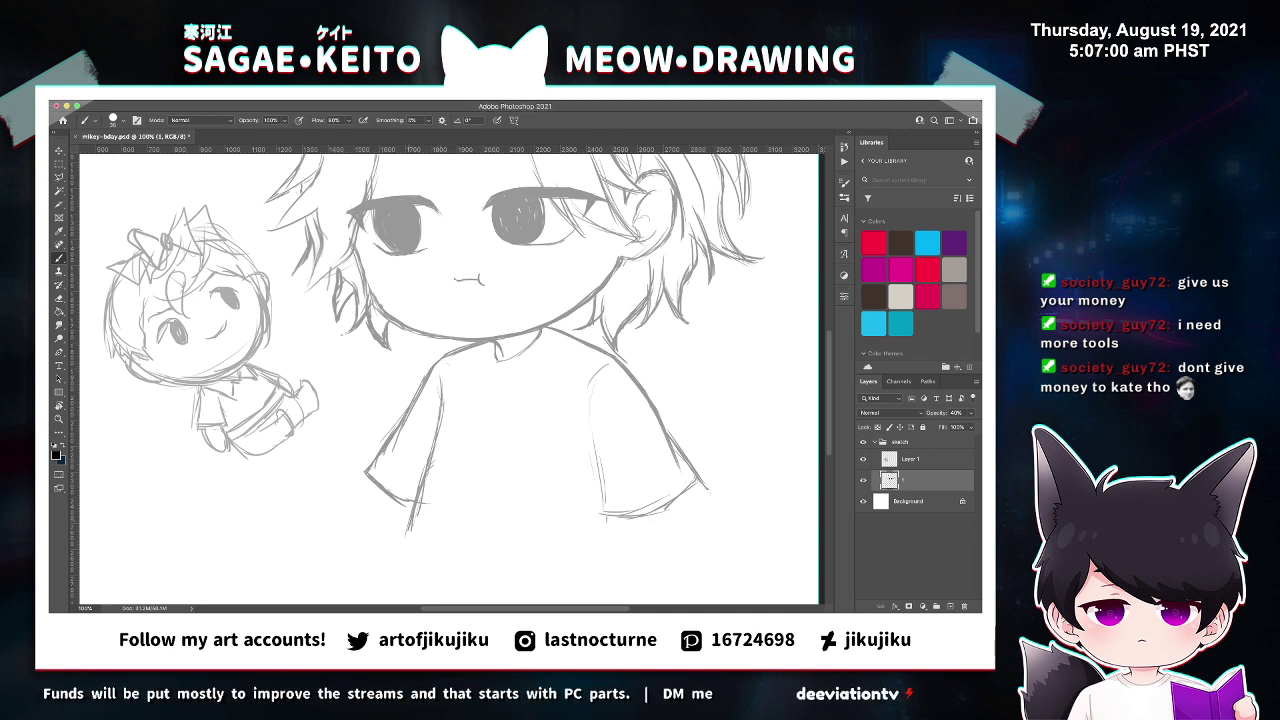
pyautogui.moveTo(406, 512)
pyautogui.mouseDown()
pyautogui.moveTo(404, 536)
pyautogui.moveTo(450, 556)
pyautogui.moveTo(556, 566)
pyautogui.mouseUp()
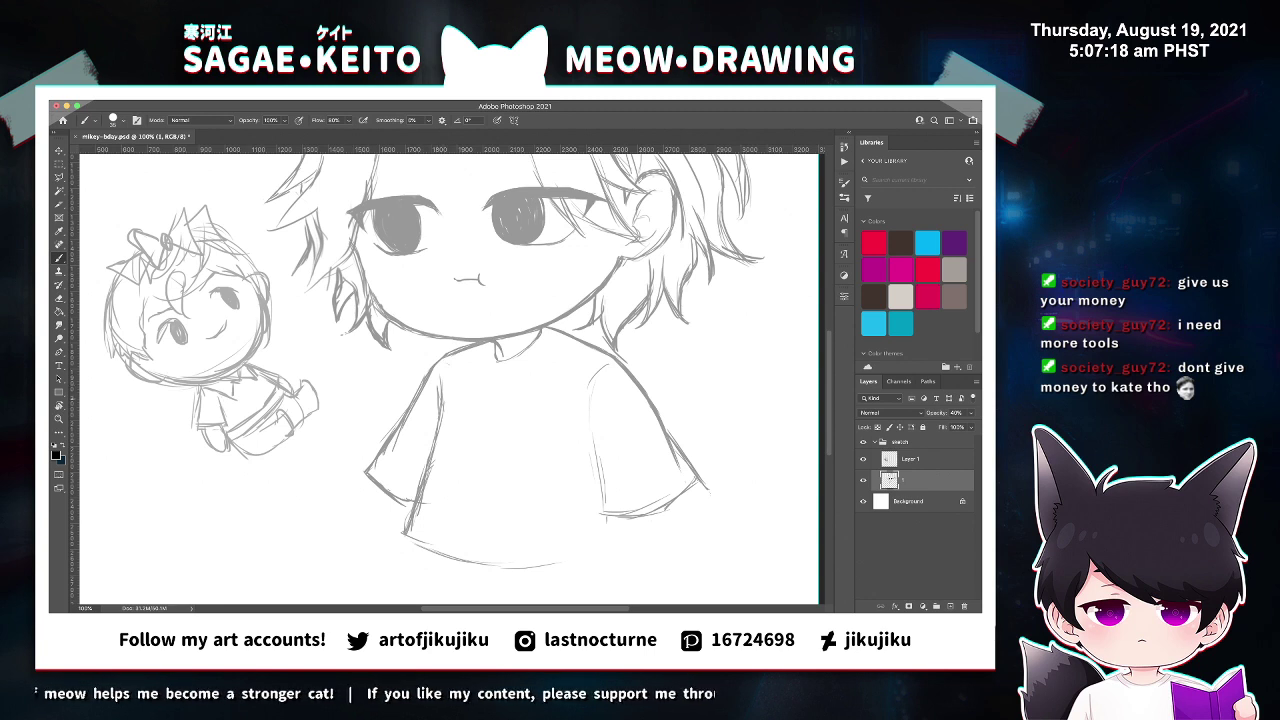
pyautogui.press('e')
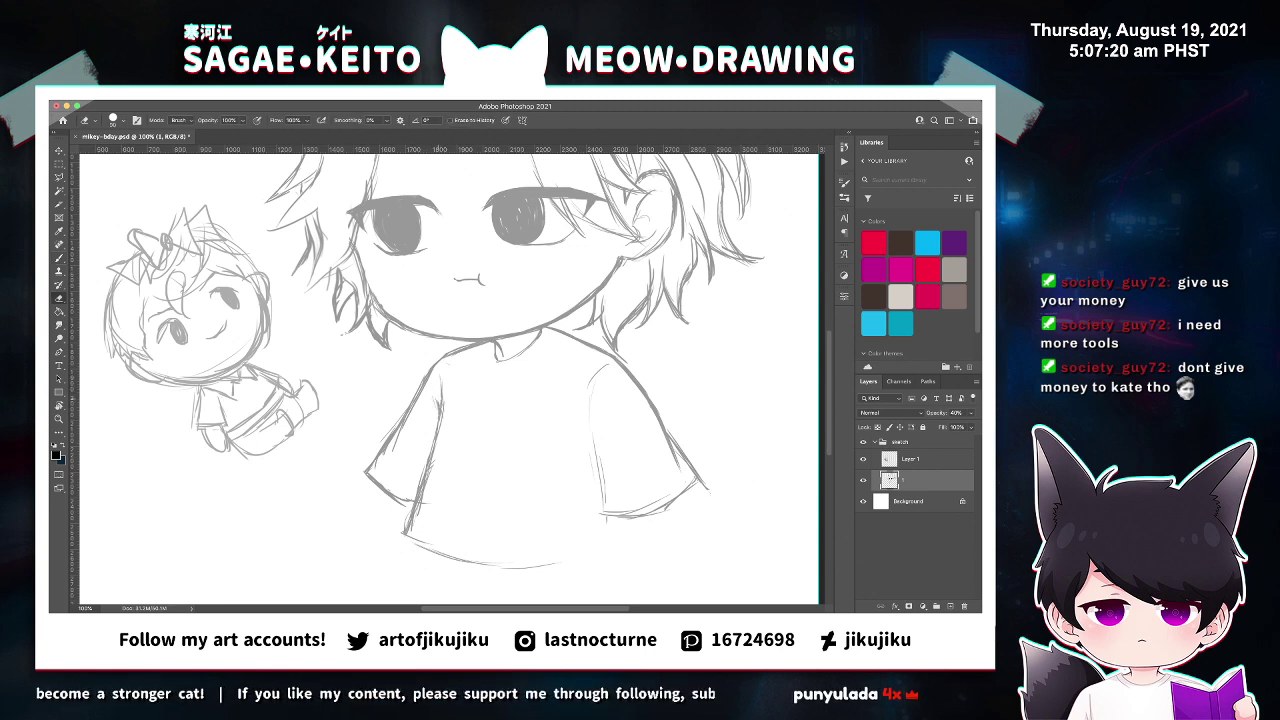
pyautogui.press('b')
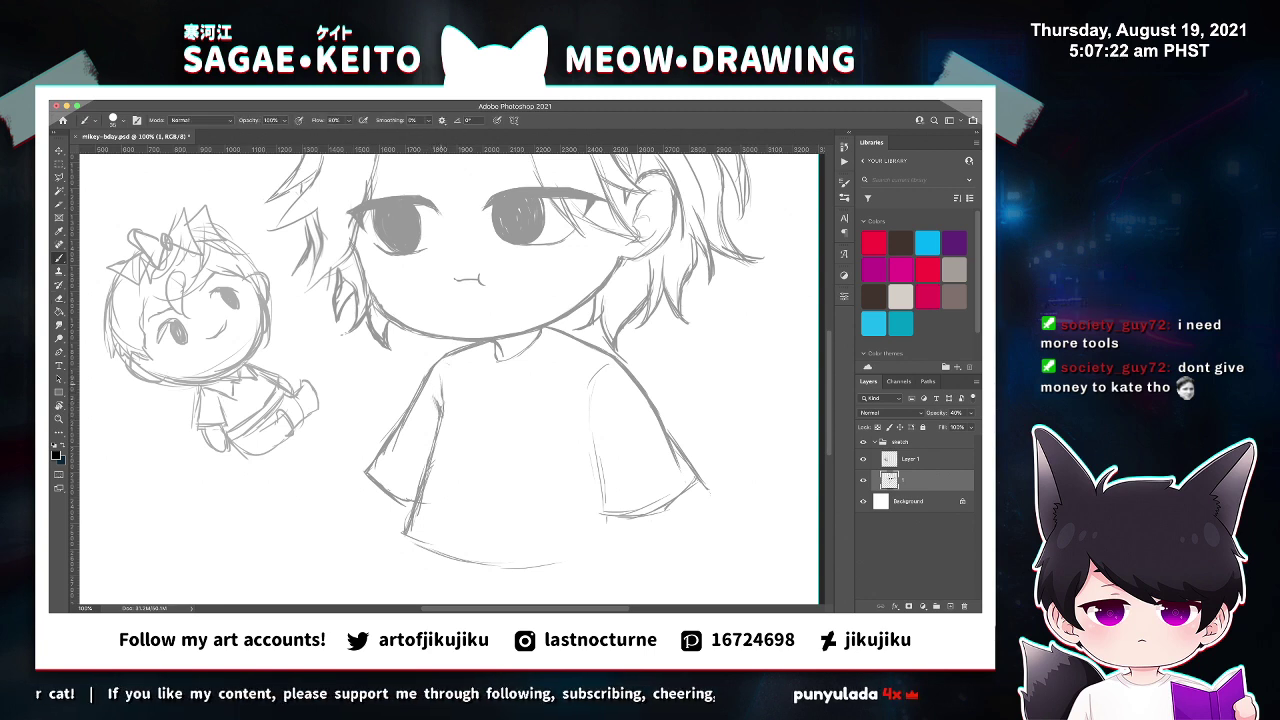
pyautogui.press('e')
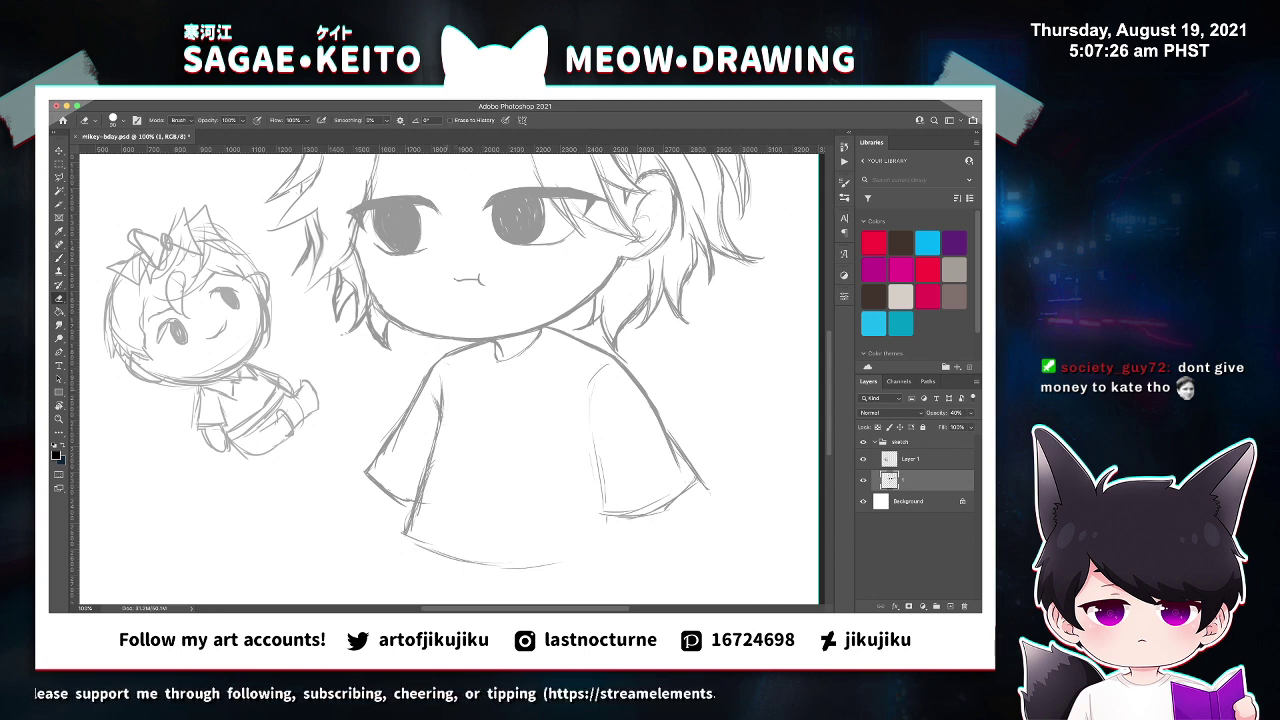
pyautogui.press('b')
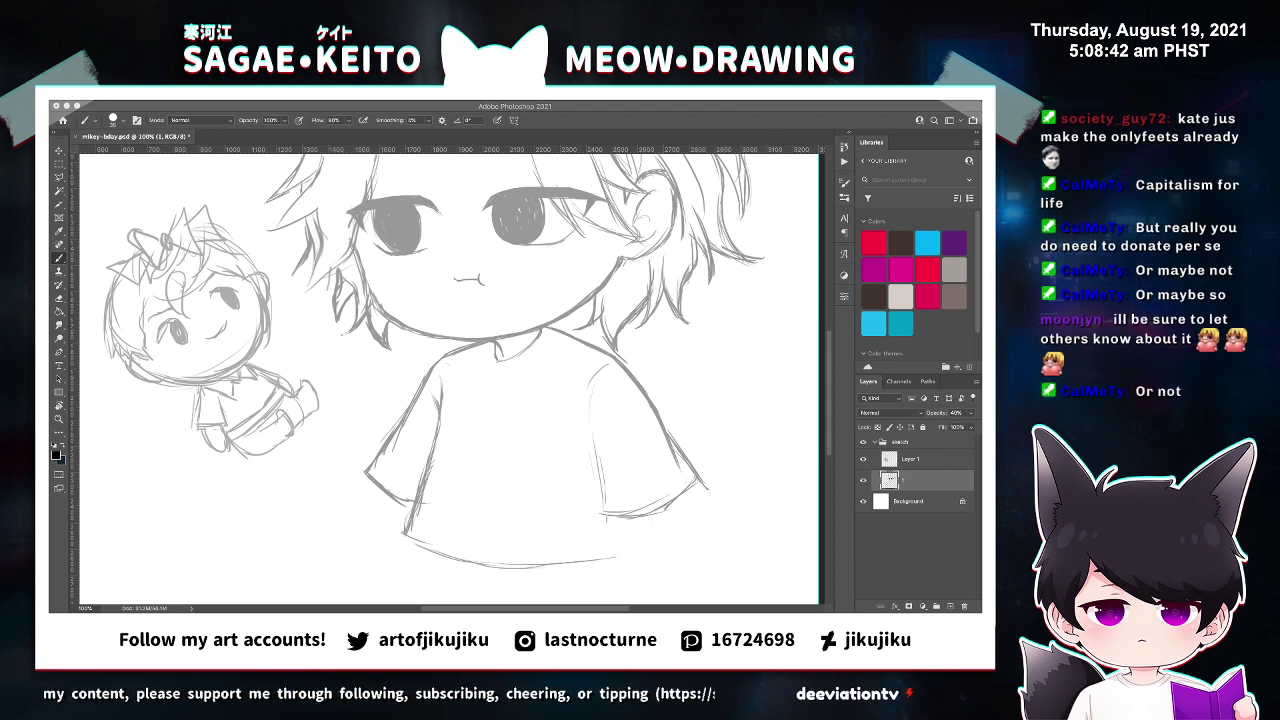
pyautogui.moveTo(412, 506)
pyautogui.mouseDown()
pyautogui.moveTo(402, 527)
pyautogui.moveTo(446, 552)
pyautogui.moveTo(528, 566)
pyautogui.moveTo(626, 558)
pyautogui.mouseUp()
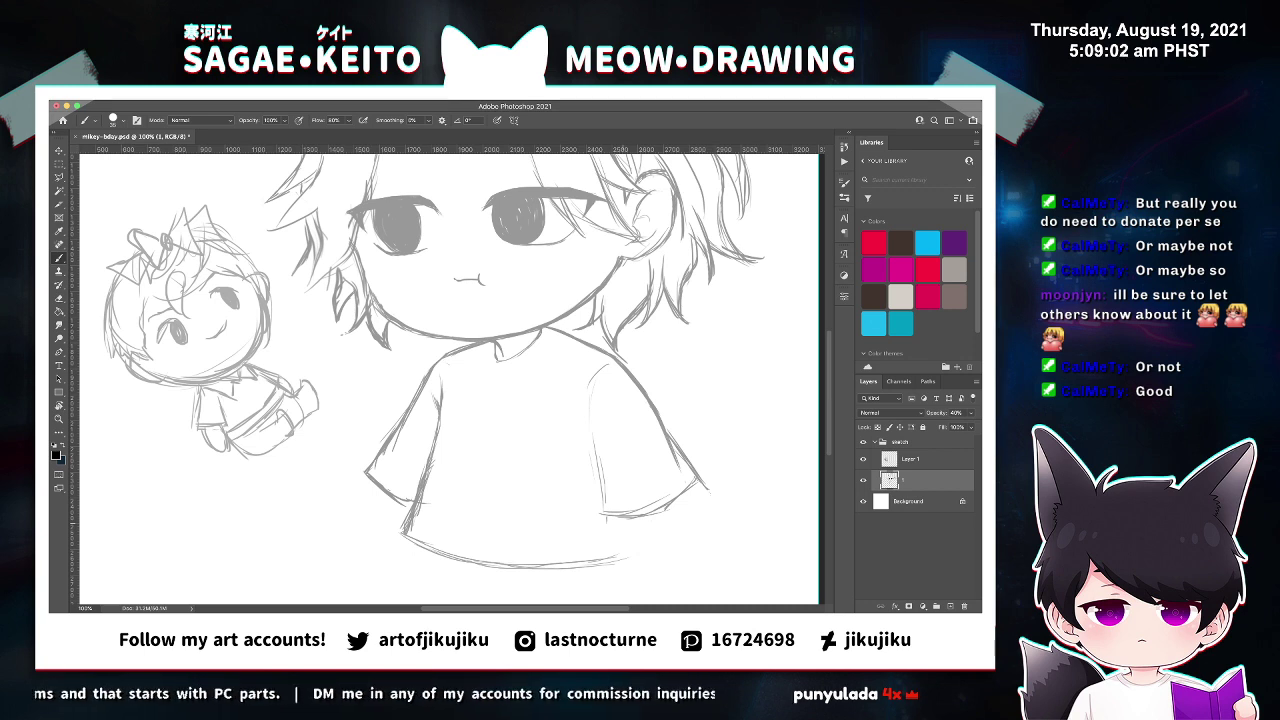
# Draw the shirt's short vertical side edge below the ear-side sleeve down to the hem, and save the file.
pyautogui.moveTo(641, 520); pyautogui.dragTo(639, 552)
pyautogui.press('super+z')
pyautogui.moveTo(637, 518); pyautogui.dragTo(637, 549)
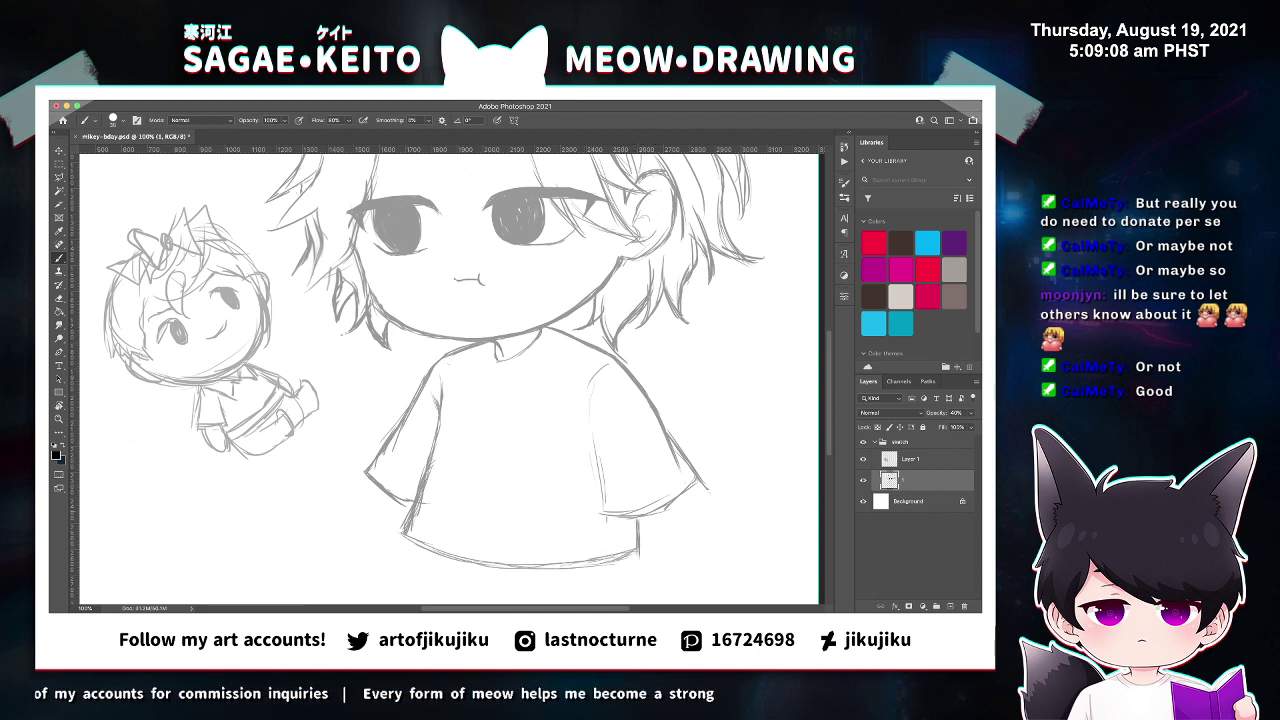
pyautogui.press('super+minus')
pyautogui.press('super+minus')
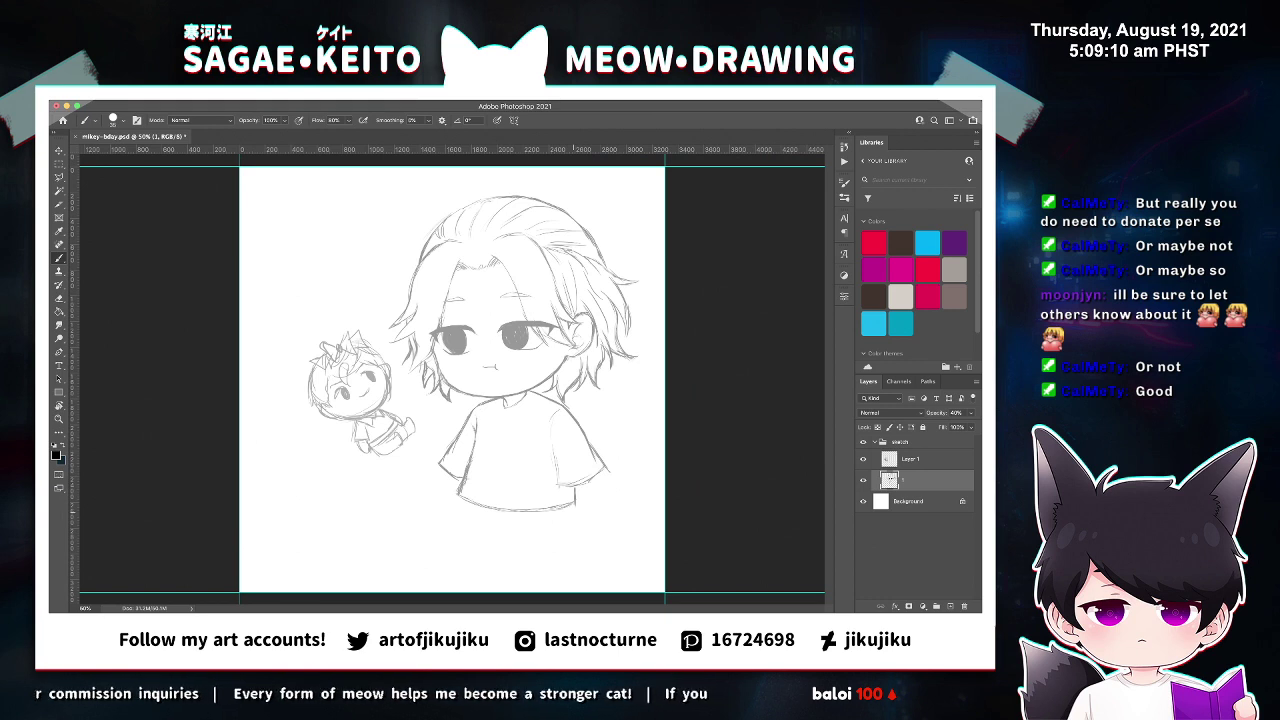
pyautogui.press('super+s')
pyautogui.press('z')
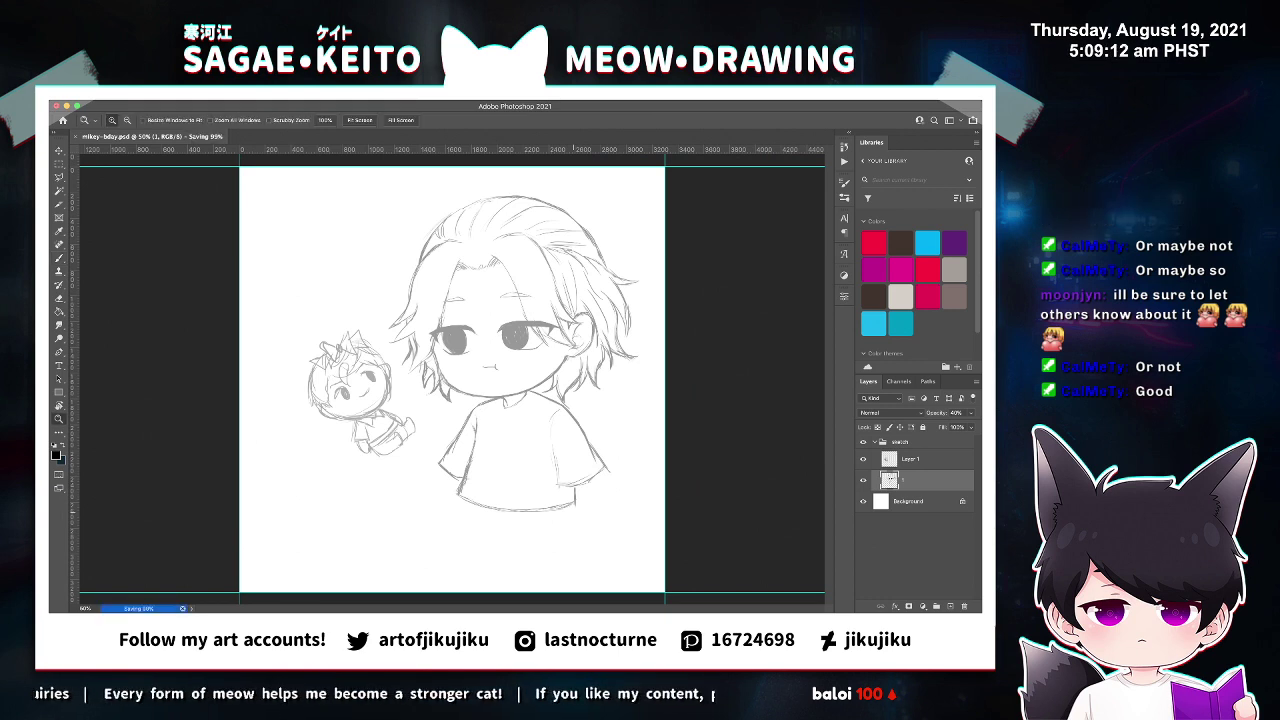
pyautogui.moveTo(486, 552); pyautogui.dragTo(498, 545)
pyautogui.press('super+minus')
pyautogui.press('super+minus')
pyautogui.press('super+minus')
pyautogui.press('super+minus')
pyautogui.press('super+minus')
pyautogui.press('super+minus')
pyautogui.press('super+minus')
pyautogui.press('super+minus')
pyautogui.press('super+minus')
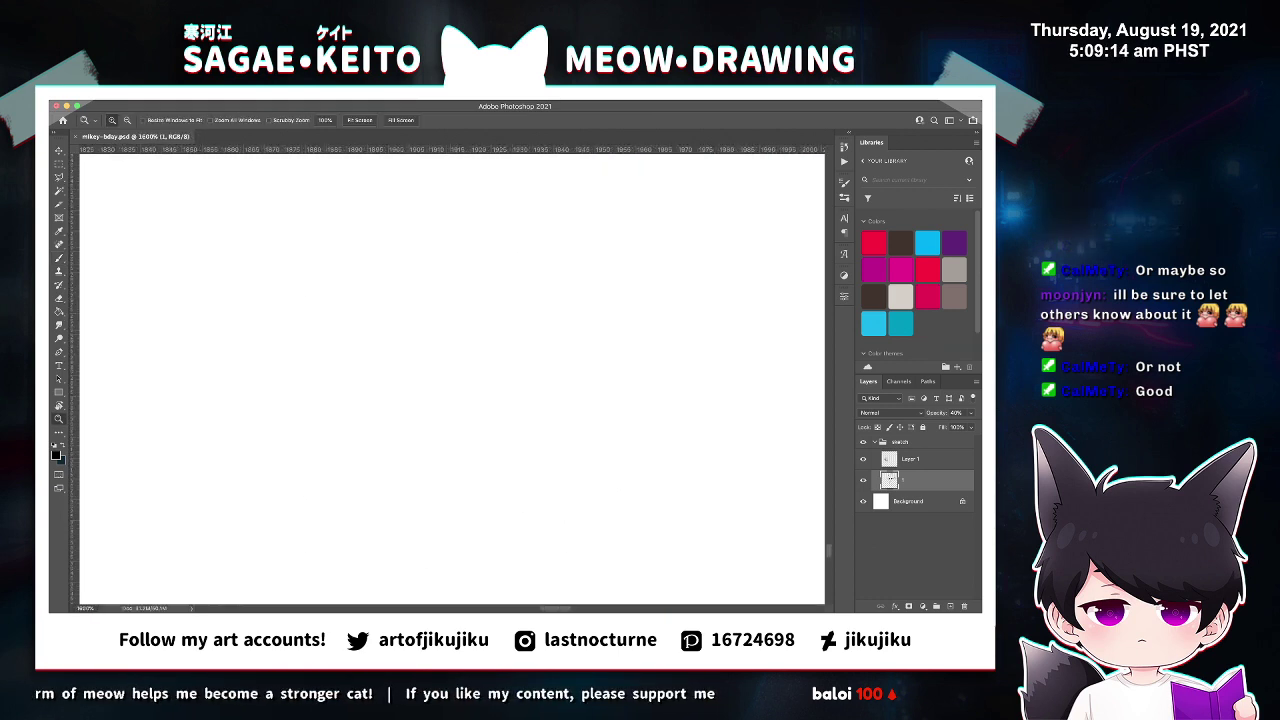
pyautogui.press('super+minus')
pyautogui.press('super+minus')
pyautogui.press('super+minus')
pyautogui.press('super+minus')
pyautogui.press('super+minus')
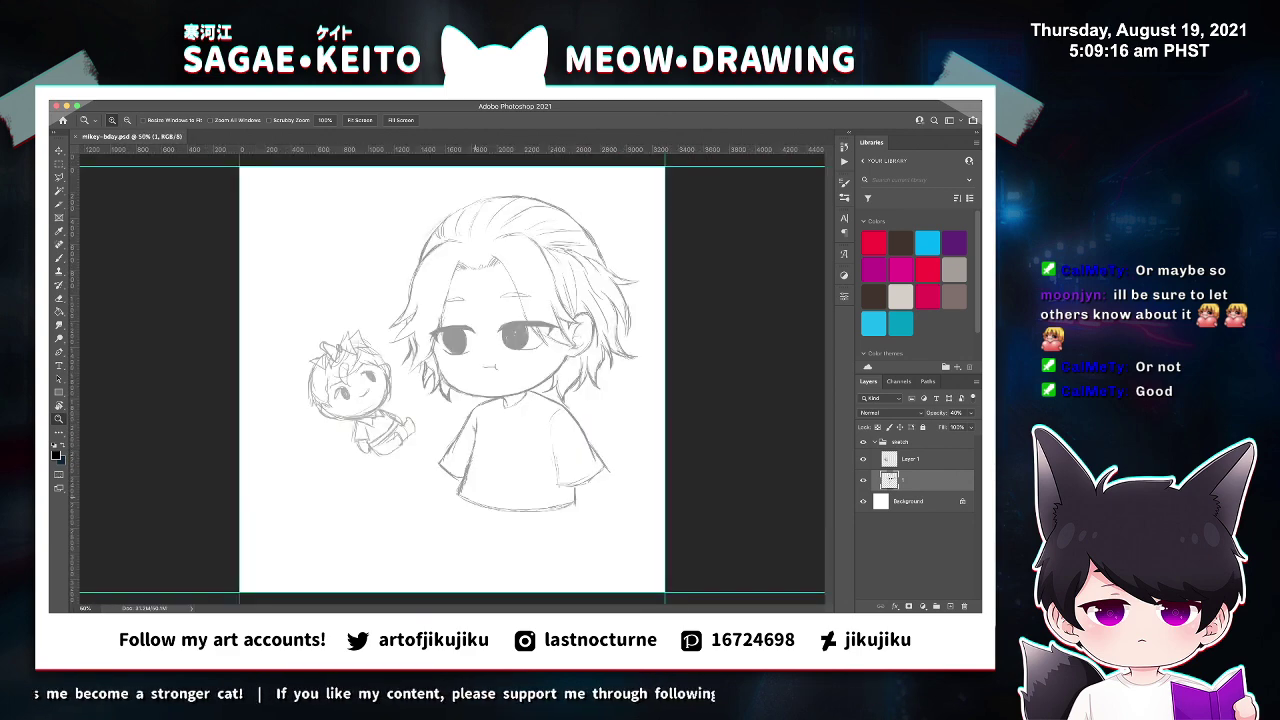
# Sketch faint diagonal guide strokes outward from the shirt hem's corner opposite the ear, and save the file.
pyautogui.press('super+plus')
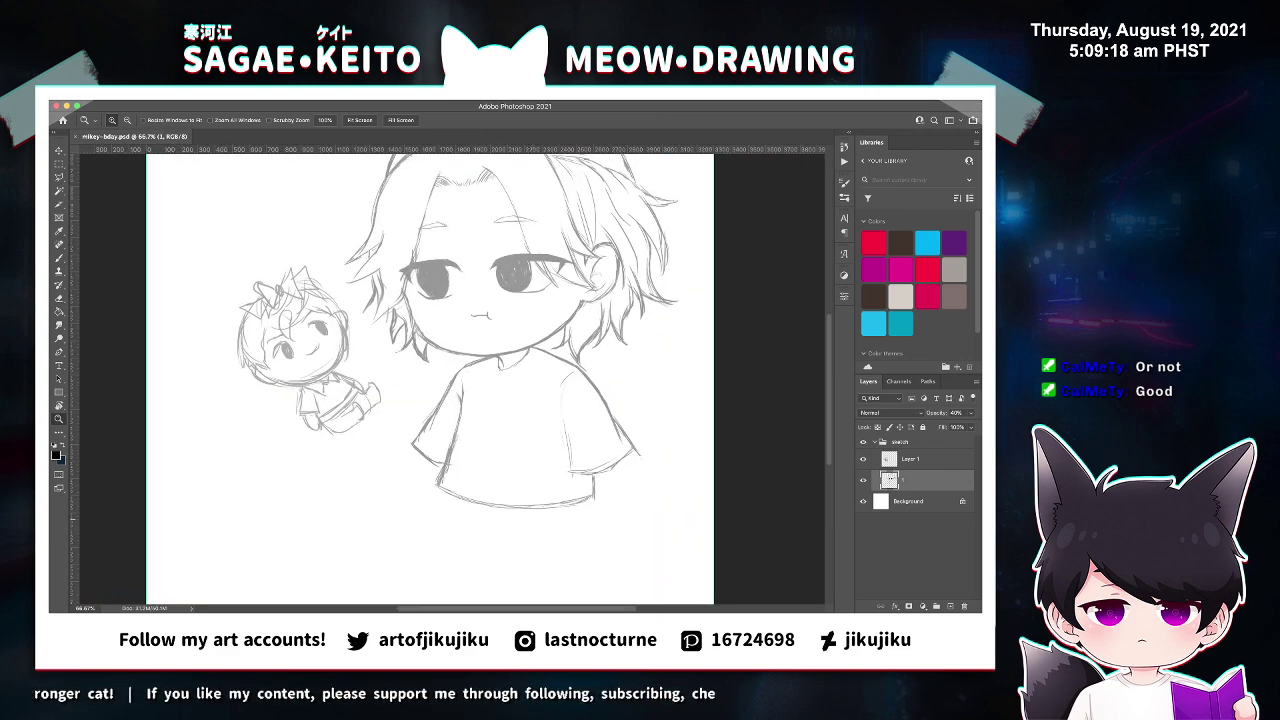
pyautogui.scroll(-3, 430, 350)
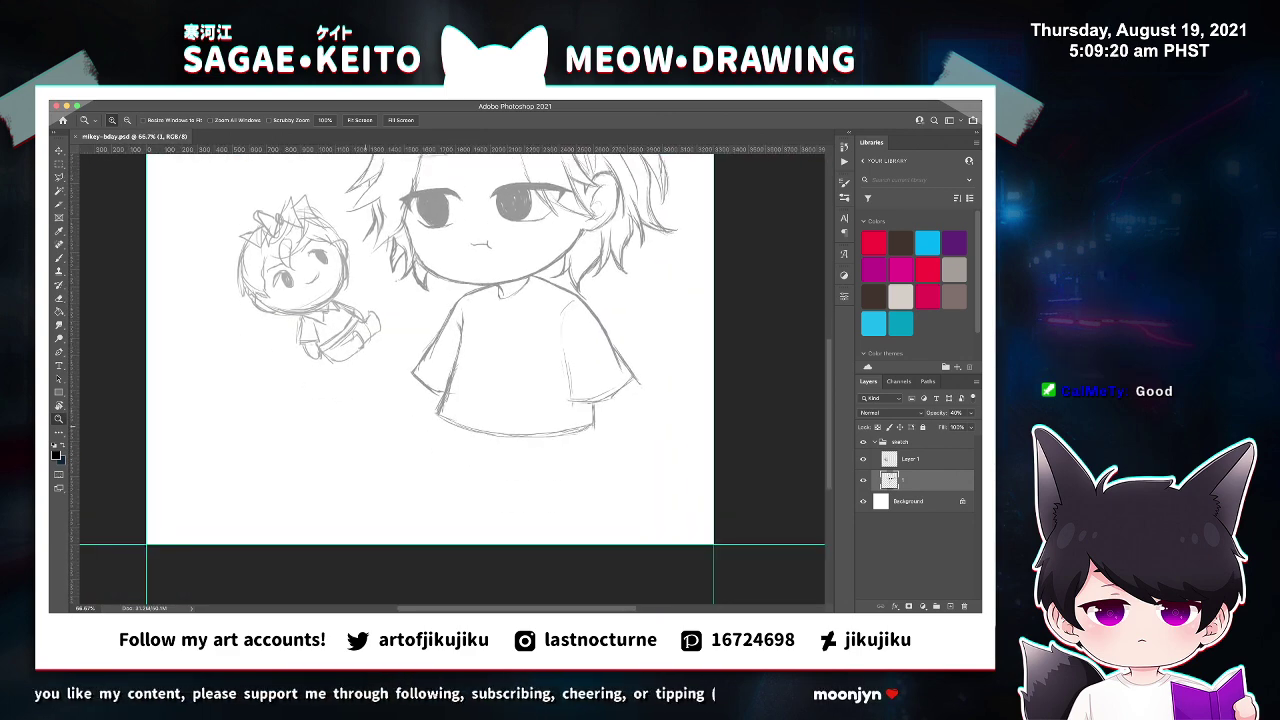
pyautogui.press('super+plus')
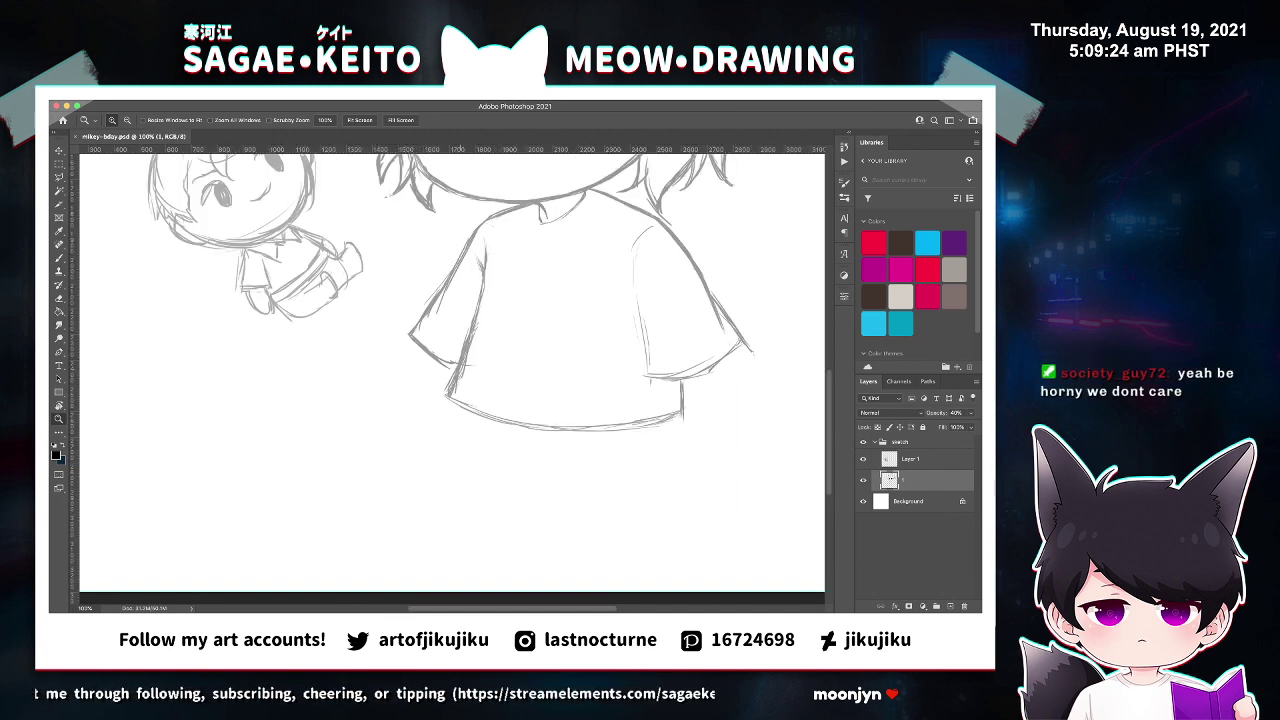
pyautogui.press('b')
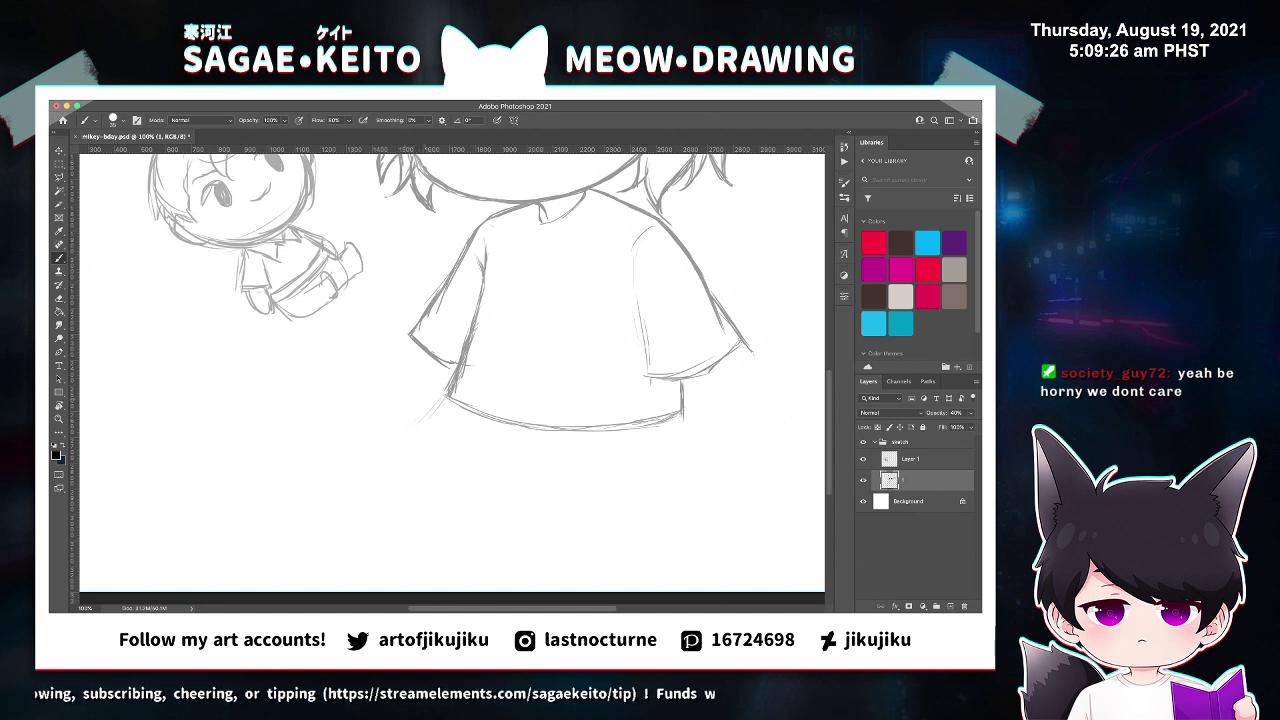
pyautogui.press('super+s')
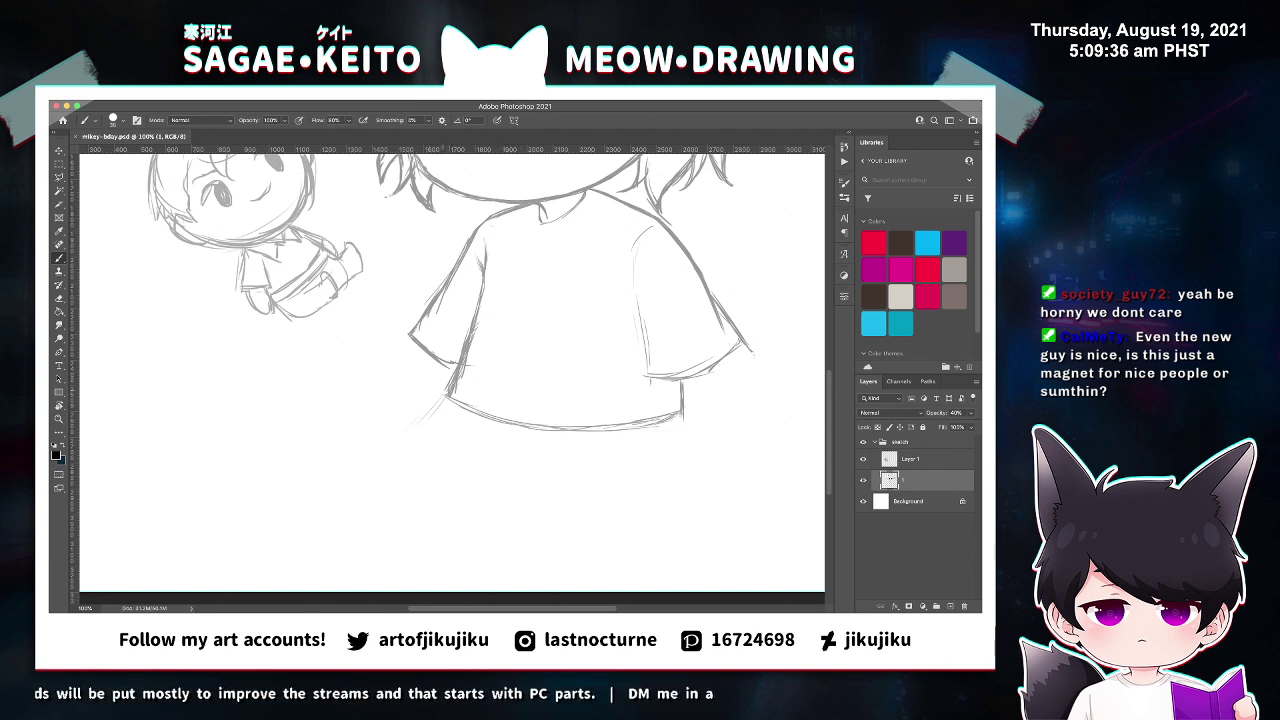
# Sketch a faint upward arch across the lower shirt, joining the two ends of its bottom hem.
pyautogui.moveTo(468, 383); pyautogui.dragTo(509, 368)
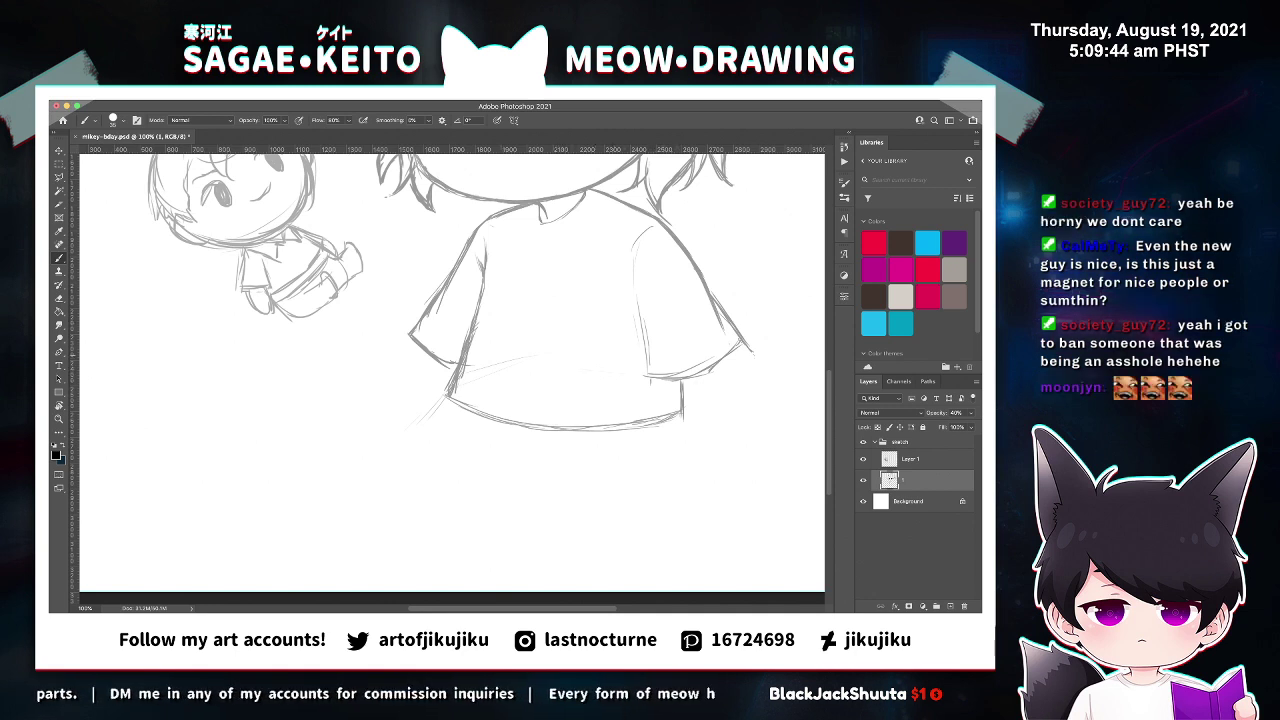
pyautogui.moveTo(538, 355); pyautogui.dragTo(624, 367)
pyautogui.hotkey('ctrl', 'z')
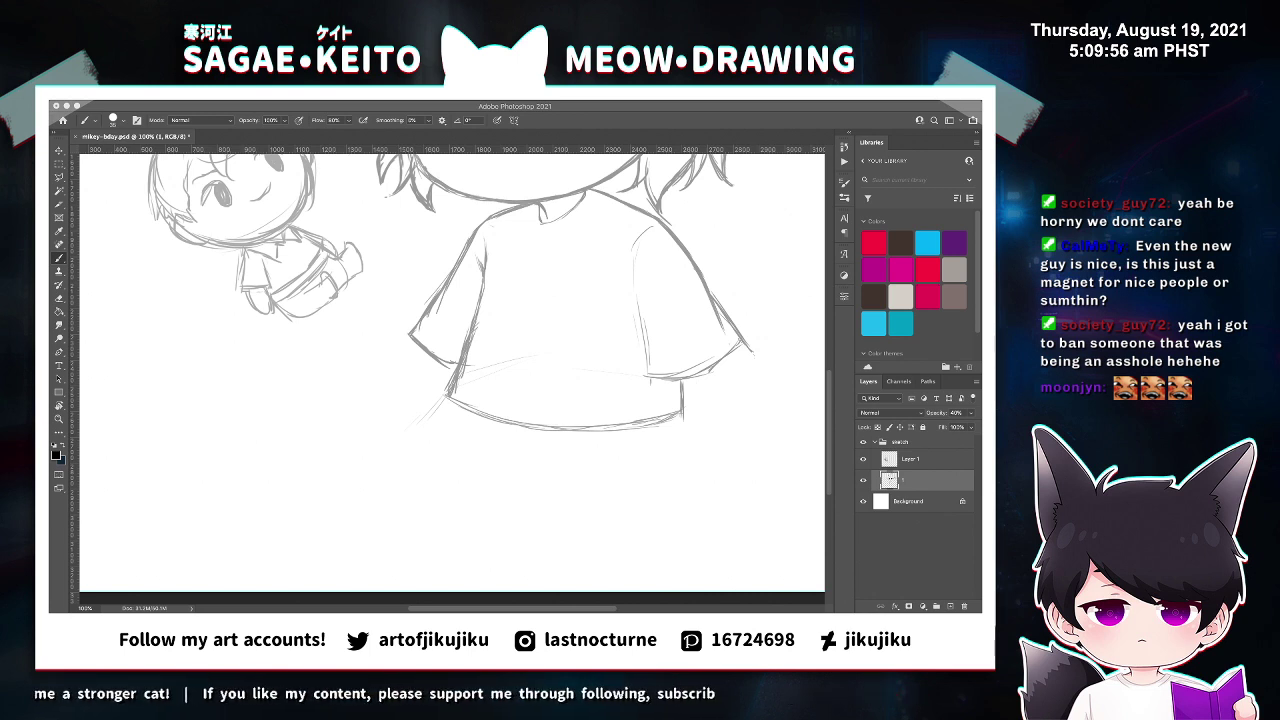
pyautogui.click(458, 382)
pyautogui.moveTo(458, 382)
pyautogui.mouseDown()
pyautogui.moveTo(551, 358)
pyautogui.moveTo(640, 373)
pyautogui.moveTo(681, 413)
pyautogui.mouseUp()
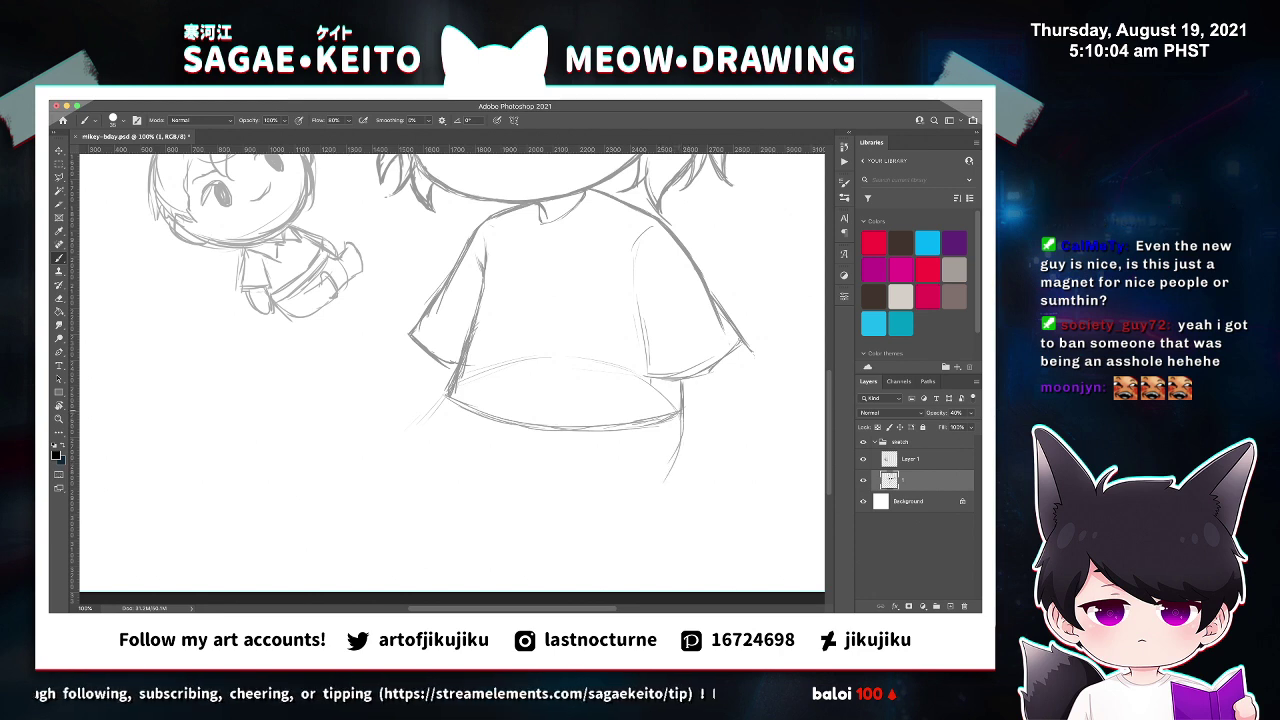
# Sketch a wide rounded lower-body outline below the shirt hem, clean up its lower ear-side curve with the Eraser, and save the file.
pyautogui.moveTo(682, 415); pyautogui.dragTo(628, 510)
pyautogui.moveTo(446, 395); pyautogui.dragTo(455, 472)
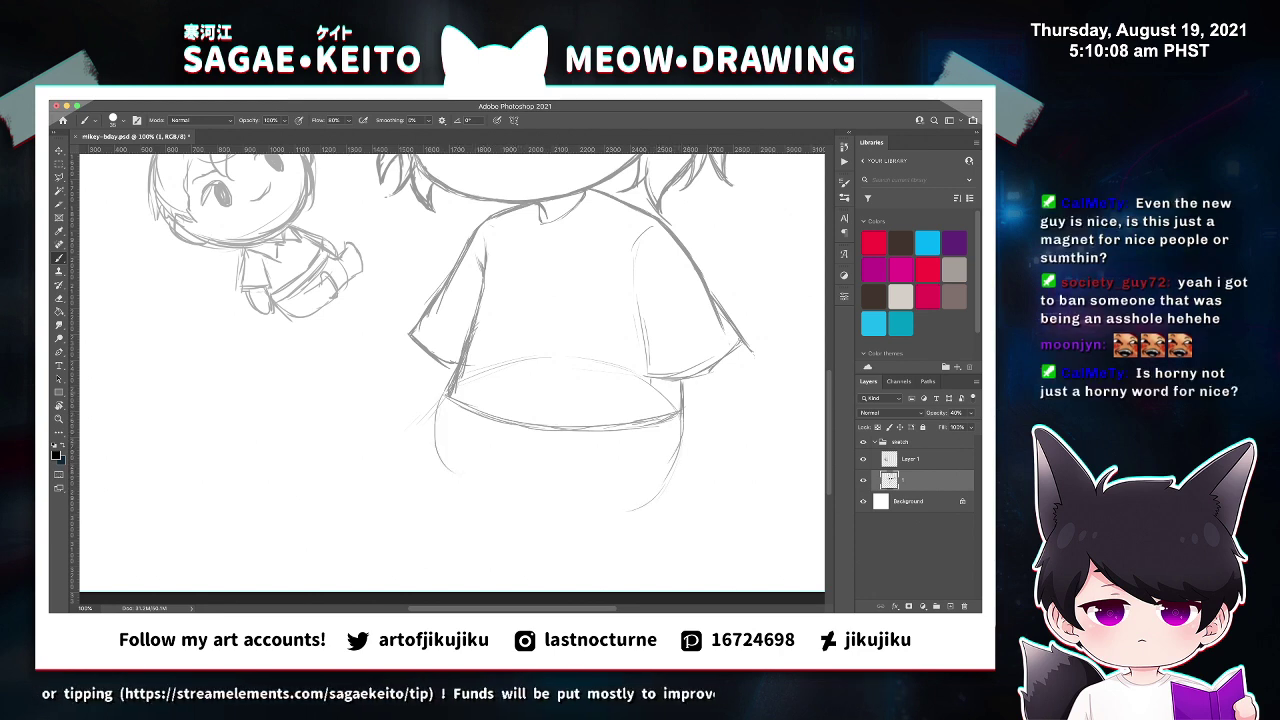
pyautogui.moveTo(438, 406); pyautogui.dragTo(434, 466)
pyautogui.moveTo(440, 416); pyautogui.dragTo(516, 494)
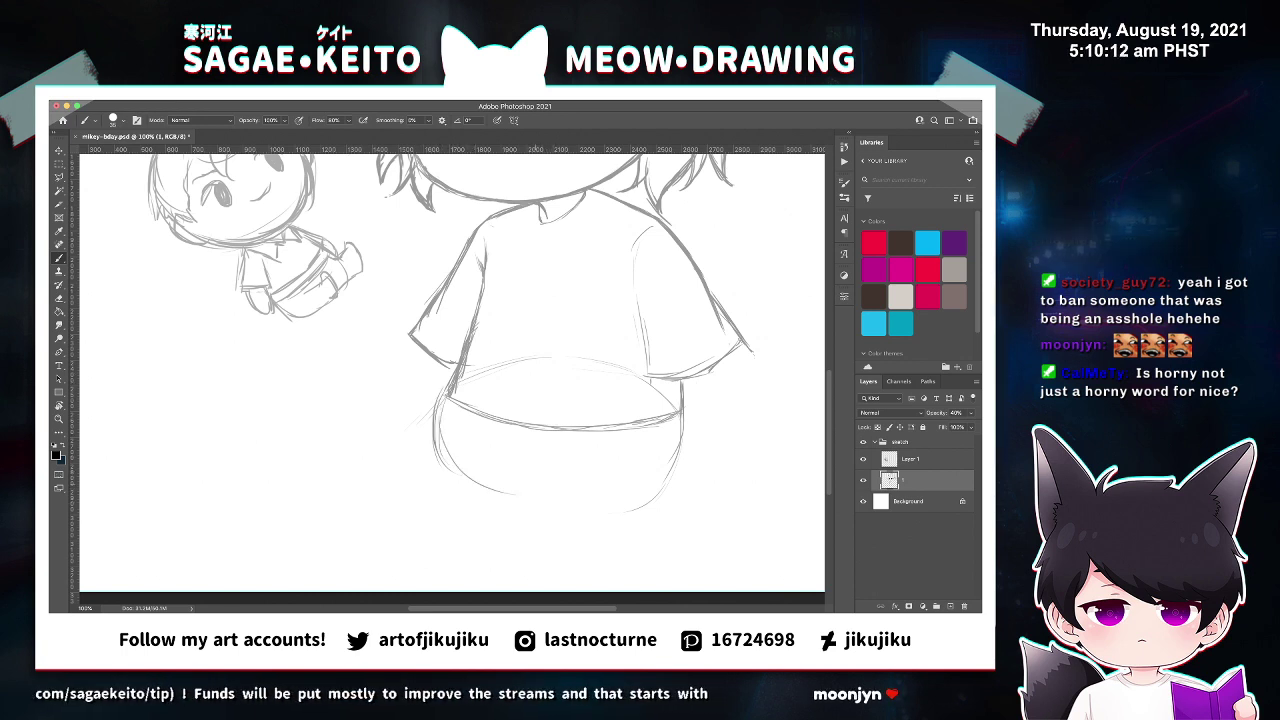
pyautogui.moveTo(484, 490)
pyautogui.mouseDown()
pyautogui.moveTo(592, 507)
pyautogui.moveTo(575, 504)
pyautogui.mouseUp()
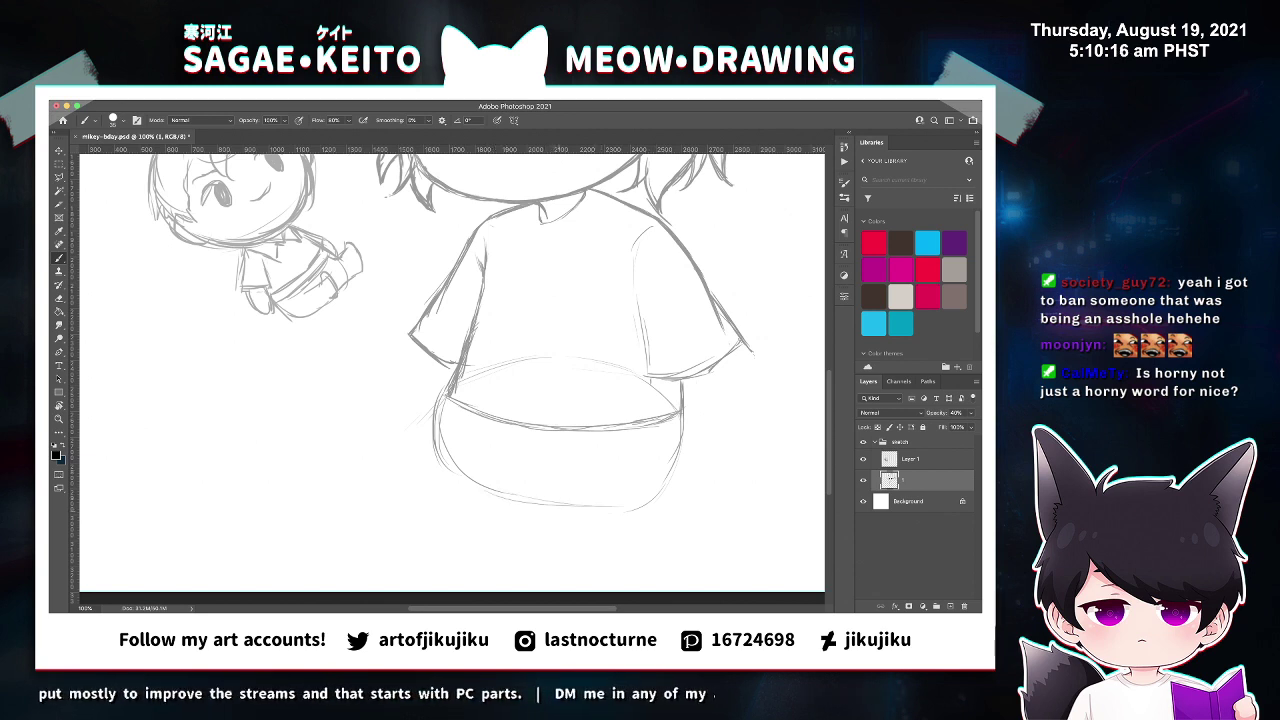
pyautogui.moveTo(532, 500)
pyautogui.mouseDown()
pyautogui.moveTo(622, 506)
pyautogui.moveTo(668, 464)
pyautogui.mouseUp()
pyautogui.press('e')
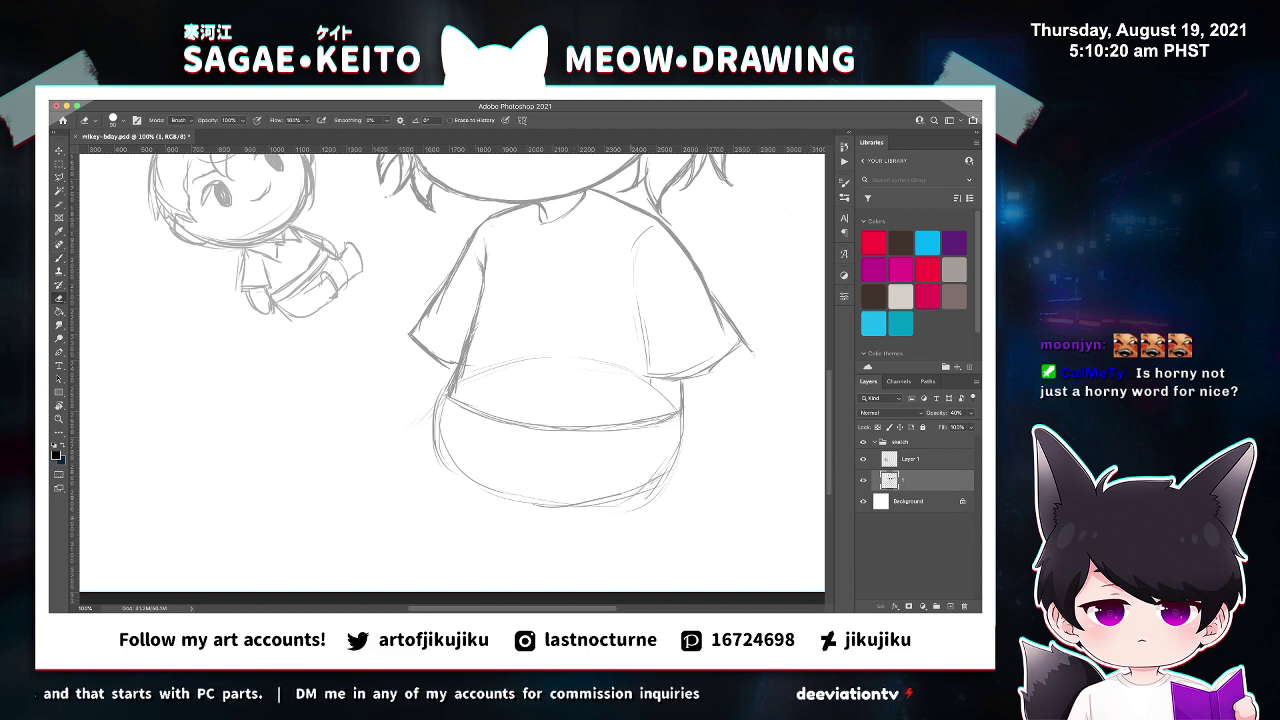
pyautogui.moveTo(628, 502); pyautogui.dragTo(643, 488)
pyautogui.press('super+s')
# Sketch an arm from the sleeve opposite the ear out to the small chibi's lower body, and erase the old sleeve end overlapping it.
pyautogui.press('super+minus')
pyautogui.press('super+minus')
pyautogui.press('super+minus')
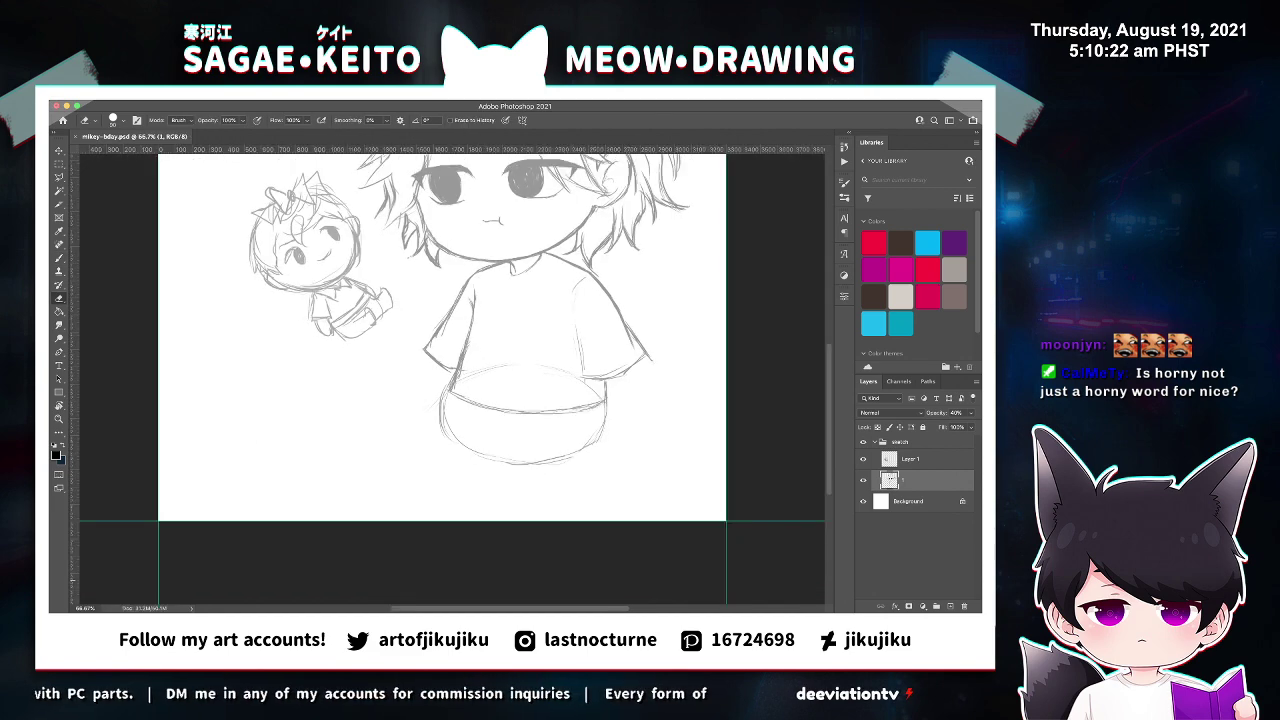
pyautogui.press('super+plus')
pyautogui.press('super+plus')
pyautogui.press('super+minus')
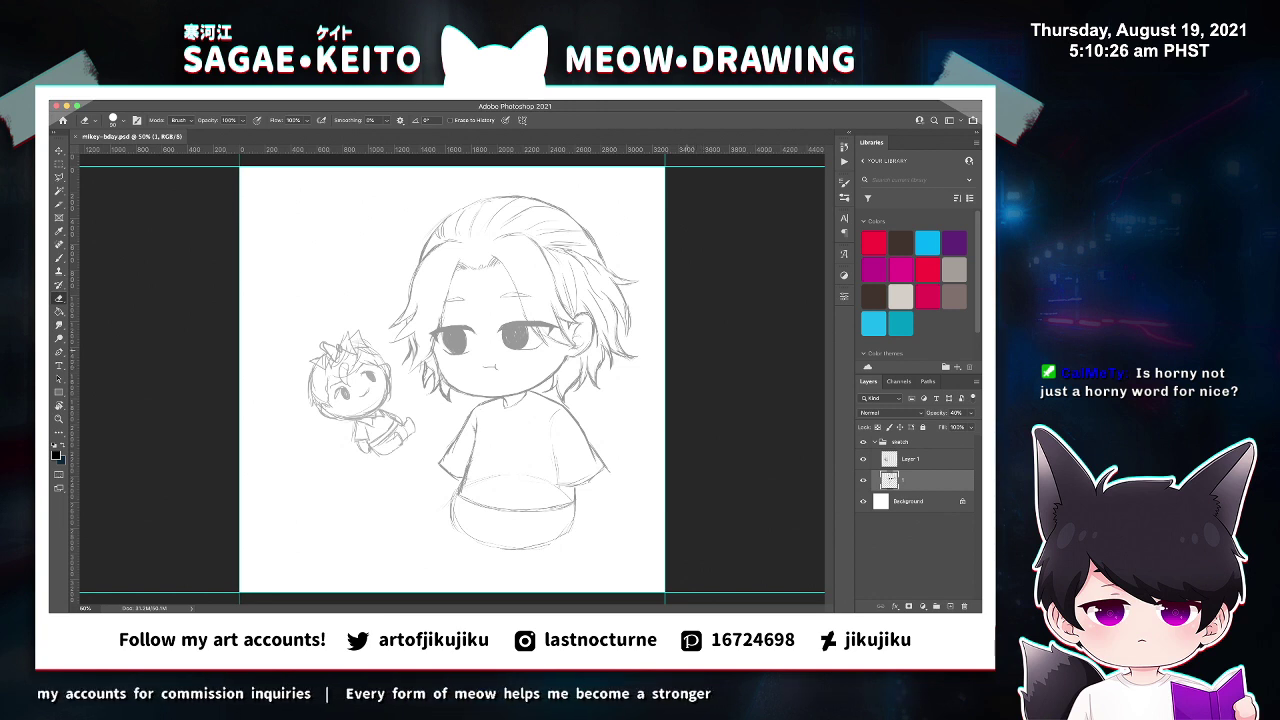
pyautogui.press('b')
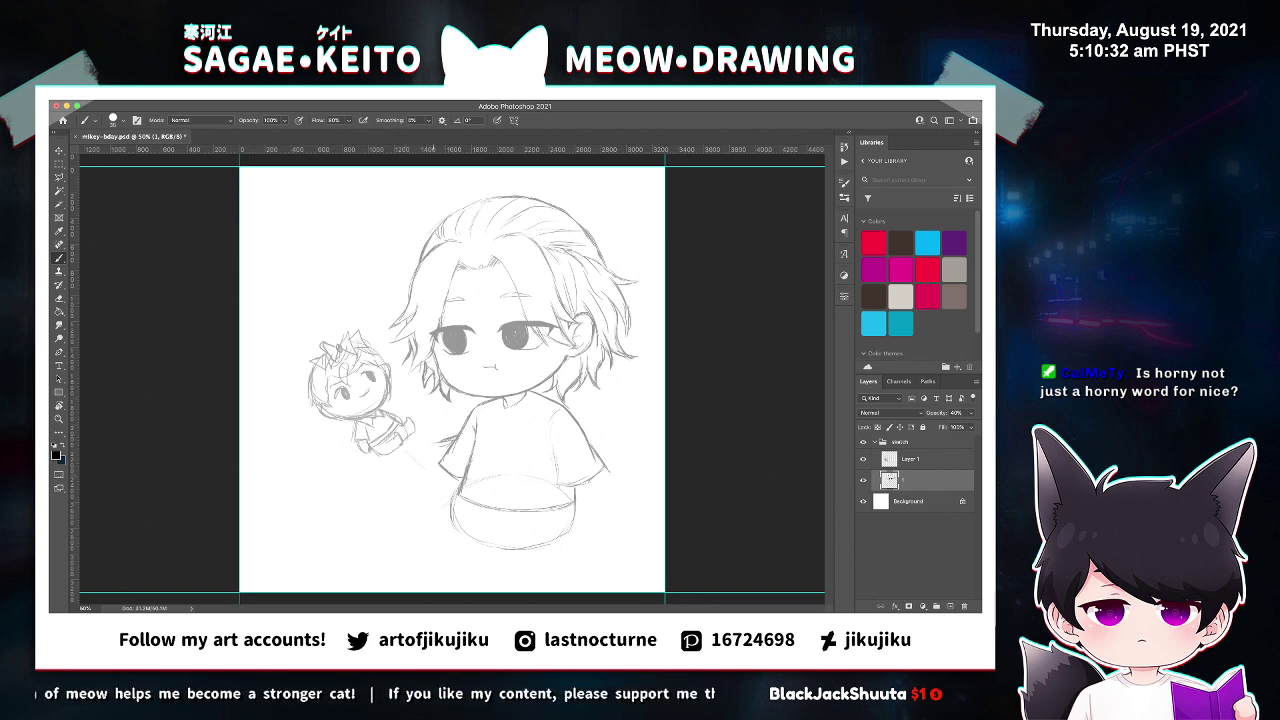
pyautogui.moveTo(403, 449); pyautogui.dragTo(456, 482)
pyautogui.moveTo(421, 441)
pyautogui.mouseDown()
pyautogui.moveTo(468, 456)
pyautogui.moveTo(459, 485)
pyautogui.mouseUp()
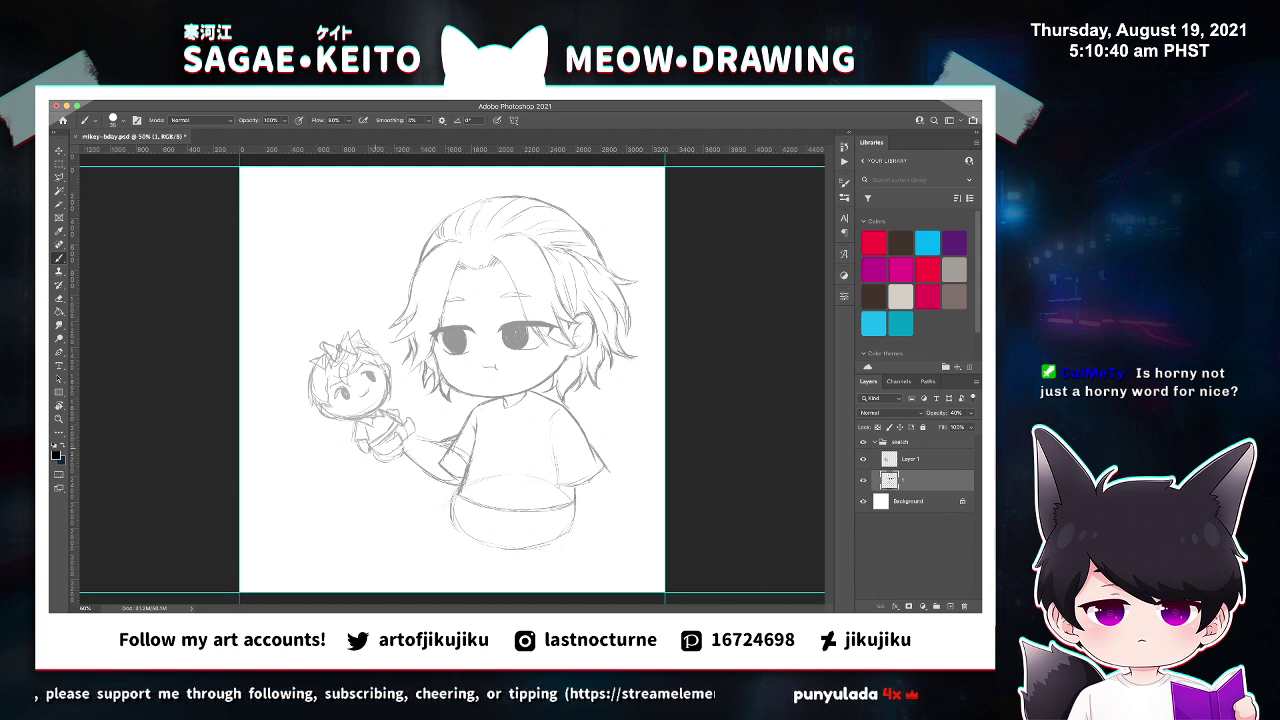
pyautogui.press('e')
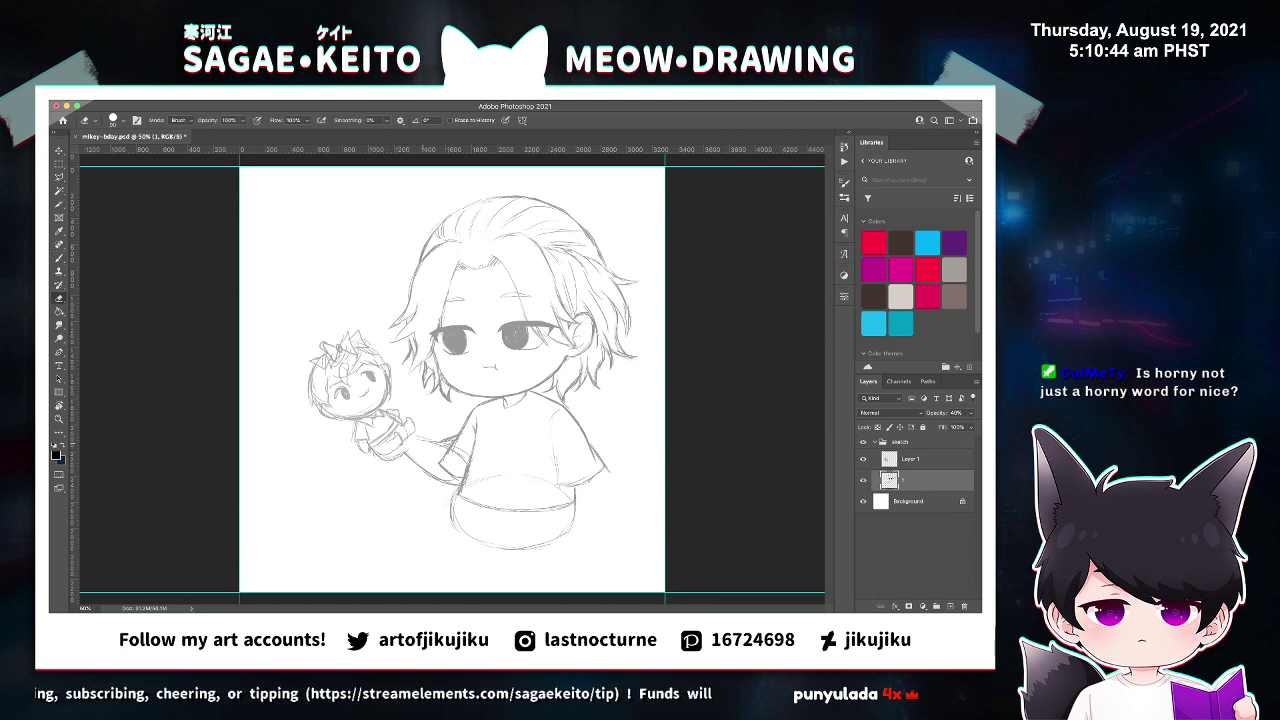
pyautogui.press('b')
pyautogui.press('e')
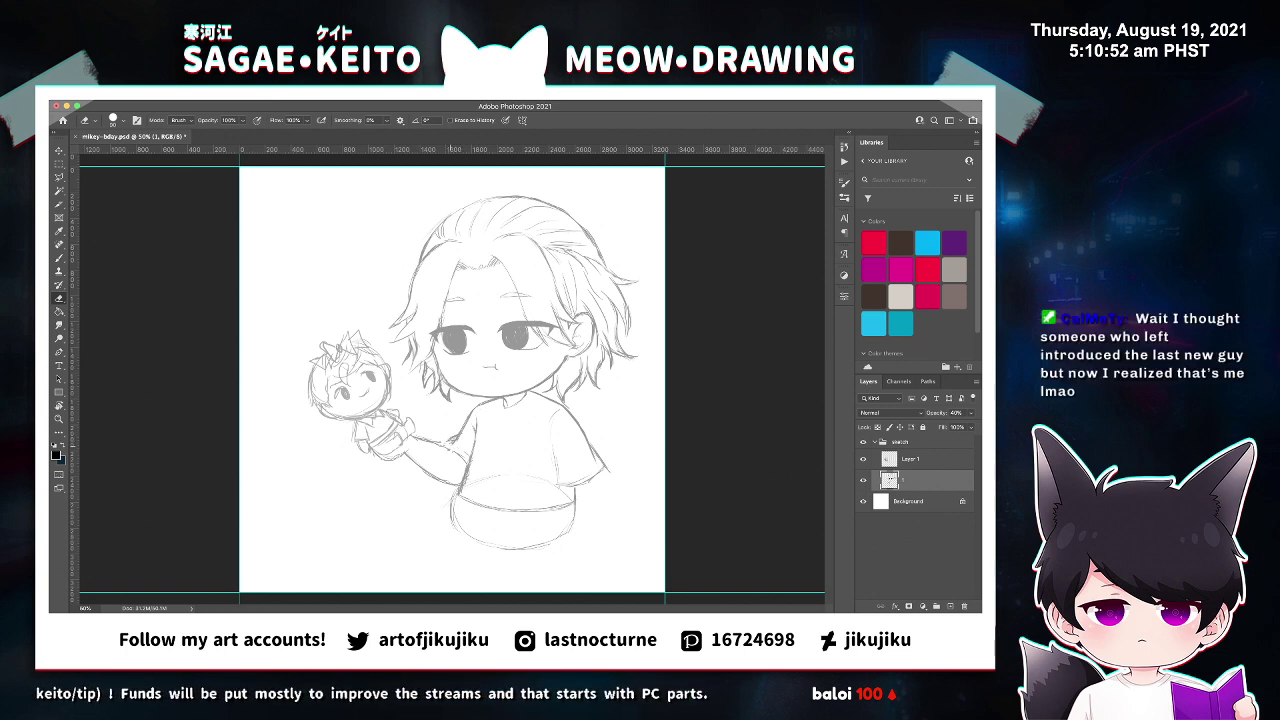
# Darken the sleeve's slanted hem line where the outstretched arm emerges, and save the file.
pyautogui.press('z')
pyautogui.click(474, 438)
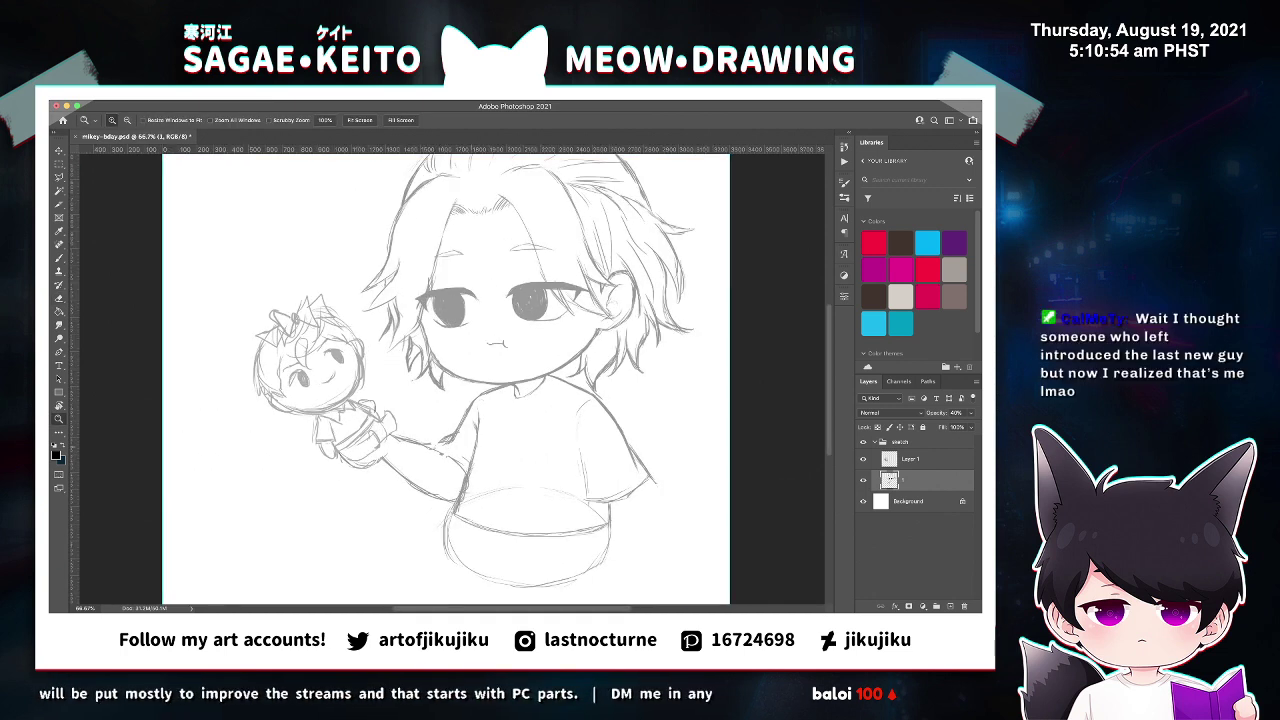
pyautogui.press('b')
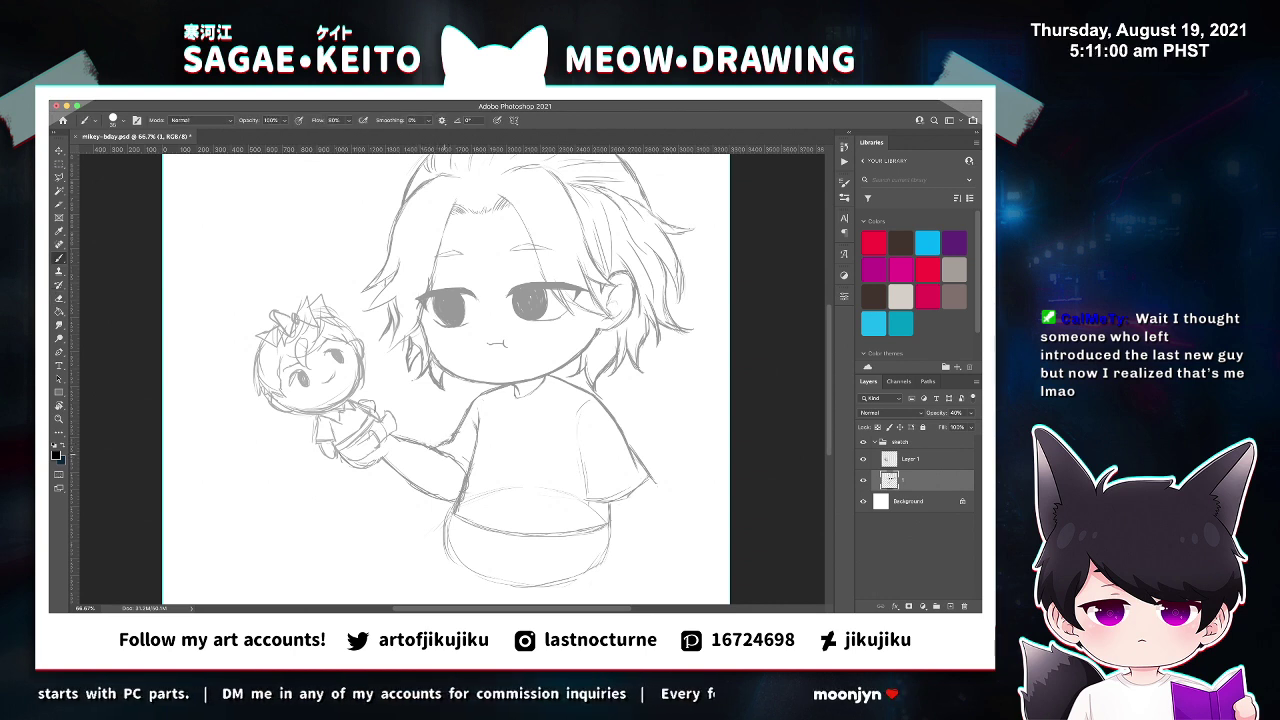
pyautogui.moveTo(427, 445); pyautogui.dragTo(468, 470)
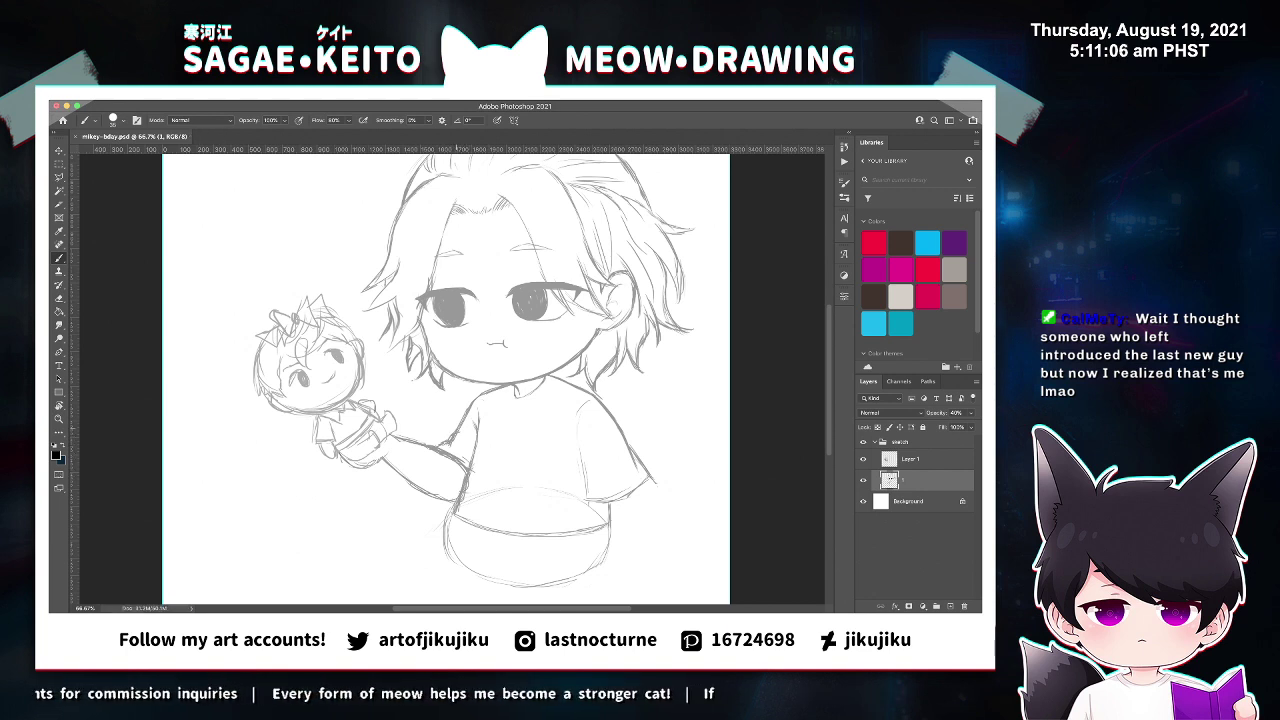
# Draw a band filled with small crosses across the outstretched arm's sleeve, just above its hem, and save the file.
pyautogui.press('z')
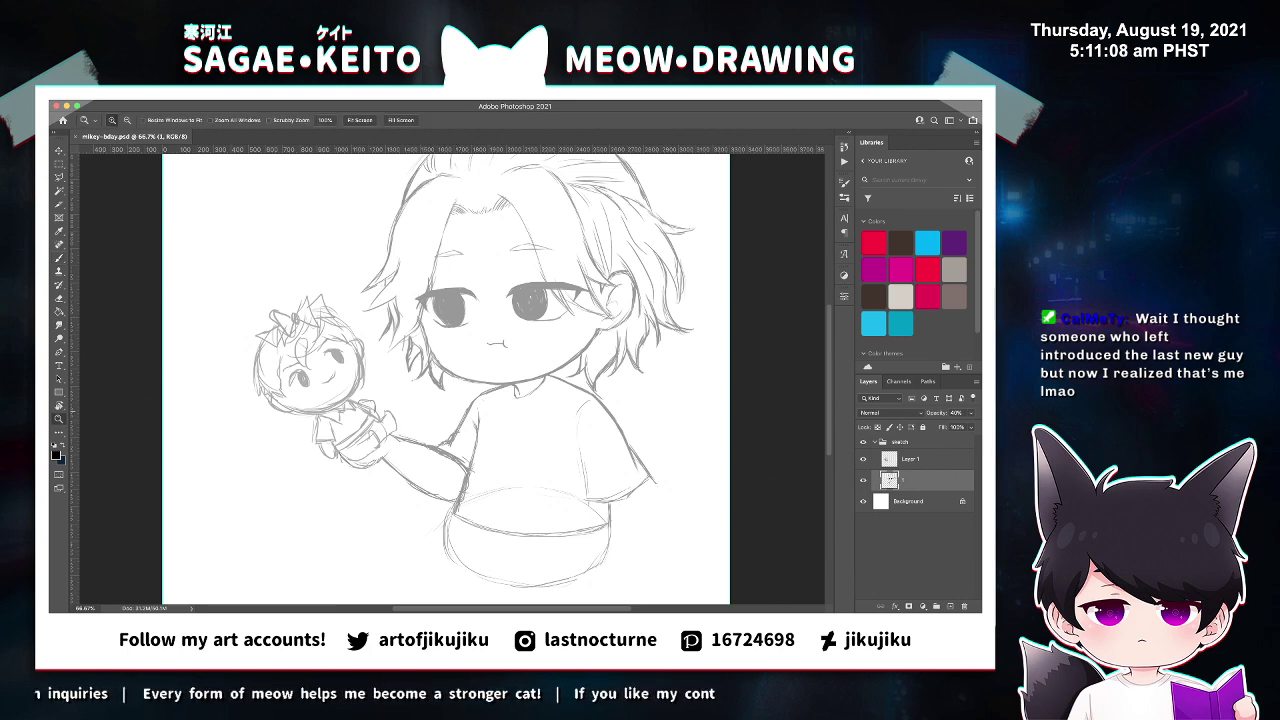
pyautogui.click(473, 427)
pyautogui.press('b')
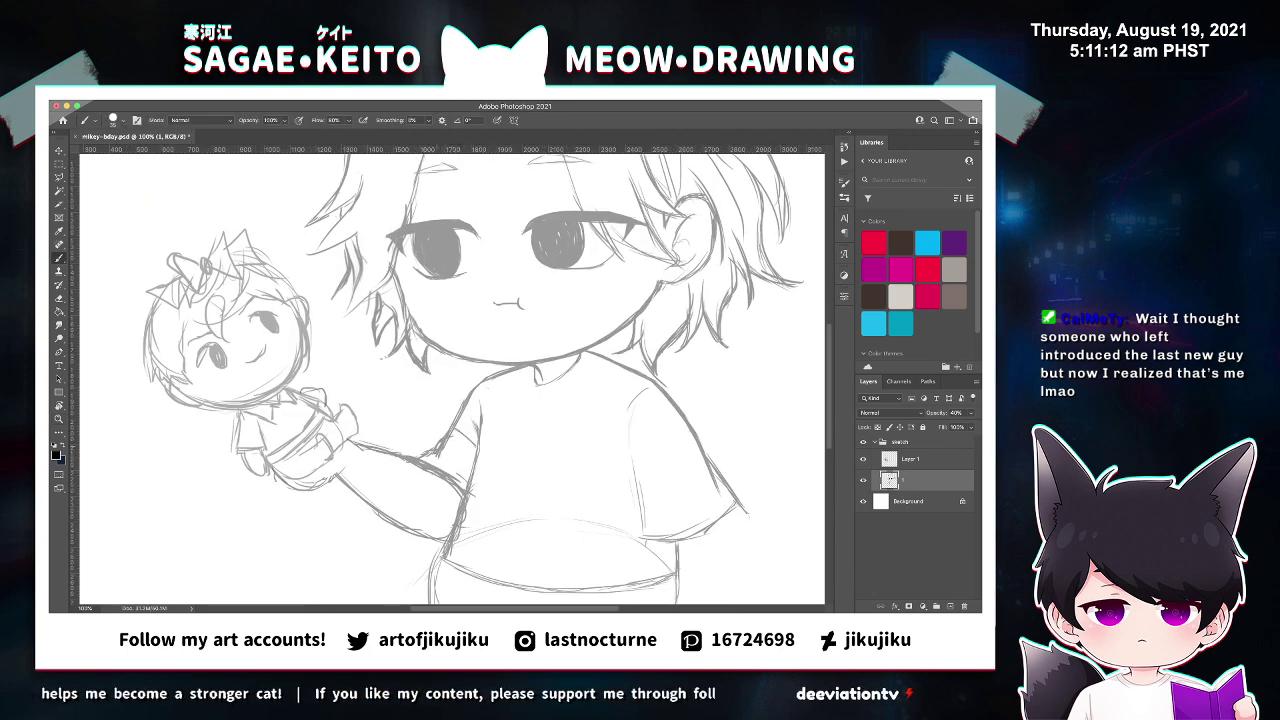
pyautogui.moveTo(468, 447); pyautogui.dragTo(446, 461)
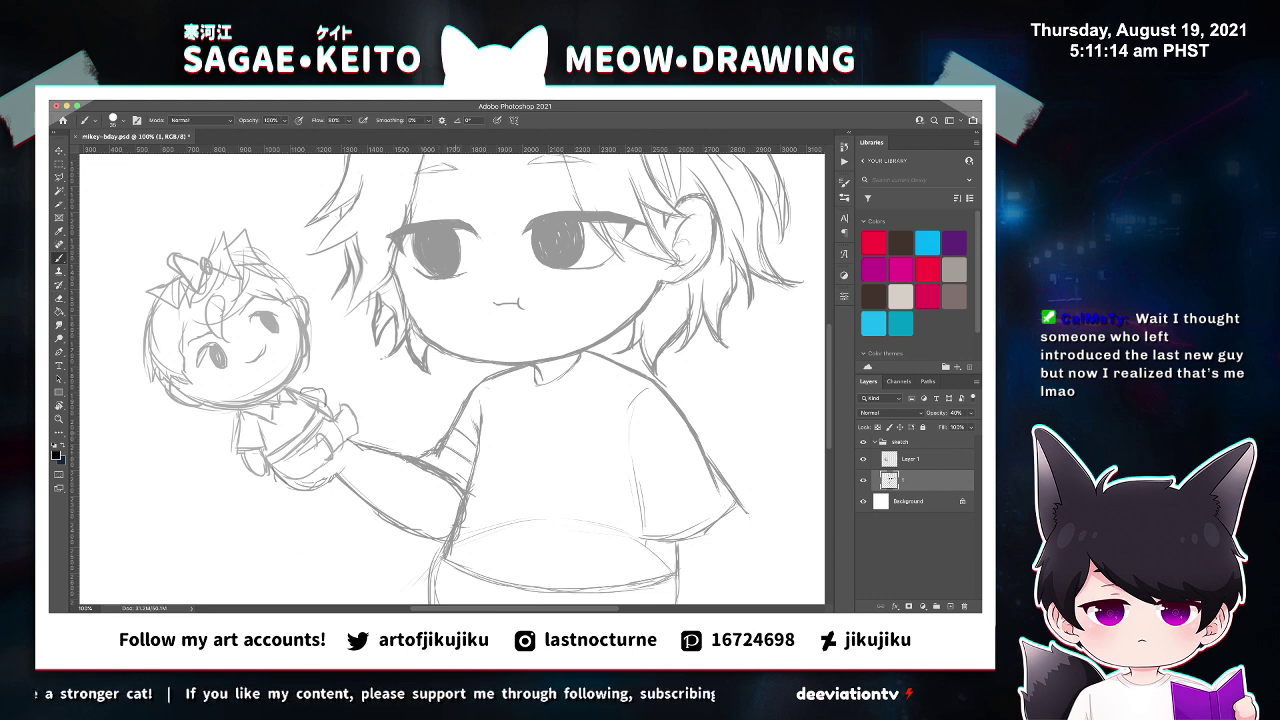
pyautogui.moveTo(469, 445); pyautogui.dragTo(457, 455)
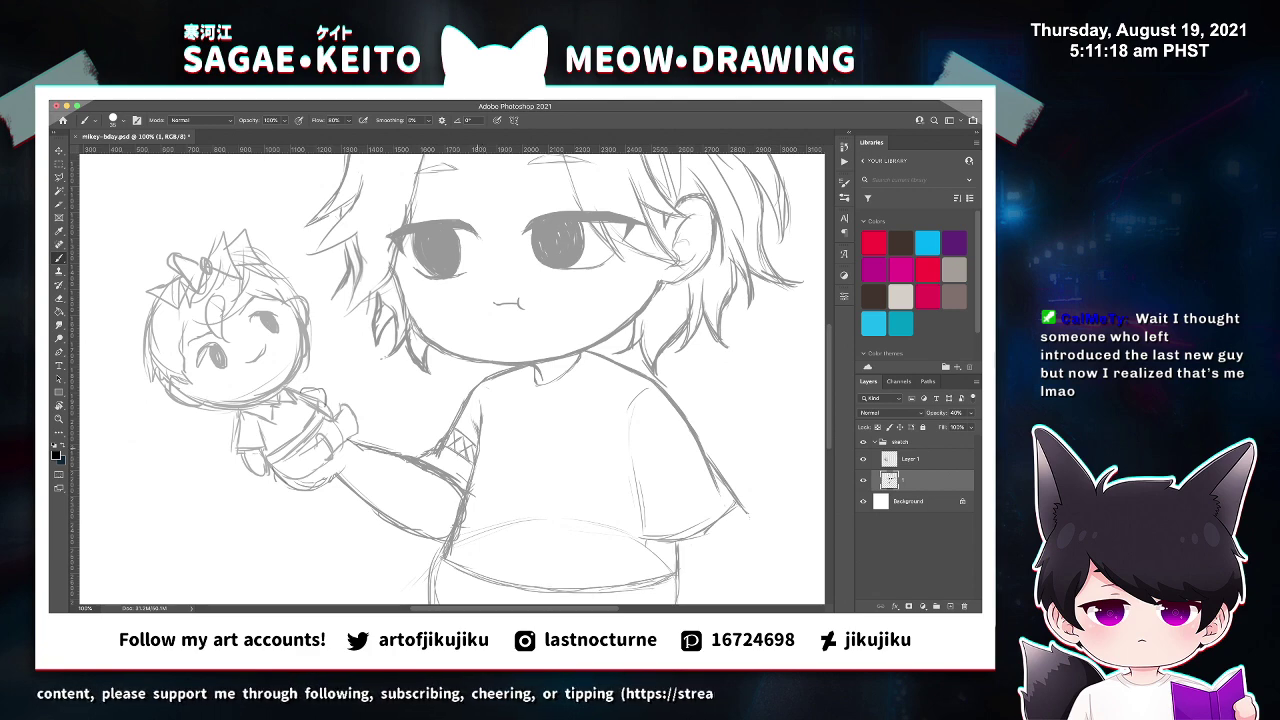
pyautogui.press('super+s')
pyautogui.press('super+minus')
pyautogui.press('super+minus')
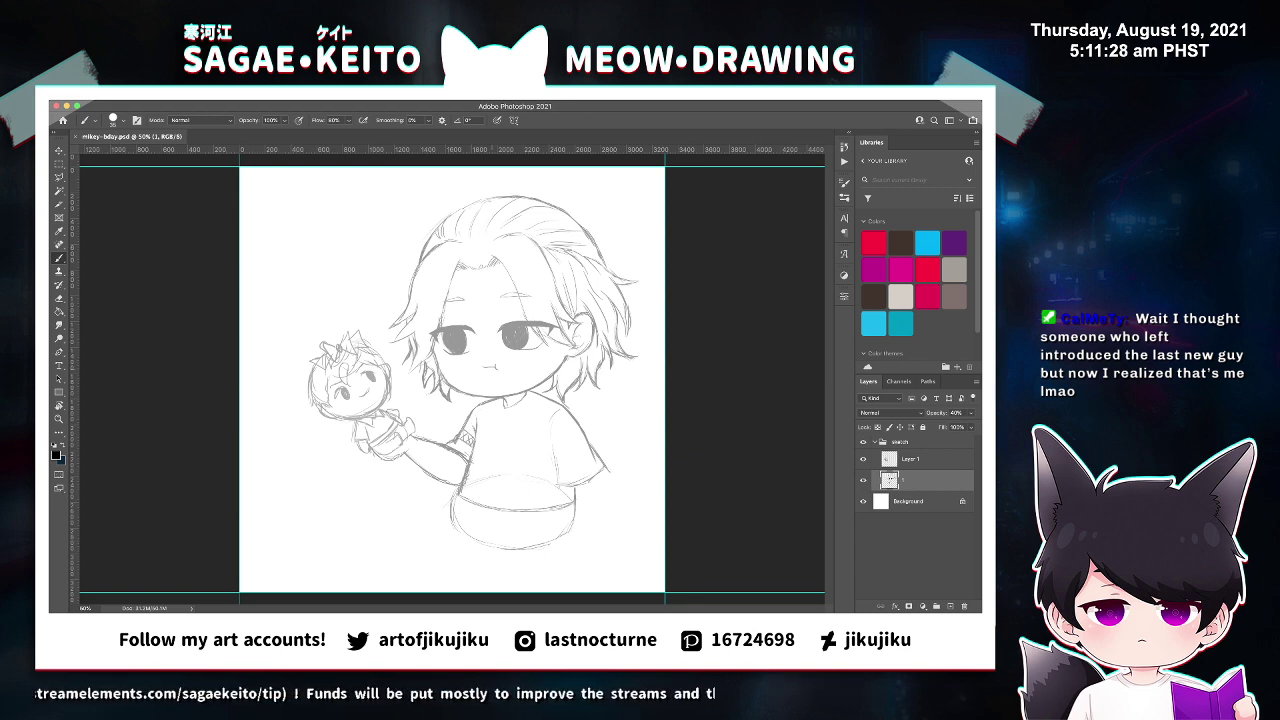
# Draw a matching two-line band filled with crosses across the ear-side sleeve, and save the file.
pyautogui.press('z')
pyautogui.click(559, 436)
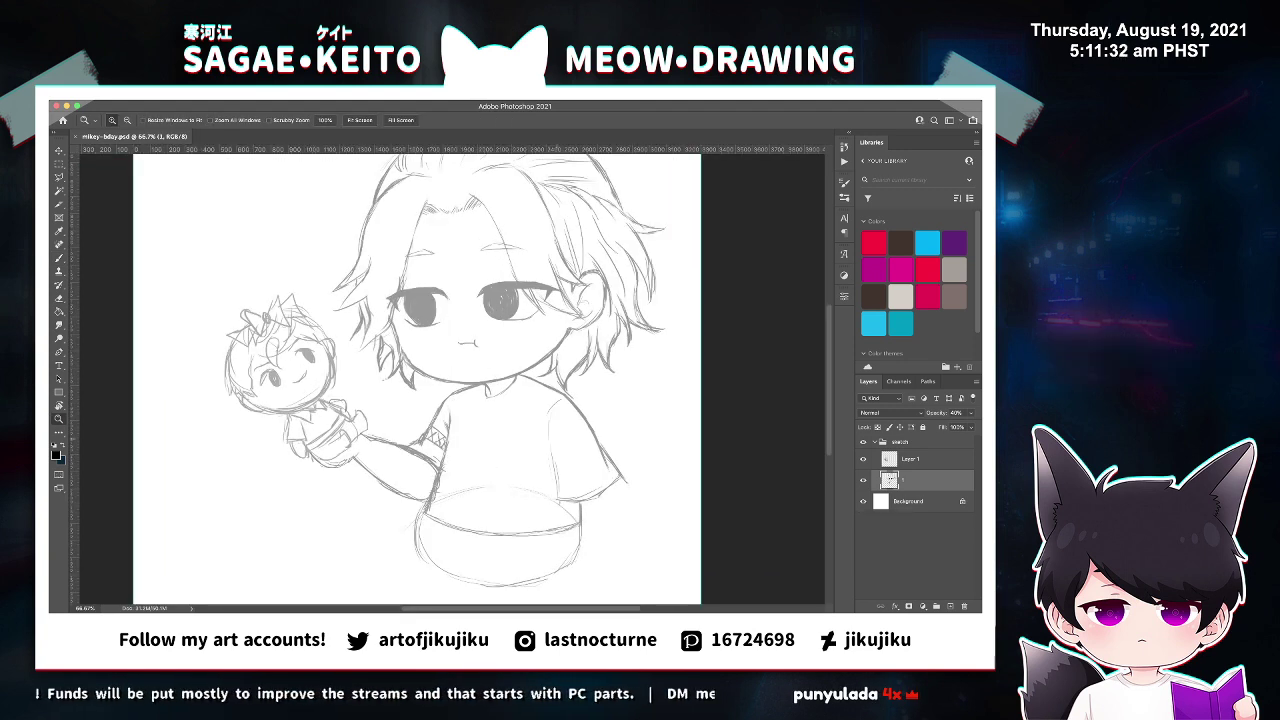
pyautogui.press('b')
pyautogui.moveTo(552, 456)
pyautogui.mouseDown()
pyautogui.moveTo(596, 440)
pyautogui.moveTo(596, 468)
pyautogui.mouseUp()
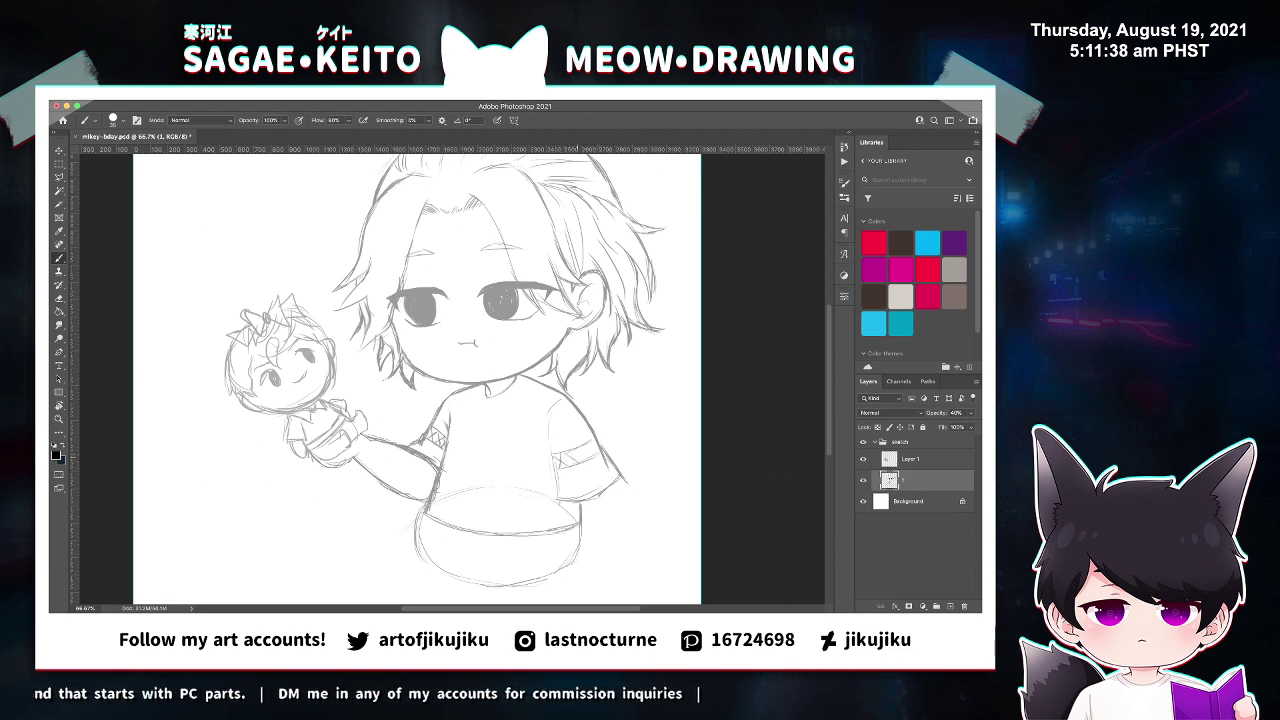
pyautogui.moveTo(577, 455)
pyautogui.mouseDown()
pyautogui.moveTo(569, 467)
pyautogui.moveTo(584, 463)
pyautogui.mouseUp()
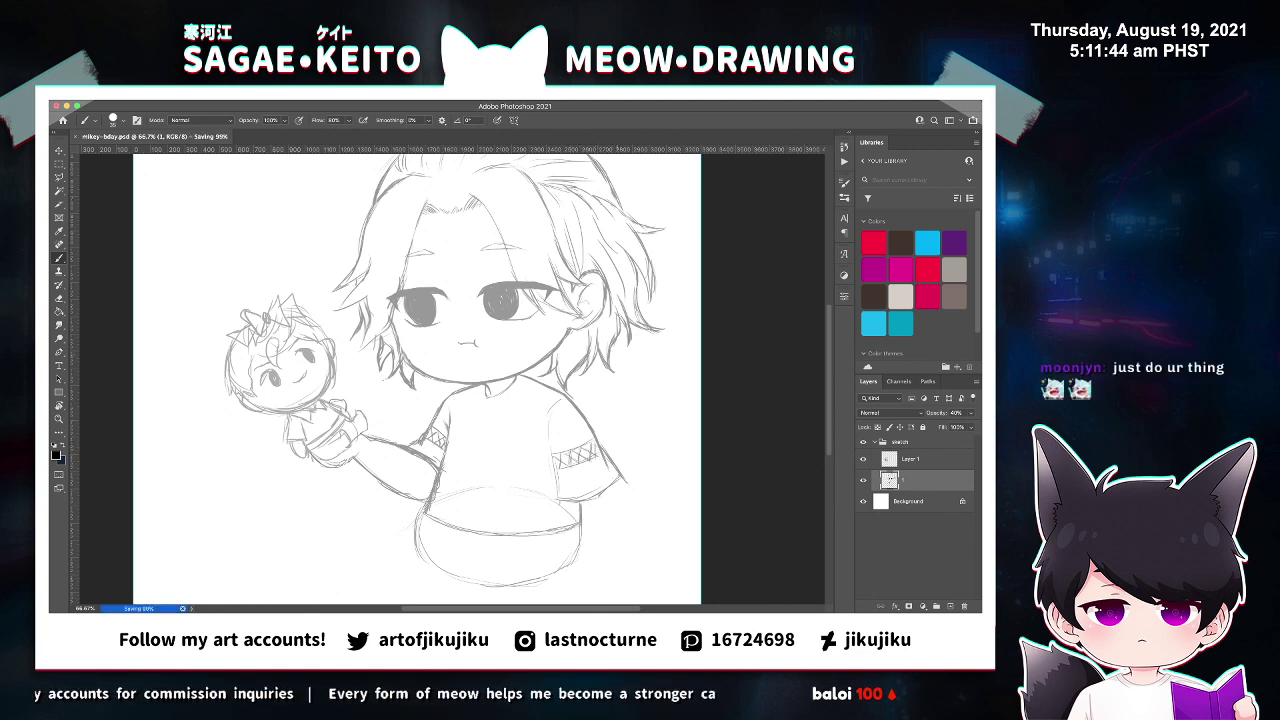
# Darken the ear-side sleeve's inner edge, redraw its hem slightly higher, and erase the old hem and protruding corner.
pyautogui.press('z')
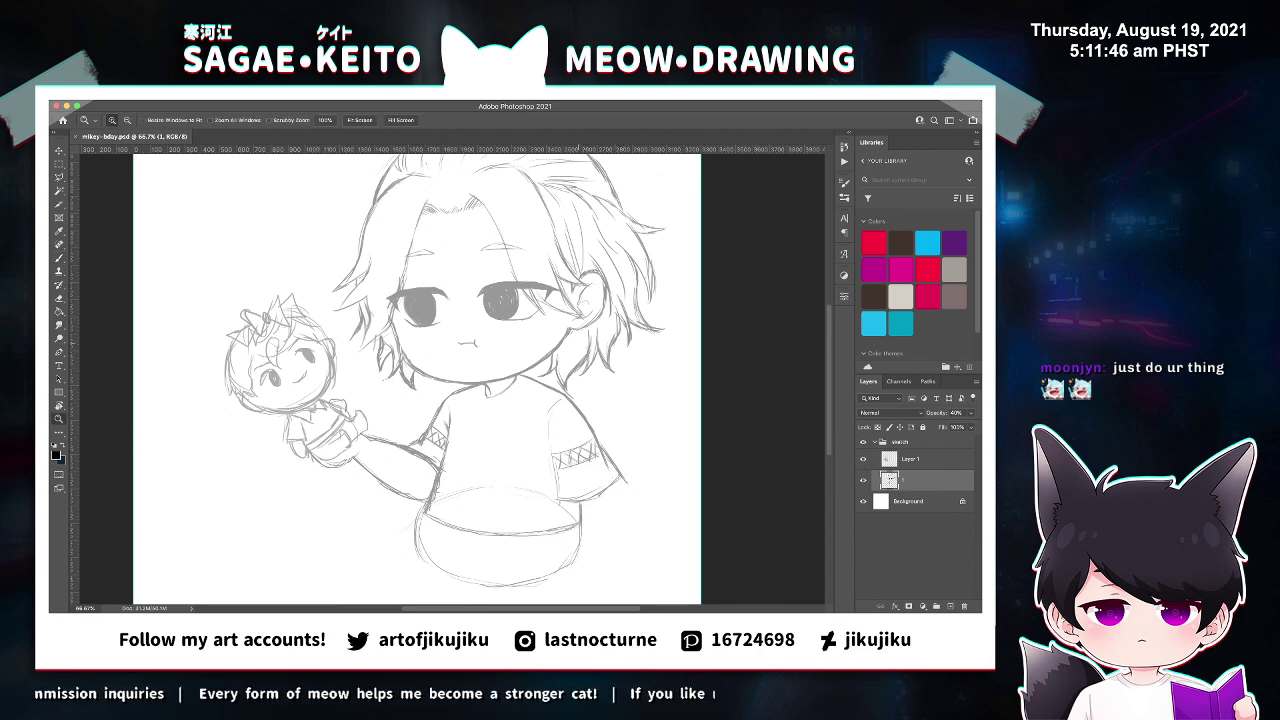
pyautogui.moveTo(587, 457); pyautogui.dragTo(556, 457)
pyautogui.scroll(-2, 452, 380)
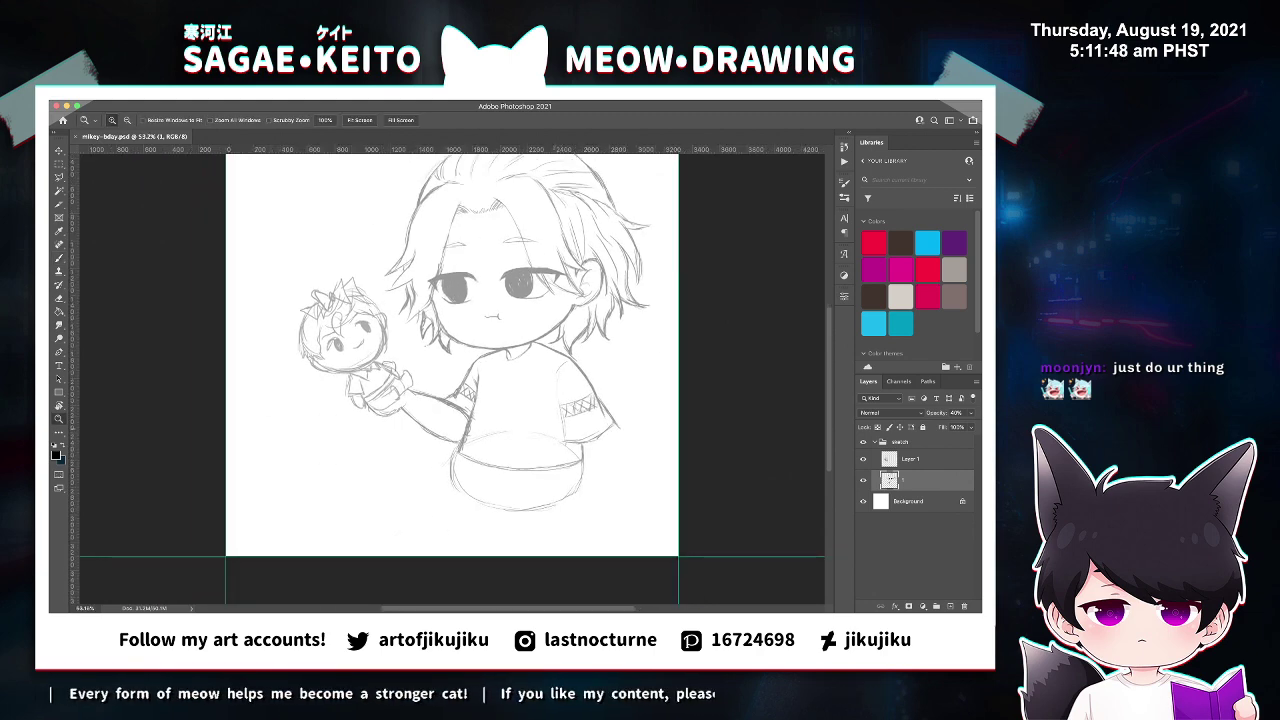
pyautogui.click(543, 438)
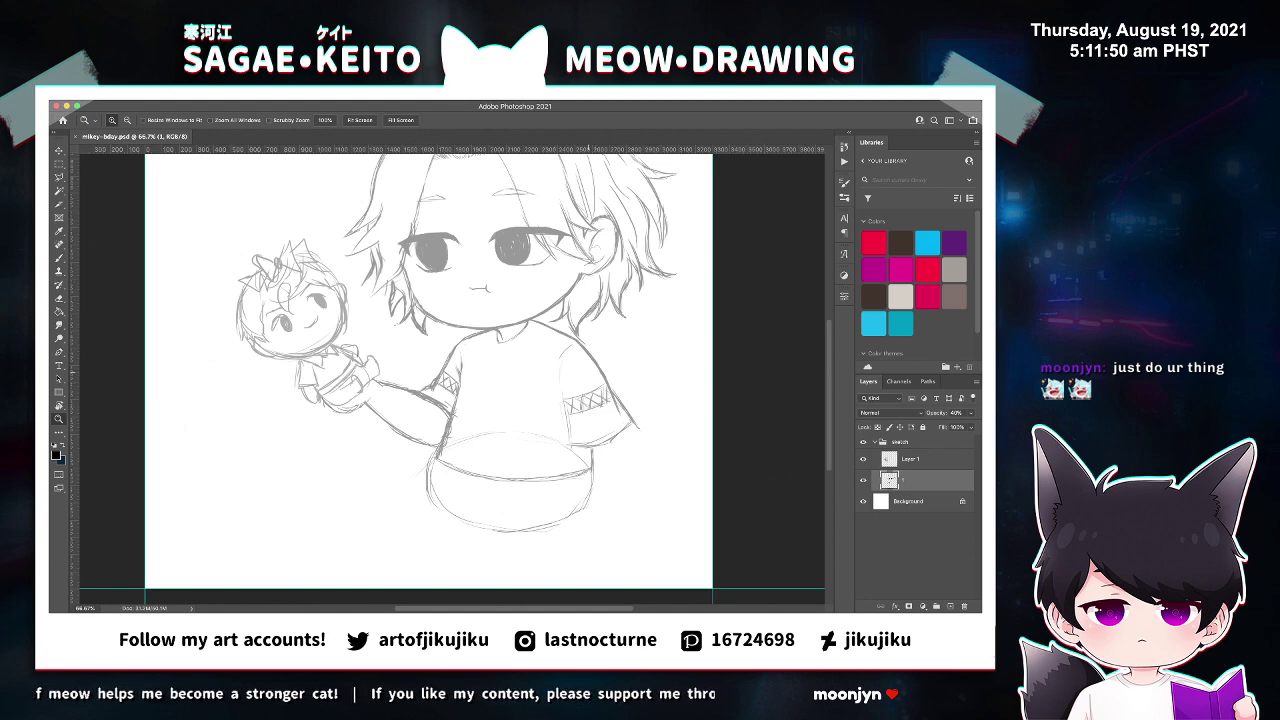
pyautogui.click(578, 345)
pyautogui.press('b')
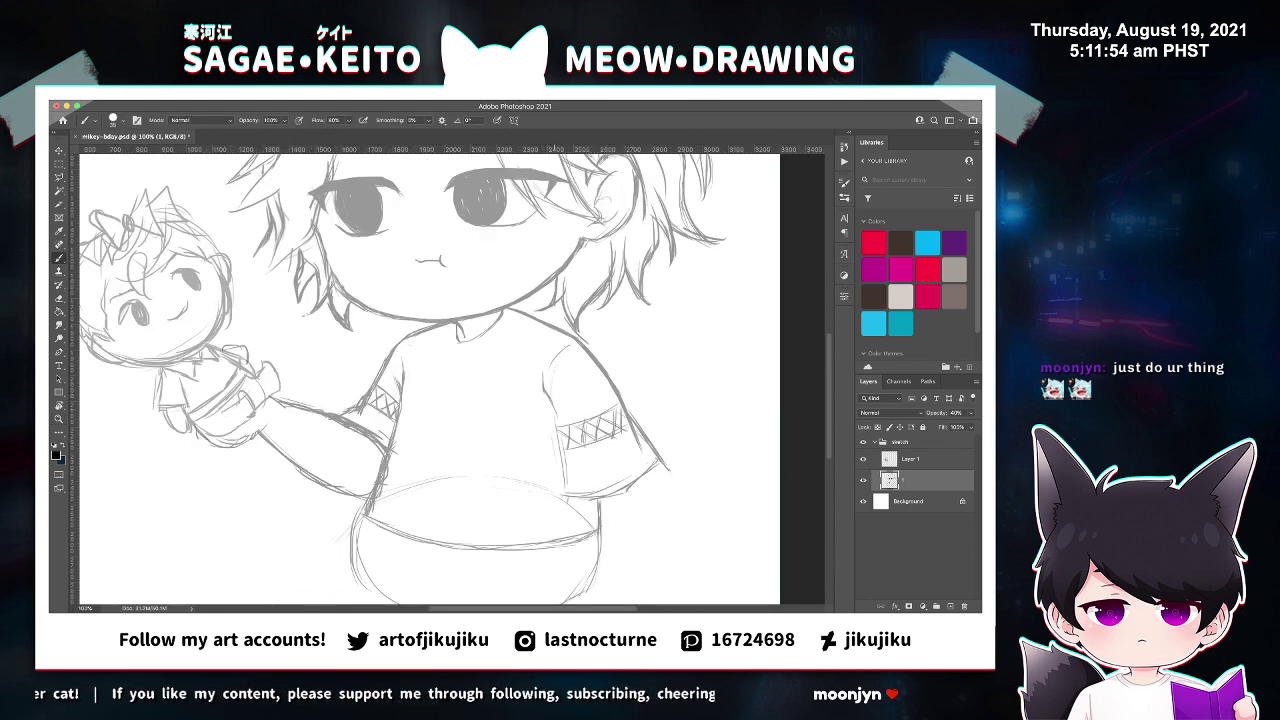
pyautogui.moveTo(553, 393); pyautogui.dragTo(565, 484)
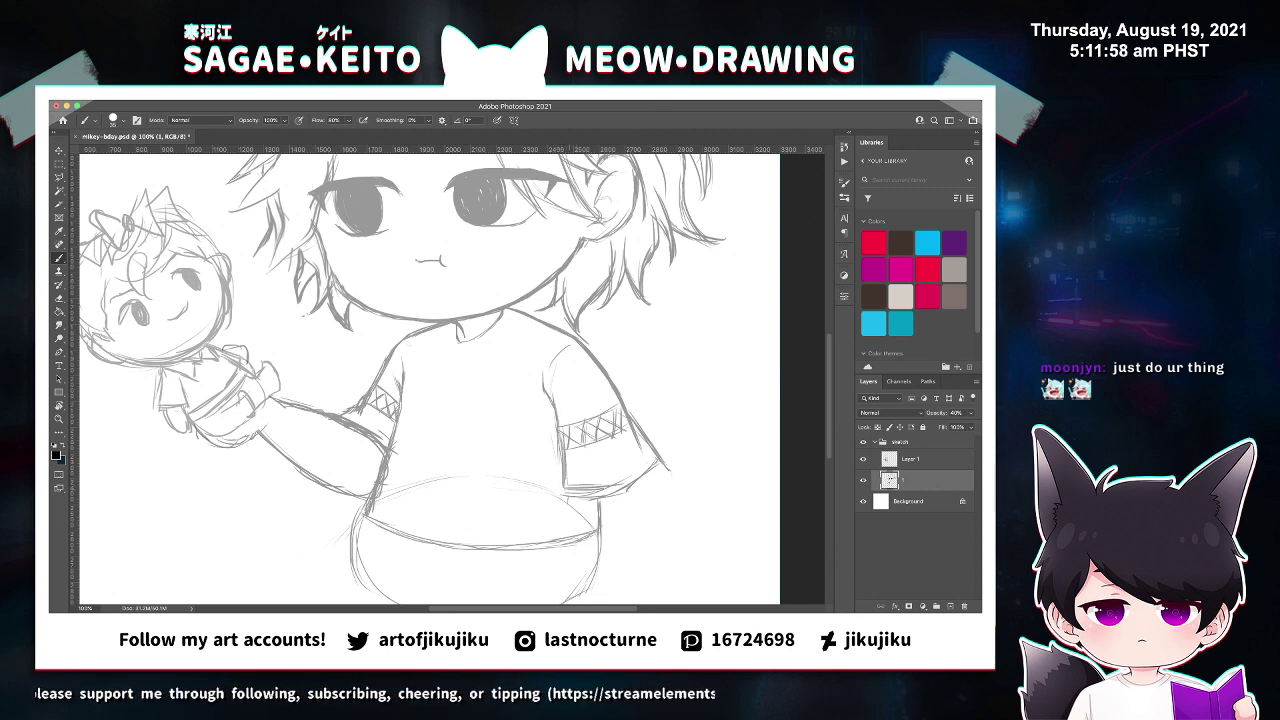
pyautogui.press('e')
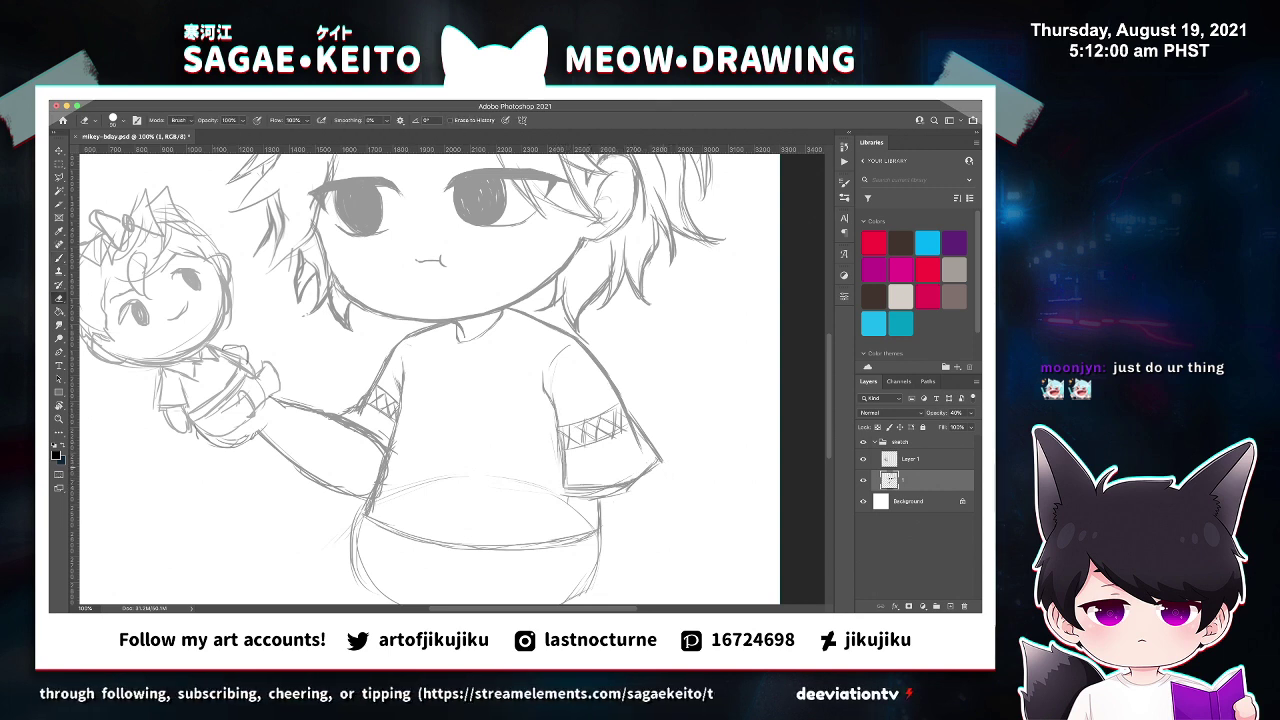
pyautogui.moveTo(568, 496); pyautogui.dragTo(636, 486)
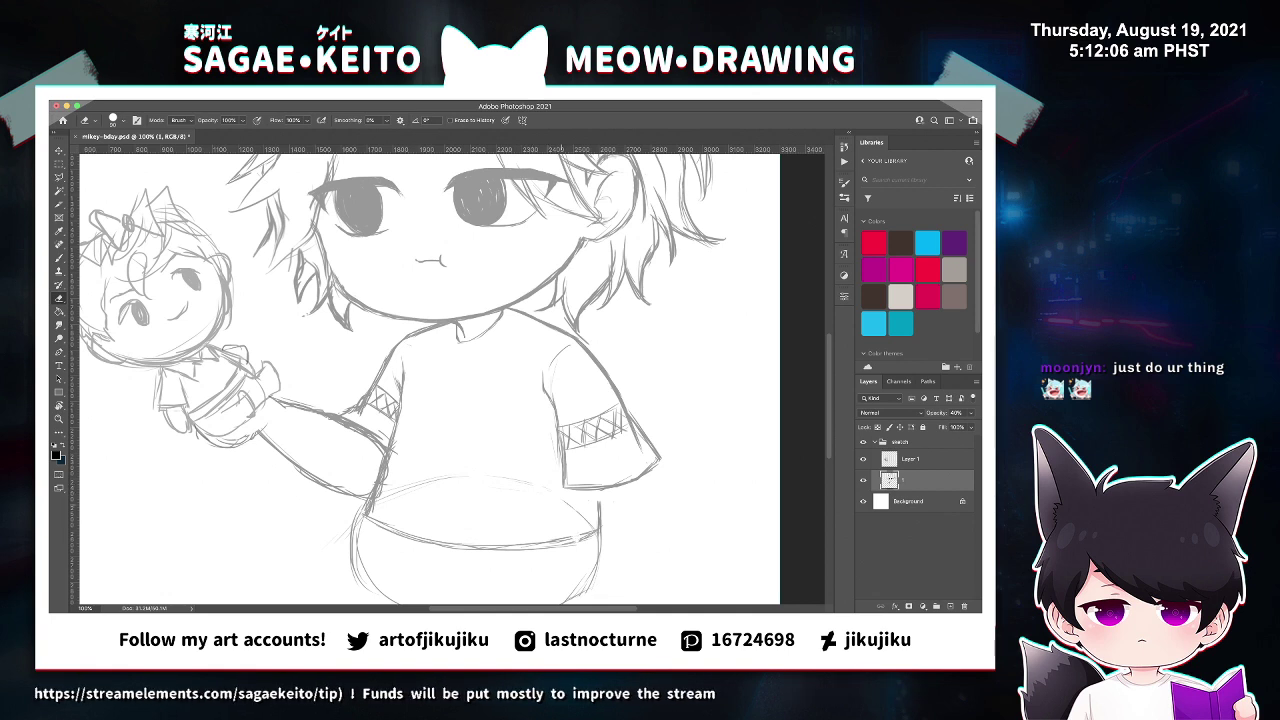
# Erase the shirt's wide curved bottom hem between the torso's two sides, and save the file.
pyautogui.moveTo(490, 546)
pyautogui.mouseDown()
pyautogui.moveTo(560, 545)
pyautogui.moveTo(404, 535)
pyautogui.mouseUp()
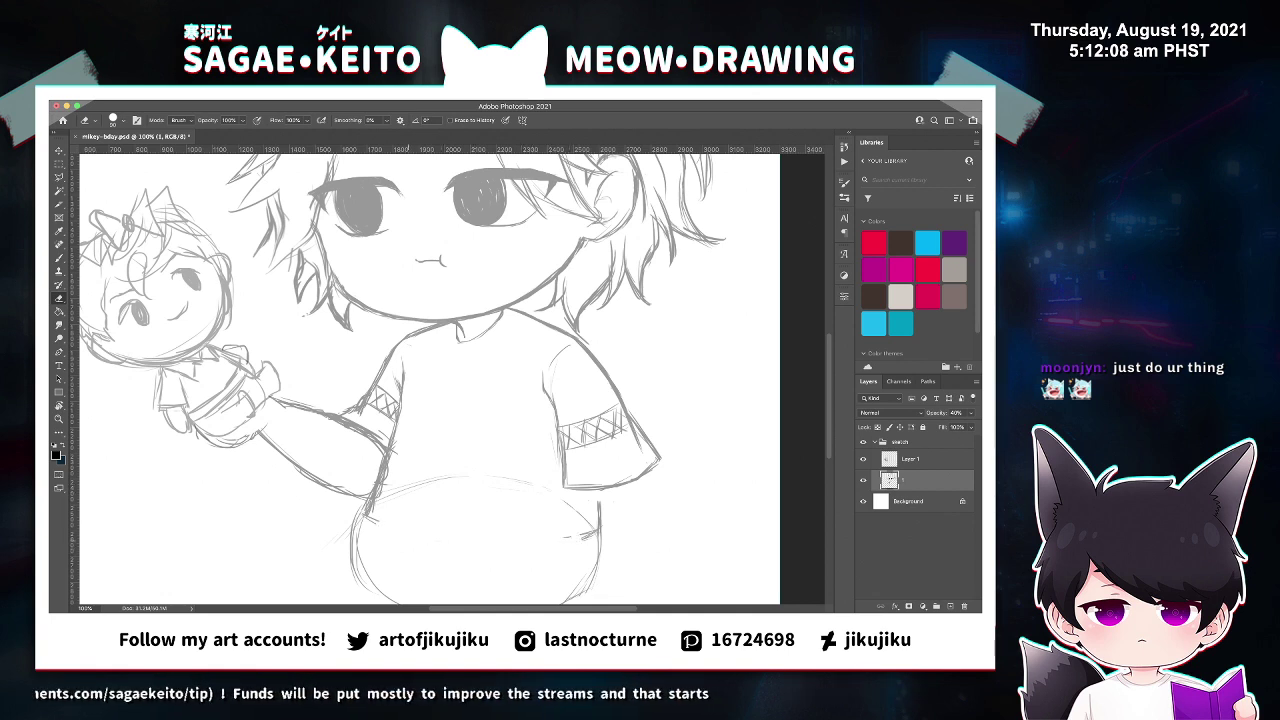
pyautogui.moveTo(562, 538); pyautogui.dragTo(578, 536)
pyautogui.press('super+s')
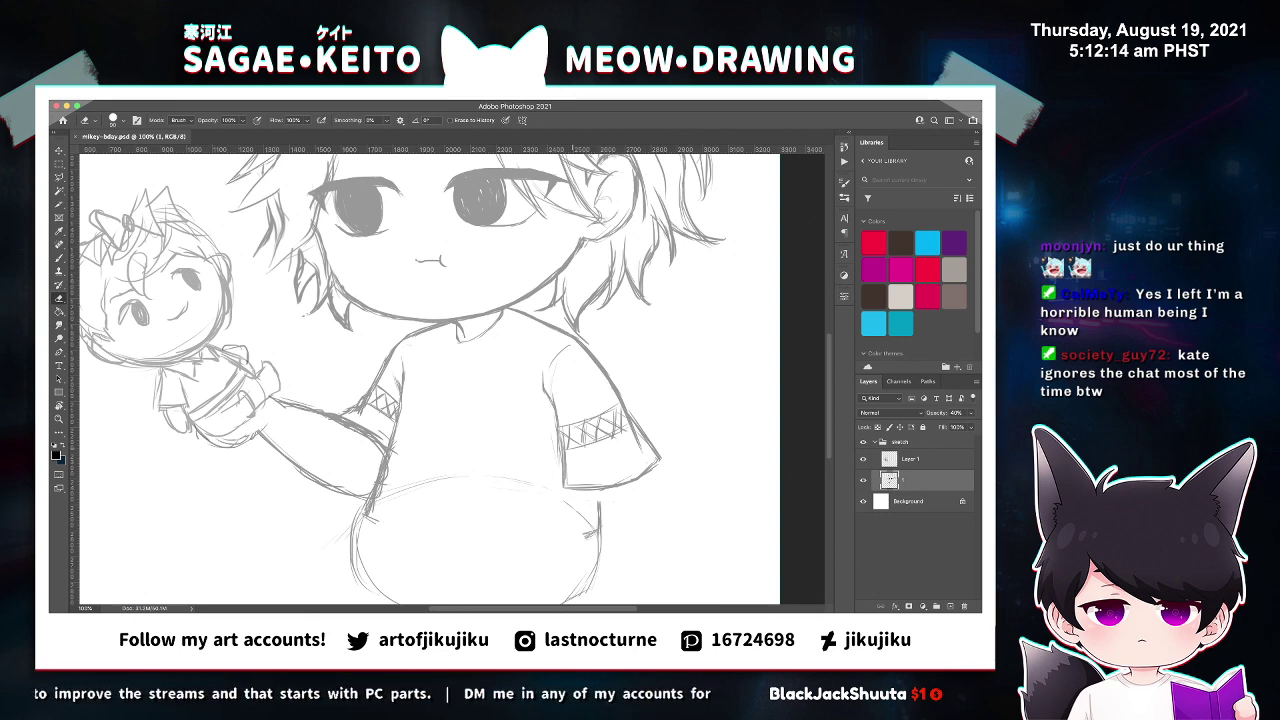
pyautogui.hotkey('ctrl', '-')
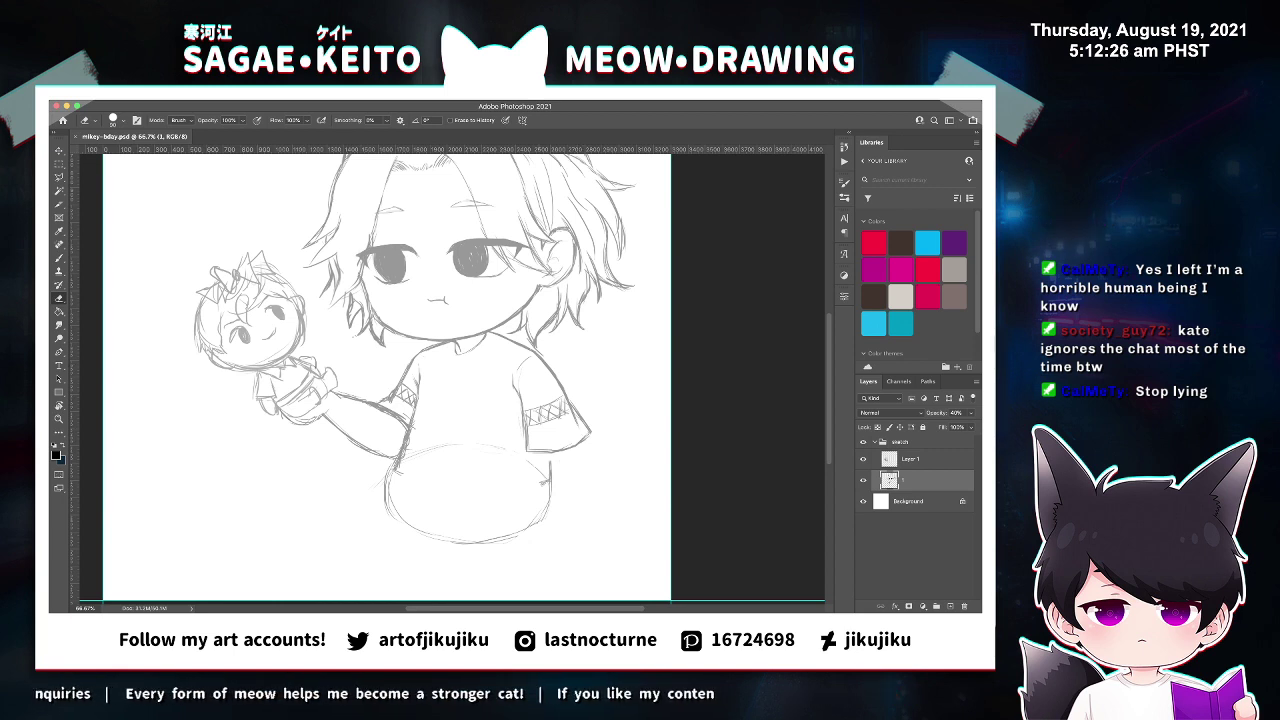
pyautogui.scroll(-2, 448, 377)
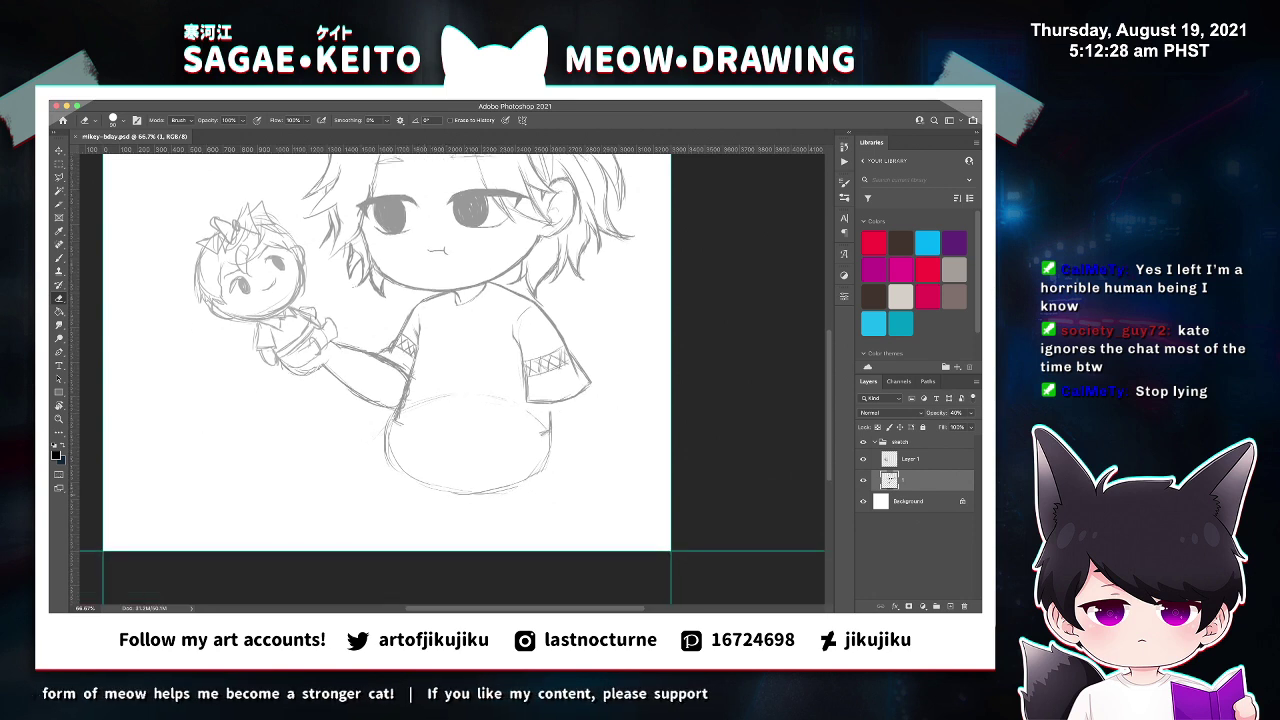
# Erase the overshooting torso line beneath the outstretched arm's sleeve, clean up where it meets the lower body, and save the file.
pyautogui.press('z')
pyautogui.click(433, 428)
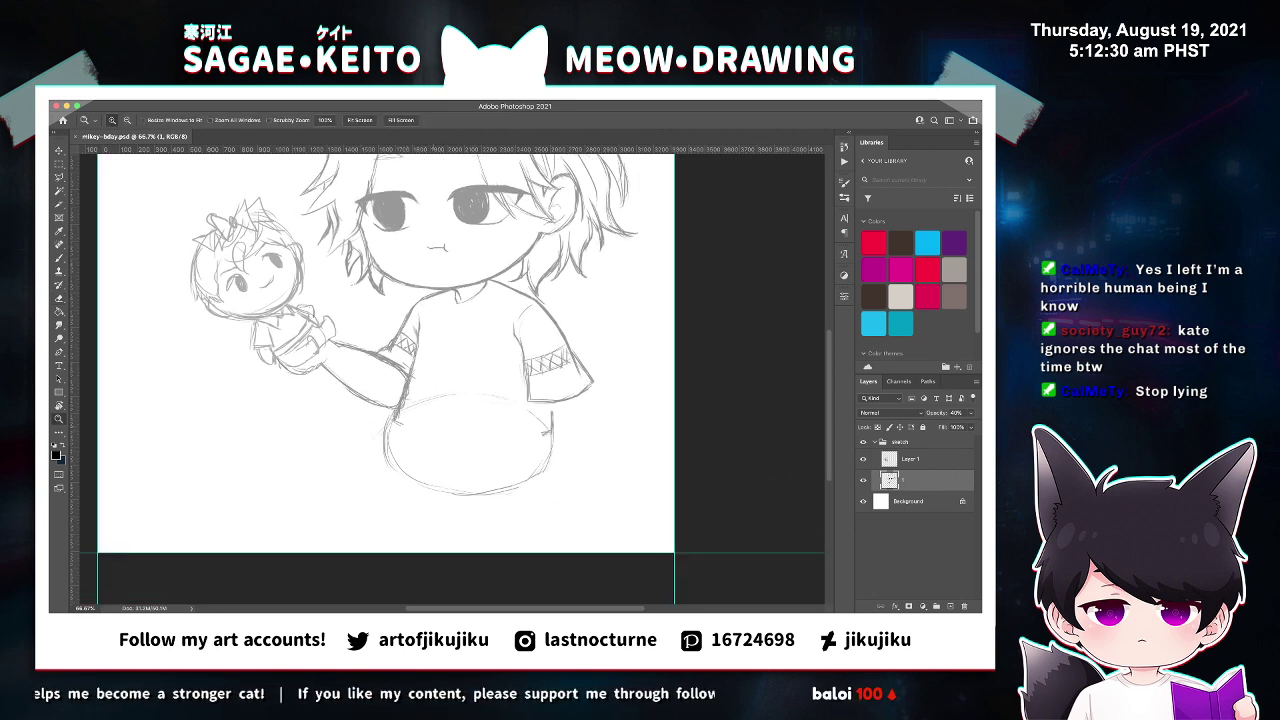
pyautogui.press('e')
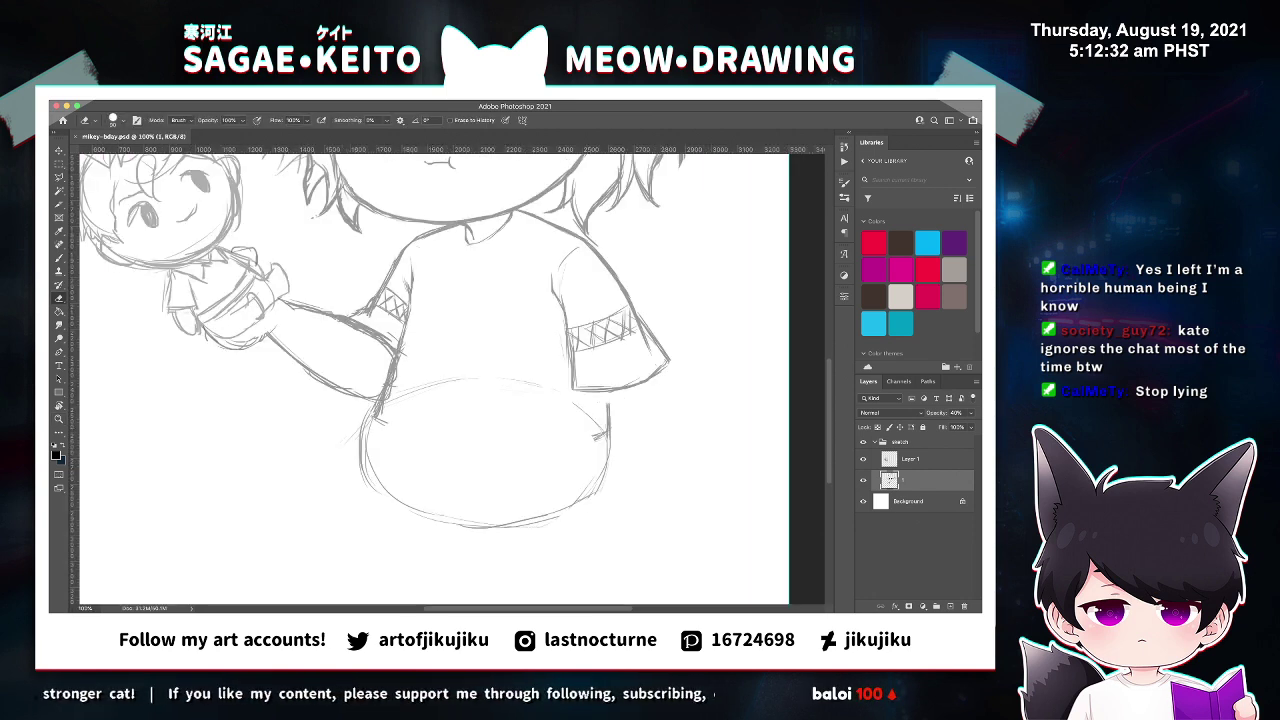
pyautogui.moveTo(386, 416); pyautogui.dragTo(398, 346)
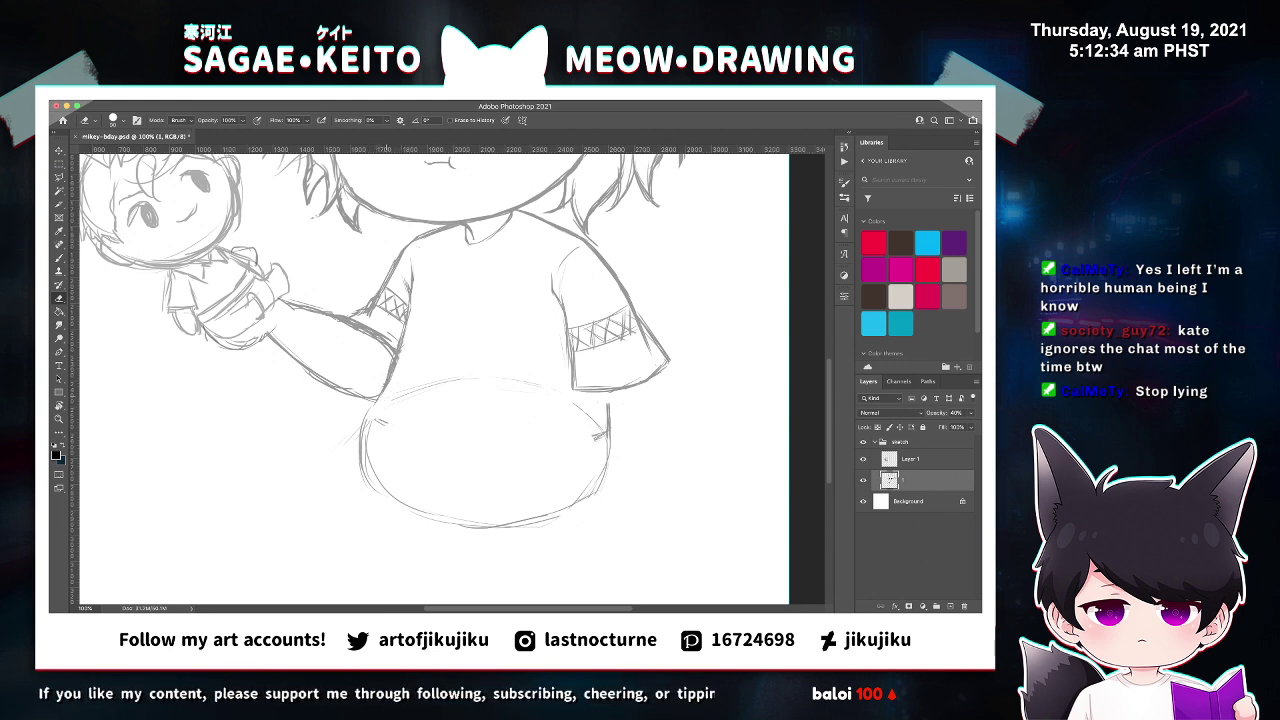
pyautogui.moveTo(381, 401); pyautogui.dragTo(374, 407)
pyautogui.press('b')
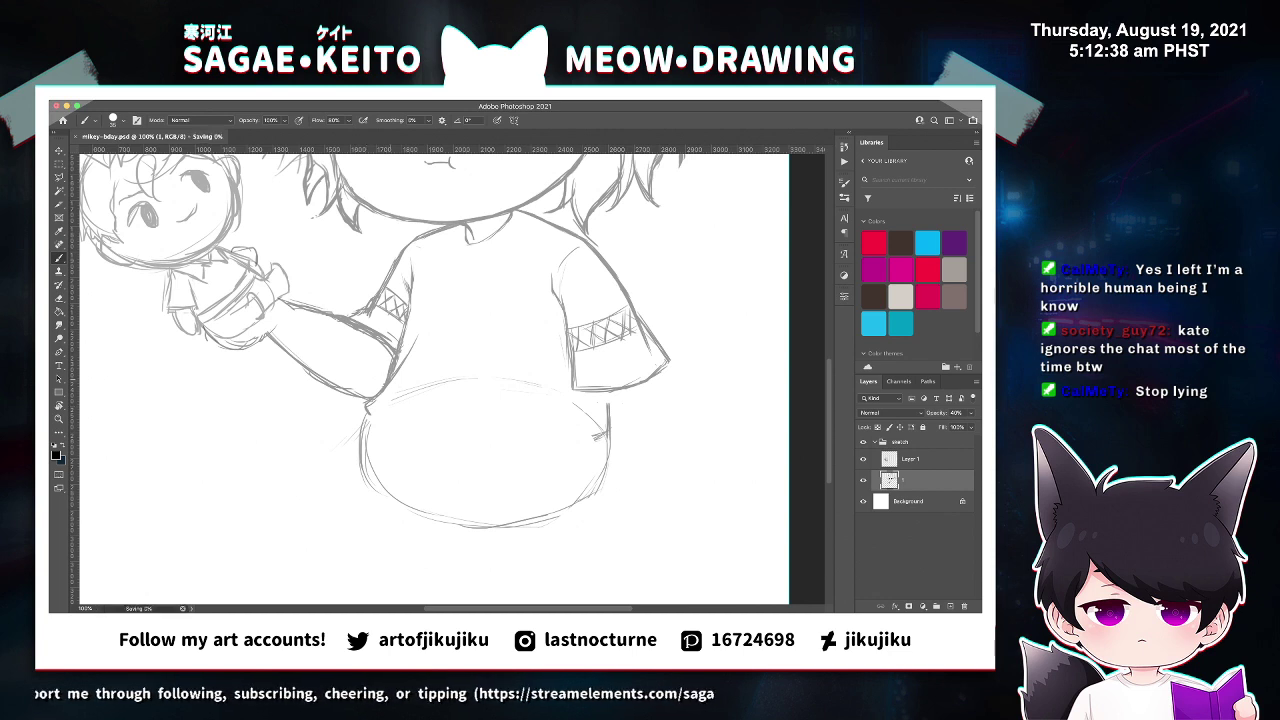
# Erase the shirt's rounded neckline and sketch short downward collar strokes on the outstretched-arm side of the neck.
pyautogui.press('e')
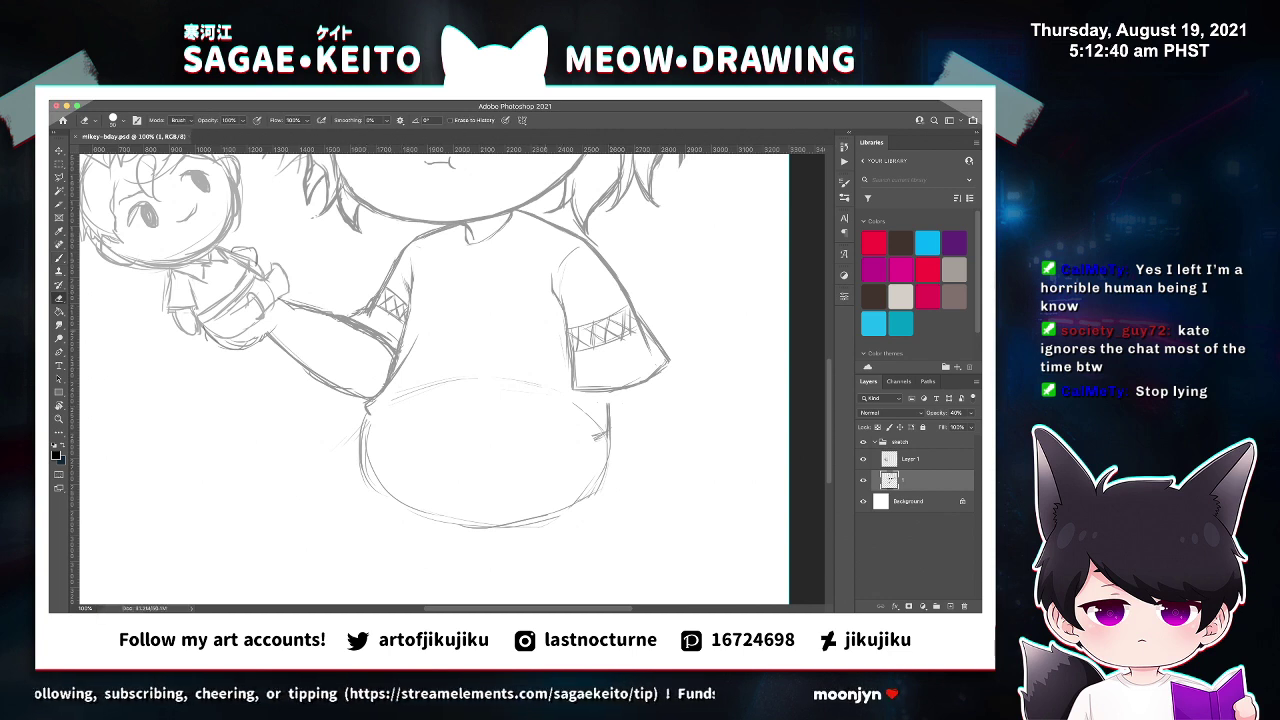
pyautogui.press('b')
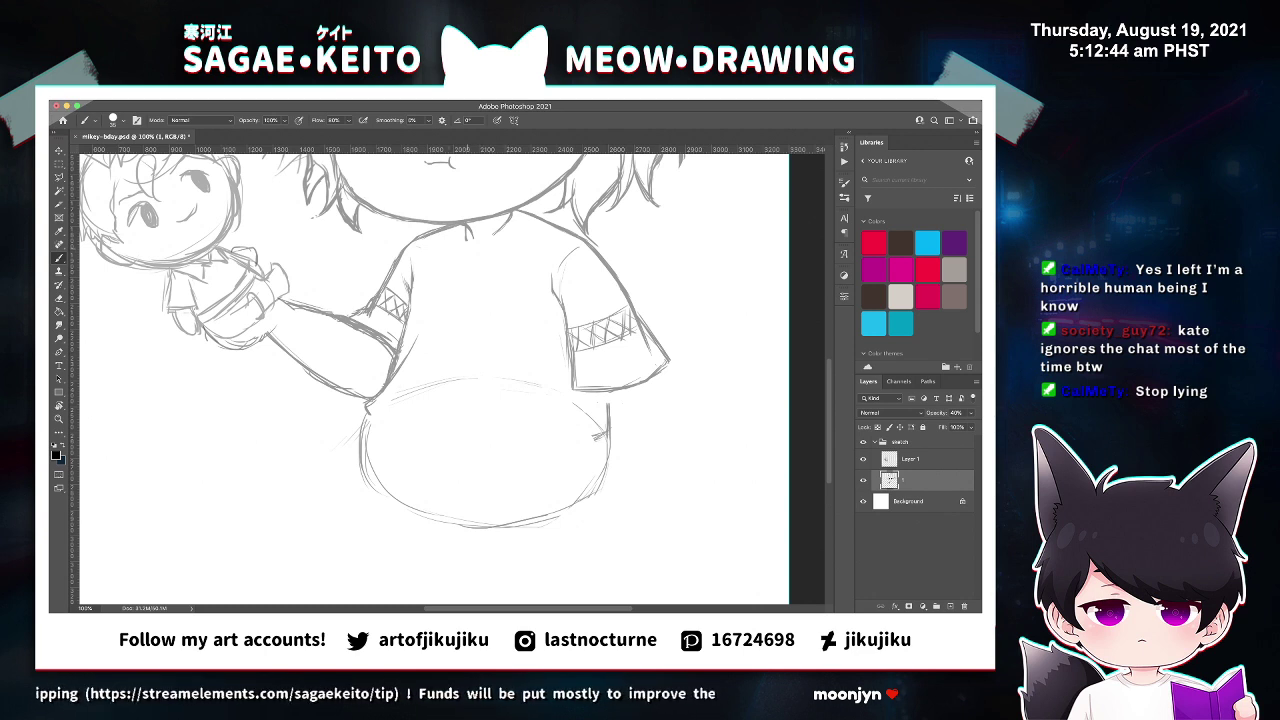
pyautogui.moveTo(467, 242); pyautogui.dragTo(456, 272)
pyautogui.press('e')
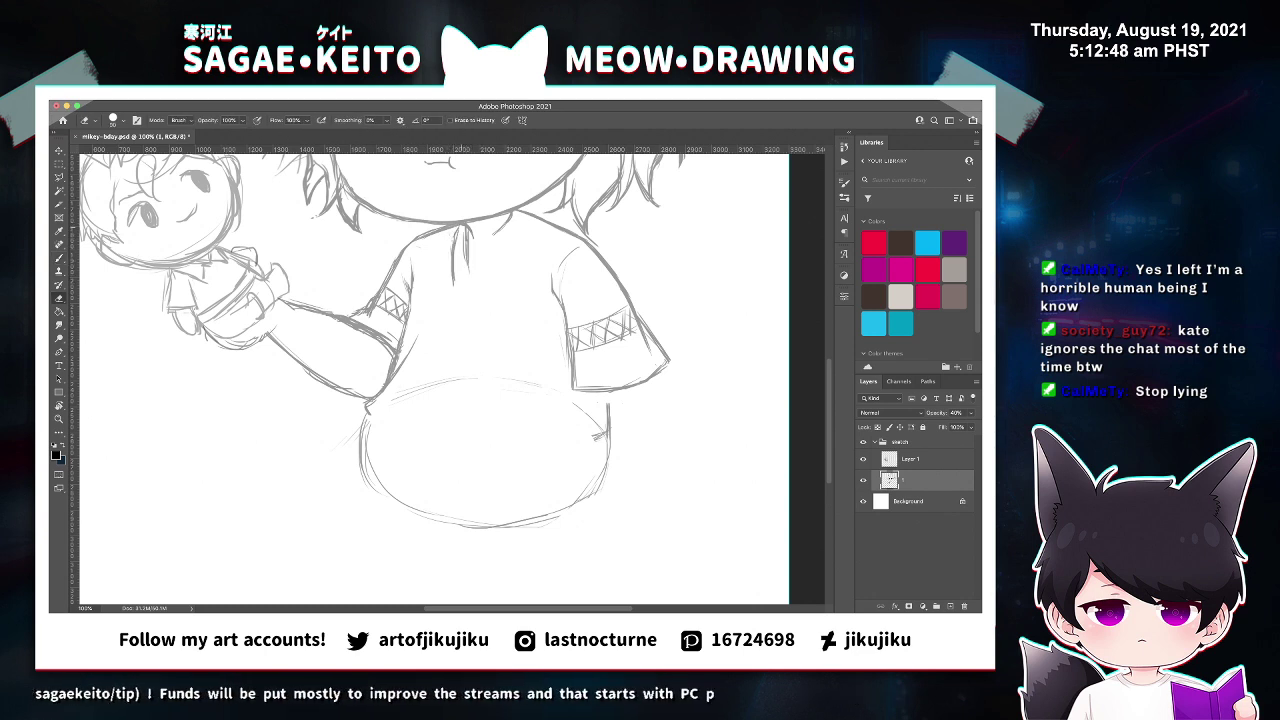
pyautogui.press('b')
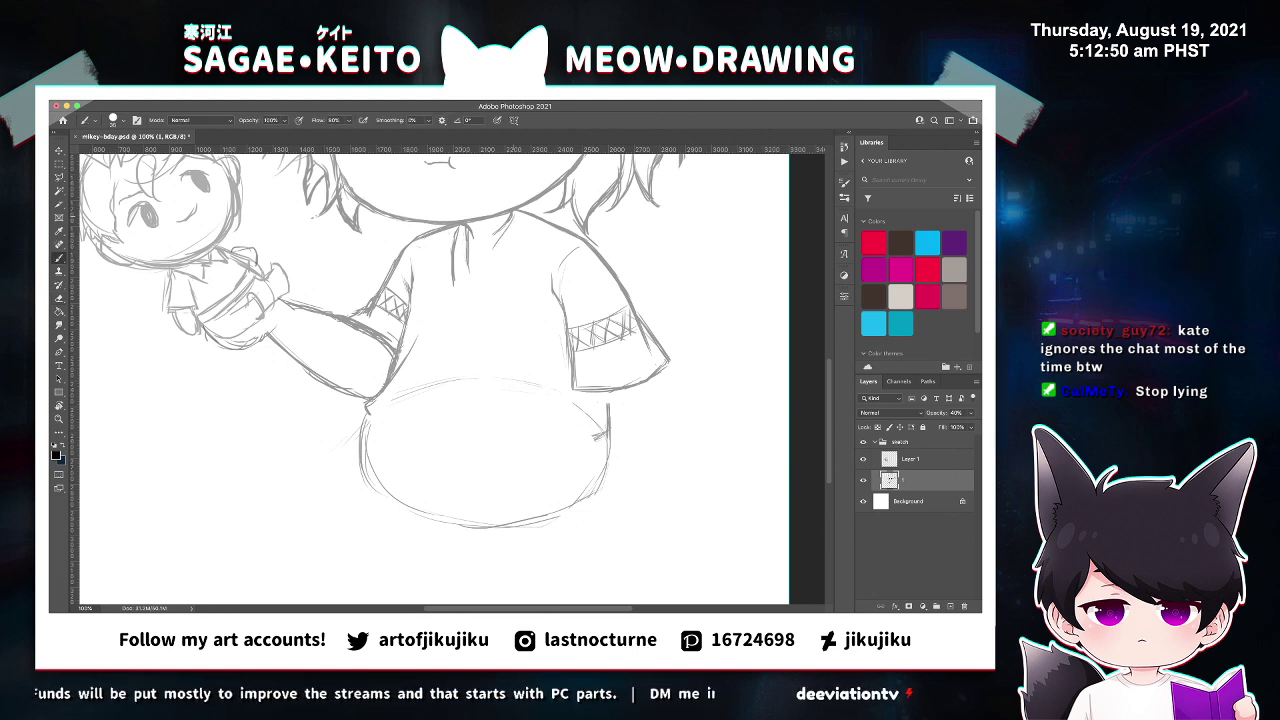
pyautogui.press('e')
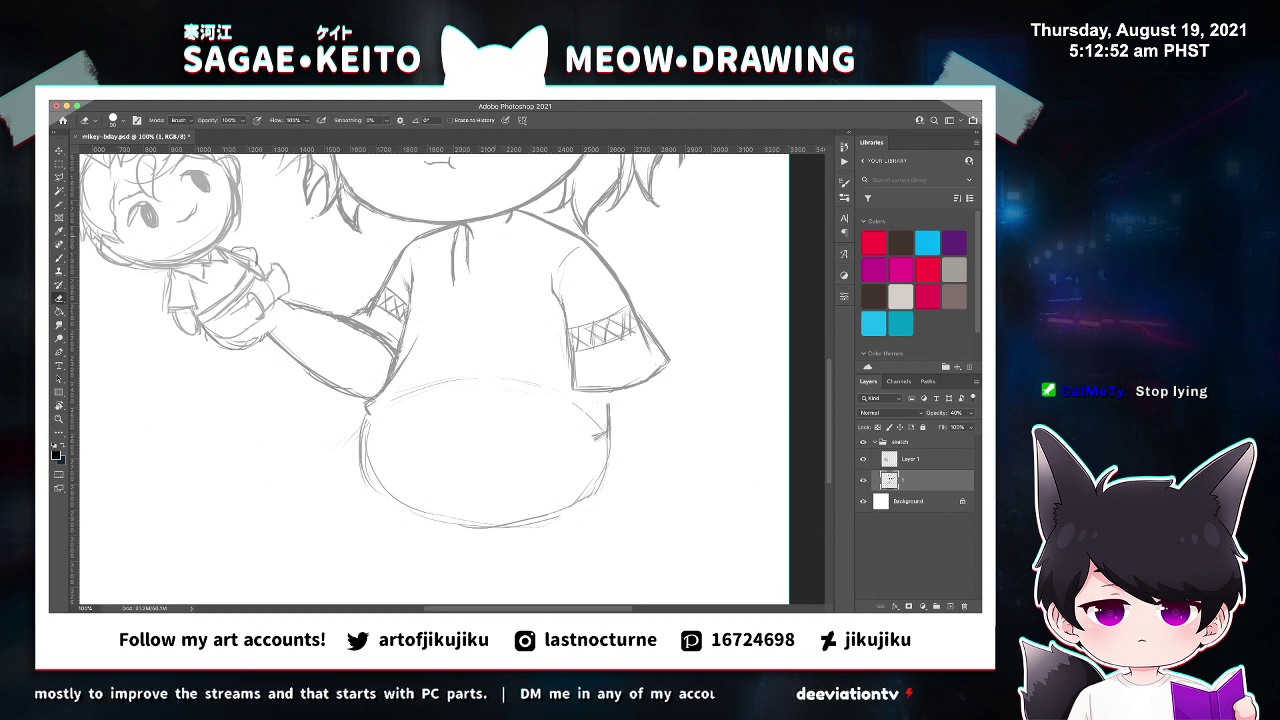
# Draw a long diagonal collar line from the ear-side neck to the chest's centre, erase the short opposite strokes, and save the file.
pyautogui.press('b')
pyautogui.moveTo(512, 214); pyautogui.dragTo(478, 279)
pyautogui.moveTo(505, 226); pyautogui.dragTo(460, 298)
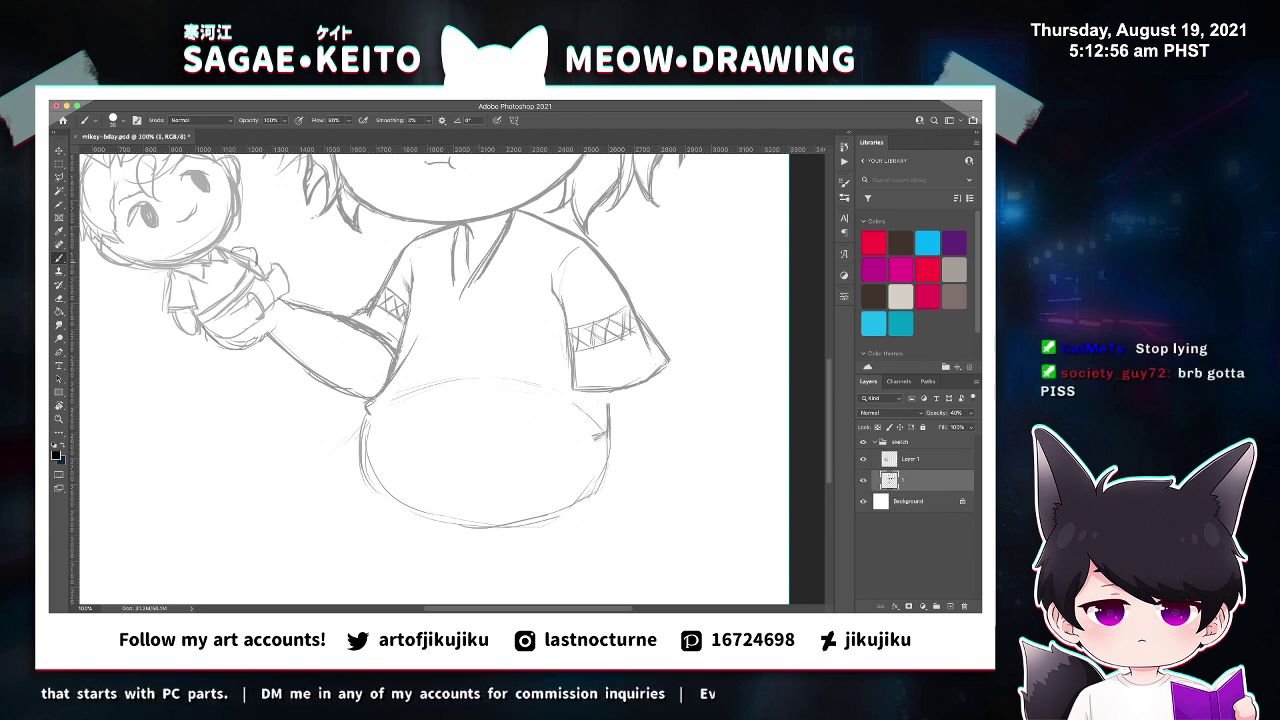
pyautogui.press('e')
pyautogui.moveTo(512, 218); pyautogui.dragTo(477, 279)
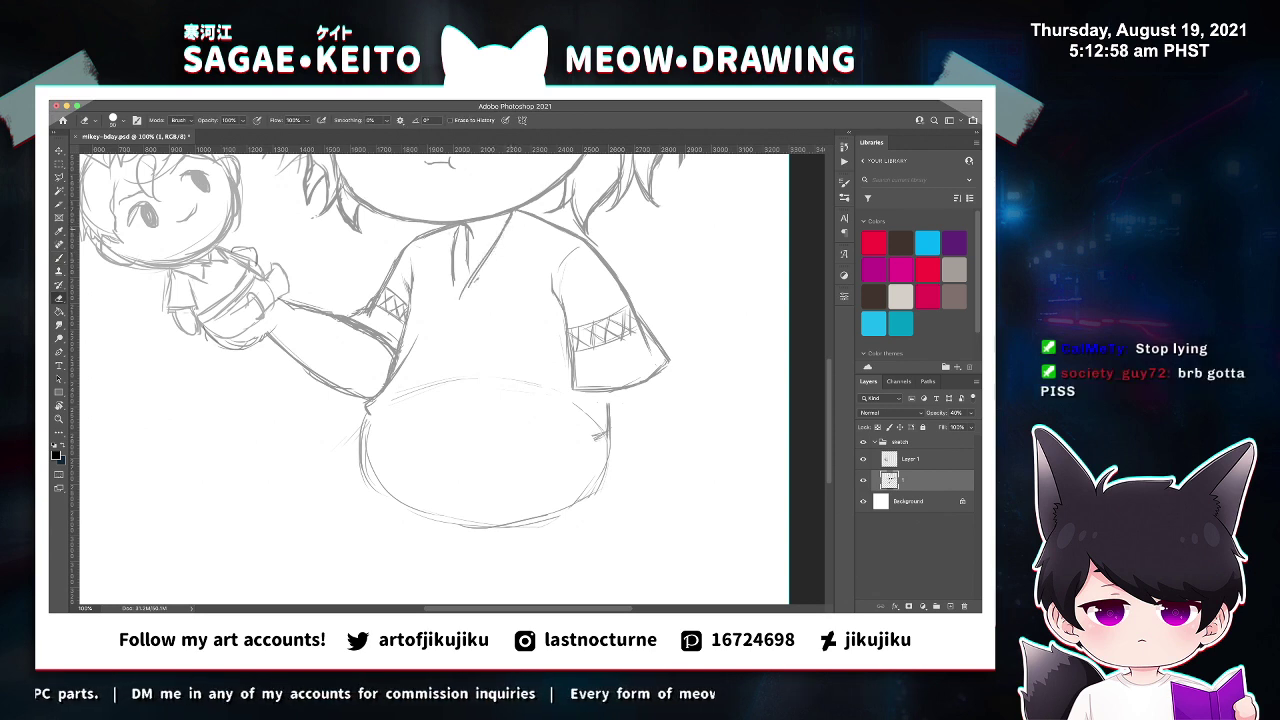
pyautogui.moveTo(453, 233); pyautogui.dragTo(455, 273)
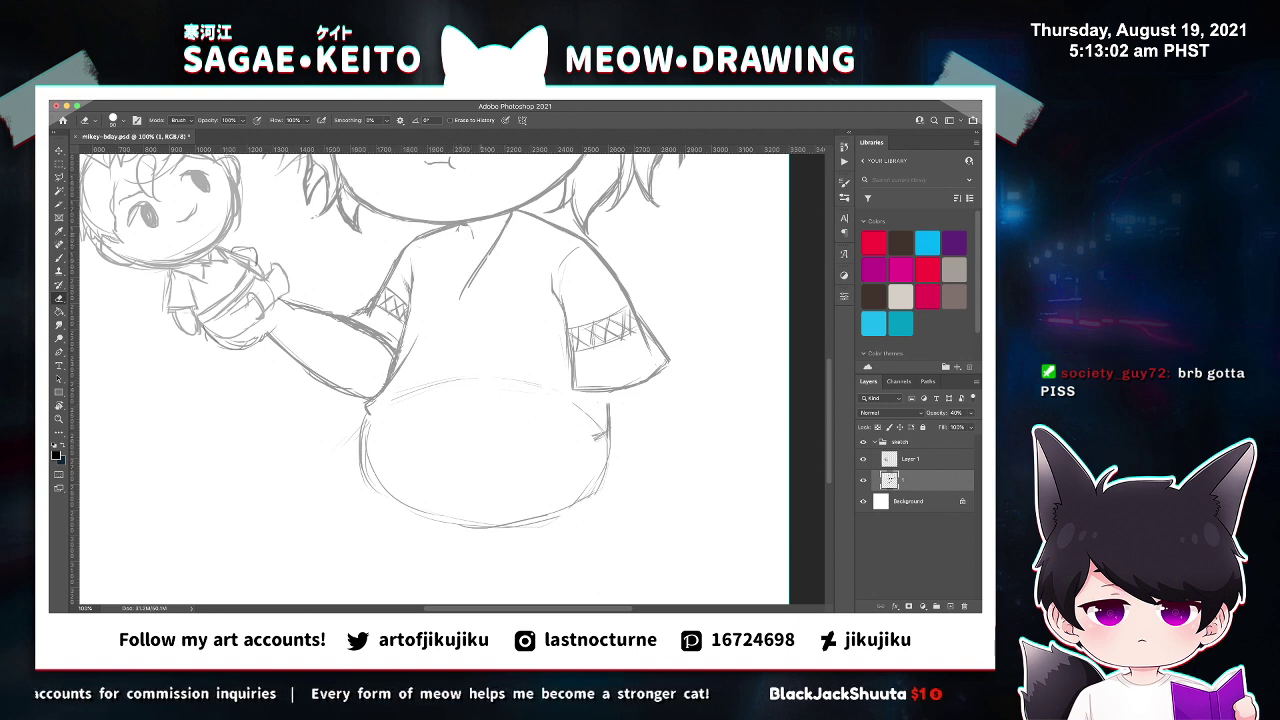
pyautogui.press('b')
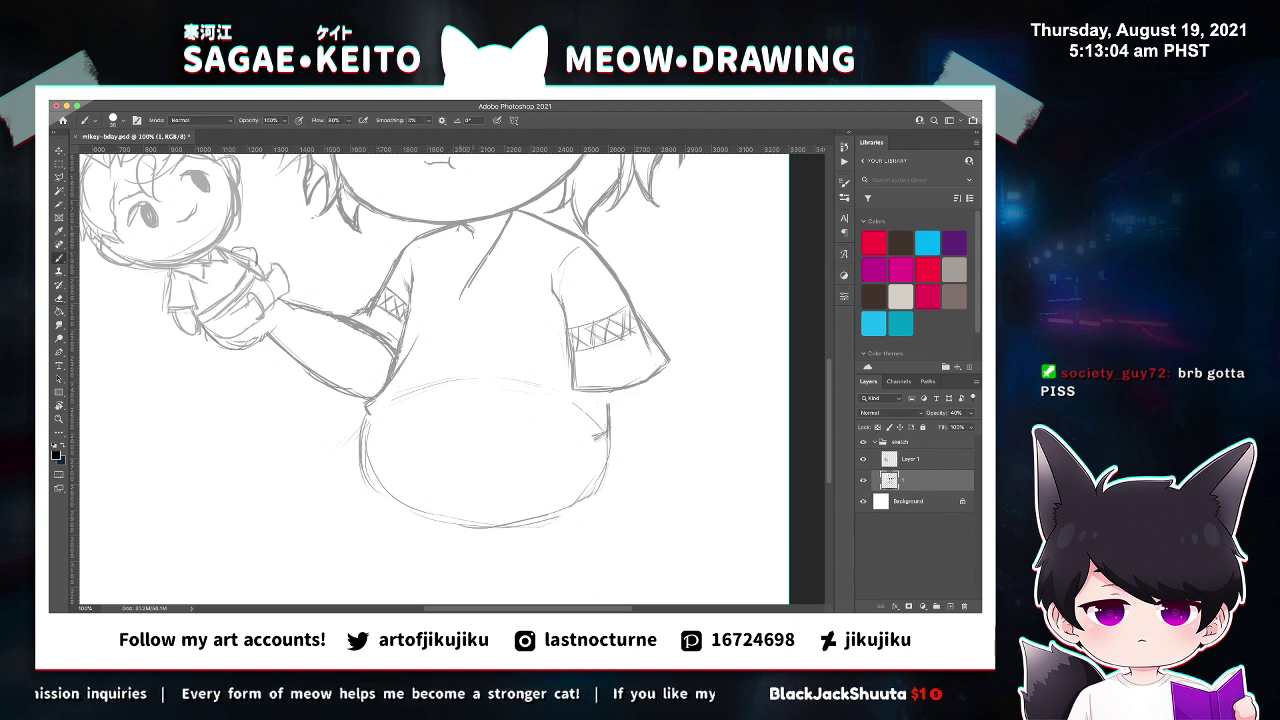
pyautogui.press('e')
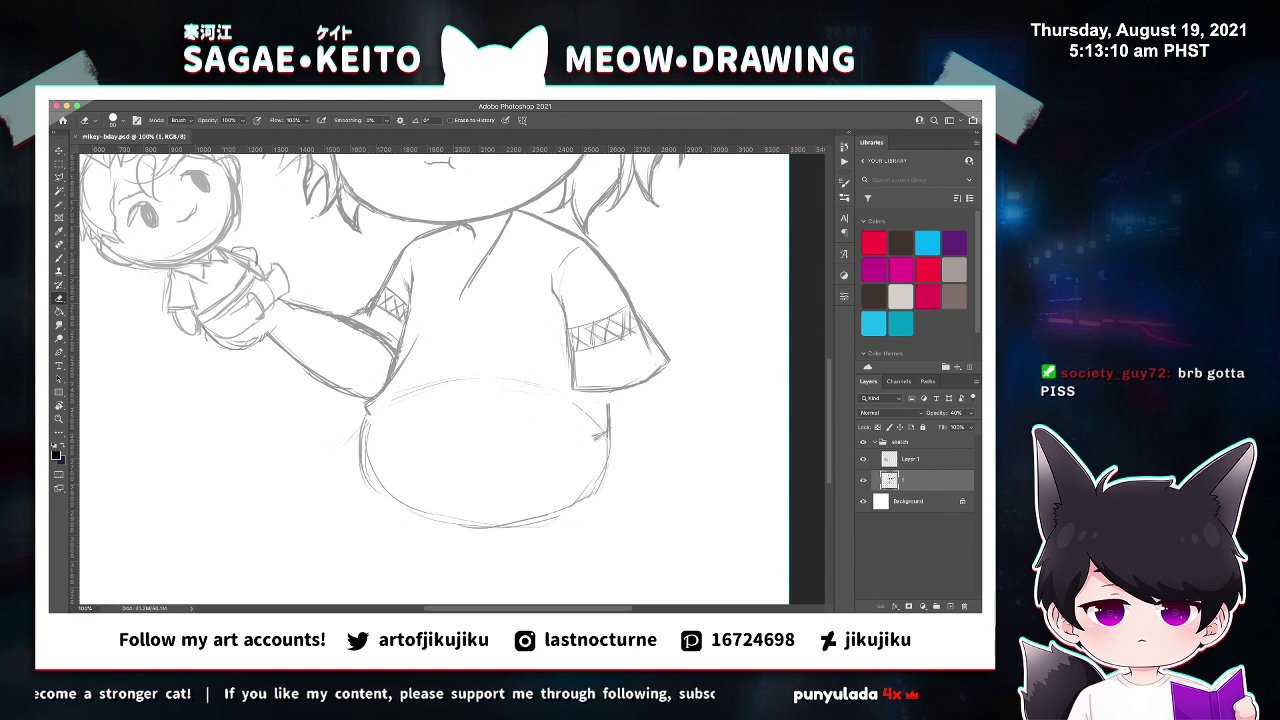
# Erase the stray marks beside the short neck curve and darken the diagonal collar line where it meets the neck.
pyautogui.press('z')
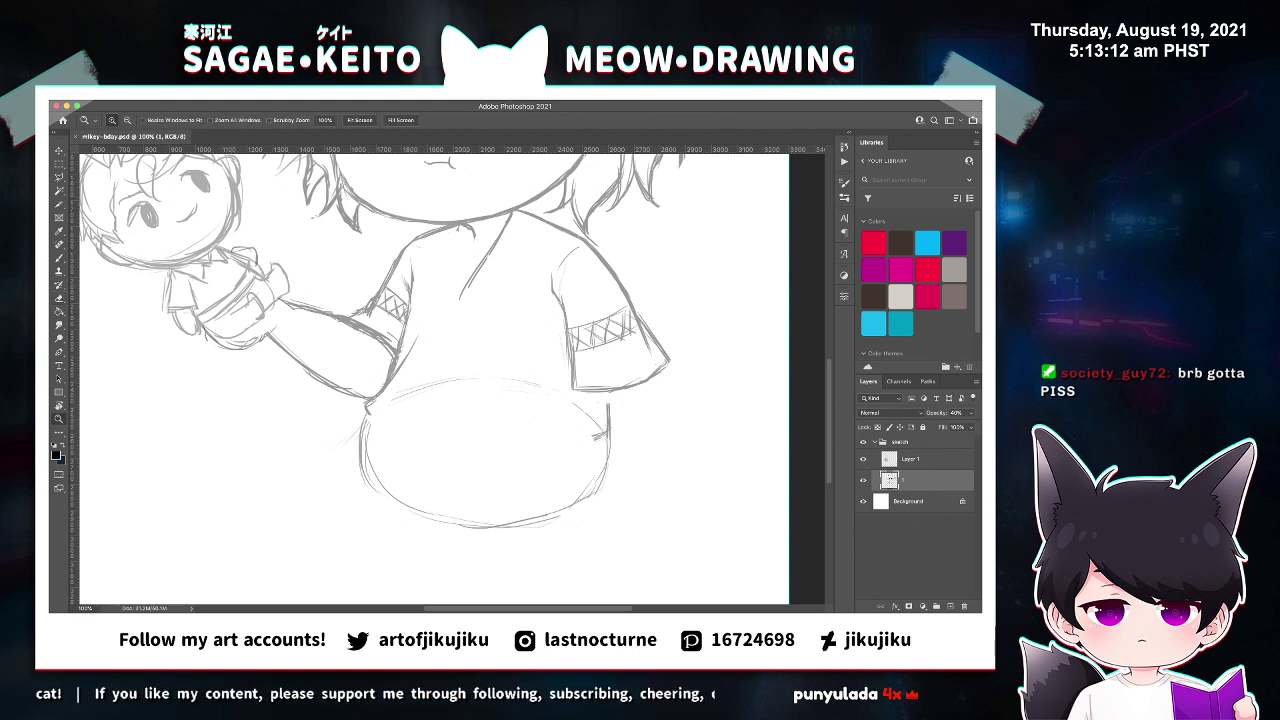
pyautogui.doubleClick(481, 233)
pyautogui.press('b')
pyautogui.press('e')
pyautogui.moveTo(429, 206); pyautogui.dragTo(448, 214)
pyautogui.press('b')
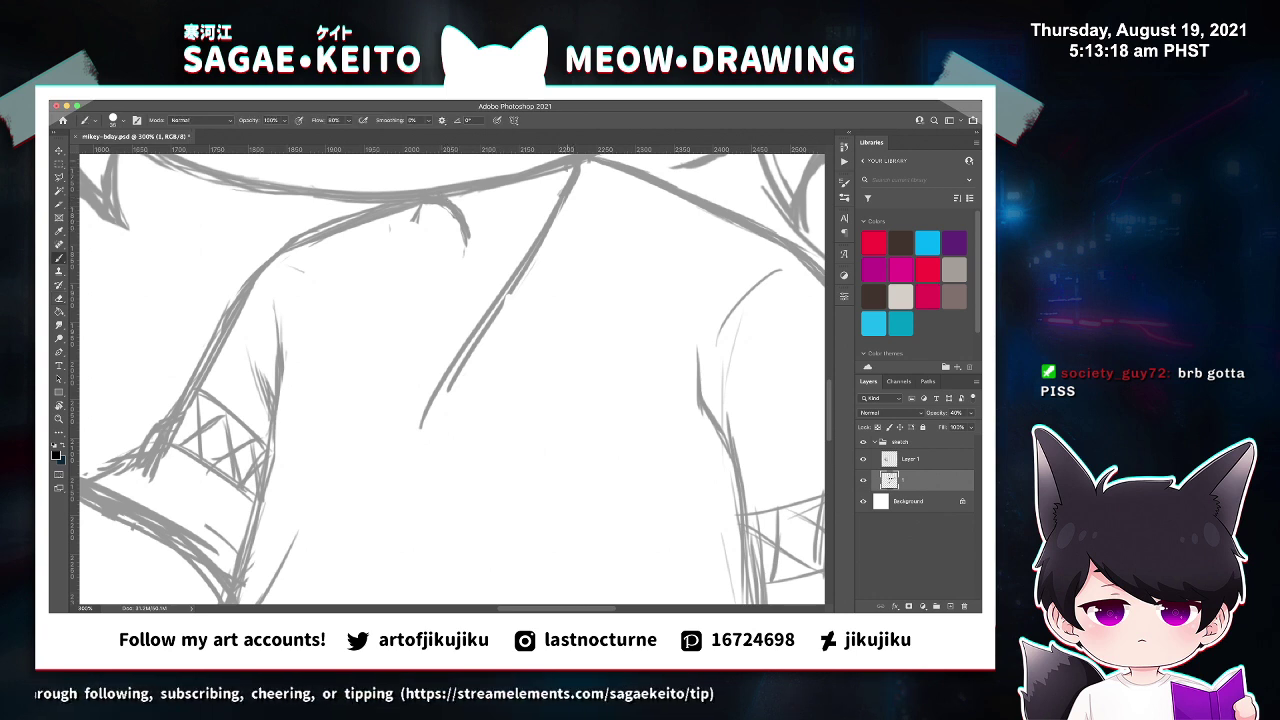
pyautogui.moveTo(566, 168); pyautogui.dragTo(570, 182)
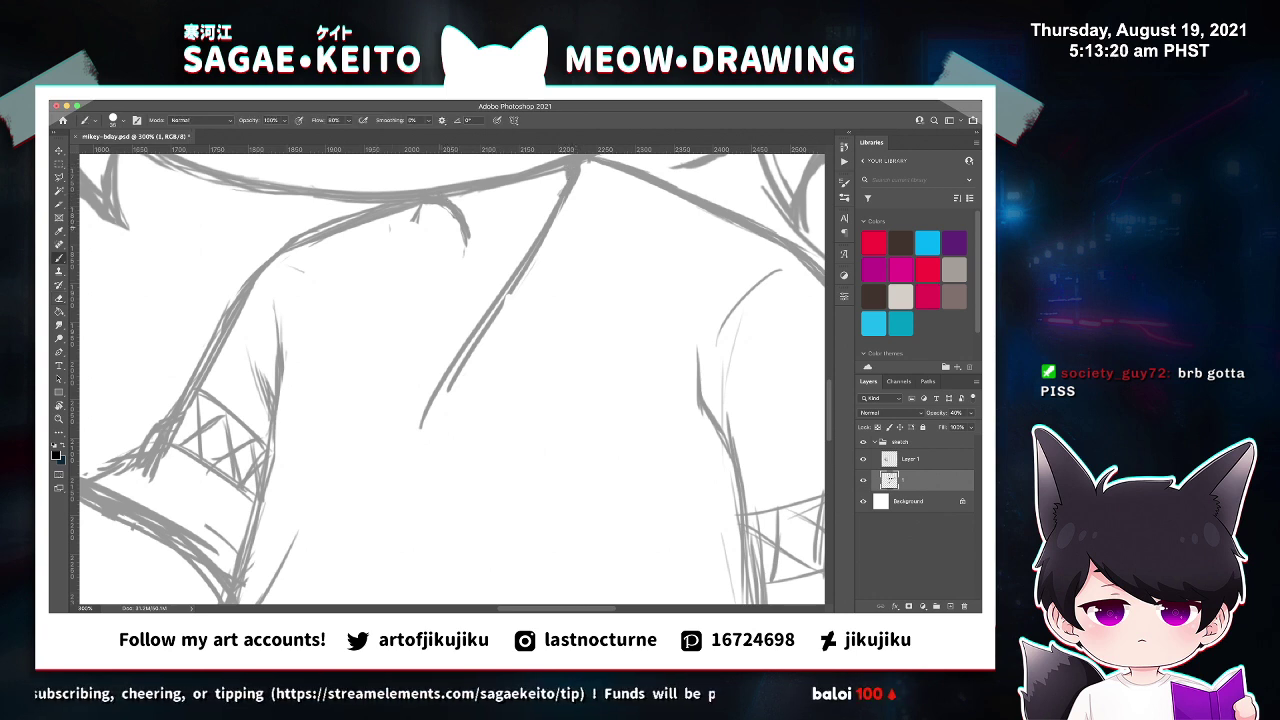
# Draw the opposite collar flap as two near-vertical lines from the neck, with the inner one meeting the diagonal line.
pyautogui.moveTo(456, 216); pyautogui.dragTo(446, 316)
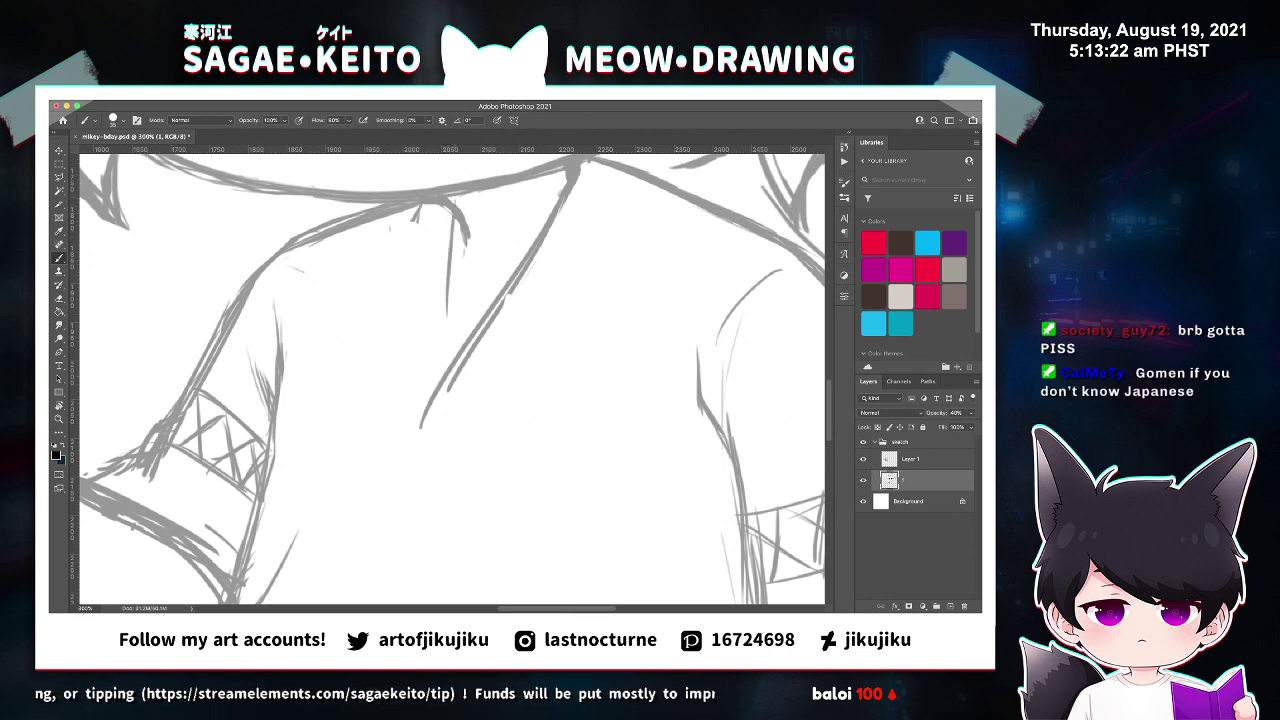
pyautogui.press('super+z')
pyautogui.moveTo(447, 208); pyautogui.dragTo(450, 347)
pyautogui.moveTo(442, 264); pyautogui.dragTo(451, 355)
pyautogui.moveTo(447, 260); pyautogui.dragTo(454, 355)
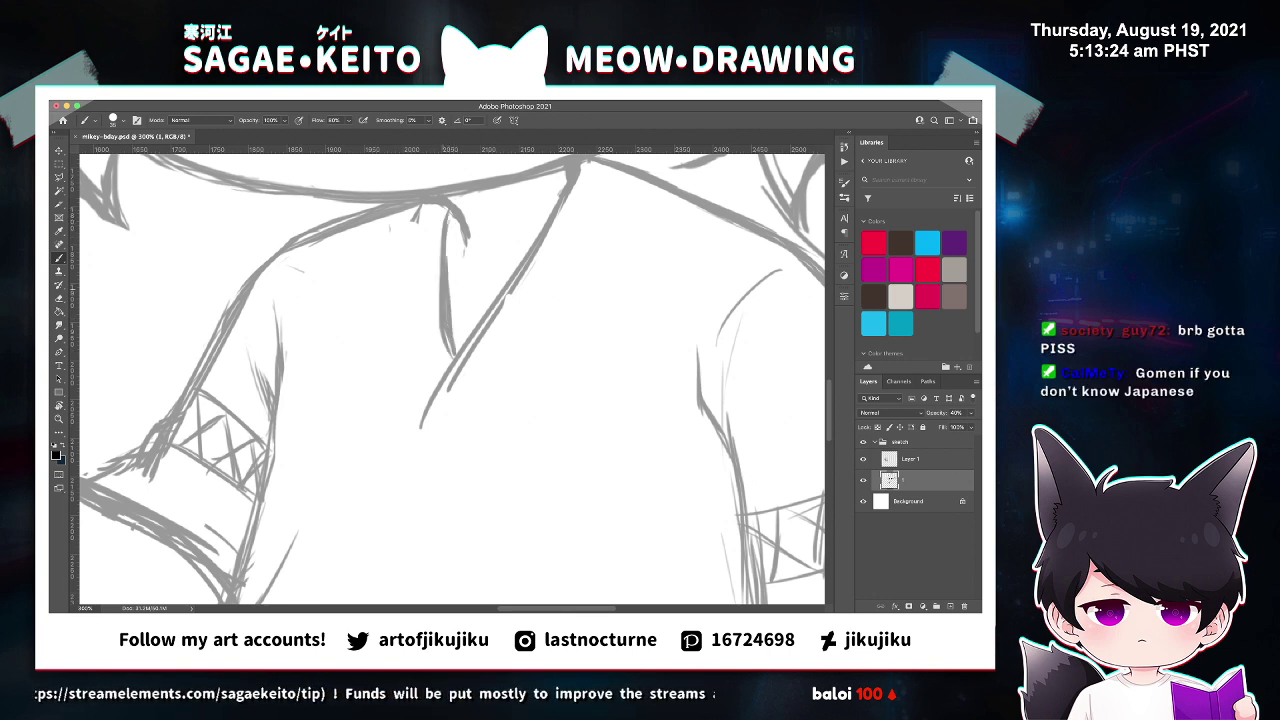
pyautogui.moveTo(430, 222); pyautogui.dragTo(411, 368)
pyautogui.hotkey('ctrl', 'z')
pyautogui.moveTo(415, 216); pyautogui.dragTo(412, 420)
# Thin the diagonal collar line and the flap's inner line by erasing their rough edges, and save the file.
pyautogui.press('e')
pyautogui.moveTo(530, 265); pyautogui.dragTo(450, 390)
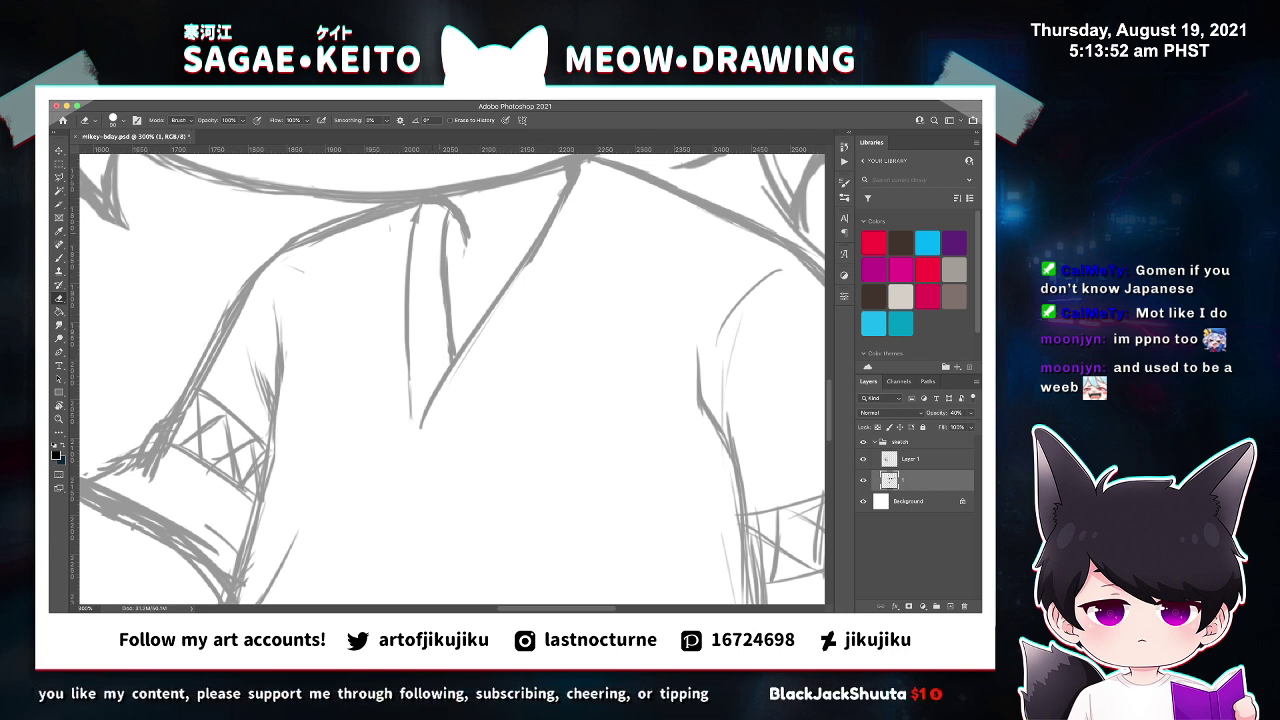
pyautogui.moveTo(440, 224); pyautogui.dragTo(438, 300)
pyautogui.press('b')
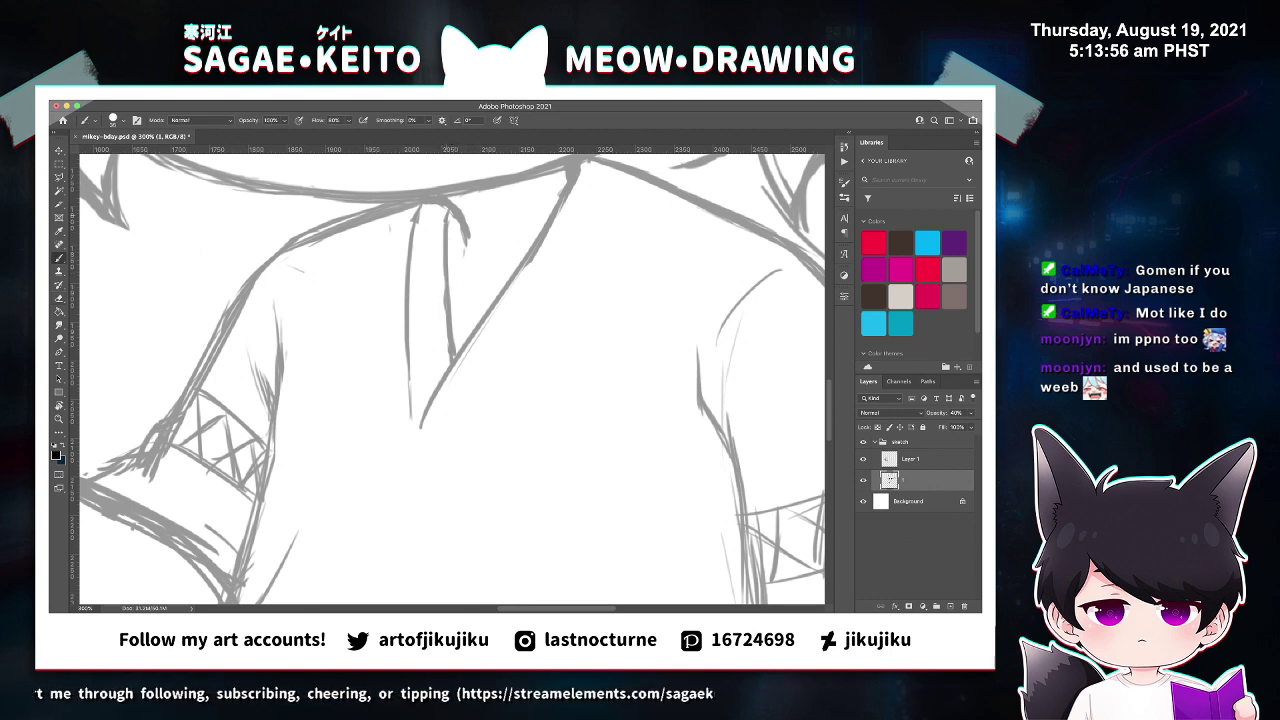
pyautogui.press('super+s')
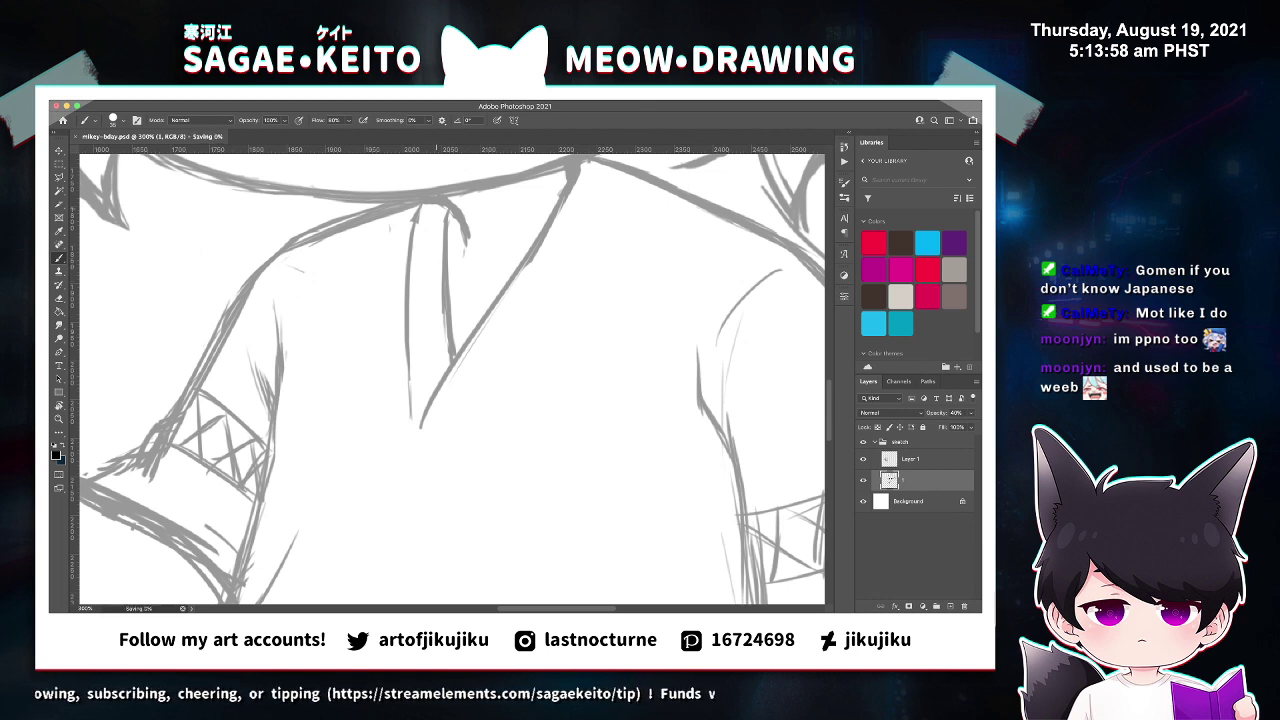
pyautogui.hotkey('ctrl', '-')
pyautogui.press('e')
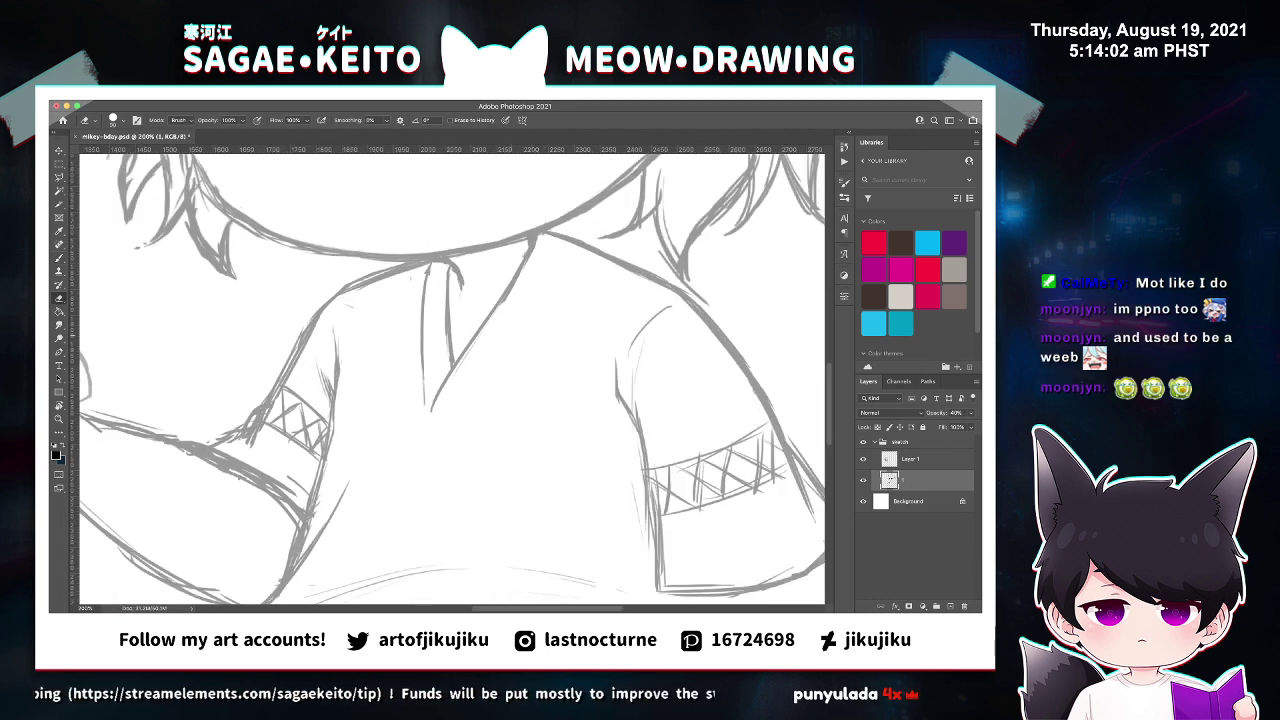
pyautogui.press('b')
pyautogui.moveTo(564, 244); pyautogui.dragTo(528, 376)
pyautogui.press('super+z')
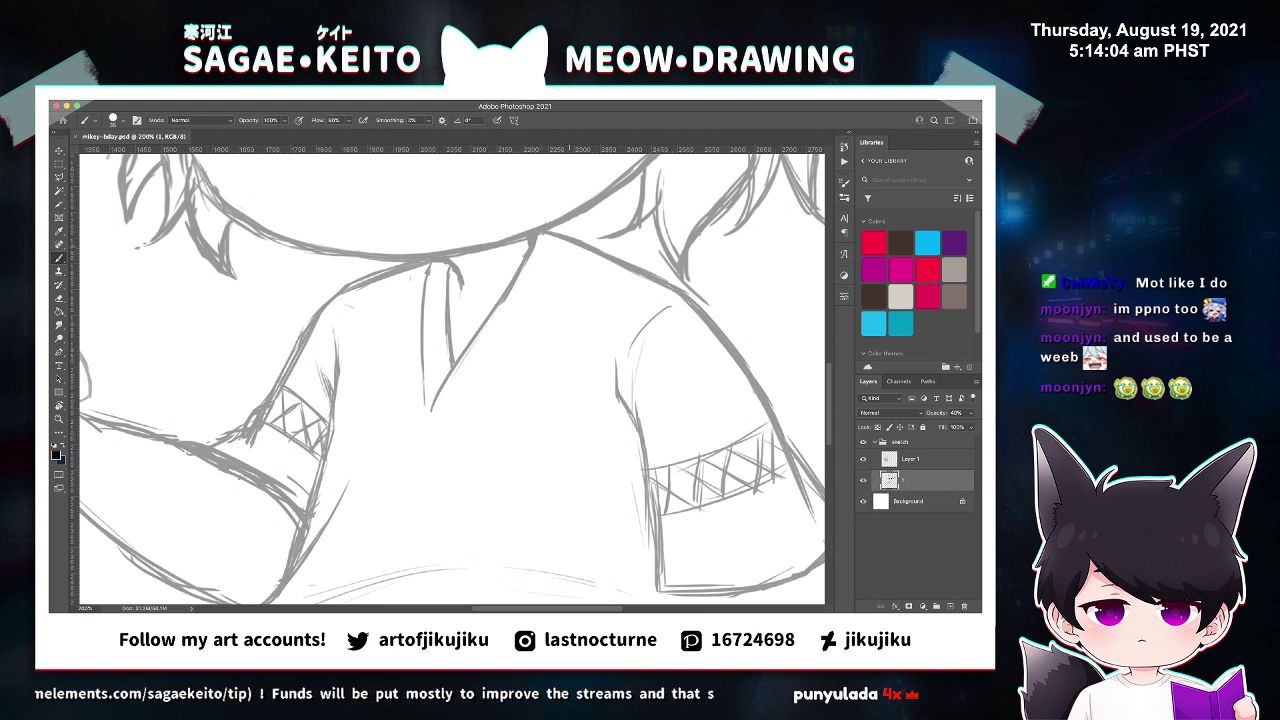
pyautogui.moveTo(568, 242); pyautogui.dragTo(480, 450)
pyautogui.press('super+z')
pyautogui.moveTo(561, 250); pyautogui.dragTo(446, 465)
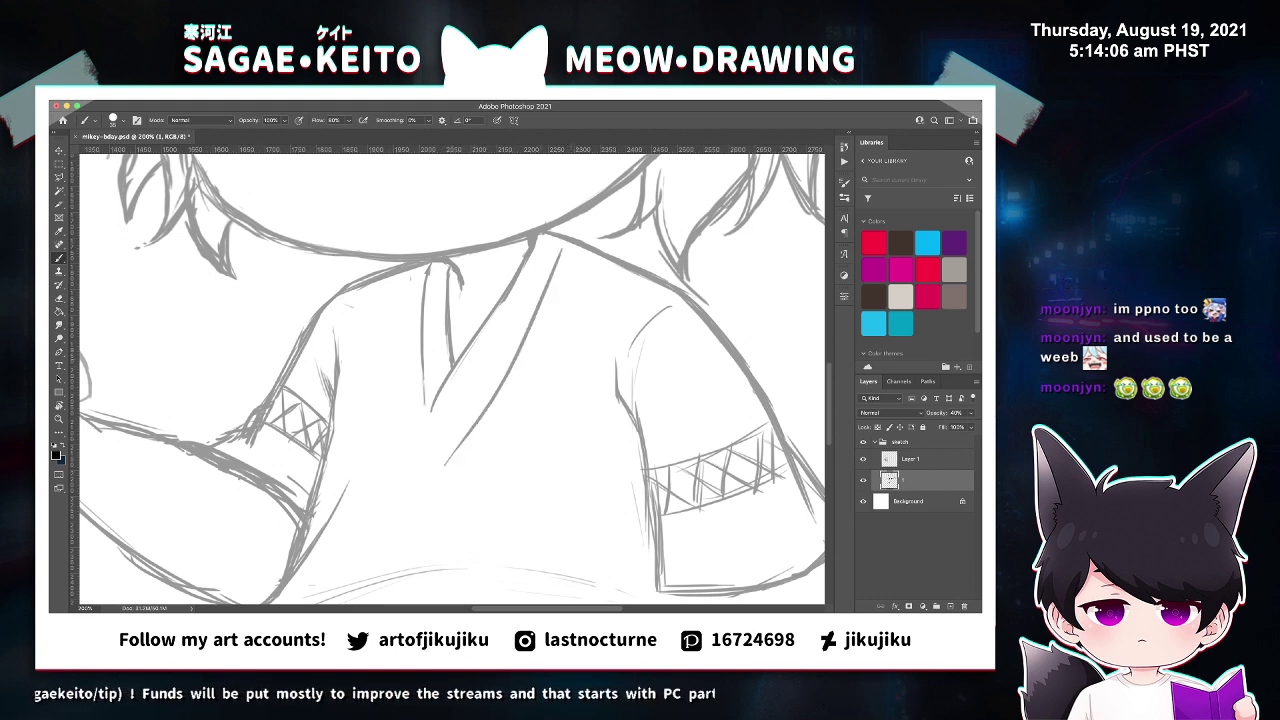
pyautogui.press('super+z')
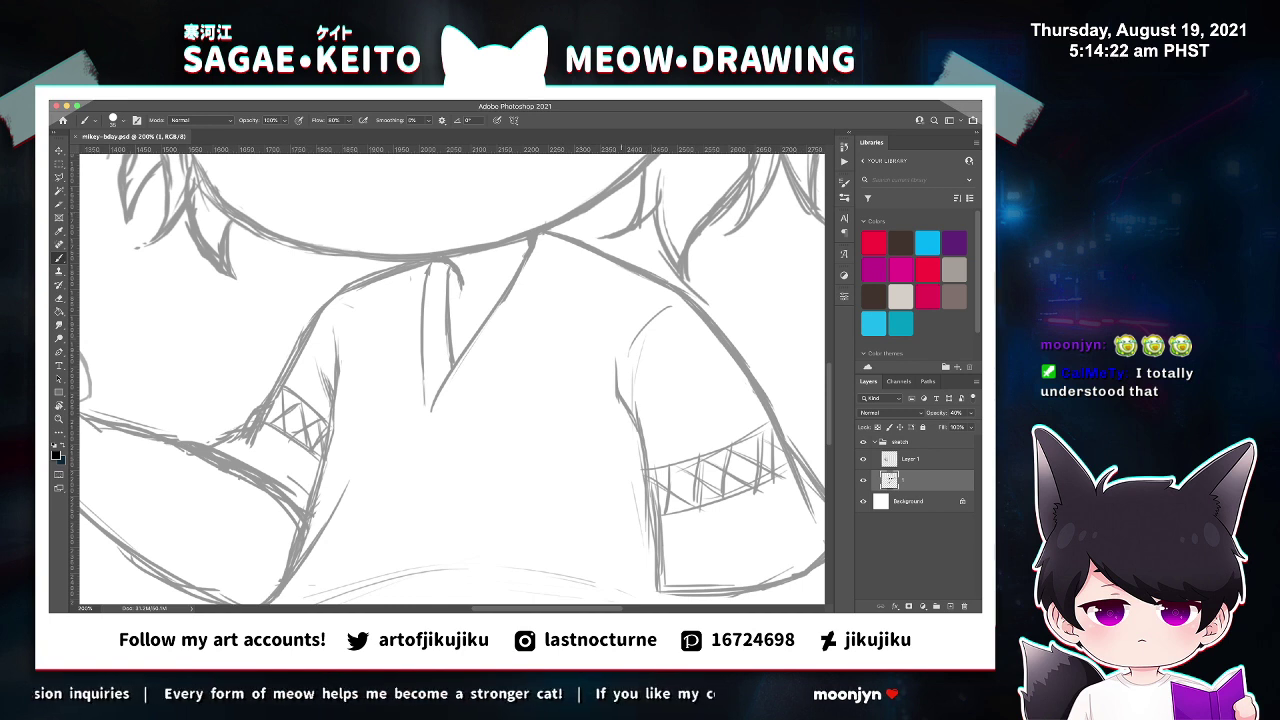
pyautogui.moveTo(566, 243); pyautogui.dragTo(481, 455)
pyautogui.press('super+z')
pyautogui.moveTo(565, 242); pyautogui.dragTo(454, 500)
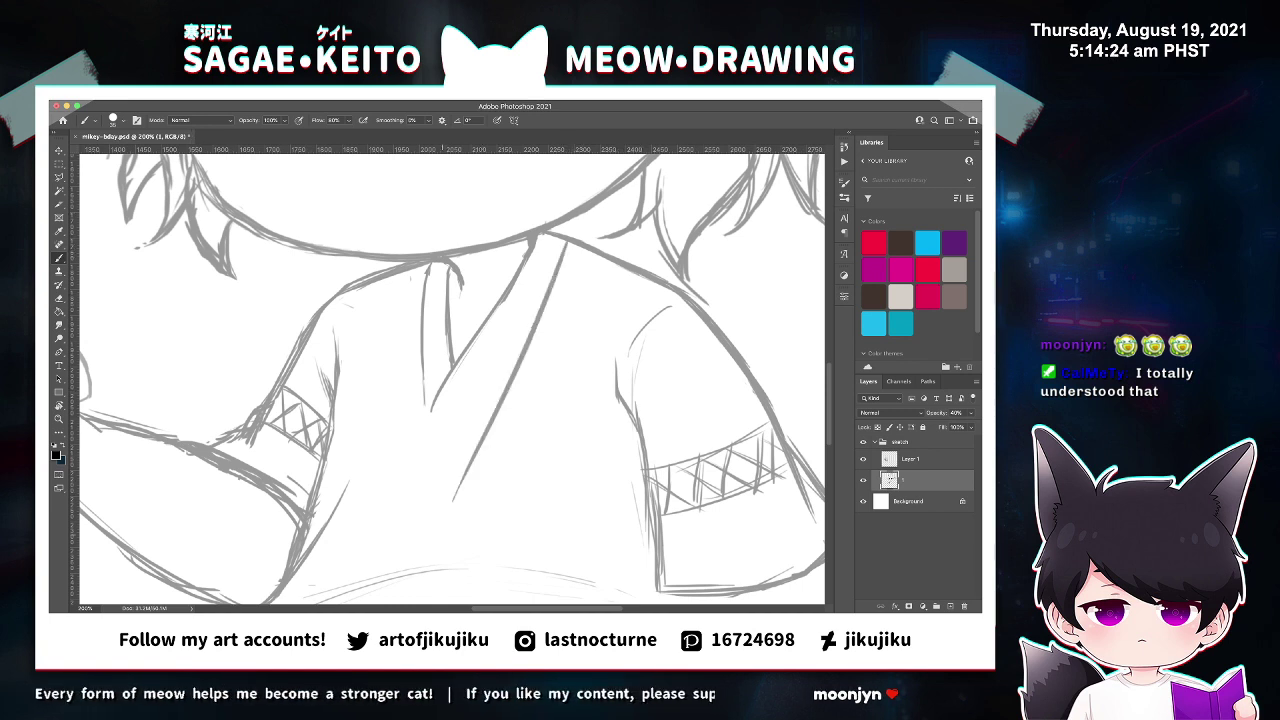
pyautogui.press('super+z')
pyautogui.moveTo(567, 245); pyautogui.dragTo(448, 521)
pyautogui.press('super+z')
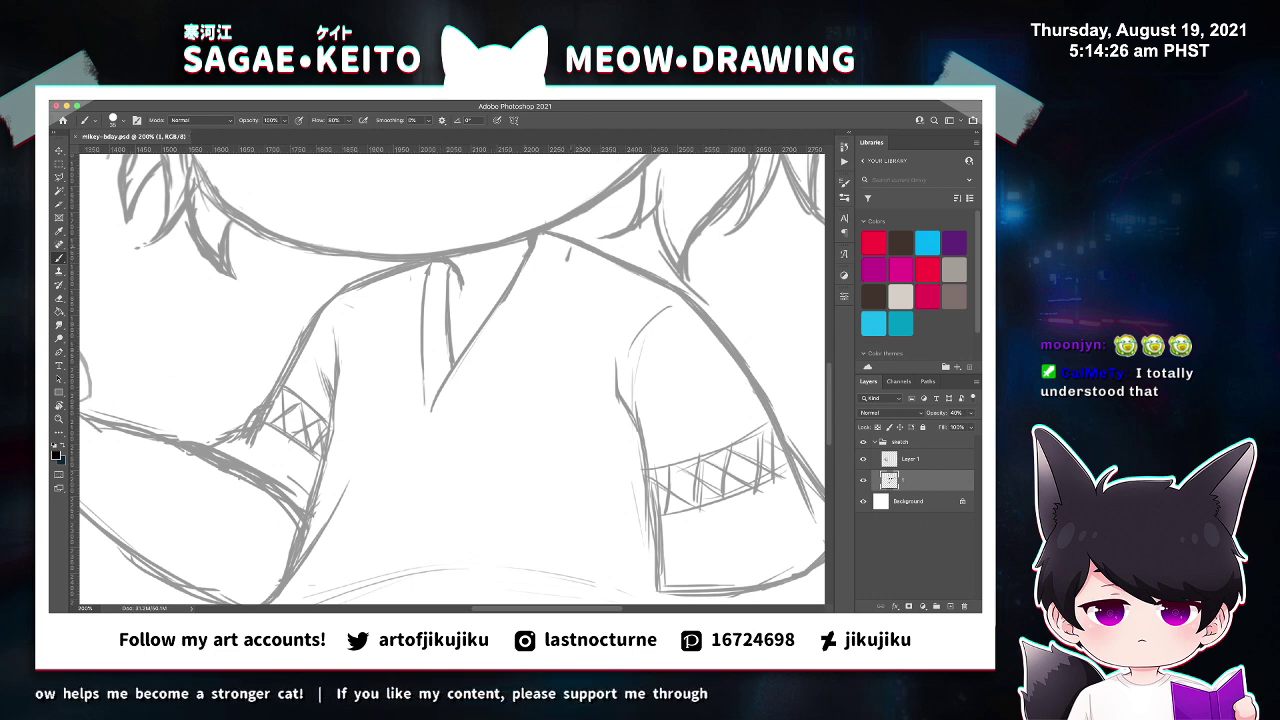
pyautogui.moveTo(565, 250); pyautogui.dragTo(435, 497)
pyautogui.press('super+z')
pyautogui.moveTo(570, 244); pyautogui.dragTo(443, 467)
pyautogui.press('super+z')
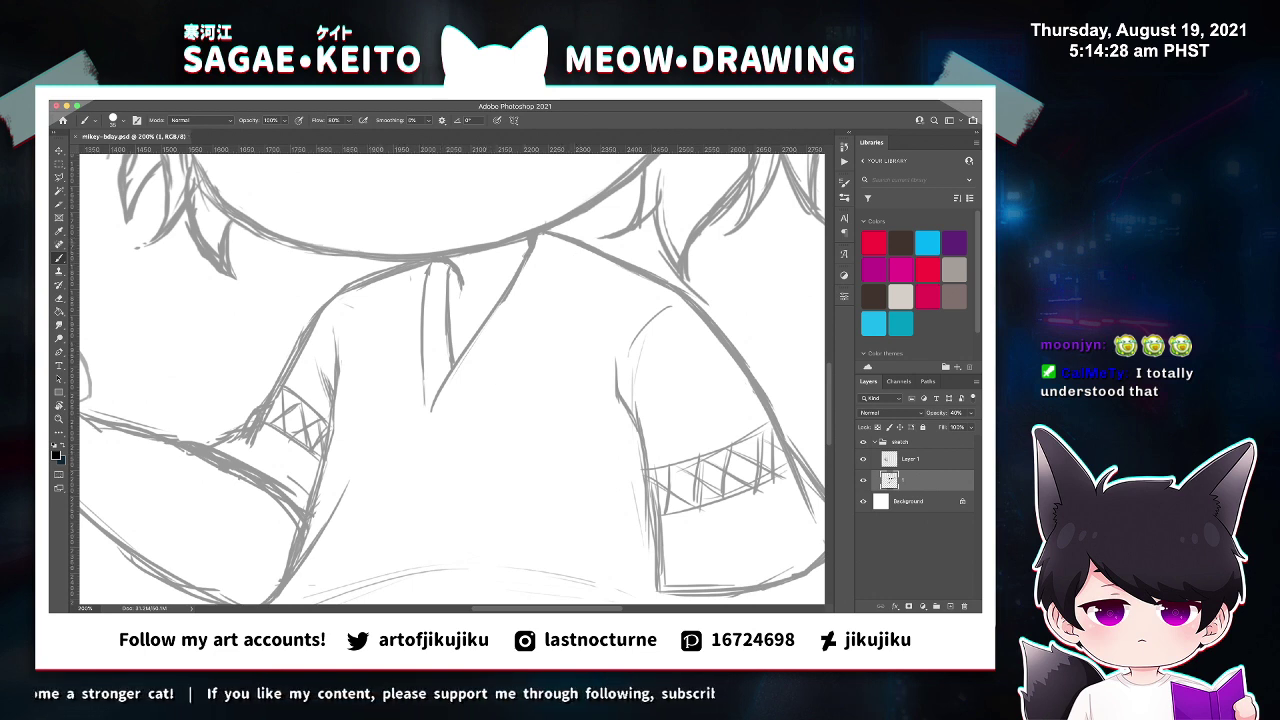
pyautogui.moveTo(566, 245); pyautogui.dragTo(451, 490)
pyautogui.press('super+z')
pyautogui.moveTo(566, 245); pyautogui.dragTo(436, 510)
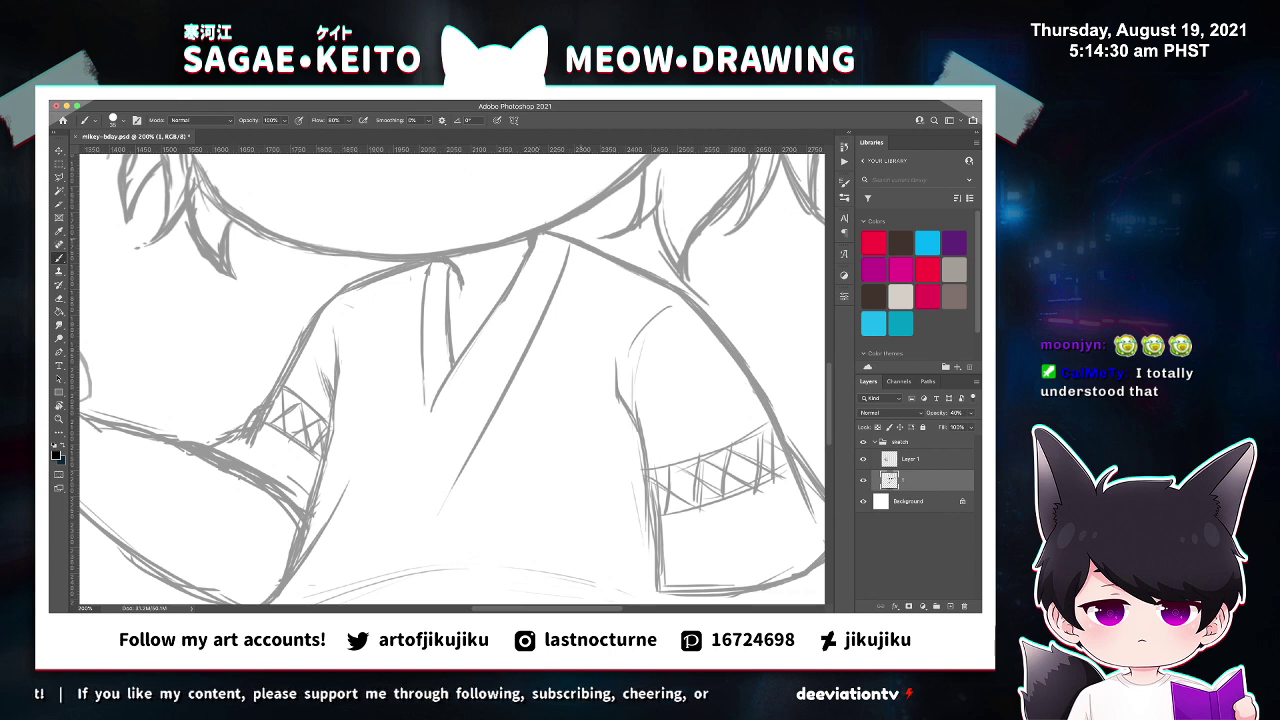
pyautogui.press('super+z')
# Draw the diagonal collar's outer edge from the ear-side shoulder toward the chest's centre, erase its lower tail, and save the file.
pyautogui.moveTo(568, 244); pyautogui.dragTo(451, 496)
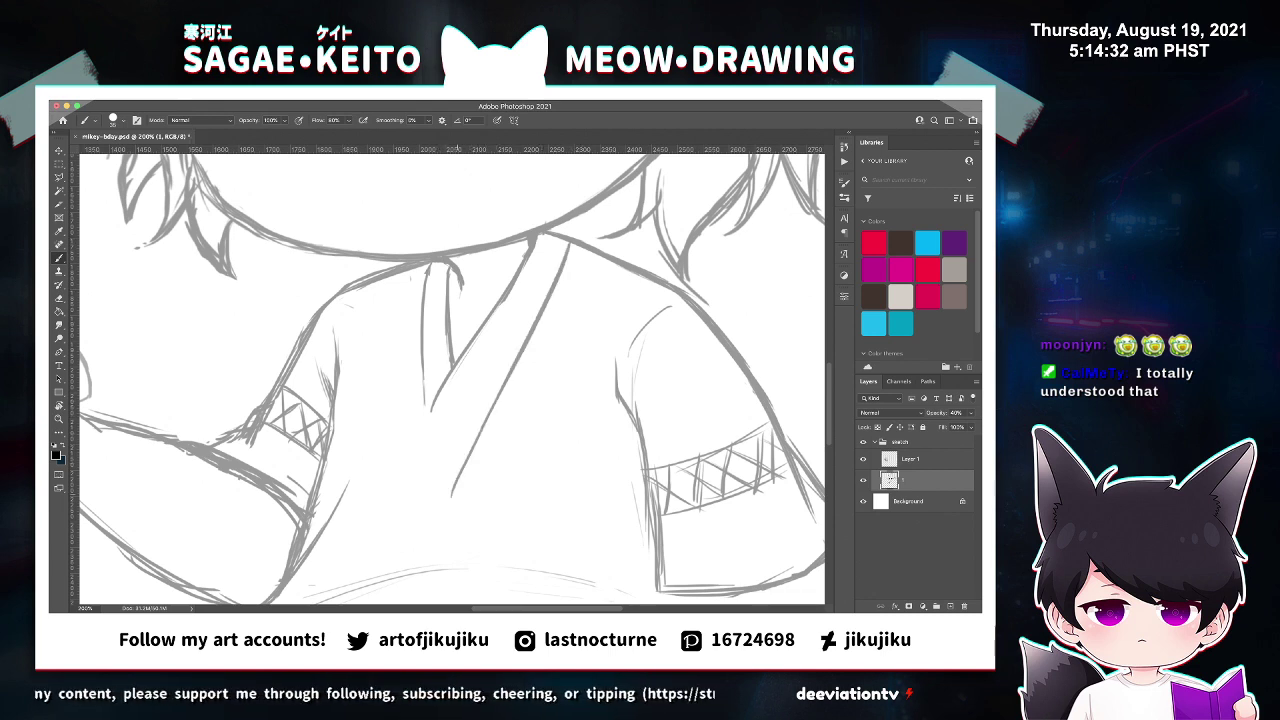
pyautogui.moveTo(489, 417); pyautogui.dragTo(461, 482)
pyautogui.press('e')
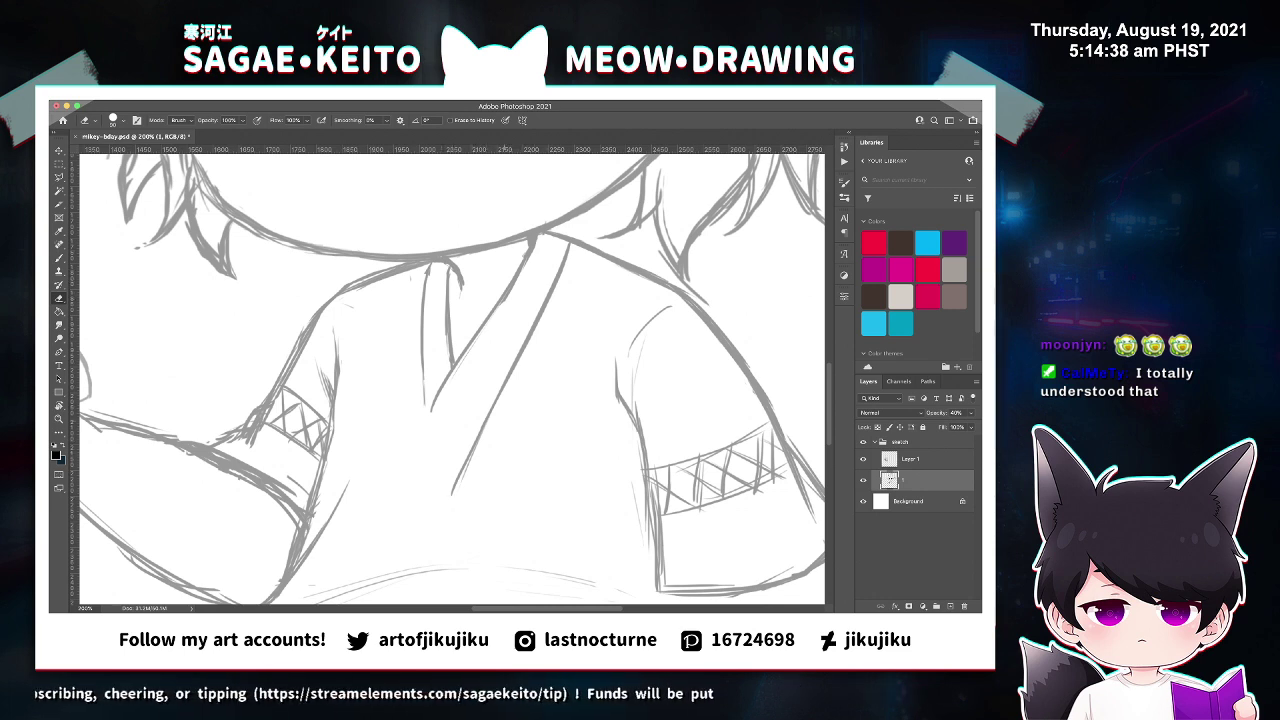
pyautogui.moveTo(453, 490); pyautogui.dragTo(475, 460)
pyautogui.press('super+s')
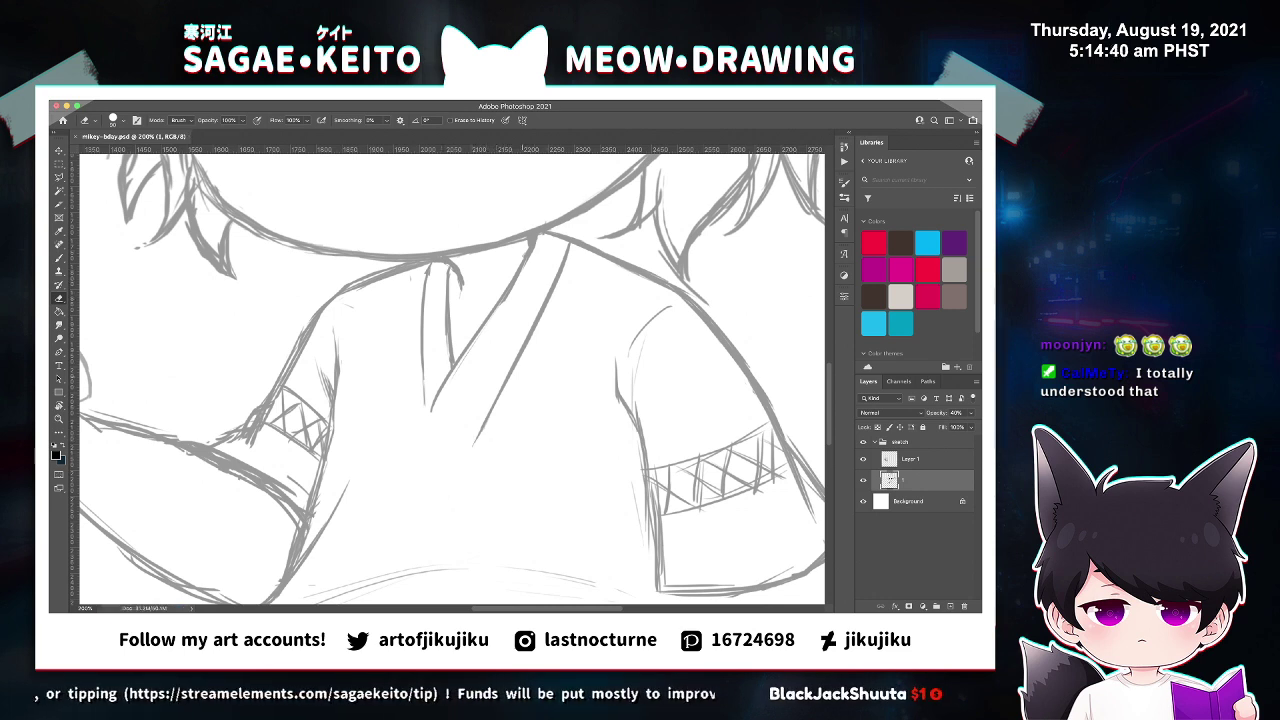
pyautogui.press('b')
pyautogui.moveTo(421, 275); pyautogui.dragTo(424, 350)
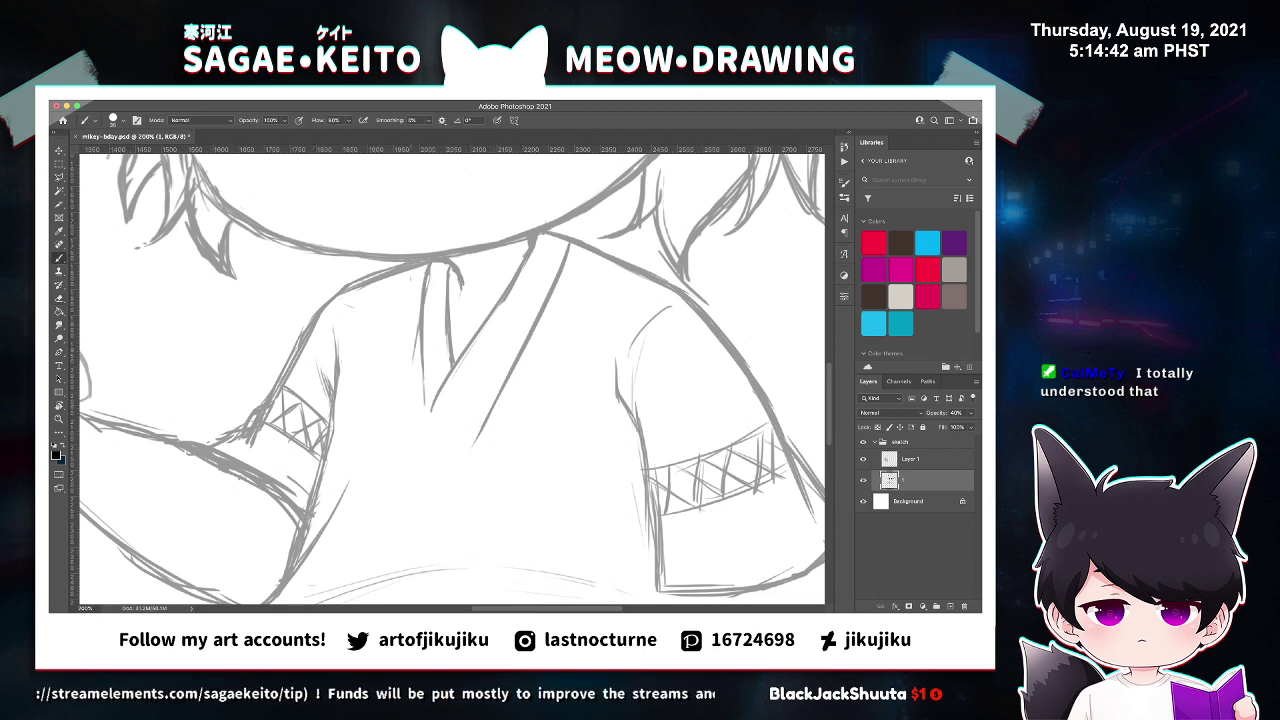
pyautogui.press('super+z')
pyautogui.moveTo(424, 290); pyautogui.dragTo(413, 387)
pyautogui.press('super+z')
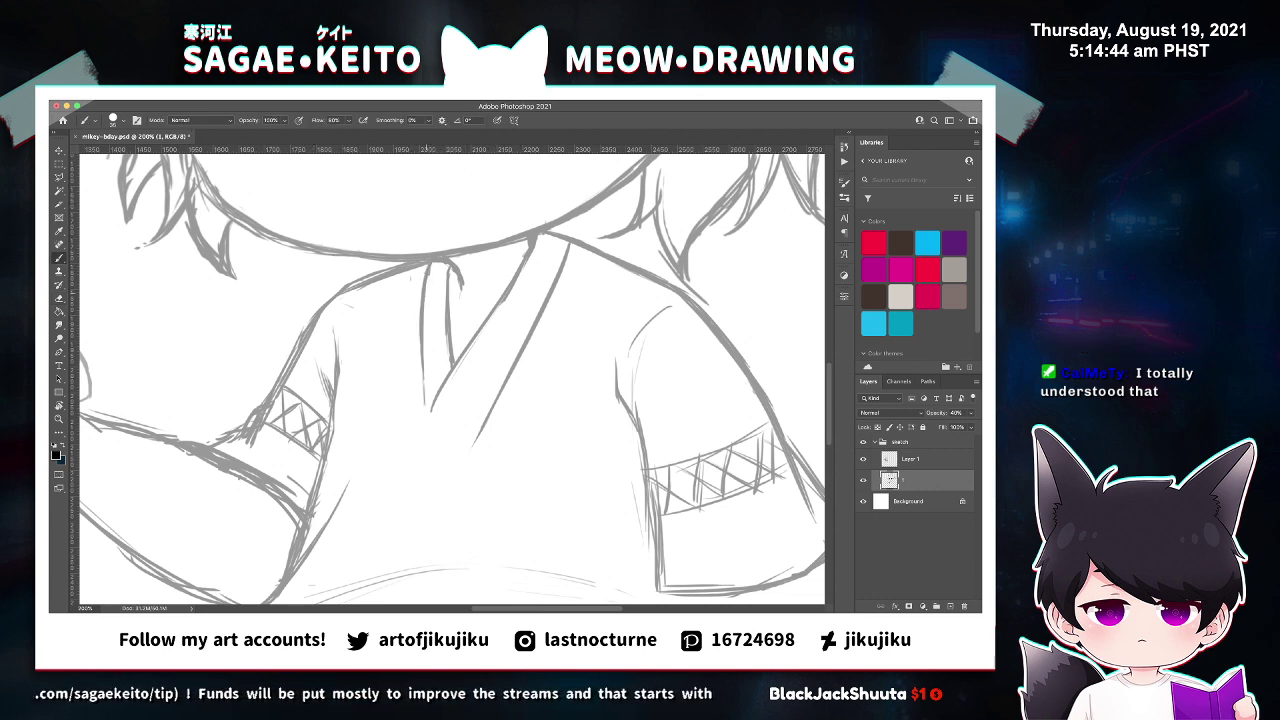
# Darken the collar flap's outer line from the neck down to its tip and erase its rough edges.
pyautogui.moveTo(432, 264); pyautogui.dragTo(417, 400)
pyautogui.moveTo(421, 354); pyautogui.dragTo(418, 408)
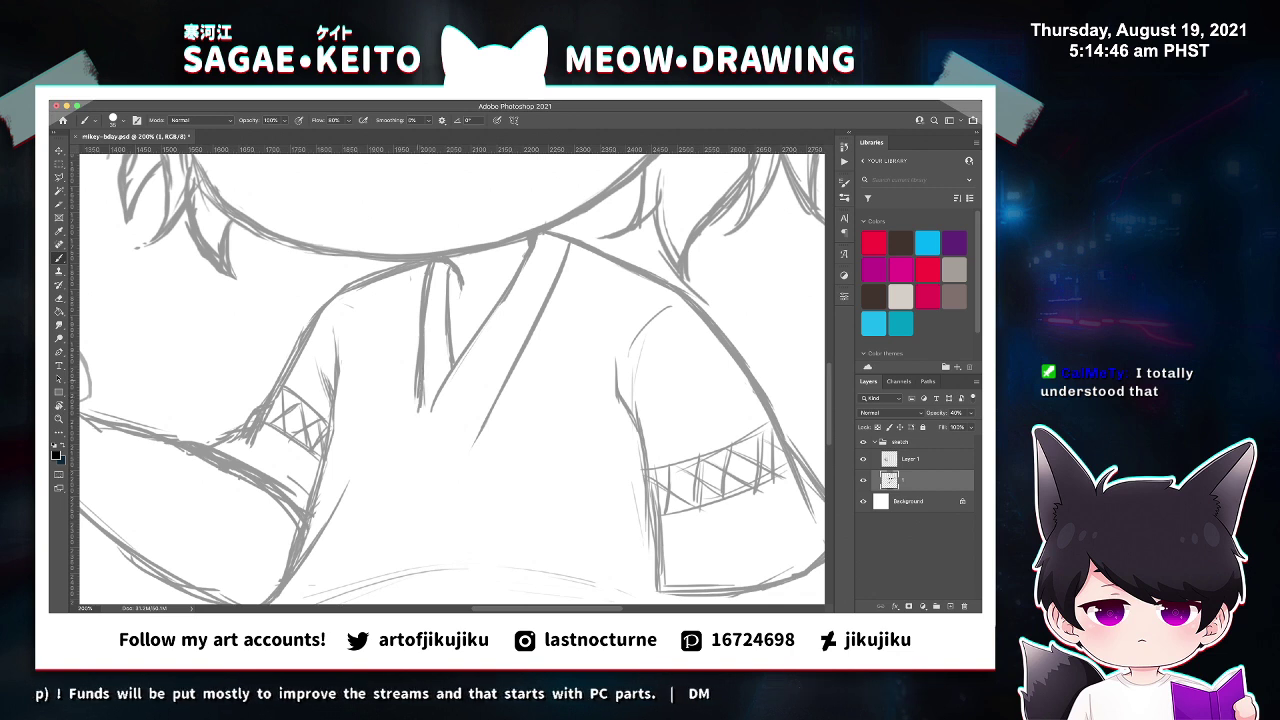
pyautogui.press('e')
pyautogui.moveTo(426, 358)
pyautogui.mouseDown()
pyautogui.moveTo(421, 411)
pyautogui.moveTo(416, 342)
pyautogui.mouseUp()
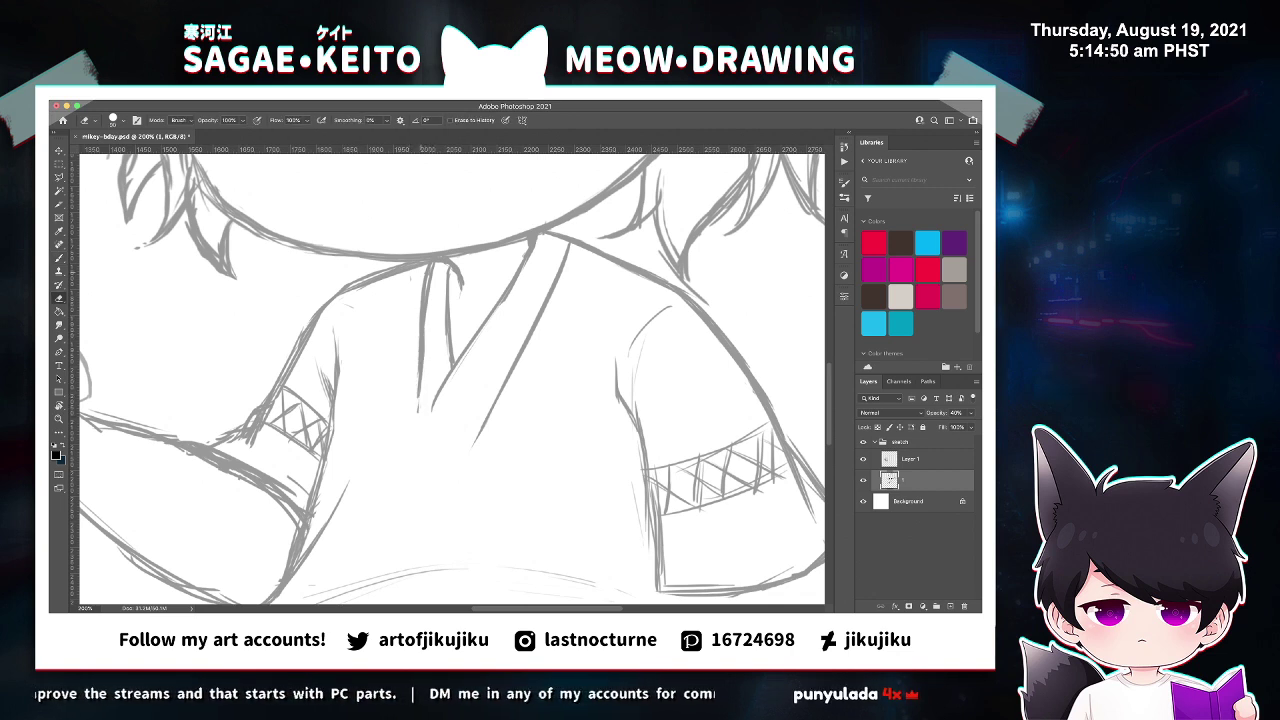
pyautogui.press('b')
pyautogui.moveTo(450, 264); pyautogui.dragTo(445, 368)
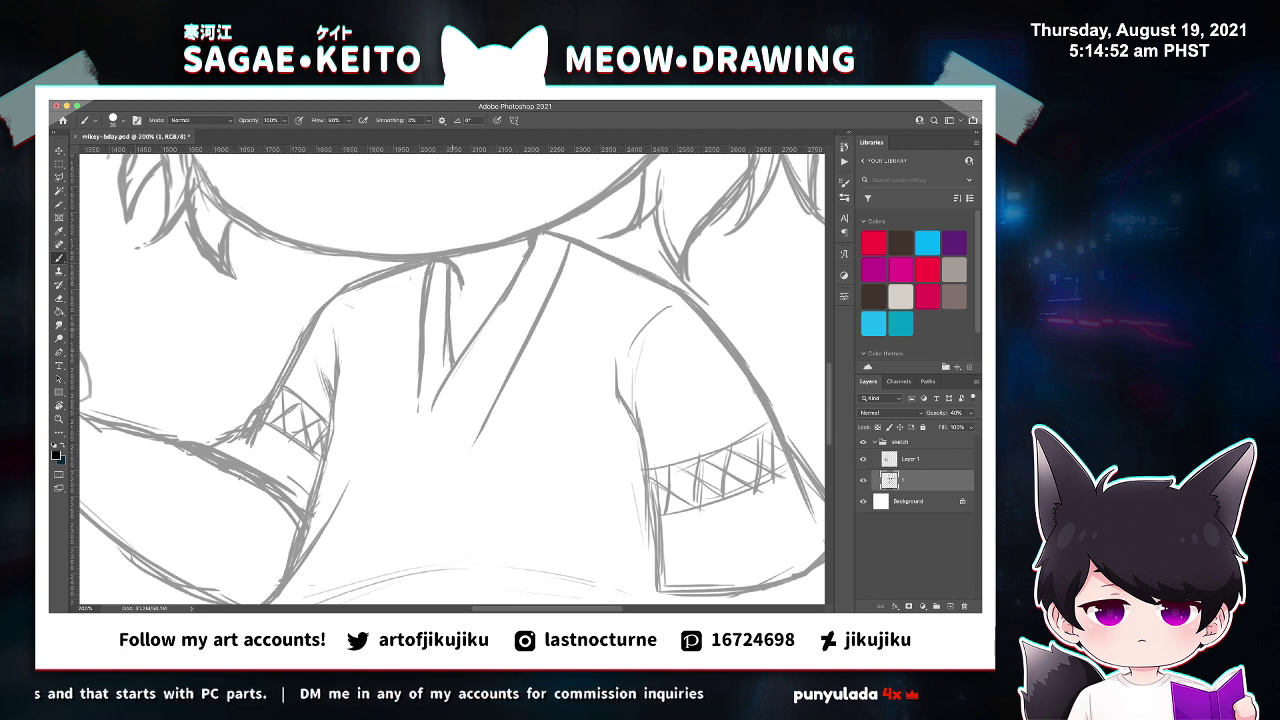
pyautogui.press('super+z')
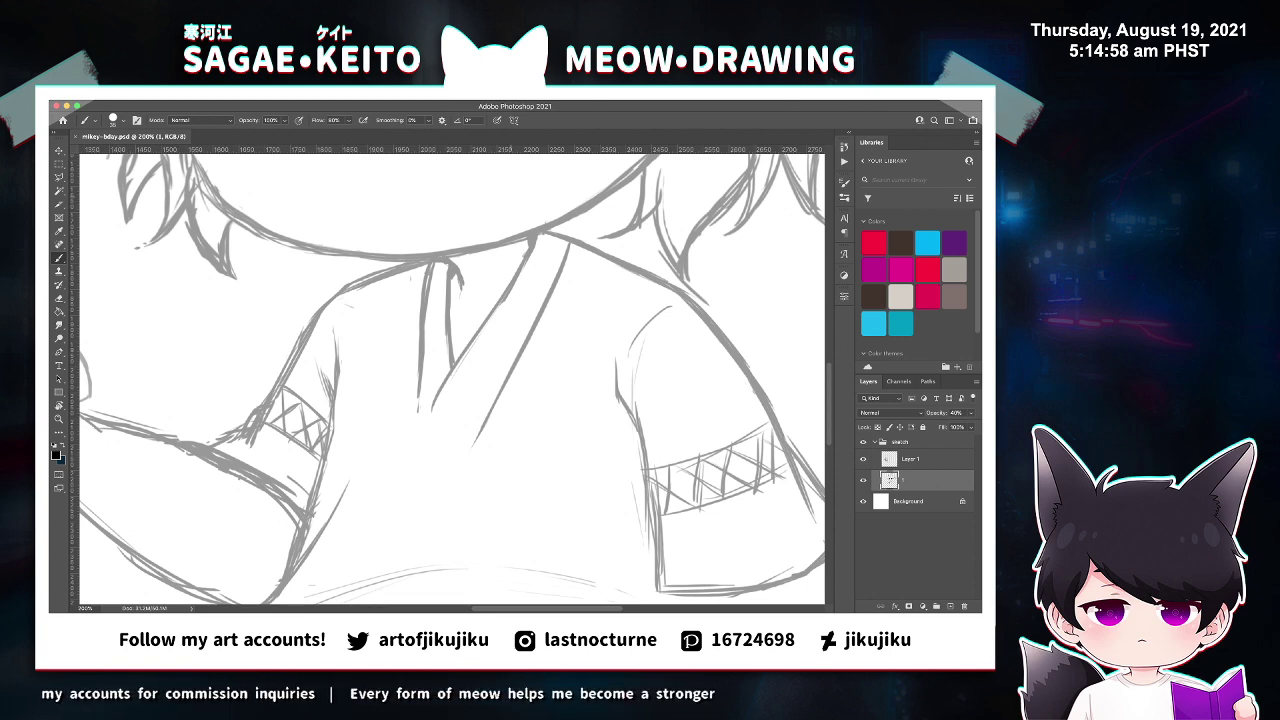
# Extend the inner diagonal collar line past the flap down toward the waist, and save the file.
pyautogui.press('super+minus')
pyautogui.press('super+minus')
pyautogui.press('super+minus')
pyautogui.press('z')
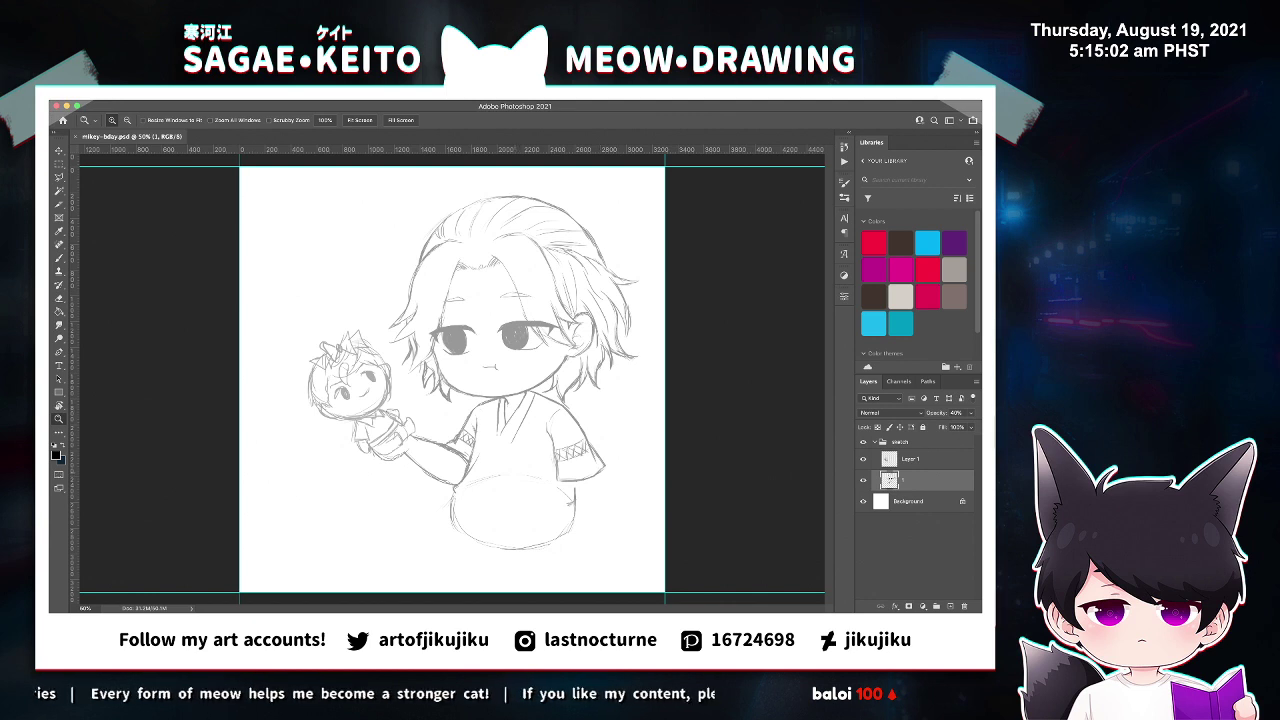
pyautogui.doubleClick(514, 472)
pyautogui.press('b')
pyautogui.moveTo(482, 393); pyautogui.dragTo(463, 427)
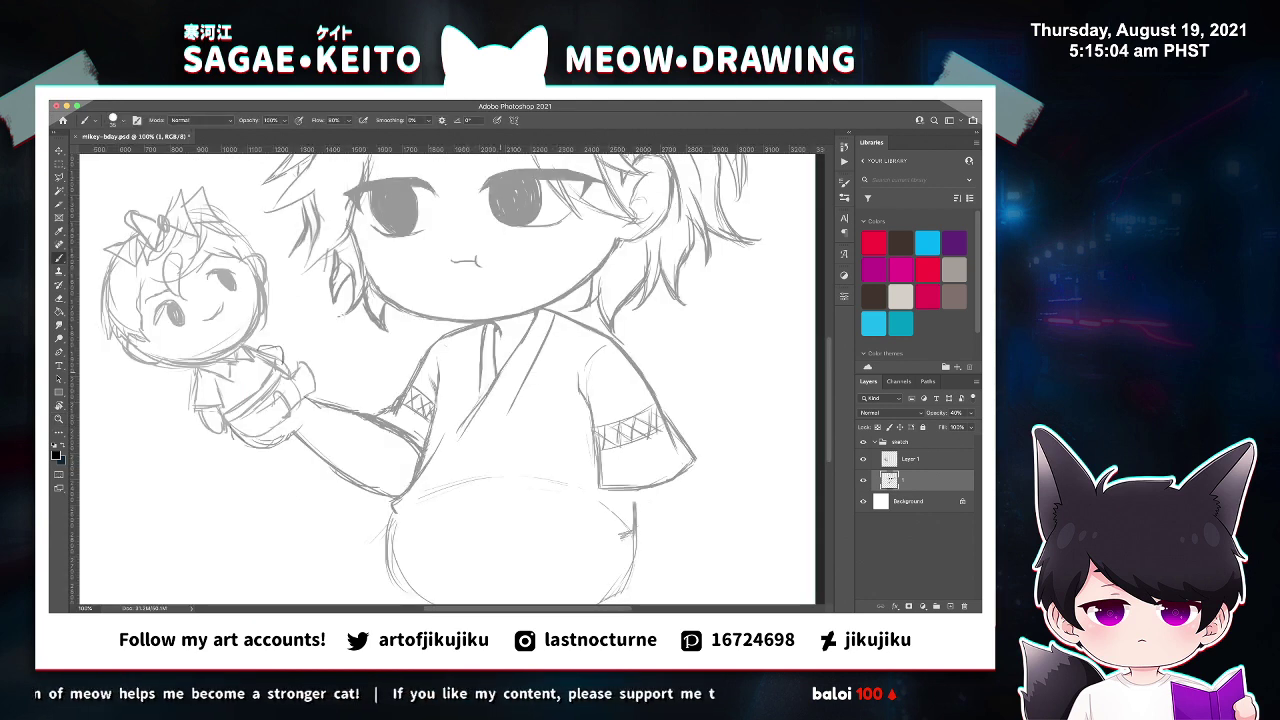
pyautogui.press('e')
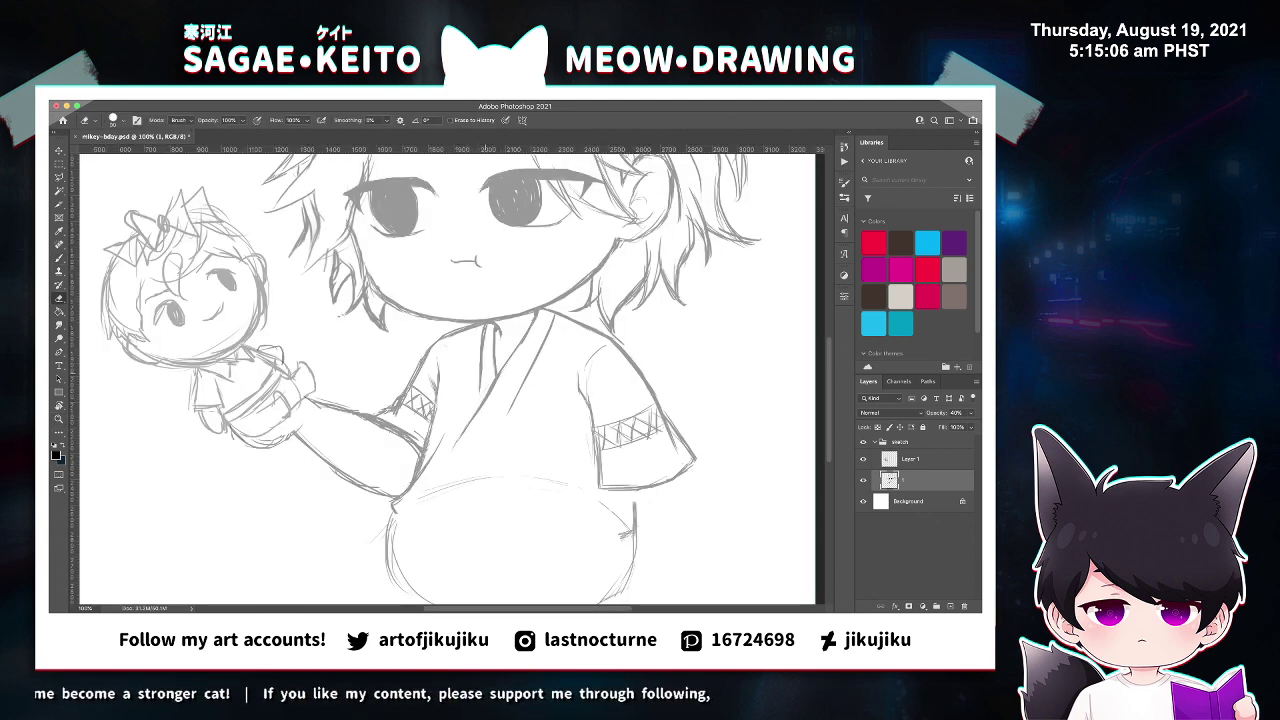
pyautogui.press('b')
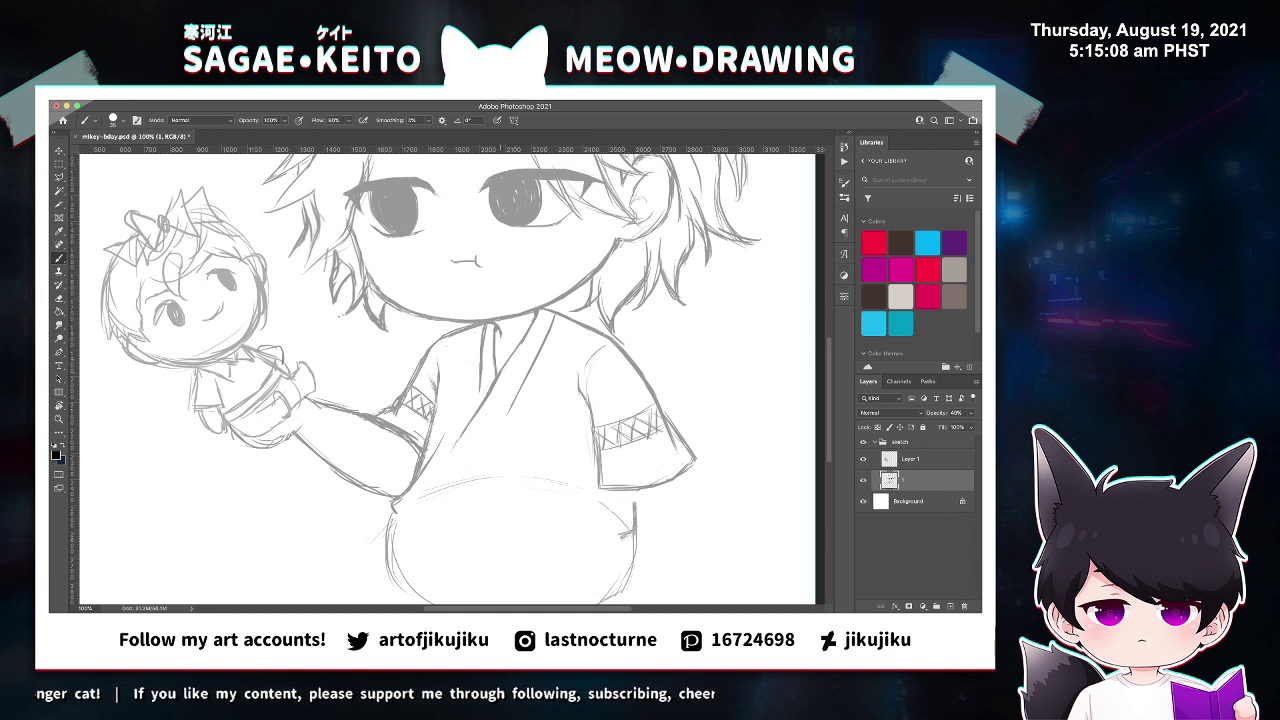
pyautogui.press('z')
pyautogui.click(492, 395)
pyautogui.click(492, 395)
pyautogui.press('e')
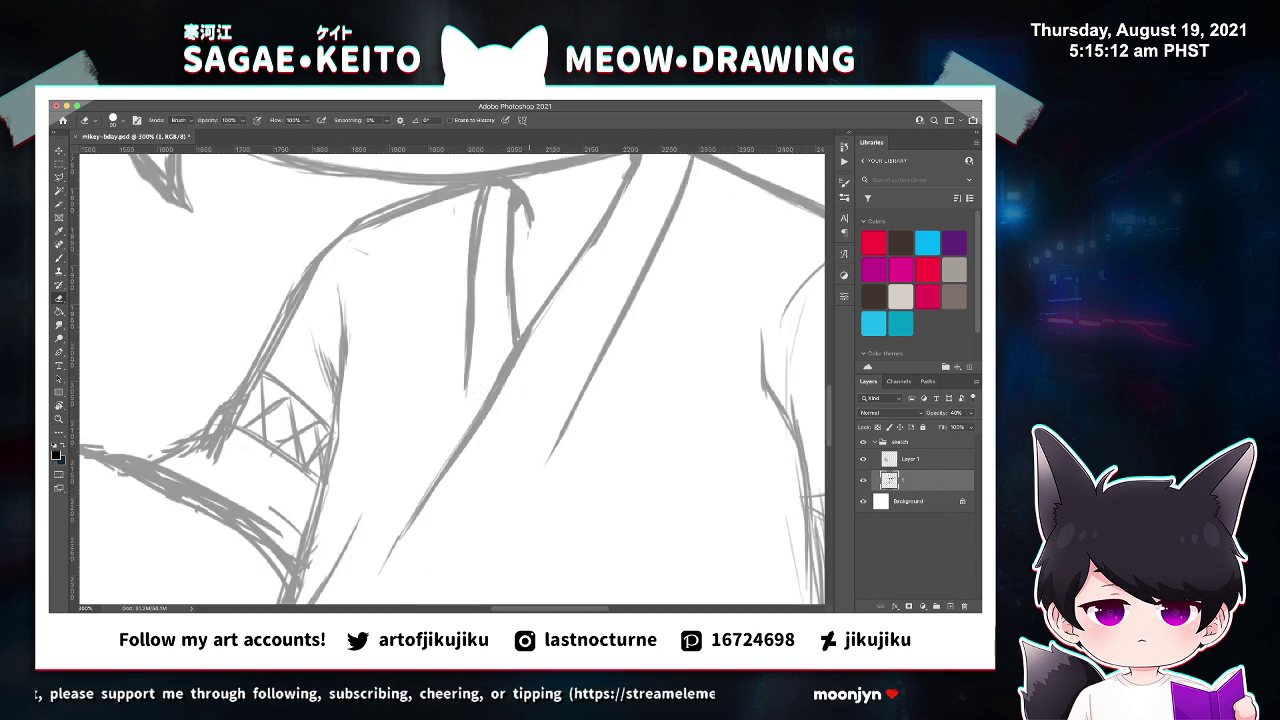
pyautogui.press('super+s')
# Extend the diagonal collar's outer edge down toward the waist, thin it with the eraser, and save the file.
pyautogui.press('super+minus')
pyautogui.press('super+minus')
pyautogui.press('super+minus')
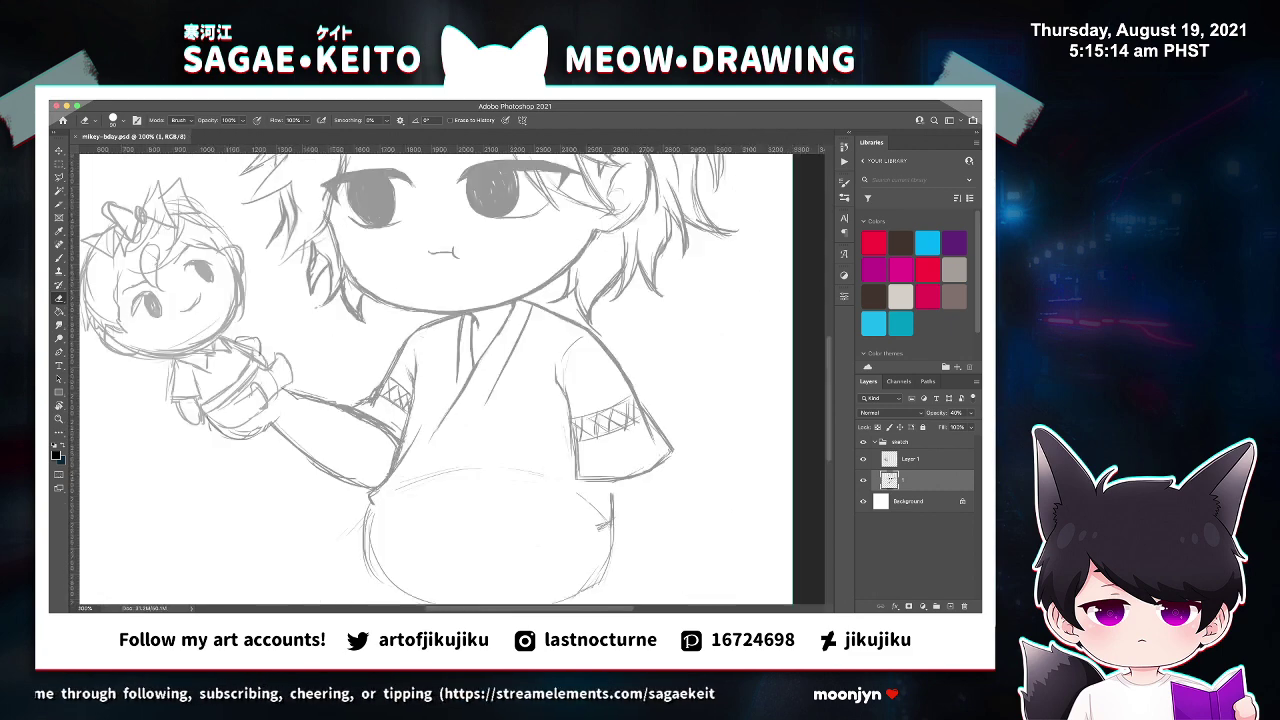
pyautogui.press('z')
pyautogui.press('super+plus')
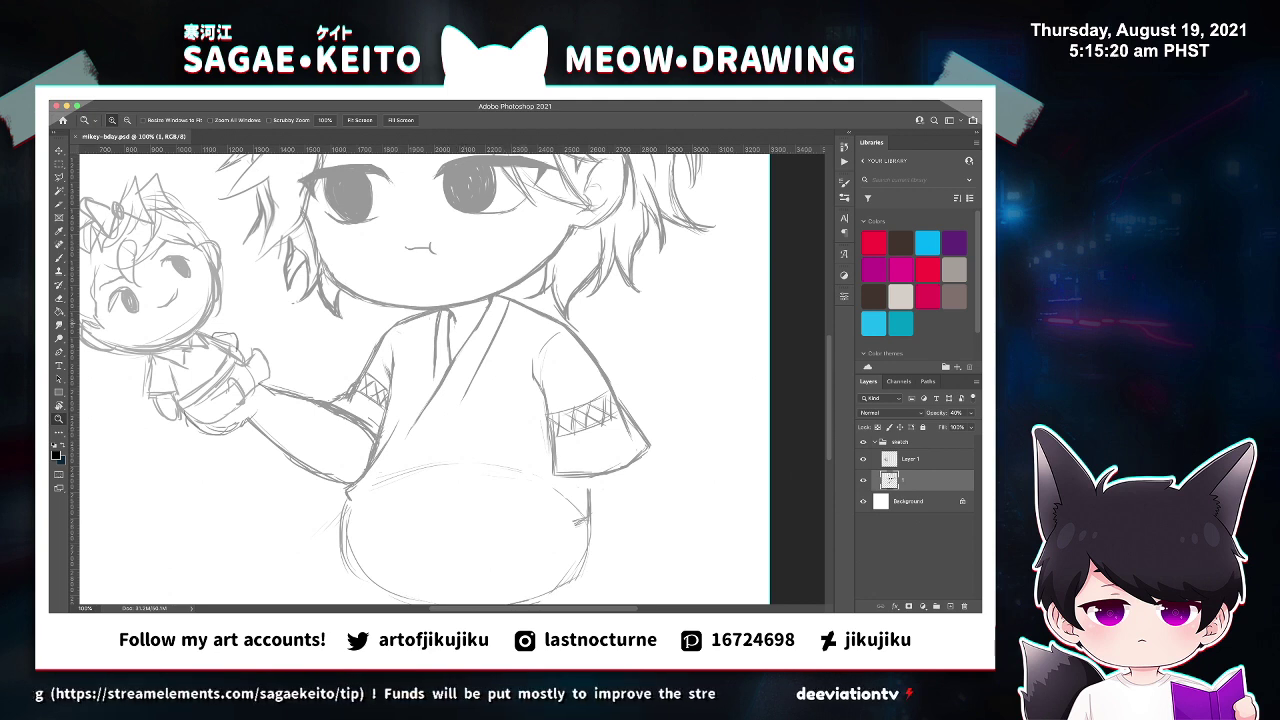
pyautogui.click(463, 405)
pyautogui.press('b')
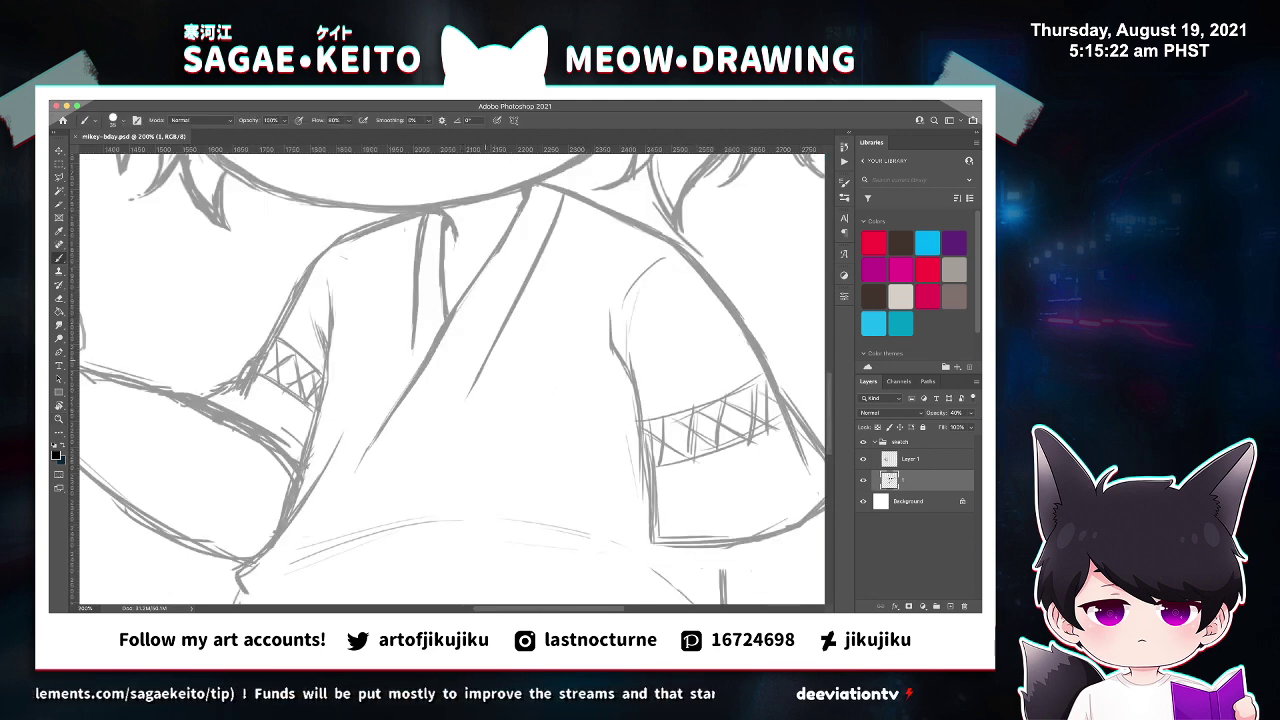
pyautogui.moveTo(479, 369); pyautogui.dragTo(443, 451)
pyautogui.moveTo(497, 359); pyautogui.dragTo(430, 477)
pyautogui.press('e')
pyautogui.moveTo(490, 362); pyautogui.dragTo(455, 432)
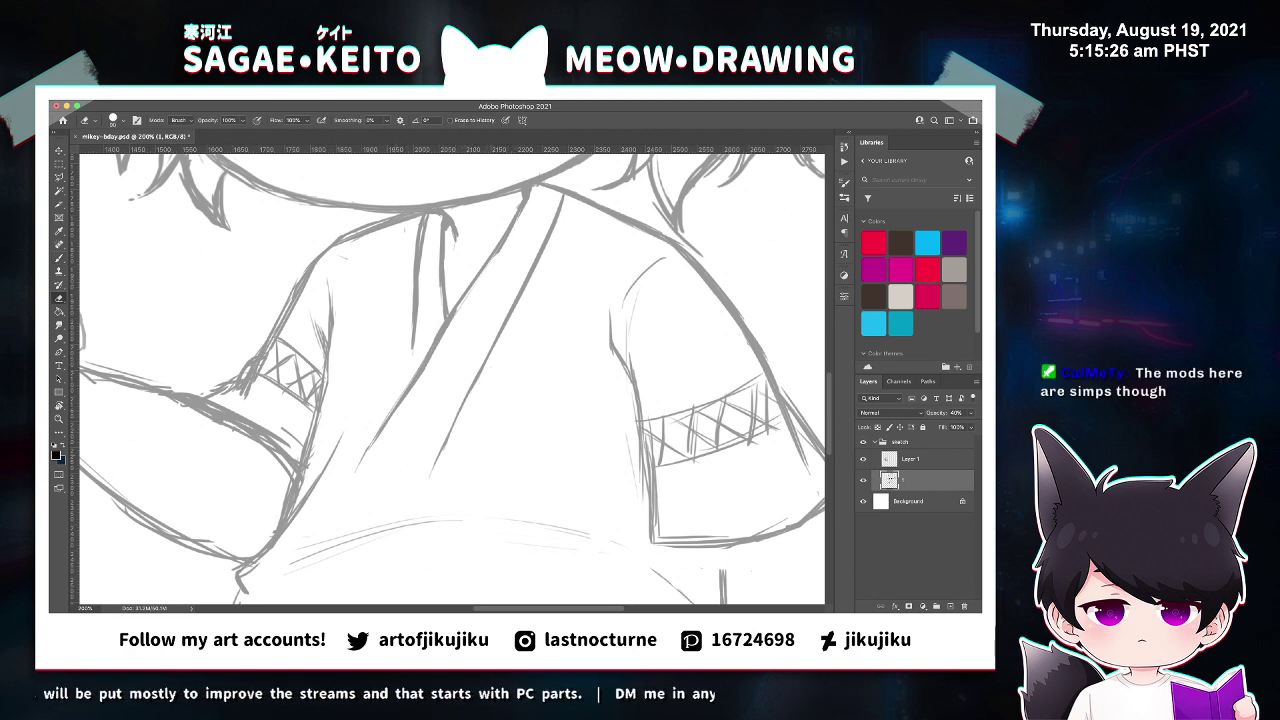
pyautogui.press('super+s')
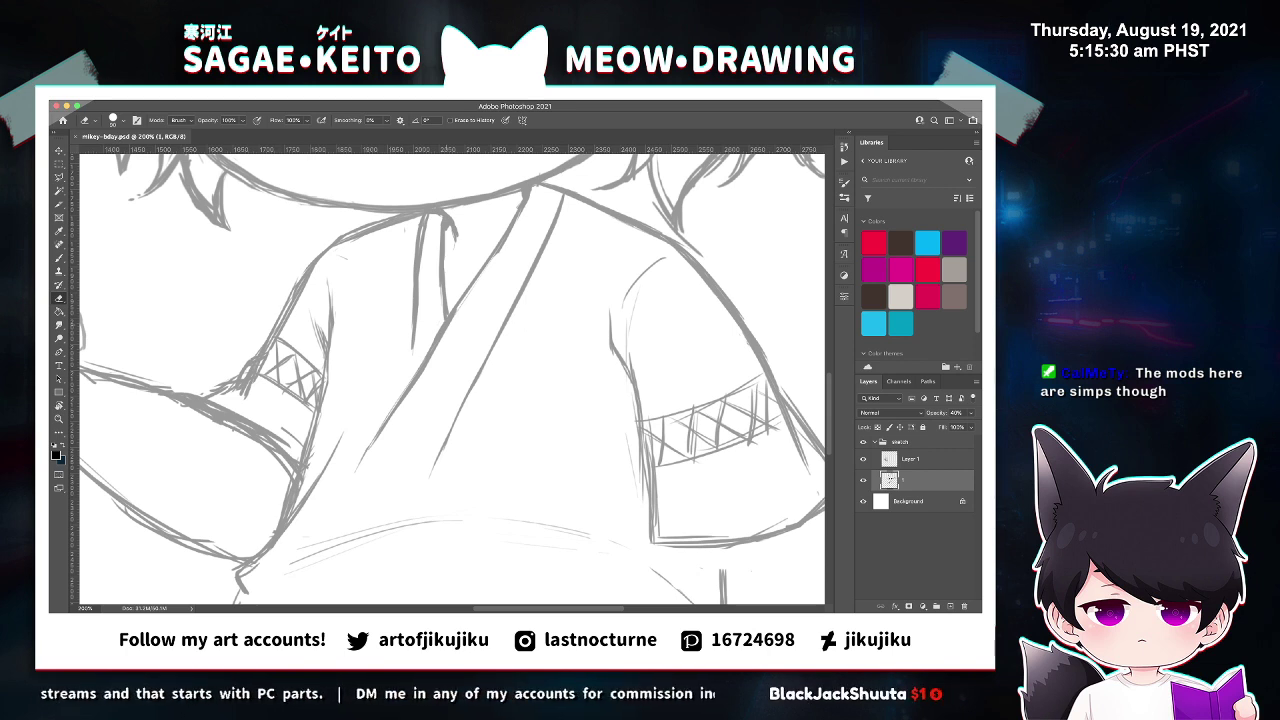
# Lengthen the collar flap's outer line until it meets the diagonal collar line, and save the file.
pyautogui.press('b')
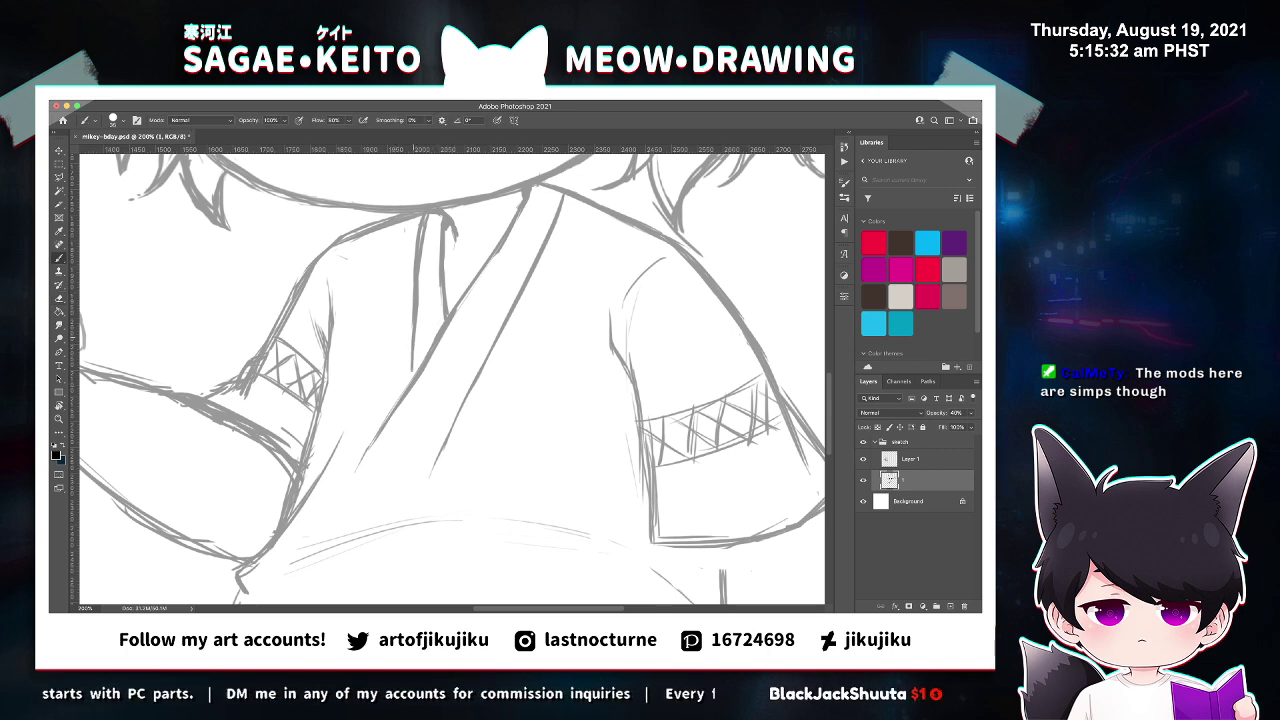
pyautogui.moveTo(413, 348); pyautogui.dragTo(409, 386)
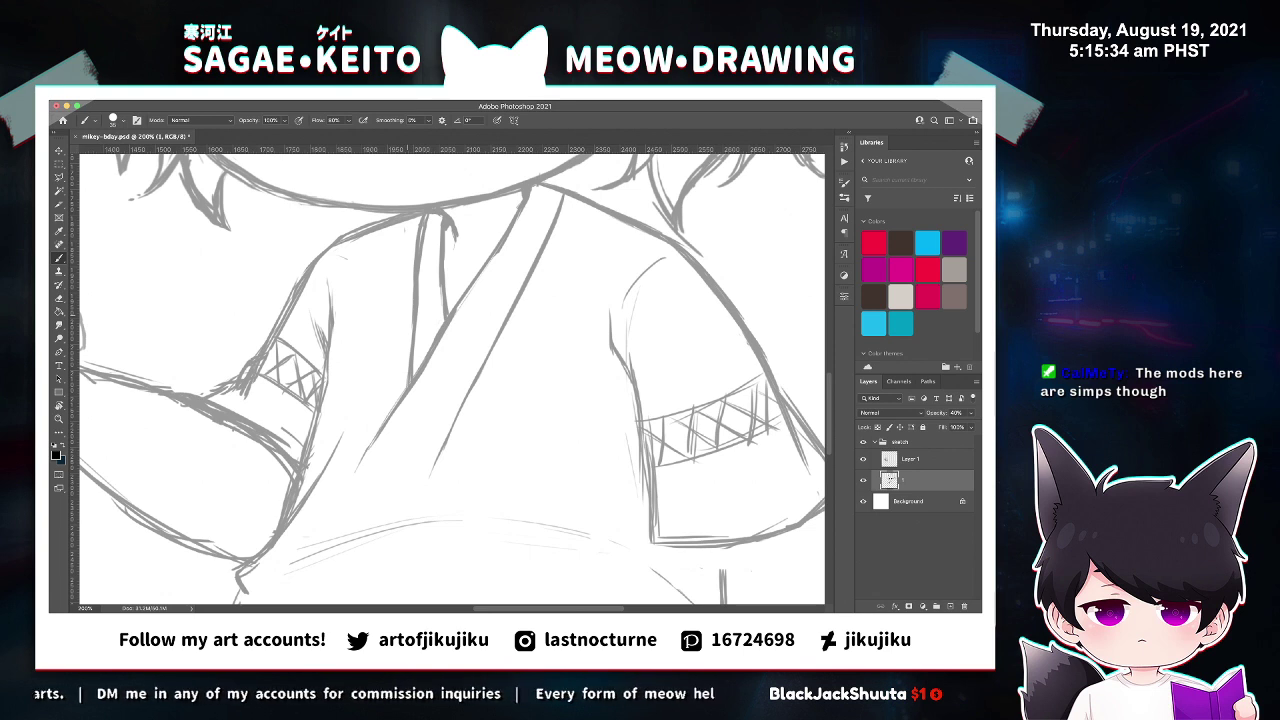
pyautogui.press('super+s')
# Thin the short neck curve at the top of the collar flap with the eraser, and save the file.
pyautogui.press('e')
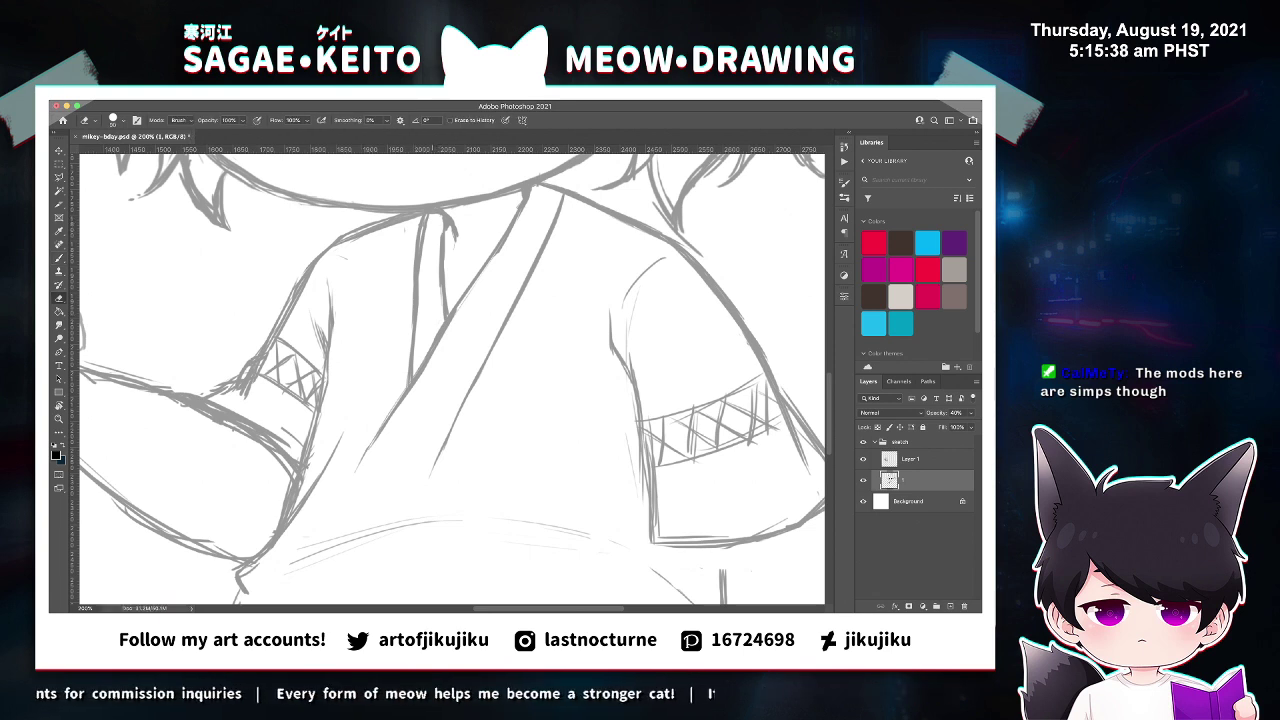
pyautogui.press('b')
pyautogui.press('super+equal')
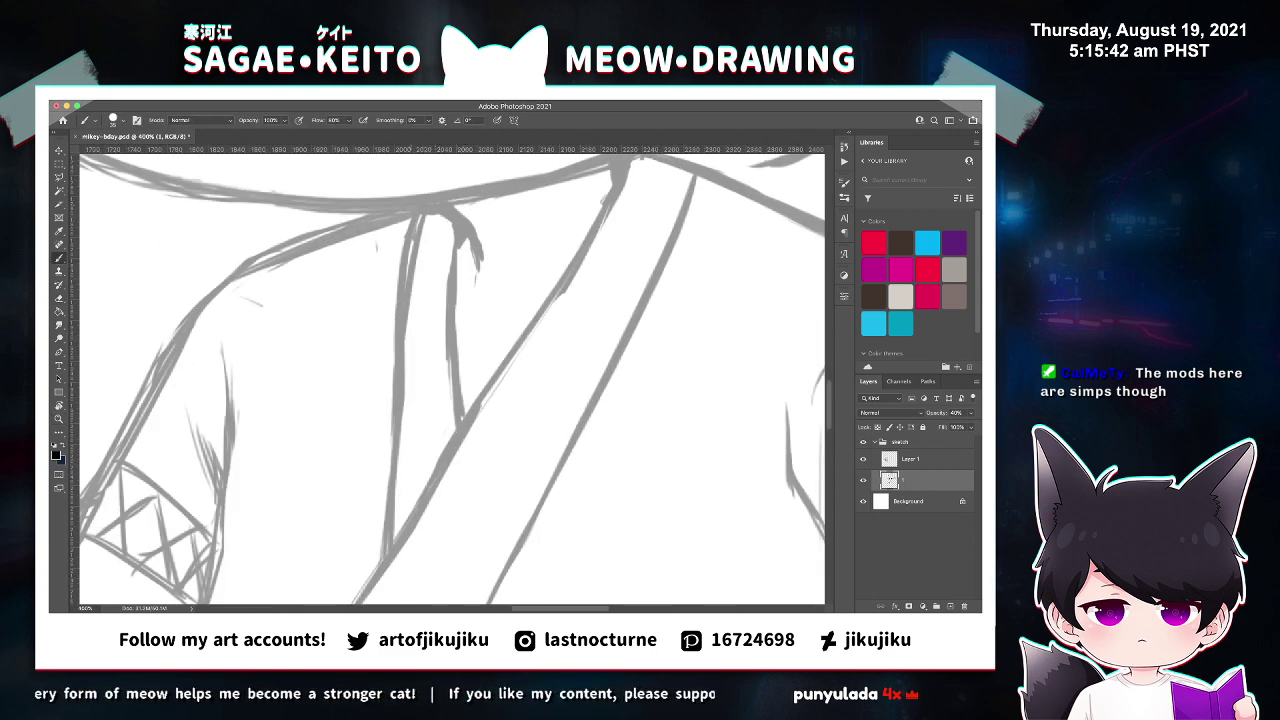
pyautogui.press('e')
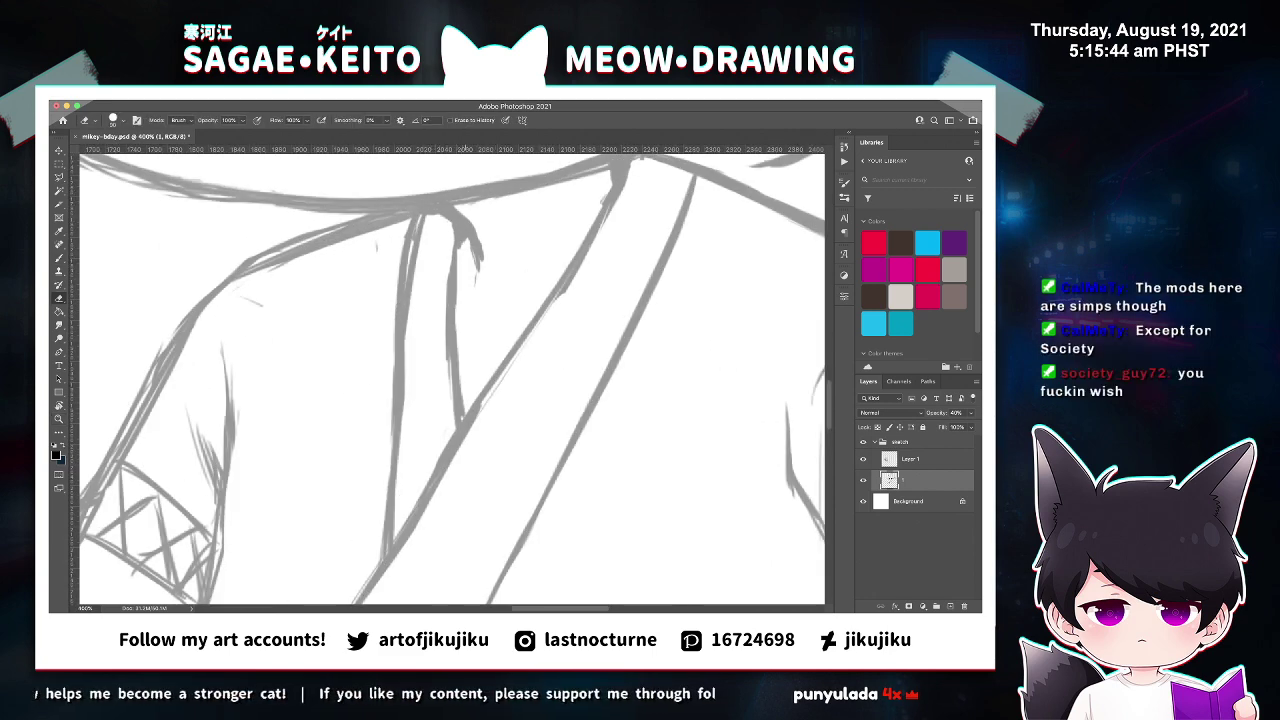
pyautogui.moveTo(463, 240); pyautogui.dragTo(476, 274)
pyautogui.press('super+s')
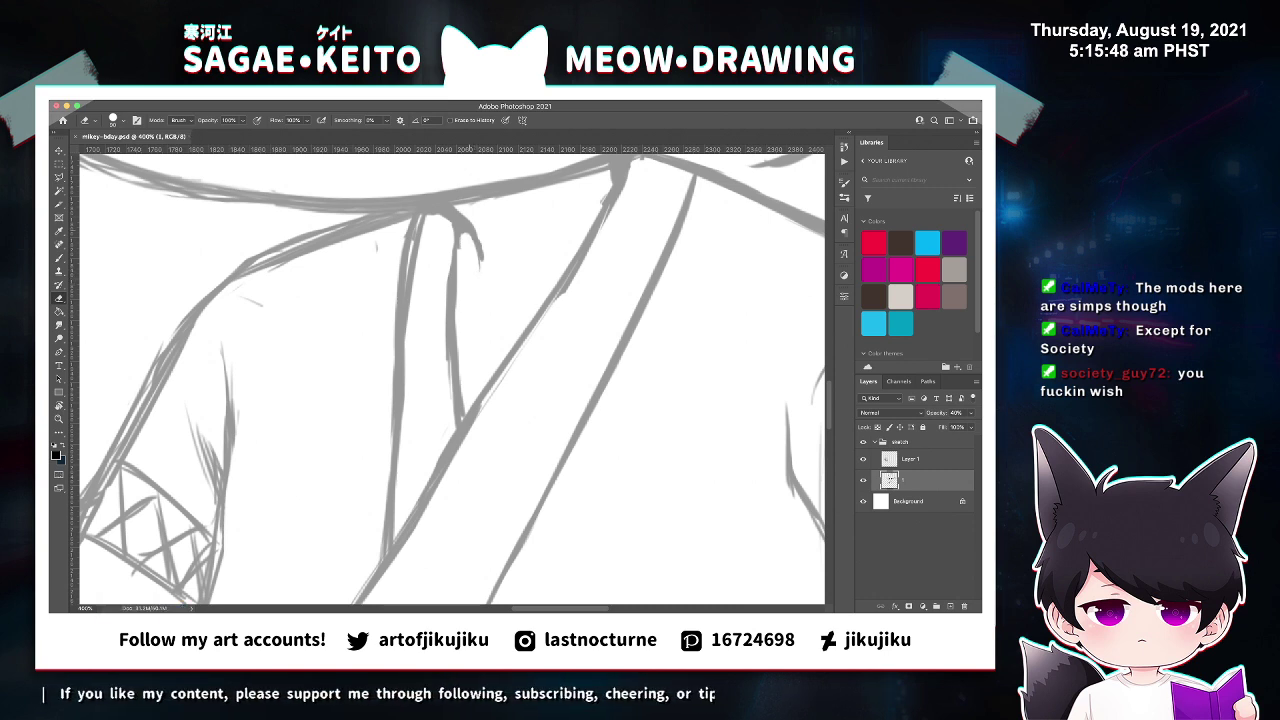
# Erase the curved guide lines across the large chibi's waist between the two sleeves.
pyautogui.press('super+minus')
pyautogui.press('super+minus')
pyautogui.press('super+minus')
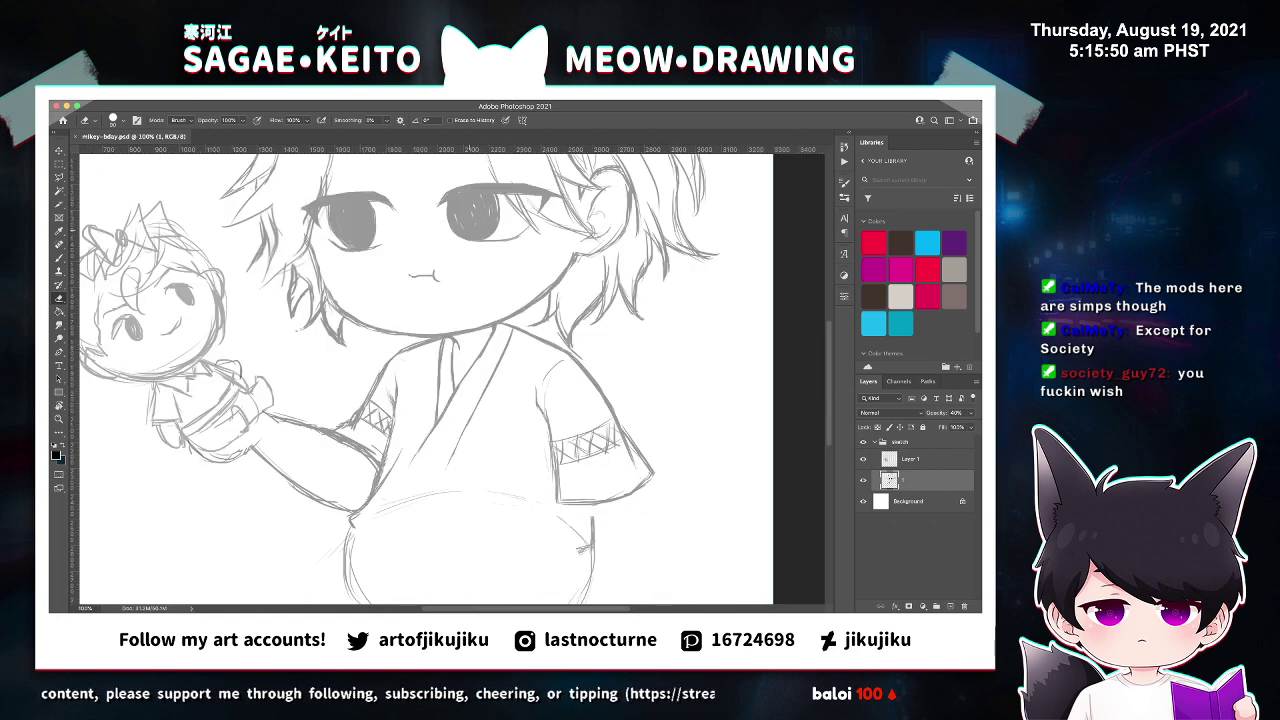
pyautogui.press('z')
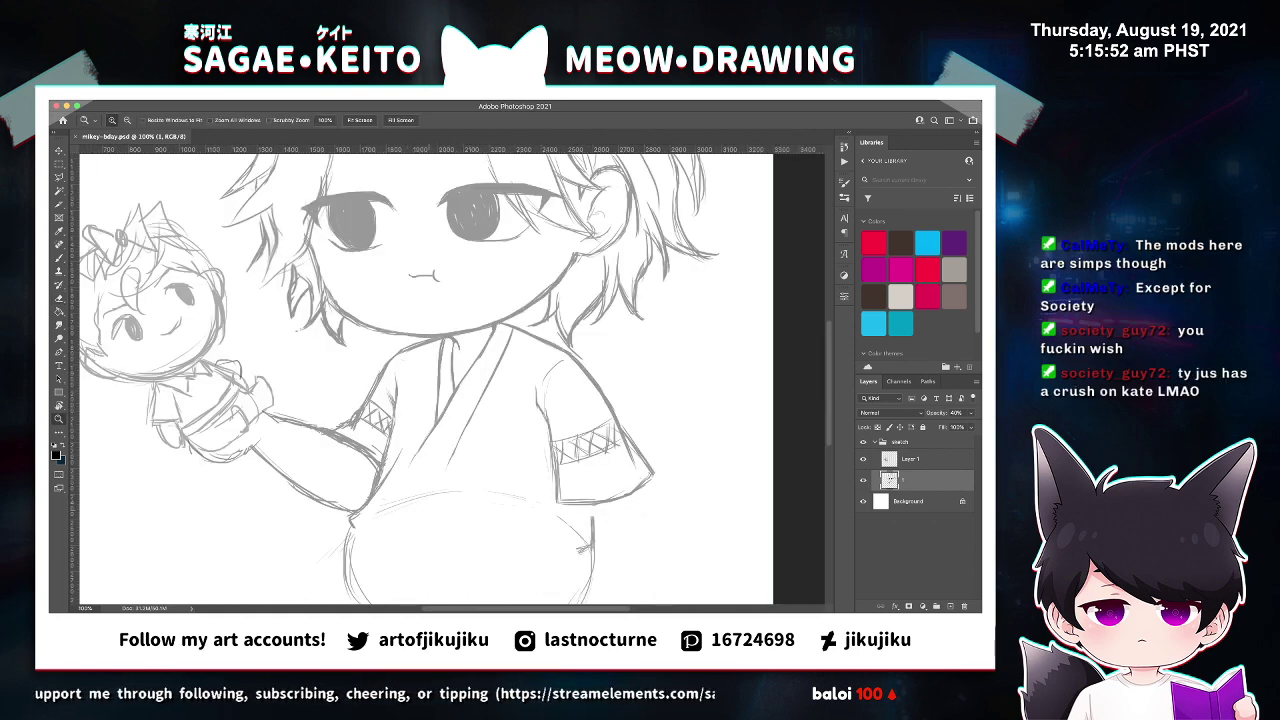
pyautogui.click(420, 523)
pyautogui.press('e')
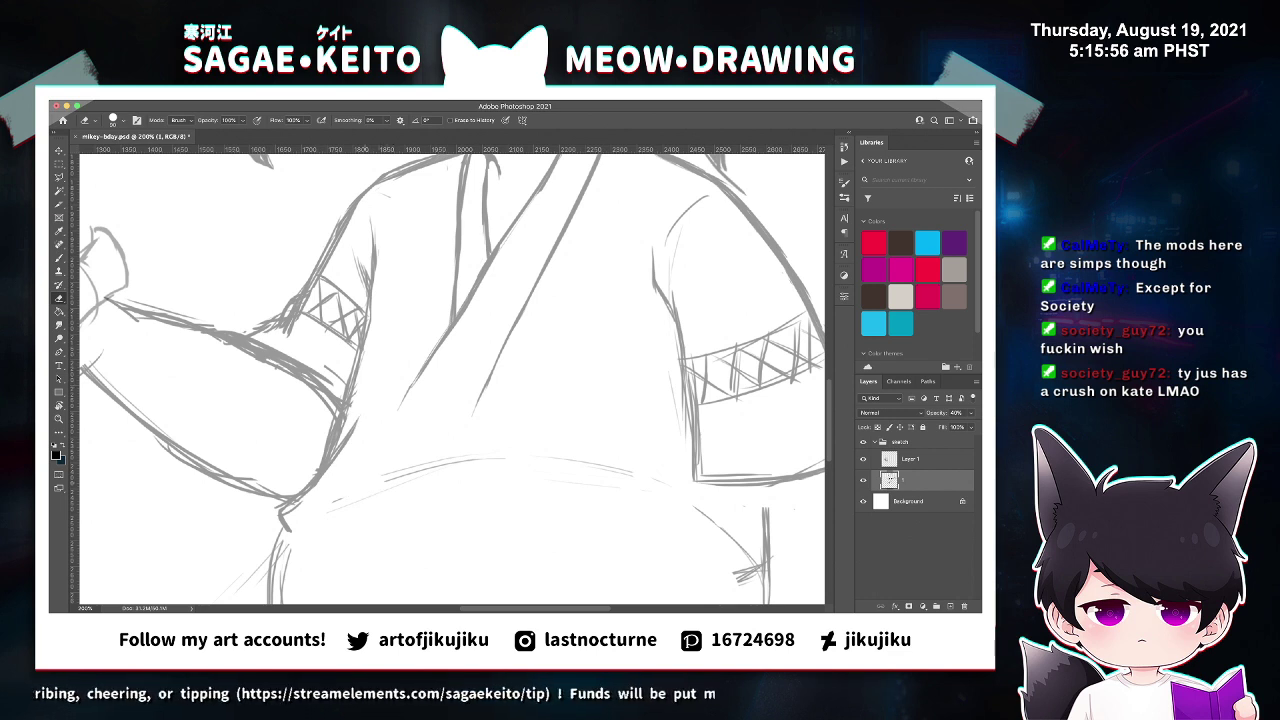
pyautogui.moveTo(350, 498)
pyautogui.mouseDown()
pyautogui.moveTo(575, 464)
pyautogui.moveTo(635, 478)
pyautogui.moveTo(722, 530)
pyautogui.mouseUp()
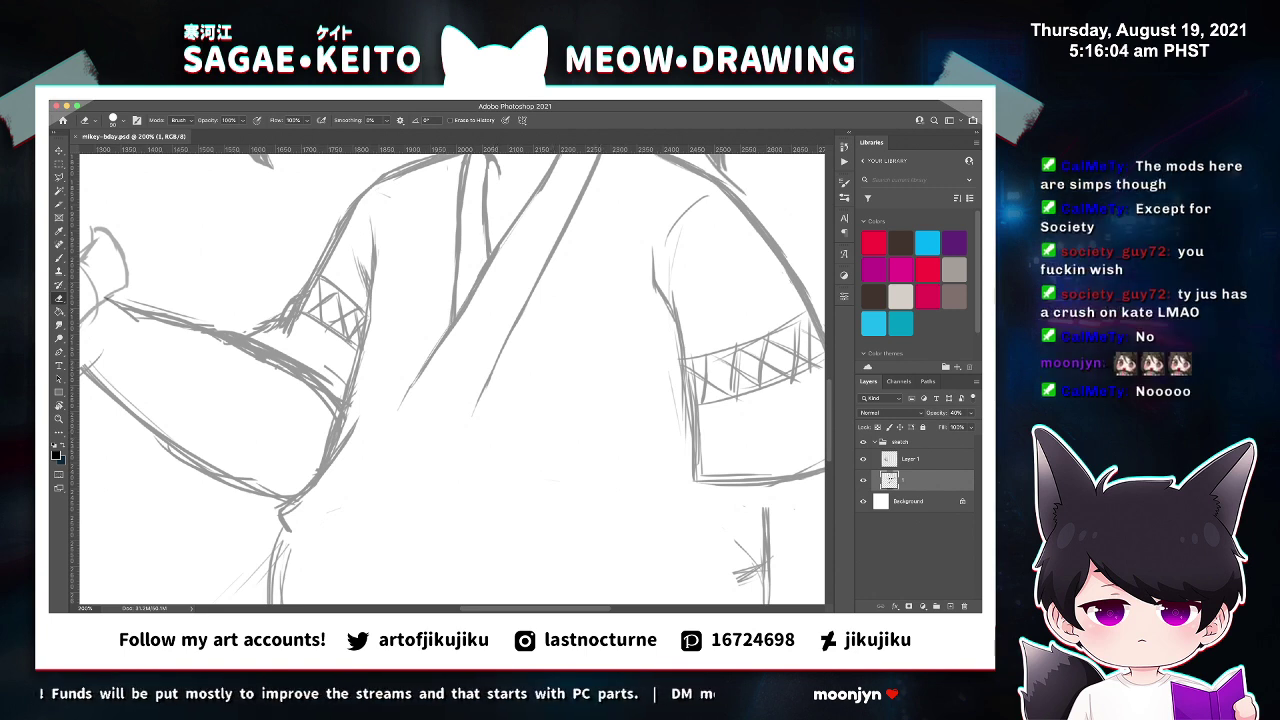
# Draw a small bow with a square knot and two loops at the waist beside the bent arm, and save the file.
pyautogui.scroll(-1, 452, 380)
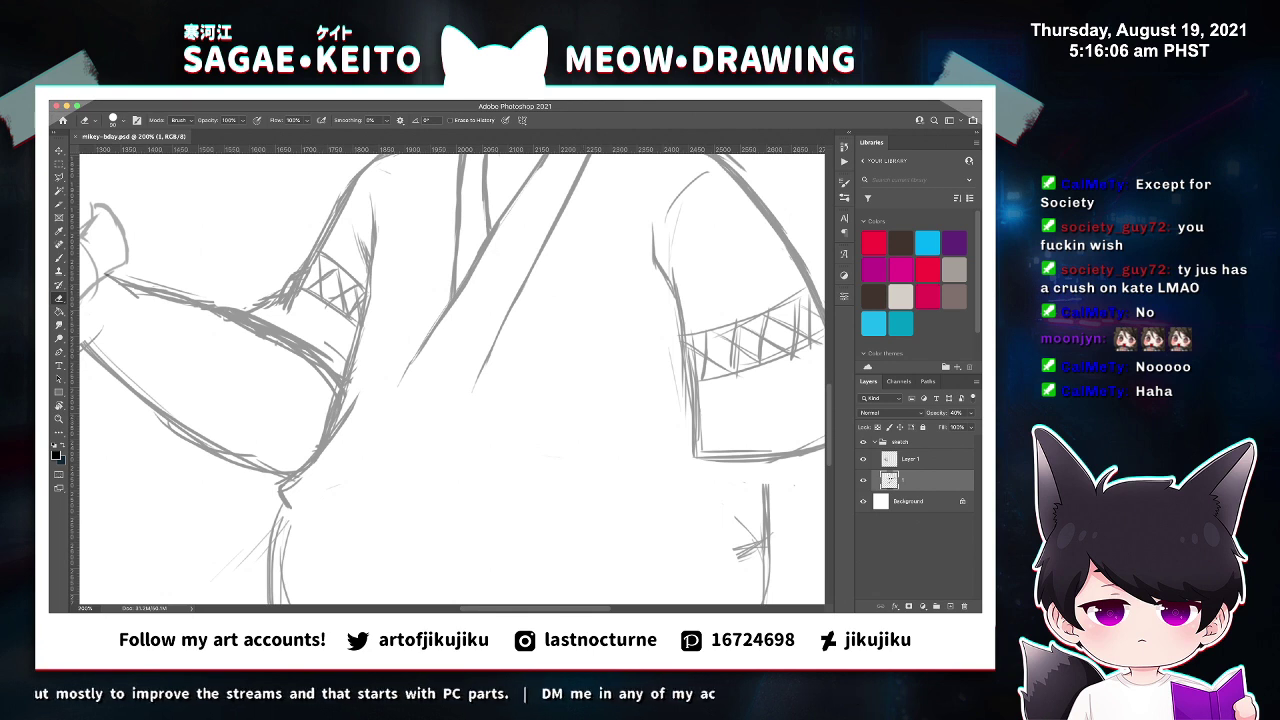
pyautogui.press('b')
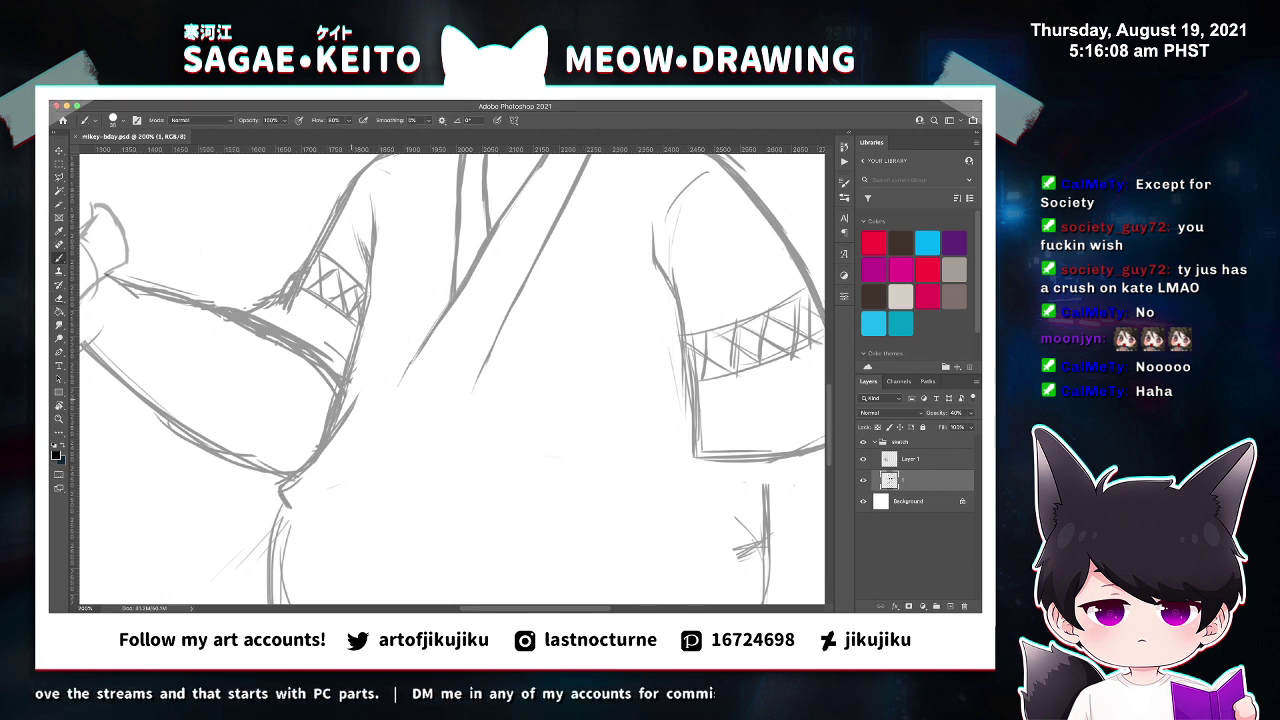
pyautogui.moveTo(348, 398)
pyautogui.mouseDown()
pyautogui.moveTo(362, 390)
pyautogui.moveTo(363, 414)
pyautogui.mouseUp()
pyautogui.press('e')
pyautogui.press('b')
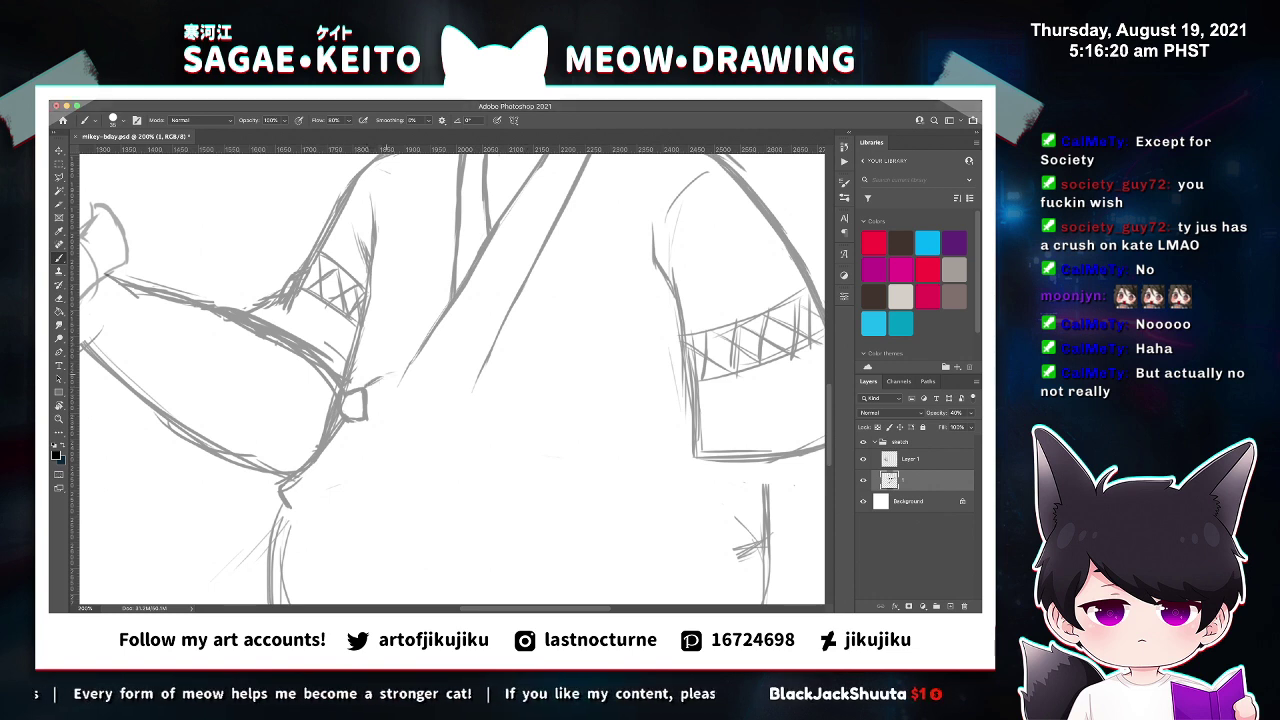
pyautogui.moveTo(388, 375); pyautogui.dragTo(400, 433)
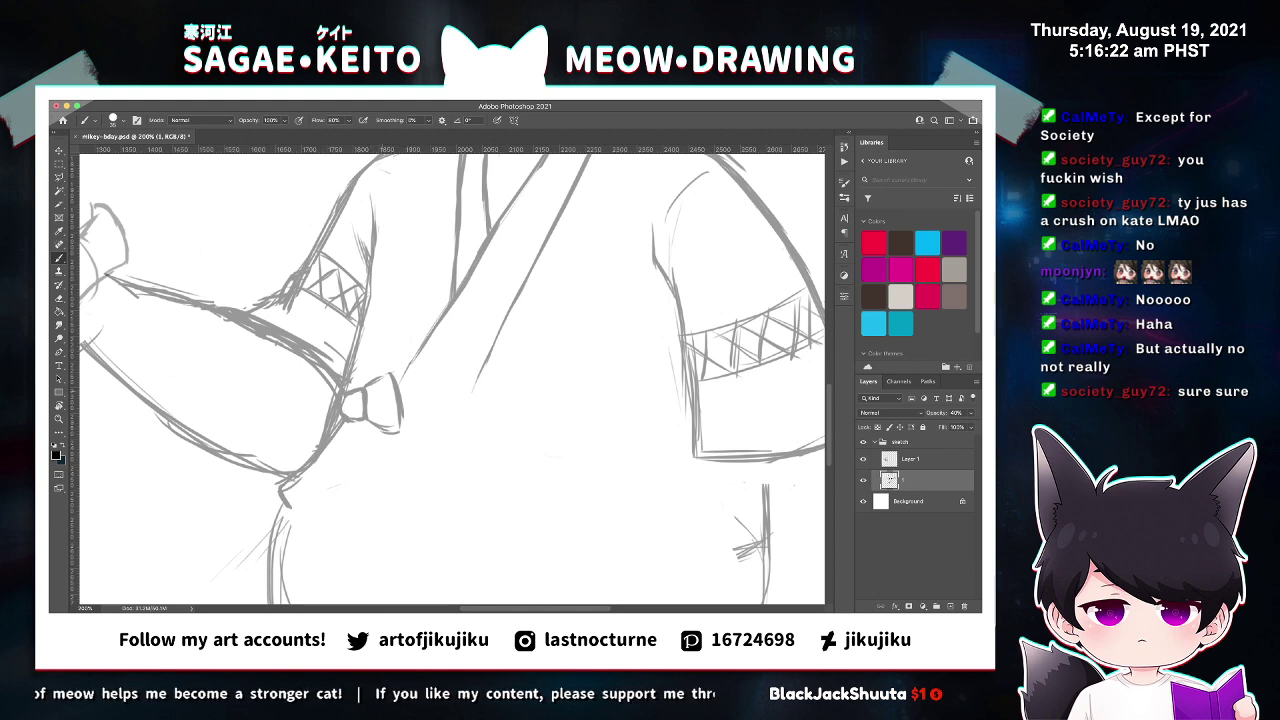
pyautogui.moveTo(324, 424); pyautogui.dragTo(319, 403)
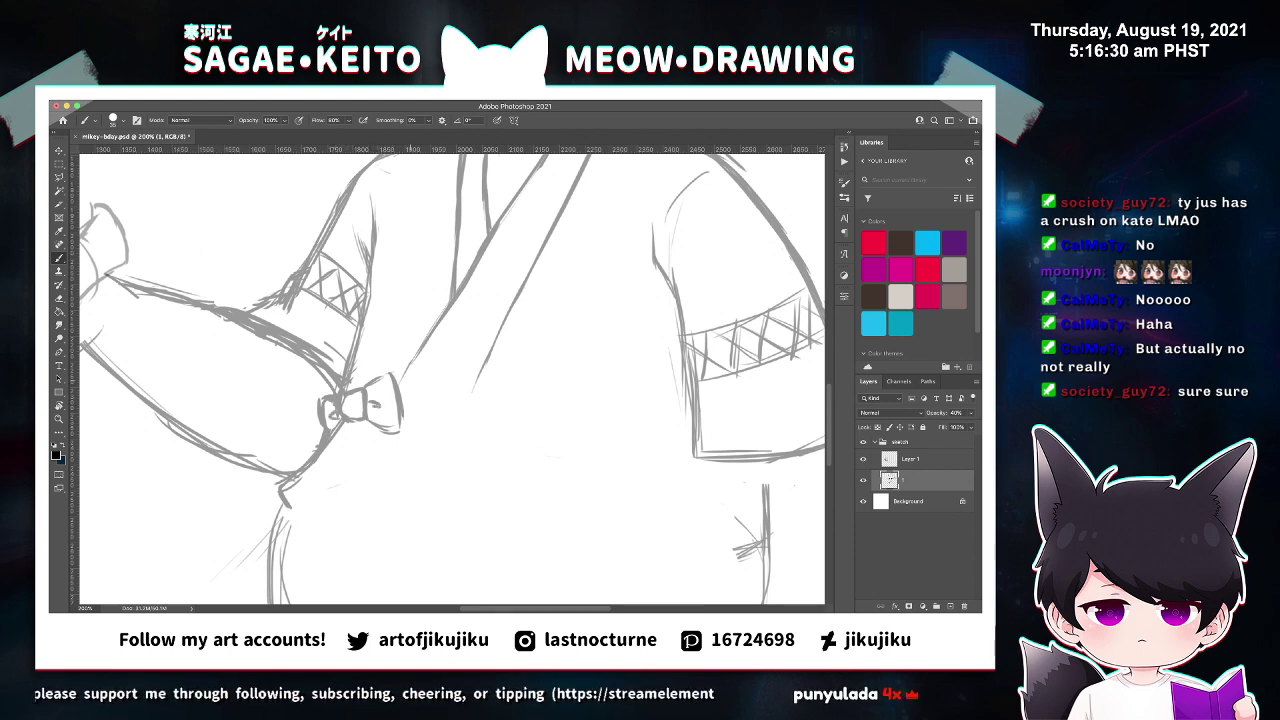
pyautogui.press('super+s')
# Touch up the edge of the waist bow's inner loop facing the collar, and save the file.
pyautogui.press('super+minus')
pyautogui.press('super+minus')
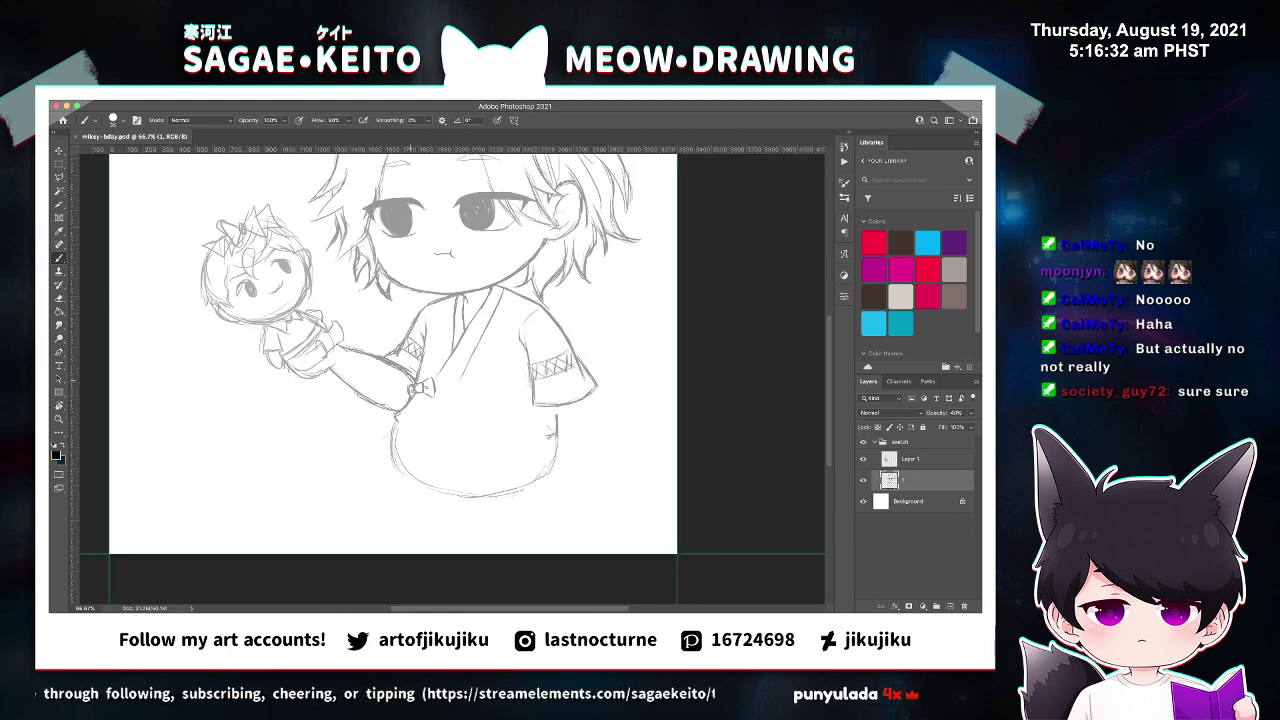
pyautogui.press('z')
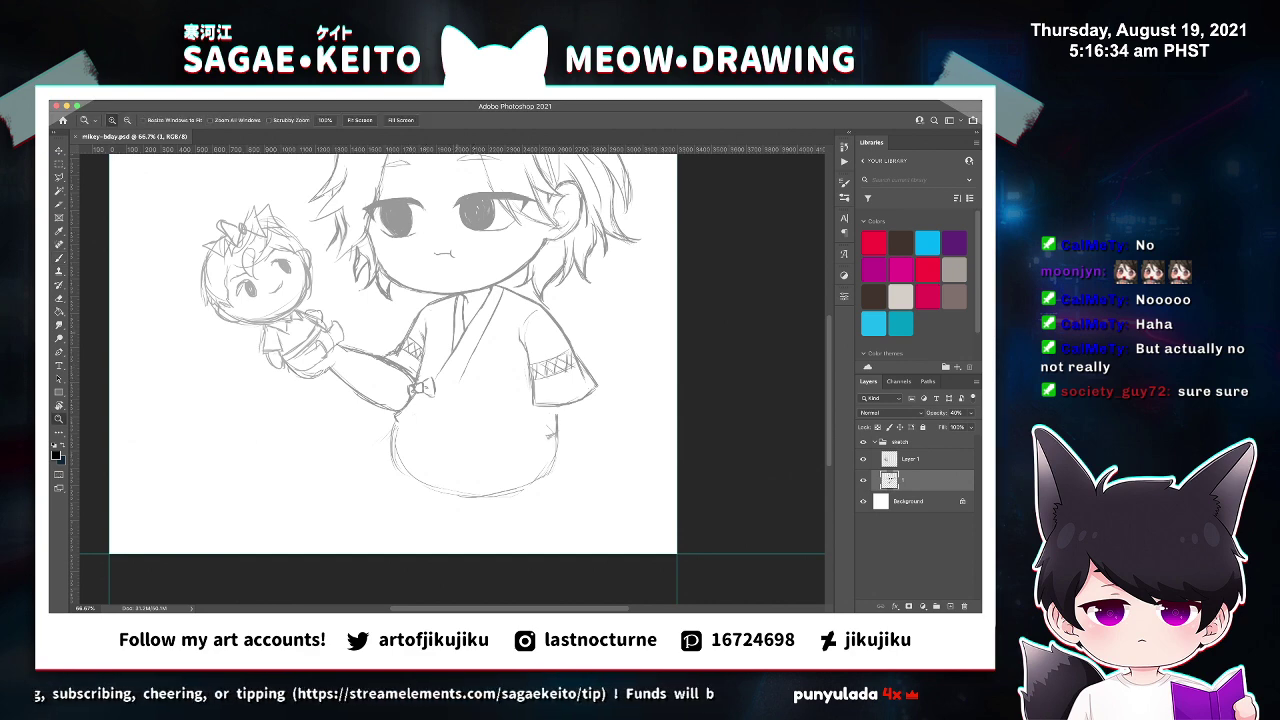
pyautogui.click(463, 394)
pyautogui.click(463, 394)
pyautogui.press('super+plus')
pyautogui.press('b')
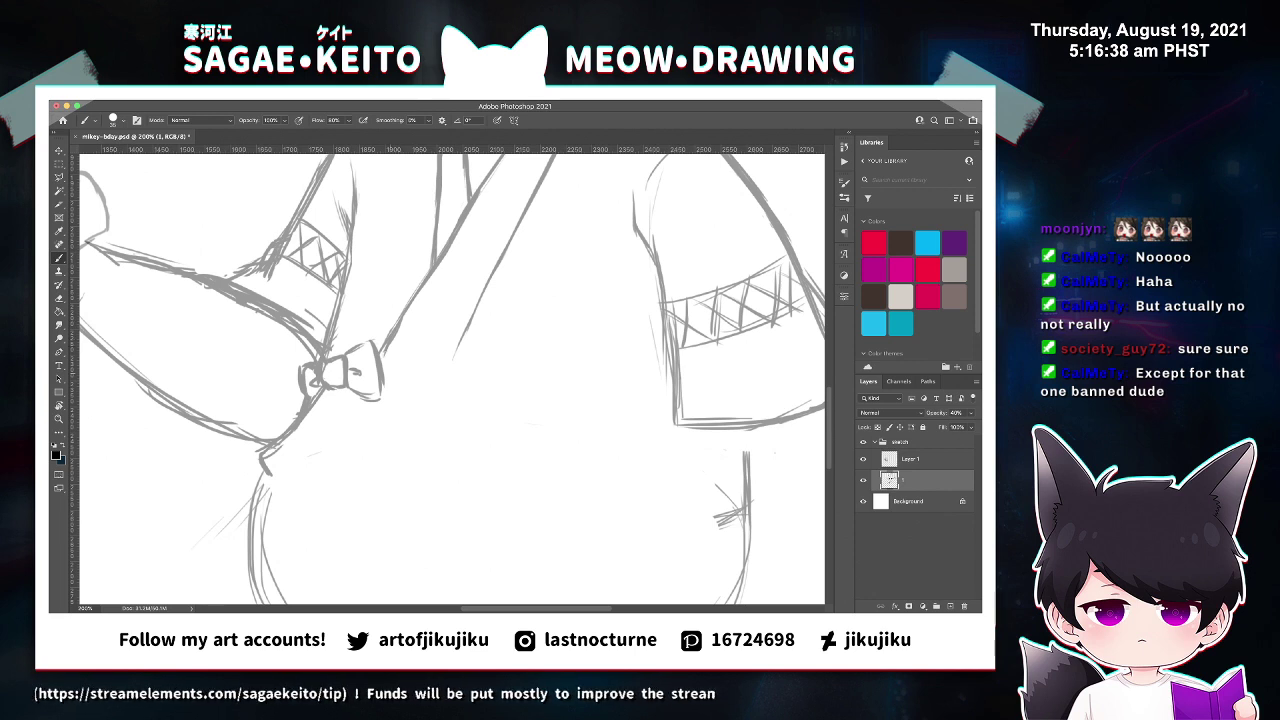
pyautogui.moveTo(383, 362); pyautogui.dragTo(385, 388)
pyautogui.press('e')
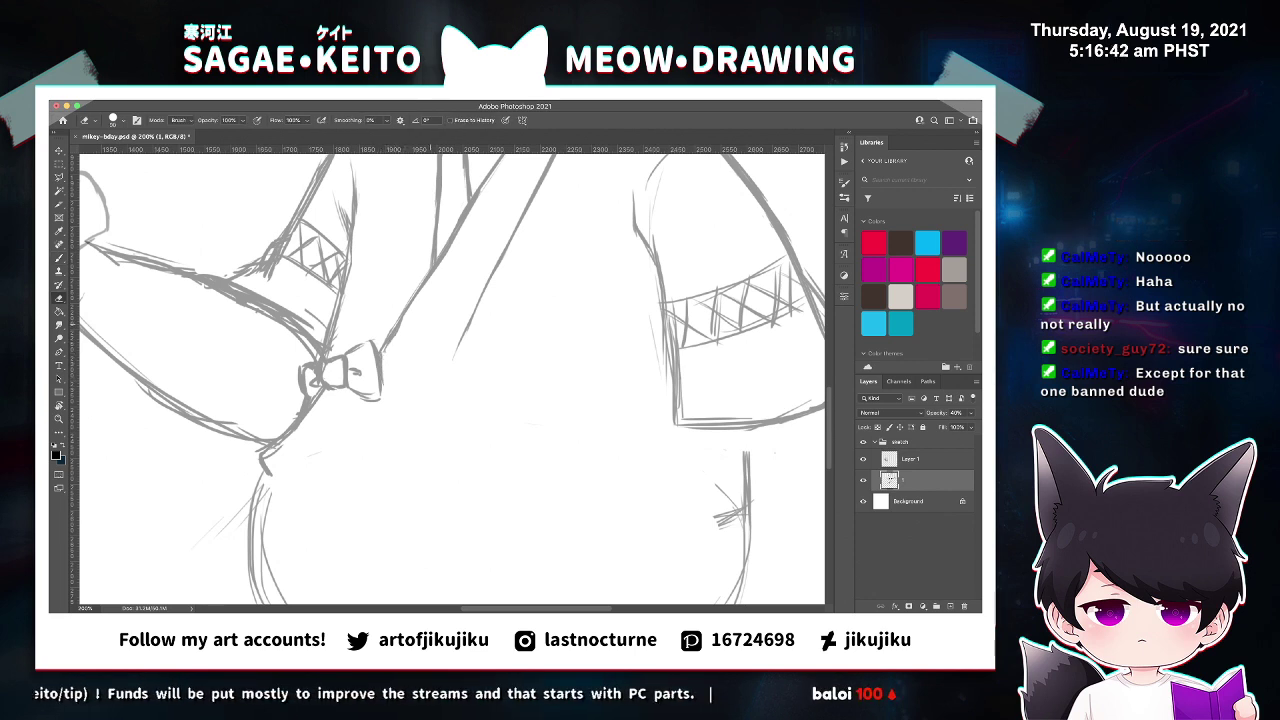
pyautogui.press('b')
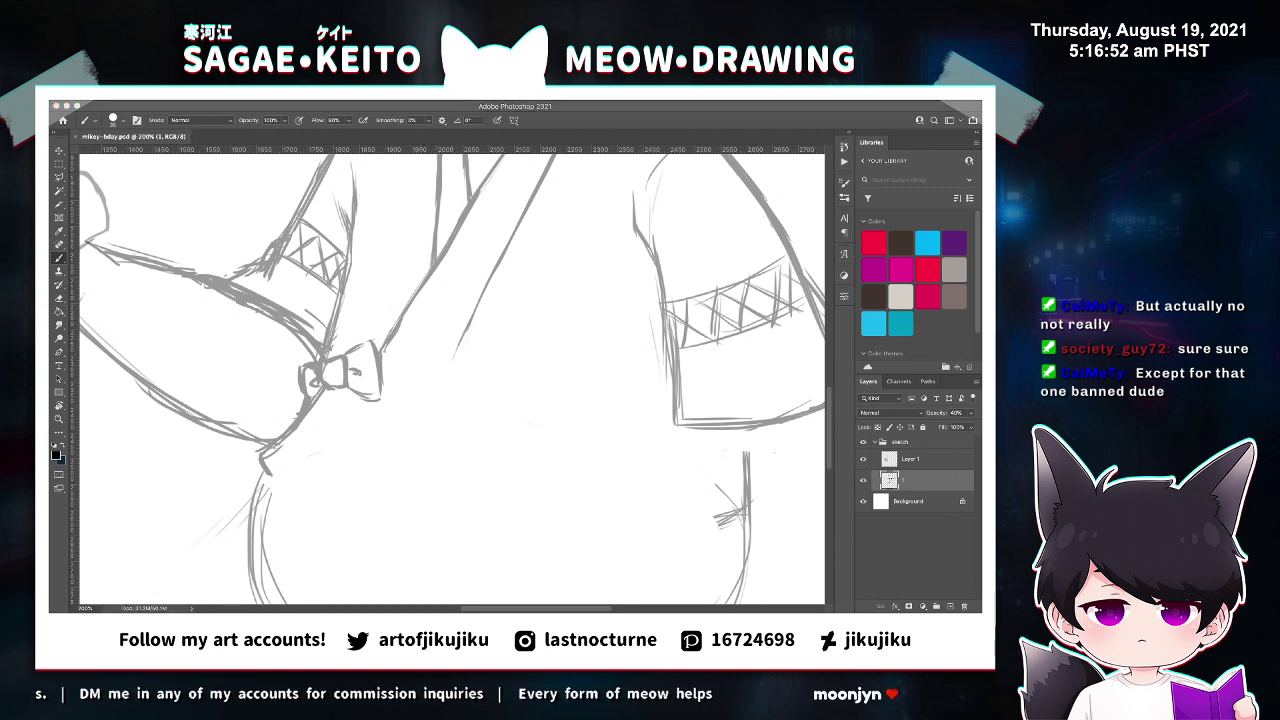
# Extend the collar's lower diagonal line down past the bow, thin it with the eraser, and save the file.
pyautogui.moveTo(457, 343); pyautogui.dragTo(429, 398)
pyautogui.moveTo(460, 341); pyautogui.dragTo(421, 439)
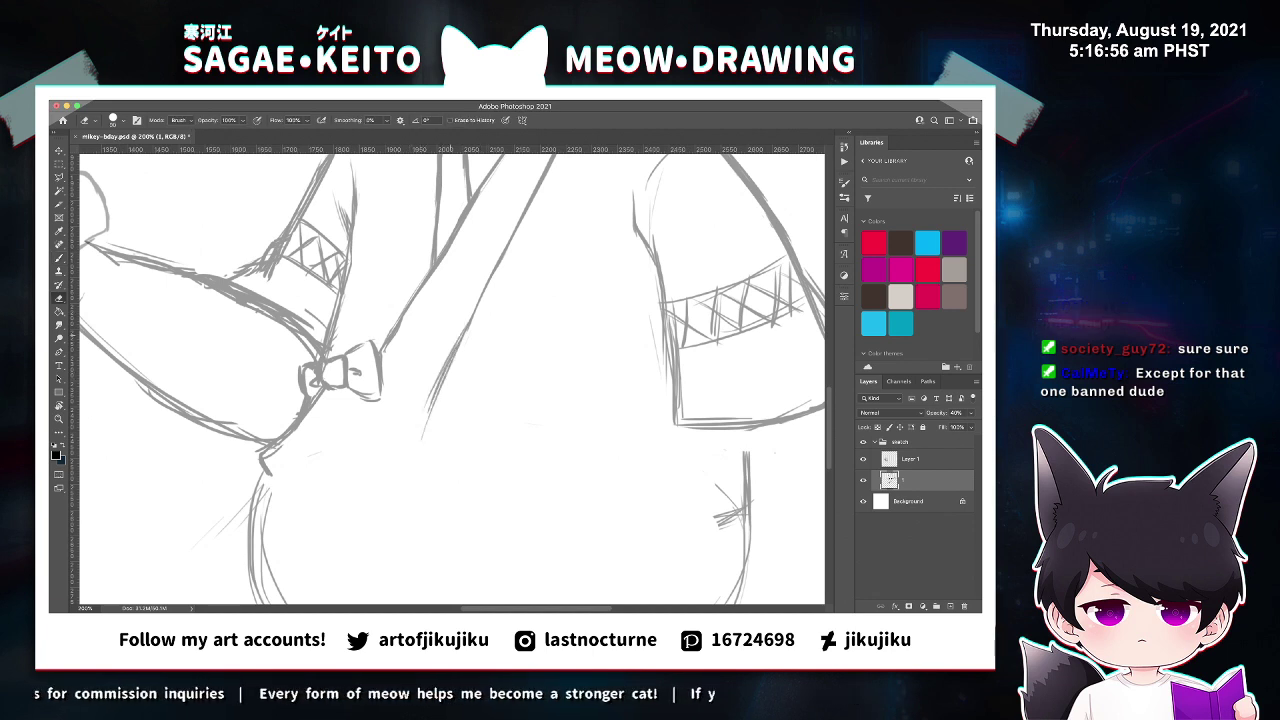
pyautogui.press('e')
pyautogui.moveTo(458, 338); pyautogui.dragTo(426, 410)
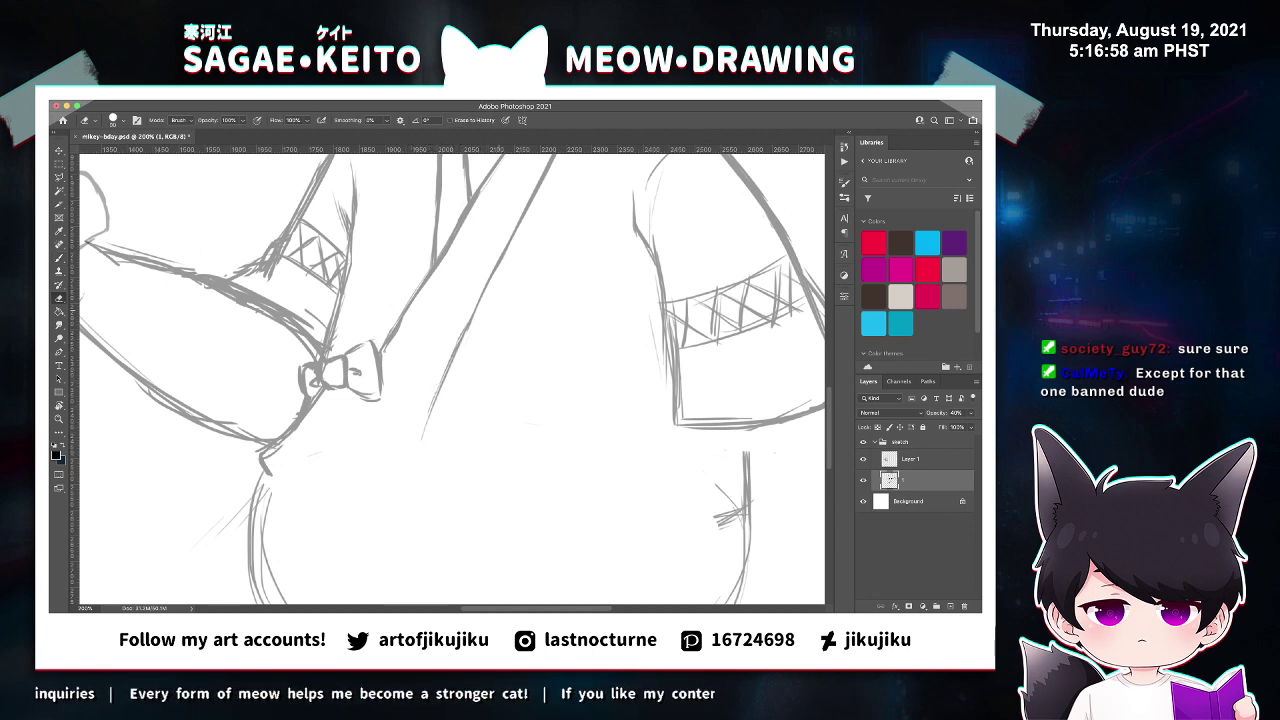
pyautogui.moveTo(478, 306); pyautogui.dragTo(458, 348)
pyautogui.hotkey('ctrl', 's')
pyautogui.press('b')
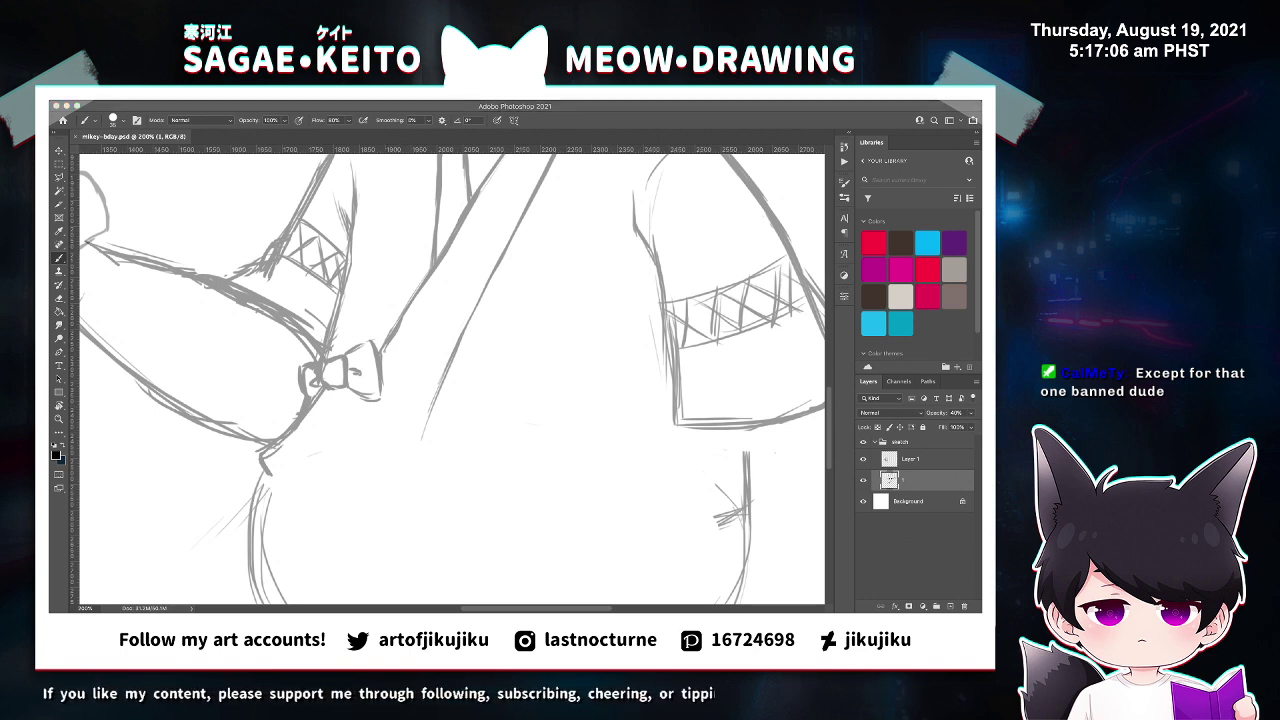
# Sketch a pointed collar end under the bow, joining it to the lower collar line, and erase the leftover line beside it.
pyautogui.moveTo(360, 399); pyautogui.dragTo(354, 438)
pyautogui.press('super+z')
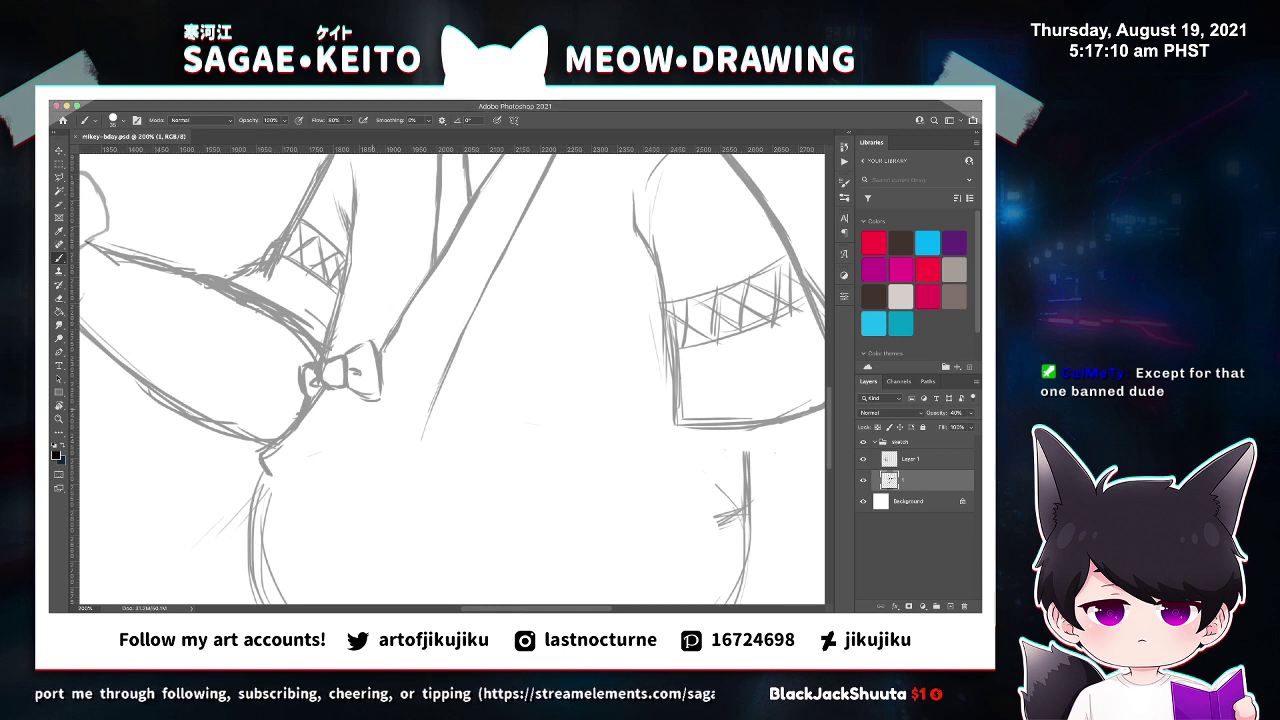
pyautogui.moveTo(352, 390); pyautogui.dragTo(370, 418)
pyautogui.moveTo(454, 346); pyautogui.dragTo(384, 434)
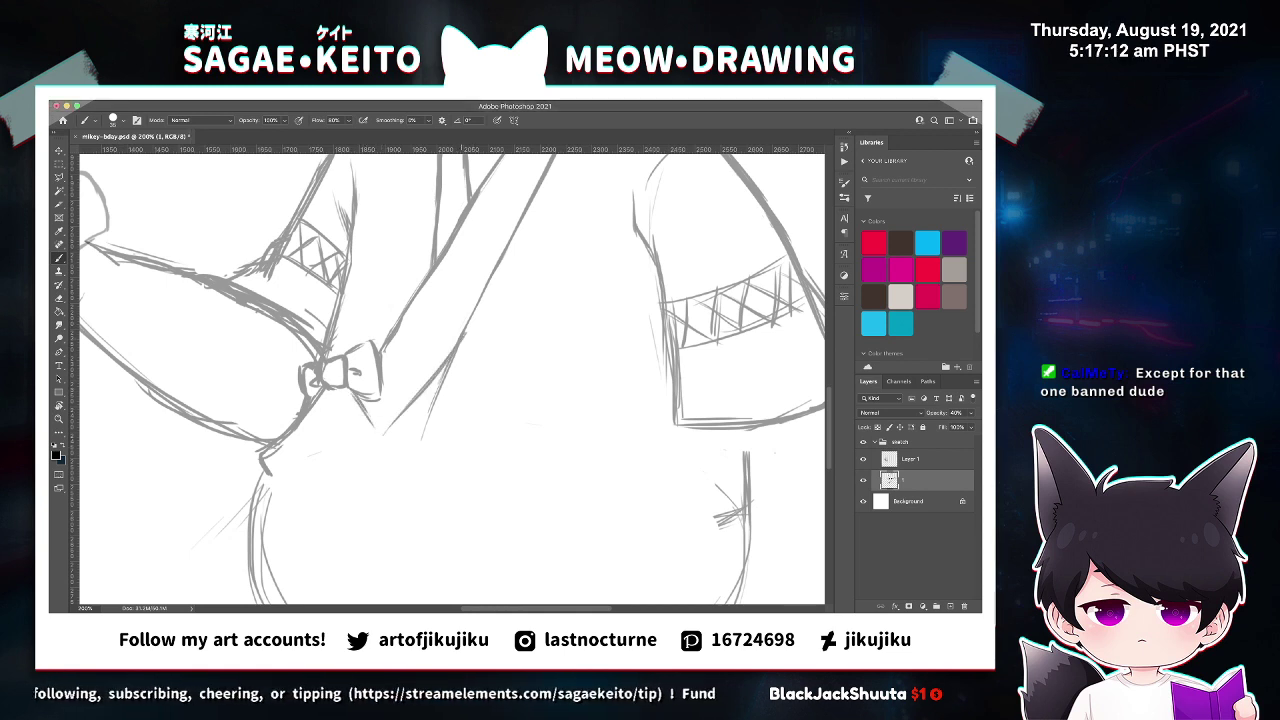
pyautogui.press('e')
pyautogui.moveTo(450, 364); pyautogui.dragTo(422, 438)
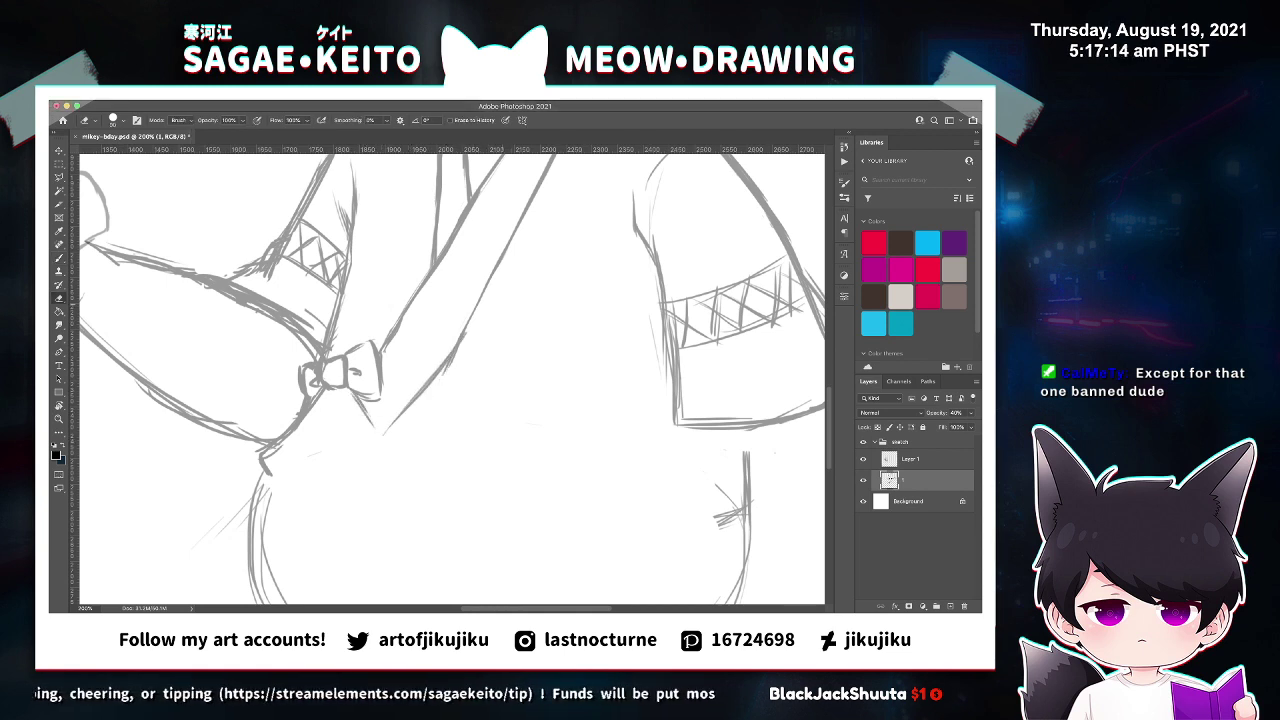
pyautogui.moveTo(462, 328); pyautogui.dragTo(432, 384)
# Smooth the join between the lower collar line and its pointed end below the bow, and save the file.
pyautogui.press('b')
pyautogui.moveTo(468, 314)
pyautogui.mouseDown()
pyautogui.moveTo(438, 366)
pyautogui.moveTo(460, 392)
pyautogui.mouseUp()
pyautogui.press('super+z')
pyautogui.press('super+z')
pyautogui.moveTo(453, 338); pyautogui.dragTo(426, 382)
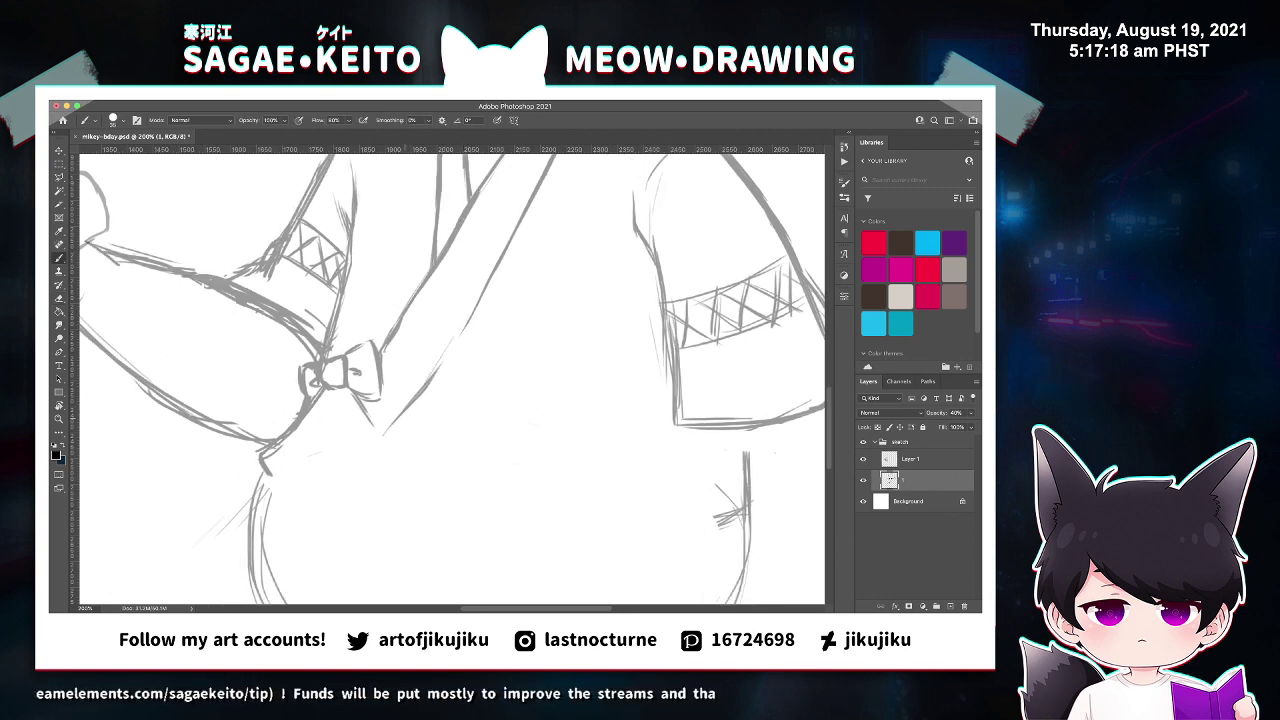
pyautogui.moveTo(470, 318); pyautogui.dragTo(430, 384)
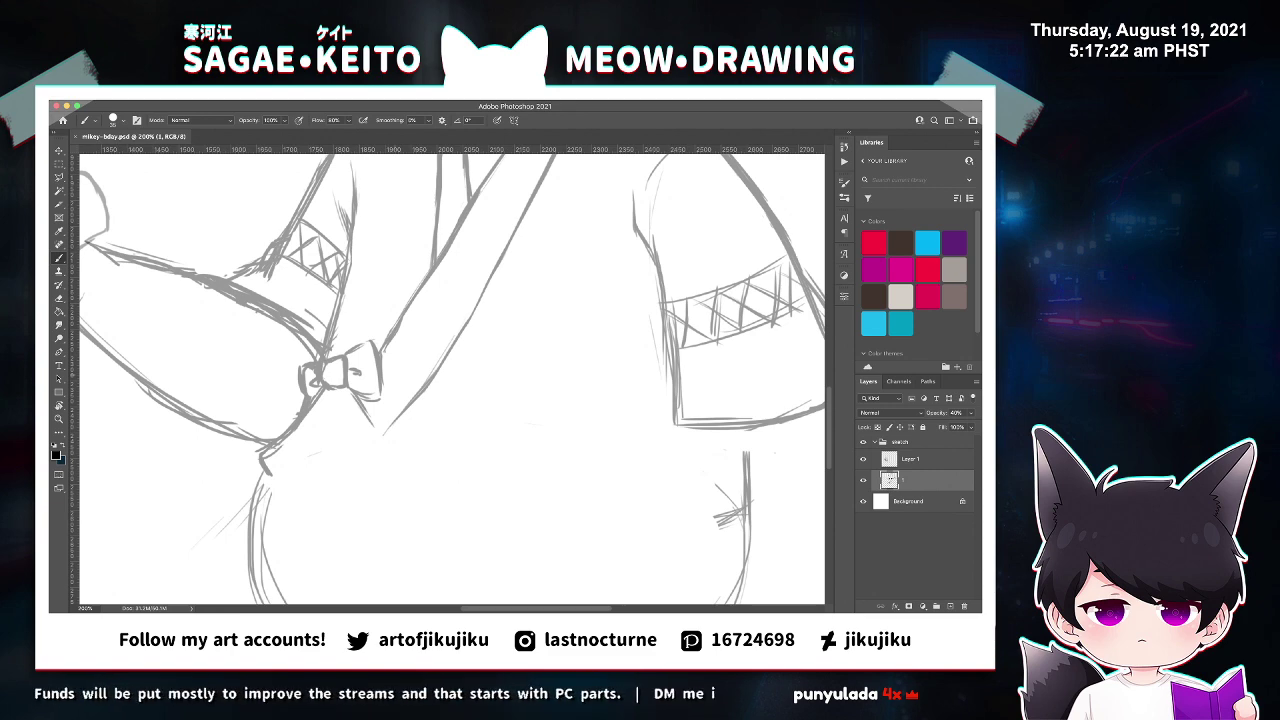
# Erase the bow's loop that overlaps the collar, keeping the square knot.
pyautogui.hotkey('ctrl', '0')
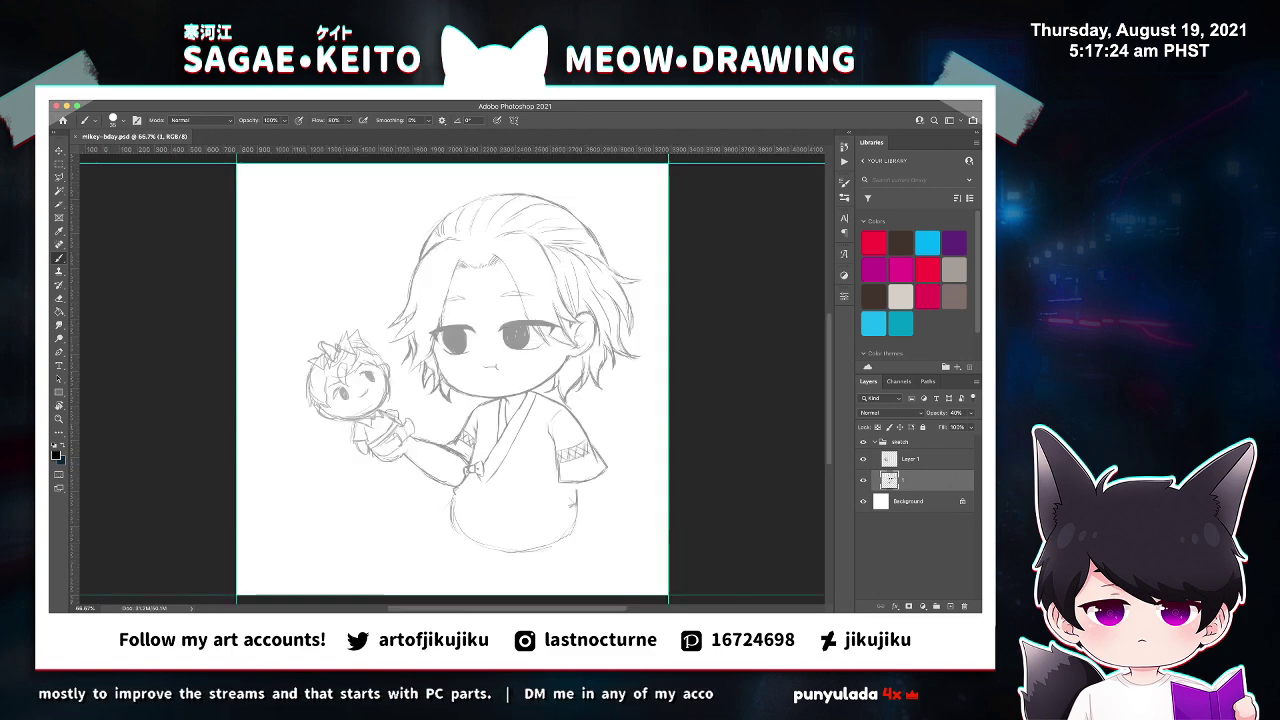
pyautogui.hotkey('ctrl', '+')
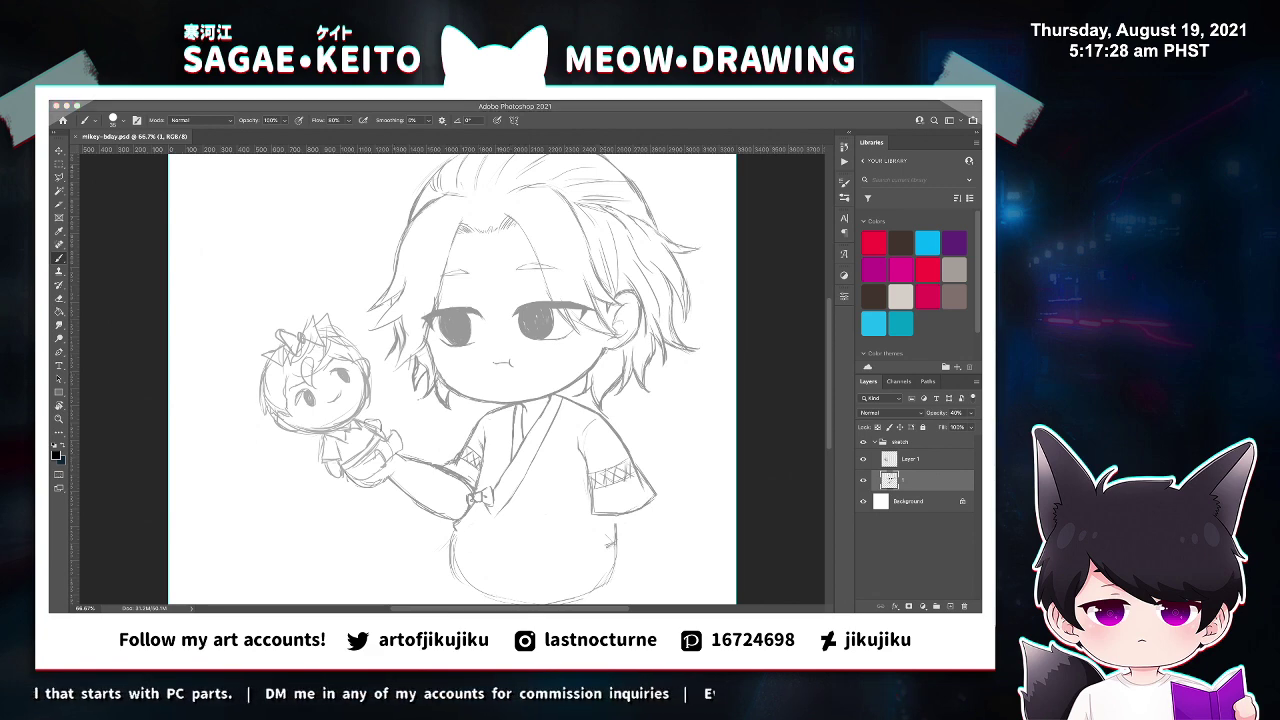
pyautogui.scroll(-3, 510, 400)
pyautogui.press('z')
pyautogui.click(510, 400)
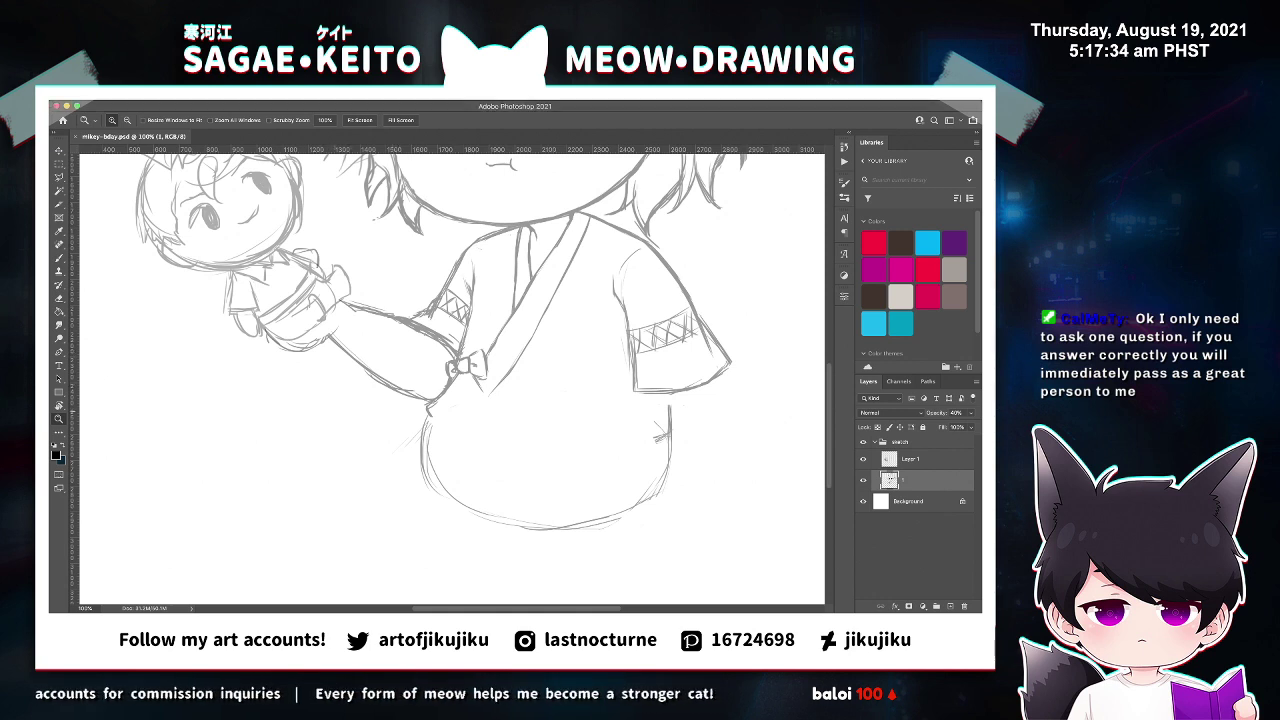
pyautogui.click(478, 414)
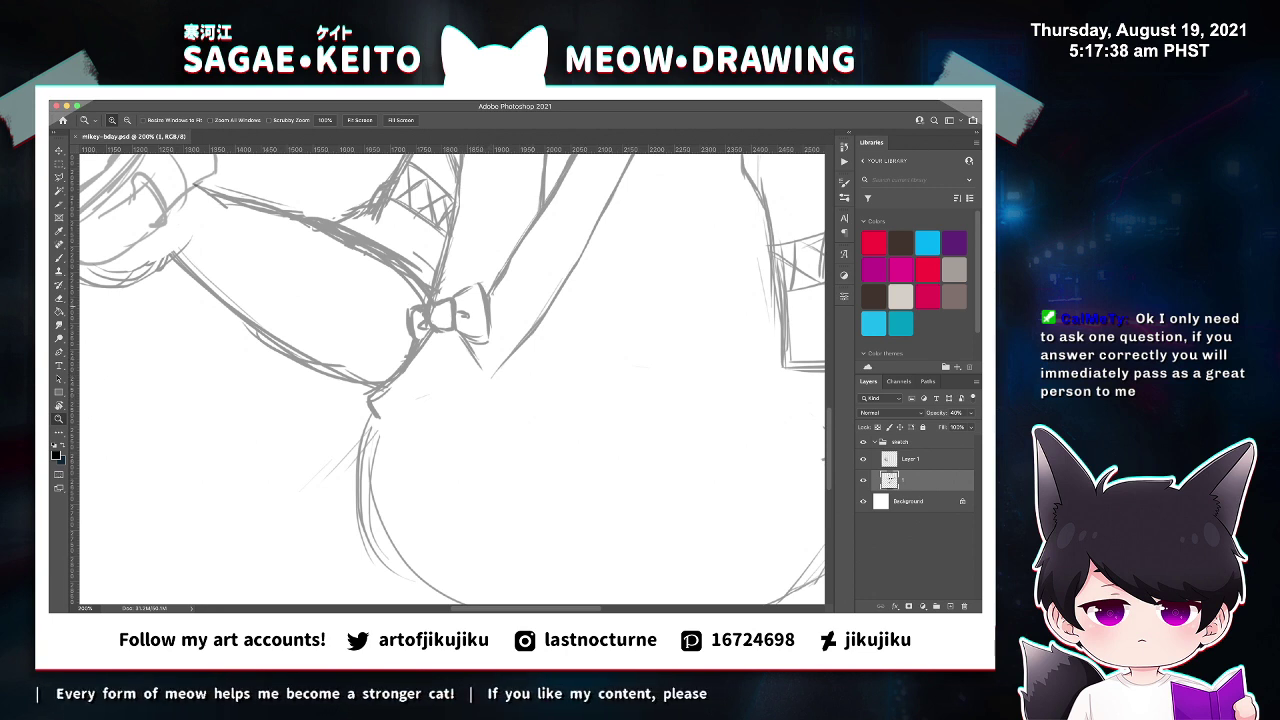
pyautogui.press('e')
pyautogui.moveTo(468, 289)
pyautogui.mouseDown()
pyautogui.moveTo(486, 330)
pyautogui.moveTo(472, 338)
pyautogui.moveTo(485, 305)
pyautogui.moveTo(487, 347)
pyautogui.mouseUp()
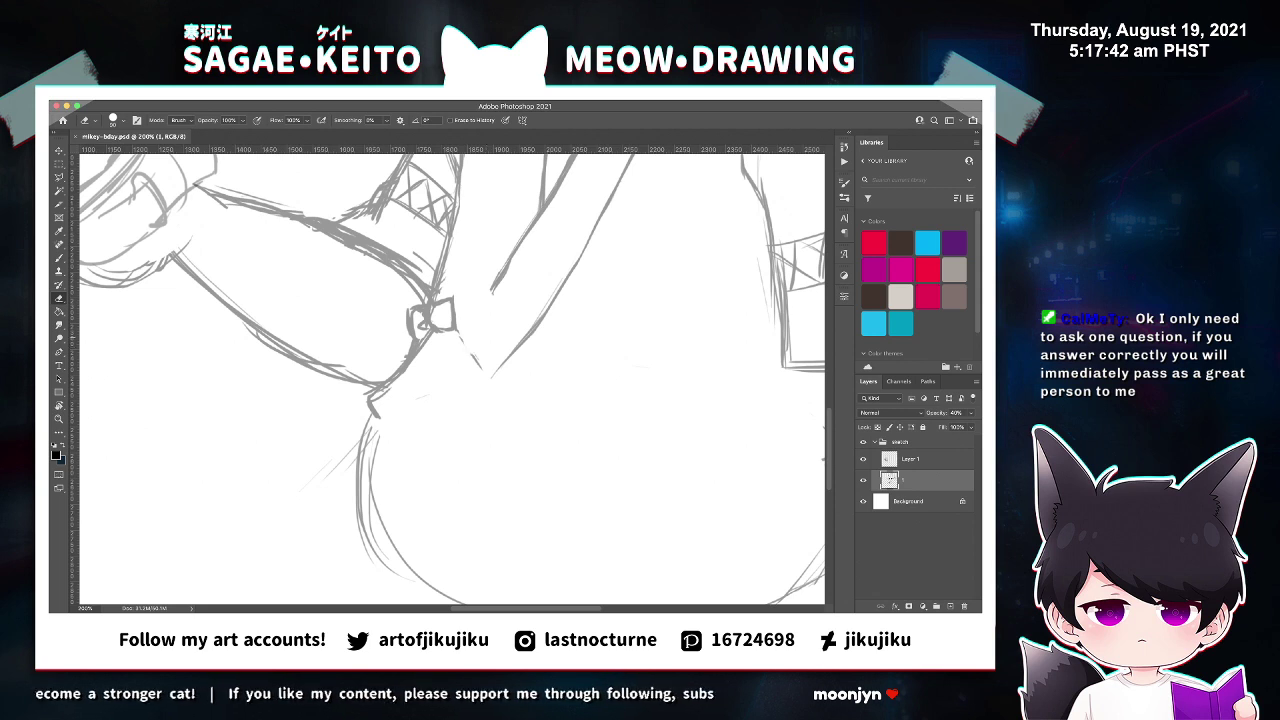
# Draw a larger drooping loop from the bow's knot across the collar end, with fold marks and the upper collar line meeting it.
pyautogui.press('b')
pyautogui.moveTo(454, 298)
pyautogui.mouseDown()
pyautogui.moveTo(509, 324)
pyautogui.moveTo(482, 370)
pyautogui.moveTo(506, 359)
pyautogui.mouseUp()
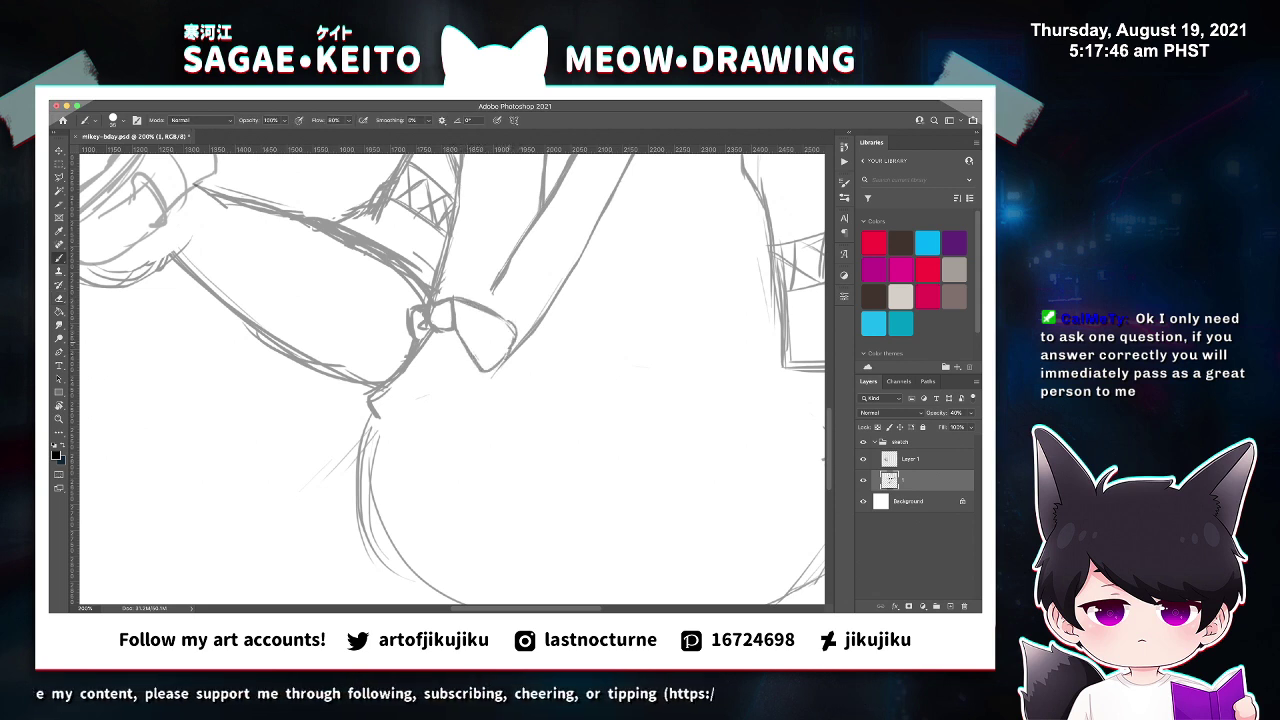
pyautogui.moveTo(493, 289); pyautogui.dragTo(486, 326)
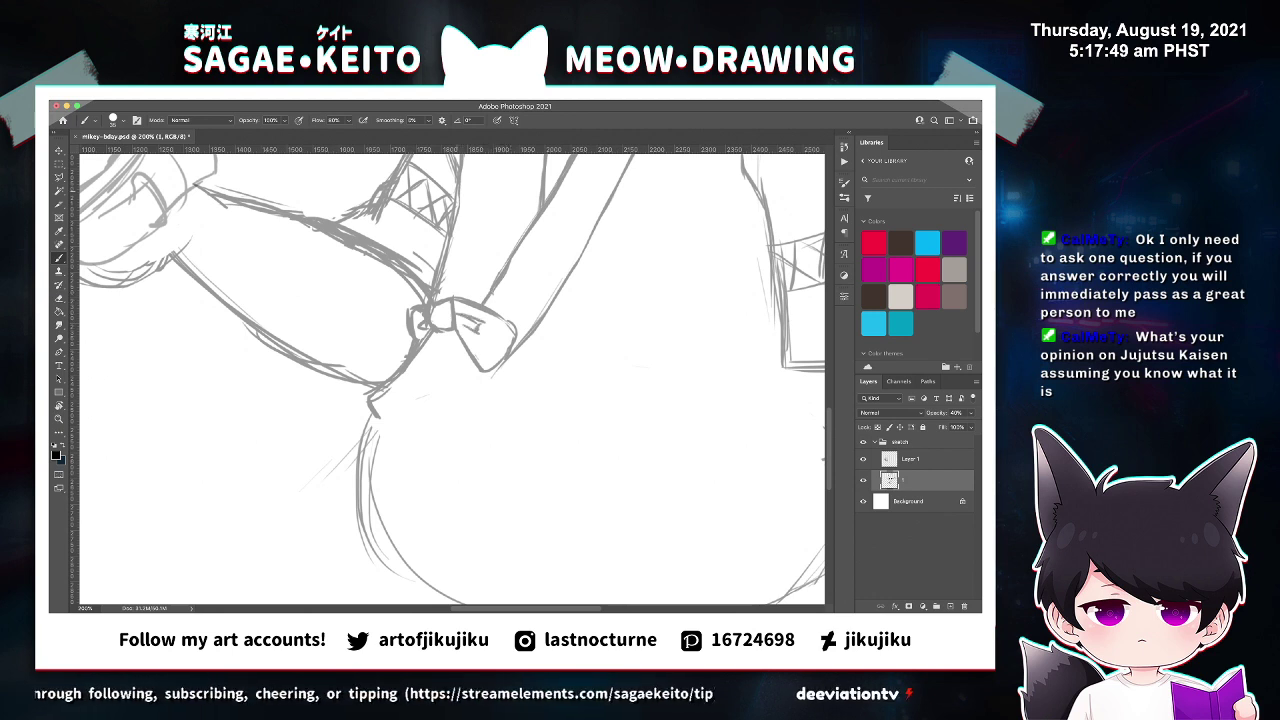
# Replace the lower collar line above the bow's loop with a thinner line, and save the file.
pyautogui.press('e')
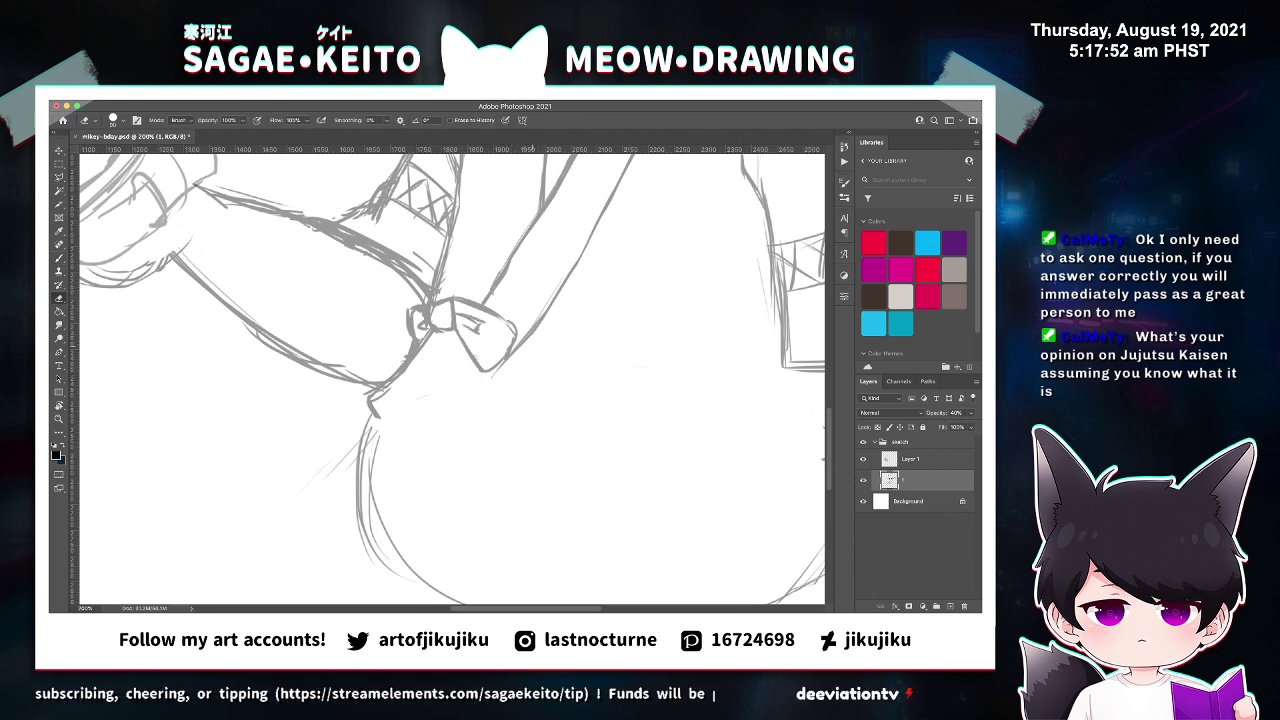
pyautogui.moveTo(518, 352); pyautogui.dragTo(582, 250)
pyautogui.moveTo(555, 294); pyautogui.dragTo(543, 312)
pyautogui.press('b')
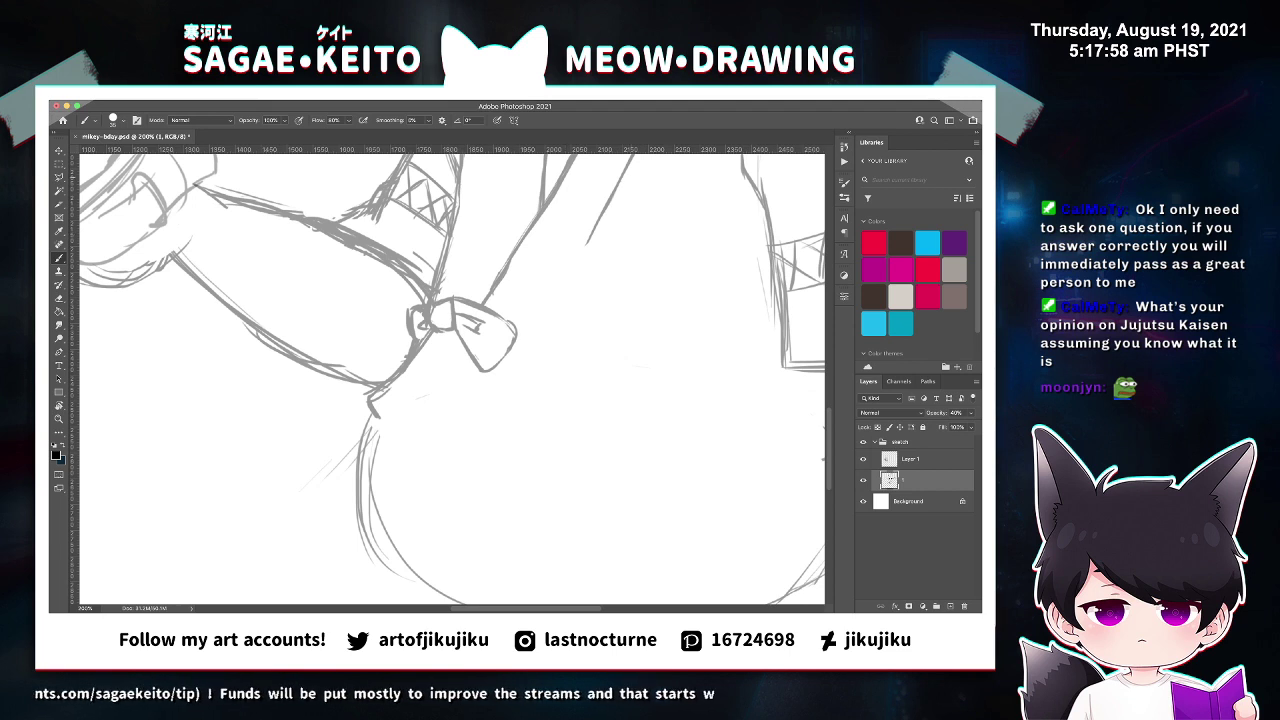
pyautogui.moveTo(588, 244); pyautogui.dragTo(545, 310)
pyautogui.press('super+z')
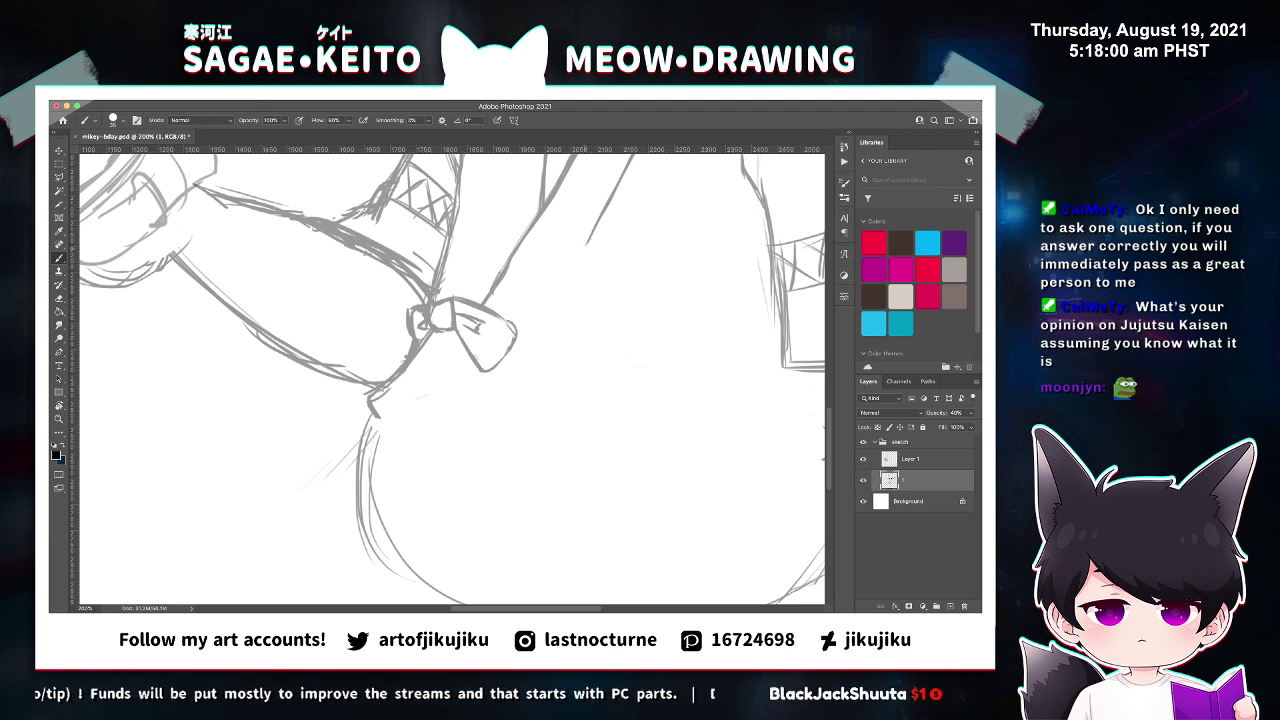
pyautogui.moveTo(578, 253); pyautogui.dragTo(531, 323)
pyautogui.moveTo(587, 243); pyautogui.dragTo(538, 315)
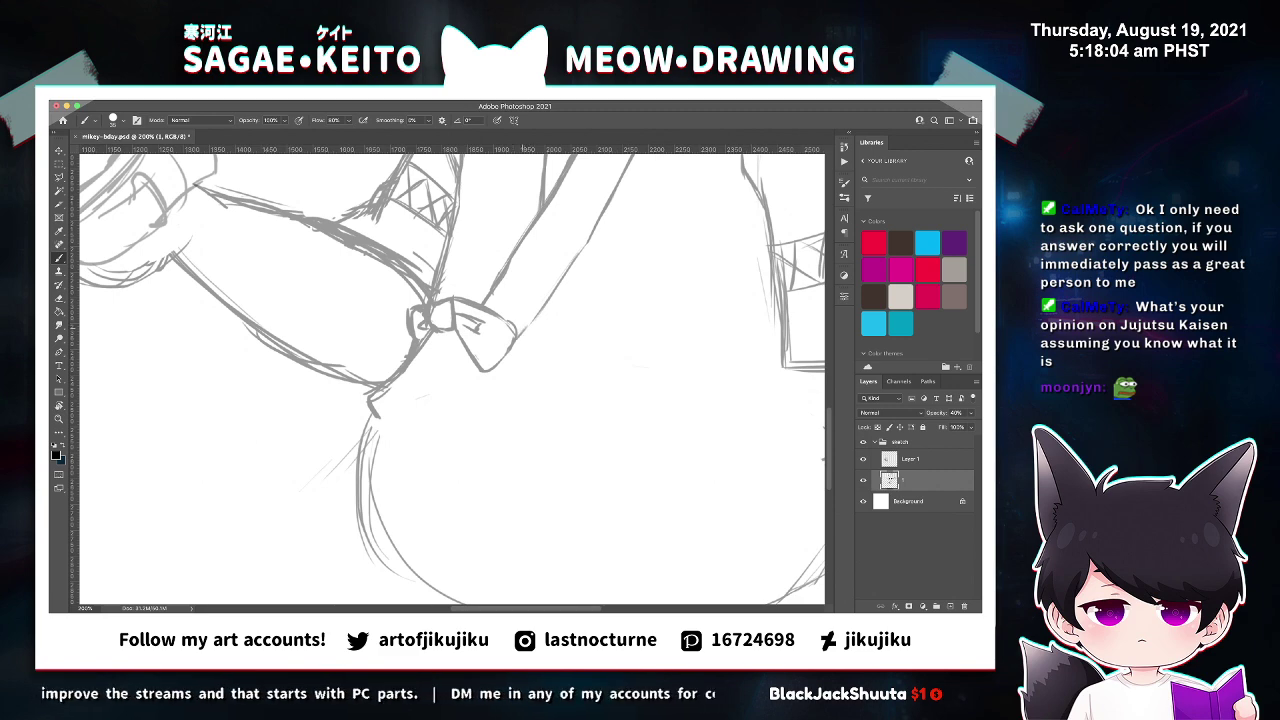
# Draw the jacket's front edge down from the bow and a curved hem across the body to its far side.
pyautogui.hotkey('ctrl', '-')
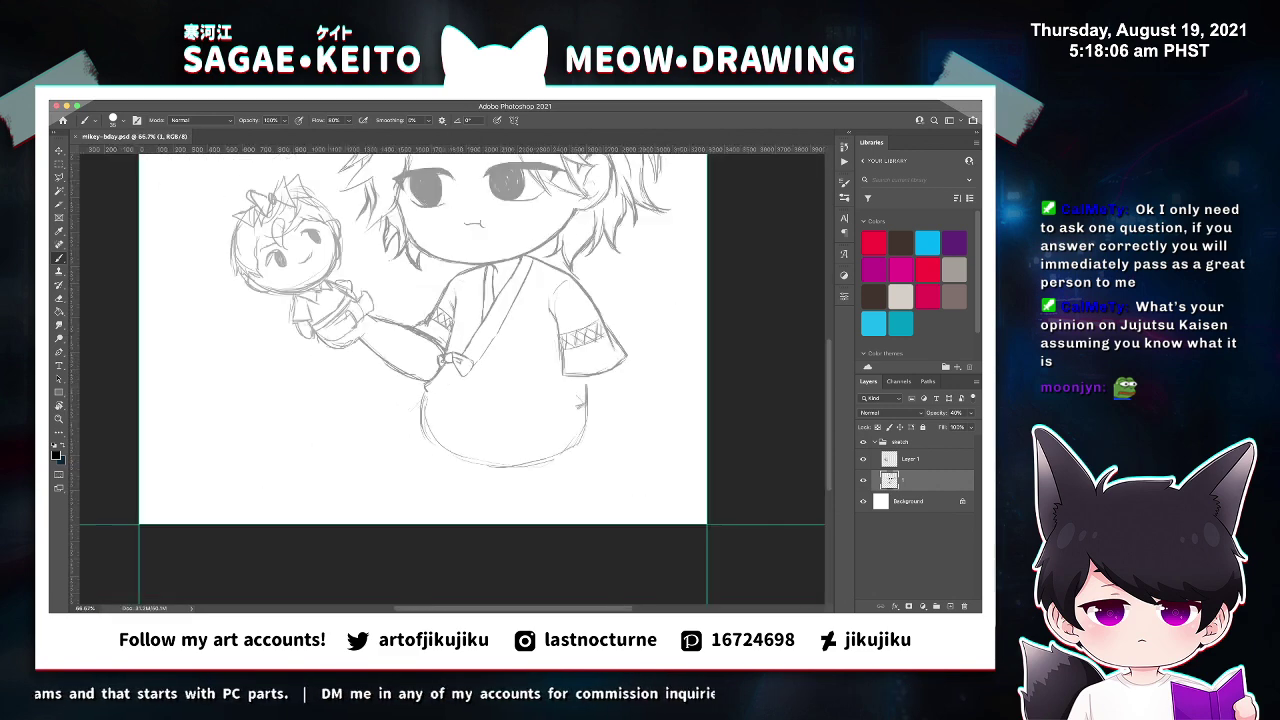
pyautogui.press('super+minus')
pyautogui.press('super+plus')
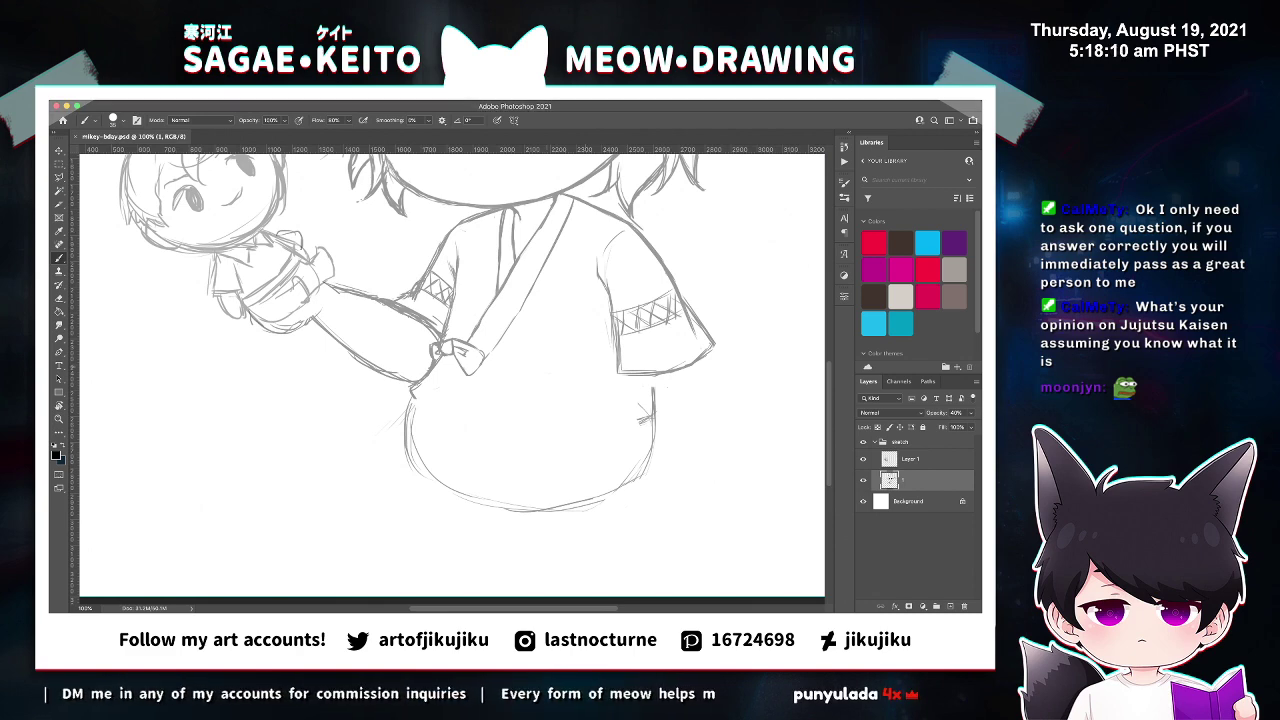
pyautogui.hotkey('ctrl', '+')
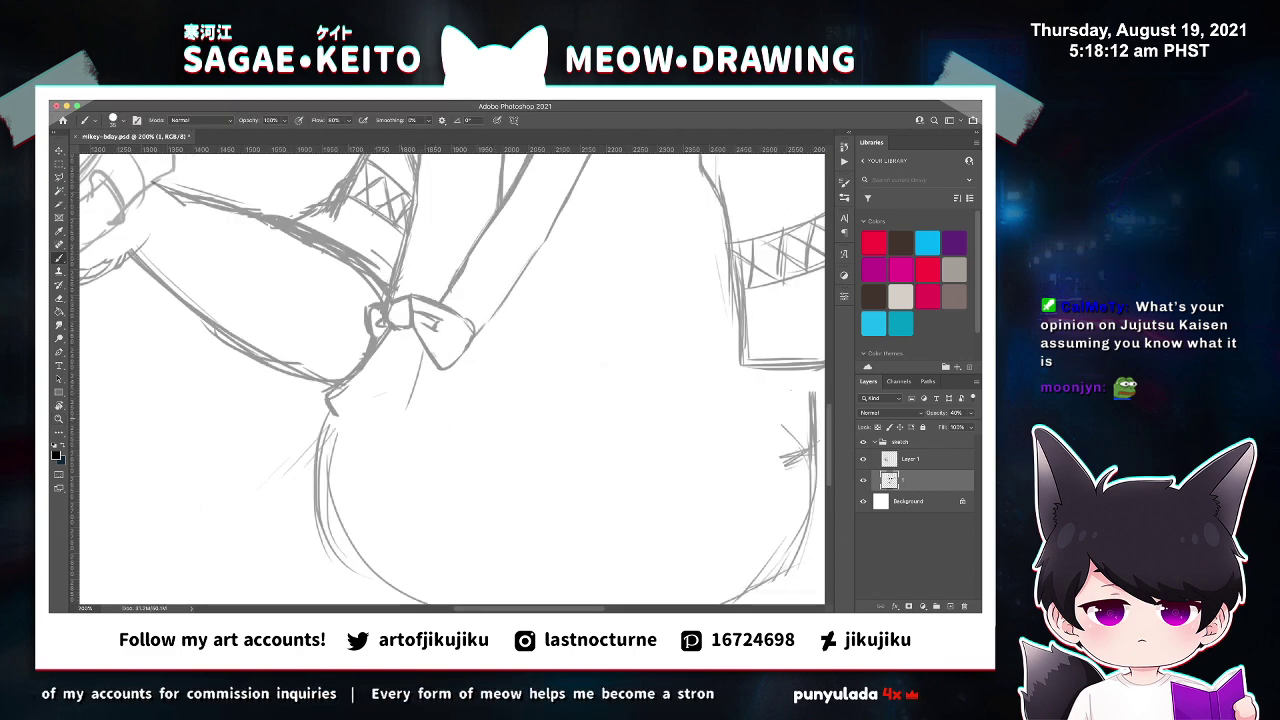
pyautogui.moveTo(418, 362)
pyautogui.mouseDown()
pyautogui.moveTo(388, 467)
pyautogui.moveTo(466, 490)
pyautogui.mouseUp()
pyautogui.moveTo(398, 466)
pyautogui.mouseDown()
pyautogui.moveTo(578, 493)
pyautogui.moveTo(784, 464)
pyautogui.mouseUp()
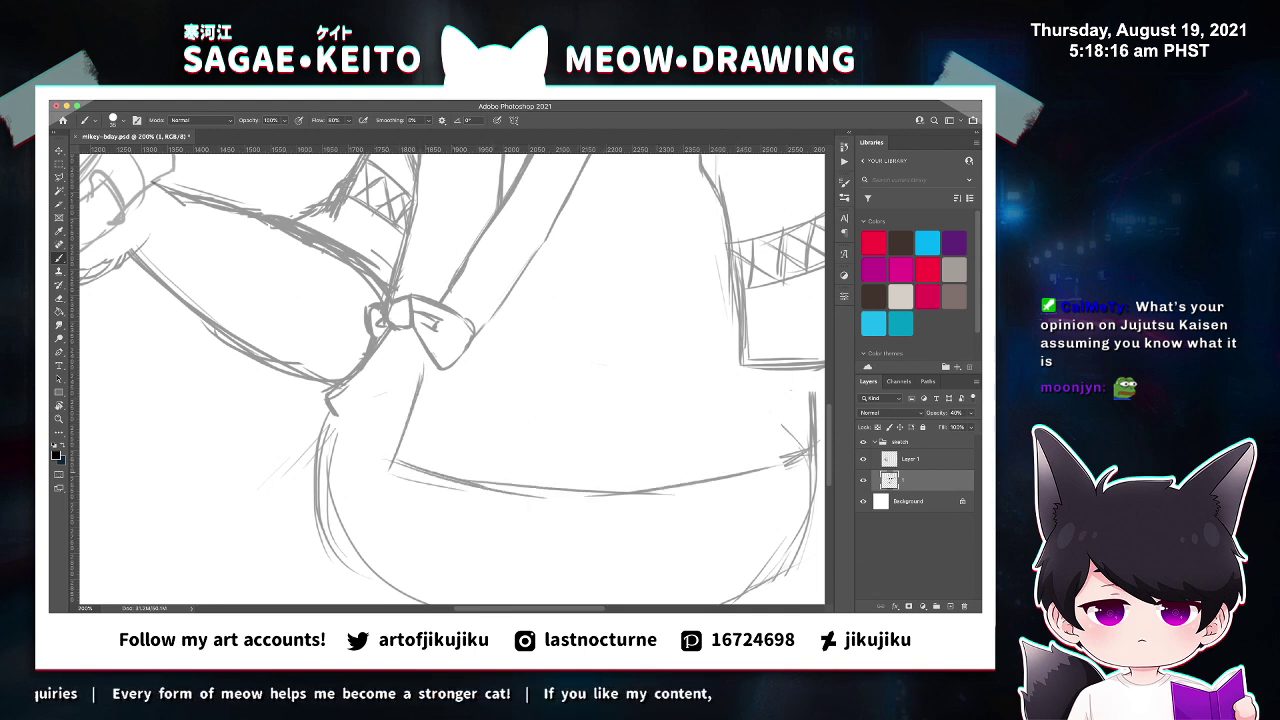
pyautogui.moveTo(672, 488); pyautogui.dragTo(790, 460)
# Erase the body's side line above the far end of the jacket hem, and save the file.
pyautogui.press('e')
pyautogui.moveTo(810, 392); pyautogui.dragTo(814, 440)
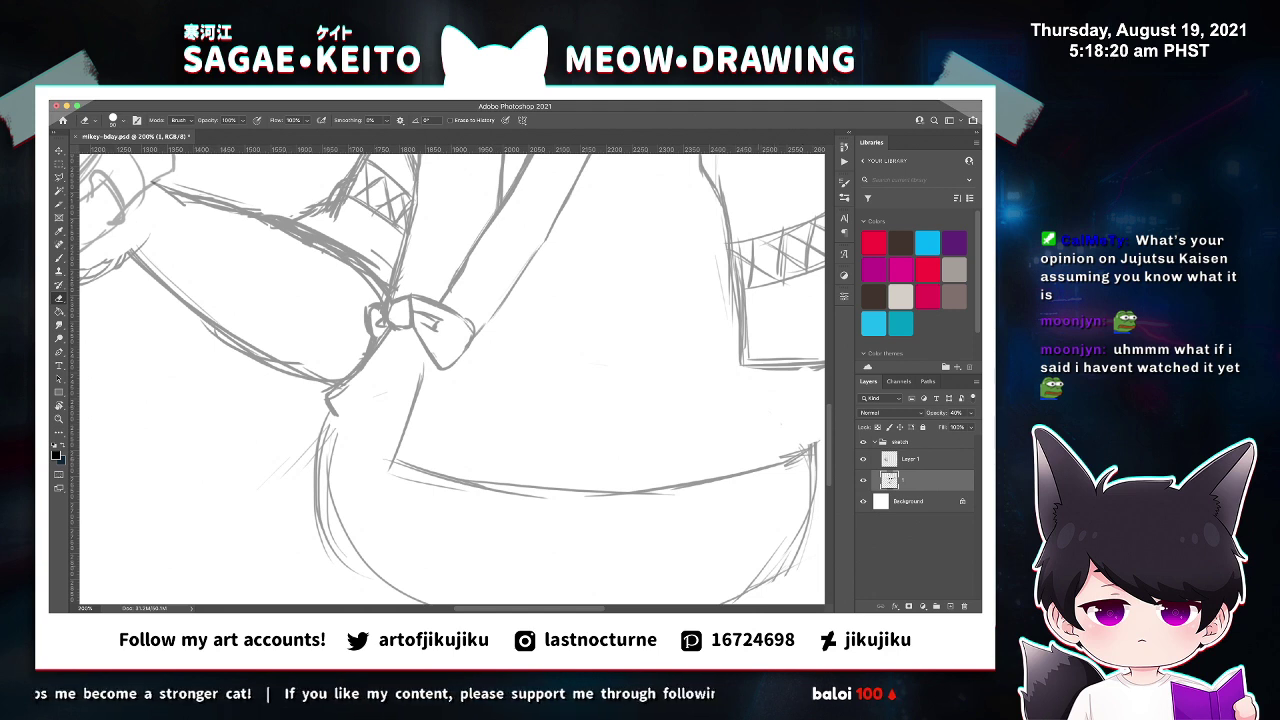
pyautogui.hscroll(5, 452, 380)
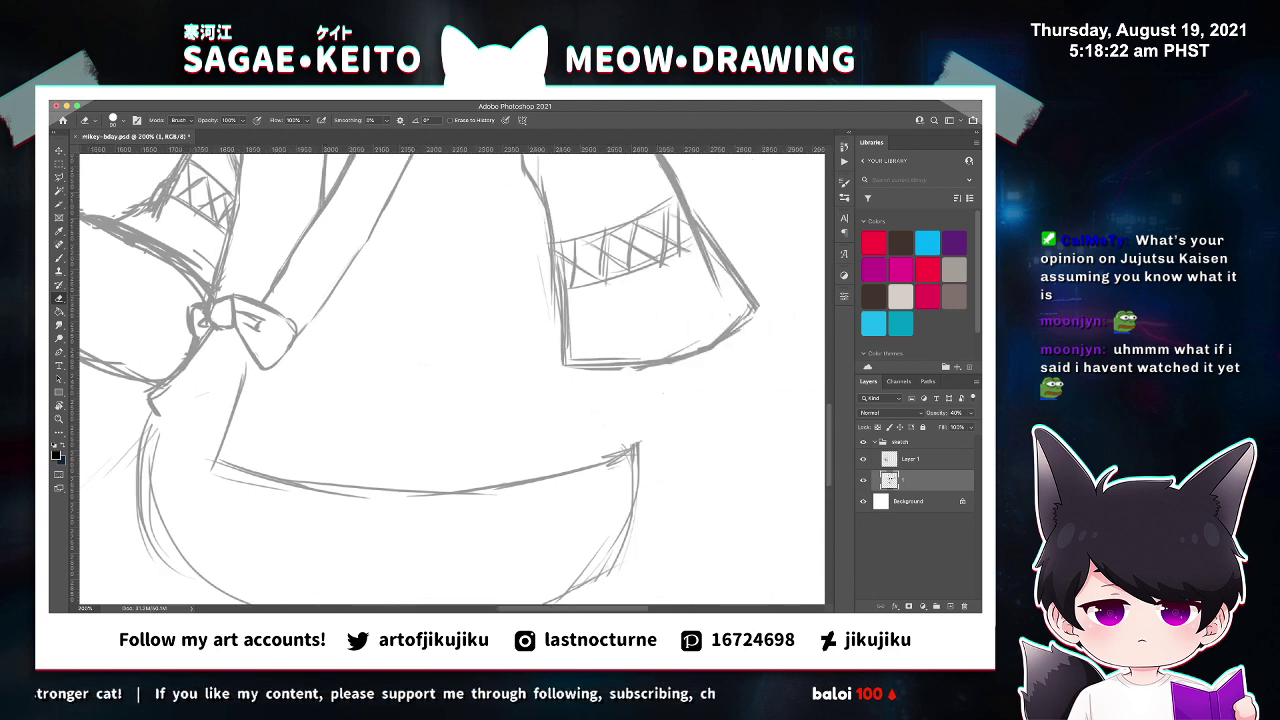
pyautogui.press('b')
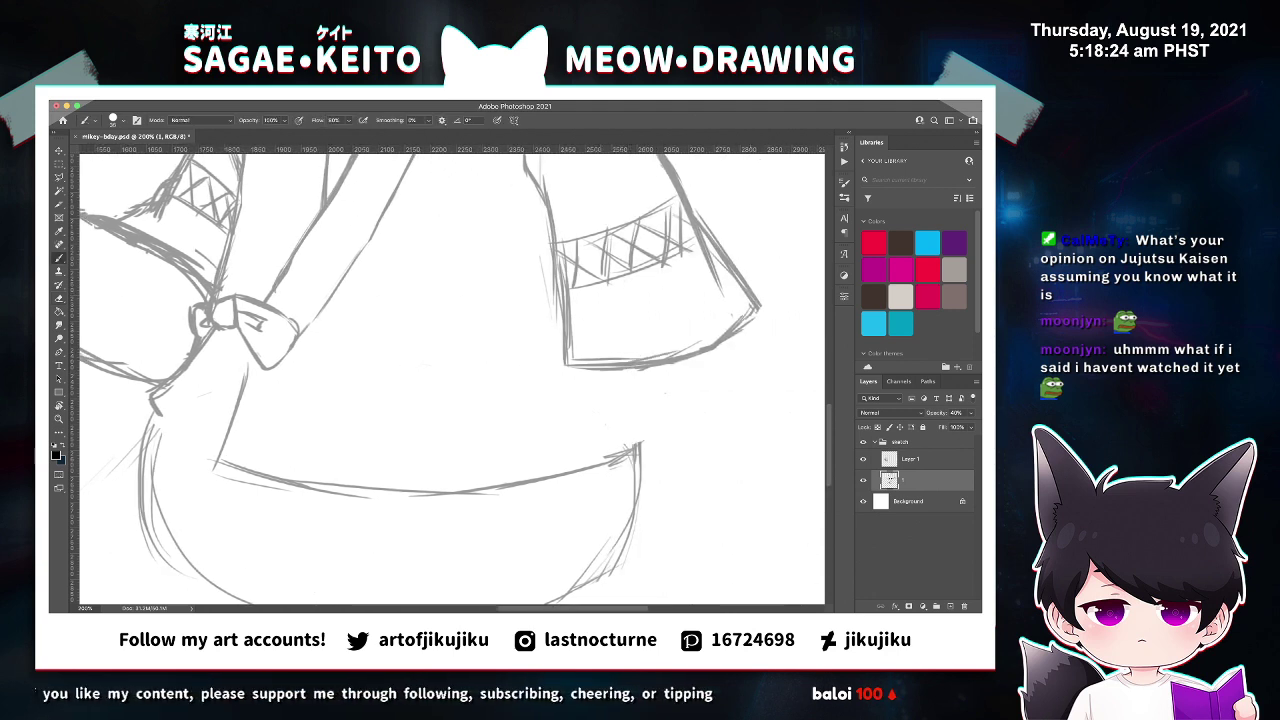
# Refine the lower edge and outer corner of the wide patterned sleeve with the brush and eraser.
pyautogui.hotkey('ctrl', '0')
pyautogui.hotkey('ctrl', '1')
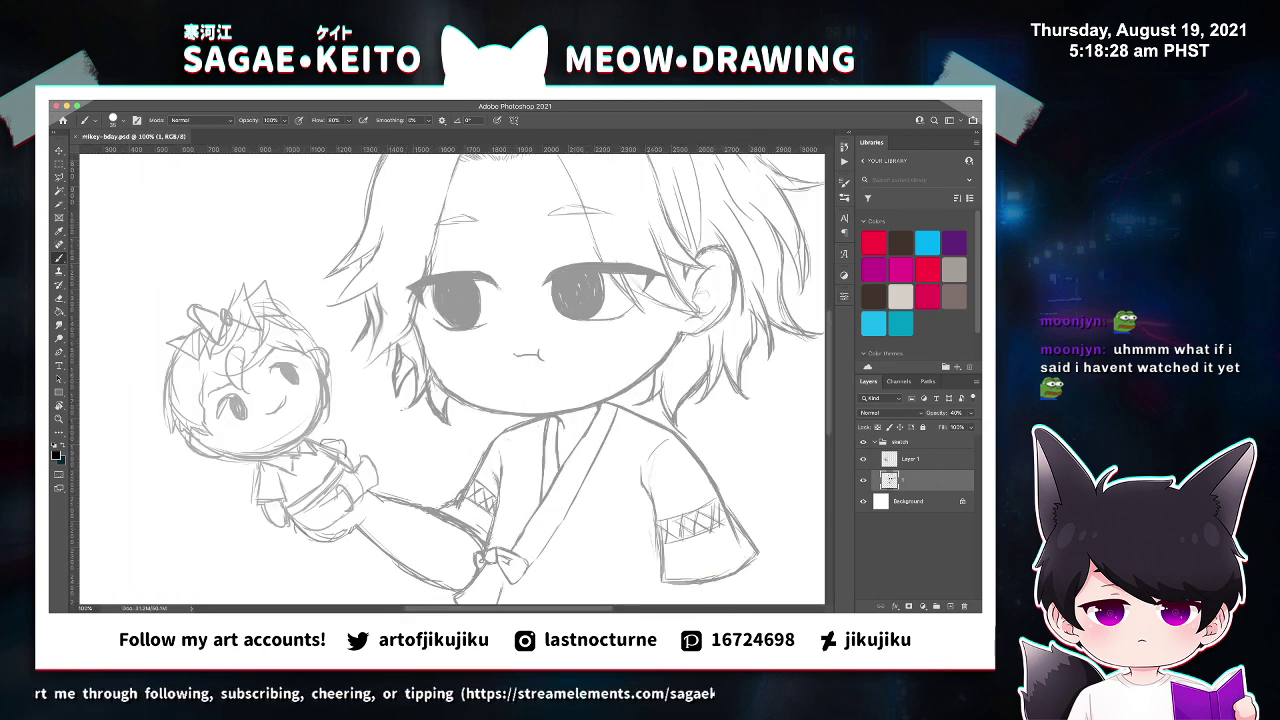
pyautogui.scroll(-5, 452, 380)
pyautogui.press('z')
pyautogui.click(775, 375)
pyautogui.press('e')
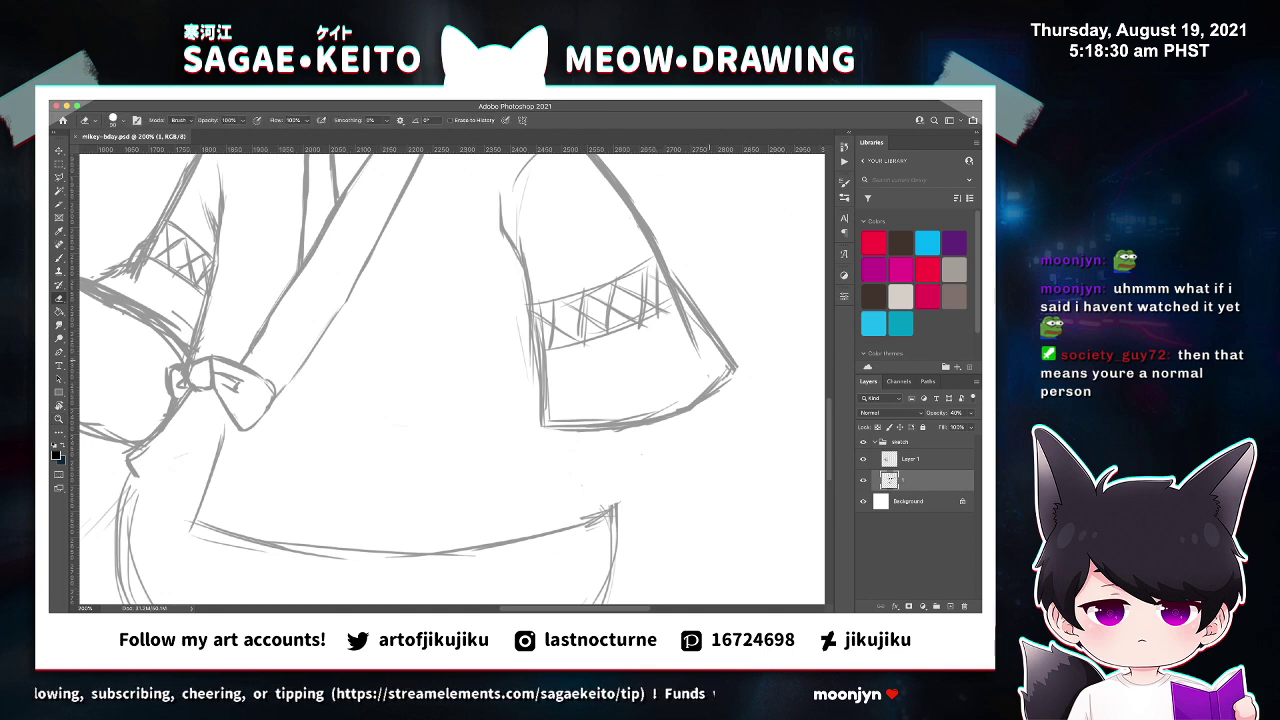
pyautogui.press('b')
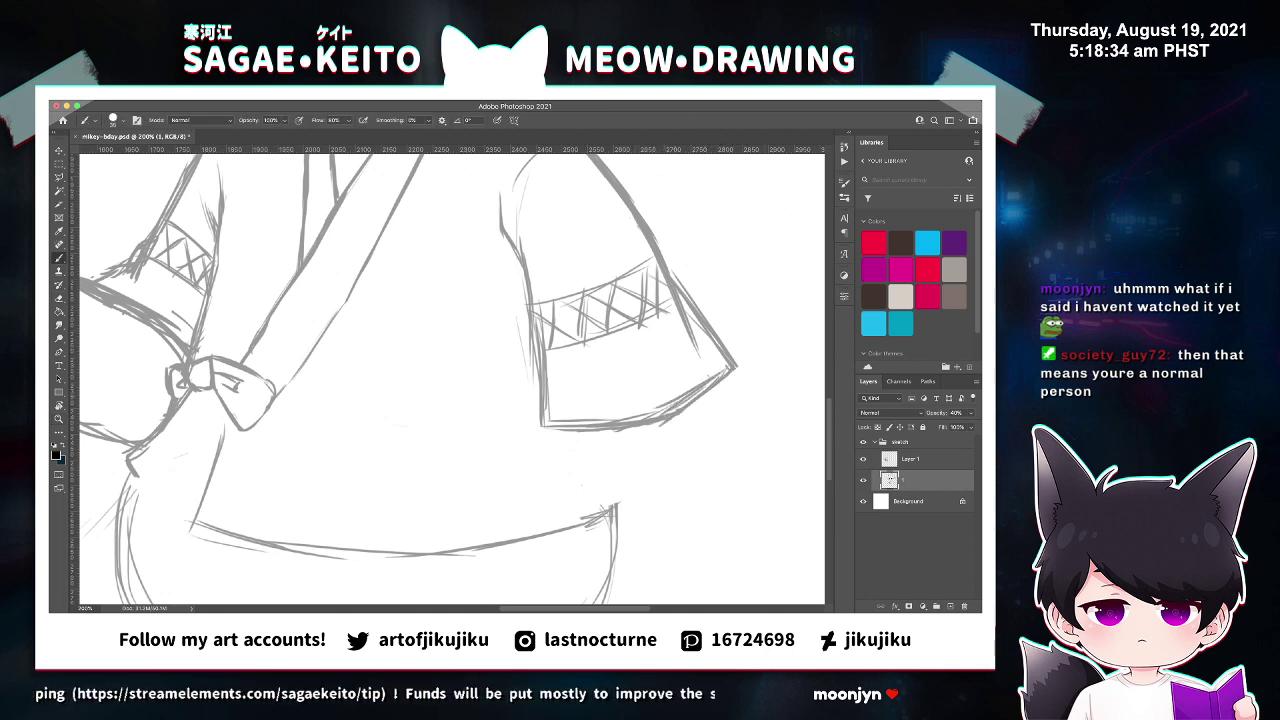
pyautogui.press('e')
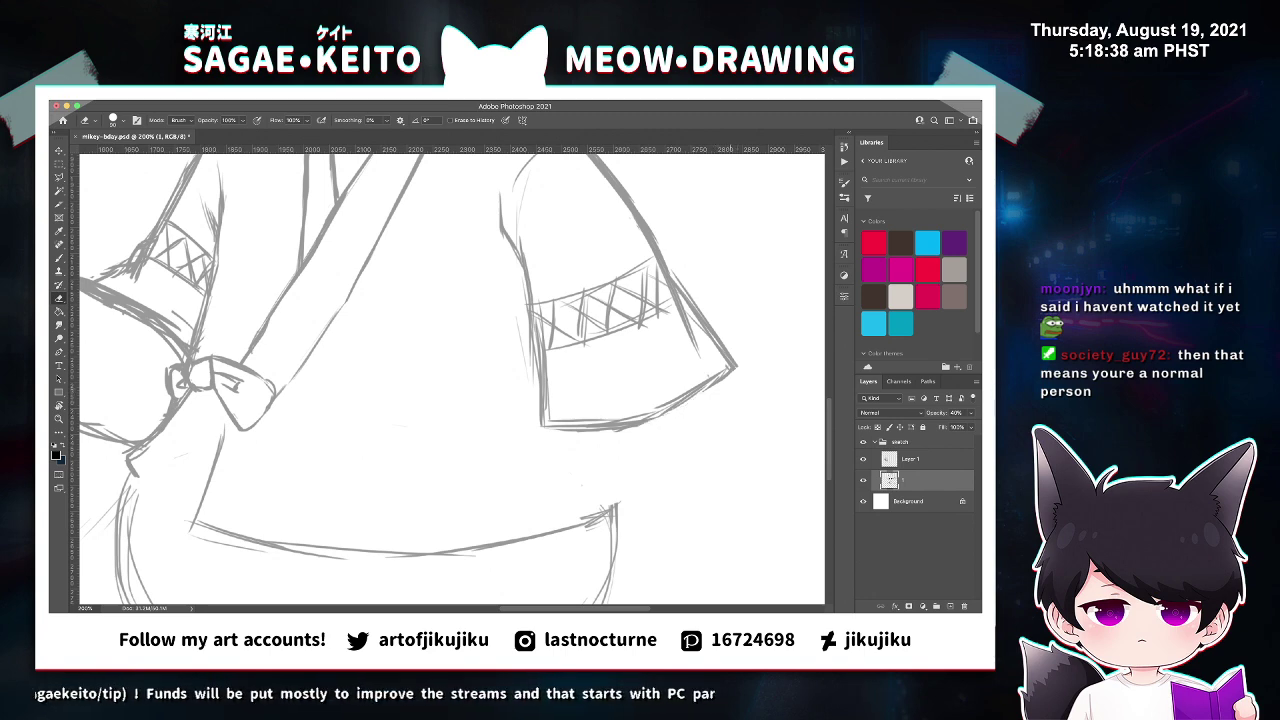
# Save the file, and extend the jacket hem past its front edge up to the elbow of the arm holding the small chibi.
pyautogui.press('super+s')
pyautogui.press('super+0')
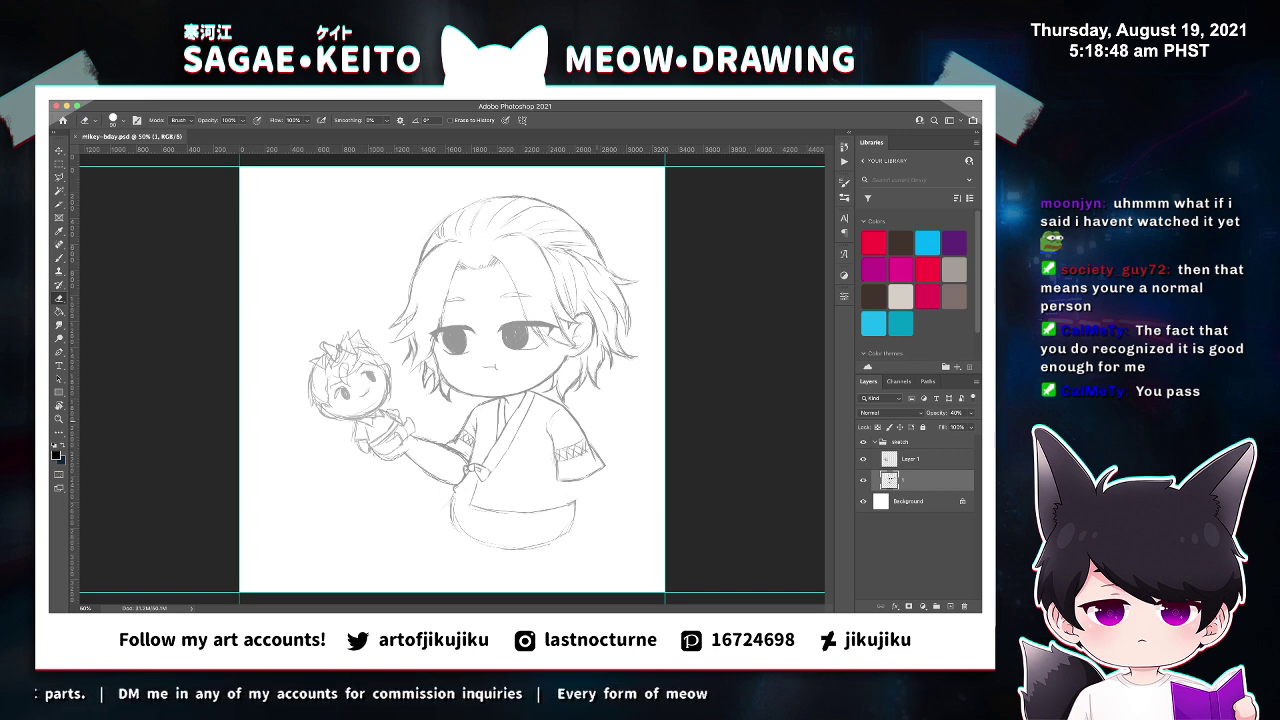
pyautogui.press('z')
pyautogui.click(515, 468)
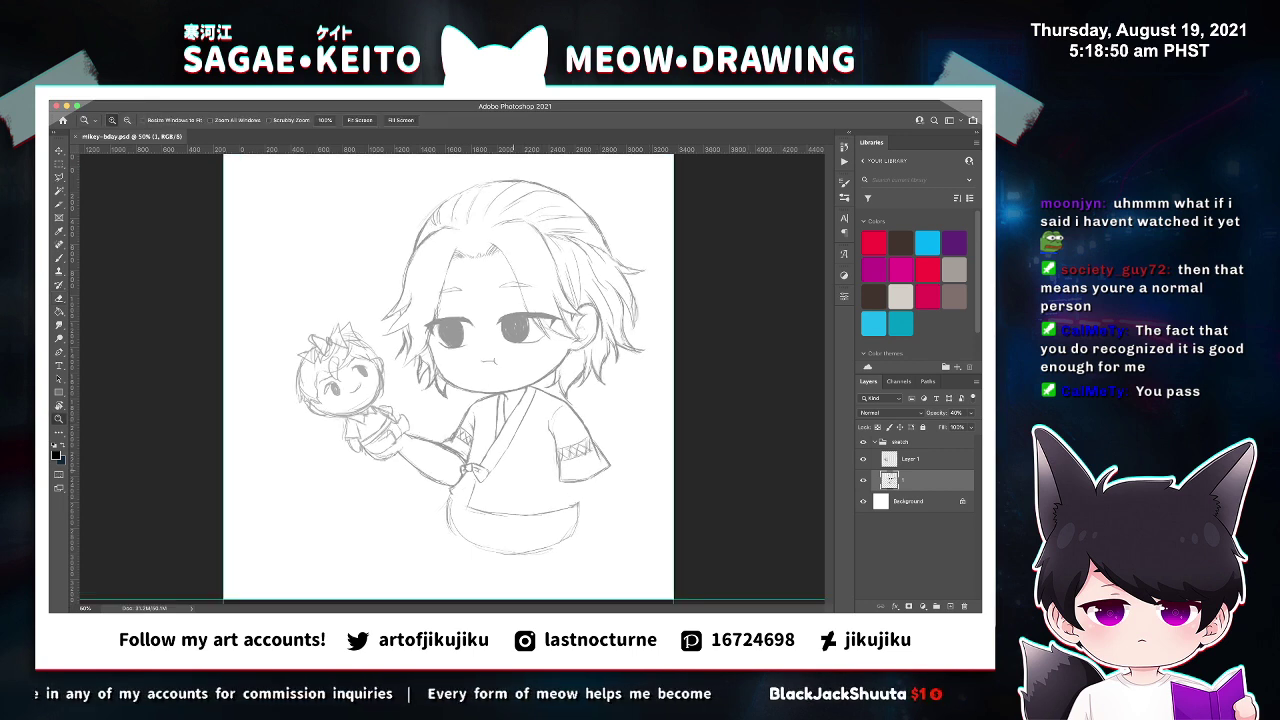
pyautogui.click(590, 505)
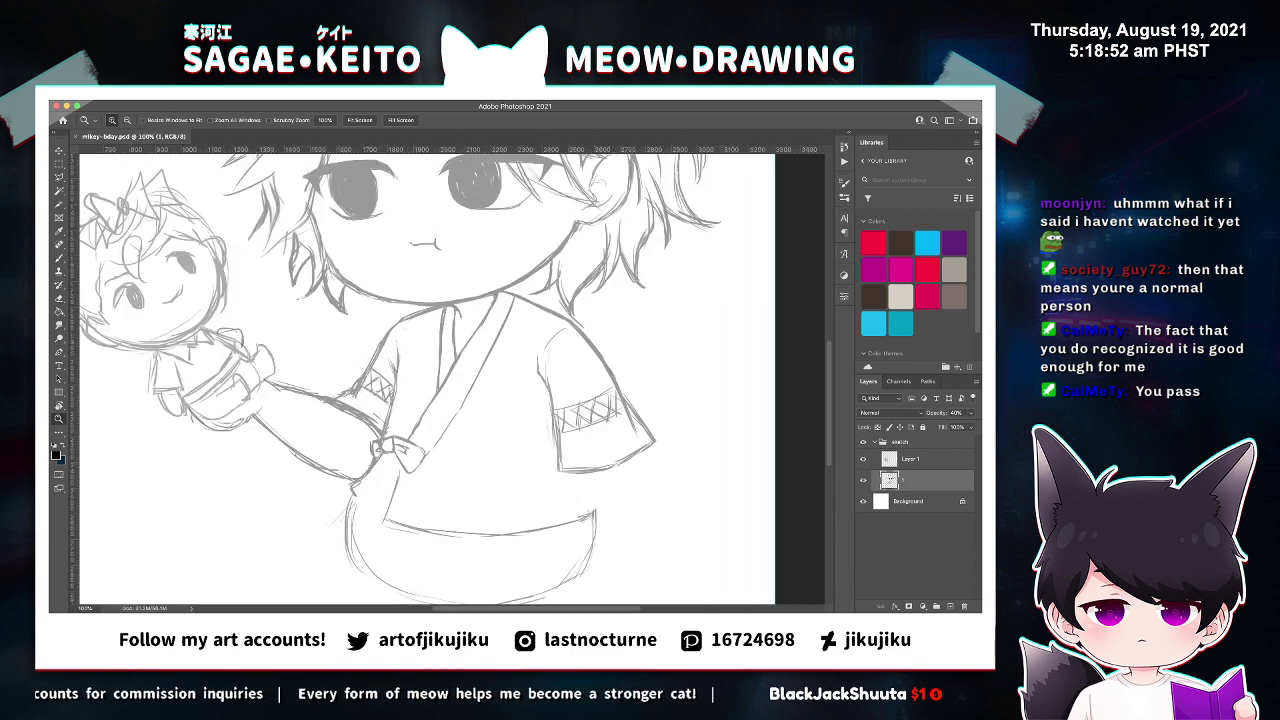
pyautogui.scroll(-2, 475, 380)
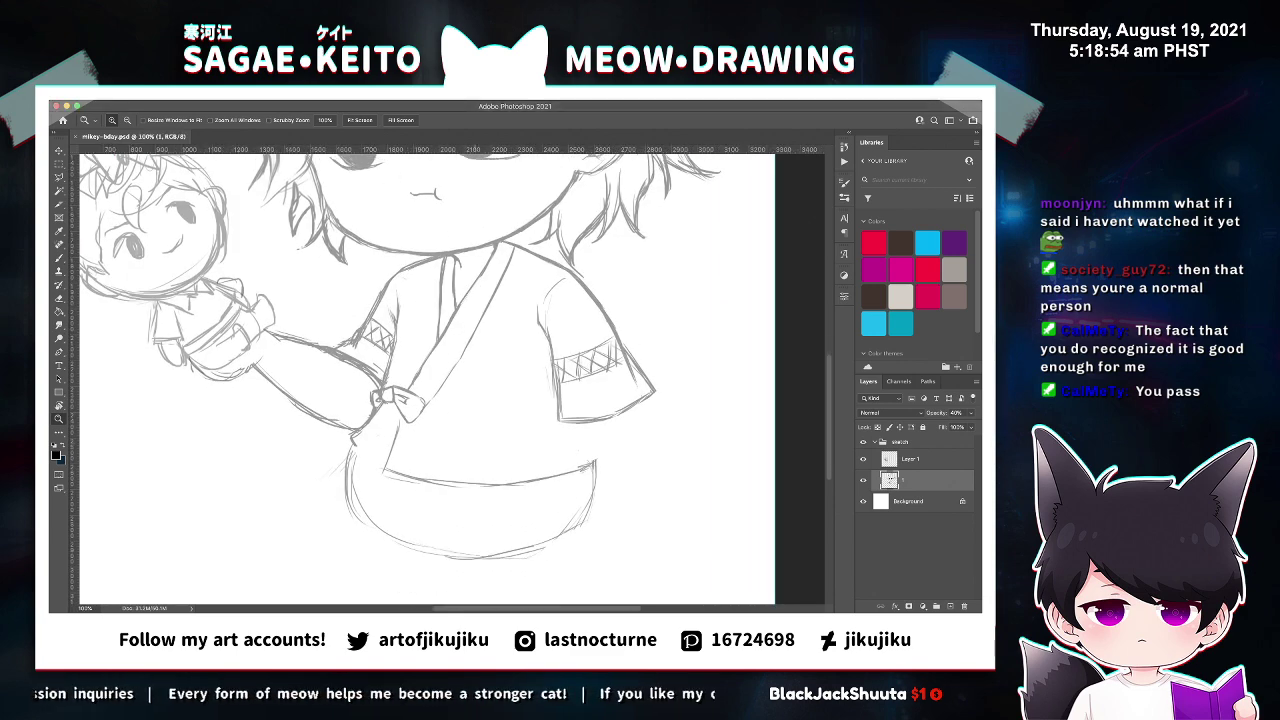
pyautogui.click(432, 430)
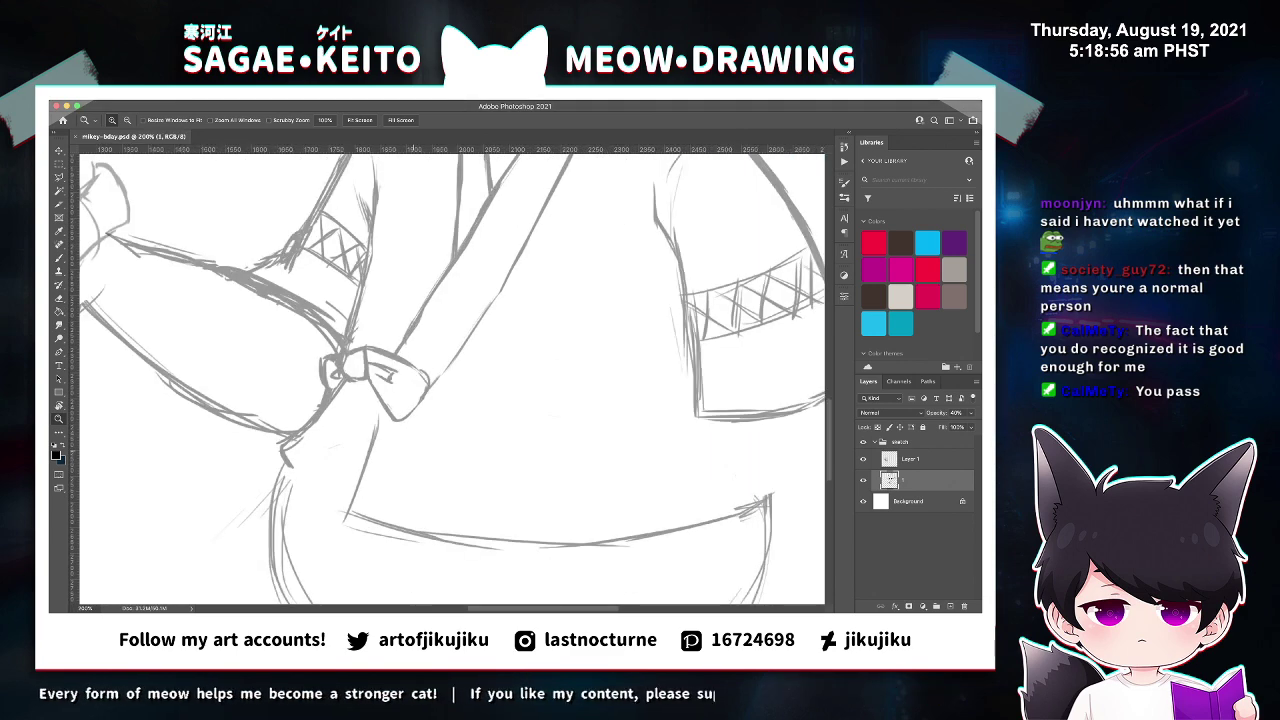
pyautogui.press('b')
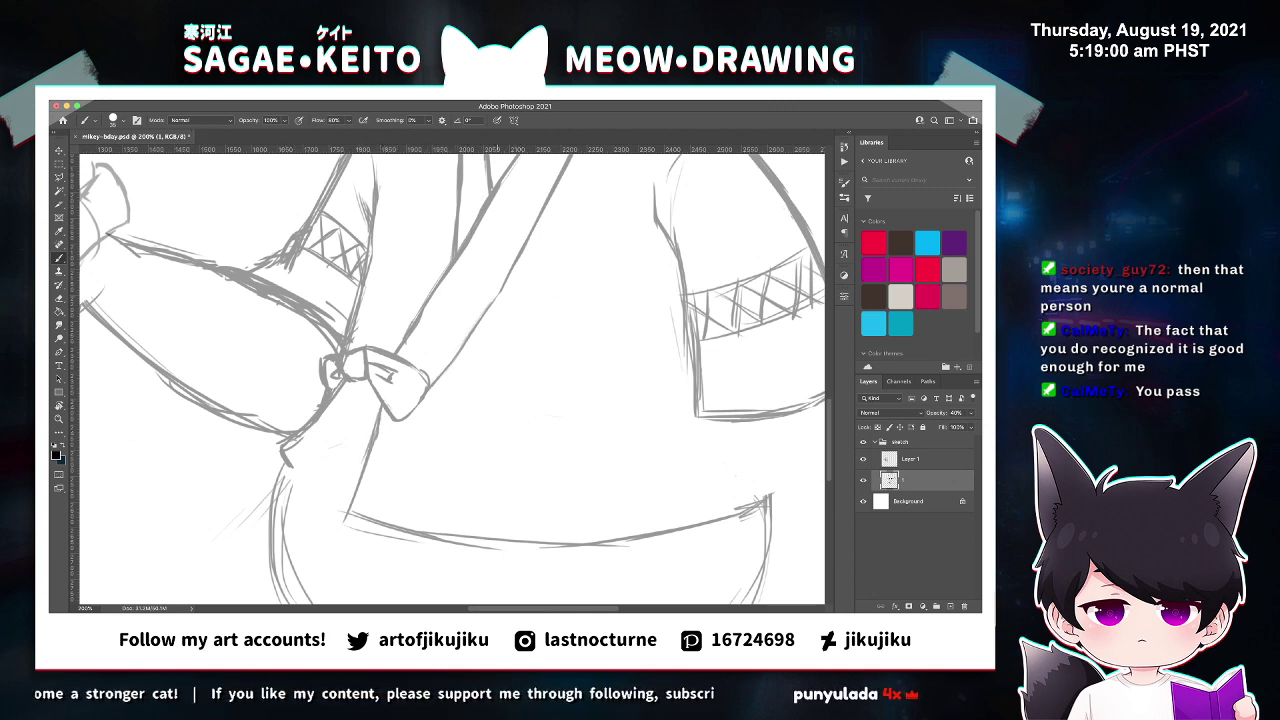
pyautogui.press('e')
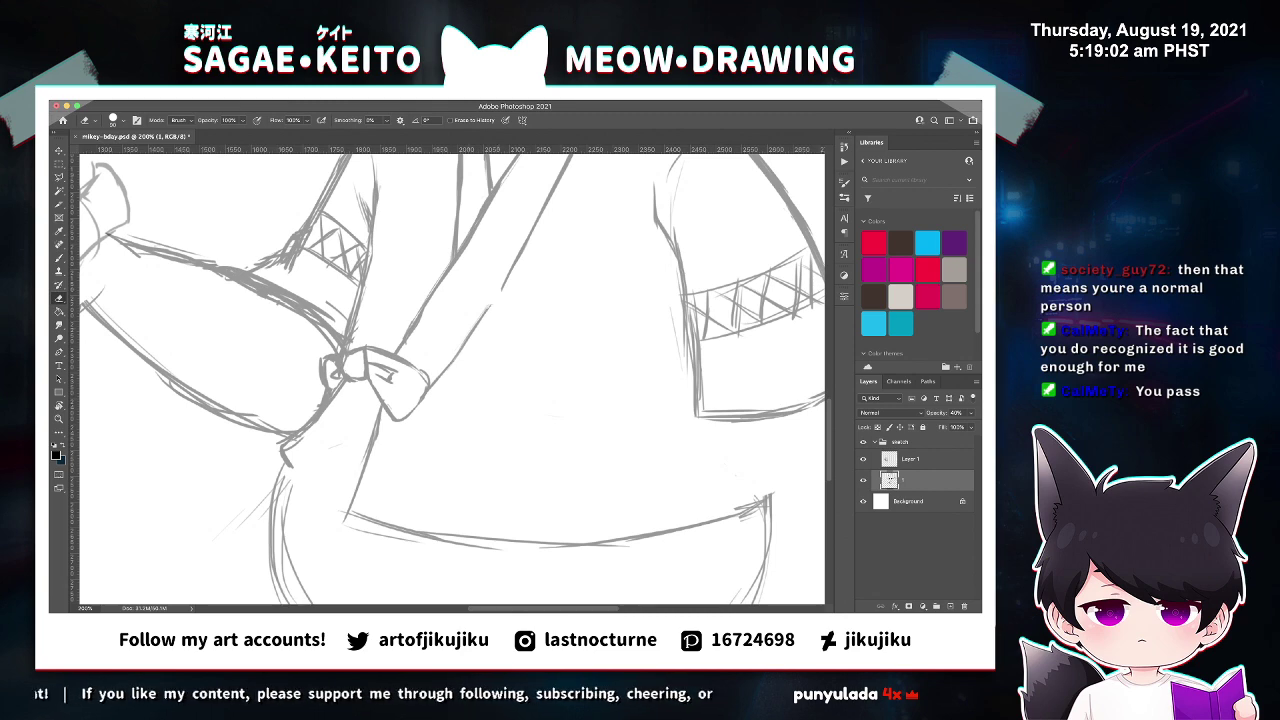
pyautogui.press('b')
pyautogui.moveTo(285, 452); pyautogui.dragTo(346, 510)
# Clean up the jacket's short edge between the bow and the hem corner with the eraser, and save the file.
pyautogui.hotkey('ctrl', '0')
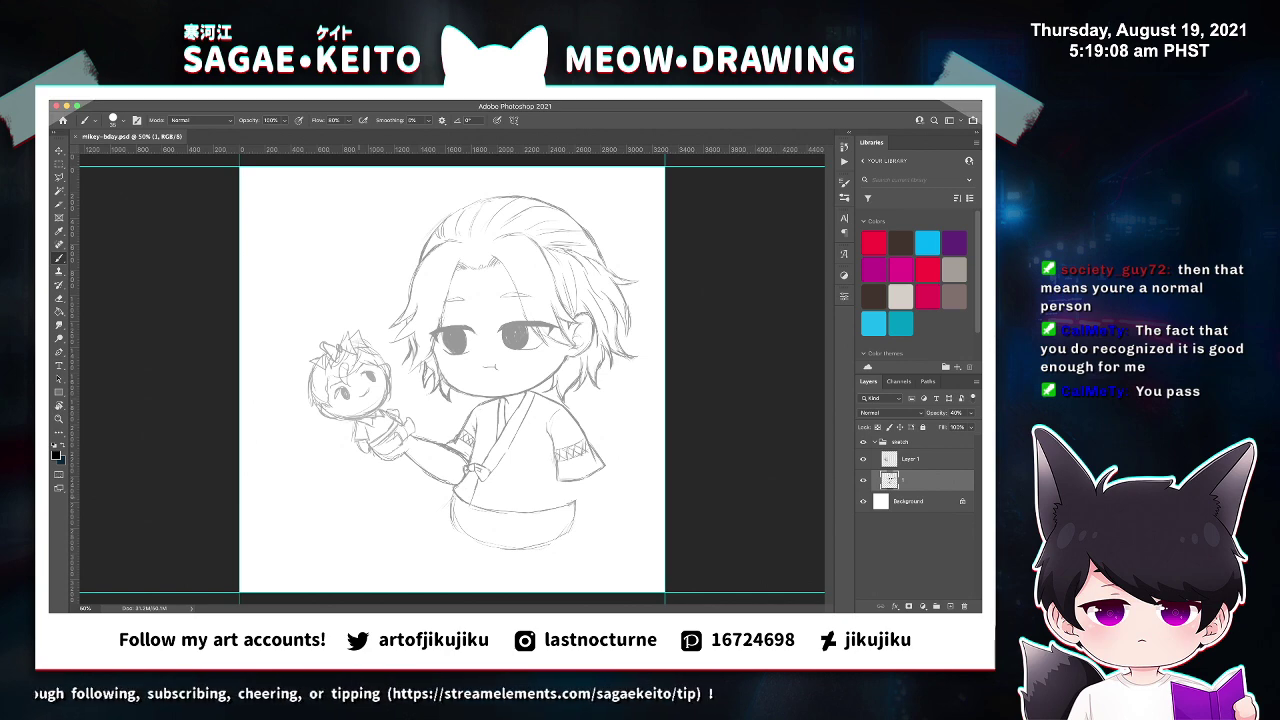
pyautogui.press('z')
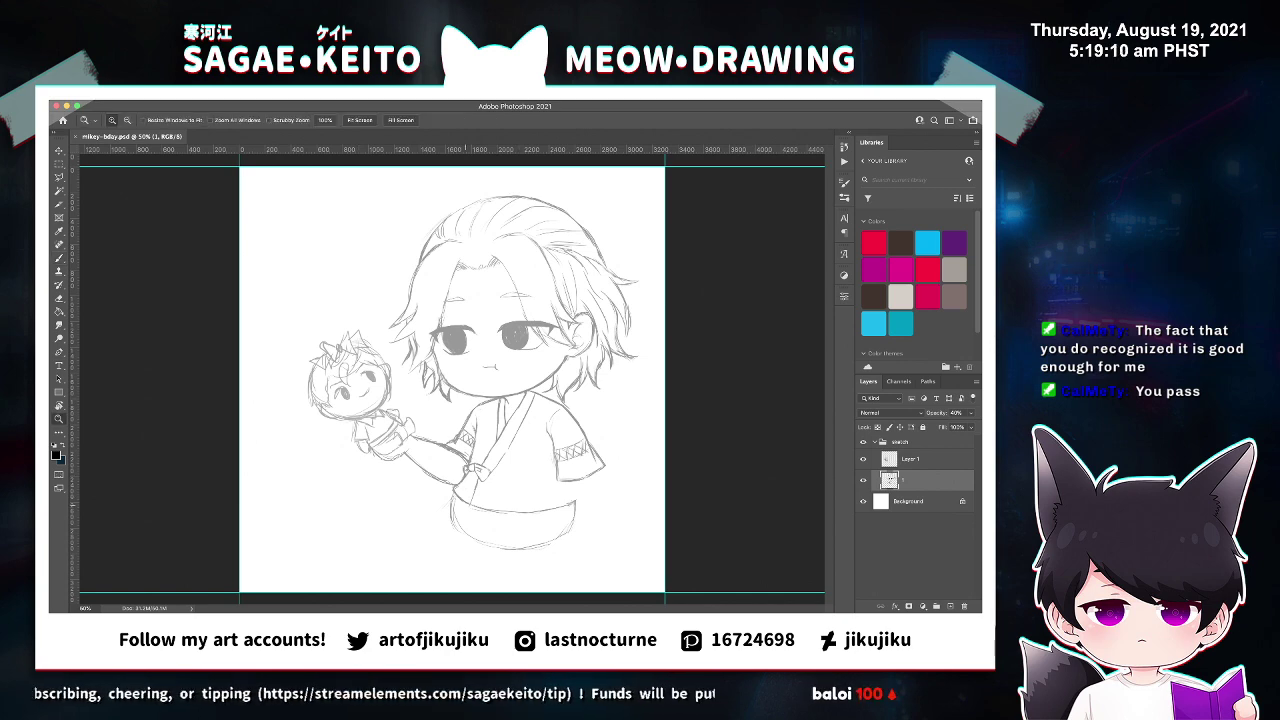
pyautogui.click(450, 490)
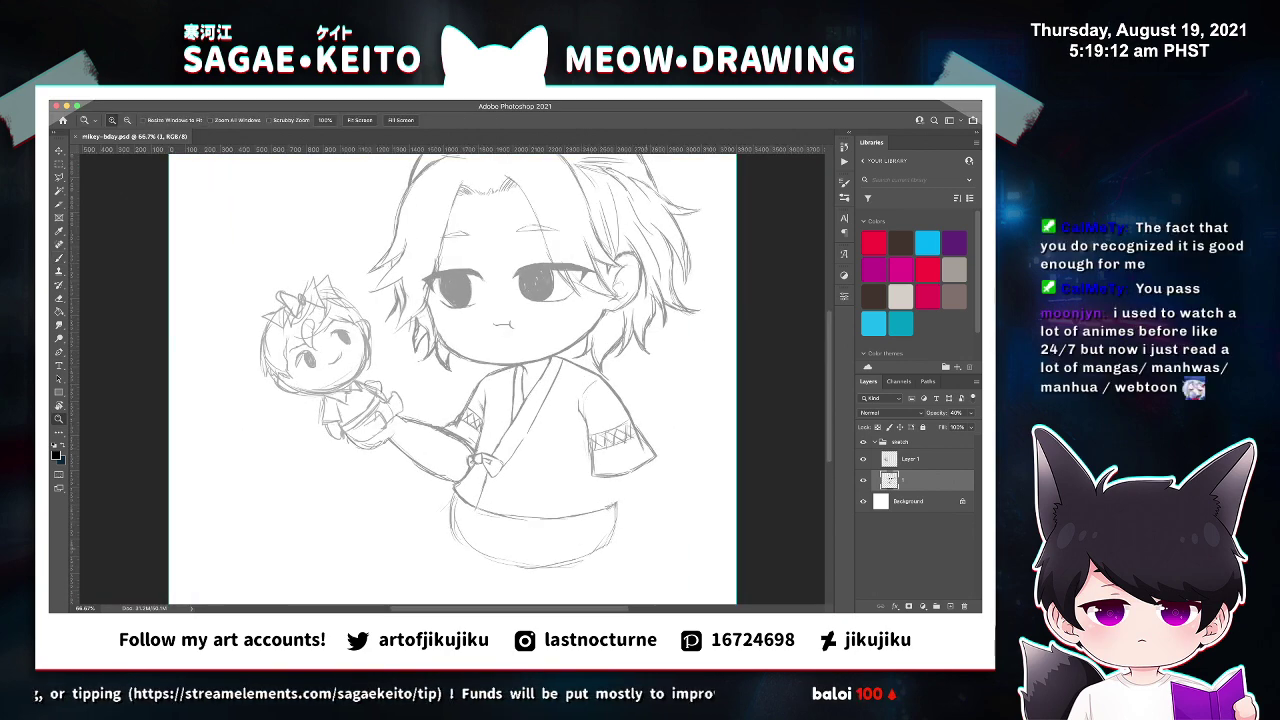
pyautogui.click(630, 553)
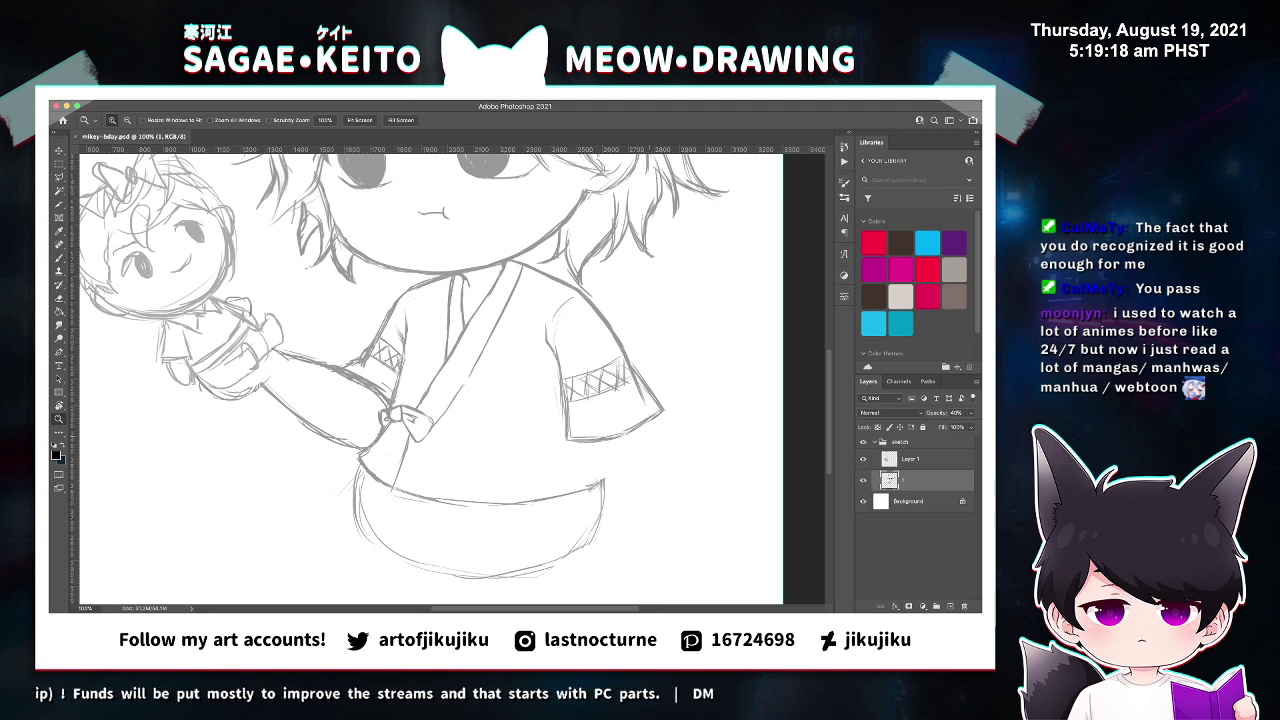
pyautogui.click(379, 453)
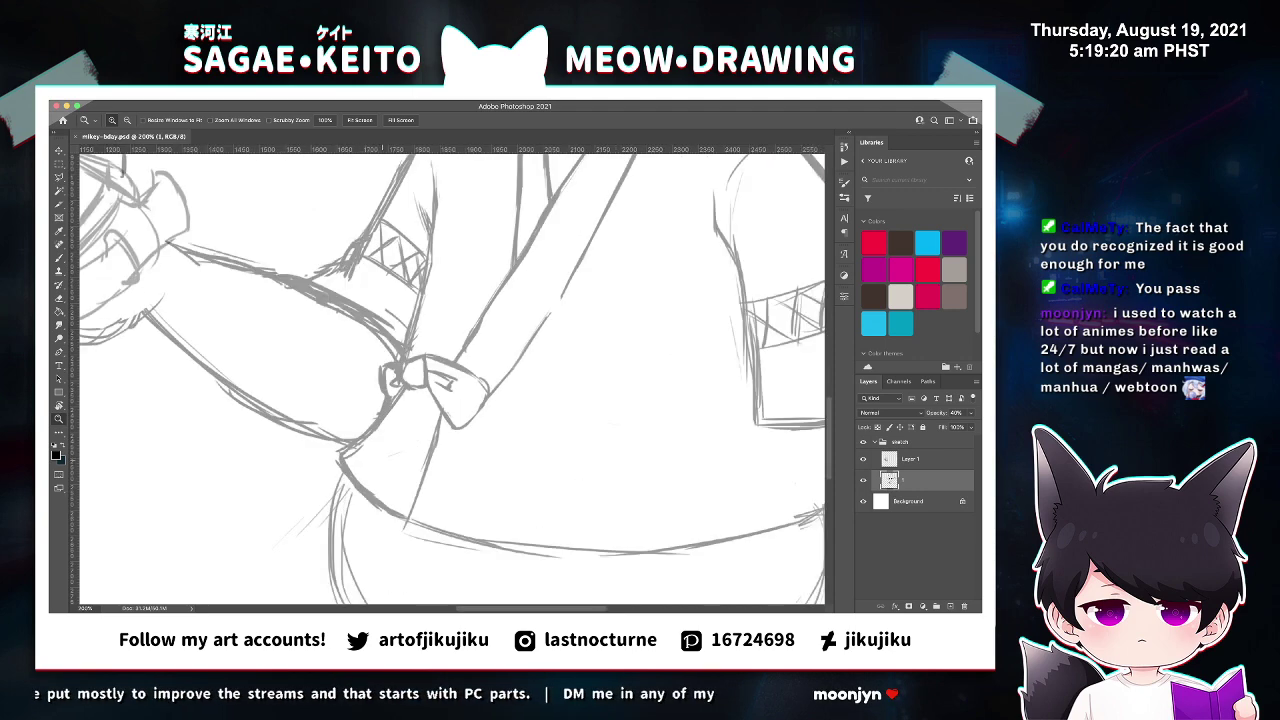
pyautogui.press('e')
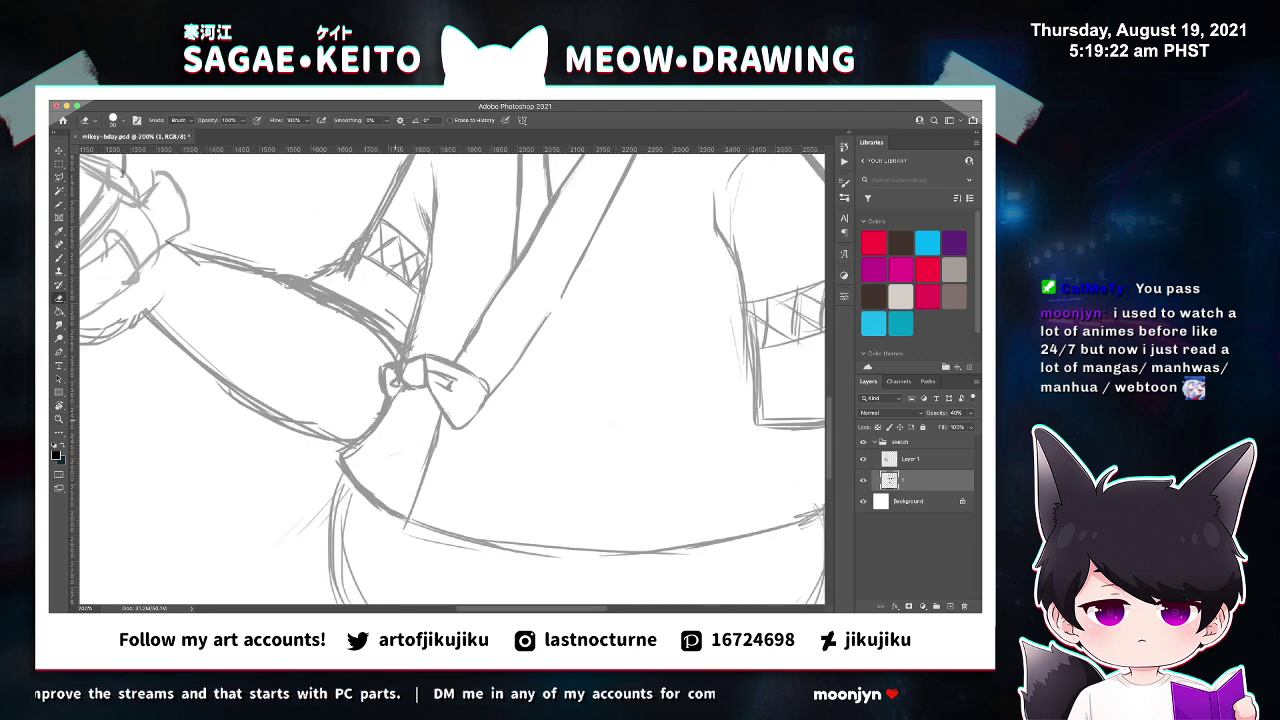
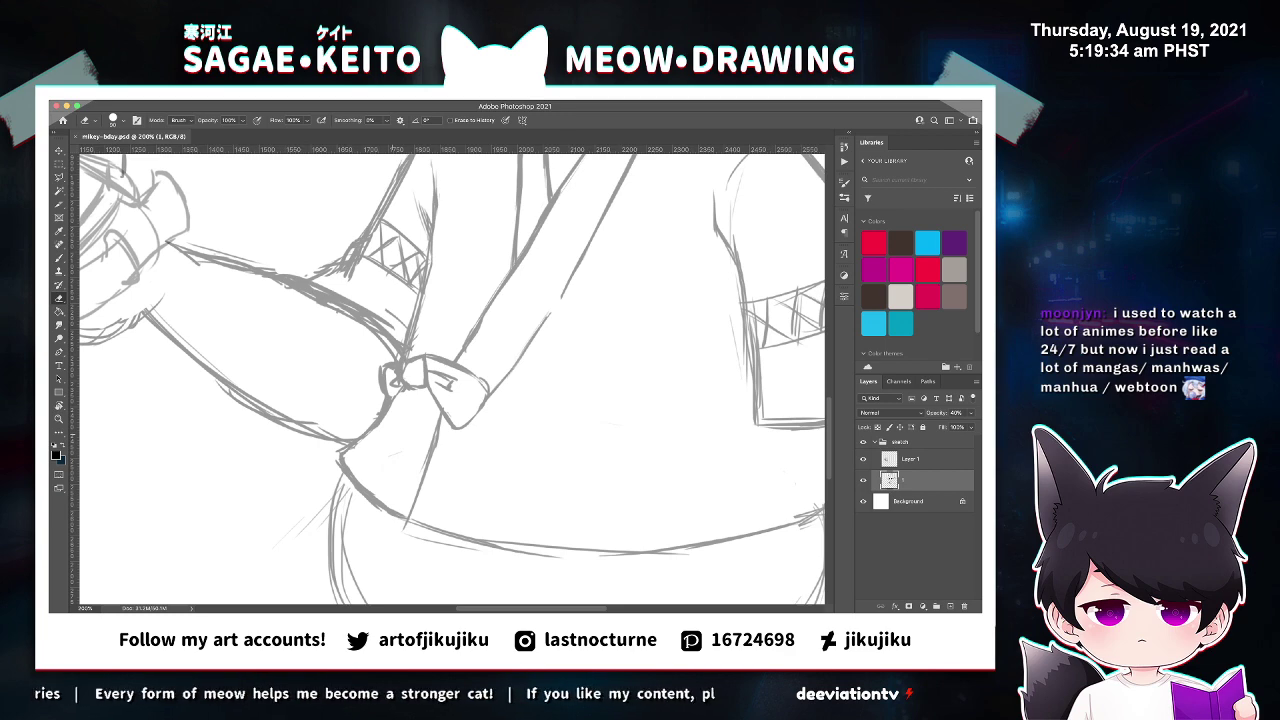
# Draw the free arm's upper line from the wide sleeve's lower edge diagonally across the jacket hem, and save the file.
pyautogui.press('super+minus')
pyautogui.press('super+minus')
pyautogui.press('super+minus')
pyautogui.press('super+0')
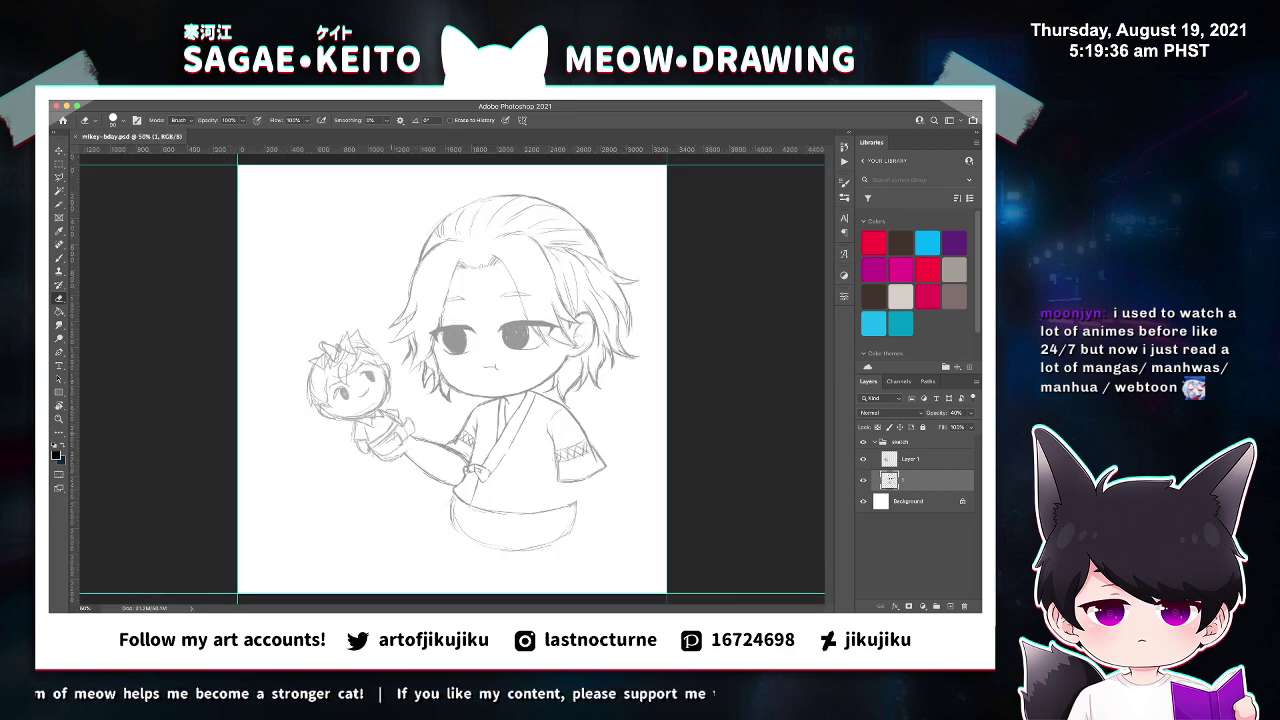
pyautogui.press('super+plus')
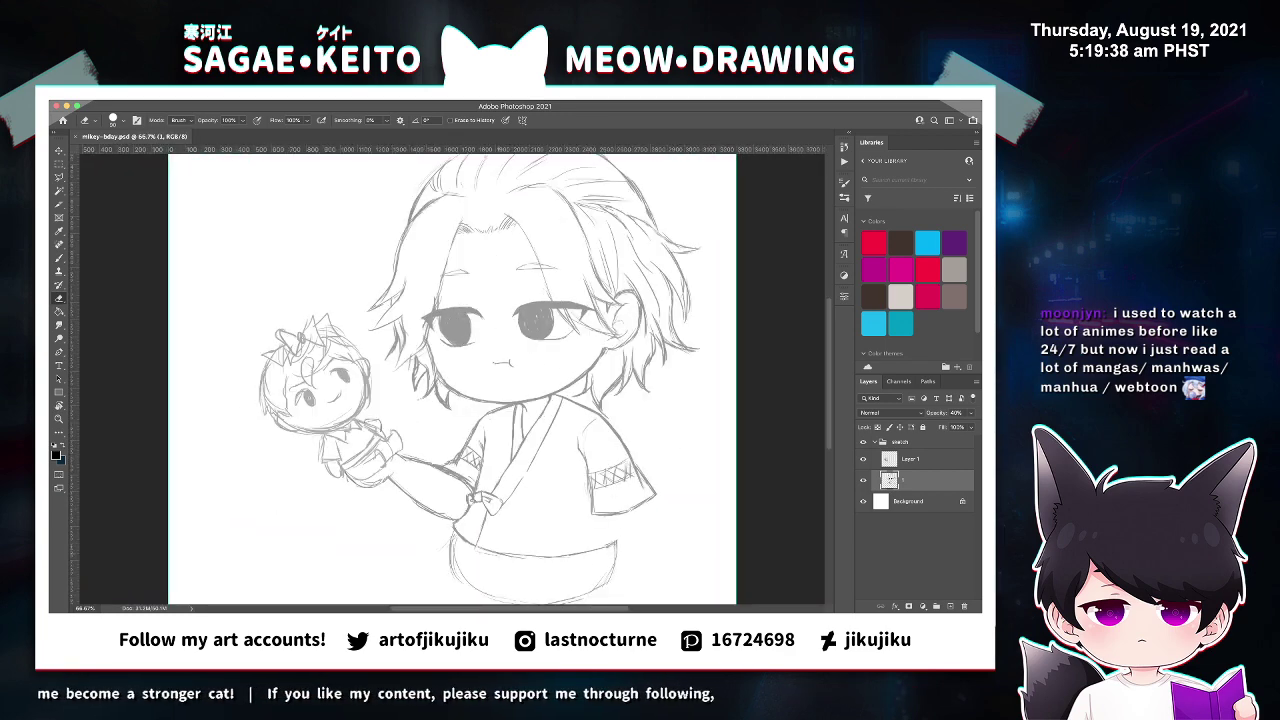
pyautogui.press('z')
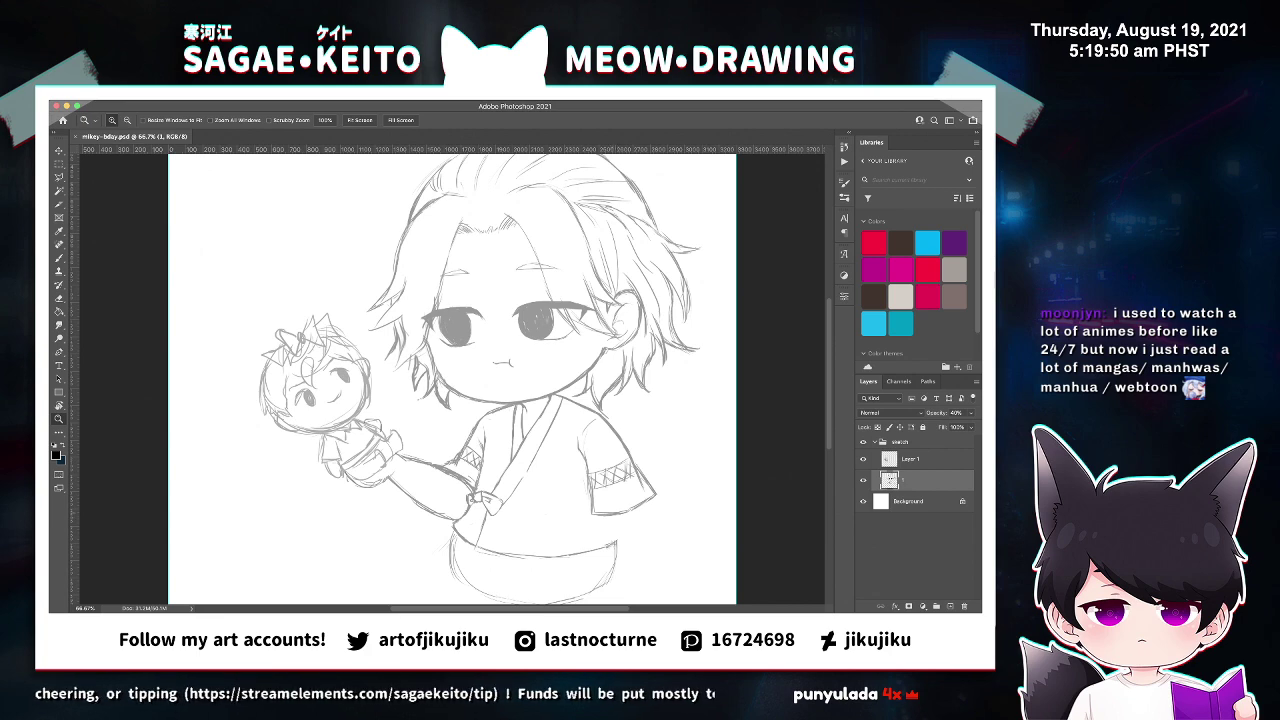
pyautogui.click(613, 511)
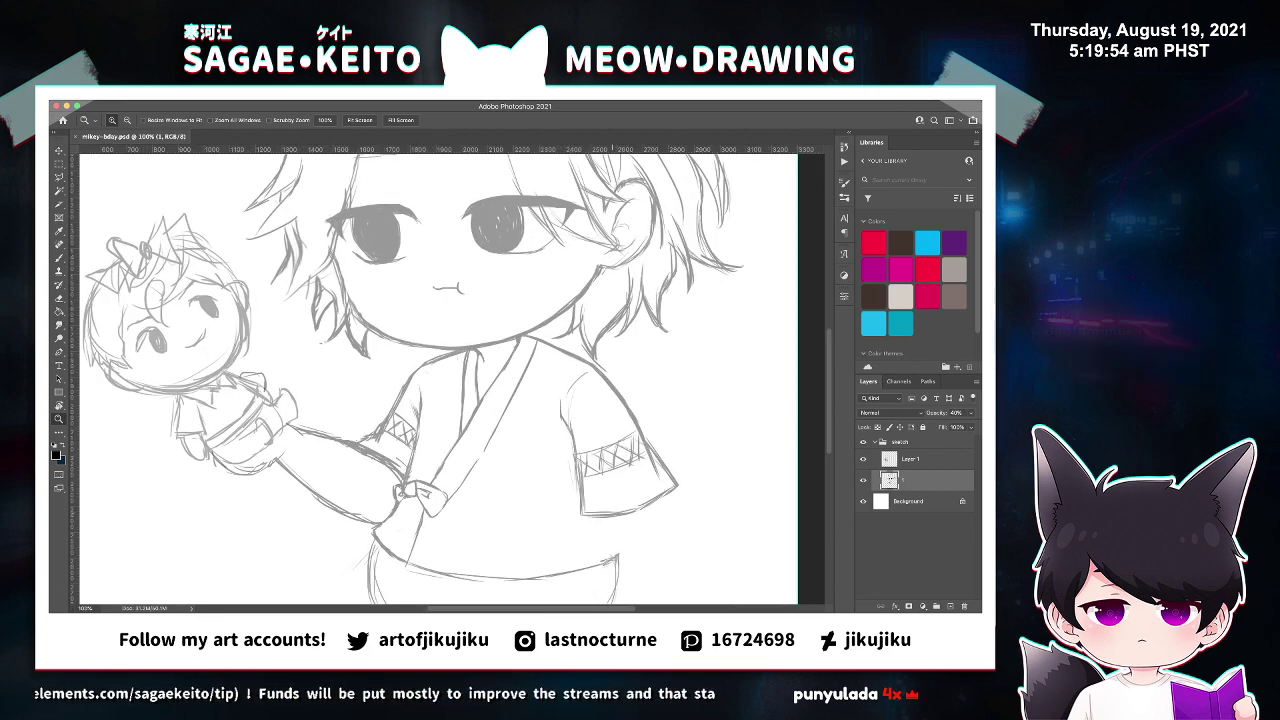
pyautogui.scroll(-5, 438, 380)
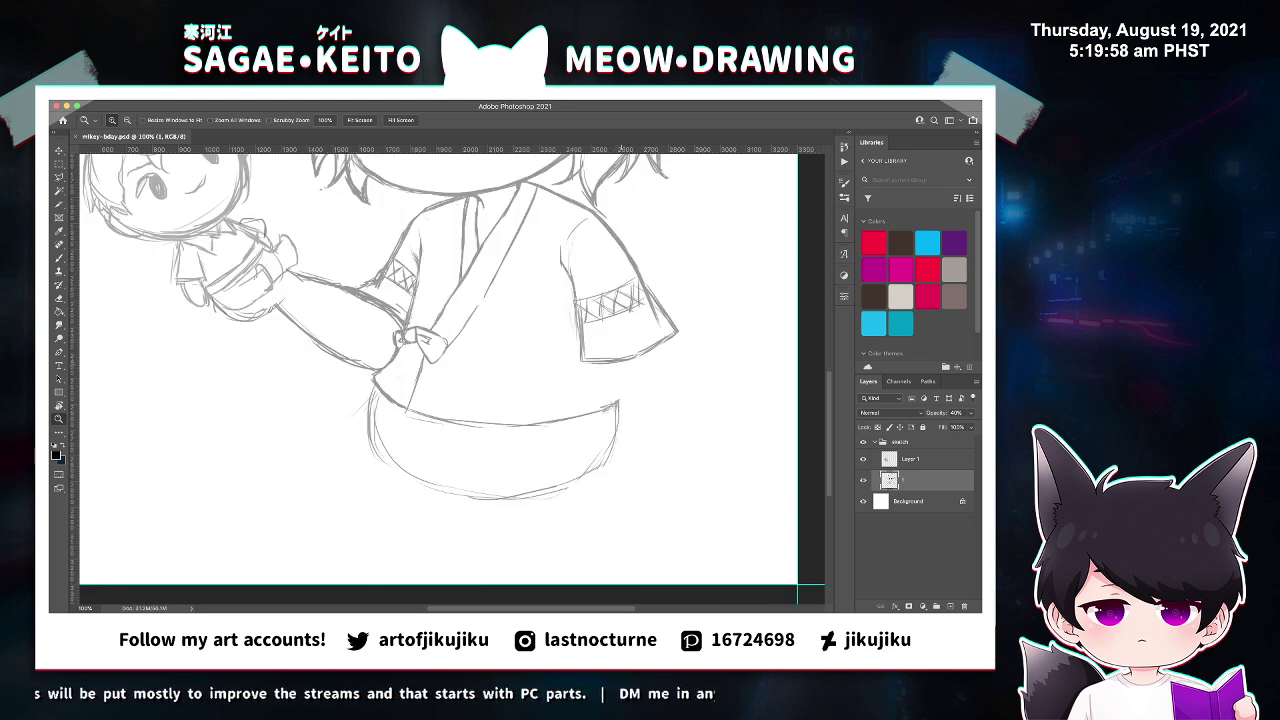
pyautogui.click(620, 400)
pyautogui.press('b')
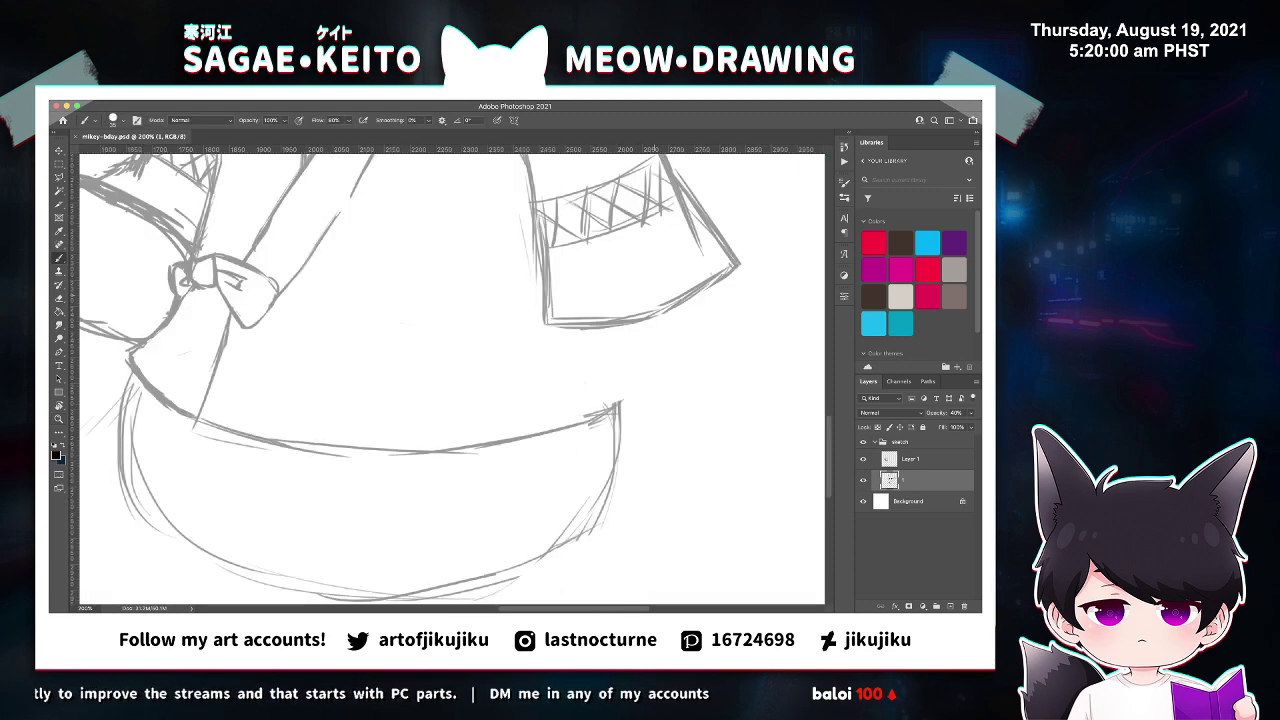
pyautogui.moveTo(586, 329); pyautogui.dragTo(527, 370)
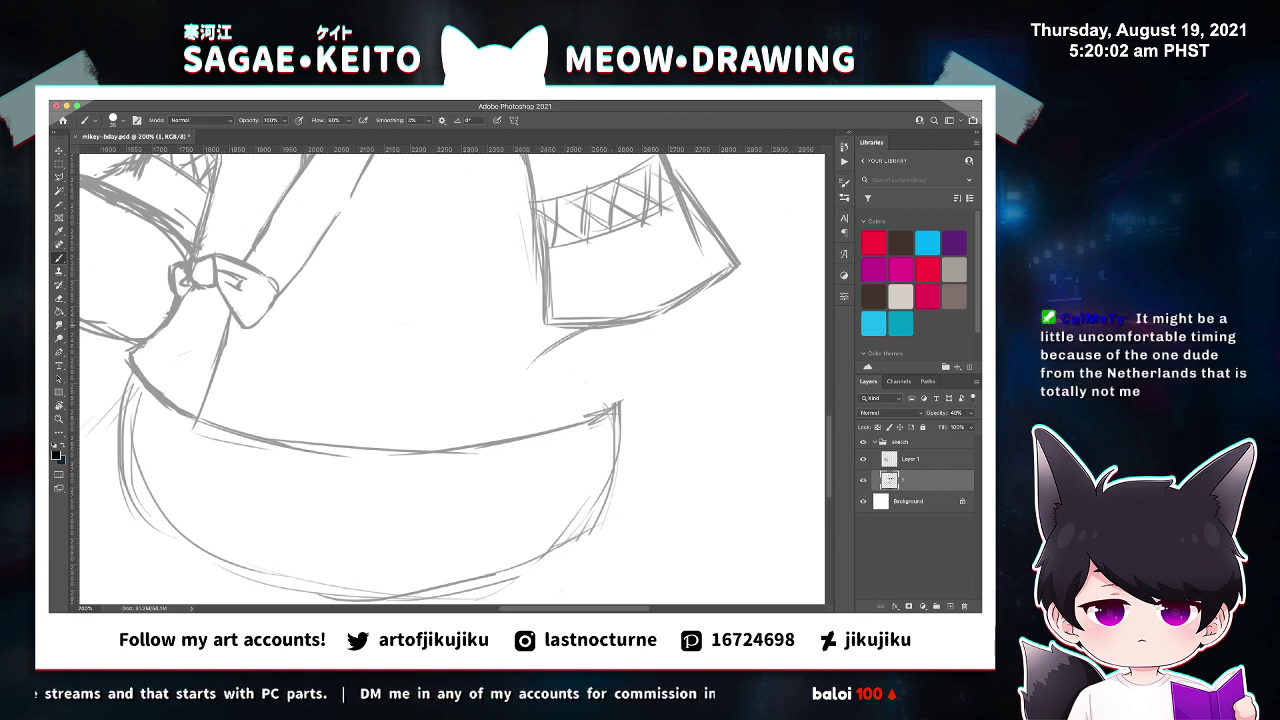
pyautogui.press('super+z')
pyautogui.moveTo(568, 330); pyautogui.dragTo(470, 394)
pyautogui.press('super+z')
pyautogui.moveTo(566, 329); pyautogui.dragTo(390, 482)
pyautogui.press('super+z')
pyautogui.press('super+z')
pyautogui.press('e')
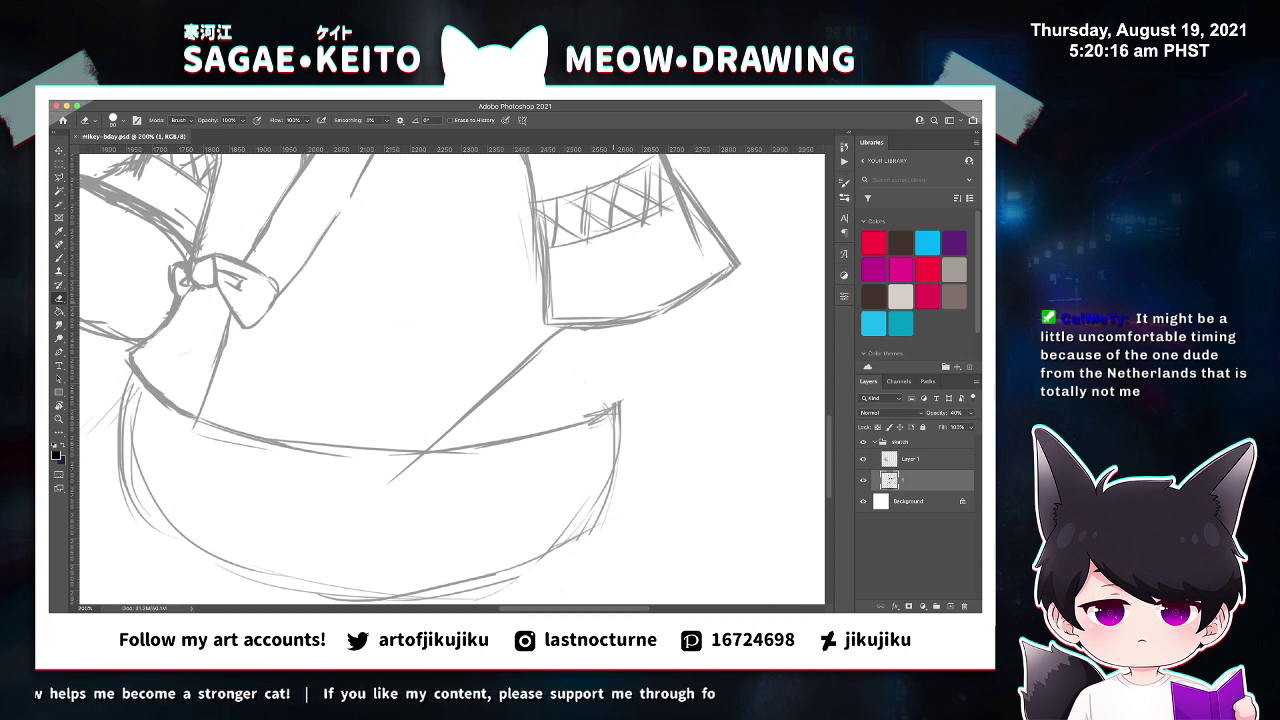
# Erase the jacket hem between the free arm's upper line and the far side of the body.
pyautogui.press('super+minus')
pyautogui.press('super+minus')
pyautogui.press('z')
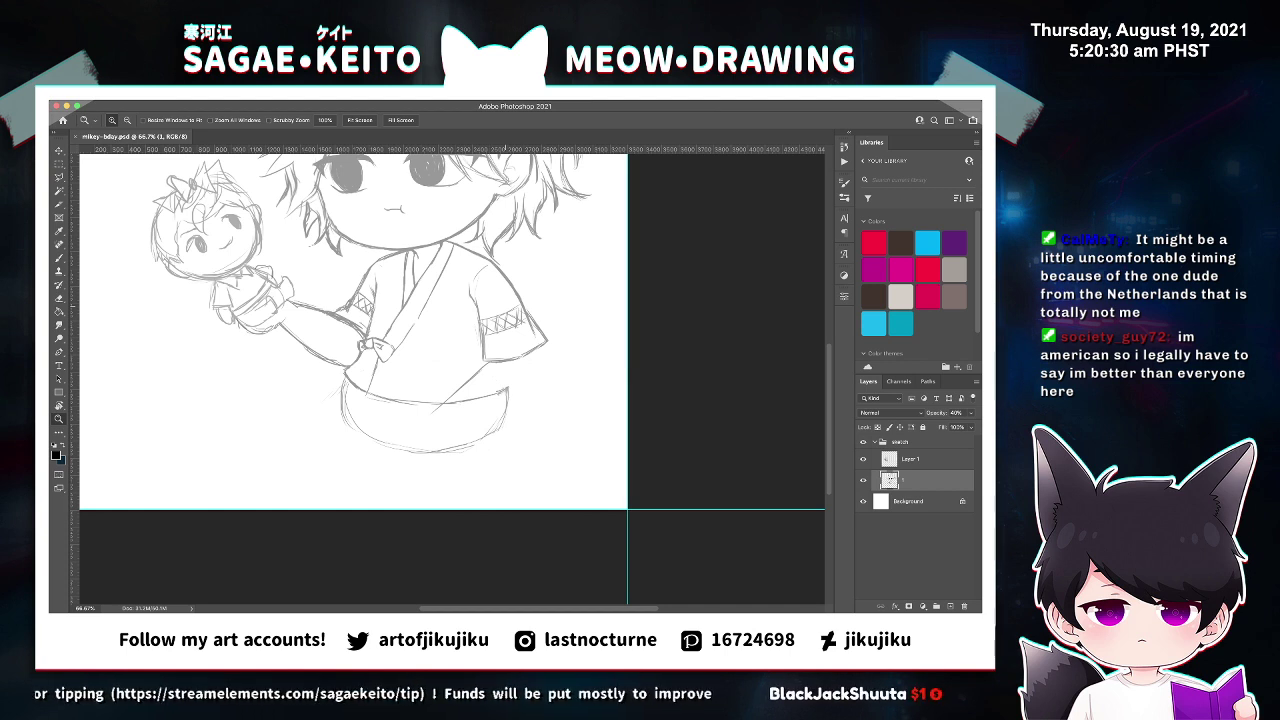
pyautogui.click(478, 387)
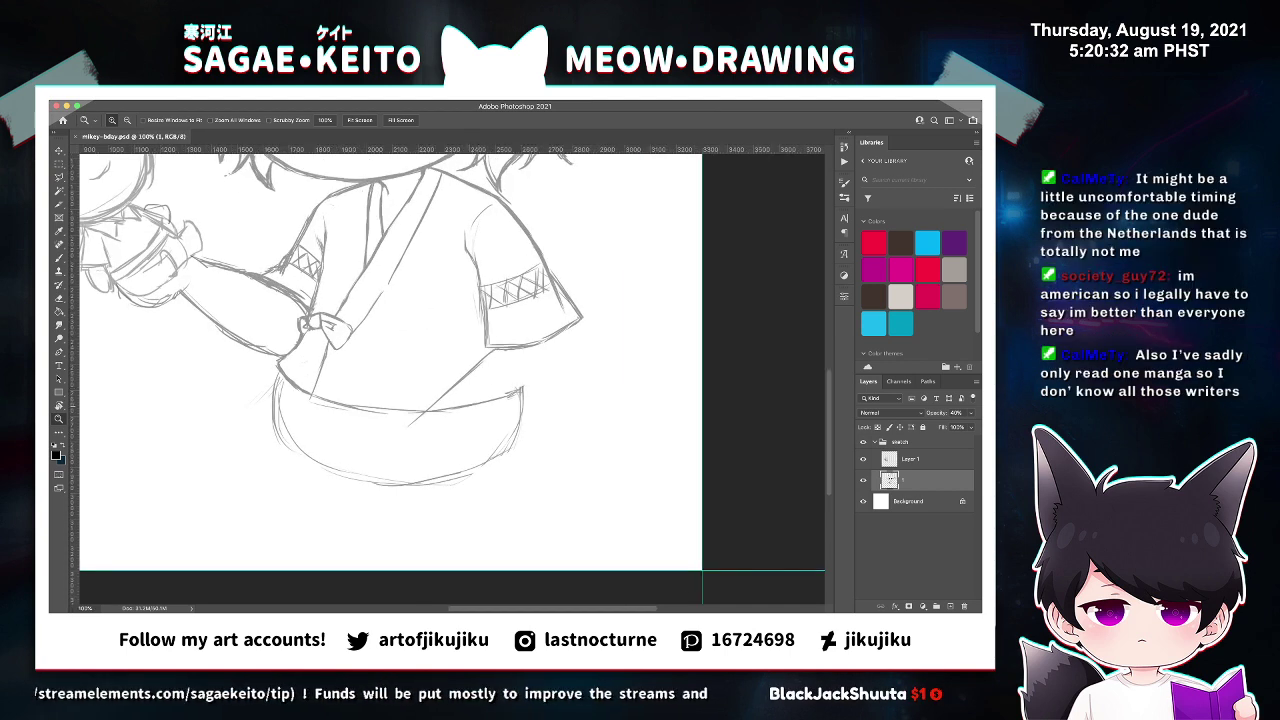
pyautogui.press('e')
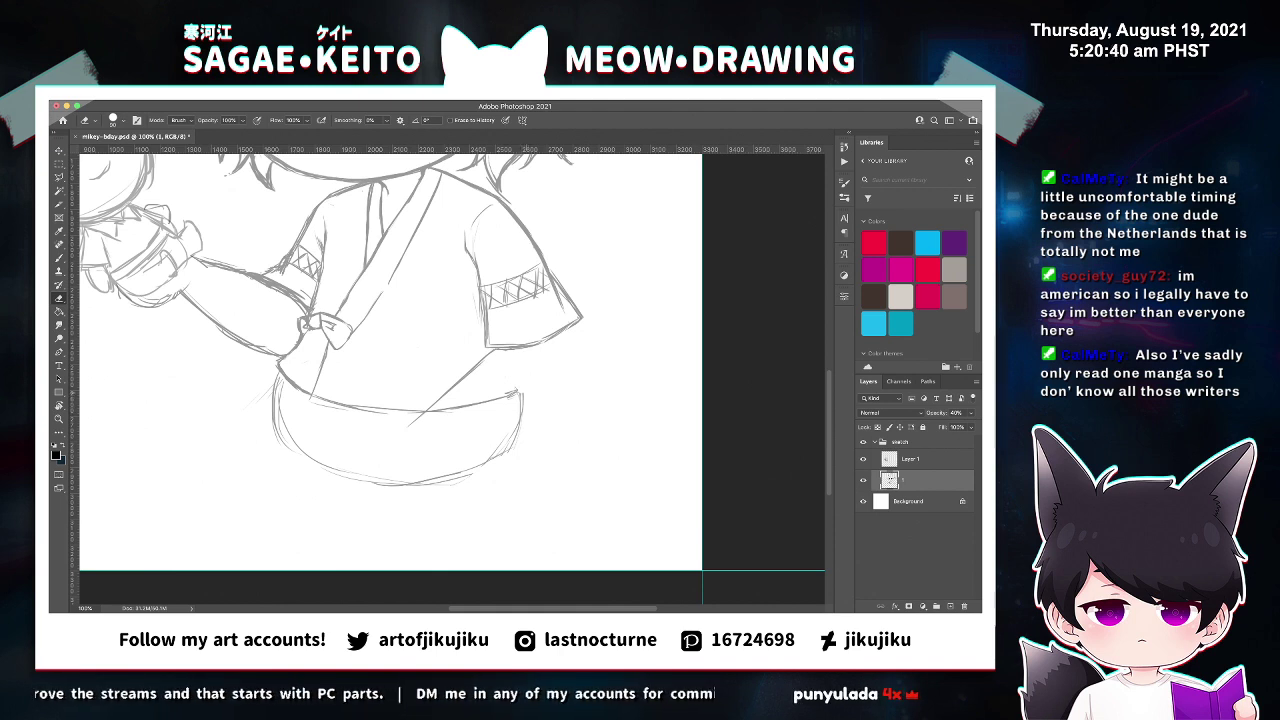
pyautogui.moveTo(522, 393); pyautogui.dragTo(443, 409)
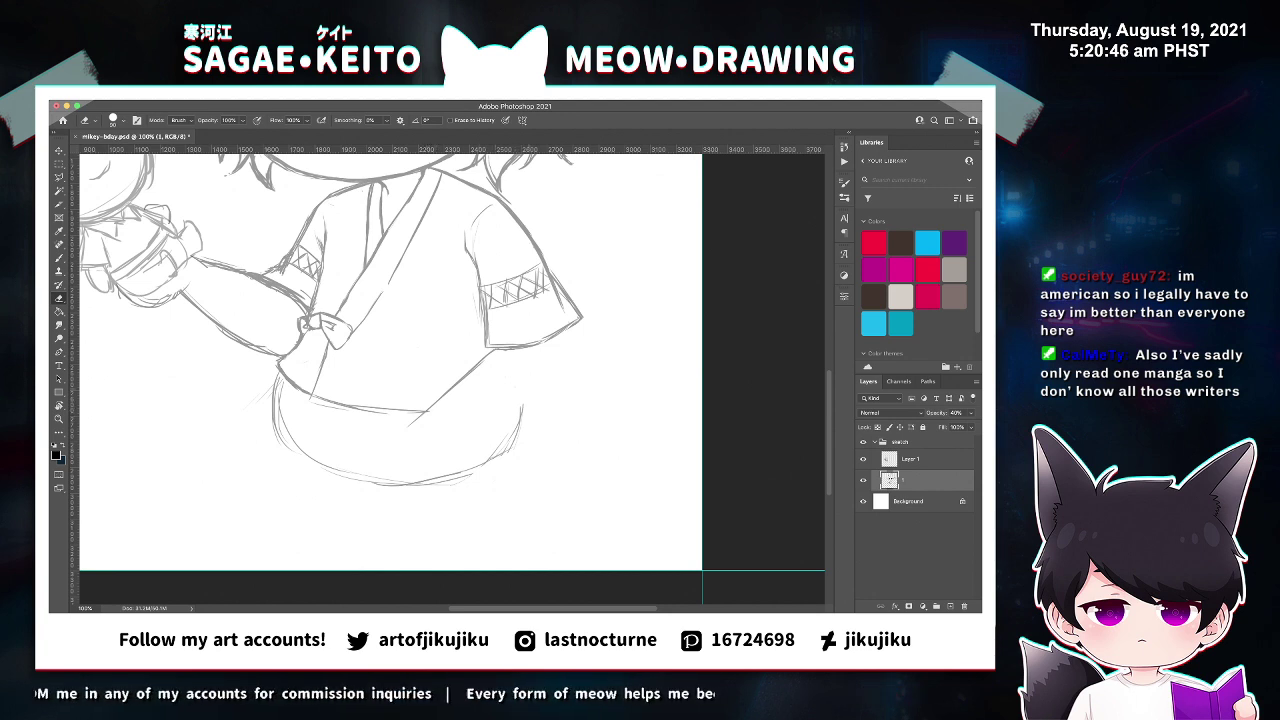
# Draw the free arm's rounded elbow from under the wide sleeve back to the body's side, cleaning up the sleeve edge where they meet.
pyautogui.press('b')
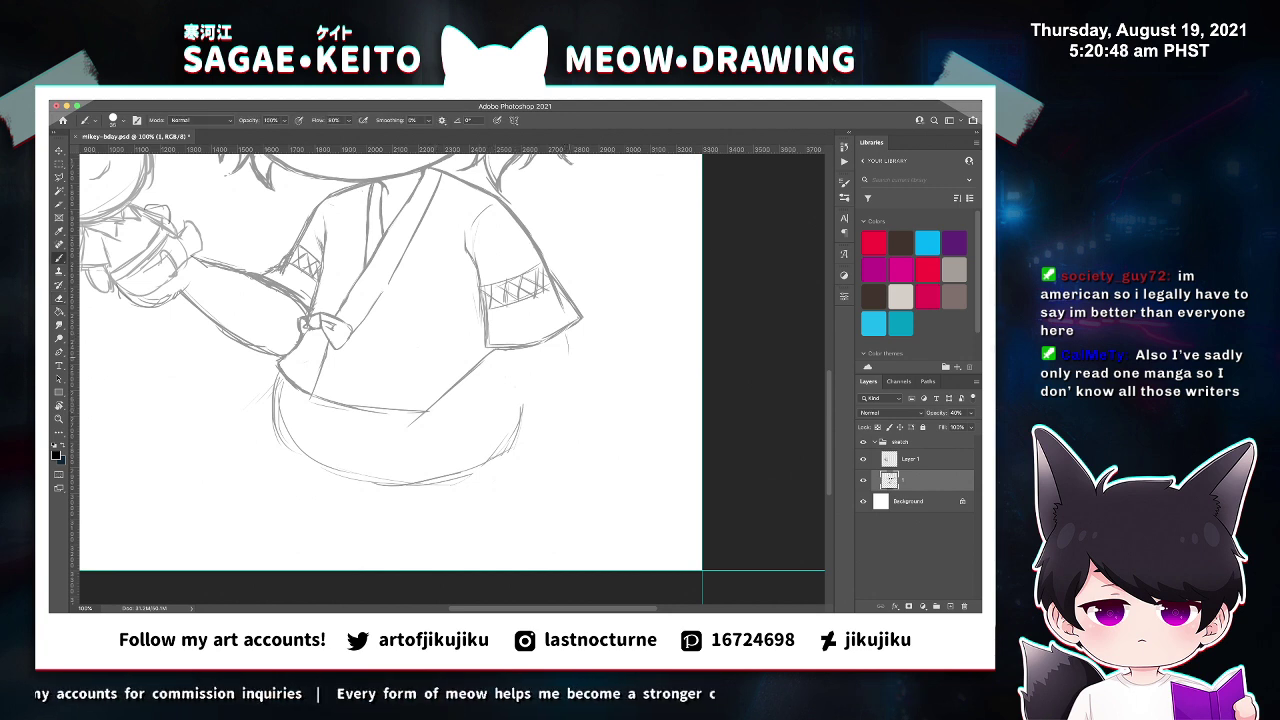
pyautogui.moveTo(568, 331); pyautogui.dragTo(551, 385)
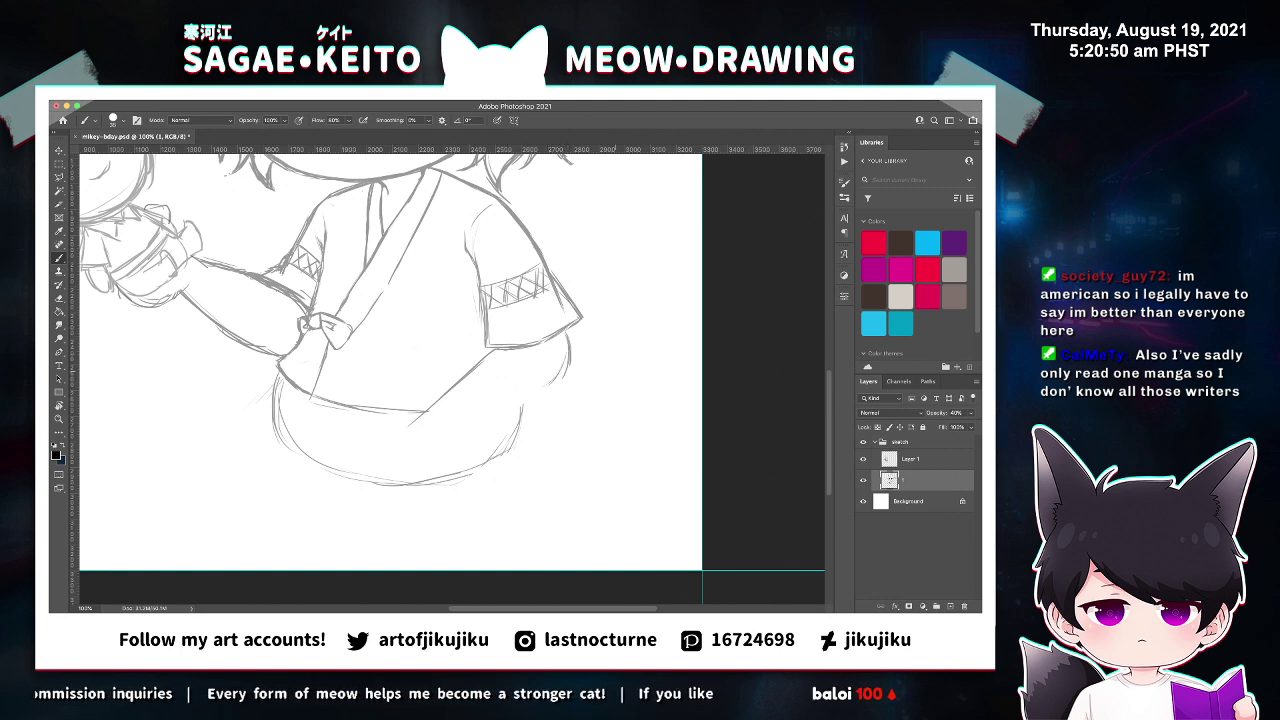
pyautogui.press('e')
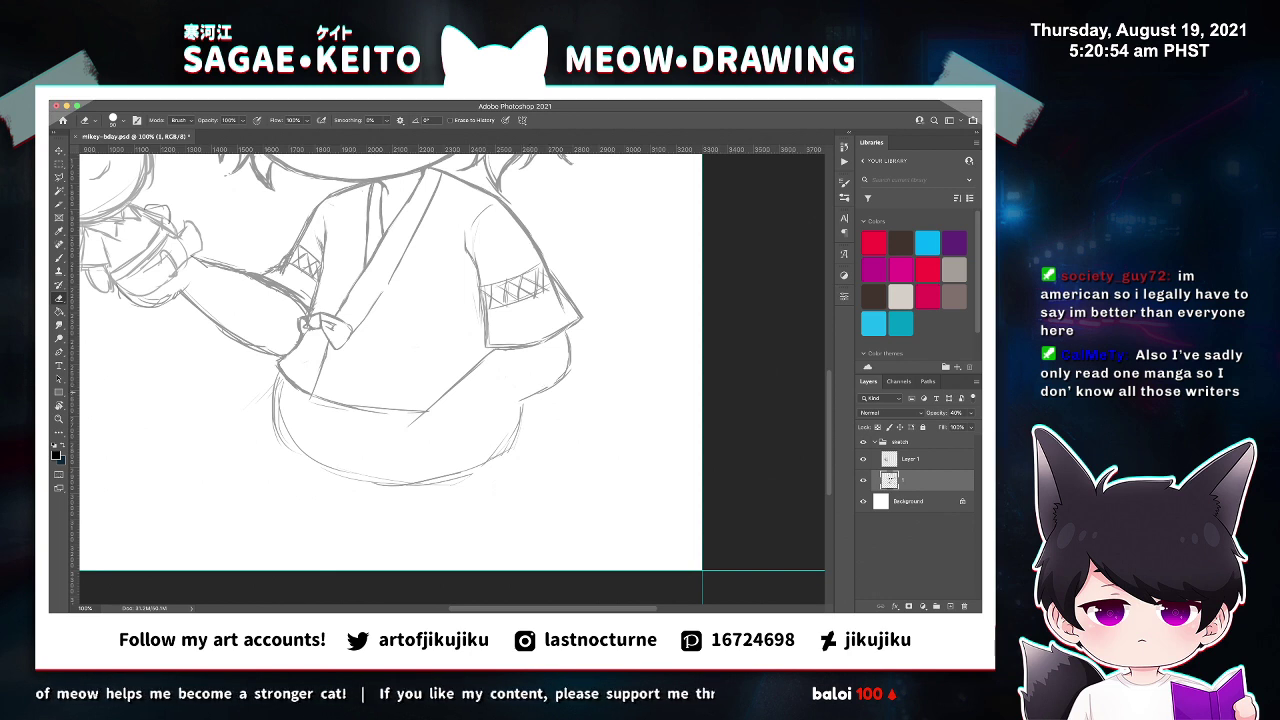
pyautogui.press('b')
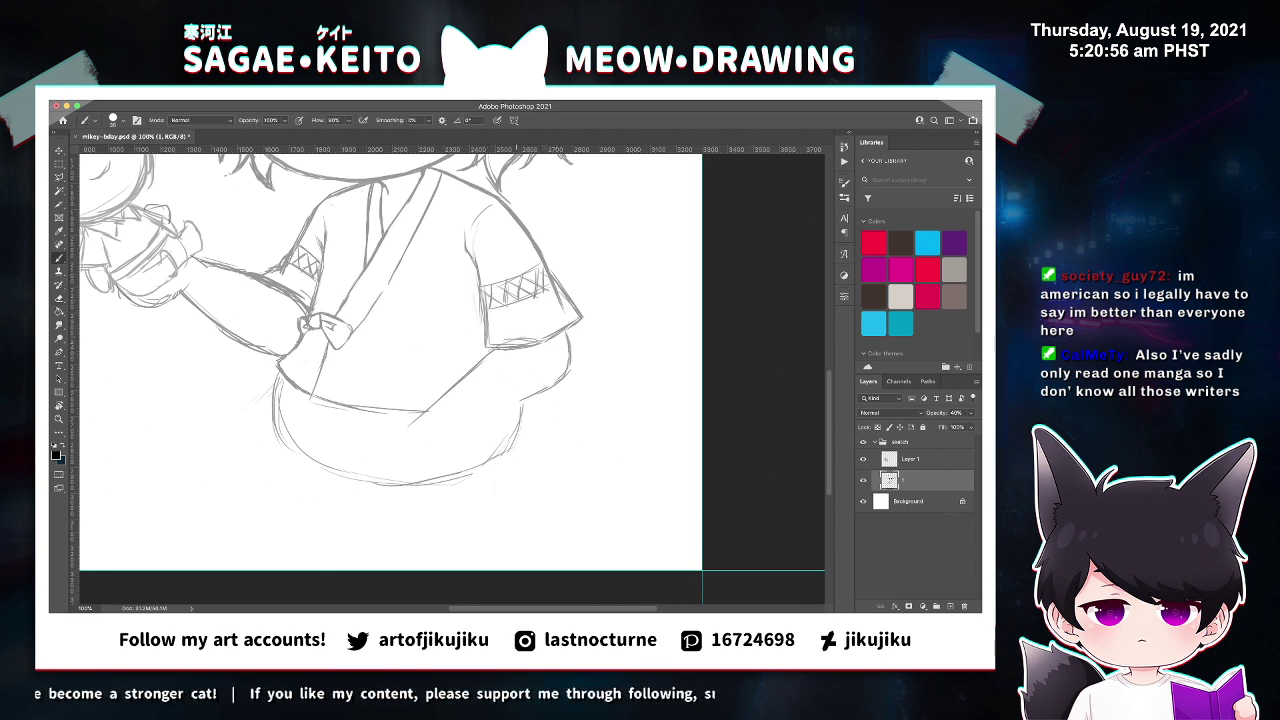
pyautogui.press('e')
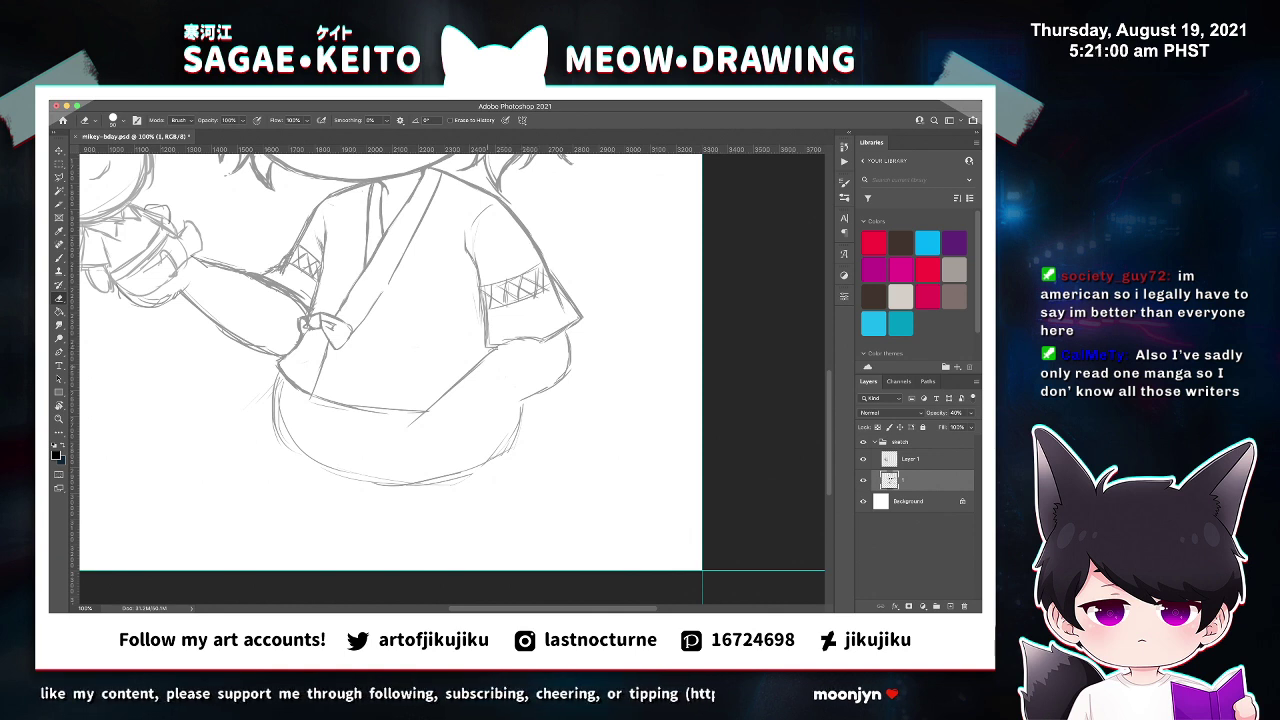
pyautogui.press('b')
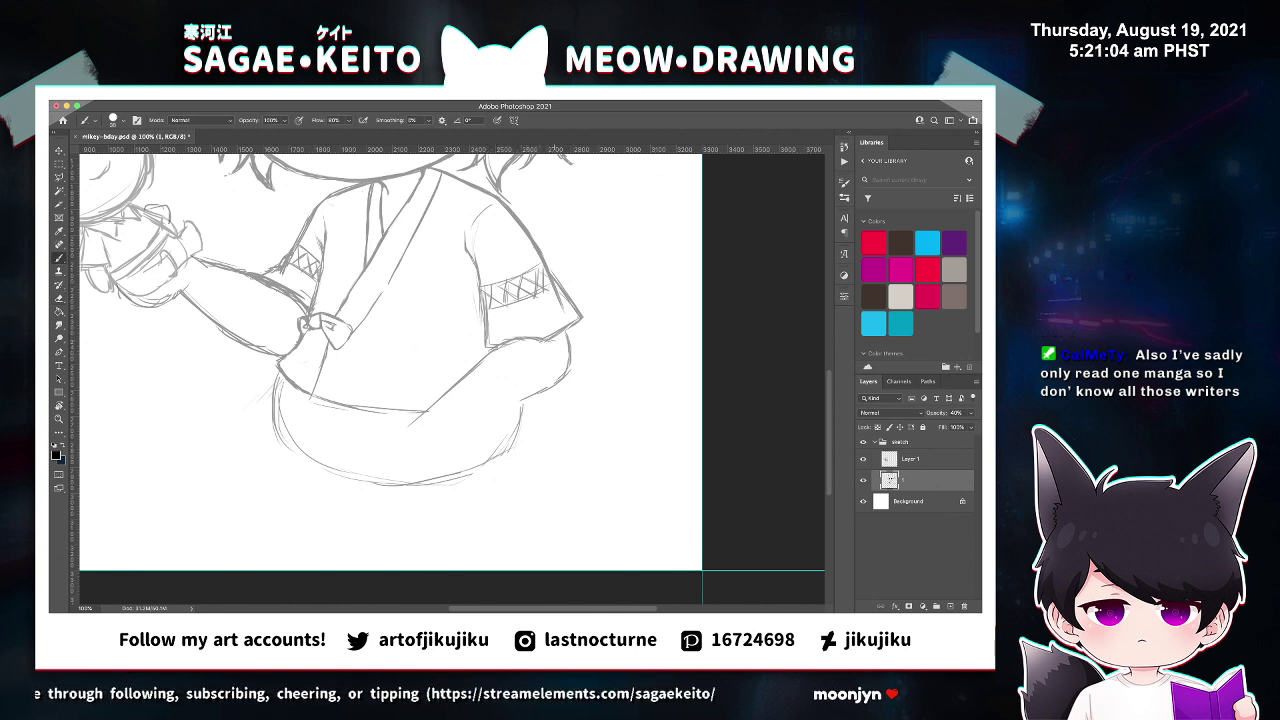
# Draw the free forearm's lower line to a closed end at the jacket hem, and erase the overlapping hem and arm lines.
pyautogui.press('e')
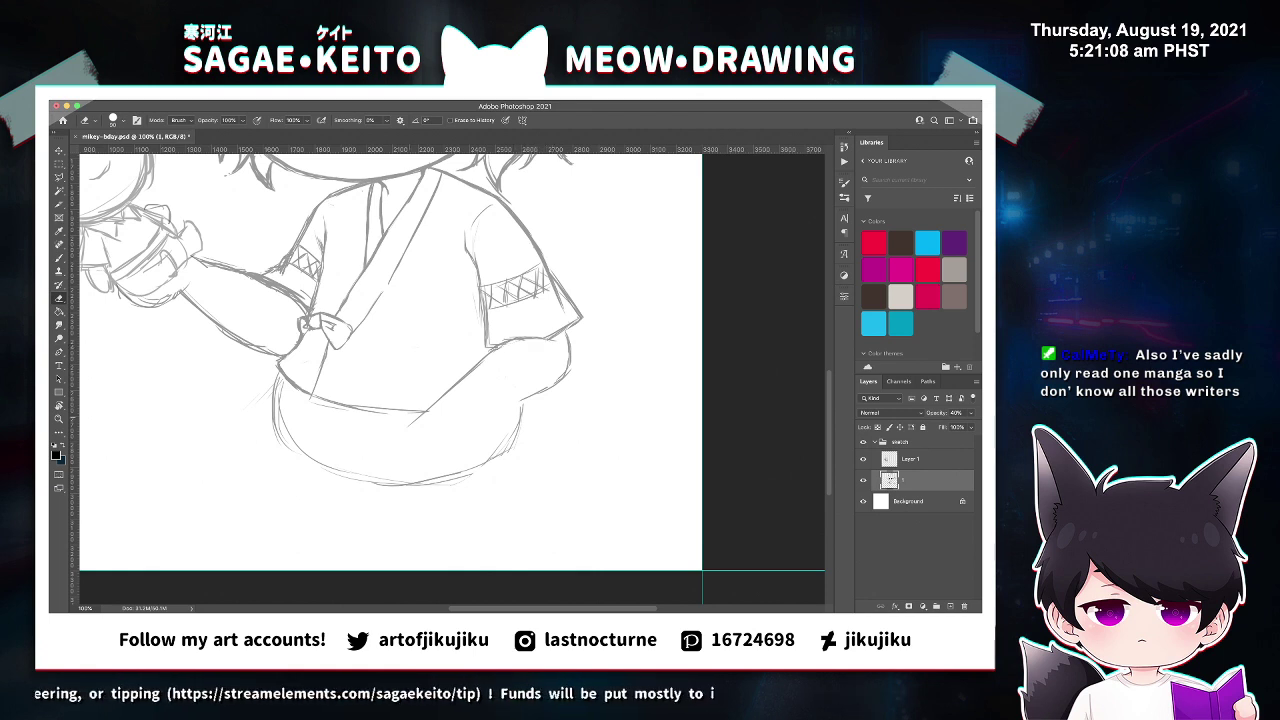
pyautogui.press('b')
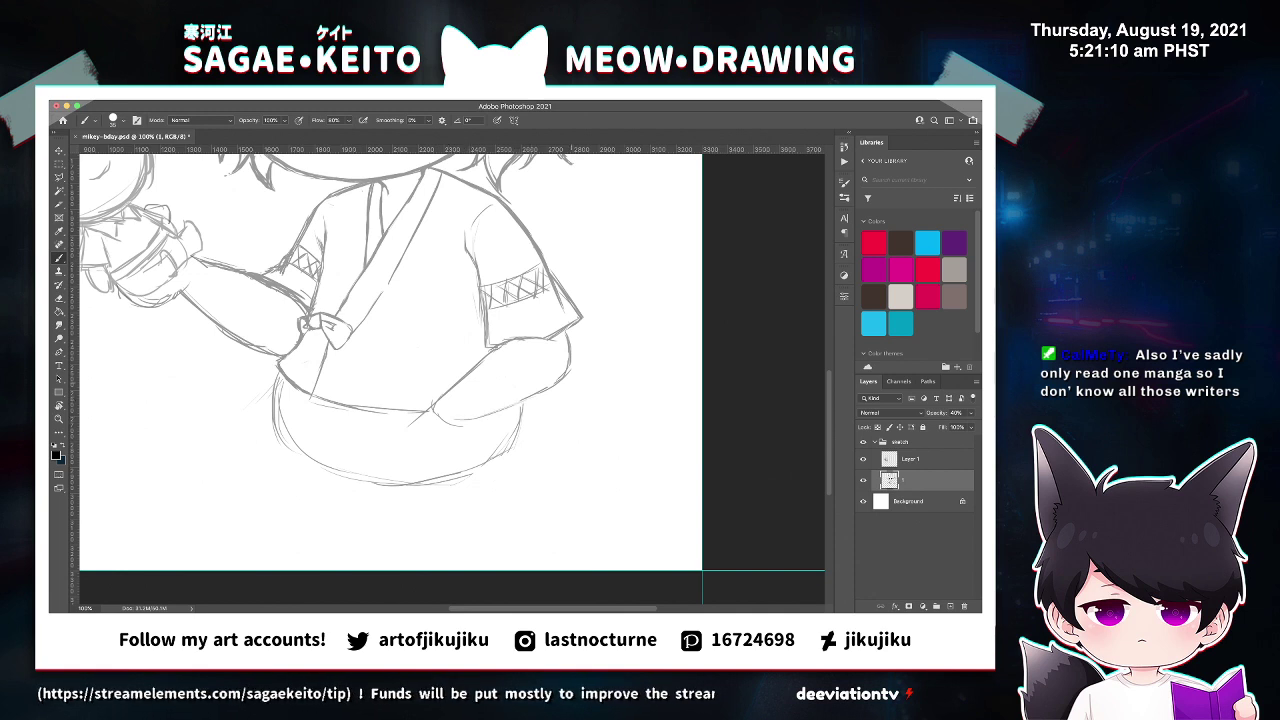
pyautogui.moveTo(523, 399); pyautogui.dragTo(412, 422)
pyautogui.press('e')
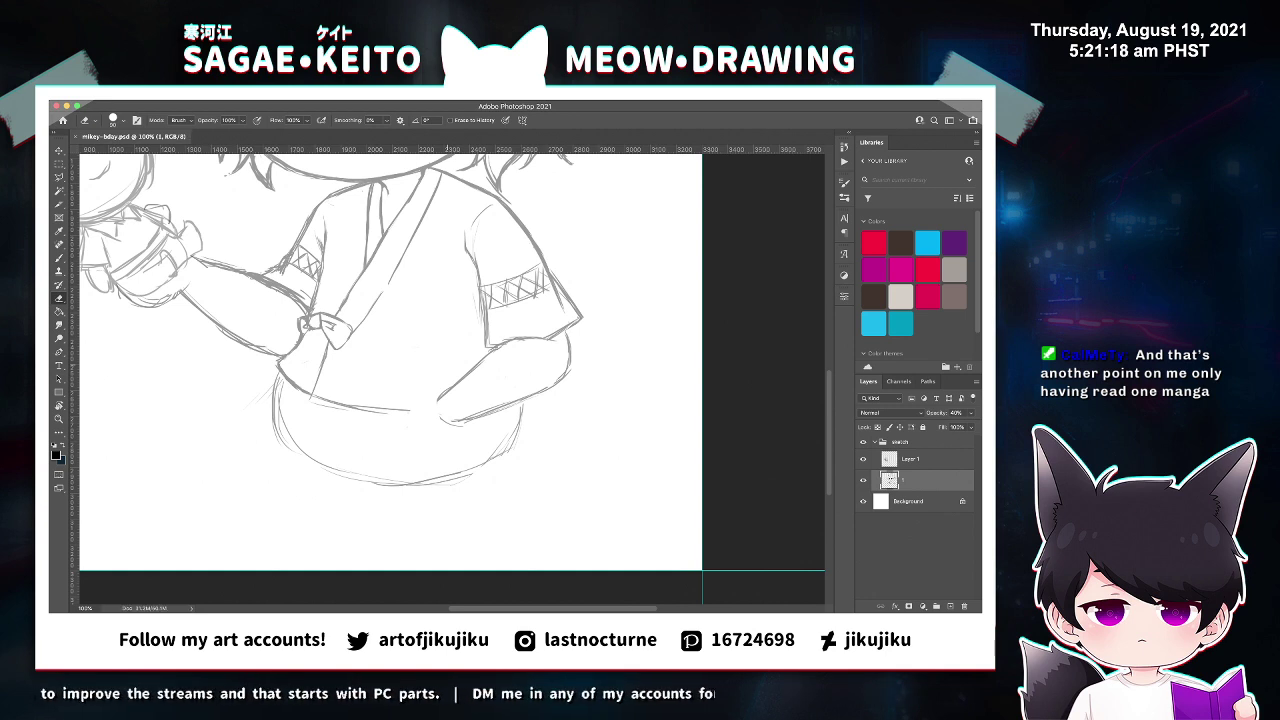
# Draw a rounded end closing the free forearm where it rests on the jacket hem.
pyautogui.press('b')
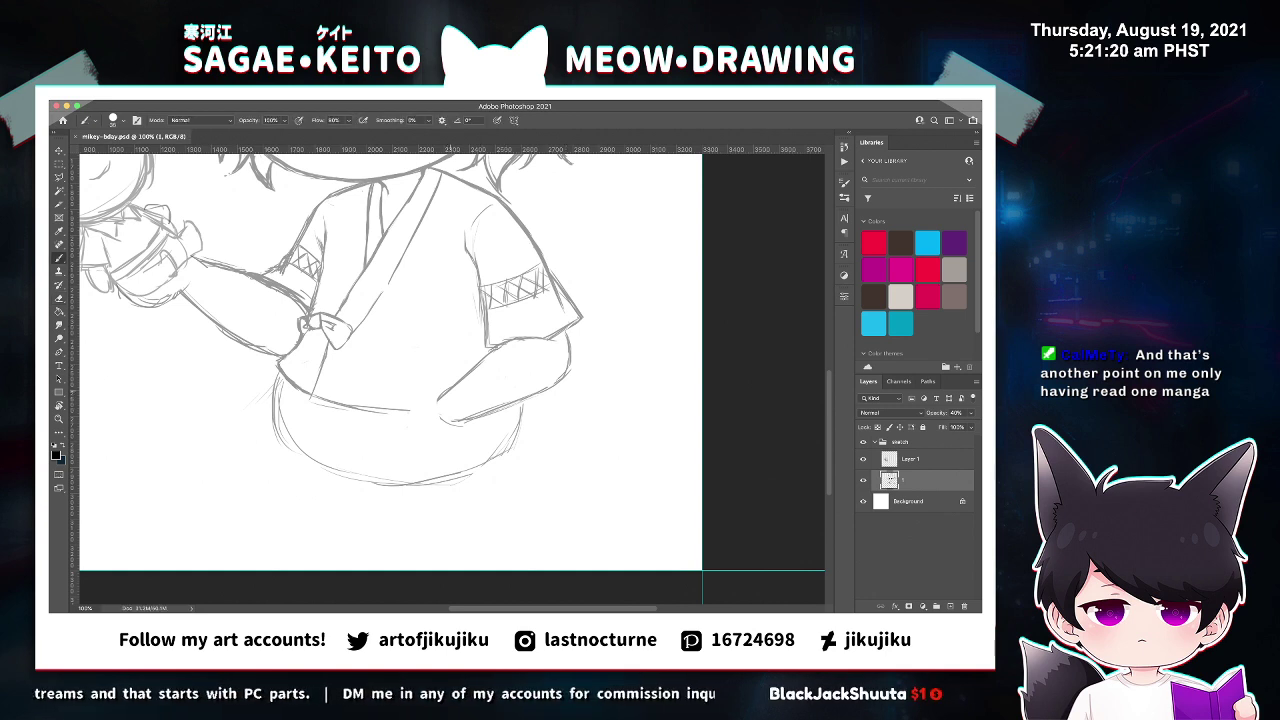
pyautogui.moveTo(461, 398); pyautogui.dragTo(476, 387)
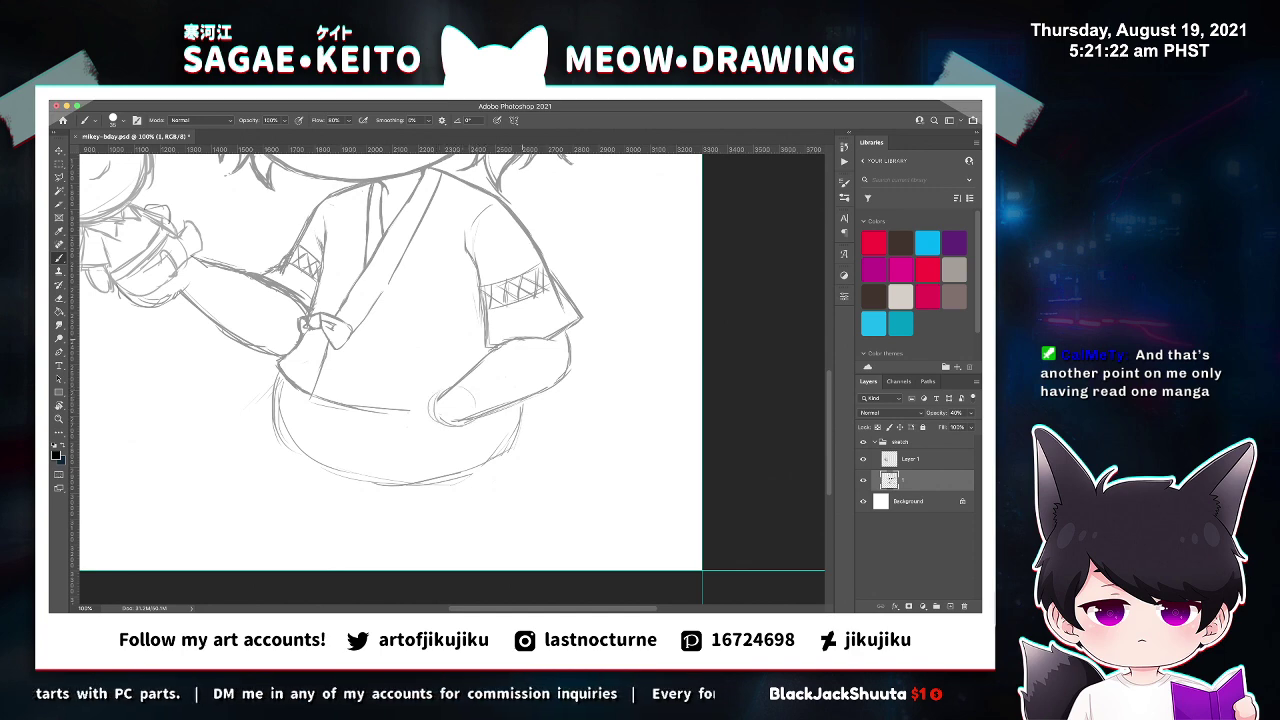
pyautogui.hotkey('ctrl', '-')
pyautogui.hotkey('ctrl', '-')
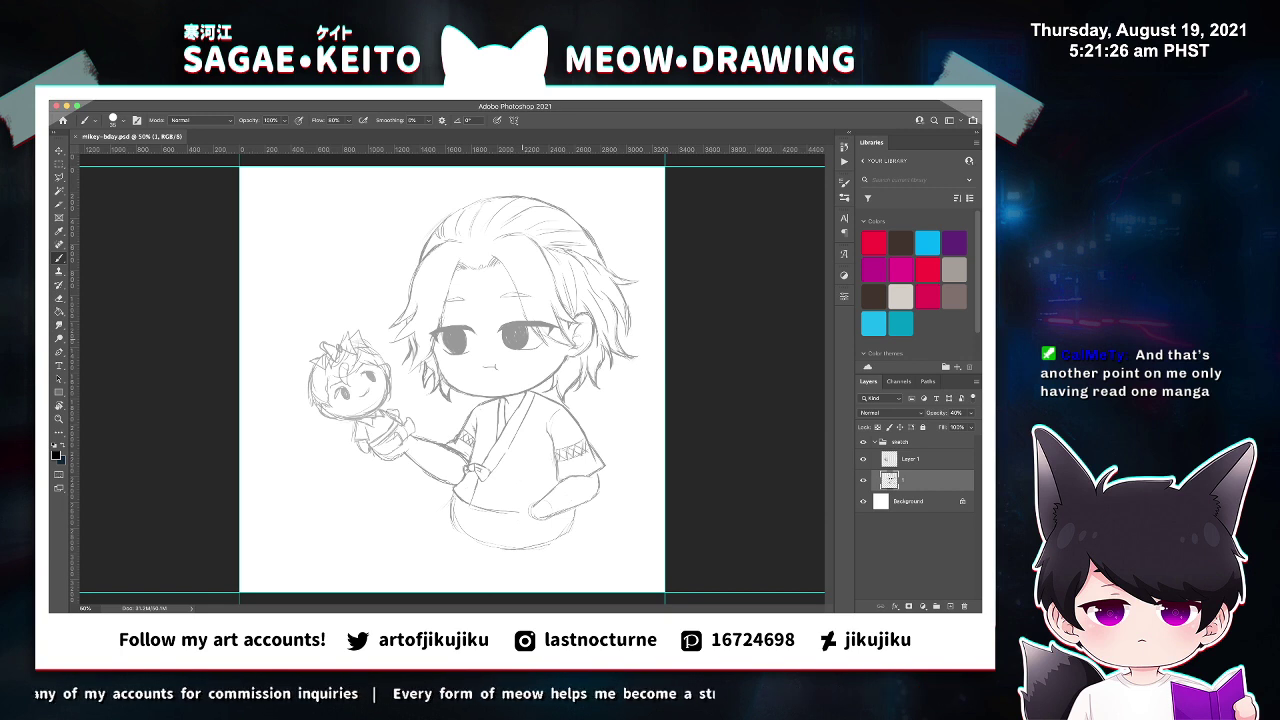
# Scale the whole sketch group up to about 120% and reposition it so the chibis fill more of the canvas.
pyautogui.click(901, 442)
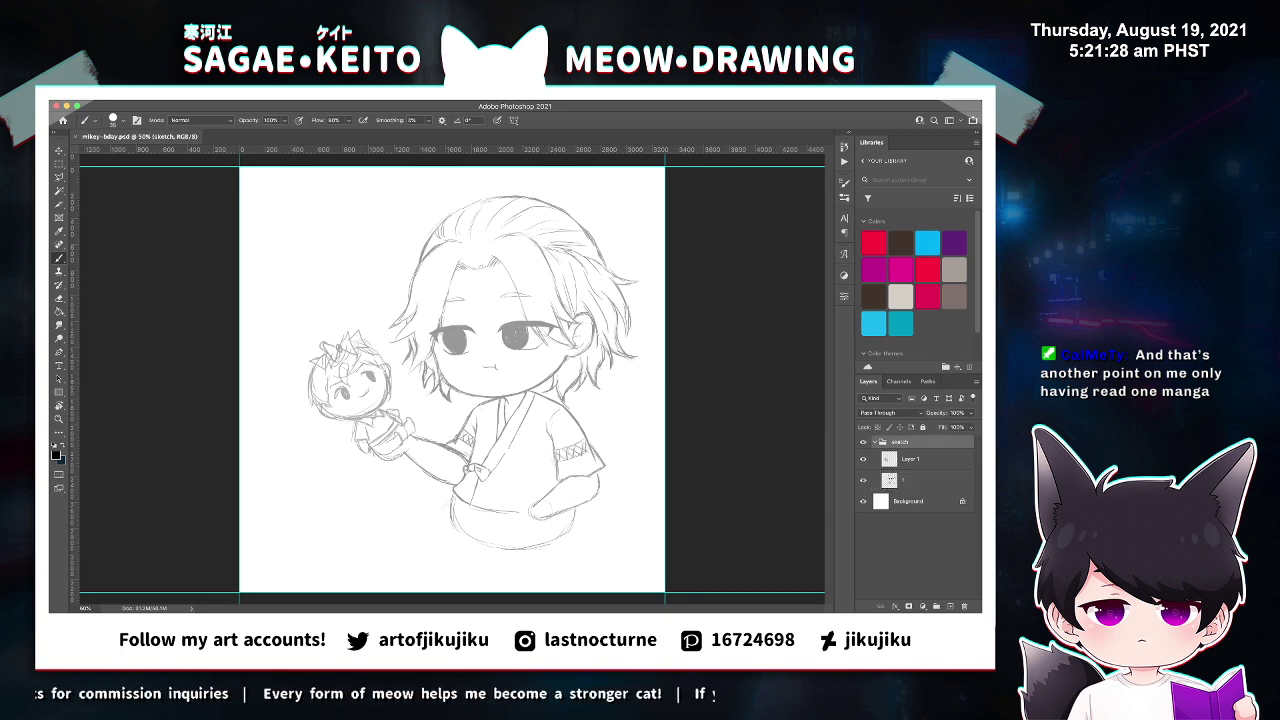
pyautogui.press('space')
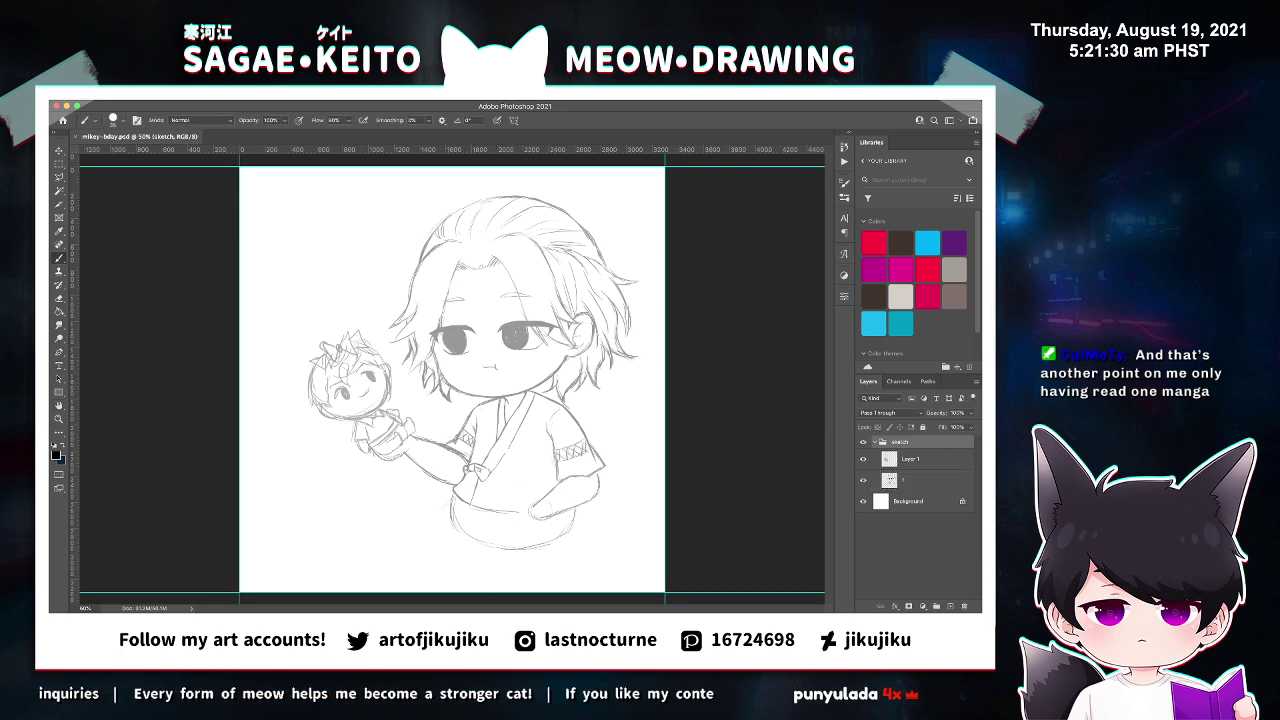
pyautogui.press('super+t')
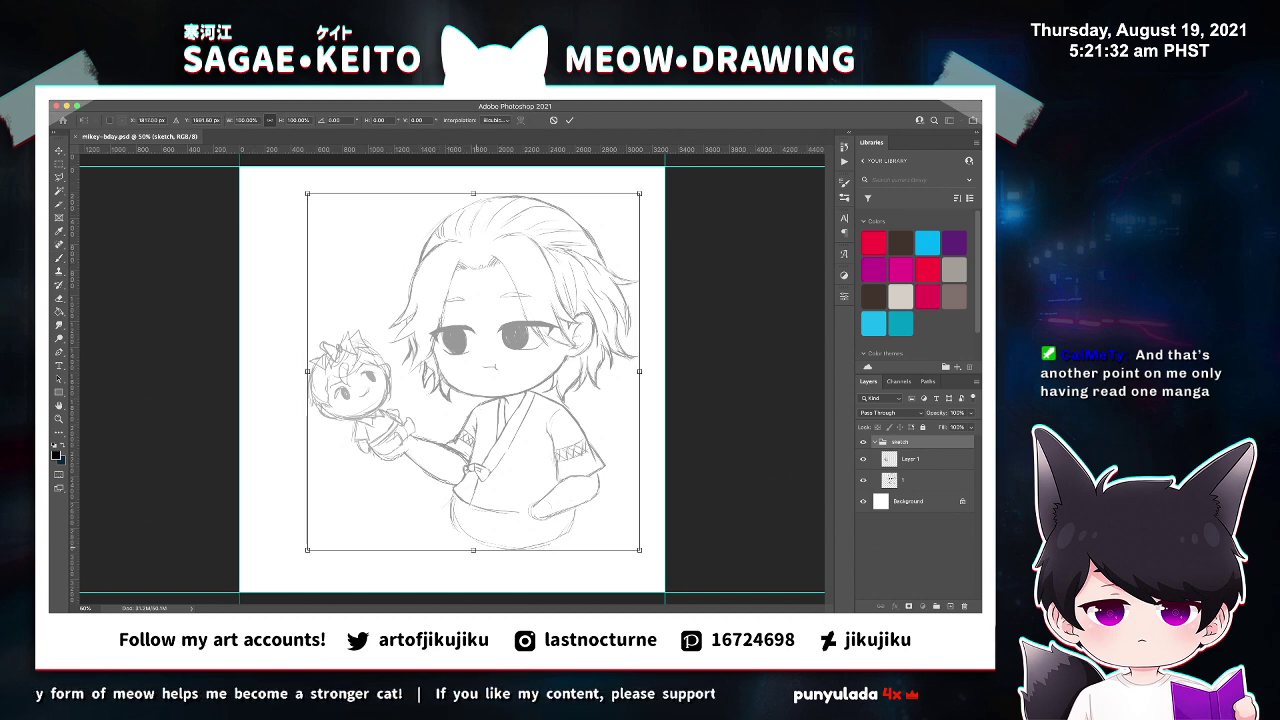
pyautogui.moveTo(475, 549); pyautogui.dragTo(490, 614)
pyautogui.press('super+z')
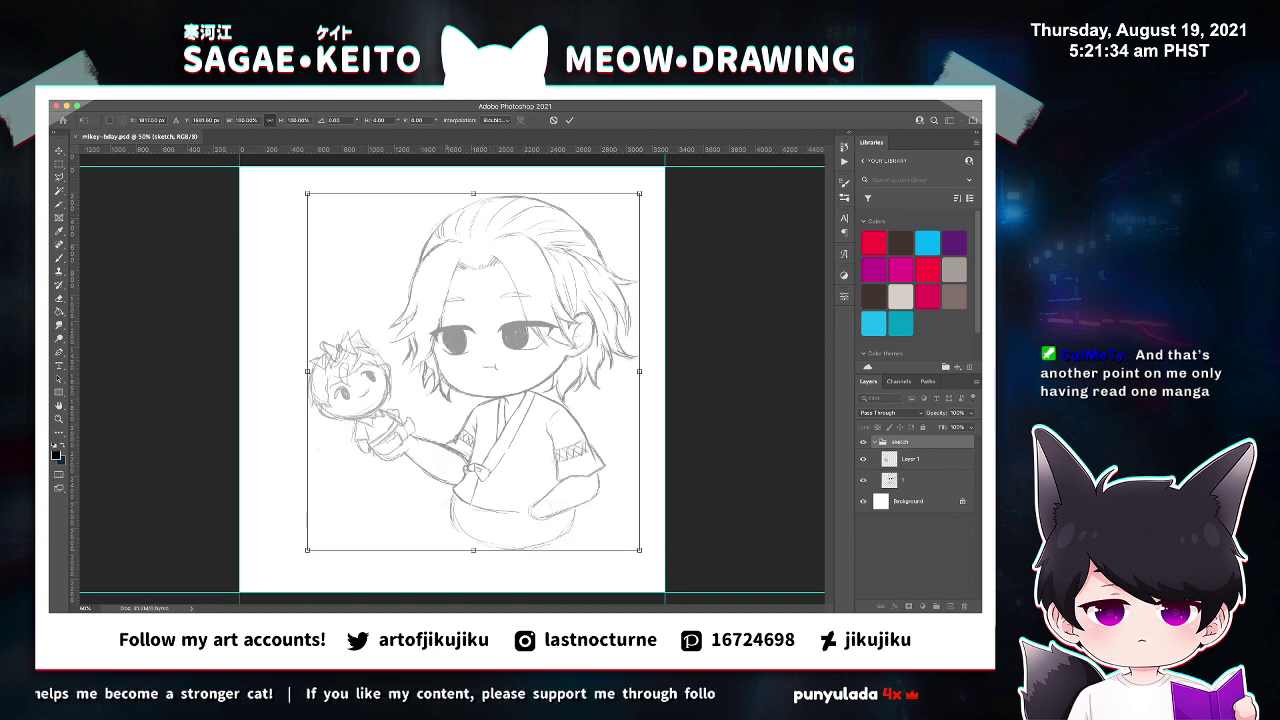
pyautogui.moveTo(307, 549); pyautogui.dragTo(240, 622)
pyautogui.moveTo(533, 434); pyautogui.dragTo(537, 431)
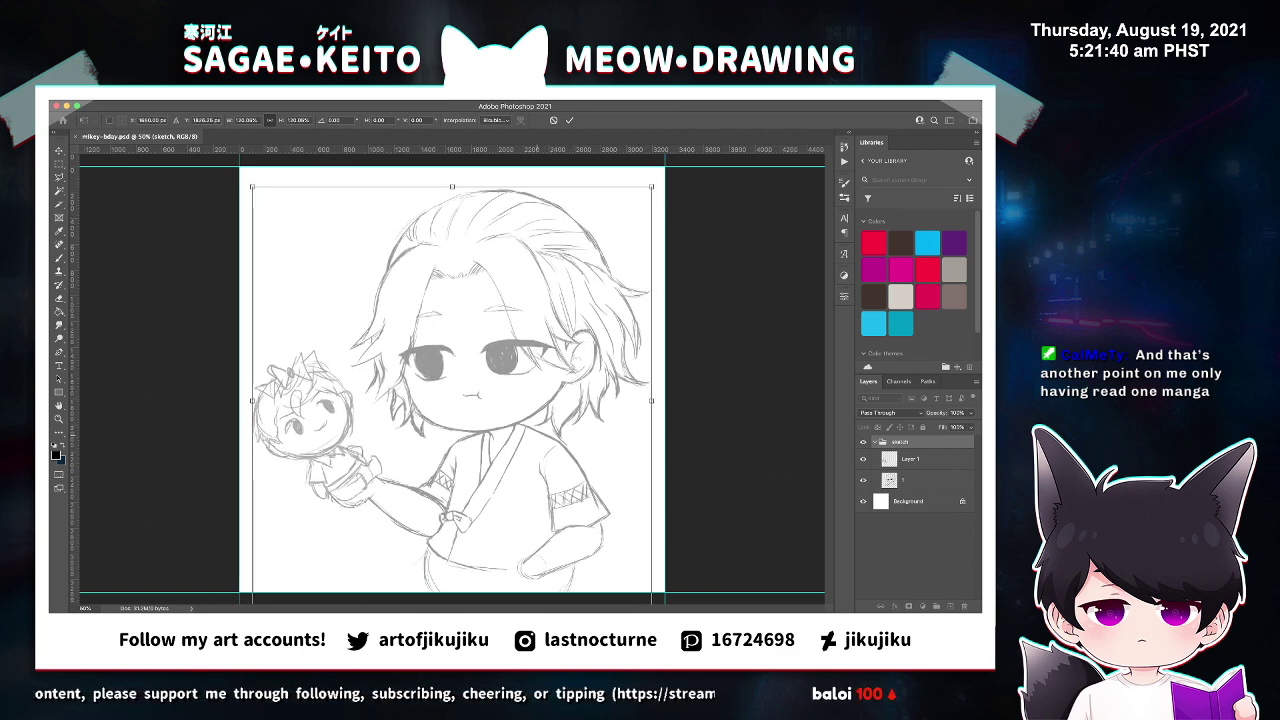
pyautogui.press('Return')
# Draw a small heart beside the small chibi, between it and the large chibi's hair, on the large chibi's sketch layer.
pyautogui.press('b')
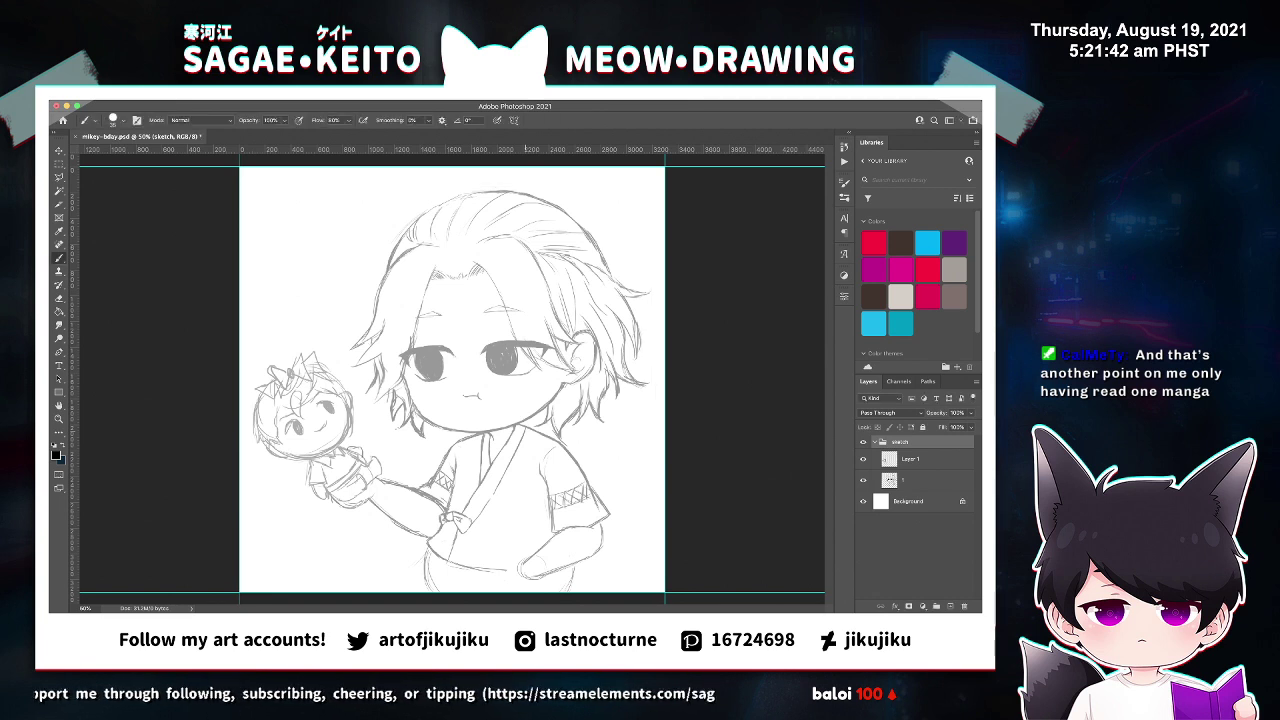
pyautogui.click(889, 481)
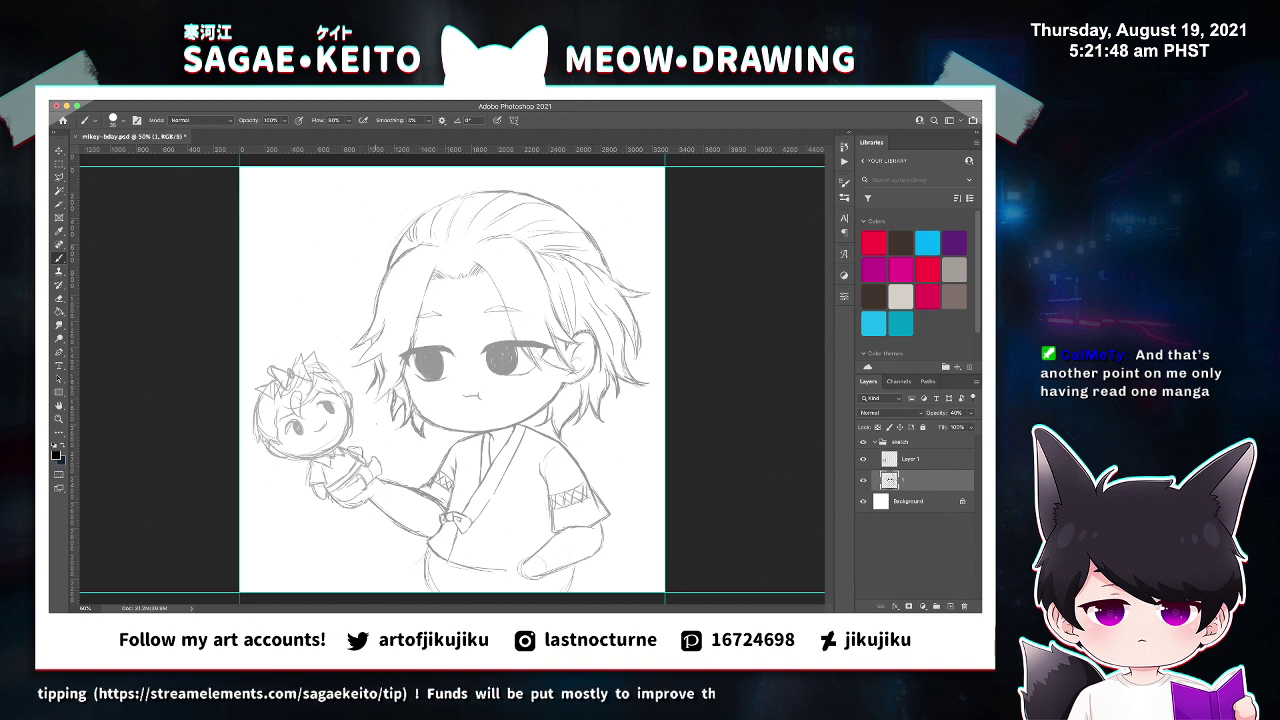
pyautogui.moveTo(375, 422); pyautogui.dragTo(371, 430)
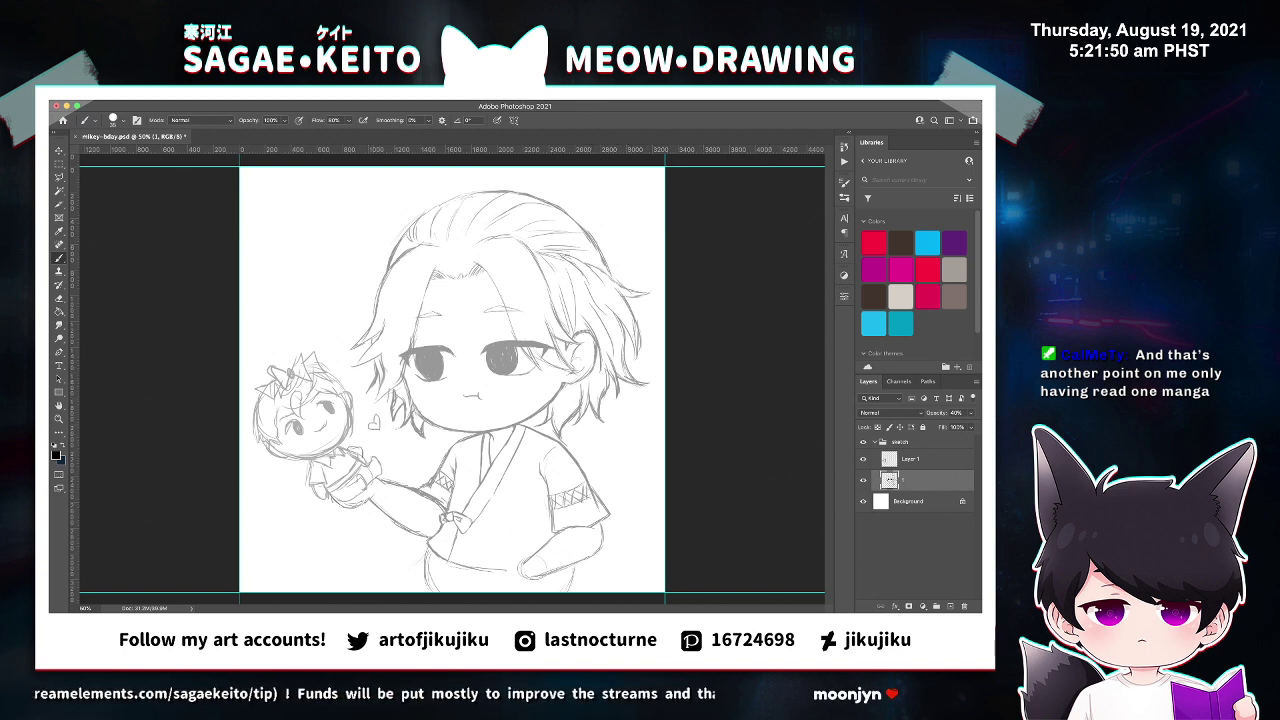
pyautogui.press('z')
pyautogui.click(450, 455)
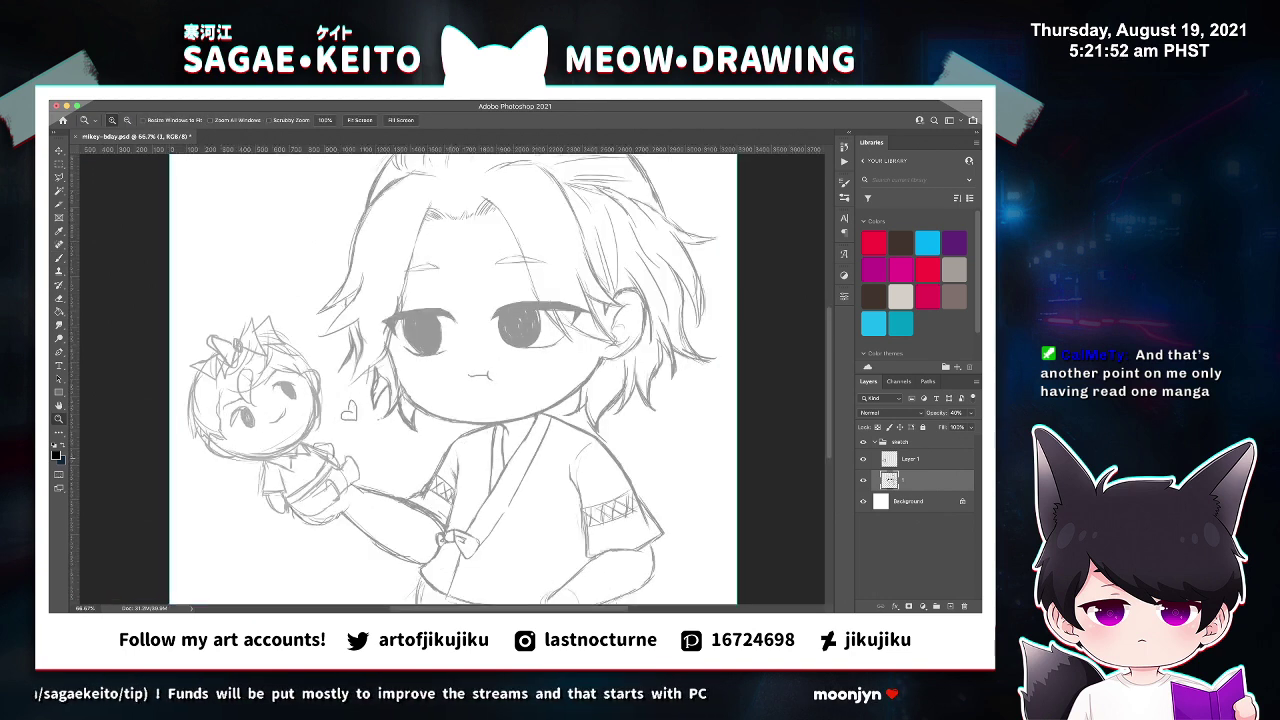
pyautogui.press('super+minus')
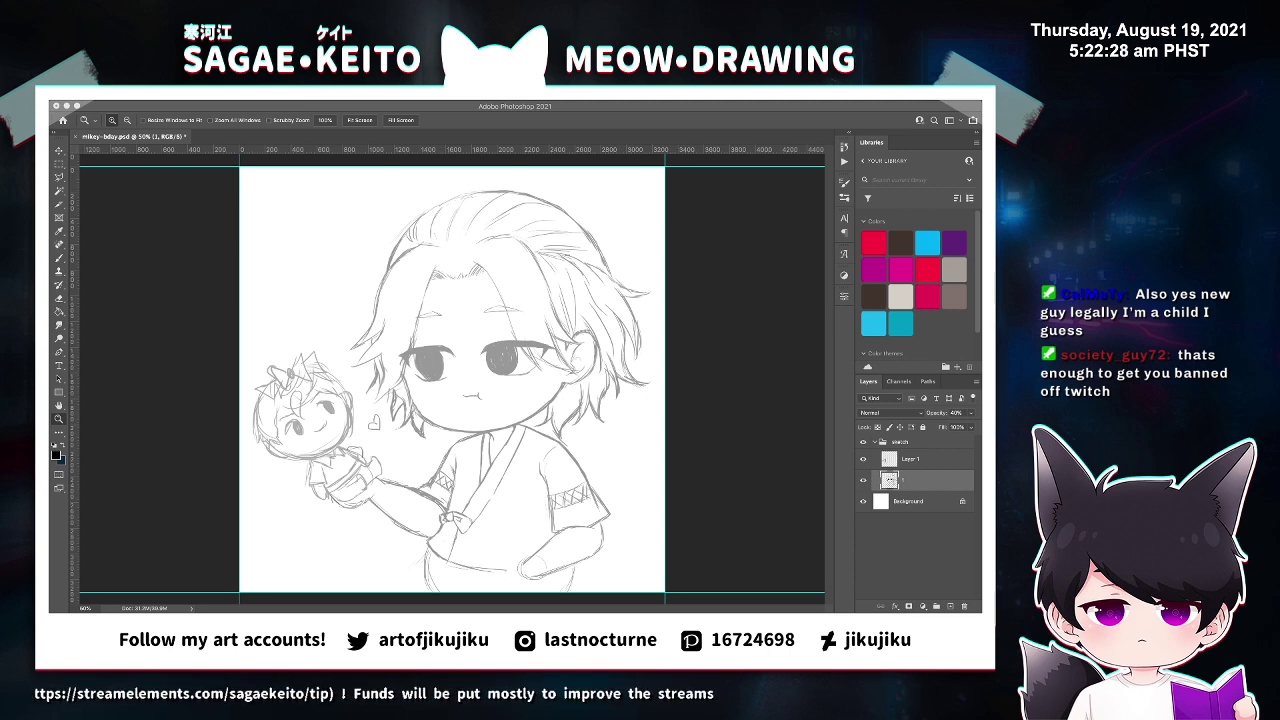
pyautogui.click(540, 506)
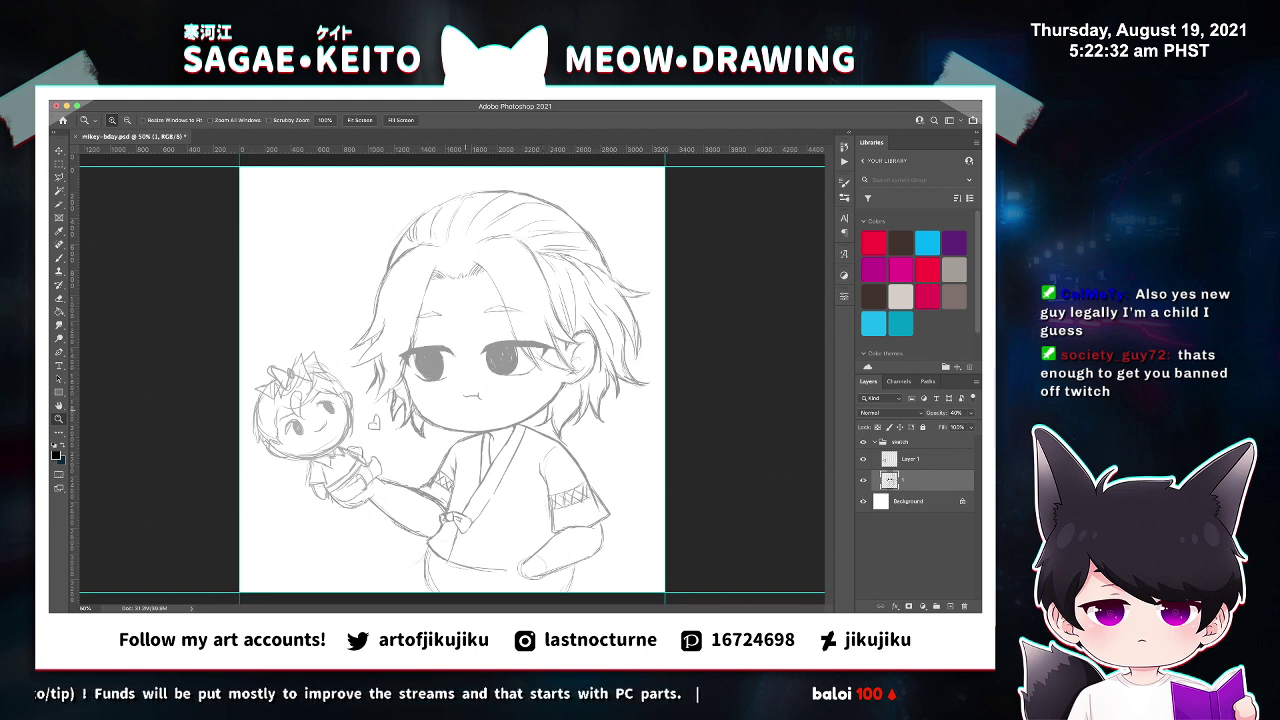
# Sketch a round item in front of the waist with the free arm's hand holding it, and hide the guides.
pyautogui.press('b')
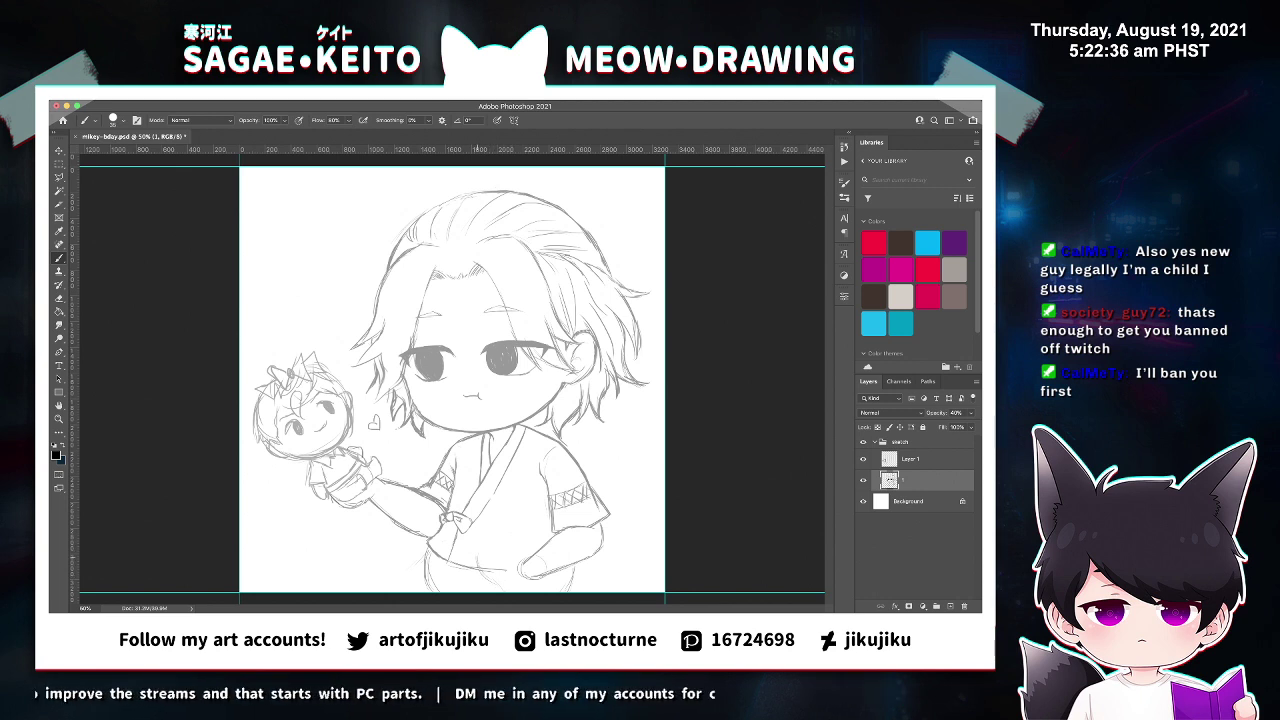
pyautogui.moveTo(491, 542); pyautogui.dragTo(519, 549)
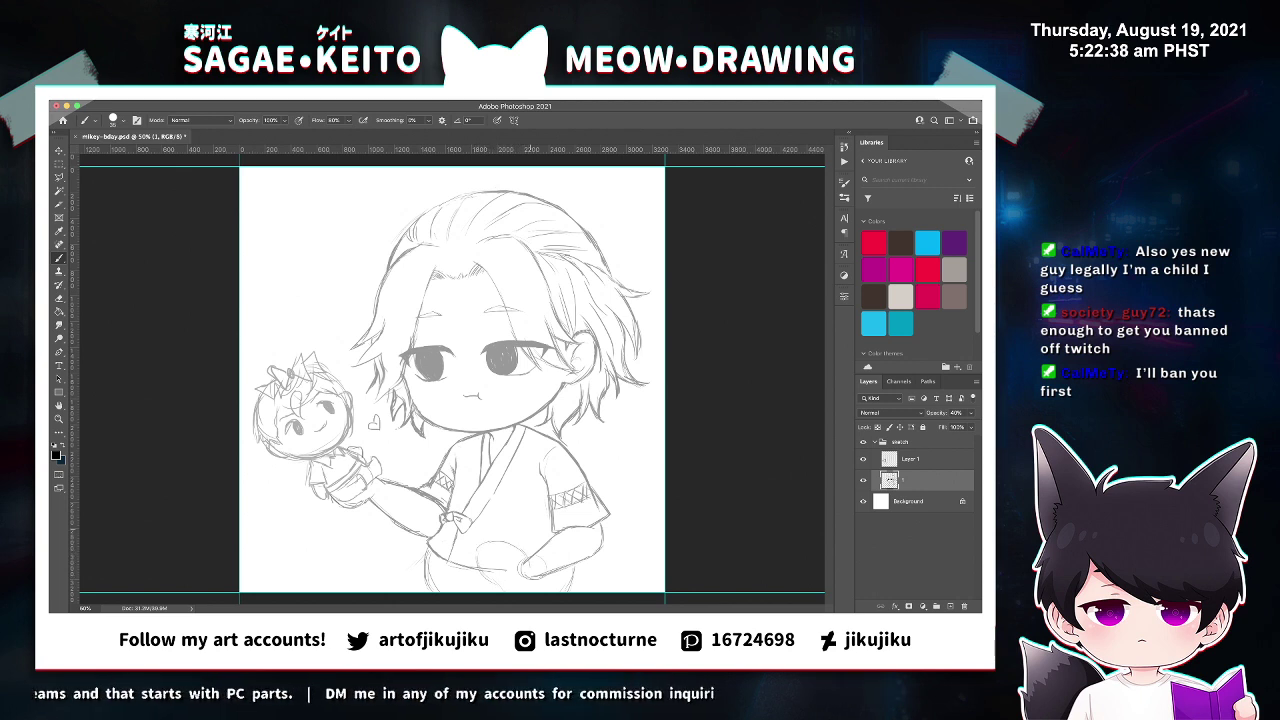
pyautogui.press('super+;')
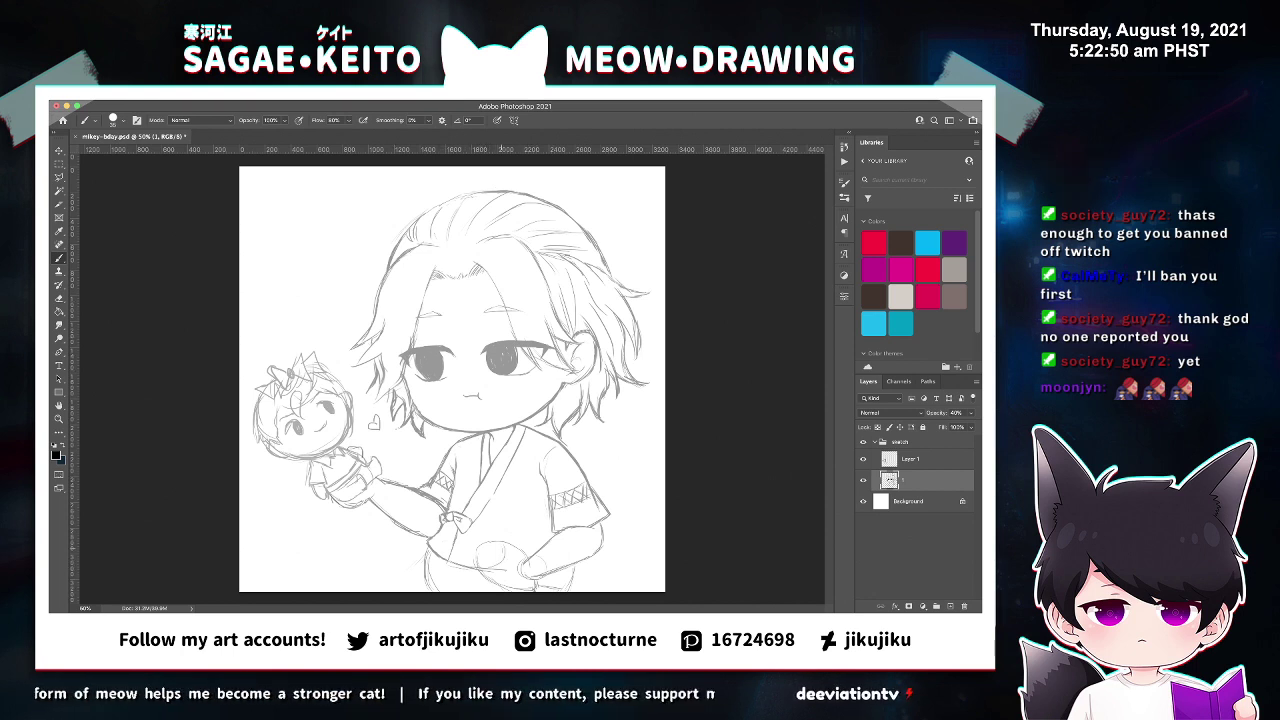
pyautogui.moveTo(482, 549); pyautogui.dragTo(486, 551)
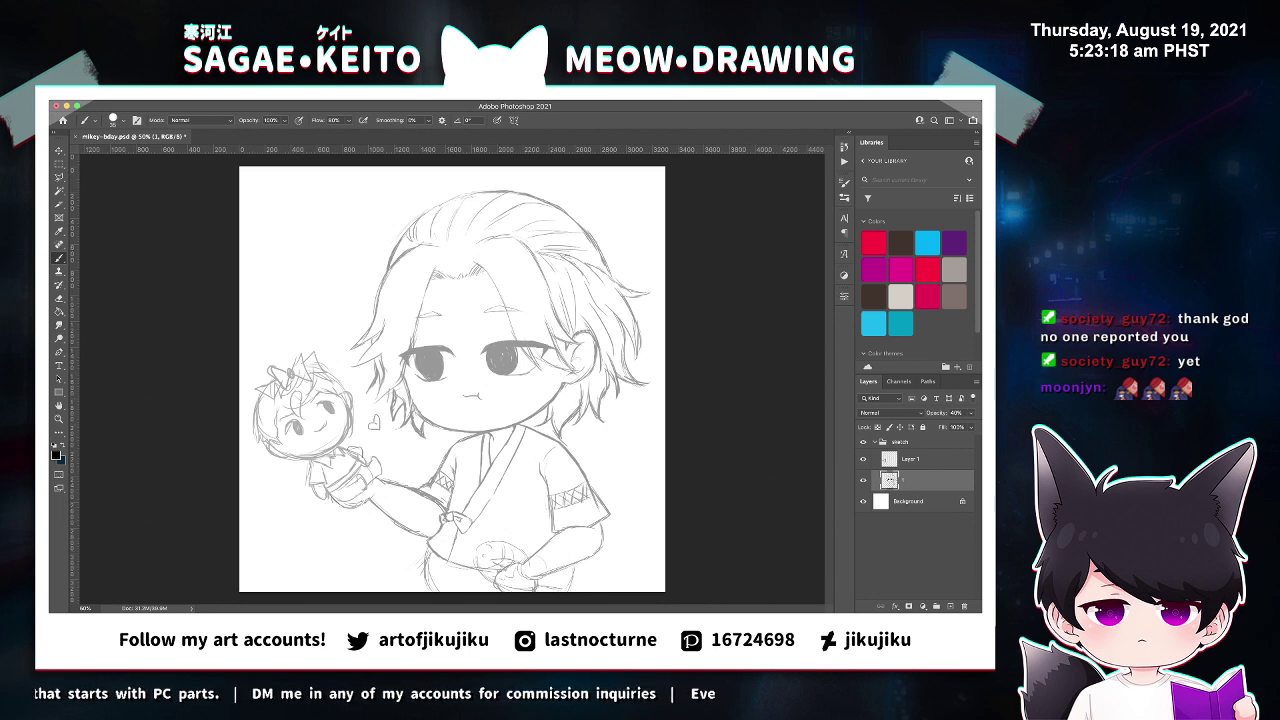
# Enlarge the sketch group by about 5% to nearly the canvas width and move it down, leaving space above the head.
pyautogui.click(901, 442)
pyautogui.hotkey('ctrl', 't')
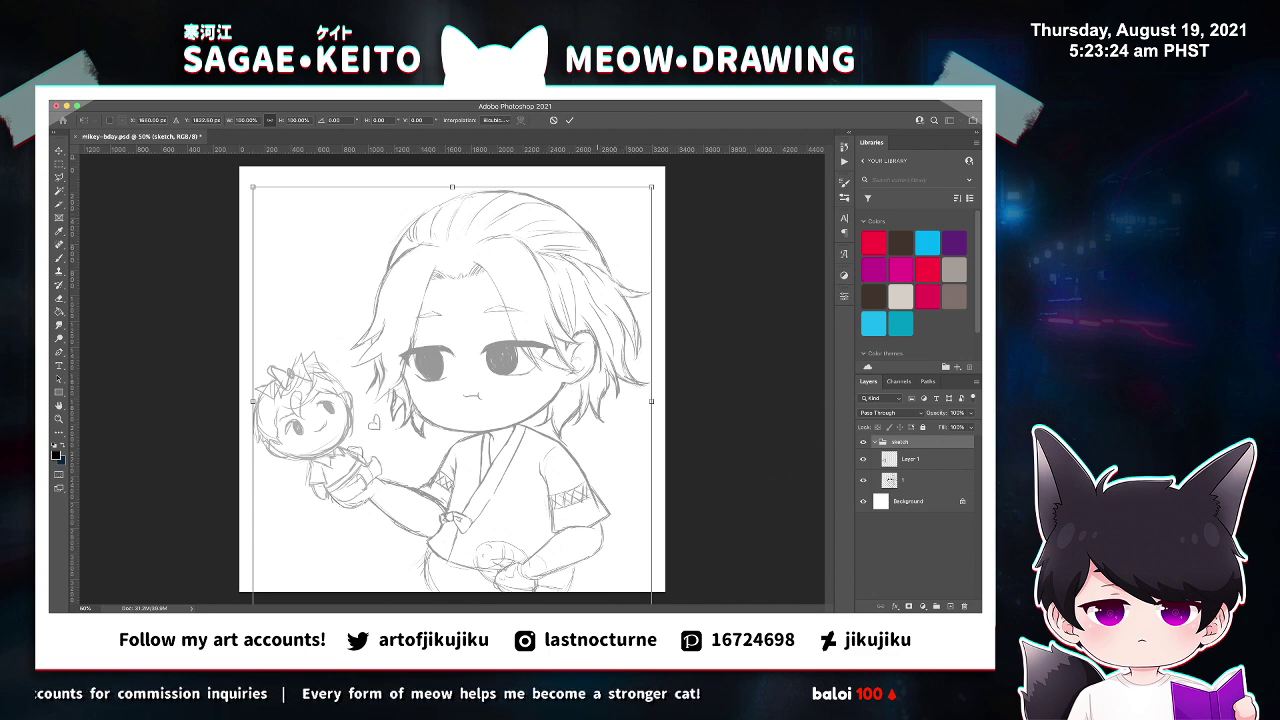
pyautogui.moveTo(453, 187); pyautogui.dragTo(454, 167)
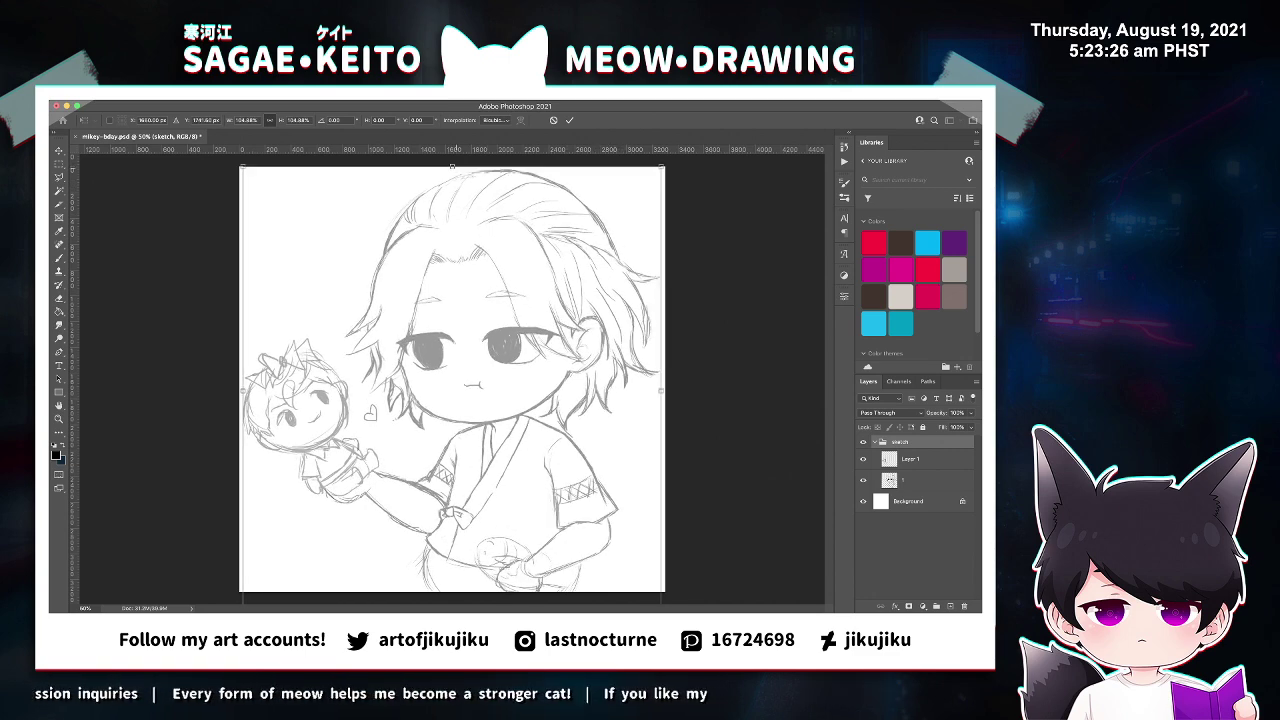
pyautogui.moveTo(508, 330); pyautogui.dragTo(508, 358)
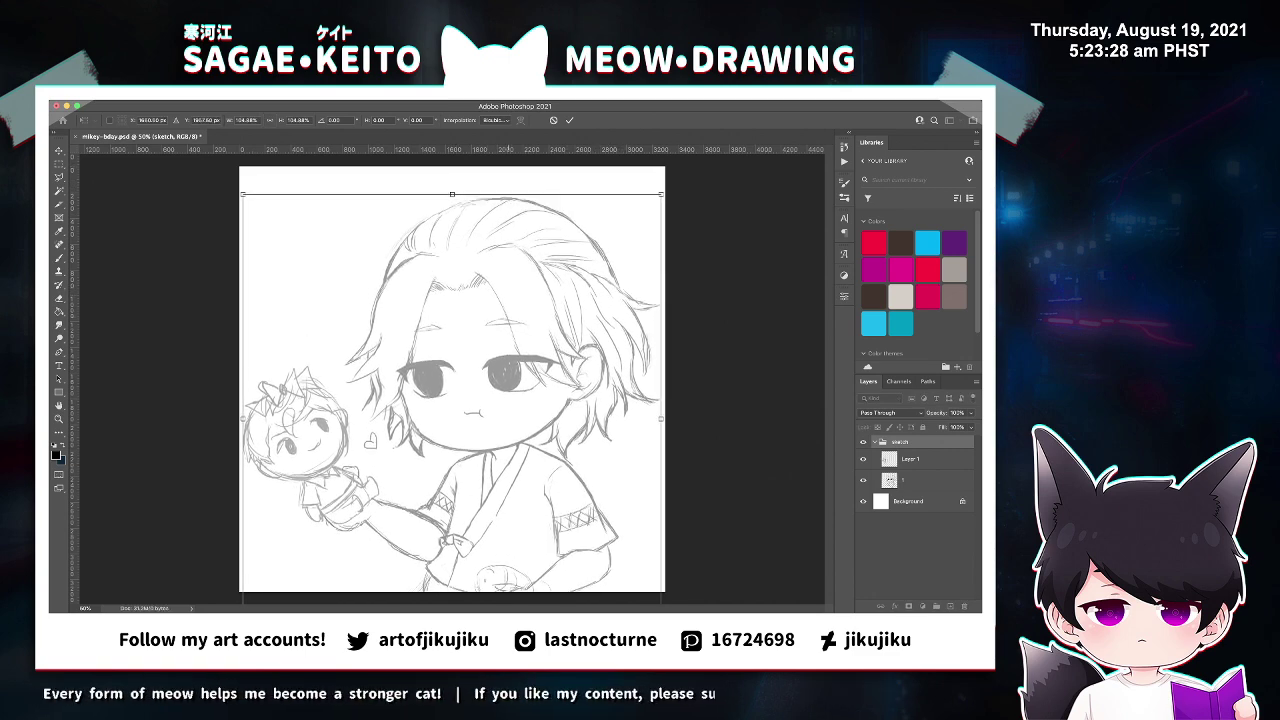
pyautogui.press('Return')
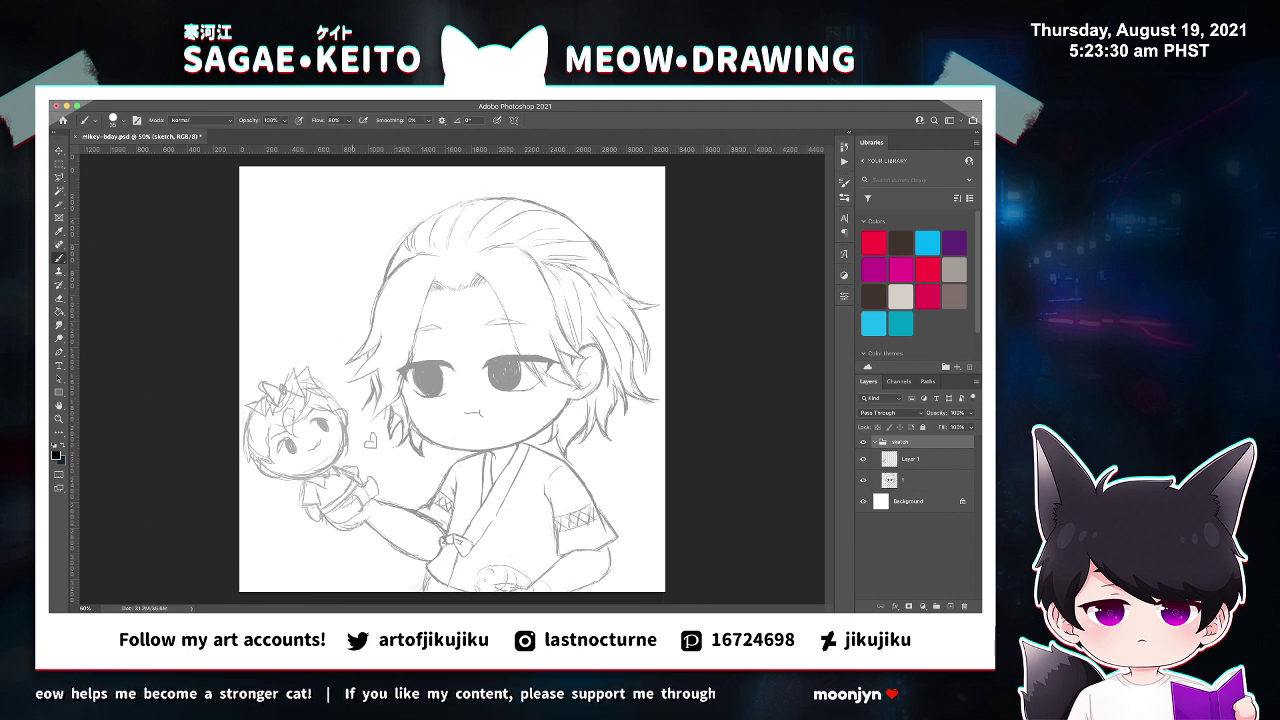
# Nudge the whole sketch group up by 50 pixels.
pyautogui.click(888, 480)
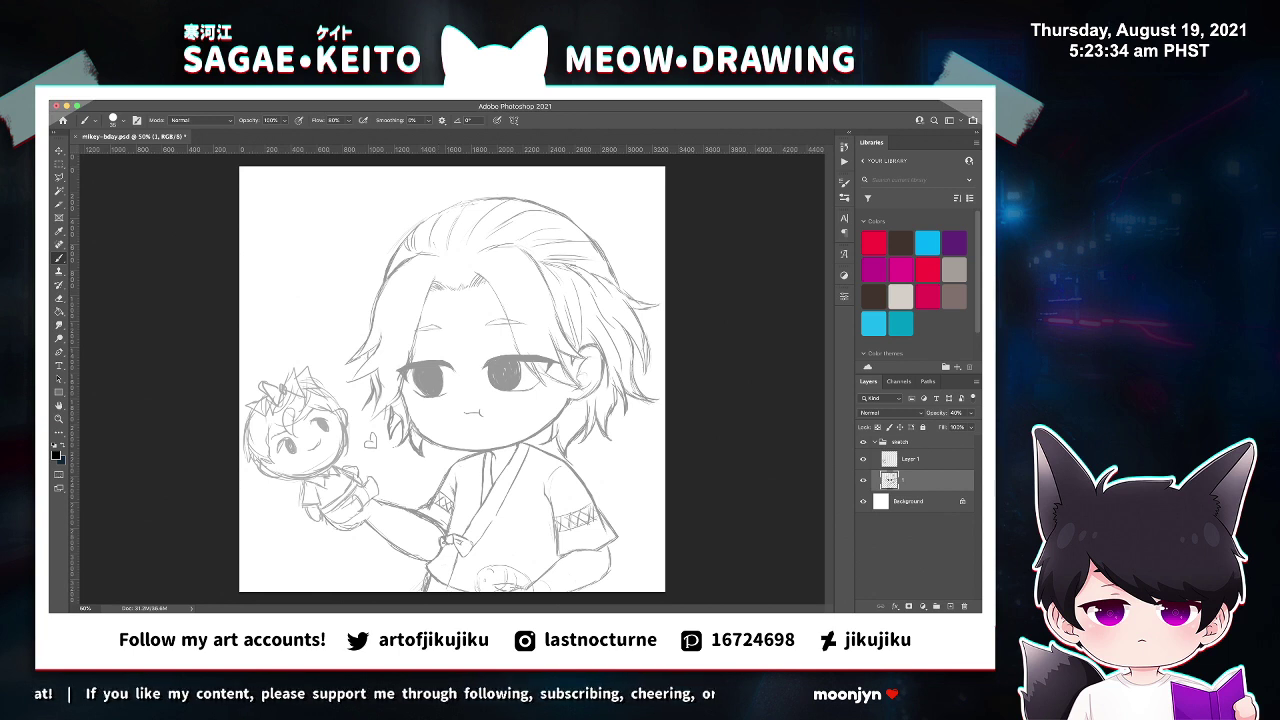
pyautogui.press('v')
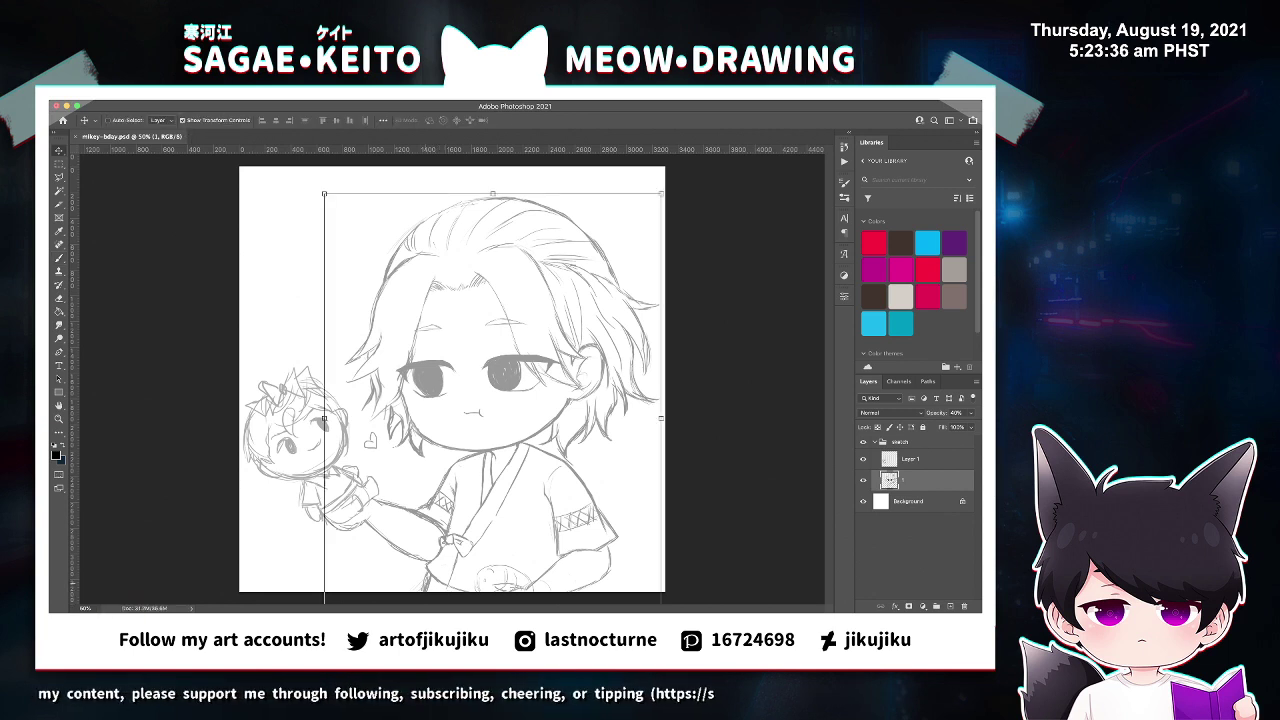
pyautogui.click(901, 442)
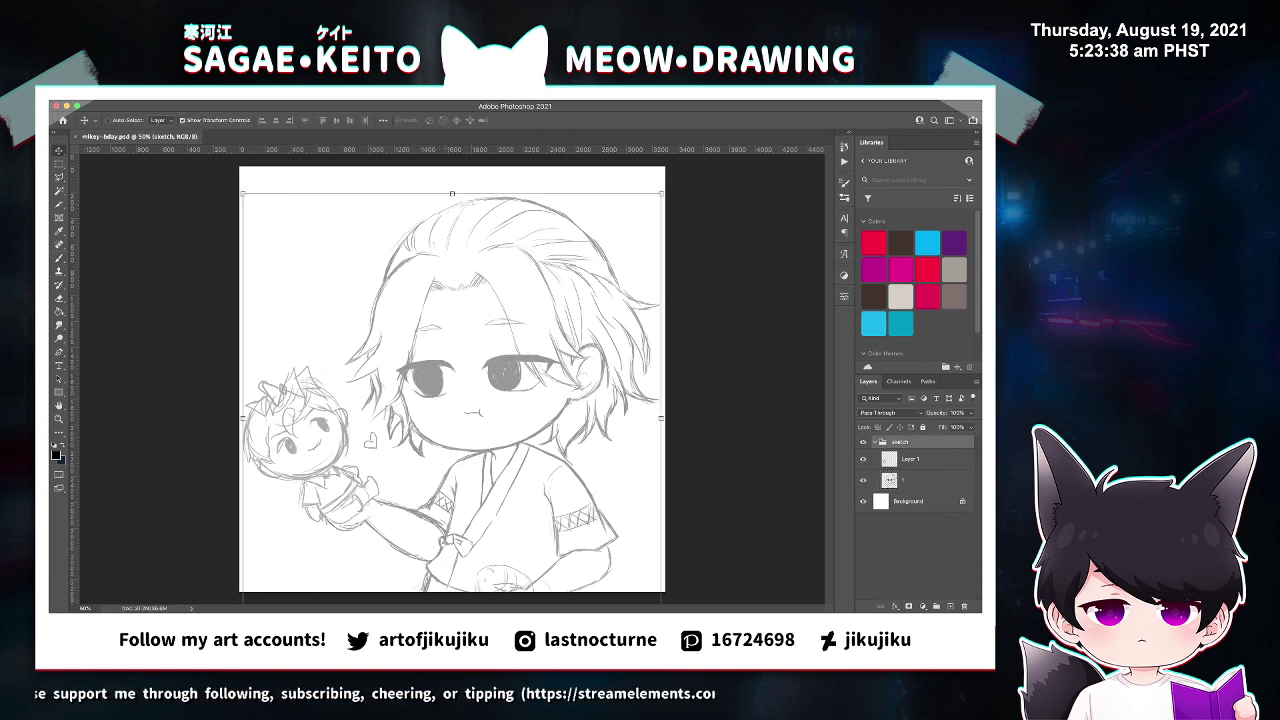
pyautogui.hotkey('shift', 'Up')
pyautogui.hotkey('shift', 'Up')
pyautogui.hotkey('shift', 'Up')
pyautogui.hotkey('shift', 'Up')
pyautogui.hotkey('shift', 'Up')
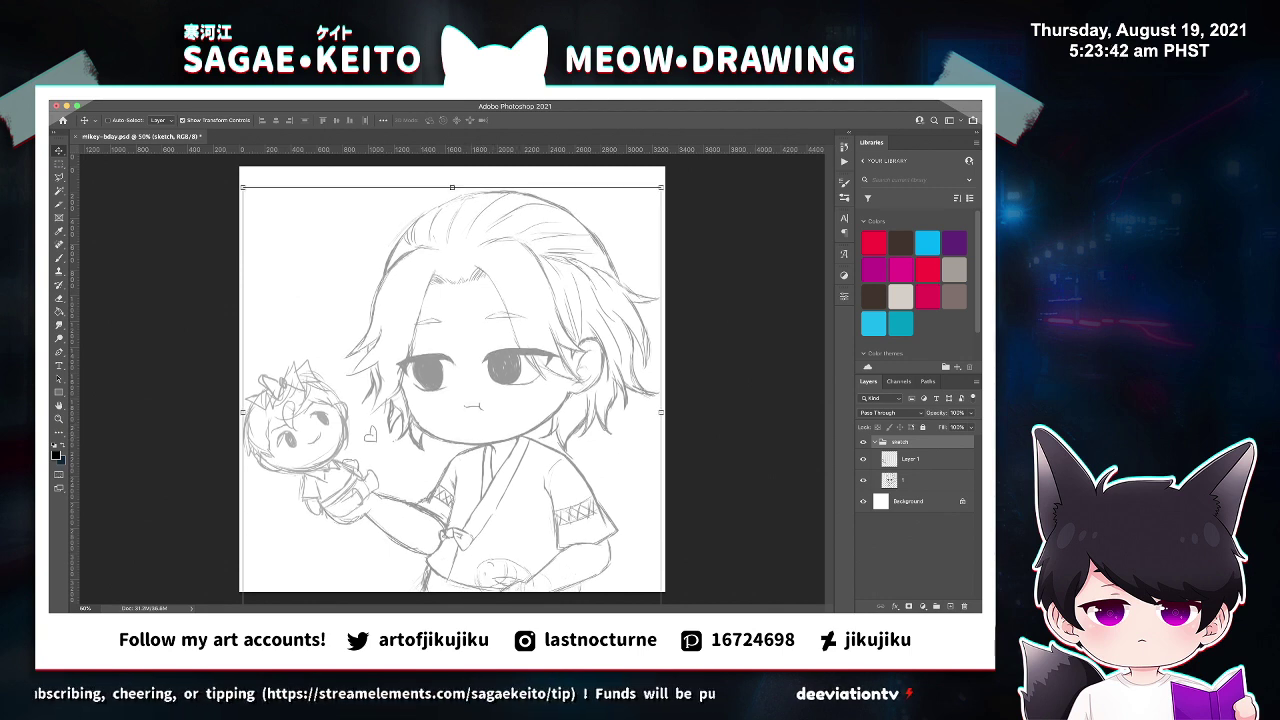
# On Layer 1, hand-letter "HAPPY" on a slant in the empty area above the small chibi.
pyautogui.click(911, 459)
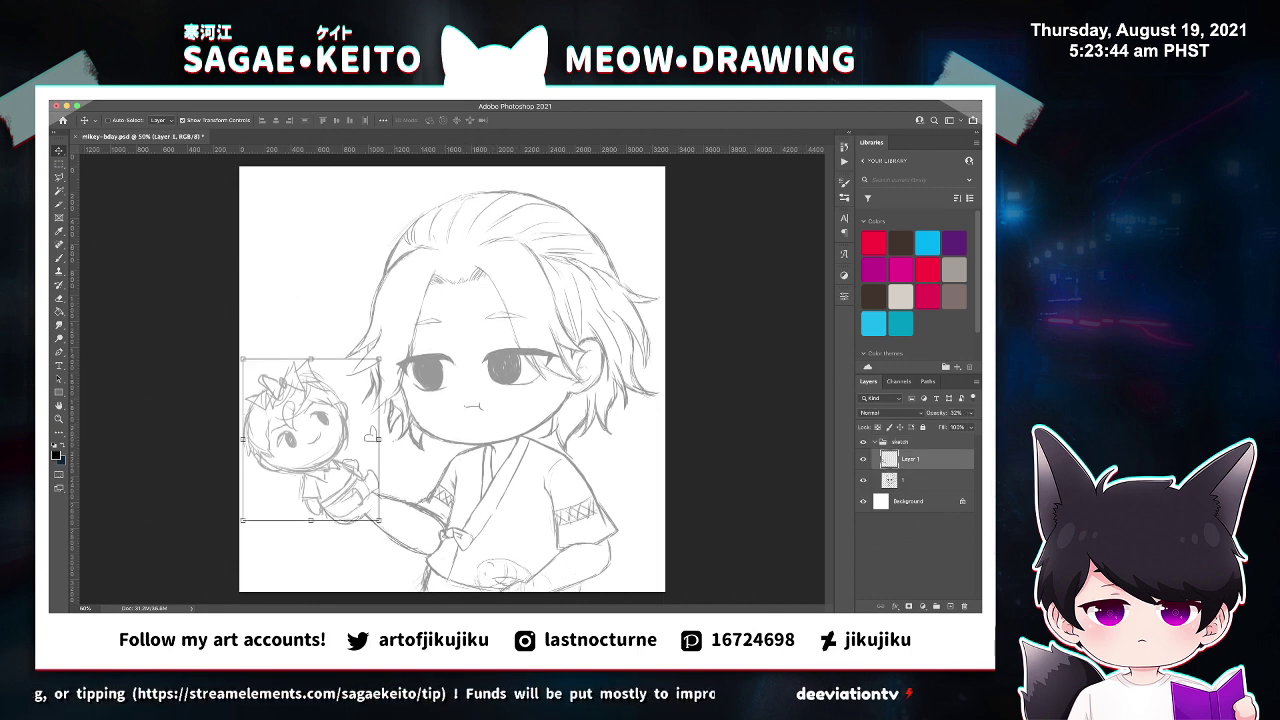
pyautogui.press('b')
pyautogui.moveTo(266, 246)
pyautogui.mouseDown()
pyautogui.moveTo(274, 277)
pyautogui.moveTo(287, 272)
pyautogui.mouseUp()
pyautogui.moveTo(261, 262); pyautogui.dragTo(287, 249)
pyautogui.moveTo(291, 237)
pyautogui.mouseDown()
pyautogui.moveTo(289, 261)
pyautogui.moveTo(304, 255)
pyautogui.mouseUp()
pyautogui.moveTo(290, 252); pyautogui.dragTo(306, 243)
pyautogui.moveTo(309, 231)
pyautogui.mouseDown()
pyautogui.moveTo(316, 249)
pyautogui.moveTo(316, 238)
pyautogui.mouseUp()
pyautogui.moveTo(324, 222); pyautogui.dragTo(326, 250)
pyautogui.moveTo(324, 220)
pyautogui.mouseDown()
pyautogui.moveTo(326, 236)
pyautogui.moveTo(349, 242)
pyautogui.mouseUp()
# Hand-letter "B-DAY" as a second slanted line under "HAPPY".
pyautogui.moveTo(265, 292)
pyautogui.mouseDown()
pyautogui.moveTo(272, 319)
pyautogui.moveTo(287, 295)
pyautogui.mouseUp()
pyautogui.moveTo(290, 278); pyautogui.dragTo(294, 301)
pyautogui.moveTo(290, 277)
pyautogui.mouseDown()
pyautogui.moveTo(295, 300)
pyautogui.moveTo(308, 294)
pyautogui.mouseUp()
pyautogui.moveTo(310, 271)
pyautogui.mouseDown()
pyautogui.moveTo(323, 291)
pyautogui.moveTo(325, 275)
pyautogui.mouseUp()
pyautogui.moveTo(326, 264); pyautogui.dragTo(335, 273)
pyautogui.moveTo(338, 257); pyautogui.dragTo(337, 283)
# Hand-letter "MIKEY-kun" as the third line and add curved speech-bubble strokes around the greeting above the small chibi.
pyautogui.moveTo(277, 322); pyautogui.dragTo(283, 337)
pyautogui.moveTo(278, 322)
pyautogui.mouseDown()
pyautogui.moveTo(309, 335)
pyautogui.moveTo(317, 320)
pyautogui.moveTo(329, 330)
pyautogui.moveTo(368, 286)
pyautogui.mouseUp()
pyautogui.moveTo(369, 271); pyautogui.dragTo(379, 277)
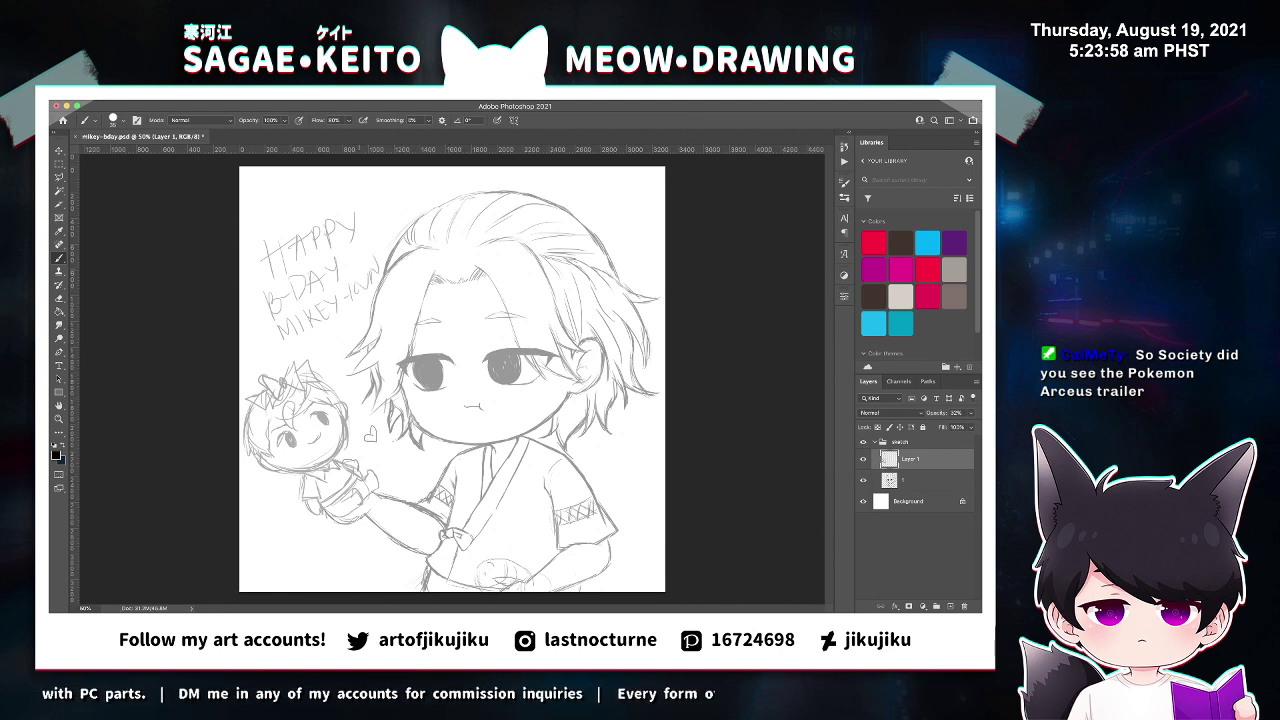
pyautogui.moveTo(261, 348); pyautogui.dragTo(262, 358)
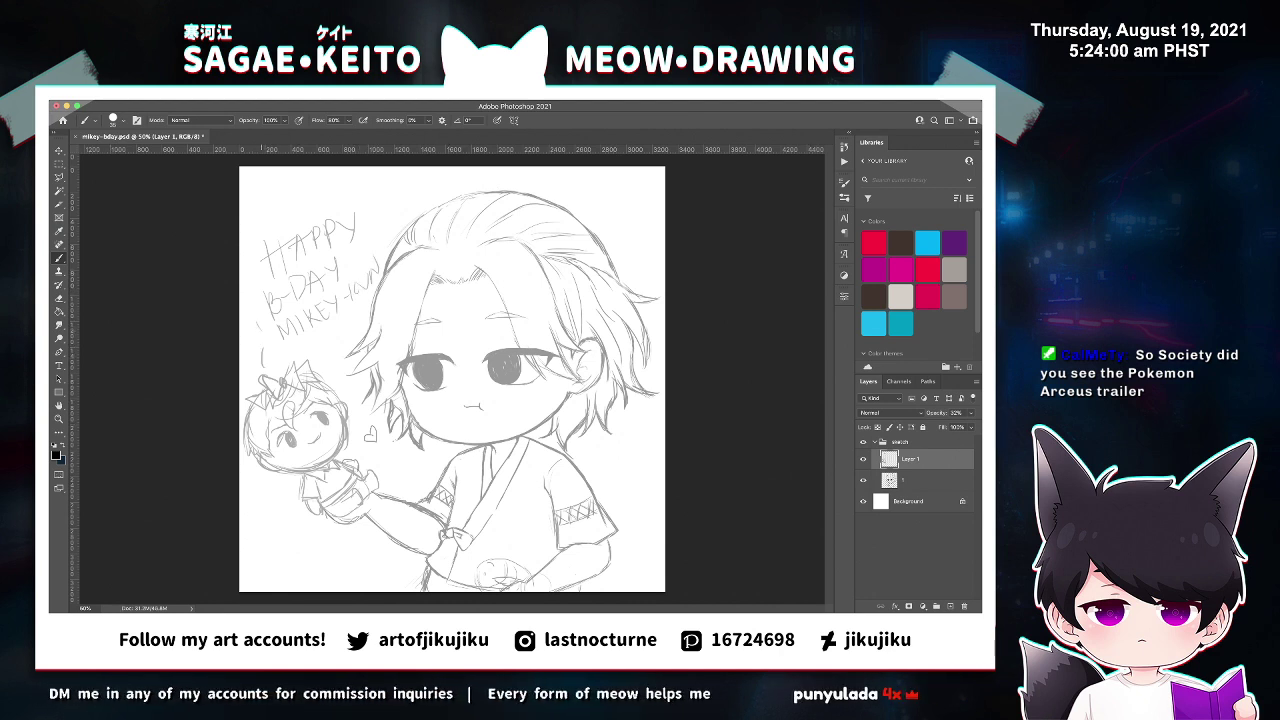
pyautogui.moveTo(256, 298)
pyautogui.mouseDown()
pyautogui.moveTo(253, 322)
pyautogui.moveTo(336, 330)
pyautogui.mouseUp()
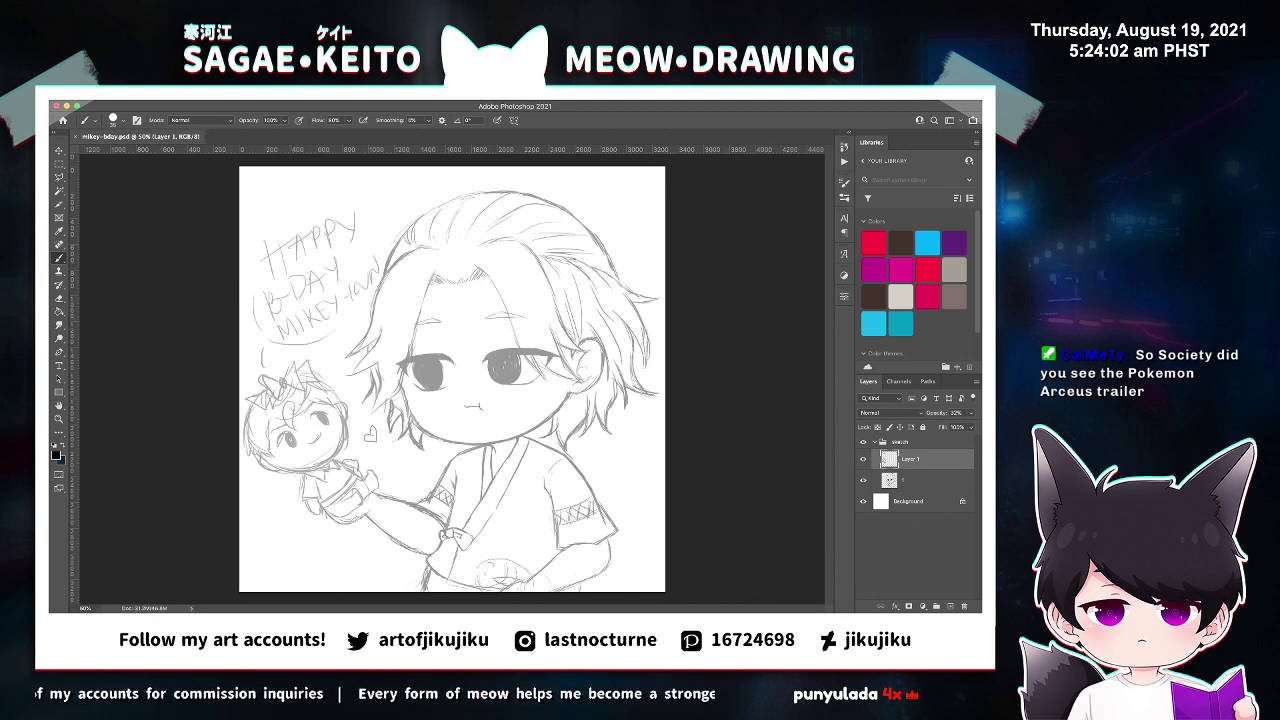
# Collapse the sketch group, lower its opacity to 20%, and add a new layer above it.
pyautogui.click(875, 442)
pyautogui.press('v')
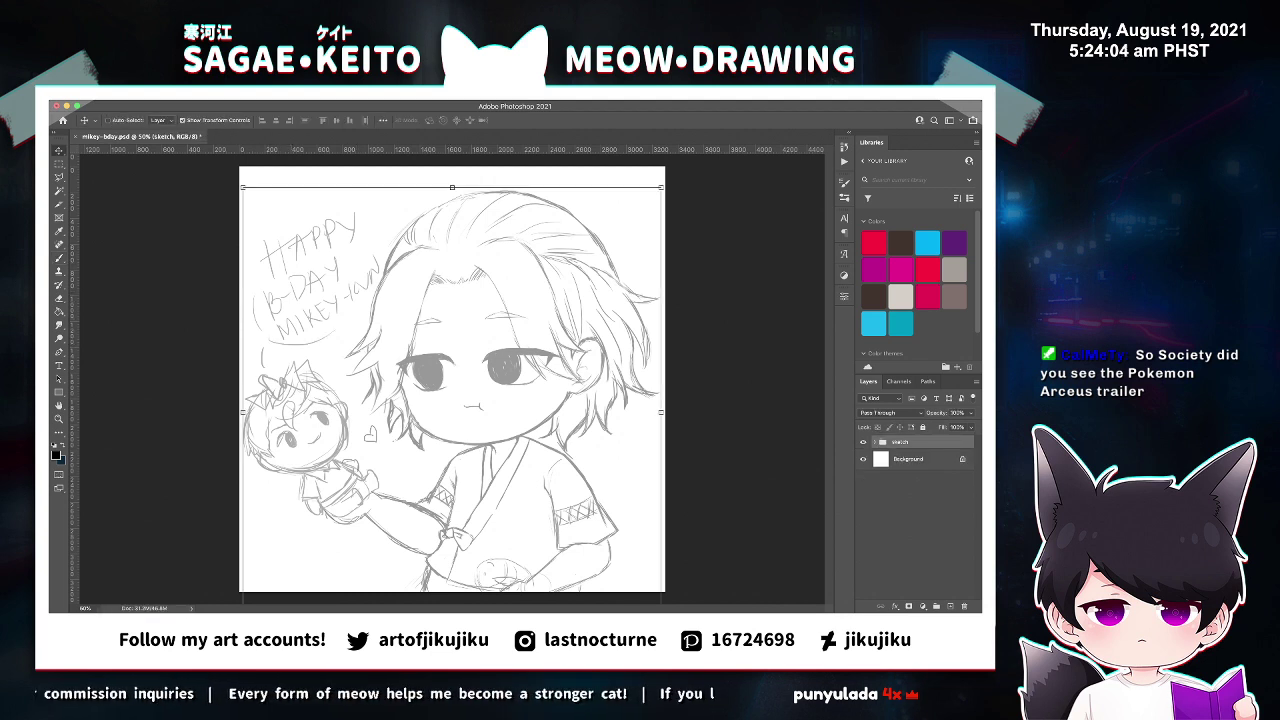
pyautogui.press('2')
pyautogui.click(950, 606)
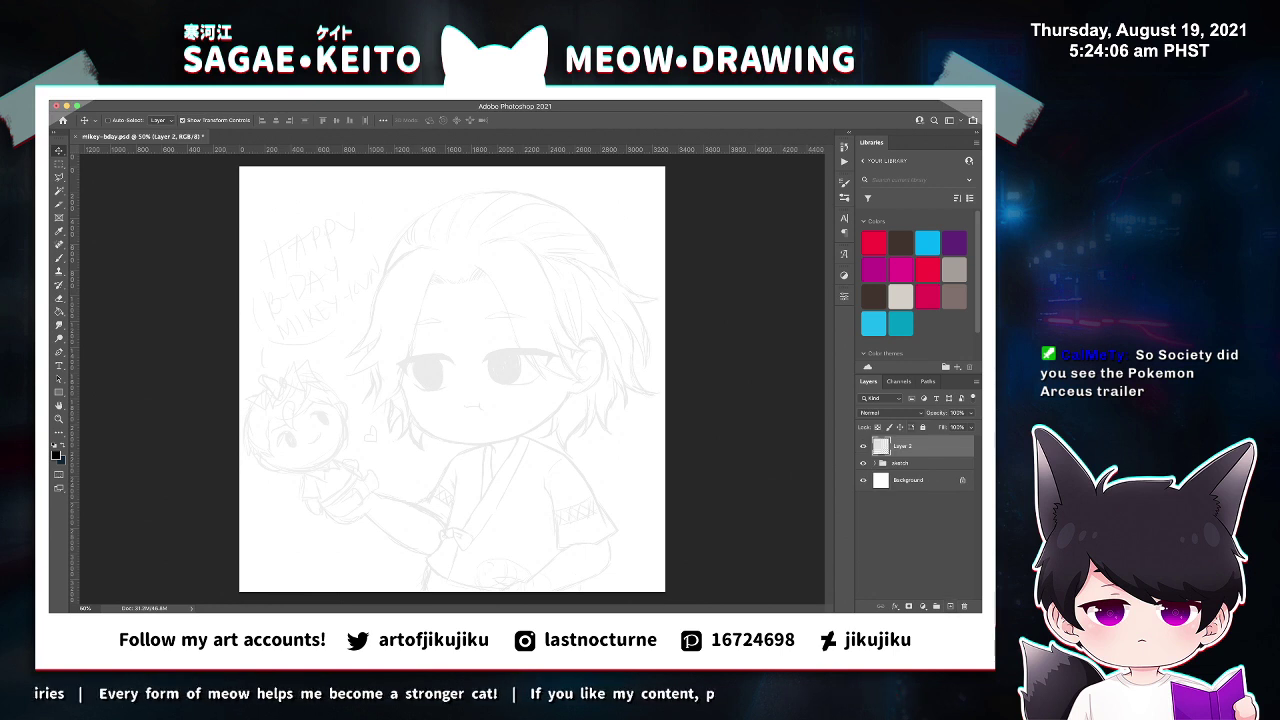
# Place the new layer in a group named "outline", and select the sketch group.
pyautogui.click(936, 606)
pyautogui.doubleClick(901, 441)
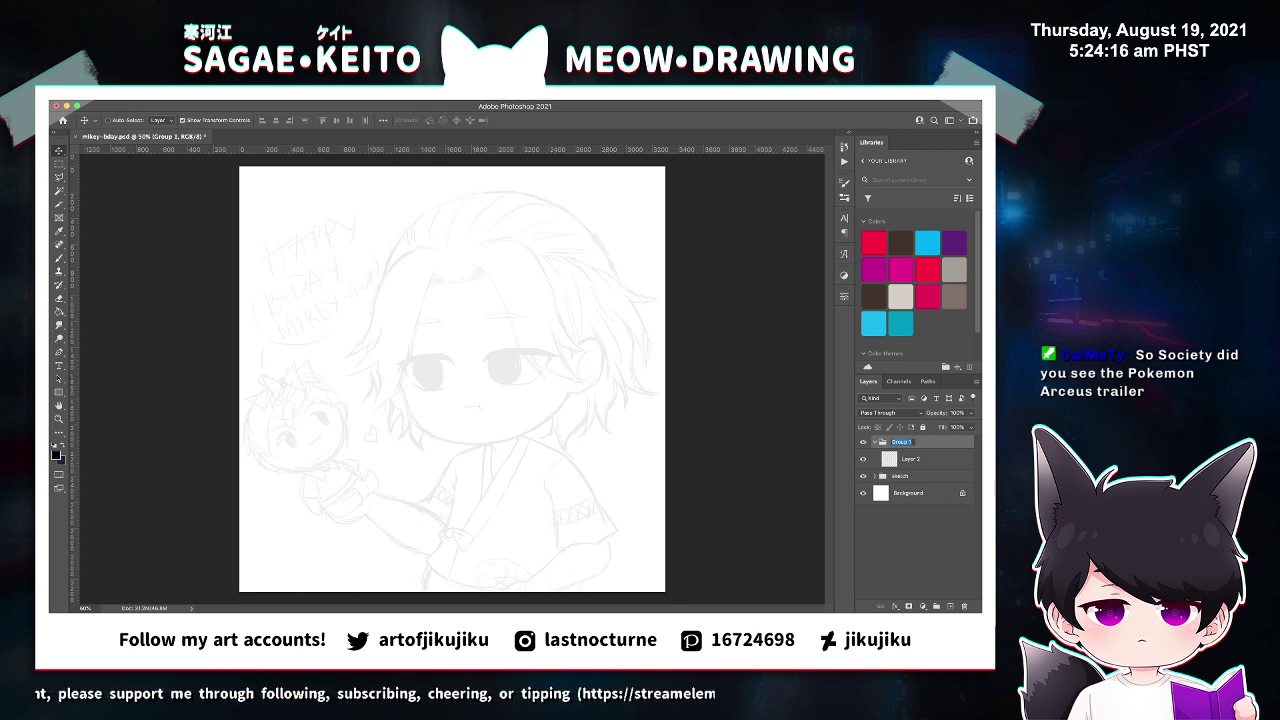
pyautogui.write('outline')
pyautogui.press('Return')
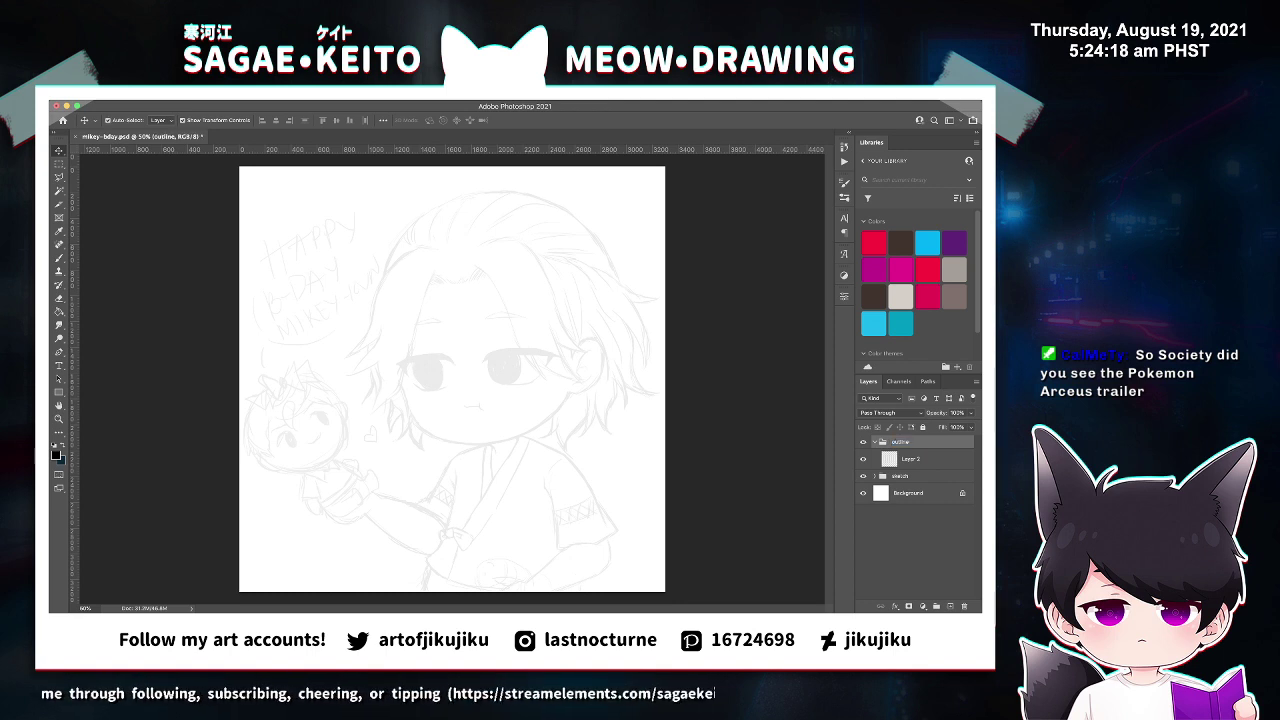
pyautogui.click(908, 476)
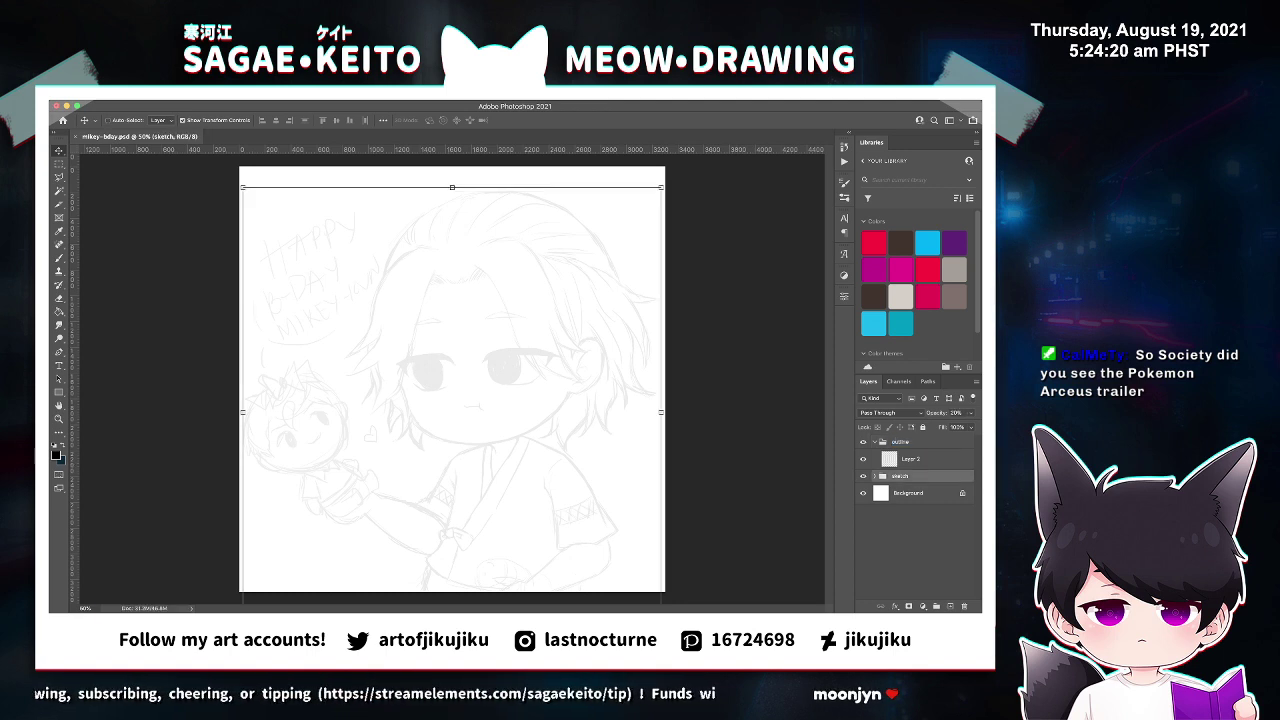
# Set the sketch group's opacity to 30% and select the layer inside the outline group.
pyautogui.press('3')
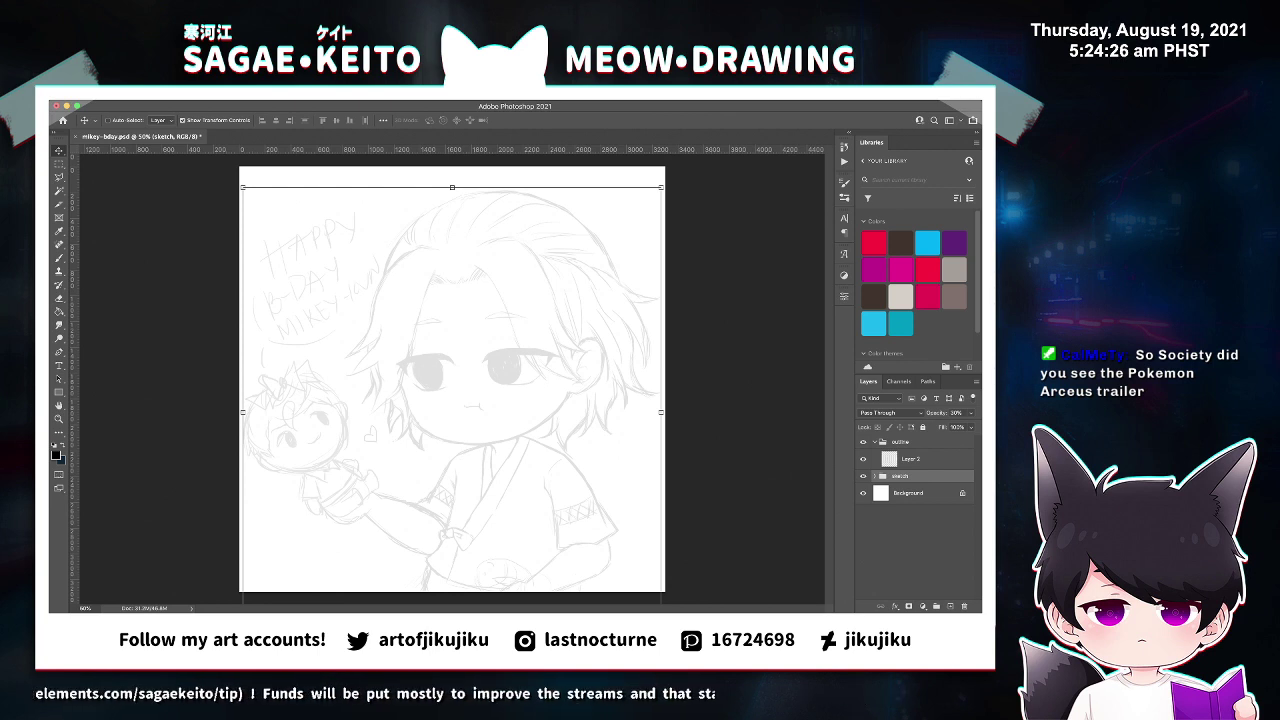
pyautogui.click(911, 459)
# Pick dark brown as the drawing colour for inking the large chibi's left-hand eye.
pyautogui.press('z')
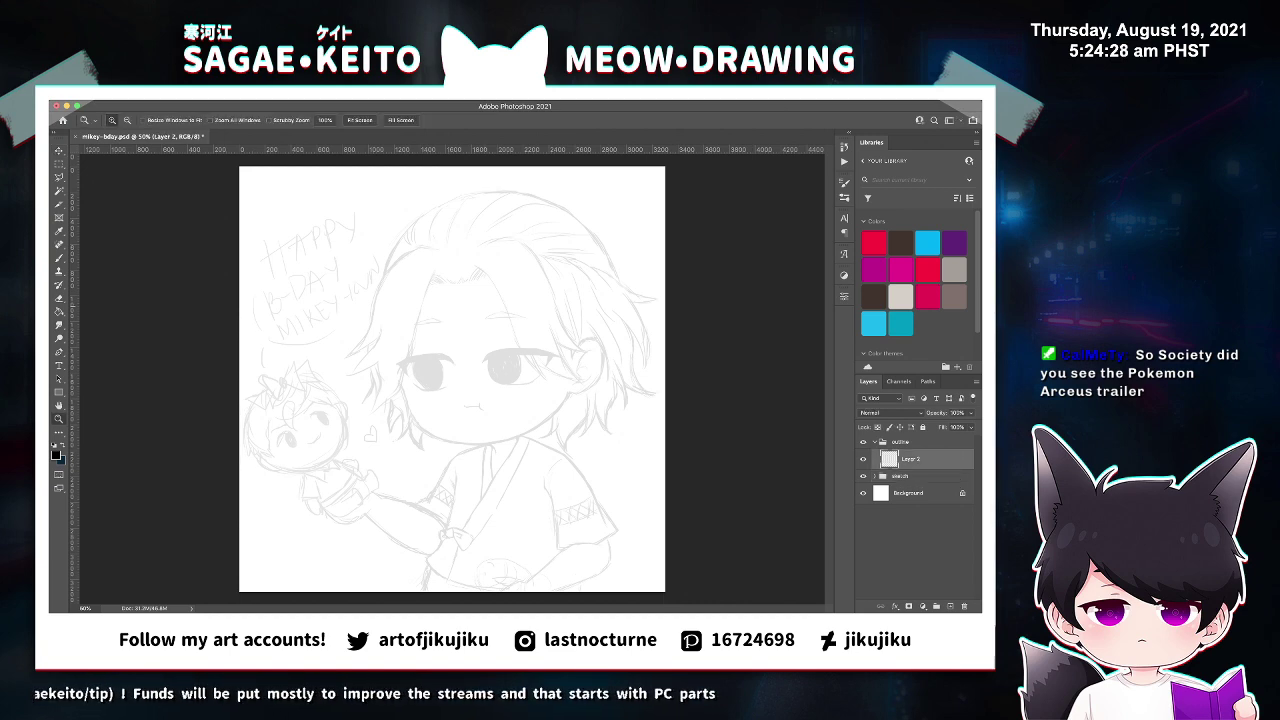
pyautogui.click(517, 277)
pyautogui.click(407, 360)
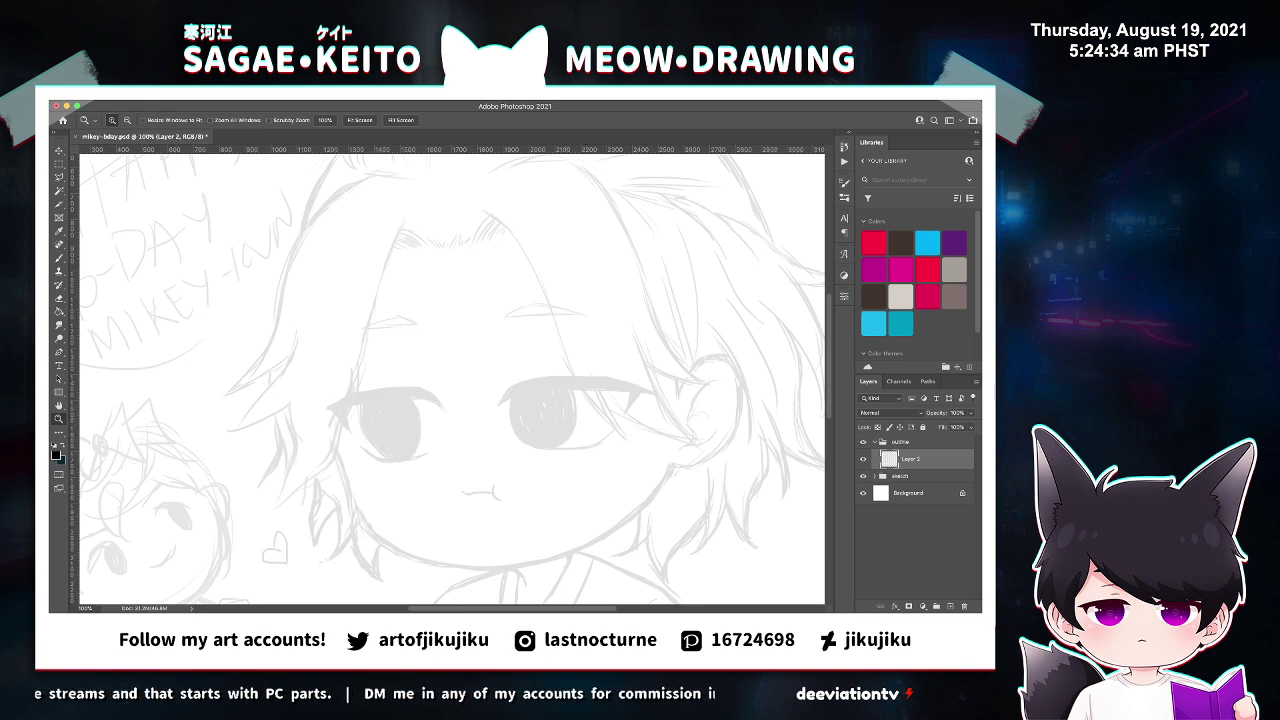
pyautogui.hscroll(3, 452, 379)
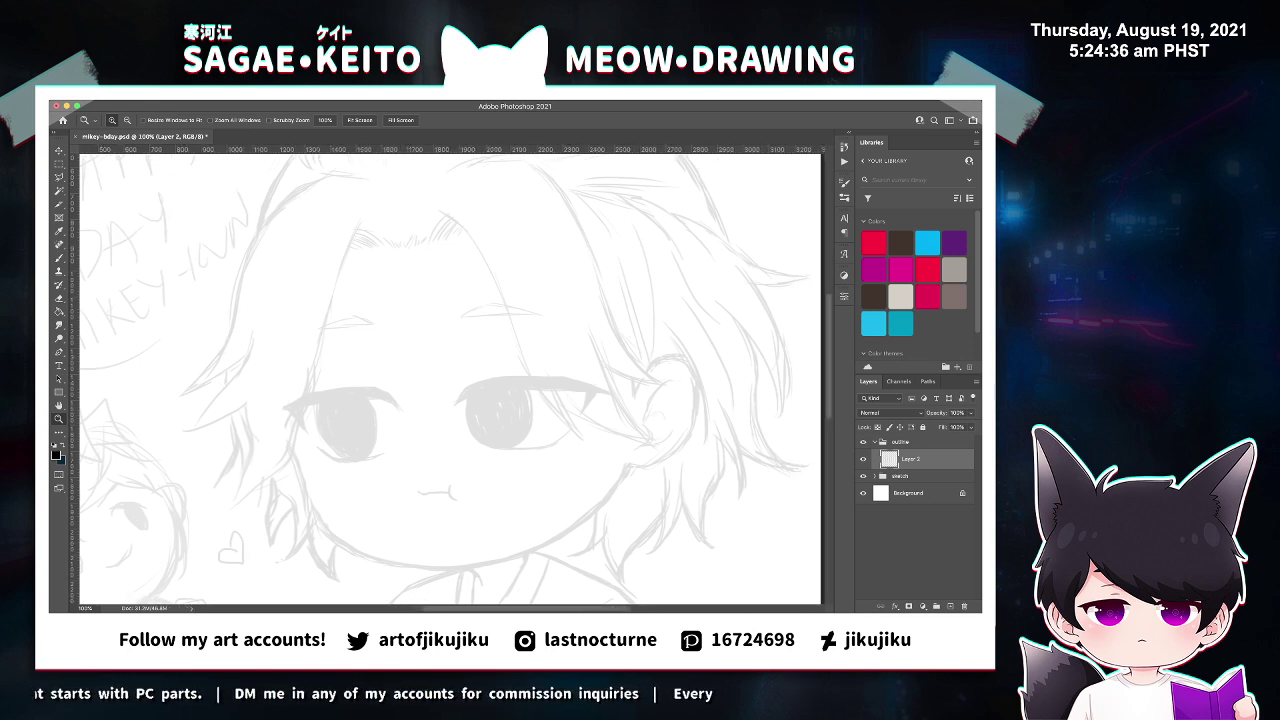
pyautogui.press('i')
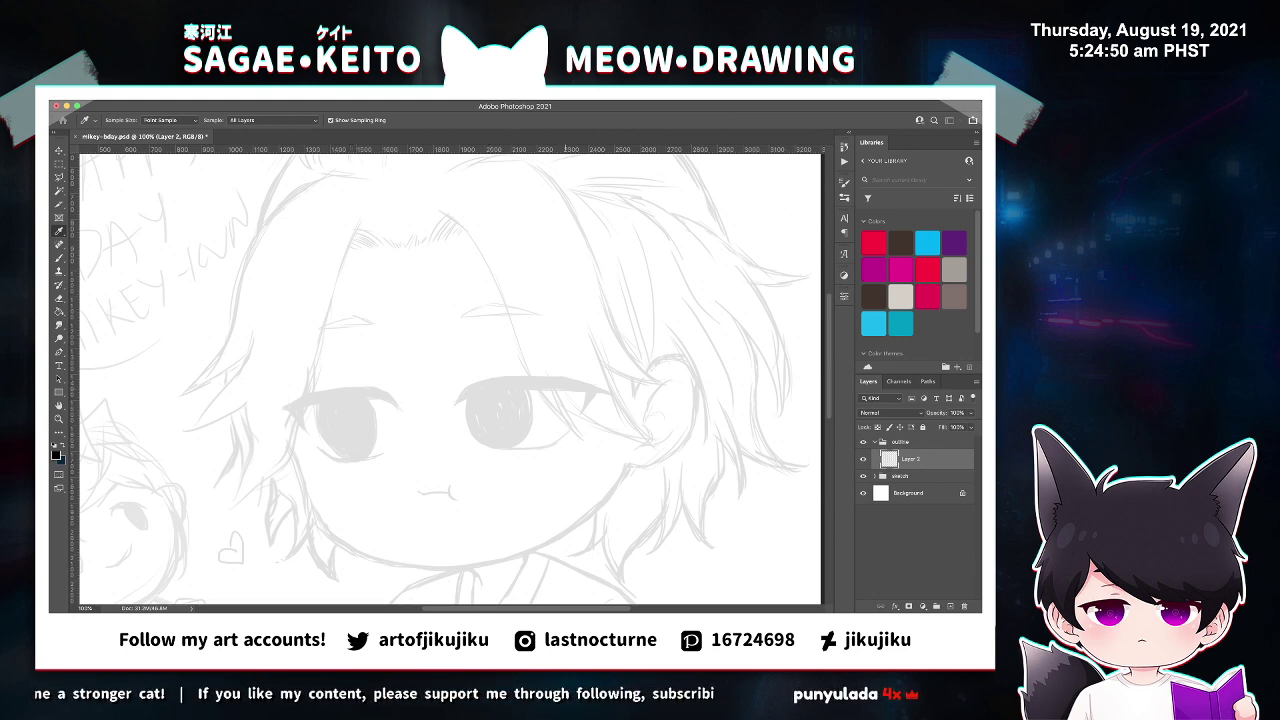
pyautogui.press('z')
pyautogui.click(356, 398)
pyautogui.click(356, 398)
pyautogui.click(356, 398)
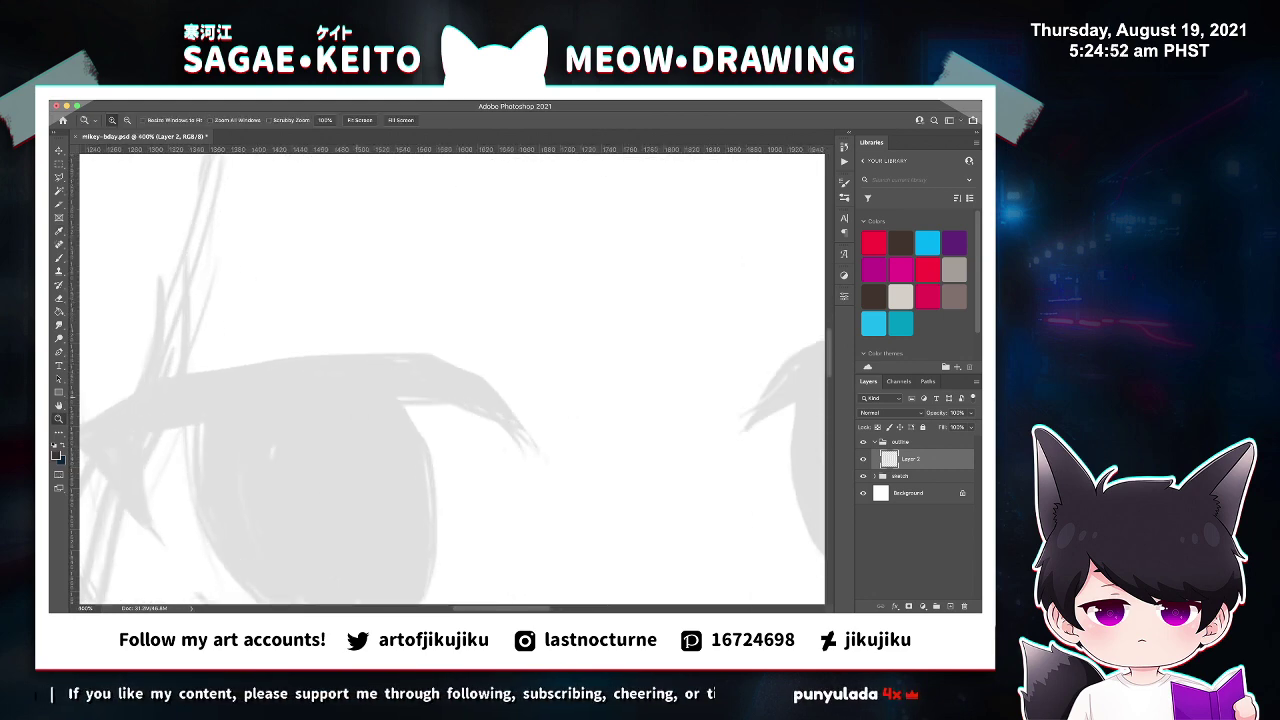
pyautogui.press('super+minus')
pyautogui.press('super+minus')
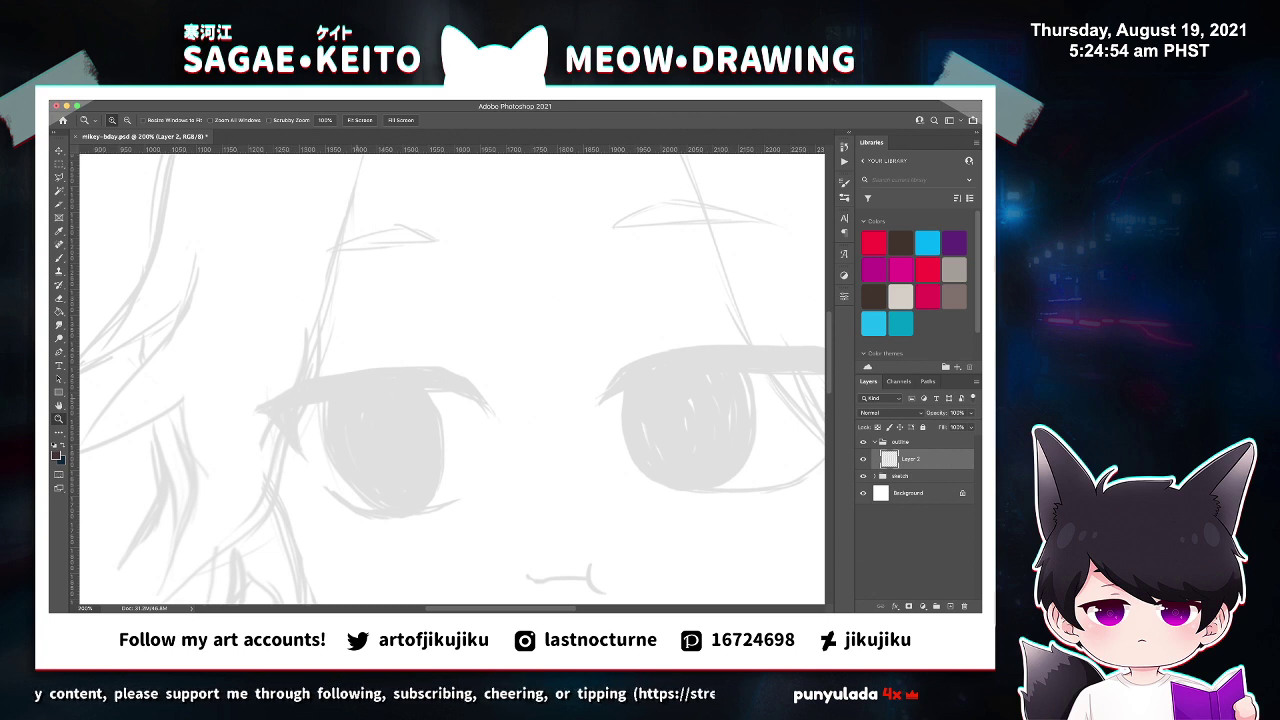
pyautogui.hotkey('ctrl', '+')
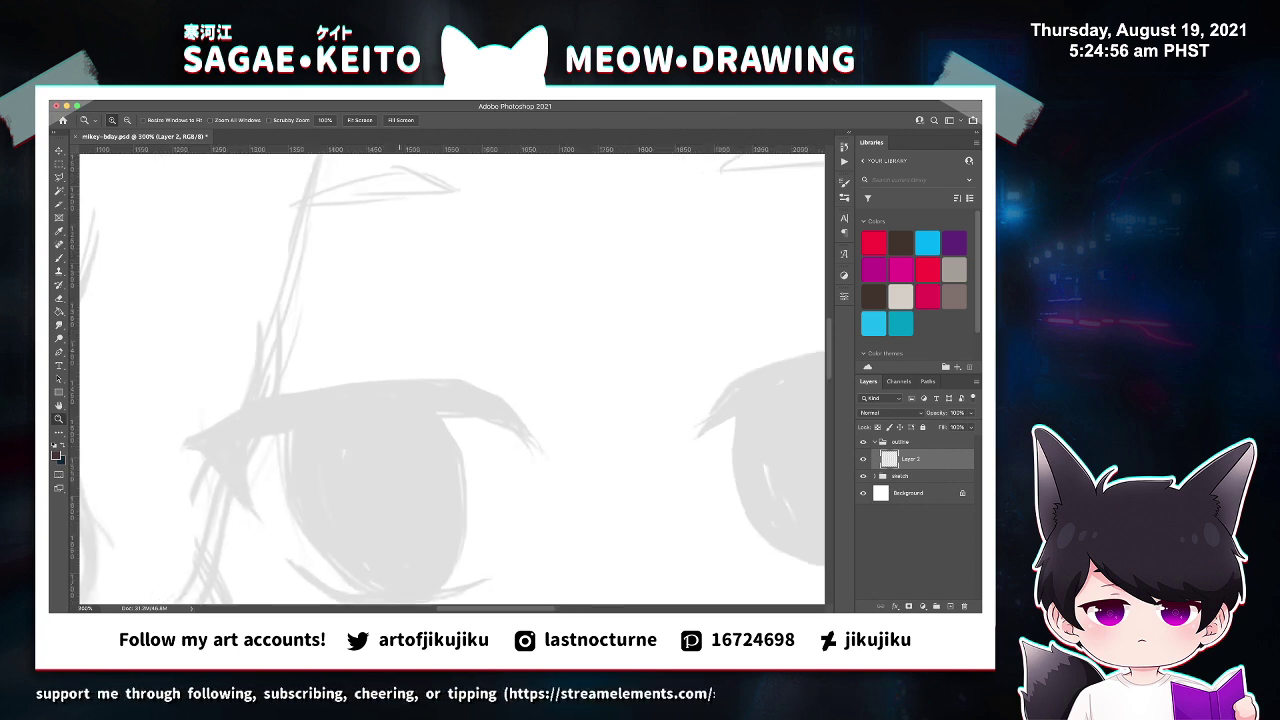
pyautogui.press('b')
pyautogui.moveTo(192, 445); pyautogui.dragTo(335, 415)
pyautogui.hotkey('ctrl', 'z')
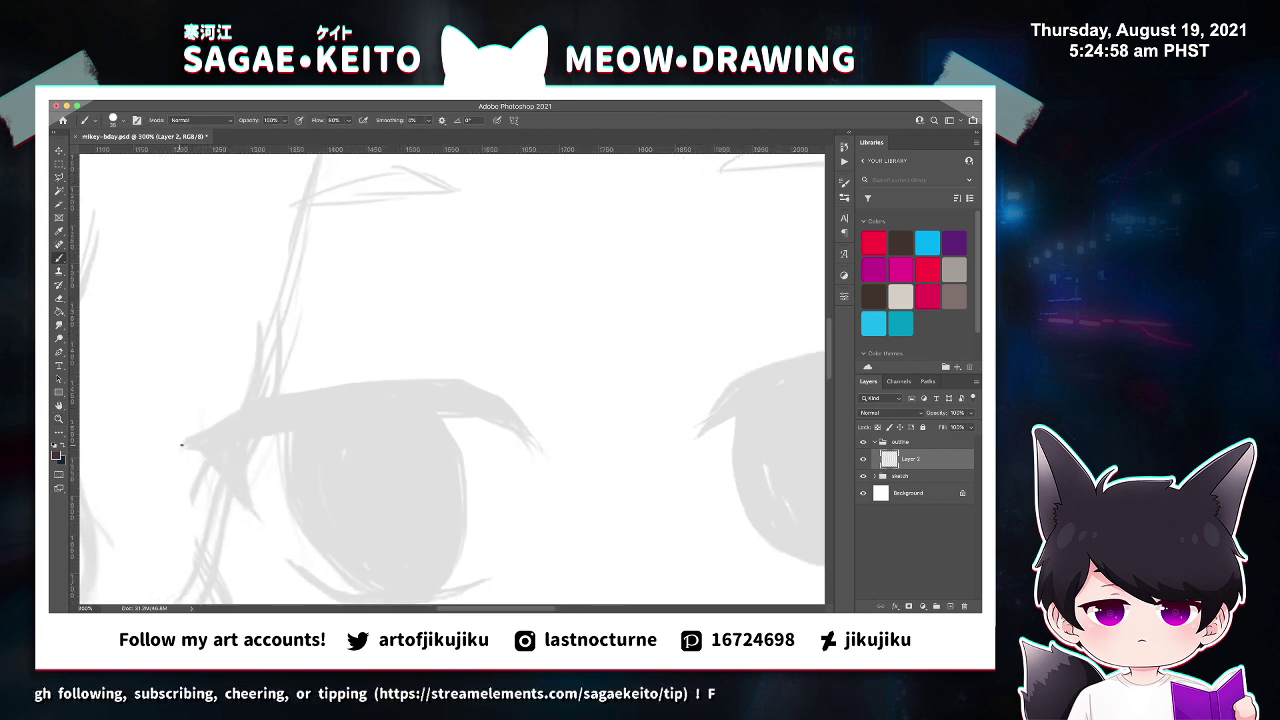
pyautogui.moveTo(181, 444); pyautogui.dragTo(337, 421)
pyautogui.hotkey('ctrl', 'z')
pyautogui.moveTo(185, 444); pyautogui.dragTo(337, 421)
pyautogui.hotkey('ctrl', 'z')
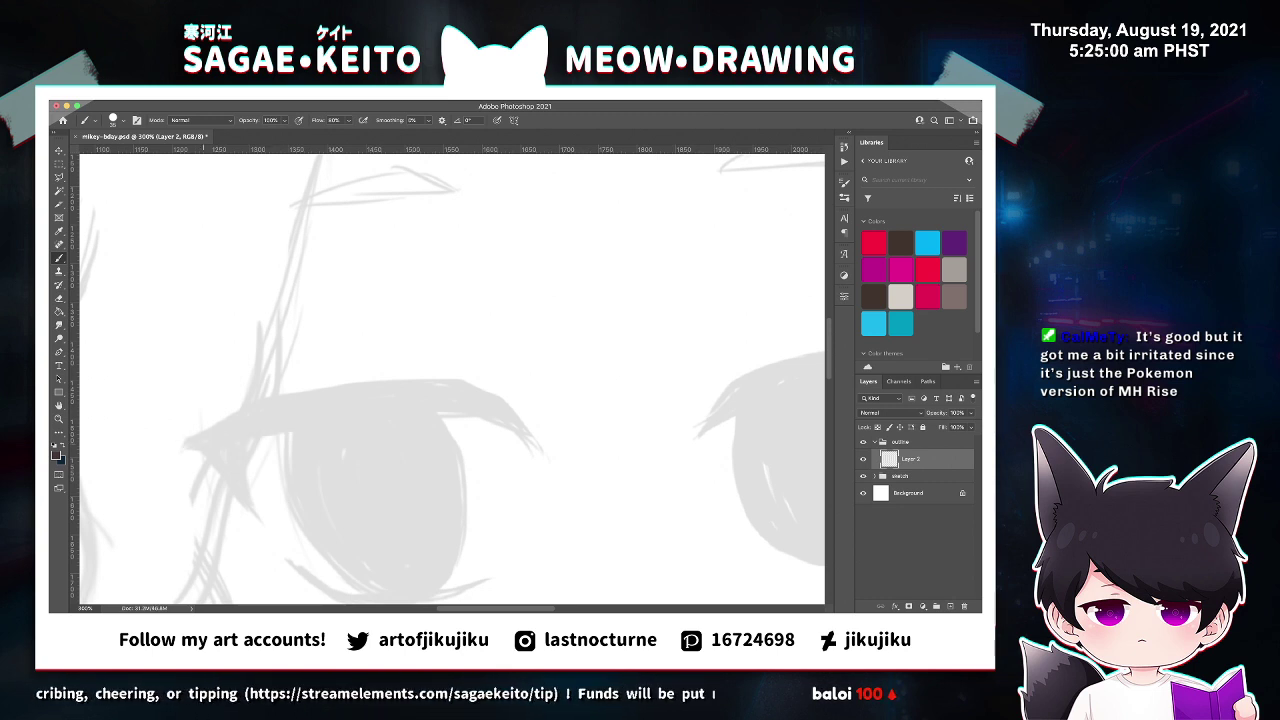
pyautogui.moveTo(184, 443); pyautogui.dragTo(330, 420)
pyautogui.press('z')
pyautogui.click(302, 435)
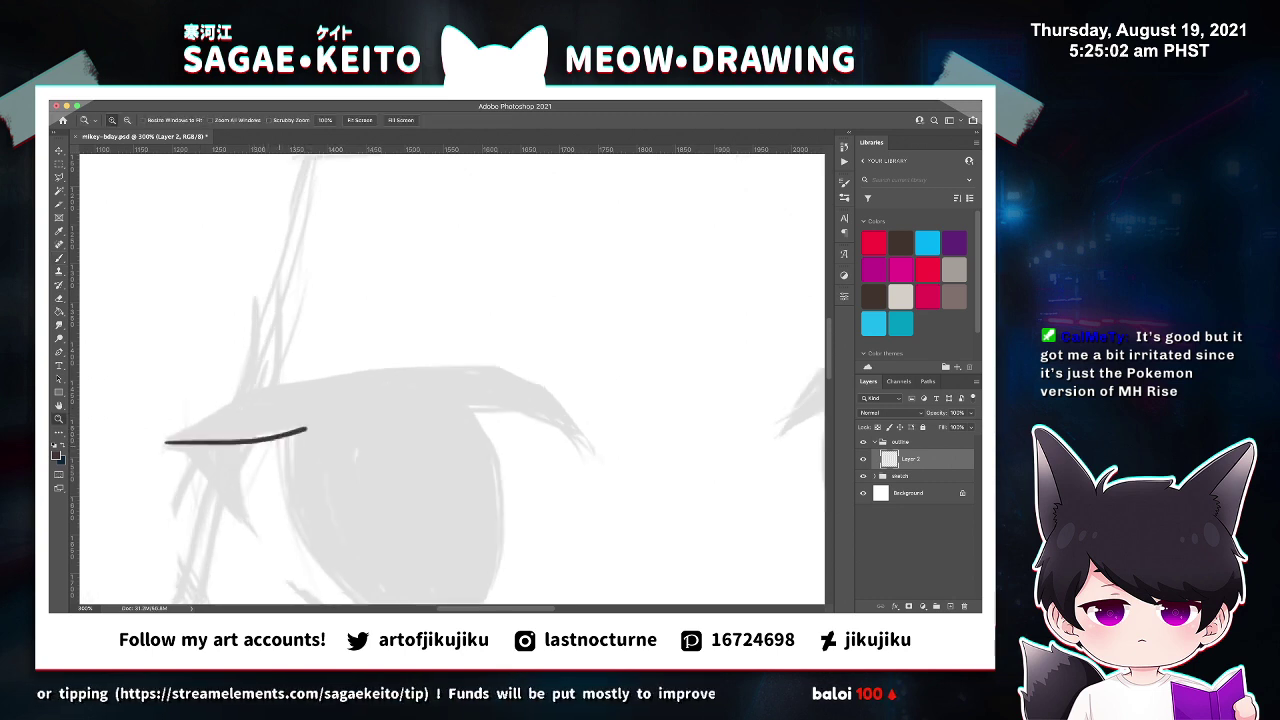
pyautogui.hotkey('ctrl', 'z')
# Brush the lower edge of the left-hand eye's upper lash line in dark brown, from its left tip to its right tip.
pyautogui.press('b')
pyautogui.moveTo(148, 451); pyautogui.dragTo(350, 420)
pyautogui.hotkey('ctrl', 'z')
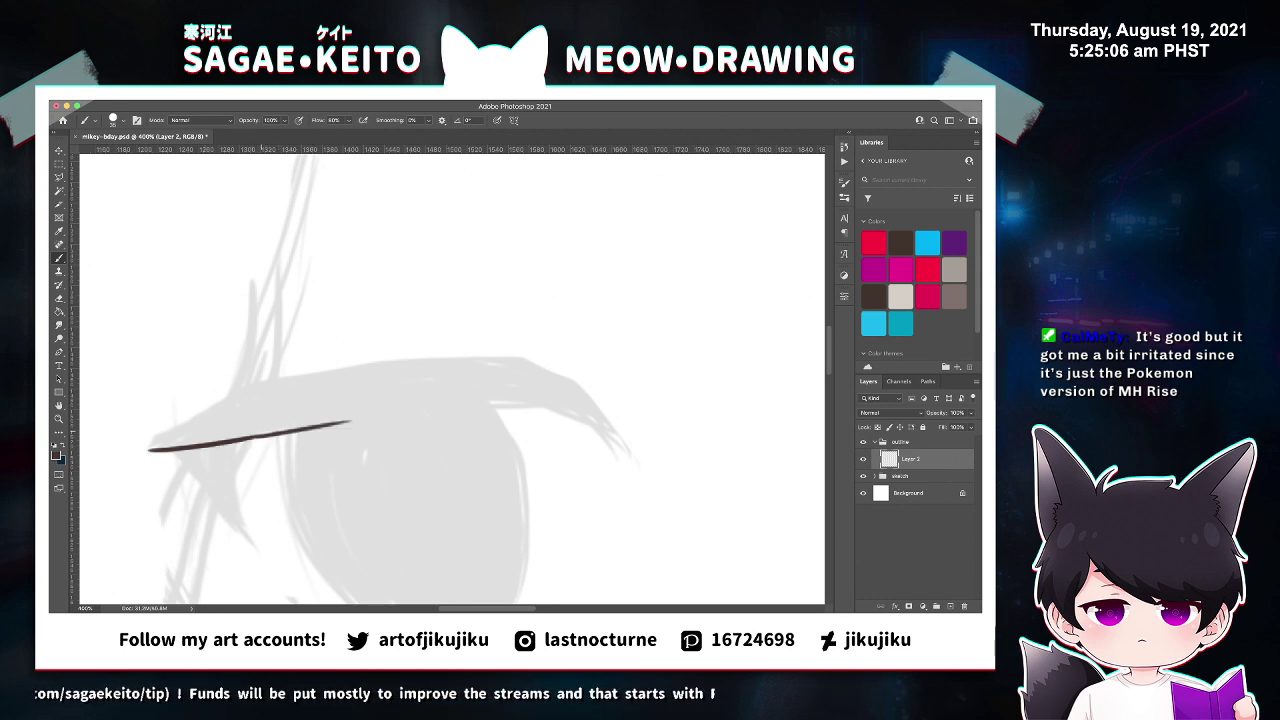
pyautogui.hotkey('ctrl', 'z')
pyautogui.moveTo(250, 437); pyautogui.dragTo(428, 412)
pyautogui.hotkey('ctrl', 'z')
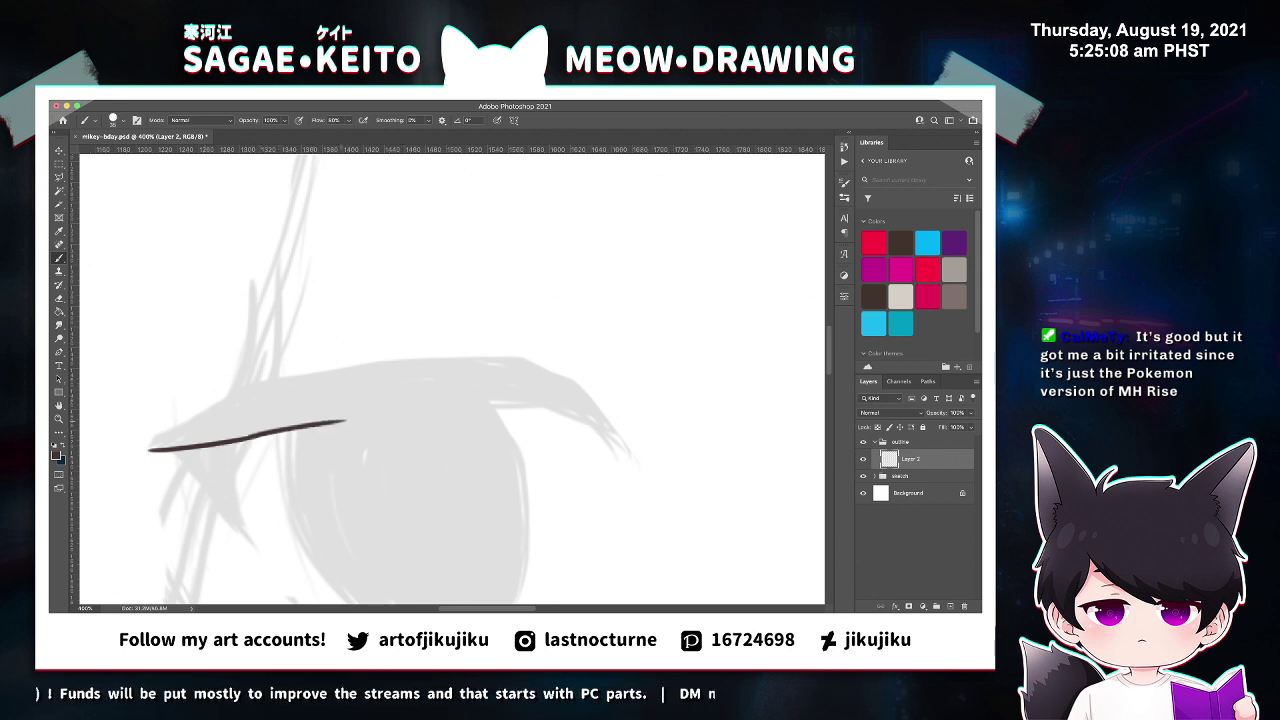
pyautogui.moveTo(324, 424); pyautogui.dragTo(492, 399)
pyautogui.moveTo(376, 409); pyautogui.dragTo(562, 412)
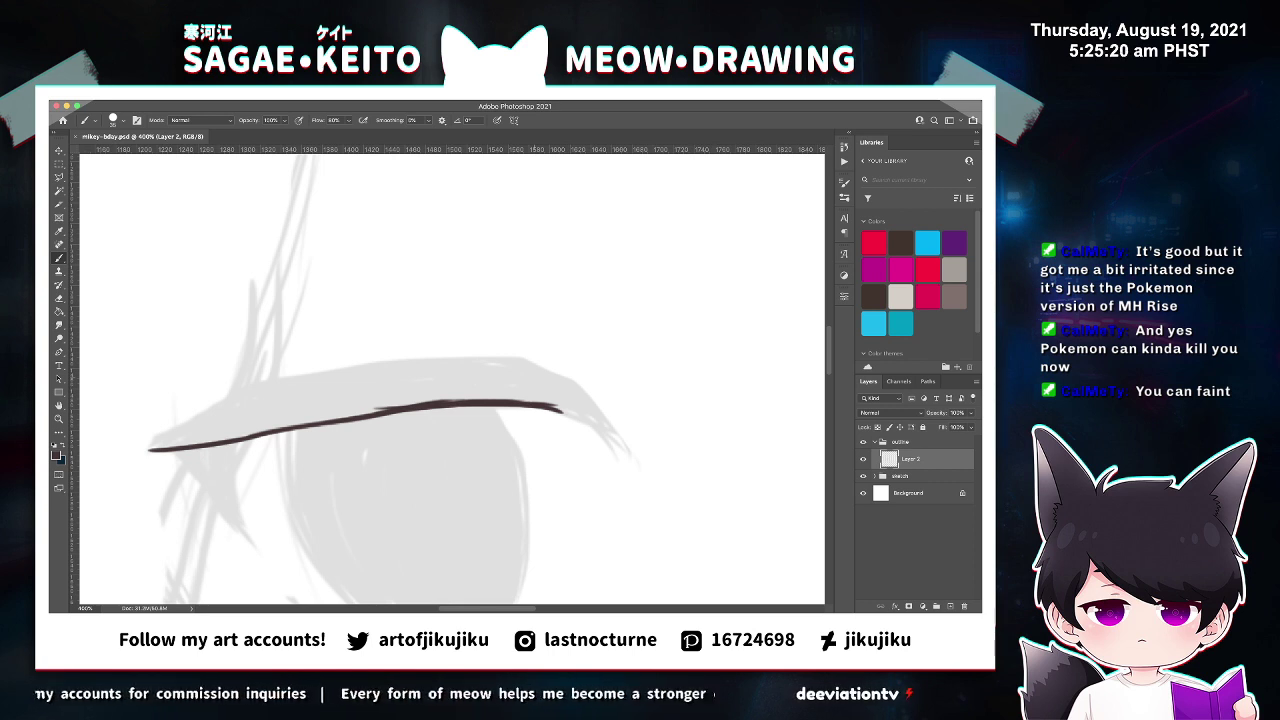
pyautogui.moveTo(562, 409); pyautogui.dragTo(628, 455)
# Draw the upper edge of the lash line from its left tip along the top of the arch, thickening the stroke.
pyautogui.press('z')
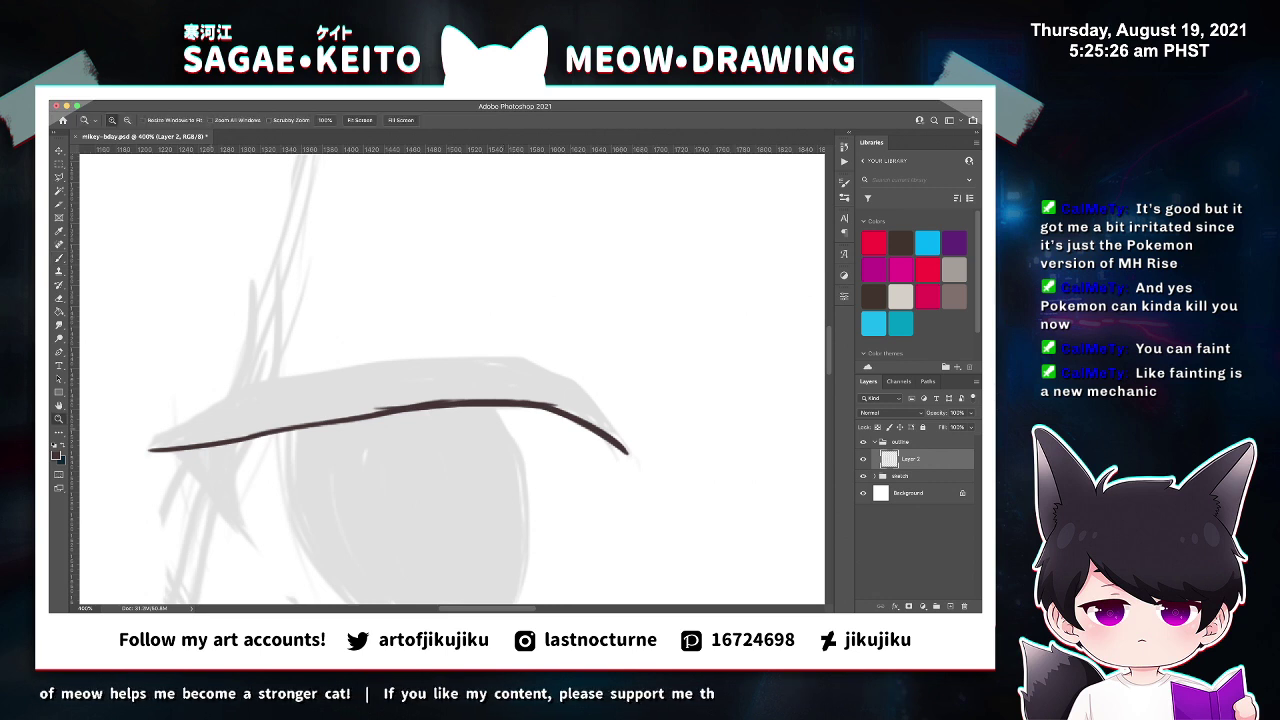
pyautogui.click(178, 406)
pyautogui.press('b')
pyautogui.moveTo(143, 461); pyautogui.dragTo(272, 395)
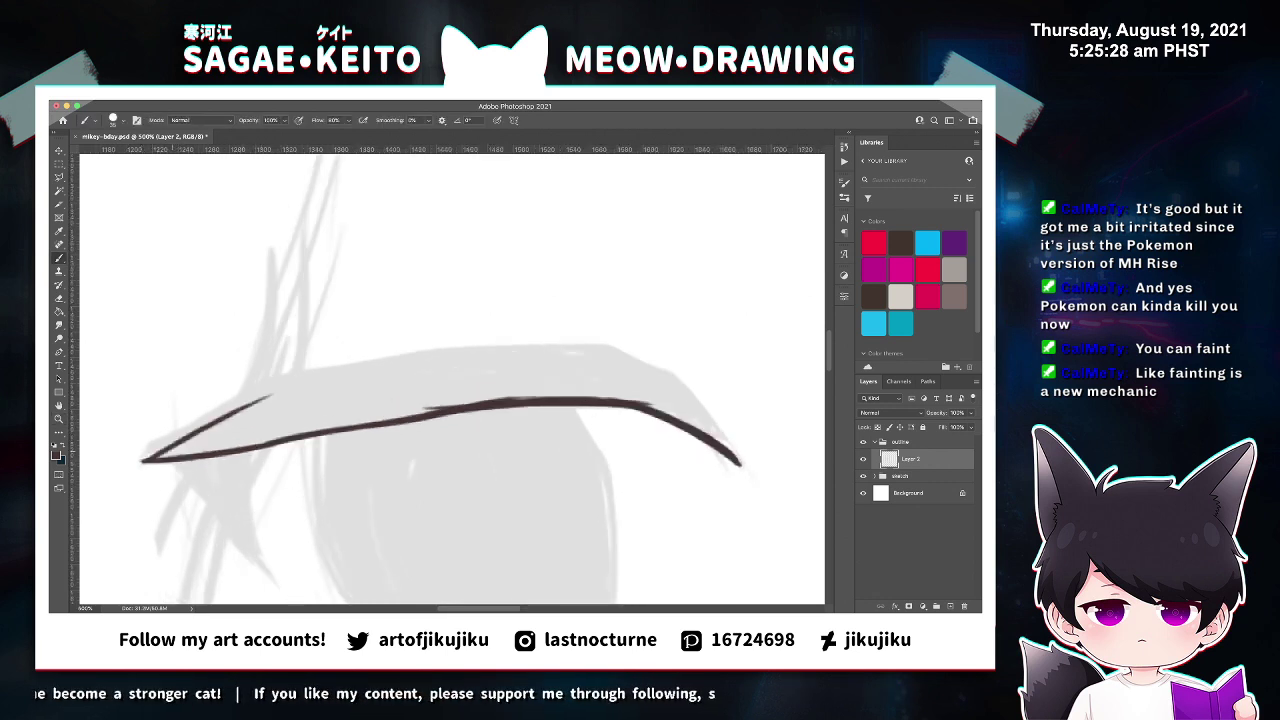
pyautogui.press('super+z')
pyautogui.moveTo(141, 461)
pyautogui.mouseDown()
pyautogui.moveTo(330, 378)
pyautogui.moveTo(558, 351)
pyautogui.mouseUp()
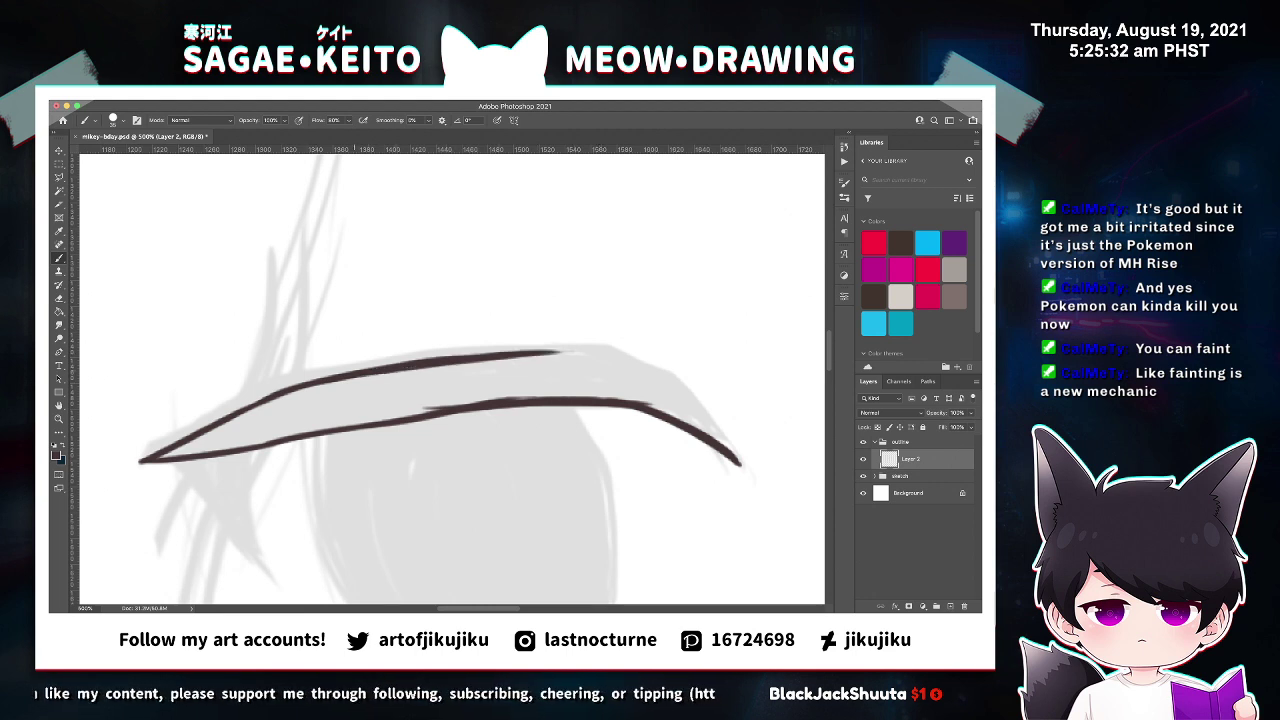
pyautogui.moveTo(276, 392); pyautogui.dragTo(478, 355)
pyautogui.moveTo(355, 368); pyautogui.dragTo(502, 351)
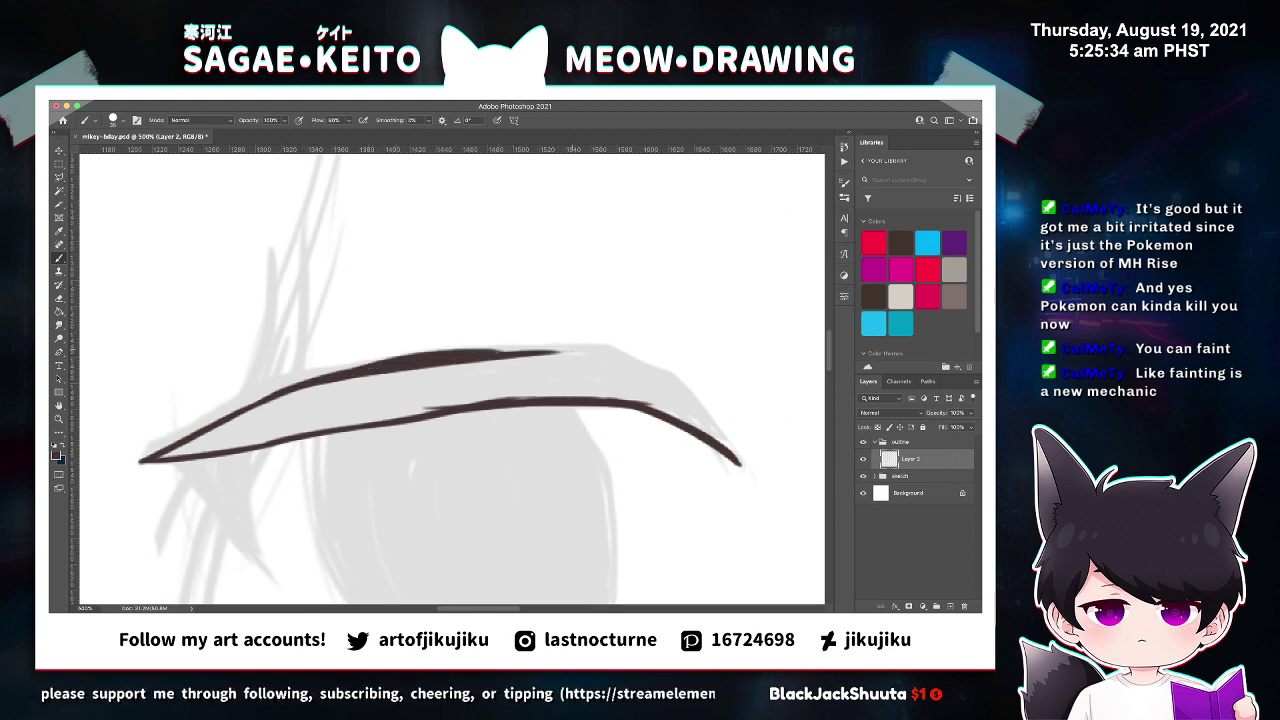
pyautogui.press('super+z')
pyautogui.moveTo(354, 366); pyautogui.dragTo(566, 349)
pyautogui.press('super+z')
pyautogui.moveTo(360, 366); pyautogui.dragTo(612, 349)
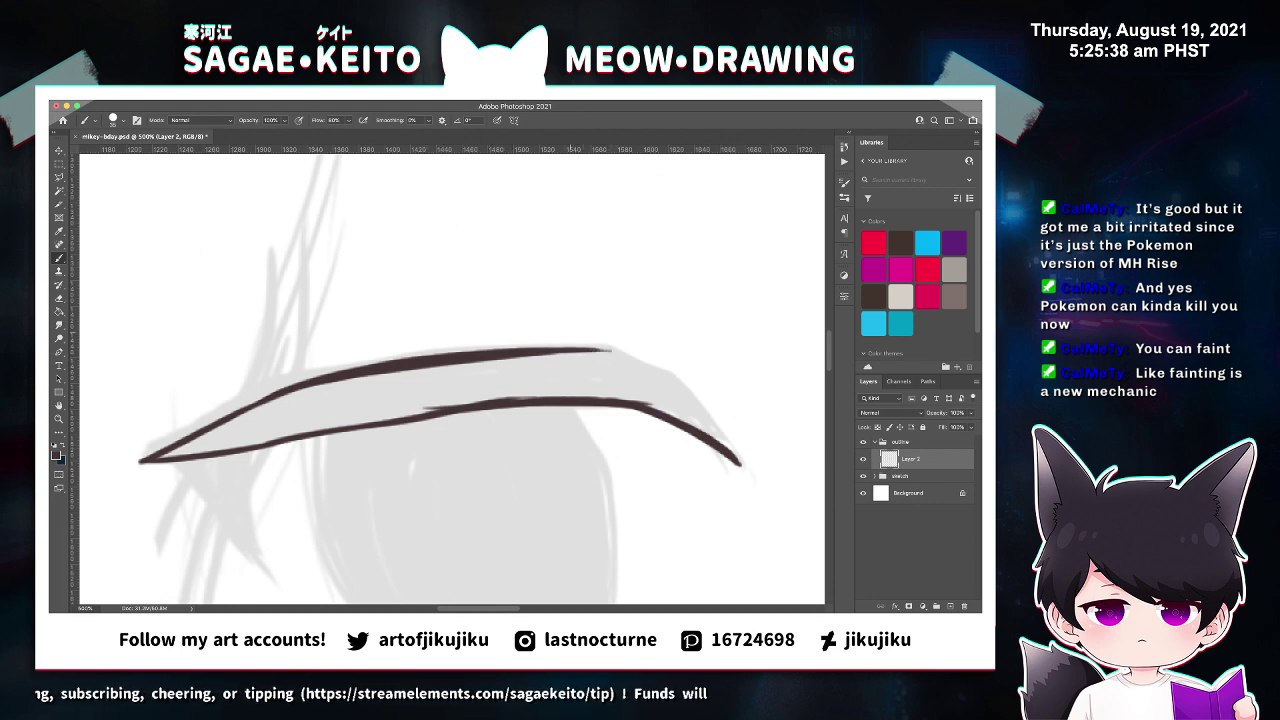
# Continue the lash line's upper edge down the right side with overlapping strokes until it joins the lower edge at the tip.
pyautogui.keyDown('super'); pyautogui.click(742, 357); pyautogui.keyUp('super')
pyautogui.keyDown('super'); pyautogui.click(742, 357); pyautogui.keyUp('super')
pyautogui.moveTo(528, 347); pyautogui.dragTo(622, 374)
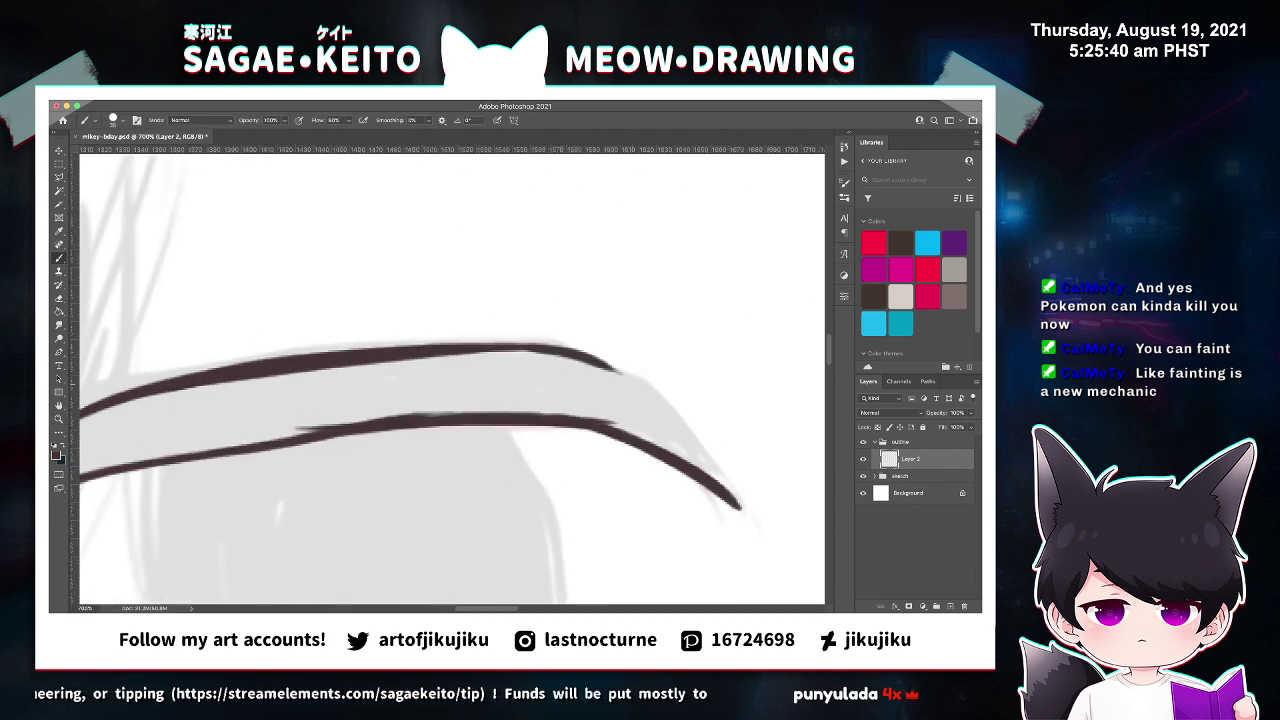
pyautogui.moveTo(522, 349)
pyautogui.mouseDown()
pyautogui.moveTo(592, 366)
pyautogui.moveTo(556, 359)
pyautogui.moveTo(656, 408)
pyautogui.mouseUp()
pyautogui.moveTo(608, 371); pyautogui.dragTo(668, 420)
pyautogui.moveTo(610, 371); pyautogui.dragTo(676, 427)
pyautogui.moveTo(578, 350); pyautogui.dragTo(683, 432)
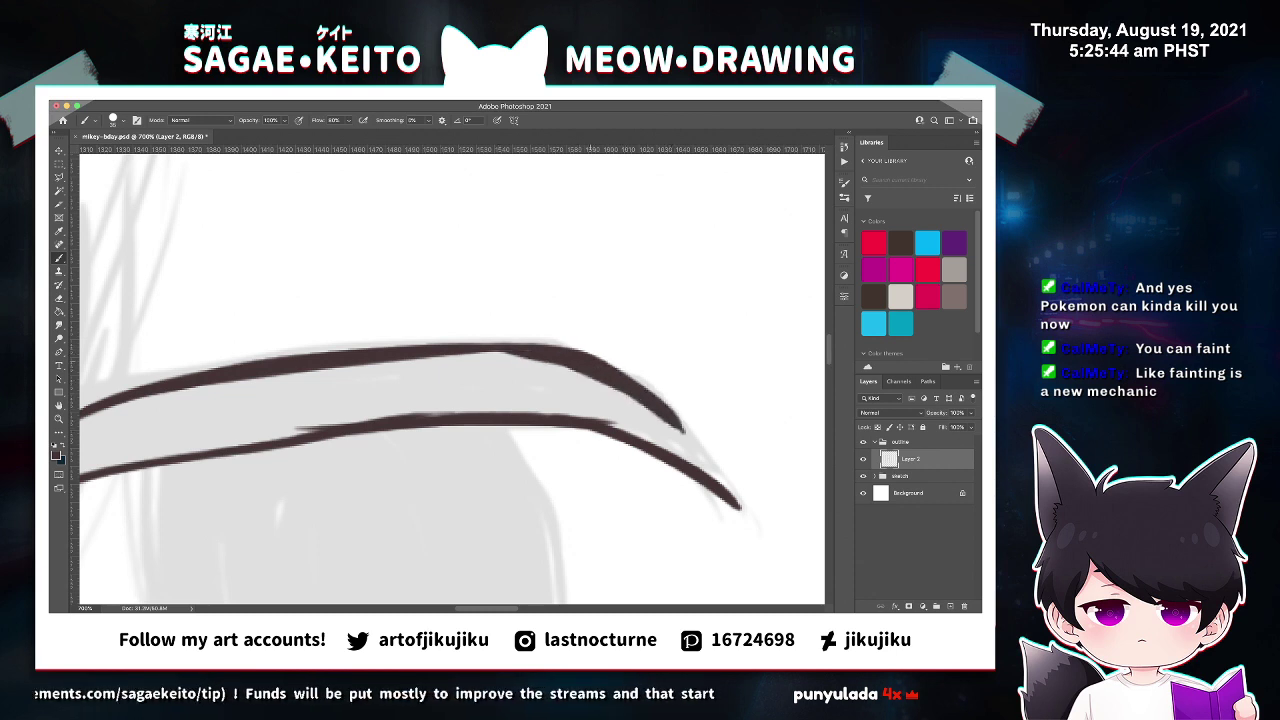
pyautogui.moveTo(618, 392); pyautogui.dragTo(714, 466)
pyautogui.moveTo(678, 418); pyautogui.dragTo(730, 478)
pyautogui.moveTo(658, 398); pyautogui.dragTo(718, 474)
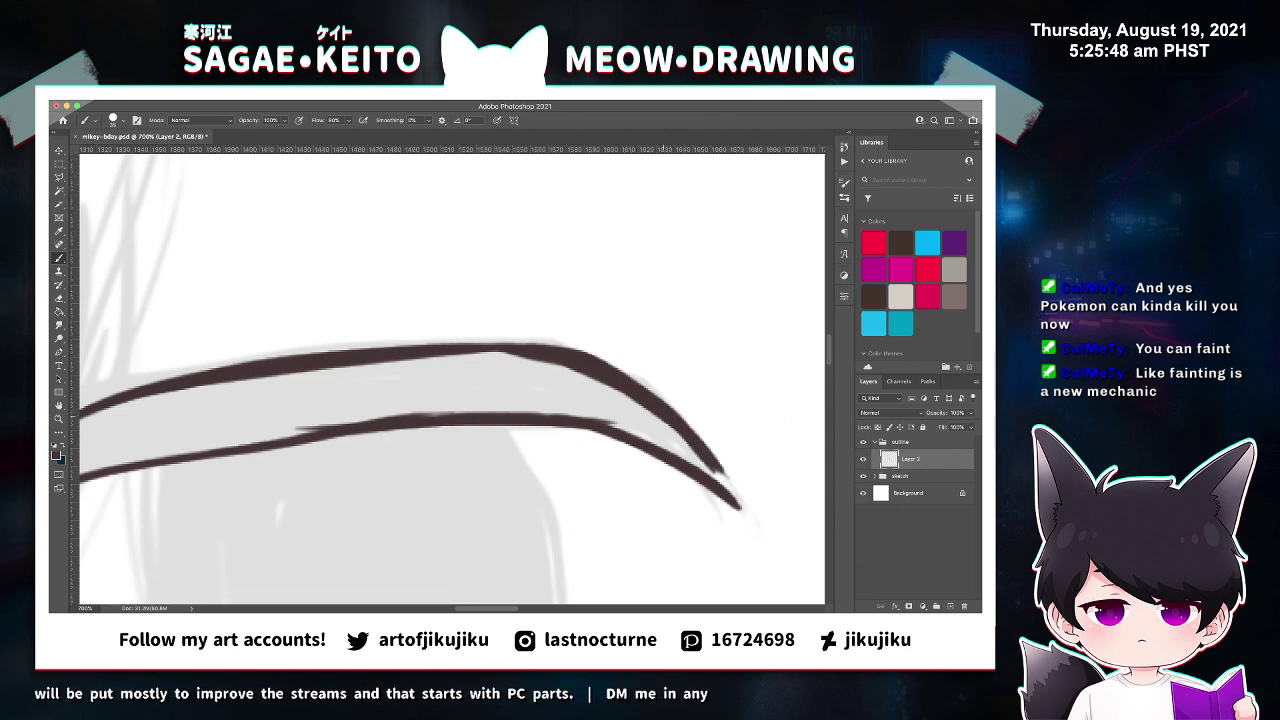
pyautogui.moveTo(666, 424); pyautogui.dragTo(736, 496)
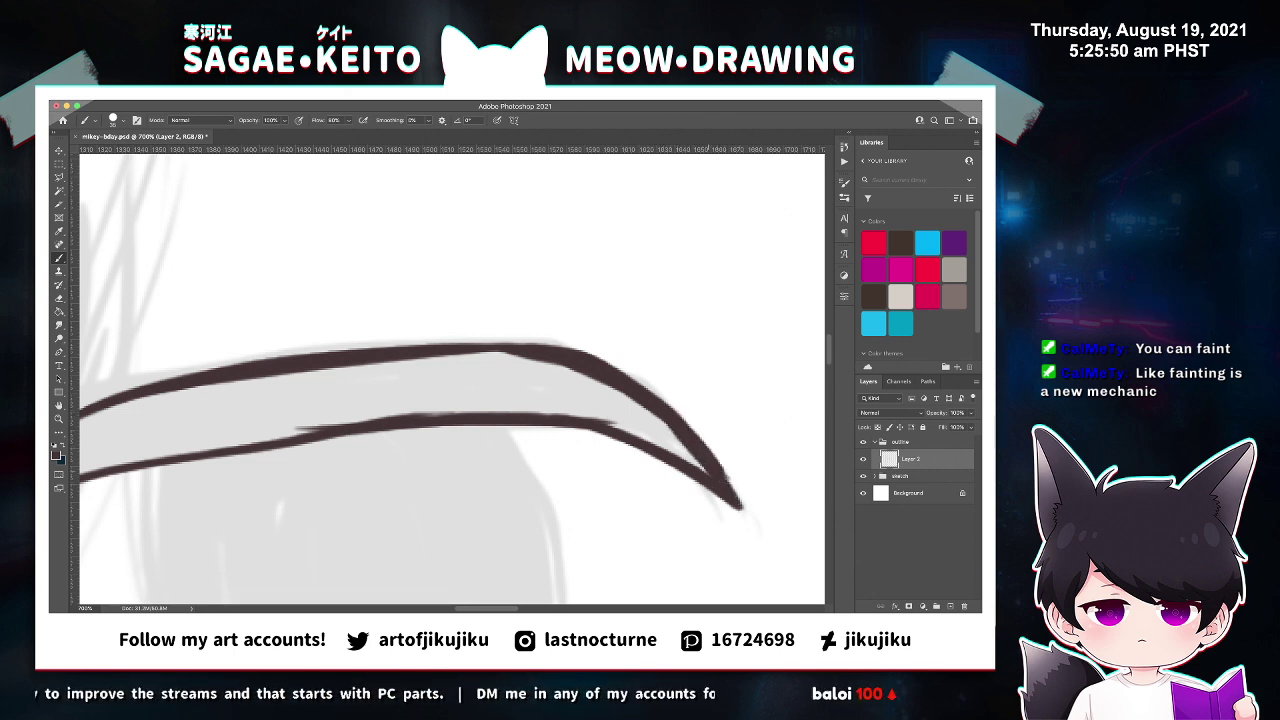
# Erase the outer side of the lash line's right tip to make it thinner and sharper.
pyautogui.press('e')
pyautogui.moveTo(711, 444); pyautogui.dragTo(747, 512)
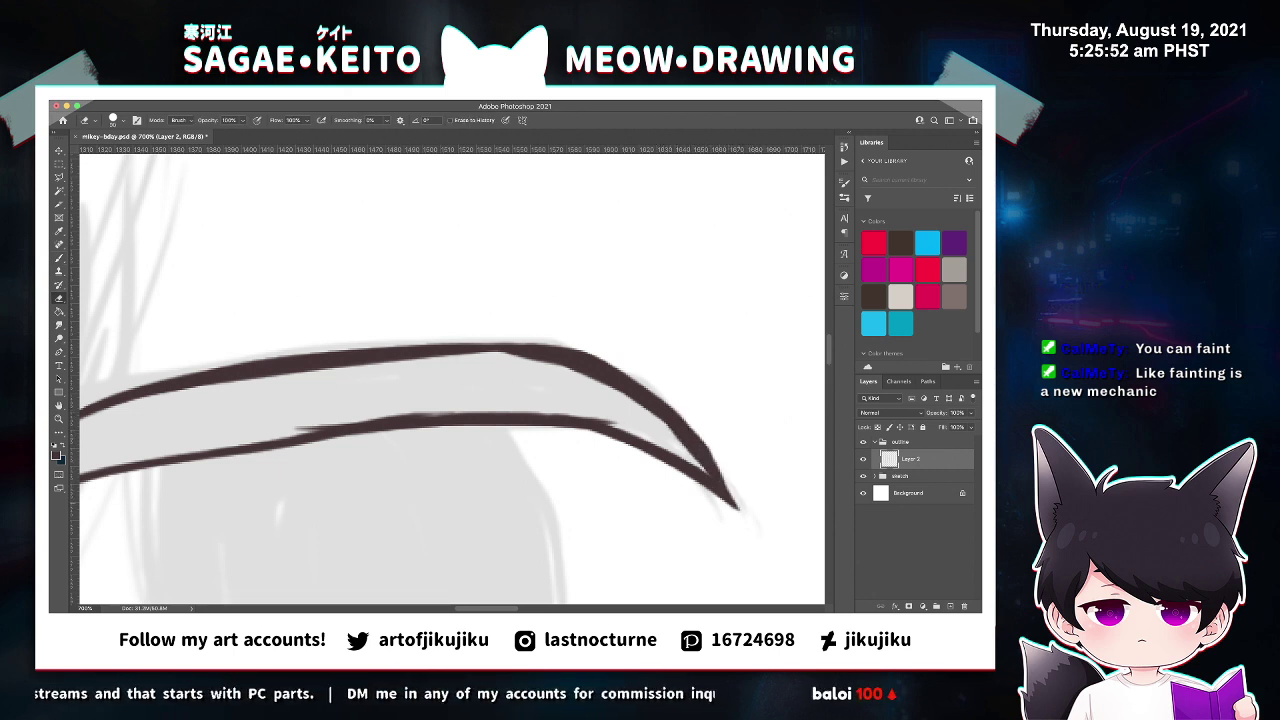
pyautogui.press('super+z')
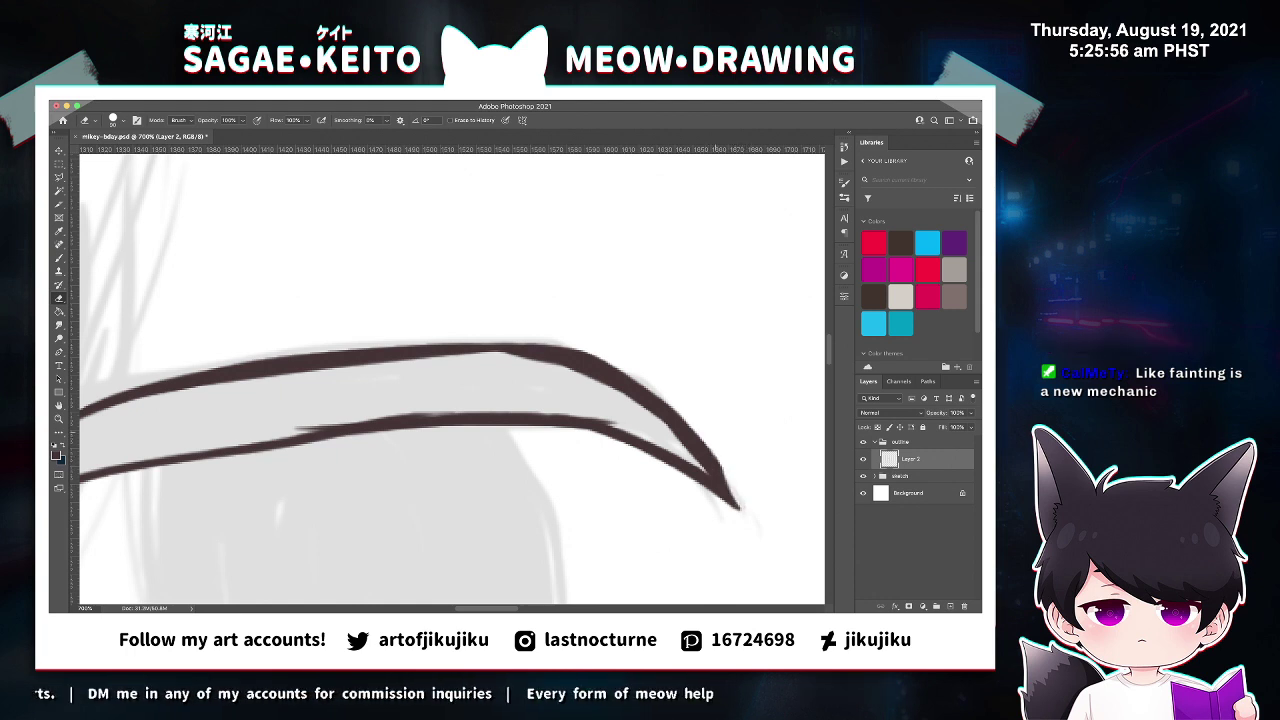
pyautogui.moveTo(708, 440); pyautogui.dragTo(745, 508)
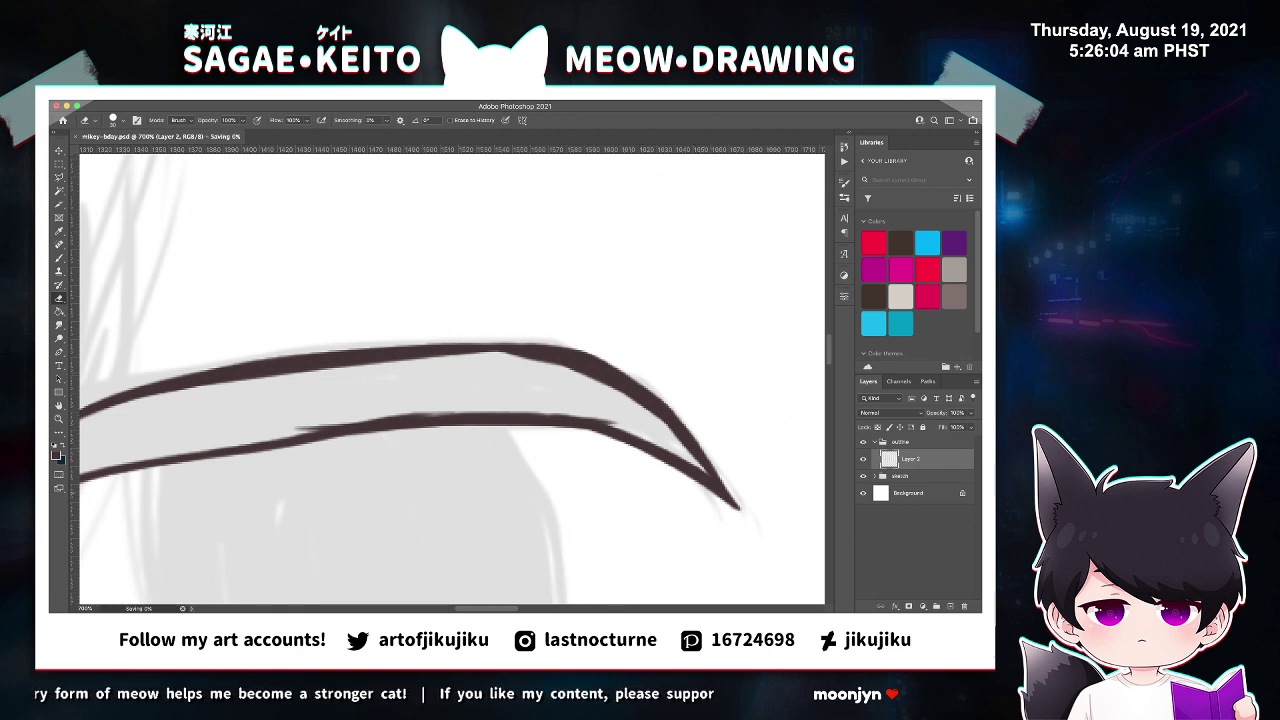
# Fill the enclosed lash shape of the left-hand eye with dark brown and save the file.
pyautogui.press('super+minus')
pyautogui.press('super+minus')
pyautogui.press('super+minus')
pyautogui.press('super+minus')
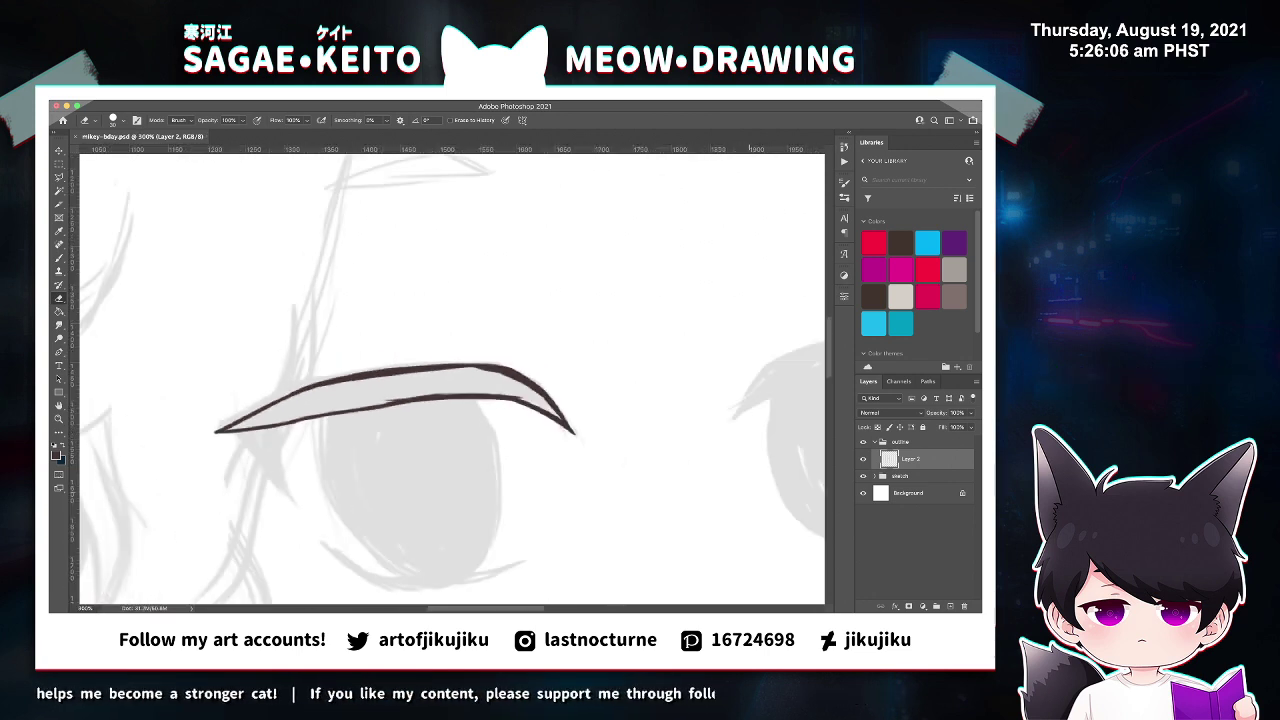
pyautogui.press('z')
pyautogui.click(308, 405)
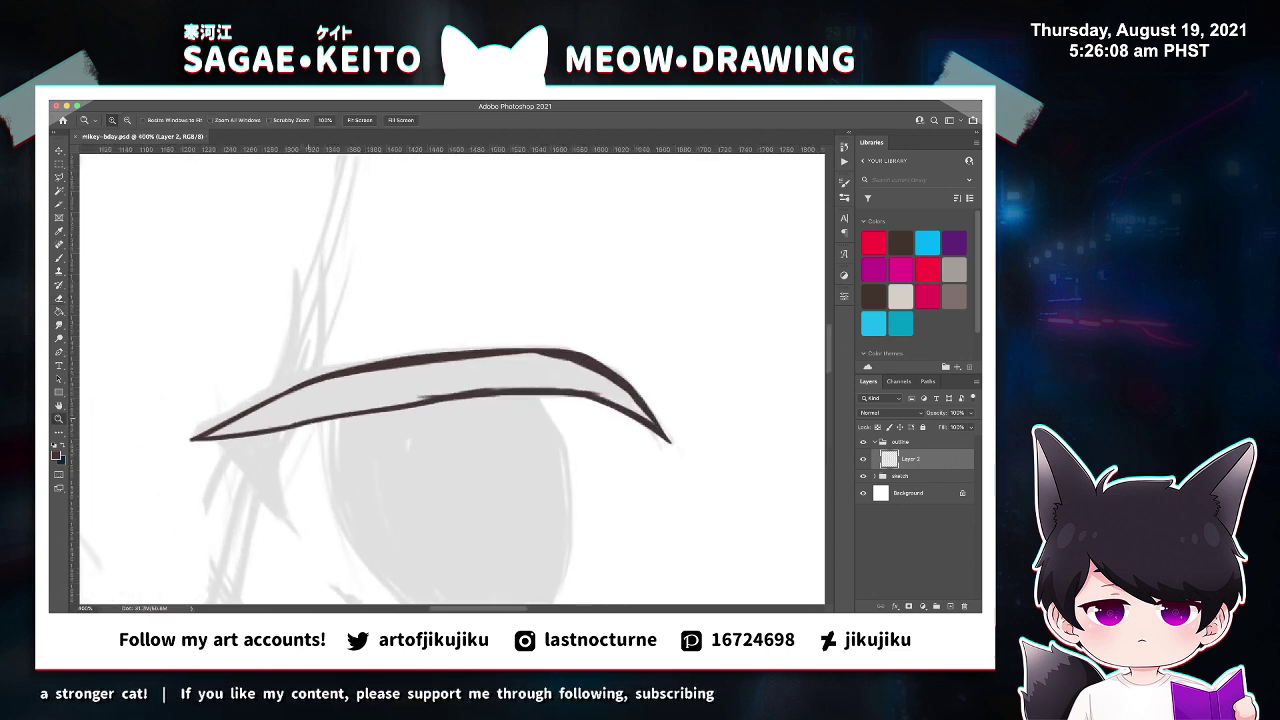
pyautogui.click(310, 405)
pyautogui.press('g')
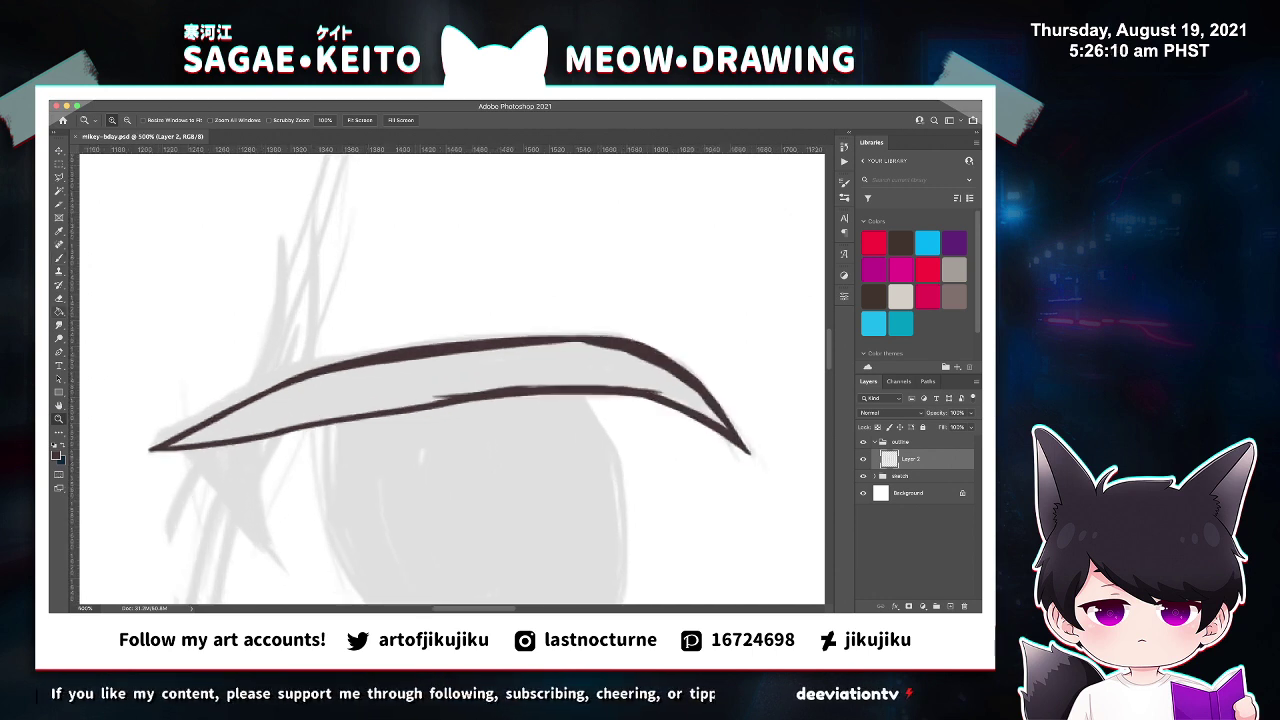
pyautogui.click(310, 402)
pyautogui.hotkey('ctrl', 's')
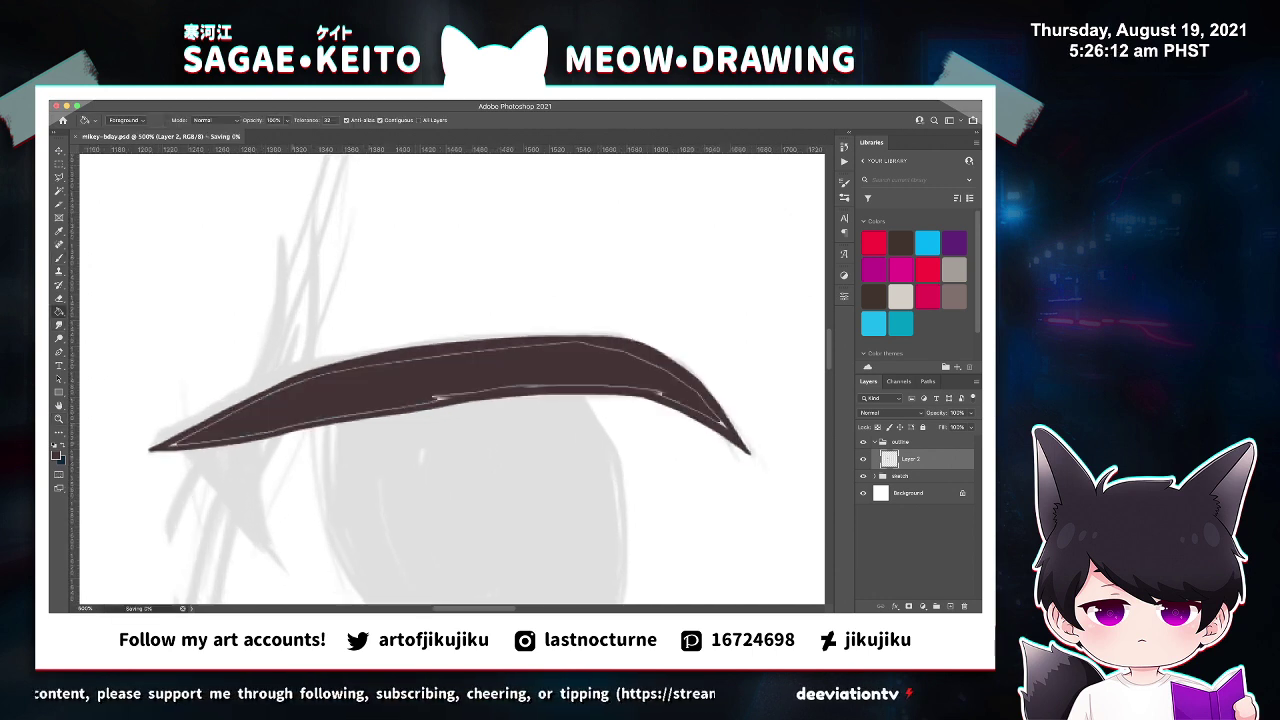
# Brush over the thin unfilled gaps along the lash shape's upper edge, from the left tip across the arch.
pyautogui.press('z')
pyautogui.click(180, 443)
pyautogui.press('b')
pyautogui.moveTo(172, 444)
pyautogui.mouseDown()
pyautogui.moveTo(336, 365)
pyautogui.moveTo(468, 334)
pyautogui.mouseUp()
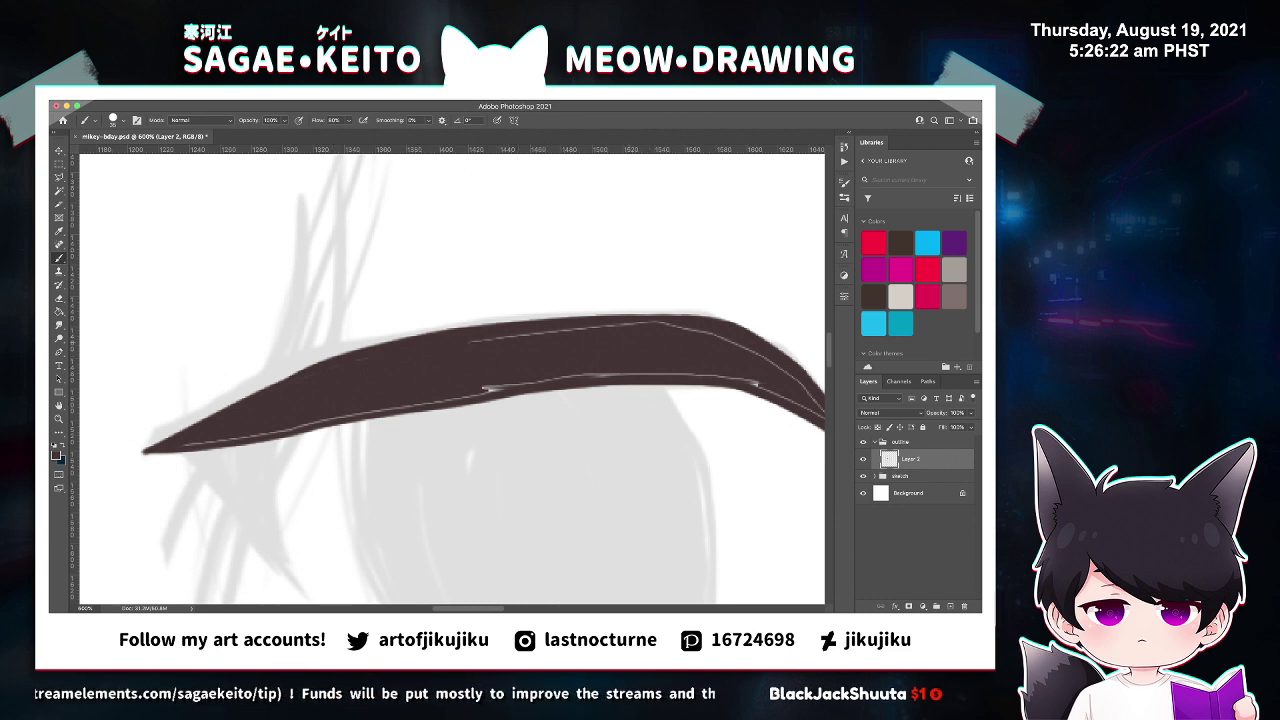
pyautogui.moveTo(496, 337)
pyautogui.mouseDown()
pyautogui.moveTo(636, 322)
pyautogui.moveTo(706, 321)
pyautogui.mouseUp()
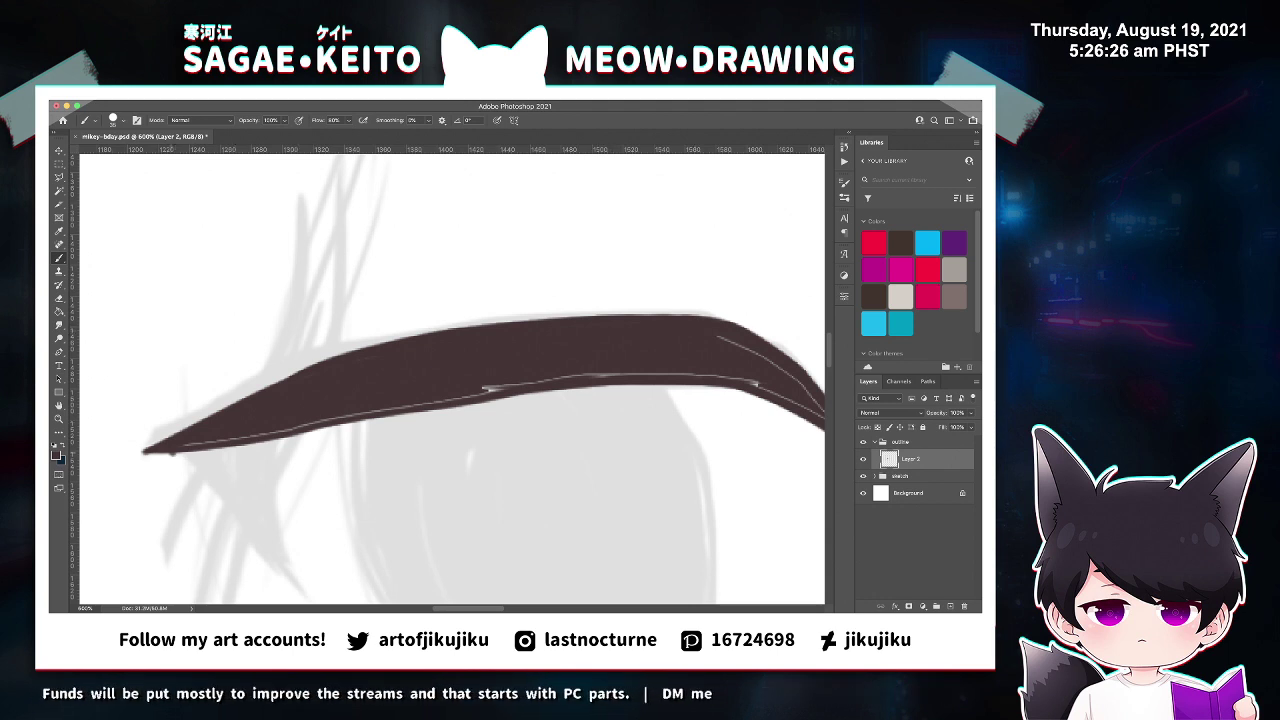
# Brush over the unfilled gaps along the lash shape's lower edge and save the file.
pyautogui.moveTo(148, 449); pyautogui.dragTo(386, 410)
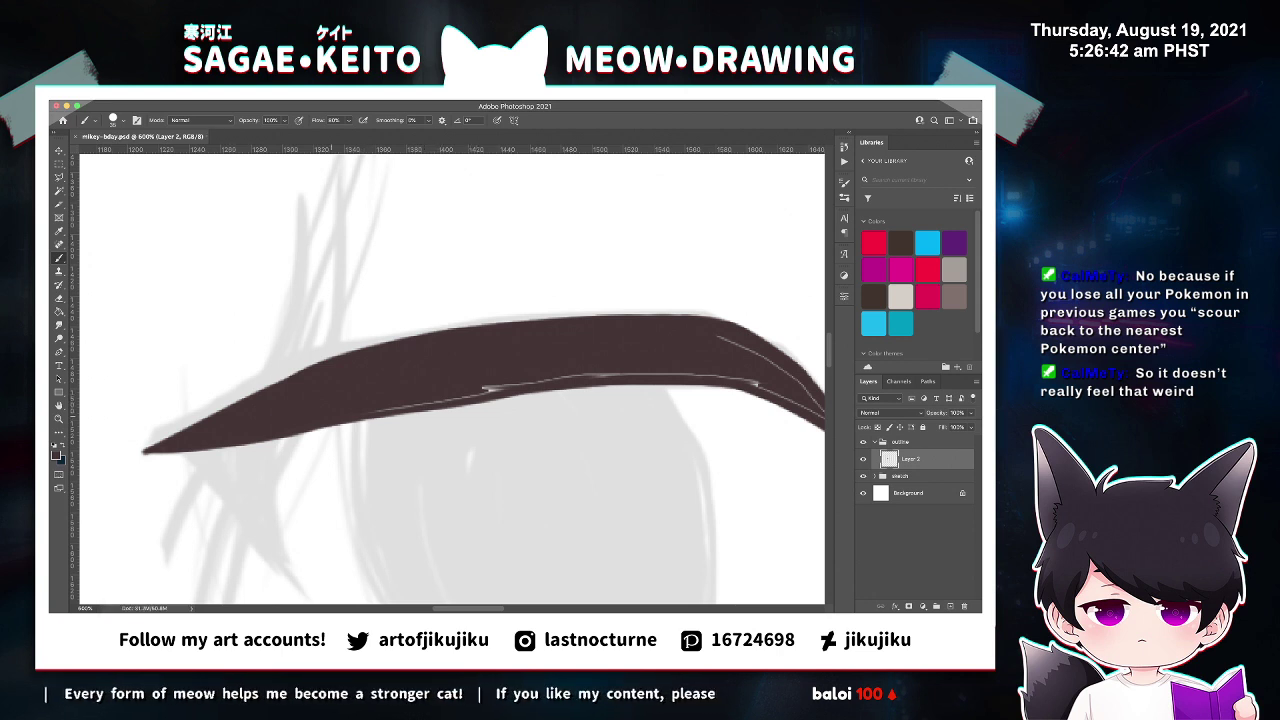
pyautogui.moveTo(368, 412); pyautogui.dragTo(524, 386)
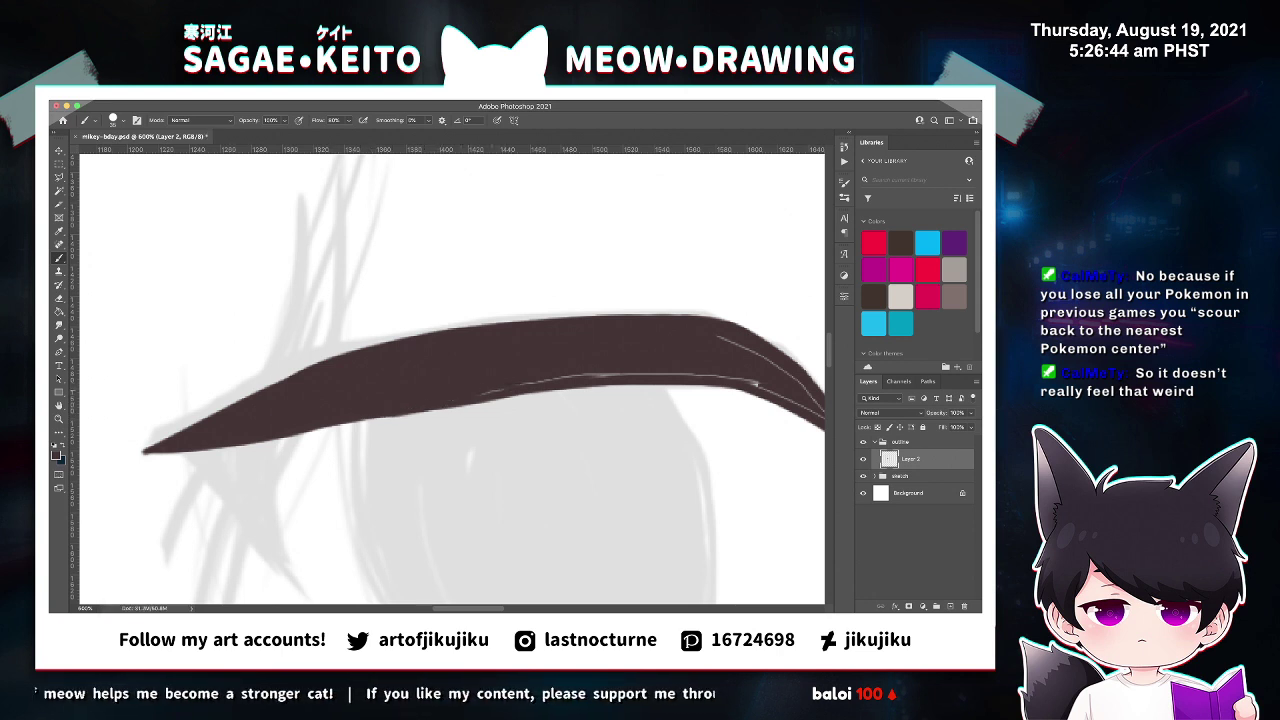
pyautogui.press('super+z')
pyautogui.moveTo(434, 404)
pyautogui.mouseDown()
pyautogui.moveTo(574, 378)
pyautogui.moveTo(712, 377)
pyautogui.moveTo(778, 395)
pyautogui.mouseUp()
pyautogui.hotkey('ctrl', 's')
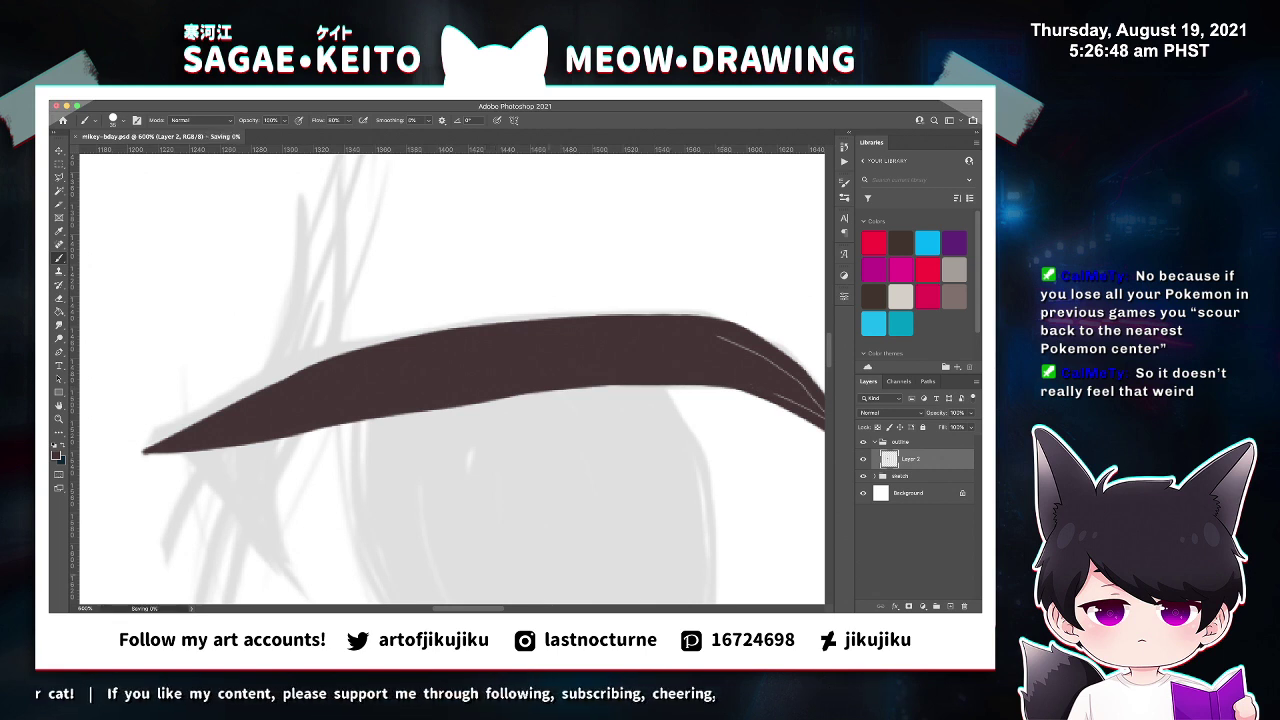
# Brush over the remaining unfilled gaps along the lash shape's lower edge and inside its right tip.
pyautogui.moveTo(497, 391)
pyautogui.mouseDown()
pyautogui.moveTo(285, 391)
pyautogui.moveTo(408, 386)
pyautogui.mouseUp()
pyautogui.moveTo(277, 399); pyautogui.dragTo(416, 386)
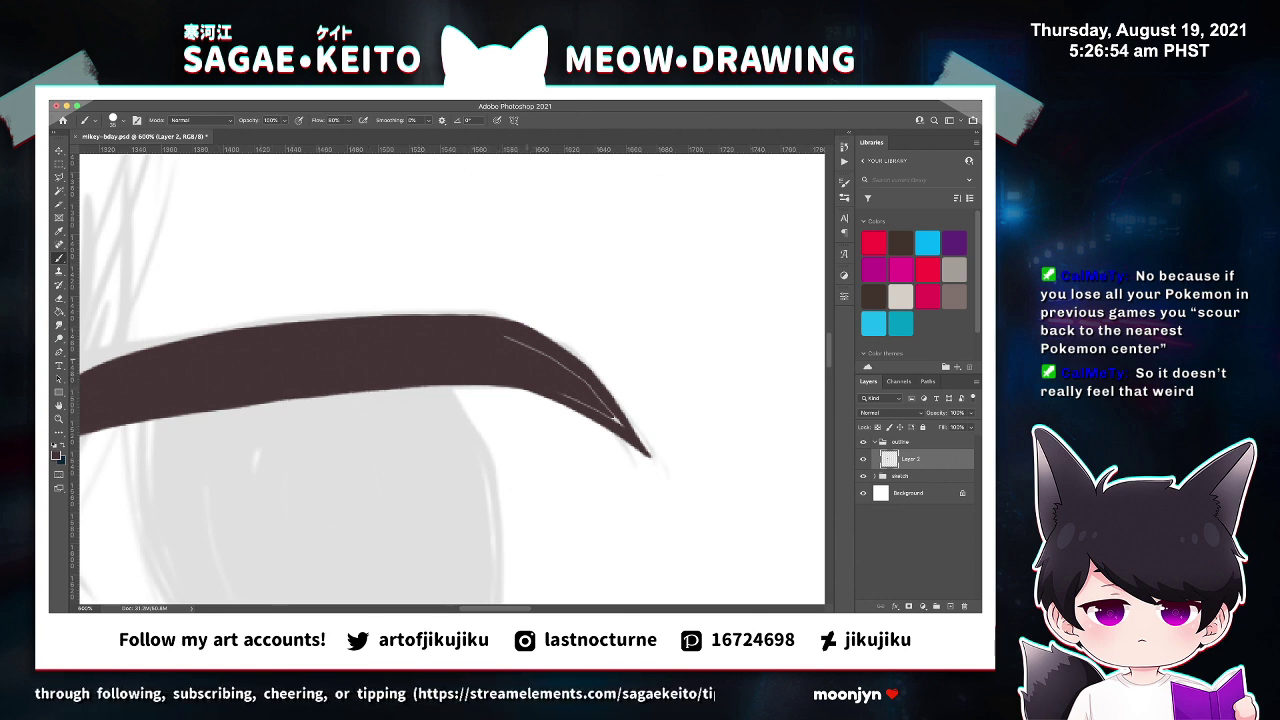
pyautogui.moveTo(550, 360); pyautogui.dragTo(508, 341)
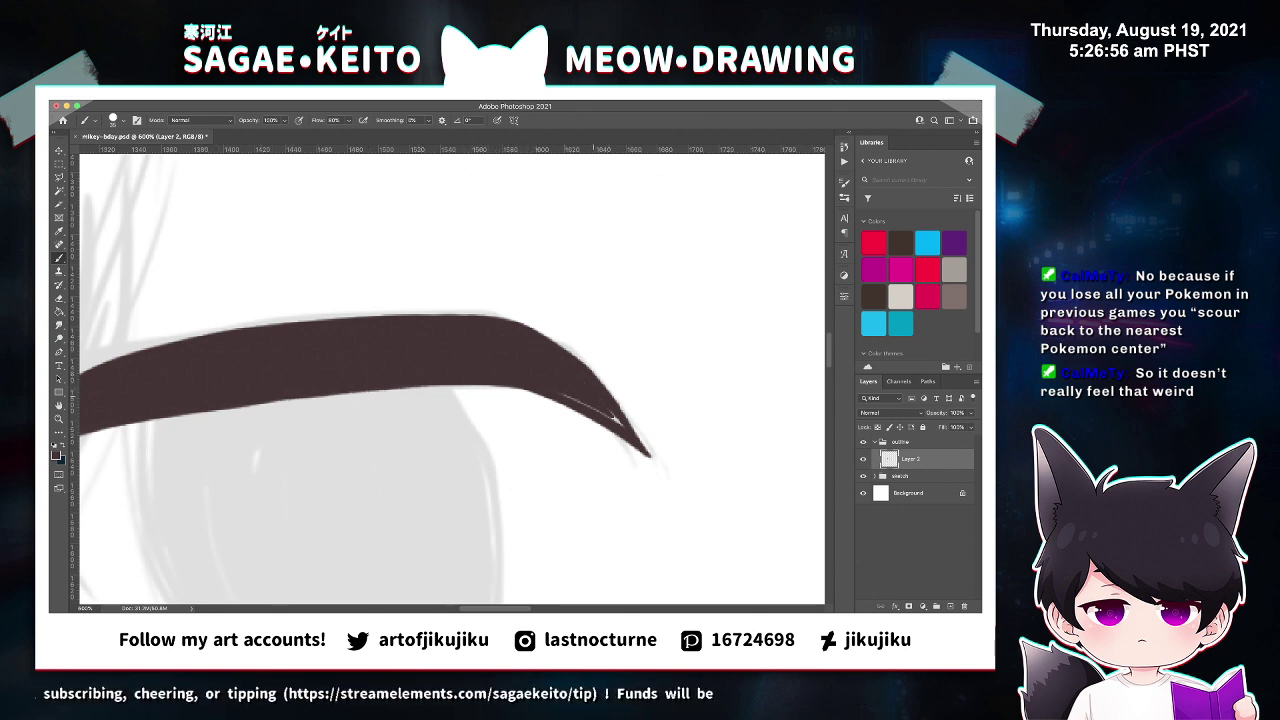
pyautogui.moveTo(561, 393); pyautogui.dragTo(620, 424)
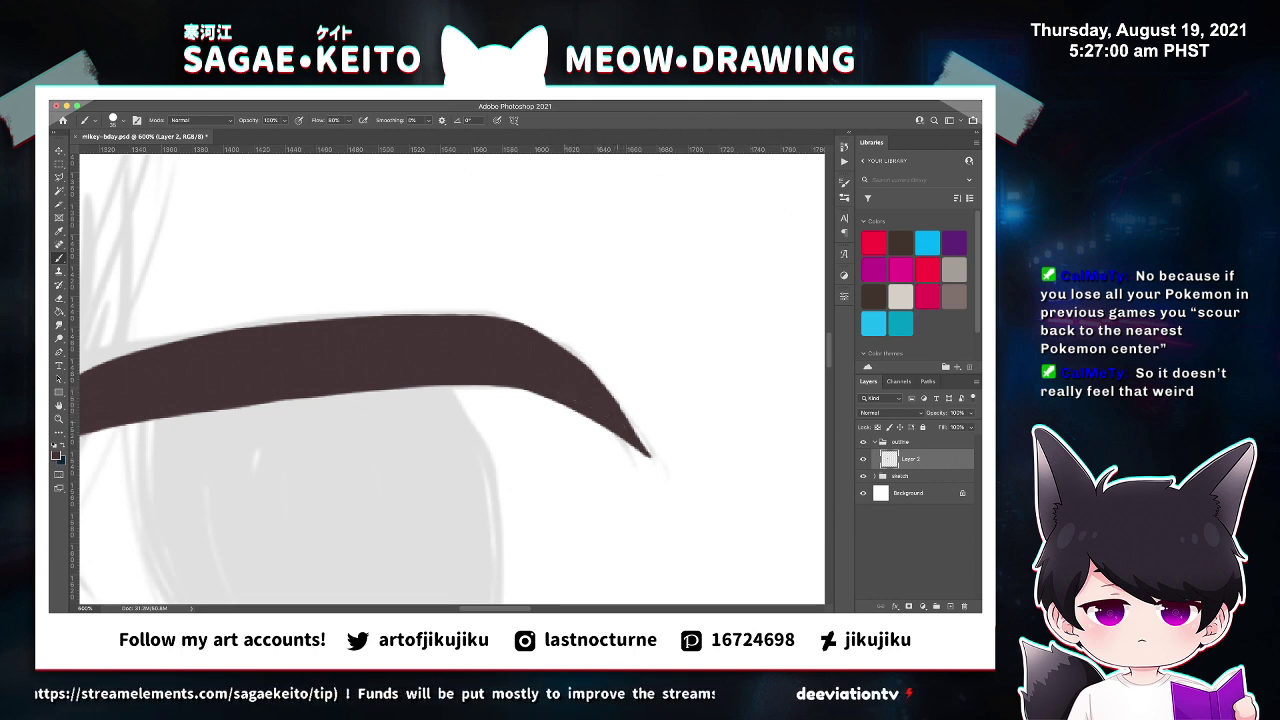
# Erase along the outer upper edge of the lash's right tip to smooth it, and save the file.
pyautogui.press('e')
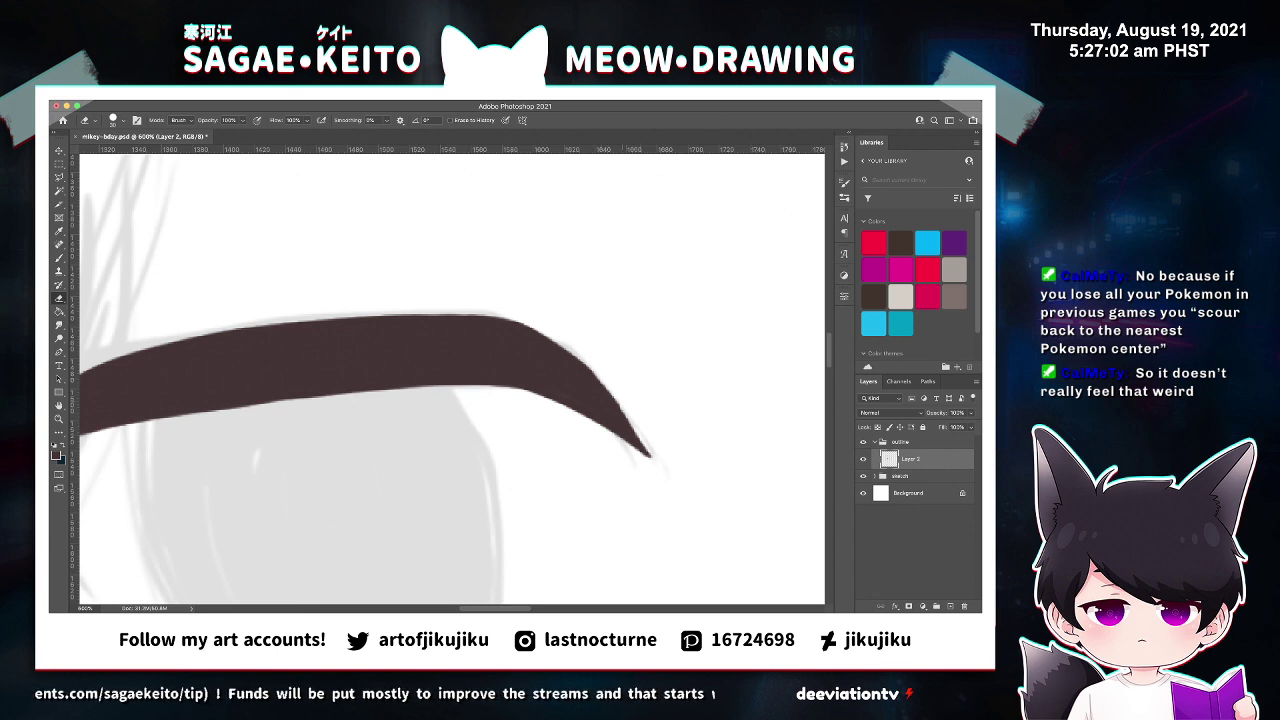
pyautogui.moveTo(619, 379); pyautogui.dragTo(638, 412)
pyautogui.moveTo(594, 350); pyautogui.dragTo(617, 377)
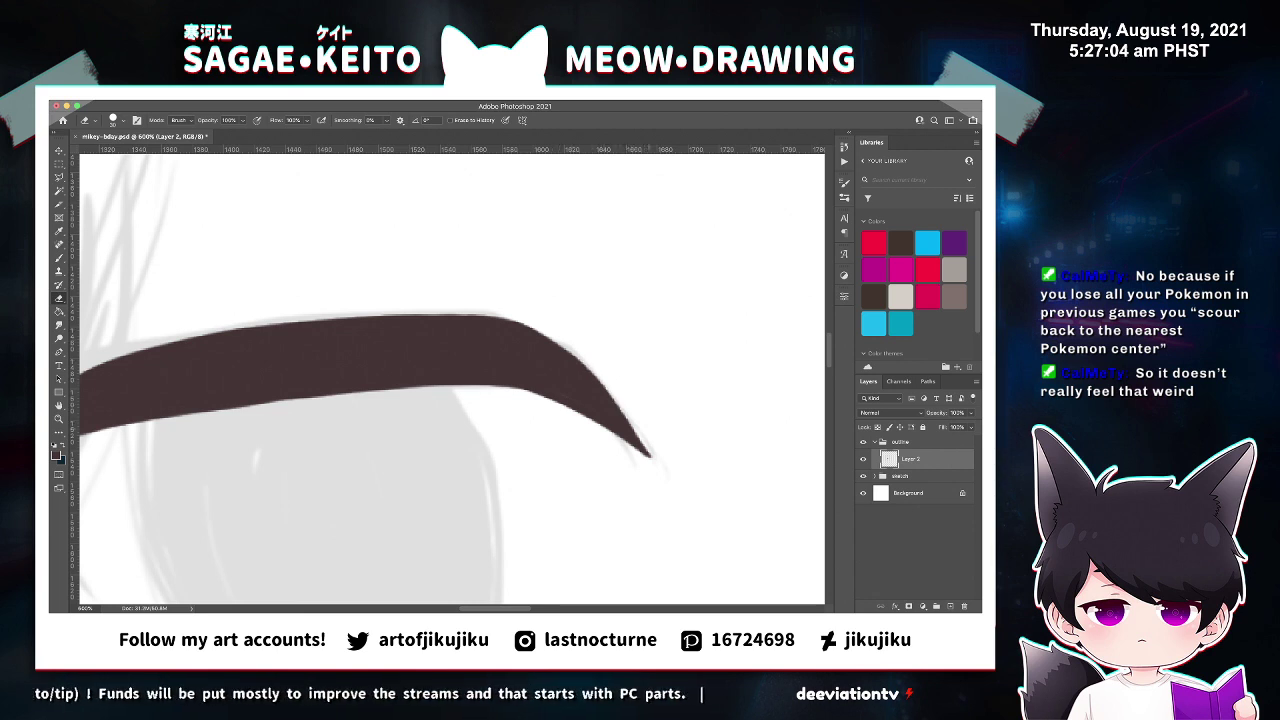
pyautogui.press('super+s')
# Draw the outer stroke of the small lower lash, running diagonally down from beneath the lash line's left tip.
pyautogui.press('super+minus')
pyautogui.press('super+minus')
pyautogui.press('super+minus')
pyautogui.press('super+minus')
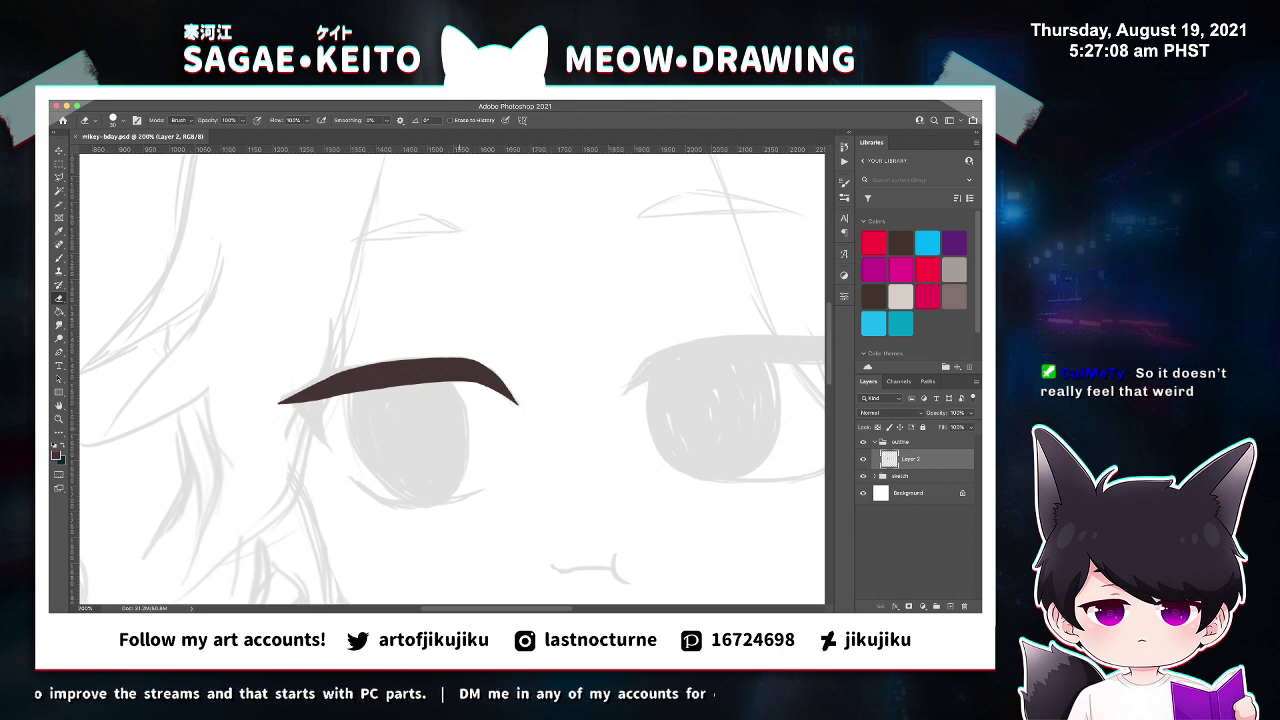
pyautogui.press('z')
pyautogui.click(503, 482)
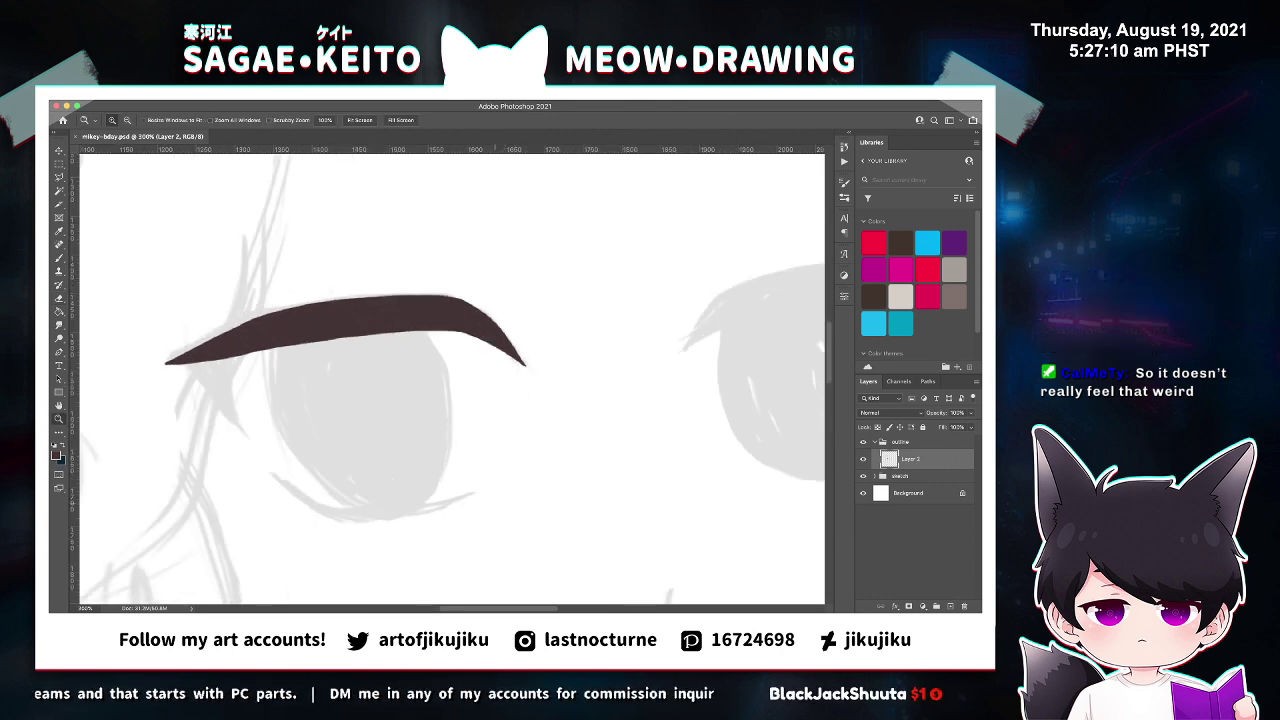
pyautogui.hotkey('ctrl', '+')
pyautogui.moveTo(523, 608); pyautogui.dragTo(511, 608)
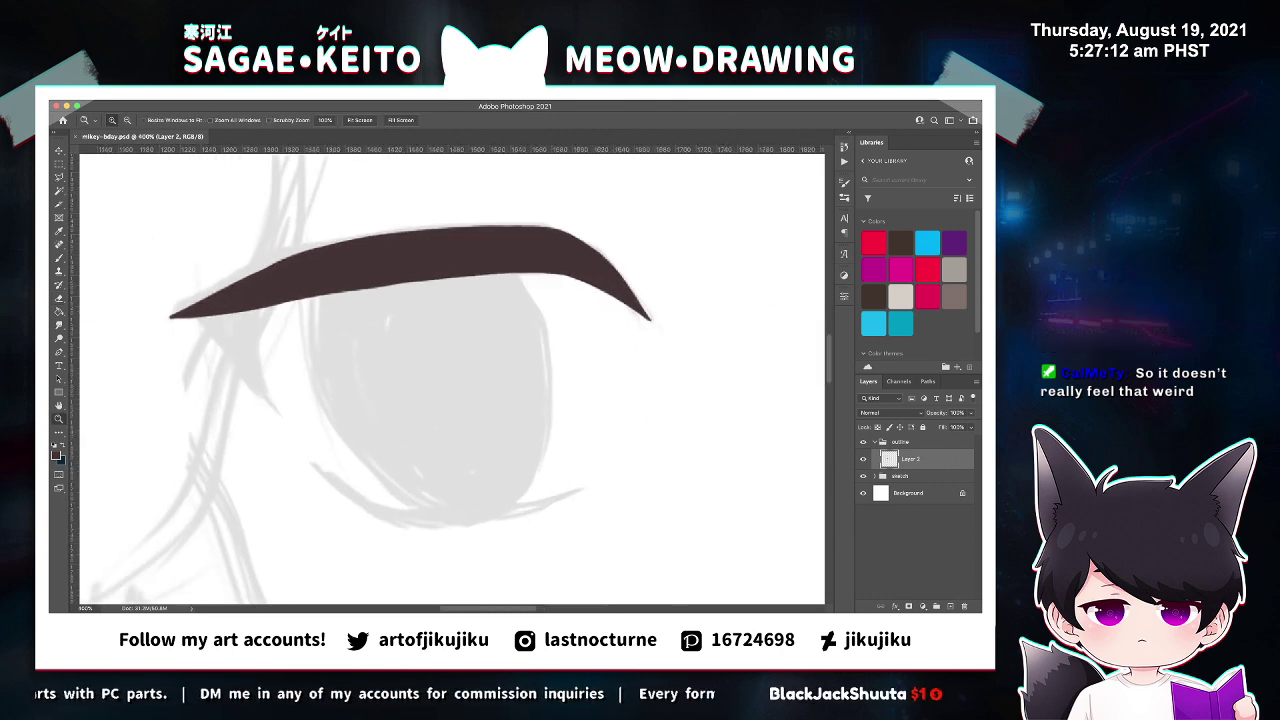
pyautogui.press('b')
pyautogui.press('e')
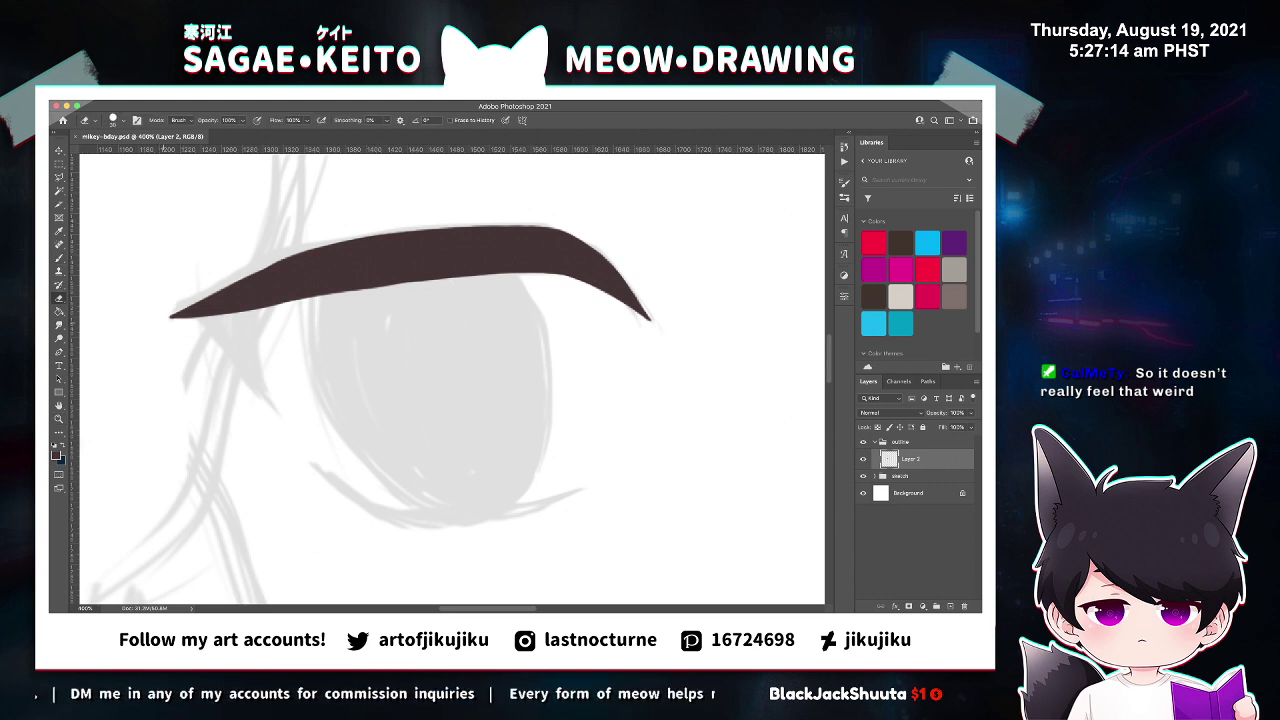
pyautogui.press('b')
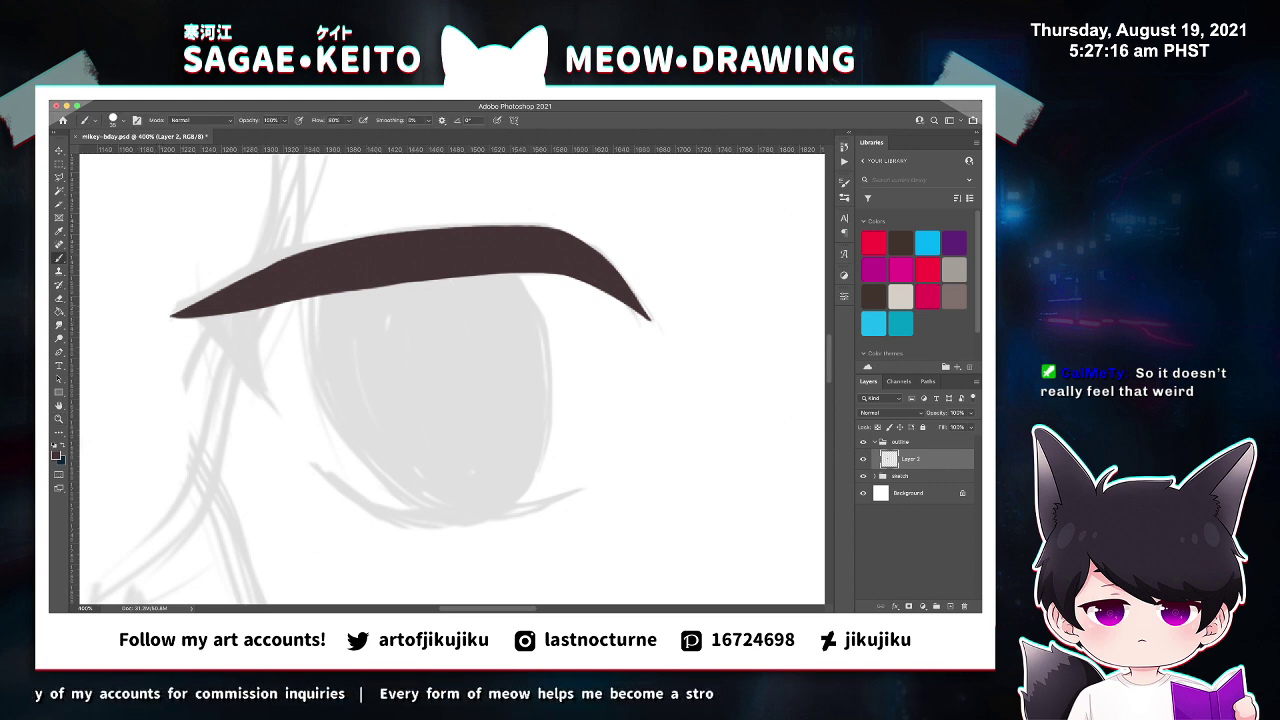
pyautogui.moveTo(196, 318); pyautogui.dragTo(275, 403)
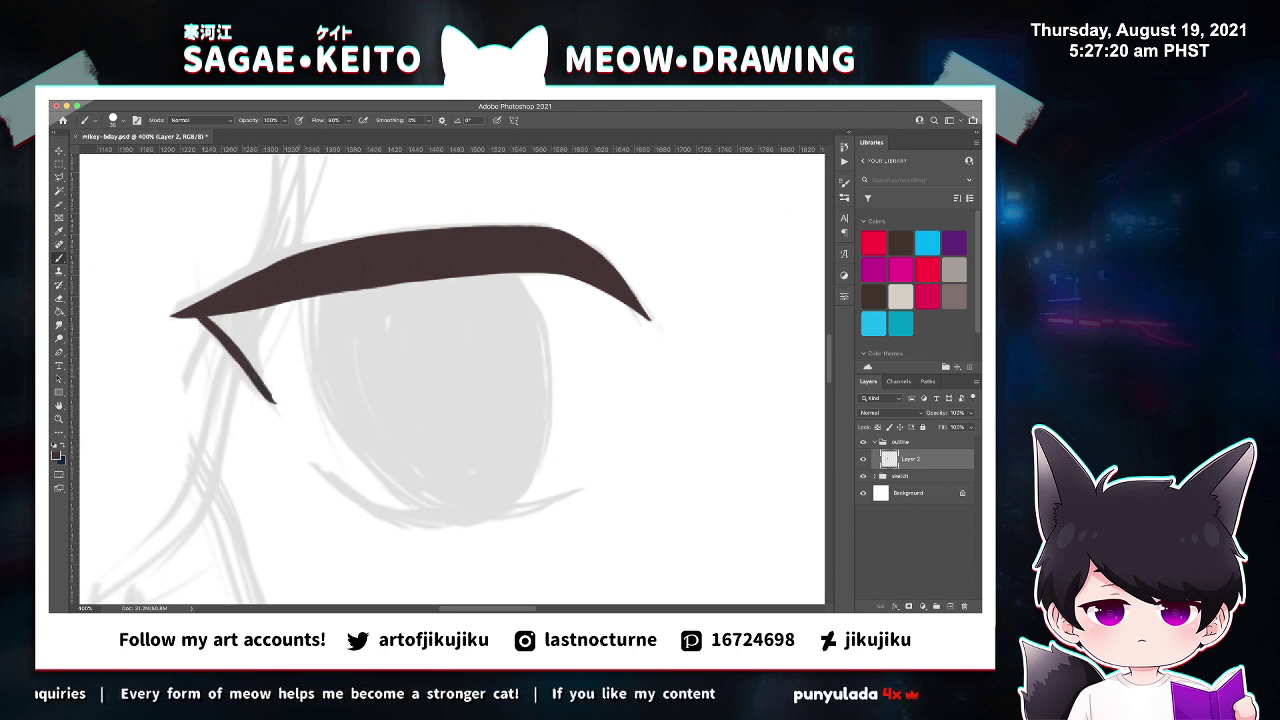
# Draw the small lash's curved inner stroke from the lash line down to the outer stroke's end, closing the triangular outline.
pyautogui.moveTo(281, 304)
pyautogui.mouseDown()
pyautogui.moveTo(257, 351)
pyautogui.moveTo(261, 366)
pyautogui.moveTo(269, 322)
pyautogui.moveTo(267, 385)
pyautogui.mouseUp()
pyautogui.press('super+z')
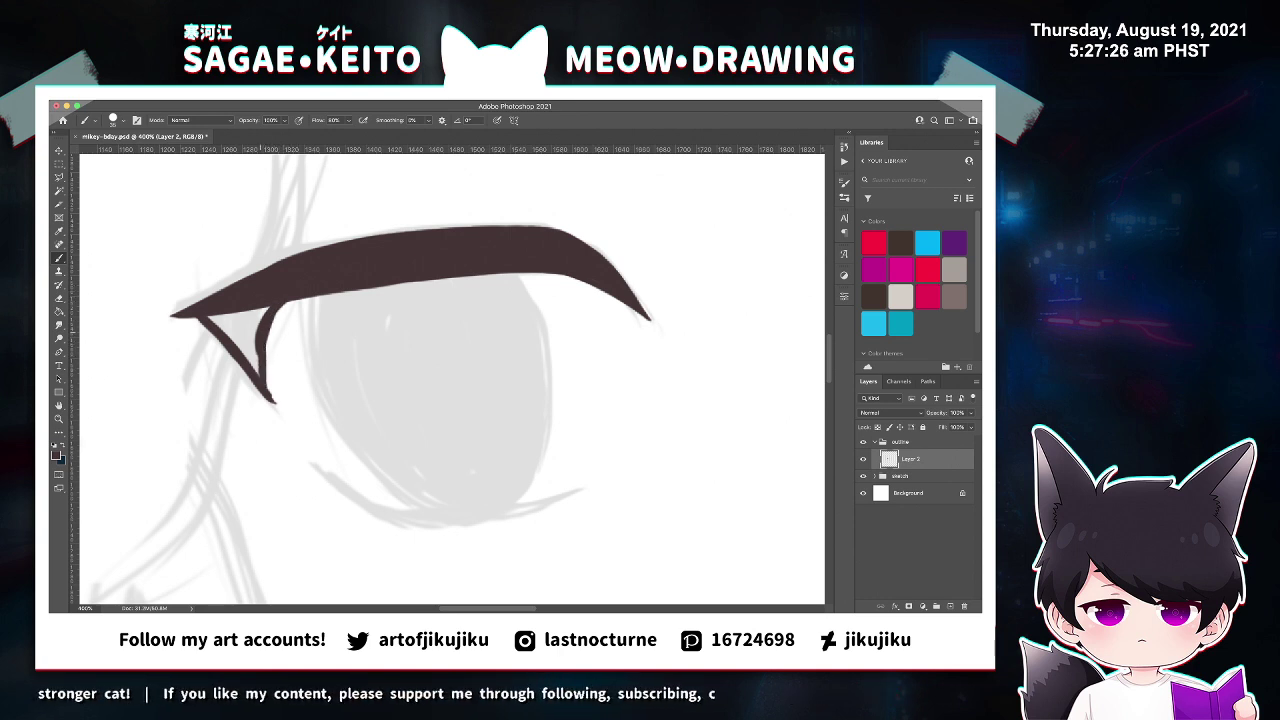
pyautogui.moveTo(260, 332); pyautogui.dragTo(268, 400)
# Erase the excess ink around the small lash's lower point to sharpen it.
pyautogui.press('e')
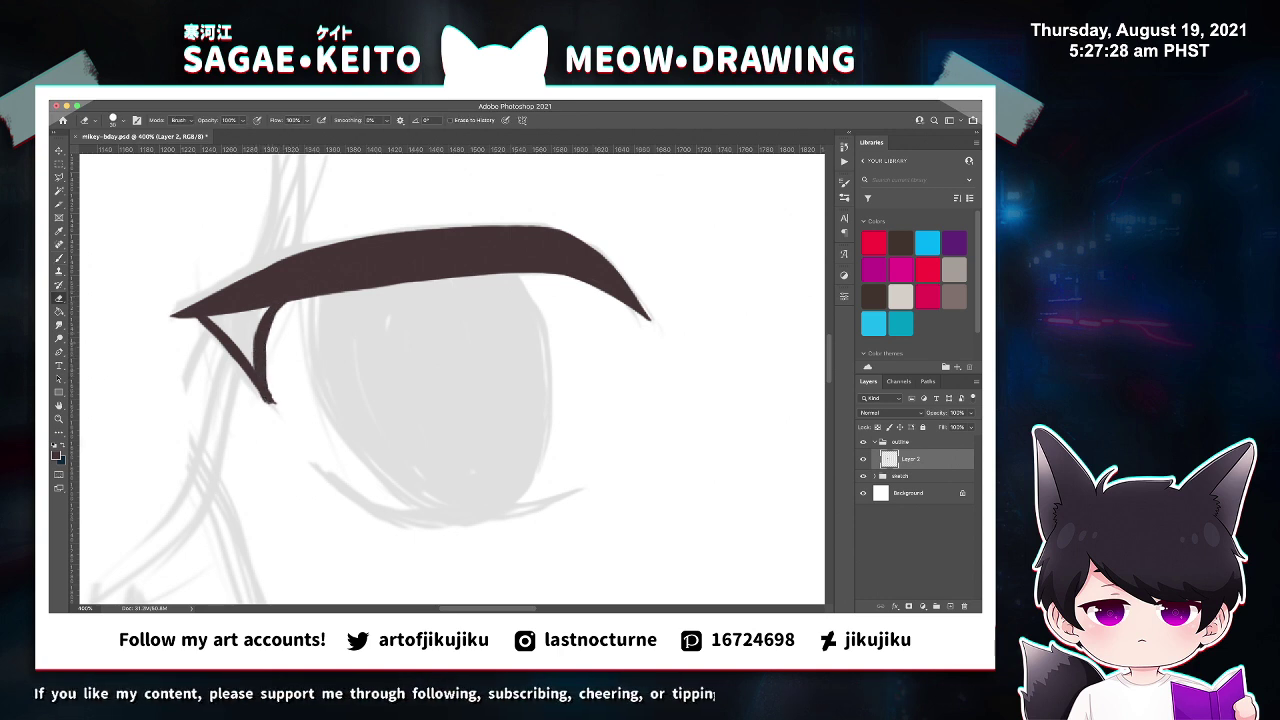
pyautogui.moveTo(268, 350); pyautogui.dragTo(274, 404)
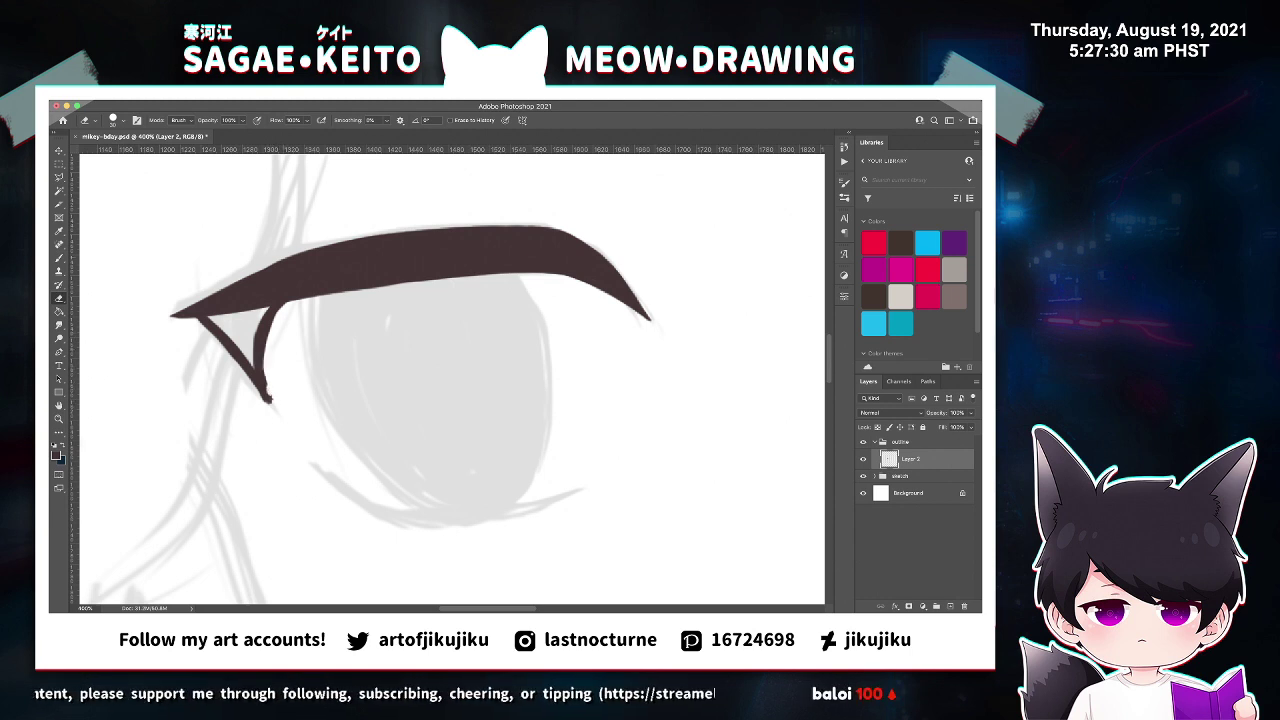
pyautogui.scroll(1, 272, 402)
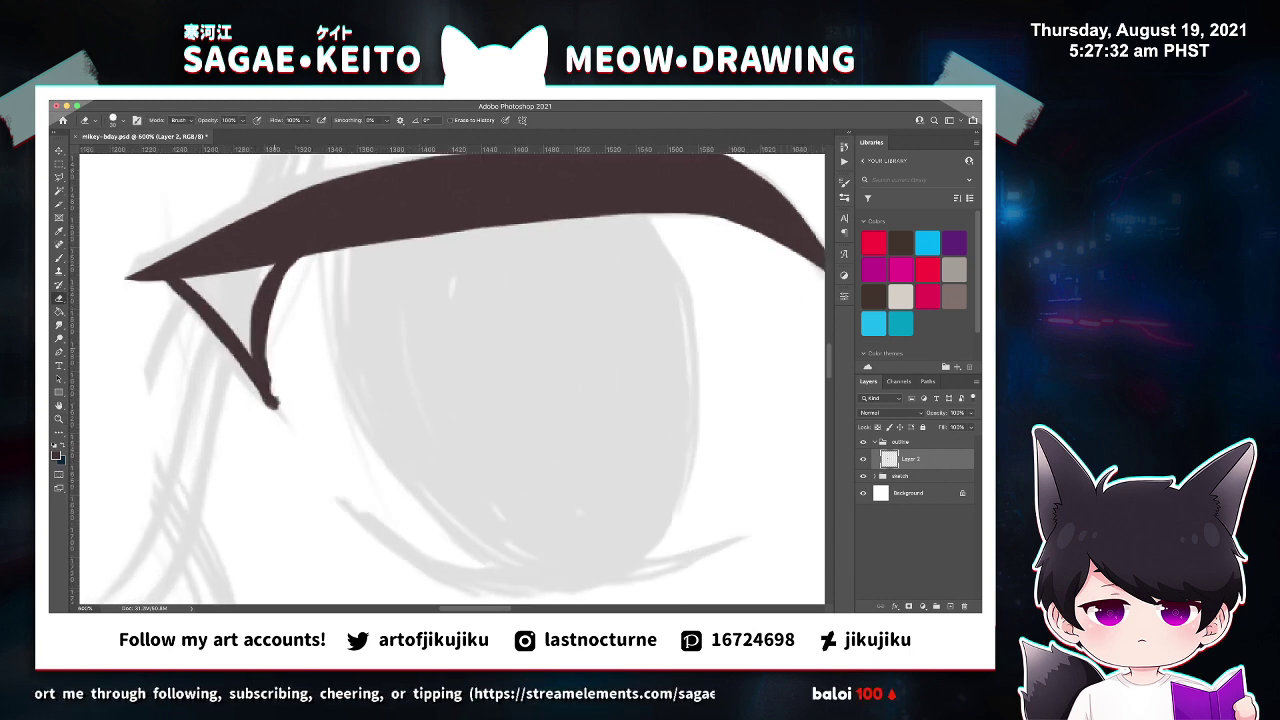
# Sharpen the lower tip of the outer lash wing and fill the gap inside it with solid dark brown.
pyautogui.moveTo(276, 364)
pyautogui.mouseDown()
pyautogui.moveTo(281, 408)
pyautogui.moveTo(266, 411)
pyautogui.mouseUp()
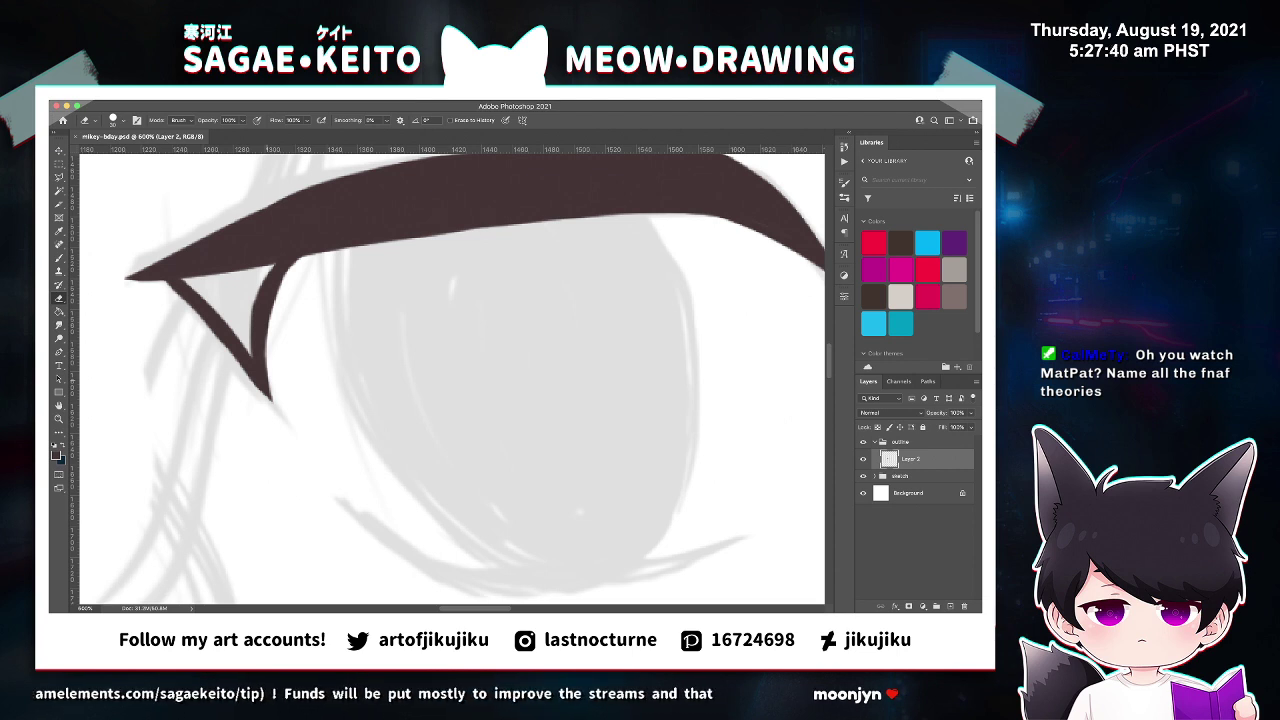
pyautogui.press('b')
pyautogui.moveTo(214, 297); pyautogui.dragTo(166, 287)
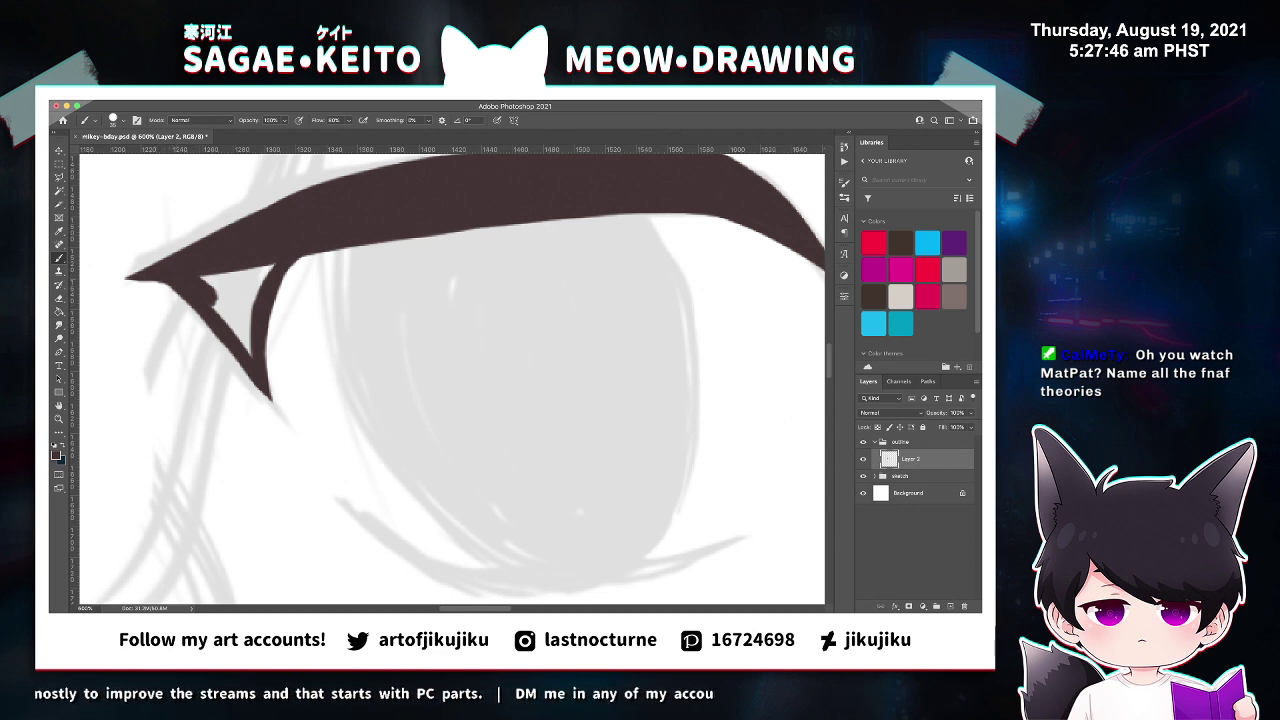
pyautogui.moveTo(211, 288)
pyautogui.mouseDown()
pyautogui.moveTo(248, 348)
pyautogui.moveTo(250, 272)
pyautogui.moveTo(246, 312)
pyautogui.moveTo(272, 264)
pyautogui.mouseUp()
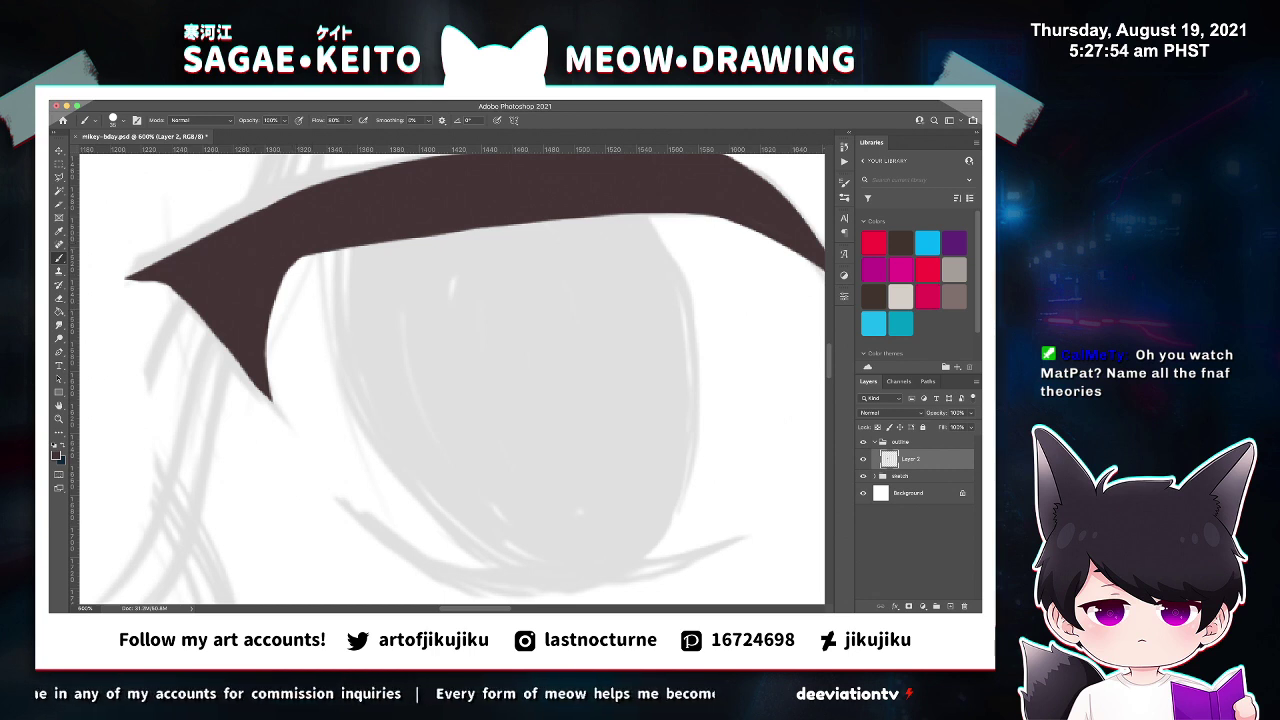
# Save the drawing and check the finished upper lash against the whole face sketch.
pyautogui.hotkey('ctrl', 's')
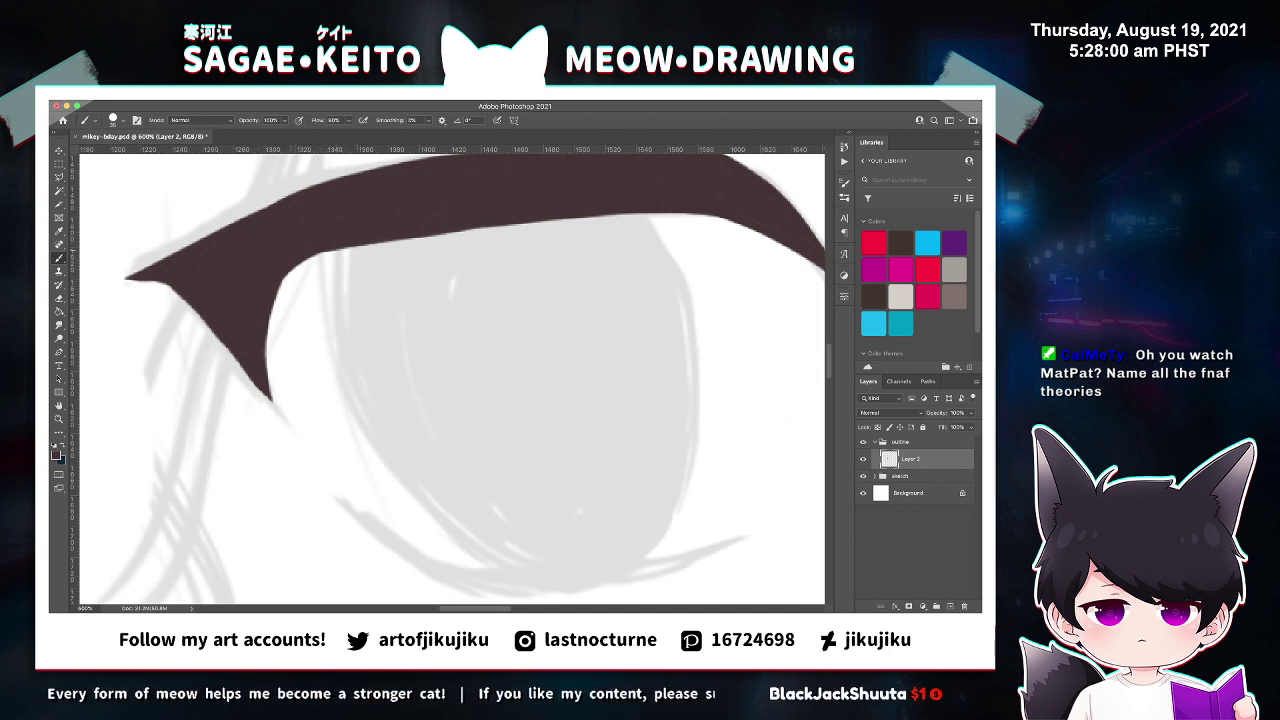
pyautogui.press('super+s')
pyautogui.press('super+minus')
pyautogui.press('super+minus')
pyautogui.press('super+minus')
pyautogui.press('super+minus')
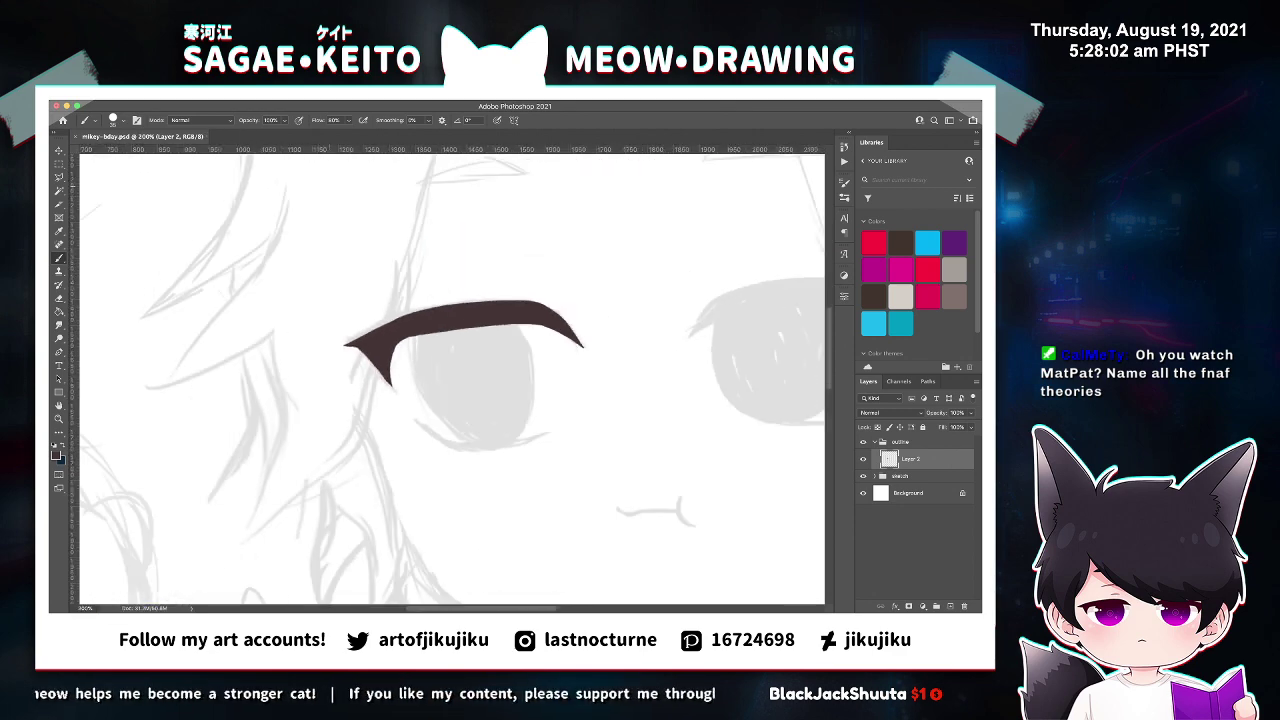
pyautogui.press('super+minus')
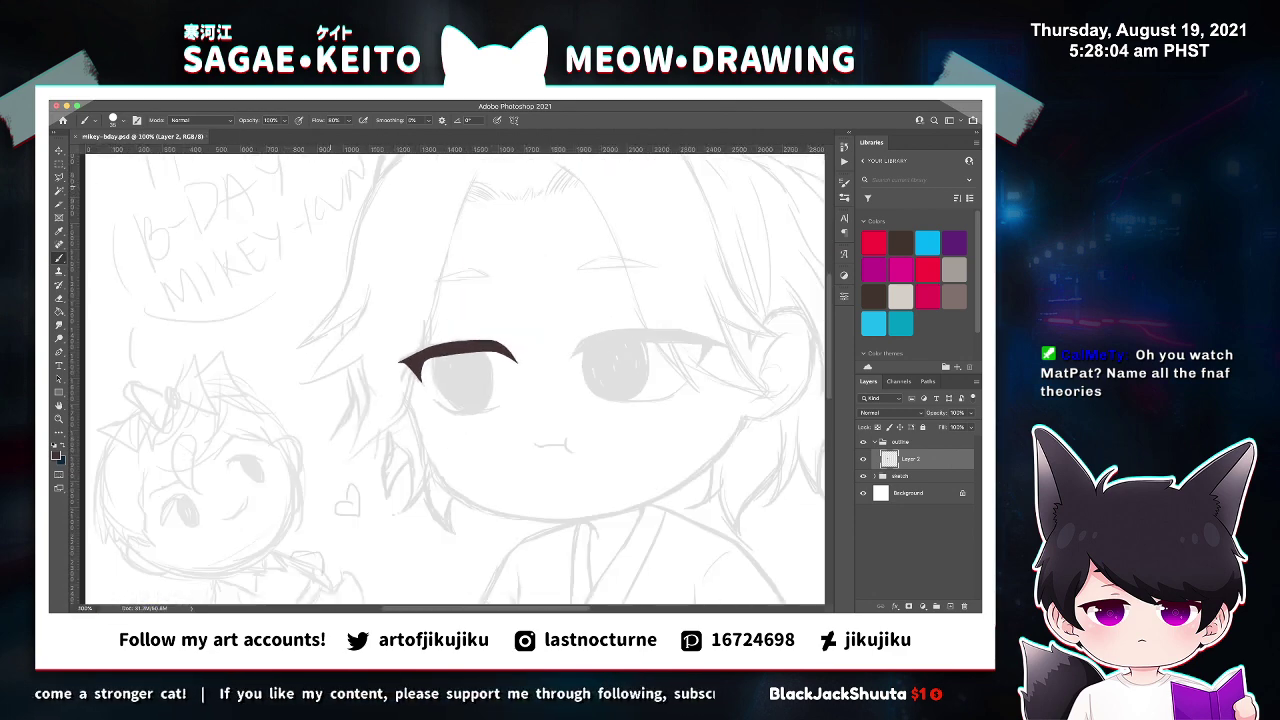
# Brush a thin dark lower lash line along the sketched curve beneath the same eye's iris.
pyautogui.press('z')
pyautogui.click(640, 400)
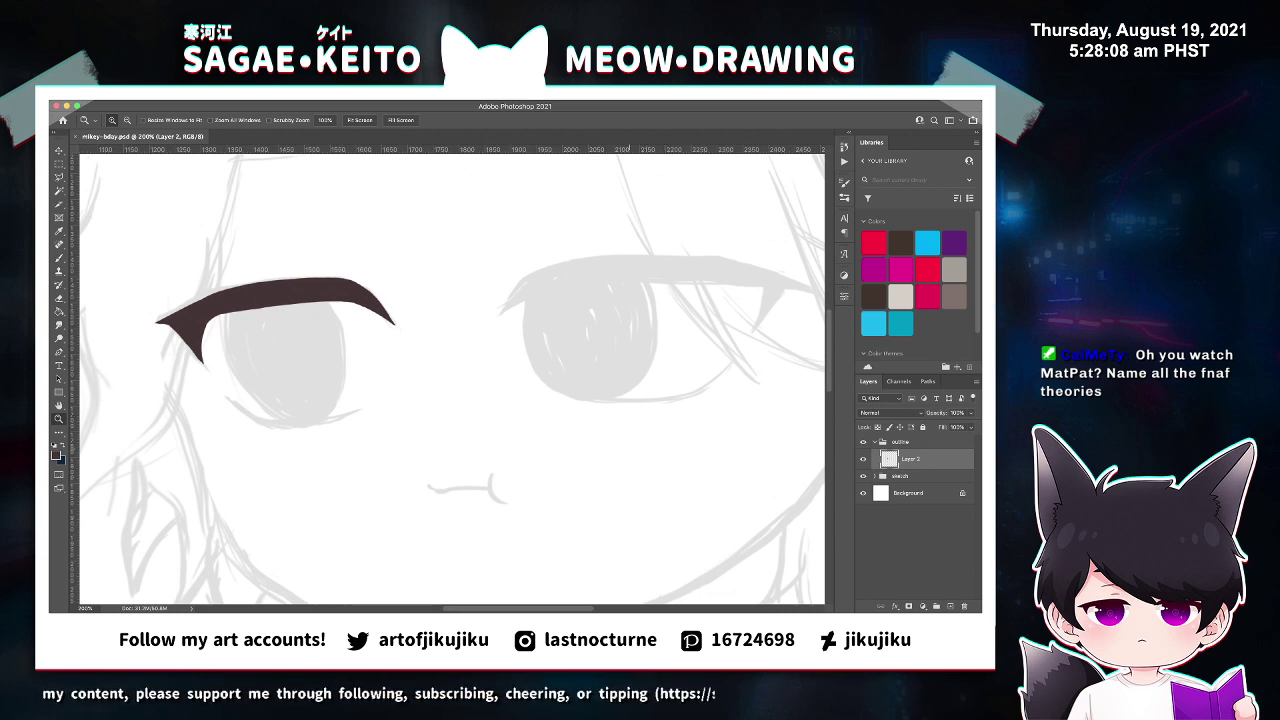
pyautogui.click(163, 329)
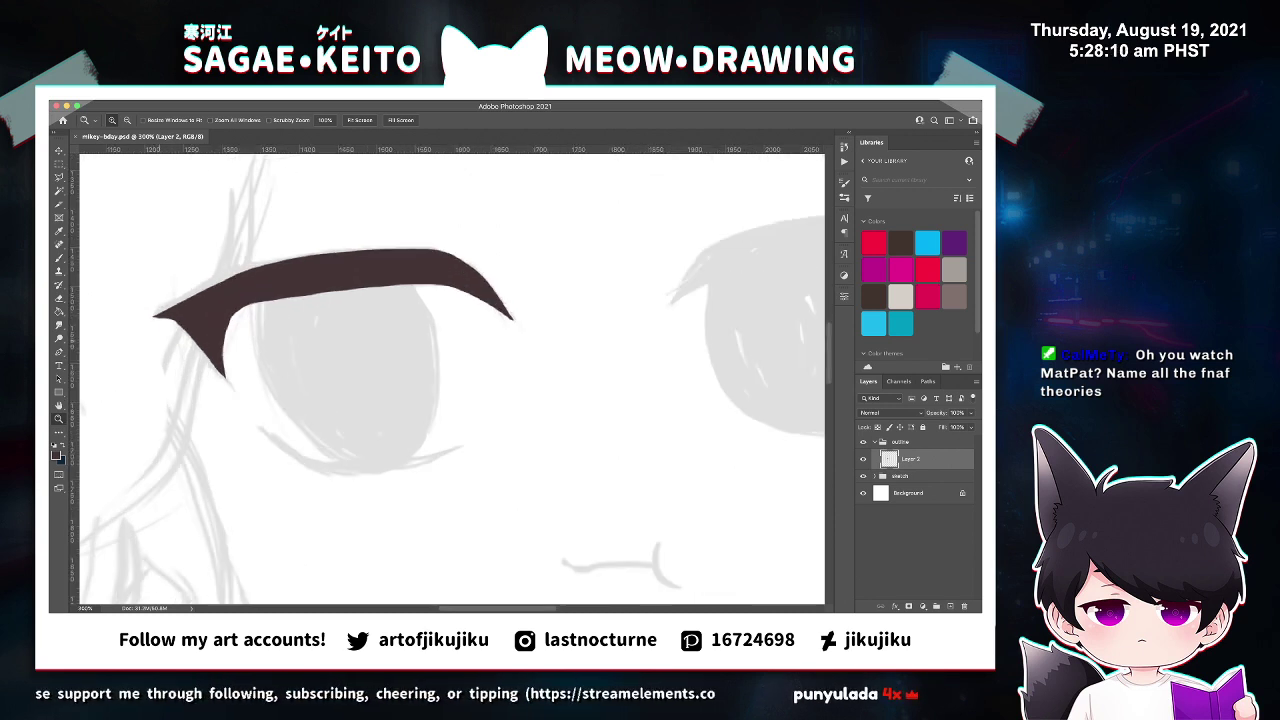
pyautogui.click(170, 348)
pyautogui.press('e')
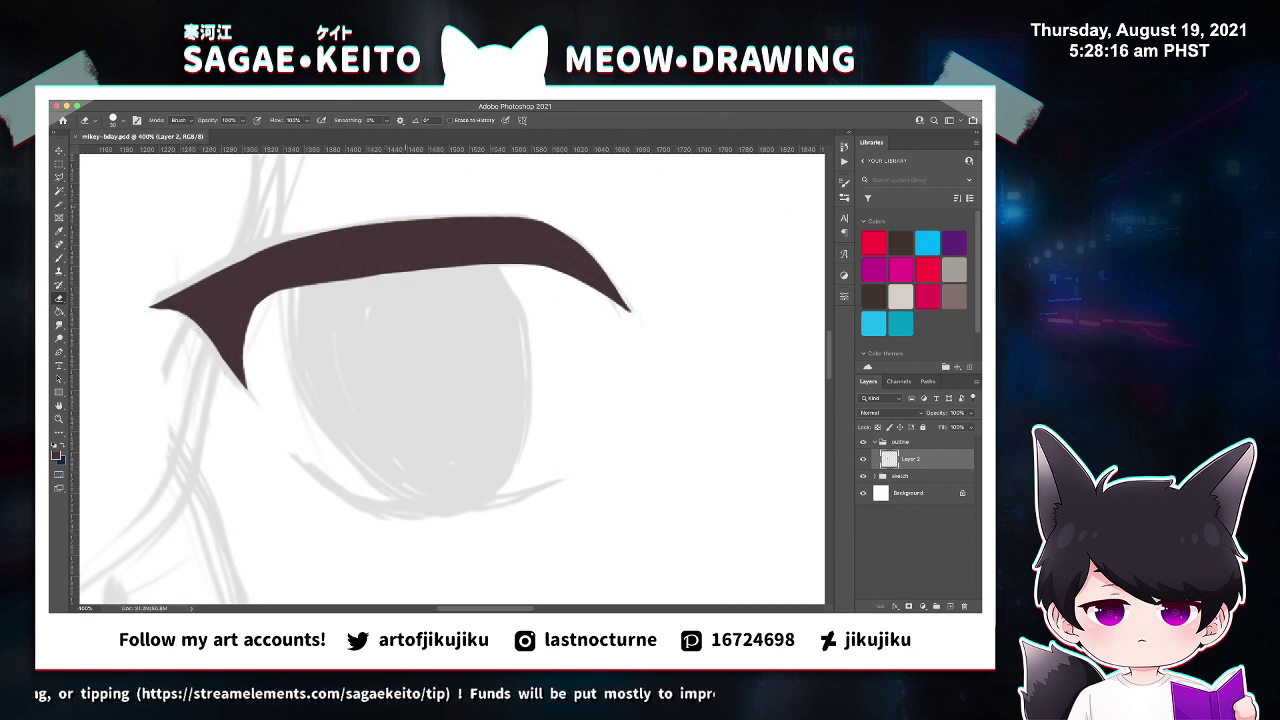
pyautogui.press('b')
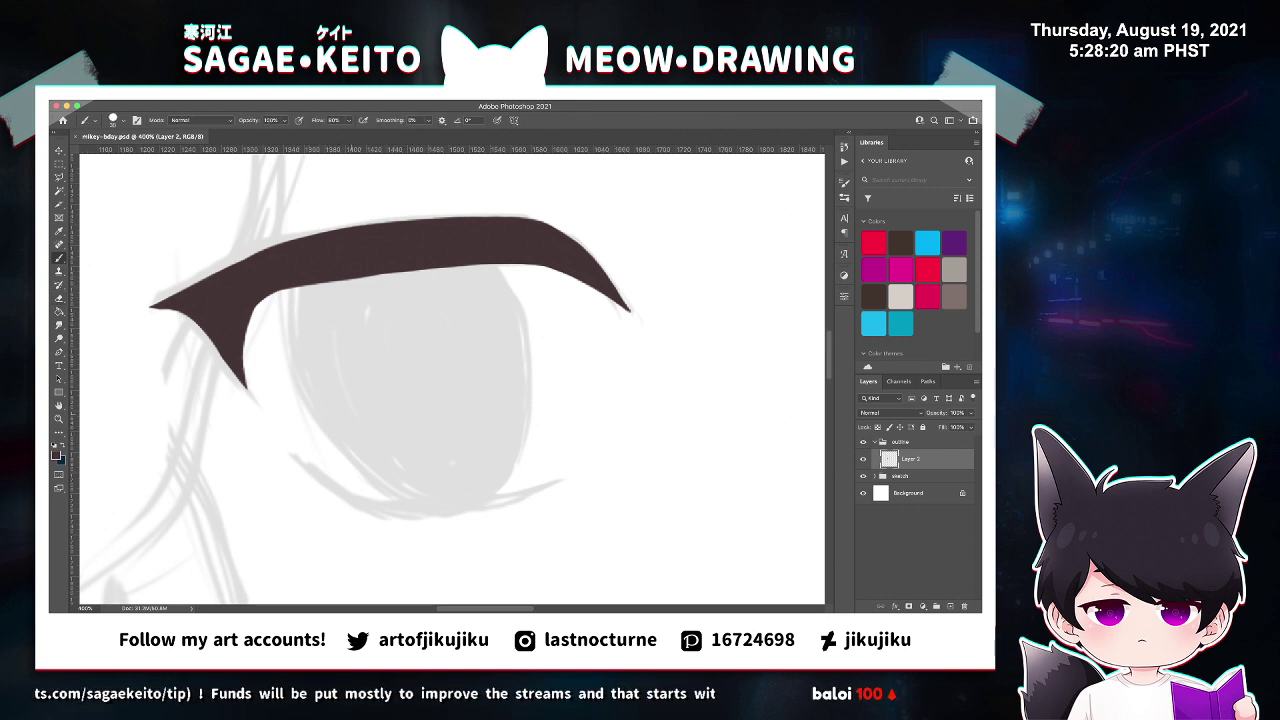
pyautogui.moveTo(291, 448)
pyautogui.mouseDown()
pyautogui.moveTo(366, 500)
pyautogui.moveTo(404, 508)
pyautogui.moveTo(563, 479)
pyautogui.mouseUp()
pyautogui.press('super+z')
pyautogui.press('super+z')
pyautogui.keyDown('super'); pyautogui.click(461, 512); pyautogui.keyUp('super')
pyautogui.moveTo(470, 500)
pyautogui.mouseDown()
pyautogui.moveTo(607, 462)
pyautogui.moveTo(588, 468)
pyautogui.mouseUp()
# Erase along the outer end of the lower lash line to taper it to a fine point.
pyautogui.press('e')
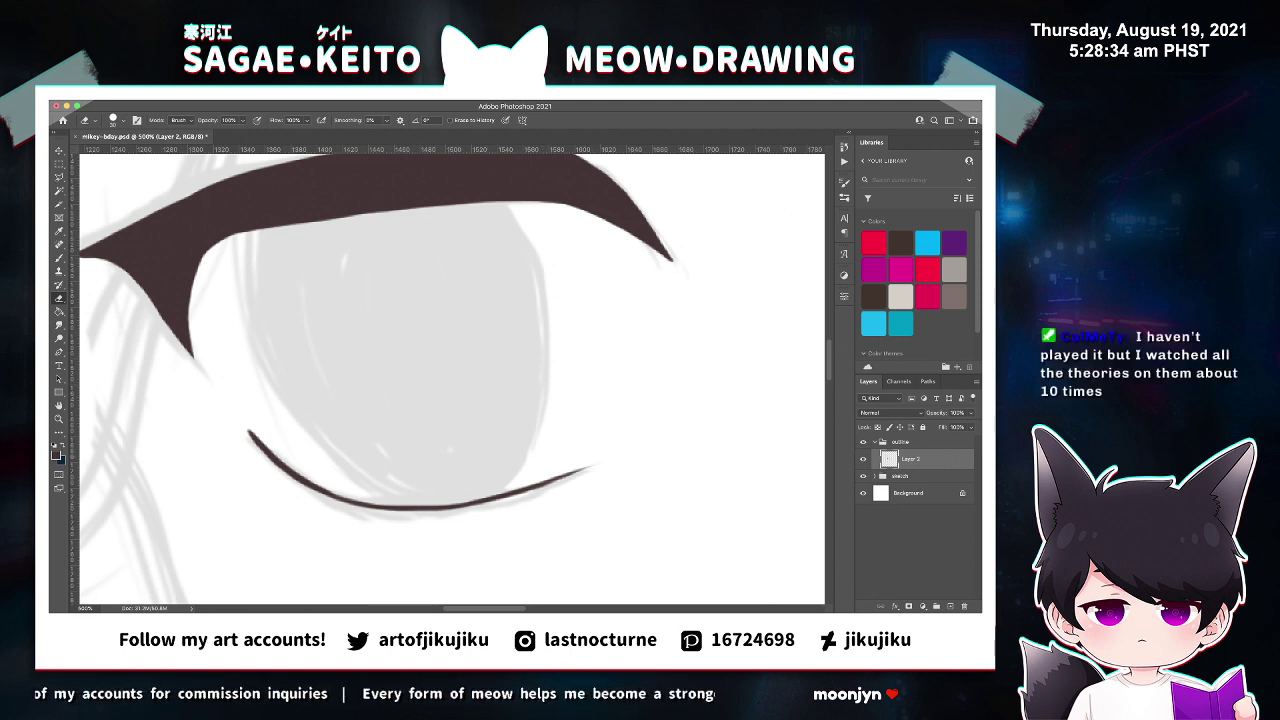
pyautogui.keyDown('super'); pyautogui.click(520, 521); pyautogui.keyUp('super')
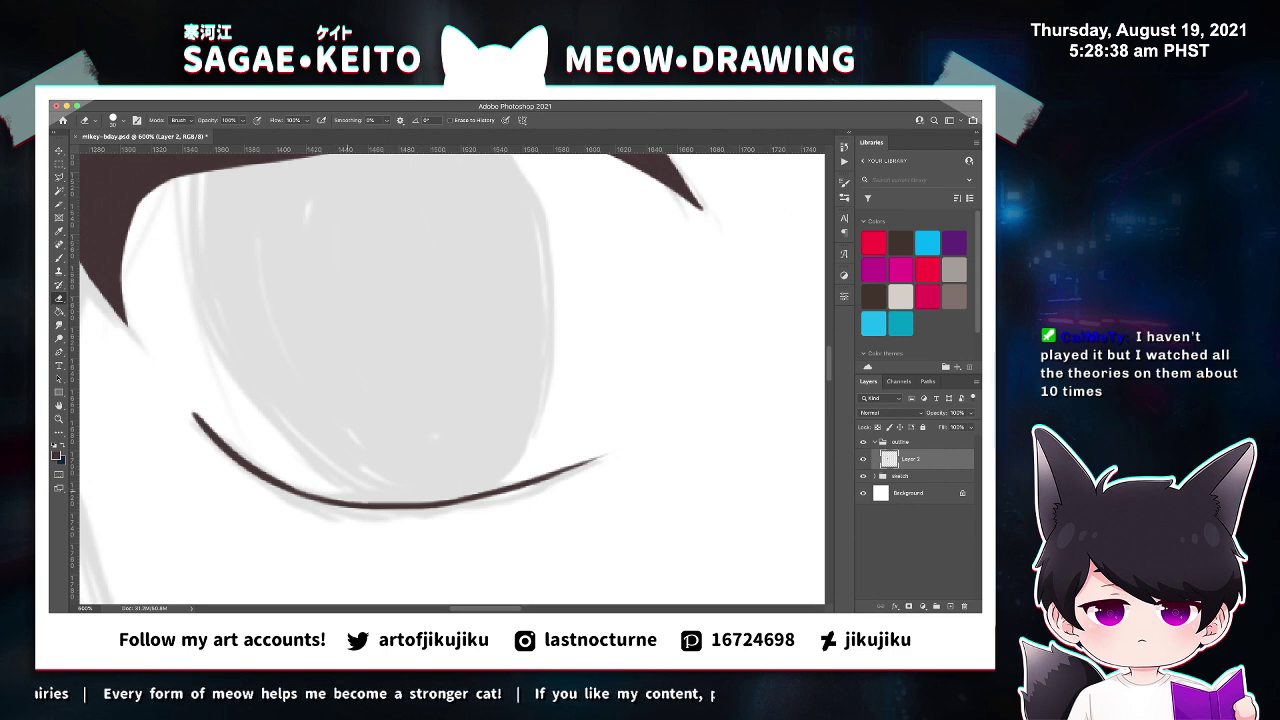
pyautogui.press('z')
pyautogui.moveTo(415, 491); pyautogui.dragTo(408, 489)
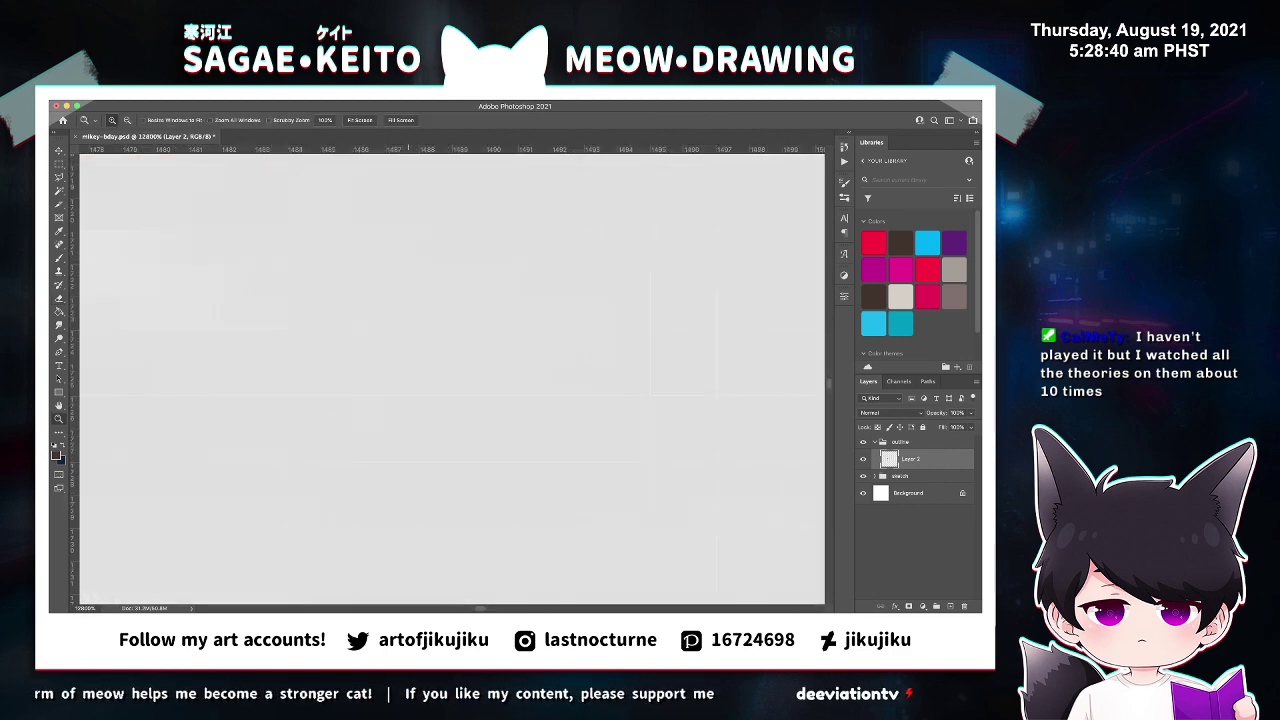
pyautogui.scroll(-10, 440, 380)
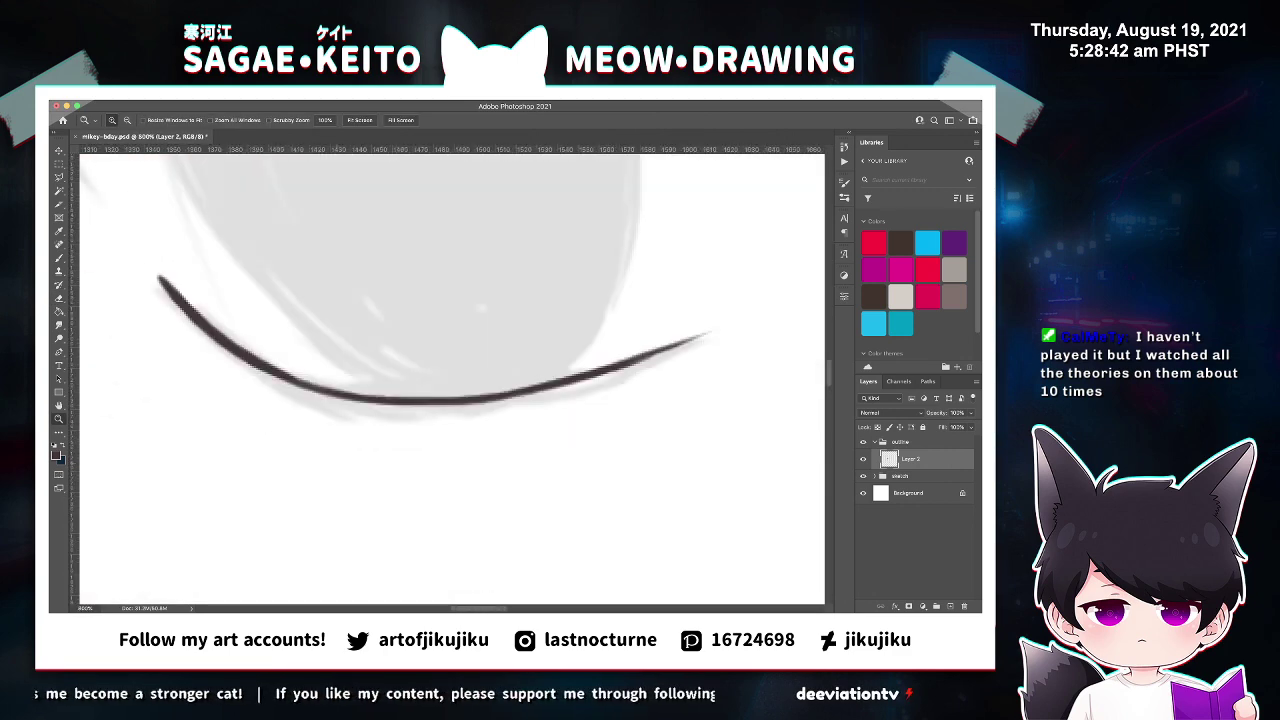
pyautogui.press('b')
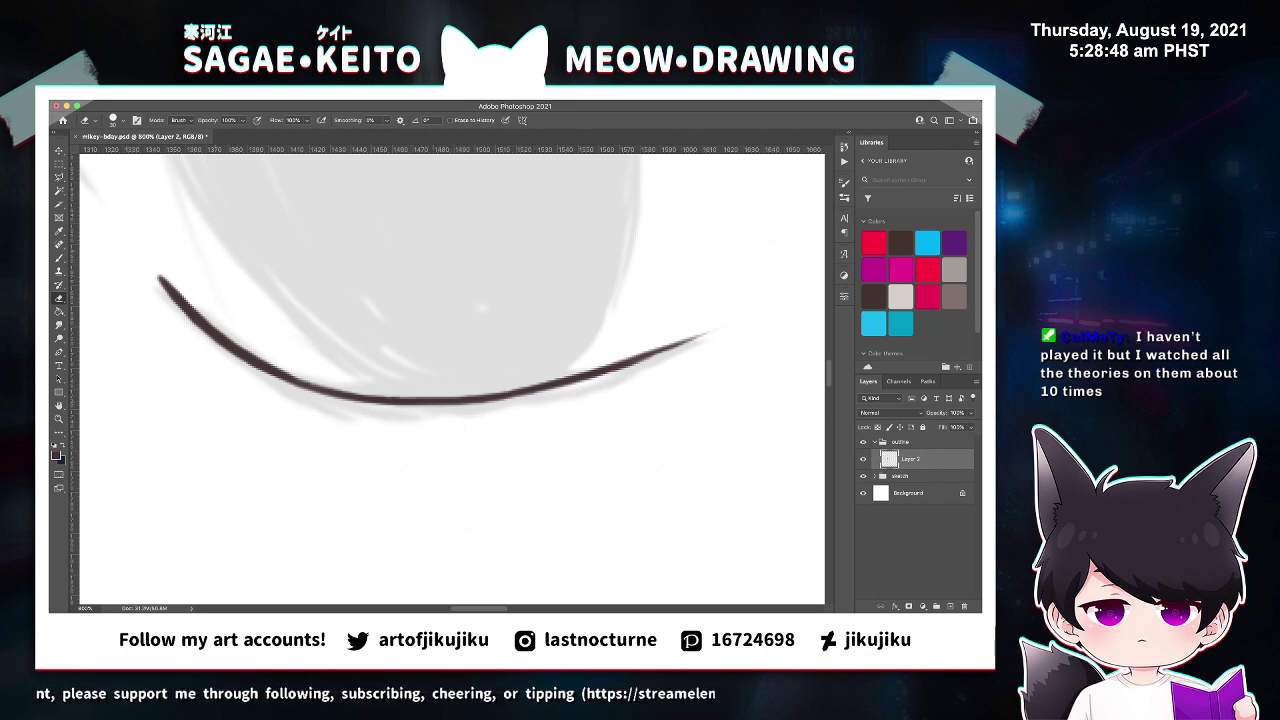
pyautogui.moveTo(205, 306); pyautogui.dragTo(161, 264)
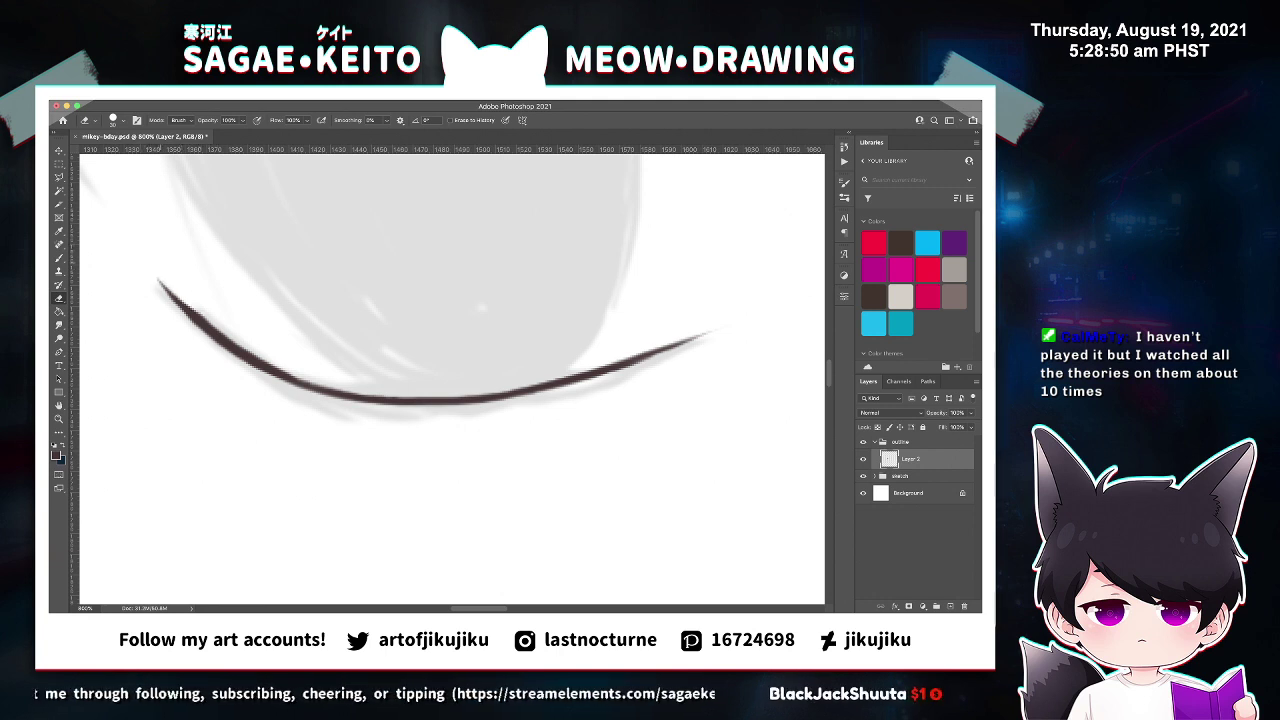
pyautogui.moveTo(240, 327); pyautogui.dragTo(175, 274)
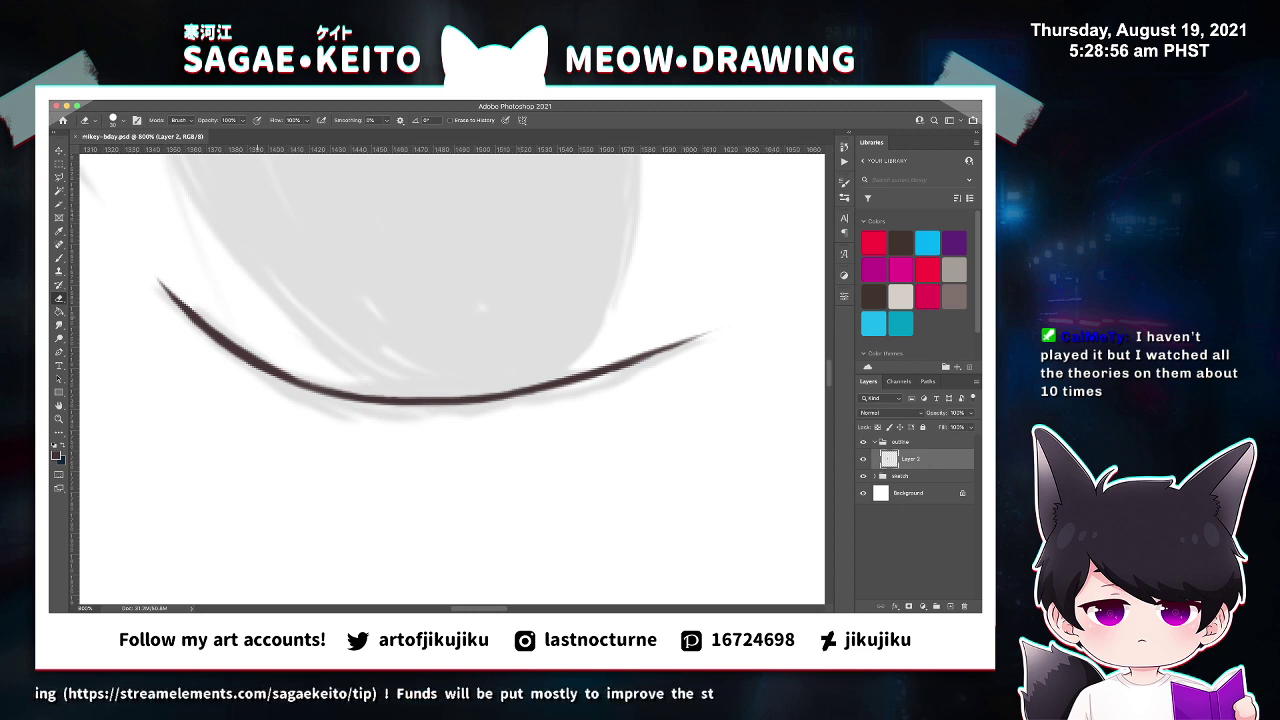
# Examine the outlined eye with its upper and lower lashes against the surrounding face sketch.
pyautogui.press('super+minus')
pyautogui.press('super+minus')
pyautogui.press('super+minus')
pyautogui.press('super+minus')
pyautogui.press('super+minus')
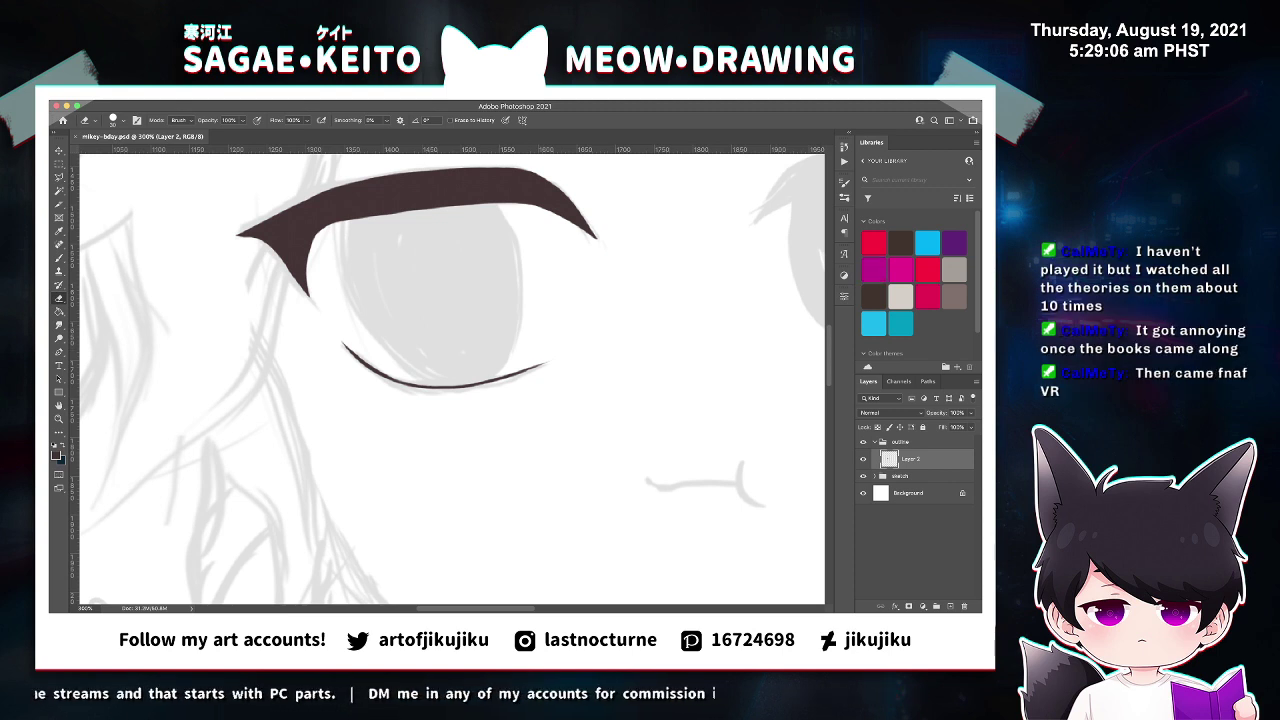
pyautogui.scroll(5, 450, 380)
pyautogui.scroll(-4, 450, 380)
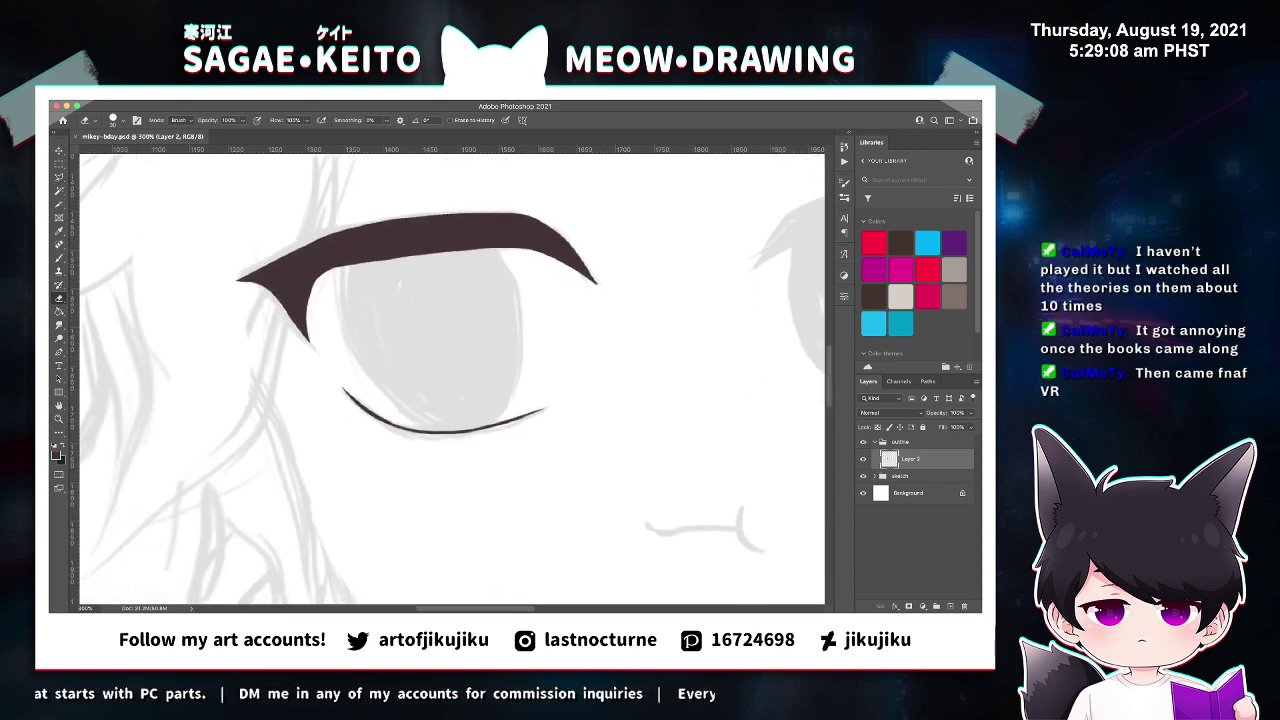
pyautogui.press('z')
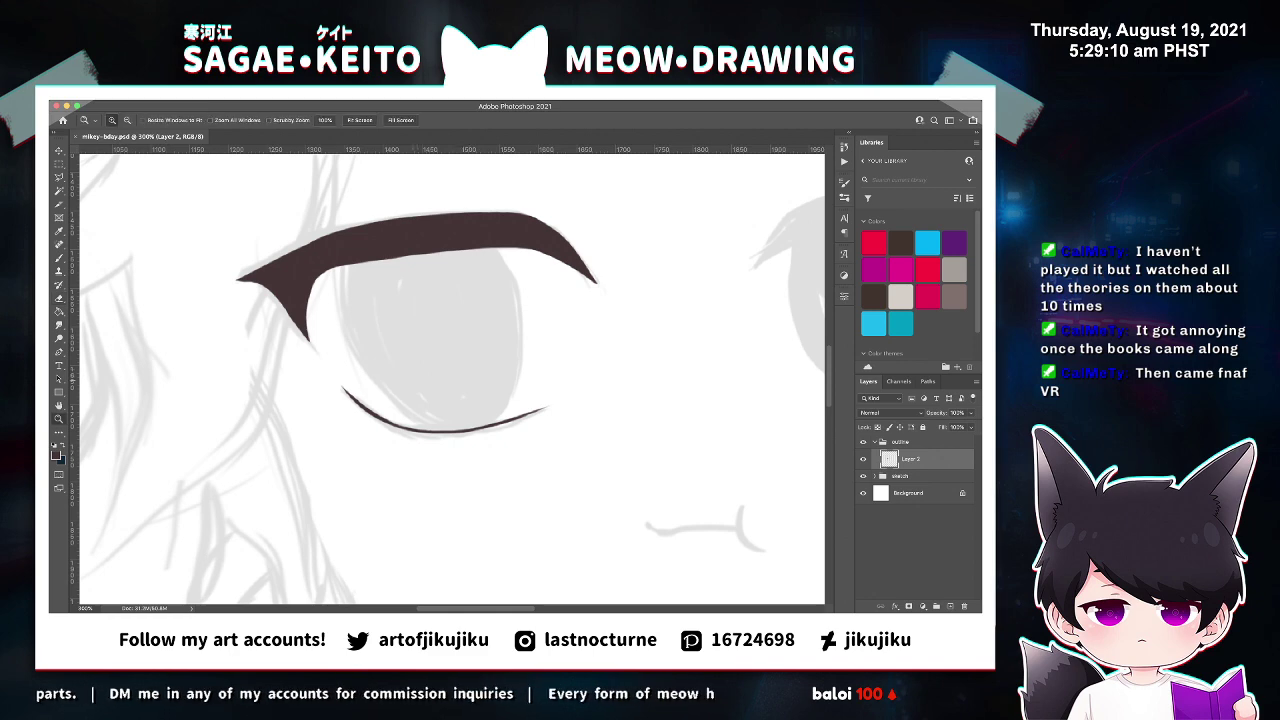
pyautogui.click(414, 379)
pyautogui.press('b')
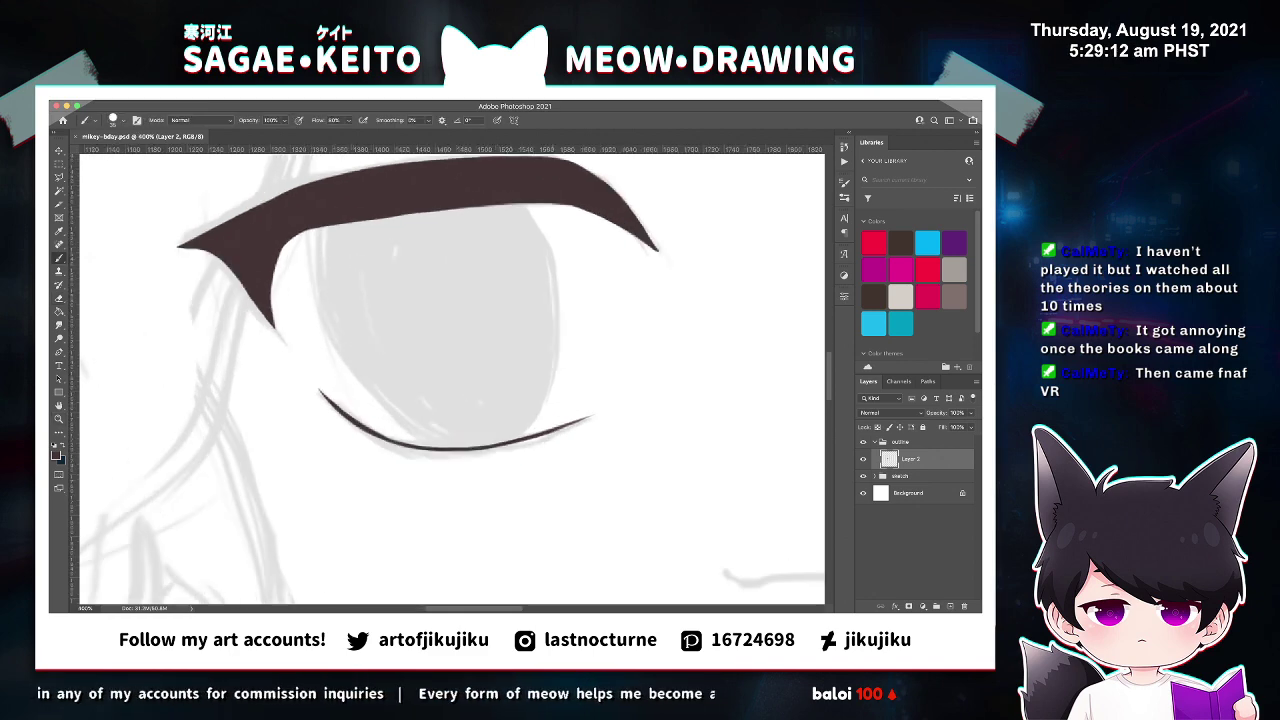
pyautogui.scroll(-5, 440, 370)
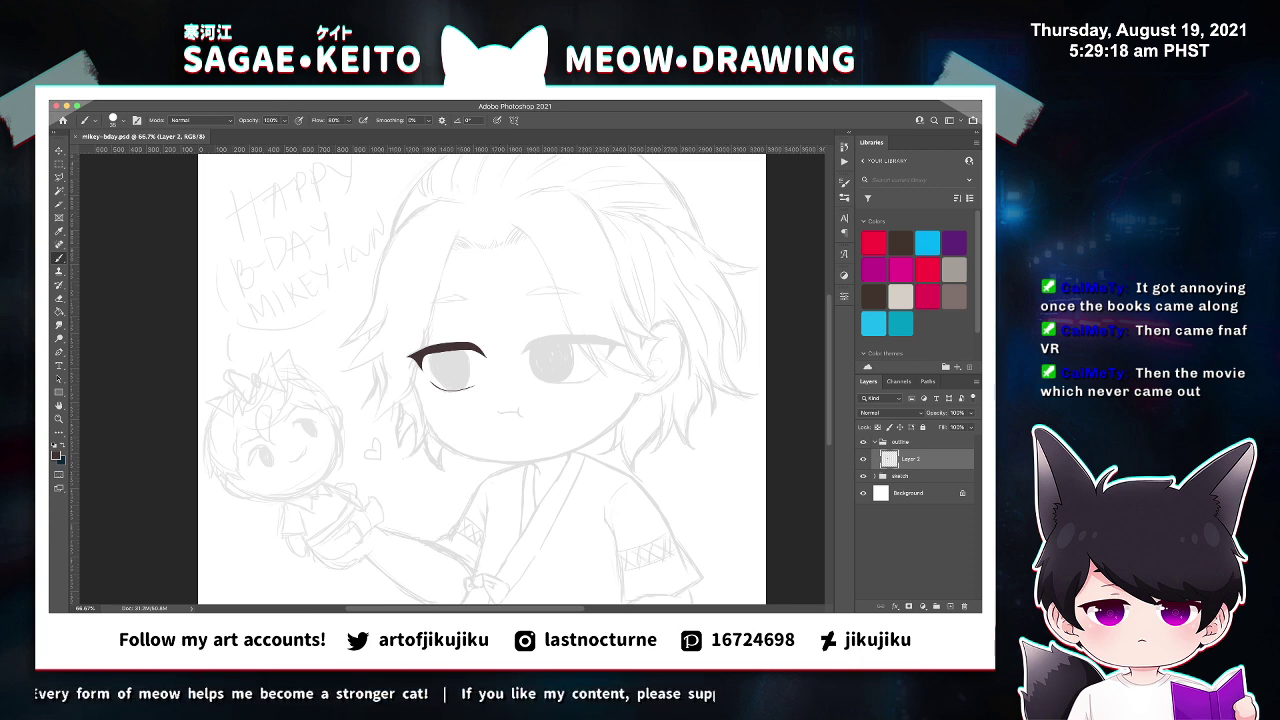
# Flip the canvas horizontally and bring both eyes into view for outlining the second eye.
pyautogui.hscroll(-4, 452, 378)
pyautogui.hscroll(3, 452, 378)
pyautogui.press('z')
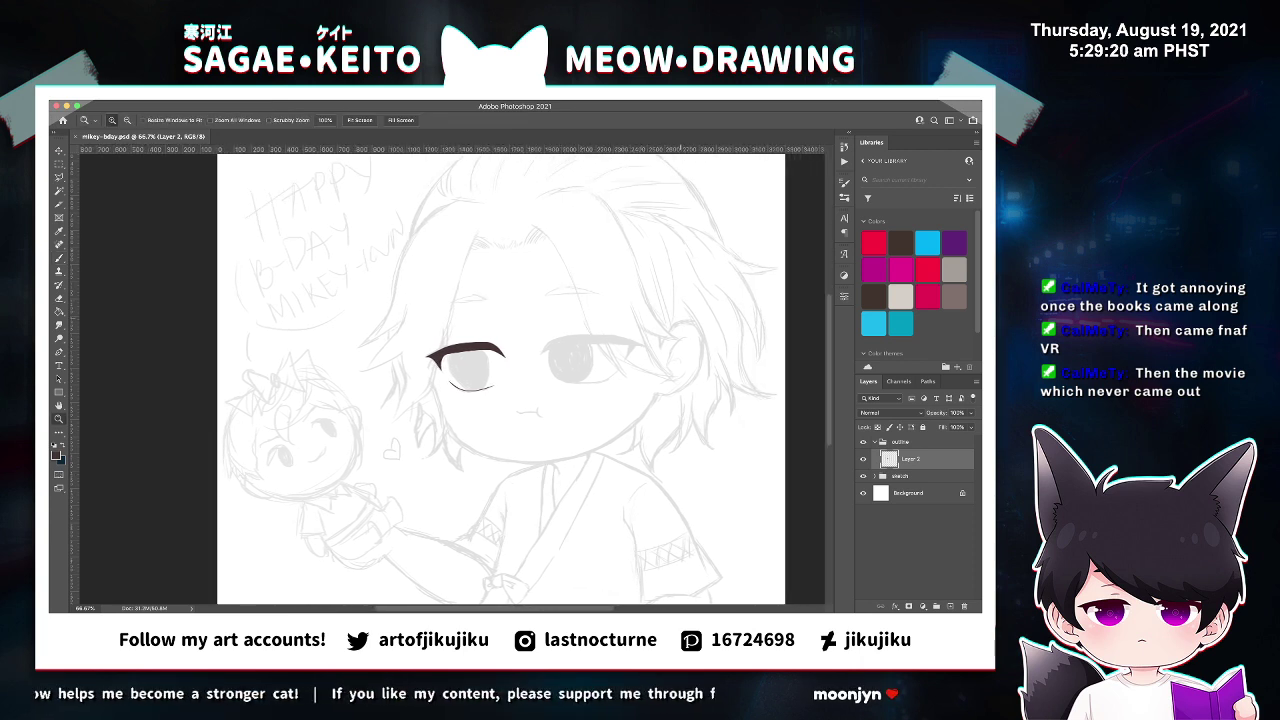
pyautogui.click(586, 346)
pyautogui.click(586, 346)
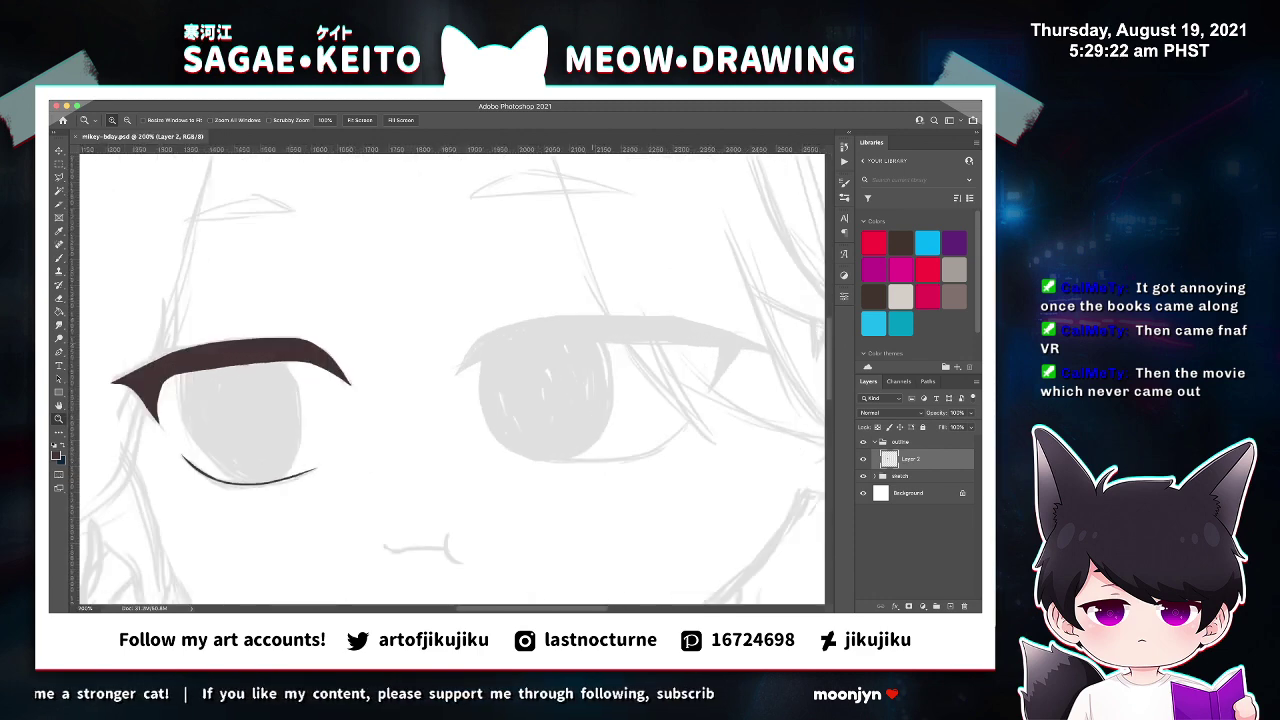
pyautogui.hscroll(-4, 450, 380)
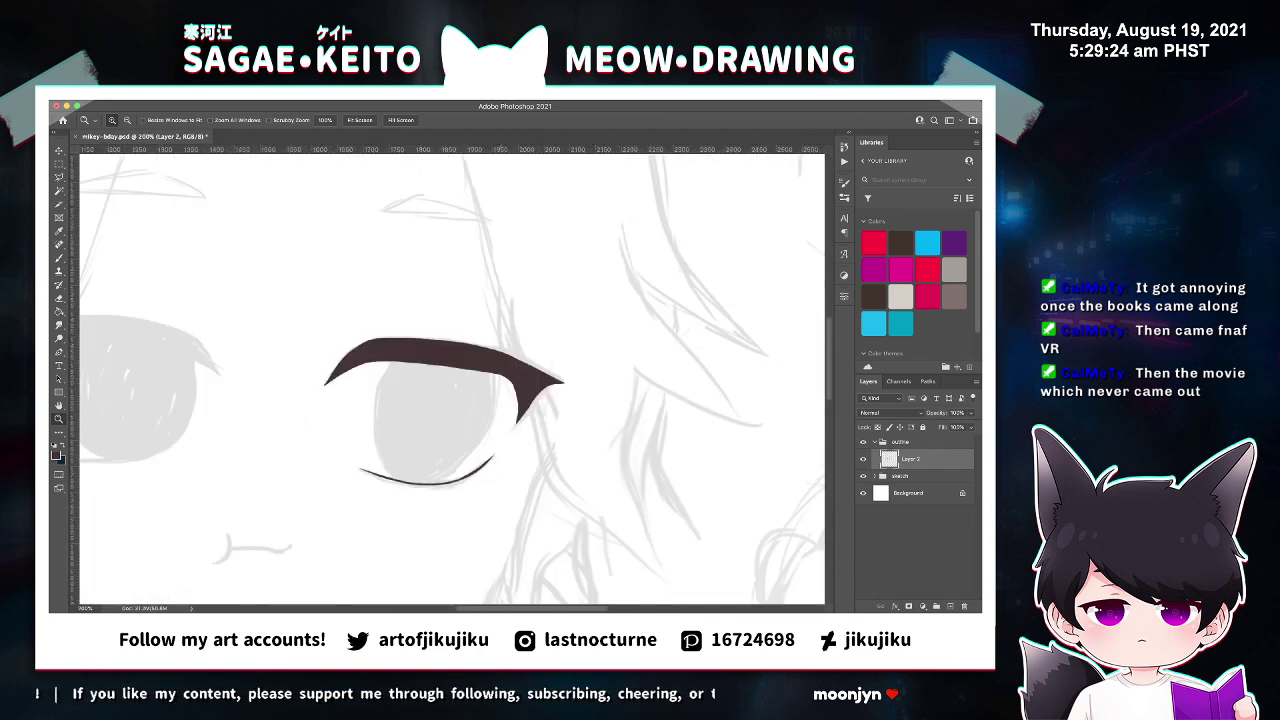
pyautogui.hscroll(-4, 450, 380)
# Brush the thin dark top edge of the second eye's upper lash over the sketch, redoing the first stroke.
pyautogui.press('b')
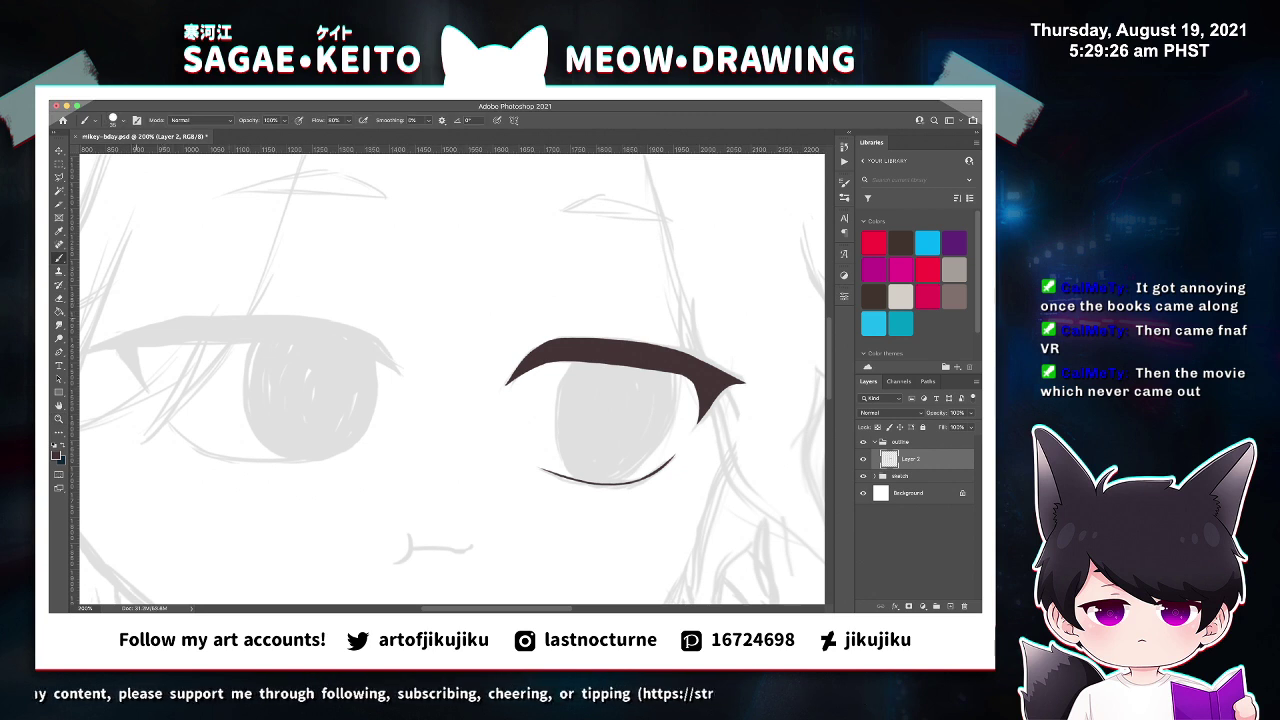
pyautogui.moveTo(142, 317); pyautogui.dragTo(320, 314)
pyautogui.press('super+z')
pyautogui.moveTo(142, 321); pyautogui.dragTo(372, 325)
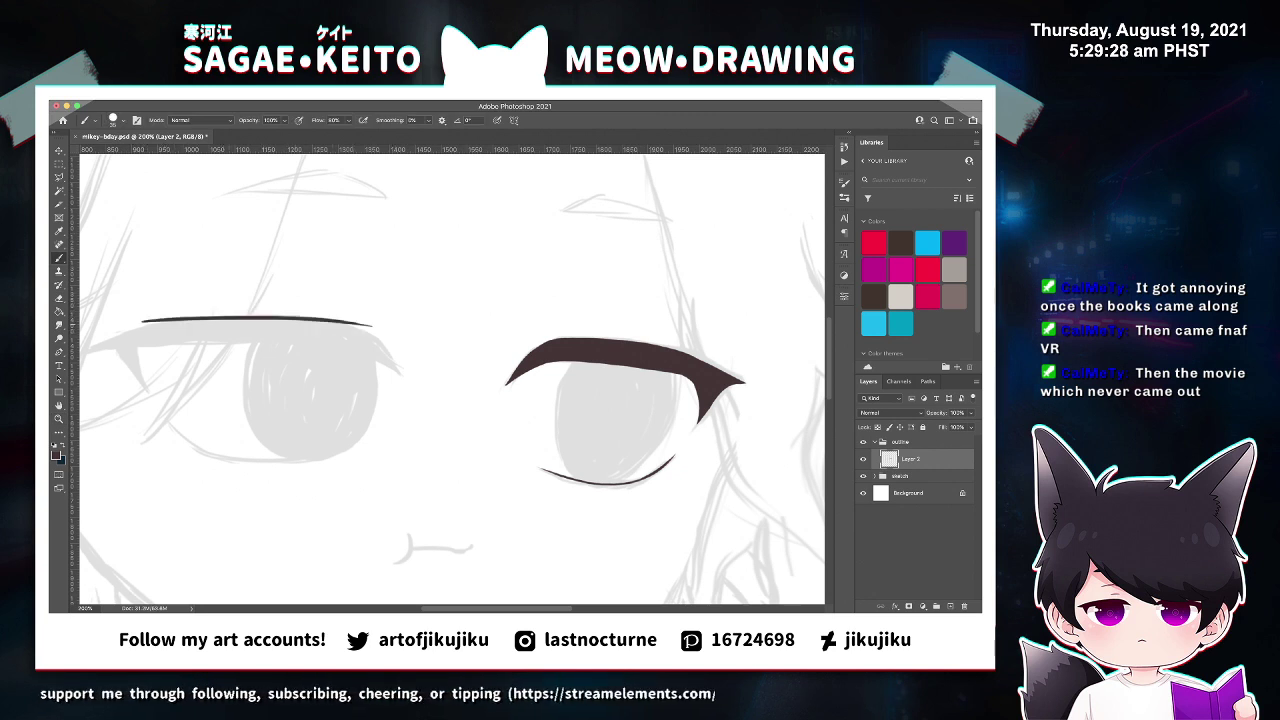
# Extend the second eye's upper lash edge in a downward curve toward the inner corner, redoing unsatisfactory strokes.
pyautogui.press('z')
pyautogui.click(408, 328)
pyautogui.click(408, 328)
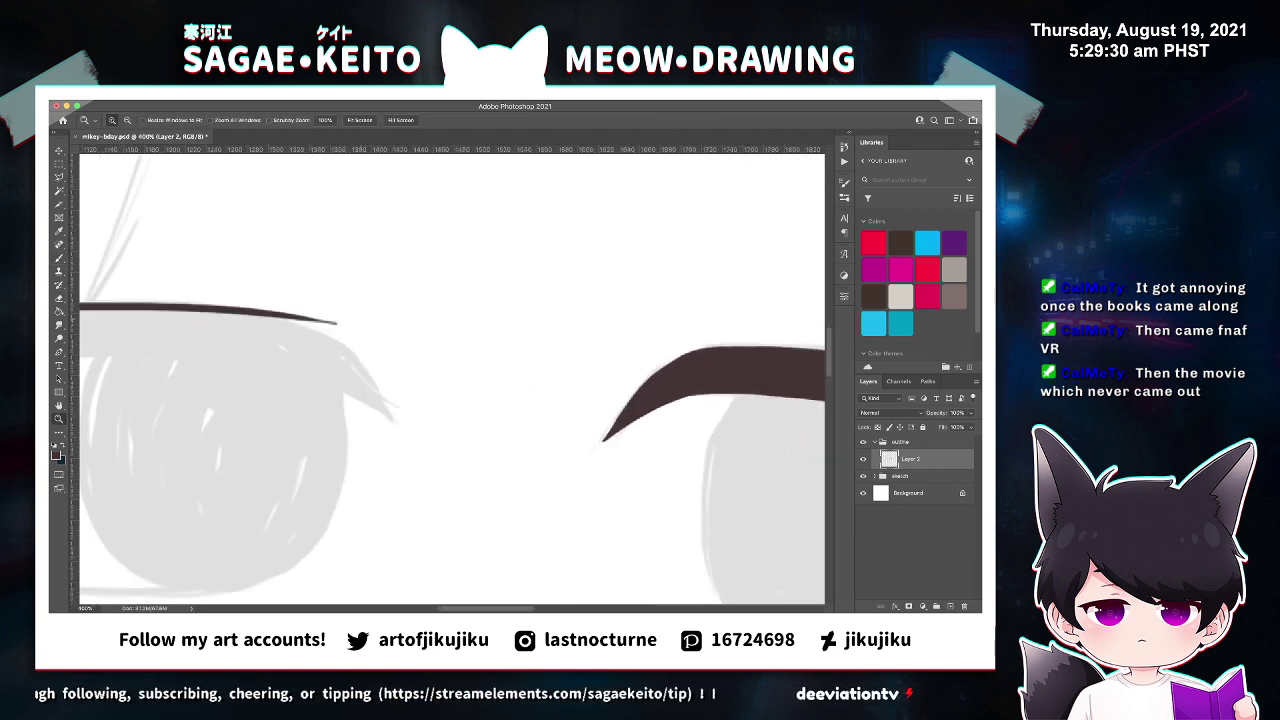
pyautogui.press('b')
pyautogui.moveTo(300, 316); pyautogui.dragTo(372, 339)
pyautogui.press('super+z')
pyautogui.moveTo(294, 316)
pyautogui.mouseDown()
pyautogui.moveTo(366, 340)
pyautogui.moveTo(397, 398)
pyautogui.mouseUp()
pyautogui.press('super+z')
pyautogui.press('super+z')
pyautogui.moveTo(308, 321); pyautogui.dragTo(375, 367)
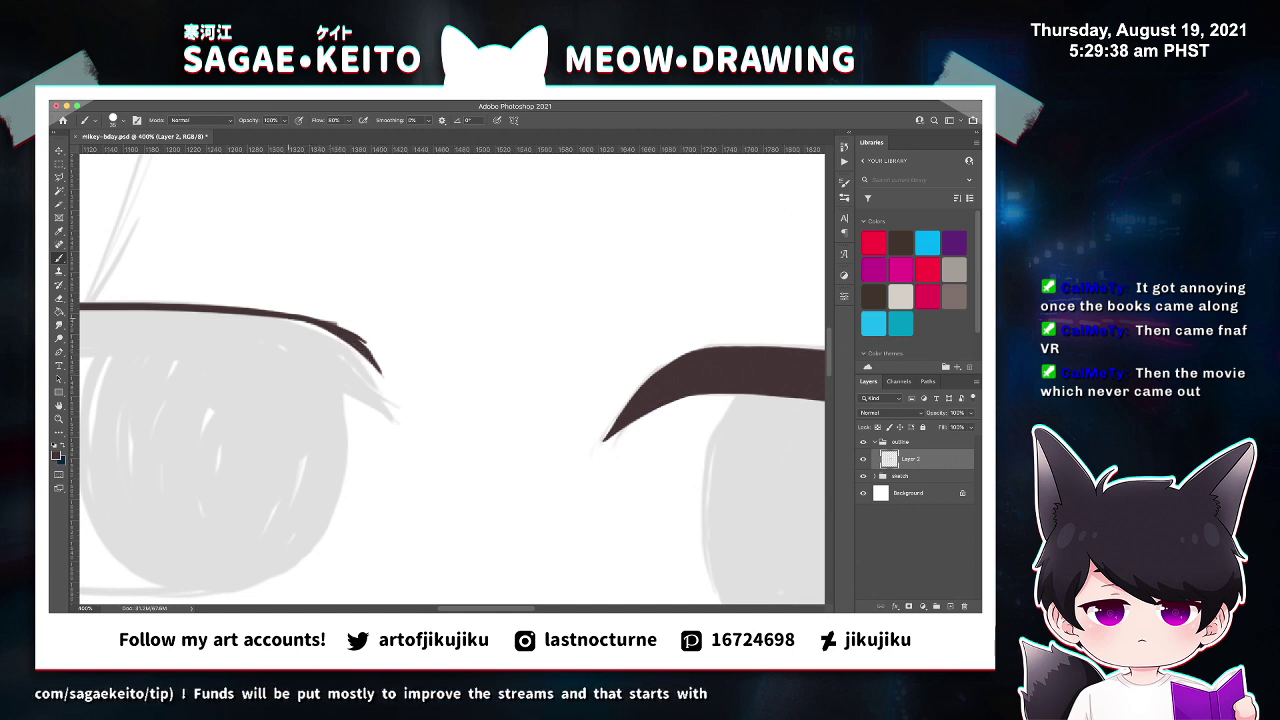
# Erase the stray bristles and bumps along the inner-corner curve to make the lash edge smooth and even.
pyautogui.press('e')
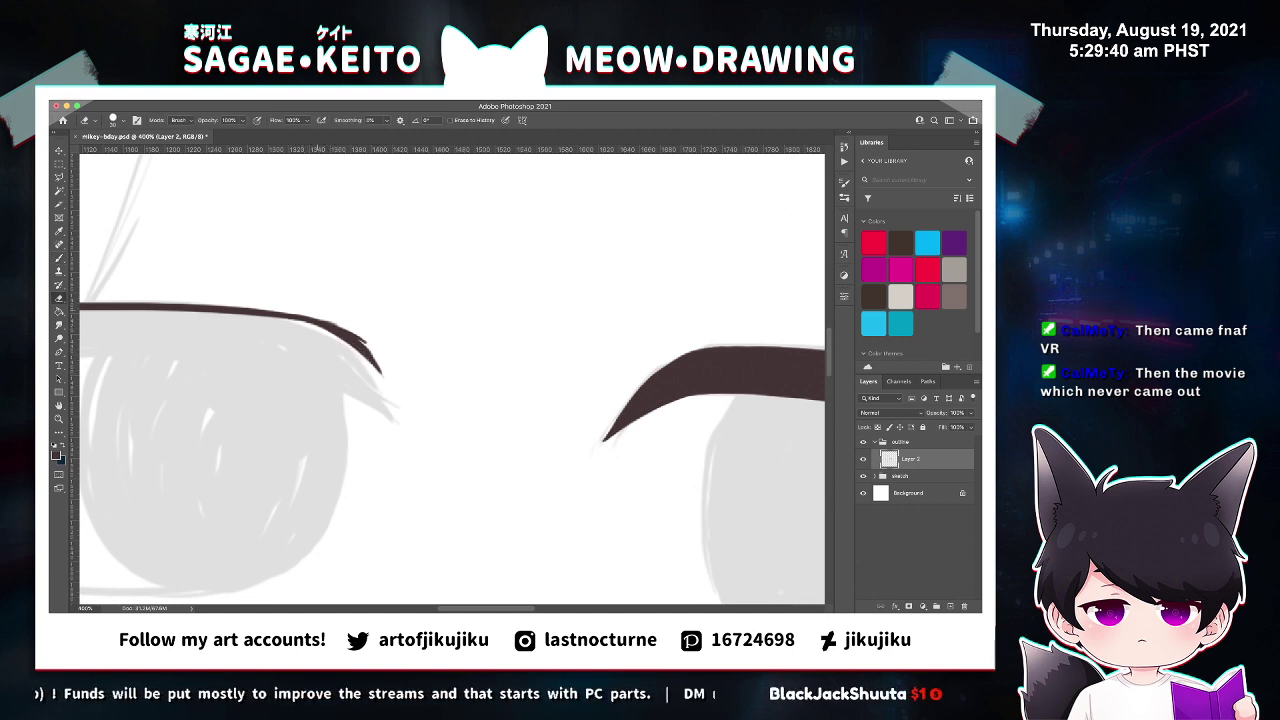
pyautogui.keyDown('super'); pyautogui.click(364, 319); pyautogui.keyUp('super')
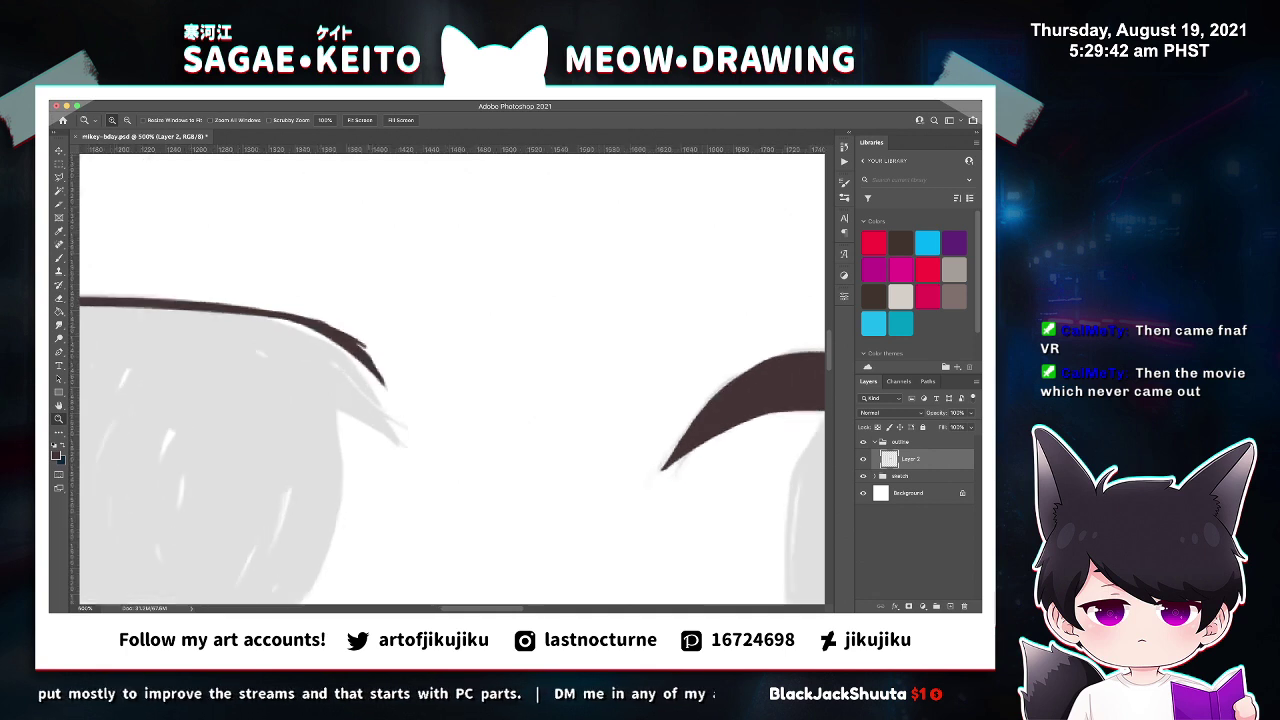
pyautogui.keyDown('super'); pyautogui.click(364, 319); pyautogui.keyUp('super')
pyautogui.moveTo(298, 306); pyautogui.dragTo(370, 340)
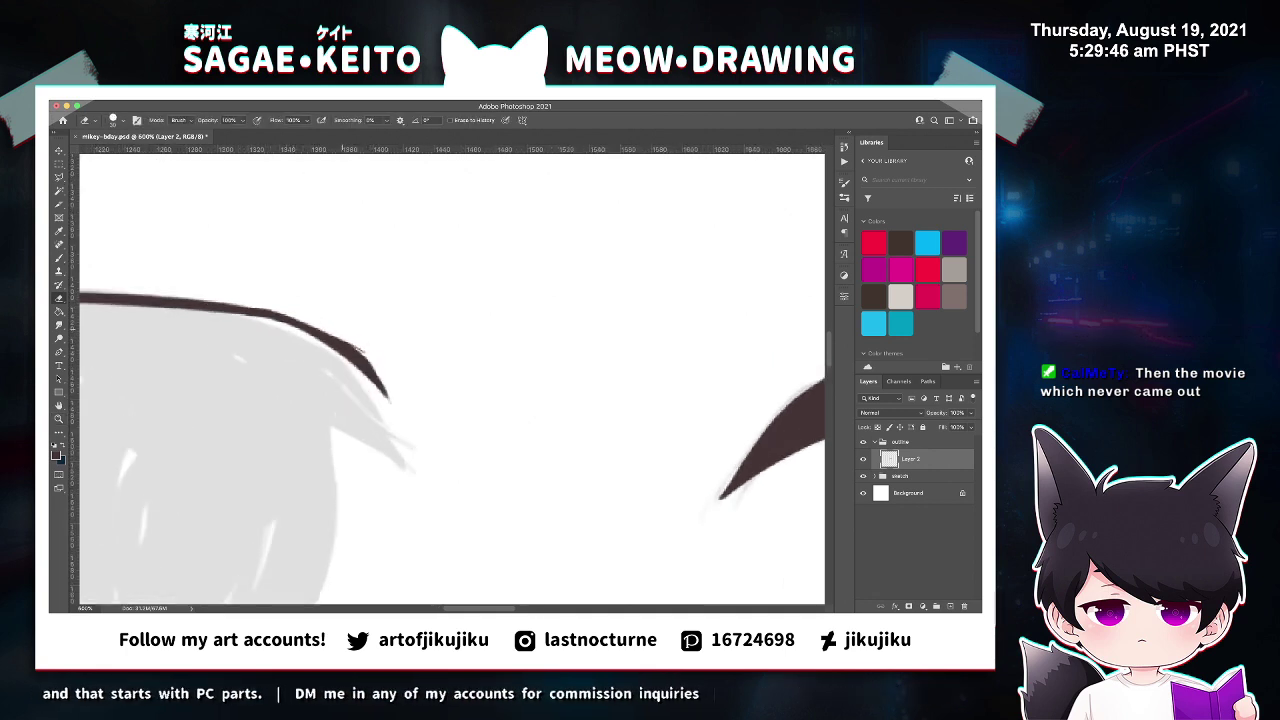
pyautogui.moveTo(272, 302); pyautogui.dragTo(372, 358)
pyautogui.moveTo(330, 330); pyautogui.dragTo(377, 366)
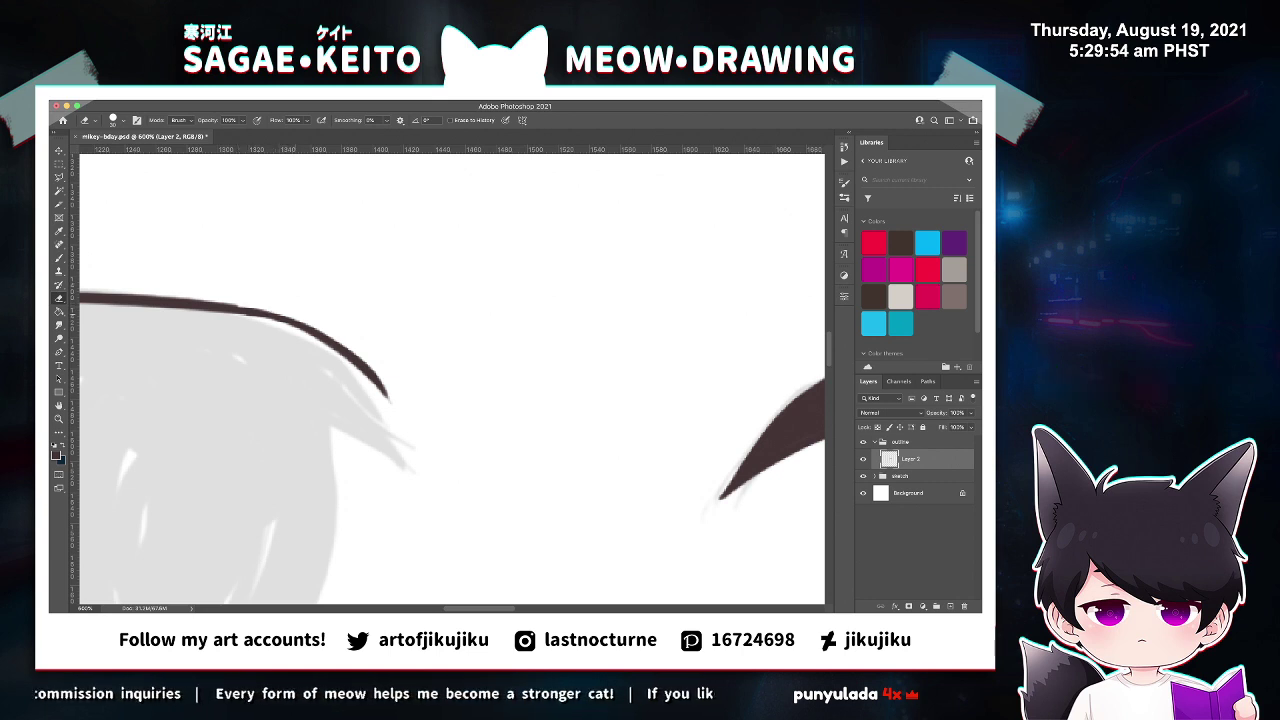
pyautogui.moveTo(244, 293); pyautogui.dragTo(274, 297)
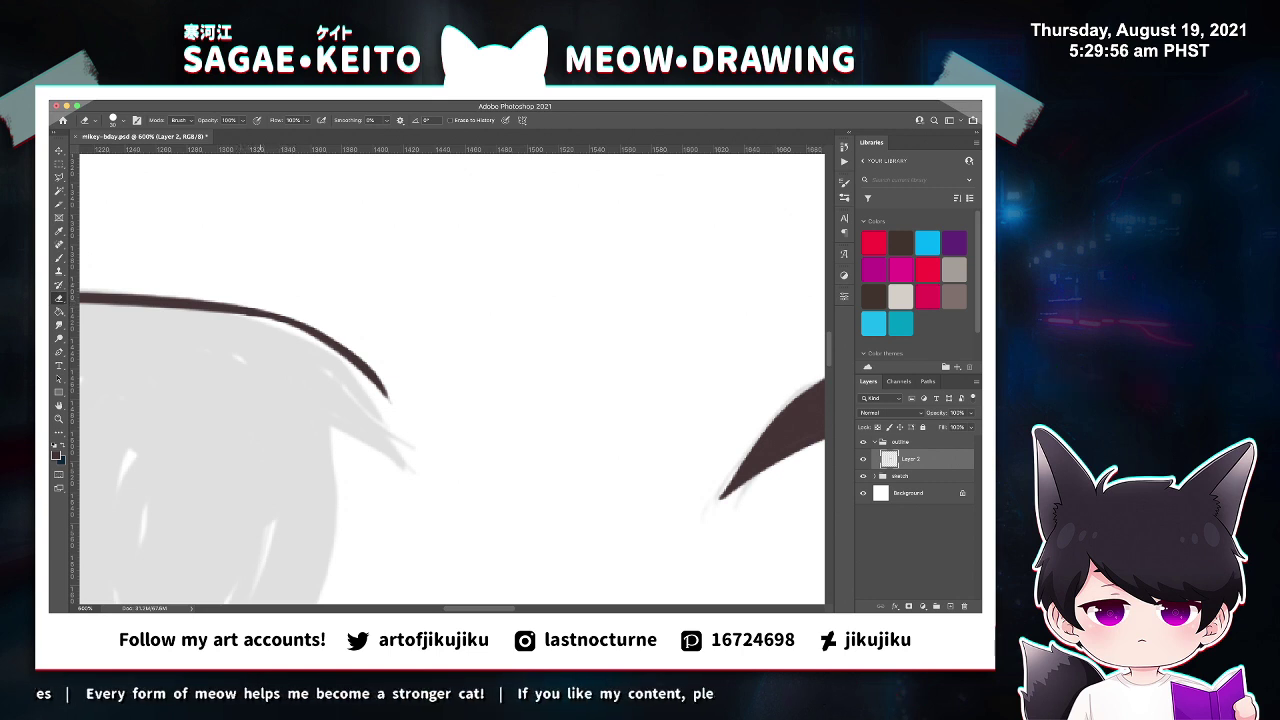
# Save the drawing and check the new lash line against the whole sketch.
pyautogui.press('super+s')
pyautogui.press('super+minus')
pyautogui.hotkey('ctrl', '0')
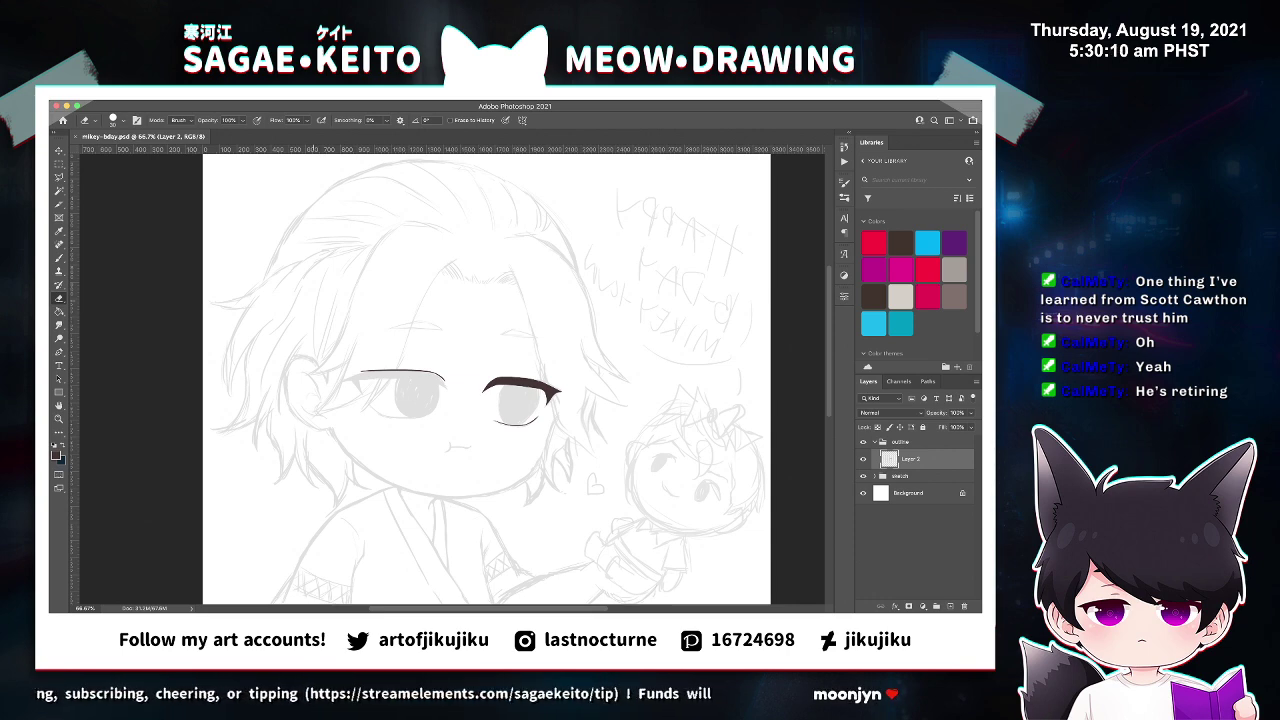
# Refine the inner-corner tip of the second eye's upper lash line with the brush and eraser, undoing a stray stroke.
pyautogui.press('z')
pyautogui.click(380, 377)
pyautogui.click(413, 388)
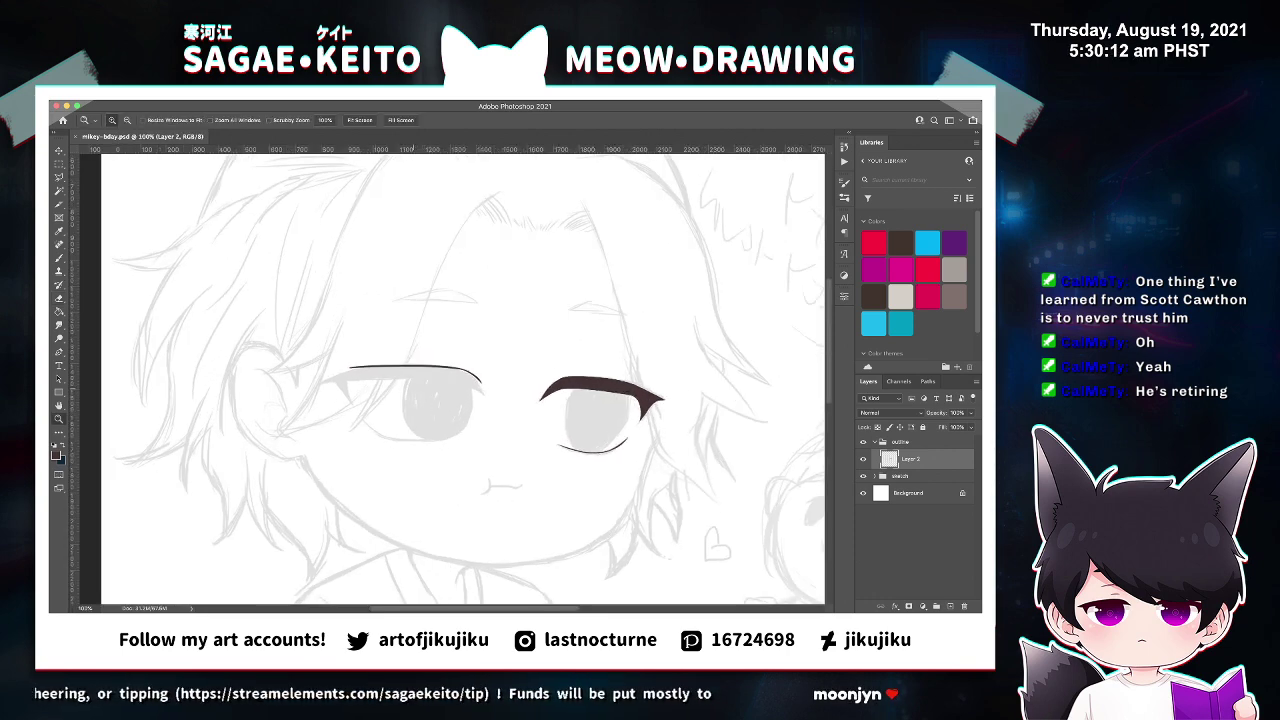
pyautogui.click(504, 365)
pyautogui.press('b')
pyautogui.moveTo(543, 366); pyautogui.dragTo(580, 403)
pyautogui.press('super+z')
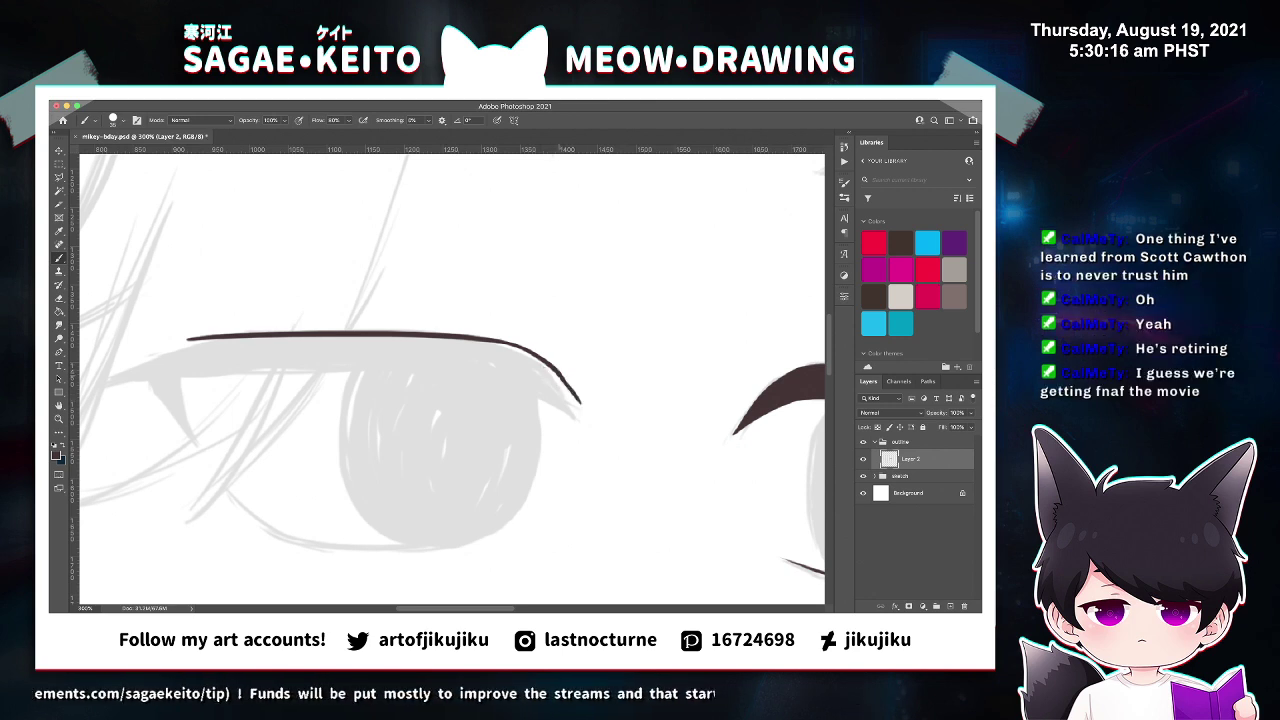
pyautogui.press('e')
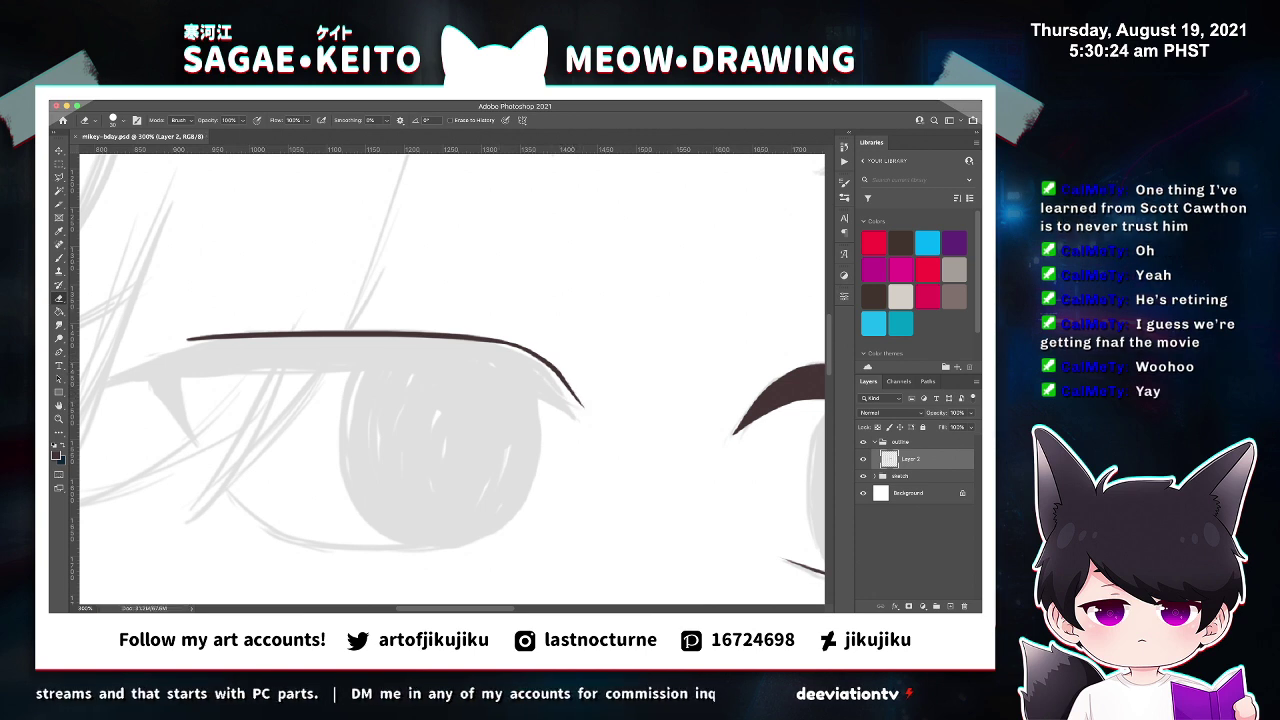
# Extend the lash's top edge outward in a downward slant to the outer corner, redoing the first stroke, and save the drawing.
pyautogui.press('b')
pyautogui.keyDown('super'); pyautogui.click(130, 353); pyautogui.keyUp('super')
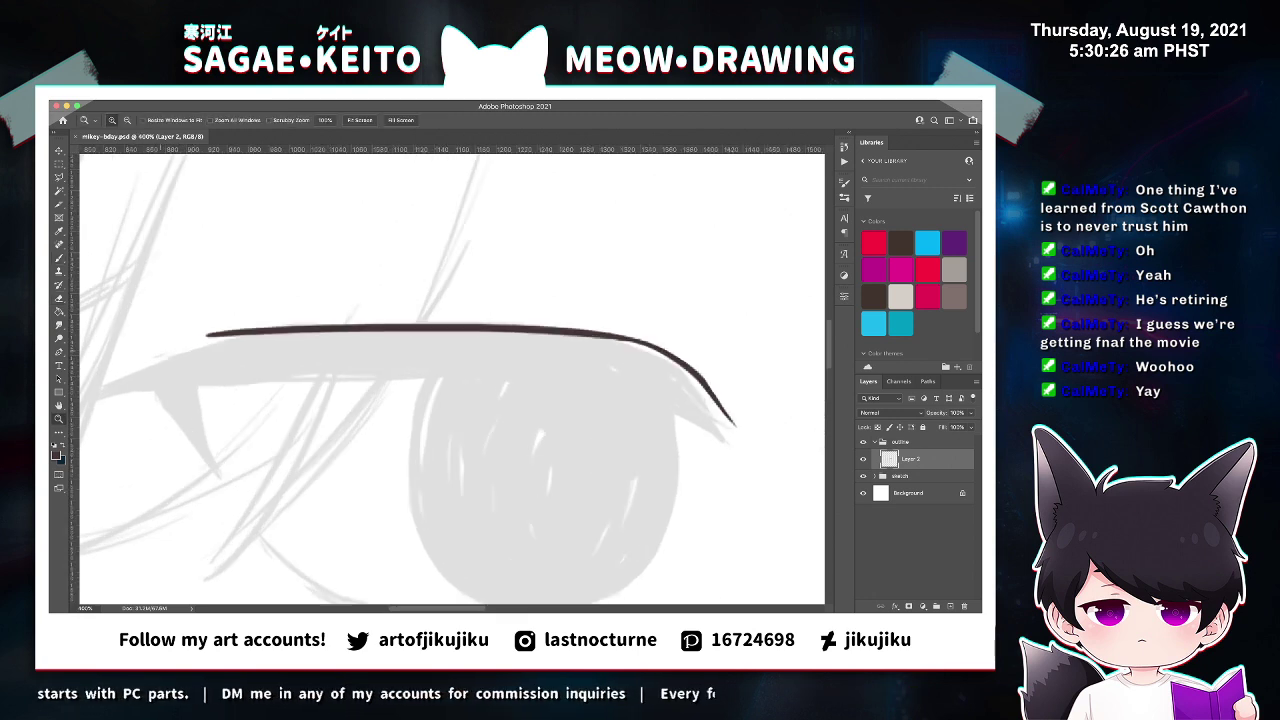
pyautogui.moveTo(145, 369); pyautogui.dragTo(254, 336)
pyautogui.press('super+z')
pyautogui.moveTo(91, 390); pyautogui.dragTo(272, 317)
pyautogui.keyDown('super'); pyautogui.click(149, 300); pyautogui.keyUp('super')
pyautogui.keyDown('super'); pyautogui.click(149, 328); pyautogui.keyUp('super')
pyautogui.press('e')
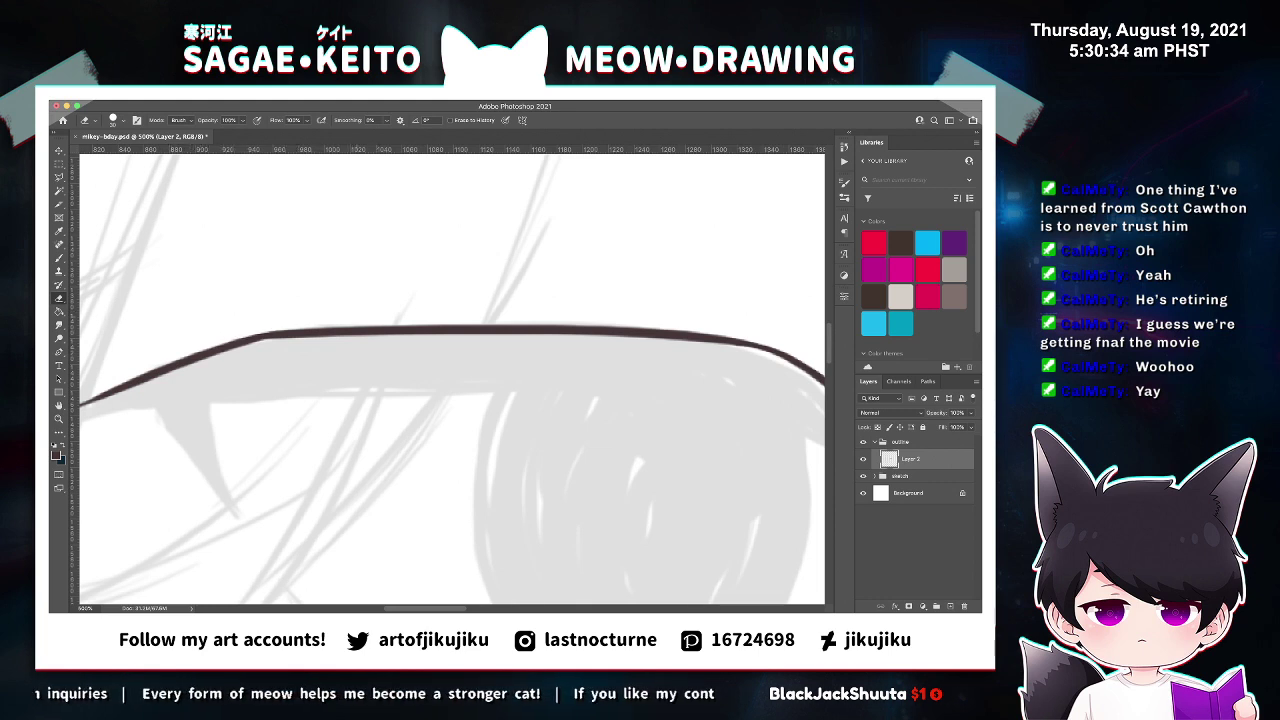
pyautogui.press('super+s')
pyautogui.press('super+minus')
pyautogui.press('super+minus')
pyautogui.press('super+minus')
# Brush the lash's lower edge from the outer corner to the start of the iris, redoing the middle stroke.
pyautogui.press('z')
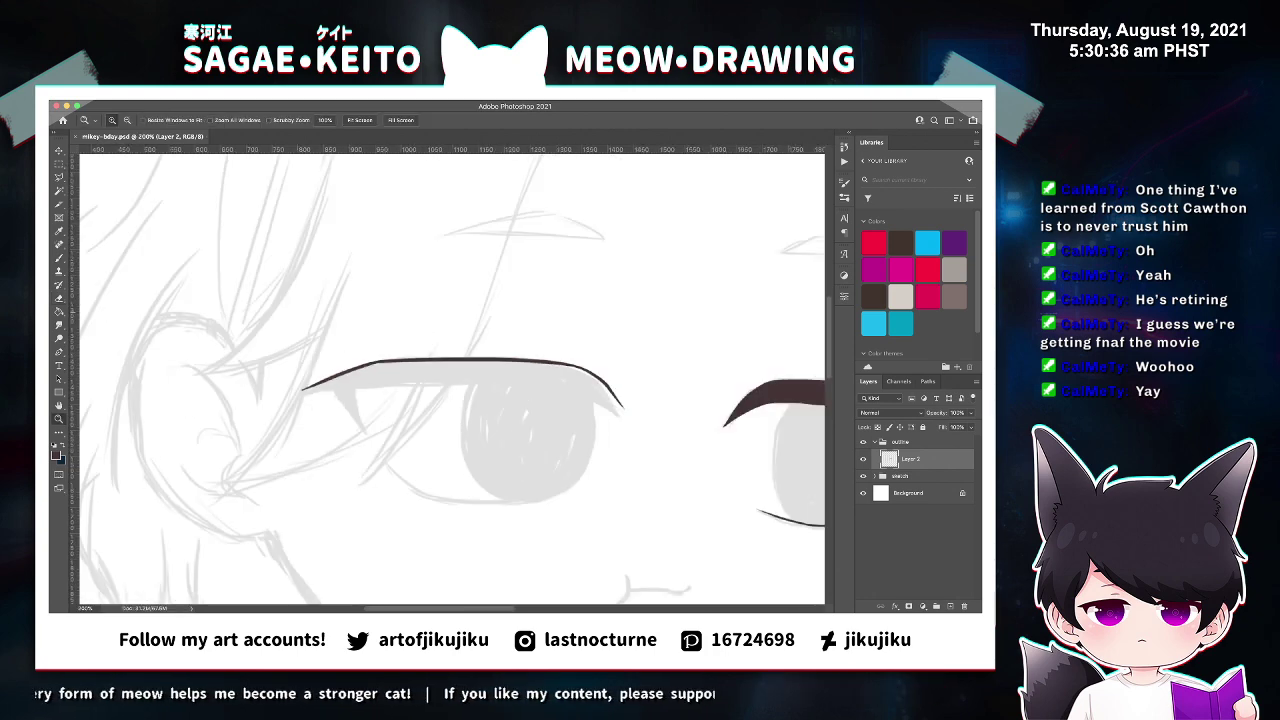
pyautogui.press('super+plus')
pyautogui.press('super+plus')
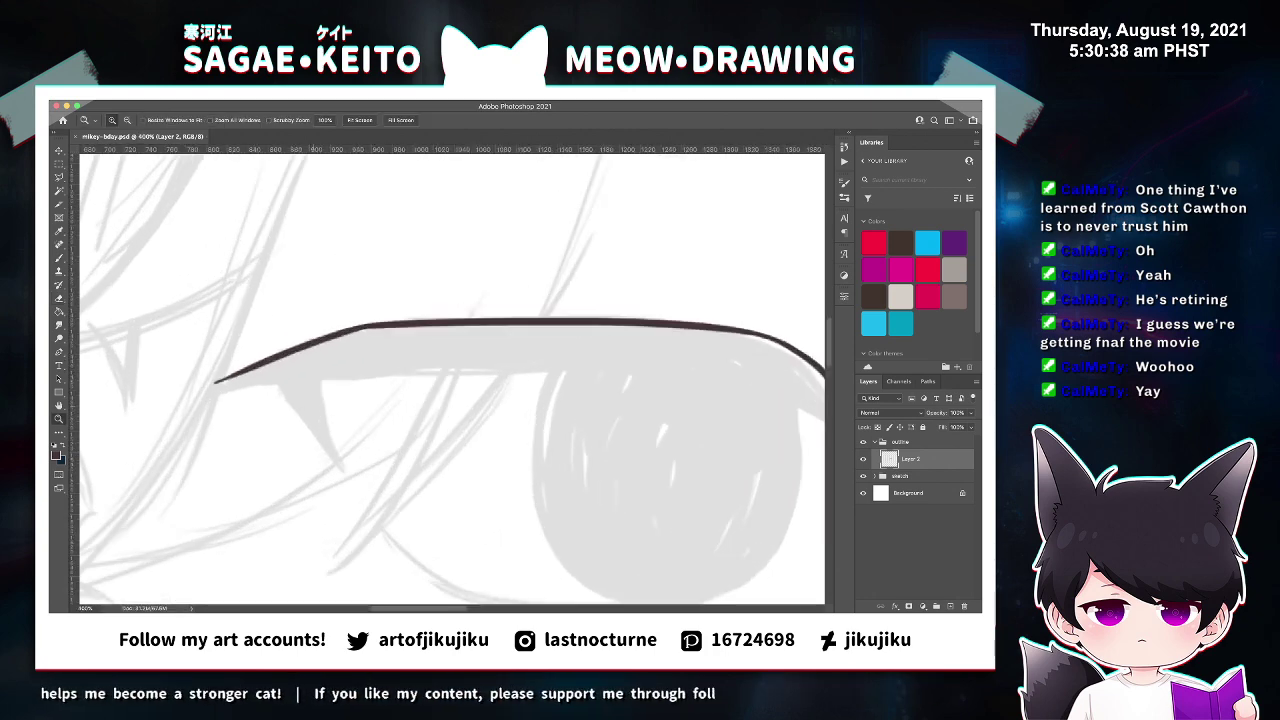
pyautogui.press('b')
pyautogui.moveTo(212, 383); pyautogui.dragTo(405, 367)
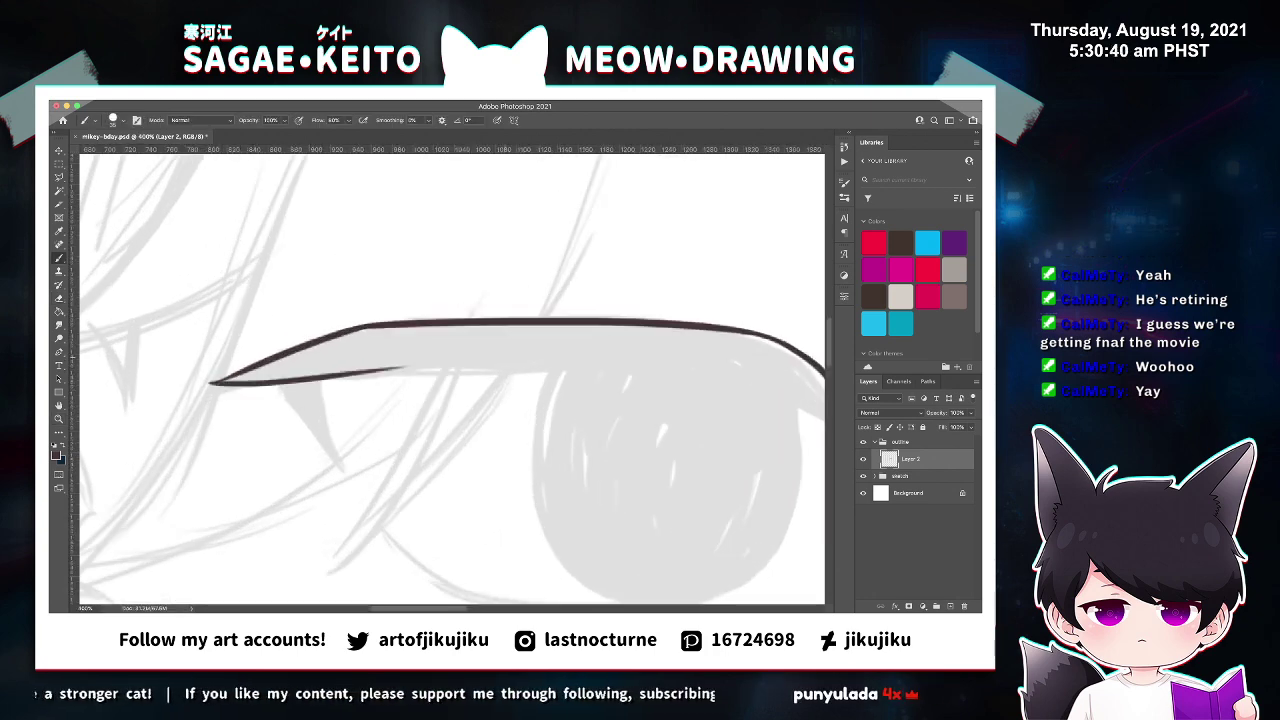
pyautogui.moveTo(270, 385); pyautogui.dragTo(576, 353)
pyautogui.press('super+z')
pyautogui.moveTo(308, 375); pyautogui.dragTo(612, 347)
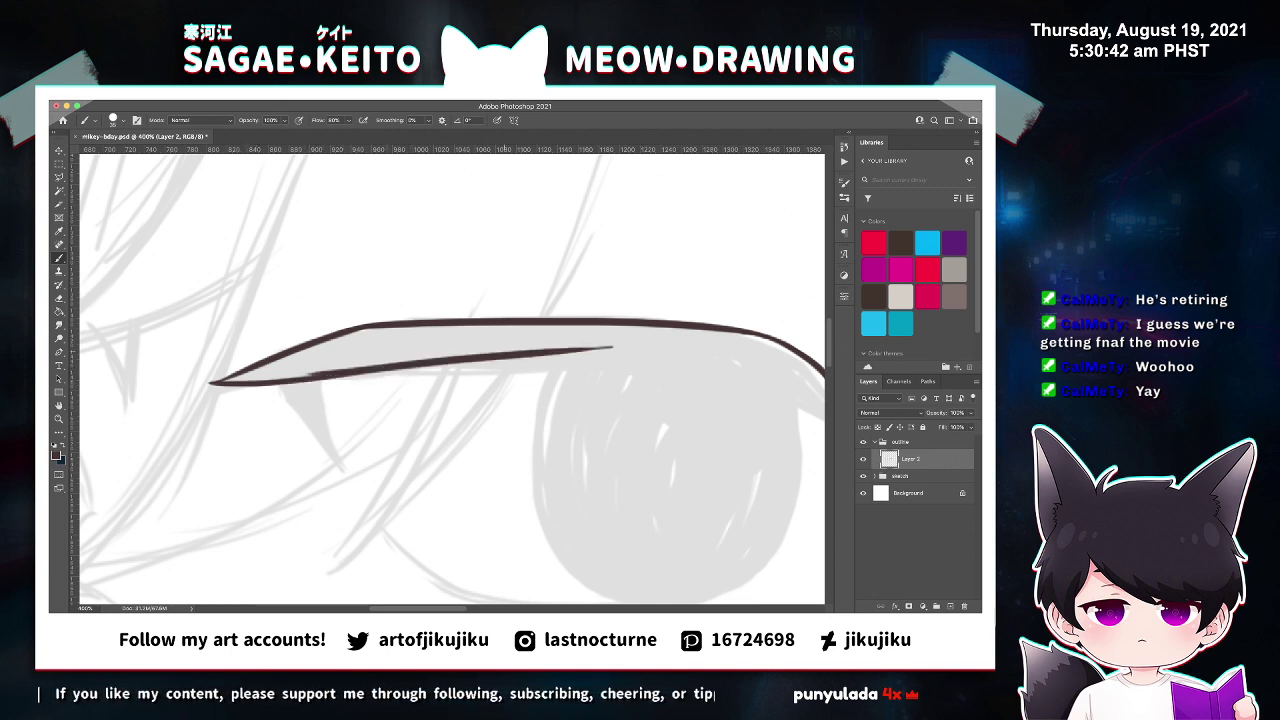
# Continue the lash's lower edge in a nearly straight line across the top of the iris, redoing strokes until it fits.
pyautogui.moveTo(344, 377); pyautogui.dragTo(578, 363)
pyautogui.press('super+z')
pyautogui.moveTo(380, 372); pyautogui.dragTo(680, 351)
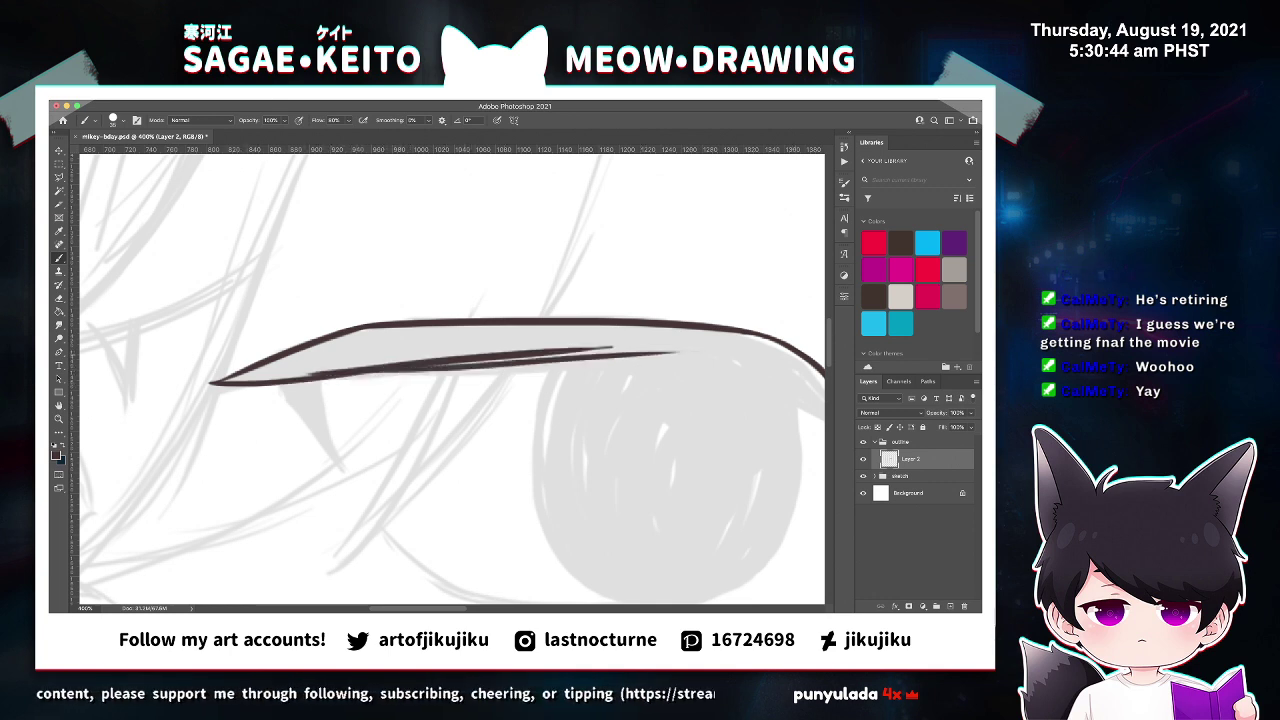
pyautogui.press('super+z')
pyautogui.moveTo(394, 378); pyautogui.dragTo(736, 366)
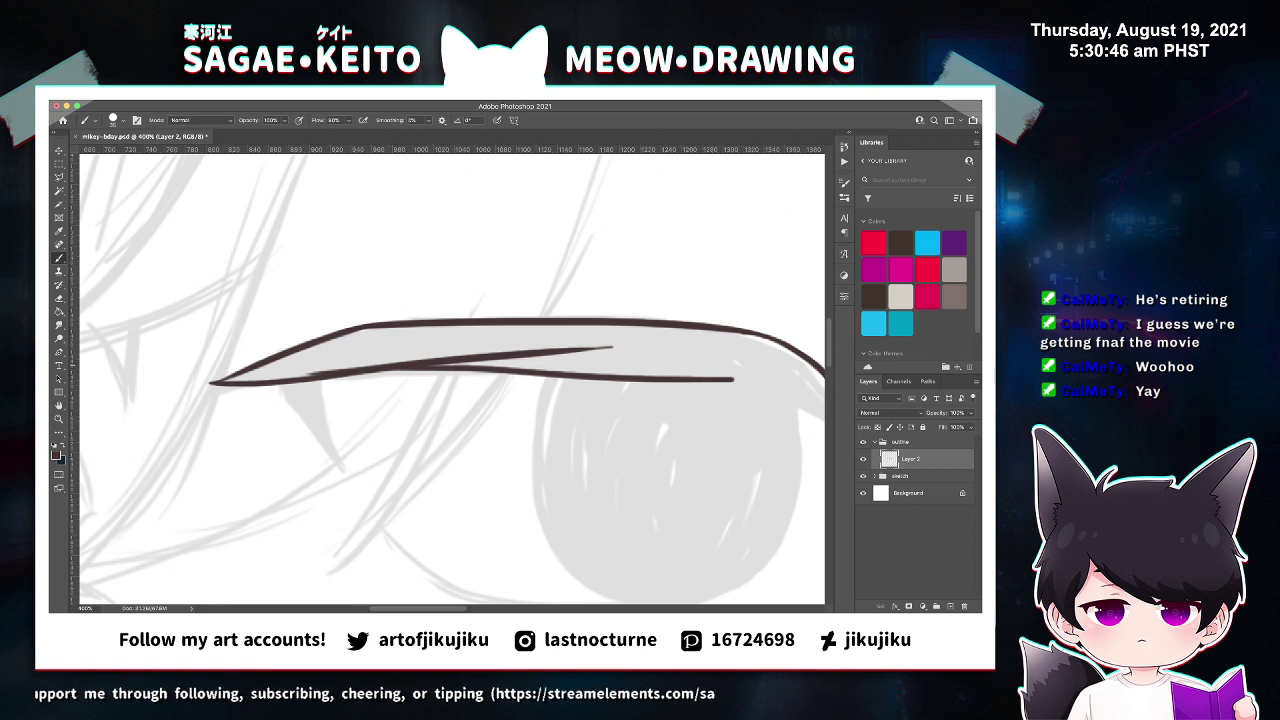
pyautogui.press('super+z')
pyautogui.moveTo(440, 366); pyautogui.dragTo(732, 356)
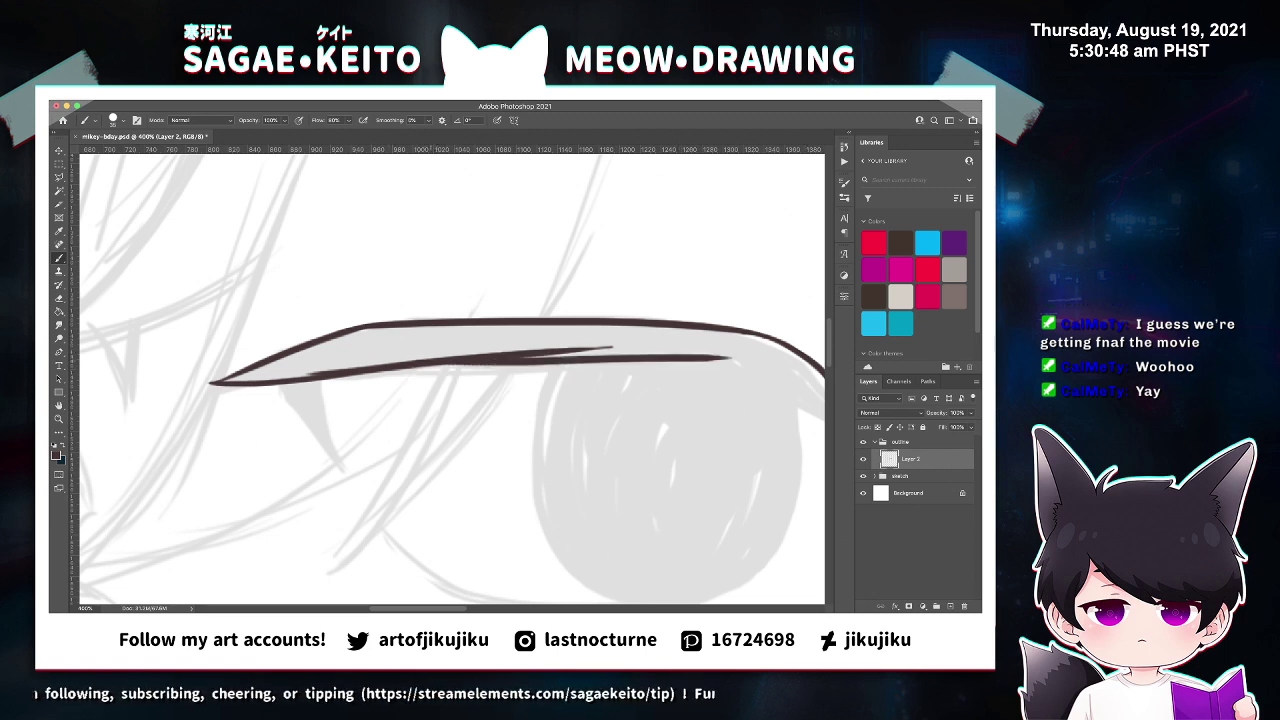
pyautogui.press('super+z')
pyautogui.moveTo(422, 362); pyautogui.dragTo(824, 356)
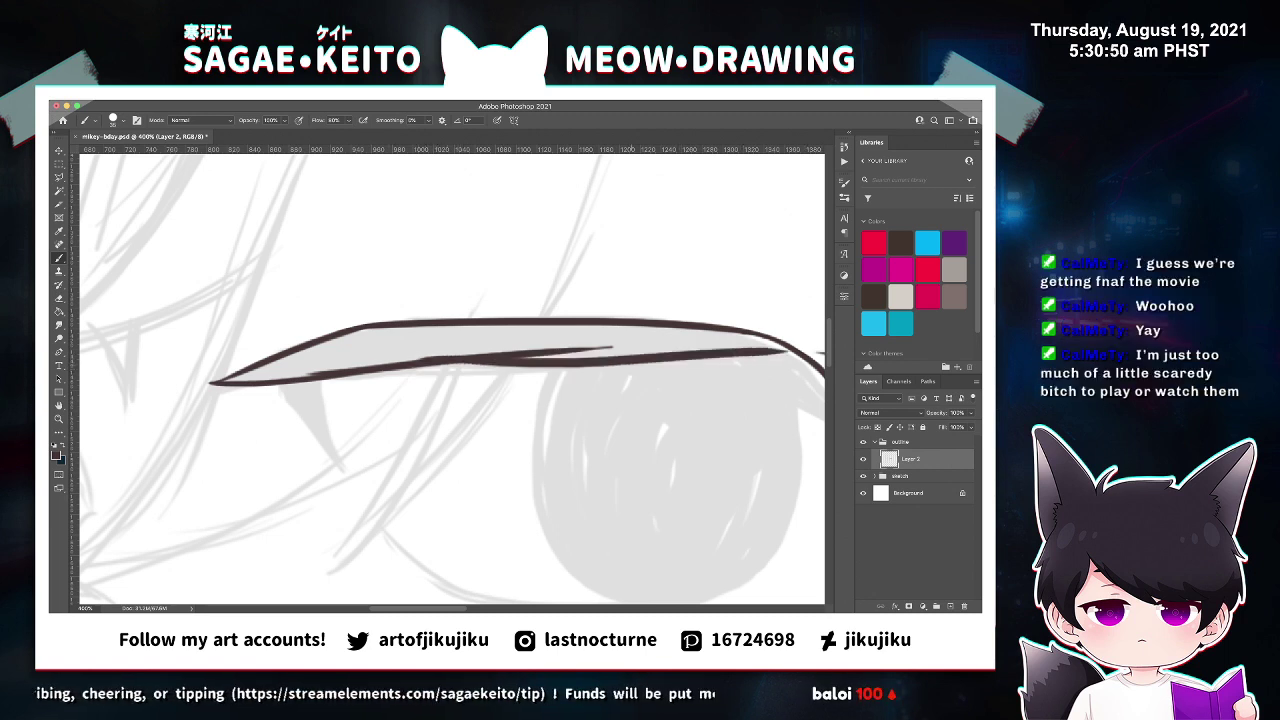
pyautogui.press('super+z')
pyautogui.moveTo(422, 360); pyautogui.dragTo(774, 362)
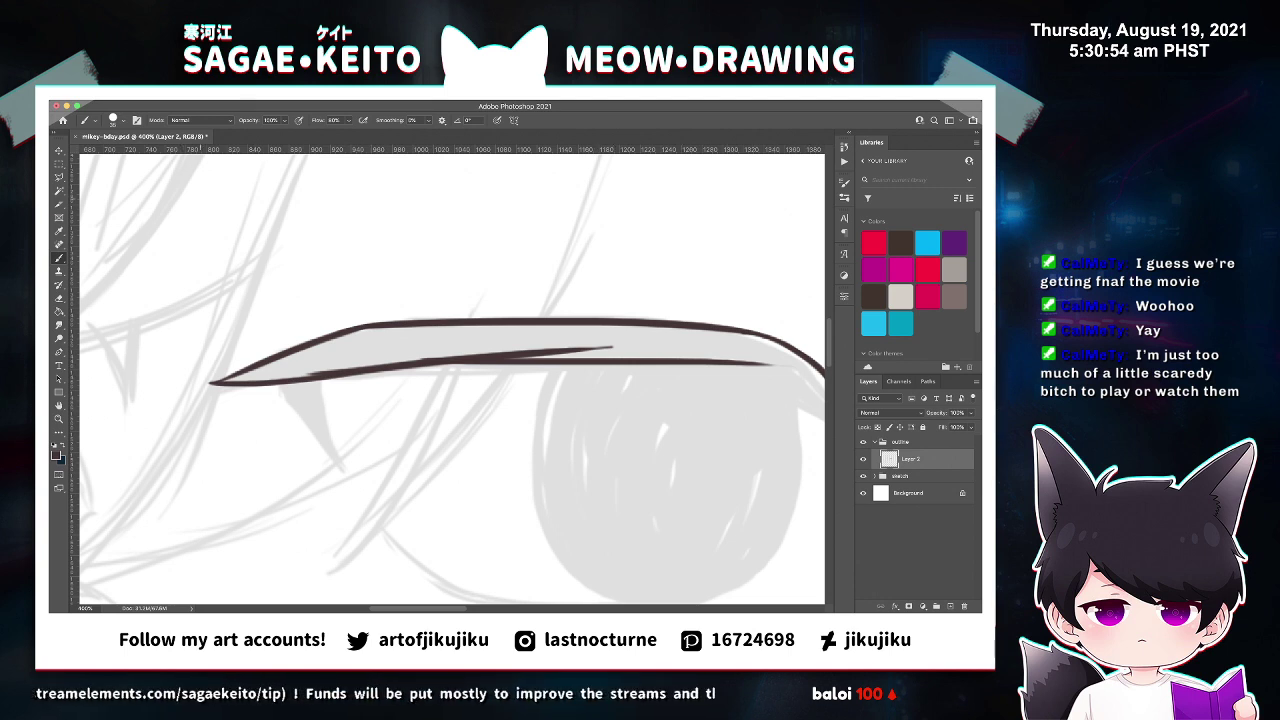
# Curve the lash's lower edge downward past the iris toward the inner corner, undoing and redrawing unsatisfactory strokes.
pyautogui.hscroll(-1, 452, 379)
pyautogui.hscroll(6, 452, 379)
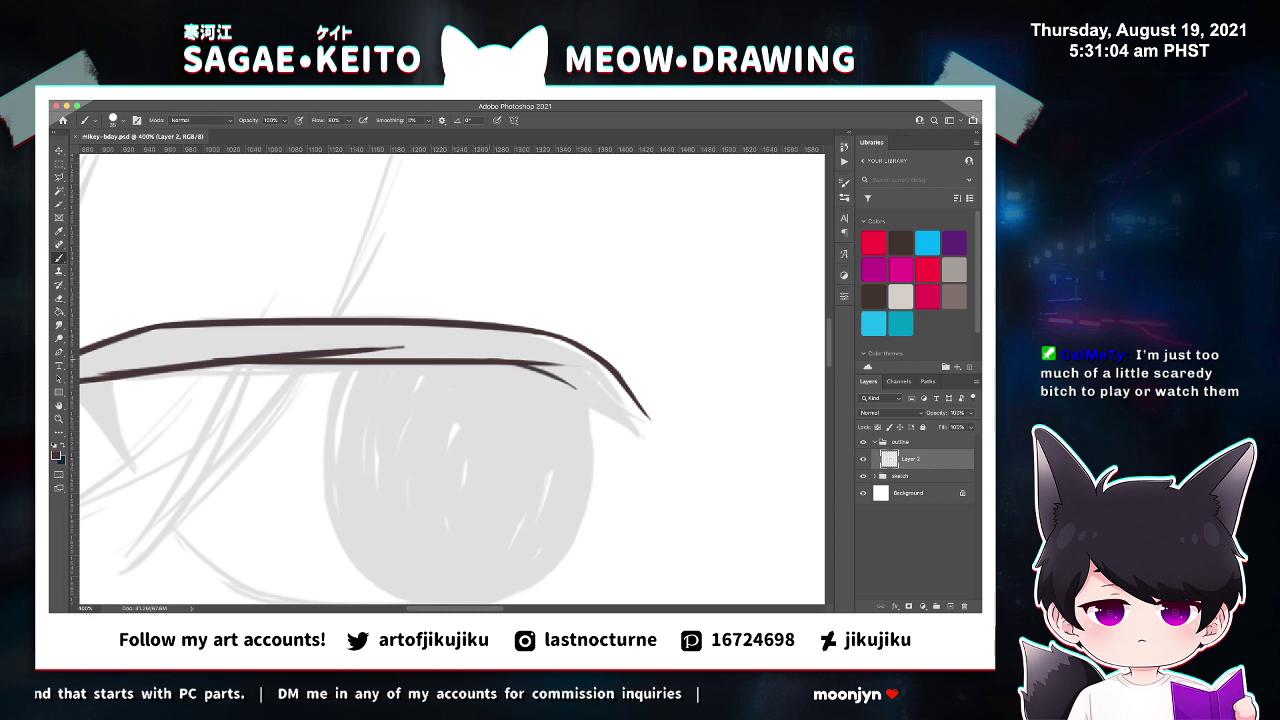
pyautogui.moveTo(492, 364); pyautogui.dragTo(600, 398)
pyautogui.hotkey('ctrl', 'z')
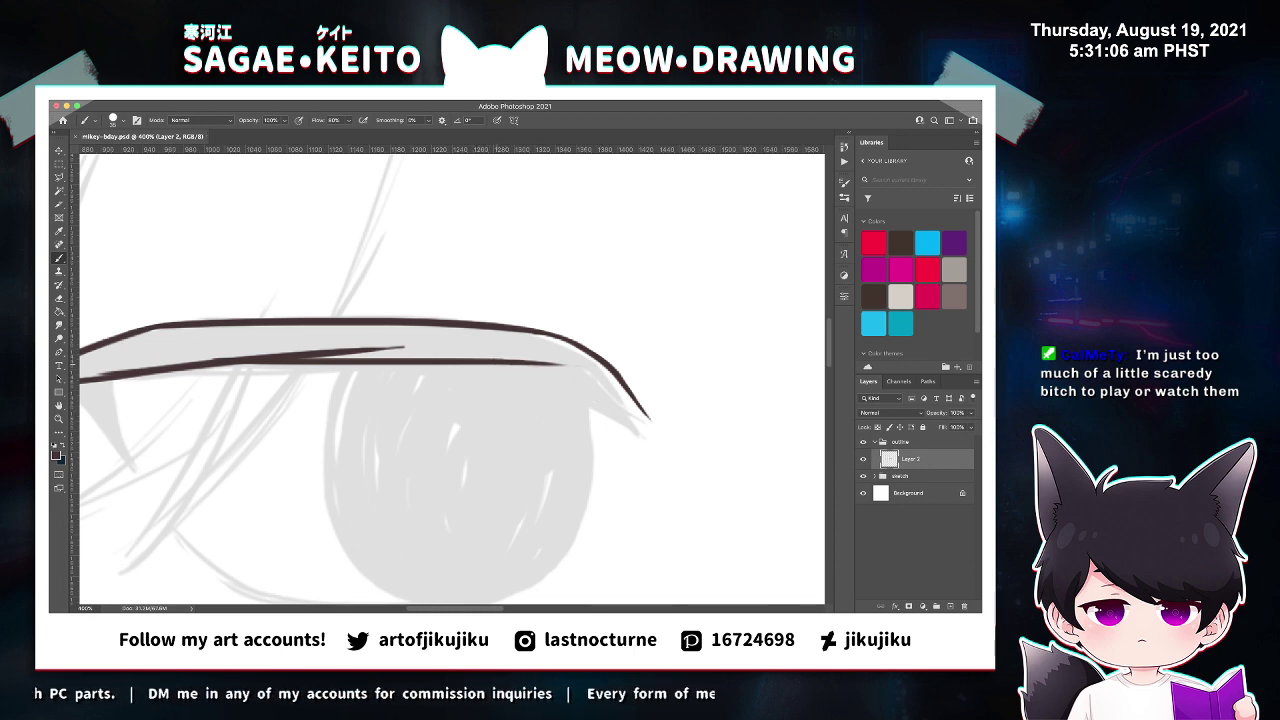
pyautogui.moveTo(482, 363); pyautogui.dragTo(598, 395)
pyautogui.hotkey('ctrl', 'z')
pyautogui.moveTo(446, 364); pyautogui.dragTo(572, 384)
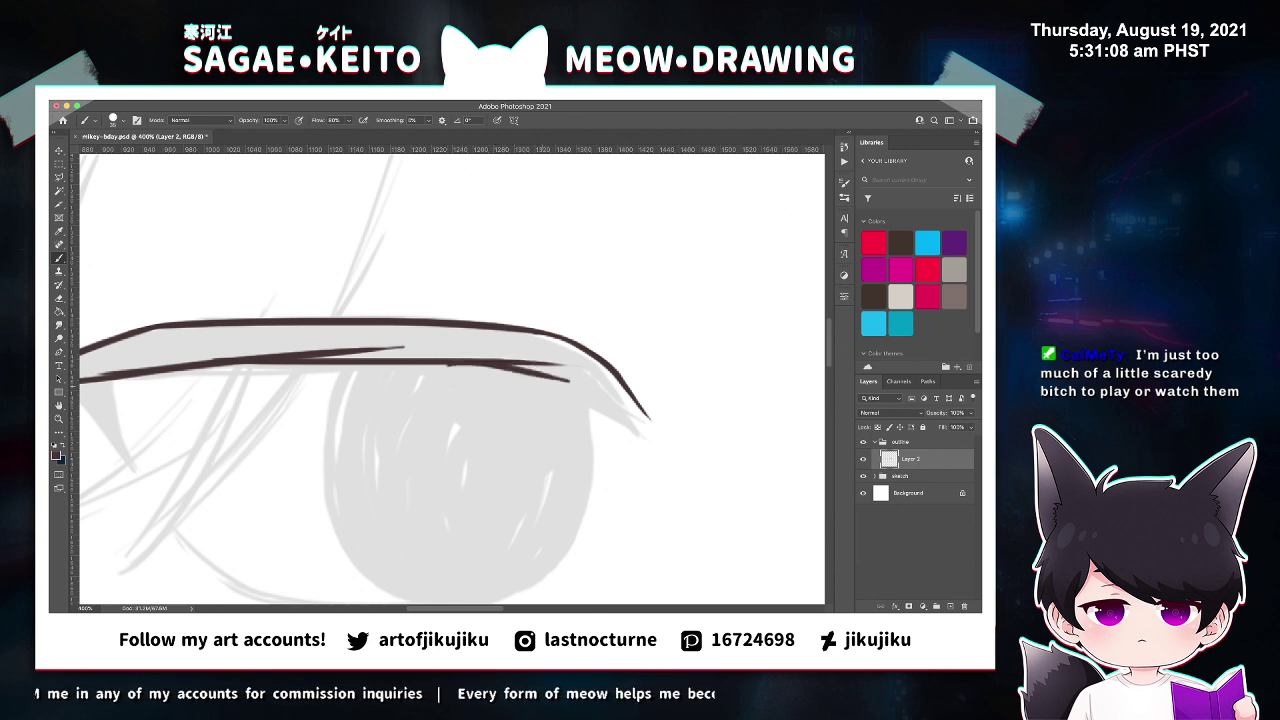
pyautogui.hotkey('ctrl', 'z')
pyautogui.moveTo(476, 364); pyautogui.dragTo(578, 395)
pyautogui.hotkey('ctrl', 'z')
pyautogui.moveTo(462, 363); pyautogui.dragTo(613, 399)
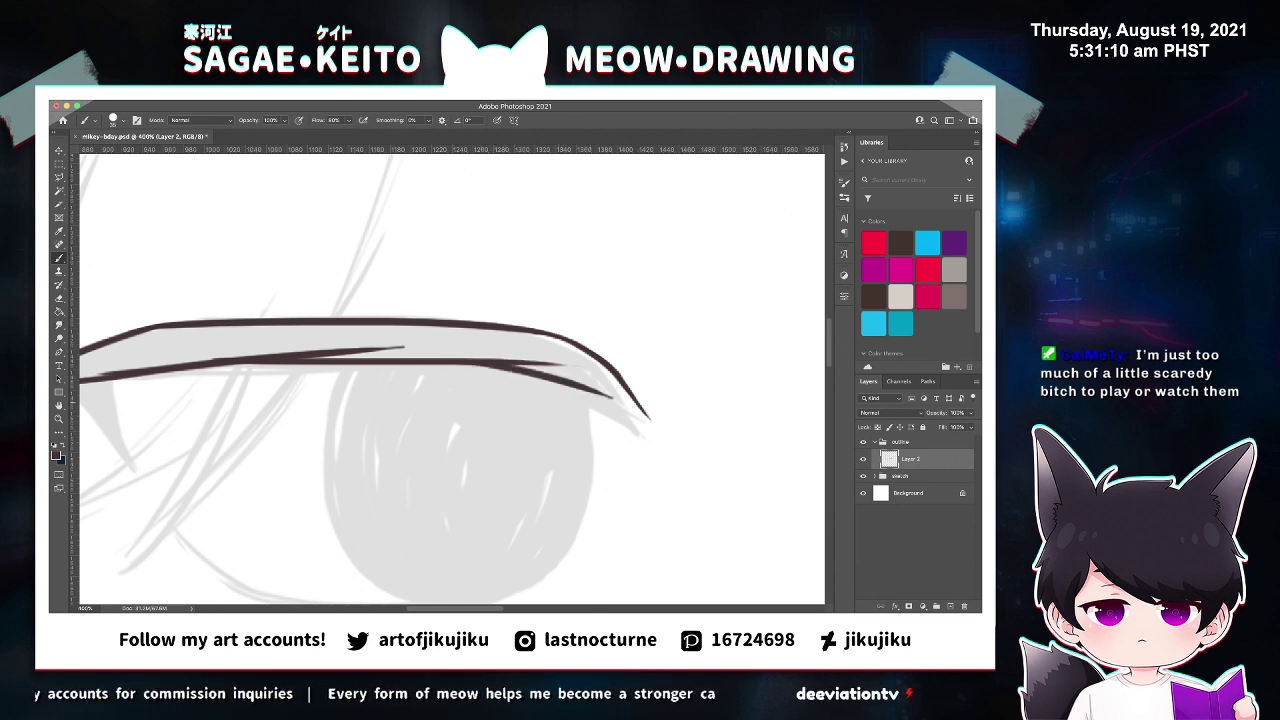
# Thicken the curved lower edge and join it to the top edge at the inner corner, undoing overlong strokes.
pyautogui.moveTo(514, 366); pyautogui.dragTo(634, 418)
pyautogui.moveTo(555, 382); pyautogui.dragTo(672, 447)
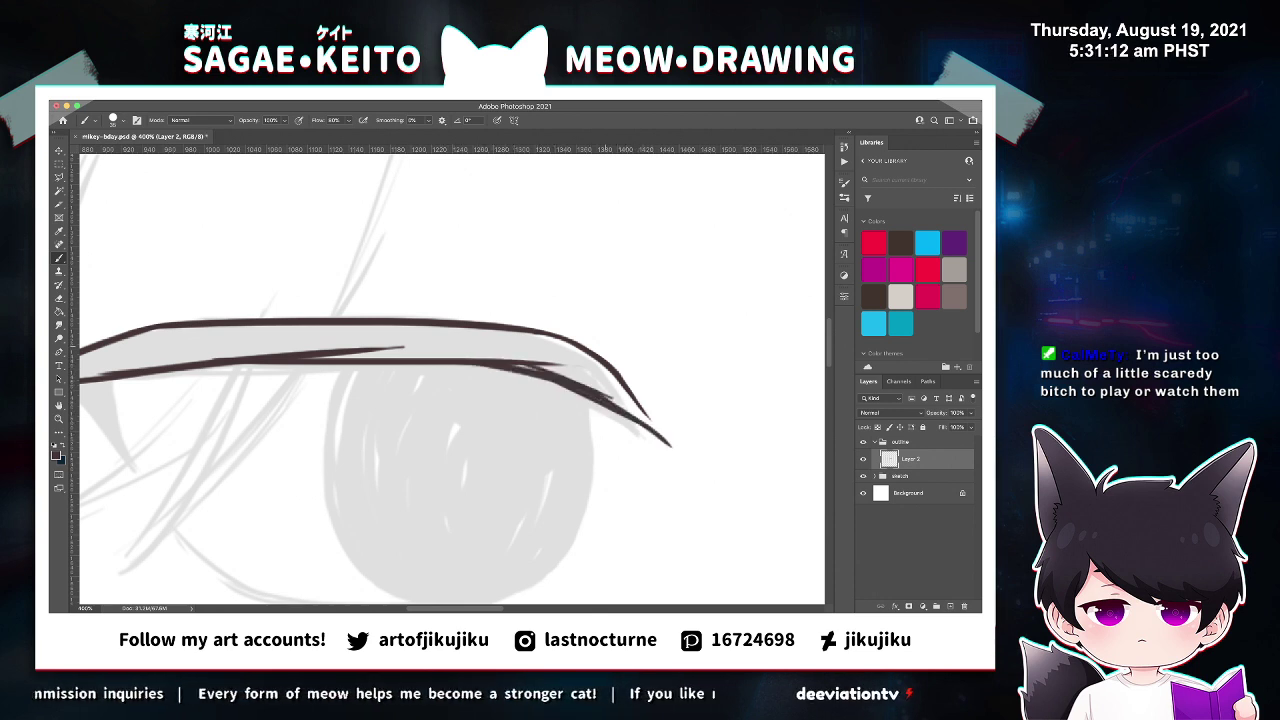
pyautogui.hotkey('ctrl', 'z')
pyautogui.moveTo(602, 394); pyautogui.dragTo(653, 432)
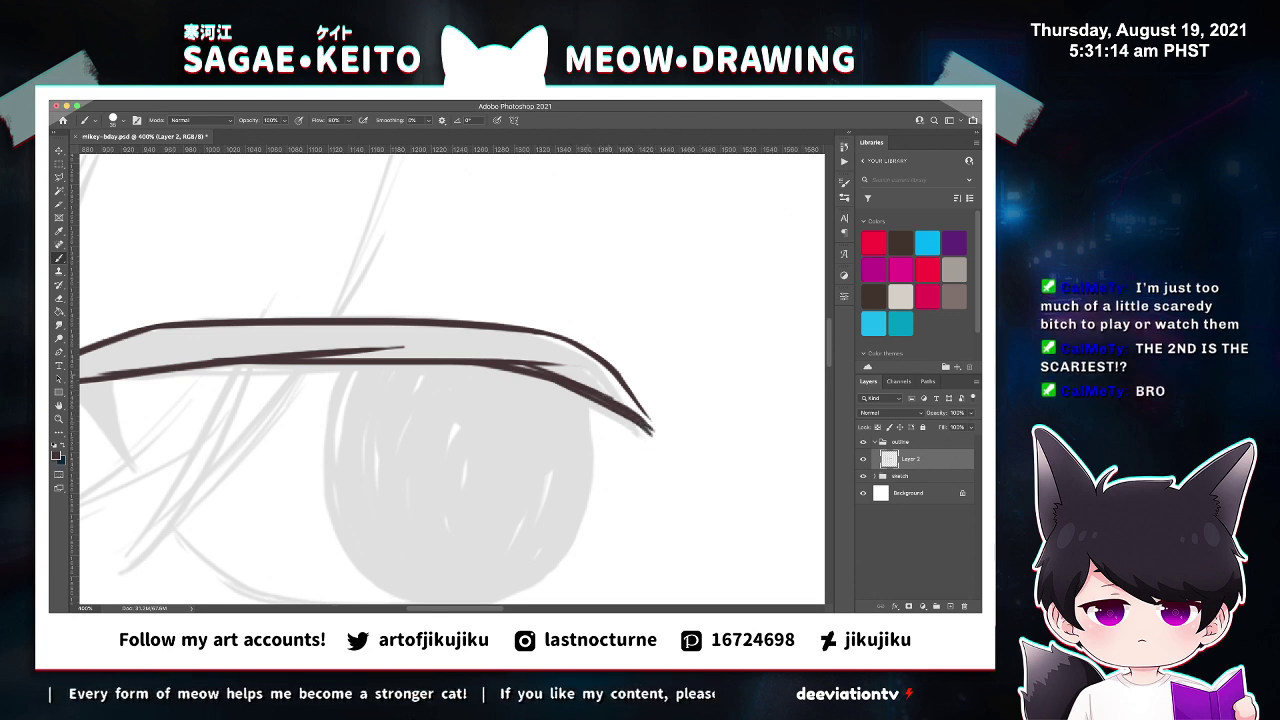
pyautogui.moveTo(613, 375); pyautogui.dragTo(664, 443)
pyautogui.hotkey('ctrl', 'z')
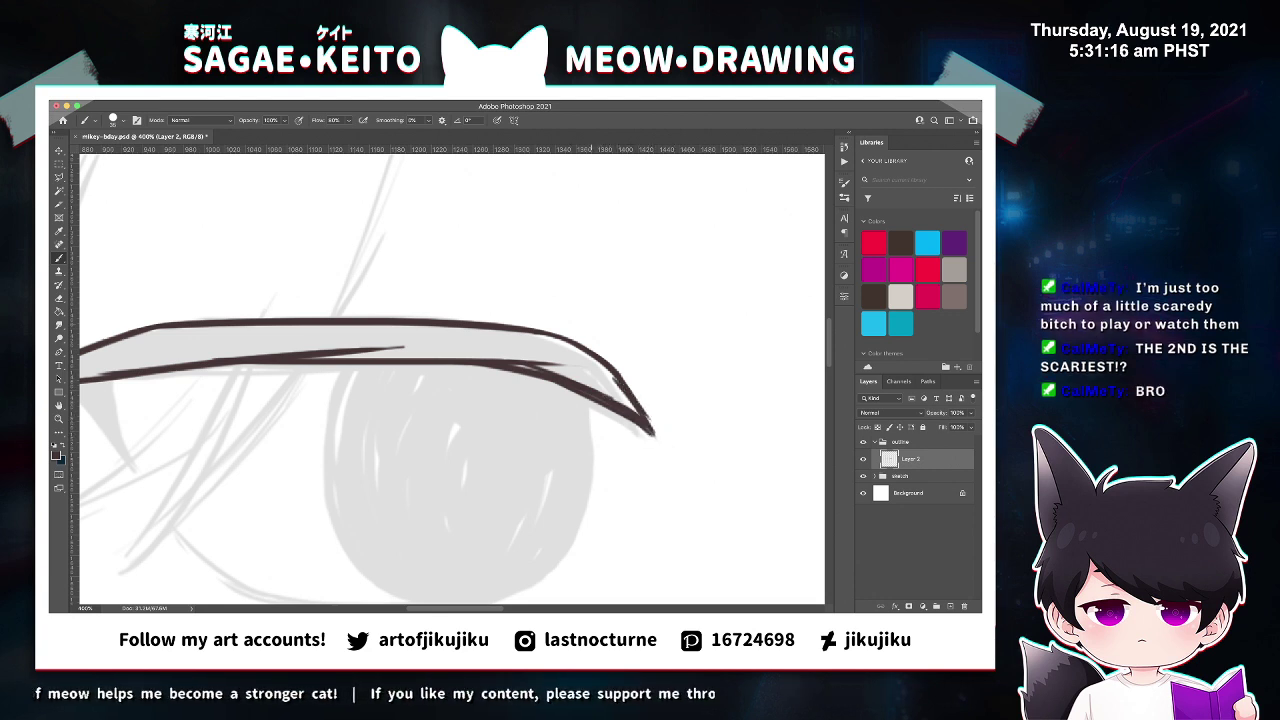
# Sharpen the inner-corner point where both lash edges meet, alternating small brush strokes and erasing.
pyautogui.press('z')
pyautogui.click(732, 432)
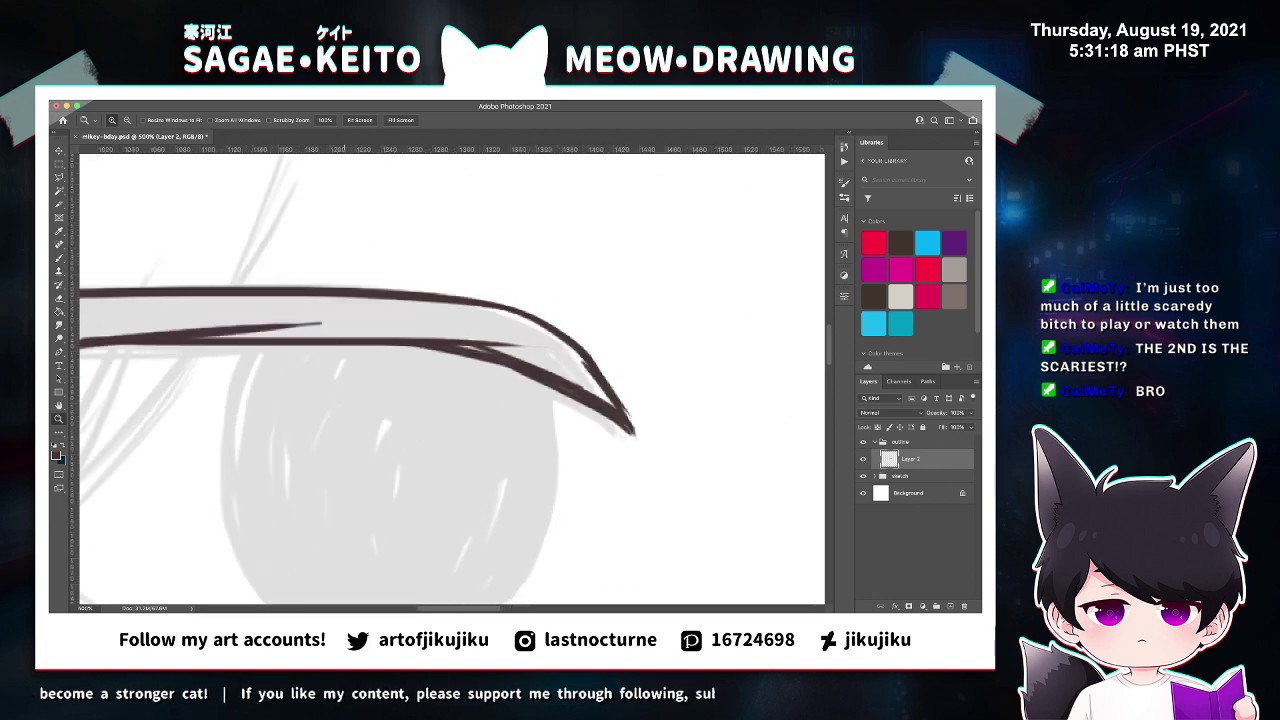
pyautogui.click(722, 430)
pyautogui.press('e')
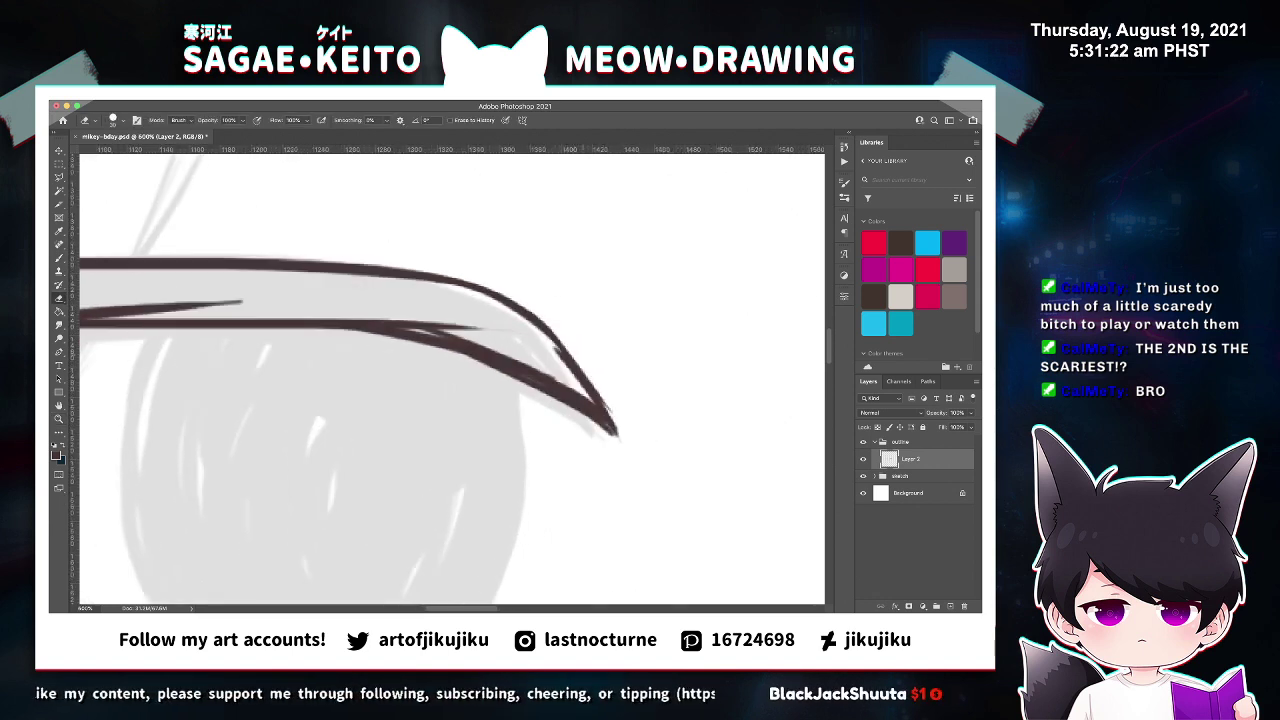
pyautogui.press('b')
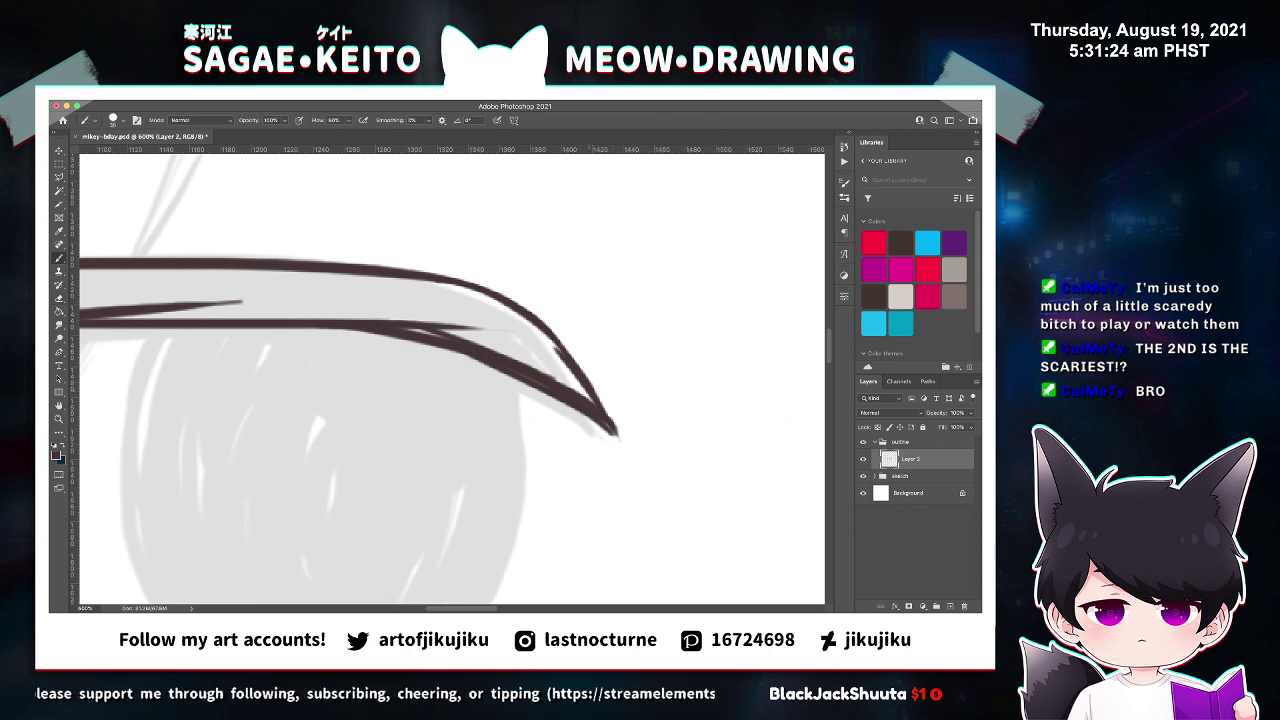
pyautogui.moveTo(589, 383); pyautogui.dragTo(615, 428)
pyautogui.press('e')
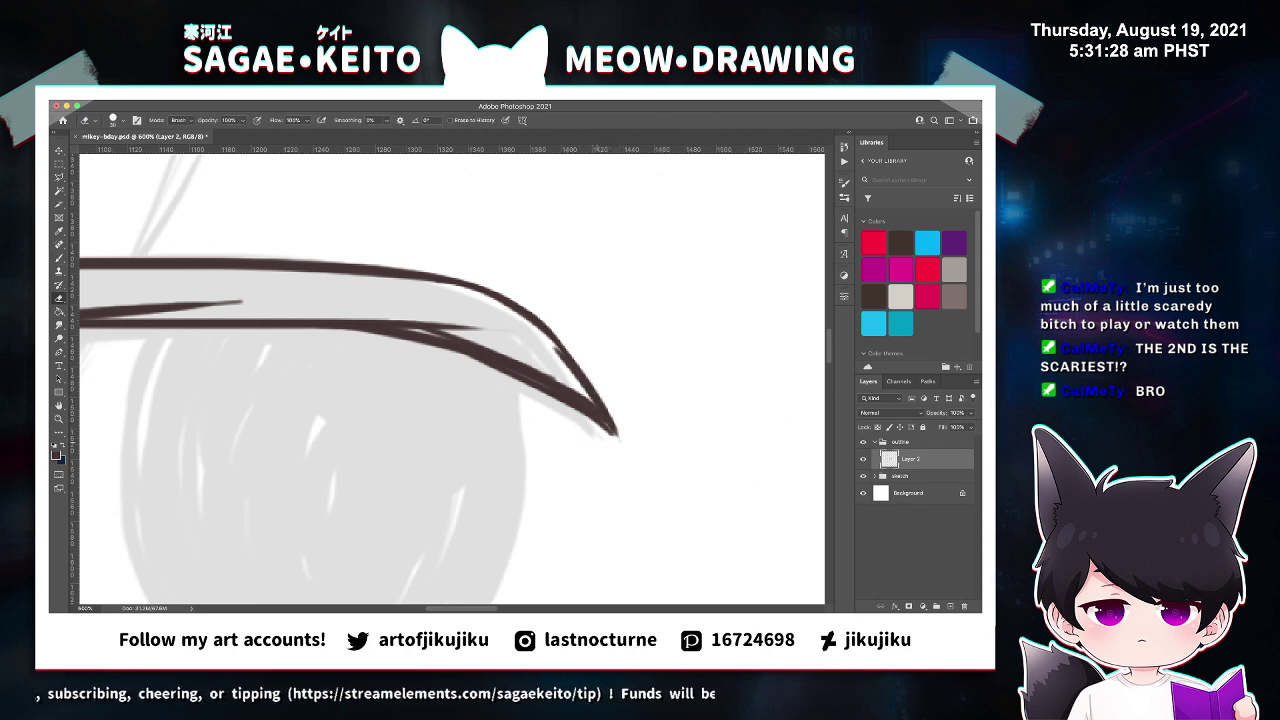
pyautogui.press('b')
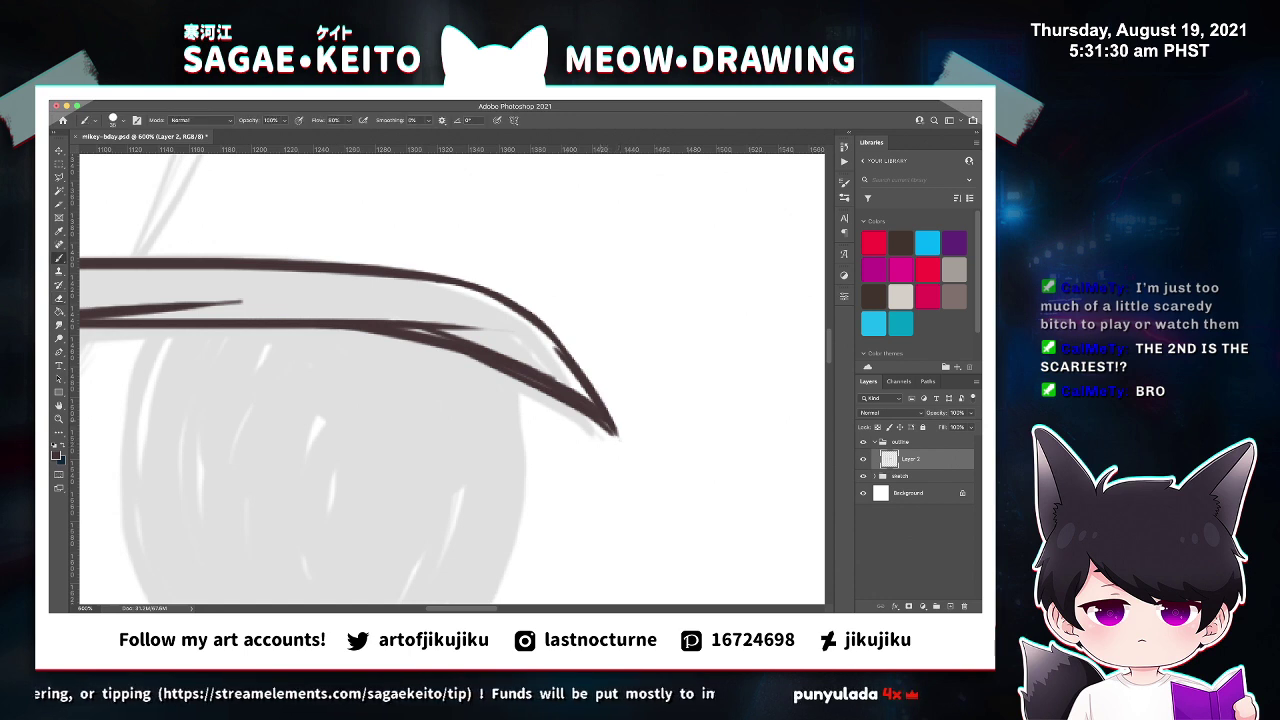
pyautogui.press('super+z')
pyautogui.moveTo(599, 404); pyautogui.dragTo(620, 439)
pyautogui.press('e')
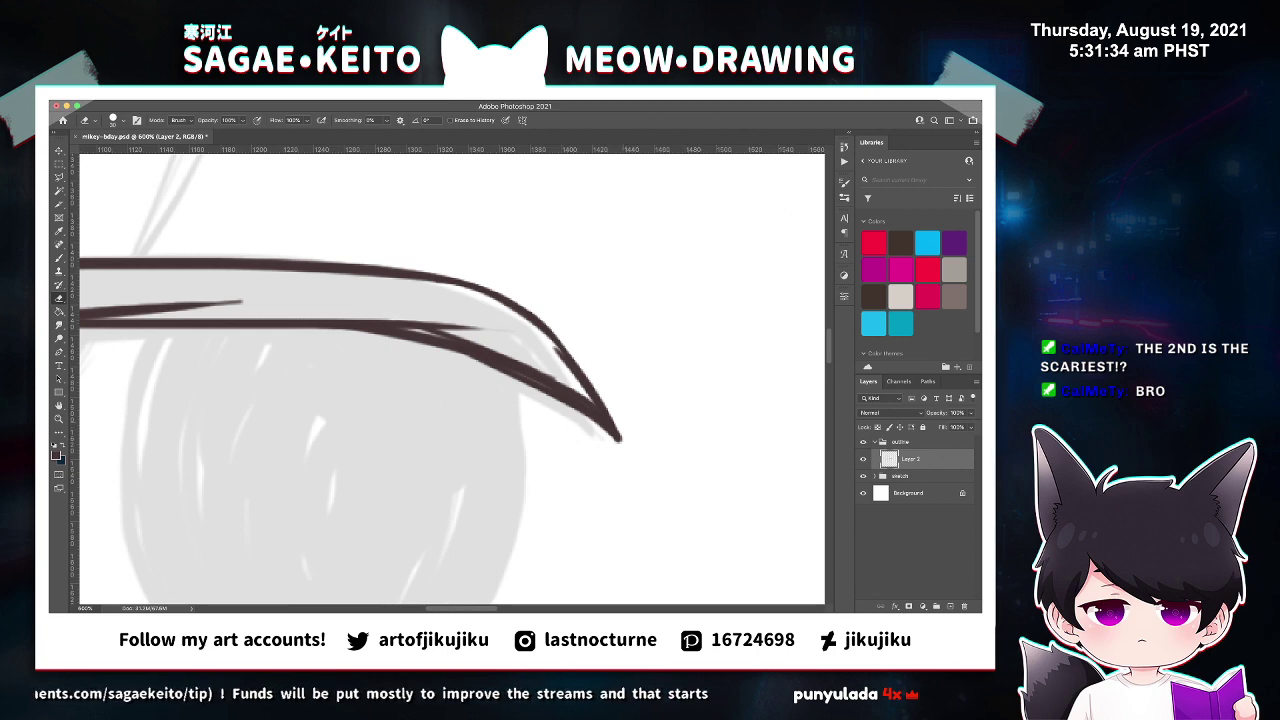
# Save the drawing and check the second eye's lash outline against the whole face.
pyautogui.press('super+s')
pyautogui.press('super+minus')
pyautogui.press('super+minus')
pyautogui.press('super+minus')
pyautogui.press('super+minus')
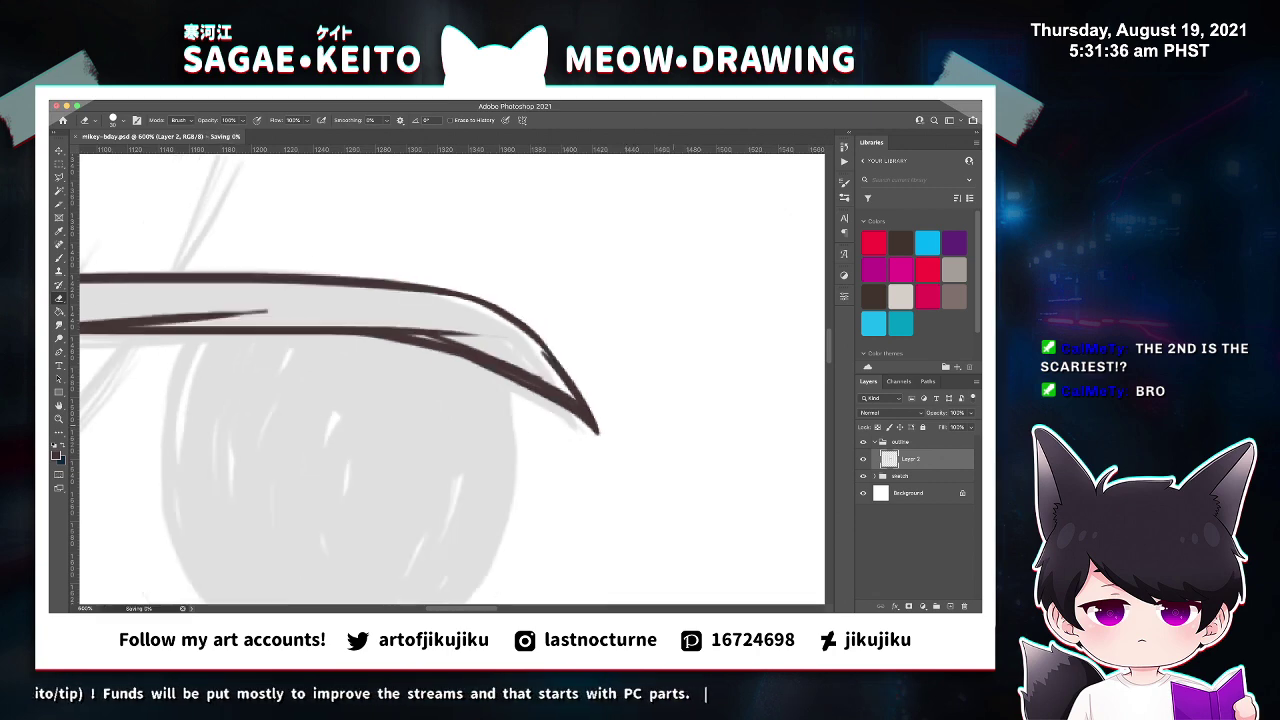
pyautogui.press('super+minus')
pyautogui.press('super+minus')
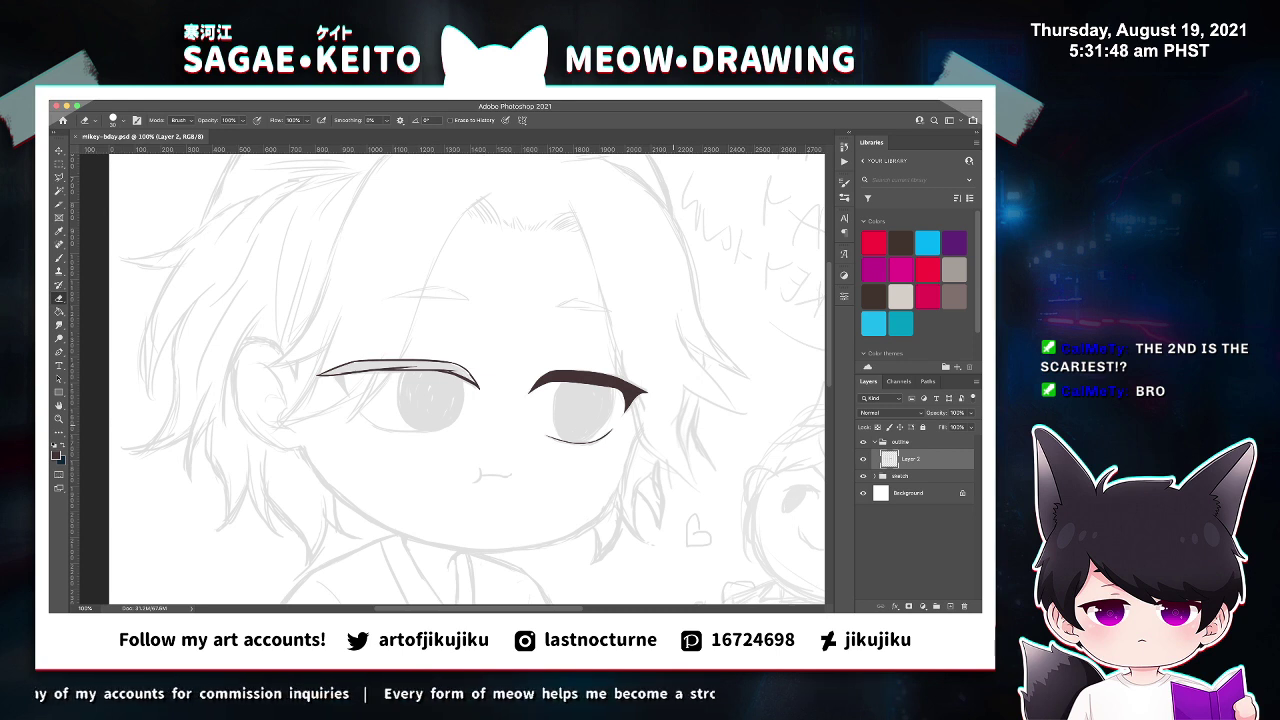
# Start filling the second eye's upper lash in dark brown from the outer corner inward with short brush strokes.
pyautogui.press('z')
pyautogui.click(431, 370)
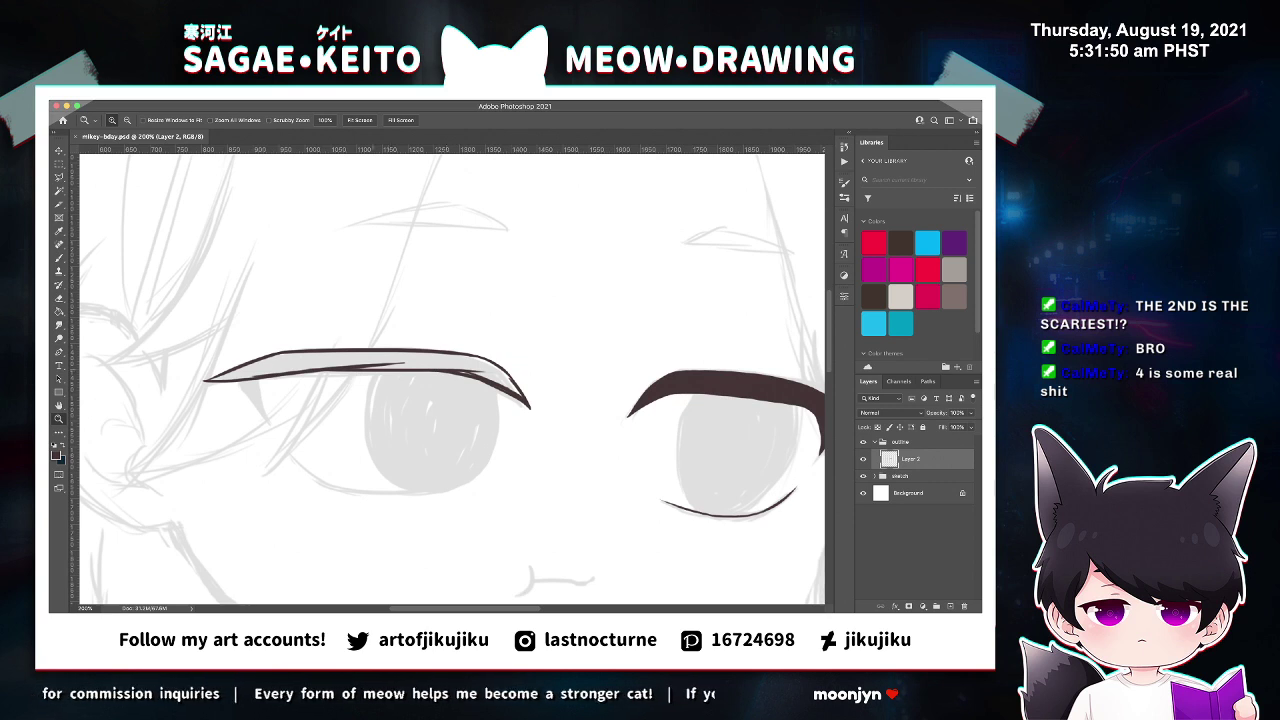
pyautogui.click(339, 346)
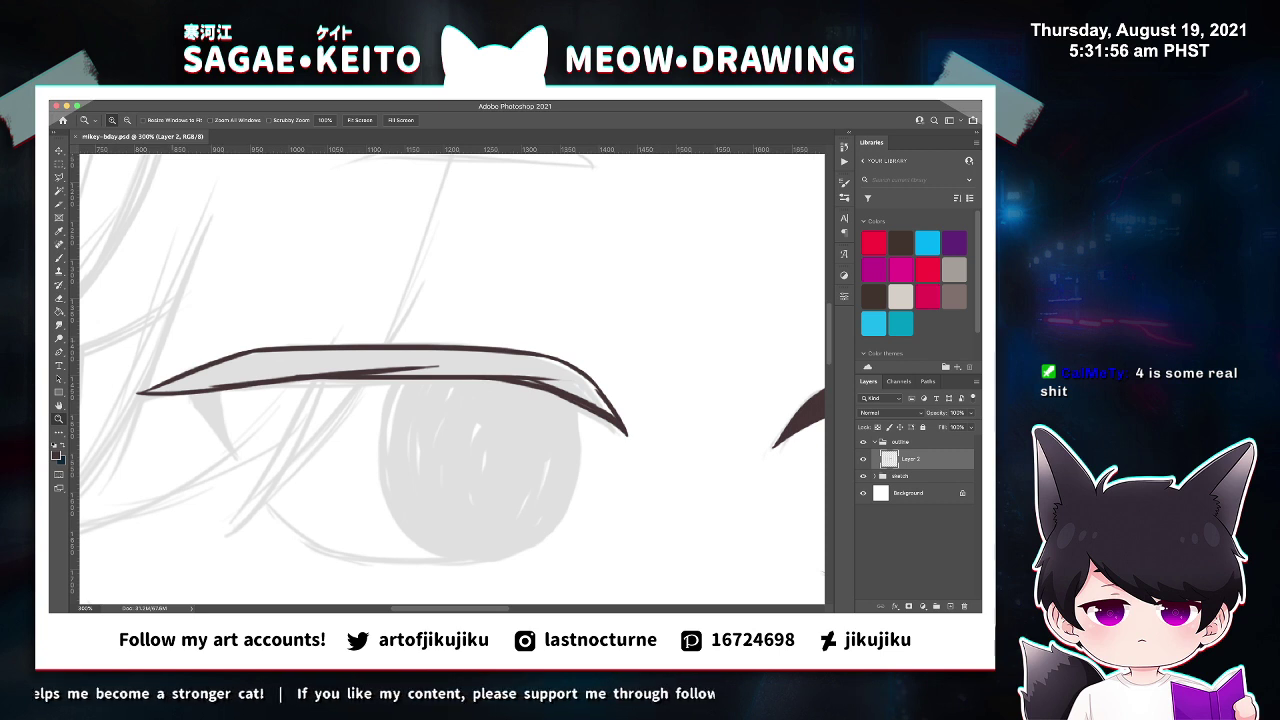
pyautogui.press('e')
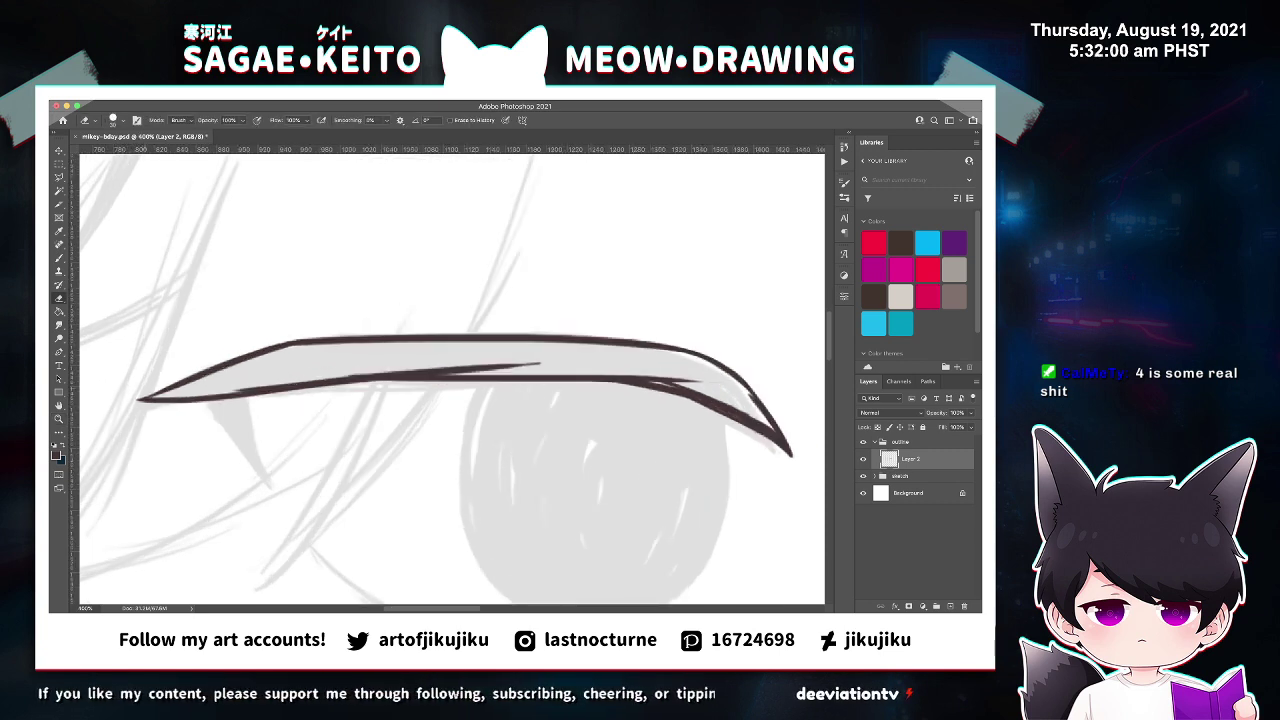
pyautogui.press('b')
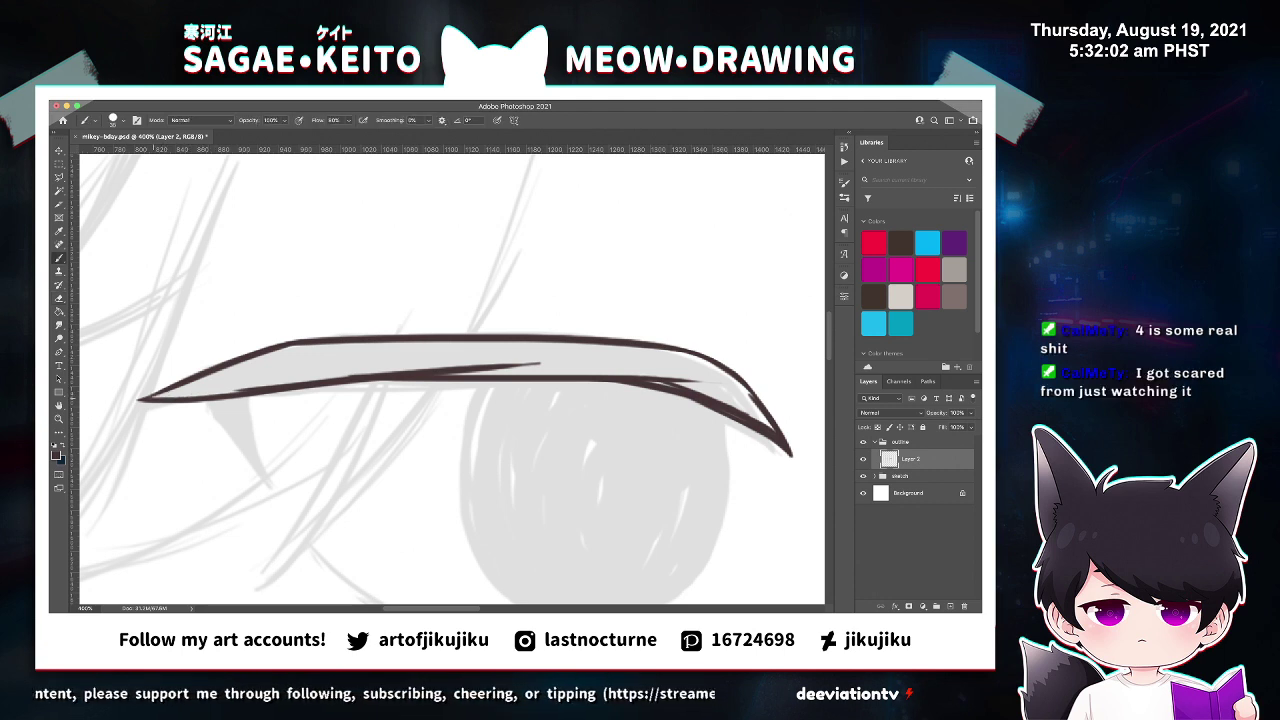
pyautogui.moveTo(150, 398); pyautogui.dragTo(280, 376)
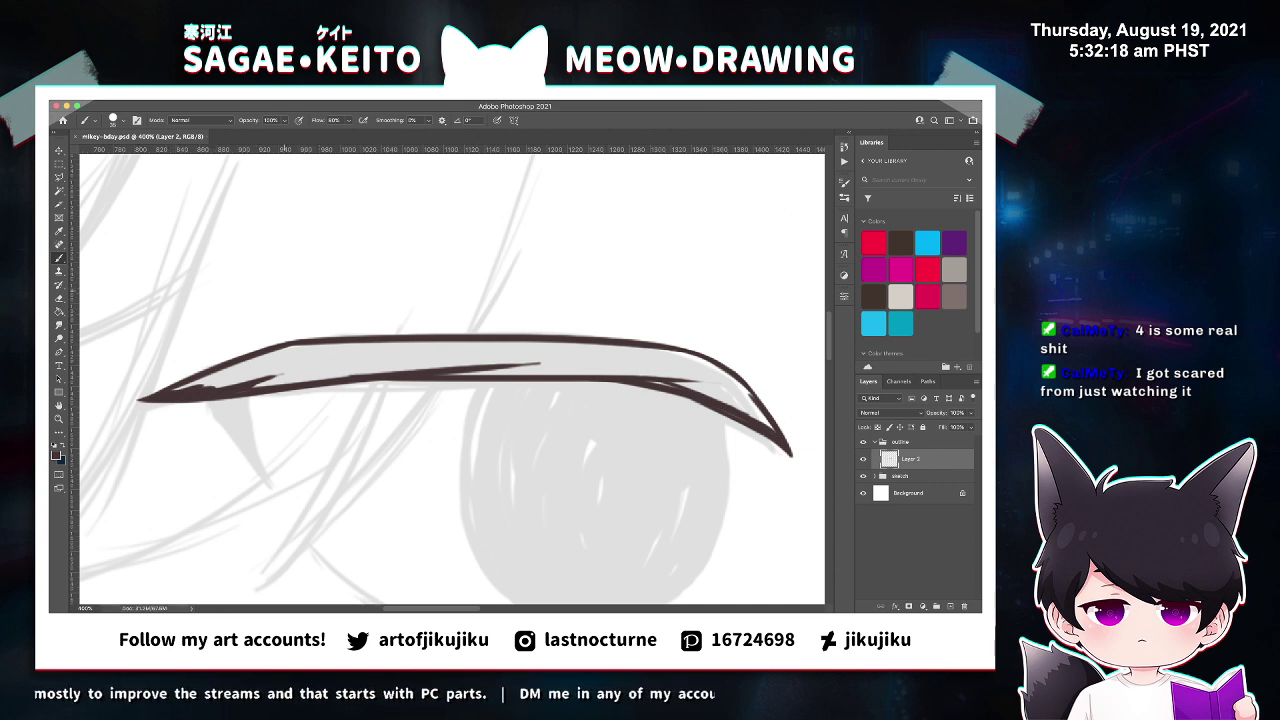
pyautogui.moveTo(176, 390); pyautogui.dragTo(296, 355)
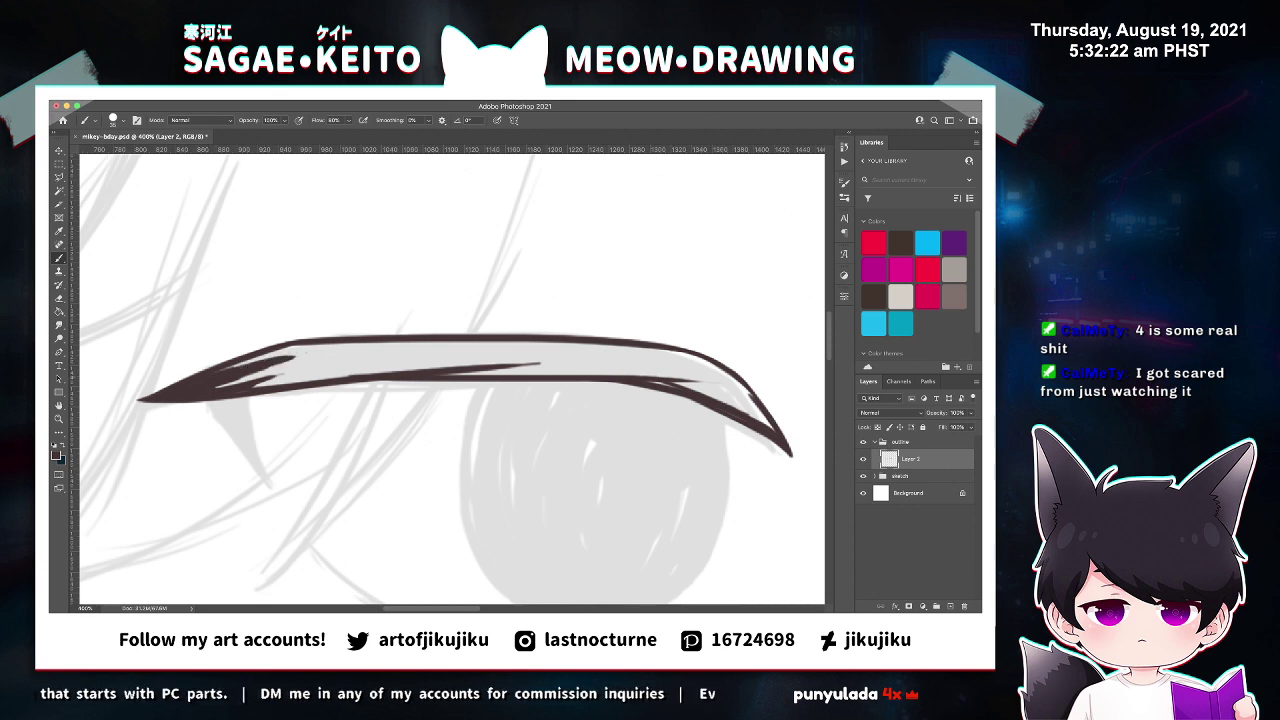
pyautogui.moveTo(220, 371); pyautogui.dragTo(290, 350)
pyautogui.moveTo(283, 352); pyautogui.dragTo(231, 367)
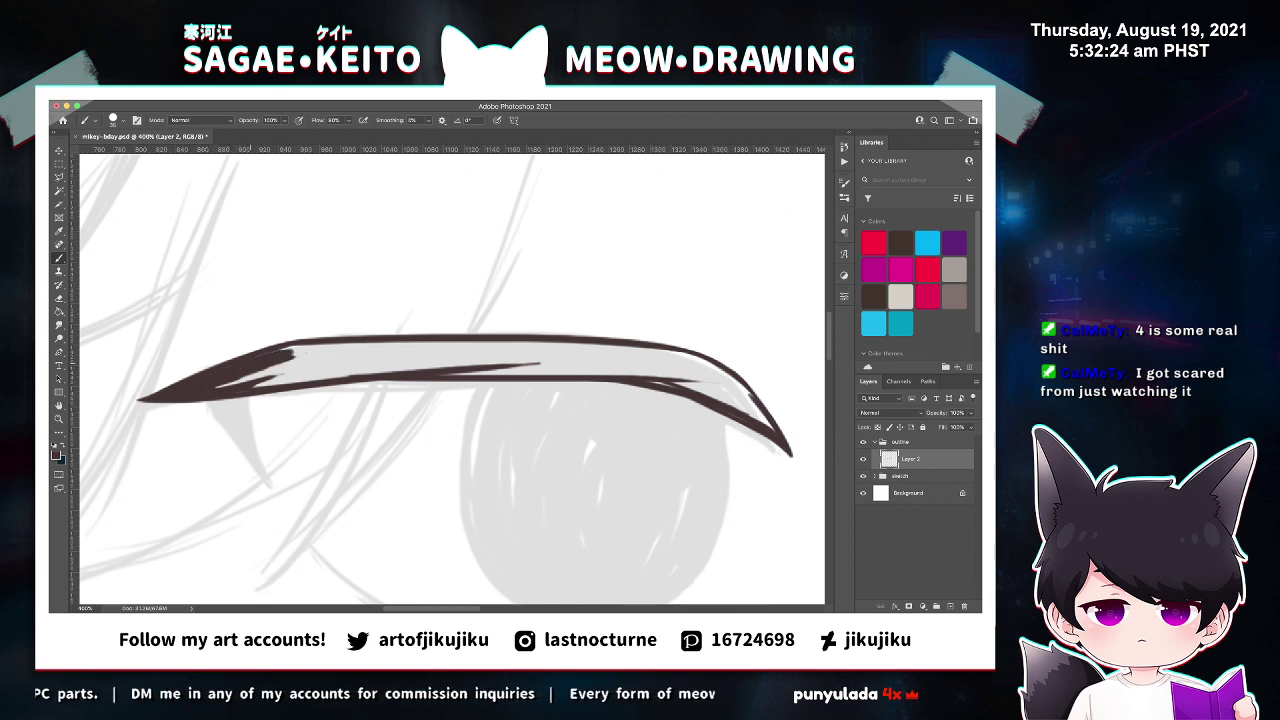
# Fill the middle of the lash solid dark brown between its top and bottom edges, reaching over the iris.
pyautogui.moveTo(306, 345)
pyautogui.mouseDown()
pyautogui.moveTo(274, 354)
pyautogui.moveTo(433, 352)
pyautogui.moveTo(378, 347)
pyautogui.mouseUp()
pyautogui.moveTo(378, 347); pyautogui.dragTo(536, 354)
pyautogui.moveTo(342, 359); pyautogui.dragTo(496, 357)
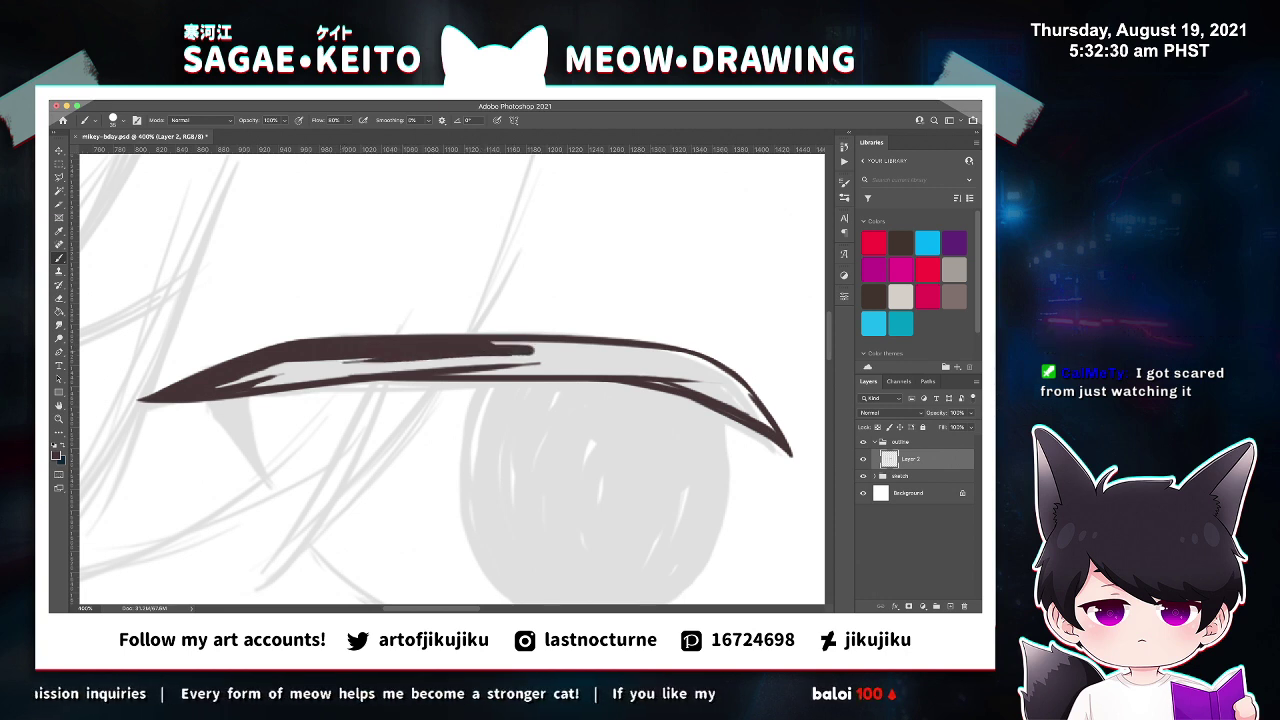
pyautogui.moveTo(218, 386); pyautogui.dragTo(305, 369)
pyautogui.moveTo(244, 377); pyautogui.dragTo(366, 360)
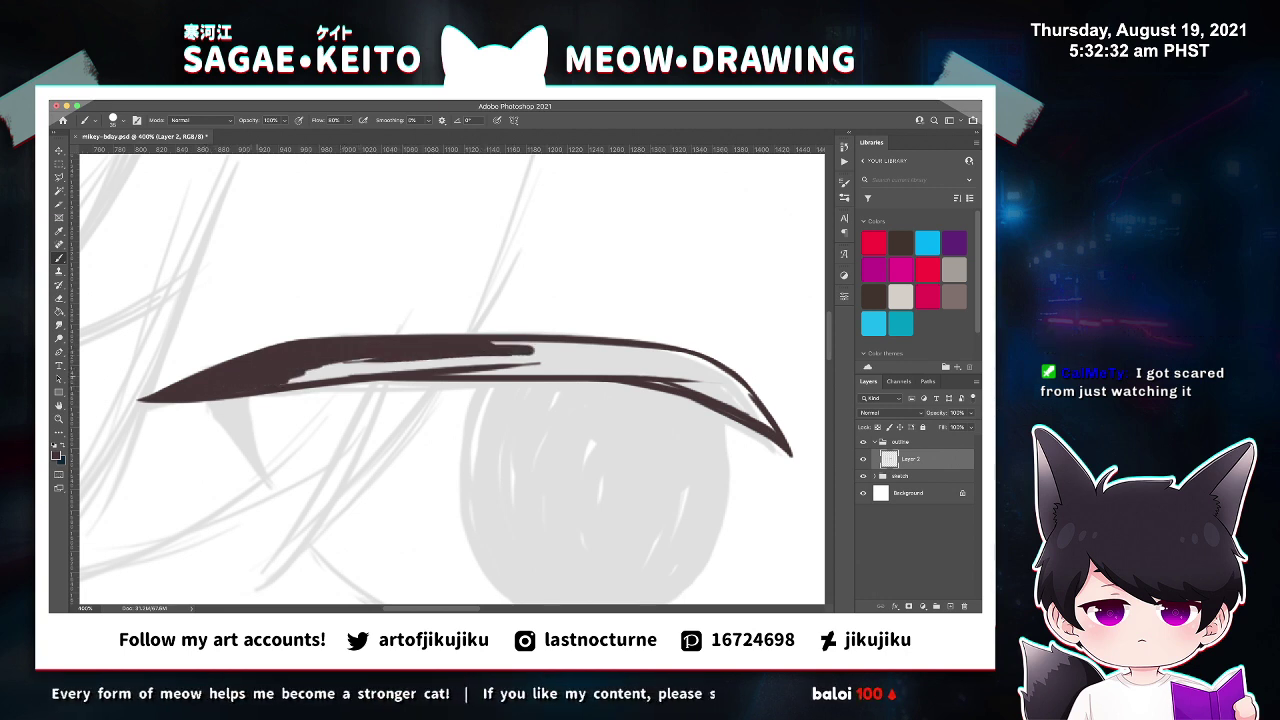
pyautogui.moveTo(290, 380); pyautogui.dragTo(364, 362)
pyautogui.moveTo(288, 382)
pyautogui.mouseDown()
pyautogui.moveTo(390, 362)
pyautogui.moveTo(550, 362)
pyautogui.mouseUp()
pyautogui.moveTo(438, 374); pyautogui.dragTo(604, 366)
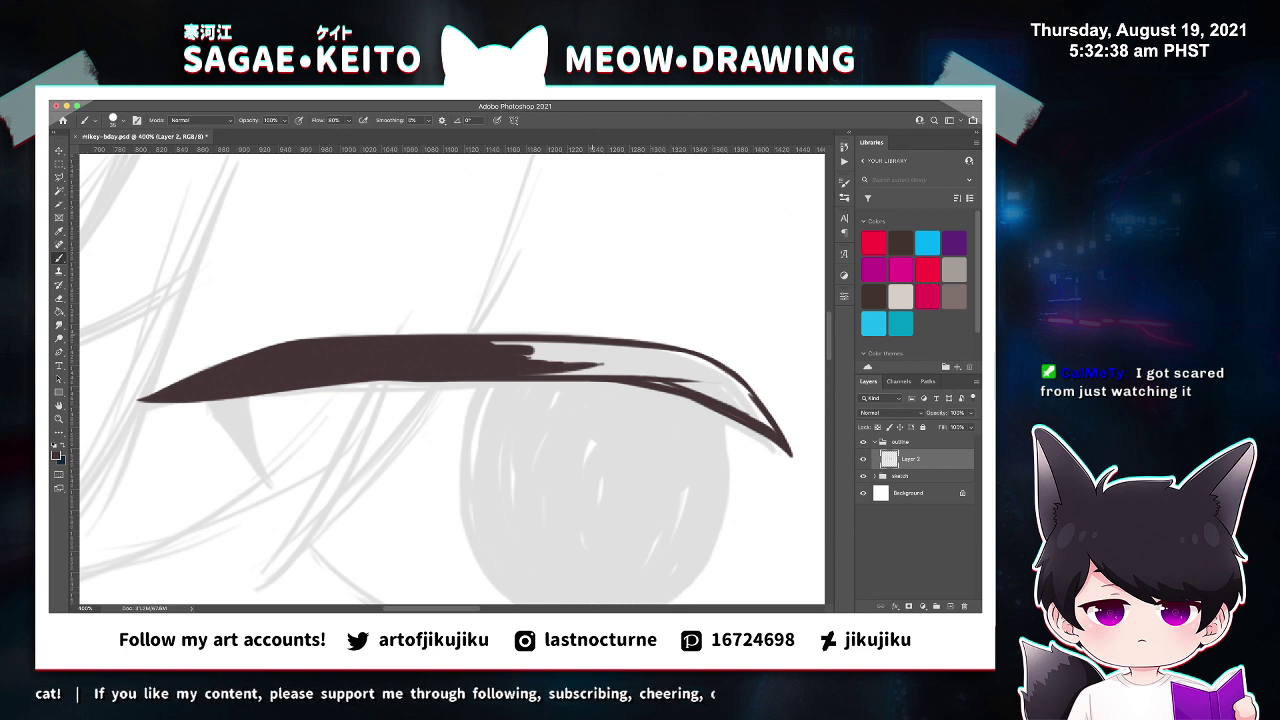
# Extend the dark brown fill along the lash toward the inner corner, closing streaky gaps and saving the drawing.
pyautogui.moveTo(522, 357); pyautogui.dragTo(592, 346)
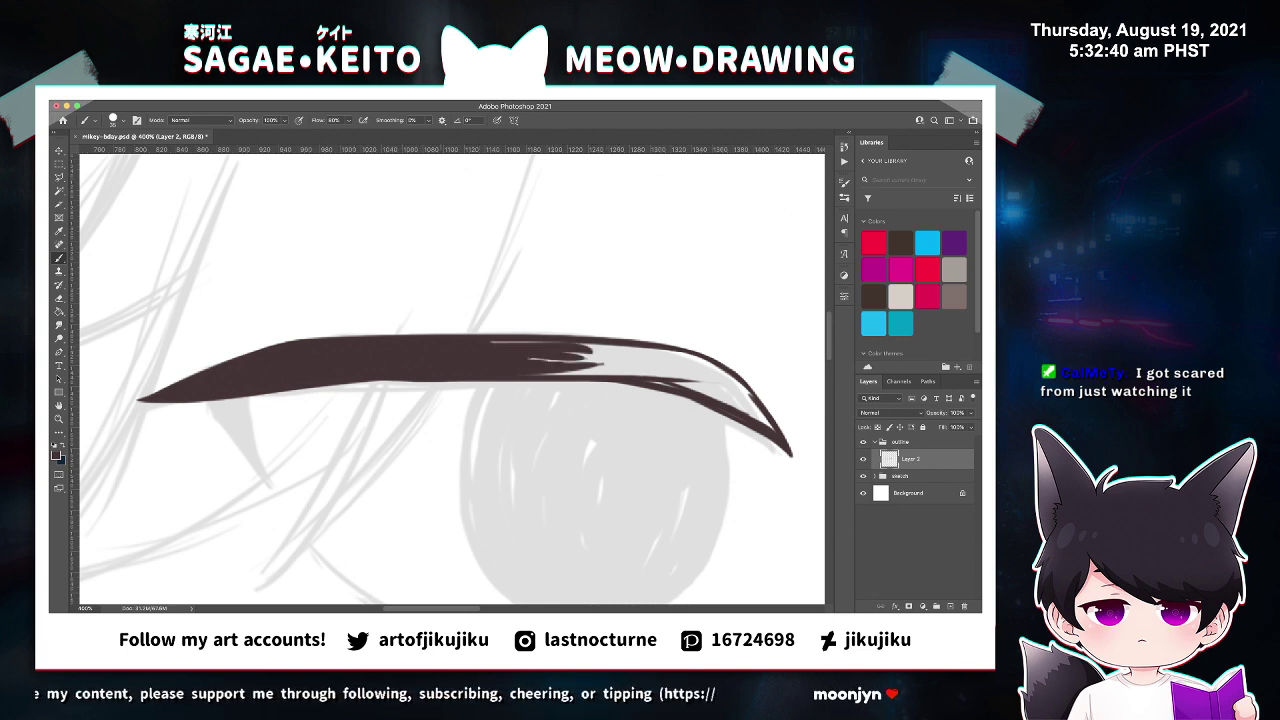
pyautogui.moveTo(490, 342)
pyautogui.mouseDown()
pyautogui.moveTo(640, 346)
pyautogui.moveTo(694, 366)
pyautogui.mouseUp()
pyautogui.moveTo(558, 372)
pyautogui.mouseDown()
pyautogui.moveTo(676, 368)
pyautogui.moveTo(724, 402)
pyautogui.mouseUp()
pyautogui.press('super+s')
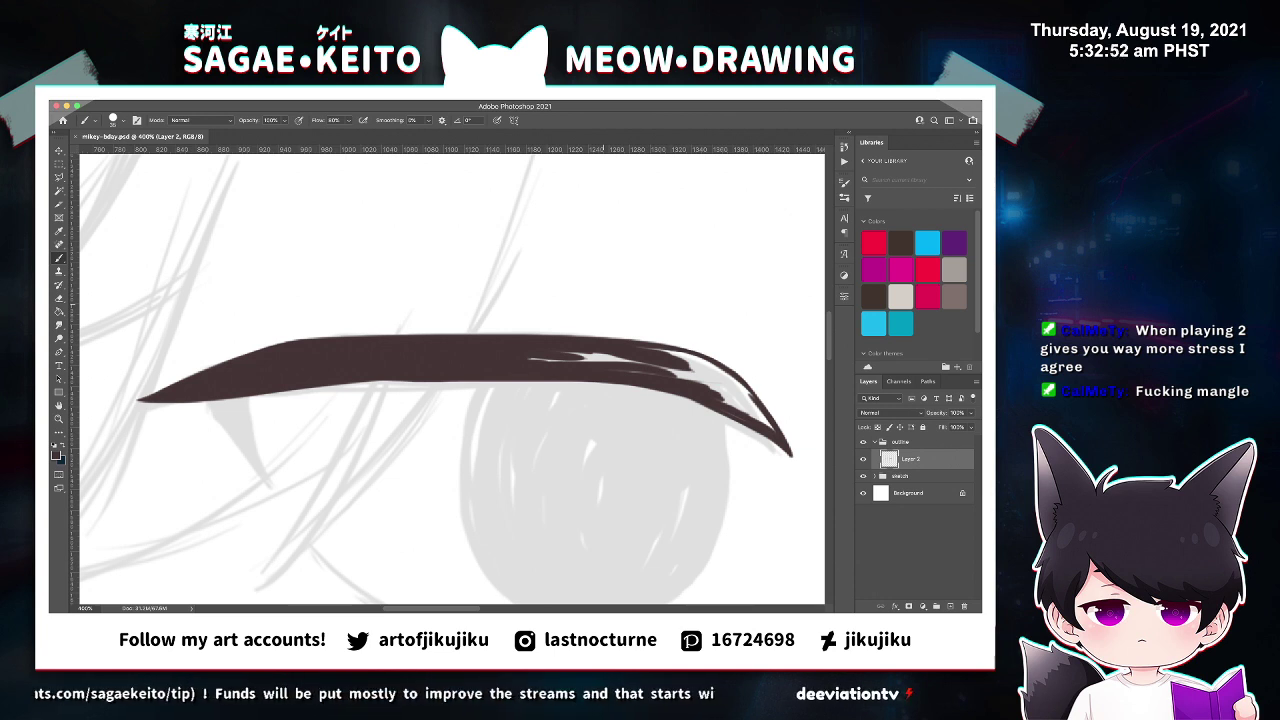
pyautogui.moveTo(678, 398); pyautogui.dragTo(767, 422)
pyautogui.press('super+z')
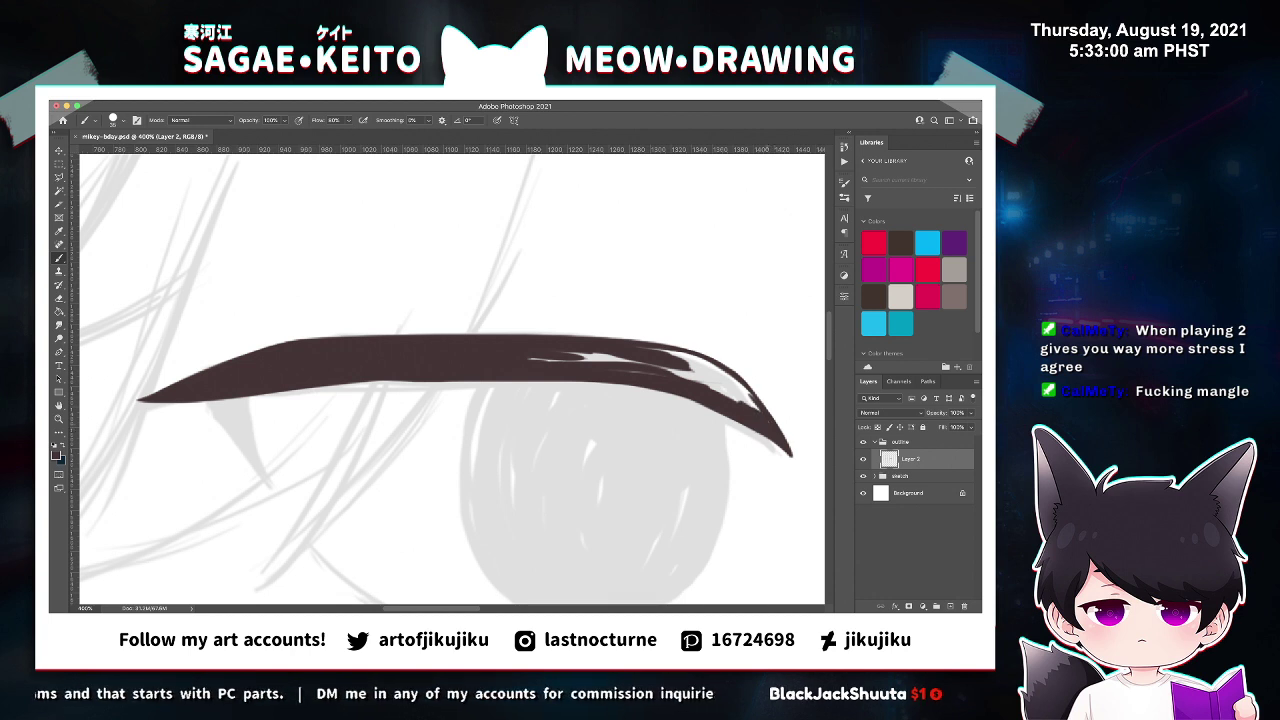
pyautogui.press('super+s')
pyautogui.moveTo(680, 362); pyautogui.dragTo(802, 362)
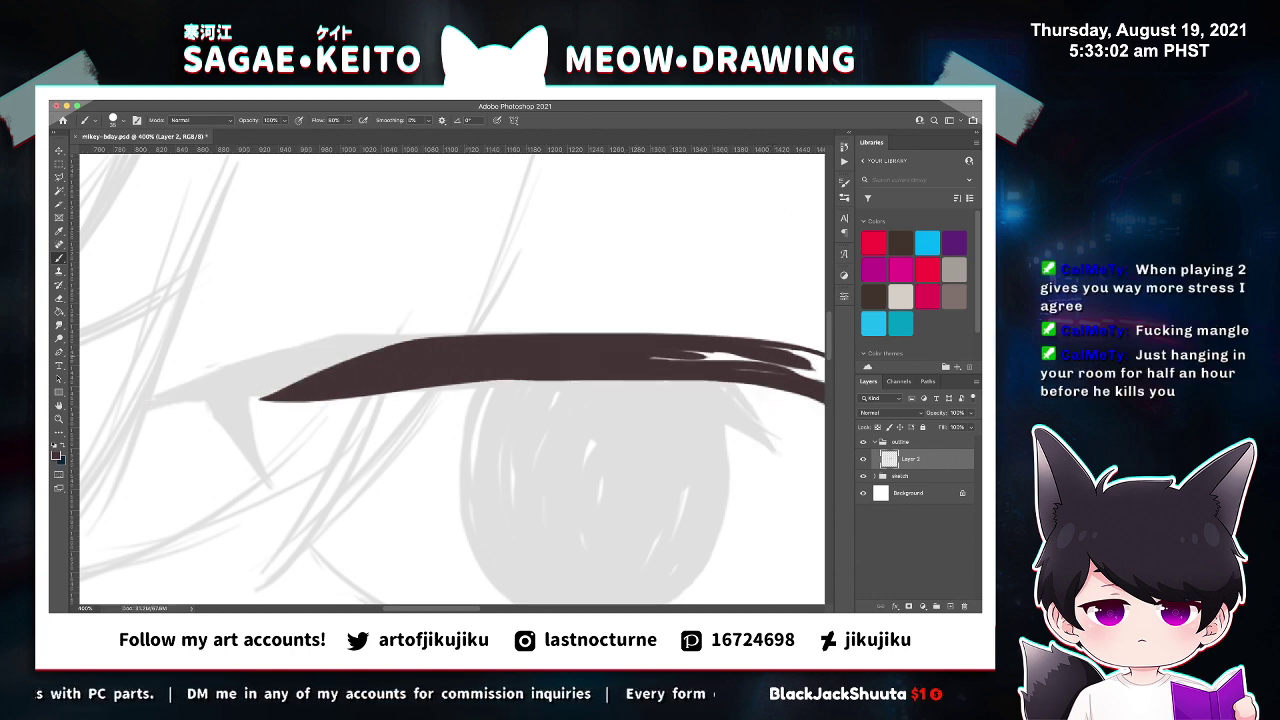
pyautogui.press('super+z')
pyautogui.moveTo(531, 358); pyautogui.dragTo(652, 366)
pyautogui.moveTo(574, 355)
pyautogui.mouseDown()
pyautogui.moveTo(636, 371)
pyautogui.moveTo(615, 357)
pyautogui.mouseUp()
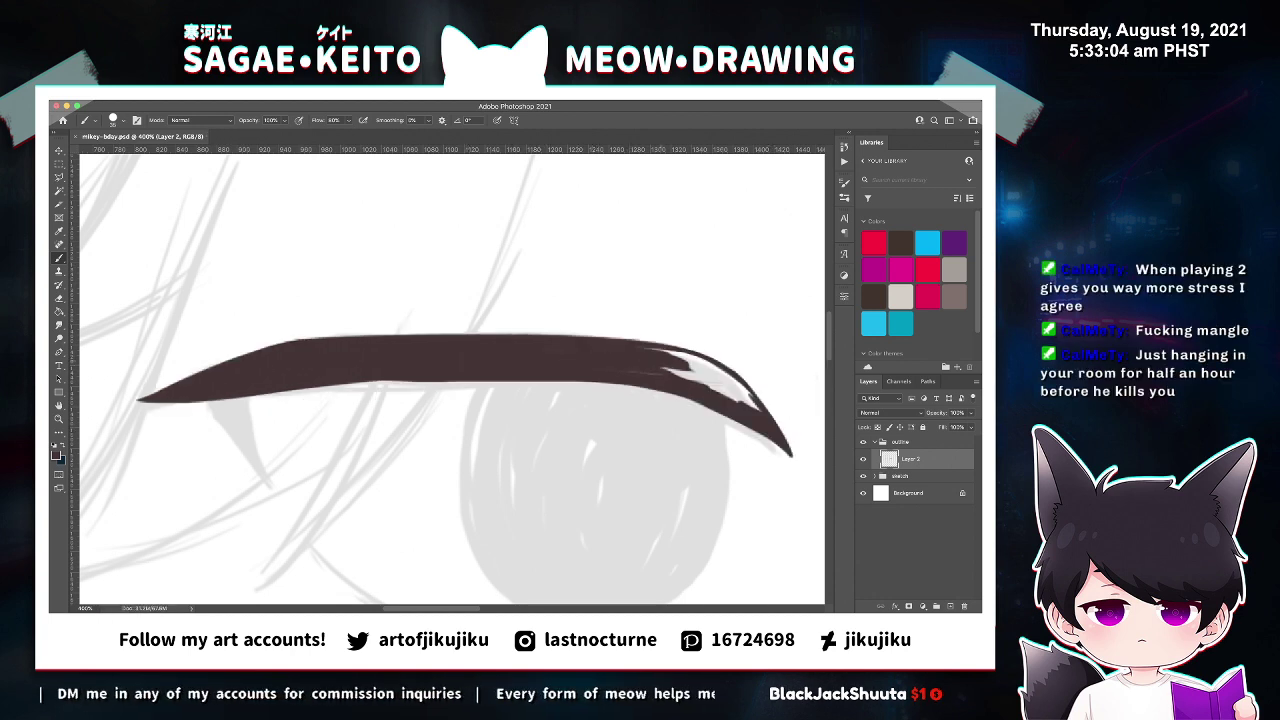
# Fill the last pale gap at the lash's curved inner end with dark brown.
pyautogui.press('z')
pyautogui.click(812, 355)
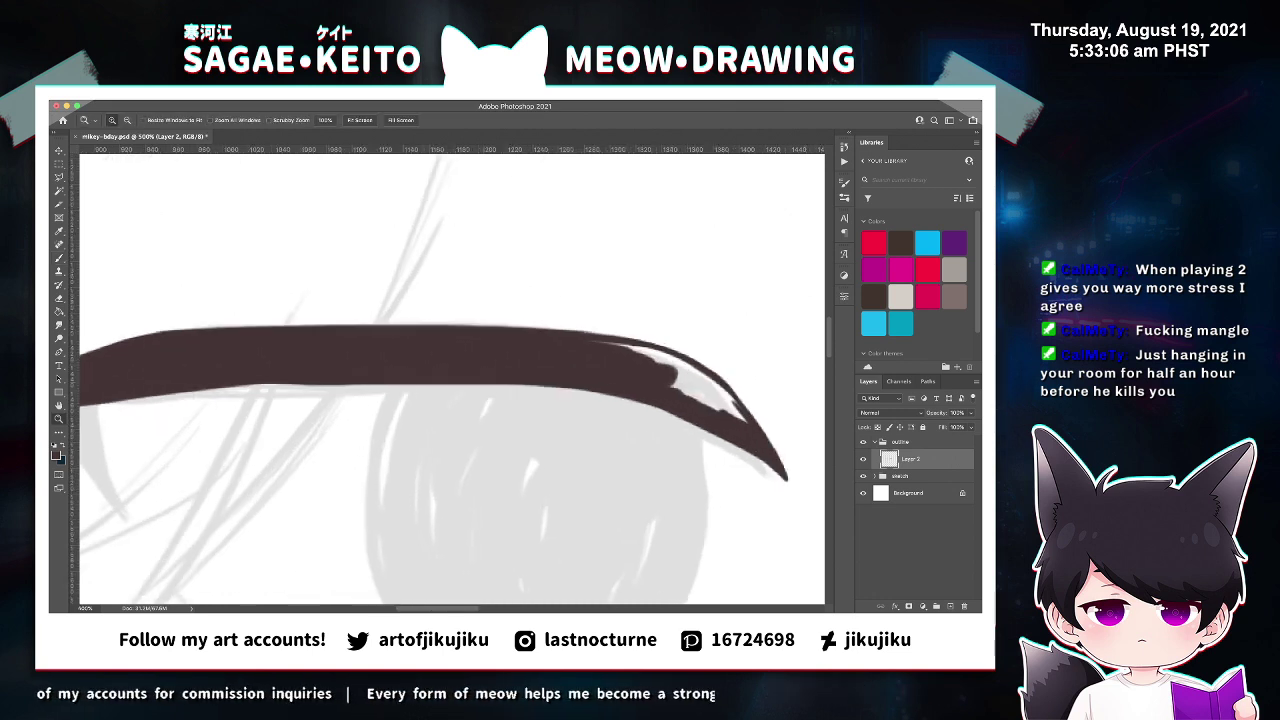
pyautogui.click(805, 378)
pyautogui.click(805, 378)
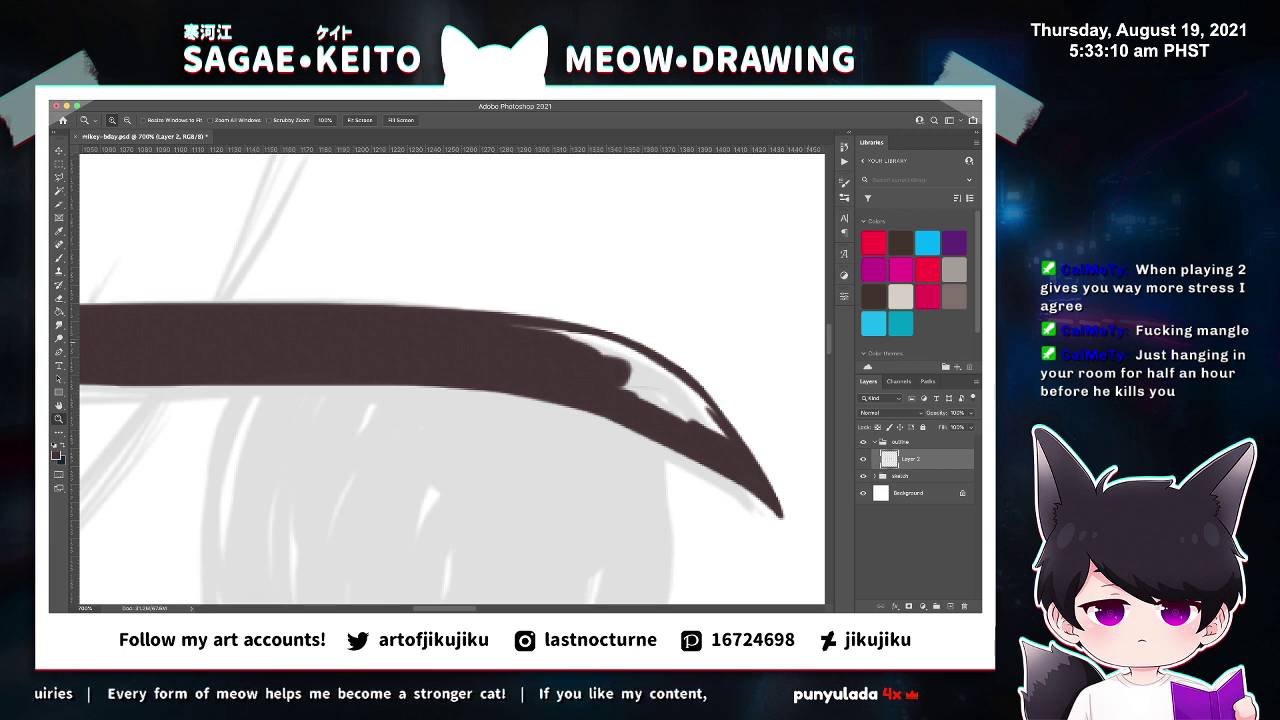
pyautogui.press('b')
pyautogui.moveTo(515, 330)
pyautogui.mouseDown()
pyautogui.moveTo(605, 350)
pyautogui.moveTo(724, 420)
pyautogui.mouseUp()
pyautogui.press('e')
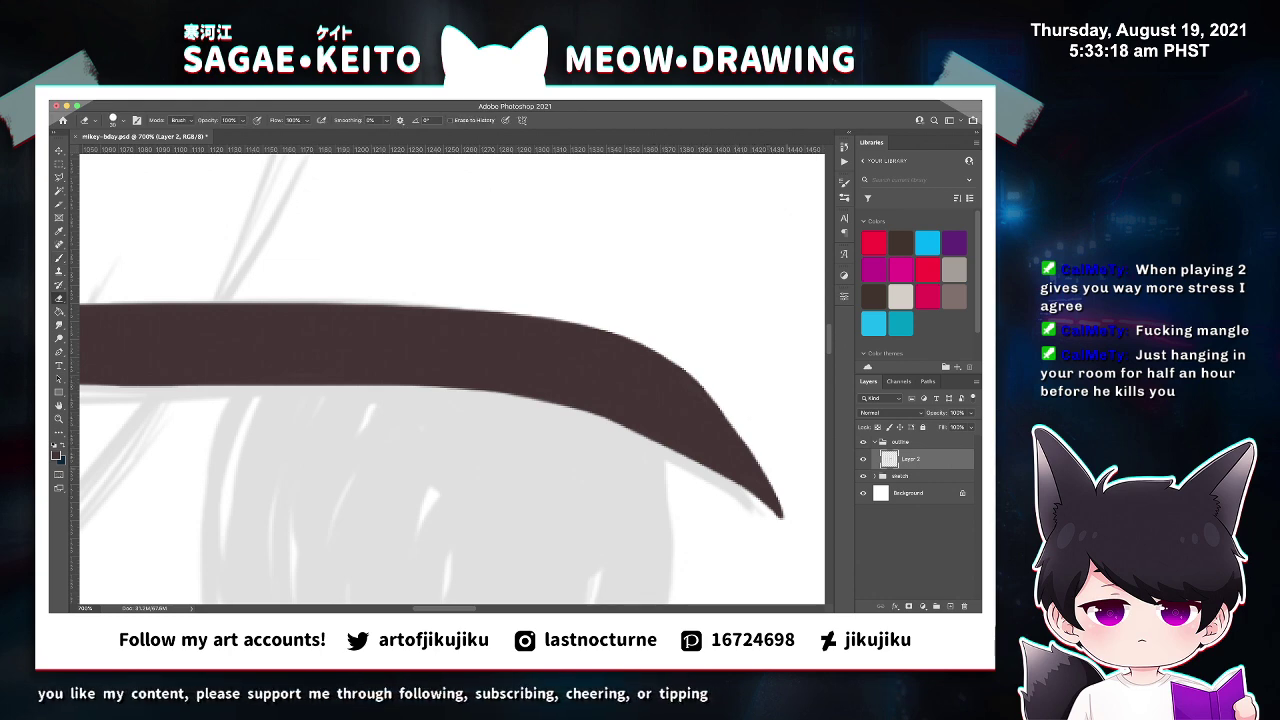
# Save the drawing and check the filled lash against the whole canvas.
pyautogui.press('super+s')
pyautogui.press('super+minus')
pyautogui.press('super+minus')
pyautogui.press('super+minus')
pyautogui.press('super+minus')
pyautogui.press('super+minus')
pyautogui.press('super+minus')
pyautogui.press('super+minus')
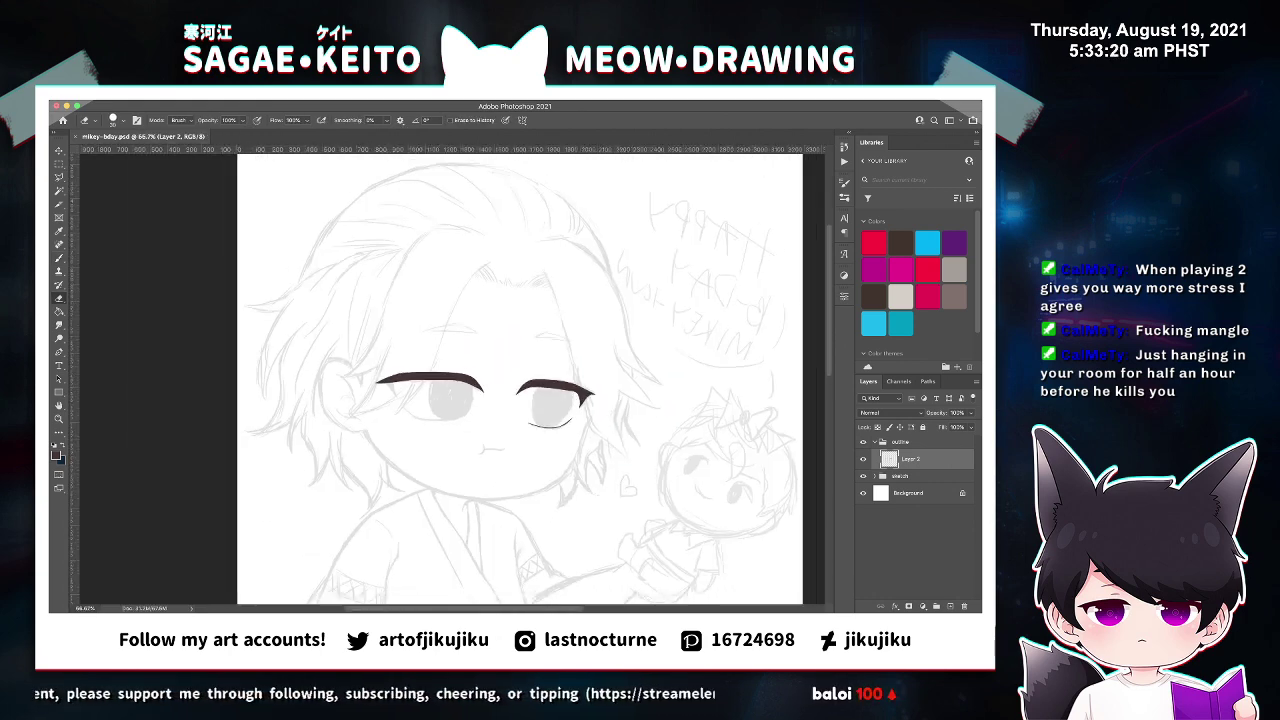
pyautogui.press('super+minus')
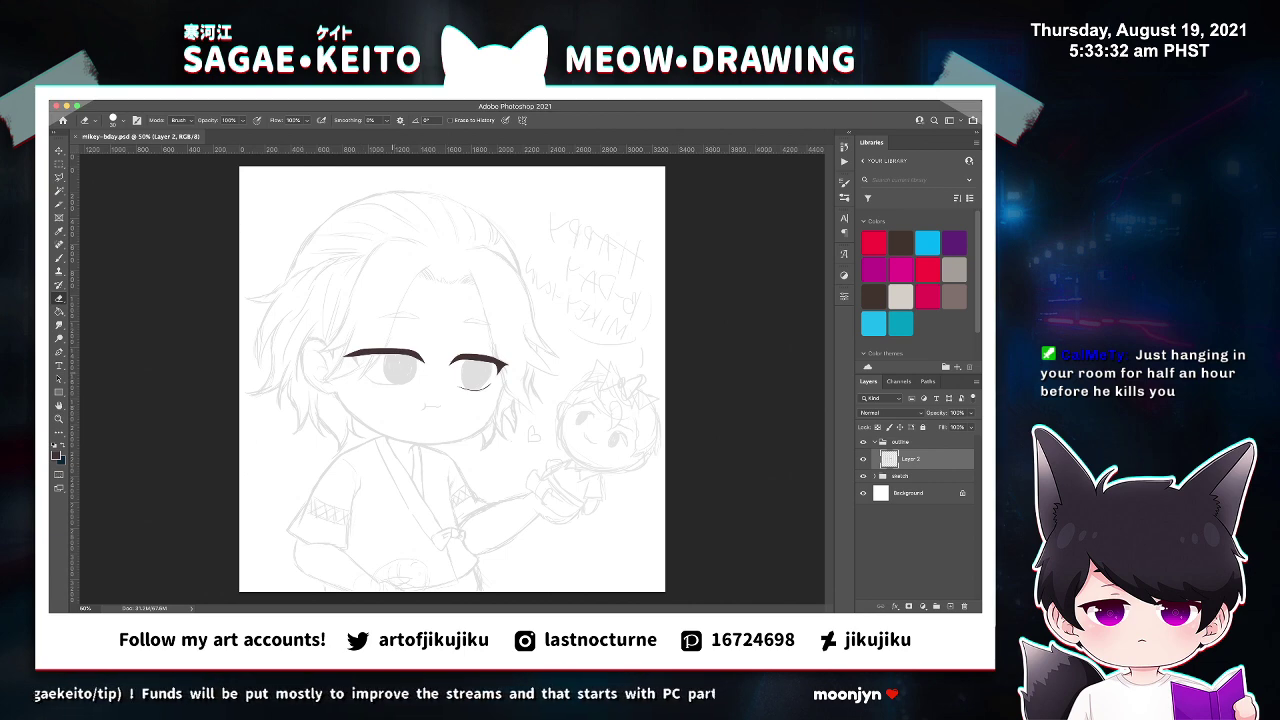
# Outline a small downward spike below the lash's outer corner, redrawing its outer edge before adding the inner edge.
pyautogui.press('z')
pyautogui.click(392, 372)
pyautogui.click(392, 372)
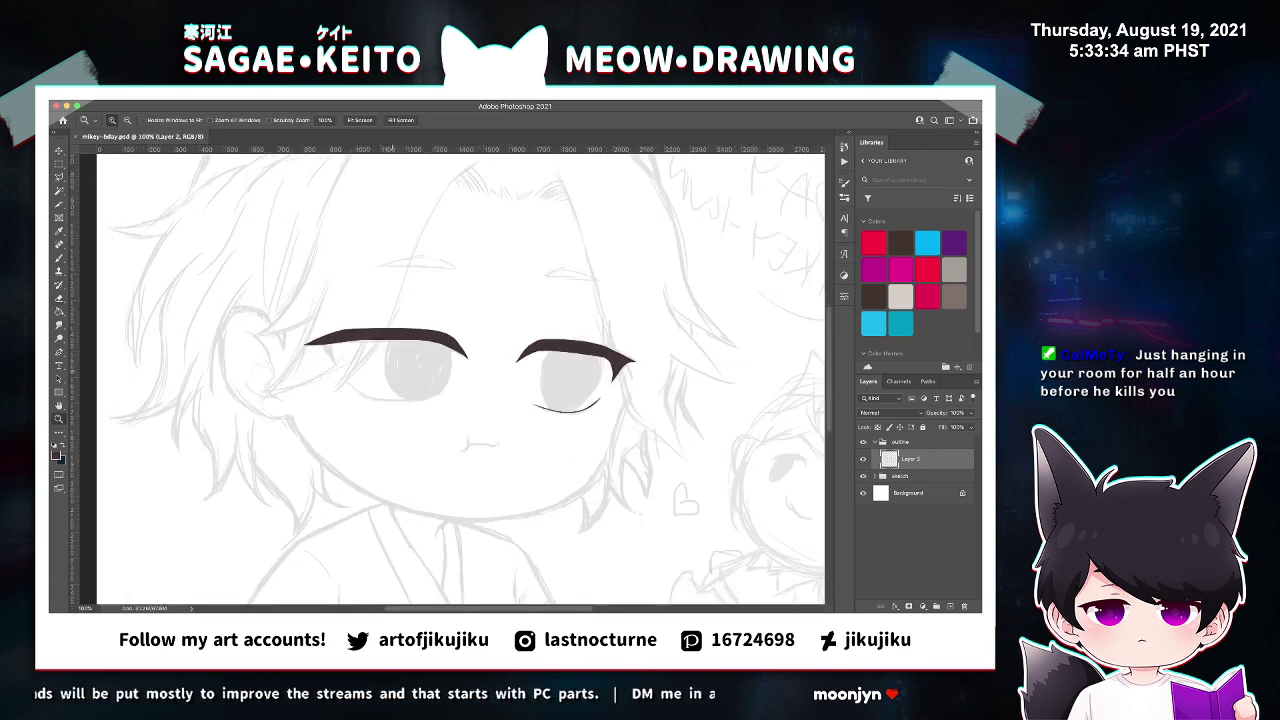
pyautogui.click(392, 367)
pyautogui.moveTo(514, 608)
pyautogui.mouseDown()
pyautogui.moveTo(558, 608)
pyautogui.moveTo(528, 608)
pyautogui.mouseUp()
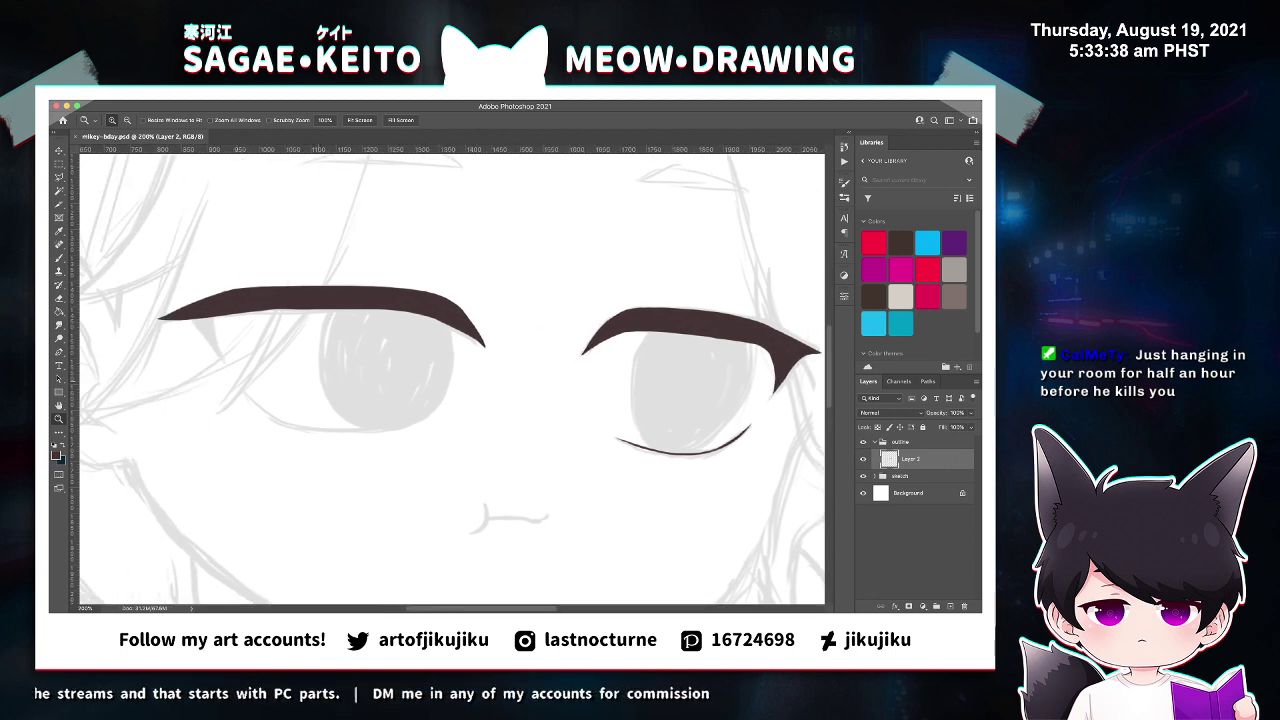
pyautogui.click(259, 345)
pyautogui.click(259, 345)
pyautogui.press('b')
pyautogui.moveTo(114, 296)
pyautogui.mouseDown()
pyautogui.moveTo(162, 321)
pyautogui.moveTo(146, 311)
pyautogui.moveTo(184, 362)
pyautogui.mouseUp()
pyautogui.press('super+z')
pyautogui.moveTo(150, 322); pyautogui.dragTo(193, 378)
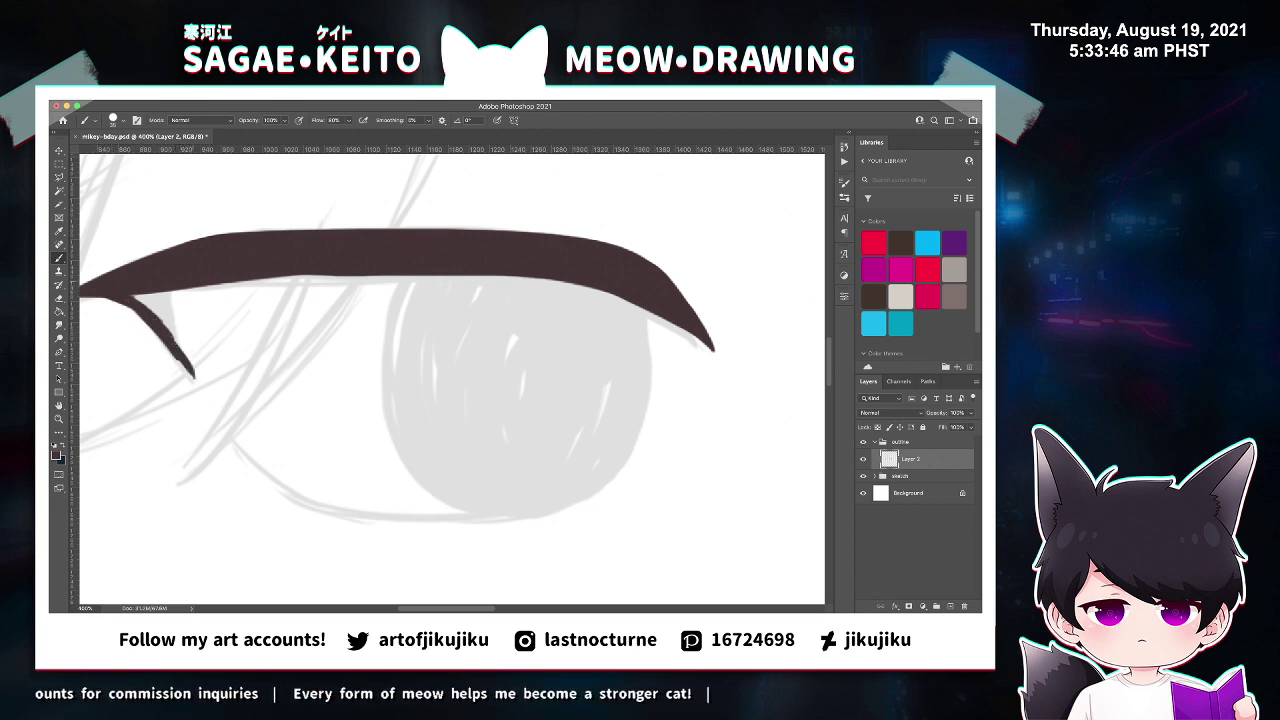
pyautogui.moveTo(181, 290)
pyautogui.mouseDown()
pyautogui.moveTo(177, 330)
pyautogui.moveTo(197, 377)
pyautogui.mouseUp()
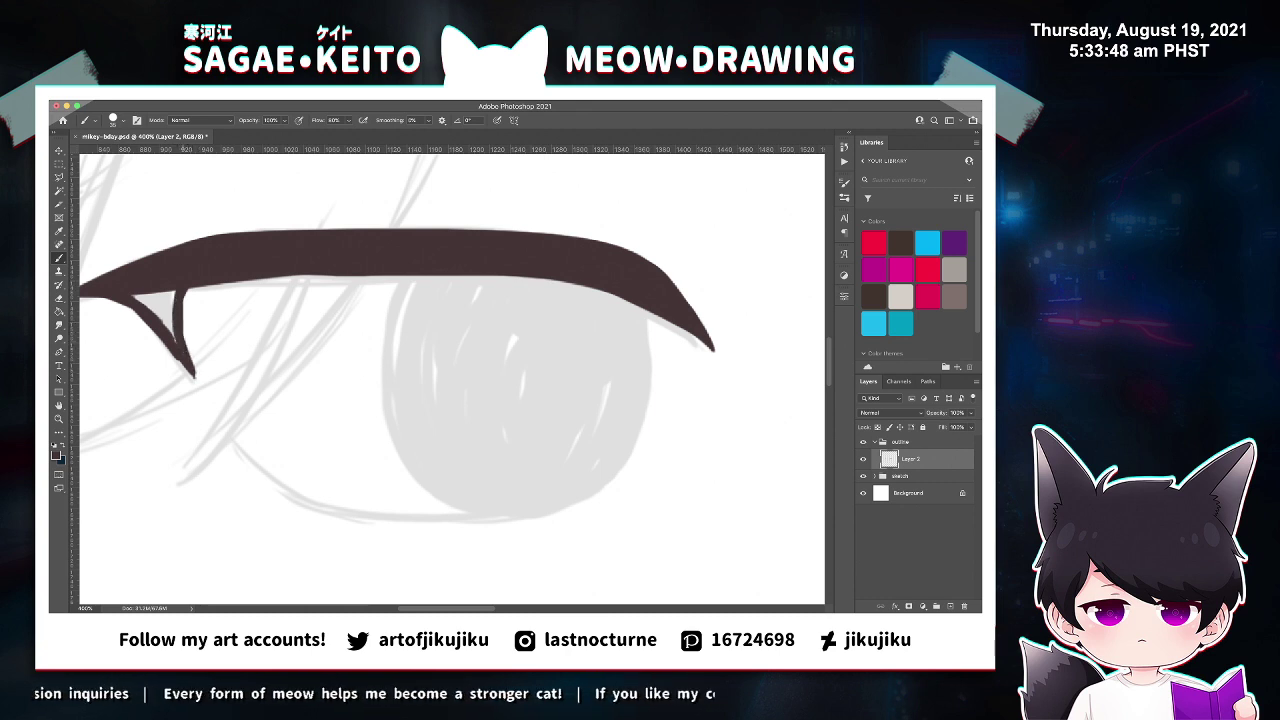
pyautogui.press('e')
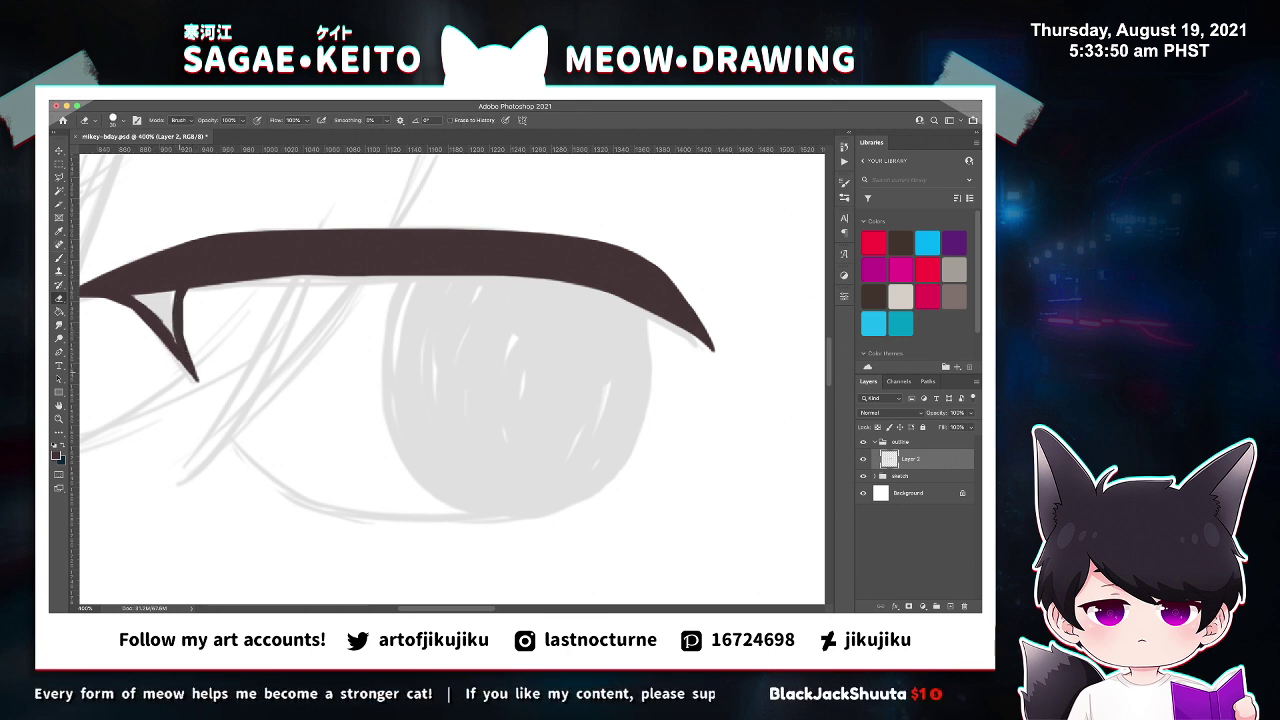
# Fill the outlined outer-corner spike with solid dark brown up to the lash.
pyautogui.press('b')
pyautogui.moveTo(138, 298); pyautogui.dragTo(162, 318)
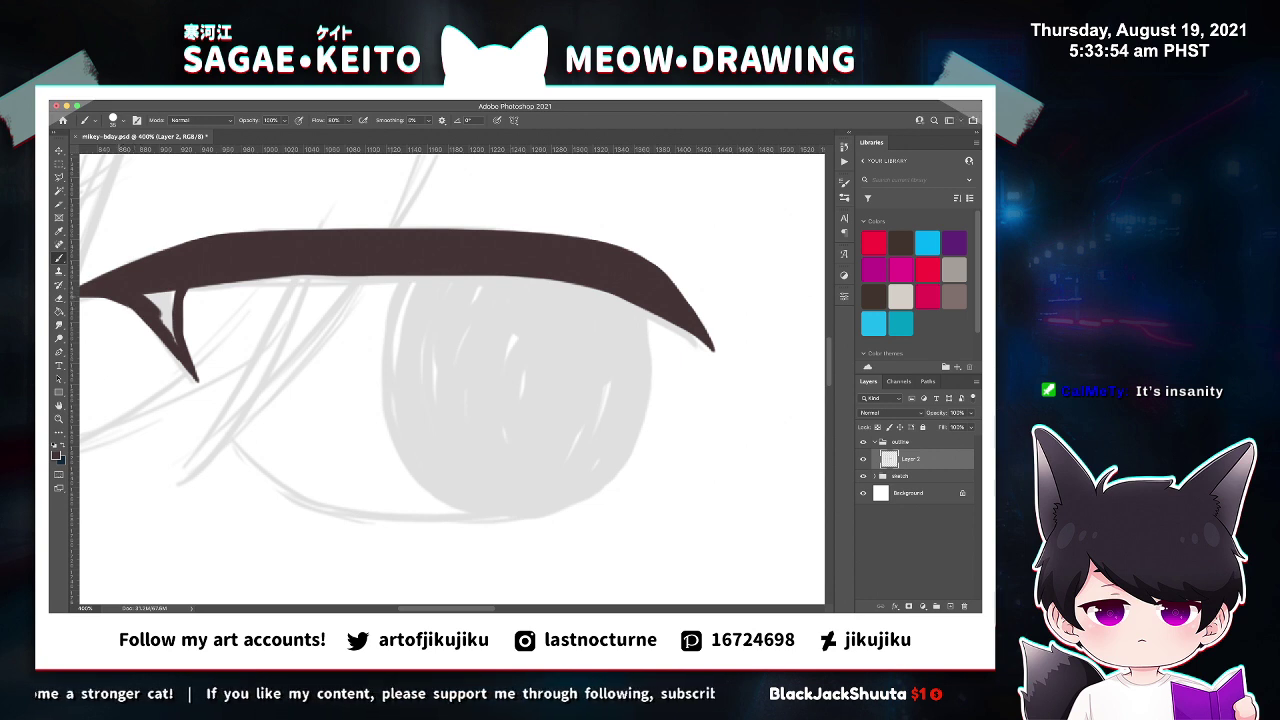
pyautogui.moveTo(148, 296); pyautogui.dragTo(174, 322)
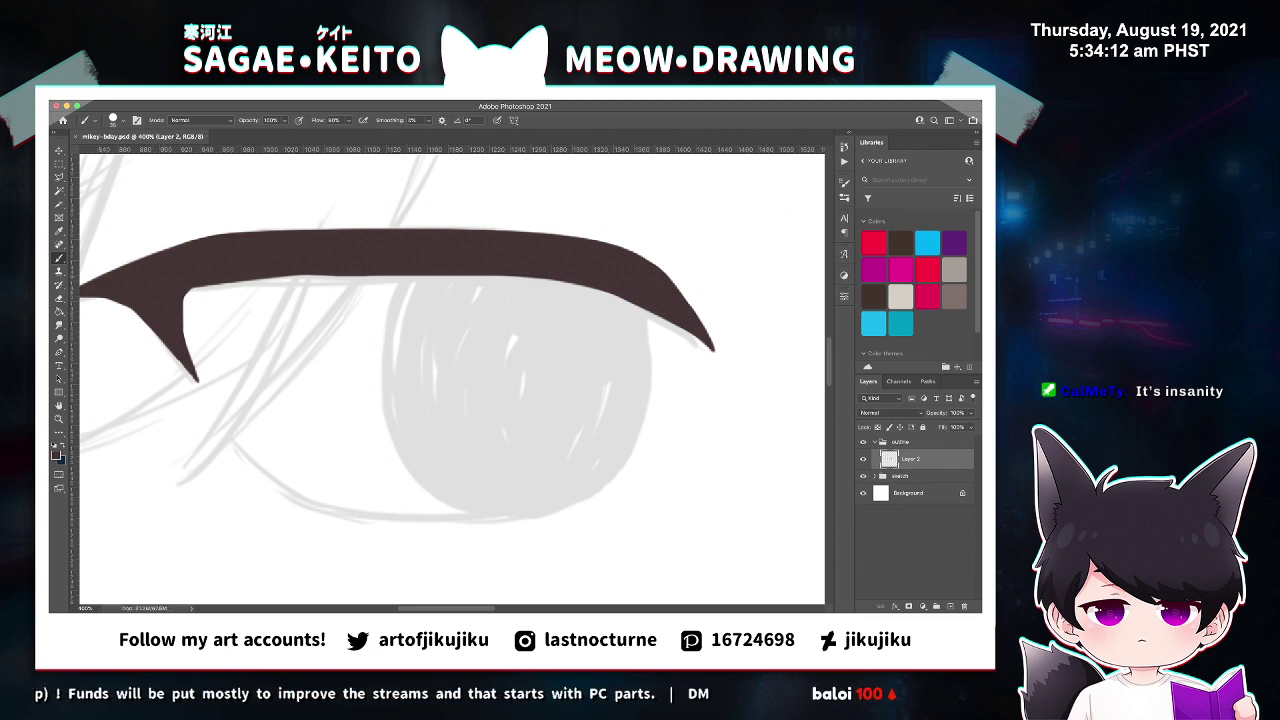
# Check the spike against the whole drawing, touch up the outer lash with the eraser, and save.
pyautogui.press('super+minus')
pyautogui.press('super+minus')
pyautogui.press('super+minus')
pyautogui.press('super+minus')
pyautogui.press('super+minus')
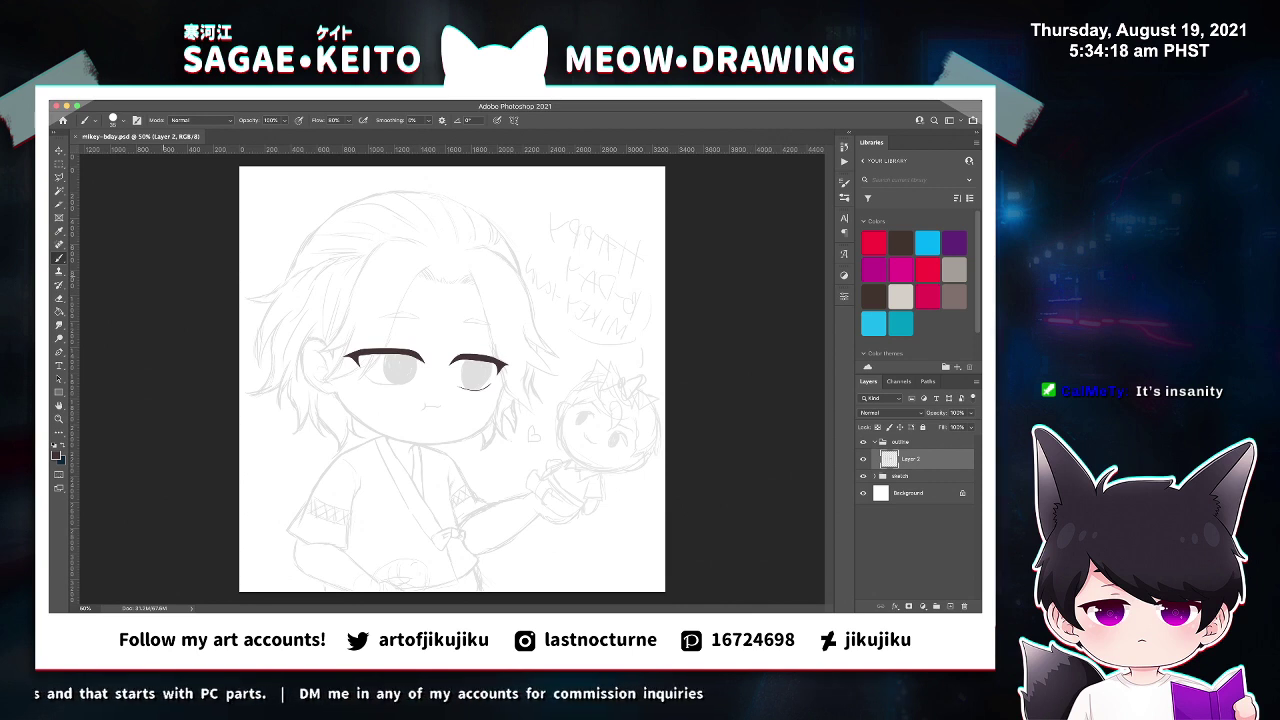
pyautogui.press('z')
pyautogui.click(377, 369)
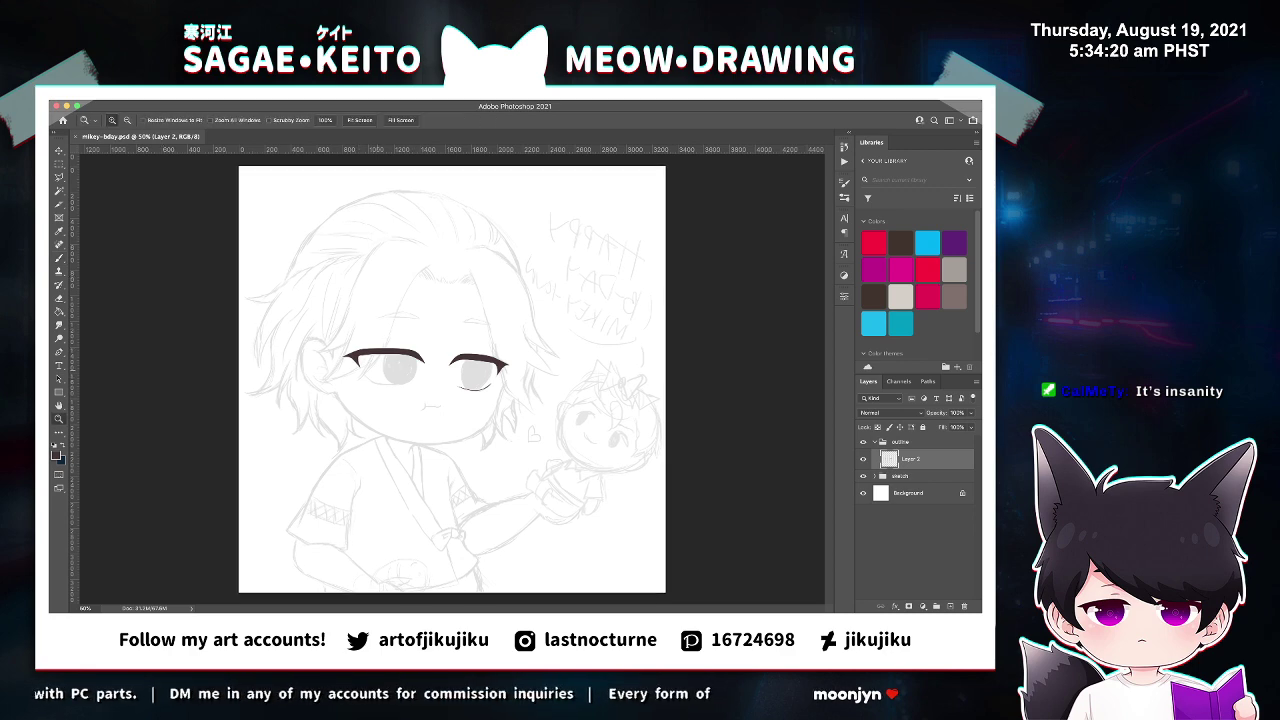
pyautogui.hotkey('ctrl', '+')
pyautogui.hotkey('ctrl', '+')
pyautogui.hotkey('ctrl', '+')
pyautogui.press('e')
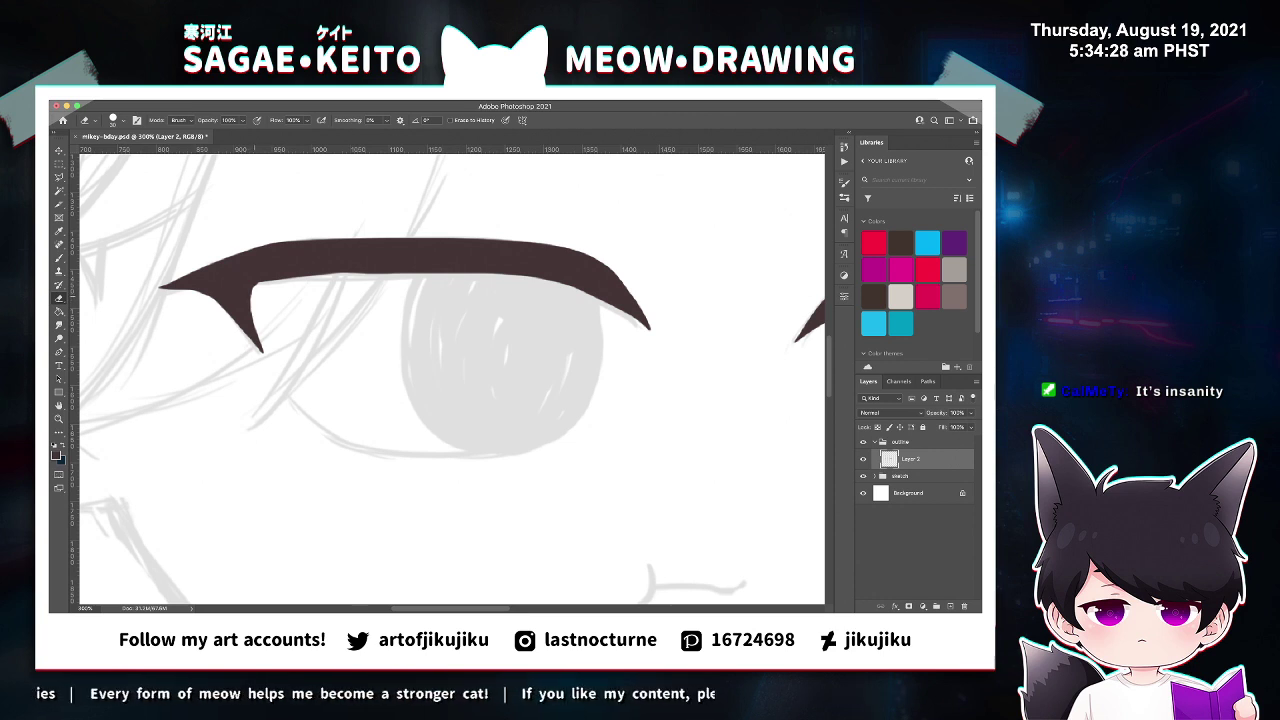
pyautogui.press('b')
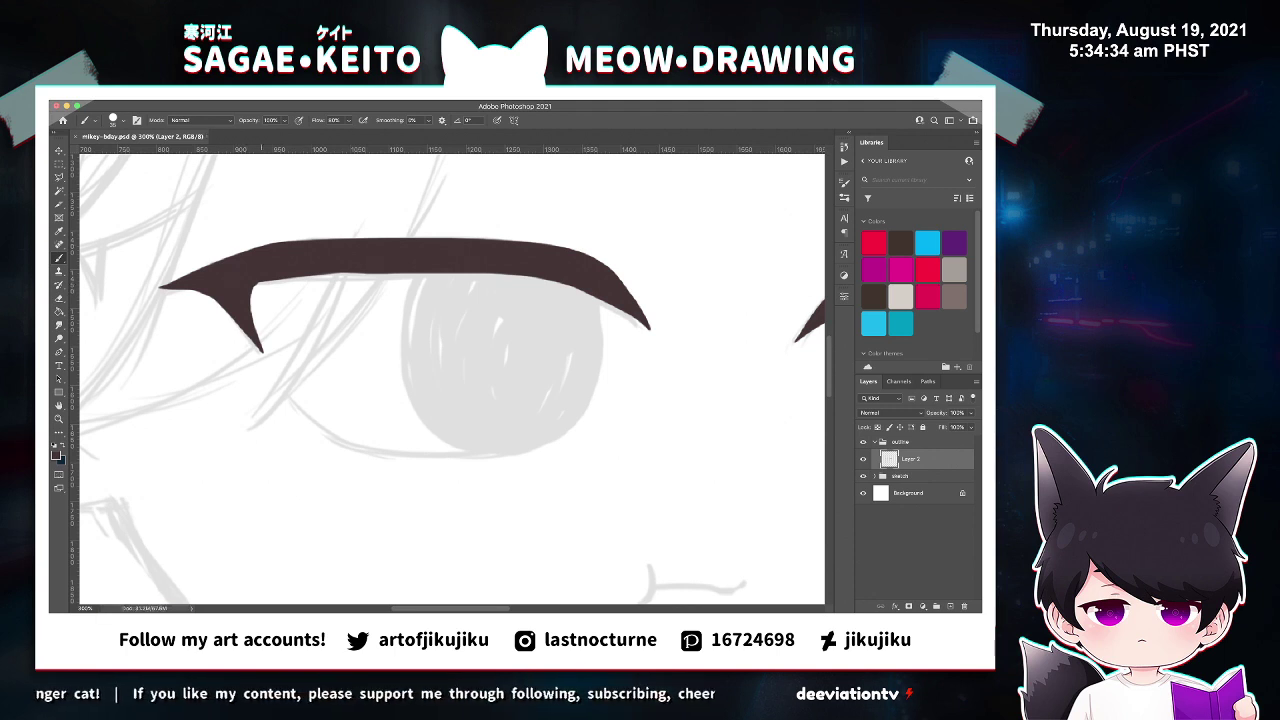
# Compare the shapes of both eyes' upper lashes at full-face and close-up views.
pyautogui.press('super+minus')
pyautogui.press('super+minus')
pyautogui.press('super+minus')
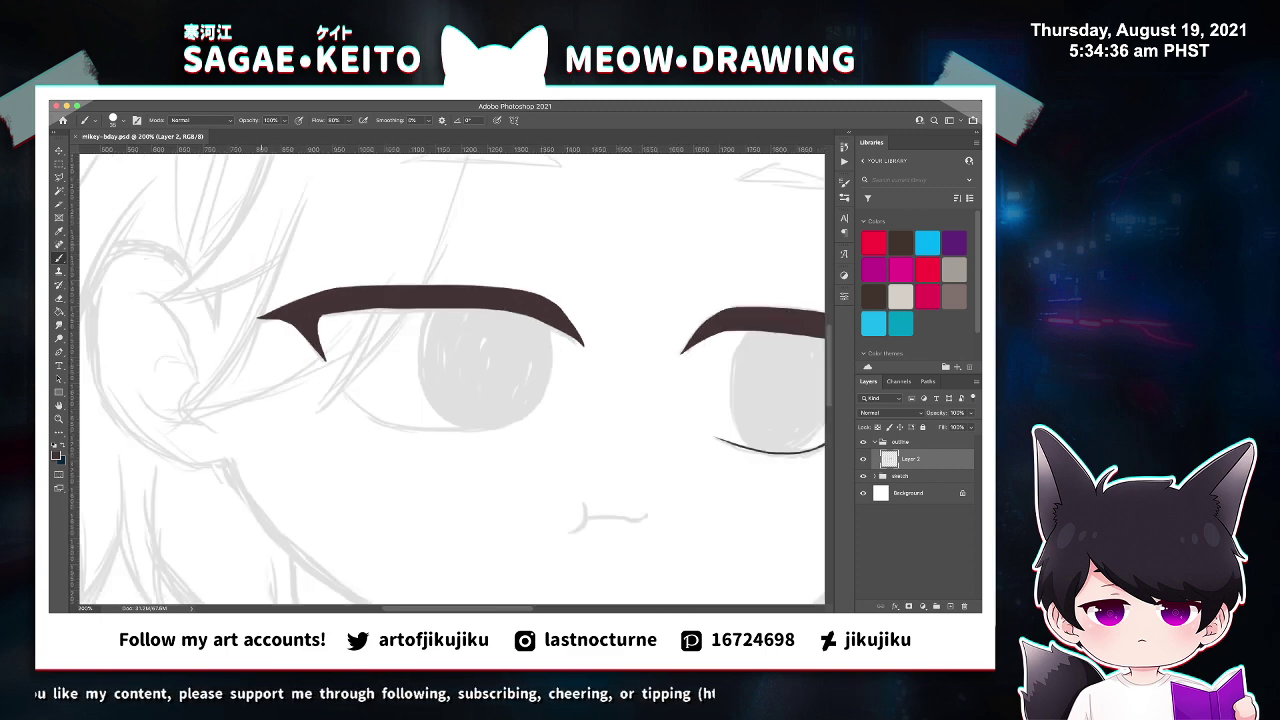
pyautogui.hotkey('ctrl', '+')
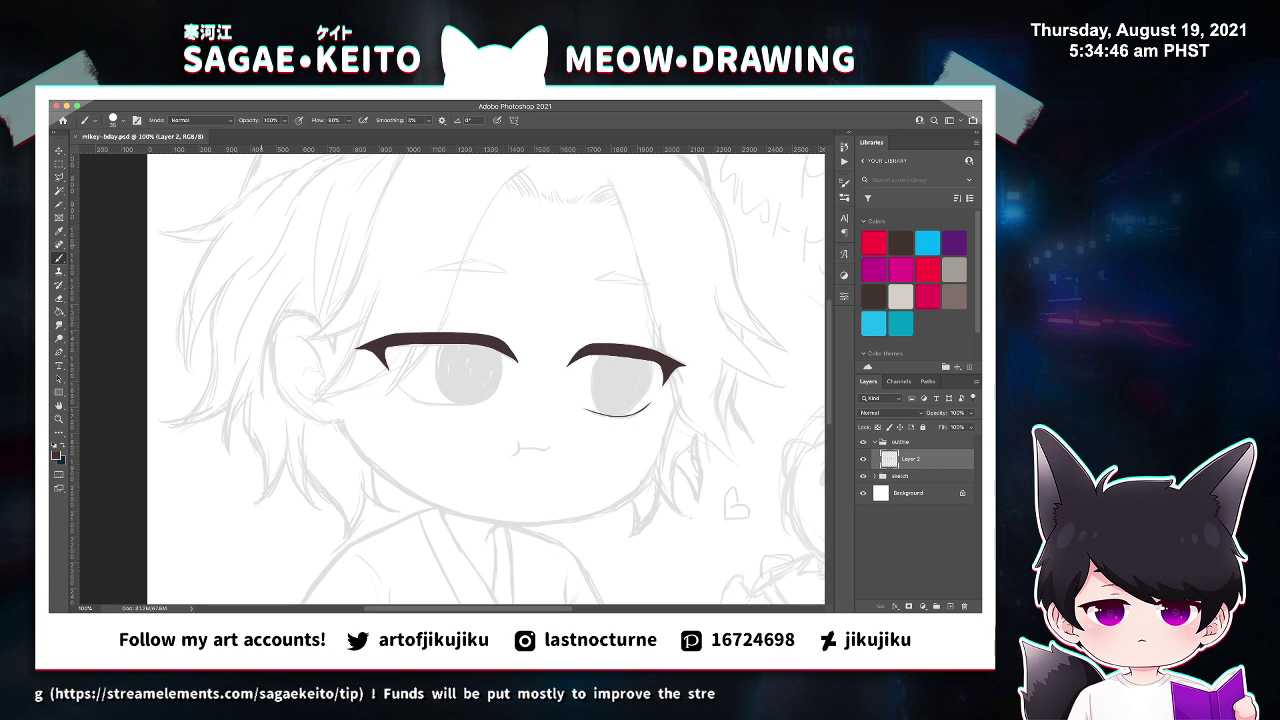
pyautogui.press('z')
pyautogui.click(522, 393)
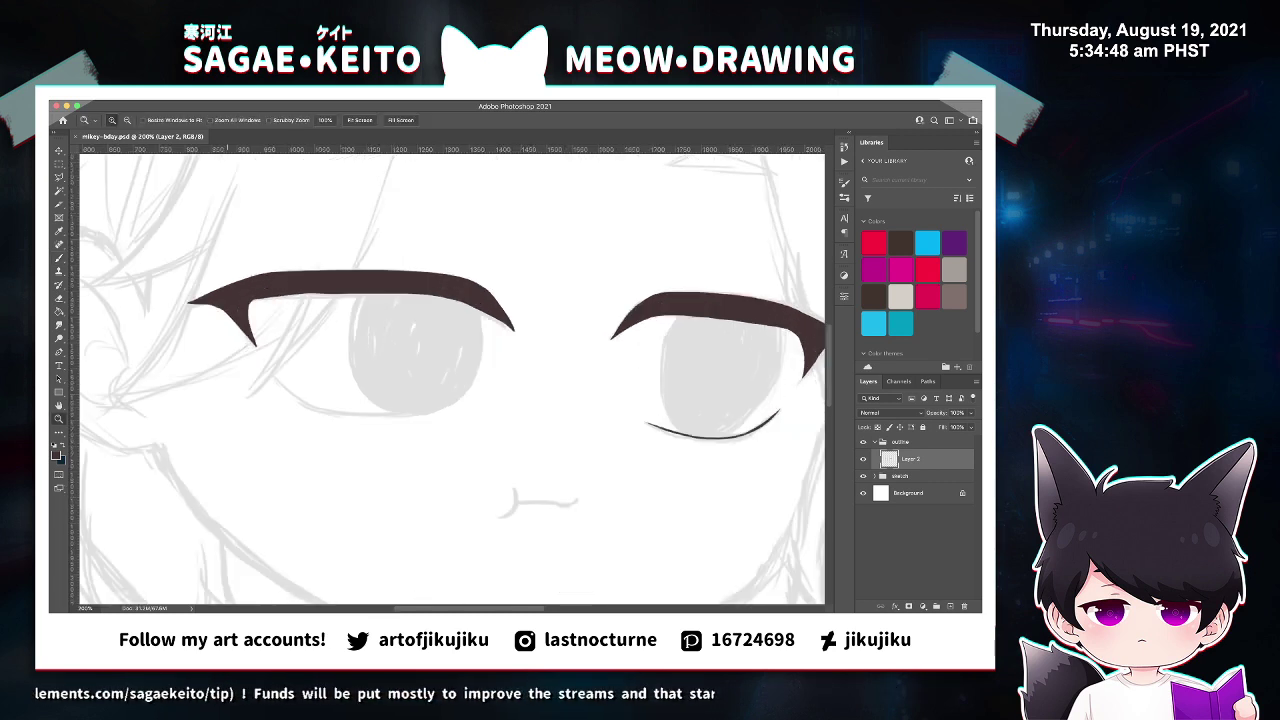
pyautogui.press('b')
pyautogui.press('z')
pyautogui.click(441, 340)
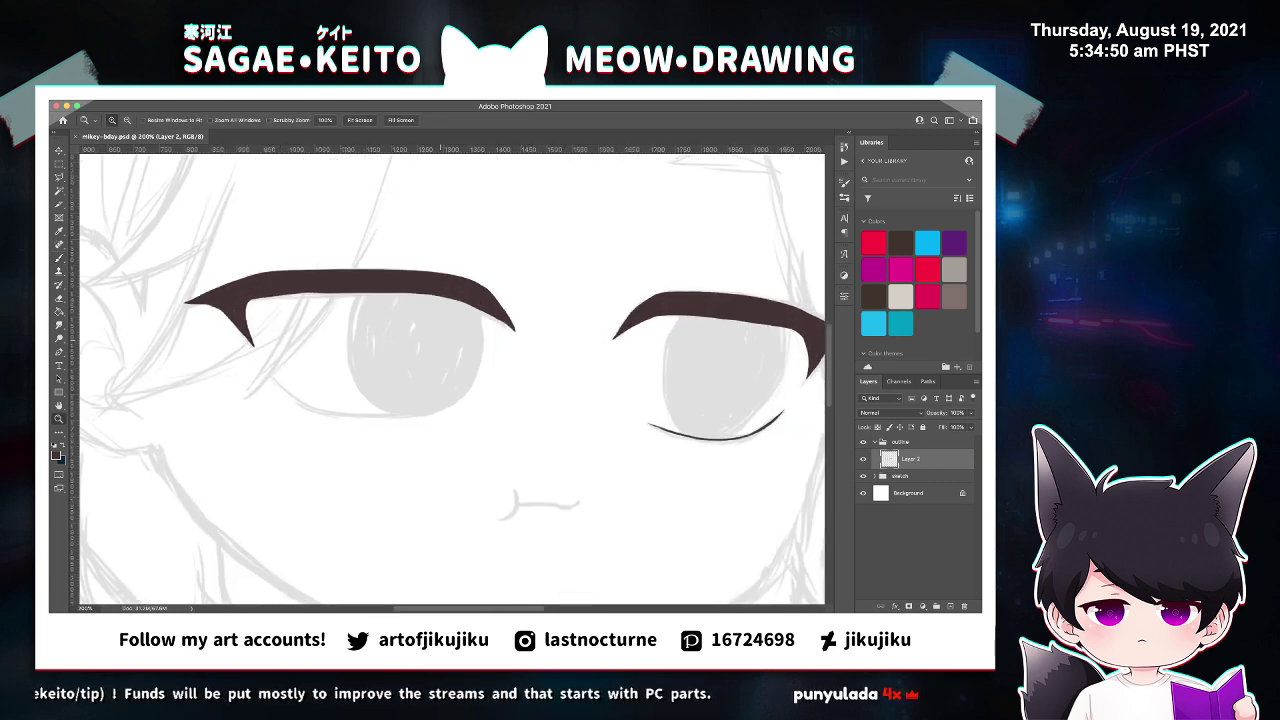
# Draw the outer part of the left-hand eye's lower lash line in dark brown, following the sketch from the outer corner to the iris.
pyautogui.press('super+equal')
pyautogui.press('b')
pyautogui.moveTo(201, 407); pyautogui.dragTo(244, 436)
pyautogui.hotkey('ctrl', 'z')
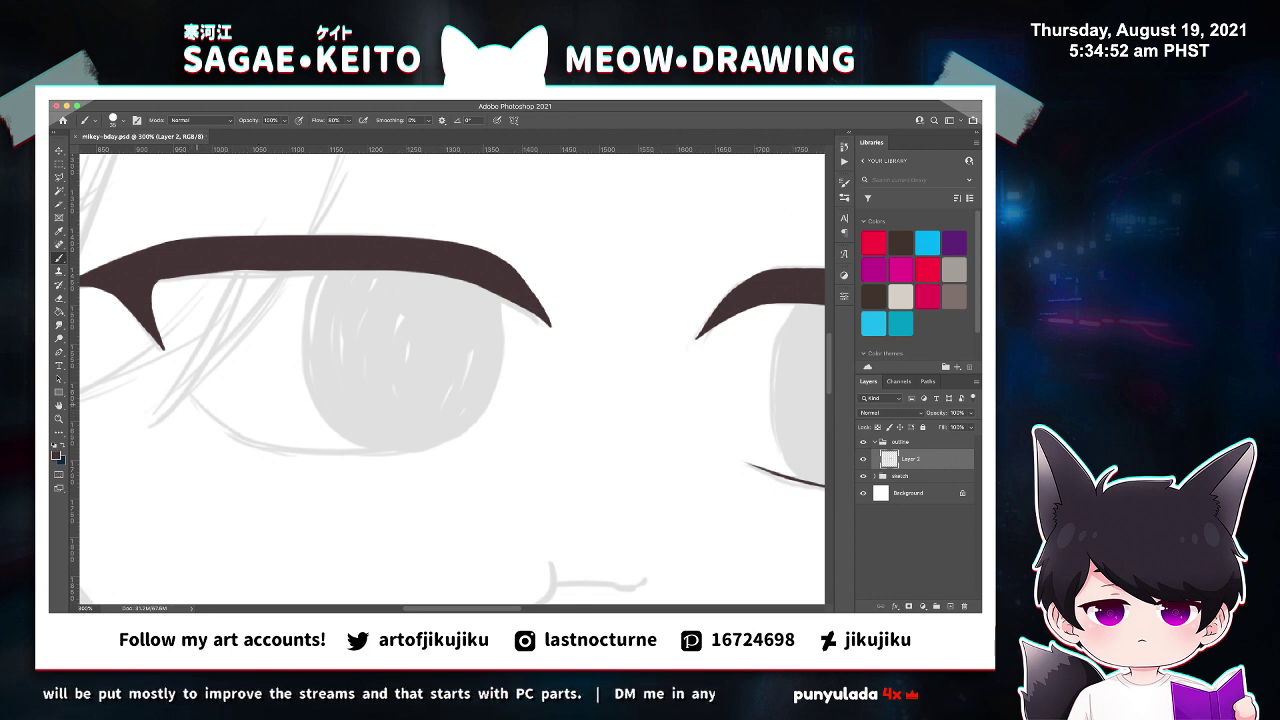
pyautogui.moveTo(188, 390)
pyautogui.mouseDown()
pyautogui.moveTo(248, 442)
pyautogui.moveTo(290, 452)
pyautogui.mouseUp()
pyautogui.hotkey('ctrl', 'z')
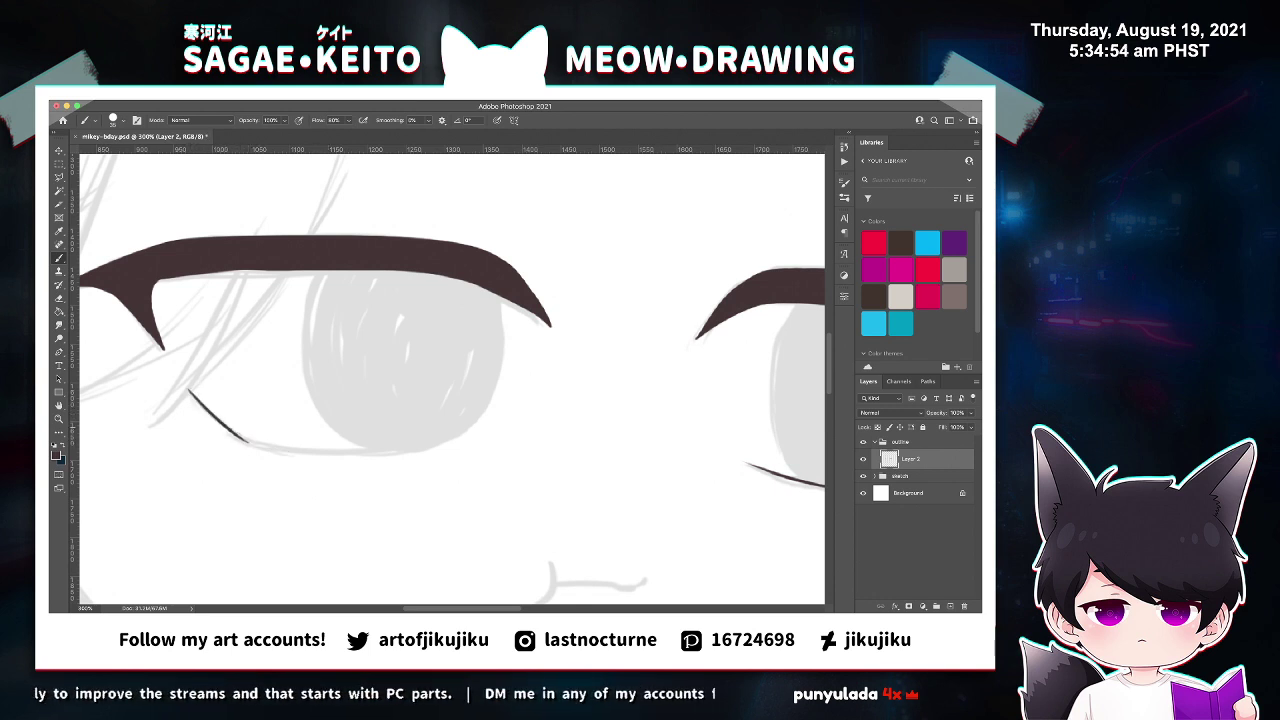
pyautogui.moveTo(226, 424)
pyautogui.mouseDown()
pyautogui.moveTo(322, 452)
pyautogui.moveTo(392, 454)
pyautogui.mouseUp()
pyautogui.press('super+z')
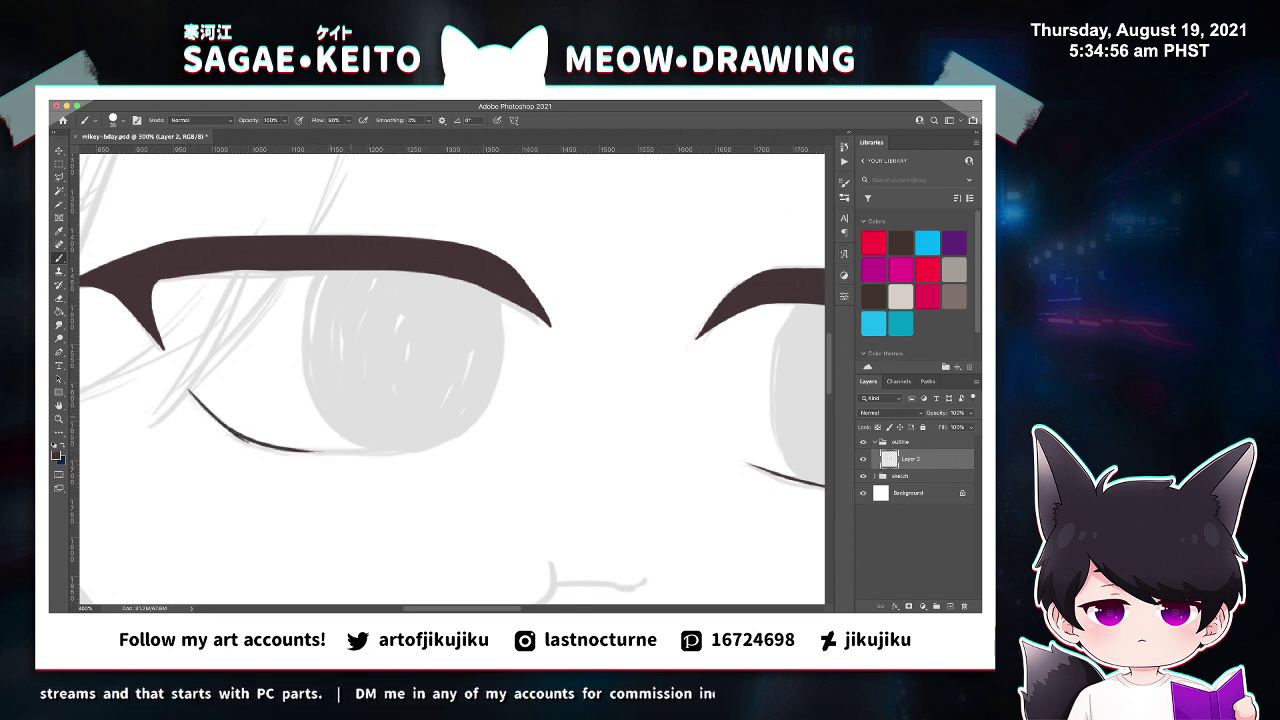
pyautogui.moveTo(290, 450); pyautogui.dragTo(388, 453)
pyautogui.hotkey('ctrl', 'z')
pyautogui.moveTo(292, 452); pyautogui.dragTo(388, 452)
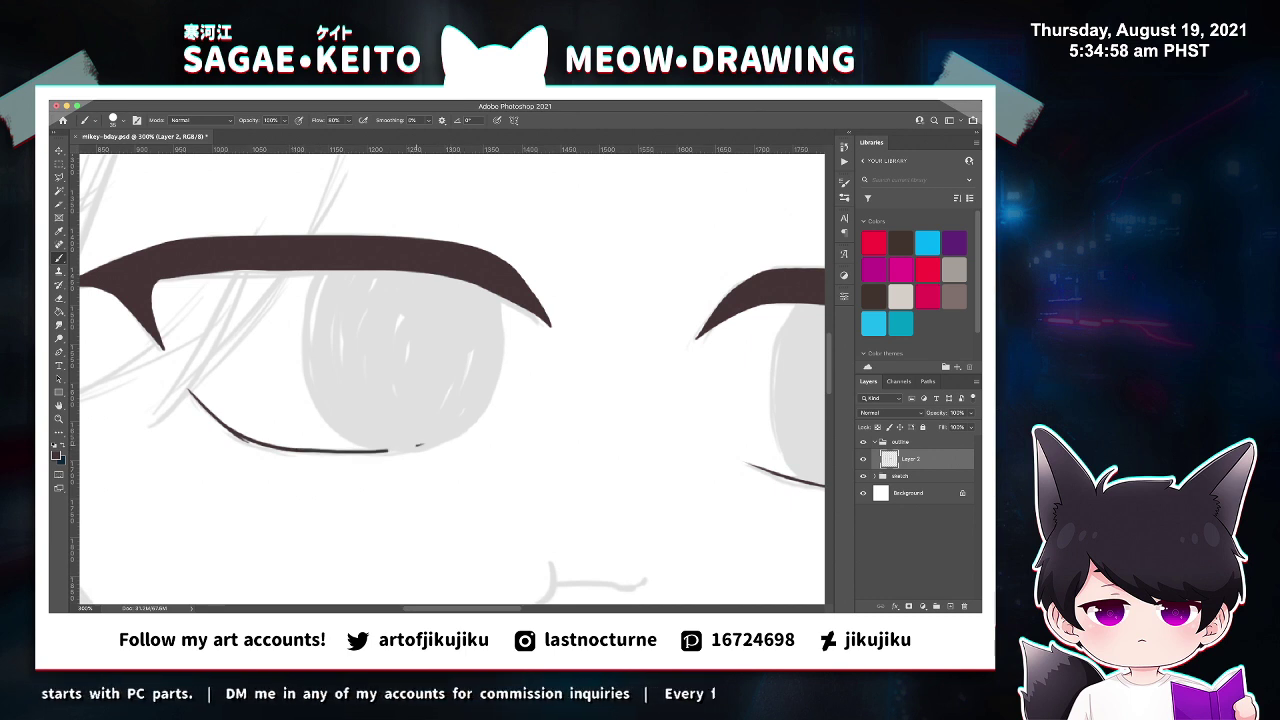
pyautogui.press('super+z')
pyautogui.press('z')
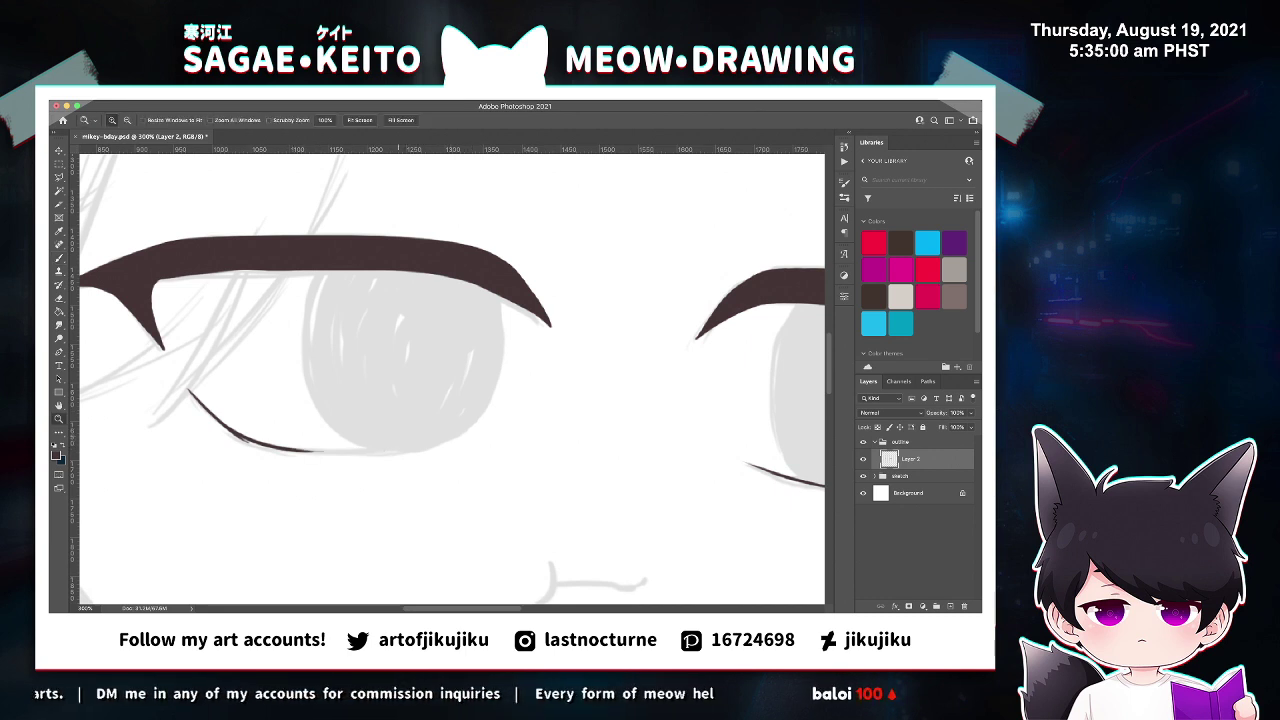
pyautogui.click(376, 432)
pyautogui.press('e')
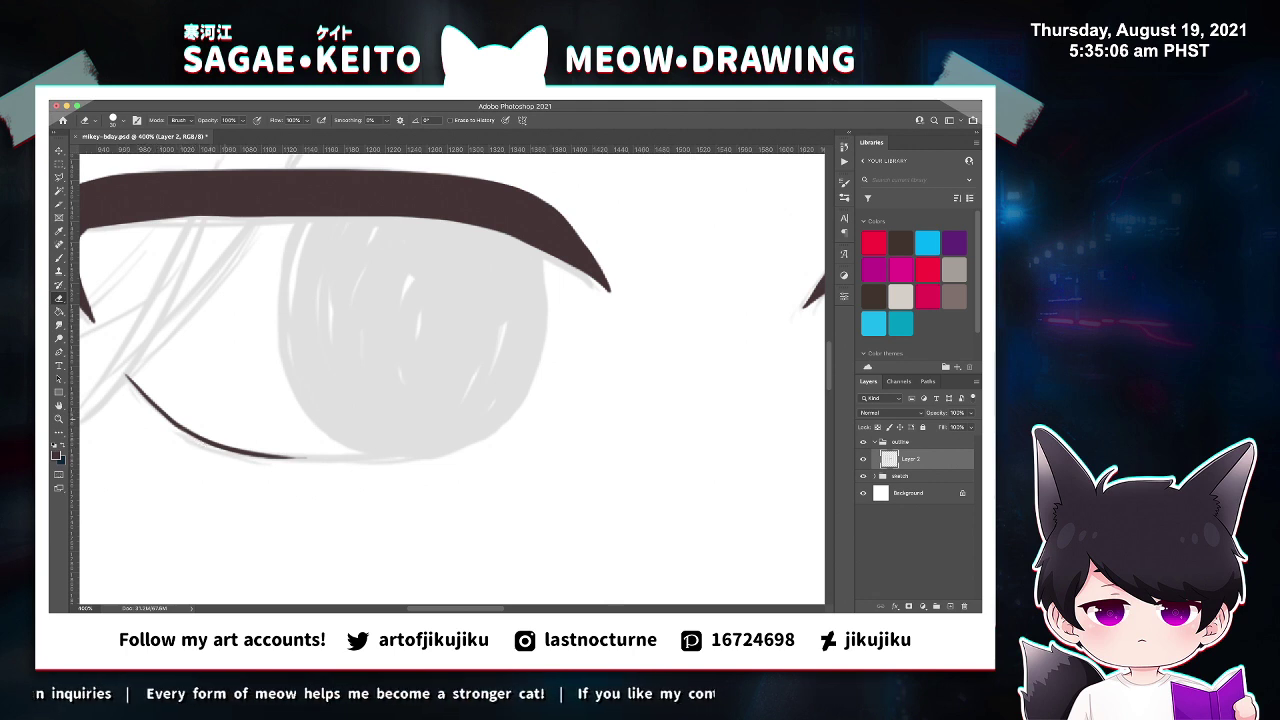
pyautogui.press('b')
pyautogui.moveTo(285, 456); pyautogui.dragTo(396, 454)
pyautogui.press('super+z')
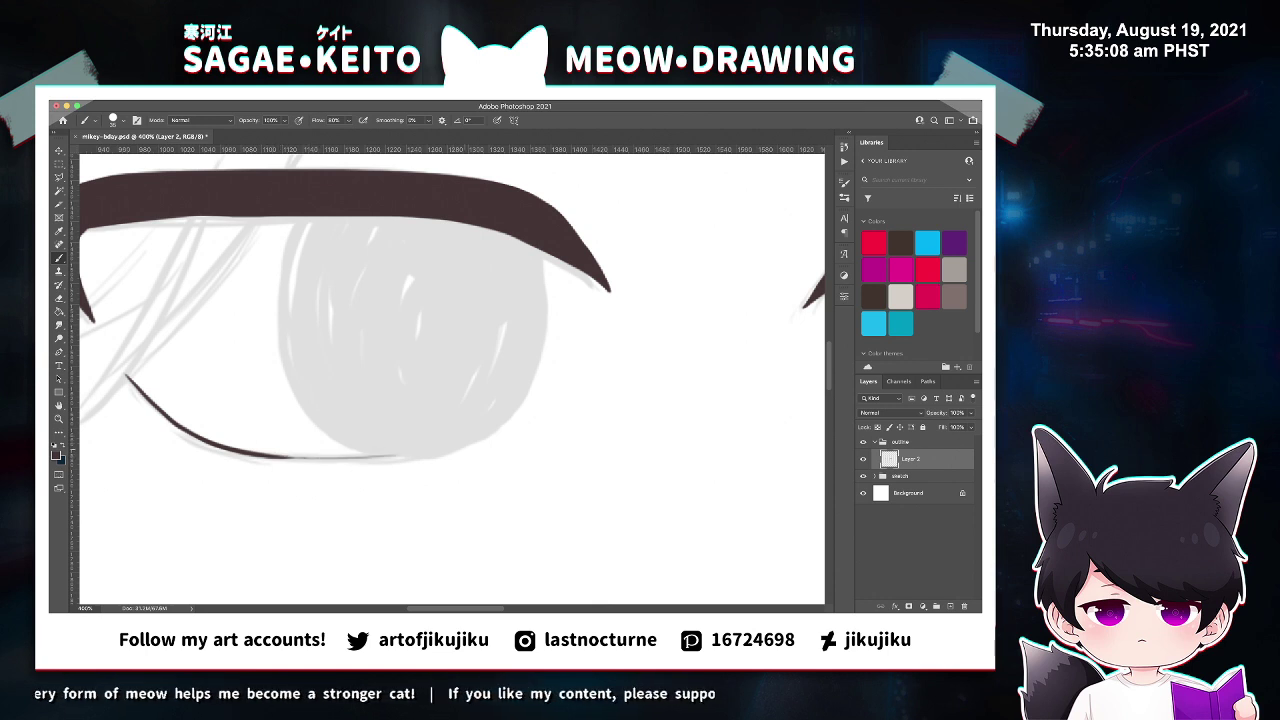
pyautogui.moveTo(306, 458); pyautogui.dragTo(384, 455)
pyautogui.press('super+z')
pyautogui.moveTo(275, 458); pyautogui.dragTo(414, 457)
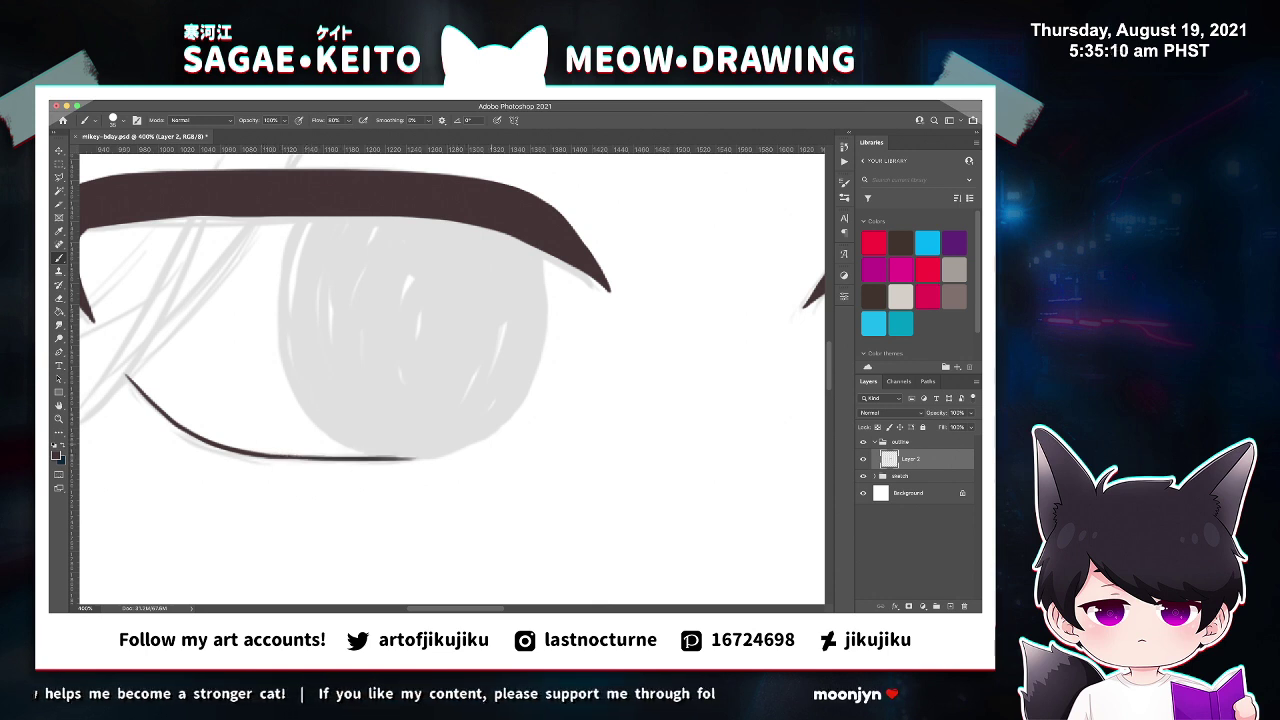
pyautogui.press('super+z')
pyautogui.moveTo(275, 454); pyautogui.dragTo(410, 447)
pyautogui.press('super+z')
pyautogui.moveTo(278, 457); pyautogui.dragTo(432, 448)
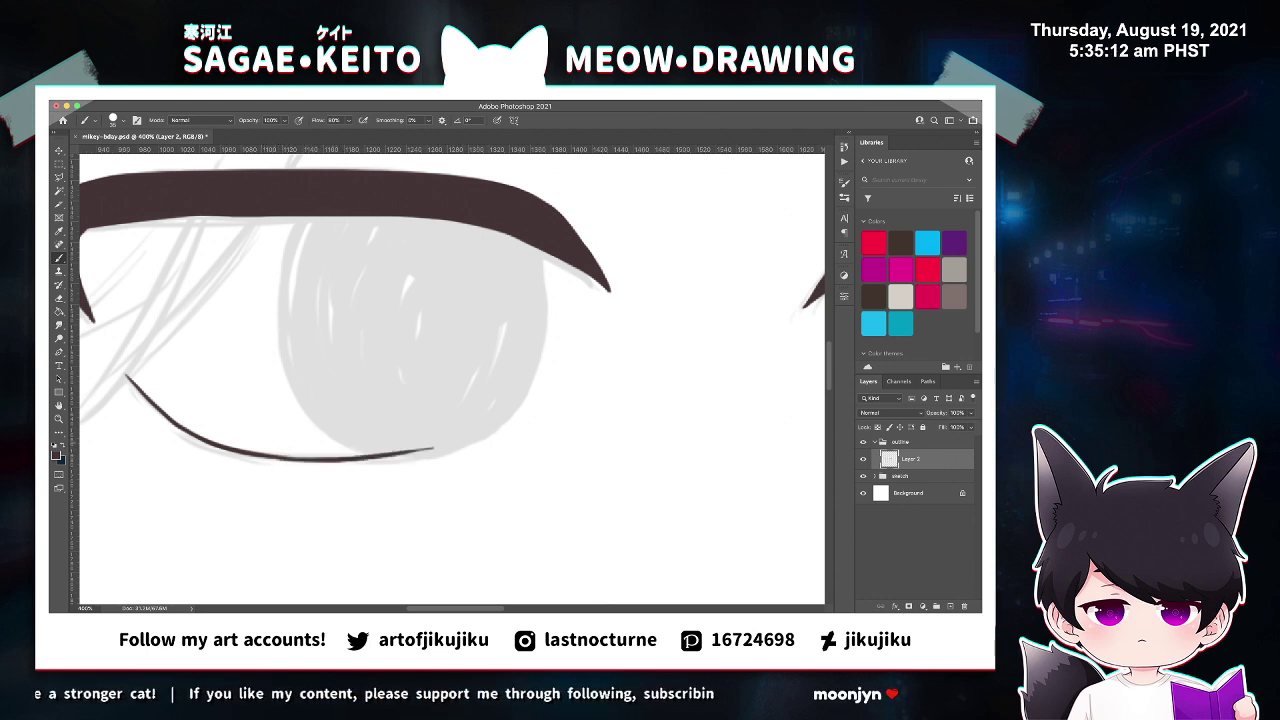
pyautogui.press('super+z')
pyautogui.moveTo(276, 459); pyautogui.dragTo(406, 456)
pyautogui.hotkey('ctrl', 'z')
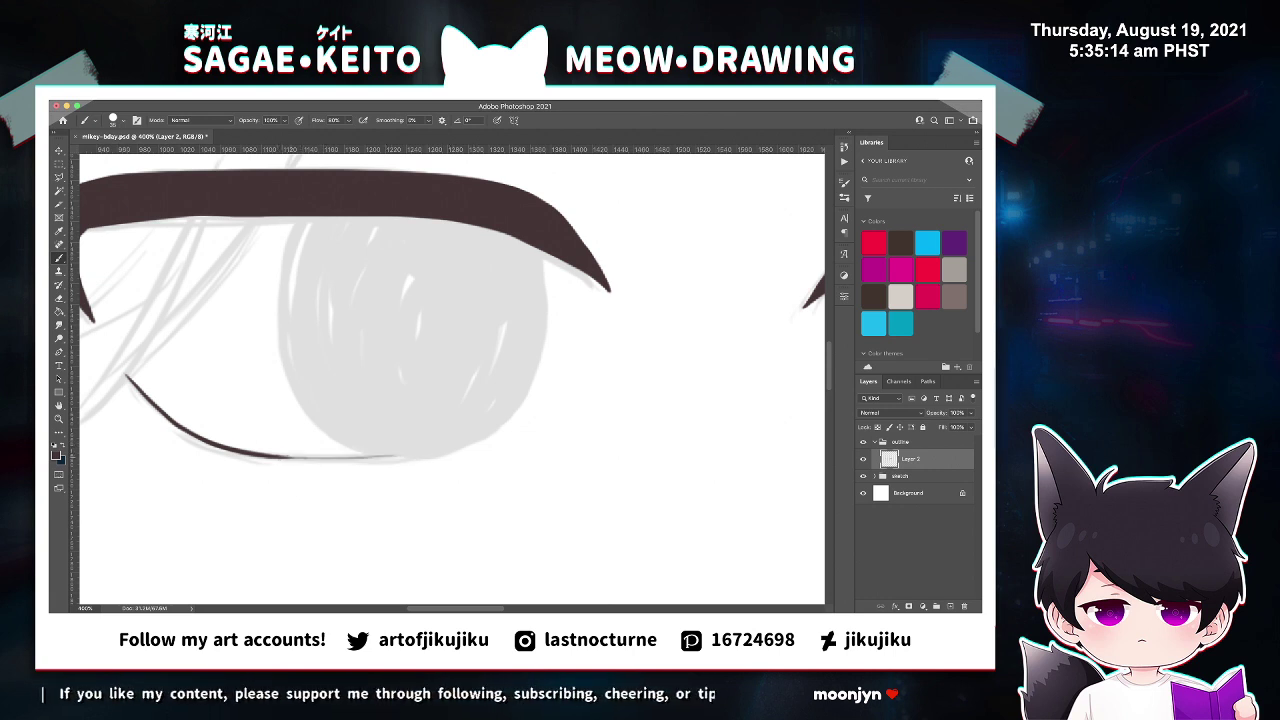
# Extend the left-hand eye's lower lash line beneath the iris with a slight upward curve, and erase its tip.
pyautogui.moveTo(288, 459); pyautogui.dragTo(420, 453)
pyautogui.press('z')
pyautogui.click(452, 450)
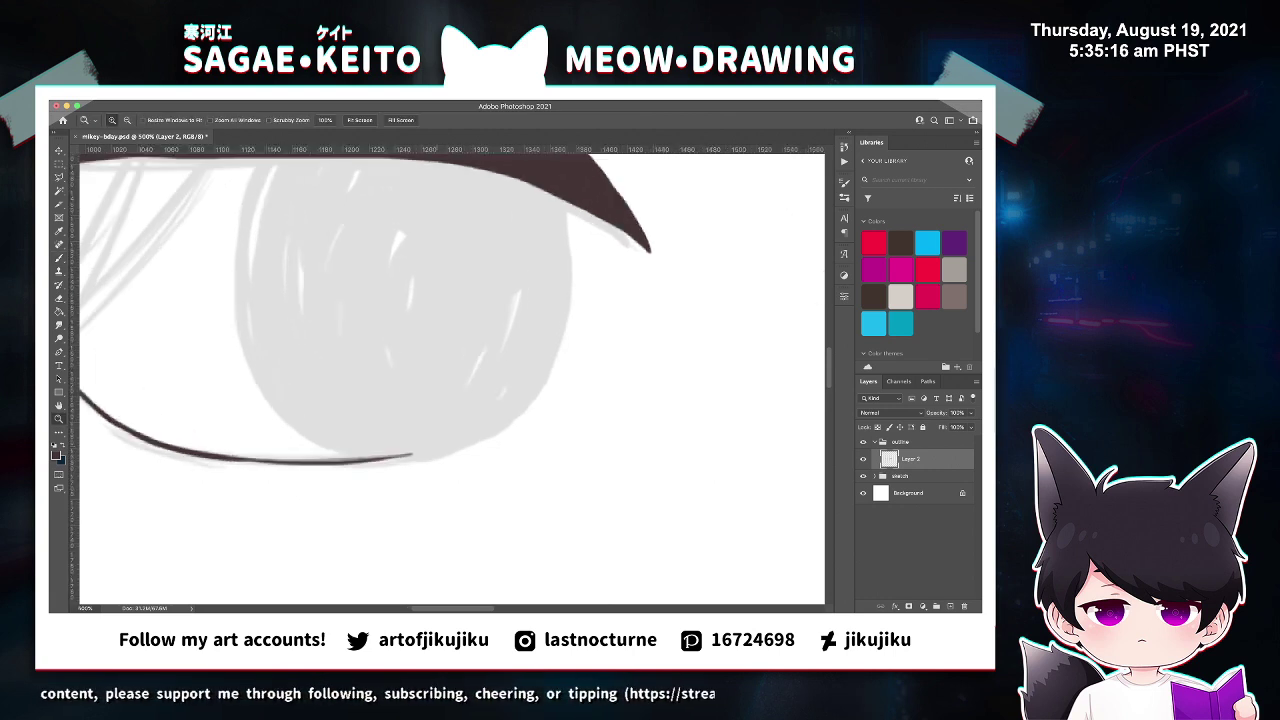
pyautogui.press('b')
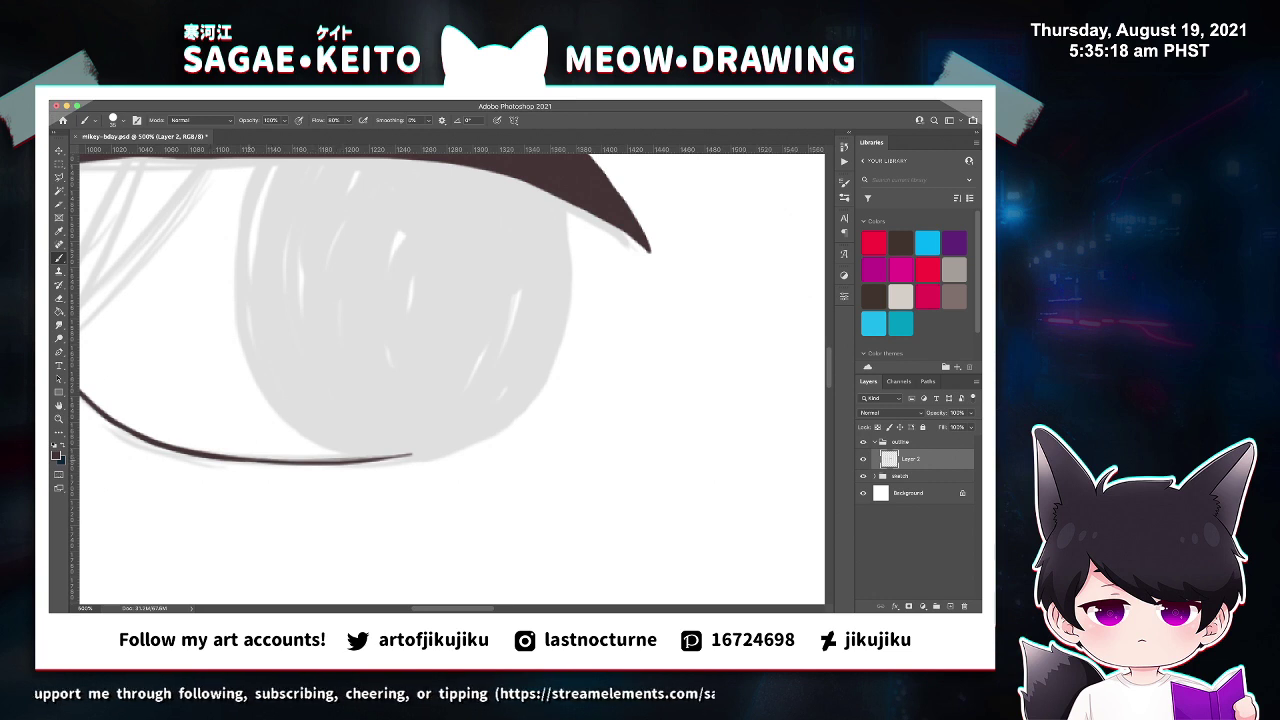
pyautogui.press('e')
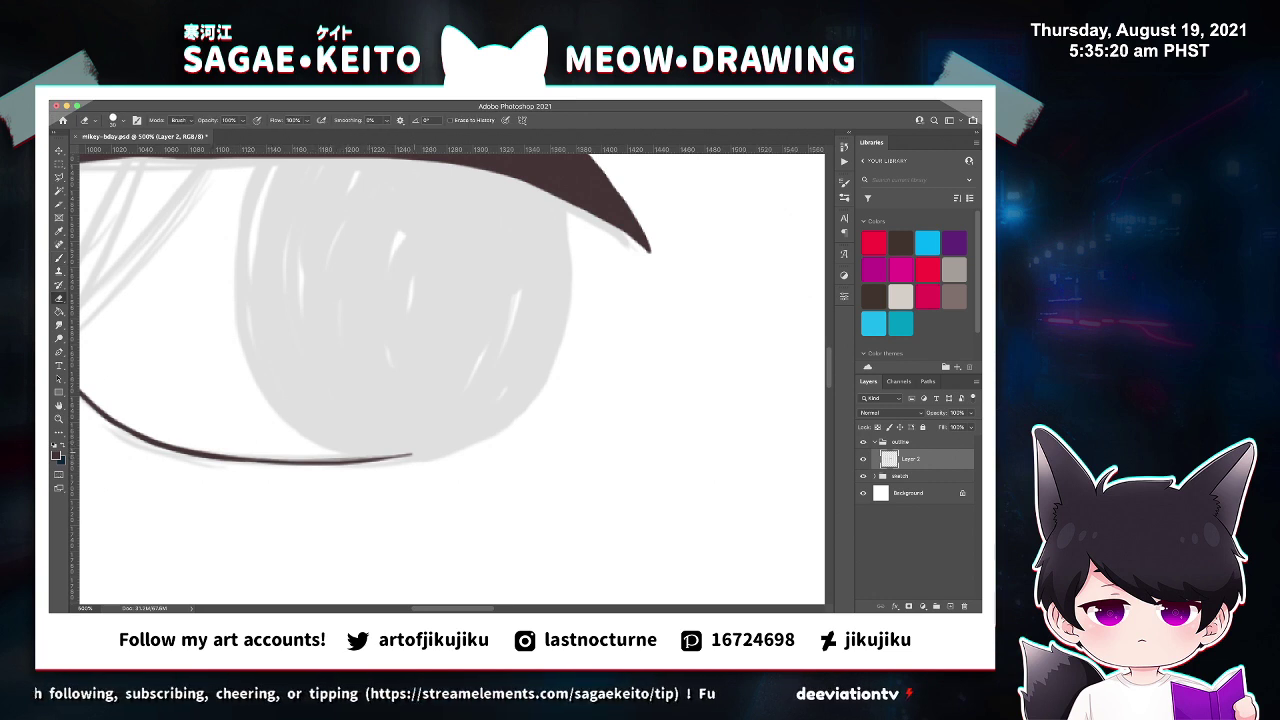
pyautogui.moveTo(412, 453); pyautogui.dragTo(344, 458)
# Lengthen the lower lash line along the iris's lower edge toward the inner corner, redrawing the stroke as a smooth upward curve.
pyautogui.press('z')
pyautogui.click(450, 441)
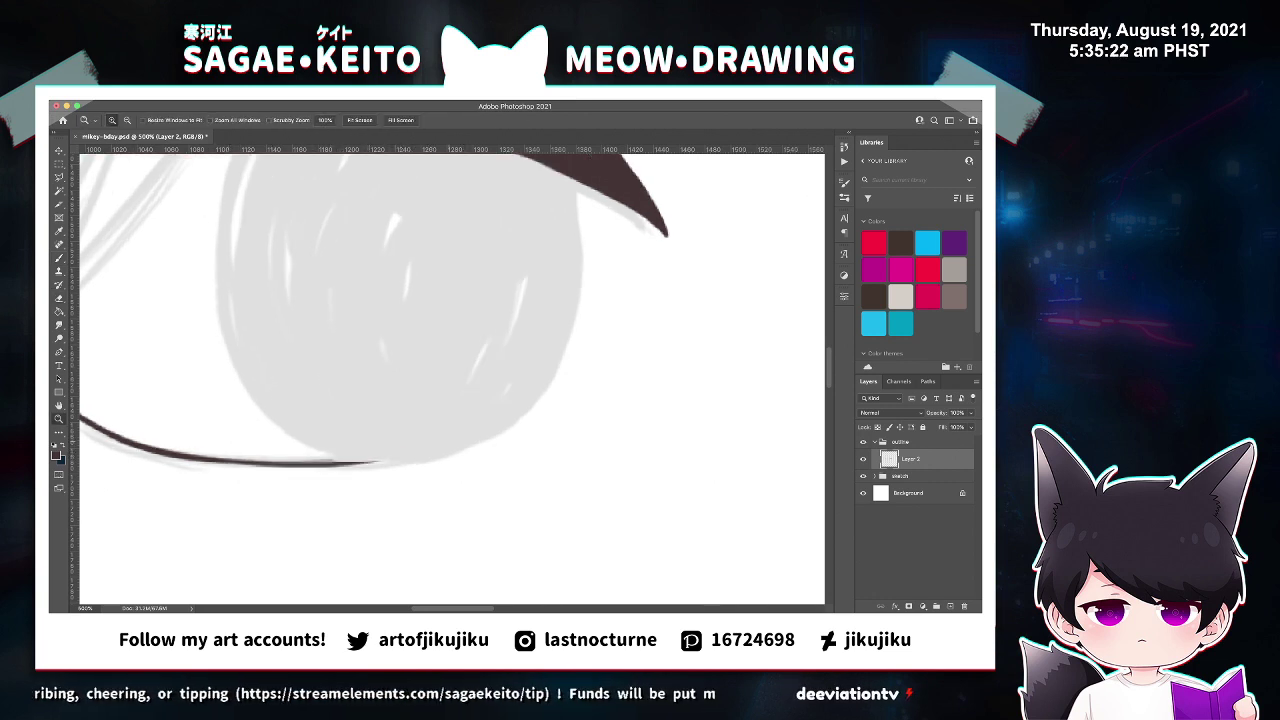
pyautogui.press('super+minus')
pyautogui.press('super+minus')
pyautogui.press('super+minus')
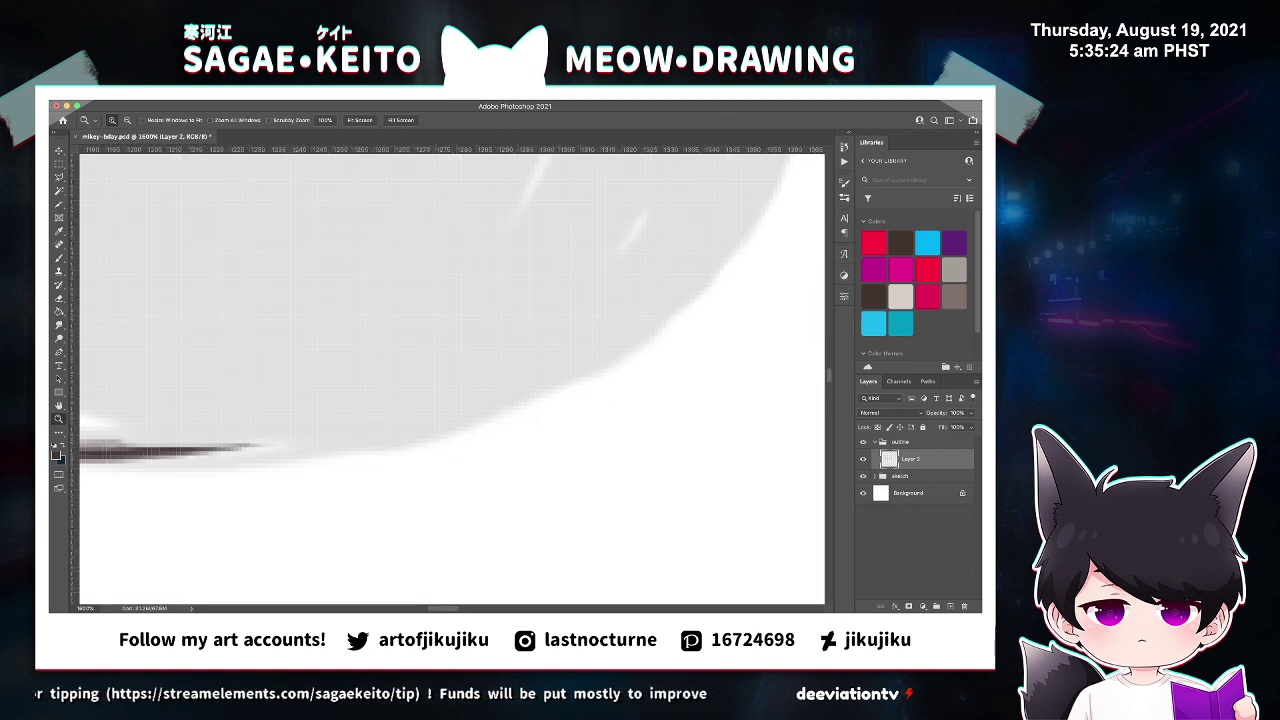
pyautogui.press('super+minus')
pyautogui.press('super+minus')
pyautogui.press('super+minus')
pyautogui.press('super+minus')
pyautogui.press('e')
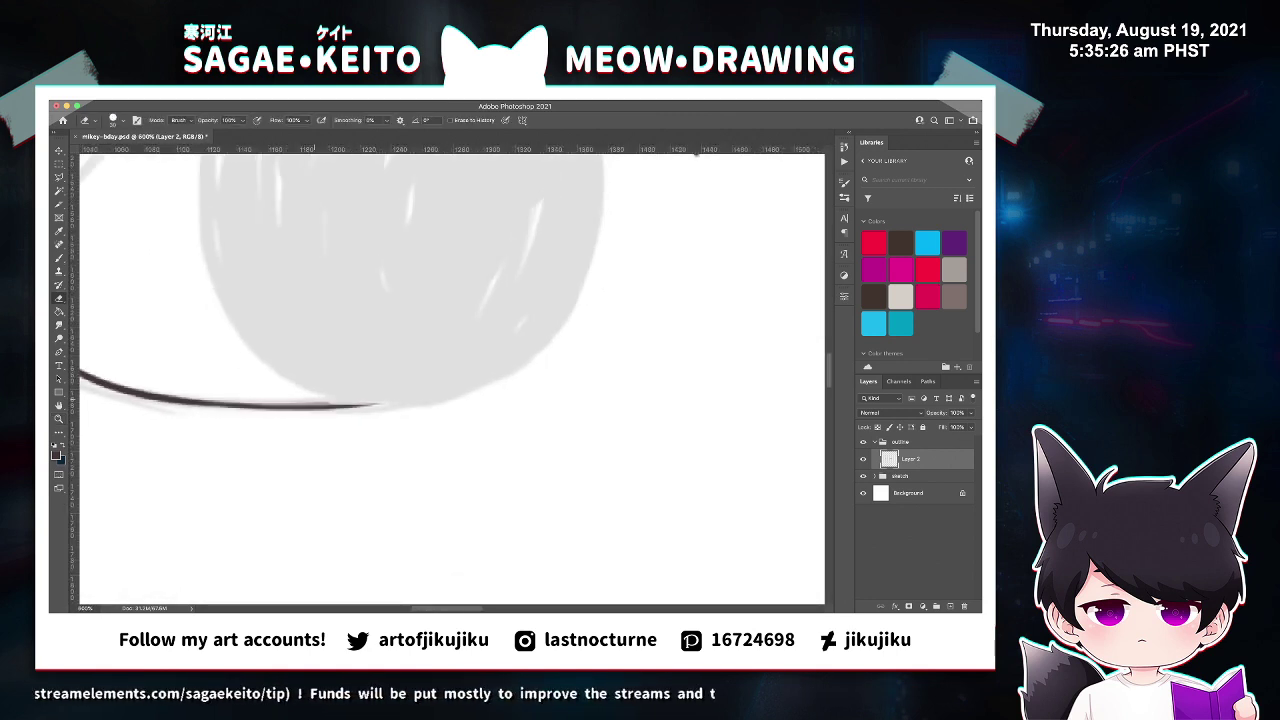
pyautogui.moveTo(380, 405)
pyautogui.mouseDown()
pyautogui.moveTo(358, 405)
pyautogui.moveTo(414, 404)
pyautogui.mouseUp()
pyautogui.press('b')
pyautogui.moveTo(336, 406); pyautogui.dragTo(486, 390)
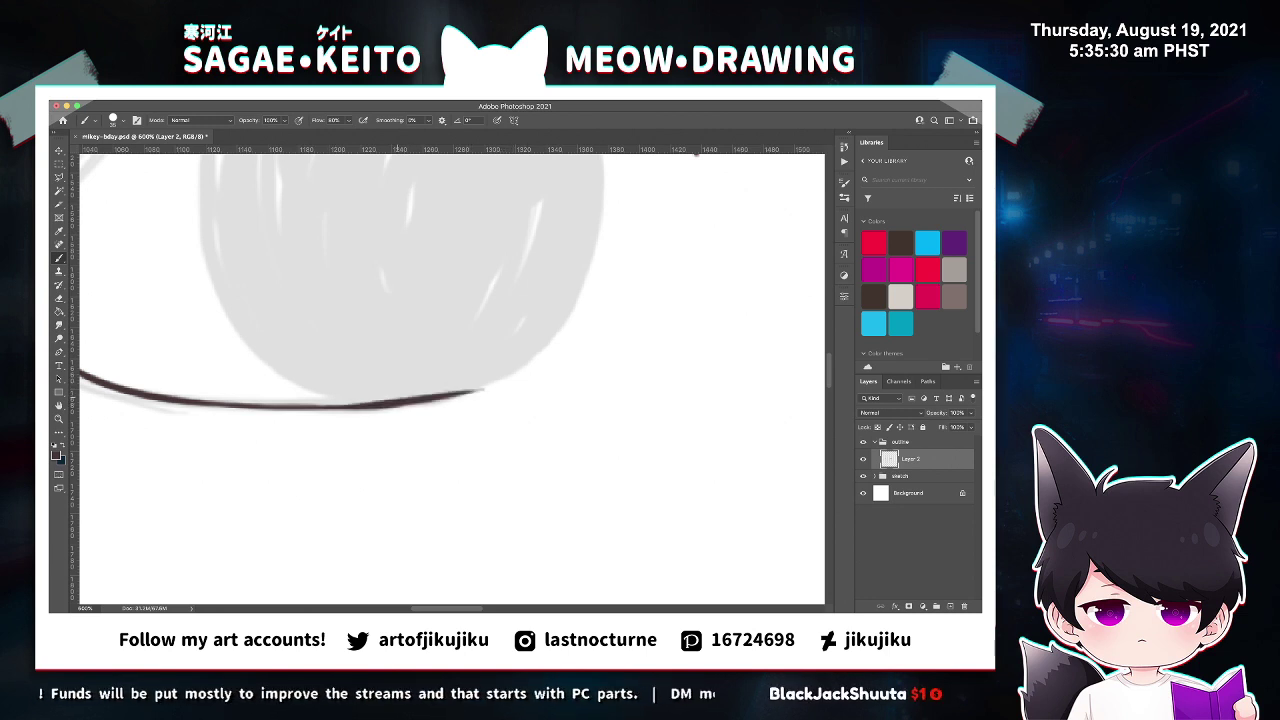
pyautogui.hotkey('ctrl', 'z')
pyautogui.moveTo(344, 406); pyautogui.dragTo(452, 394)
pyautogui.hotkey('ctrl', 'z')
pyautogui.moveTo(340, 407); pyautogui.dragTo(452, 396)
pyautogui.moveTo(360, 404); pyautogui.dragTo(468, 394)
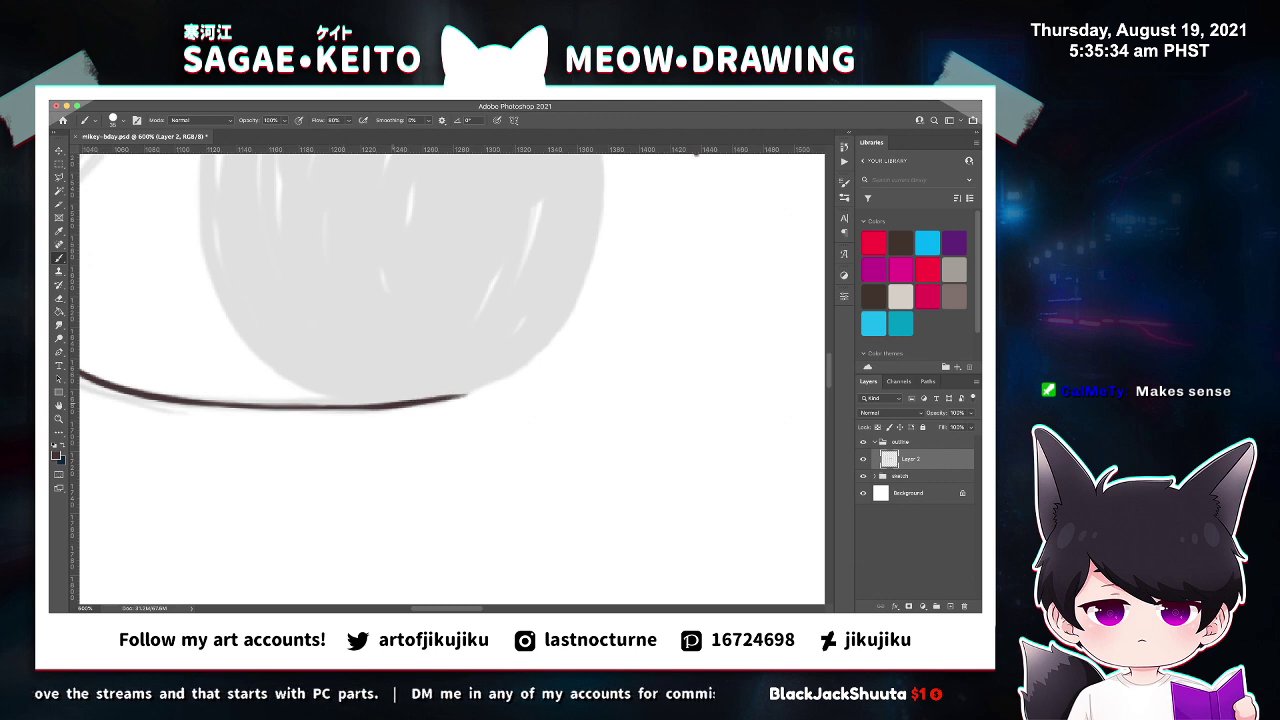
# Thin and taper the lower lash line's inner end with the eraser, and save the drawing.
pyautogui.press('e')
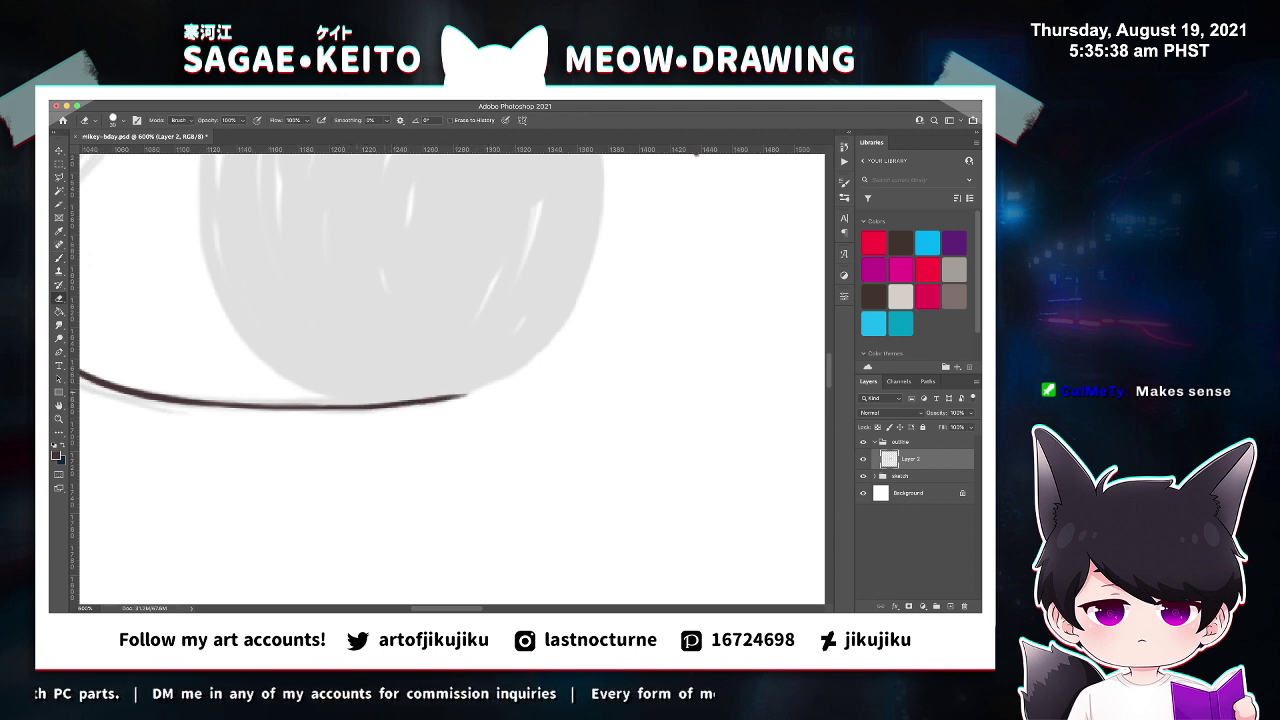
pyautogui.moveTo(400, 408); pyautogui.dragTo(468, 395)
pyautogui.press('super+s')
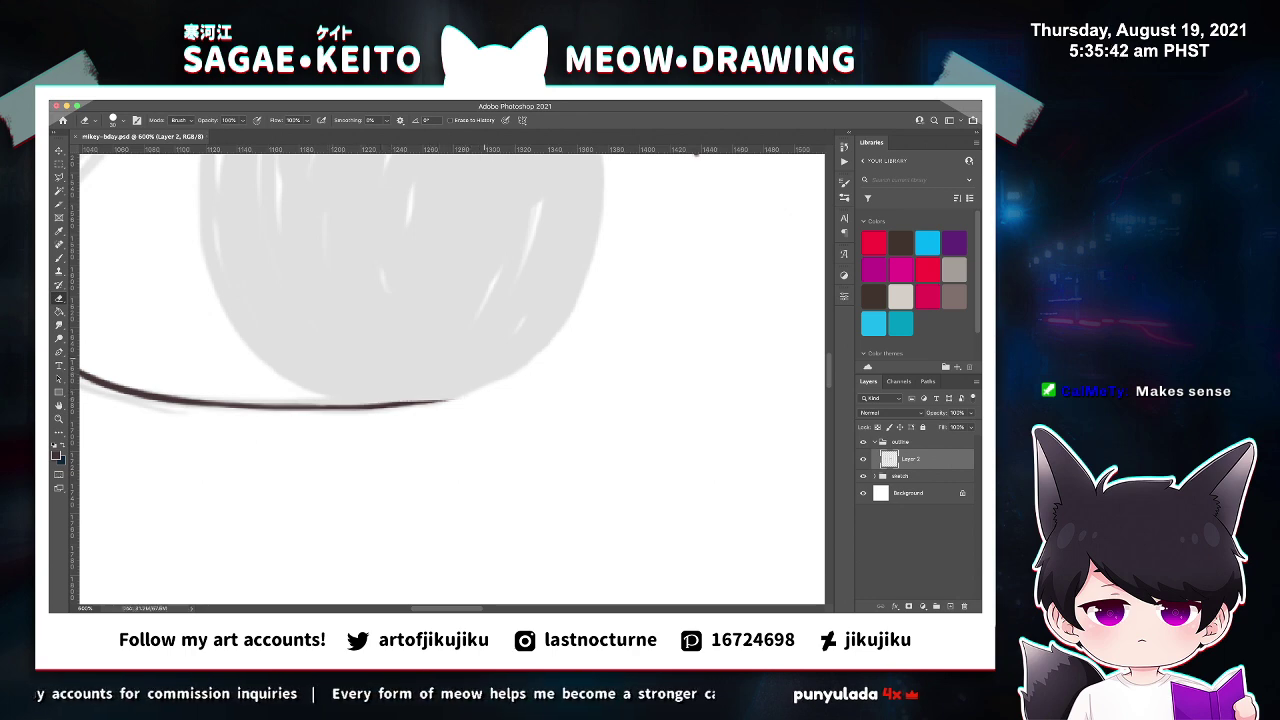
# Examine the new lower lash line against the other eye and the whole drawing.
pyautogui.press('super+minus')
pyautogui.press('super+minus')
pyautogui.press('super+minus')
pyautogui.press('super+minus')
pyautogui.press('super+minus')
pyautogui.scroll(-1, 456, 380)
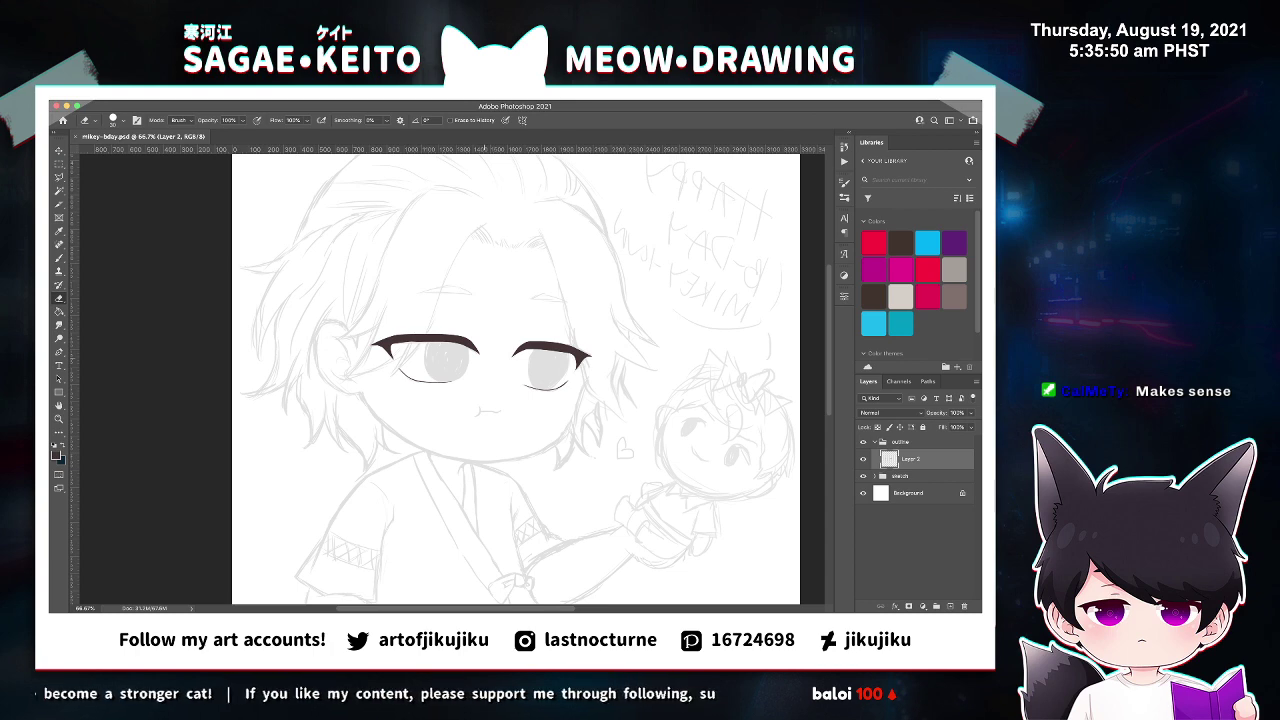
pyautogui.press('super+minus')
pyautogui.press('super+equal')
pyautogui.press('super+equal')
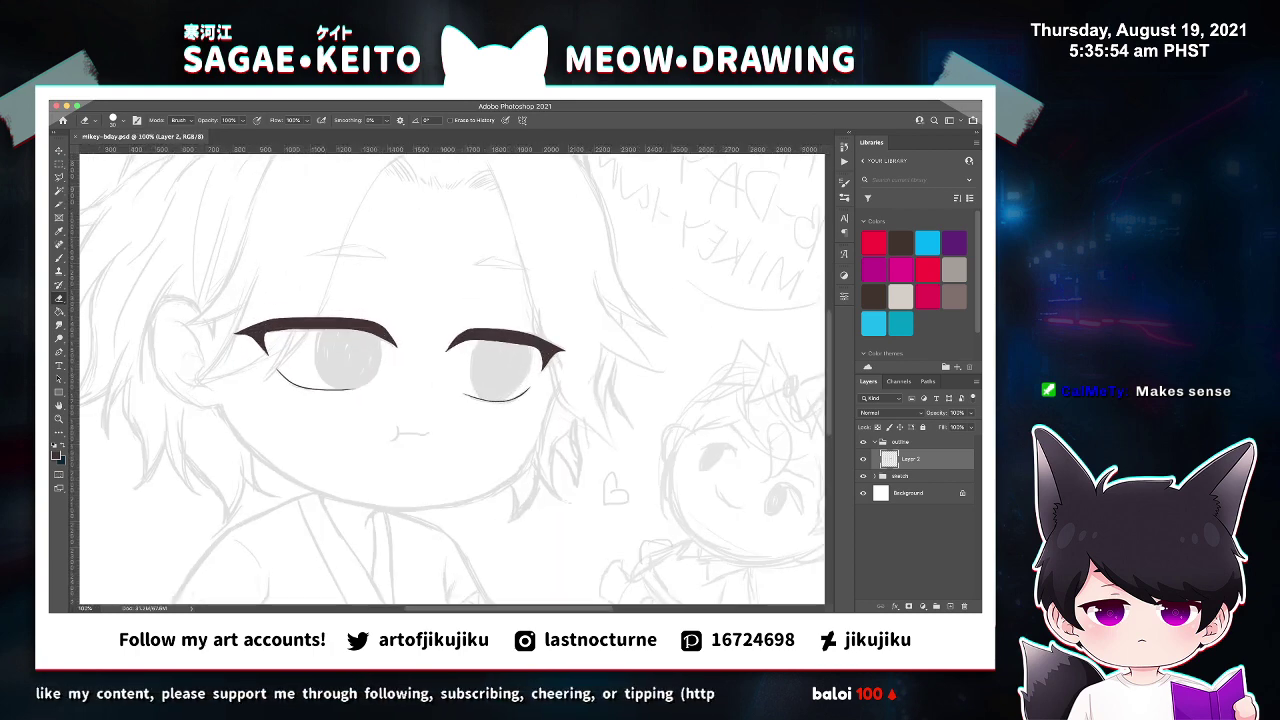
# Add one new layer above the eye line-art layer, and rename the line-art layer "outline".
pyautogui.click(950, 606)
pyautogui.click(950, 606)
pyautogui.press('super+z')
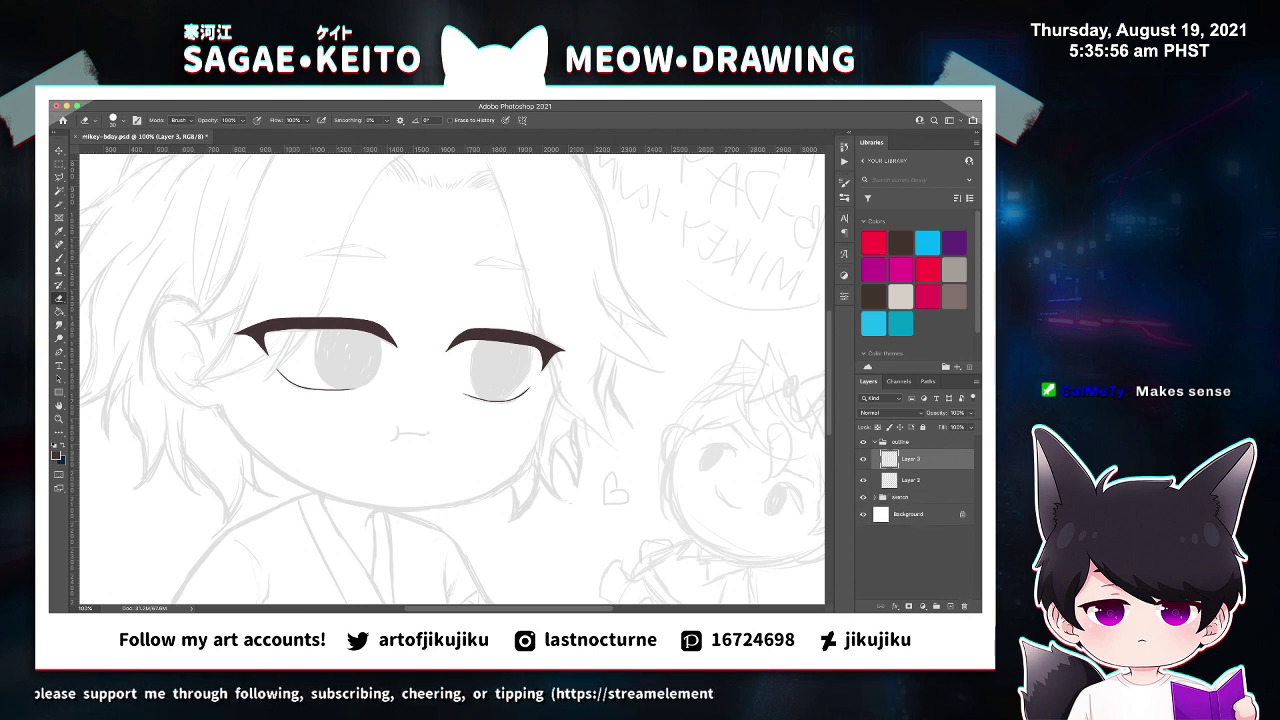
pyautogui.doubleClick(911, 480)
pyautogui.write('fac')
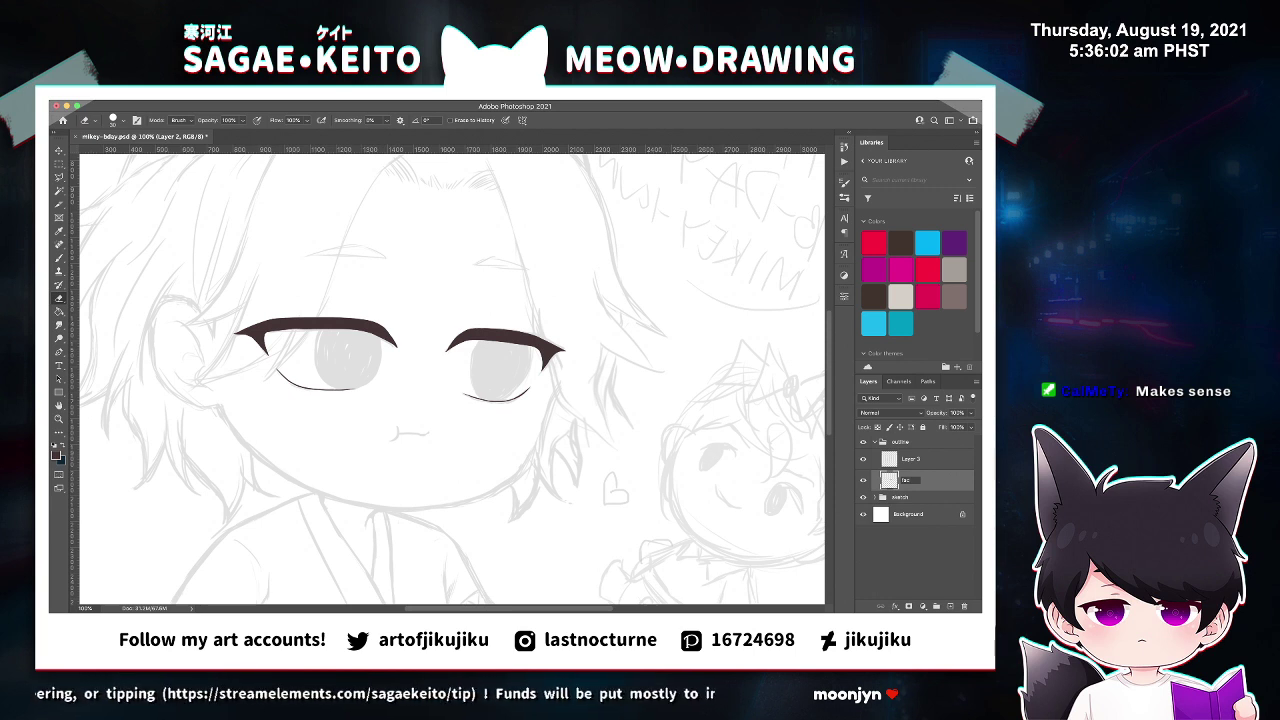
pyautogui.press('Escape')
pyautogui.write('outline')
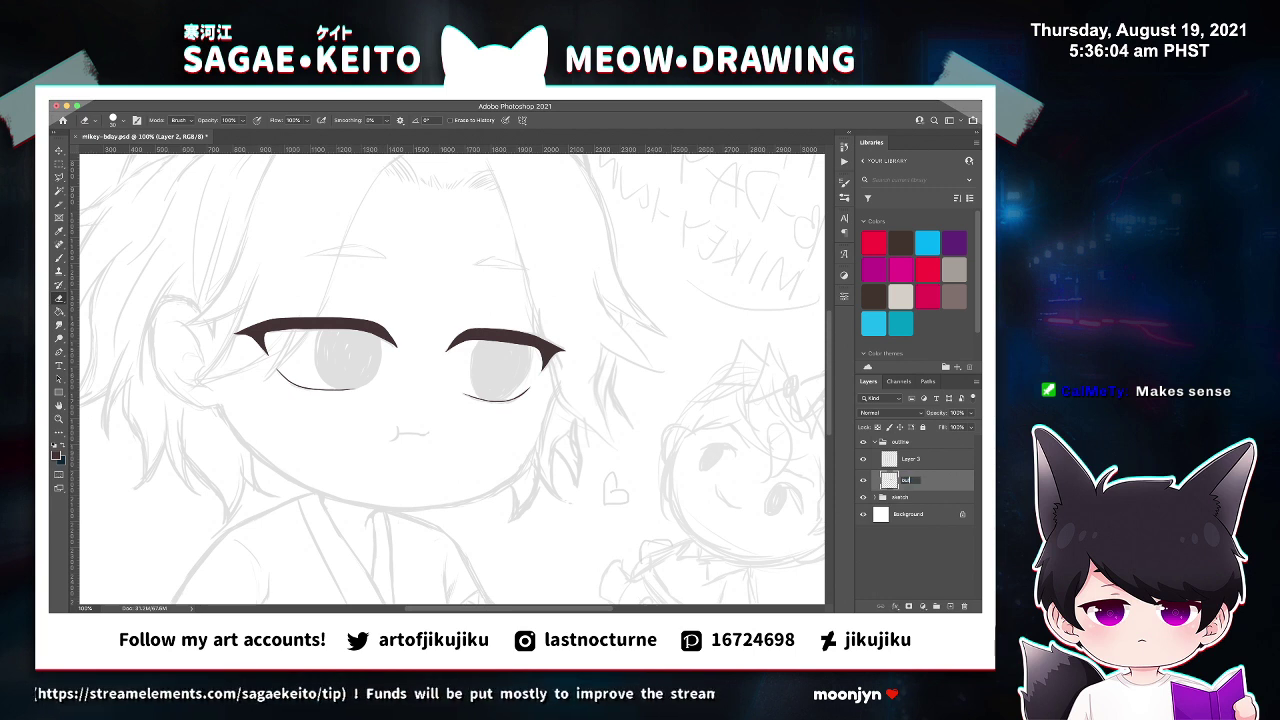
pyautogui.press('Return')
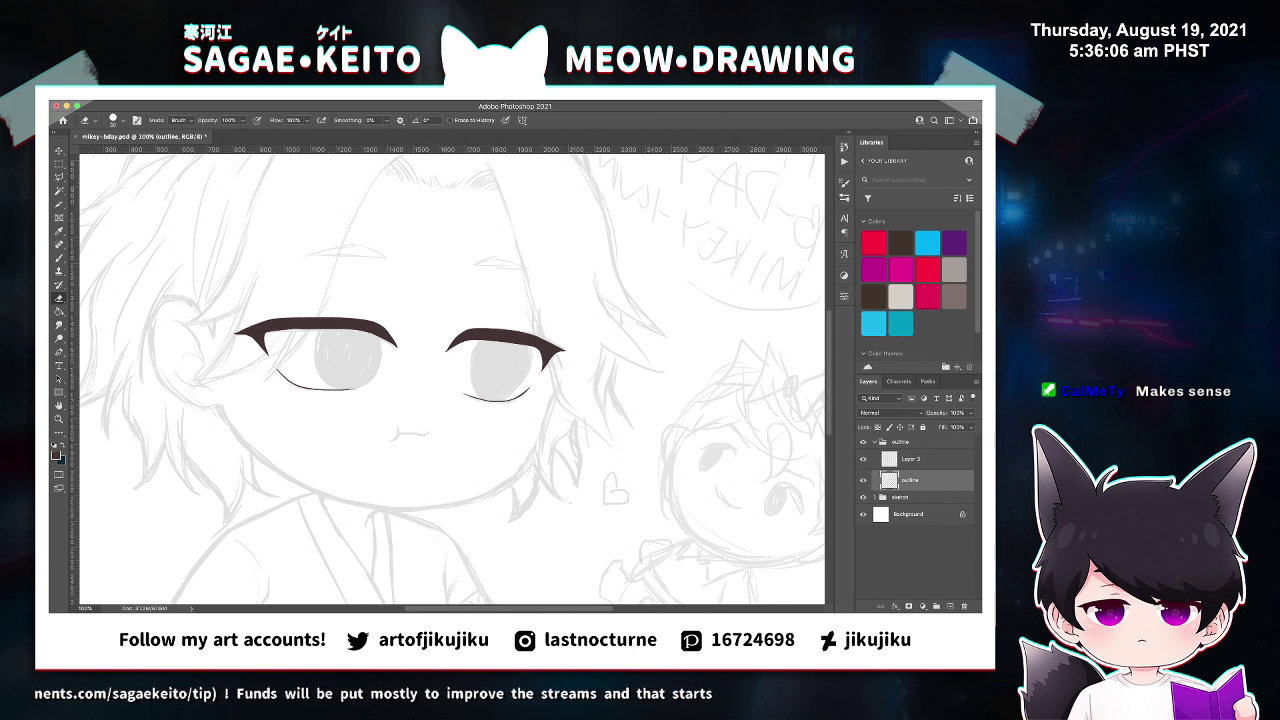
# Rename the new layer above the outline layer "eyes".
pyautogui.doubleClick(911, 459)
pyautogui.write('eyes')
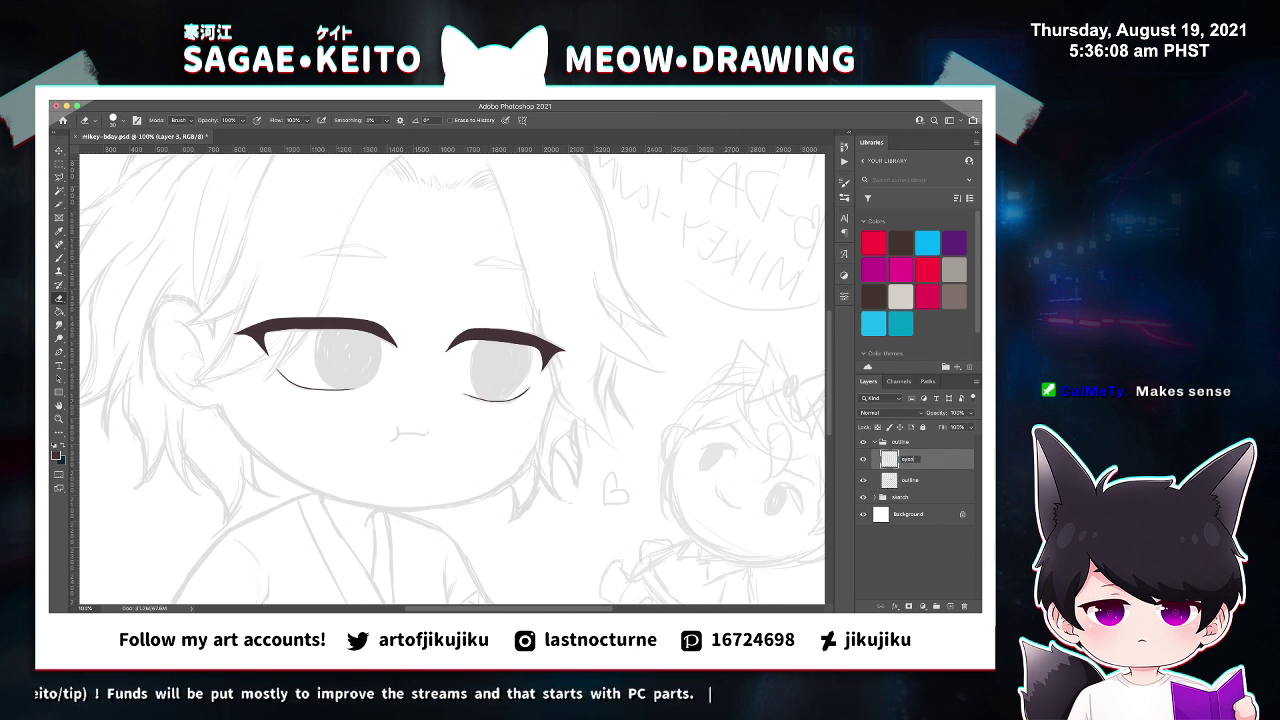
pyautogui.press('Return')
# Draw the left-hand iris's outer side in dark brown, redrawing the curve from the upper lash down past the lower lash line.
pyautogui.press('z')
pyautogui.click(322, 344)
pyautogui.click(322, 344)
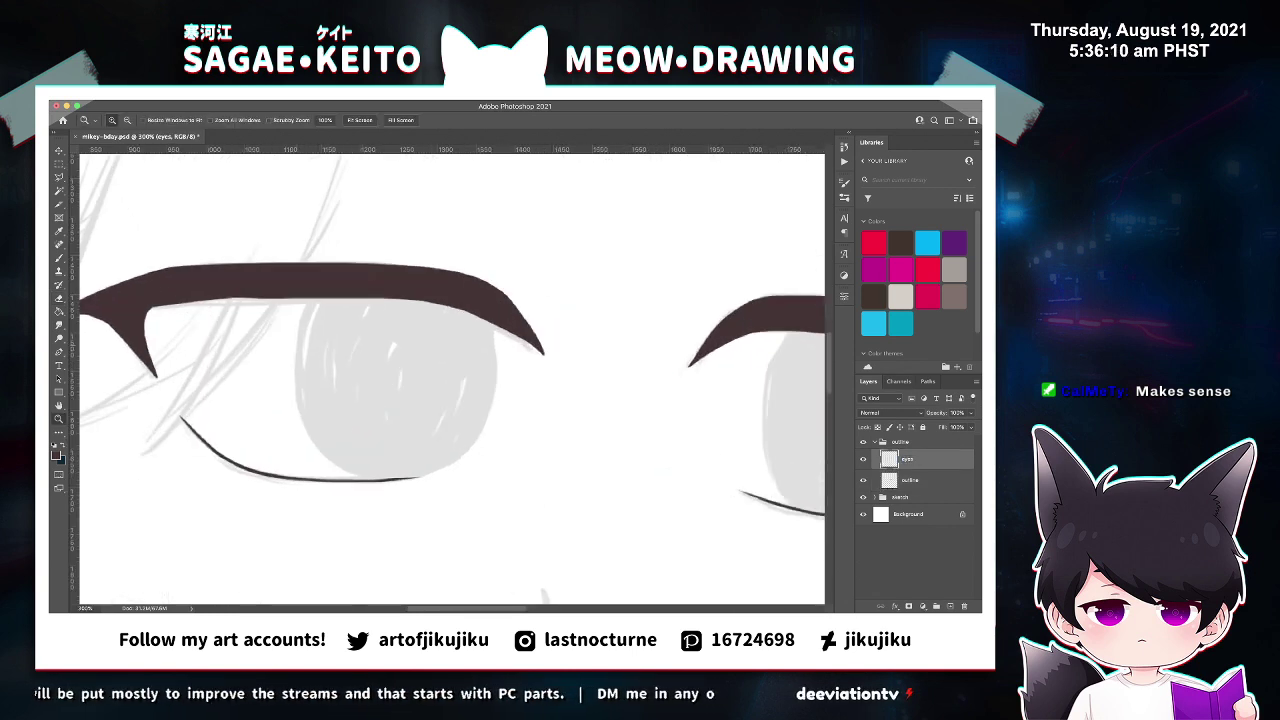
pyautogui.press('b')
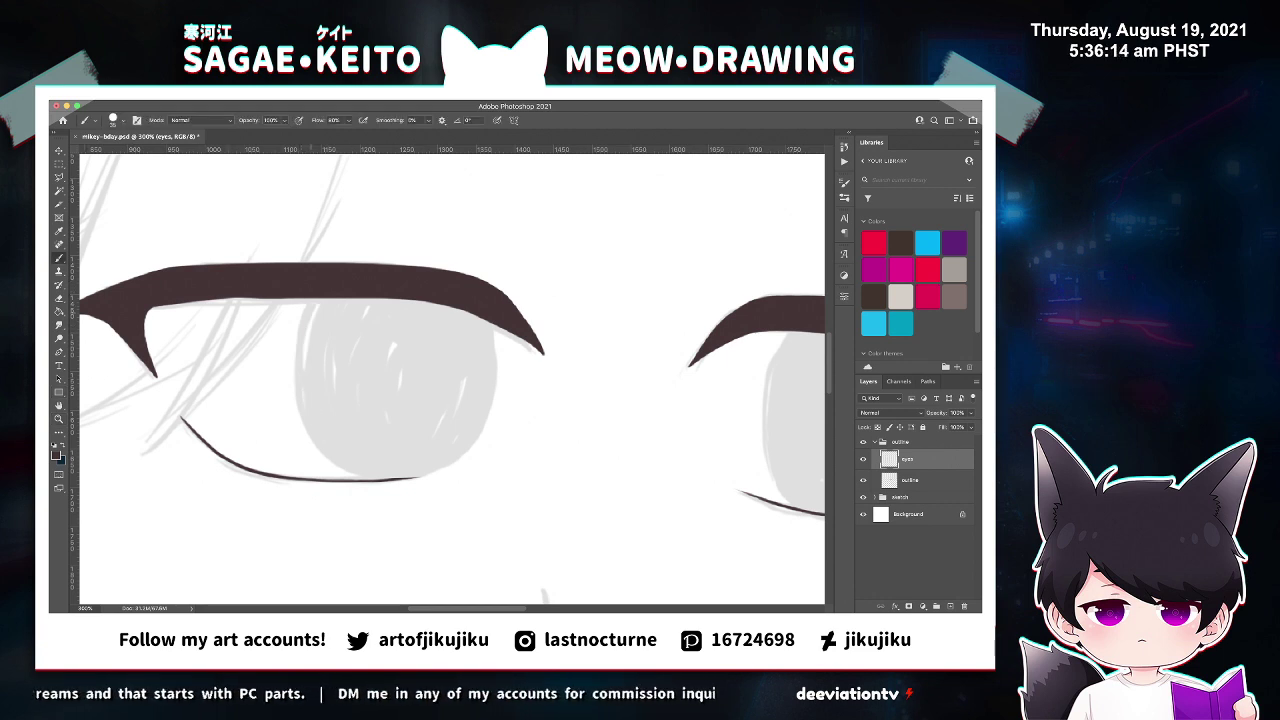
pyautogui.moveTo(313, 299)
pyautogui.mouseDown()
pyautogui.moveTo(300, 396)
pyautogui.moveTo(328, 452)
pyautogui.mouseUp()
pyautogui.press('super+z')
pyautogui.moveTo(314, 298); pyautogui.dragTo(350, 490)
pyautogui.hotkey('ctrl', 'z')
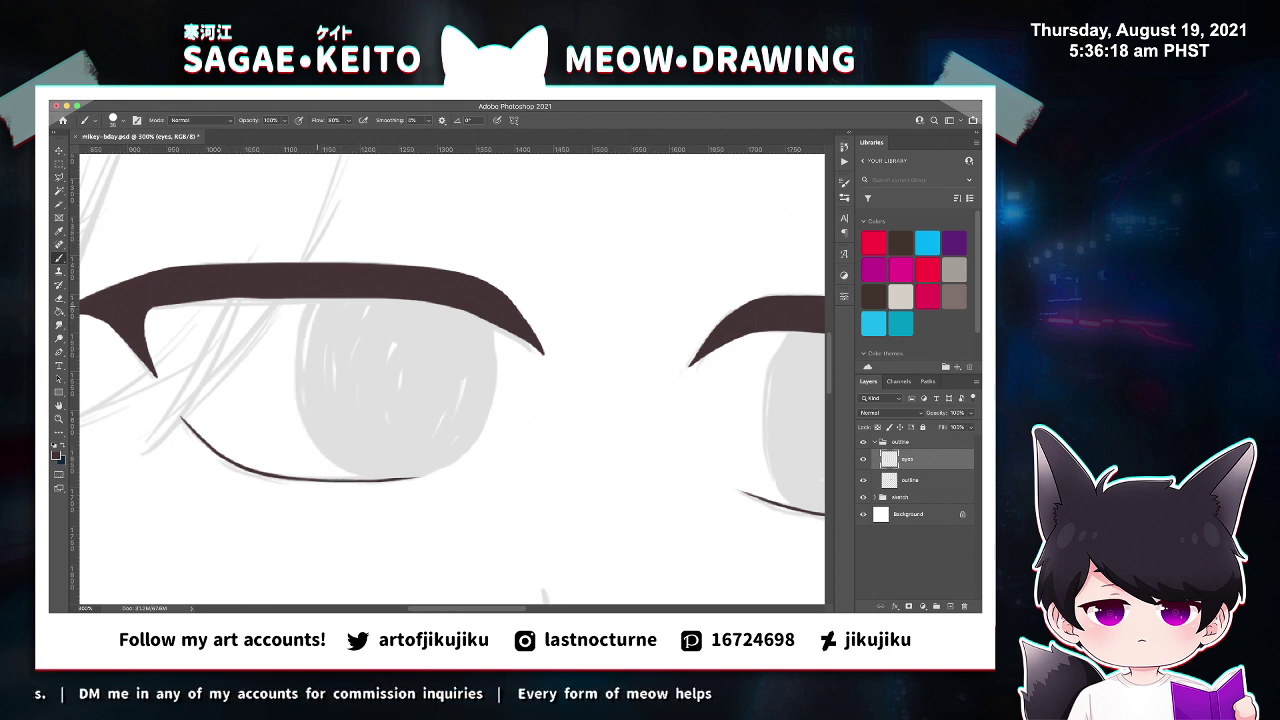
pyautogui.moveTo(312, 298); pyautogui.dragTo(362, 496)
pyautogui.hotkey('ctrl', 'z')
pyautogui.moveTo(312, 298); pyautogui.dragTo(384, 508)
pyautogui.hotkey('ctrl', 'z')
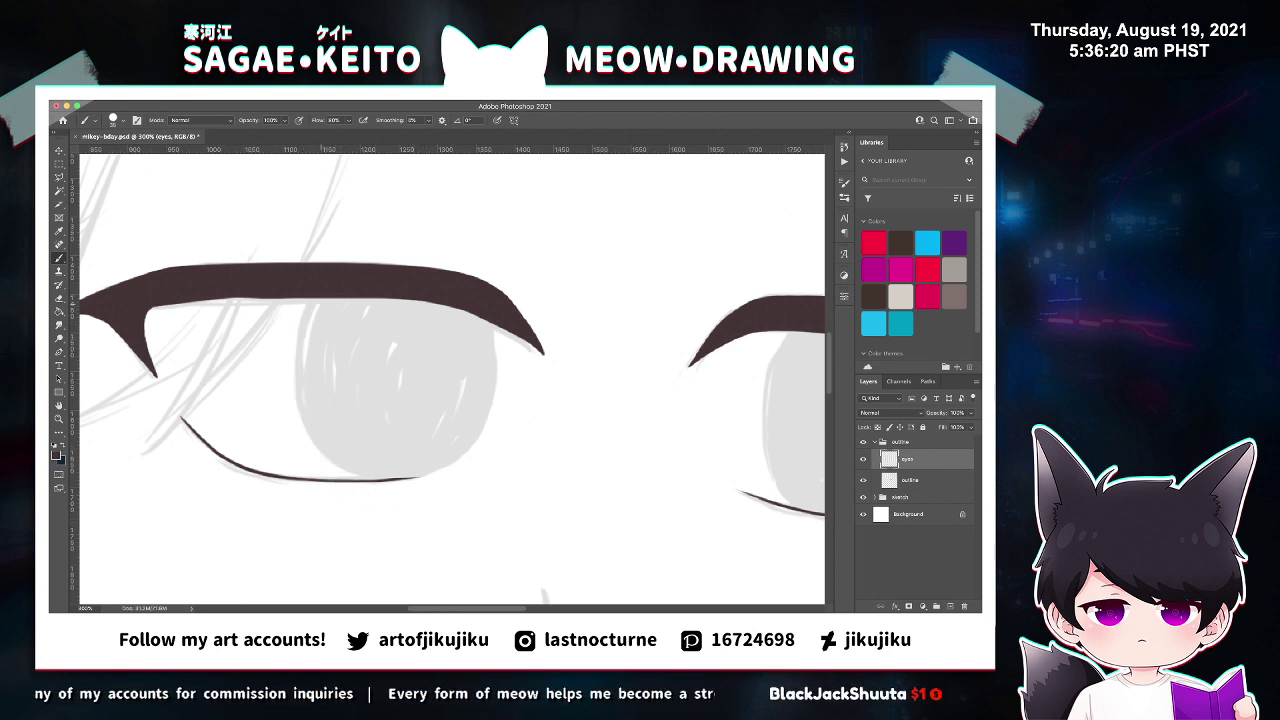
pyautogui.moveTo(312, 300); pyautogui.dragTo(402, 514)
pyautogui.hotkey('ctrl', 'z')
pyautogui.moveTo(312, 298); pyautogui.dragTo(404, 516)
pyautogui.hotkey('ctrl', 'z')
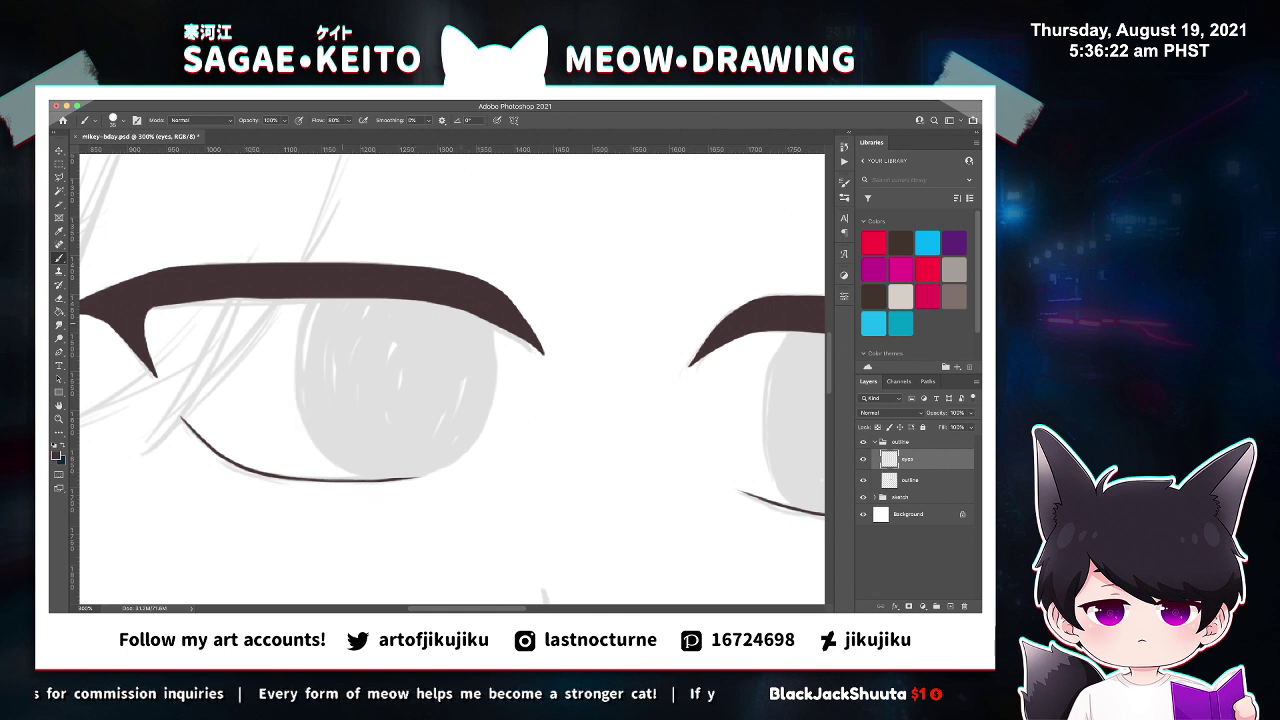
pyautogui.moveTo(312, 298); pyautogui.dragTo(394, 514)
# Draw the left-hand iris's inner side from the upper lash down past the lower lash line, redrawing it slightly wider.
pyautogui.moveTo(482, 318); pyautogui.dragTo(412, 492)
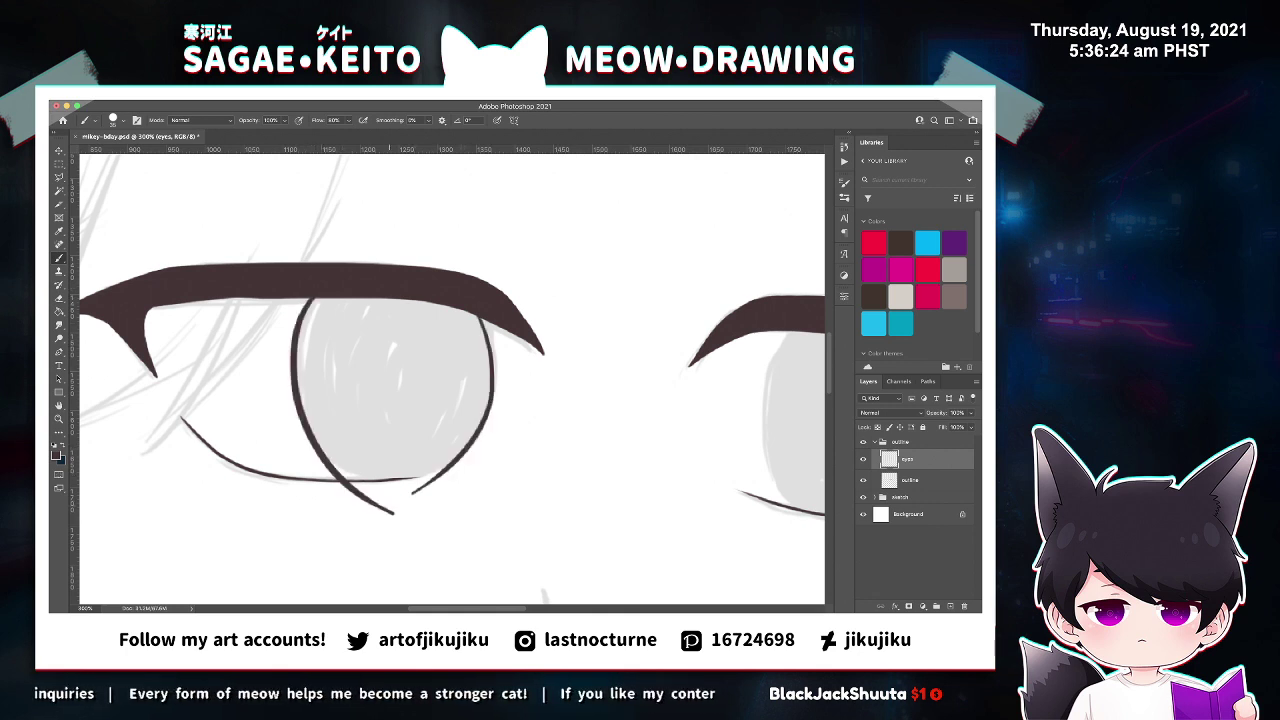
pyautogui.hotkey('ctrl', 'z')
pyautogui.moveTo(486, 320); pyautogui.dragTo(416, 492)
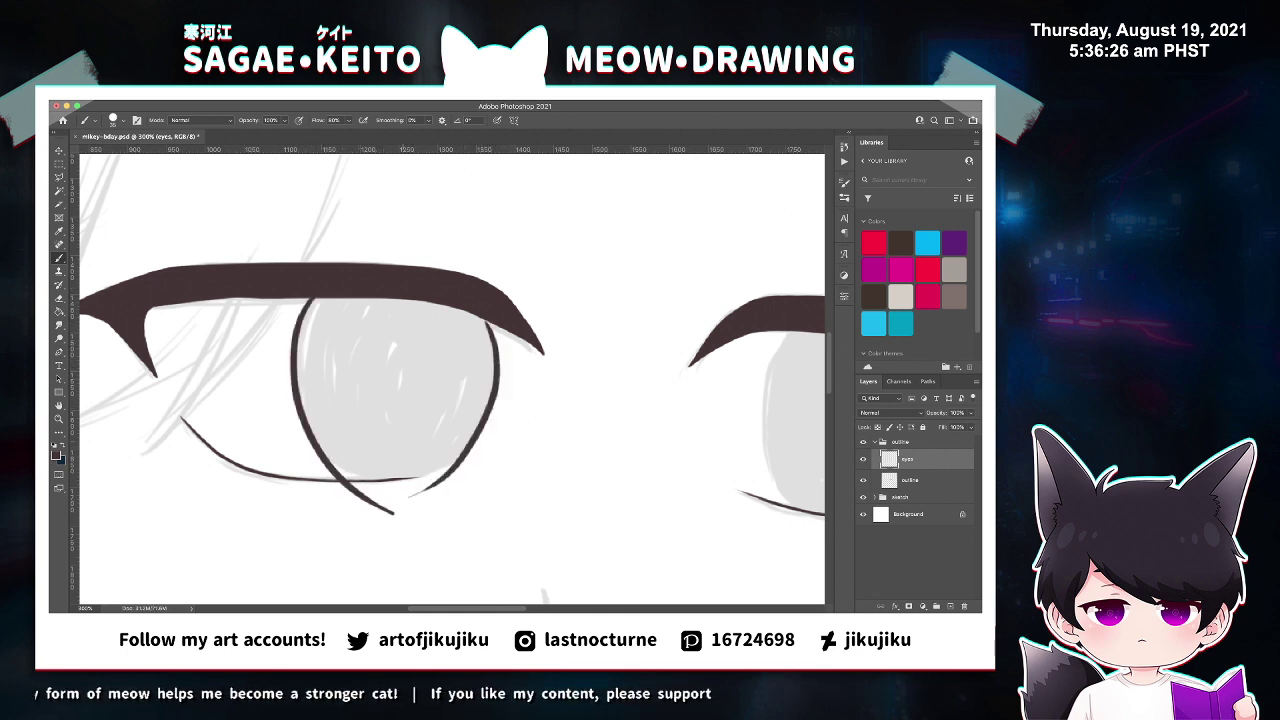
pyautogui.hotkey('ctrl', '=')
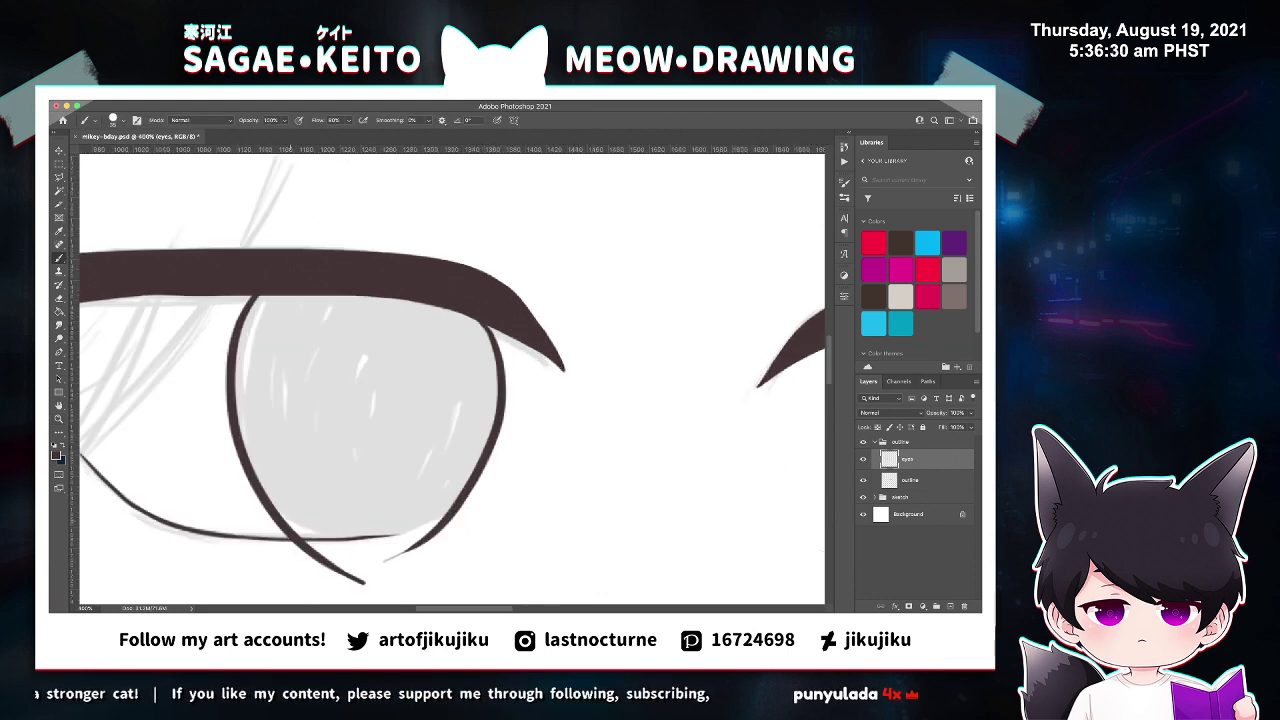
# Extend the left-hand eye's lower lash line to the iris's inner side and erase the iris line's overhang beneath it.
pyautogui.moveTo(388, 537); pyautogui.dragTo(459, 517)
pyautogui.hotkey('ctrl', 'z')
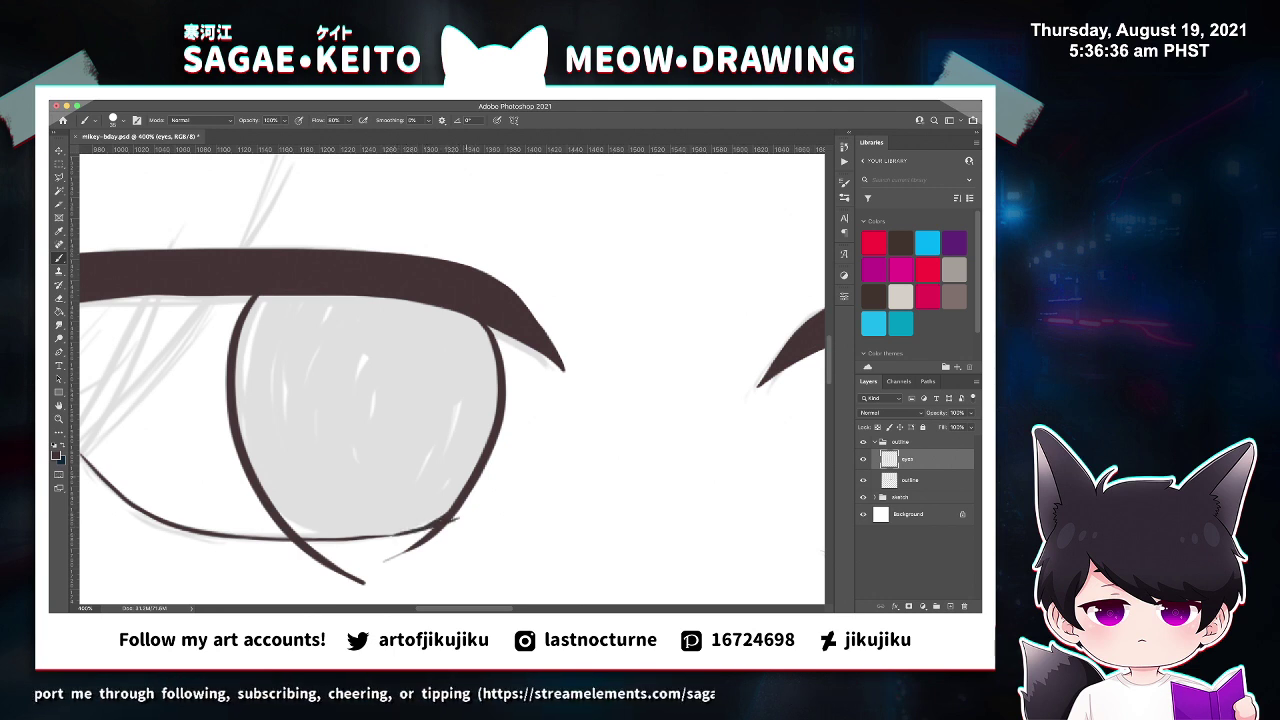
pyautogui.press('z')
pyautogui.click(416, 542)
pyautogui.press('e')
pyautogui.moveTo(474, 521); pyautogui.dragTo(434, 545)
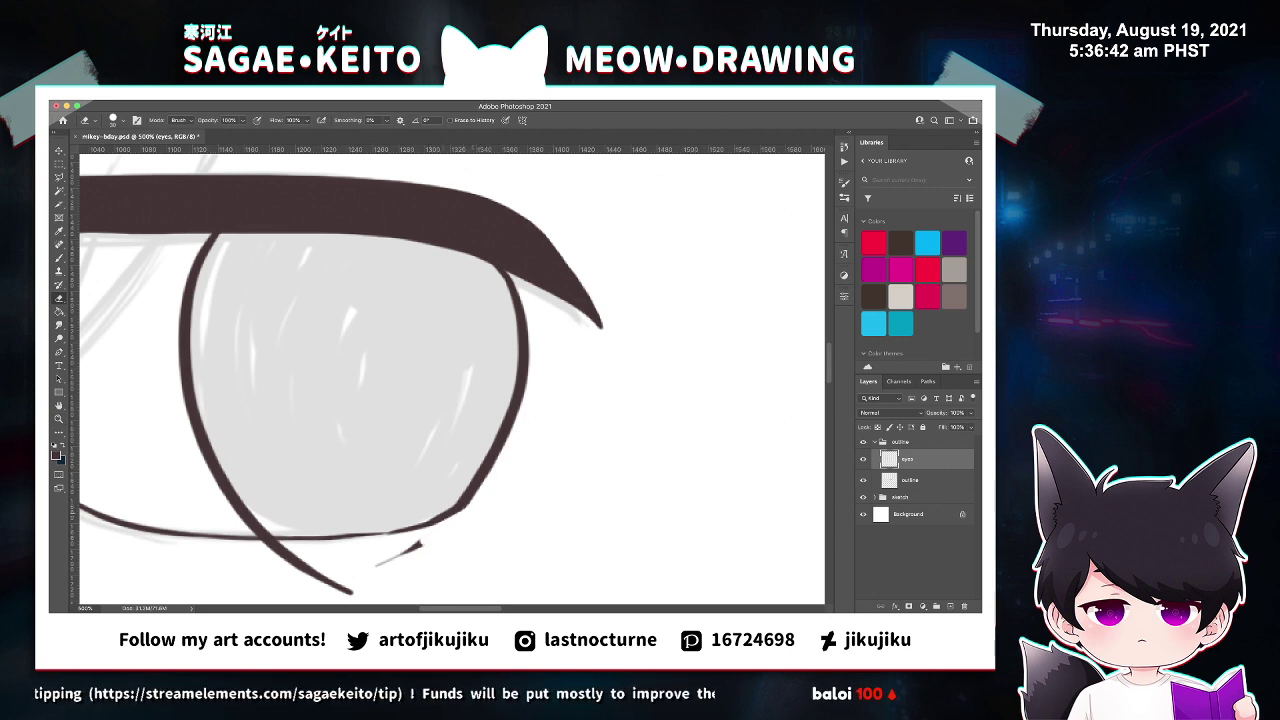
pyautogui.moveTo(424, 543); pyautogui.dragTo(362, 576)
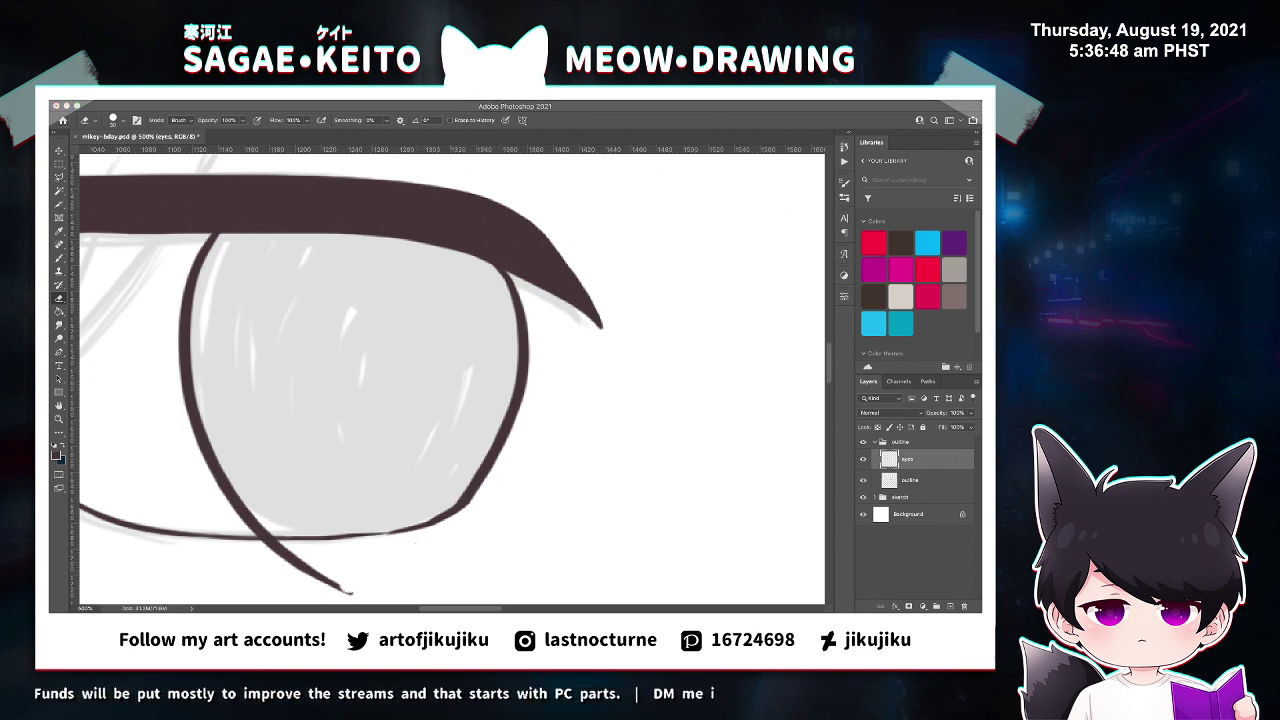
# Erase the overhang of the left-hand iris's outer side below the lower lash line.
pyautogui.press('space')
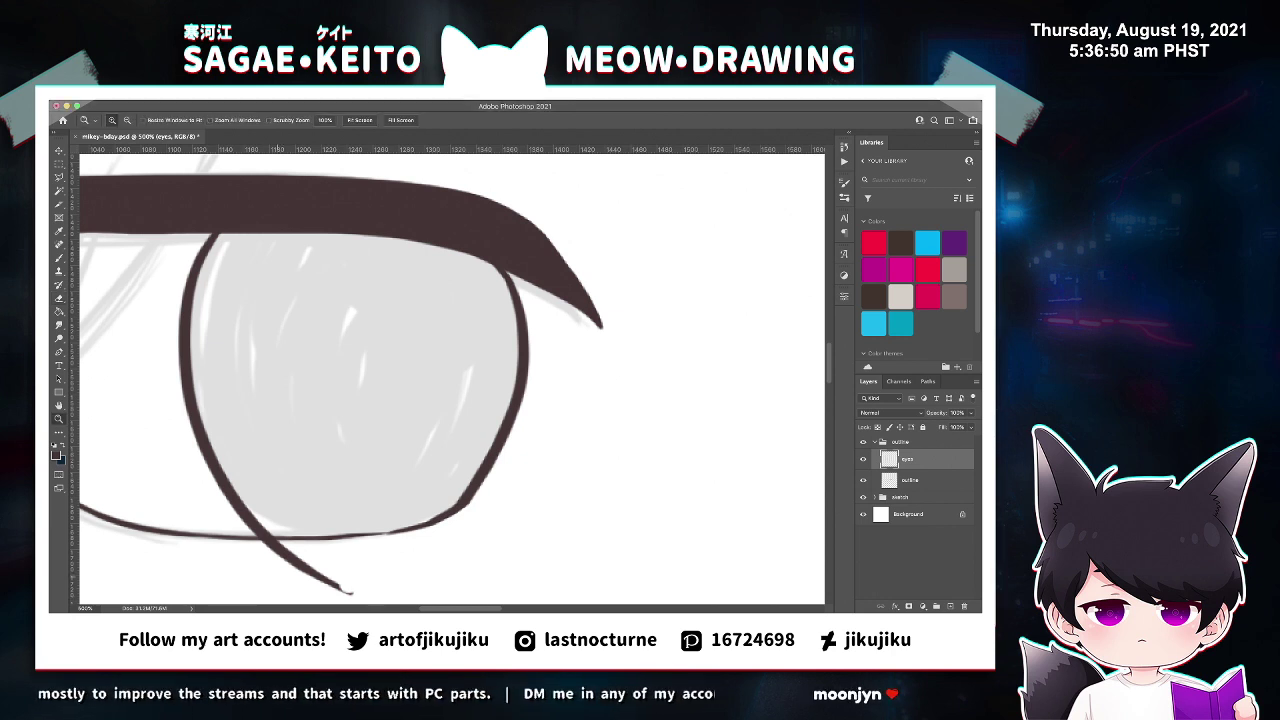
pyautogui.moveTo(298, 596); pyautogui.dragTo(298, 554)
pyautogui.keyDown('super'); pyautogui.click(275, 555); pyautogui.keyUp('super')
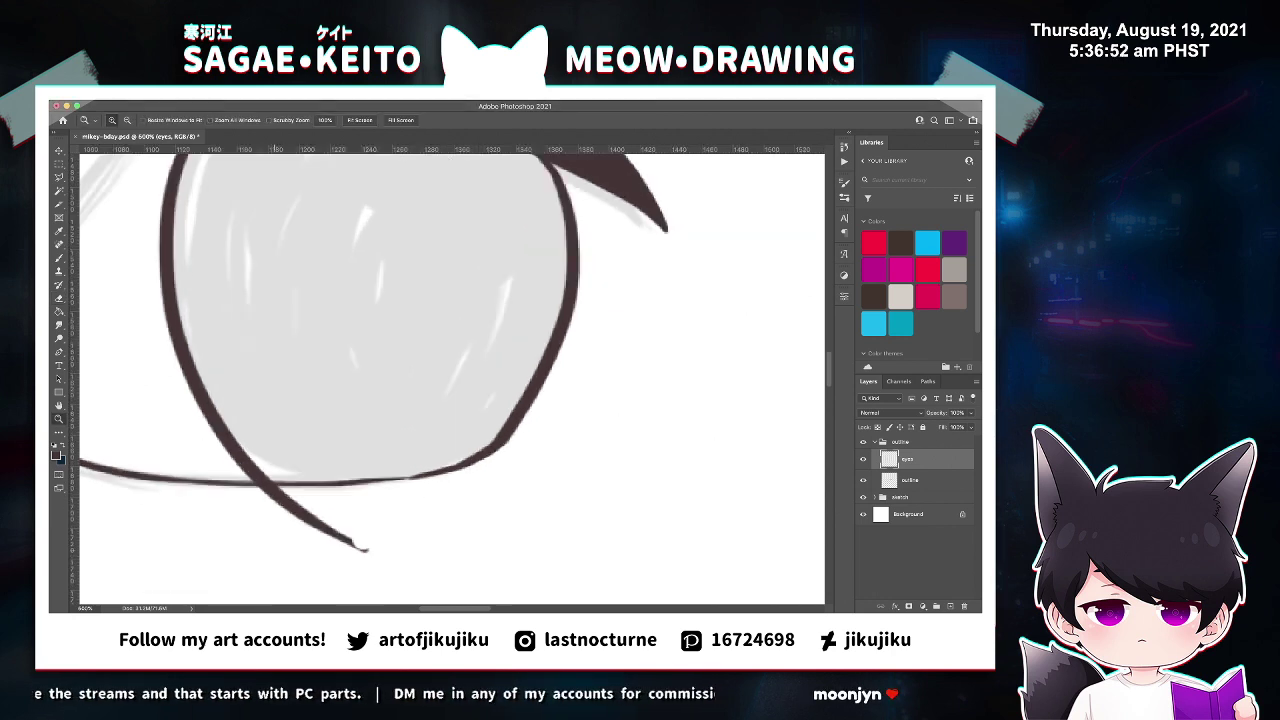
pyautogui.press('e')
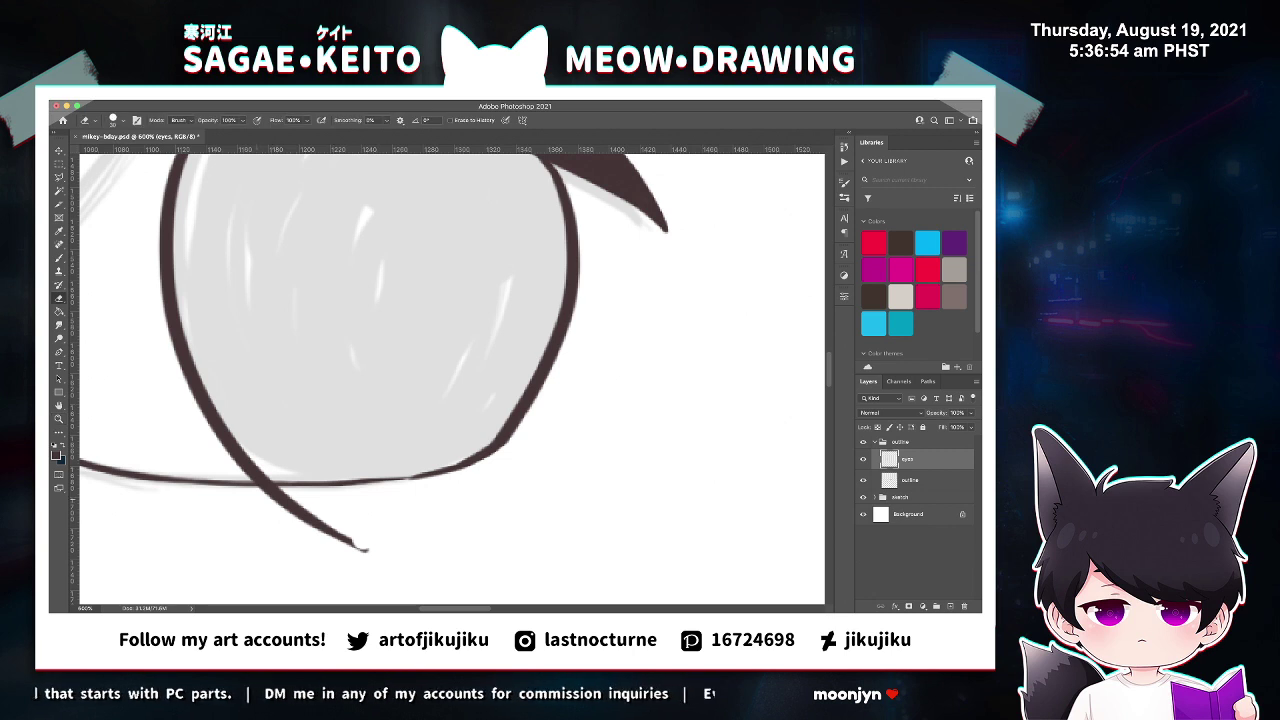
pyautogui.moveTo(300, 510)
pyautogui.mouseDown()
pyautogui.moveTo(265, 490)
pyautogui.moveTo(368, 550)
pyautogui.mouseUp()
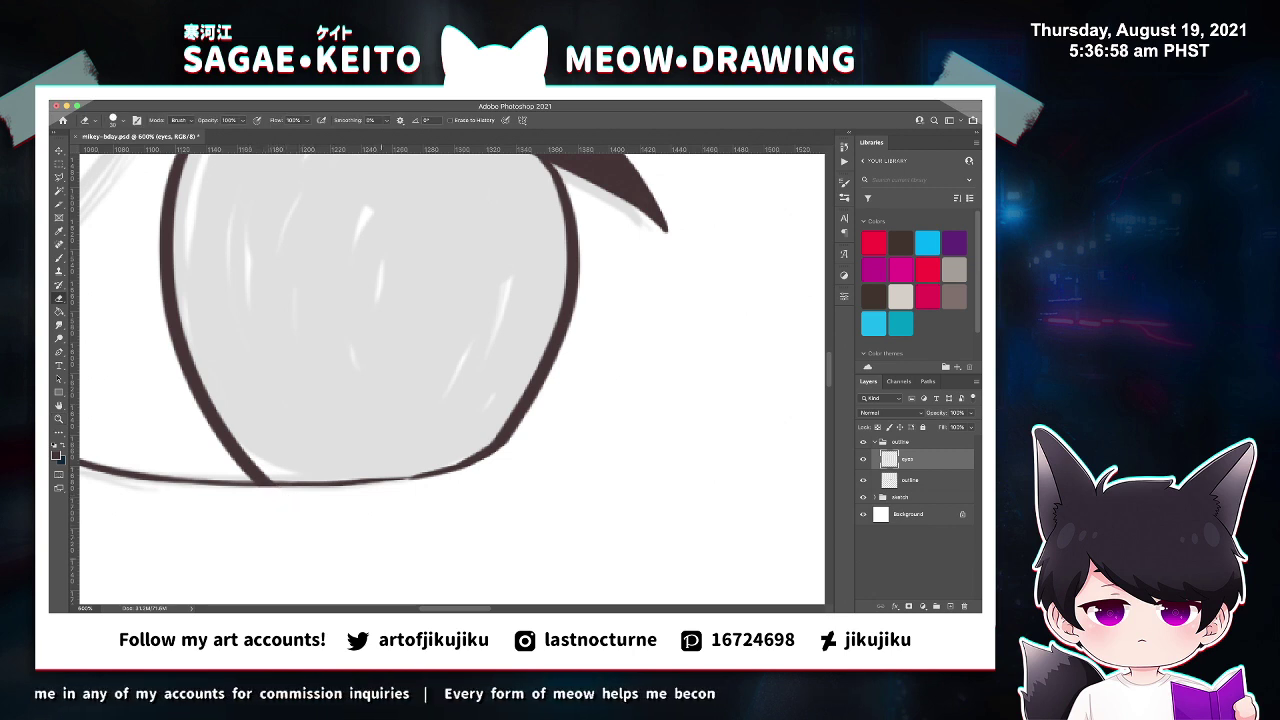
# Trim the outside of the corner where the left-hand iris's inner side meets the lower lash line, and save the file.
pyautogui.press('z')
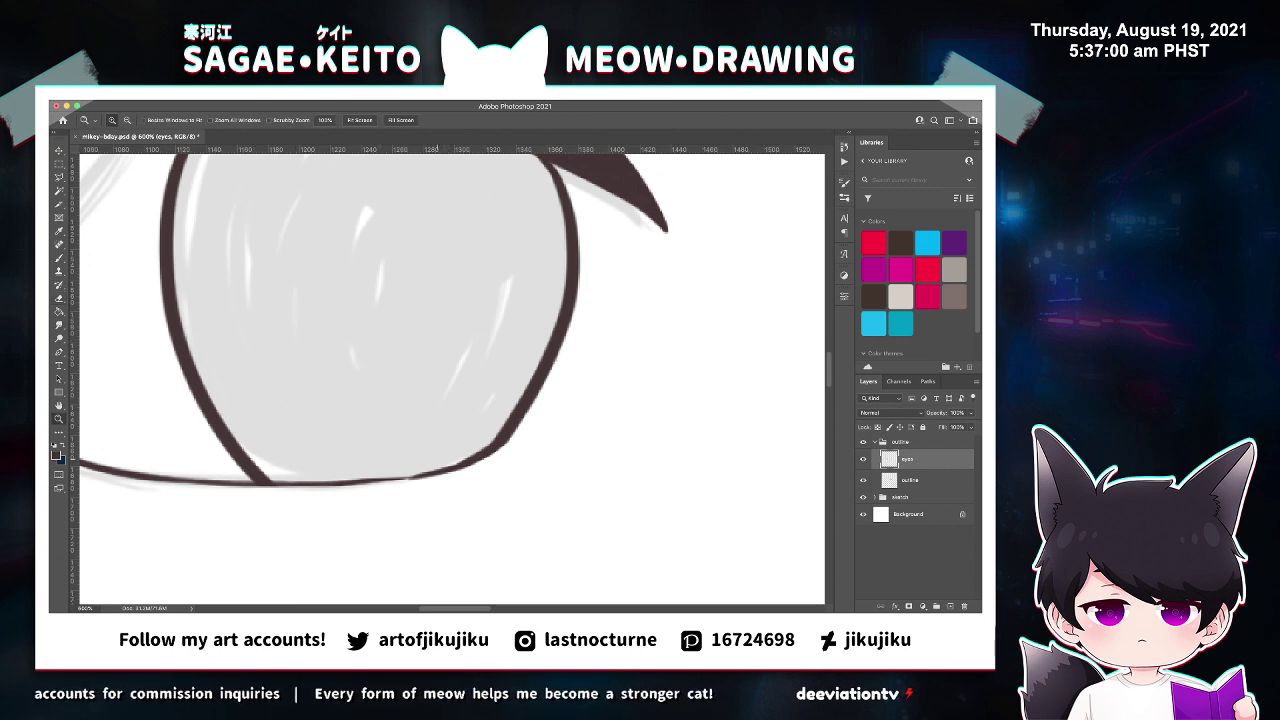
pyautogui.click(402, 476)
pyautogui.press('b')
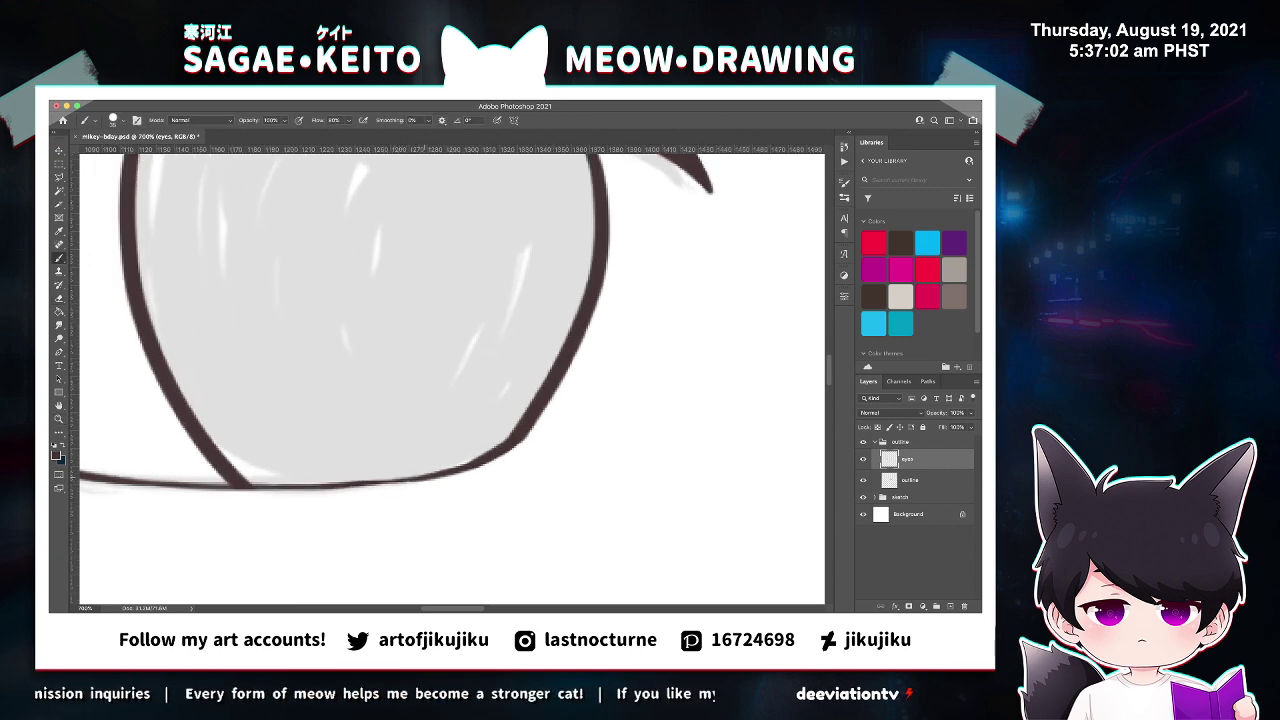
pyautogui.hotkey('ctrl', '-')
pyautogui.hotkey('ctrl', '-')
pyautogui.hotkey('ctrl', '-')
pyautogui.hotkey('ctrl', '-')
pyautogui.hotkey('ctrl', '-')
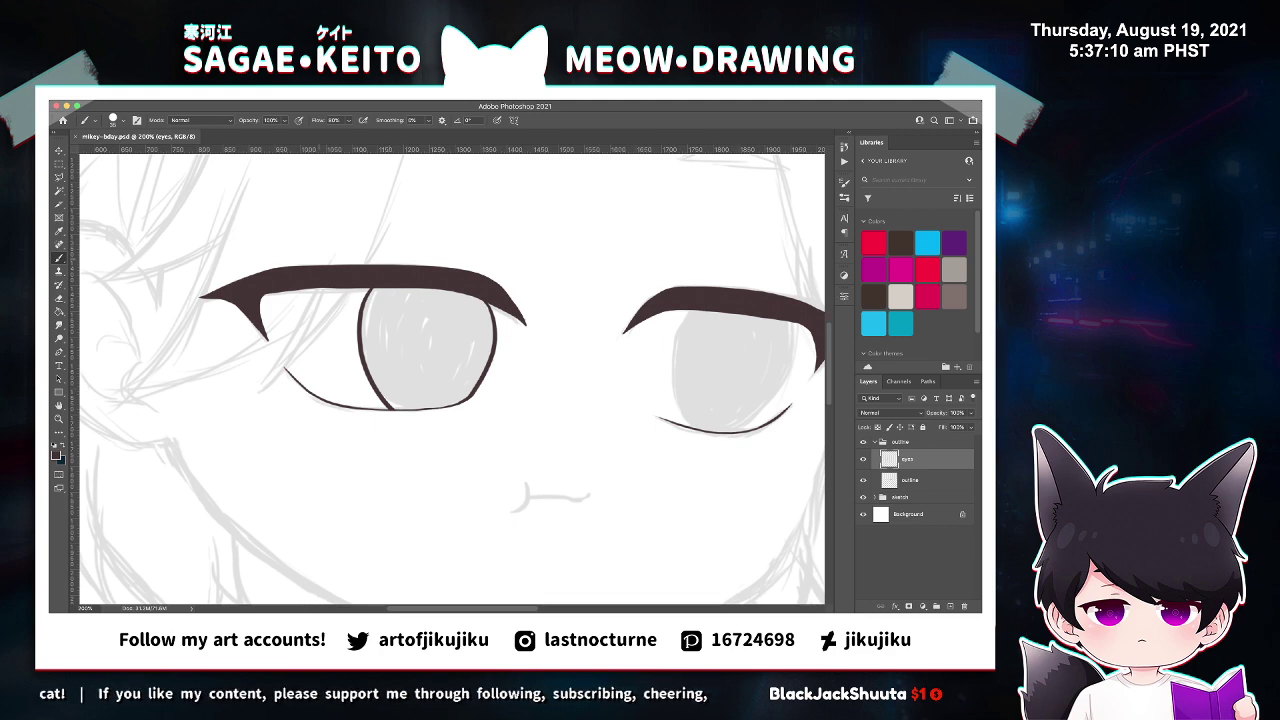
pyautogui.press('z')
pyautogui.click(458, 358)
pyautogui.click(458, 358)
pyautogui.click(458, 358)
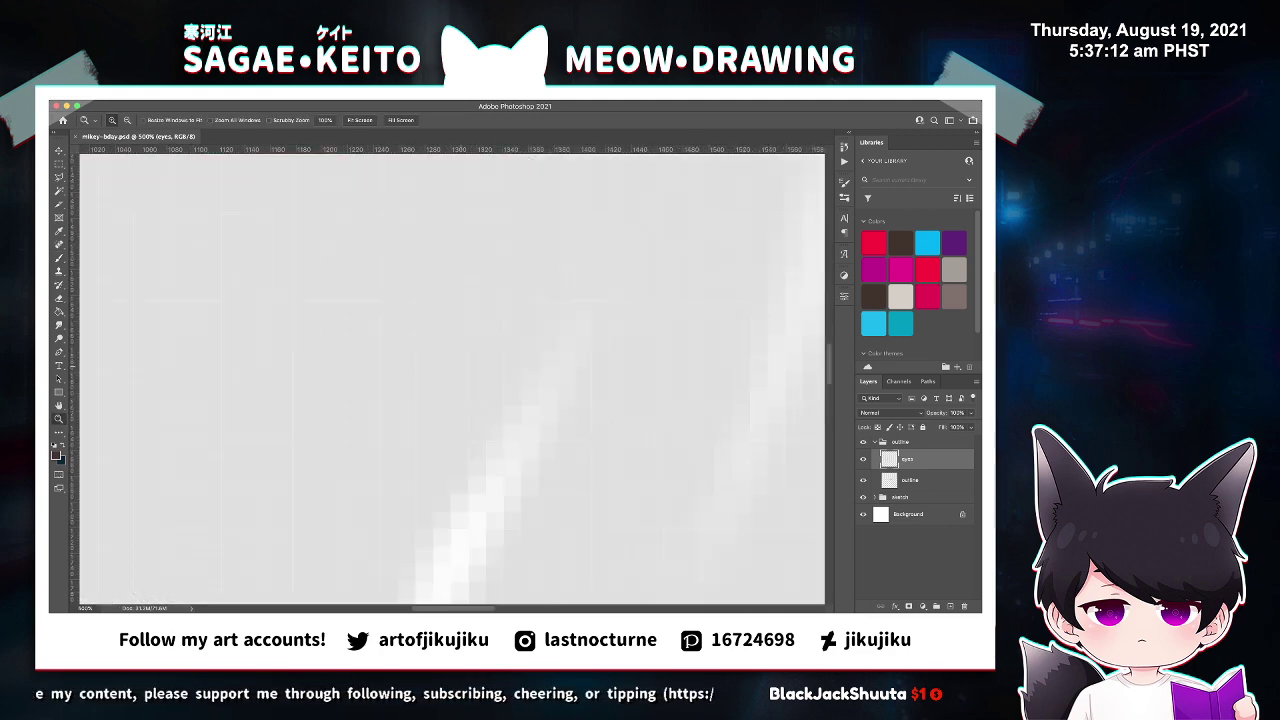
pyautogui.hotkey('ctrl', '+')
pyautogui.hotkey('ctrl', '+')
pyautogui.hotkey('ctrl', '+')
pyautogui.hotkey('ctrl', '+')
pyautogui.hotkey('ctrl', '+')
pyautogui.hotkey('ctrl', '+')
pyautogui.hotkey('ctrl', '+')
pyautogui.hotkey('ctrl', '+')
pyautogui.hotkey('ctrl', '+')
pyautogui.hotkey('ctrl', '-')
pyautogui.hotkey('ctrl', '-')
pyautogui.hotkey('ctrl', '-')
pyautogui.hotkey('ctrl', '-')
pyautogui.hotkey('ctrl', '-')
pyautogui.hotkey('ctrl', '-')
pyautogui.hotkey('ctrl', '-')
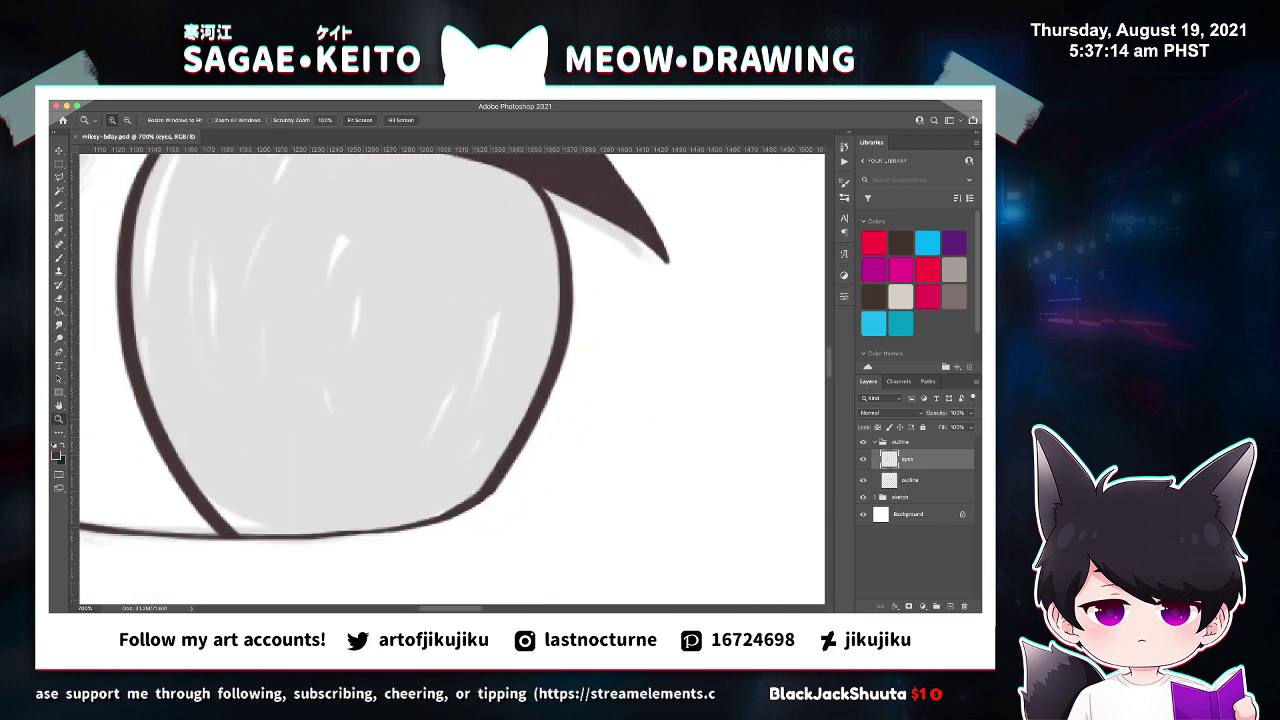
pyautogui.click(525, 506)
pyautogui.press('e')
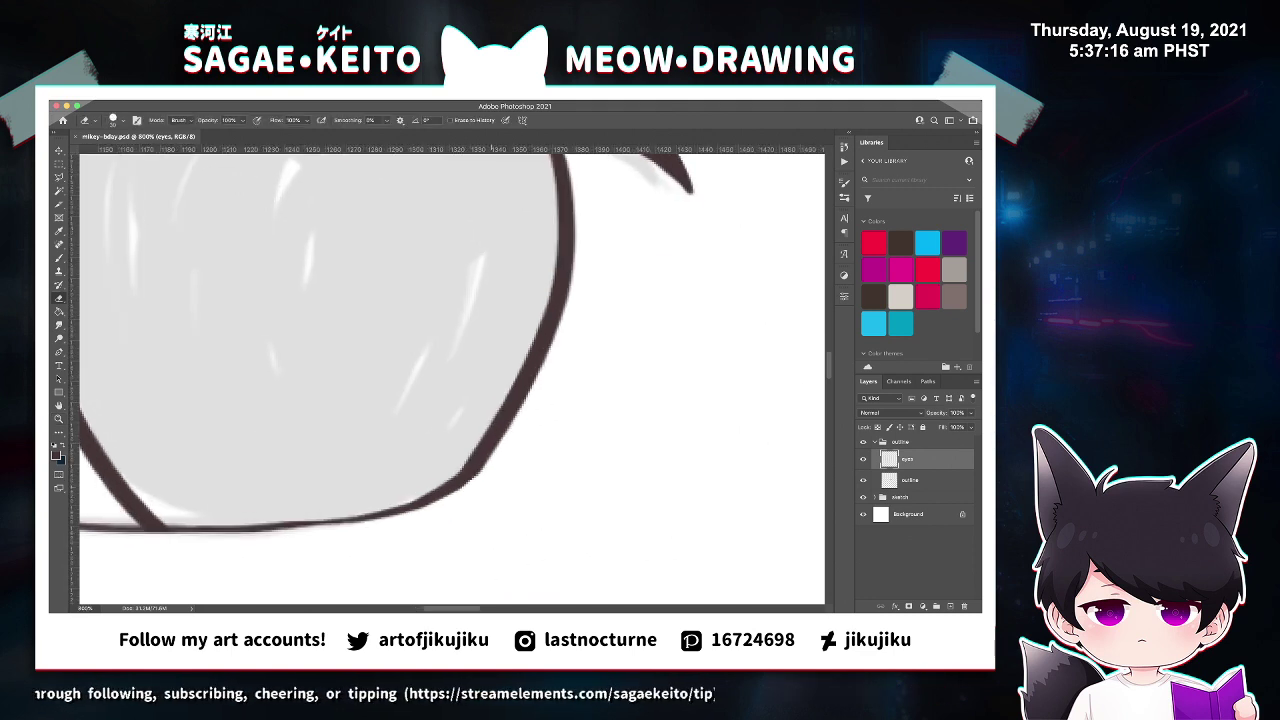
pyautogui.moveTo(482, 486); pyautogui.dragTo(468, 495)
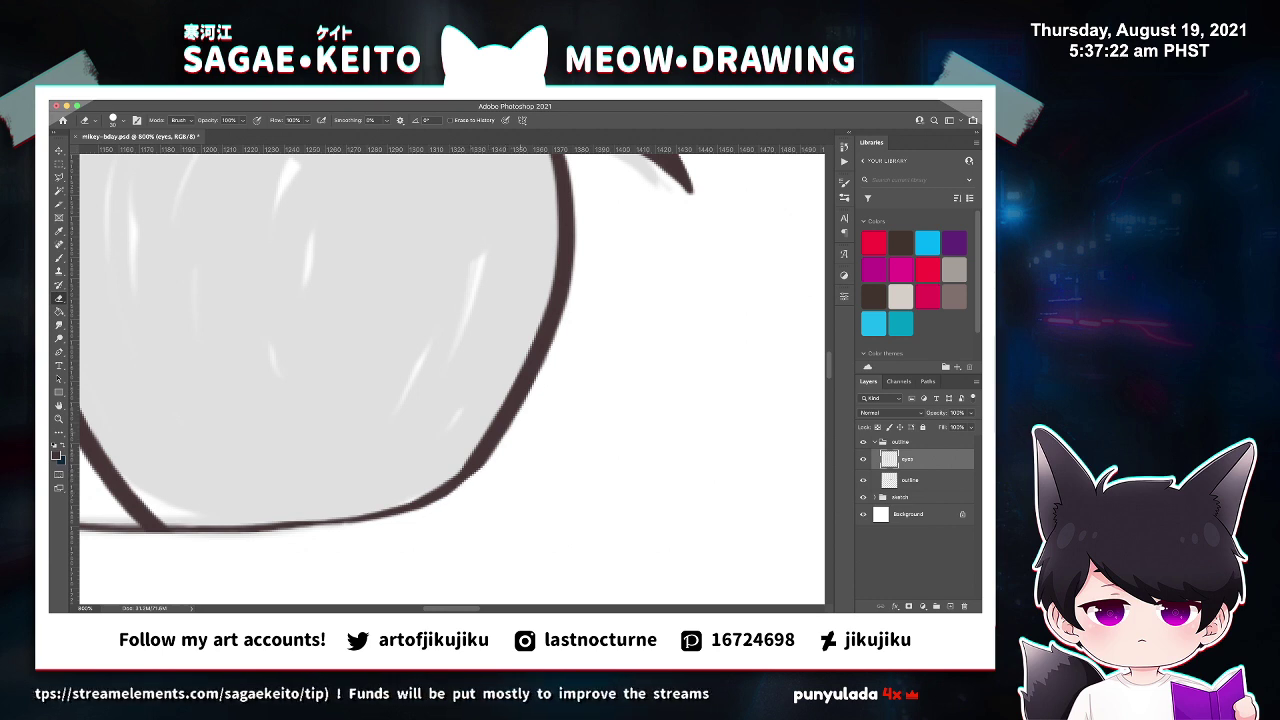
pyautogui.press('b')
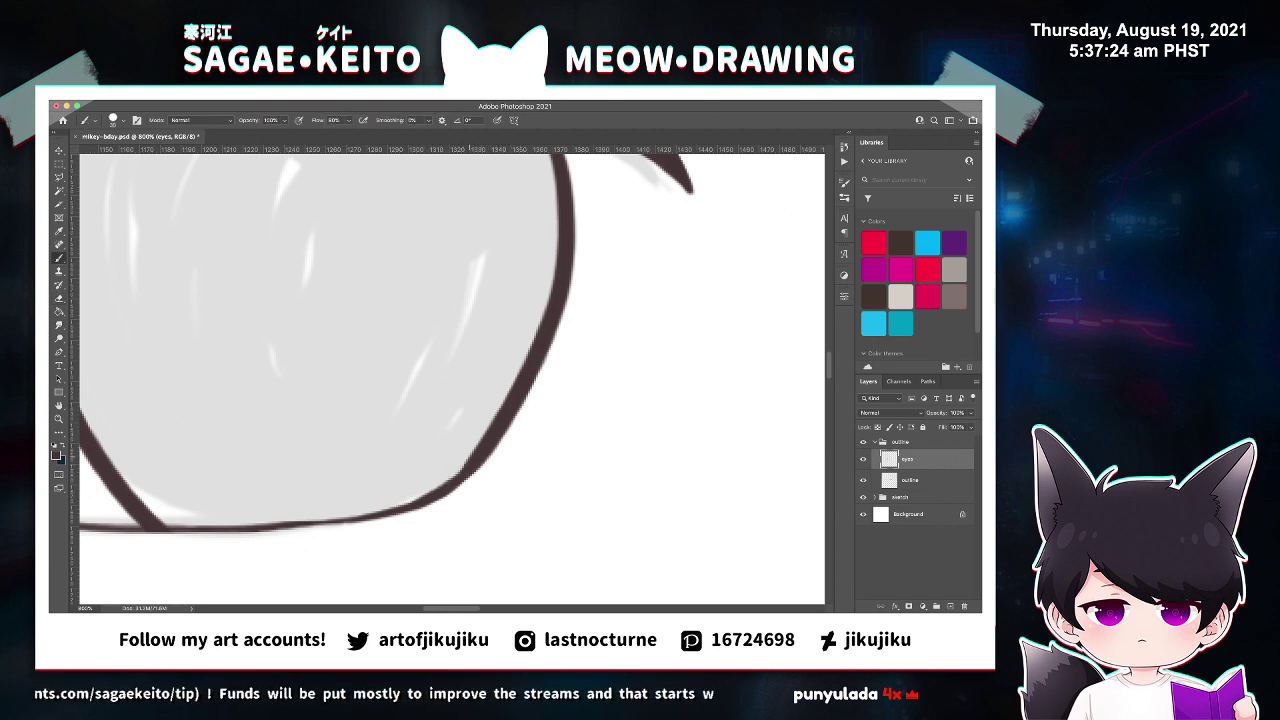
pyautogui.press('super+s')
# Flip the whole canvas horizontally, with both eyes in view.
pyautogui.press('super+minus')
pyautogui.press('super+minus')
pyautogui.press('super+minus')
pyautogui.press('super+minus')
pyautogui.press('super+minus')
pyautogui.press('super+minus')
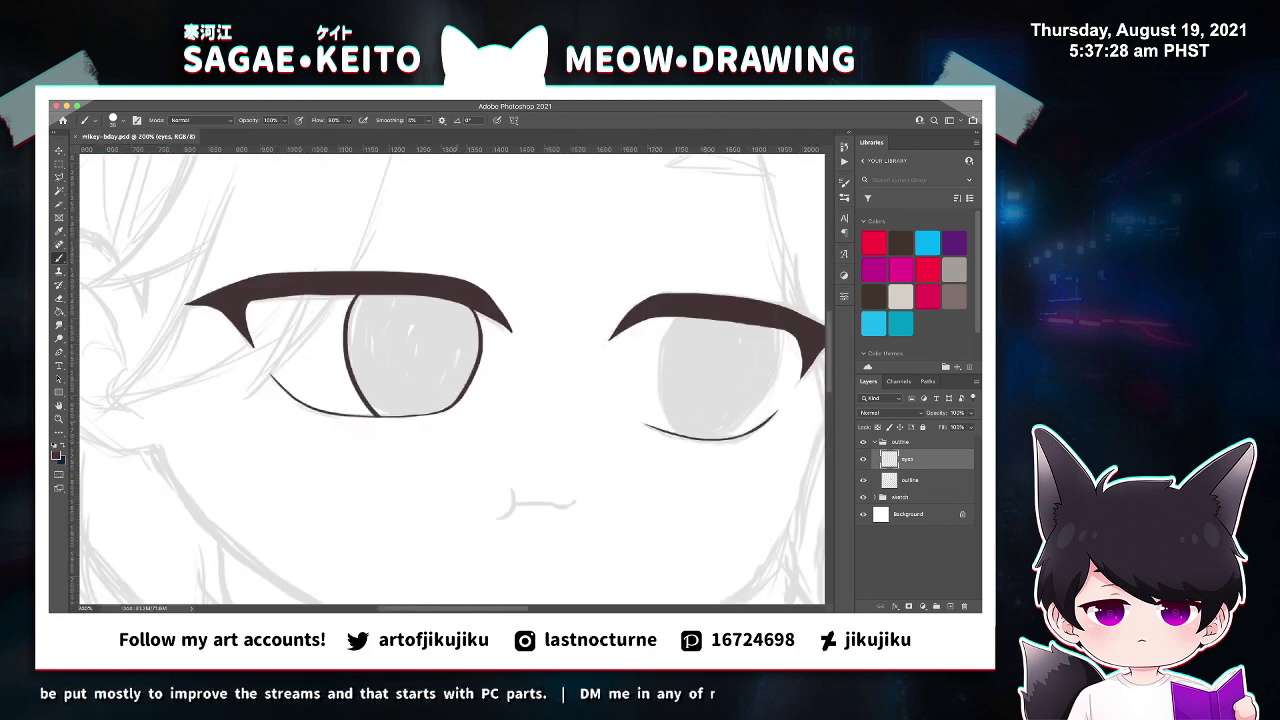
pyautogui.hscroll(-3, 452, 380)
pyautogui.hscroll(7, 452, 380)
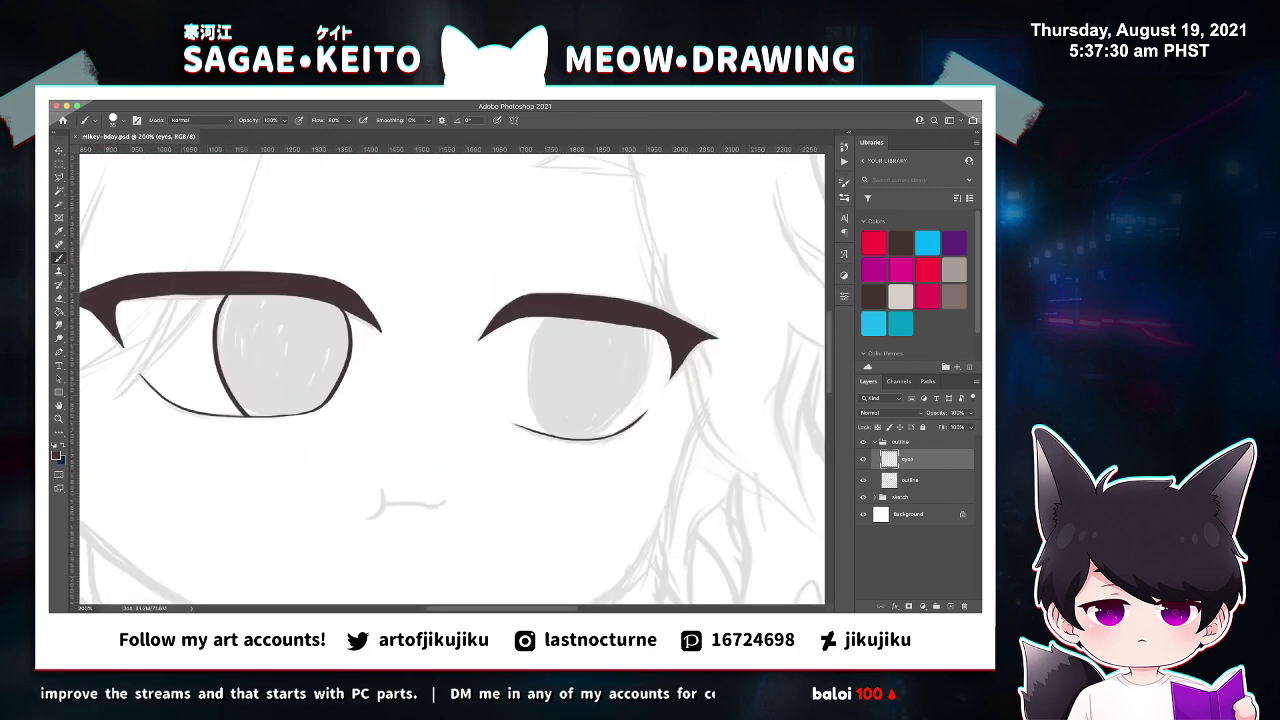
pyautogui.hscroll(2, 450, 380)
pyautogui.press('z')
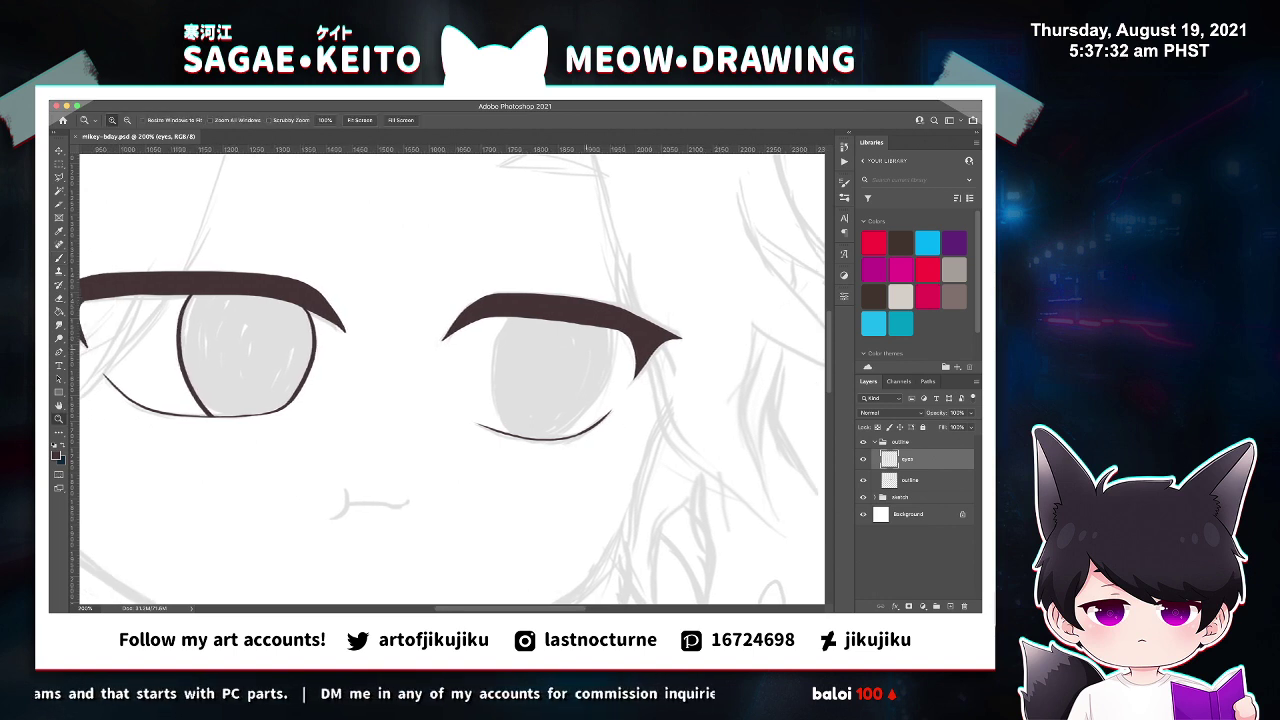
pyautogui.click(585, 354)
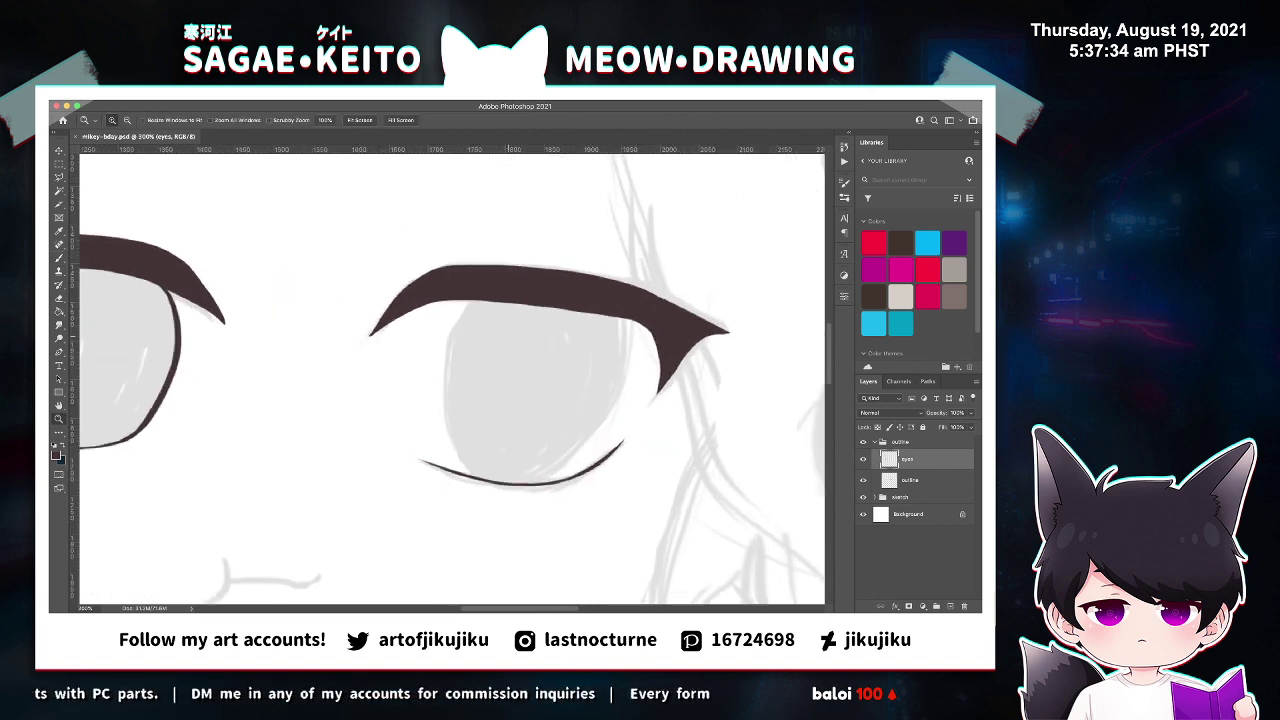
pyautogui.hscroll(-4, 450, 380)
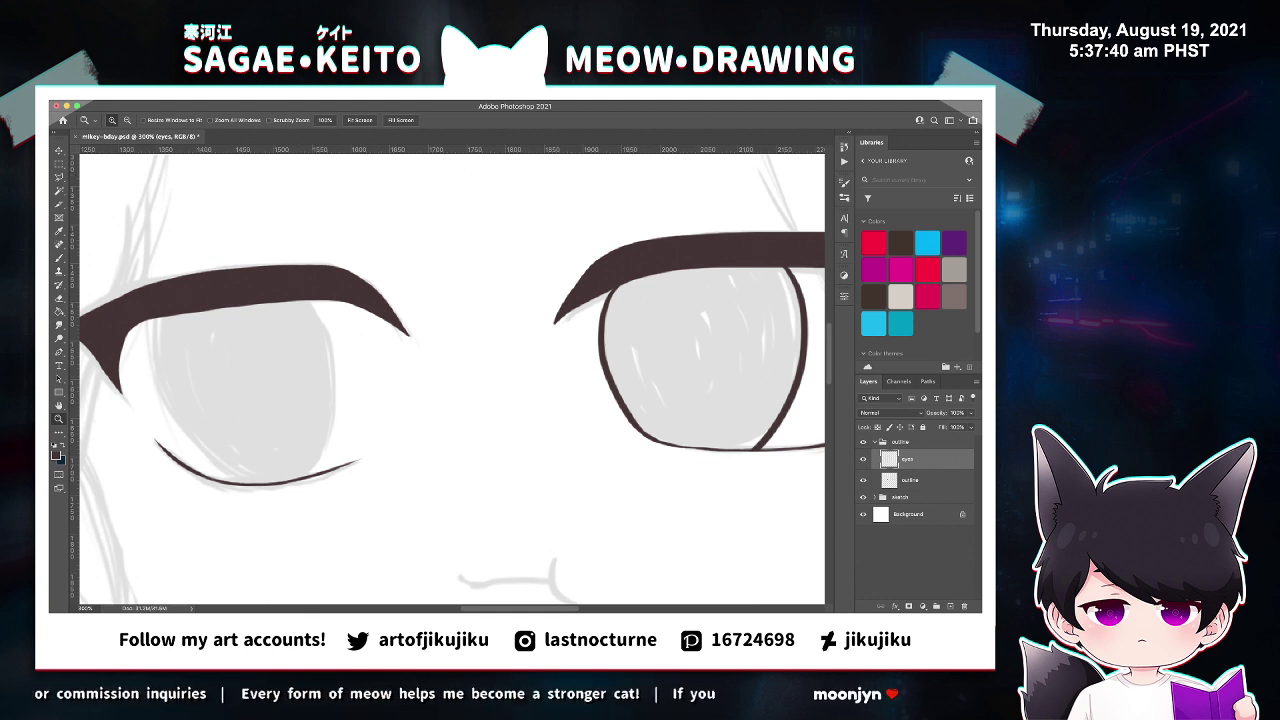
pyautogui.press('super+Tab')
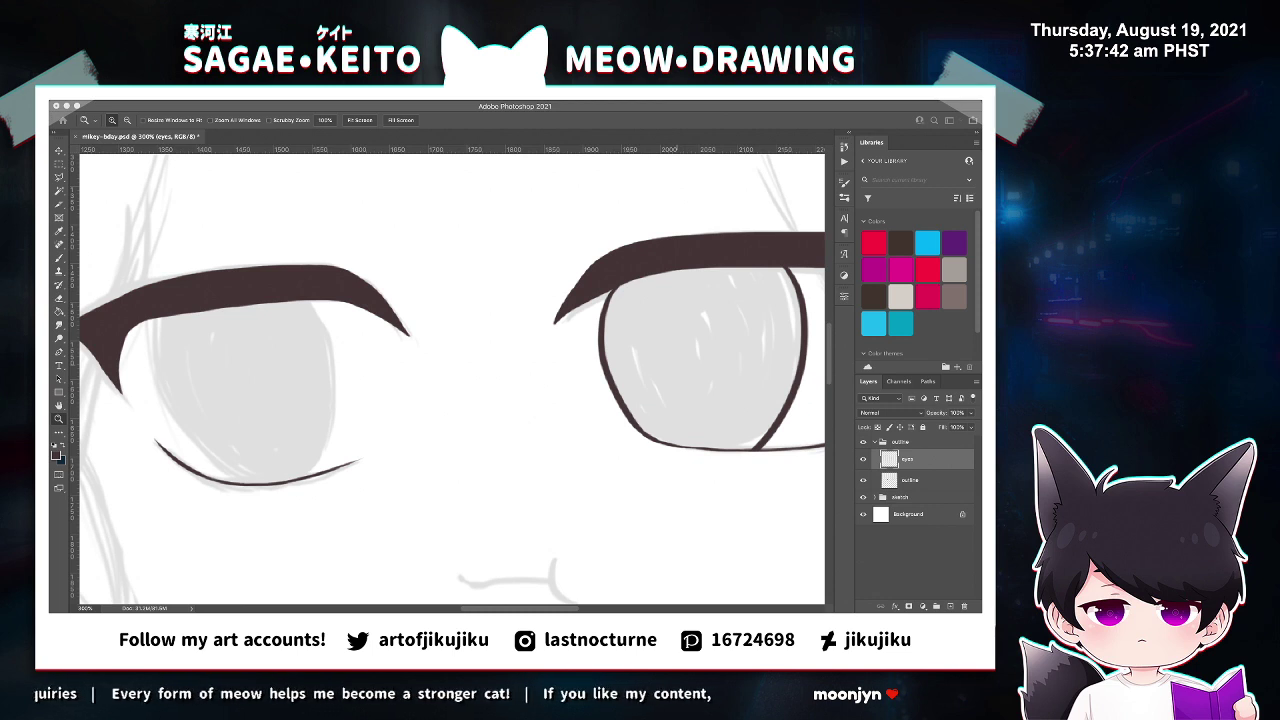
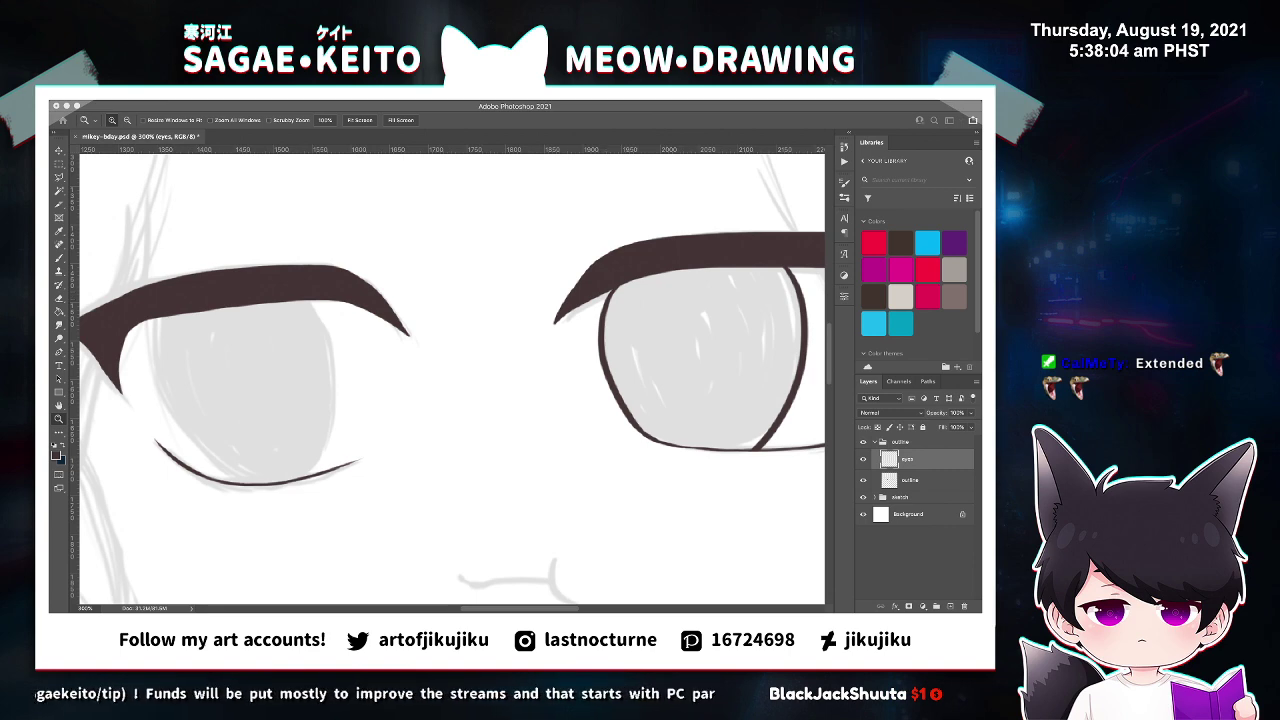
pyautogui.press('Return')
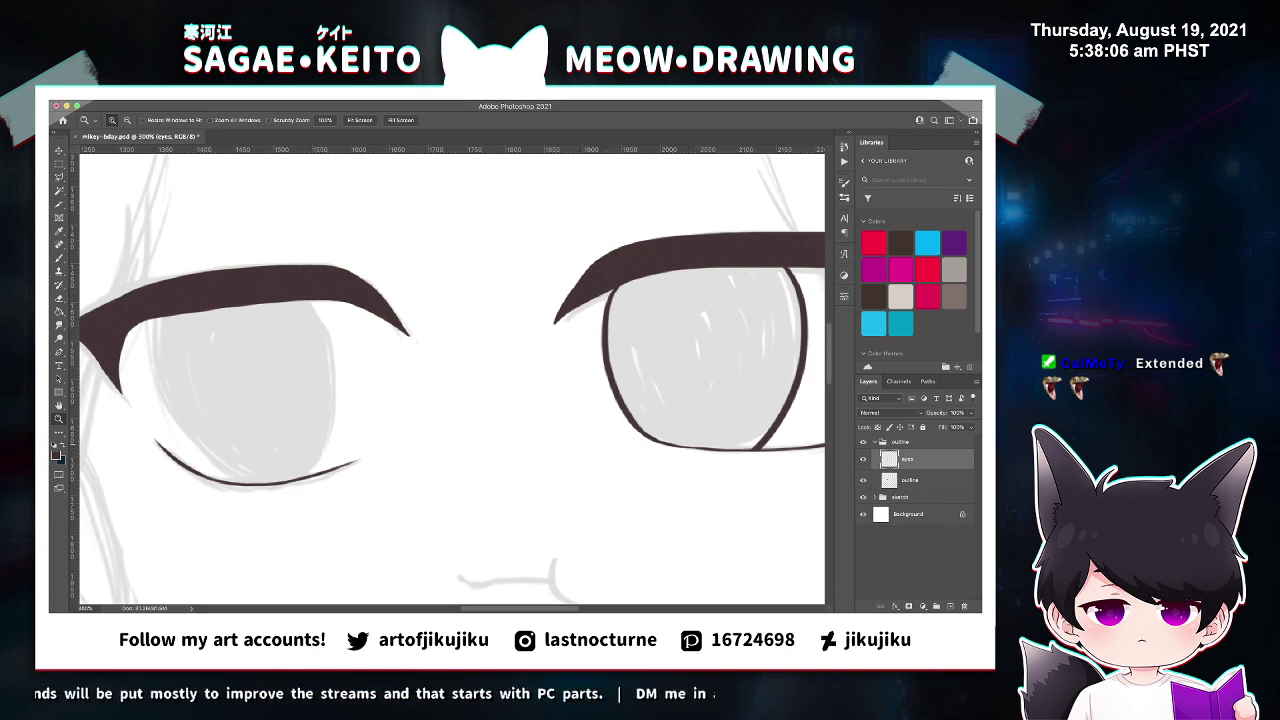
# Draw the outer side of the remaining eye's iris in dark brown, redrawing the curve from the upper lash past the lower lash line.
pyautogui.press('super+minus')
pyautogui.press('super+minus')
pyautogui.press('super+minus')
pyautogui.press('super+minus')
pyautogui.press('super+minus')
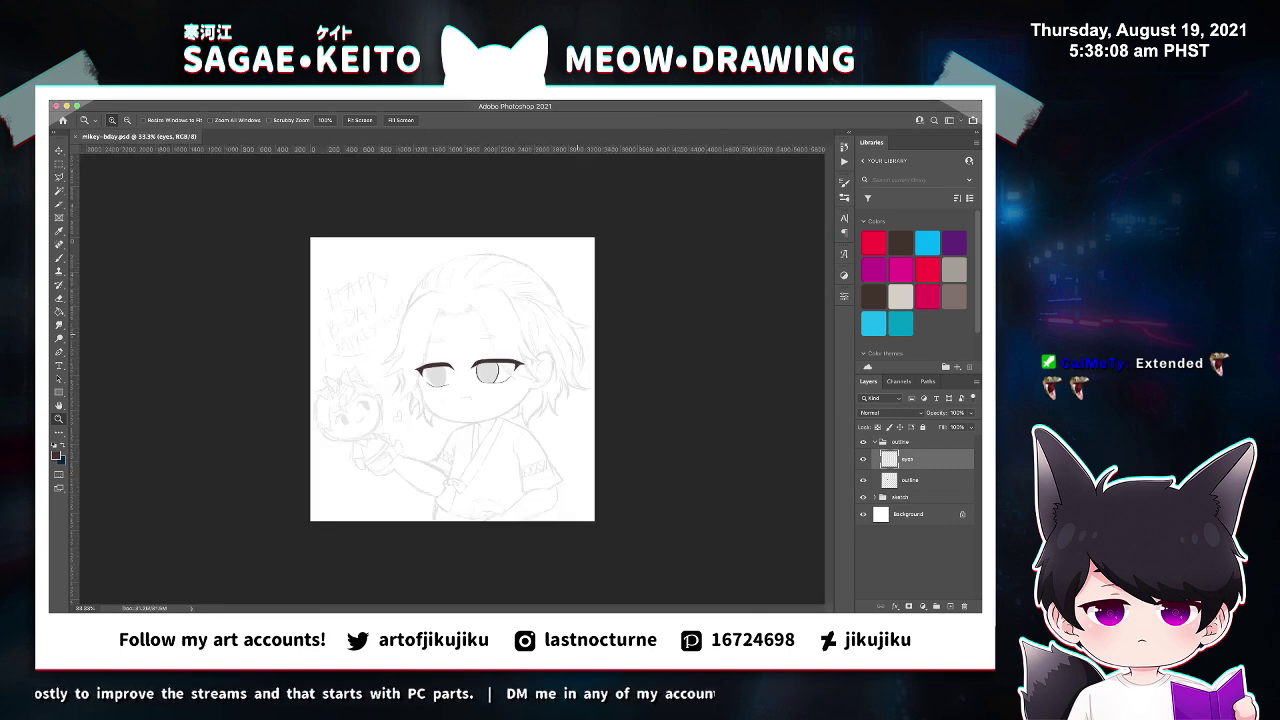
pyautogui.press('super+plus')
pyautogui.press('super+plus')
pyautogui.press('super+plus')
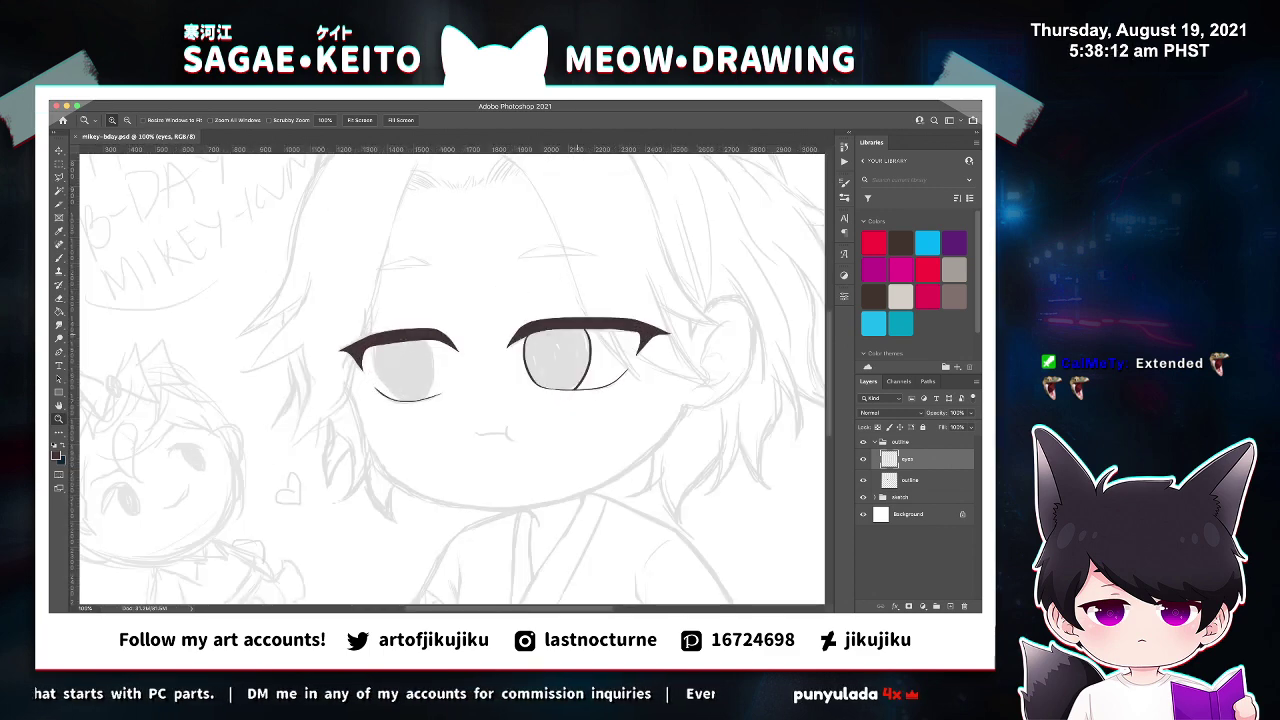
pyautogui.press('super+plus')
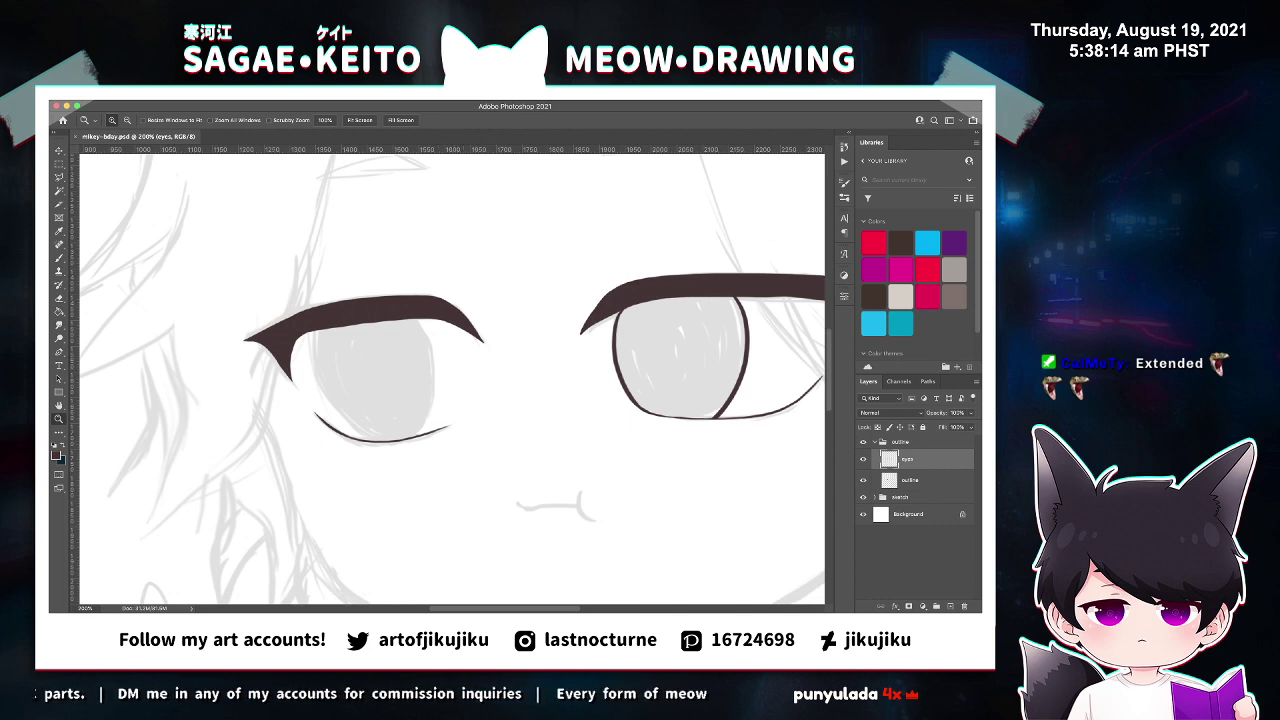
pyautogui.press('b')
pyautogui.moveTo(311, 341); pyautogui.dragTo(344, 419)
pyautogui.press('super+z')
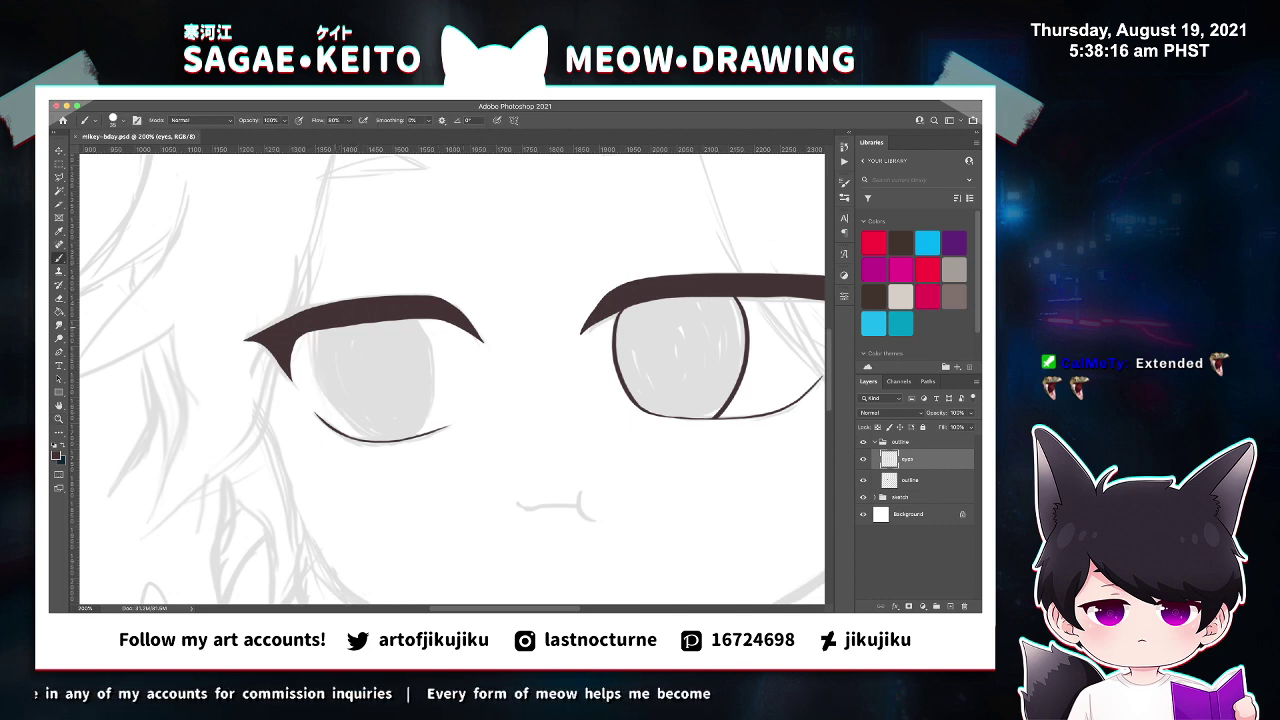
pyautogui.moveTo(315, 331)
pyautogui.mouseDown()
pyautogui.moveTo(316, 367)
pyautogui.moveTo(358, 443)
pyautogui.mouseUp()
pyautogui.press('super+z')
pyautogui.moveTo(314, 332); pyautogui.dragTo(378, 447)
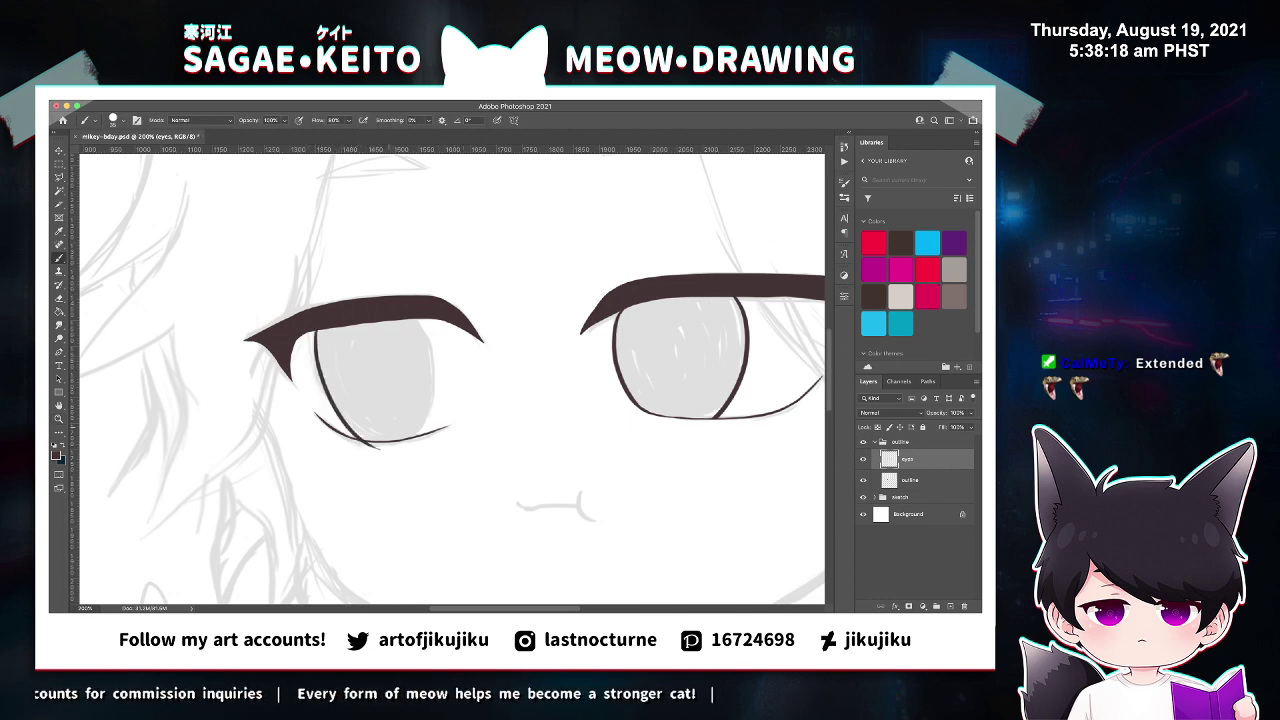
# Draw the inner side of the same iris from the upper lash past the lower lash line, redrawing it until it follows the sketch.
pyautogui.moveTo(420, 320); pyautogui.dragTo(413, 450)
pyautogui.press('super+z')
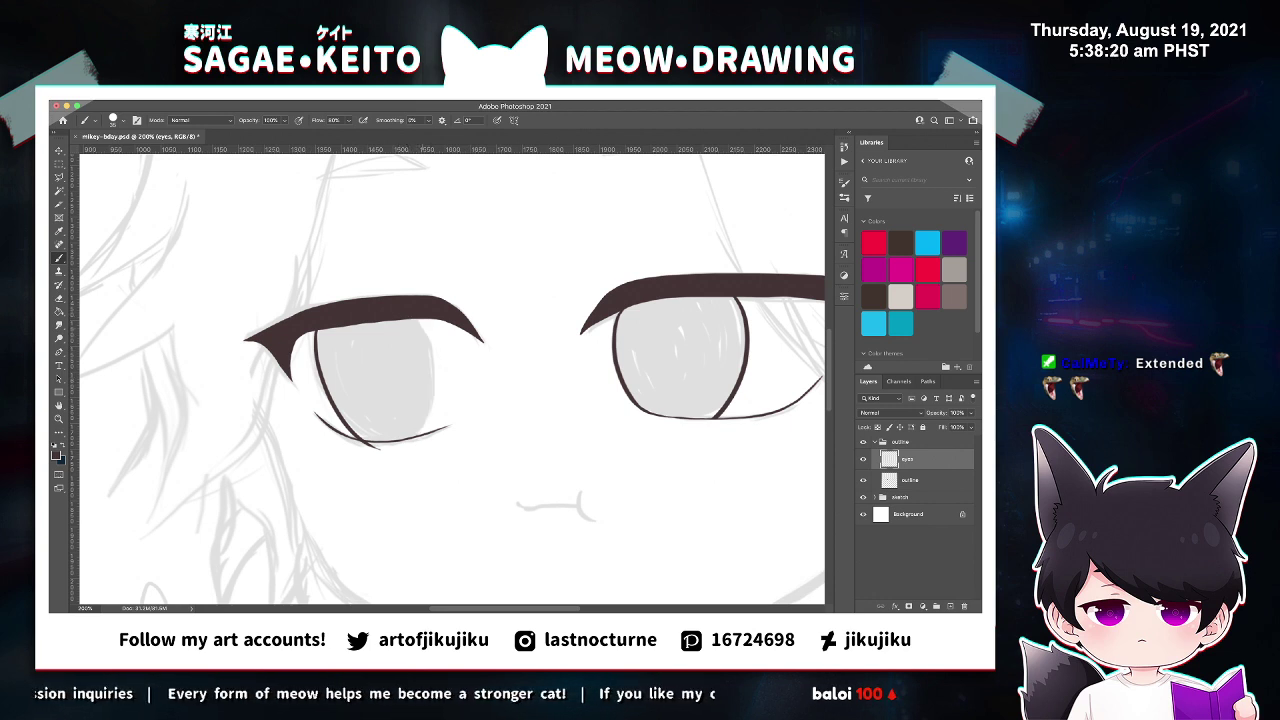
pyautogui.moveTo(420, 320); pyautogui.dragTo(413, 452)
pyautogui.press('super+z')
pyautogui.moveTo(413, 320)
pyautogui.mouseDown()
pyautogui.moveTo(437, 380)
pyautogui.moveTo(414, 468)
pyautogui.moveTo(398, 467)
pyautogui.mouseUp()
pyautogui.press('super+z')
pyautogui.press('super+z')
pyautogui.moveTo(420, 320); pyautogui.dragTo(404, 461)
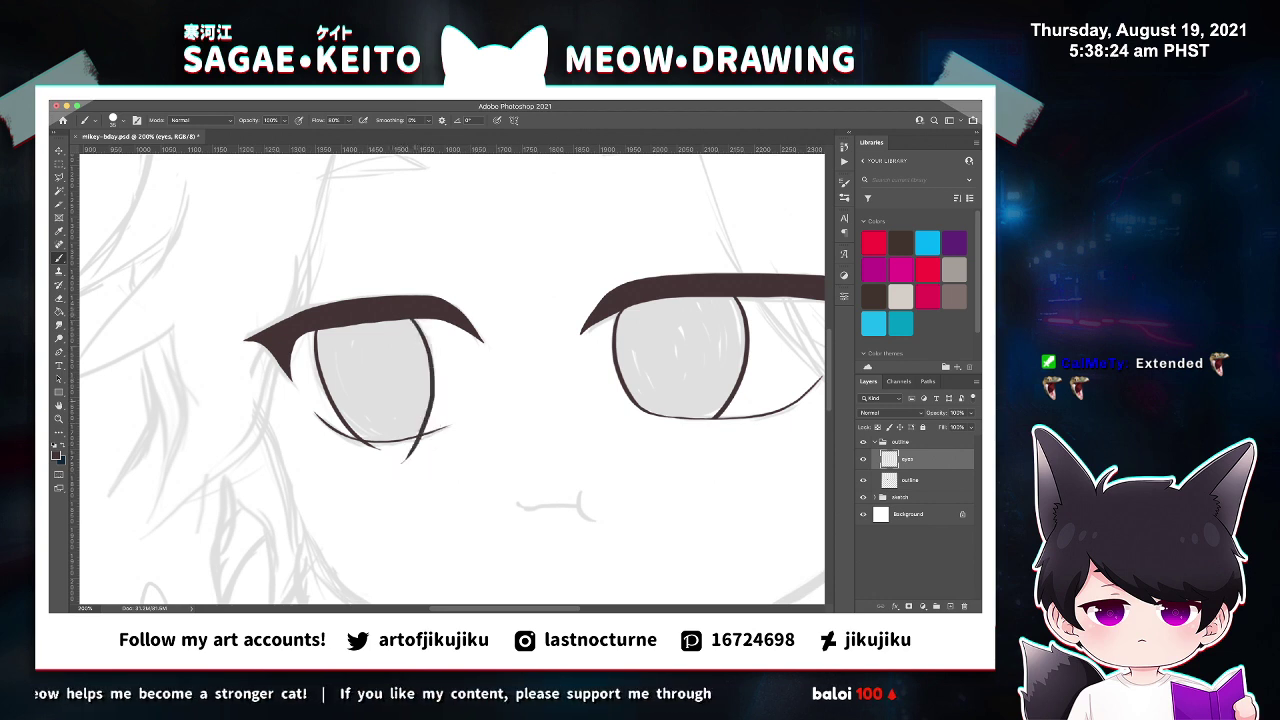
# Erase the tail of the left-hand iris's outer side that overshoots the lower lash line.
pyautogui.press('z')
pyautogui.doubleClick(403, 452)
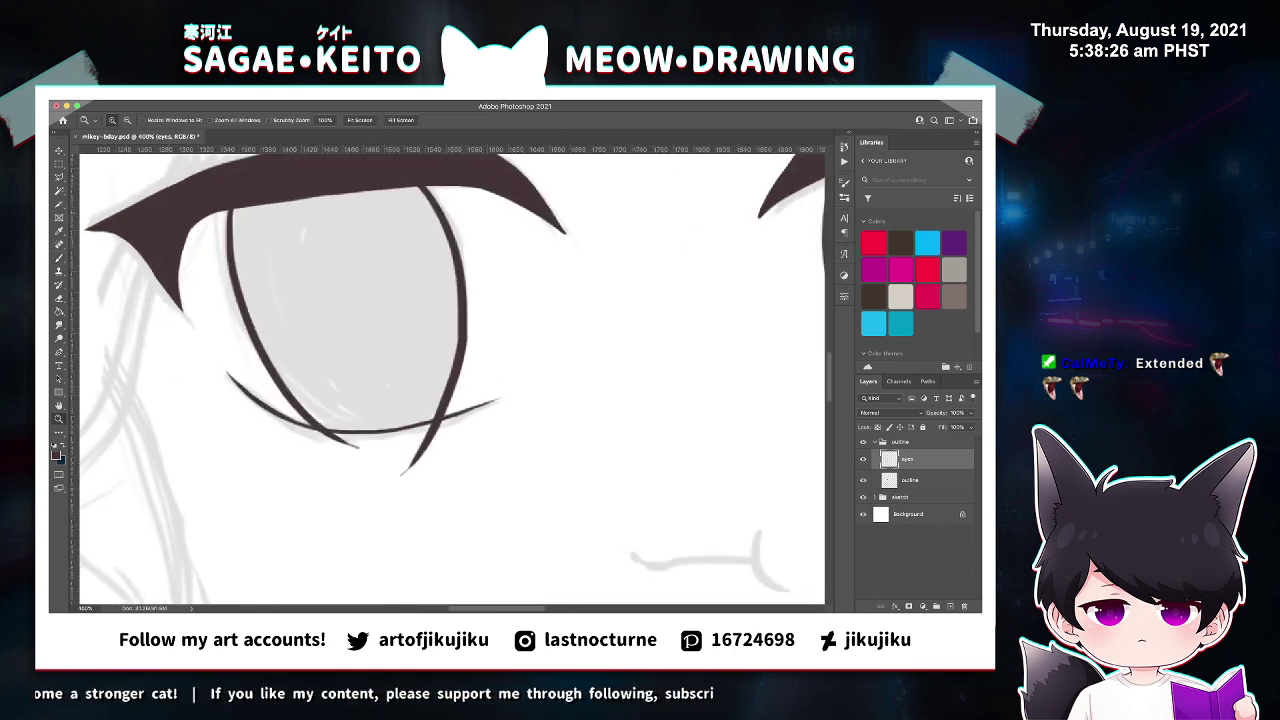
pyautogui.press('e')
pyautogui.moveTo(358, 447); pyautogui.dragTo(330, 436)
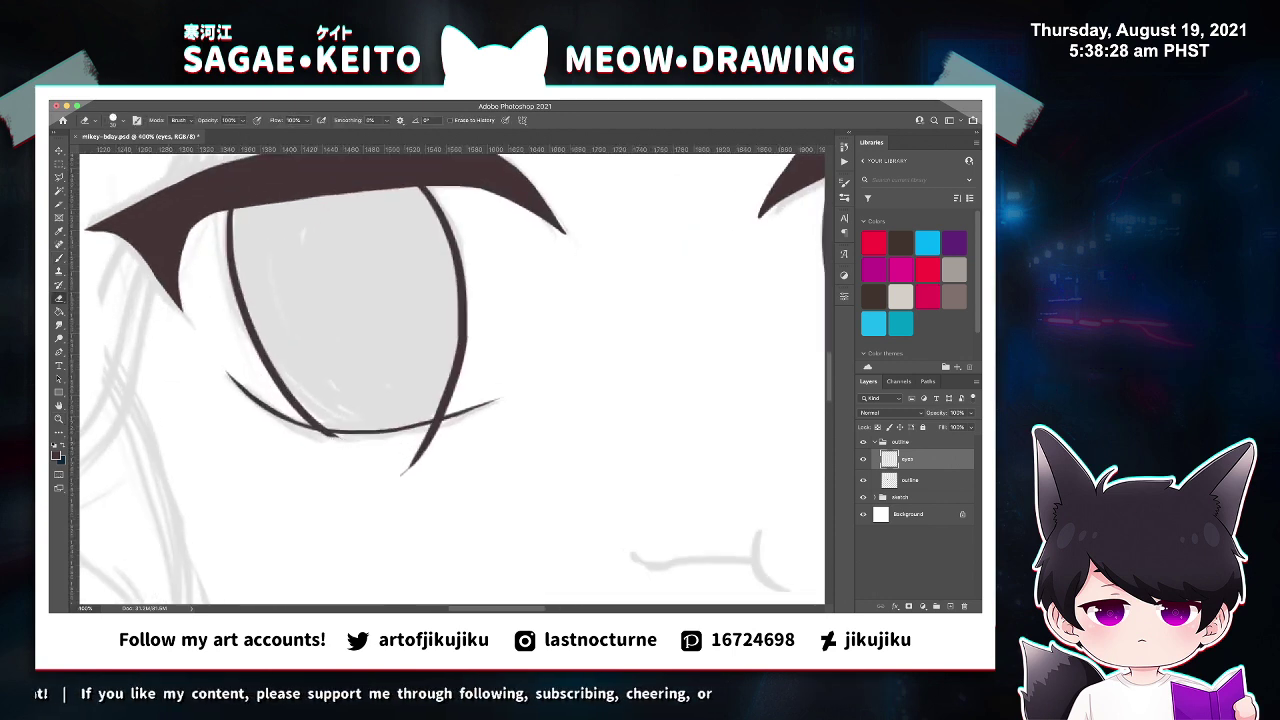
# Erase the tail and leftover specks of the same iris's inner side below the lower lash line, and save the file.
pyautogui.moveTo(406, 468); pyautogui.dragTo(420, 452)
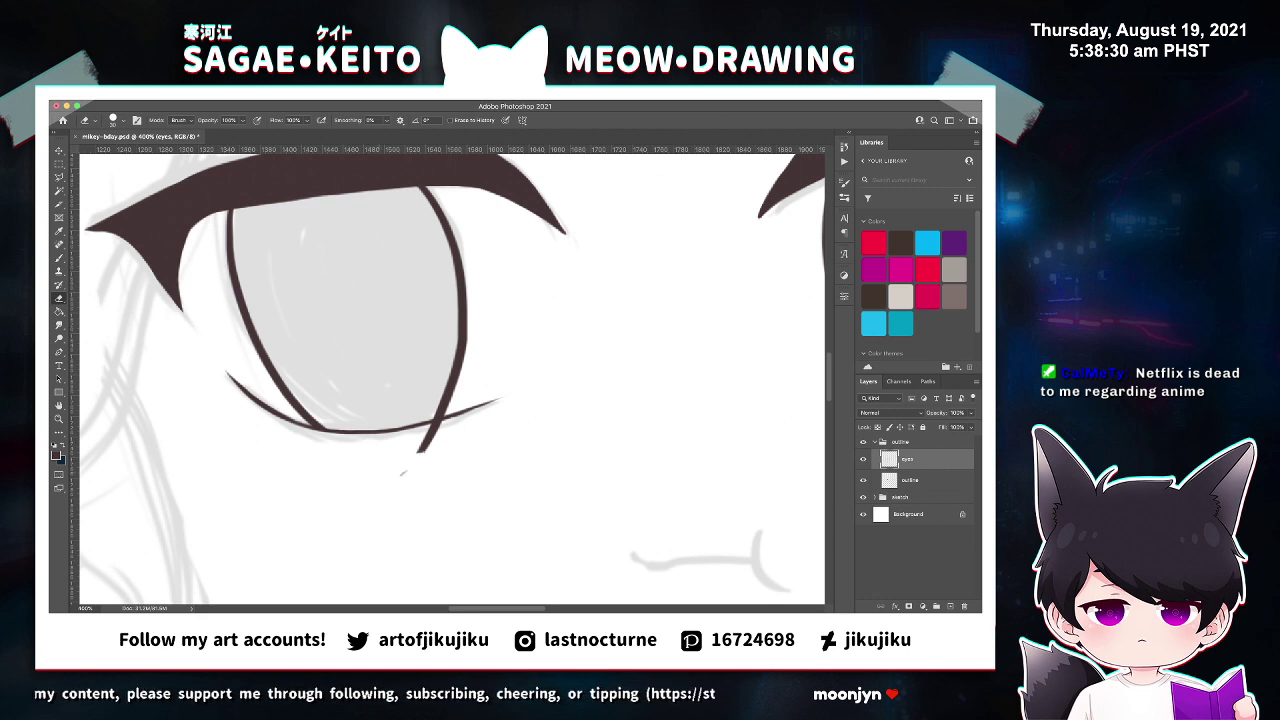
pyautogui.press('z')
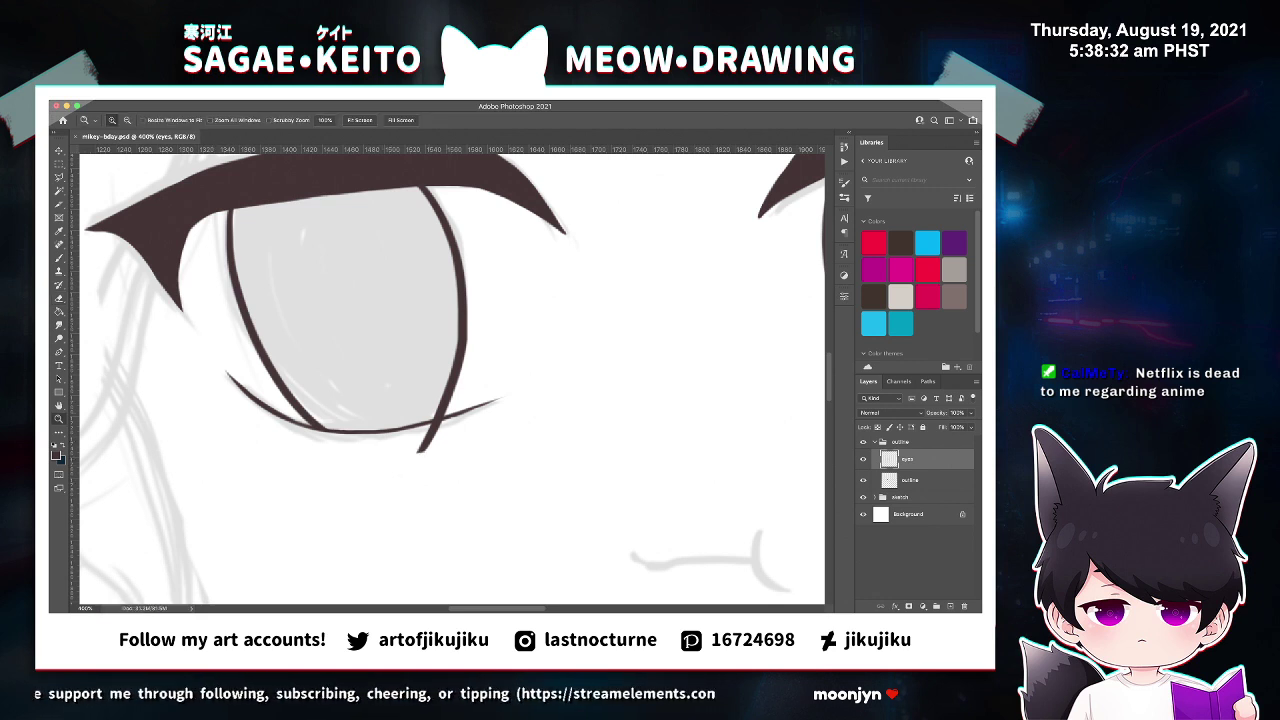
pyautogui.click(420, 435)
pyautogui.press('e')
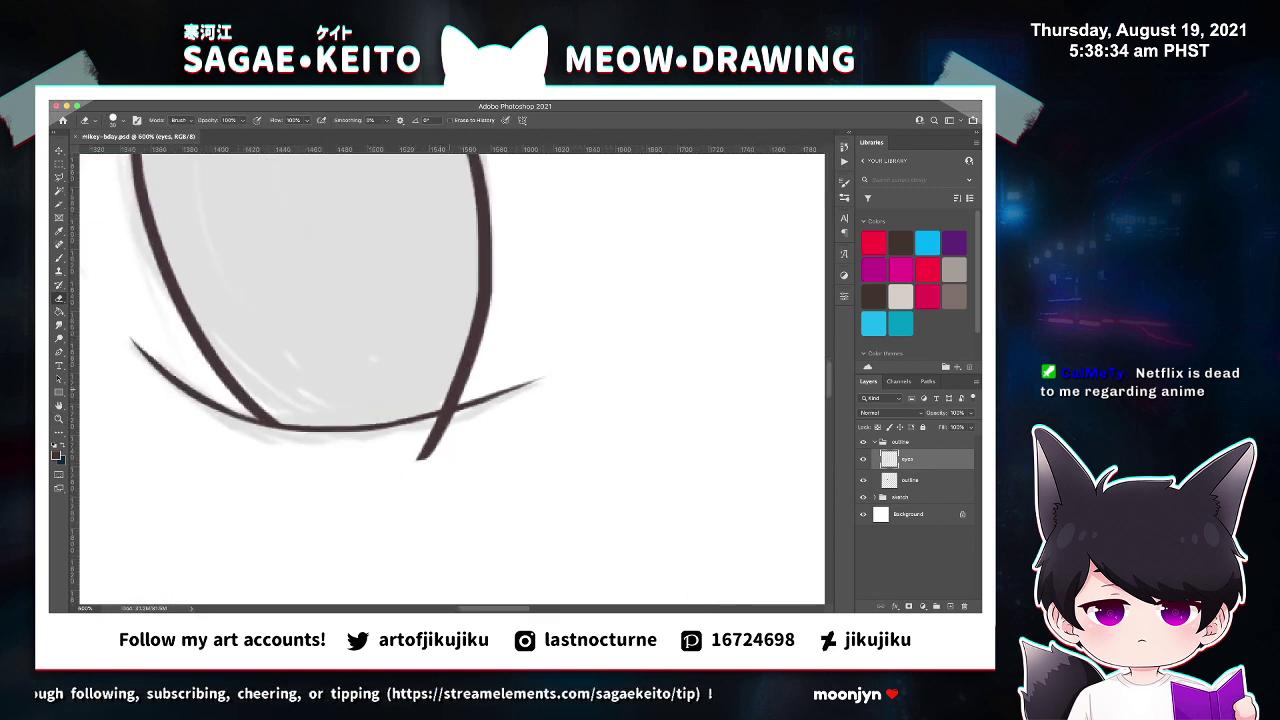
pyautogui.moveTo(430, 448); pyautogui.dragTo(448, 413)
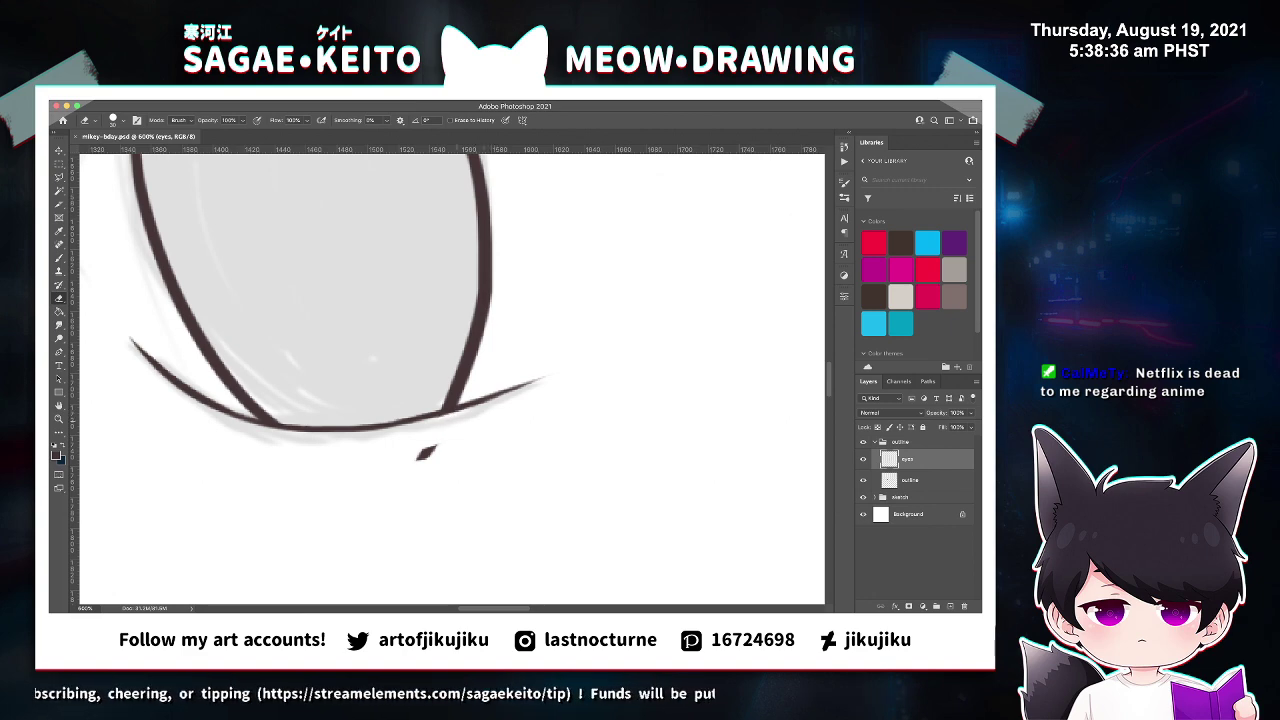
pyautogui.click(426, 452)
pyautogui.press('super+s')
# Examine both outlined eyes up close and against the whole drawing, checking their shape and balance.
pyautogui.press('super+minus')
pyautogui.press('super+minus')
pyautogui.press('super+minus')
pyautogui.press('super+minus')
pyautogui.press('super+minus')
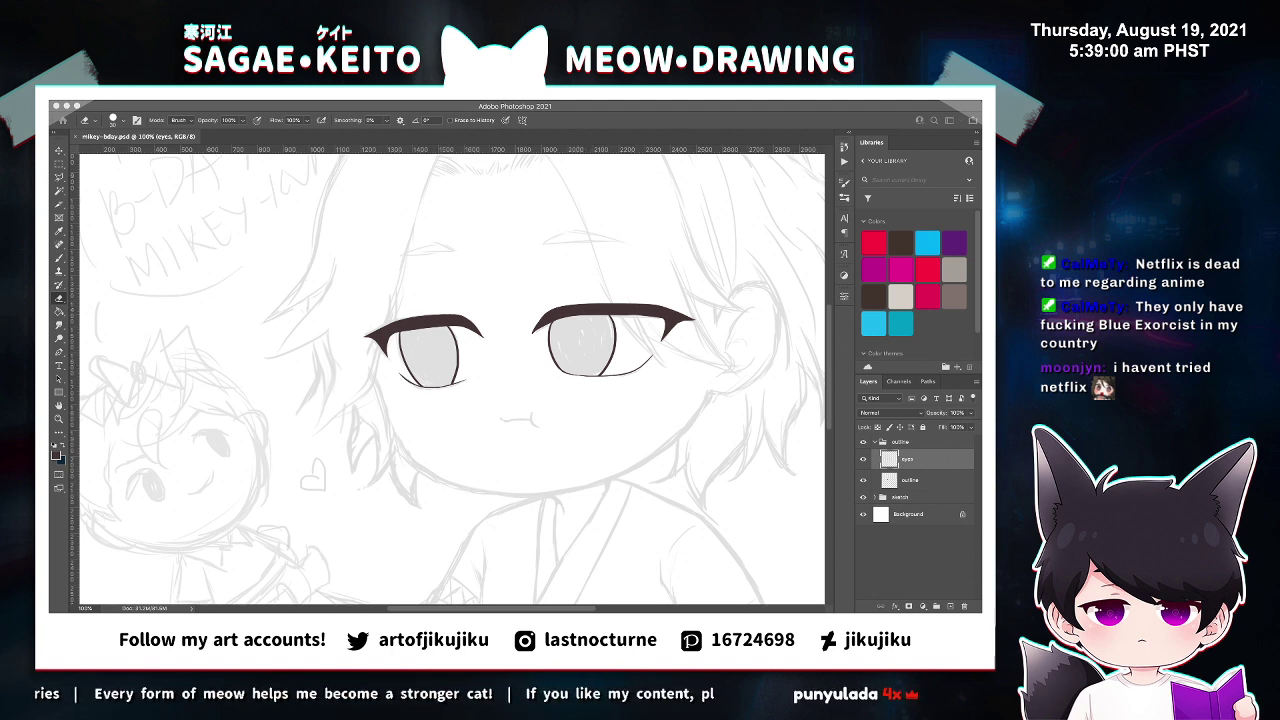
pyautogui.click(495, 375)
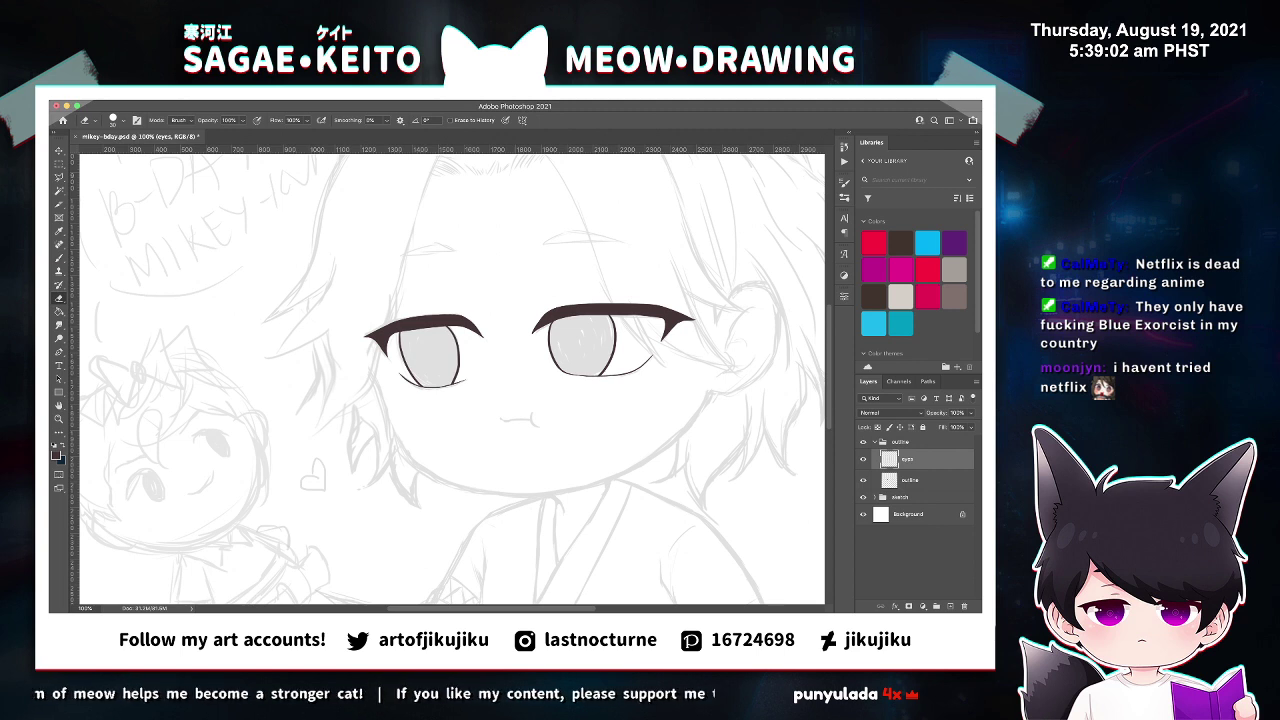
pyautogui.press('z')
pyautogui.click(446, 320)
pyautogui.click(446, 320)
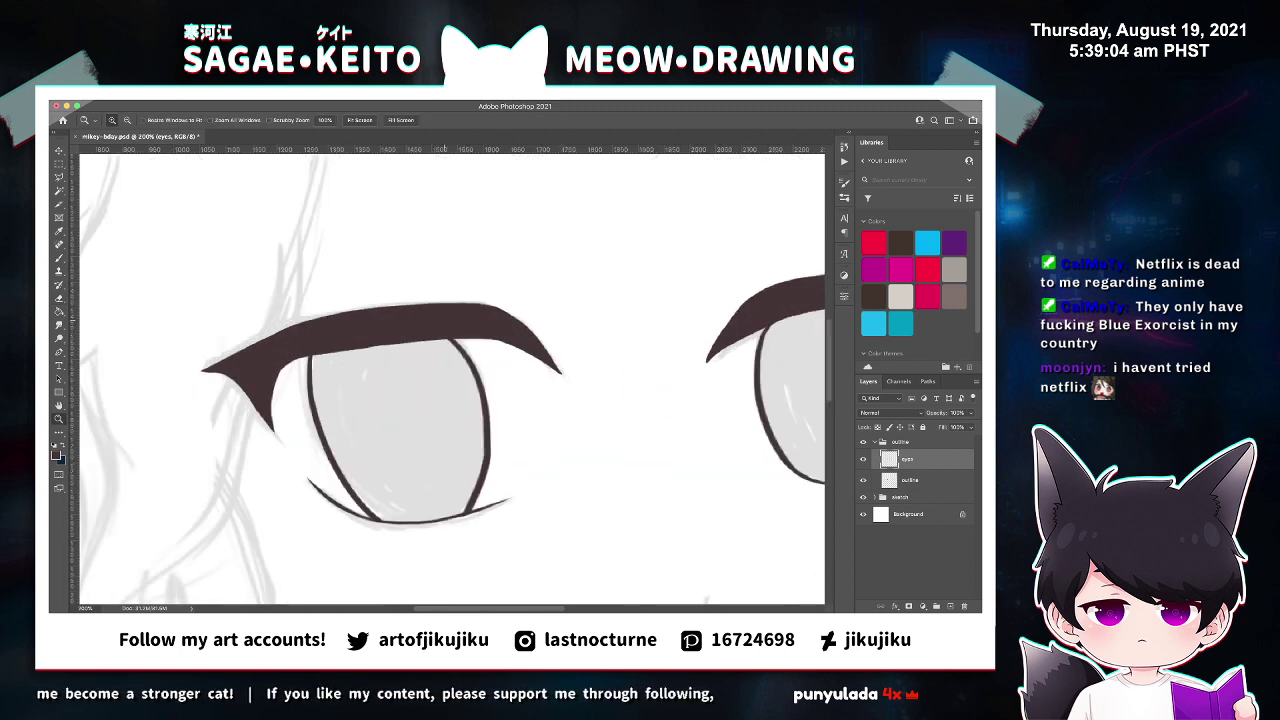
pyautogui.press('b')
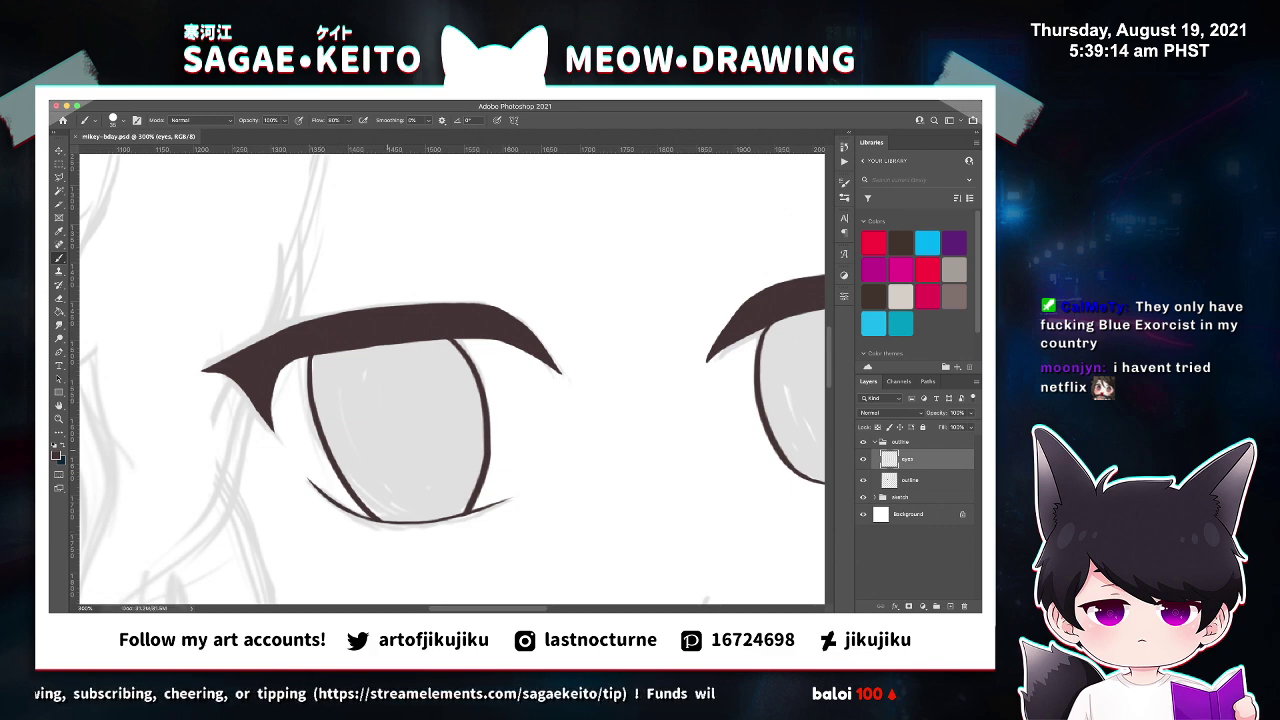
pyautogui.hotkey('ctrl', '0')
pyautogui.hotkey('ctrl', '-')
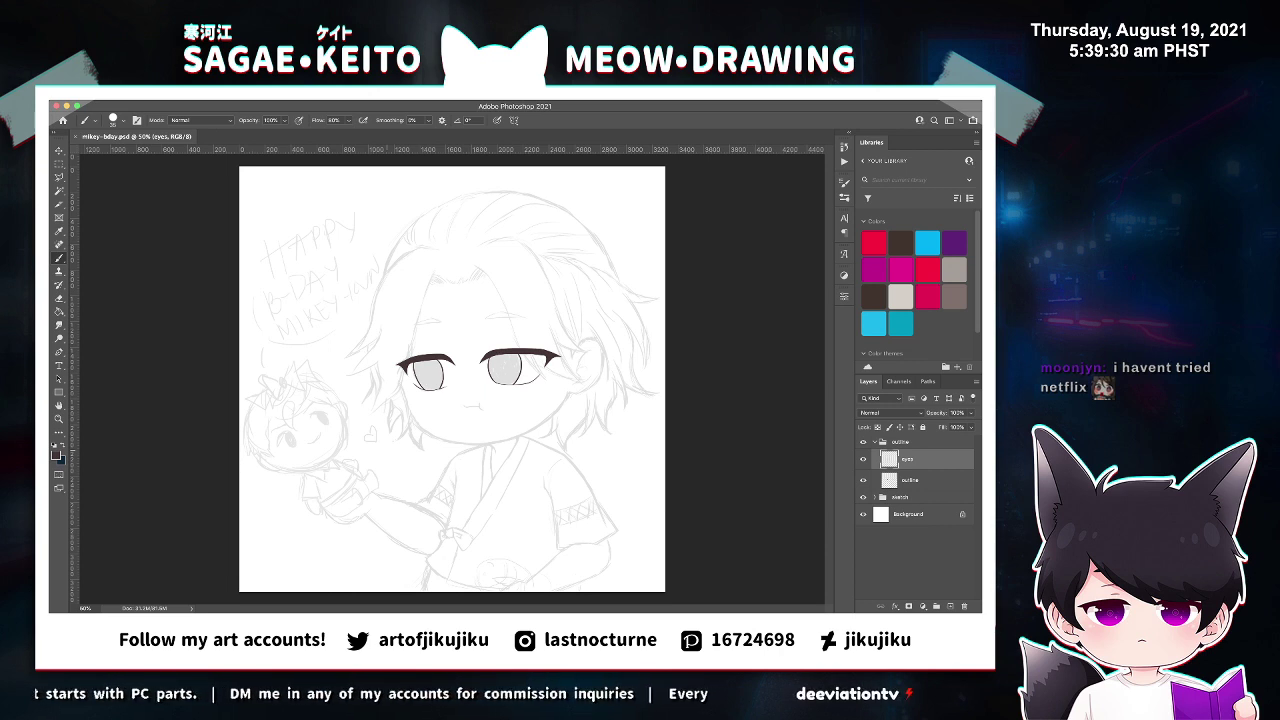
pyautogui.press('z')
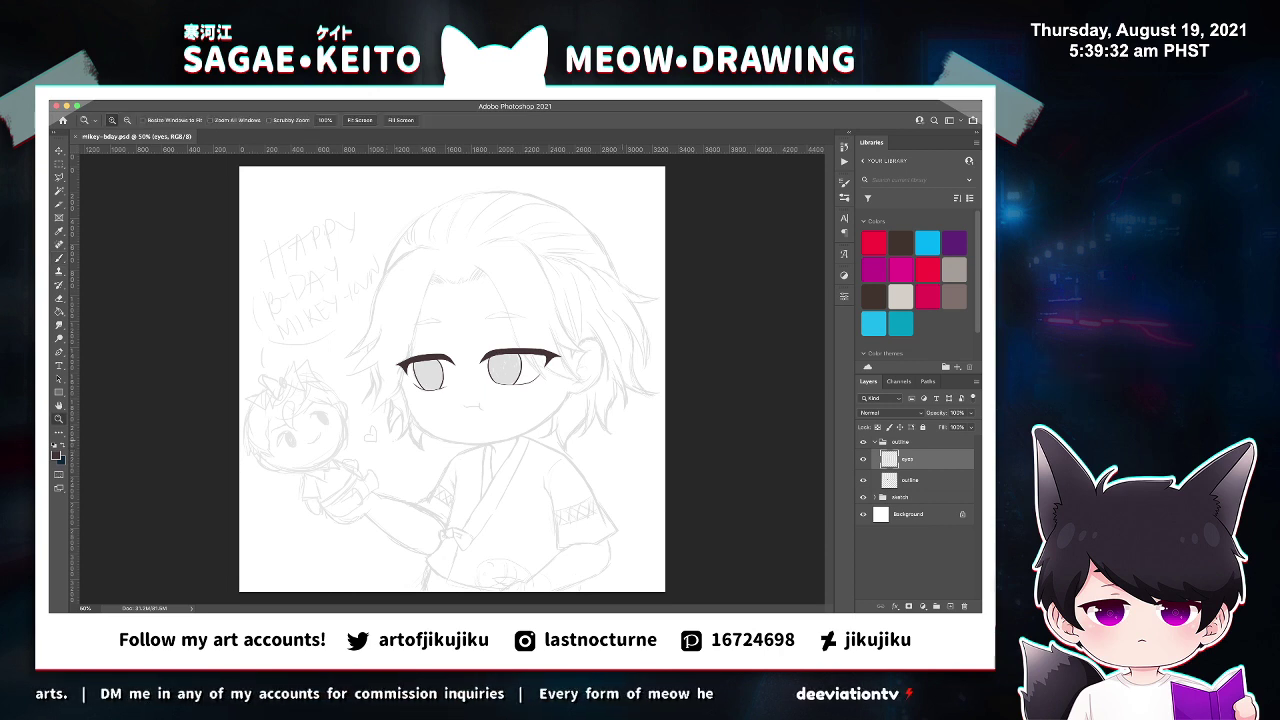
pyautogui.click(499, 418)
pyautogui.press('super+equal')
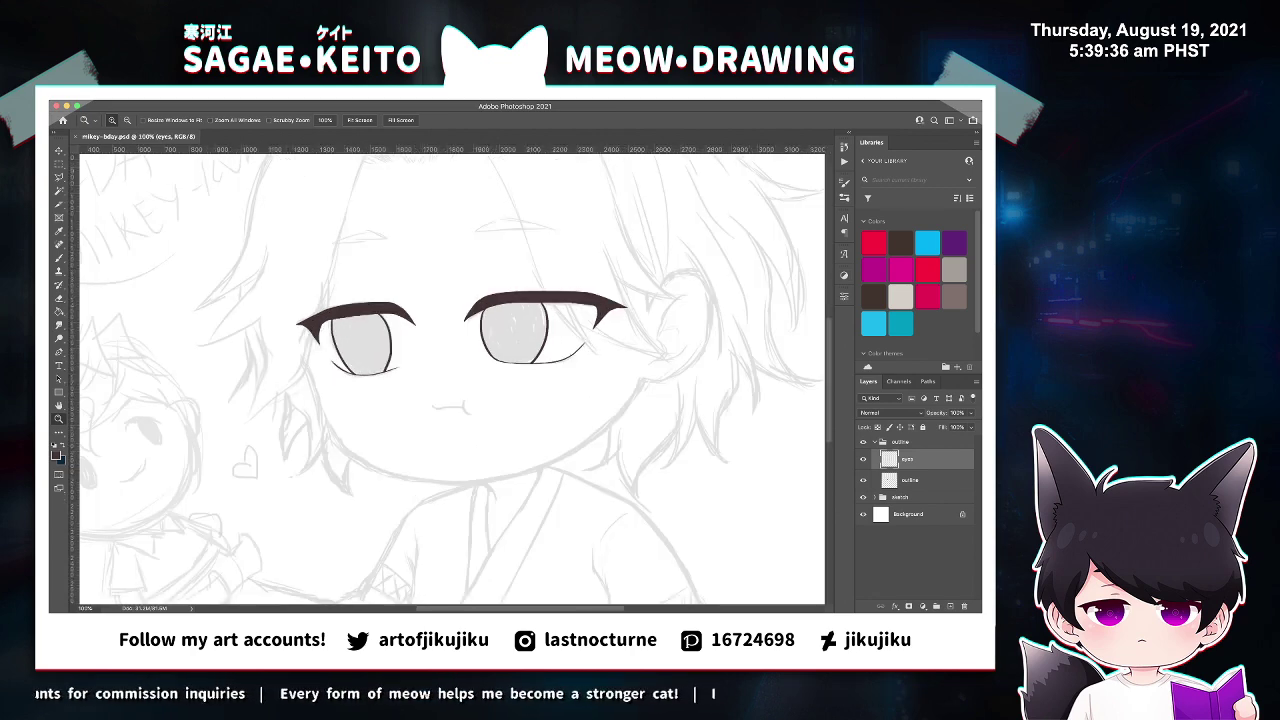
pyautogui.scroll(2, 452, 379)
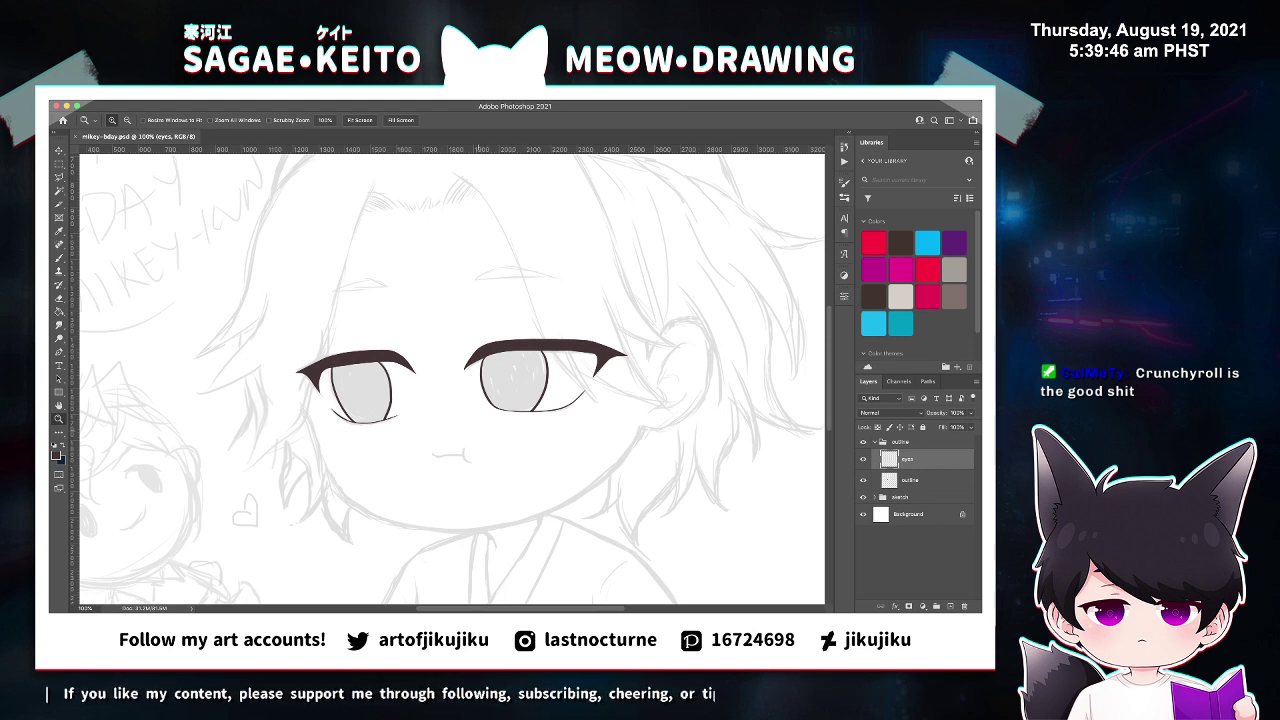
pyautogui.press('super+equal')
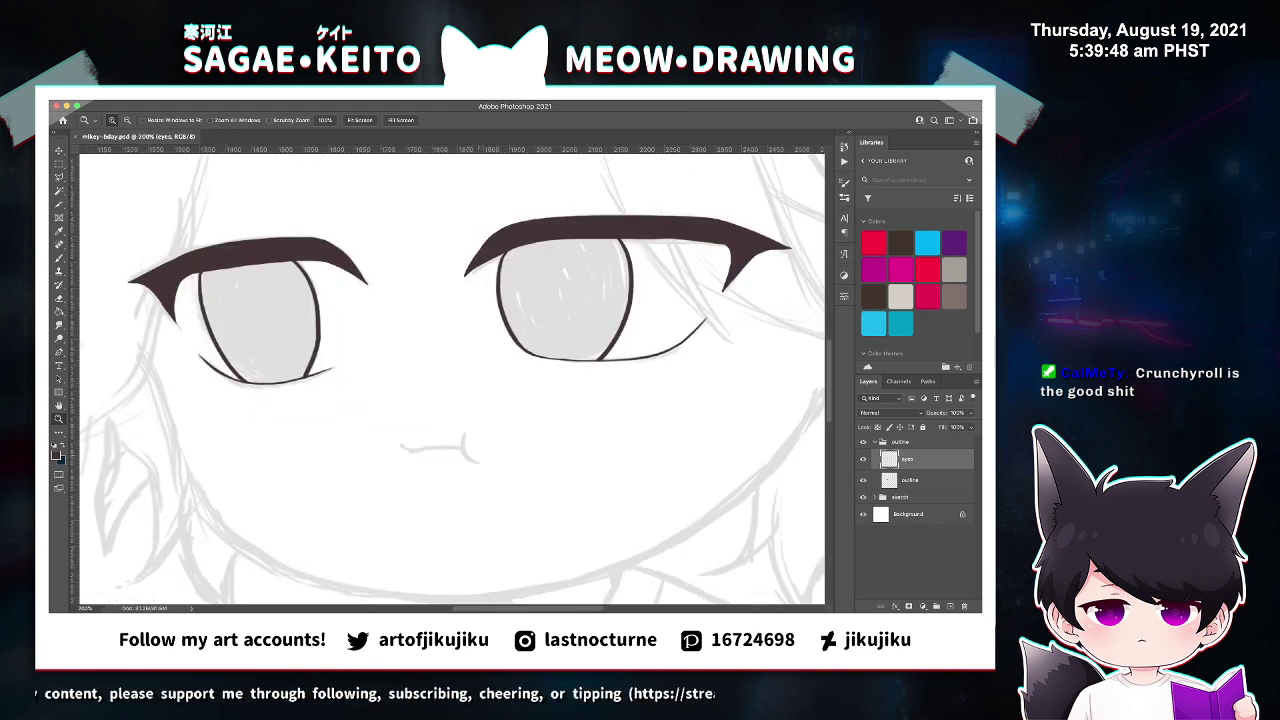
# Check the eyes mirrored by flipping the whole canvas horizontally, and flip it back to its original orientation.
pyautogui.press('super+shift+h')
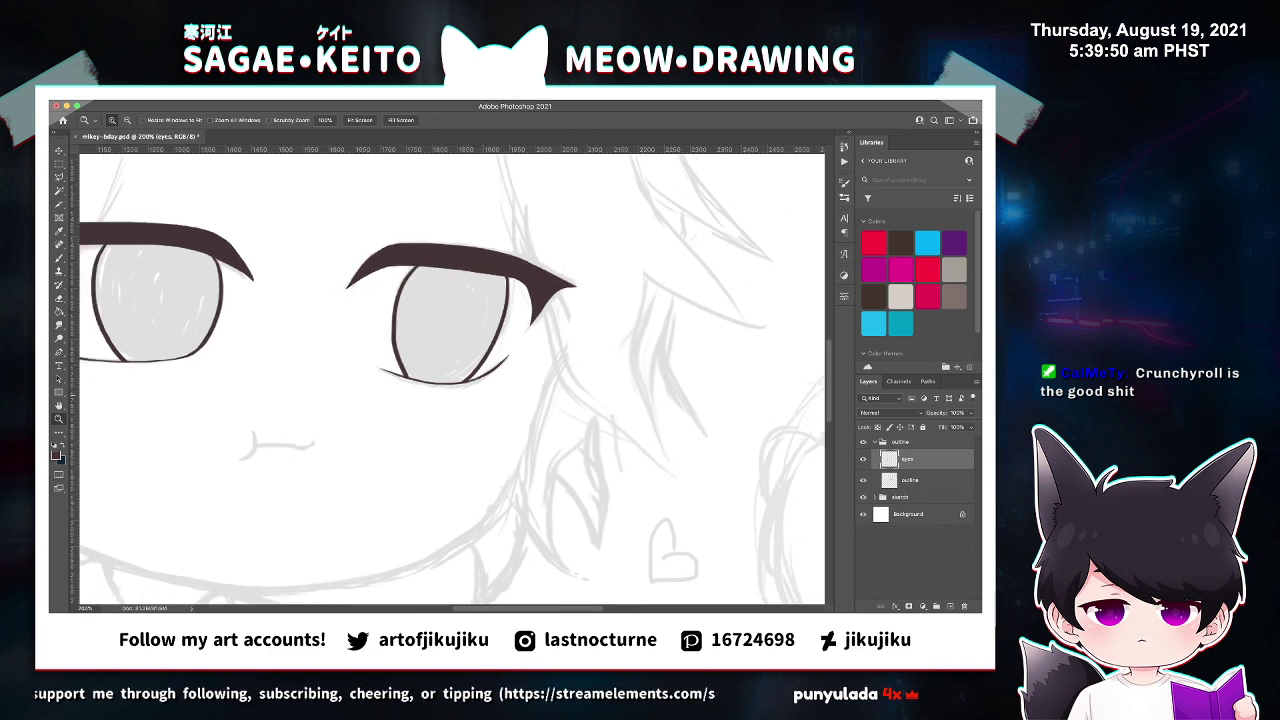
pyautogui.press('super+0')
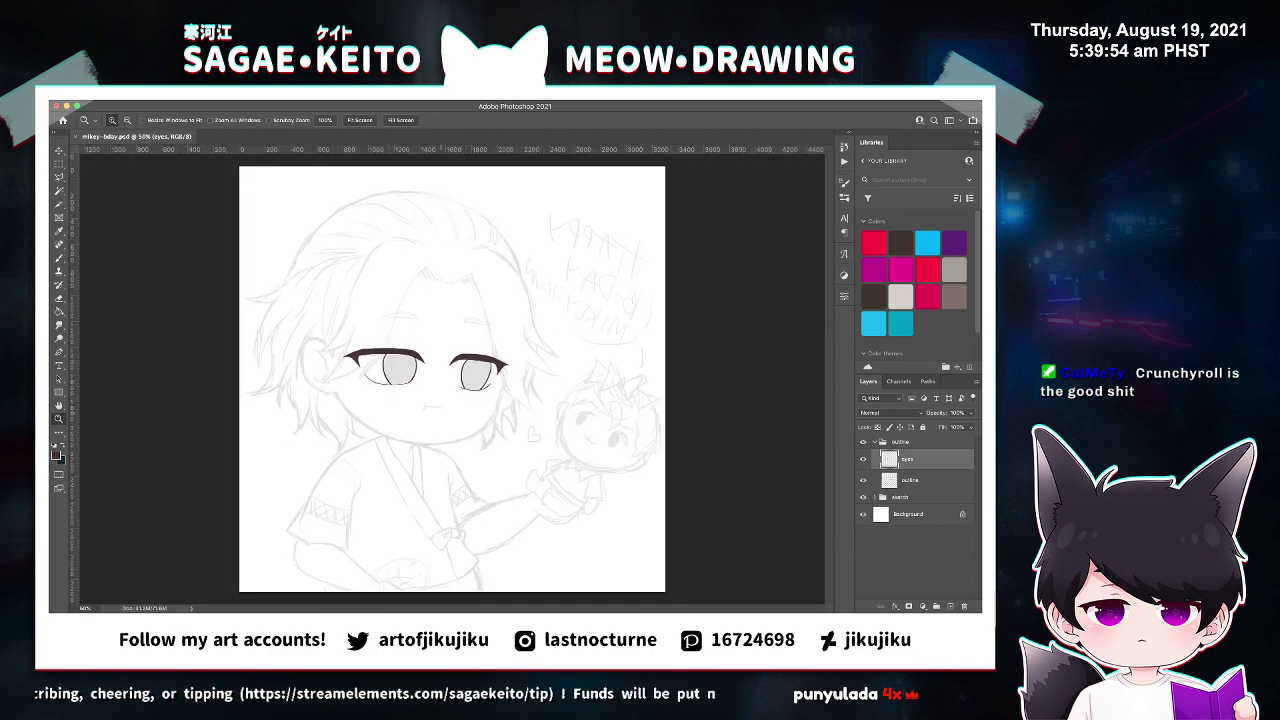
pyautogui.click(437, 388)
pyautogui.click(437, 388)
pyautogui.click(437, 388)
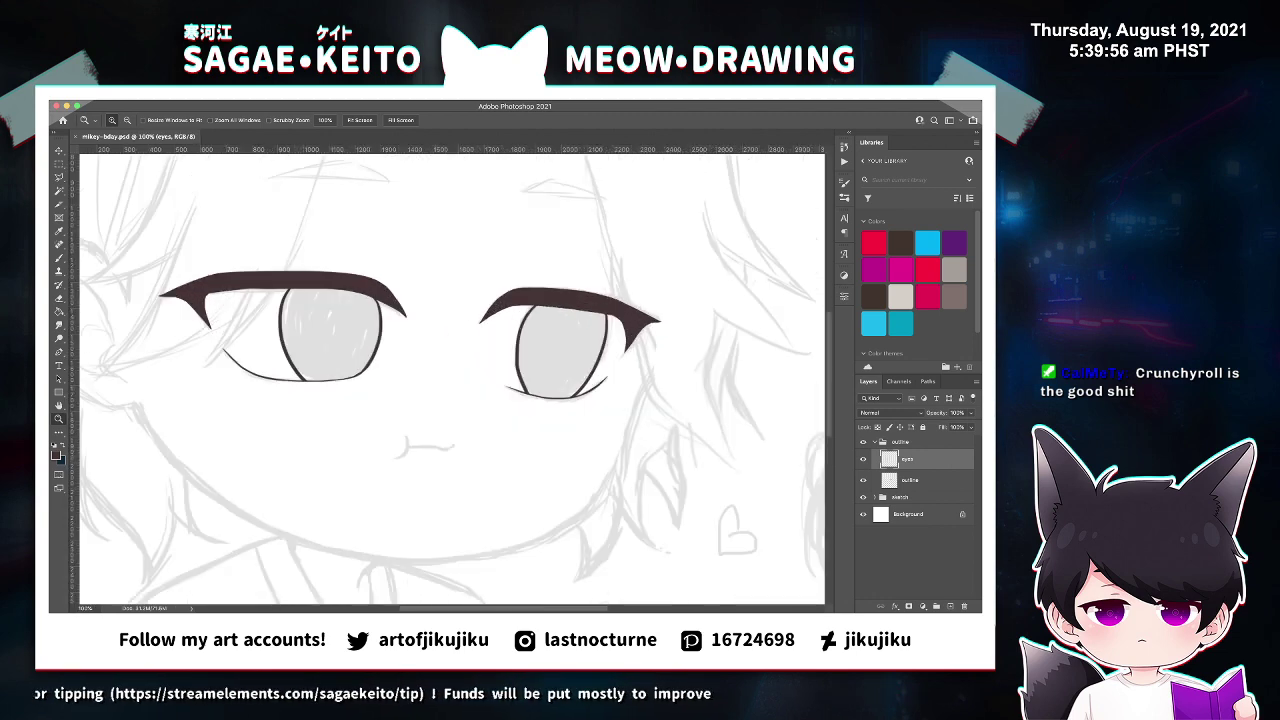
pyautogui.press('super+equal')
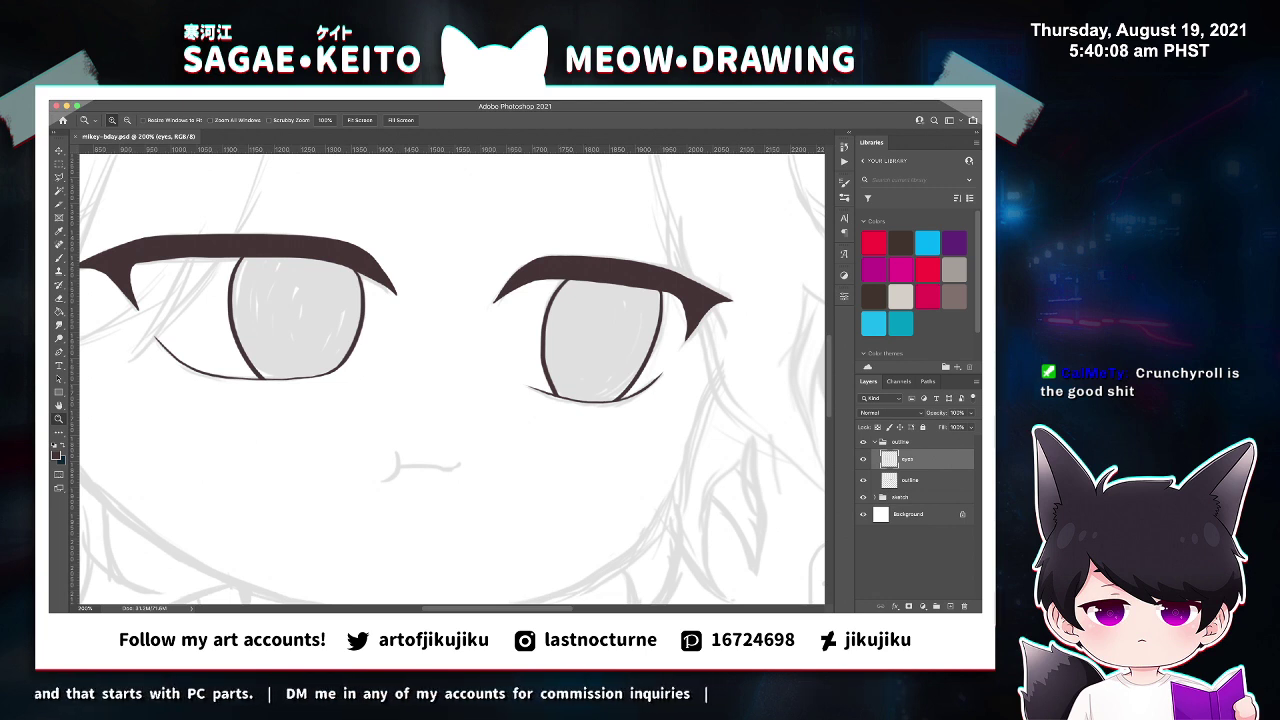
pyautogui.press('super+Tab')
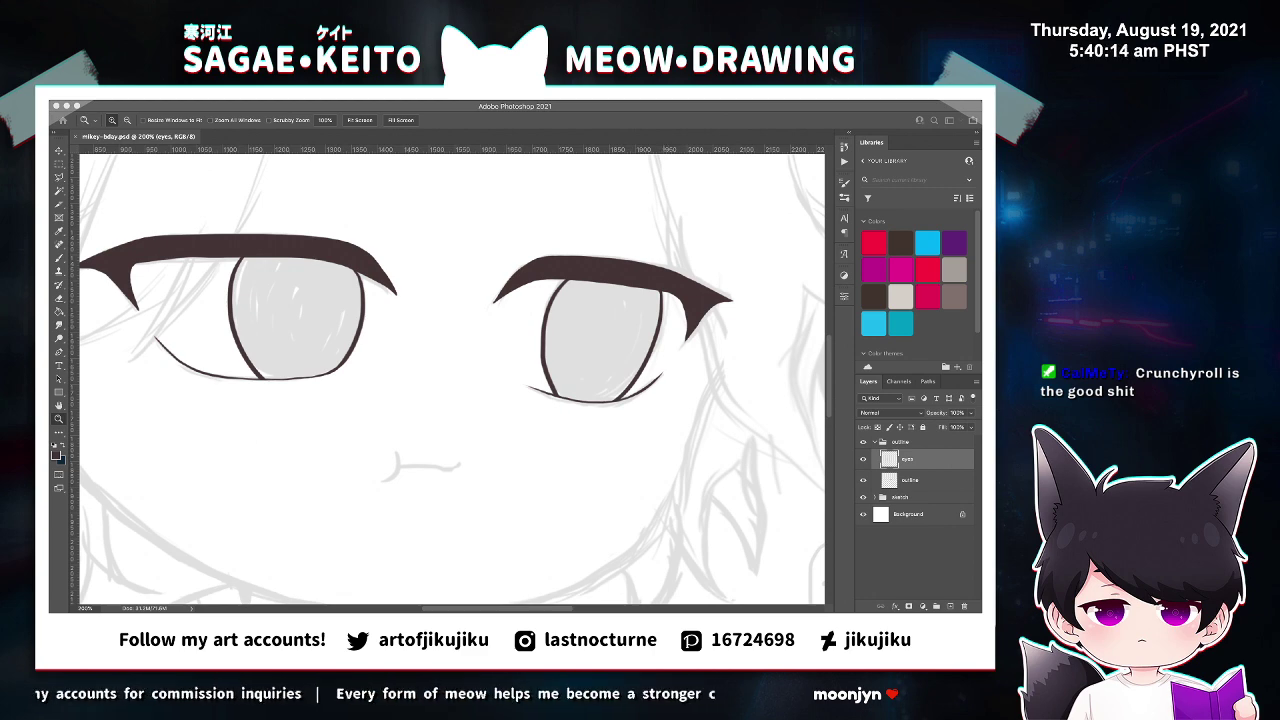
pyautogui.press('super+minus')
pyautogui.press('super+minus')
pyautogui.press('super+minus')
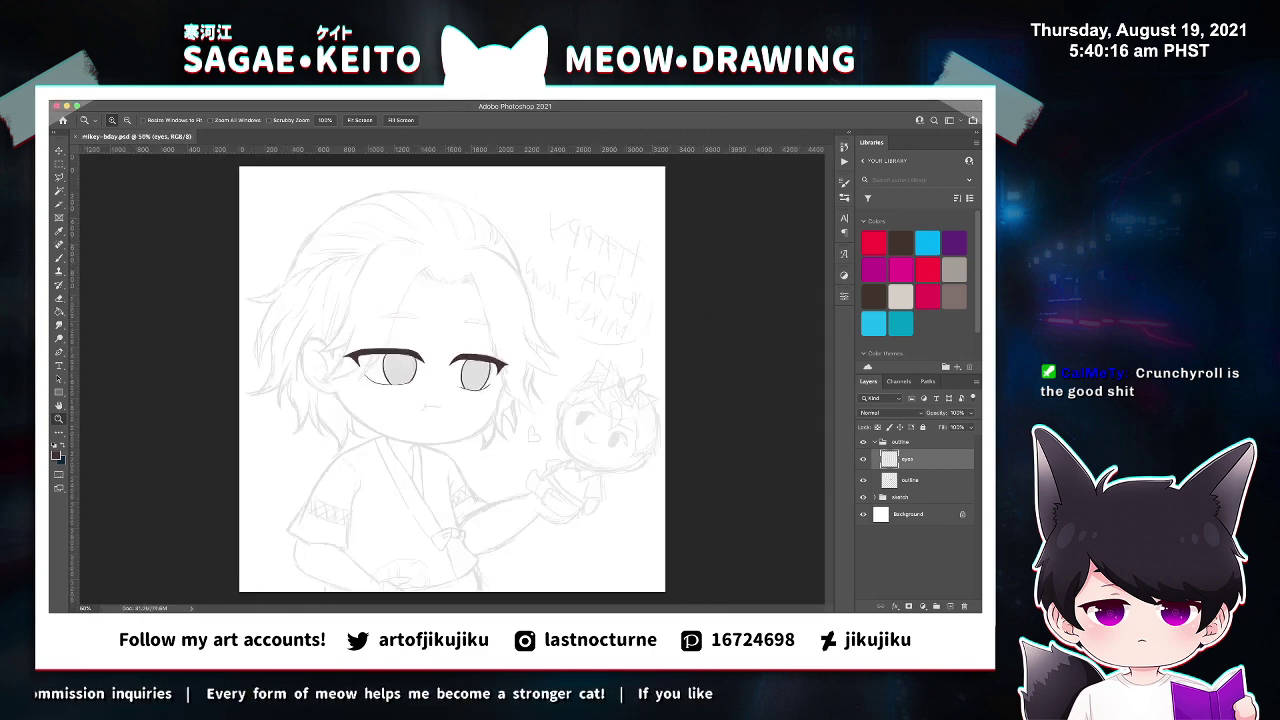
pyautogui.hotkey('ctrl', '-')
pyautogui.press('super+shift+h')
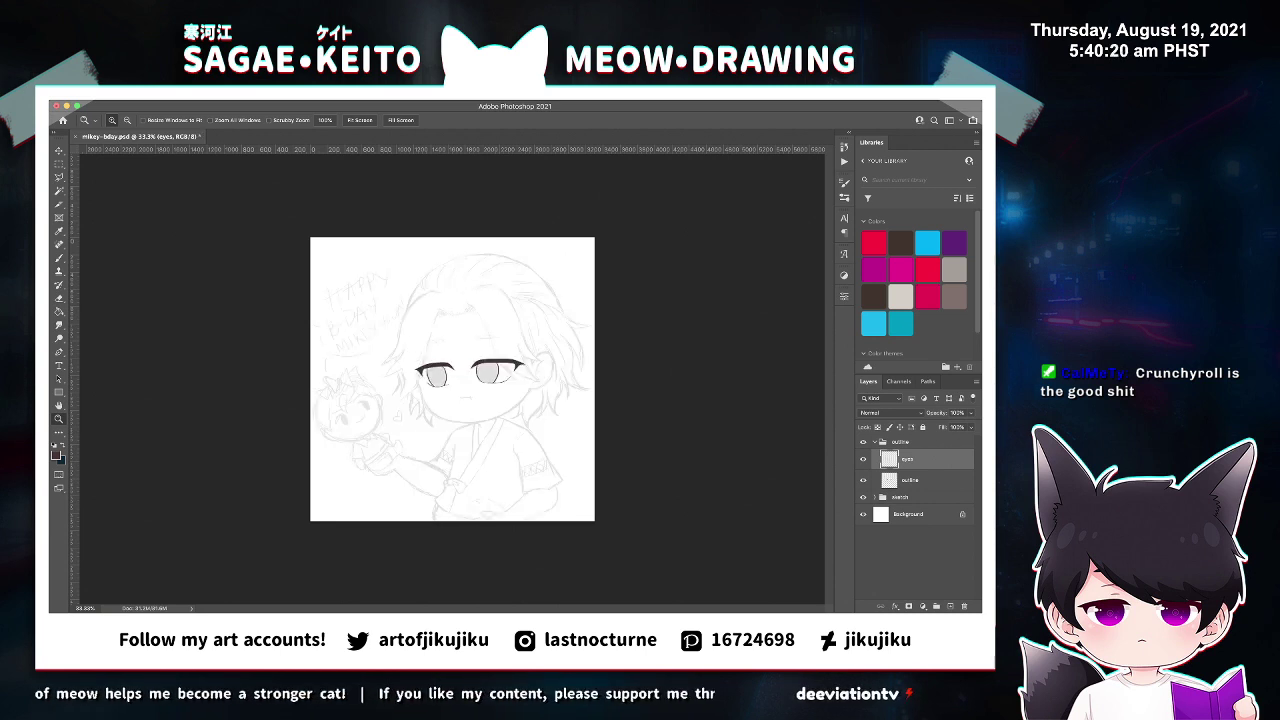
# Switch to the "outline" layer and try a brush stroke along the underside of the right-hand eye's upper lash.
pyautogui.hotkey('ctrl', '+')
pyautogui.hotkey('ctrl', '+')
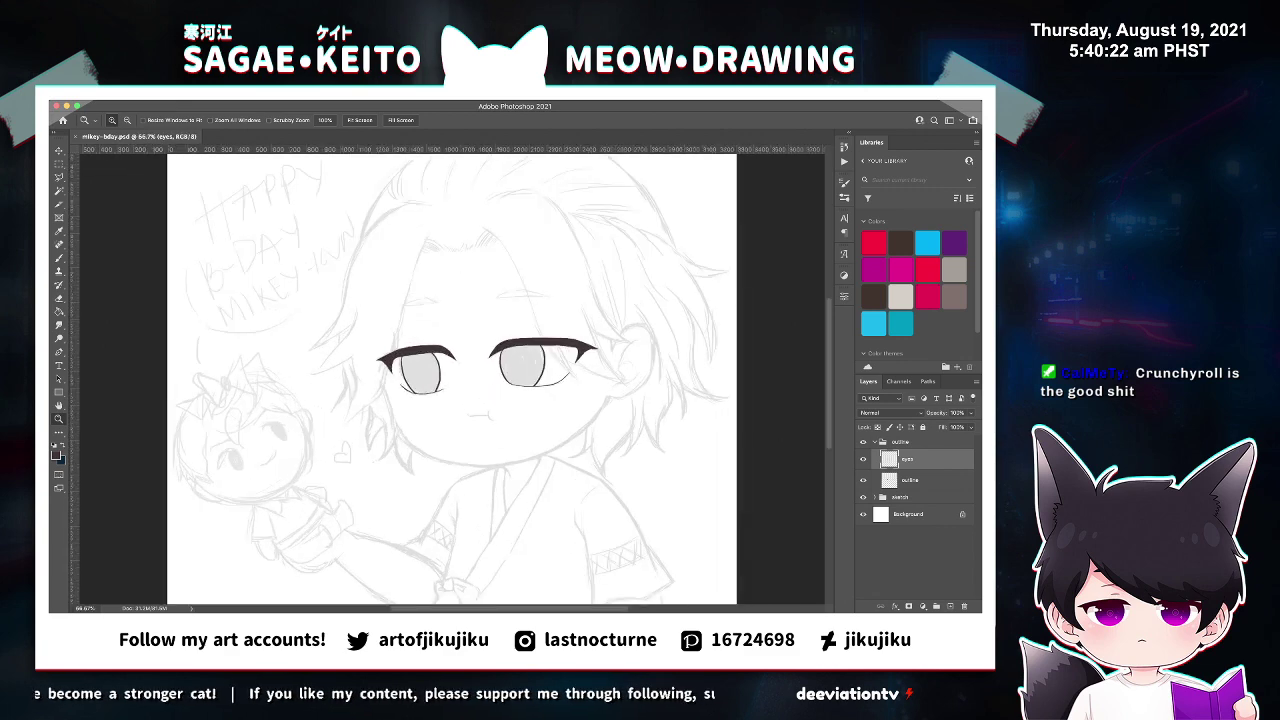
pyautogui.hotkey('ctrl', '+')
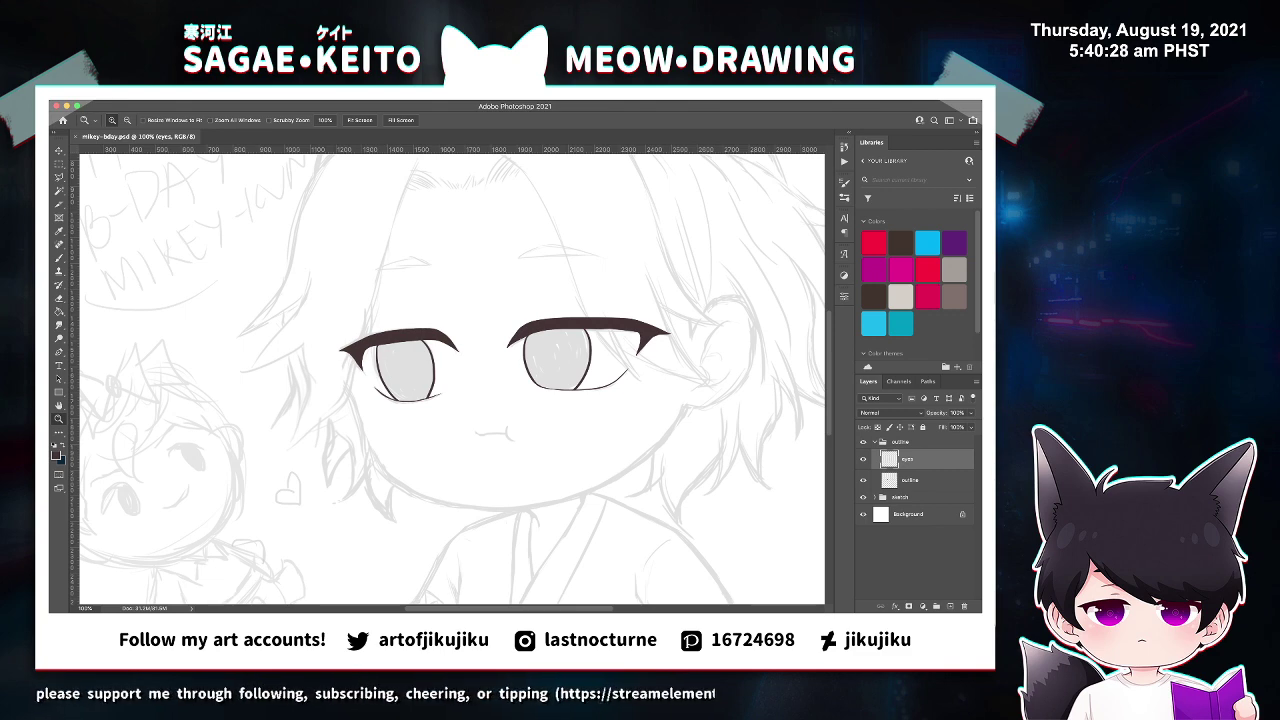
pyautogui.press('super+plus')
pyautogui.press('super+plus')
pyautogui.press('super+minus')
pyautogui.press('super+minus')
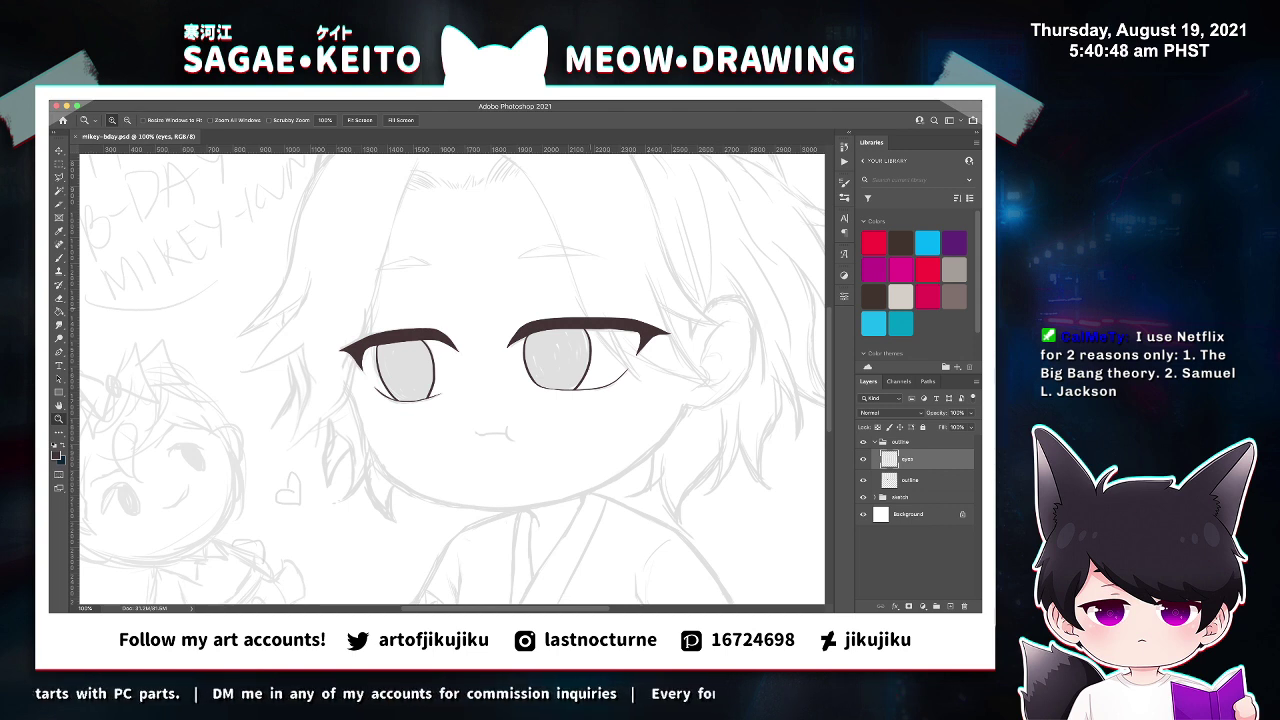
pyautogui.click(910, 480)
pyautogui.click(592, 296)
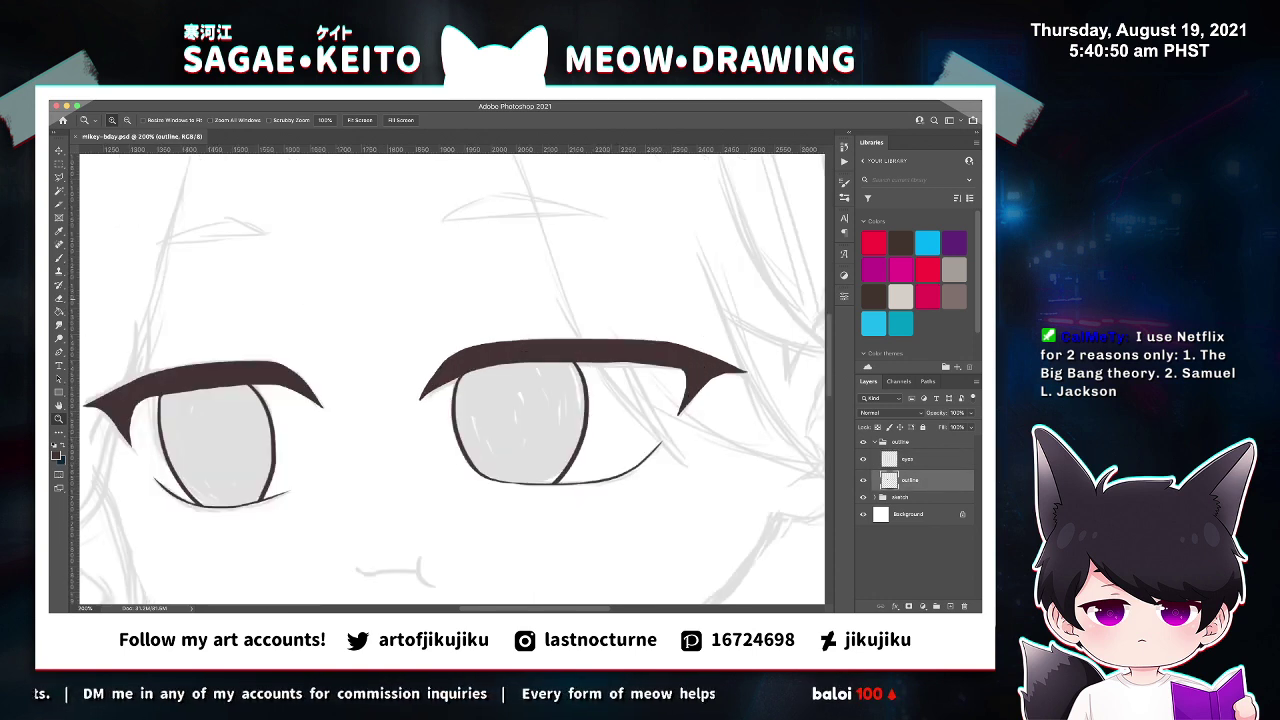
pyautogui.press('b')
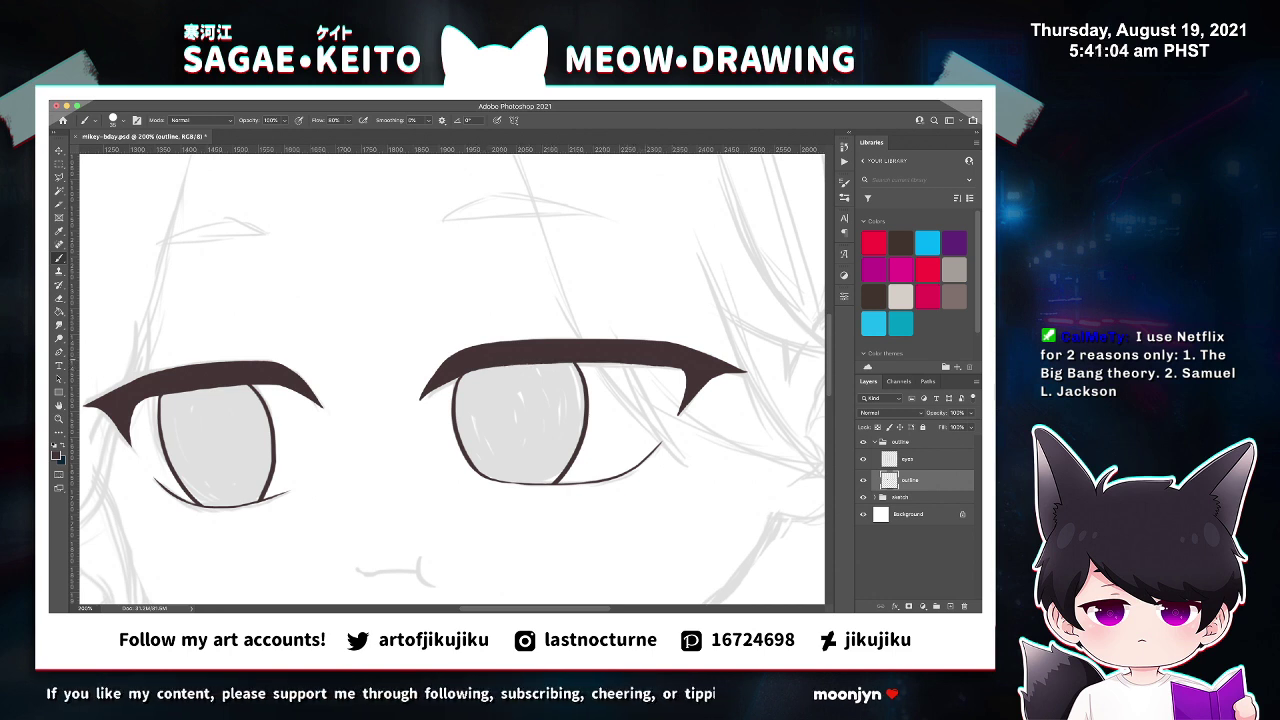
pyautogui.moveTo(577, 364); pyautogui.dragTo(651, 365)
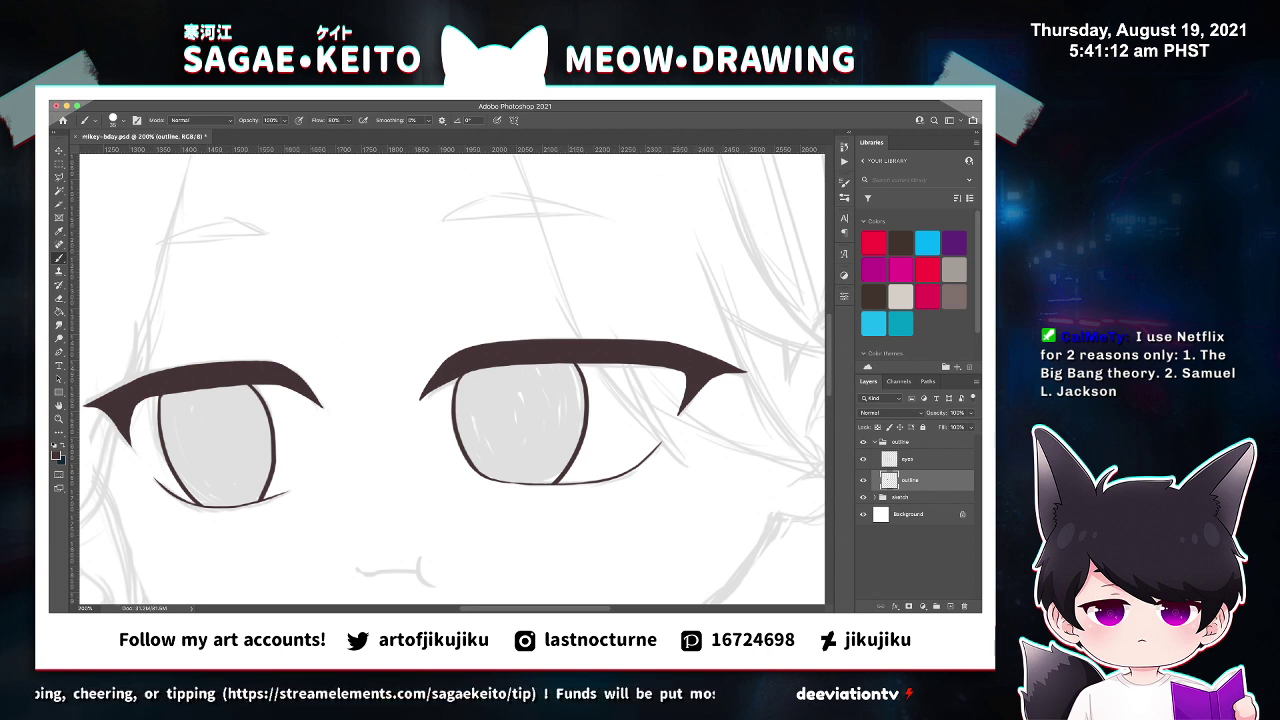
# Touch up the inner tip of the left-hand eye's upper lash with the Eraser, and check the "outline" layer by hiding and reshowing it.
pyautogui.hotkey('ctrl', '-')
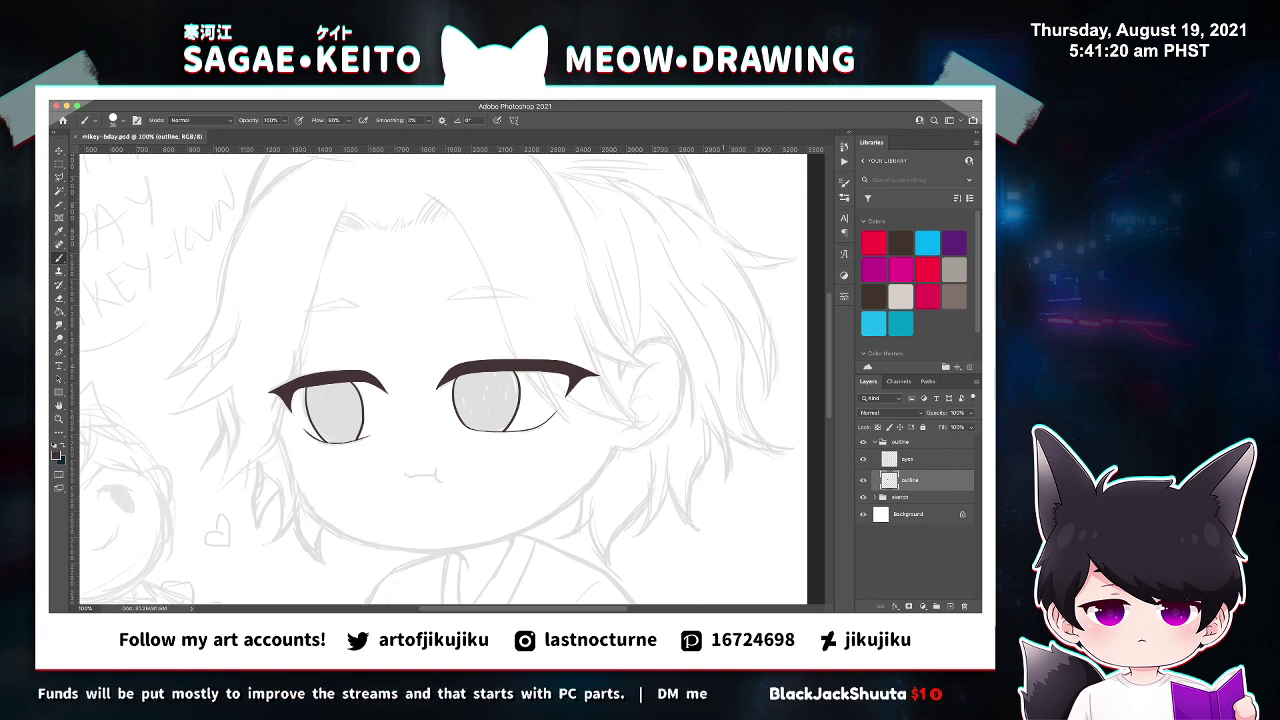
pyautogui.press('super+minus')
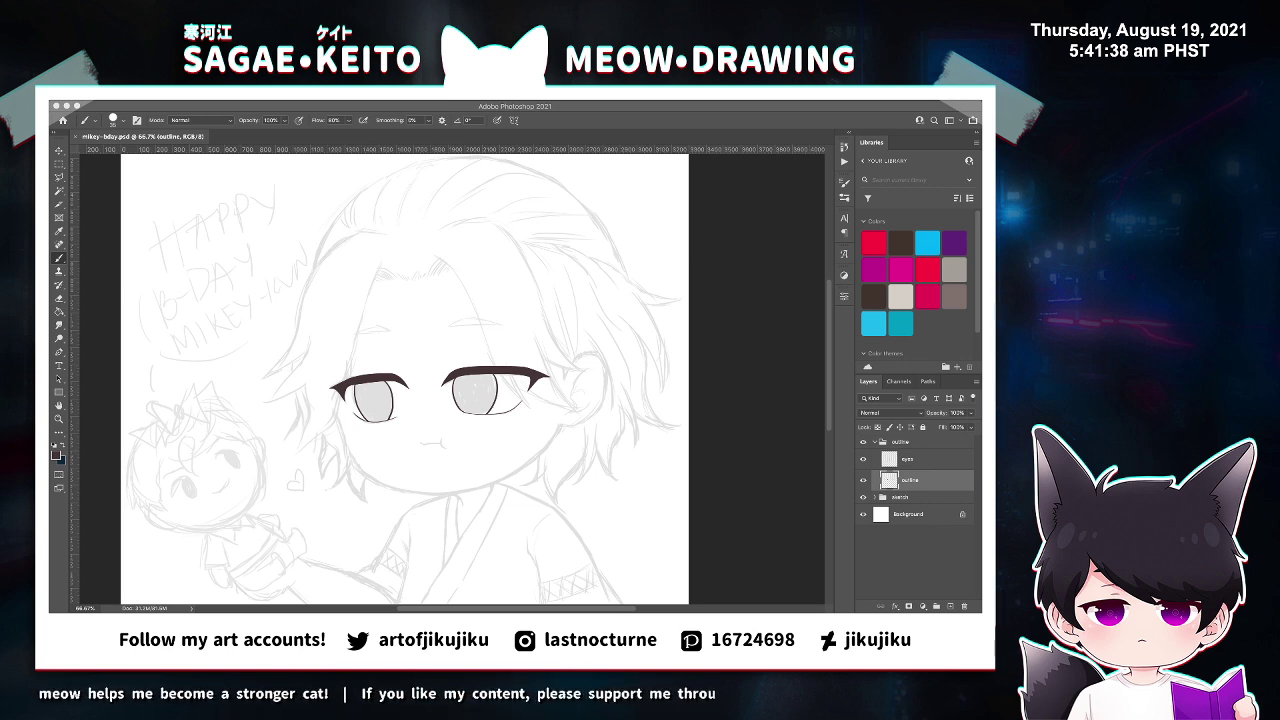
pyautogui.click(453, 487)
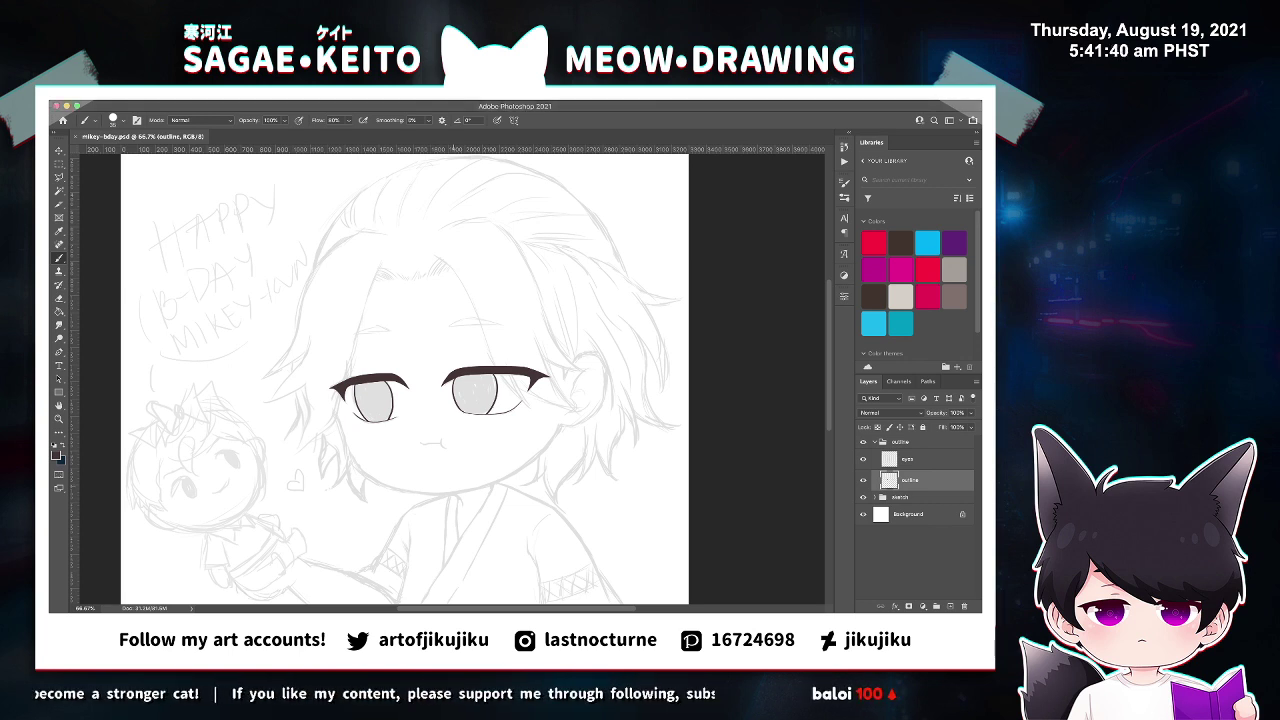
pyautogui.press('z')
pyautogui.click(446, 411)
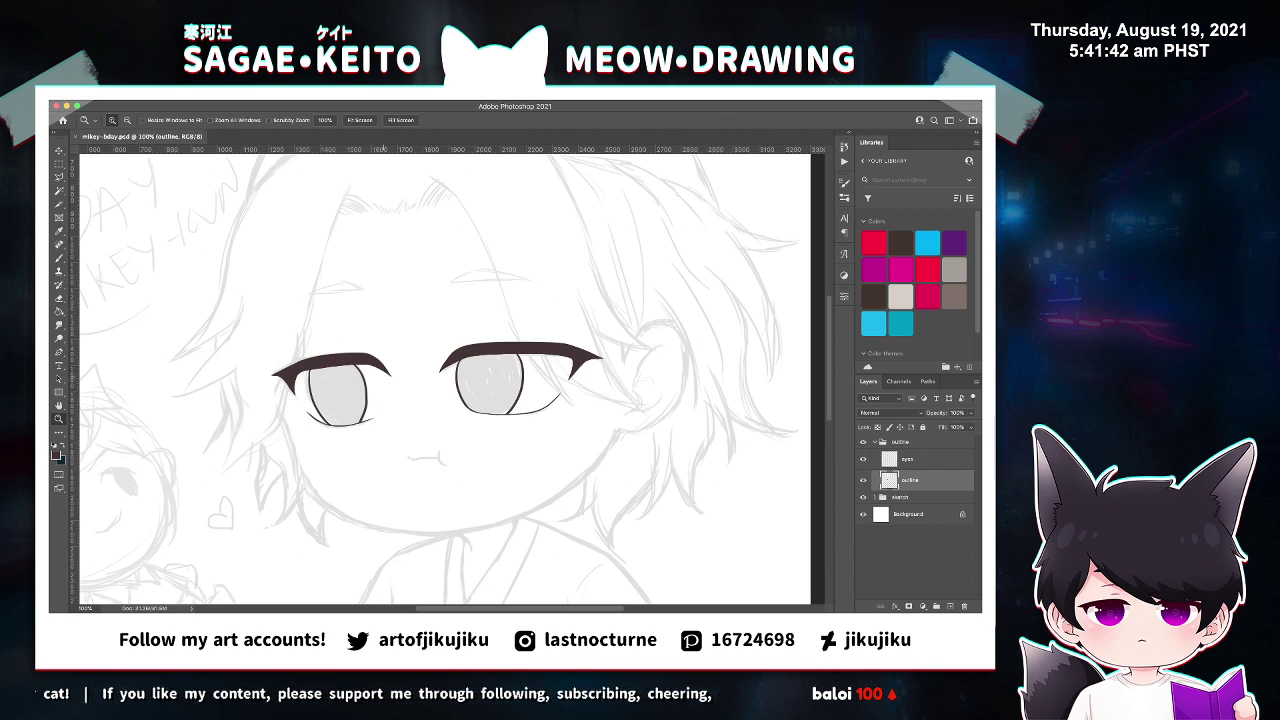
pyautogui.press('super+equal')
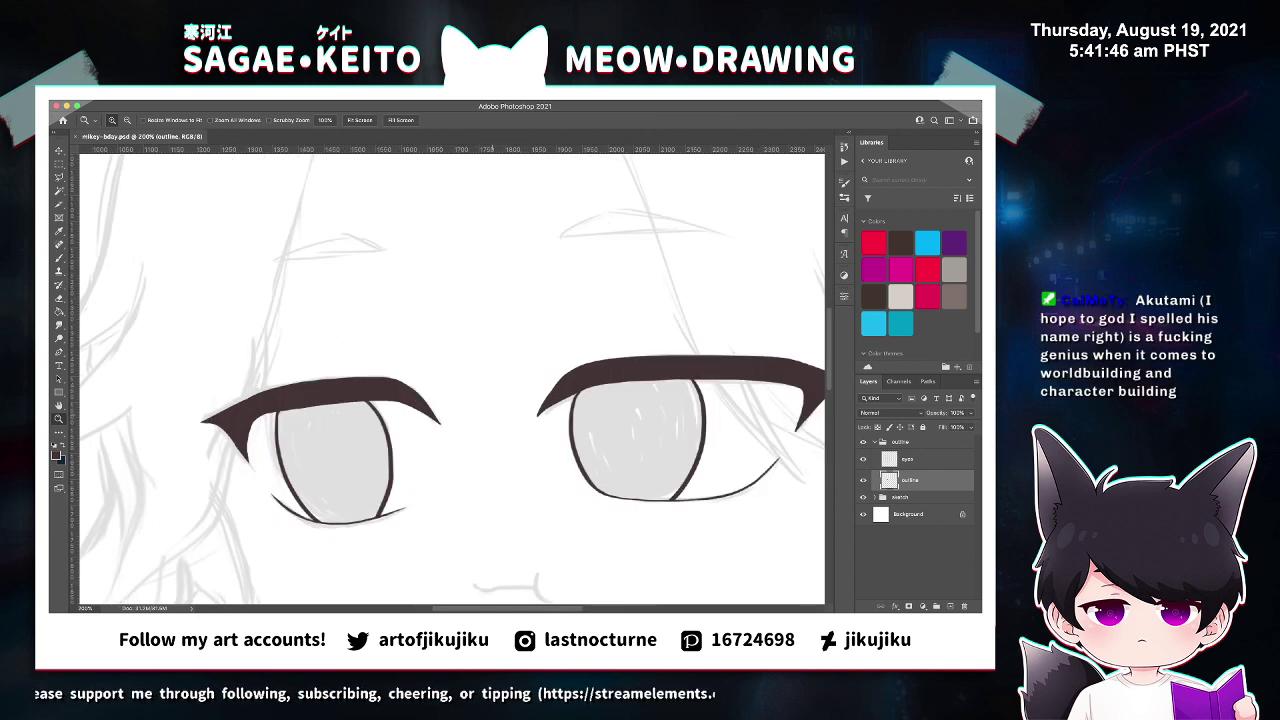
pyautogui.press('super+equal')
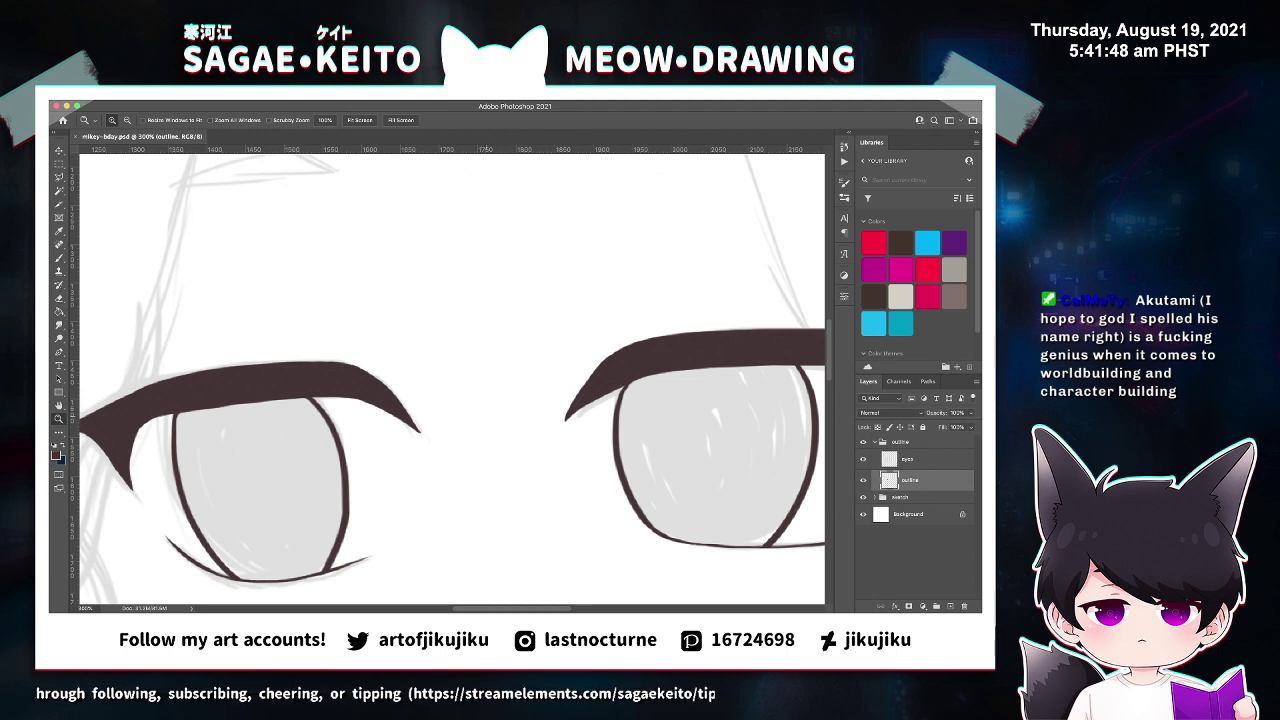
pyautogui.press('e')
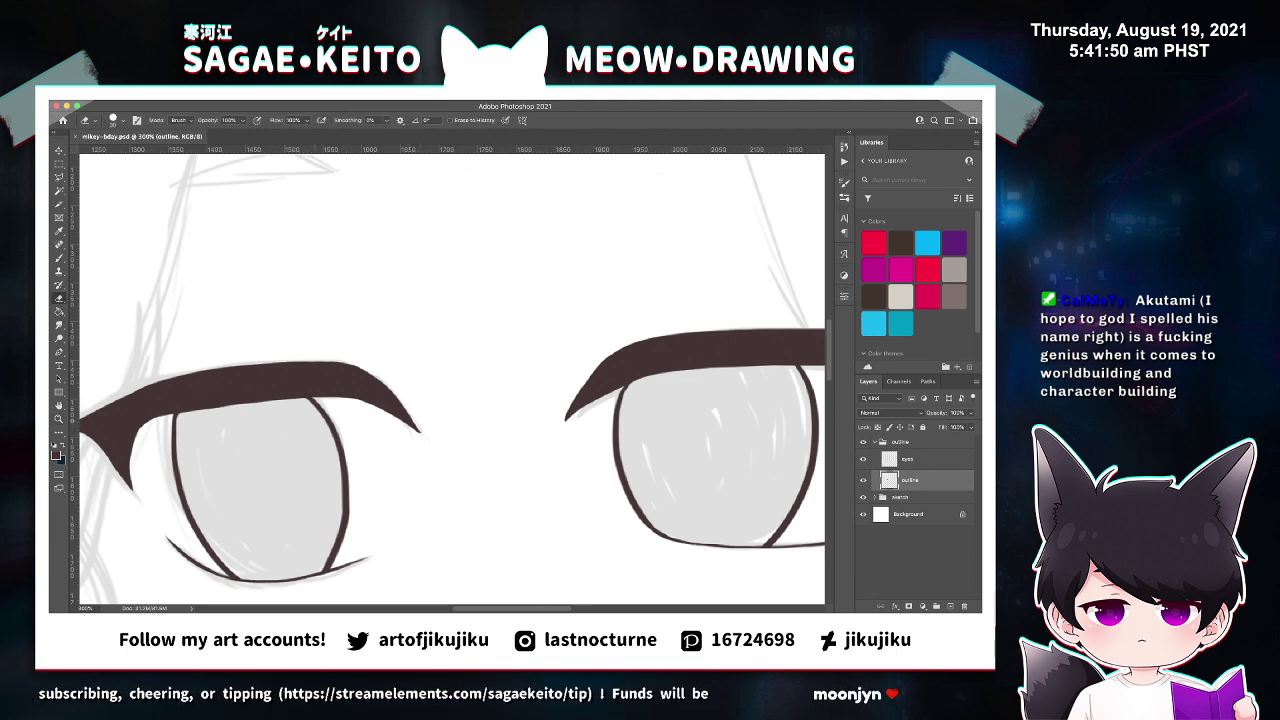
pyautogui.click(424, 434)
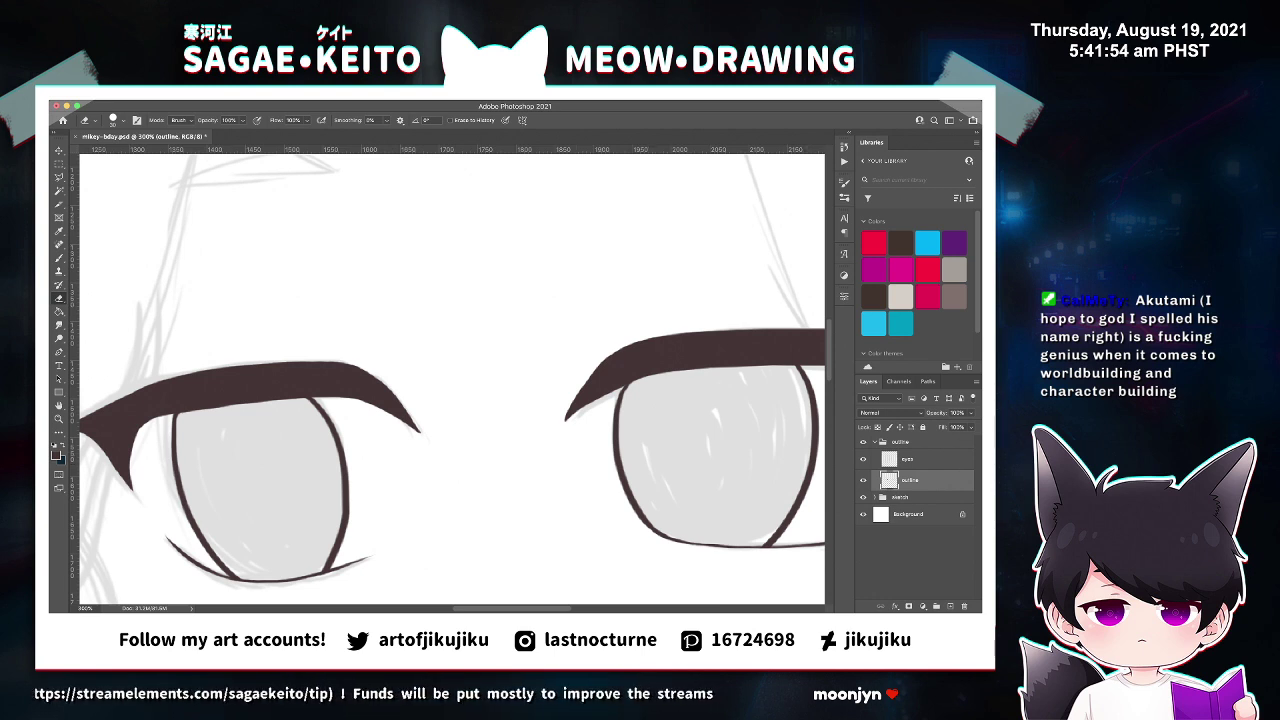
pyautogui.click(863, 480)
pyautogui.click(863, 480)
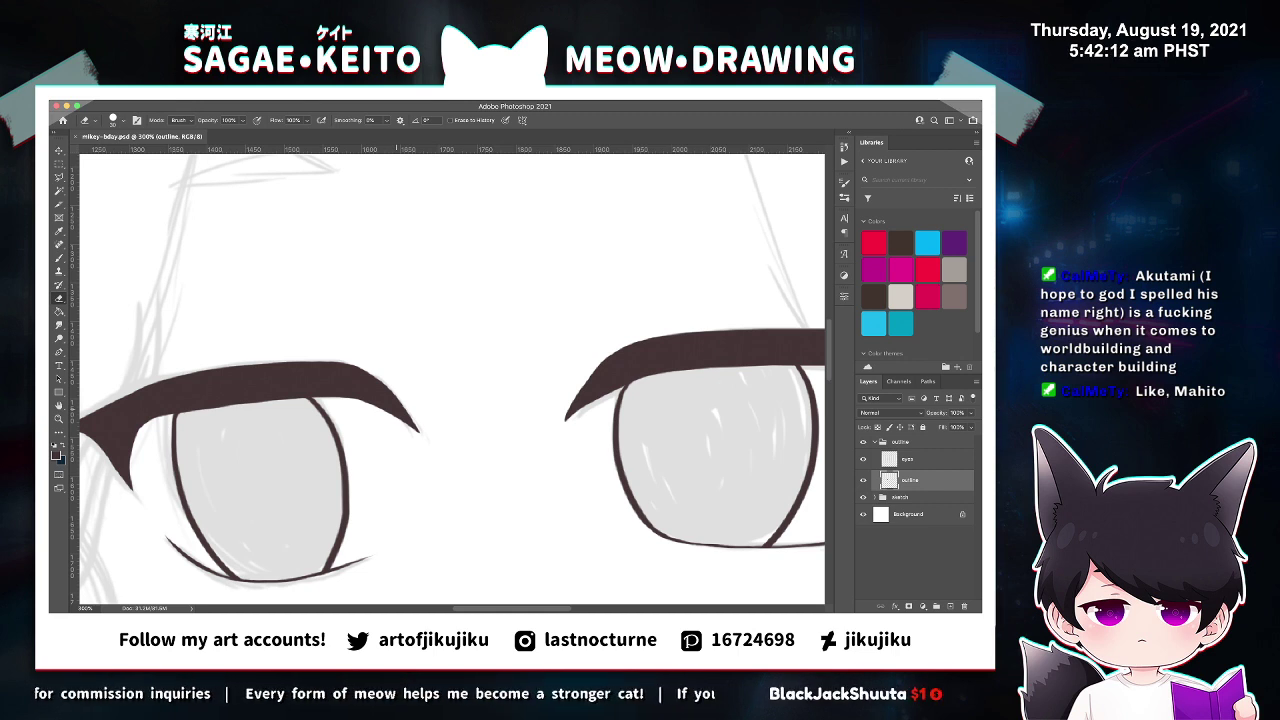
# Examine the outlined eyes against the face and the whole sketch, checking their placement and balance.
pyautogui.press('super+minus')
pyautogui.press('super+minus')
pyautogui.press('super+minus')
pyautogui.press('super+minus')
pyautogui.press('super+minus')
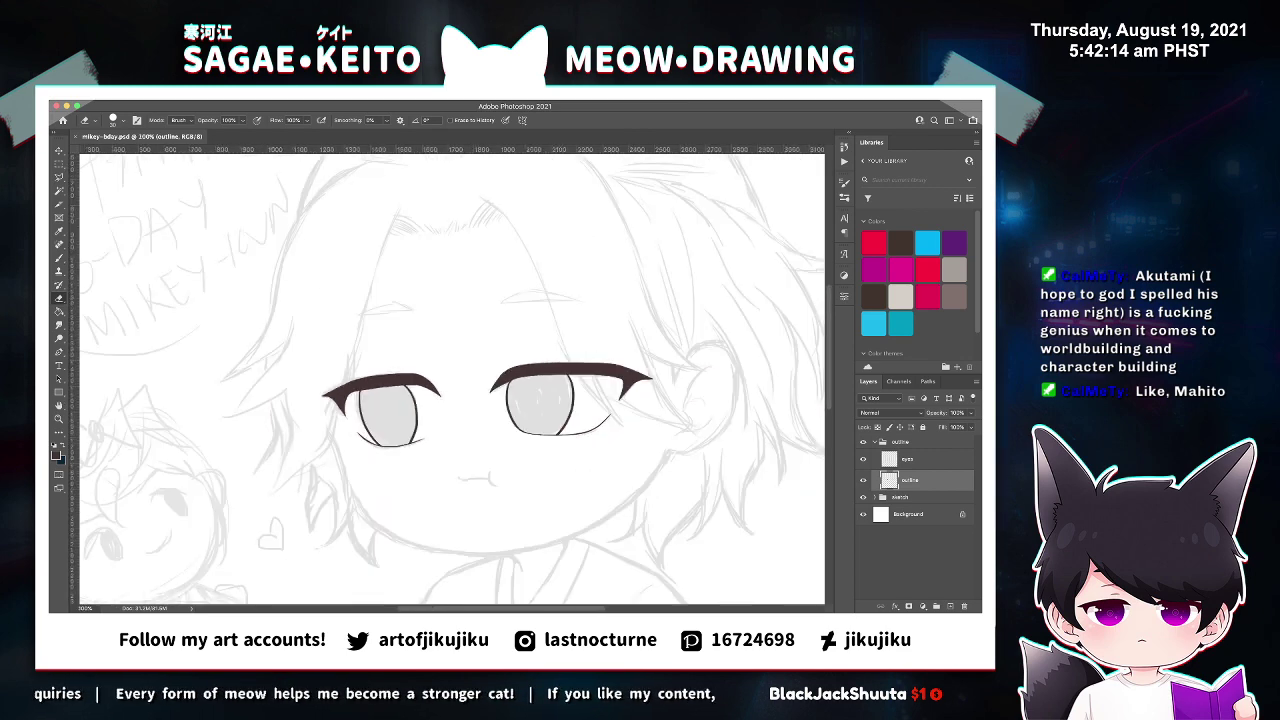
pyautogui.press('super+plus')
pyautogui.press('super+plus')
pyautogui.press('super+plus')
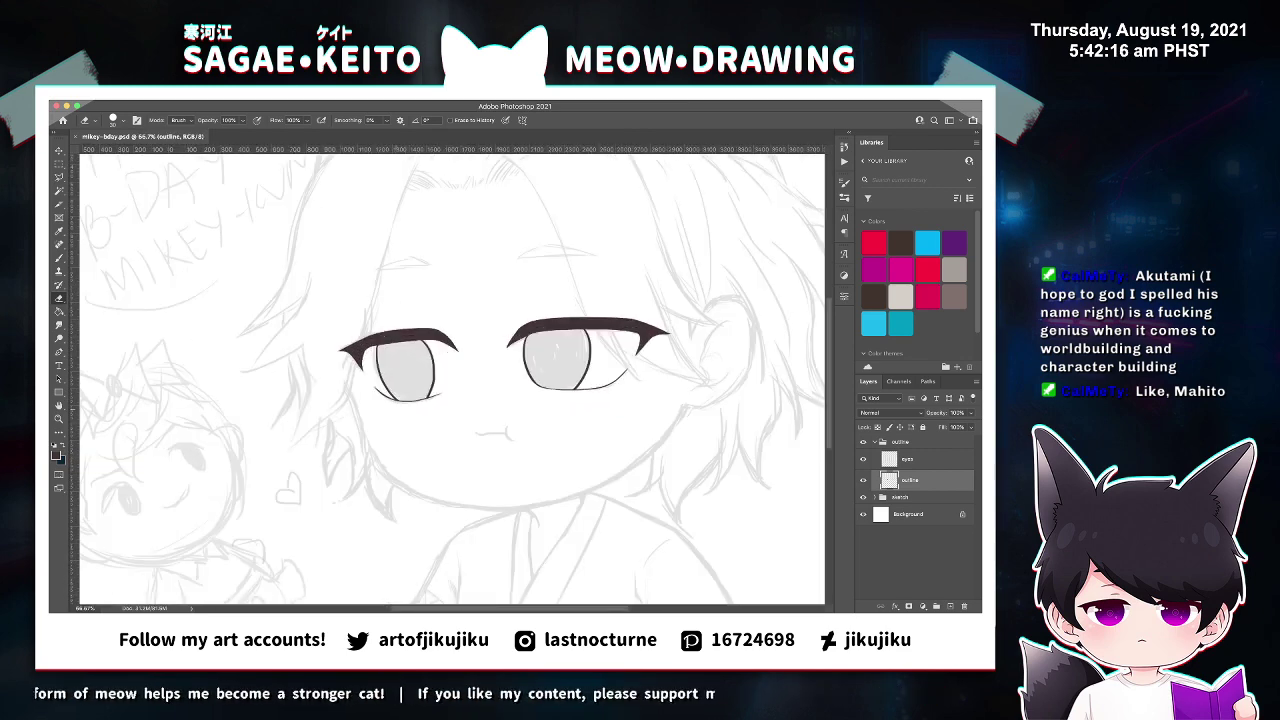
pyautogui.press('super+minus')
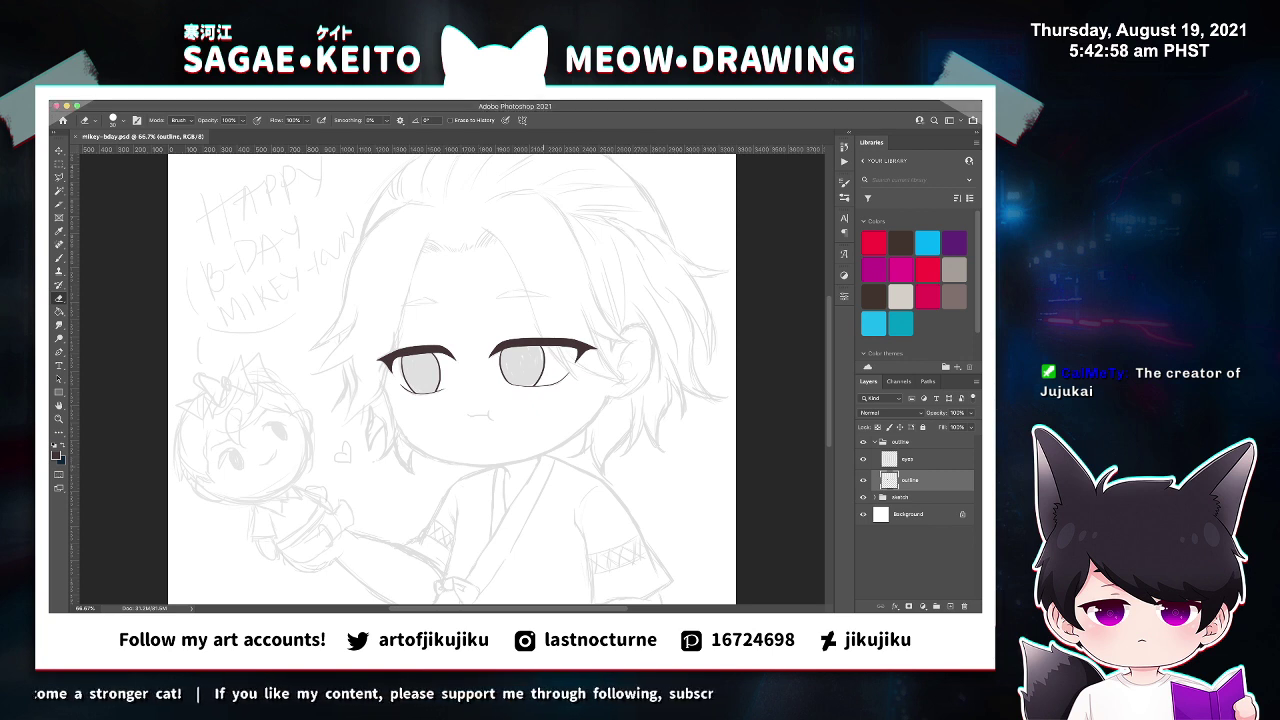
pyautogui.press('z')
pyautogui.click(537, 329)
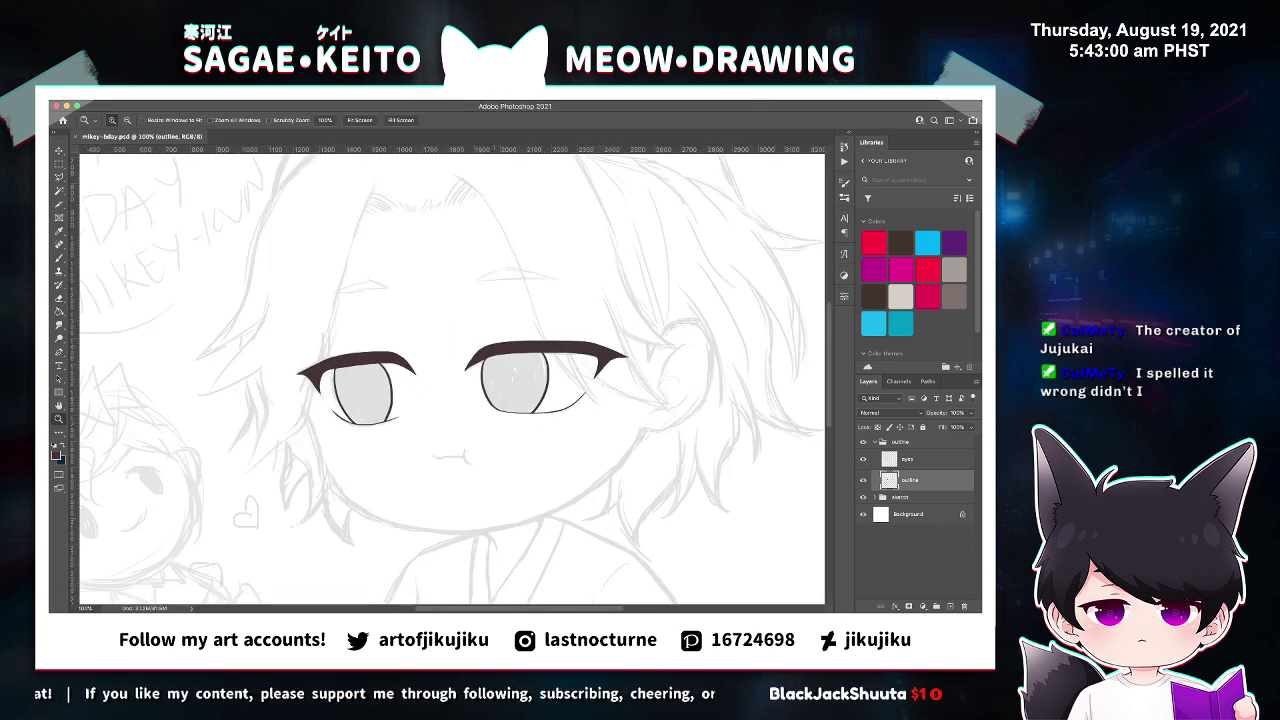
# Select the "eyes" layer and hide the sketch group so only the line work shows.
pyautogui.click(908, 459)
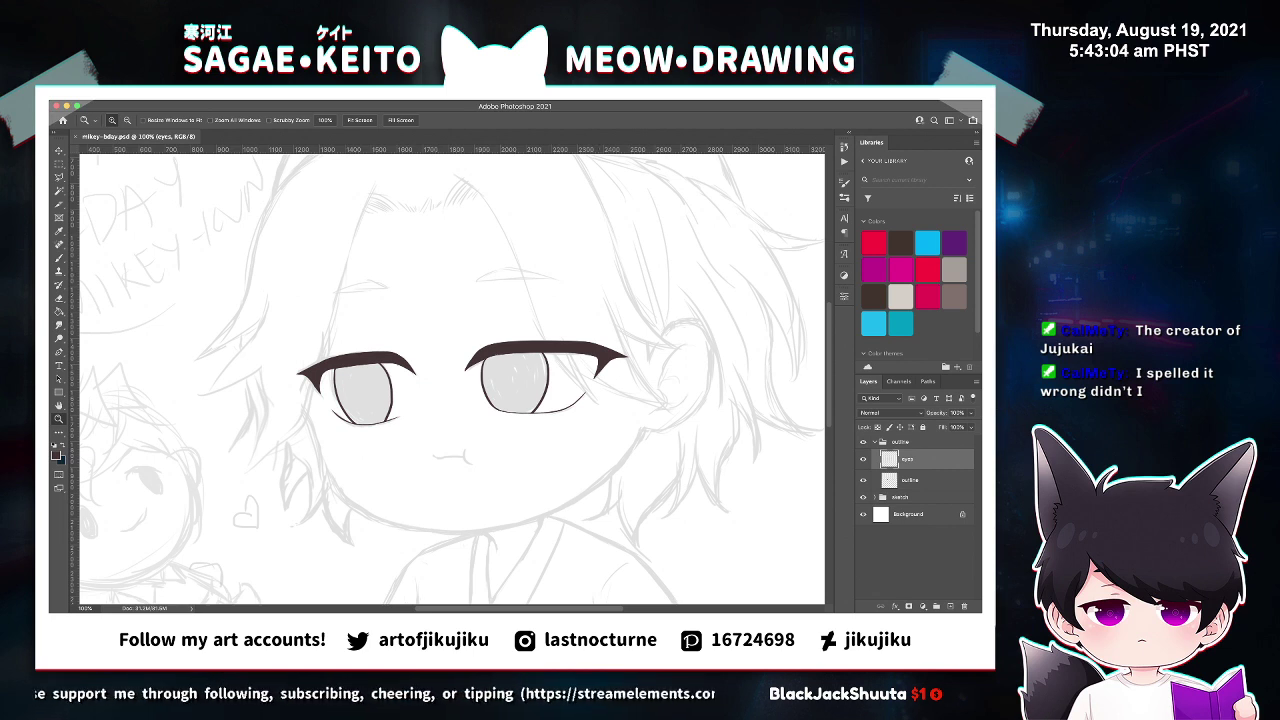
pyautogui.click(496, 351)
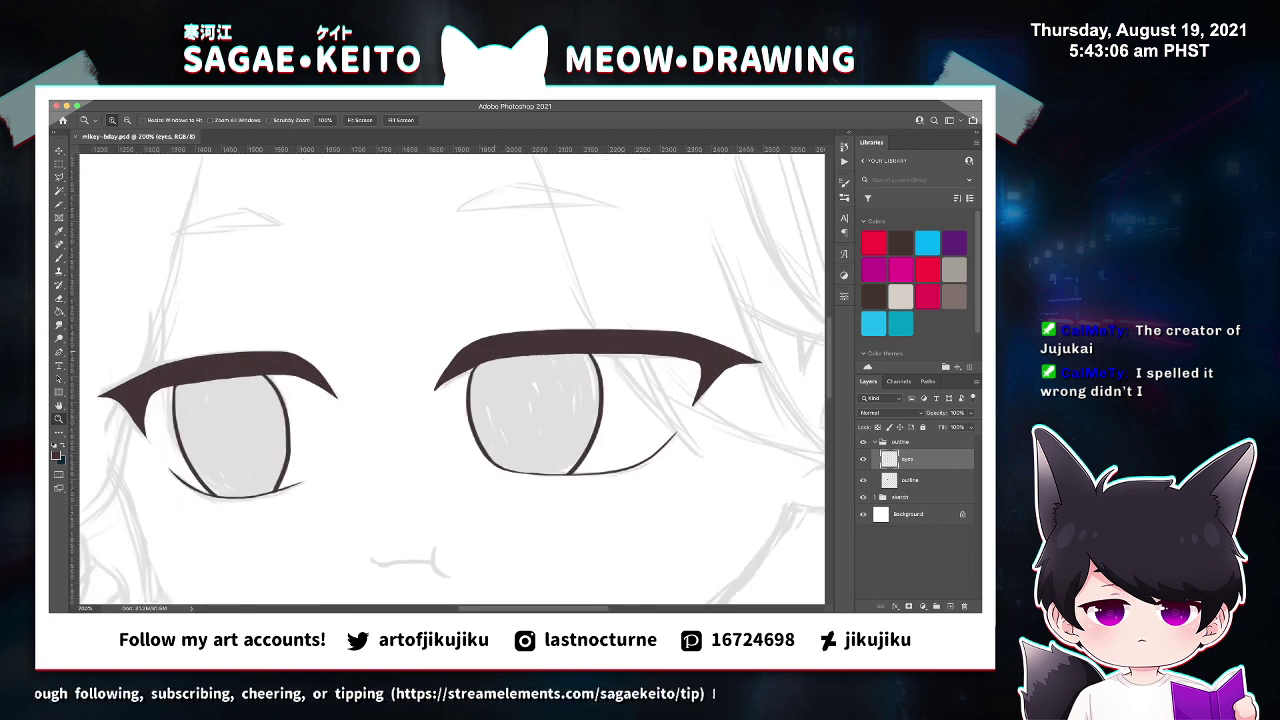
pyautogui.hscroll(-3, 453, 380)
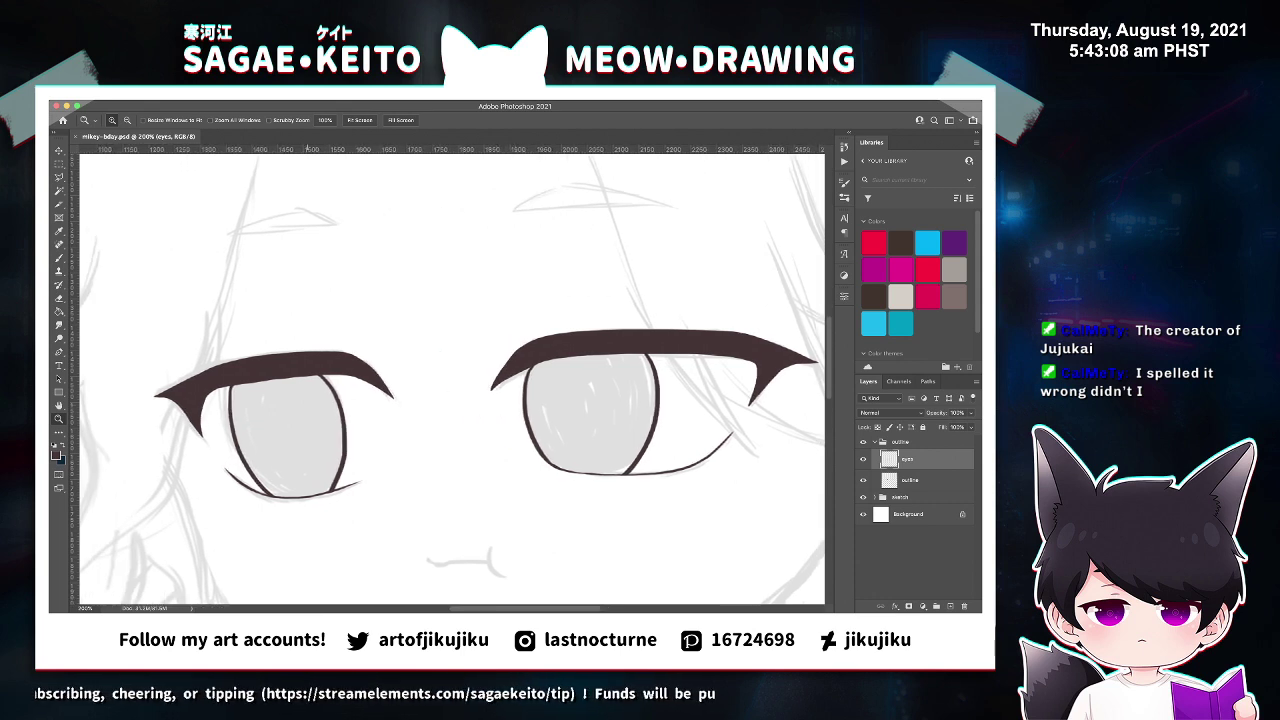
pyautogui.click(863, 497)
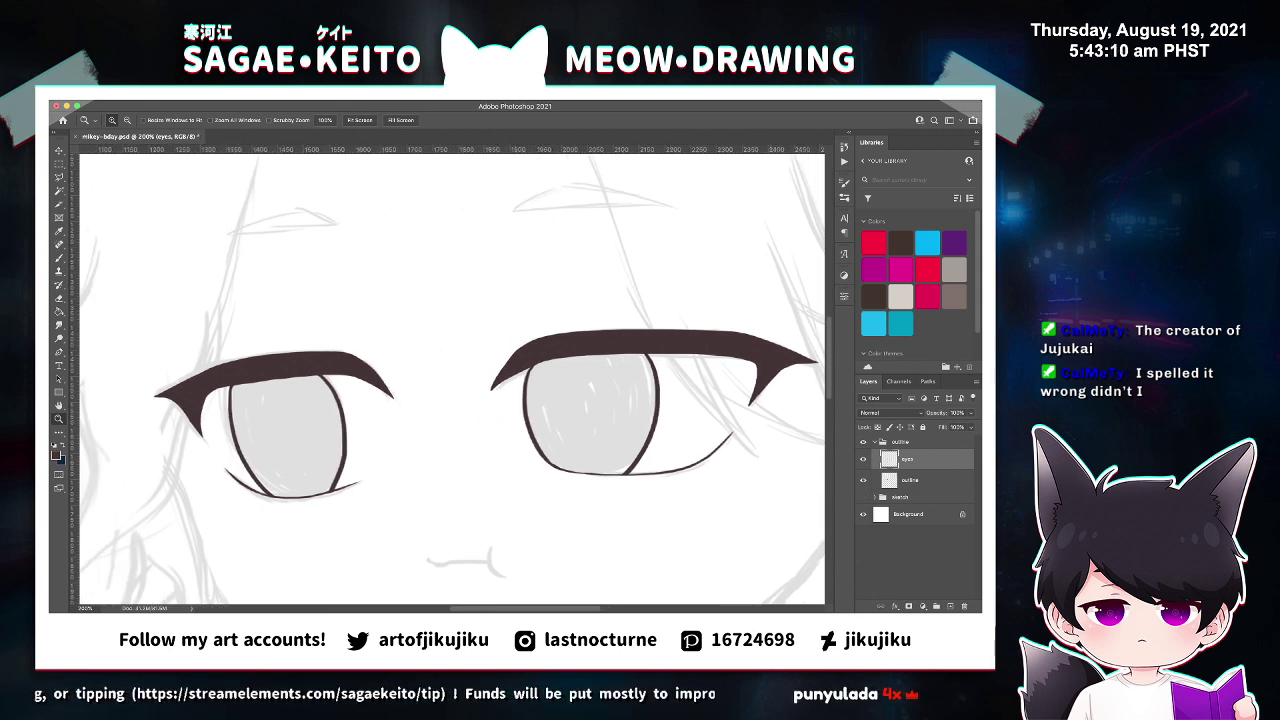
# Try a dark brown Paint Bucket fill on the "eyes" layer and undo it.
pyautogui.press('g')
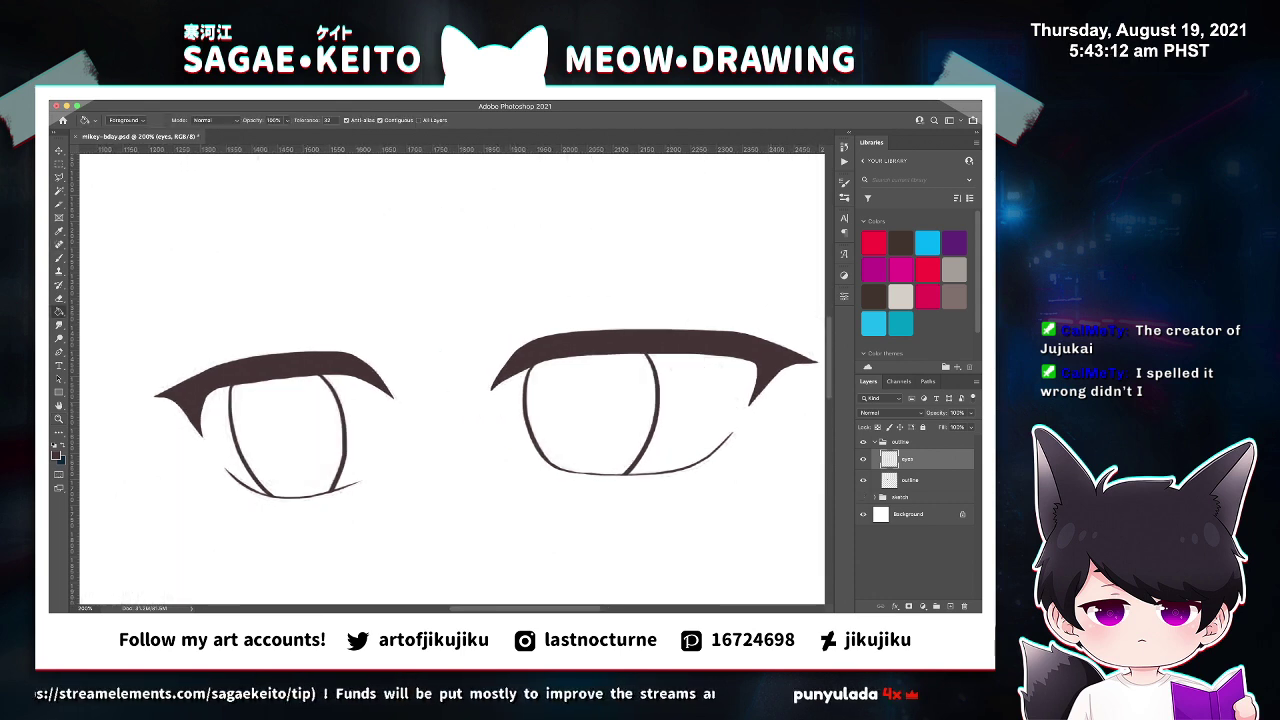
pyautogui.click(412, 433)
pyautogui.press('super+z')
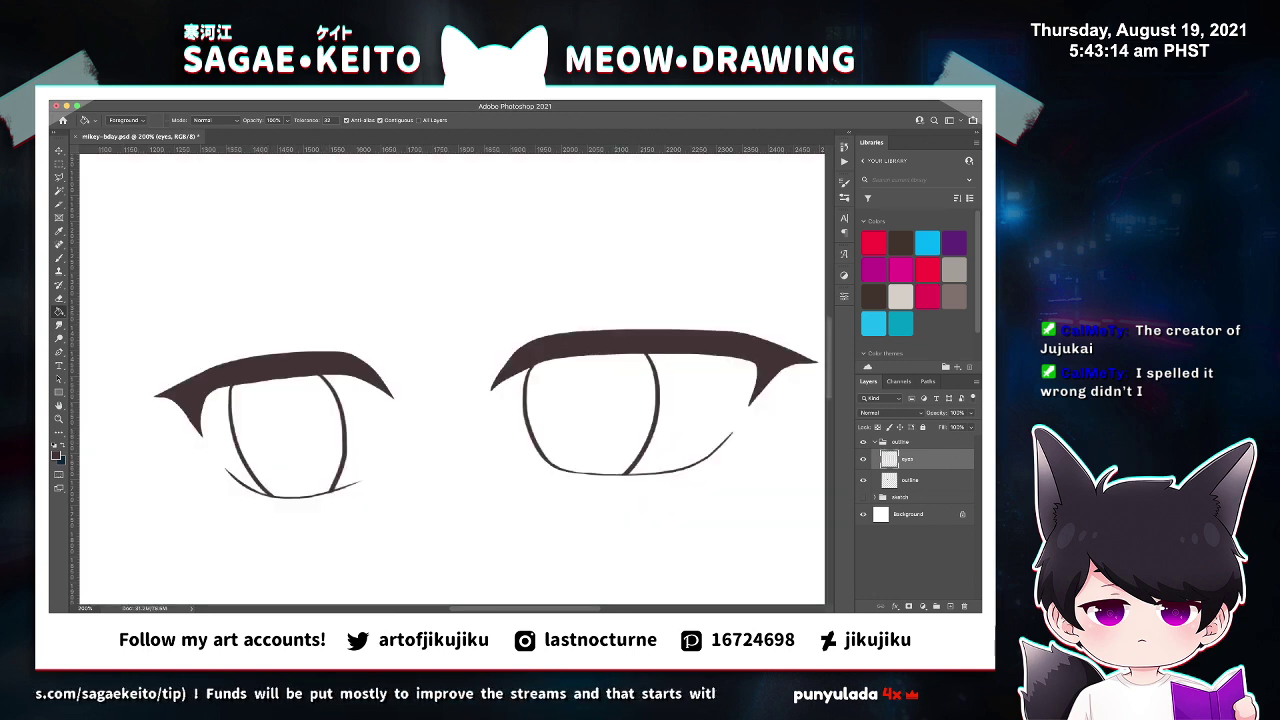
# Hide the "outline" layer, erase the forked upper end of the left-hand iris's inner line, and close that iris's top with a brush line.
pyautogui.click(863, 480)
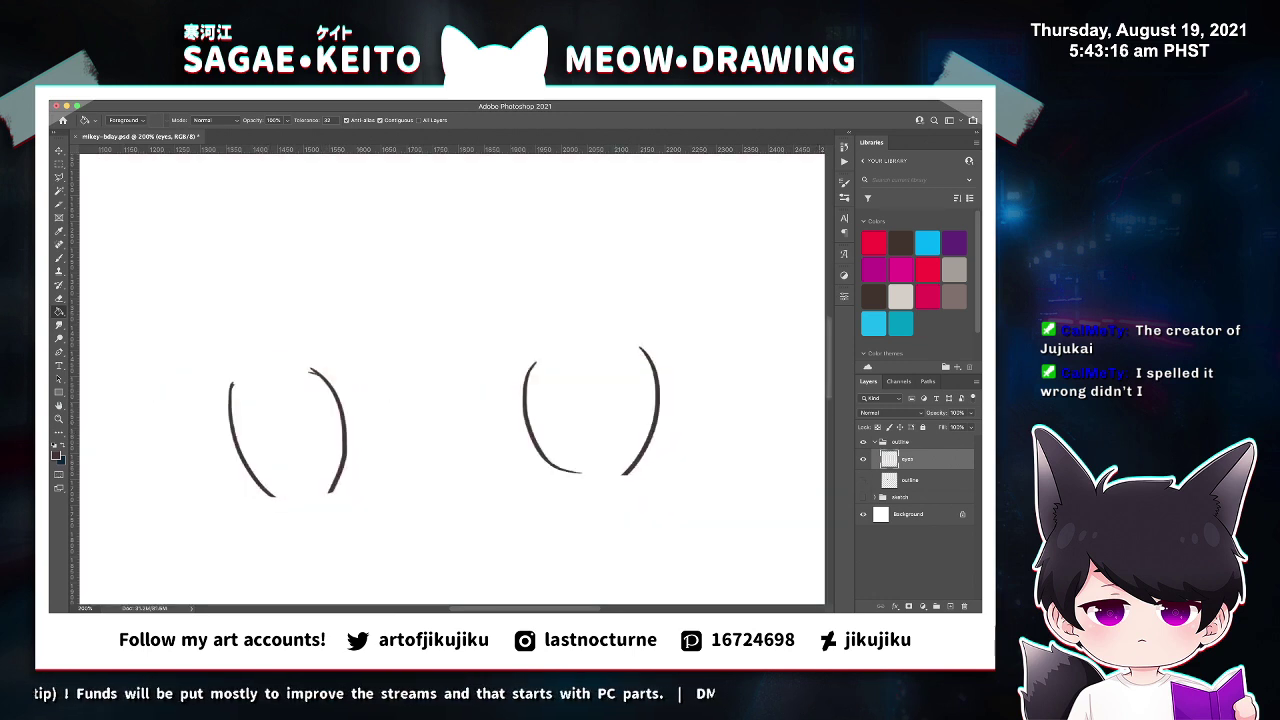
pyautogui.press('e')
pyautogui.press('super+equal')
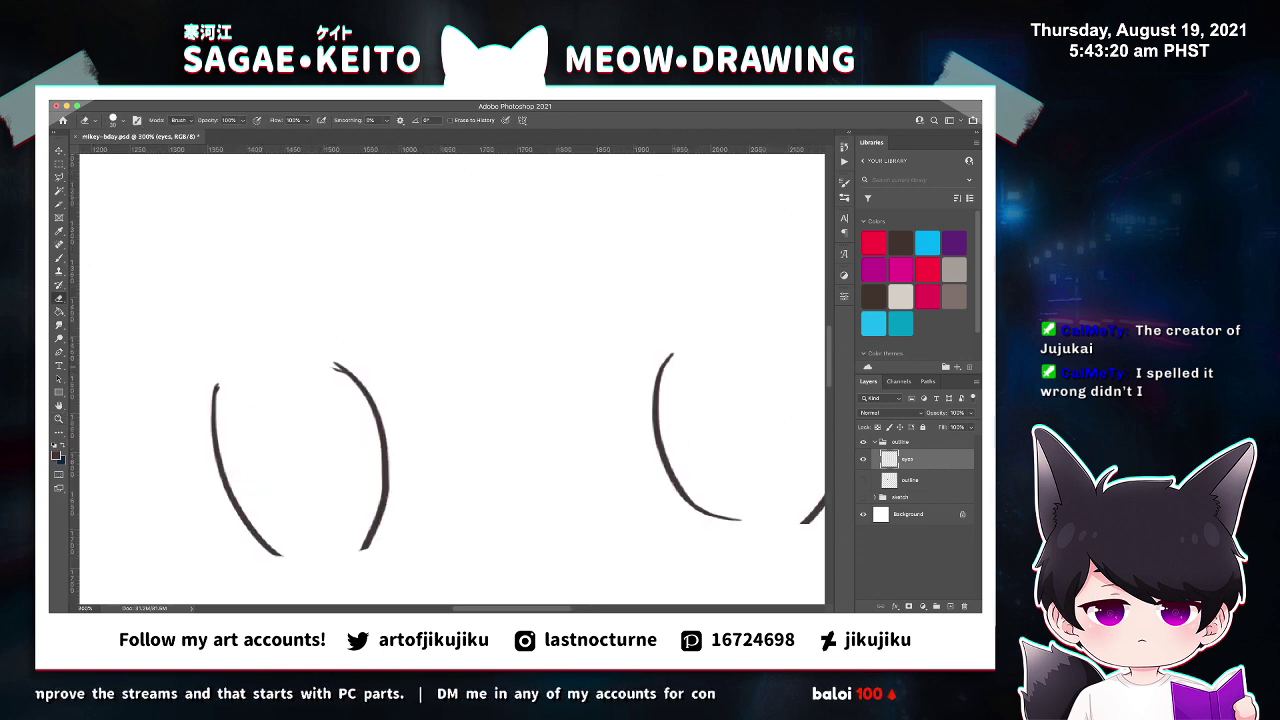
pyautogui.moveTo(331, 373); pyautogui.dragTo(342, 377)
pyautogui.press('b')
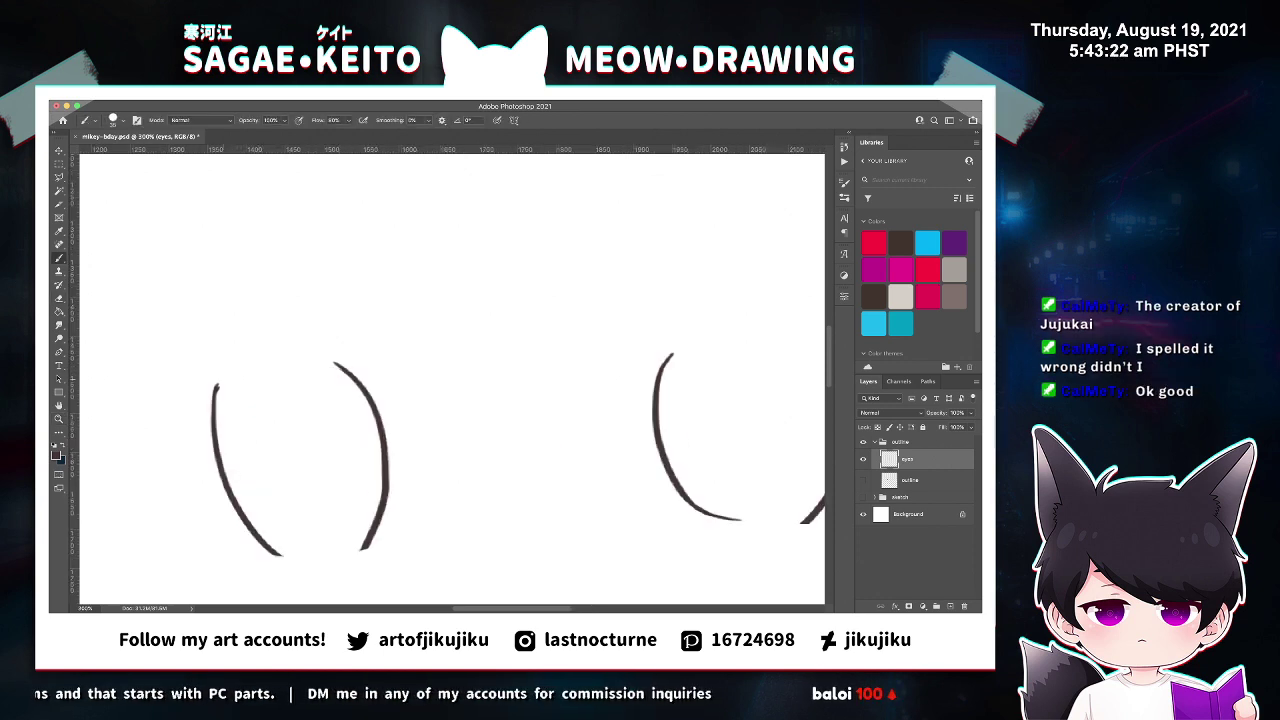
pyautogui.moveTo(219, 385); pyautogui.dragTo(333, 364)
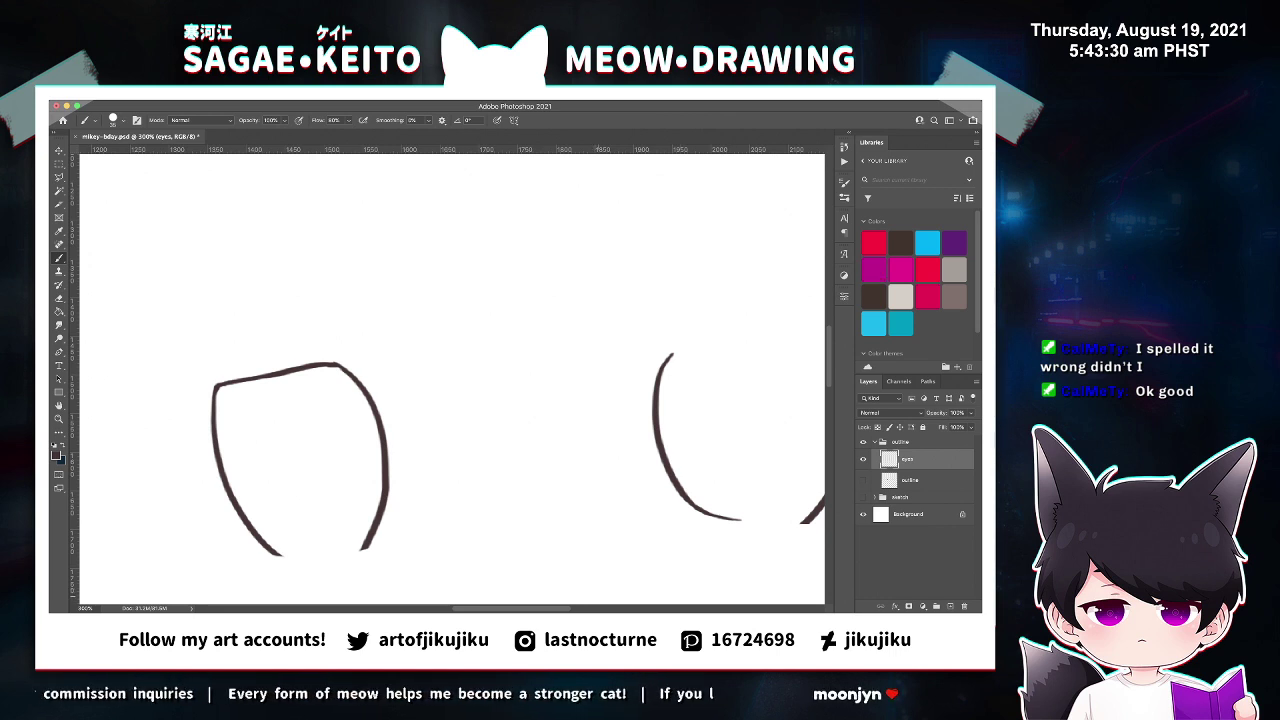
# Close the top of the right-hand iris with a thin brush line joining its two side lines, and save the file.
pyautogui.hscroll(5, 545, 400)
pyautogui.press('z')
pyautogui.click(543, 331)
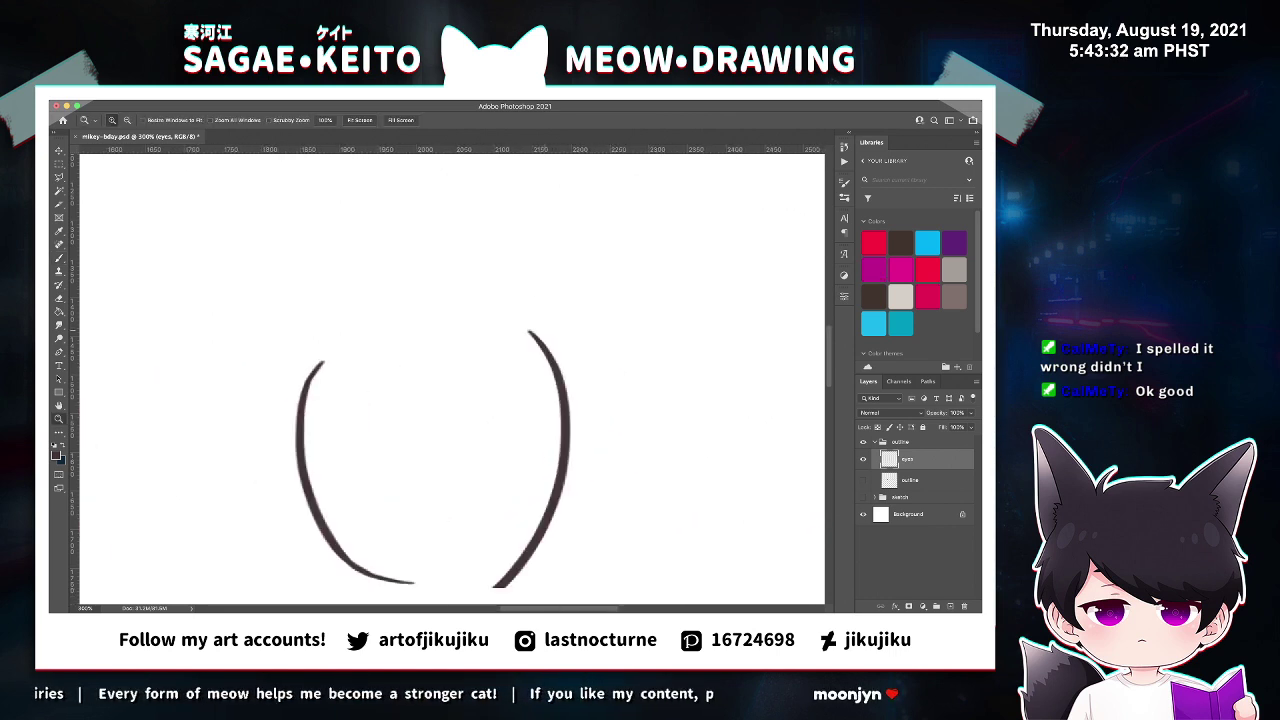
pyautogui.click(543, 331)
pyautogui.press('b')
pyautogui.moveTo(265, 370); pyautogui.dragTo(402, 341)
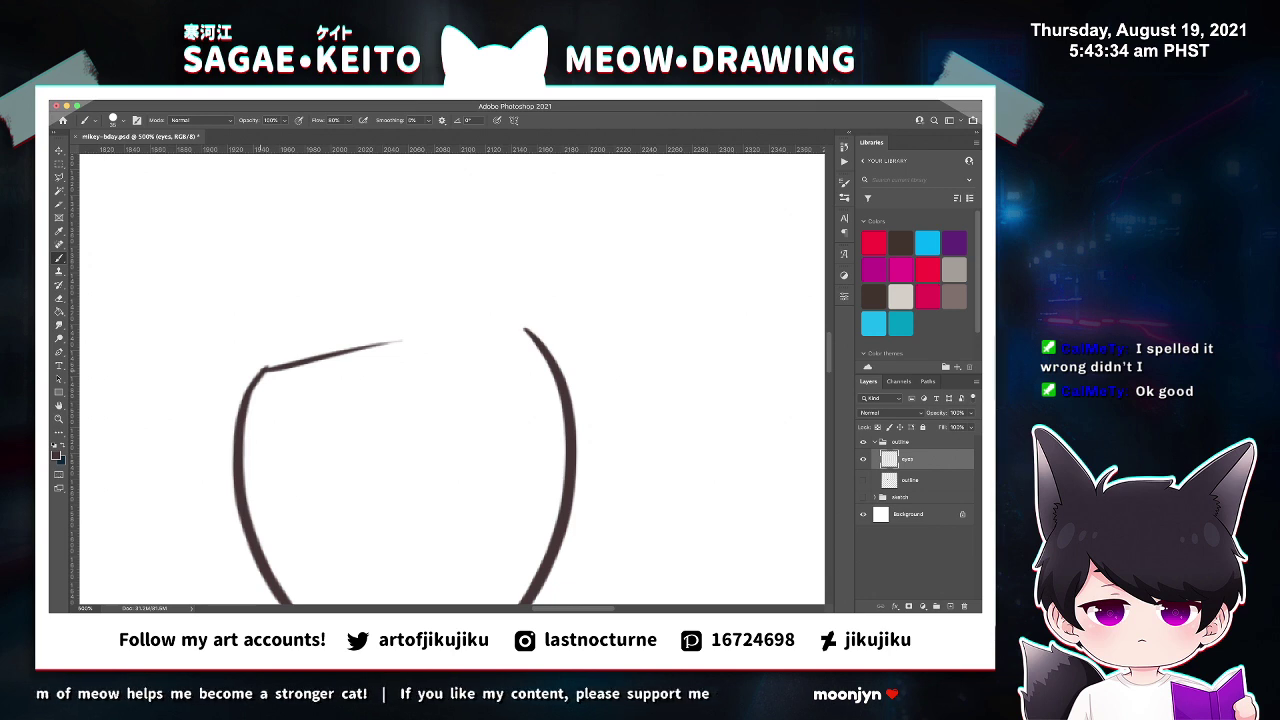
pyautogui.hotkey('ctrl', 'z')
pyautogui.moveTo(264, 369)
pyautogui.mouseDown()
pyautogui.moveTo(438, 332)
pyautogui.moveTo(527, 331)
pyautogui.mouseUp()
pyautogui.hotkey('ctrl', 'z')
pyautogui.hscroll(-3, 508, 346)
pyautogui.hscroll(3, 508, 346)
pyautogui.press('e')
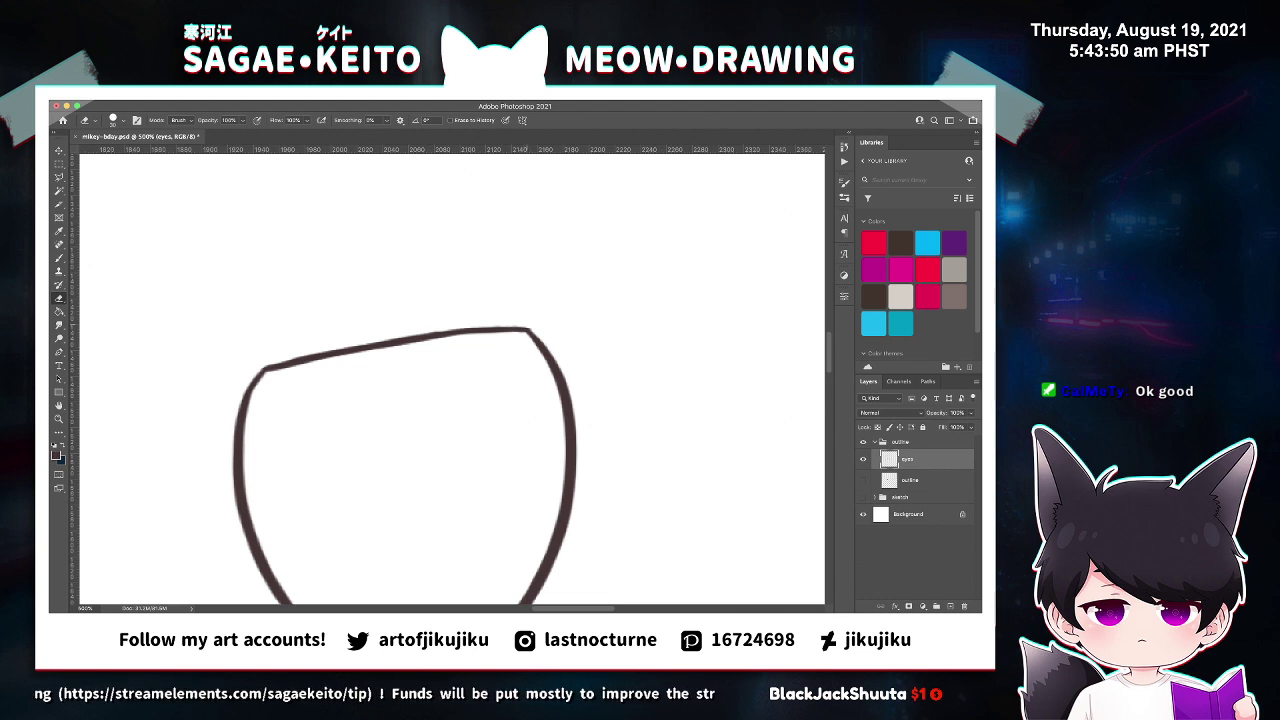
pyautogui.press('super+s')
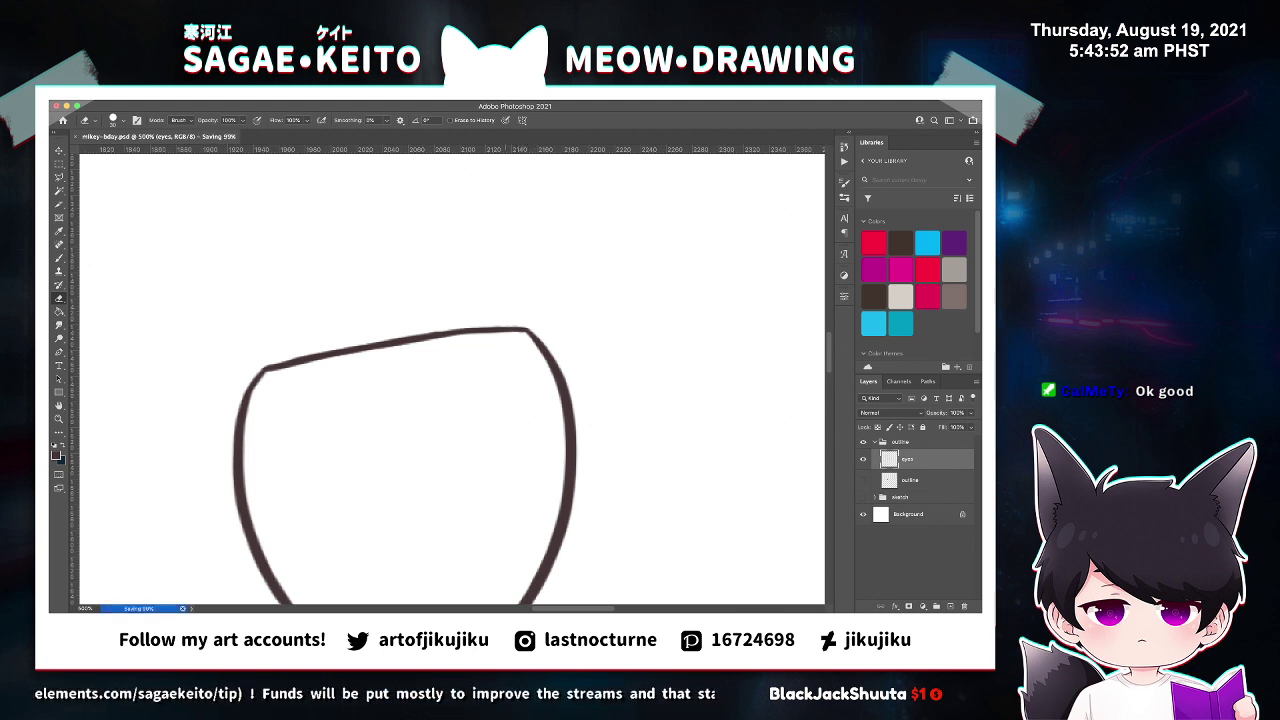
# Show the "outline" layer again with the closed irises on the whole canvas.
pyautogui.press('super+minus')
pyautogui.press('super+minus')
pyautogui.press('super+minus')
pyautogui.press('super+minus')
pyautogui.press('super+minus')
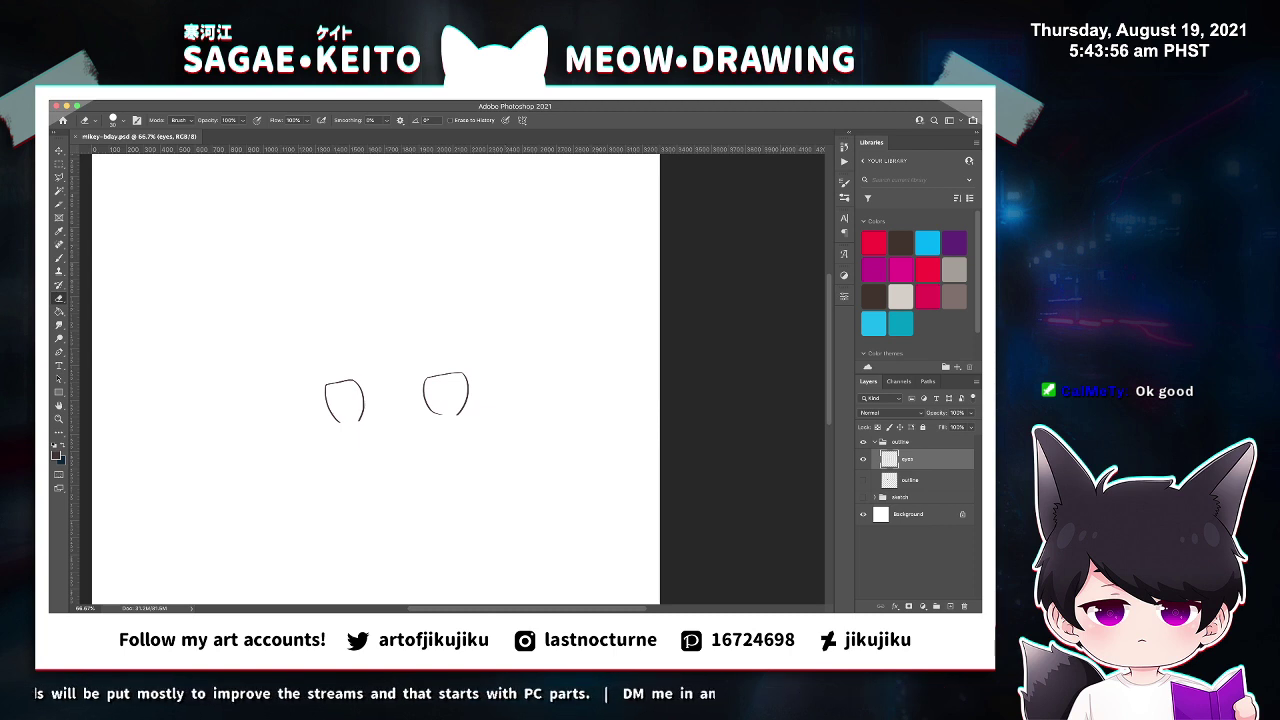
pyautogui.click(863, 480)
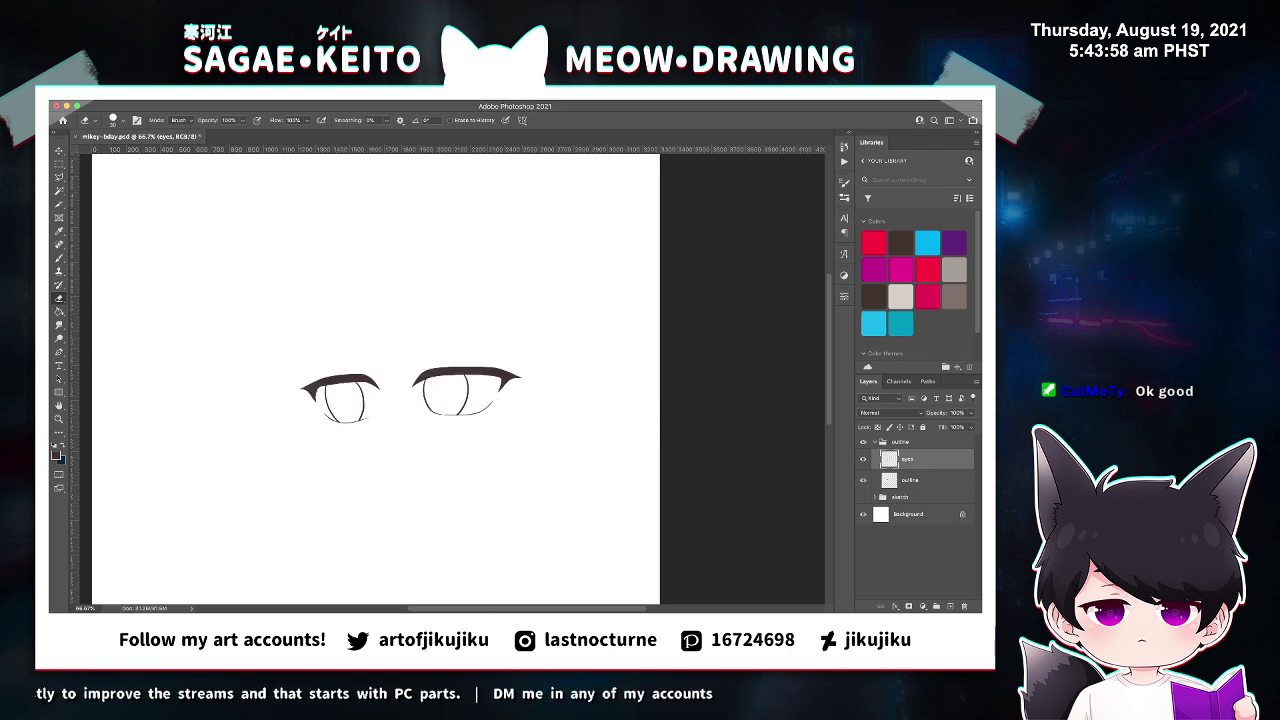
# Fill both irises with dark brown on the "eyes" layer, using the Paint Bucket with All Layers enabled.
pyautogui.press('z')
pyautogui.click(423, 400)
pyautogui.click(423, 400)
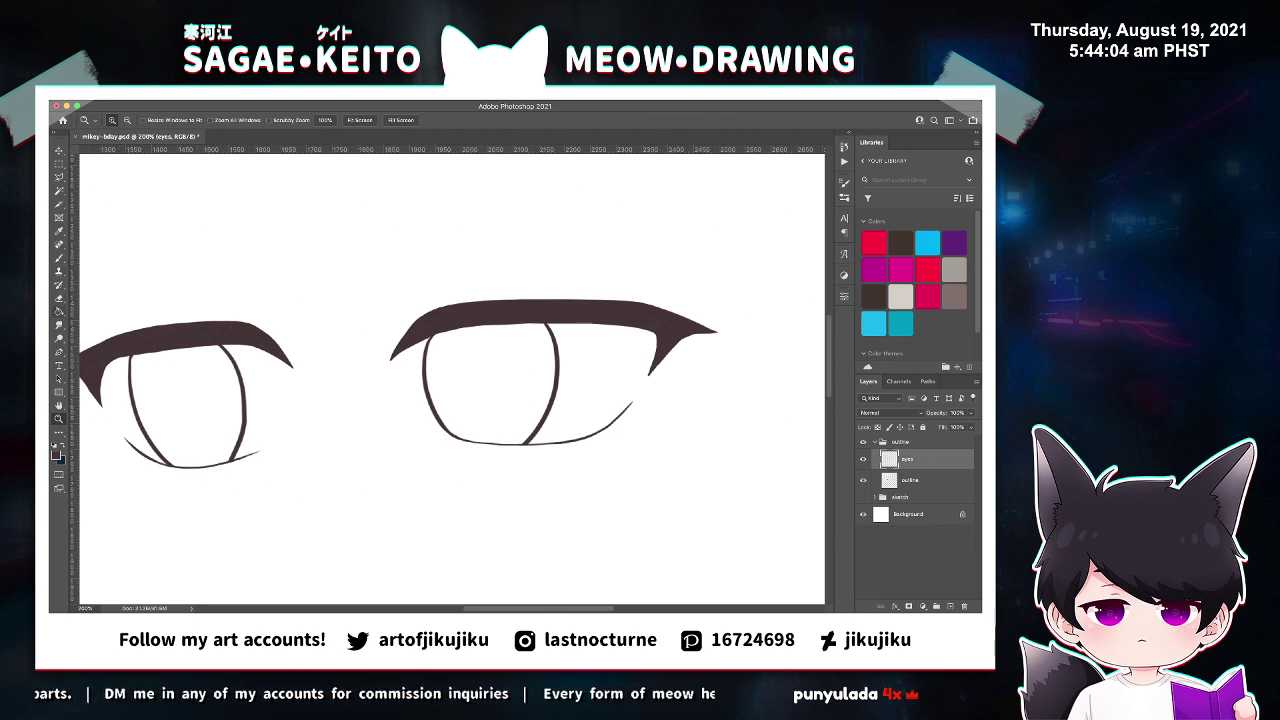
pyautogui.press('g')
pyautogui.click(419, 120)
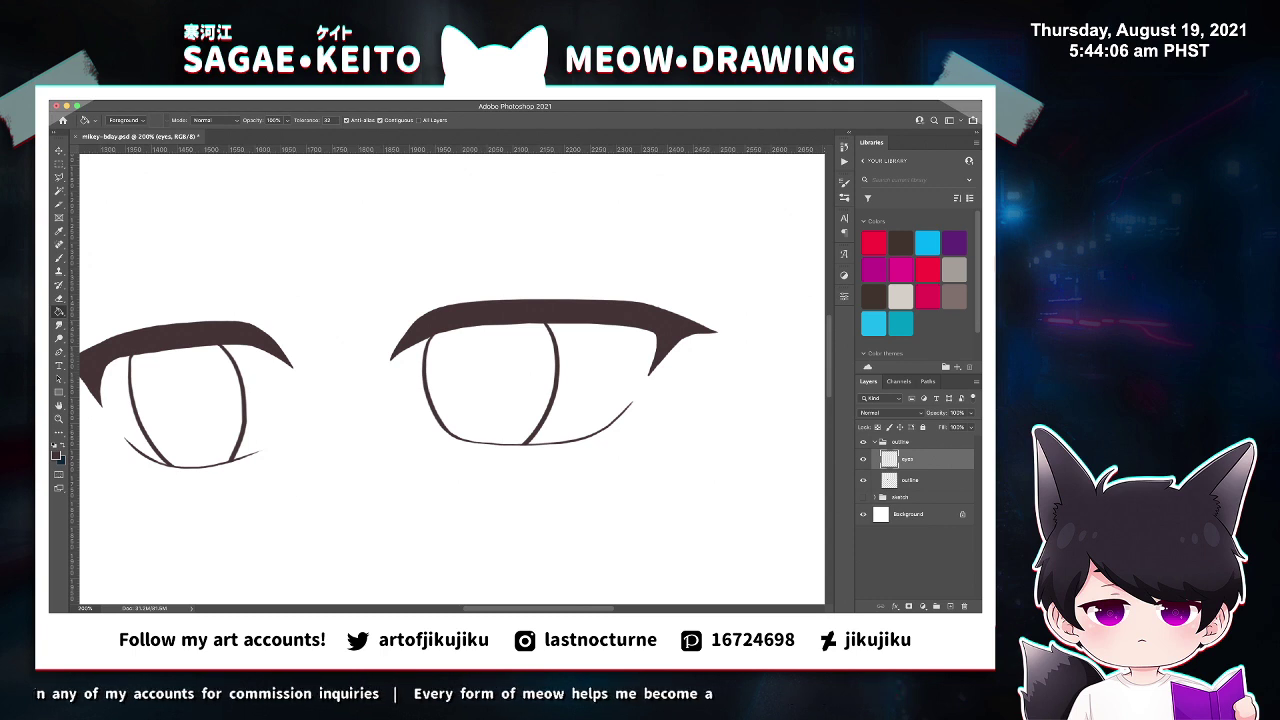
pyautogui.click(185, 405)
pyautogui.click(485, 385)
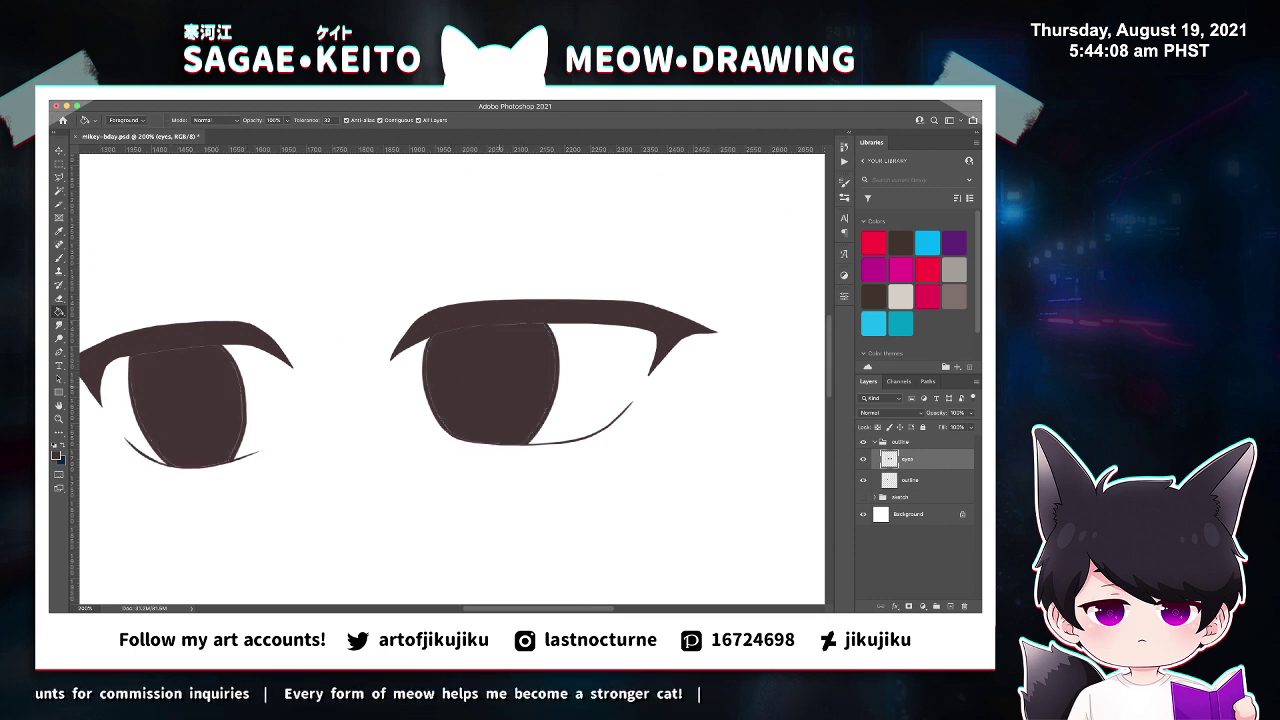
# Brush over the thin light gaps along the edges and top of the left-hand iris in dark brown on the "eyes" layer.
pyautogui.press('z')
pyautogui.click(125, 421)
pyautogui.click(125, 421)
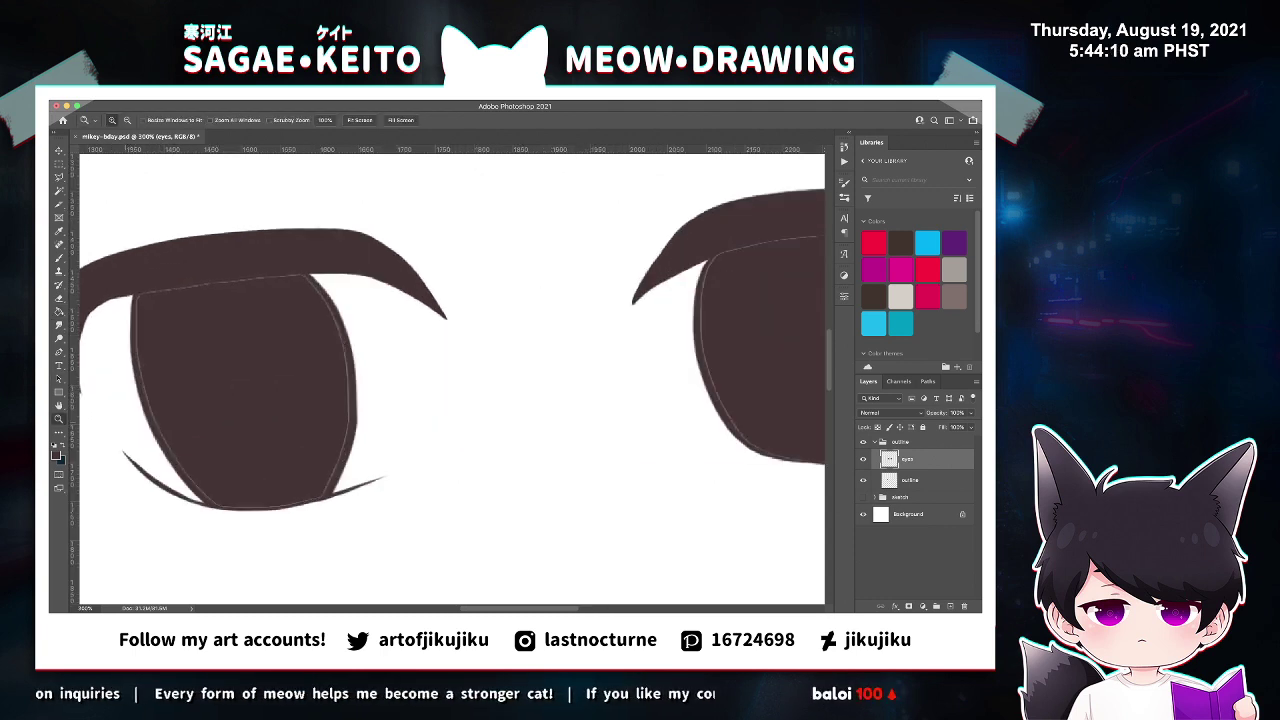
pyautogui.press('b')
pyautogui.moveTo(137, 309)
pyautogui.mouseDown()
pyautogui.moveTo(146, 286)
pyautogui.moveTo(138, 350)
pyautogui.moveTo(157, 424)
pyautogui.mouseUp()
pyautogui.press('super+z')
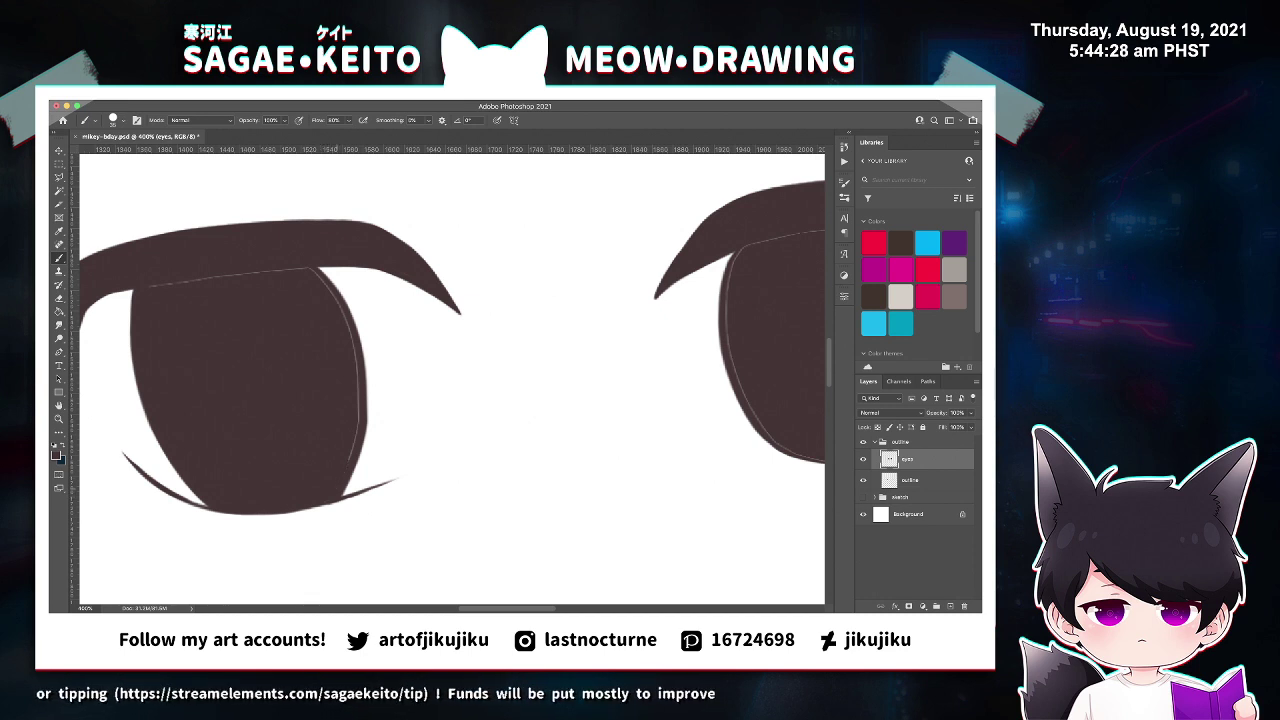
pyautogui.moveTo(348, 460); pyautogui.dragTo(356, 392)
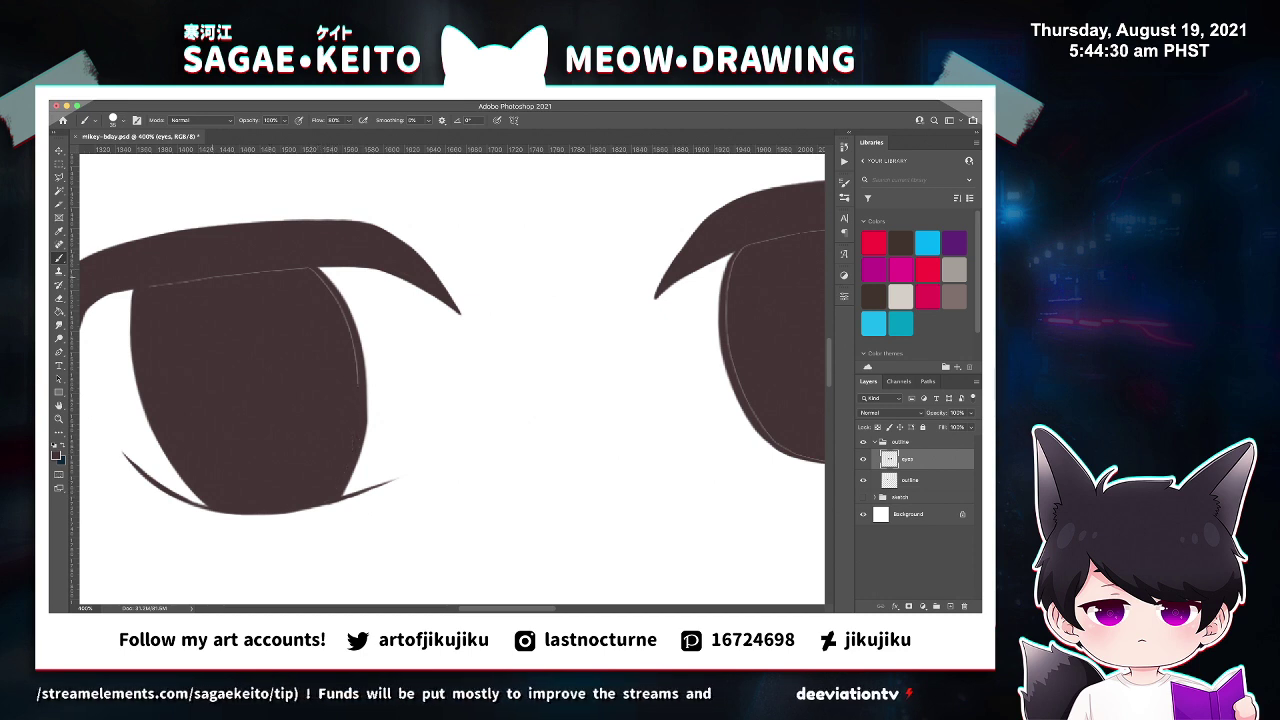
pyautogui.press('super+z')
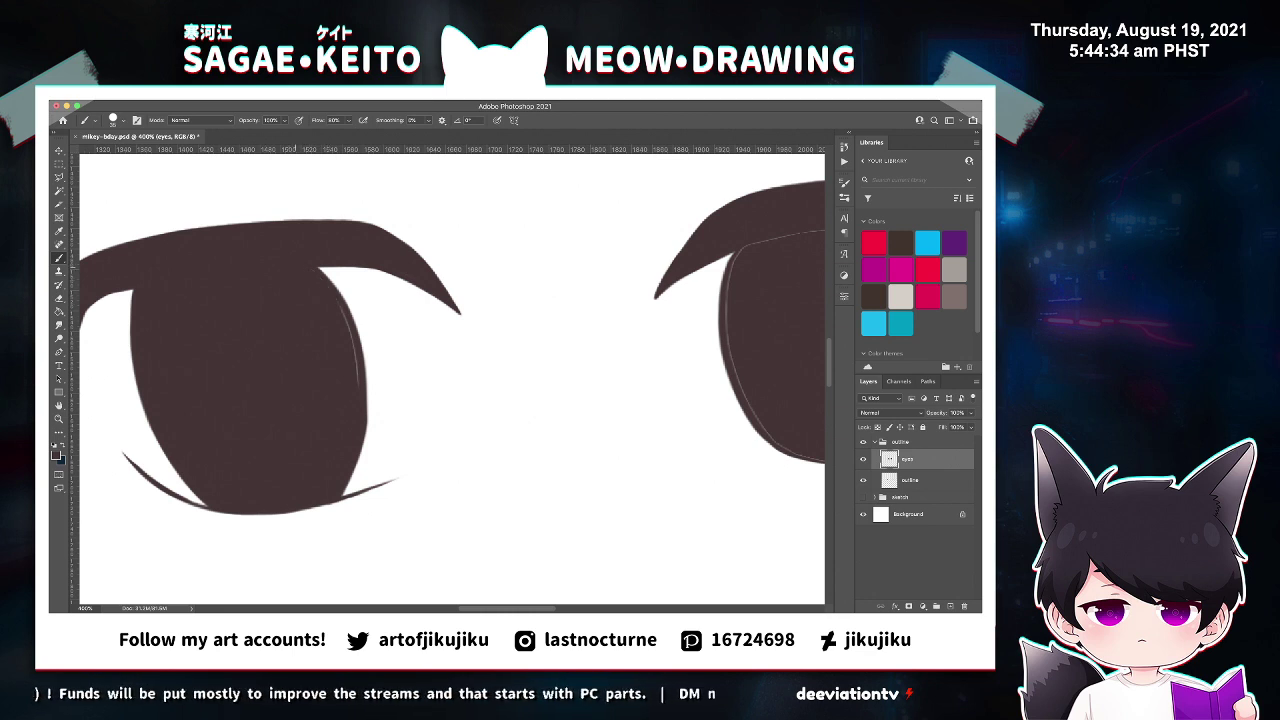
pyautogui.press('super+z')
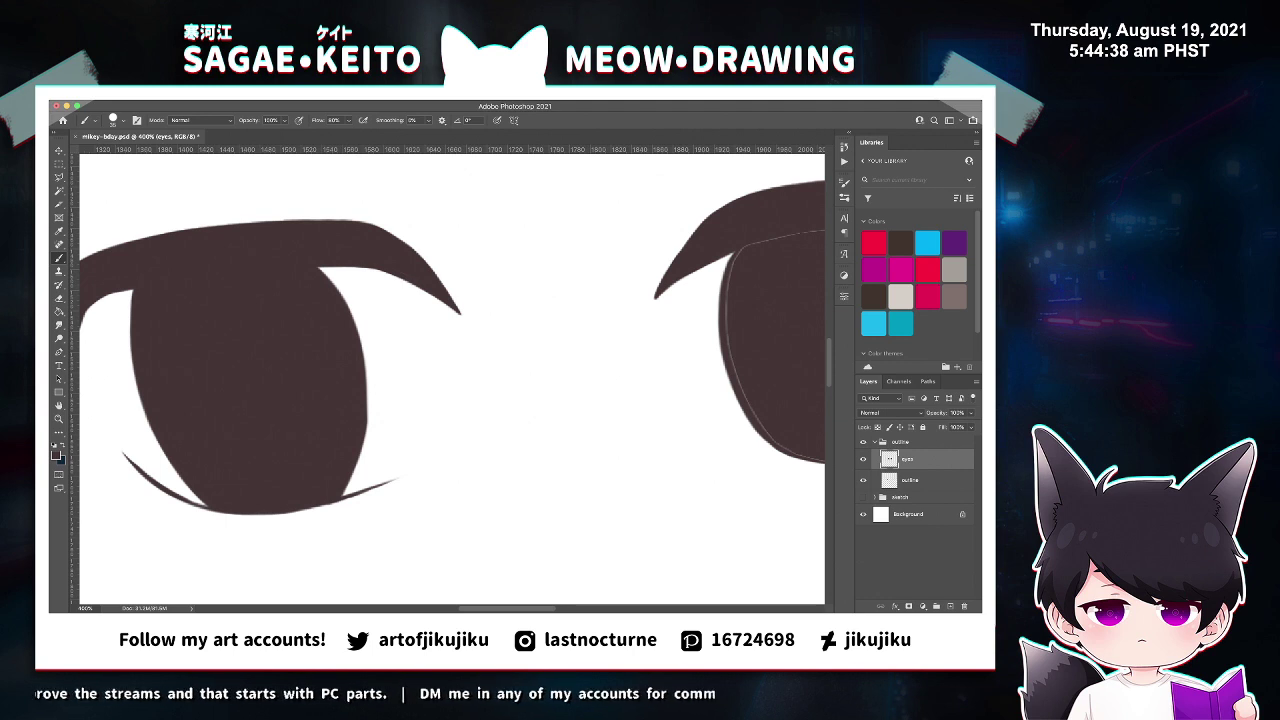
# Brush over the thin light gaps around the right-hand iris's edges in dark brown, and save the file.
pyautogui.hscroll(10, 452, 380)
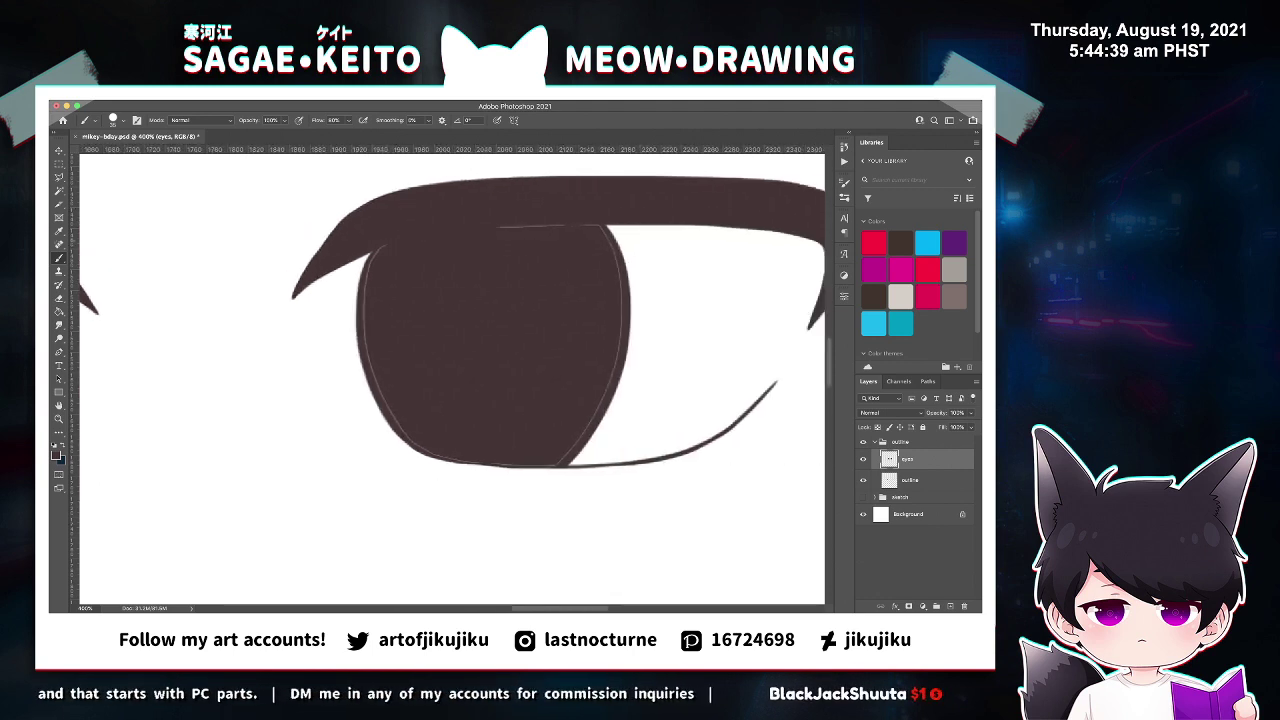
pyautogui.moveTo(499, 227); pyautogui.dragTo(542, 226)
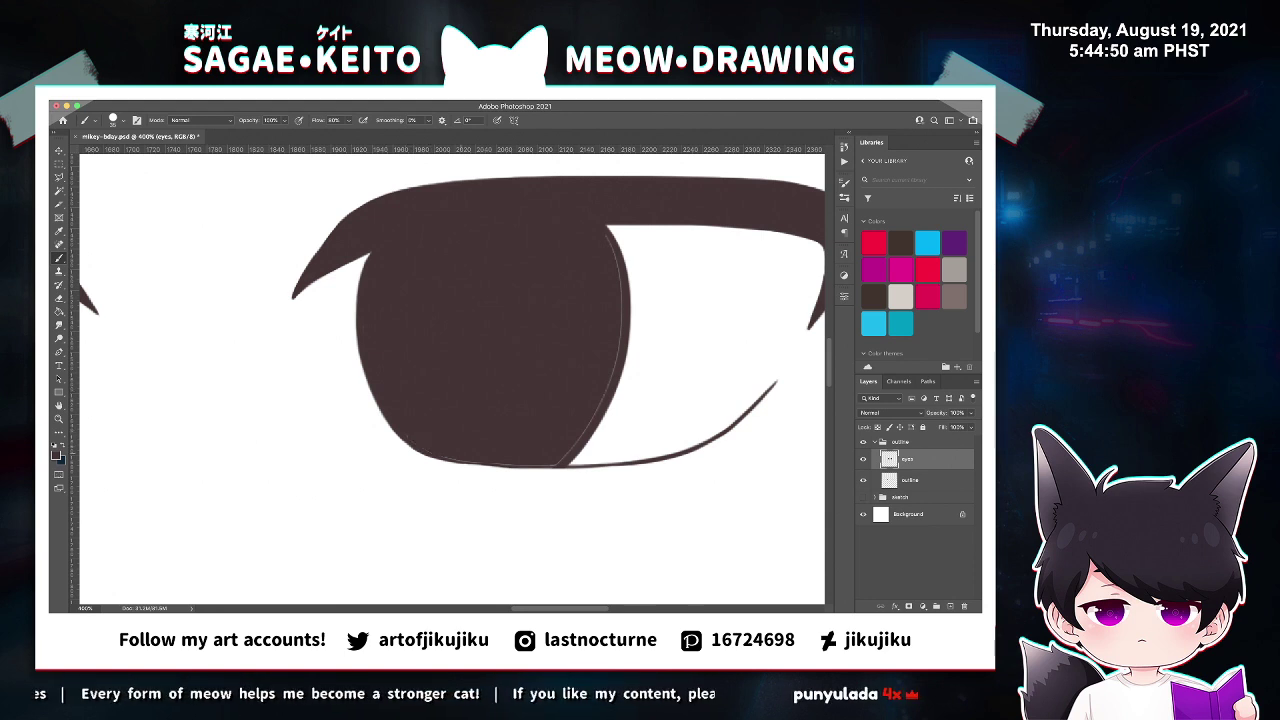
pyautogui.keyDown('super'); pyautogui.click(618, 248); pyautogui.keyUp('super')
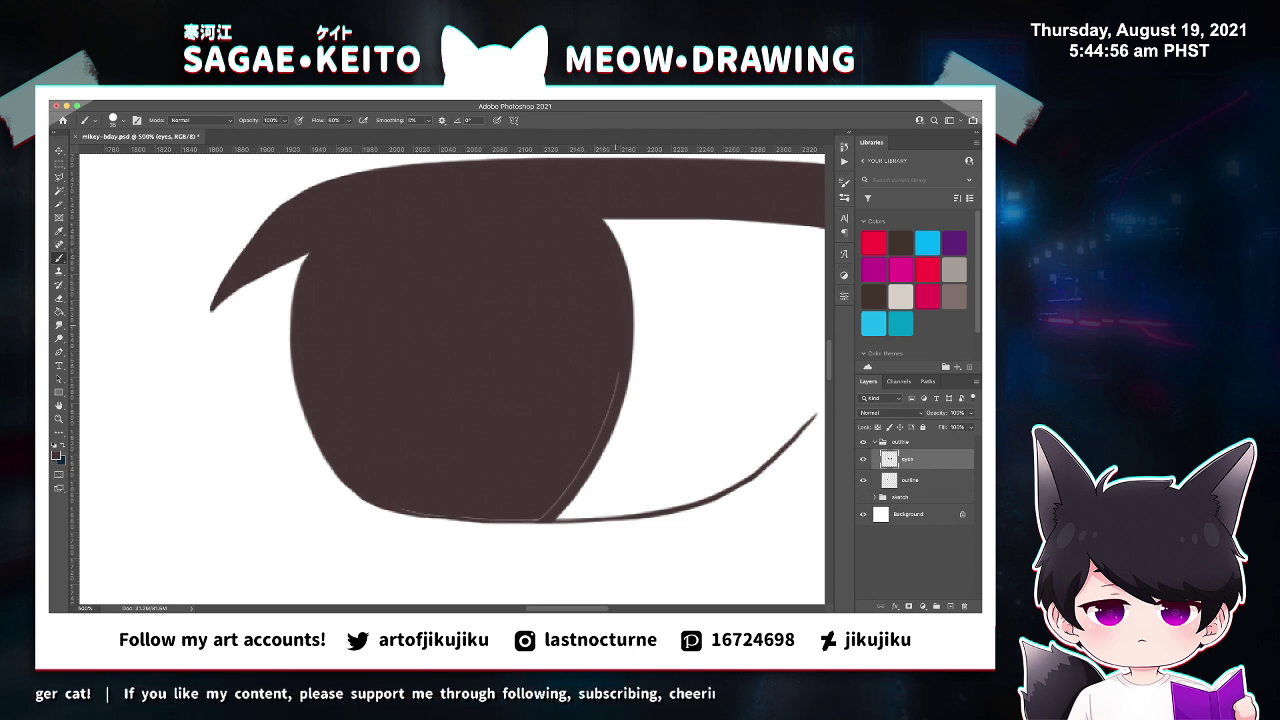
pyautogui.press('z')
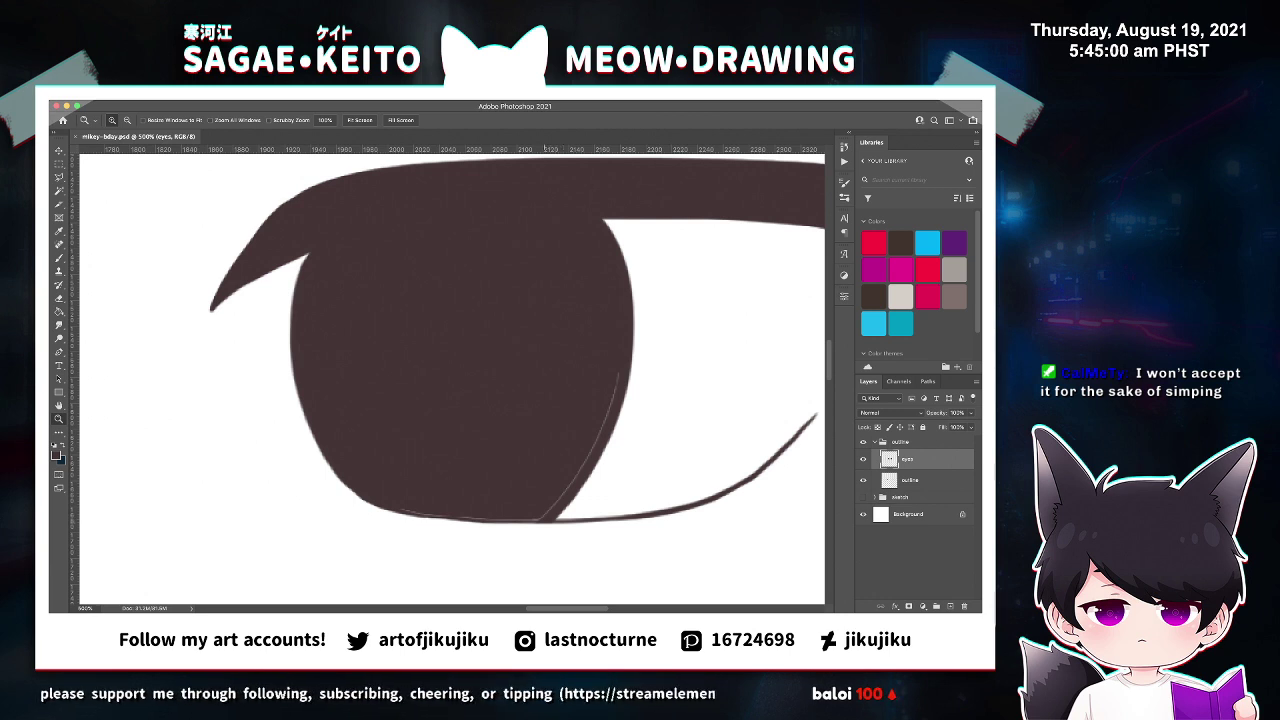
pyautogui.click(545, 520)
pyautogui.press('b')
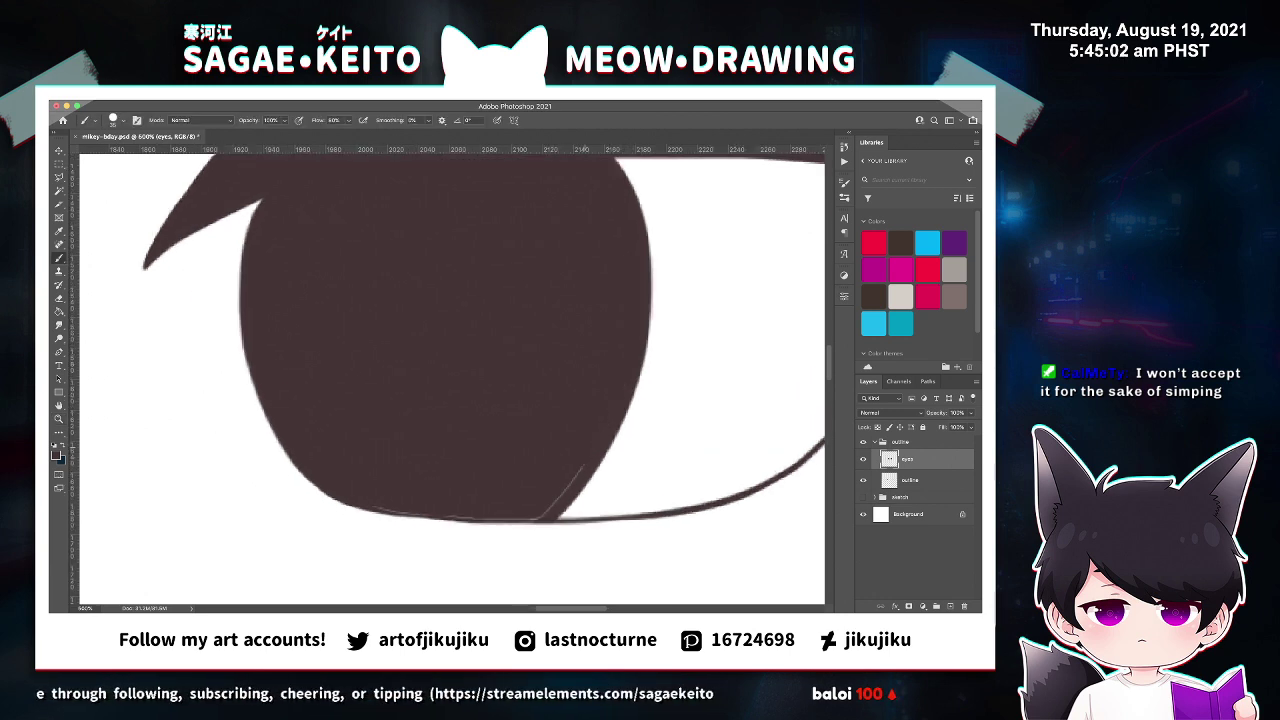
pyautogui.moveTo(583, 466); pyautogui.dragTo(570, 487)
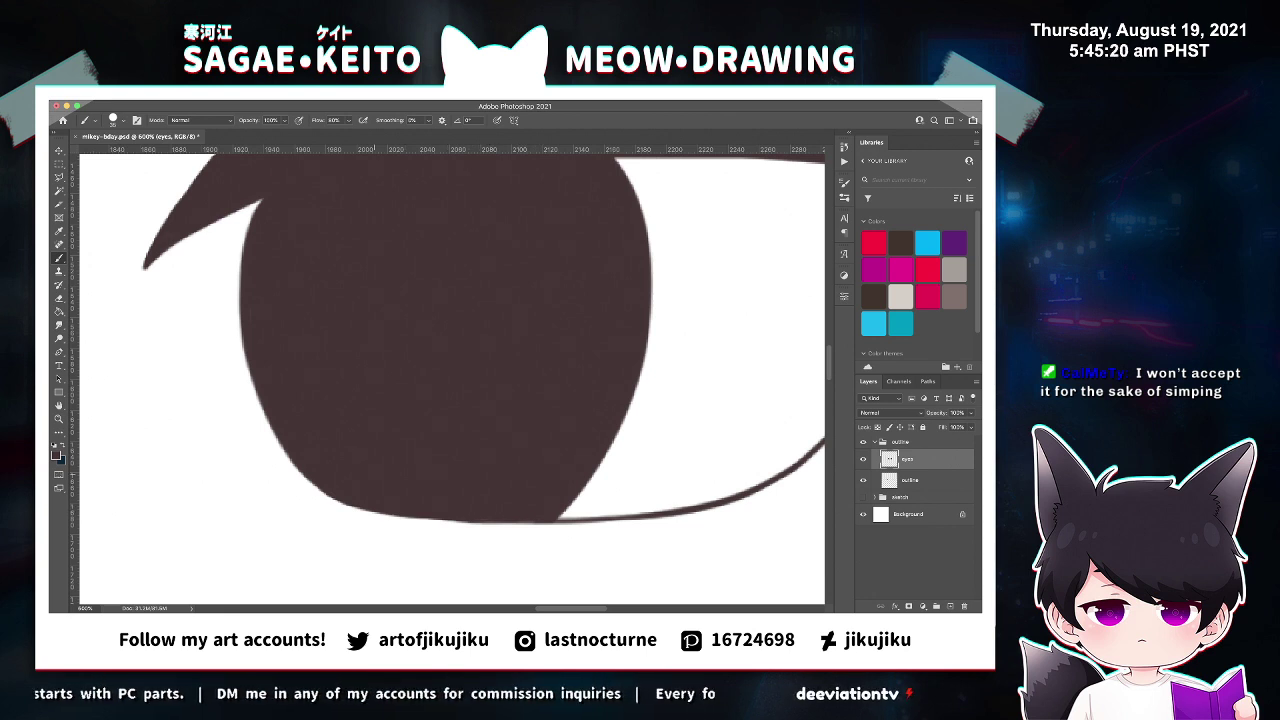
pyautogui.hotkey('ctrl', '-')
pyautogui.hotkey('ctrl', '-')
pyautogui.hotkey('ctrl', '-')
pyautogui.hotkey('ctrl', '-')
pyautogui.hotkey('ctrl', '-')
pyautogui.hotkey('ctrl', '-')
pyautogui.hotkey('ctrl', '-')
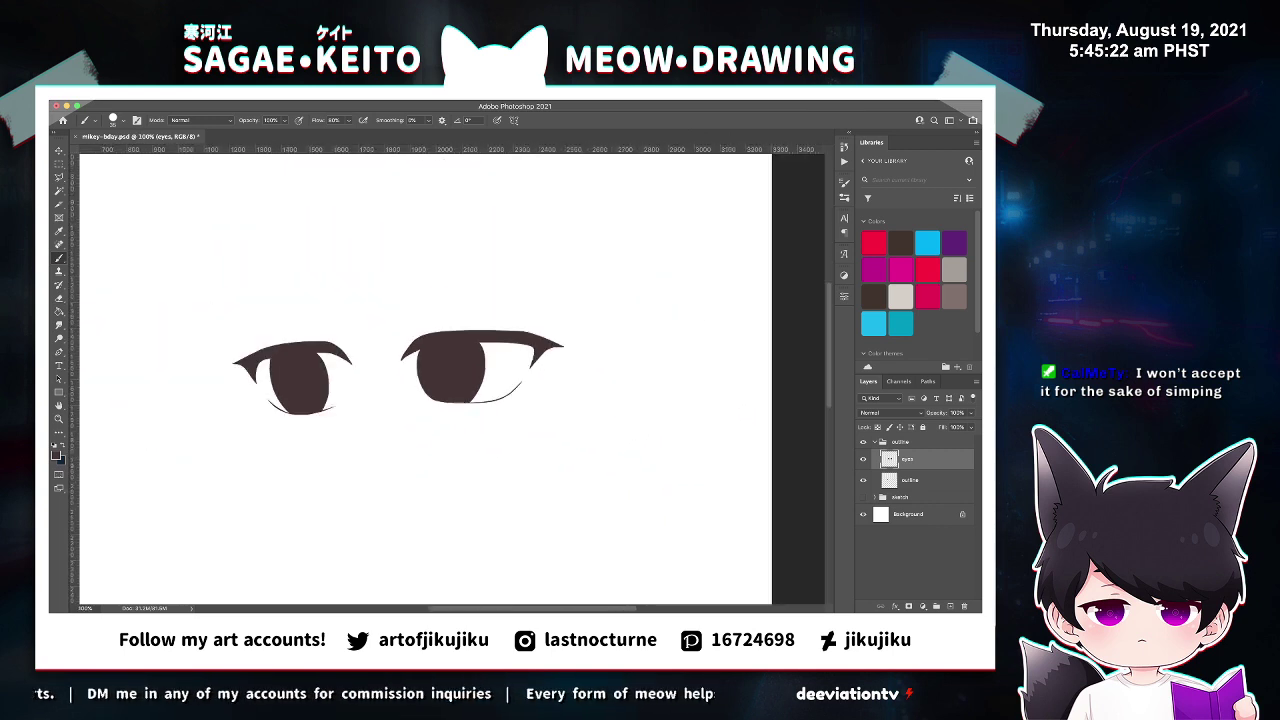
pyautogui.hotkey('ctrl', 's')
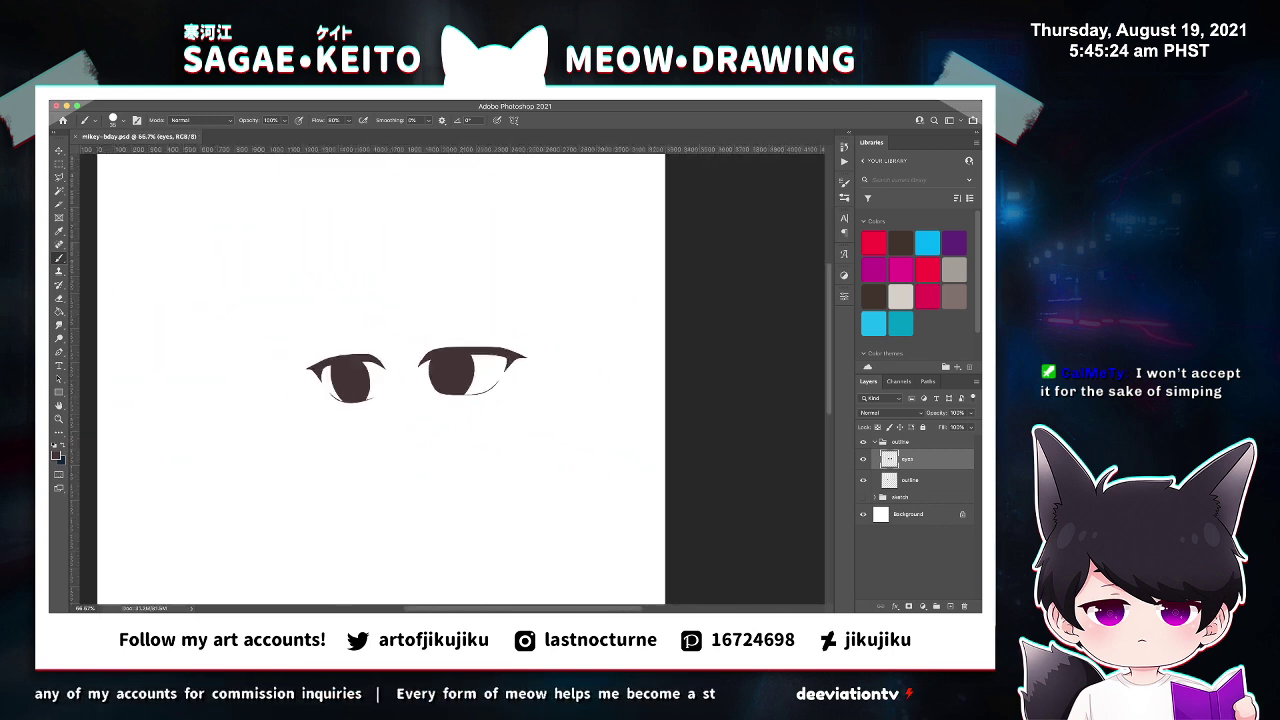
# Show the sketch group again, move the "eyes" layer below the "outline" layer, and save the file.
pyautogui.click(863, 459)
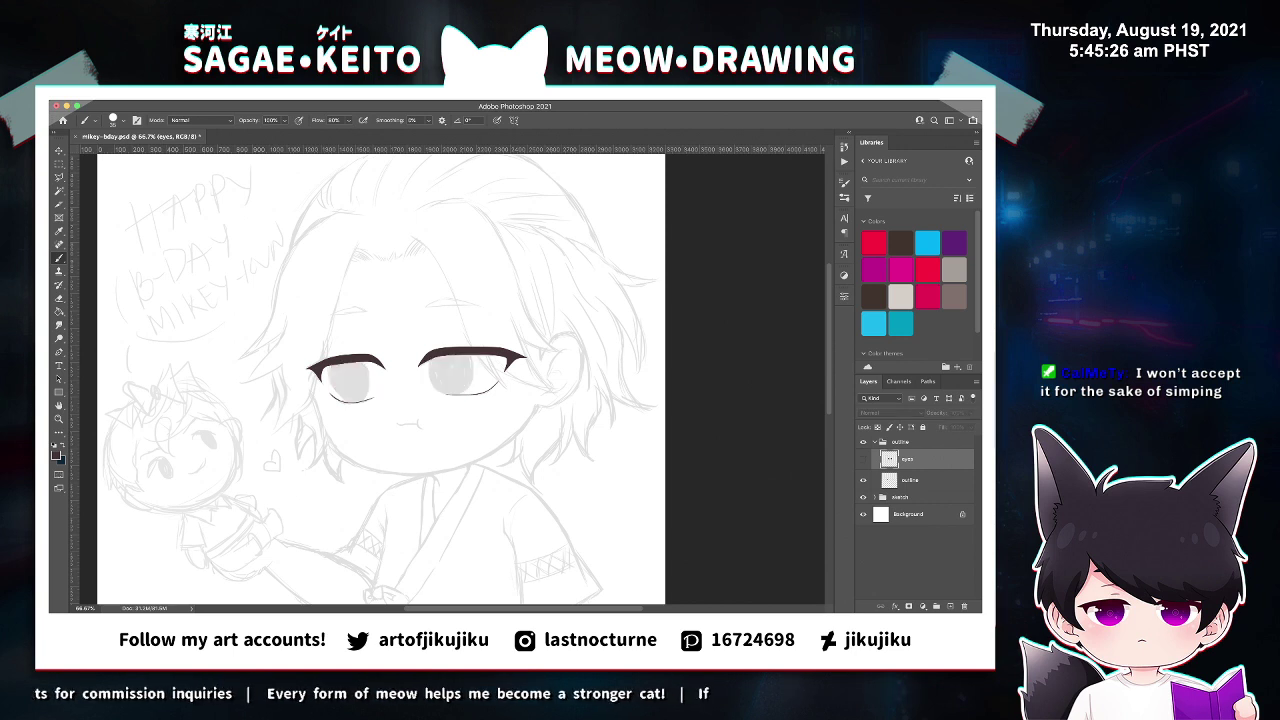
pyautogui.click(863, 459)
pyautogui.moveTo(910, 459); pyautogui.dragTo(910, 490)
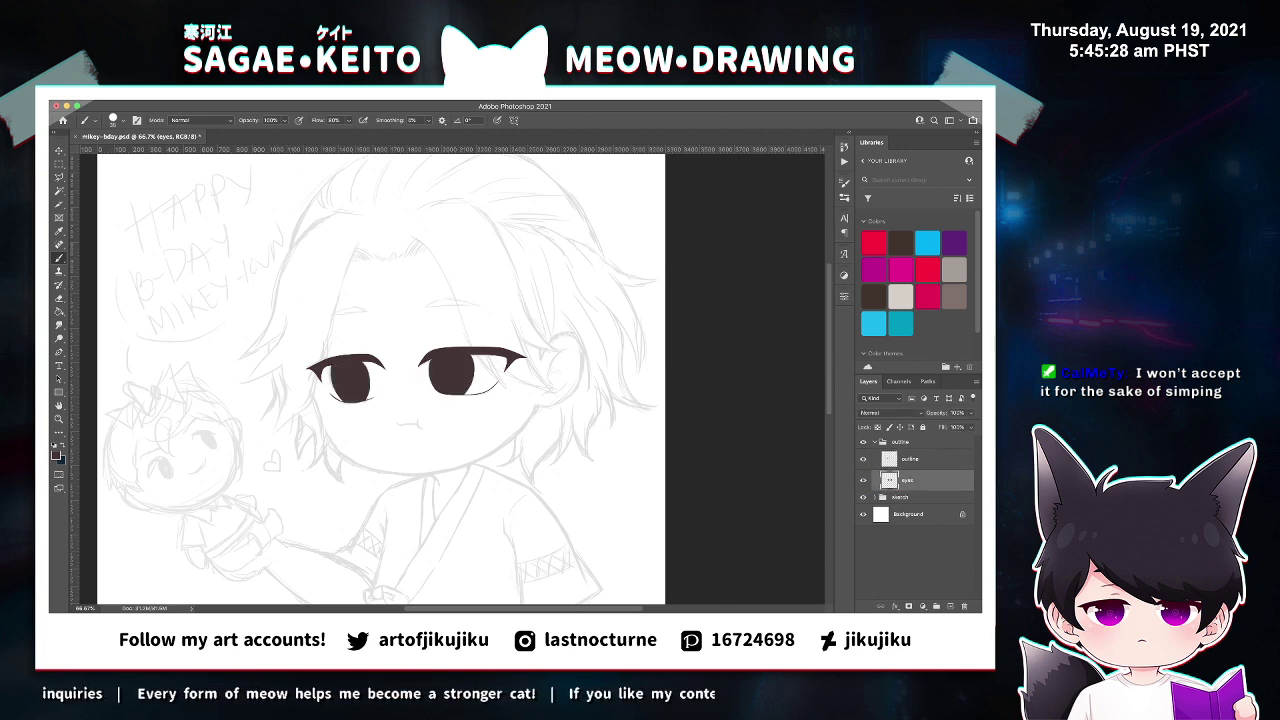
pyautogui.press('super+s')
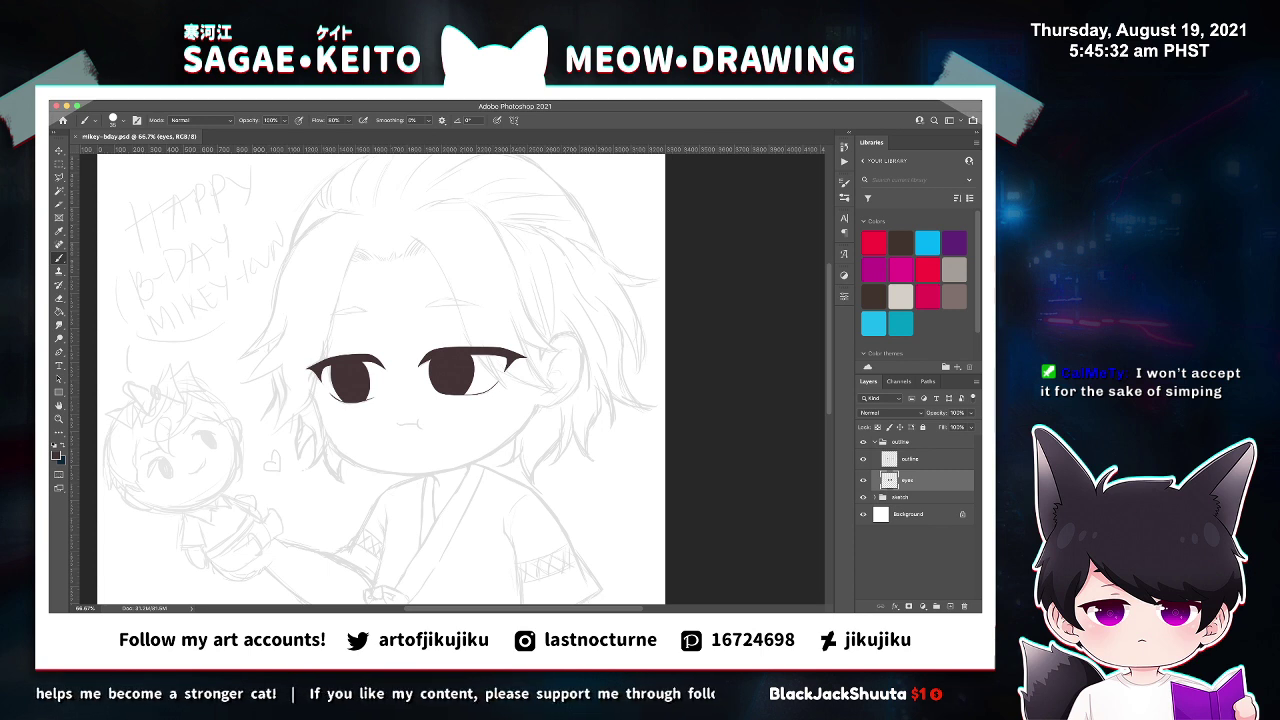
# Draw the peaked upper edge of the left-hand eyebrow over the sketch with the brush on the "outline" layer.
pyautogui.press('z')
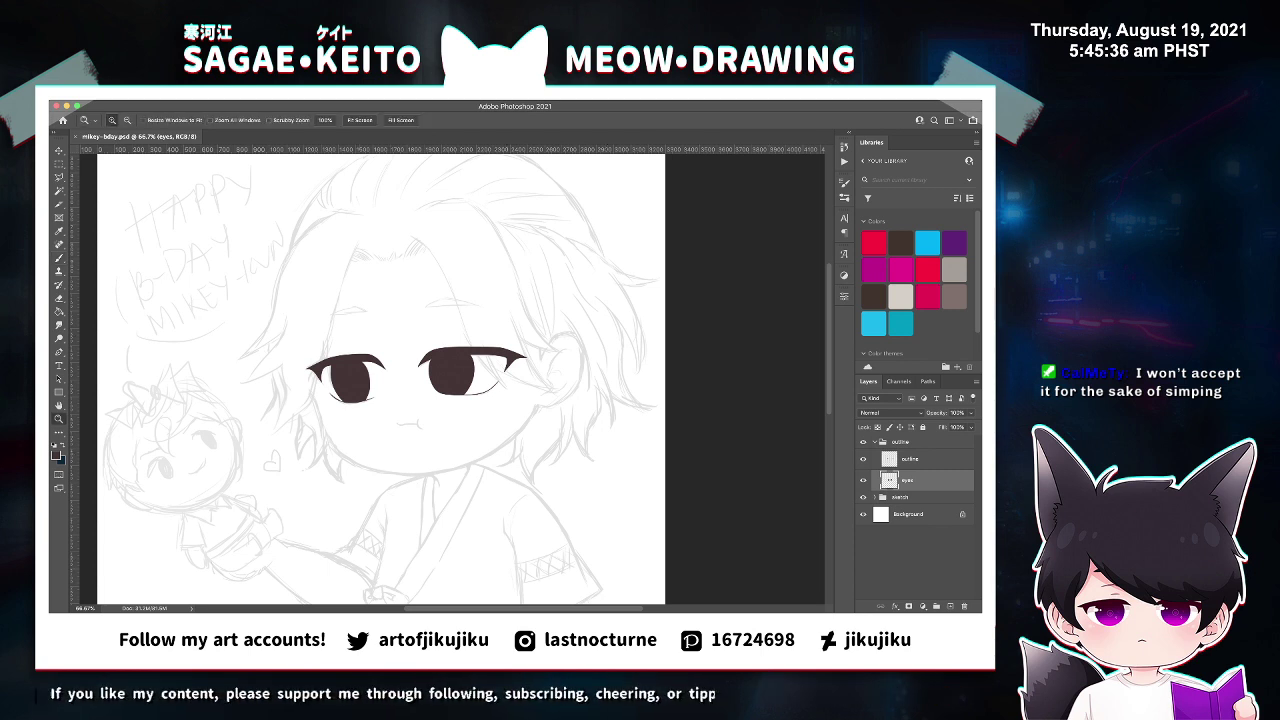
pyautogui.hotkey('alt', ']')
pyautogui.click(377, 330)
pyautogui.click(377, 330)
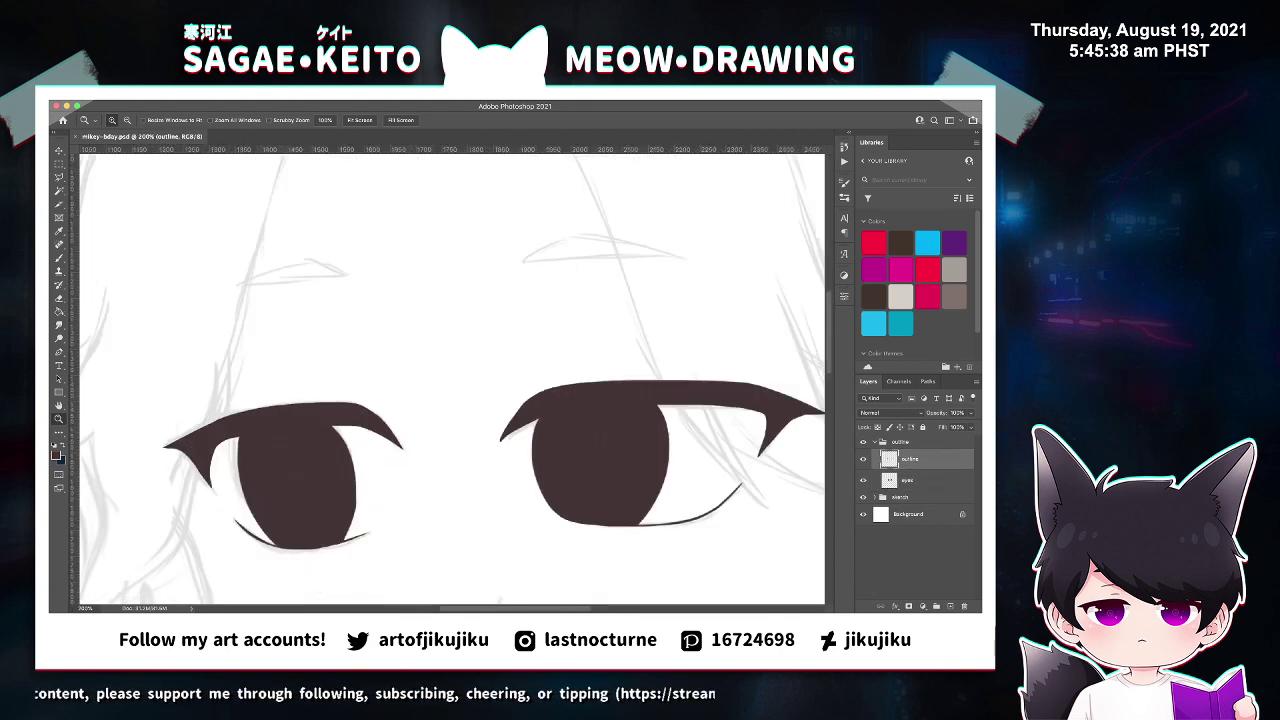
pyautogui.press('b')
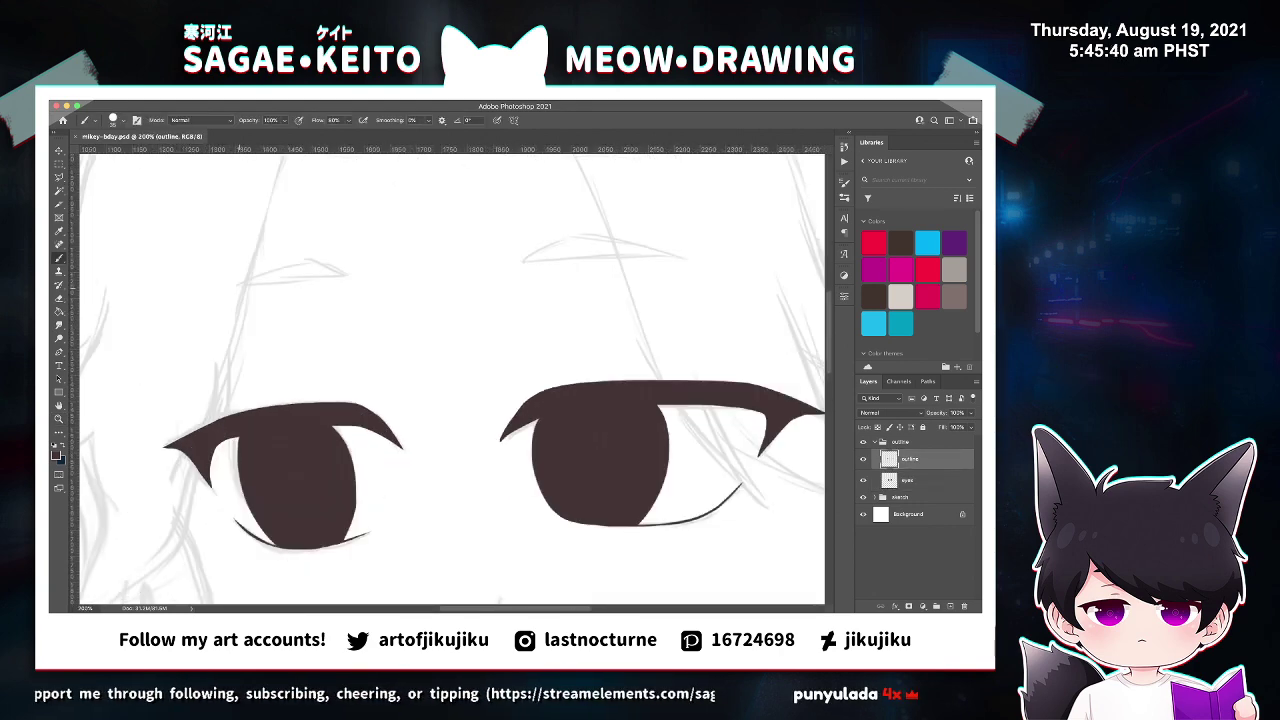
pyautogui.moveTo(236, 287); pyautogui.dragTo(306, 266)
pyautogui.hotkey('ctrl', 'z')
pyautogui.moveTo(230, 284)
pyautogui.mouseDown()
pyautogui.moveTo(344, 254)
pyautogui.moveTo(352, 278)
pyautogui.mouseUp()
# Draw the left-hand eyebrow's nearly straight lower edge, redoing the stroke until it meets both ends of the upper edge.
pyautogui.moveTo(226, 286); pyautogui.dragTo(366, 278)
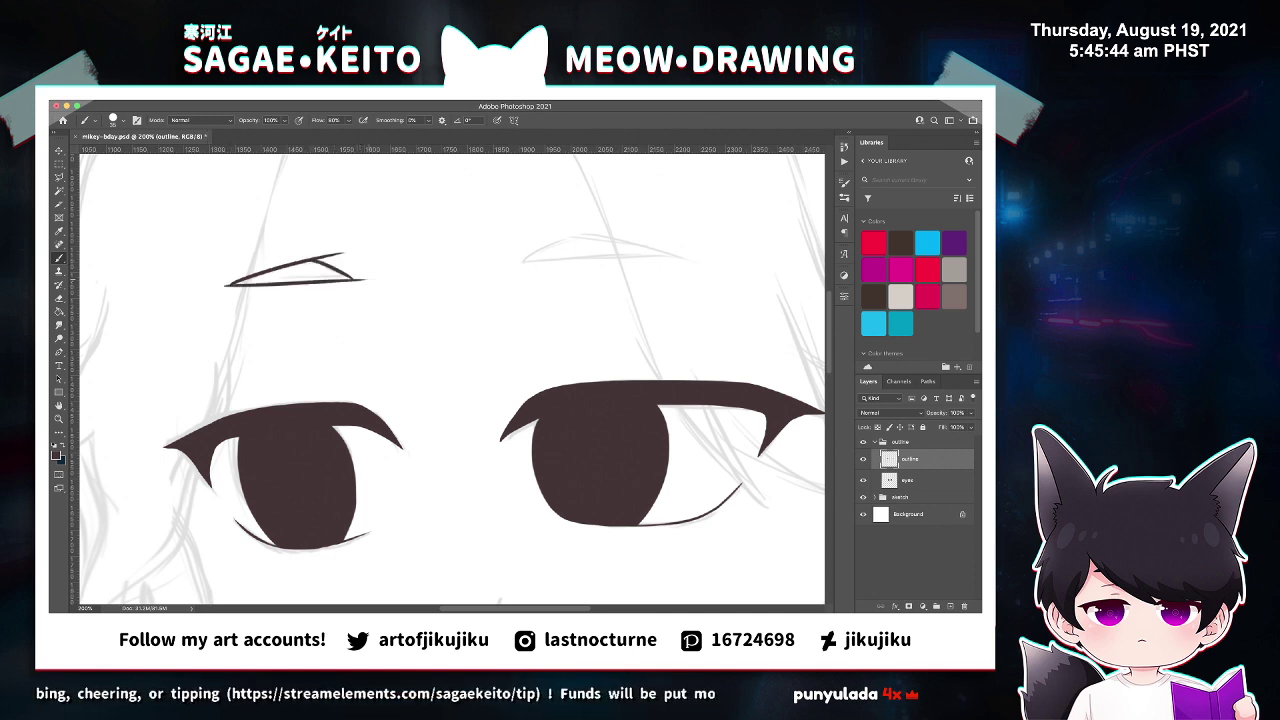
pyautogui.hotkey('ctrl', 'z')
pyautogui.moveTo(226, 284); pyautogui.dragTo(370, 270)
pyautogui.hotkey('ctrl', 'z')
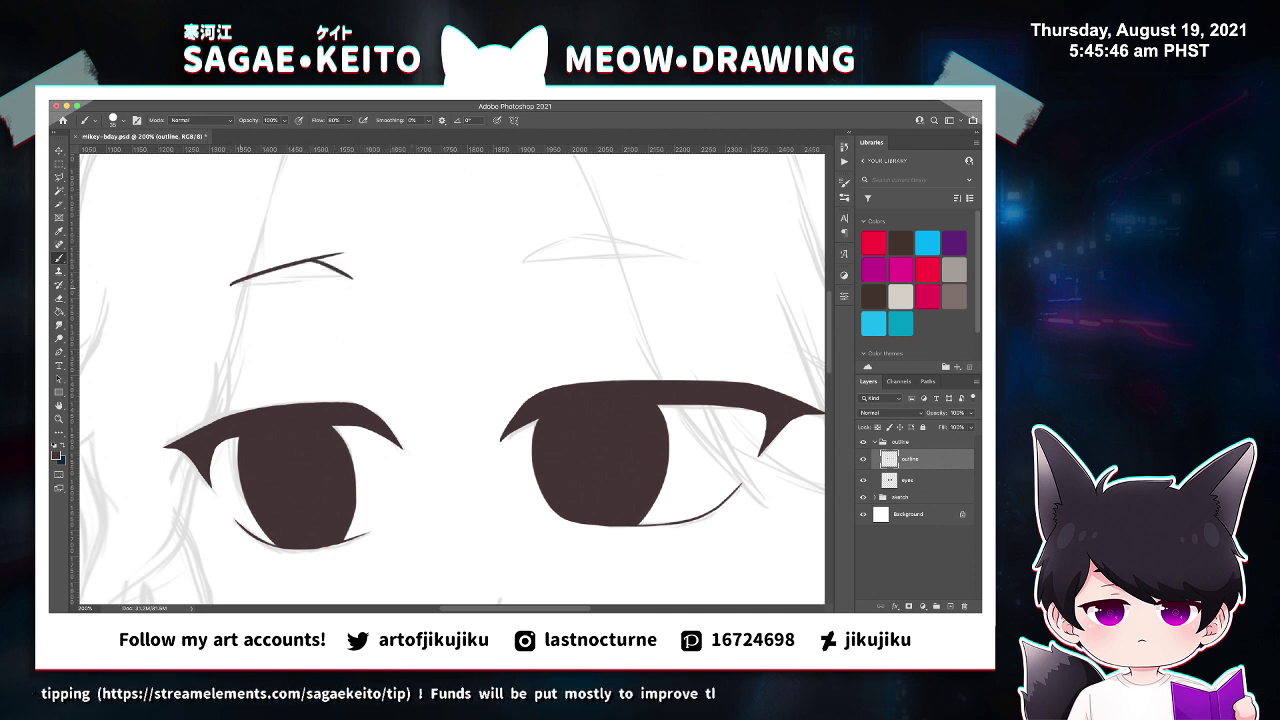
pyautogui.moveTo(224, 287); pyautogui.dragTo(394, 268)
pyautogui.hotkey('ctrl', 'z')
pyautogui.moveTo(224, 287); pyautogui.dragTo(384, 276)
pyautogui.hotkey('ctrl', 'z')
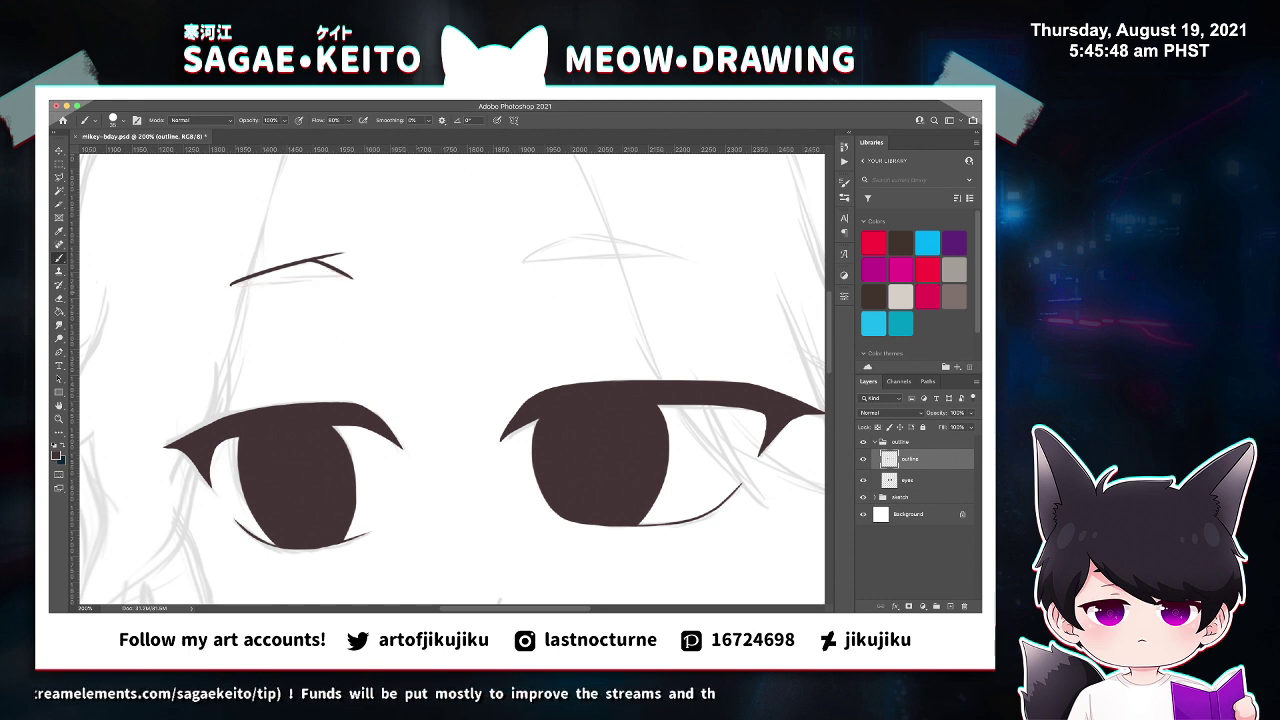
pyautogui.moveTo(224, 285)
pyautogui.mouseDown()
pyautogui.moveTo(390, 270)
pyautogui.moveTo(378, 273)
pyautogui.mouseUp()
pyautogui.hotkey('ctrl', 'z')
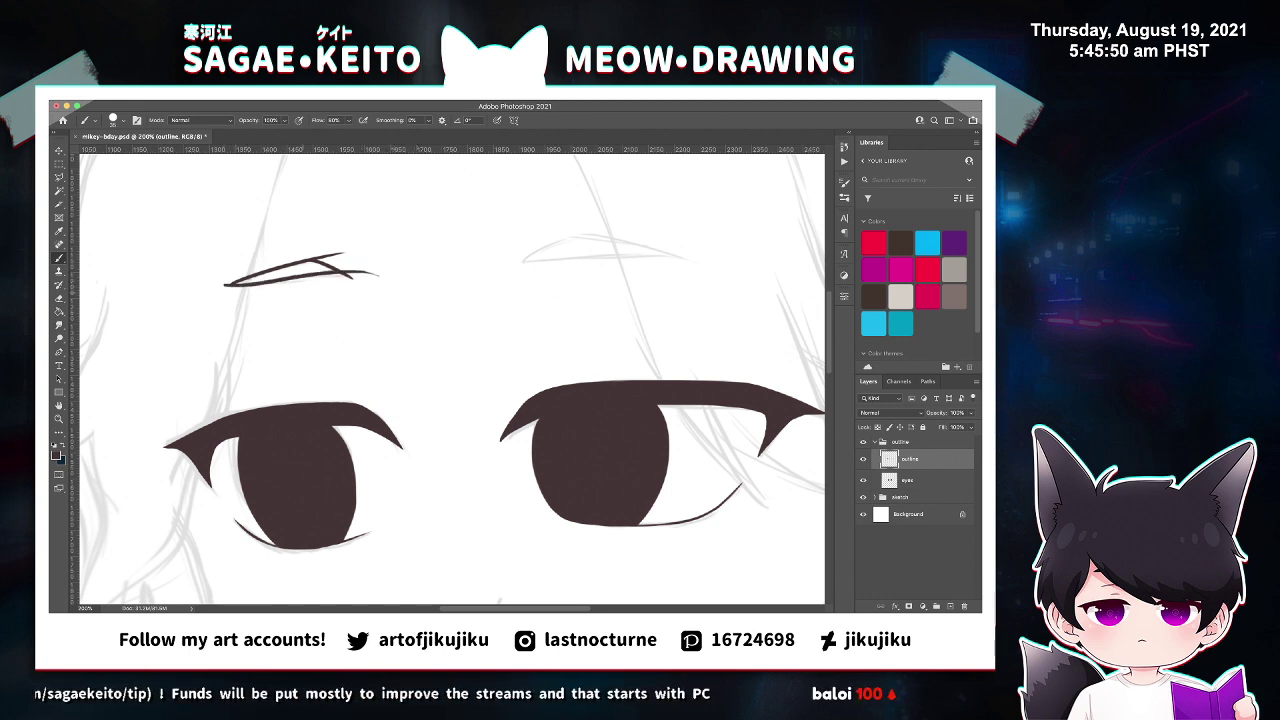
pyautogui.hotkey('ctrl', 'z')
pyautogui.moveTo(212, 288); pyautogui.dragTo(400, 279)
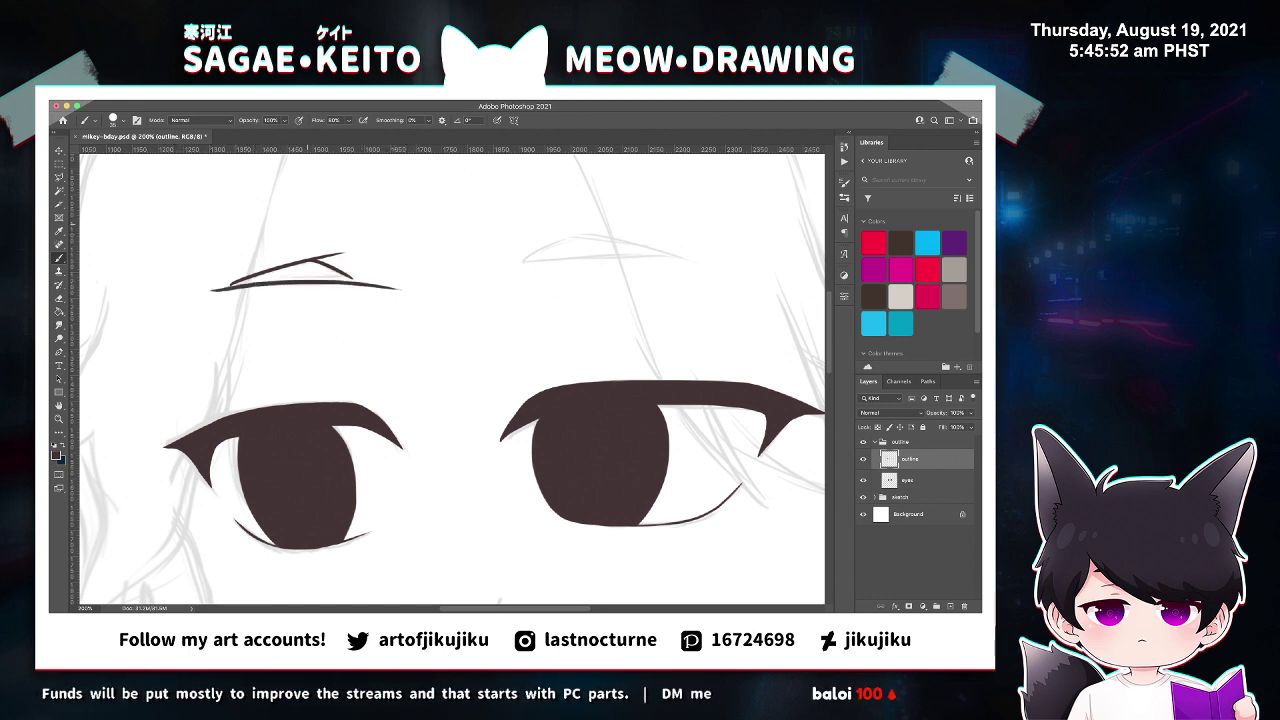
pyautogui.hotkey('ctrl', 'z')
pyautogui.moveTo(220, 287); pyautogui.dragTo(370, 276)
# Erase the line ends overshooting the left-hand eyebrow's peak and its two outer corners.
pyautogui.press('e')
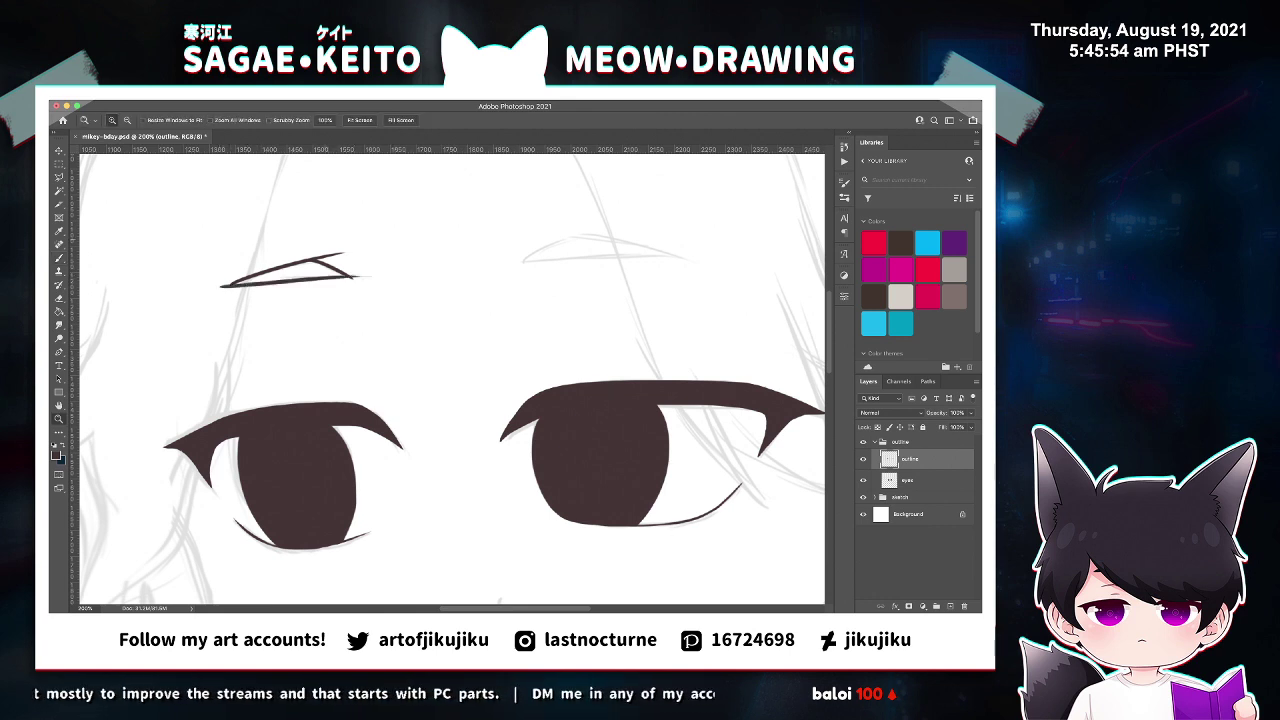
pyautogui.scroll(1, 315, 230)
pyautogui.moveTo(335, 263); pyautogui.dragTo(309, 262)
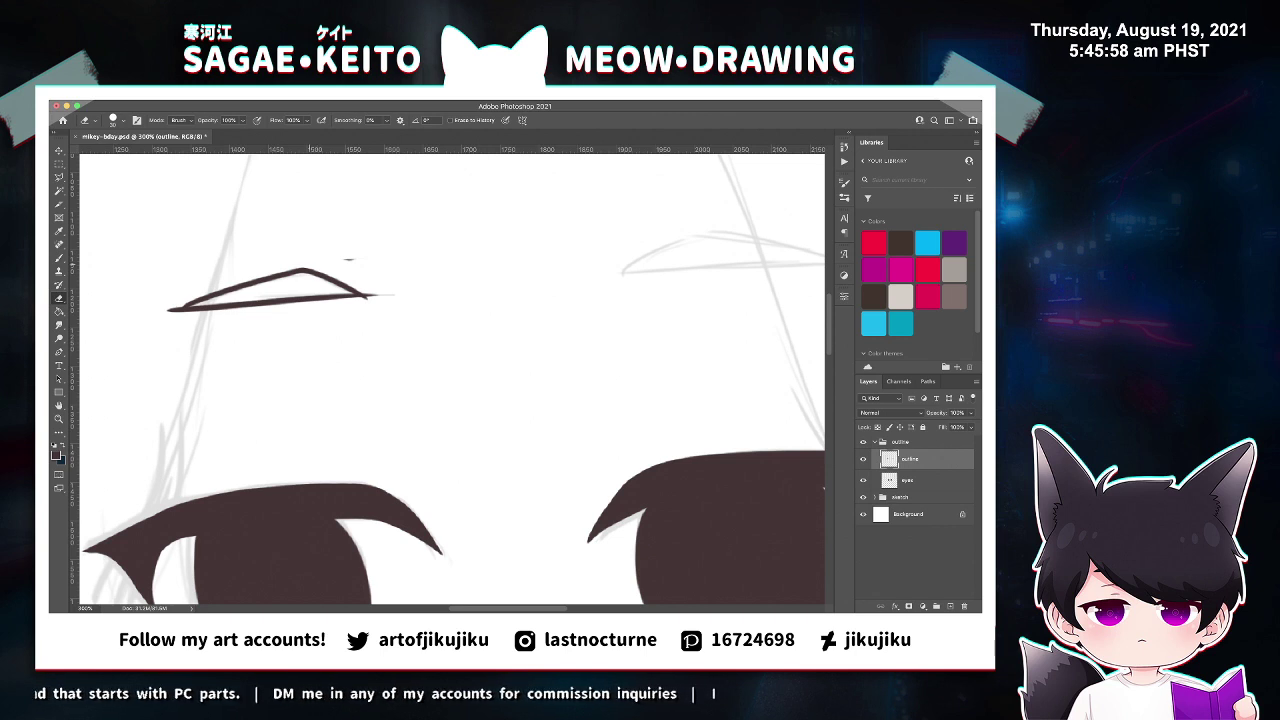
pyautogui.press('z')
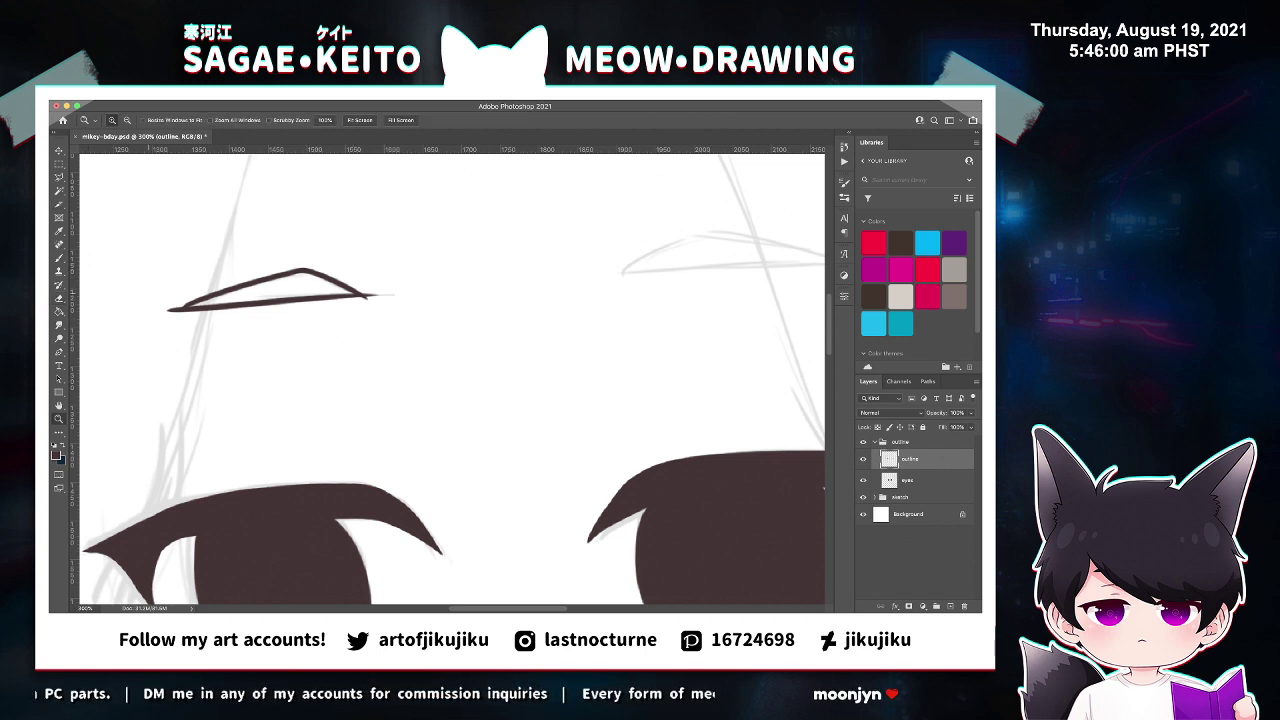
pyautogui.click(130, 295)
pyautogui.click(130, 295)
pyautogui.click(130, 295)
pyautogui.press('e')
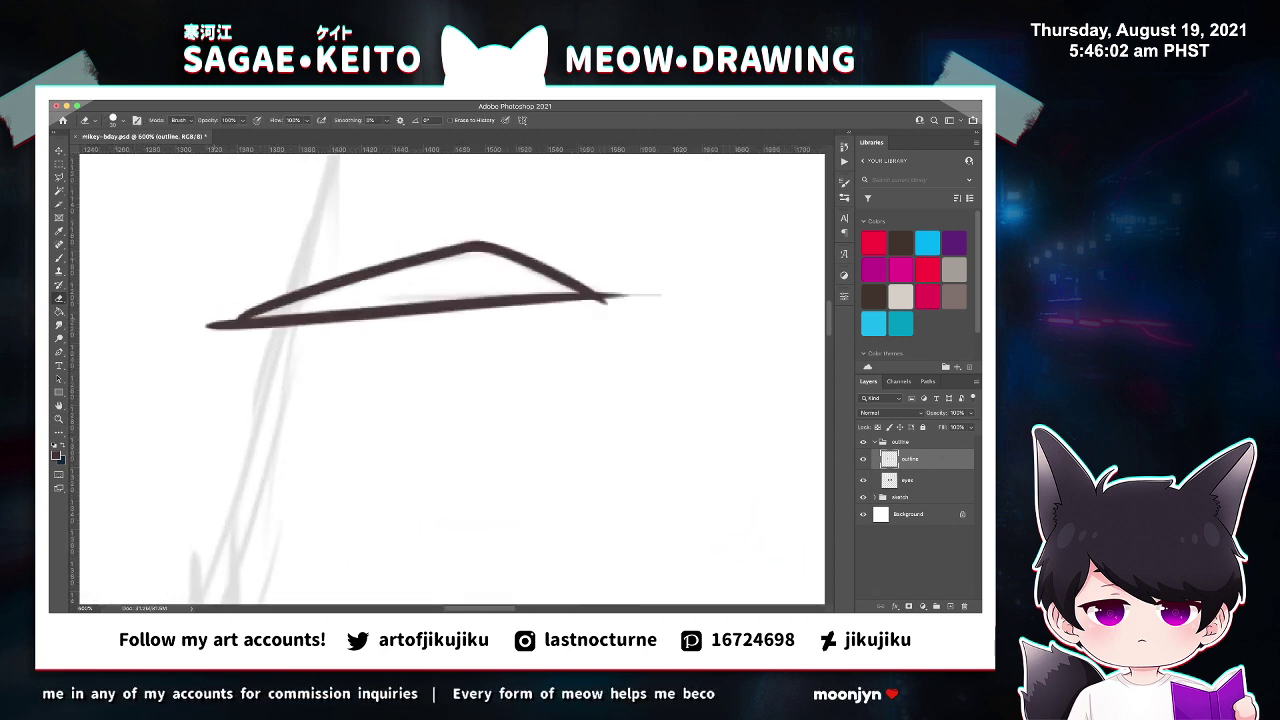
pyautogui.moveTo(204, 325); pyautogui.dragTo(227, 327)
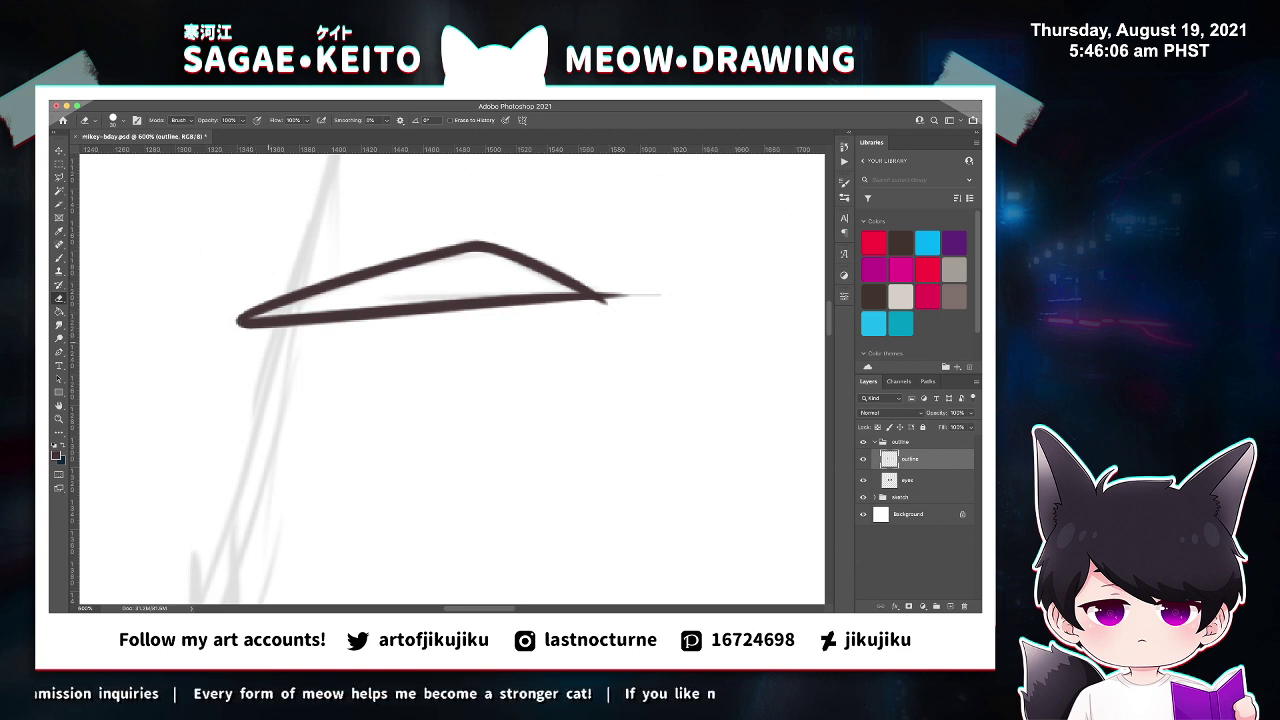
pyautogui.moveTo(640, 297)
pyautogui.mouseDown()
pyautogui.moveTo(597, 297)
pyautogui.moveTo(606, 303)
pyautogui.mouseUp()
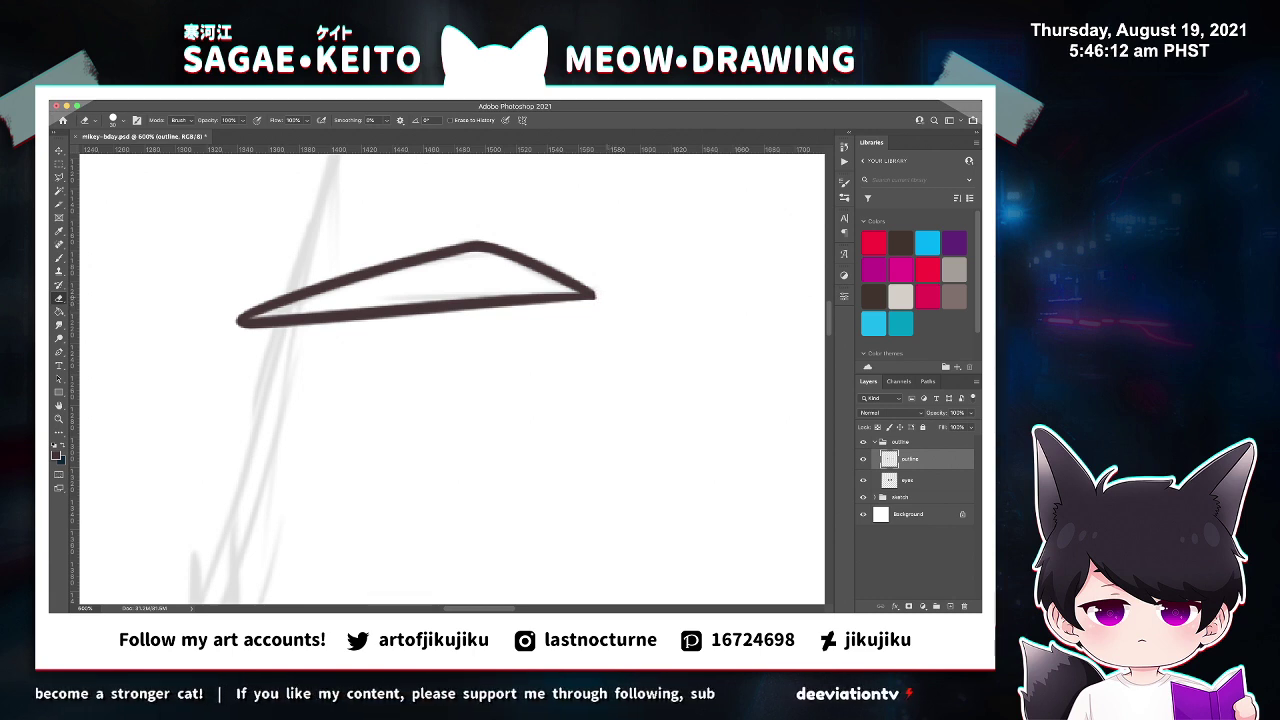
pyautogui.scroll(-8, 429, 323)
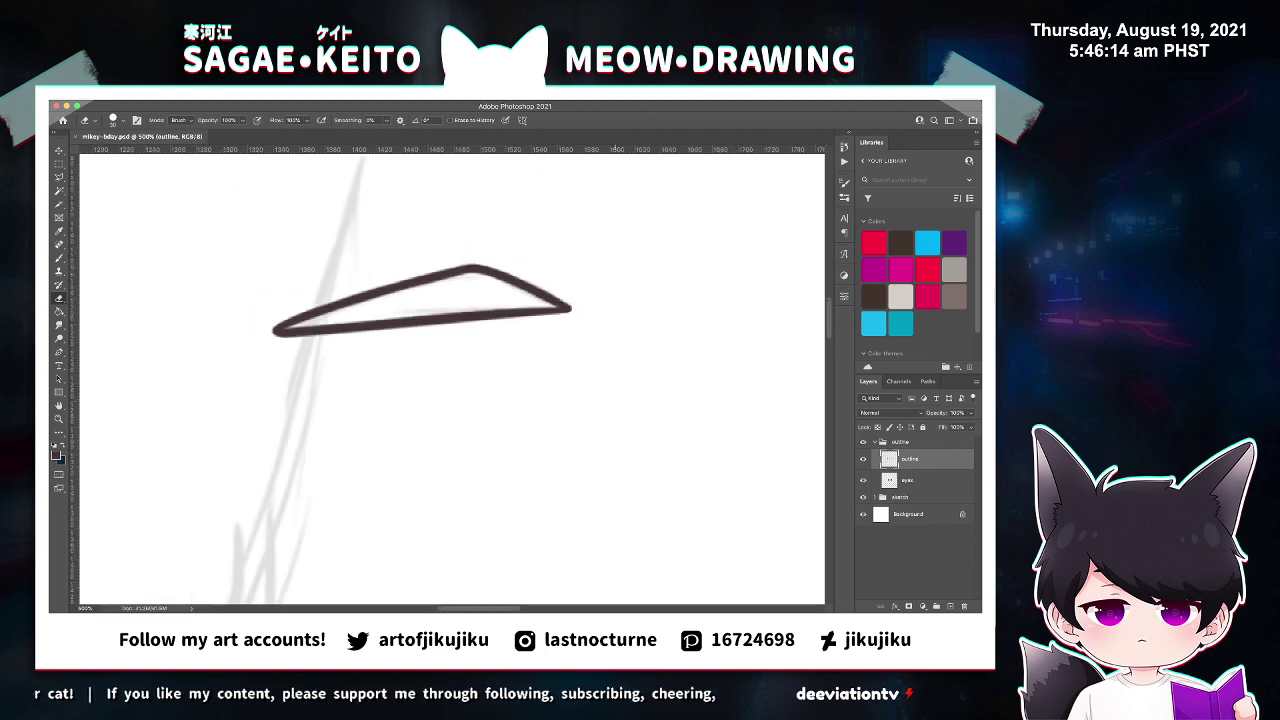
# Draw the short rising inner part of the right-hand eyebrow's upper edge over the sketch with the brush, redoing the stroke until it fits.
pyautogui.press('z')
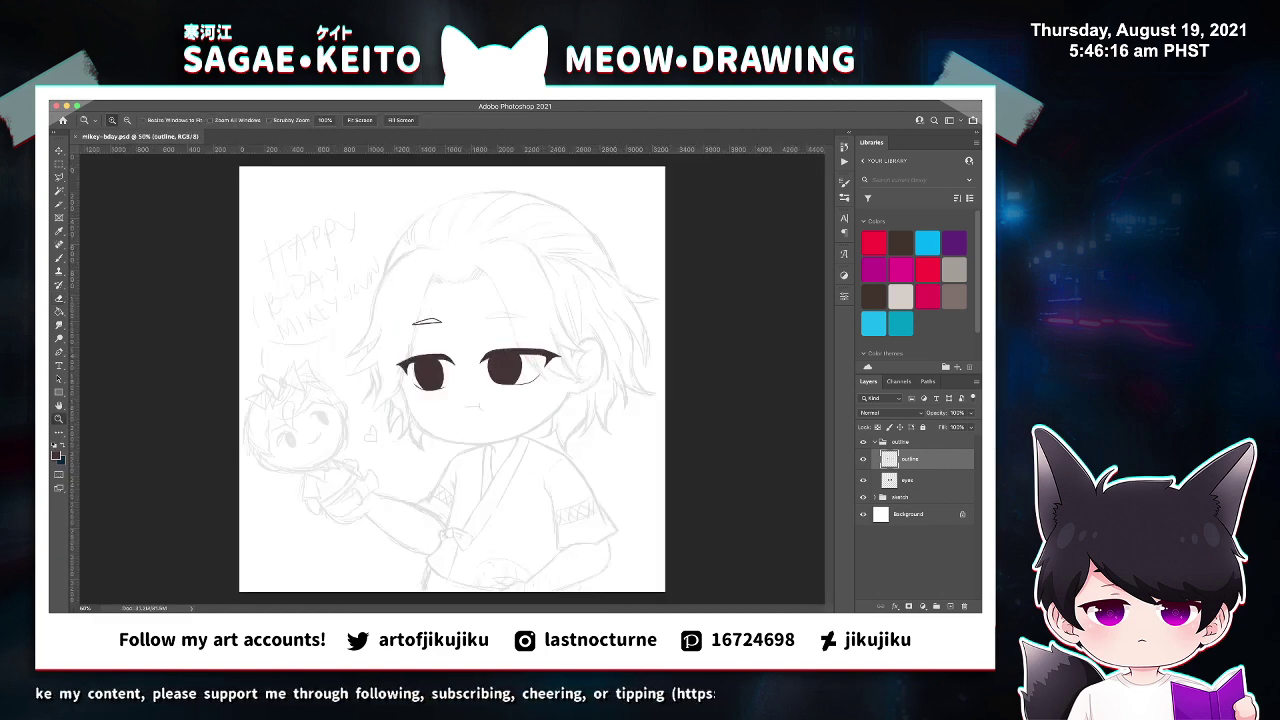
pyautogui.click(500, 298)
pyautogui.click(500, 298)
pyautogui.click(493, 295)
pyautogui.click(493, 295)
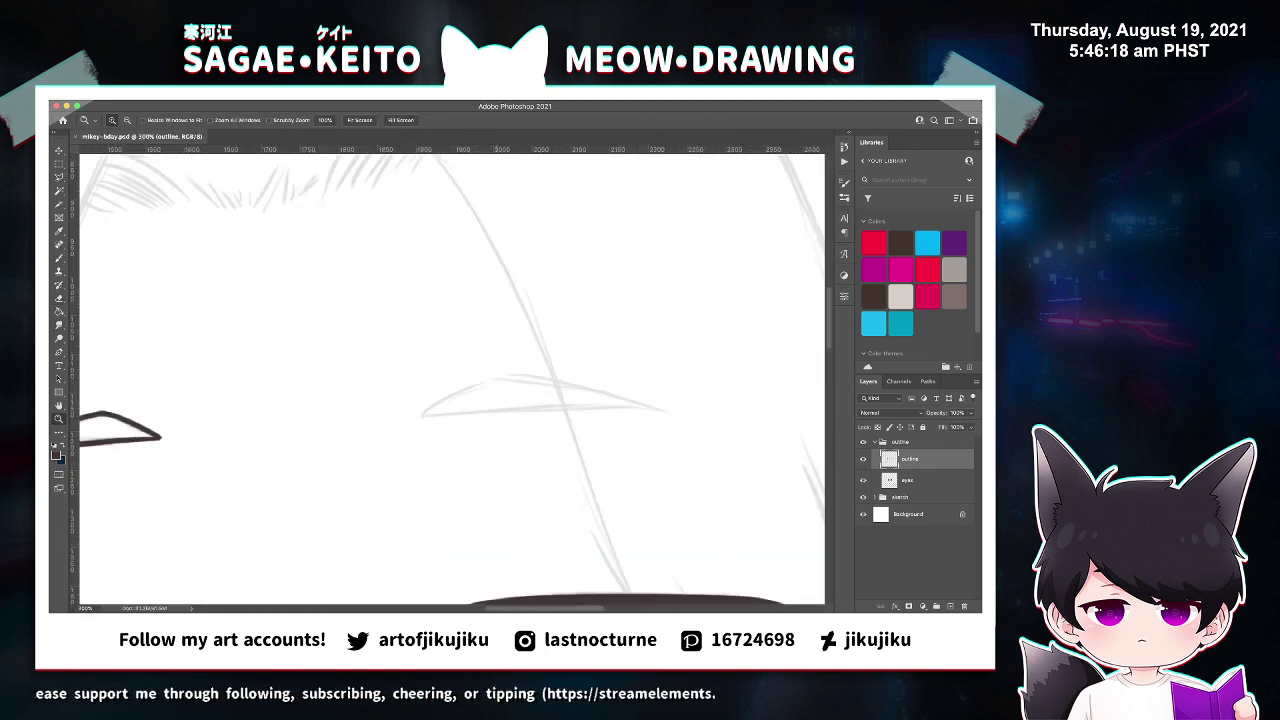
pyautogui.press('b')
pyautogui.moveTo(405, 425); pyautogui.dragTo(470, 379)
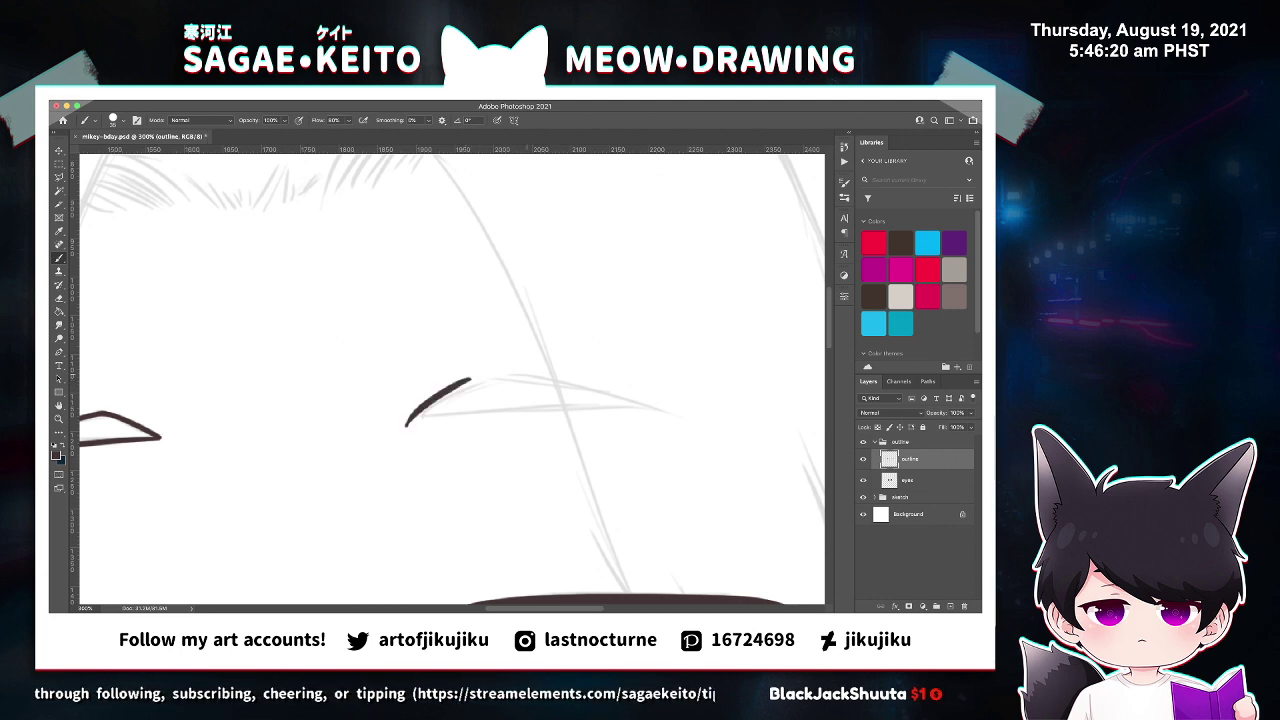
pyautogui.hotkey('ctrl', 'z')
pyautogui.moveTo(402, 422); pyautogui.dragTo(515, 374)
pyautogui.hotkey('ctrl', 'z')
pyautogui.moveTo(407, 420); pyautogui.dragTo(527, 368)
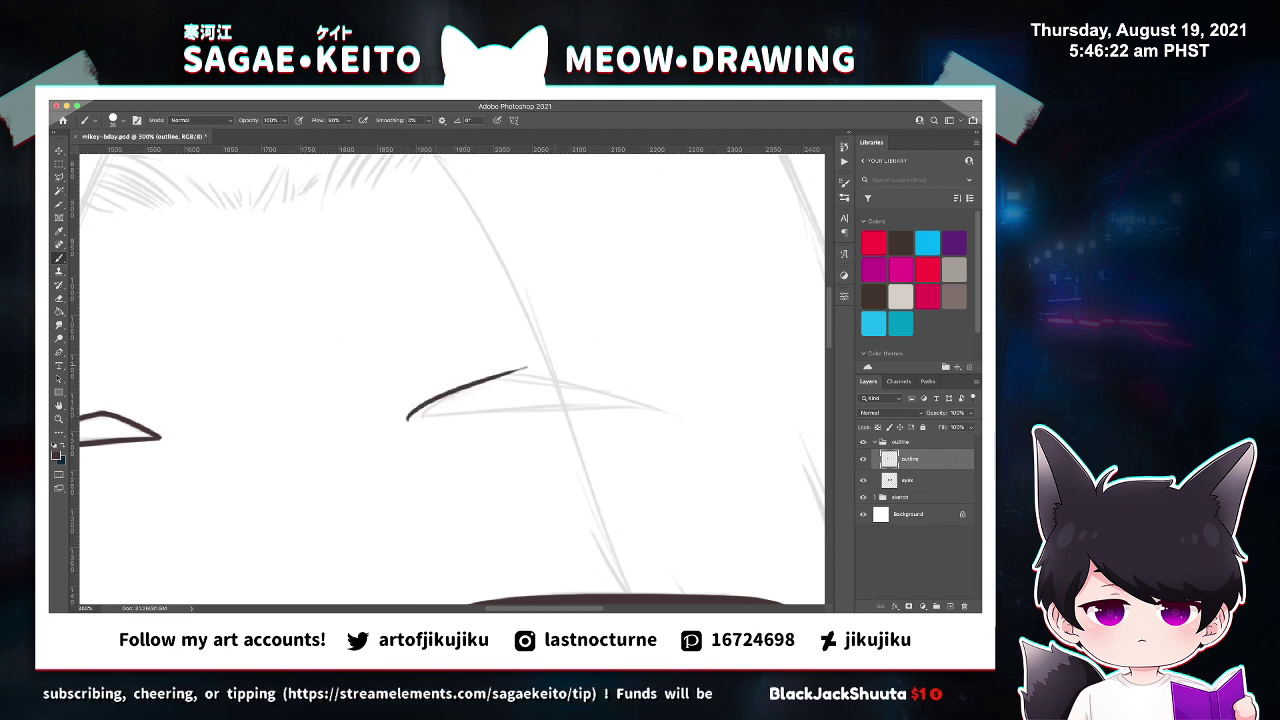
pyautogui.hotkey('ctrl', 'z')
pyautogui.moveTo(412, 415)
pyautogui.mouseDown()
pyautogui.moveTo(513, 368)
pyautogui.moveTo(618, 388)
pyautogui.mouseUp()
pyautogui.hotkey('ctrl', 'z')
# Draw the long slope of the right-hand eyebrow's upper edge from the peak down to its outer end, redoing the stroke once.
pyautogui.moveTo(488, 376); pyautogui.dragTo(640, 391)
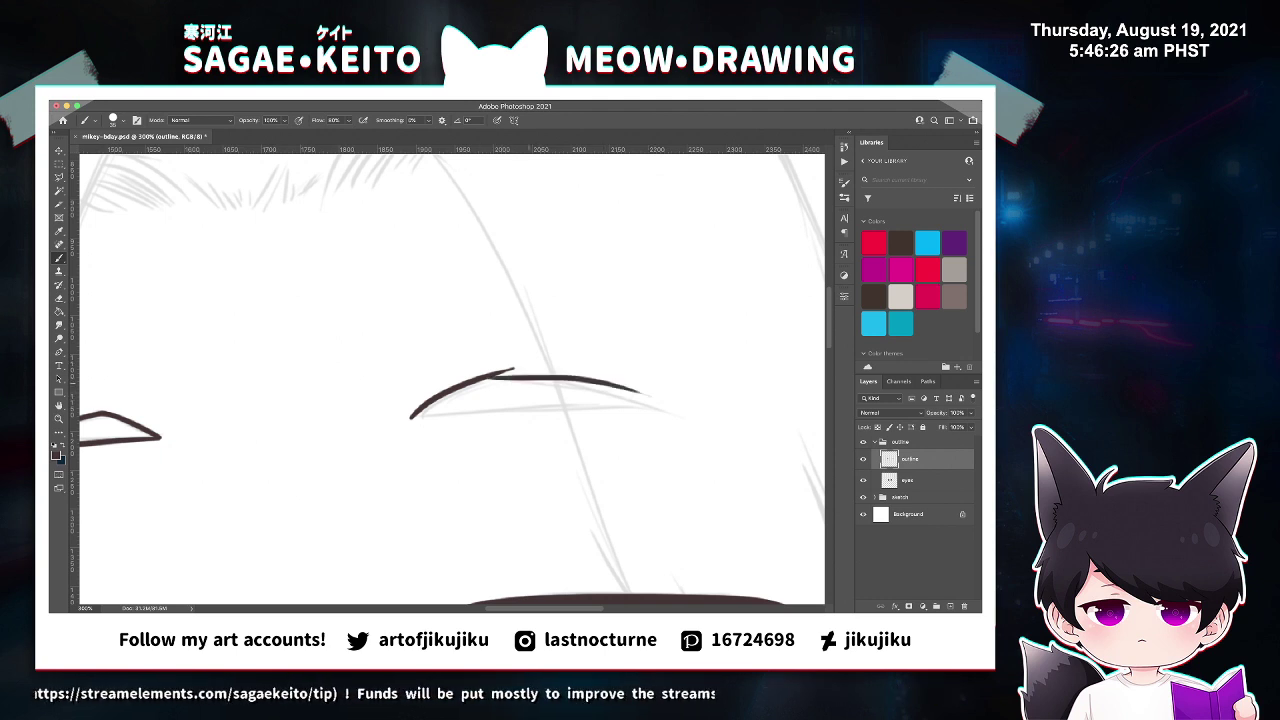
pyautogui.hotkey('ctrl', 'z')
pyautogui.moveTo(492, 375); pyautogui.dragTo(668, 409)
# Erase the line end overshooting the right-hand eyebrow's peak and smooth the join of the two strokes with the brush.
pyautogui.press('e')
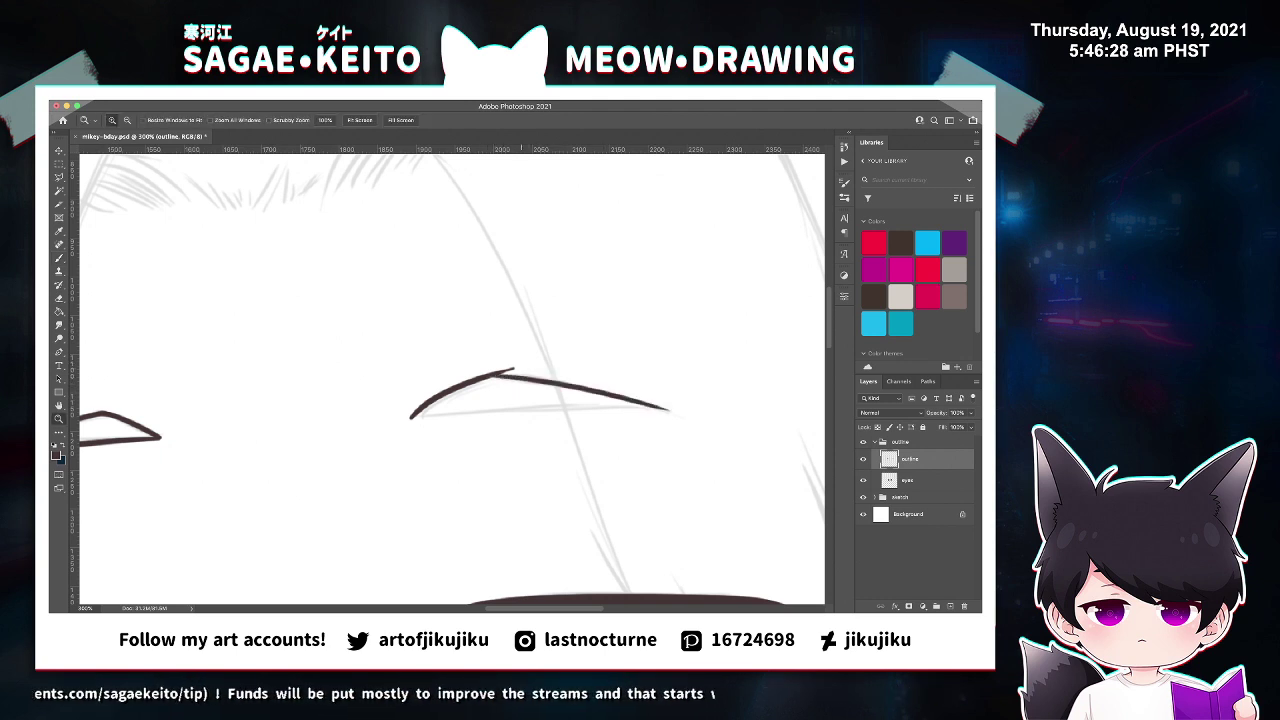
pyautogui.hotkey('ctrl', '+')
pyautogui.hotkey('ctrl', '+')
pyautogui.moveTo(482, 364)
pyautogui.mouseDown()
pyautogui.moveTo(518, 367)
pyautogui.moveTo(482, 368)
pyautogui.moveTo(508, 373)
pyautogui.mouseUp()
pyautogui.hotkey('ctrl', 'z')
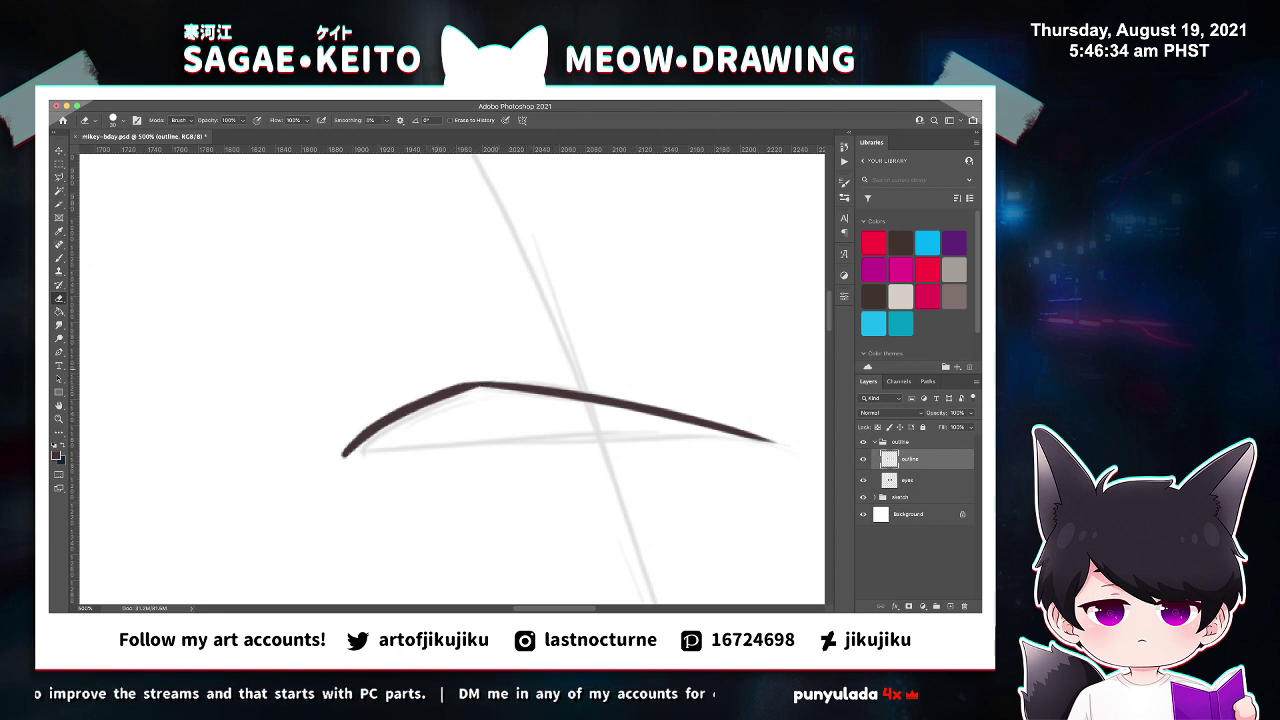
pyautogui.press('z')
pyautogui.click(526, 370)
pyautogui.press('b')
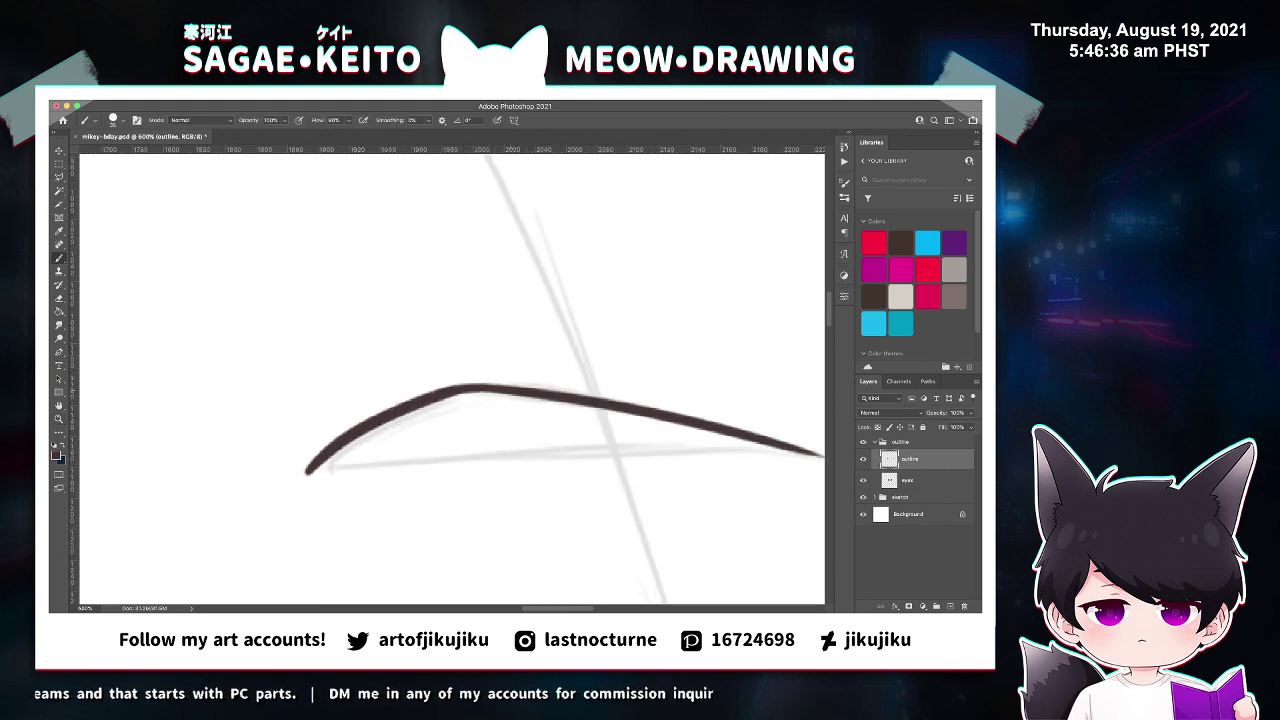
pyautogui.moveTo(500, 390); pyautogui.dragTo(454, 391)
pyautogui.scroll(-7, 453, 378)
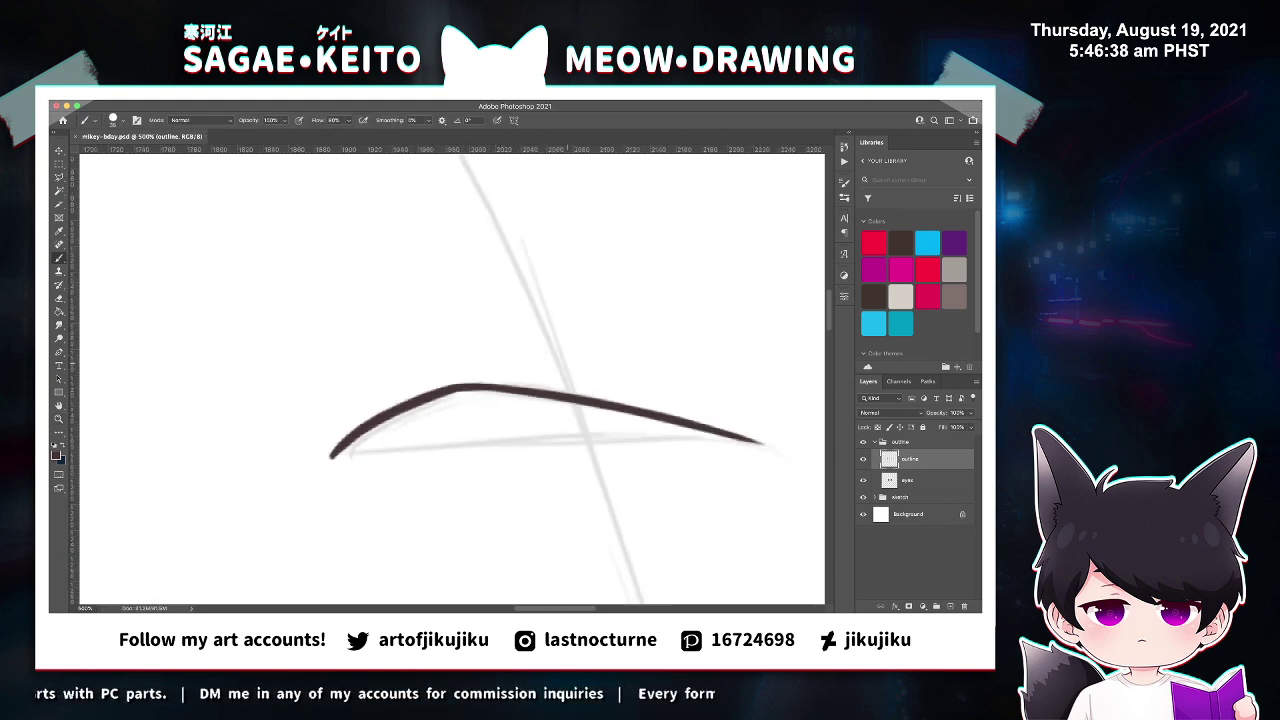
# Flip the whole canvas horizontally for drawing the unfinished eyebrow's lower edge in mirror image.
pyautogui.press('z')
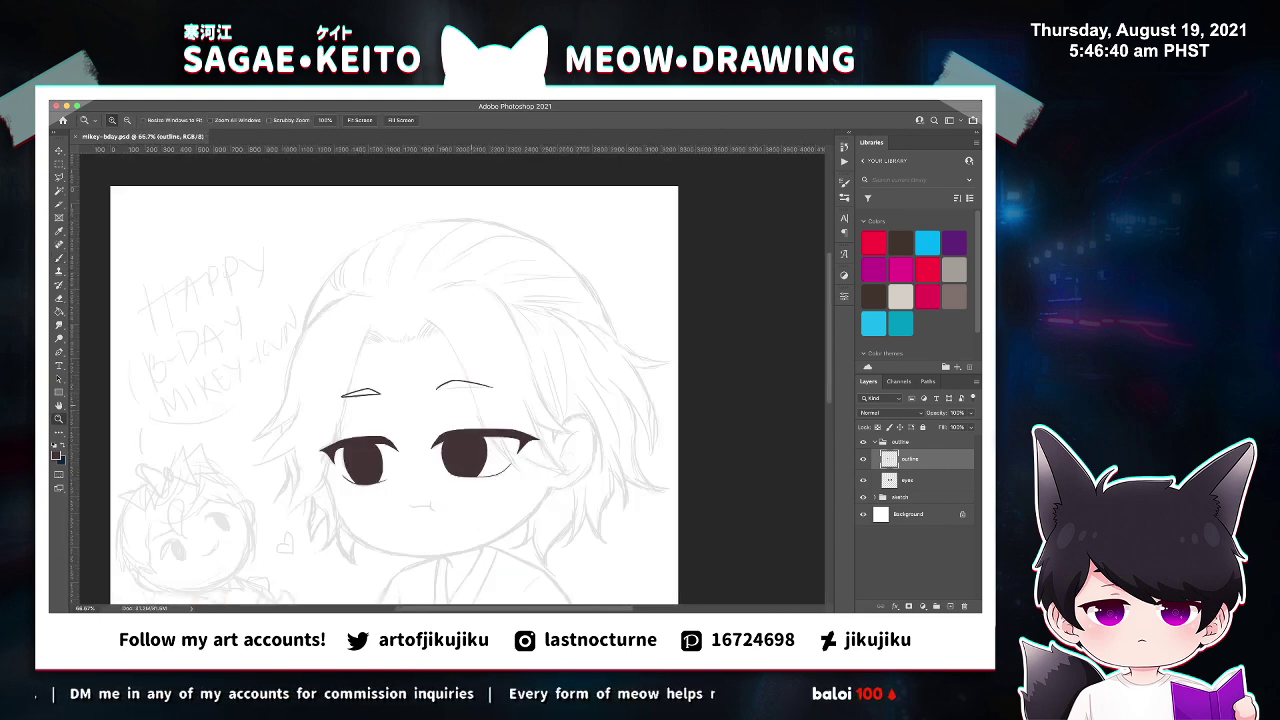
pyautogui.click(470, 404)
pyautogui.click(469, 392)
pyautogui.click(451, 376)
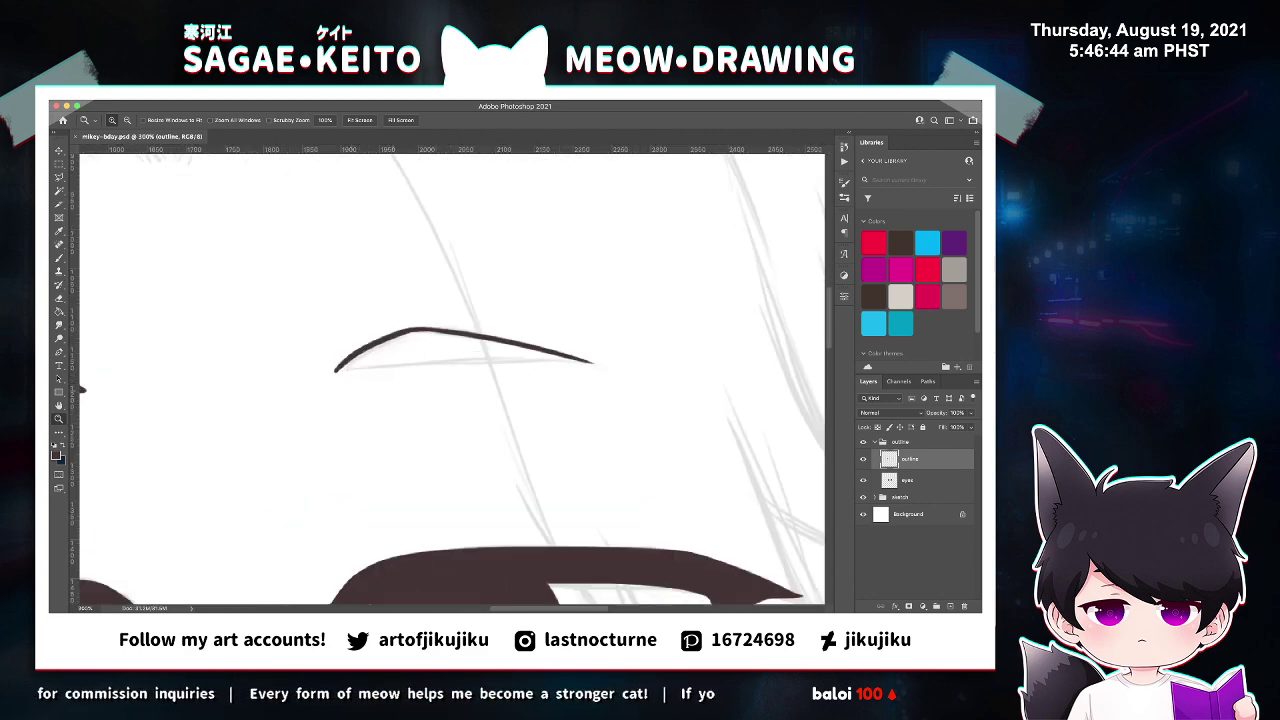
pyautogui.press('super+shift+h')
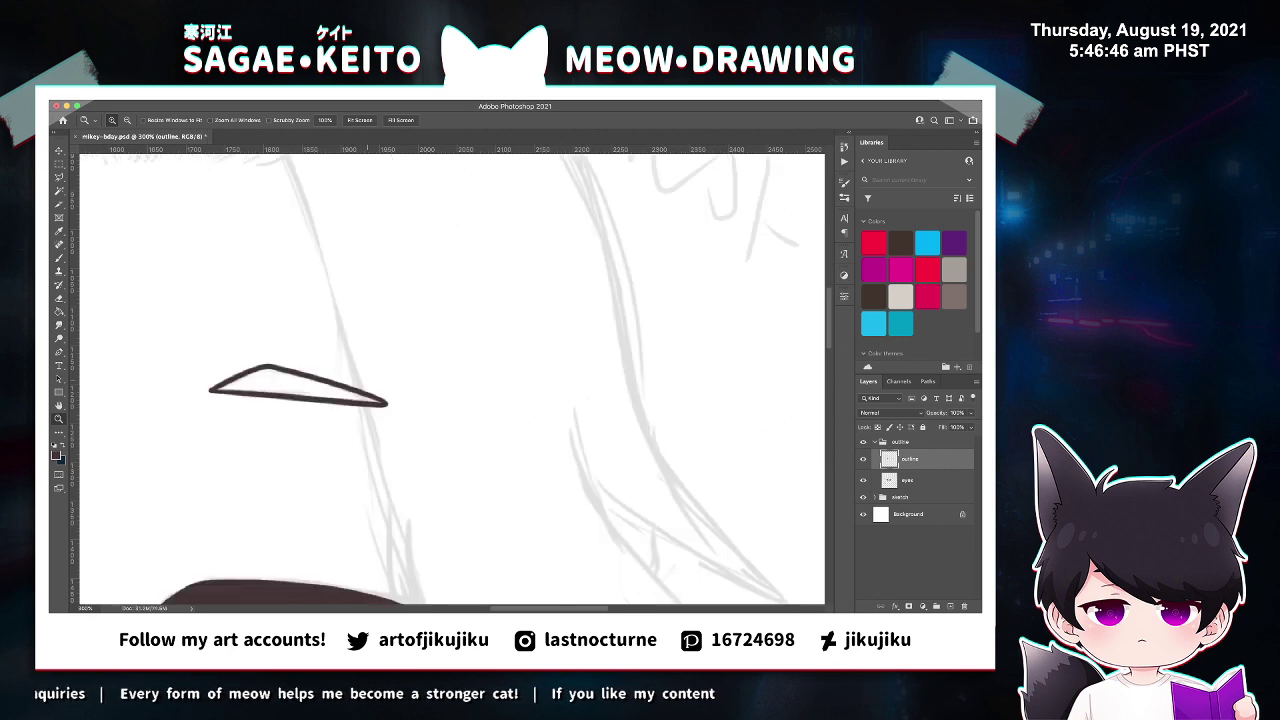
pyautogui.hscroll(-5, 450, 380)
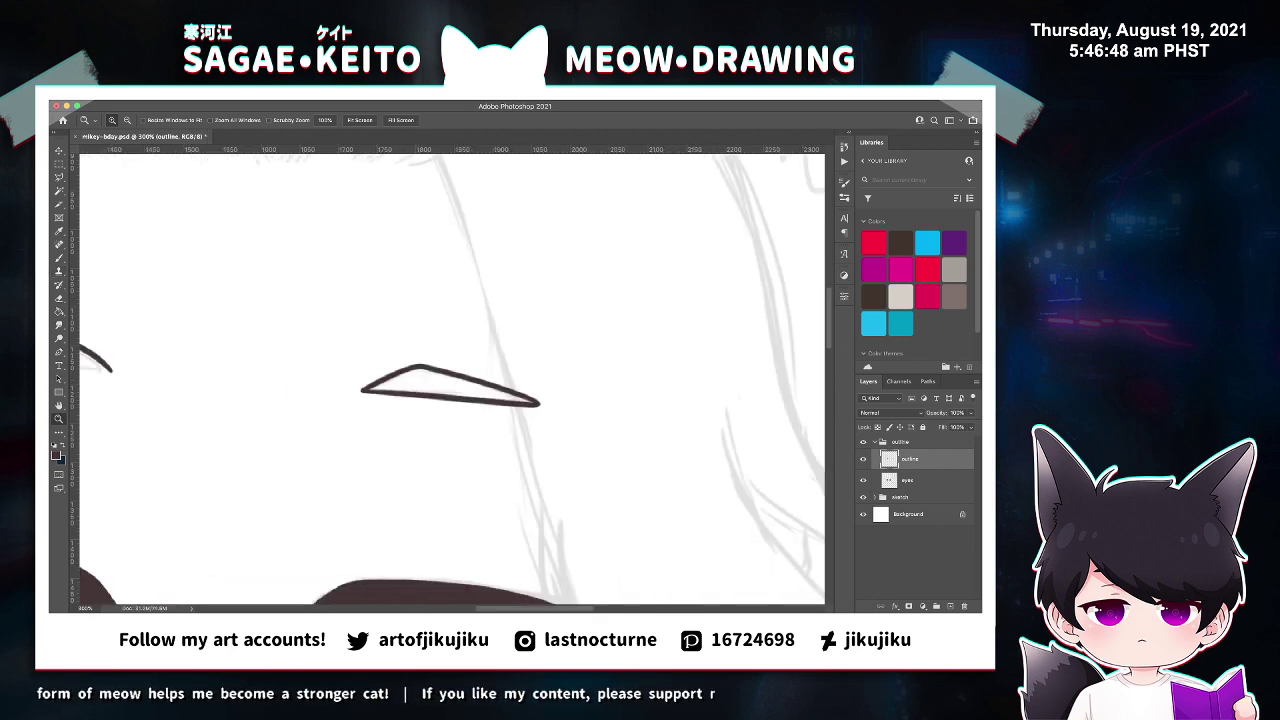
pyautogui.hscroll(1, 450, 380)
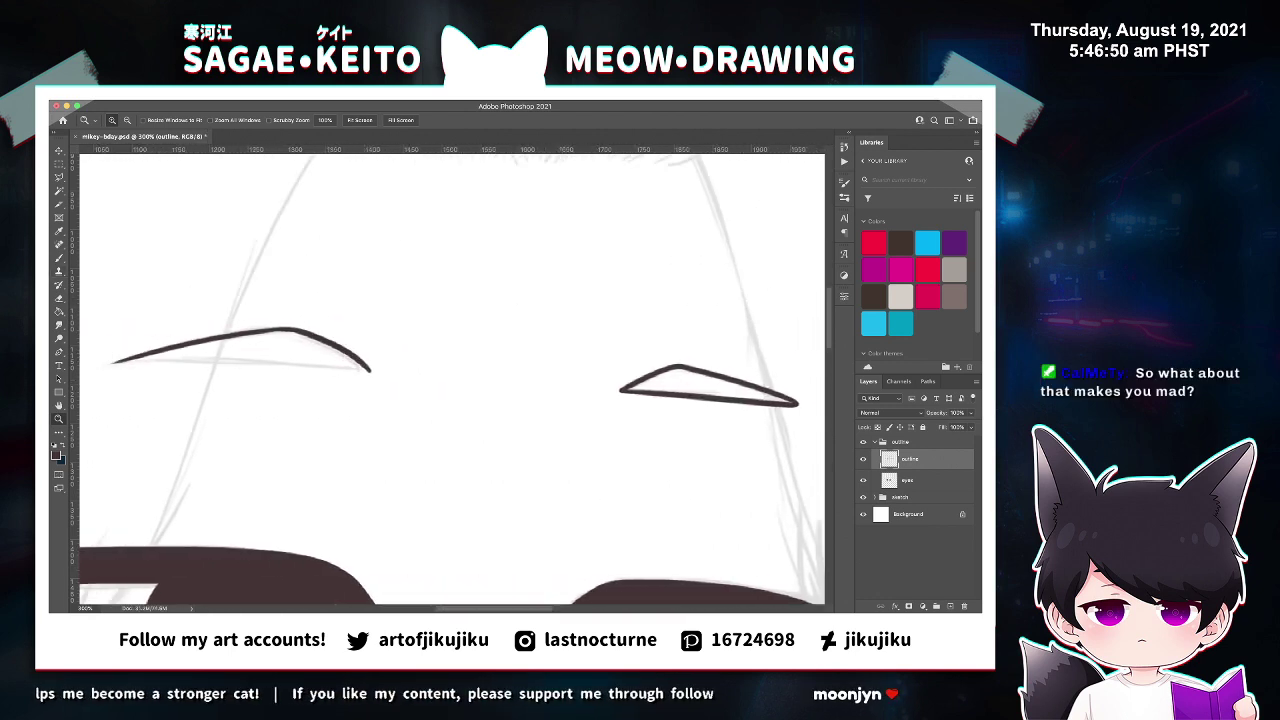
# Draw the outer part of the unfinished eyebrow's lower edge, from the outer end to past the middle.
pyautogui.press('b')
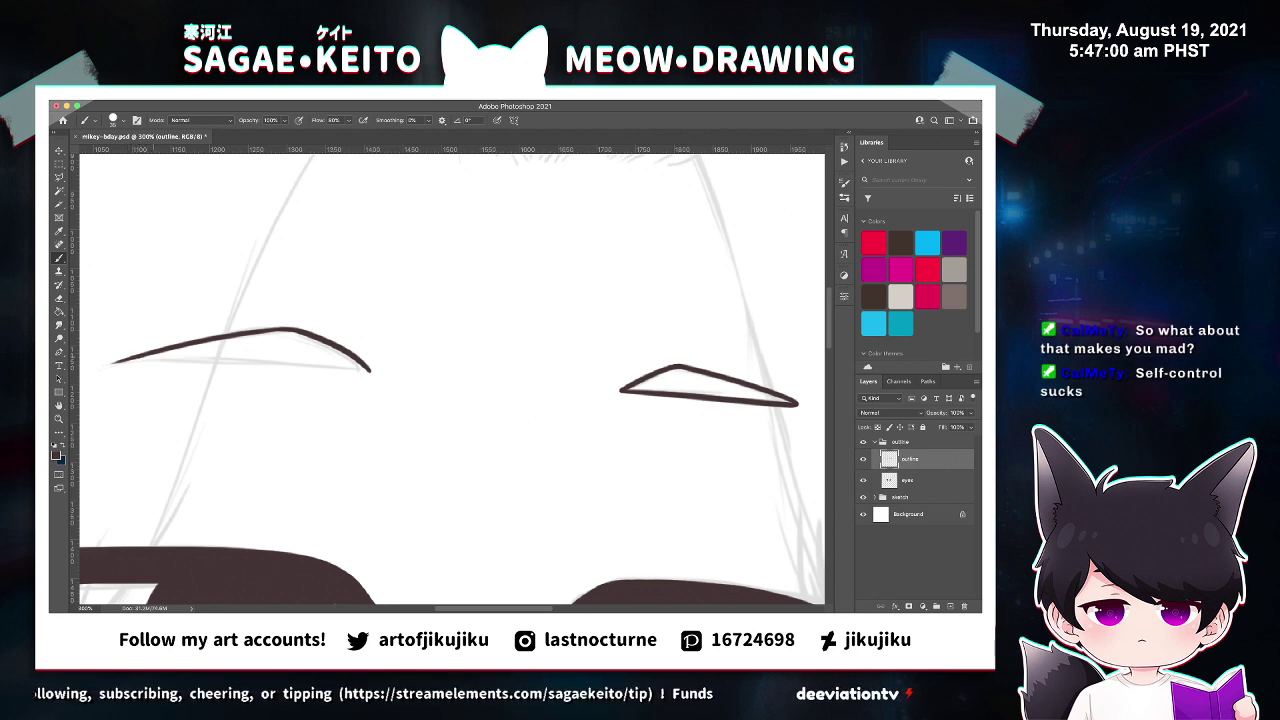
pyautogui.moveTo(132, 357); pyautogui.dragTo(241, 355)
pyautogui.press('super+z')
pyautogui.moveTo(133, 358); pyautogui.dragTo(294, 362)
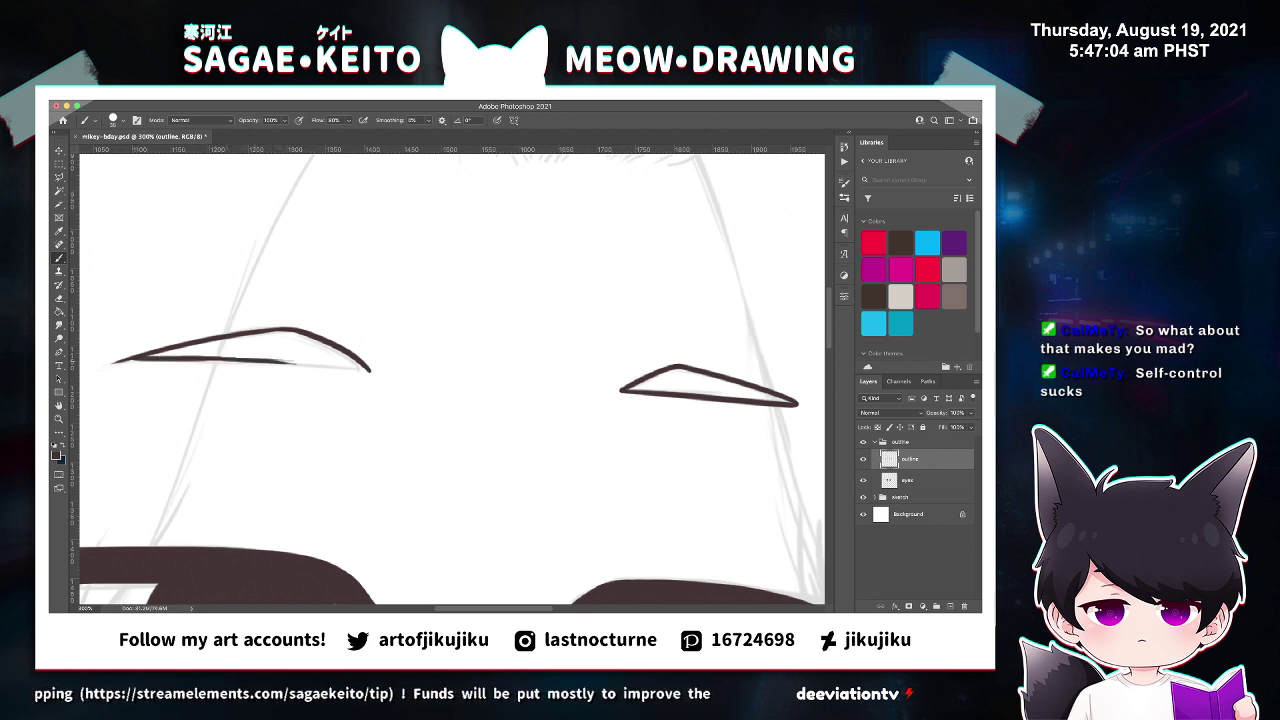
pyautogui.press('super+z')
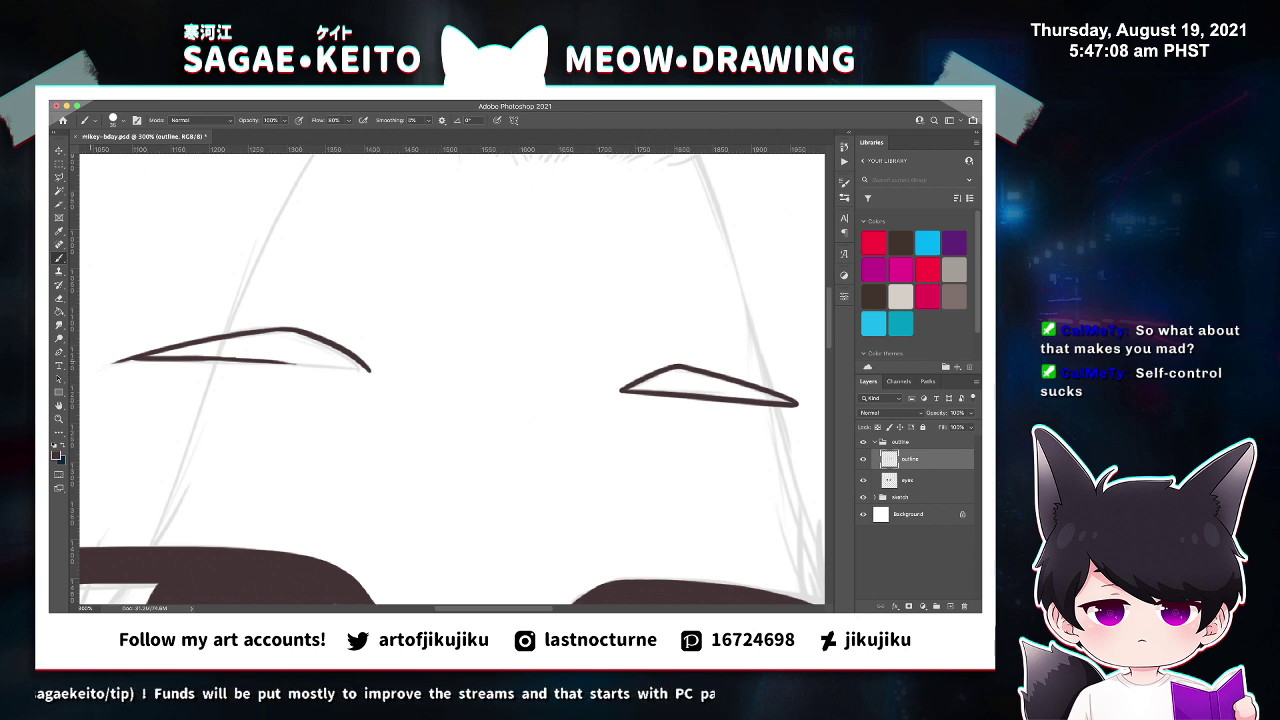
# Erase the line ends overshooting the eyebrow's outer corner so that the two edges meet in a short rounded tip.
pyautogui.press('e')
pyautogui.scroll(2, 120, 360)
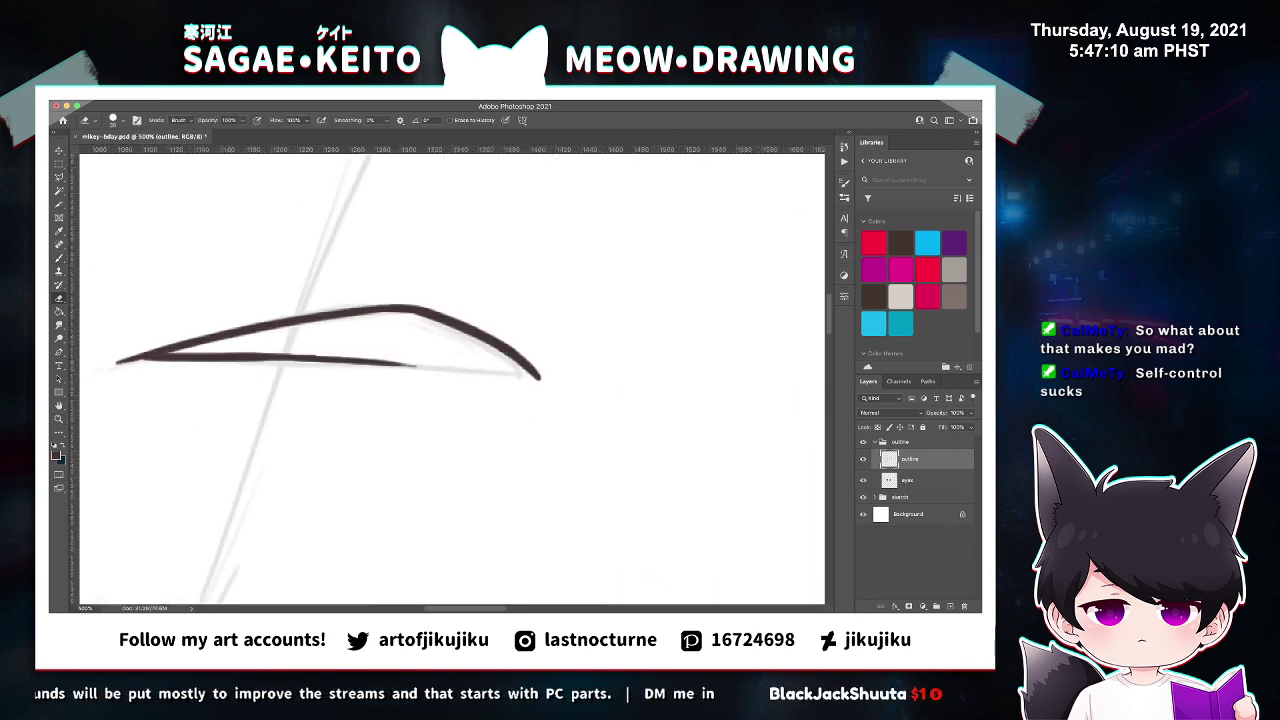
pyautogui.moveTo(118, 354)
pyautogui.mouseDown()
pyautogui.moveTo(121, 371)
pyautogui.moveTo(131, 364)
pyautogui.mouseUp()
pyautogui.click(148, 355)
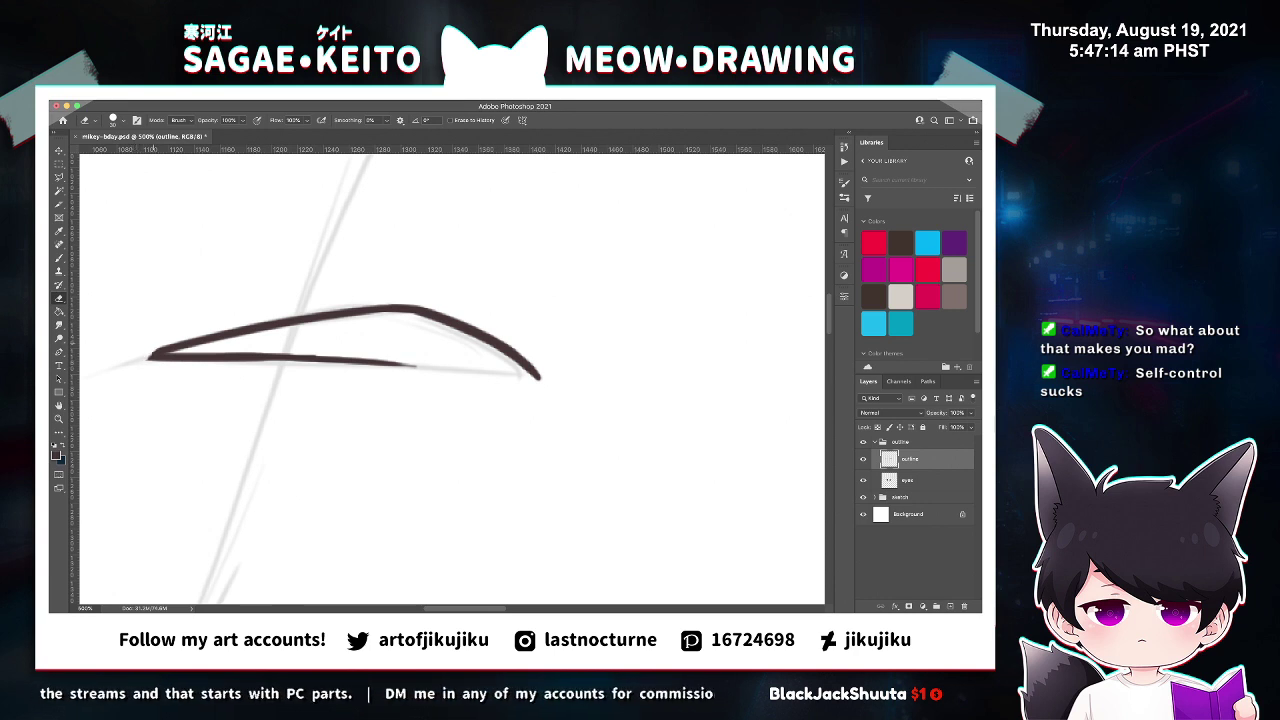
pyautogui.click(141, 356)
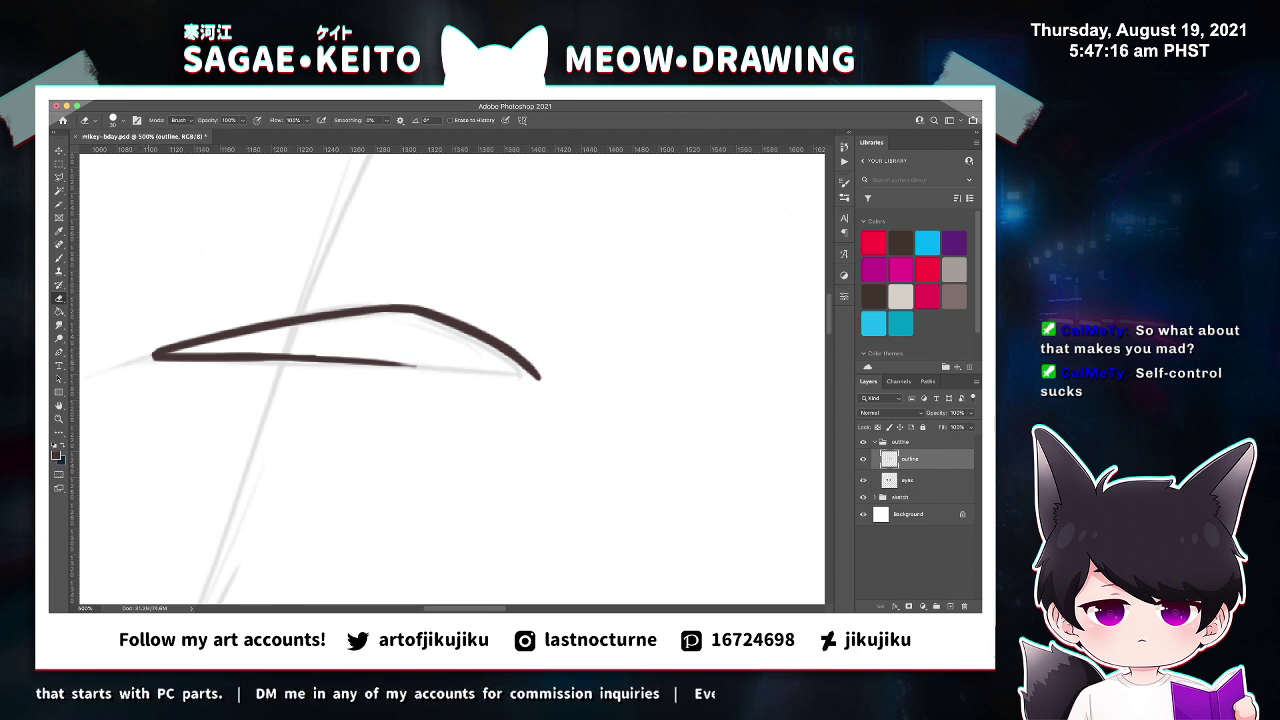
pyautogui.click(145, 354)
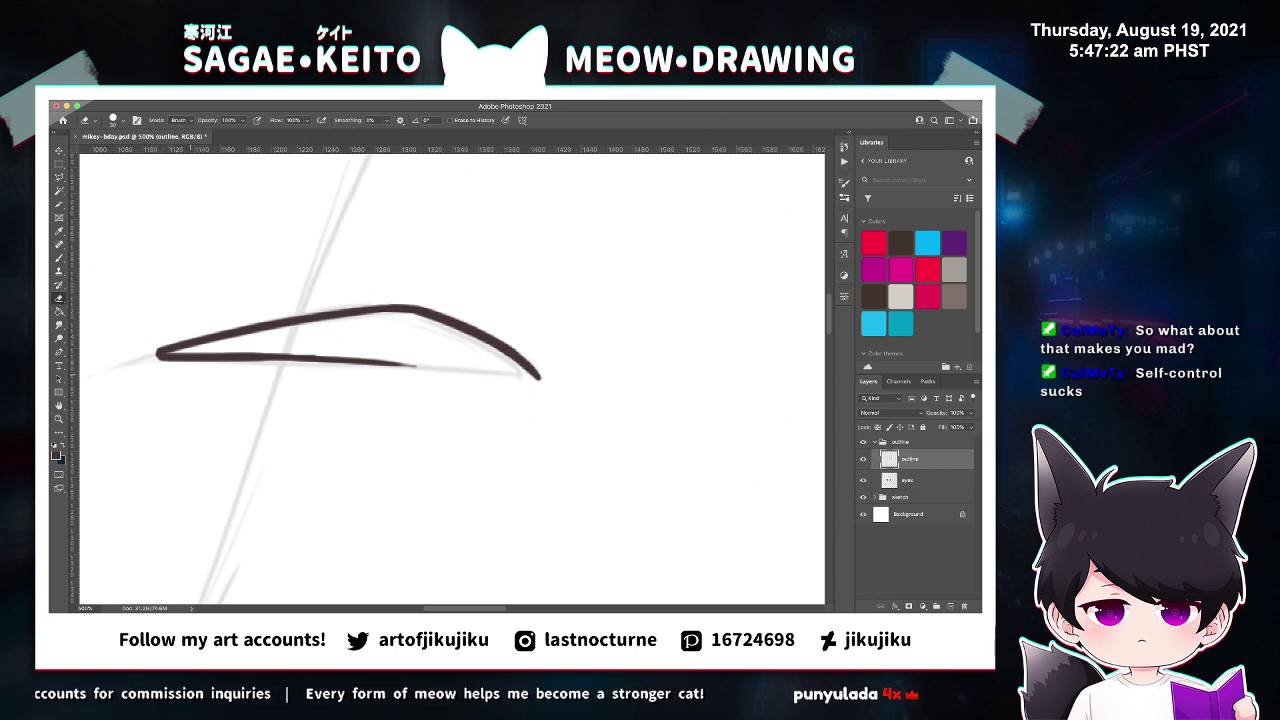
# Try several brush strokes extending the eyebrow's lower edge to its inner corner, undoing each one.
pyautogui.press('z')
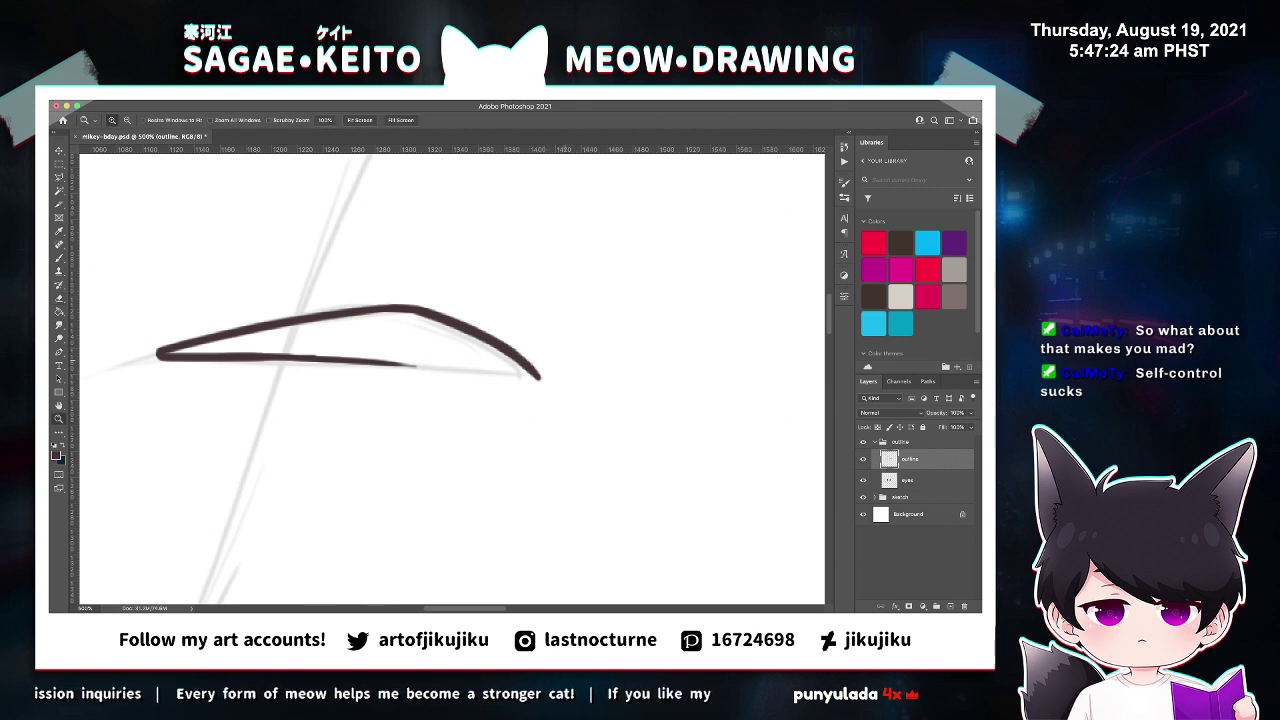
pyautogui.click(543, 341)
pyautogui.press('b')
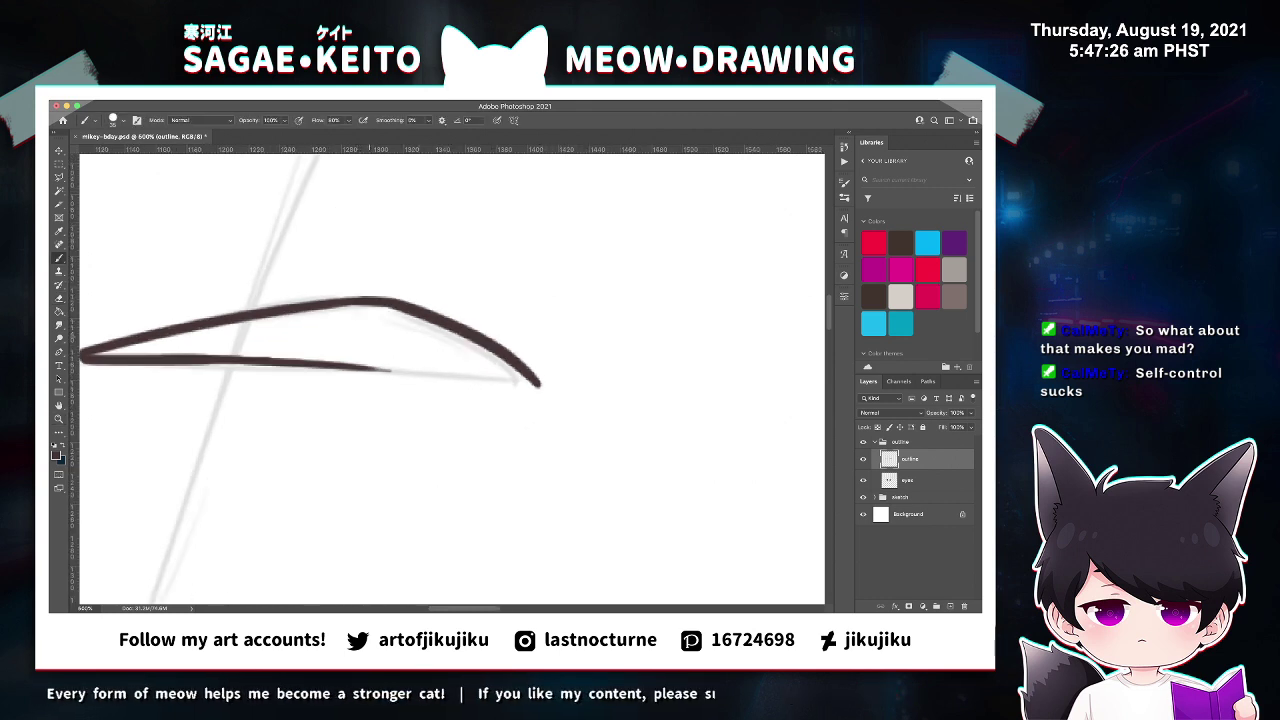
pyautogui.moveTo(343, 367); pyautogui.dragTo(488, 384)
pyautogui.press('super+z')
pyautogui.moveTo(338, 368); pyautogui.dragTo(489, 374)
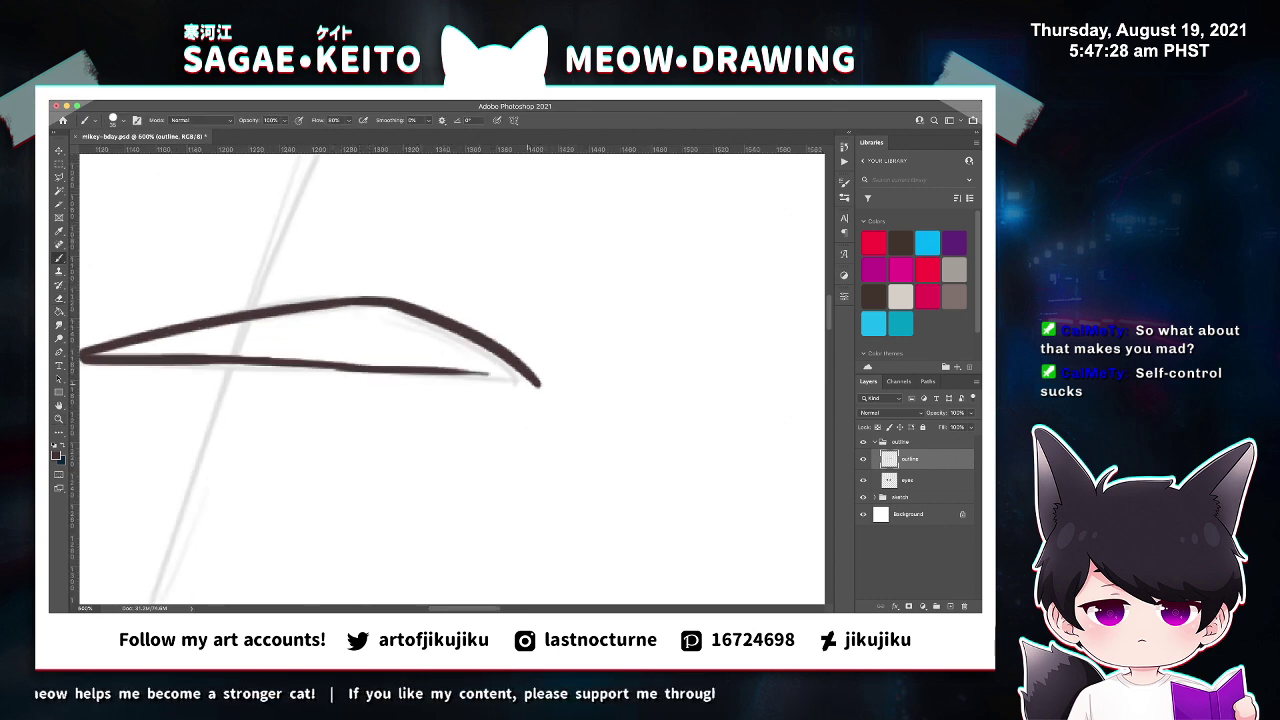
pyautogui.hotkey('ctrl', 'z')
pyautogui.moveTo(352, 369); pyautogui.dragTo(510, 384)
pyautogui.hotkey('ctrl', 'z')
pyautogui.moveTo(348, 366); pyautogui.dragTo(526, 388)
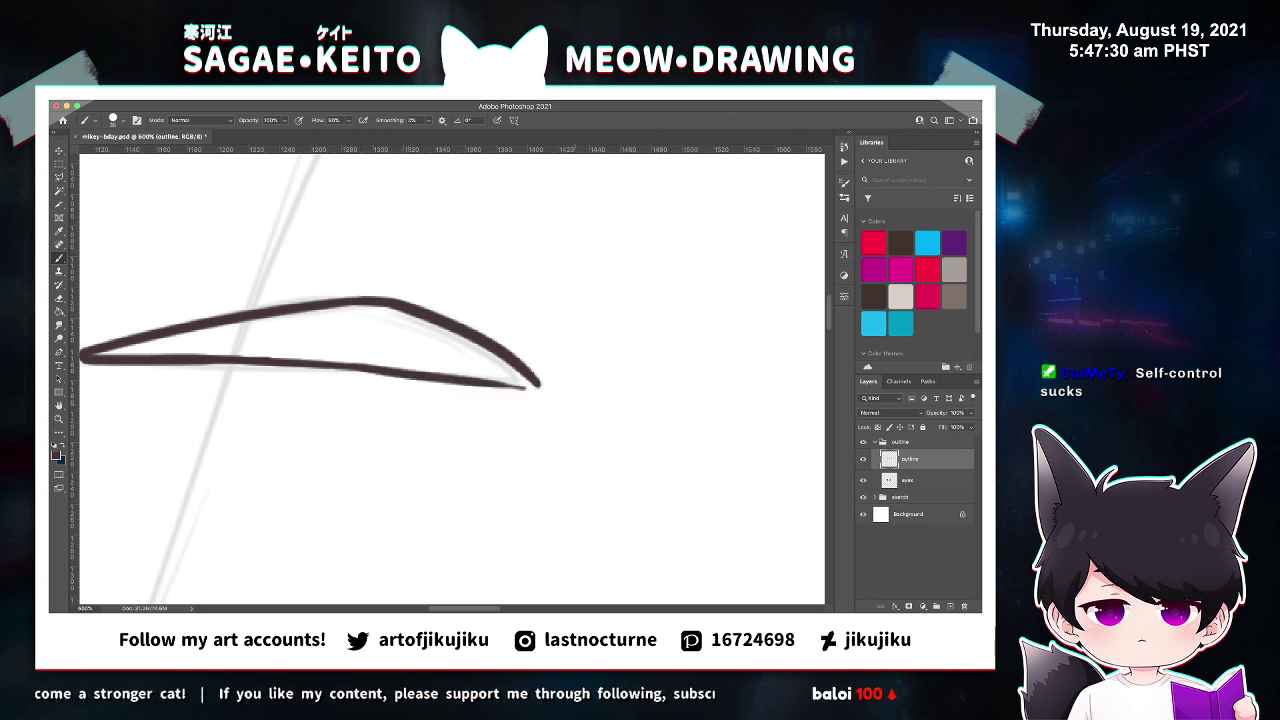
pyautogui.hotkey('ctrl', 'z')
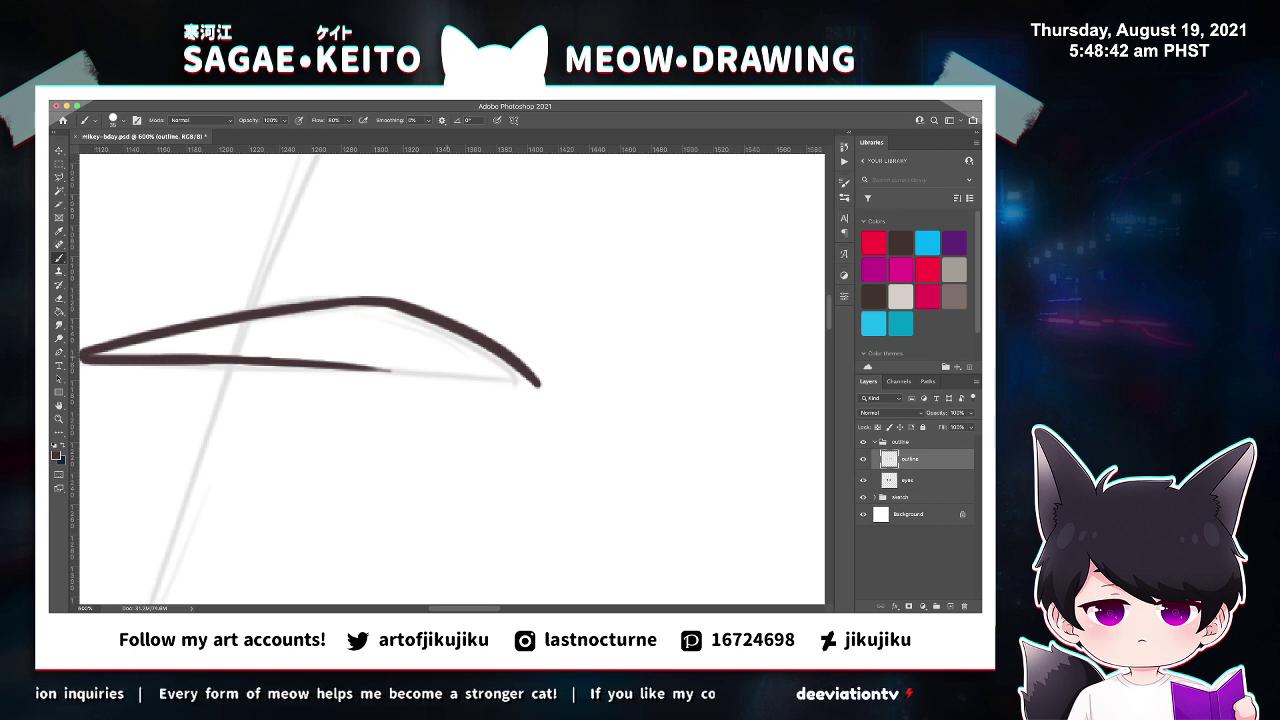
# Extend the eyebrow's lower edge to the inner end of the upper edge, redoing the stroke and closing the corner with short strokes.
pyautogui.press('z')
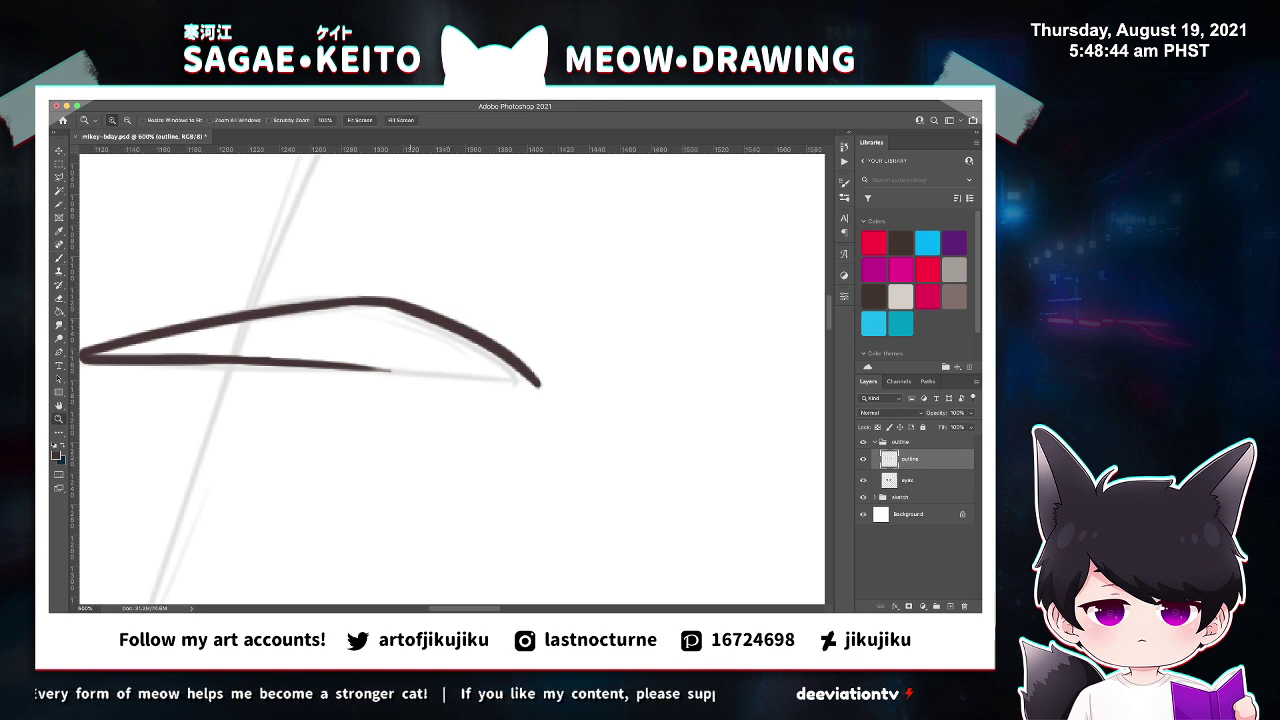
pyautogui.click(409, 347)
pyautogui.press('b')
pyautogui.moveTo(350, 371); pyautogui.dragTo(440, 376)
pyautogui.press('super+z')
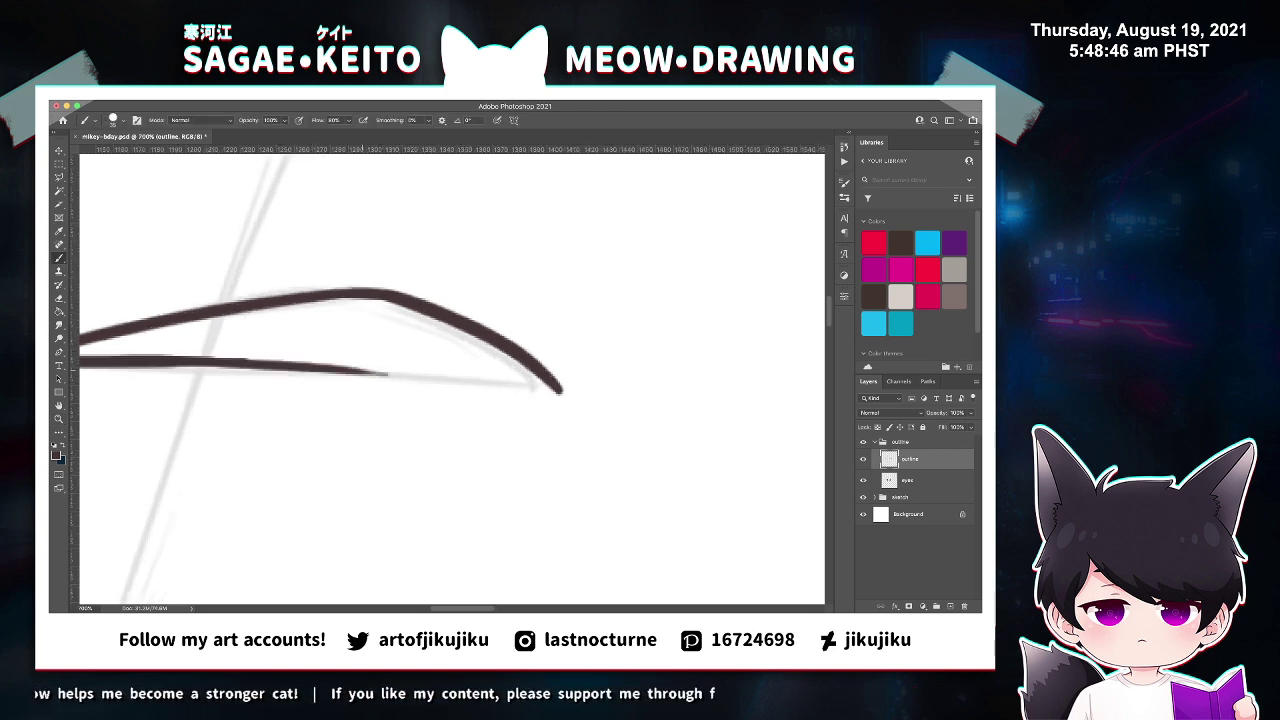
pyautogui.moveTo(362, 371); pyautogui.dragTo(503, 387)
pyautogui.press('super+z')
pyautogui.press('super+z')
pyautogui.moveTo(372, 368); pyautogui.dragTo(510, 384)
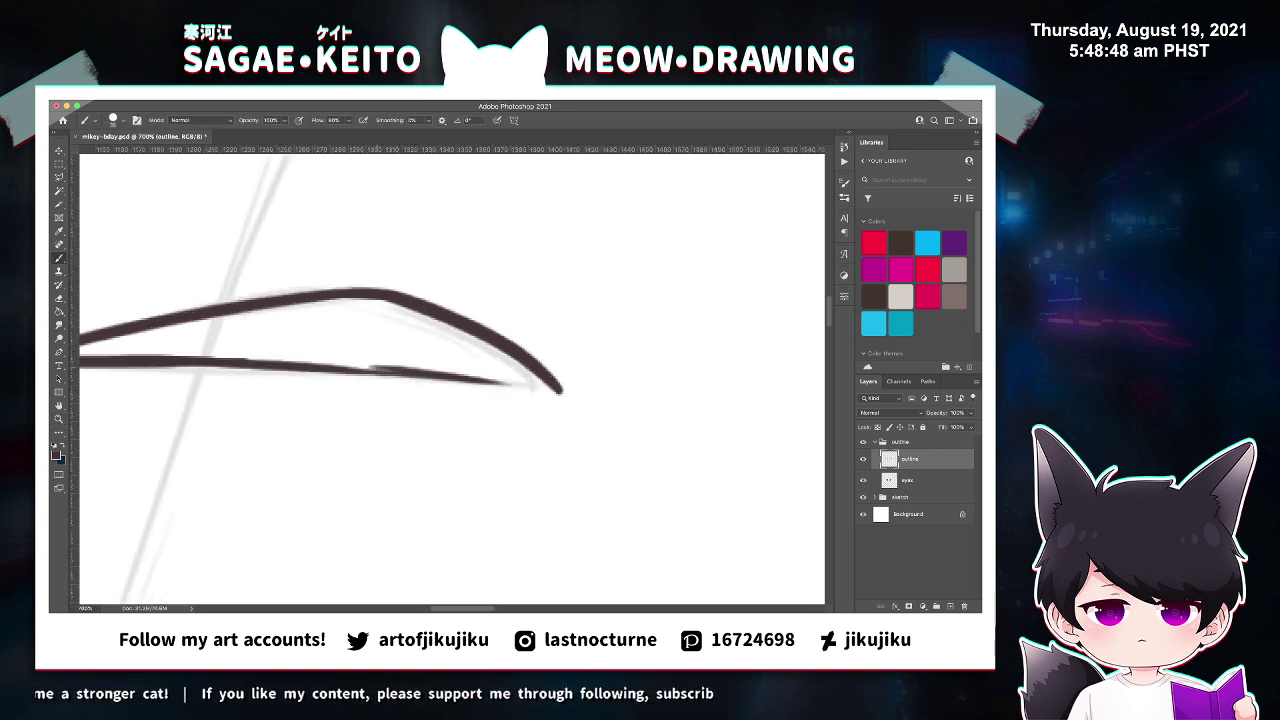
pyautogui.hotkey('ctrl', 'z')
pyautogui.moveTo(380, 366); pyautogui.dragTo(482, 380)
pyautogui.hotkey('ctrl', 'z')
pyautogui.moveTo(350, 369); pyautogui.dragTo(496, 383)
pyautogui.press('super+z')
pyautogui.moveTo(344, 369); pyautogui.dragTo(523, 387)
pyautogui.moveTo(474, 381); pyautogui.dragTo(545, 389)
pyautogui.moveTo(515, 385); pyautogui.dragTo(558, 390)
# Close the eyebrow's inner corner, thicken it with a short brush stroke into a compact tip, and save the file.
pyautogui.press('e')
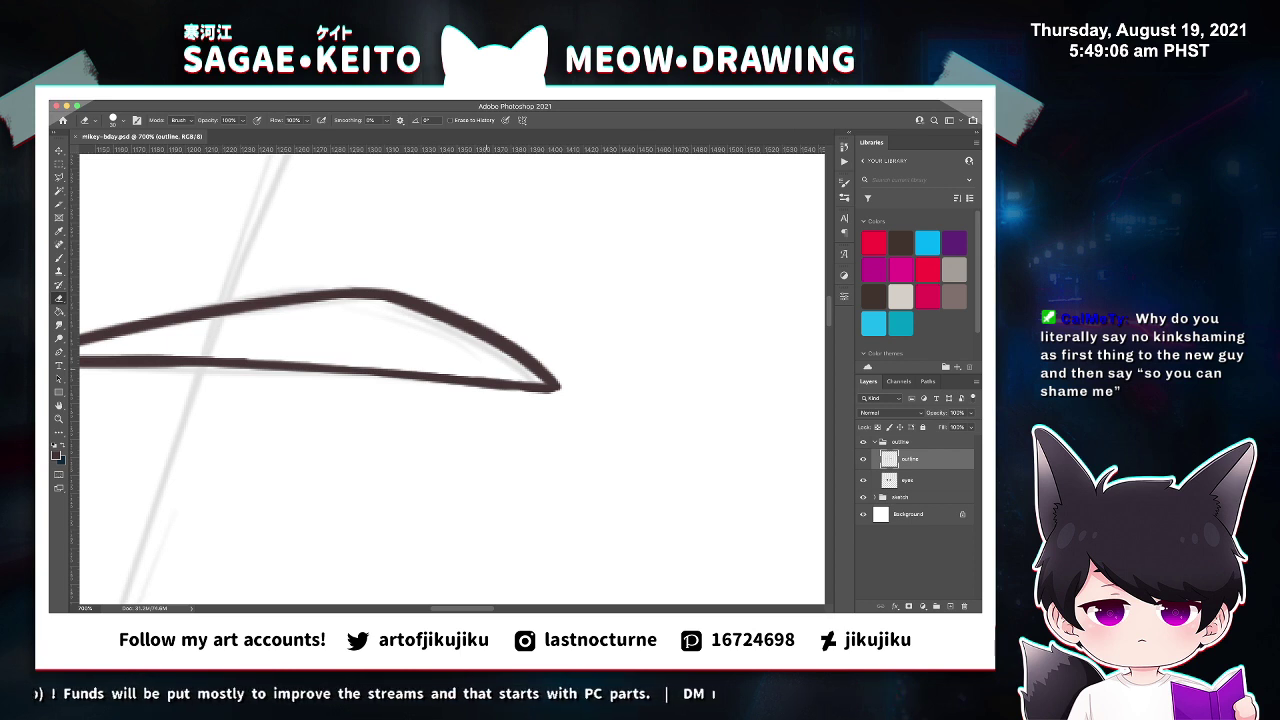
pyautogui.press('super+minus')
pyautogui.press('super+minus')
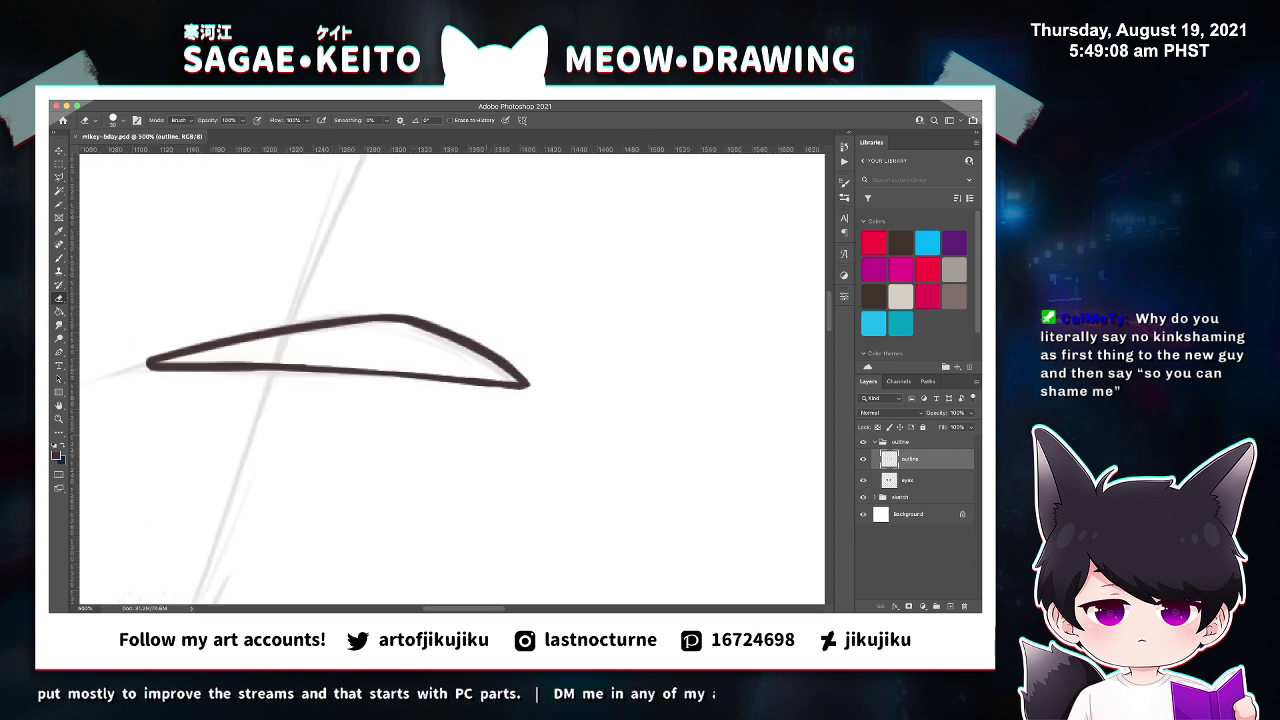
pyautogui.press('z')
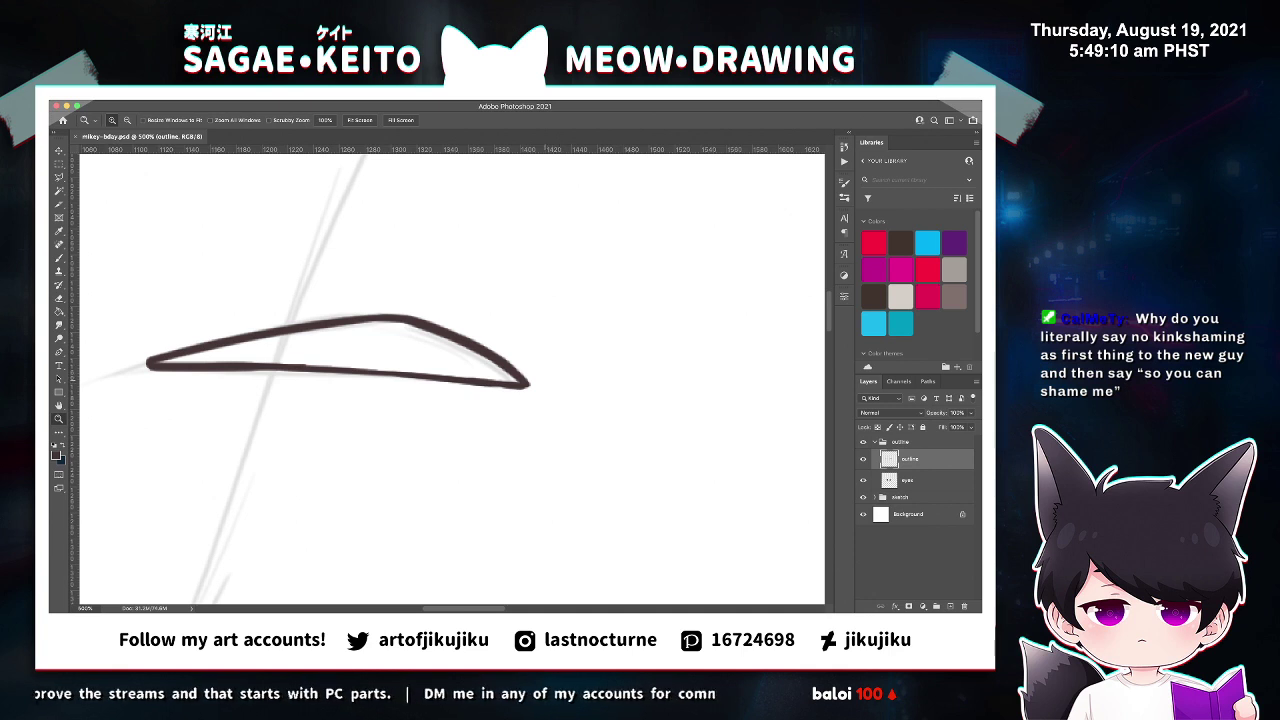
pyautogui.click(545, 380)
pyautogui.click(534, 380)
pyautogui.click(534, 380)
pyautogui.click(523, 382)
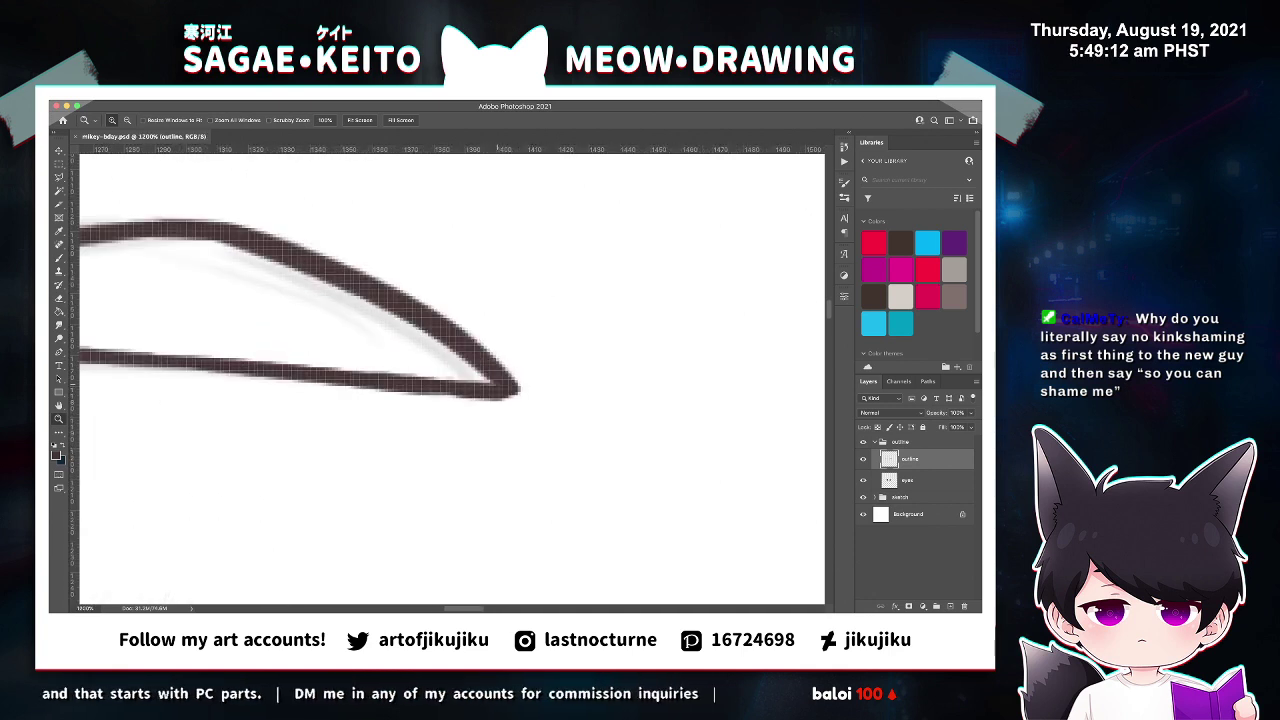
pyautogui.press('b')
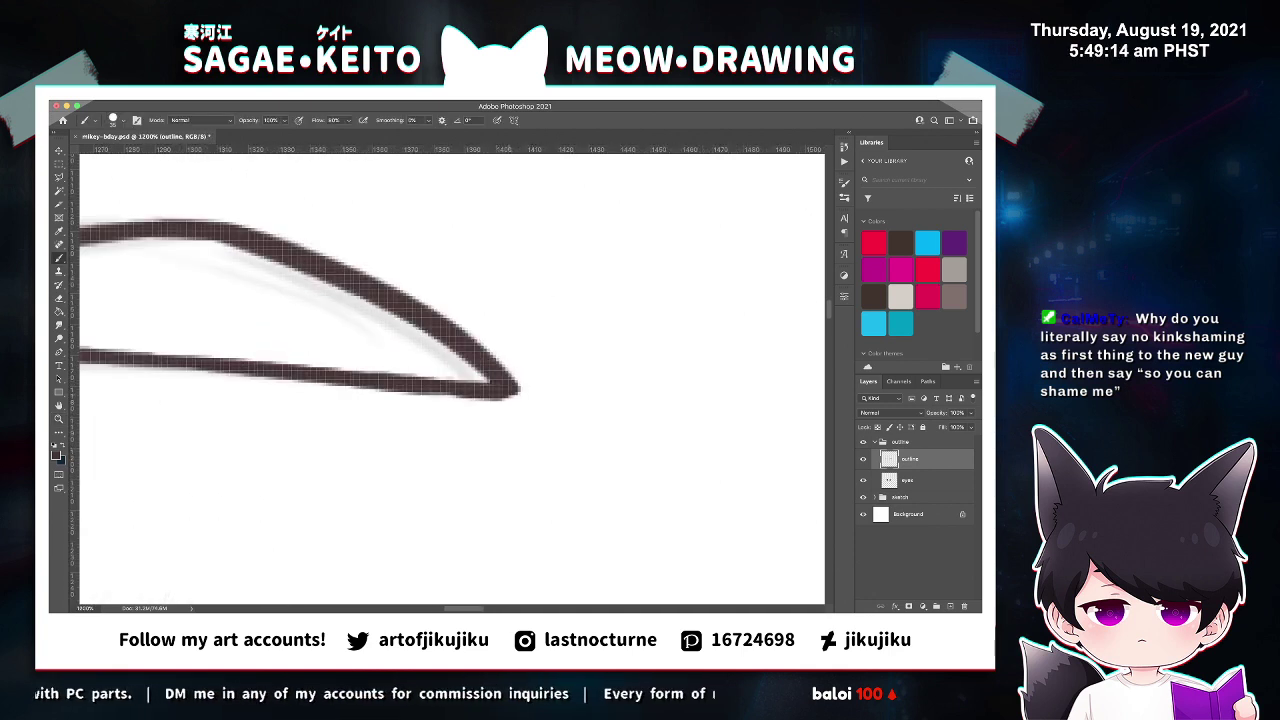
pyautogui.moveTo(498, 391); pyautogui.dragTo(520, 404)
pyautogui.press('e')
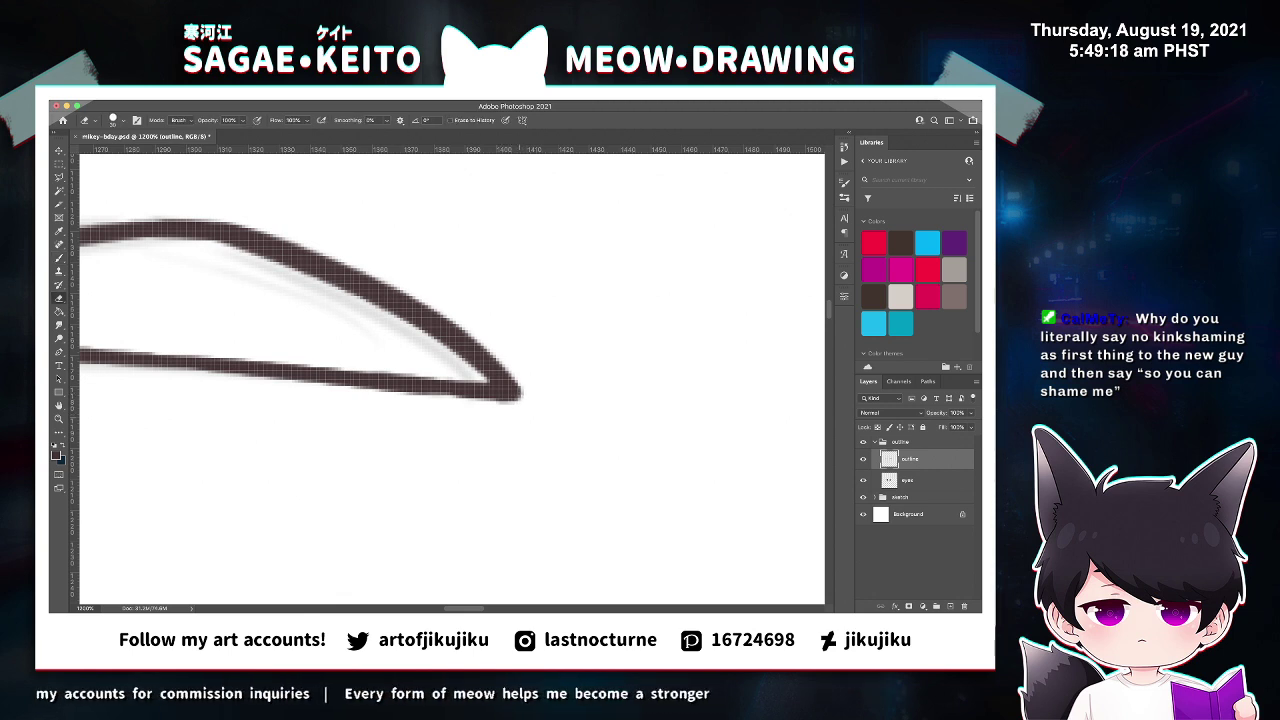
pyautogui.press('super+s')
# Flip the whole artwork horizontally, check the face in the mirrored view, and save the file.
pyautogui.press('super+minus')
pyautogui.press('super+minus')
pyautogui.press('super+minus')
pyautogui.press('super+minus')
pyautogui.press('super+minus')
pyautogui.press('super+minus')
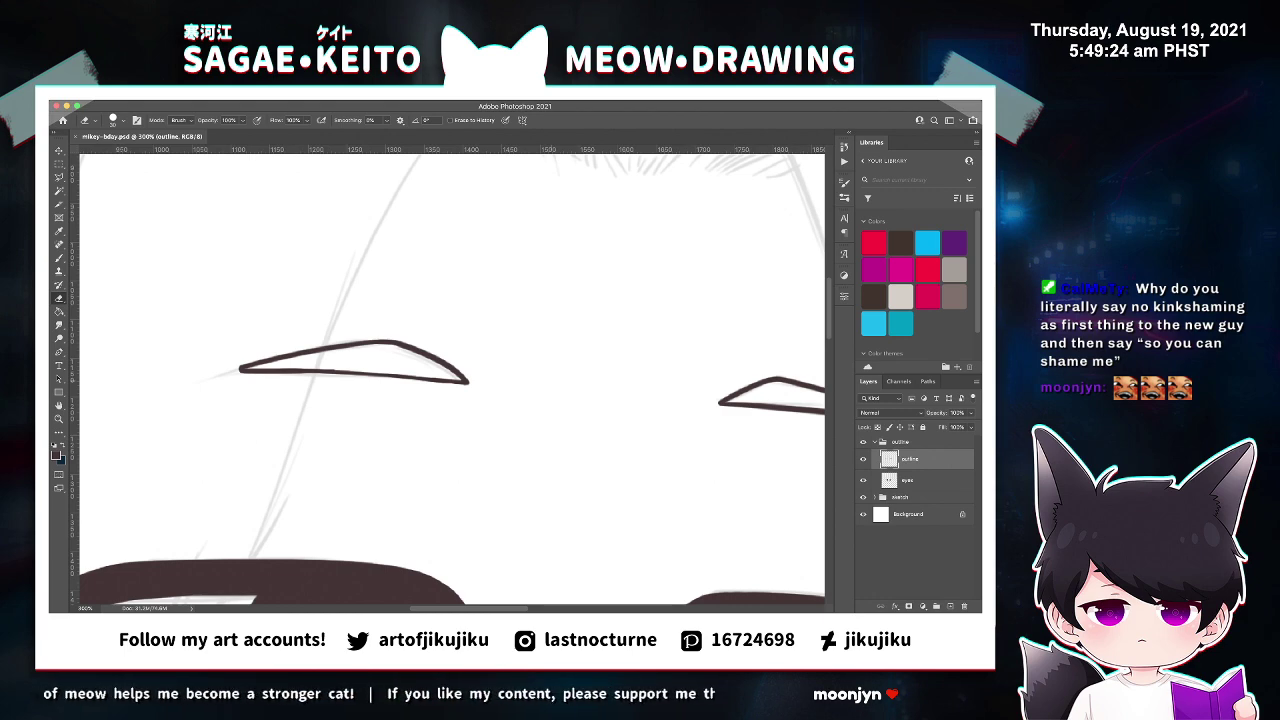
pyautogui.press('super+minus')
pyautogui.press('super+minus')
pyautogui.press('super+minus')
pyautogui.press('super+minus')
pyautogui.press('z')
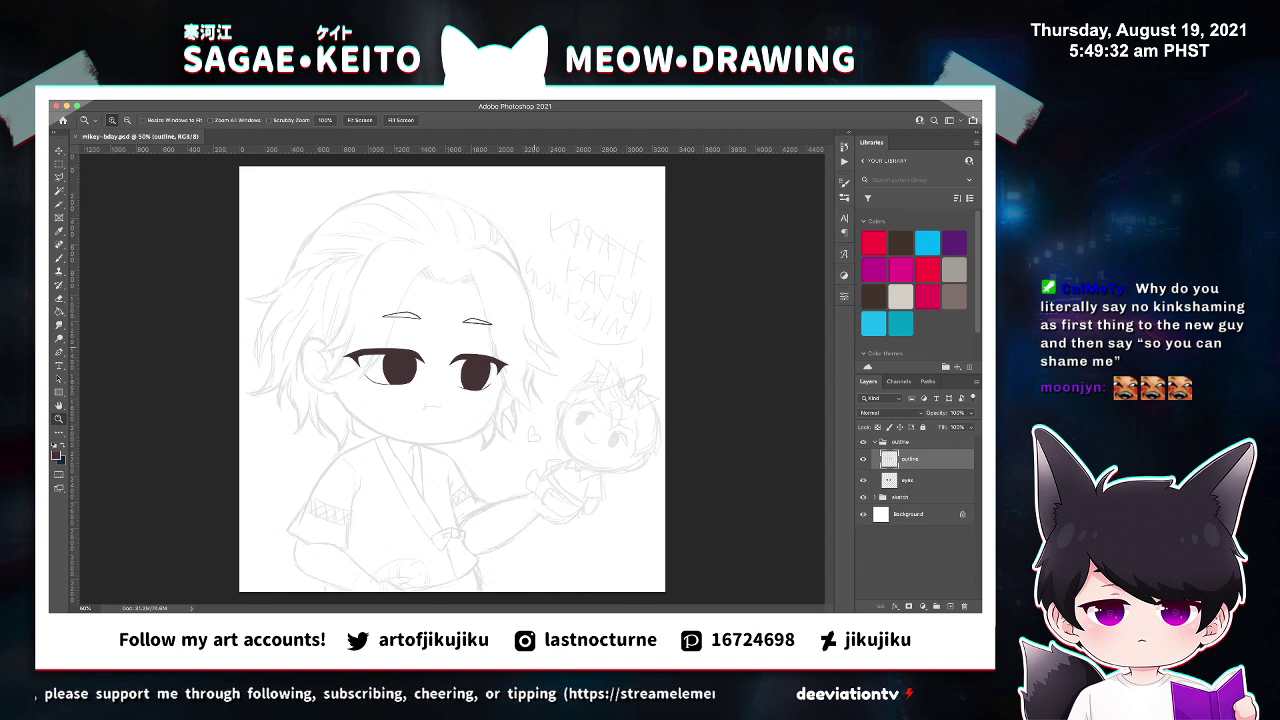
pyautogui.press('super+shift+h')
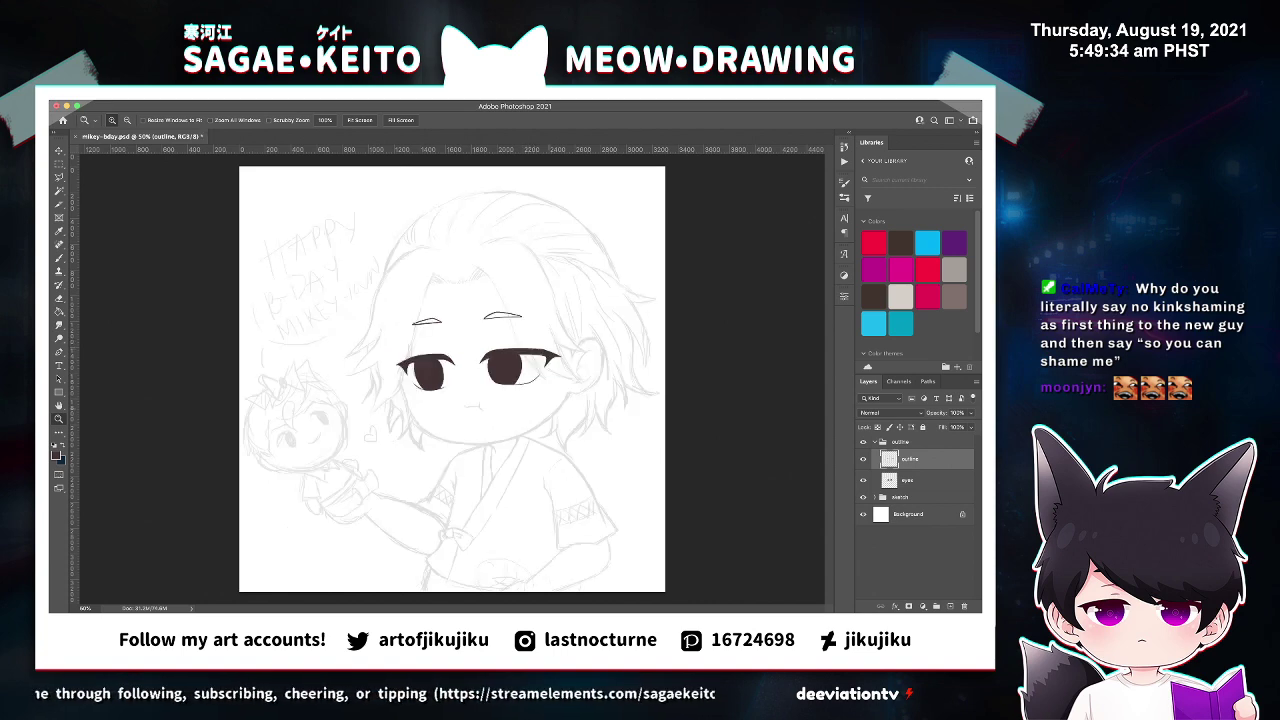
pyautogui.hotkey('ctrl', '+')
pyautogui.hotkey('ctrl', '+')
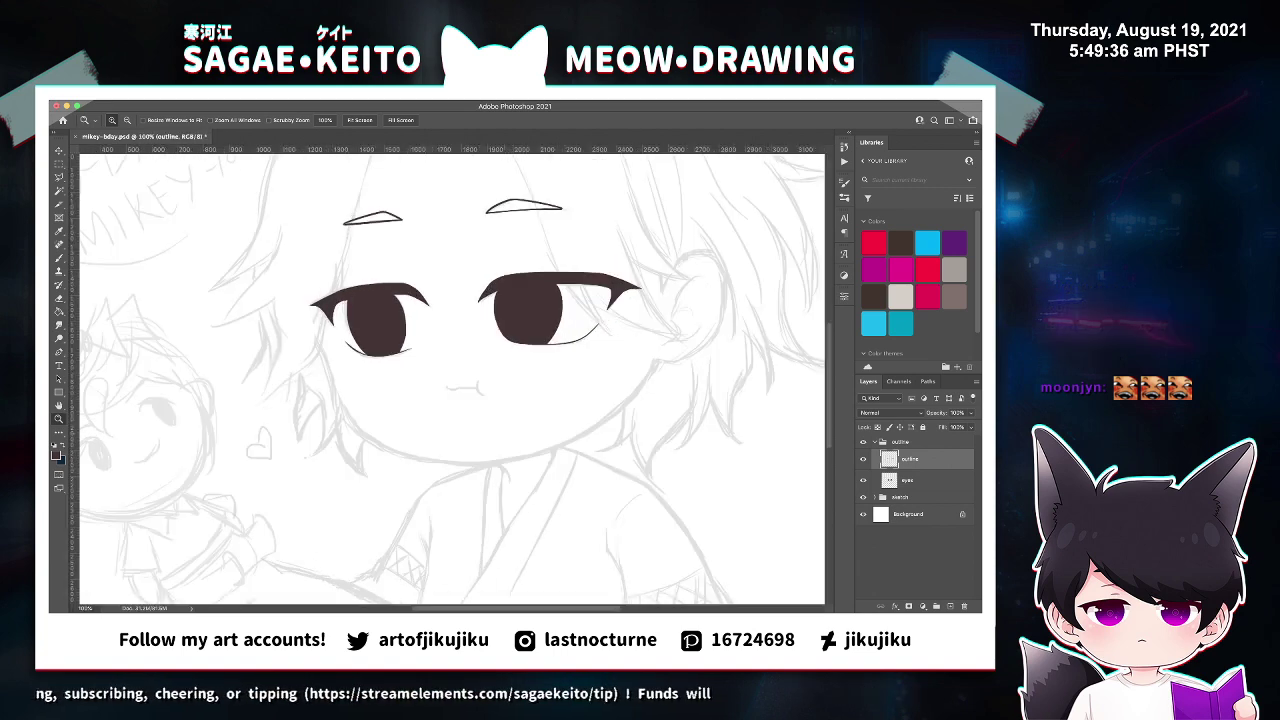
pyautogui.hotkey('ctrl', '+')
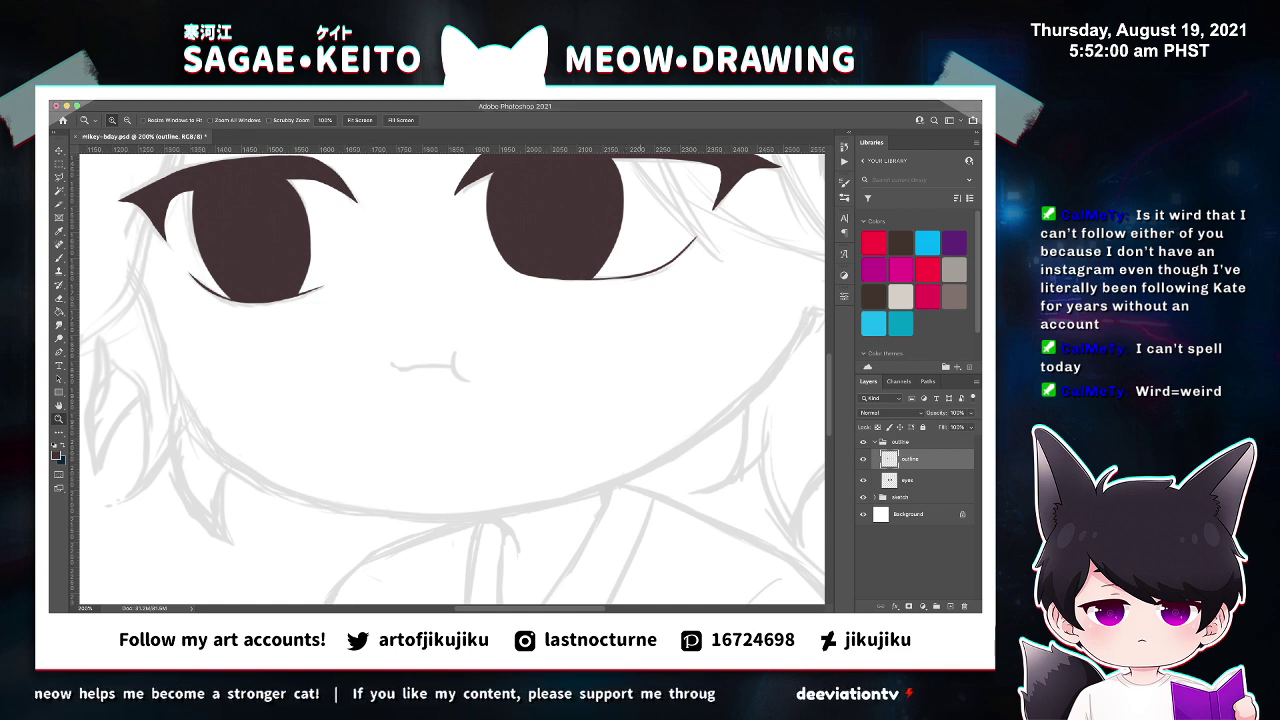
pyautogui.press('super+minus')
pyautogui.press('super+minus')
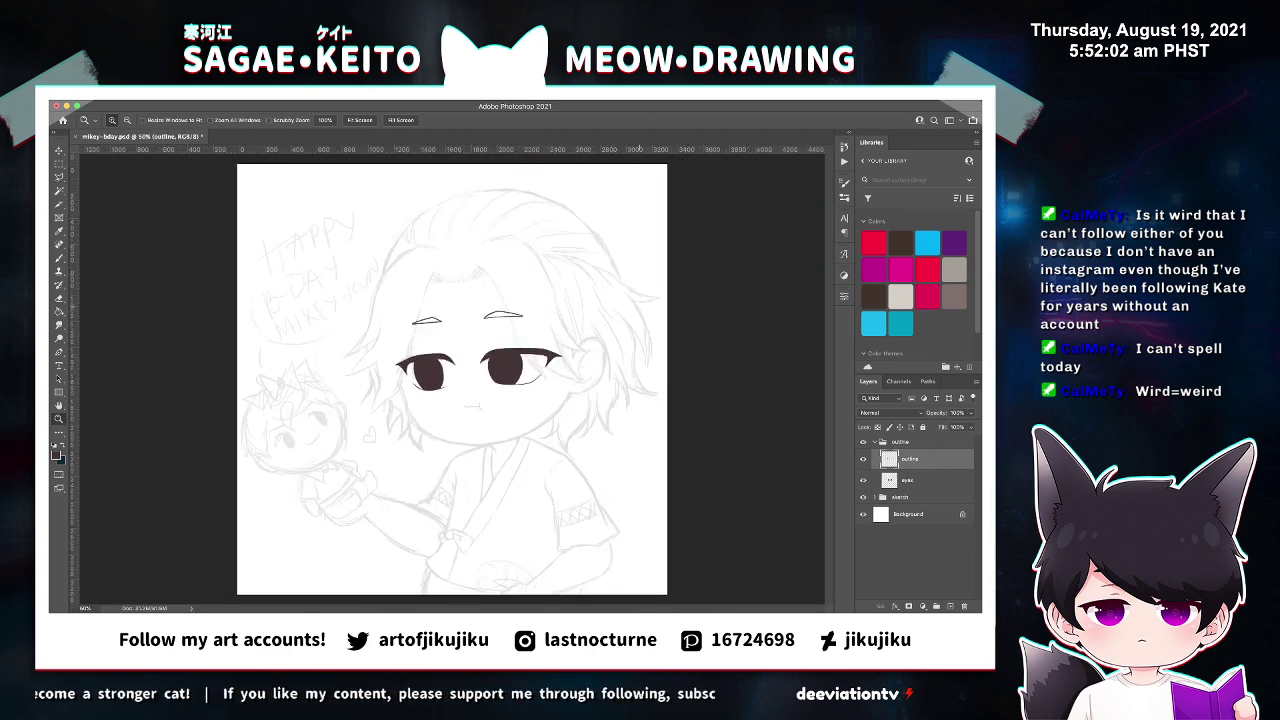
pyautogui.press('super+s')
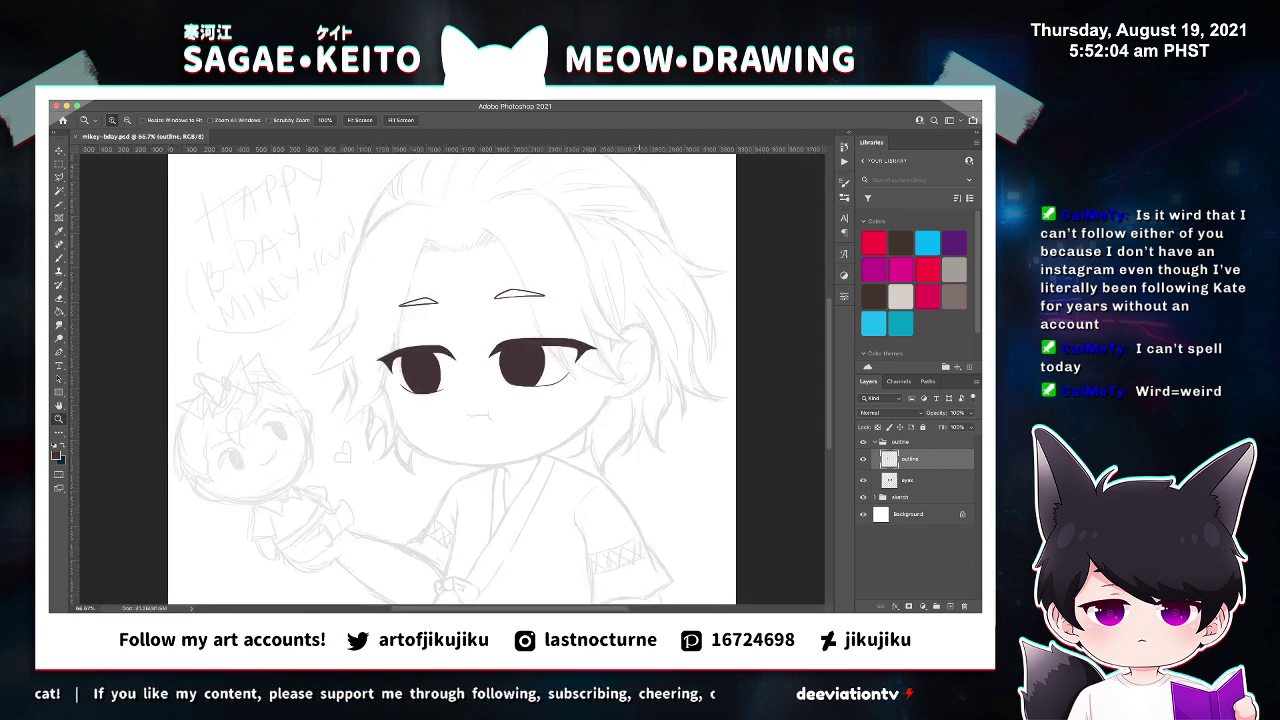
# Rename the "outline" layer holding the eyebrow lines to "face".
pyautogui.press('super+plus')
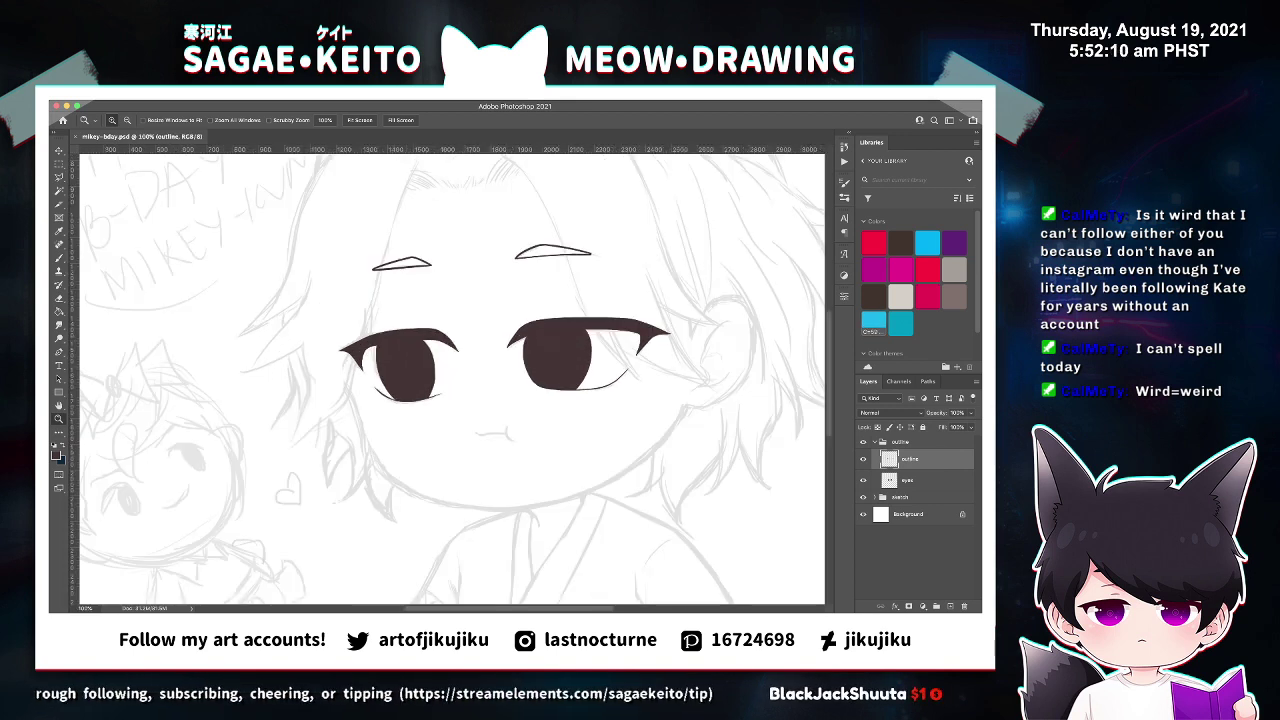
pyautogui.scroll(-3, 450, 380)
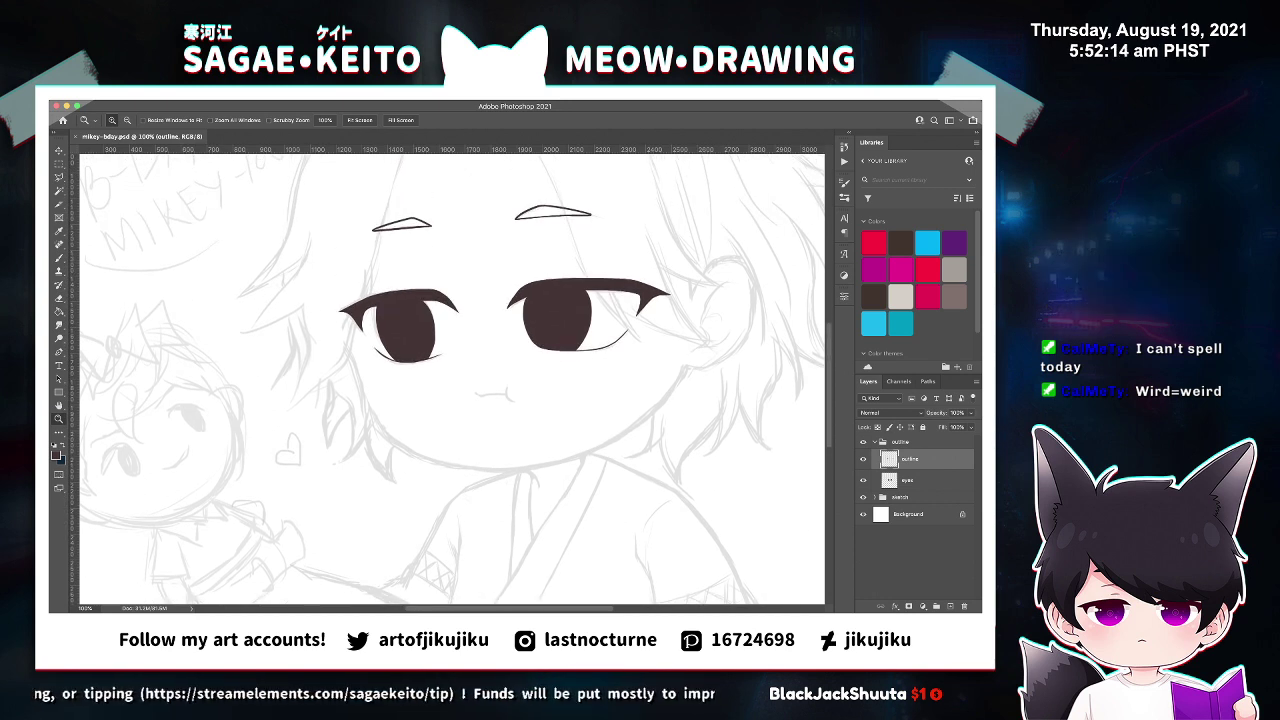
pyautogui.doubleClick(910, 459)
pyautogui.write('face')
pyautogui.press('Return')
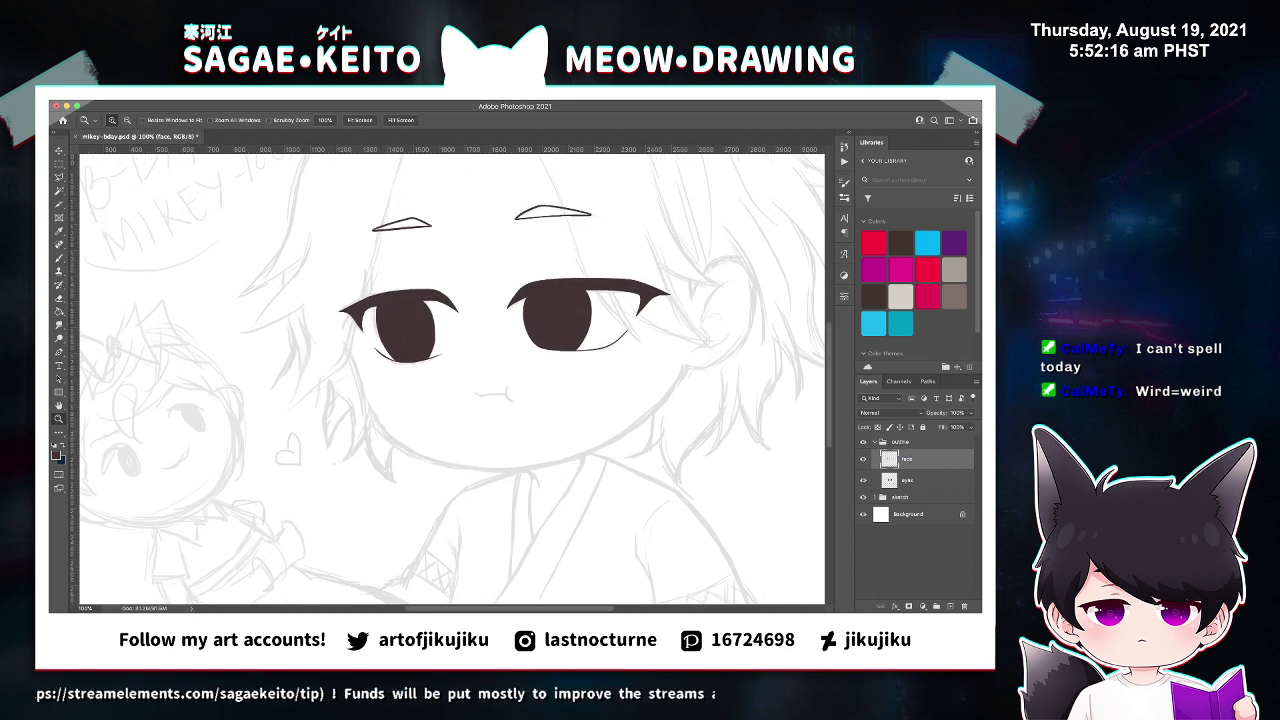
# Add two new layers named "hair" and "clothes" above the "face" layer.
pyautogui.press('super+minus')
pyautogui.press('super+minus')
pyautogui.press('super+minus')
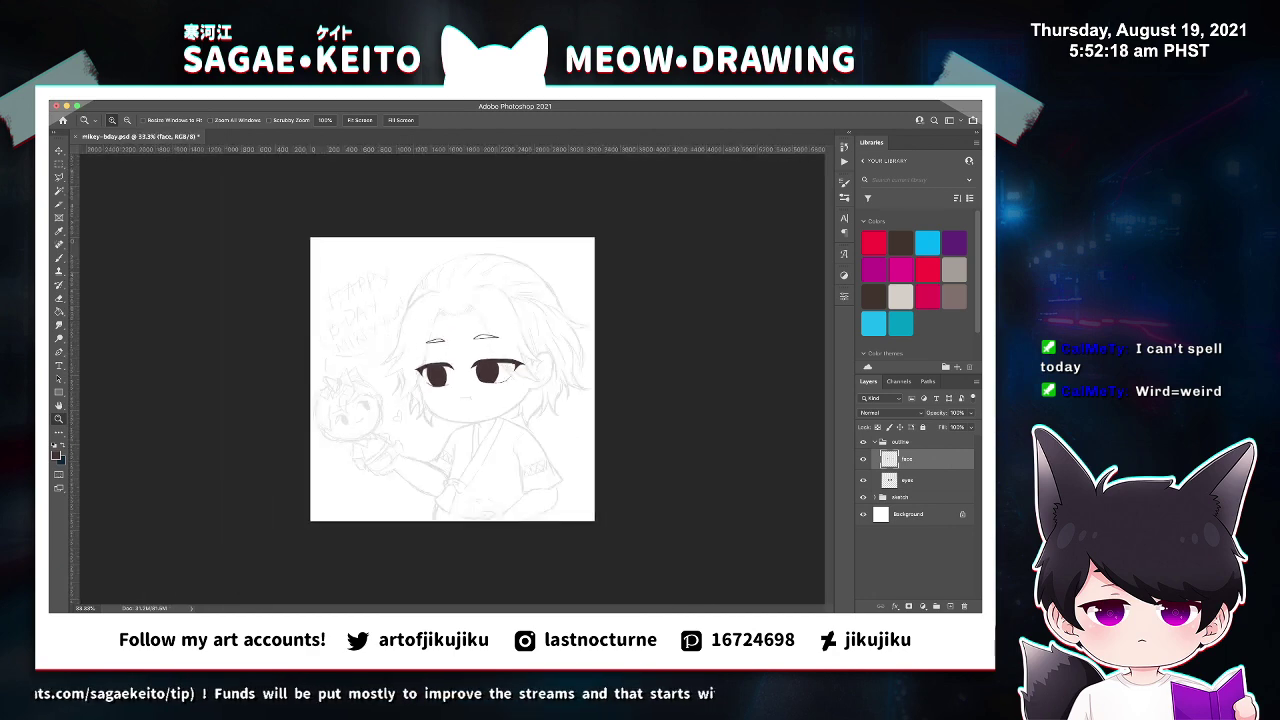
pyautogui.press('super+plus')
pyautogui.press('super+plus')
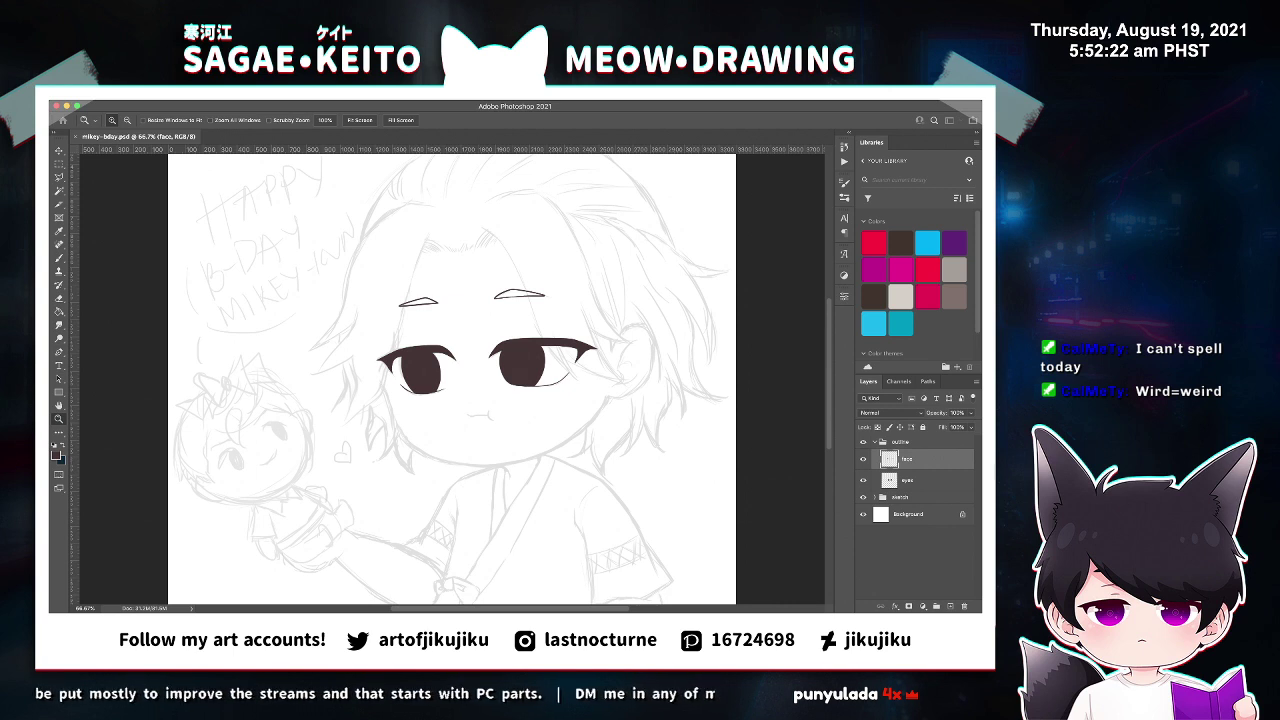
pyautogui.press('super+shift+n')
pyautogui.write('hair')
pyautogui.press('Return')
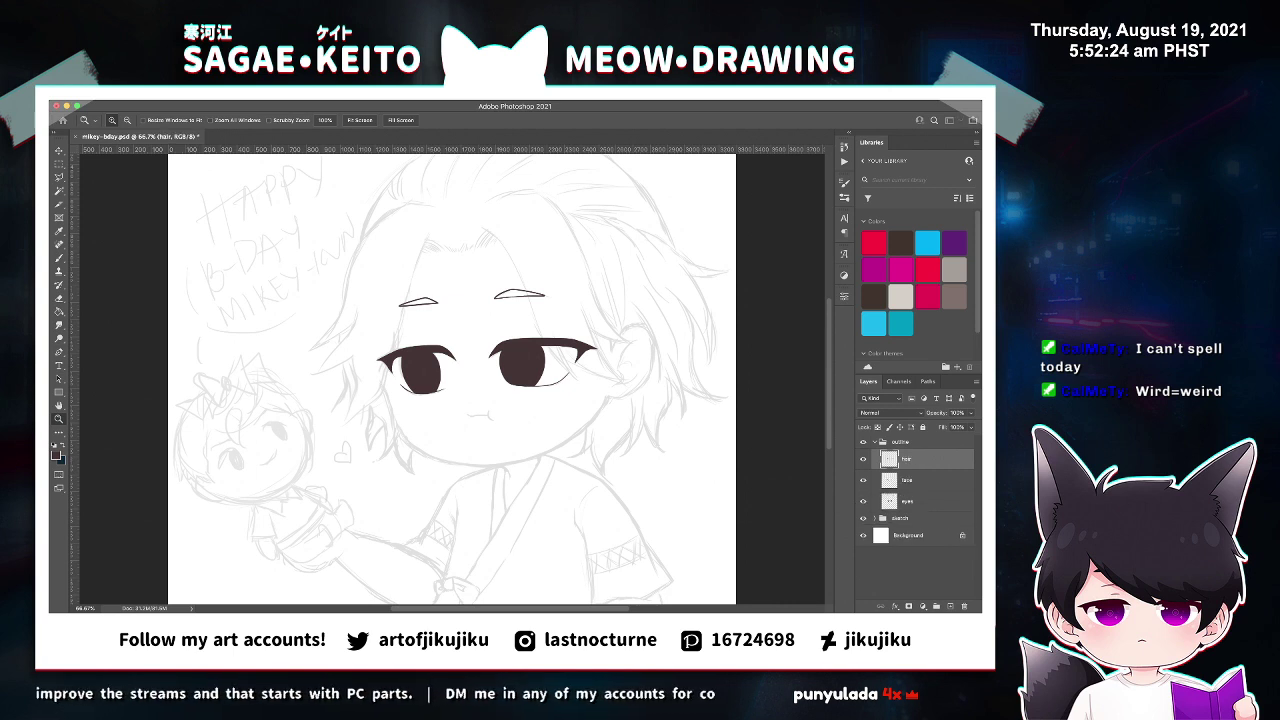
pyautogui.press('super+shift+n')
pyautogui.write('clothes')
pyautogui.press('Return')
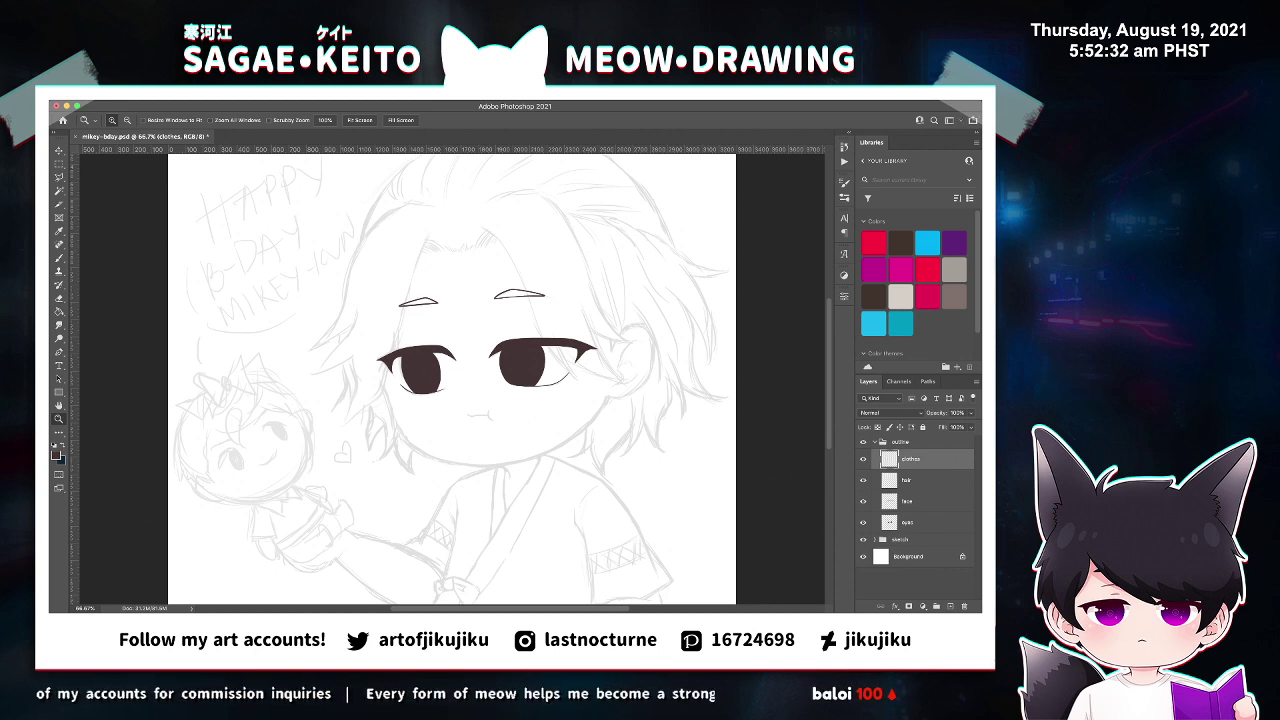
# Group the layers from "clothes" down to "eyes" and name the group "mikey-kun".
pyautogui.keyDown('shift'); pyautogui.click(908, 522); pyautogui.keyUp('shift')
pyautogui.press('super+g')
pyautogui.doubleClick(910, 455)
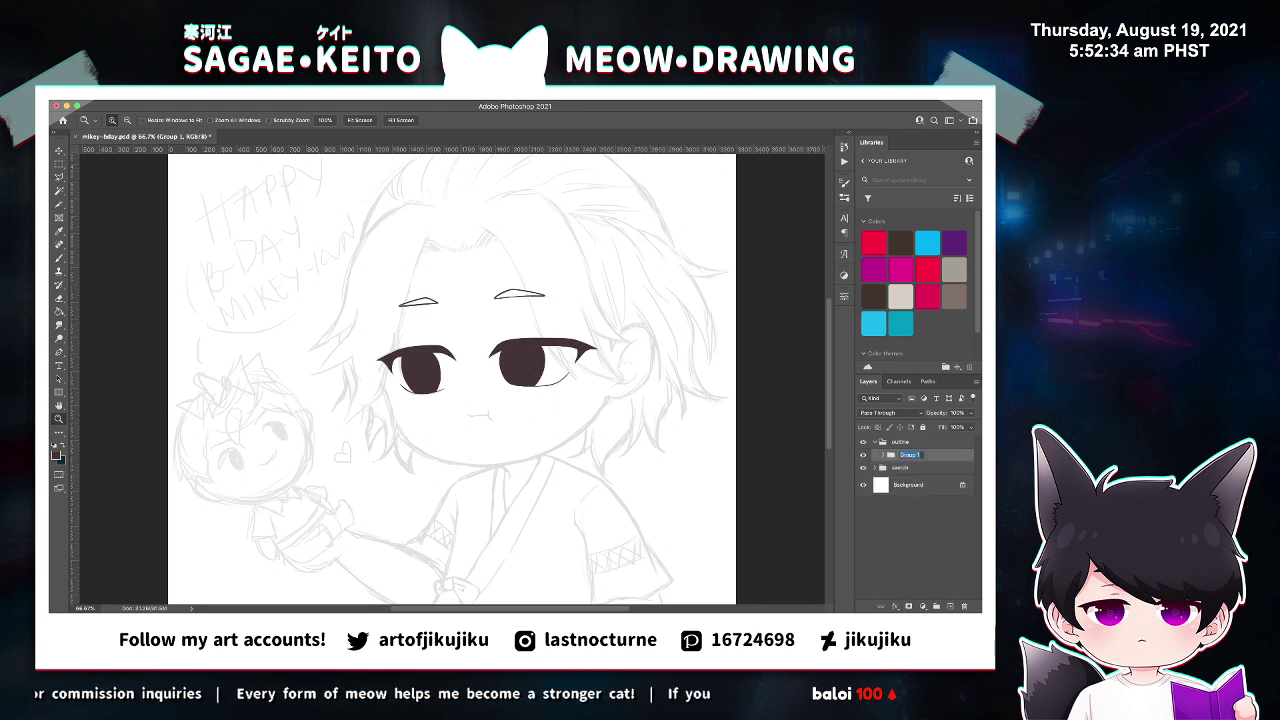
pyautogui.write('mikey-ku')
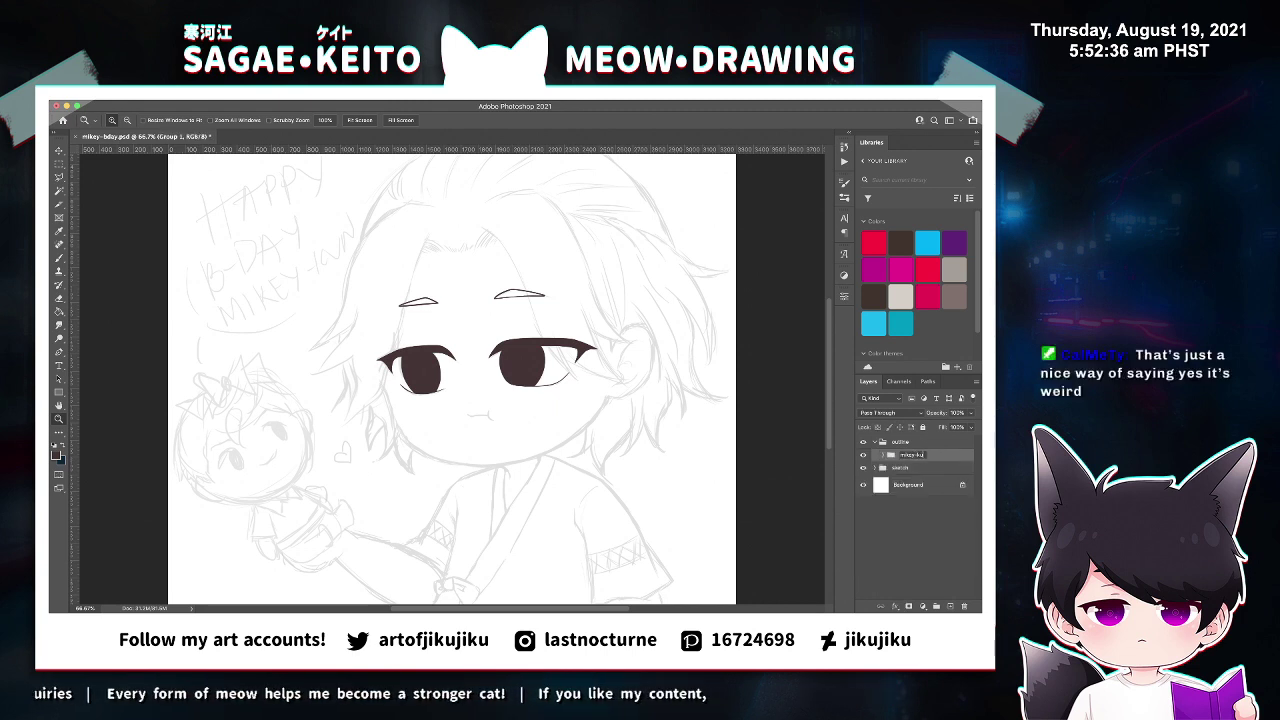
pyautogui.write('n')
pyautogui.press('Return')
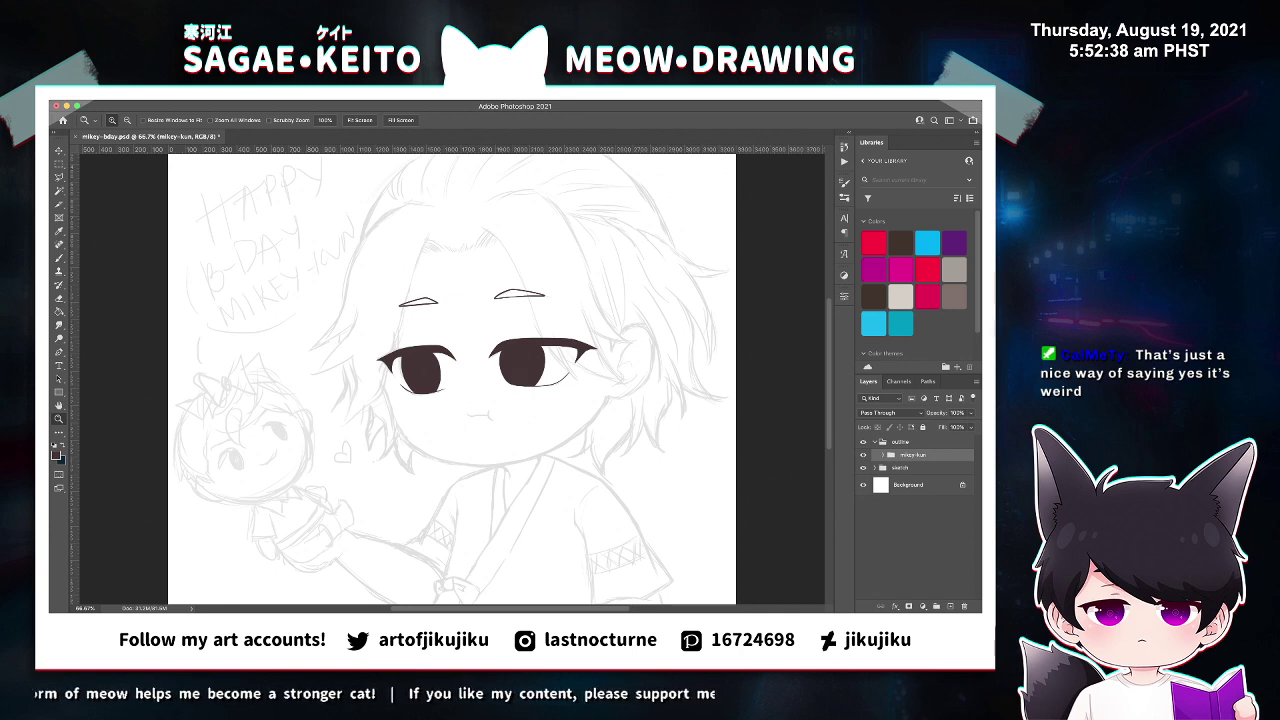
# Create an empty group named "takemichi-kun" above the "mikey-kun" group inside the "outline" group.
pyautogui.hotkey('ctrl', 'g')
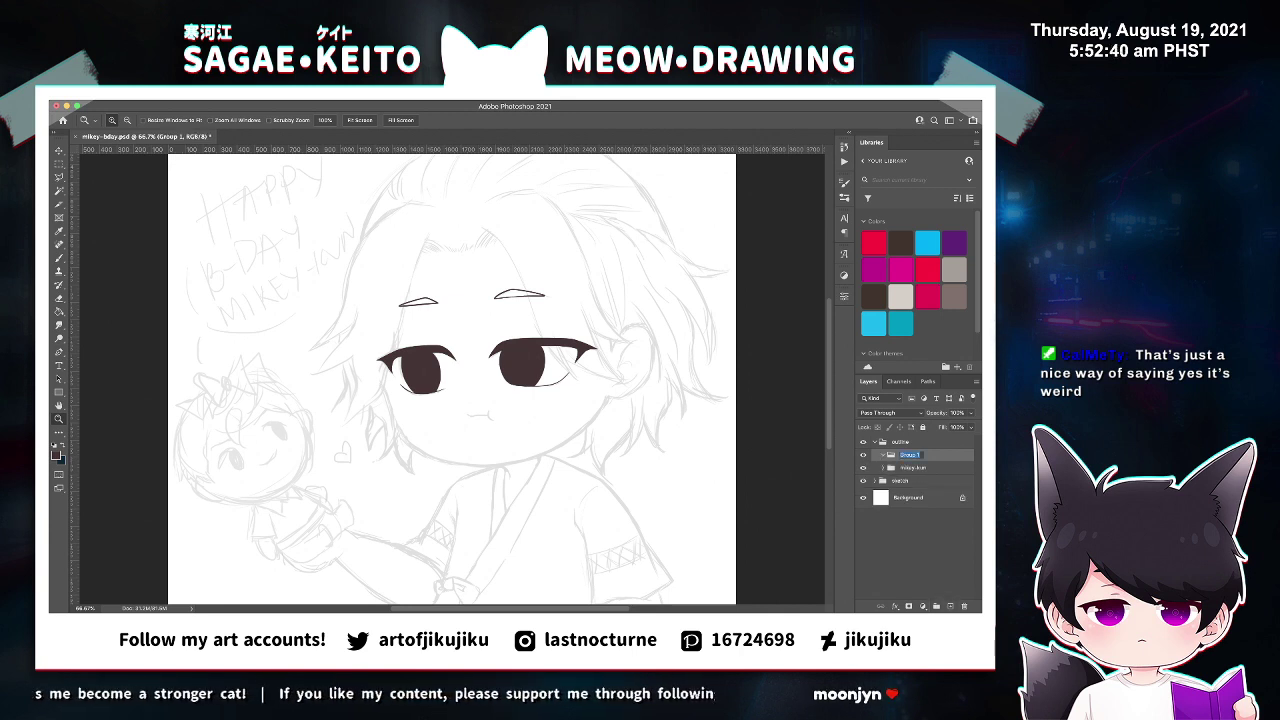
pyautogui.write('t')
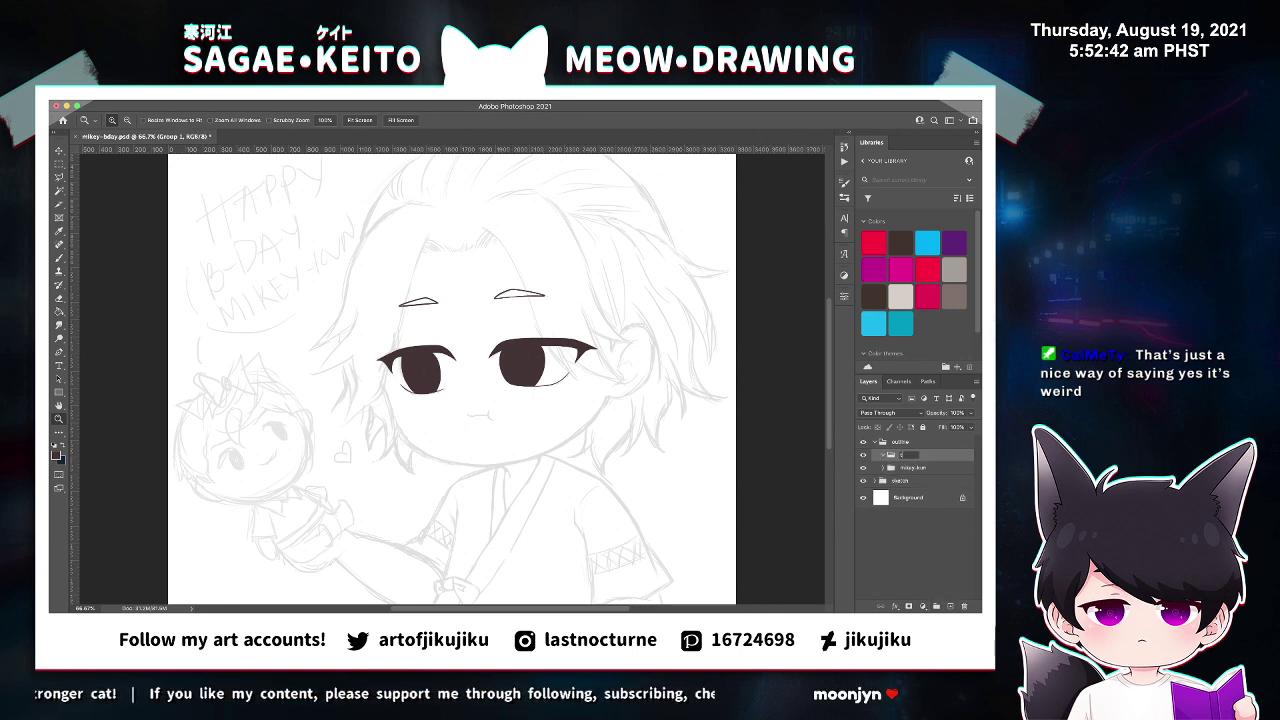
pyautogui.write('akemic')
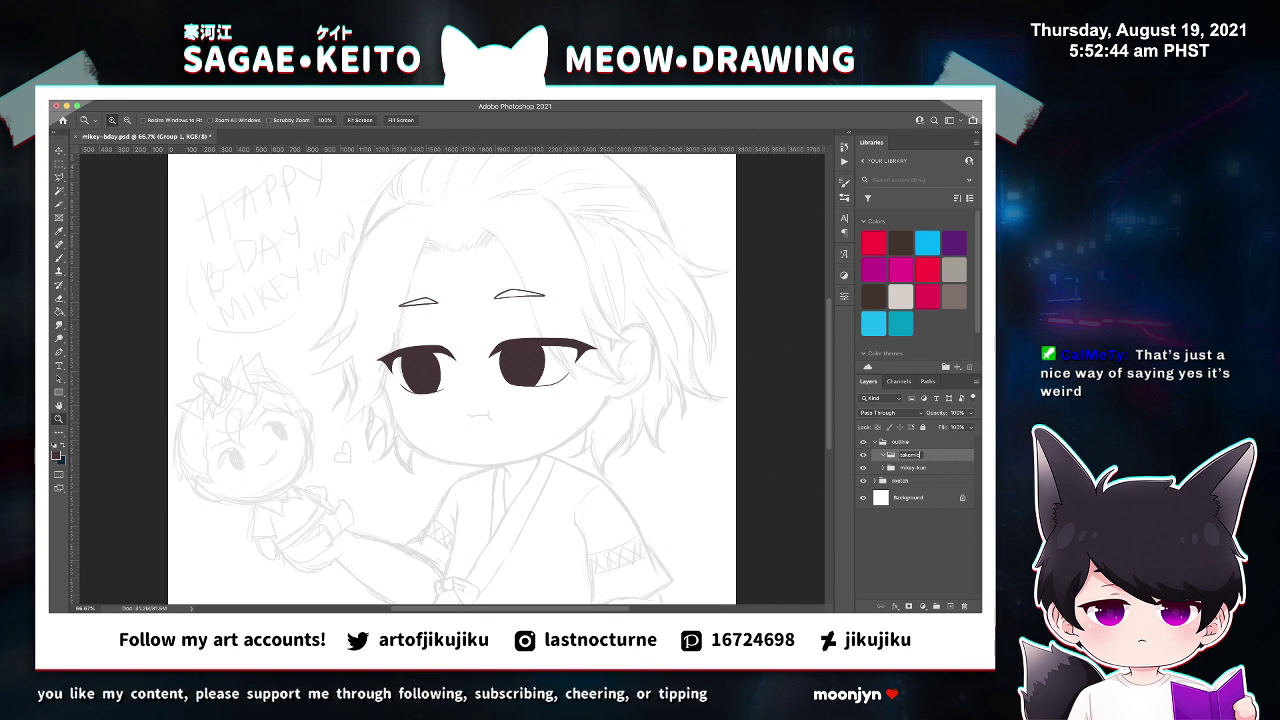
pyautogui.write('ci-kun')
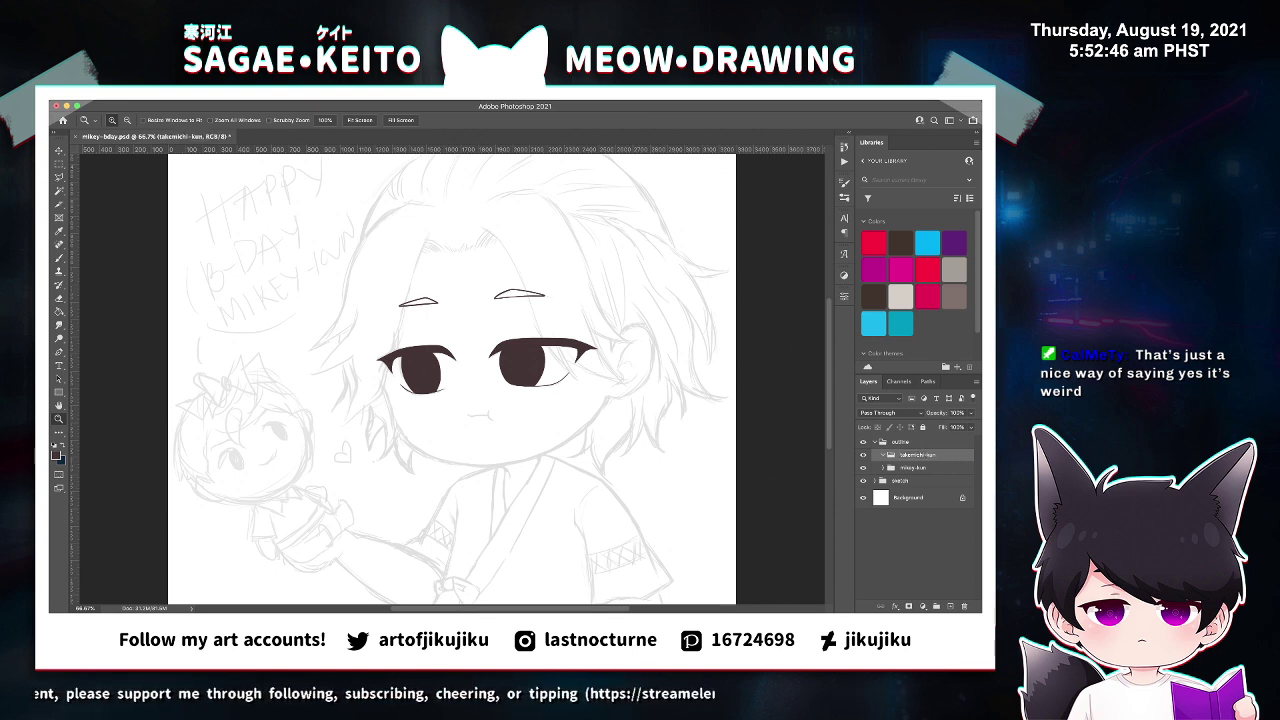
pyautogui.press('Return')
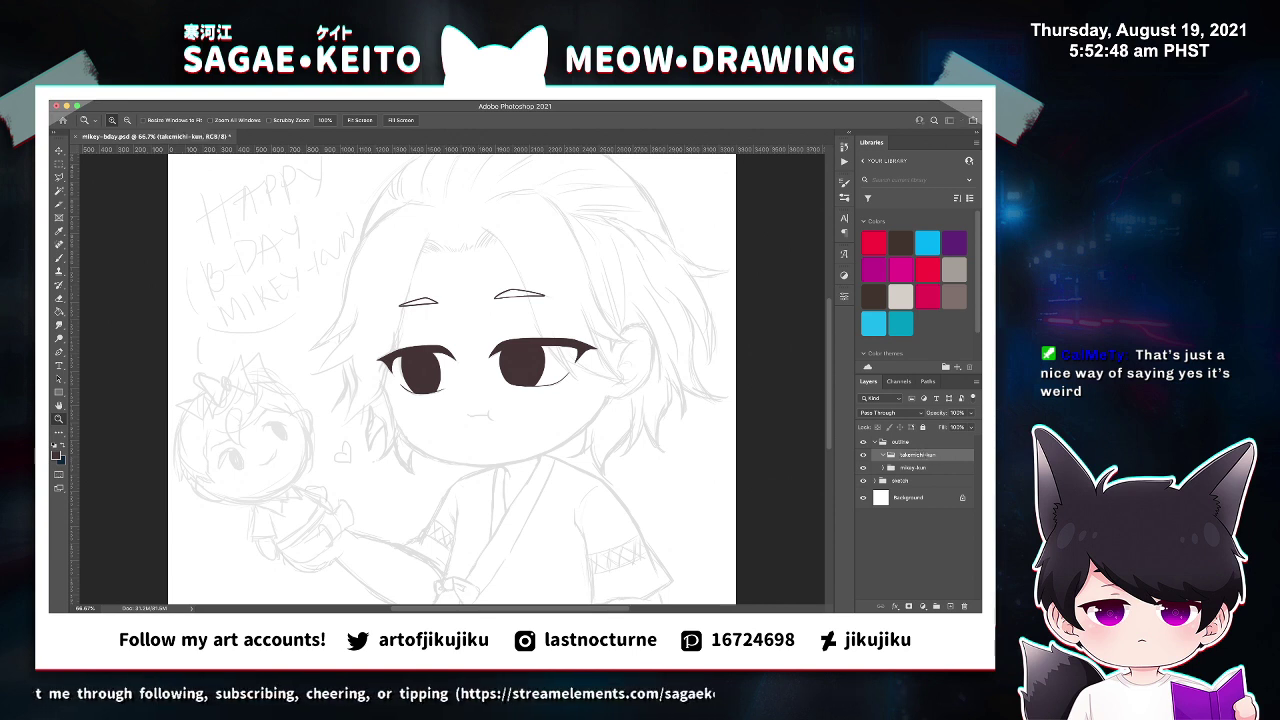
# Add a "face" layer and a "hair" layer above it inside the "takemichi-kun" group.
pyautogui.write('face')
pyautogui.press('Return')
pyautogui.press('super+shift+n')
pyautogui.write('hair')
pyautogui.press('Return')
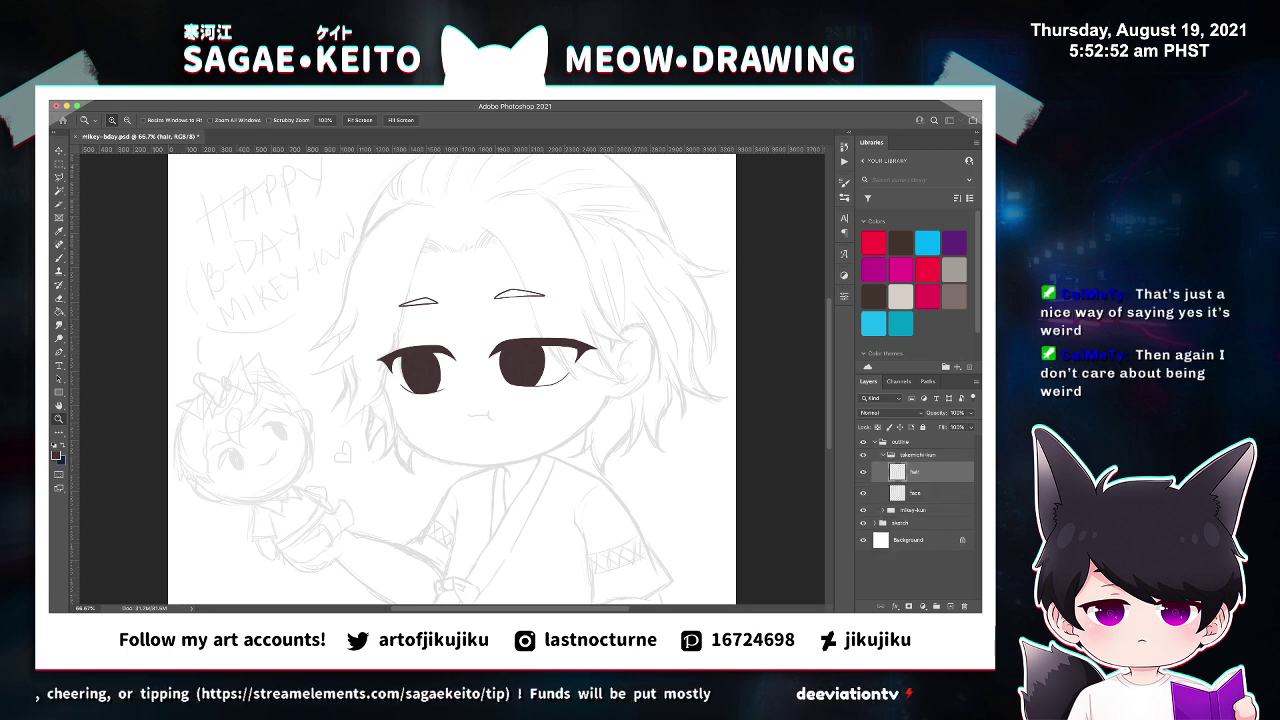
# Add layers named "ribbon", "outfit" and "belt-shoes" above the "hair" layer in the "takemichi-kun" group.
pyautogui.hotkey('ctrl', 'shift', 'n')
pyautogui.write('ribbon')
pyautogui.press('Return')
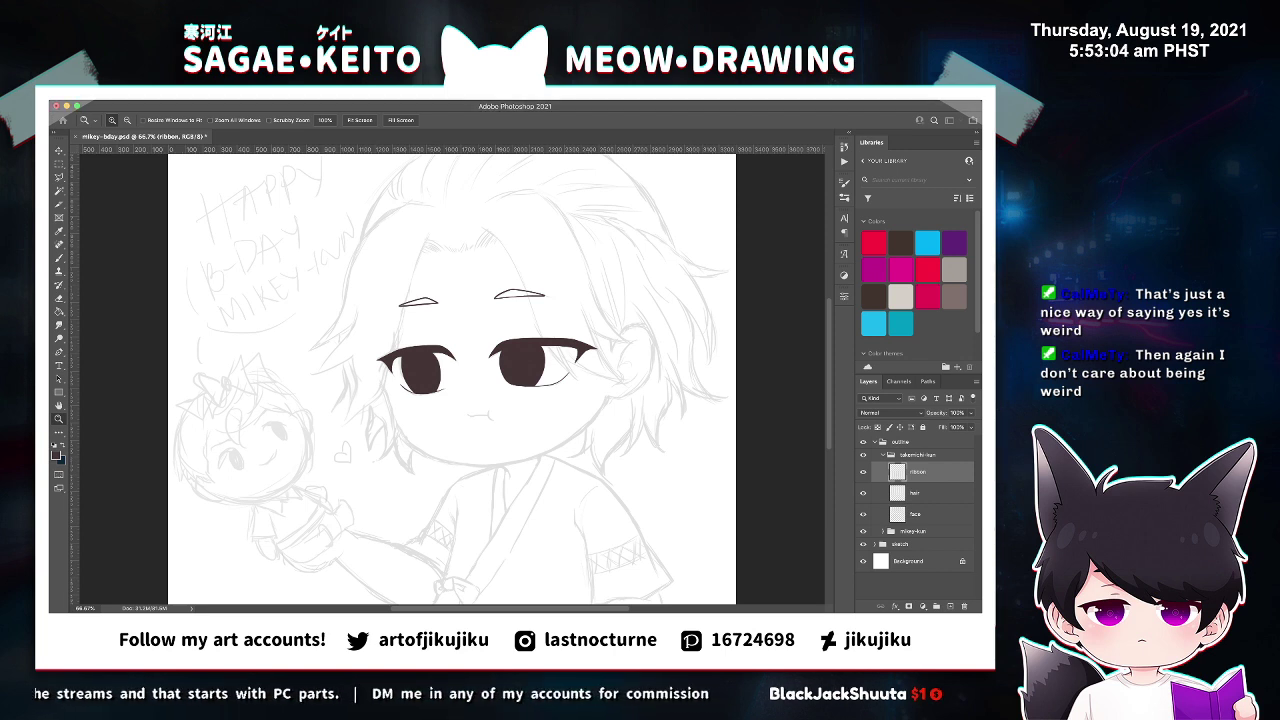
pyautogui.press('Return')
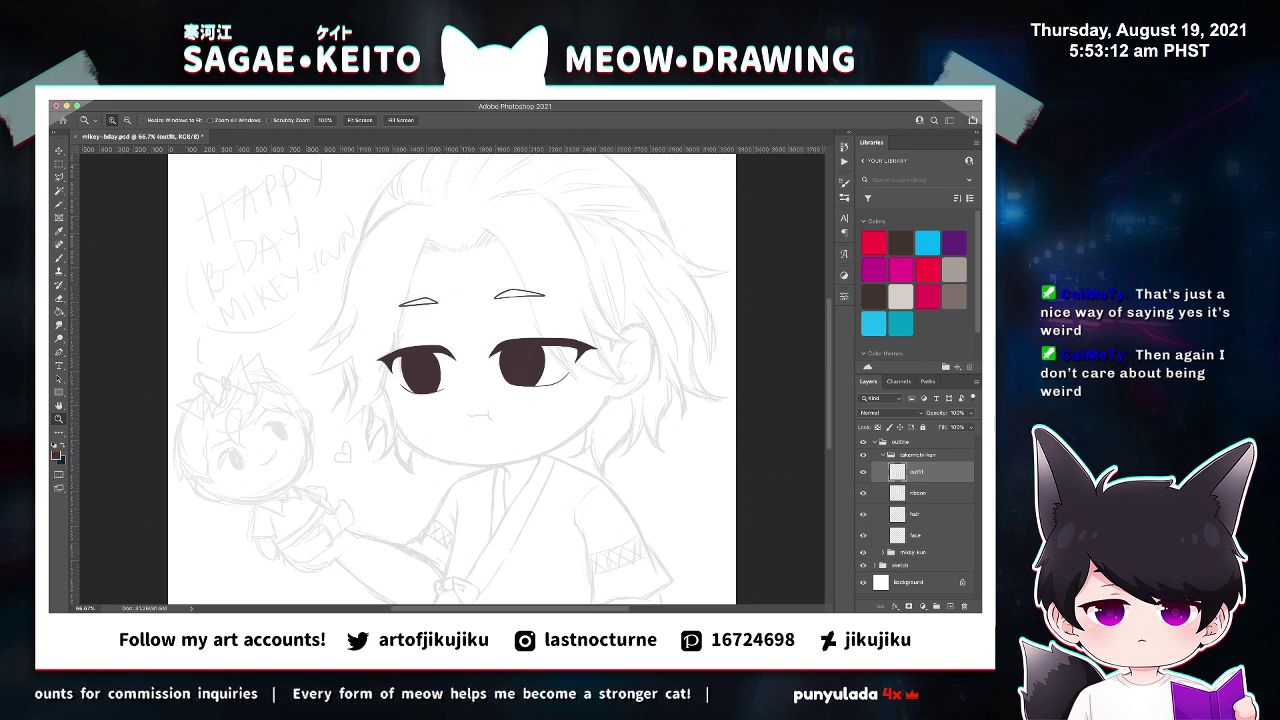
pyautogui.press('Return')
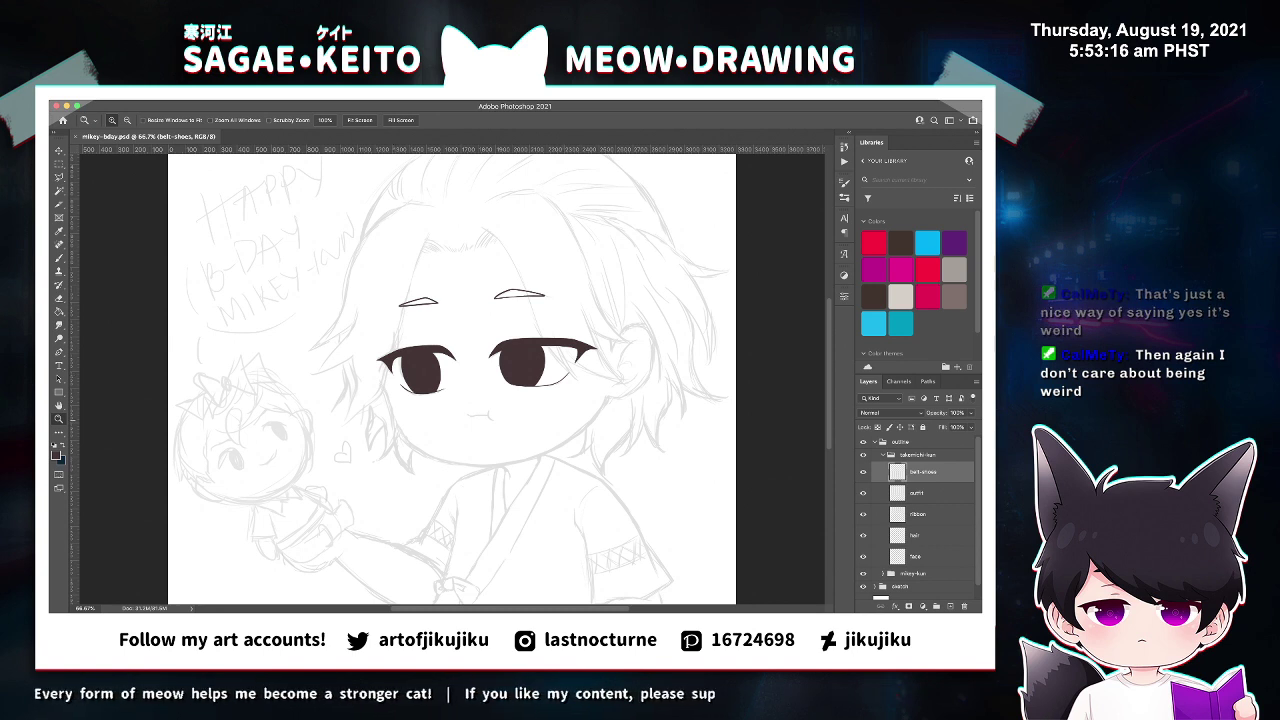
# Expand the "mikey-kun" group and add a layer named "heart" above its "clothes" layer.
pyautogui.scroll(-1, 915, 515)
pyautogui.click(883, 559)
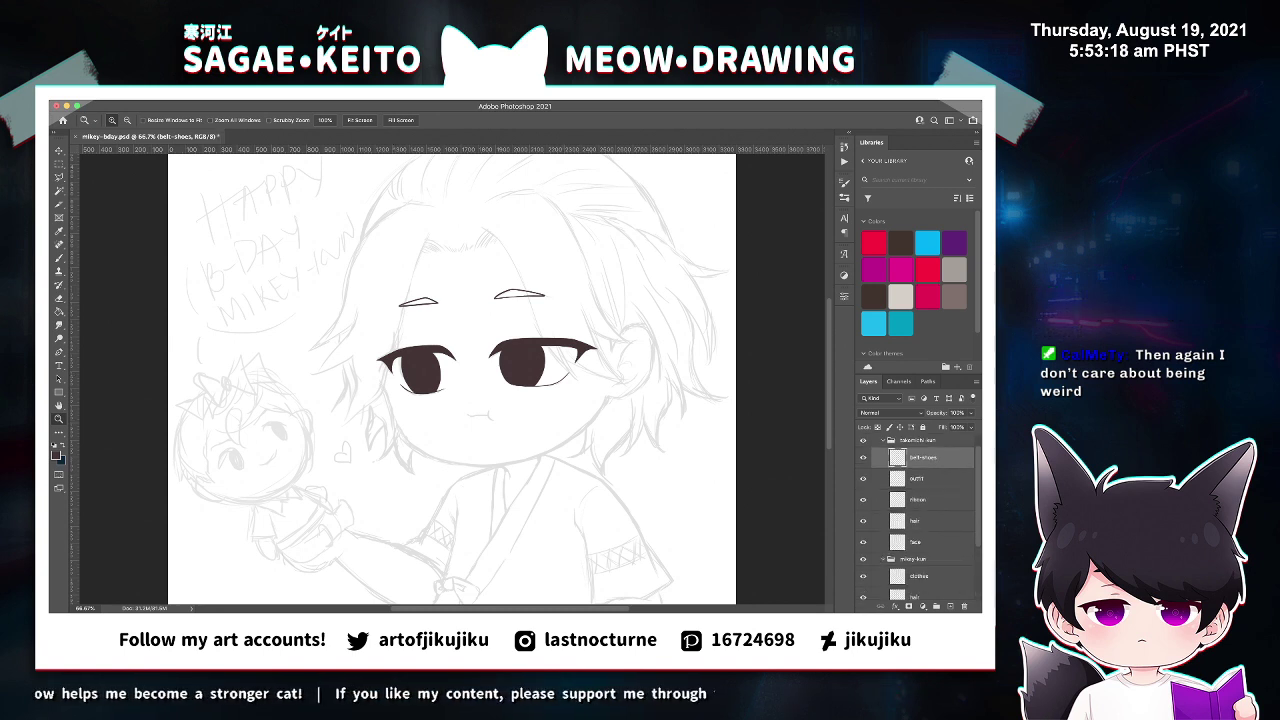
pyautogui.click(920, 576)
pyautogui.click(950, 606)
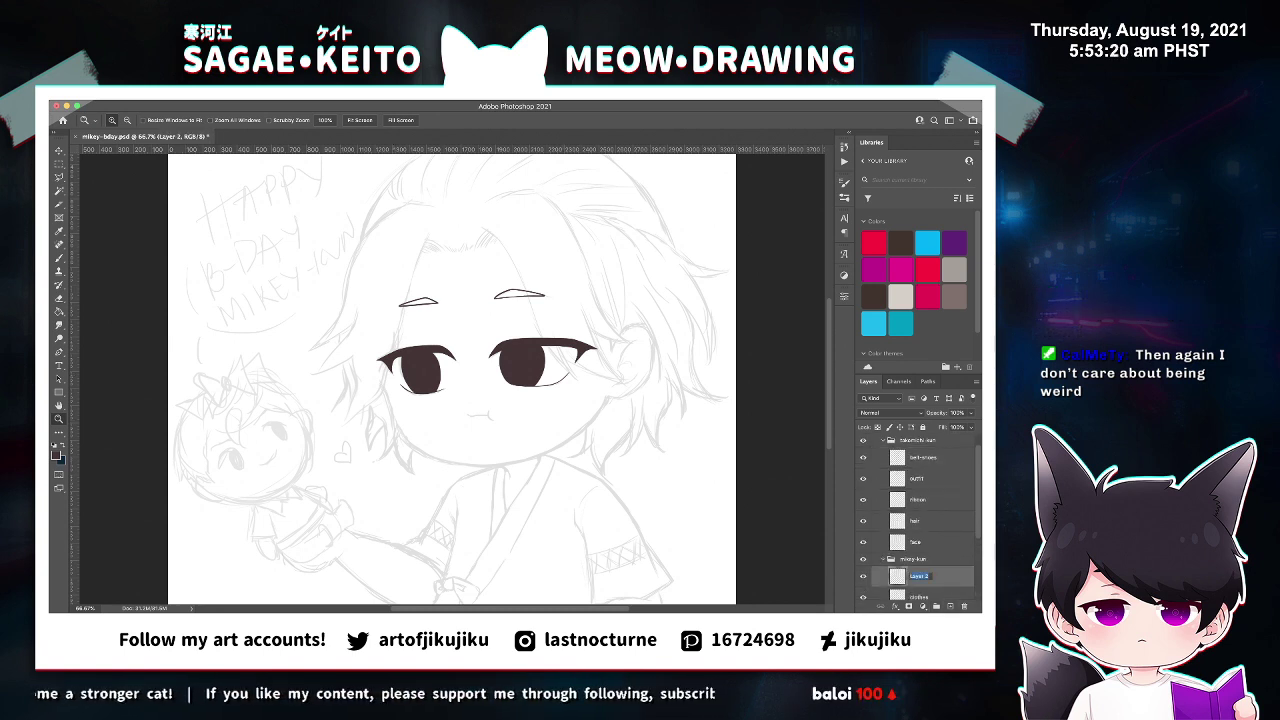
pyautogui.write('heart')
pyautogui.press('Return')
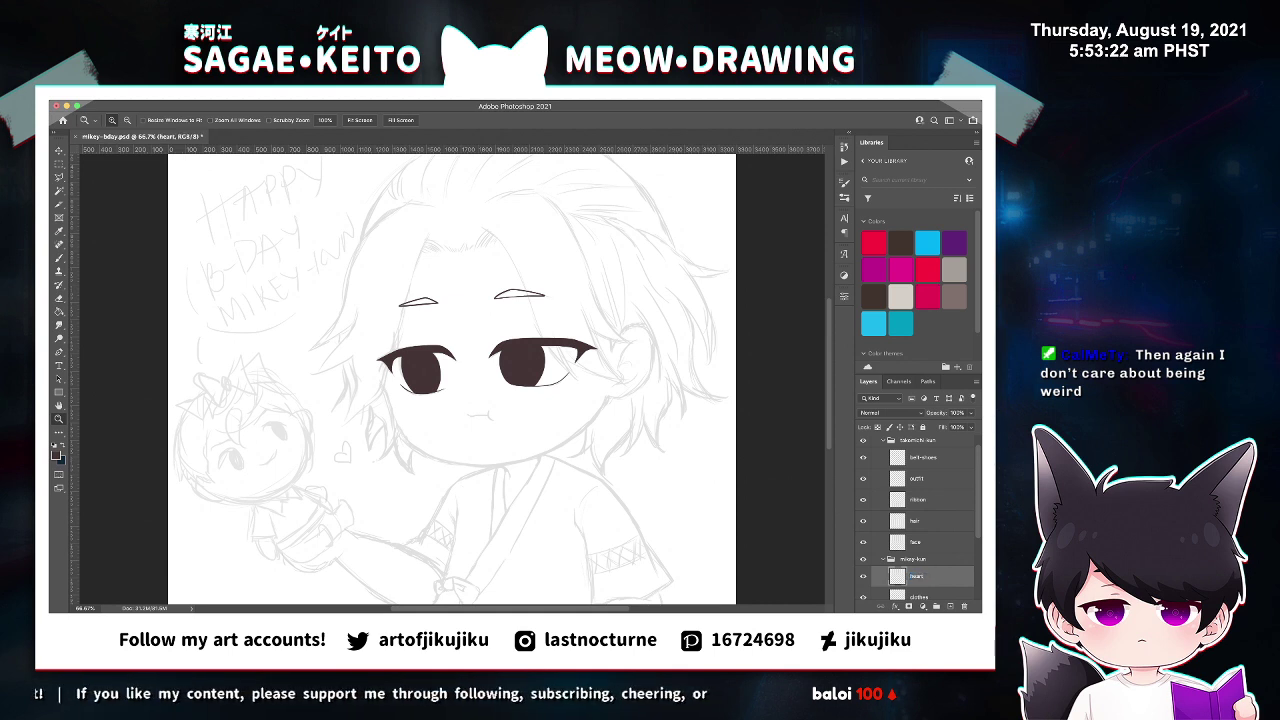
# Save the document and collapse the "takemichi-kun" group.
pyautogui.press('super+s')
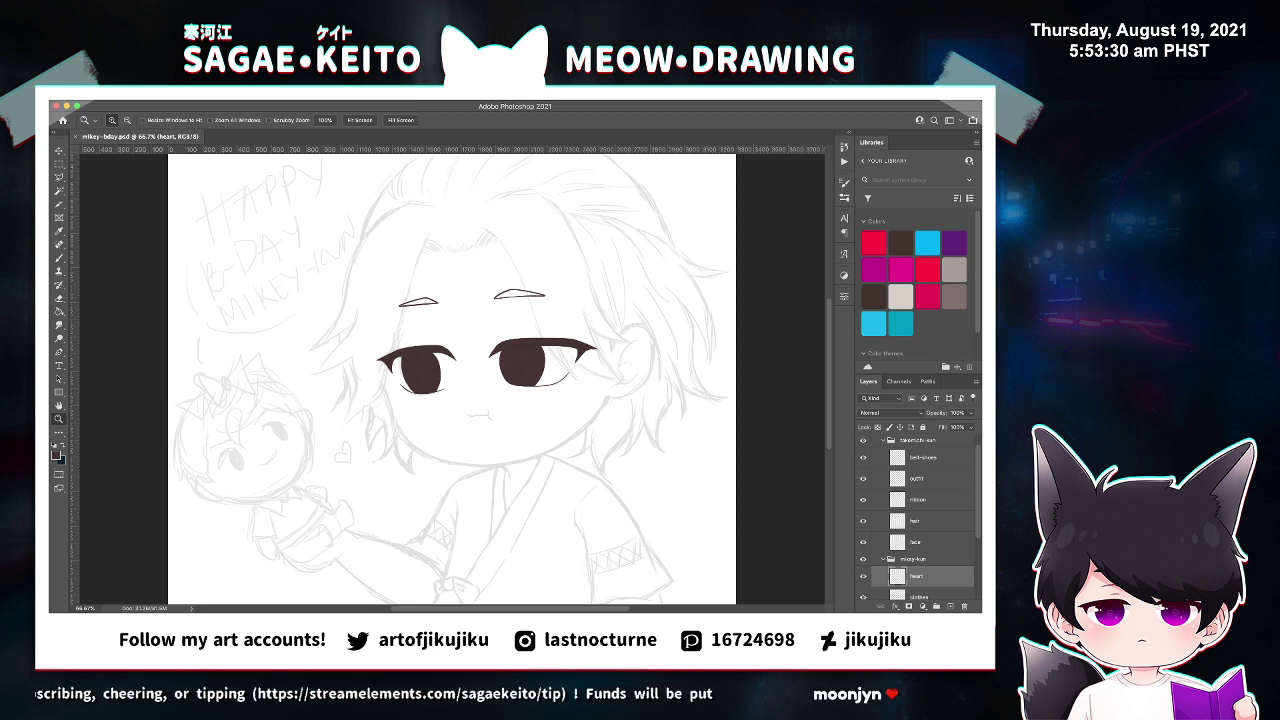
pyautogui.scroll(1, 917, 520)
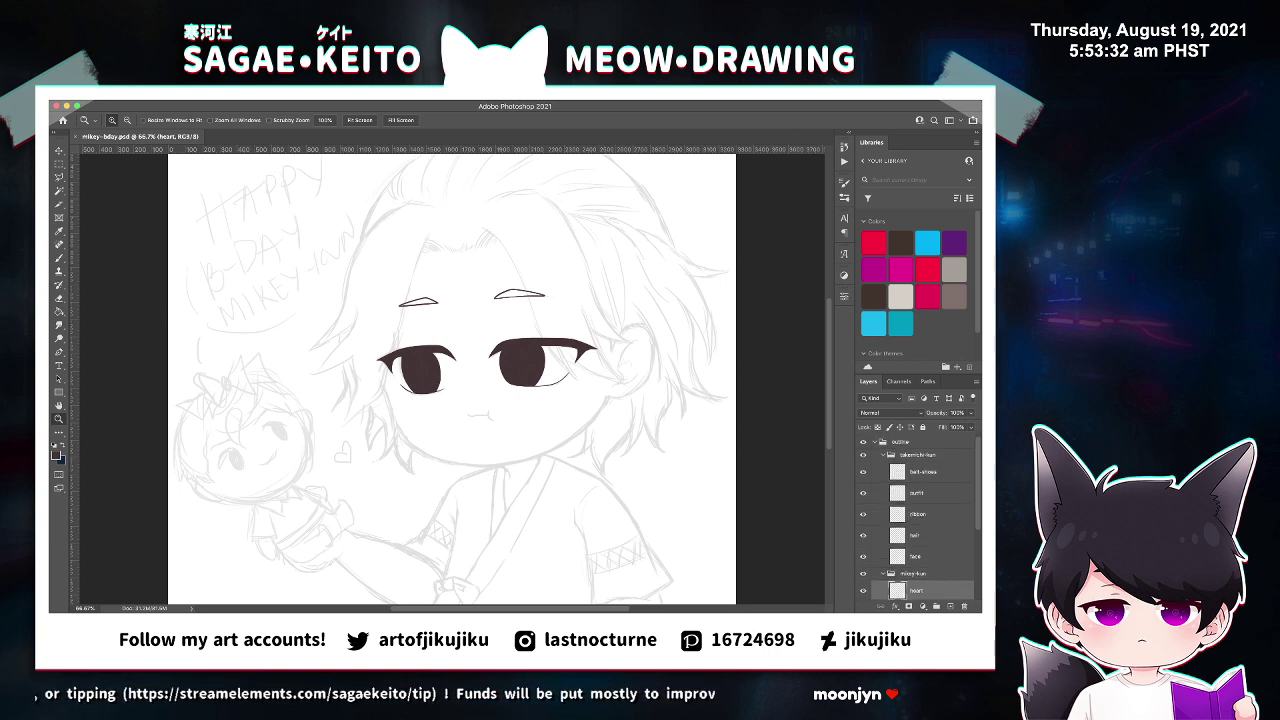
pyautogui.click(883, 455)
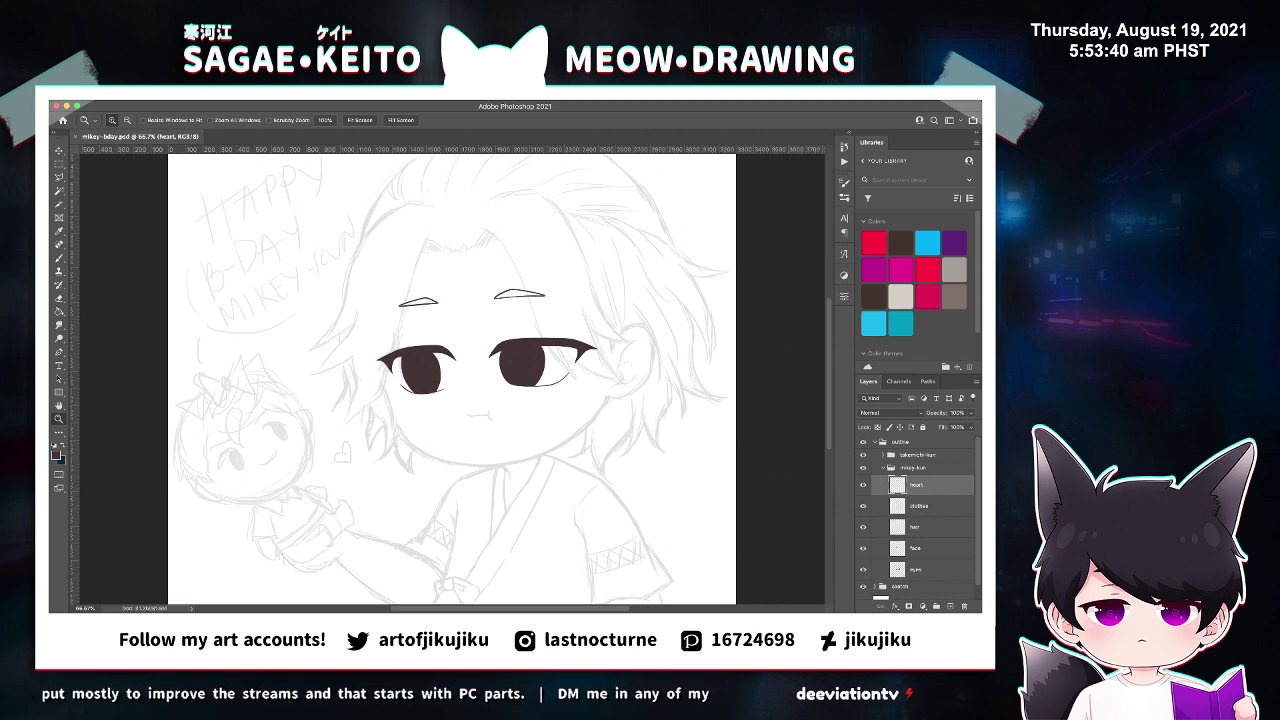
# Check the content of the "face" layer in the "mikey-kun" group by hiding and showing it.
pyautogui.scroll(-1, 917, 515)
pyautogui.click(917, 534)
pyautogui.click(863, 534)
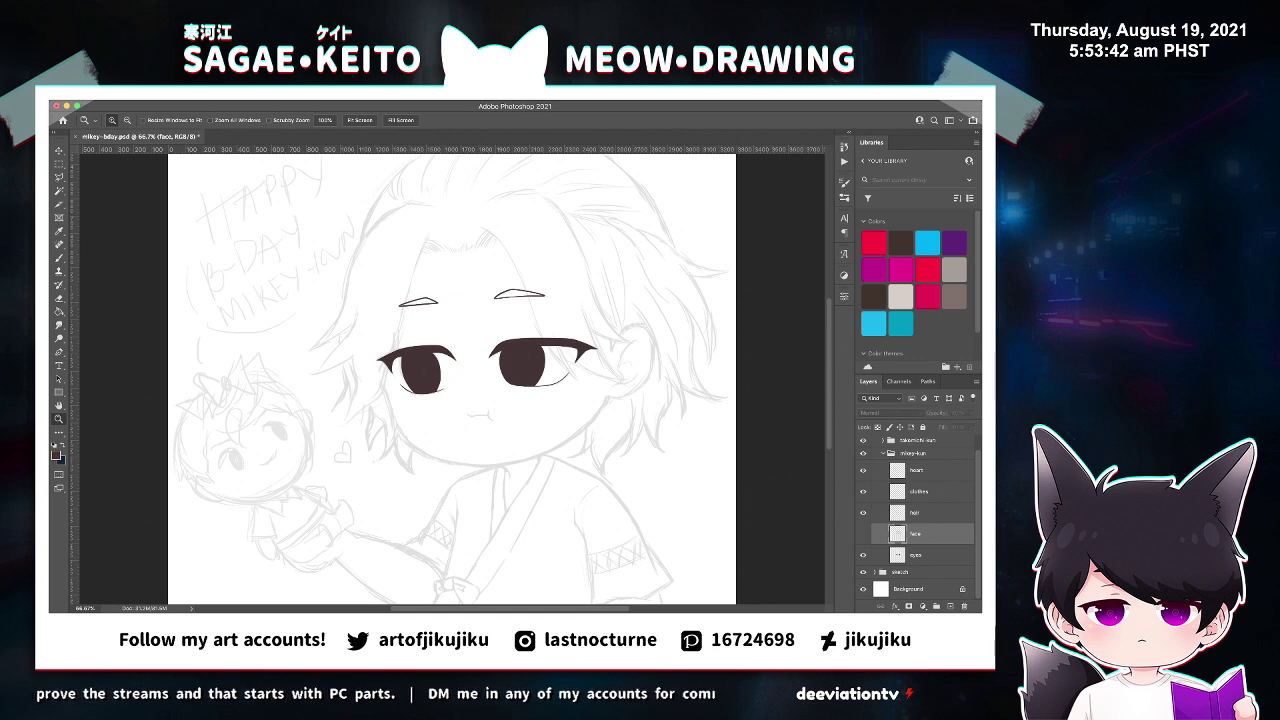
pyautogui.click(863, 534)
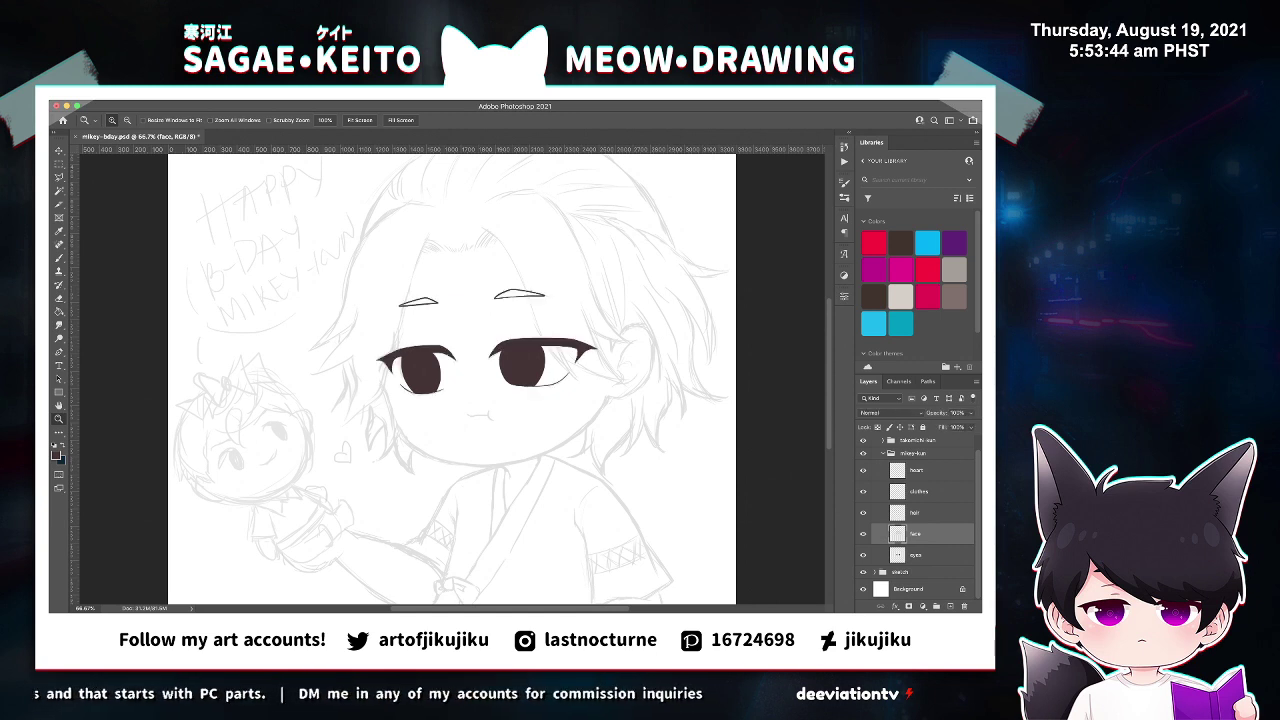
pyautogui.click(917, 513)
pyautogui.click(591, 292)
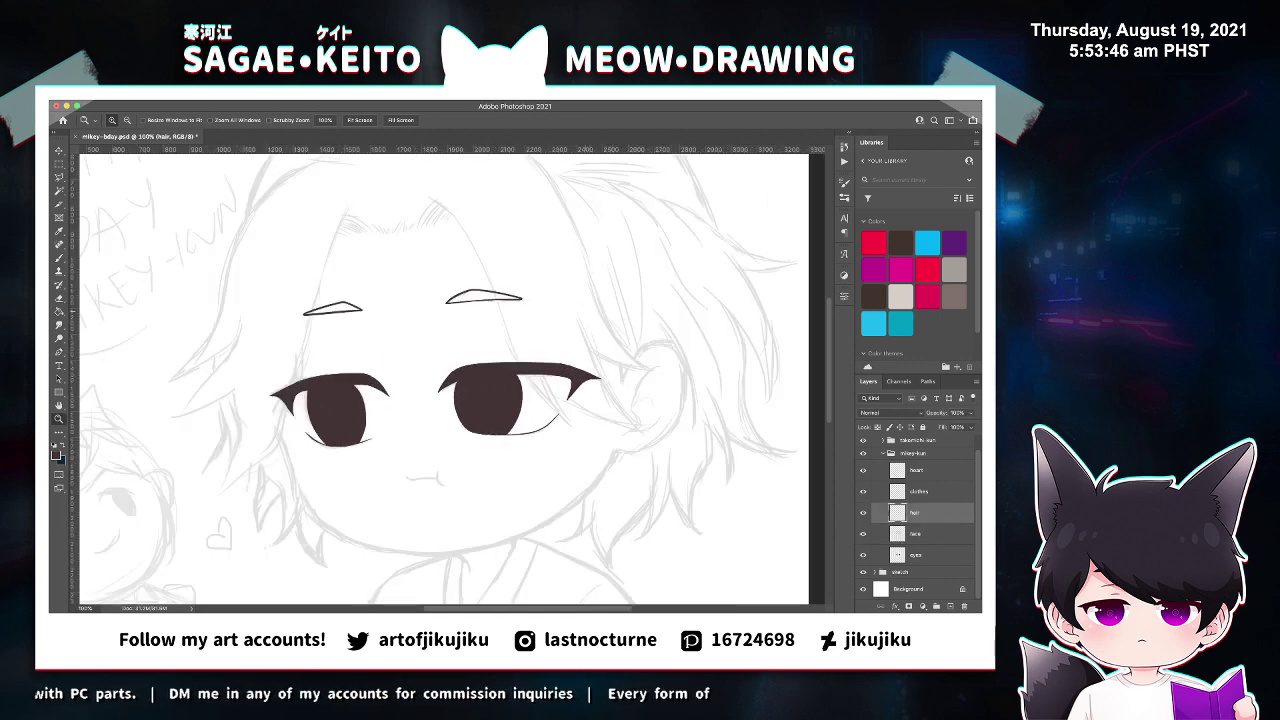
# Ink the large character's wavy mouth line over the sketch with the Brush on the "face" layer of the "mikey-kun" group.
pyautogui.click(917, 534)
pyautogui.click(440, 464)
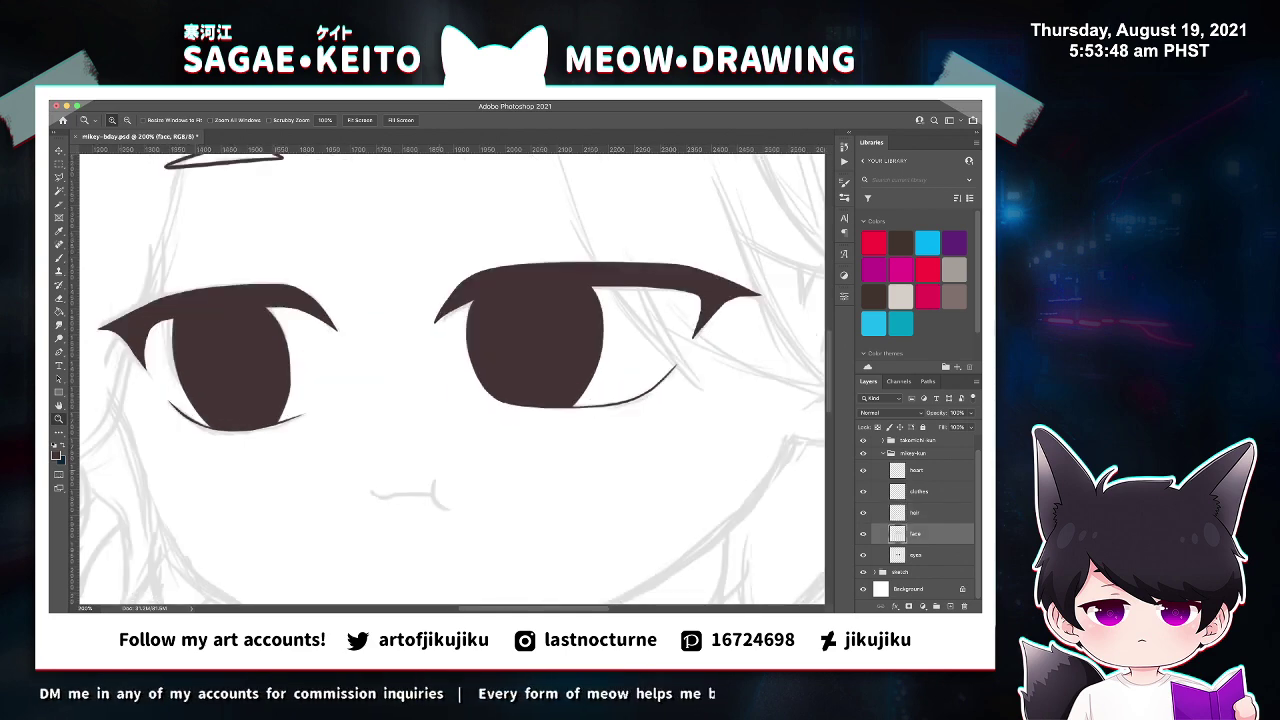
pyautogui.click(440, 466)
pyautogui.click(437, 481)
pyautogui.click(437, 481)
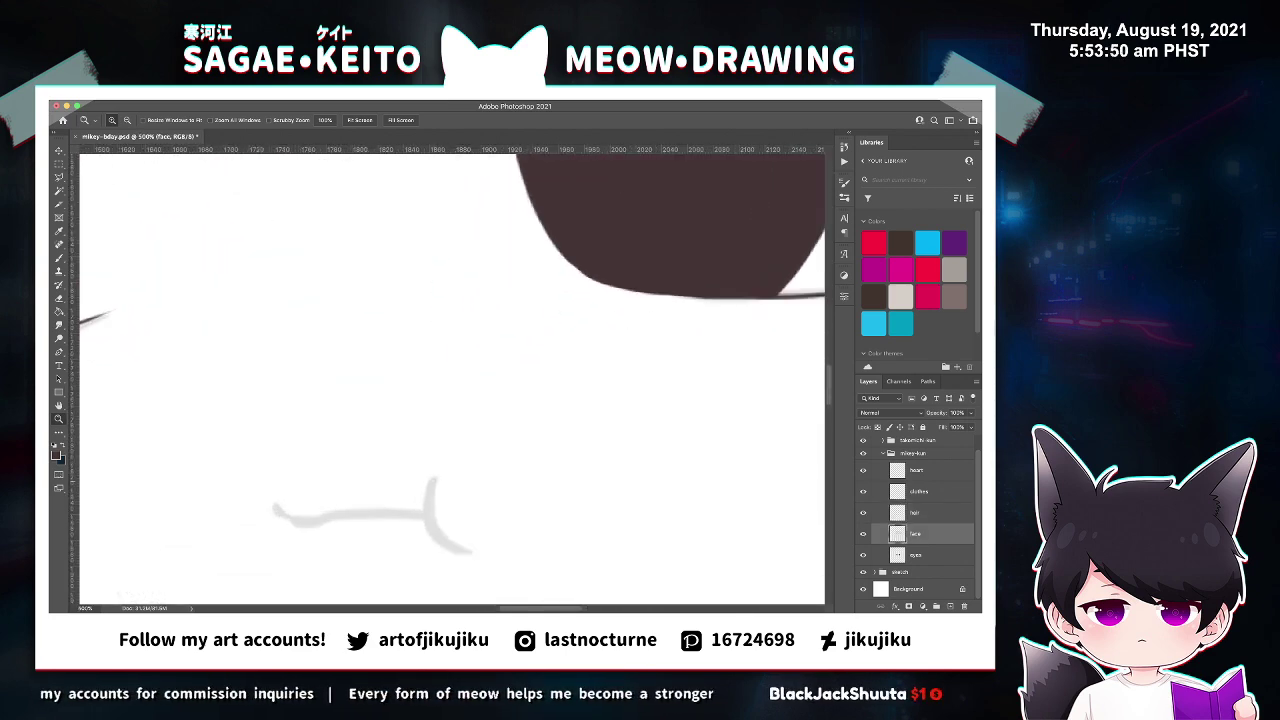
pyautogui.press('b')
pyautogui.moveTo(276, 506); pyautogui.dragTo(304, 518)
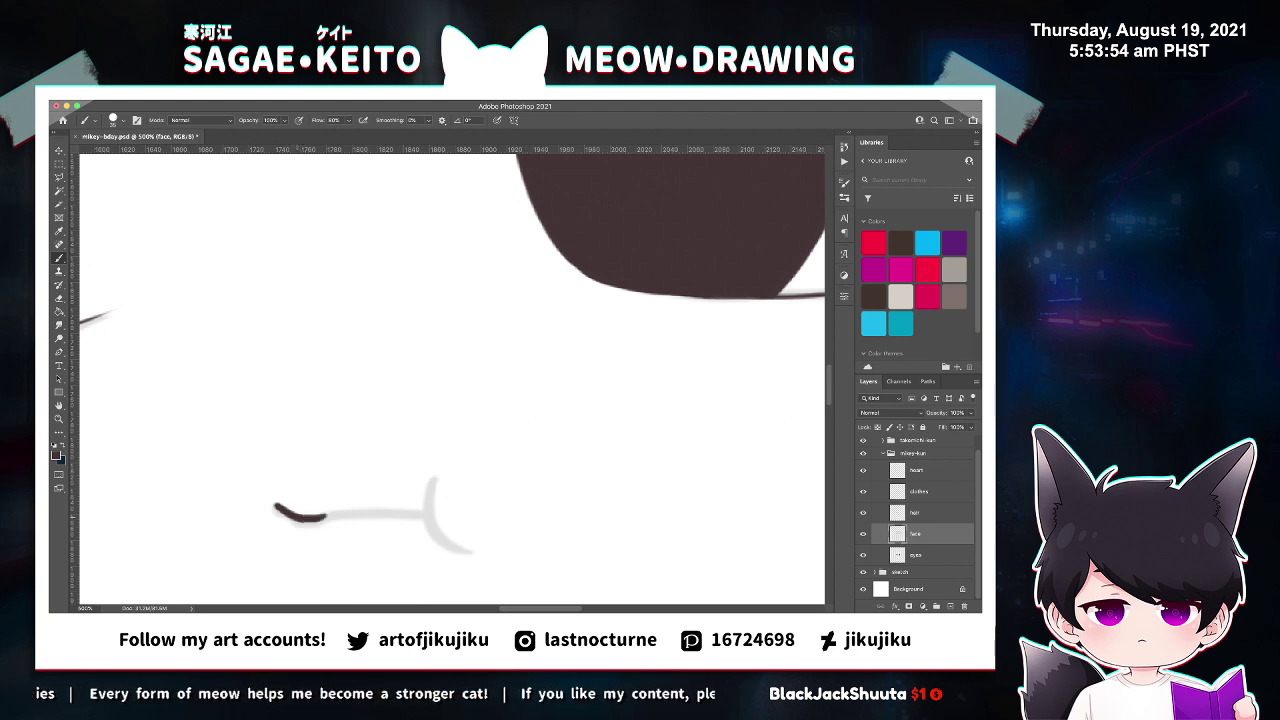
pyautogui.moveTo(303, 519); pyautogui.dragTo(430, 516)
pyautogui.hotkey('ctrl', 'z')
pyautogui.hotkey('ctrl', 'z')
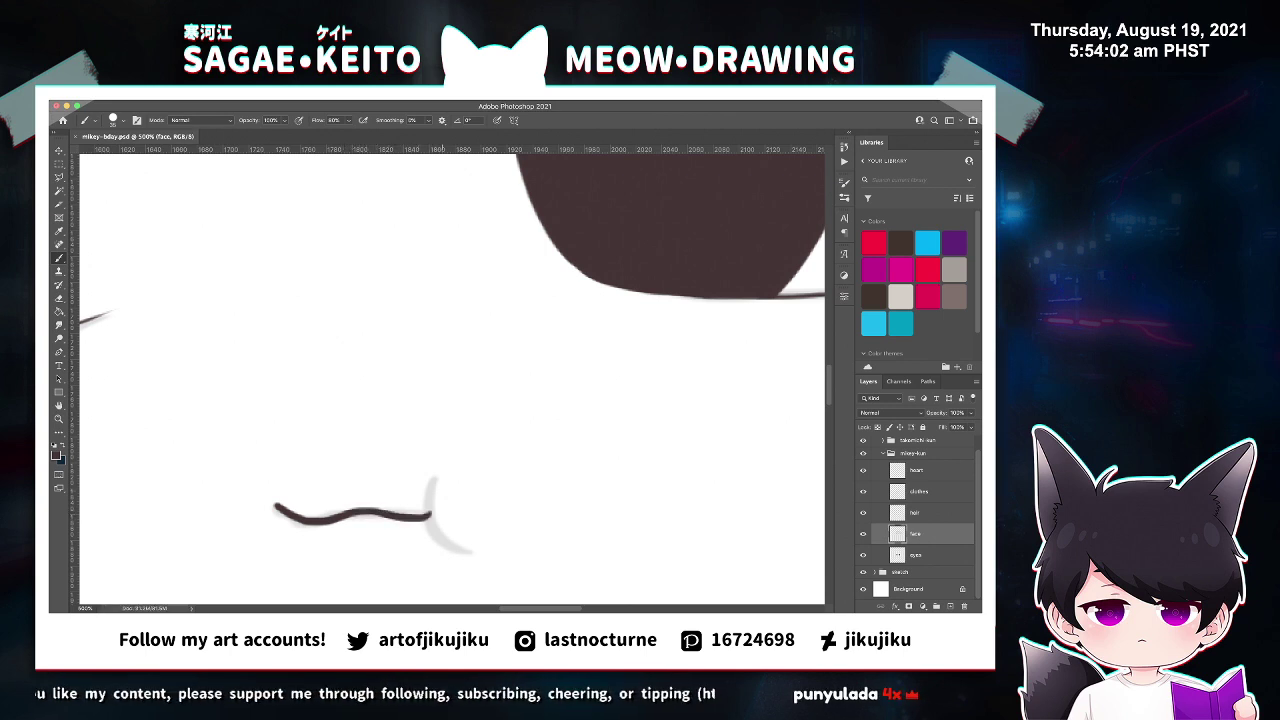
# Taper the left end of the mouth line into a thin tip with the Eraser.
pyautogui.press('e')
pyautogui.moveTo(278, 499)
pyautogui.mouseDown()
pyautogui.moveTo(303, 512)
pyautogui.moveTo(284, 504)
pyautogui.mouseUp()
pyautogui.press('z')
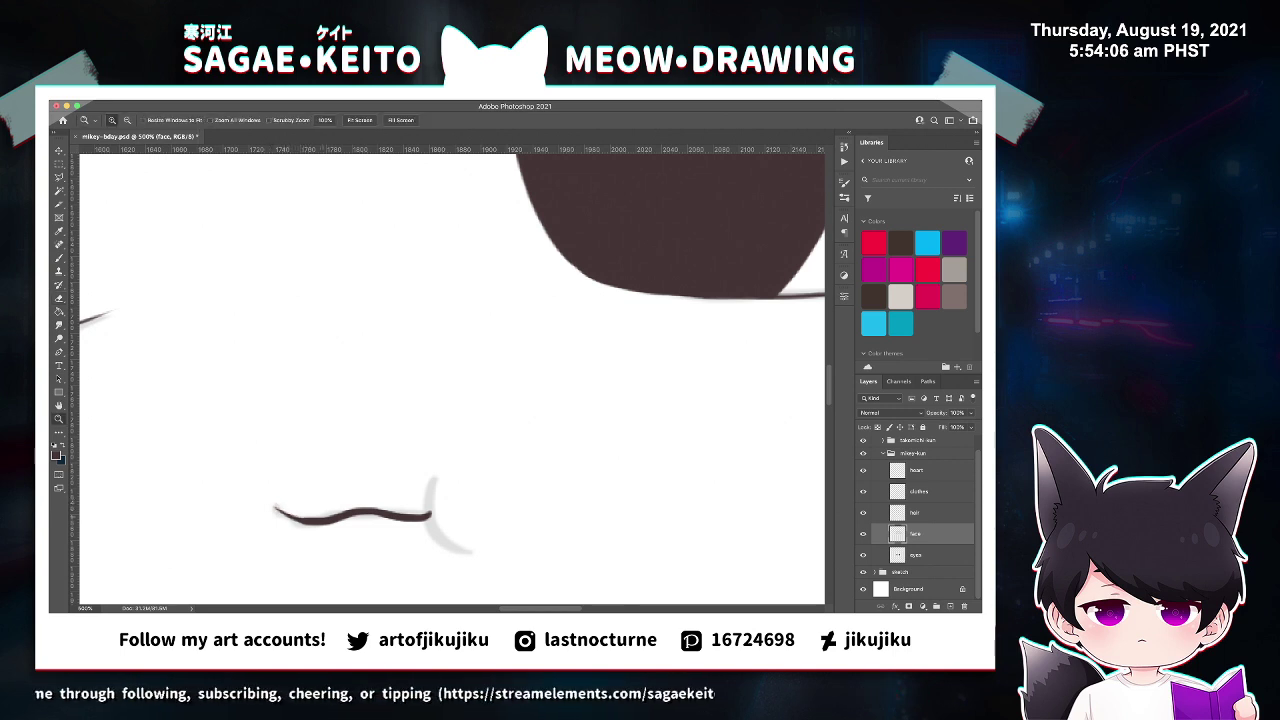
pyautogui.click(297, 512)
pyautogui.click(297, 512)
pyautogui.click(297, 512)
pyautogui.press('e')
pyautogui.moveTo(258, 500)
pyautogui.mouseDown()
pyautogui.moveTo(311, 522)
pyautogui.moveTo(303, 531)
pyautogui.mouseUp()
pyautogui.press('b')
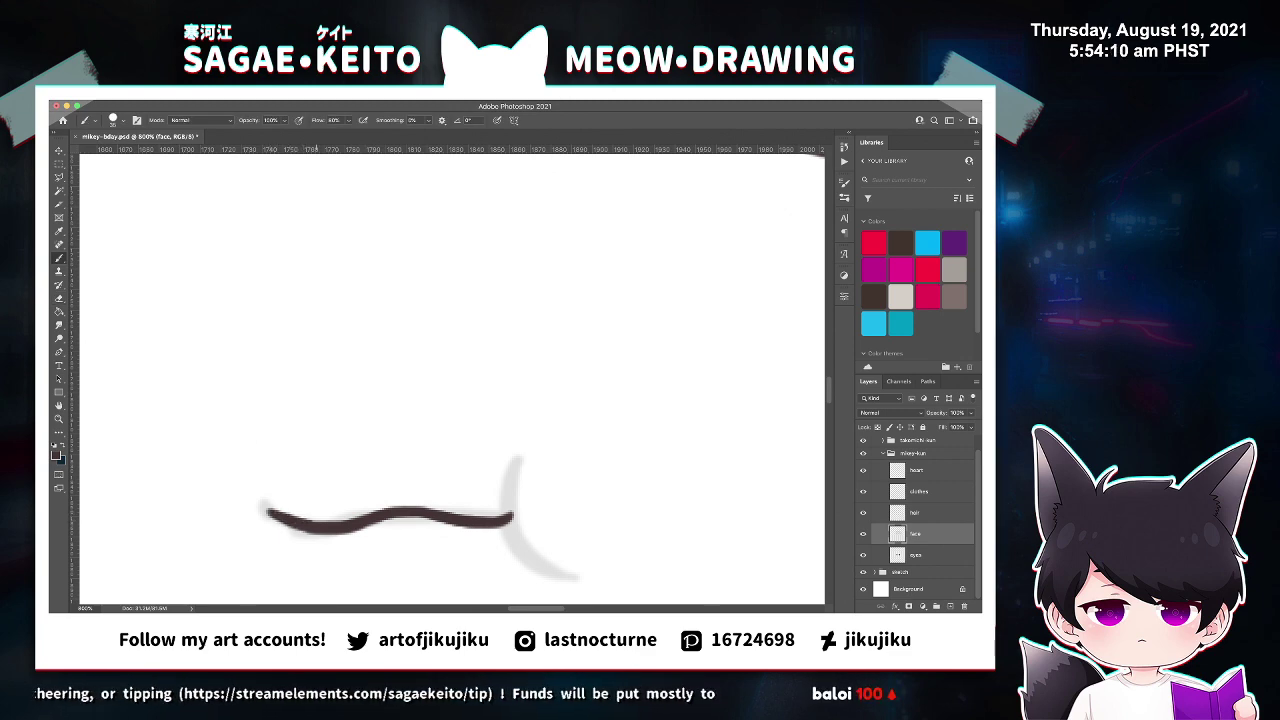
# Brush the short curved stroke across the right end of the mouth line, retrying until it follows the sketch.
pyautogui.press('super+0')
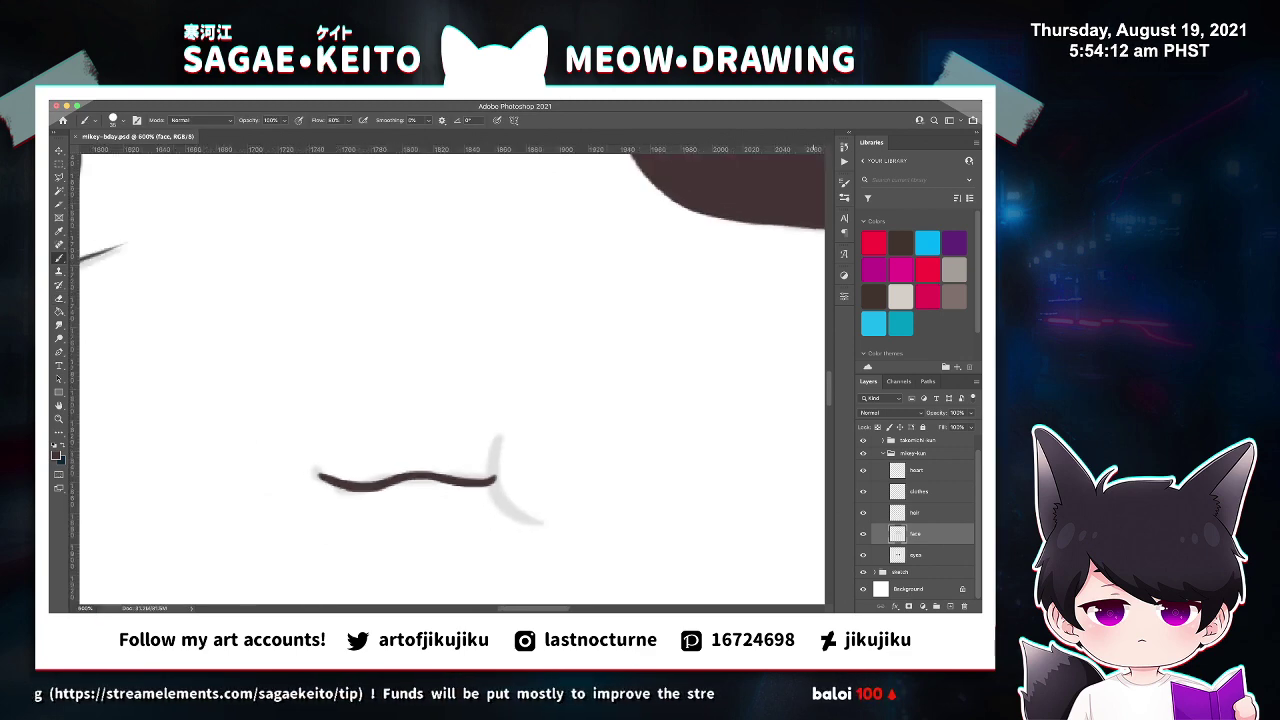
pyautogui.press('super+minus')
pyautogui.press('z')
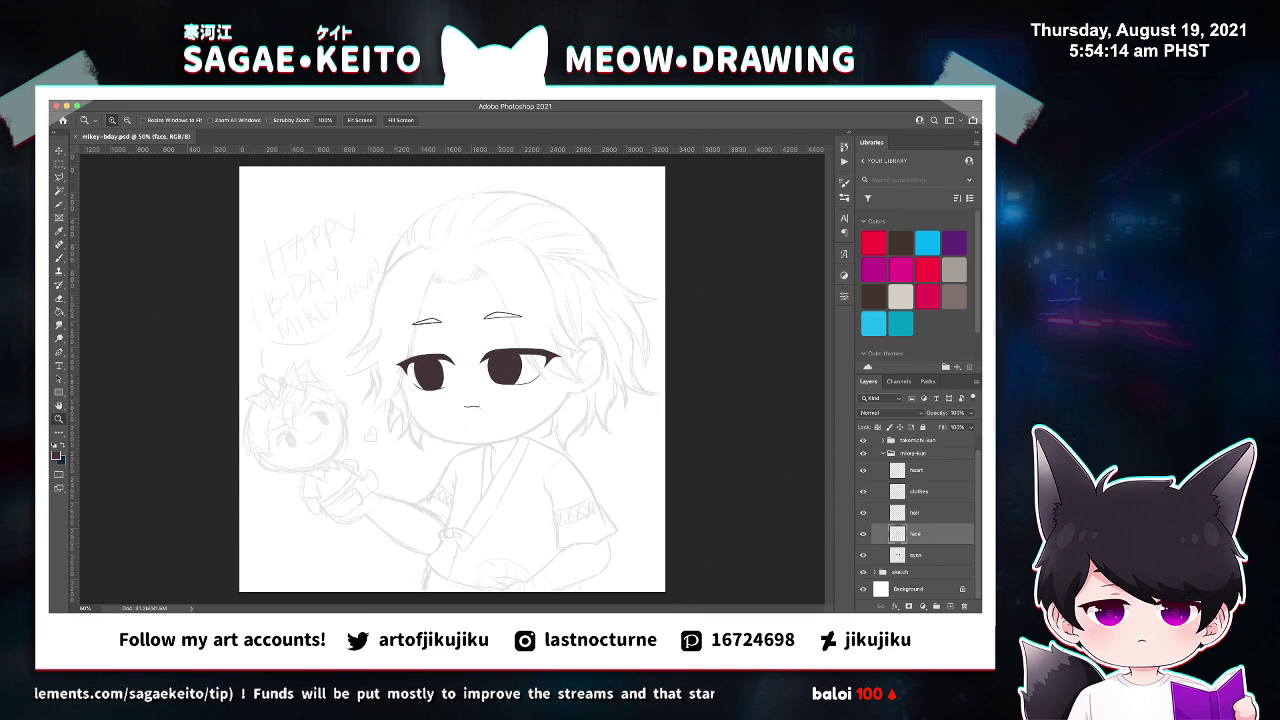
pyautogui.click(484, 406)
pyautogui.click(484, 406)
pyautogui.click(484, 406)
pyautogui.click(484, 406)
pyautogui.click(484, 406)
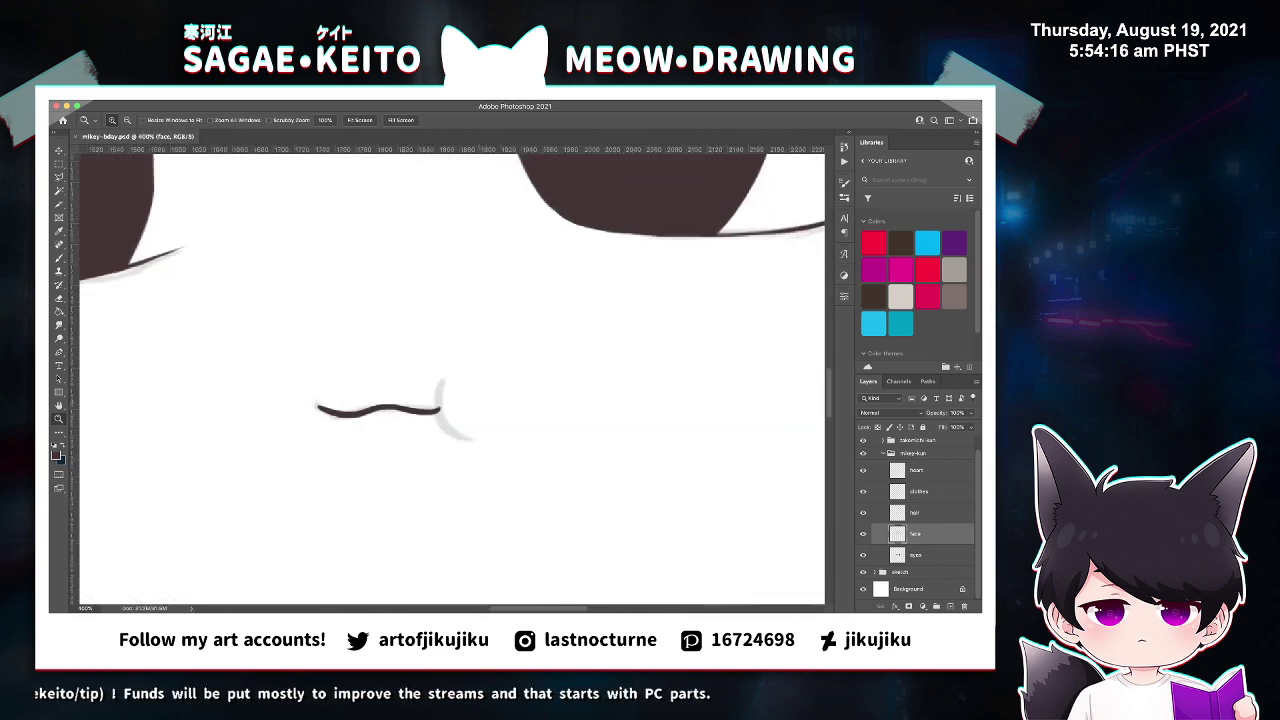
pyautogui.press('b')
pyautogui.moveTo(436, 376)
pyautogui.mouseDown()
pyautogui.moveTo(432, 420)
pyautogui.moveTo(450, 436)
pyautogui.mouseUp()
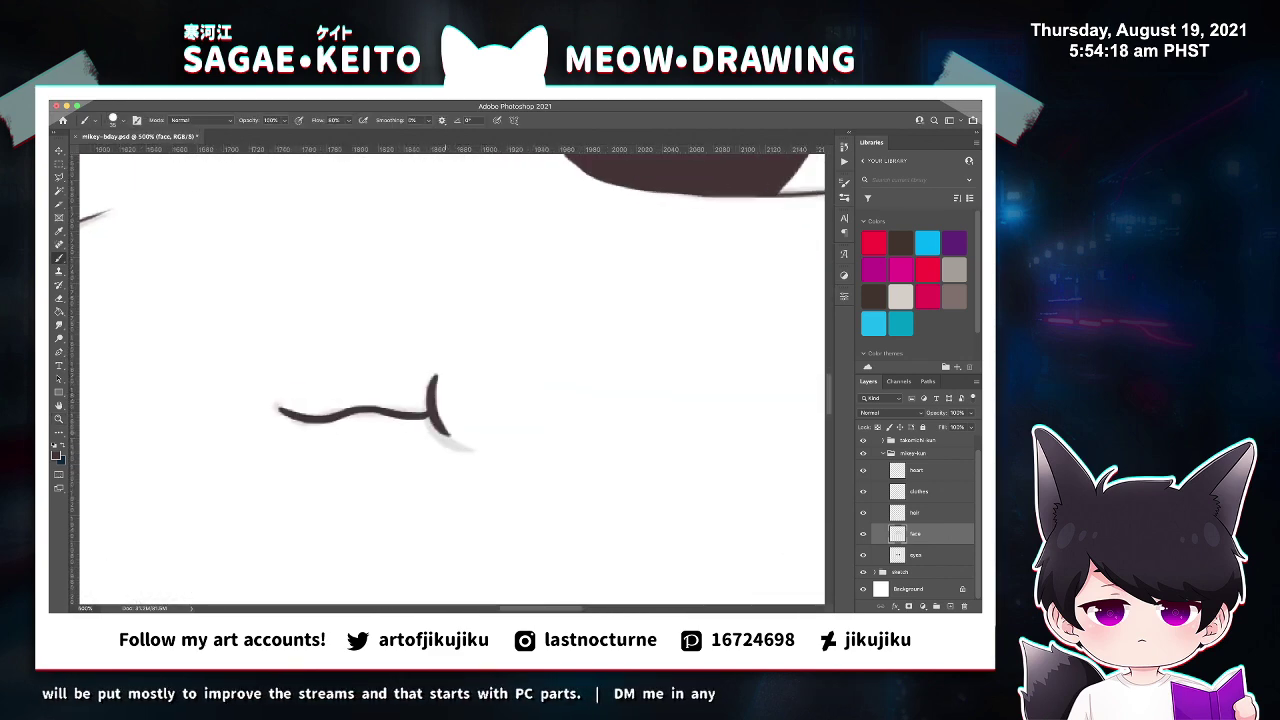
pyautogui.press('super+z')
pyautogui.moveTo(435, 377); pyautogui.dragTo(471, 450)
pyautogui.press('super+z')
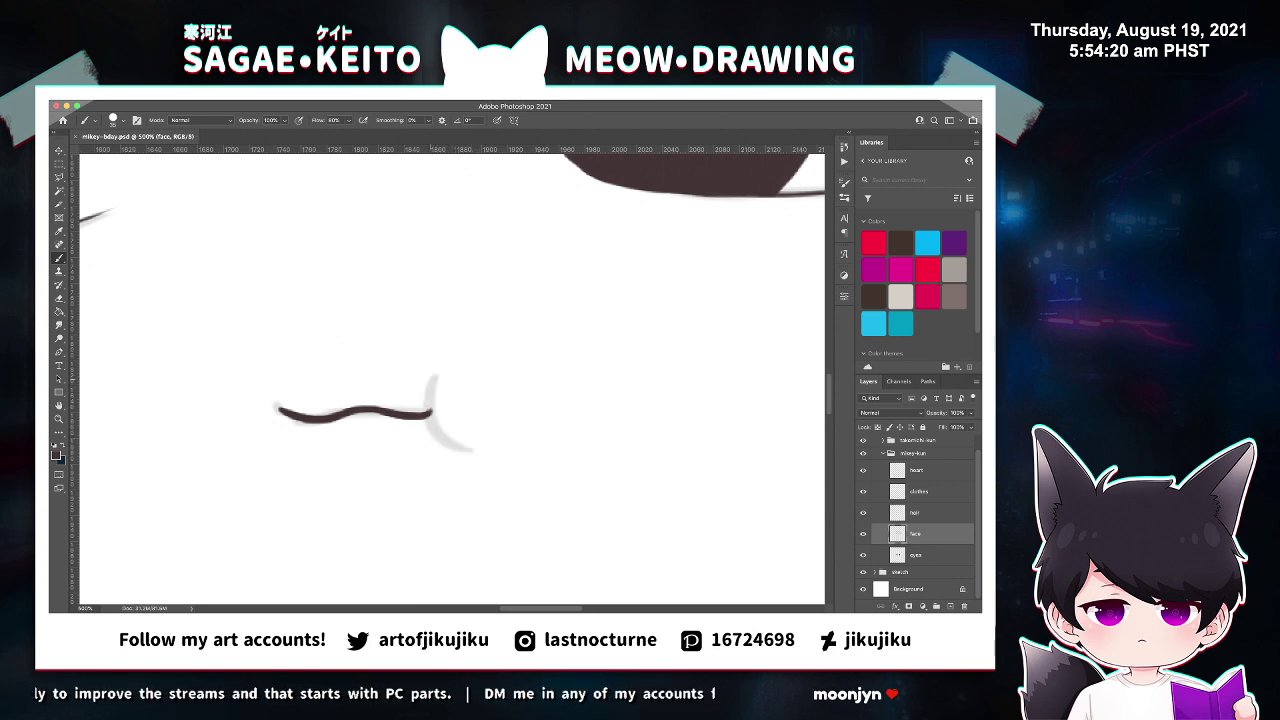
pyautogui.moveTo(433, 372); pyautogui.dragTo(461, 451)
pyautogui.press('super+z')
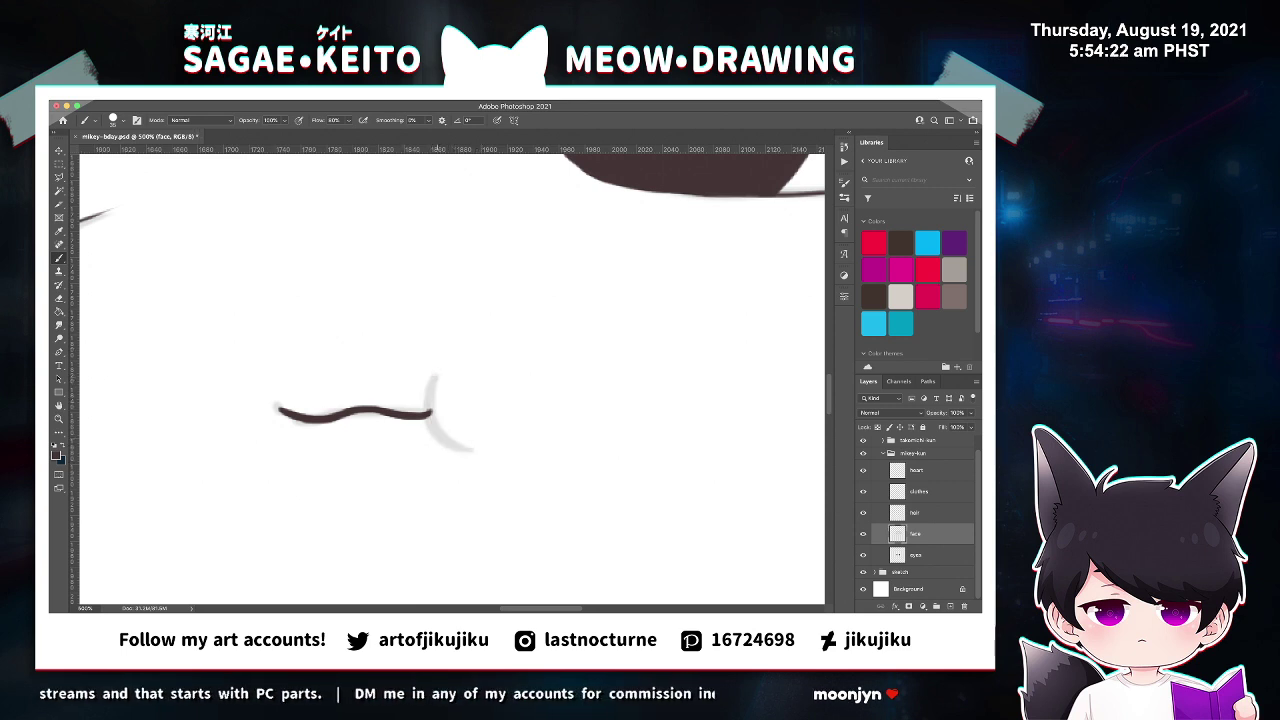
pyautogui.press('shift+super+z')
pyautogui.press('e')
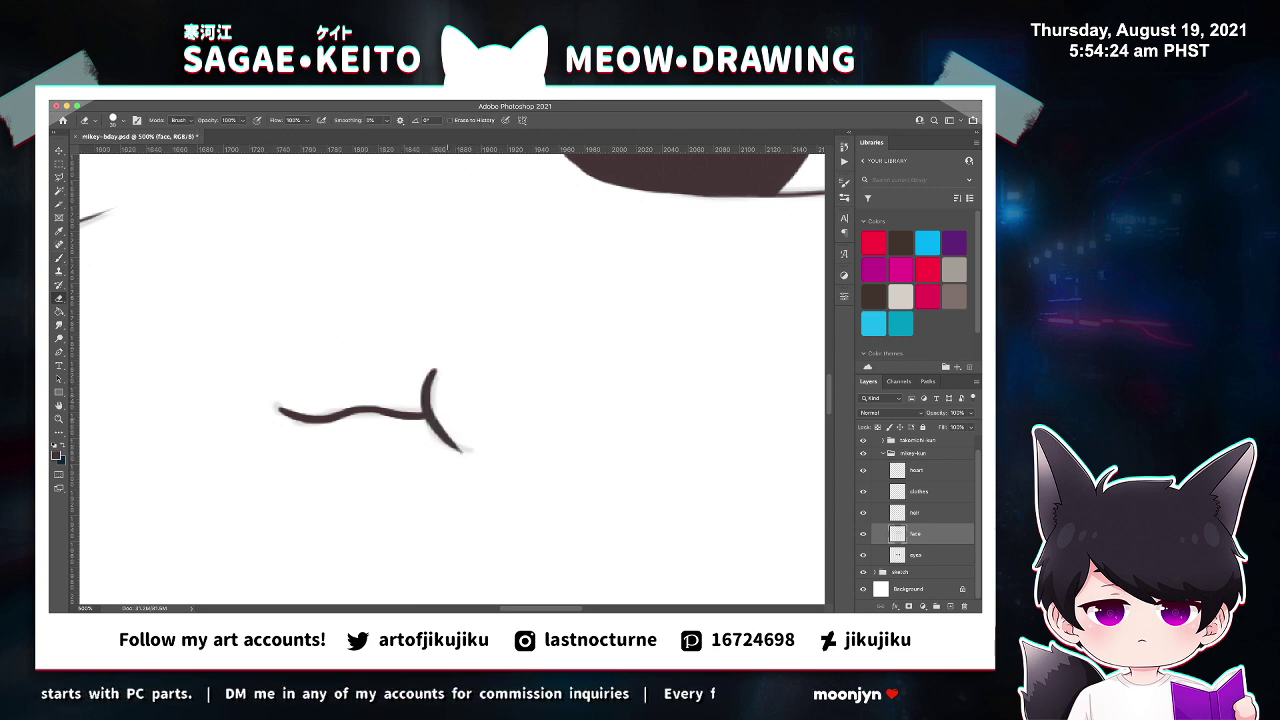
# Trim the lower end of the curved mouth-corner stroke with the Eraser and save the document.
pyautogui.moveTo(450, 426); pyautogui.dragTo(466, 448)
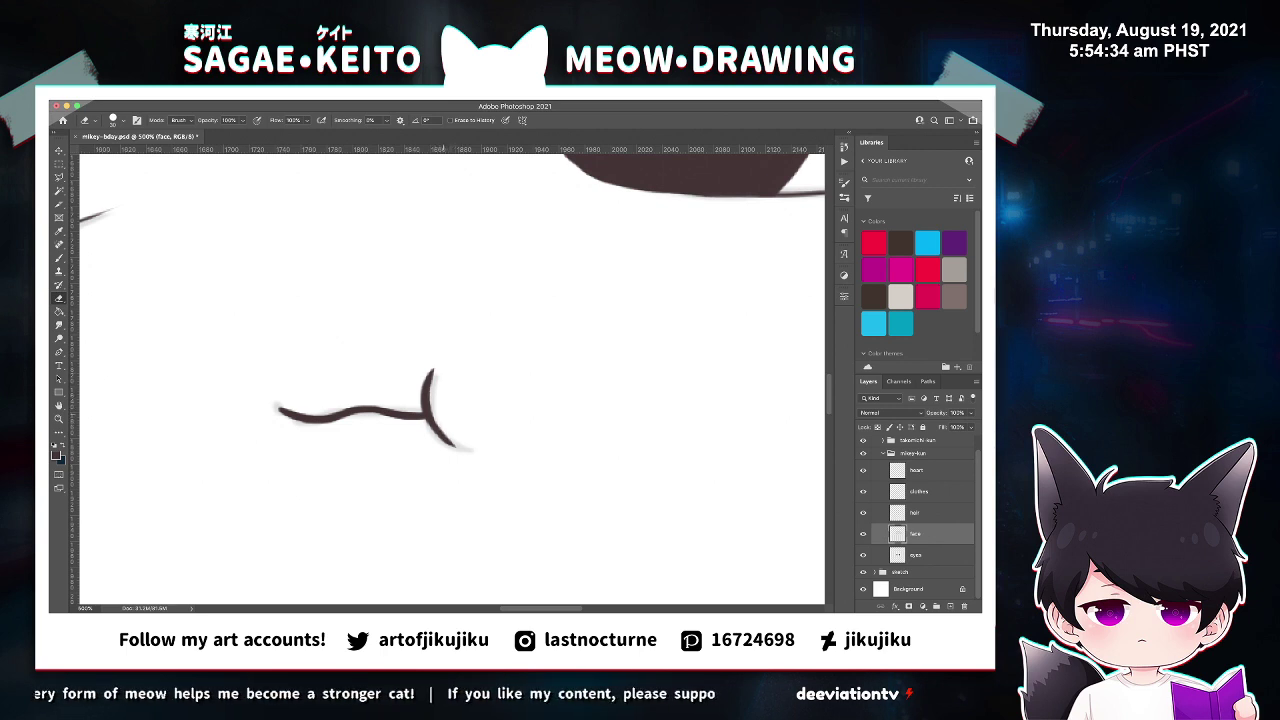
pyautogui.press('b')
pyautogui.scroll(3, 441, 420)
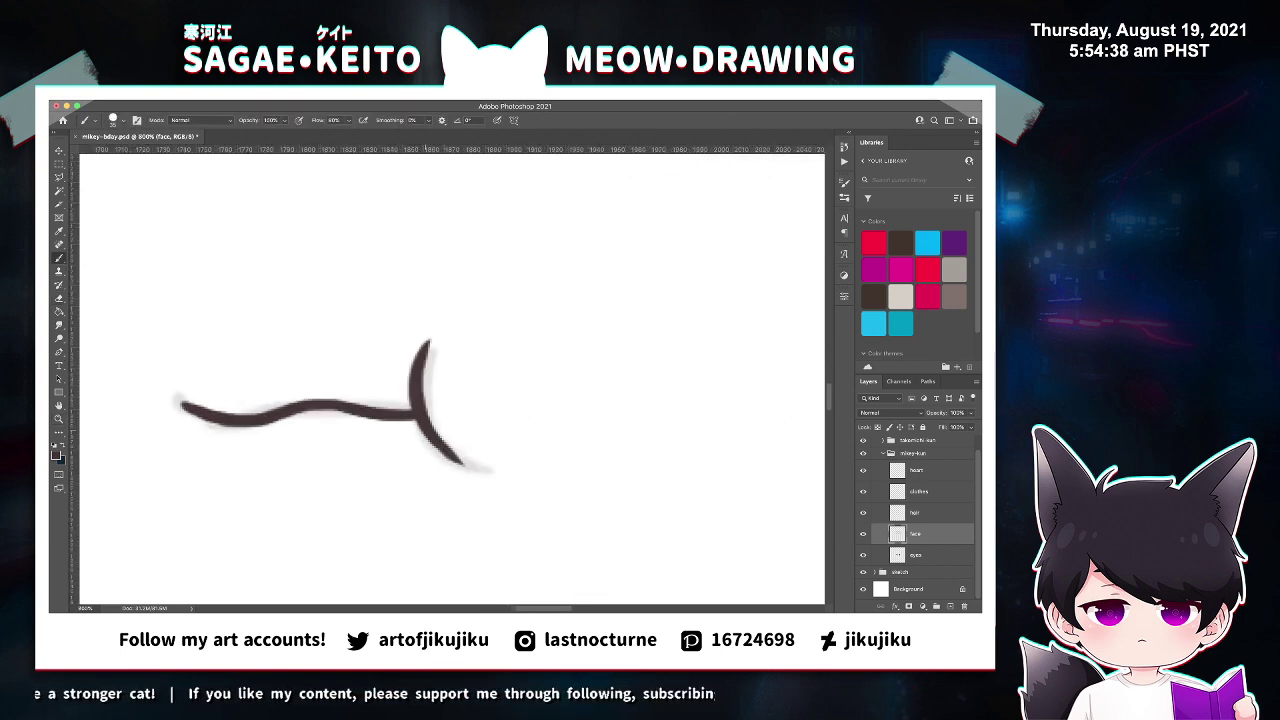
pyautogui.press('super+s')
pyautogui.press('super+minus')
pyautogui.press('super+minus')
pyautogui.press('super+minus')
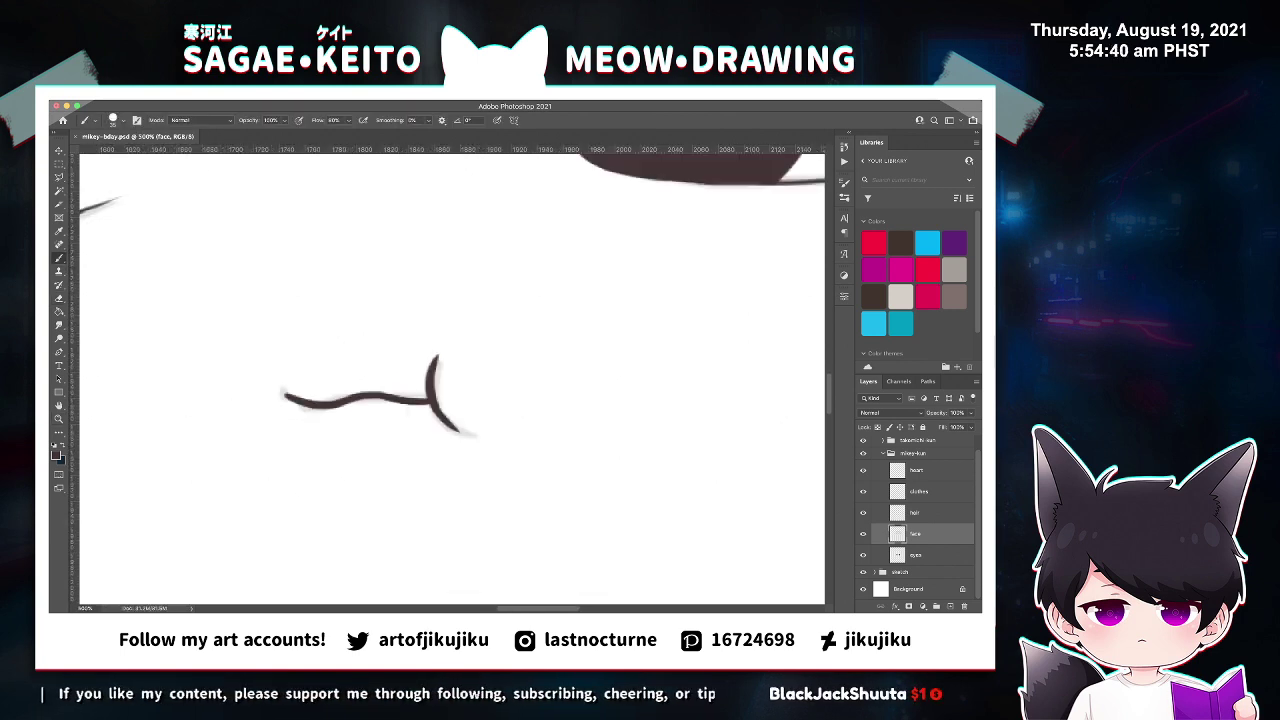
pyautogui.hotkey('ctrl', '0')
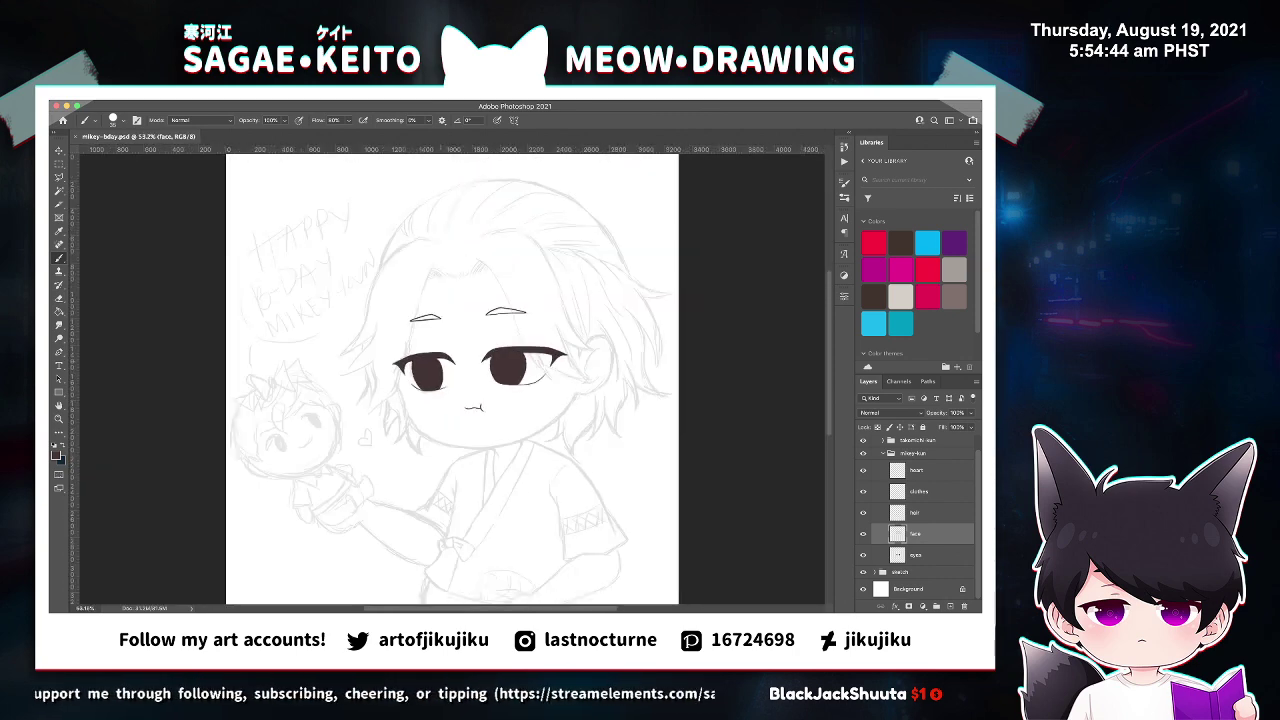
# Ink the left cheek line from below the left eye down to the jaw with the Brush.
pyautogui.press('z')
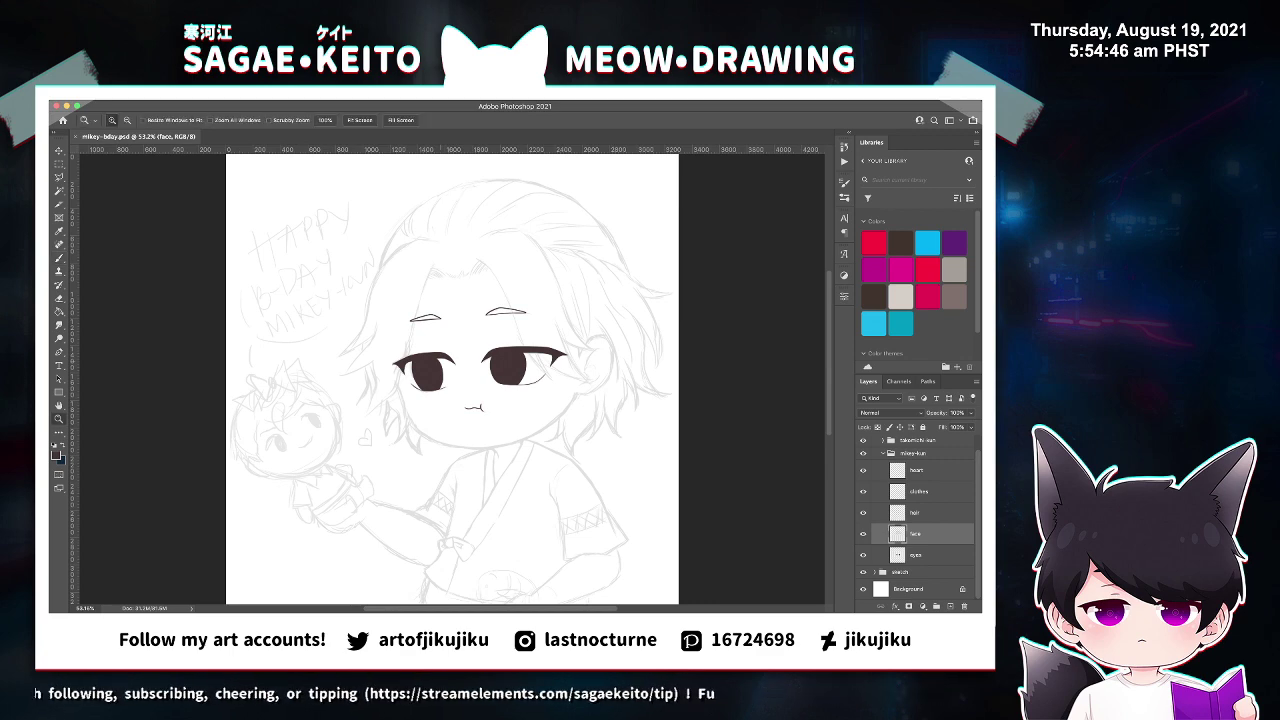
pyautogui.click(553, 413)
pyautogui.hotkey('ctrl', '+')
pyautogui.hotkey('ctrl', '+')
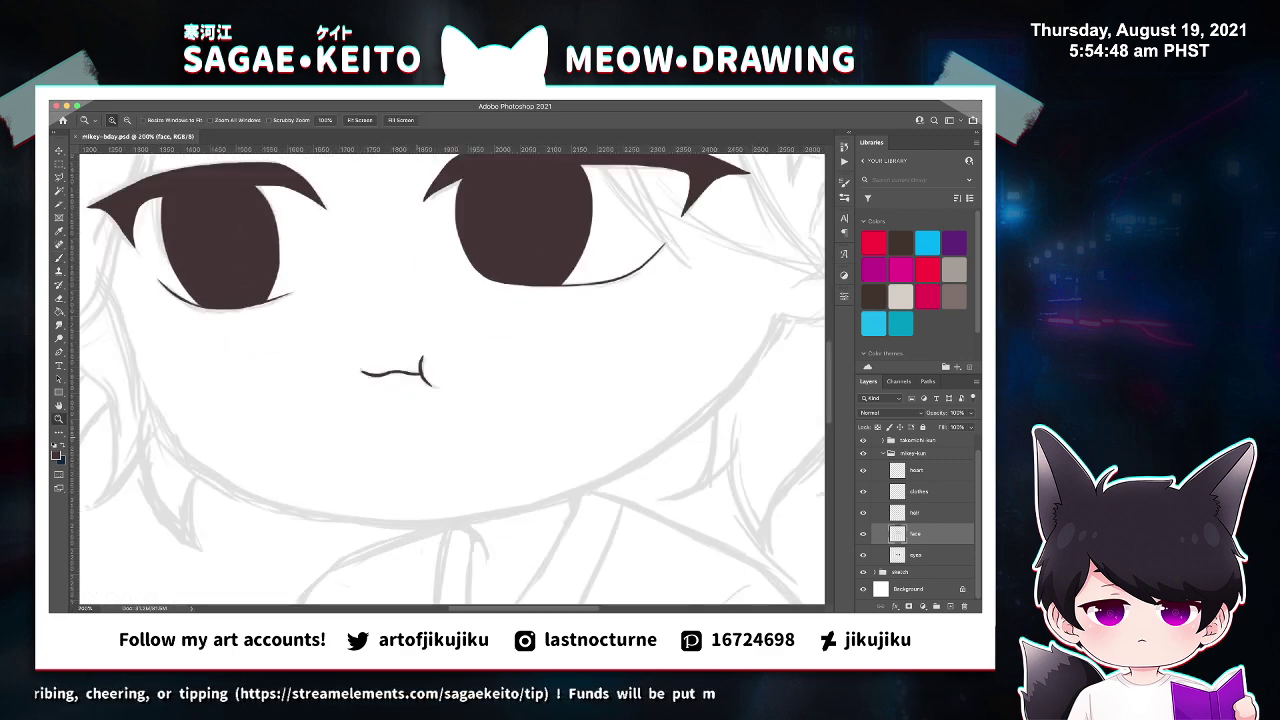
pyautogui.press('b')
pyautogui.moveTo(100, 265); pyautogui.dragTo(138, 430)
pyautogui.hotkey('ctrl', 'z')
pyautogui.moveTo(97, 267)
pyautogui.mouseDown()
pyautogui.moveTo(178, 442)
pyautogui.moveTo(118, 310)
pyautogui.moveTo(166, 465)
pyautogui.mouseUp()
pyautogui.hotkey('ctrl', 'z')
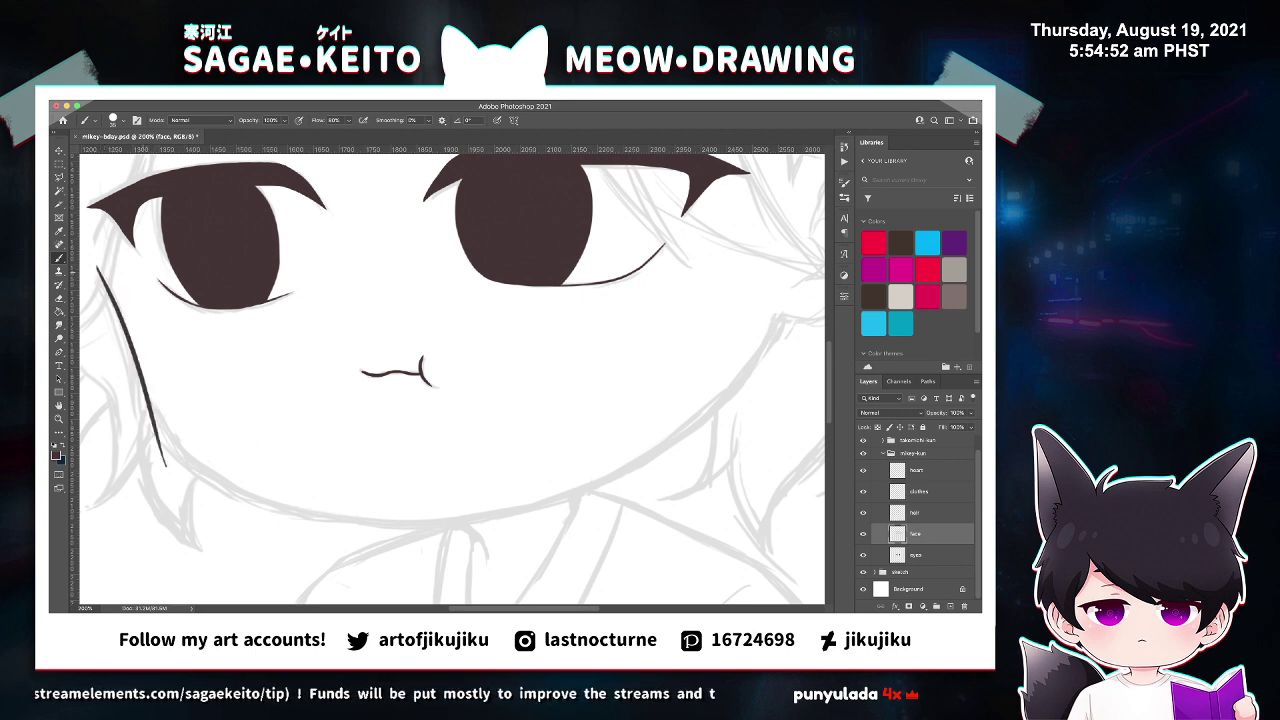
# Try a jaw stroke curving from the left cheek line toward the chin, check it against the whole drawing, and undo it.
pyautogui.moveTo(152, 410); pyautogui.dragTo(272, 506)
pyautogui.hotkey('ctrl', 'z')
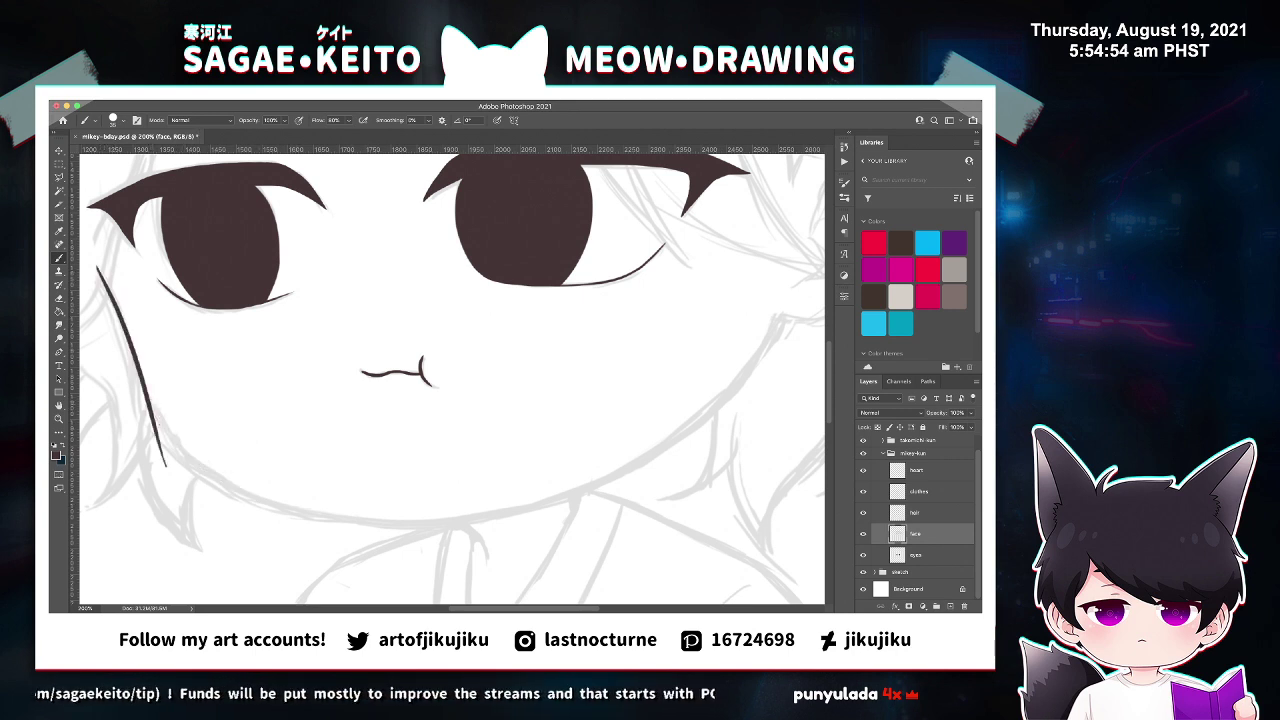
pyautogui.moveTo(148, 400)
pyautogui.mouseDown()
pyautogui.moveTo(196, 464)
pyautogui.moveTo(305, 524)
pyautogui.moveTo(178, 446)
pyautogui.moveTo(345, 531)
pyautogui.mouseUp()
pyautogui.hotkey('ctrl', 'z')
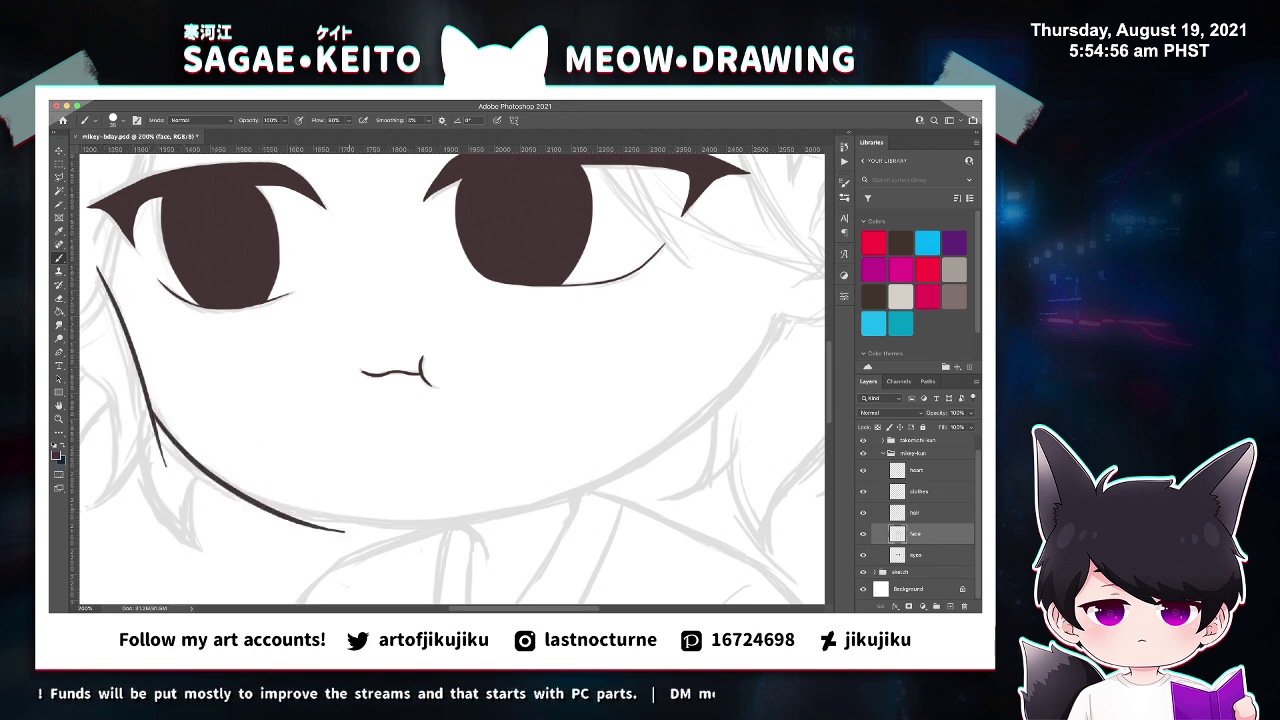
pyautogui.press('super+minus')
pyautogui.press('super+minus')
pyautogui.press('super+minus')
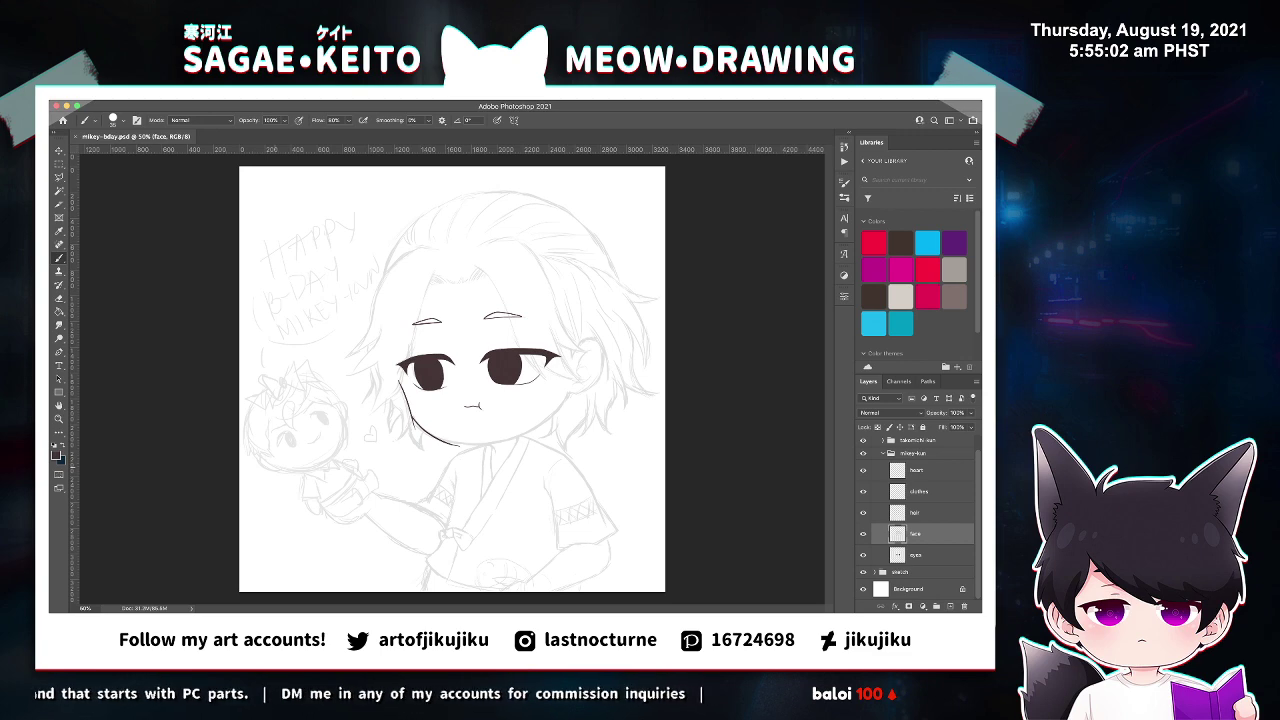
pyautogui.press('z')
pyautogui.click(556, 432)
pyautogui.click(557, 432)
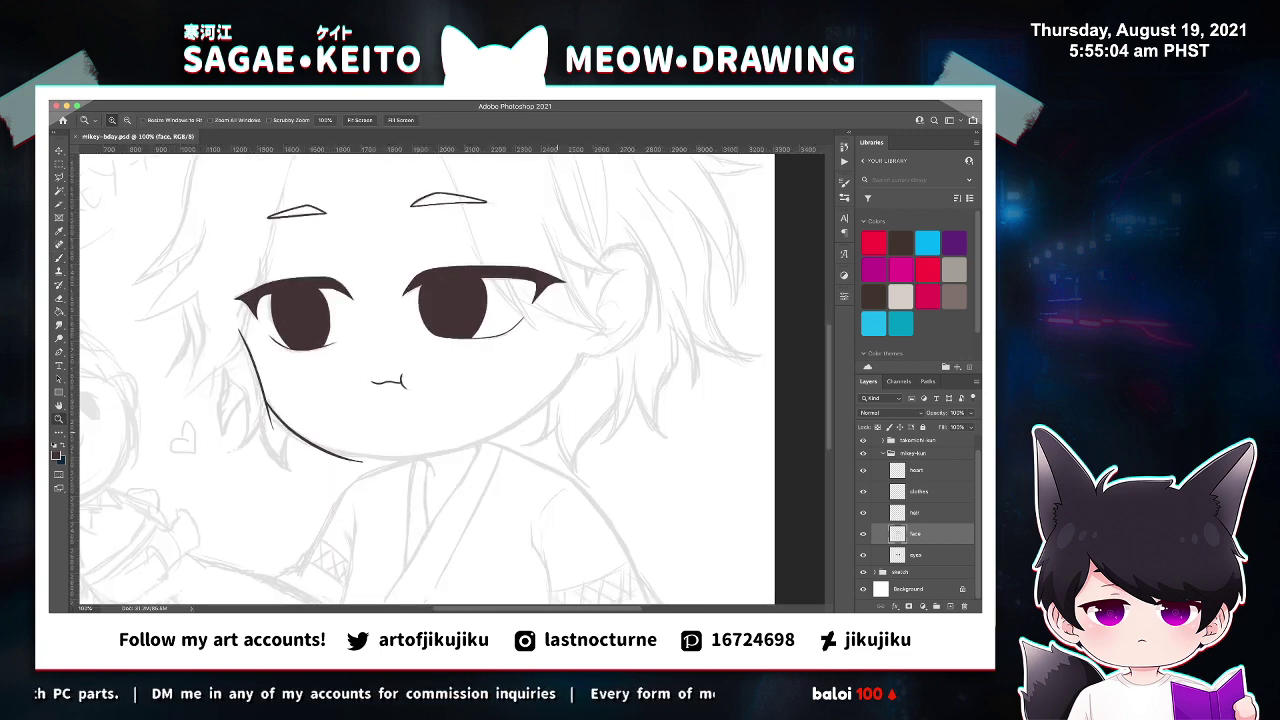
pyautogui.click(557, 432)
pyautogui.press('super+z')
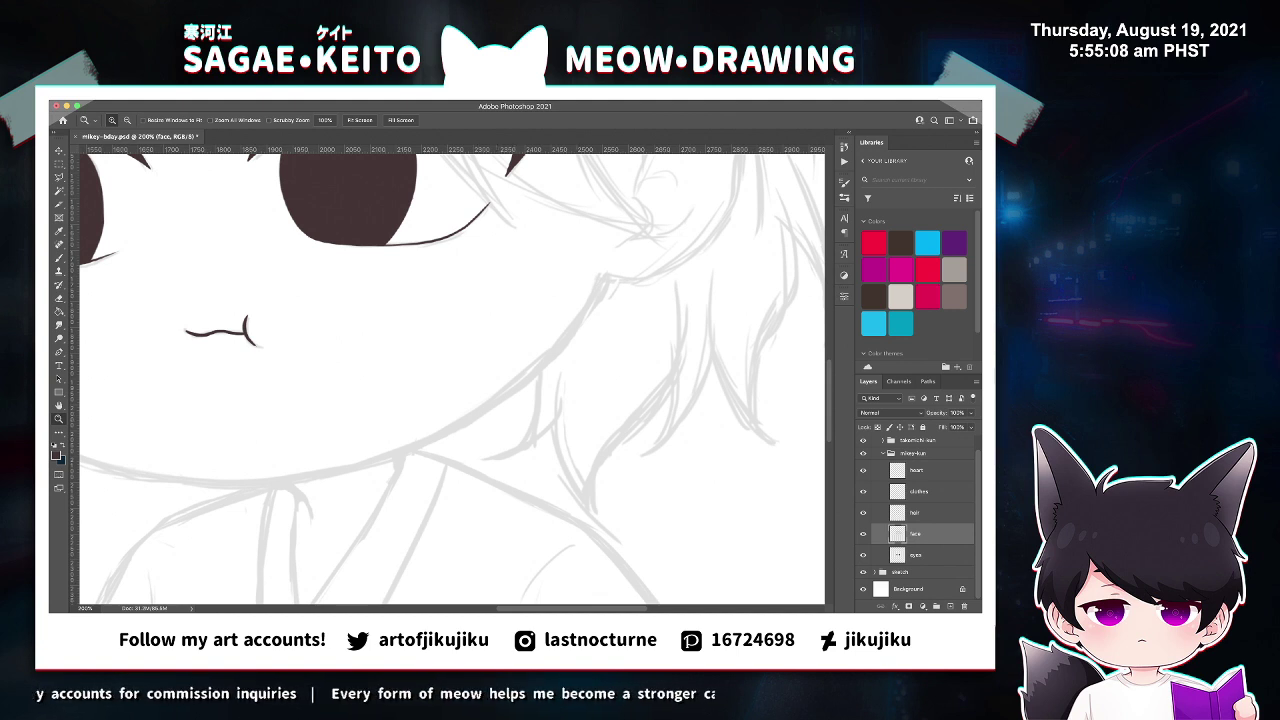
# Redraw the jaw outline as one longer curve from the left cheek line to underneath the chin.
pyautogui.hscroll(-5, 452, 375)
pyautogui.press('b')
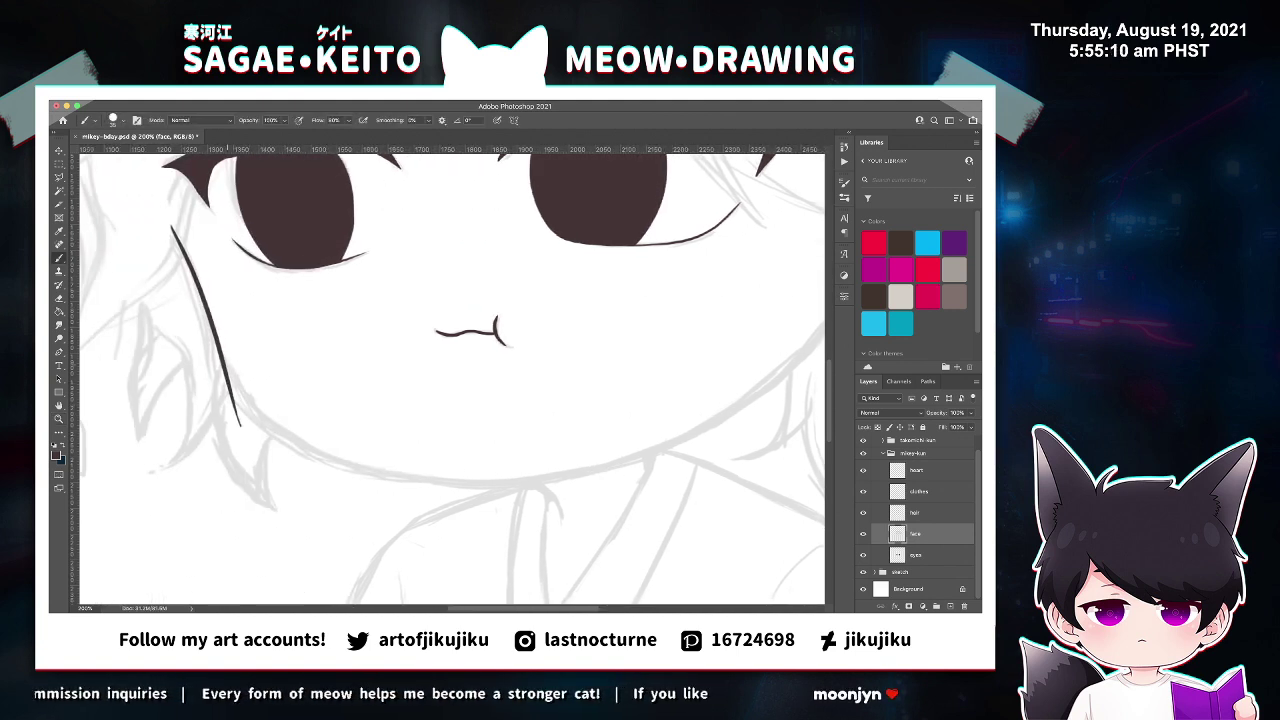
pyautogui.press('super+shift+z')
pyautogui.press('super+z')
pyautogui.press('super+shift+z')
pyautogui.press('super+z')
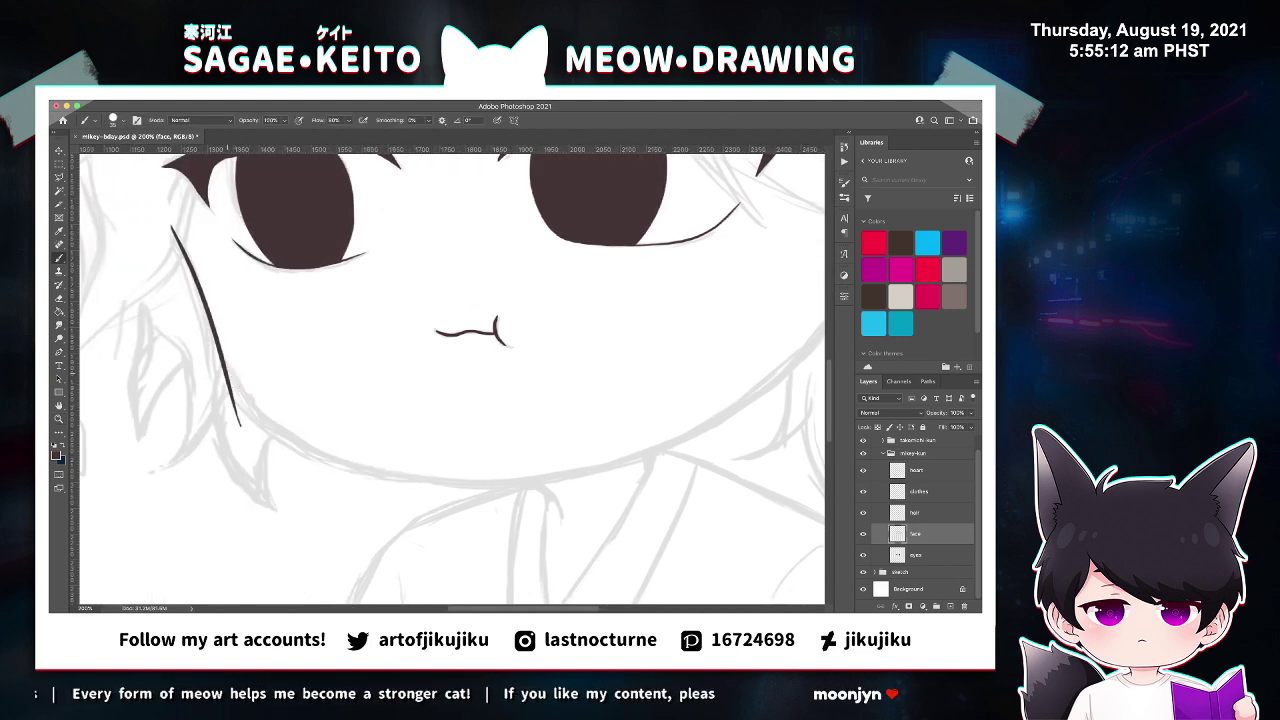
pyautogui.press('super+shift+z')
pyautogui.press('super+shift+z')
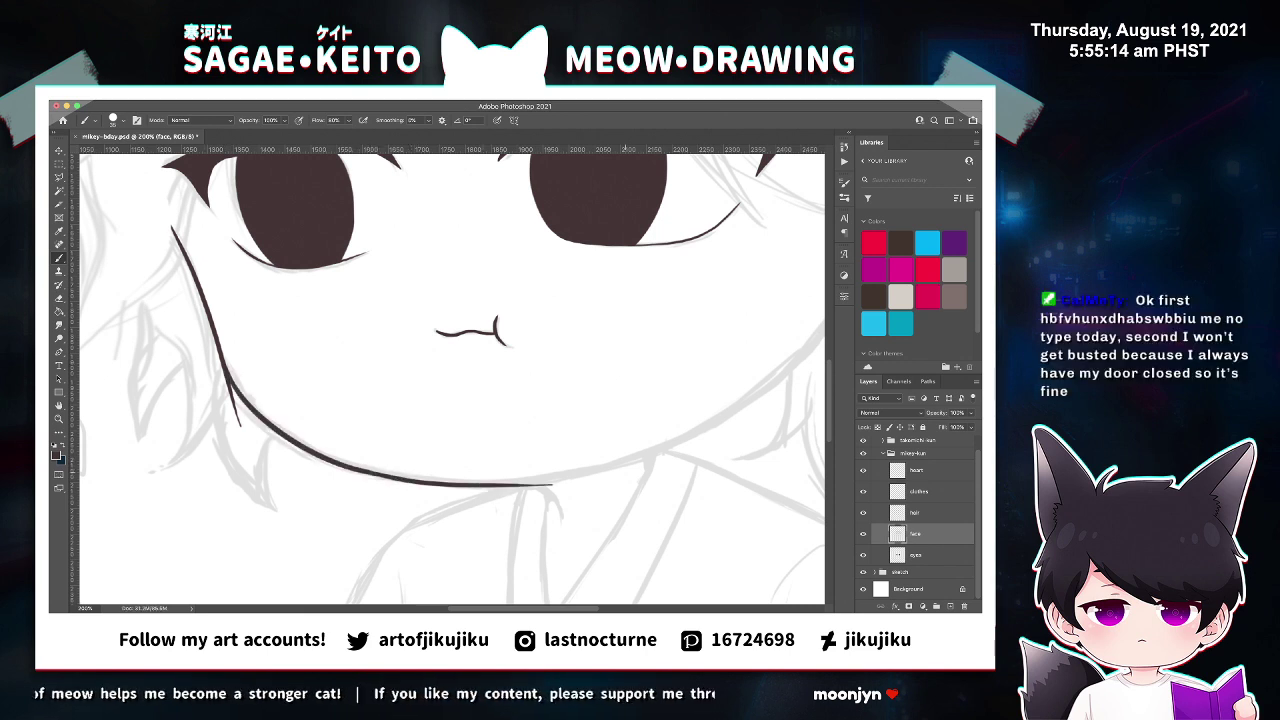
# Save the document with the new jaw curve and check the line against the whole drawing.
pyautogui.press('e')
pyautogui.scroll(1, 457, 468)
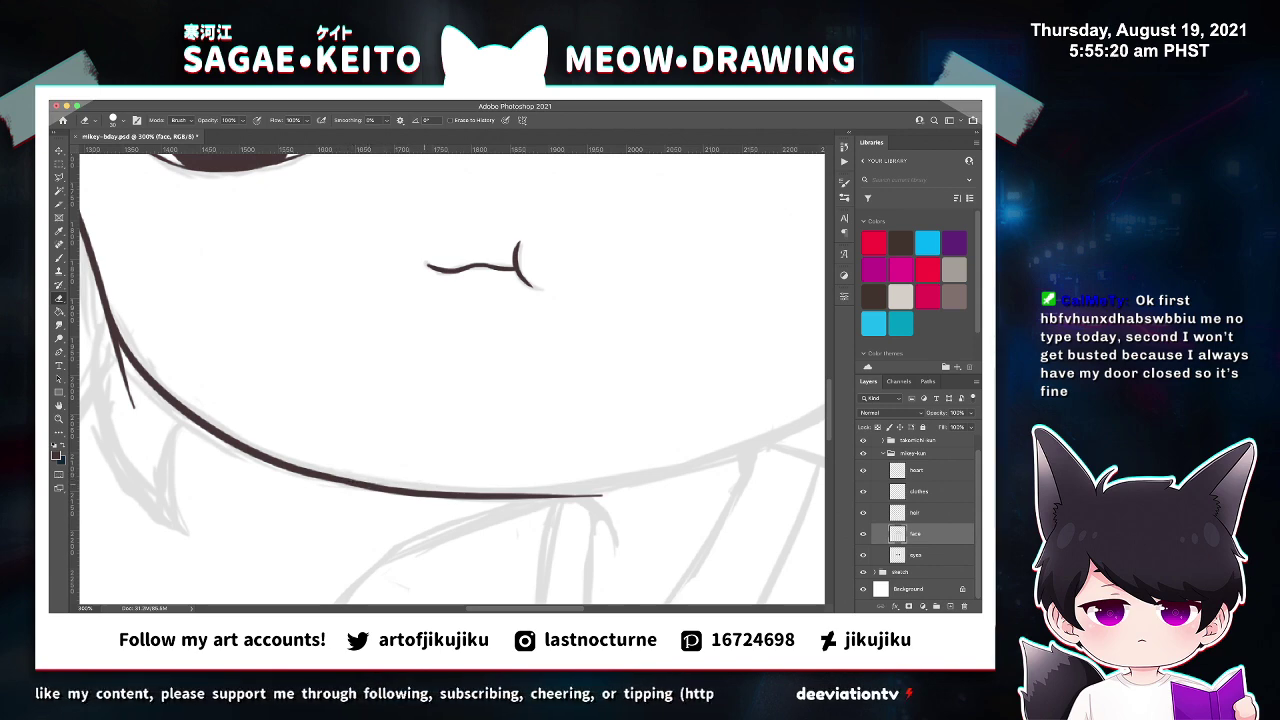
pyautogui.press('super+s')
pyautogui.press('super+minus')
pyautogui.press('super+minus')
pyautogui.press('super+minus')
pyautogui.press('super+minus')
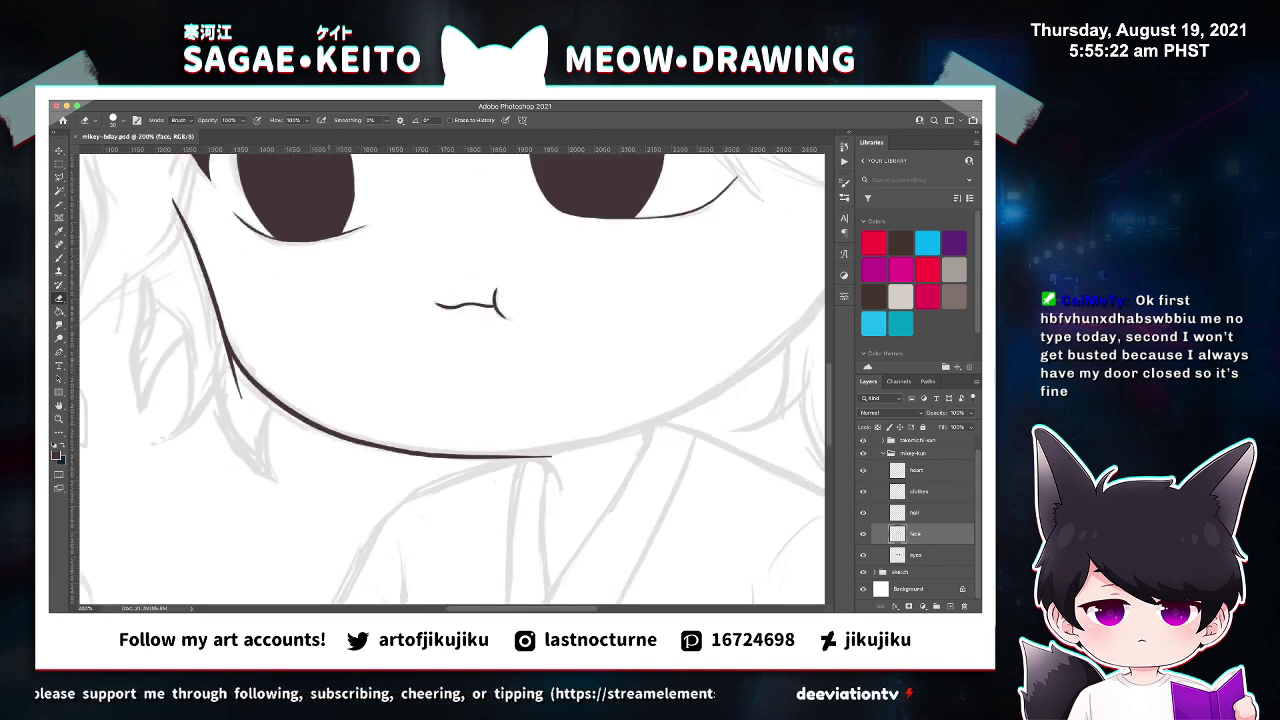
# Erase the leftover tail of the left cheek line where it crosses below the jaw curve, and save the document.
pyautogui.press('z')
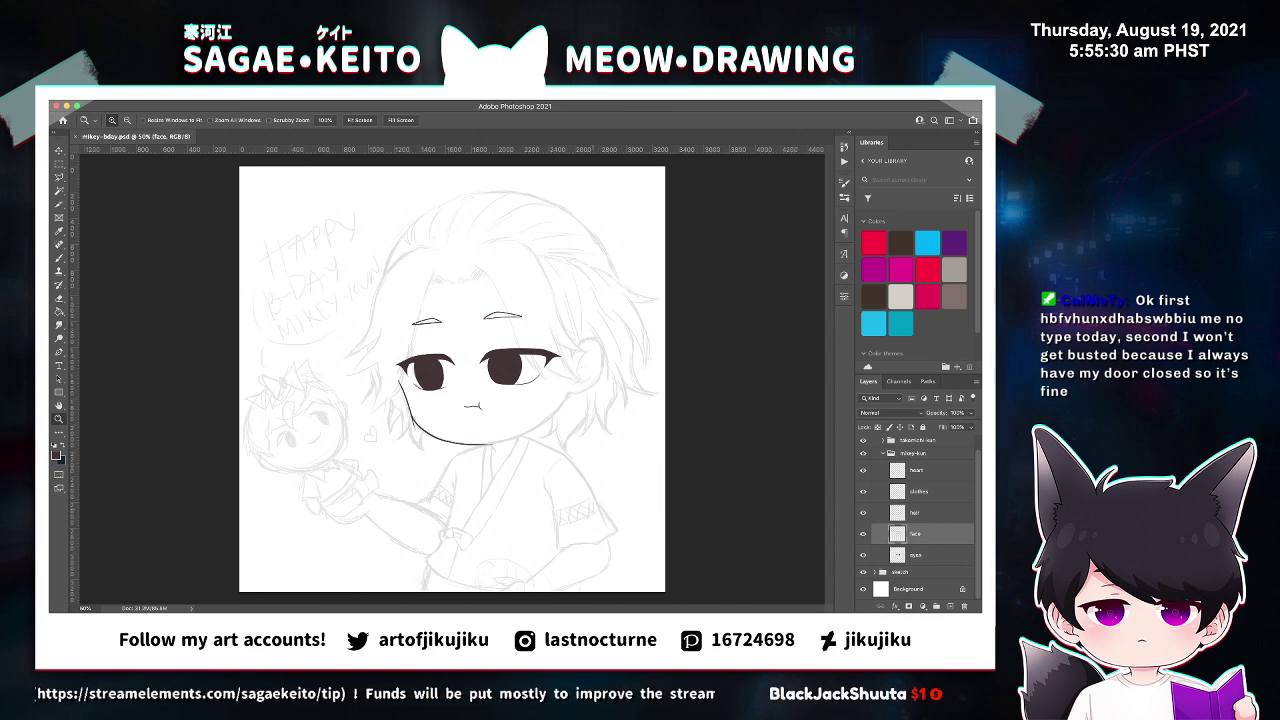
pyautogui.click(392, 408)
pyautogui.click(392, 408)
pyautogui.click(392, 408)
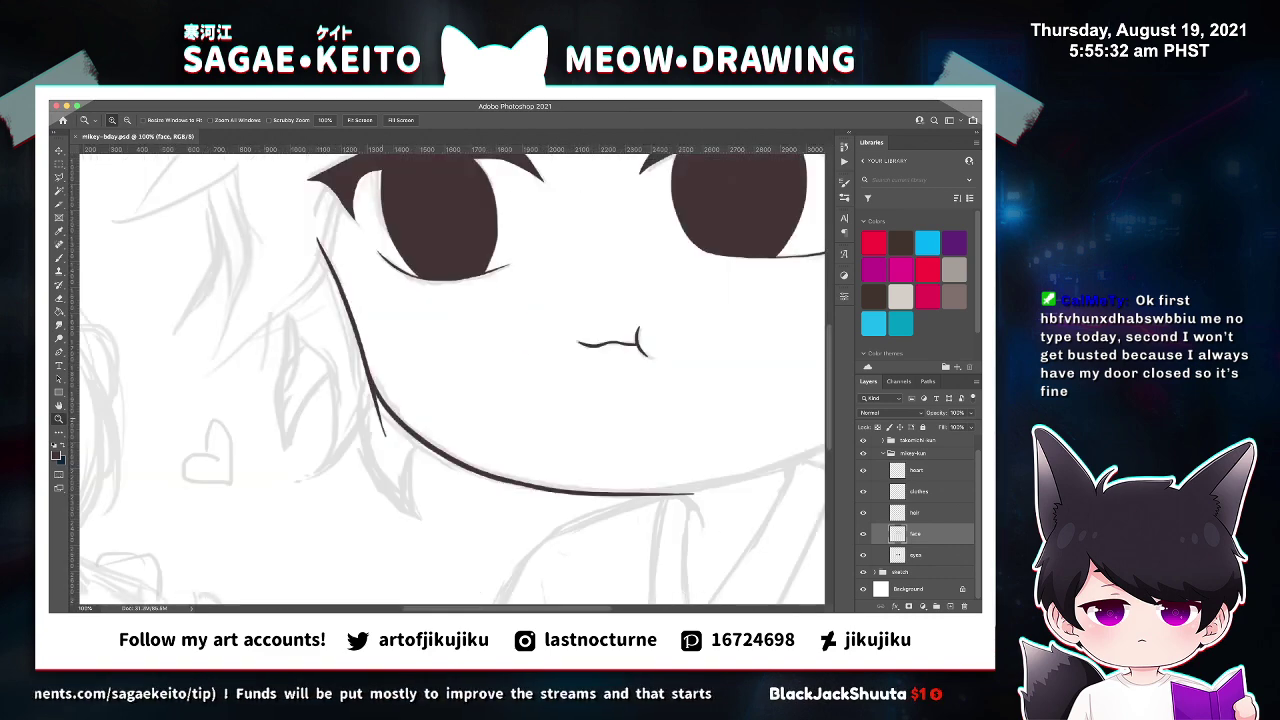
pyautogui.click(392, 408)
pyautogui.click(392, 408)
pyautogui.press('e')
pyautogui.moveTo(366, 398); pyautogui.dragTo(348, 338)
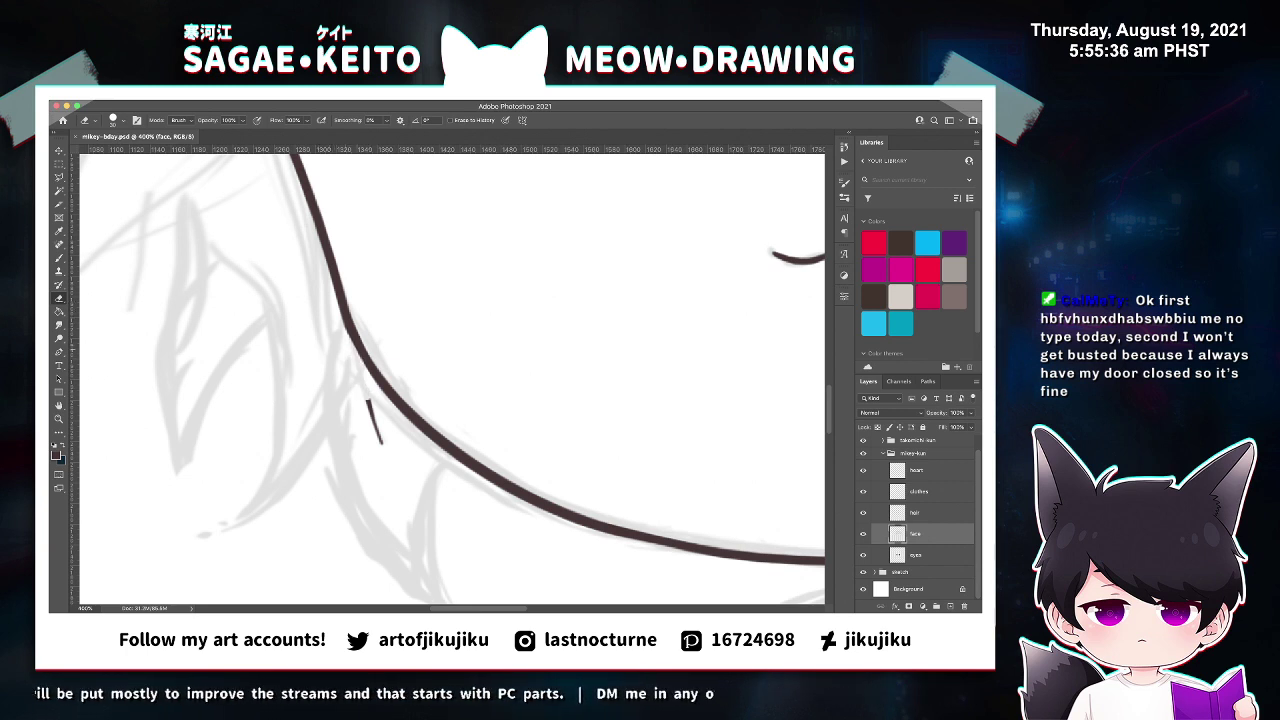
pyautogui.moveTo(367, 402); pyautogui.dragTo(381, 442)
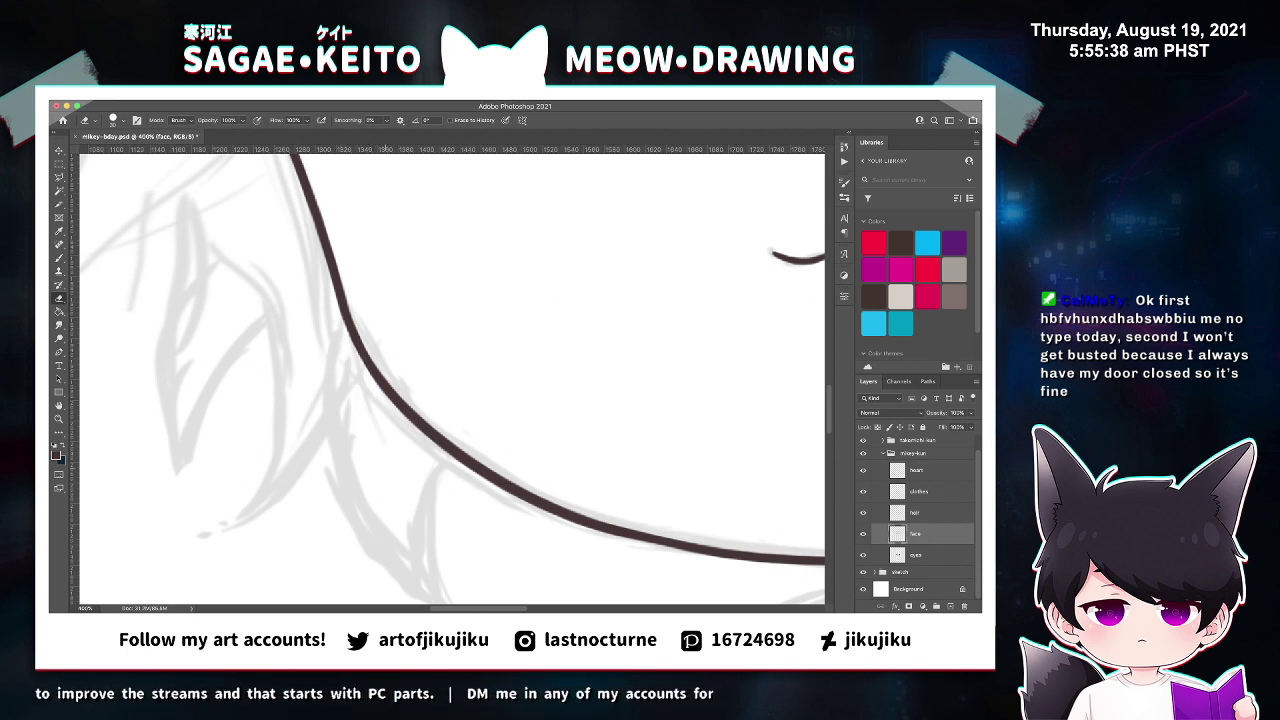
pyautogui.press('super+s')
# Try a jaw stroke with the Brush from the right cheek sloping down past the chin, and undo it.
pyautogui.press('super+minus')
pyautogui.press('super+minus')
pyautogui.press('super+minus')
pyautogui.press('super+minus')
pyautogui.press('super+minus')
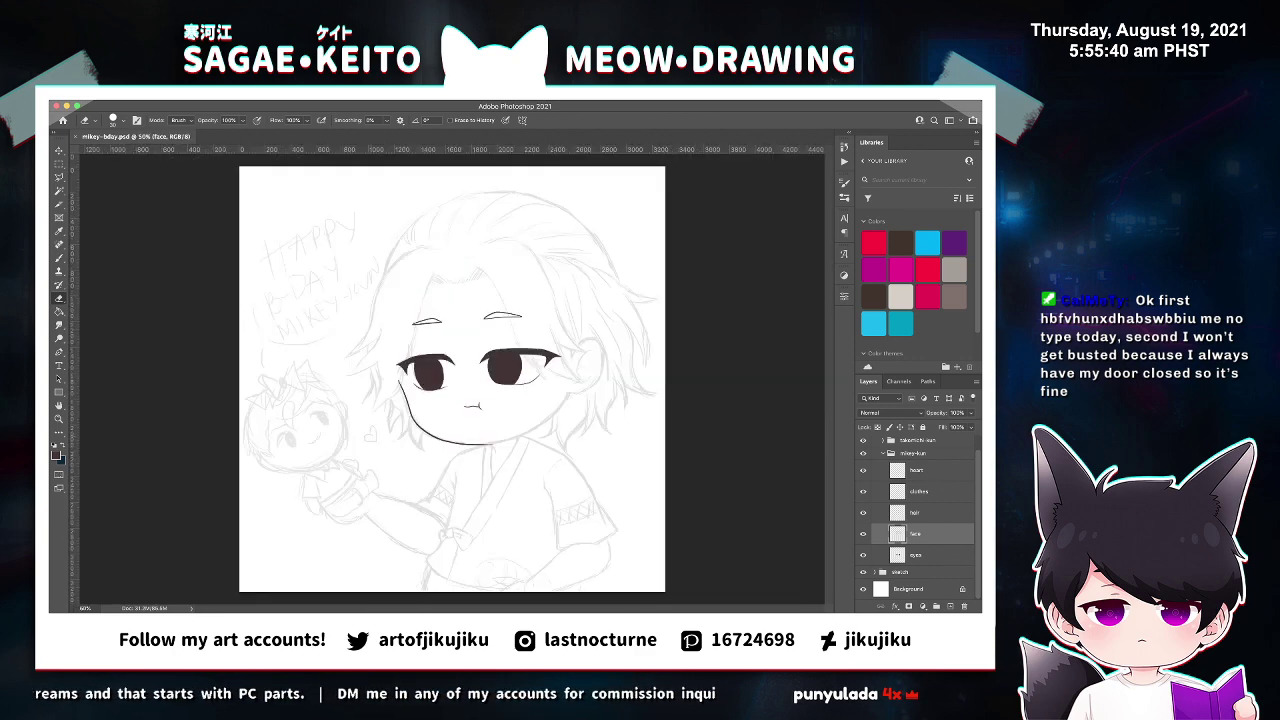
pyautogui.press('z')
pyautogui.click(516, 450)
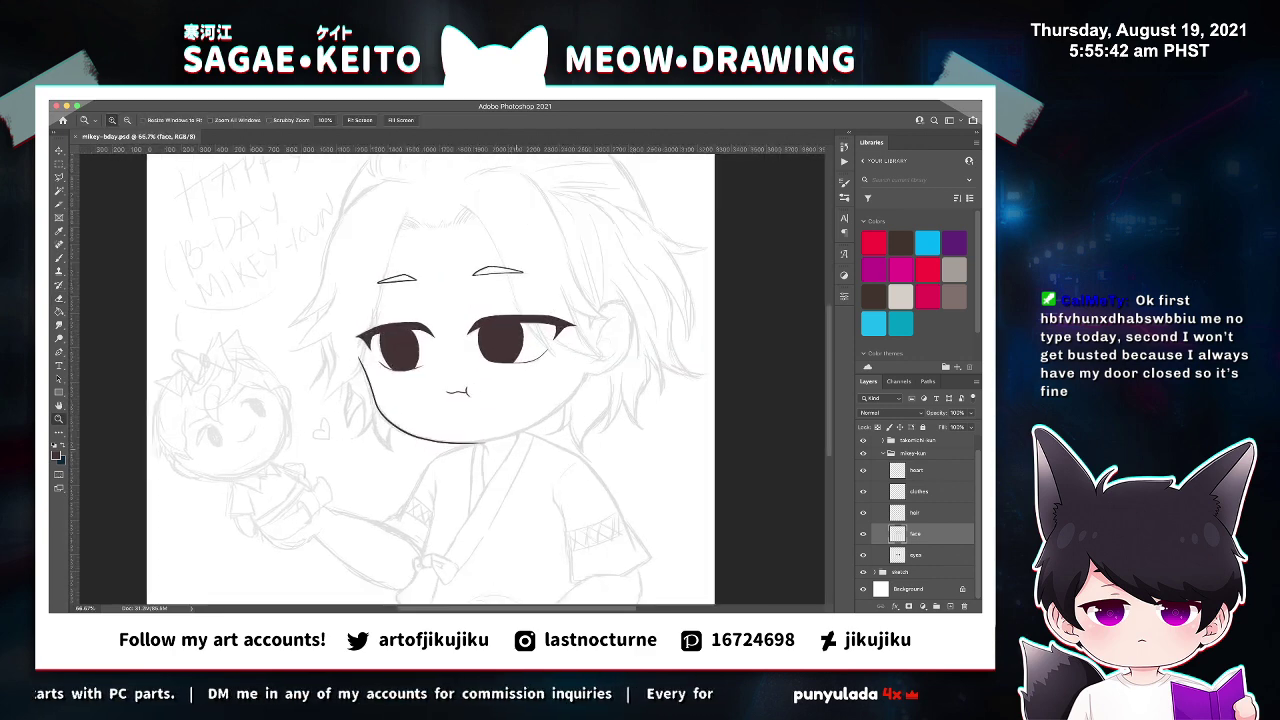
pyautogui.click(516, 450)
pyautogui.click(516, 450)
pyautogui.press('b')
pyautogui.moveTo(711, 232)
pyautogui.mouseDown()
pyautogui.moveTo(684, 276)
pyautogui.moveTo(428, 468)
pyautogui.mouseUp()
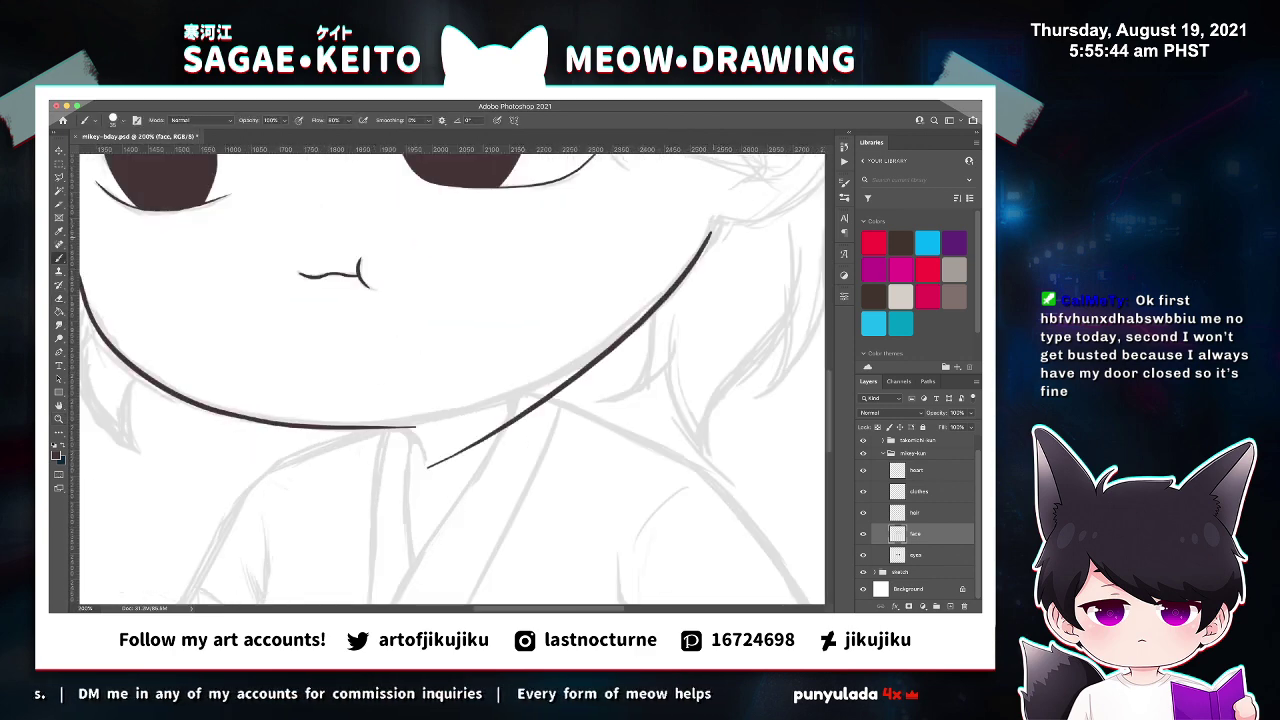
pyautogui.press('super+z')
# Ink the right jaw line from the cheek down toward the chin, redrawing the stroke until its curve follows the sketch.
pyautogui.moveTo(721, 210); pyautogui.dragTo(489, 419)
pyautogui.hotkey('ctrl', 'z')
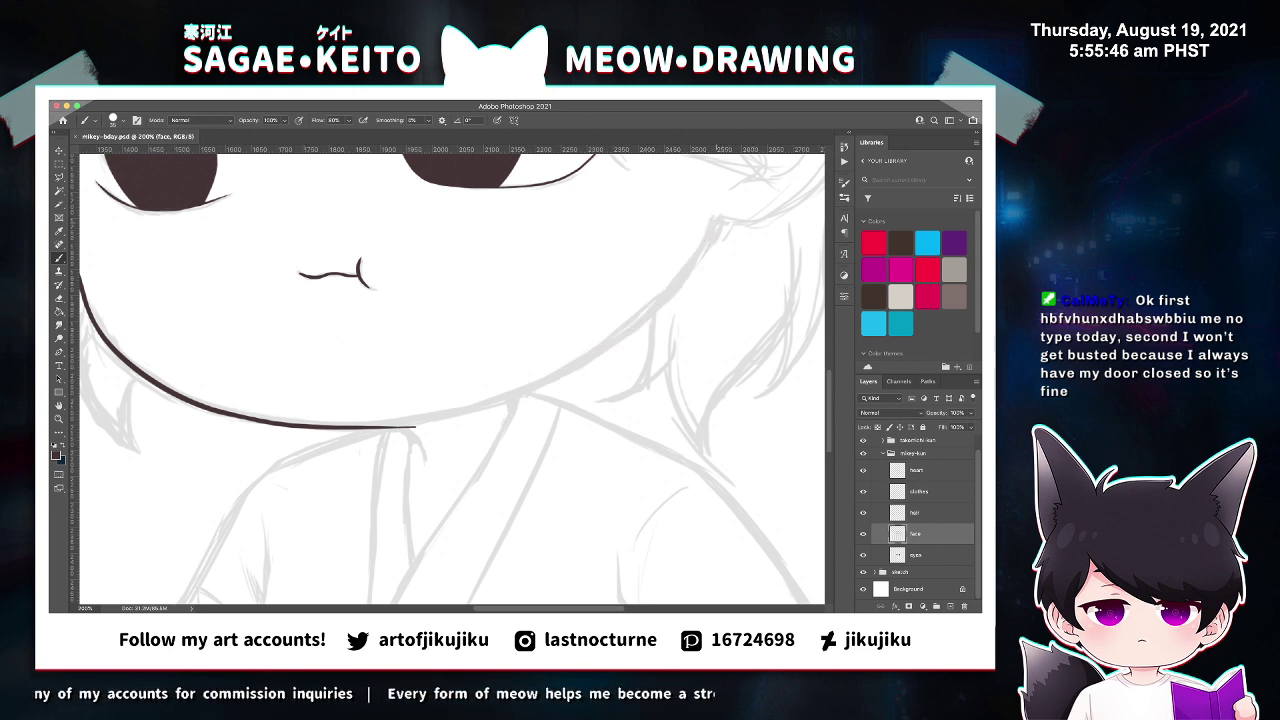
pyautogui.moveTo(720, 212); pyautogui.dragTo(380, 463)
pyautogui.hotkey('ctrl', 'z')
pyautogui.moveTo(733, 207); pyautogui.dragTo(498, 432)
pyautogui.hotkey('ctrl', 'z')
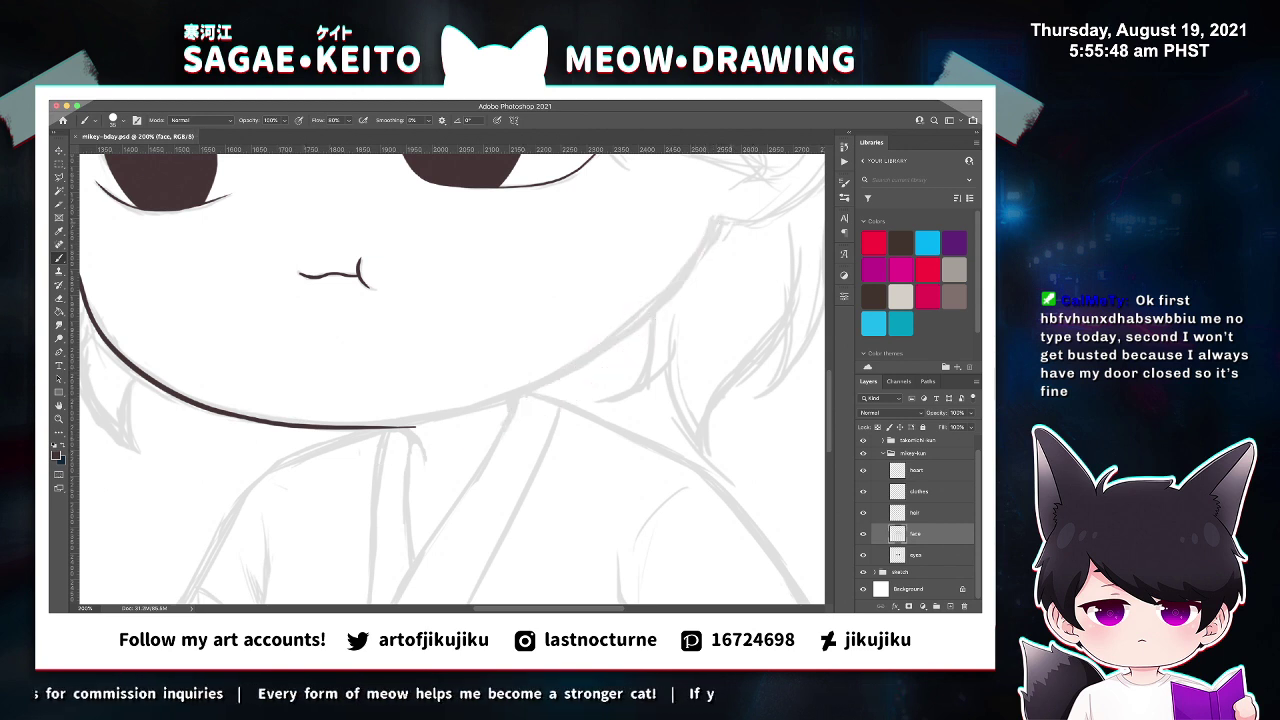
pyautogui.moveTo(734, 206); pyautogui.dragTo(478, 418)
pyautogui.hotkey('ctrl', 'z')
pyautogui.moveTo(722, 203); pyautogui.dragTo(496, 408)
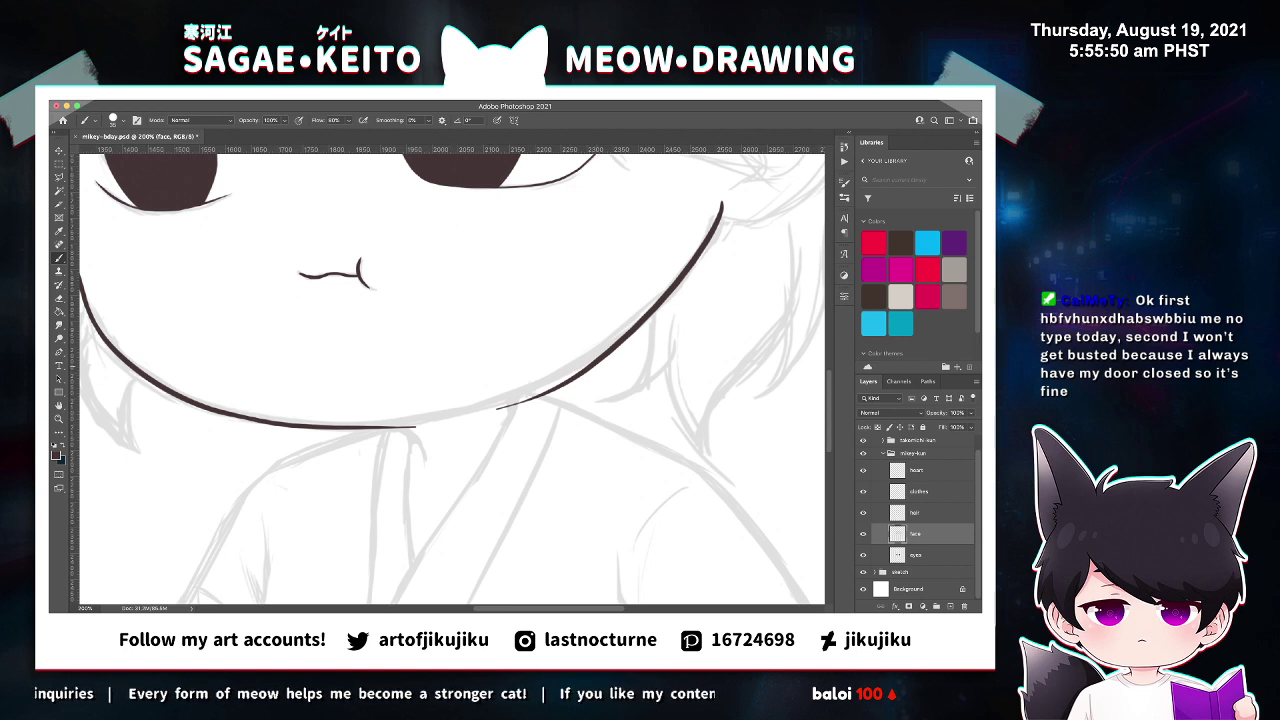
# Flip the canvas horizontally and ink a connecting stroke under the chin that joins the two jaw curves.
pyautogui.hotkey('ctrl', 'shift', 'h')
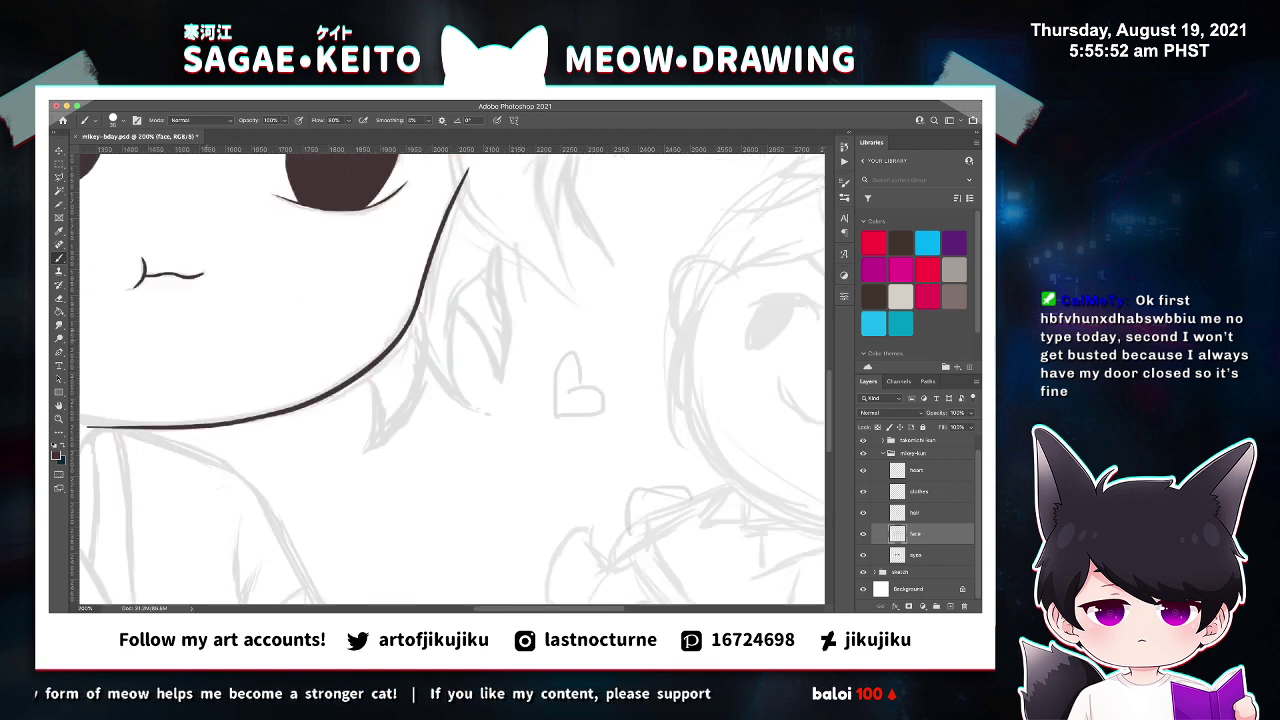
pyautogui.hscroll(-5, 452, 380)
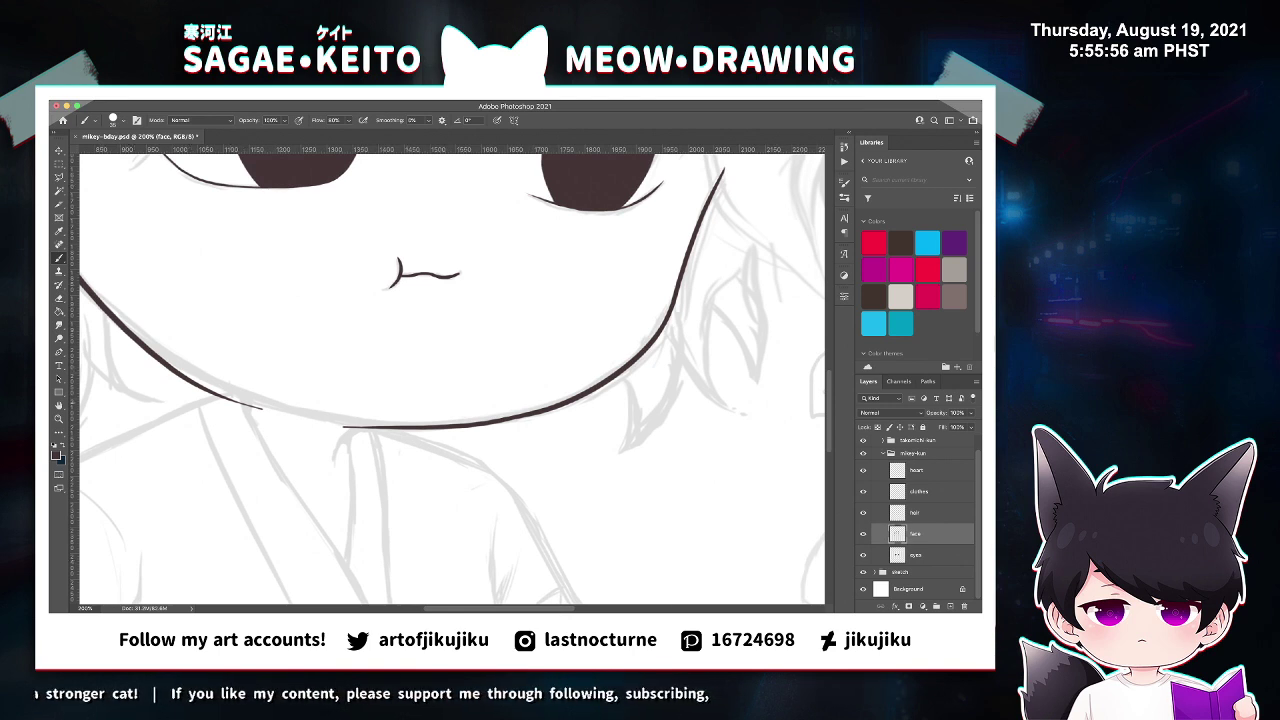
pyautogui.moveTo(391, 434); pyautogui.dragTo(183, 379)
pyautogui.press('super+z')
pyautogui.moveTo(118, 327)
pyautogui.mouseDown()
pyautogui.moveTo(380, 427)
pyautogui.moveTo(124, 326)
pyautogui.mouseUp()
pyautogui.press('super+z')
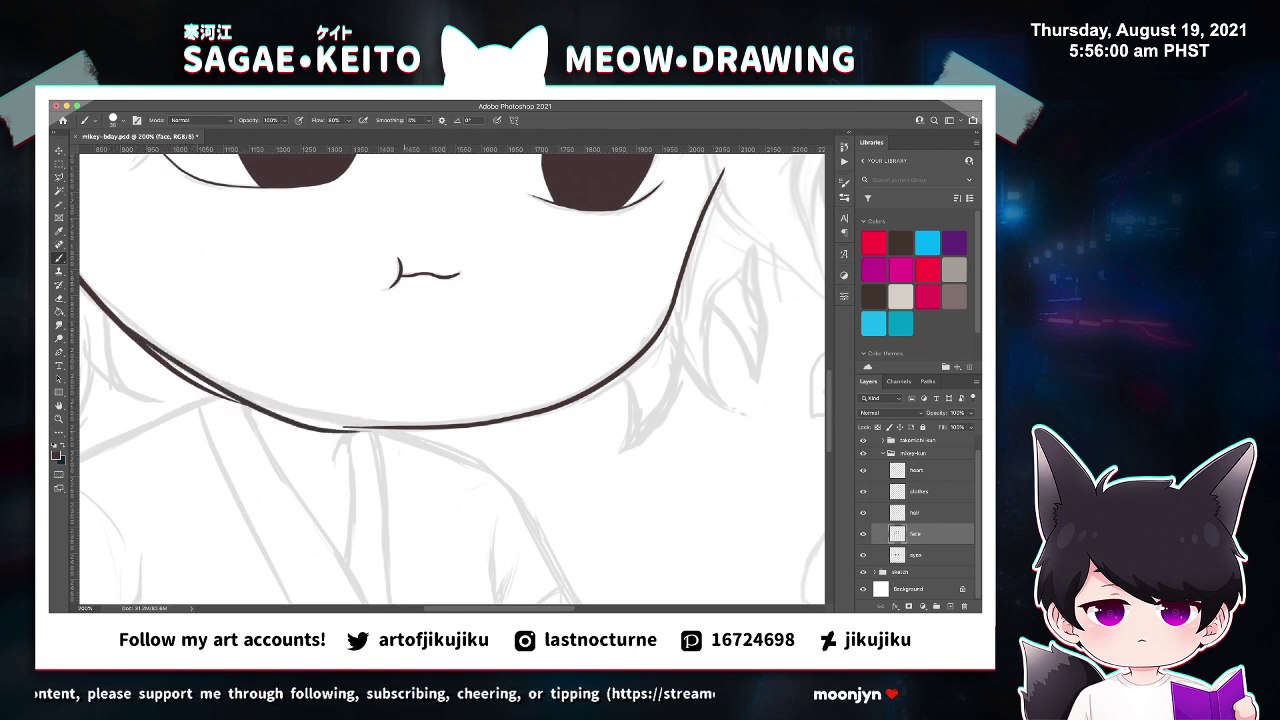
pyautogui.hotkey('ctrl', 'z')
pyautogui.moveTo(398, 425); pyautogui.dragTo(144, 343)
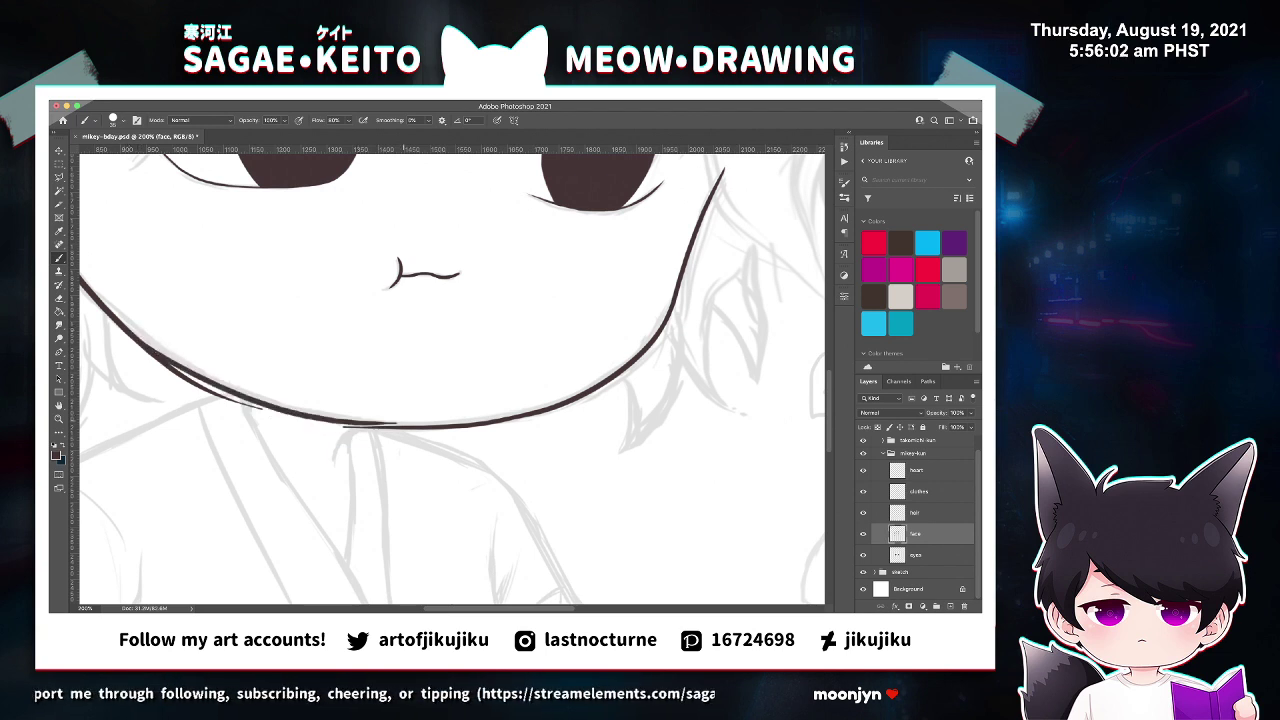
# Add short Brush strokes under the chin to blend the junction of the jaw curves into one line.
pyautogui.moveTo(370, 424); pyautogui.dragTo(452, 430)
pyautogui.press('super+z')
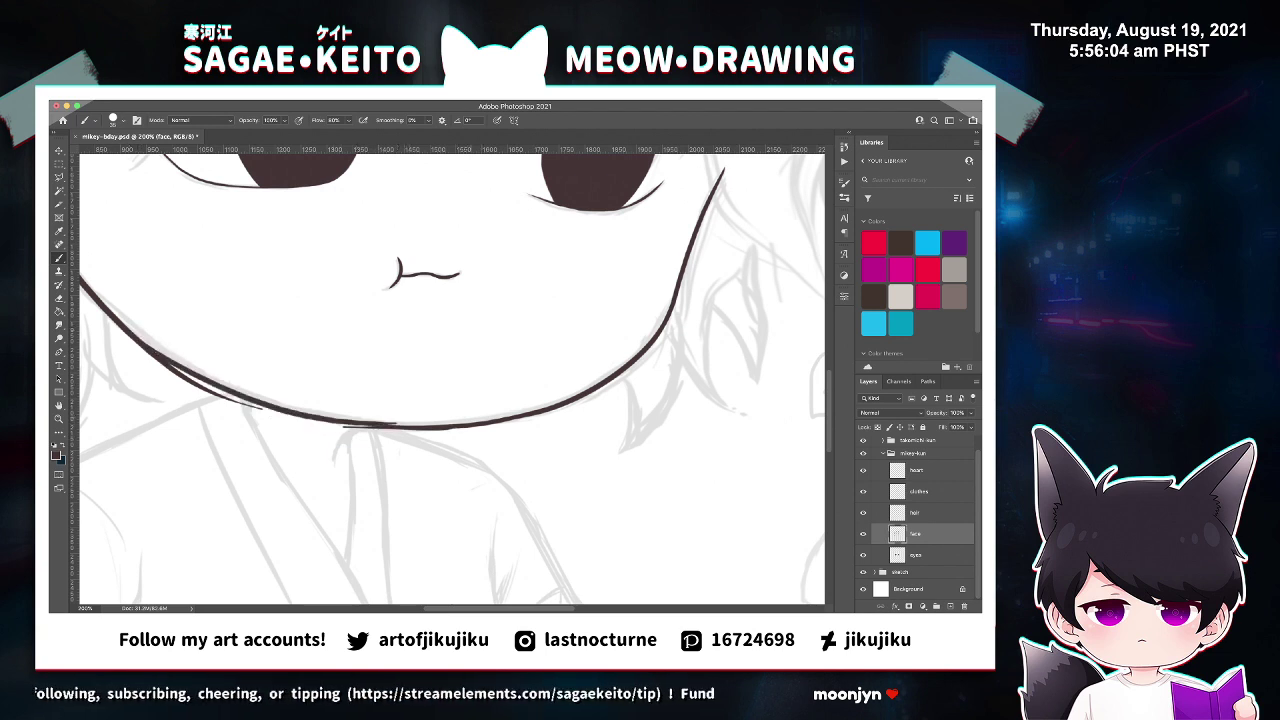
pyautogui.press('super+z')
pyautogui.moveTo(361, 425)
pyautogui.mouseDown()
pyautogui.moveTo(463, 421)
pyautogui.moveTo(370, 423)
pyautogui.mouseUp()
pyautogui.hotkey('ctrl', 'z')
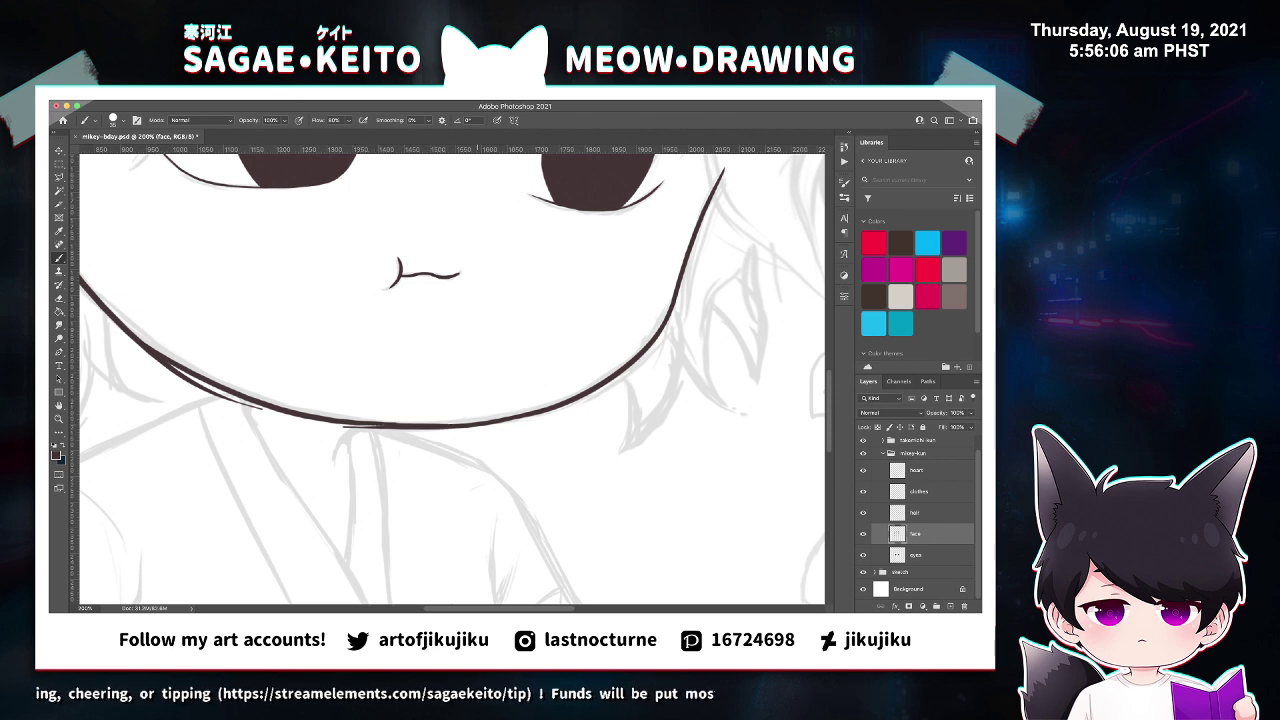
pyautogui.moveTo(456, 424); pyautogui.dragTo(388, 423)
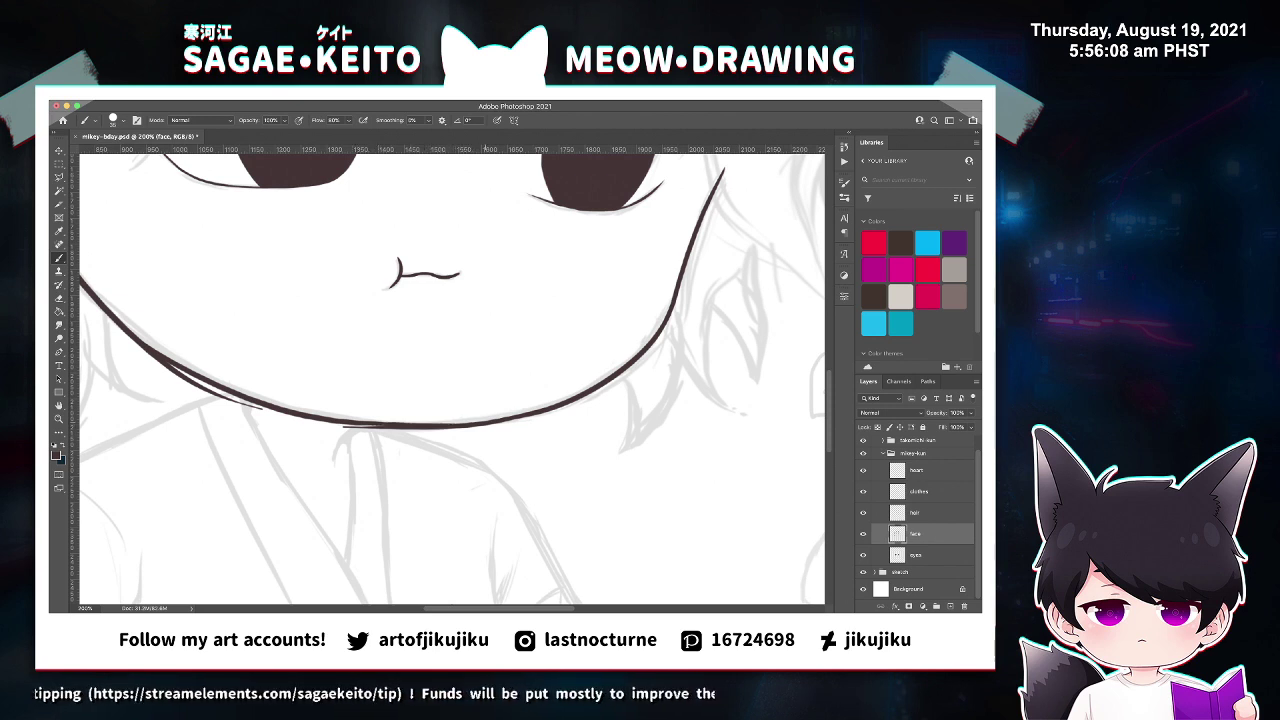
# Erase the doubled stroke ends along the underside of the jaw line and beneath the chin.
pyautogui.press('z')
pyautogui.click(123, 358)
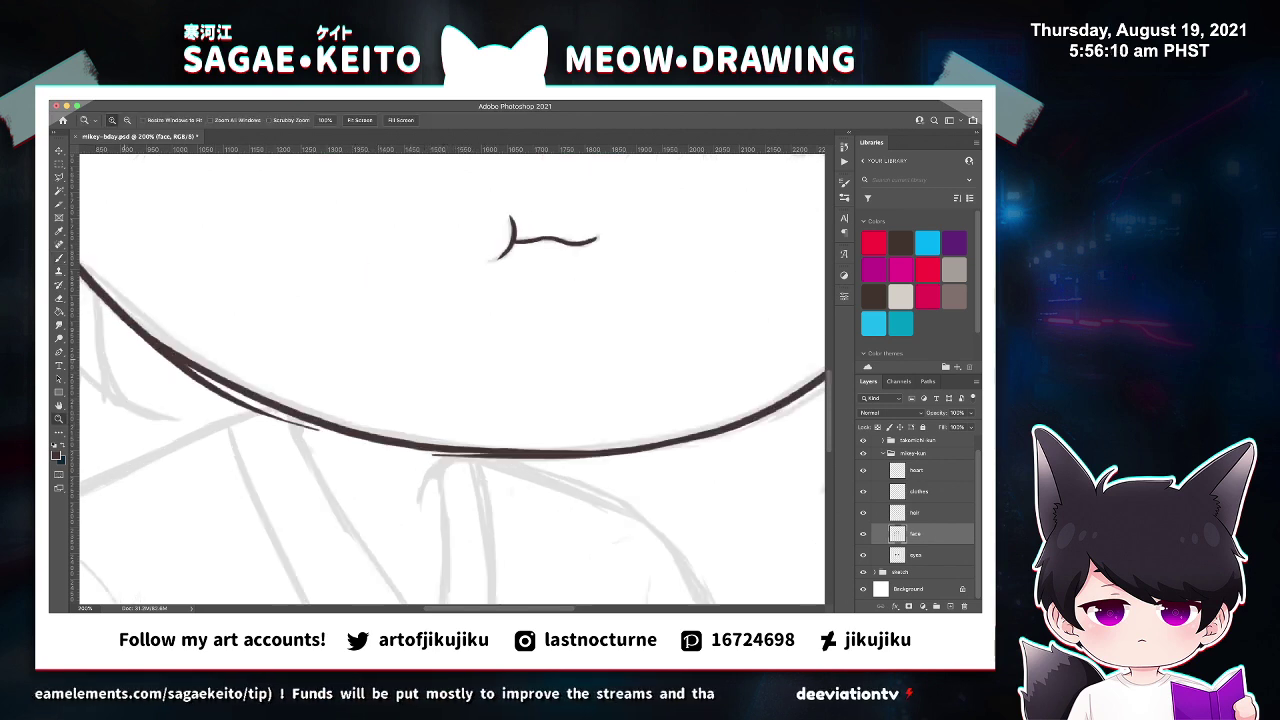
pyautogui.press('e')
pyautogui.moveTo(244, 402)
pyautogui.mouseDown()
pyautogui.moveTo(142, 336)
pyautogui.moveTo(296, 425)
pyautogui.moveTo(518, 468)
pyautogui.mouseUp()
pyautogui.press('super+z')
pyautogui.press('super+z')
pyautogui.moveTo(432, 464); pyautogui.dragTo(562, 472)
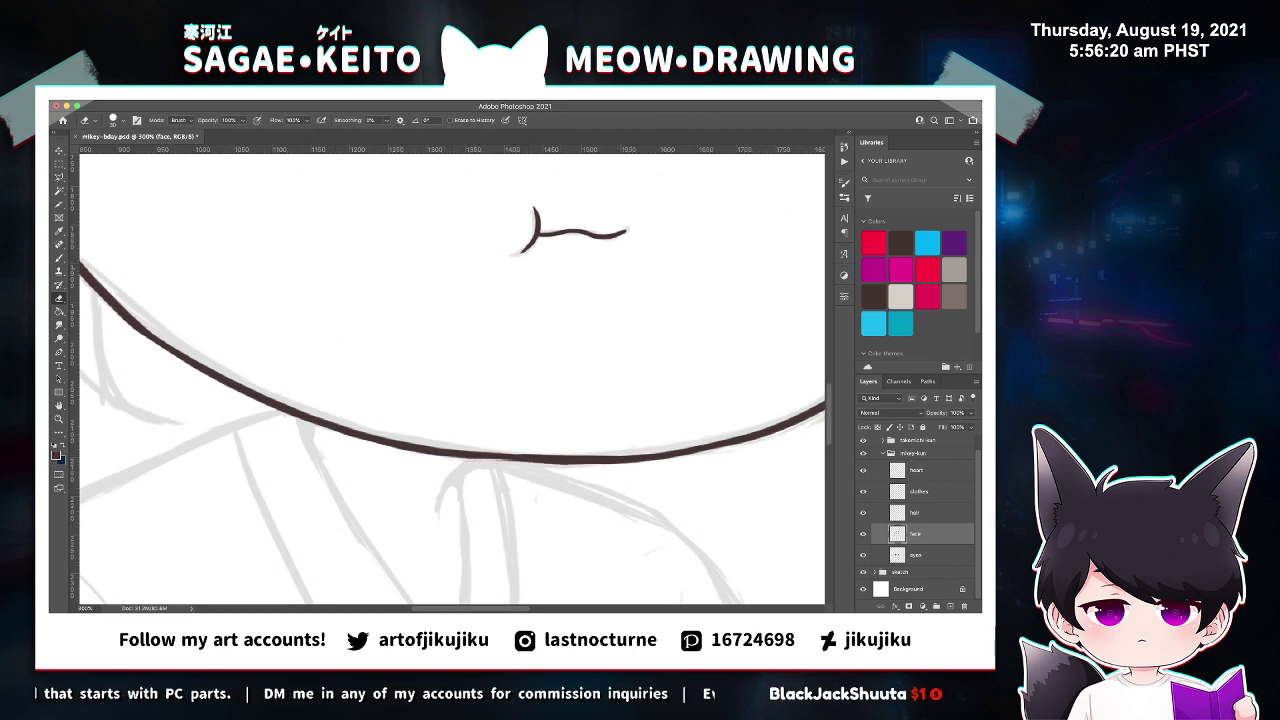
# Refine the jaw line's edge with the Brush and Eraser, check the whole face, and save the document.
pyautogui.press('b')
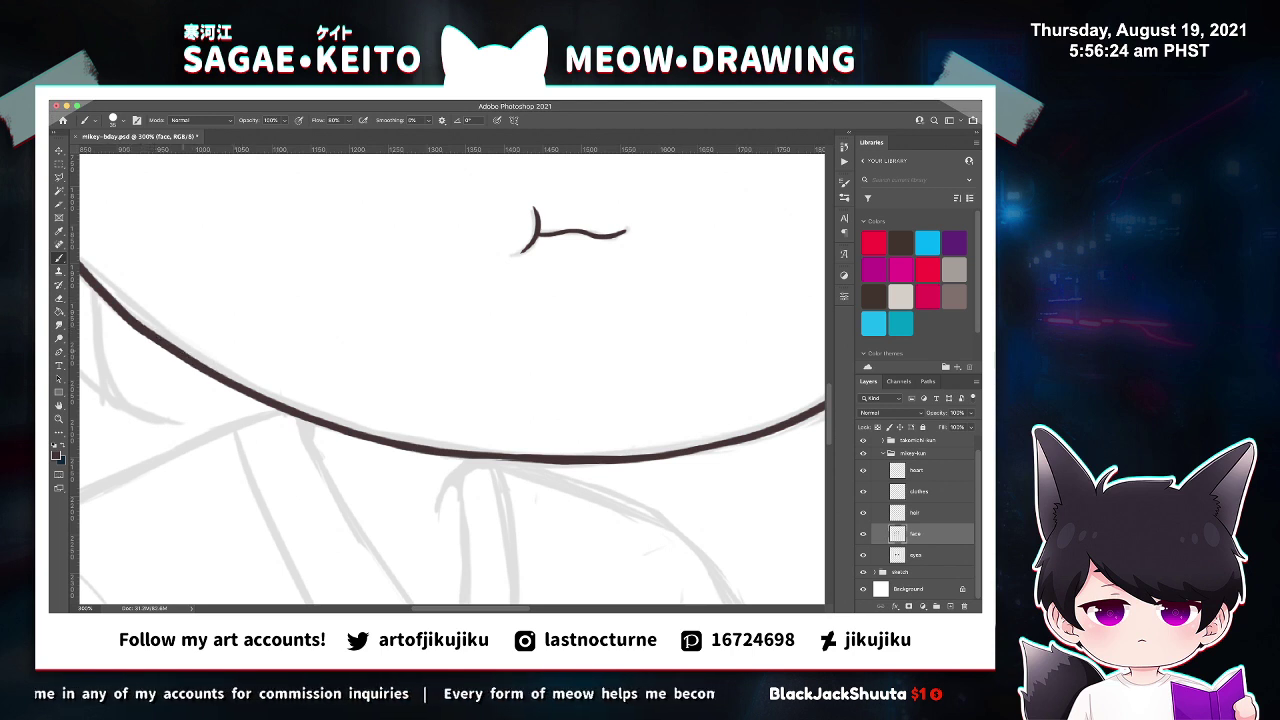
pyautogui.press('e')
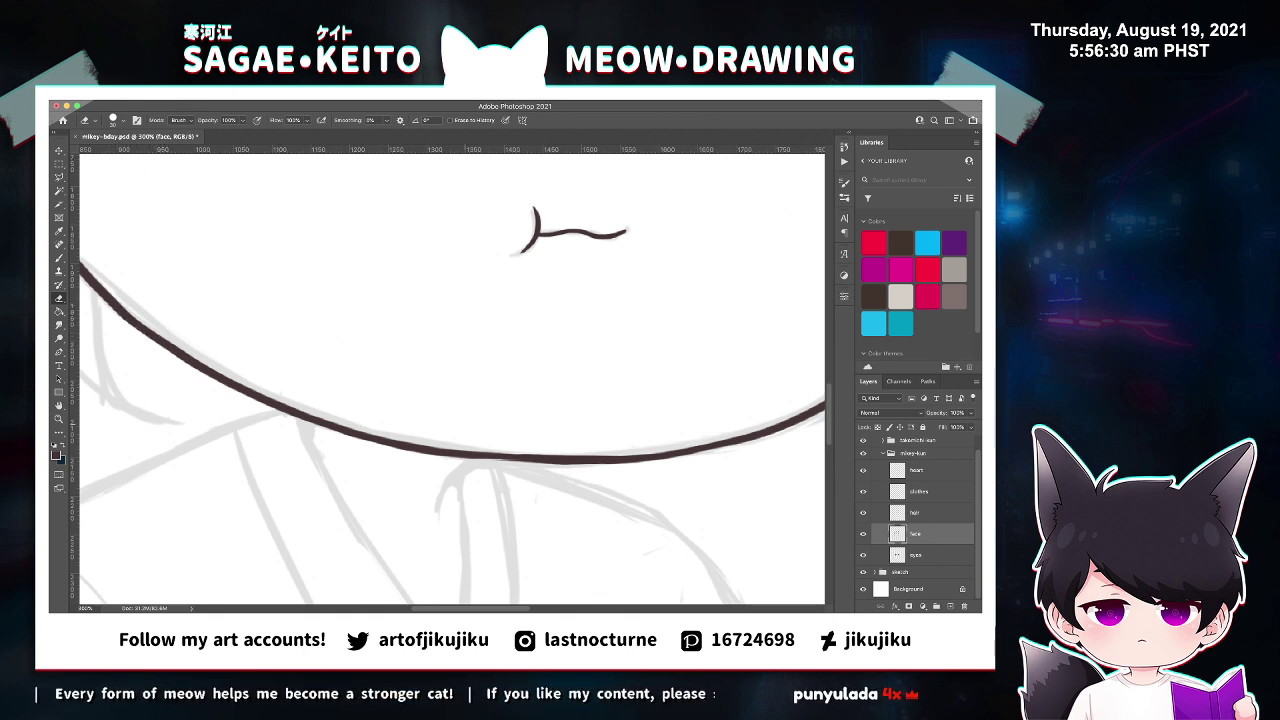
pyautogui.press('b')
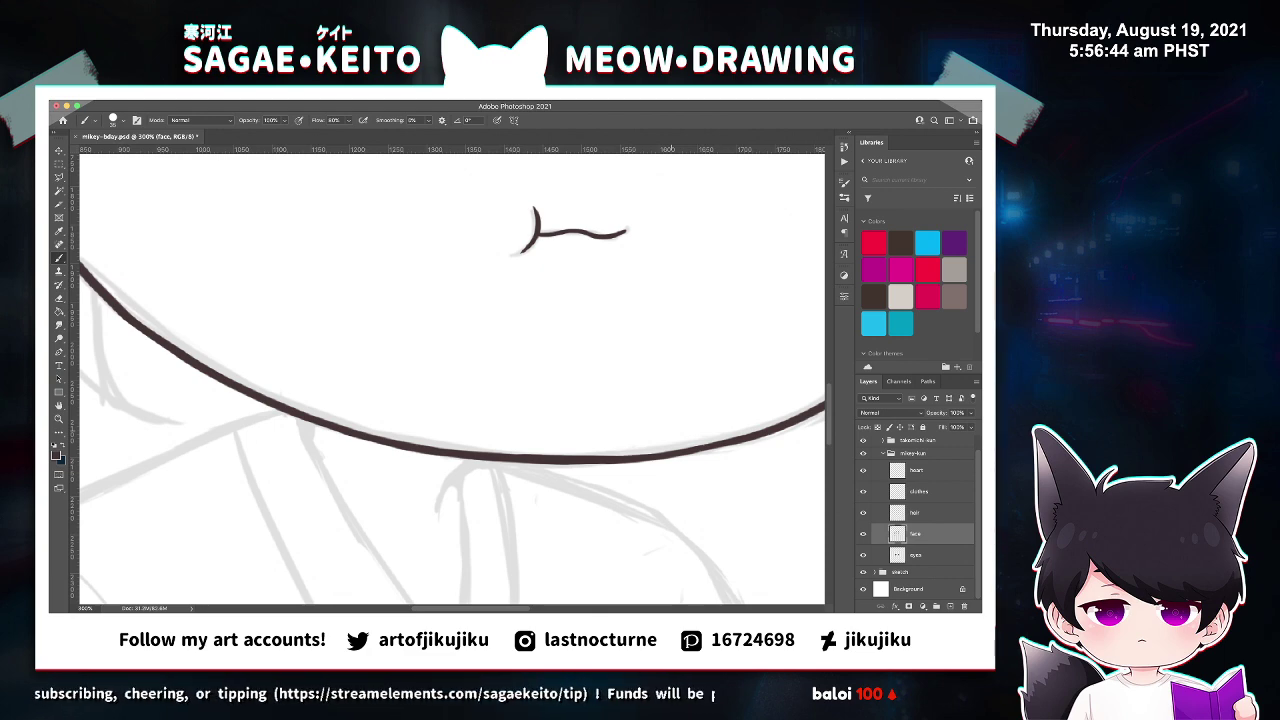
pyautogui.press('super+0')
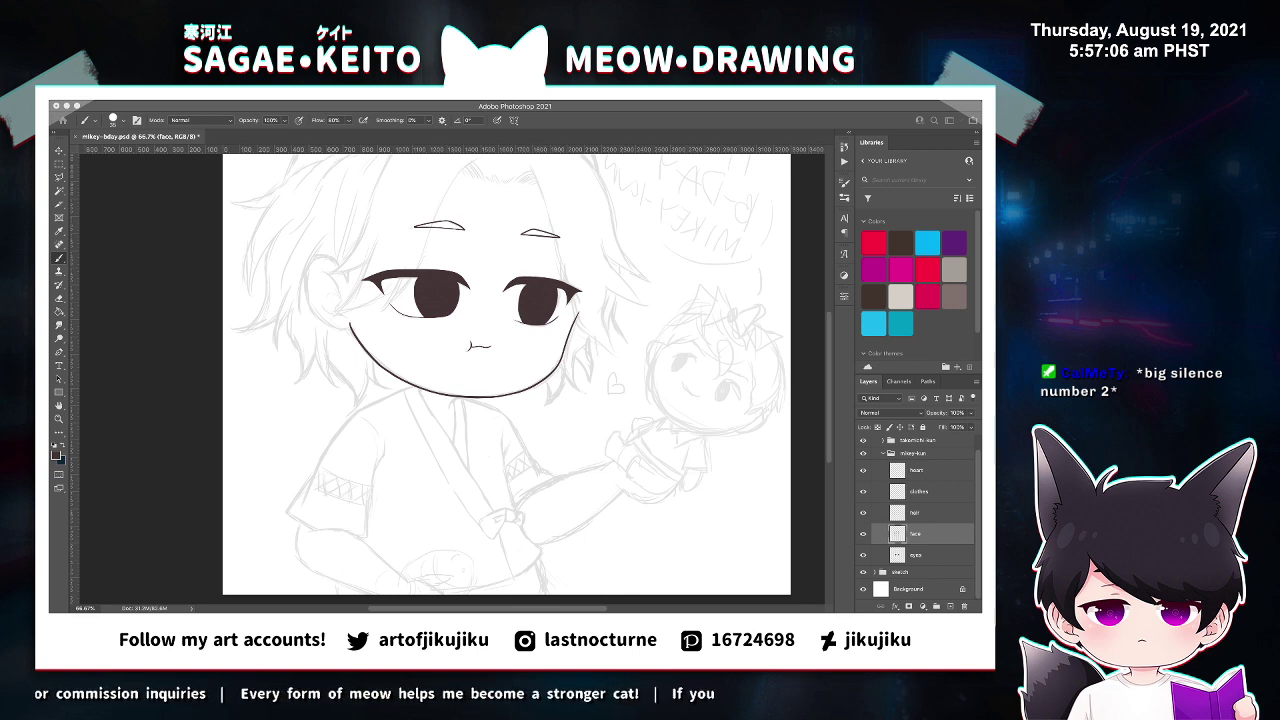
pyautogui.press('super+Tab')
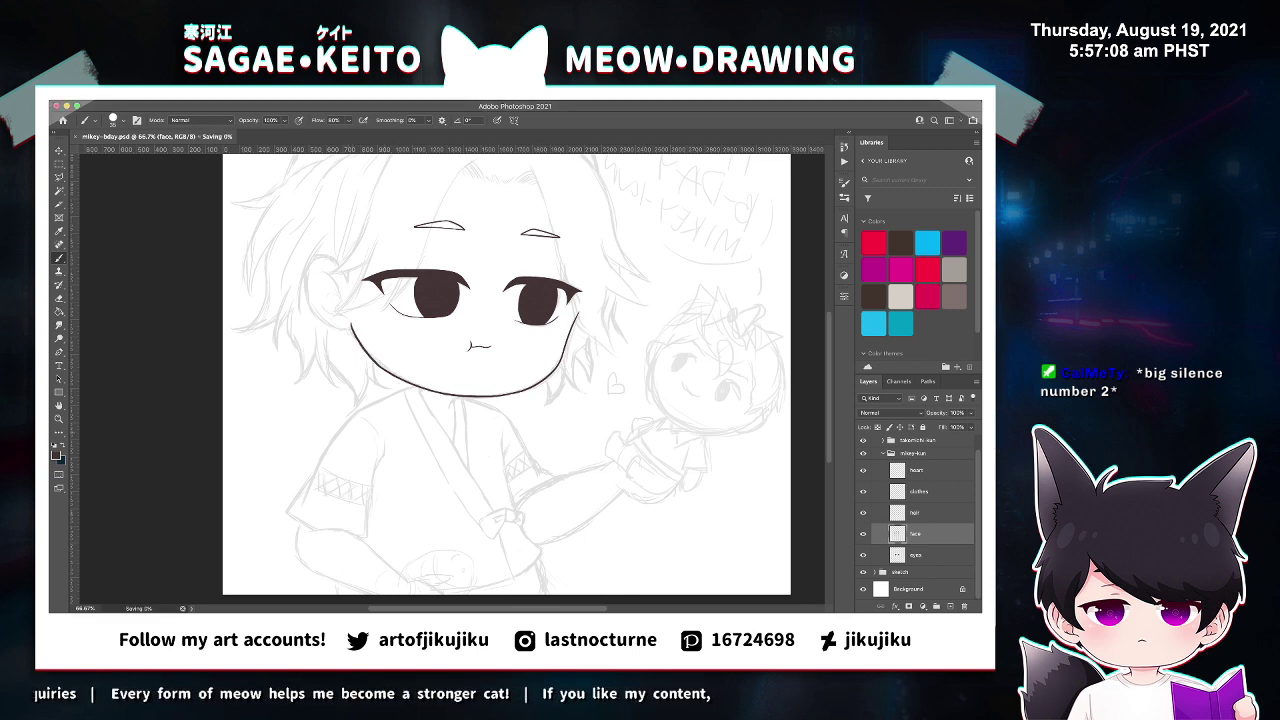
# Ink the upper curve of the ear over the sketch with the Brush.
pyautogui.press('z')
pyautogui.scroll(3, 506, 380)
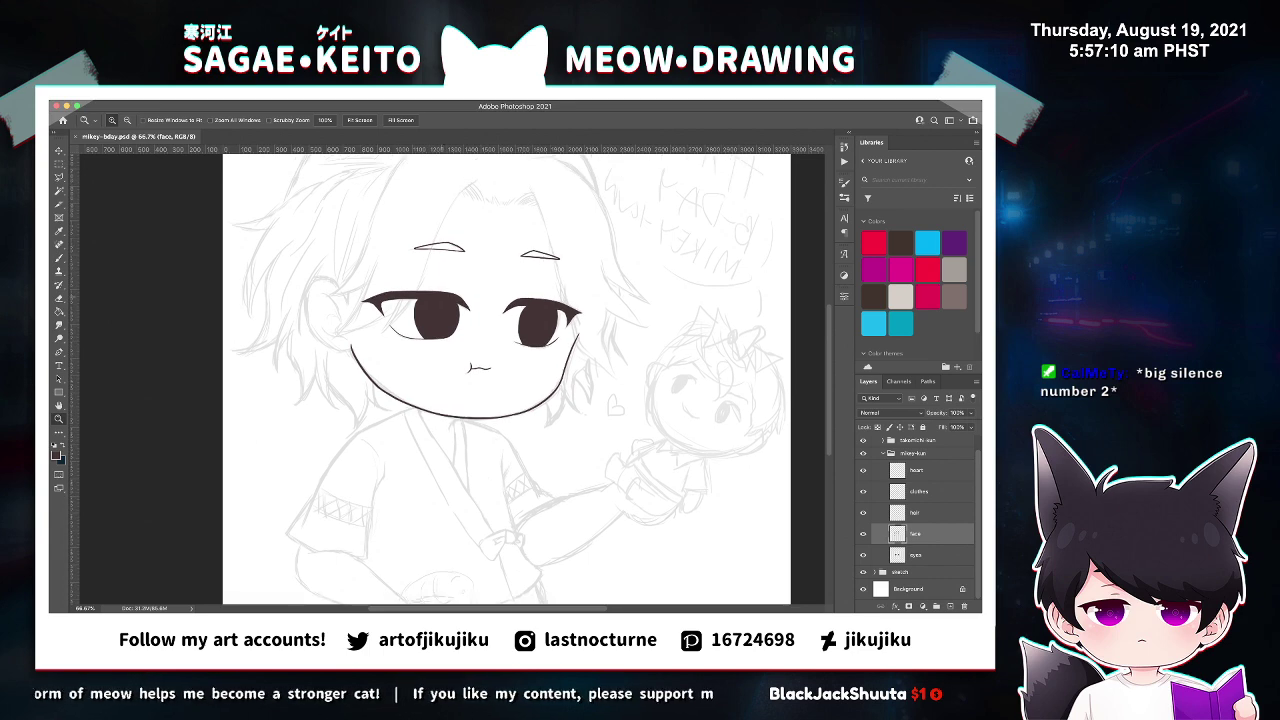
pyautogui.scroll(2, 506, 380)
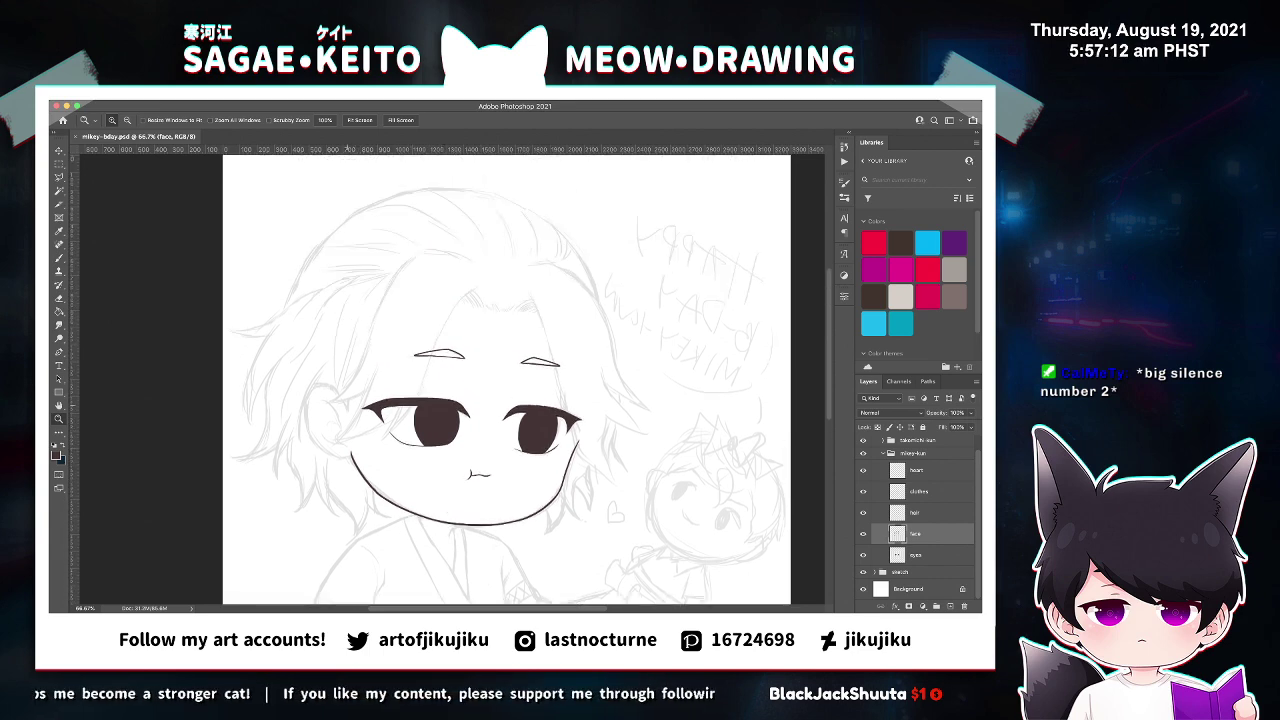
pyautogui.click(337, 407)
pyautogui.click(337, 407)
pyautogui.press('b')
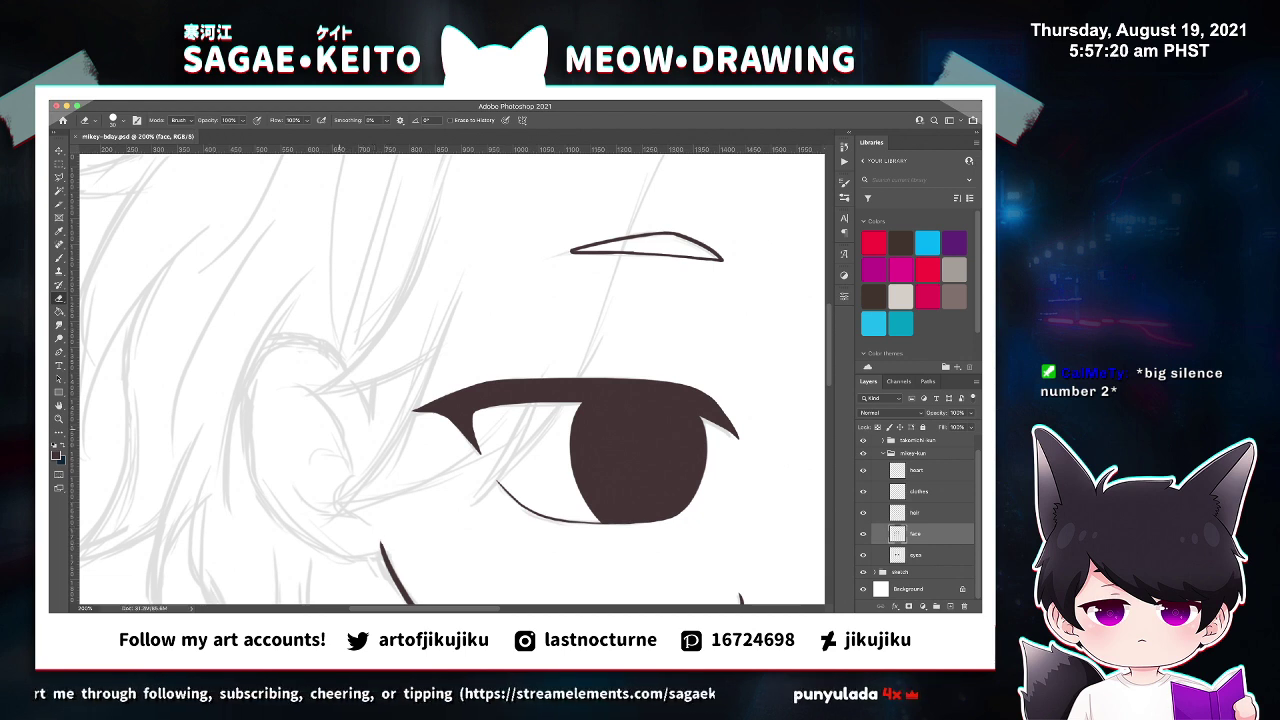
pyautogui.scroll(-5, 452, 379)
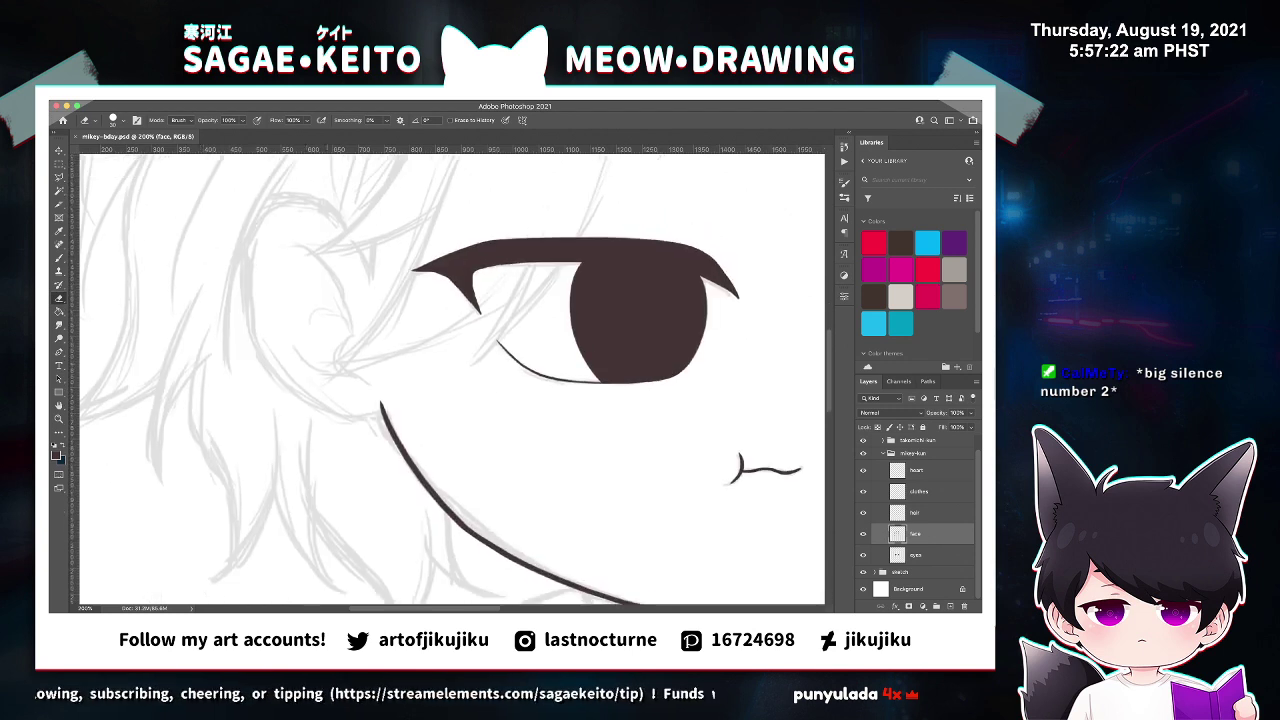
pyautogui.press('b')
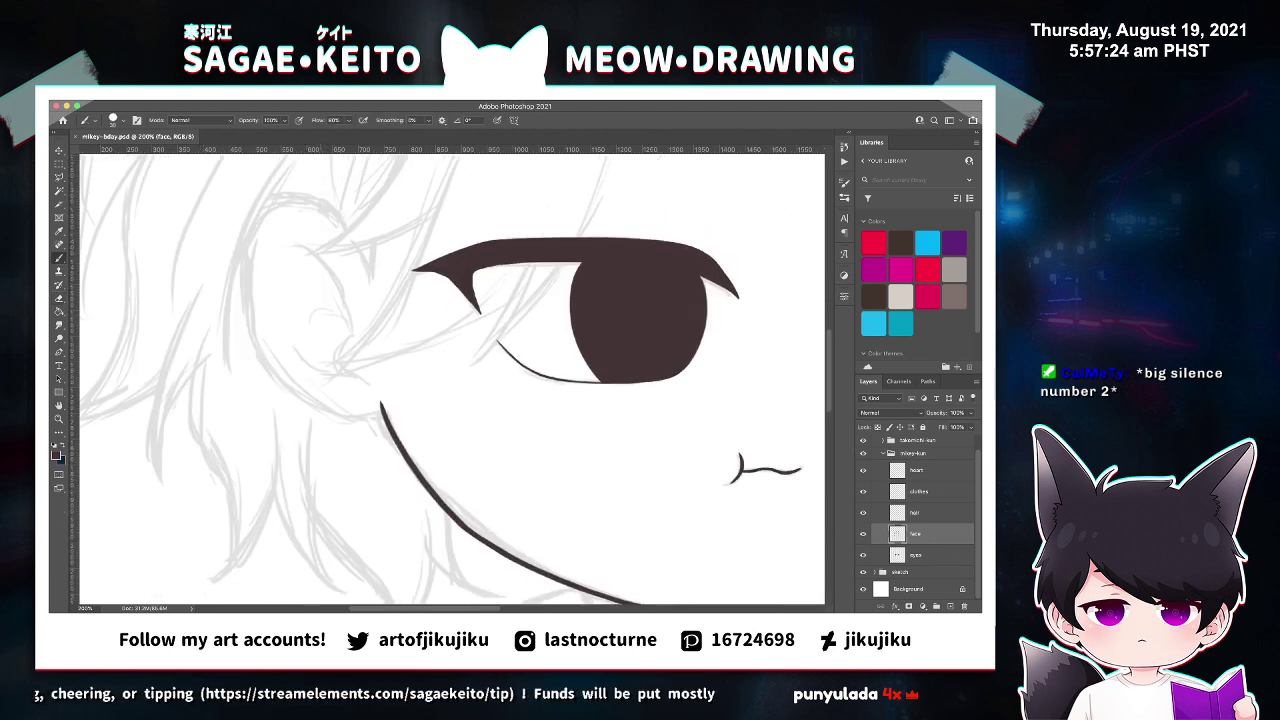
pyautogui.moveTo(270, 193); pyautogui.dragTo(355, 236)
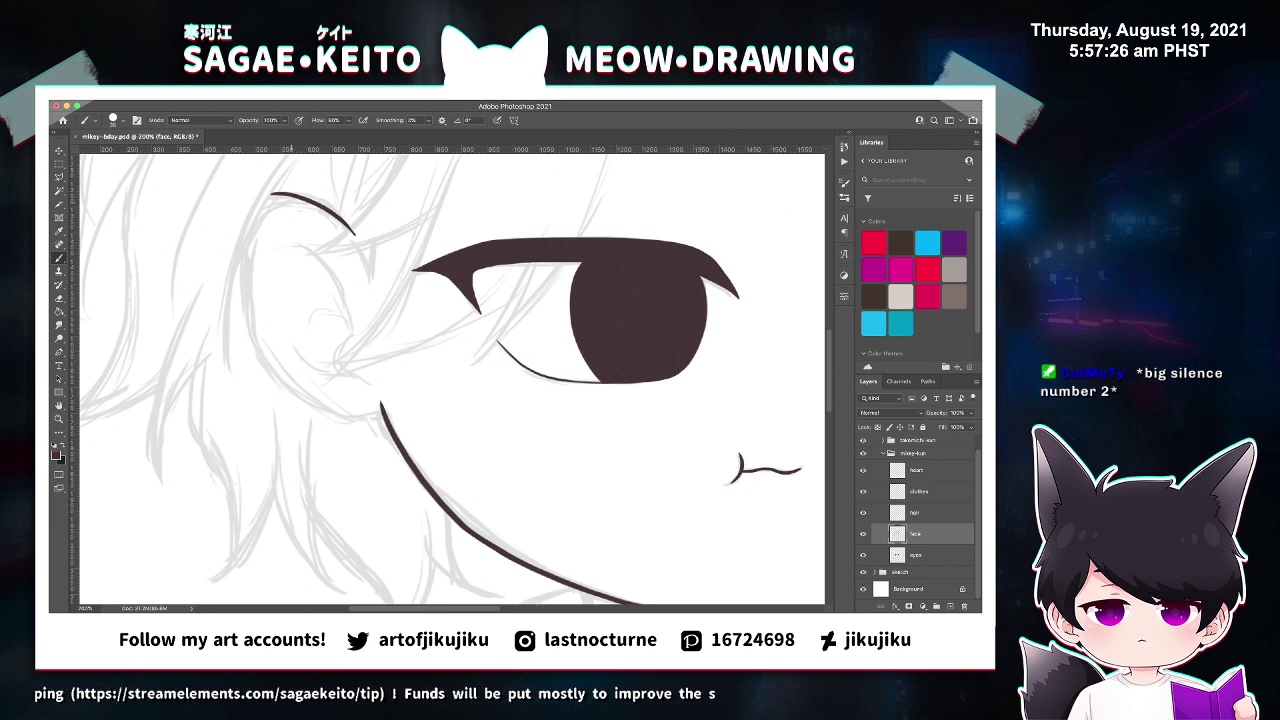
# Ink the ear's outer contour as one long curve from its top around the back to the lobe.
pyautogui.moveTo(286, 195); pyautogui.dragTo(248, 262)
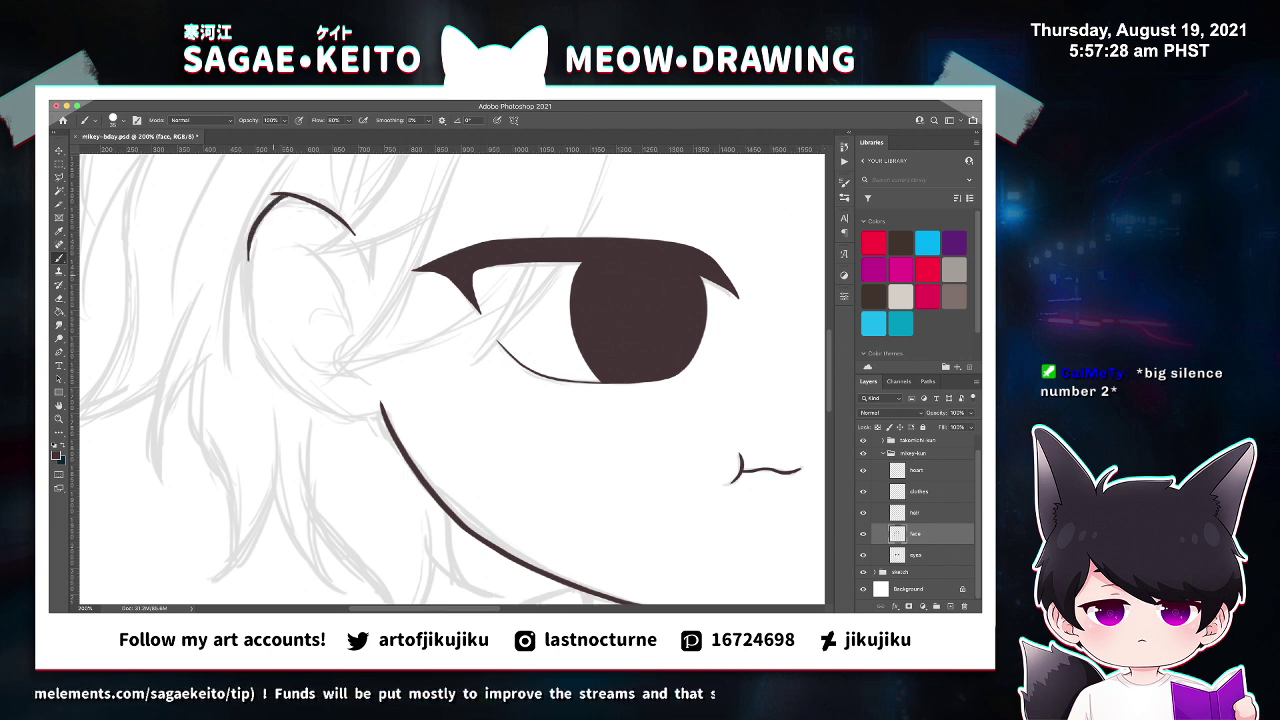
pyautogui.hotkey('ctrl', 'z')
pyautogui.moveTo(285, 194); pyautogui.dragTo(242, 318)
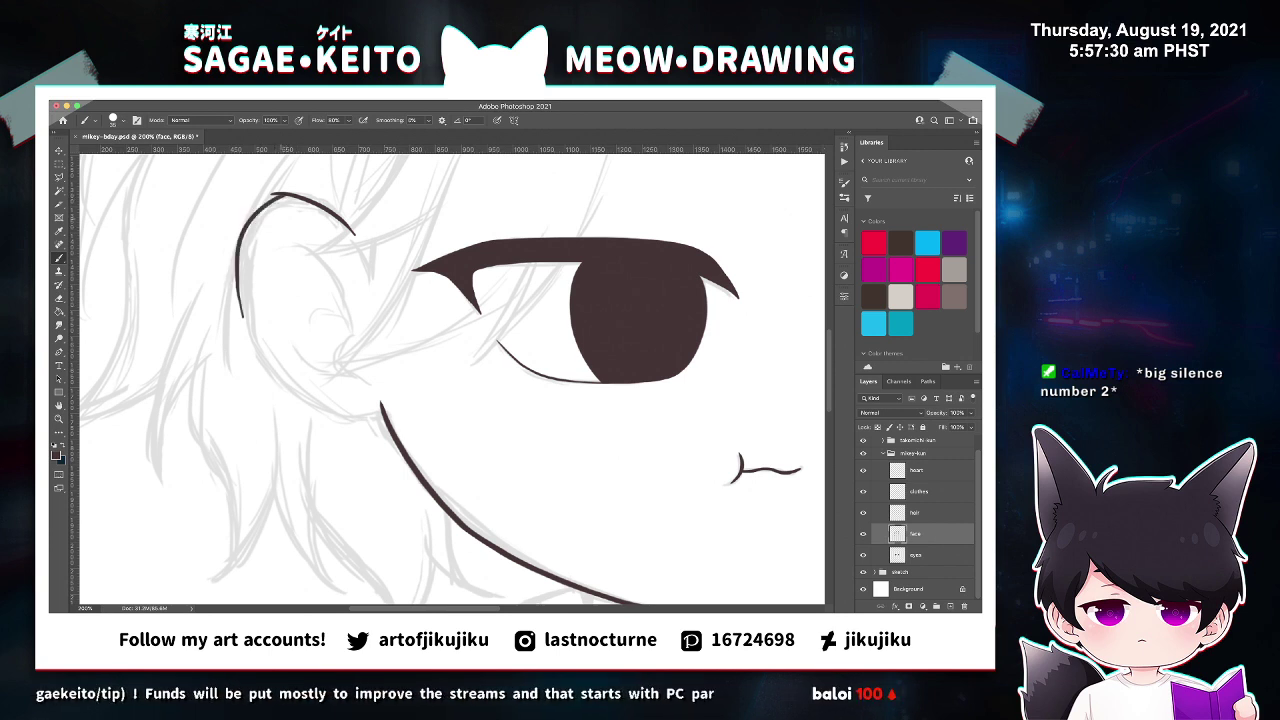
pyautogui.hotkey('ctrl', 'z')
pyautogui.moveTo(285, 194)
pyautogui.mouseDown()
pyautogui.moveTo(249, 350)
pyautogui.moveTo(340, 420)
pyautogui.mouseUp()
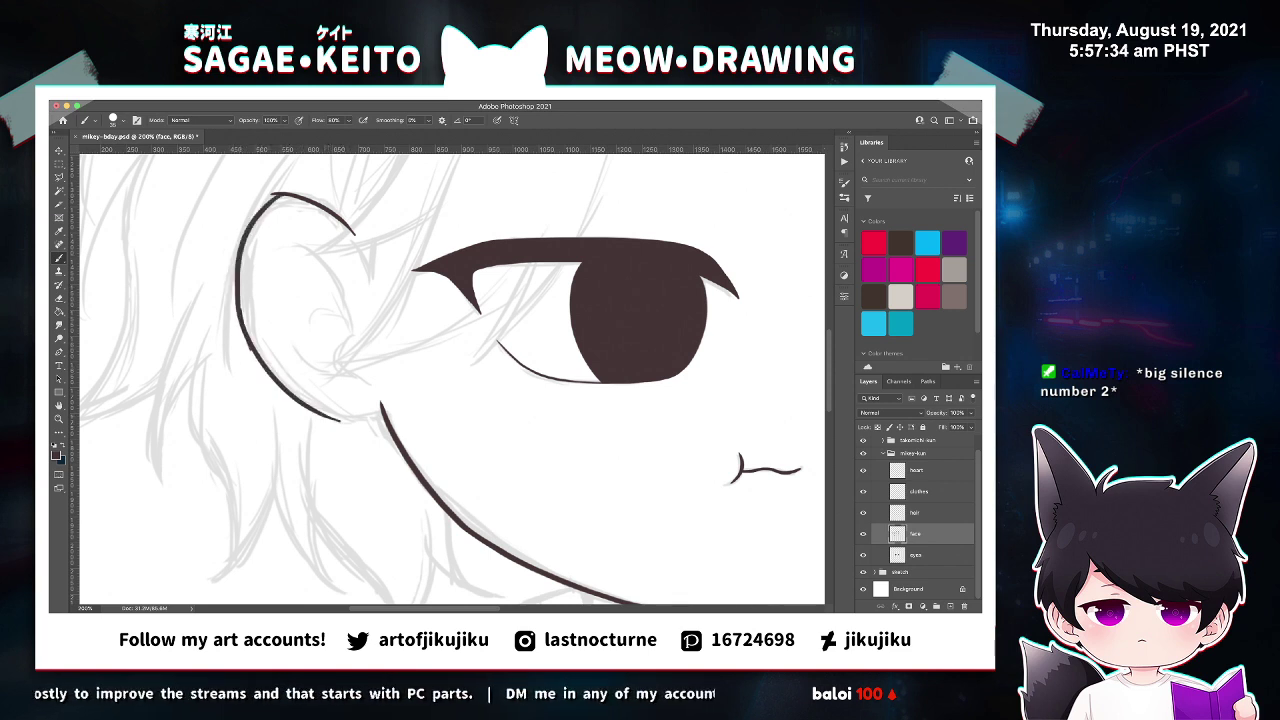
# Erase the small bump on the outer line of the ear on the face layer.
pyautogui.press('e')
pyautogui.scroll(2, 257, 320)
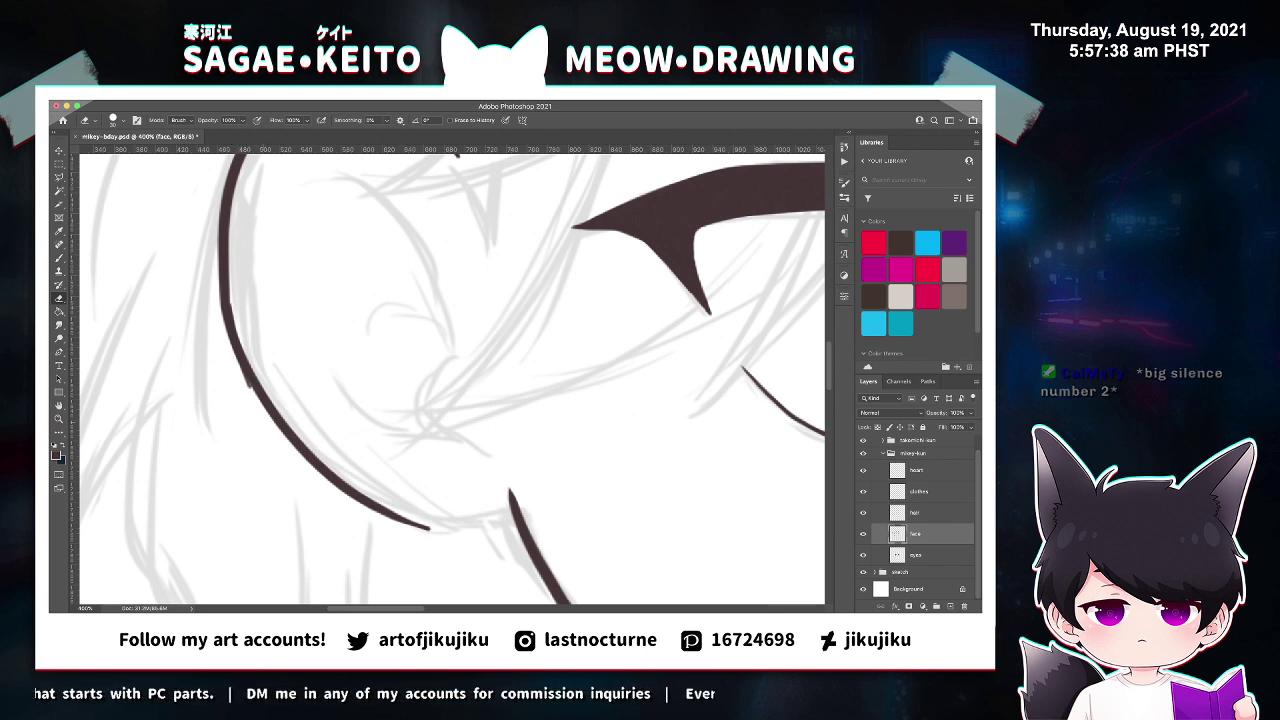
pyautogui.moveTo(243, 395); pyautogui.dragTo(230, 353)
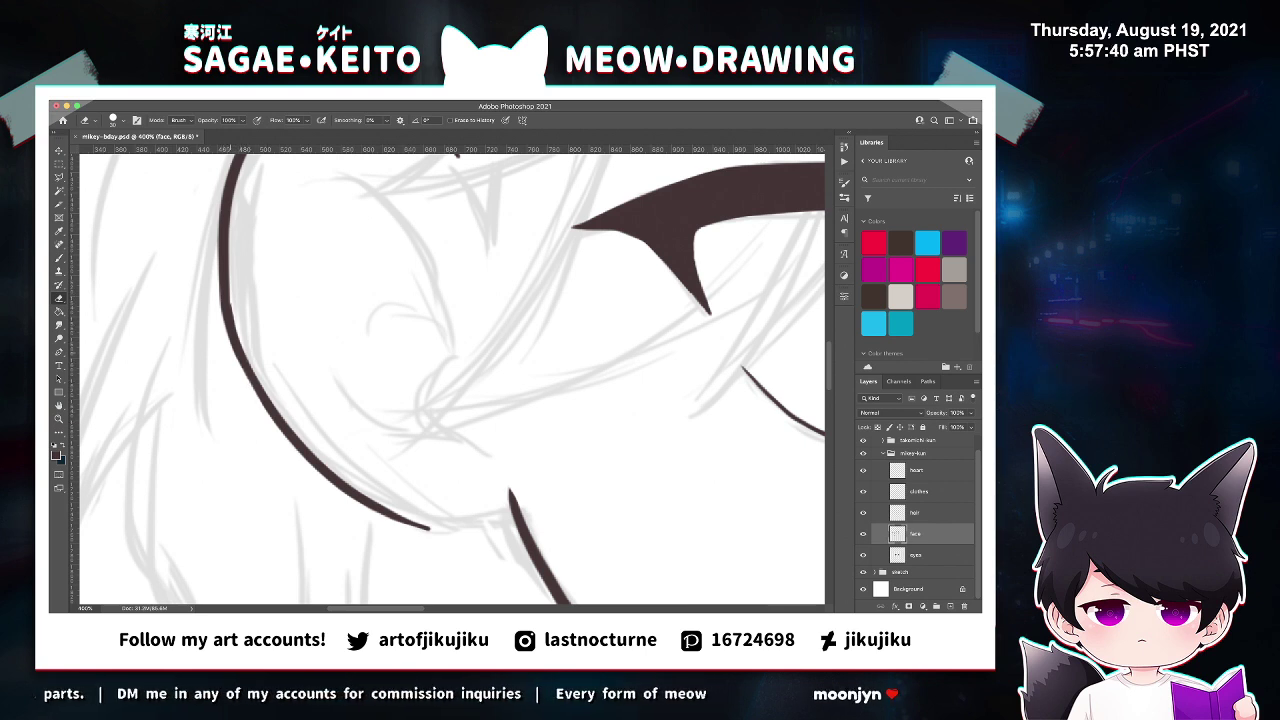
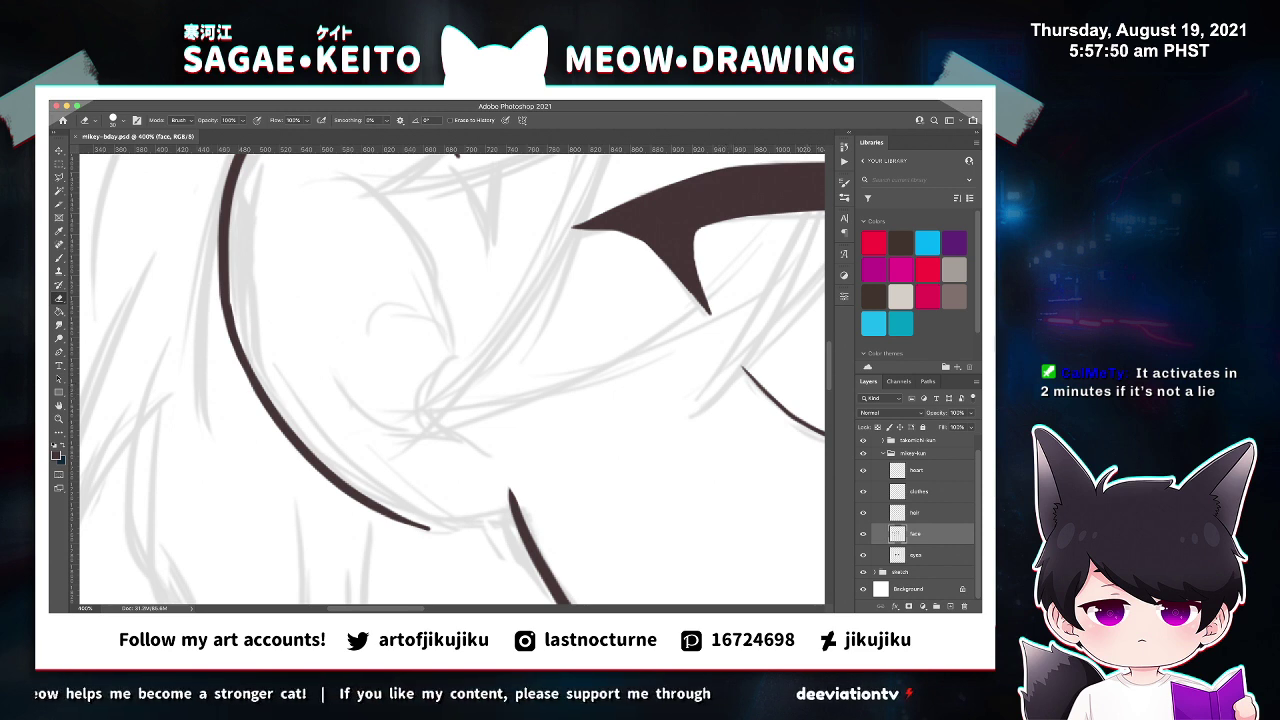
# Erase the overshooting line tip at the top of the ear so the outline forms a rounded corner.
pyautogui.scroll(5, 450, 380)
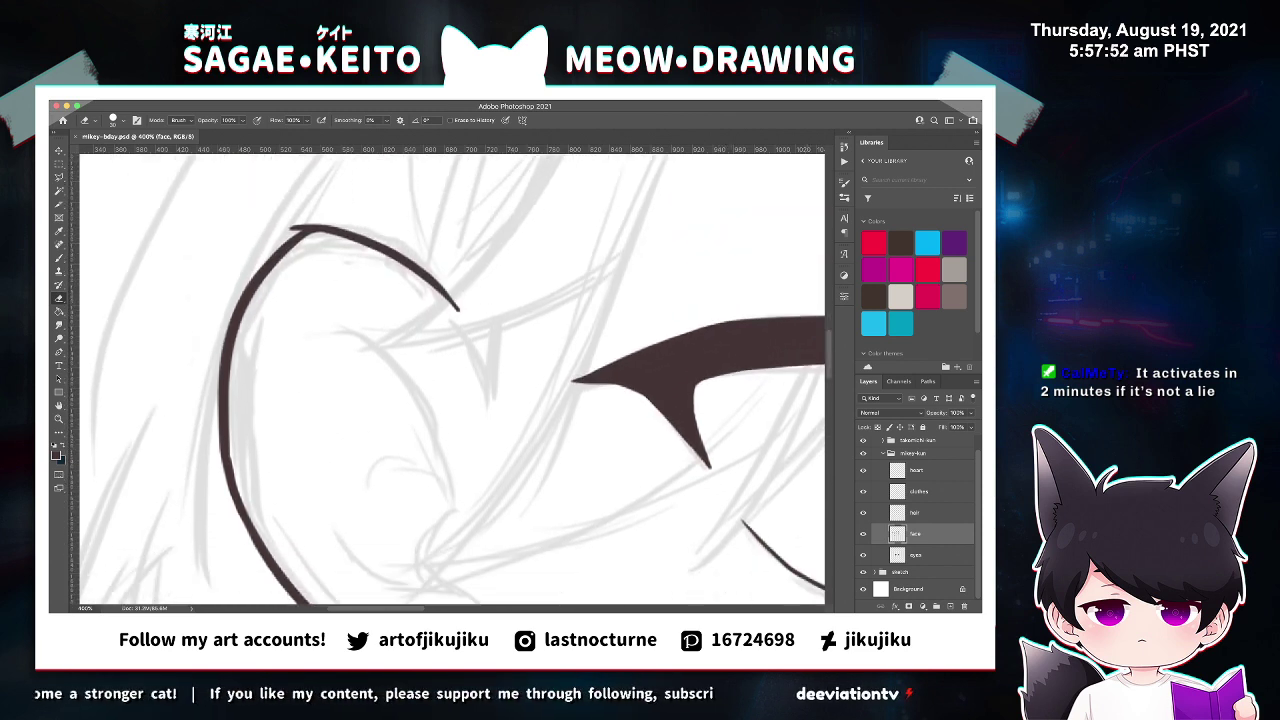
pyautogui.keyDown('super'); pyautogui.click(286, 199); pyautogui.keyUp('super')
pyautogui.keyDown('super'); pyautogui.click(286, 199); pyautogui.keyUp('super')
pyautogui.moveTo(306, 224)
pyautogui.mouseDown()
pyautogui.moveTo(278, 246)
pyautogui.moveTo(362, 221)
pyautogui.moveTo(404, 252)
pyautogui.moveTo(349, 222)
pyautogui.mouseUp()
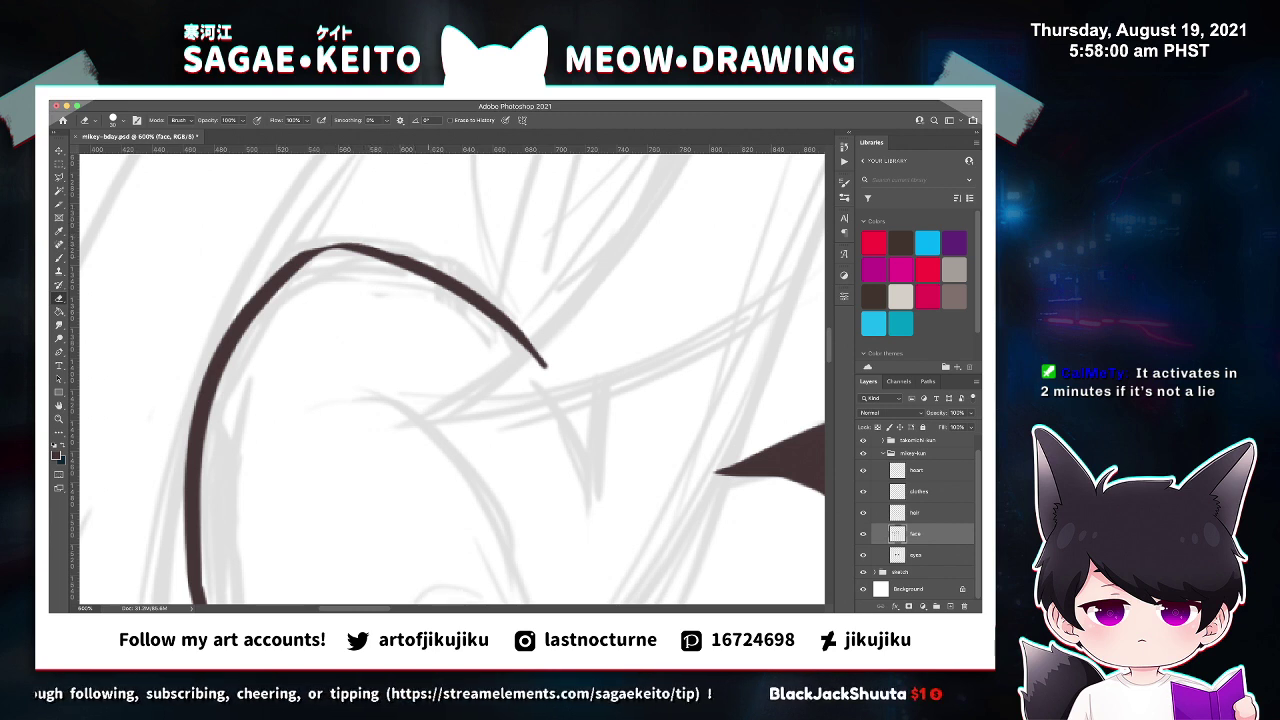
pyautogui.moveTo(424, 237); pyautogui.dragTo(366, 222)
pyautogui.press('super+z')
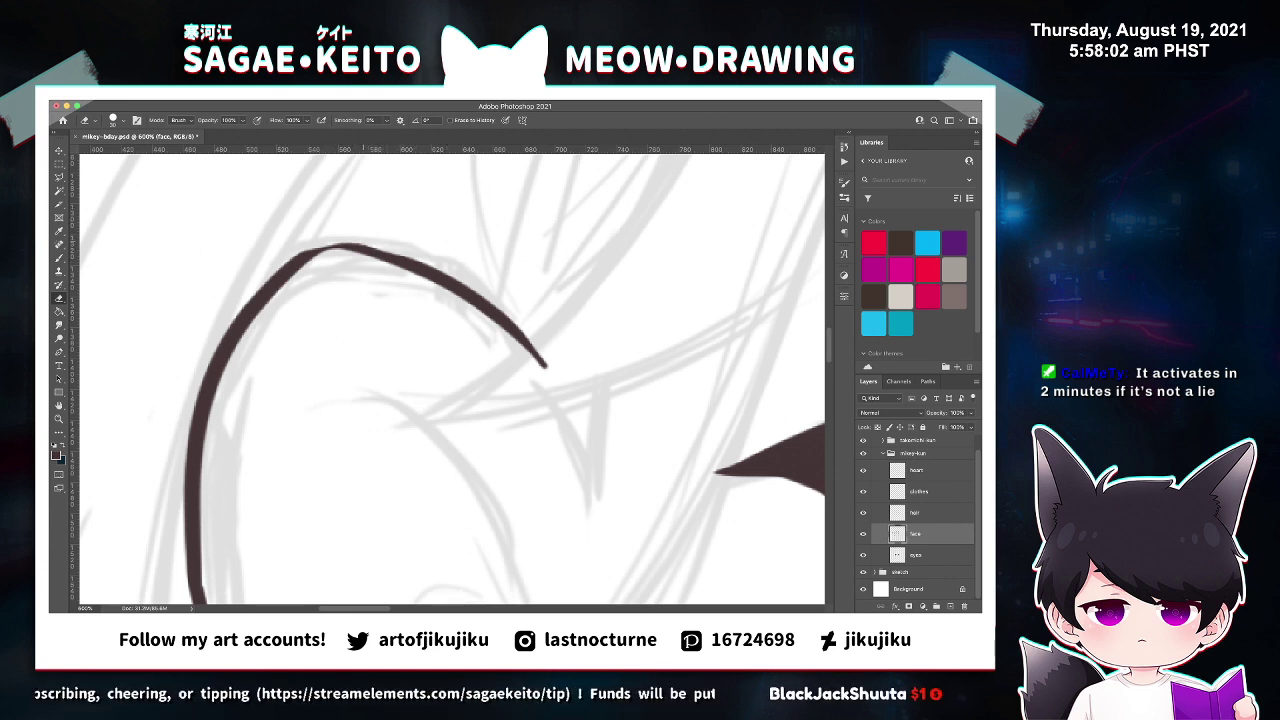
# Even out the thickness of the ear outline's top curve with the Brush.
pyautogui.hotkey('ctrl', '+')
pyautogui.press('b')
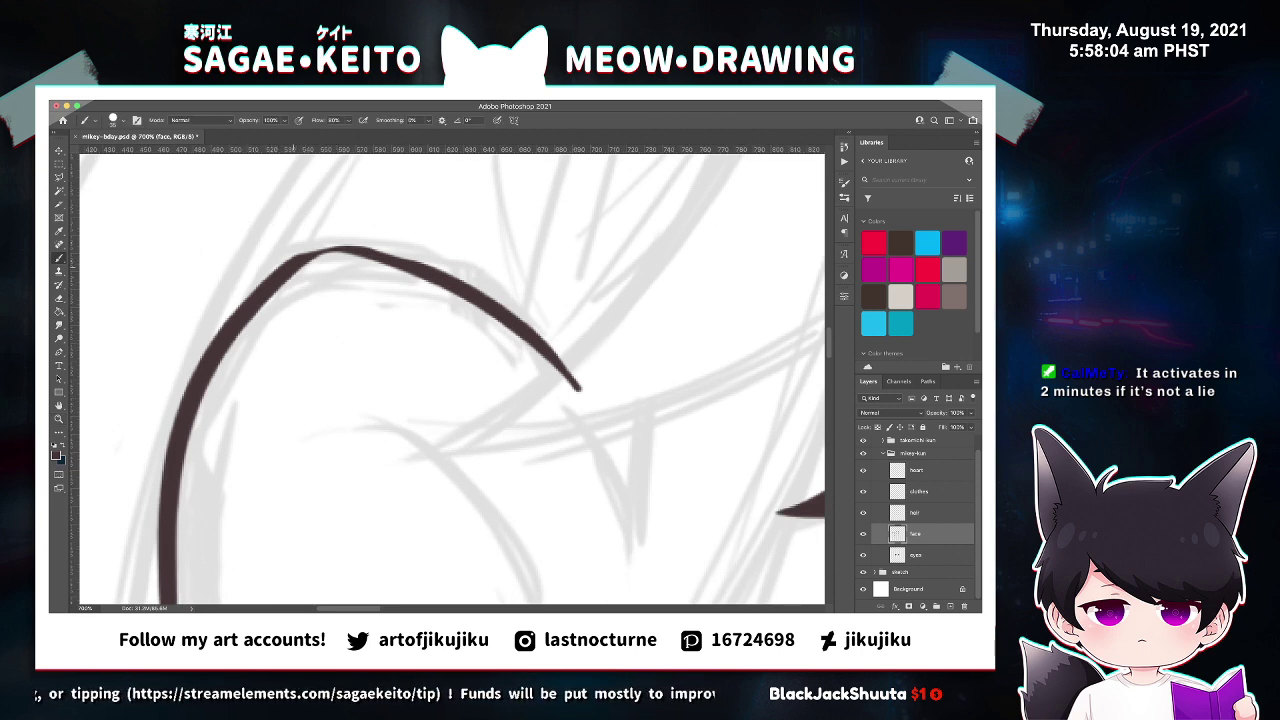
pyautogui.moveTo(290, 264); pyautogui.dragTo(376, 256)
pyautogui.press('super+z')
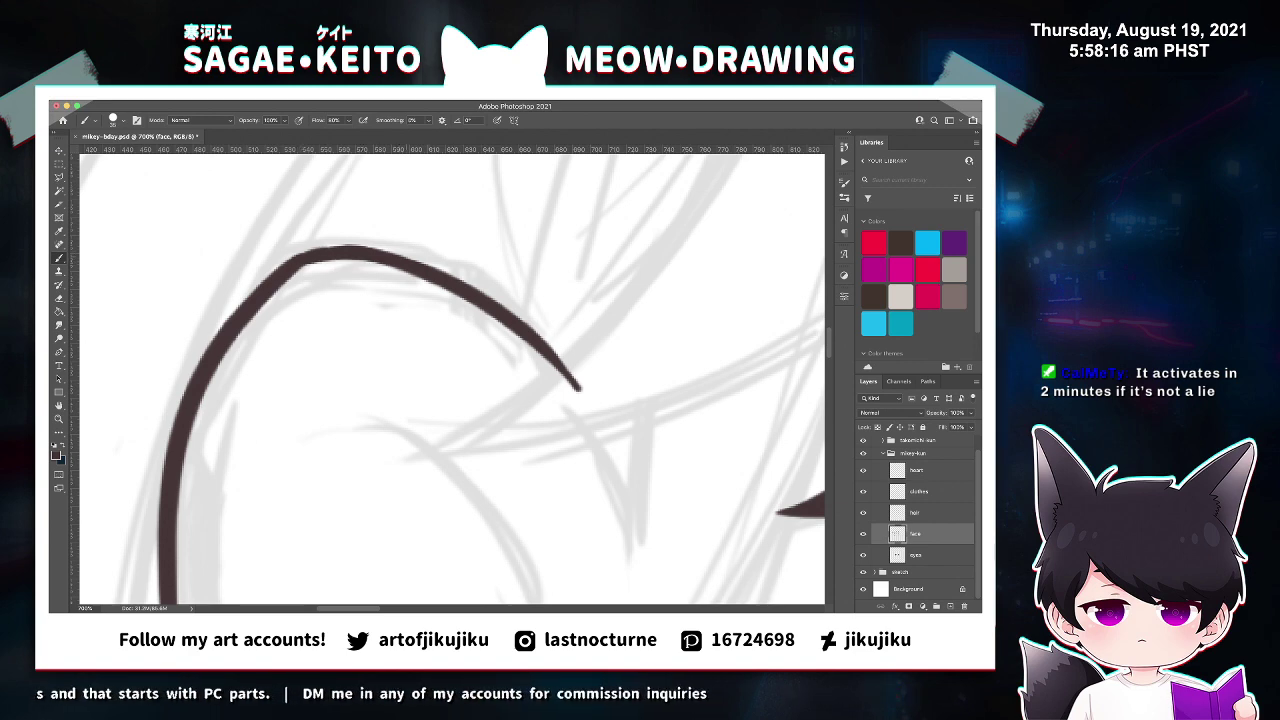
# Brush along the inner side of the ear's upper bend to soften the angular corner.
pyautogui.press('super+minus')
pyautogui.press('super+minus')
pyautogui.press('super+minus')
pyautogui.press('super+minus')
pyautogui.press('super+minus')
pyautogui.press('super+minus')
pyautogui.press('super+minus')
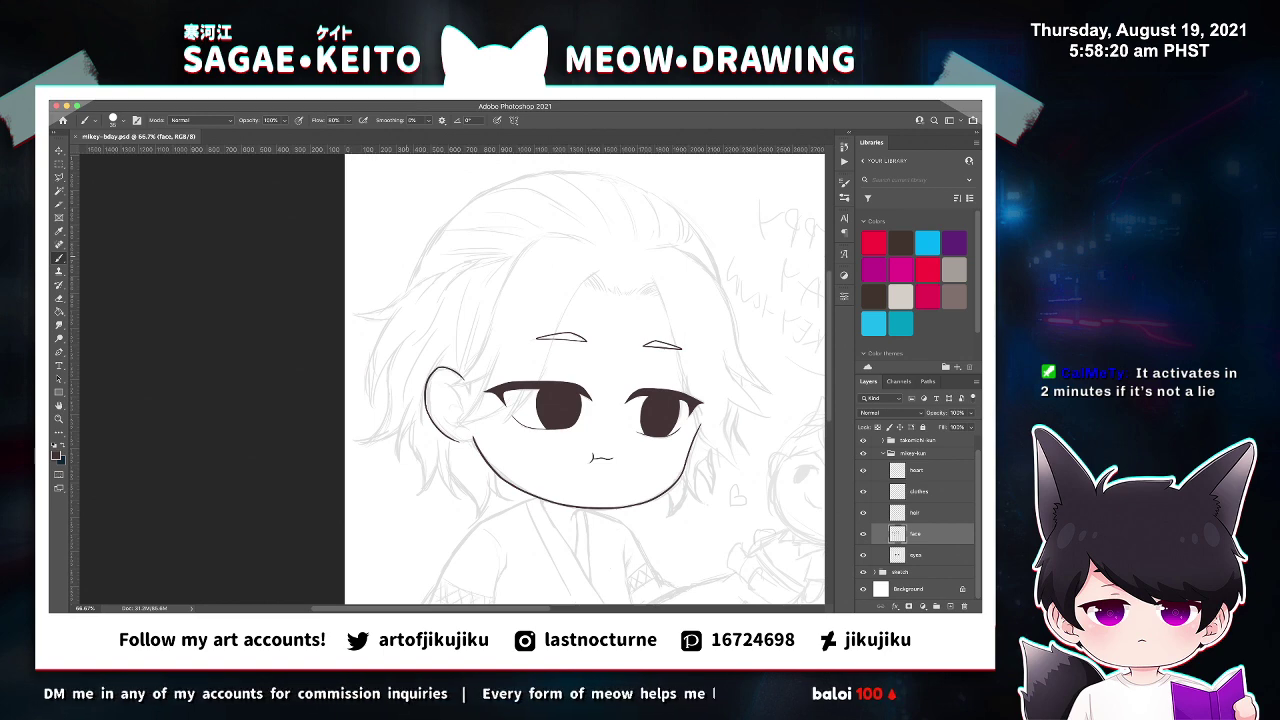
pyautogui.press('z')
pyautogui.click(427, 388)
pyautogui.click(430, 383)
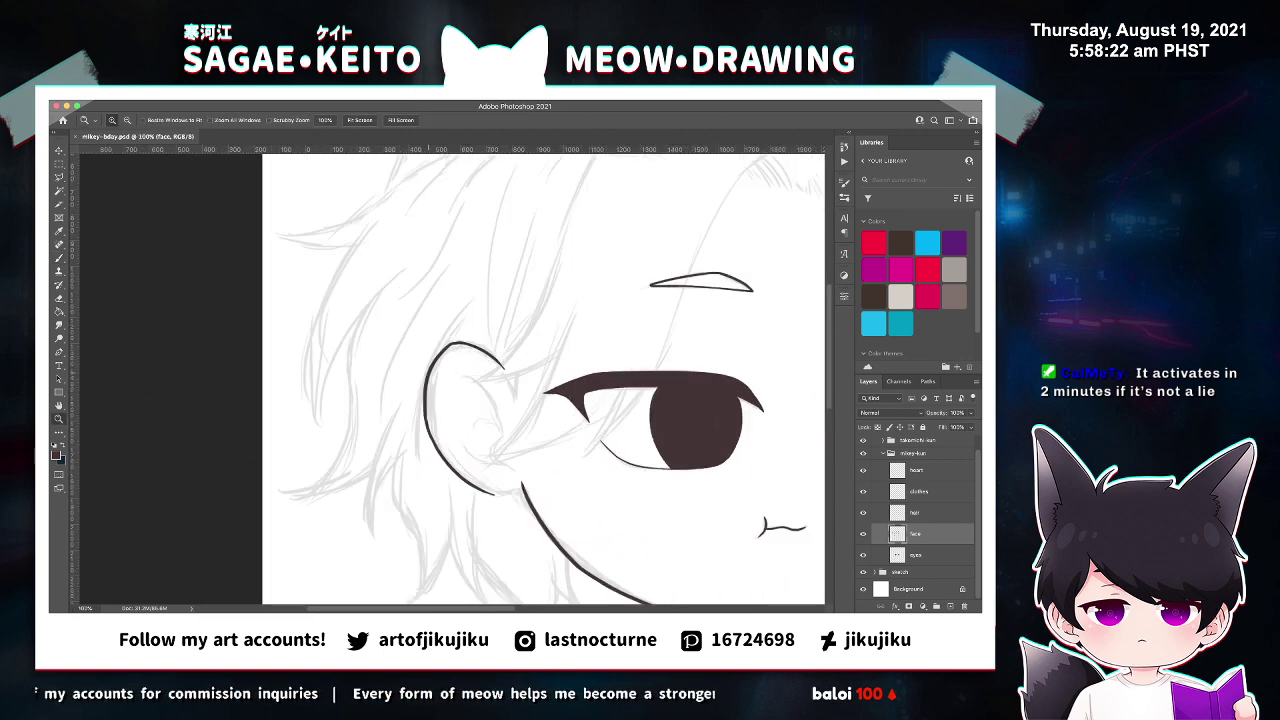
pyautogui.click(439, 350)
pyautogui.hotkey('ctrl', '+')
pyautogui.hotkey('ctrl', '+')
pyautogui.hotkey('ctrl', '+')
pyautogui.hotkey('ctrl', '+')
pyautogui.hotkey('ctrl', '+')
pyautogui.hotkey('ctrl', '+')
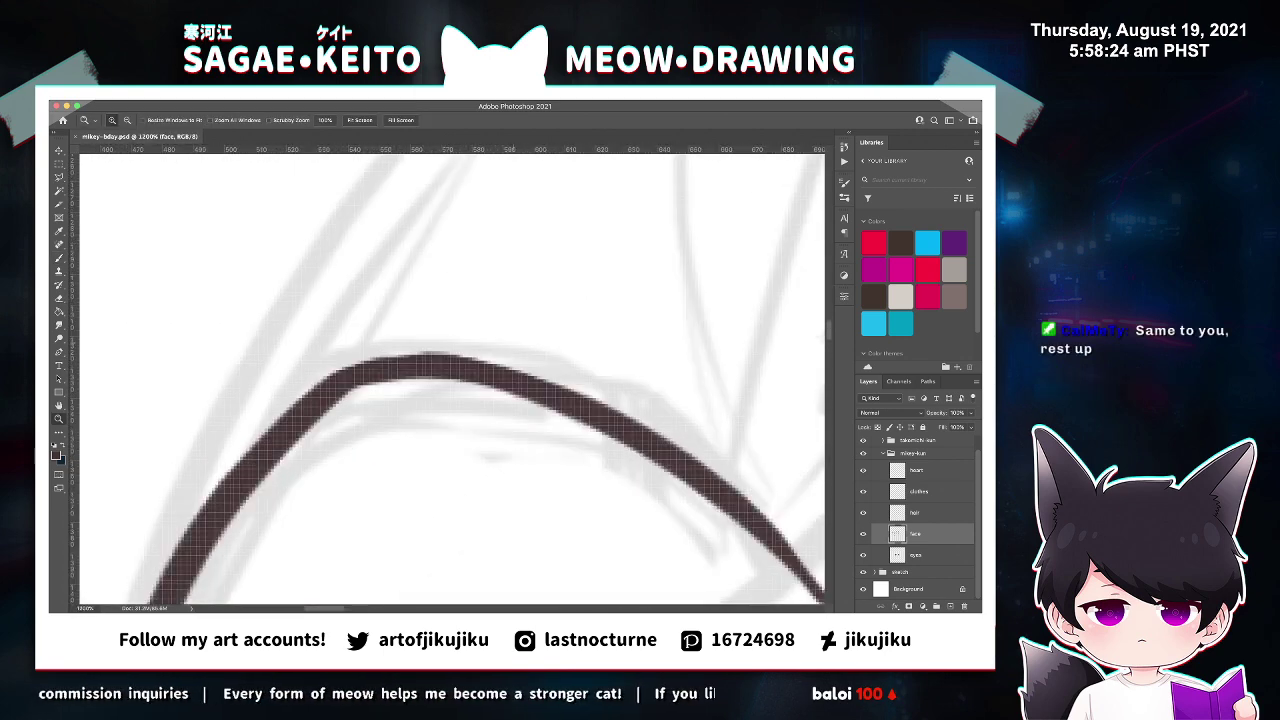
pyautogui.press('b')
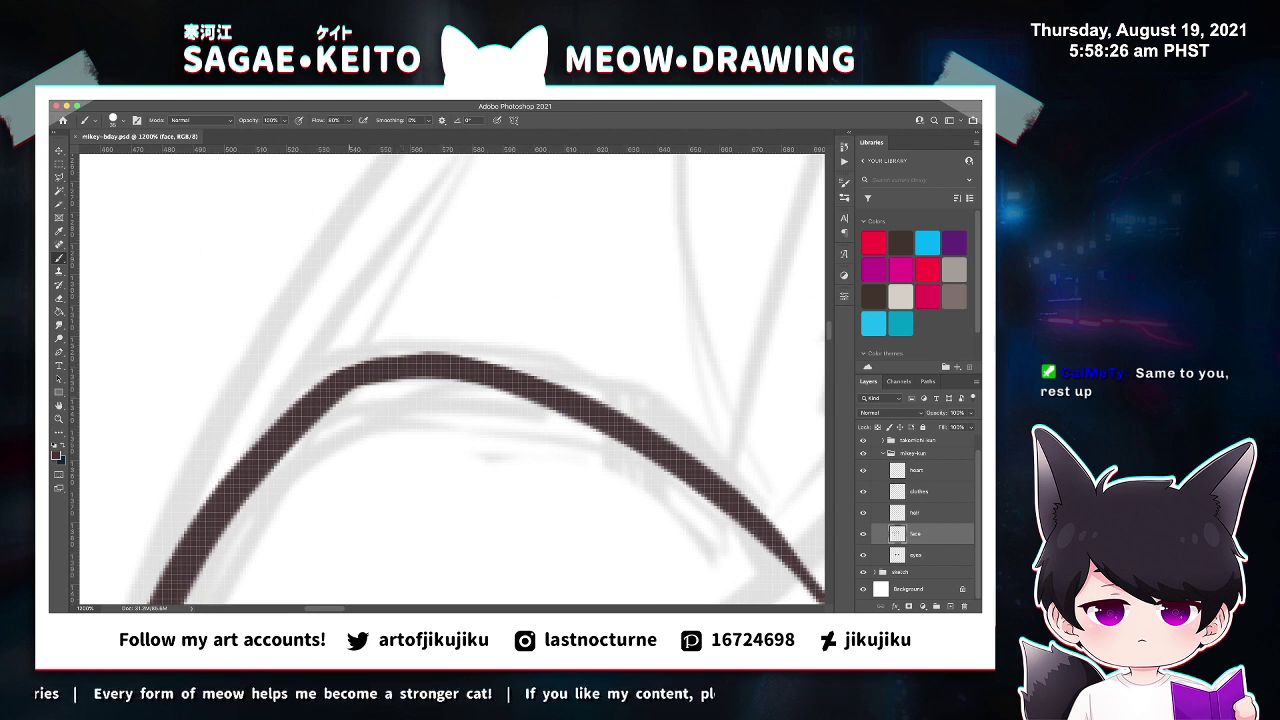
pyautogui.moveTo(320, 410)
pyautogui.mouseDown()
pyautogui.moveTo(394, 376)
pyautogui.moveTo(380, 382)
pyautogui.moveTo(465, 380)
pyautogui.mouseUp()
# Trim the outer edge of the ear's upper bend with the Eraser and save the file.
pyautogui.press('e')
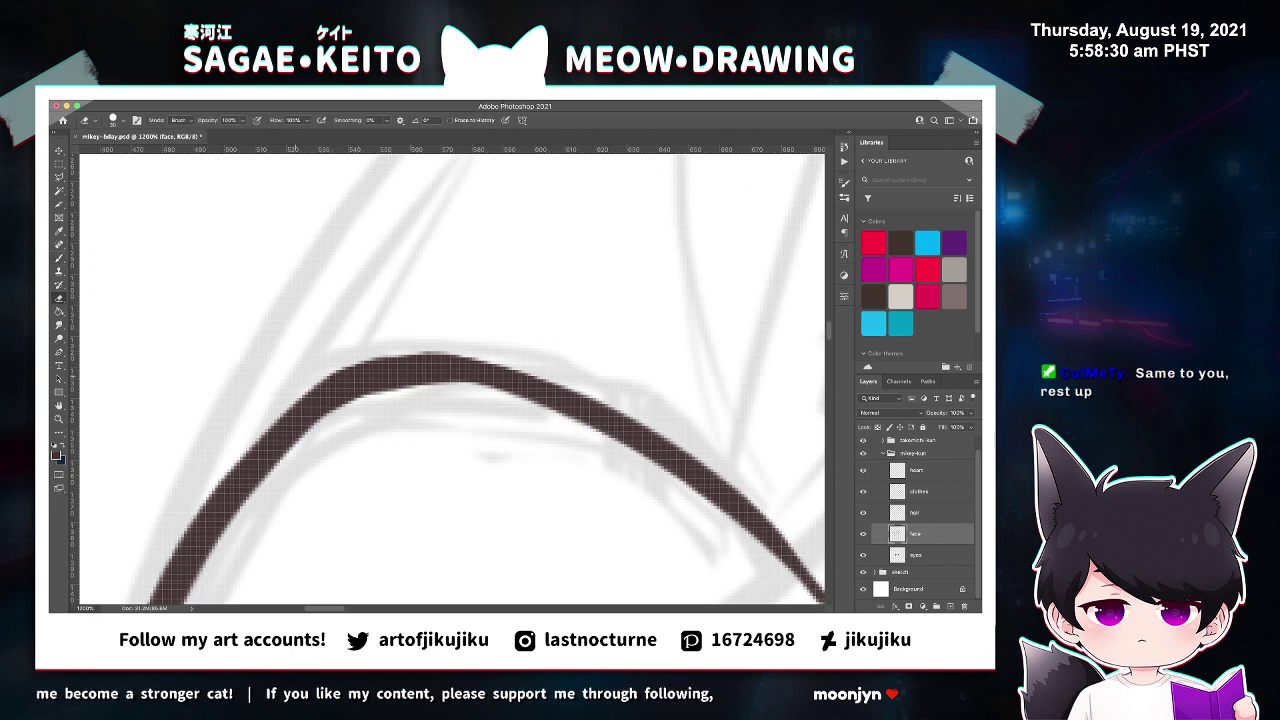
pyautogui.moveTo(324, 380)
pyautogui.mouseDown()
pyautogui.moveTo(388, 354)
pyautogui.moveTo(446, 352)
pyautogui.mouseUp()
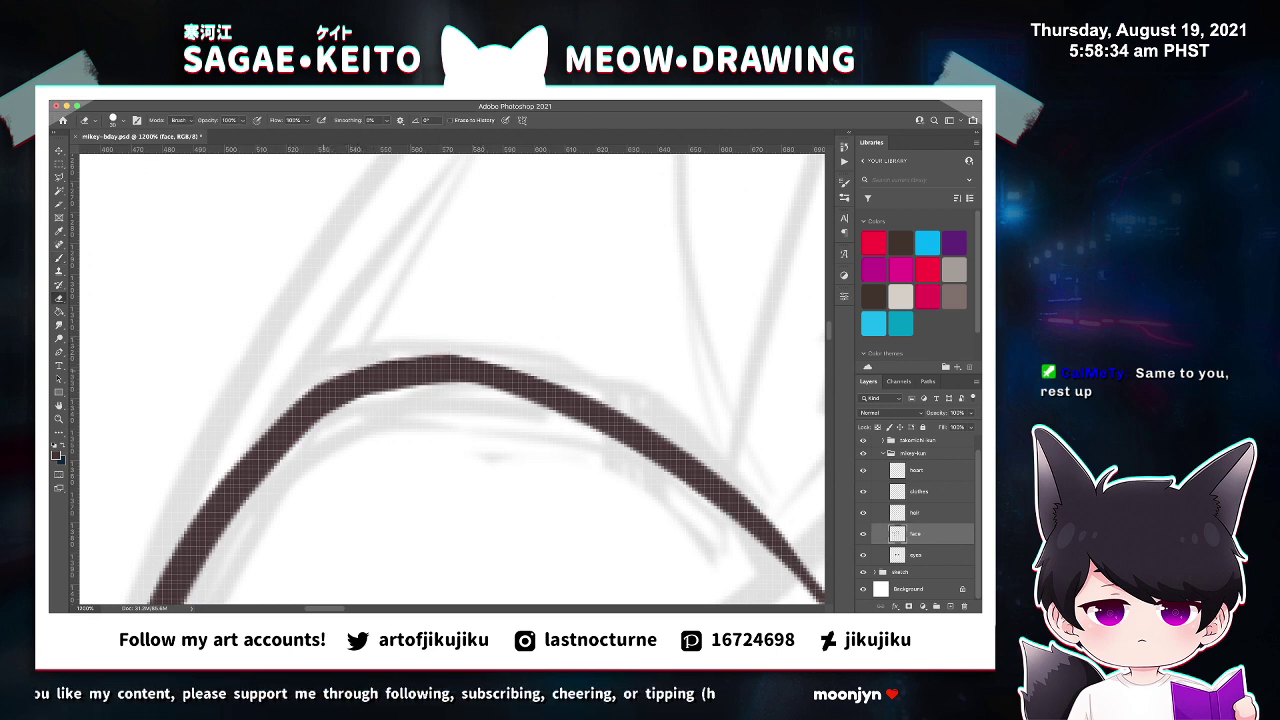
pyautogui.press('super+s')
# Ink the earlobe curve from the lower end of the ear outline to the top of the jawline, and save the file.
pyautogui.press('super+minus')
pyautogui.press('super+minus')
pyautogui.press('super+minus')
pyautogui.press('super+minus')
pyautogui.press('super+minus')
pyautogui.press('super+minus')
pyautogui.press('super+minus')
pyautogui.press('super+minus')
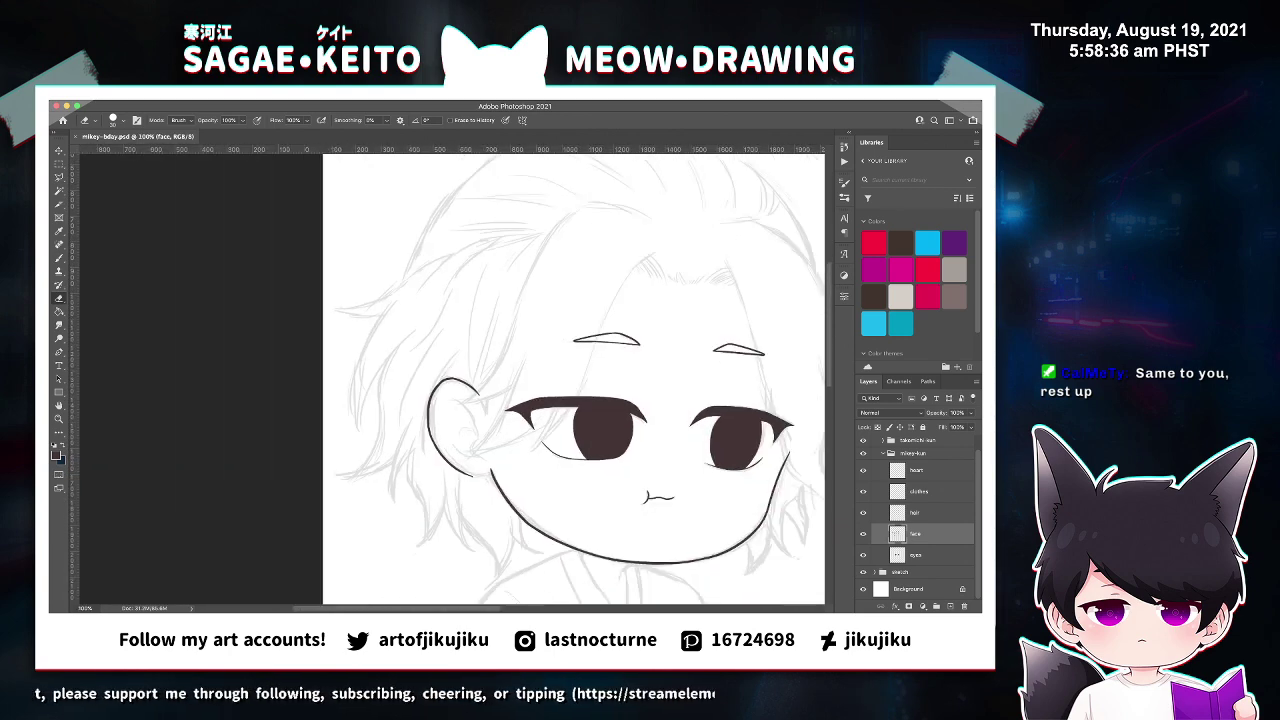
pyautogui.scroll(-3, 440, 380)
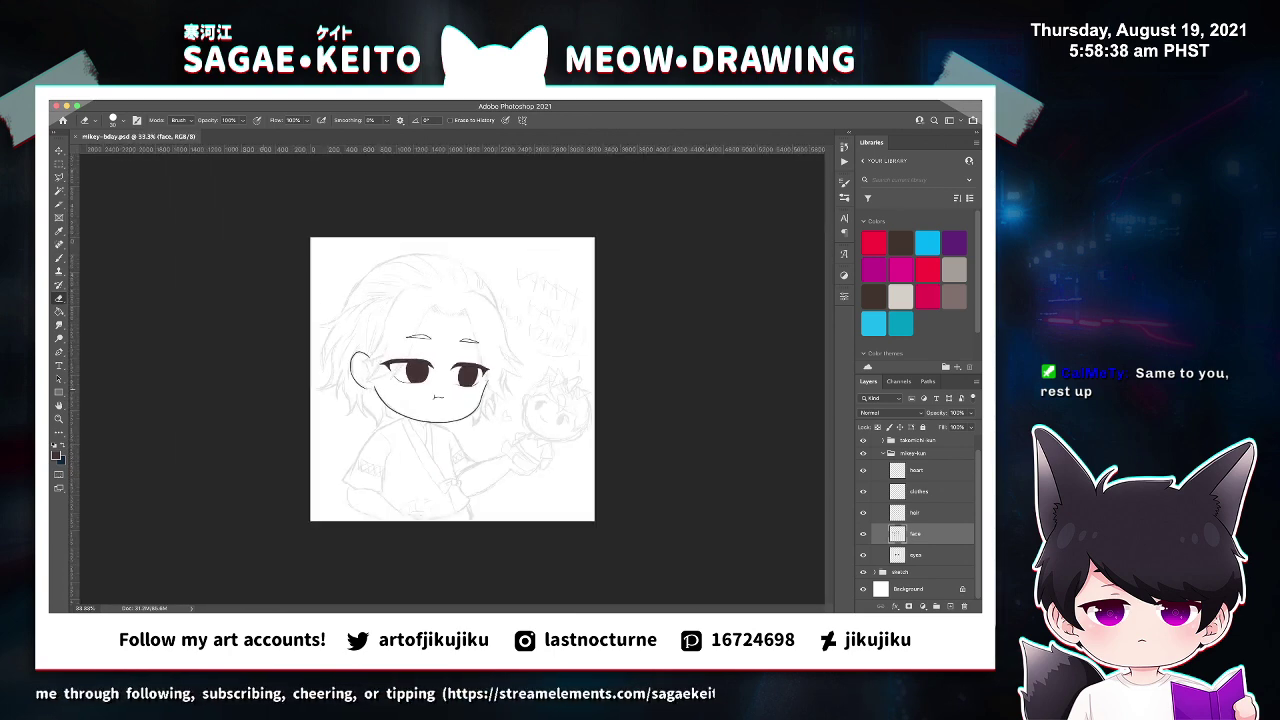
pyautogui.press('z')
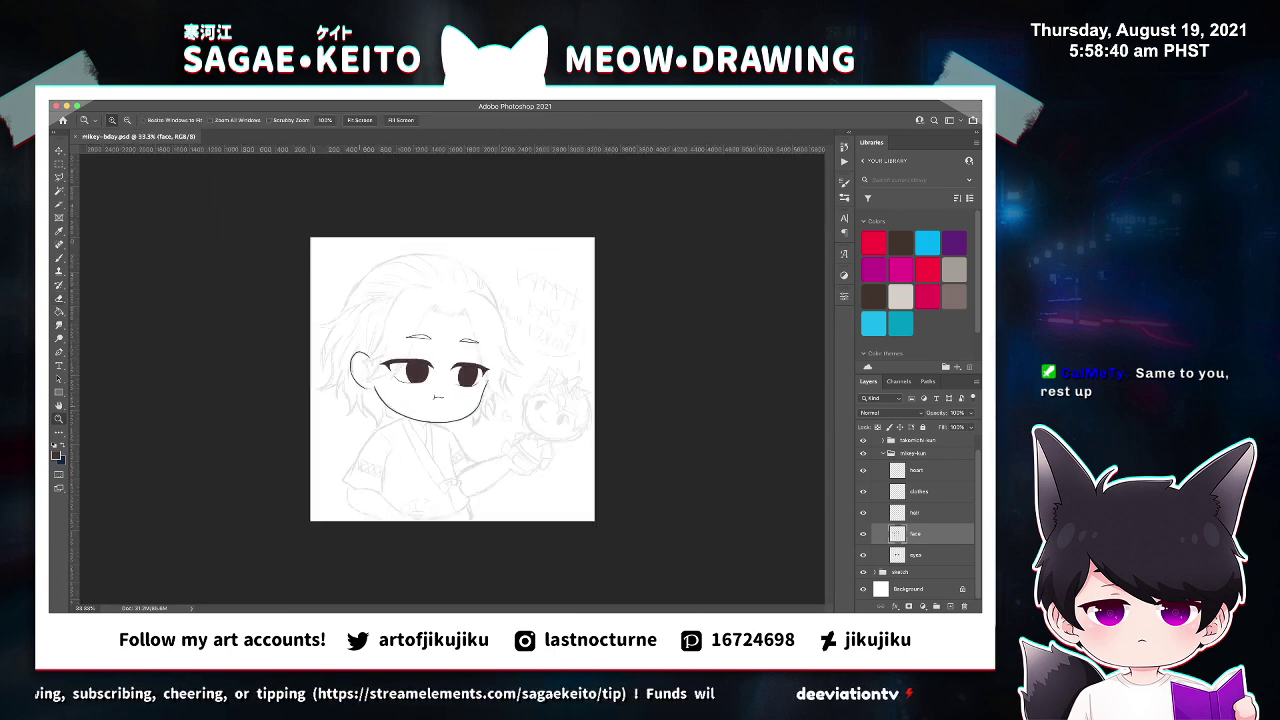
pyautogui.click(364, 370)
pyautogui.click(317, 385)
pyautogui.click(319, 387)
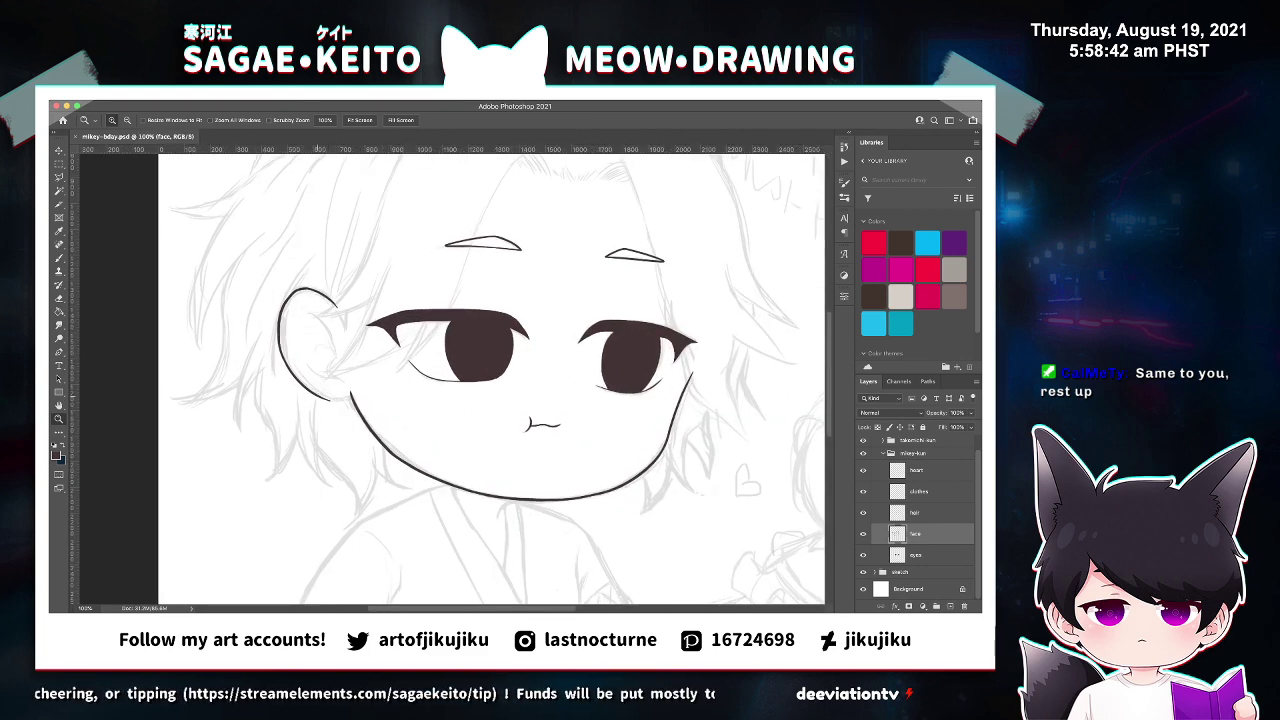
pyautogui.click(320, 388)
pyautogui.click(320, 388)
pyautogui.click(321, 388)
pyautogui.click(321, 388)
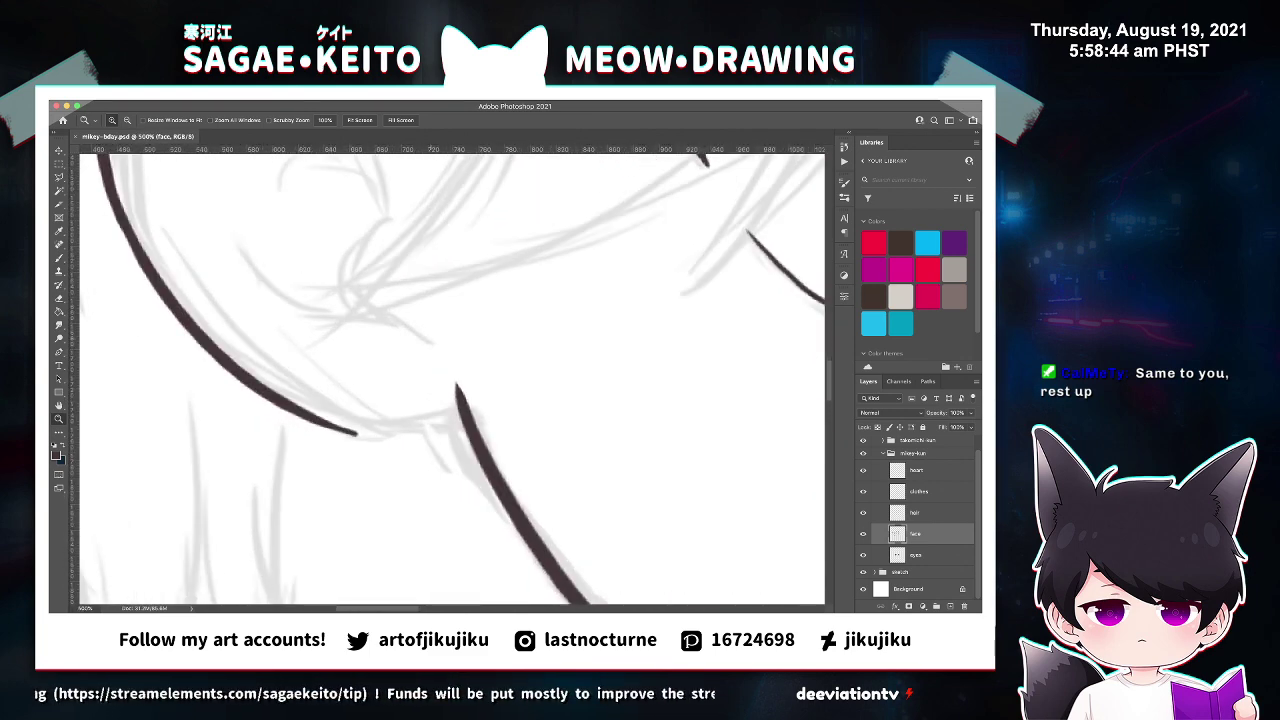
pyautogui.click(386, 353)
pyautogui.click(386, 353)
pyautogui.press('b')
pyautogui.moveTo(284, 450)
pyautogui.mouseDown()
pyautogui.moveTo(386, 473)
pyautogui.moveTo(469, 449)
pyautogui.mouseUp()
pyautogui.press('super+z')
pyautogui.moveTo(358, 465)
pyautogui.mouseDown()
pyautogui.moveTo(460, 451)
pyautogui.moveTo(487, 422)
pyautogui.mouseUp()
pyautogui.press('super+z')
pyautogui.press('super+s')
# Ink a curved fold line inside the upper part of the ear, redrawing it until it follows the ear's shape.
pyautogui.press('super+minus')
pyautogui.press('super+minus')
pyautogui.press('super+minus')
pyautogui.press('super+minus')
pyautogui.press('super+minus')
pyautogui.press('super+minus')
pyautogui.press('super+minus')
pyautogui.press('super+minus')
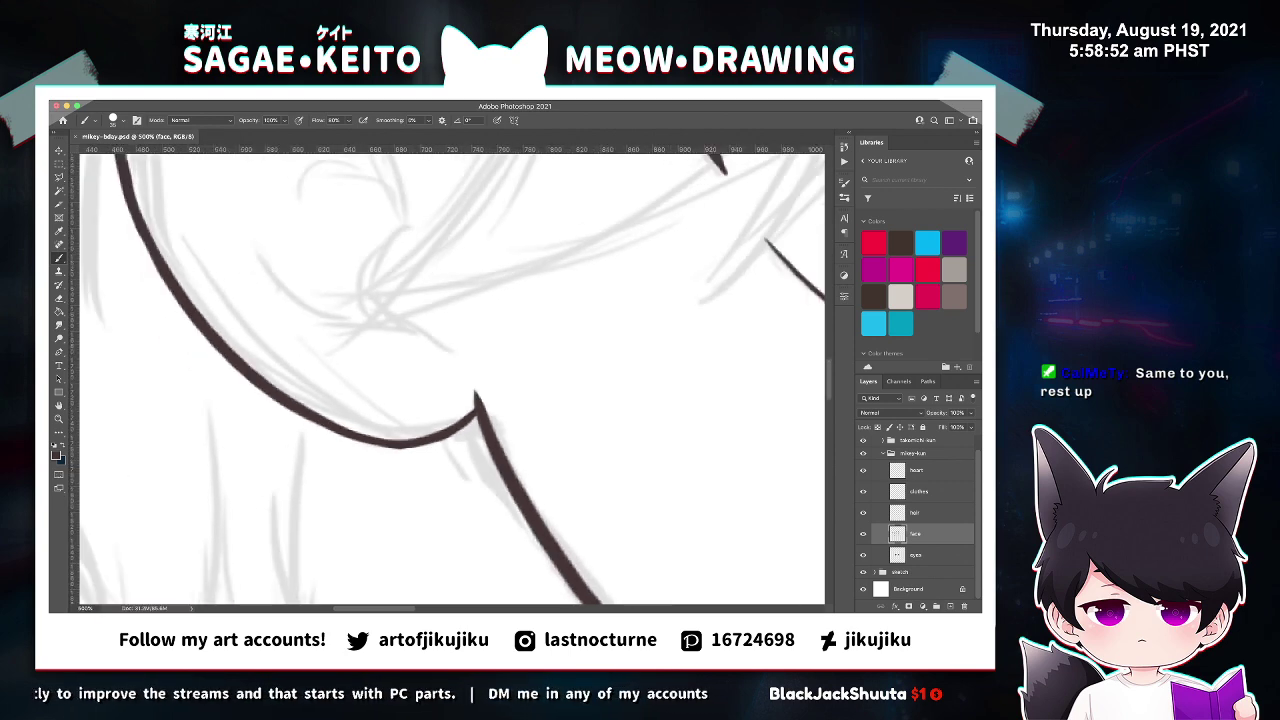
pyautogui.press('z')
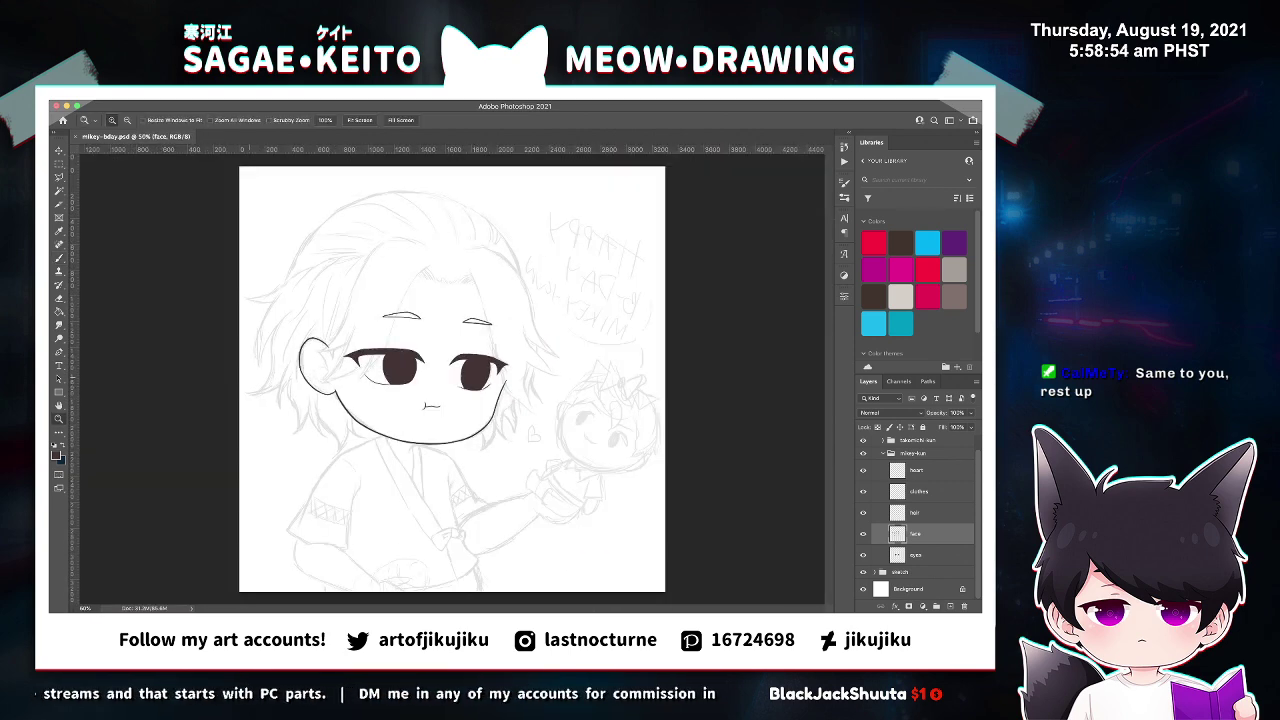
pyautogui.scroll(5, 322, 340)
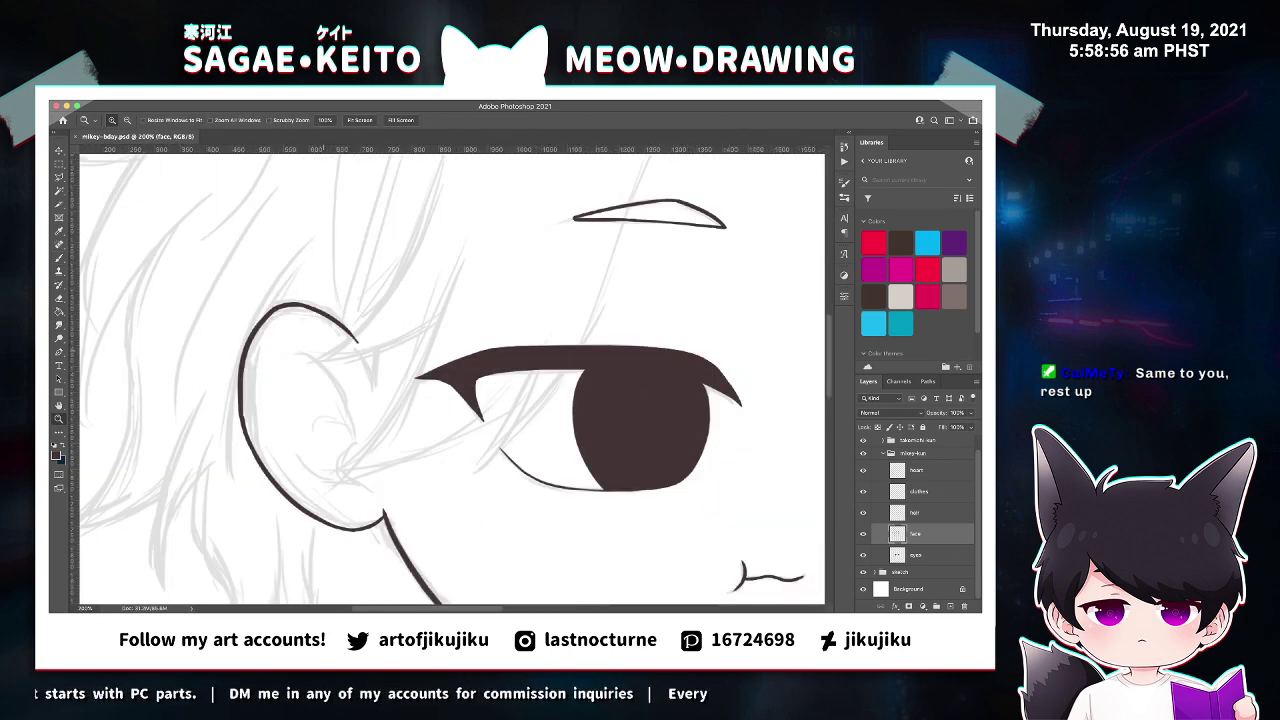
pyautogui.scroll(2, 322, 345)
pyautogui.scroll(-3, 450, 380)
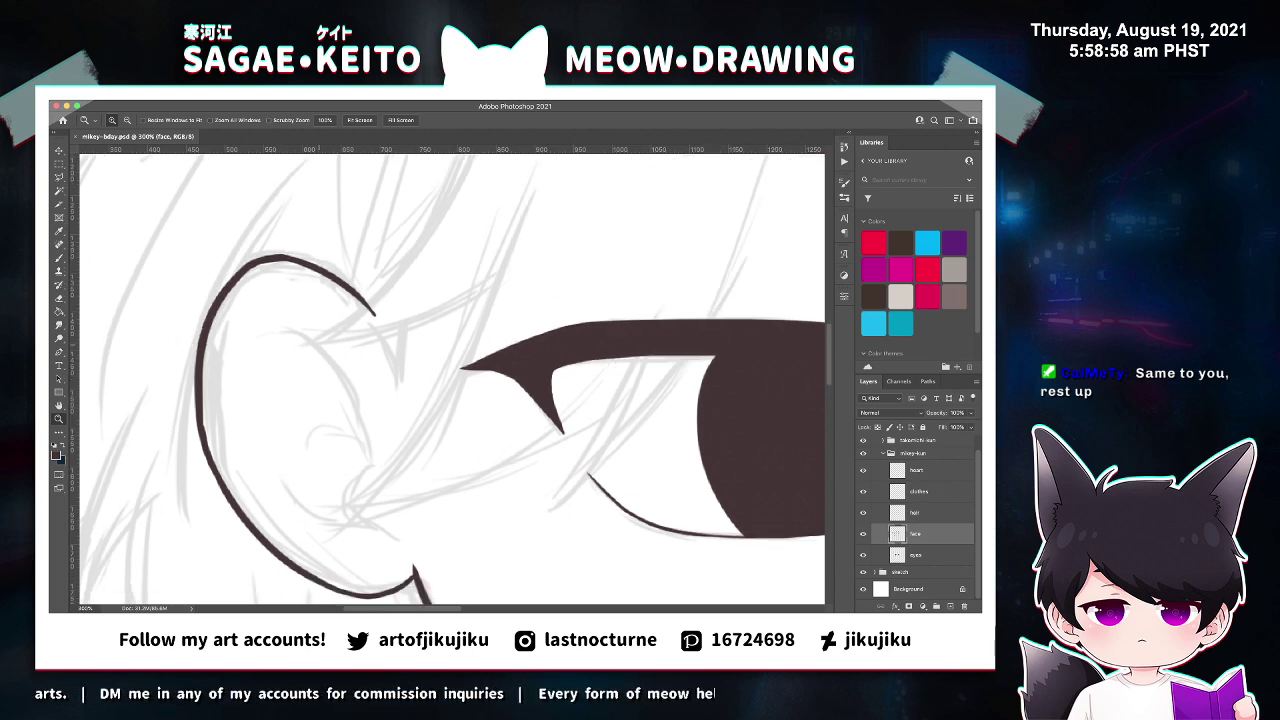
pyautogui.press('b')
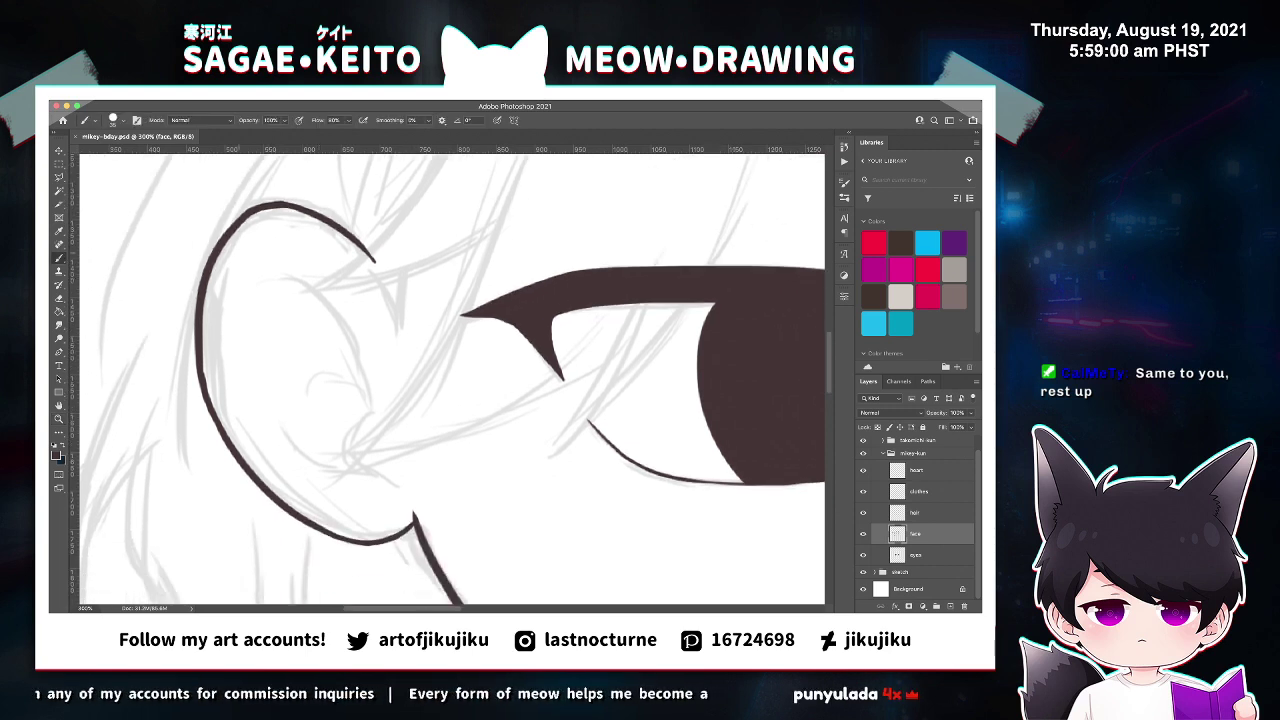
pyautogui.moveTo(232, 265); pyautogui.dragTo(330, 300)
pyautogui.press('super+z')
pyautogui.moveTo(247, 252); pyautogui.dragTo(389, 366)
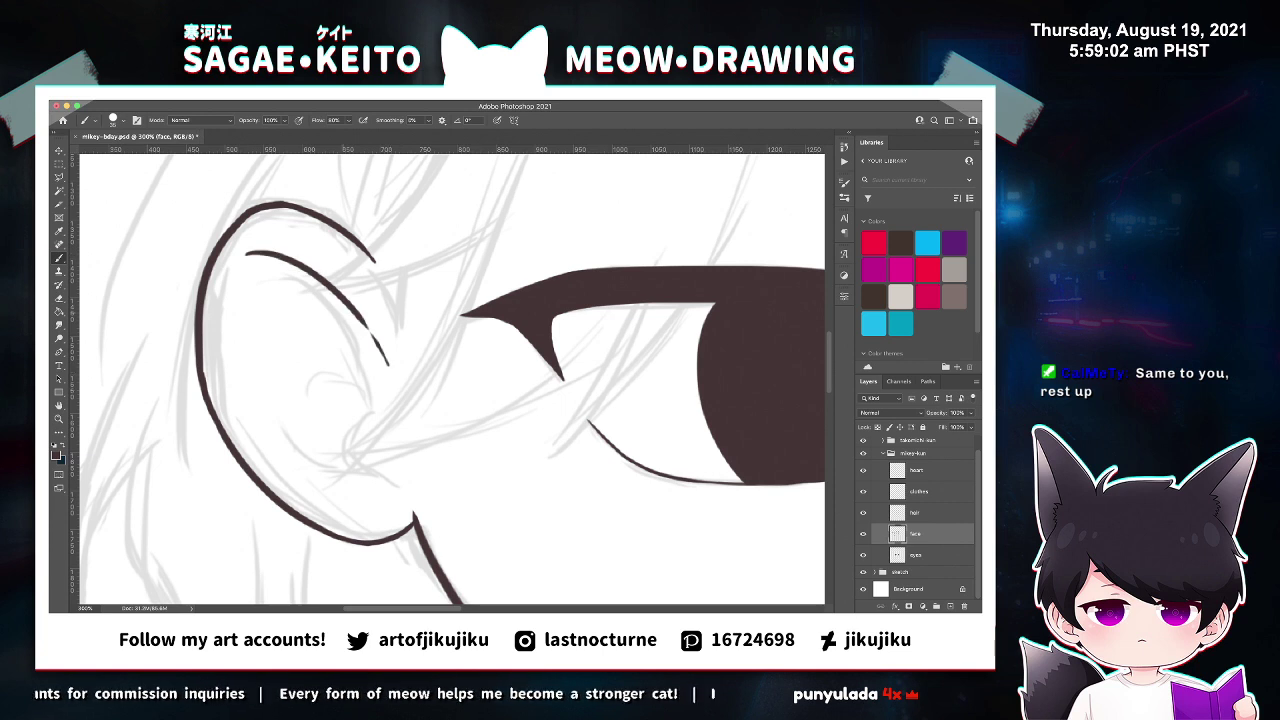
pyautogui.press('super+z')
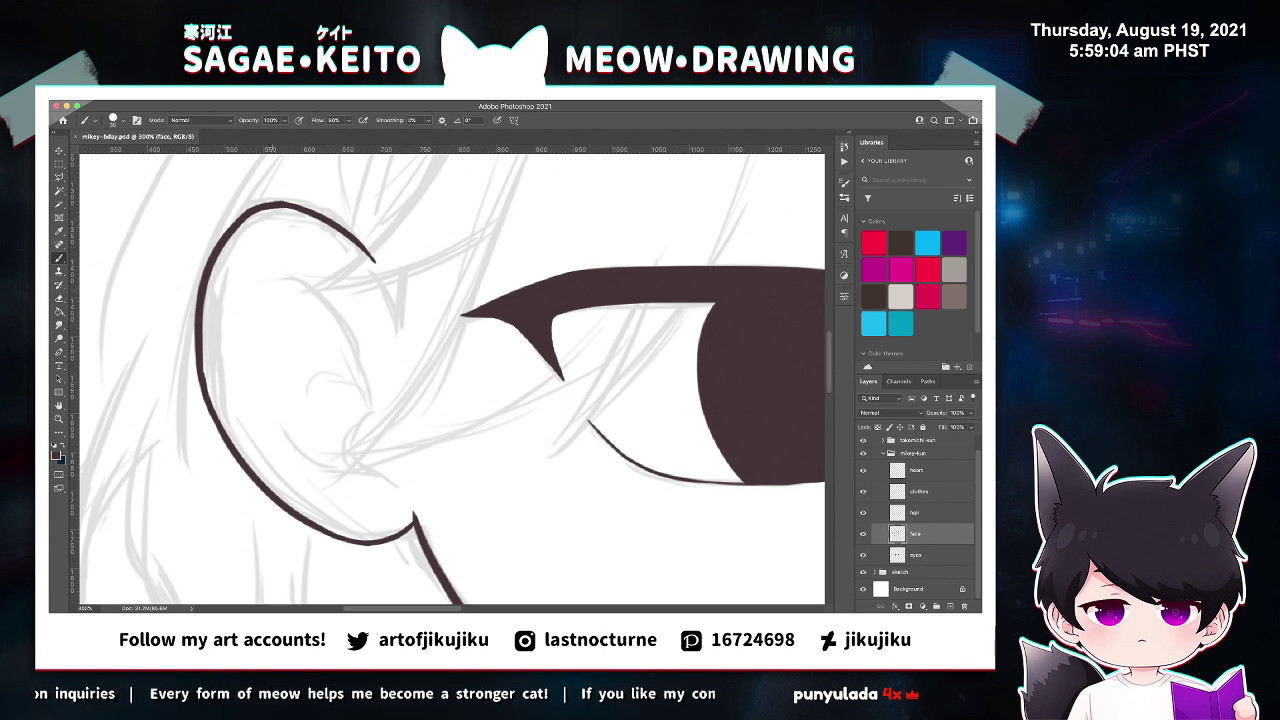
pyautogui.moveTo(240, 268); pyautogui.dragTo(380, 354)
# Trim the blunt starting end of the inner ear fold to a taper with the Eraser.
pyautogui.press('z')
pyautogui.click(252, 288)
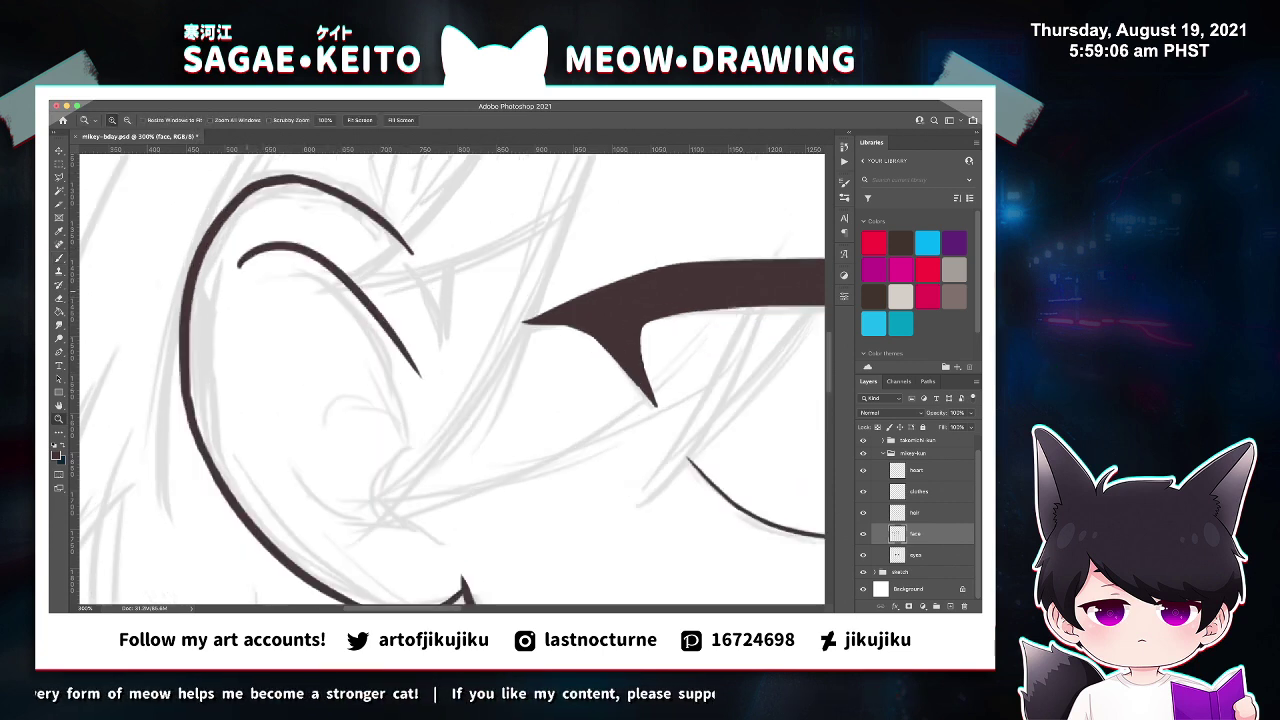
pyautogui.press('e')
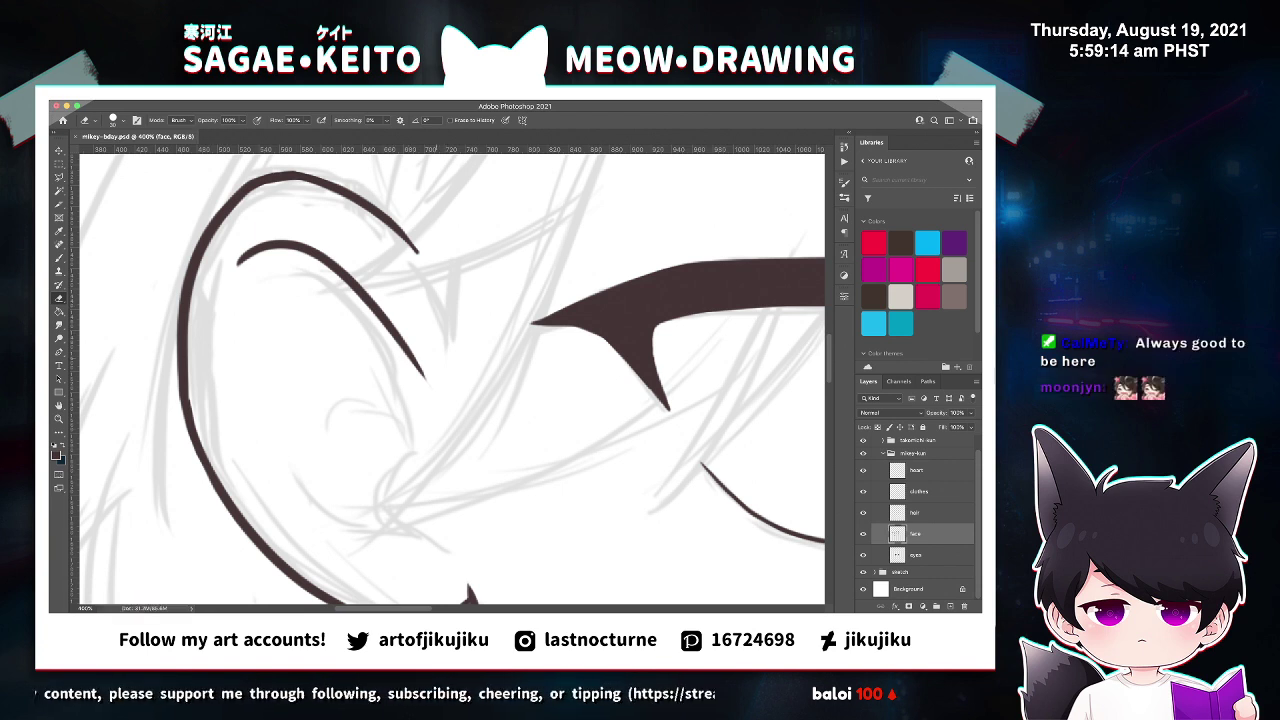
# Flip the canvas horizontally, fit the whole drawing in view and save the file.
pyautogui.press('super+shift+h')
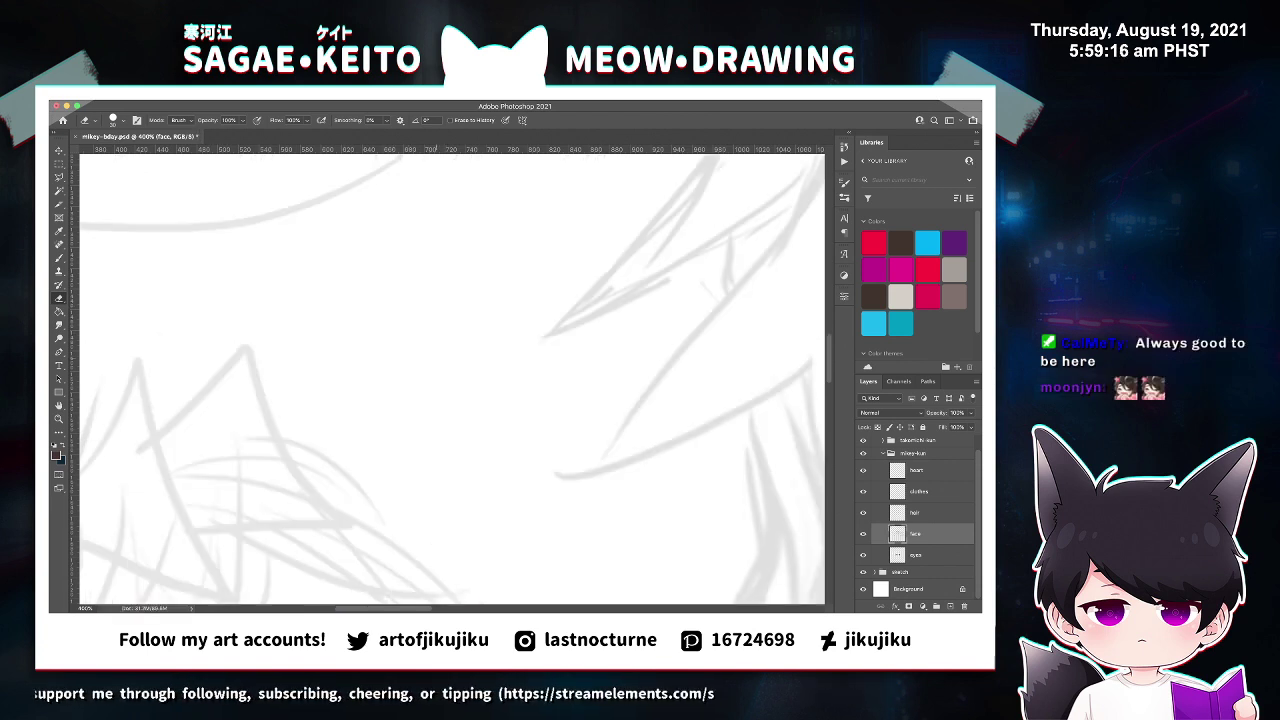
pyautogui.press('super+0')
pyautogui.press('super+s')
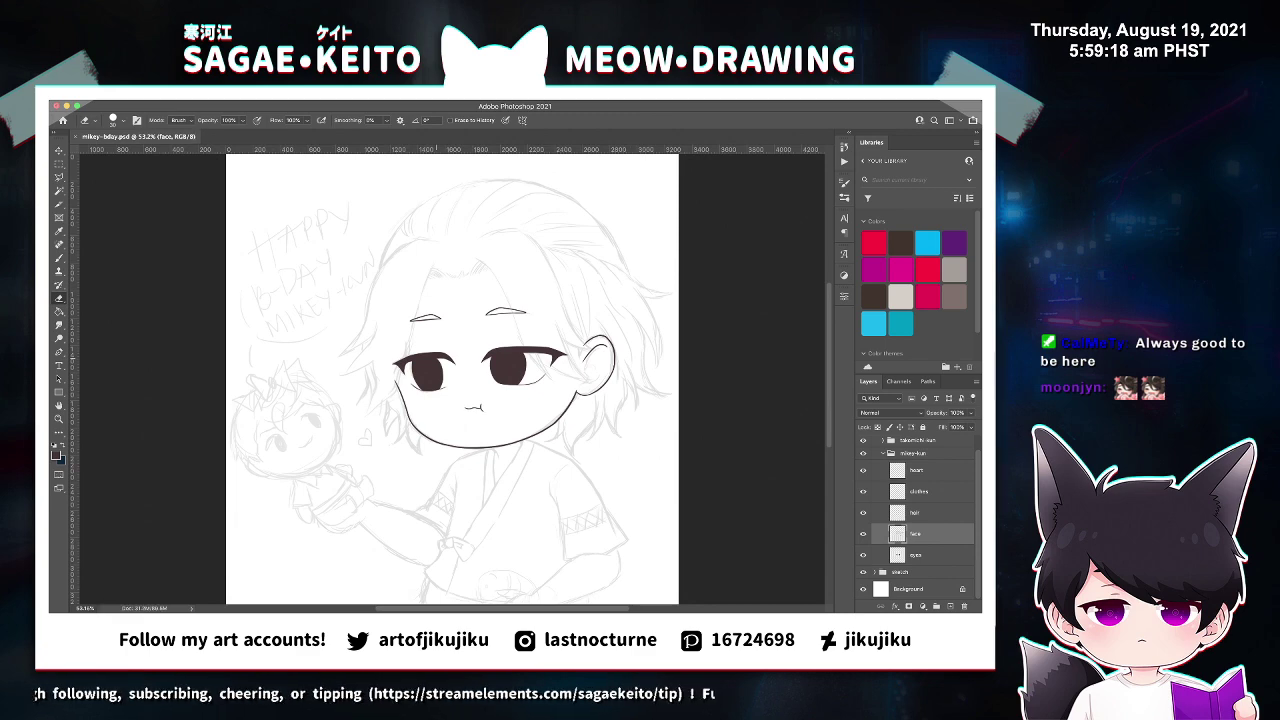
# Ink a second inner ear line running down from the fold toward the earlobe with the Brush.
pyautogui.press('z')
pyautogui.click(620, 377)
pyautogui.click(620, 377)
pyautogui.click(620, 377)
pyautogui.press('b')
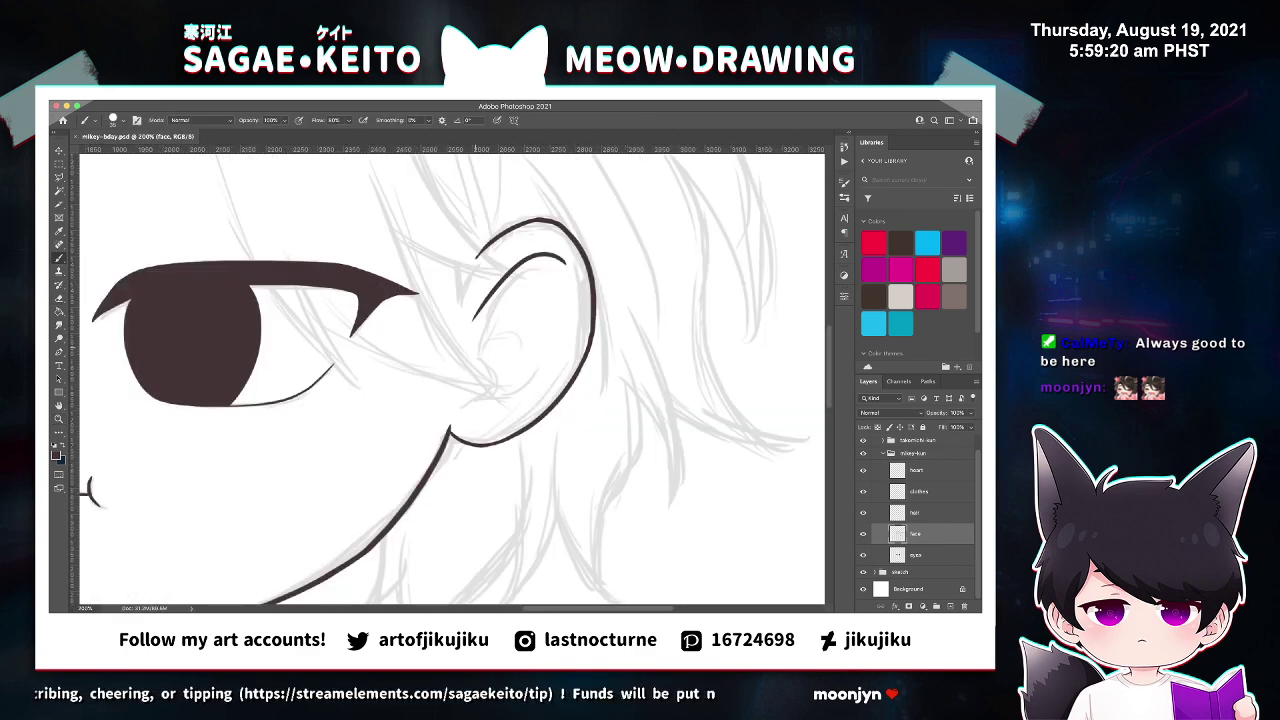
pyautogui.moveTo(476, 310); pyautogui.dragTo(470, 377)
pyautogui.hotkey('ctrl', 'z')
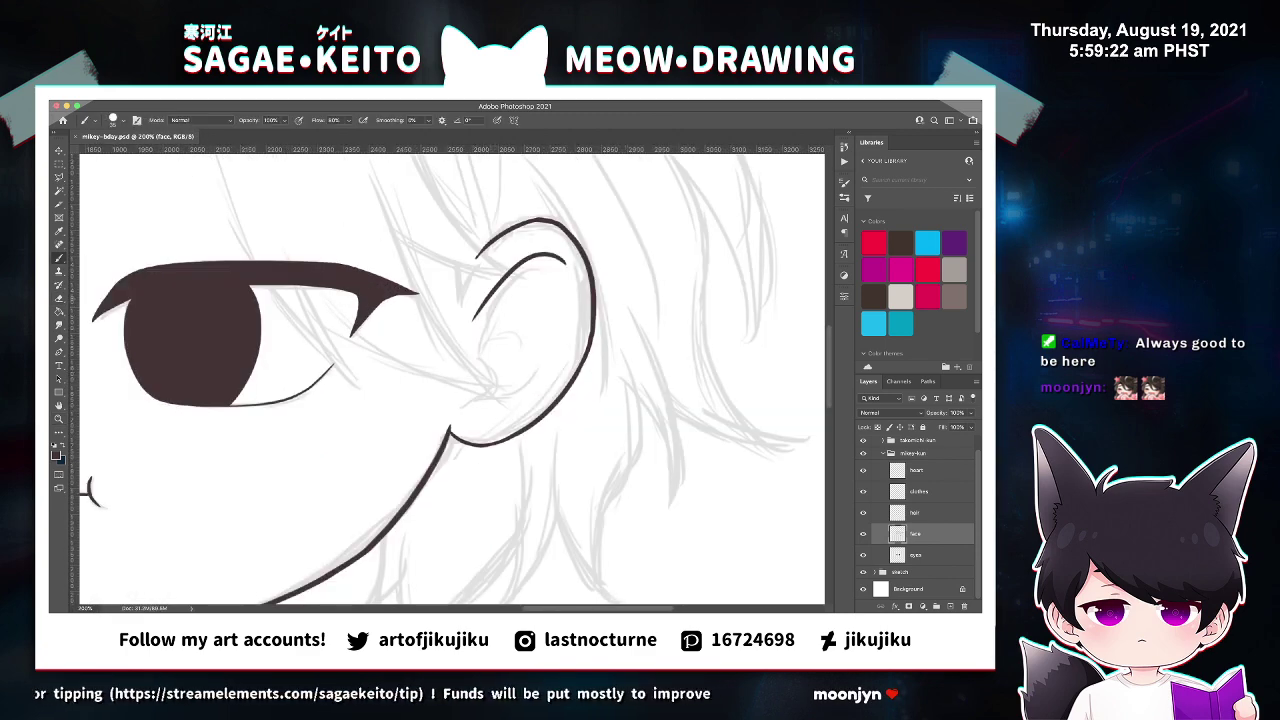
pyautogui.moveTo(492, 297); pyautogui.dragTo(471, 378)
pyautogui.hotkey('ctrl', 'z')
pyautogui.moveTo(488, 294); pyautogui.dragTo(480, 377)
# Erase the overlapping end of the upper fold where it meets the second inner ear line.
pyautogui.press('e')
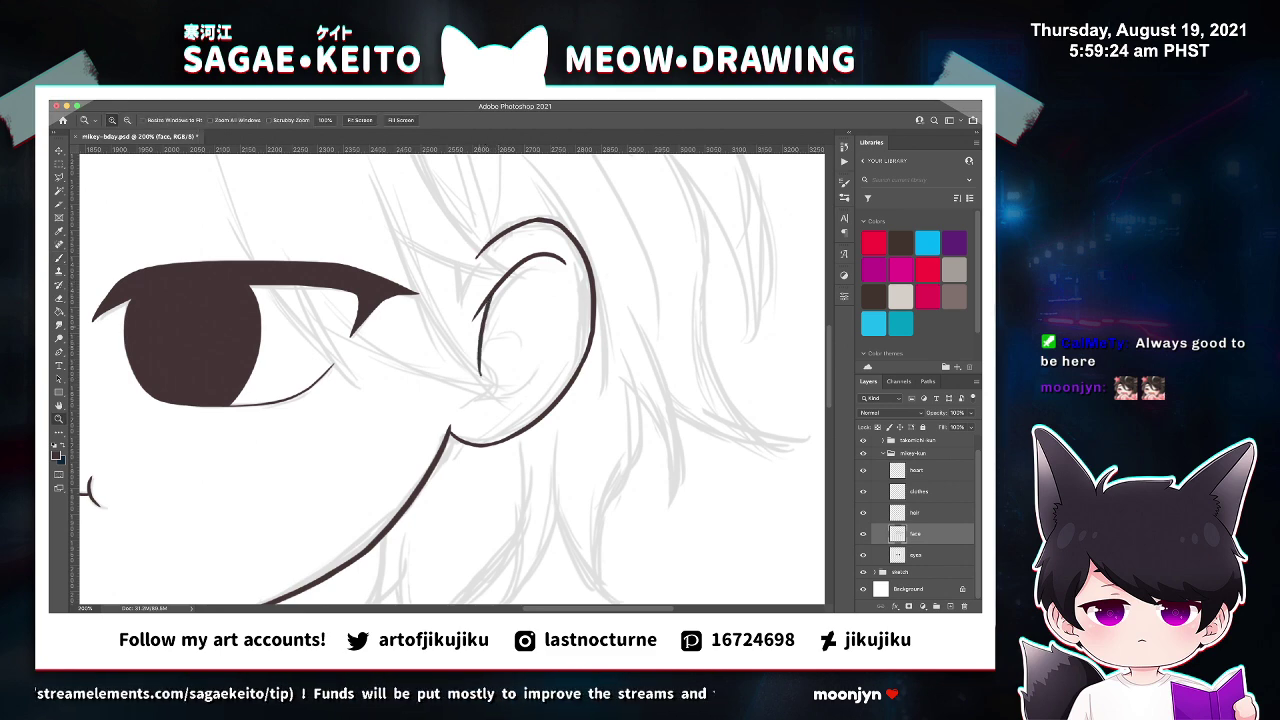
pyautogui.hotkey('ctrl', '=')
pyautogui.hotkey('ctrl', '=')
pyautogui.moveTo(471, 320); pyautogui.dragTo(501, 260)
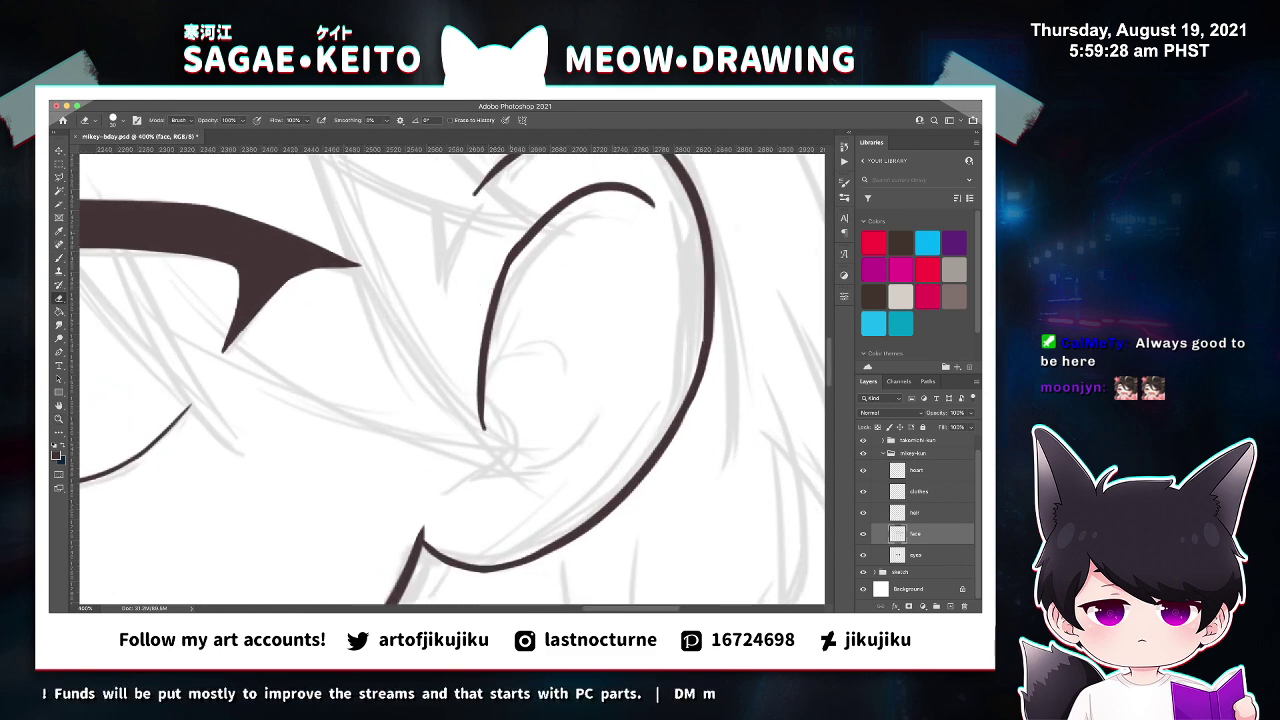
pyautogui.press('b')
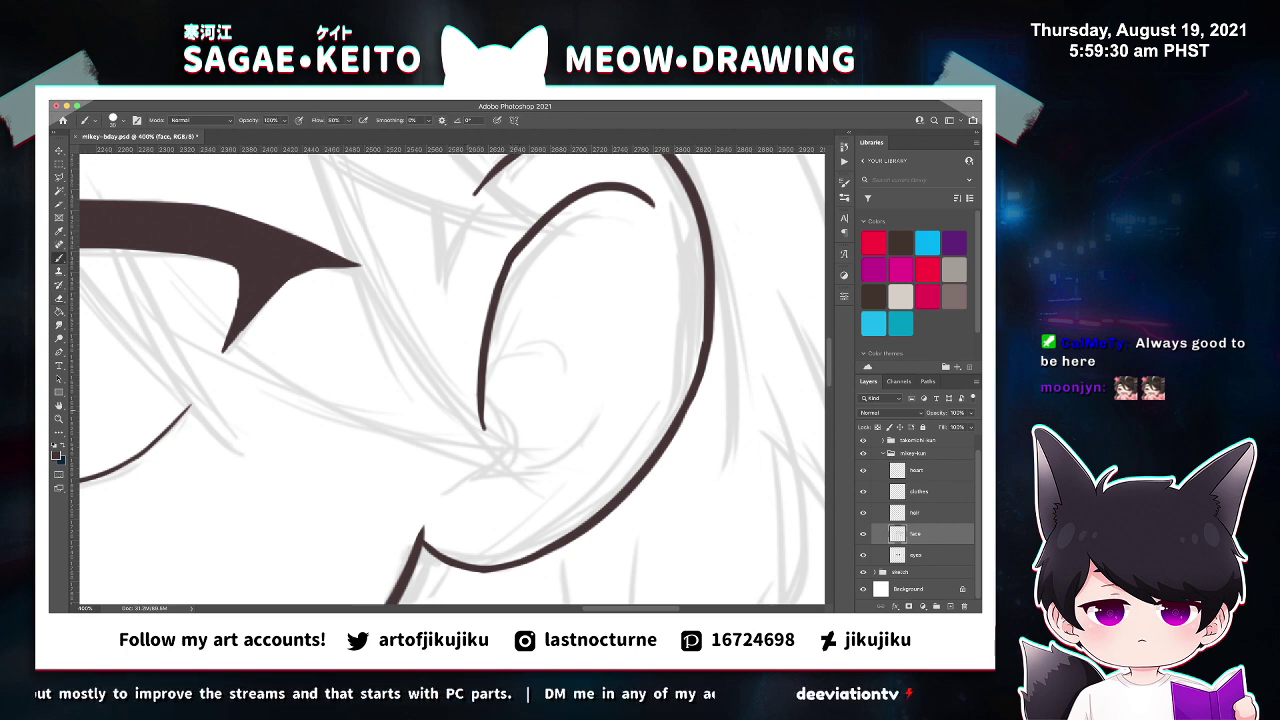
# Ink the lower inner ear fold with the Brush, curving it down to a point with a hooked line sweeping toward the outer ear.
pyautogui.moveTo(485, 375); pyautogui.dragTo(526, 420)
pyautogui.hotkey('ctrl', 'z')
pyautogui.moveTo(485, 374)
pyautogui.mouseDown()
pyautogui.moveTo(519, 458)
pyautogui.moveTo(507, 466)
pyautogui.moveTo(610, 414)
pyautogui.mouseUp()
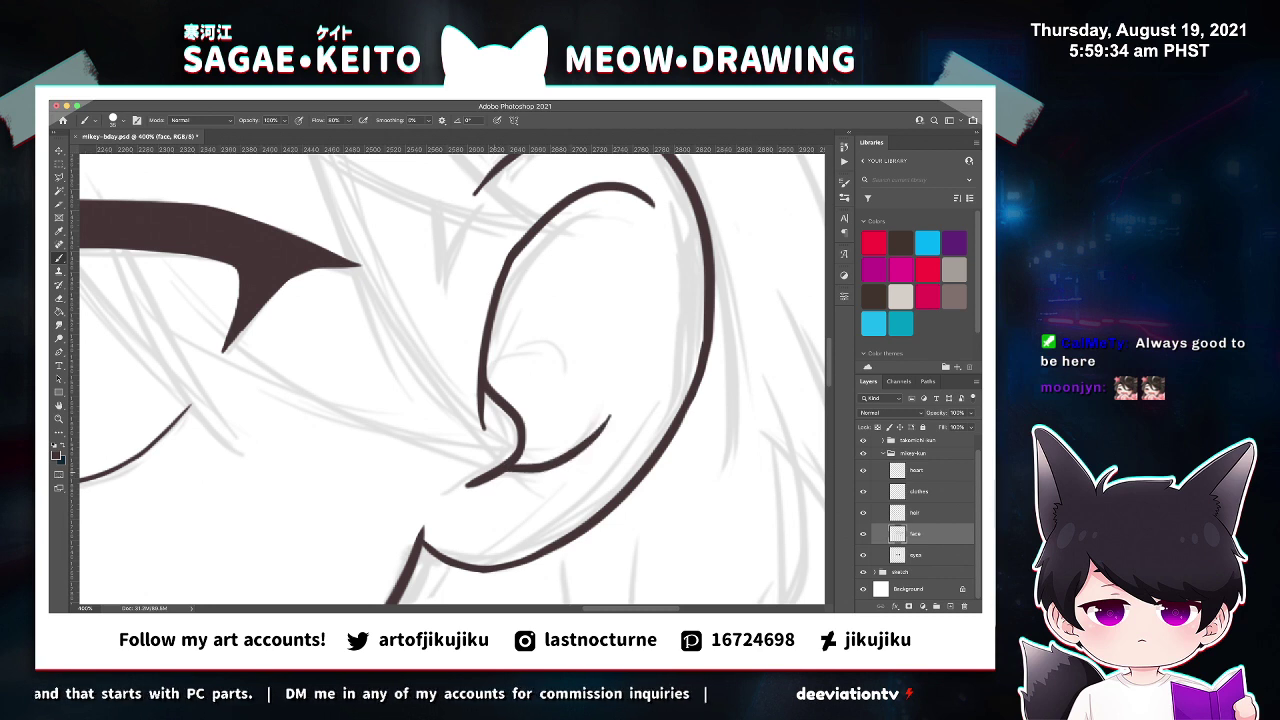
# Erase the overlapping end of the long inner ear line and clean up its junction with the lower fold.
pyautogui.press('e')
pyautogui.moveTo(474, 428); pyautogui.dragTo(471, 391)
pyautogui.press('z')
pyautogui.click(499, 360)
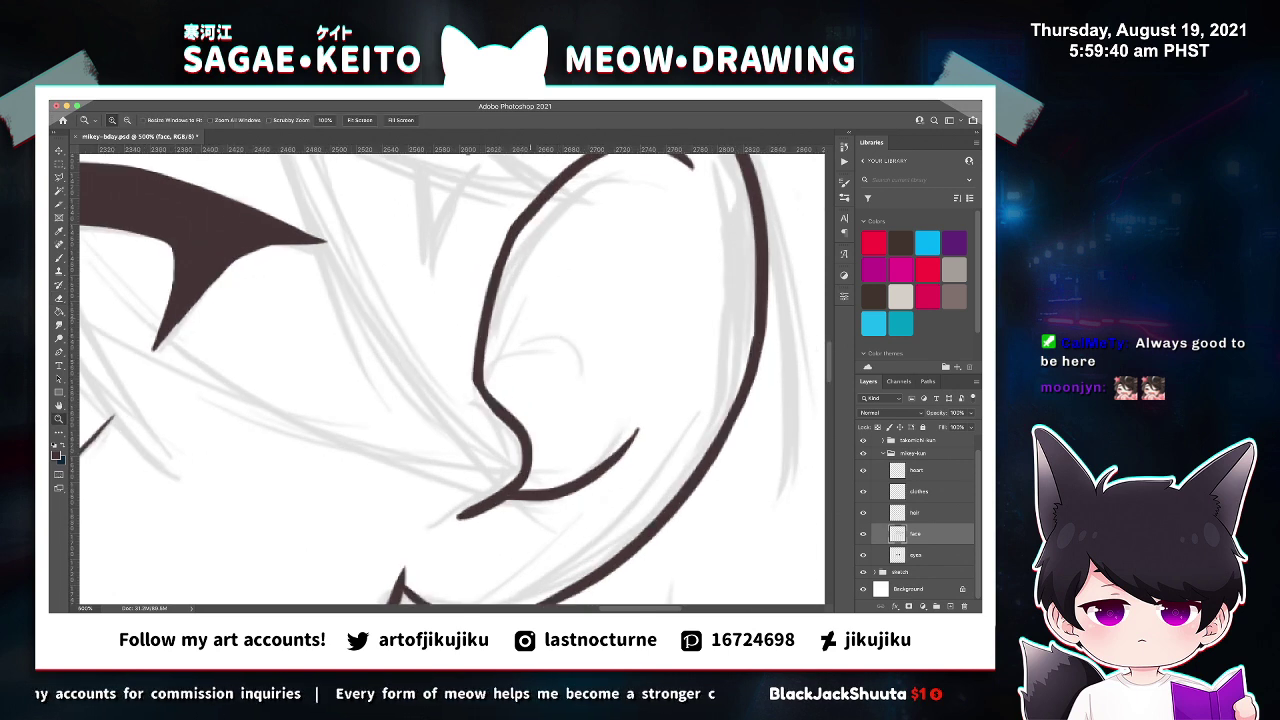
pyautogui.press('e')
pyautogui.moveTo(461, 364)
pyautogui.mouseDown()
pyautogui.moveTo(466, 391)
pyautogui.moveTo(497, 402)
pyautogui.mouseUp()
# Ink a small curl branching inward from the fold junction and taper its free end with the Eraser.
pyautogui.press('b')
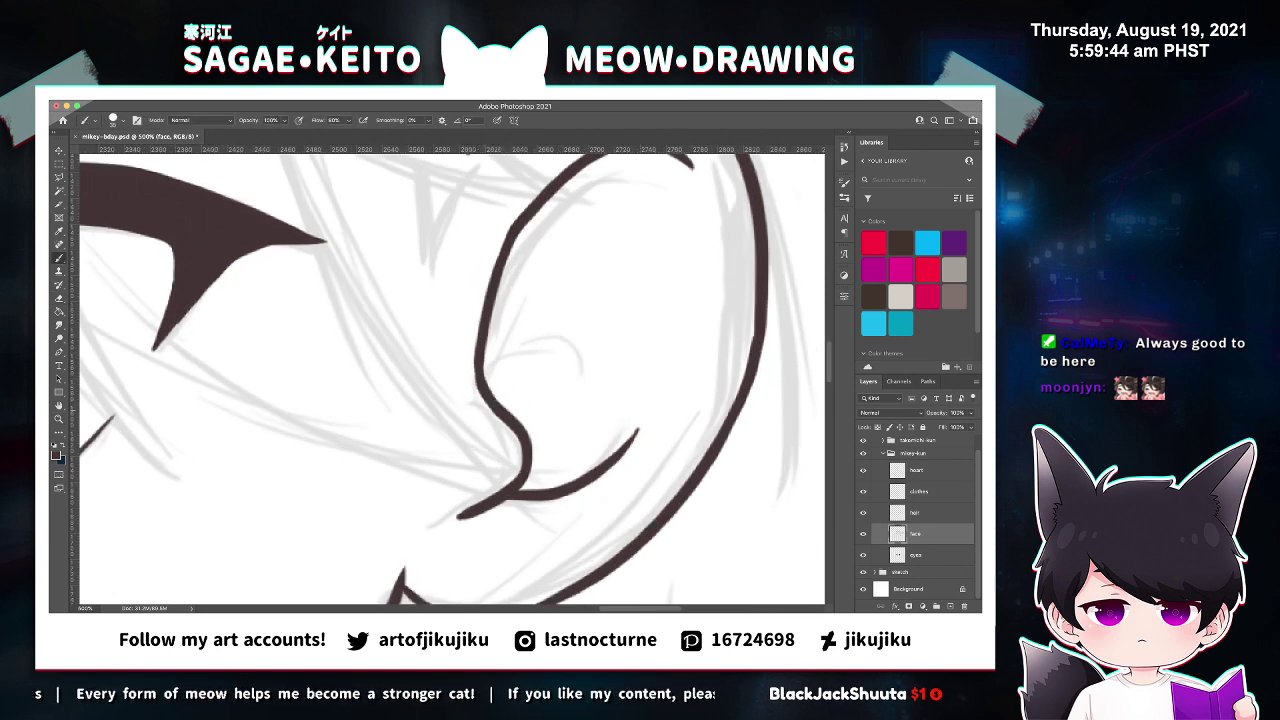
pyautogui.press('e')
pyautogui.press('b')
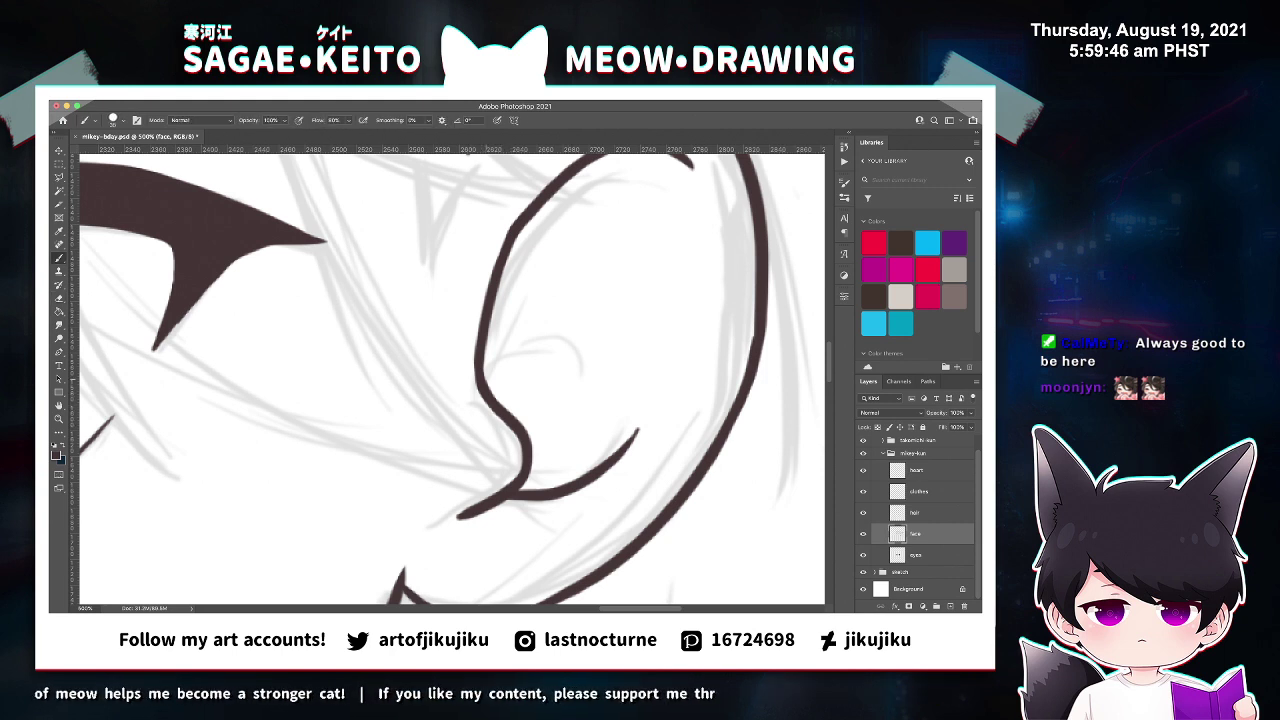
pyautogui.moveTo(490, 395)
pyautogui.mouseDown()
pyautogui.moveTo(488, 365)
pyautogui.moveTo(565, 332)
pyautogui.mouseUp()
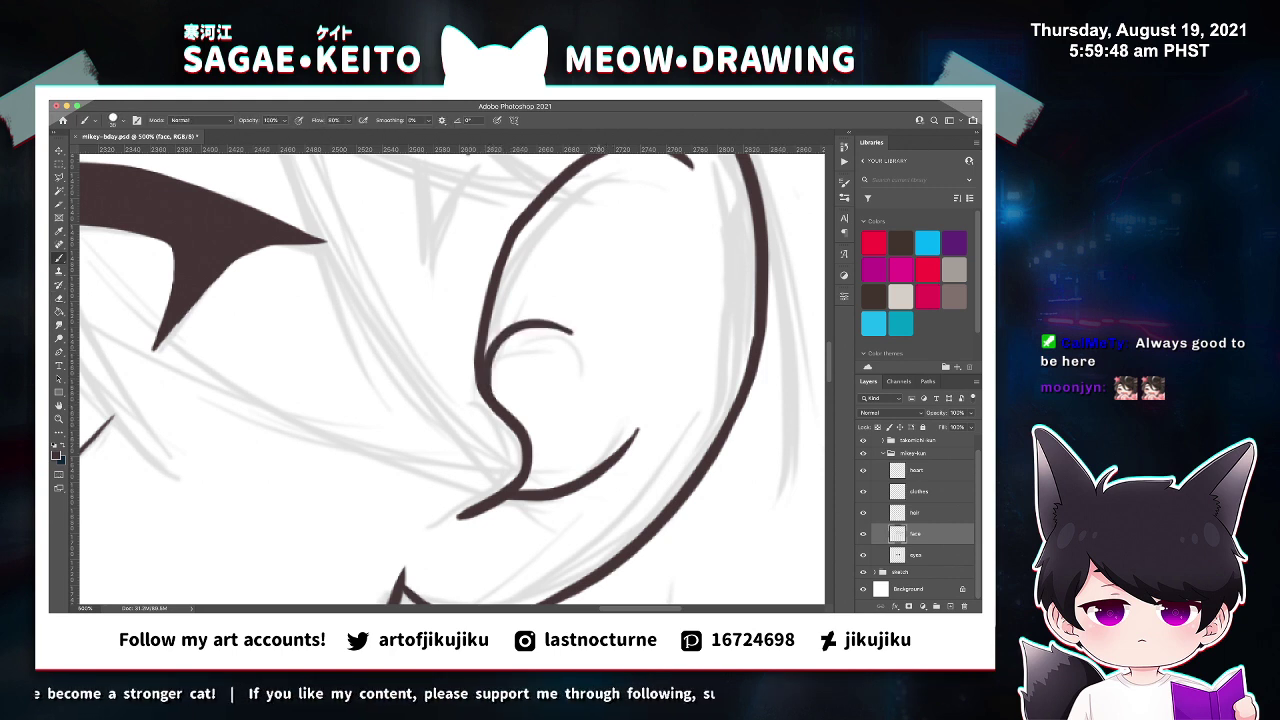
pyautogui.press('e')
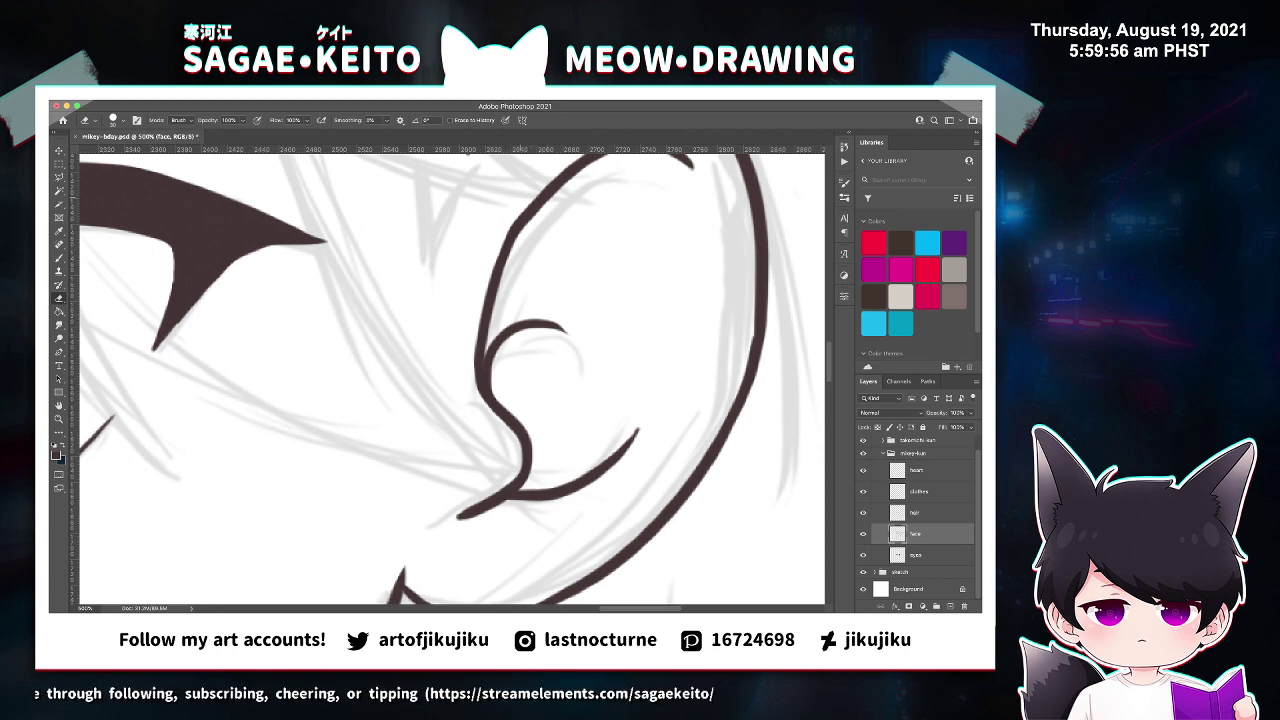
# Touch up the inner ear lines with the Brush and Eraser and save the file.
pyautogui.hotkey('ctrl', '-')
pyautogui.hotkey('ctrl', '-')
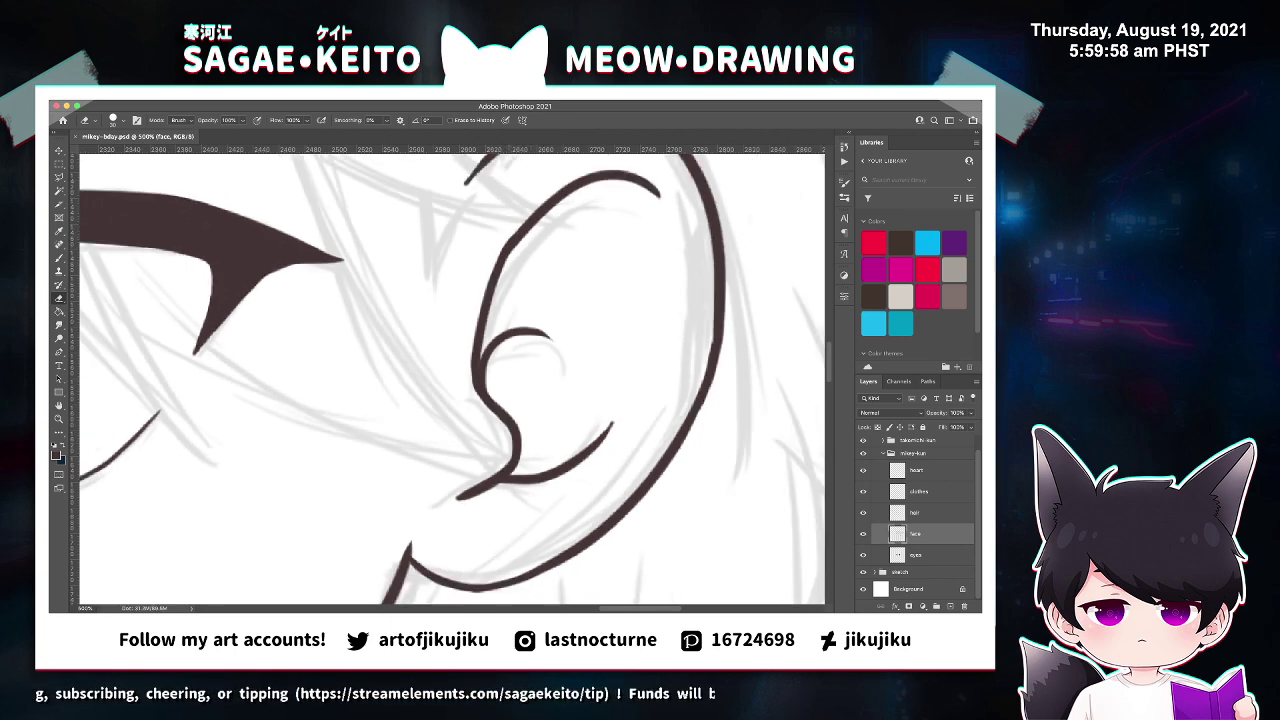
pyautogui.press('z')
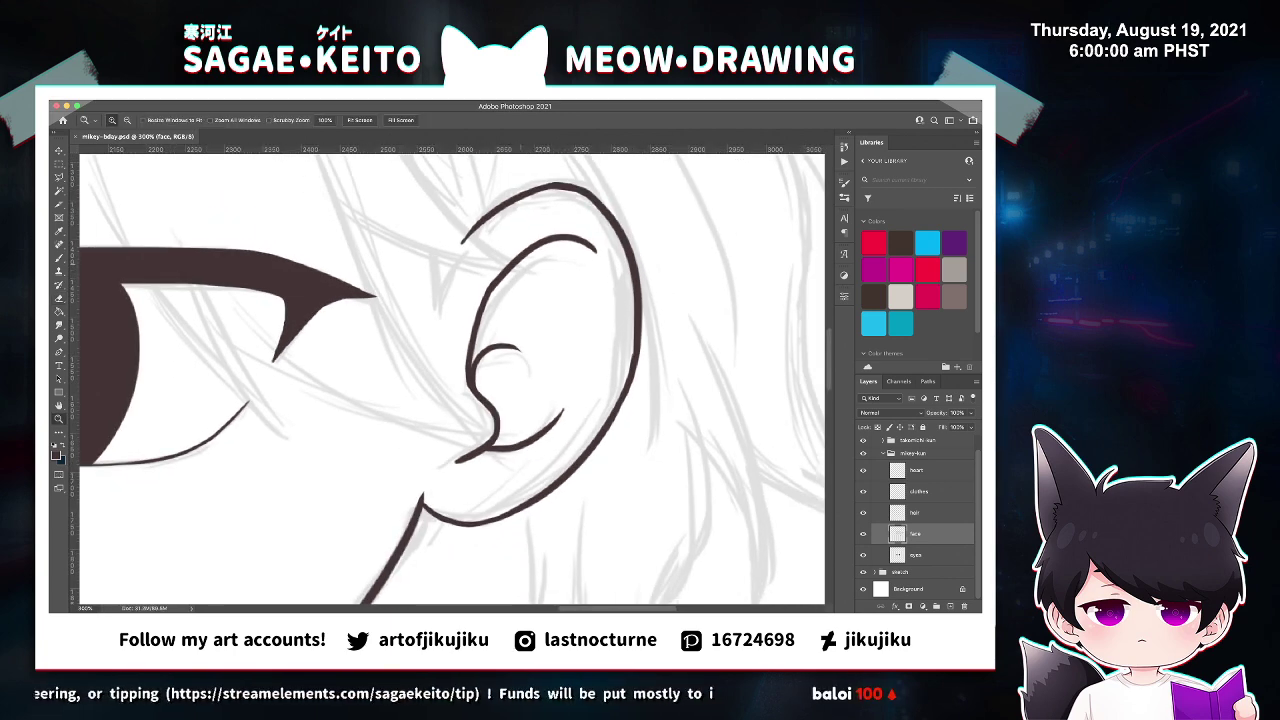
pyautogui.click(527, 264)
pyautogui.hotkey('ctrl', '+')
pyautogui.press('e')
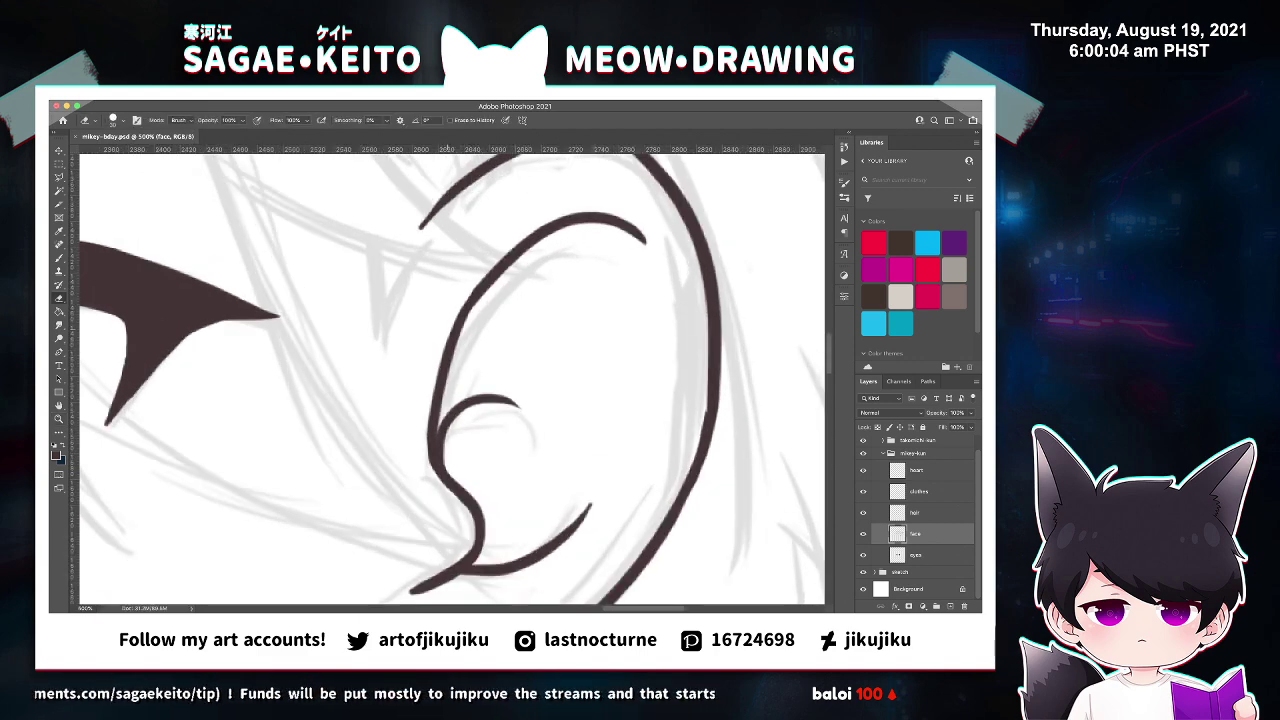
pyautogui.press('b')
pyautogui.hotkey('ctrl', '+')
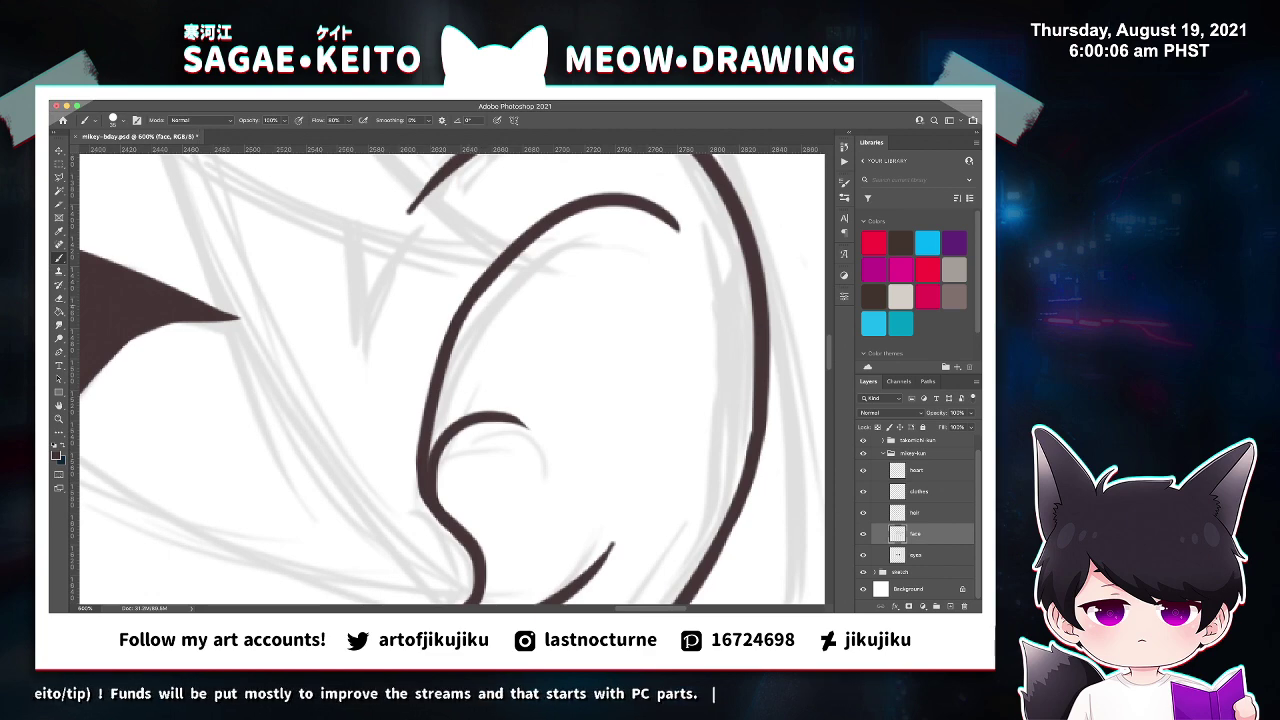
pyautogui.press('e')
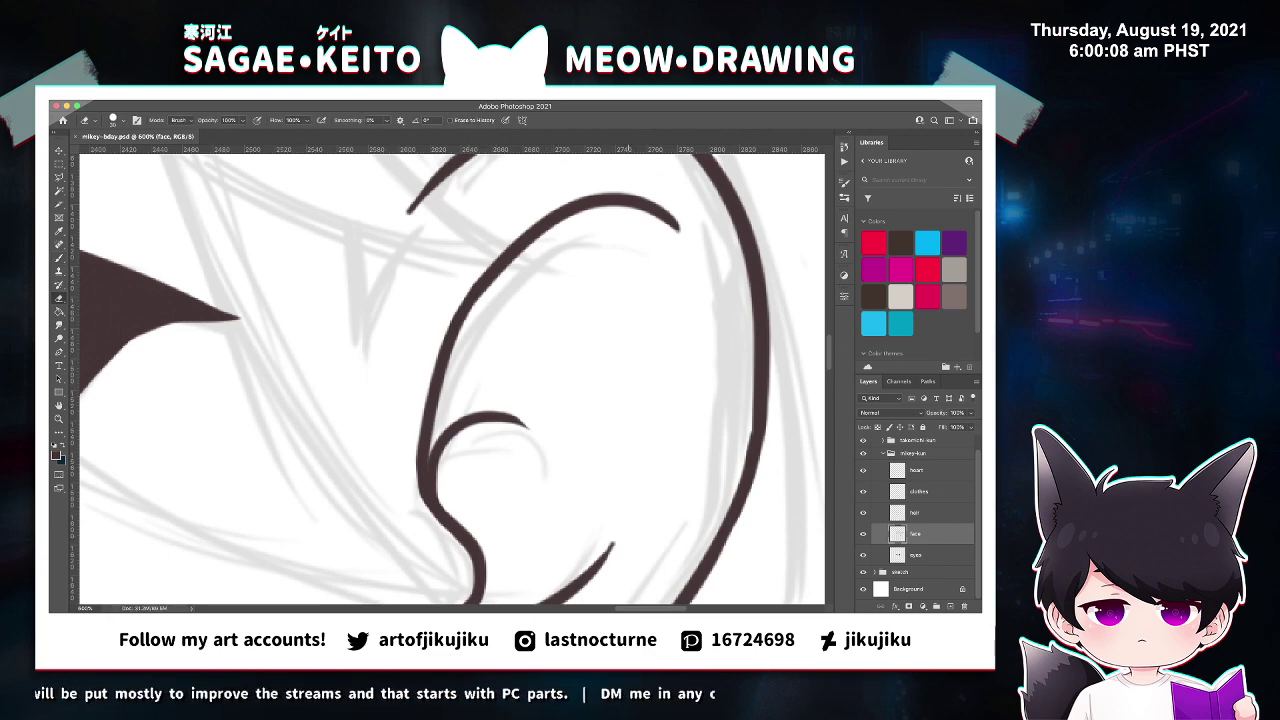
pyautogui.hotkey('ctrl', 's')
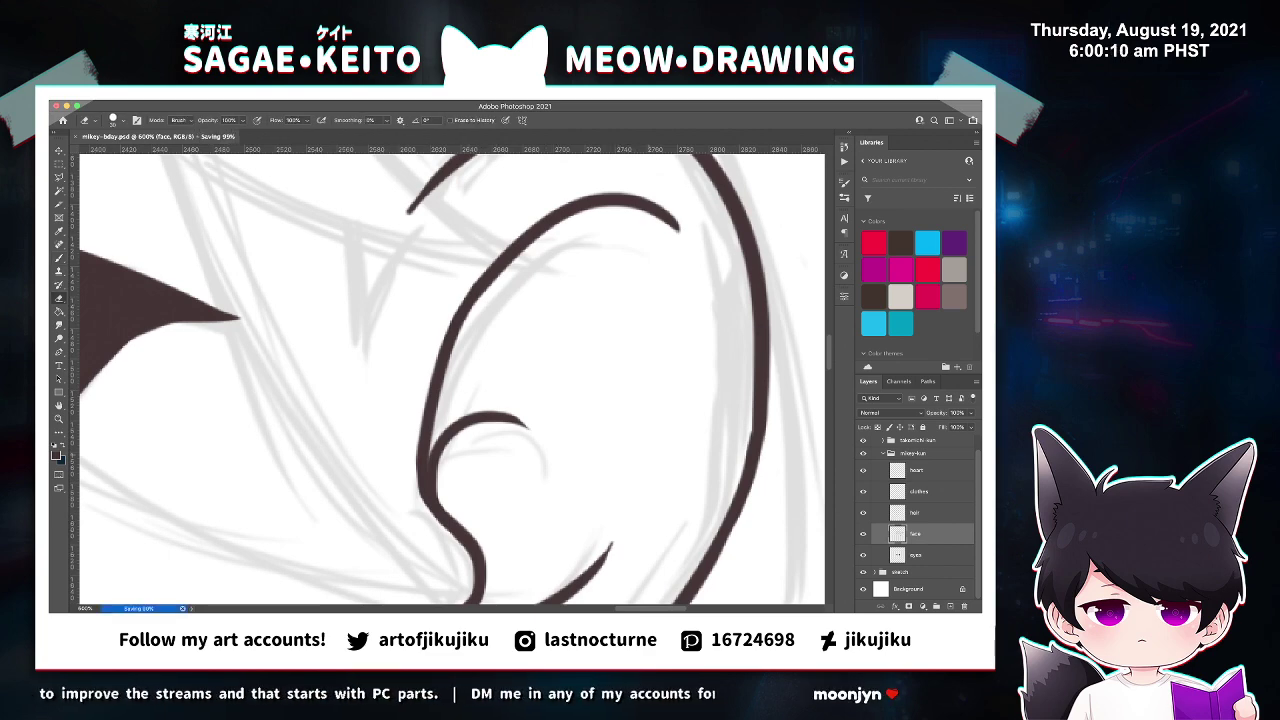
# Ink a wavy fold line running down through the middle of the inner ear with the Brush.
pyautogui.hotkey('ctrl', '-')
pyautogui.hotkey('ctrl', '-')
pyautogui.hotkey('ctrl', '-')
pyautogui.hotkey('ctrl', '-')
pyautogui.hotkey('ctrl', '-')
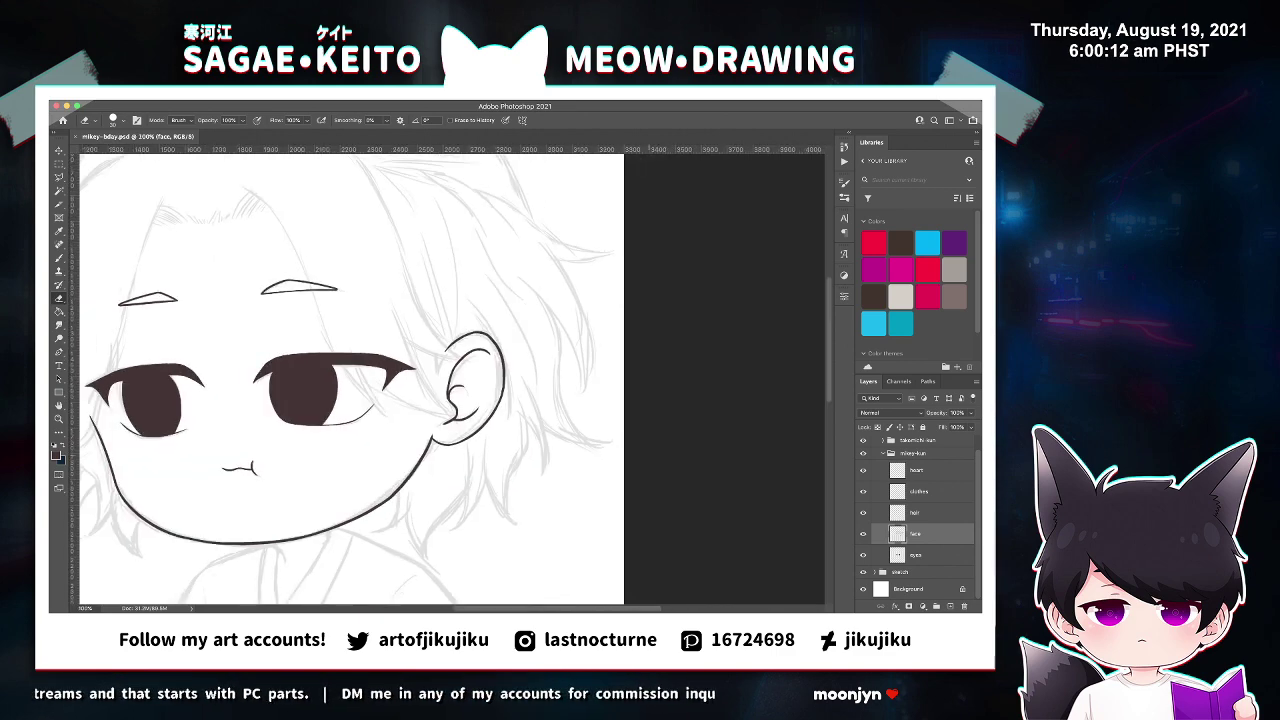
pyautogui.press('z')
pyautogui.click(489, 374)
pyautogui.click(489, 374)
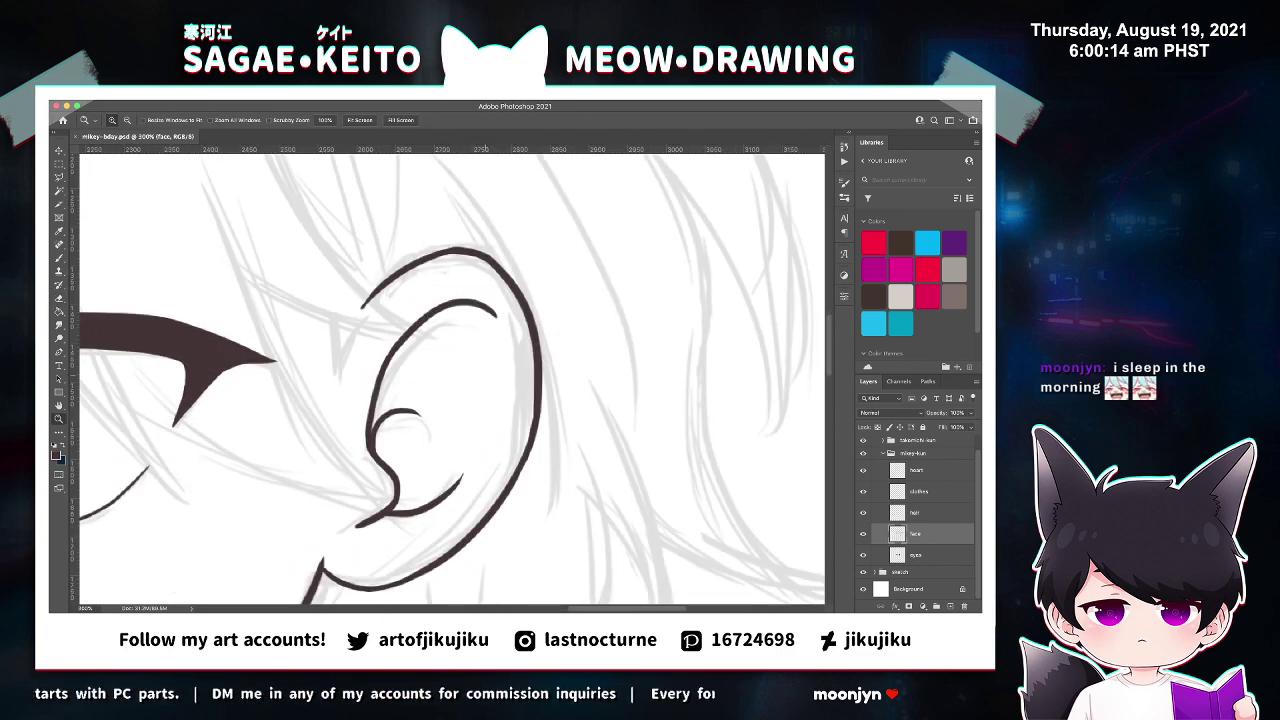
pyautogui.press('b')
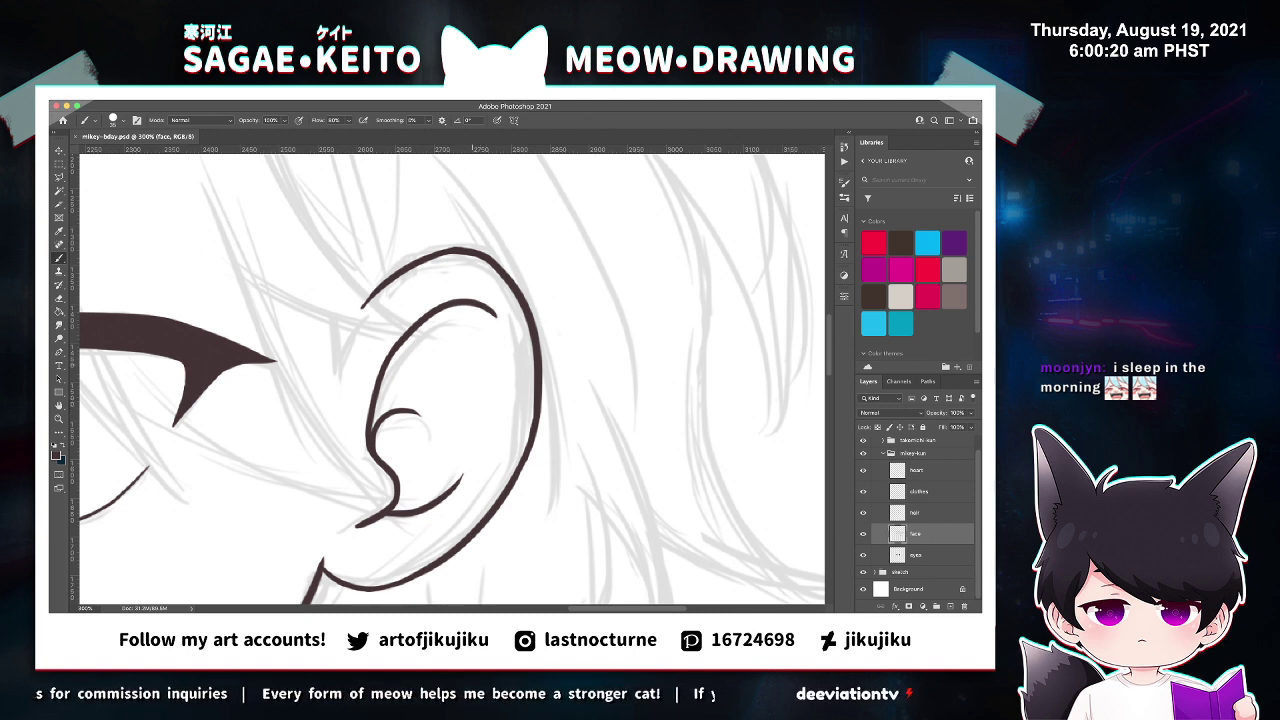
pyautogui.hotkey('ctrl', '+')
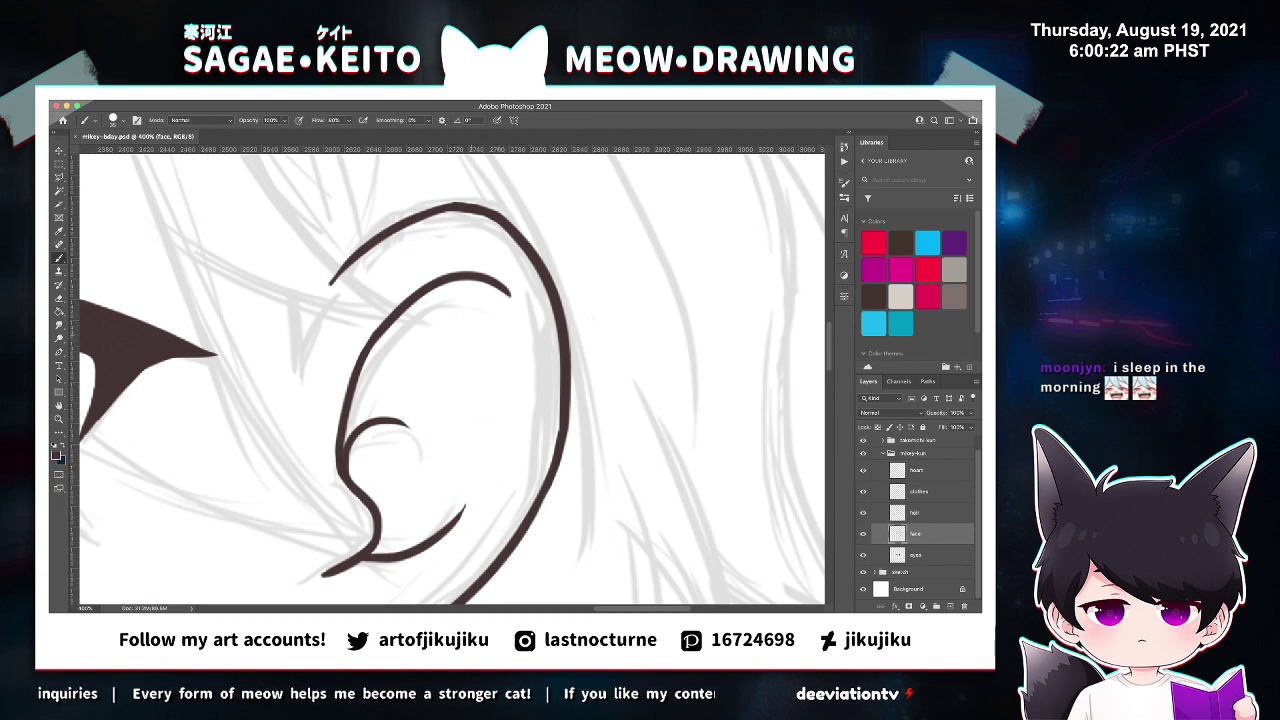
pyautogui.moveTo(457, 312); pyautogui.dragTo(486, 469)
pyautogui.press('e')
# Ink a short forked crease beside the wavy inner ear line and refine its ends.
pyautogui.press('b')
pyautogui.moveTo(421, 331)
pyautogui.mouseDown()
pyautogui.moveTo(415, 368)
pyautogui.moveTo(413, 351)
pyautogui.mouseUp()
pyautogui.press('e')
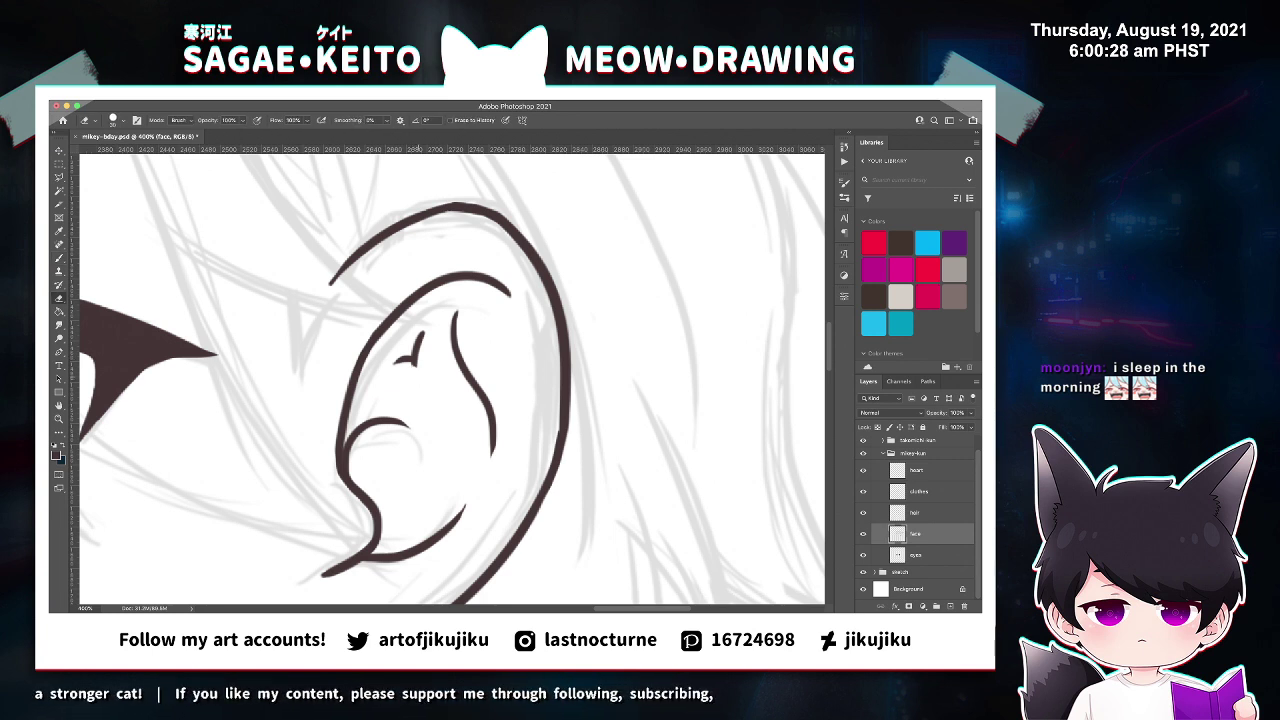
pyautogui.press('b')
pyautogui.moveTo(414, 358); pyautogui.dragTo(416, 373)
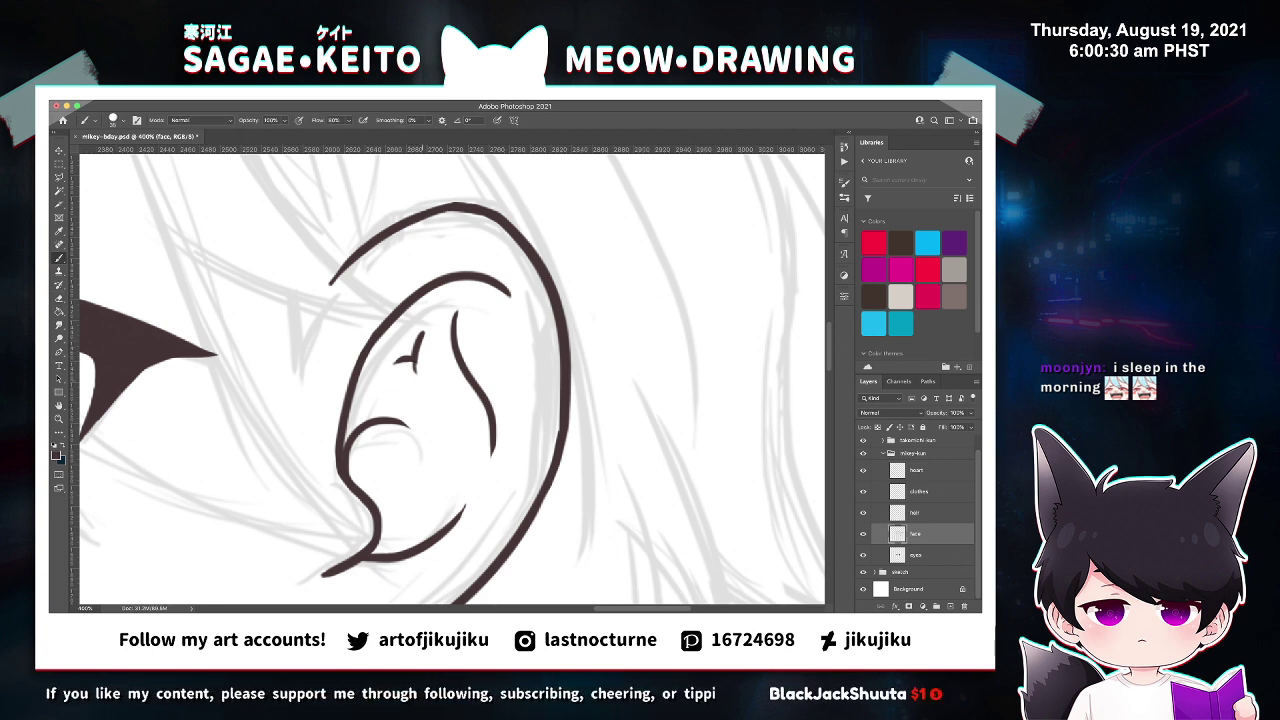
pyautogui.press('e')
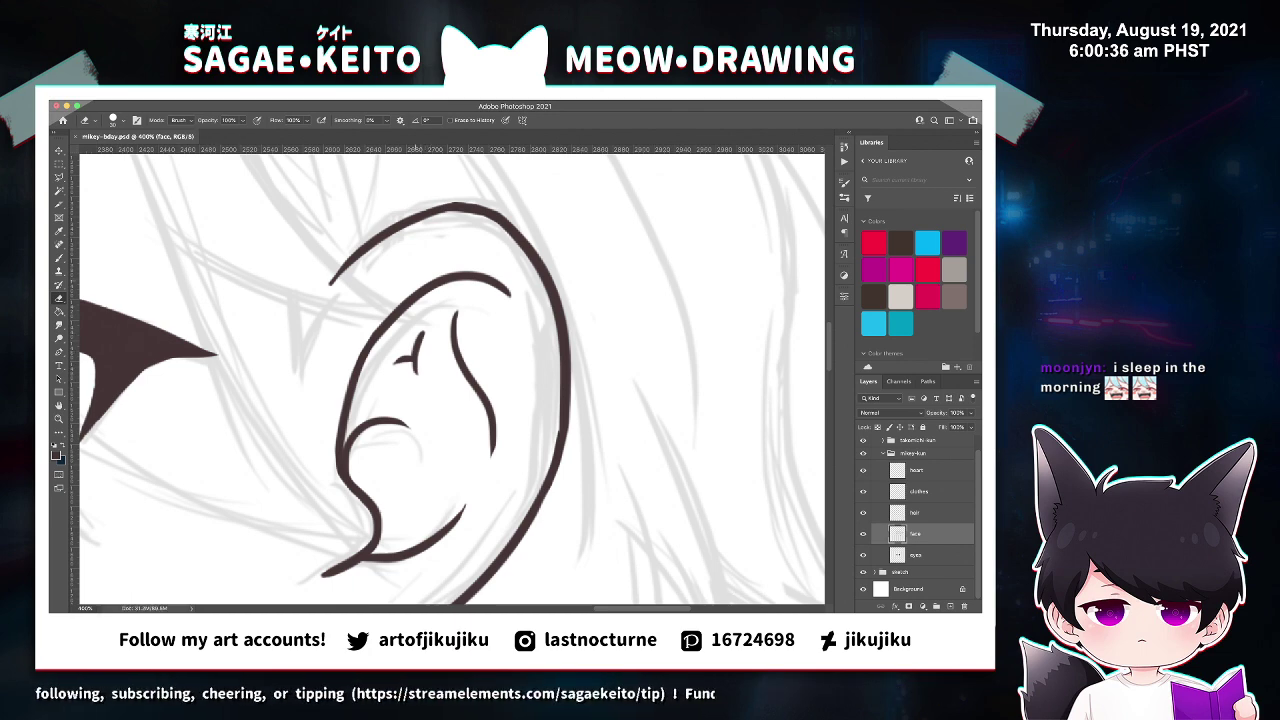
# Ink a short curved neck line descending from the chin contour and thicken its upper part with the Brush.
pyautogui.press('super+minus')
pyautogui.press('super+minus')
pyautogui.press('super+minus')
pyautogui.press('super+minus')
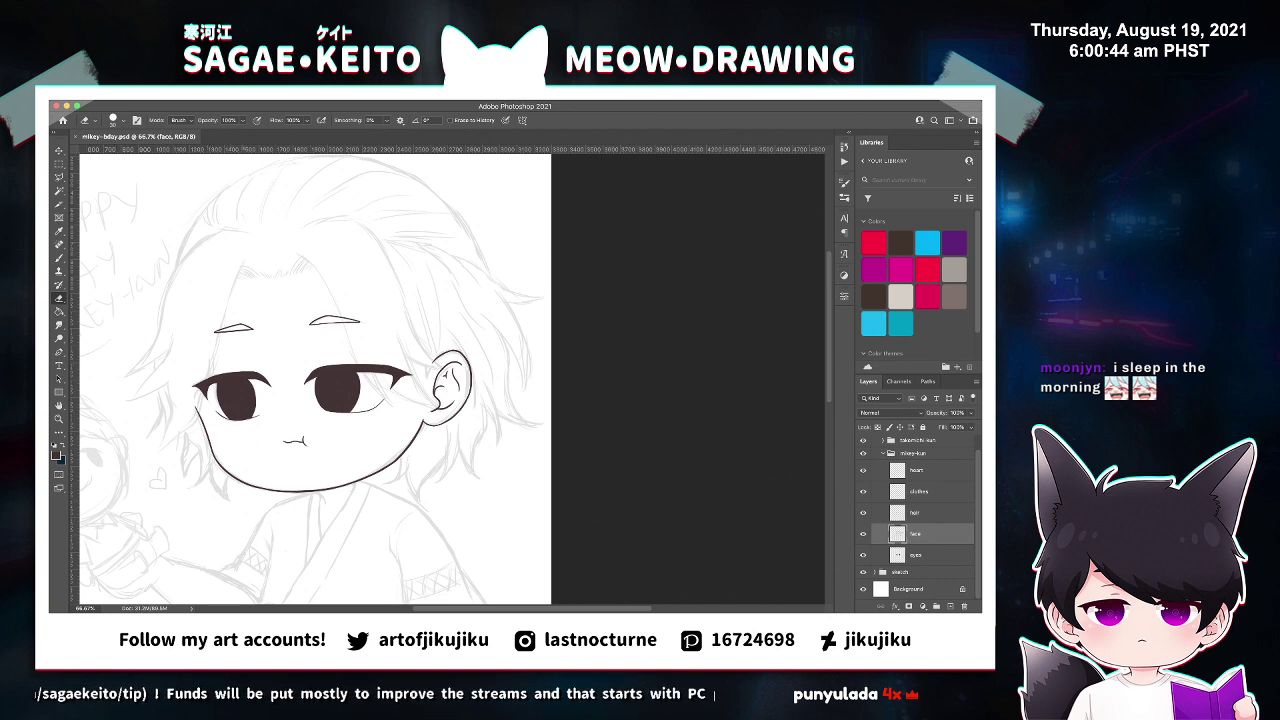
pyautogui.press('z')
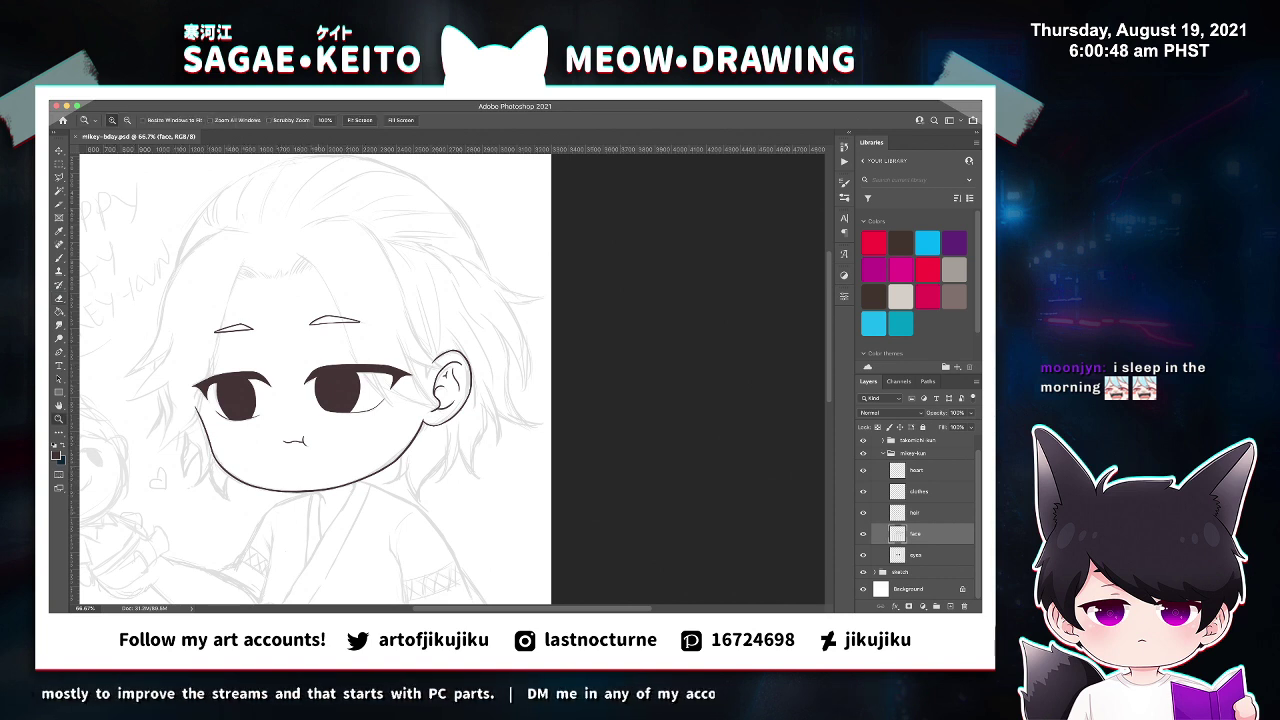
pyautogui.click(319, 511)
pyautogui.click(319, 511)
pyautogui.click(319, 511)
pyautogui.click(319, 511)
pyautogui.press('b')
pyautogui.moveTo(293, 394); pyautogui.dragTo(344, 476)
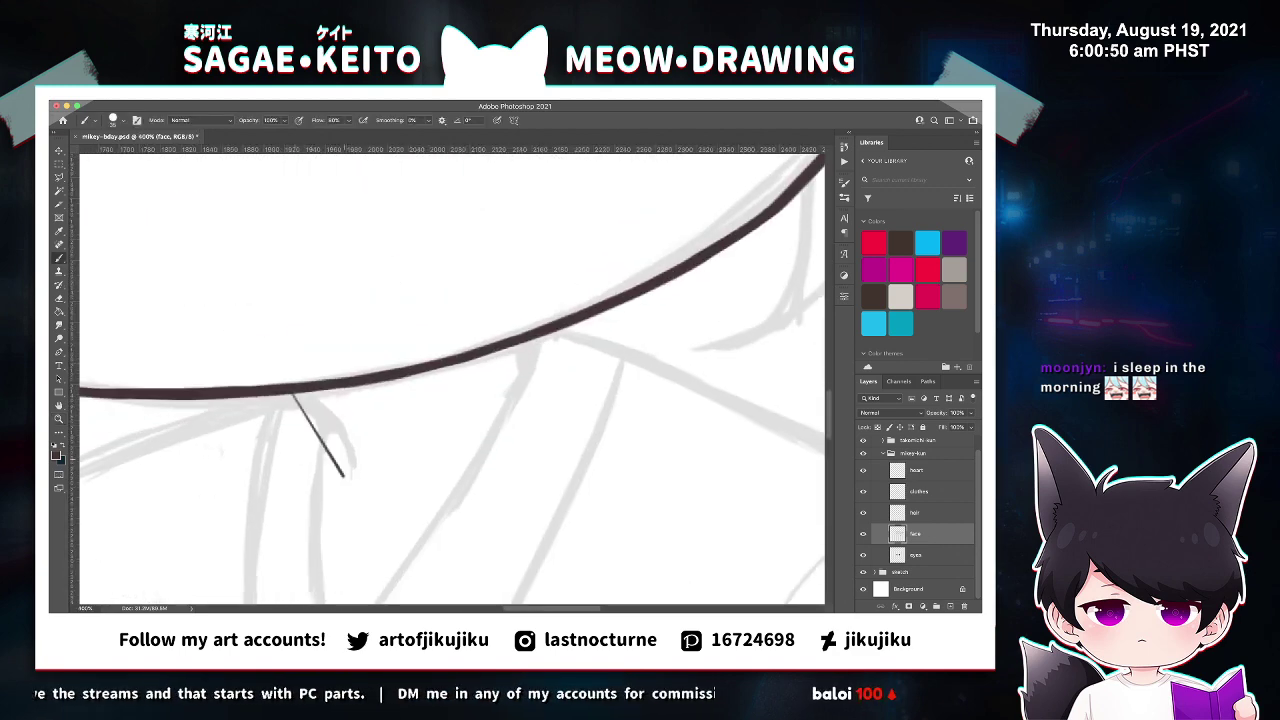
pyautogui.press('super+z')
pyautogui.moveTo(308, 389); pyautogui.dragTo(349, 456)
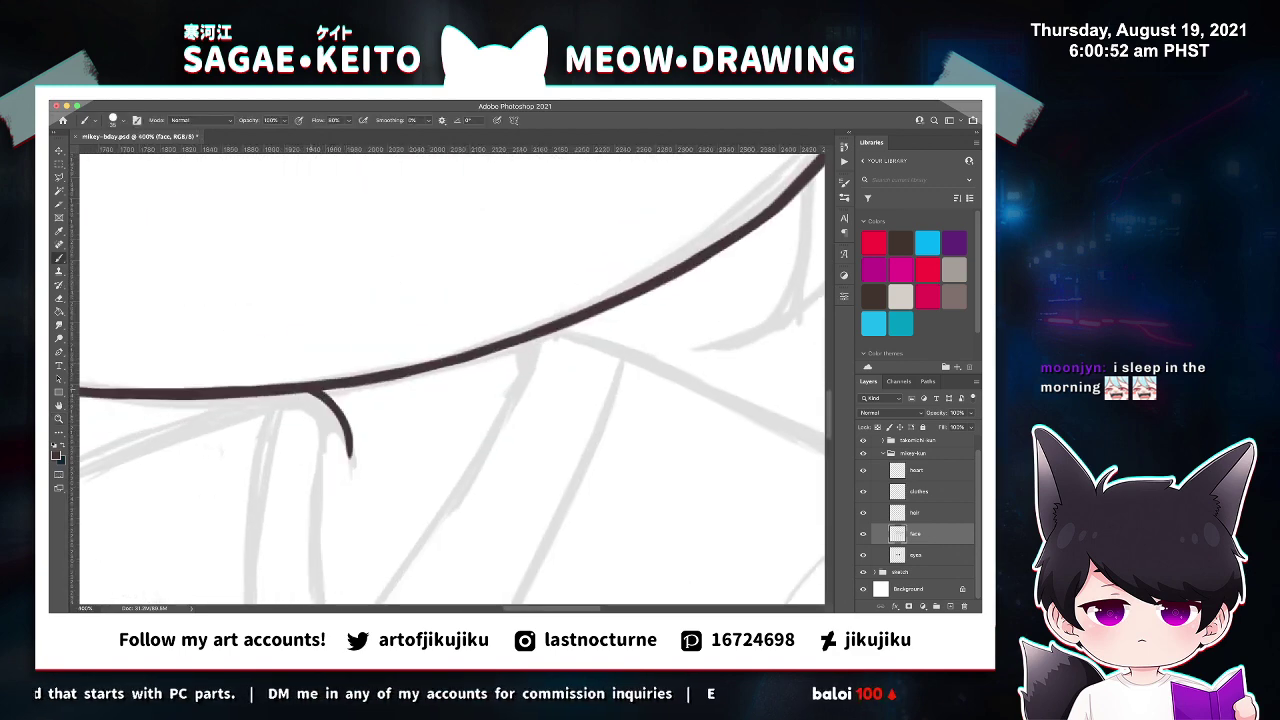
pyautogui.moveTo(326, 393); pyautogui.dragTo(348, 420)
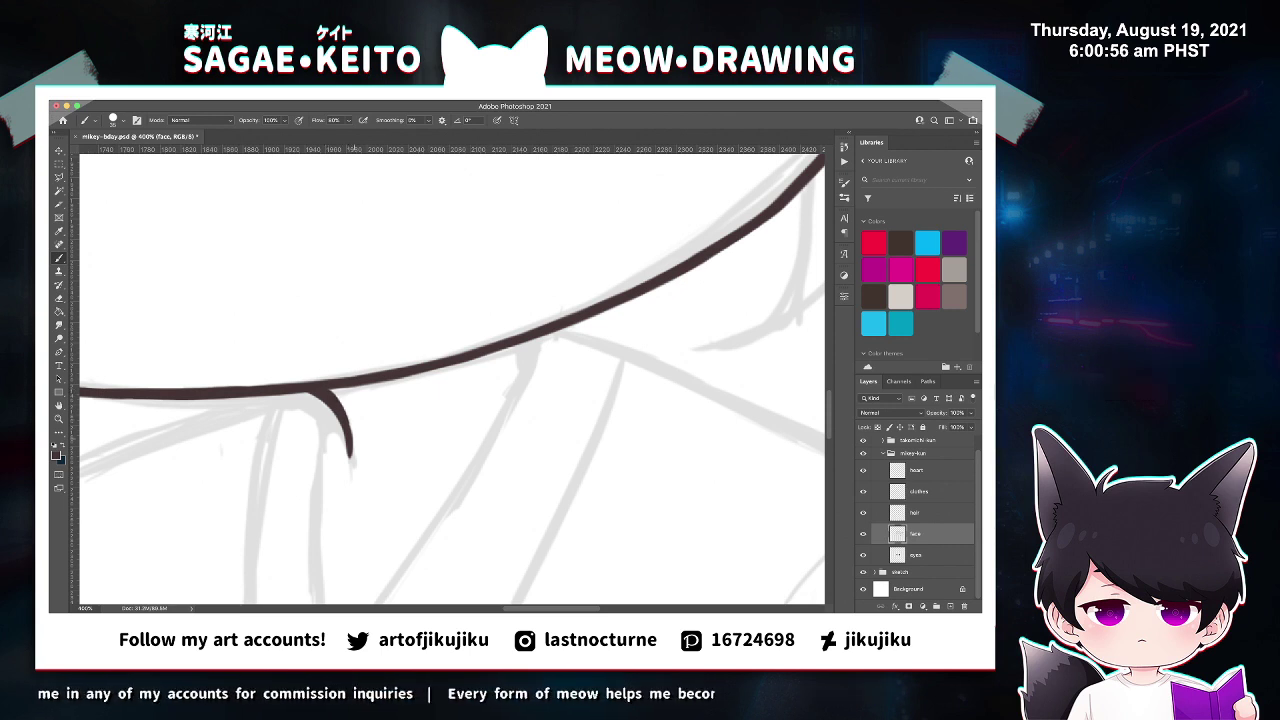
pyautogui.press('e')
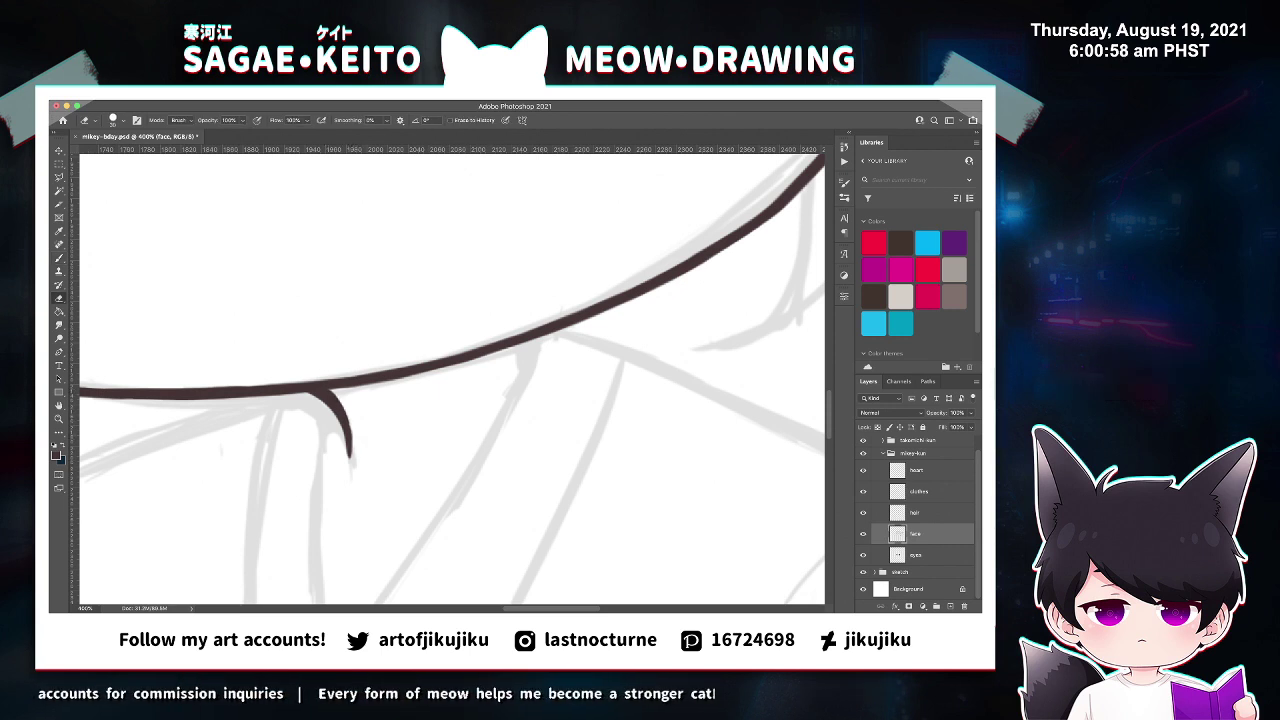
# Ink a second, shorter neck line under the jaw where the collar begins and save the file.
pyautogui.press('b')
pyautogui.moveTo(533, 334); pyautogui.dragTo(530, 366)
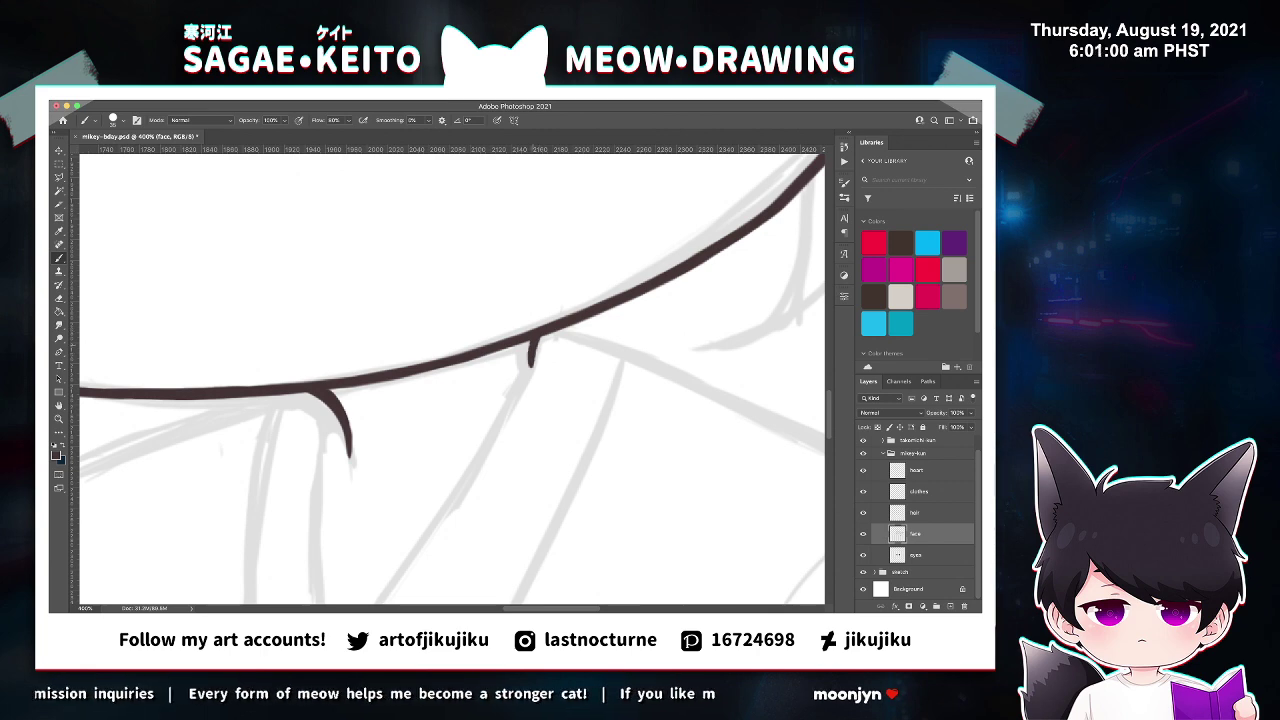
pyautogui.press('e')
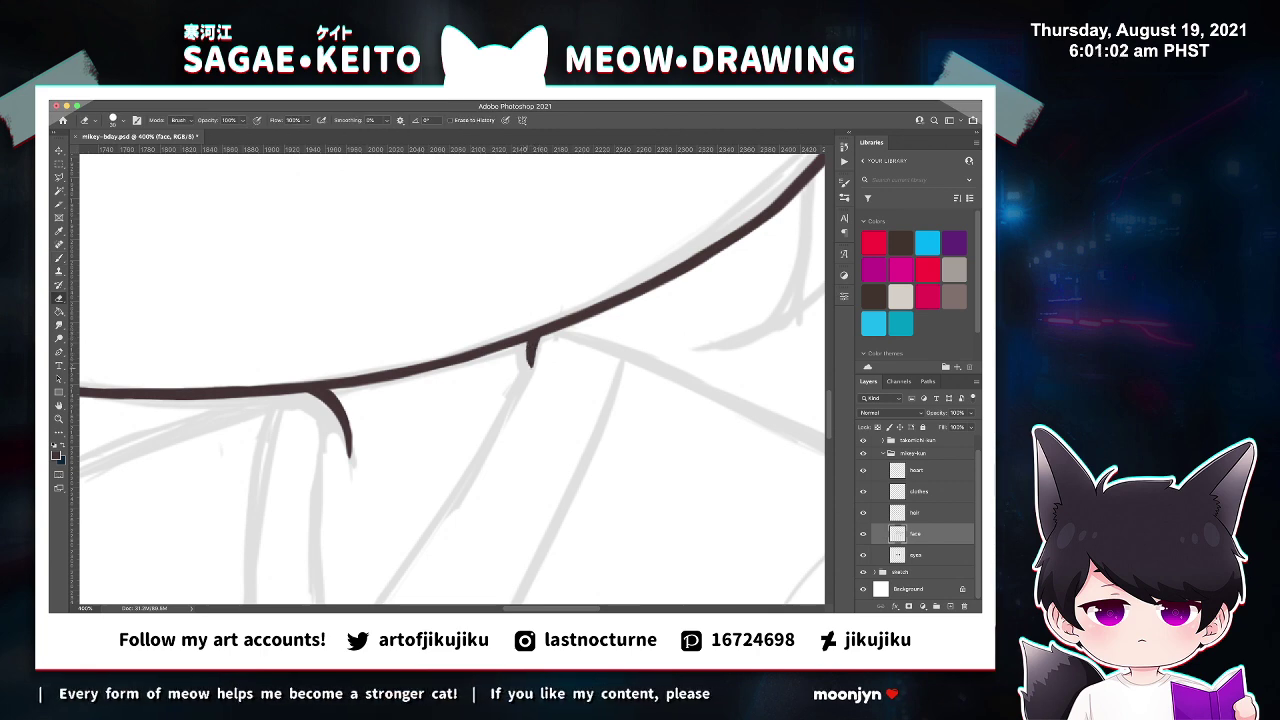
pyautogui.press('super+s')
# Ink the upper edge of the outstretched forearm from the hand holding the doll toward the sleeve.
pyautogui.press('super+minus')
pyautogui.press('super+minus')
pyautogui.press('super+minus')
pyautogui.press('super+minus')
pyautogui.press('super+minus')
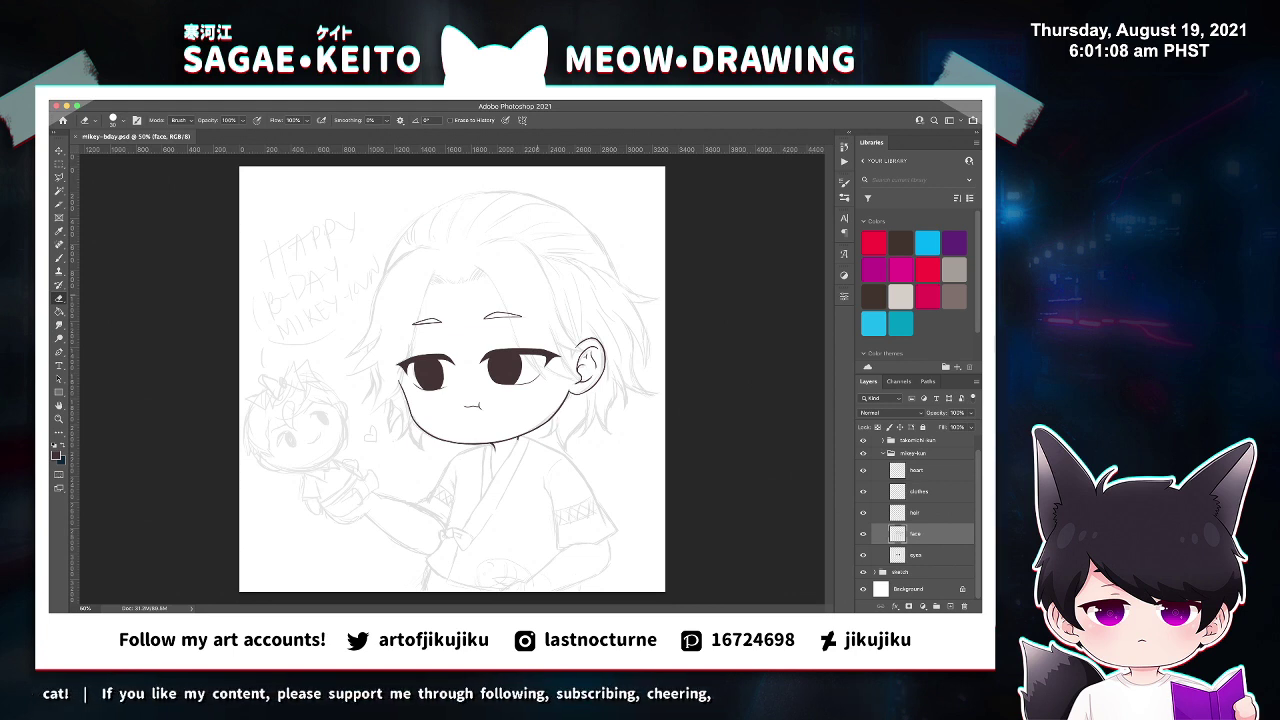
pyautogui.press('z')
pyautogui.click(389, 531)
pyautogui.click(389, 531)
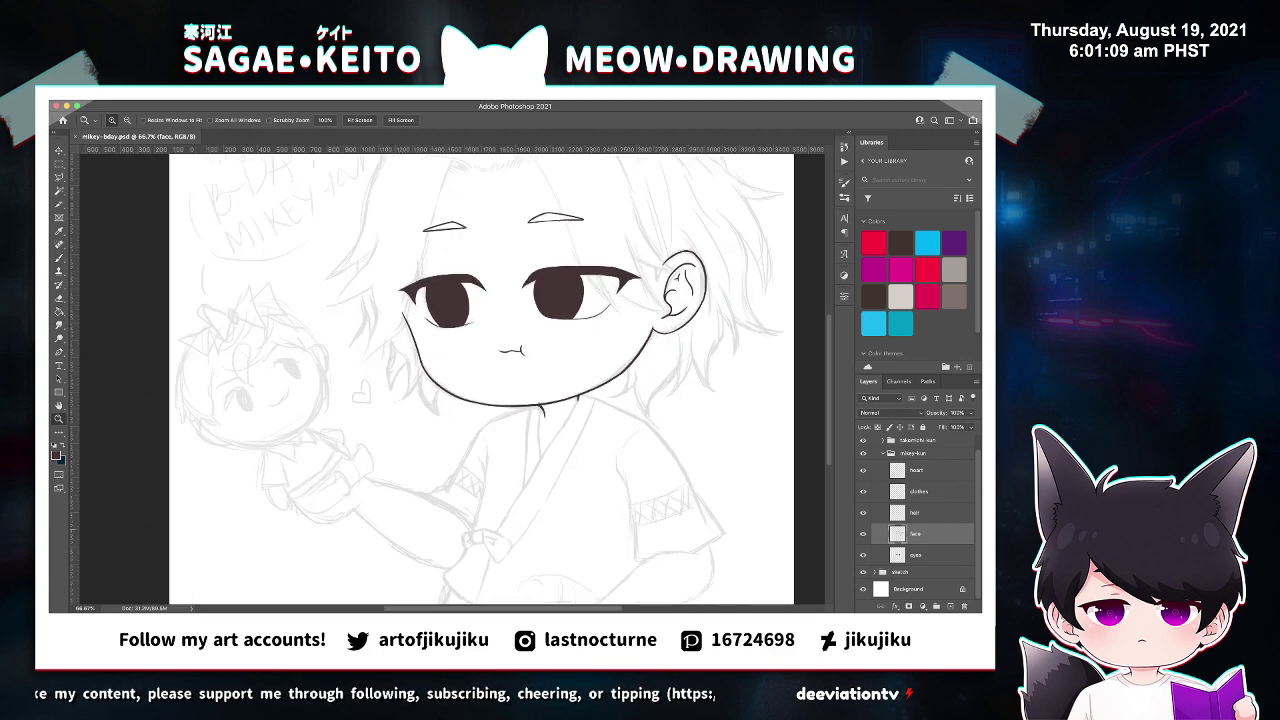
pyautogui.hotkey('ctrl', '+')
pyautogui.press('b')
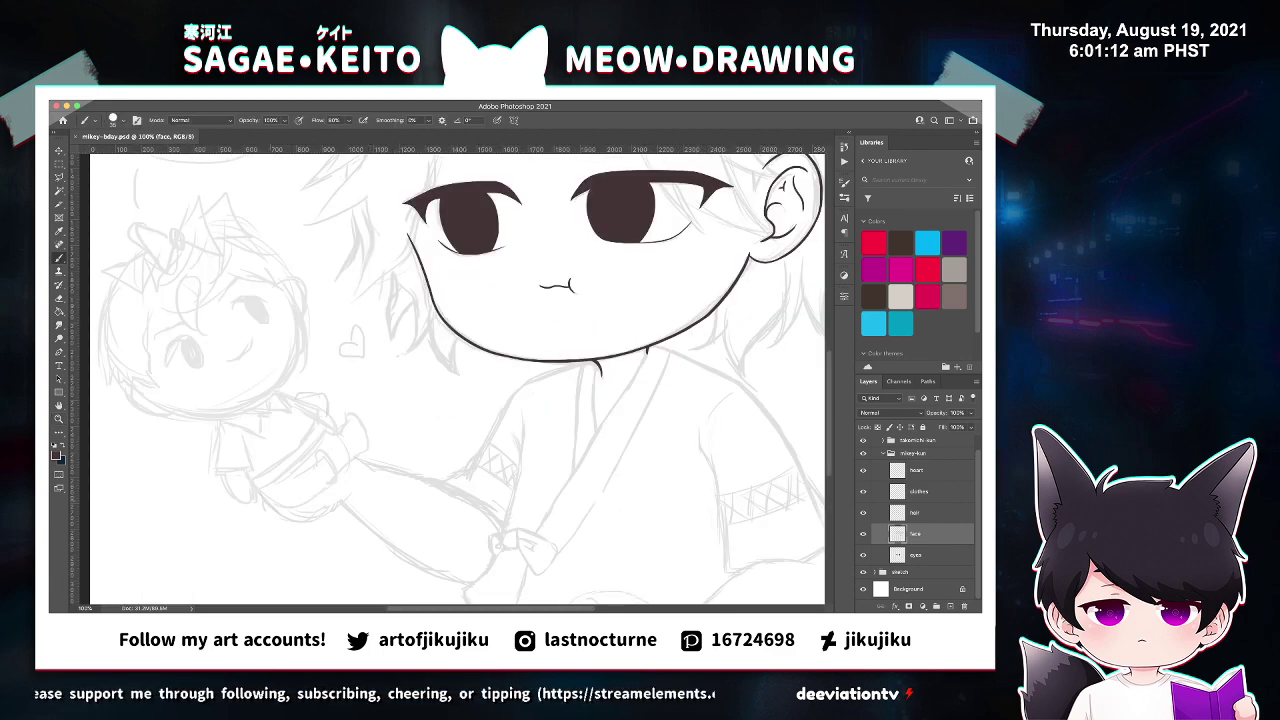
pyautogui.press('z')
pyautogui.click(401, 466)
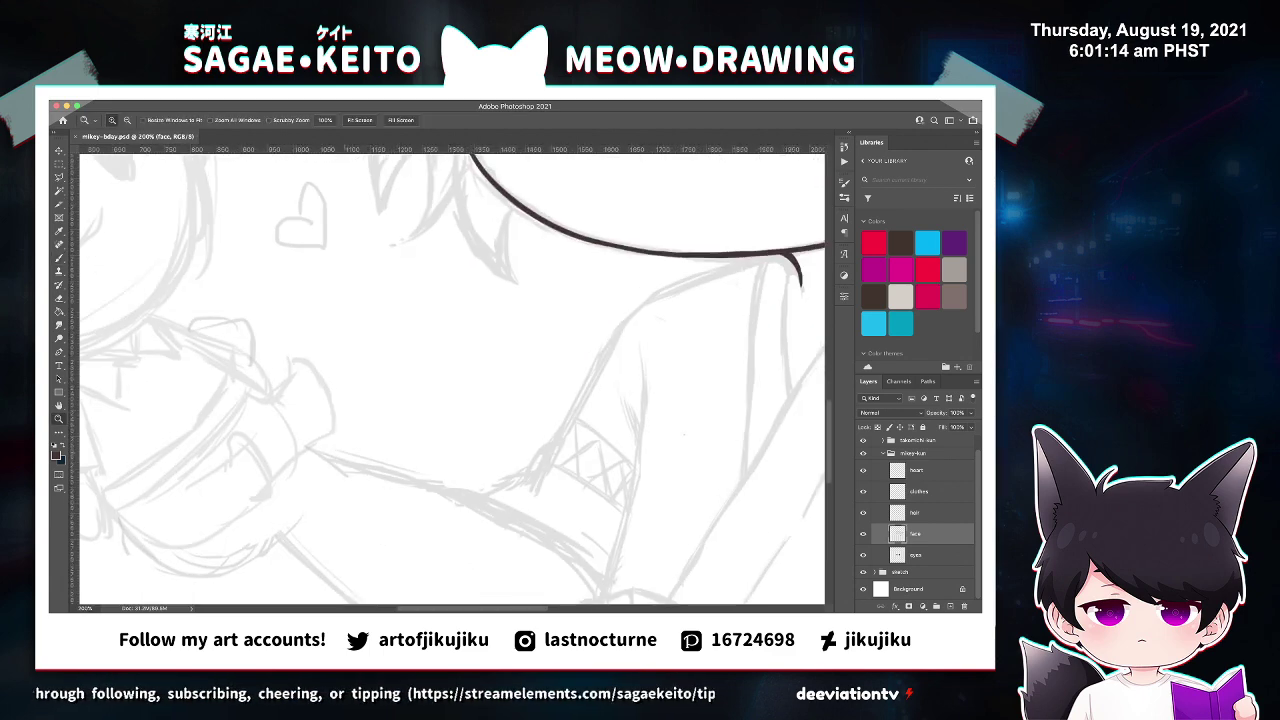
pyautogui.press('b')
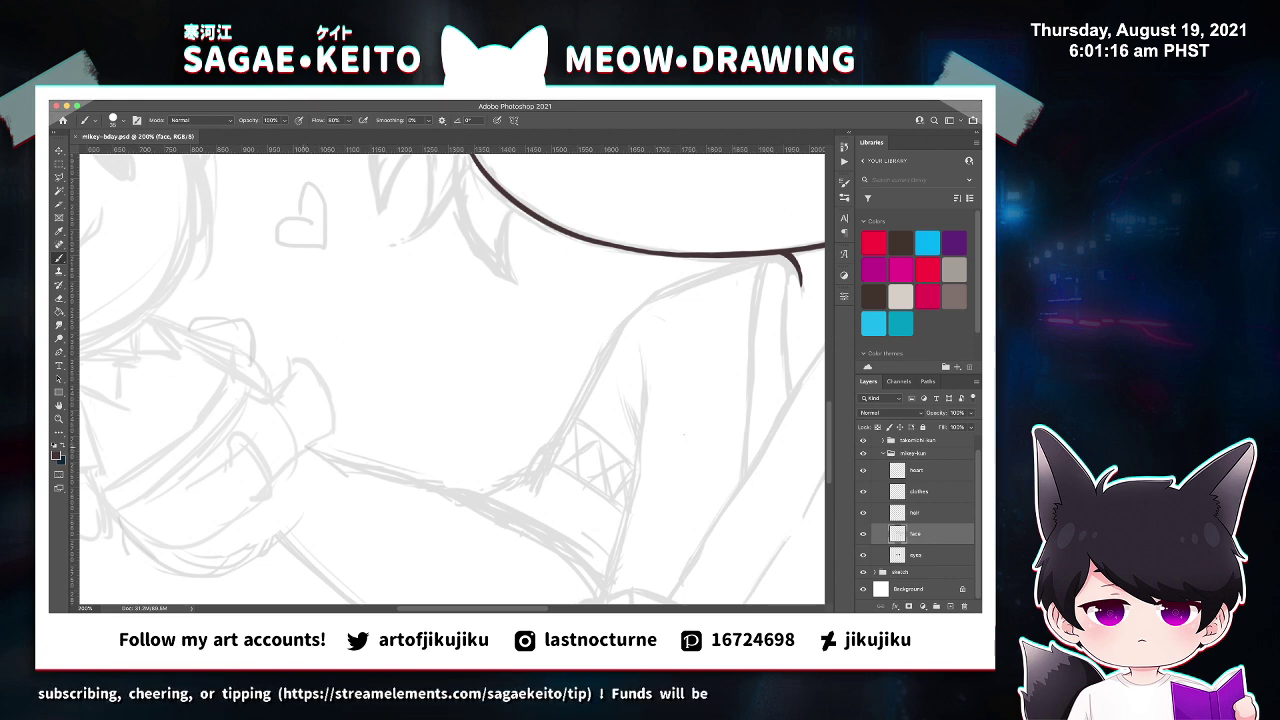
pyautogui.moveTo(301, 449); pyautogui.dragTo(420, 491)
pyautogui.hotkey('ctrl', 'z')
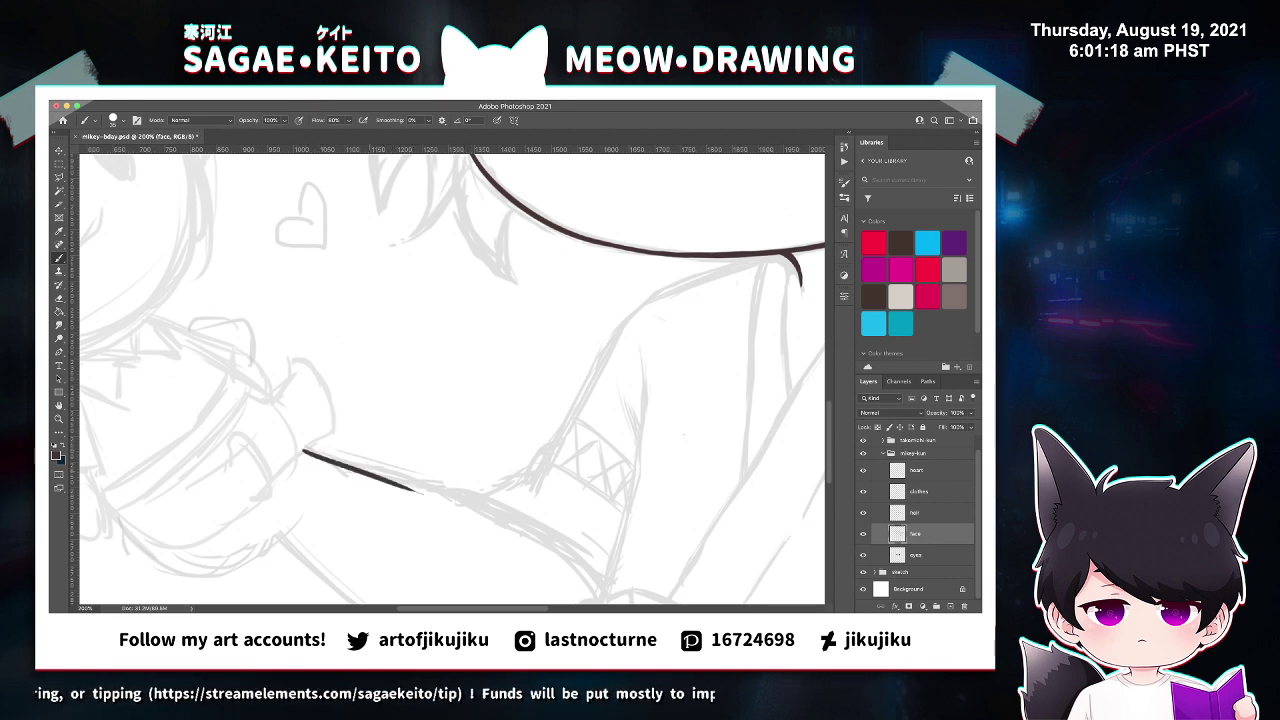
pyautogui.hotkey('ctrl', 'z')
pyautogui.moveTo(304, 449)
pyautogui.mouseDown()
pyautogui.moveTo(530, 512)
pyautogui.moveTo(580, 562)
pyautogui.mouseUp()
pyautogui.hotkey('ctrl', 'z')
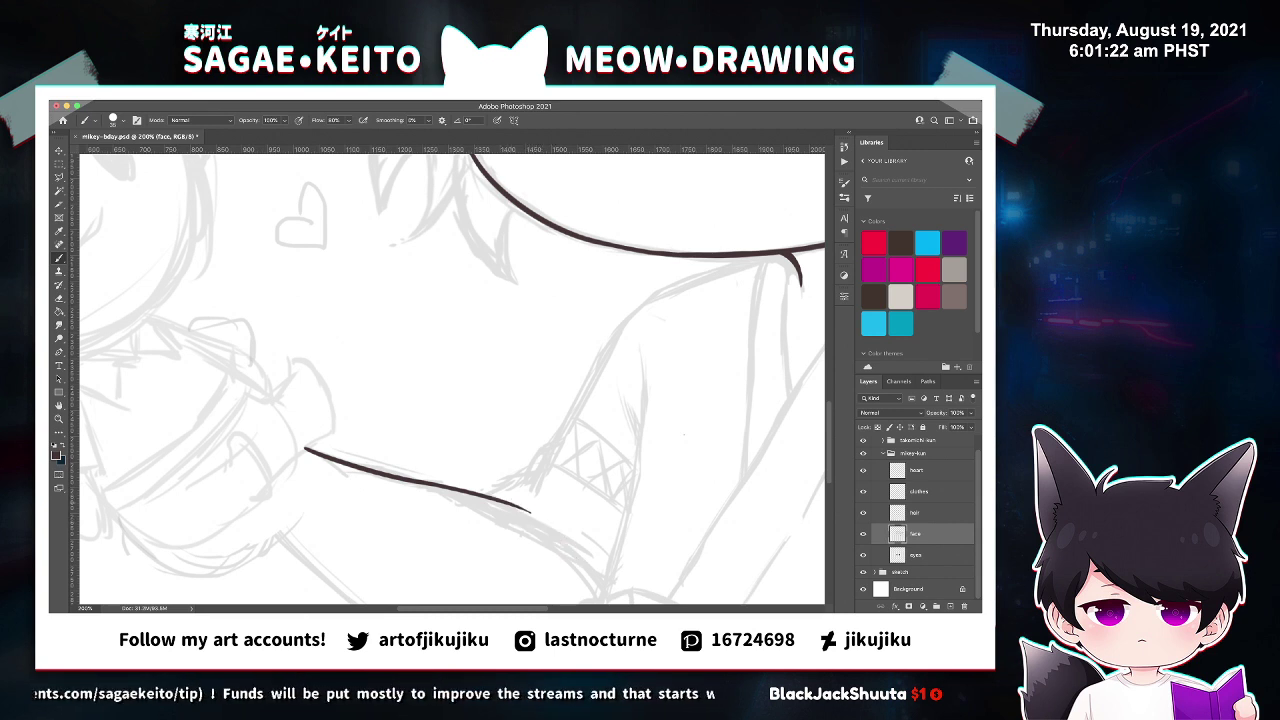
# Extend the forearm's upper contour in a downward curve to the sketched knot at the waist.
pyautogui.moveTo(492, 497); pyautogui.dragTo(578, 558)
pyautogui.hotkey('ctrl', 'z')
pyautogui.moveTo(494, 498); pyautogui.dragTo(577, 556)
pyautogui.hotkey('ctrl', 'z')
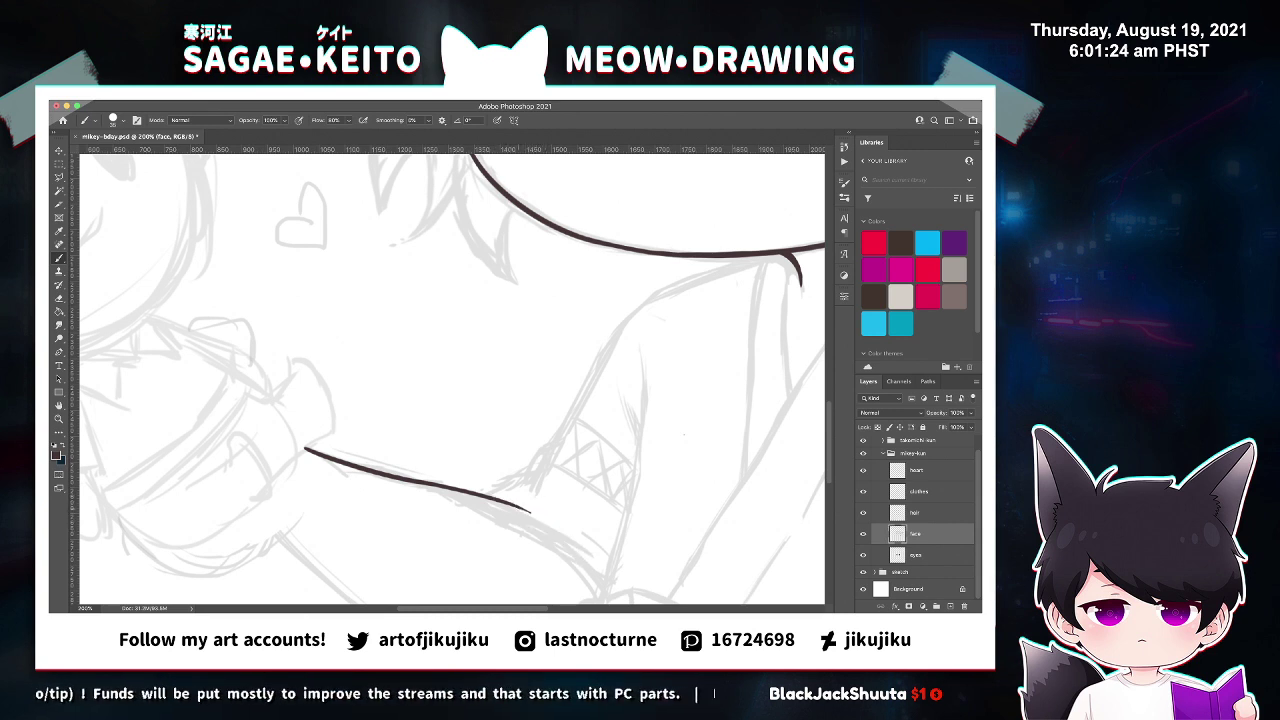
pyautogui.moveTo(494, 498); pyautogui.dragTo(579, 556)
pyautogui.hotkey('ctrl', 'z')
pyautogui.moveTo(505, 502); pyautogui.dragTo(585, 560)
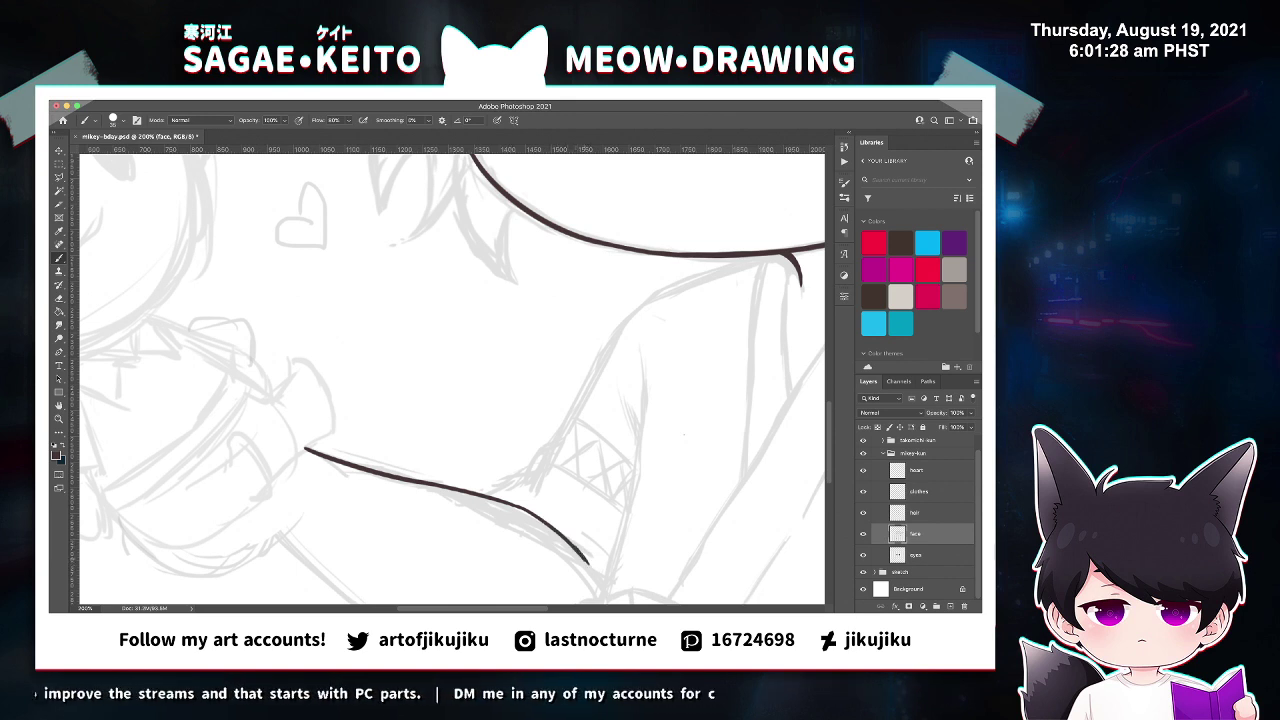
pyautogui.hotkey('ctrl', 'z')
pyautogui.moveTo(568, 541); pyautogui.dragTo(592, 575)
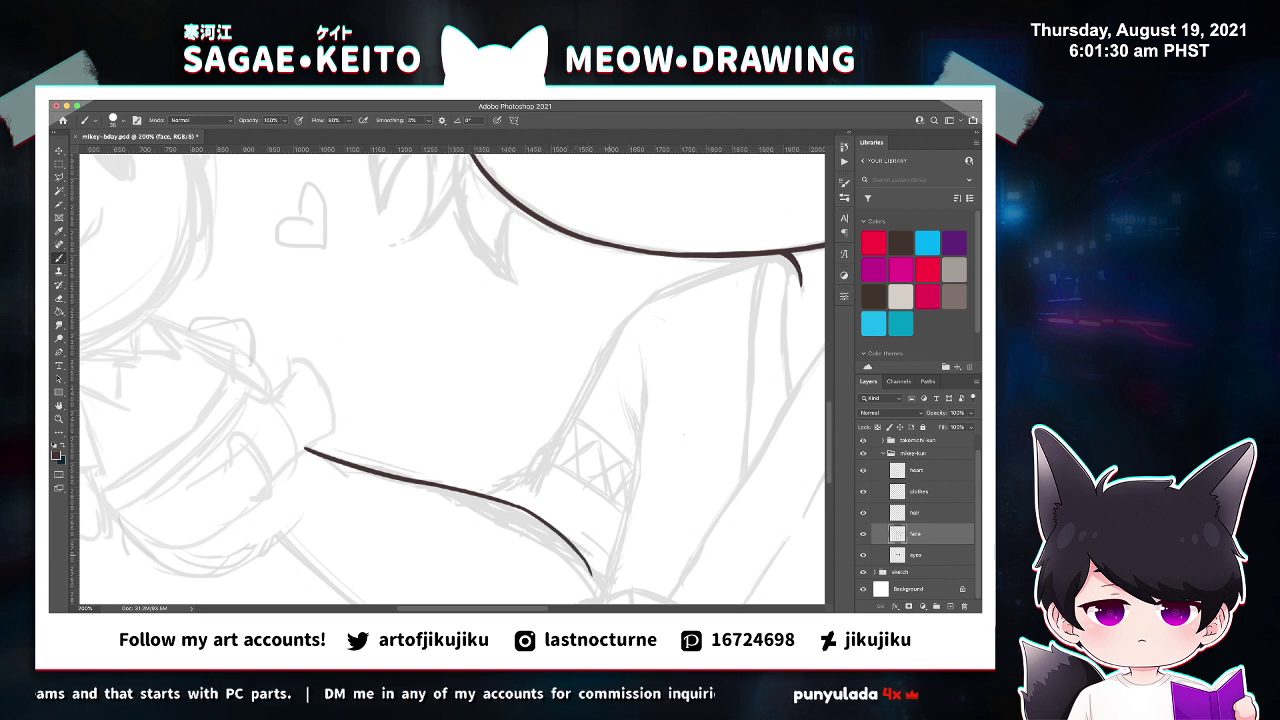
# Ink the curved lower edge of the hand beneath the doll, ending at the wrist.
pyautogui.hotkey('ctrl', '0')
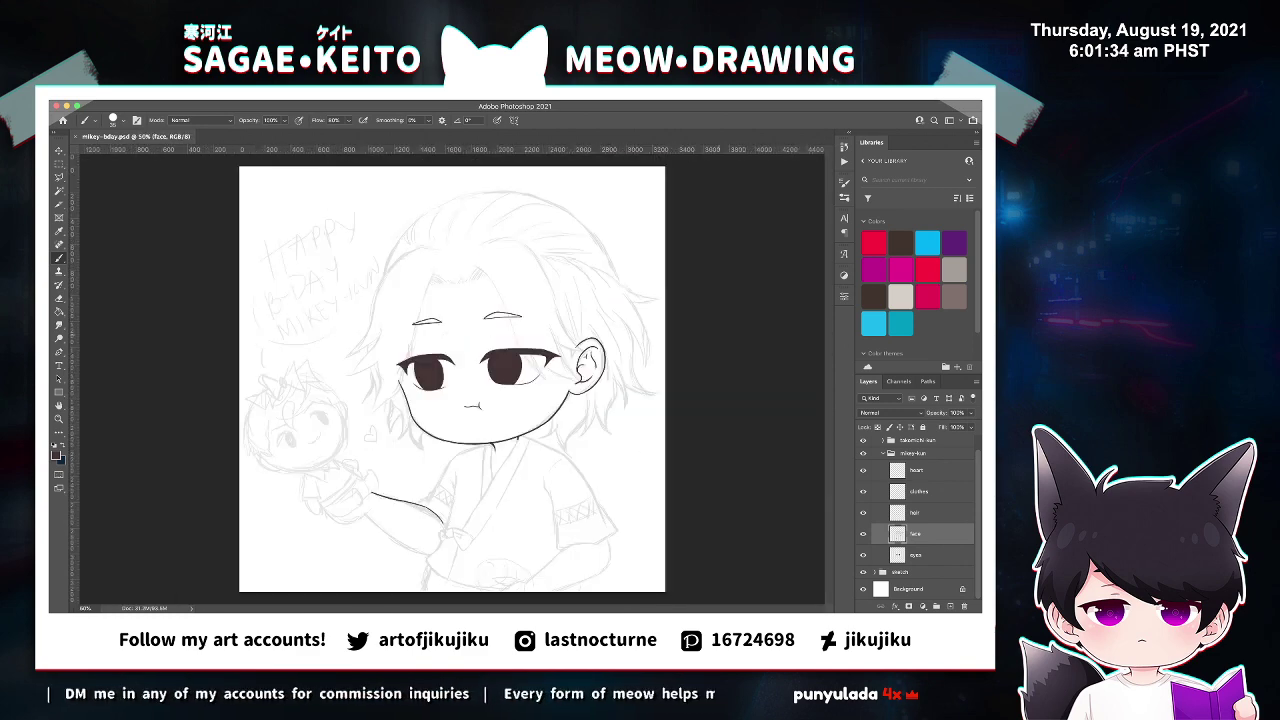
pyautogui.press('z')
pyautogui.click(398, 500)
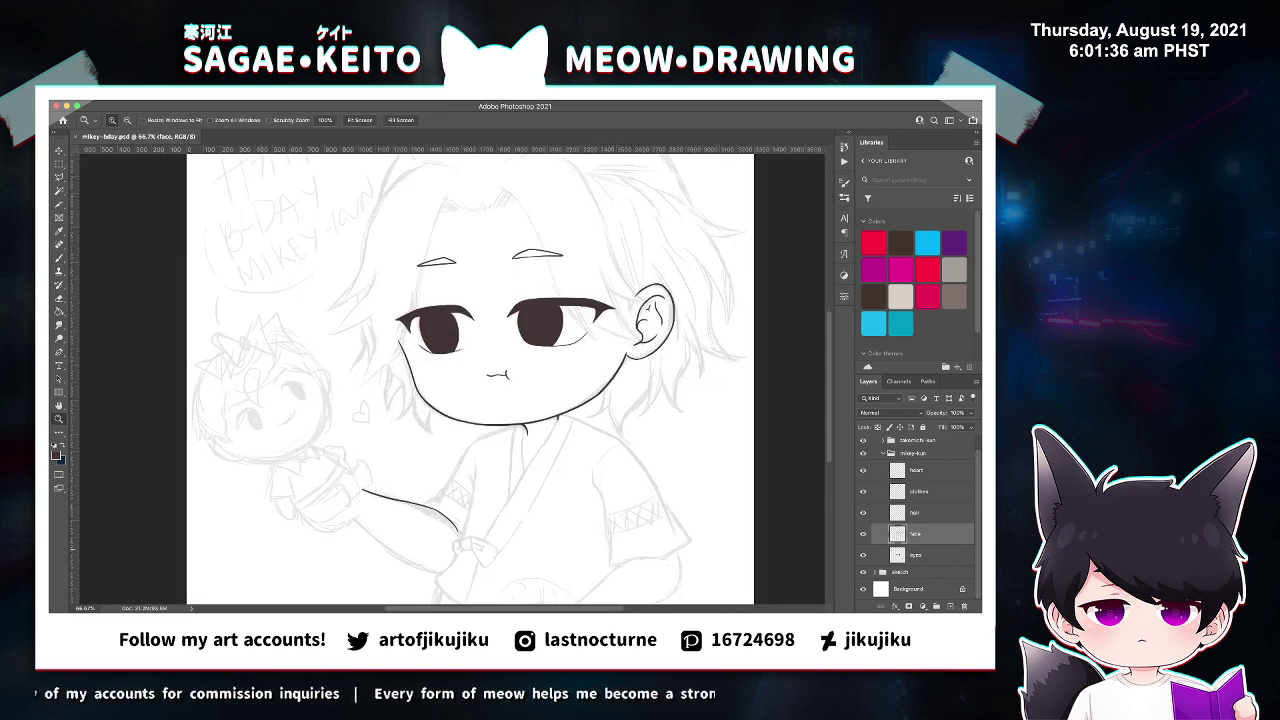
pyautogui.click(348, 510)
pyautogui.scroll(-3, 345, 512)
pyautogui.click(418, 485)
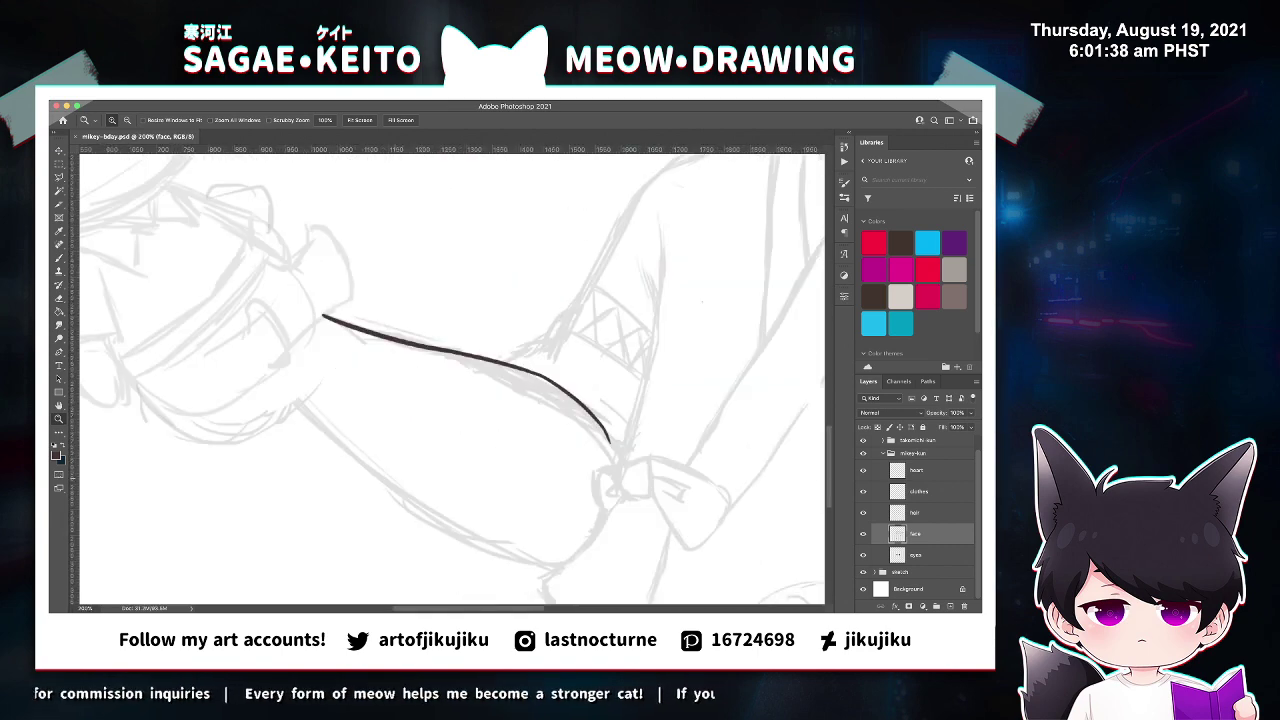
pyautogui.press('b')
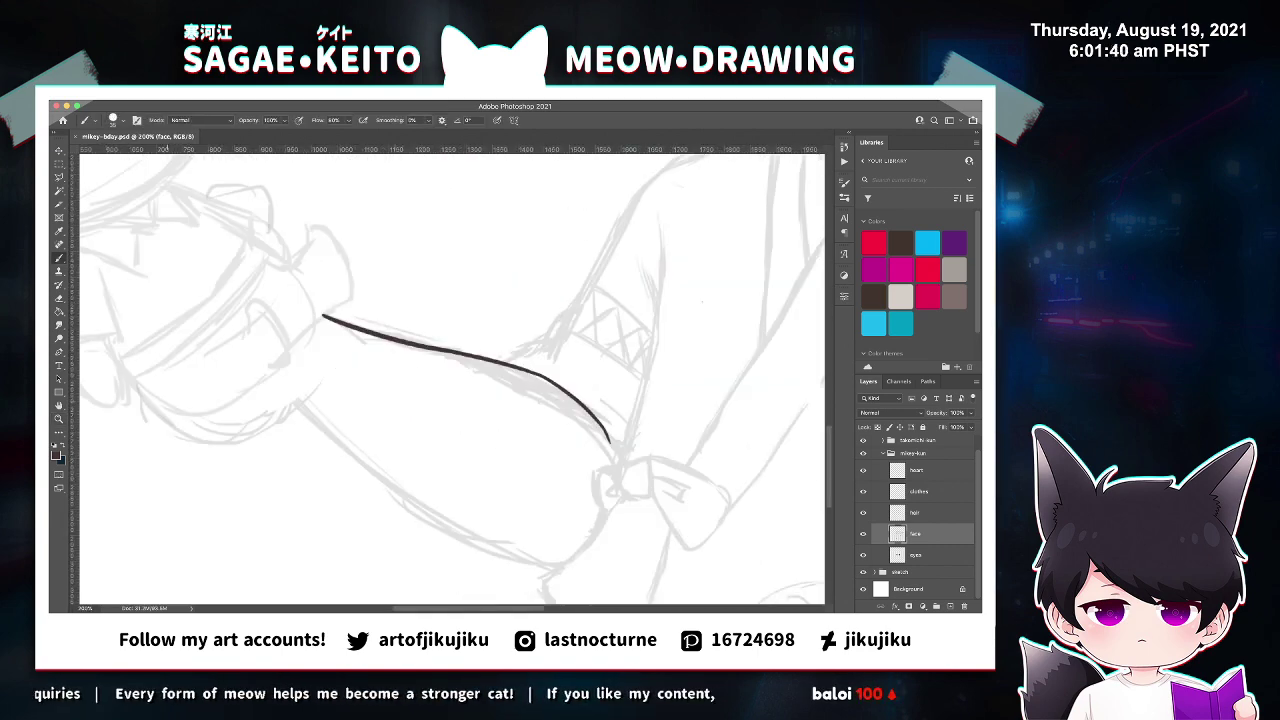
pyautogui.moveTo(141, 385); pyautogui.dragTo(240, 446)
pyautogui.press('super+z')
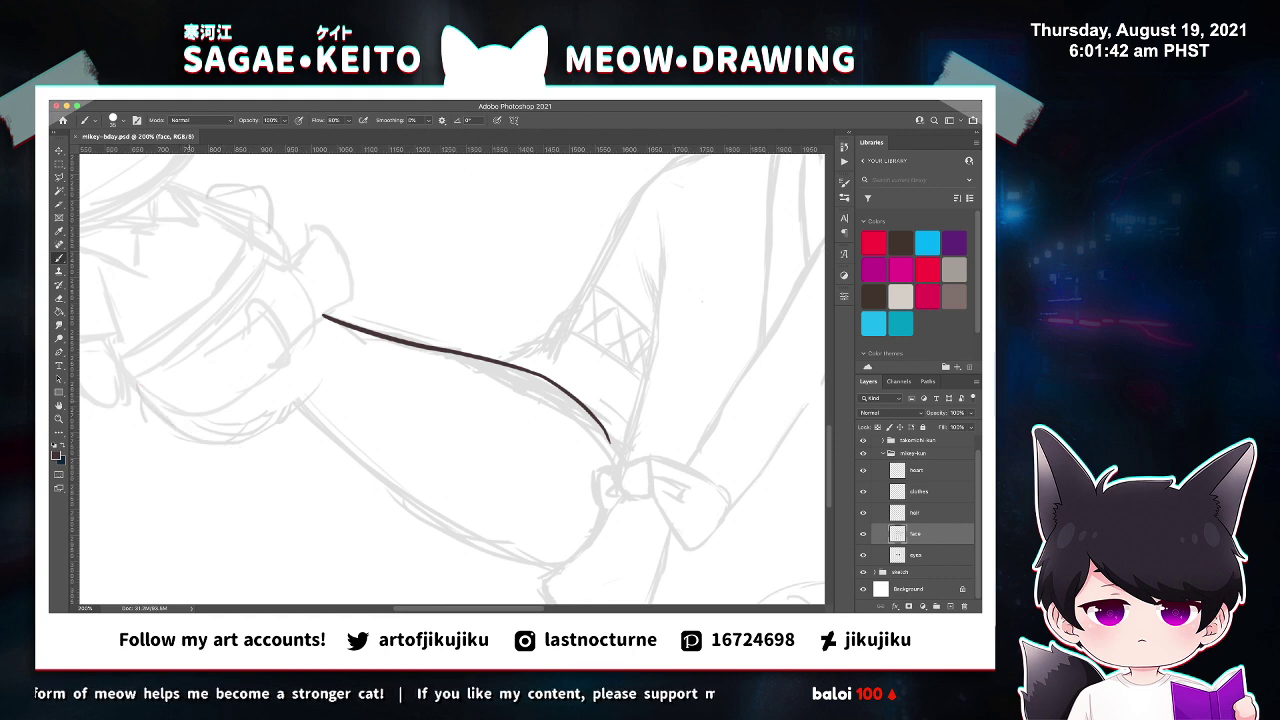
pyautogui.moveTo(145, 391); pyautogui.dragTo(265, 427)
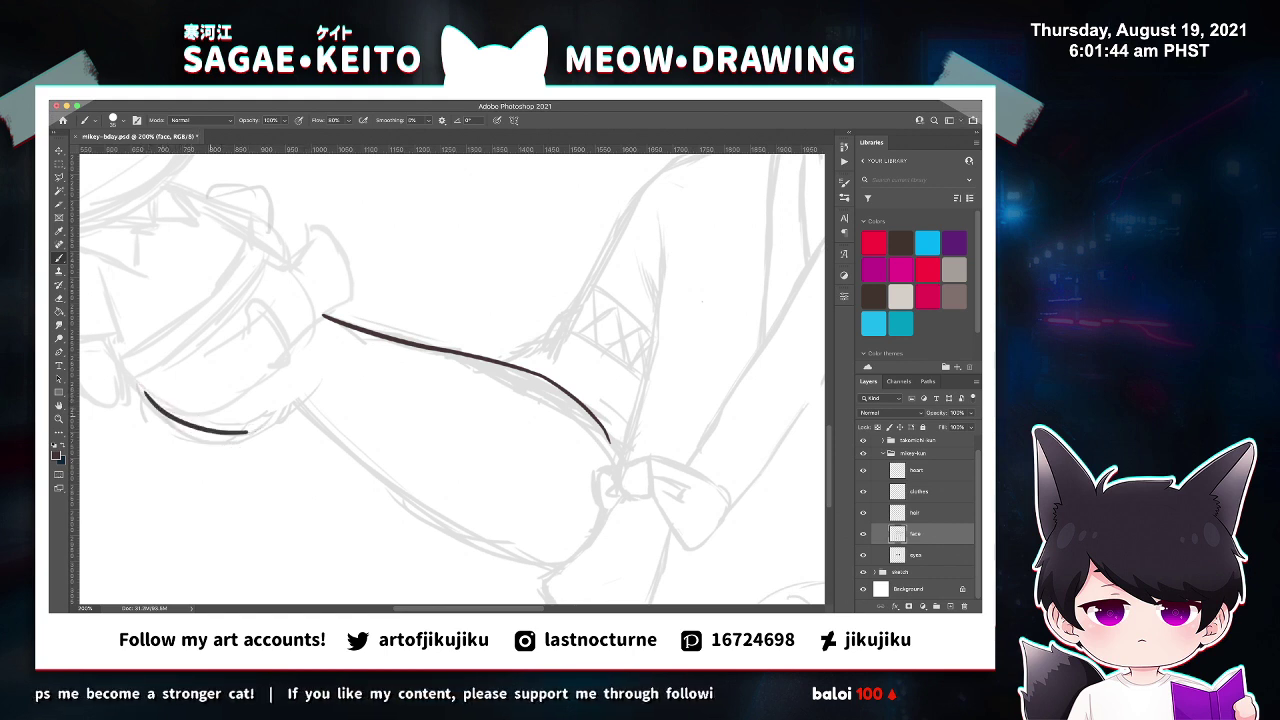
pyautogui.press('super+z')
pyautogui.moveTo(141, 384); pyautogui.dragTo(282, 420)
pyautogui.press('super+z')
pyautogui.moveTo(140, 383); pyautogui.dragTo(296, 404)
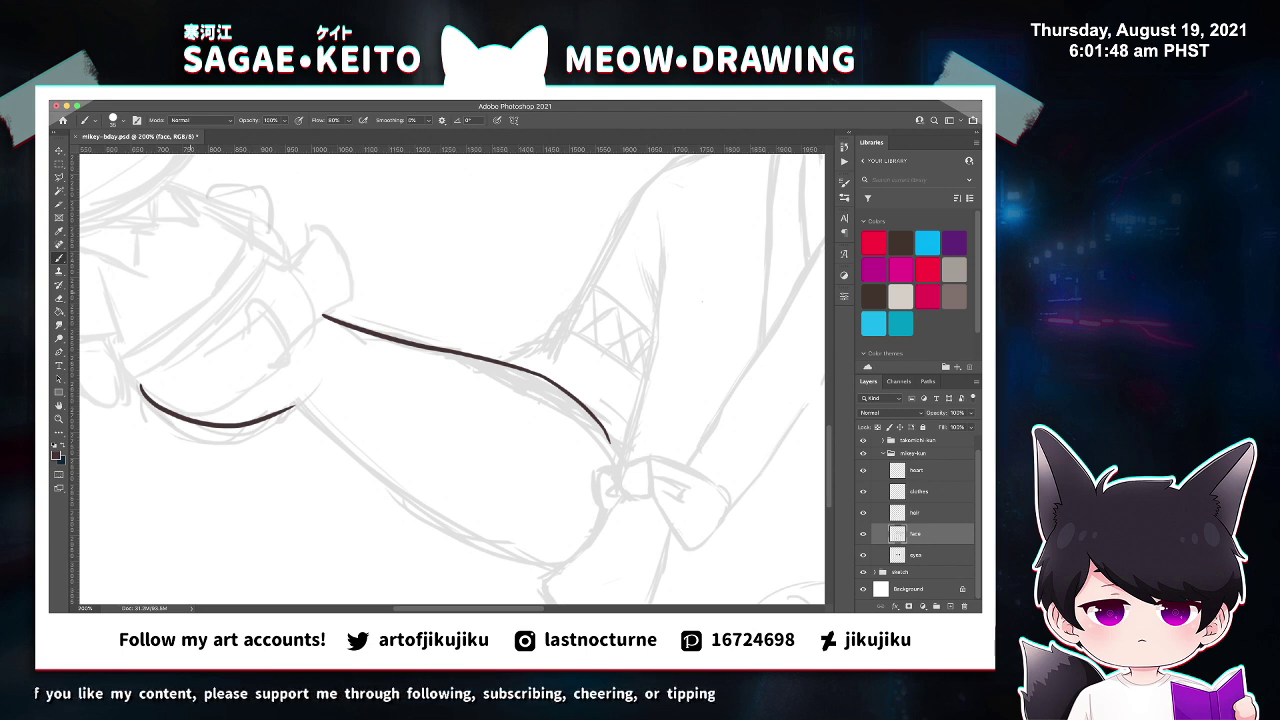
# Ink a small rounded fingertip loop at the doll's side, leaving it open toward the wrist.
pyautogui.press('e')
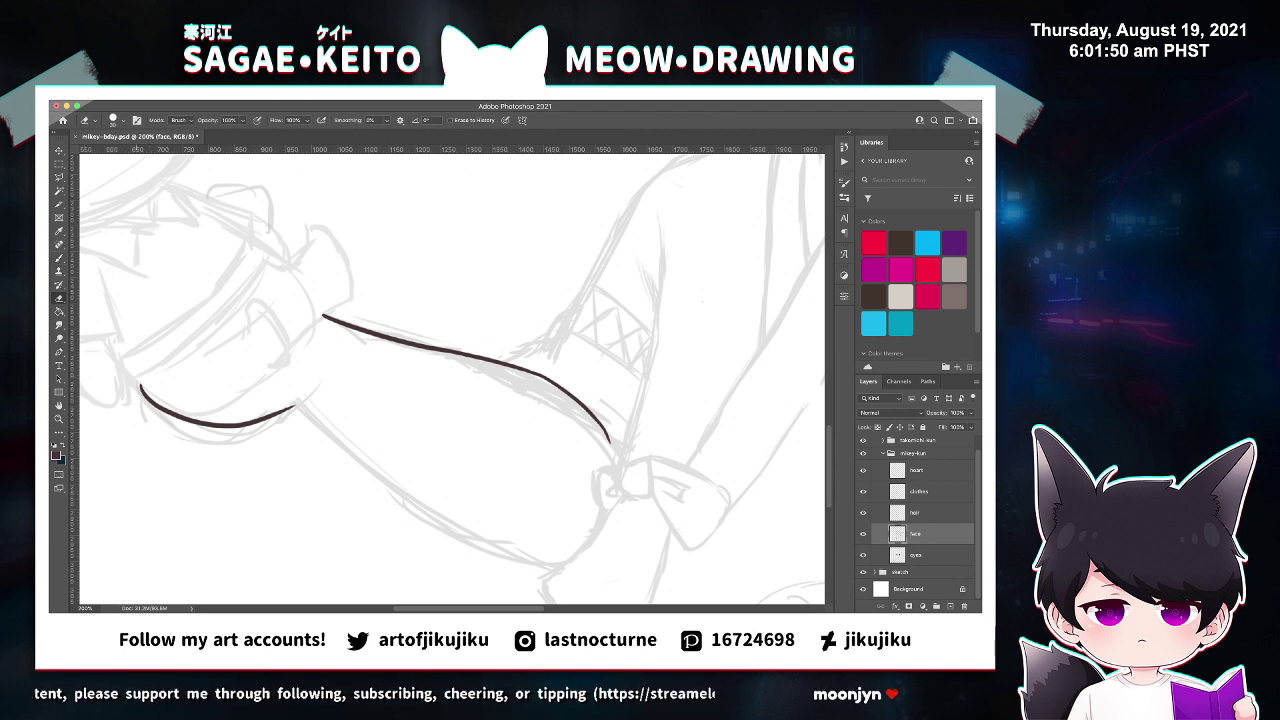
pyautogui.press('b')
pyautogui.press('super+equal')
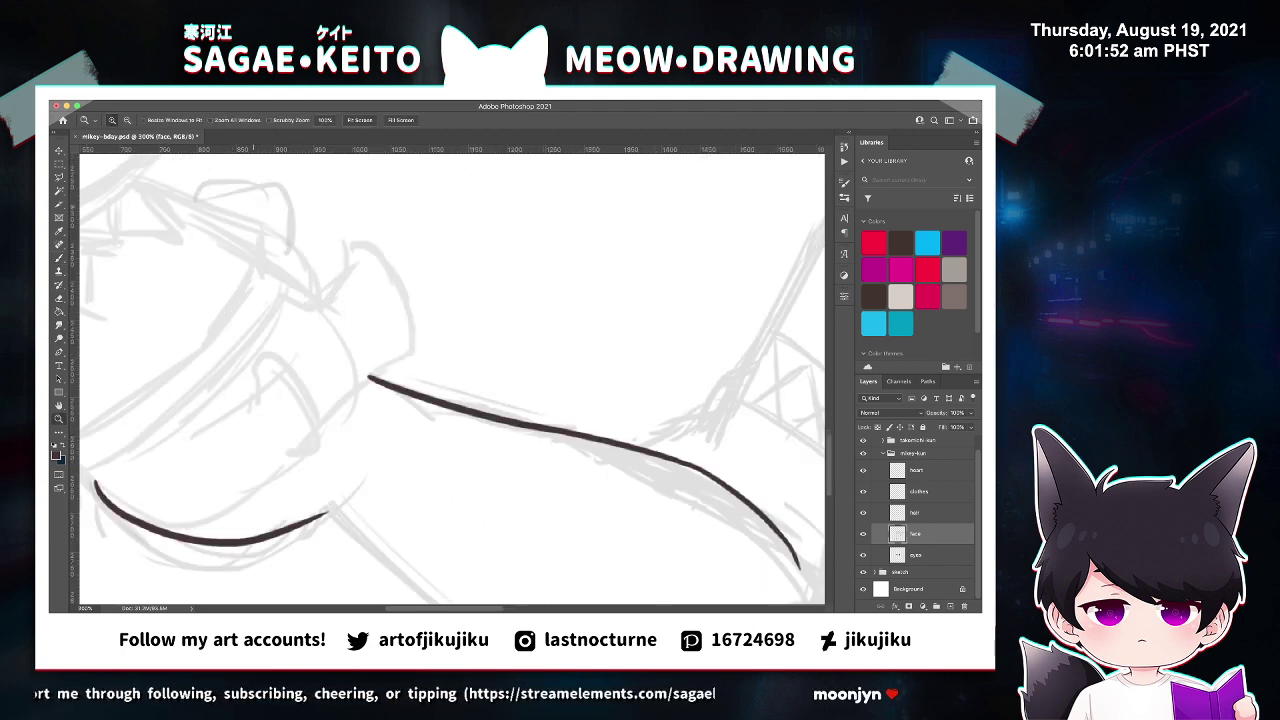
pyautogui.moveTo(210, 208); pyautogui.dragTo(328, 273)
pyautogui.press('super+z')
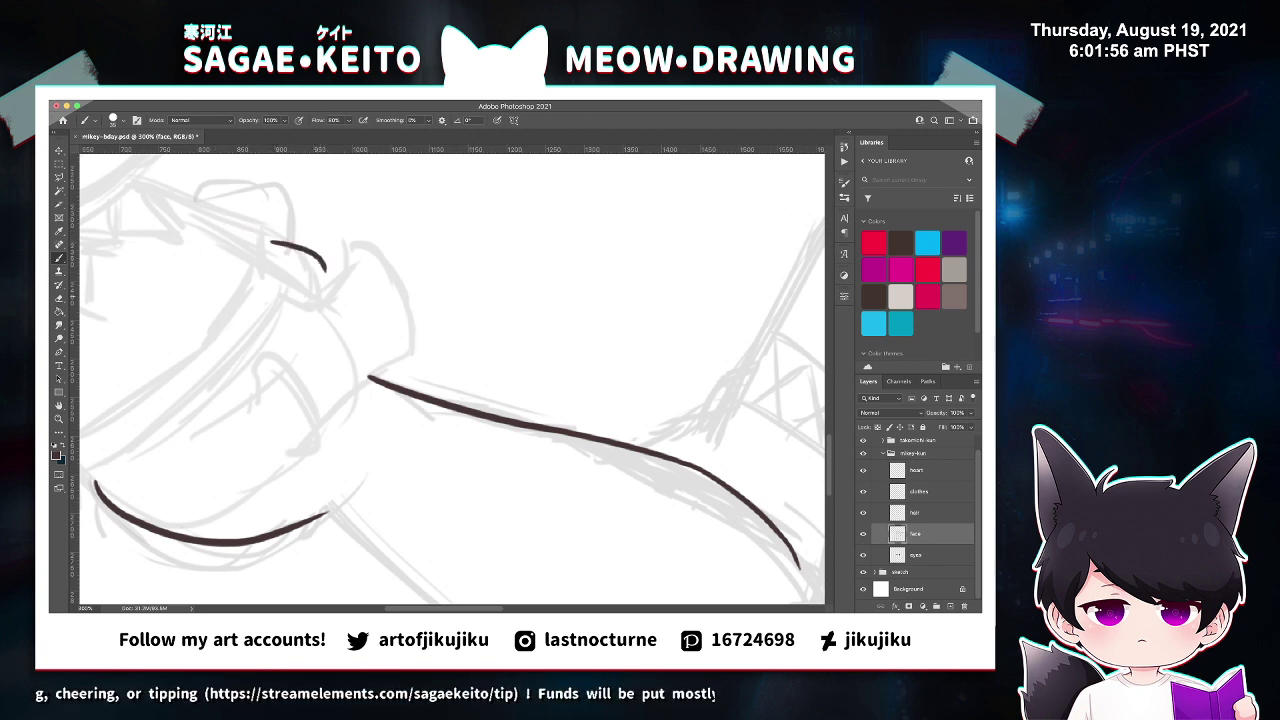
pyautogui.press('super+z')
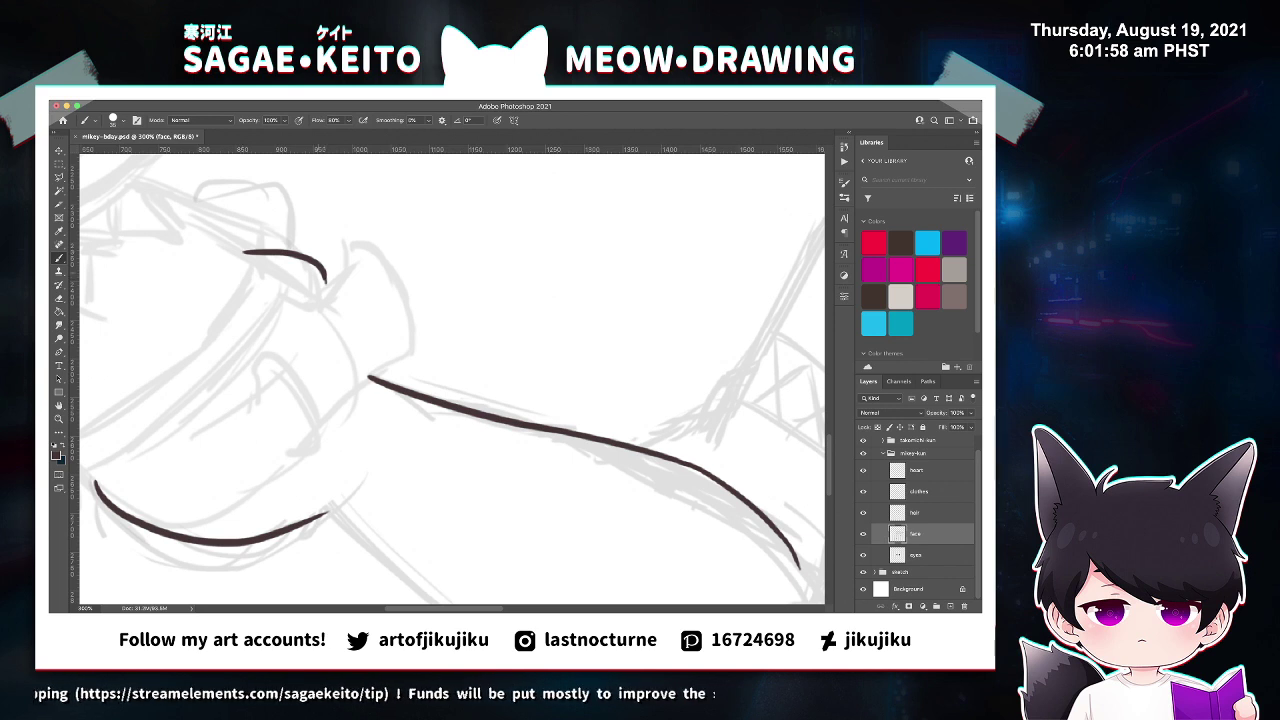
pyautogui.moveTo(245, 254); pyautogui.dragTo(292, 294)
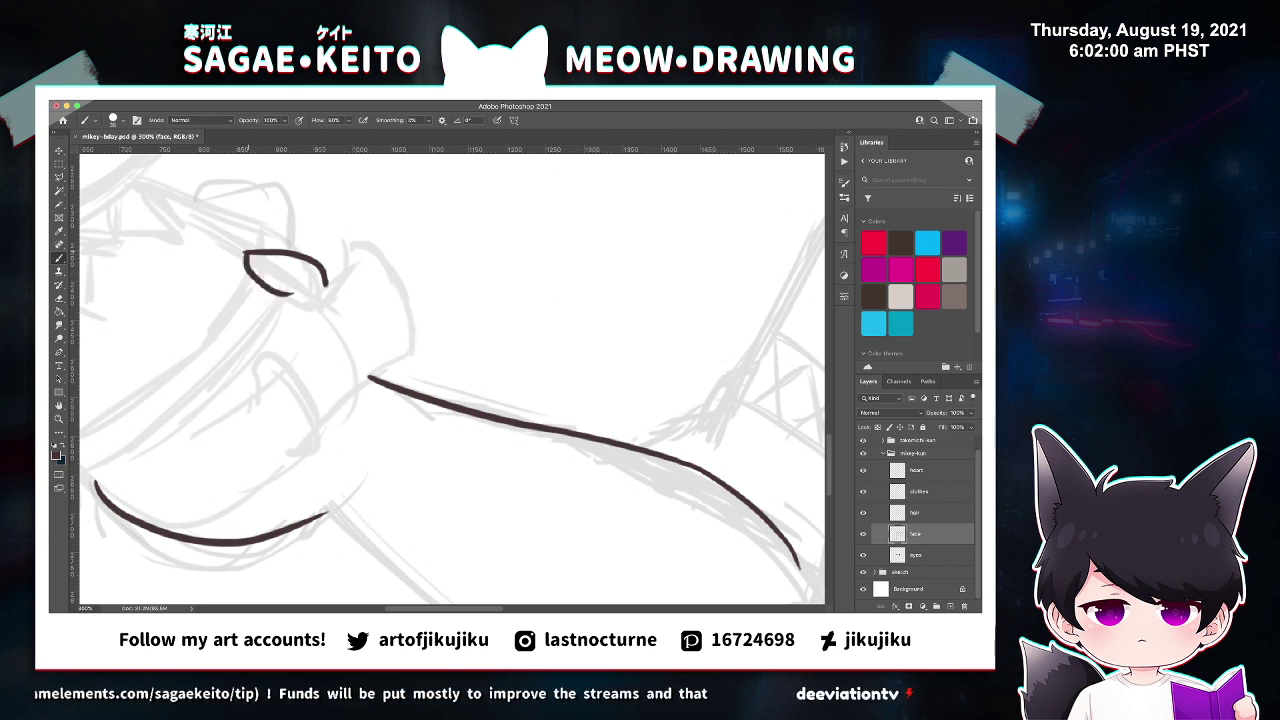
pyautogui.hotkey('ctrl', 'z')
pyautogui.moveTo(255, 254)
pyautogui.mouseDown()
pyautogui.moveTo(290, 296)
pyautogui.moveTo(306, 292)
pyautogui.mouseUp()
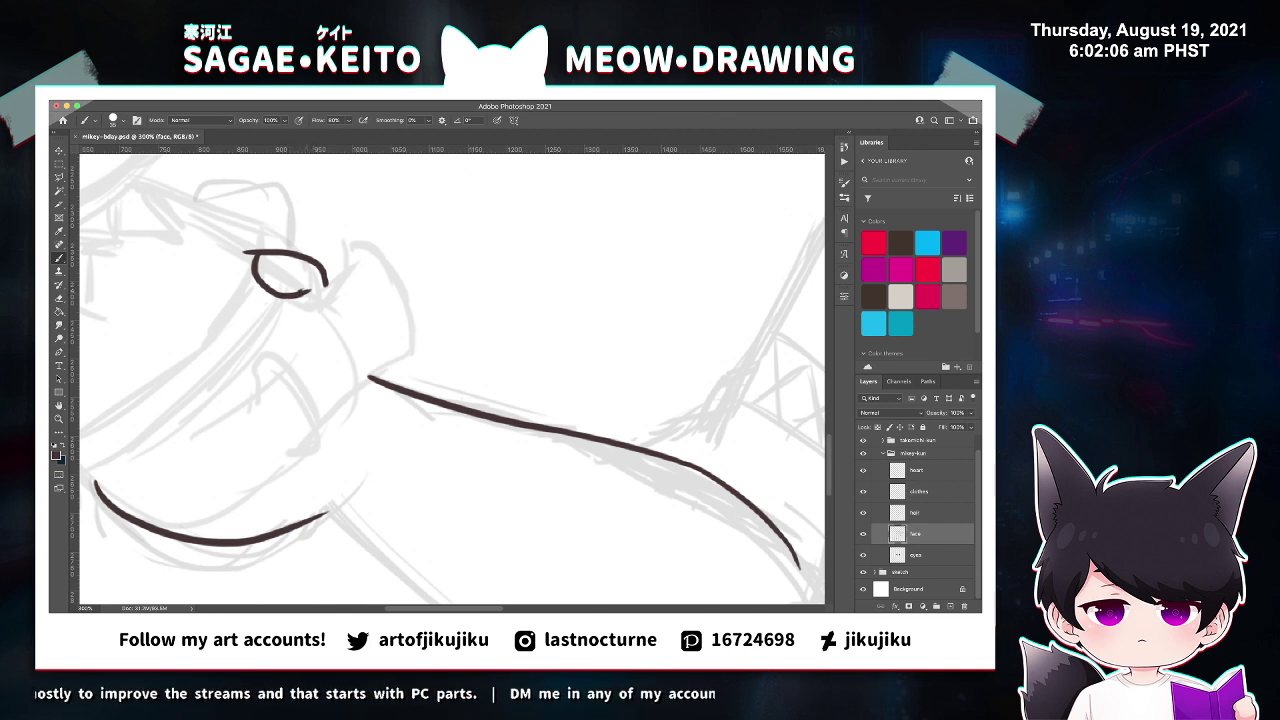
# Erase the overshooting corner of the fingertip loop, taper its lower end with the Eraser and save the file.
pyautogui.press('e')
pyautogui.scroll(2, 231, 248)
pyautogui.moveTo(250, 248); pyautogui.dragTo(261, 252)
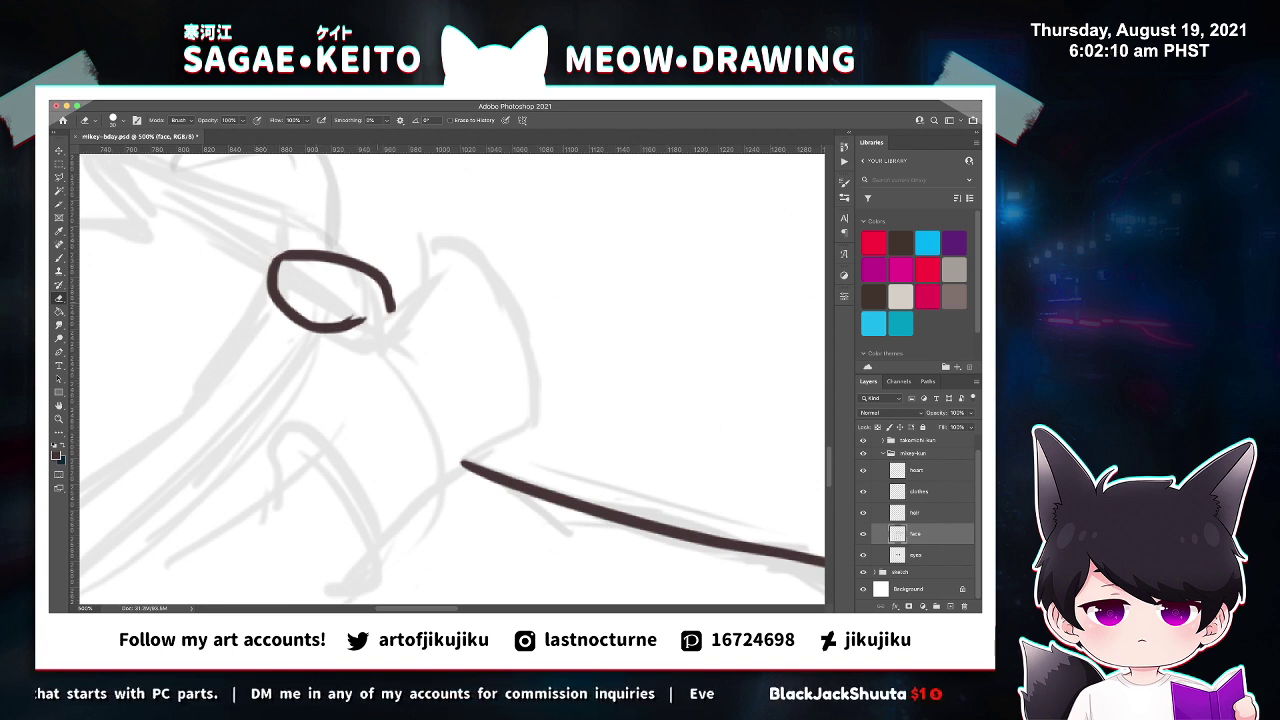
pyautogui.moveTo(357, 312); pyautogui.dragTo(329, 314)
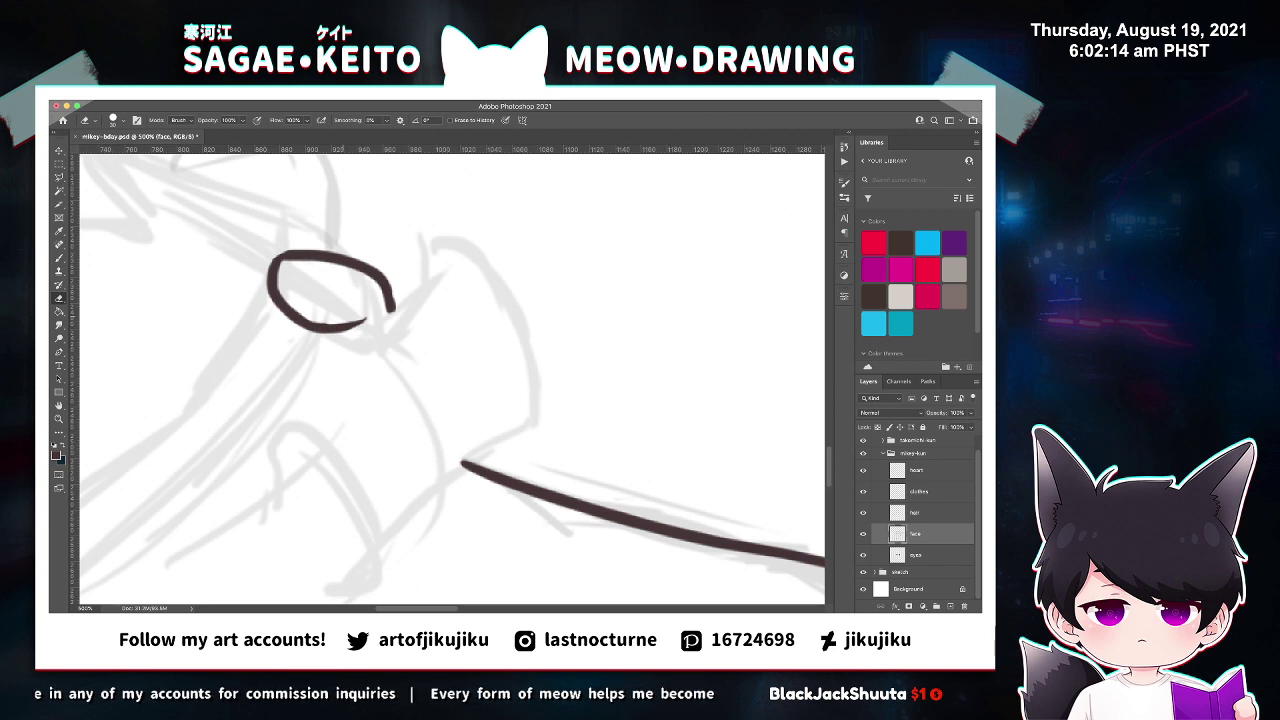
pyautogui.press('z')
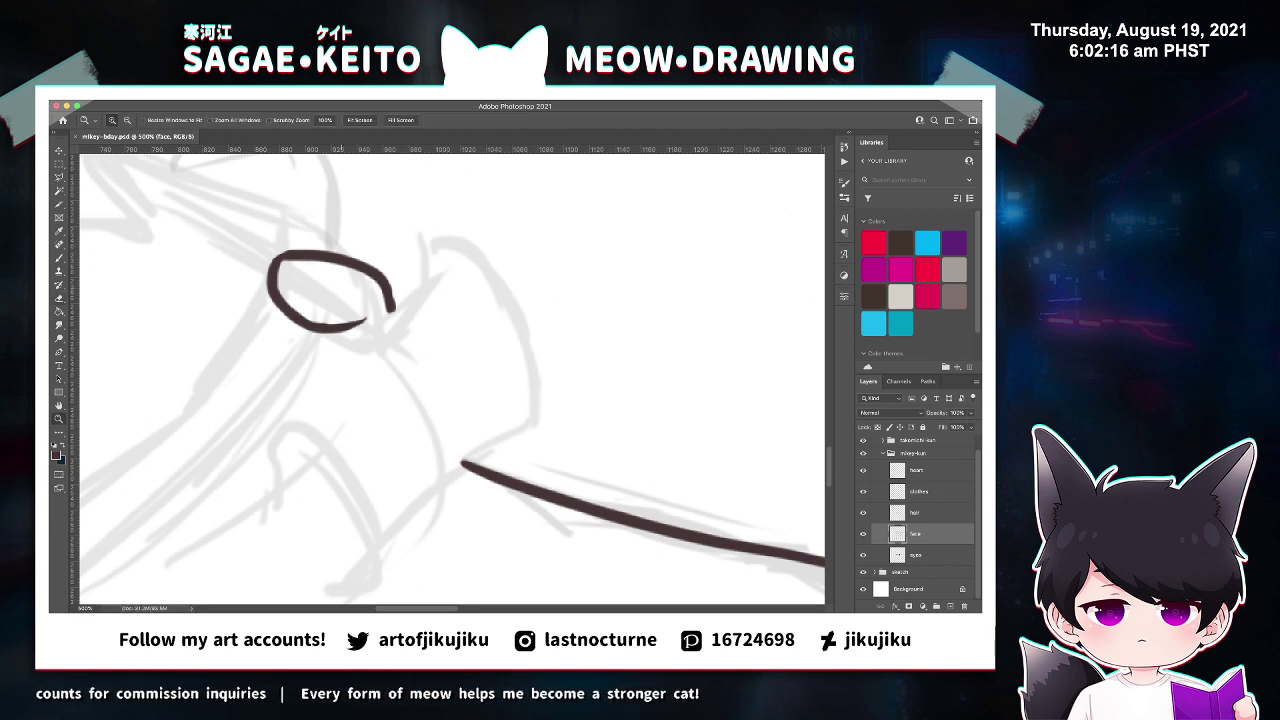
pyautogui.click(254, 226)
pyautogui.click(258, 228)
pyautogui.press('b')
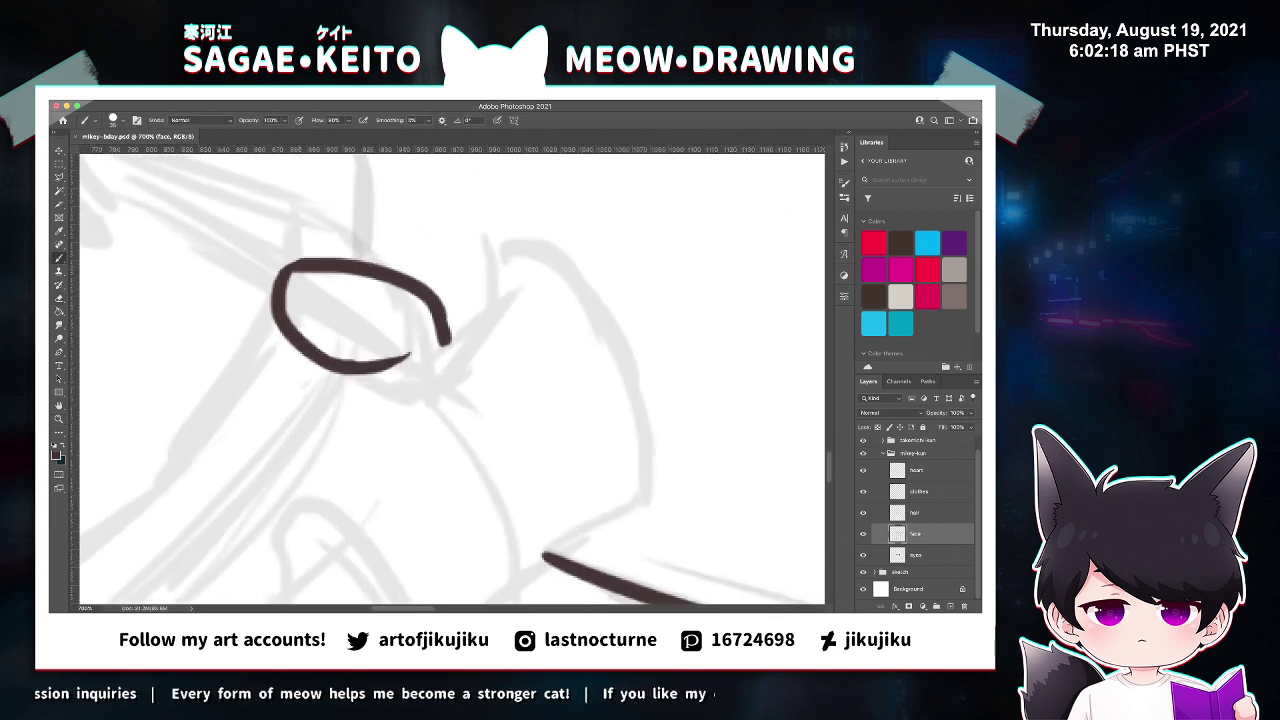
pyautogui.press('e')
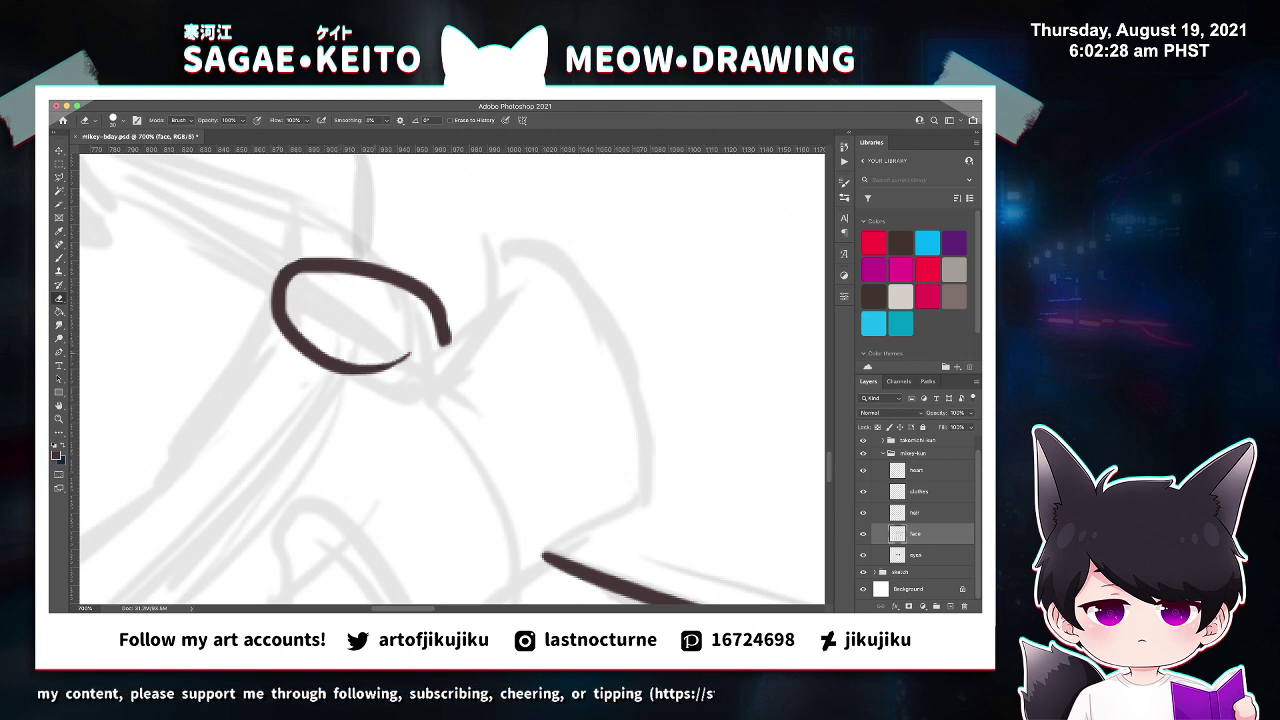
pyautogui.press('super+s')
# Trim the upper stroke's open end on the fingertip loop into a clean taper and save the file.
pyautogui.press('super+minus')
pyautogui.press('super+minus')
pyautogui.press('super+minus')
pyautogui.press('super+minus')
pyautogui.press('super+minus')
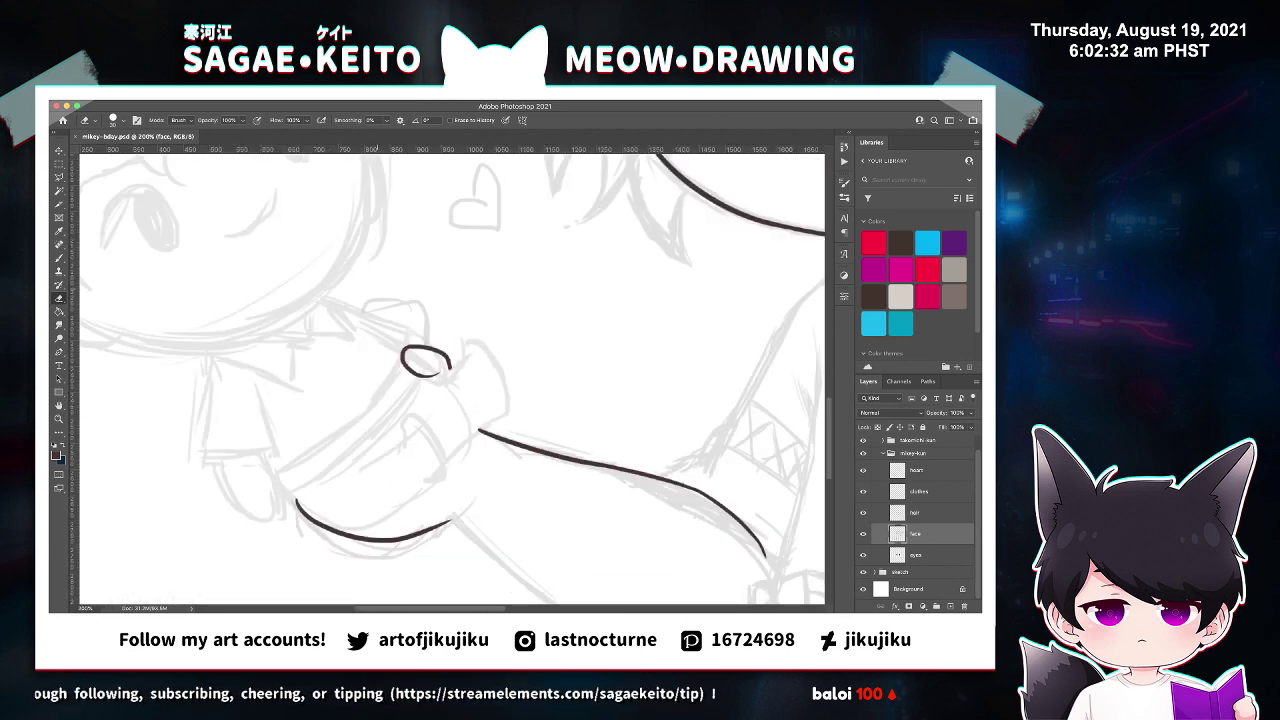
pyautogui.hotkey('ctrl', '+')
pyautogui.hotkey('ctrl', '+')
pyautogui.hotkey('ctrl', '+')
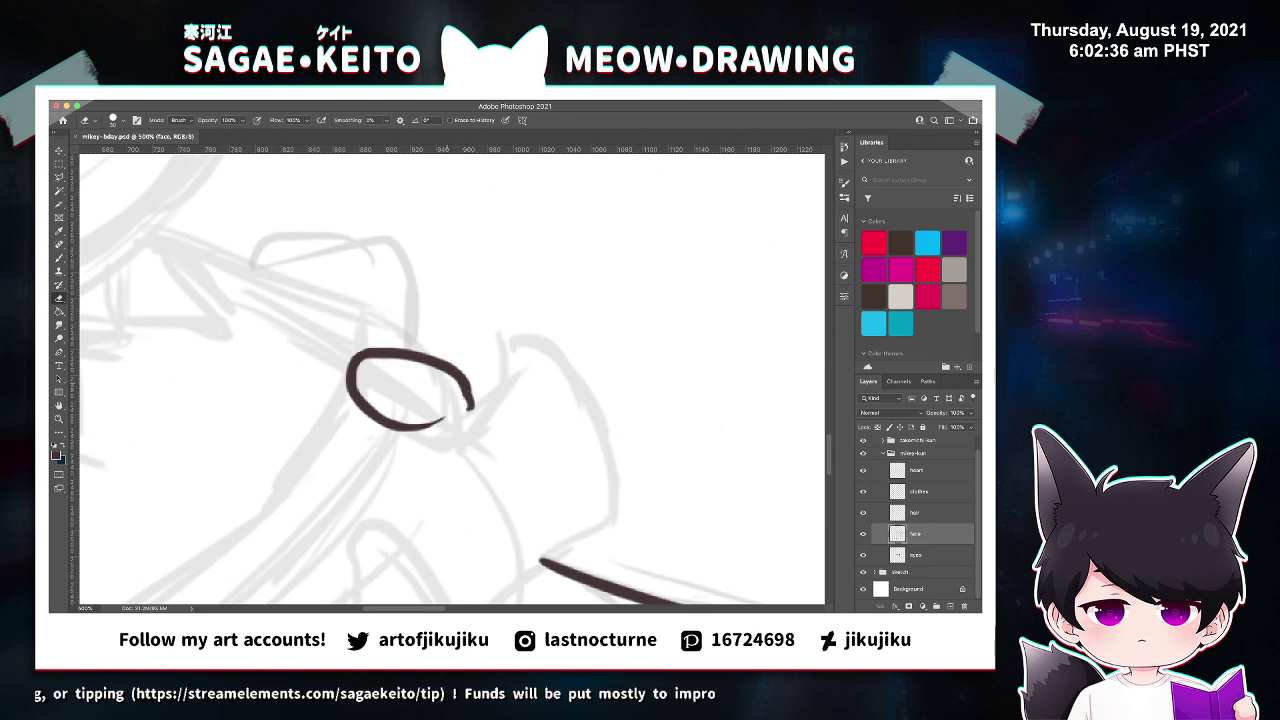
pyautogui.moveTo(453, 386); pyautogui.dragTo(477, 406)
pyautogui.press('b')
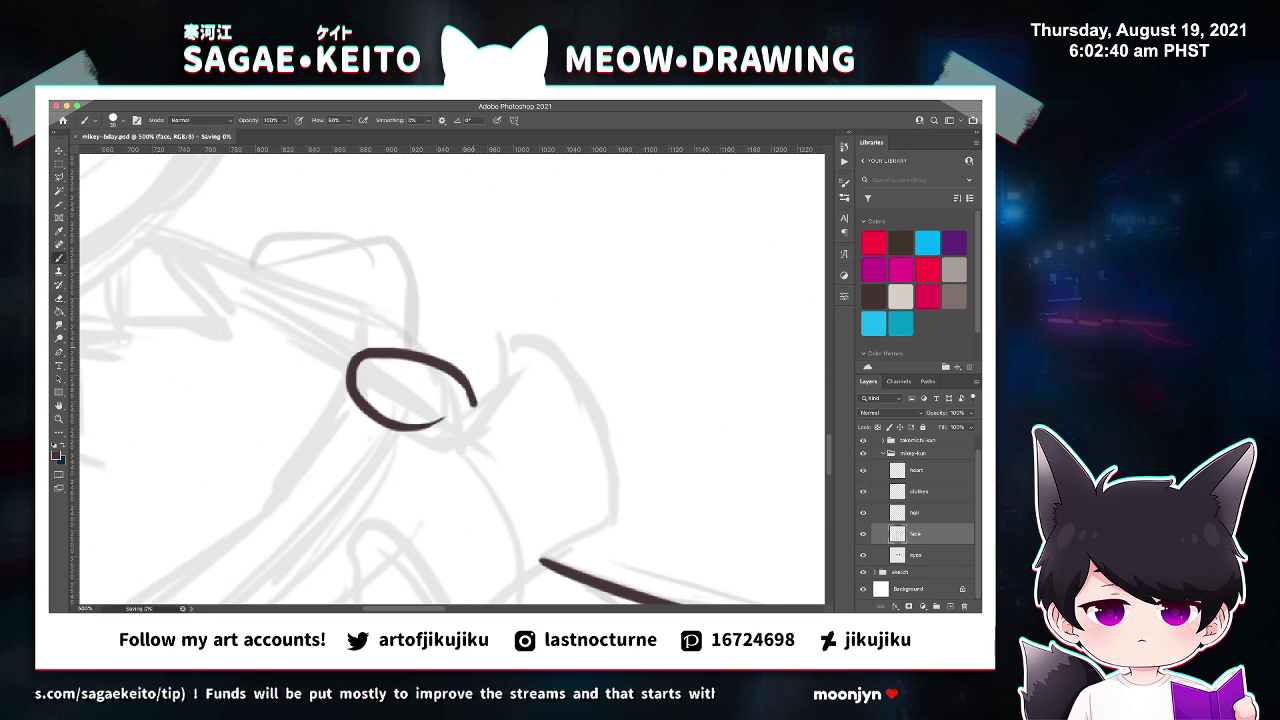
# Shorten the hand's lower curve by erasing its far end under the doll.
pyautogui.hotkey('ctrl', '-')
pyautogui.hotkey('ctrl', '-')
pyautogui.hotkey('ctrl', '-')
pyautogui.hotkey('ctrl', '-')
pyautogui.hotkey('ctrl', '-')
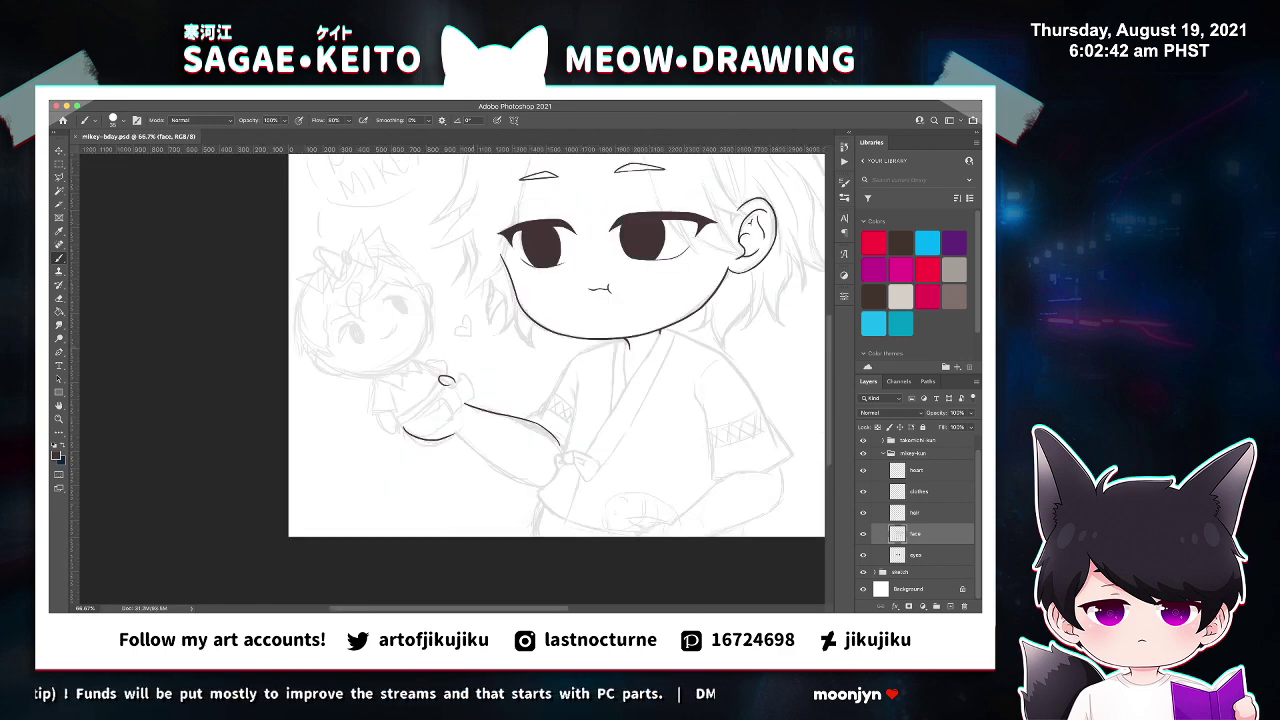
pyautogui.press('z')
pyautogui.click(460, 428)
pyautogui.click(460, 428)
pyautogui.click(460, 428)
pyautogui.press('e')
pyautogui.moveTo(207, 422)
pyautogui.mouseDown()
pyautogui.moveTo(252, 464)
pyautogui.moveTo(299, 478)
pyautogui.mouseUp()
pyautogui.press('b')
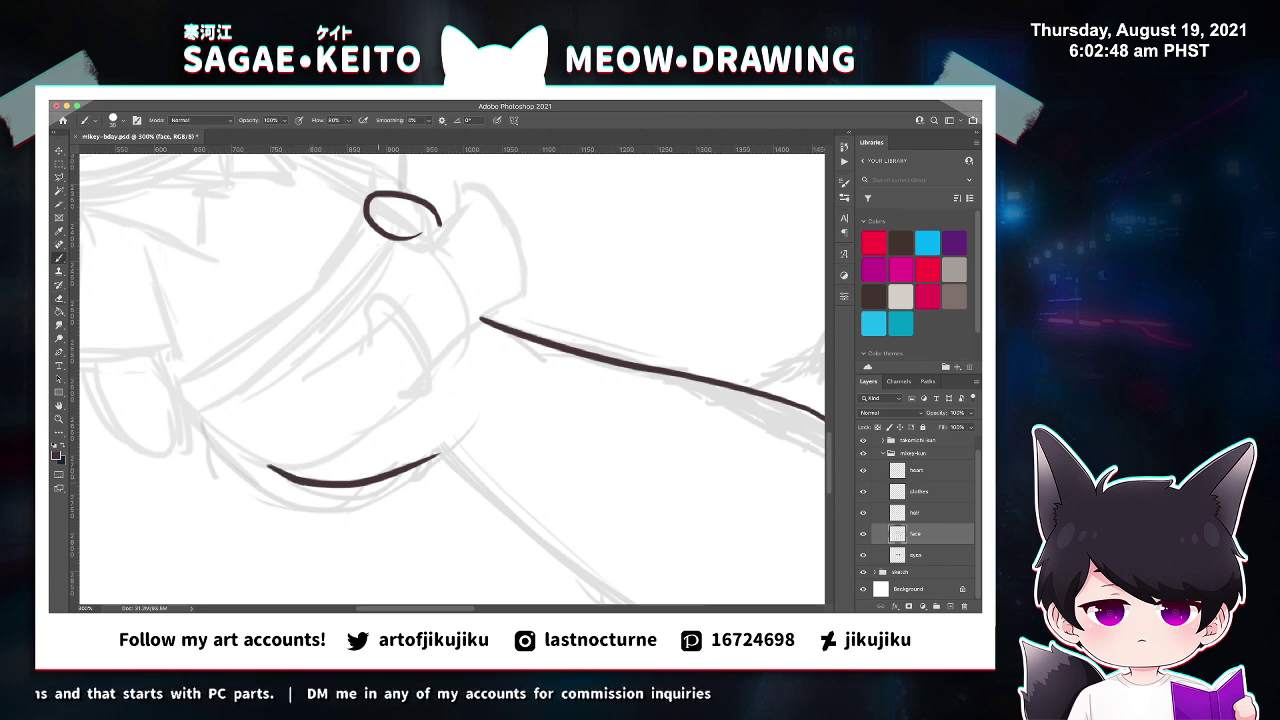
# Ink the lower edge of the outstretched forearm as one long curve from the wrist to the sleeve opening.
pyautogui.hotkey('ctrl', '0')
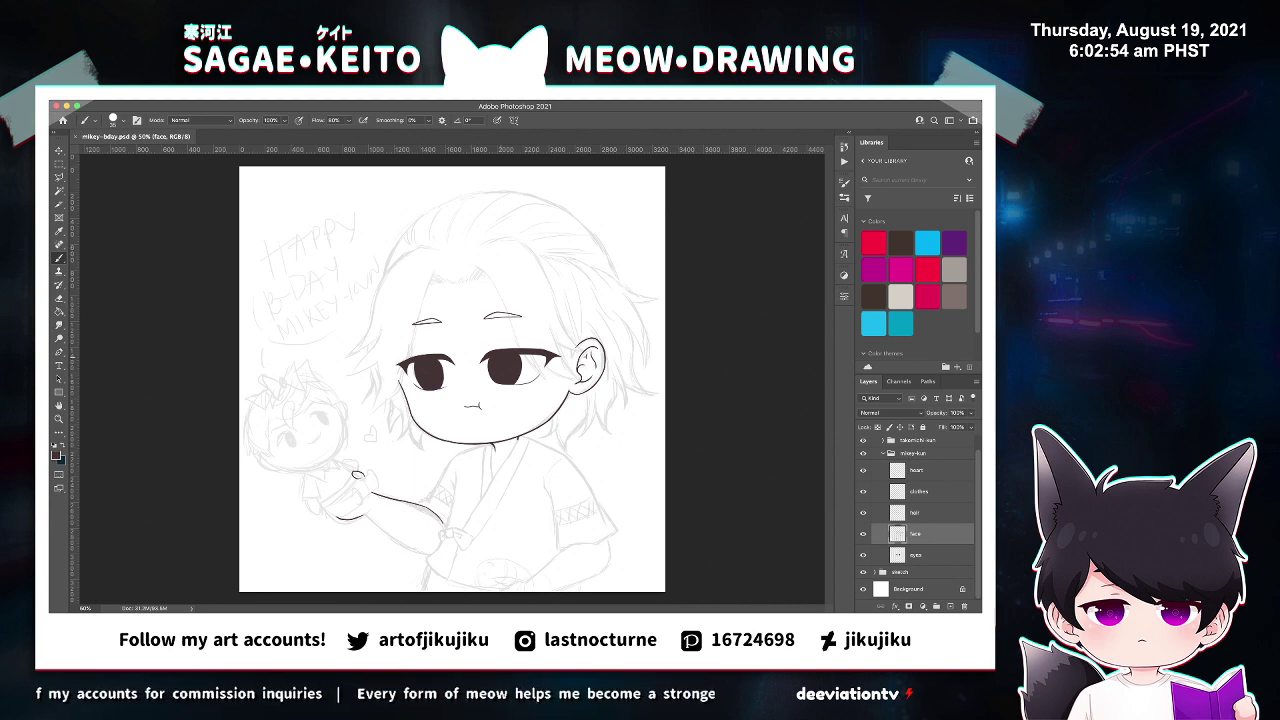
pyautogui.press('z')
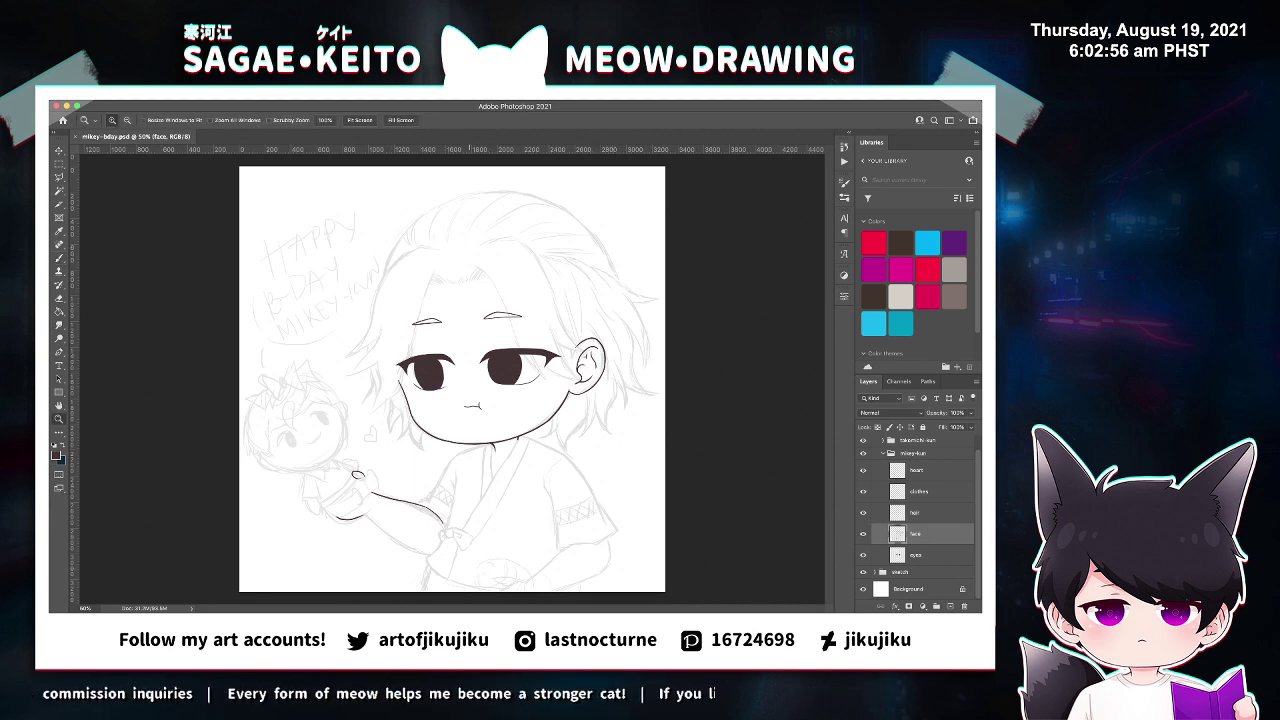
pyautogui.click(427, 508)
pyautogui.click(423, 502)
pyautogui.scroll(-5, 422, 500)
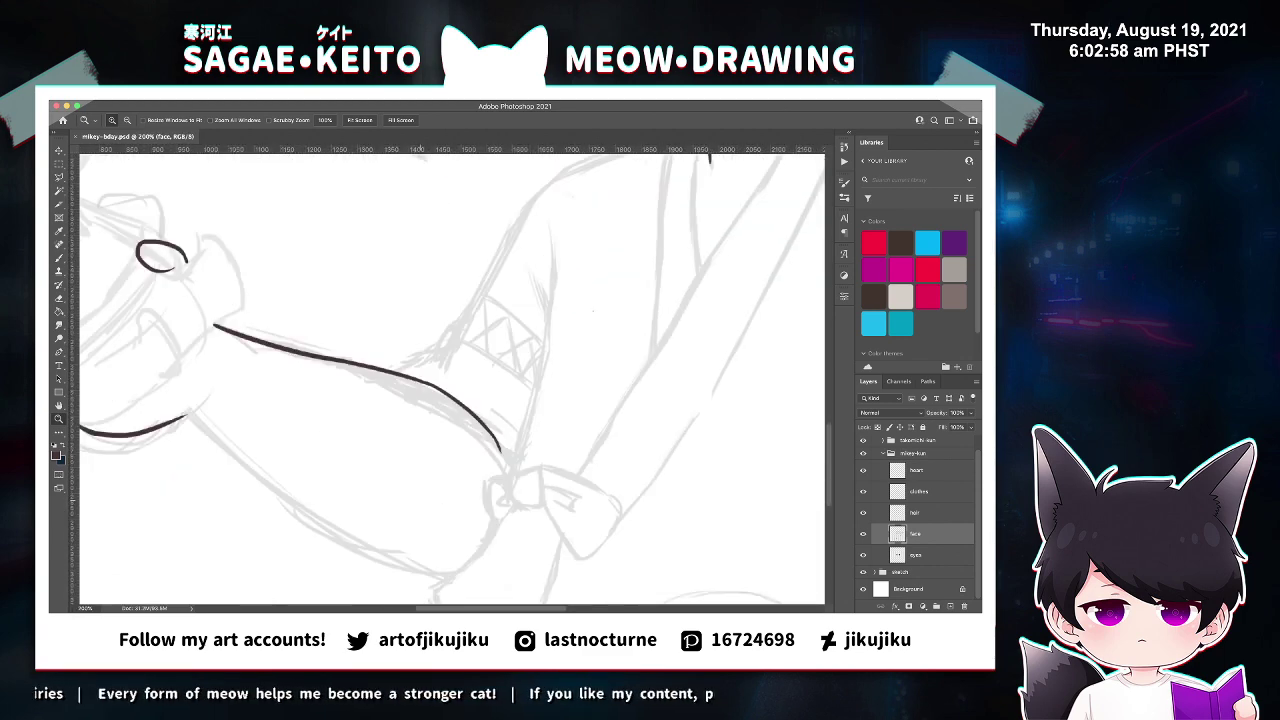
pyautogui.press('b')
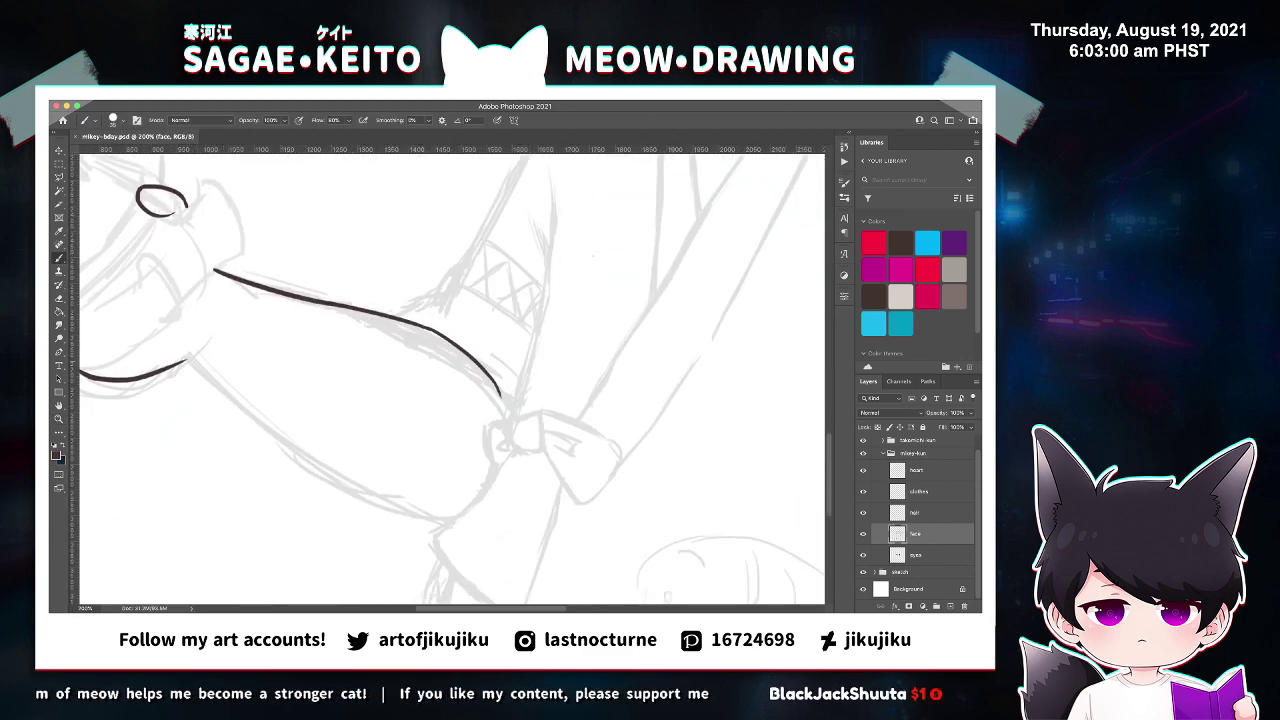
pyautogui.moveTo(183, 362); pyautogui.dragTo(378, 484)
pyautogui.hotkey('ctrl', 'z')
pyautogui.moveTo(188, 362)
pyautogui.mouseDown()
pyautogui.moveTo(392, 505)
pyautogui.moveTo(450, 533)
pyautogui.moveTo(226, 390)
pyautogui.moveTo(482, 520)
pyautogui.mouseUp()
pyautogui.hotkey('ctrl', 'z')
pyautogui.hotkey('ctrl', 'z')
pyautogui.moveTo(200, 368); pyautogui.dragTo(487, 527)
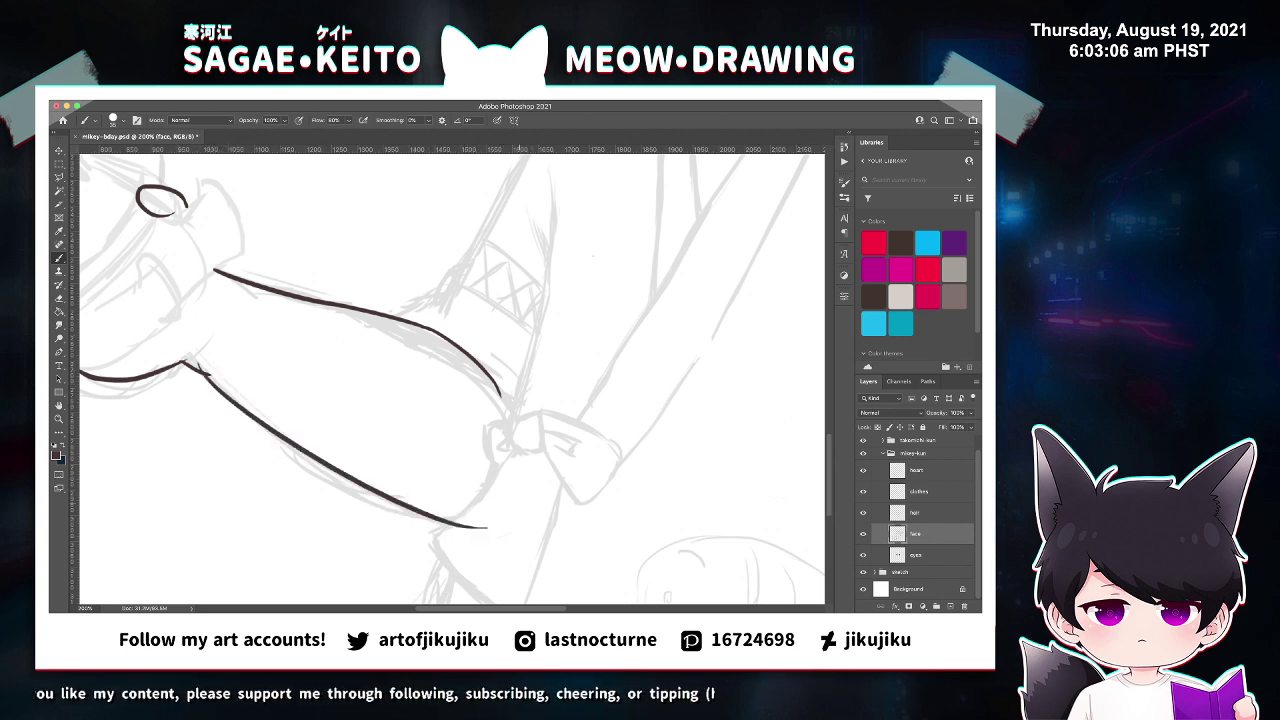
pyautogui.hotkey('ctrl', 'z')
pyautogui.moveTo(200, 366); pyautogui.dragTo(462, 514)
# Clean up the join between the hand's lower curve and the forearm line with the Eraser, and save the file.
pyautogui.press('e')
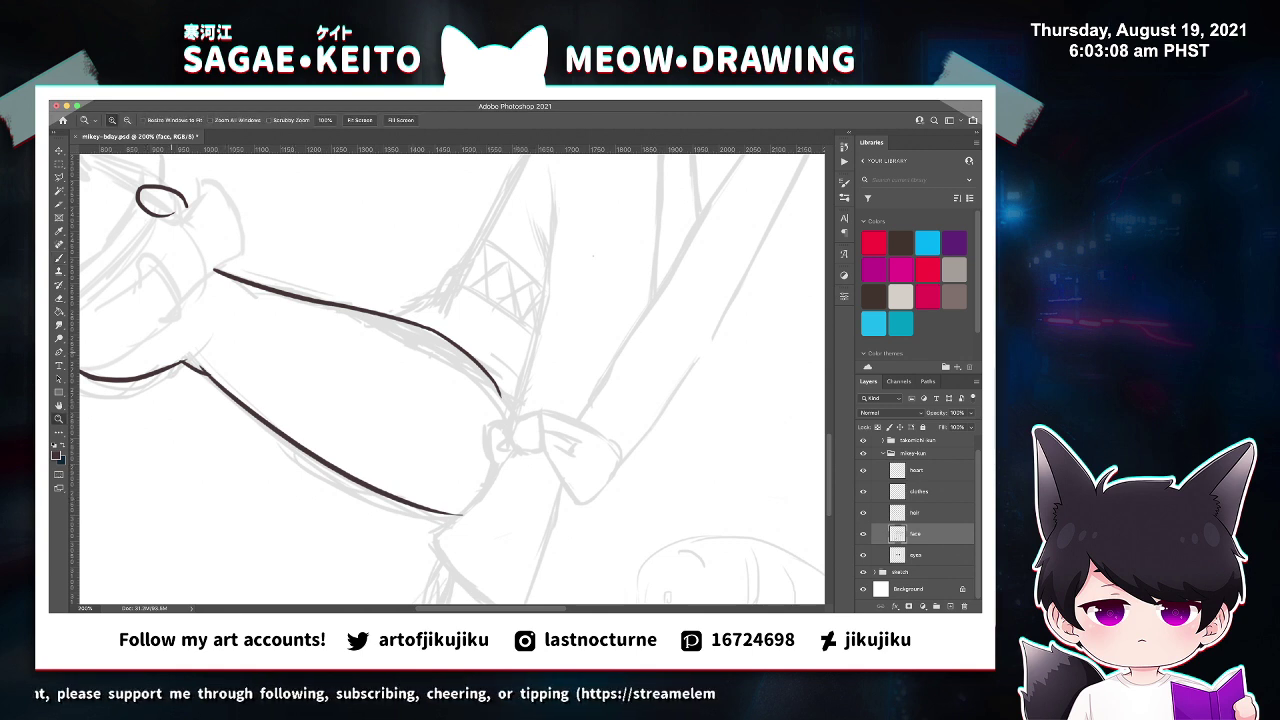
pyautogui.scroll(3, 186, 362)
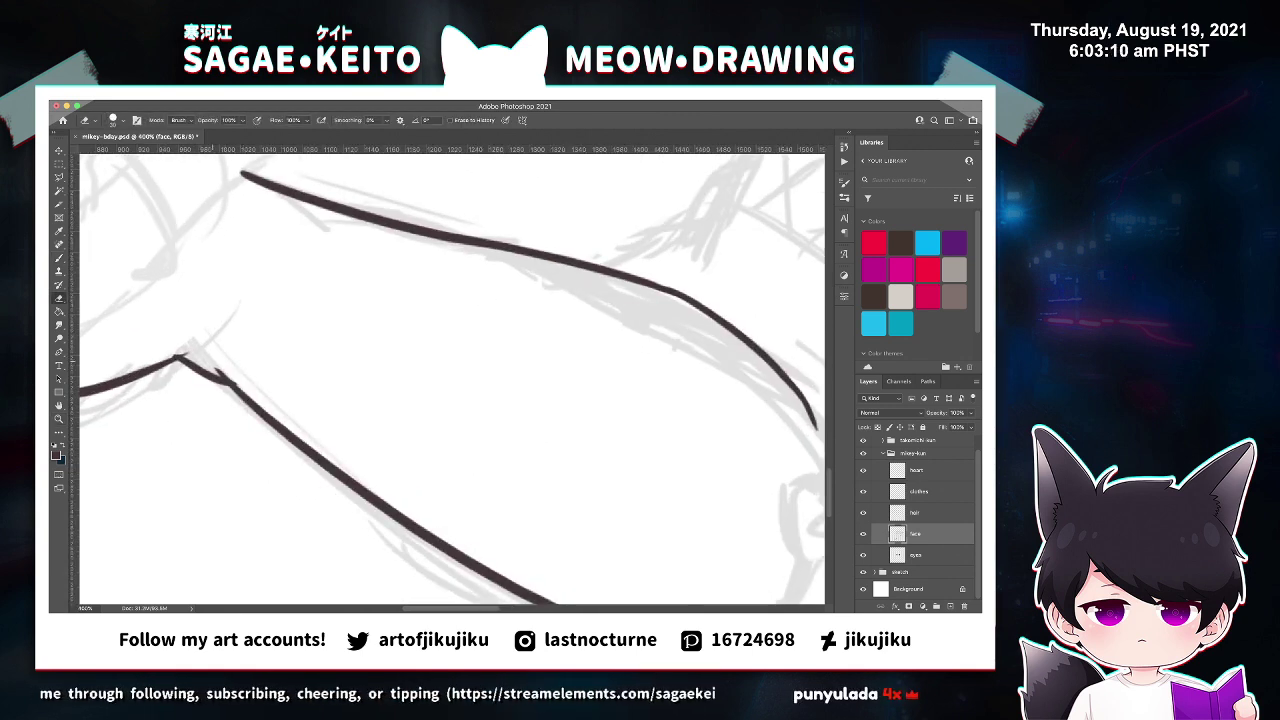
pyautogui.press('super+s')
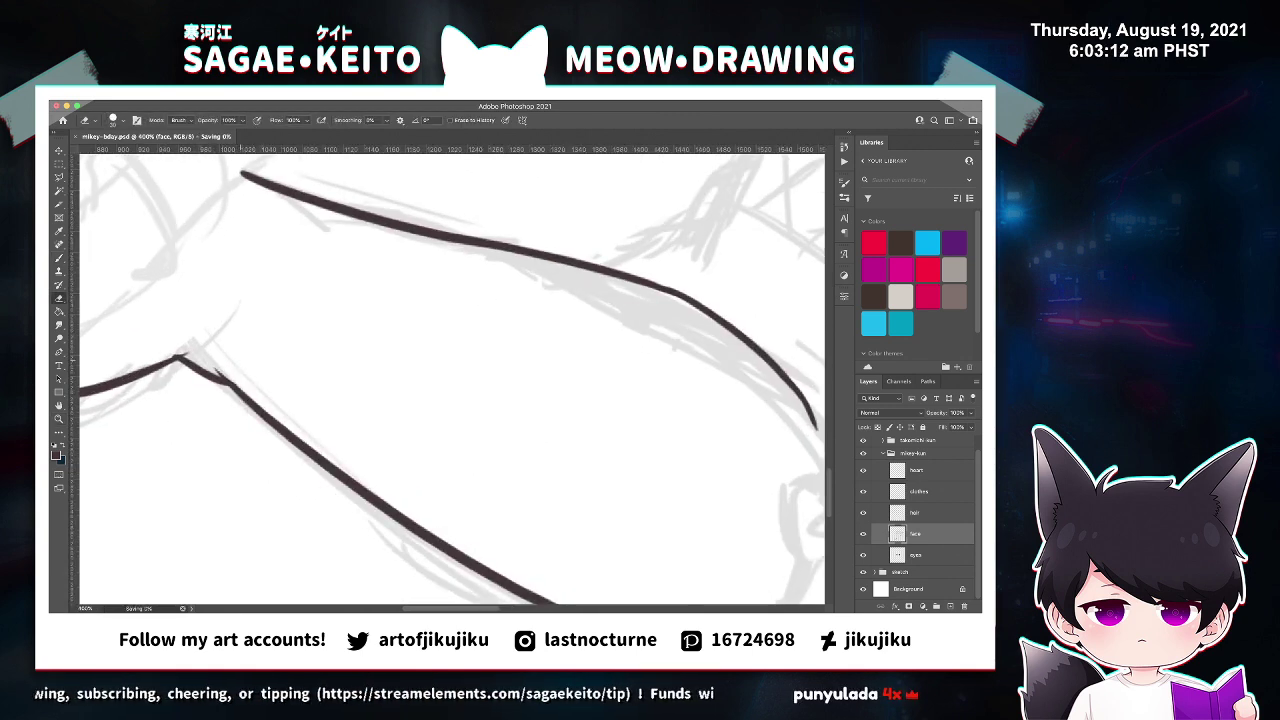
pyautogui.press('super+minus')
pyautogui.press('super+minus')
pyautogui.press('super+minus')
pyautogui.press('z')
pyautogui.click(530, 460)
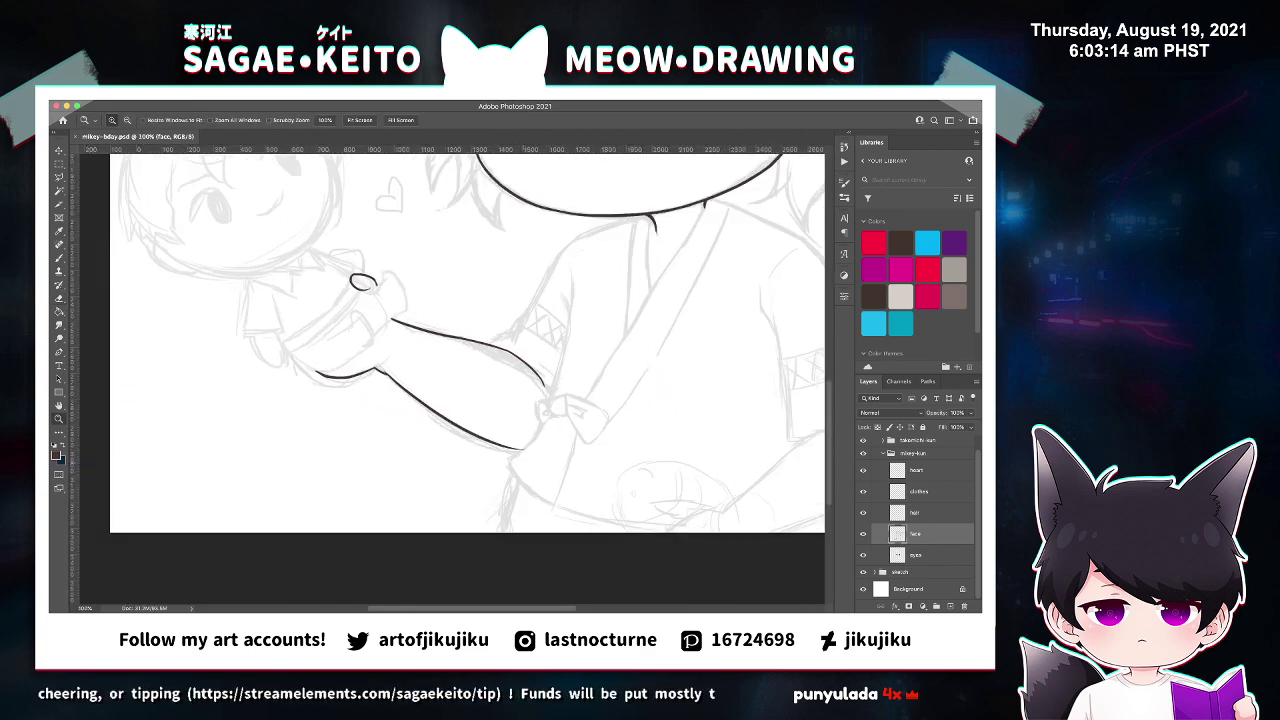
# Thicken the thin end of the outstretched forearm's lower line at the sleeve opening, refine its tip, and save the file.
pyautogui.click(530, 460)
pyautogui.click(530, 460)
pyautogui.click(530, 460)
pyautogui.press('b')
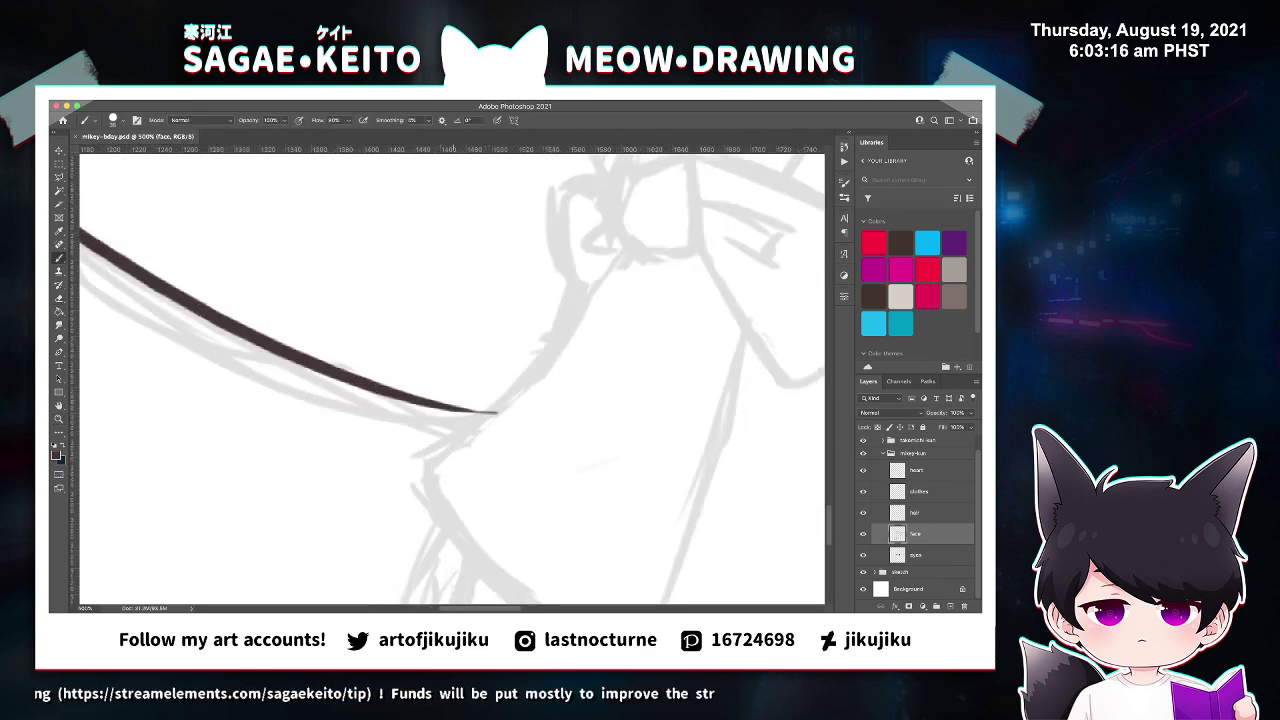
pyautogui.moveTo(445, 408); pyautogui.dragTo(512, 407)
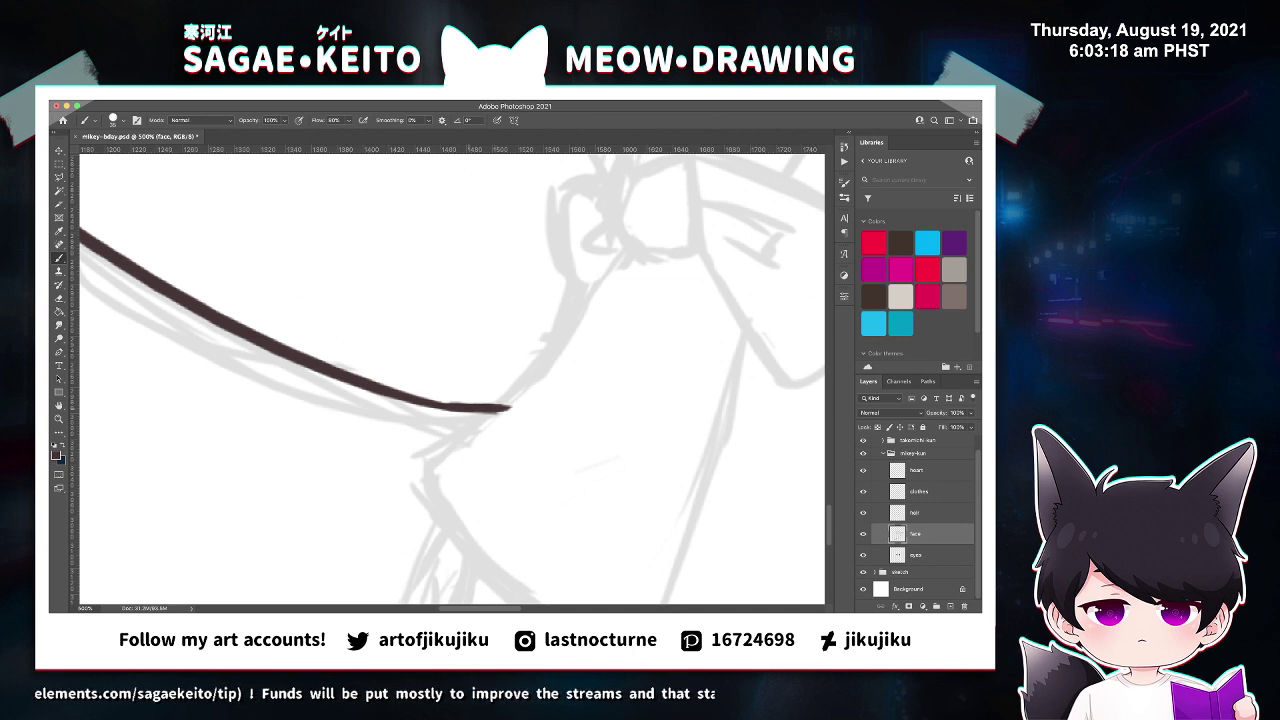
pyautogui.press('e')
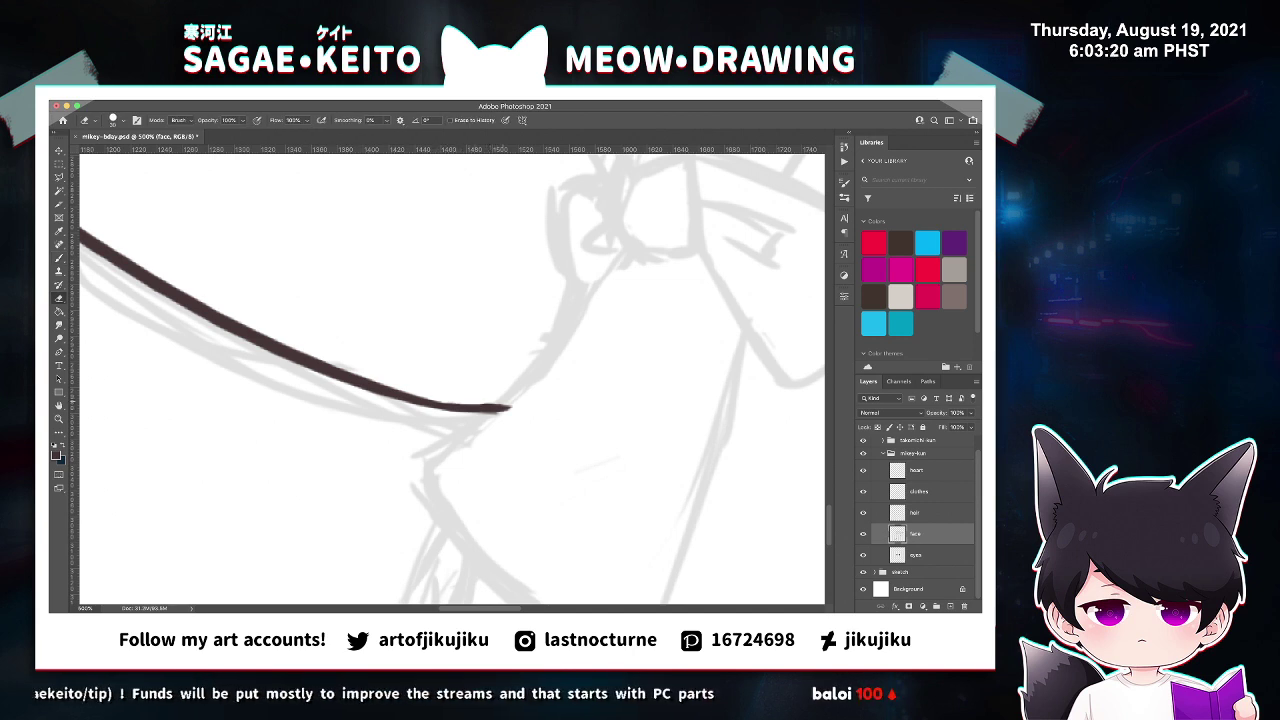
pyautogui.moveTo(462, 400); pyautogui.dragTo(514, 404)
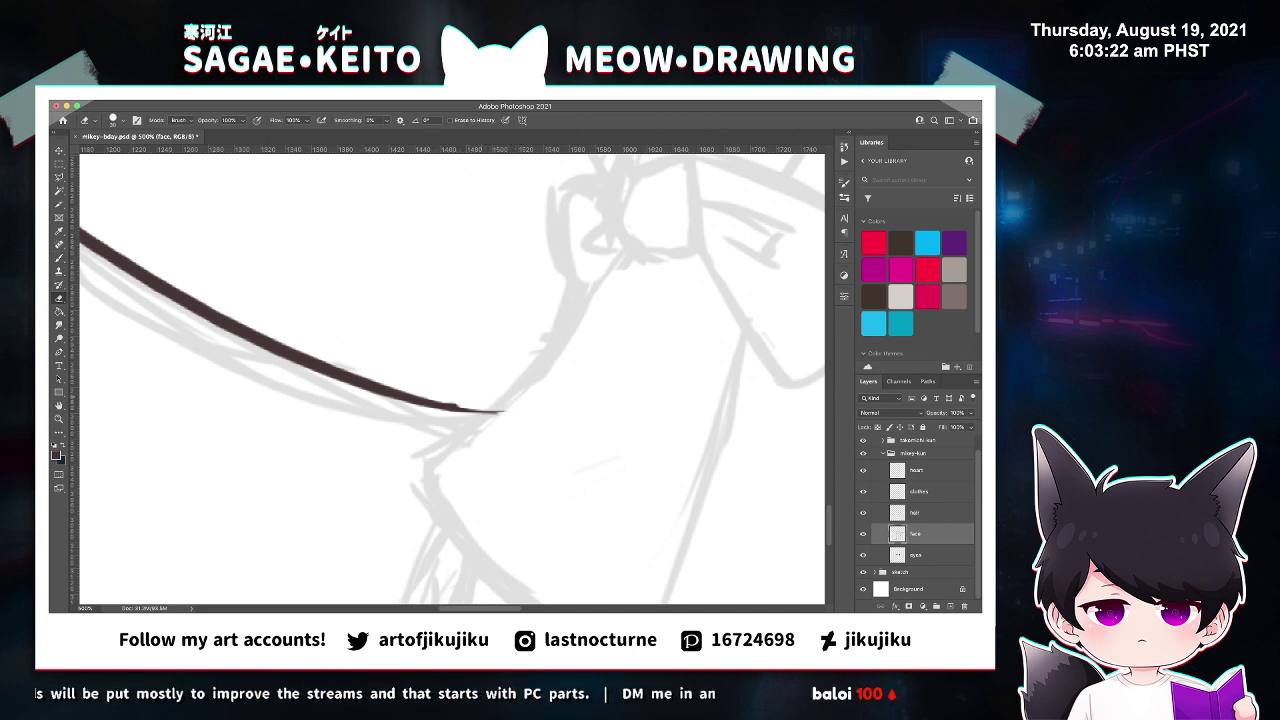
pyautogui.hotkey('ctrl', 'z')
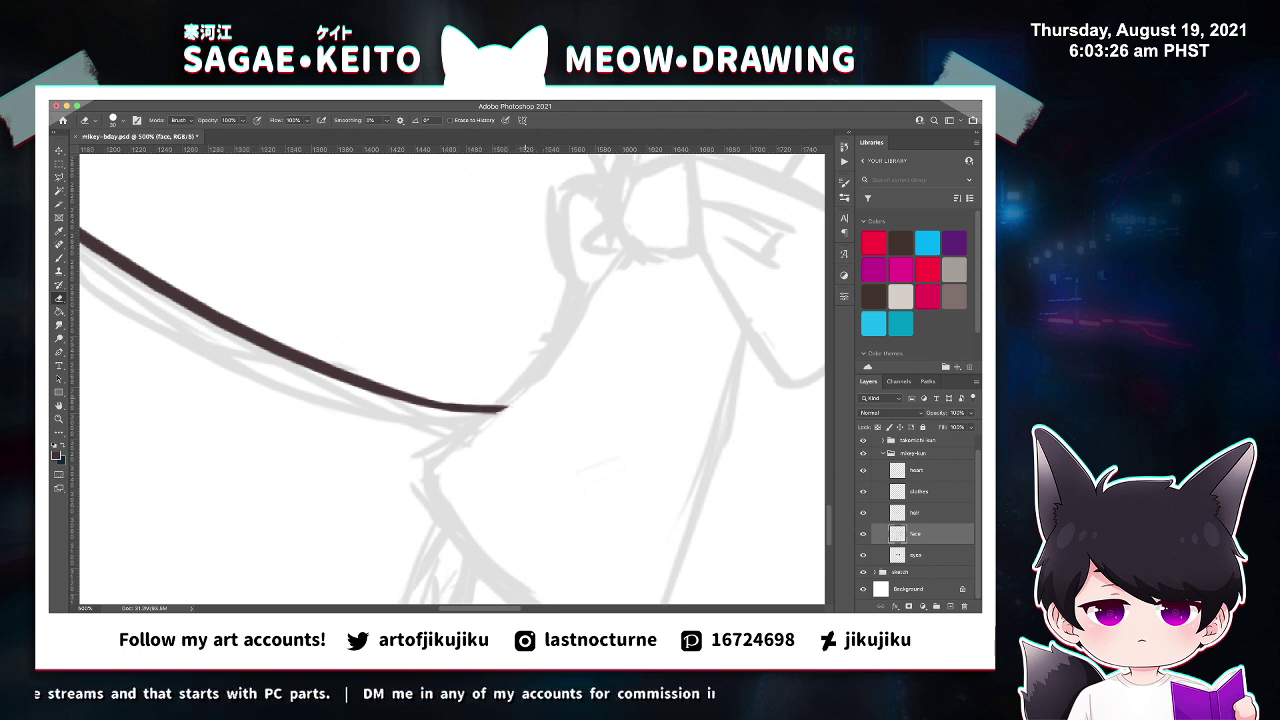
pyautogui.press('super+s')
# Rename the face layer as skin.
pyautogui.press('super+minus')
pyautogui.press('super+minus')
pyautogui.press('super+minus')
pyautogui.press('super+minus')
pyautogui.press('super+minus')
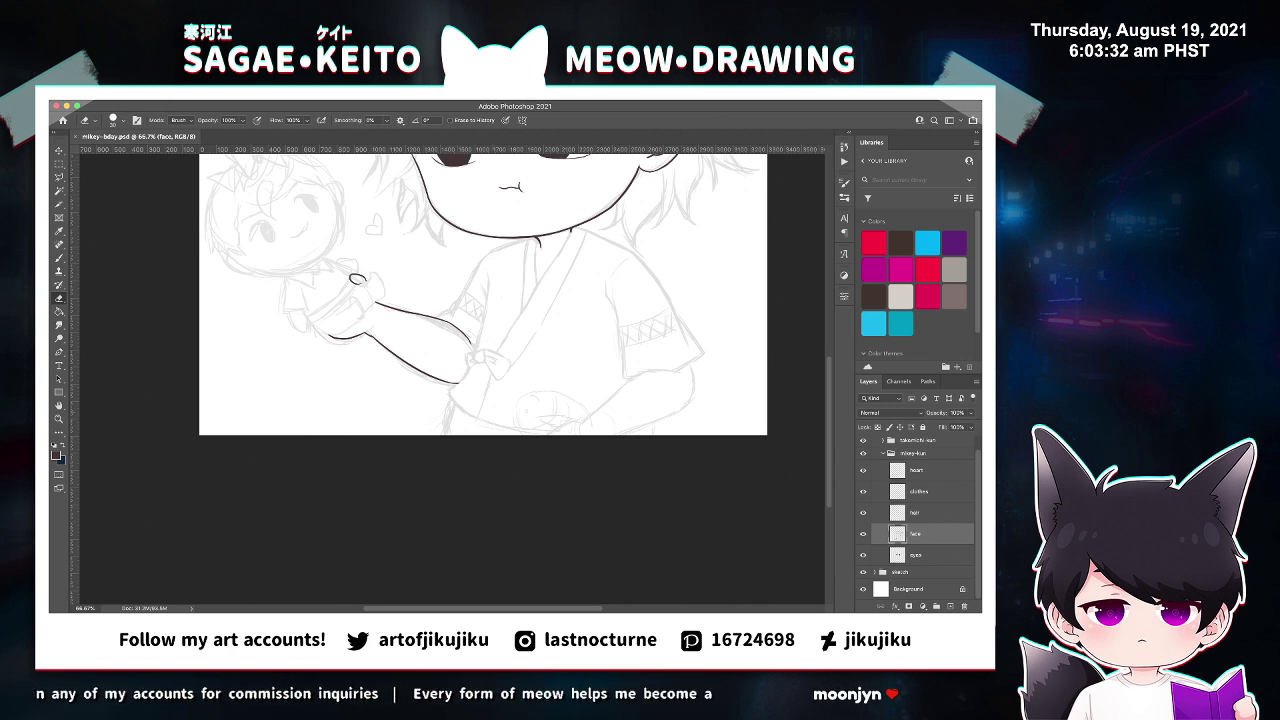
pyautogui.doubleClick(915, 534)
pyautogui.write('skin')
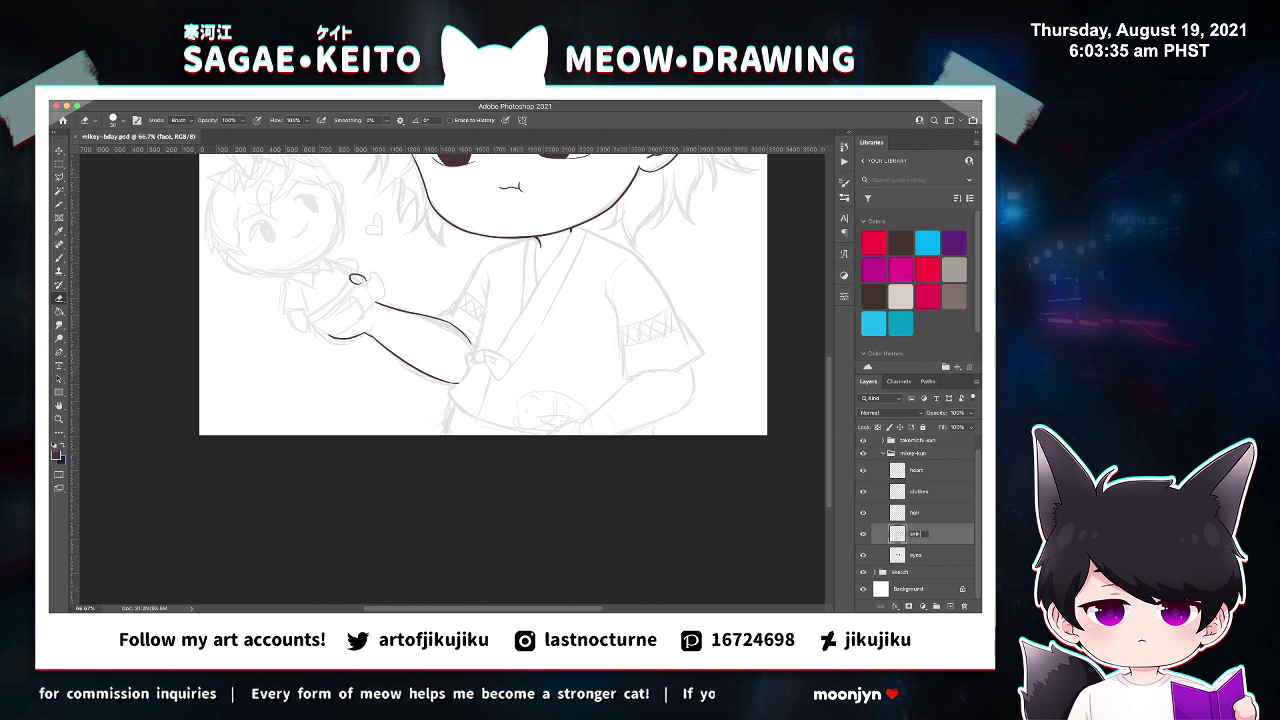
pyautogui.press('Return')
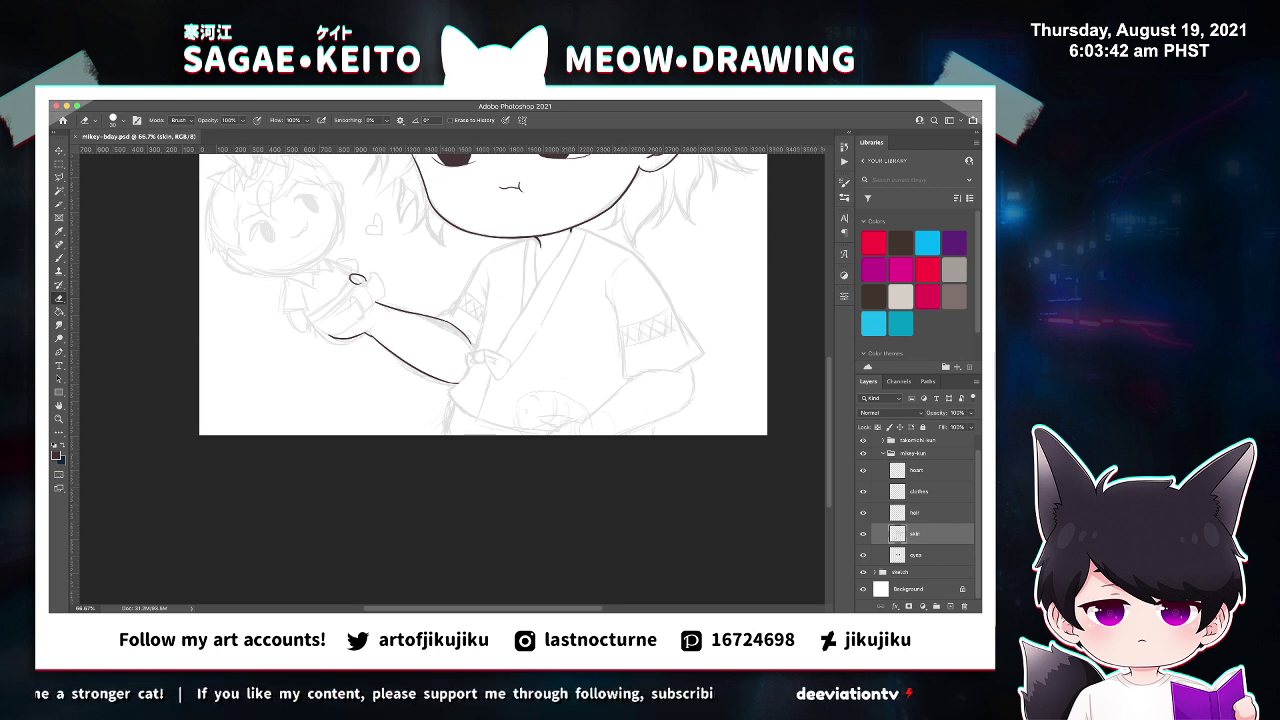
# Create a new layer named taiyaki above the clothes layer and save the file.
pyautogui.press('z')
pyautogui.click(663, 410)
pyautogui.click(663, 410)
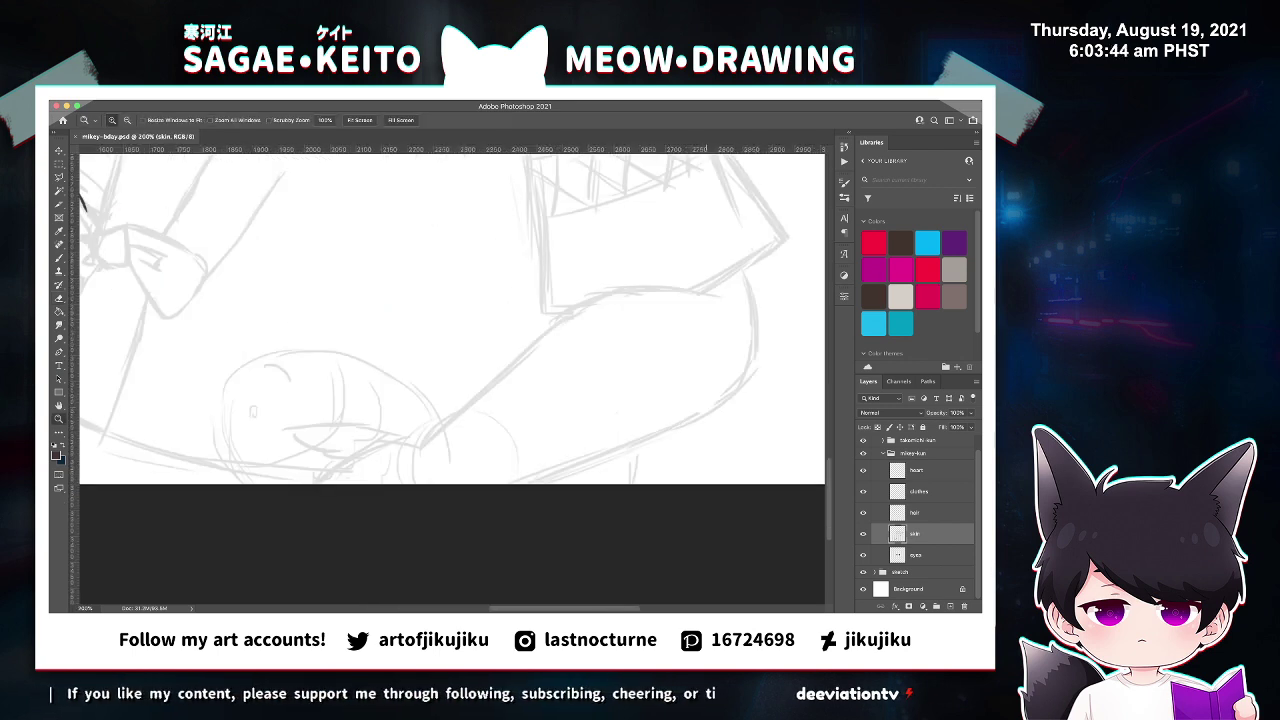
pyautogui.click(920, 492)
pyautogui.click(950, 606)
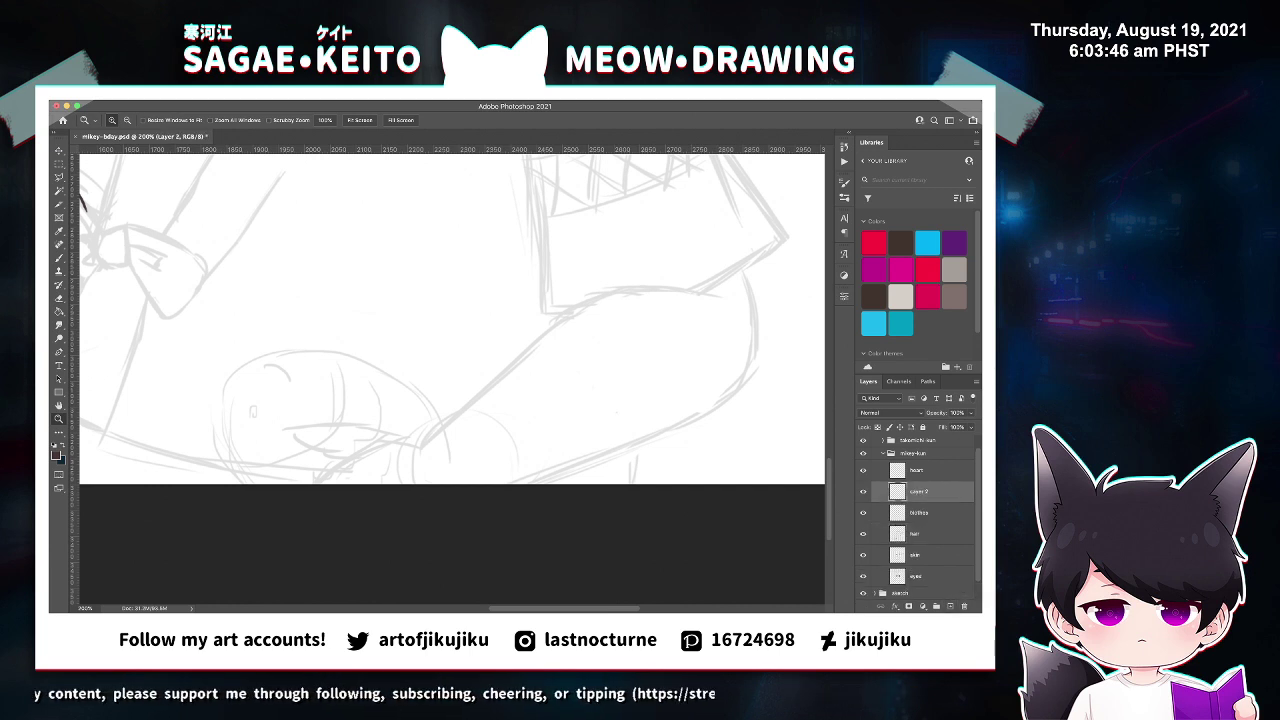
pyautogui.write('taiyaki')
pyautogui.press('Return')
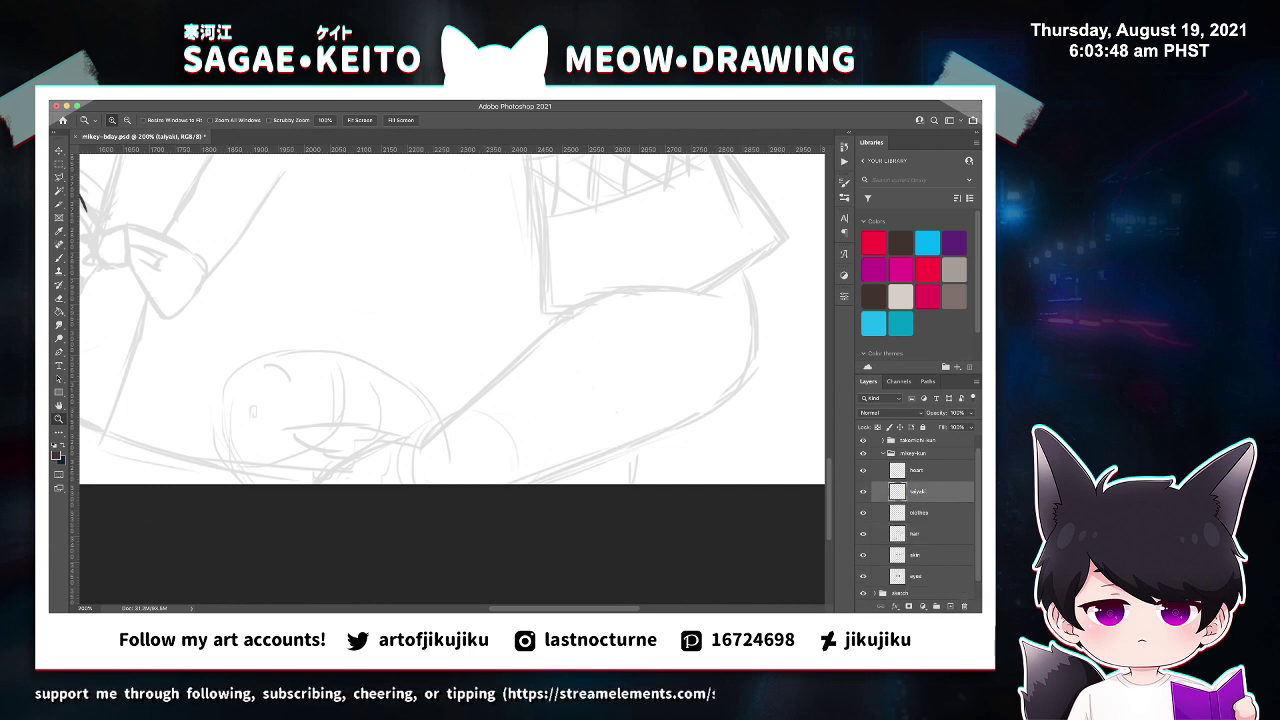
pyautogui.press('super+s')
# On the skin layer, ink the bent arm's upper edge as a diagonal stroke from the sleeve's inner corner down across the taiyaki sketch.
pyautogui.click(916, 555)
pyautogui.press('b')
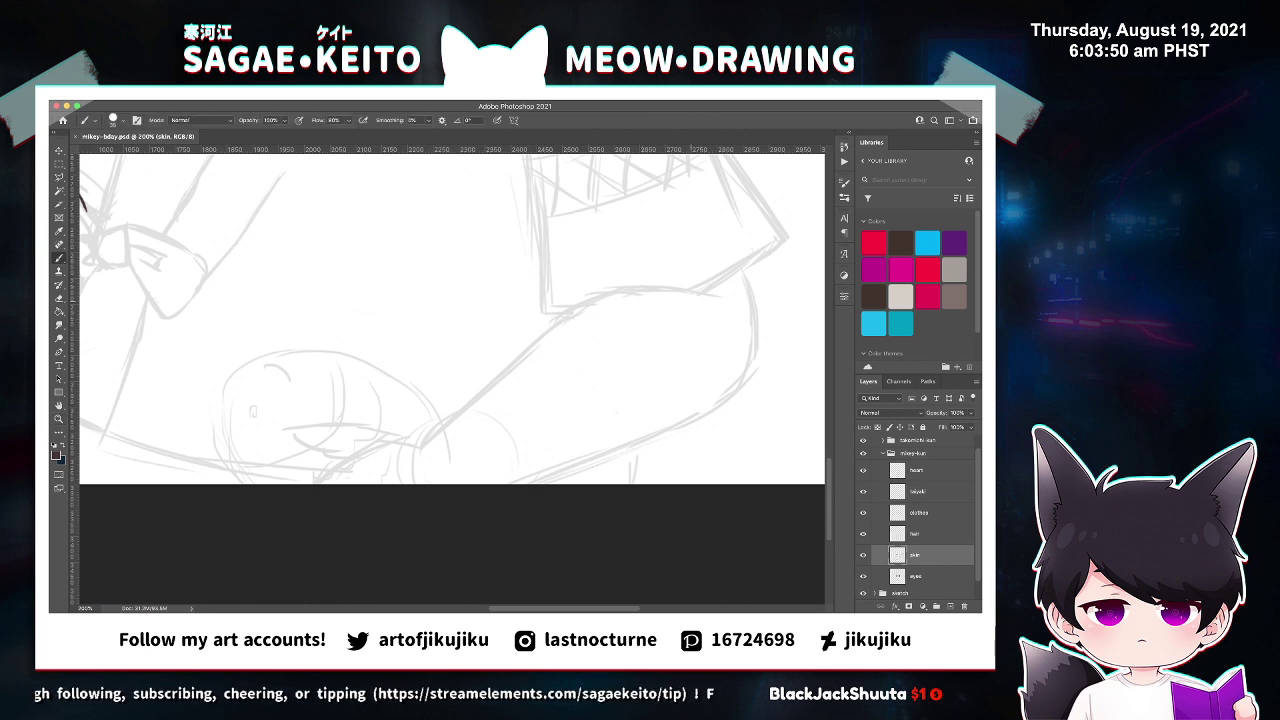
pyautogui.moveTo(583, 302)
pyautogui.mouseDown()
pyautogui.moveTo(712, 297)
pyautogui.moveTo(470, 372)
pyautogui.mouseUp()
pyautogui.press('super+z')
pyautogui.moveTo(718, 292); pyautogui.dragTo(463, 416)
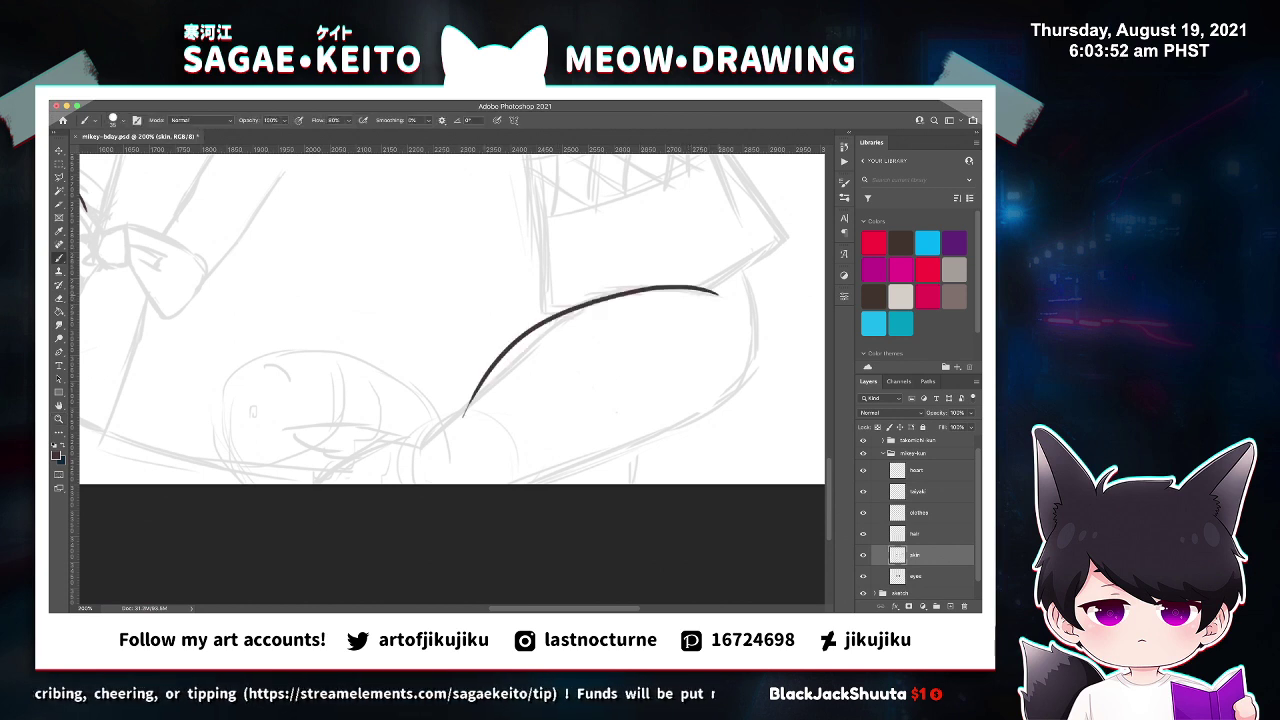
pyautogui.moveTo(622, 298); pyautogui.dragTo(402, 460)
pyautogui.press('super+z')
pyautogui.press('super+z')
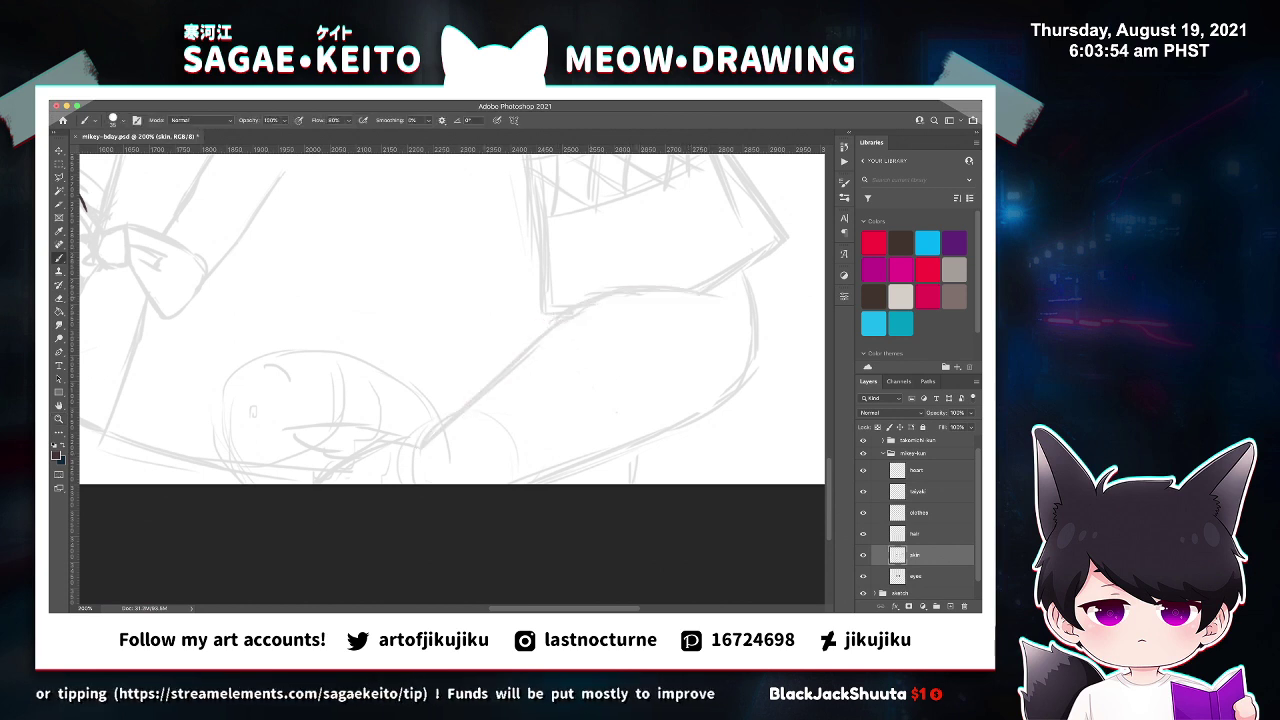
pyautogui.moveTo(575, 312); pyautogui.dragTo(362, 480)
# Extend the bent arm's upper edge with a rounded stroke running from the diagonal line along the sleeve hem.
pyautogui.moveTo(571, 315)
pyautogui.mouseDown()
pyautogui.moveTo(672, 285)
pyautogui.moveTo(726, 291)
pyautogui.mouseUp()
pyautogui.press('super+z')
pyautogui.moveTo(571, 314); pyautogui.dragTo(745, 296)
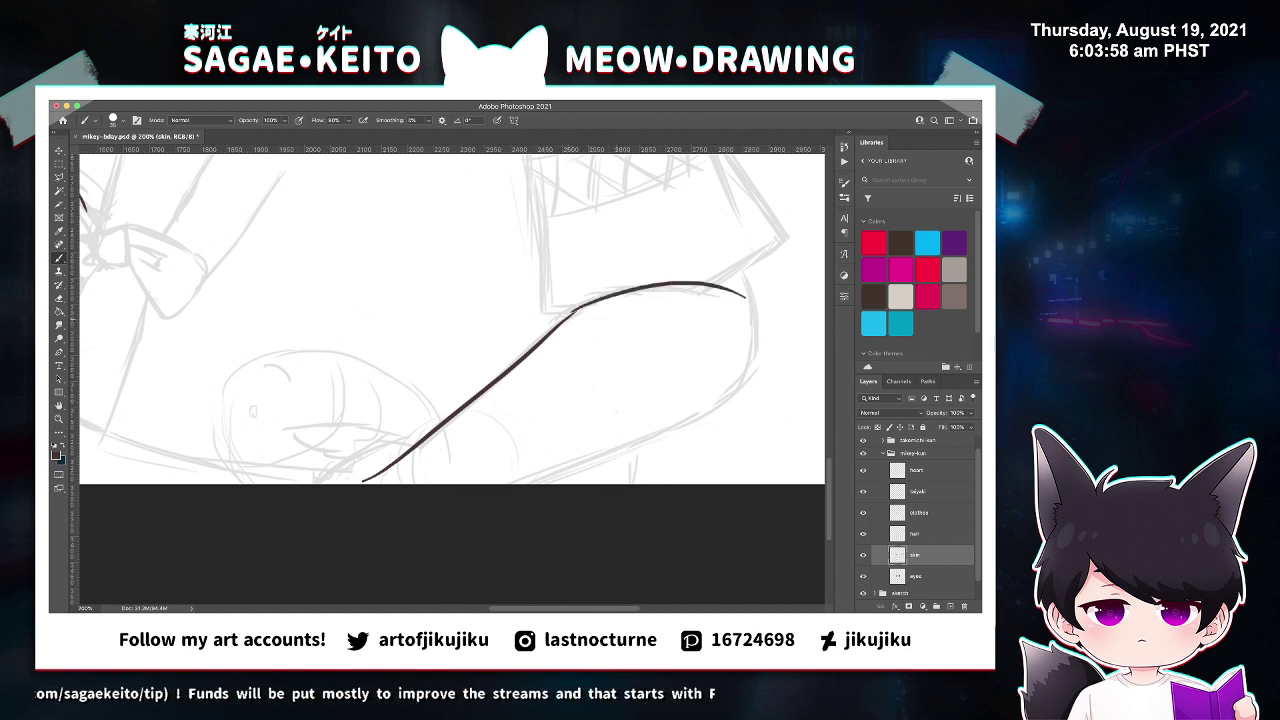
pyautogui.press('super+z')
pyautogui.moveTo(571, 314); pyautogui.dragTo(748, 295)
pyautogui.press('super+z')
pyautogui.moveTo(571, 314)
pyautogui.mouseDown()
pyautogui.moveTo(628, 290)
pyautogui.moveTo(738, 292)
pyautogui.mouseUp()
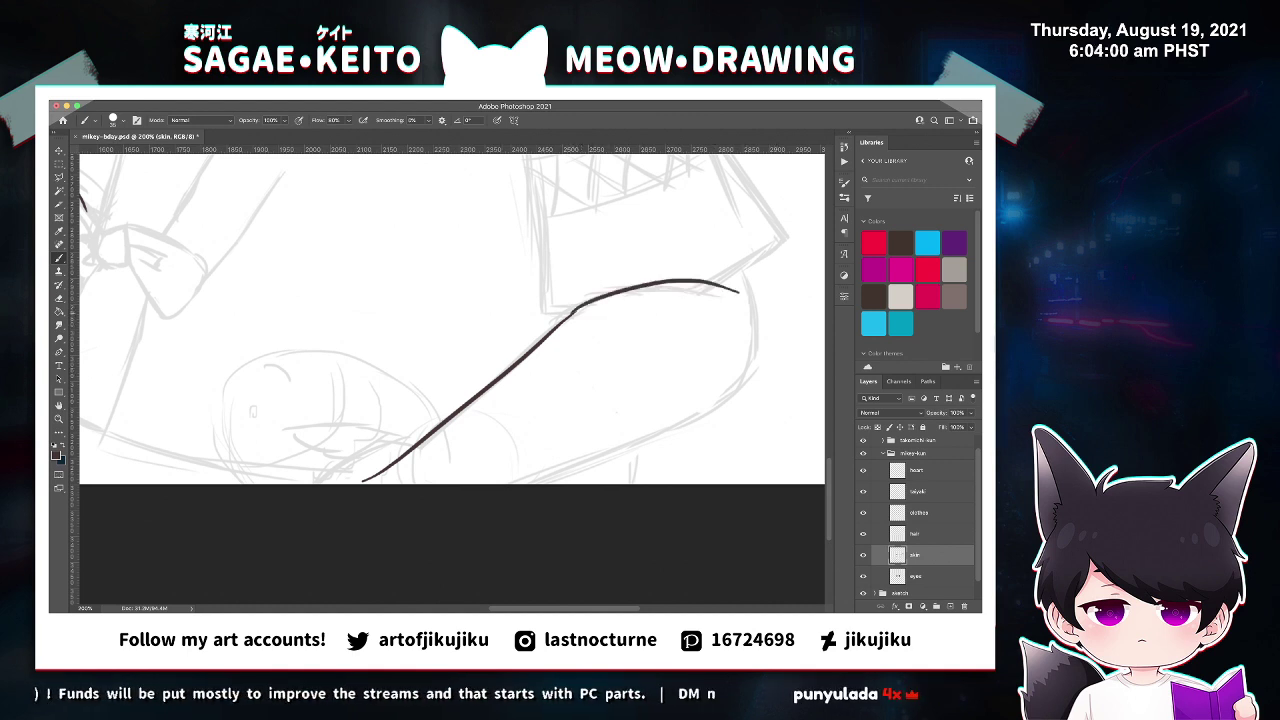
pyautogui.press('super+z')
pyautogui.moveTo(571, 314); pyautogui.dragTo(727, 297)
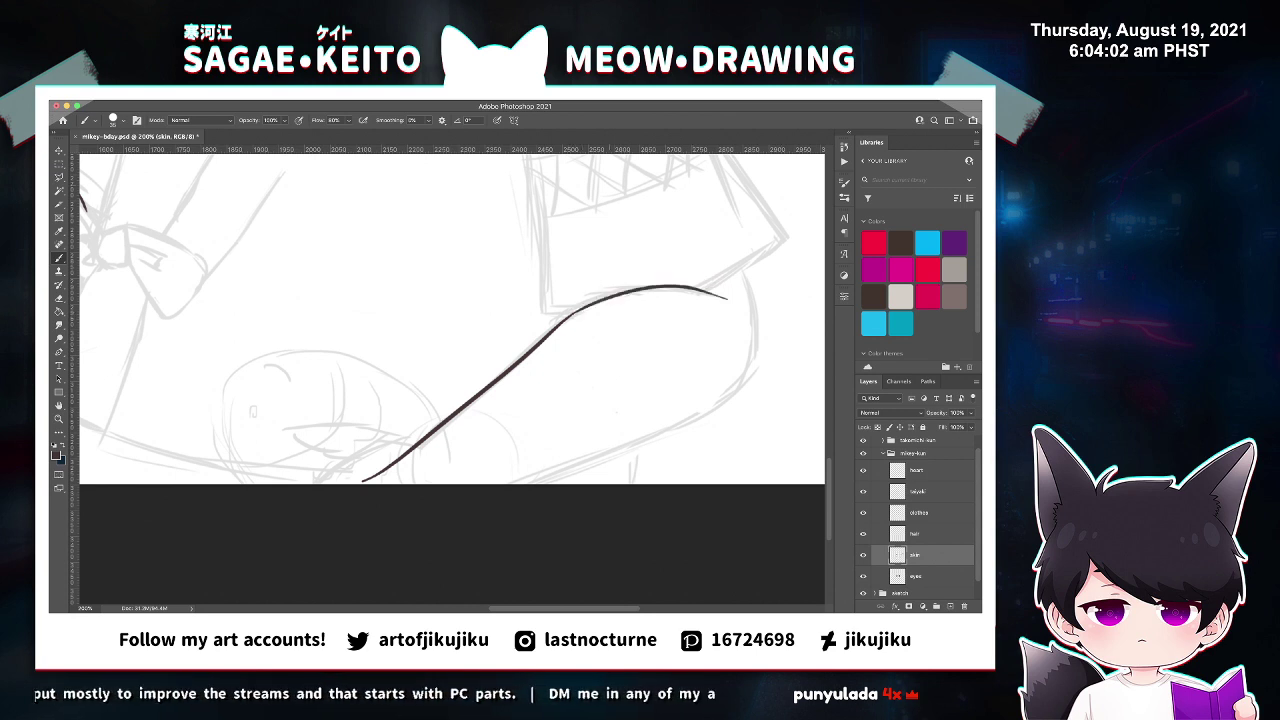
# Trim the open end of the rounded stroke under the sleeve hem with the Eraser.
pyautogui.press('z')
pyautogui.click(673, 273)
pyautogui.press('e')
pyautogui.moveTo(758, 317); pyautogui.dragTo(749, 312)
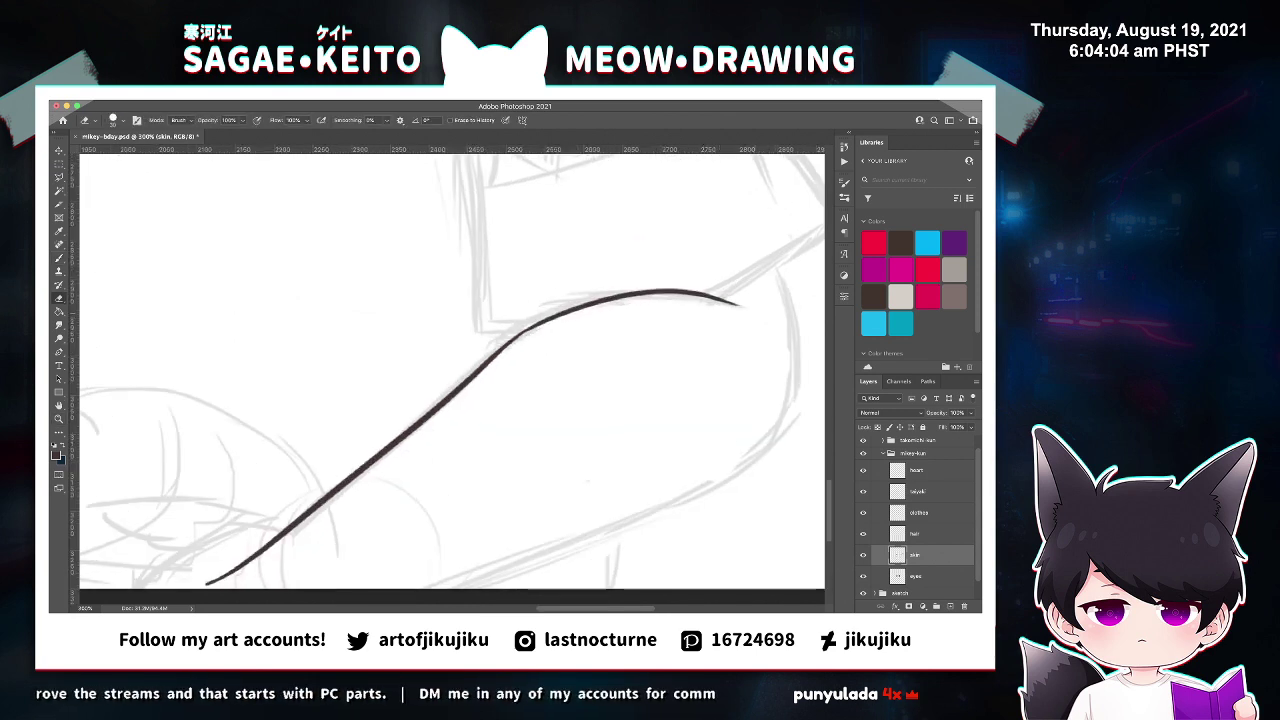
# Fill in the thin join between the bent arm's diagonal and rounded strokes for an even line, and save the file.
pyautogui.press('z')
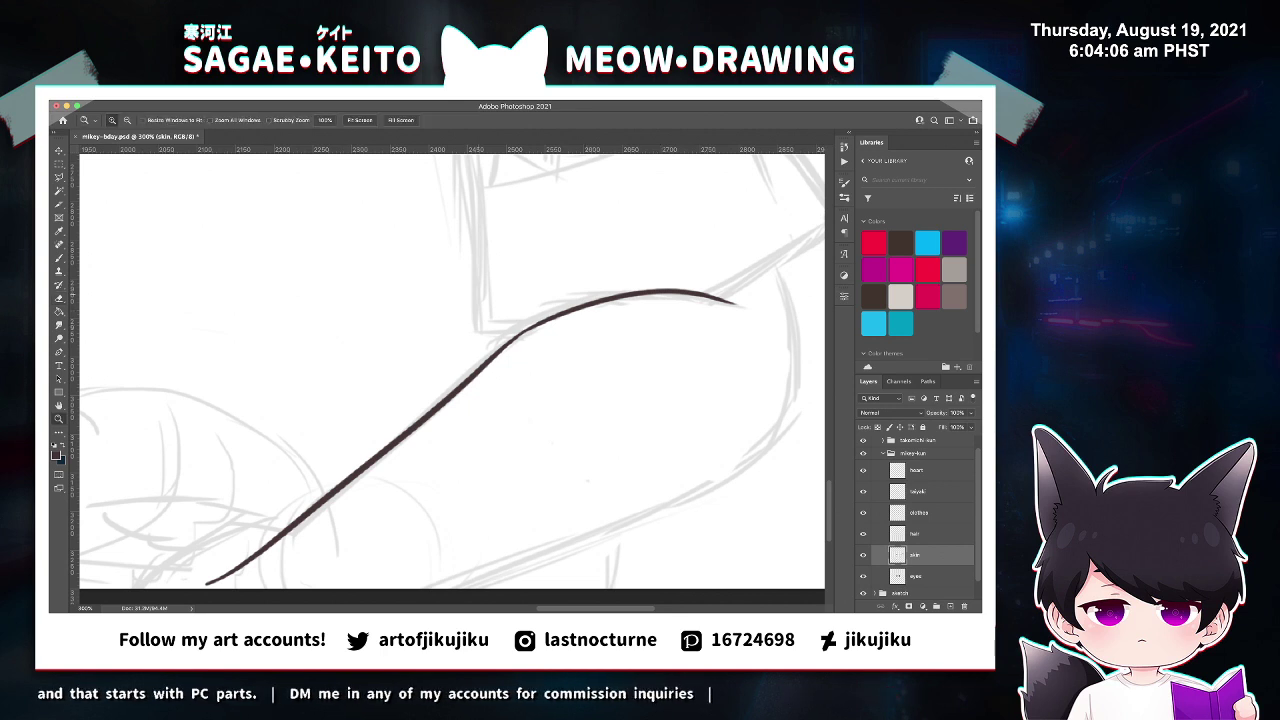
pyautogui.click(547, 300)
pyautogui.click(545, 300)
pyautogui.press('b')
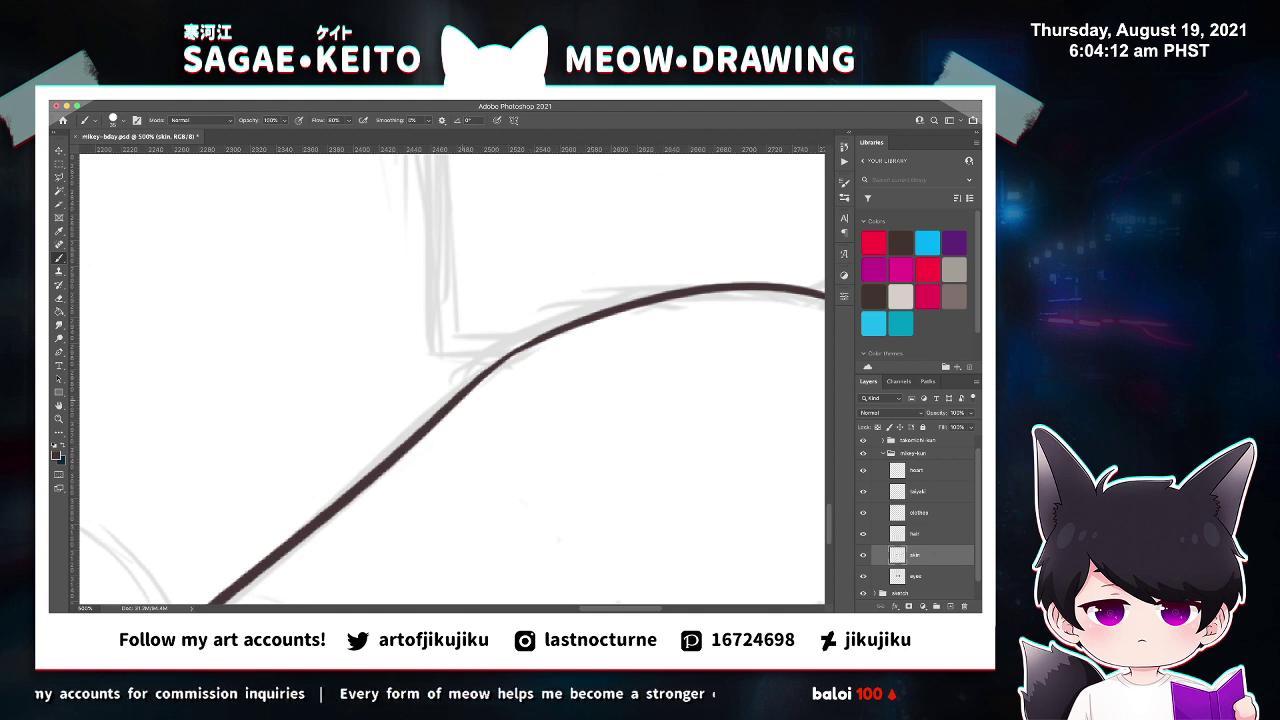
pyautogui.moveTo(466, 398); pyautogui.dragTo(562, 326)
pyautogui.press('super+z')
pyautogui.moveTo(472, 390); pyautogui.dragTo(547, 344)
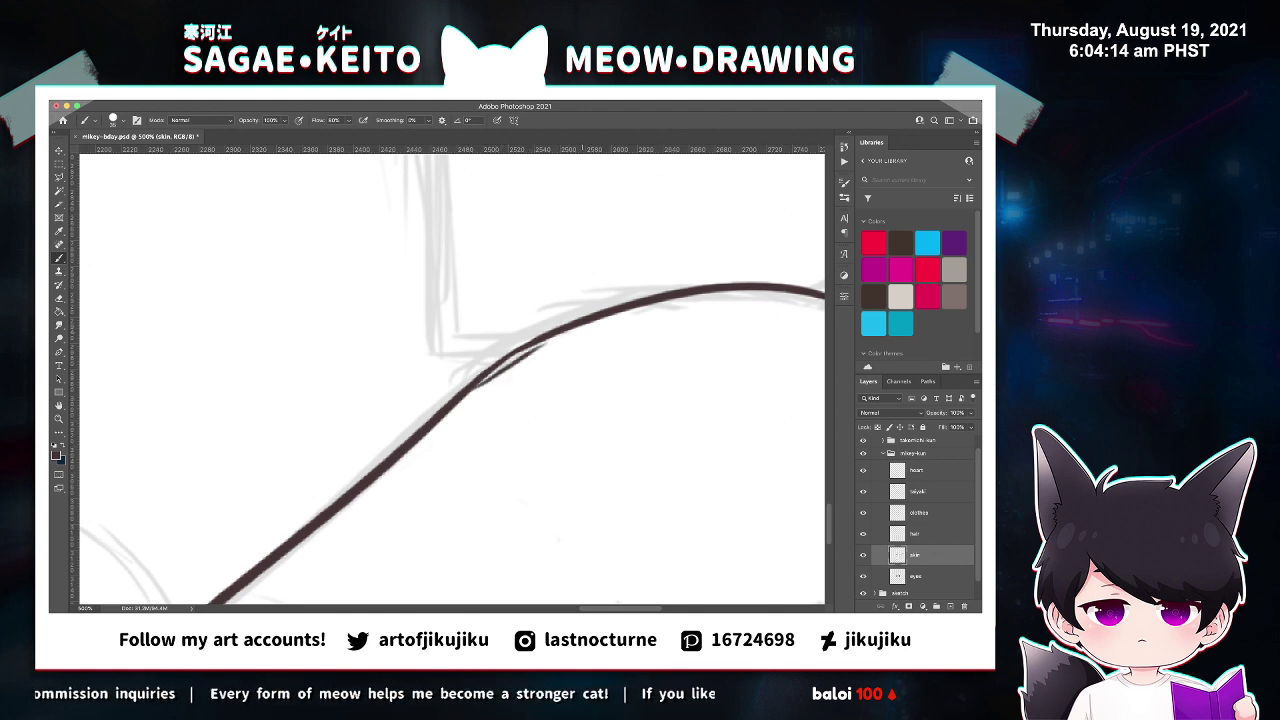
pyautogui.press('super+z')
pyautogui.moveTo(476, 386); pyautogui.dragTo(530, 346)
pyautogui.press('super+s')
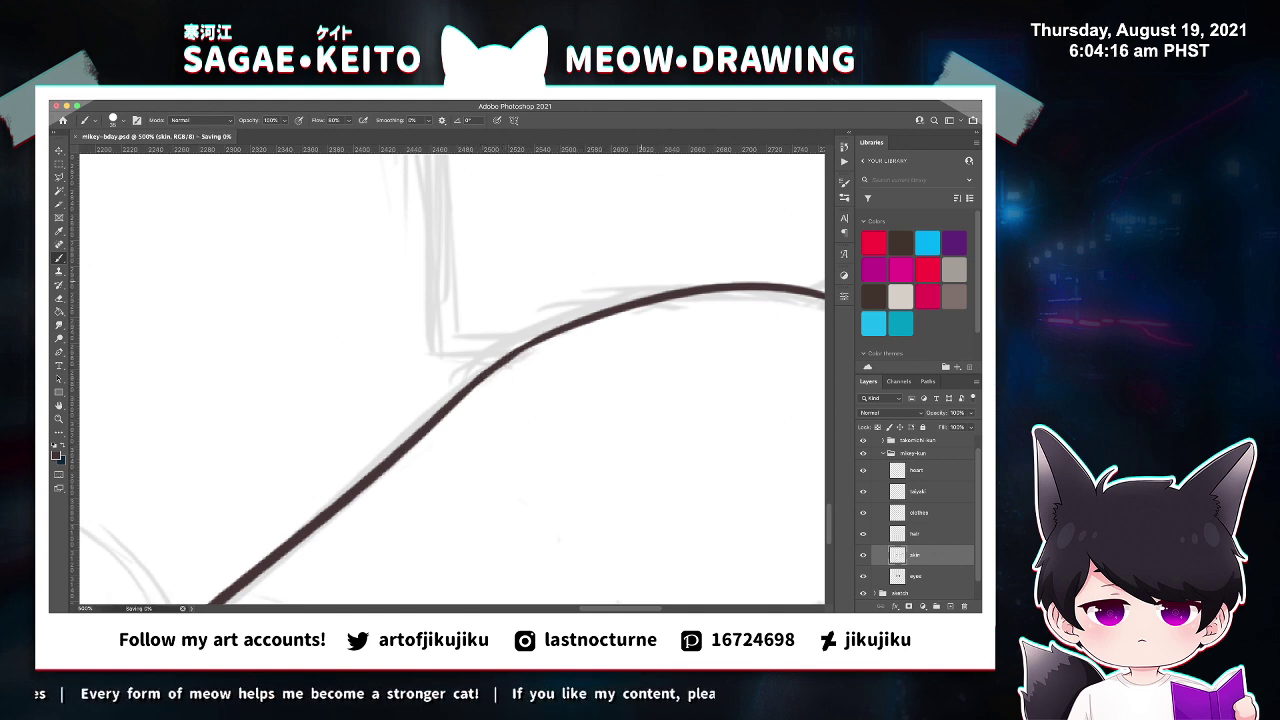
# Ink the outer curve of the bent arm from the sleeve hem down around the elbow.
pyautogui.press('super+minus')
pyautogui.press('super+minus')
pyautogui.press('super+minus')
pyautogui.press('super+minus')
pyautogui.press('super+minus')
pyautogui.press('super+minus')
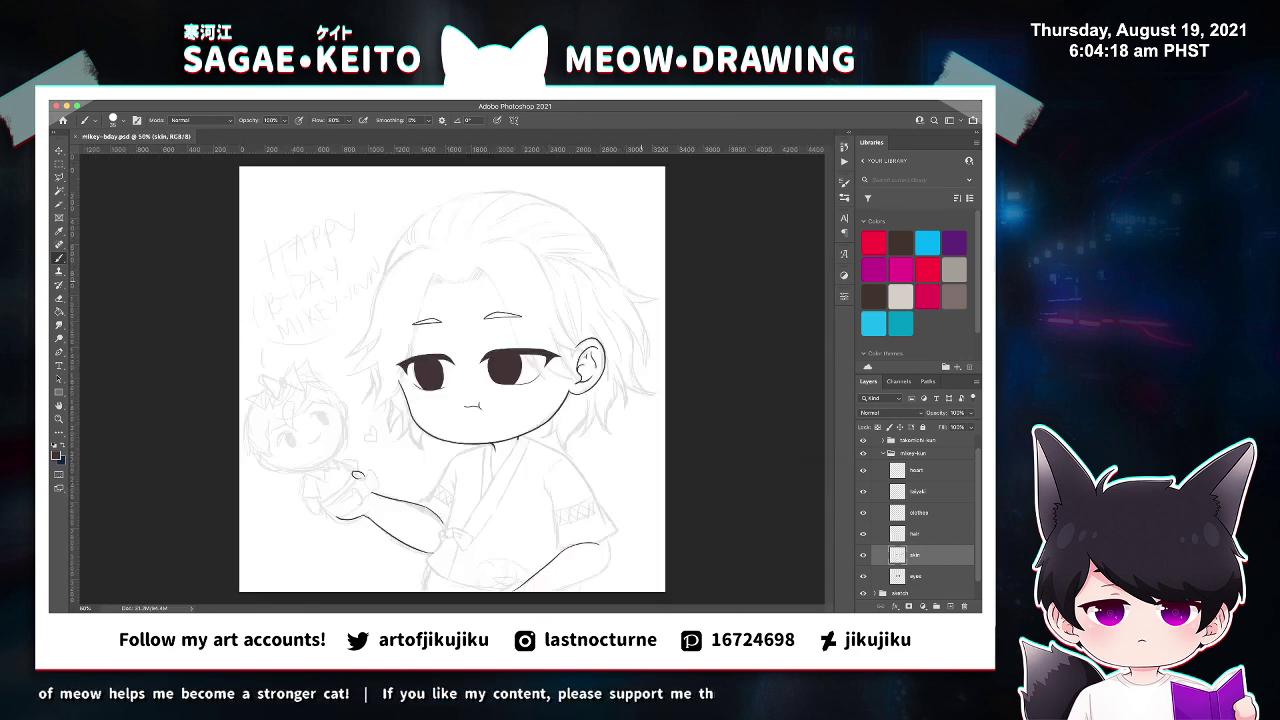
pyautogui.press('z')
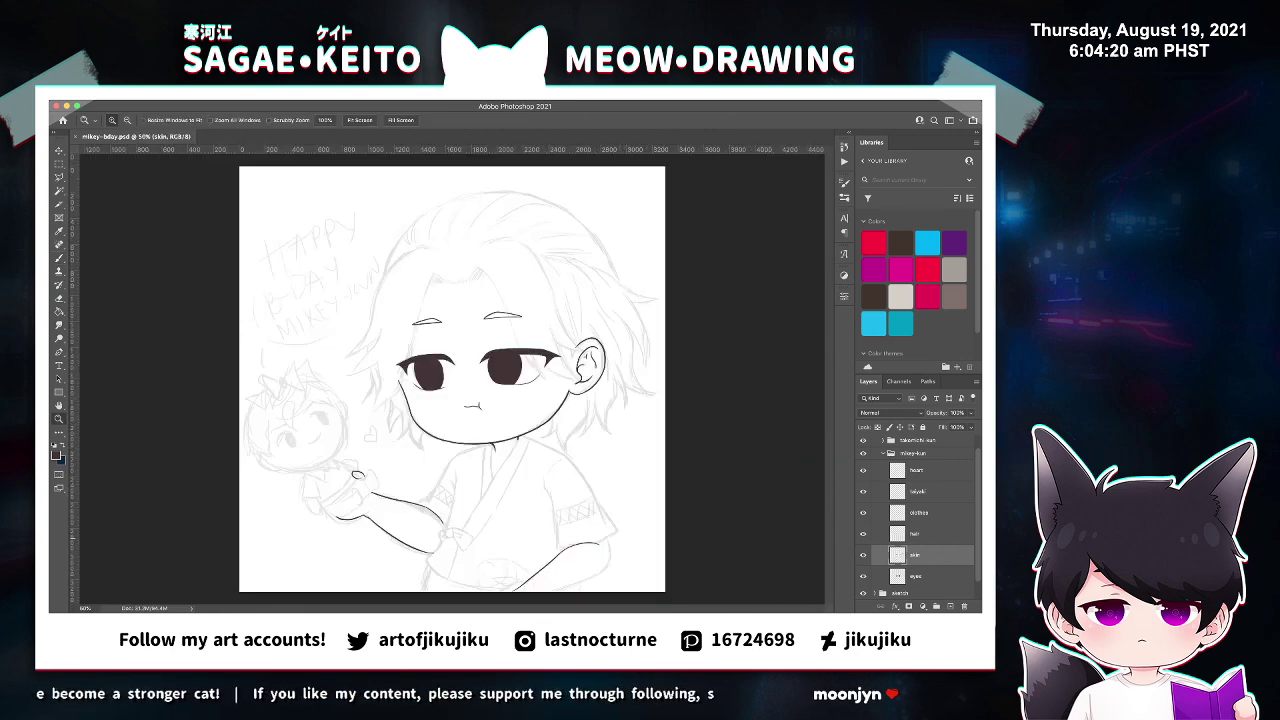
pyautogui.click(617, 561)
pyautogui.scroll(-3, 612, 540)
pyautogui.click(588, 396)
pyautogui.click(636, 422)
pyautogui.press('b')
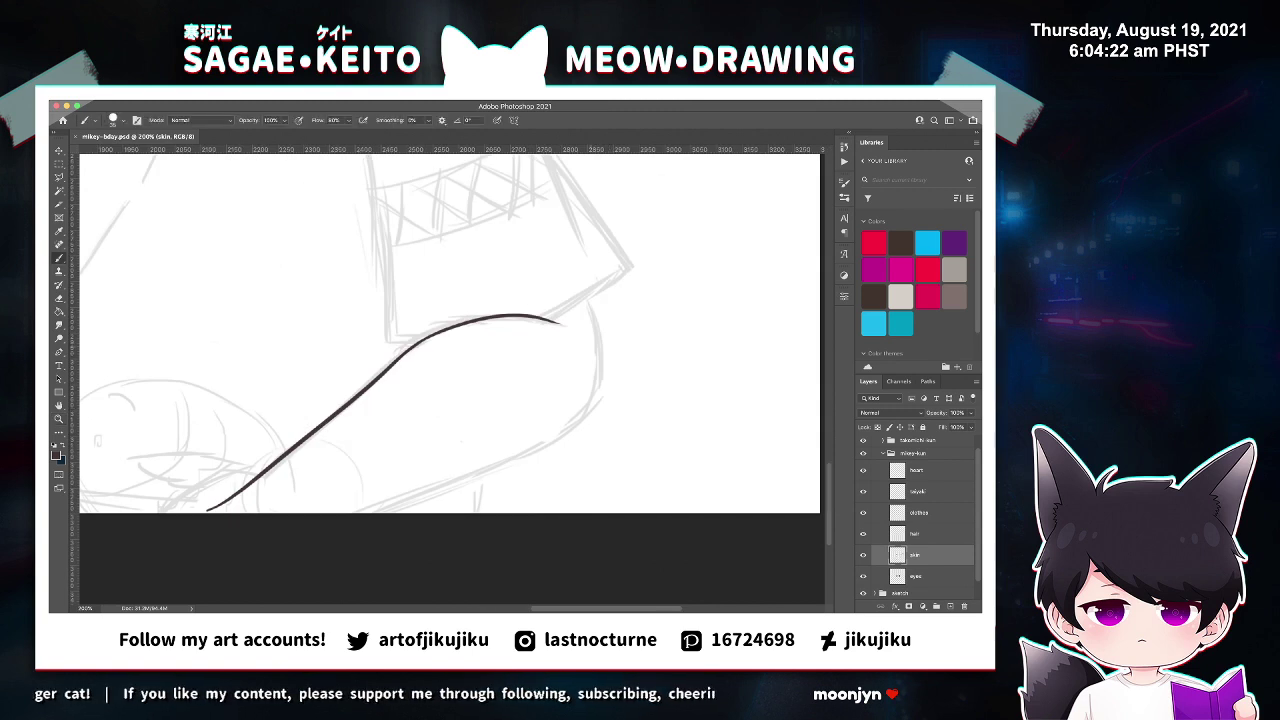
pyautogui.moveTo(586, 302); pyautogui.dragTo(604, 400)
pyautogui.press('super+z')
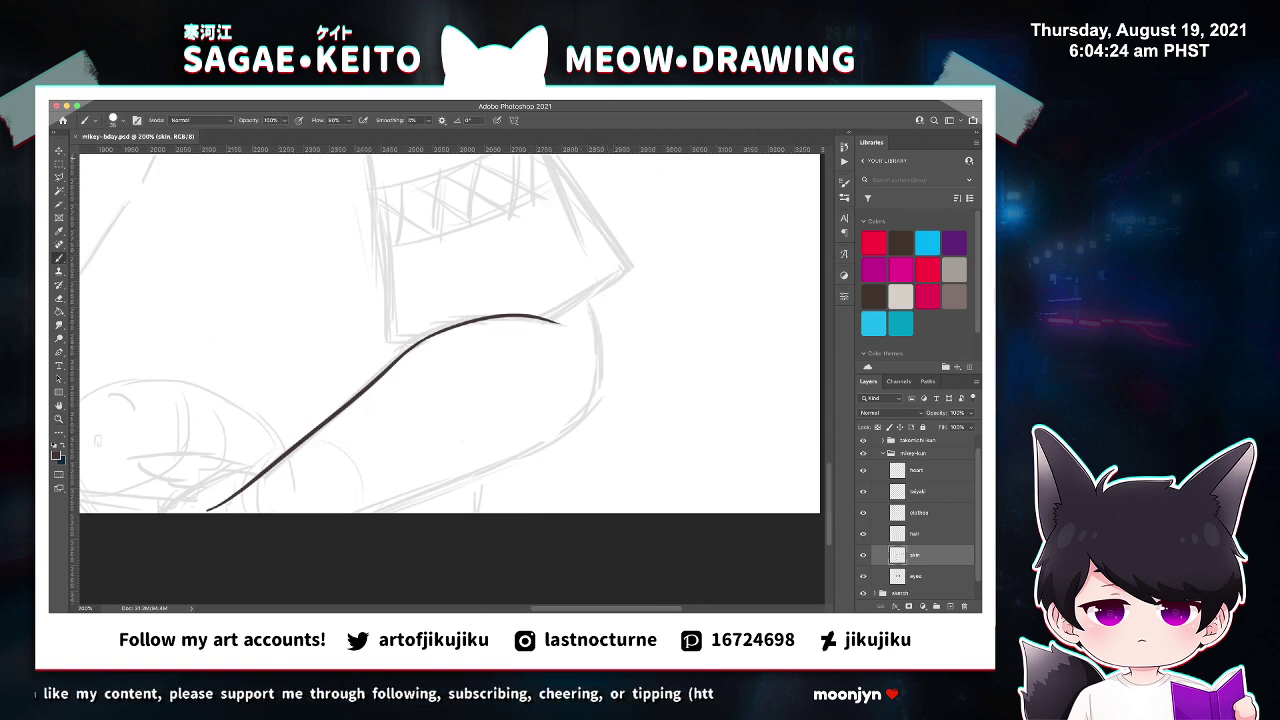
pyautogui.moveTo(580, 302); pyautogui.dragTo(600, 438)
pyautogui.press('super+z')
pyautogui.moveTo(556, 292); pyautogui.dragTo(598, 434)
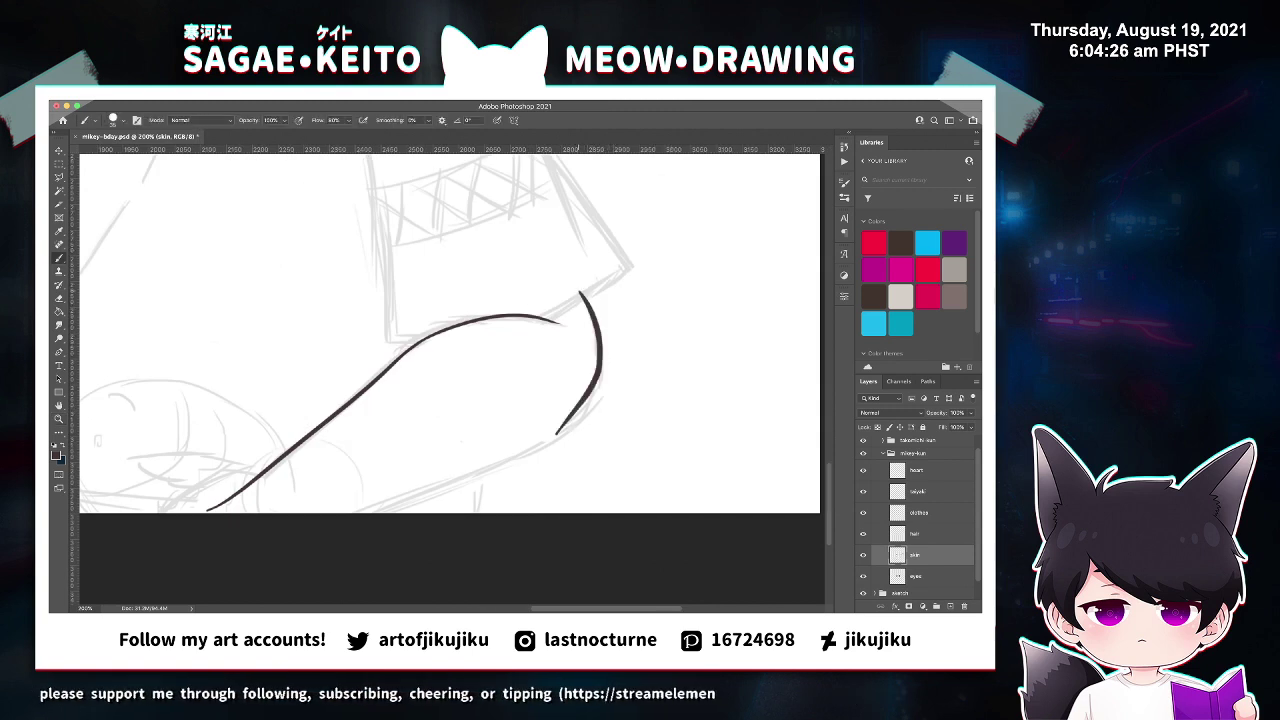
pyautogui.press('super+z')
pyautogui.moveTo(580, 293); pyautogui.dragTo(583, 436)
pyautogui.press('super+z')
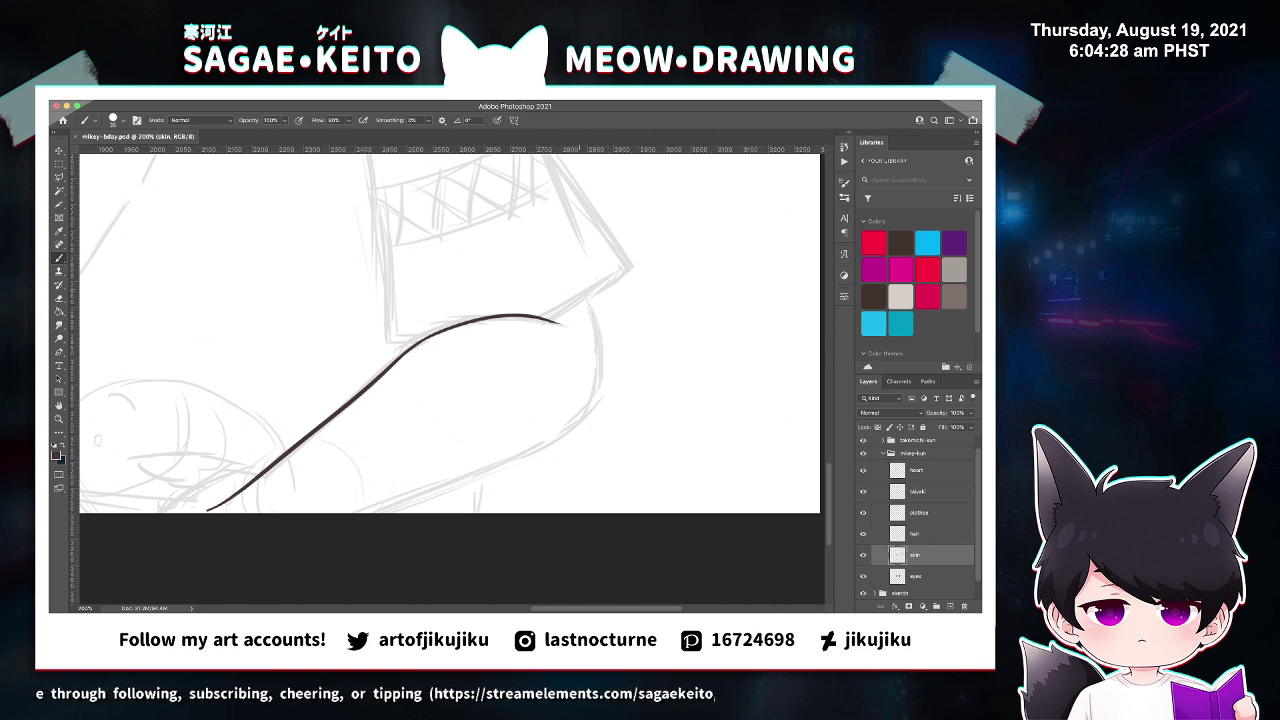
pyautogui.moveTo(575, 288)
pyautogui.mouseDown()
pyautogui.moveTo(588, 430)
pyautogui.moveTo(400, 503)
pyautogui.mouseUp()
pyautogui.press('super+z')
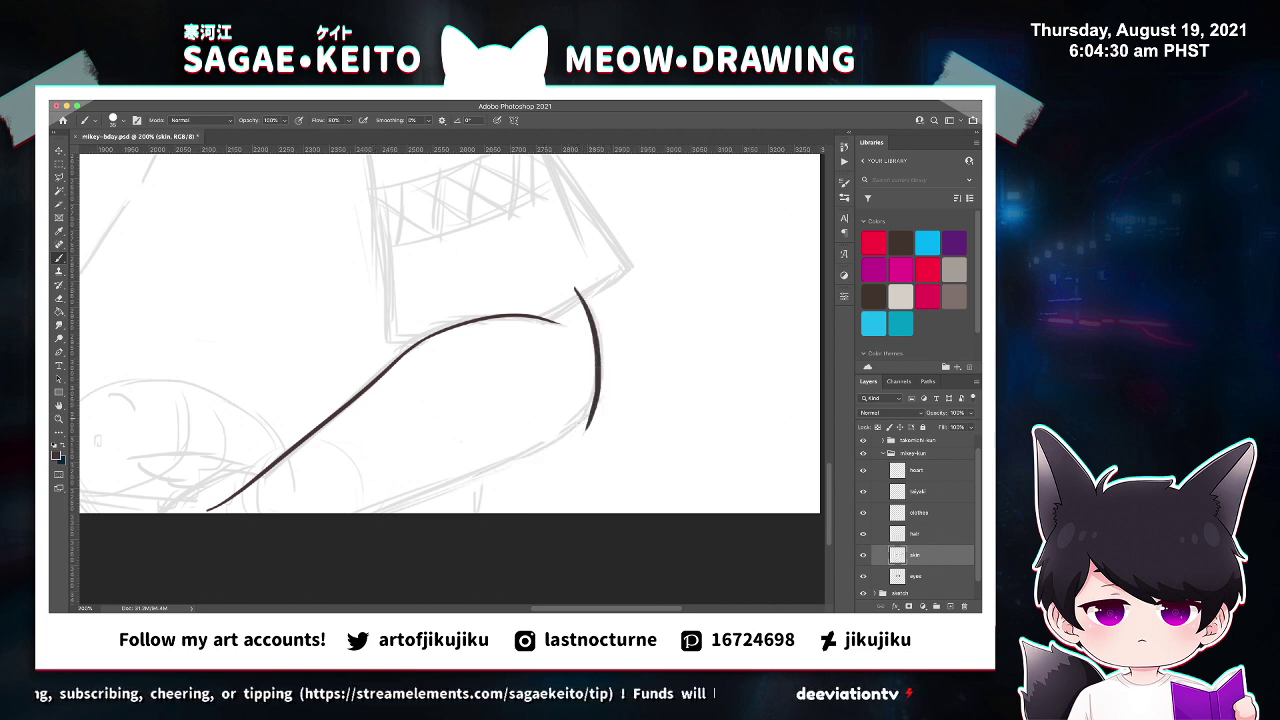
# Ink the bent forearm's lower edge from the elbow to the canvas edge and erase the overhang at the elbow join.
pyautogui.moveTo(588, 428); pyautogui.dragTo(370, 512)
pyautogui.press('e')
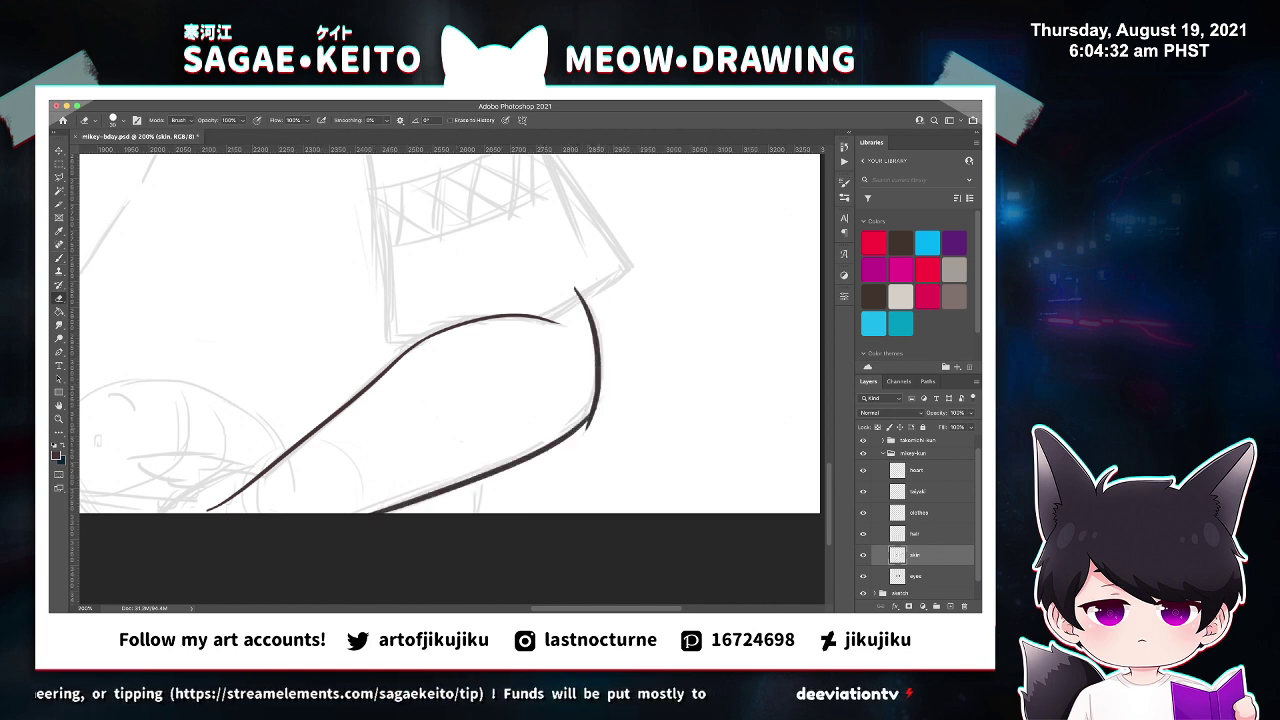
pyautogui.moveTo(588, 430); pyautogui.dragTo(597, 419)
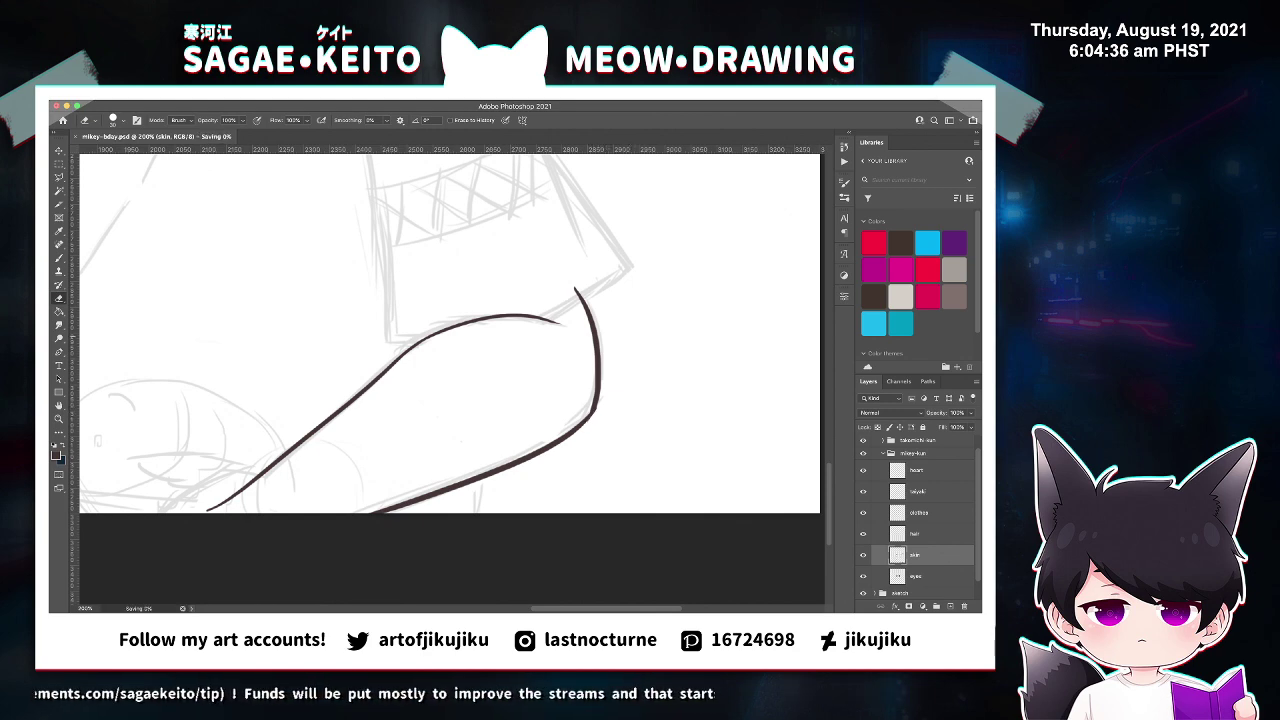
# Ink the taiyaki-holding hand's edge from the canvas border into the notch between fingers and up to the thumb tip.
pyautogui.press('super+0')
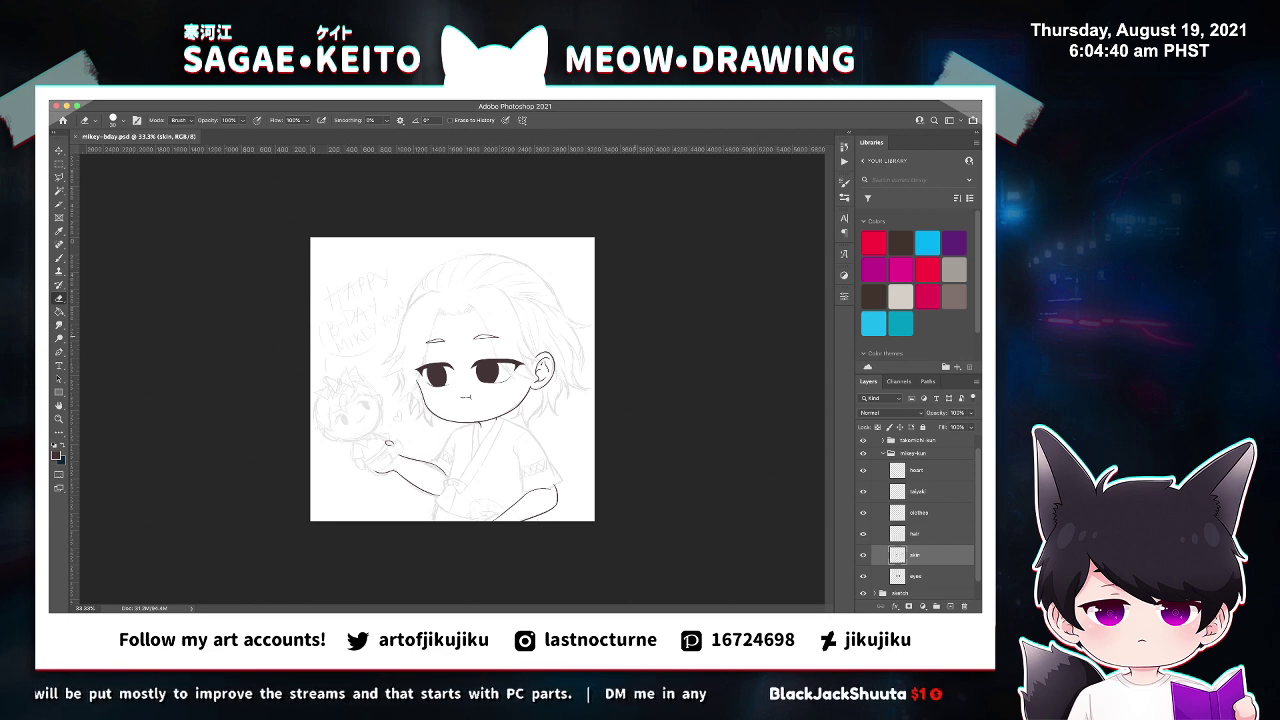
pyautogui.press('super+equal')
pyautogui.scroll(-5, 450, 380)
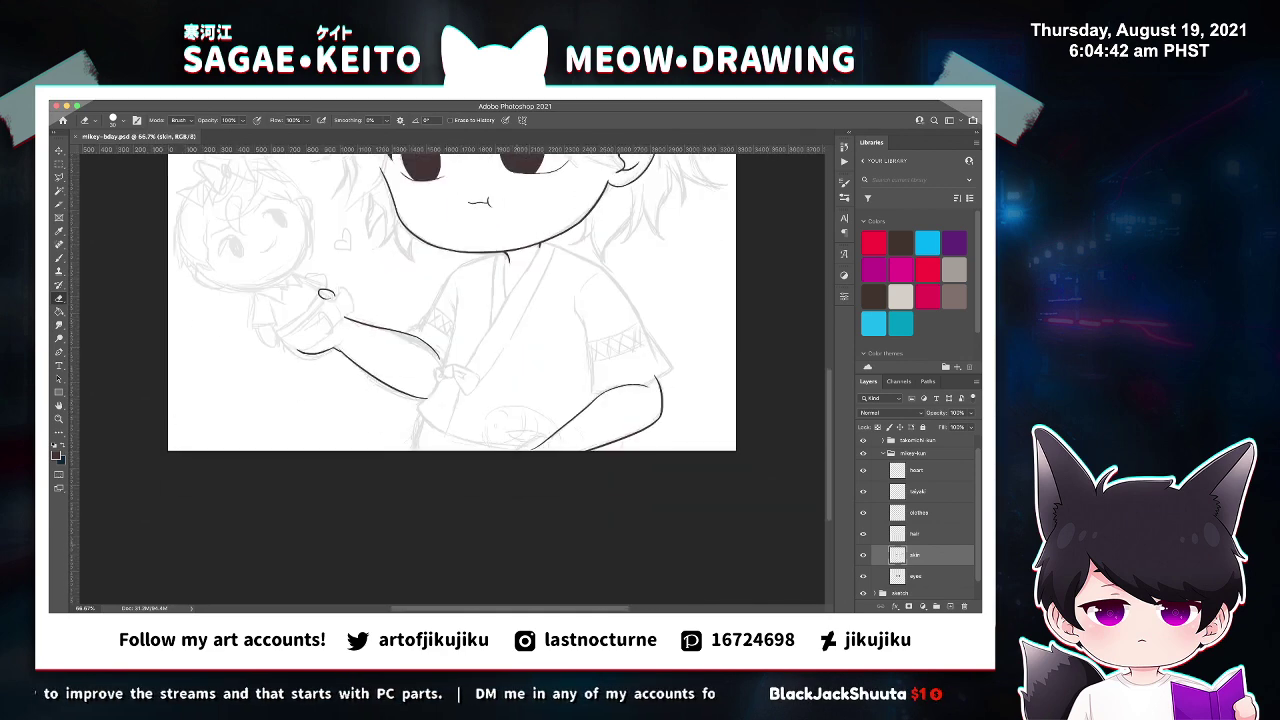
pyautogui.press('z')
pyautogui.click(607, 436)
pyautogui.click(603, 436)
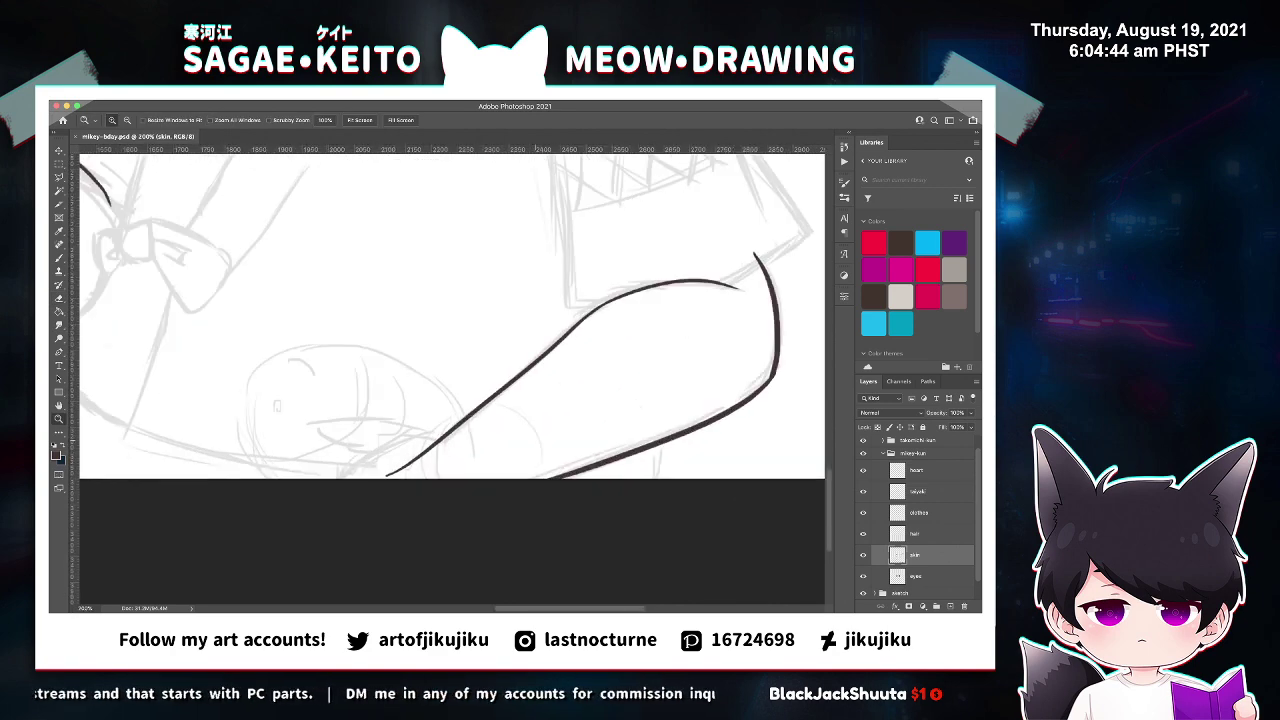
pyautogui.click(459, 436)
pyautogui.press('b')
pyautogui.press('r')
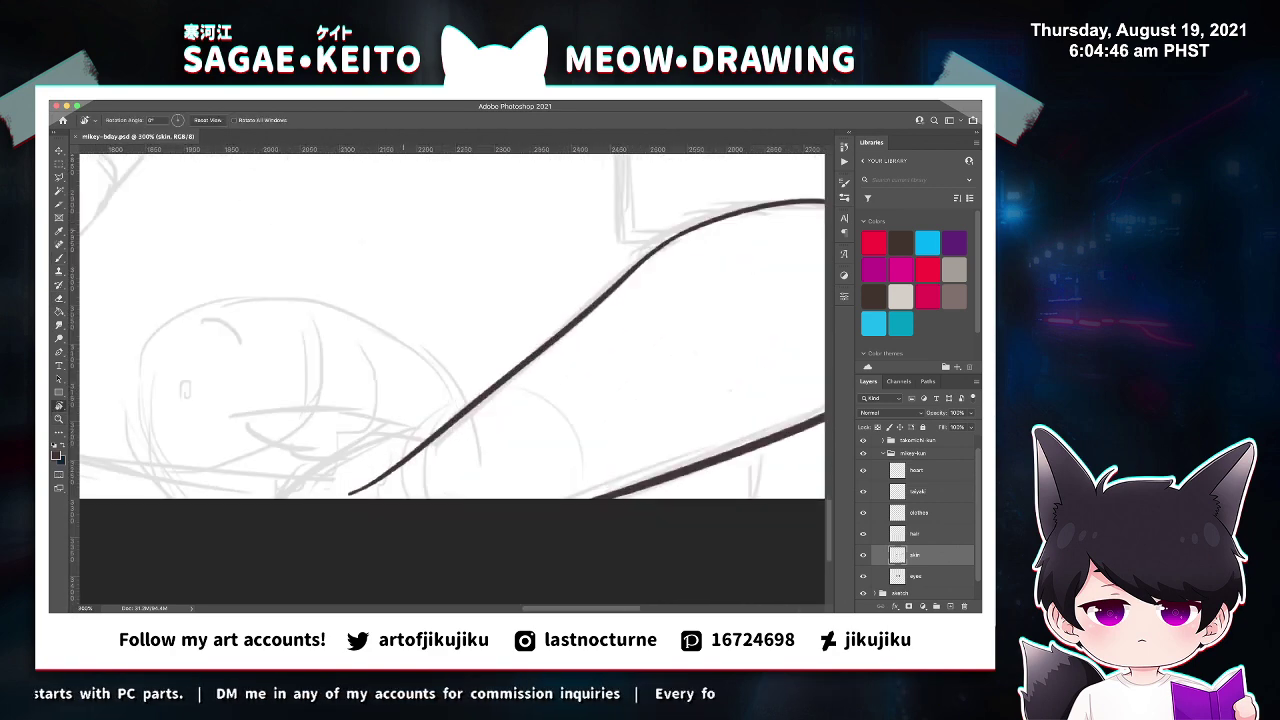
pyautogui.moveTo(480, 305)
pyautogui.mouseDown()
pyautogui.moveTo(462, 440)
pyautogui.moveTo(515, 378)
pyautogui.moveTo(507, 405)
pyautogui.mouseUp()
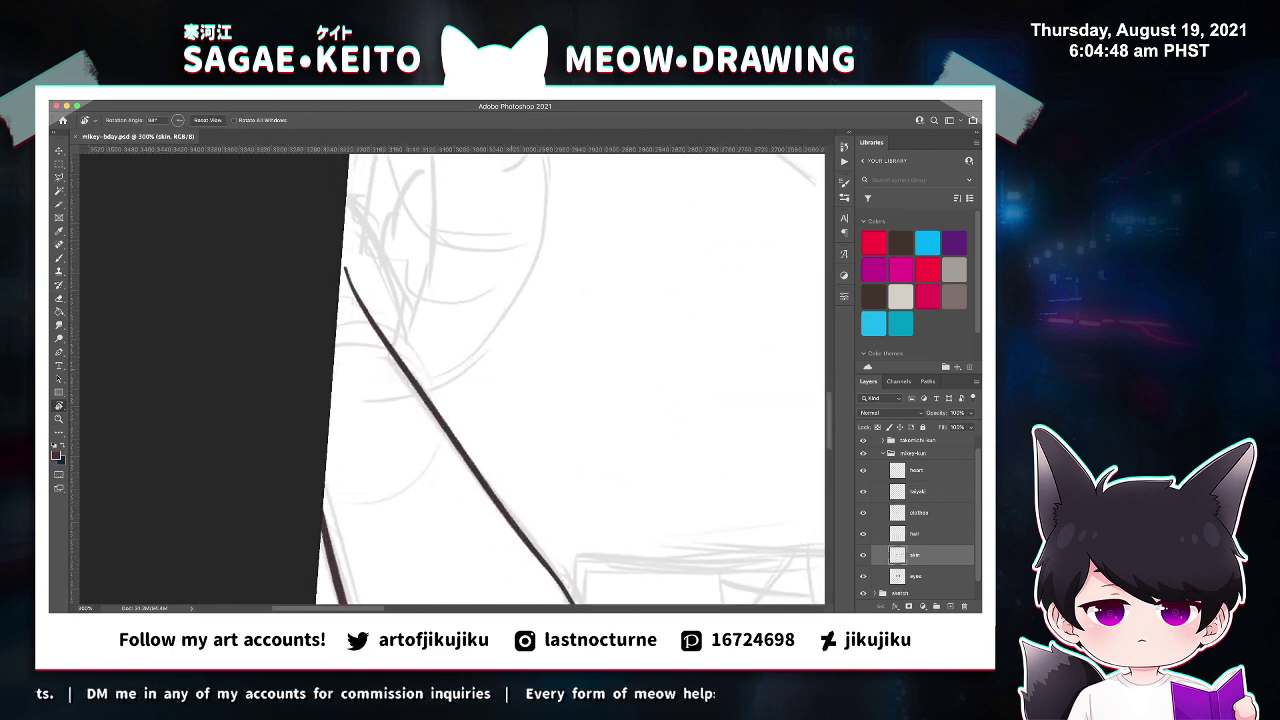
pyautogui.scroll(3, 570, 380)
pyautogui.press('b')
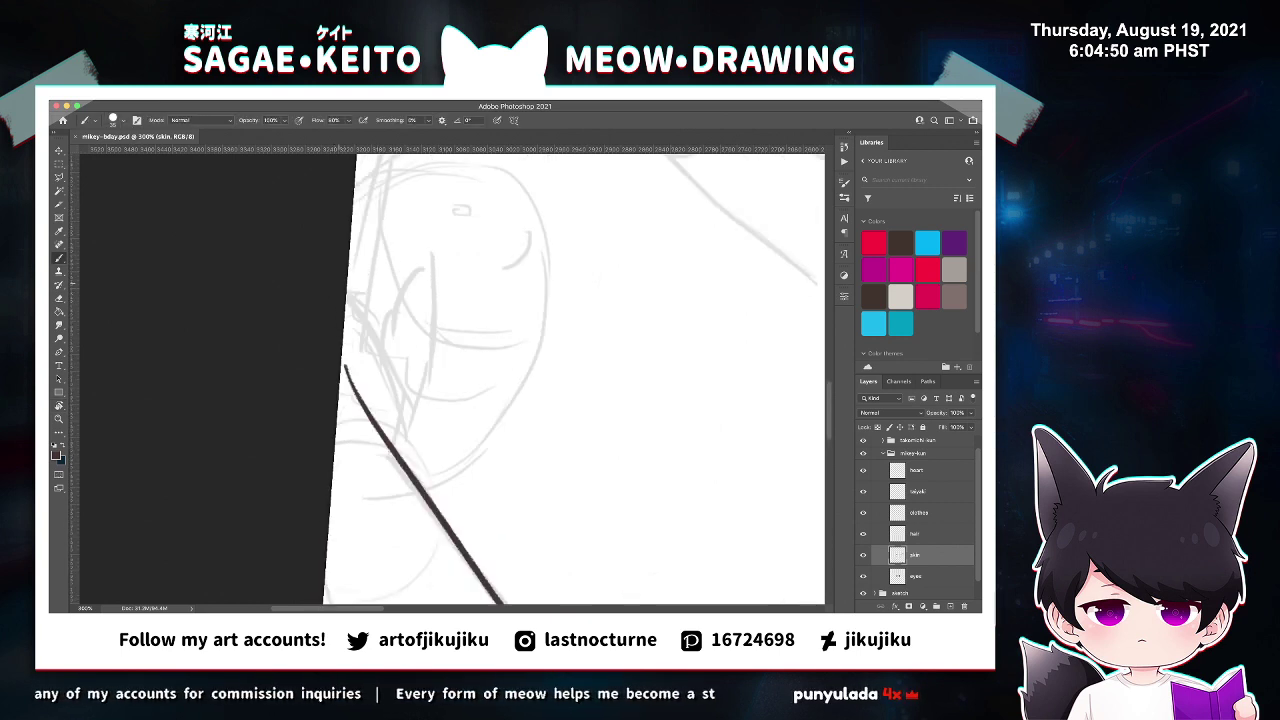
pyautogui.moveTo(347, 291)
pyautogui.mouseDown()
pyautogui.moveTo(385, 338)
pyautogui.moveTo(436, 266)
pyautogui.mouseUp()
# Erase the overshoot at the thumb tip and the end of the forearm line running past the wrist.
pyautogui.press('e')
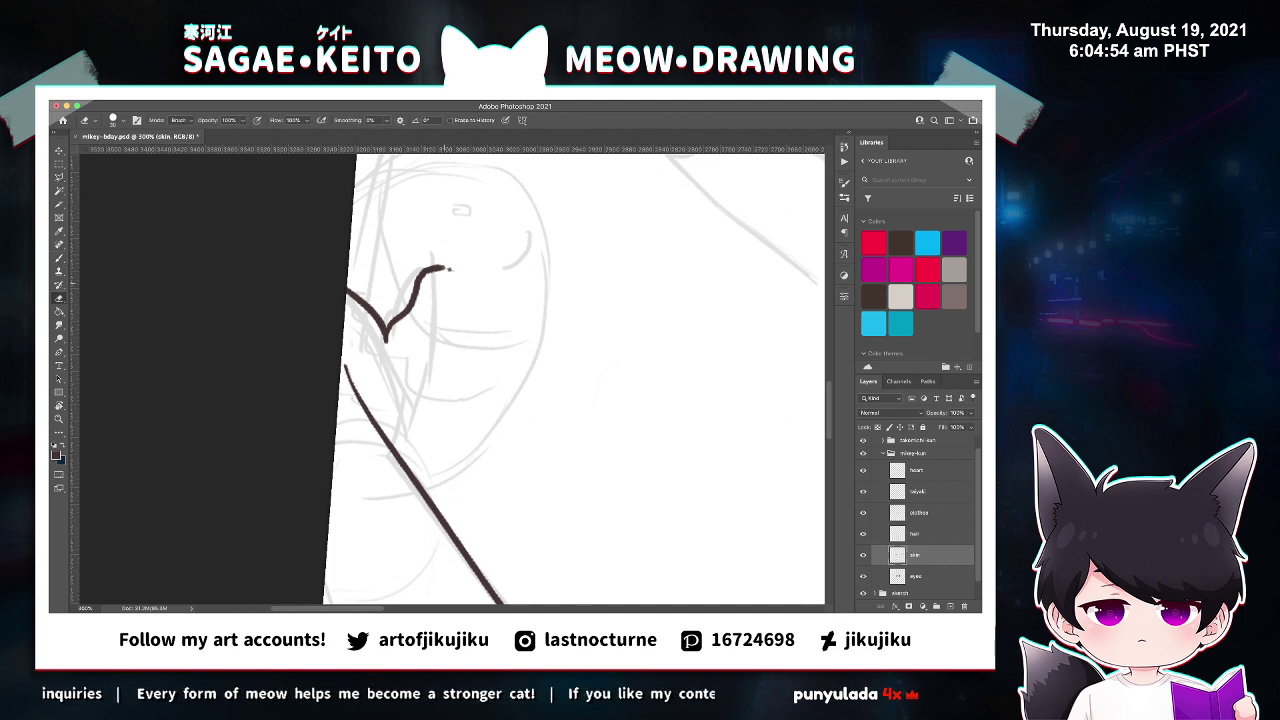
pyautogui.moveTo(443, 264); pyautogui.dragTo(433, 266)
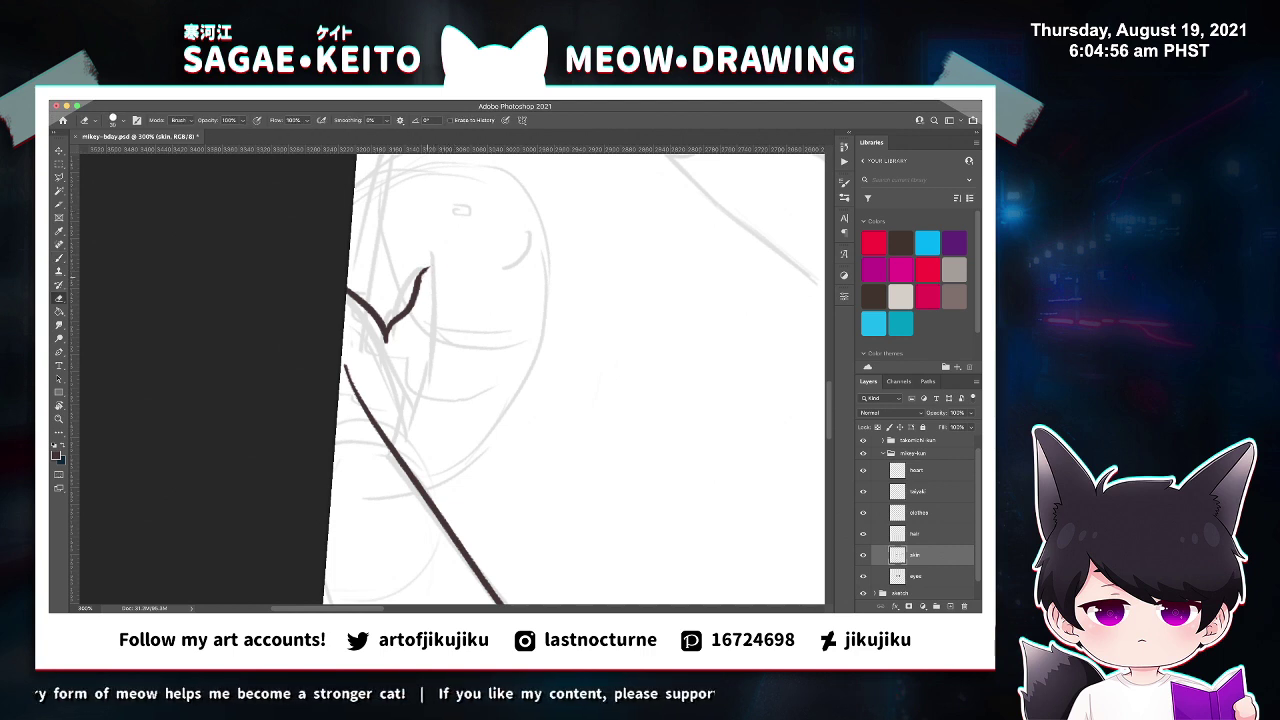
pyautogui.moveTo(344, 365); pyautogui.dragTo(380, 439)
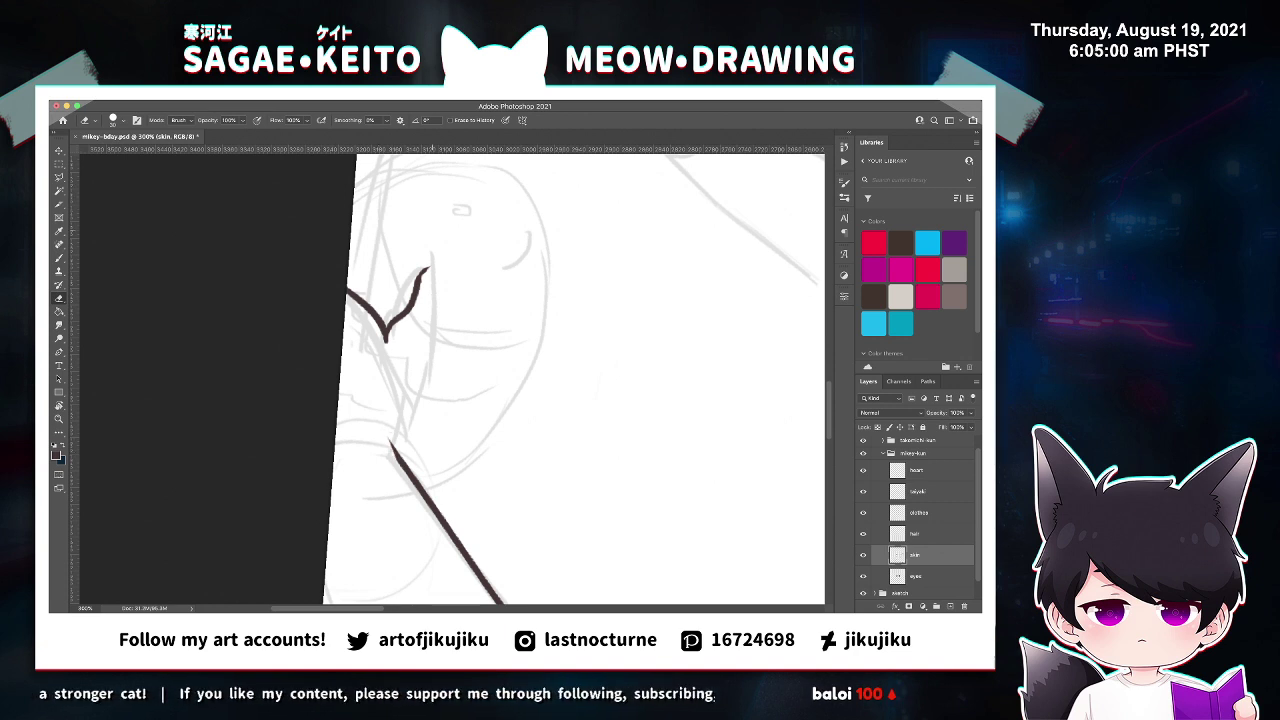
# Ink the thumb's rounded tip and outer side down to the forearm line at the wrist, and trim the overhang at the tip.
pyautogui.press('b')
pyautogui.moveTo(428, 270)
pyautogui.mouseDown()
pyautogui.moveTo(460, 270)
pyautogui.moveTo(452, 260)
pyautogui.moveTo(445, 340)
pyautogui.mouseUp()
pyautogui.hotkey('ctrl', 'z')
pyautogui.hotkey('ctrl', 'z')
pyautogui.moveTo(452, 261)
pyautogui.mouseDown()
pyautogui.moveTo(440, 390)
pyautogui.moveTo(406, 420)
pyautogui.moveTo(398, 456)
pyautogui.mouseUp()
pyautogui.hotkey('ctrl', 'z')
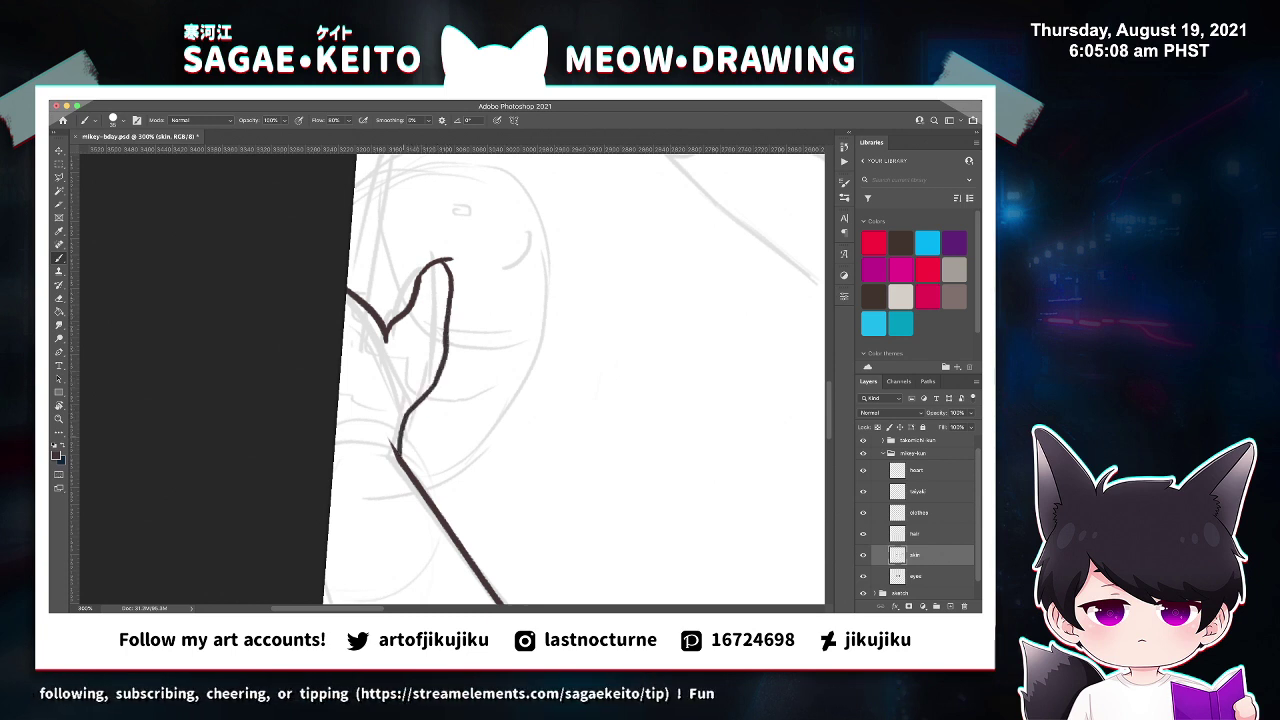
pyautogui.press('e')
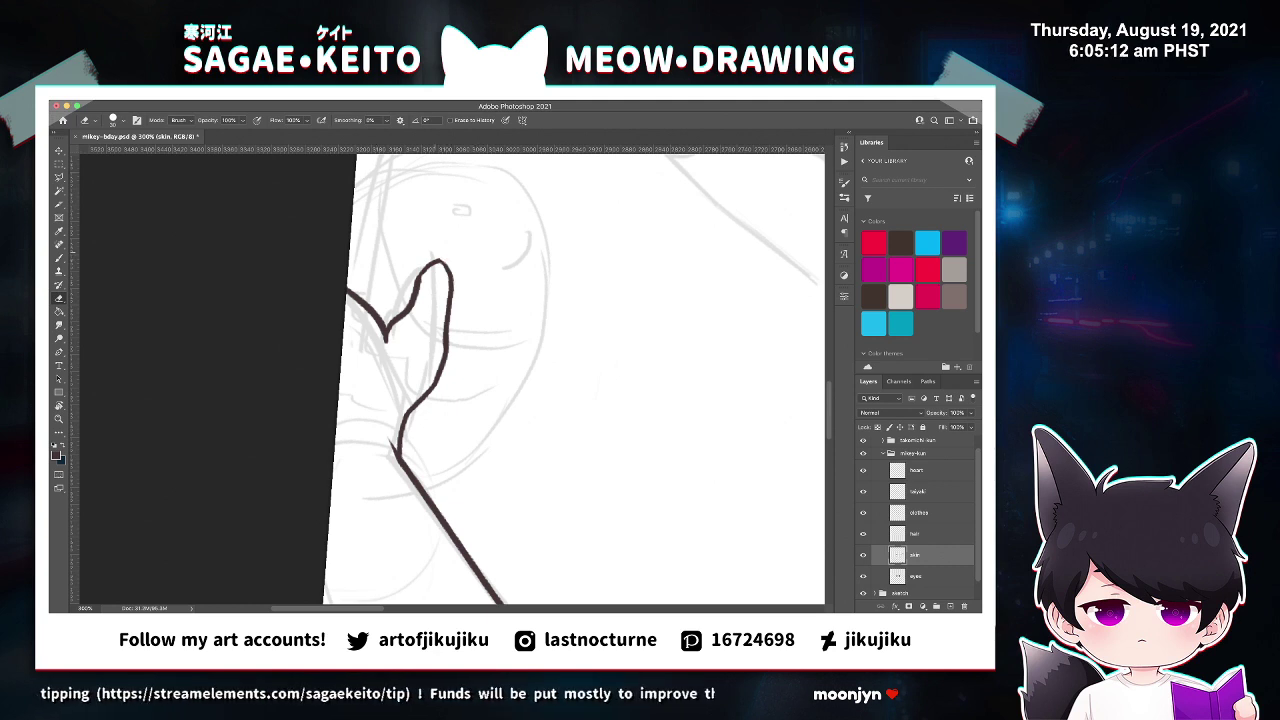
# Reshape the thumb tip into a broader, fuller outline with Brush and Eraser, and save the file.
pyautogui.press('z')
pyautogui.click(429, 242)
pyautogui.click(429, 242)
pyautogui.click(429, 242)
pyautogui.click(429, 242)
pyautogui.press('b')
pyautogui.moveTo(411, 333)
pyautogui.mouseDown()
pyautogui.moveTo(446, 296)
pyautogui.moveTo(481, 289)
pyautogui.moveTo(484, 362)
pyautogui.mouseUp()
pyautogui.moveTo(461, 297)
pyautogui.mouseDown()
pyautogui.moveTo(474, 348)
pyautogui.moveTo(437, 309)
pyautogui.mouseUp()
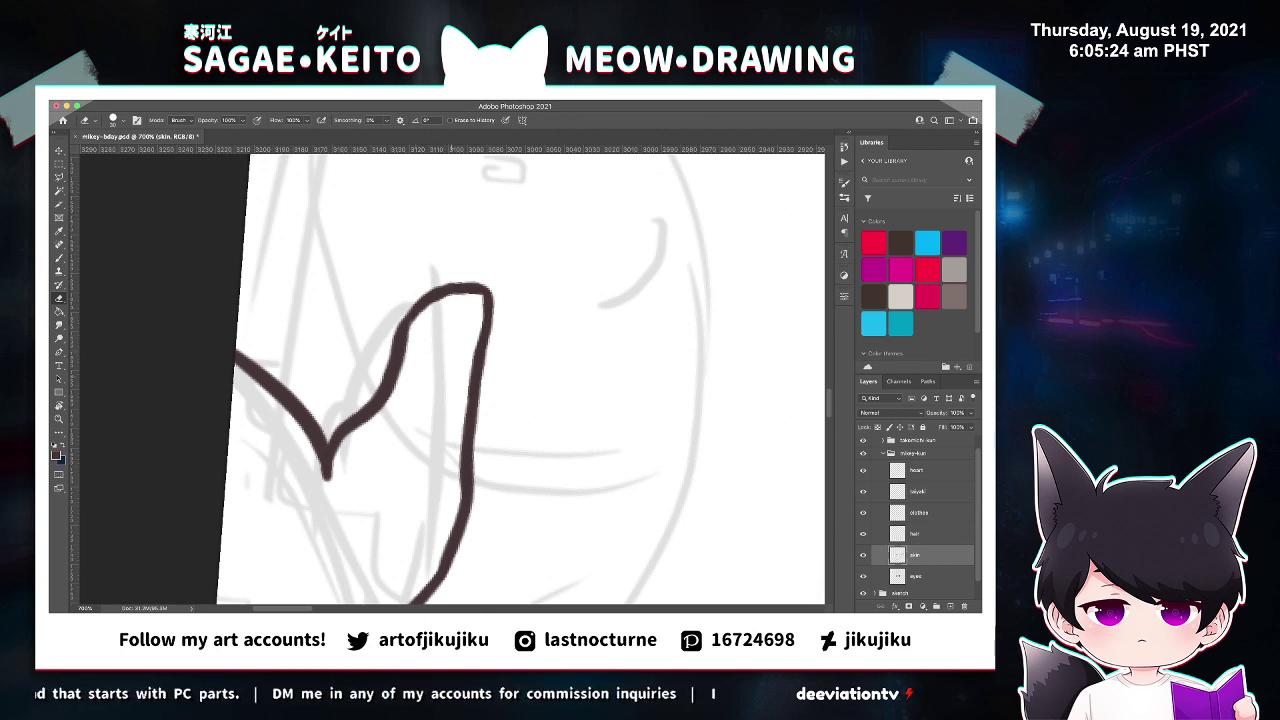
pyautogui.moveTo(413, 361); pyautogui.dragTo(422, 321)
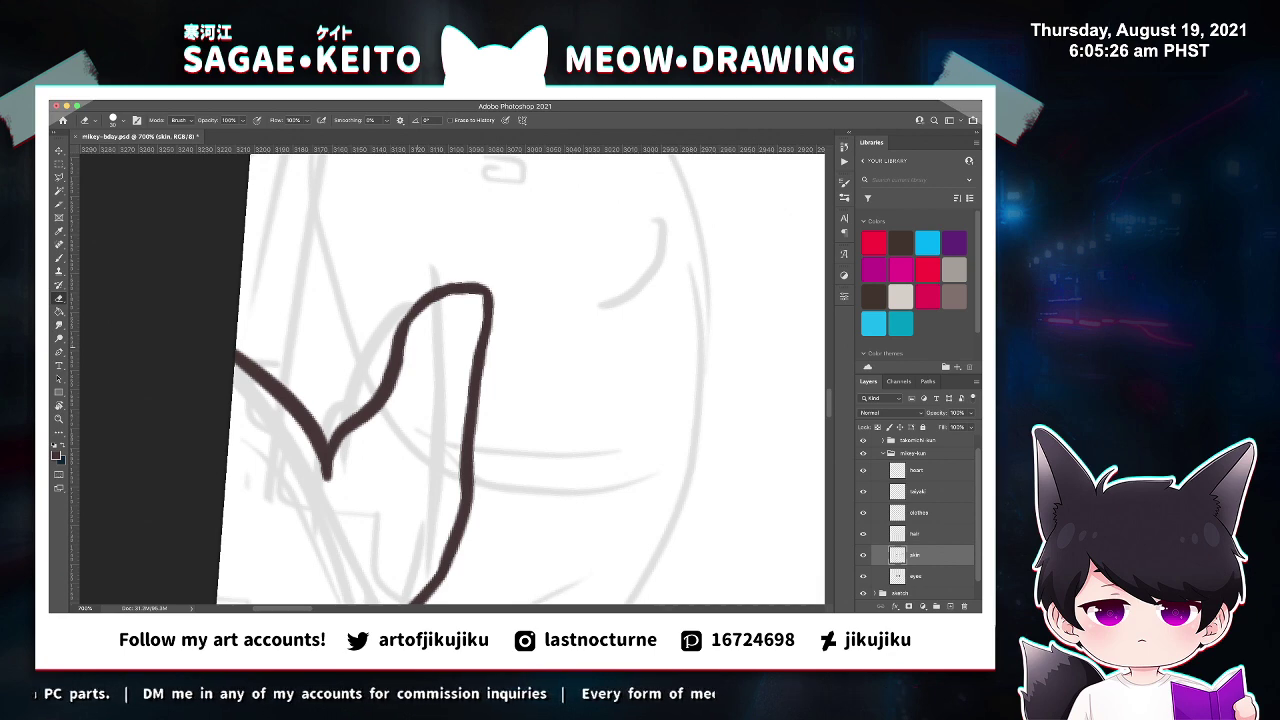
pyautogui.press('super+s')
# Return the canvas rotation to 0° and review the inked hand, arms and face against the full sketch.
pyautogui.press('super+minus')
pyautogui.press('super+minus')
pyautogui.press('super+minus')
pyautogui.press('super+minus')
pyautogui.press('super+minus')
pyautogui.press('super+minus')
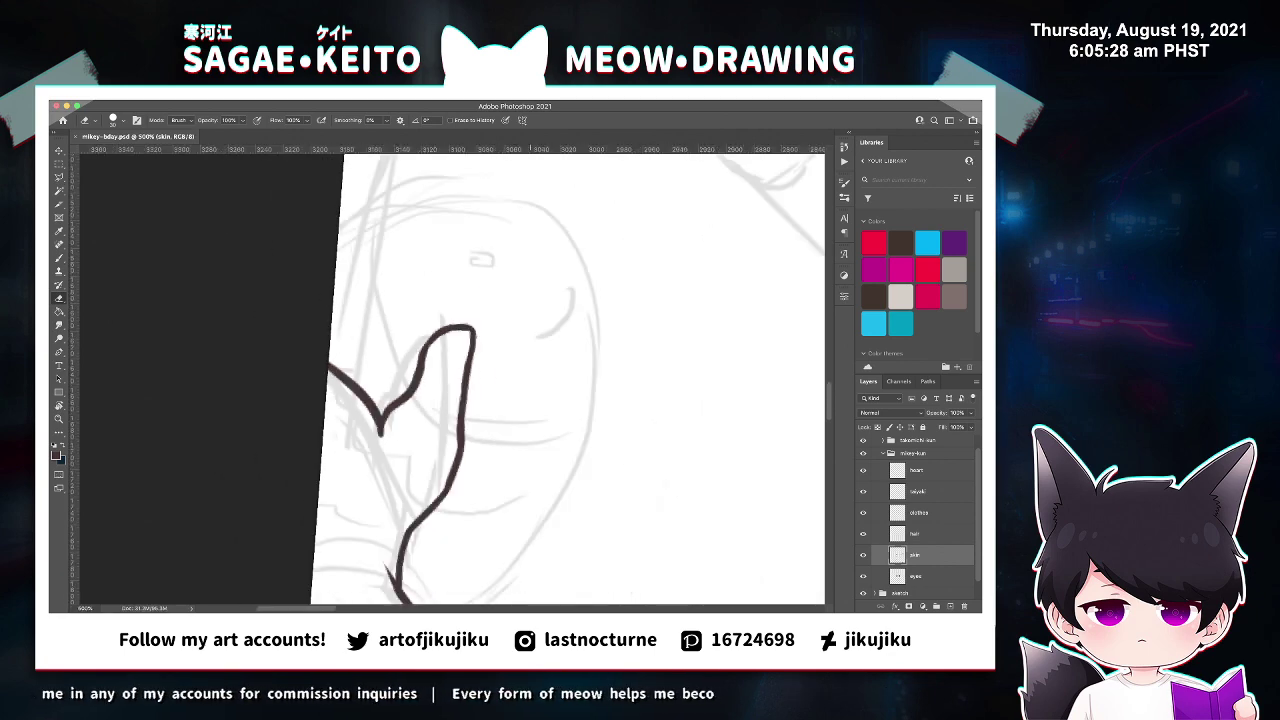
pyautogui.scroll(-1, 440, 378)
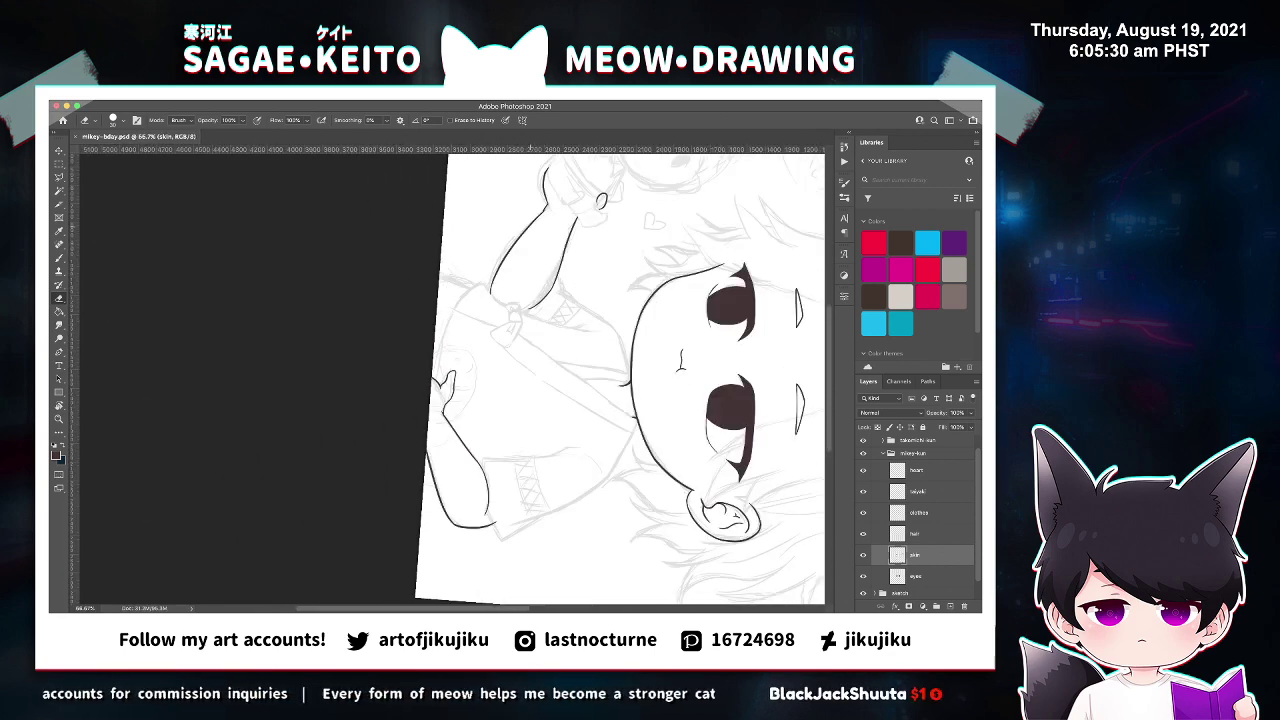
pyautogui.press('r')
pyautogui.moveTo(592, 470); pyautogui.dragTo(482, 217)
pyautogui.moveTo(450, 378); pyautogui.dragTo(452, 378)
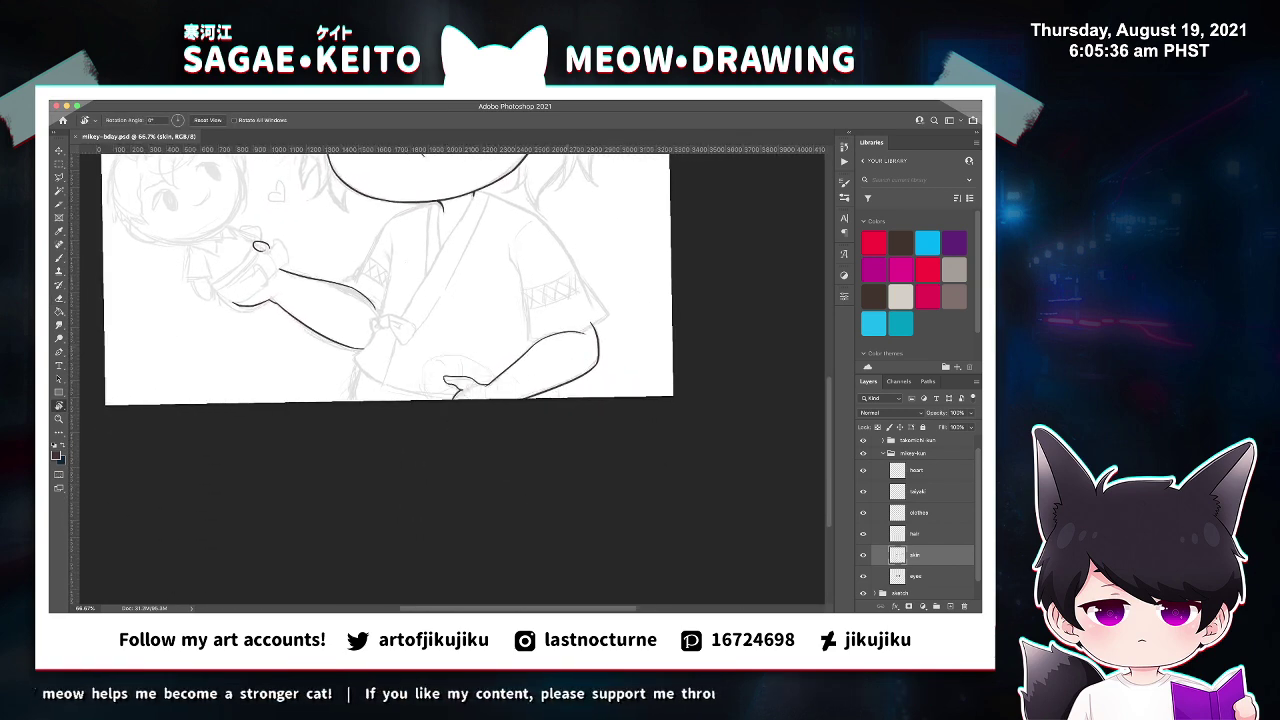
pyautogui.moveTo(560, 343); pyautogui.dragTo(560, 346)
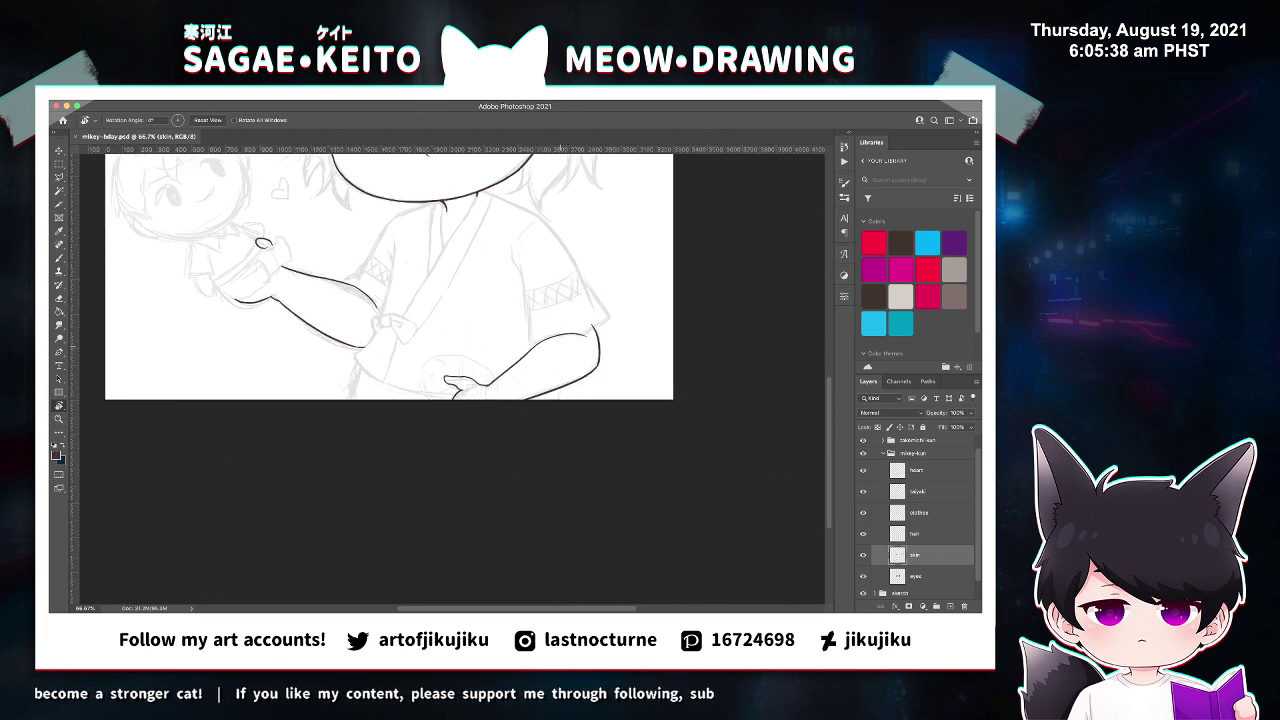
pyautogui.press('z')
pyautogui.click(455, 380)
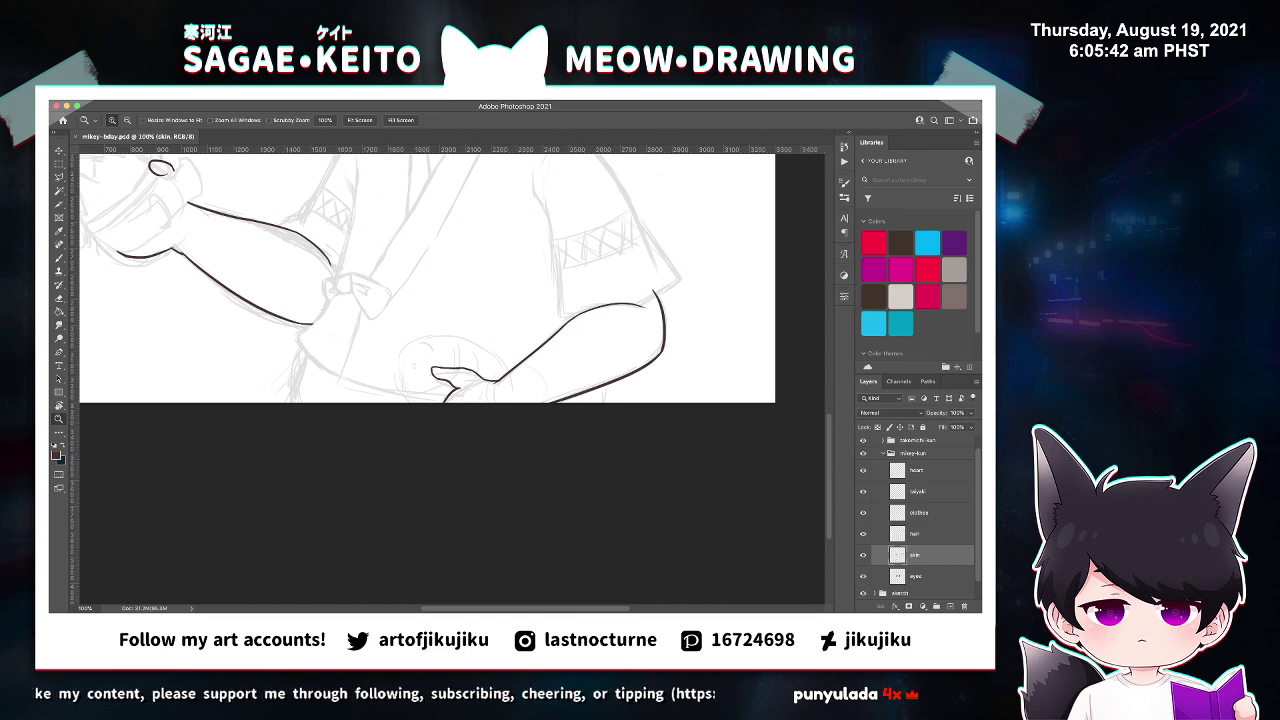
pyautogui.scroll(6, 455, 380)
pyautogui.scroll(-4, 455, 380)
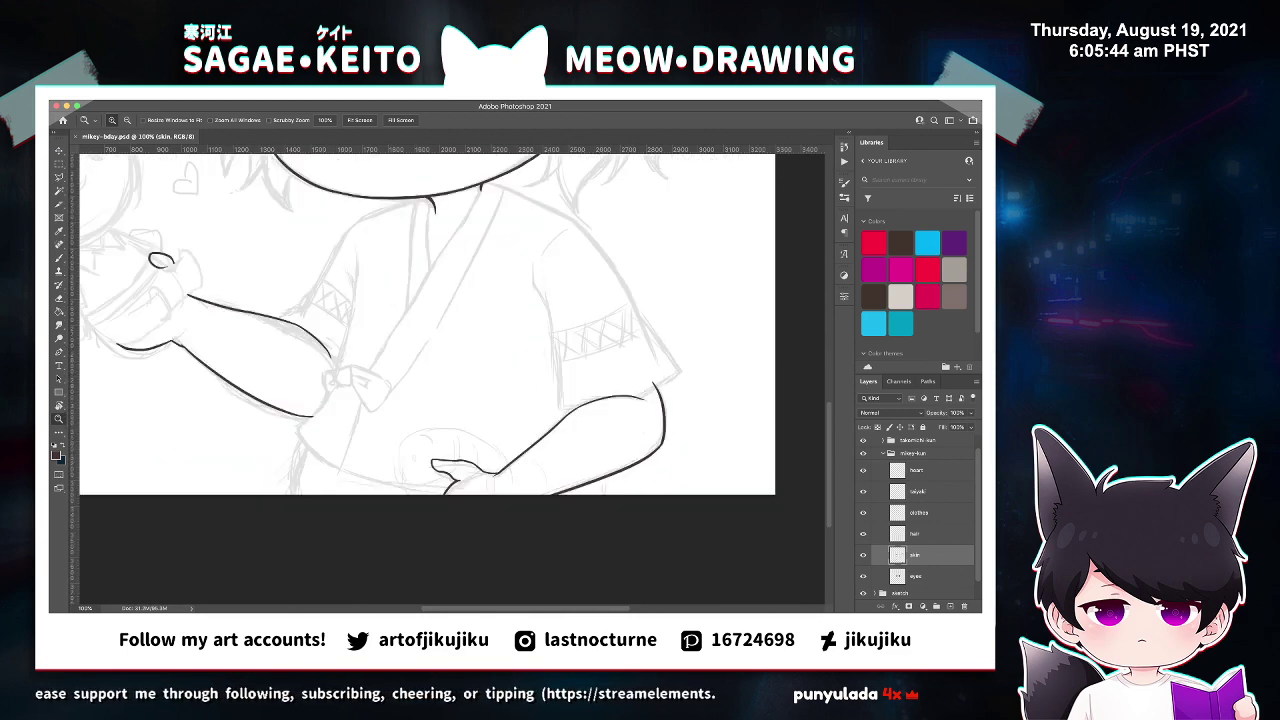
pyautogui.scroll(8, 423, 380)
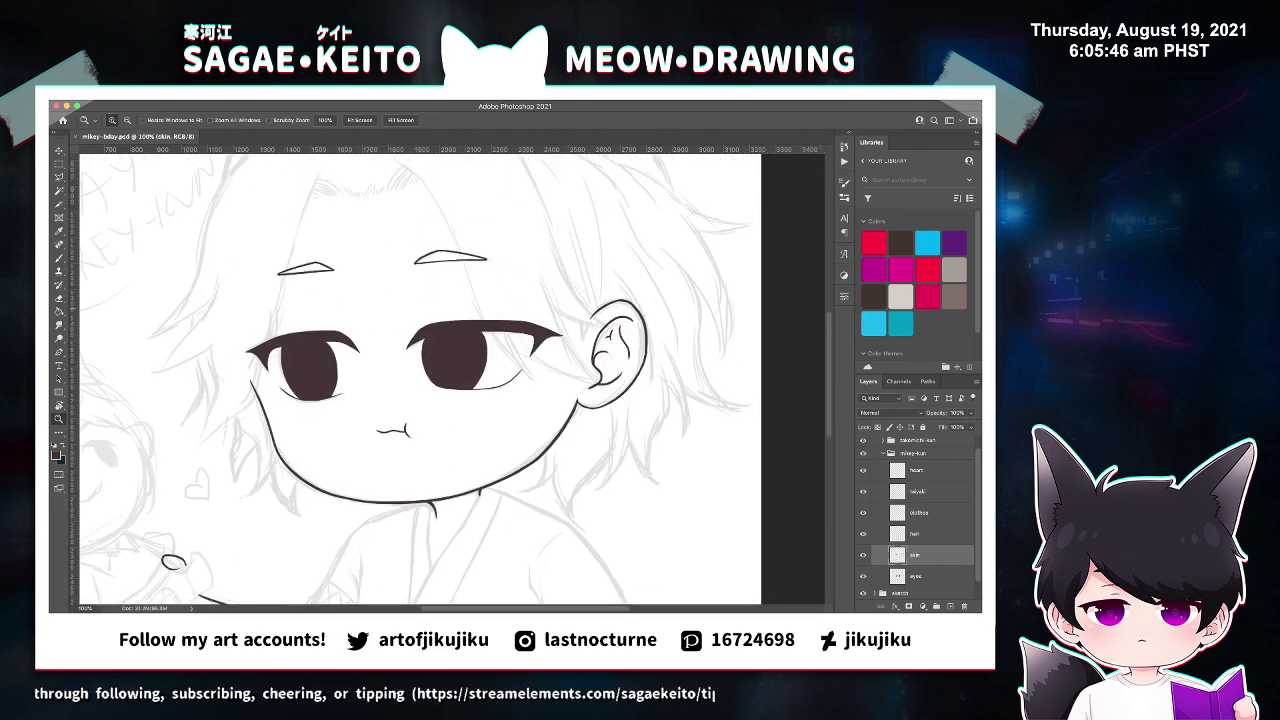
pyautogui.press('super+minus')
pyautogui.press('super+minus')
pyautogui.press('super+minus')
pyautogui.press('super+plus')
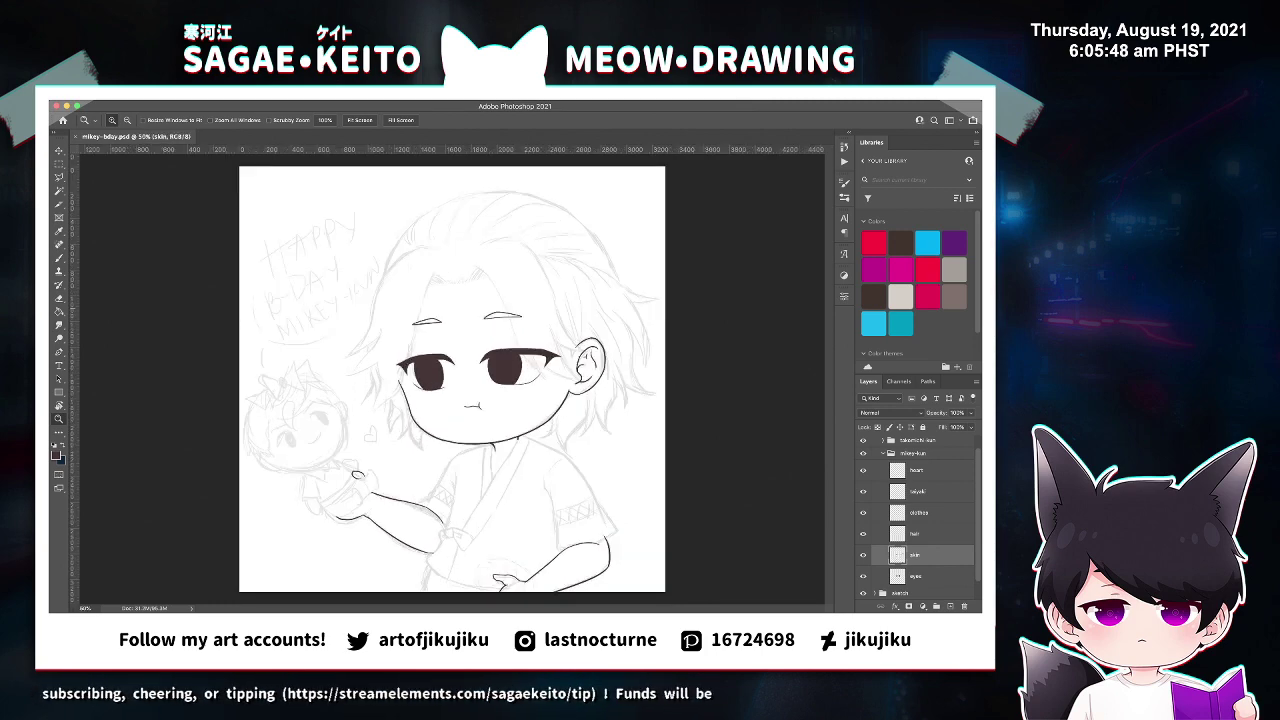
# Select the hair layer and sample a golden-brown line colour, testing it with strokes along the front hair strand.
pyautogui.click(915, 534)
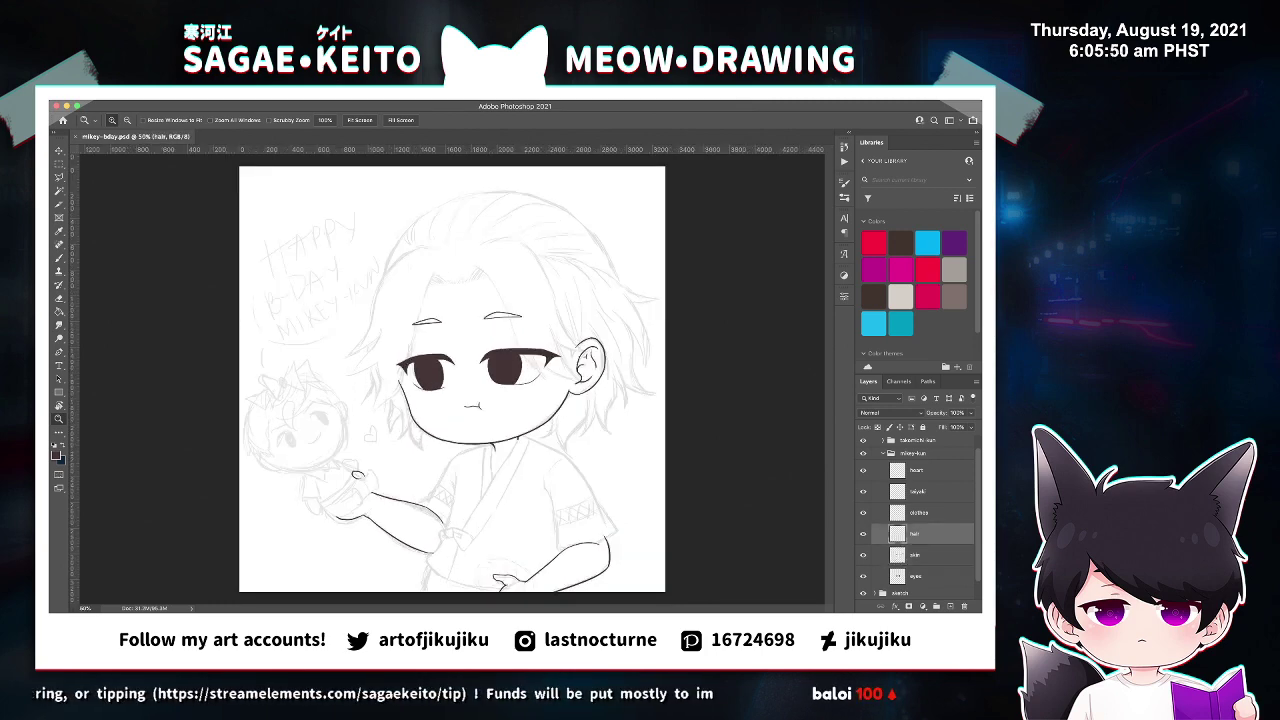
pyautogui.hotkey('ctrl', '+')
pyautogui.hotkey('ctrl', '+')
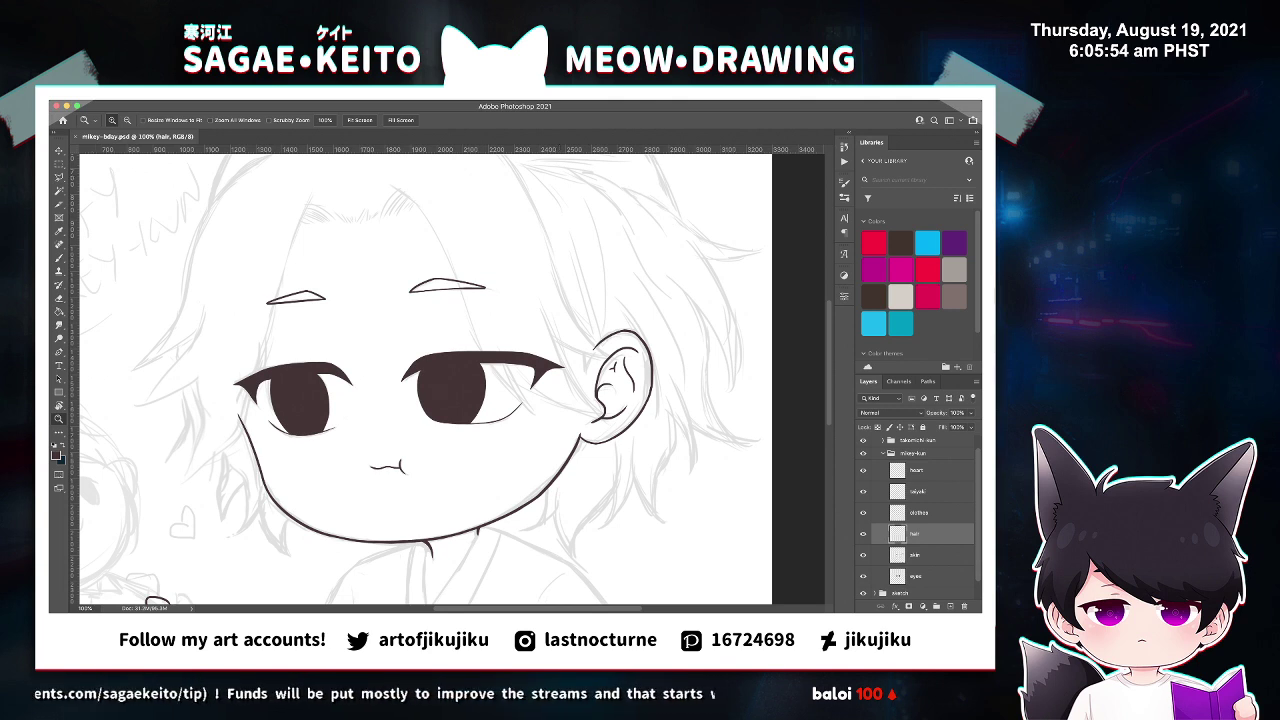
pyautogui.press('i')
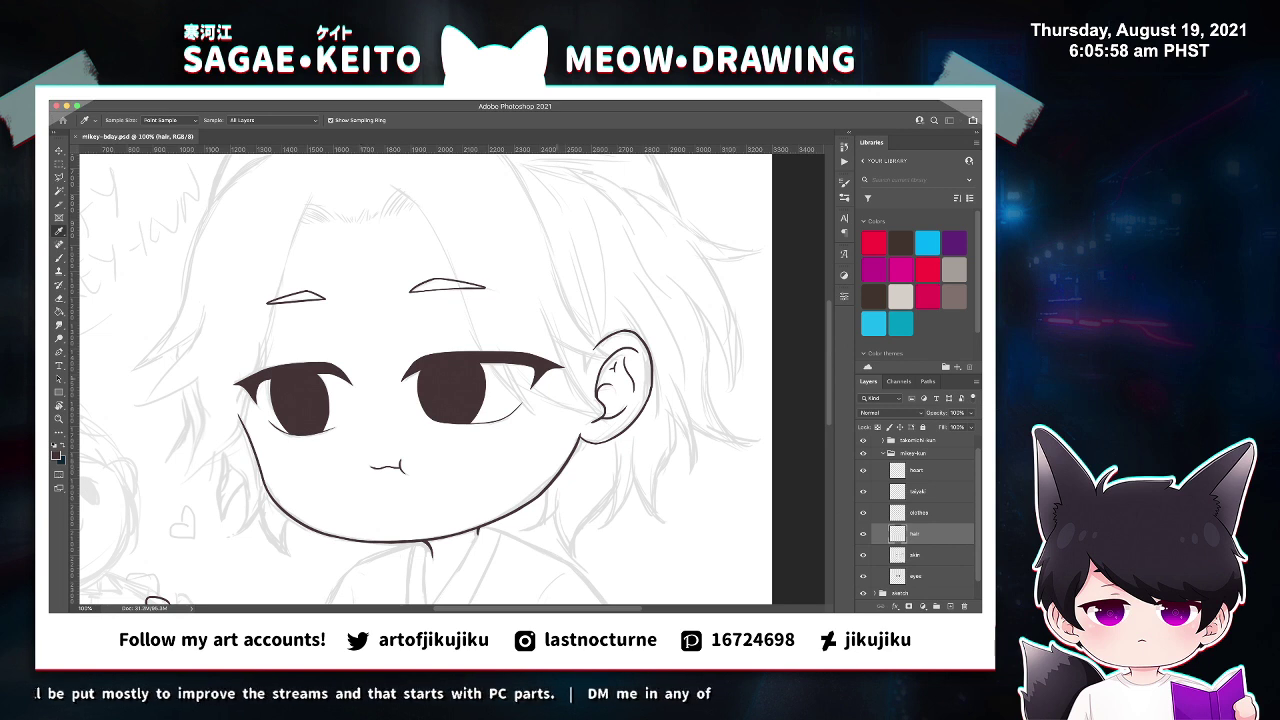
pyautogui.press('b')
pyautogui.moveTo(313, 188); pyautogui.dragTo(237, 403)
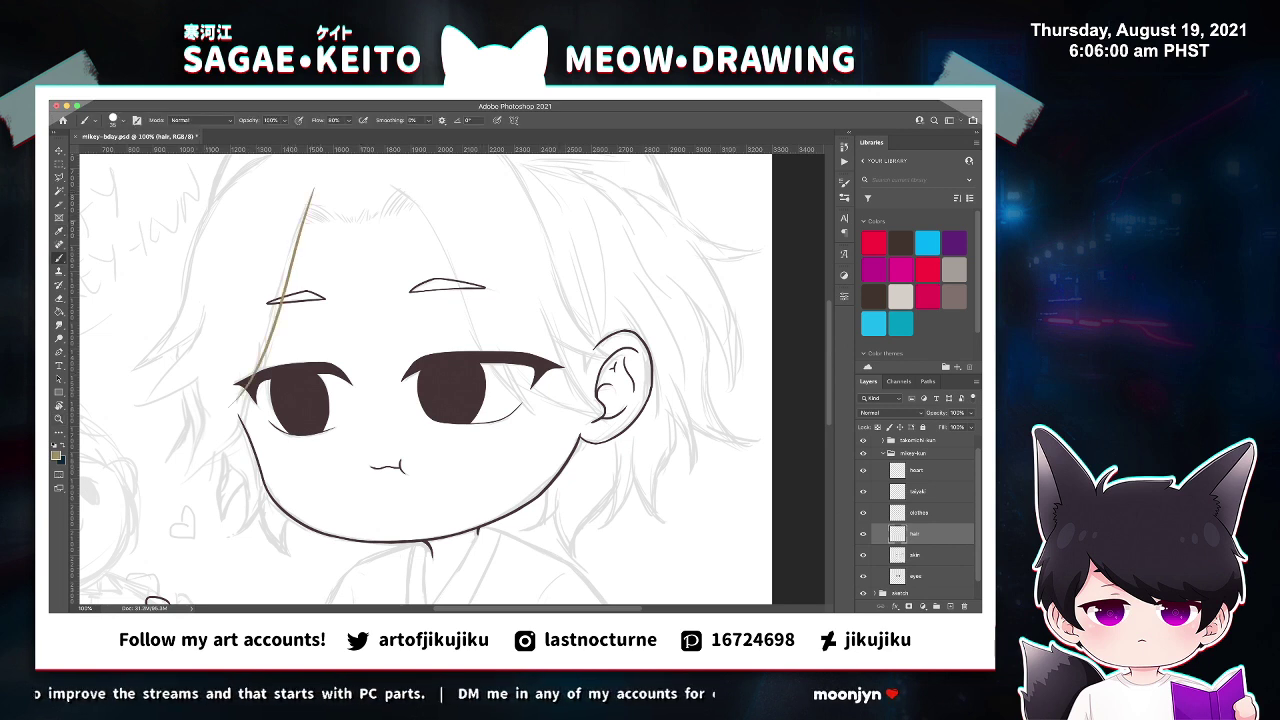
pyautogui.press('super+z')
pyautogui.press('i')
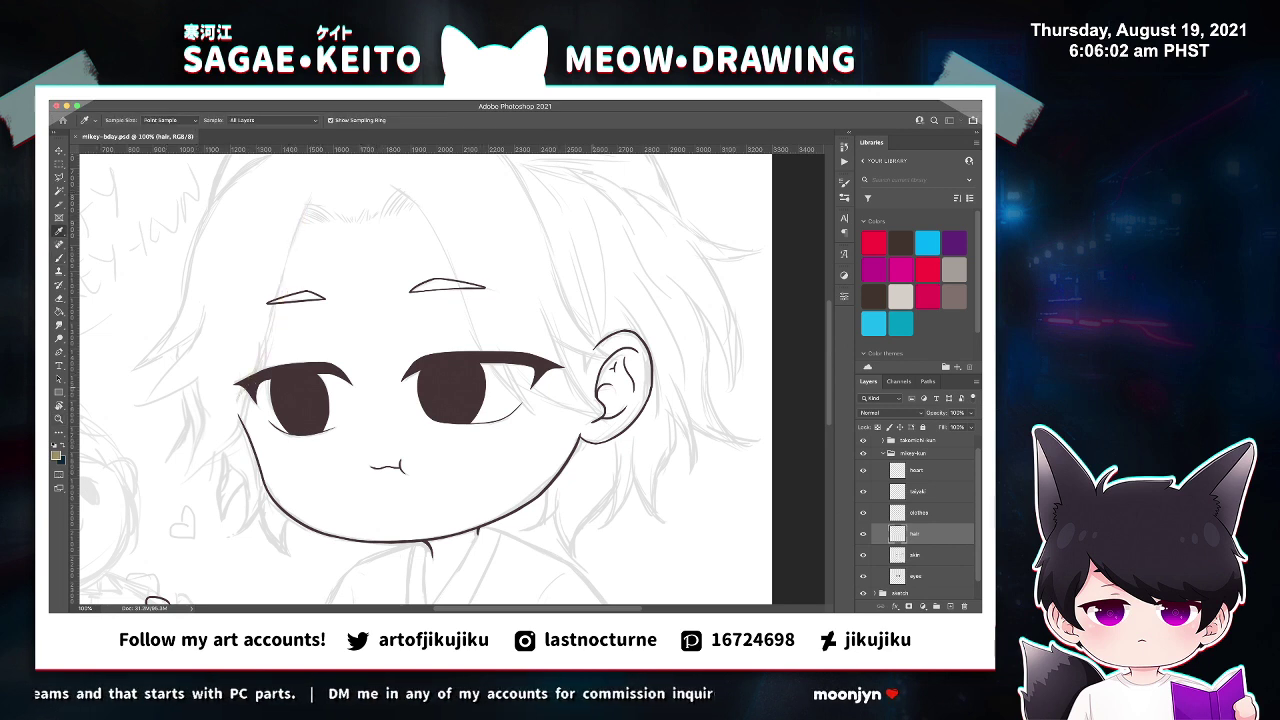
pyautogui.press('b')
pyautogui.moveTo(308, 196); pyautogui.dragTo(233, 427)
pyautogui.press('super+z')
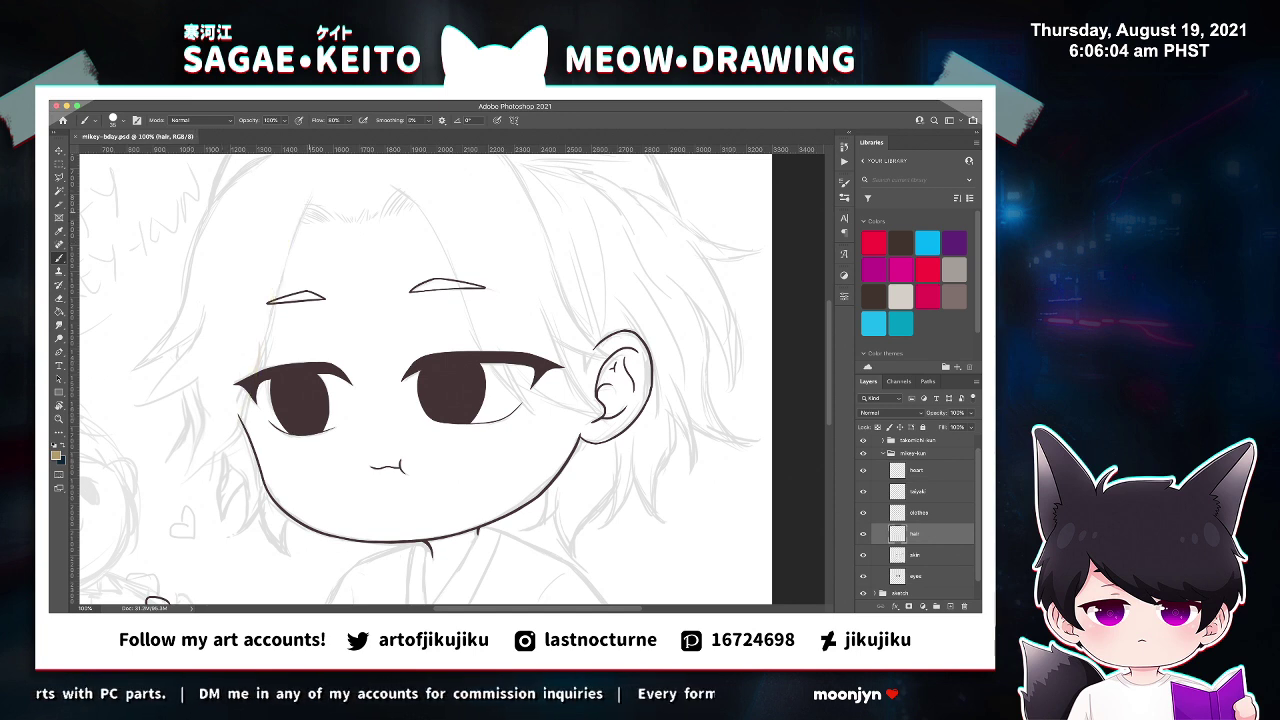
# Ink the front hair strand from the hairline past the outer eye corner, with a curved stroke sweeping outward below it.
pyautogui.moveTo(309, 195); pyautogui.dragTo(205, 472)
pyautogui.press('super+z')
pyautogui.moveTo(248, 386); pyautogui.dragTo(184, 481)
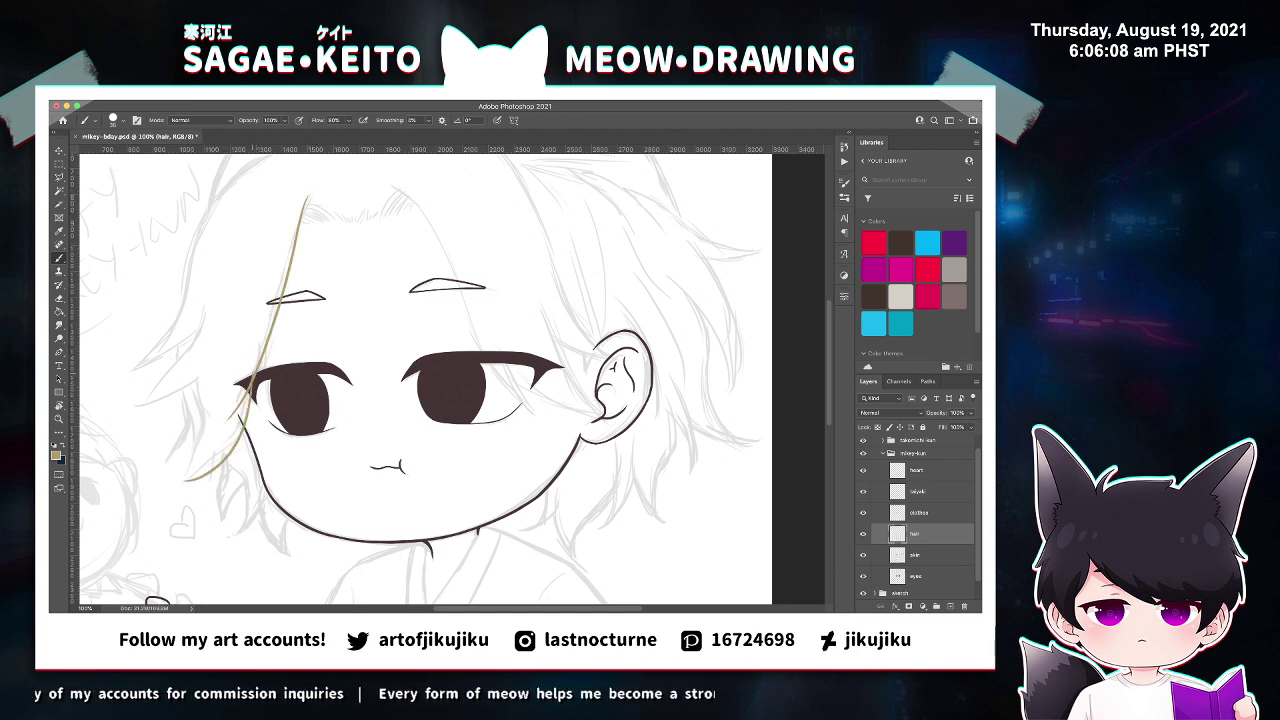
pyautogui.press('super+z')
pyautogui.moveTo(246, 390); pyautogui.dragTo(172, 490)
pyautogui.press('super+z')
pyautogui.moveTo(248, 386); pyautogui.dragTo(185, 478)
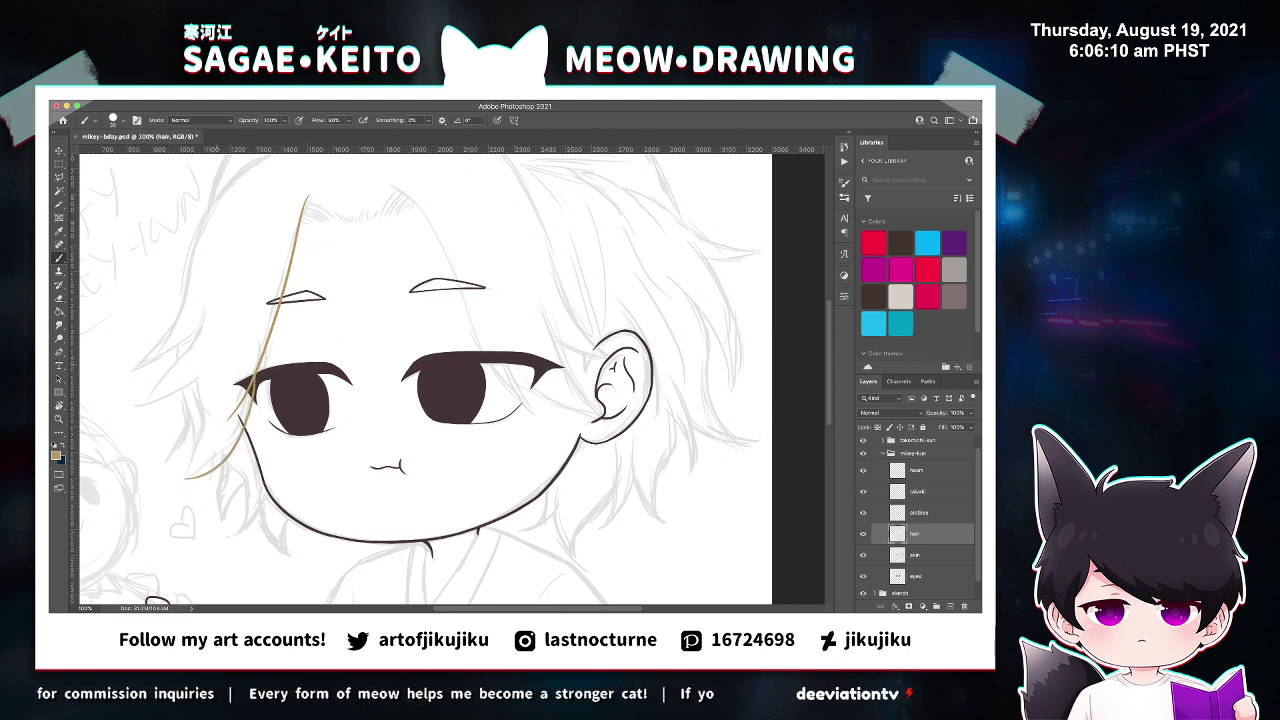
# Ink the outer edge of the front hair lock, erase the overhang beyond its pointed tip, and save the file.
pyautogui.moveTo(199, 374); pyautogui.dragTo(173, 497)
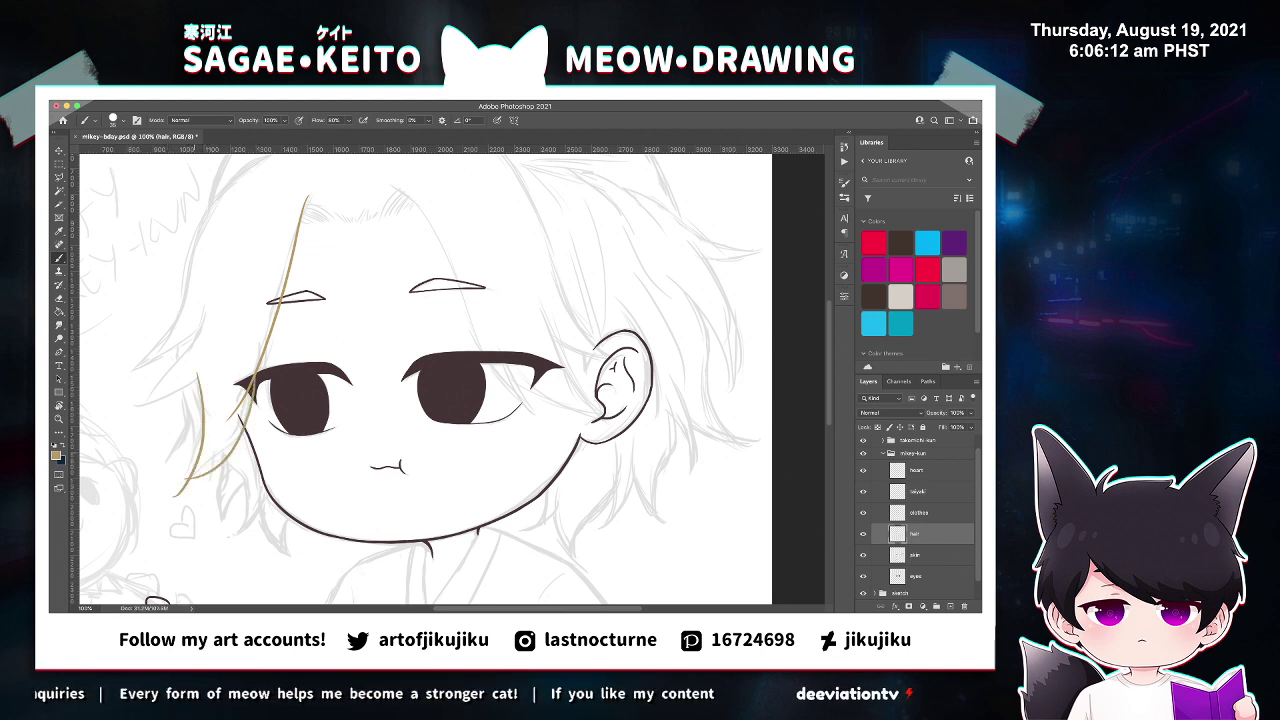
pyautogui.press('e')
pyautogui.scroll(5, 175, 495)
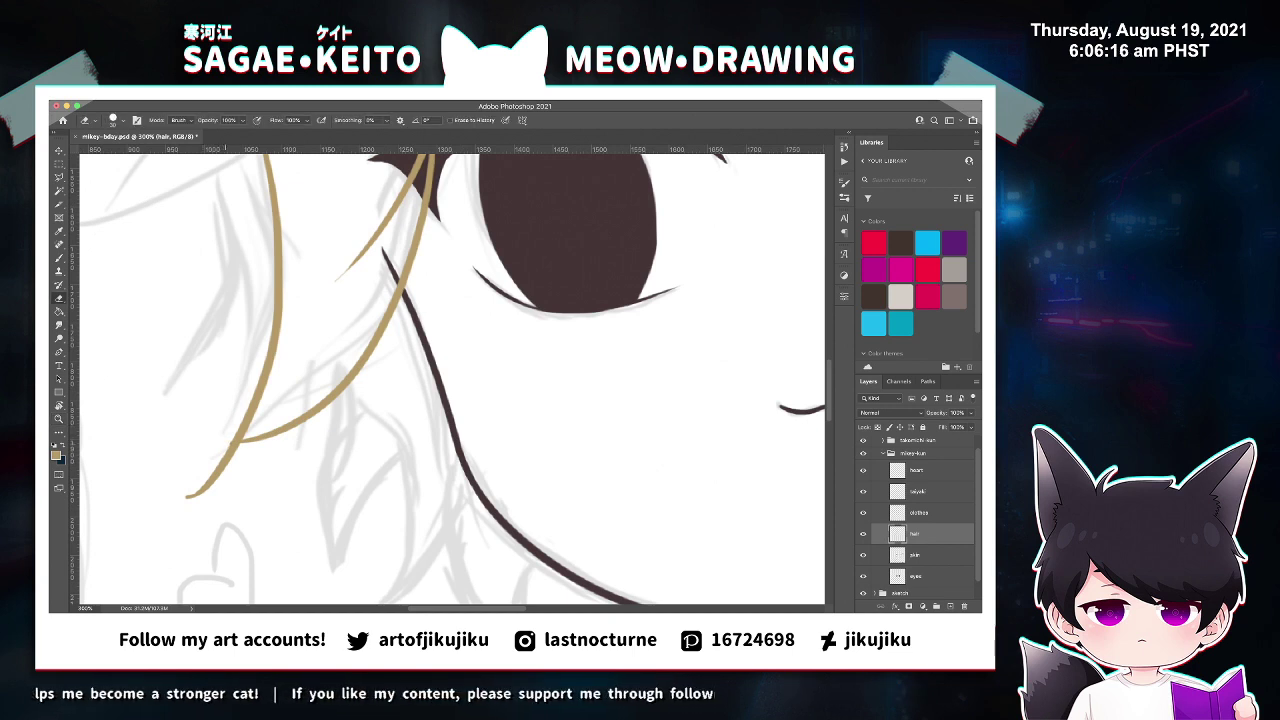
pyautogui.moveTo(226, 456)
pyautogui.mouseDown()
pyautogui.moveTo(239, 445)
pyautogui.moveTo(190, 496)
pyautogui.mouseUp()
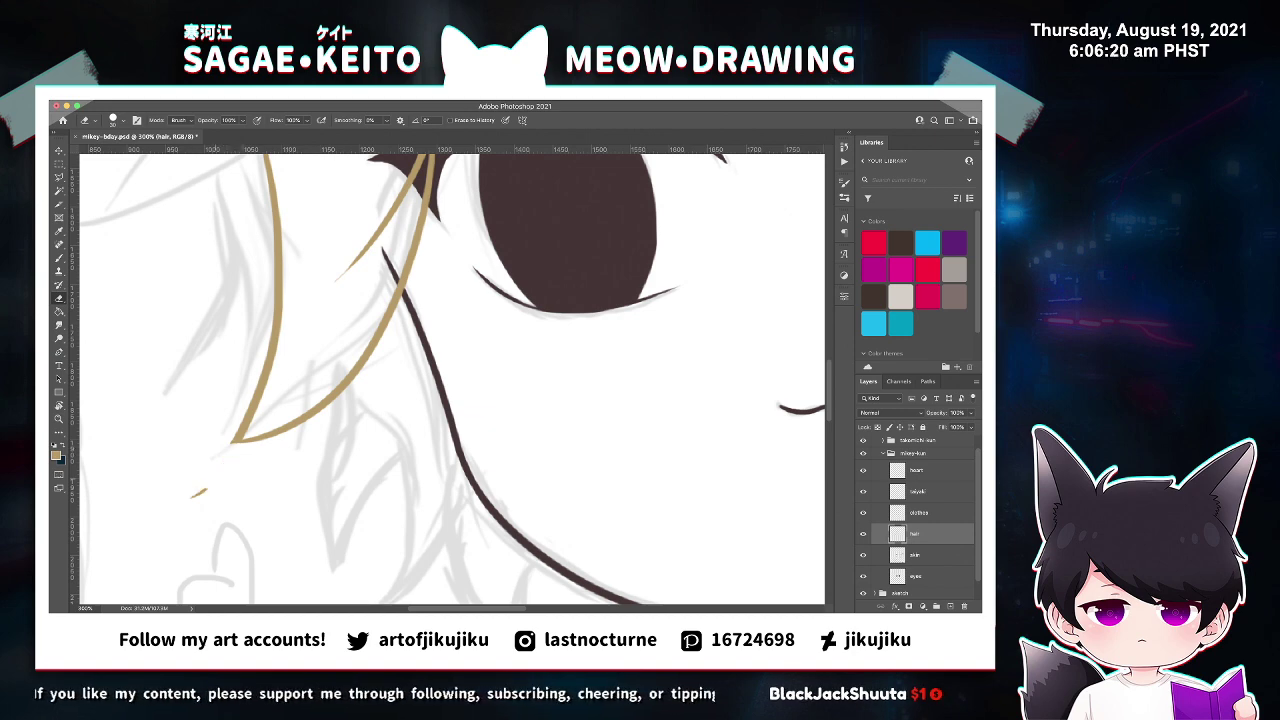
pyautogui.hotkey('ctrl', '-')
pyautogui.hotkey('ctrl', '-')
pyautogui.hotkey('ctrl', '-')
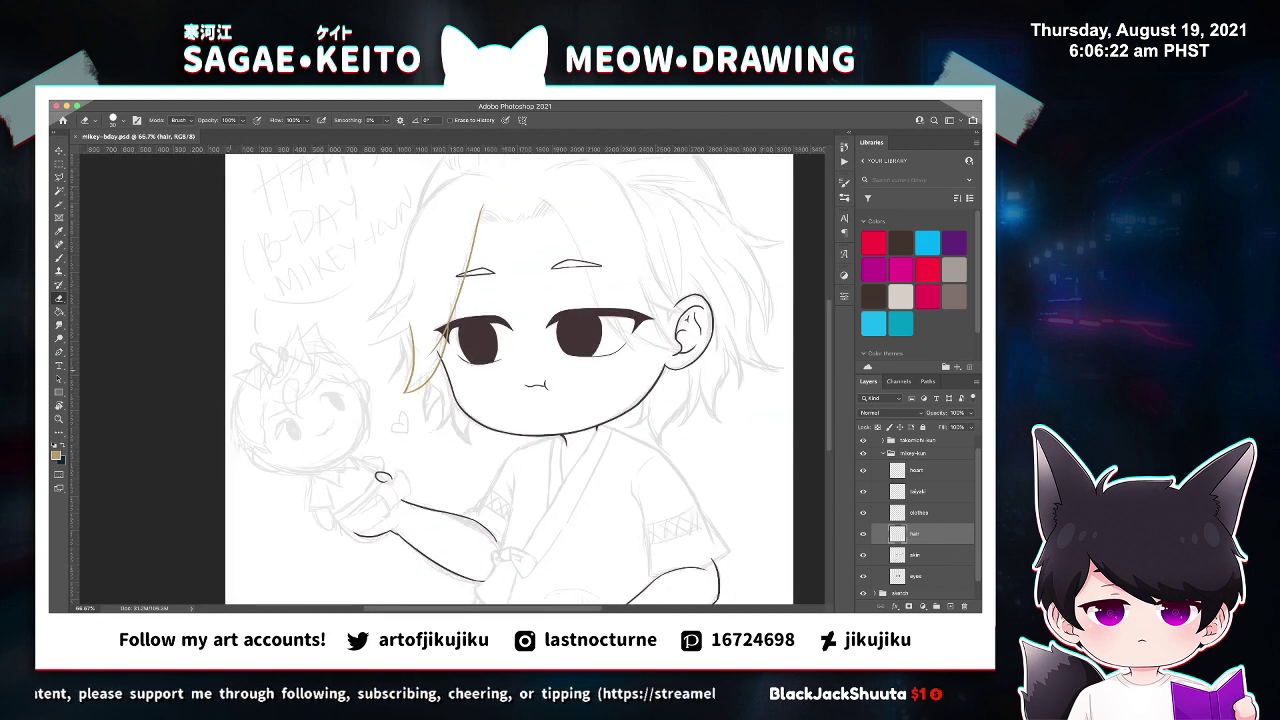
# Ink the outer edge of the hair lock beside the temple with a downward golden-brown stroke, redoing it until it follows the sketch.
pyautogui.press('z')
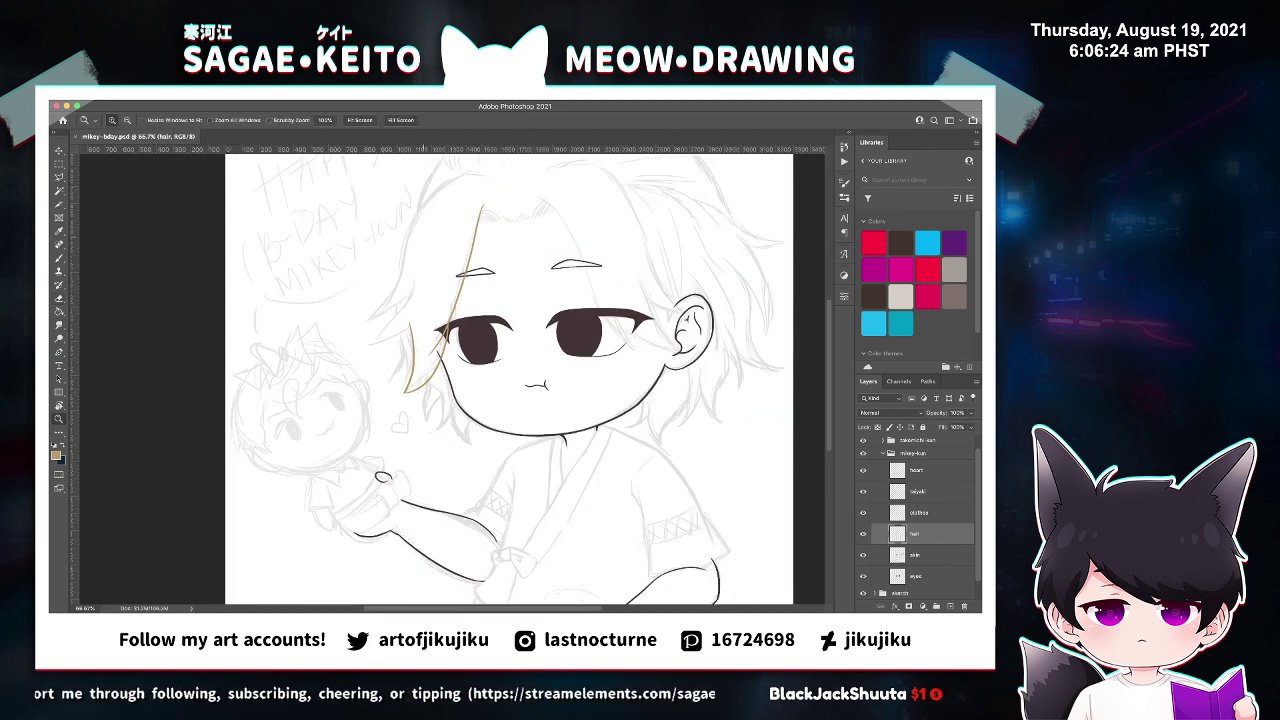
pyautogui.hotkey('ctrl', '+')
pyautogui.press('b')
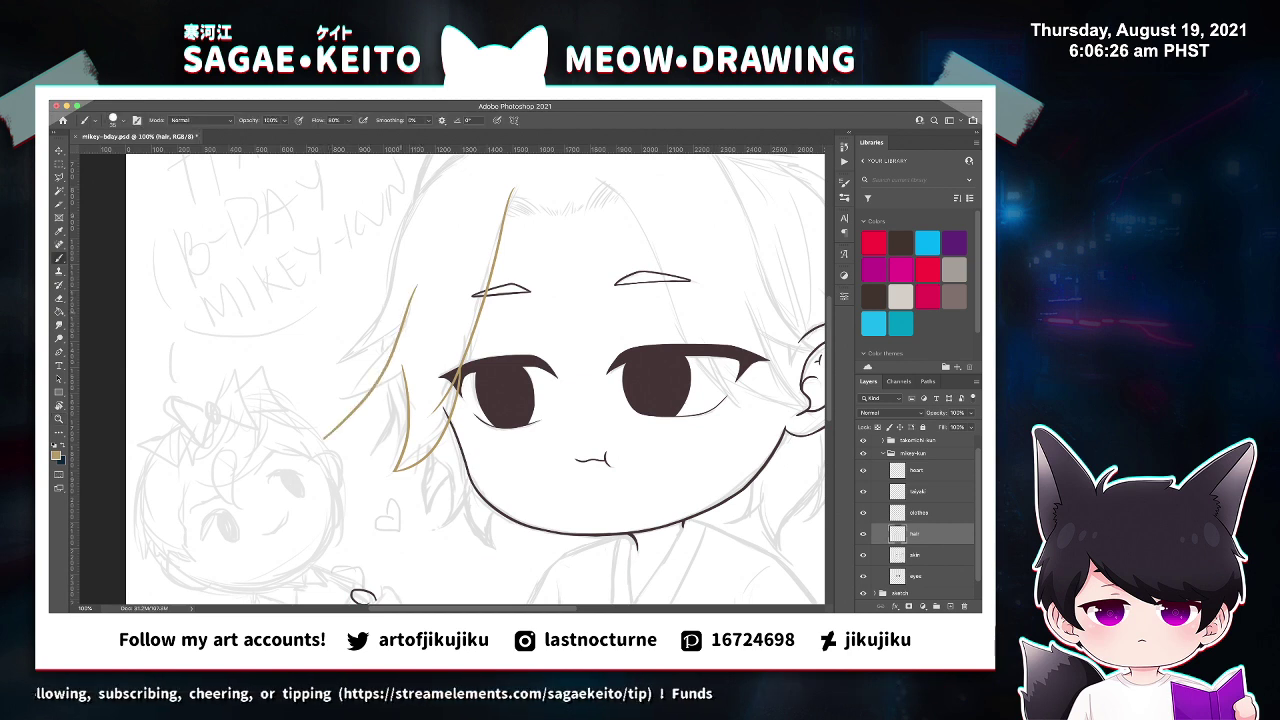
pyautogui.hotkey('ctrl', 'z')
pyautogui.moveTo(405, 301); pyautogui.dragTo(341, 415)
pyautogui.hotkey('ctrl', 'z')
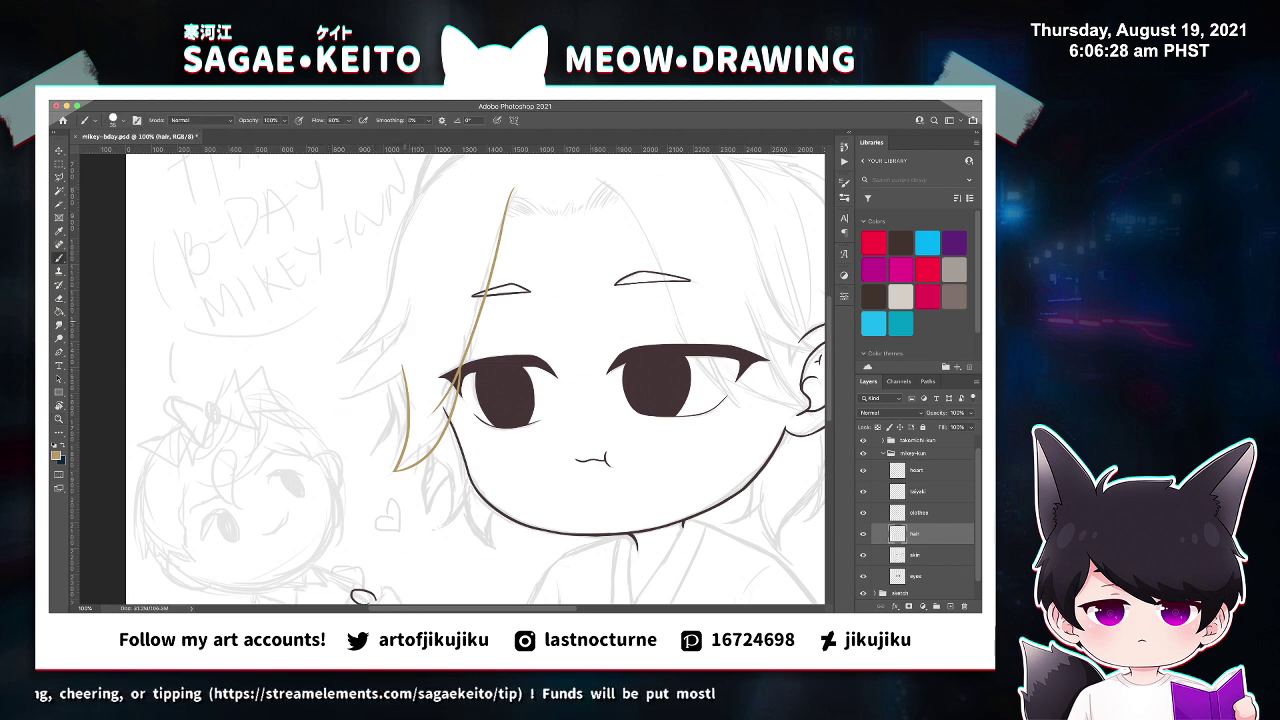
pyautogui.moveTo(400, 302)
pyautogui.mouseDown()
pyautogui.moveTo(357, 404)
pyautogui.moveTo(336, 414)
pyautogui.mouseUp()
pyautogui.hotkey('ctrl', 'z')
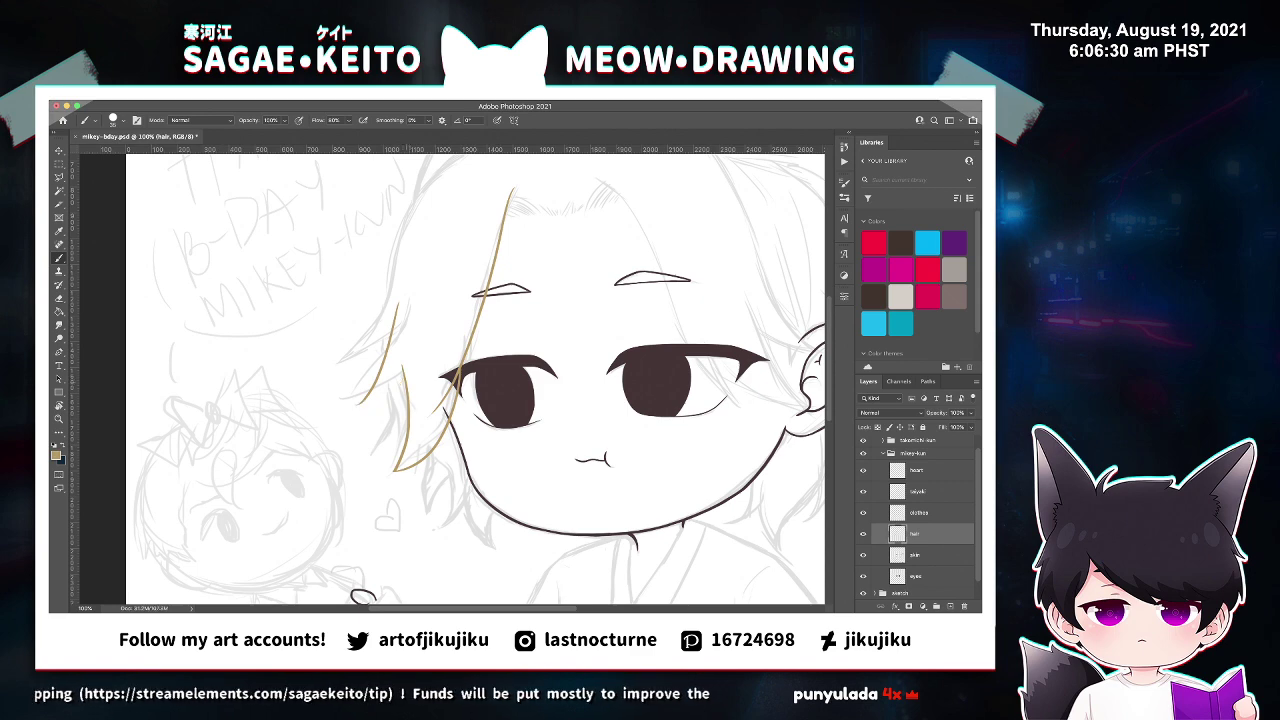
# Ink the underside of the temple hair lock with a curve sweeping outward from the front lock past its tip.
pyautogui.moveTo(406, 368); pyautogui.dragTo(337, 412)
pyautogui.hotkey('ctrl', 'z')
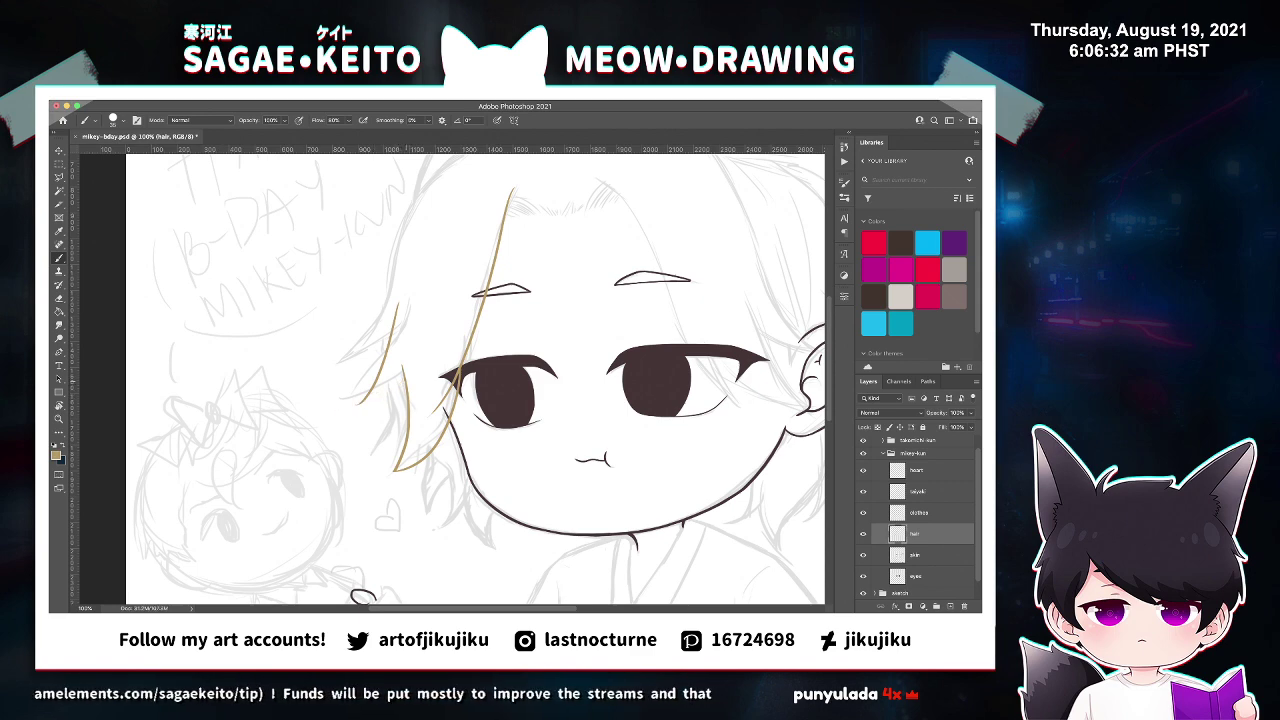
pyautogui.moveTo(406, 376); pyautogui.dragTo(357, 413)
pyautogui.hotkey('ctrl', 'z')
pyautogui.moveTo(405, 372); pyautogui.dragTo(325, 408)
# Erase the underside line's overhang beyond the temple lock's pointed tip and save the file.
pyautogui.press('z')
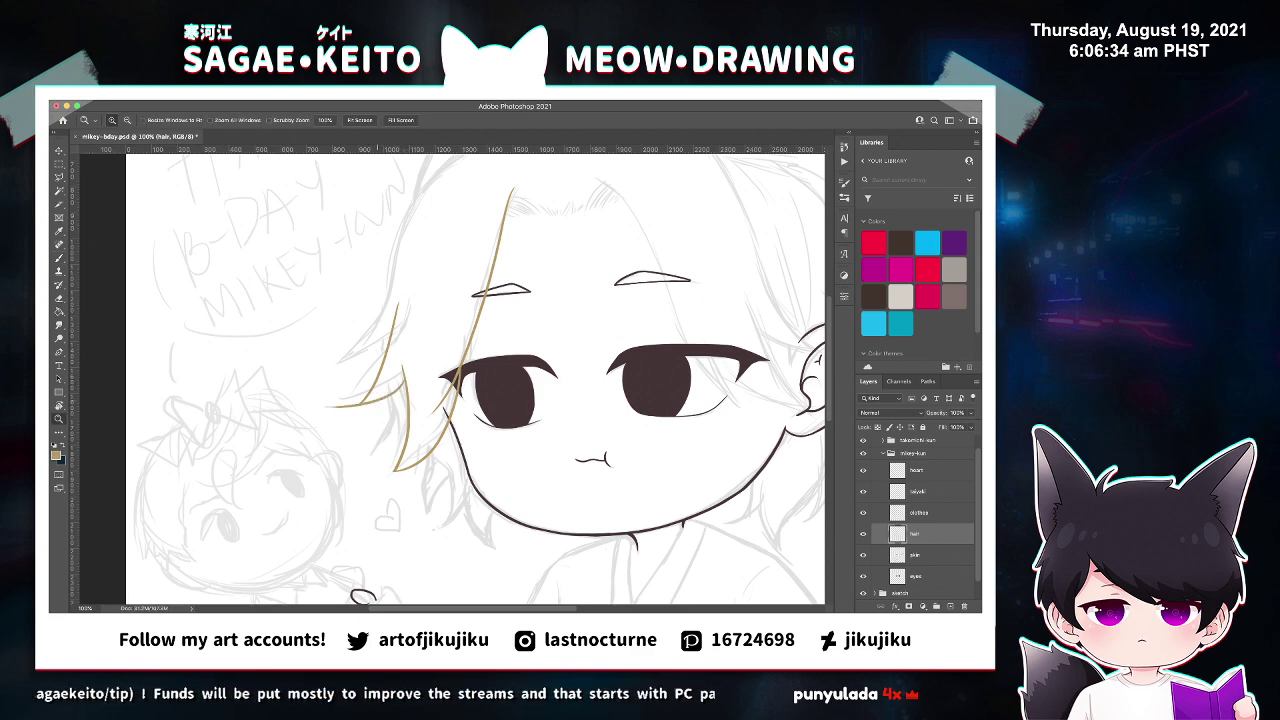
pyautogui.click(380, 400)
pyautogui.click(380, 400)
pyautogui.click(380, 400)
pyautogui.press('e')
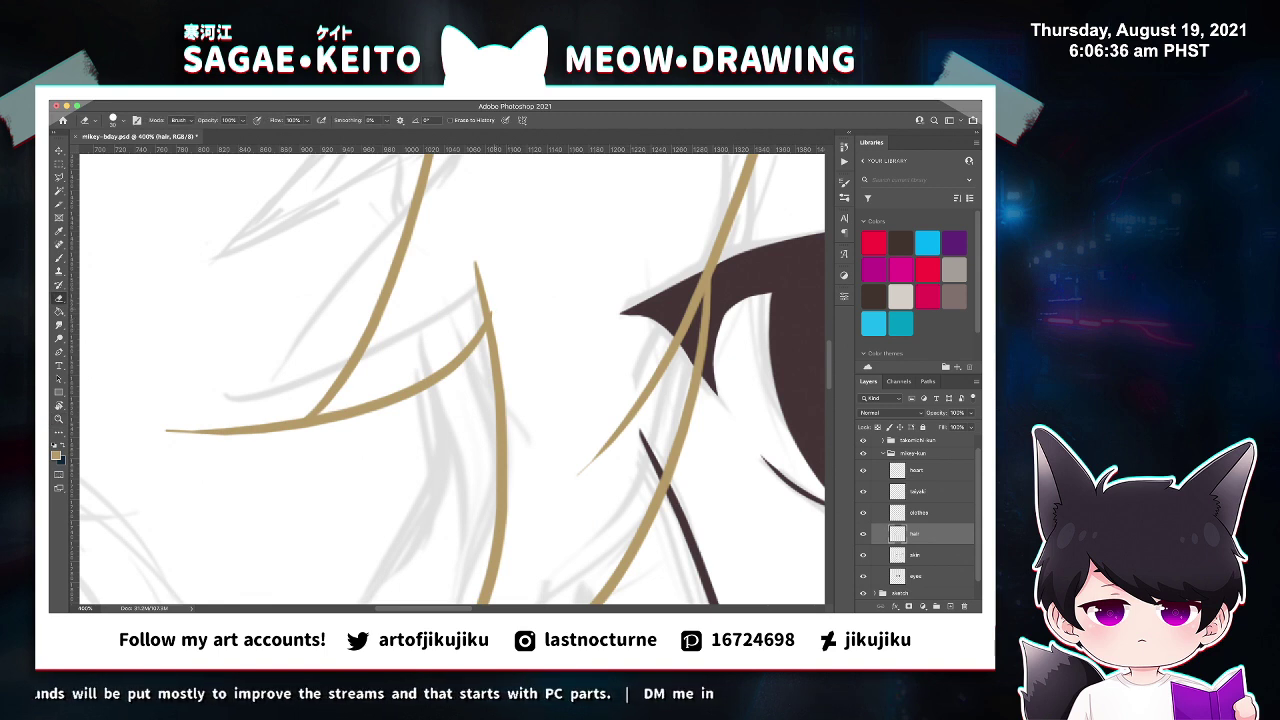
pyautogui.moveTo(164, 431)
pyautogui.mouseDown()
pyautogui.moveTo(283, 416)
pyautogui.moveTo(297, 426)
pyautogui.mouseUp()
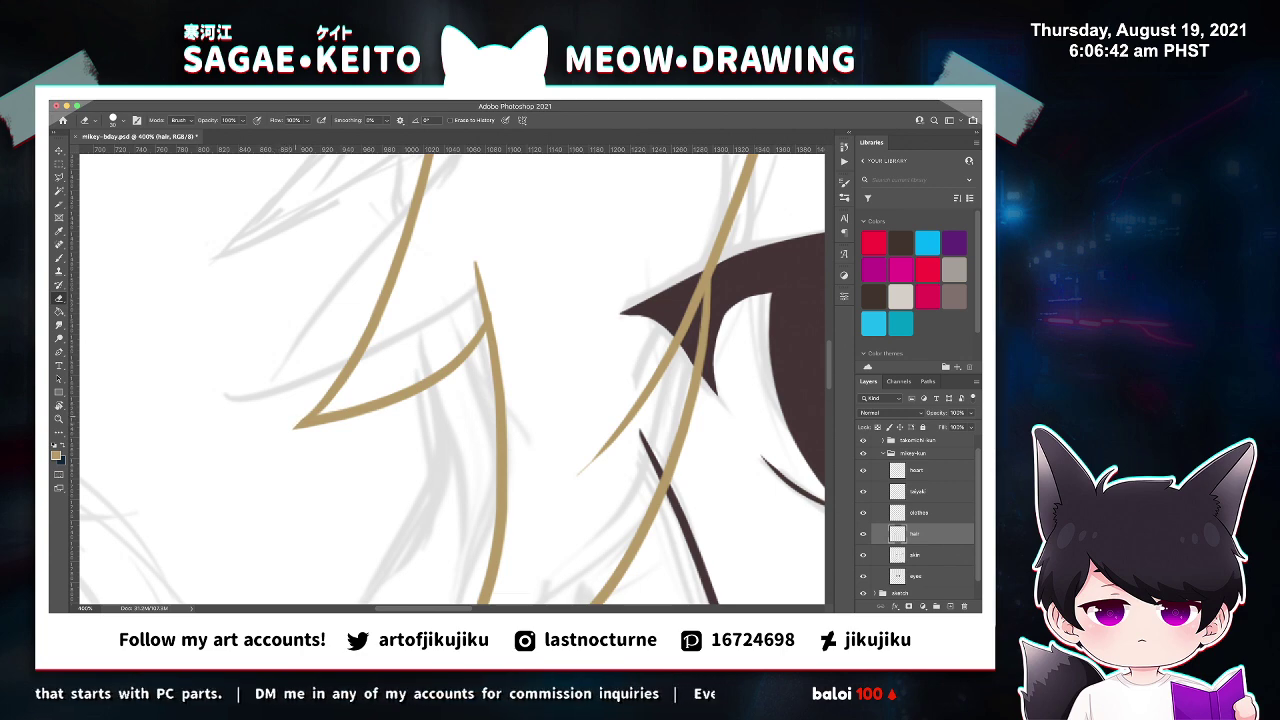
pyautogui.press('super+s')
pyautogui.press('super+minus')
pyautogui.press('super+minus')
pyautogui.press('super+minus')
pyautogui.press('super+minus')
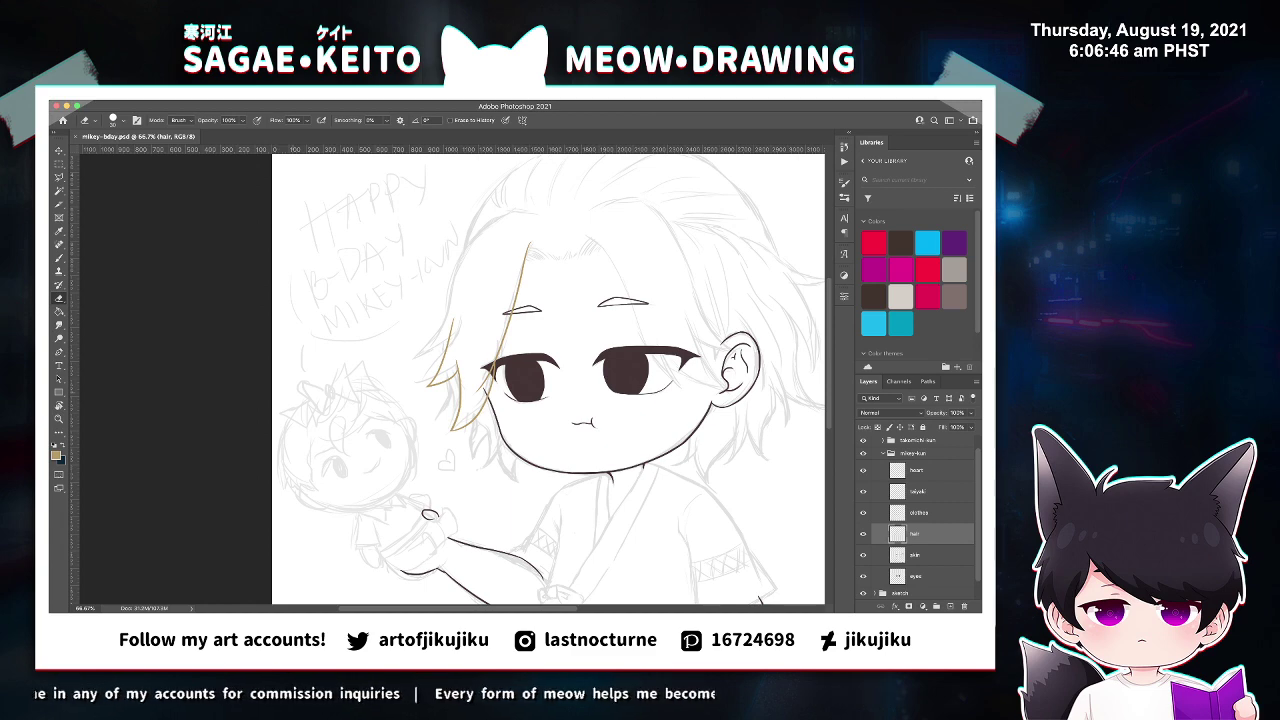
# Ink the outer edge of the small hair lock hanging beside the cheek, curving down from the front lock's underside.
pyautogui.press('b')
pyautogui.scroll(5, 505, 437)
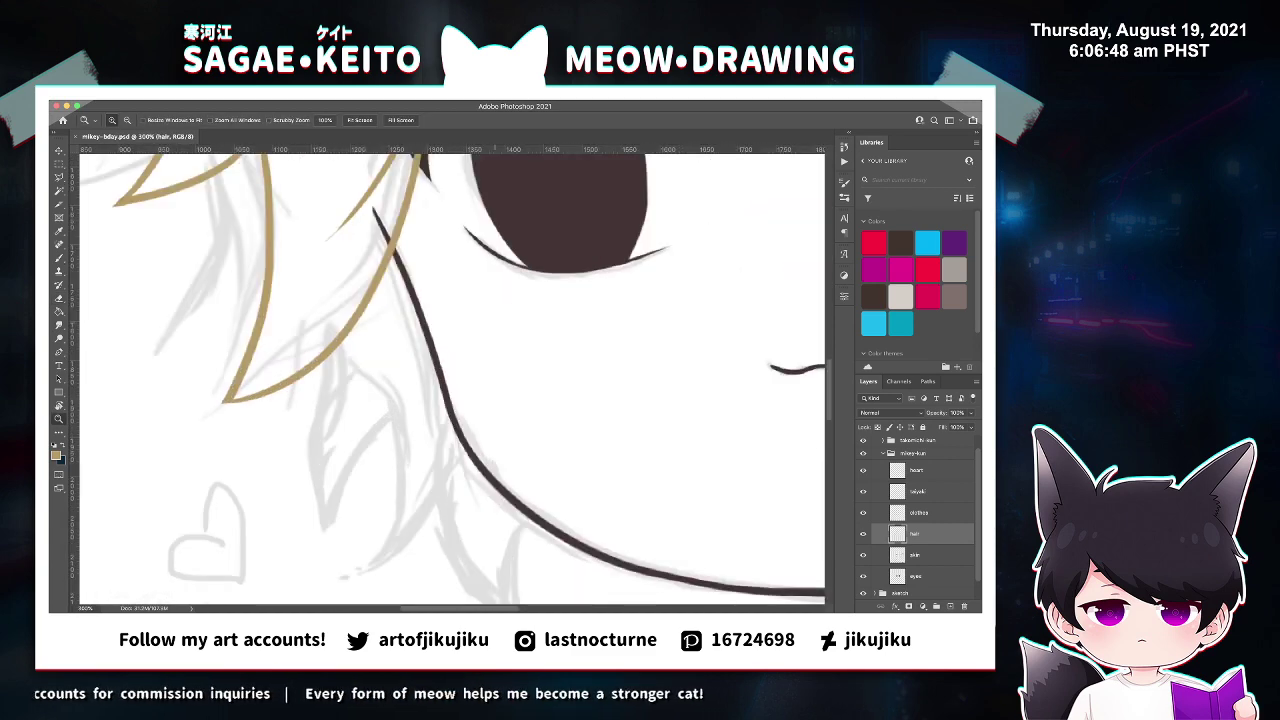
pyautogui.moveTo(318, 362); pyautogui.dragTo(336, 548)
pyautogui.hotkey('ctrl', 'z')
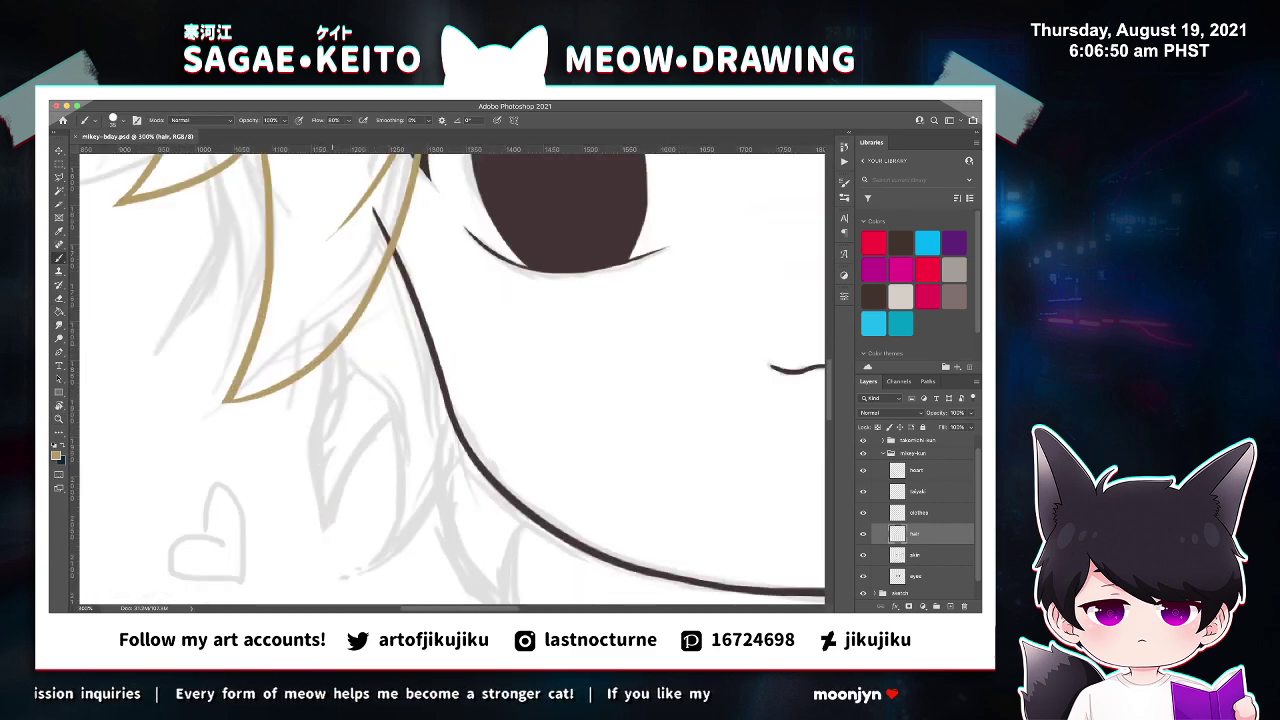
pyautogui.moveTo(318, 362); pyautogui.dragTo(345, 543)
pyautogui.hotkey('ctrl', 'z')
pyautogui.moveTo(324, 360); pyautogui.dragTo(338, 530)
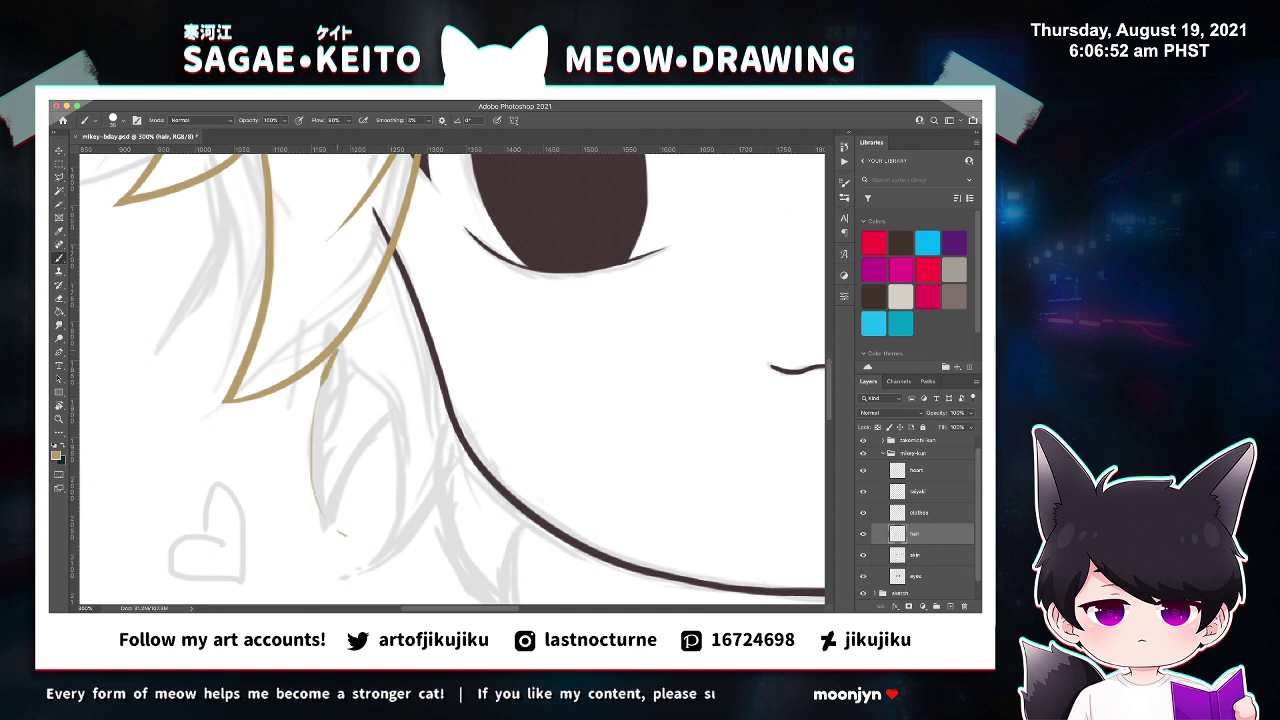
pyautogui.hotkey('ctrl', 'z')
pyautogui.moveTo(324, 360); pyautogui.dragTo(338, 530)
# Ink the inner edge of the small cheek lock, joining the outer edge in a point.
pyautogui.moveTo(398, 396); pyautogui.dragTo(345, 555)
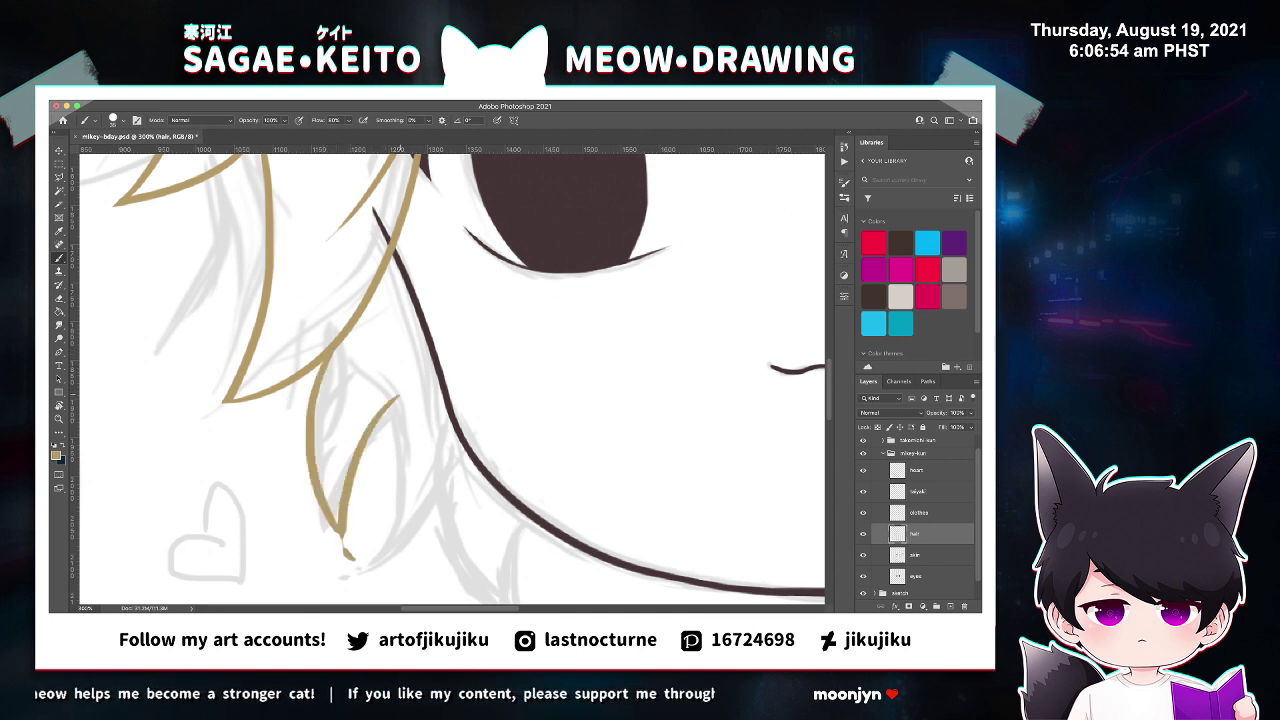
pyautogui.hotkey('ctrl', 'z')
pyautogui.moveTo(398, 396); pyautogui.dragTo(336, 521)
pyautogui.hotkey('ctrl', 'z')
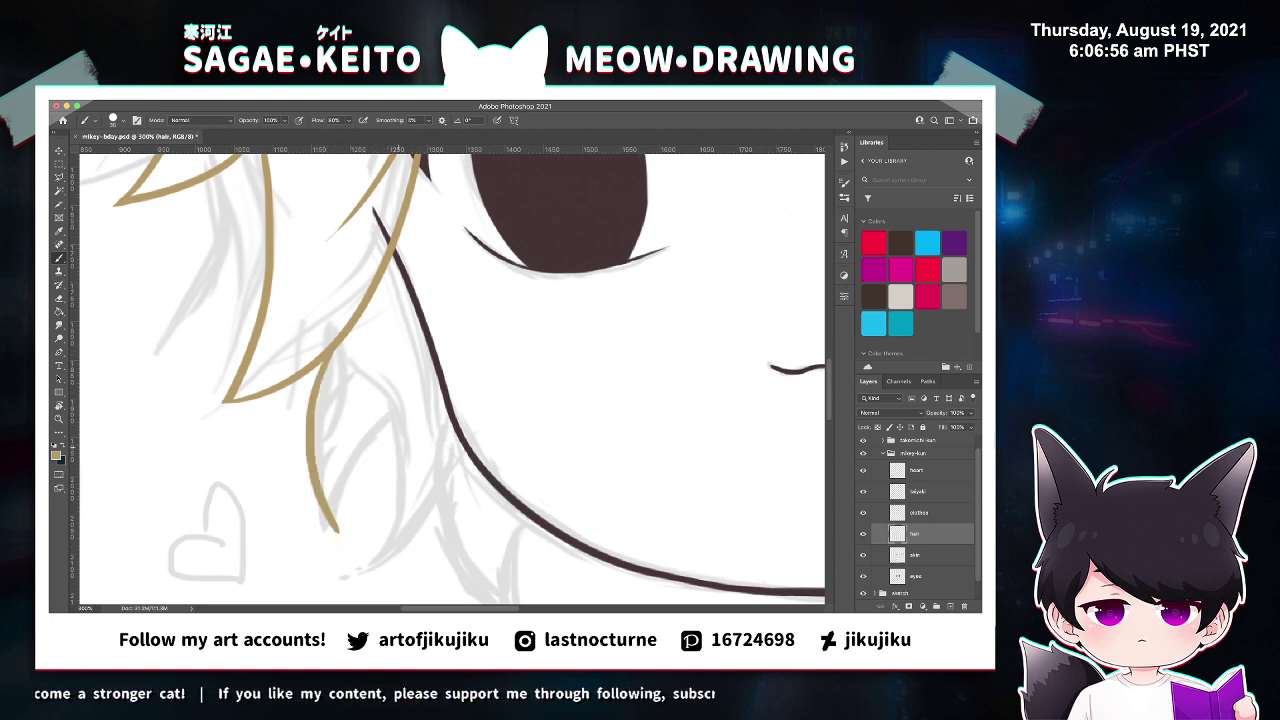
pyautogui.moveTo(393, 403); pyautogui.dragTo(338, 575)
pyautogui.hotkey('ctrl', 'z')
pyautogui.moveTo(395, 404)
pyautogui.mouseDown()
pyautogui.moveTo(342, 490)
pyautogui.moveTo(346, 548)
pyautogui.mouseUp()
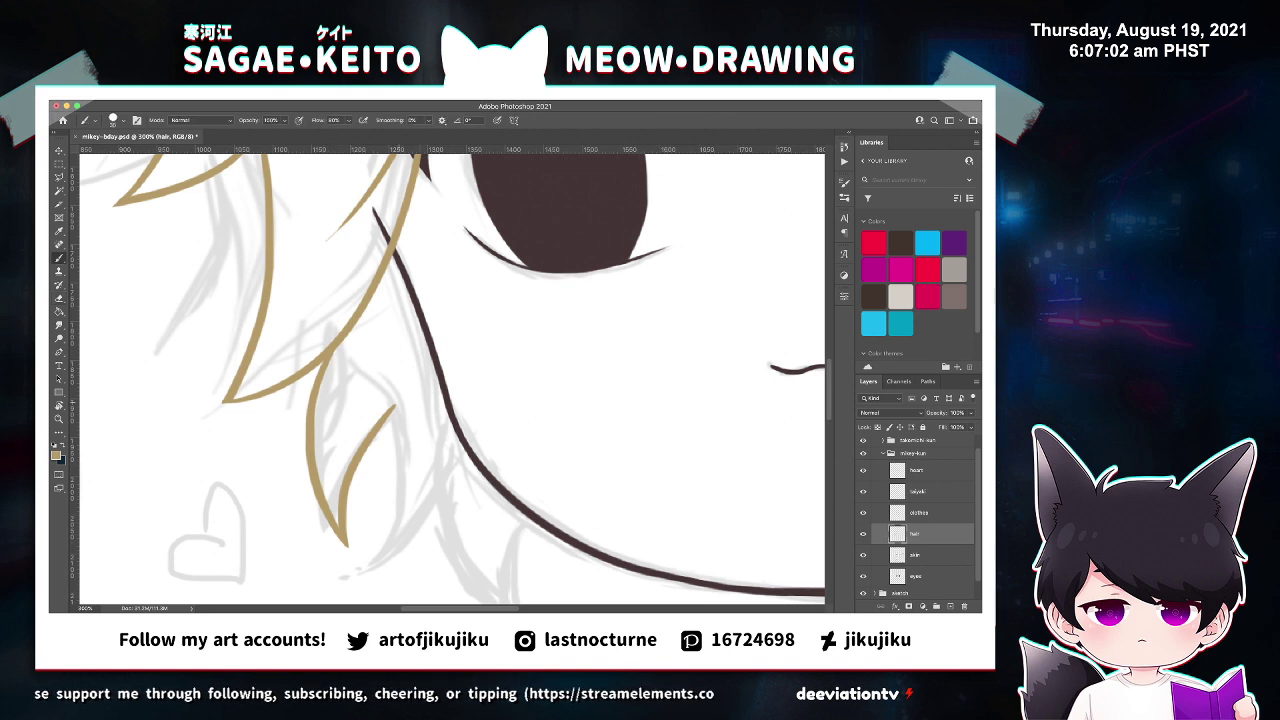
# Ink the long downward curve of the second cheek lock, starting near the top of the first lock's inner edge.
pyautogui.moveTo(370, 355); pyautogui.dragTo(398, 550)
pyautogui.hotkey('ctrl', 'z')
pyautogui.moveTo(396, 386); pyautogui.dragTo(371, 576)
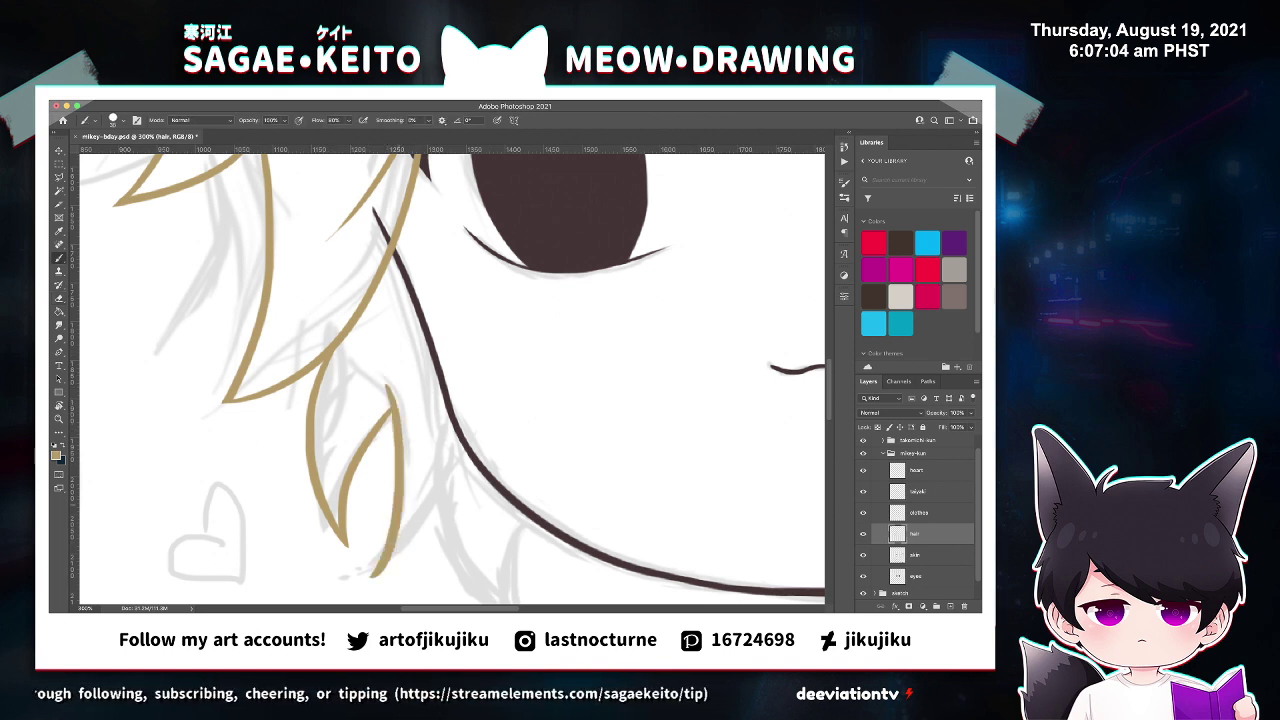
pyautogui.moveTo(462, 478); pyautogui.dragTo(340, 576)
pyautogui.hotkey('ctrl', 'z')
pyautogui.moveTo(462, 487); pyautogui.dragTo(340, 575)
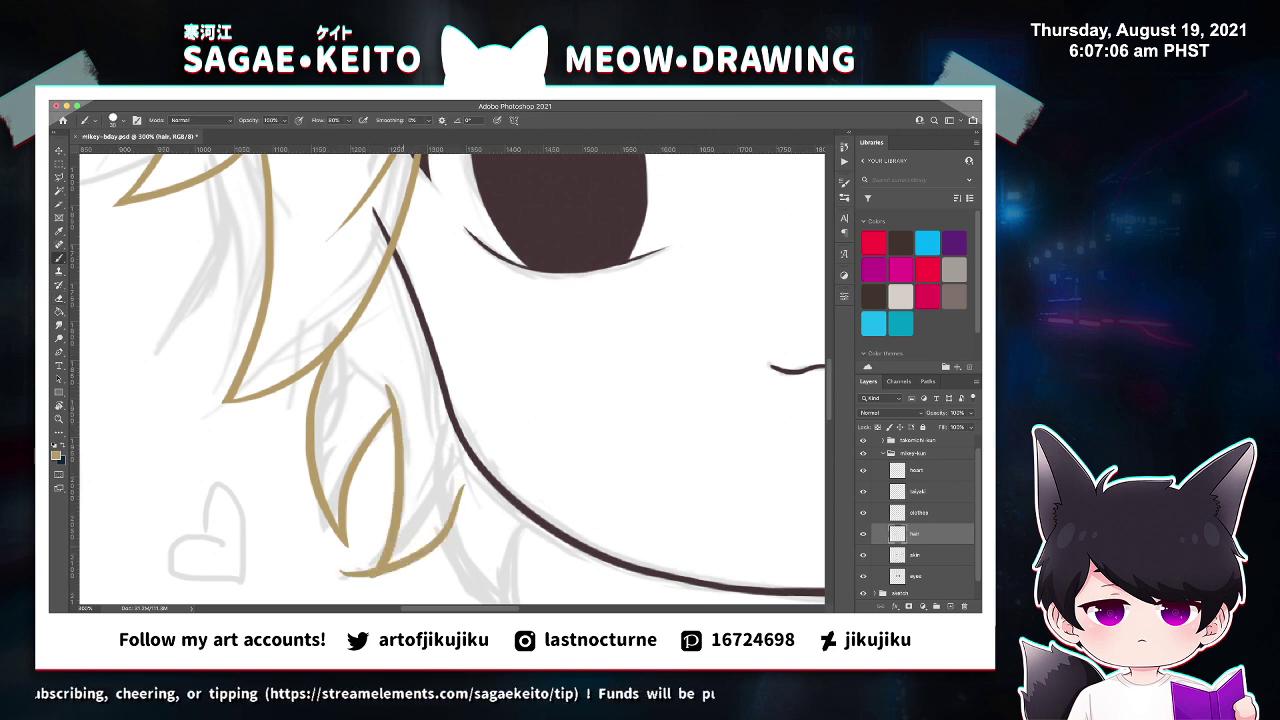
pyautogui.hotkey('ctrl', 'z')
pyautogui.moveTo(460, 490)
pyautogui.mouseDown()
pyautogui.moveTo(345, 577)
pyautogui.moveTo(487, 488)
pyautogui.mouseUp()
pyautogui.hotkey('ctrl', 'z')
pyautogui.hotkey('ctrl', 'z')
pyautogui.hotkey('ctrl', 'z')
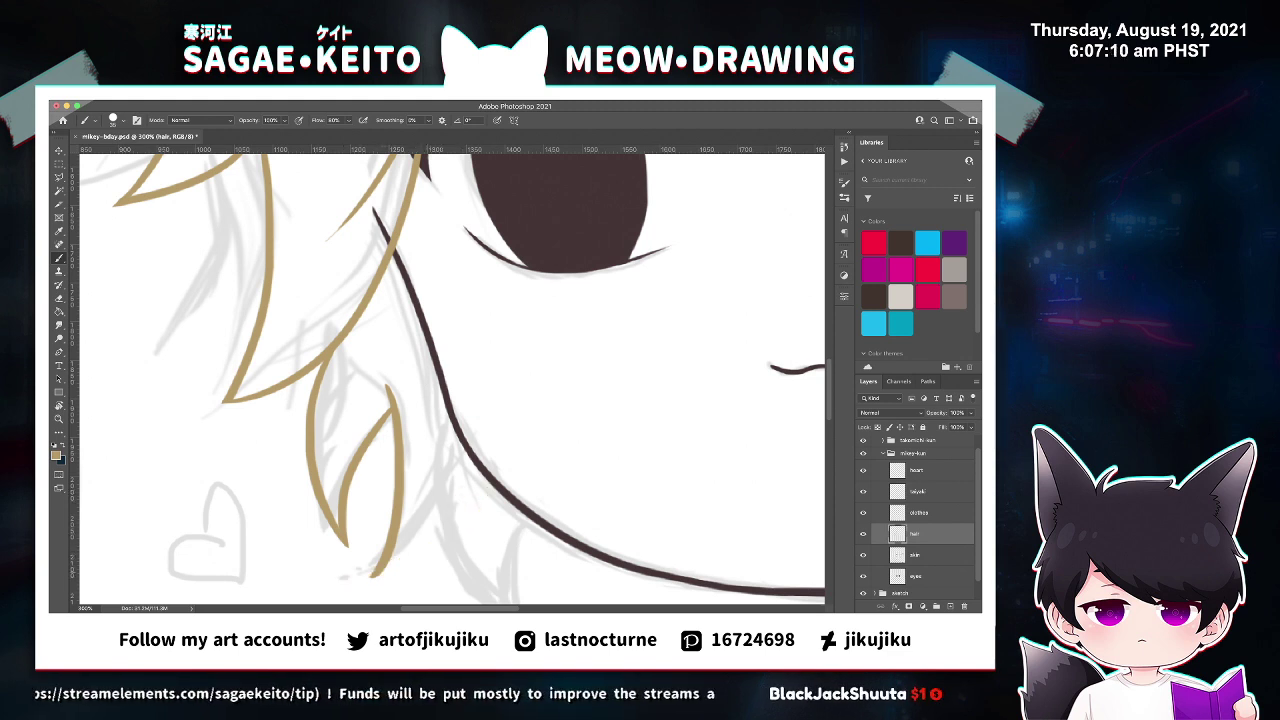
# Ink the second cheek lock's lower edge from its tip up toward the jaw, keep the tip pointed, and save the file.
pyautogui.moveTo(376, 577)
pyautogui.mouseDown()
pyautogui.moveTo(456, 514)
pyautogui.moveTo(328, 600)
pyautogui.moveTo(355, 577)
pyautogui.moveTo(368, 585)
pyautogui.mouseUp()
pyautogui.hotkey('ctrl', 'z')
pyautogui.press('e')
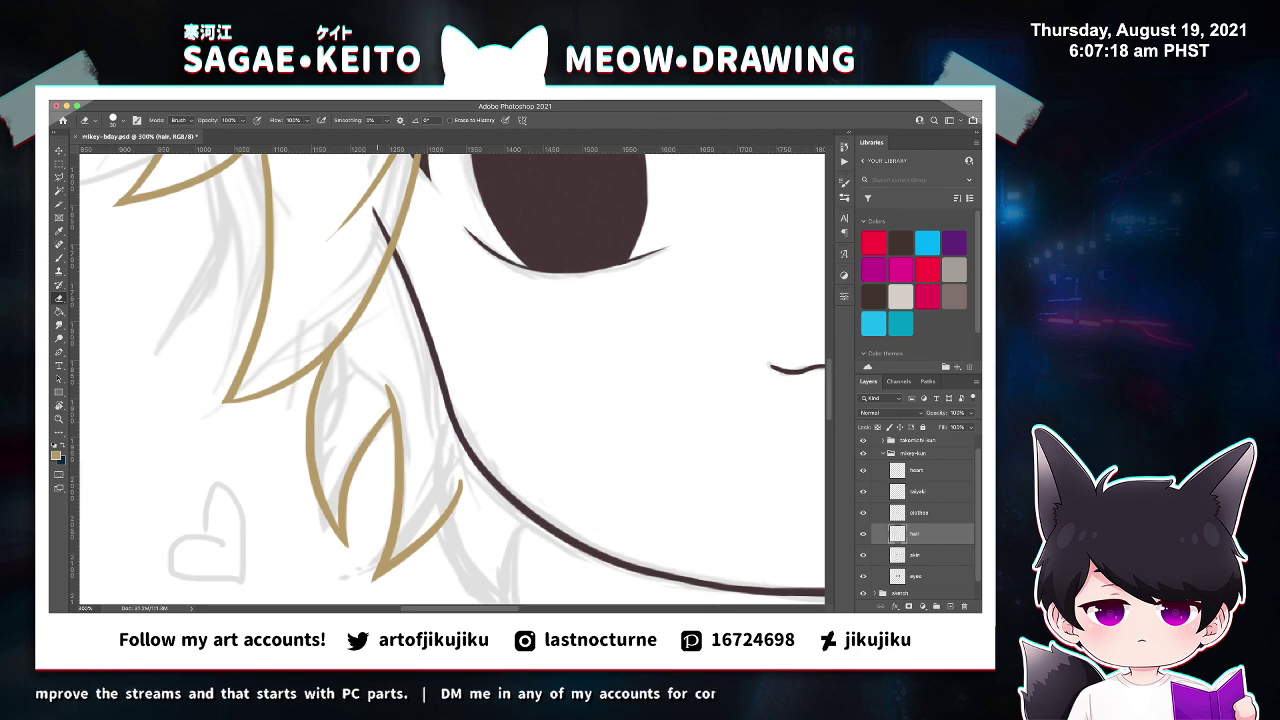
pyautogui.hotkey('ctrl', 's')
pyautogui.hotkey('ctrl', '-')
pyautogui.hotkey('ctrl', '-')
pyautogui.hotkey('ctrl', '-')
pyautogui.hotkey('ctrl', '-')
pyautogui.hotkey('ctrl', '-')
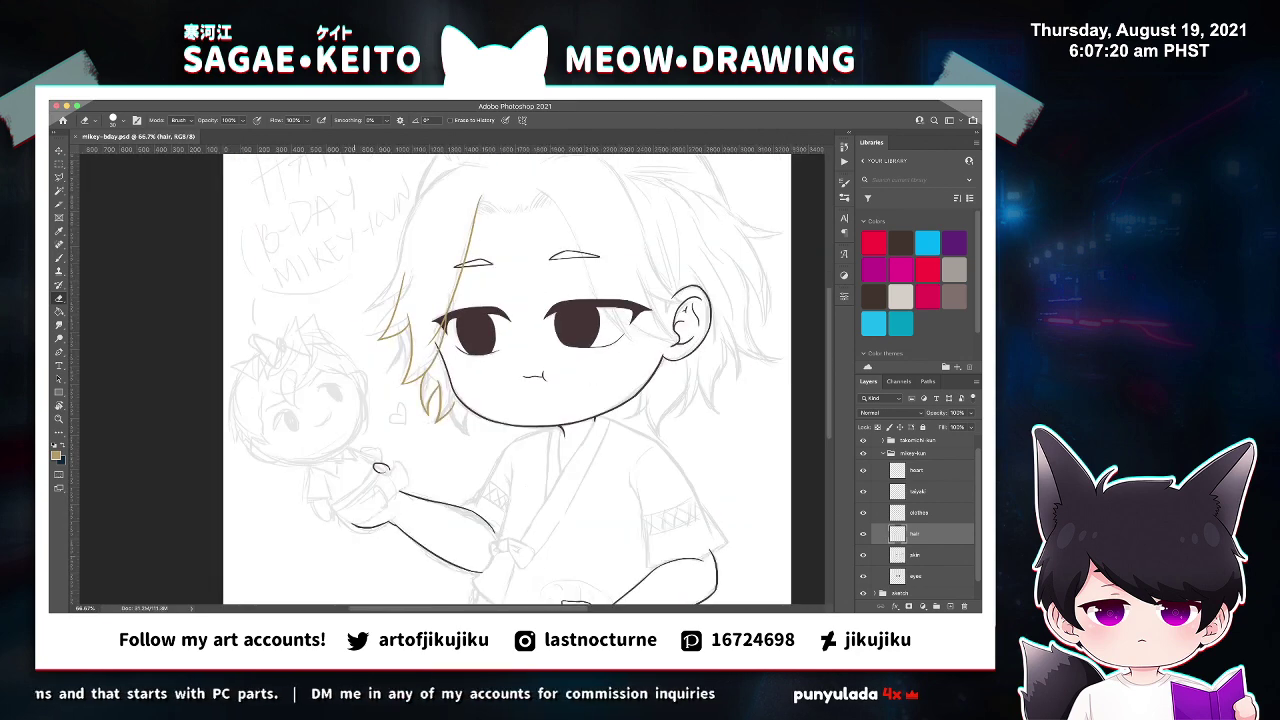
# Ink the outer edge of the third hair lock, curving down below the jaw, and erase the excess at its upper end.
pyautogui.press('z')
pyautogui.hotkey('ctrl', '+')
pyautogui.hotkey('ctrl', '+')
pyautogui.hotkey('ctrl', '+')
pyautogui.hotkey('ctrl', '+')
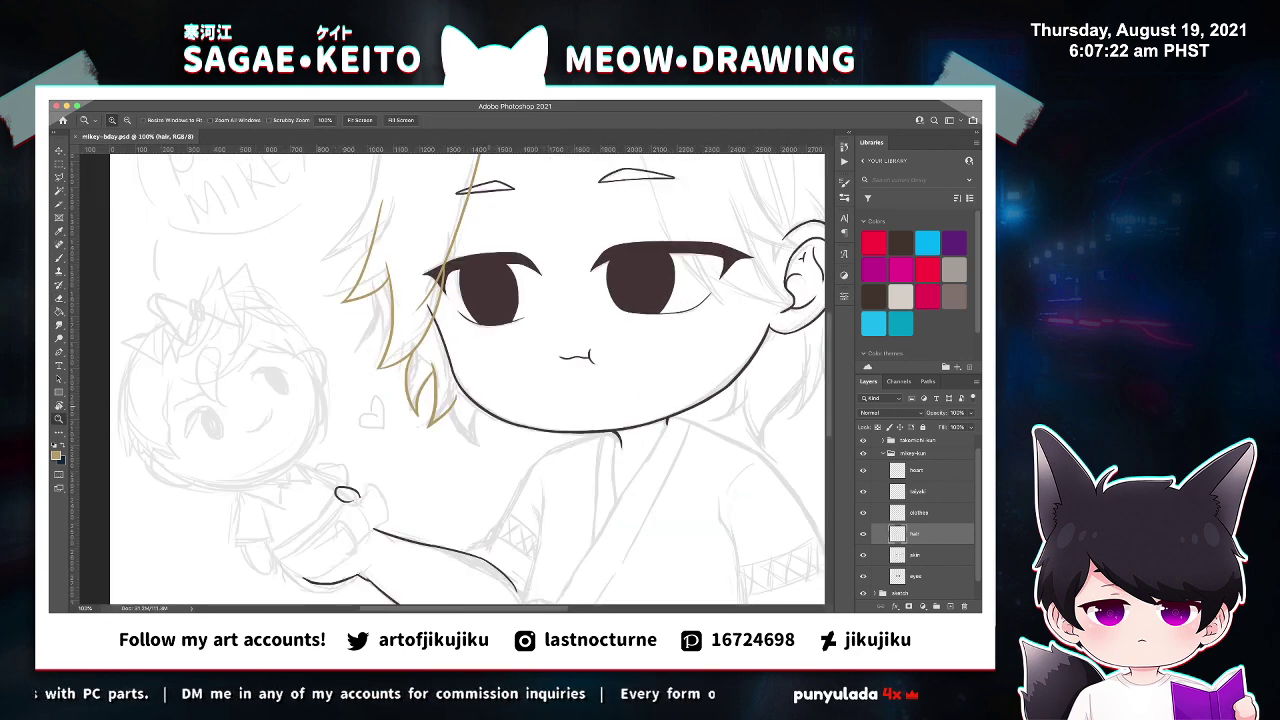
pyautogui.press('b')
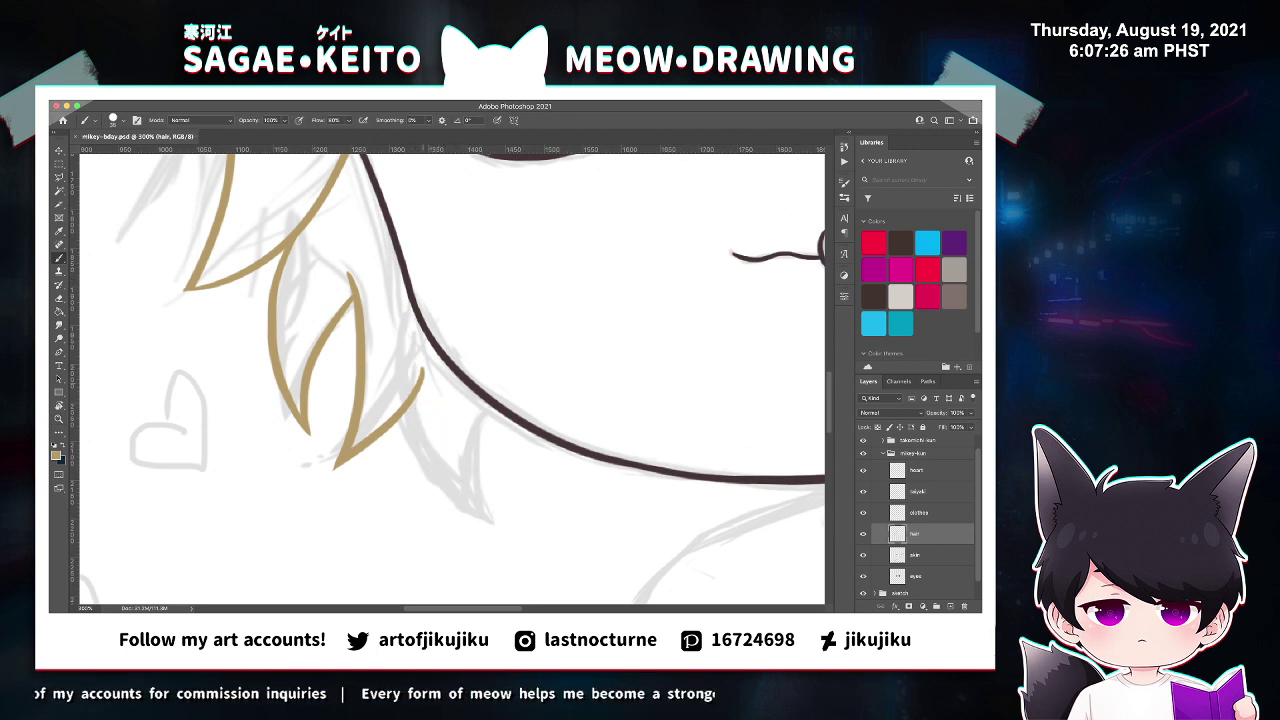
pyautogui.moveTo(410, 322); pyautogui.dragTo(520, 532)
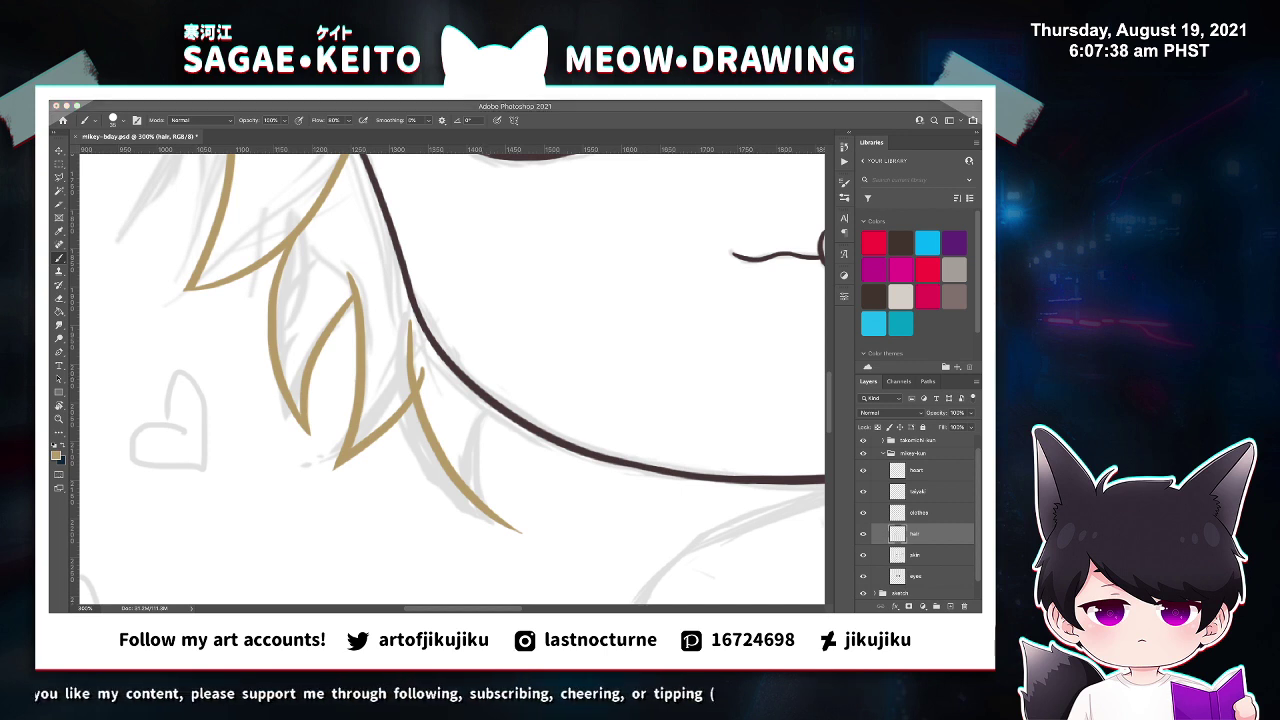
pyautogui.press('e')
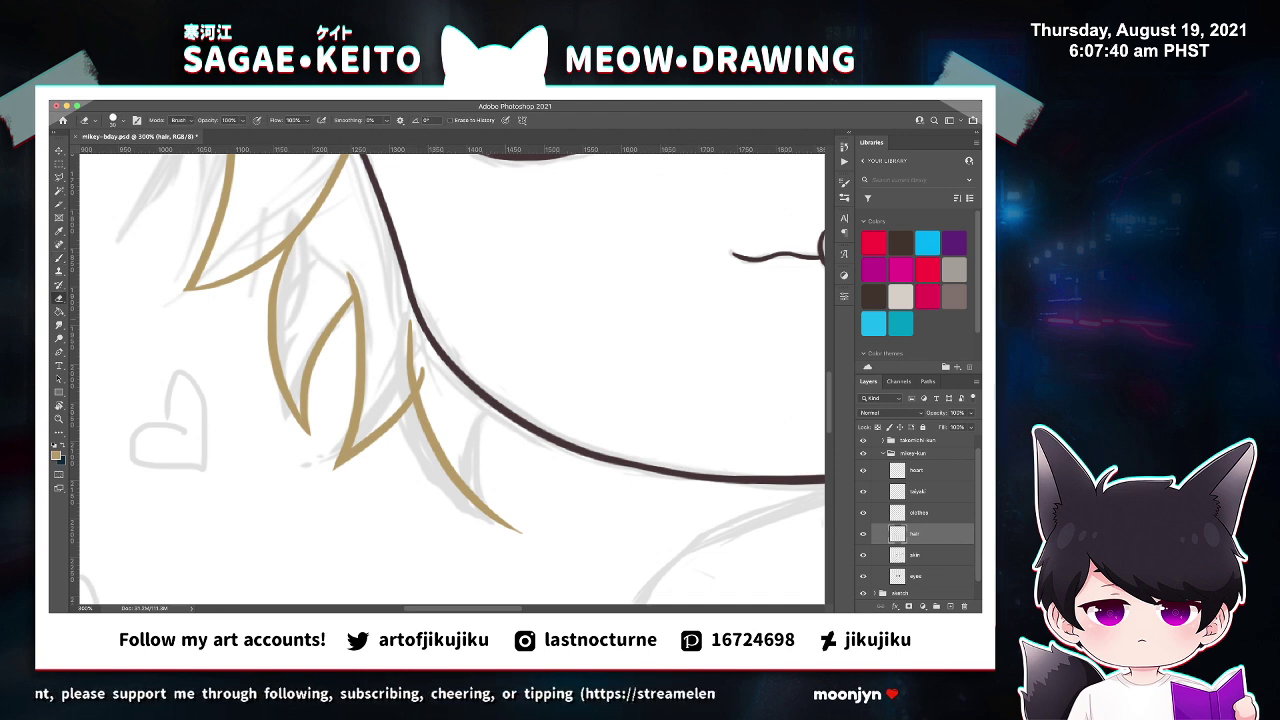
pyautogui.moveTo(411, 321); pyautogui.dragTo(416, 390)
# Ink the third lock's inner edge from the jawline to the tip, erase the overhangs at its ends, and save the file.
pyautogui.press('b')
pyautogui.moveTo(492, 402); pyautogui.dragTo(528, 538)
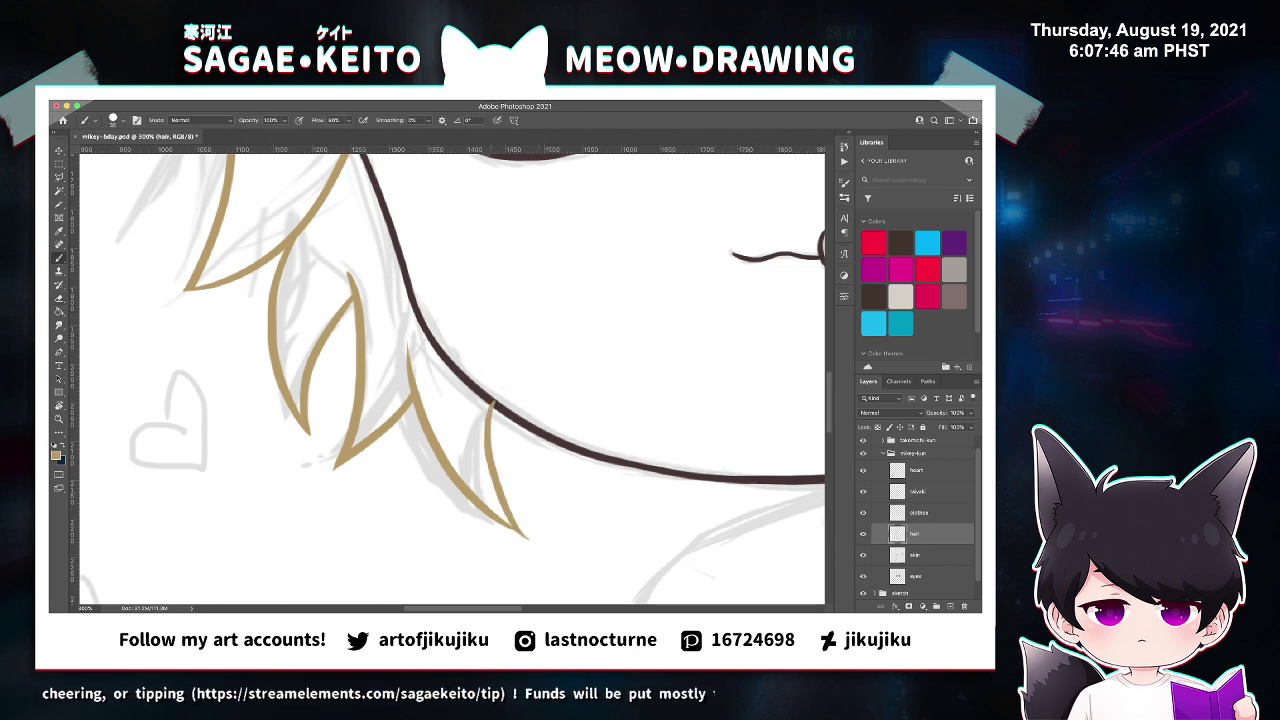
pyautogui.press('e')
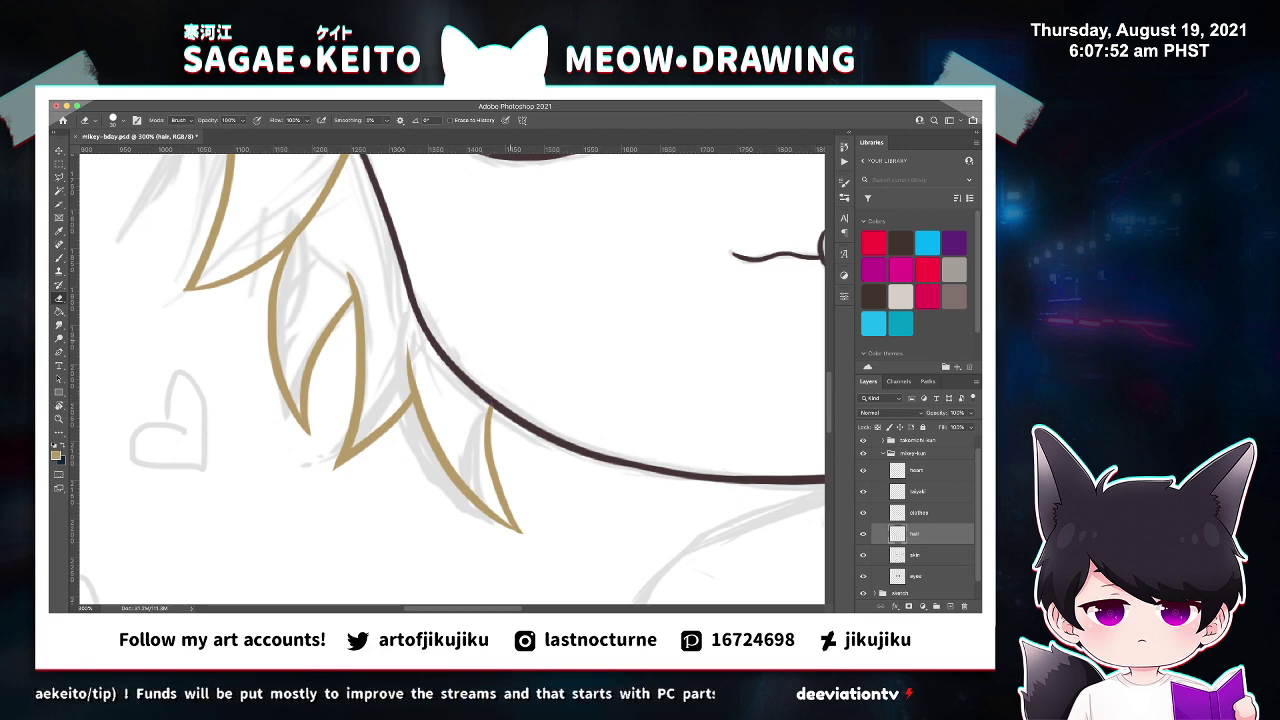
pyautogui.press('super+s')
pyautogui.press('super+minus')
pyautogui.press('super+minus')
pyautogui.press('super+minus')
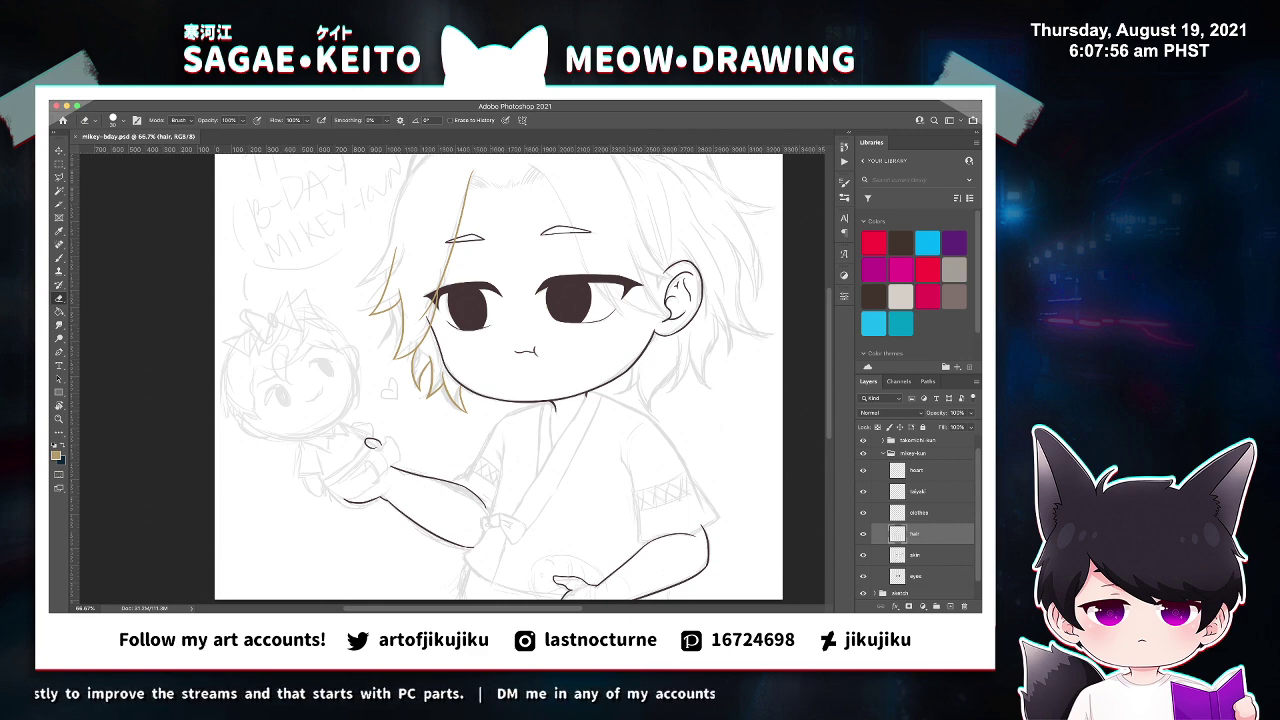
# Ink both edges of the next hair lock under the jaw, curving down from the jawline and meeting above the collar.
pyautogui.scroll(2, 498, 378)
pyautogui.press('z')
pyautogui.click(529, 458)
pyautogui.click(529, 458)
pyautogui.press('b')
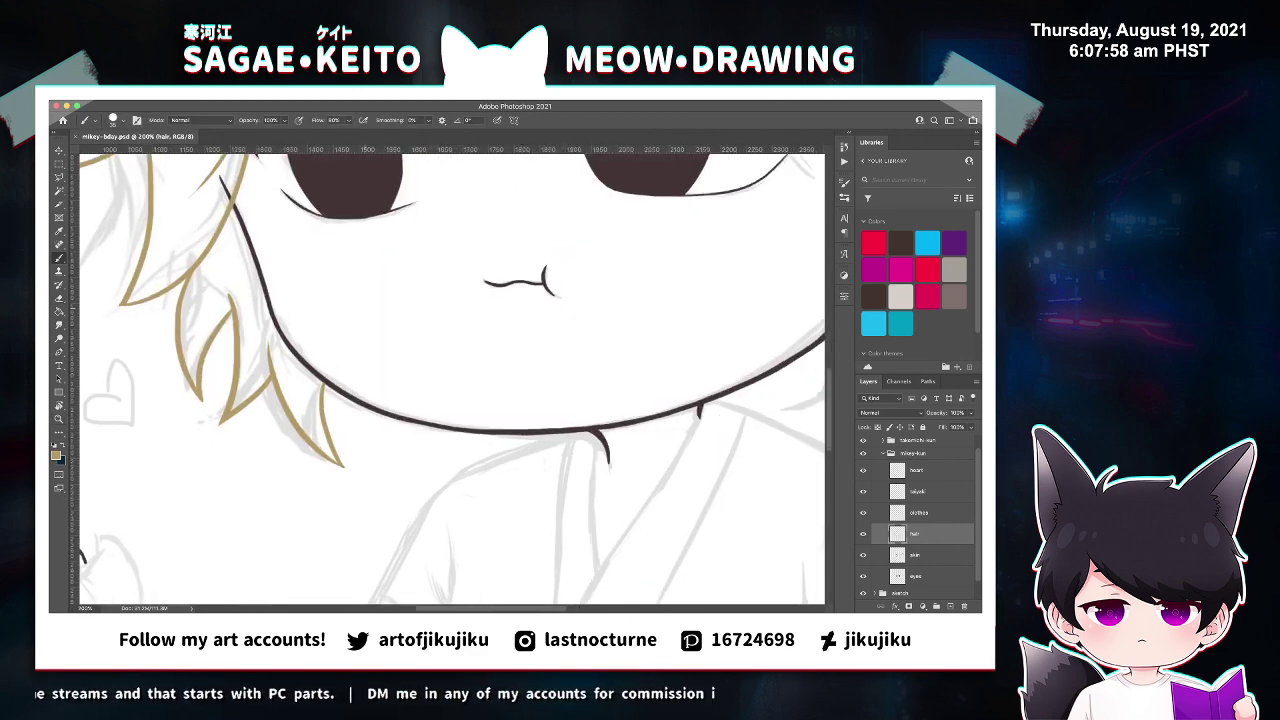
pyautogui.moveTo(322, 384); pyautogui.dragTo(436, 470)
pyautogui.hotkey('ctrl', 'z')
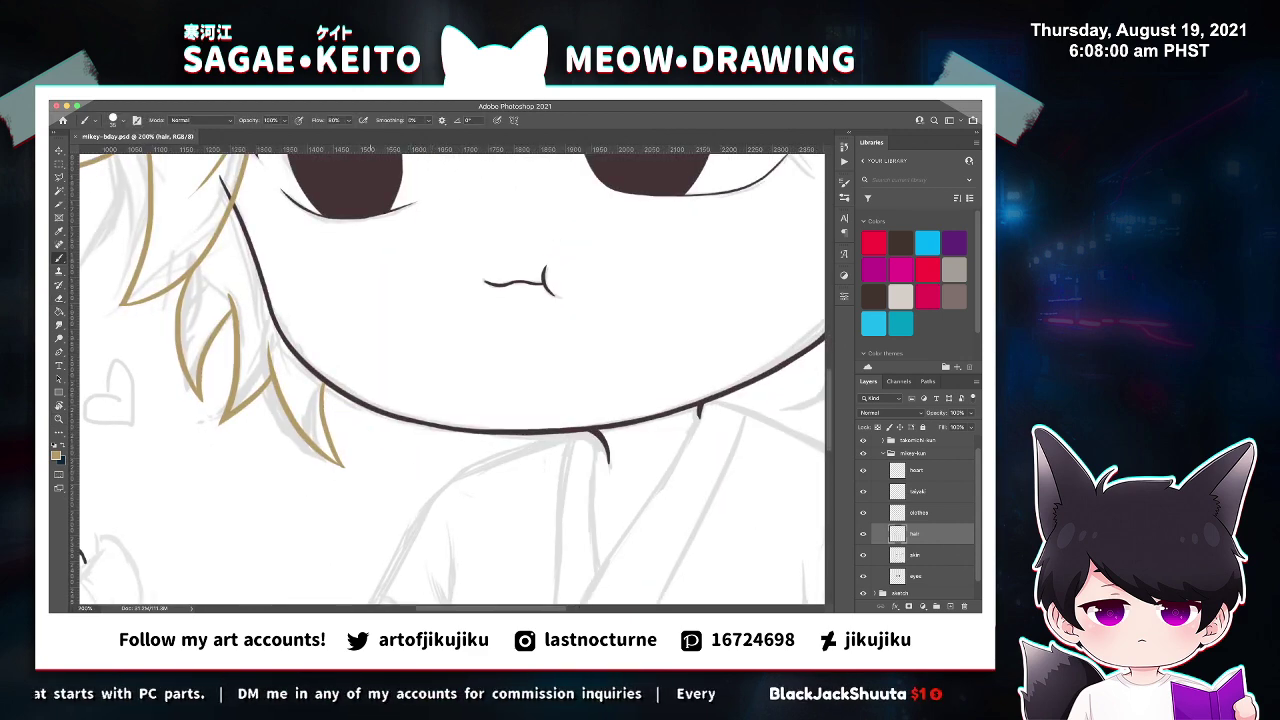
pyautogui.moveTo(352, 398); pyautogui.dragTo(425, 488)
pyautogui.moveTo(433, 435); pyautogui.dragTo(418, 492)
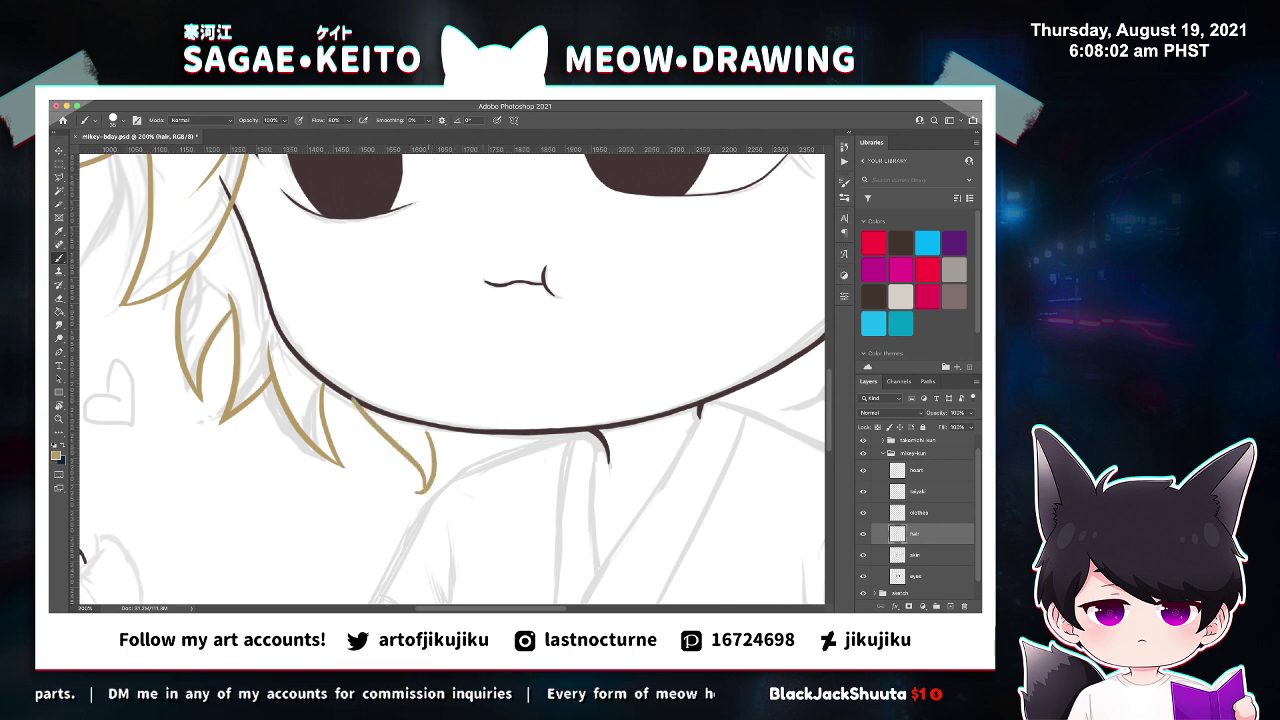
# Add a short strand flicking from the under-jaw lock toward the collar, clean up the line ends, and save the file.
pyautogui.moveTo(428, 436); pyautogui.dragTo(474, 470)
pyautogui.hotkey('ctrl', 'z')
pyautogui.press('z')
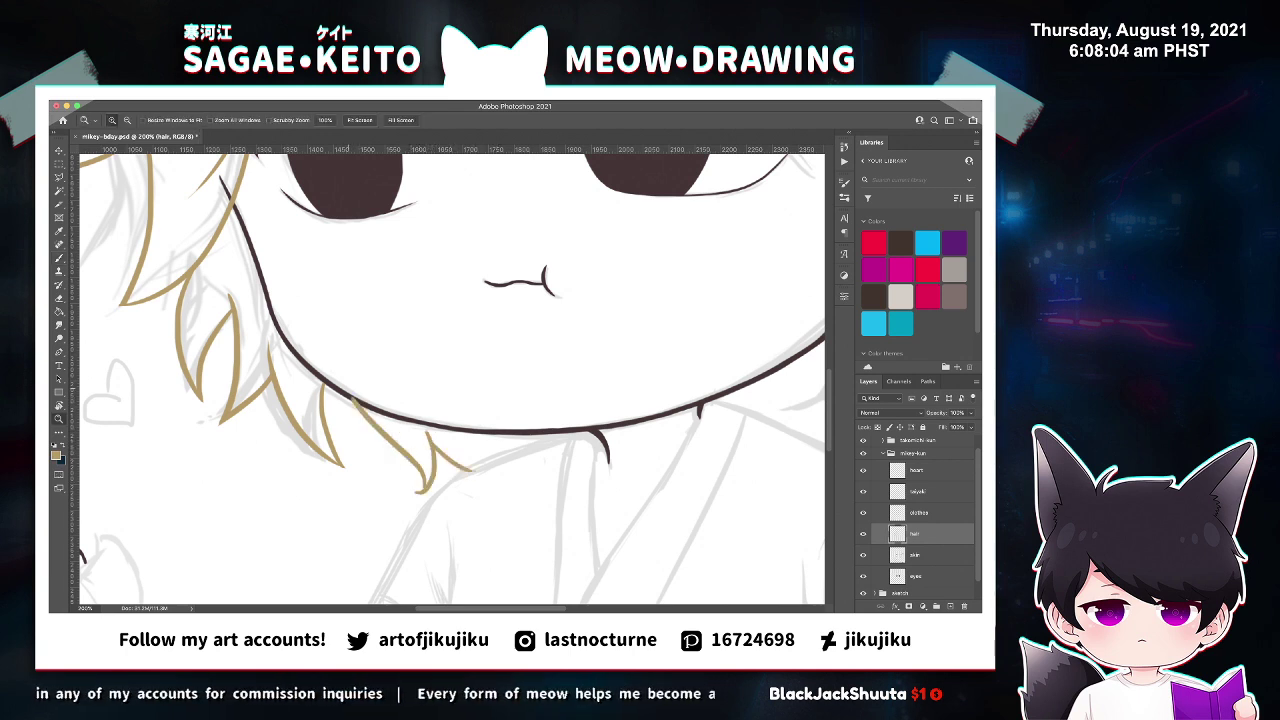
pyautogui.click(352, 380)
pyautogui.press('e')
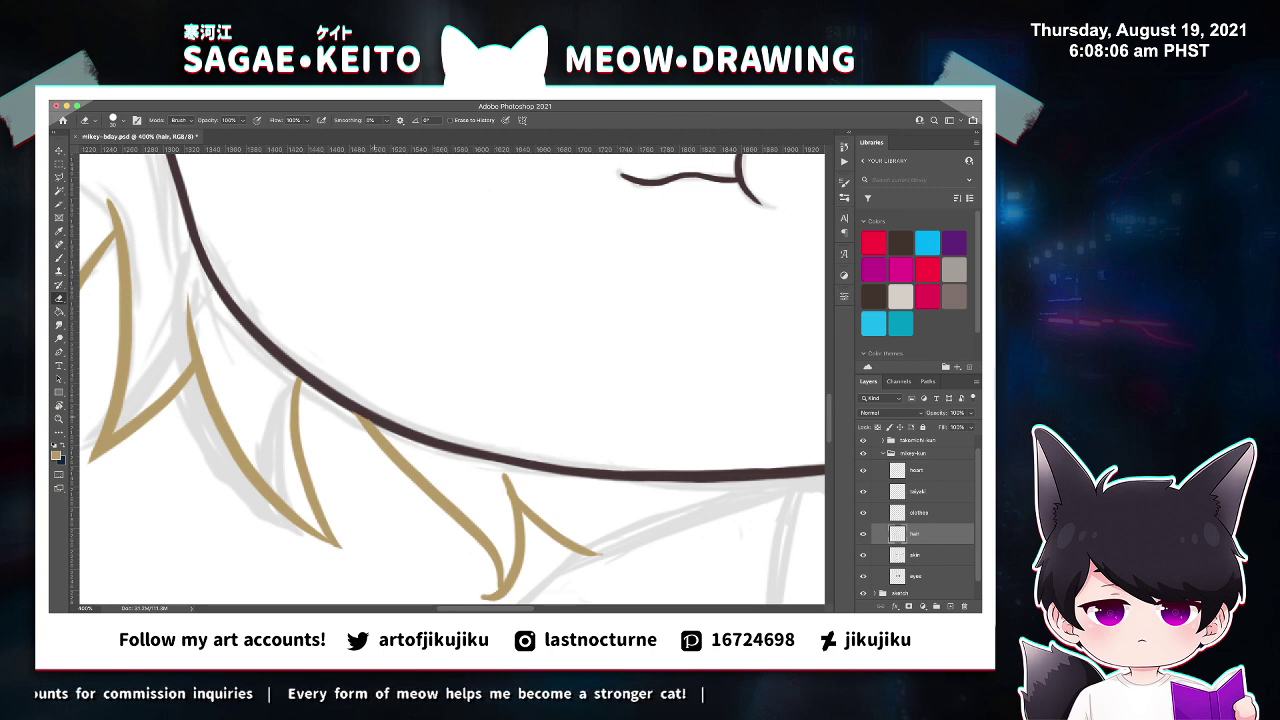
pyautogui.press('super+s')
pyautogui.press('super+minus')
pyautogui.press('super+minus')
pyautogui.press('super+minus')
pyautogui.press('super+minus')
pyautogui.press('super+minus')
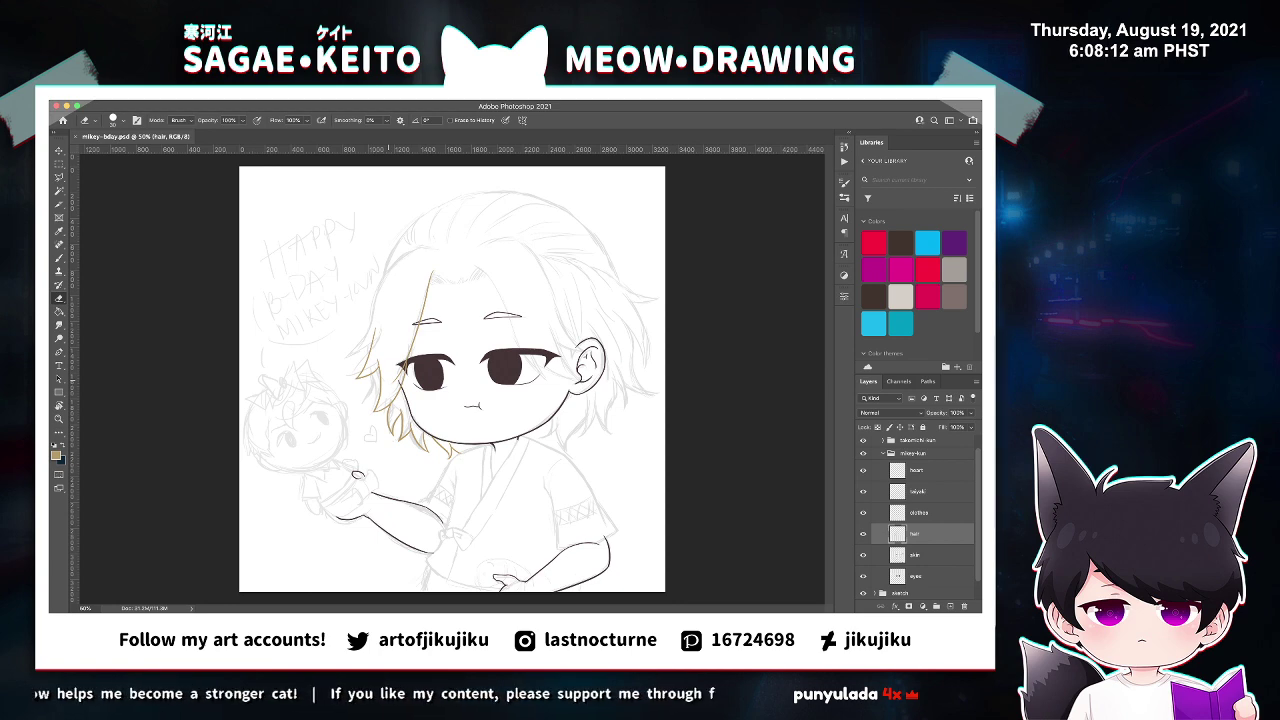
# Ink the outer hair contour beside the left half of the face, curving from the top of the forehead down to temple height.
pyautogui.press('z')
pyautogui.click(403, 284)
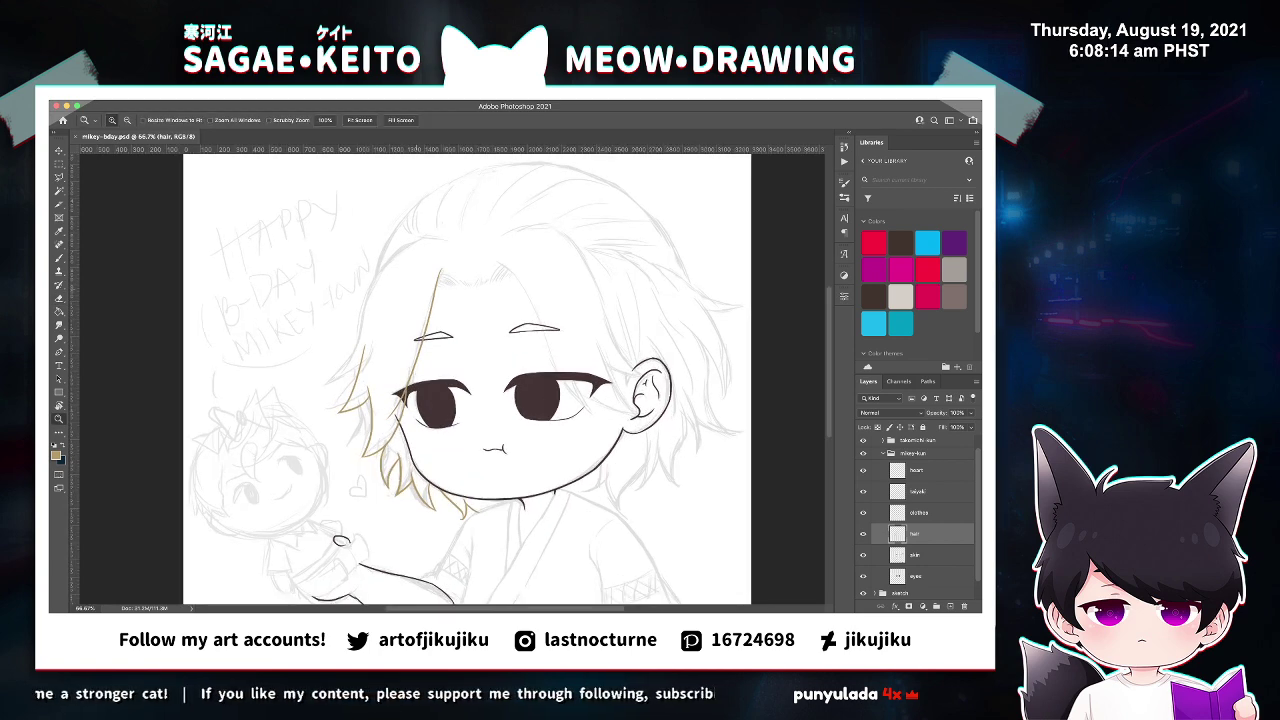
pyautogui.click(403, 284)
pyautogui.press('b')
pyautogui.moveTo(444, 207); pyautogui.dragTo(346, 328)
pyautogui.press('super+z')
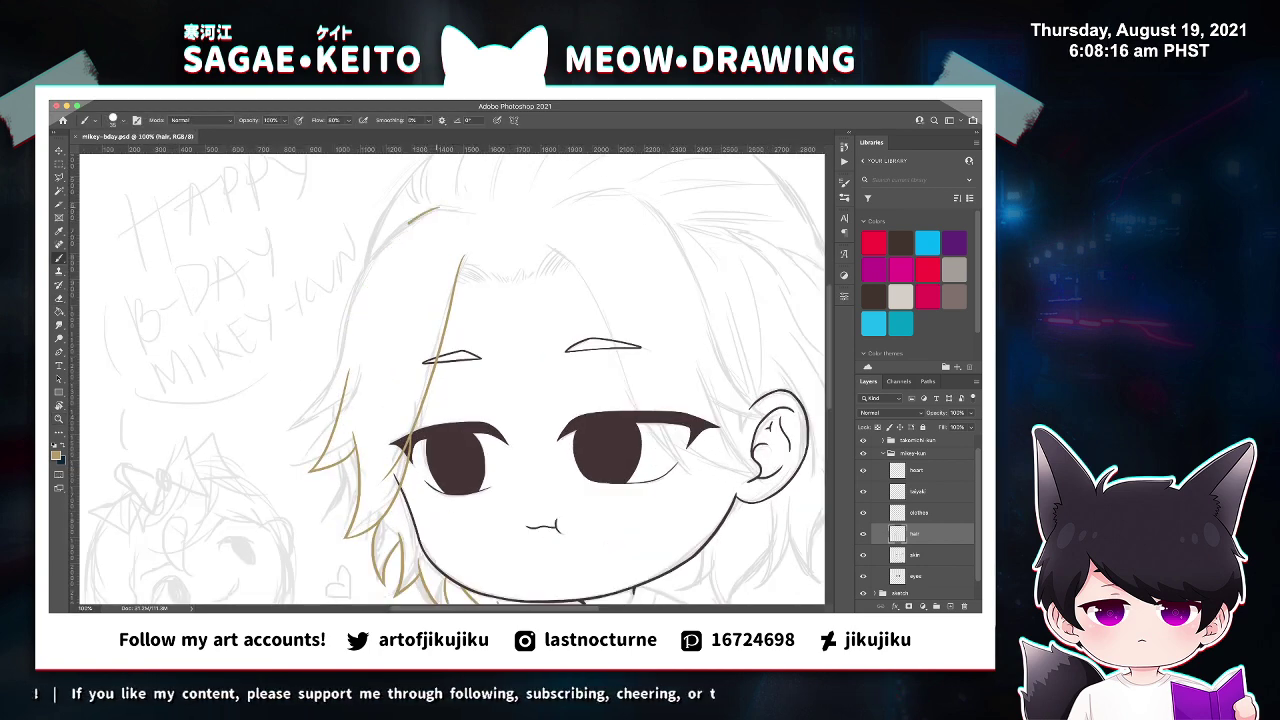
pyautogui.moveTo(439, 207); pyautogui.dragTo(347, 357)
pyautogui.press('super+z')
pyautogui.moveTo(435, 207); pyautogui.dragTo(321, 398)
pyautogui.press('e')
# Continue the outer hair contour with a stroke that flares outward into a pointed tip above the existing side locks.
pyautogui.press('b')
pyautogui.moveTo(346, 304); pyautogui.dragTo(342, 358)
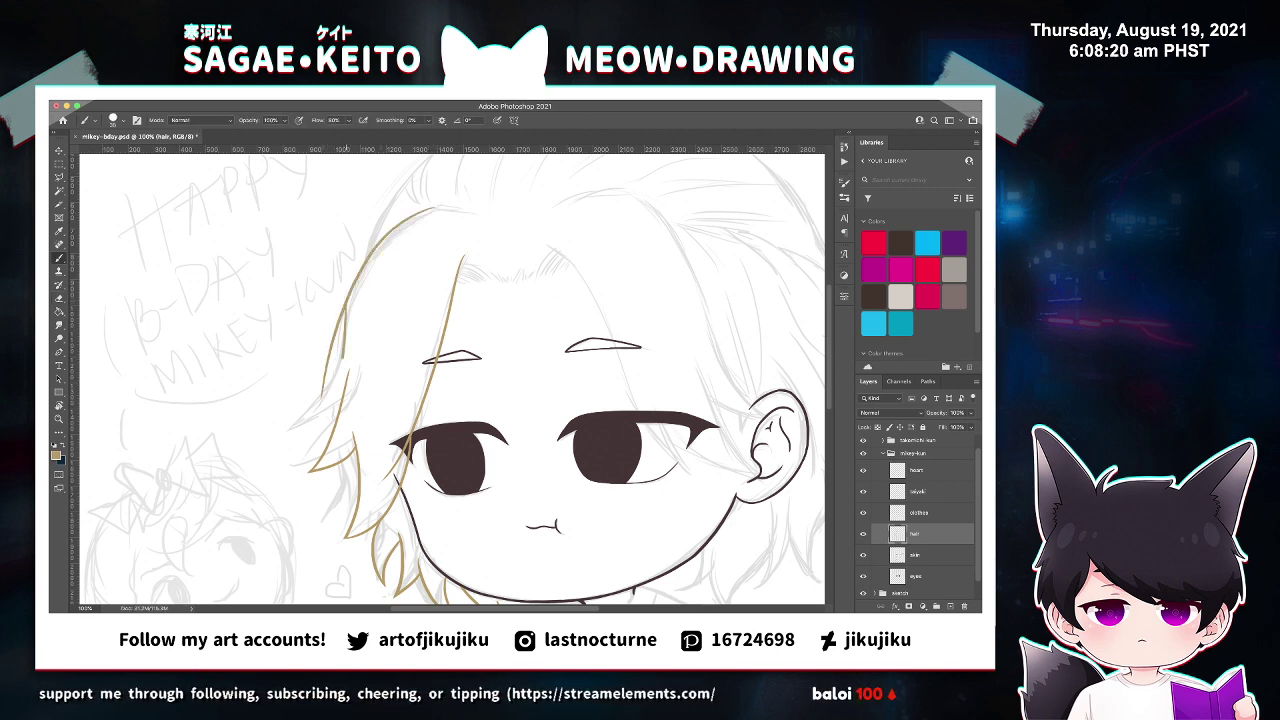
pyautogui.press('super+z')
pyautogui.moveTo(343, 313)
pyautogui.mouseDown()
pyautogui.moveTo(264, 440)
pyautogui.moveTo(304, 422)
pyautogui.mouseUp()
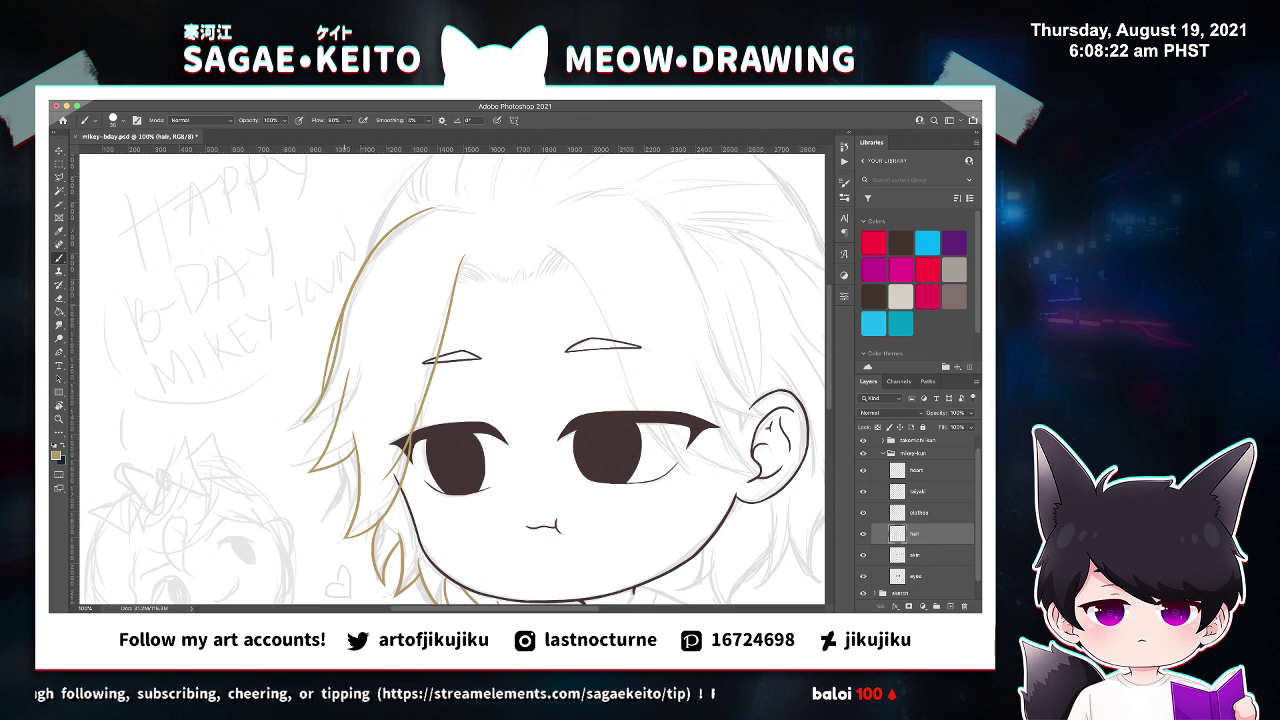
# Erase the doubled stroke where the two outer contour lines overlap, leaving one clean line.
pyautogui.press('z')
pyautogui.click(317, 343)
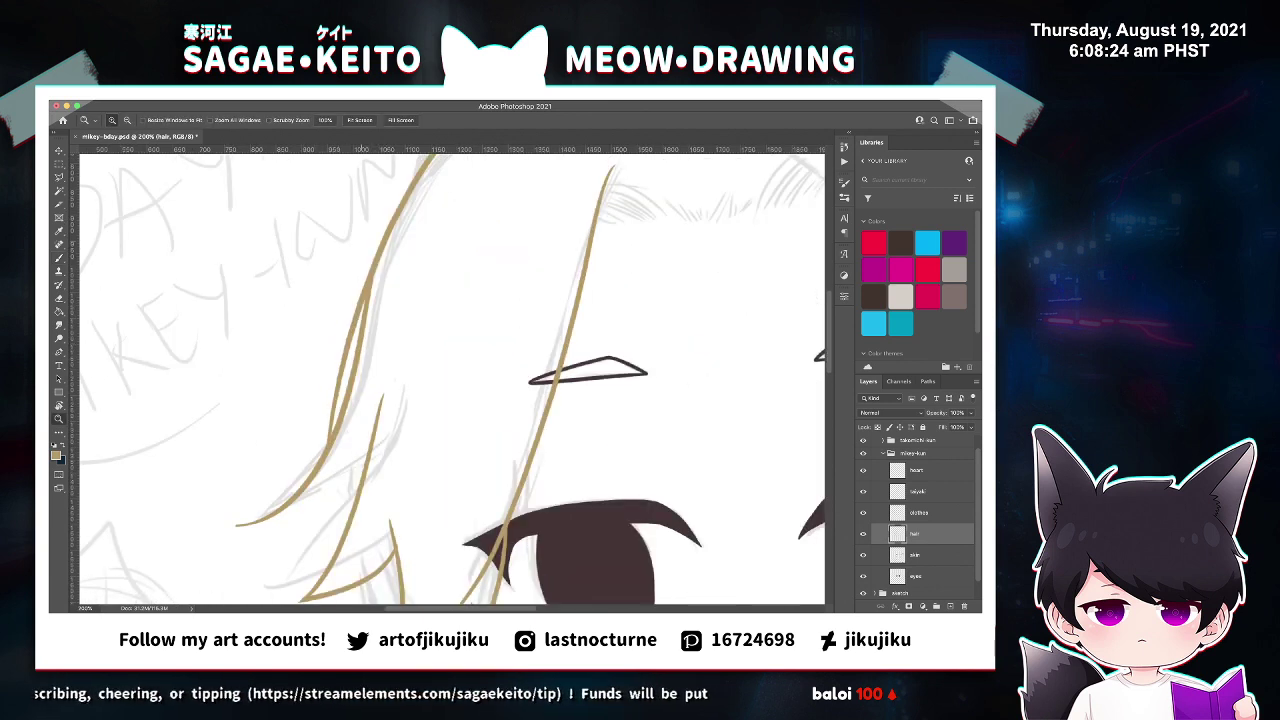
pyautogui.press('e')
pyautogui.moveTo(364, 284); pyautogui.dragTo(350, 342)
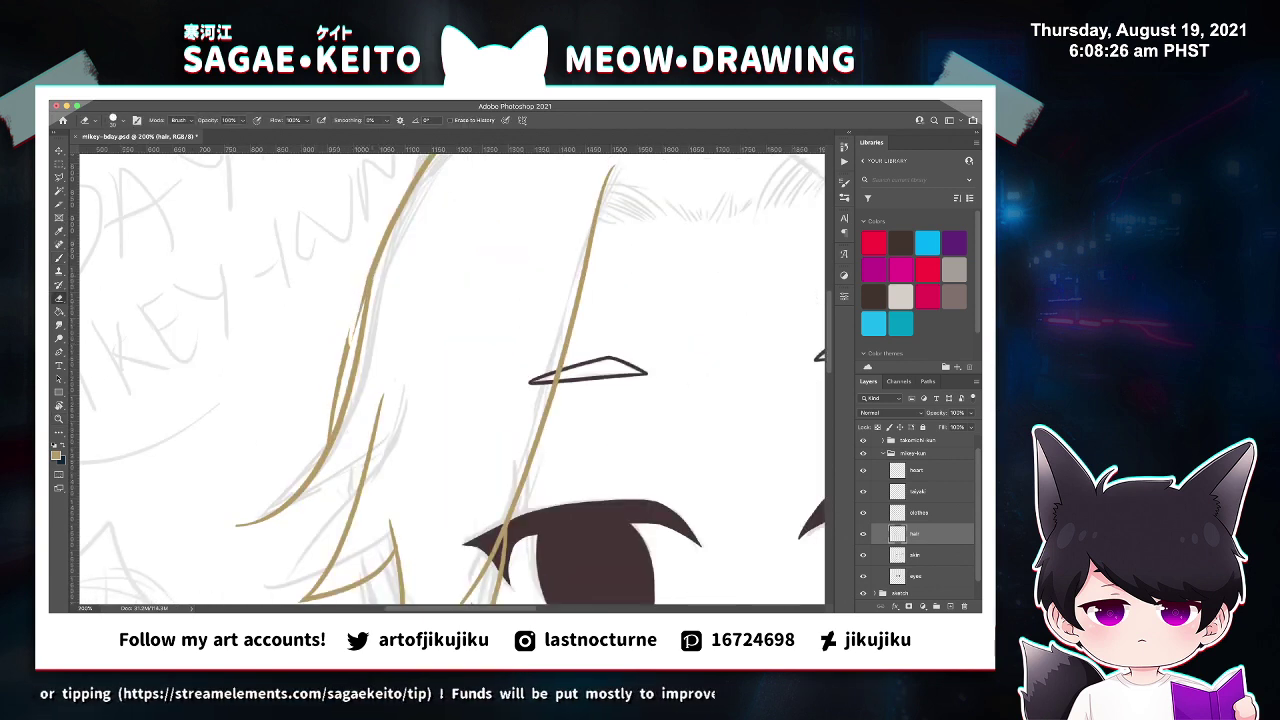
pyautogui.moveTo(365, 270); pyautogui.dragTo(352, 334)
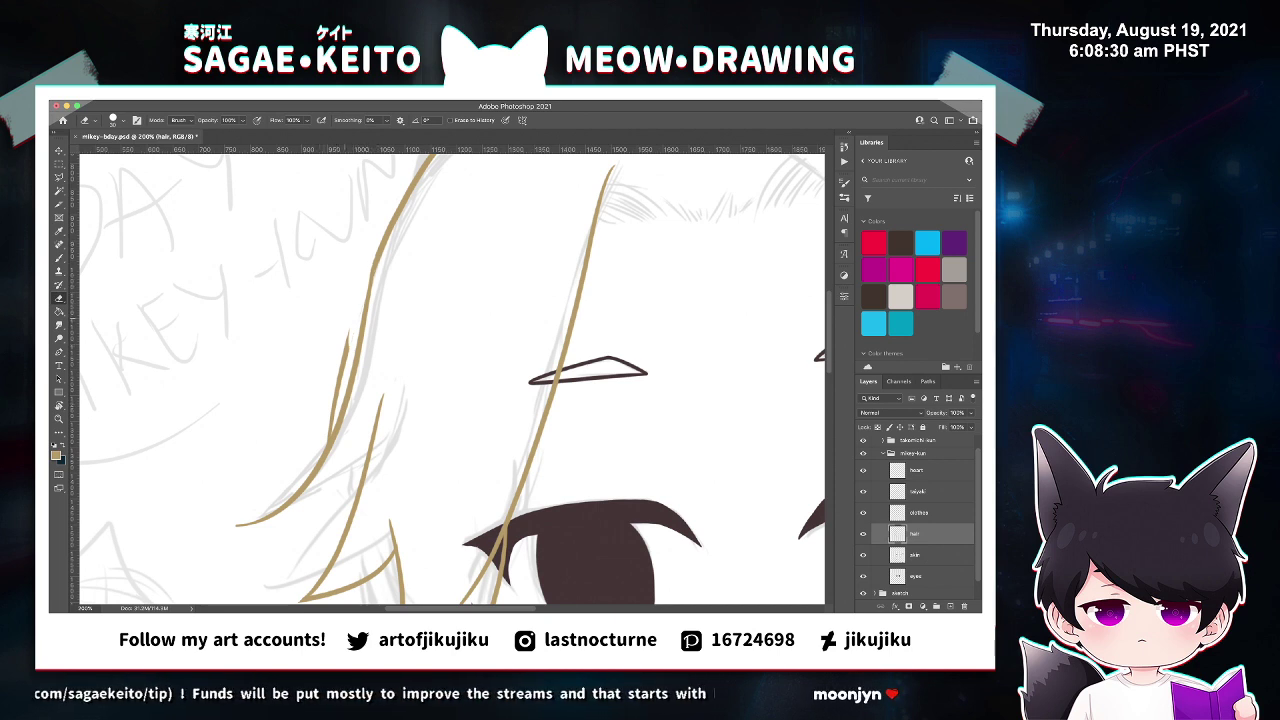
pyautogui.moveTo(346, 334); pyautogui.dragTo(336, 398)
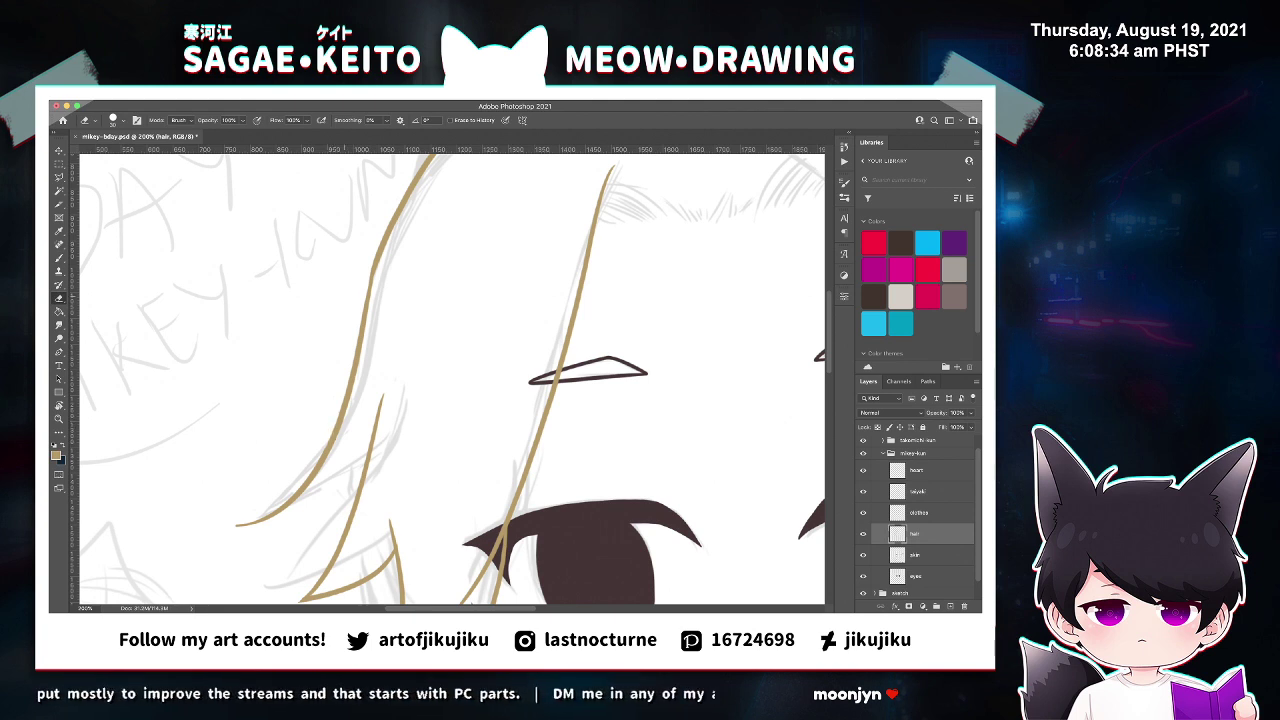
# Ink the lower edge of the flared outer lock back to the neighbouring lock, trim its tip, and save the file.
pyautogui.press('b')
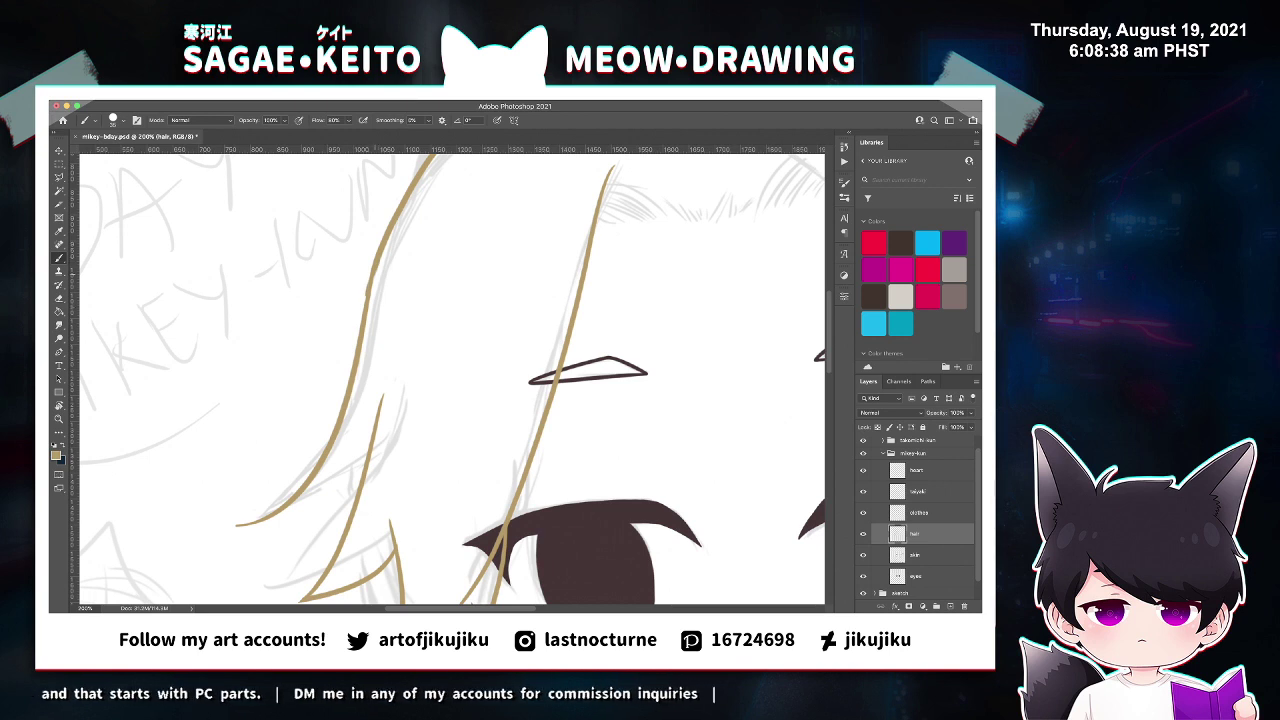
pyautogui.moveTo(367, 451); pyautogui.dragTo(240, 522)
pyautogui.press('super+z')
pyautogui.moveTo(366, 459)
pyautogui.mouseDown()
pyautogui.moveTo(238, 522)
pyautogui.moveTo(280, 512)
pyautogui.moveTo(244, 515)
pyautogui.mouseUp()
pyautogui.press('e')
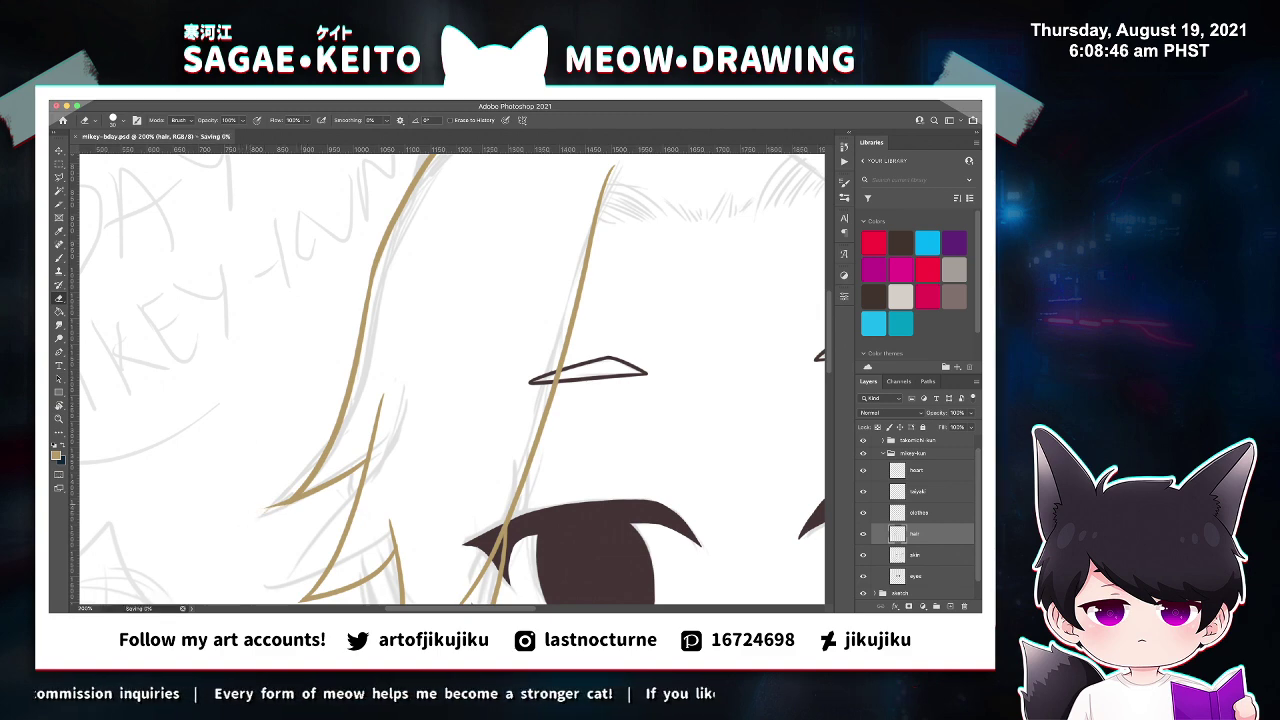
# Ink the first curved hairline strand from the top of the left front lock down toward the middle of the forehead.
pyautogui.hotkey('ctrl', '-')
pyautogui.hotkey('ctrl', '-')
pyautogui.hotkey('ctrl', '-')
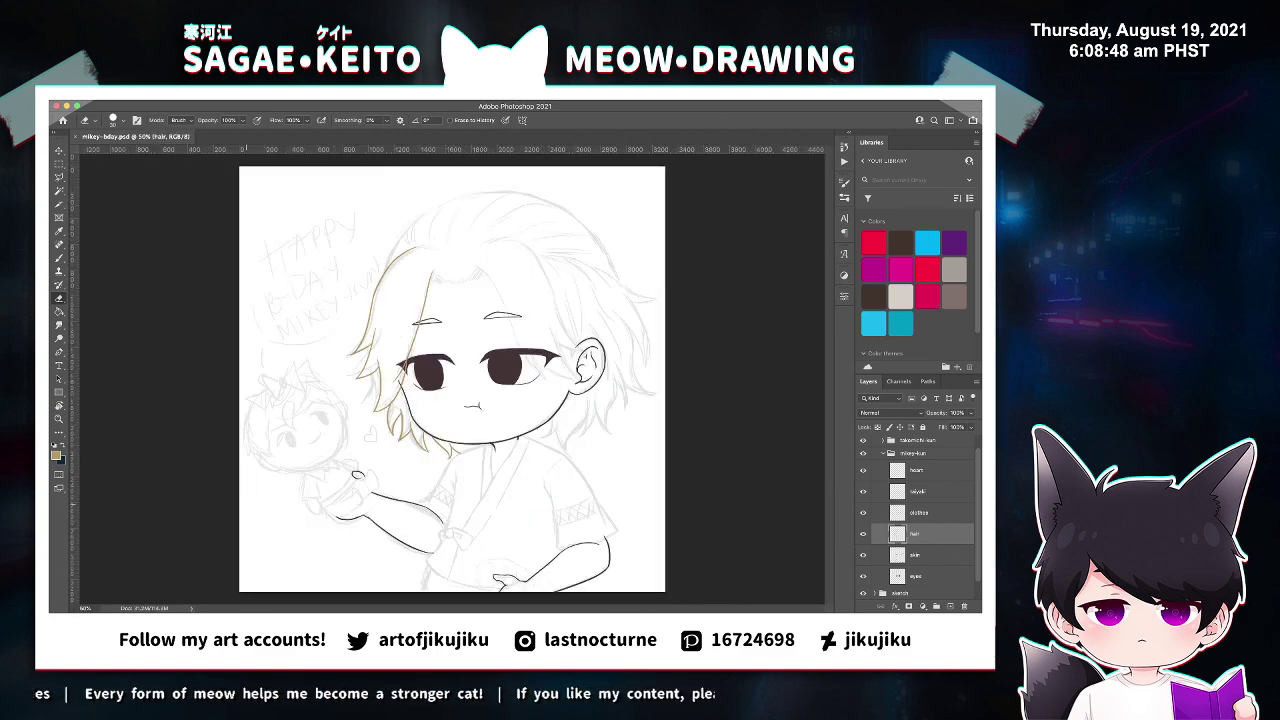
pyautogui.press('z')
pyautogui.click(496, 278)
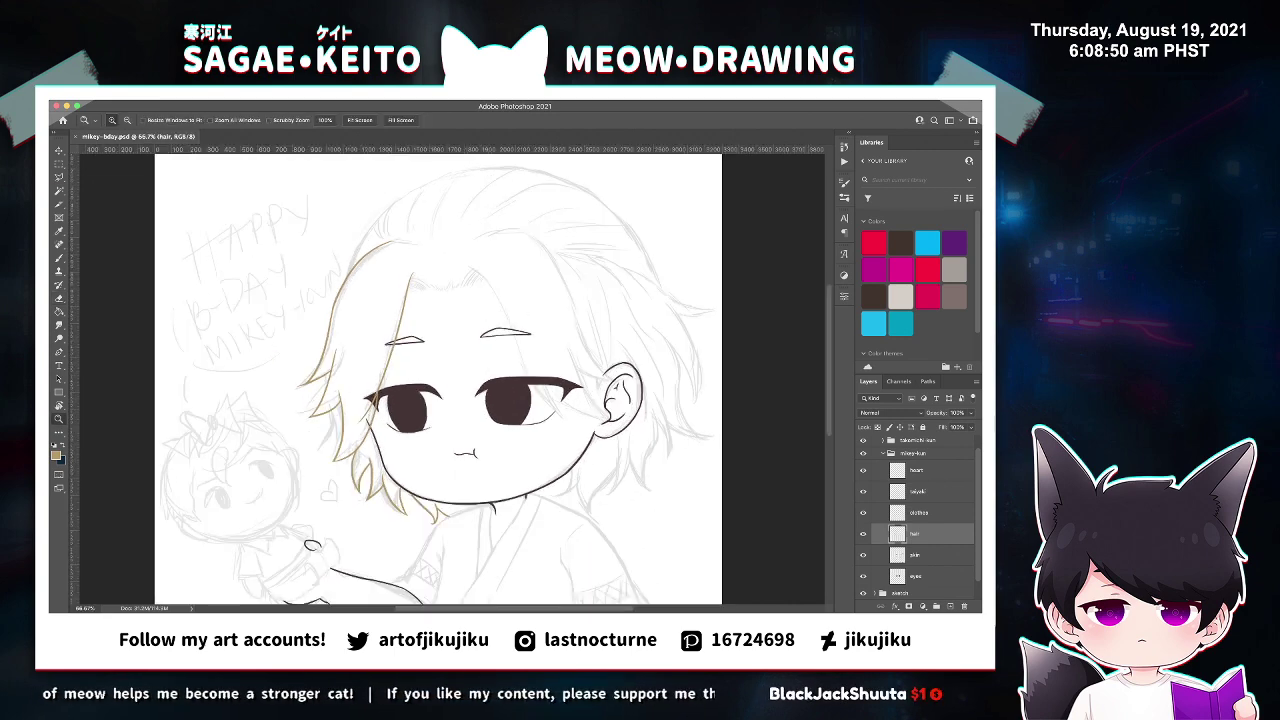
pyautogui.click(493, 264)
pyautogui.click(493, 264)
pyautogui.click(493, 264)
pyautogui.press('b')
pyautogui.moveTo(132, 313); pyautogui.dragTo(198, 361)
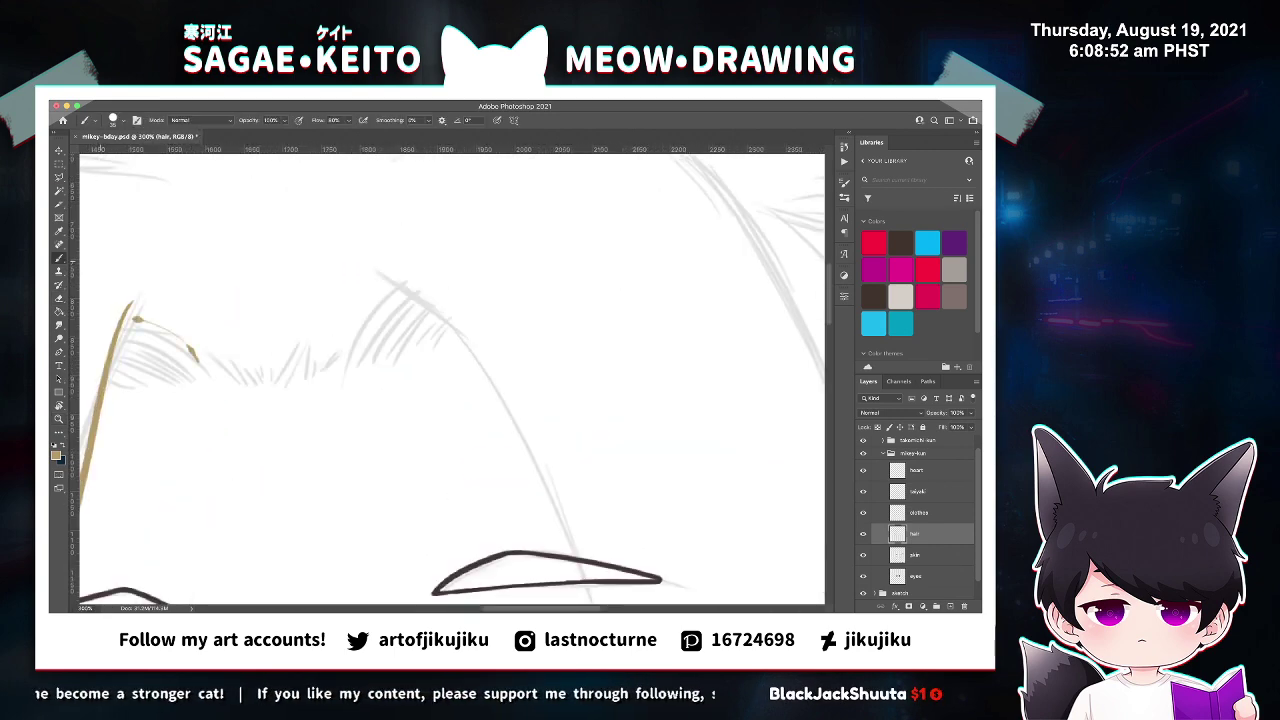
pyautogui.press('super+z')
pyautogui.moveTo(126, 311); pyautogui.dragTo(206, 371)
pyautogui.press('super+z')
pyautogui.moveTo(125, 314); pyautogui.dragTo(230, 390)
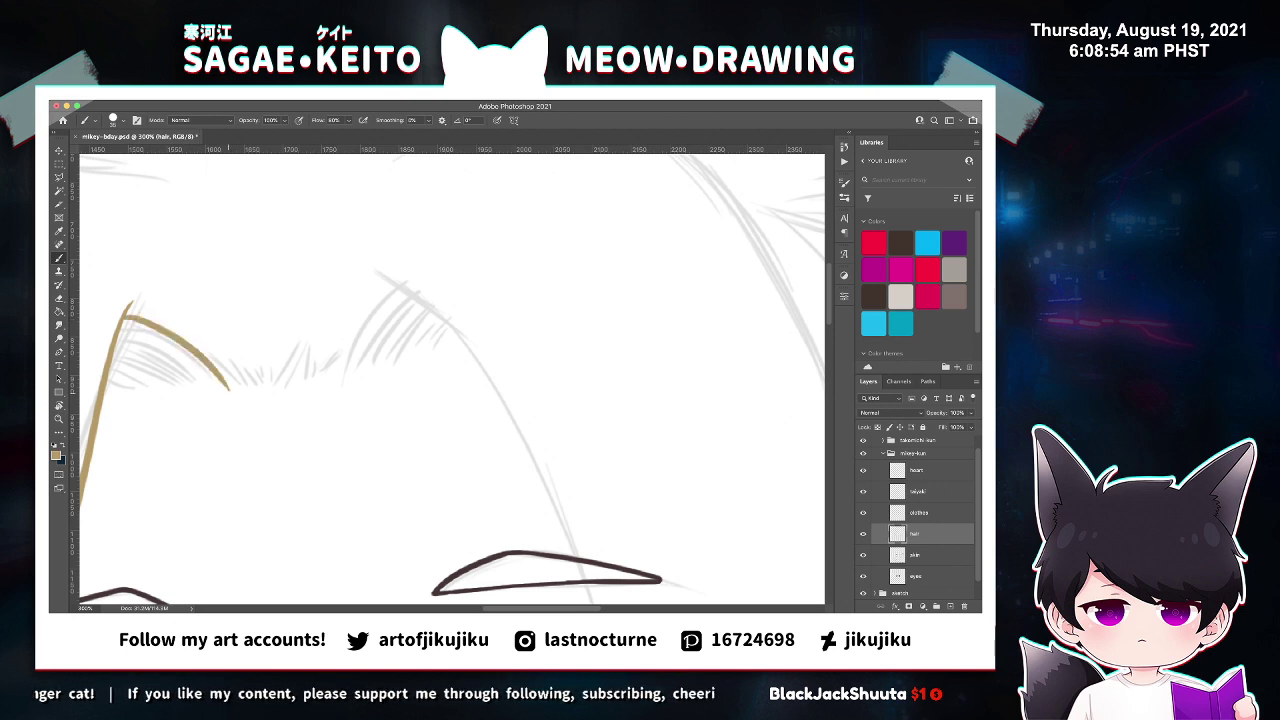
# Ink a series of progressively shorter parallel strands beneath the first hairline curve, branching from the left front lock.
pyautogui.moveTo(124, 322); pyautogui.dragTo(198, 382)
pyautogui.hotkey('ctrl', 'z')
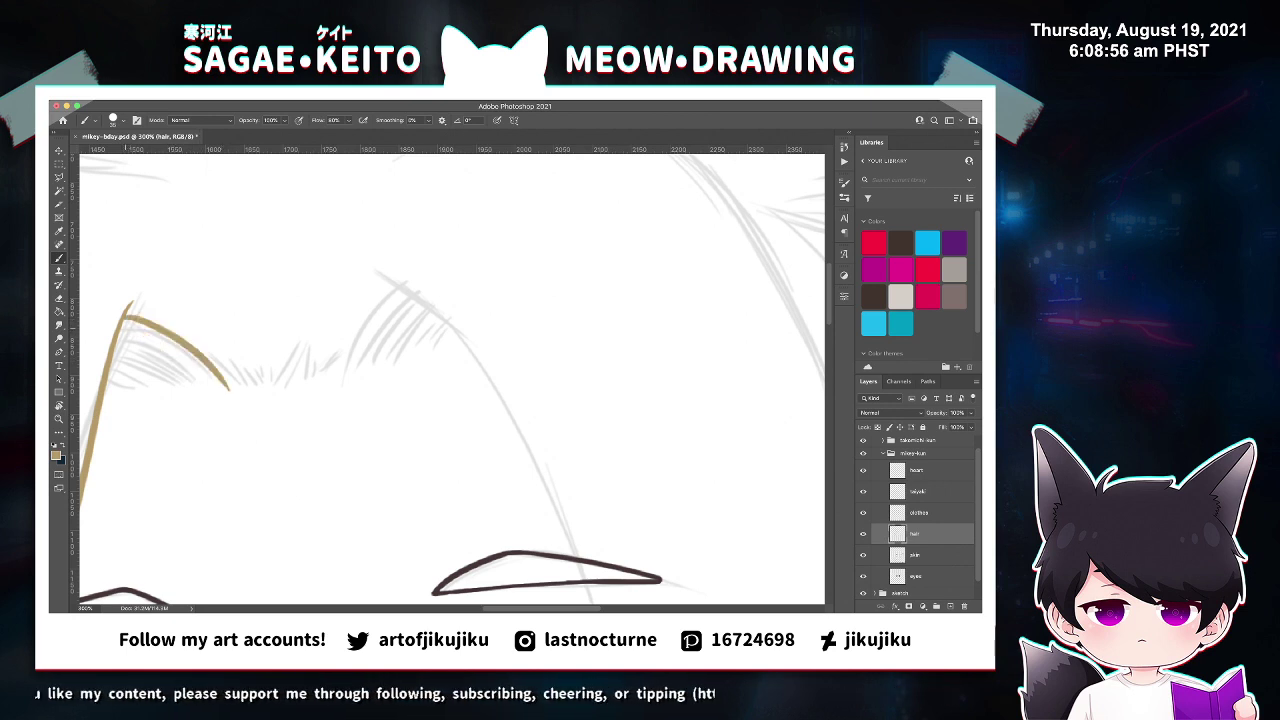
pyautogui.moveTo(124, 326); pyautogui.dragTo(190, 376)
pyautogui.hotkey('ctrl', 'z')
pyautogui.moveTo(120, 328); pyautogui.dragTo(194, 384)
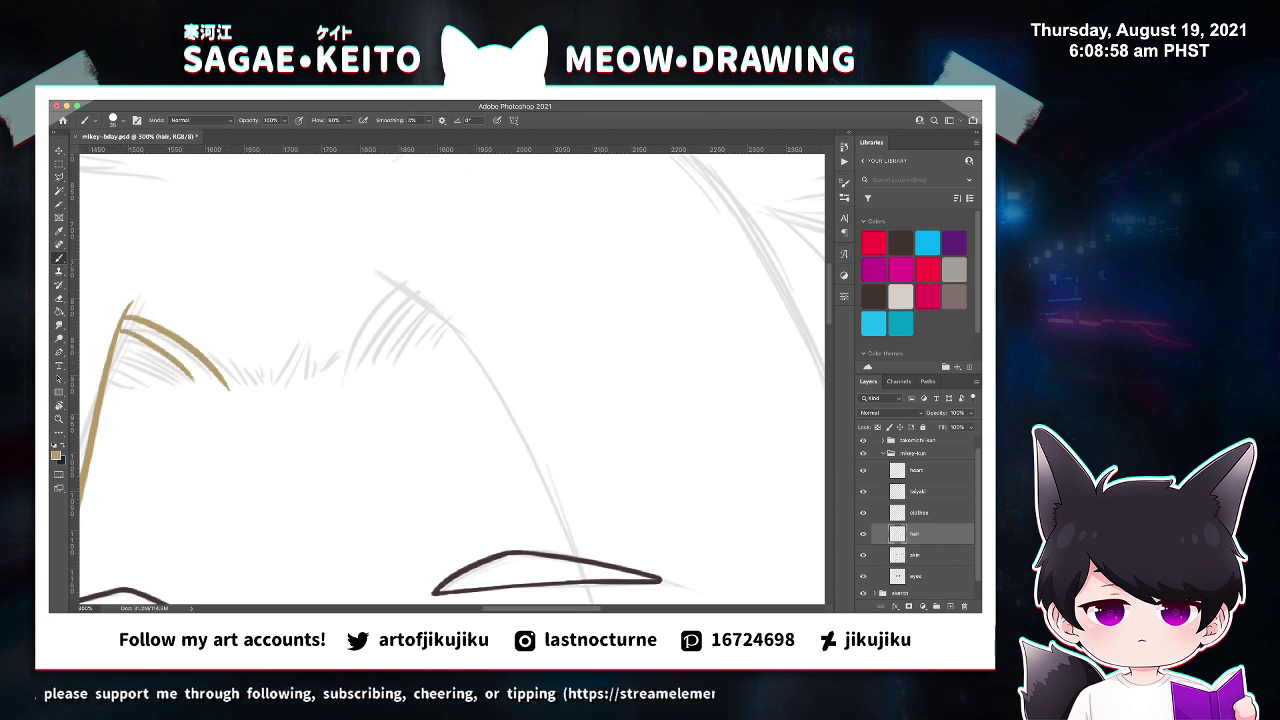
pyautogui.moveTo(116, 342); pyautogui.dragTo(182, 390)
pyautogui.hotkey('ctrl', 'z')
pyautogui.moveTo(114, 342); pyautogui.dragTo(174, 386)
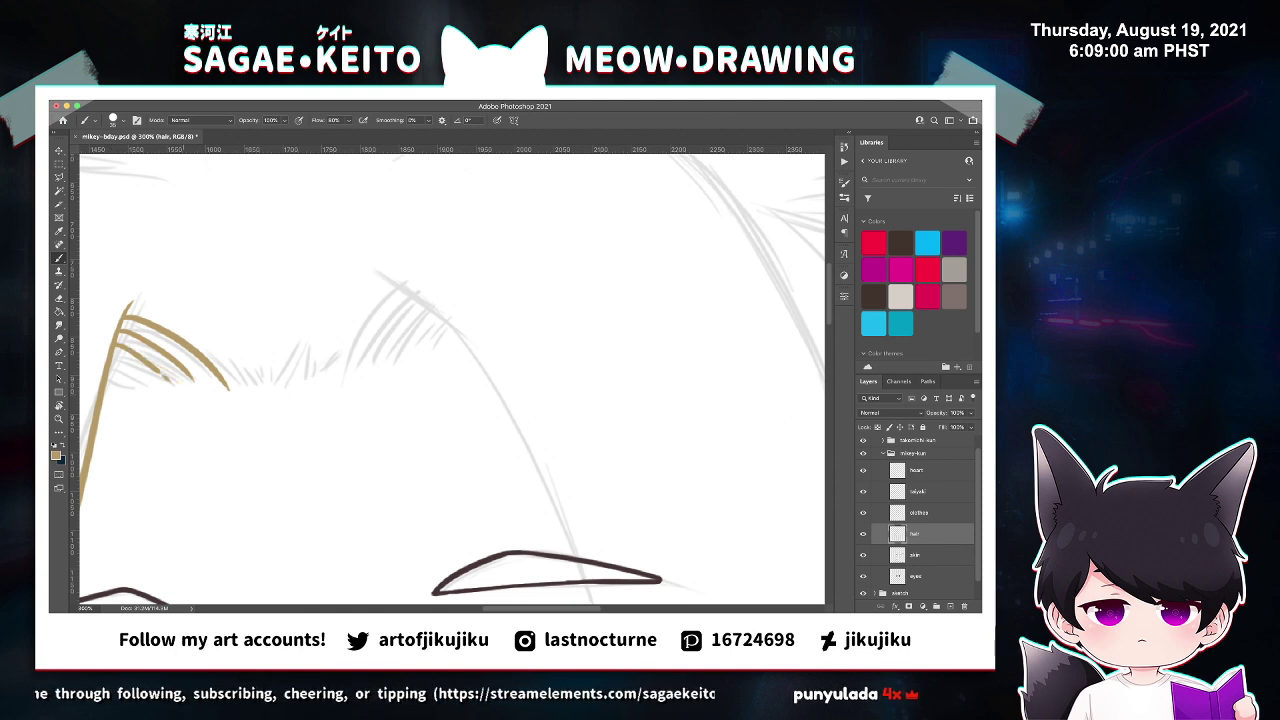
pyautogui.hotkey('ctrl', 'z')
pyautogui.moveTo(114, 342); pyautogui.dragTo(188, 384)
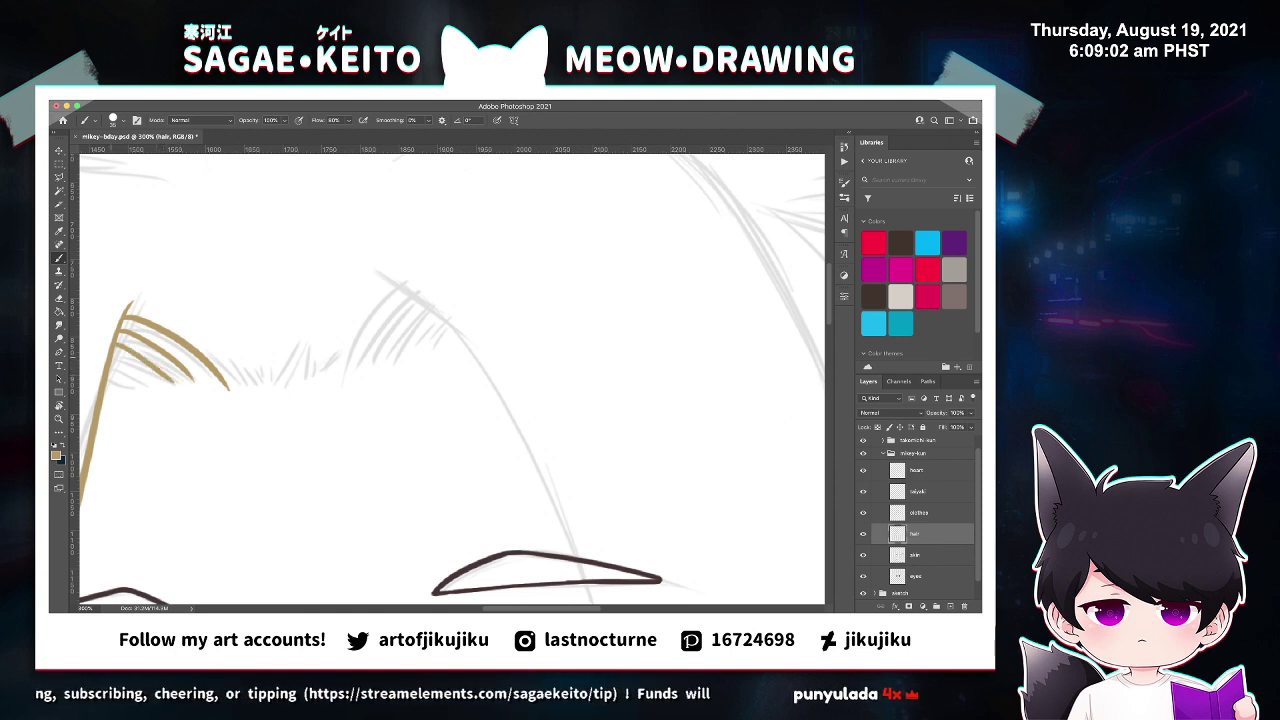
pyautogui.moveTo(114, 356); pyautogui.dragTo(156, 390)
pyautogui.hotkey('ctrl', 'z')
pyautogui.hotkey('ctrl', 'z')
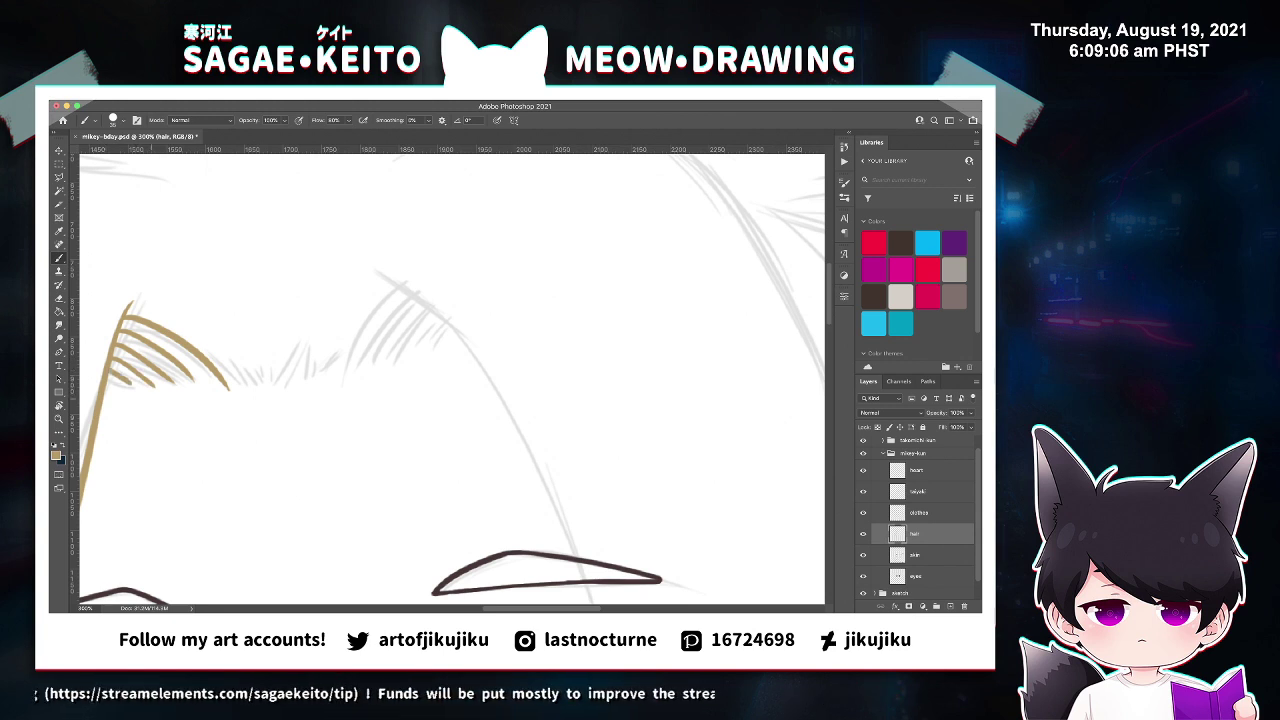
# Ink short zigzag strands along the middle of the forehead hairline and save the file.
pyautogui.moveTo(231, 368)
pyautogui.mouseDown()
pyautogui.moveTo(244, 389)
pyautogui.moveTo(280, 385)
pyautogui.mouseUp()
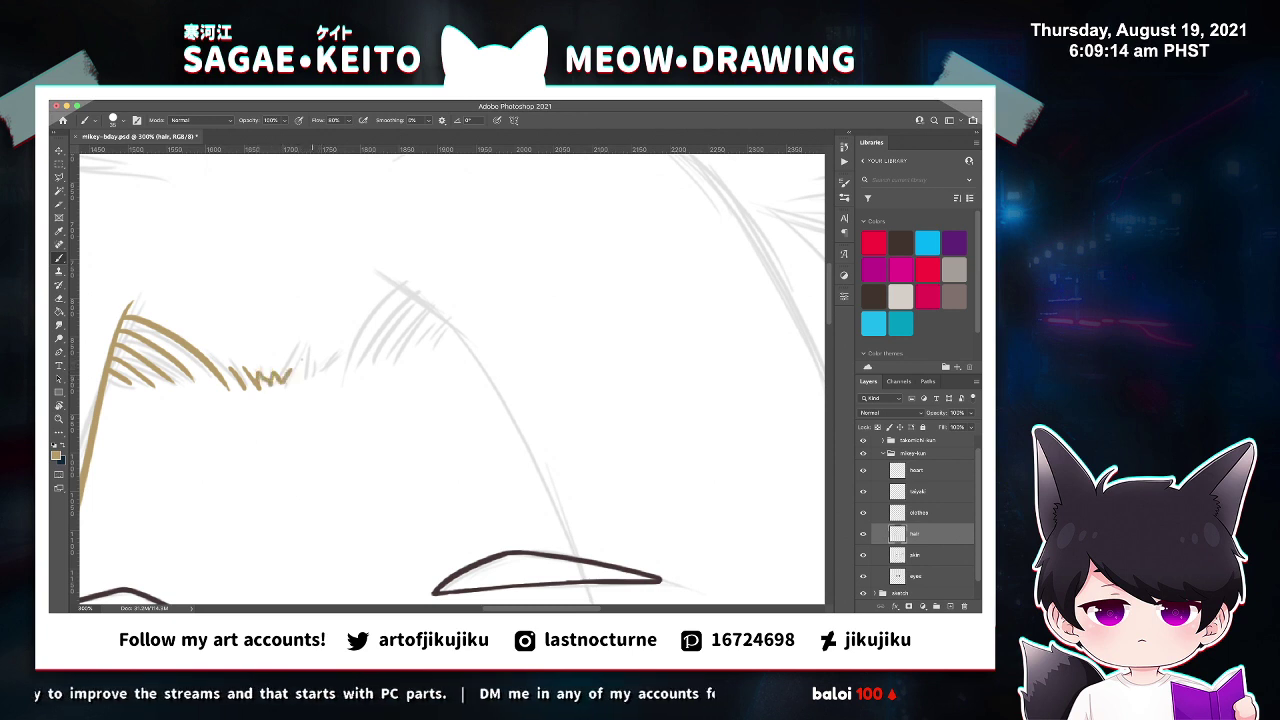
pyautogui.moveTo(298, 360); pyautogui.dragTo(303, 382)
pyautogui.moveTo(306, 378); pyautogui.dragTo(338, 356)
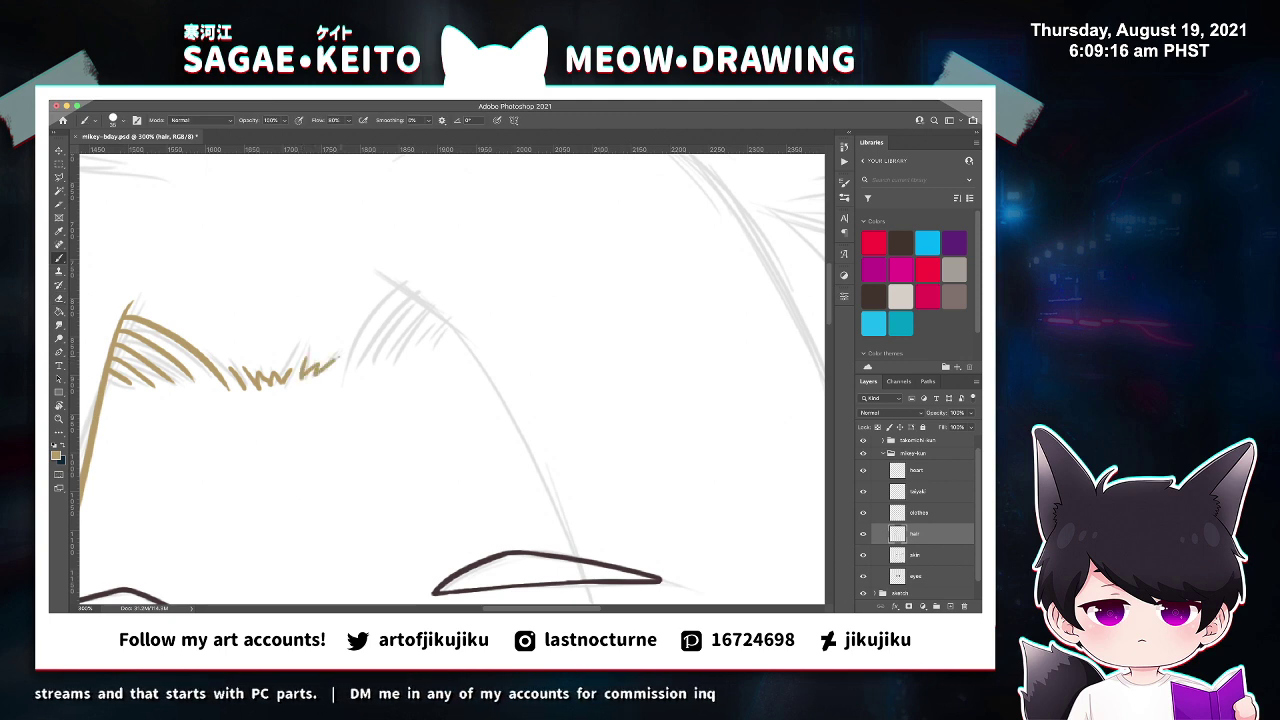
pyautogui.press('e')
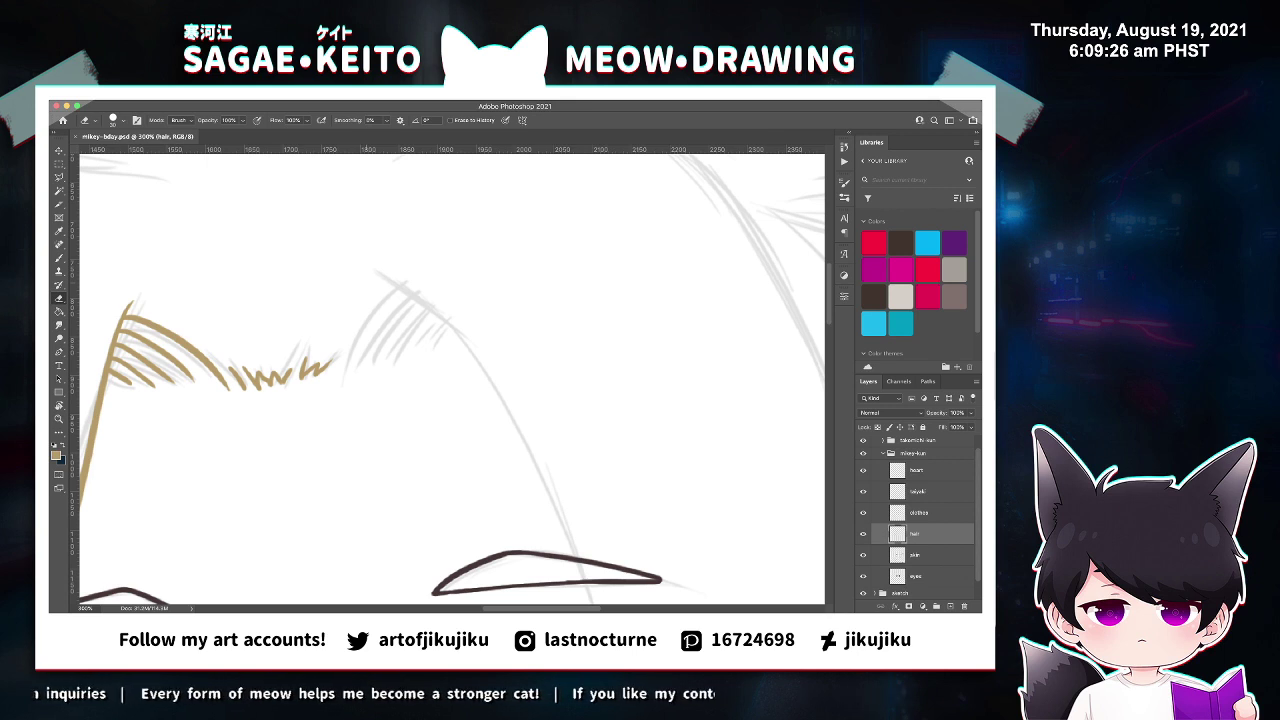
# Ink the matching curved strands rising along the right half of the hairline in golden brown, and save the file.
pyautogui.press('x')
pyautogui.press('b')
pyautogui.hotkey('ctrl', '+')
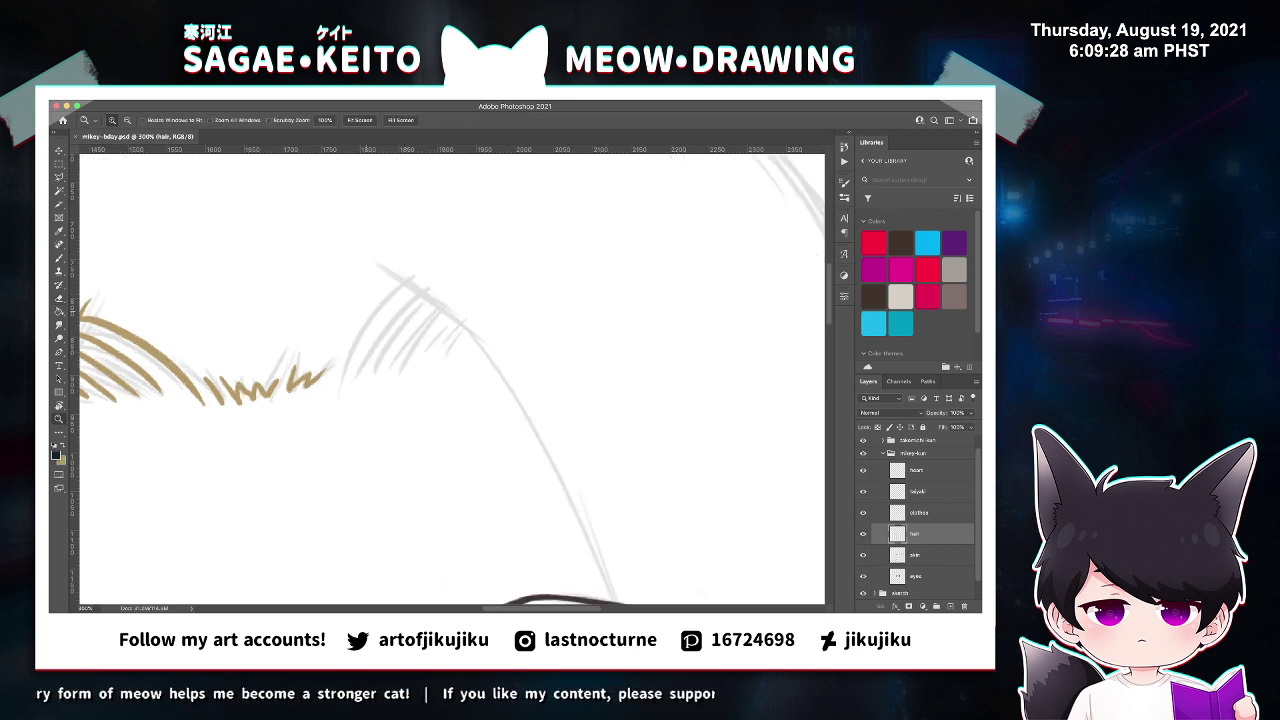
pyautogui.moveTo(322, 398)
pyautogui.mouseDown()
pyautogui.moveTo(398, 273)
pyautogui.moveTo(330, 405)
pyautogui.moveTo(404, 286)
pyautogui.mouseUp()
pyautogui.hotkey('ctrl', 'z')
pyautogui.press('x')
pyautogui.hotkey('ctrl', 'z')
pyautogui.hotkey('ctrl', 'z')
pyautogui.moveTo(328, 398)
pyautogui.mouseDown()
pyautogui.moveTo(412, 280)
pyautogui.moveTo(346, 402)
pyautogui.mouseUp()
pyautogui.moveTo(440, 304)
pyautogui.mouseDown()
pyautogui.moveTo(382, 390)
pyautogui.moveTo(410, 374)
pyautogui.mouseUp()
pyautogui.moveTo(464, 316)
pyautogui.mouseDown()
pyautogui.moveTo(436, 356)
pyautogui.moveTo(453, 368)
pyautogui.mouseUp()
pyautogui.press('e')
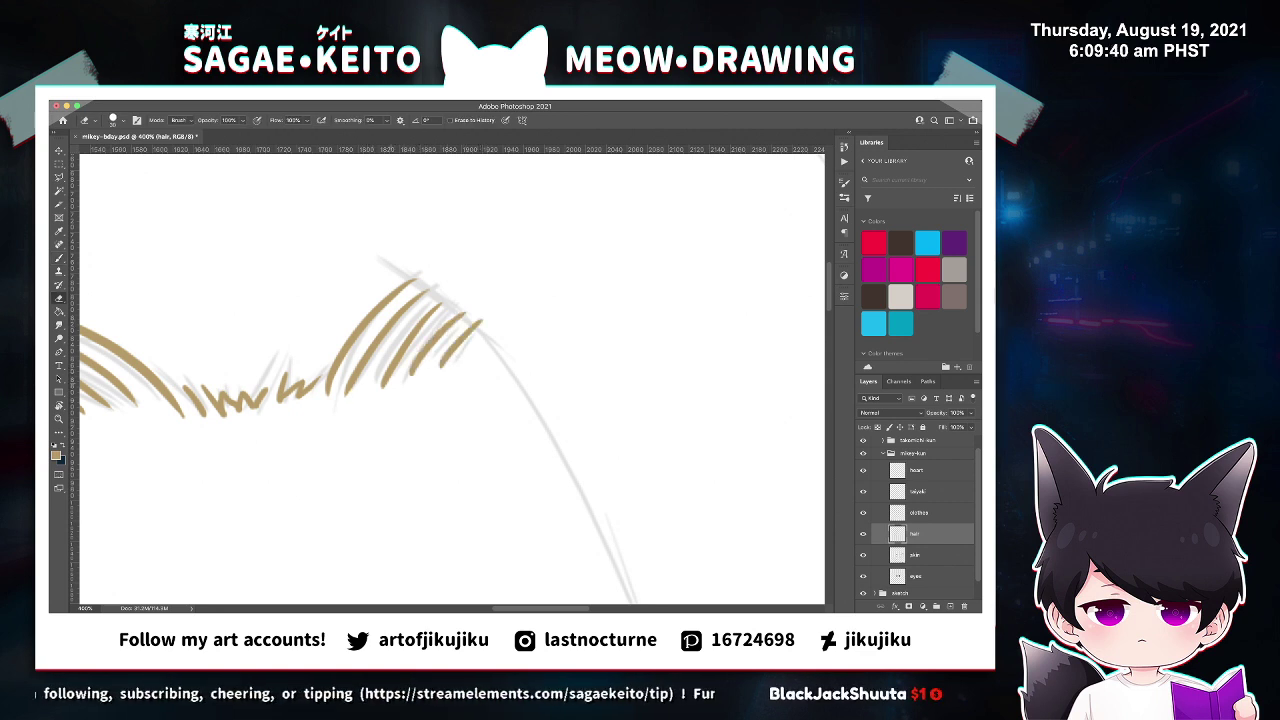
pyautogui.press('super+s')
# Ink the inner edge of the right front lock from the hairline down across the eye to the cheek.
pyautogui.press('super+minus')
pyautogui.press('super+minus')
pyautogui.press('super+minus')
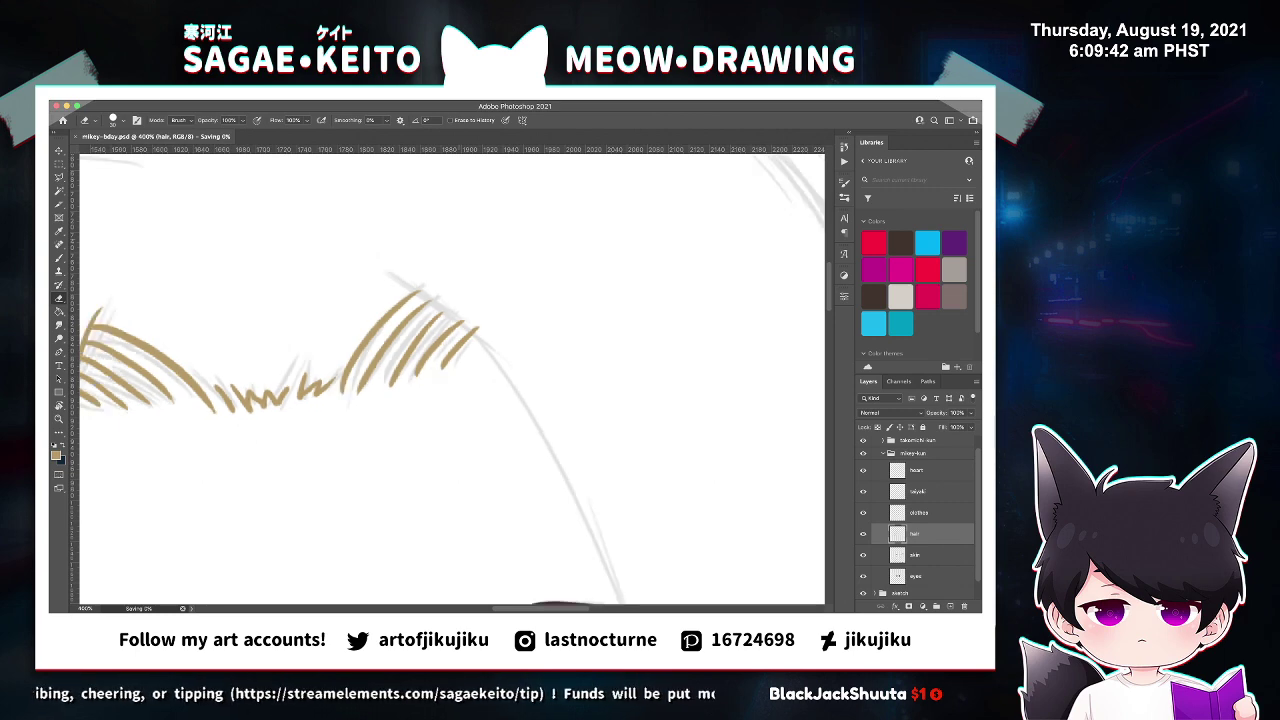
pyautogui.press('b')
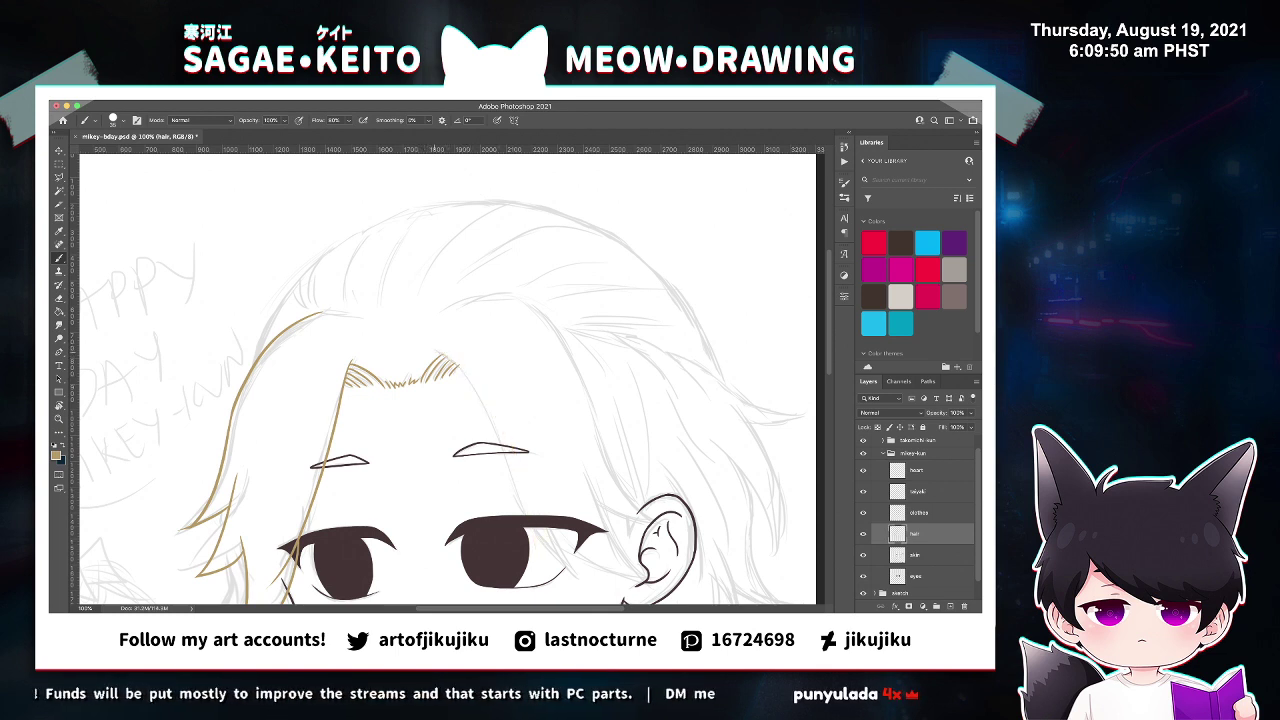
pyautogui.moveTo(423, 349); pyautogui.dragTo(567, 590)
pyautogui.press('e')
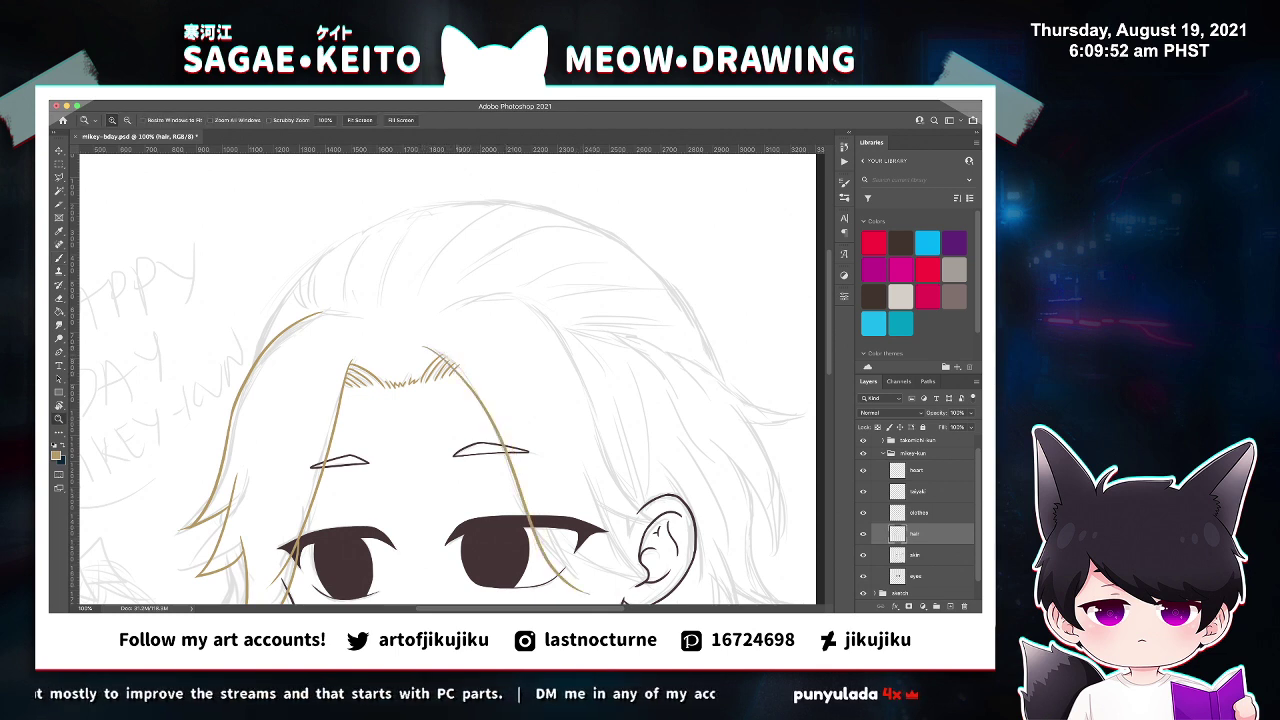
# Erase the hairline strand ends that stick out past the right front lock's edge, and save the file.
pyautogui.press('super+plus')
pyautogui.press('super+plus')
pyautogui.moveTo(350, 346); pyautogui.dragTo(384, 371)
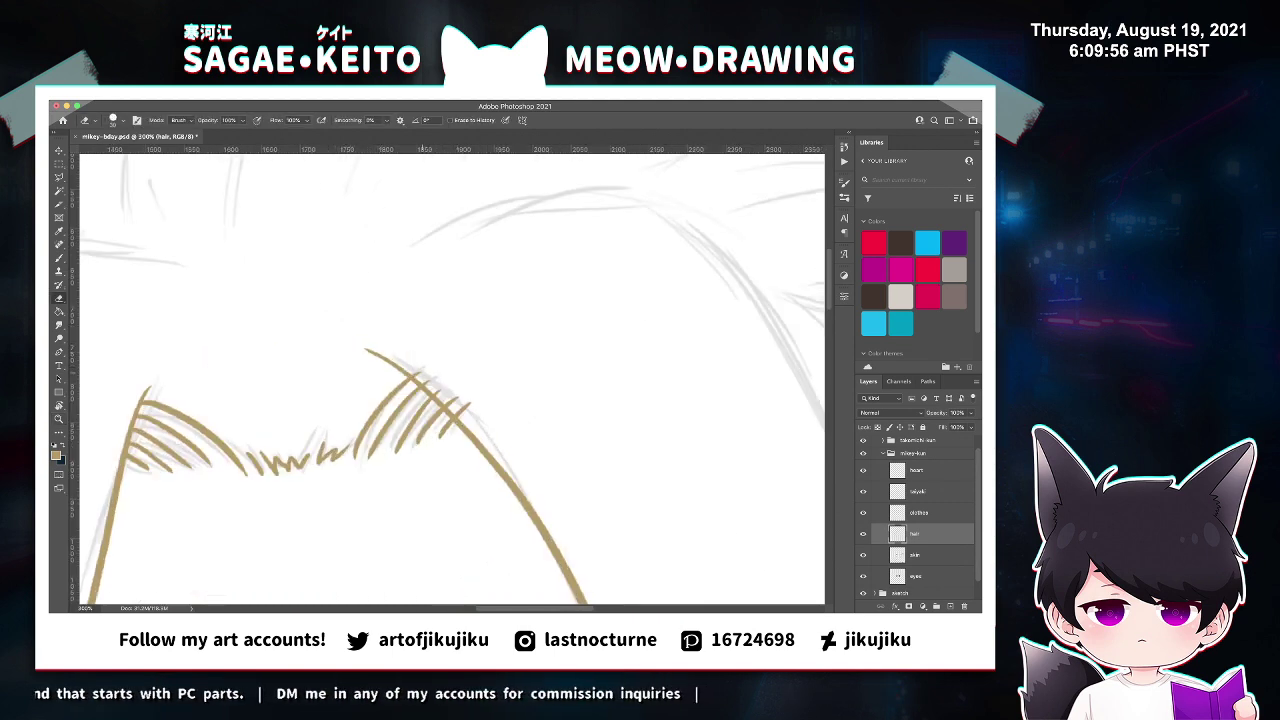
pyautogui.moveTo(455, 402); pyautogui.dragTo(417, 371)
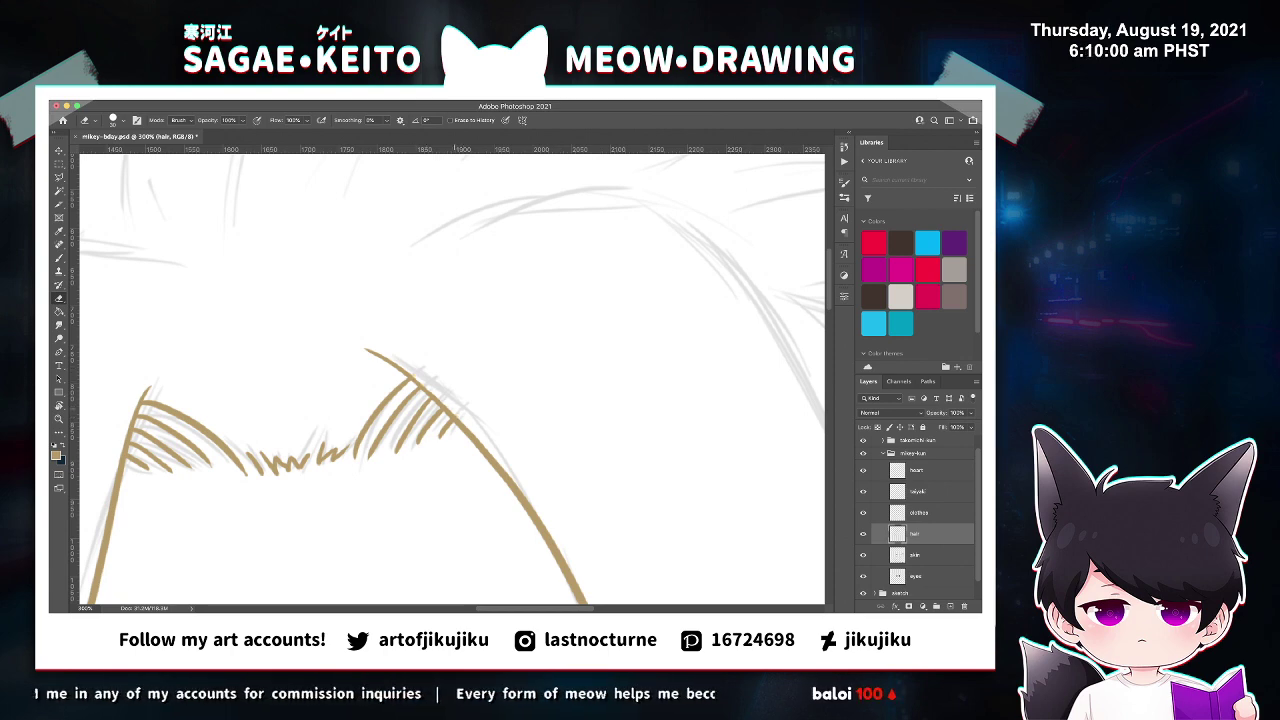
pyautogui.press('super+0')
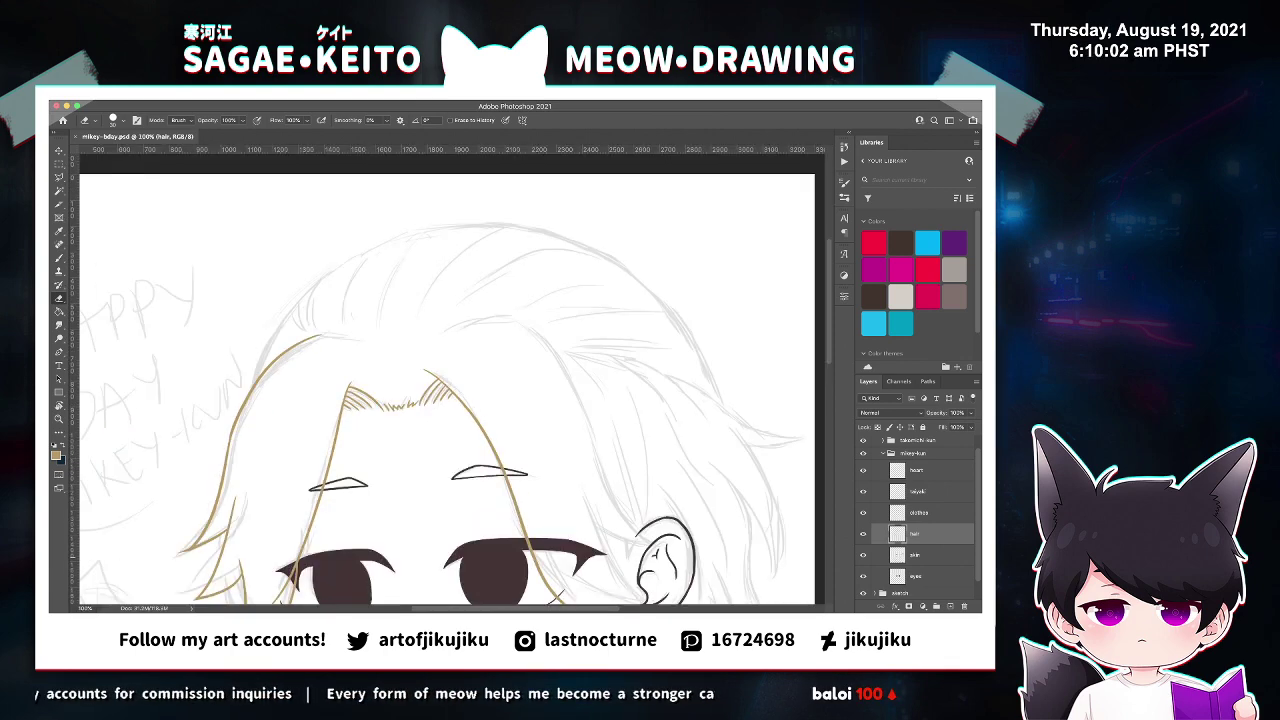
# Ink the second edge of the right front lock near the outer eye corner, meeting in a point on the cheek.
pyautogui.press('z')
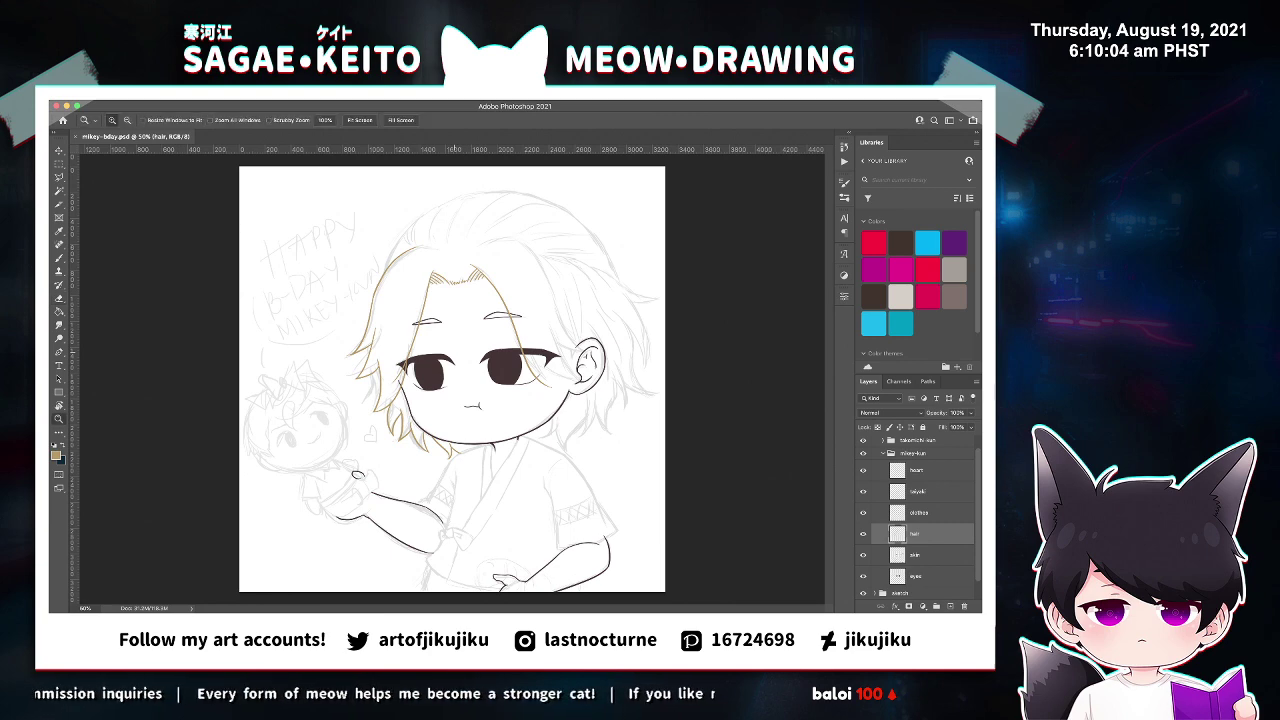
pyautogui.click(582, 367)
pyautogui.click(582, 367)
pyautogui.press('b')
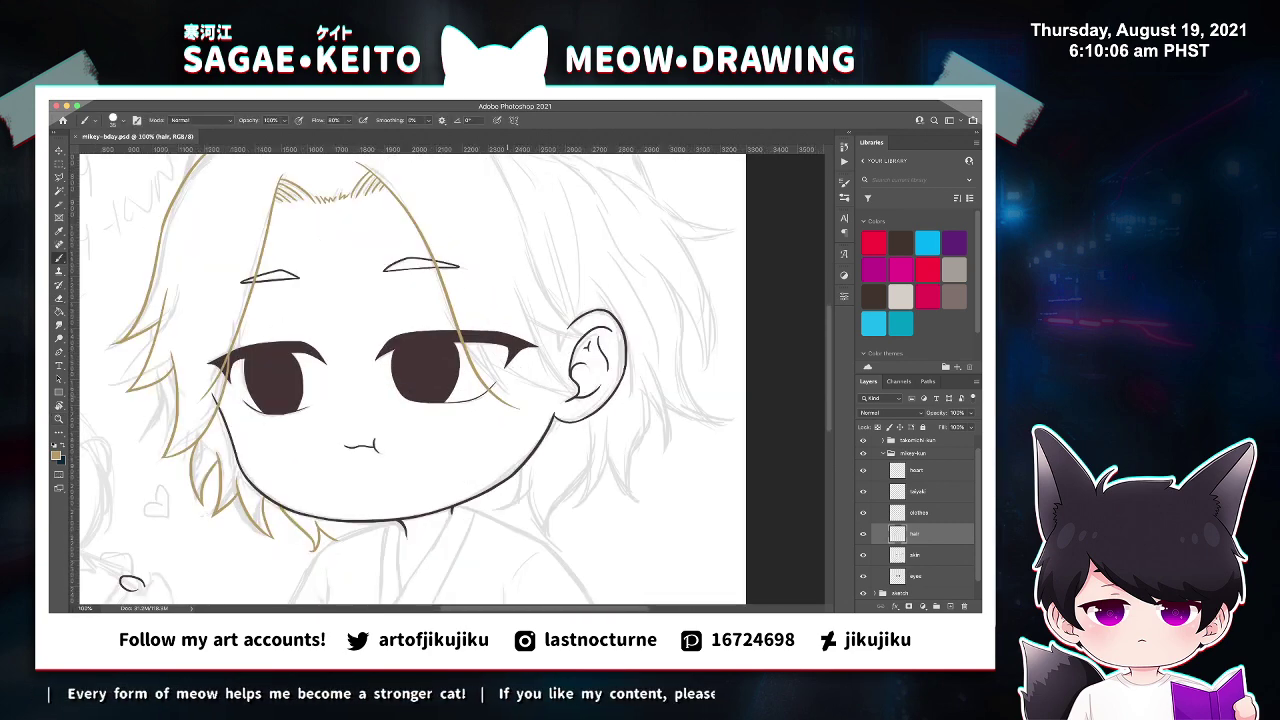
pyautogui.moveTo(478, 316); pyautogui.dragTo(543, 423)
pyautogui.press('super+z')
pyautogui.moveTo(494, 348); pyautogui.dragTo(537, 418)
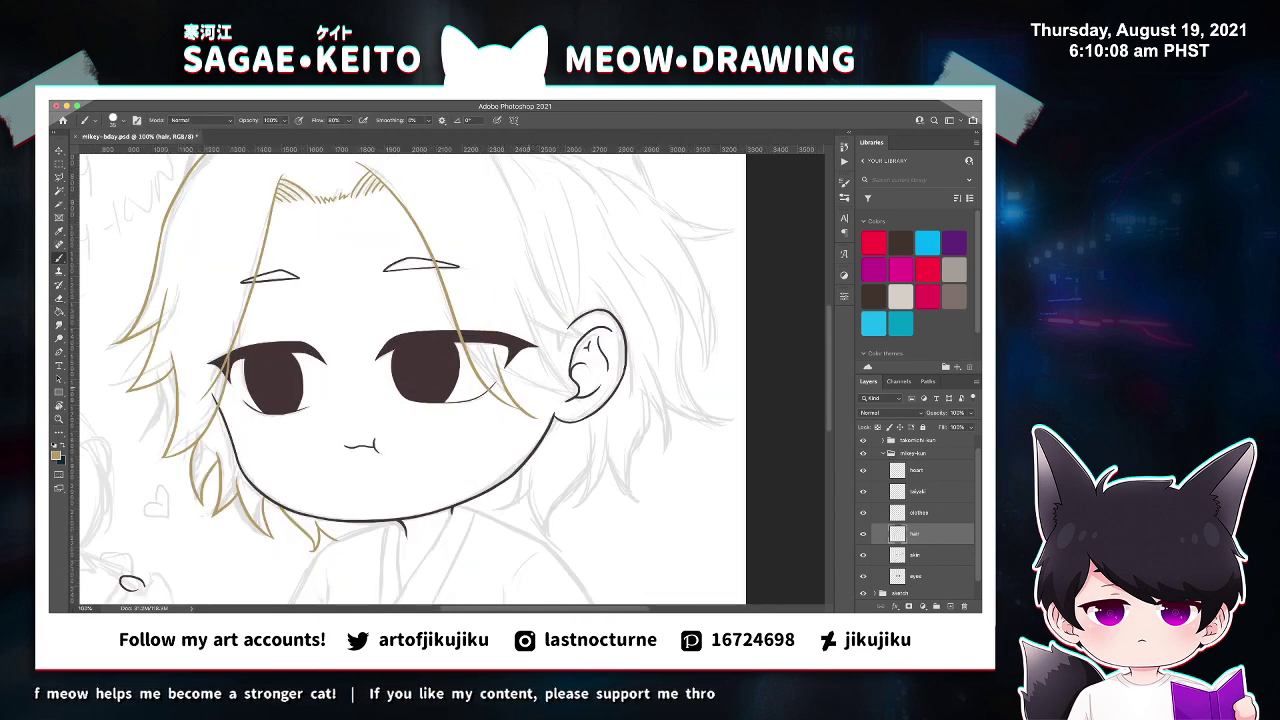
# Ink two golden-brown edges of a hair lock running from beside the outer eye corner across the lower ear.
pyautogui.moveTo(502, 377); pyautogui.dragTo(652, 429)
pyautogui.hotkey('ctrl', 'z')
pyautogui.press('super+z')
pyautogui.moveTo(499, 375); pyautogui.dragTo(643, 416)
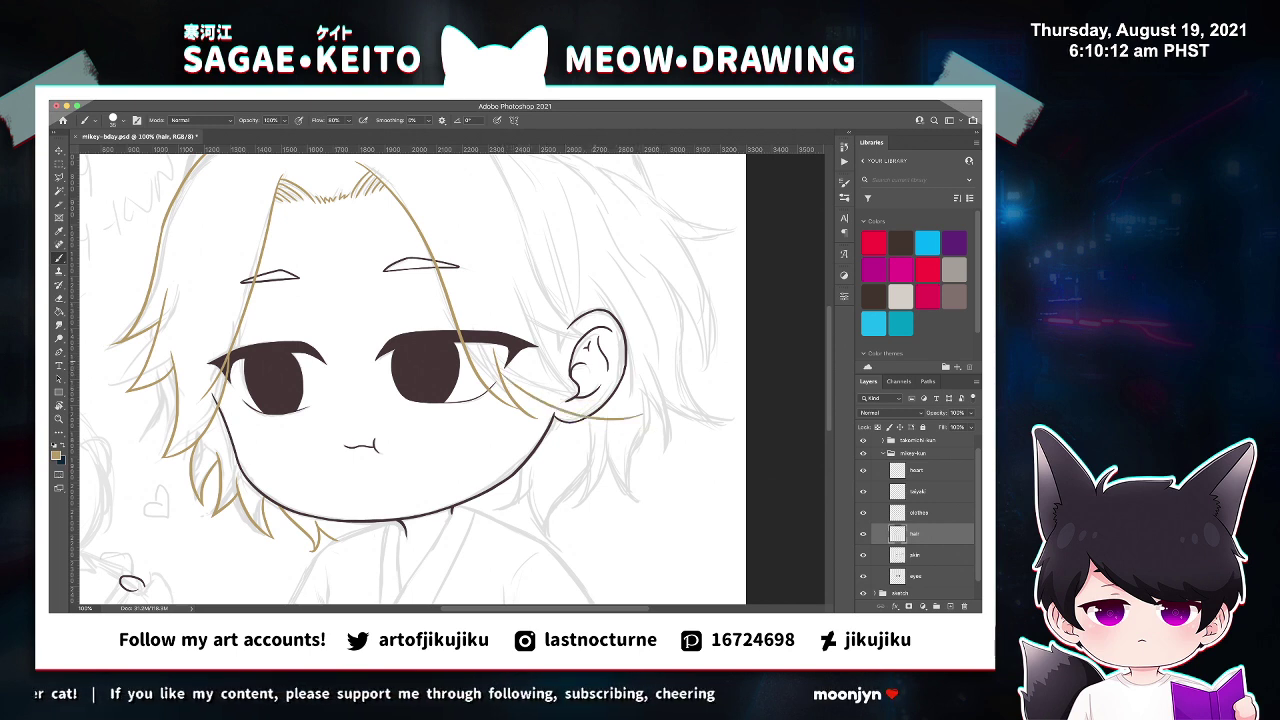
pyautogui.press('z')
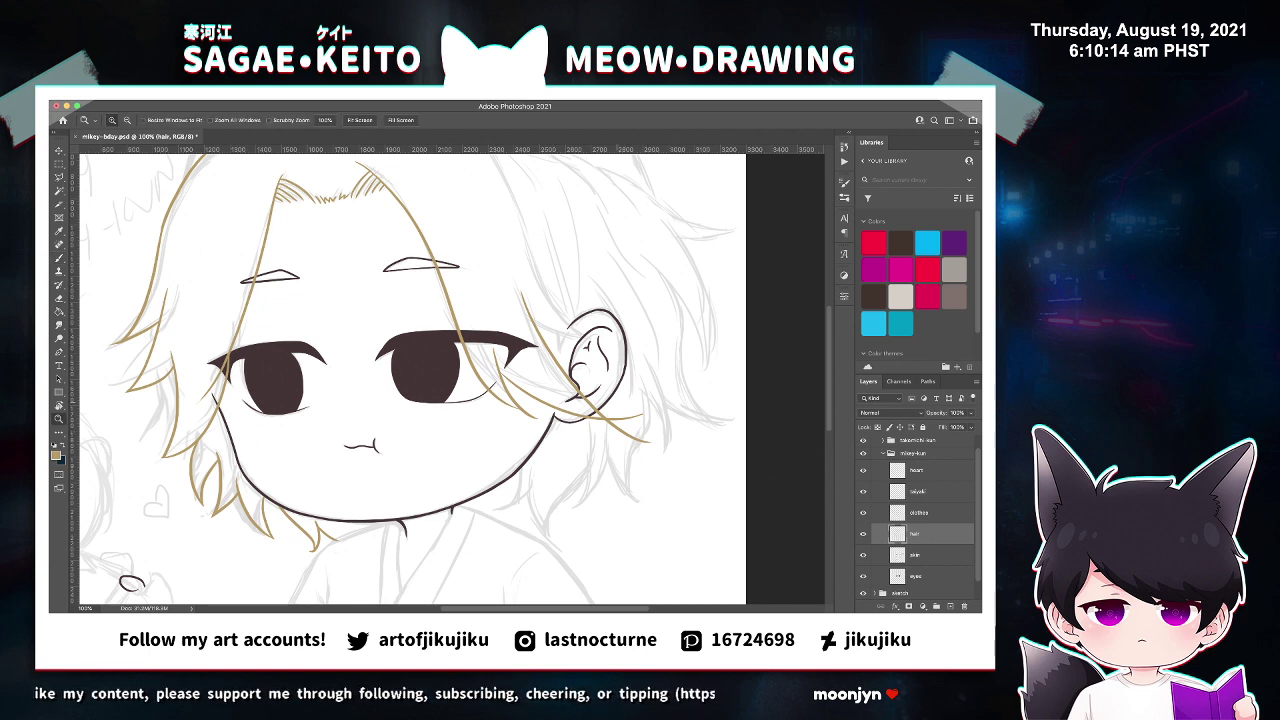
# Erase the overshooting stroke ends at the lock's tip by the earlobe to form a clean point, and save the file.
pyautogui.click(626, 405)
pyautogui.press('e')
pyautogui.moveTo(666, 427)
pyautogui.mouseDown()
pyautogui.moveTo(612, 455)
pyautogui.moveTo(674, 479)
pyautogui.moveTo(608, 450)
pyautogui.moveTo(626, 442)
pyautogui.mouseUp()
pyautogui.click(598, 443)
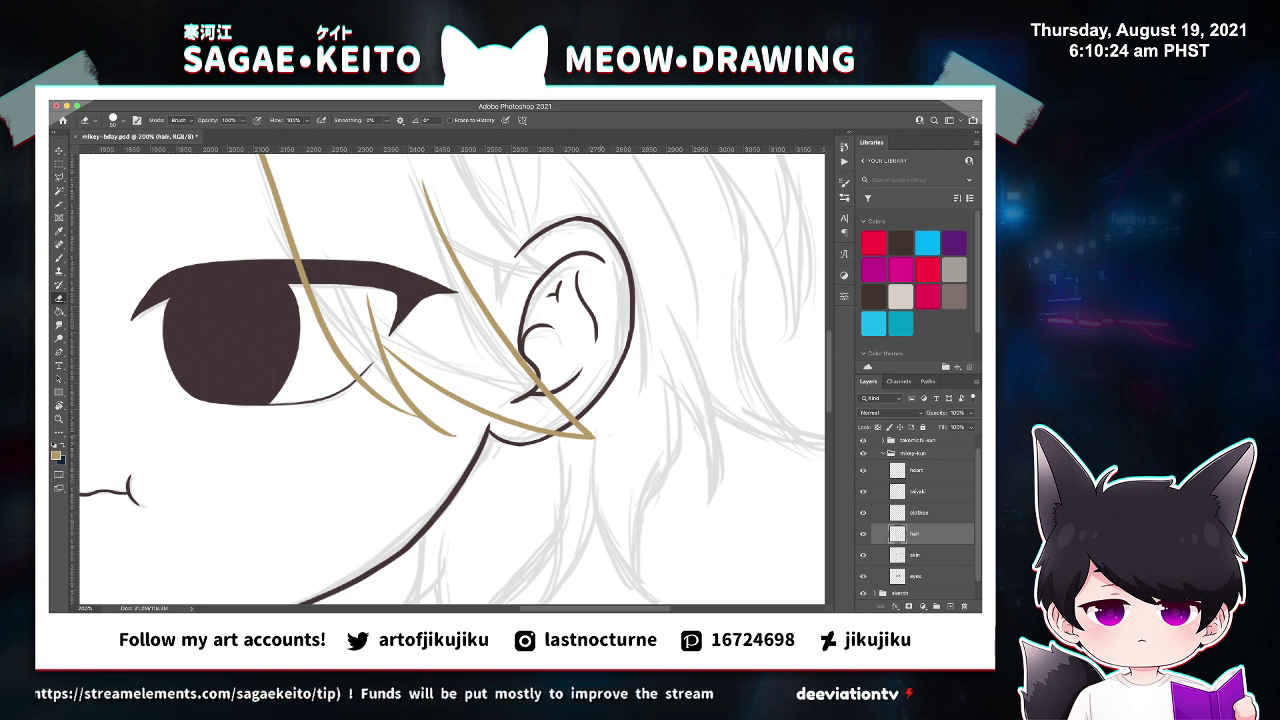
pyautogui.press('super+s')
# Ink the short upper start of the right bang's outer curve above the right side of the hairline.
pyautogui.press('super+minus')
pyautogui.press('super+minus')
pyautogui.press('super+minus')
pyautogui.press('super+minus')
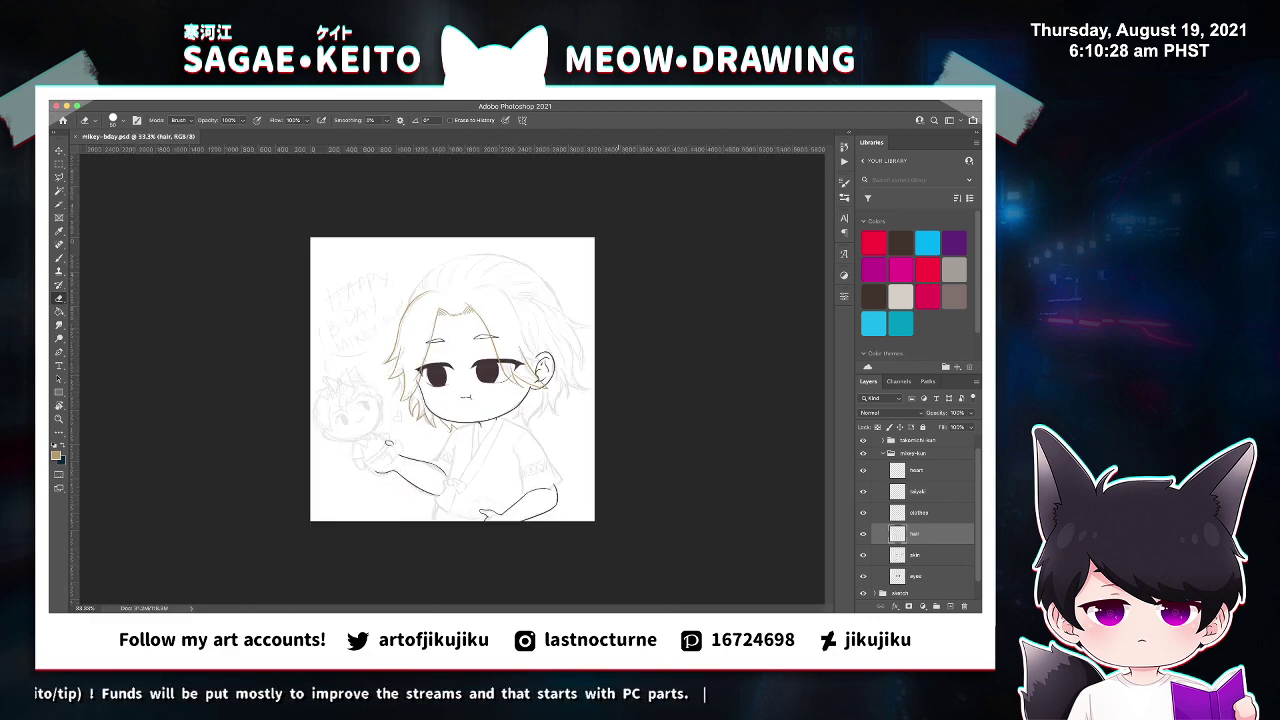
pyautogui.press('z')
pyautogui.press('super+plus')
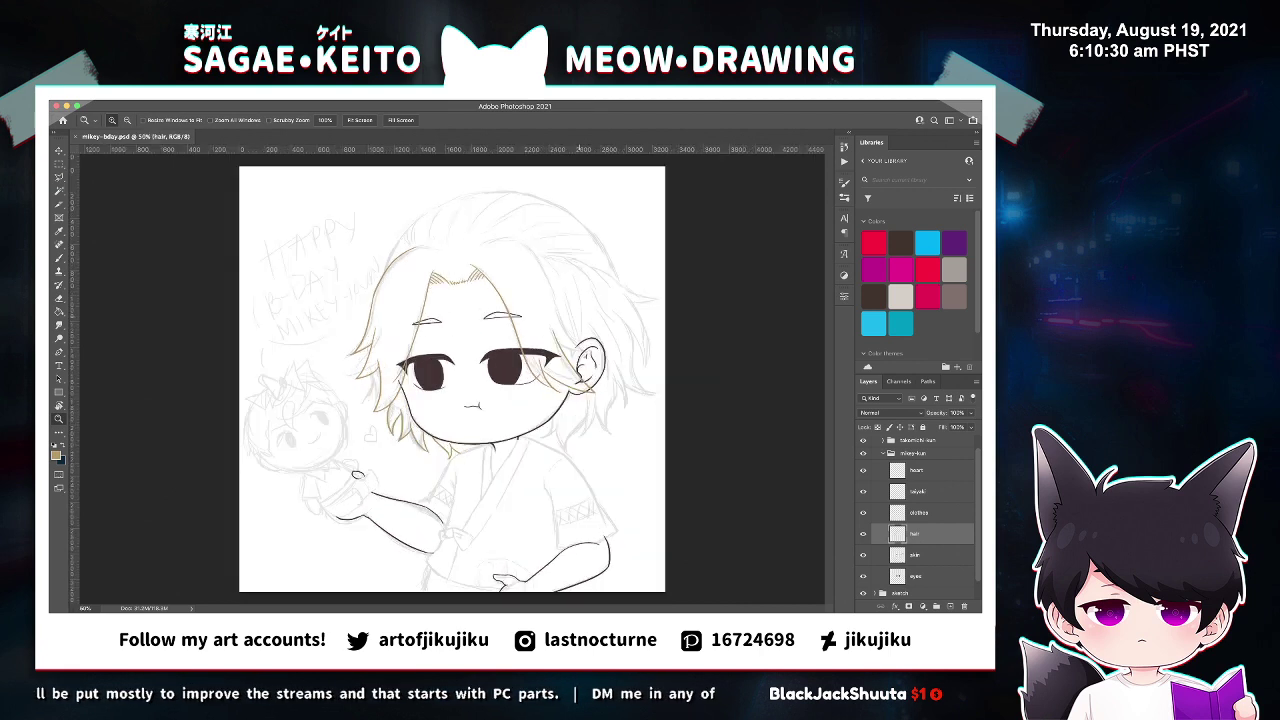
pyautogui.press('super+plus')
pyautogui.press('b')
pyautogui.moveTo(452, 221); pyautogui.dragTo(566, 300)
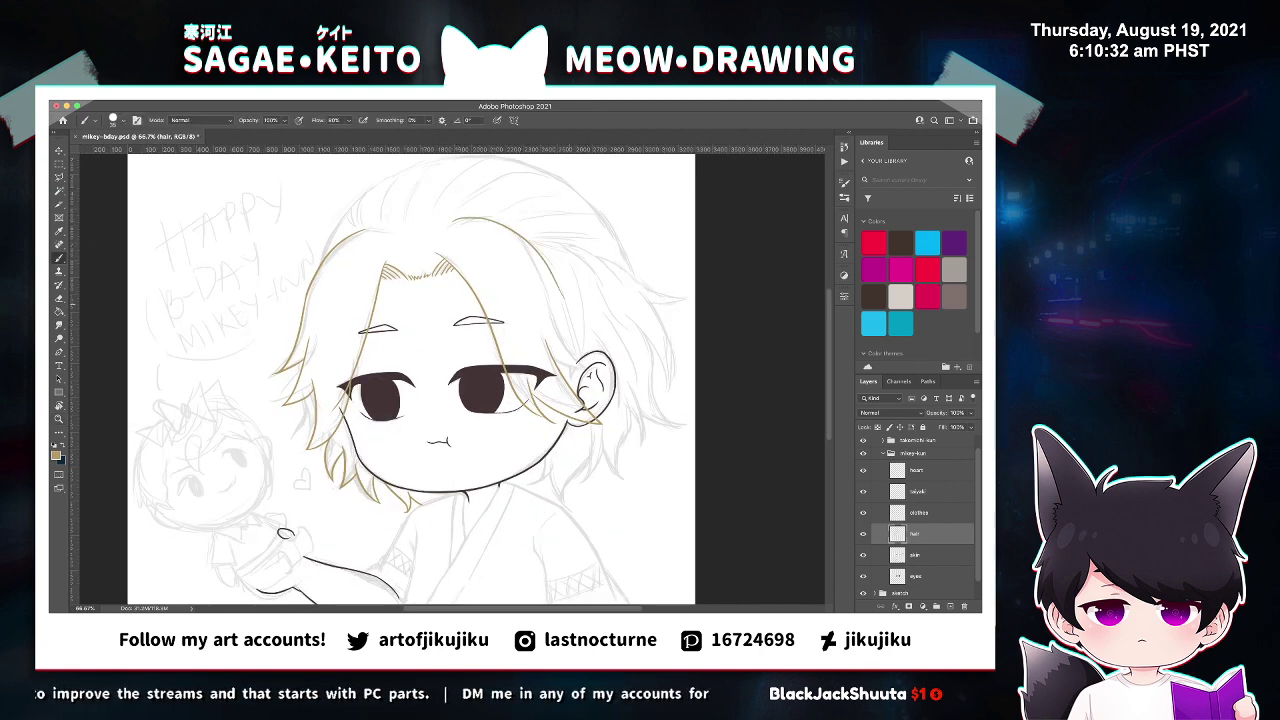
pyautogui.press('super+z')
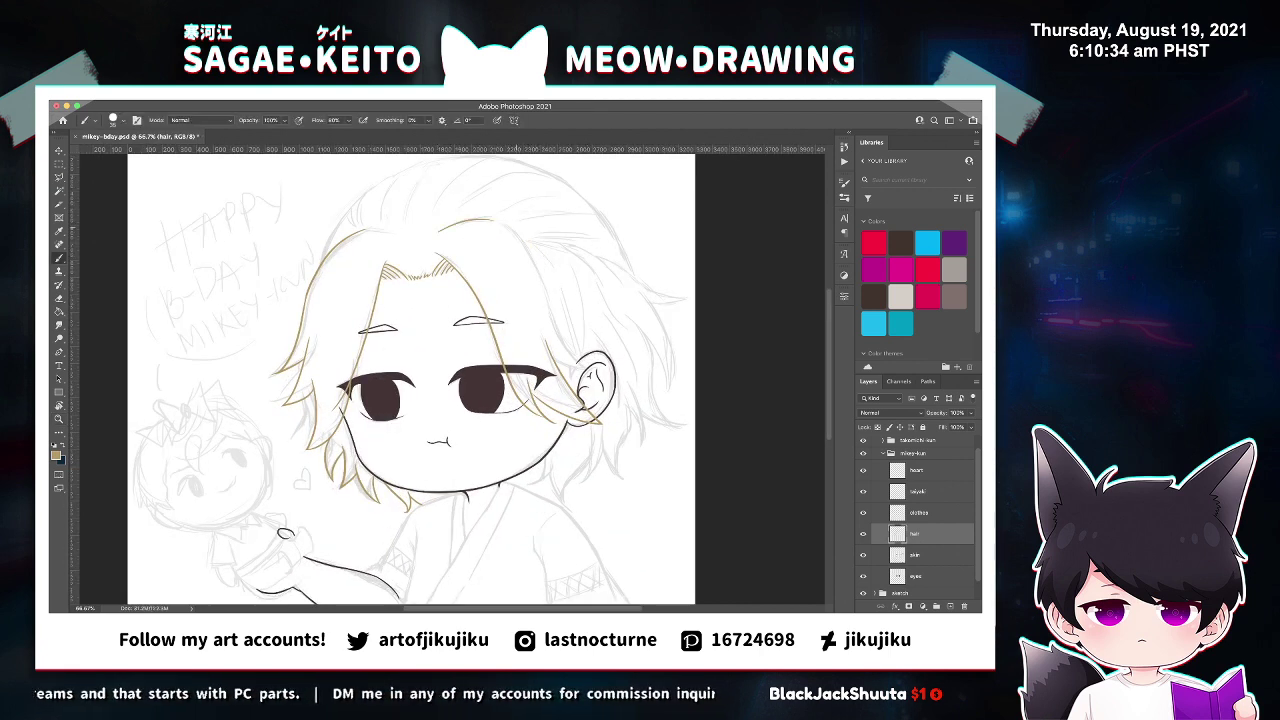
pyautogui.moveTo(438, 232)
pyautogui.mouseDown()
pyautogui.moveTo(492, 219)
pyautogui.moveTo(556, 342)
pyautogui.mouseUp()
pyautogui.press('super+z')
# Continue the right bang's outer contour in one smooth curve from the forehead down to the upper ear.
pyautogui.moveTo(502, 226); pyautogui.dragTo(576, 360)
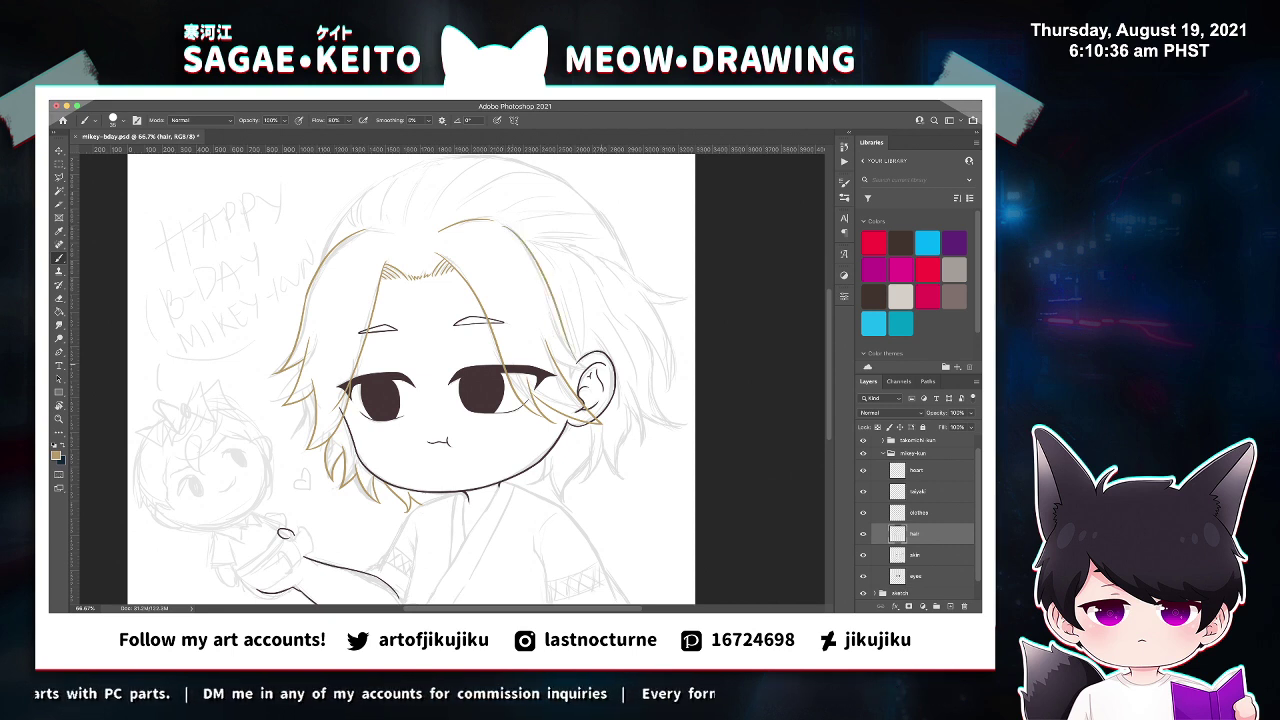
pyautogui.press('super+z')
pyautogui.moveTo(506, 226); pyautogui.dragTo(590, 366)
pyautogui.press('super+z')
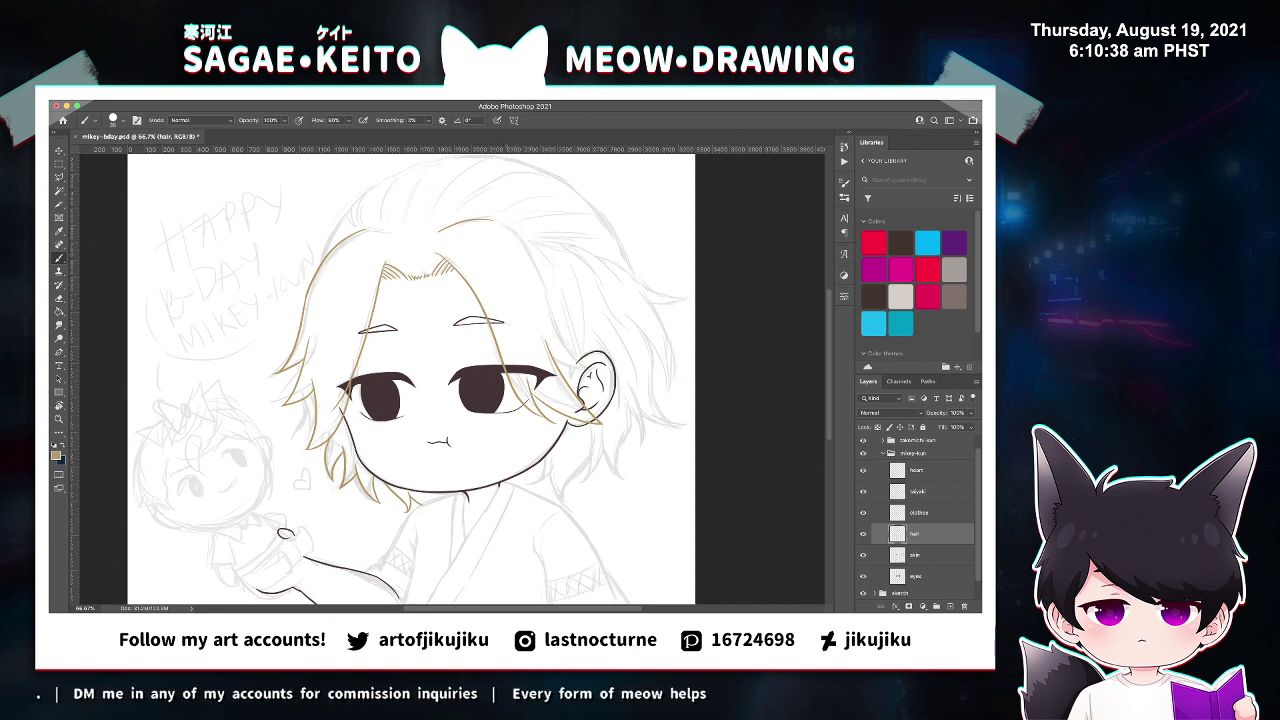
pyautogui.moveTo(504, 224); pyautogui.dragTo(574, 356)
pyautogui.press('super+z')
pyautogui.moveTo(503, 225); pyautogui.dragTo(581, 365)
pyautogui.press('super+z')
pyautogui.moveTo(504, 224); pyautogui.dragTo(576, 360)
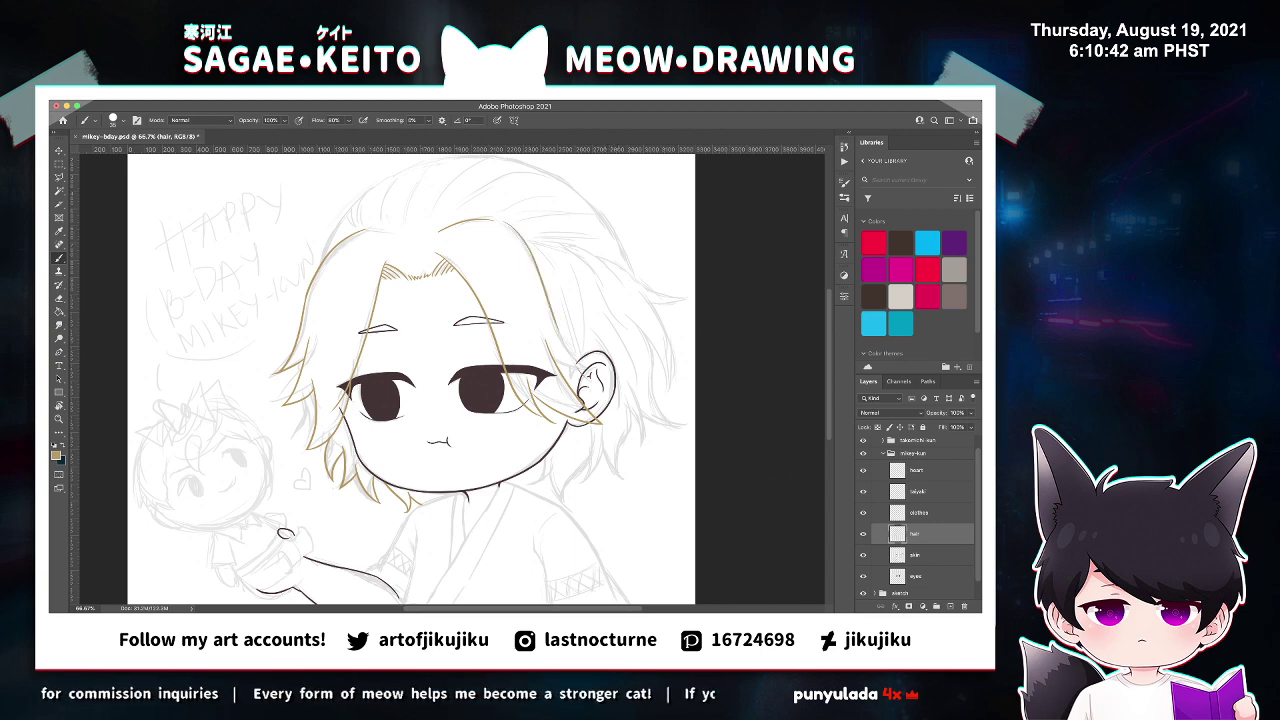
pyautogui.press('super+z')
pyautogui.moveTo(503, 225)
pyautogui.mouseDown()
pyautogui.moveTo(565, 375)
pyautogui.moveTo(595, 399)
pyautogui.mouseUp()
pyautogui.press('super+z')
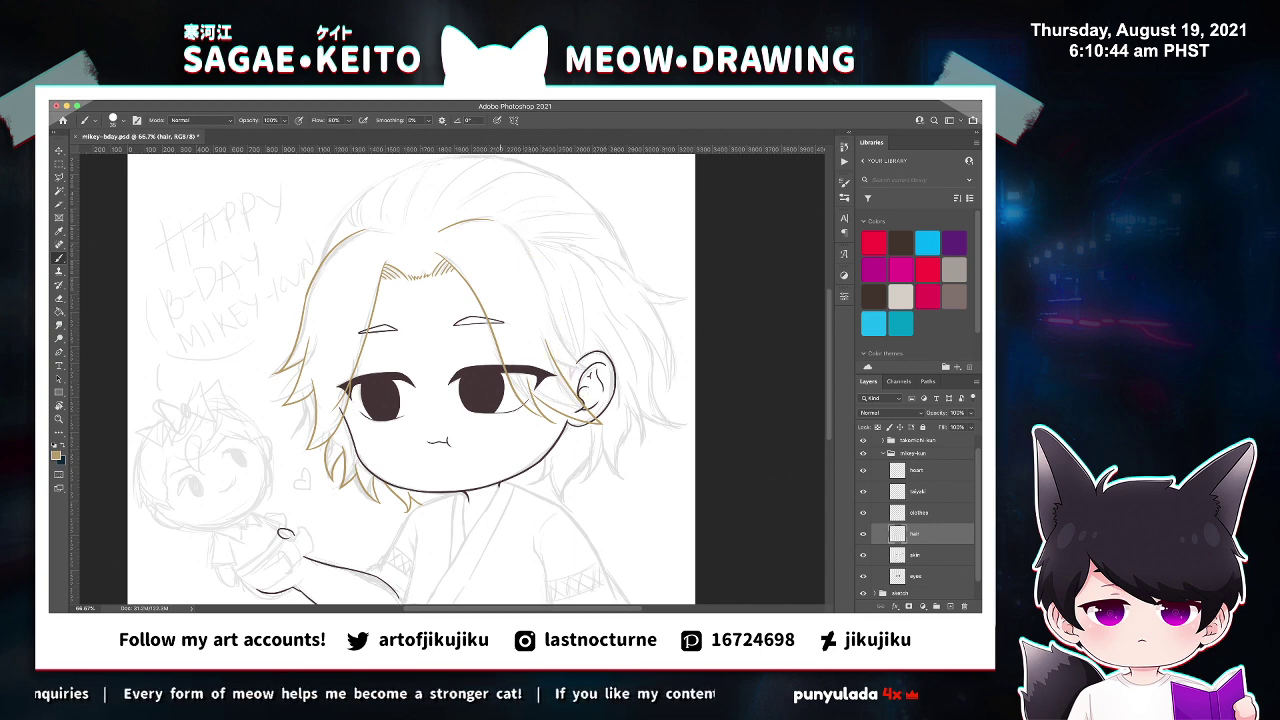
pyautogui.moveTo(503, 225); pyautogui.dragTo(604, 378)
# Ink the lower edge of the upper lock crossing the ear and erase the excess line beyond its tip.
pyautogui.press('super+space')
pyautogui.keyDown('super'); pyautogui.click(594, 333); pyautogui.keyUp('super')
pyautogui.keyDown('super'); pyautogui.click(594, 333); pyautogui.keyUp('super')
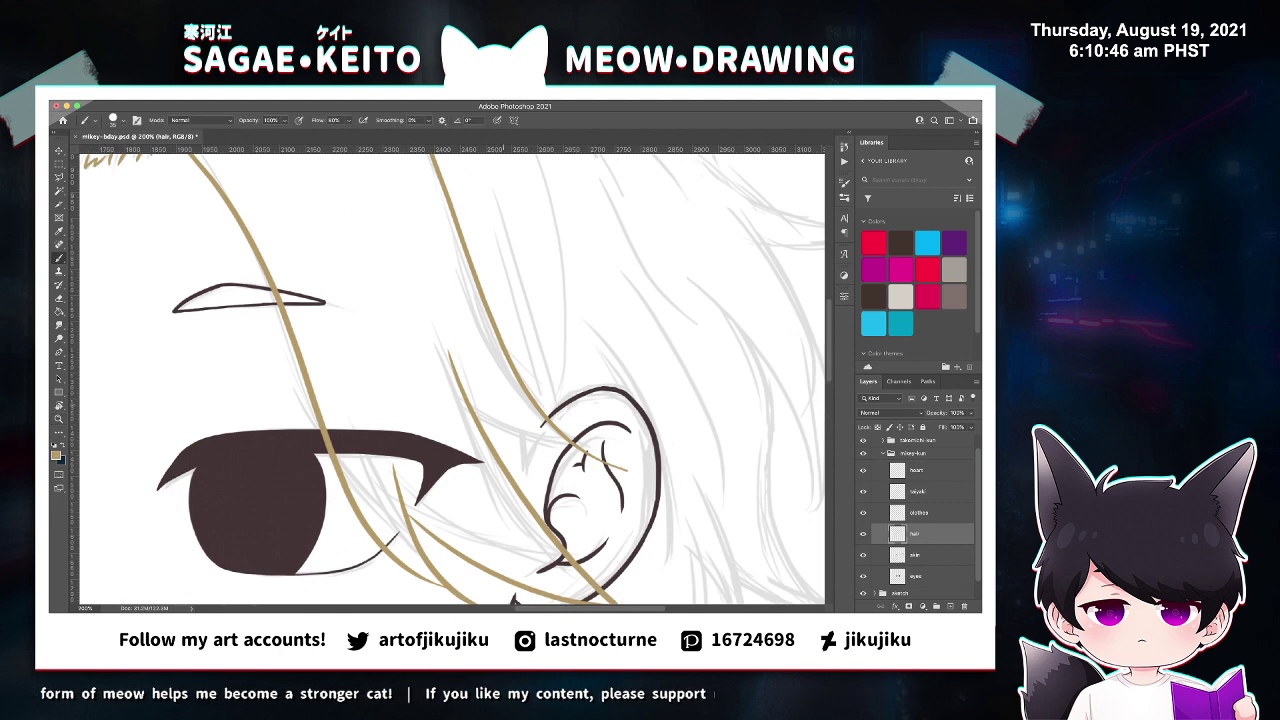
pyautogui.moveTo(476, 412)
pyautogui.mouseDown()
pyautogui.moveTo(614, 458)
pyautogui.moveTo(600, 462)
pyautogui.mouseUp()
pyautogui.press('e')
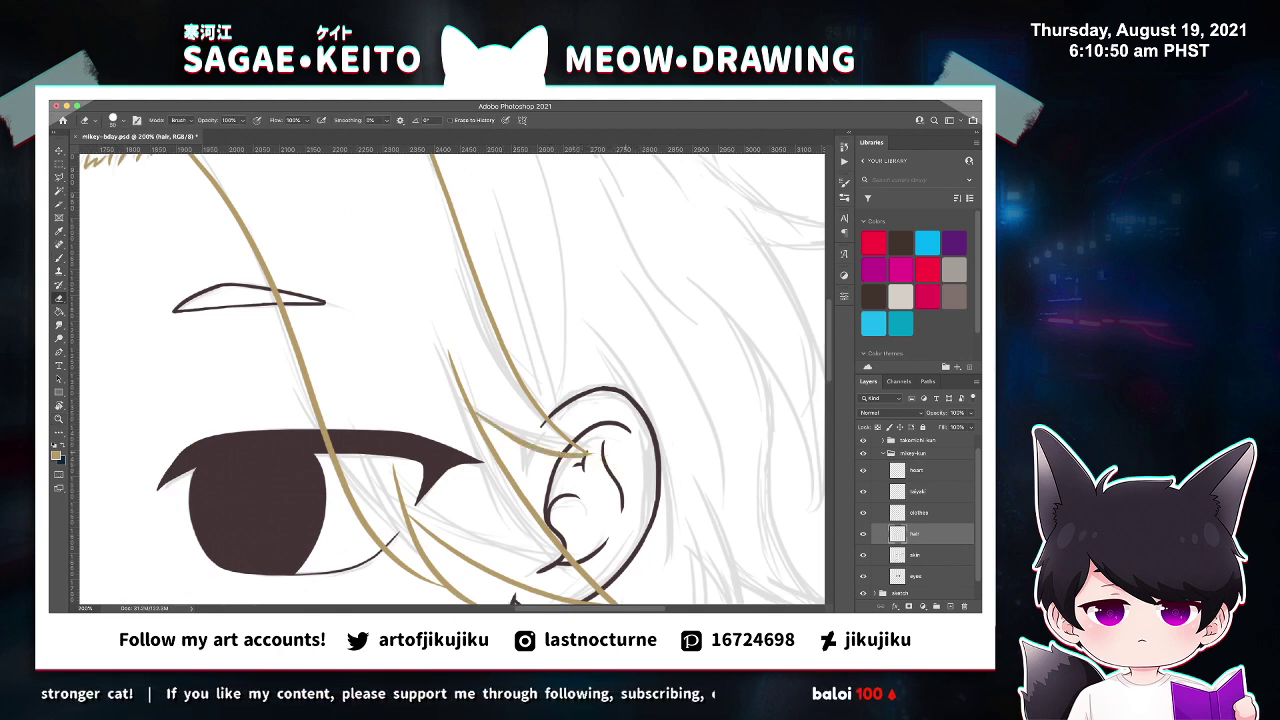
# Sharpen the upper lock's tip inside the ear with a short stroke, erase the overshoot, and save the file.
pyautogui.press('z')
pyautogui.doubleClick(624, 455)
pyautogui.press('b')
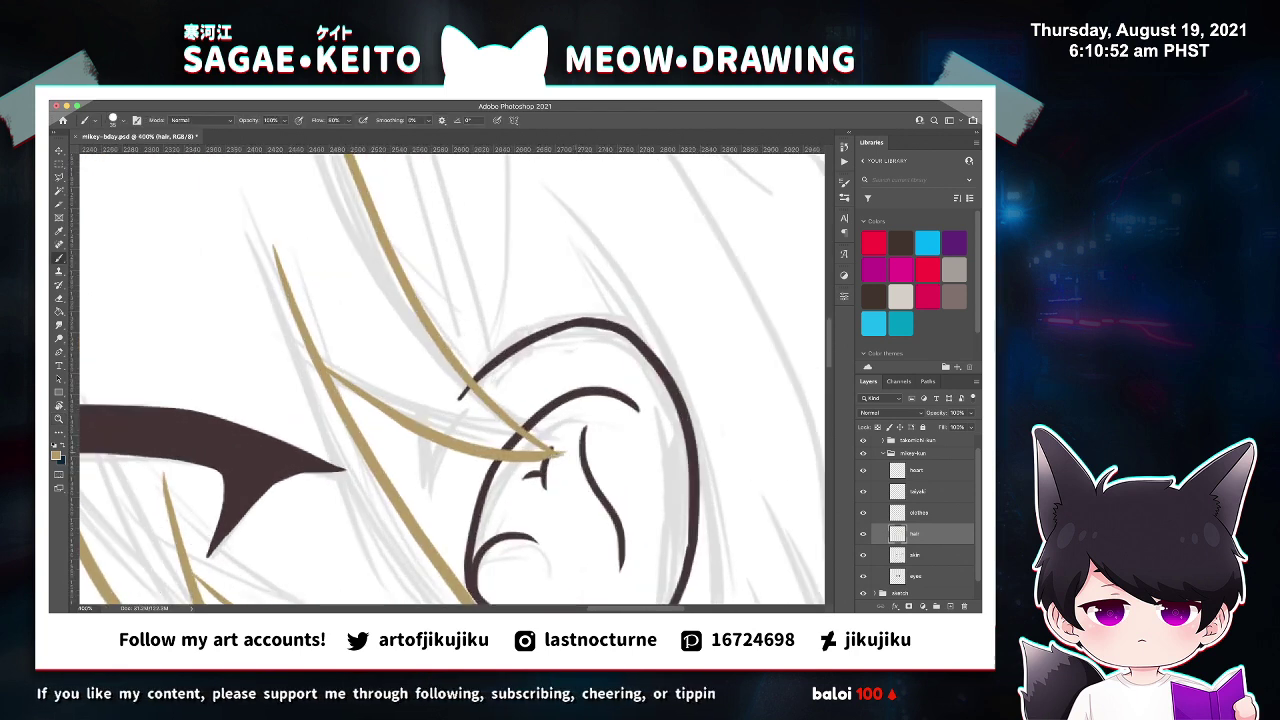
pyautogui.moveTo(538, 458); pyautogui.dragTo(568, 450)
pyautogui.press('e')
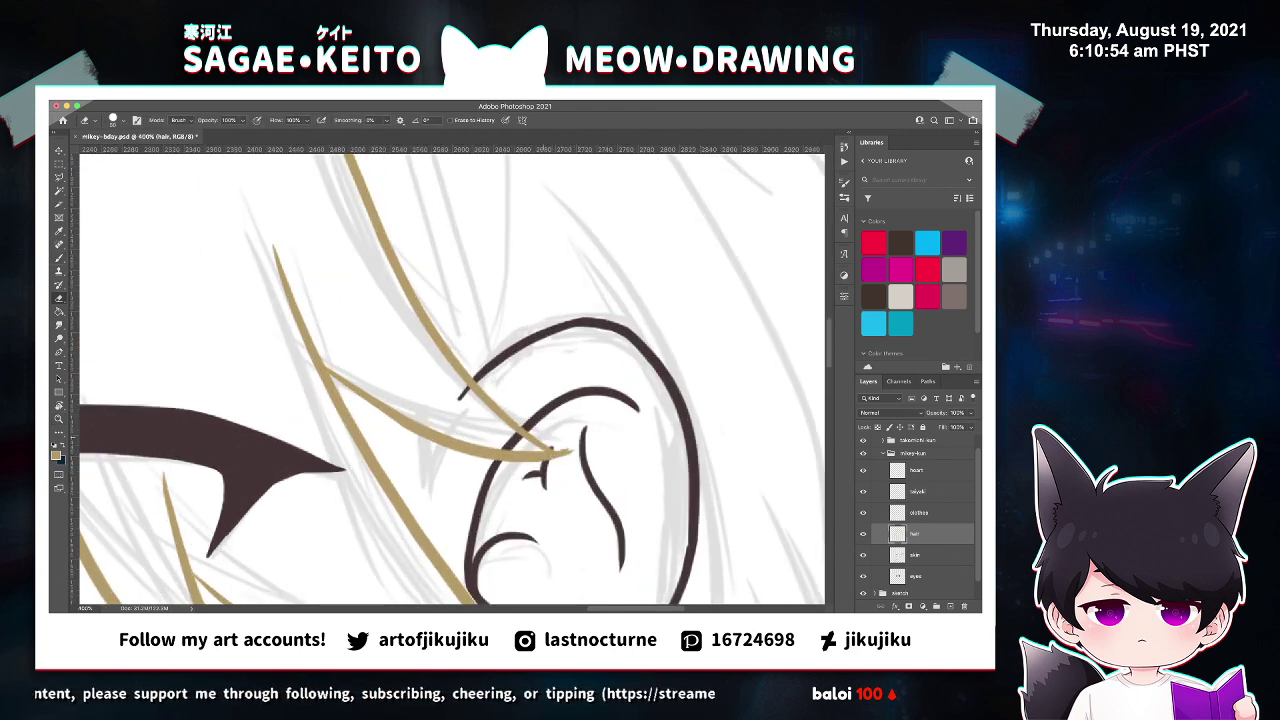
pyautogui.moveTo(557, 447); pyautogui.dragTo(568, 452)
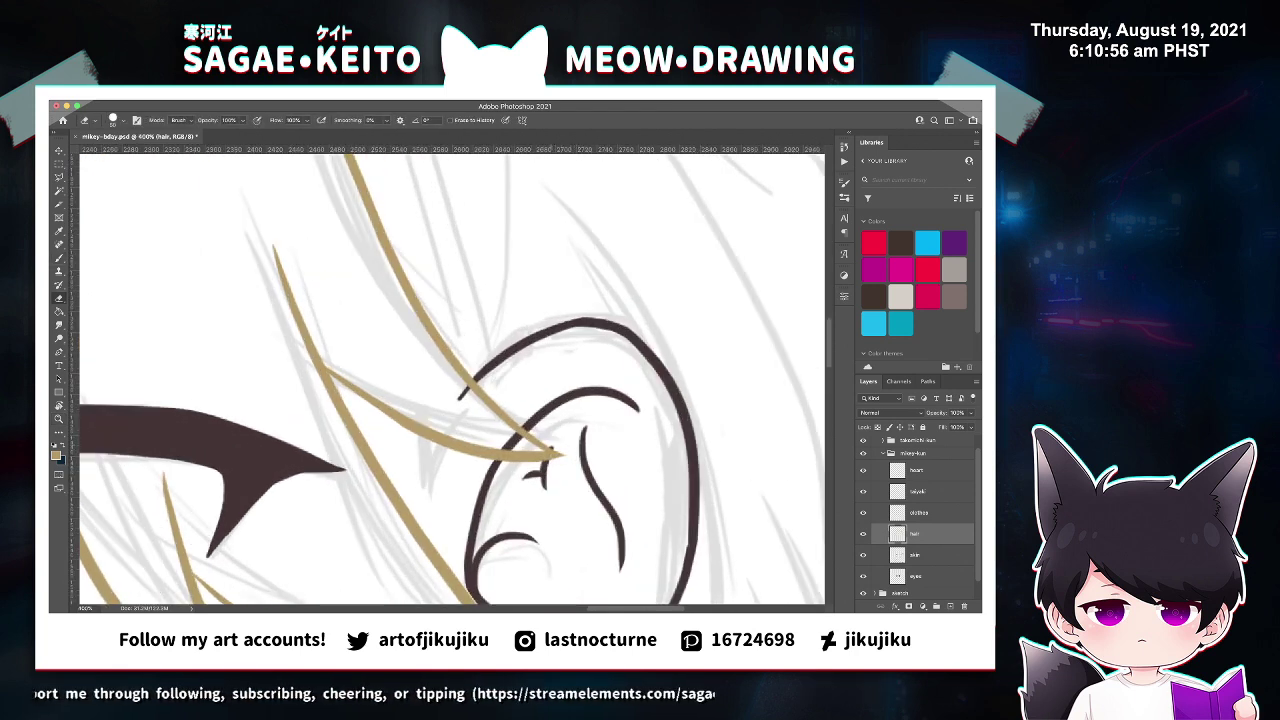
pyautogui.press('super+s')
# Ink a small golden-brown hair tuft under the chin line, just left of the neck, and save the file.
pyautogui.press('super+minus')
pyautogui.press('super+minus')
pyautogui.press('super+minus')
pyautogui.press('super+minus')
pyautogui.press('super+minus')
pyautogui.press('super+minus')
pyautogui.press('super+minus')
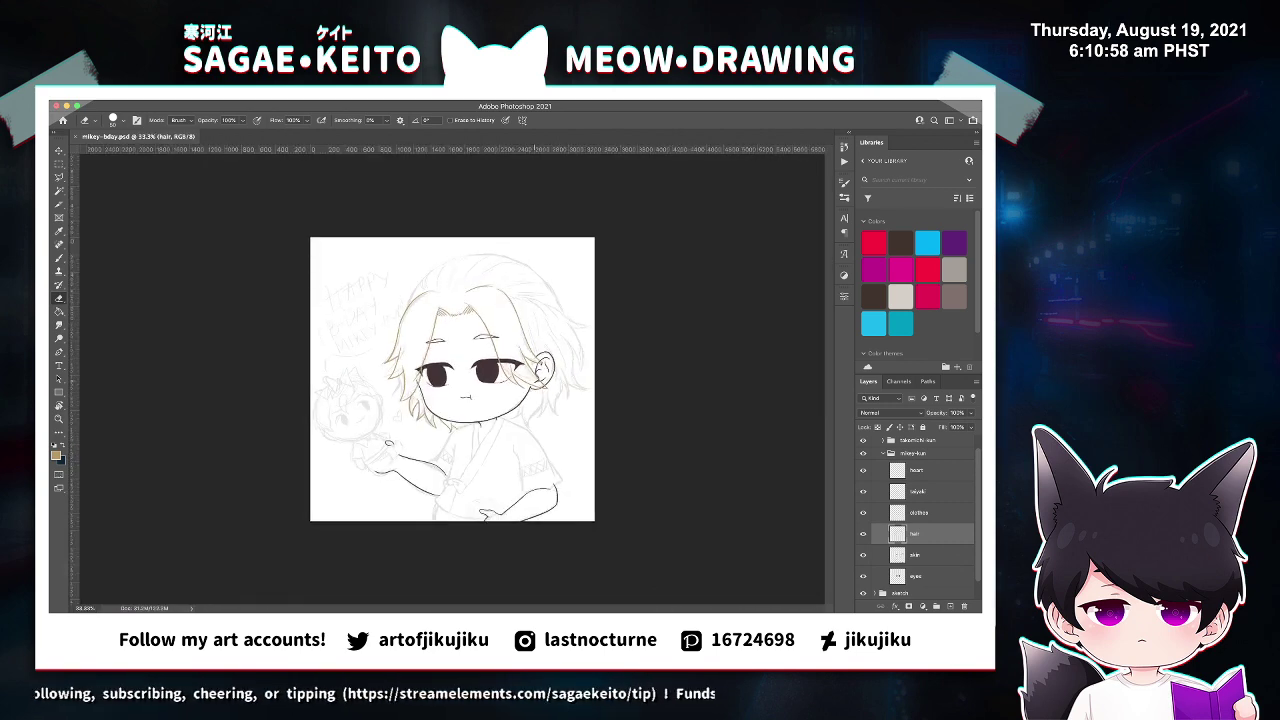
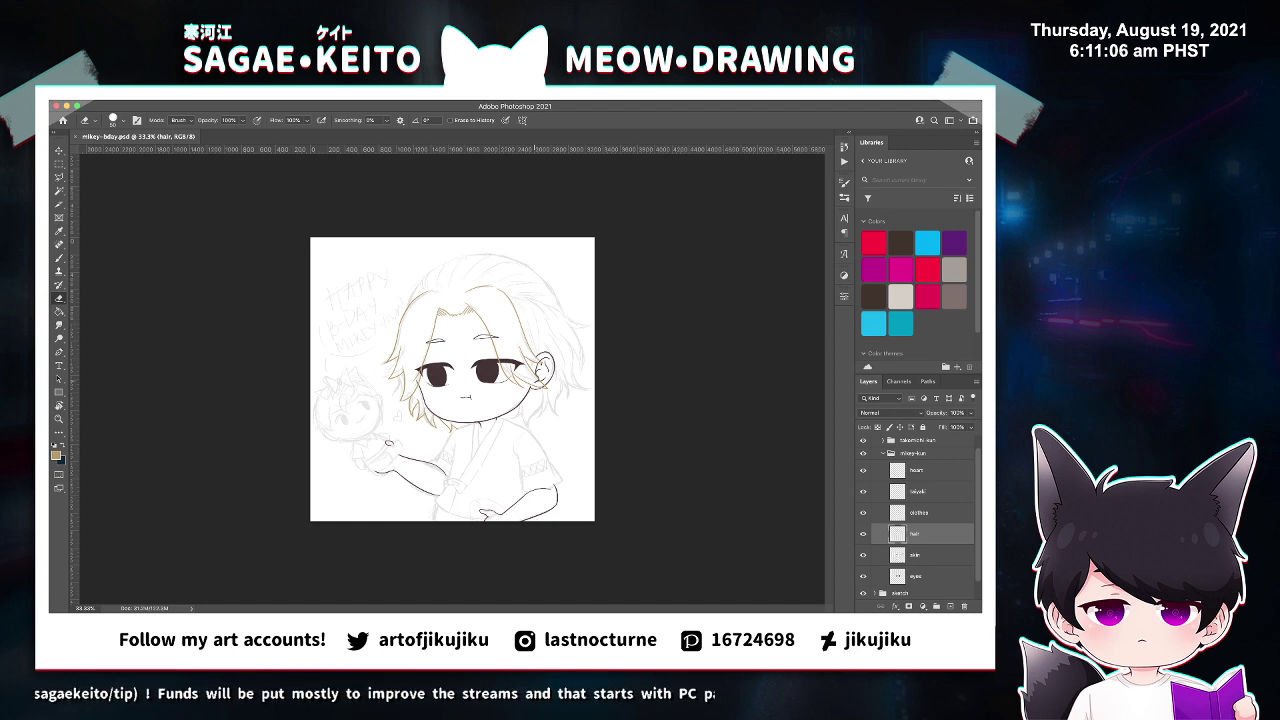
pyautogui.press('x')
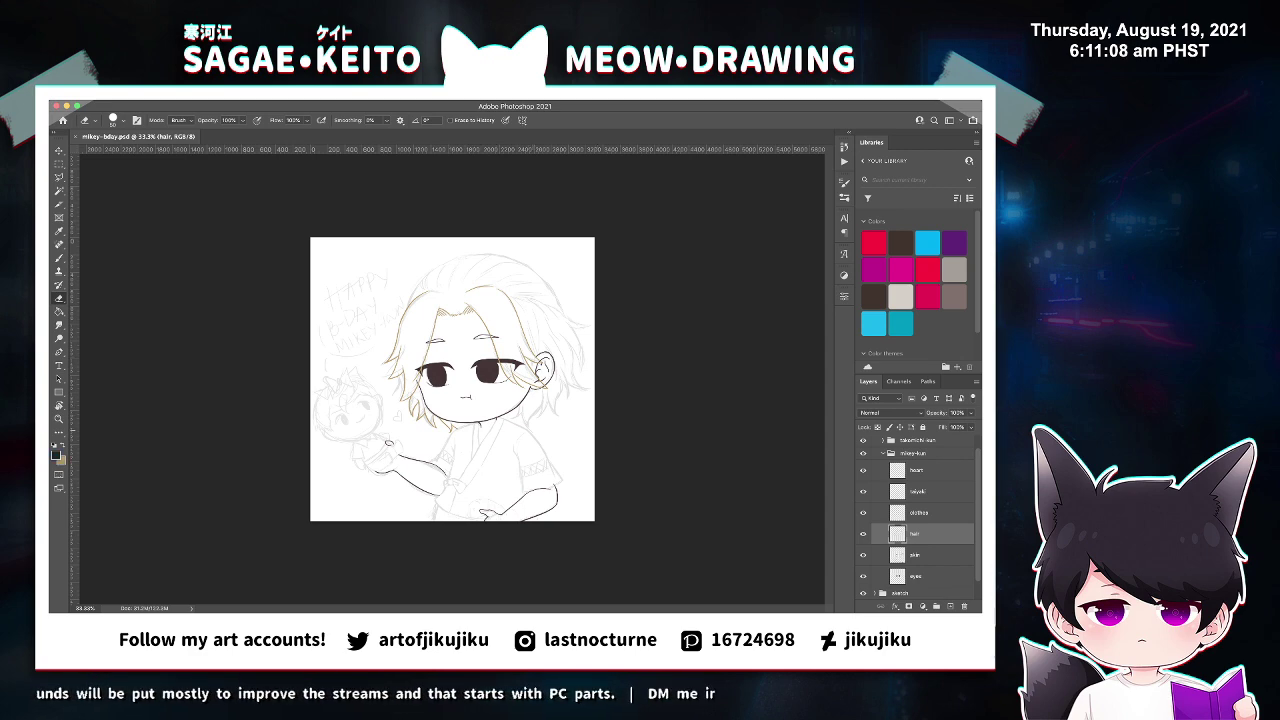
pyautogui.press('x')
pyautogui.press('z')
pyautogui.click(549, 438)
pyautogui.click(549, 438)
pyautogui.click(549, 438)
pyautogui.click(549, 438)
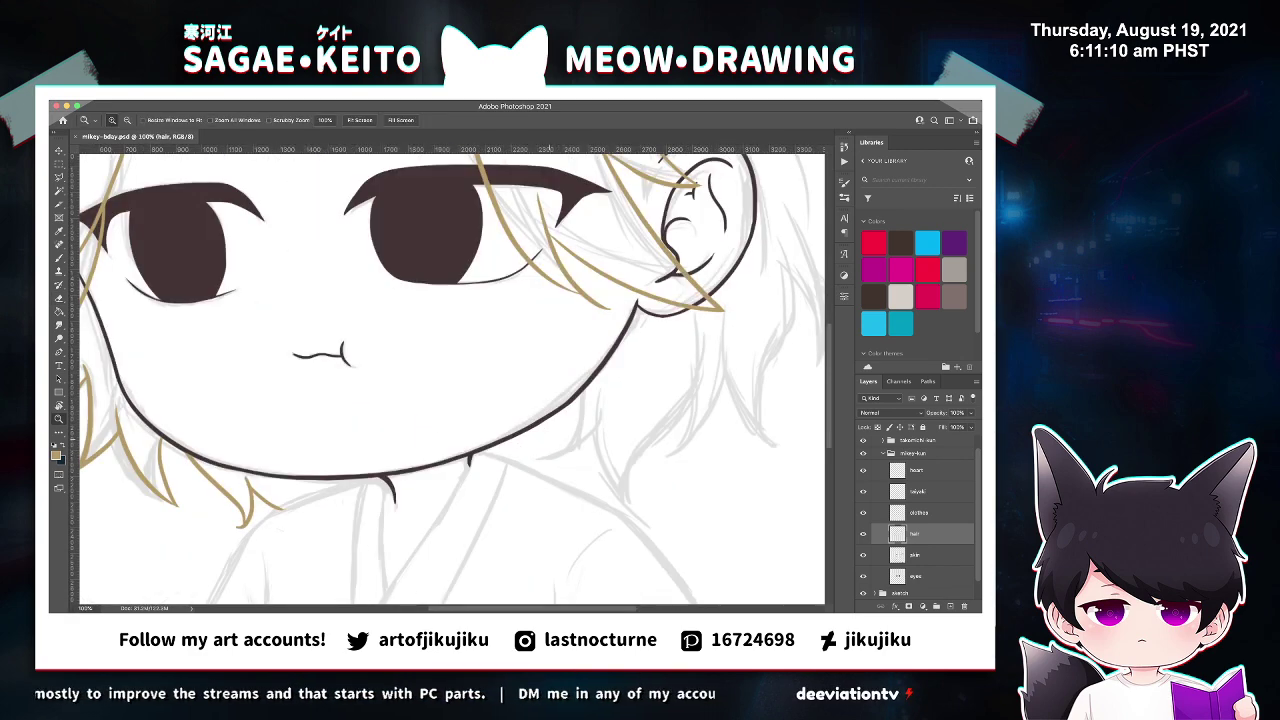
pyautogui.click(540, 416)
pyautogui.press('b')
pyautogui.moveTo(591, 393); pyautogui.dragTo(531, 489)
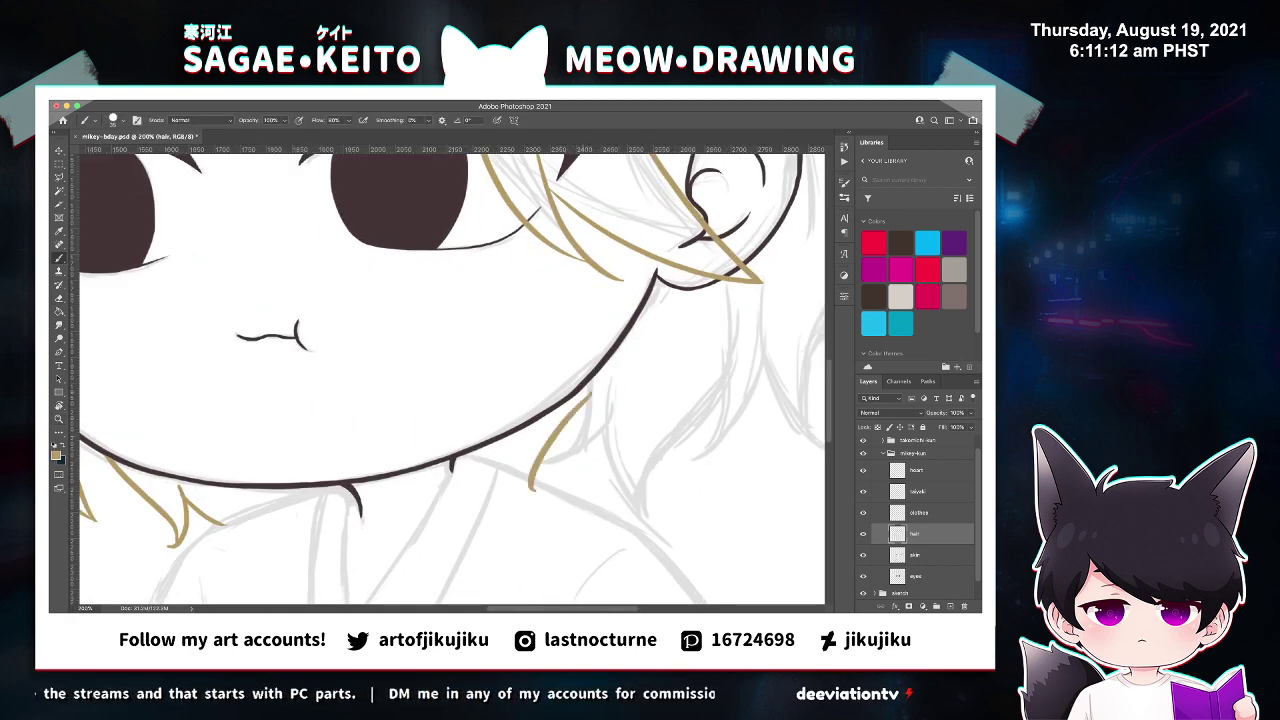
pyautogui.hotkey('ctrl', 'z')
pyautogui.moveTo(265, 485)
pyautogui.mouseDown()
pyautogui.moveTo(267, 507)
pyautogui.moveTo(287, 503)
pyautogui.mouseUp()
pyautogui.press('e')
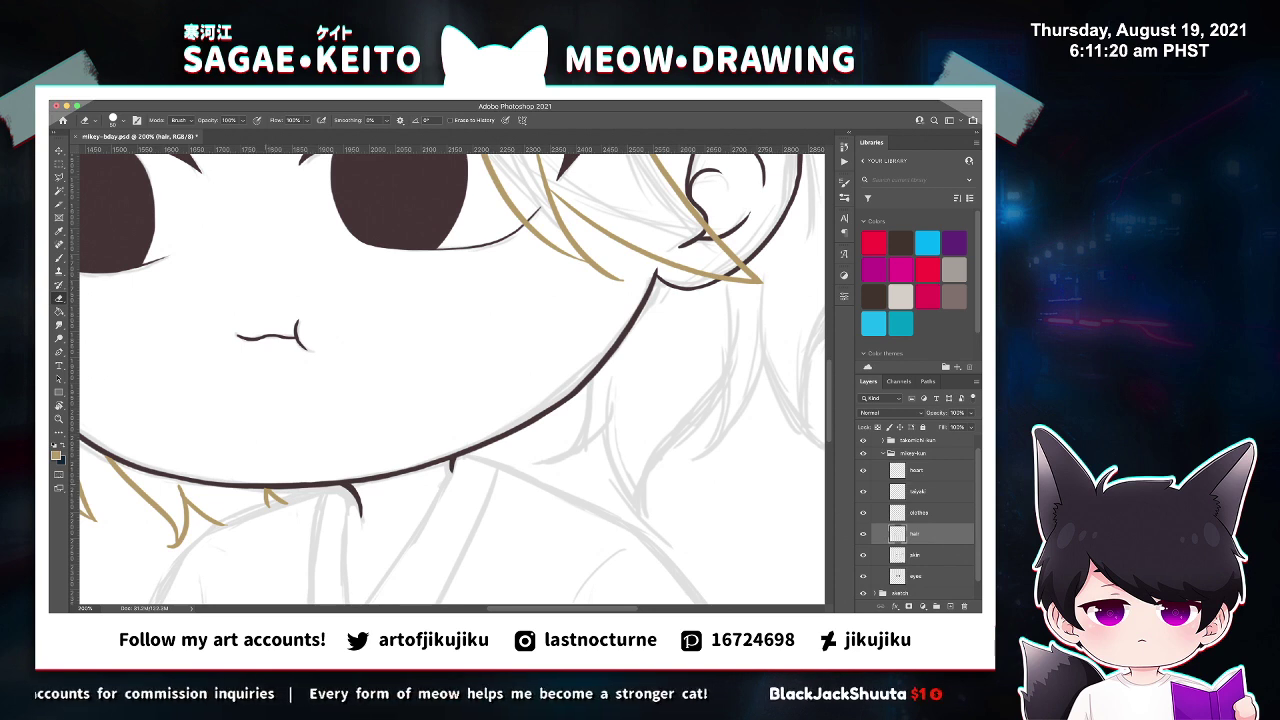
# Ink a strand edge and a small tuft below the right jaw, trim the strand's lower end at the shoulder, and save the file.
pyautogui.press('super+0')
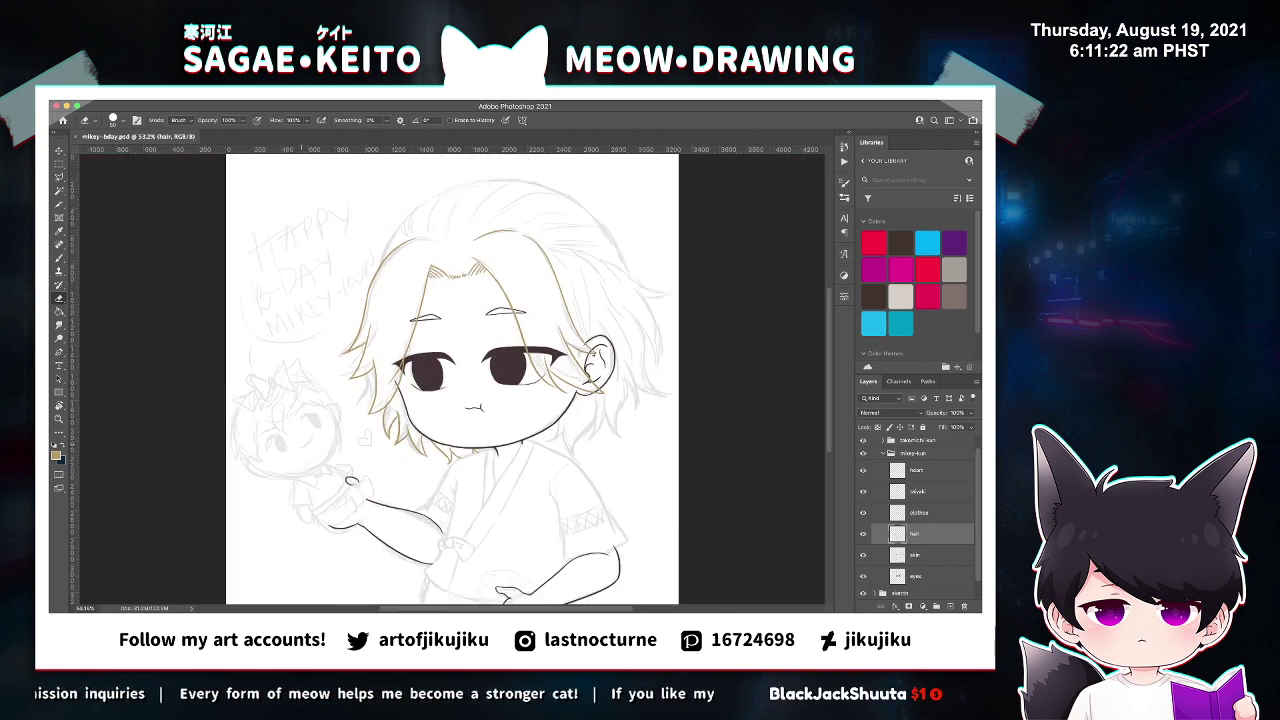
pyautogui.press('z')
pyautogui.click(567, 445)
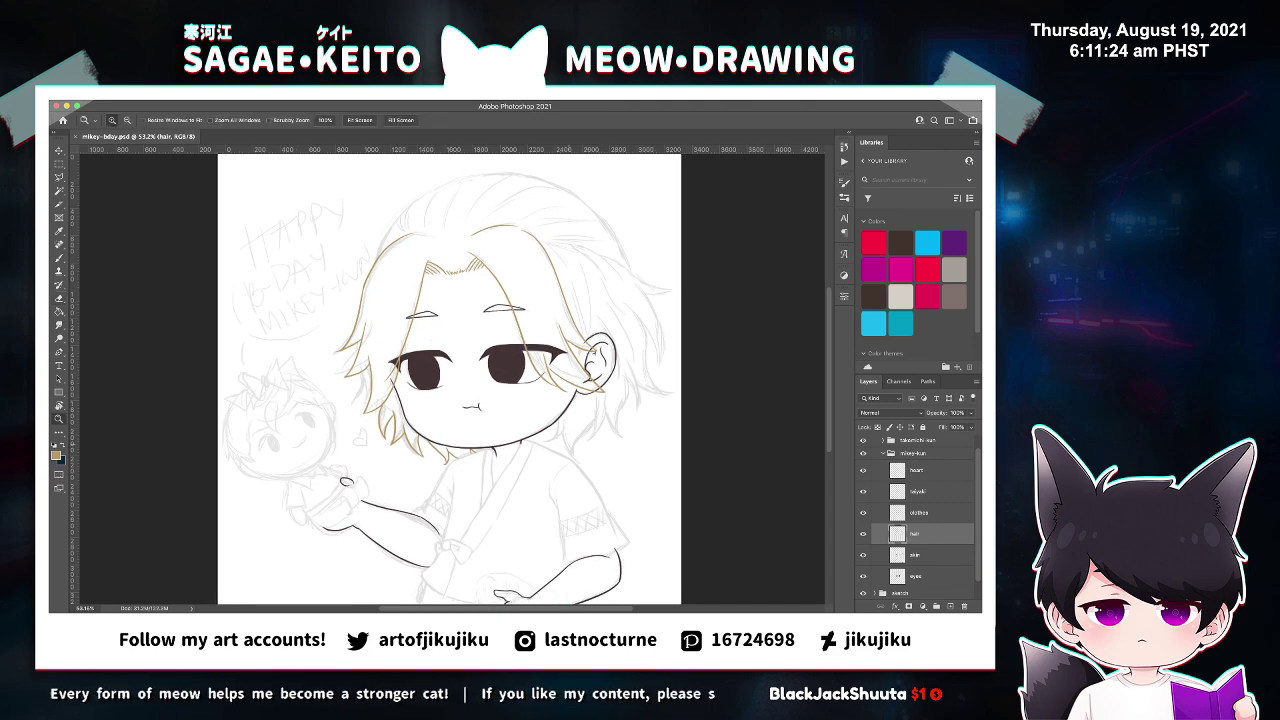
pyautogui.click(567, 445)
pyautogui.click(567, 445)
pyautogui.press('b')
pyautogui.moveTo(545, 386); pyautogui.dragTo(470, 470)
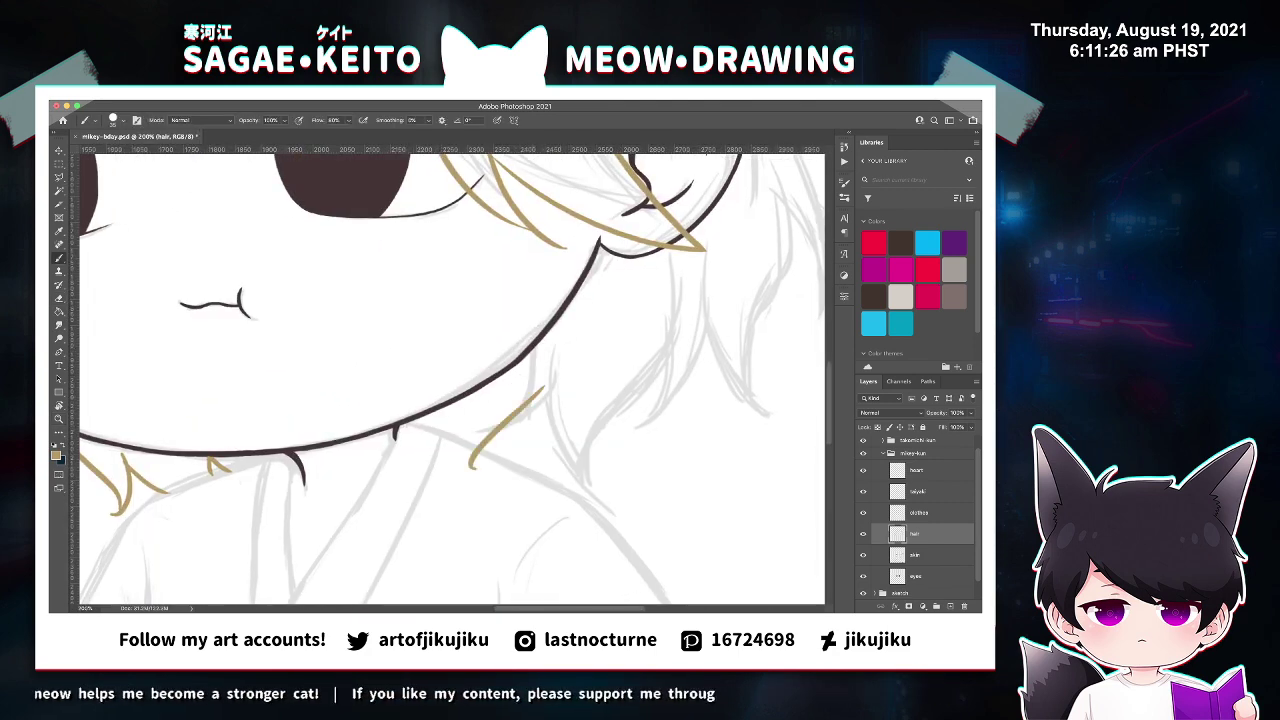
pyautogui.press('super+z')
pyautogui.moveTo(554, 386); pyautogui.dragTo(475, 445)
pyautogui.press('super+z')
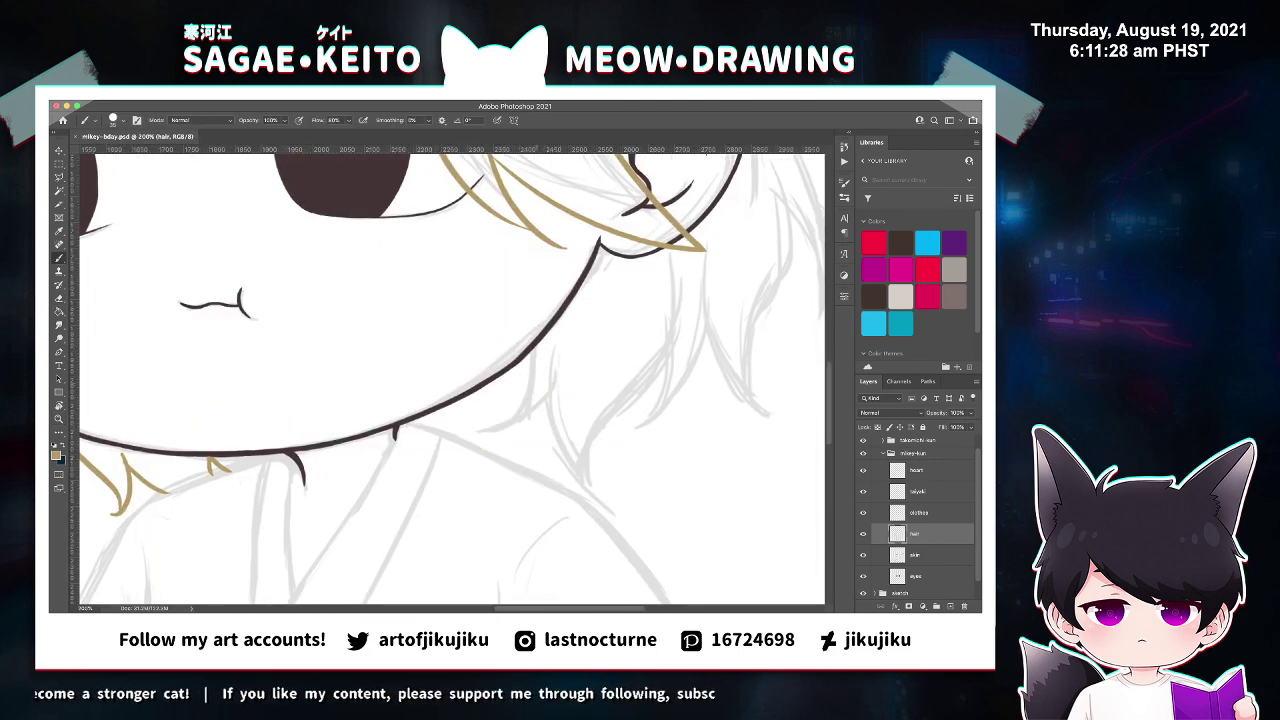
pyautogui.moveTo(549, 374); pyautogui.dragTo(472, 466)
pyautogui.moveTo(452, 418)
pyautogui.mouseDown()
pyautogui.moveTo(447, 442)
pyautogui.moveTo(451, 419)
pyautogui.mouseUp()
pyautogui.press('e')
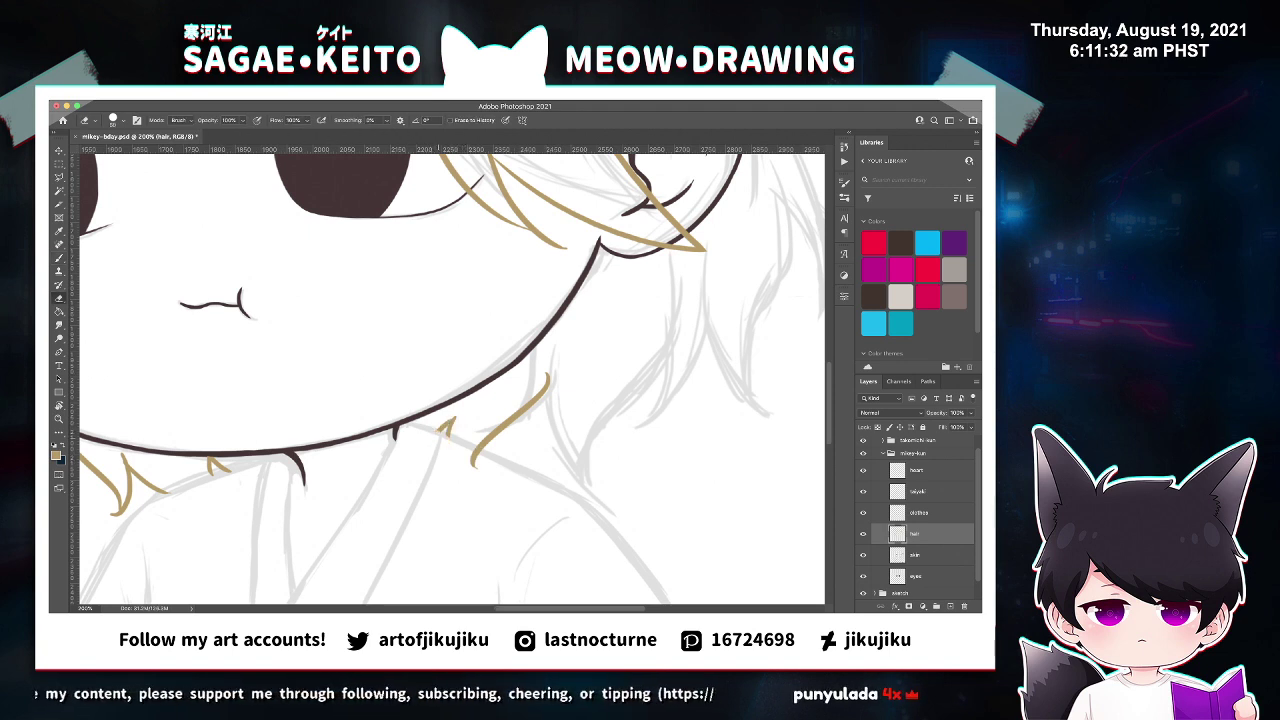
pyautogui.moveTo(472, 467); pyautogui.dragTo(477, 452)
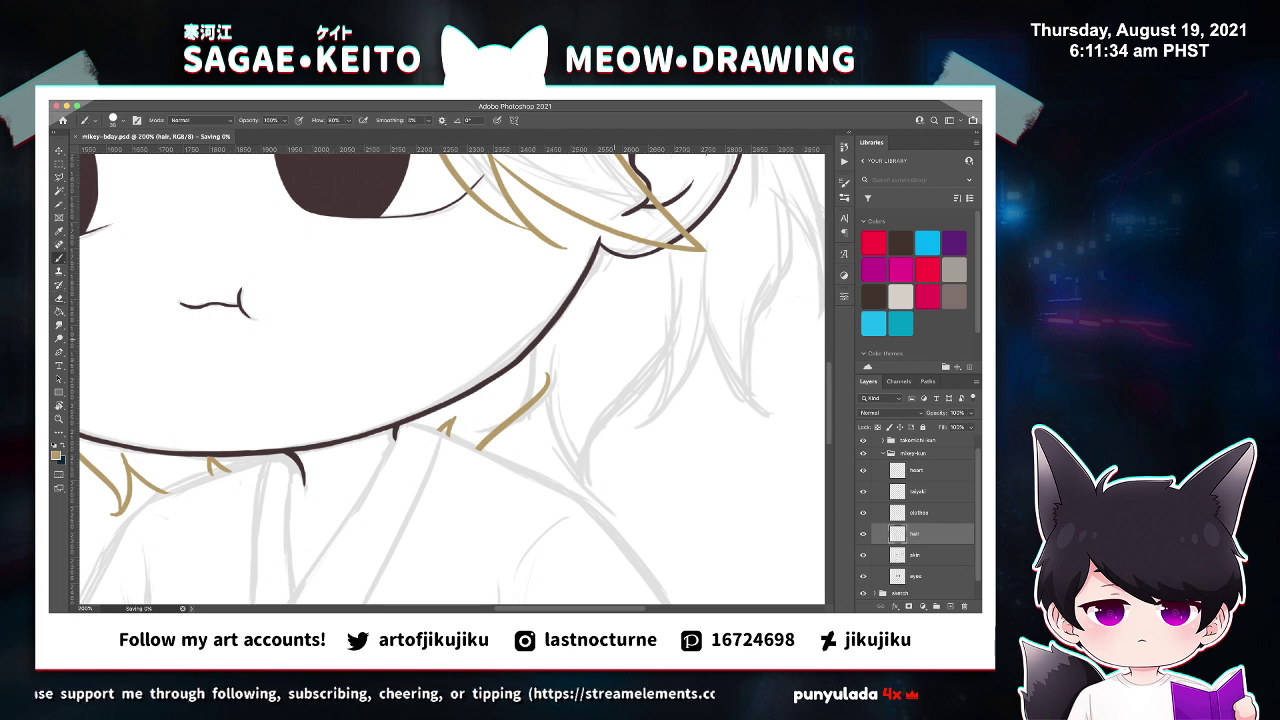
# Ink the left and right edges of the next hair lock hanging below the ear toward the shoulder.
pyautogui.press('b')
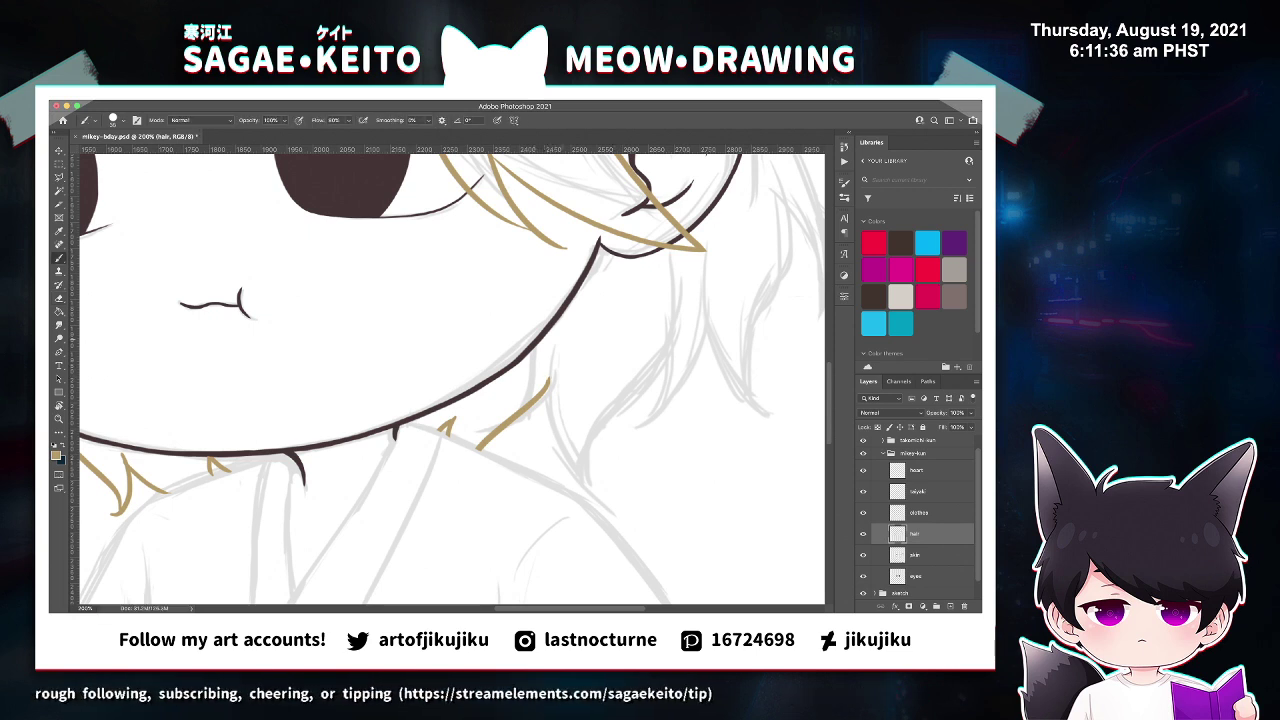
pyautogui.moveTo(551, 330); pyautogui.dragTo(588, 486)
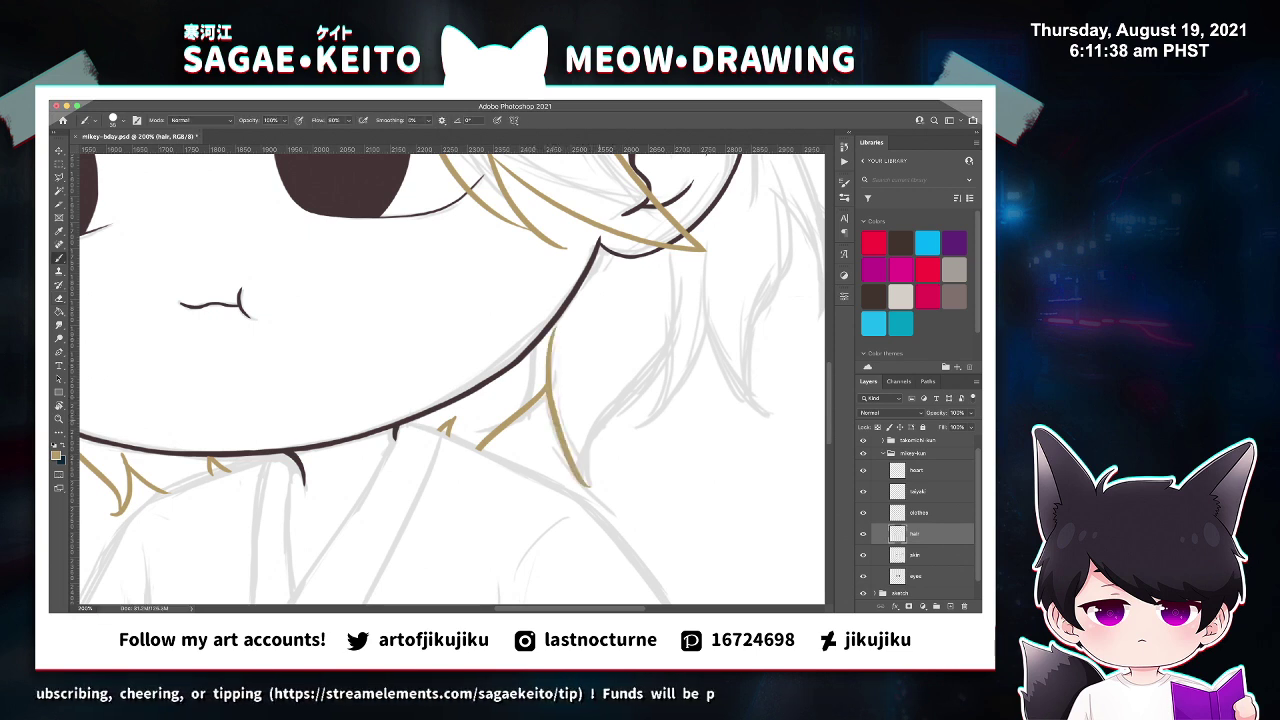
pyautogui.hotkey('ctrl', 'z')
pyautogui.moveTo(565, 340)
pyautogui.mouseDown()
pyautogui.moveTo(550, 382)
pyautogui.moveTo(575, 463)
pyautogui.mouseUp()
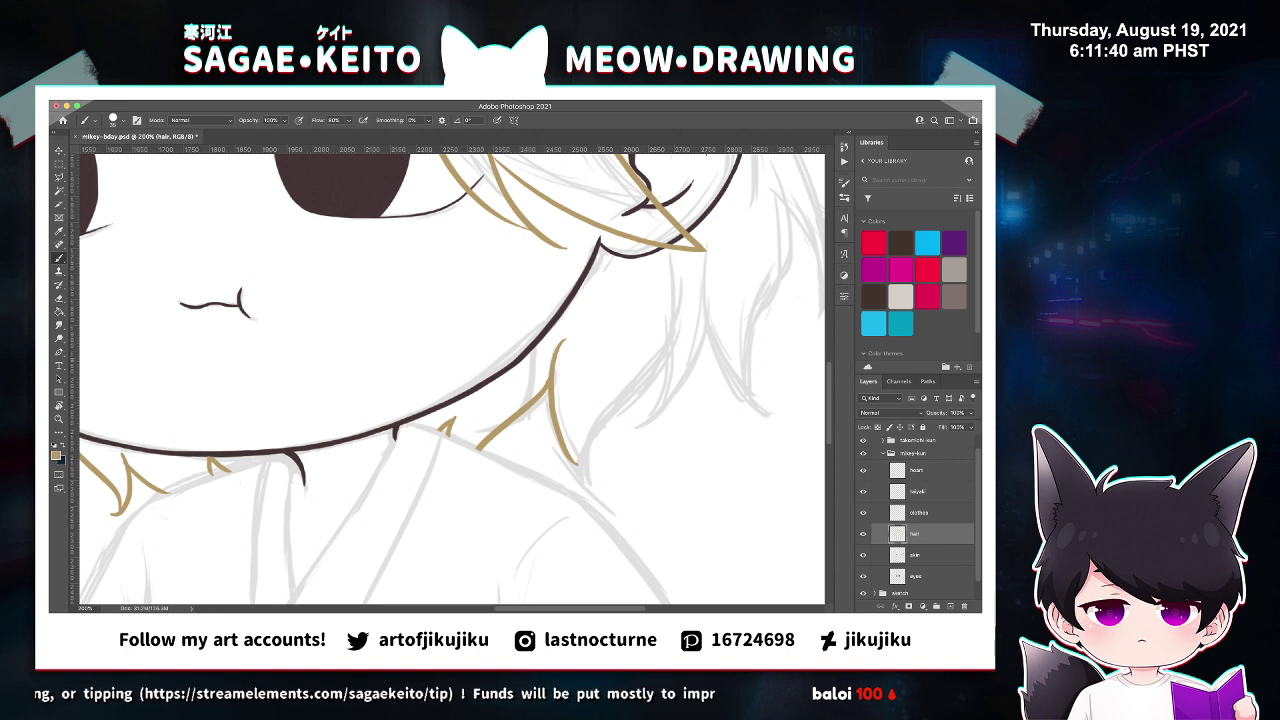
pyautogui.moveTo(676, 330); pyautogui.dragTo(568, 508)
pyautogui.hotkey('ctrl', 'z')
pyautogui.moveTo(675, 270); pyautogui.dragTo(602, 485)
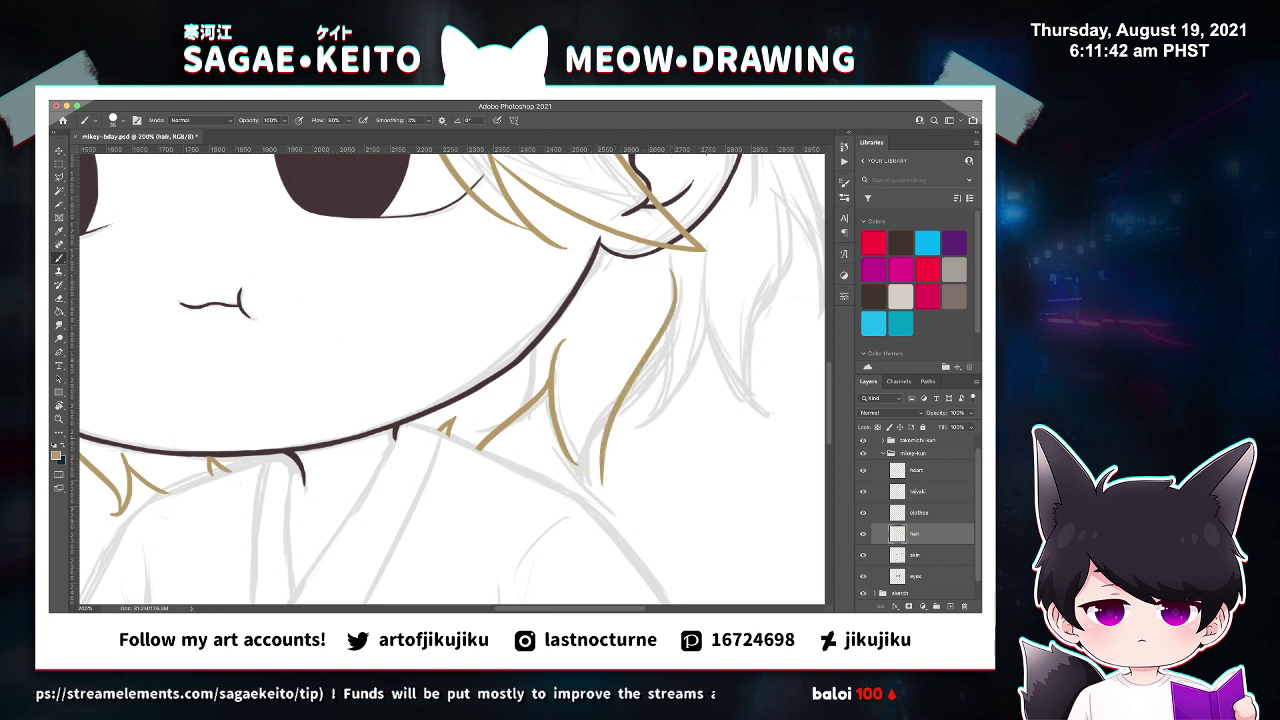
# Extend the lower ends of the lock's two edges to meet in a sharp point above the shoulder, erasing the excess line.
pyautogui.keyDown('super'); pyautogui.click(648, 452); pyautogui.keyUp('super')
pyautogui.keyDown('super'); pyautogui.click(648, 452); pyautogui.keyUp('super')
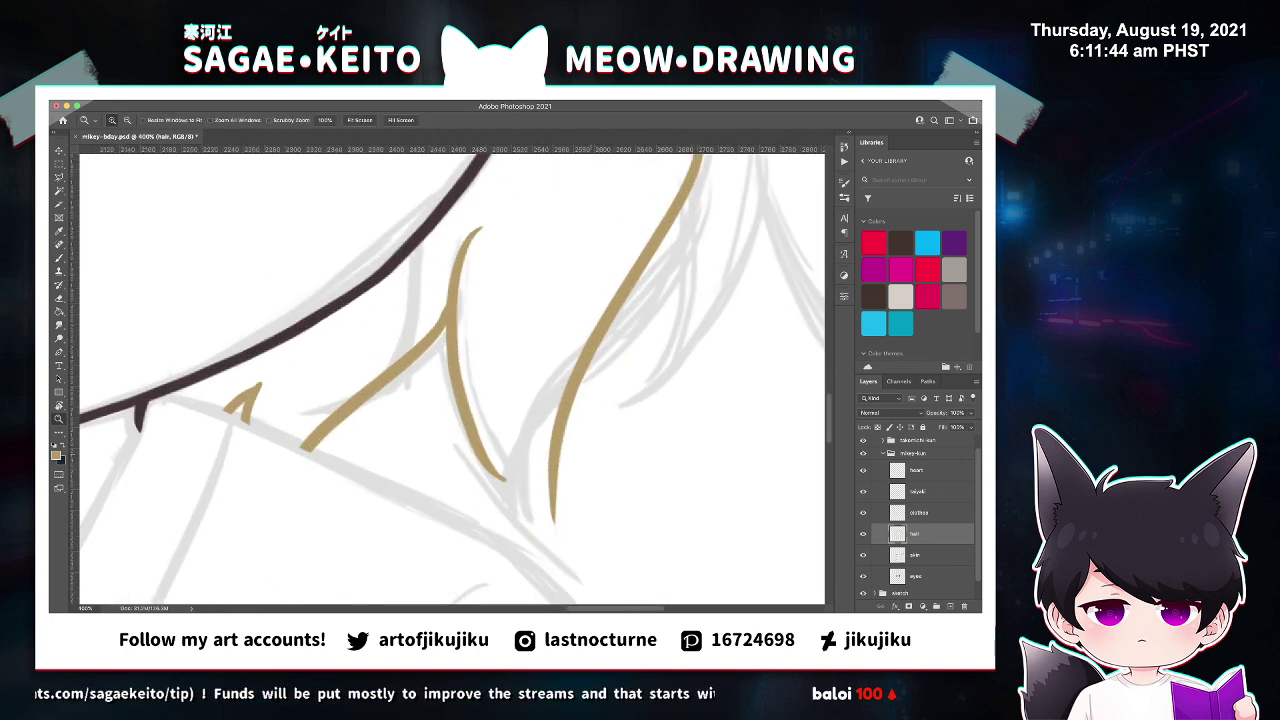
pyautogui.moveTo(498, 476); pyautogui.dragTo(604, 538)
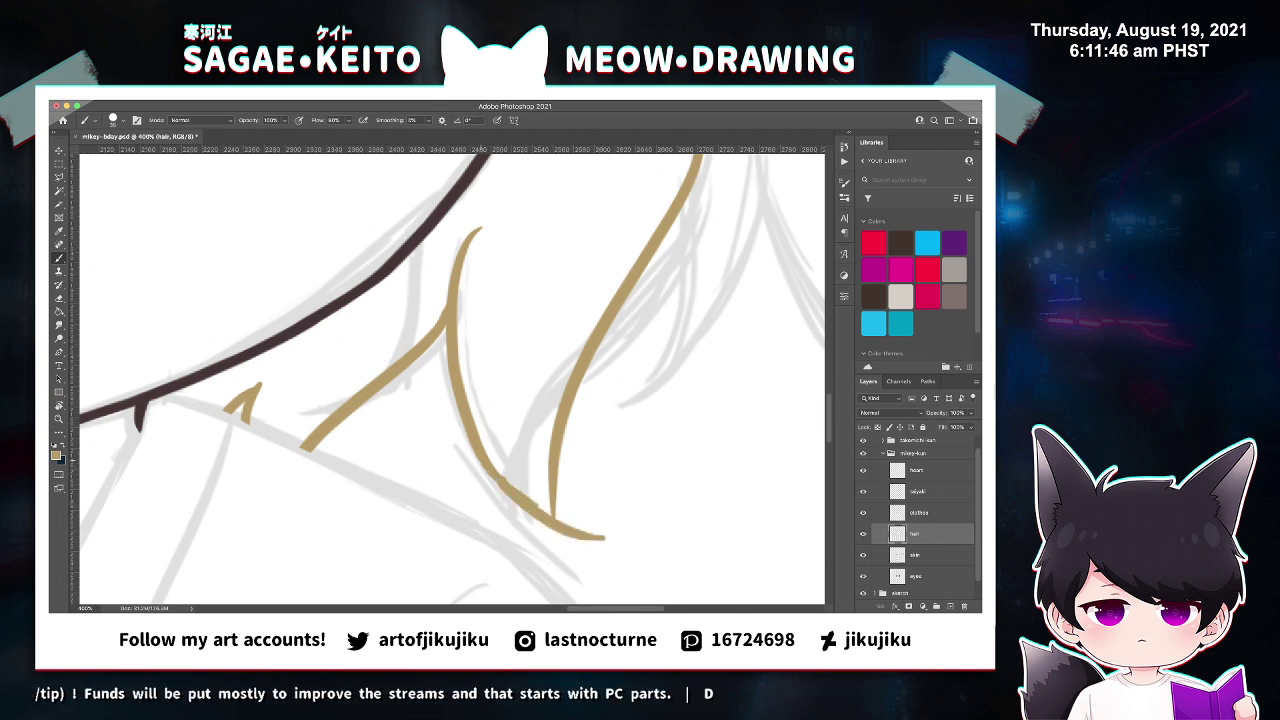
pyautogui.press('e')
pyautogui.moveTo(522, 488); pyautogui.dragTo(606, 533)
pyautogui.press('b')
pyautogui.moveTo(484, 464); pyautogui.dragTo(572, 540)
pyautogui.hotkey('ctrl', 'z')
pyautogui.moveTo(550, 488)
pyautogui.mouseDown()
pyautogui.moveTo(582, 544)
pyautogui.moveTo(566, 531)
pyautogui.mouseUp()
pyautogui.press('e')
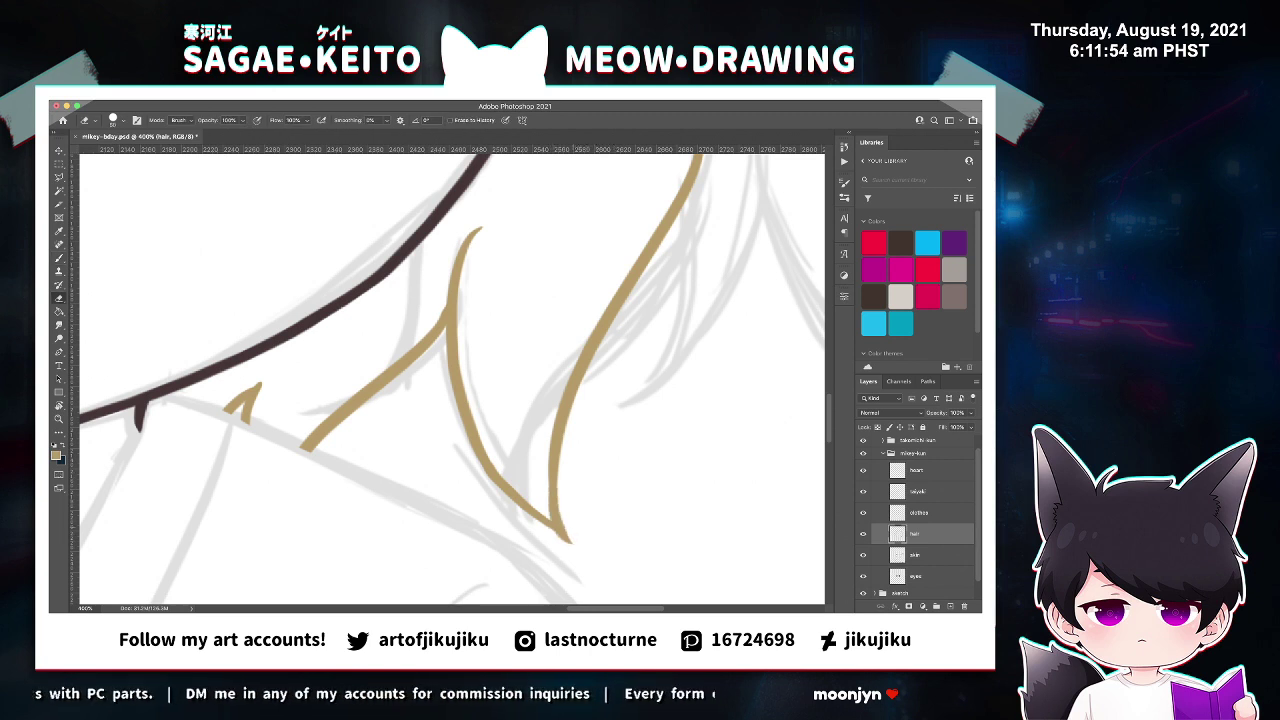
pyautogui.hotkey('ctrl', '-')
pyautogui.hotkey('ctrl', '-')
pyautogui.hotkey('ctrl', '-')
pyautogui.hotkey('ctrl', '-')
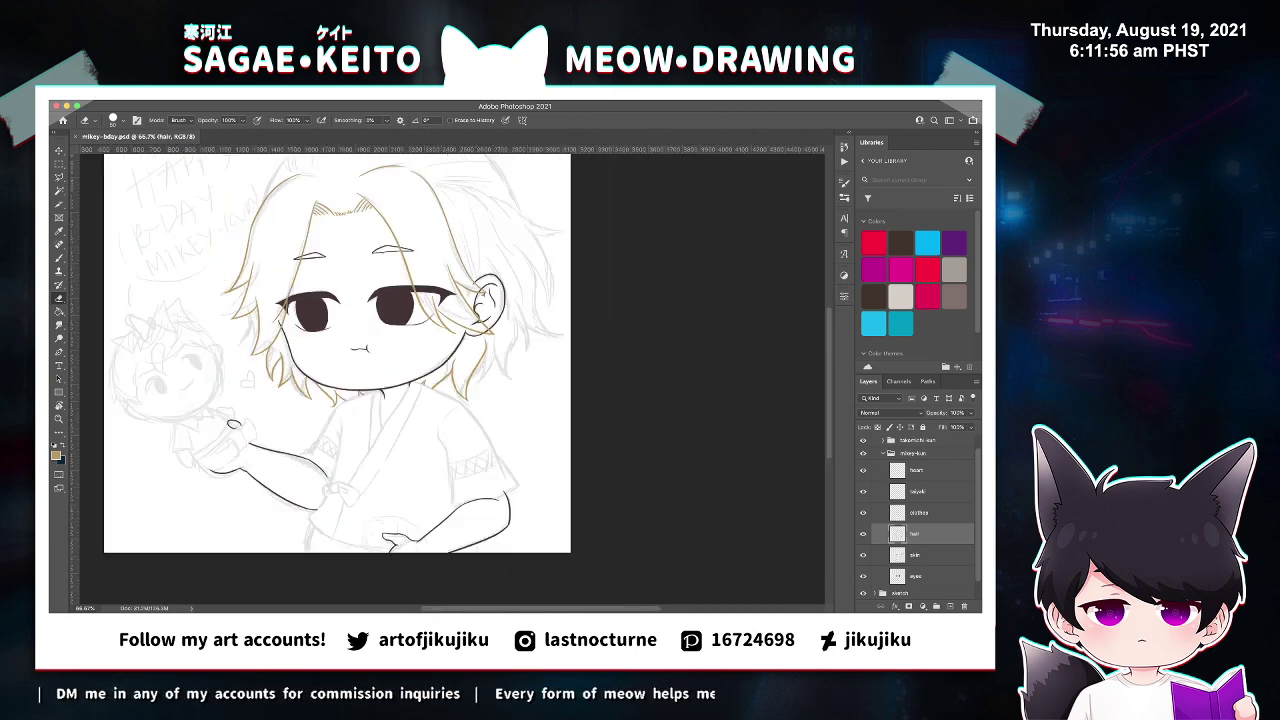
pyautogui.hotkey('ctrl', '-')
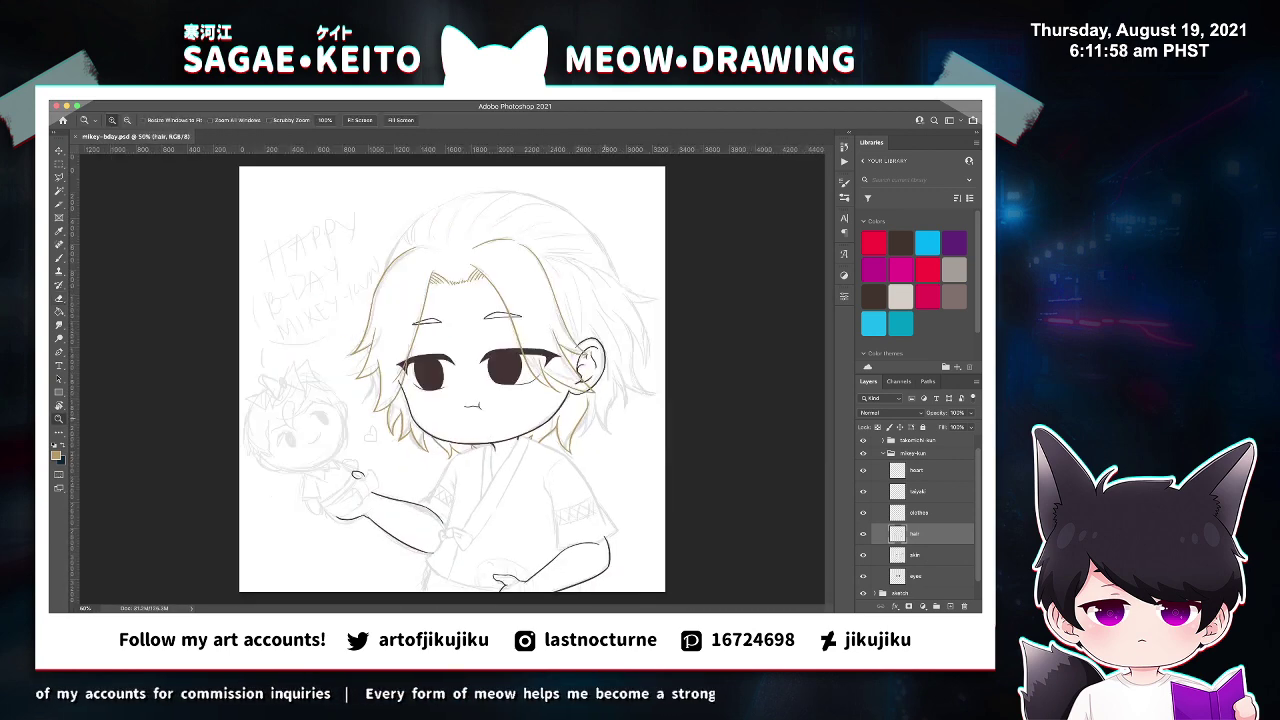
pyautogui.click(609, 414)
pyautogui.click(609, 414)
pyautogui.press('b')
pyautogui.moveTo(547, 465); pyautogui.dragTo(560, 411)
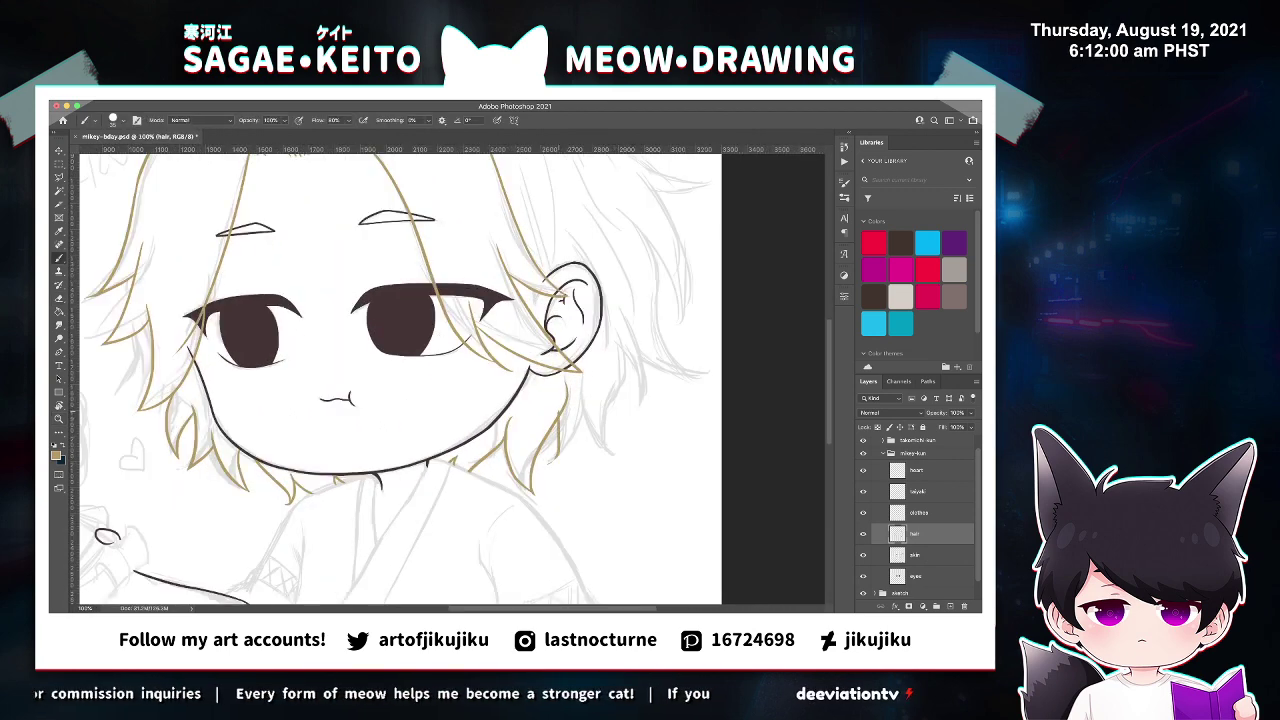
pyautogui.press('super+z')
pyautogui.moveTo(554, 461)
pyautogui.mouseDown()
pyautogui.moveTo(560, 415)
pyautogui.moveTo(464, 537)
pyautogui.mouseUp()
pyautogui.press('super+z')
# Ink the short inner edge of the next small hair lock below the earlobe, beside the finished pointed lock.
pyautogui.press('z')
pyautogui.click(603, 409)
pyautogui.press('b')
pyautogui.press('super+z')
pyautogui.moveTo(519, 413); pyautogui.dragTo(510, 507)
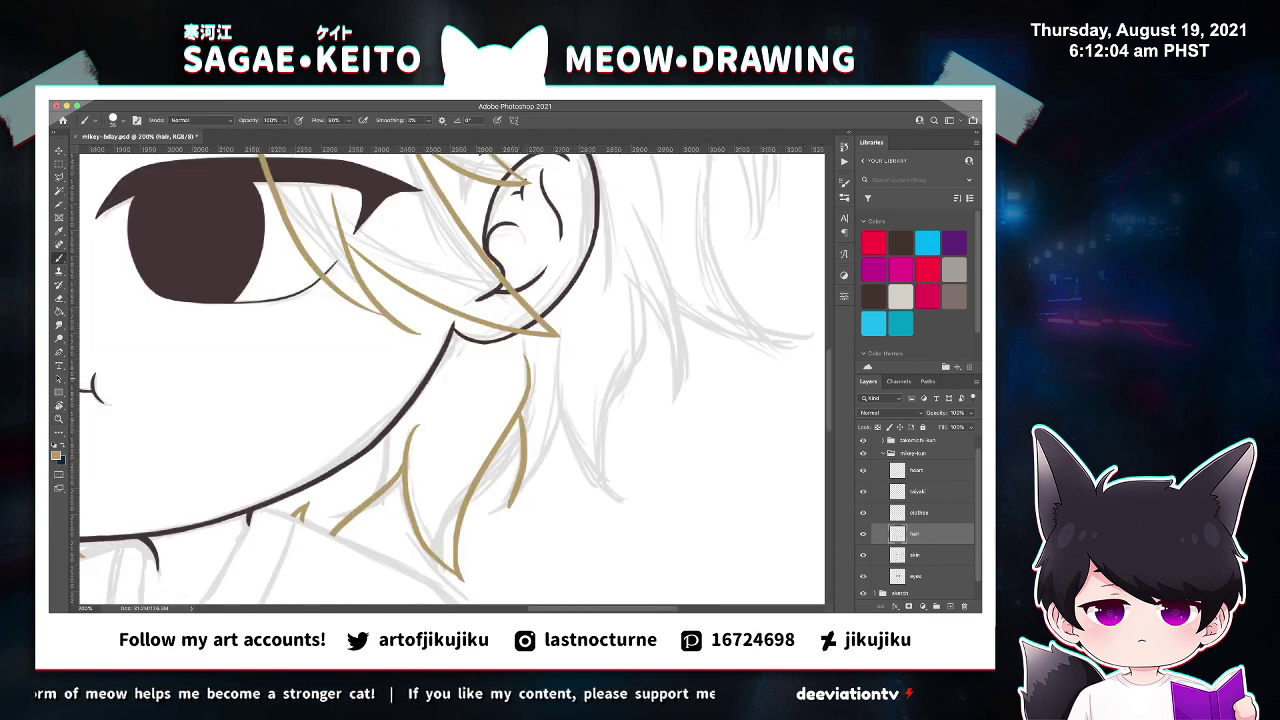
# Ink the small lock's outer edge down to a pointed tip below the earlobe, trim the tip, and save the file.
pyautogui.moveTo(561, 367); pyautogui.dragTo(483, 525)
pyautogui.press('super+z')
pyautogui.moveTo(562, 365); pyautogui.dragTo(466, 540)
pyautogui.press('super+z')
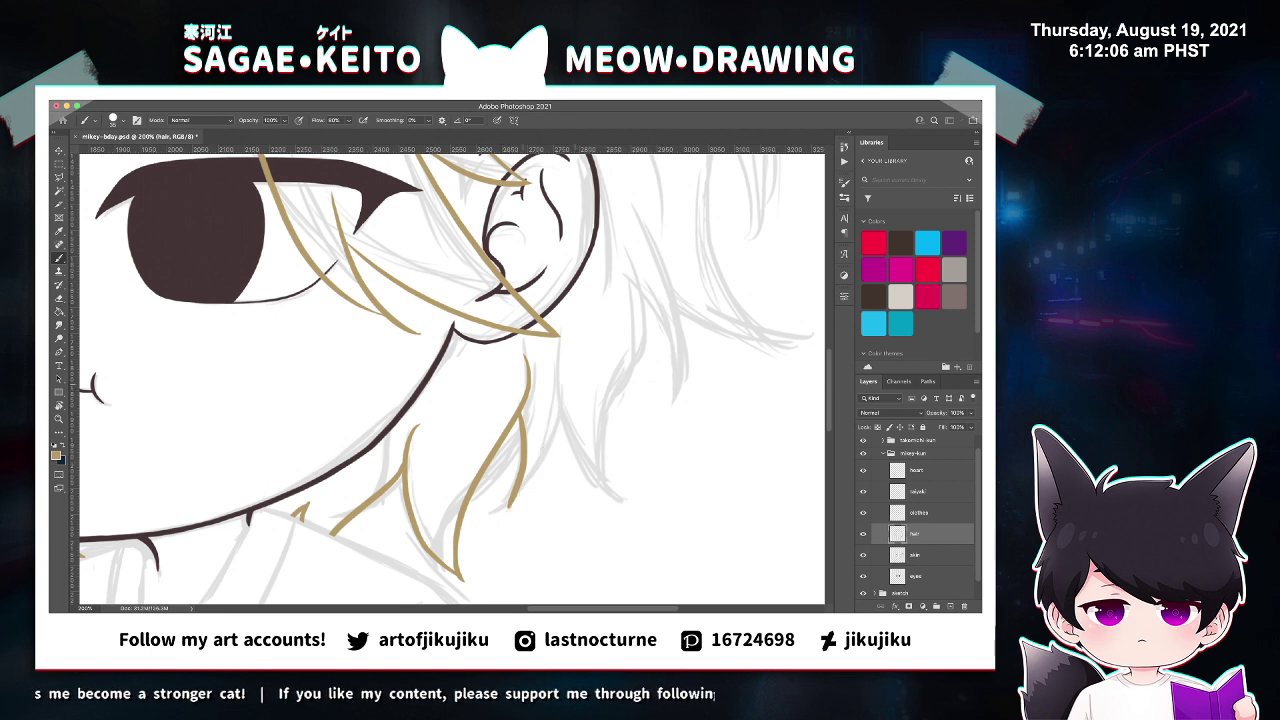
pyautogui.moveTo(562, 376); pyautogui.dragTo(500, 524)
pyautogui.hotkey('ctrl', 'z')
pyautogui.moveTo(566, 378); pyautogui.dragTo(492, 522)
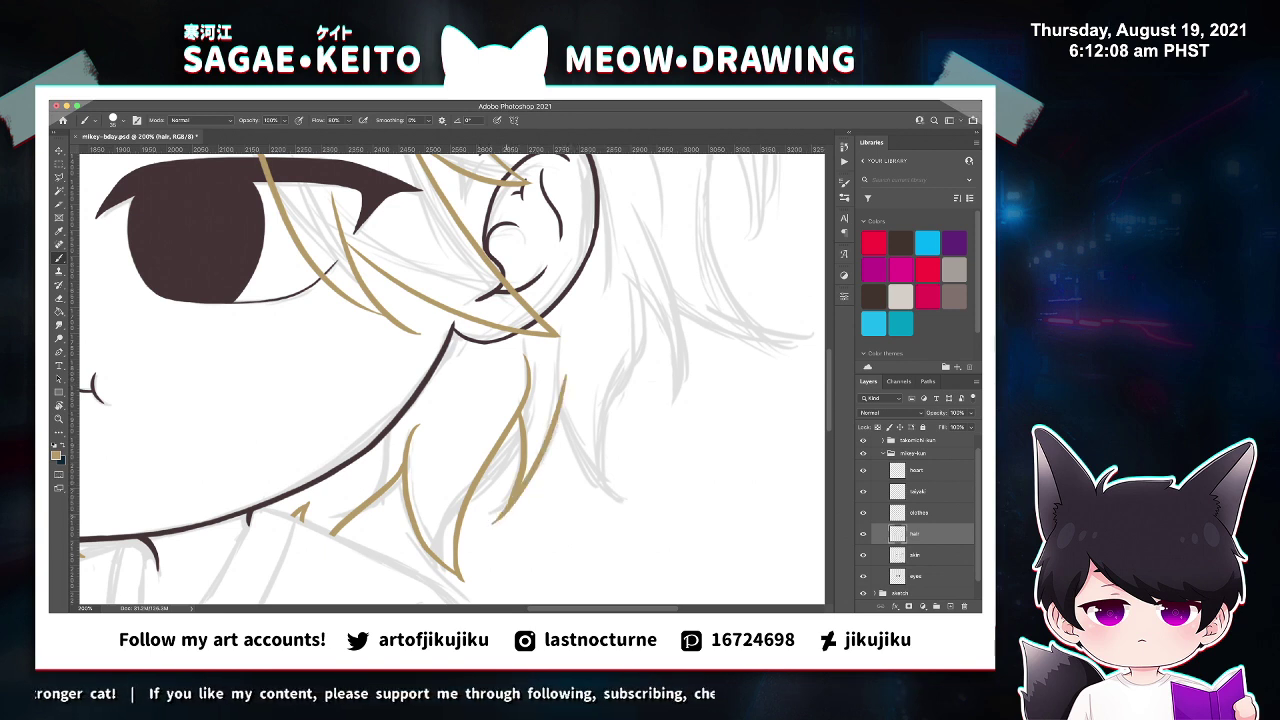
pyautogui.press('e')
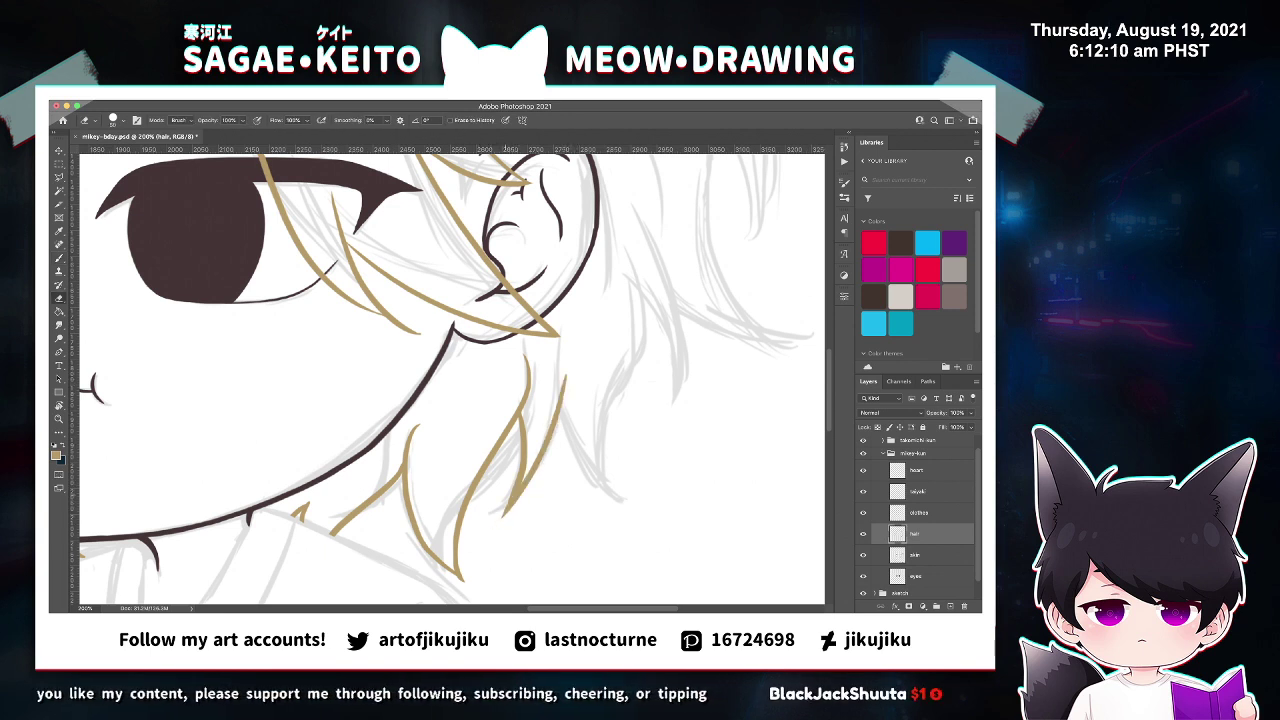
pyautogui.press('super+s')
pyautogui.press('super+minus')
pyautogui.press('super+minus')
pyautogui.press('super+minus')
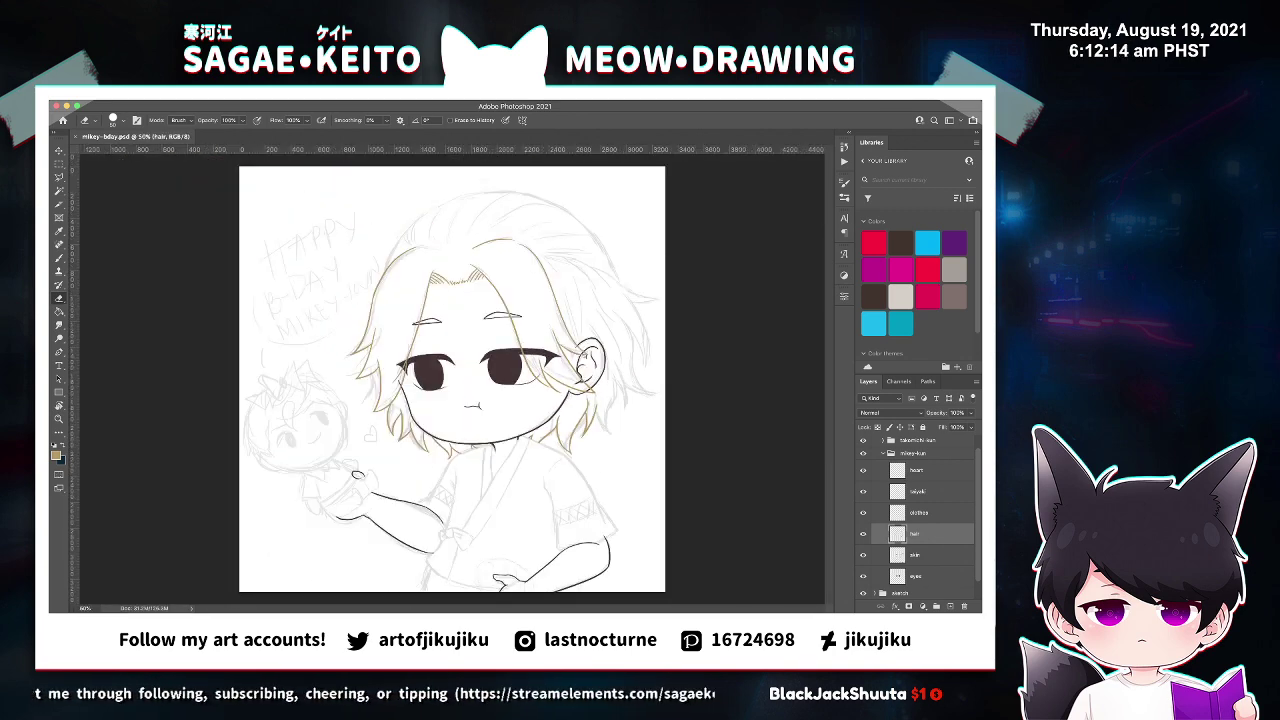
# On the skin layer, lock the transparent pixels and recolor both eyebrow outlines golden brown with a larger brush.
pyautogui.click(918, 555)
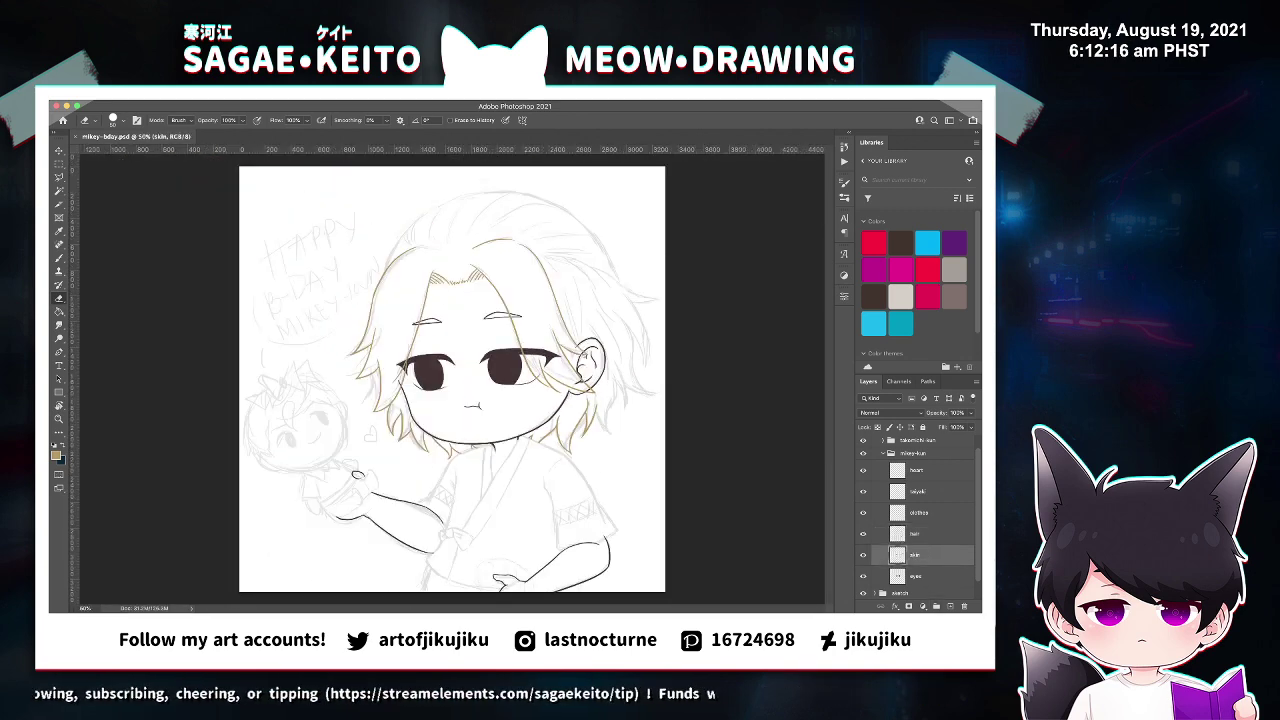
pyautogui.press('b')
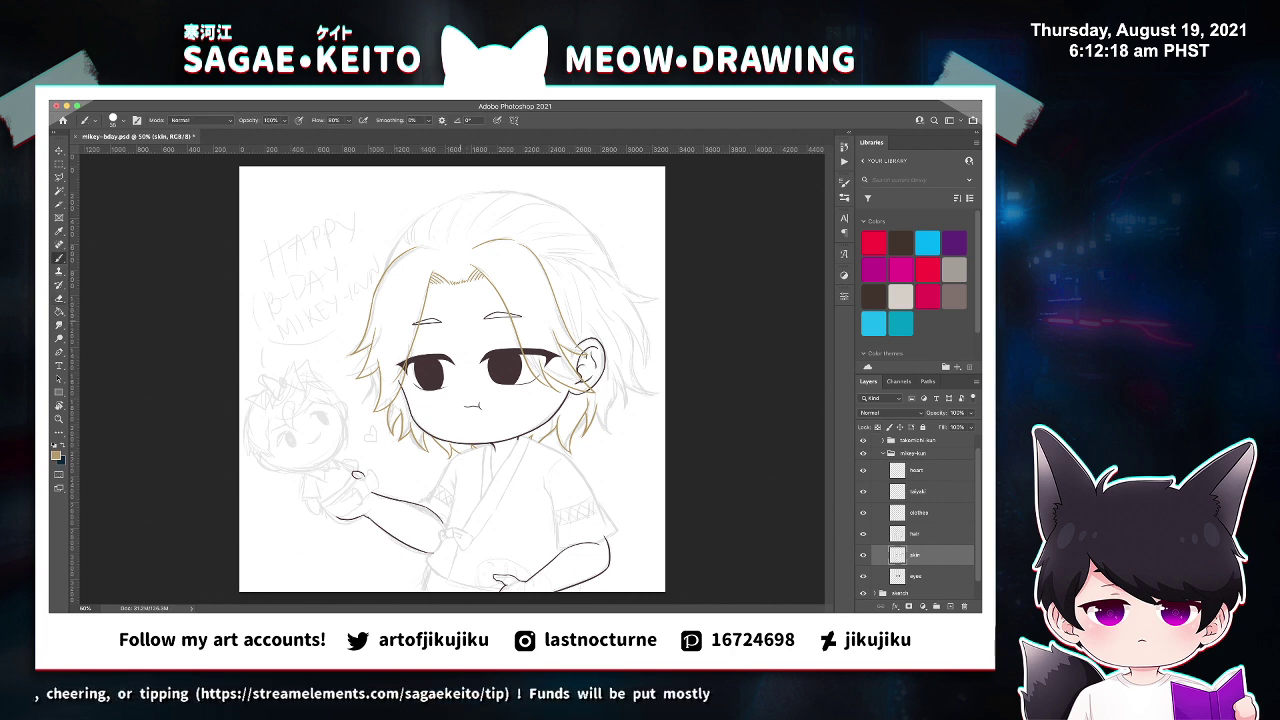
pyautogui.moveTo(386, 321); pyautogui.dragTo(472, 321)
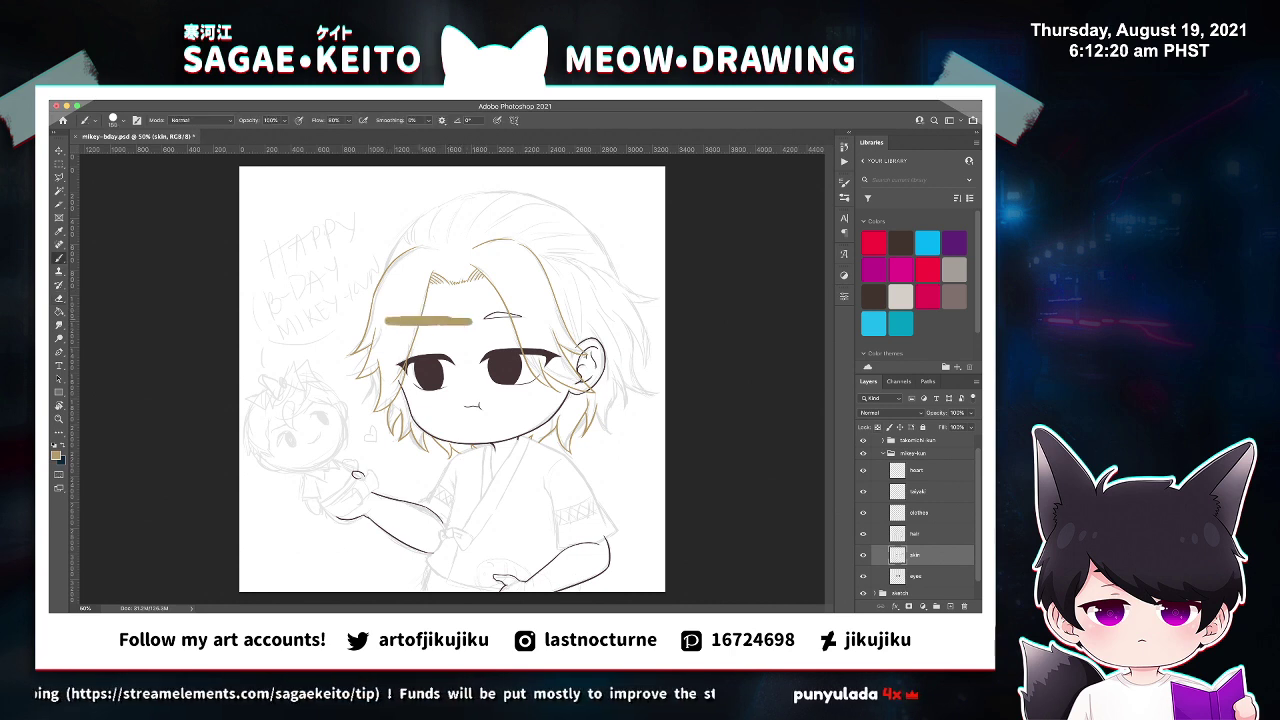
pyautogui.press('super+z')
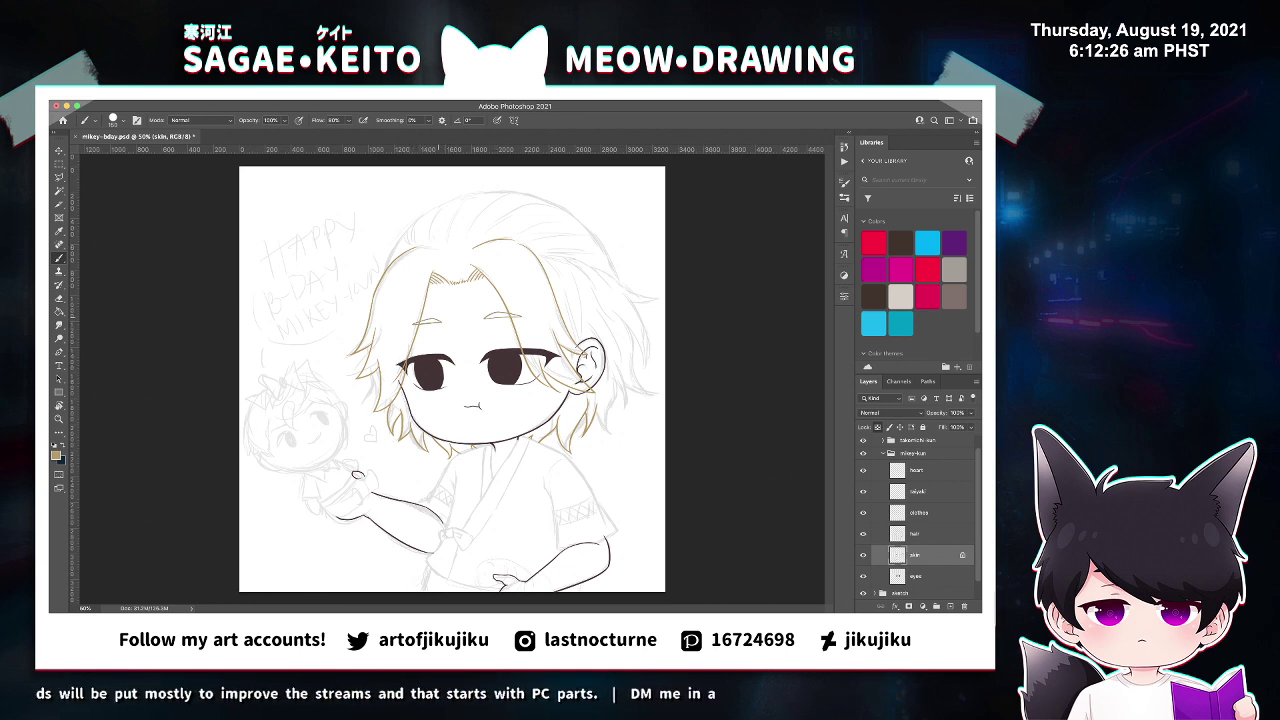
# Select the hair layer and try to ink the long outer edge of the next lock behind the ear.
pyautogui.click(915, 534)
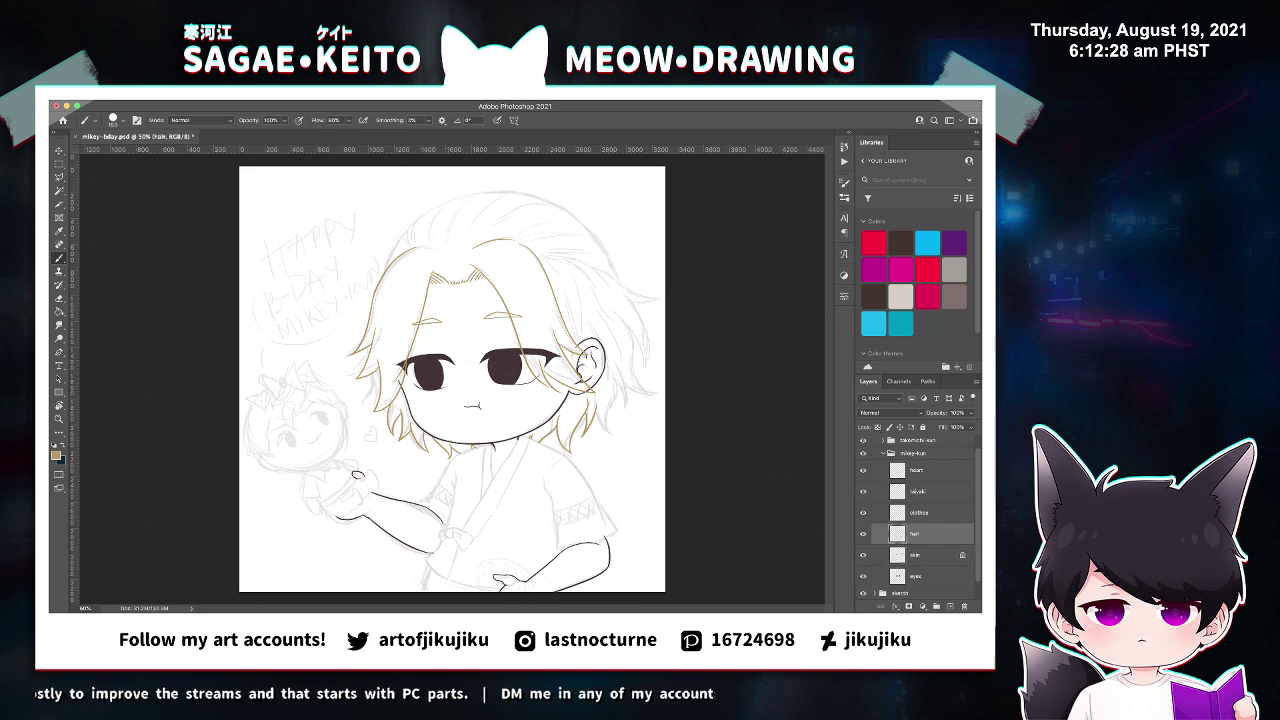
pyautogui.press('z')
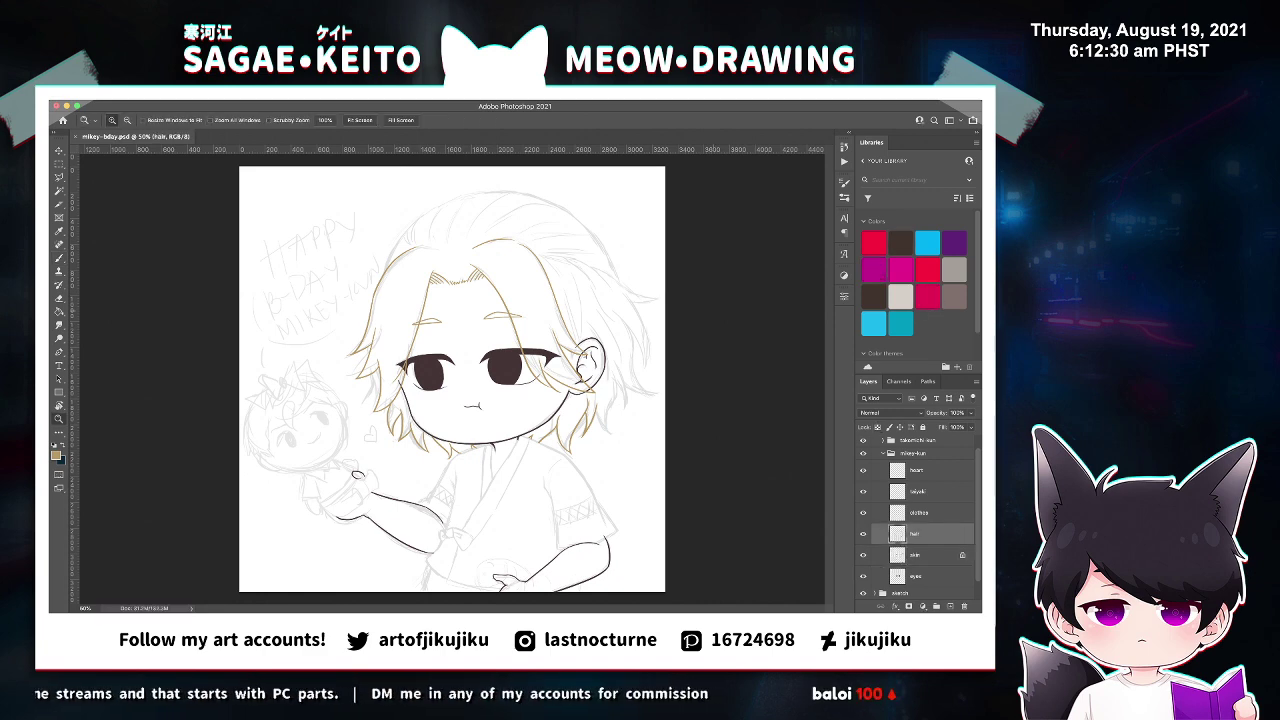
pyautogui.click(660, 409)
pyautogui.click(660, 409)
pyautogui.press('b')
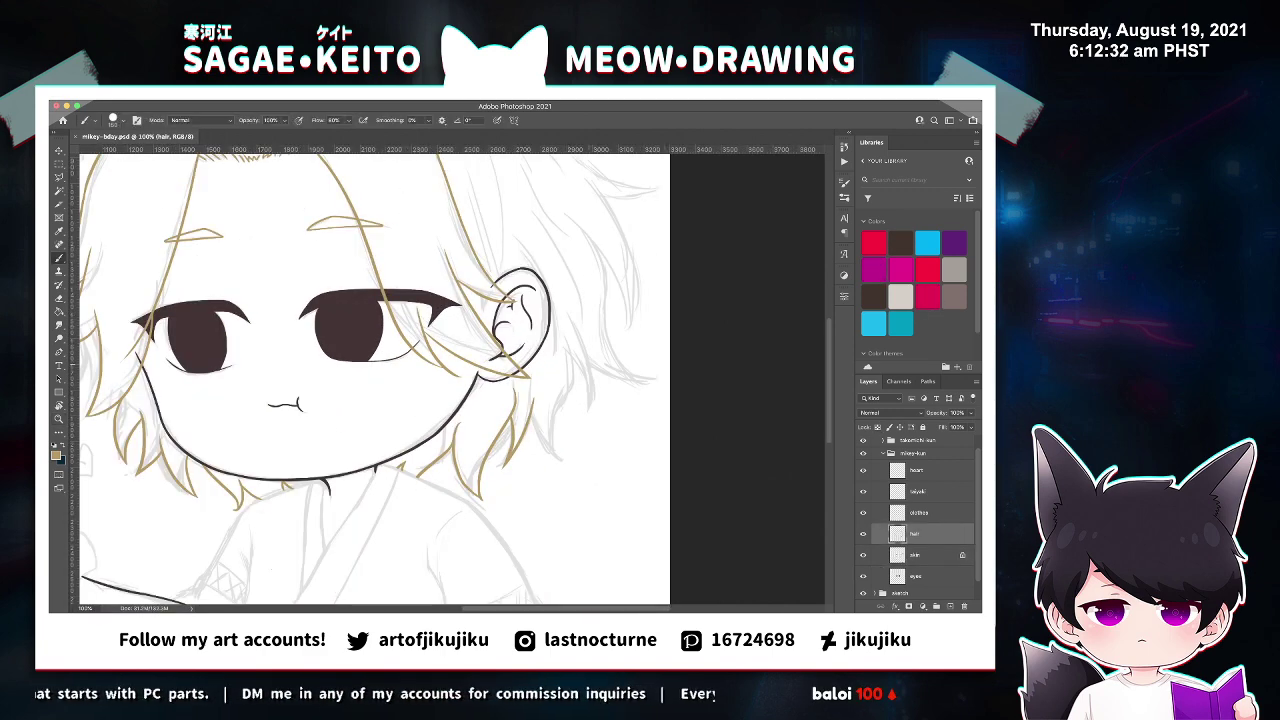
pyautogui.press('z')
pyautogui.click(593, 371)
pyautogui.press('b')
pyautogui.moveTo(534, 314); pyautogui.dragTo(504, 490)
pyautogui.press('super+z')
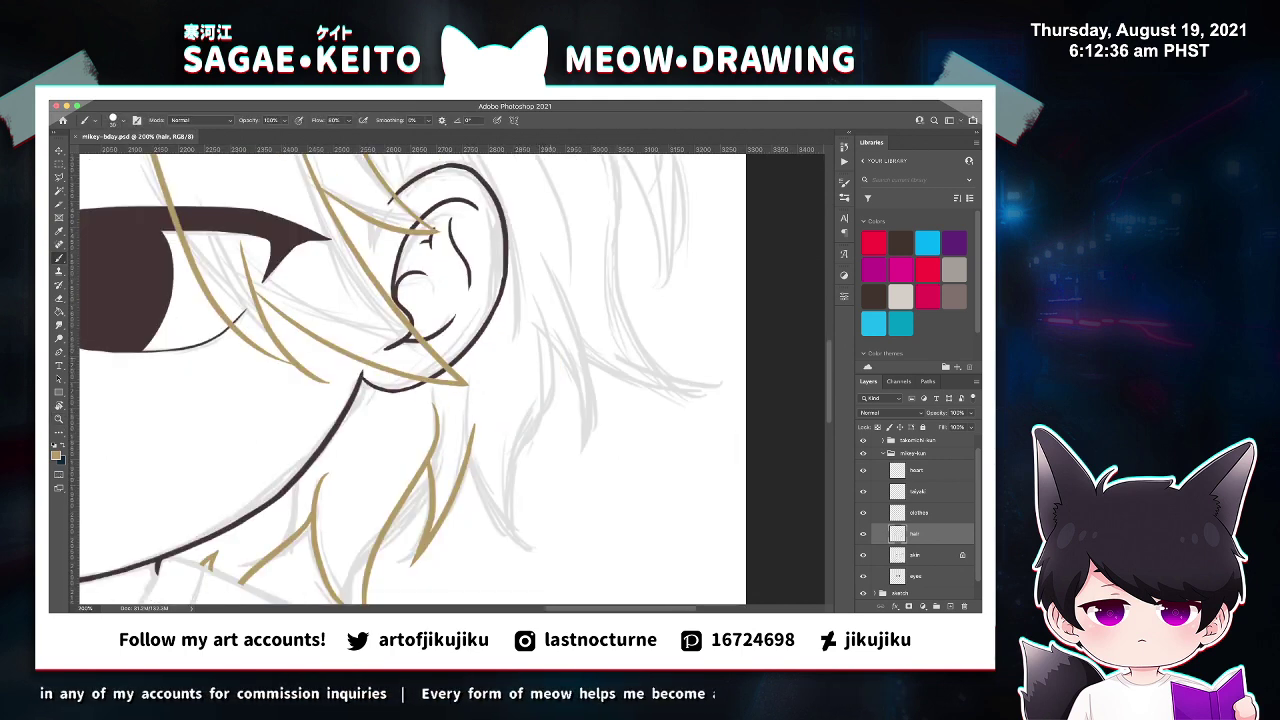
pyautogui.moveTo(530, 308); pyautogui.dragTo(516, 504)
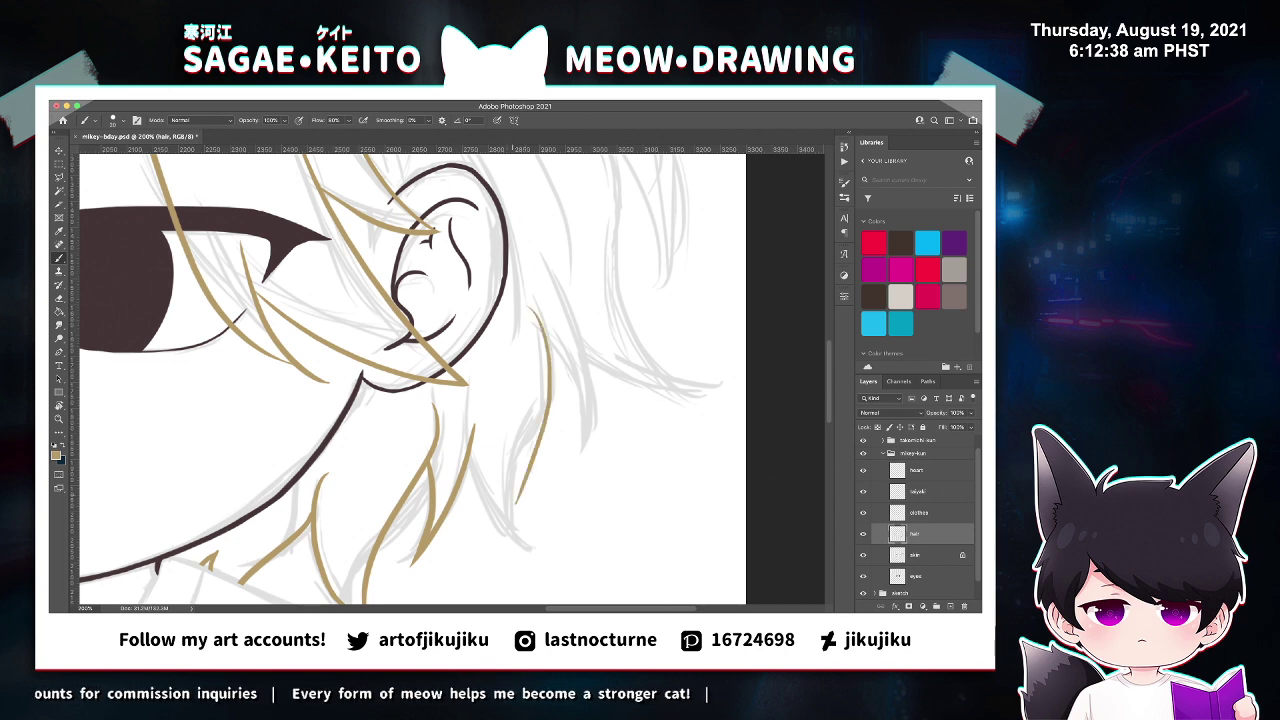
pyautogui.press('super+z')
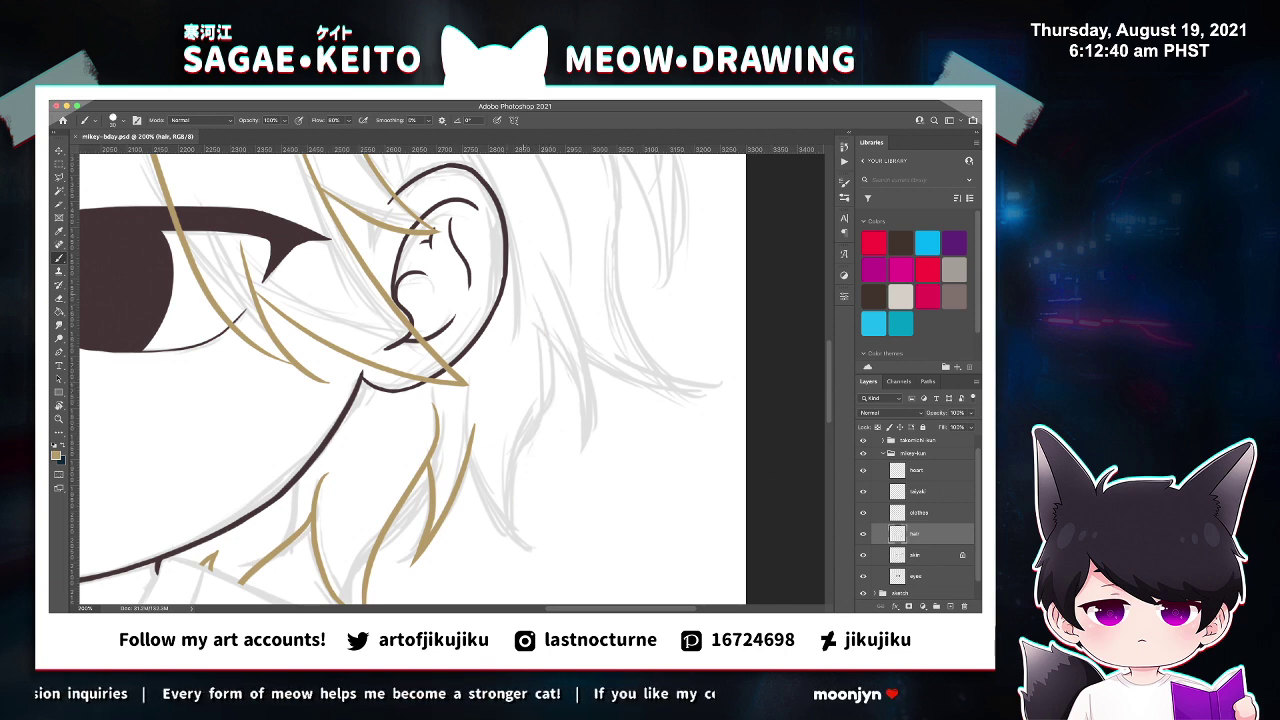
# Ink the lock's long outer edge from behind the ear and its short inner edge meeting in an outward-flicked tip, and save the file.
pyautogui.moveTo(533, 298); pyautogui.dragTo(523, 496)
pyautogui.press('super+z')
pyautogui.moveTo(528, 294); pyautogui.dragTo(500, 532)
pyautogui.press('super+z')
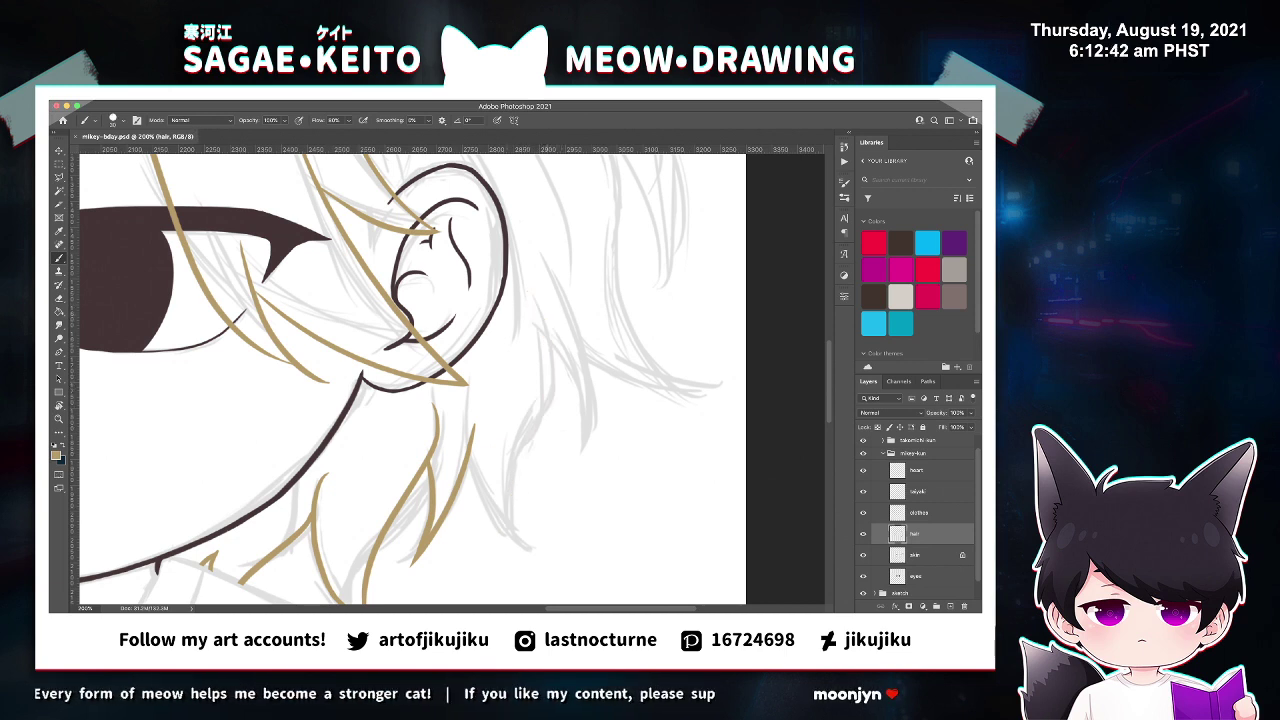
pyautogui.moveTo(540, 306)
pyautogui.mouseDown()
pyautogui.moveTo(512, 504)
pyautogui.moveTo(522, 546)
pyautogui.moveTo(530, 436)
pyautogui.moveTo(526, 546)
pyautogui.mouseUp()
pyautogui.hotkey('ctrl', 'z')
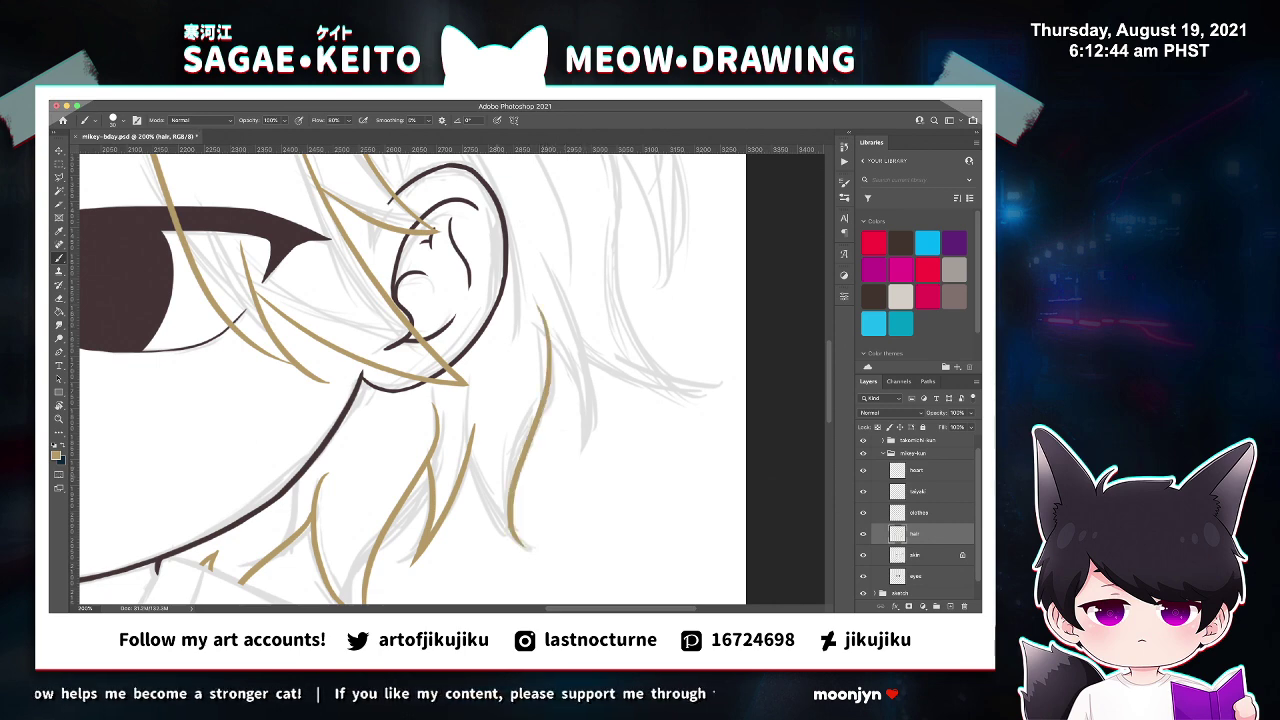
pyautogui.moveTo(469, 456)
pyautogui.mouseDown()
pyautogui.moveTo(471, 476)
pyautogui.moveTo(564, 559)
pyautogui.mouseUp()
pyautogui.hotkey('ctrl', 's')
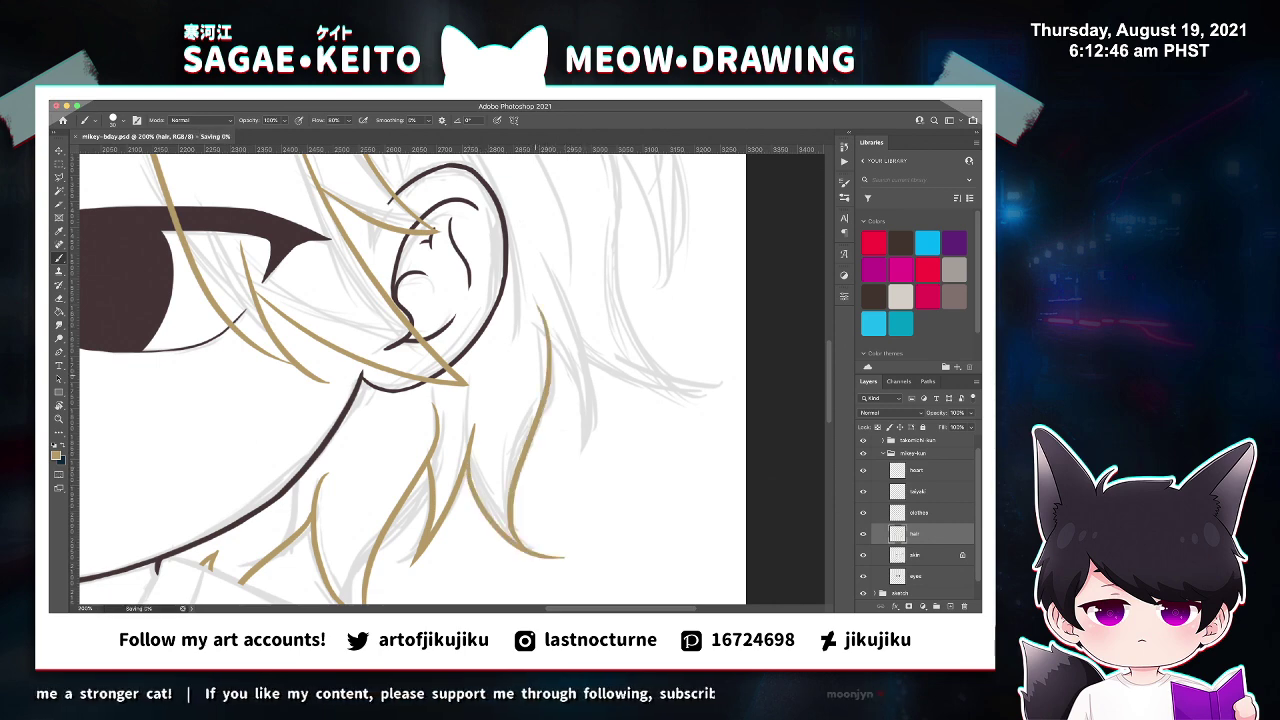
# Ink the outer and inner edges of the next pointed lock just right of the ear, clean its tip, and save the file.
pyautogui.press('super+minus')
pyautogui.press('super+minus')
pyautogui.press('z')
pyautogui.click(500, 312)
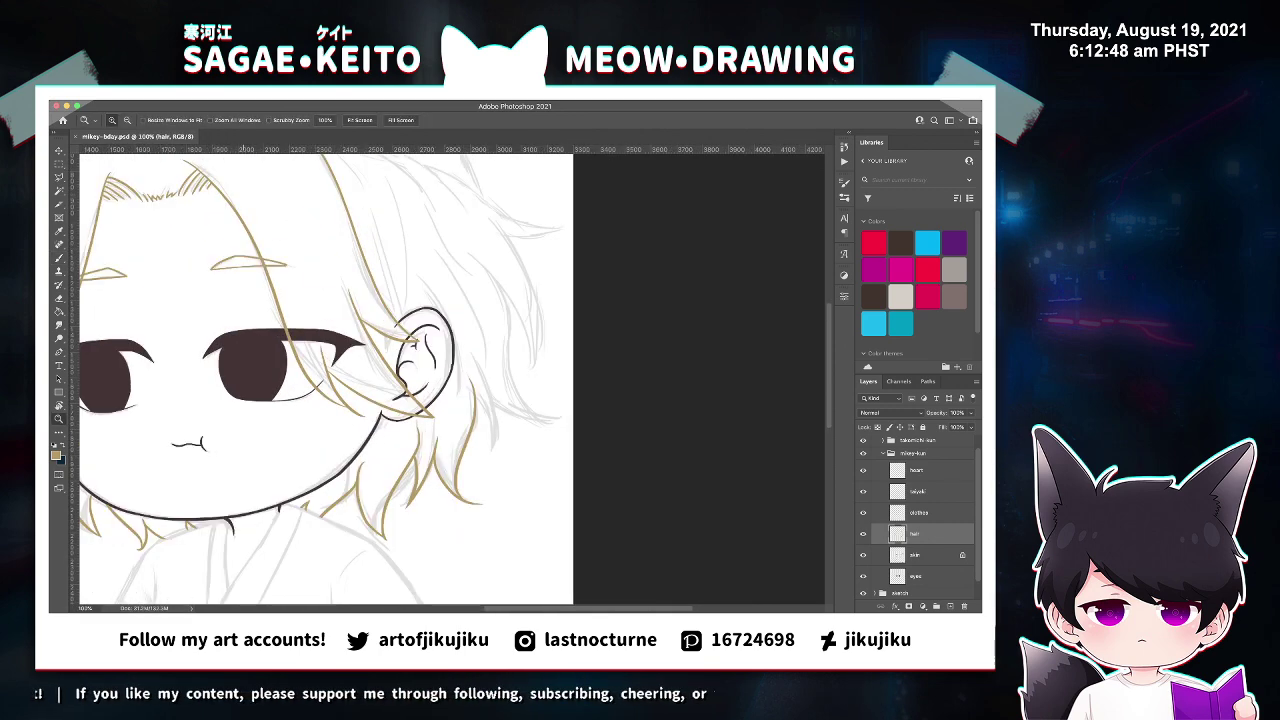
pyautogui.press('super+plus')
pyautogui.press('b')
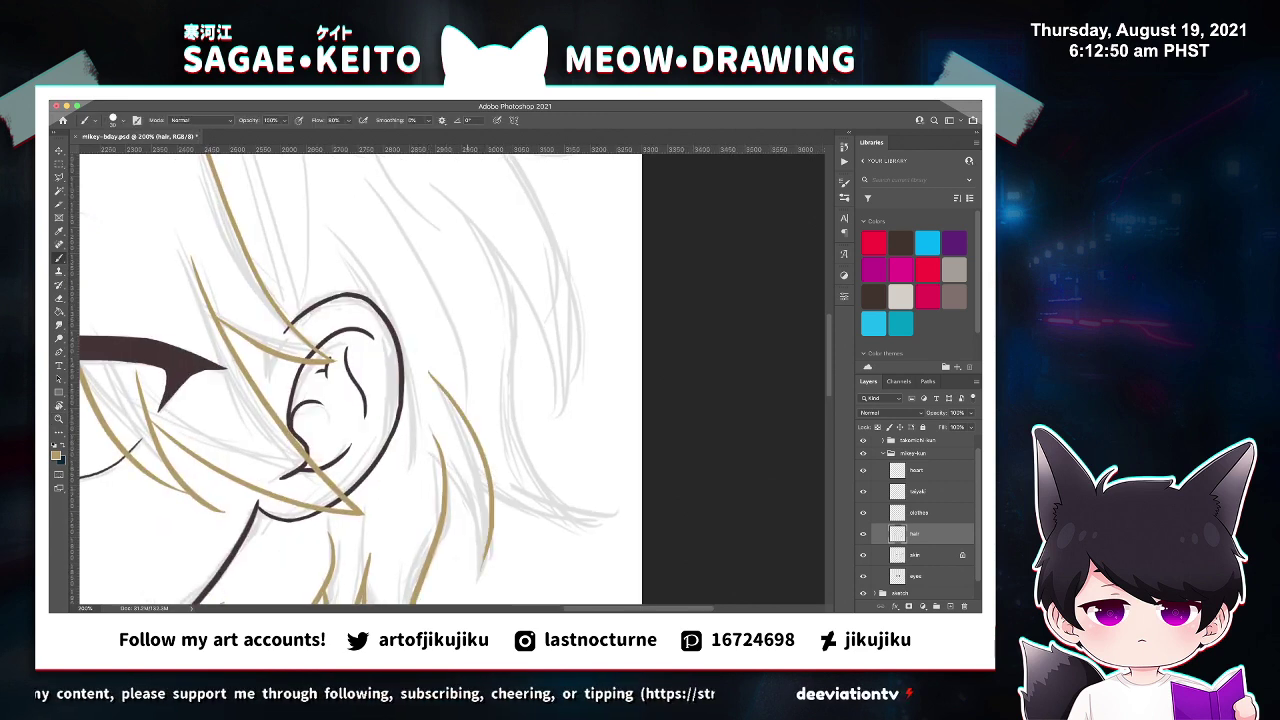
pyautogui.moveTo(447, 480); pyautogui.dragTo(474, 604)
pyautogui.press('super+z')
pyautogui.moveTo(447, 483); pyautogui.dragTo(481, 583)
pyautogui.press('e')
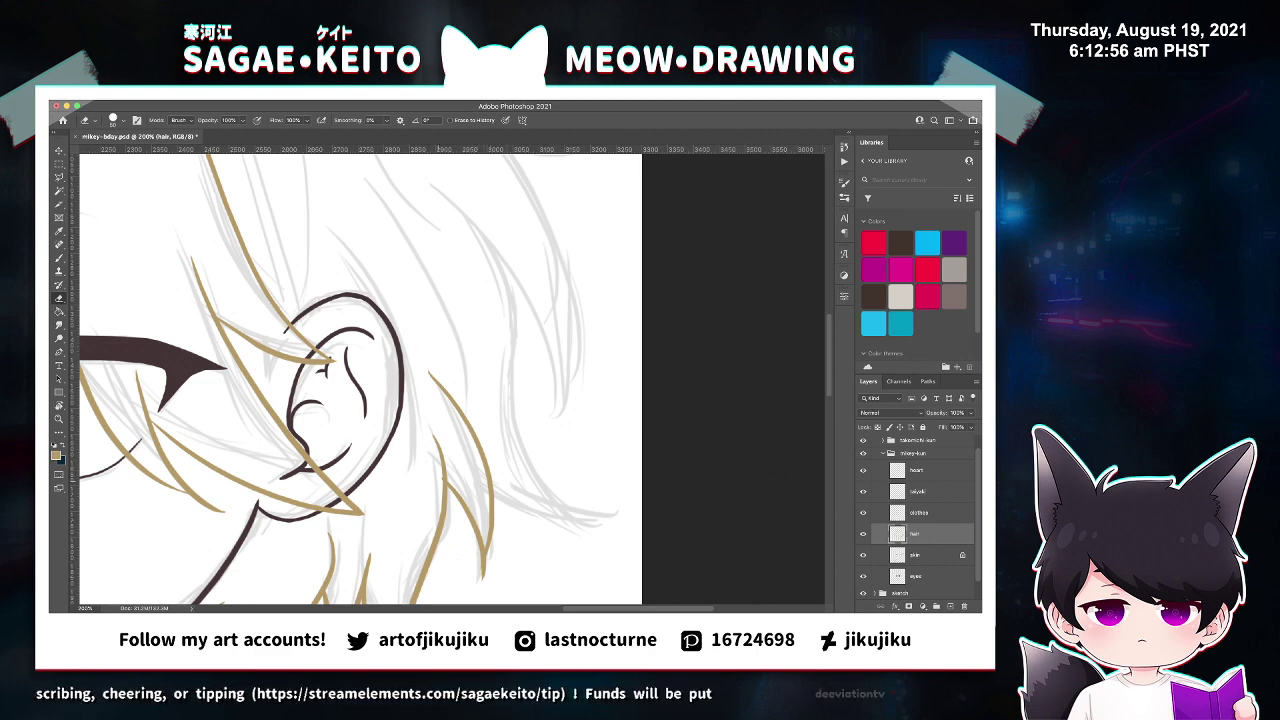
pyautogui.press('super+s')
pyautogui.press('super+minus')
pyautogui.press('super+minus')
pyautogui.press('super+minus')
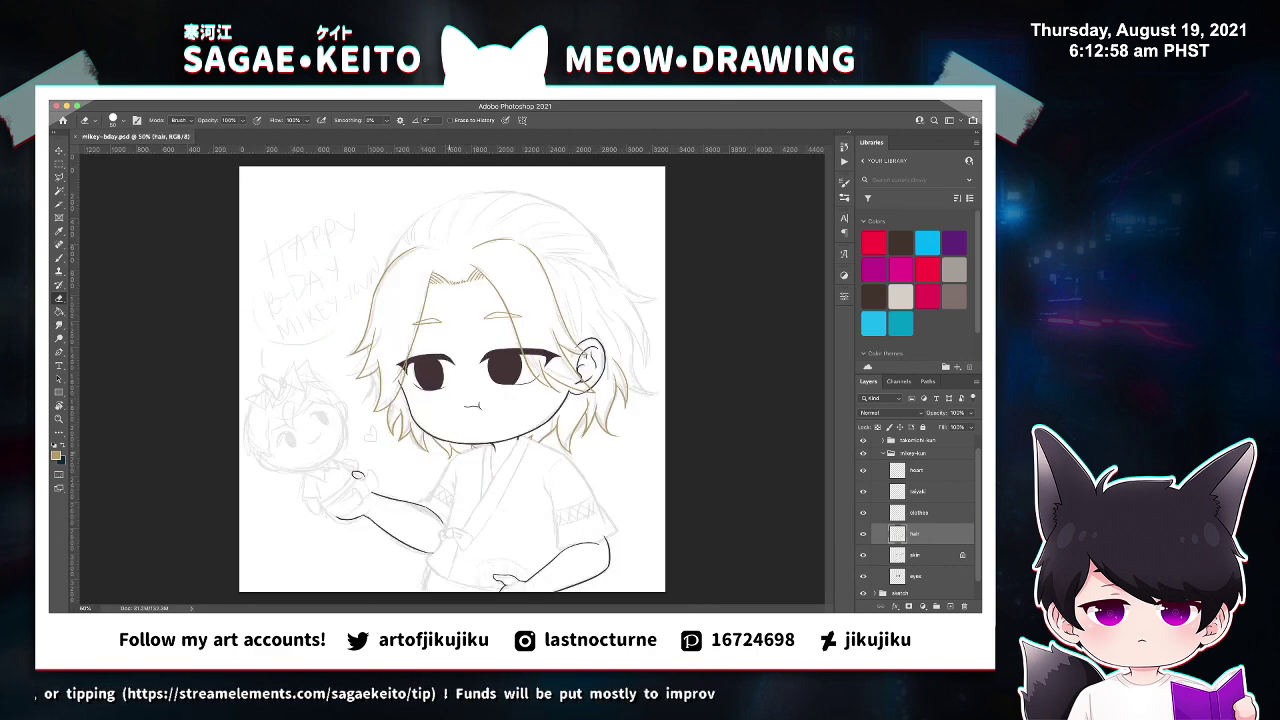
# Ink the long curved outer edge of the back hair lock, from above the ear down along the sketch's right side.
pyautogui.press('z')
pyautogui.click(666, 299)
pyautogui.click(666, 299)
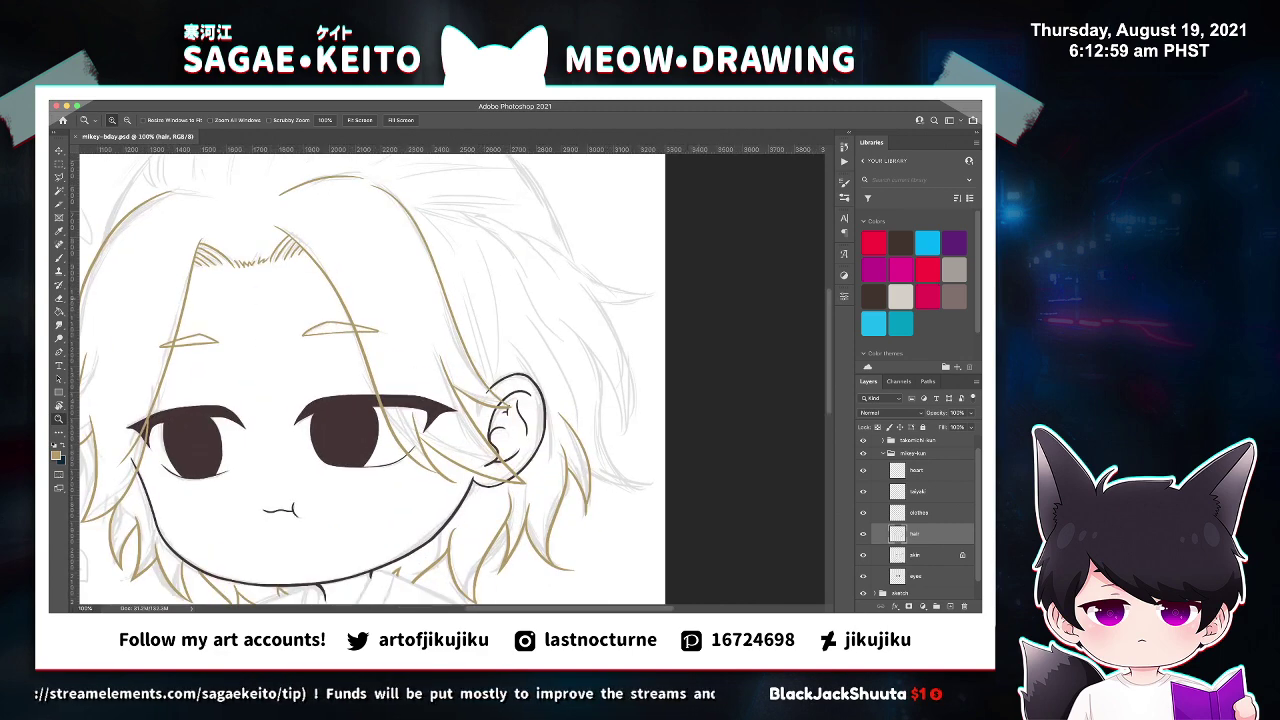
pyautogui.press('b')
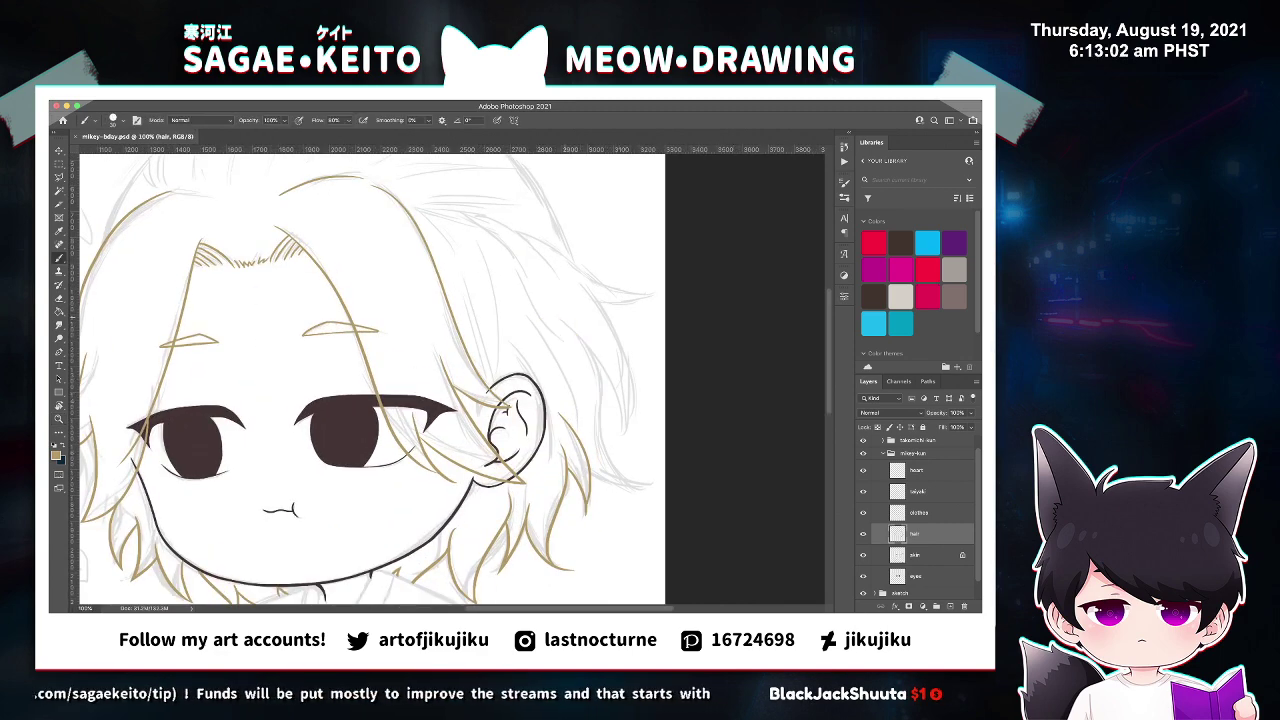
pyautogui.moveTo(552, 310); pyautogui.dragTo(604, 480)
pyautogui.press('super+z')
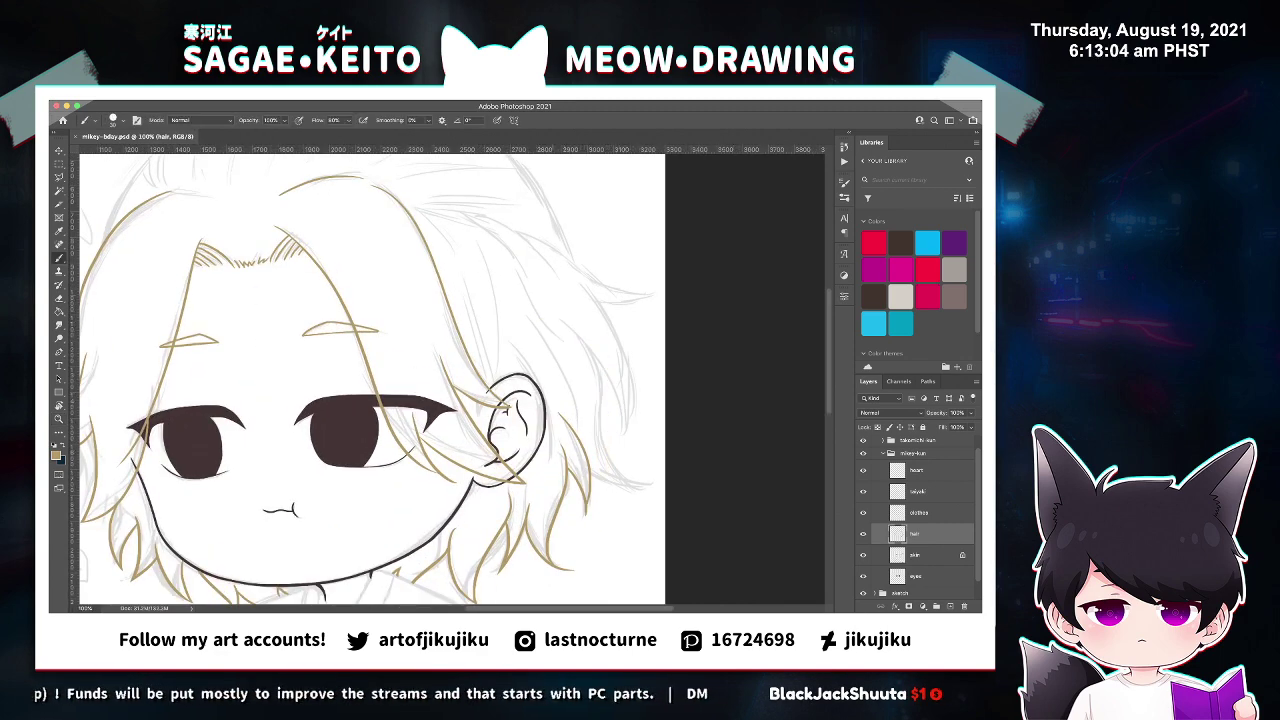
pyautogui.moveTo(540, 295); pyautogui.dragTo(604, 480)
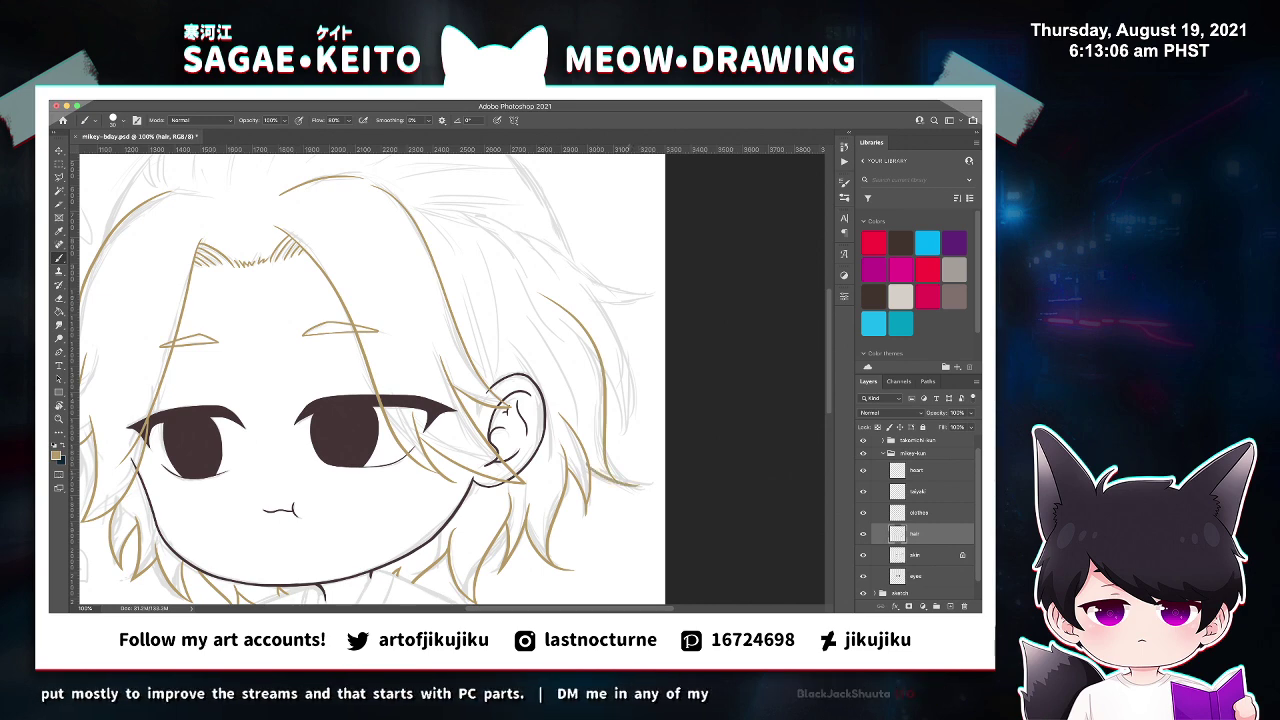
pyautogui.press('super+z')
# Ink the back lock's lower edge outward to meet its long outer edge in a point, erase the excess tip, and save the file.
pyautogui.keyDown('super'); pyautogui.click(635, 463); pyautogui.keyUp('super')
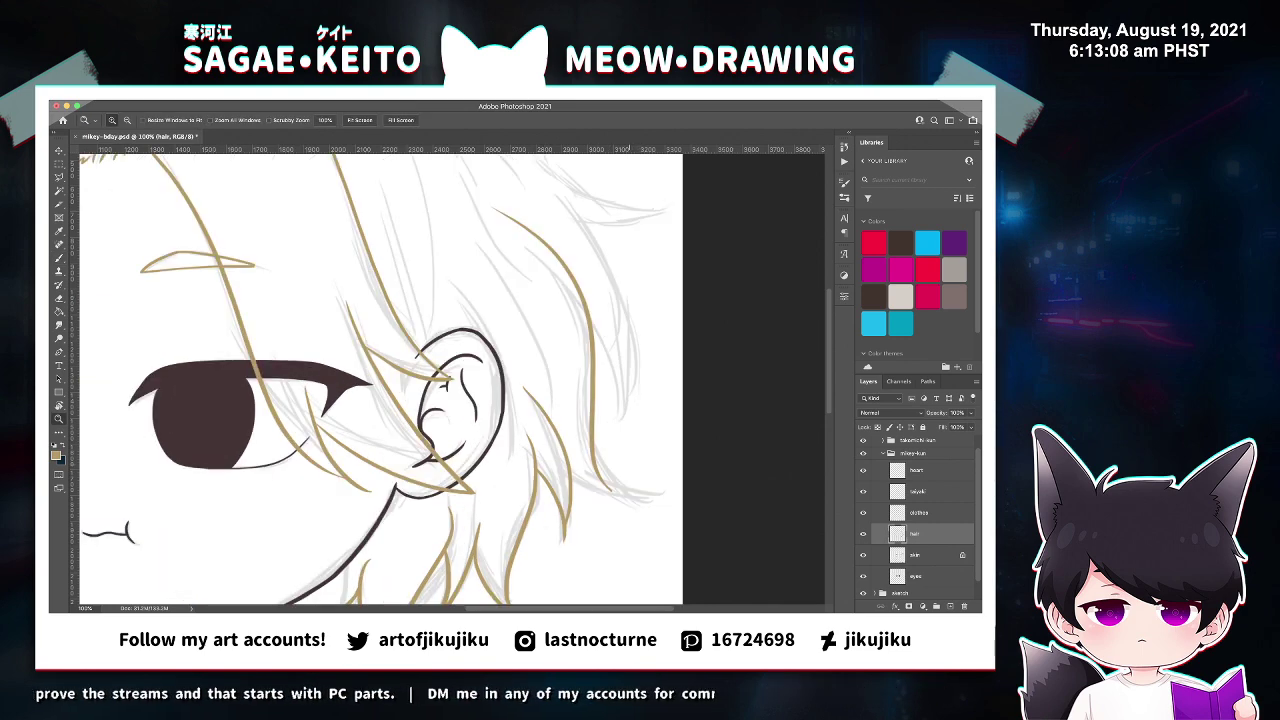
pyautogui.keyDown('super'); pyautogui.click(635, 463); pyautogui.keyUp('super')
pyautogui.moveTo(507, 460); pyautogui.dragTo(637, 520)
pyautogui.press('super+z')
pyautogui.moveTo(503, 445); pyautogui.dragTo(647, 529)
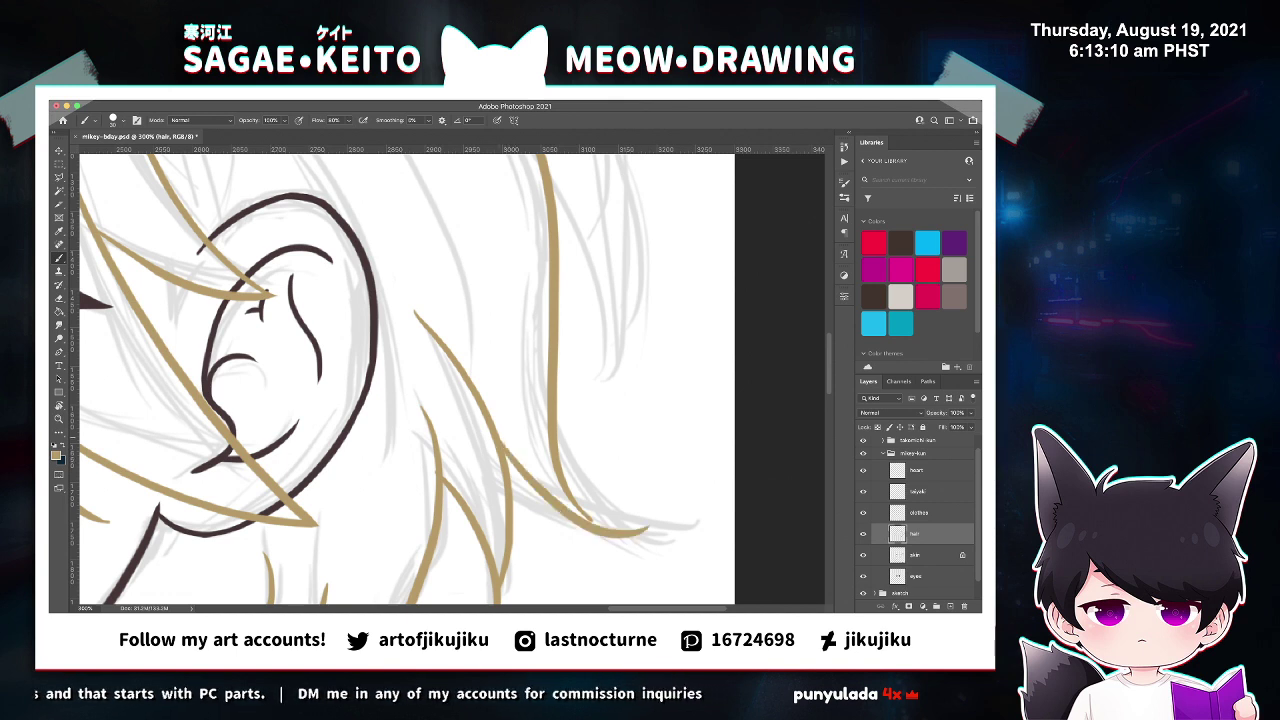
pyautogui.moveTo(575, 506)
pyautogui.mouseDown()
pyautogui.moveTo(618, 529)
pyautogui.moveTo(580, 506)
pyautogui.moveTo(652, 527)
pyautogui.mouseUp()
pyautogui.press('super+z')
pyautogui.press('super+z')
pyautogui.press('e')
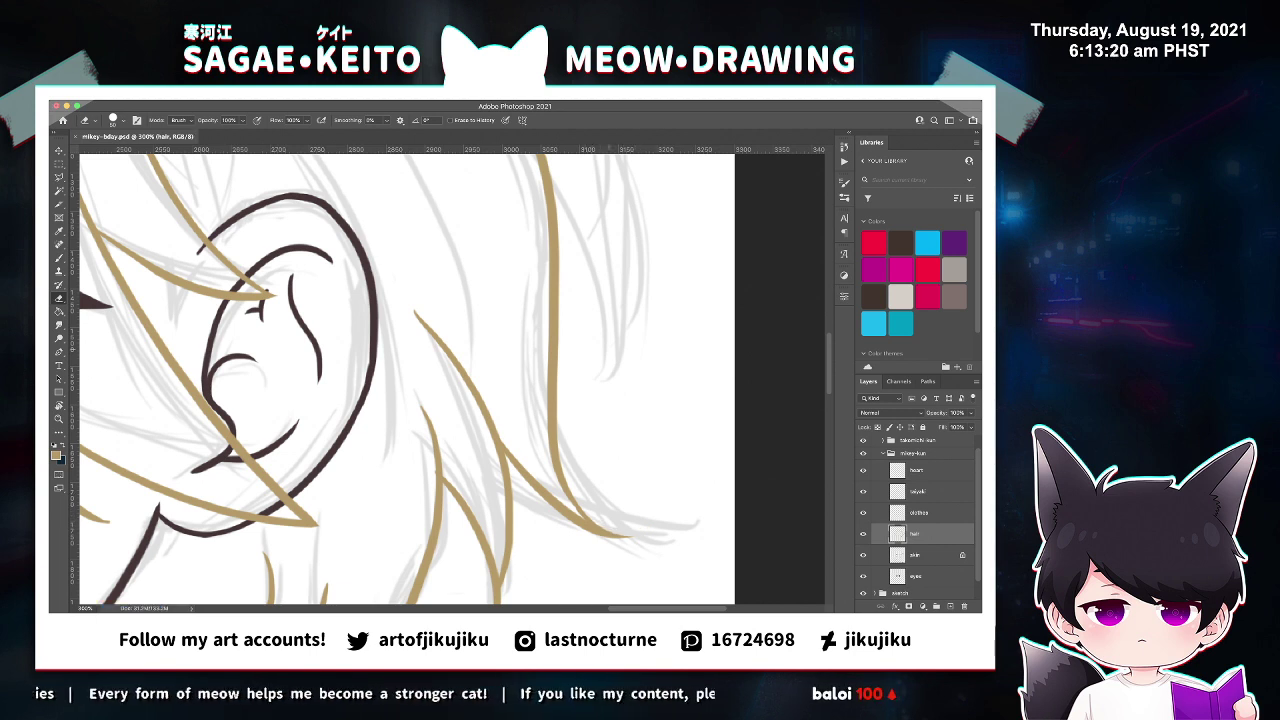
pyautogui.press('super+minus')
pyautogui.press('super+minus')
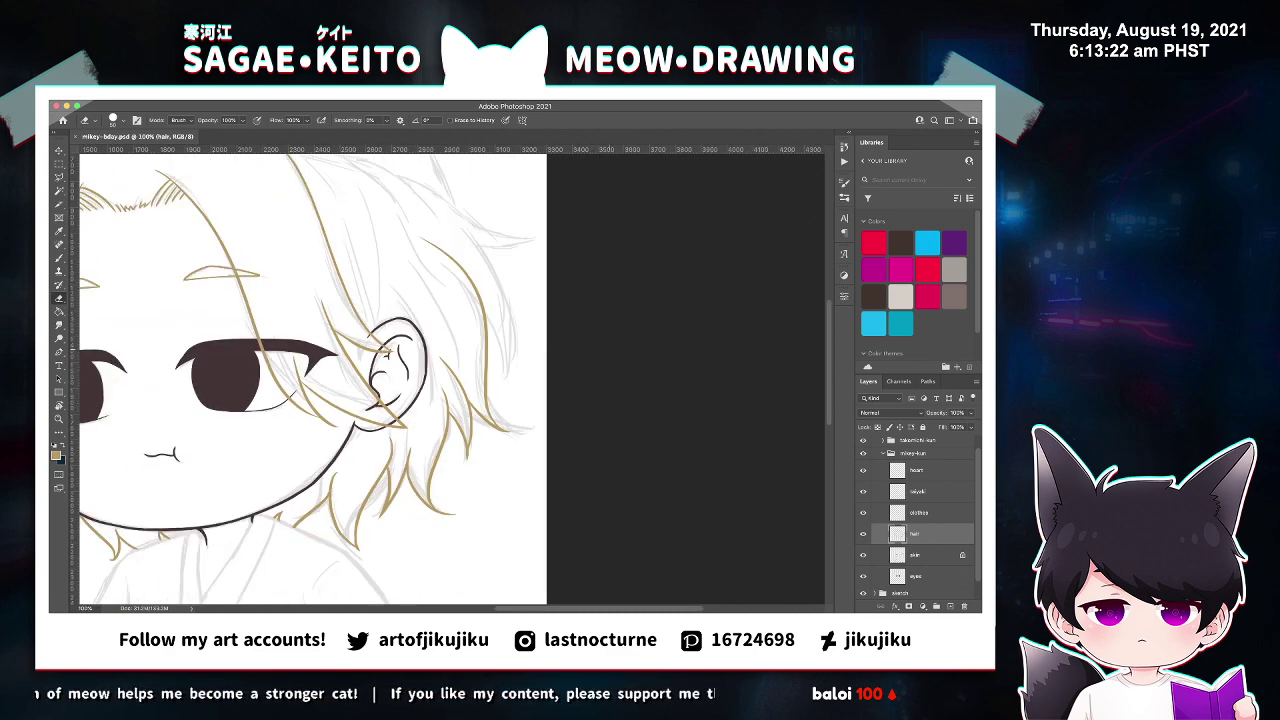
pyautogui.press('z')
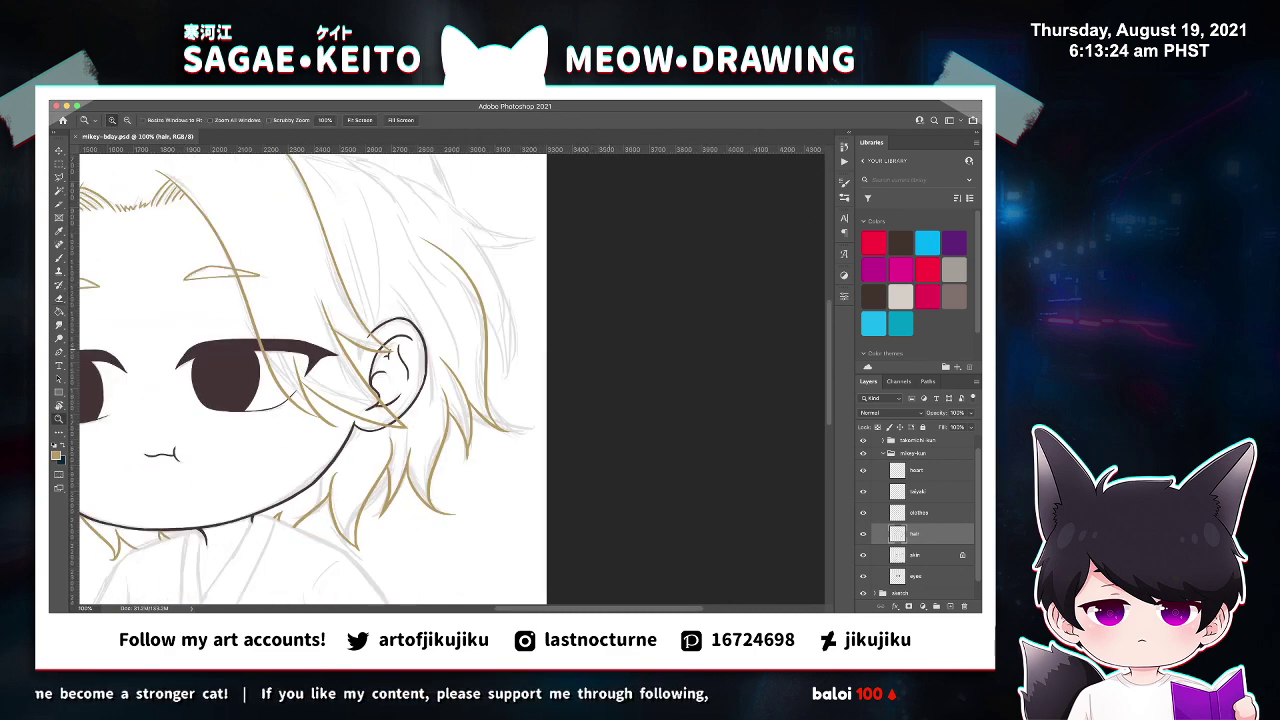
pyautogui.click(512, 291)
pyautogui.press('e')
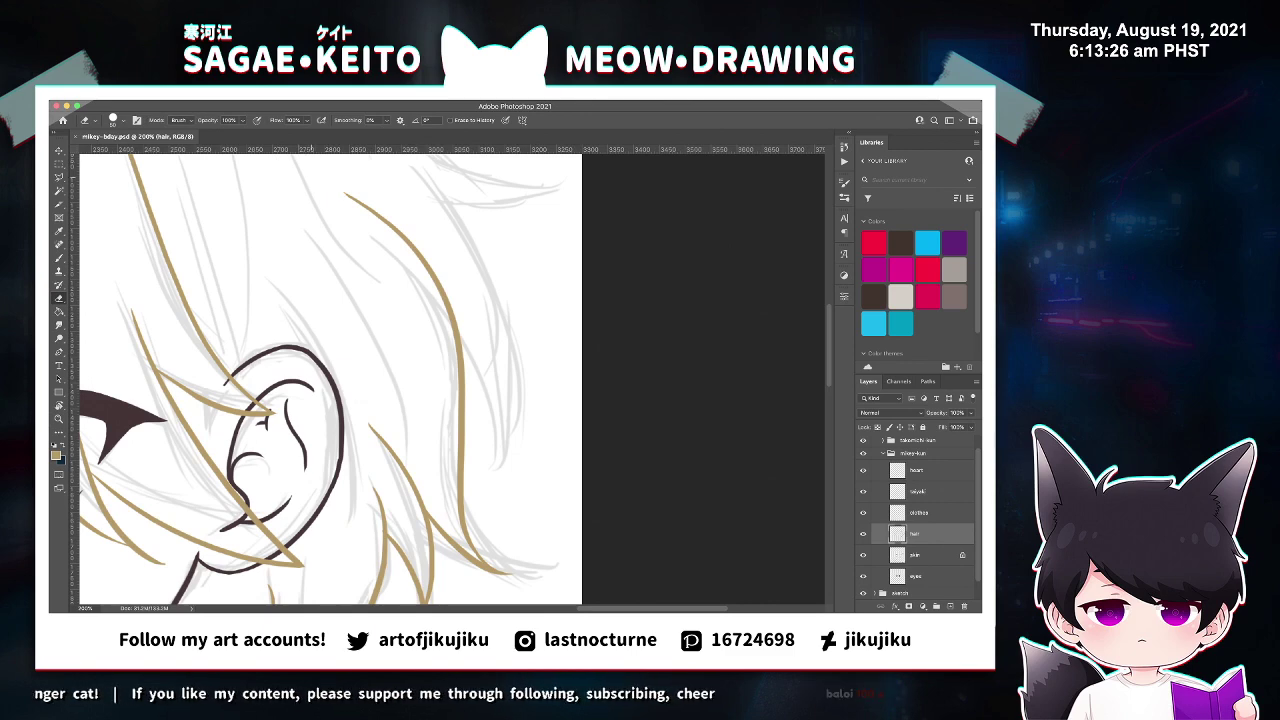
# Erase the upper end of the back lock's outer edge, check the drawing flipped horizontally, flip it back, and save the file.
pyautogui.moveTo(335, 188); pyautogui.dragTo(364, 206)
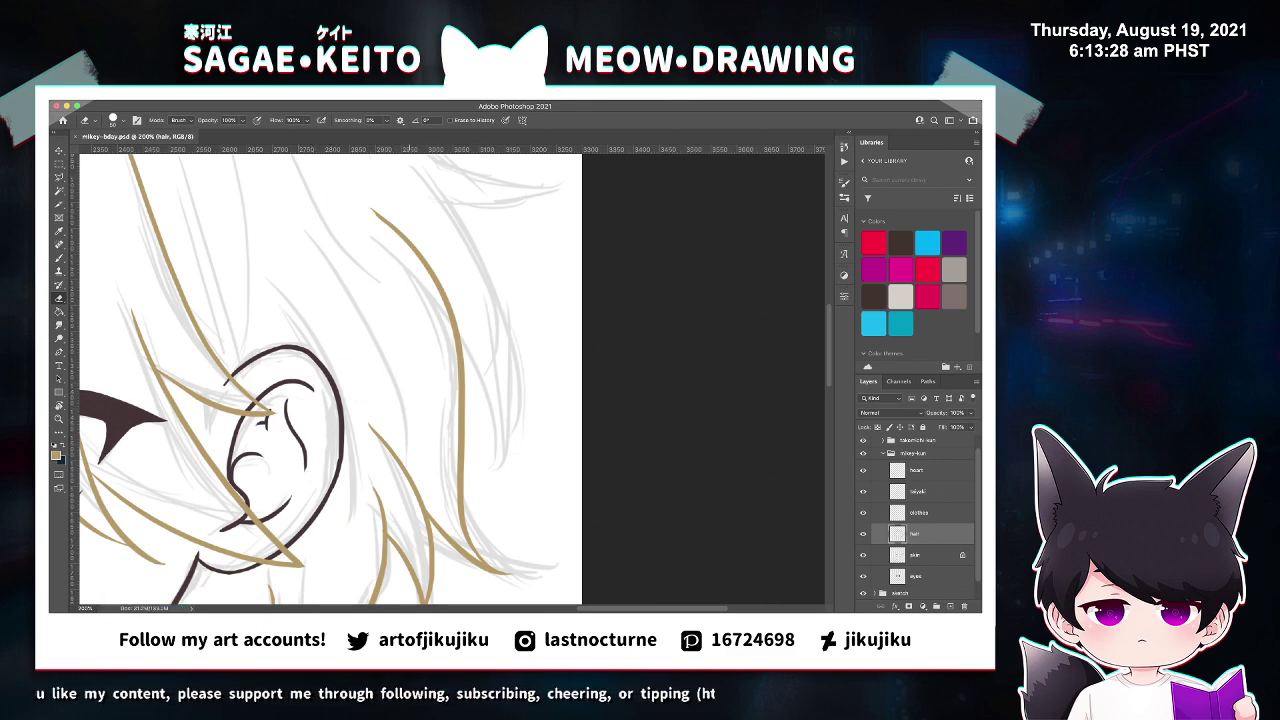
pyautogui.press('super+0')
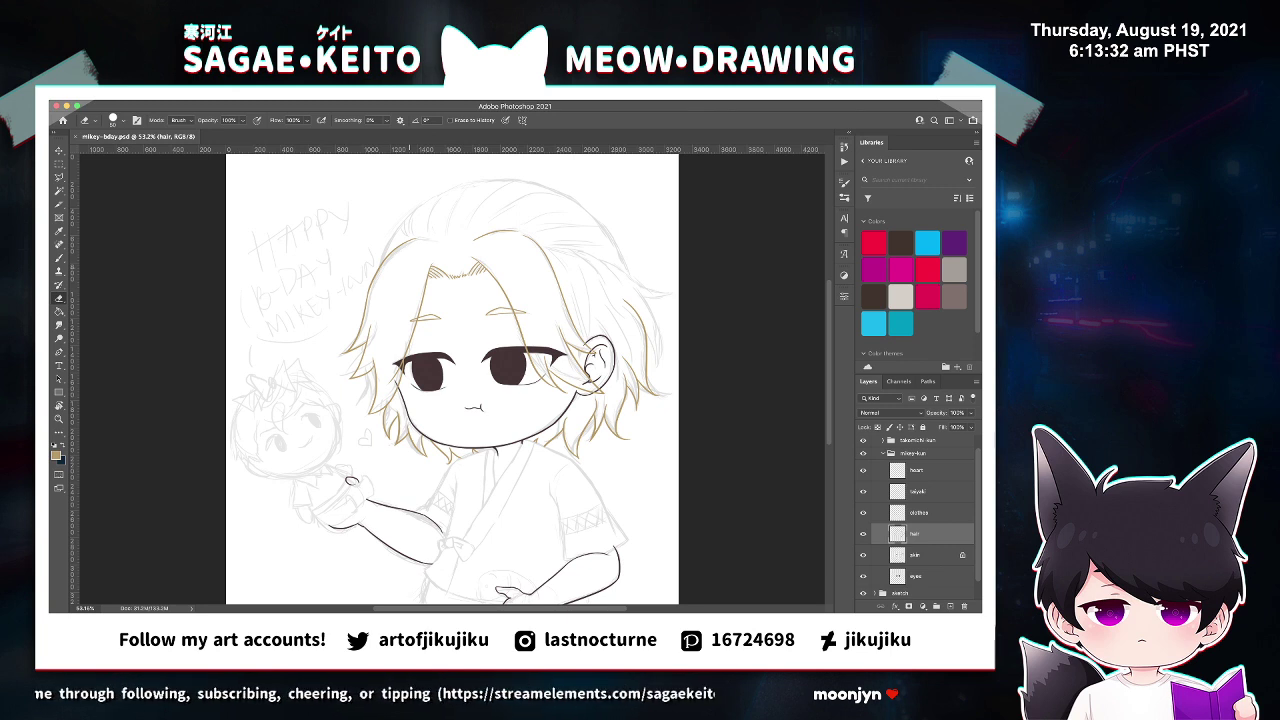
pyautogui.press('super+shift+h')
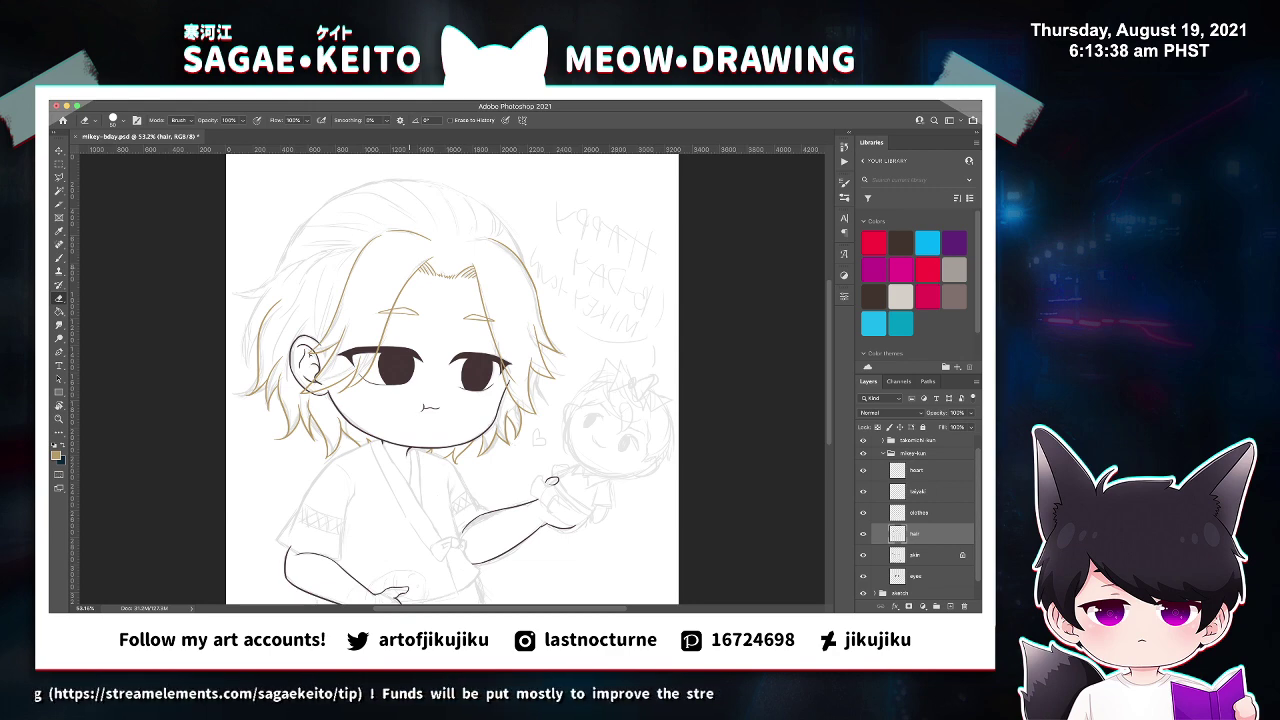
pyautogui.hotkey('ctrl', 'shift', 'h')
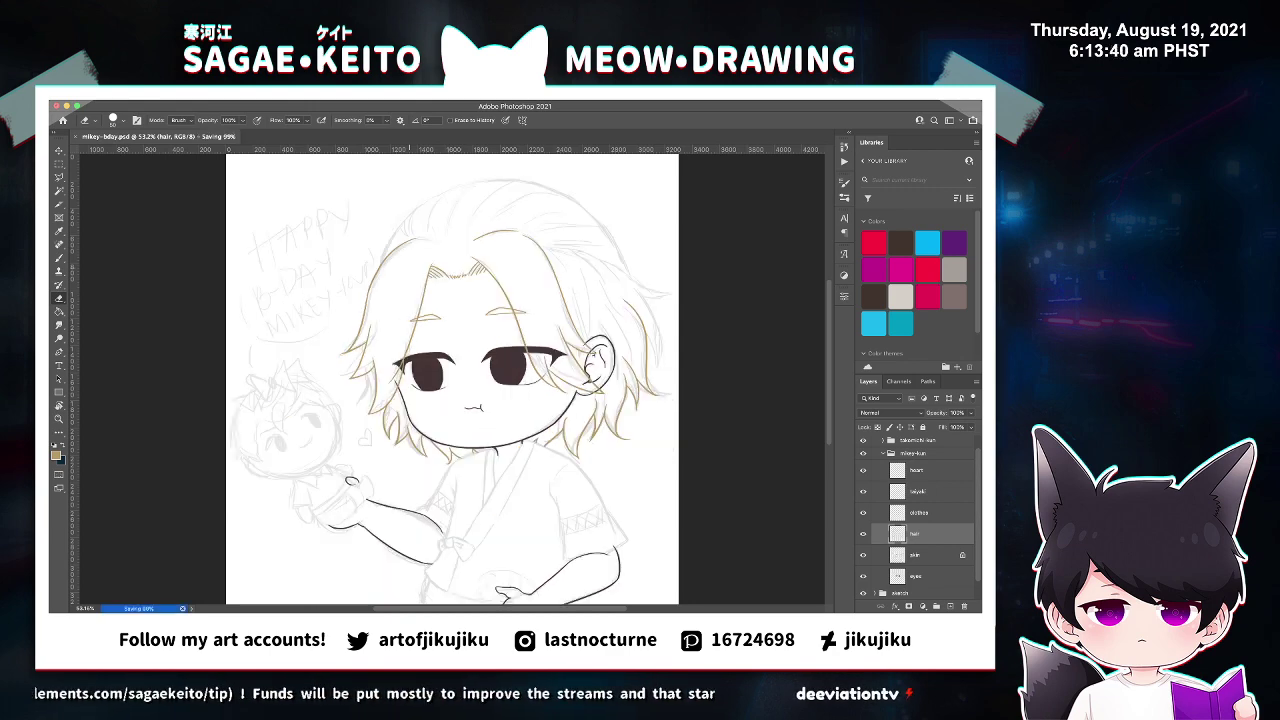
# Ink the long curved outer edge of the outermost back lock and the shorter inner edge branching from the neighbouring lock.
pyautogui.press('z')
pyautogui.click(678, 291)
pyautogui.click(678, 291)
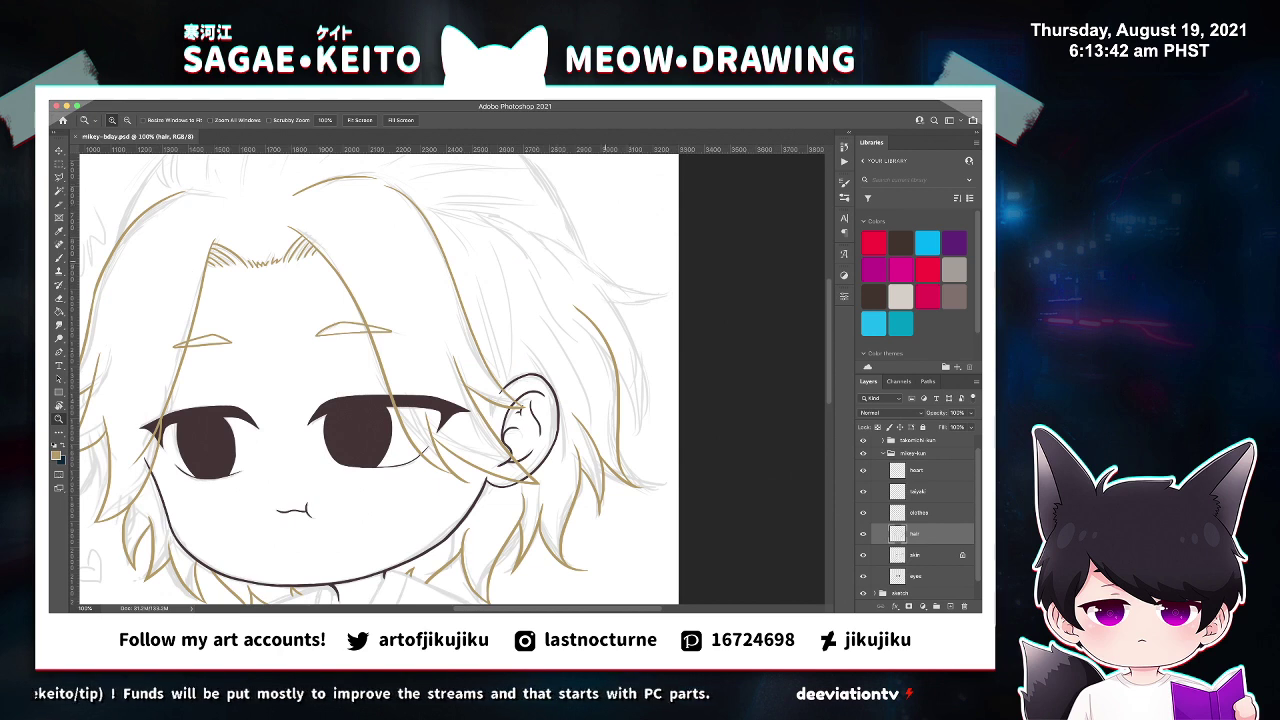
pyautogui.press('b')
pyautogui.moveTo(576, 276); pyautogui.dragTo(647, 422)
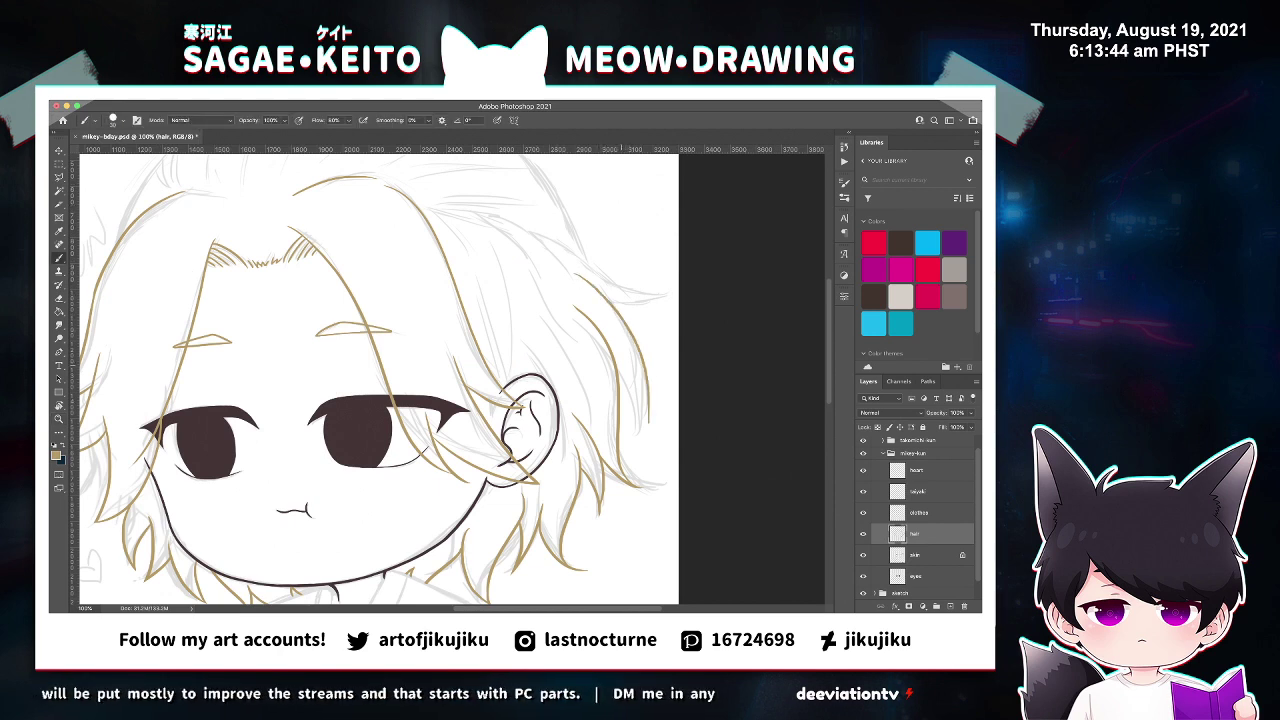
pyautogui.moveTo(618, 372); pyautogui.dragTo(648, 452)
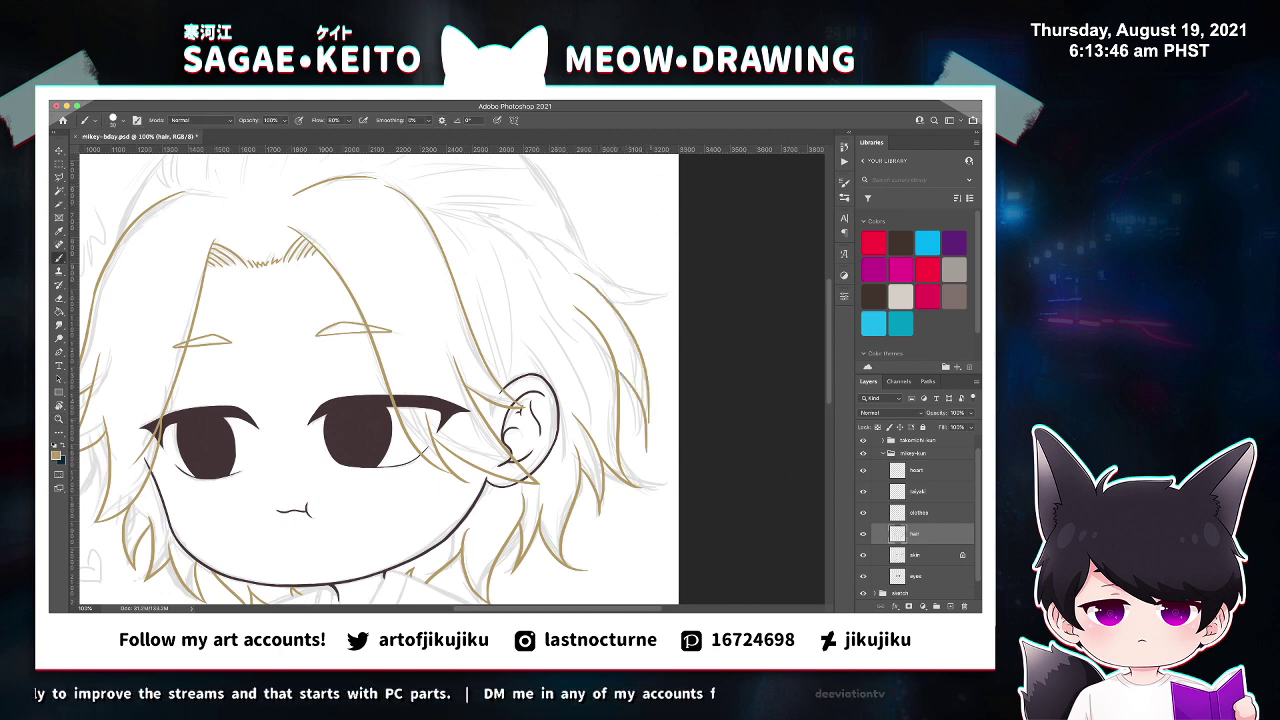
# Bring the outermost back lock's two edges together in a narrow downward point.
pyautogui.moveTo(651, 408); pyautogui.dragTo(632, 458)
pyautogui.press('z')
pyautogui.click(657, 426)
pyautogui.click(657, 426)
pyautogui.press('b')
pyautogui.moveTo(633, 390)
pyautogui.mouseDown()
pyautogui.moveTo(627, 508)
pyautogui.moveTo(622, 448)
pyautogui.mouseUp()
pyautogui.press('super+z')
pyautogui.press('e')
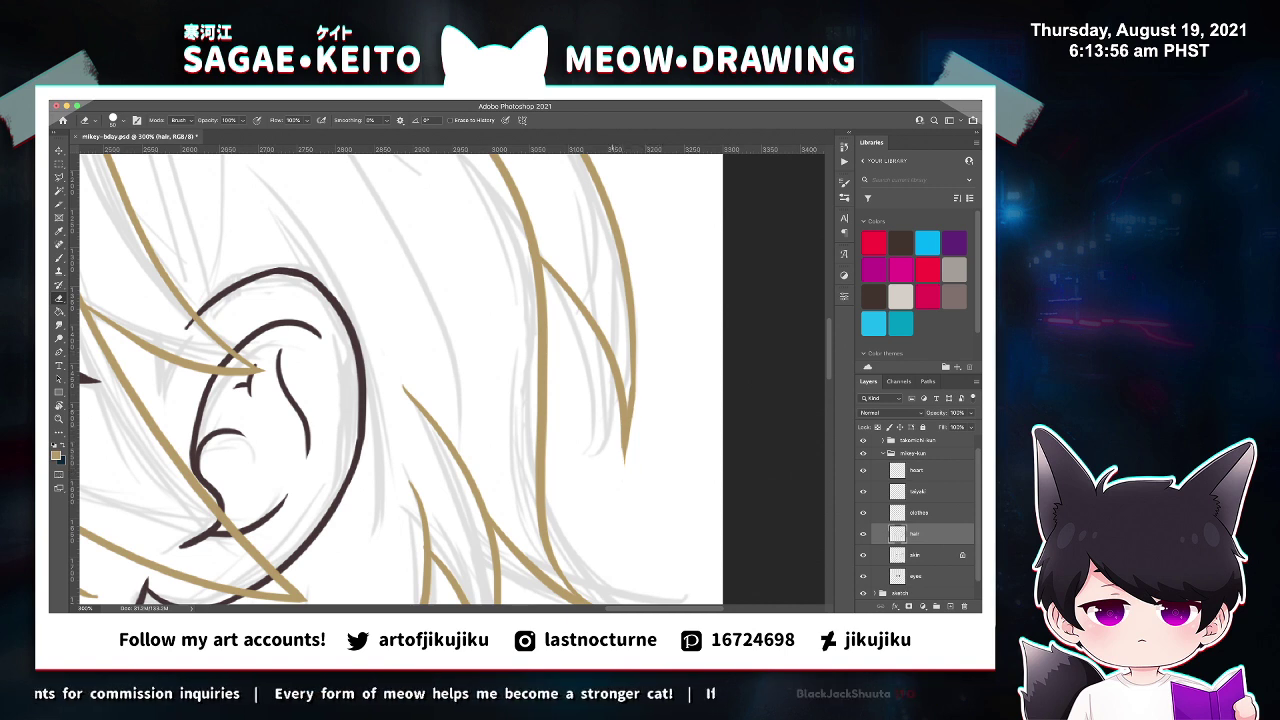
pyautogui.press('super+s')
# Shorten and refine the outermost back lock's pointed tip with the eraser, and save the file.
pyautogui.press('z')
pyautogui.click(697, 388)
pyautogui.click(716, 372)
pyautogui.press('b')
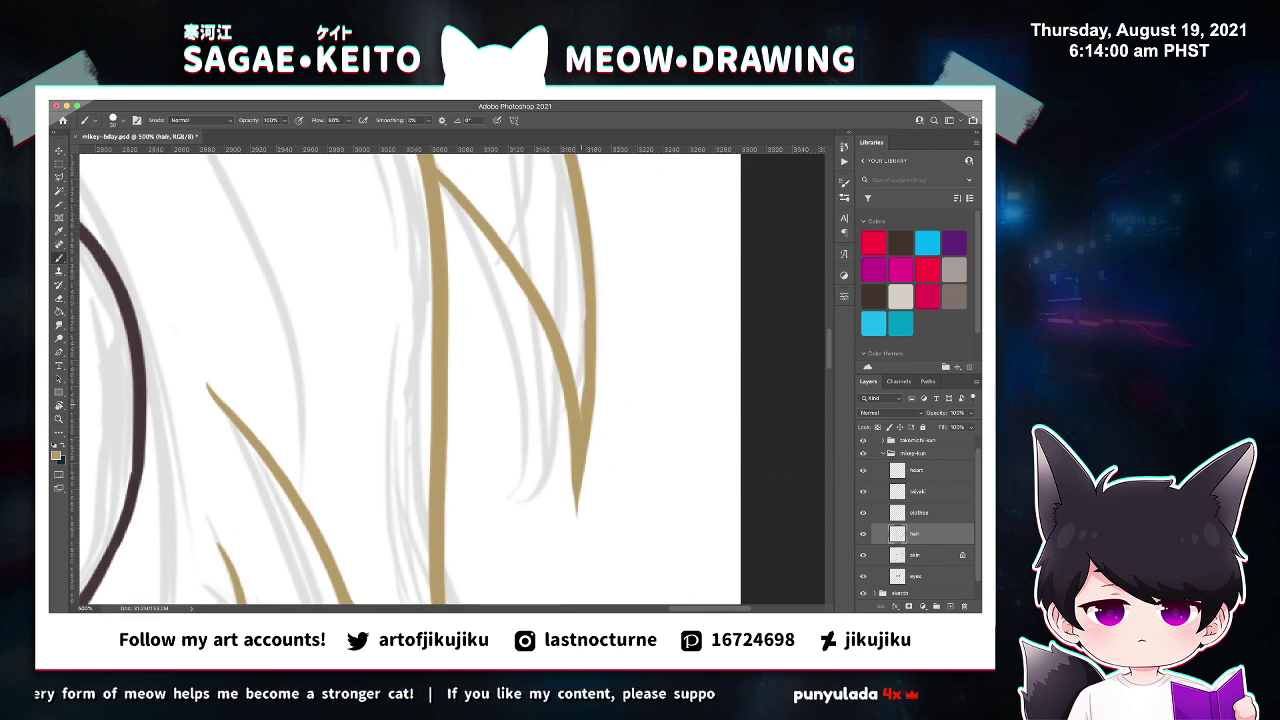
pyautogui.press('e')
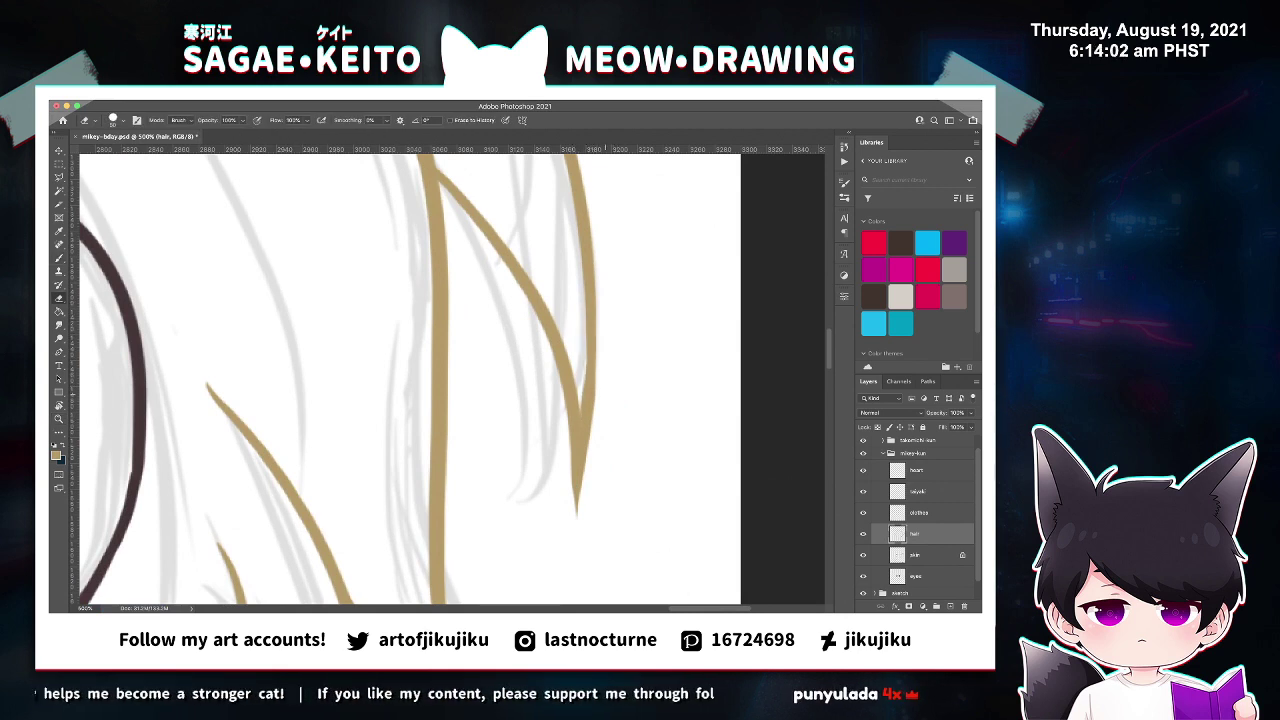
pyautogui.moveTo(578, 480); pyautogui.dragTo(576, 512)
pyautogui.moveTo(596, 378); pyautogui.dragTo(584, 444)
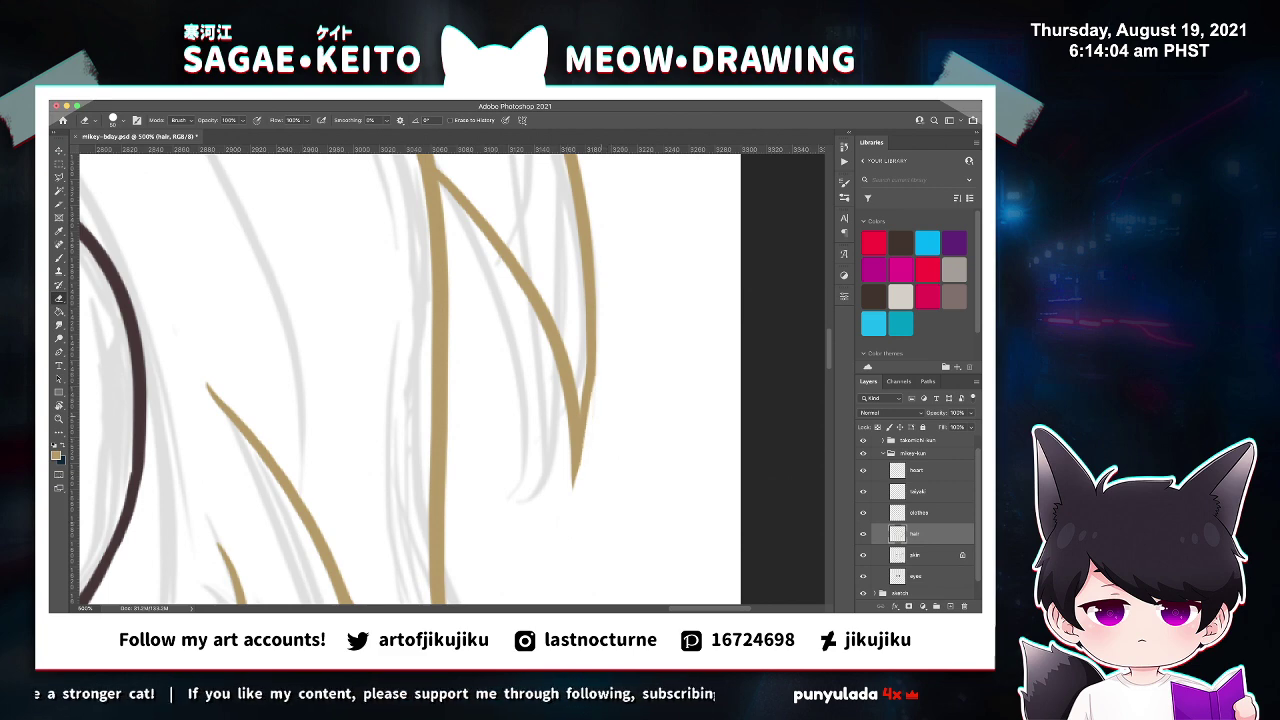
pyautogui.press('super+z')
pyautogui.press('super+s')
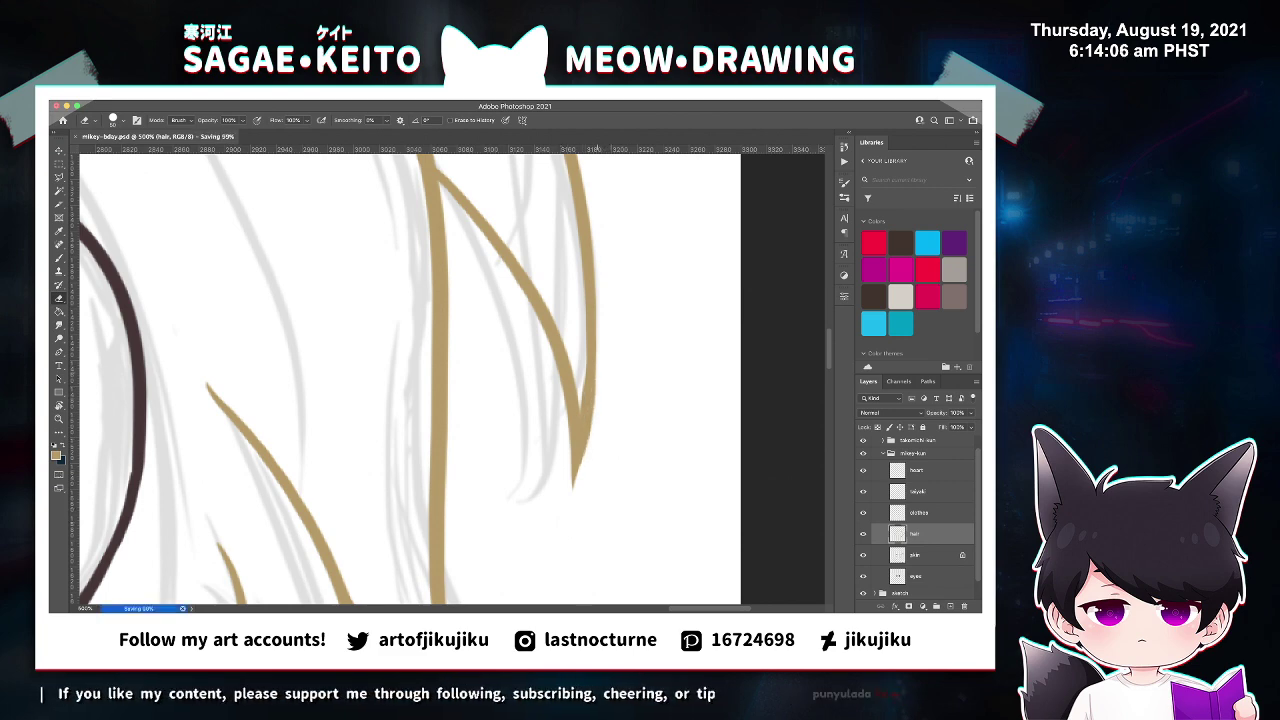
# Ink a short curved strand rising from where the side hair meets the top of the ear.
pyautogui.press('super+minus')
pyautogui.press('super+minus')
pyautogui.press('super+minus')
pyautogui.press('super+minus')
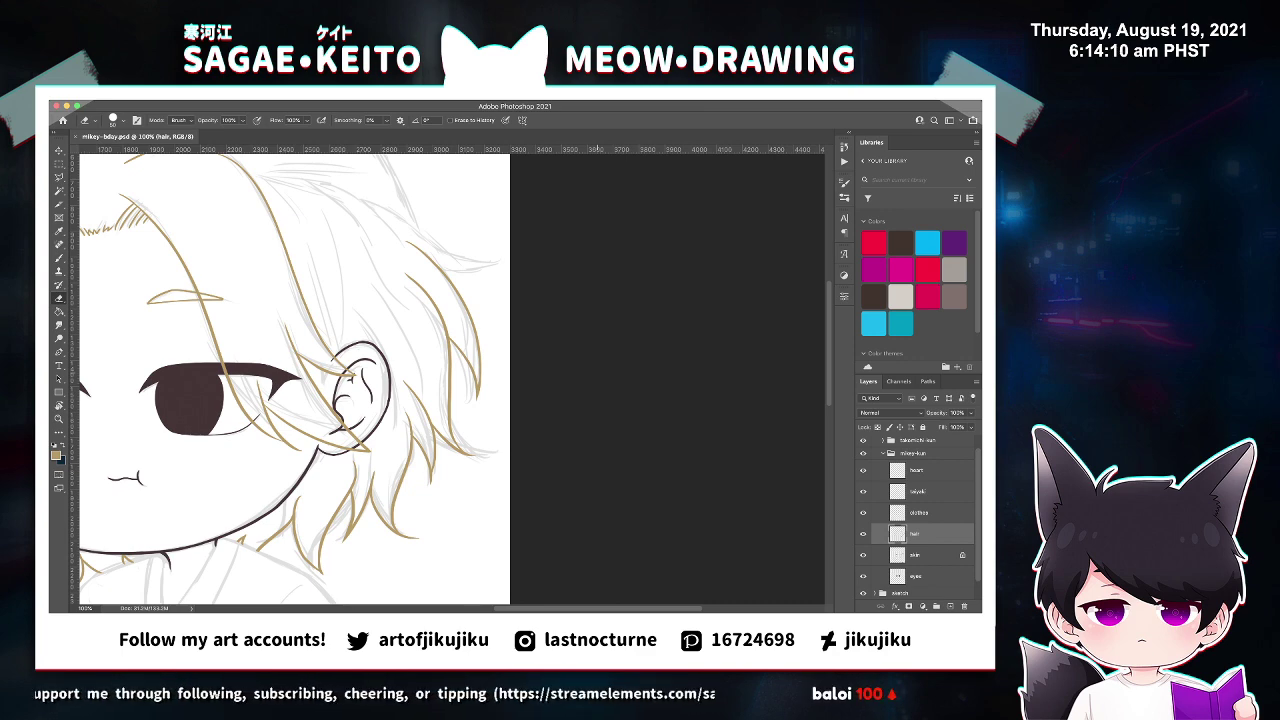
pyautogui.press('z')
pyautogui.click(304, 330)
pyautogui.click(356, 225)
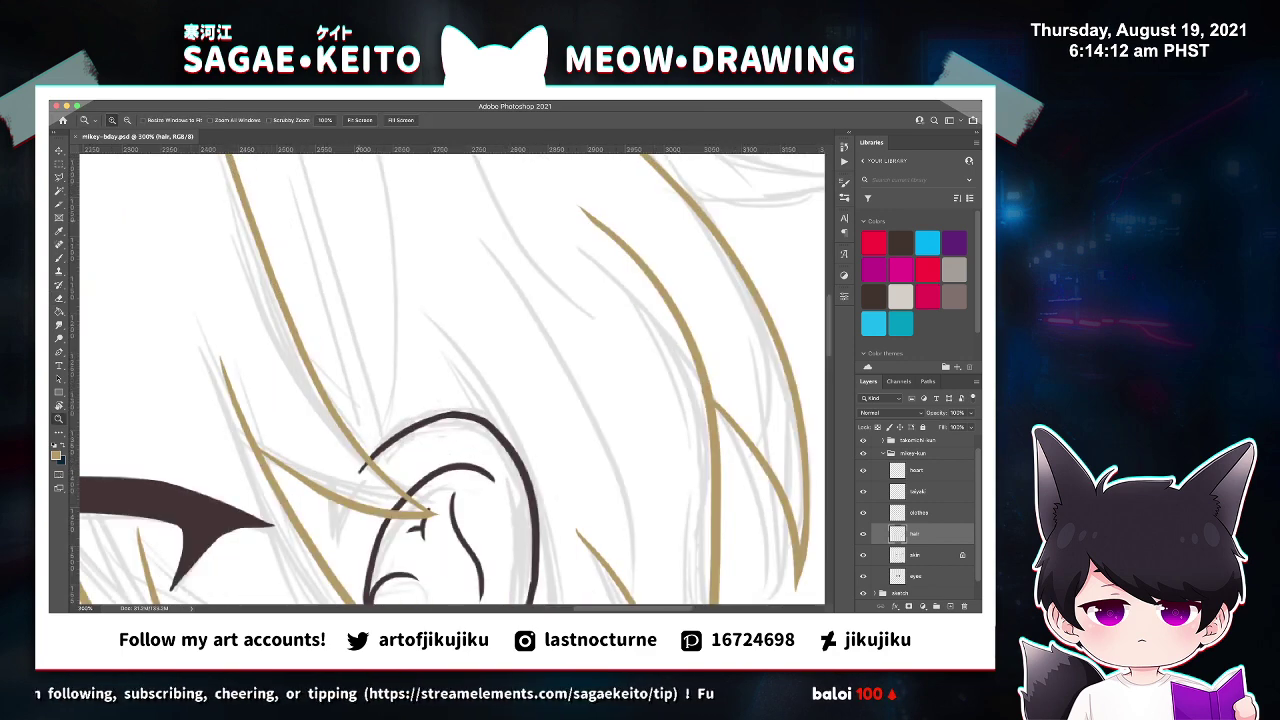
pyautogui.press('b')
pyautogui.moveTo(400, 276); pyautogui.dragTo(380, 455)
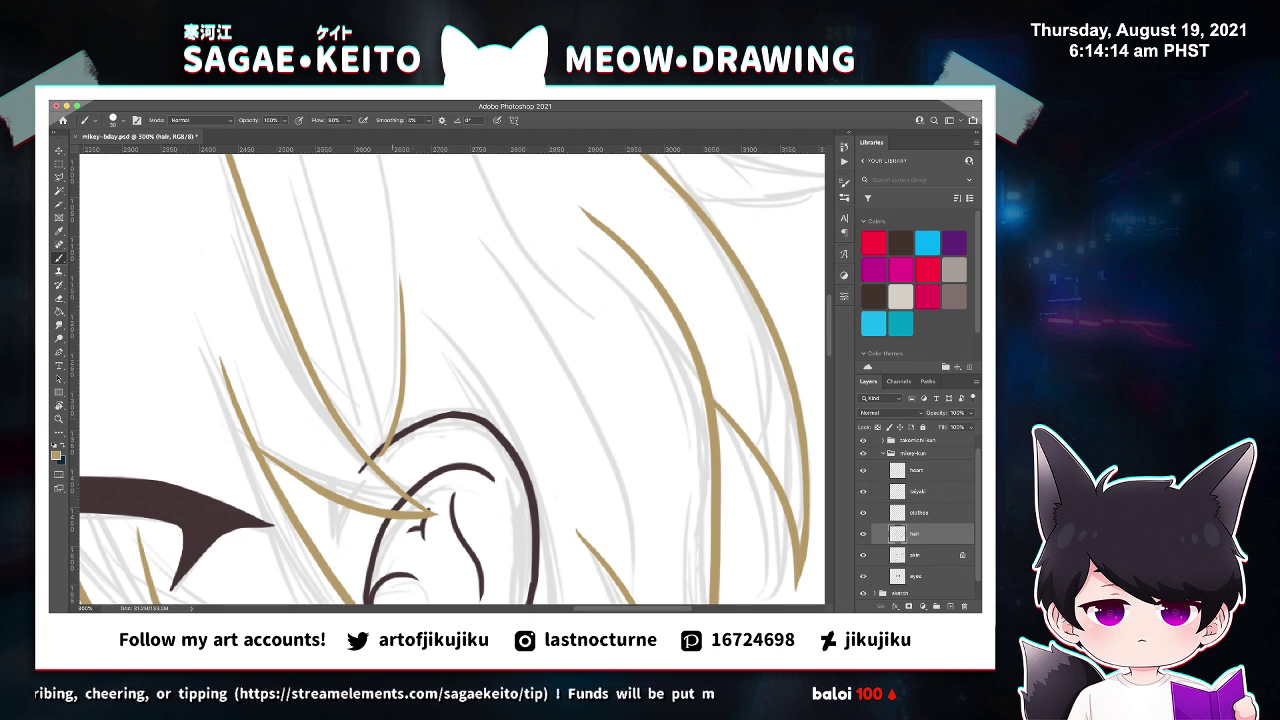
pyautogui.press('super+z')
pyautogui.moveTo(412, 246); pyautogui.dragTo(374, 456)
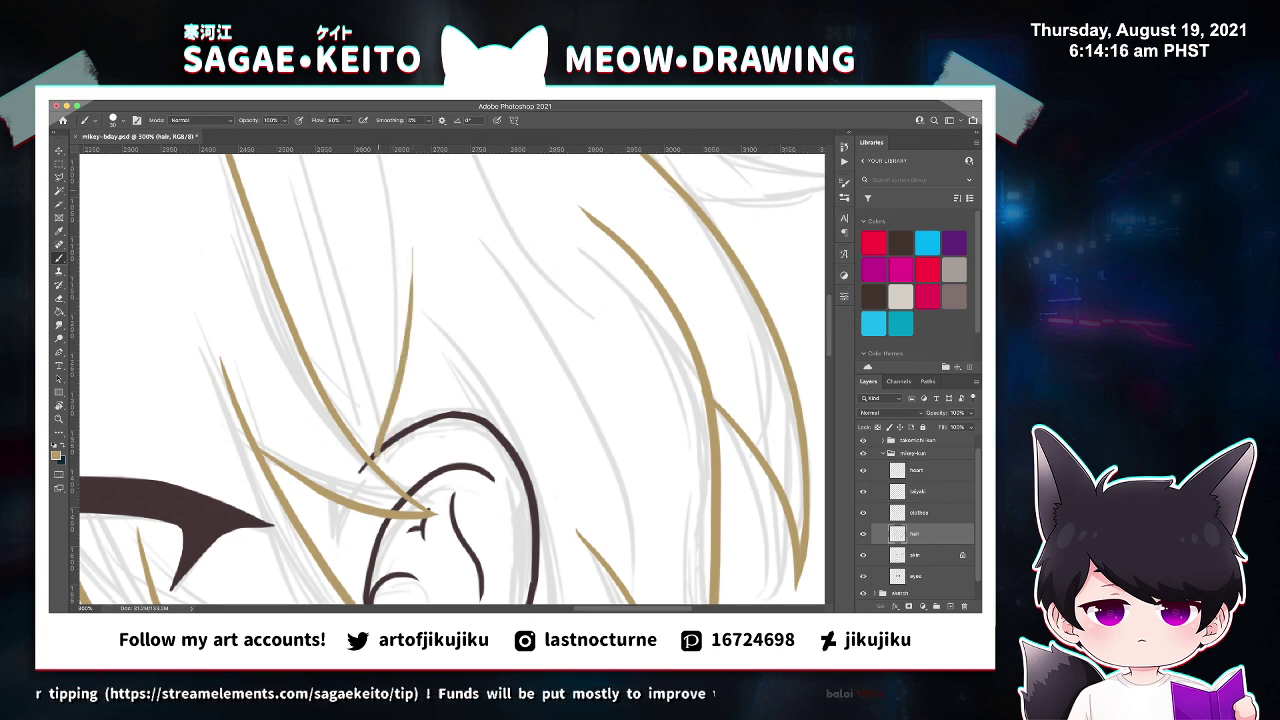
pyautogui.press('super+minus')
pyautogui.press('super+minus')
pyautogui.press('e')
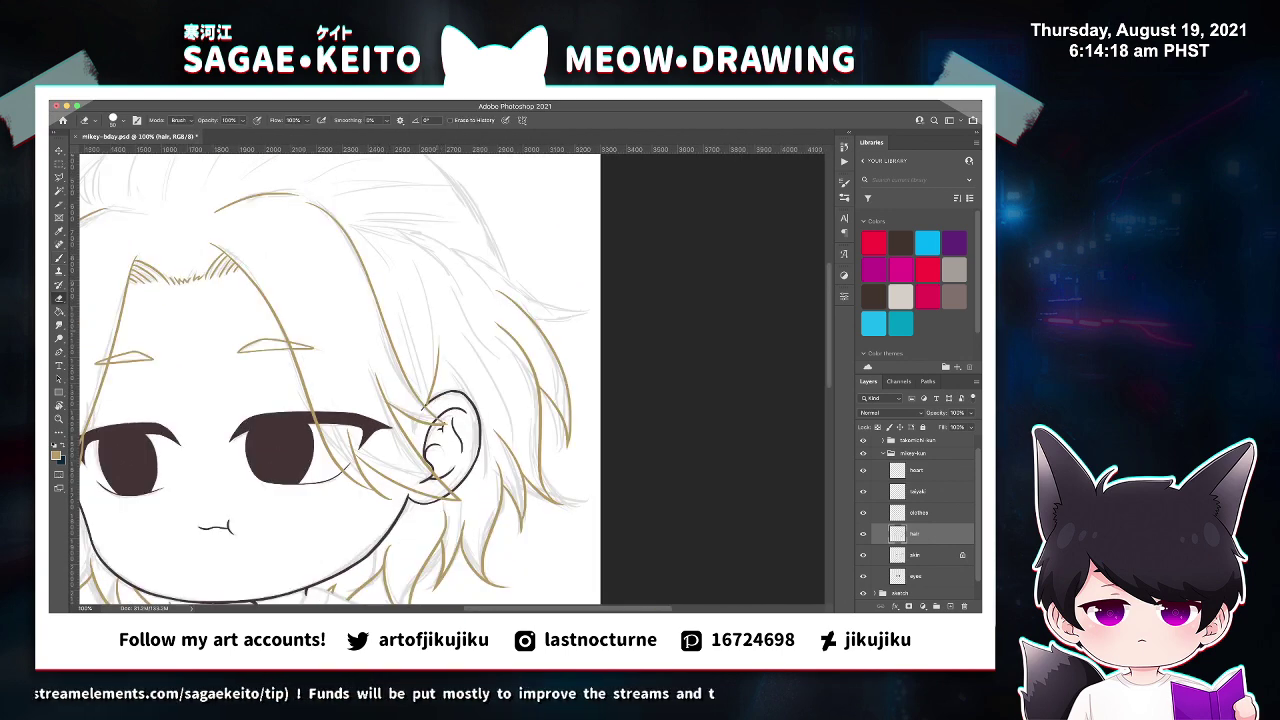
# Ink a second, longer strand just left of the first, converging on the top of the ear, and save the file.
pyautogui.press('b')
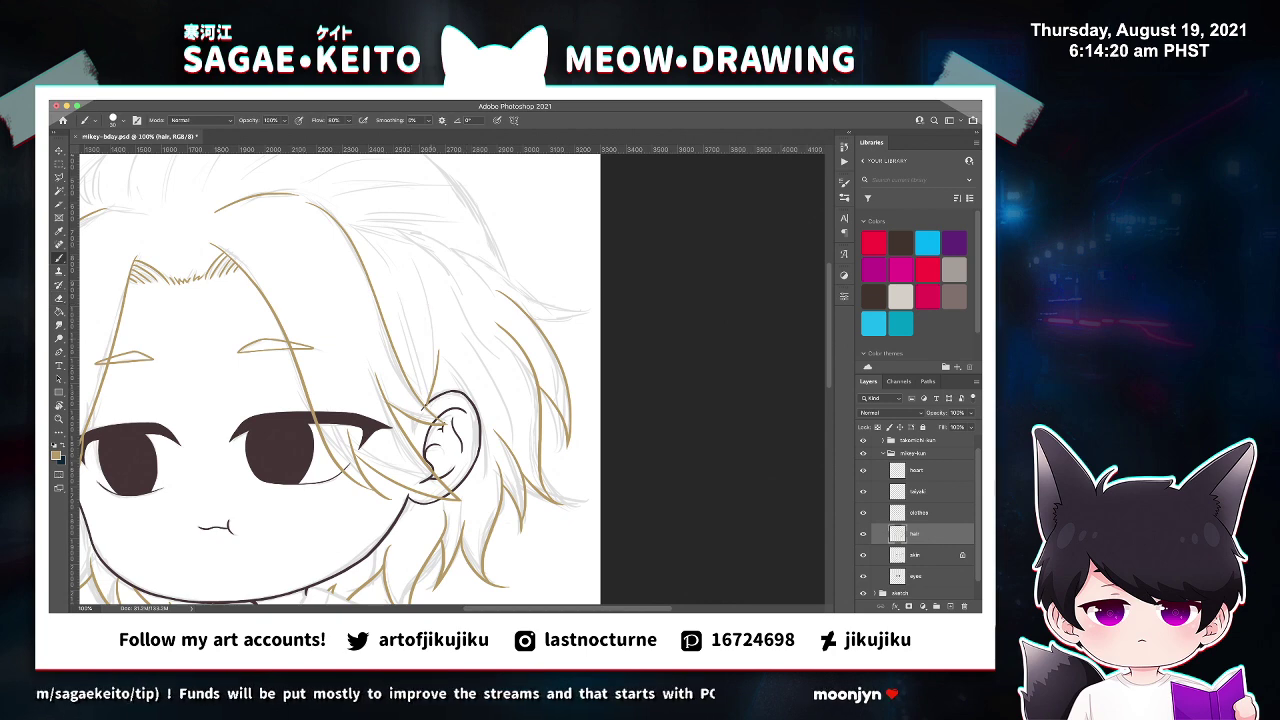
pyautogui.press('super+z')
pyautogui.moveTo(413, 304); pyautogui.dragTo(421, 403)
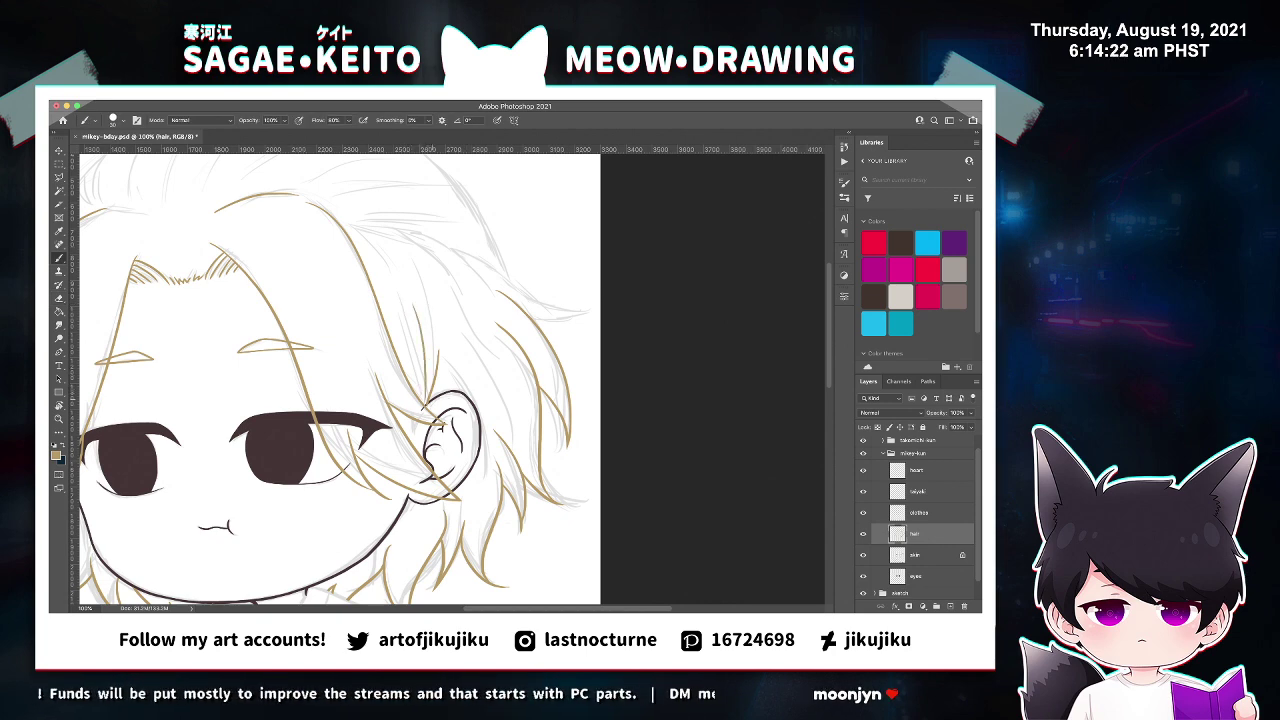
pyautogui.press('super+equal')
pyautogui.press('super+equal')
pyautogui.press('super+equal')
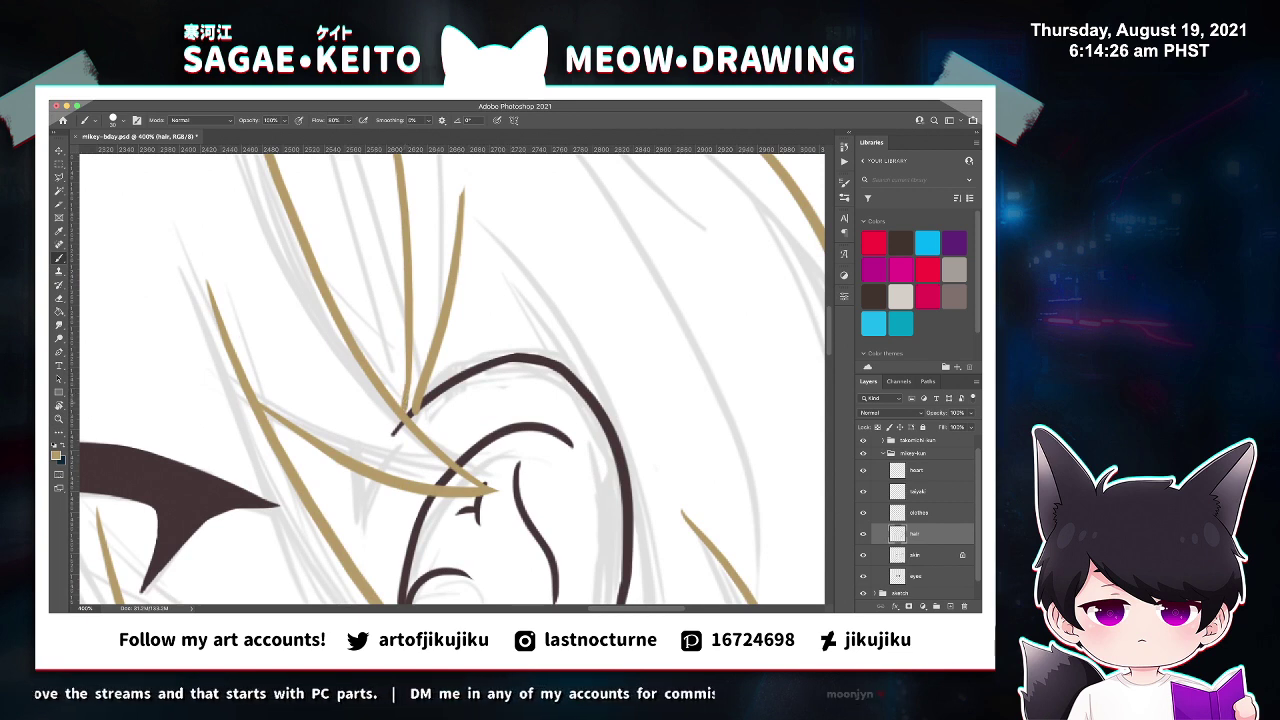
pyautogui.press('e')
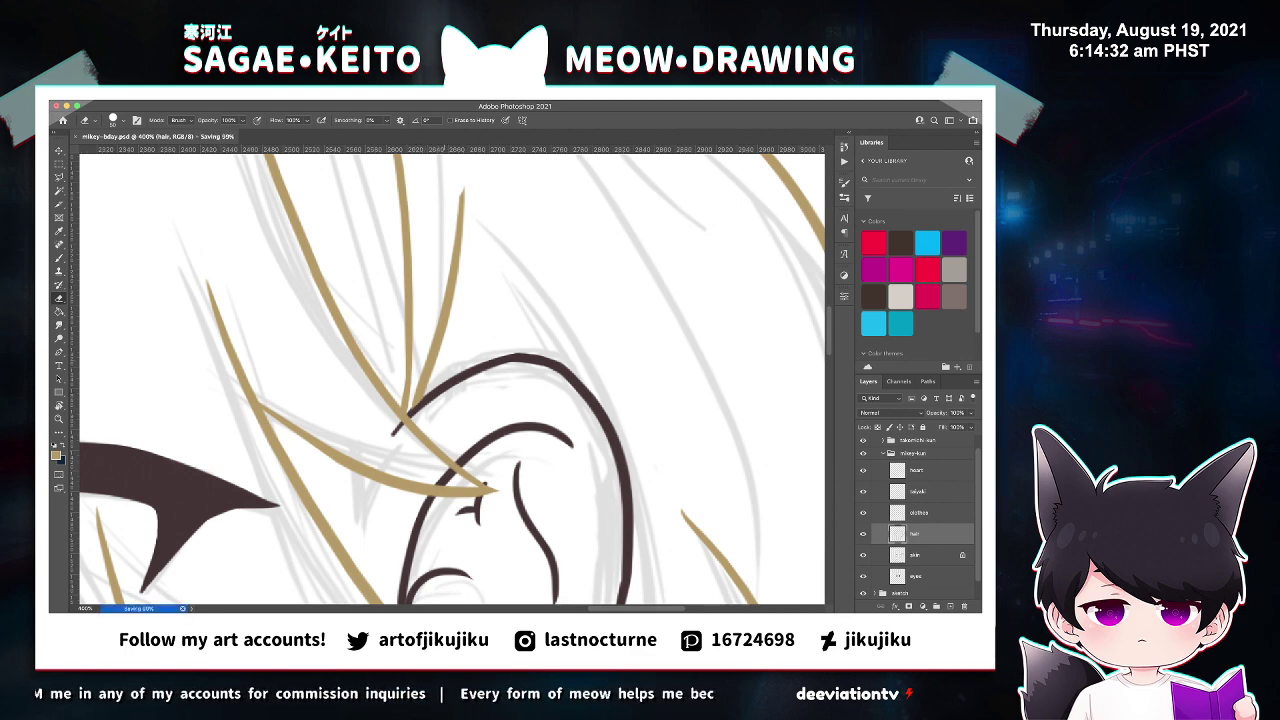
# Ink a long strand running down along the ear's outer rim, redrawing it until the curve fits.
pyautogui.press('super+minus')
pyautogui.press('super+minus')
pyautogui.press('super+minus')
pyautogui.press('b')
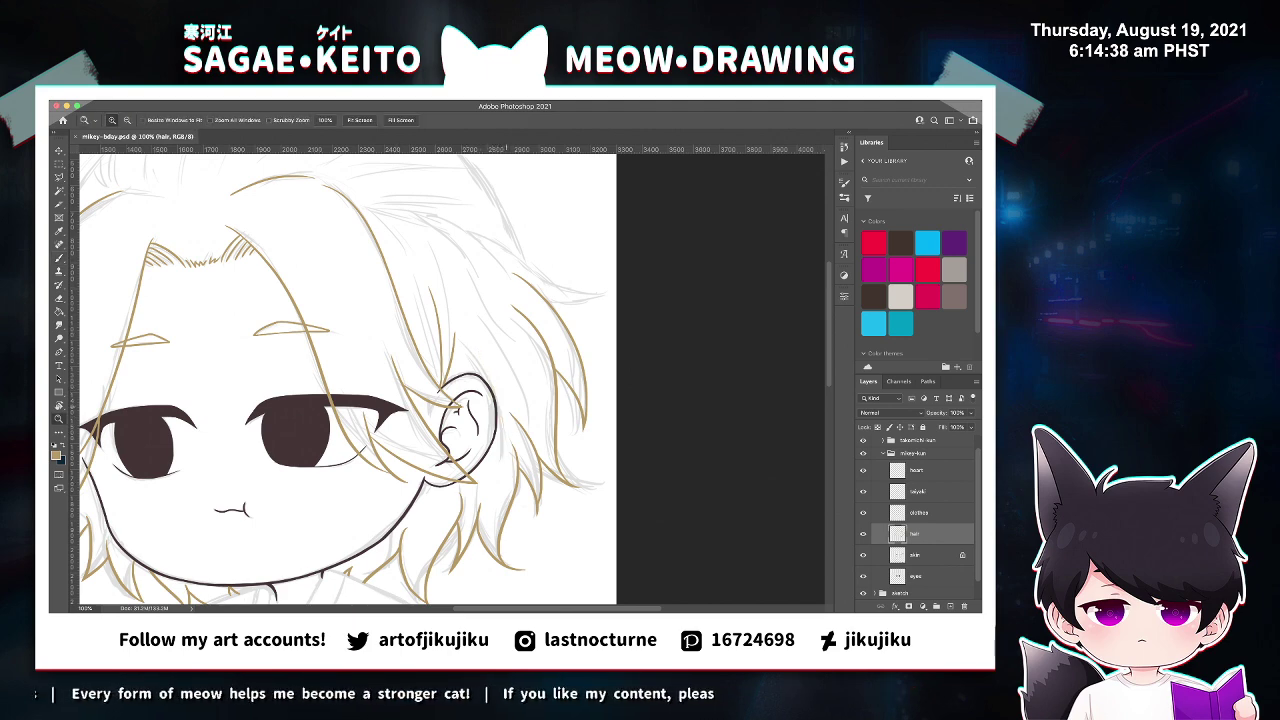
pyautogui.press('super+equal')
pyautogui.press('super+z')
pyautogui.moveTo(465, 327); pyautogui.dragTo(511, 547)
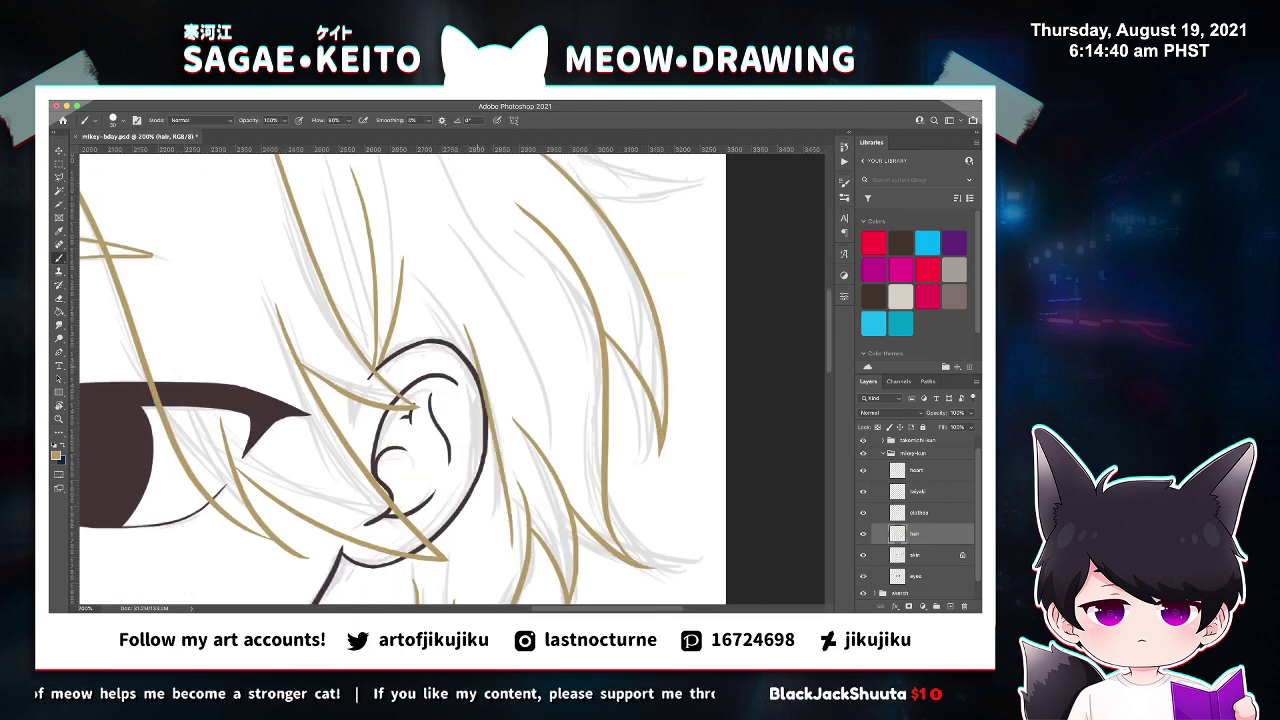
pyautogui.press('super+z')
pyautogui.moveTo(475, 352); pyautogui.dragTo(497, 525)
pyautogui.press('super+z')
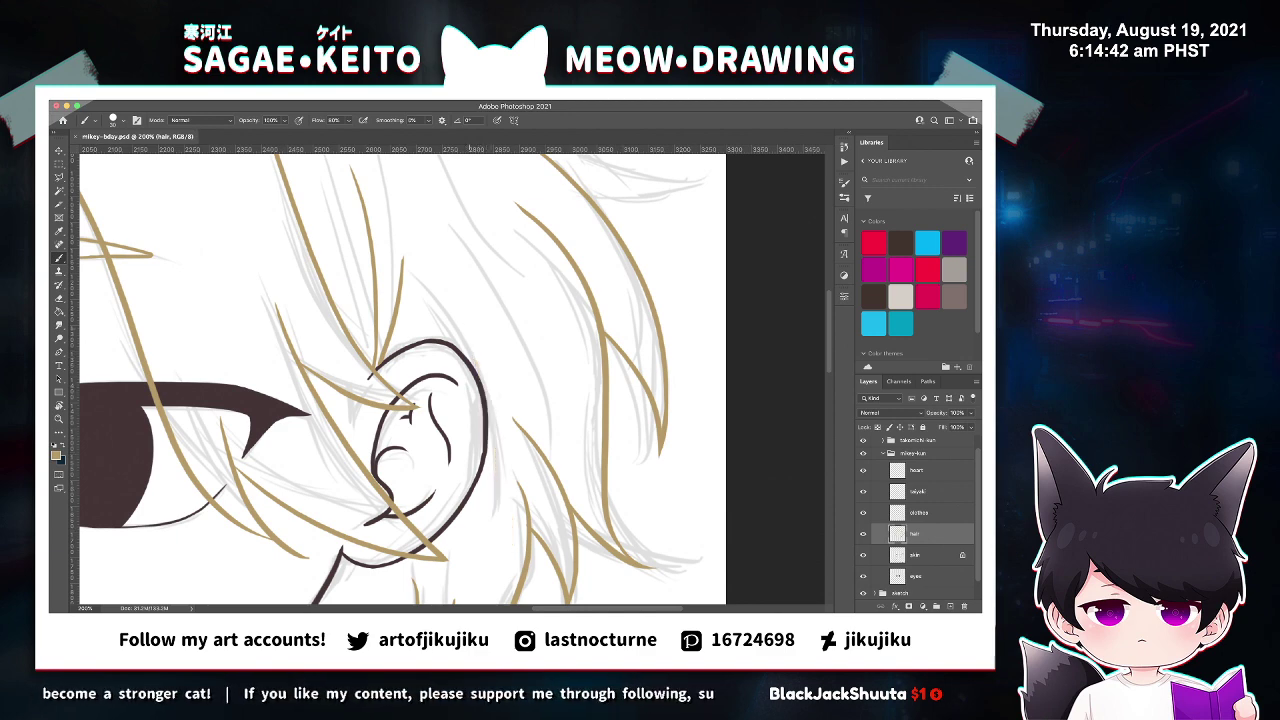
pyautogui.moveTo(466, 324); pyautogui.dragTo(497, 526)
pyautogui.press('super+minus')
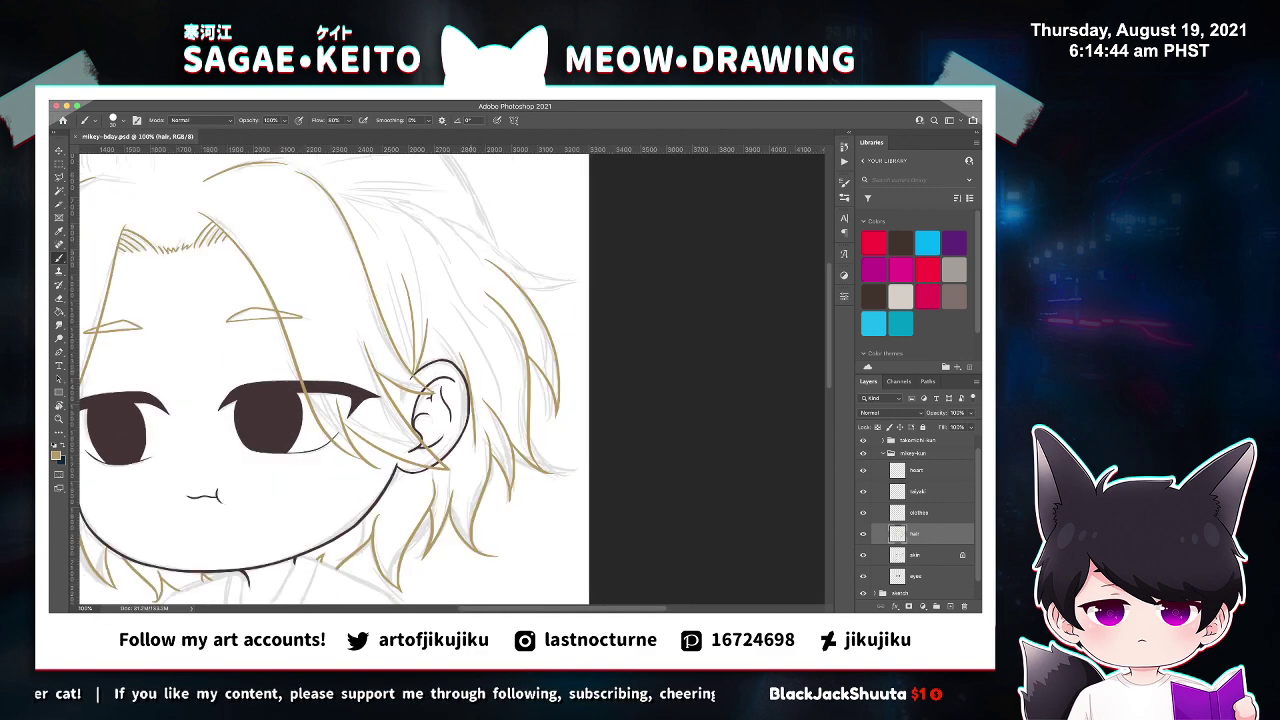
pyautogui.press('super+minus')
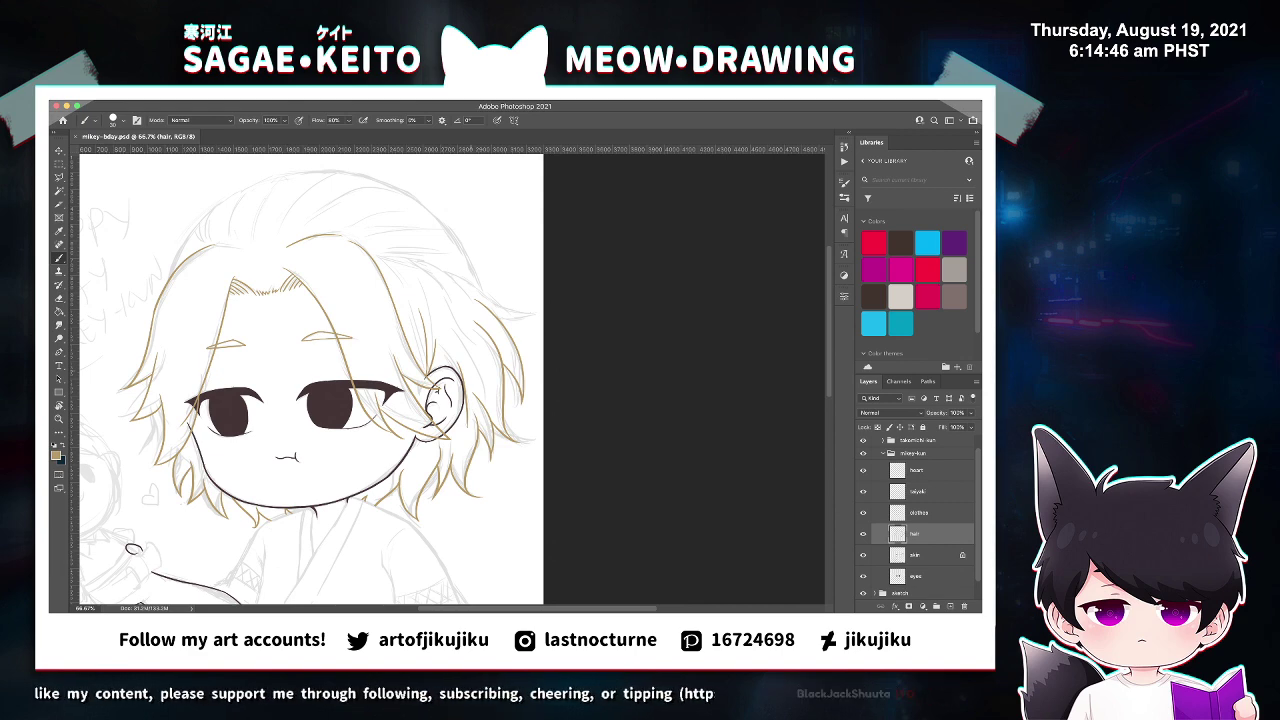
# Ink the swept-back strands branching from the right hairline across the upper back hair.
pyautogui.press('z')
pyautogui.press('super+equal')
pyautogui.press('super+equal')
pyautogui.press('b')
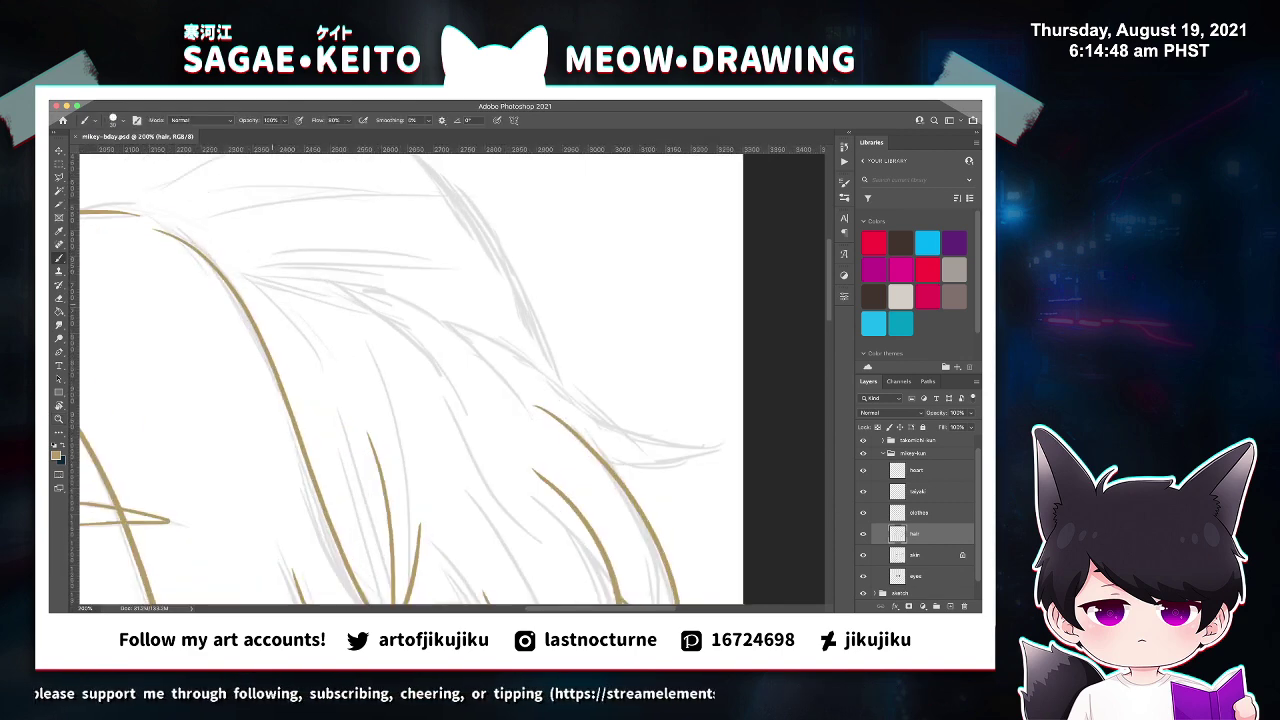
pyautogui.moveTo(254, 278)
pyautogui.mouseDown()
pyautogui.moveTo(408, 332)
pyautogui.moveTo(483, 415)
pyautogui.mouseUp()
pyautogui.press('super+z')
pyautogui.moveTo(361, 309); pyautogui.dragTo(468, 412)
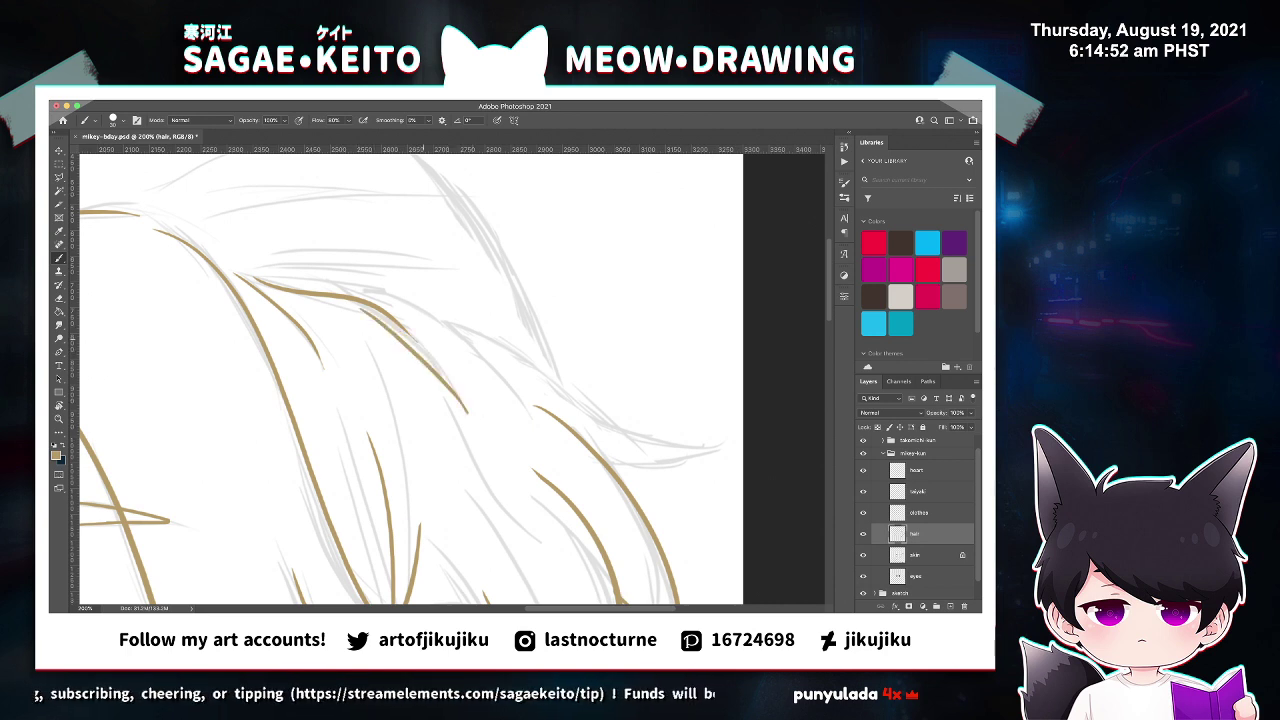
# Trim the end of the lower swept-back strand and ink another curved strand just above it, tapering its tip.
pyautogui.press('e')
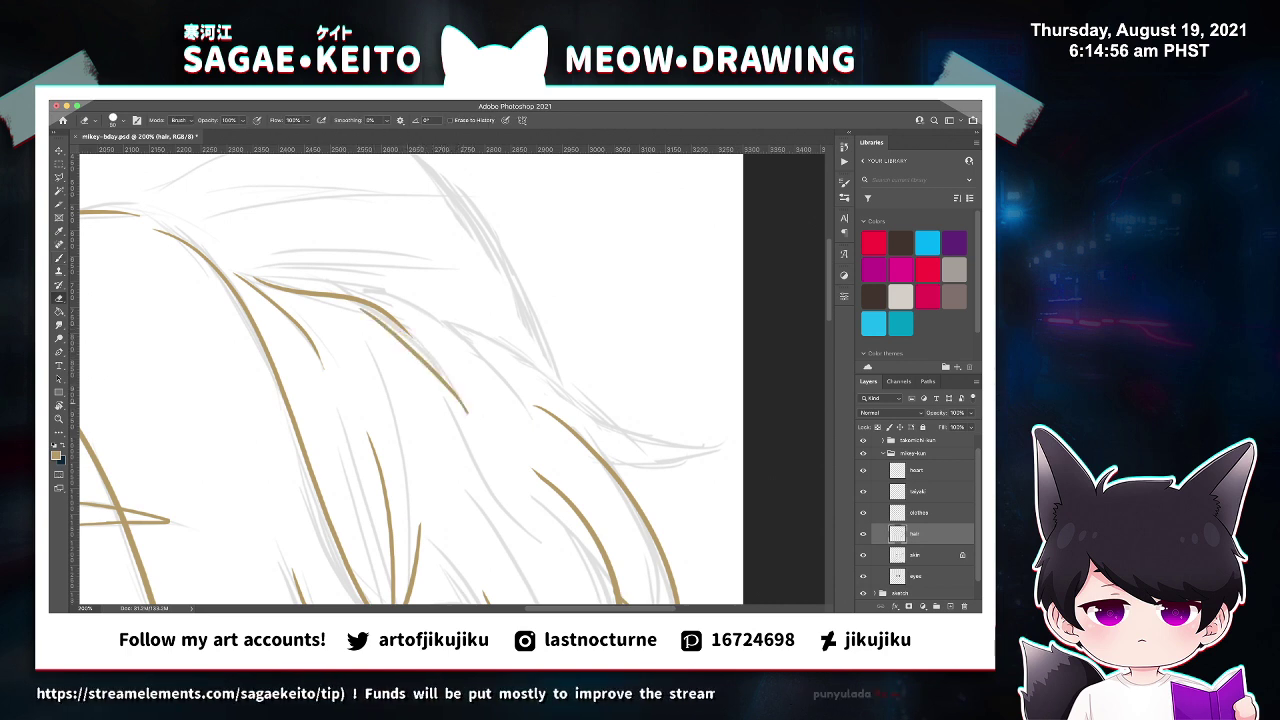
pyautogui.moveTo(471, 413); pyautogui.dragTo(460, 404)
pyautogui.press('b')
pyautogui.moveTo(385, 301); pyautogui.dragTo(505, 384)
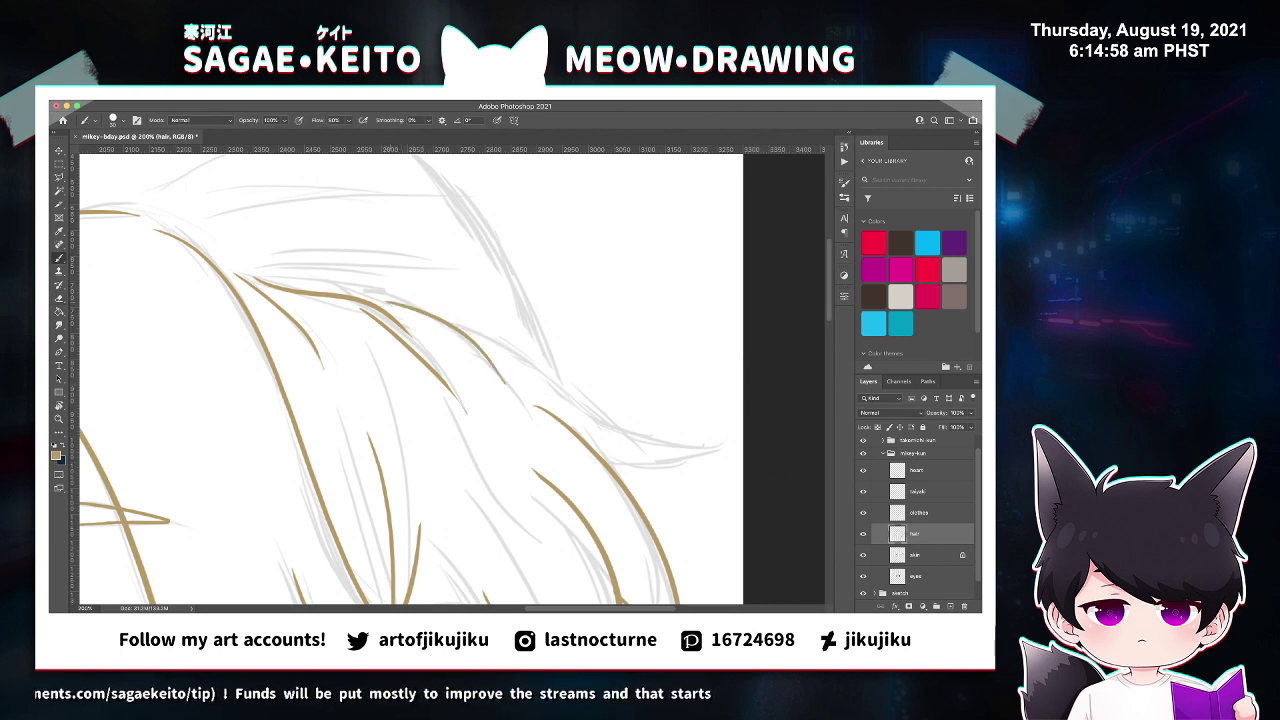
pyautogui.press('e')
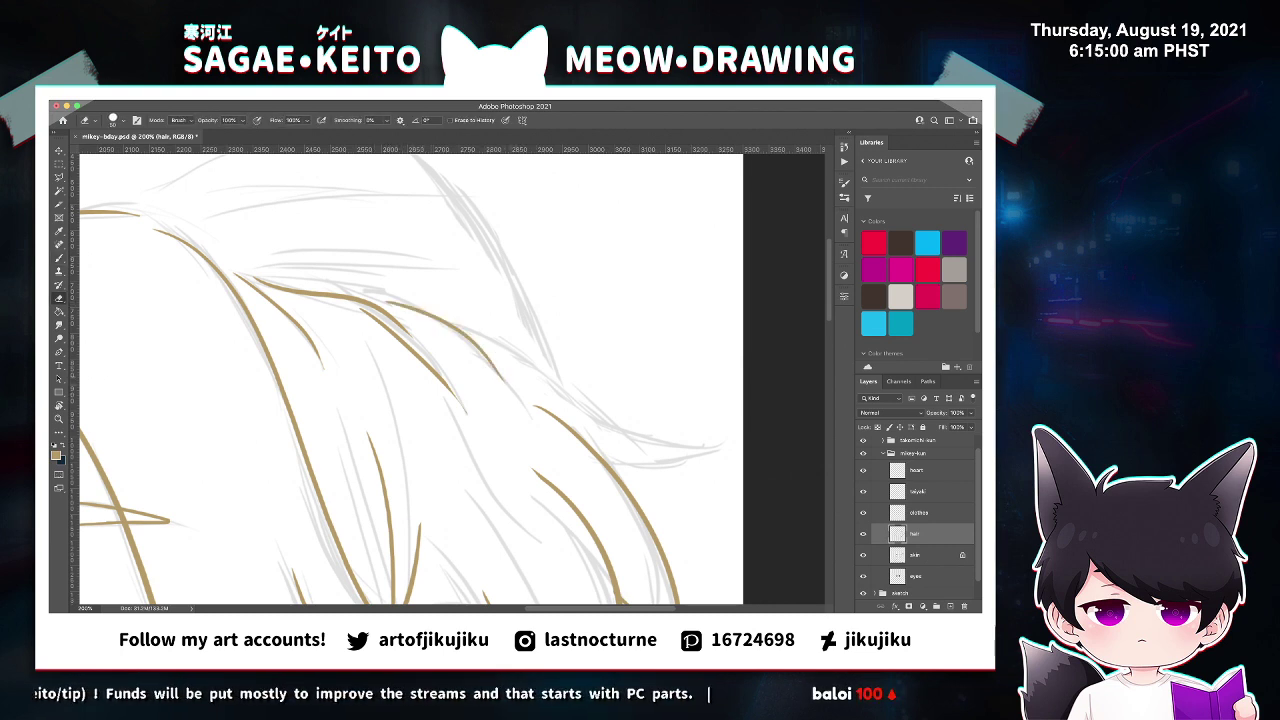
# Ink the long wavy strand sweeping from the upper back hair toward the outward-flicked tip, redrawing it until the curve fits.
pyautogui.press('b')
pyautogui.moveTo(472, 335); pyautogui.dragTo(611, 429)
pyautogui.press('super+z')
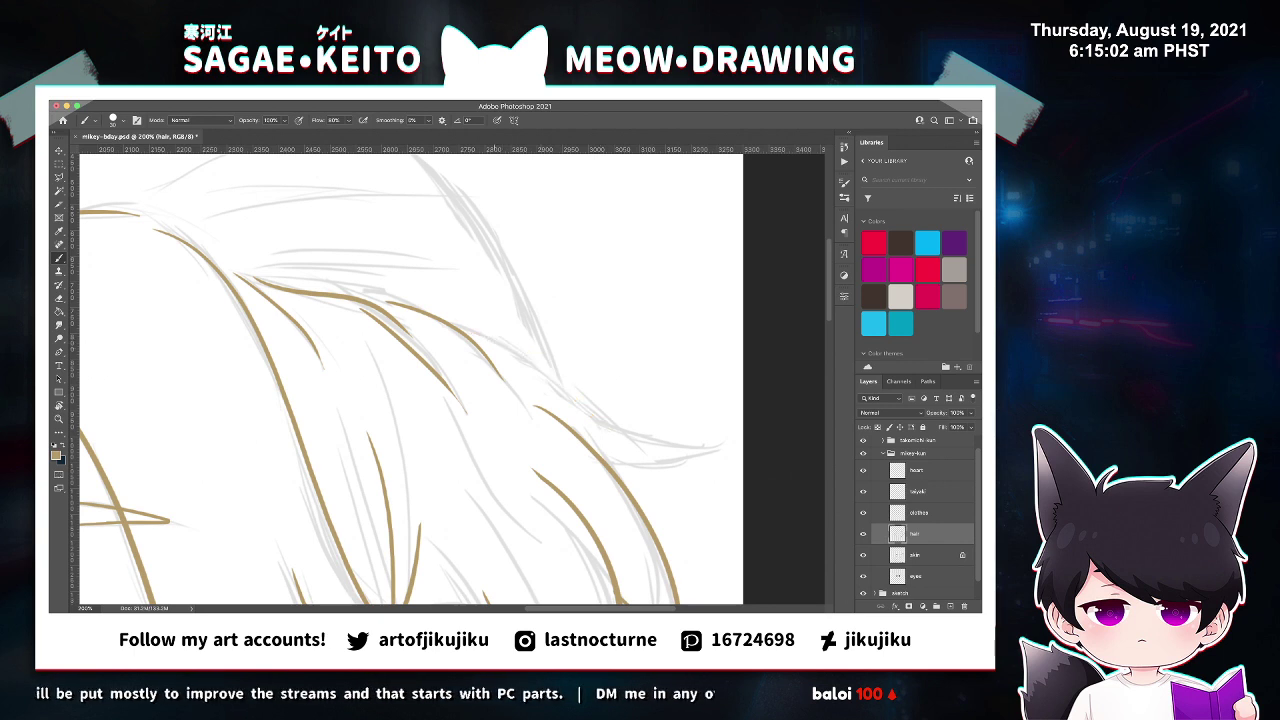
pyautogui.moveTo(469, 335)
pyautogui.mouseDown()
pyautogui.moveTo(655, 441)
pyautogui.moveTo(710, 424)
pyautogui.mouseUp()
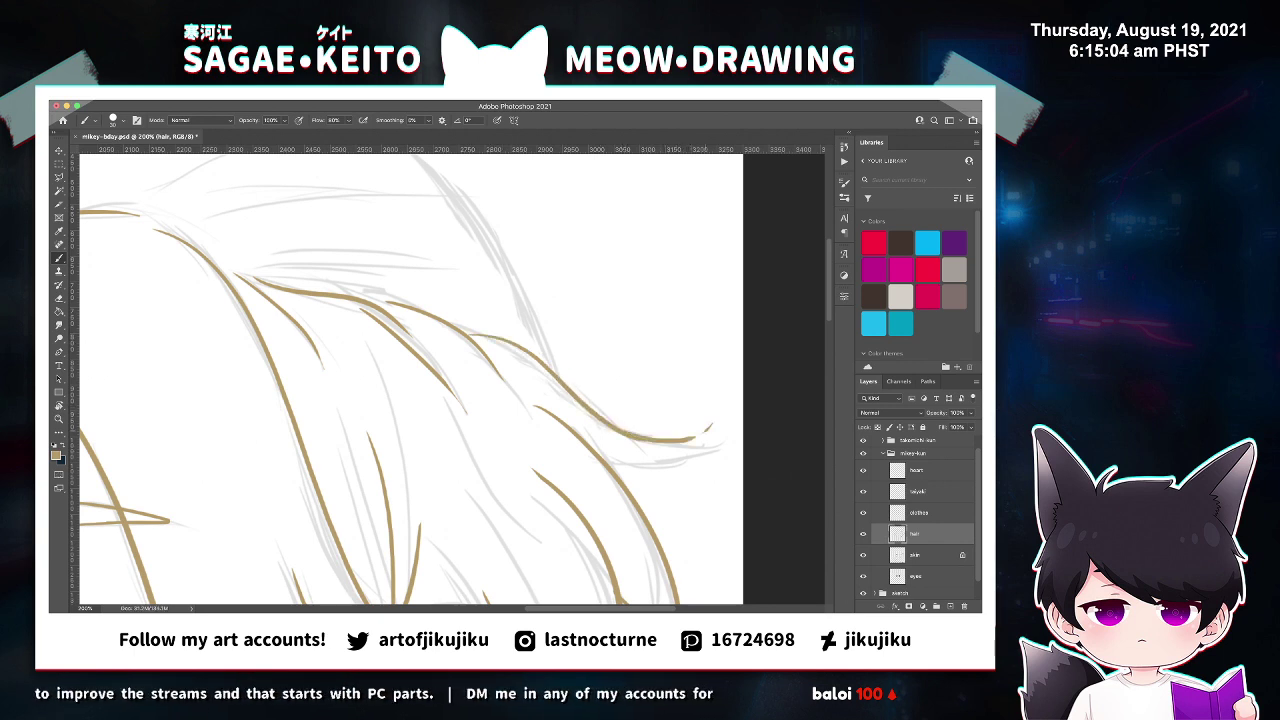
pyautogui.press('super+z')
pyautogui.keyDown('super'); pyautogui.click(663, 459); pyautogui.keyUp('super')
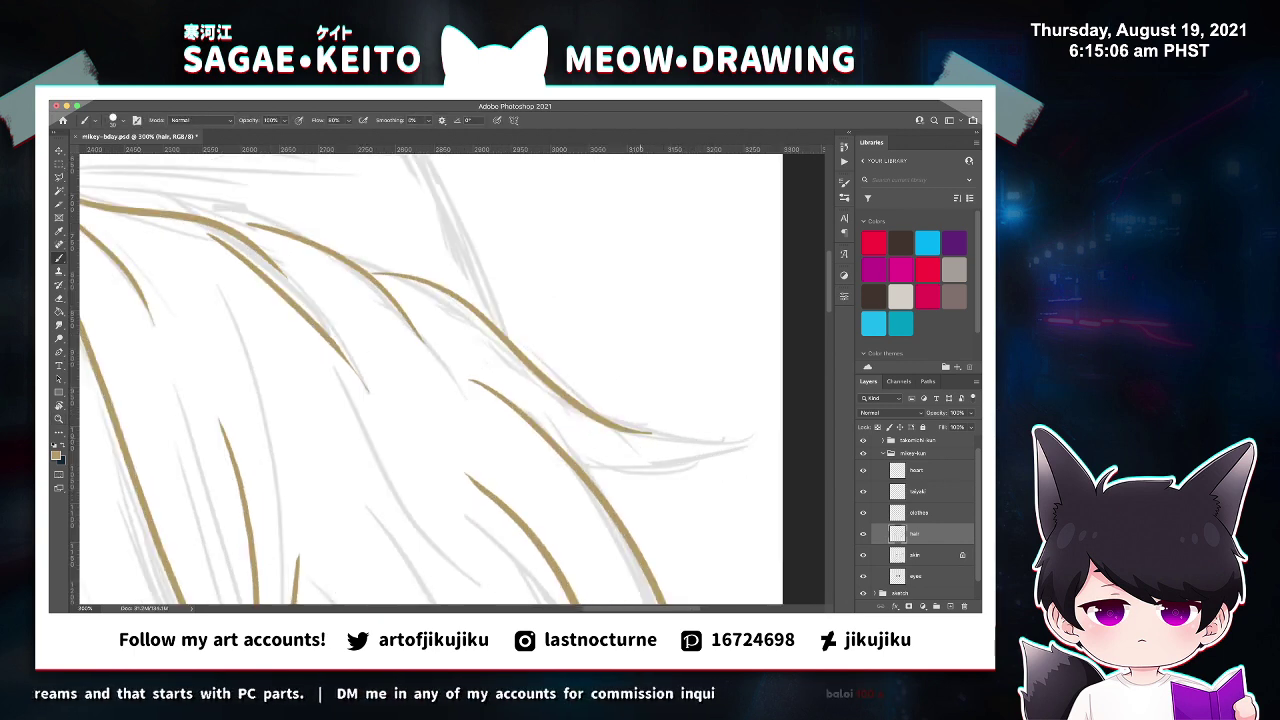
# Extend the long back strand into an upturned tip, redrawing the flick until it tapers smoothly.
pyautogui.moveTo(620, 431); pyautogui.dragTo(752, 410)
pyautogui.hotkey('ctrl', 'z')
pyautogui.press('super+z')
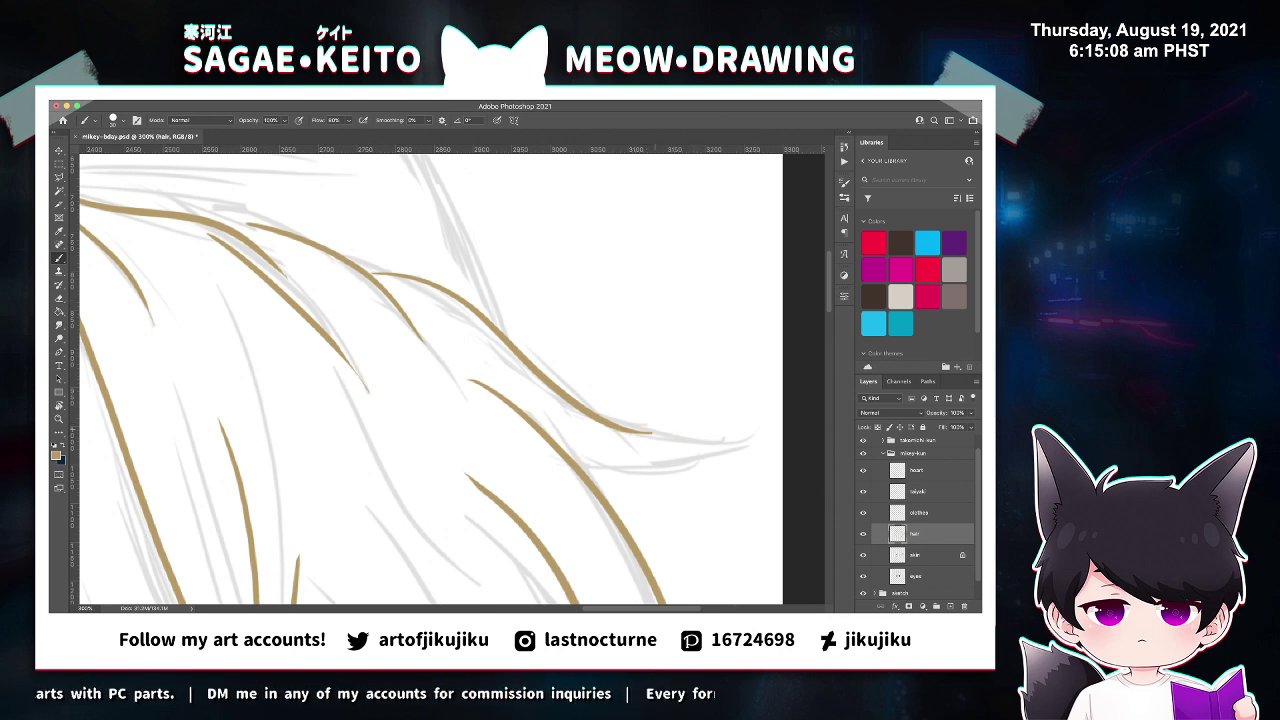
pyautogui.moveTo(620, 432); pyautogui.dragTo(752, 402)
pyautogui.press('super+z')
pyautogui.moveTo(625, 431); pyautogui.dragTo(733, 416)
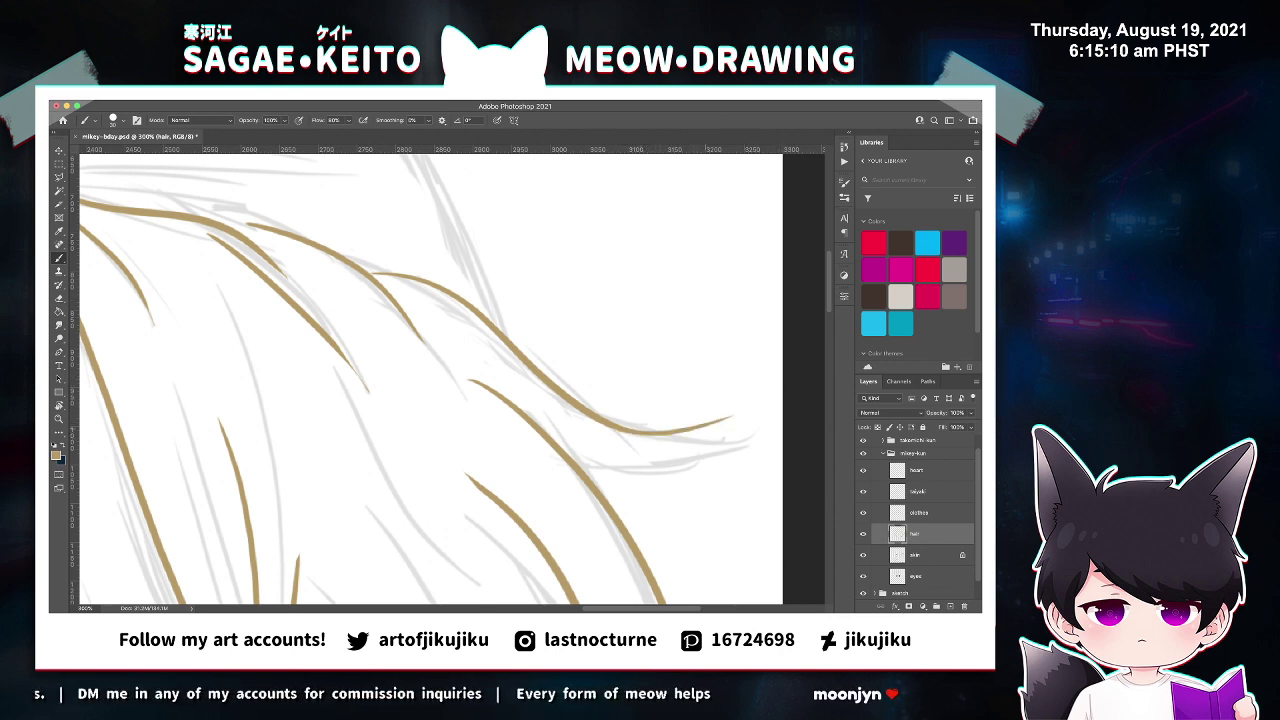
# Ink the lower edge of the outward flick, erase the overshoot at its tip, and save the file.
pyautogui.moveTo(580, 472); pyautogui.dragTo(782, 402)
pyautogui.hotkey('ctrl', 'z')
pyautogui.moveTo(565, 460); pyautogui.dragTo(768, 390)
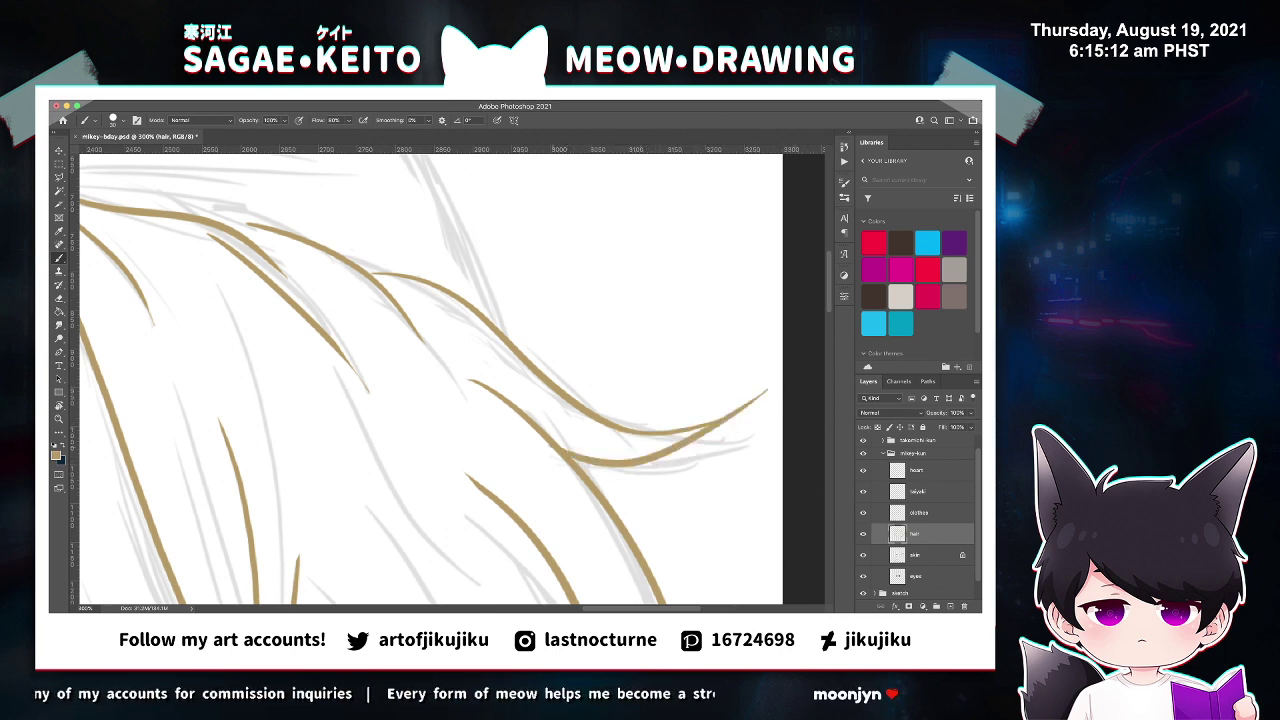
pyautogui.press('e')
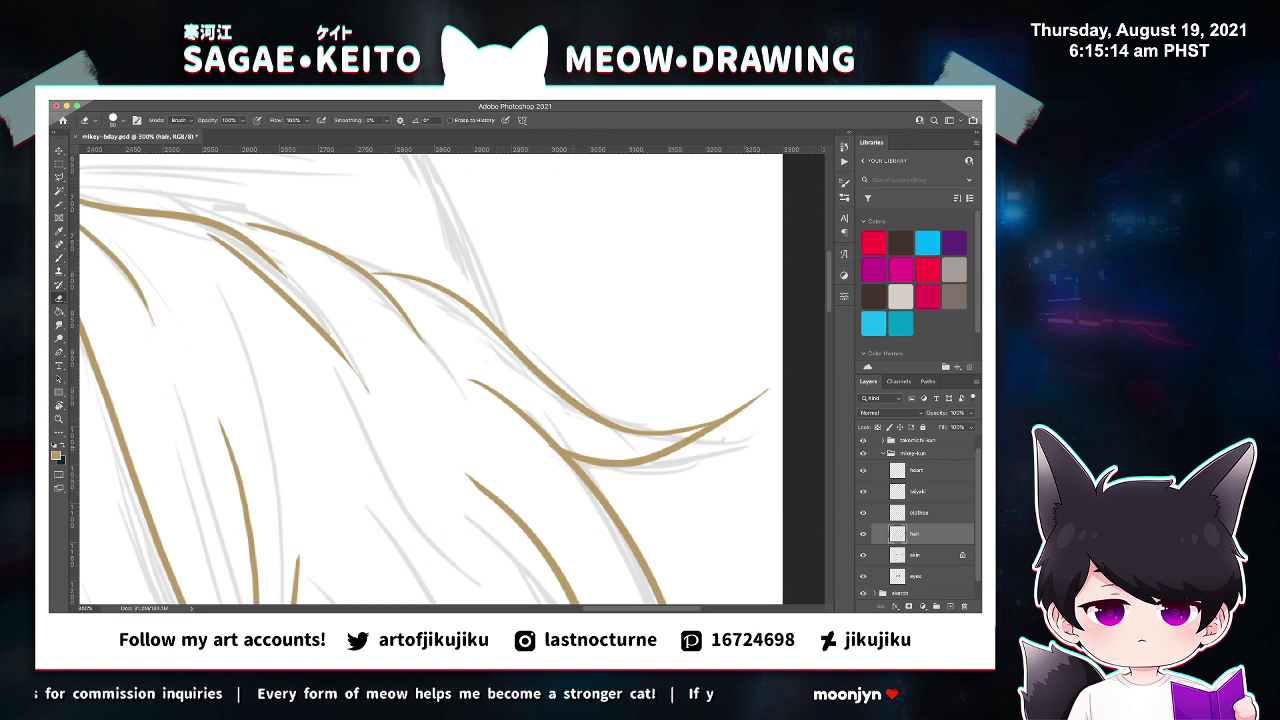
pyautogui.moveTo(756, 402); pyautogui.dragTo(777, 385)
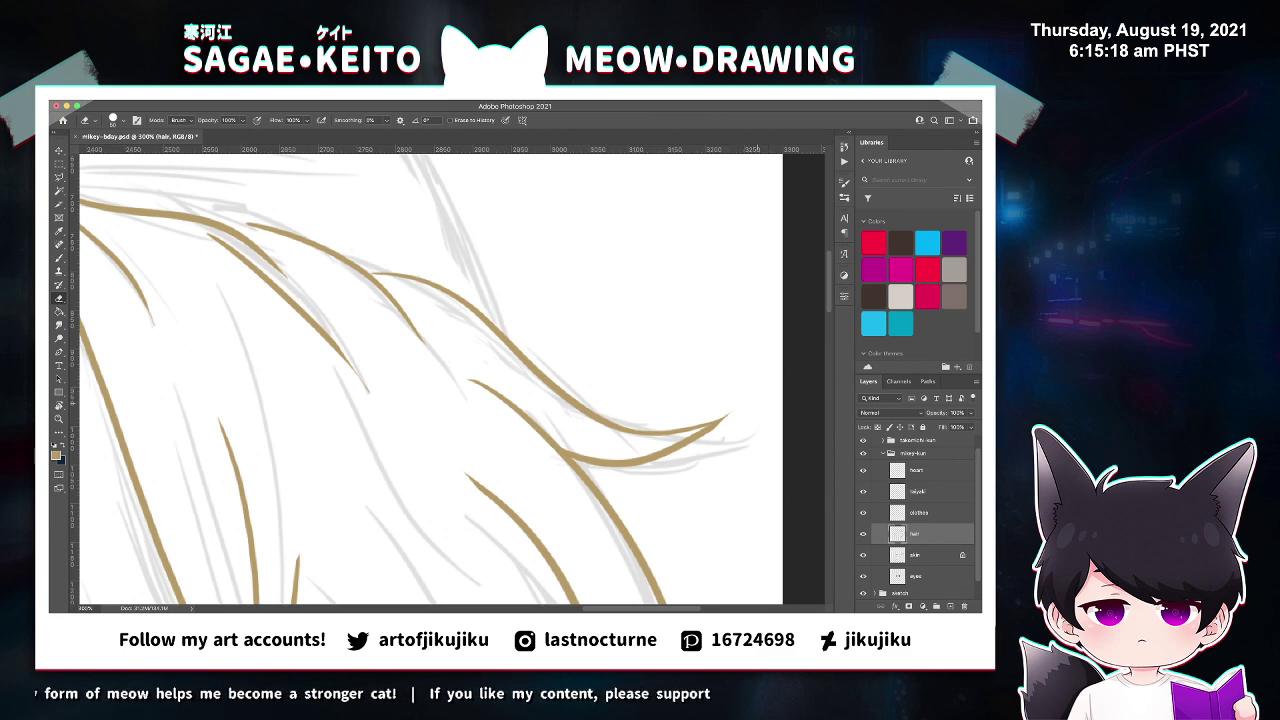
pyautogui.press('super+s')
# Ink the left side of the outer hair outline, from the left hairline up toward the crown, redrawing it until the arc fits.
pyautogui.press('super+minus')
pyautogui.press('super+minus')
pyautogui.press('super+minus')
pyautogui.press('super+minus')
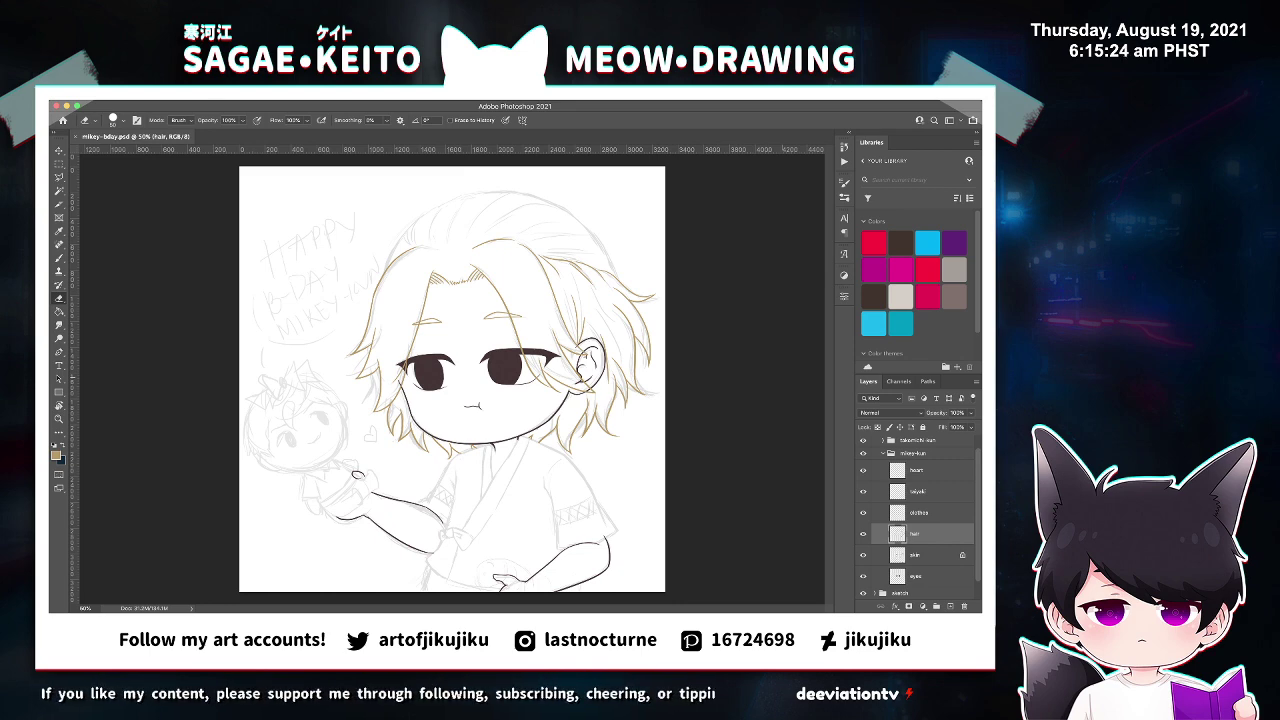
pyautogui.press('z')
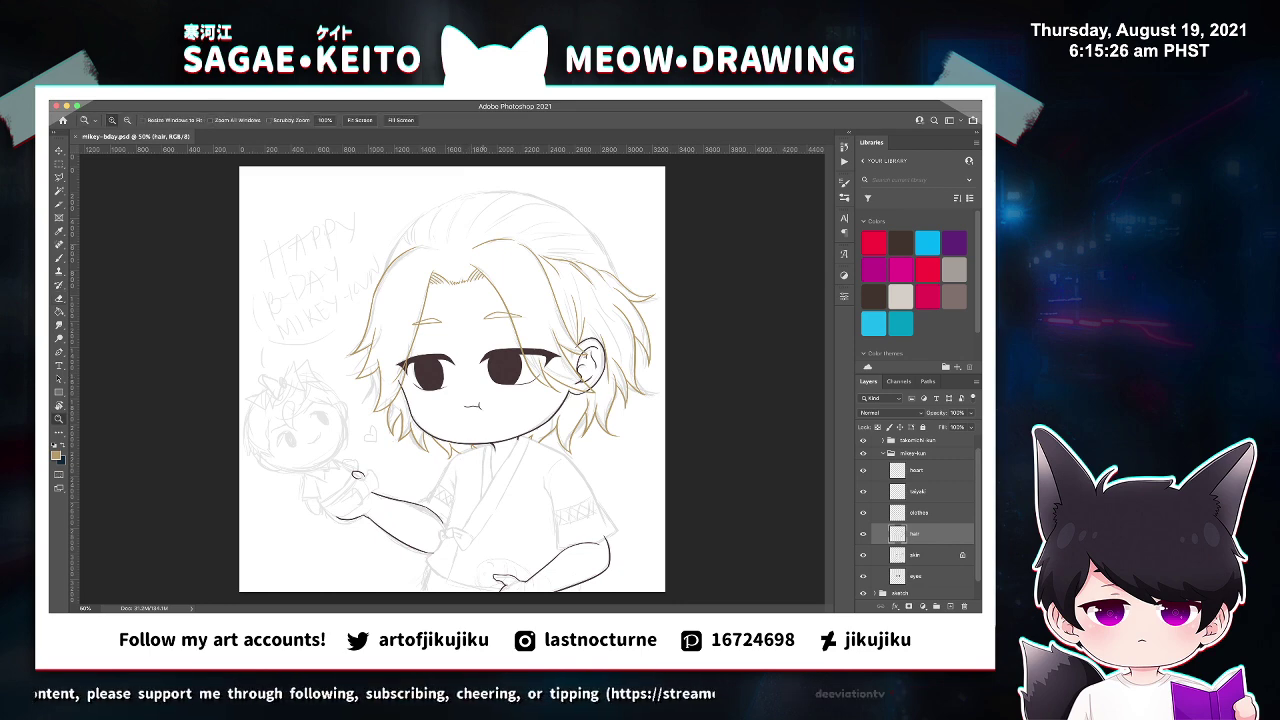
pyautogui.click(522, 194)
pyautogui.press('b')
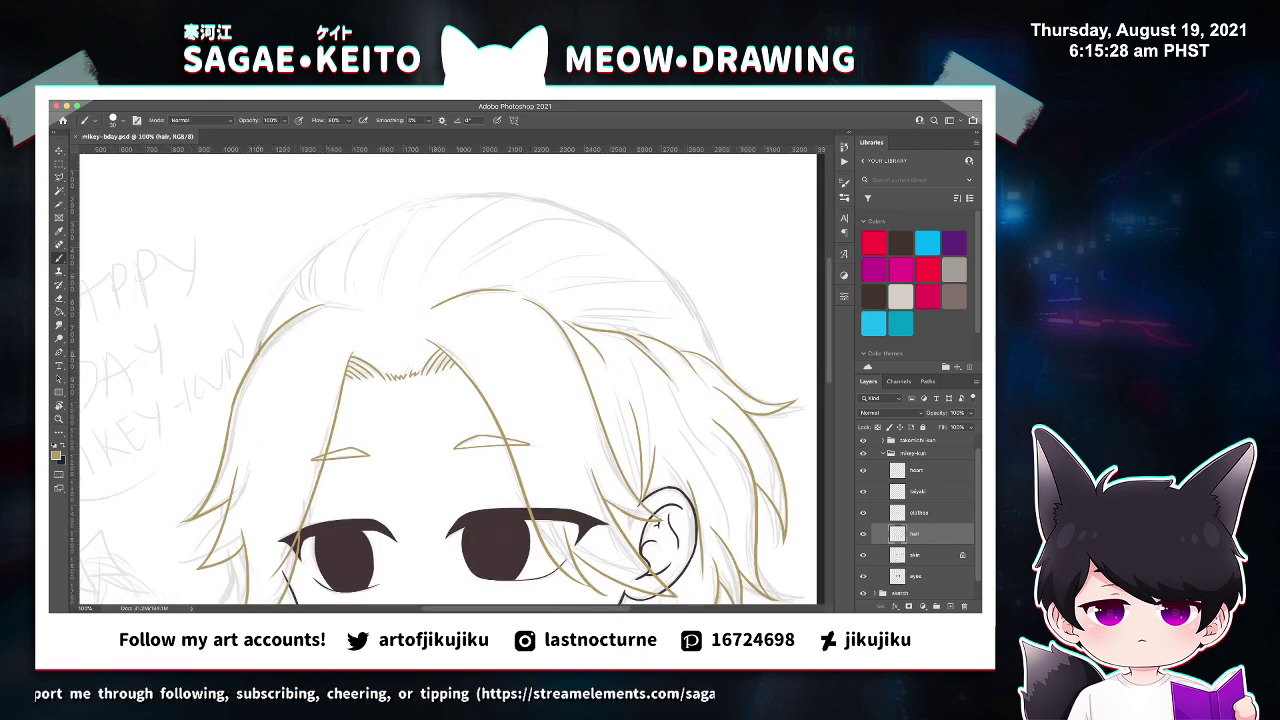
pyautogui.moveTo(260, 344); pyautogui.dragTo(396, 218)
pyautogui.press('super+z')
pyautogui.moveTo(258, 350); pyautogui.dragTo(424, 197)
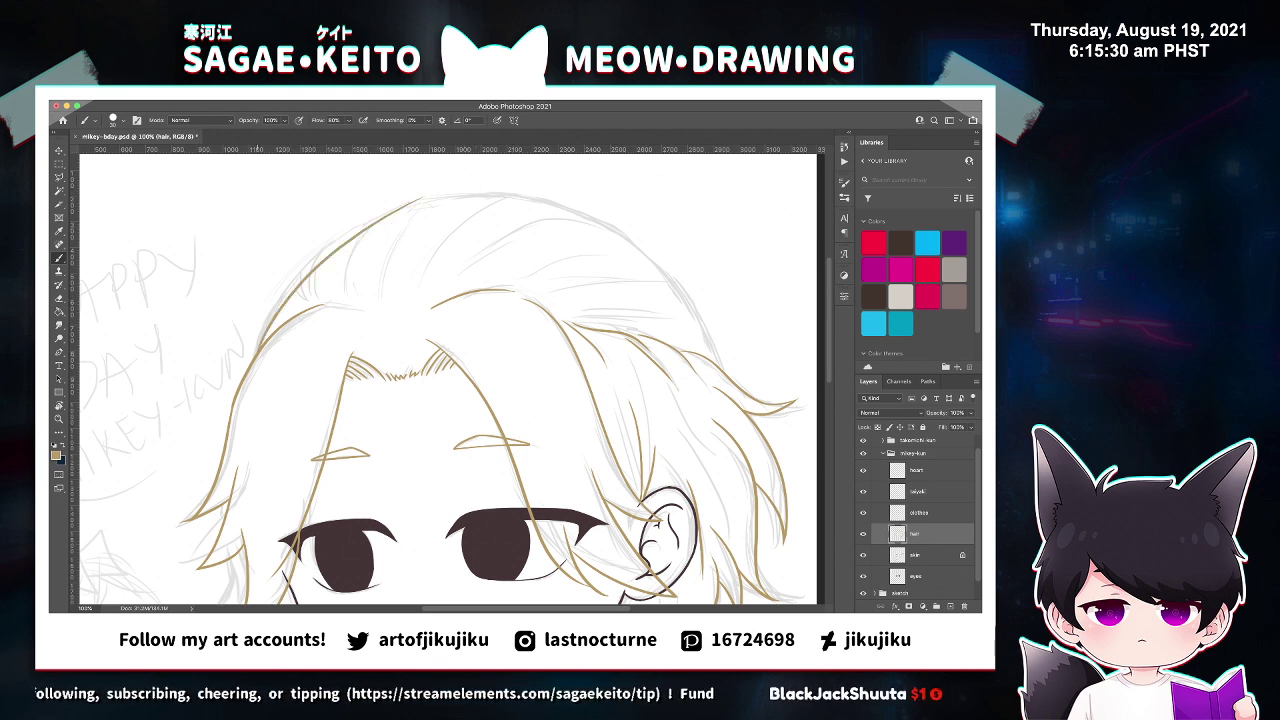
pyautogui.press('super+z')
pyautogui.moveTo(258, 350); pyautogui.dragTo(474, 180)
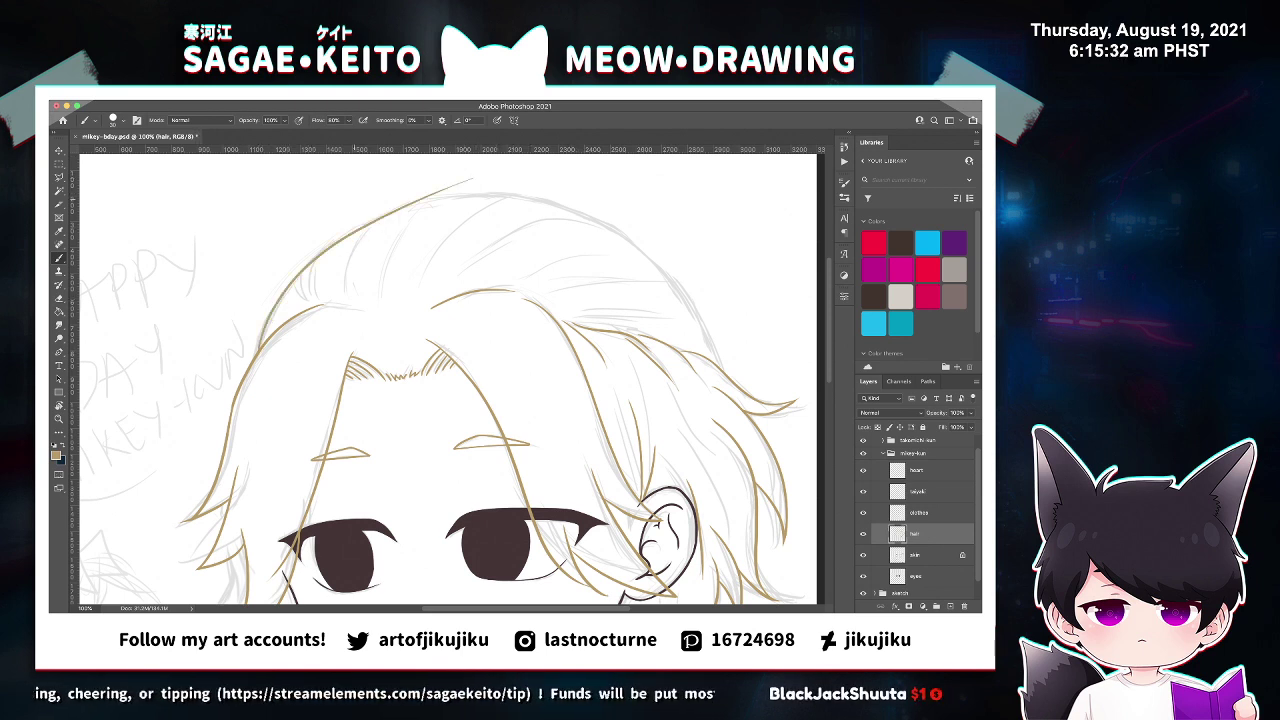
# Ink the top of the hair outline as an arc continuing over the crown toward the right side of the head.
pyautogui.moveTo(382, 218); pyautogui.dragTo(618, 182)
pyautogui.press('super+z')
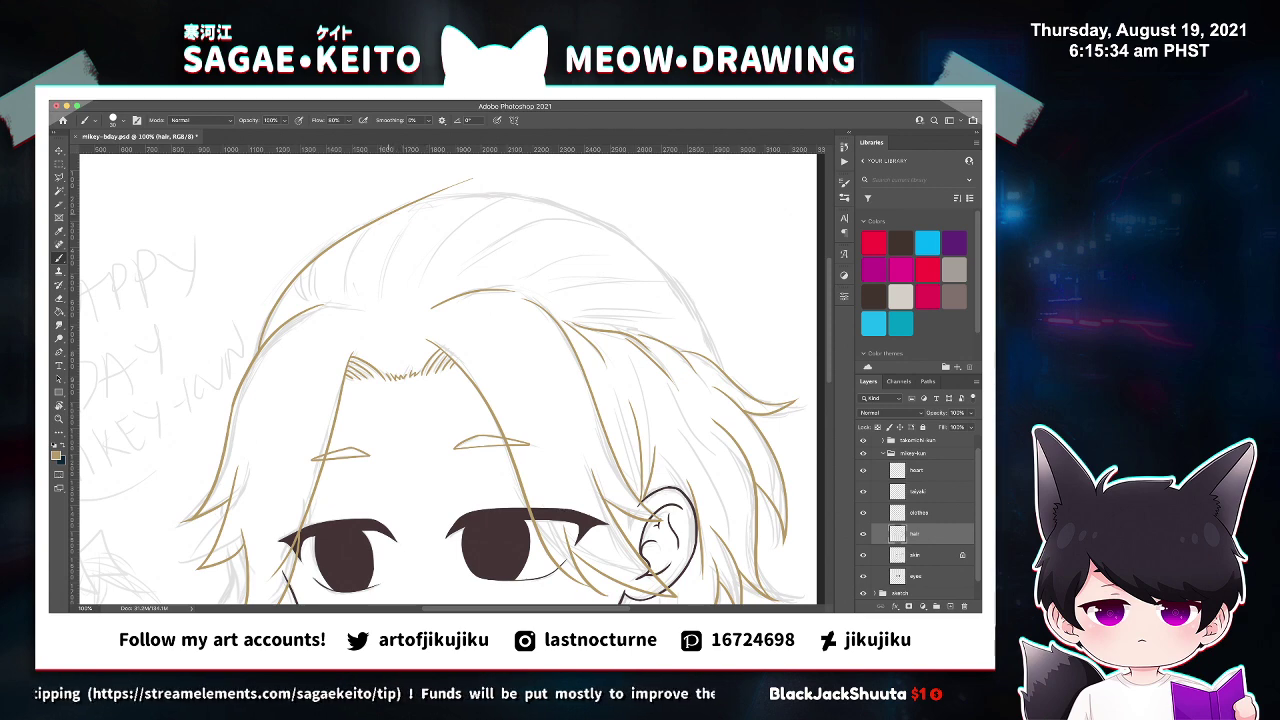
pyautogui.moveTo(384, 217); pyautogui.dragTo(578, 208)
pyautogui.press('super+z')
pyautogui.moveTo(402, 208)
pyautogui.mouseDown()
pyautogui.moveTo(454, 201)
pyautogui.moveTo(660, 232)
pyautogui.mouseUp()
pyautogui.press('super+z')
pyautogui.press('z')
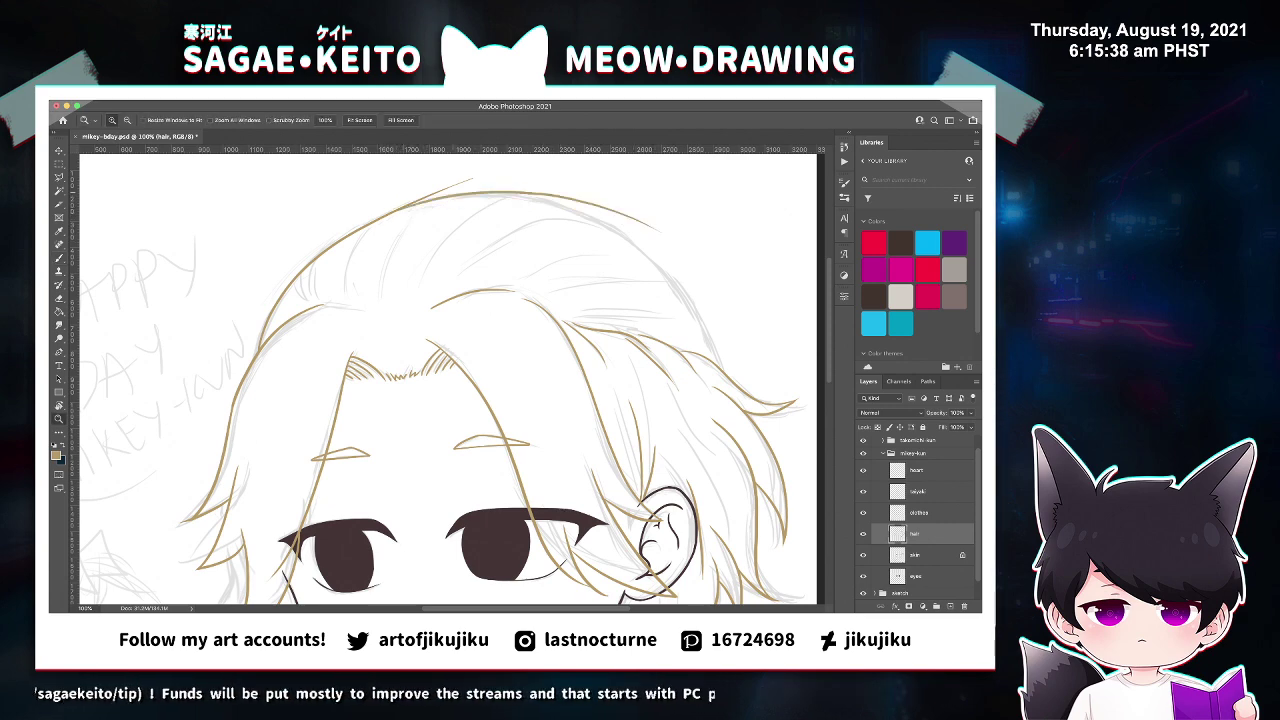
# Erase the stray stroke end sticking out where the two crown outline strokes overlap.
pyautogui.click(461, 169)
pyautogui.click(461, 171)
pyautogui.press('e')
pyautogui.moveTo(402, 240)
pyautogui.mouseDown()
pyautogui.moveTo(497, 193)
pyautogui.moveTo(264, 271)
pyautogui.mouseUp()
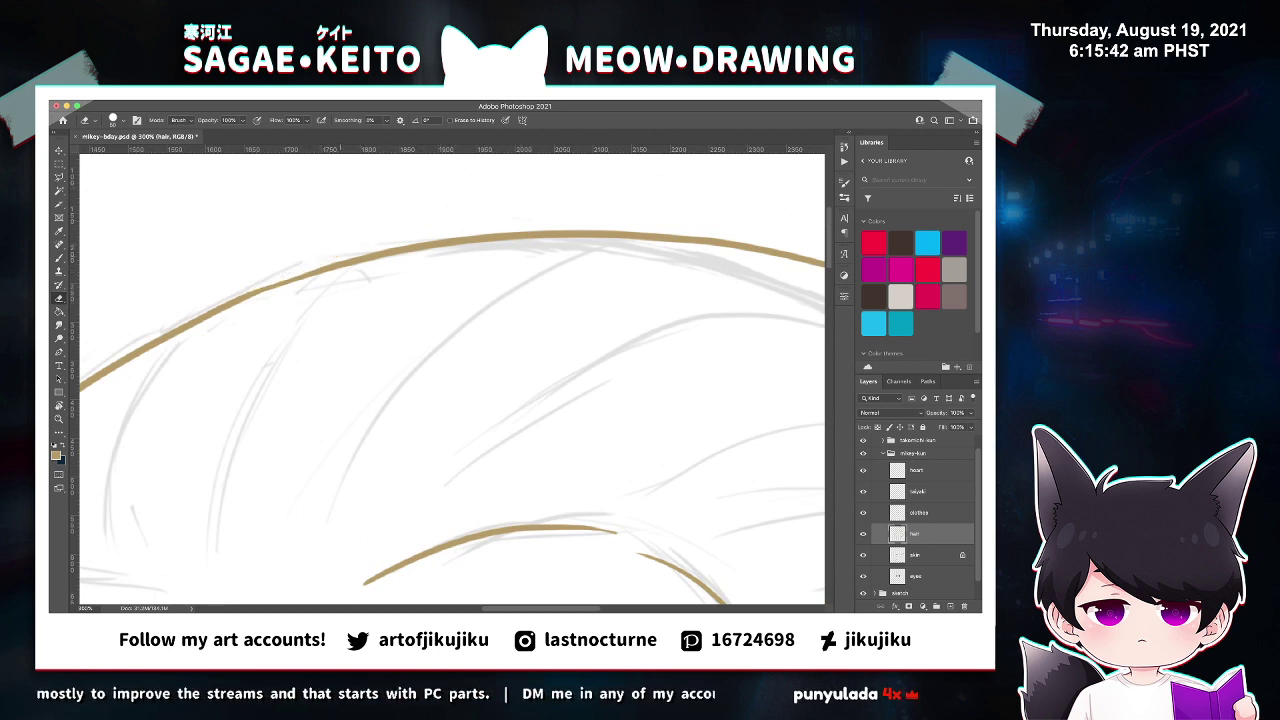
pyautogui.press('b')
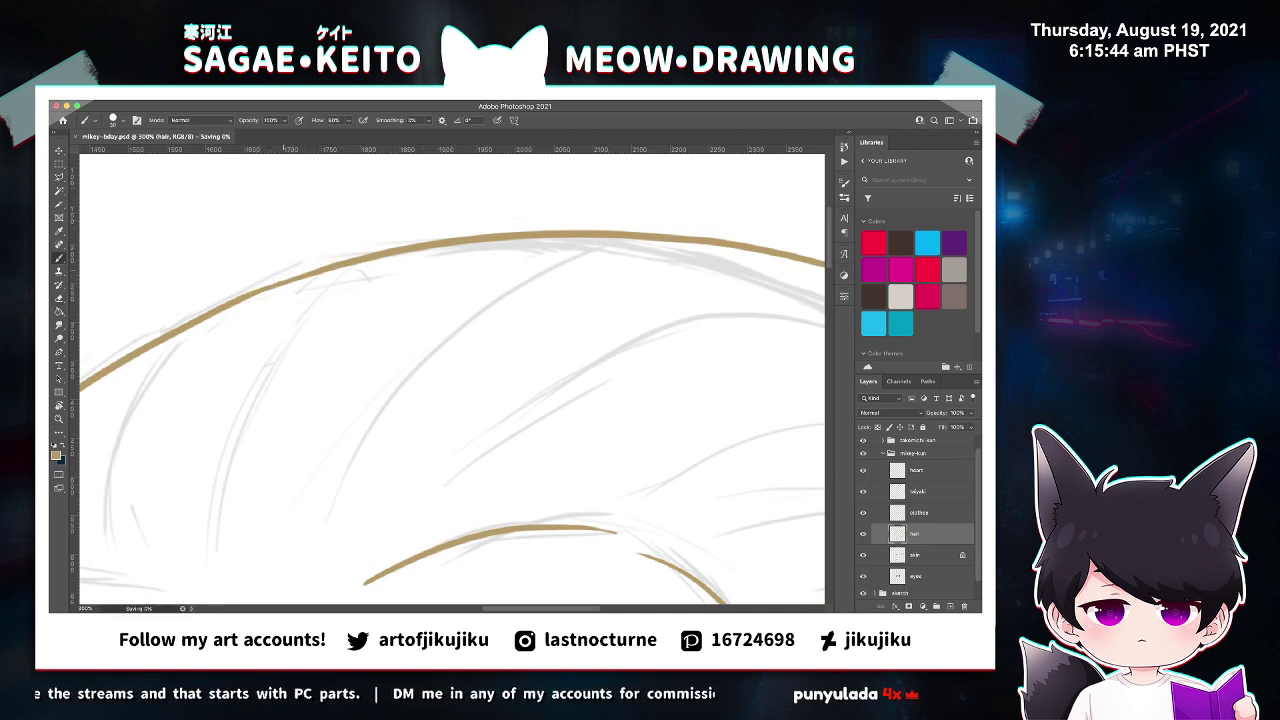
# Flip the whole drawing horizontally and back to check the head's shape, and save the file.
pyautogui.press('super+minus')
pyautogui.press('super+minus')
pyautogui.press('super+minus')
pyautogui.press('super+minus')
pyautogui.press('super+minus')
pyautogui.press('z')
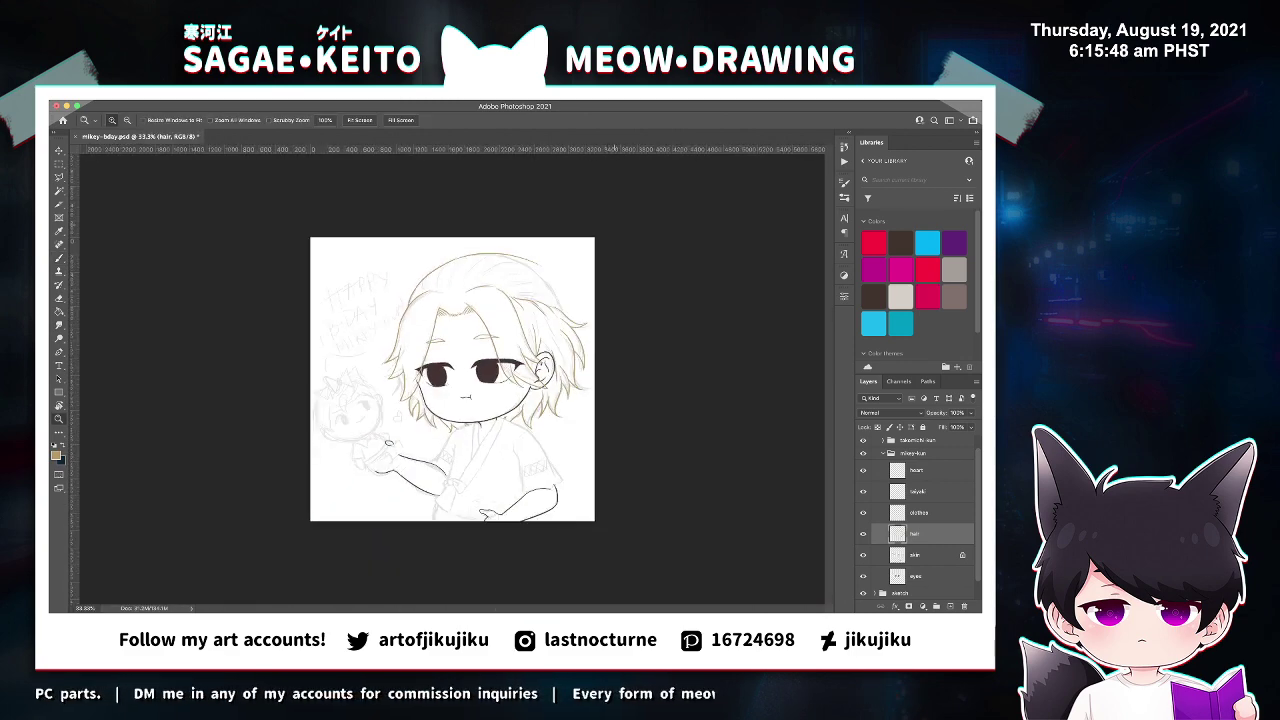
pyautogui.press('super+shift+h')
pyautogui.press('super+shift+h')
pyautogui.press('super+s')
# Ink the outer hair outline from the crown down the back of the head to the swept-back strands.
pyautogui.press('super+plus')
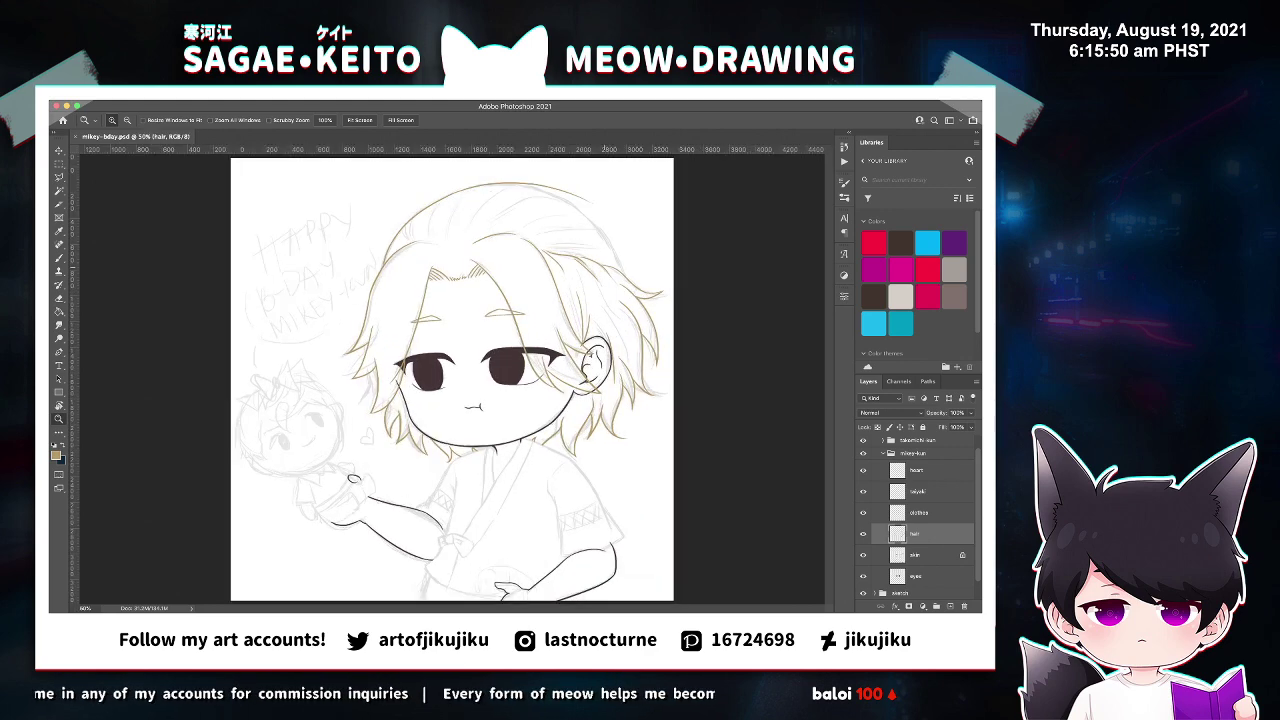
pyautogui.scroll(1, 452, 380)
pyautogui.press('b')
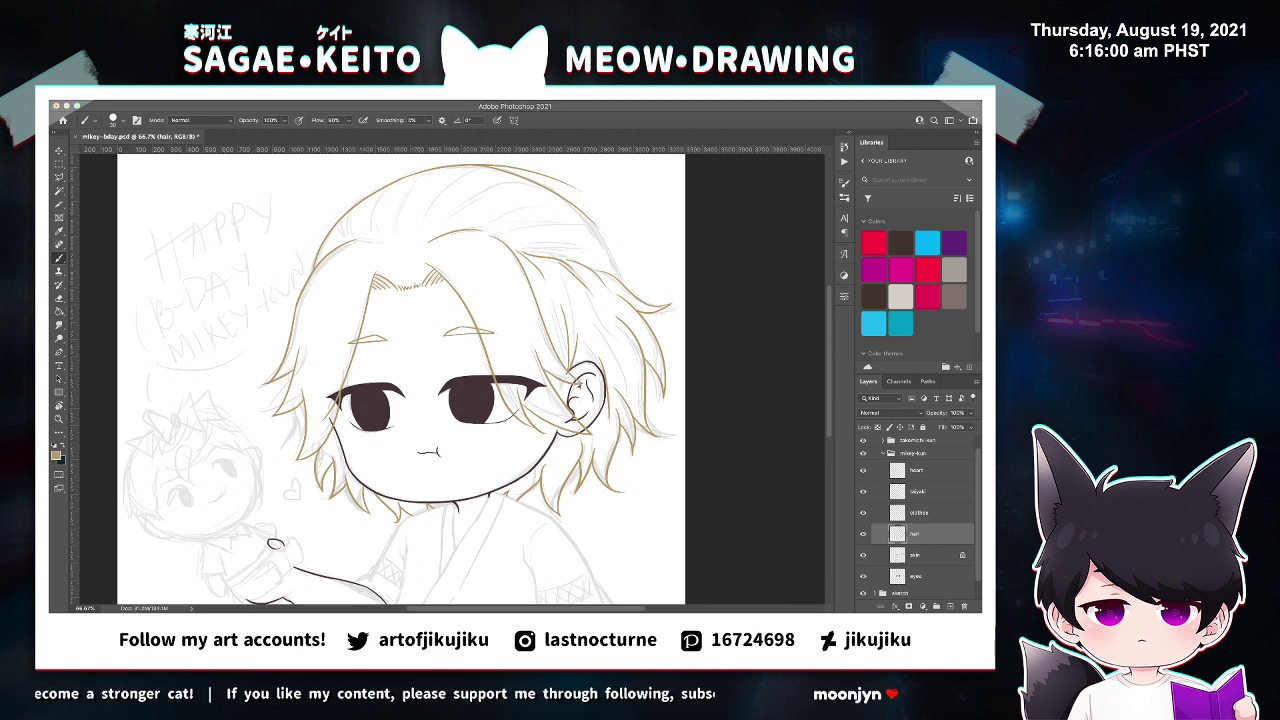
pyautogui.scroll(4, 633, 264)
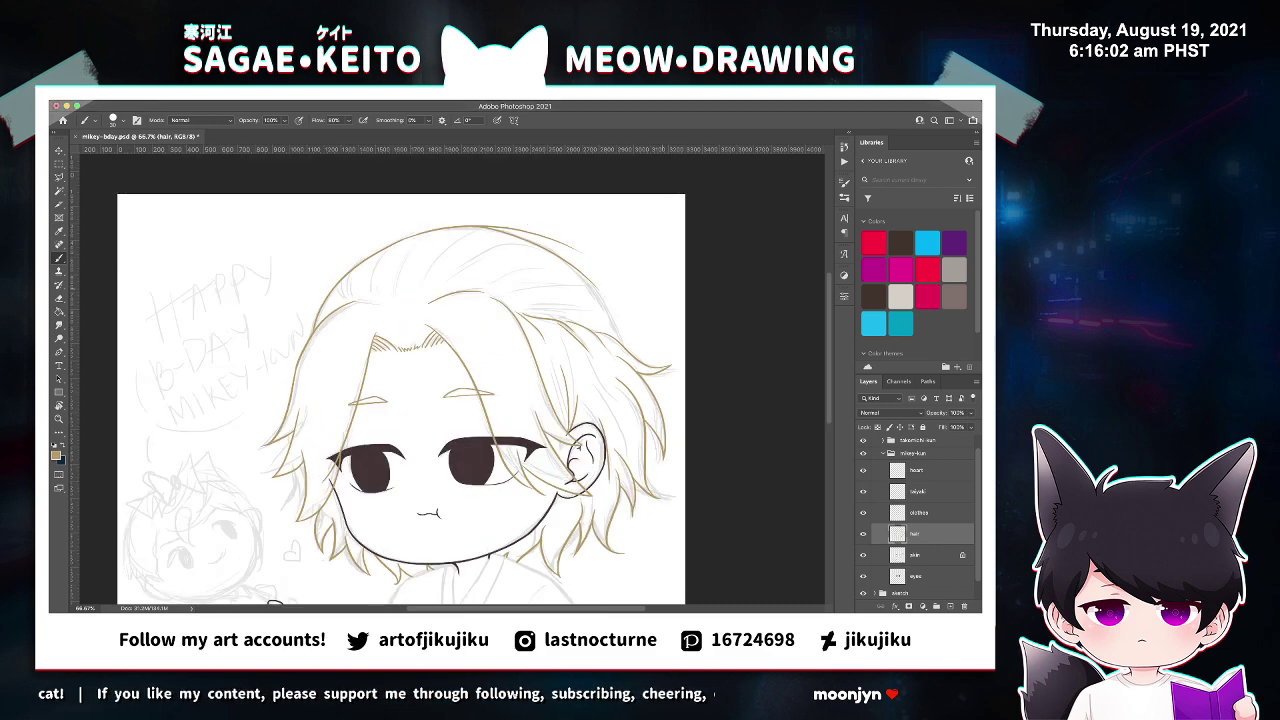
pyautogui.keyDown('super'); pyautogui.click(633, 264); pyautogui.keyUp('super')
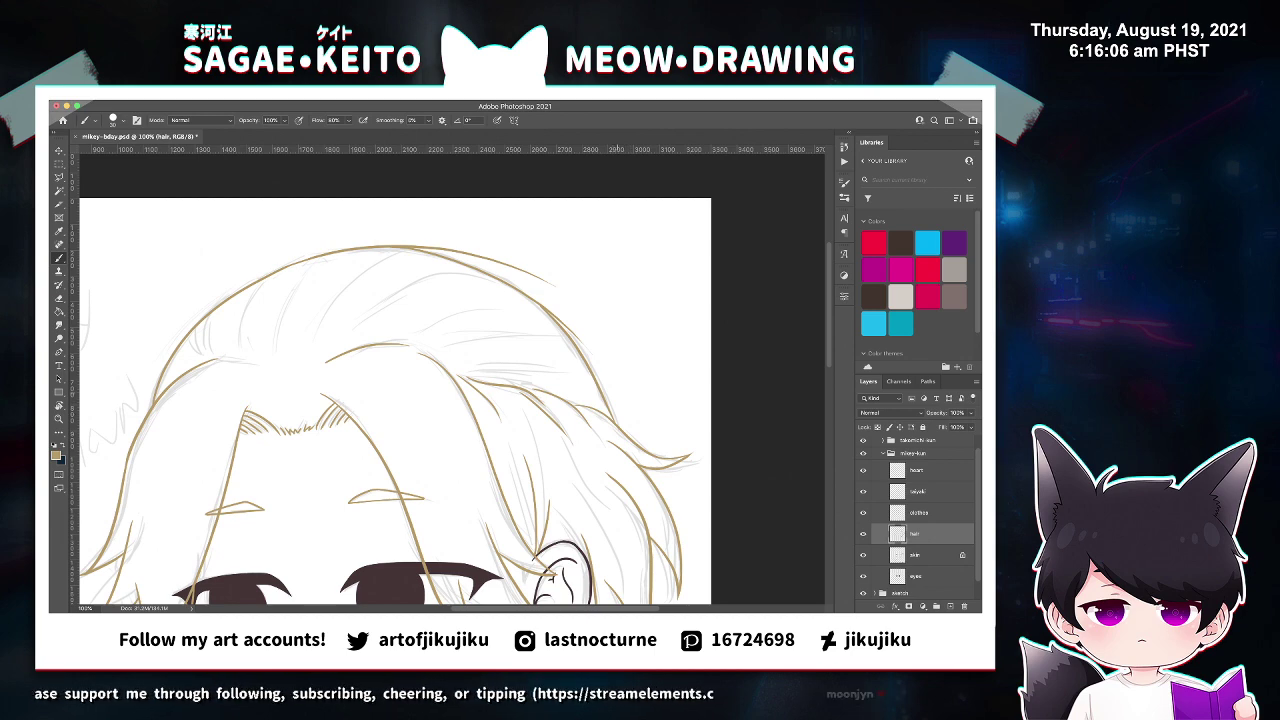
# Erase the doubled strokes along the outer edge of the back-of-head outline, leaving one clean line.
pyautogui.press('e')
pyautogui.hotkey('ctrl', '+')
pyautogui.hotkey('ctrl', '+')
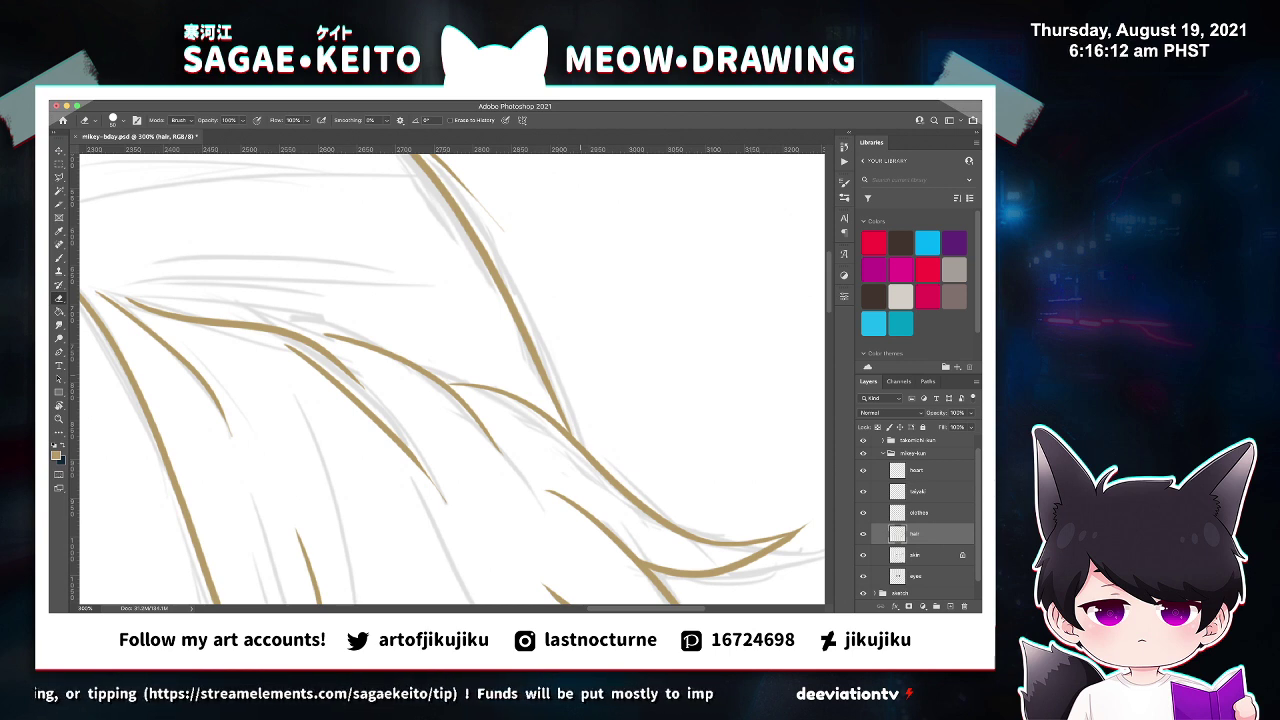
pyautogui.scroll(5, 450, 380)
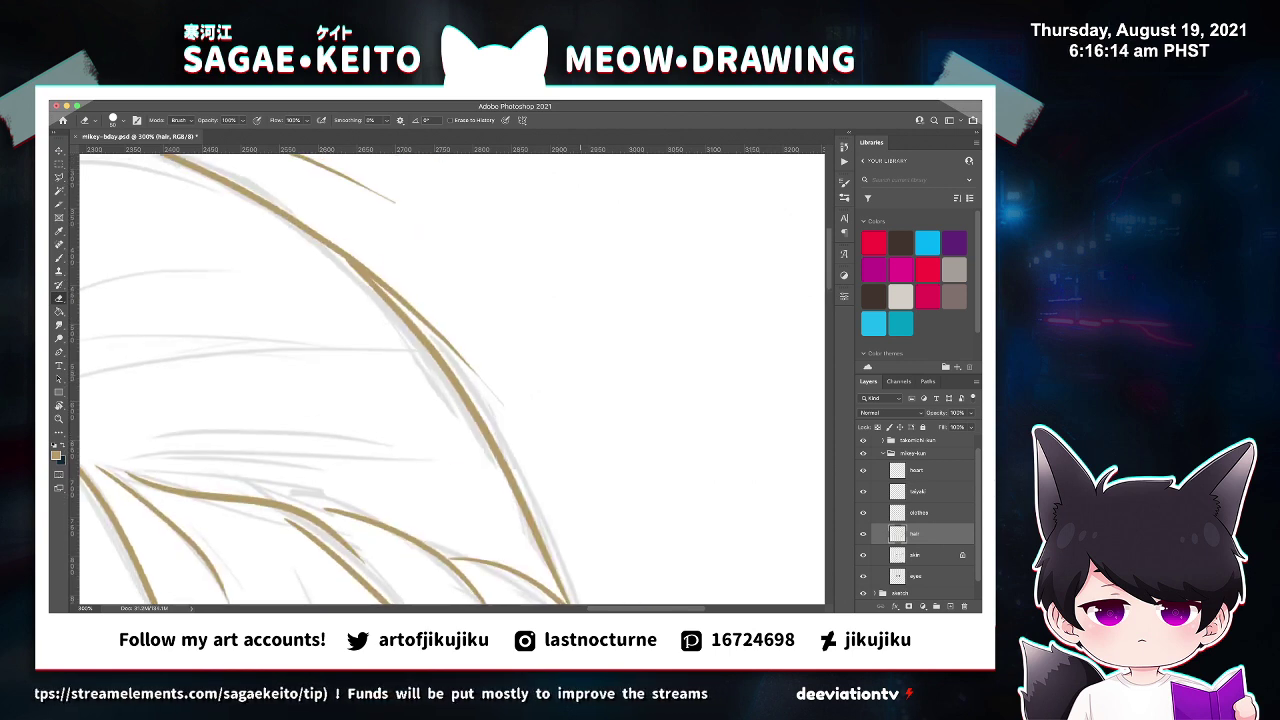
pyautogui.press('b')
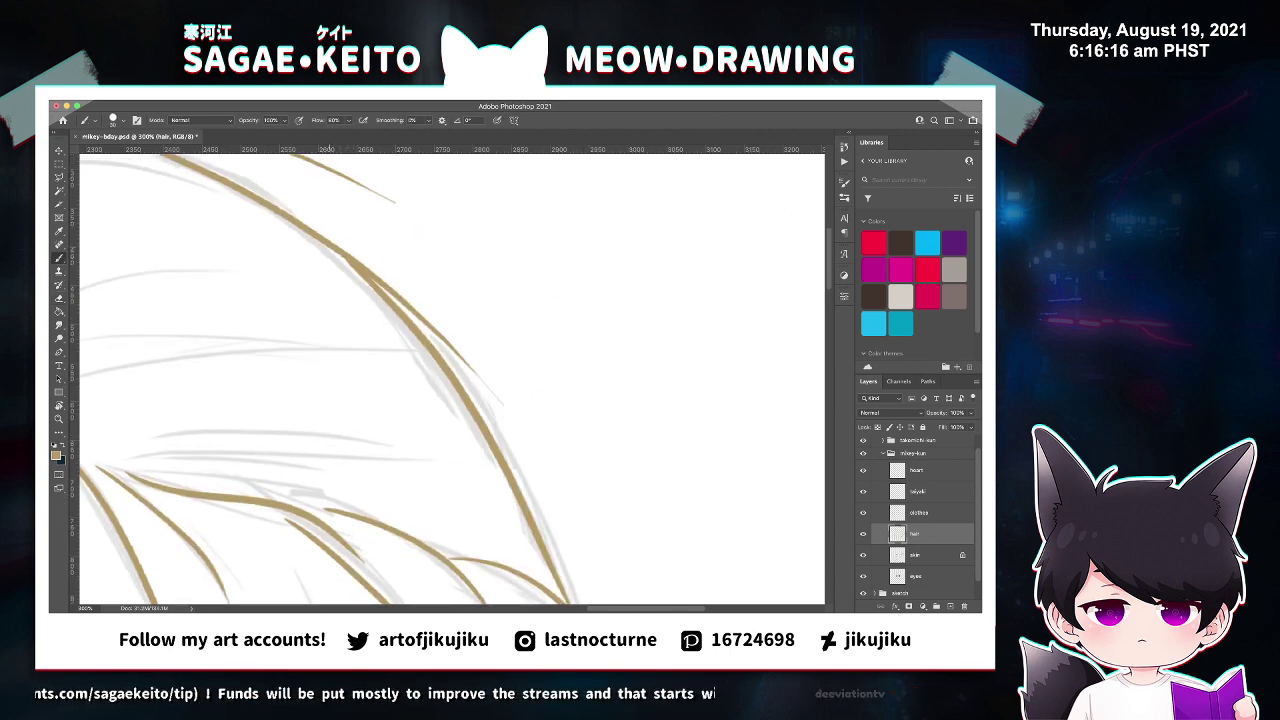
pyautogui.press('e')
pyautogui.moveTo(370, 270); pyautogui.dragTo(424, 318)
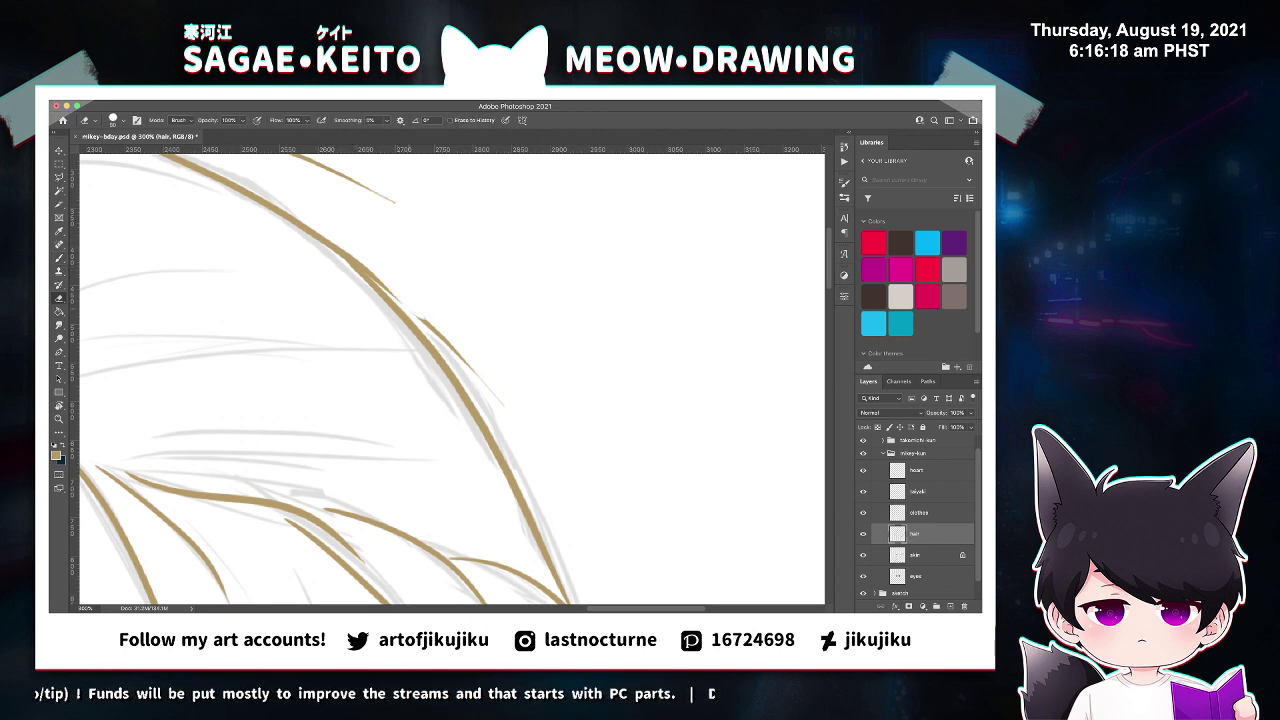
pyautogui.moveTo(324, 238)
pyautogui.mouseDown()
pyautogui.moveTo(400, 302)
pyautogui.moveTo(438, 312)
pyautogui.mouseUp()
pyautogui.moveTo(380, 260); pyautogui.dragTo(502, 390)
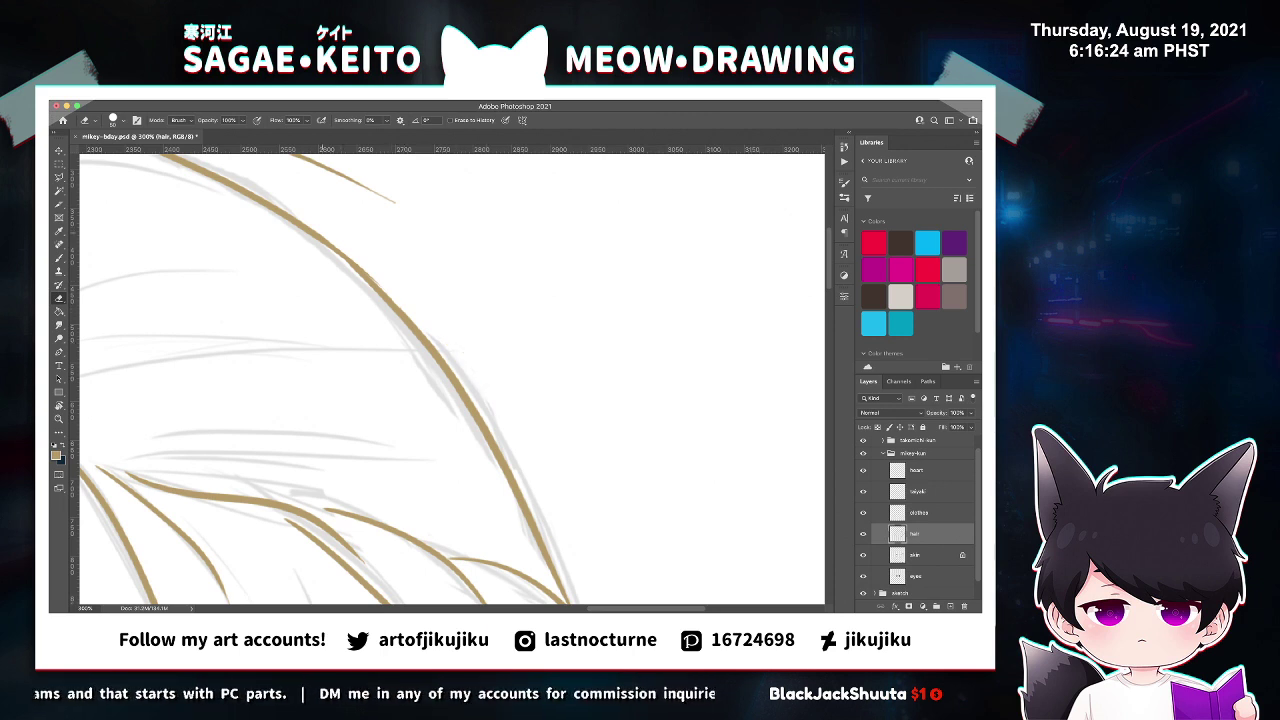
pyautogui.press('b')
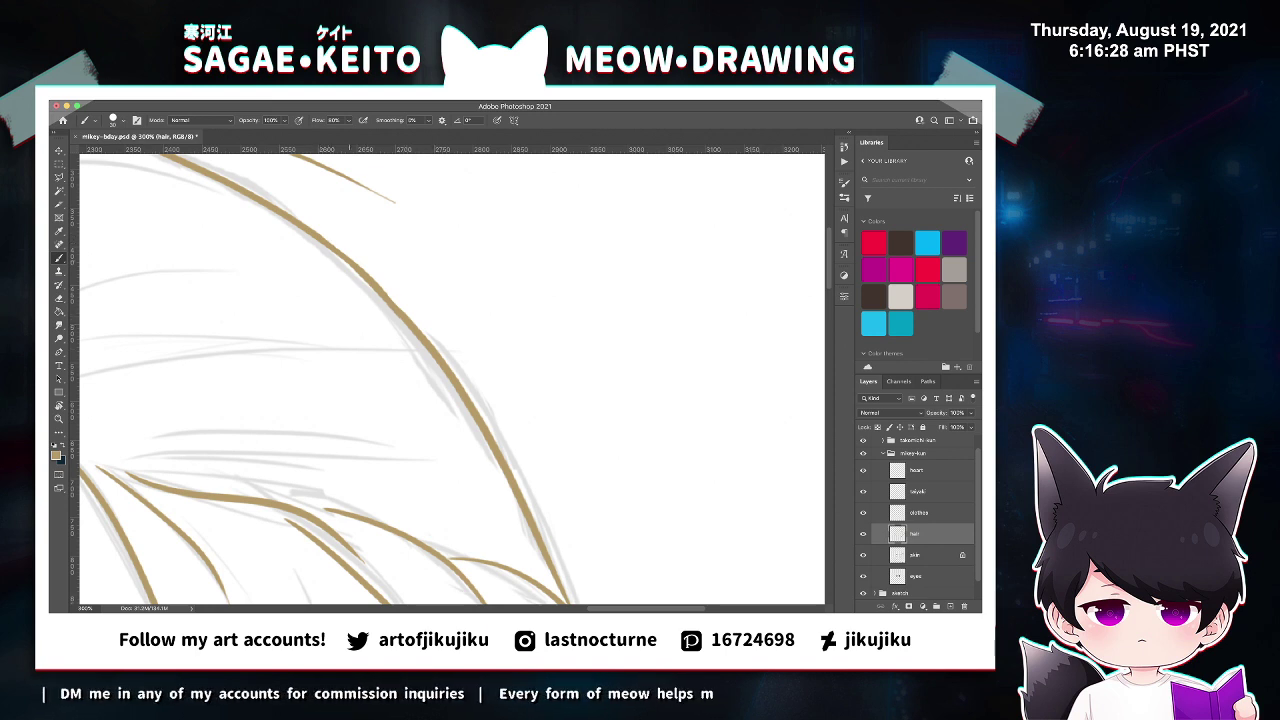
pyautogui.press('e')
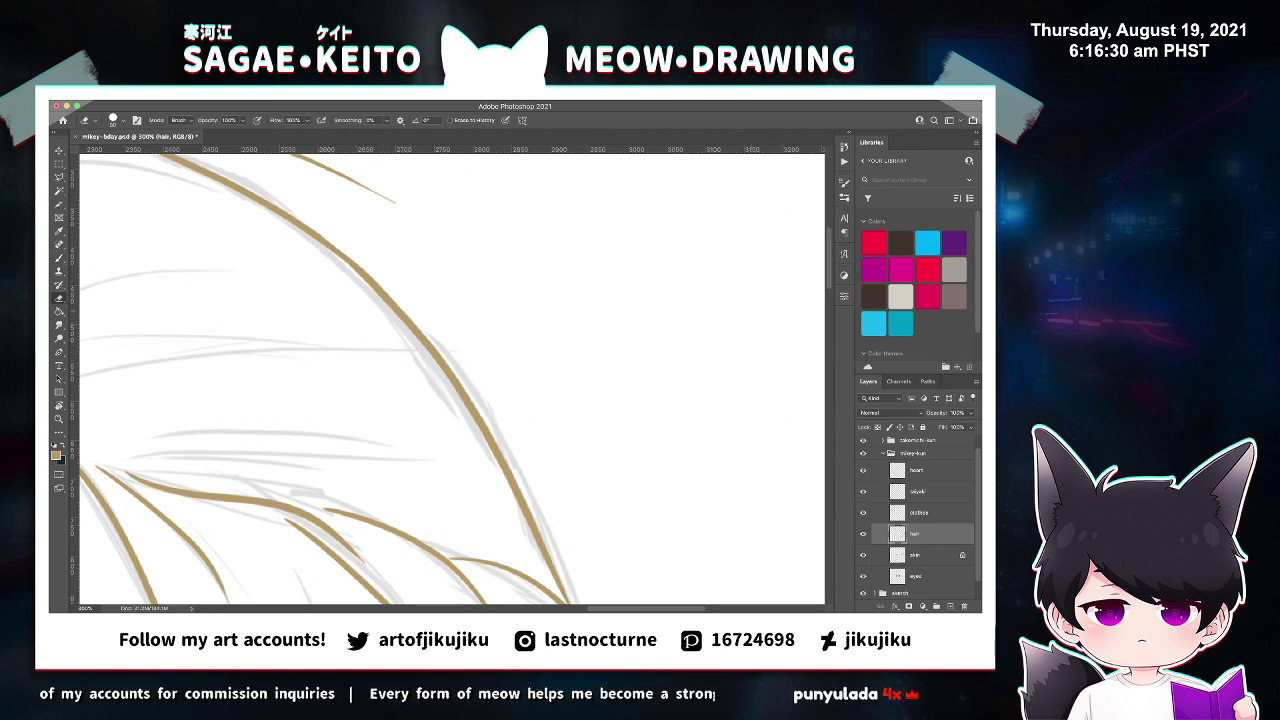
# Erase the leftover crown stroke extending above the back-of-head outline and save the file.
pyautogui.scroll(5, 325, 380)
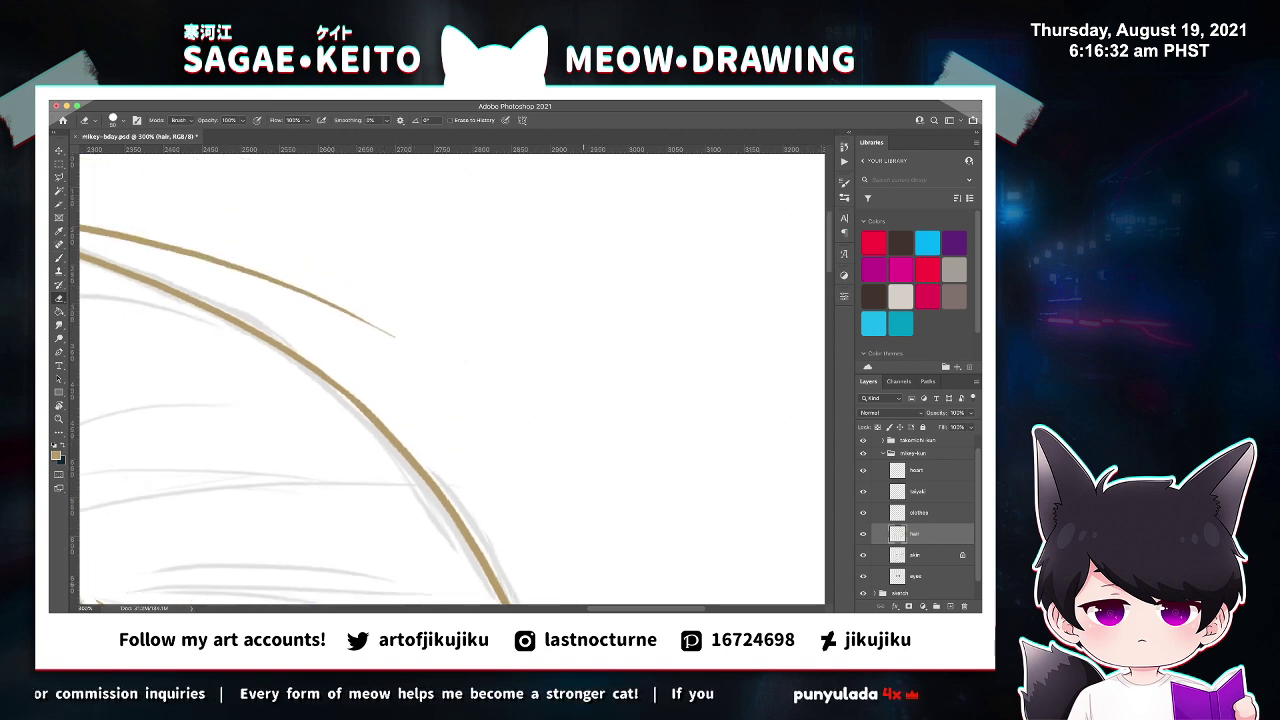
pyautogui.hscroll(-5, 450, 380)
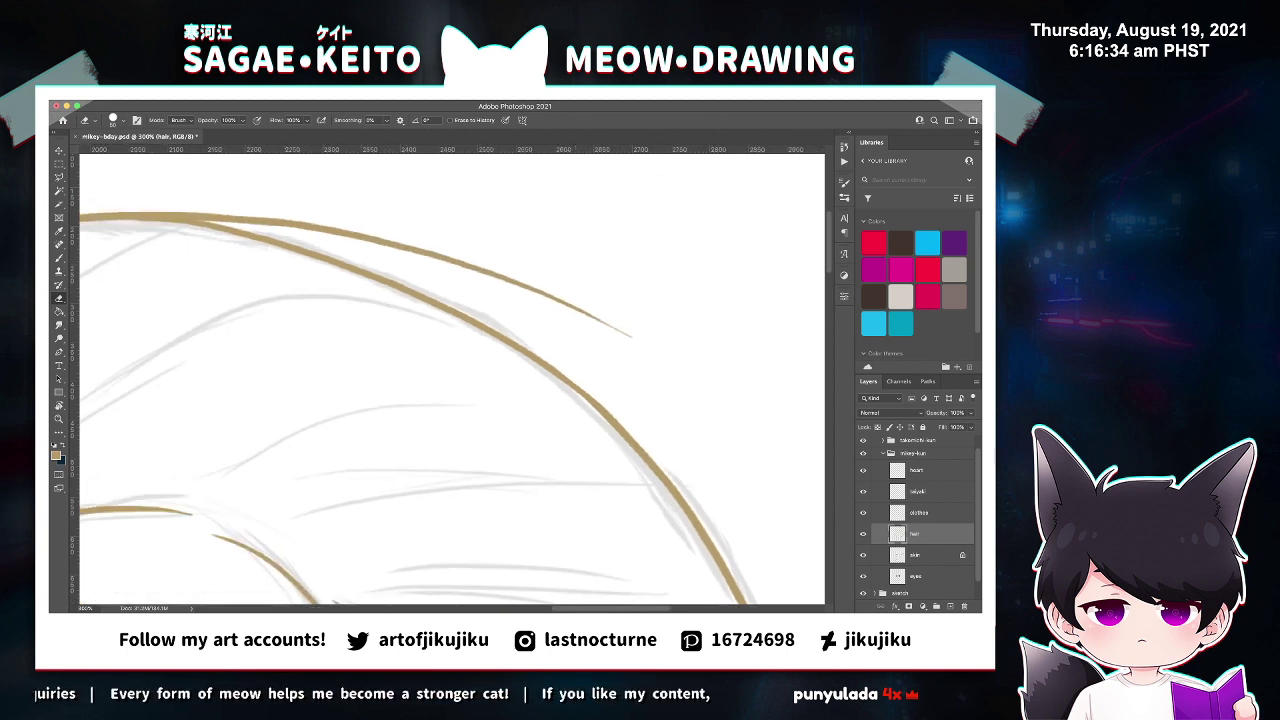
pyautogui.moveTo(165, 213)
pyautogui.mouseDown()
pyautogui.moveTo(294, 216)
pyautogui.moveTo(466, 260)
pyautogui.moveTo(631, 337)
pyautogui.mouseUp()
pyautogui.press('super+s')
pyautogui.press('super+minus')
pyautogui.press('super+minus')
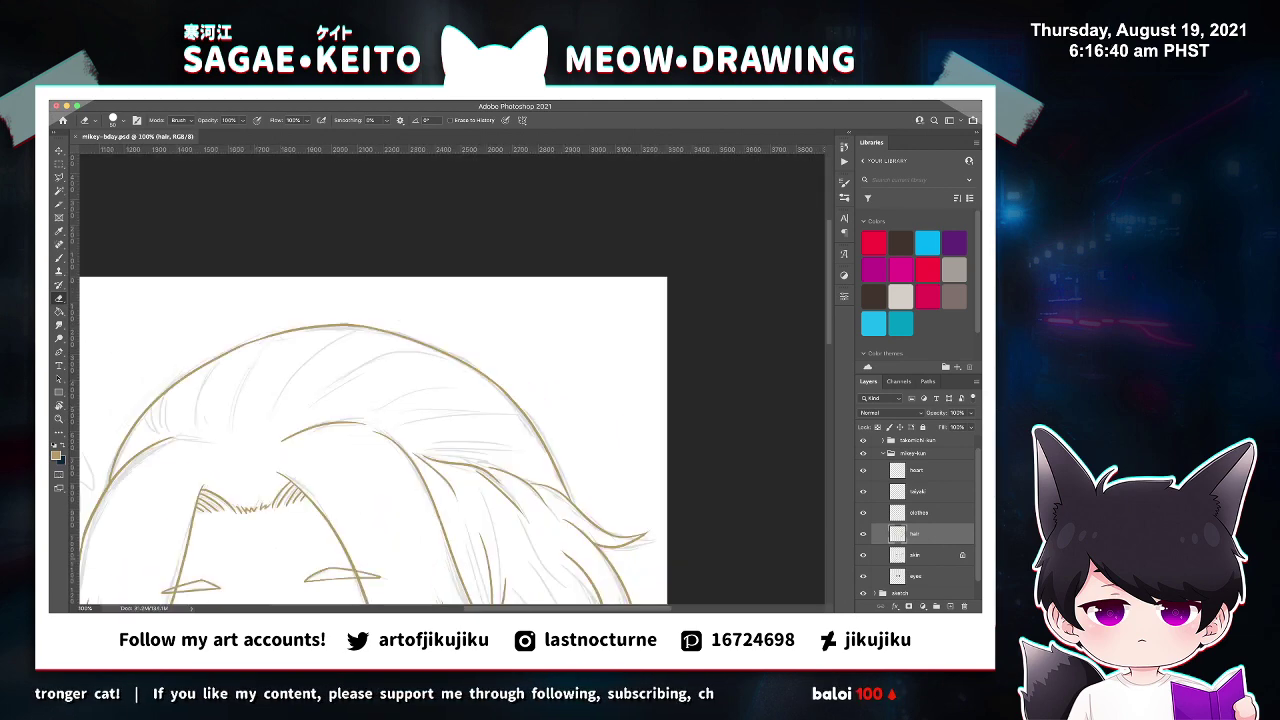
# Touch up the top of the crown outline with the eraser and save the file.
pyautogui.press('super+0')
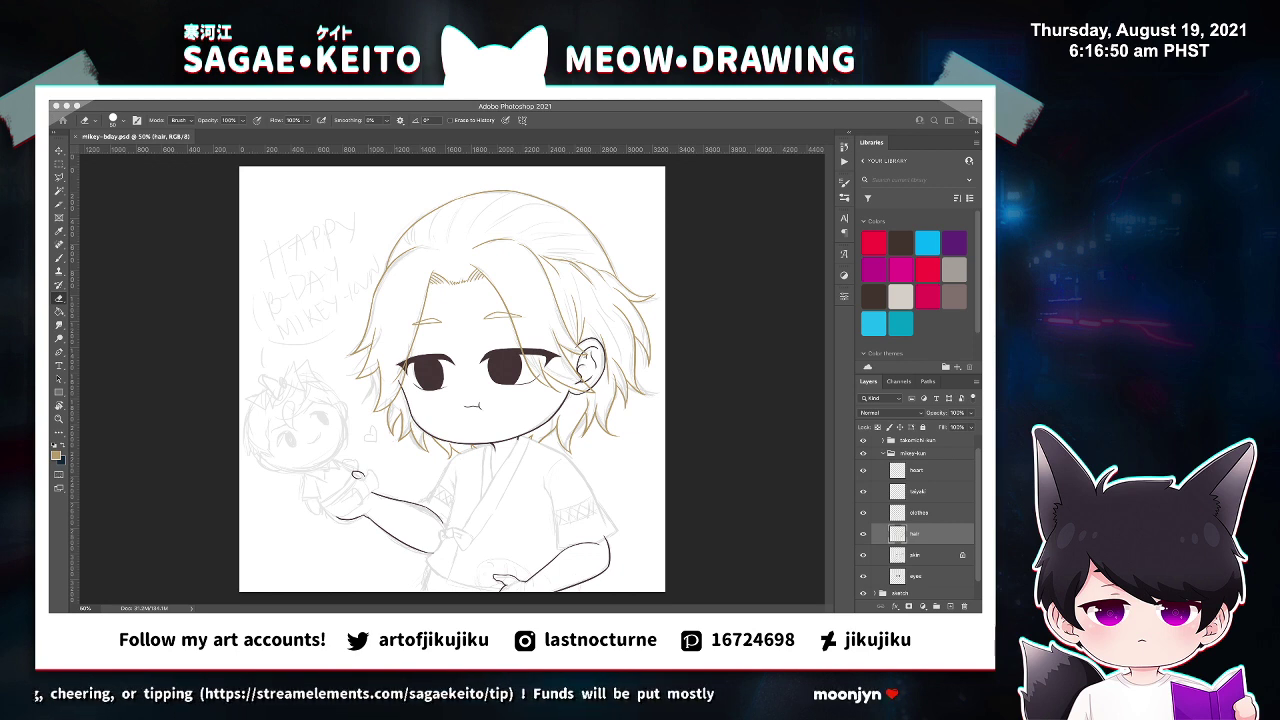
pyautogui.click(500, 190)
pyautogui.moveTo(483, 190); pyautogui.dragTo(518, 190)
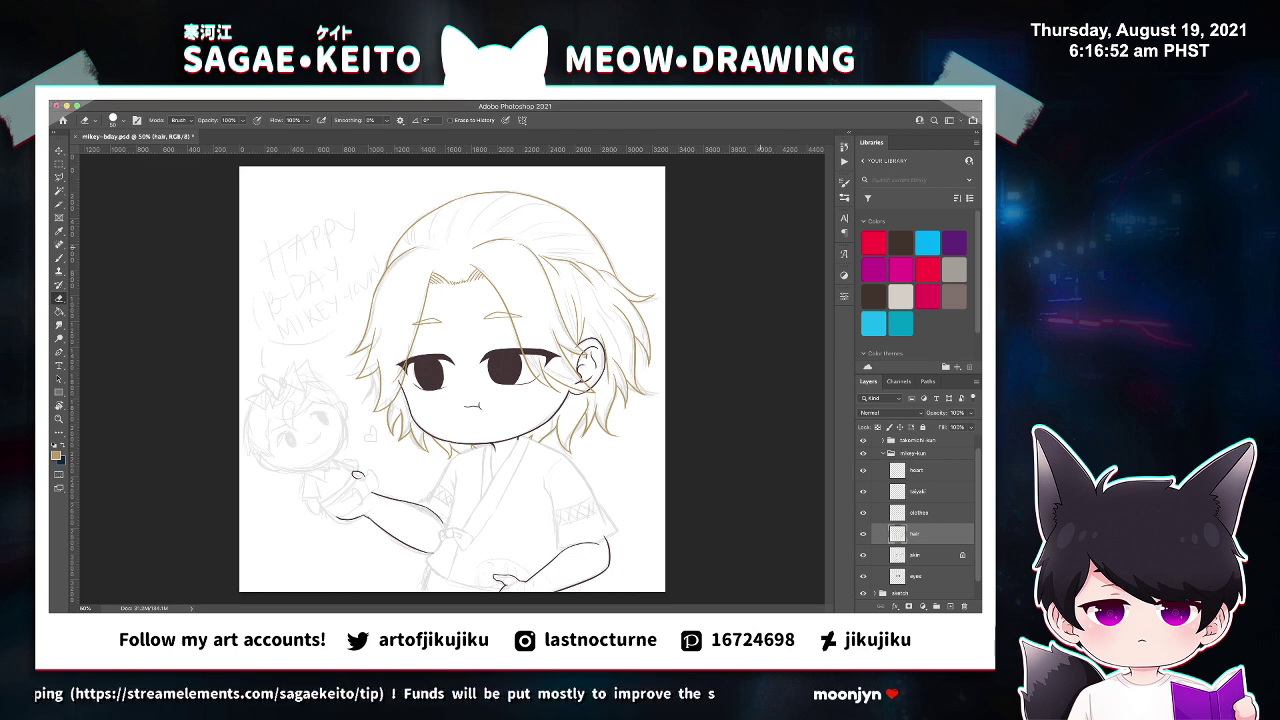
pyautogui.press('super+s')
pyautogui.press('z')
pyautogui.click(594, 172)
pyautogui.click(594, 172)
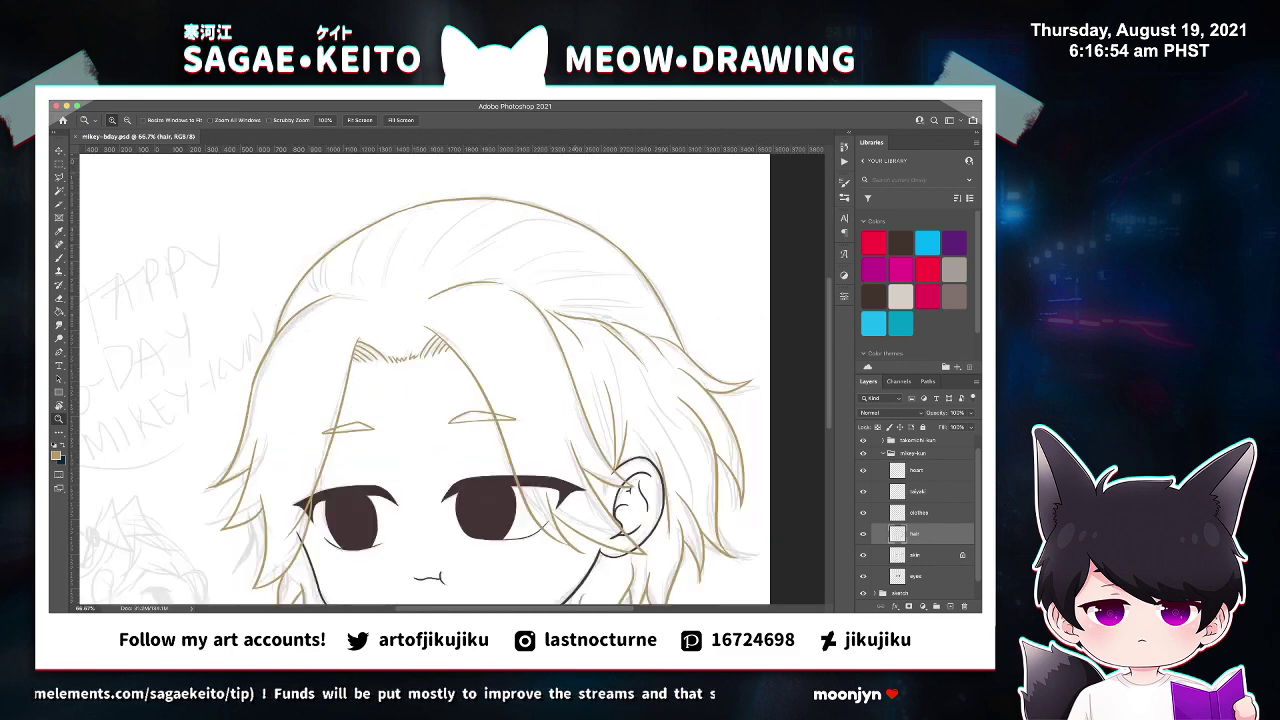
# Ink two short curved strands branching down from the hair outline above the left temple.
pyautogui.click(495, 172)
pyautogui.press('b')
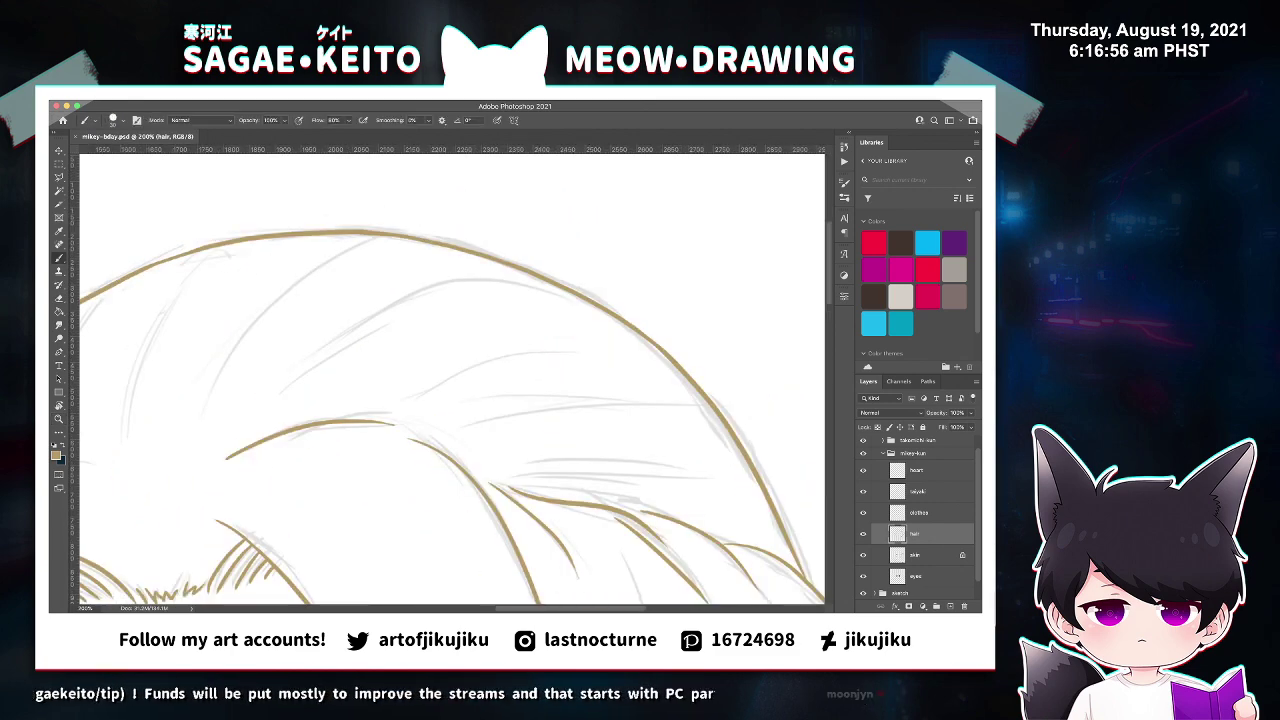
pyautogui.hscroll(-3, 452, 378)
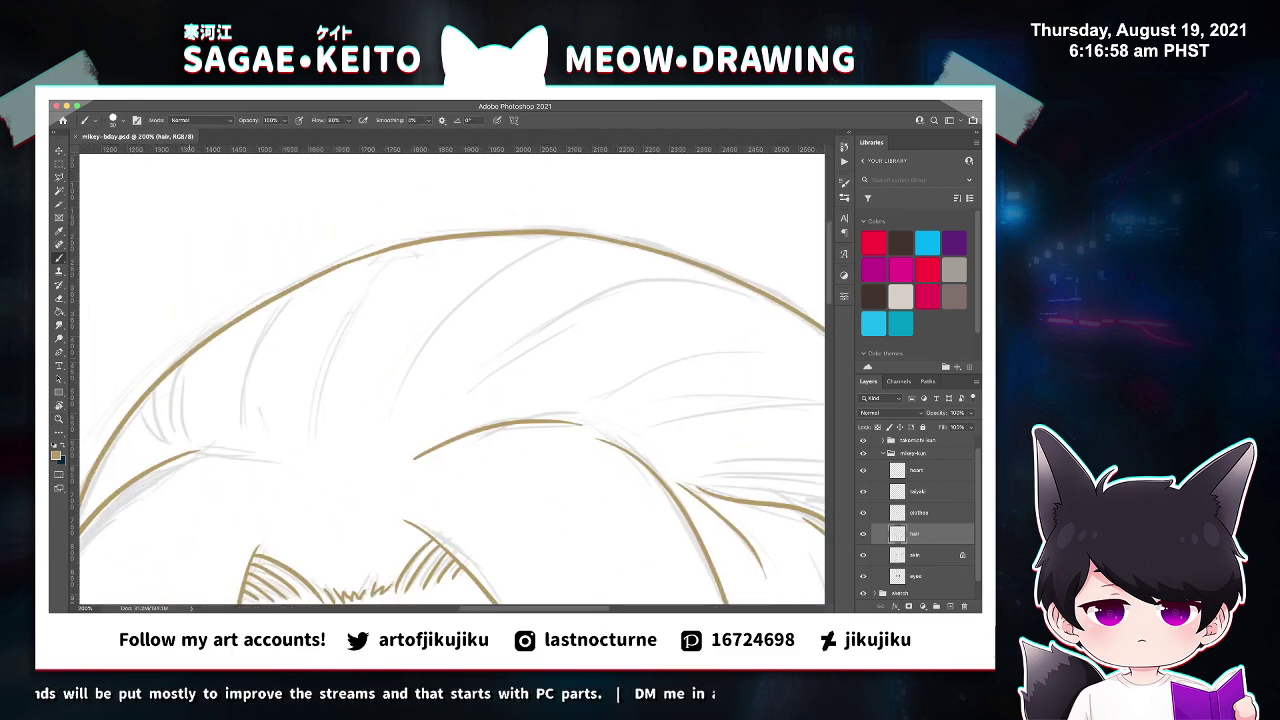
pyautogui.moveTo(184, 366); pyautogui.dragTo(199, 437)
pyautogui.press('super+z')
pyautogui.moveTo(184, 362)
pyautogui.mouseDown()
pyautogui.moveTo(174, 382)
pyautogui.moveTo(191, 429)
pyautogui.mouseUp()
pyautogui.moveTo(170, 379); pyautogui.dragTo(168, 421)
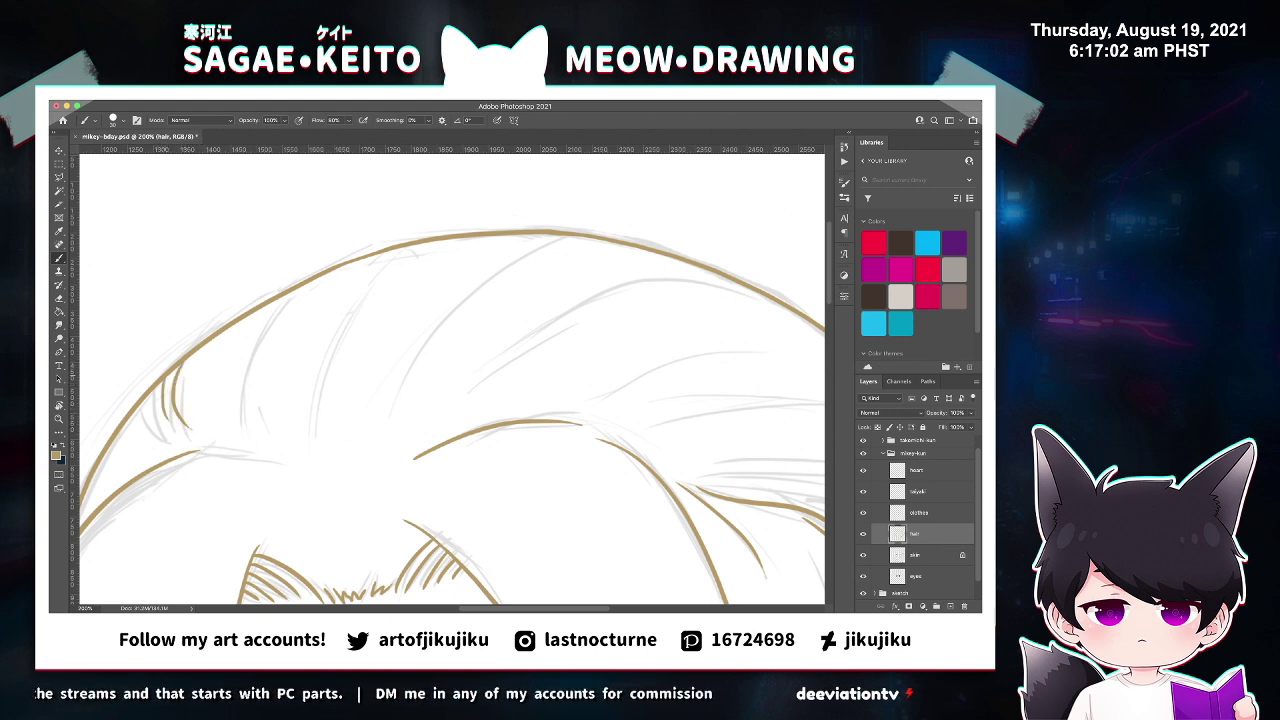
# Ink three long swept-back strands from the top outline toward the forehead, adding a short accent beside the first and trimming overlong tips.
pyautogui.moveTo(292, 292); pyautogui.dragTo(252, 444)
pyautogui.moveTo(268, 392); pyautogui.dragTo(261, 444)
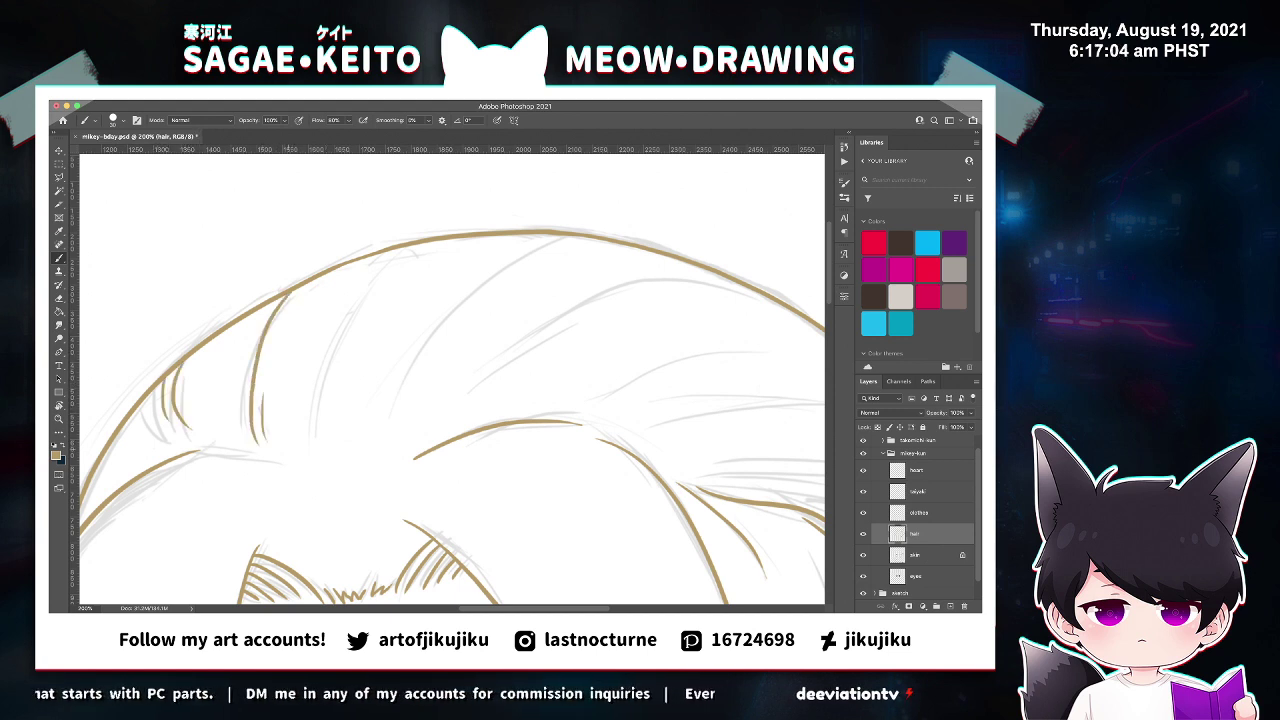
pyautogui.moveTo(434, 239); pyautogui.dragTo(340, 450)
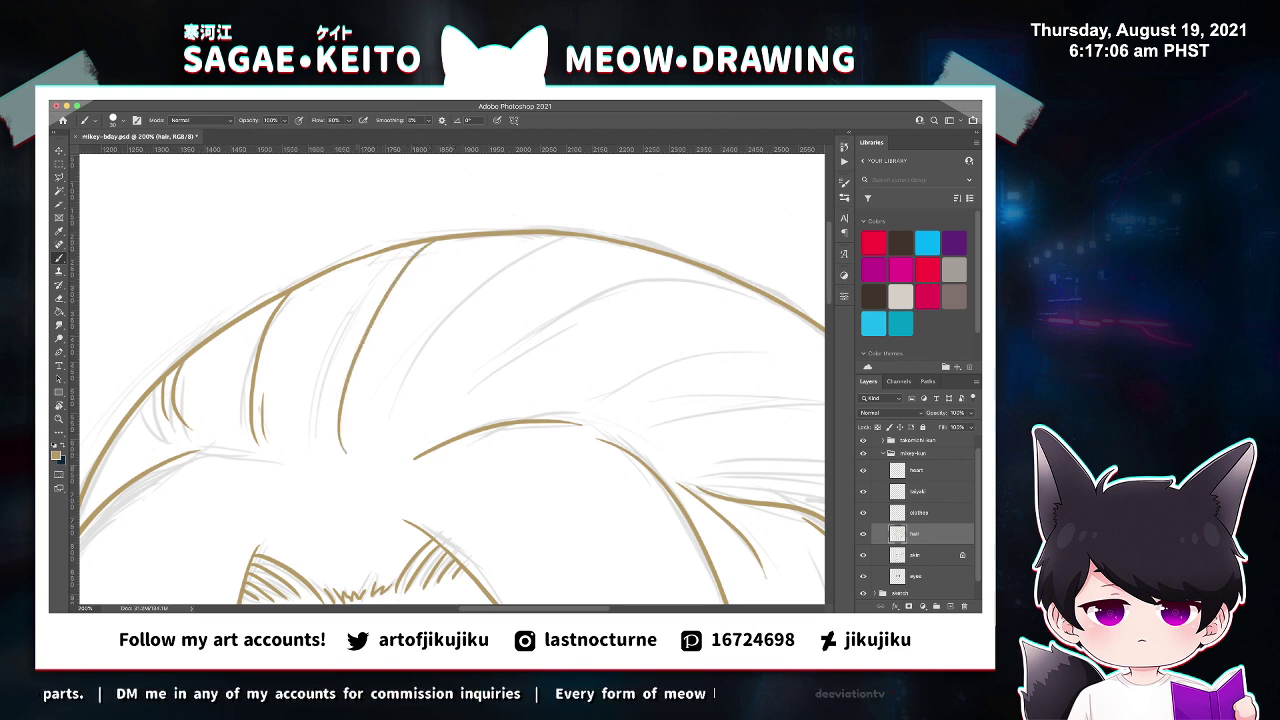
pyautogui.press('e')
pyautogui.press('b')
pyautogui.moveTo(580, 236)
pyautogui.mouseDown()
pyautogui.moveTo(452, 338)
pyautogui.moveTo(434, 372)
pyautogui.mouseUp()
pyautogui.press('e')
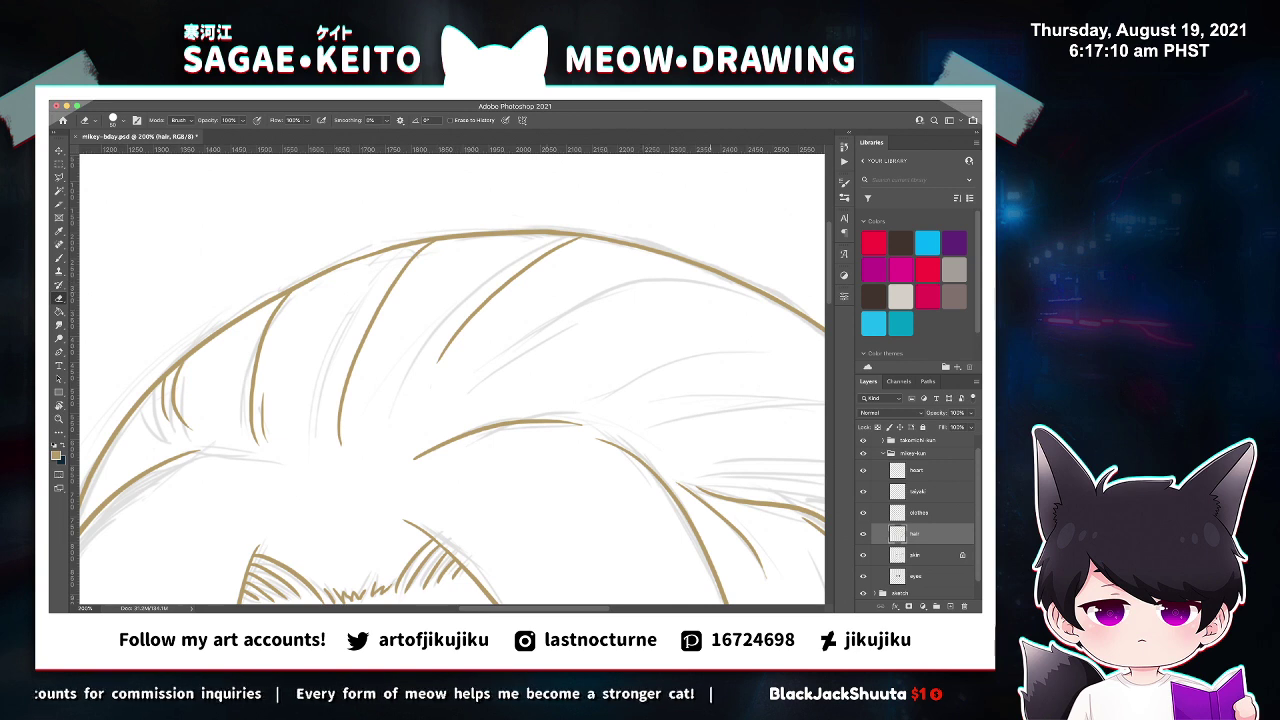
# Ink a long curved strand from the upper back outline toward the forehead with a shorter parallel stroke above it, and save the file.
pyautogui.press('b')
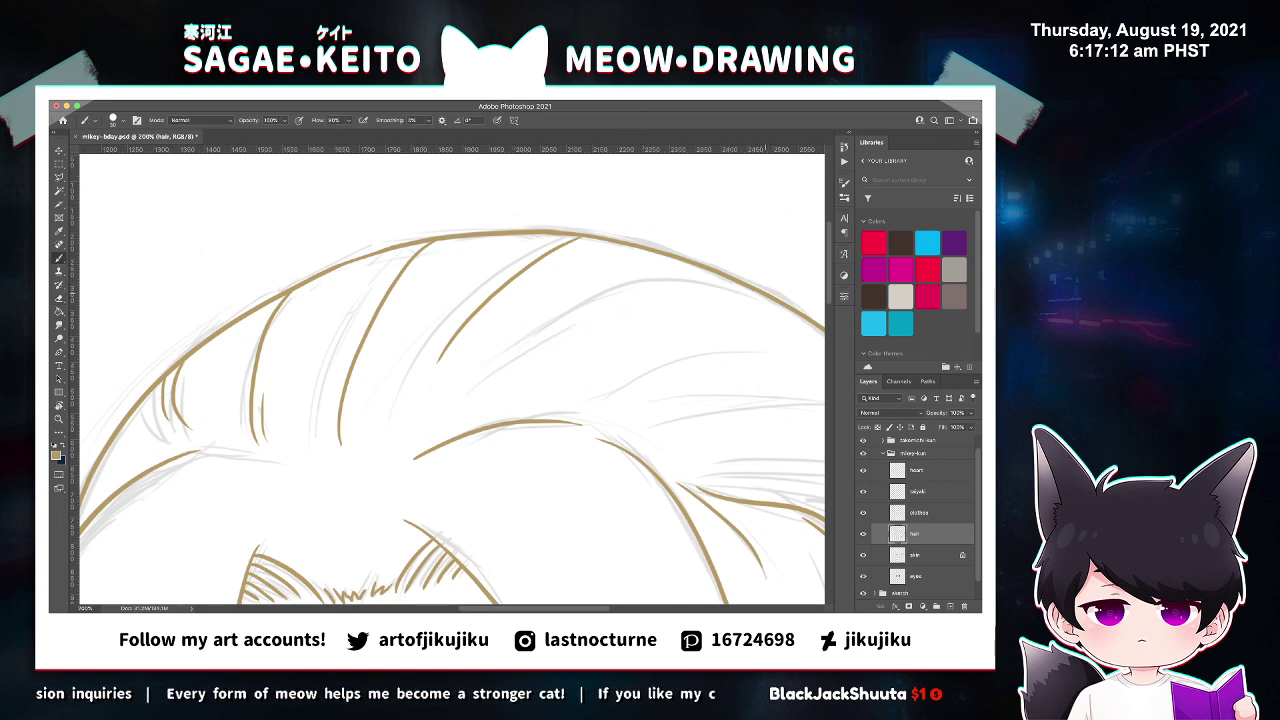
pyautogui.moveTo(752, 289); pyautogui.dragTo(500, 382)
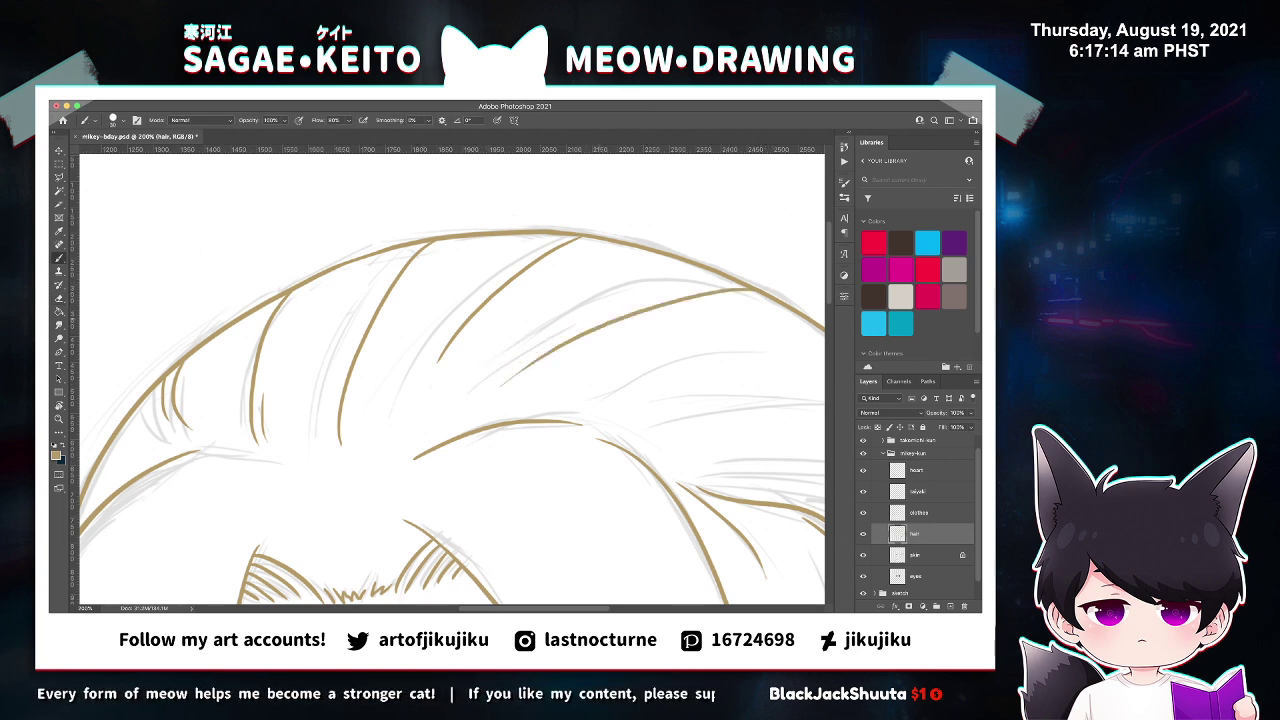
pyautogui.moveTo(606, 311); pyautogui.dragTo(460, 404)
pyautogui.press('e')
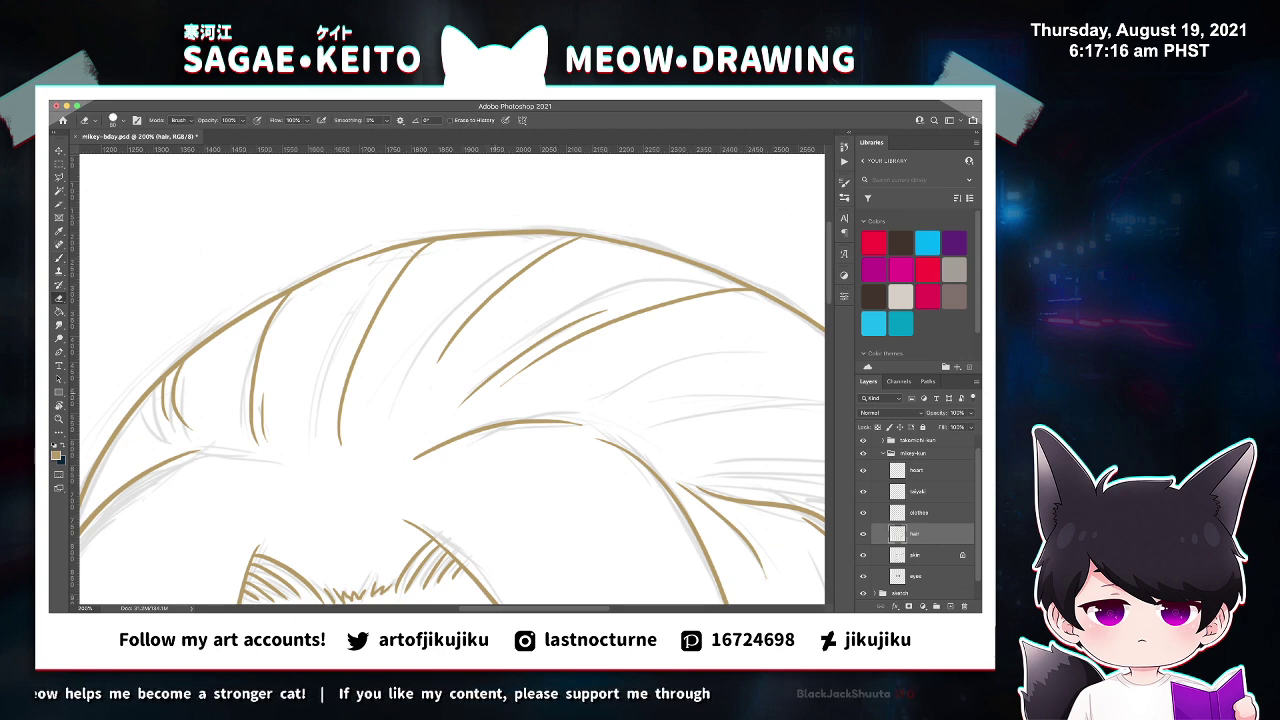
pyautogui.hotkey('ctrl', '-')
pyautogui.hotkey('ctrl', '-')
pyautogui.hotkey('ctrl', '-')
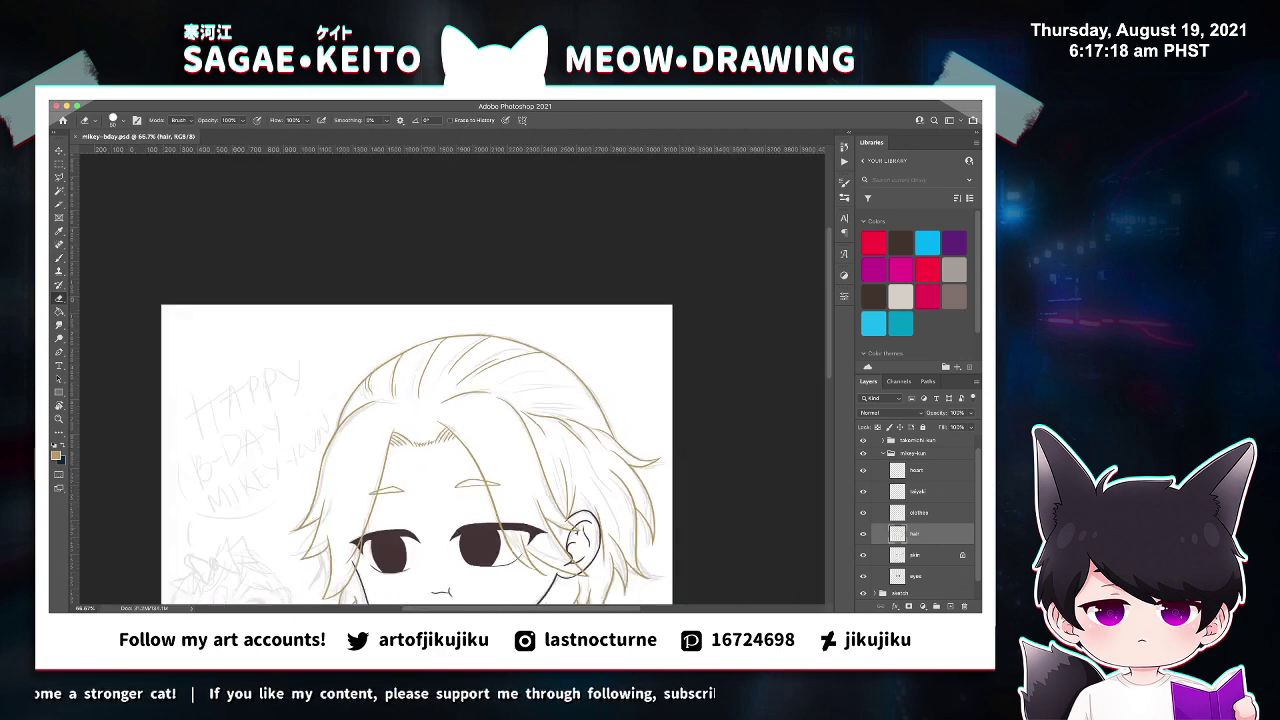
# Ink a long, gently arched strand across the back of the head, redrawing it so it meets the outer outline.
pyautogui.press('z')
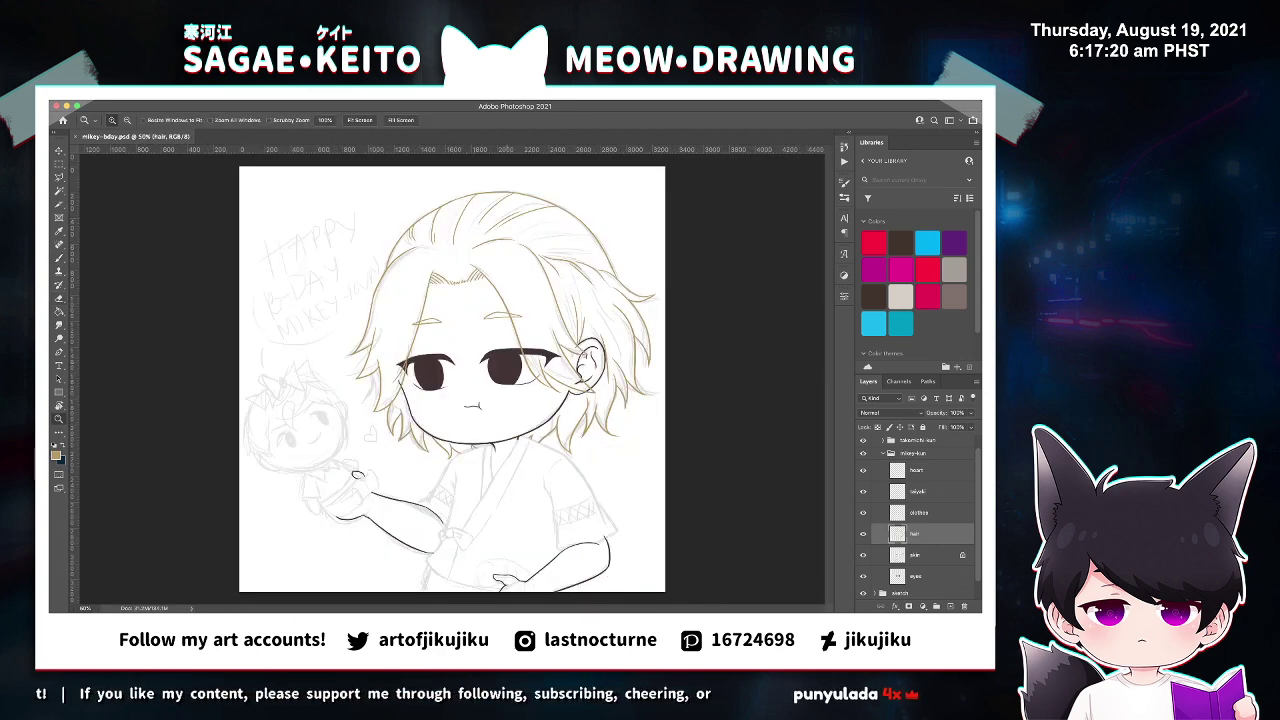
pyautogui.click(593, 193)
pyautogui.hotkey('ctrl', '+')
pyautogui.hotkey('ctrl', '+')
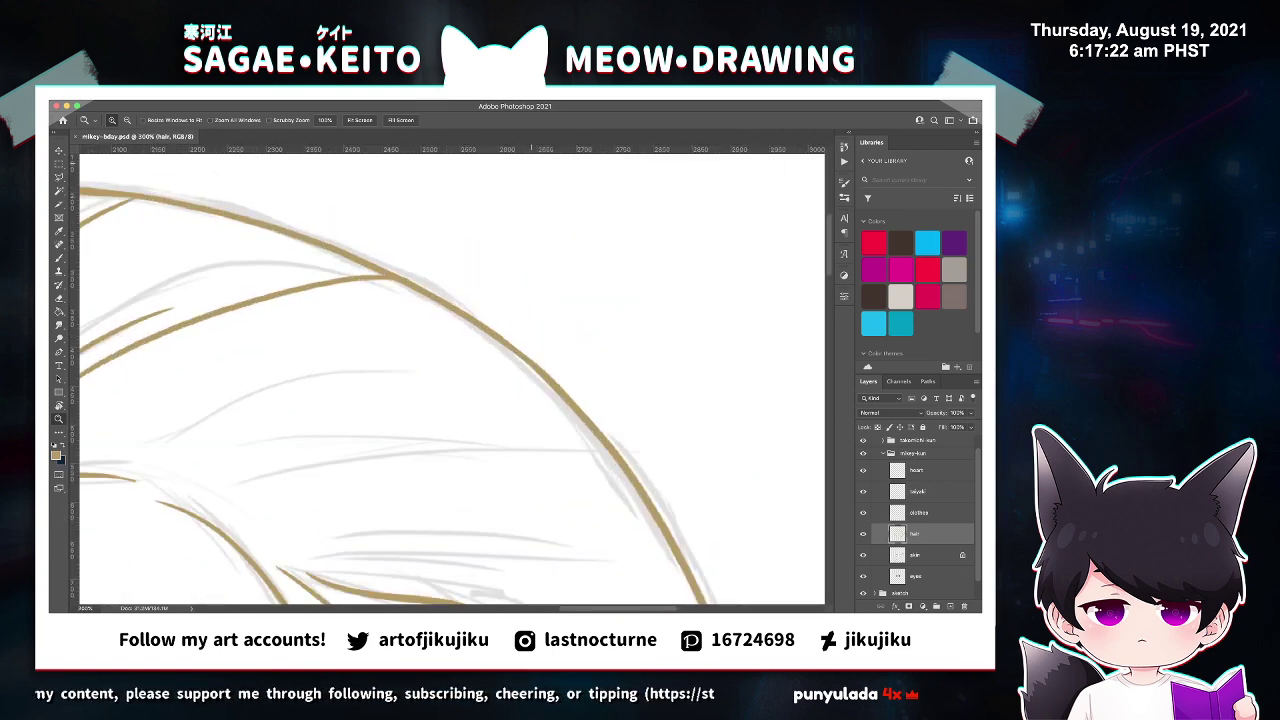
pyautogui.hotkey('ctrl', '-')
pyautogui.press('b')
pyautogui.moveTo(246, 415); pyautogui.dragTo(527, 422)
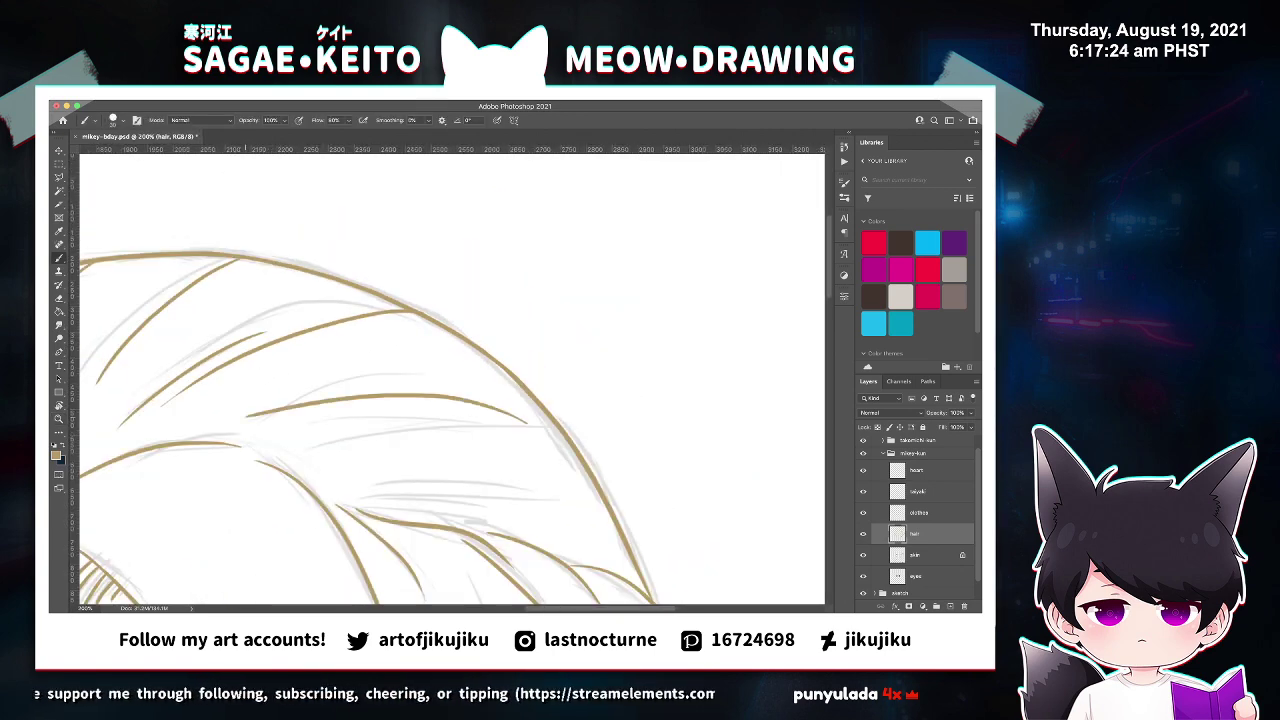
pyautogui.hotkey('ctrl', 'z')
pyautogui.moveTo(258, 421); pyautogui.dragTo(545, 420)
# Ink a short accent stroke just above the arched strand near the back outline, redrawing it until it tapers toward the outline.
pyautogui.moveTo(433, 398); pyautogui.dragTo(512, 399)
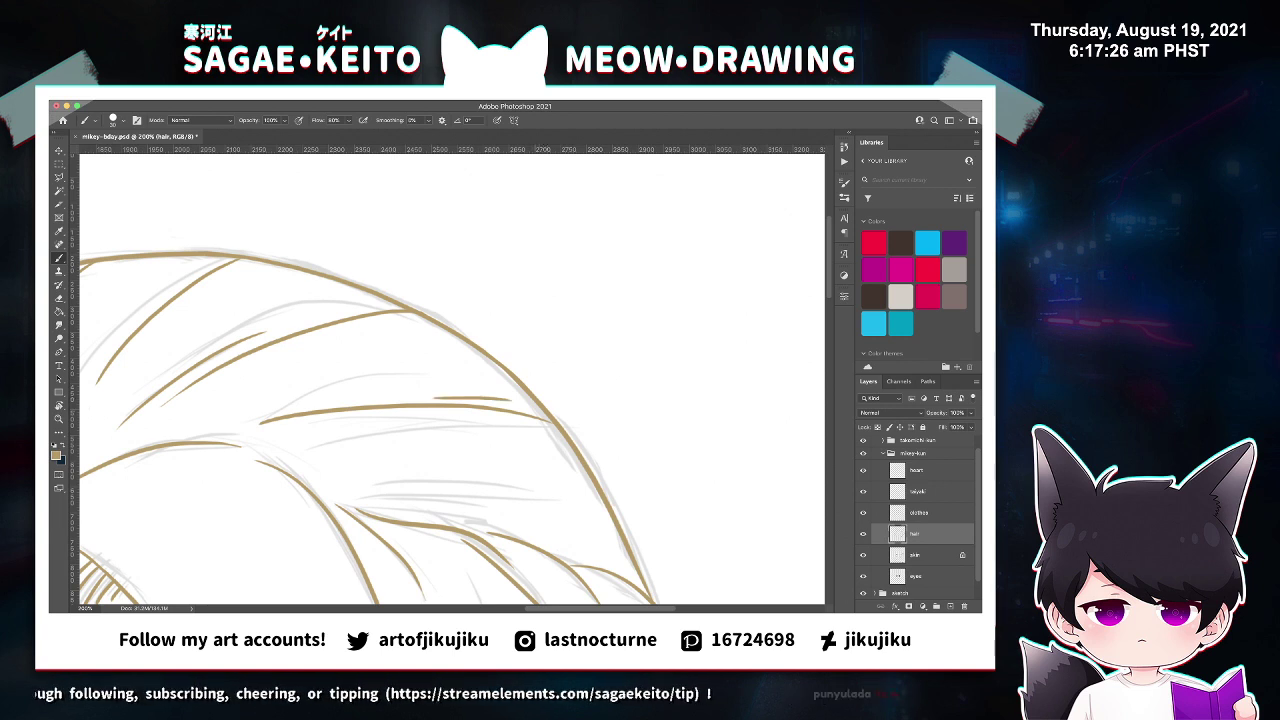
pyautogui.hotkey('ctrl', 'z')
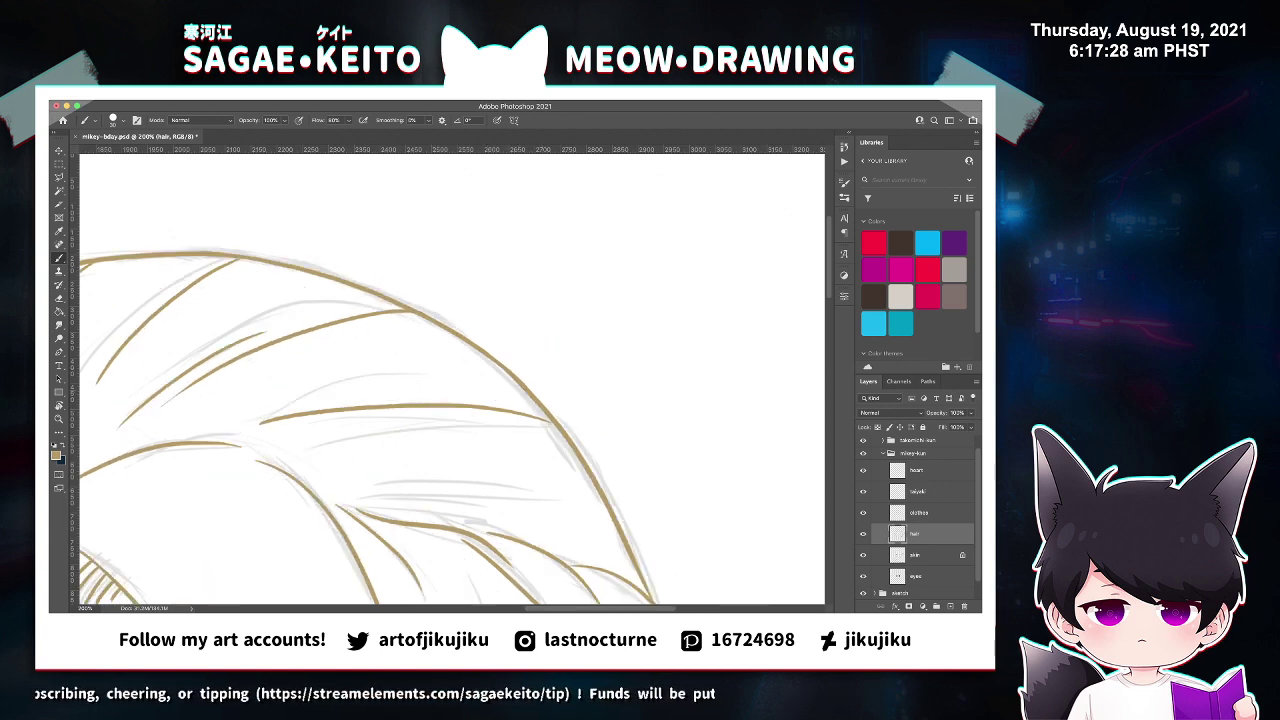
pyautogui.hotkey('ctrl', 'z')
pyautogui.moveTo(468, 395); pyautogui.dragTo(536, 403)
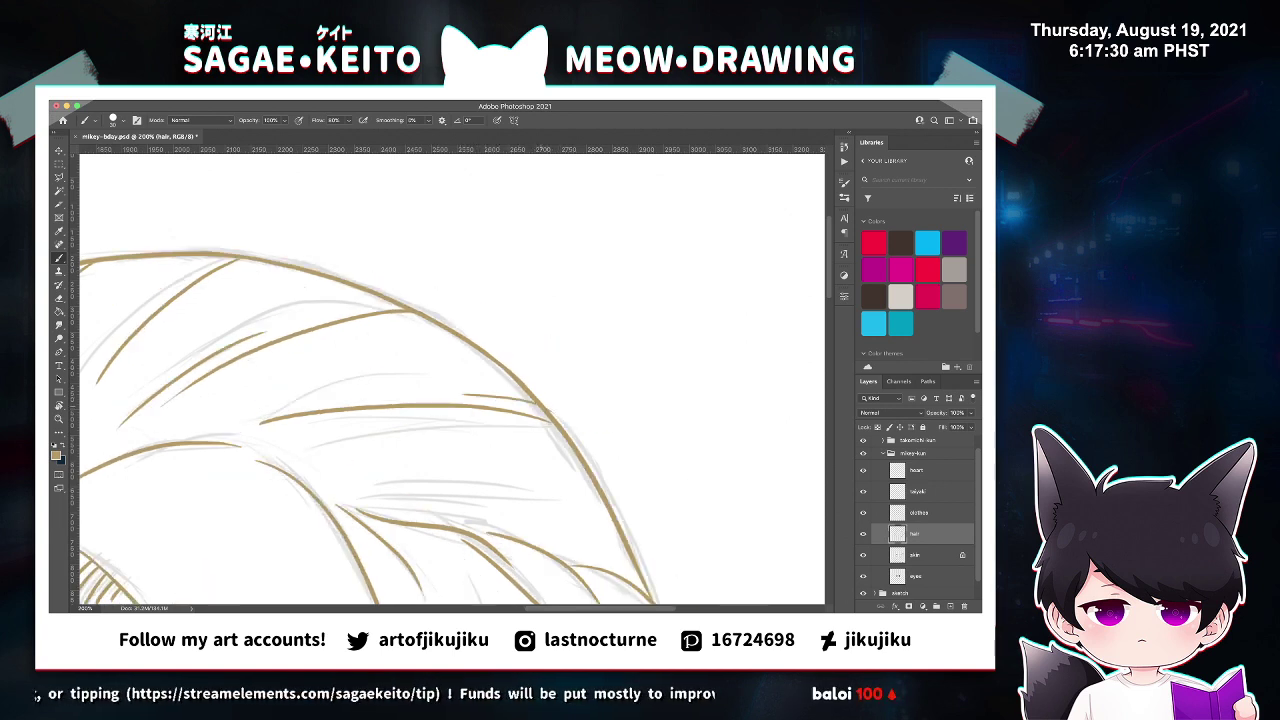
pyautogui.hotkey('ctrl', 'z')
pyautogui.moveTo(456, 392); pyautogui.dragTo(544, 405)
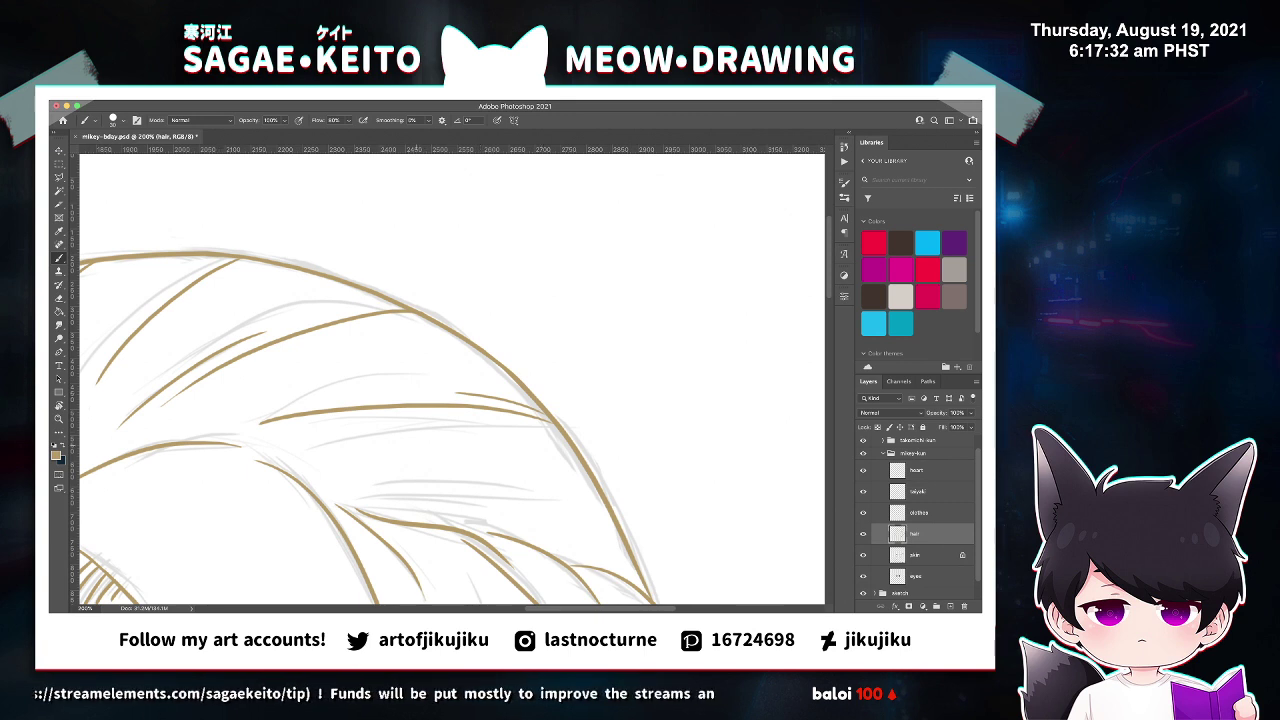
# Ink tapering tan hair strands over the sketch near the outer back edge of the hair.
pyautogui.moveTo(348, 471)
pyautogui.mouseDown()
pyautogui.moveTo(590, 524)
pyautogui.moveTo(648, 564)
pyautogui.mouseUp()
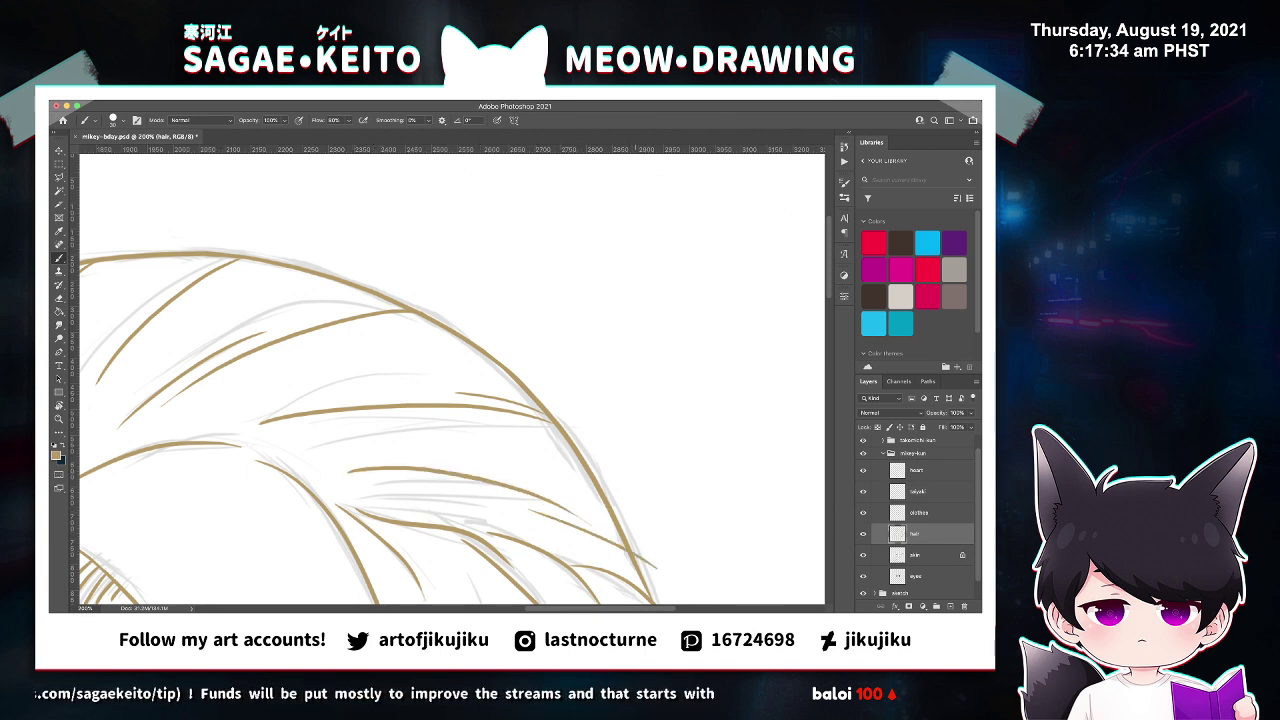
pyautogui.hotkey('ctrl', 'z')
pyautogui.moveTo(540, 514); pyautogui.dragTo(650, 568)
pyautogui.hotkey('ctrl', 'z')
pyautogui.moveTo(554, 516); pyautogui.dragTo(628, 552)
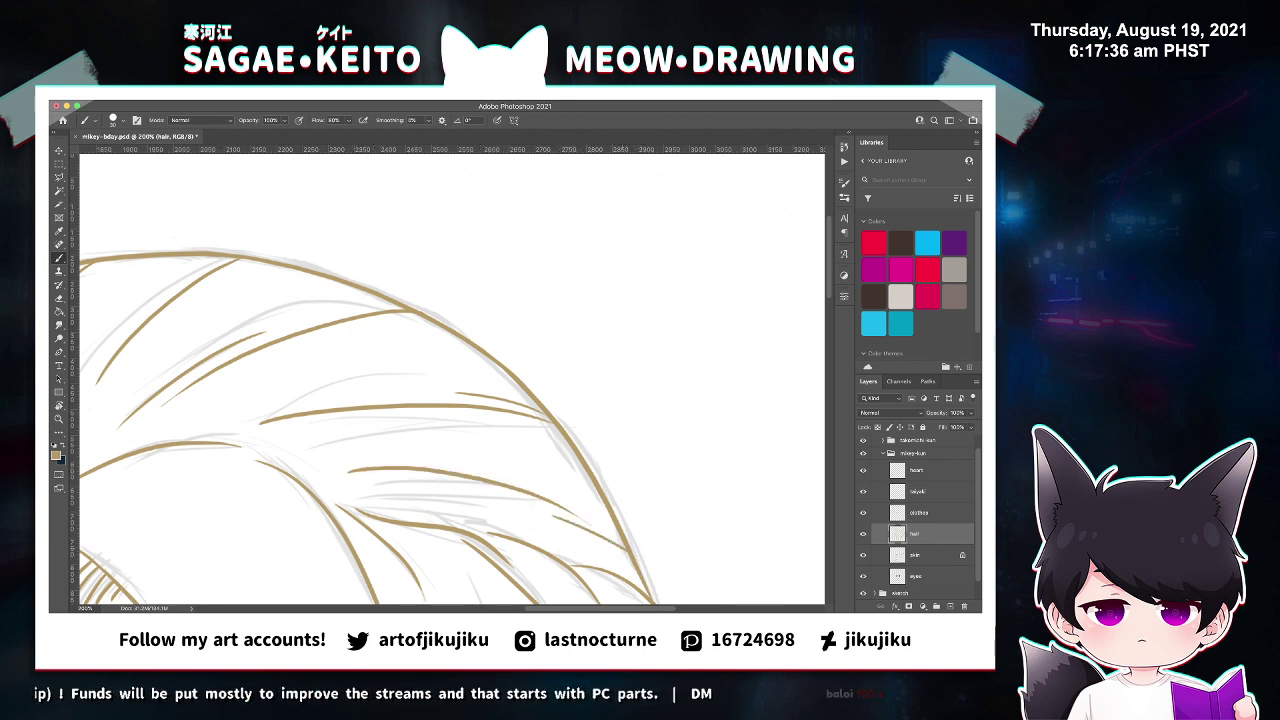
pyautogui.press('e')
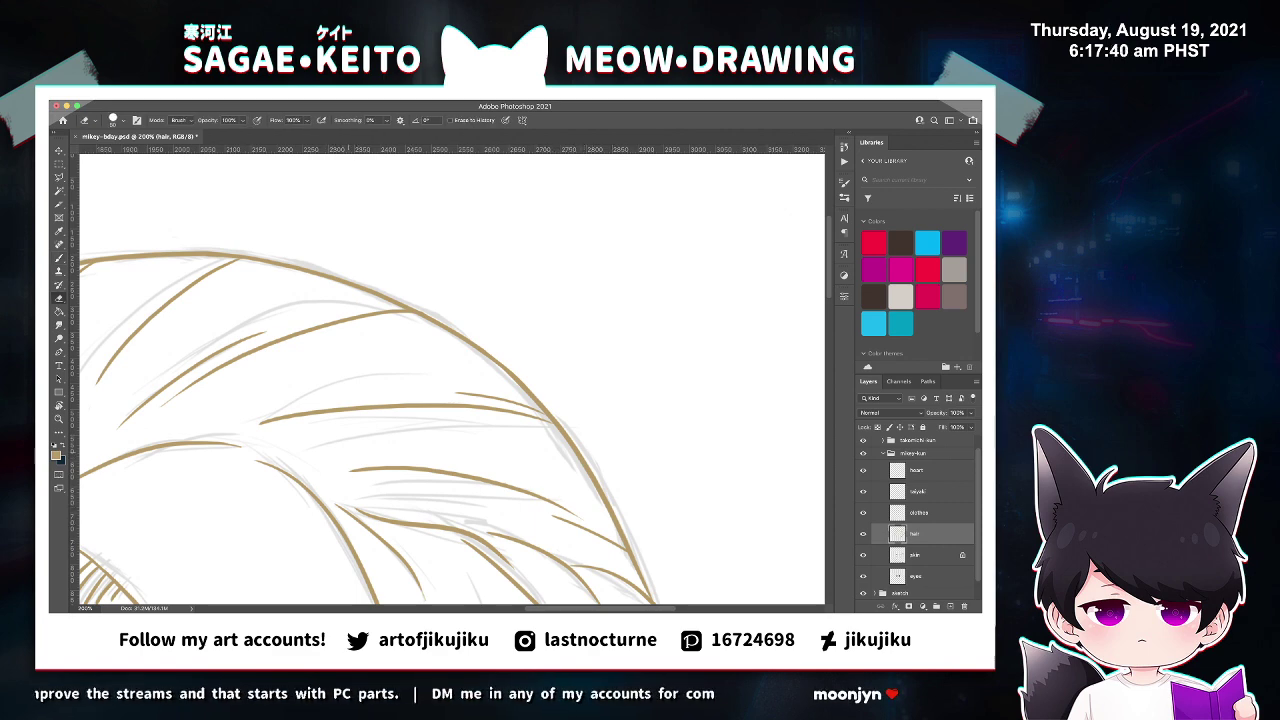
# Make the clothes layer active and sample a dark green as the brush colour for the garment lines.
pyautogui.hotkey('ctrl', '-')
pyautogui.hotkey('ctrl', '-')
pyautogui.hotkey('ctrl', '-')
pyautogui.hotkey('ctrl', '-')
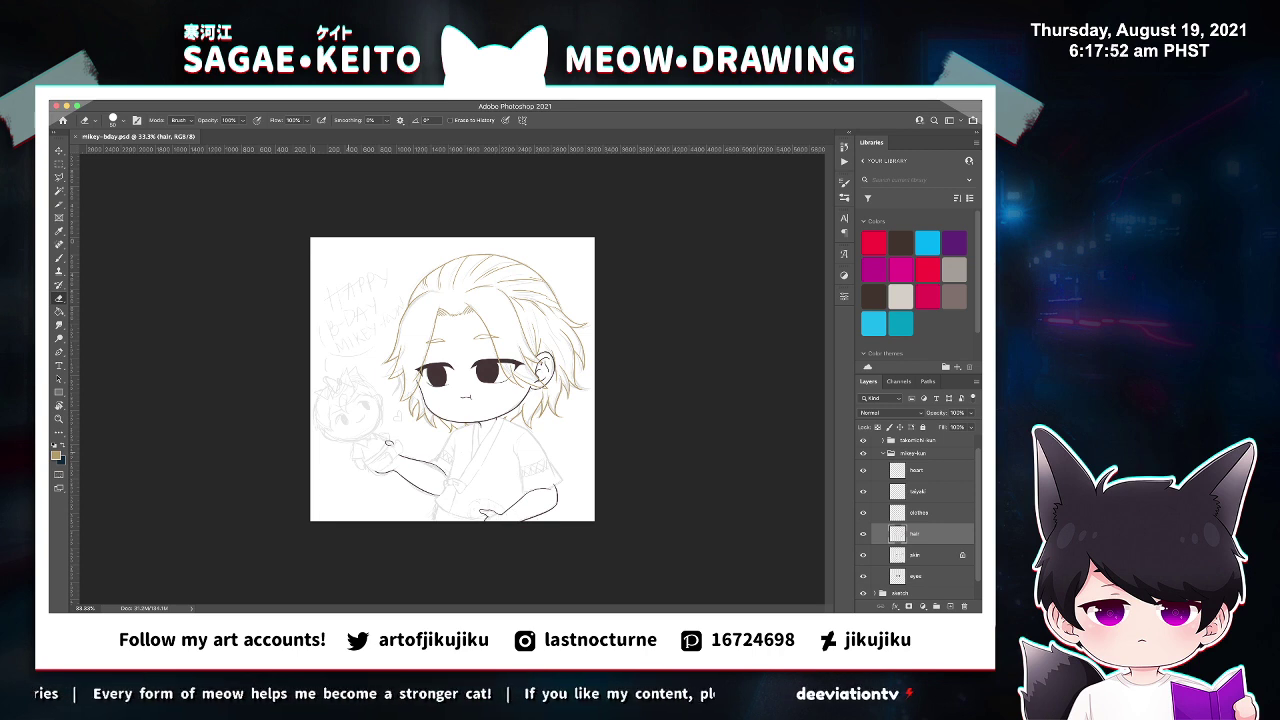
pyautogui.click(919, 513)
pyautogui.press('z')
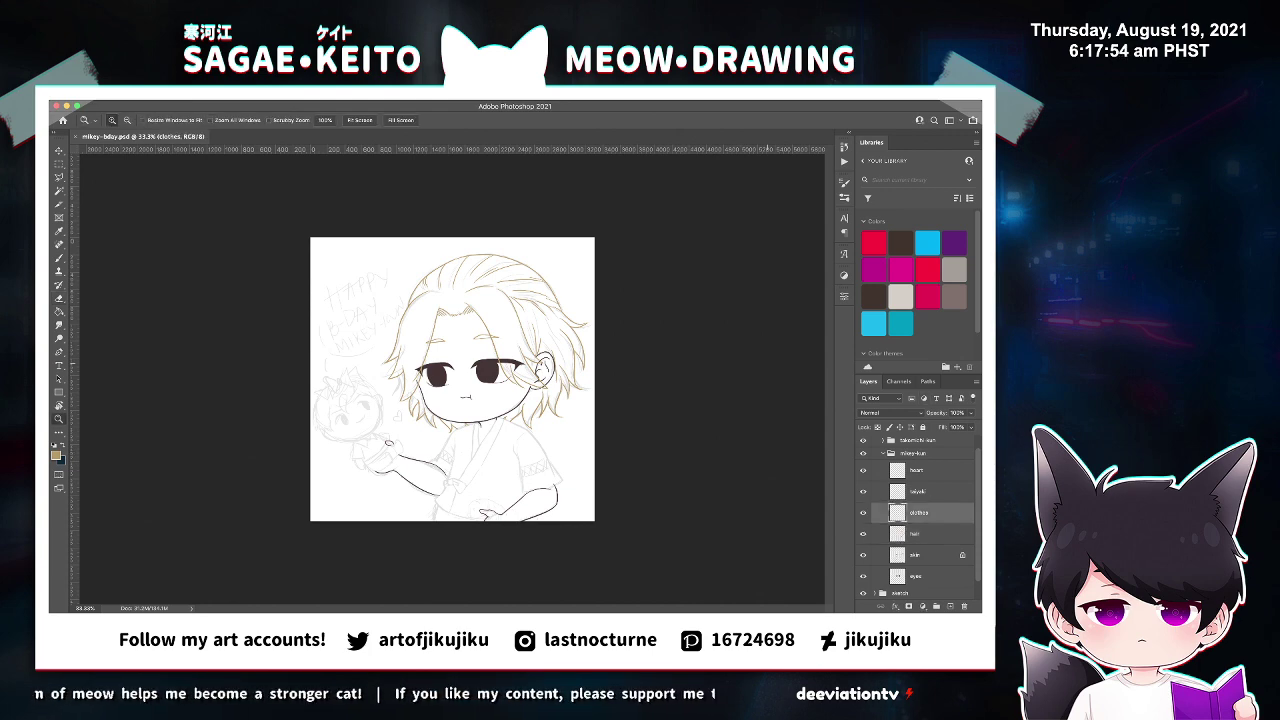
pyautogui.click(488, 479)
pyautogui.click(488, 479)
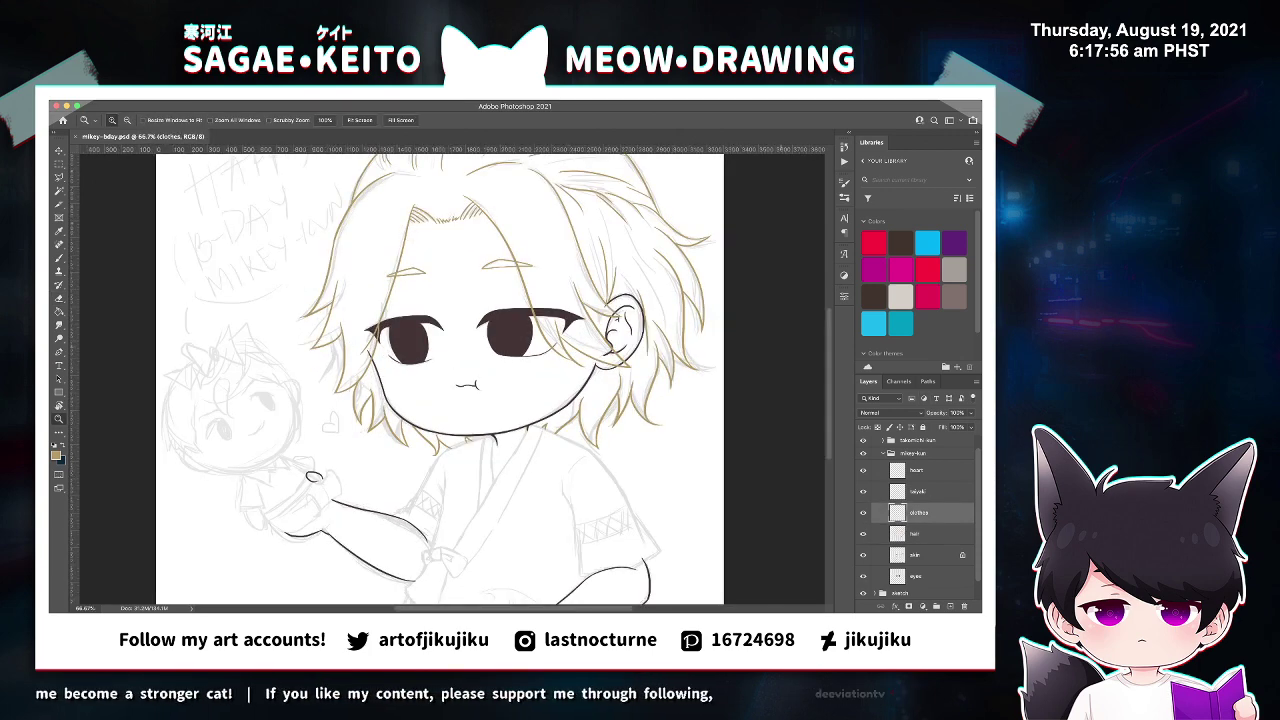
pyautogui.scroll(-3, 488, 479)
pyautogui.scroll(-3, 451, 379)
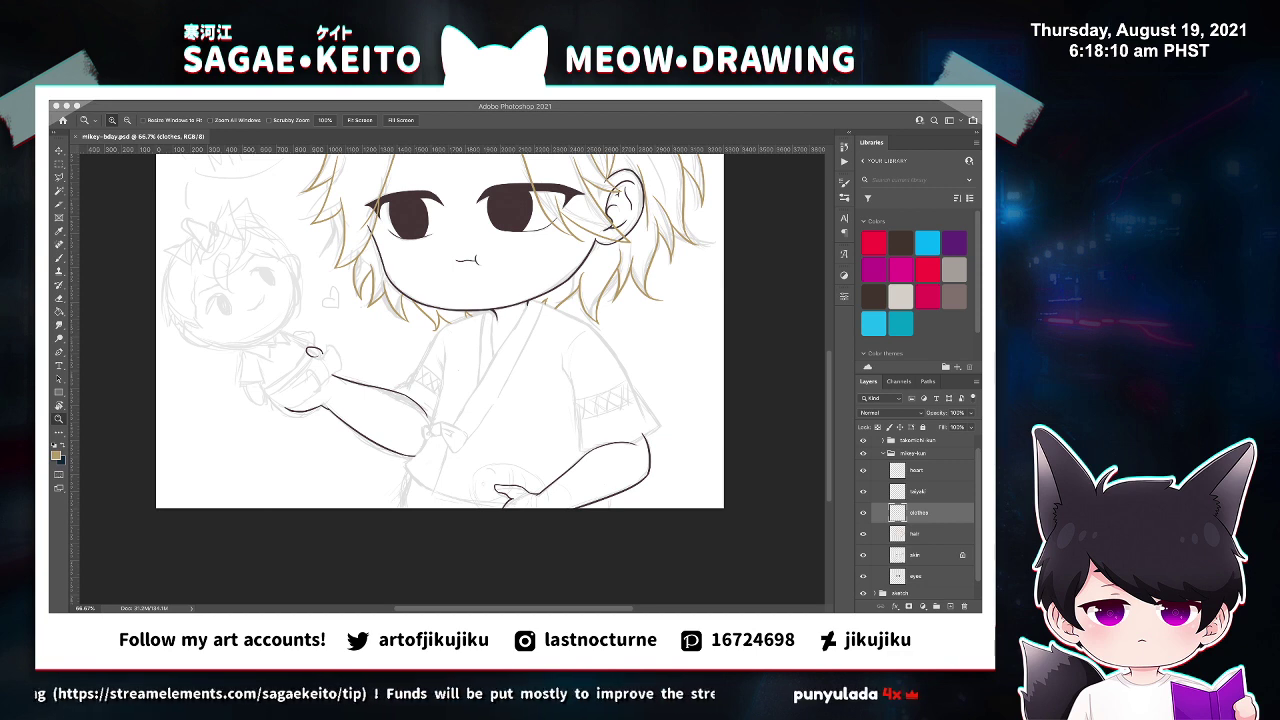
pyautogui.press('super+Tab')
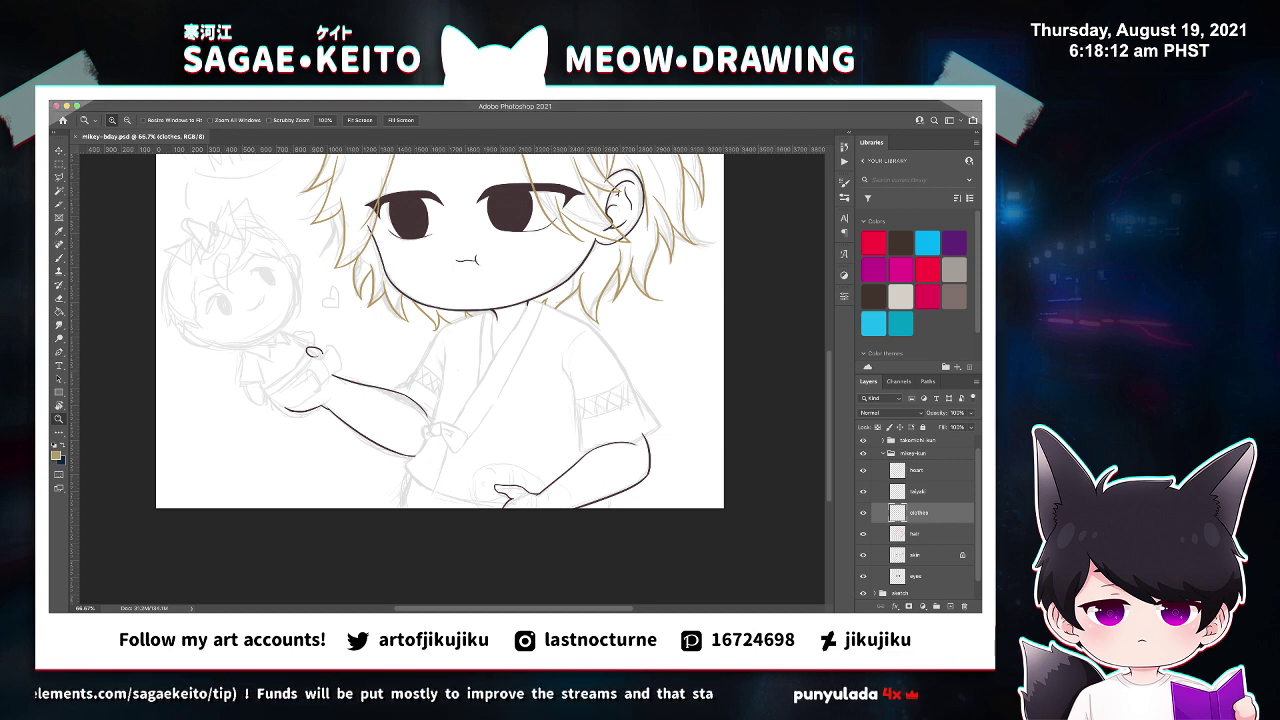
pyautogui.press('i')
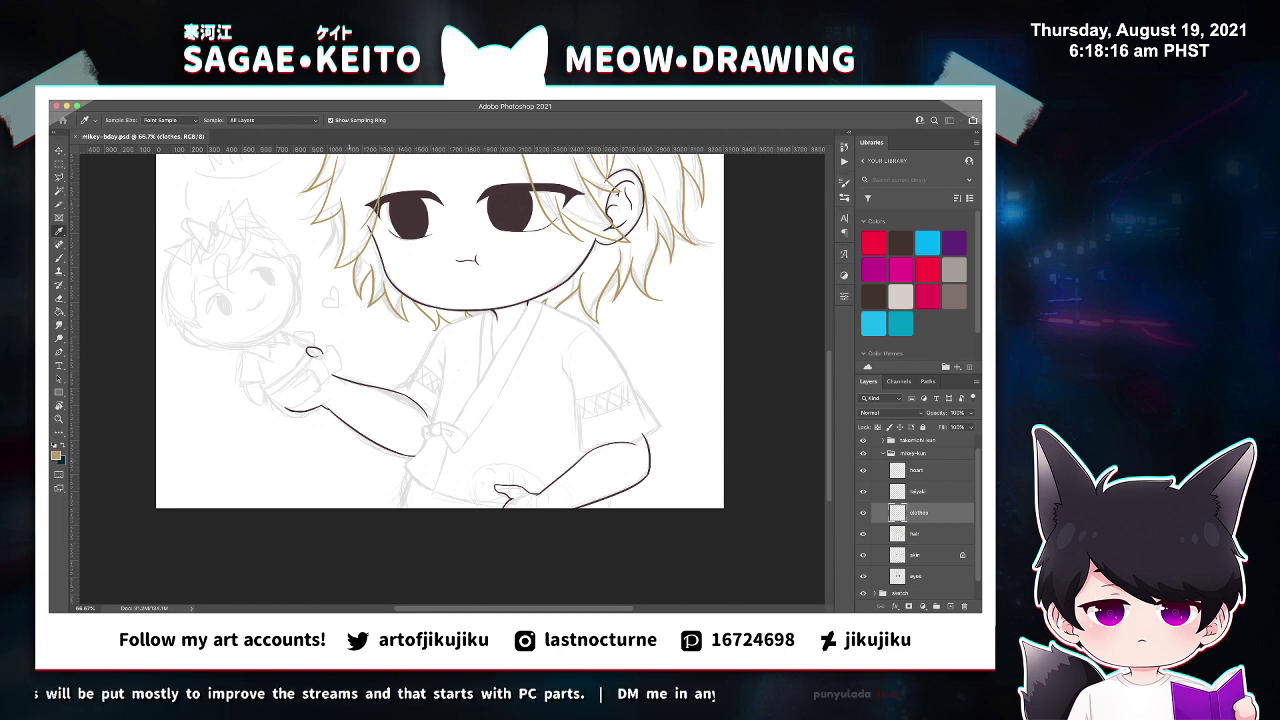
# Ink the two near-vertical collar lines in dark green, running from under the chin down the chest.
pyautogui.press('z')
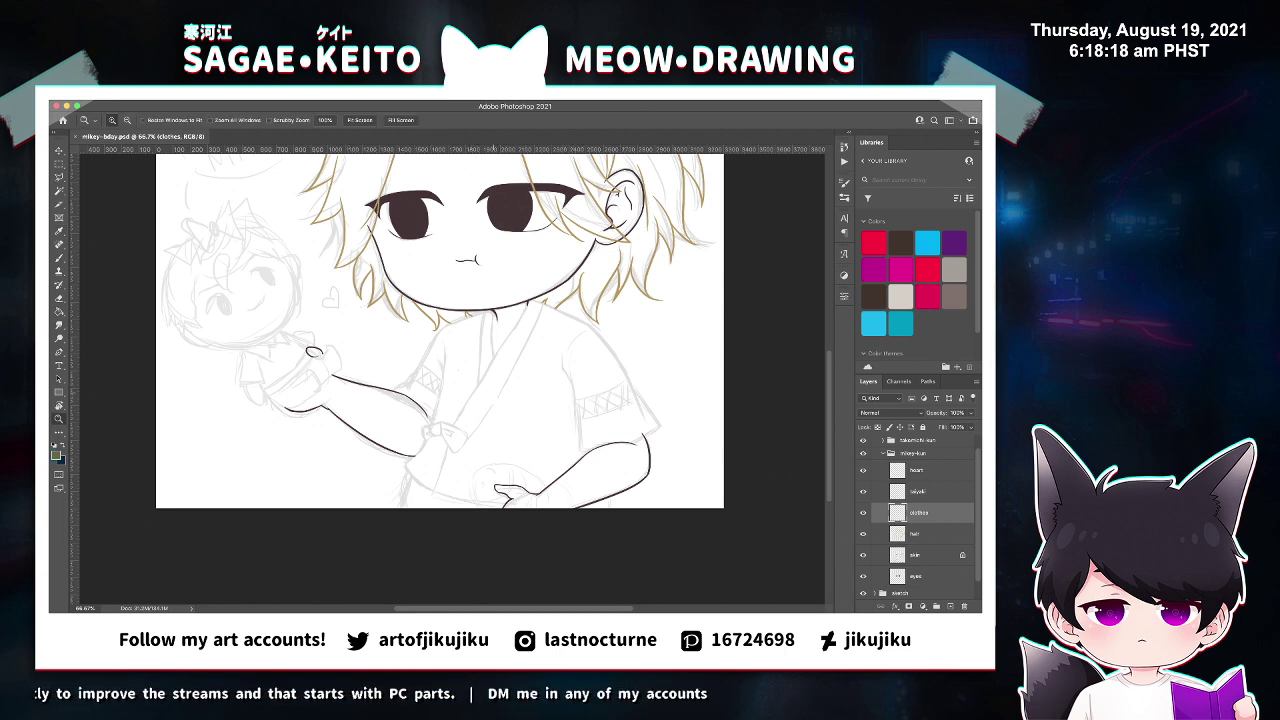
pyautogui.click(491, 389)
pyautogui.click(478, 313)
pyautogui.press('b')
pyautogui.moveTo(491, 229)
pyautogui.mouseDown()
pyautogui.moveTo(430, 500)
pyautogui.moveTo(472, 328)
pyautogui.moveTo(453, 515)
pyautogui.mouseUp()
pyautogui.press('super+z')
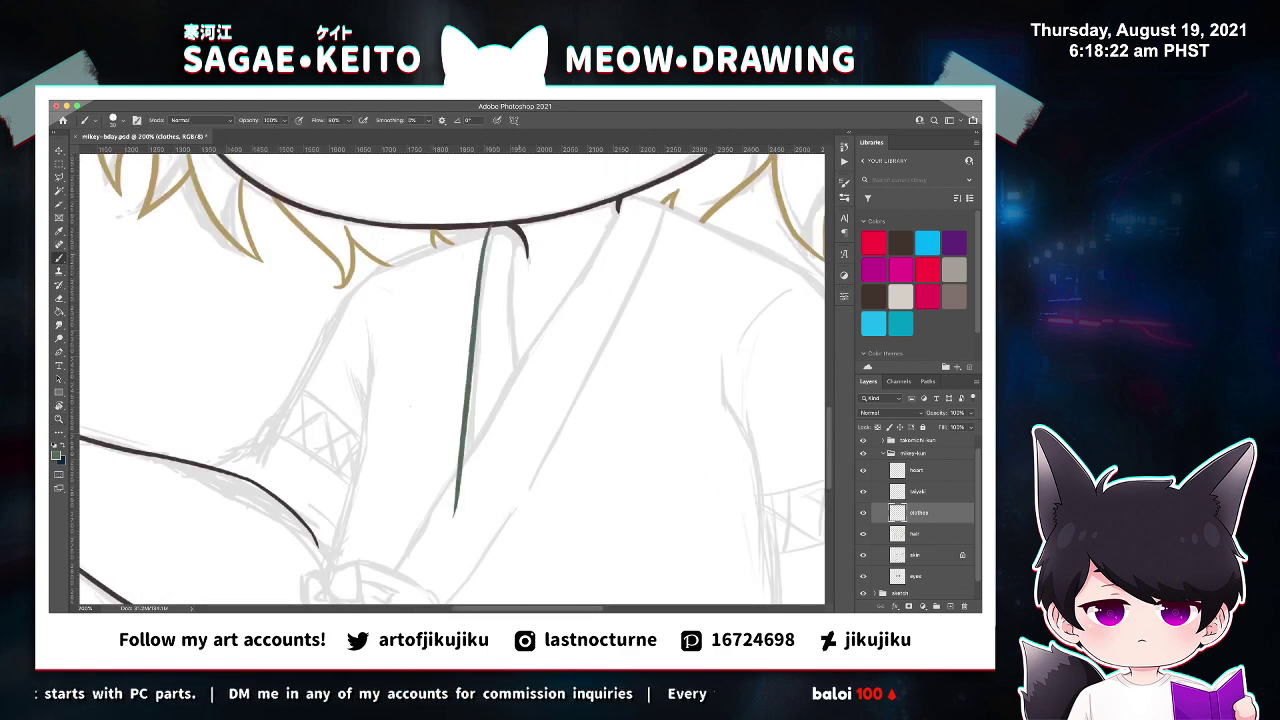
pyautogui.moveTo(518, 234); pyautogui.dragTo(513, 425)
pyautogui.press('e')
# Ink the sloping shoulder line from the collar's top out to the hair tips beside the chin.
pyautogui.press('super+equal')
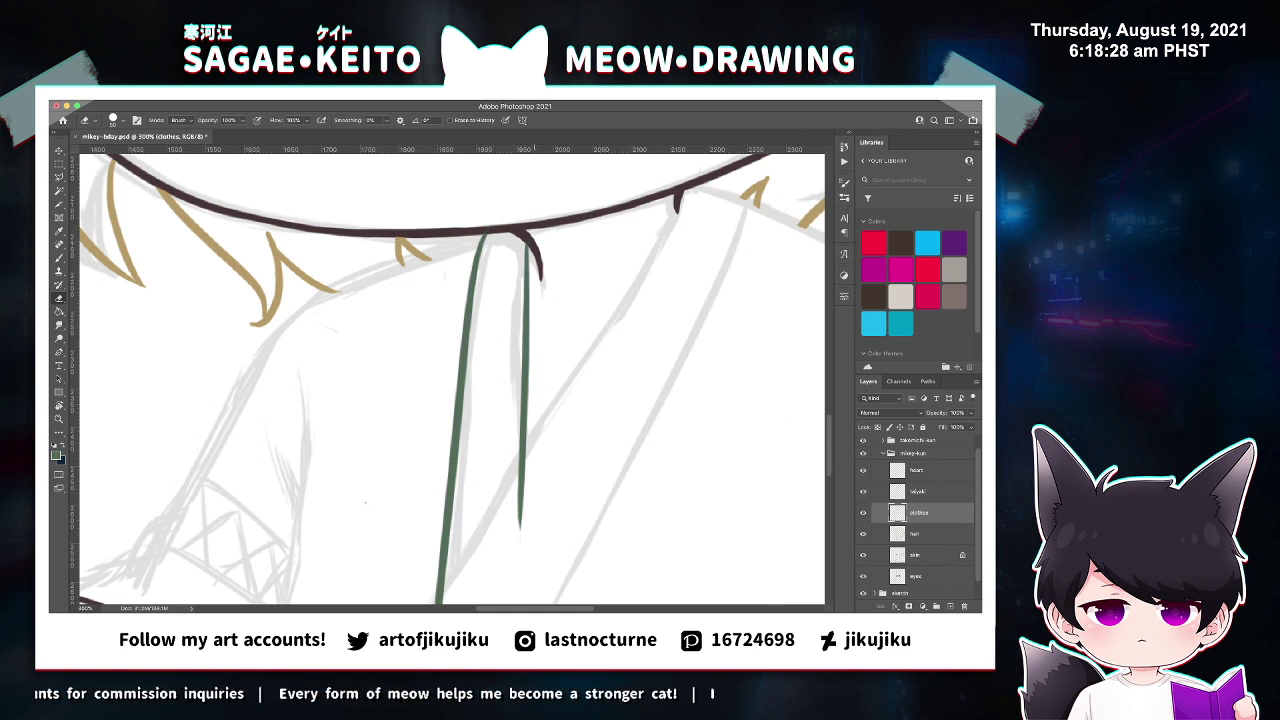
pyautogui.press('b')
pyautogui.moveTo(490, 236)
pyautogui.mouseDown()
pyautogui.moveTo(290, 322)
pyautogui.moveTo(318, 293)
pyautogui.moveTo(240, 328)
pyautogui.mouseUp()
pyautogui.press('super+z')
pyautogui.press('super+z')
pyautogui.moveTo(486, 236); pyautogui.dragTo(250, 326)
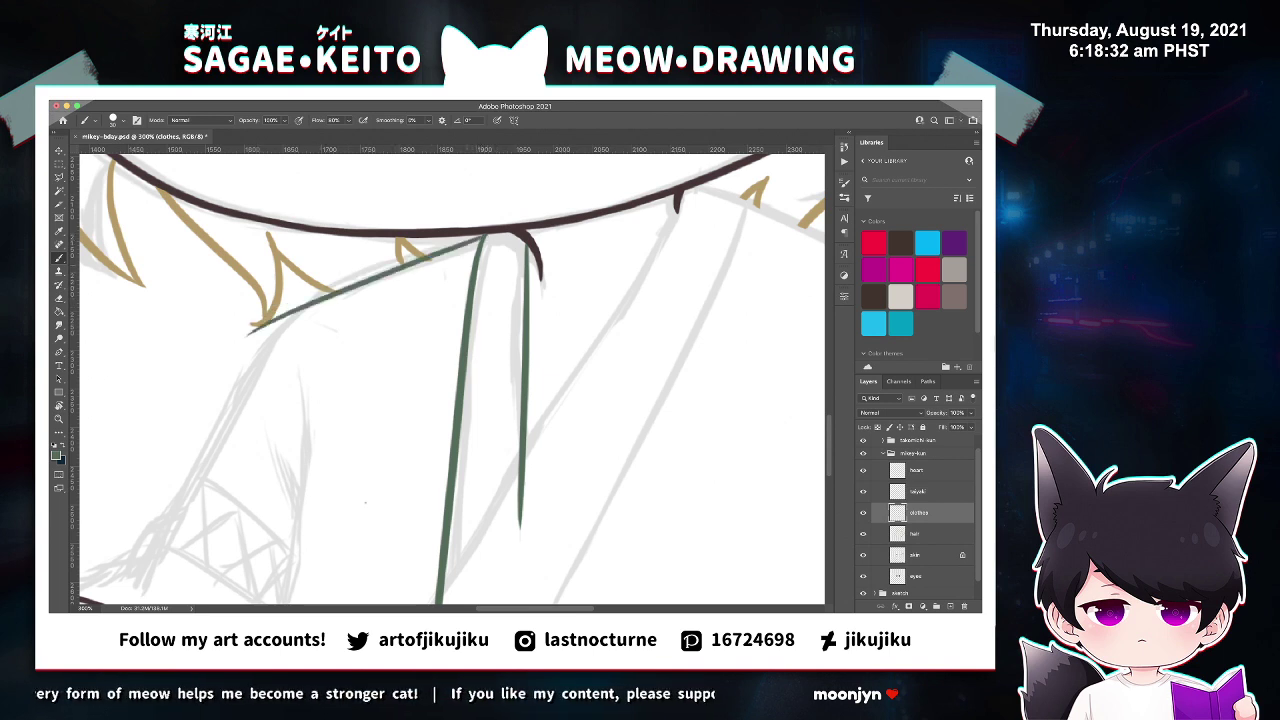
pyautogui.moveTo(326, 302); pyautogui.dragTo(206, 462)
pyautogui.press('super+z')
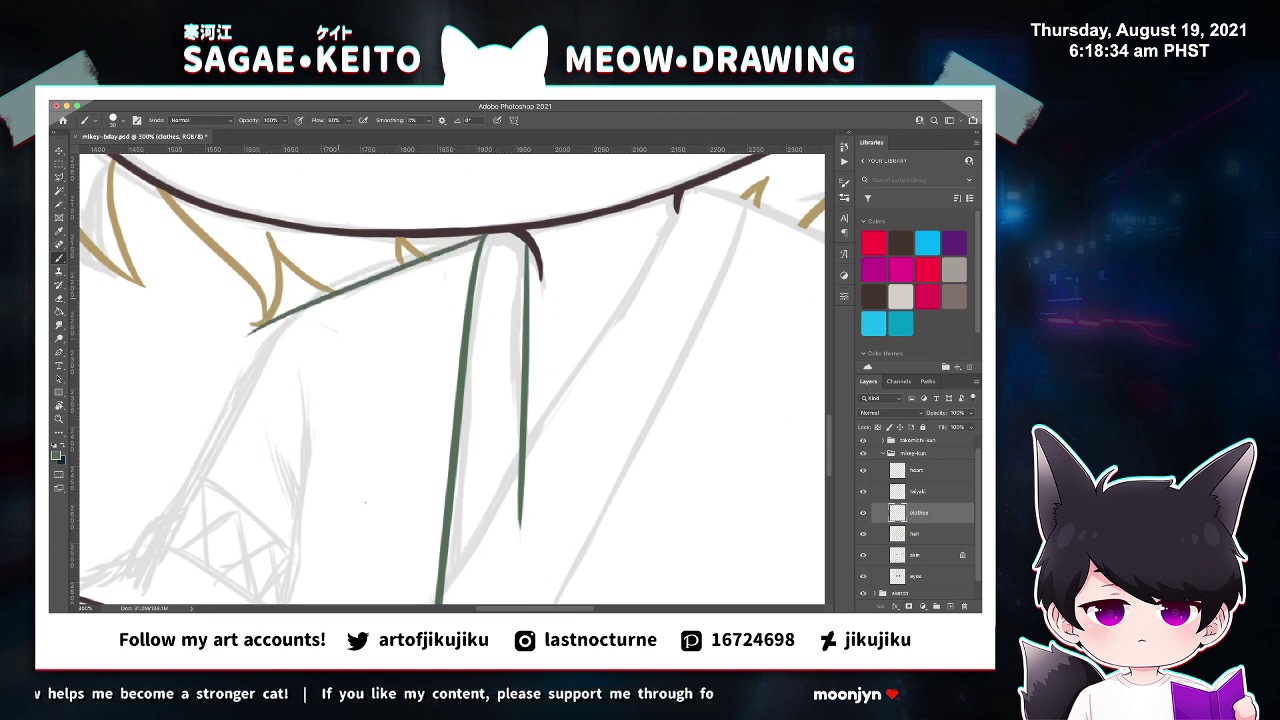
pyautogui.moveTo(330, 300); pyautogui.dragTo(172, 576)
pyautogui.press('super+z')
pyautogui.moveTo(314, 304); pyautogui.dragTo(190, 500)
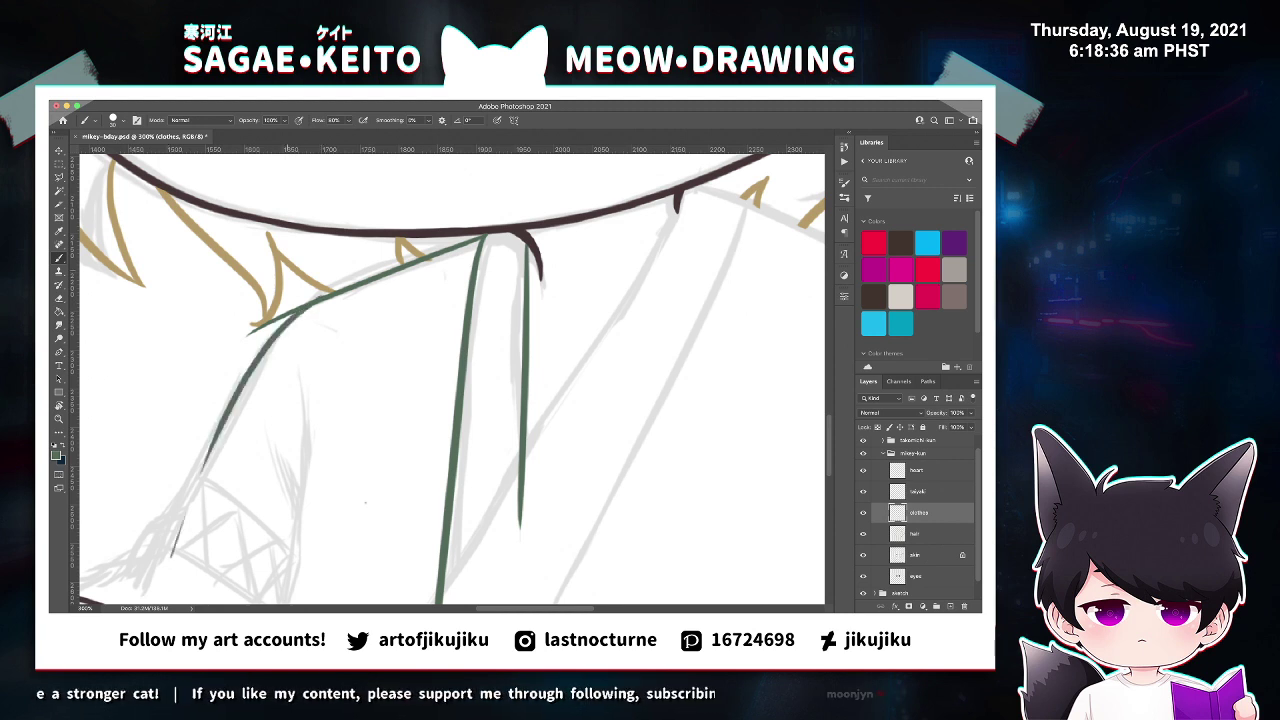
pyautogui.press('super+z')
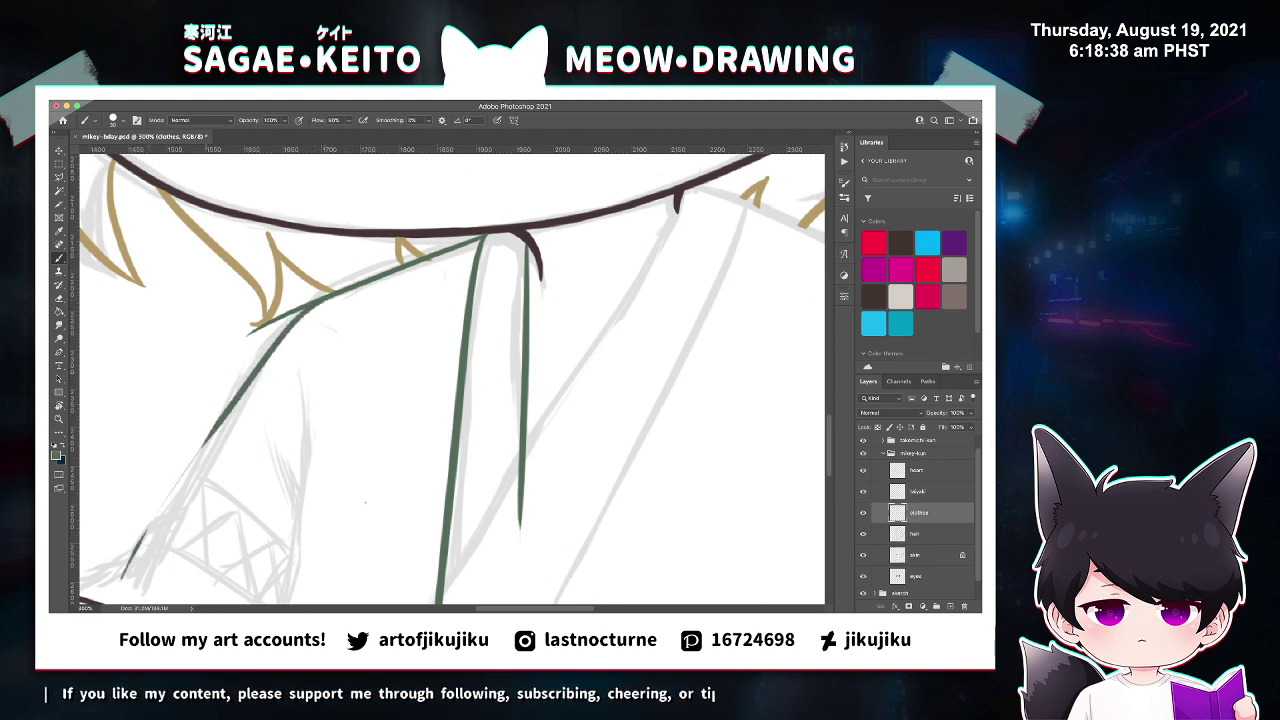
pyautogui.press('super+z')
pyautogui.moveTo(282, 317); pyautogui.dragTo(196, 476)
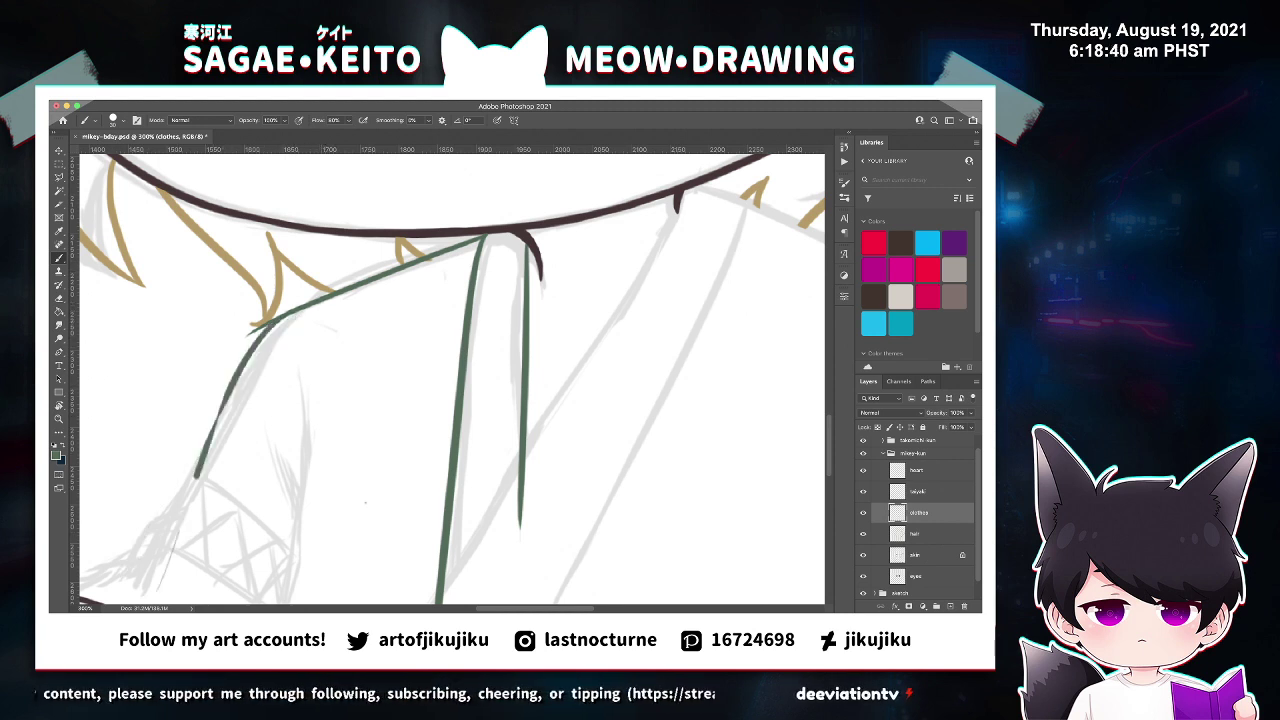
pyautogui.hotkey('ctrl', '-')
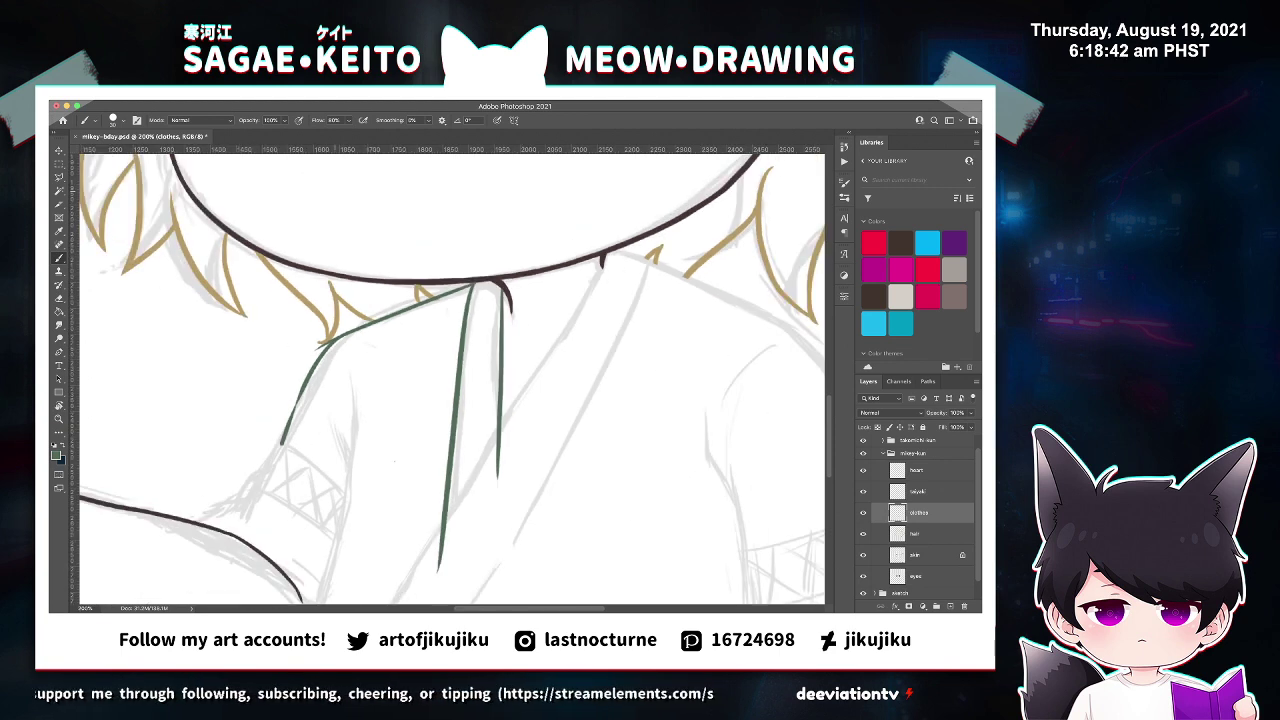
pyautogui.hotkey('ctrl', 'z')
# Ink the outer sleeve edge of the doll-holding arm, curving down from the shoulder line toward the patterned cuff.
pyautogui.moveTo(370, 323); pyautogui.dragTo(236, 484)
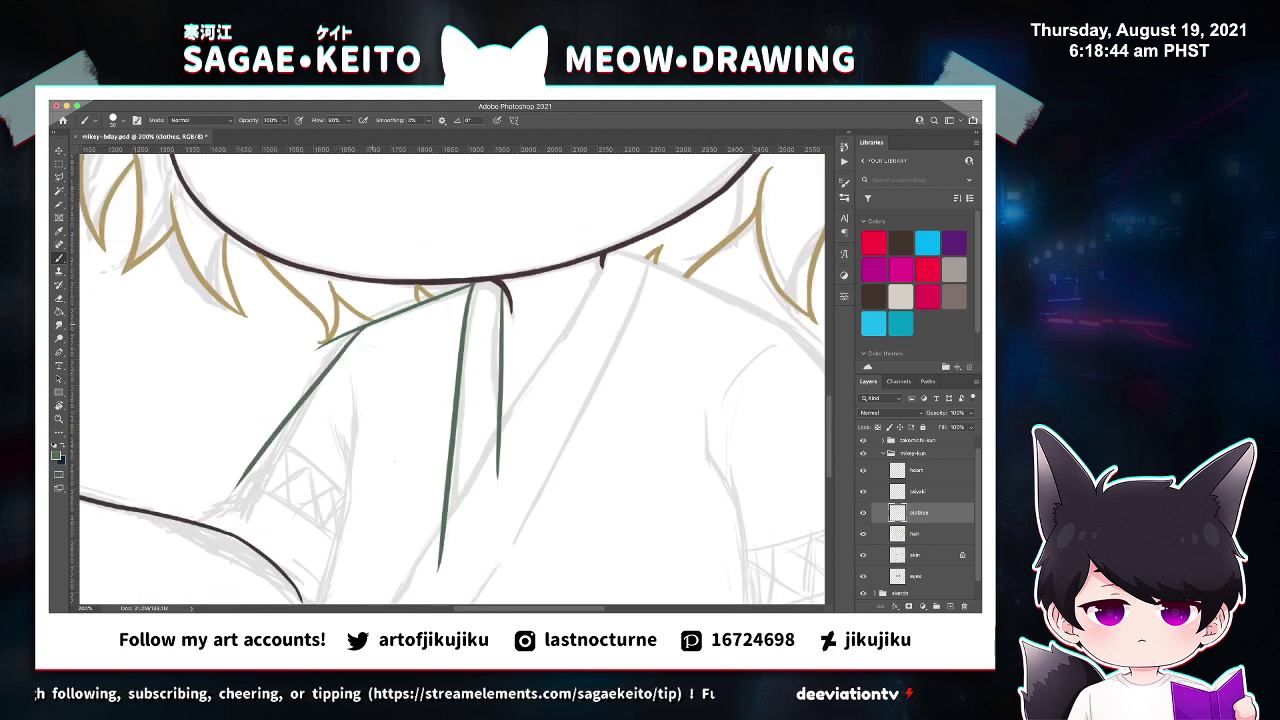
pyautogui.hotkey('ctrl', 'z')
pyautogui.hotkey('ctrl', 'shift', 'z')
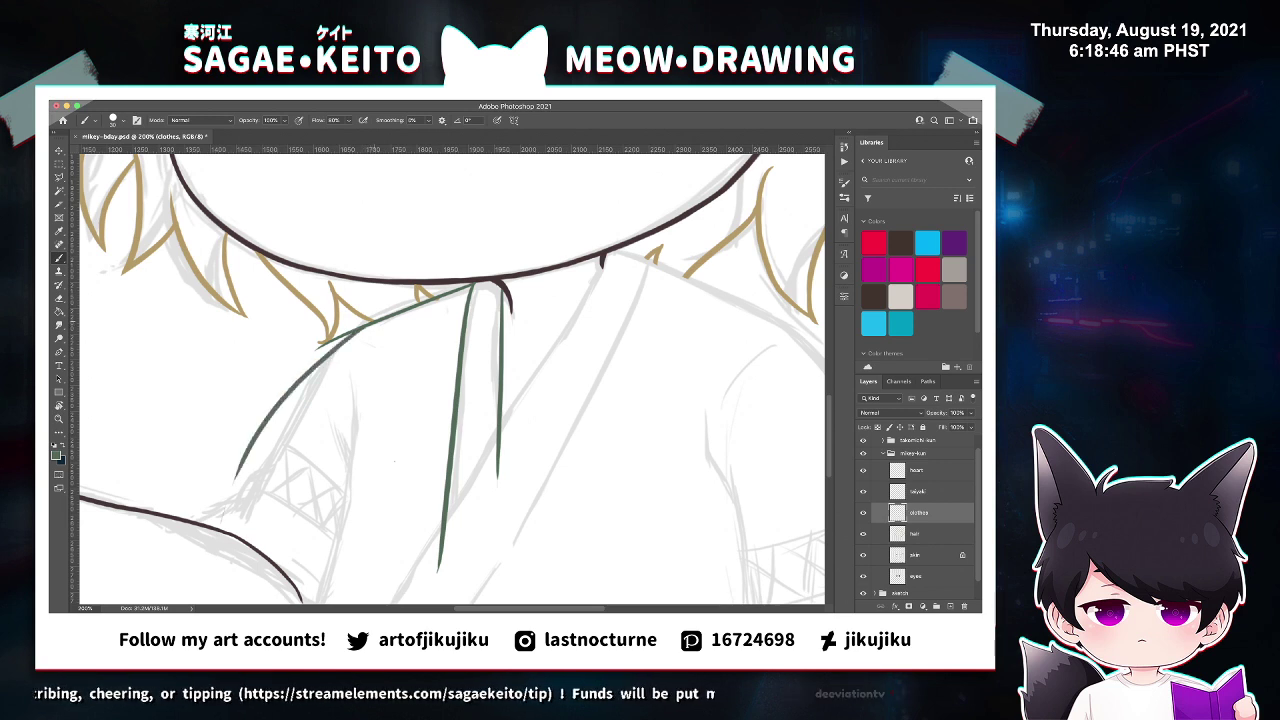
pyautogui.hotkey('ctrl', 'z')
pyautogui.hotkey('ctrl', 'z')
pyautogui.hotkey('ctrl', 'shift', 'z')
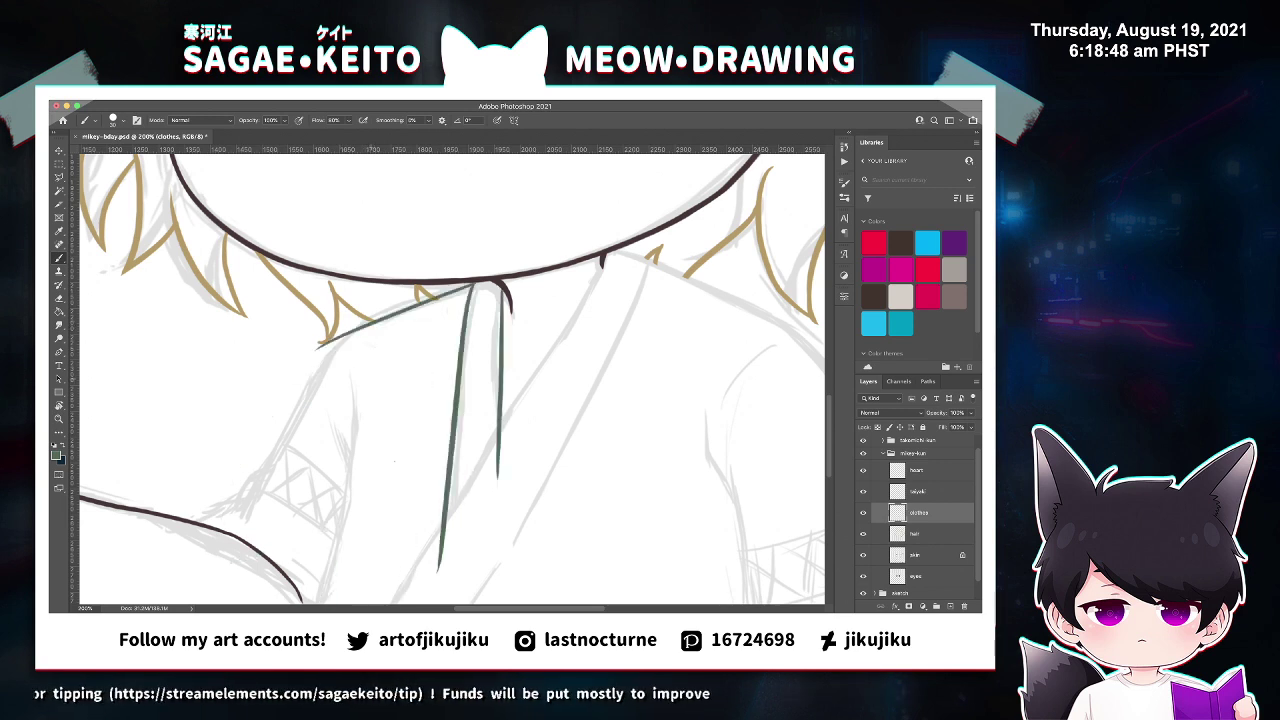
pyautogui.hotkey('ctrl', 'shift', 'z')
pyautogui.hotkey('ctrl', 'z')
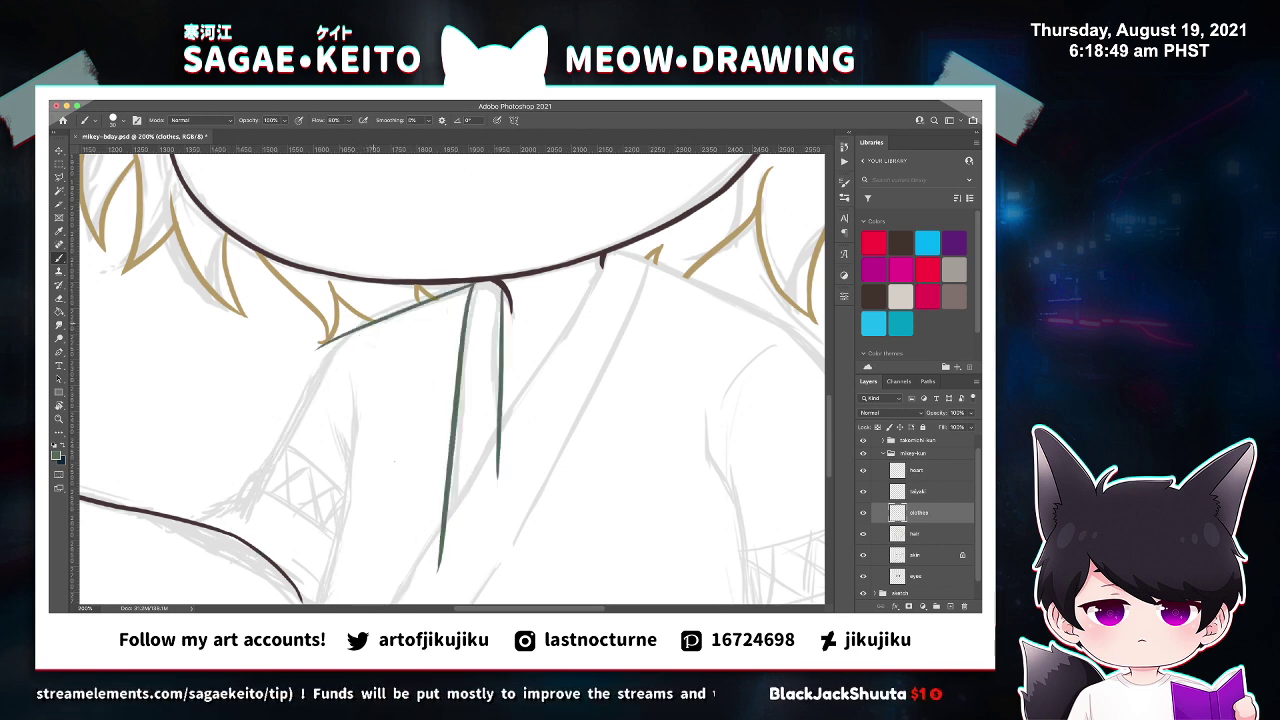
pyautogui.hotkey('ctrl', 'shift', 'z')
# Erase the sleeve line's lower tail above the cuff and the shoulder line's overhang beyond the sleeve junction.
pyautogui.press('e')
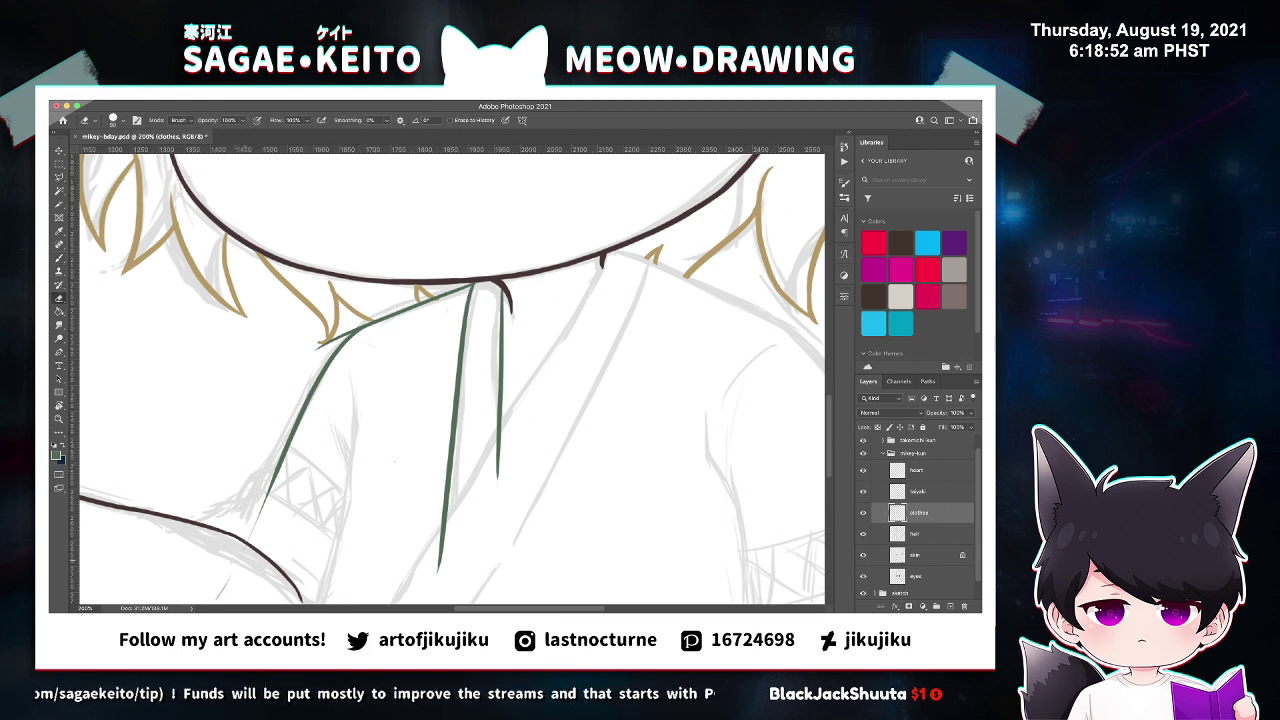
pyautogui.moveTo(268, 494); pyautogui.dragTo(292, 428)
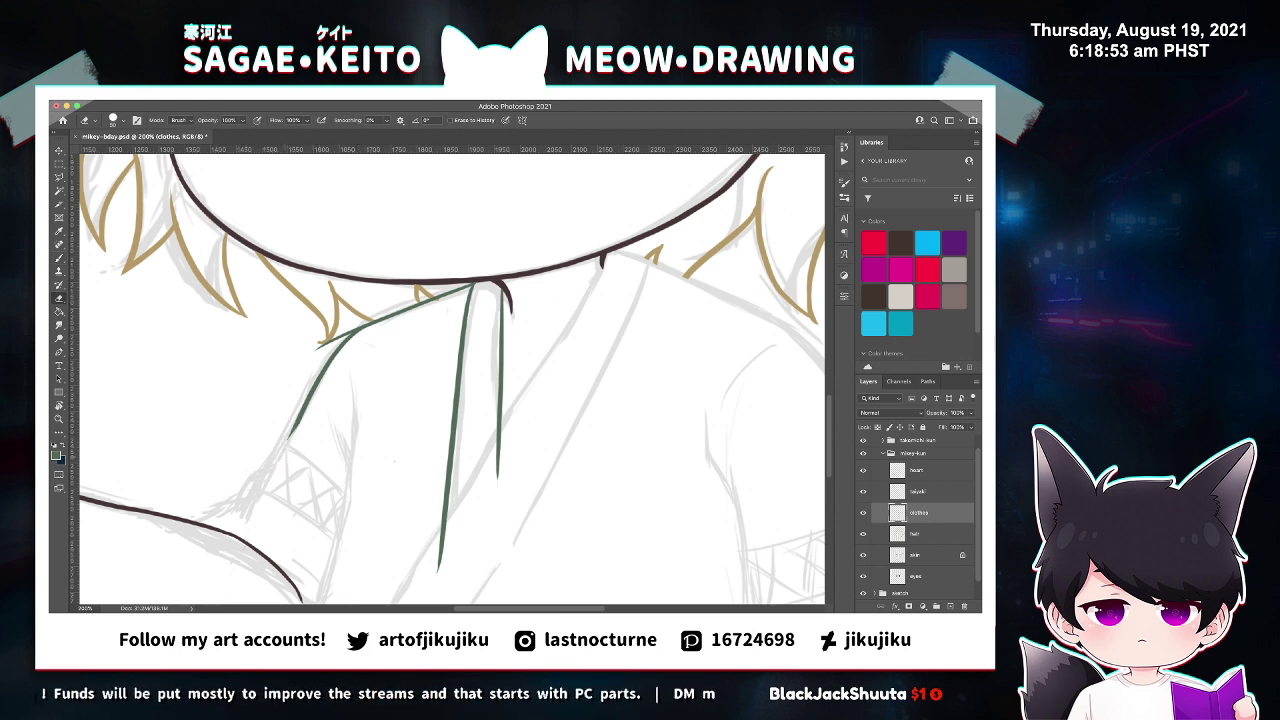
pyautogui.keyDown('ctrl'); pyautogui.click(357, 311); pyautogui.keyUp('ctrl')
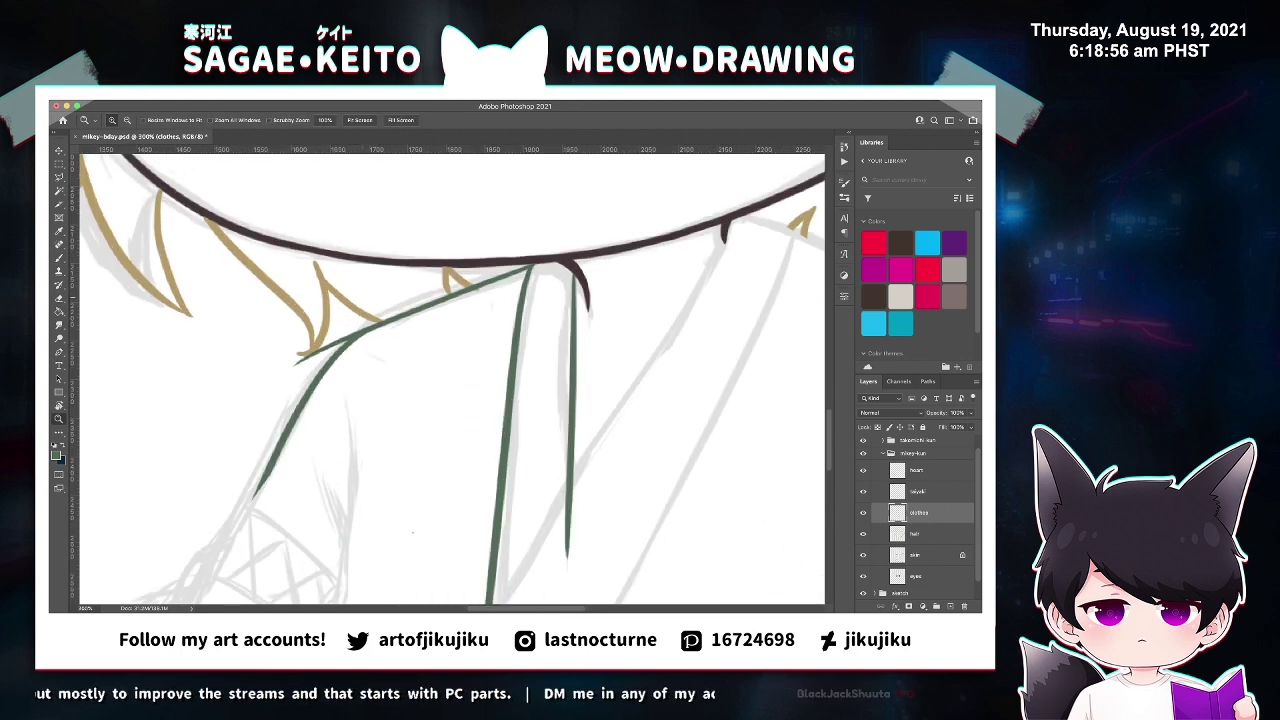
pyautogui.keyDown('ctrl'); pyautogui.click(357, 311); pyautogui.keyUp('ctrl')
pyautogui.keyDown('ctrl'); pyautogui.click(357, 311); pyautogui.keyUp('ctrl')
pyautogui.moveTo(250, 407); pyautogui.dragTo(354, 356)
# Smooth the corner where the shoulder and sleeve lines meet, using the Eraser and Brush for an even curve.
pyautogui.press('b')
pyautogui.hotkey('ctrl', '+')
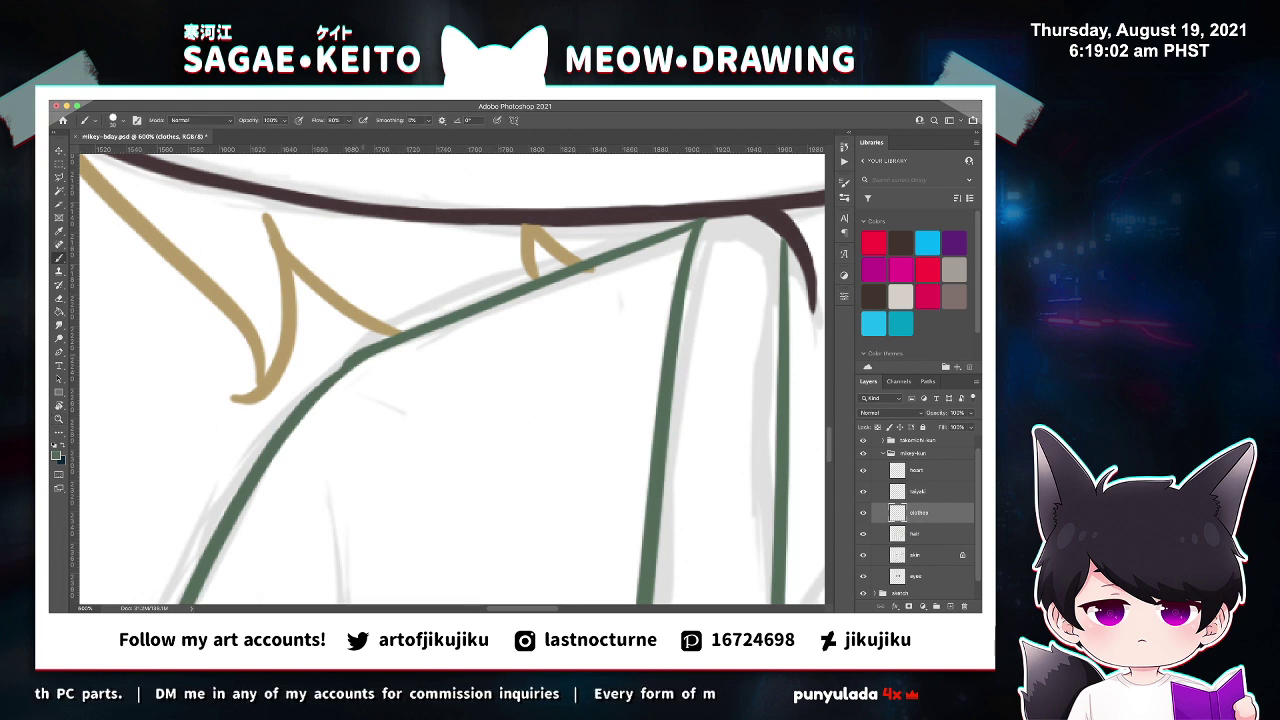
pyautogui.press('e')
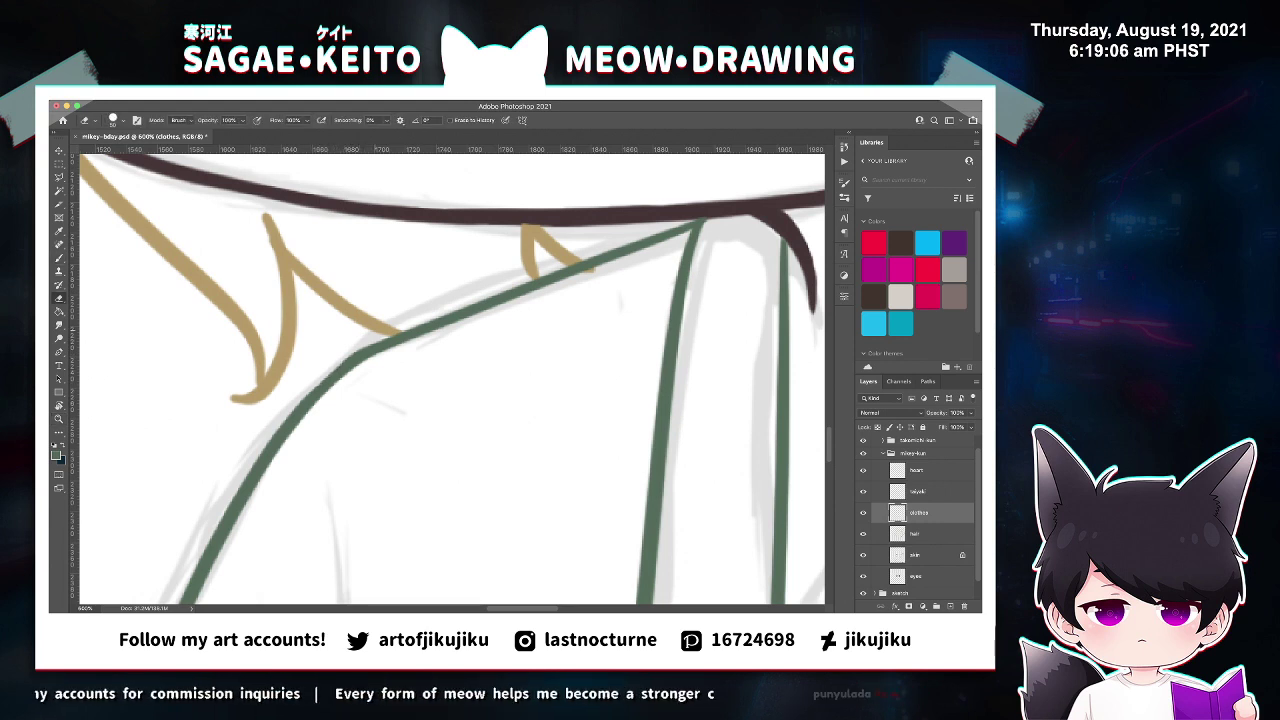
pyautogui.moveTo(345, 344); pyautogui.dragTo(386, 324)
pyautogui.press('z')
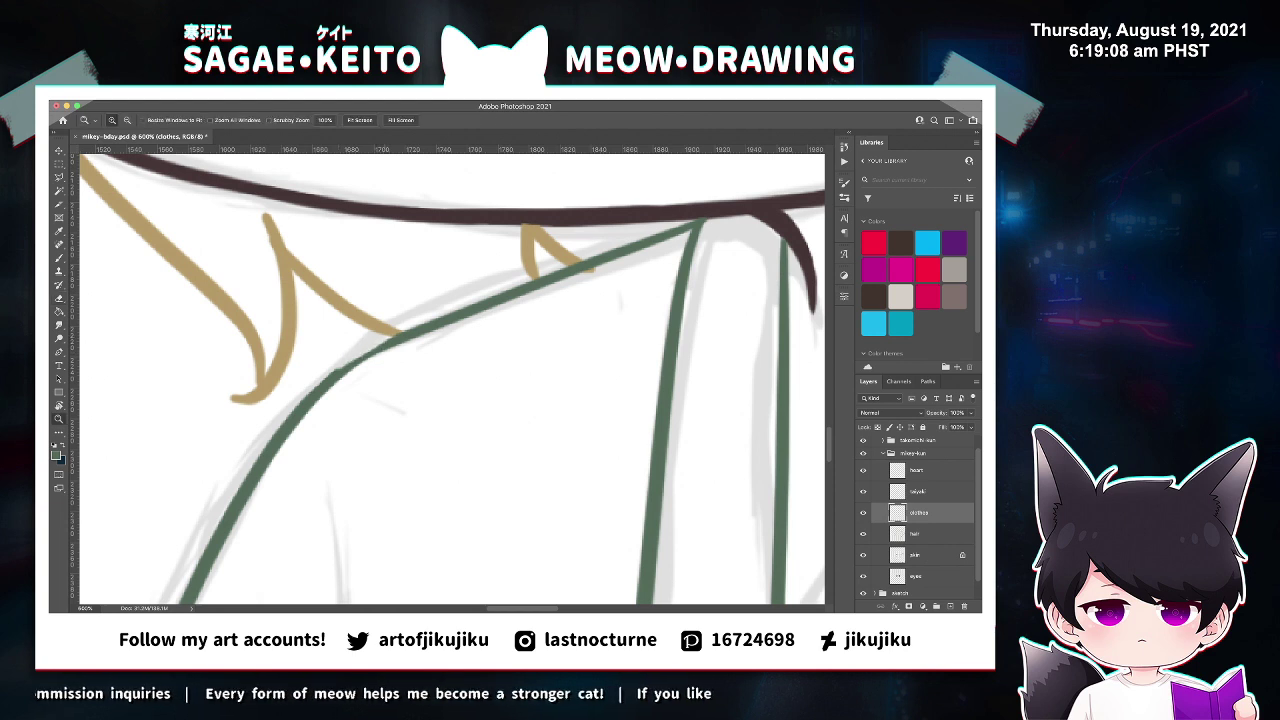
pyautogui.click(410, 323)
pyautogui.hotkey('ctrl', '+')
pyautogui.press('b')
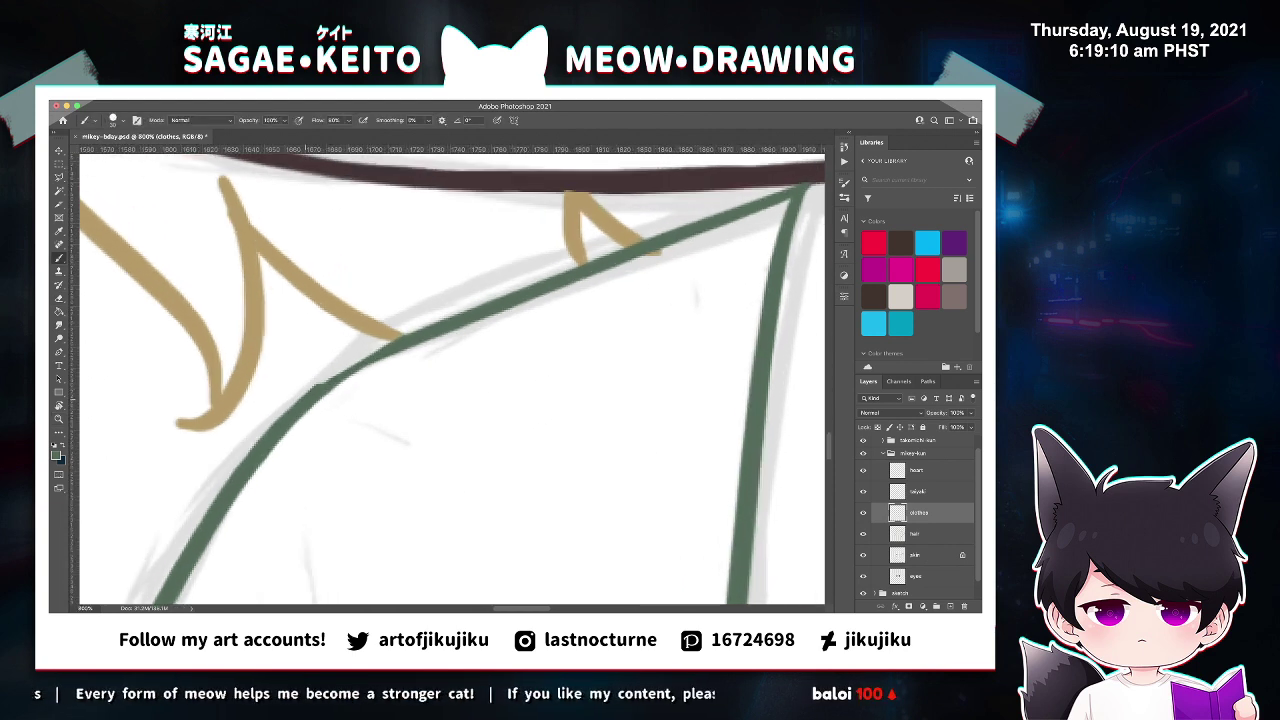
pyautogui.moveTo(306, 394)
pyautogui.mouseDown()
pyautogui.moveTo(428, 327)
pyautogui.moveTo(381, 361)
pyautogui.mouseUp()
pyautogui.press('e')
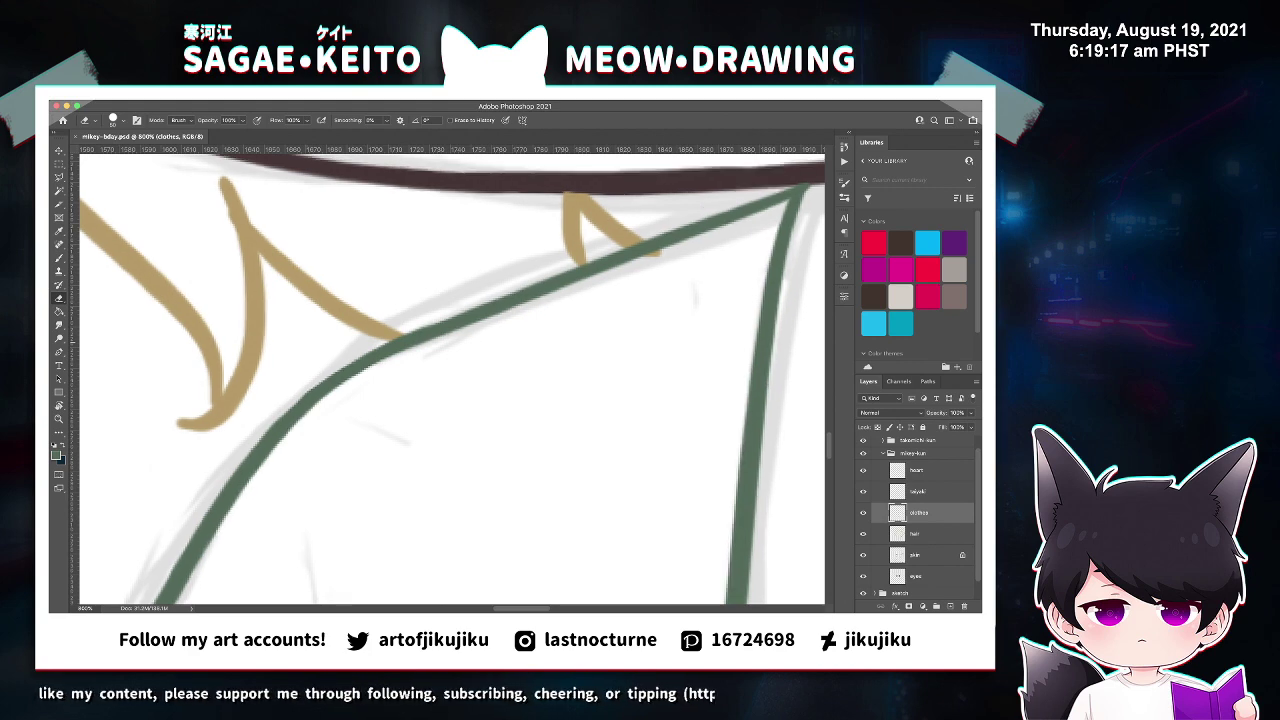
# Ink the long diagonal lapel edge from the other side of the neck across the chest, past the waist knot.
pyautogui.press('super+minus')
pyautogui.press('super+minus')
pyautogui.press('super+minus')
pyautogui.press('super+minus')
pyautogui.hotkey('ctrl', '-')
pyautogui.hotkey('ctrl', '-')
pyautogui.hotkey('ctrl', '-')
pyautogui.hotkey('ctrl', '-')
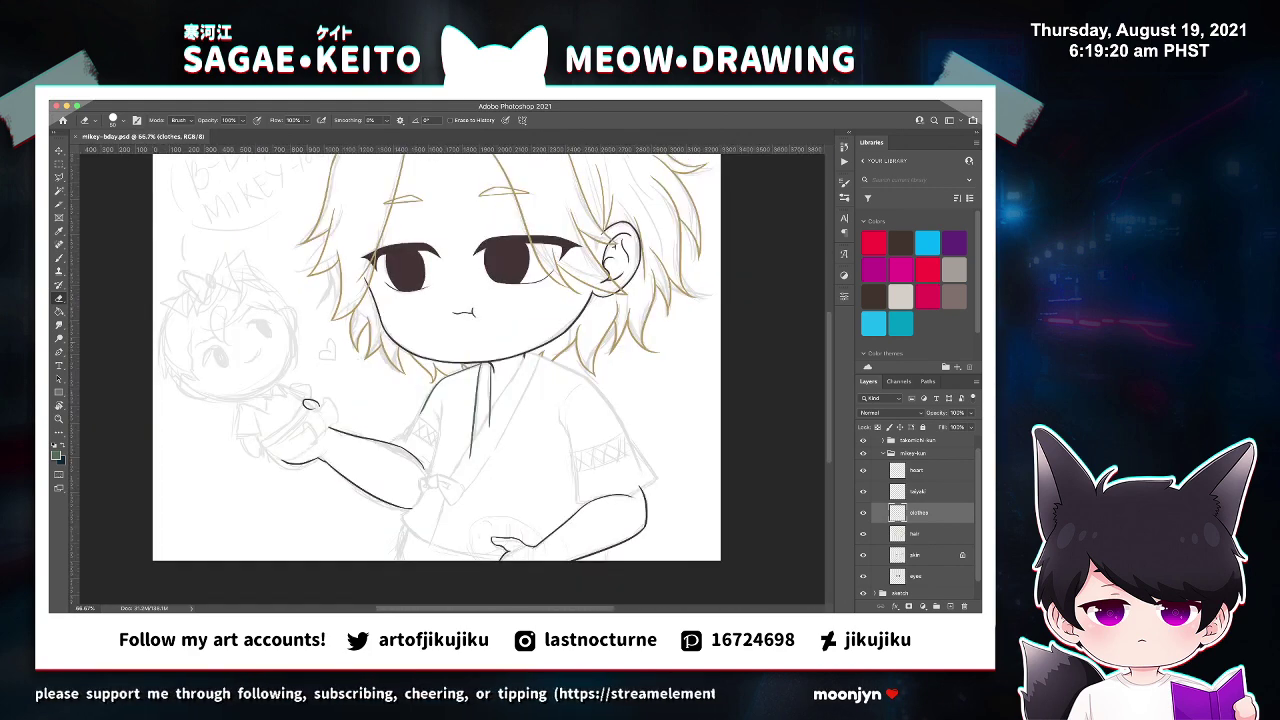
pyautogui.press('z')
pyautogui.click(464, 472)
pyautogui.press('b')
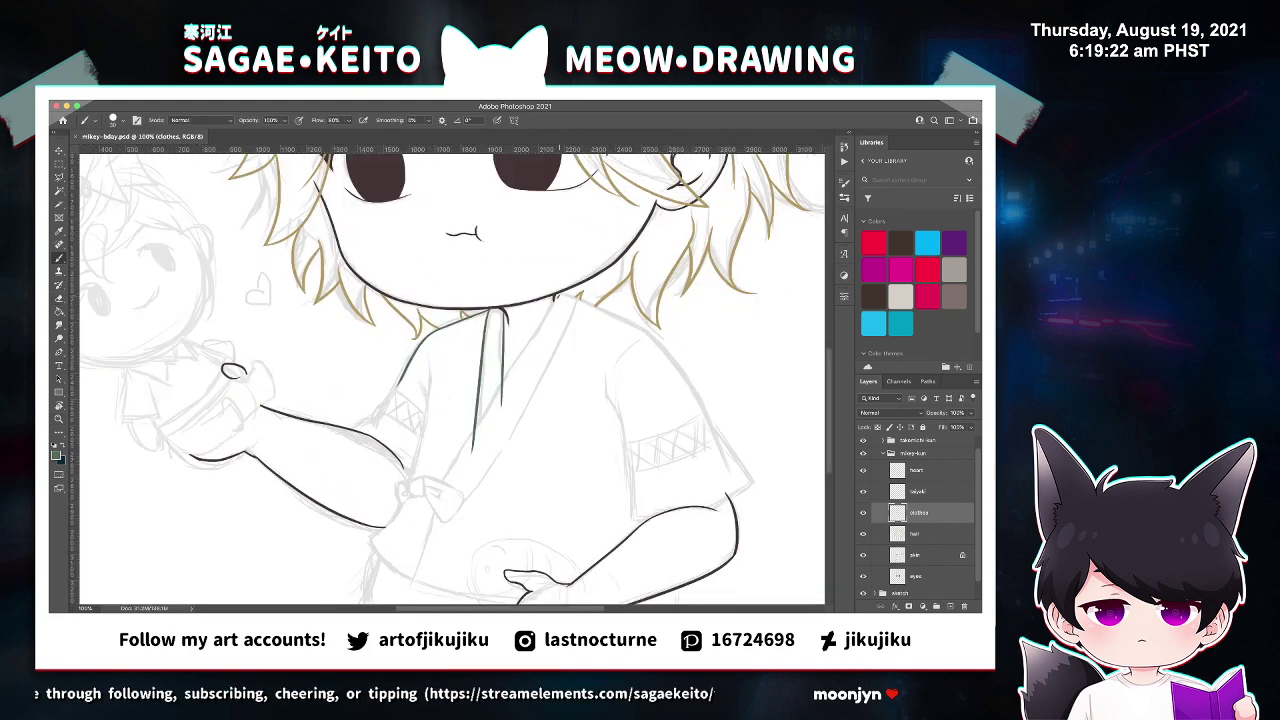
pyautogui.moveTo(558, 297); pyautogui.dragTo(405, 513)
pyautogui.press('super+z')
pyautogui.moveTo(557, 295); pyautogui.dragTo(400, 520)
pyautogui.press('super+z')
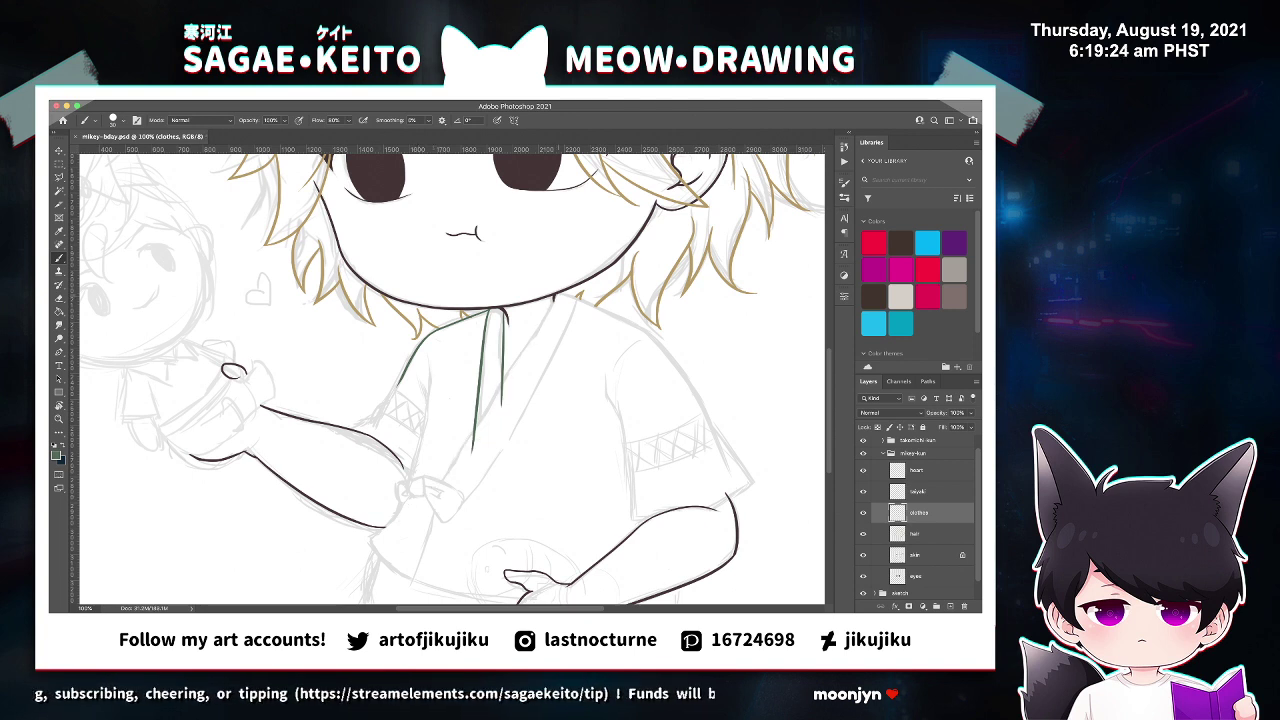
pyautogui.moveTo(555, 291); pyautogui.dragTo(382, 540)
pyautogui.press('super+z')
pyautogui.moveTo(555, 294); pyautogui.dragTo(372, 562)
pyautogui.press('super+z')
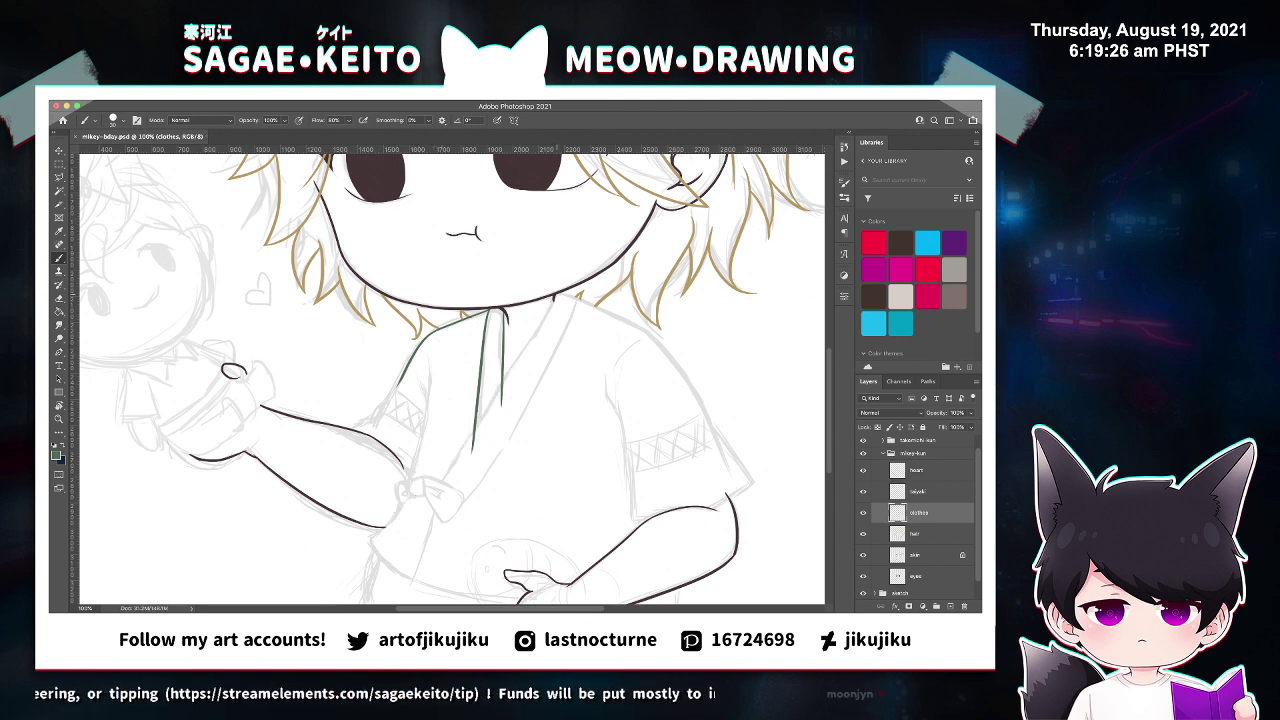
pyautogui.moveTo(554, 296); pyautogui.dragTo(386, 528)
pyautogui.hotkey('ctrl', 'z')
pyautogui.moveTo(554, 296); pyautogui.dragTo(381, 588)
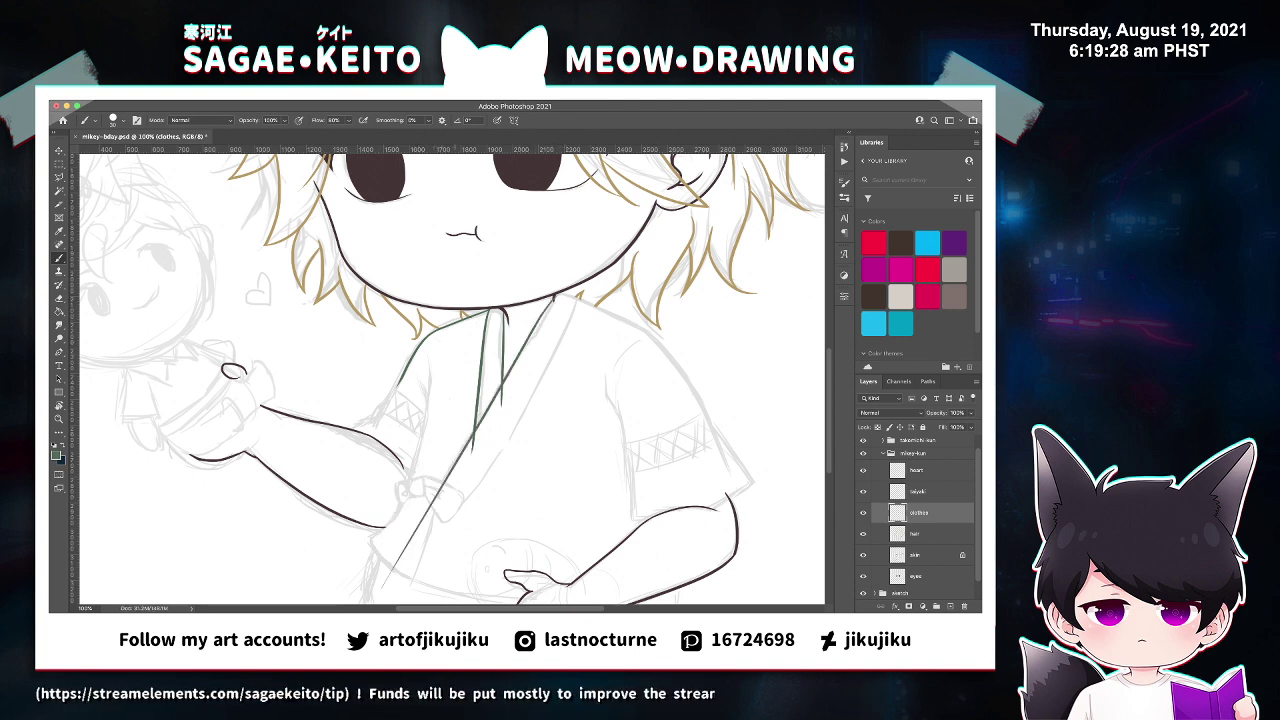
# Erase the tails of the two inner collar lines where they overshoot the diagonal lapel edge, and save the file.
pyautogui.press('z')
pyautogui.click(560, 306)
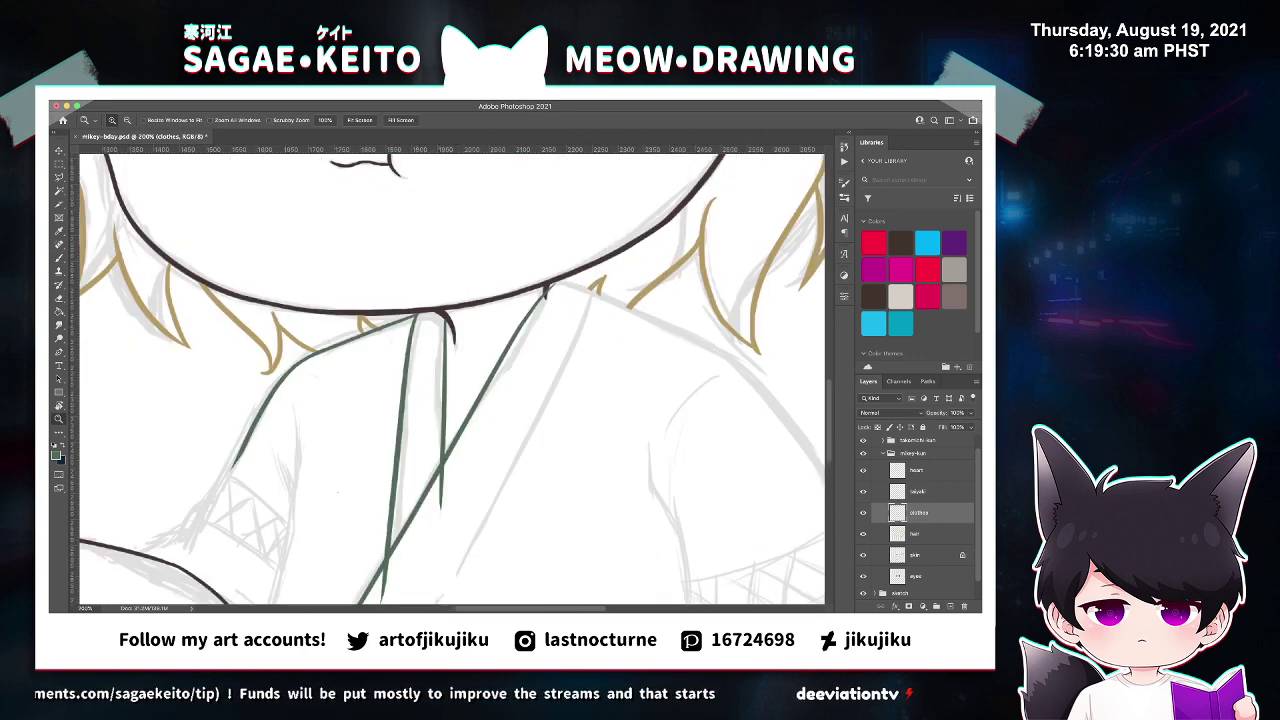
pyautogui.scroll(3, 452, 380)
pyautogui.scroll(-8, 452, 380)
pyautogui.click(423, 352)
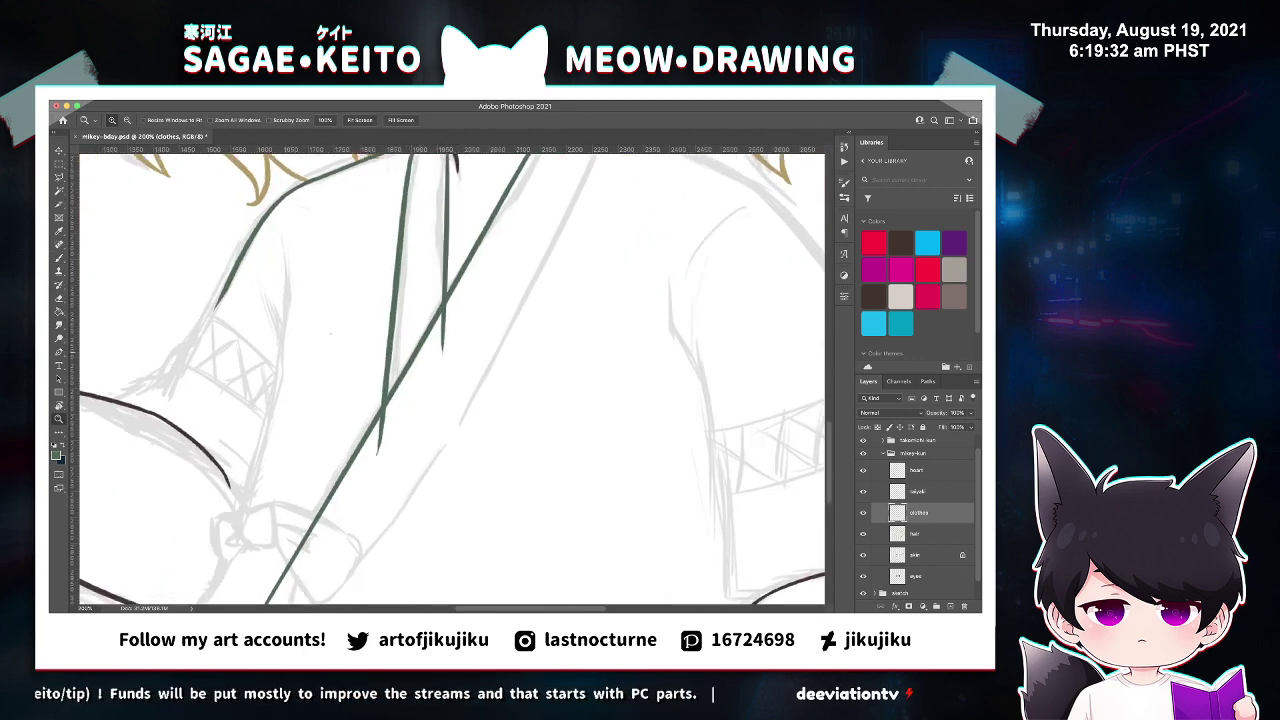
pyautogui.press('e')
pyautogui.moveTo(452, 356); pyautogui.dragTo(452, 302)
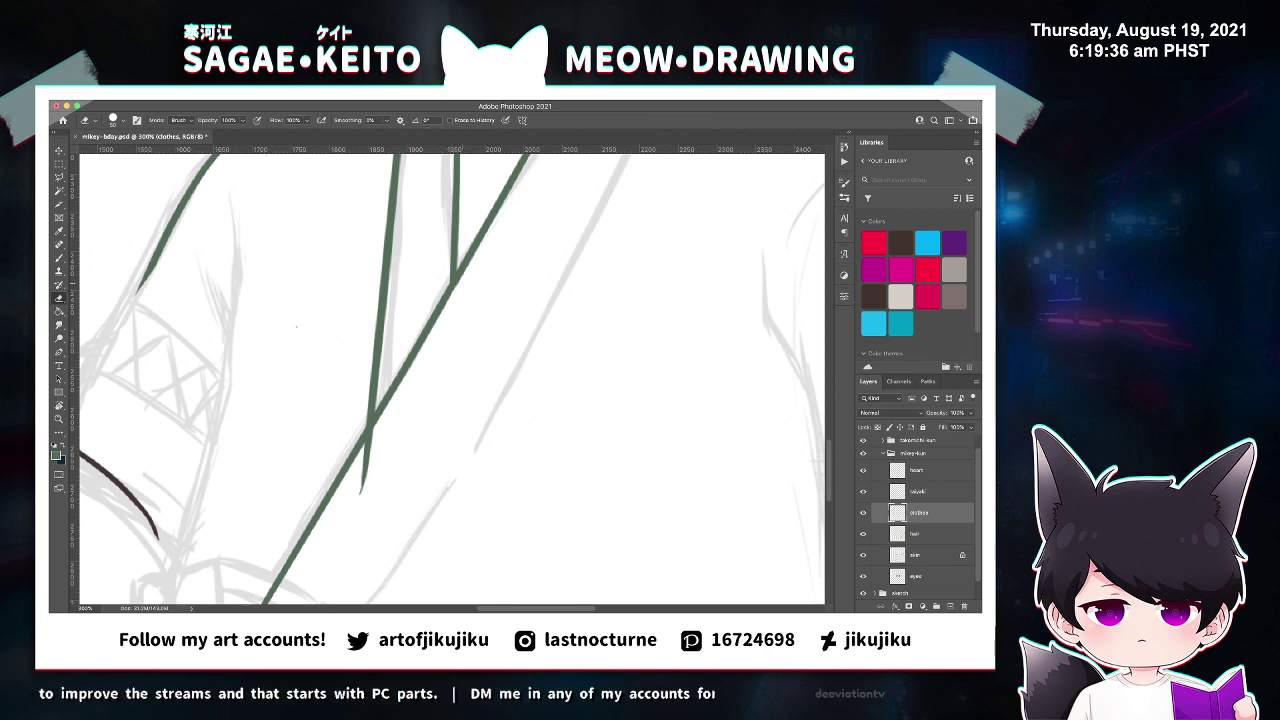
pyautogui.press('b')
pyautogui.press('e')
pyautogui.moveTo(362, 495); pyautogui.dragTo(365, 461)
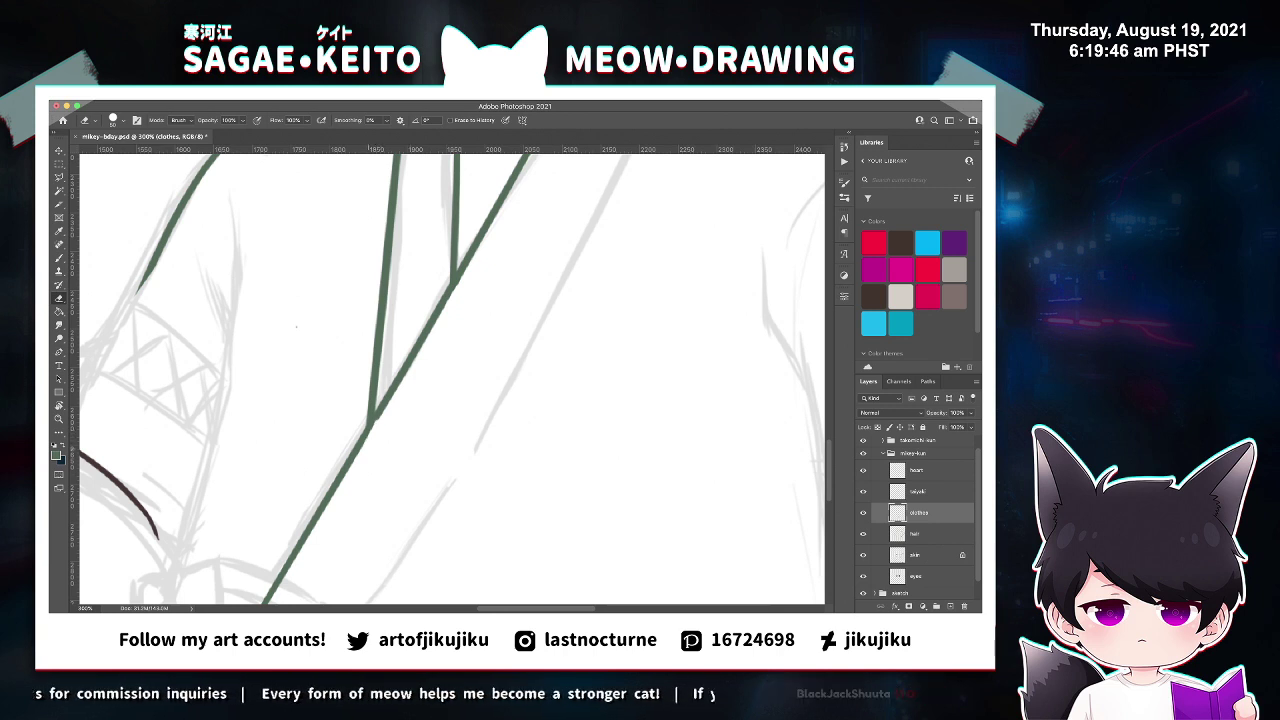
pyautogui.press('b')
pyautogui.press('super+z')
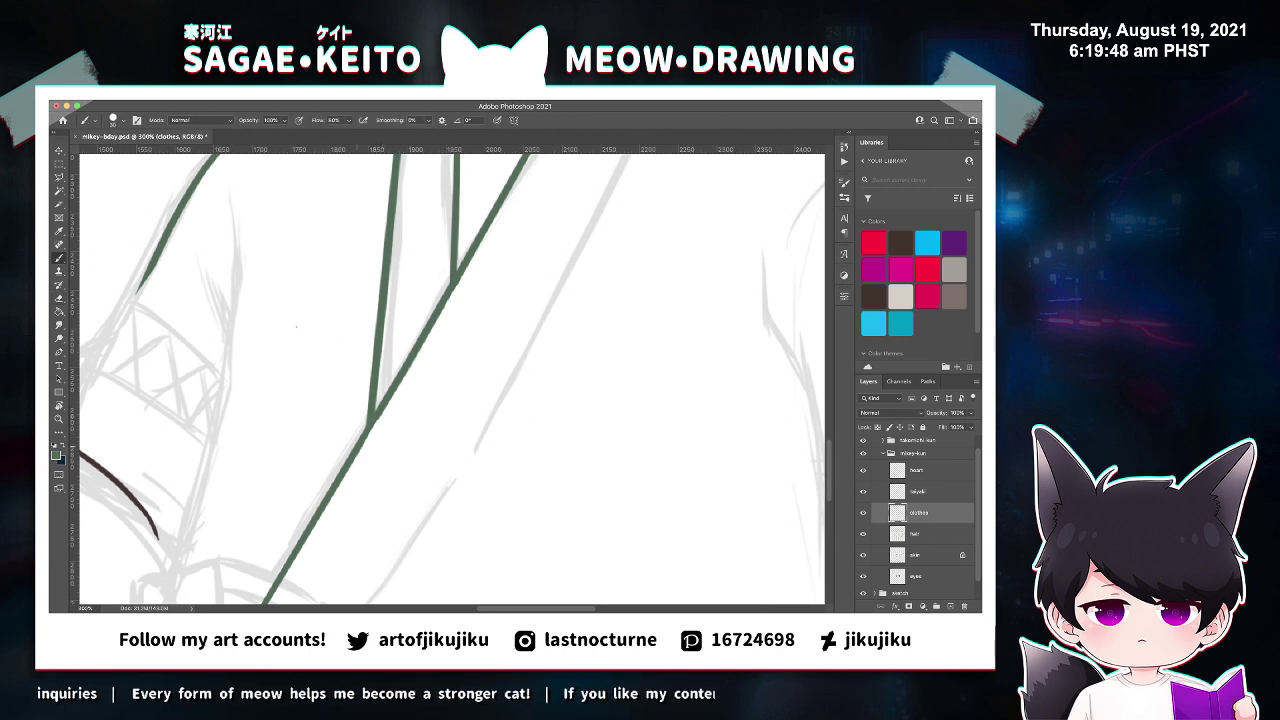
pyautogui.hotkey('ctrl', 's')
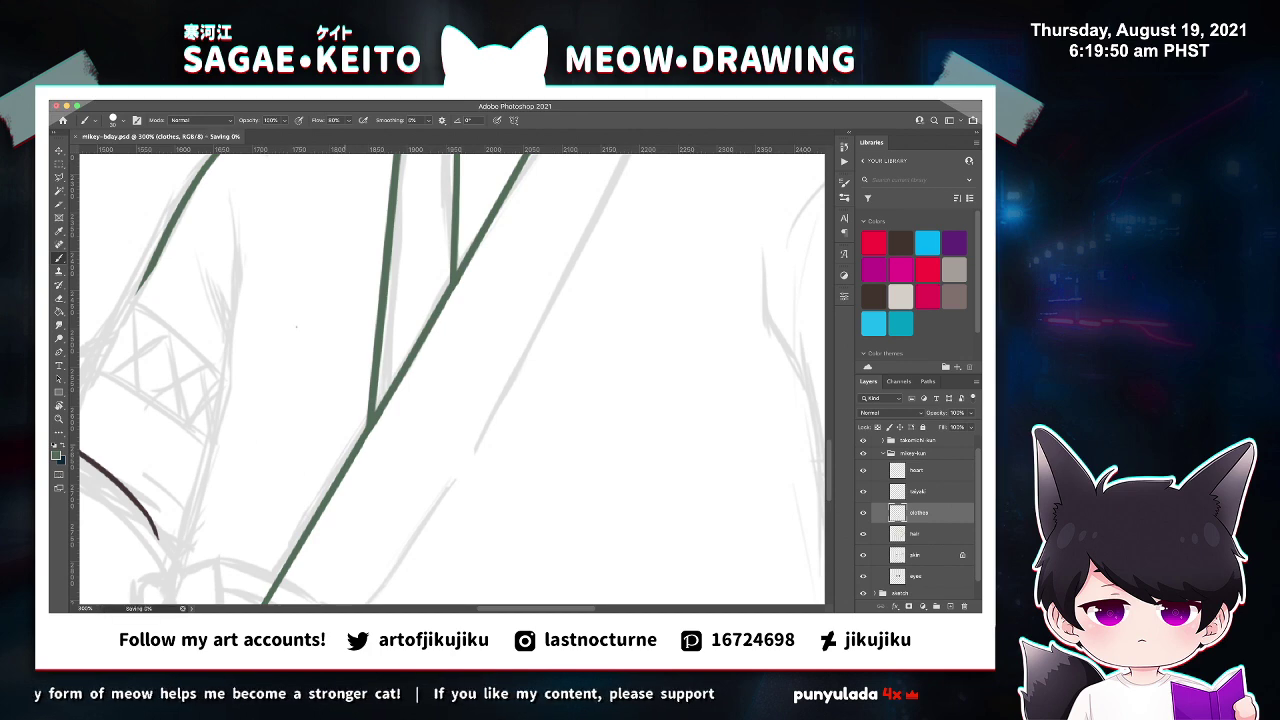
# Extend the outer sleeve edge of the doll-holding arm down past the patterned cuff to the forearm, with a short forked line at the hem.
pyautogui.hotkey('ctrl', '0')
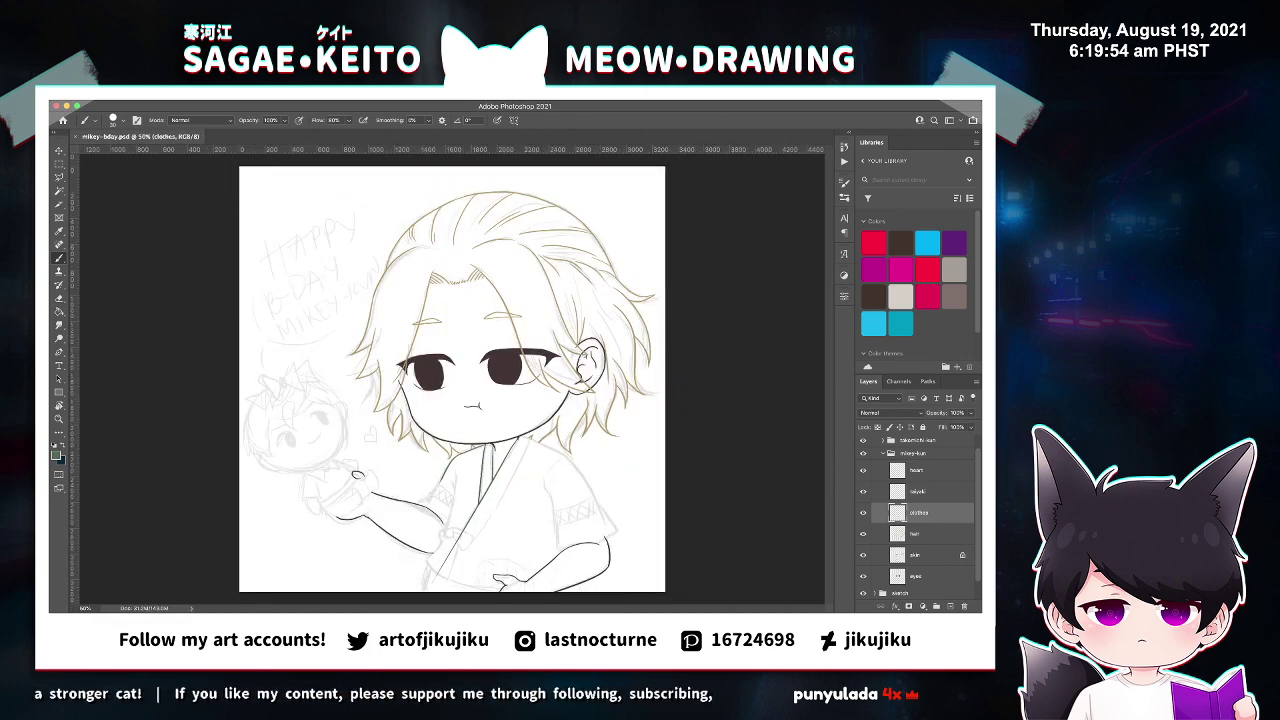
pyautogui.press('z')
pyautogui.click(481, 516)
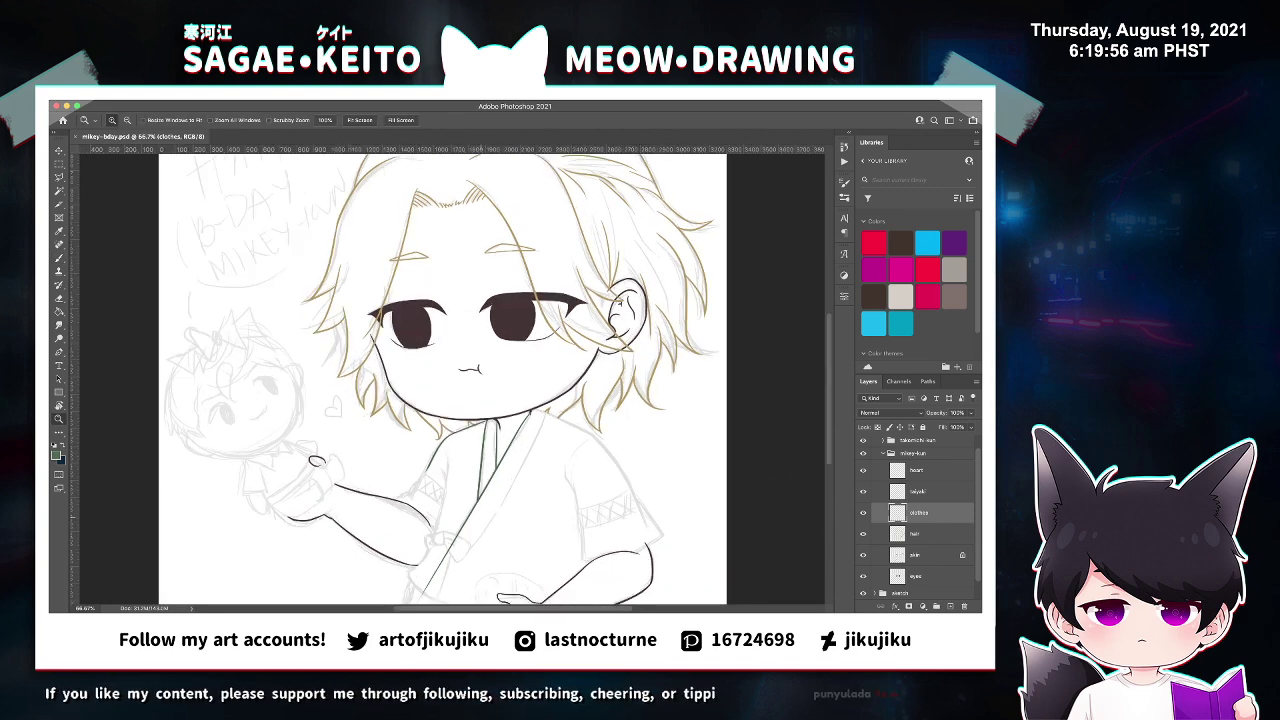
pyautogui.click(481, 517)
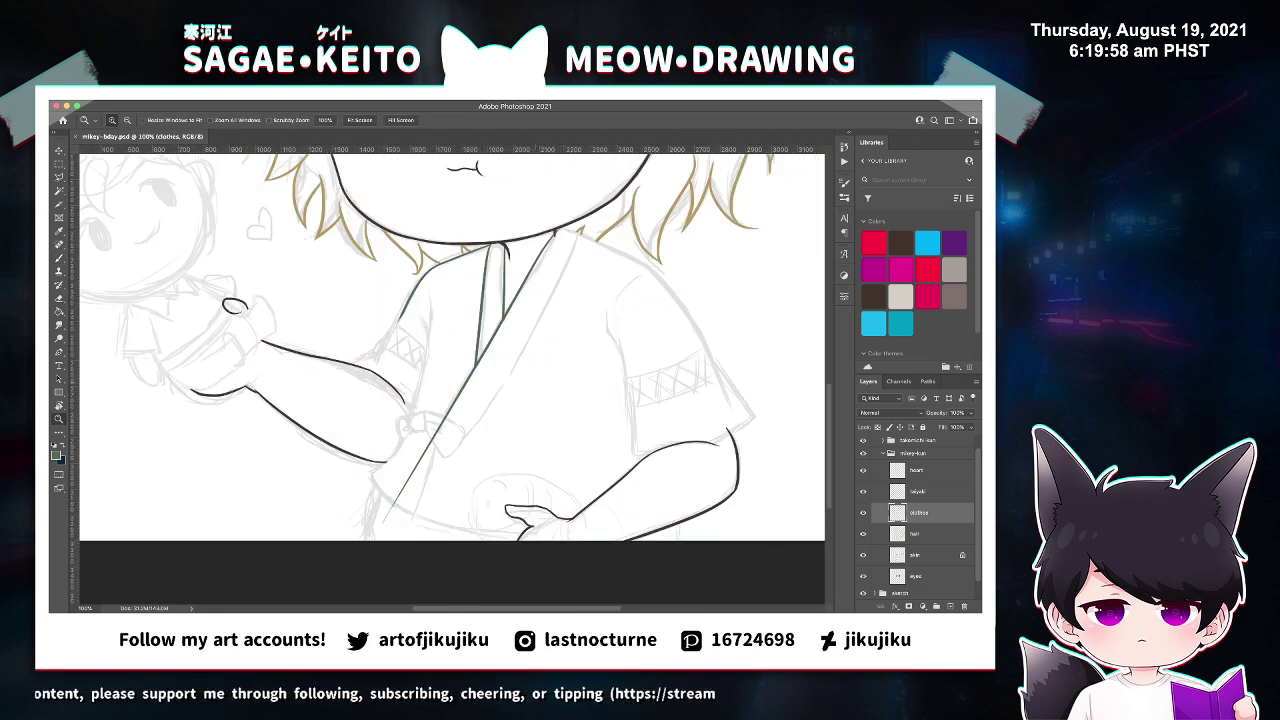
pyautogui.click(534, 382)
pyautogui.press('b')
pyautogui.moveTo(269, 246); pyautogui.dragTo(216, 347)
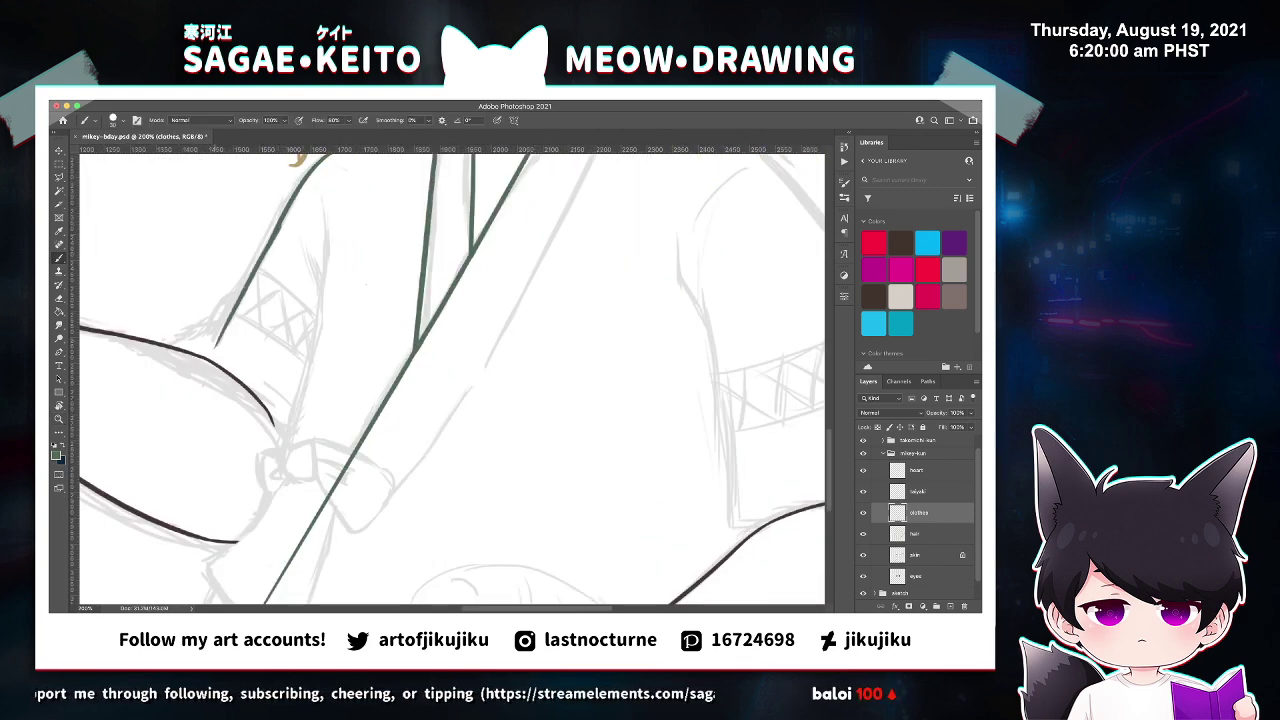
pyautogui.hotkey('ctrl', 'z')
pyautogui.moveTo(272, 238); pyautogui.dragTo(210, 356)
pyautogui.hotkey('ctrl', 'z')
pyautogui.moveTo(272, 240); pyautogui.dragTo(218, 336)
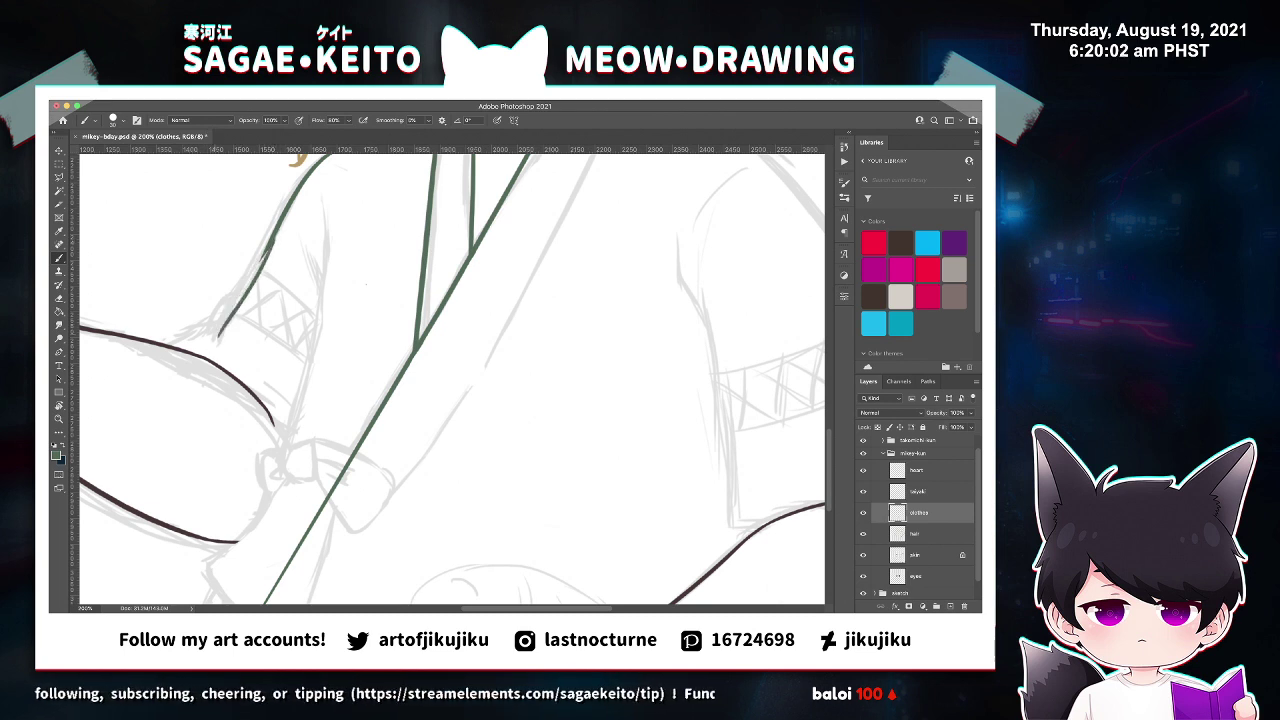
pyautogui.hotkey('ctrl', 'z')
pyautogui.moveTo(270, 241); pyautogui.dragTo(208, 346)
pyautogui.hotkey('ctrl', 'z')
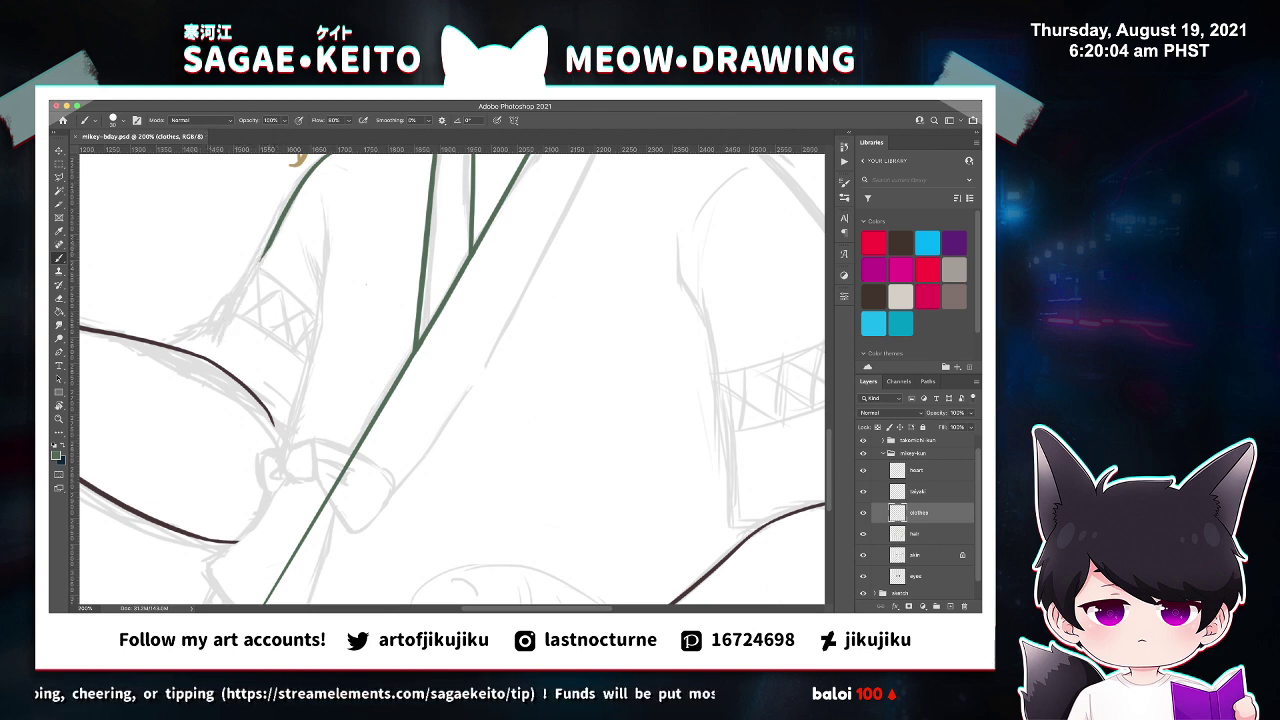
pyautogui.moveTo(270, 242)
pyautogui.mouseDown()
pyautogui.moveTo(202, 342)
pyautogui.moveTo(212, 322)
pyautogui.moveTo(166, 354)
pyautogui.mouseUp()
pyautogui.hotkey('ctrl', 'z')
# Erase the sleeve line's overhang past the forearm outline so the line ends on the arm.
pyautogui.press('e')
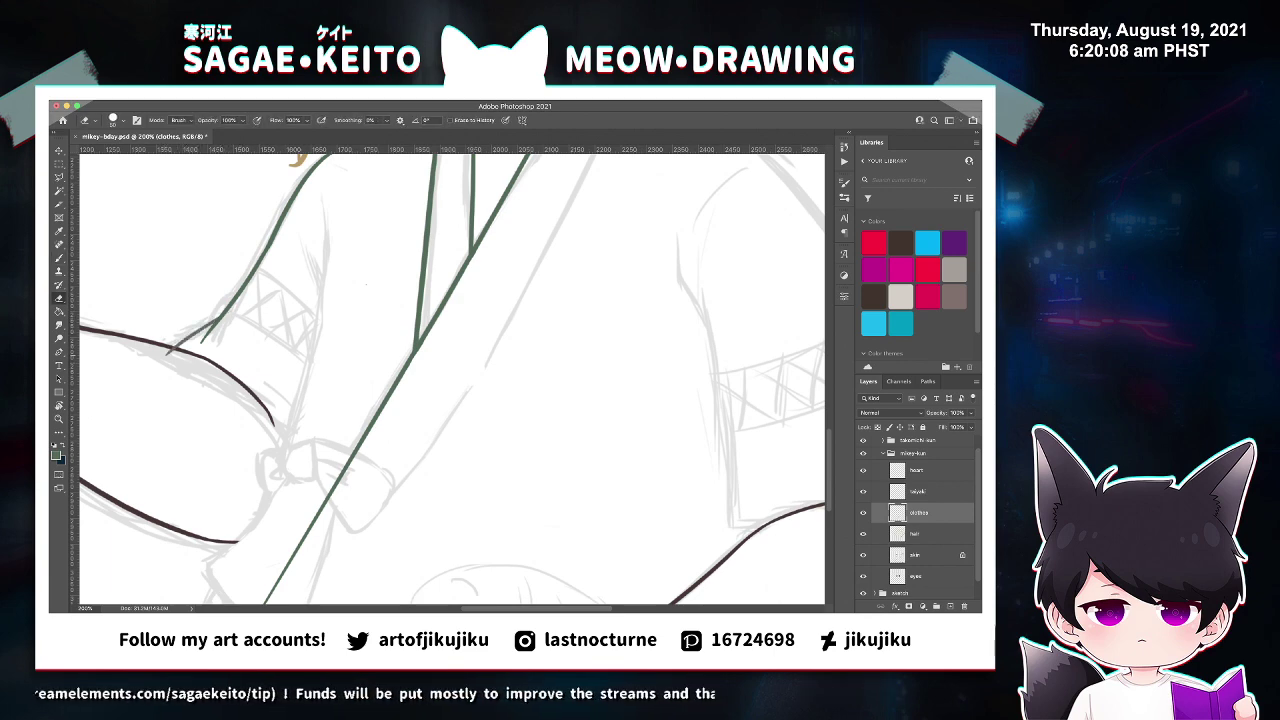
pyautogui.press('z')
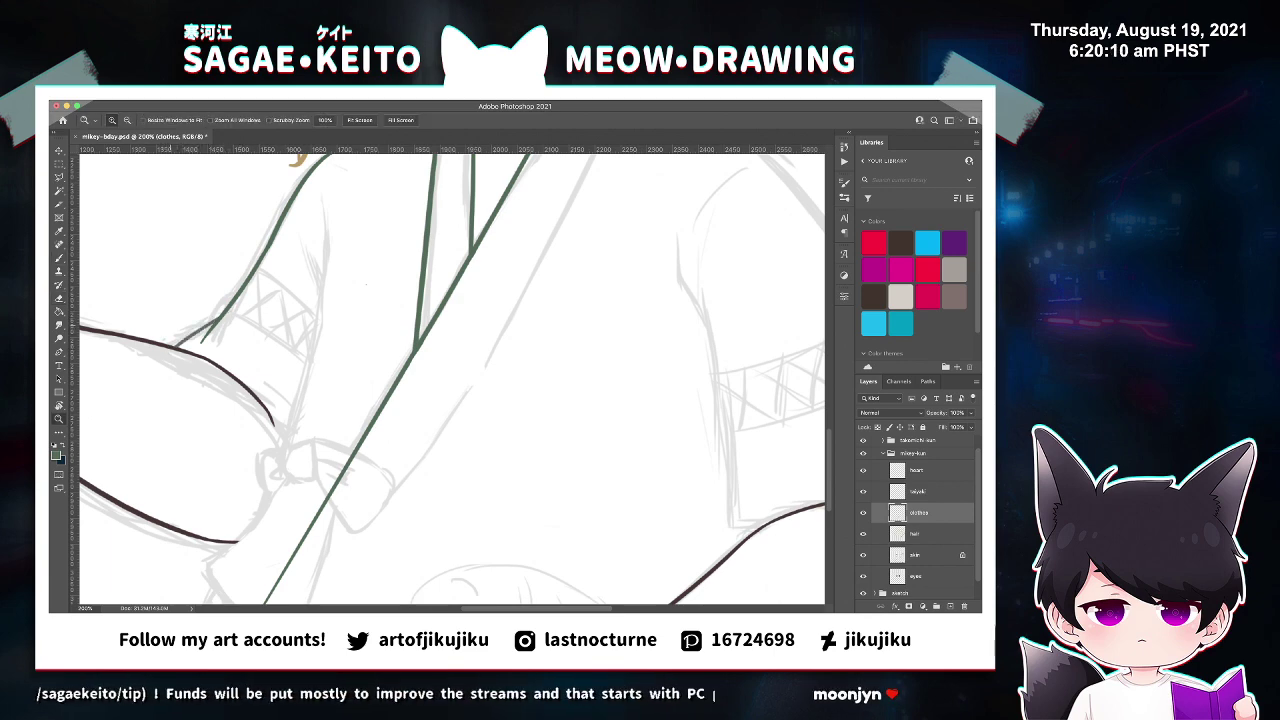
pyautogui.click(167, 326)
pyautogui.click(167, 326)
pyautogui.click(167, 326)
pyautogui.click(168, 328)
pyautogui.click(168, 328)
pyautogui.press('b')
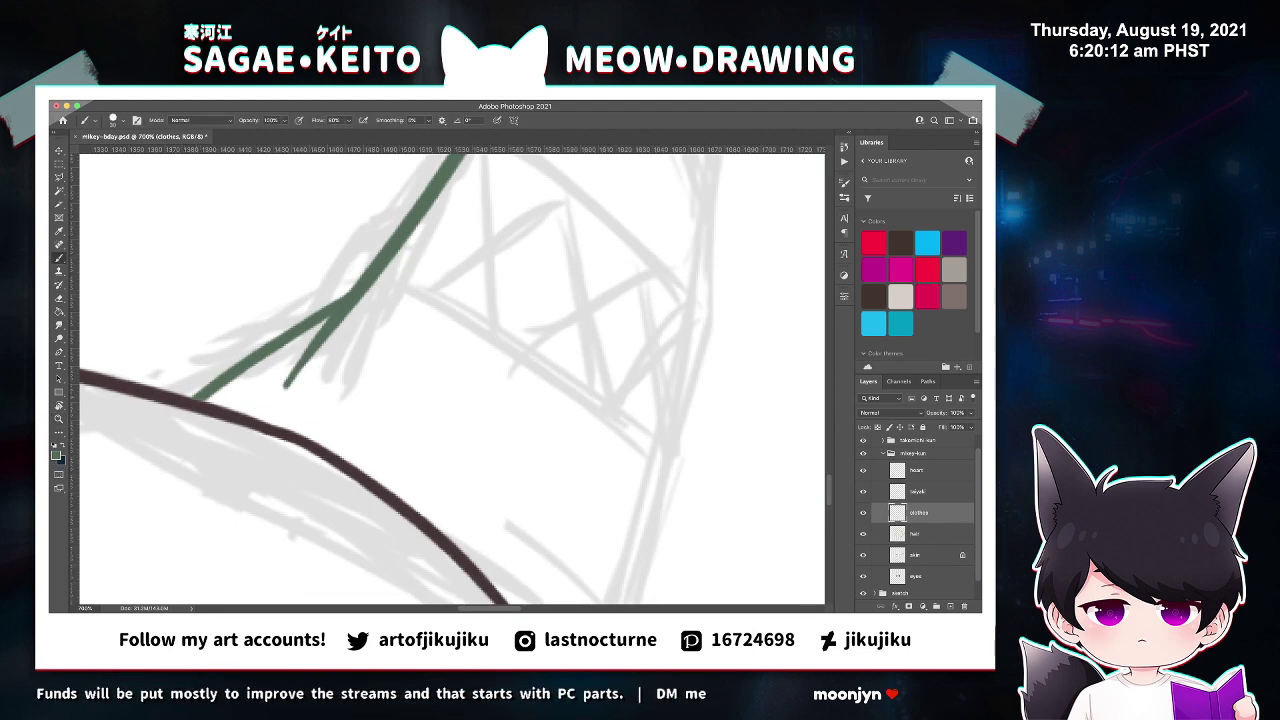
pyautogui.press('e')
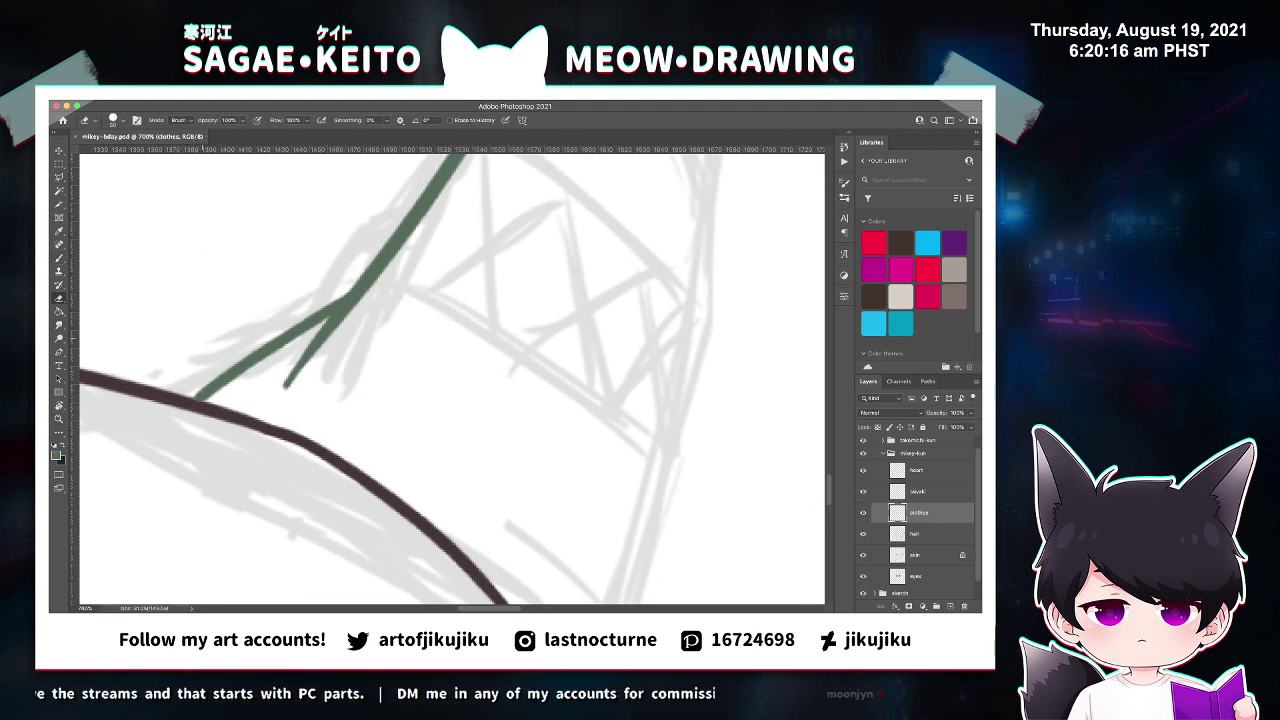
# Ink the two parallel curved edges of the patterned band across the doll-holding arm's sleeve.
pyautogui.hotkey('ctrl', '-')
pyautogui.hotkey('ctrl', '-')
pyautogui.hotkey('ctrl', '-')
pyautogui.hotkey('ctrl', '-')
pyautogui.hotkey('ctrl', '-')
pyautogui.hotkey('ctrl', '-')
pyautogui.hotkey('ctrl', '-')
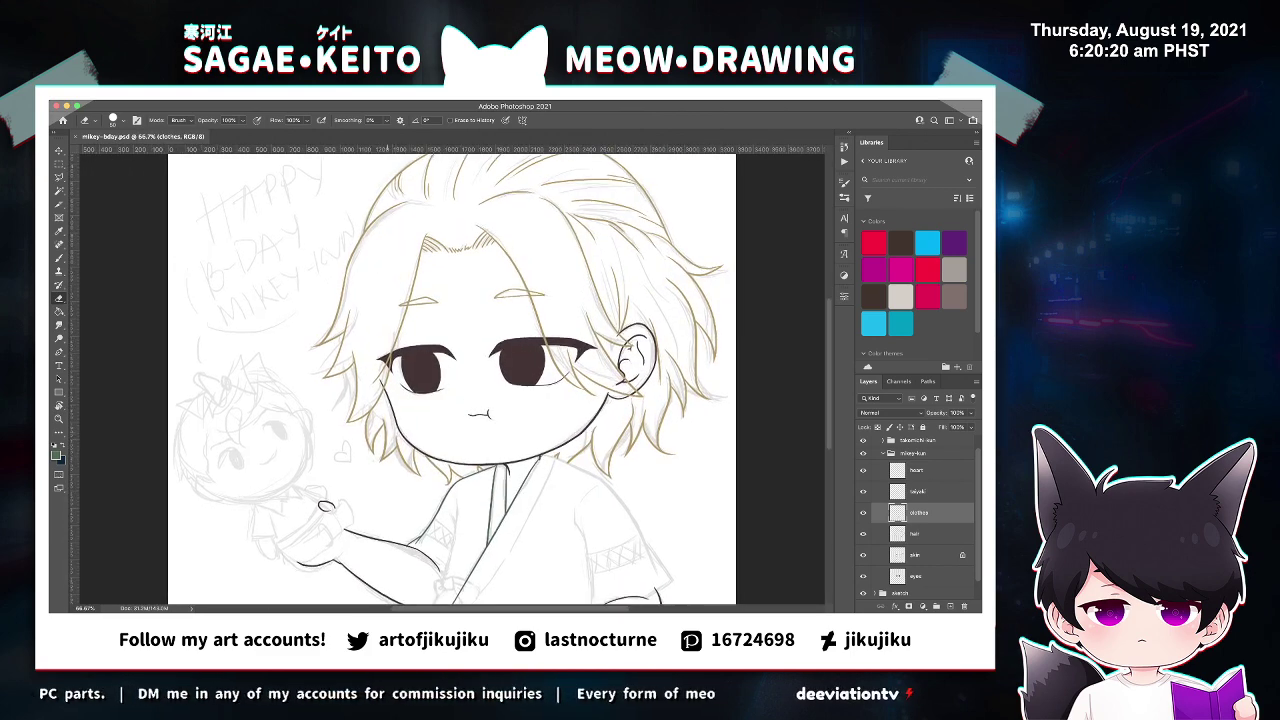
pyautogui.scroll(-5, 495, 338)
pyautogui.press('z')
pyautogui.click(497, 335)
pyautogui.hotkey('ctrl', '+')
pyautogui.hotkey('ctrl', '+')
pyautogui.hotkey('ctrl', '+')
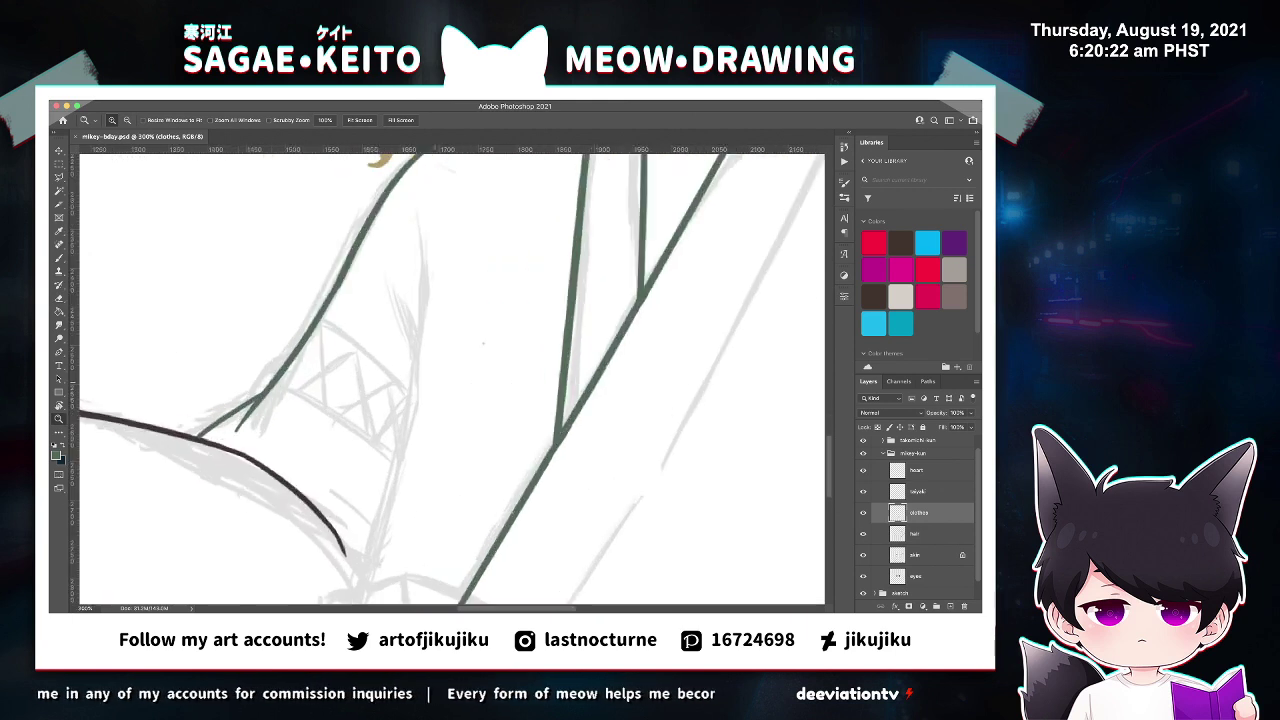
pyautogui.press('b')
pyautogui.moveTo(276, 383); pyautogui.dragTo(414, 474)
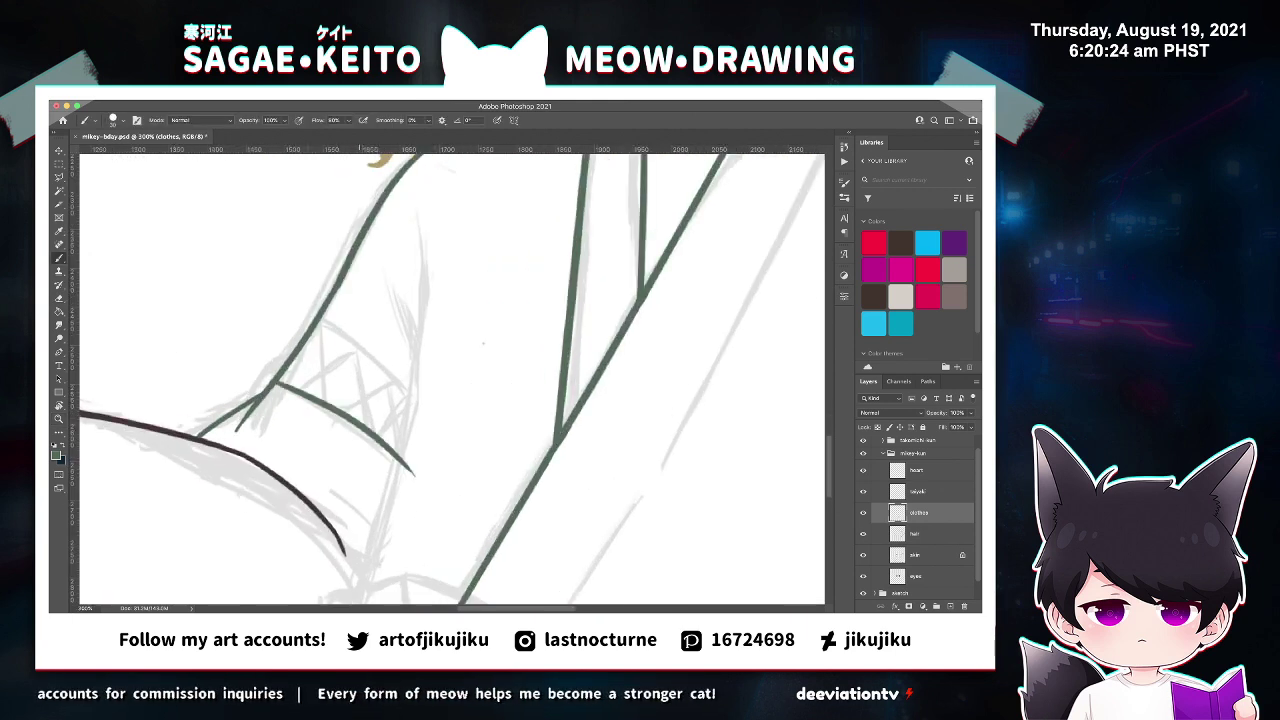
pyautogui.moveTo(319, 322); pyautogui.dragTo(440, 406)
pyautogui.hotkey('ctrl', 'z')
pyautogui.moveTo(317, 322); pyautogui.dragTo(440, 418)
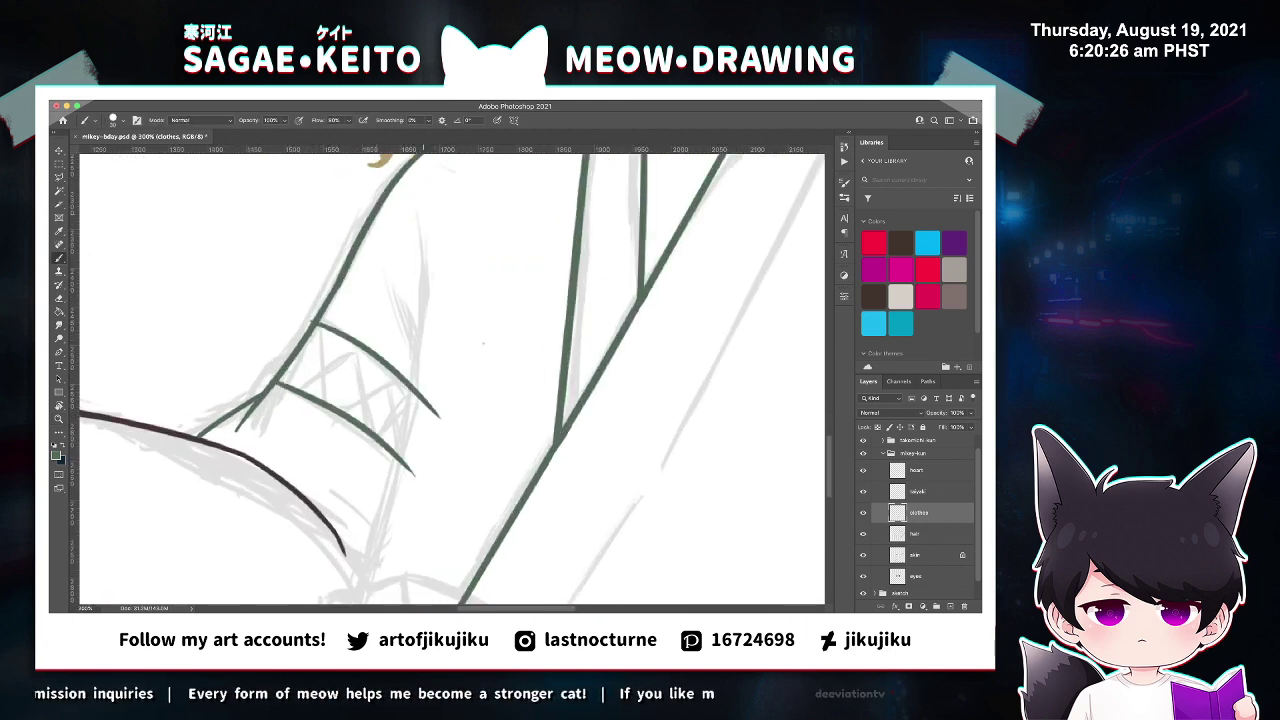
# Clean up the start of the band's upper edge where it pokes past the outer sleeve line.
pyautogui.press('z')
pyautogui.click(308, 312)
pyautogui.press('e')
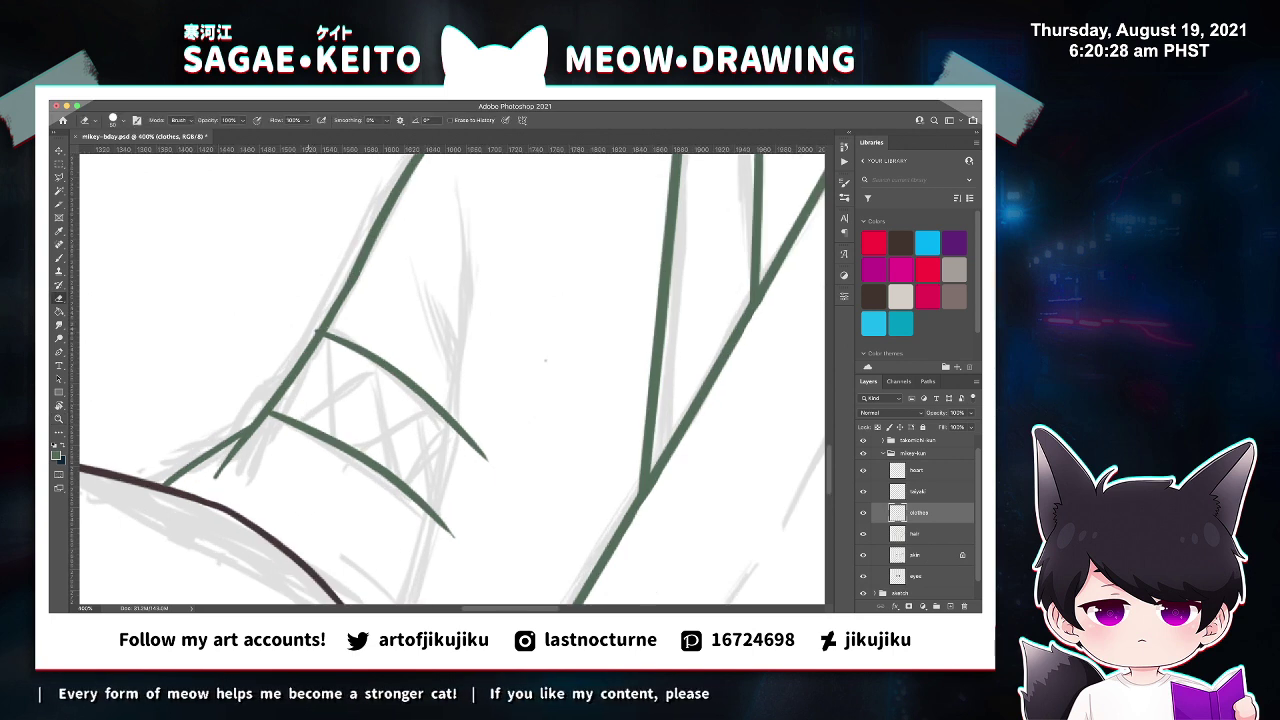
pyautogui.press('b')
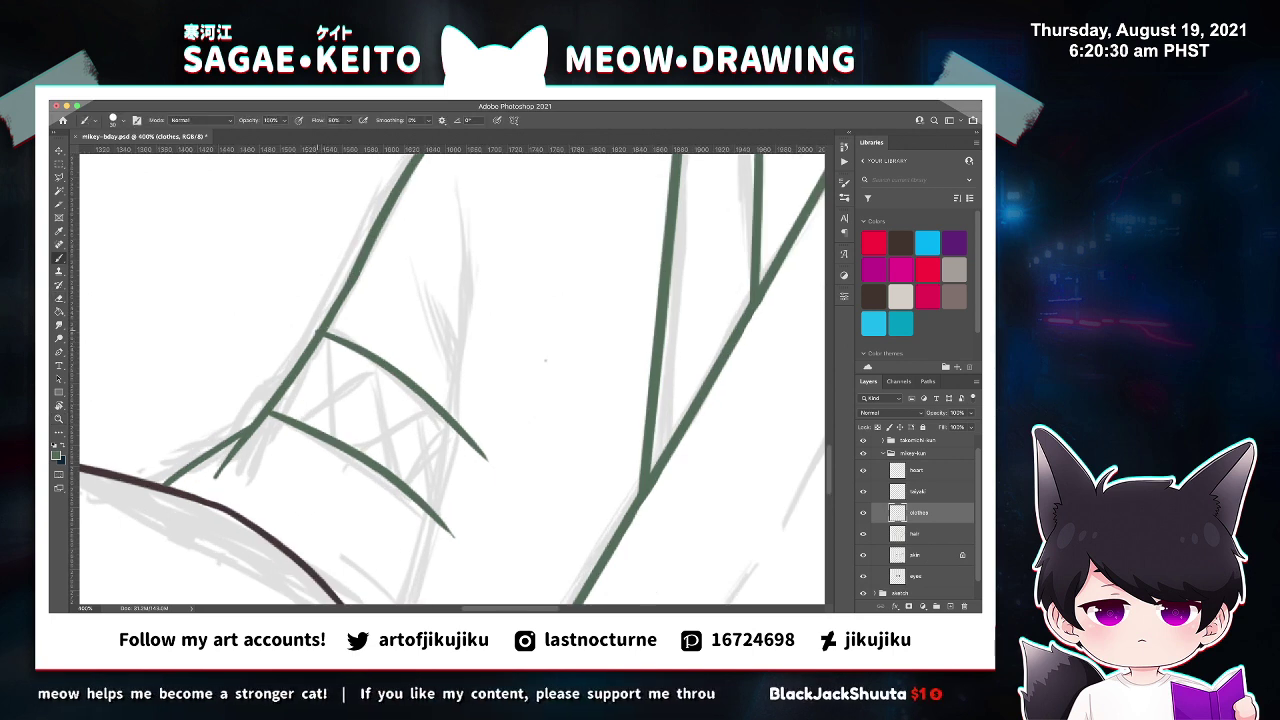
pyautogui.press('e')
# Ink the crisscross pattern of slanted, crossing strokes between the two edges of the sleeve band.
pyautogui.press('b')
pyautogui.moveTo(322, 338); pyautogui.dragTo(328, 434)
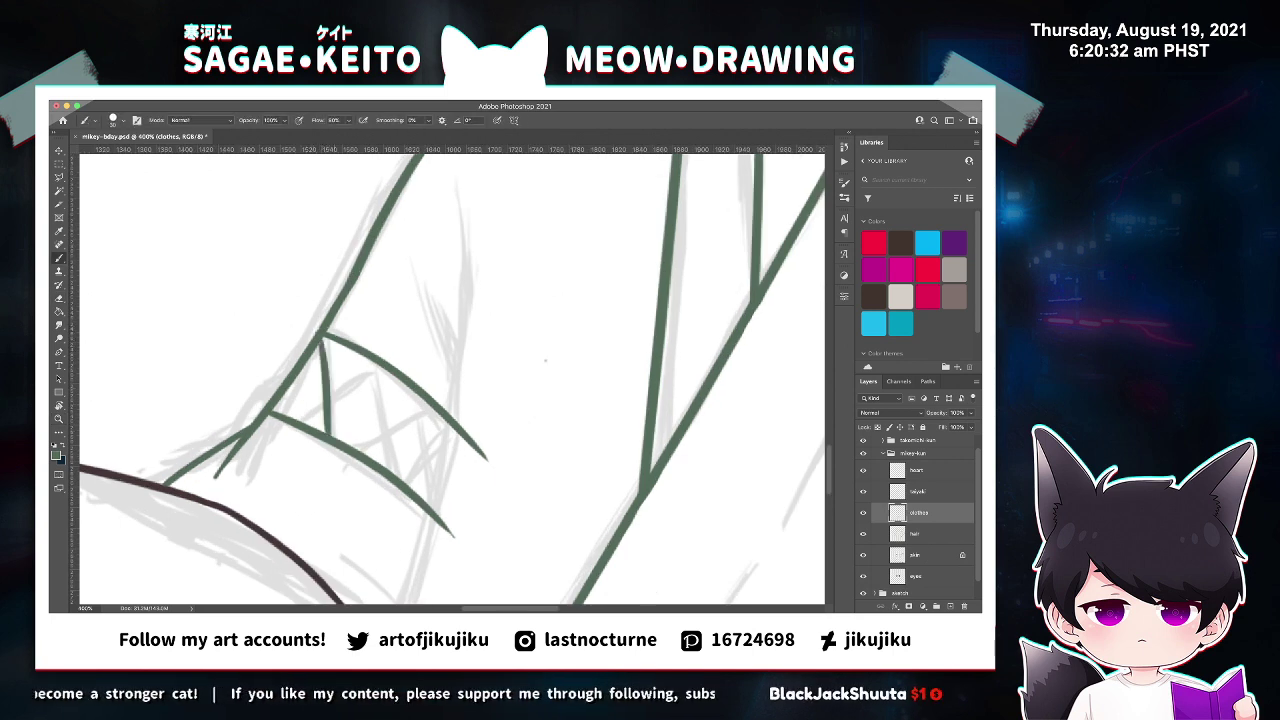
pyautogui.moveTo(360, 352); pyautogui.dragTo(296, 420)
pyautogui.moveTo(363, 355); pyautogui.dragTo(390, 474)
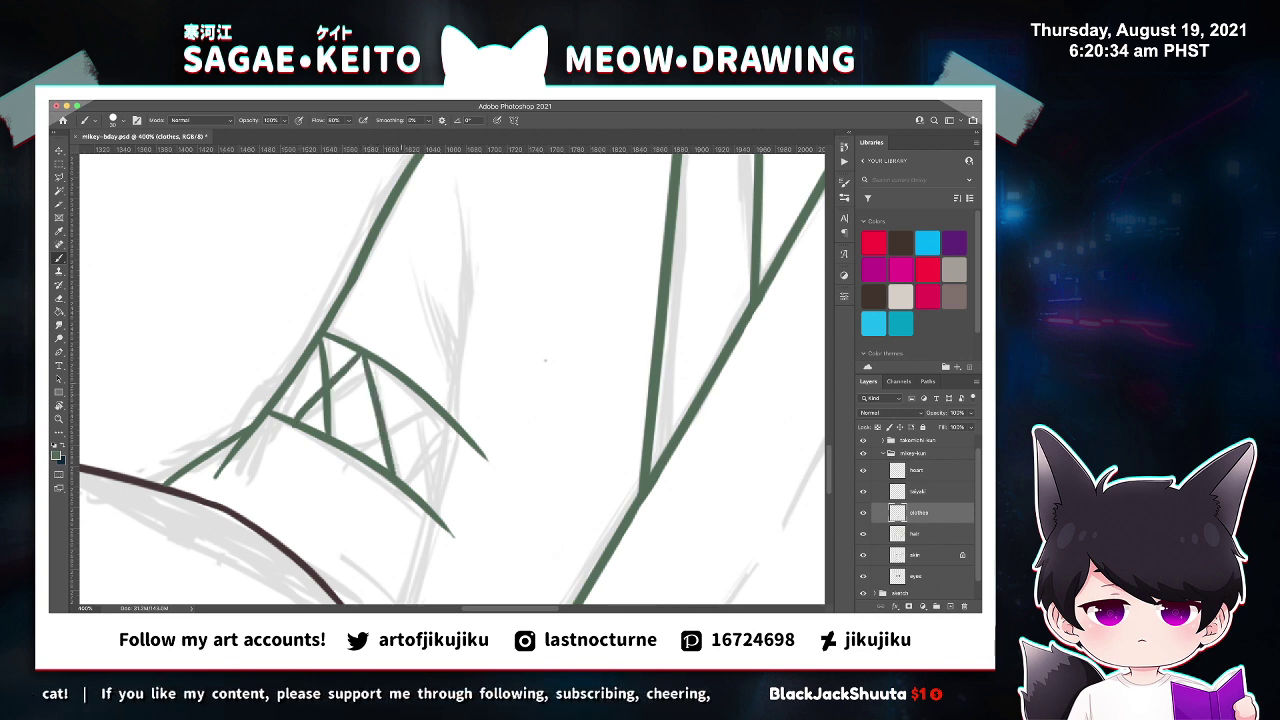
pyautogui.moveTo(403, 384); pyautogui.dragTo(360, 451)
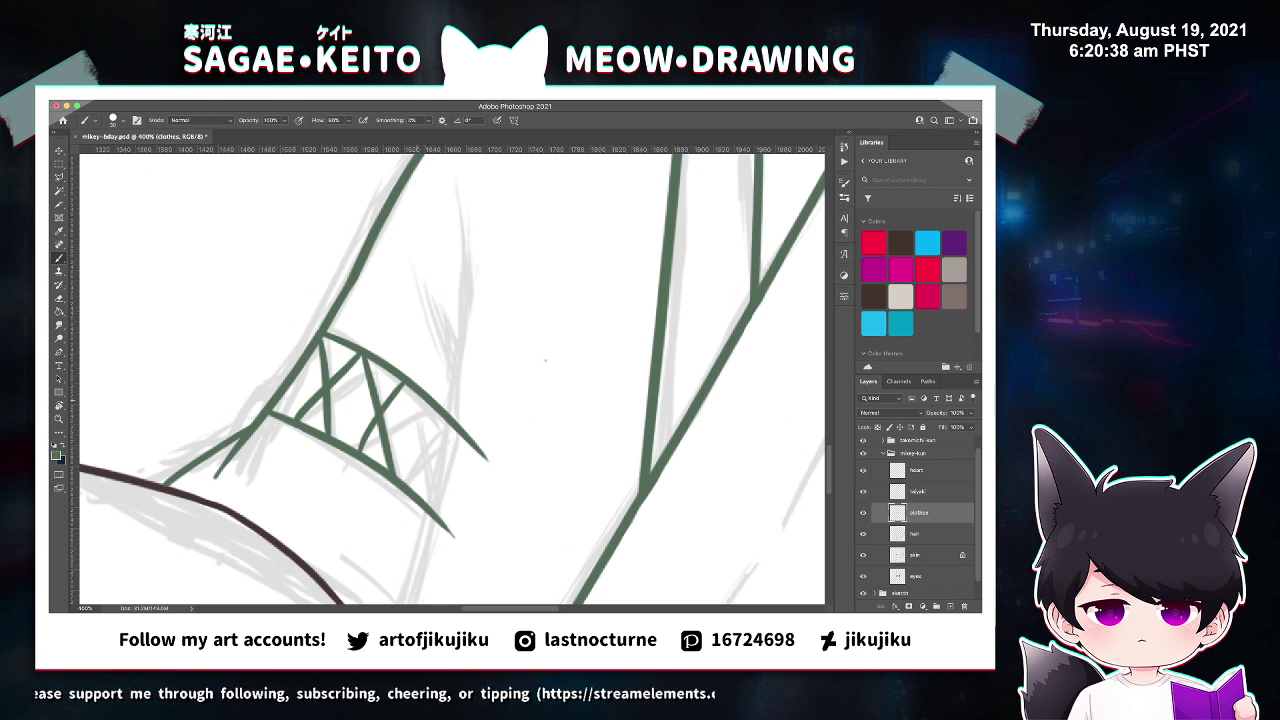
pyautogui.moveTo(418, 398); pyautogui.dragTo(437, 510)
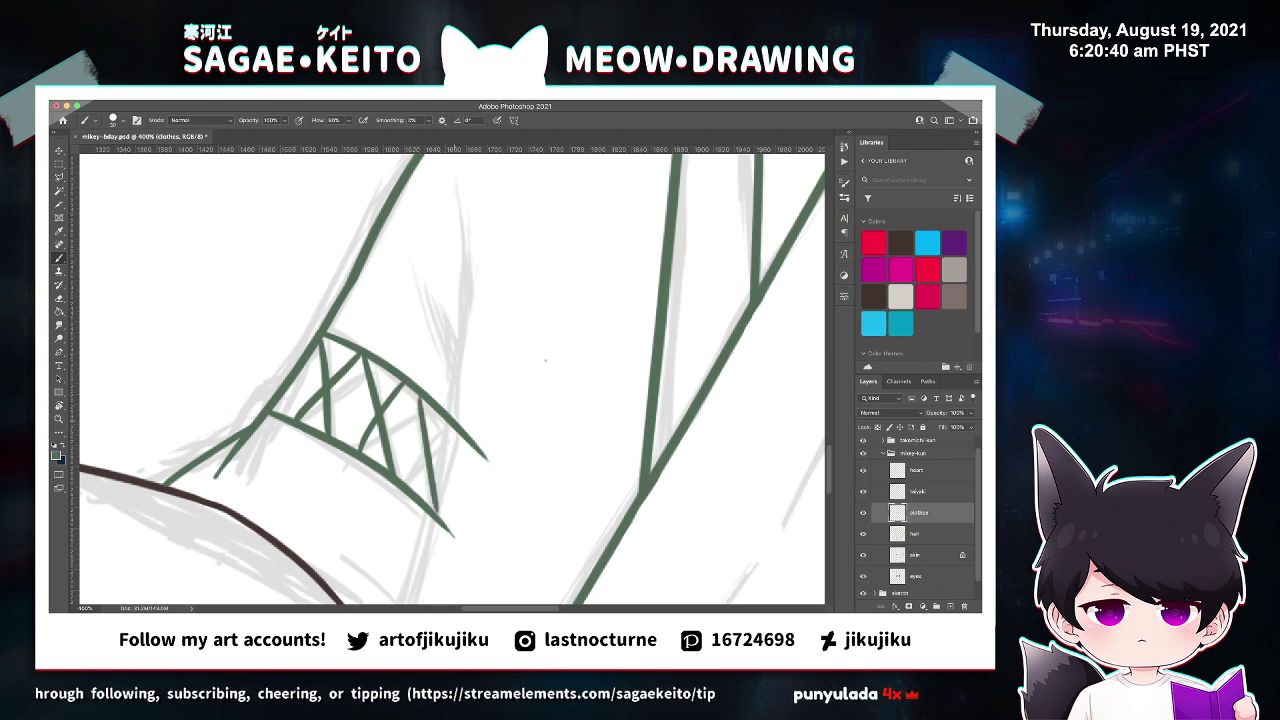
pyautogui.moveTo(444, 418); pyautogui.dragTo(398, 480)
# Erase the tail ends of both band edges beyond the crisscross pattern, and save the file.
pyautogui.press('e')
pyautogui.moveTo(488, 459); pyautogui.dragTo(459, 427)
pyautogui.moveTo(453, 535); pyautogui.dragTo(442, 511)
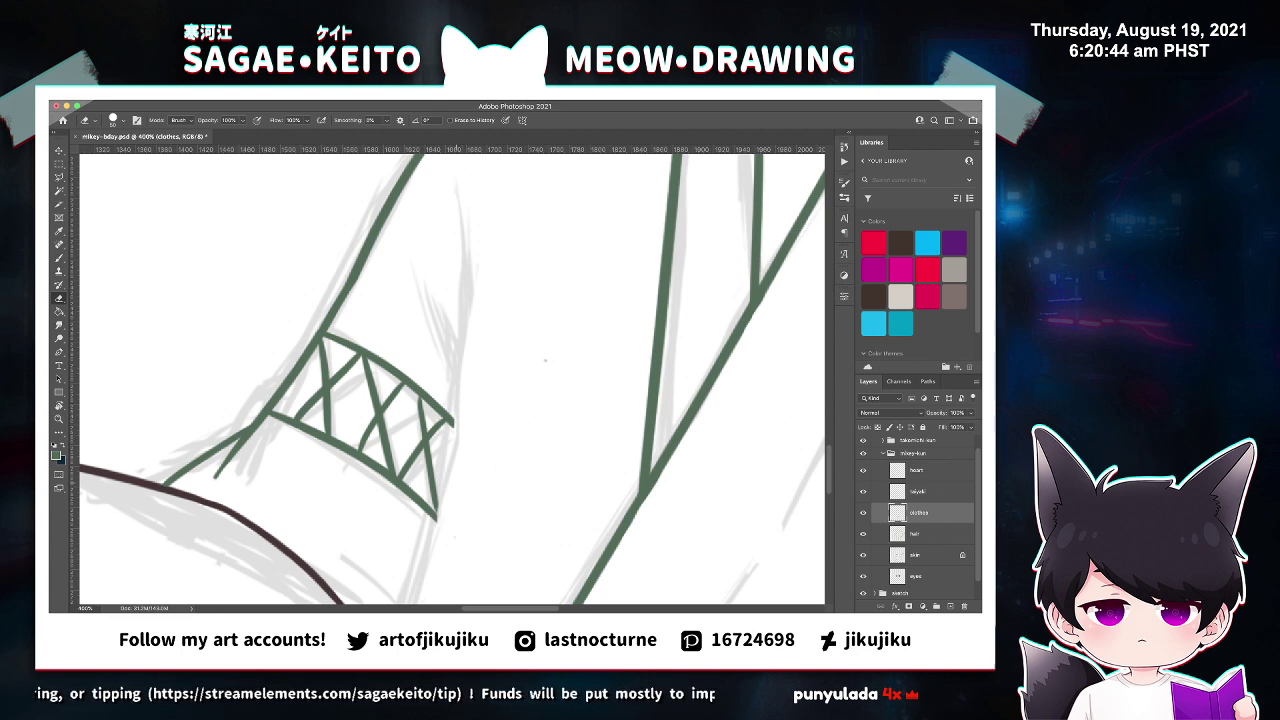
pyautogui.press('super+z')
pyautogui.press('super+z')
pyautogui.moveTo(463, 428); pyautogui.dragTo(486, 458)
pyautogui.moveTo(456, 539); pyautogui.dragTo(440, 519)
pyautogui.press('super+s')
# Ink the short armpit crease and the long inner sleeve edge running down past the patterned band toward the waist knot.
pyautogui.press('super+minus')
pyautogui.press('super+minus')
pyautogui.press('super+minus')
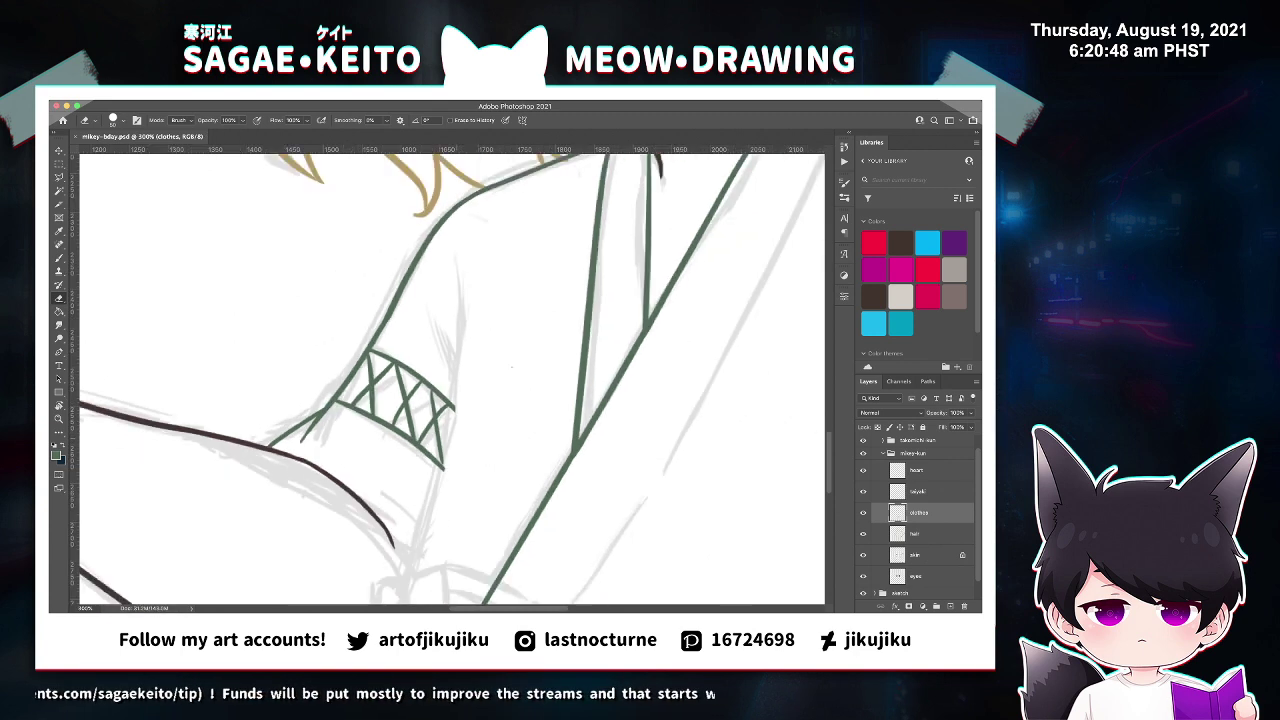
pyautogui.press('b')
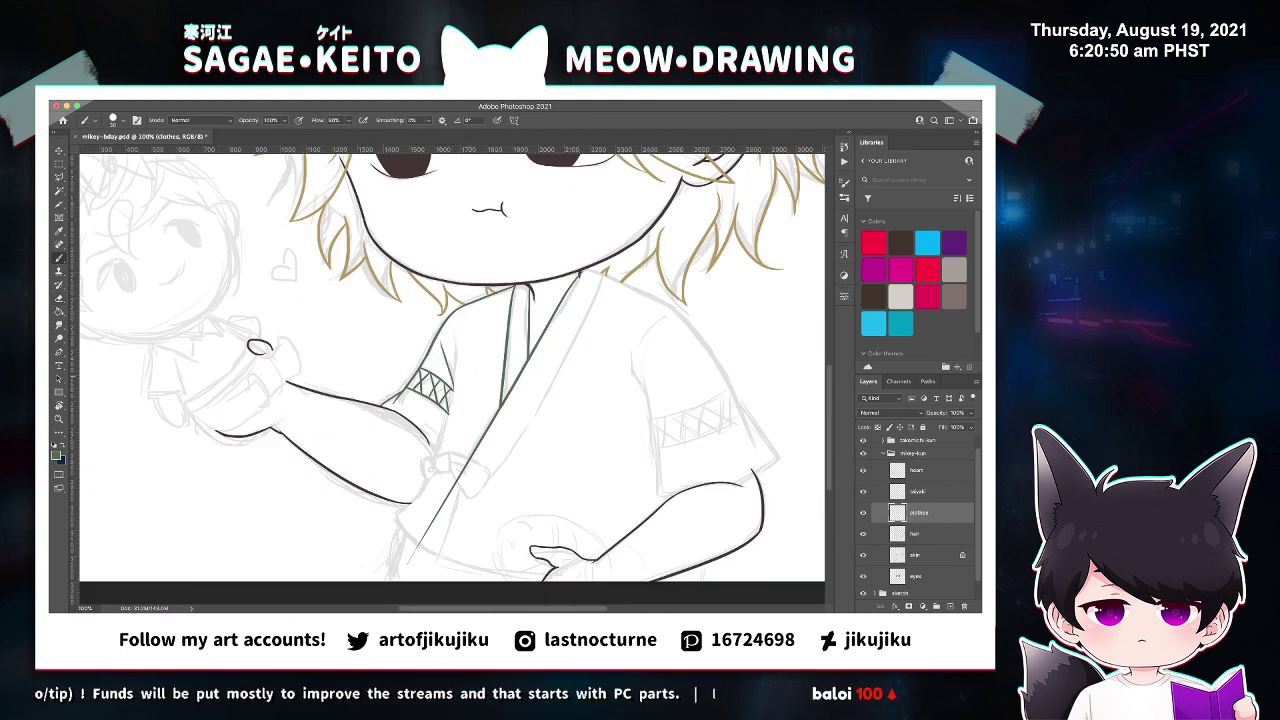
pyautogui.moveTo(456, 330); pyautogui.dragTo(442, 430)
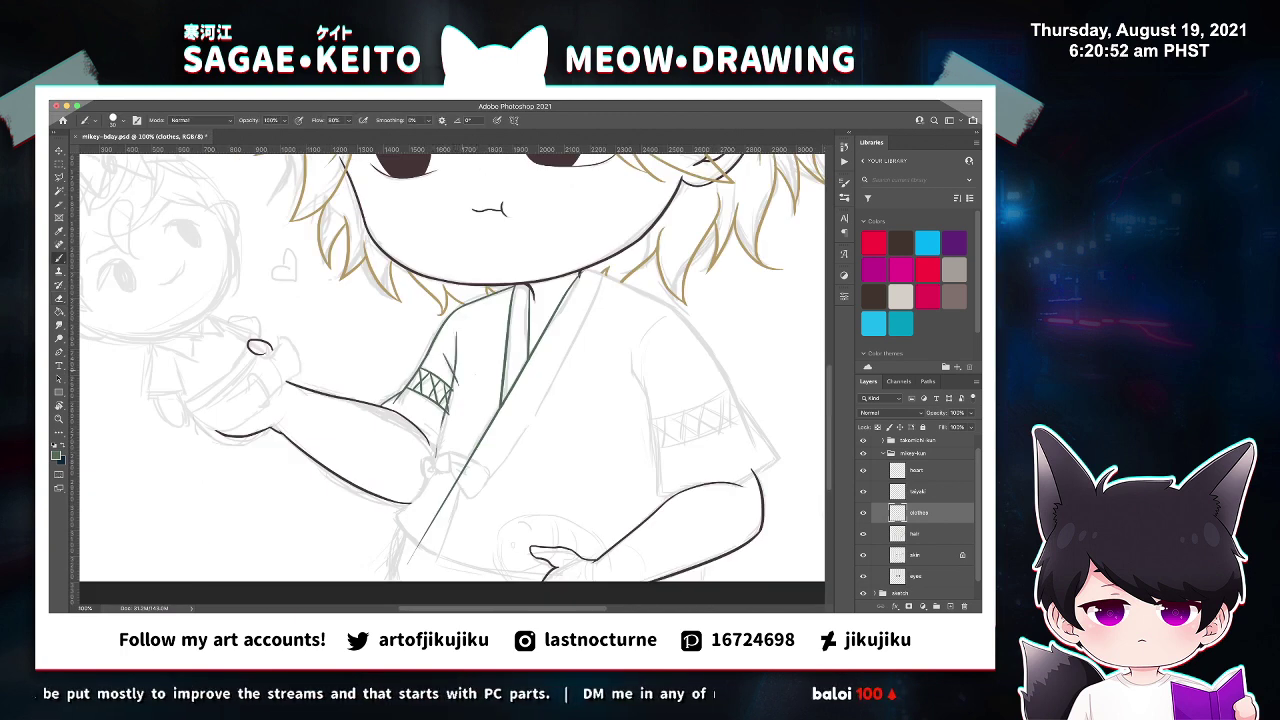
pyautogui.press('super+z')
pyautogui.moveTo(458, 318); pyautogui.dragTo(437, 456)
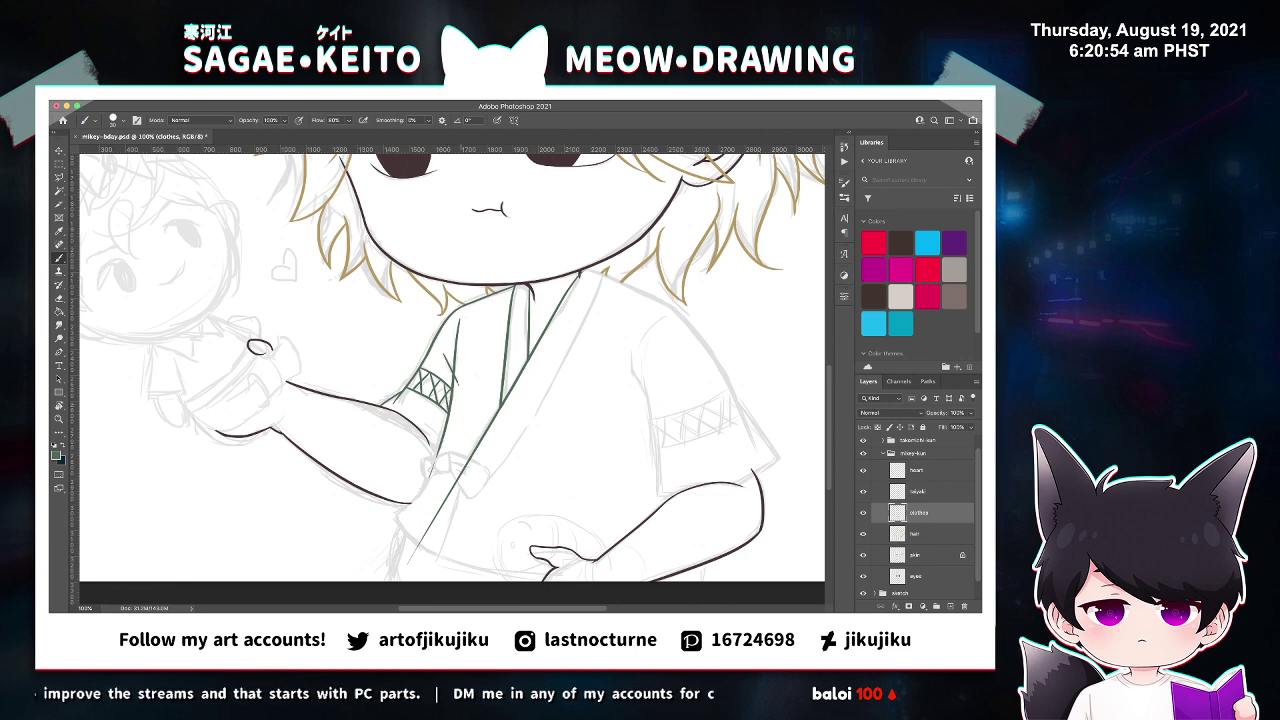
# Shorten and taper the upper end of the inner sleeve edge, and erase the crease's overhang beyond that edge.
pyautogui.press('super+equal')
pyautogui.press('super+equal')
pyautogui.press('e')
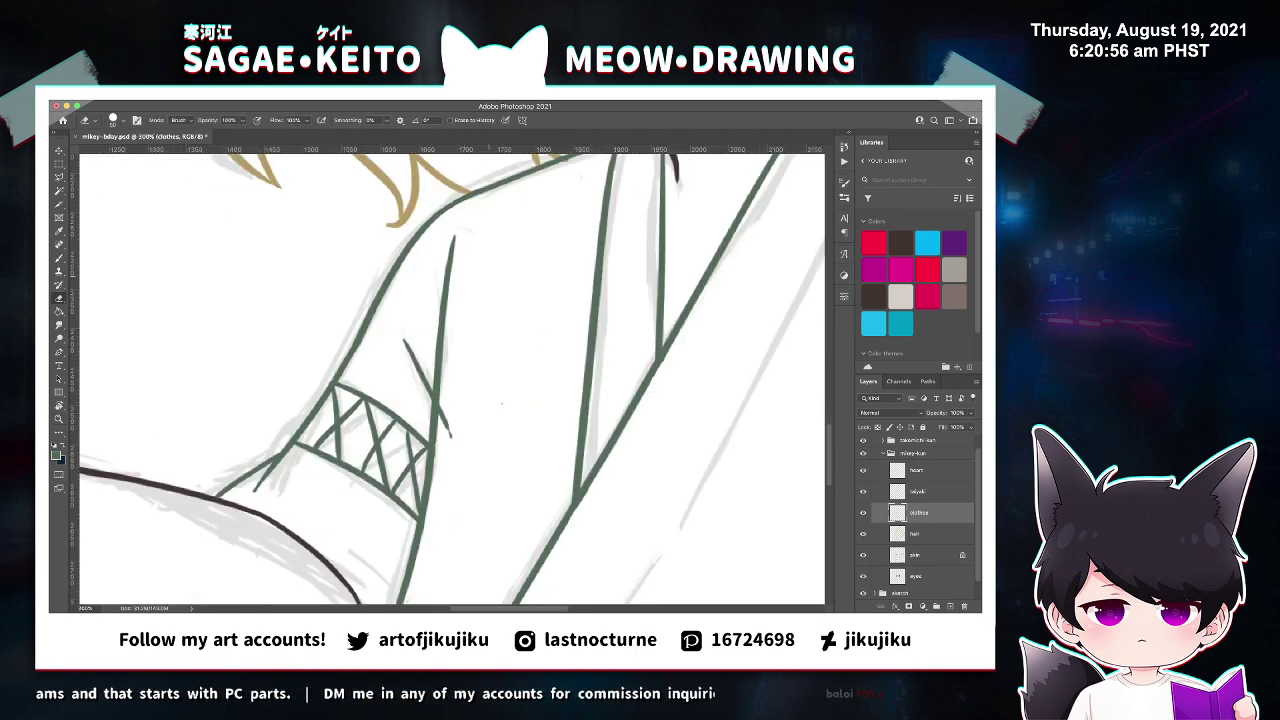
pyautogui.moveTo(470, 232); pyautogui.dragTo(460, 308)
pyautogui.moveTo(462, 258)
pyautogui.mouseDown()
pyautogui.moveTo(458, 312)
pyautogui.moveTo(443, 300)
pyautogui.mouseUp()
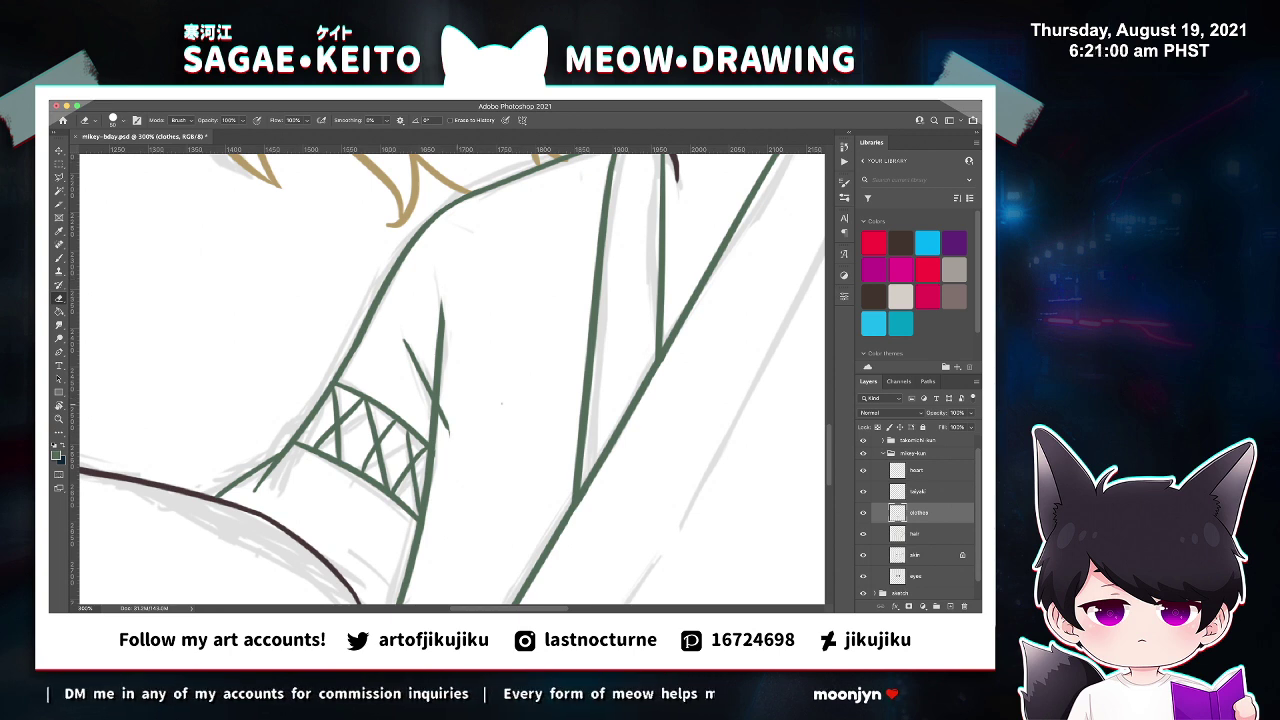
pyautogui.moveTo(447, 413); pyautogui.dragTo(446, 433)
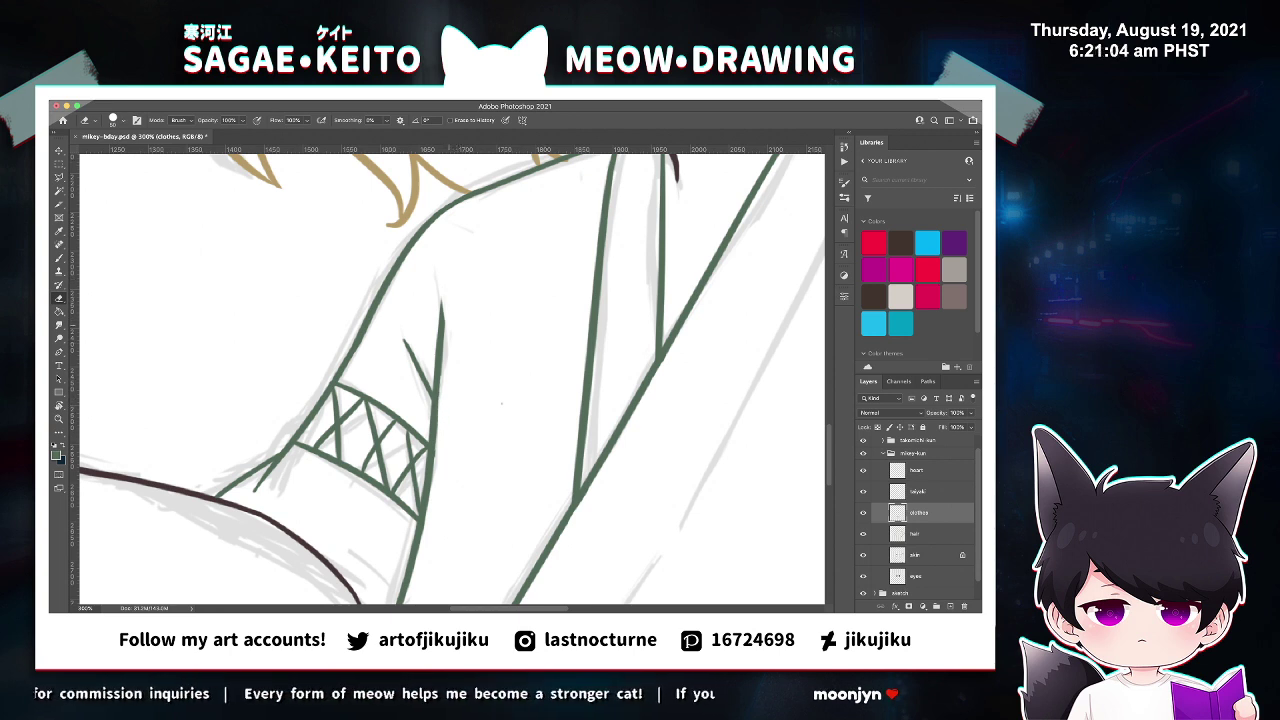
pyautogui.moveTo(448, 318); pyautogui.dragTo(445, 376)
pyautogui.moveTo(445, 296); pyautogui.dragTo(445, 332)
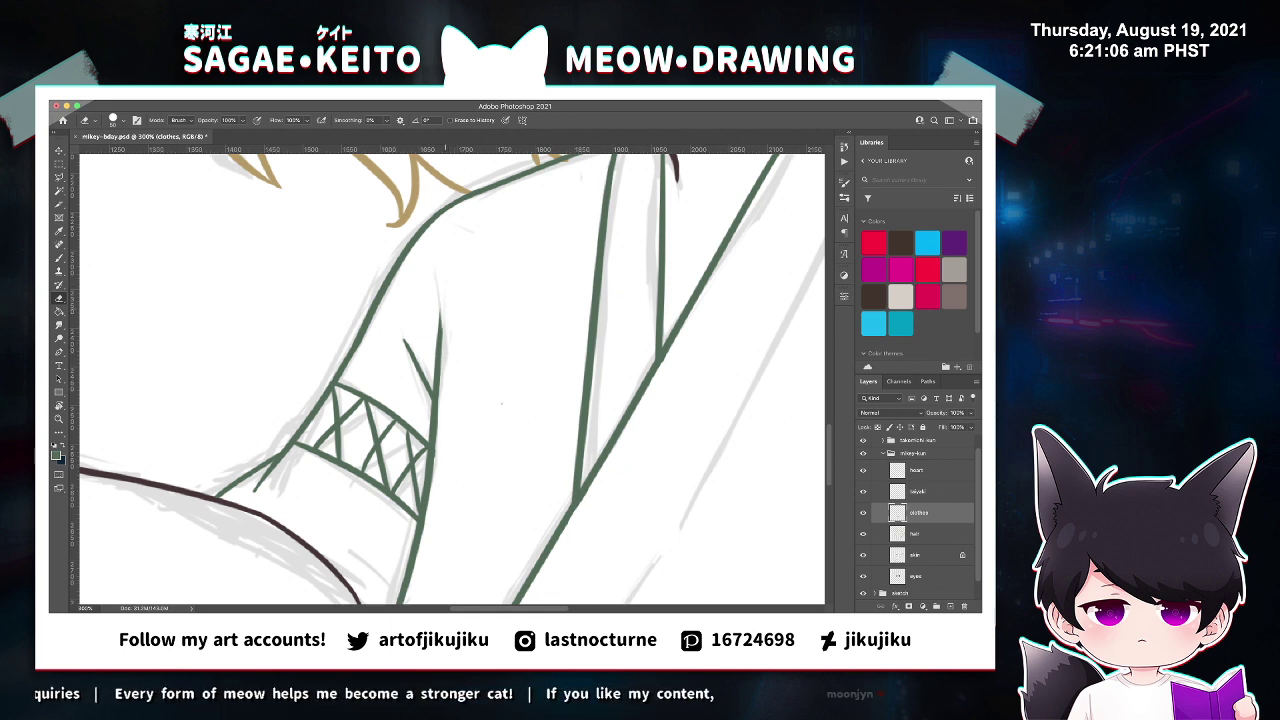
pyautogui.moveTo(440, 434); pyautogui.dragTo(437, 472)
pyautogui.press('super+z')
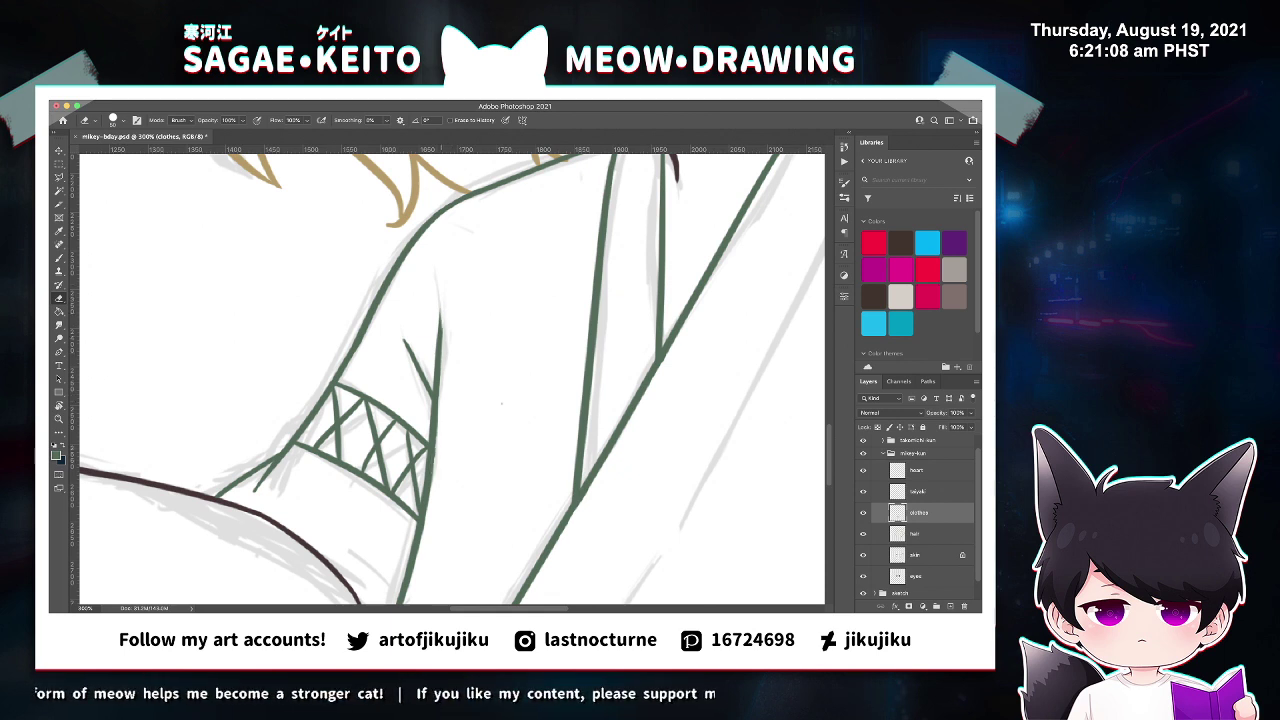
pyautogui.scroll(2, 436, 457)
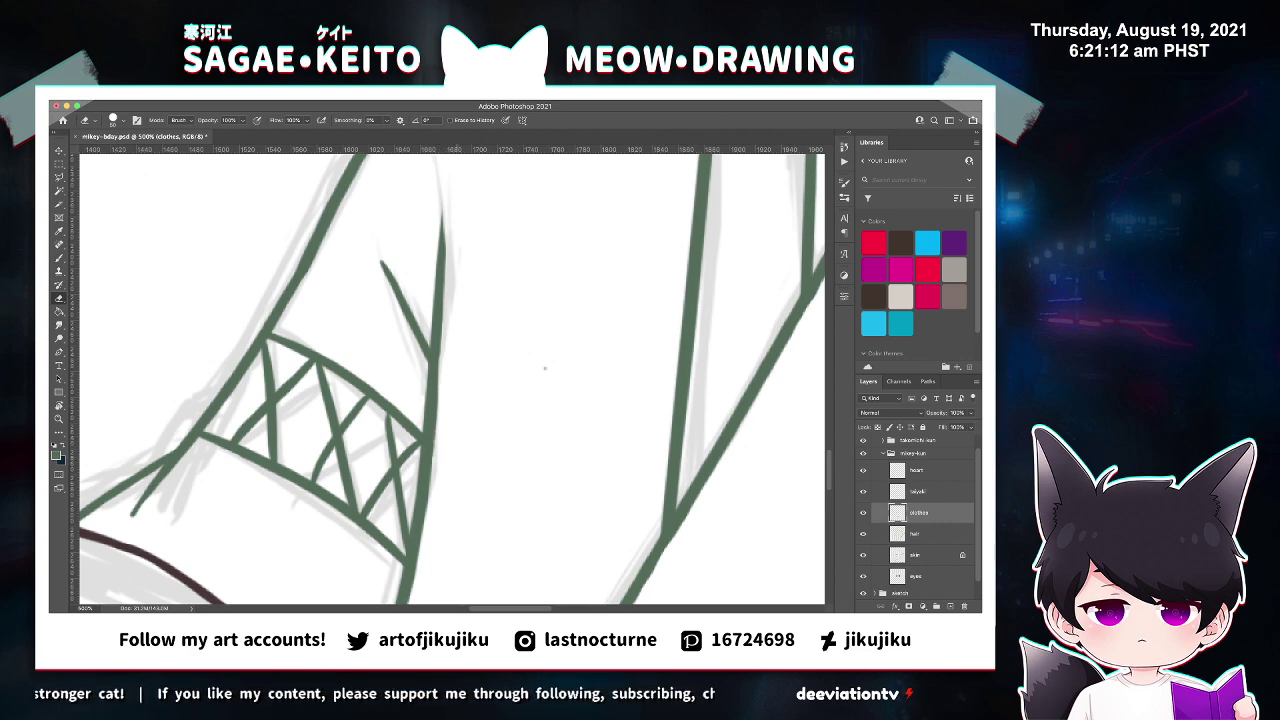
pyautogui.scroll(-5, 545, 368)
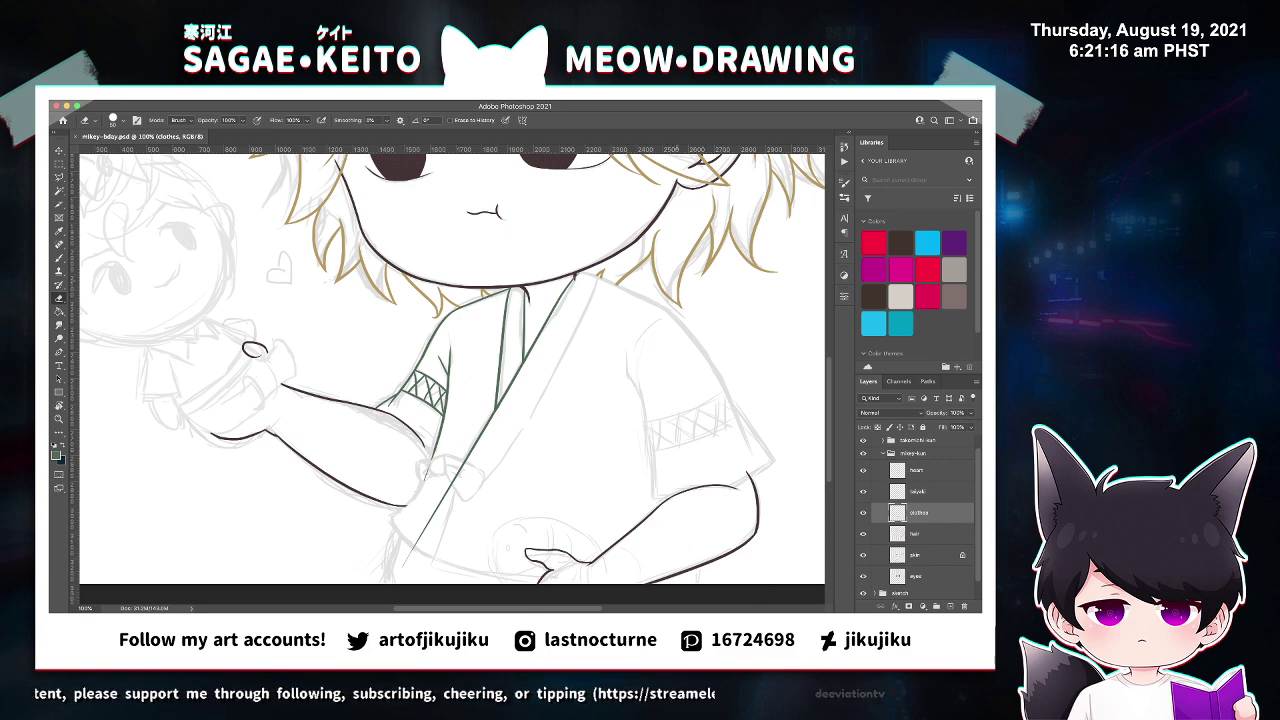
# Erase the thin tail of the inner sleeve edge where it runs down through the waist bow.
pyautogui.press('z')
pyautogui.click(421, 504)
pyautogui.click(421, 504)
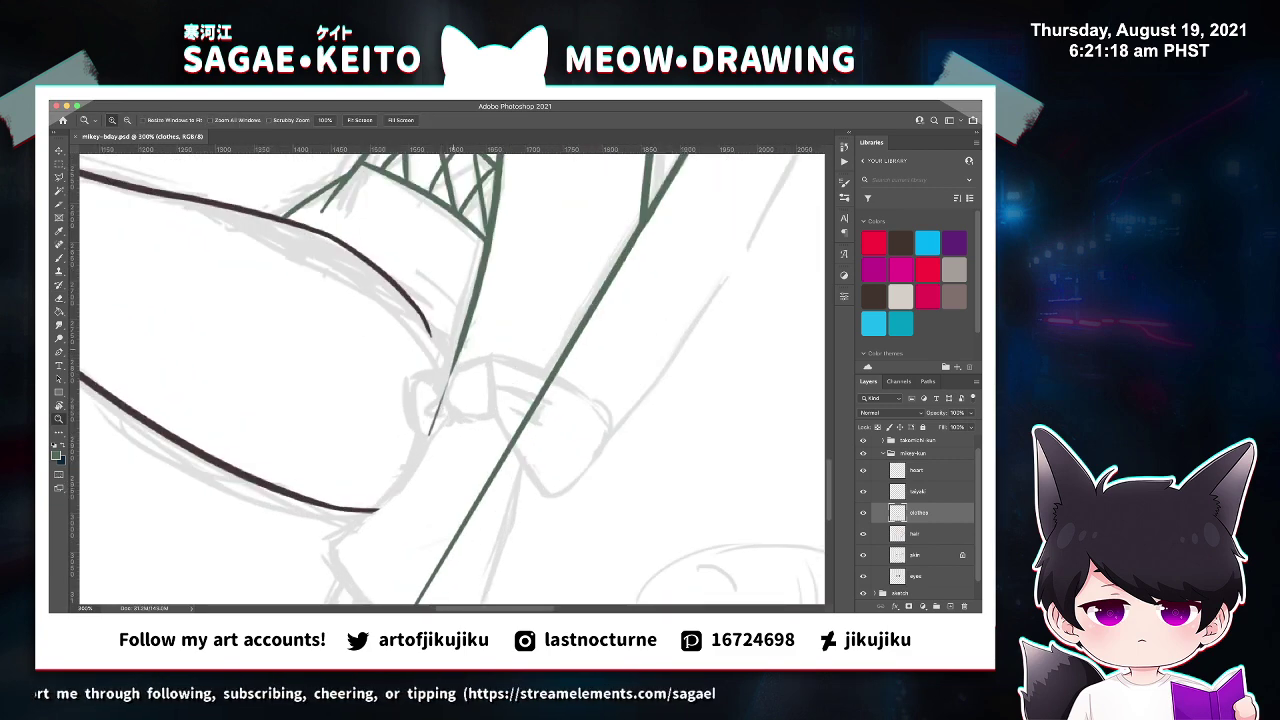
pyautogui.press('e')
# Ink the rounded centre knot of the waist bow at the lower end of the inner sleeve edge, and trim its overhanging corner.
pyautogui.press('b')
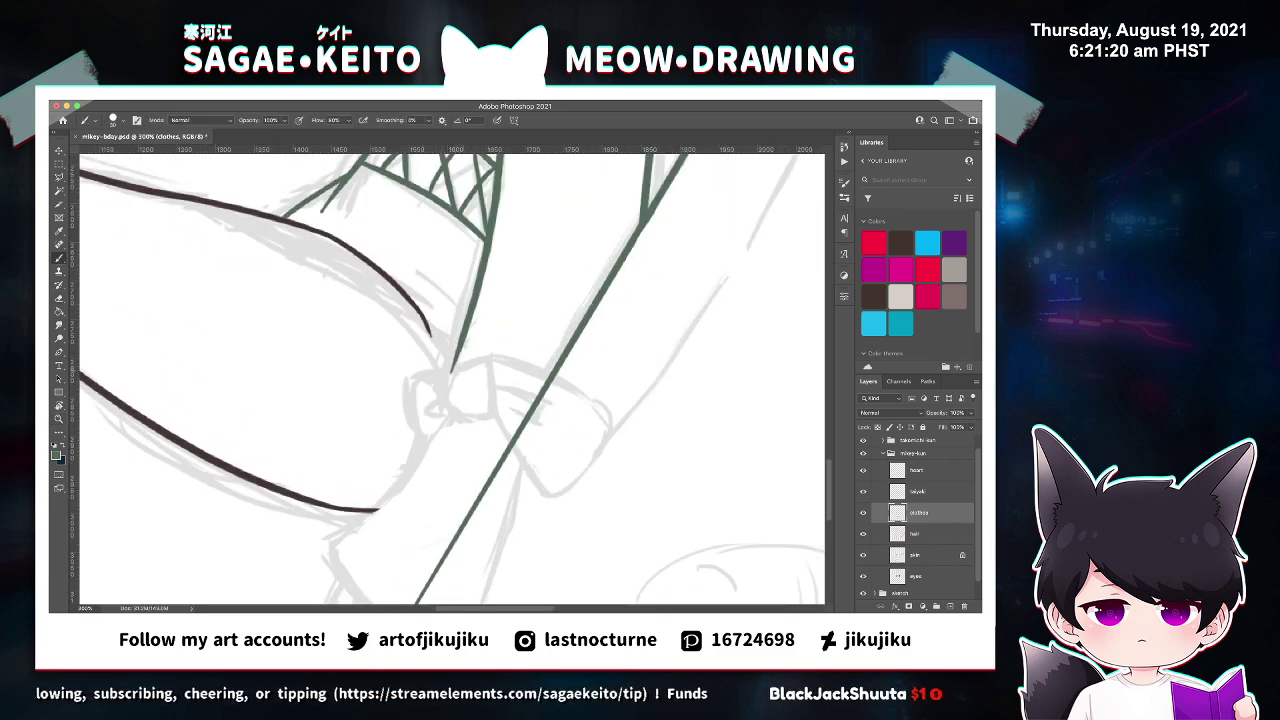
pyautogui.moveTo(456, 366); pyautogui.dragTo(464, 431)
pyautogui.moveTo(455, 368)
pyautogui.mouseDown()
pyautogui.moveTo(488, 359)
pyautogui.moveTo(492, 417)
pyautogui.moveTo(464, 430)
pyautogui.mouseUp()
pyautogui.press('e')
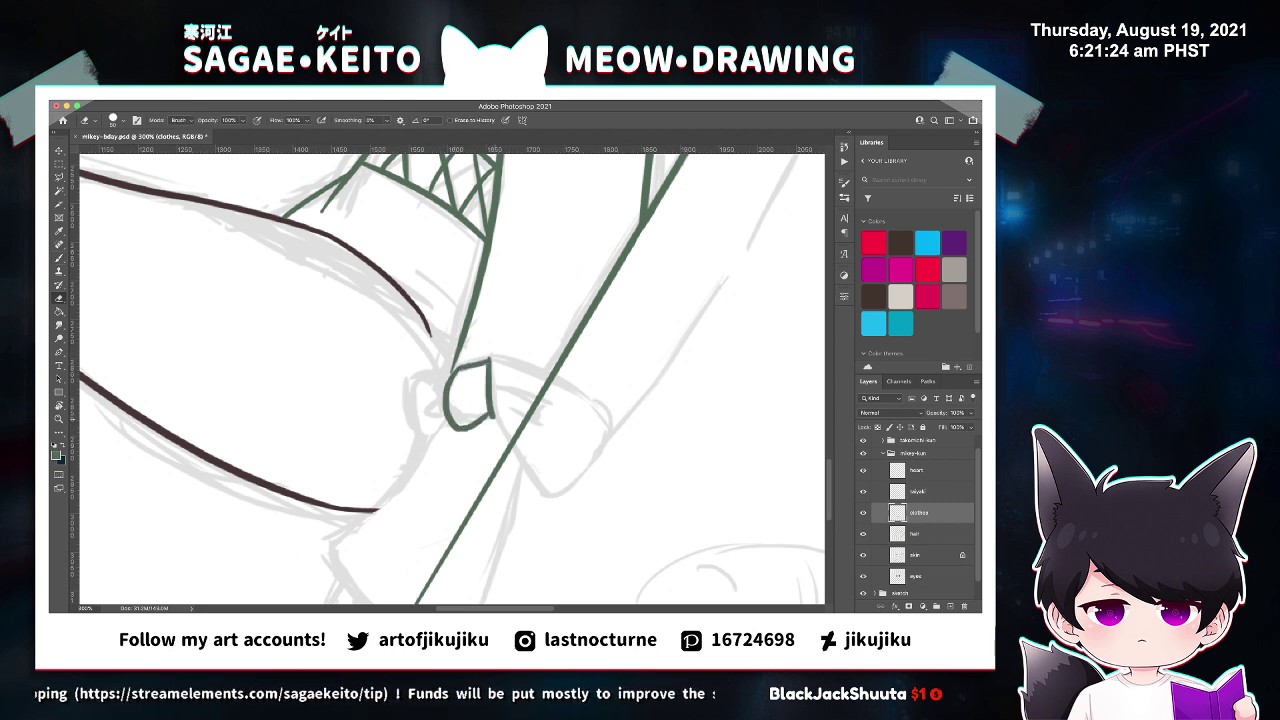
pyautogui.moveTo(486, 412); pyautogui.dragTo(494, 419)
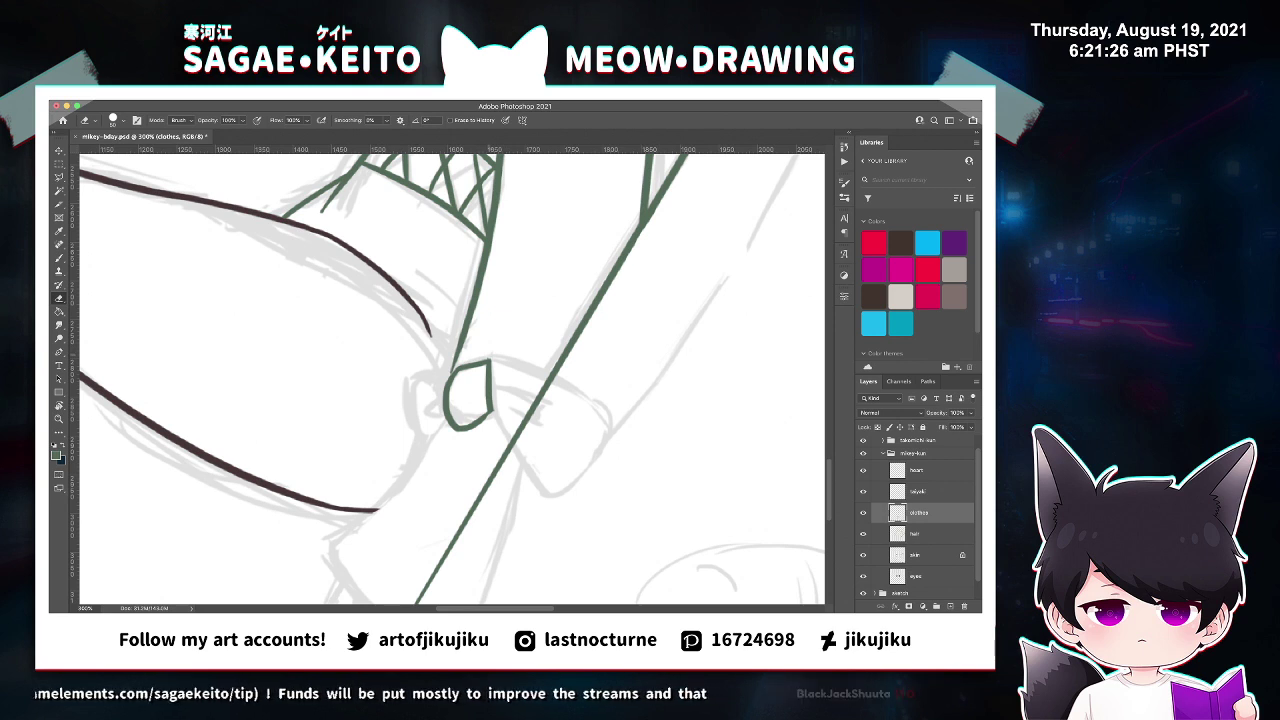
# Ink the bow's small loop beside the knot, trim its lower tip, and add a small curved fold mark inside.
pyautogui.press('b')
pyautogui.moveTo(410, 380)
pyautogui.mouseDown()
pyautogui.moveTo(456, 368)
pyautogui.moveTo(432, 453)
pyautogui.moveTo(450, 430)
pyautogui.mouseUp()
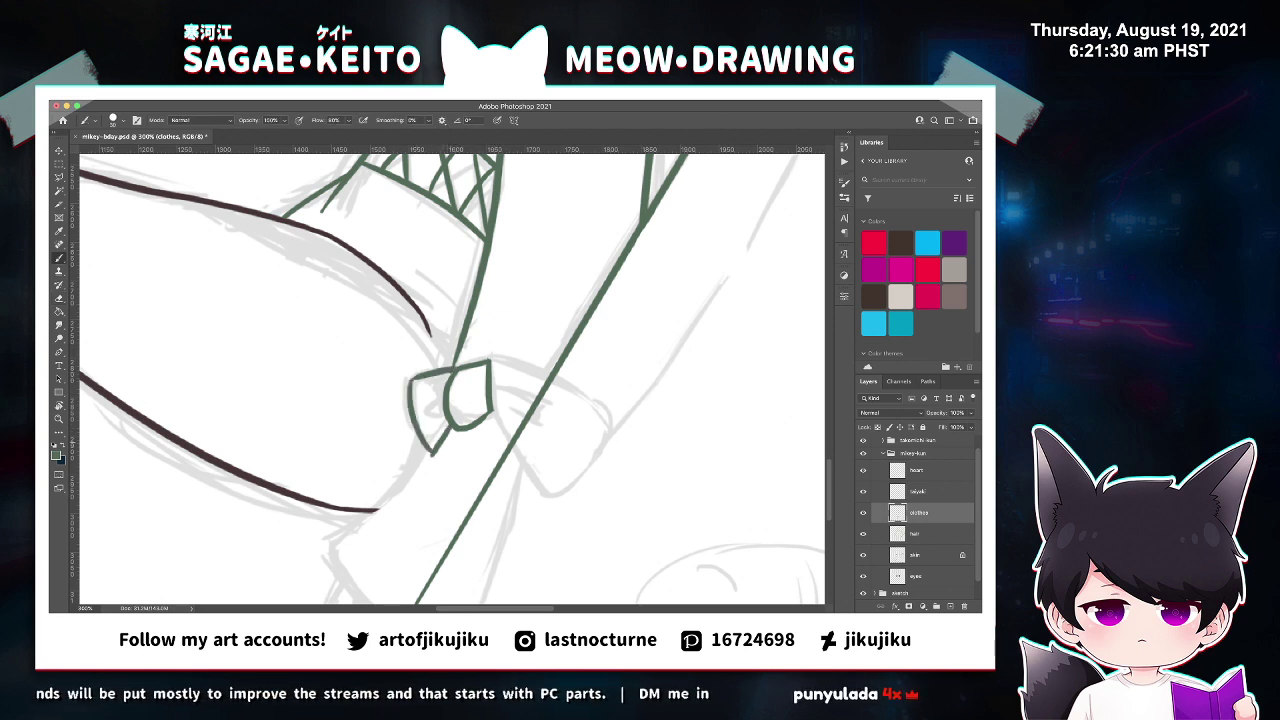
pyautogui.press('e')
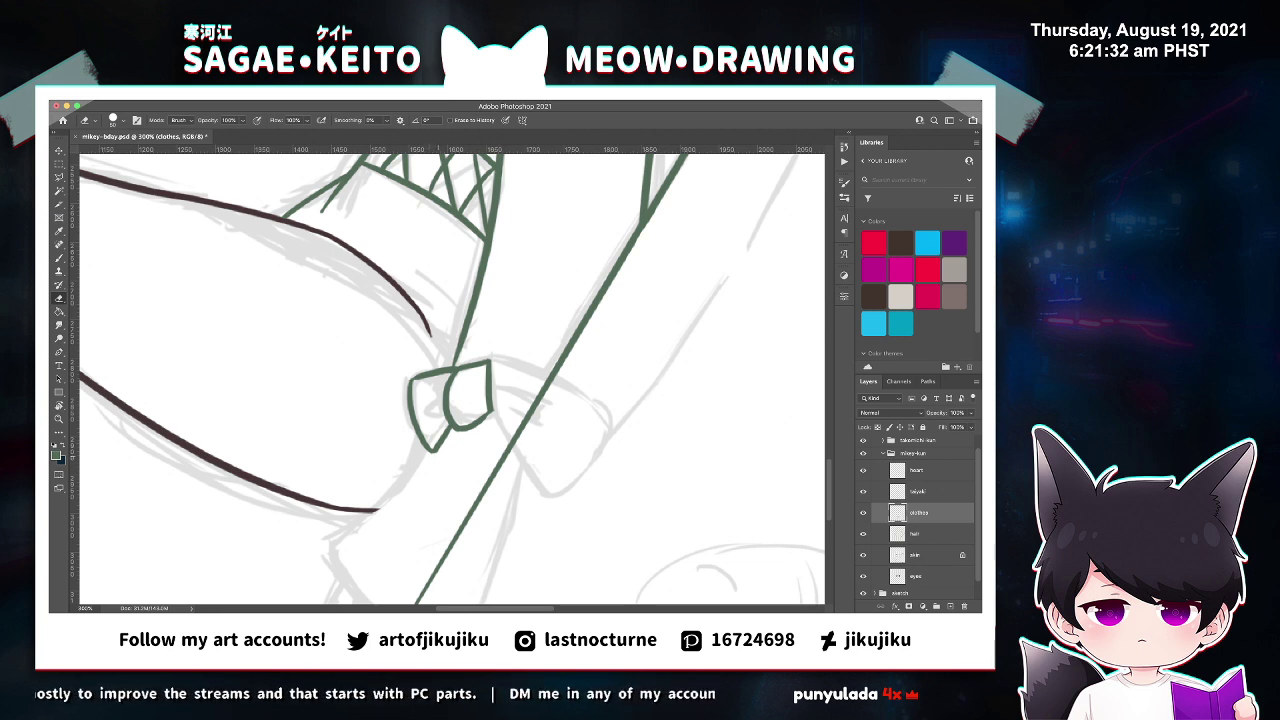
pyautogui.press('b')
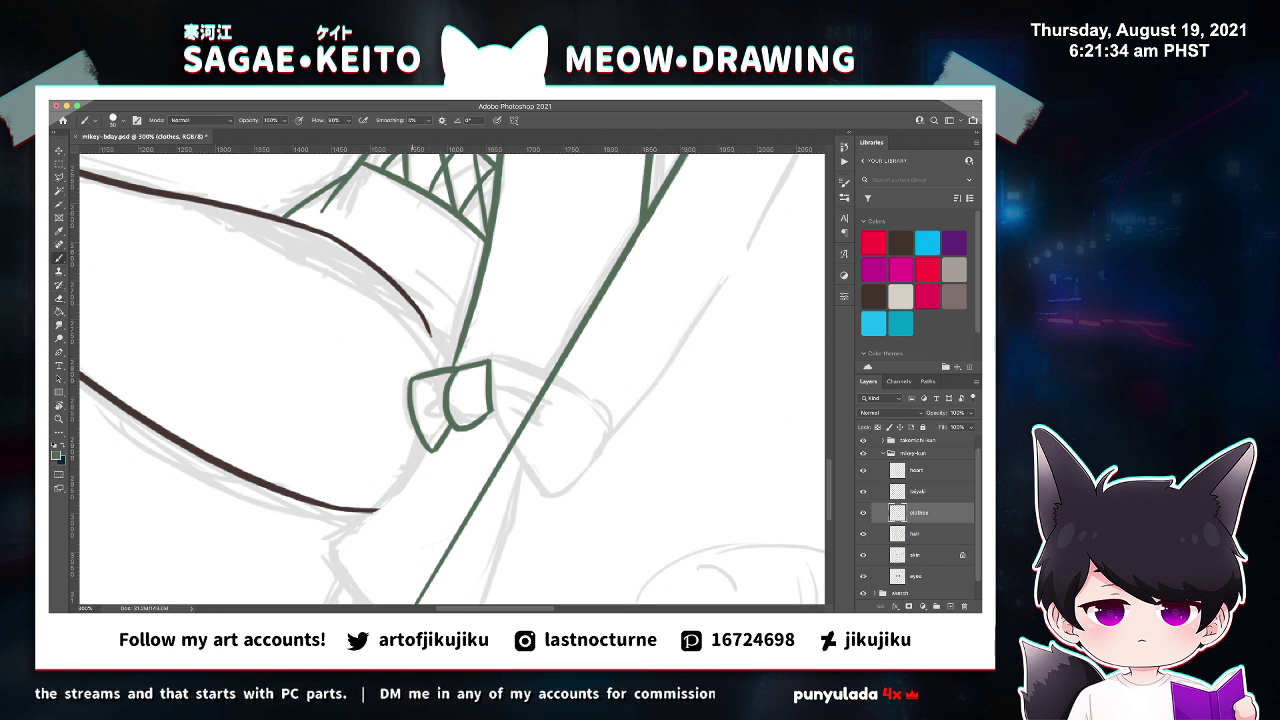
pyautogui.moveTo(442, 399); pyautogui.dragTo(434, 412)
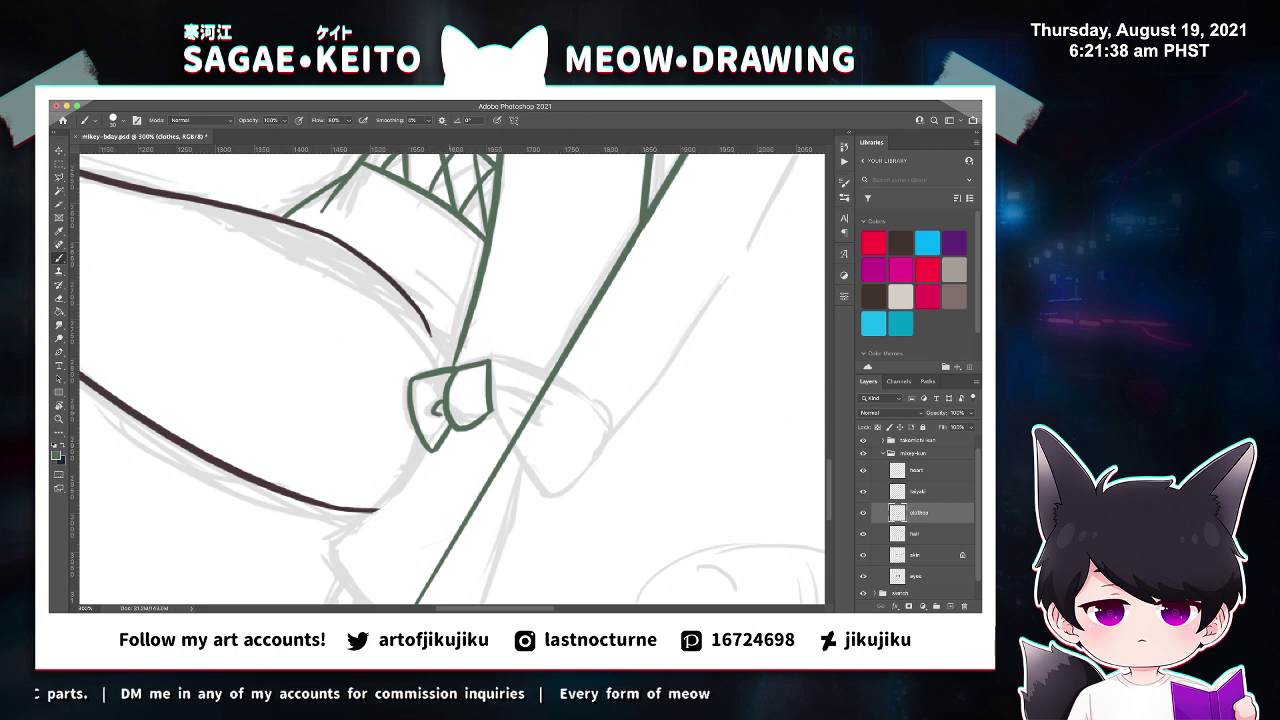
# Ink the bow's large loop, arching from the top of the knot to a blunt outer corner and back along the lower edge.
pyautogui.moveTo(490, 358); pyautogui.dragTo(615, 408)
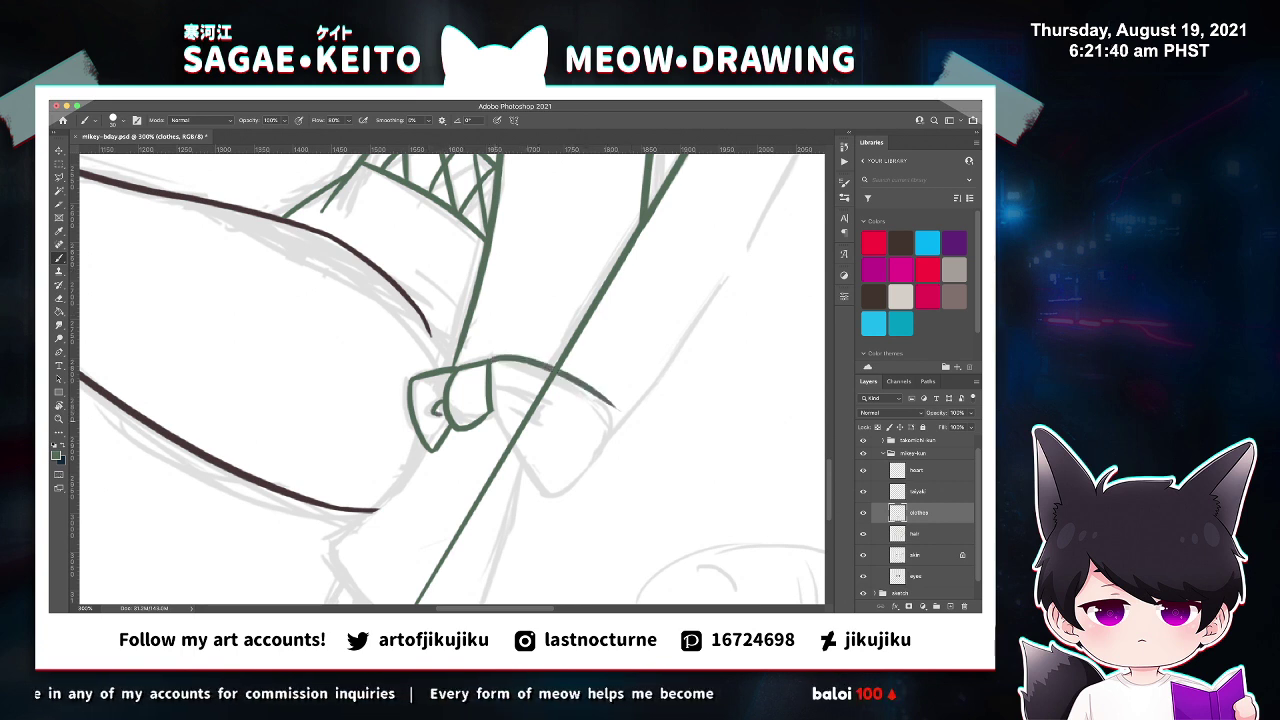
pyautogui.moveTo(491, 407); pyautogui.dragTo(541, 474)
pyautogui.press('super+z')
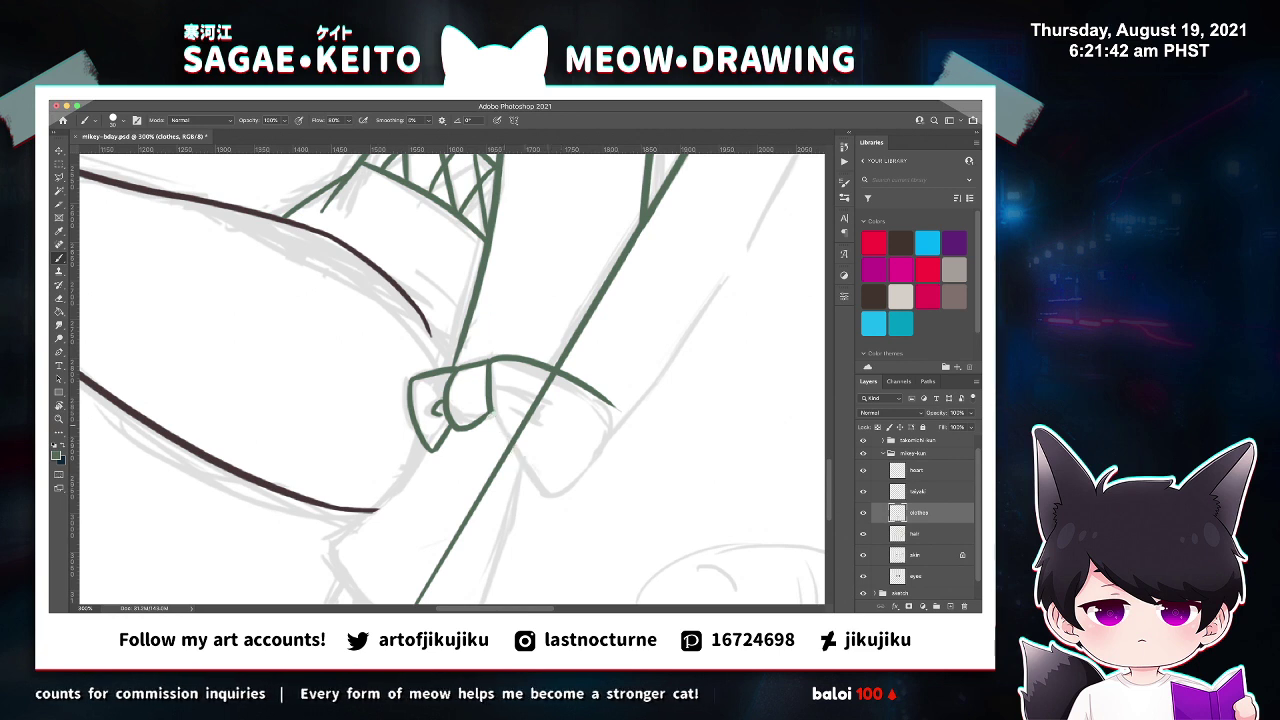
pyautogui.moveTo(494, 410)
pyautogui.mouseDown()
pyautogui.moveTo(568, 489)
pyautogui.moveTo(625, 417)
pyautogui.moveTo(619, 404)
pyautogui.mouseUp()
pyautogui.press('super+z')
pyautogui.press('super+z')
pyautogui.press('super+z')
pyautogui.press('z')
pyautogui.click(625, 427)
pyautogui.press('e')
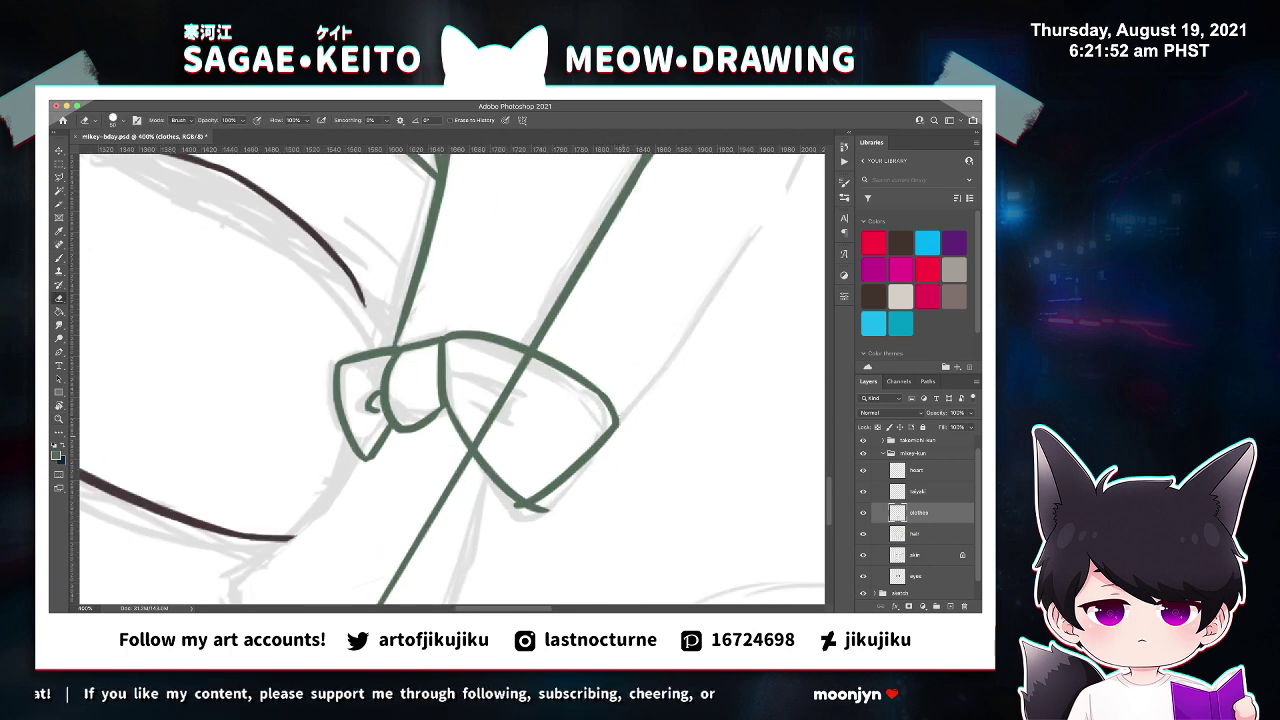
pyautogui.press('b')
pyautogui.press('super+equal')
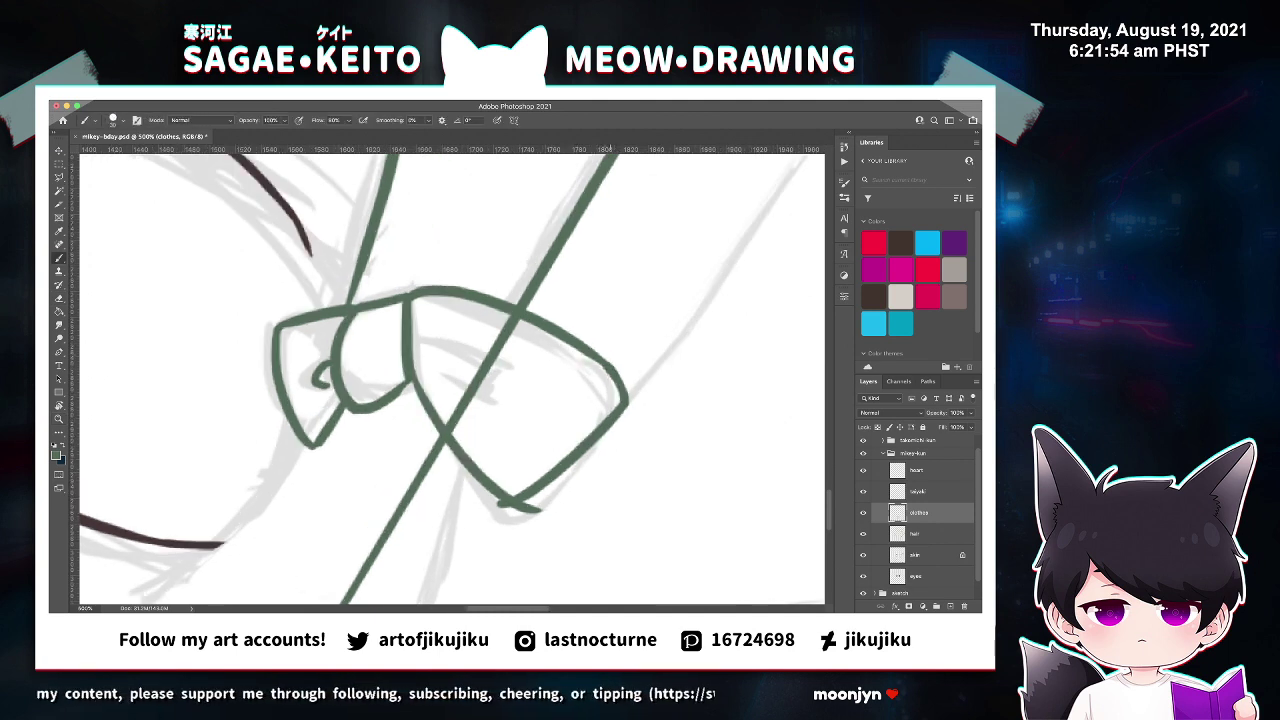
# Erase the overhang at the large loop's lower tip and the stretch of collar edge crossing the loop, and save the file.
pyautogui.press('e')
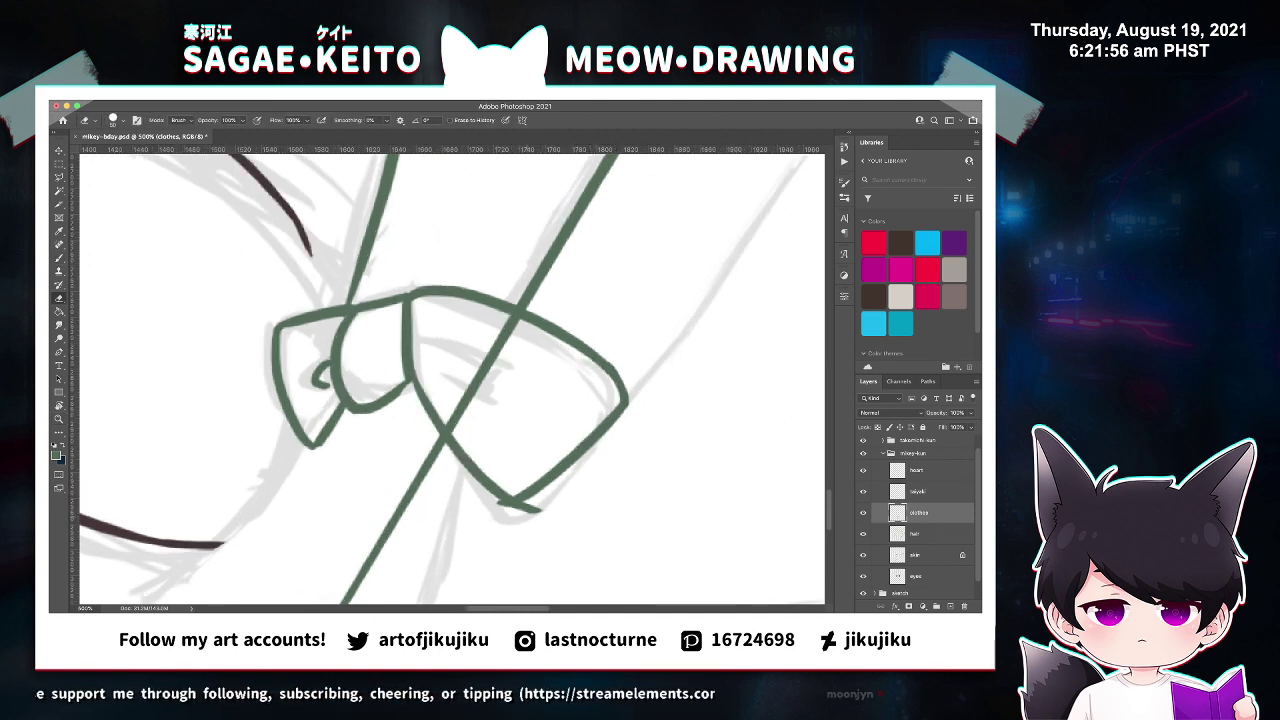
pyautogui.moveTo(513, 508); pyautogui.dragTo(498, 501)
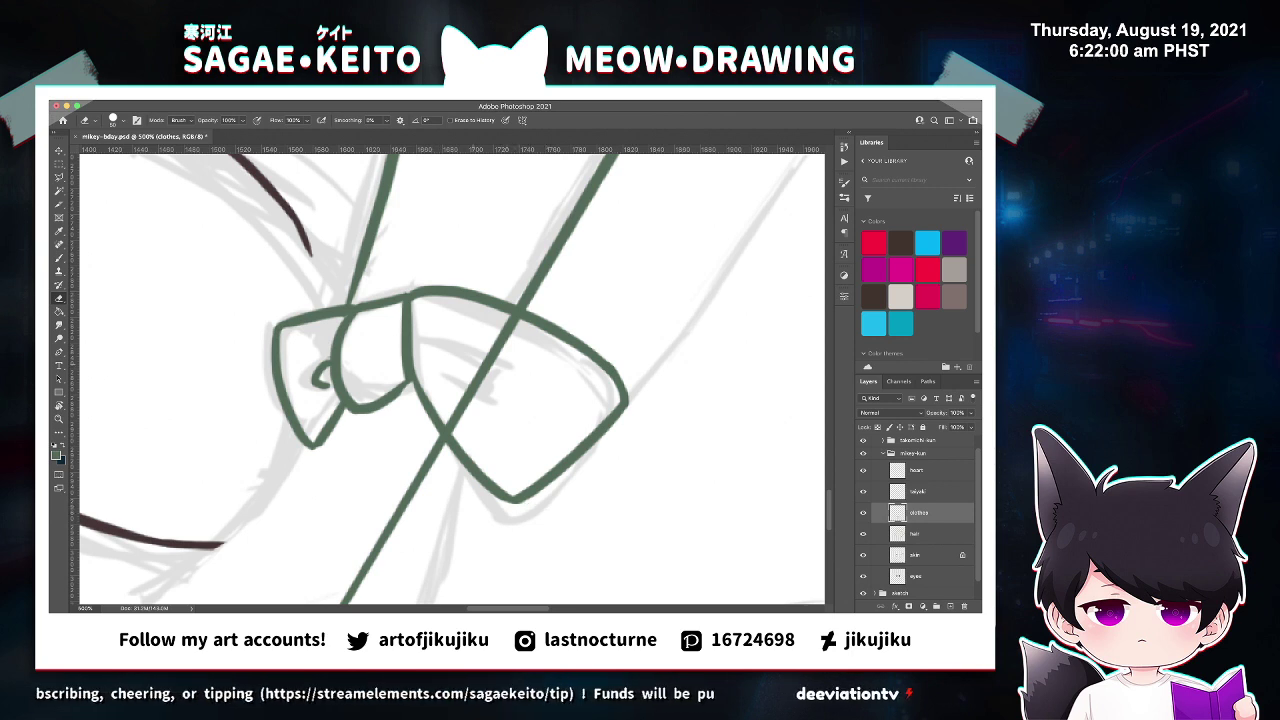
pyautogui.moveTo(468, 396); pyautogui.dragTo(451, 429)
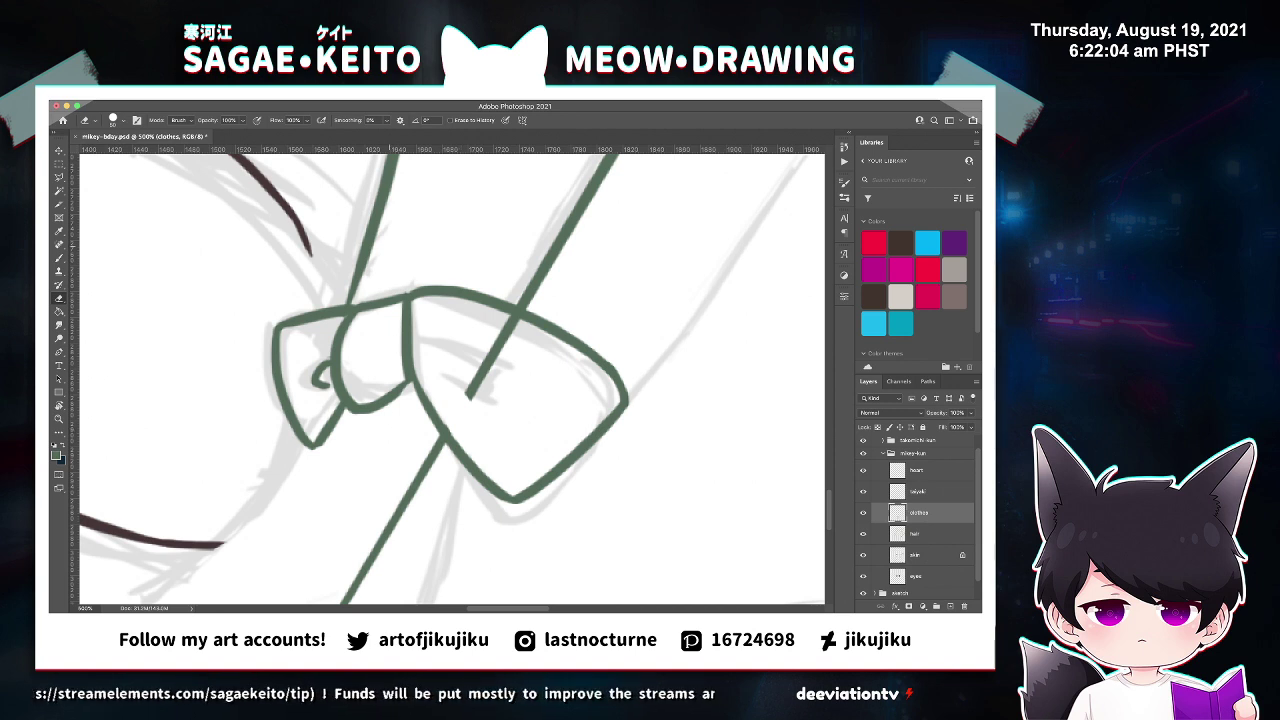
pyautogui.moveTo(490, 354)
pyautogui.mouseDown()
pyautogui.moveTo(470, 401)
pyautogui.moveTo(514, 321)
pyautogui.mouseUp()
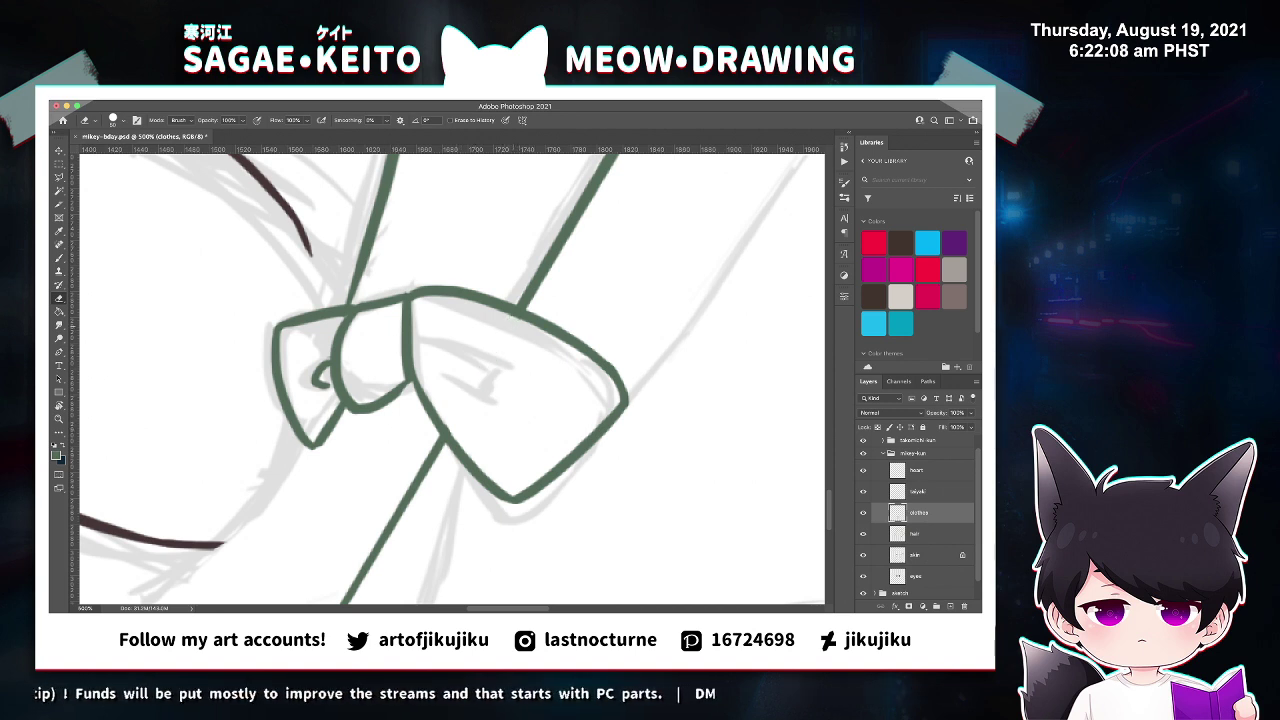
pyautogui.press('super+s')
# Ink a small curved fold mark inside the bow's large loop next to the knot, and save the file.
pyautogui.press('super+minus')
pyautogui.press('super+minus')
pyautogui.press('super+minus')
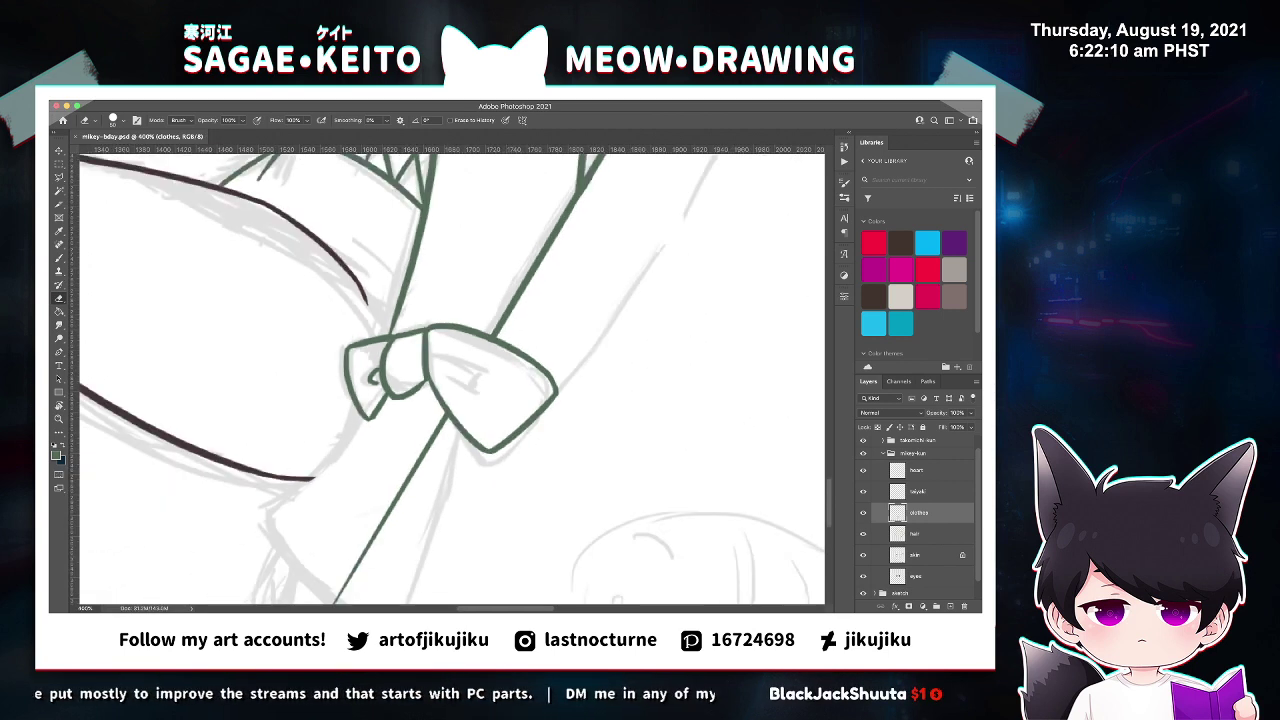
pyautogui.press('b')
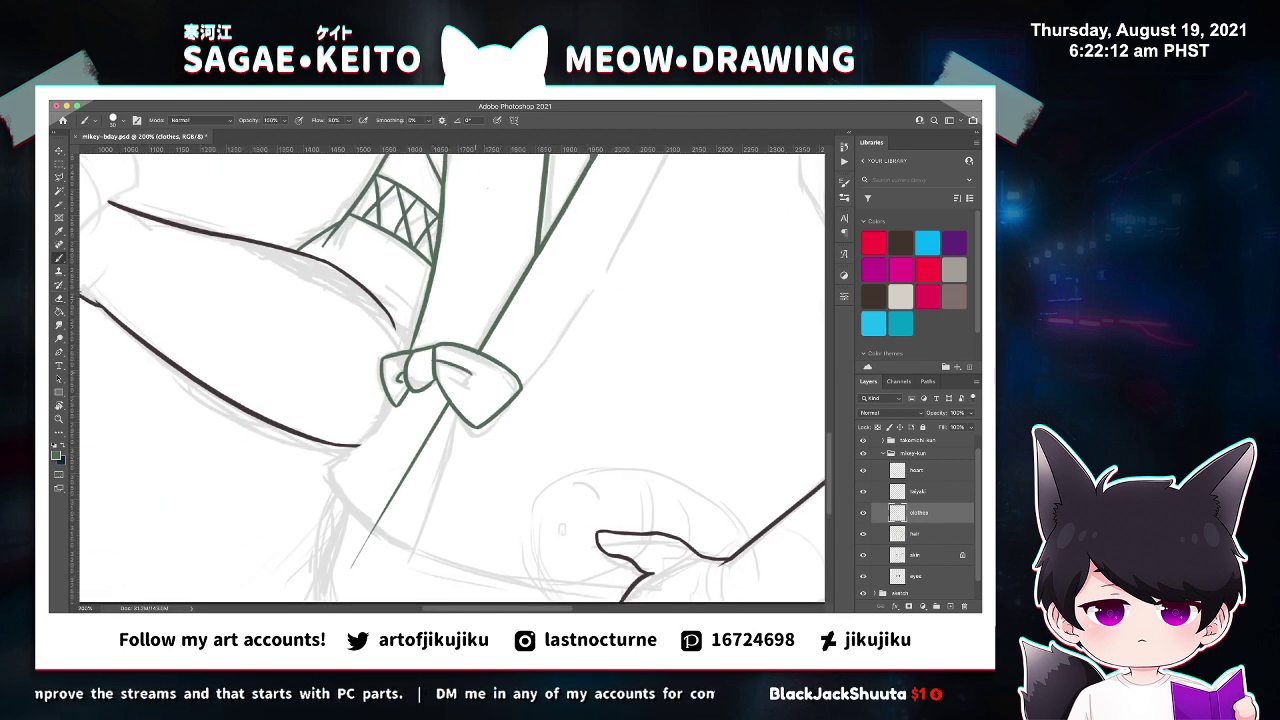
pyautogui.moveTo(440, 368); pyautogui.dragTo(462, 368)
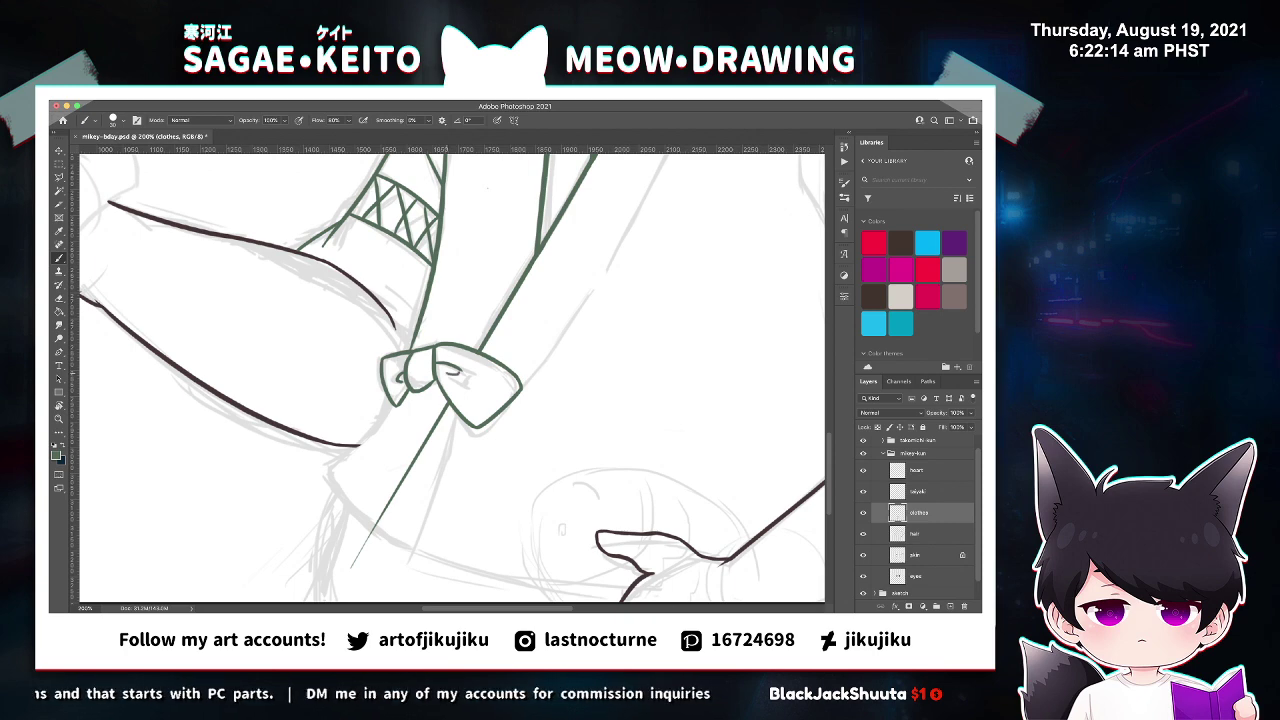
pyautogui.hotkey('ctrl', '-')
pyautogui.hotkey('ctrl', '-')
pyautogui.hotkey('ctrl', '-')
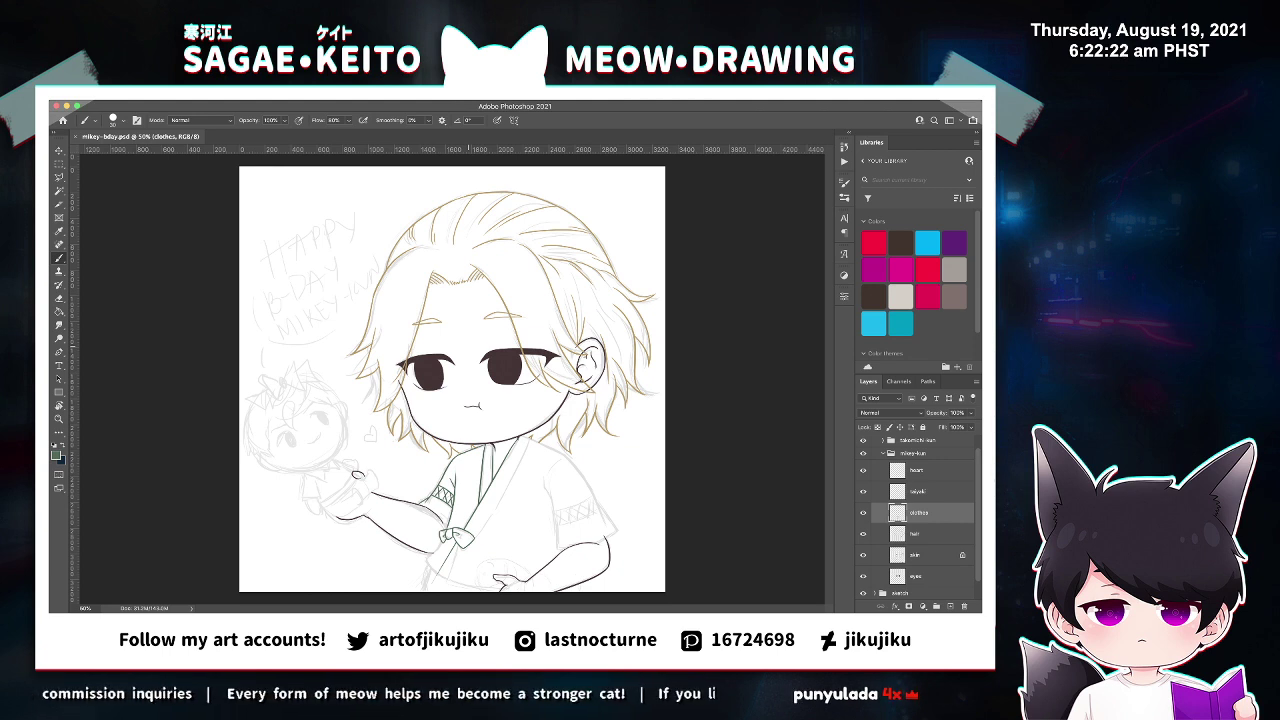
# Ink the short line linking the end of the arm's upper outline to the inner sleeve edge above the bow, and save the file.
pyautogui.press('z')
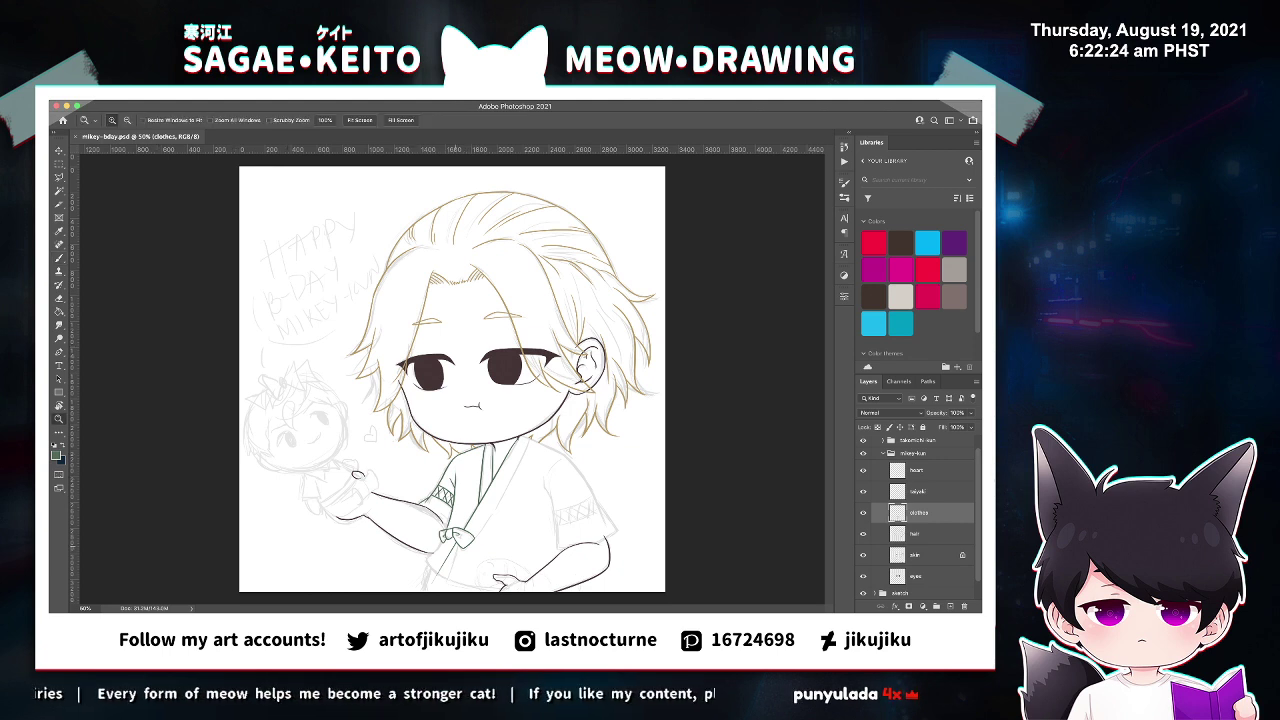
pyautogui.click(459, 542)
pyautogui.click(459, 542)
pyautogui.click(459, 542)
pyautogui.click(459, 542)
pyautogui.click(459, 542)
pyautogui.press('b')
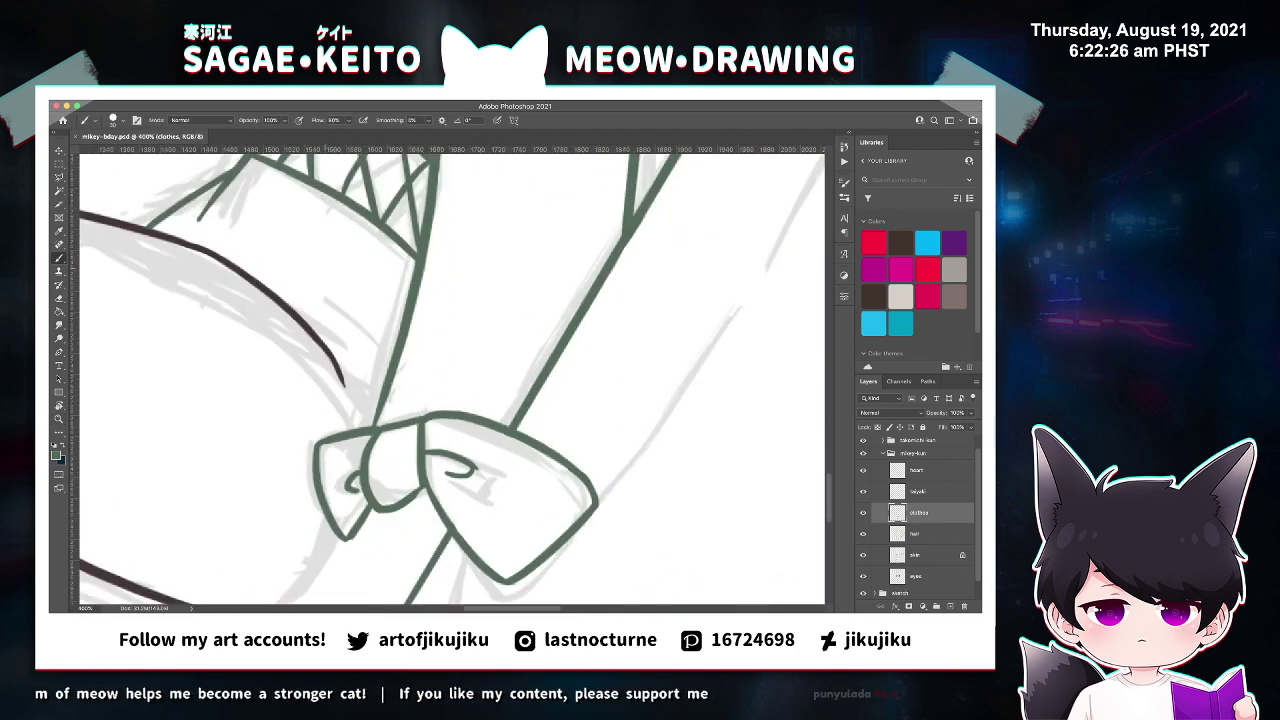
pyautogui.moveTo(328, 358); pyautogui.dragTo(380, 398)
pyautogui.press('super+z')
pyautogui.moveTo(333, 357); pyautogui.dragTo(381, 397)
pyautogui.press('super+z')
pyautogui.moveTo(336, 360); pyautogui.dragTo(378, 404)
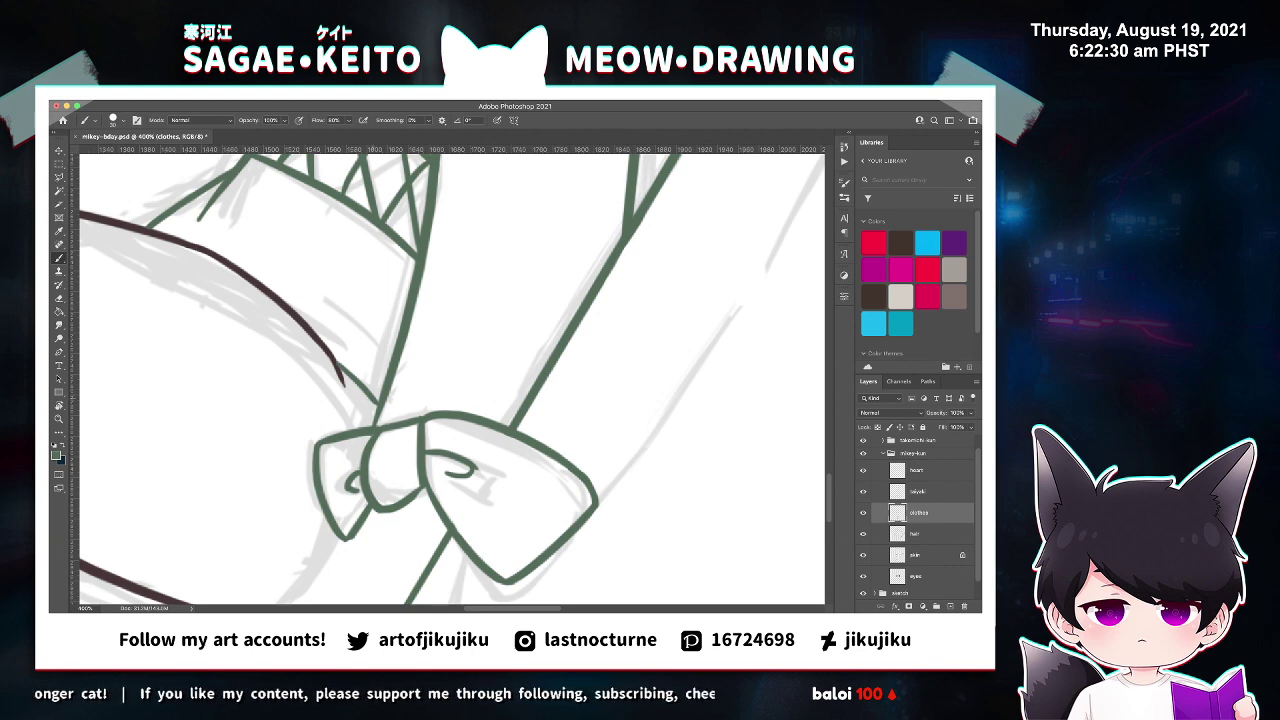
pyautogui.press('e')
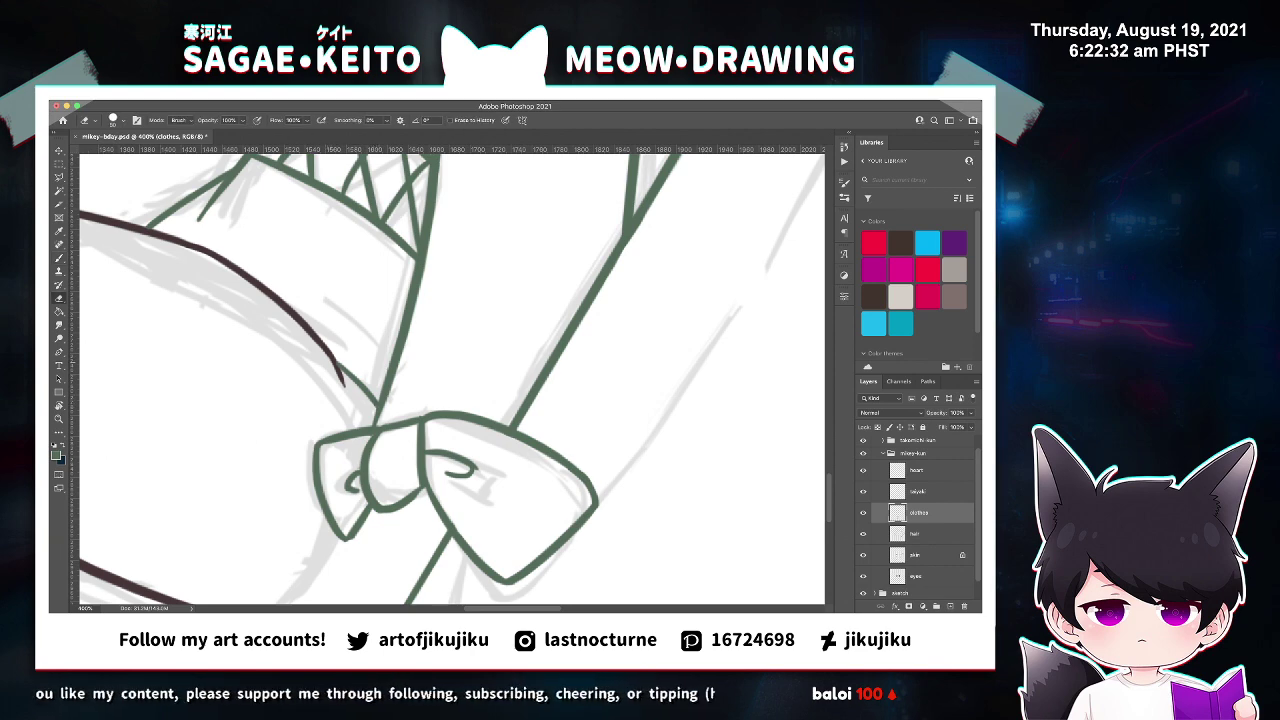
pyautogui.press('super+s')
# Ink the shoulder line on the uninked side, curving from the top of the collar outward and down to the upper sleeve.
pyautogui.press('super+minus')
pyautogui.press('super+minus')
pyautogui.press('super+minus')
pyautogui.press('super+minus')
pyautogui.press('super+minus')
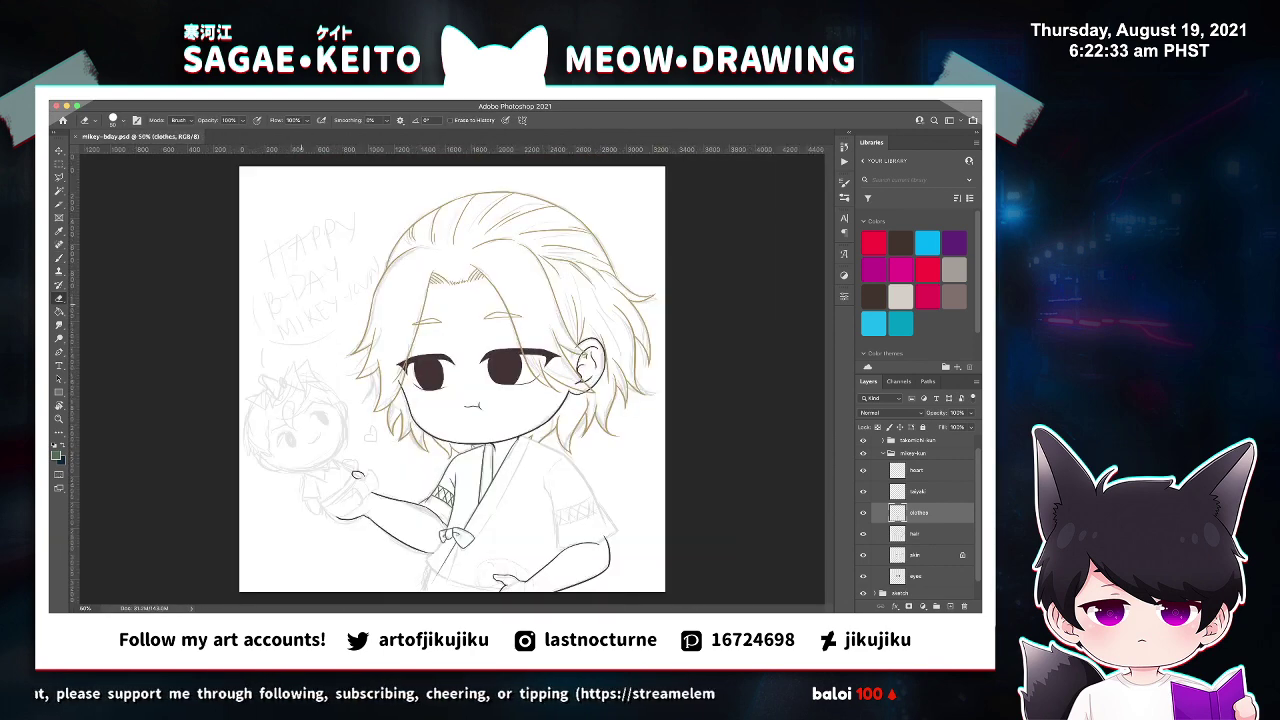
pyautogui.press('z')
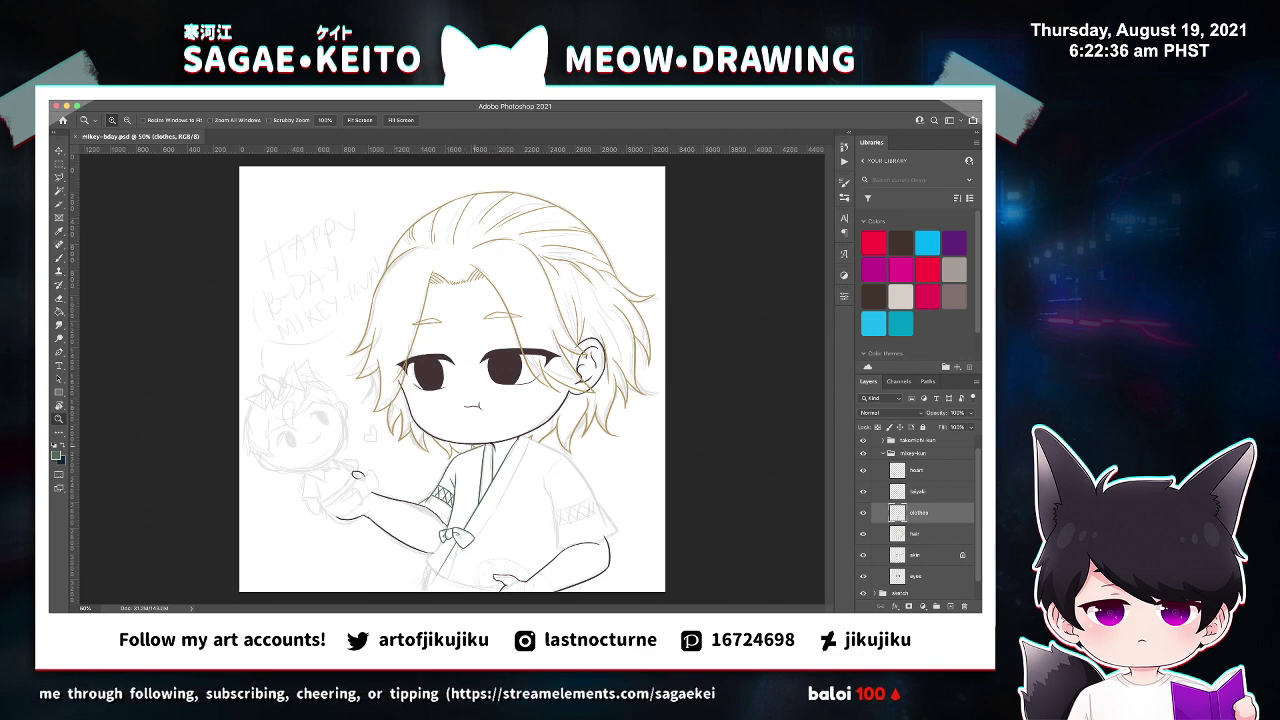
pyautogui.click(532, 485)
pyautogui.click(532, 485)
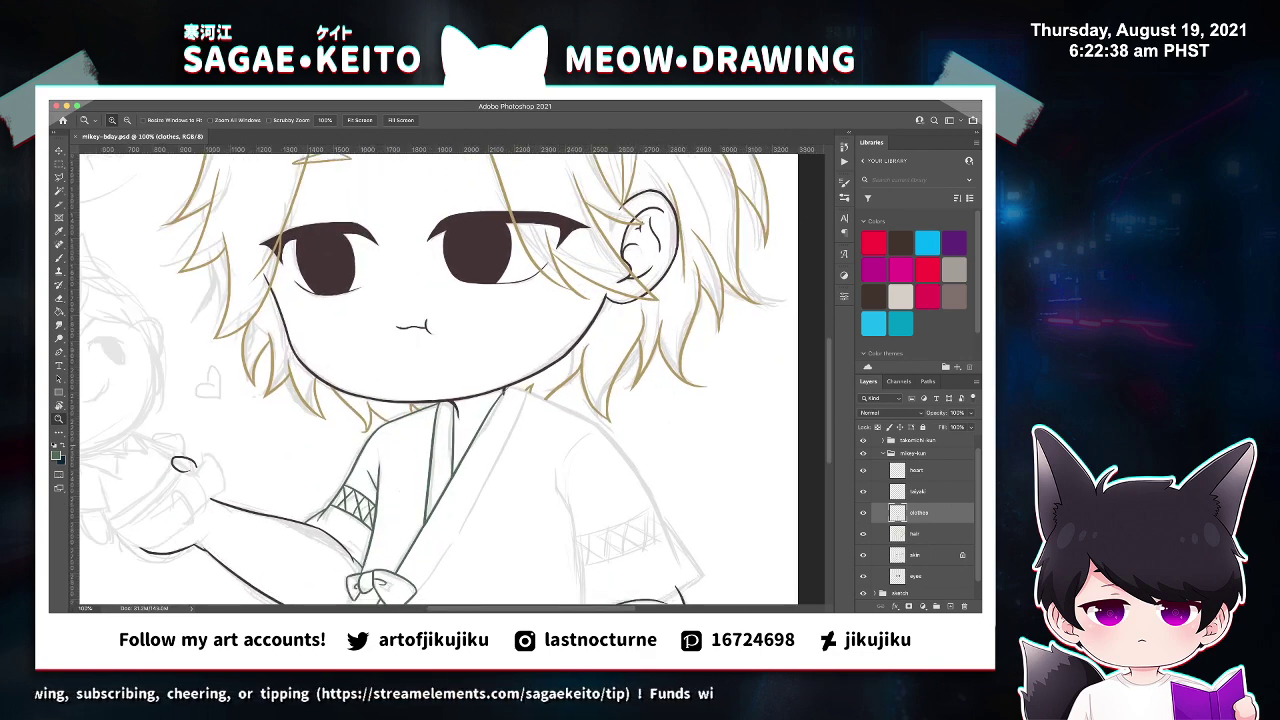
pyautogui.scroll(-5, 532, 485)
pyautogui.press('b')
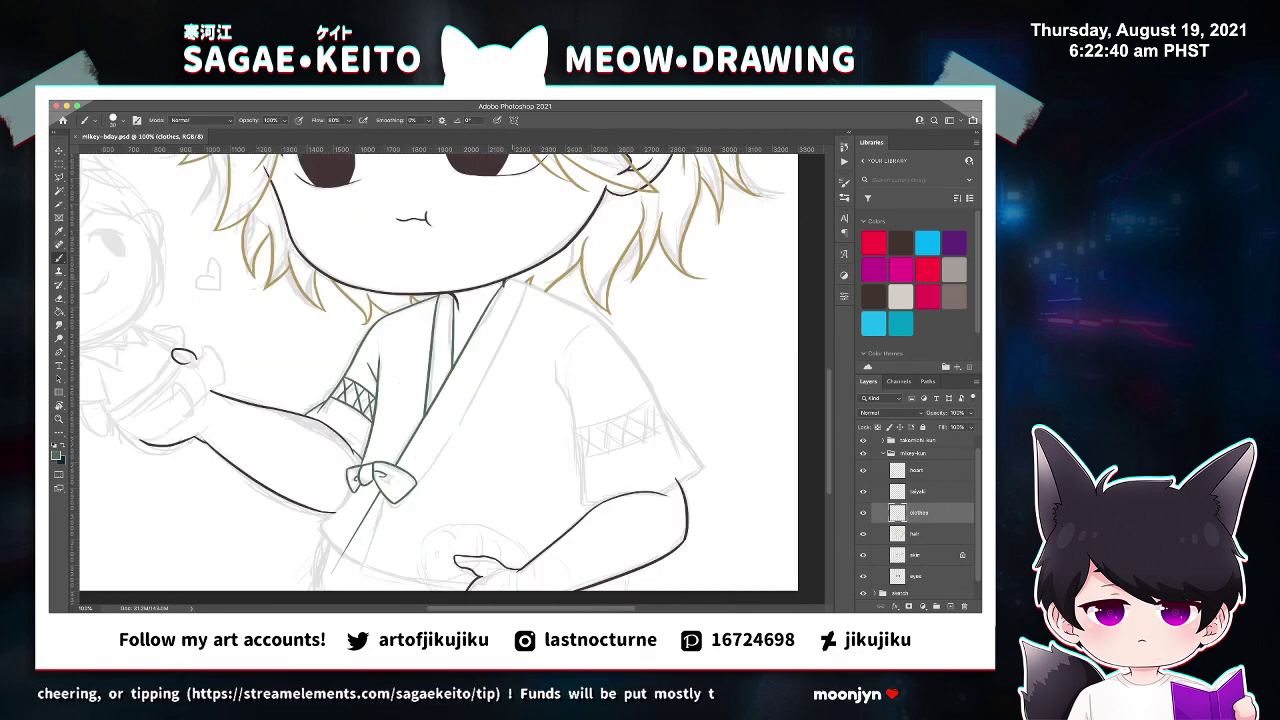
pyautogui.moveTo(508, 282); pyautogui.dragTo(576, 302)
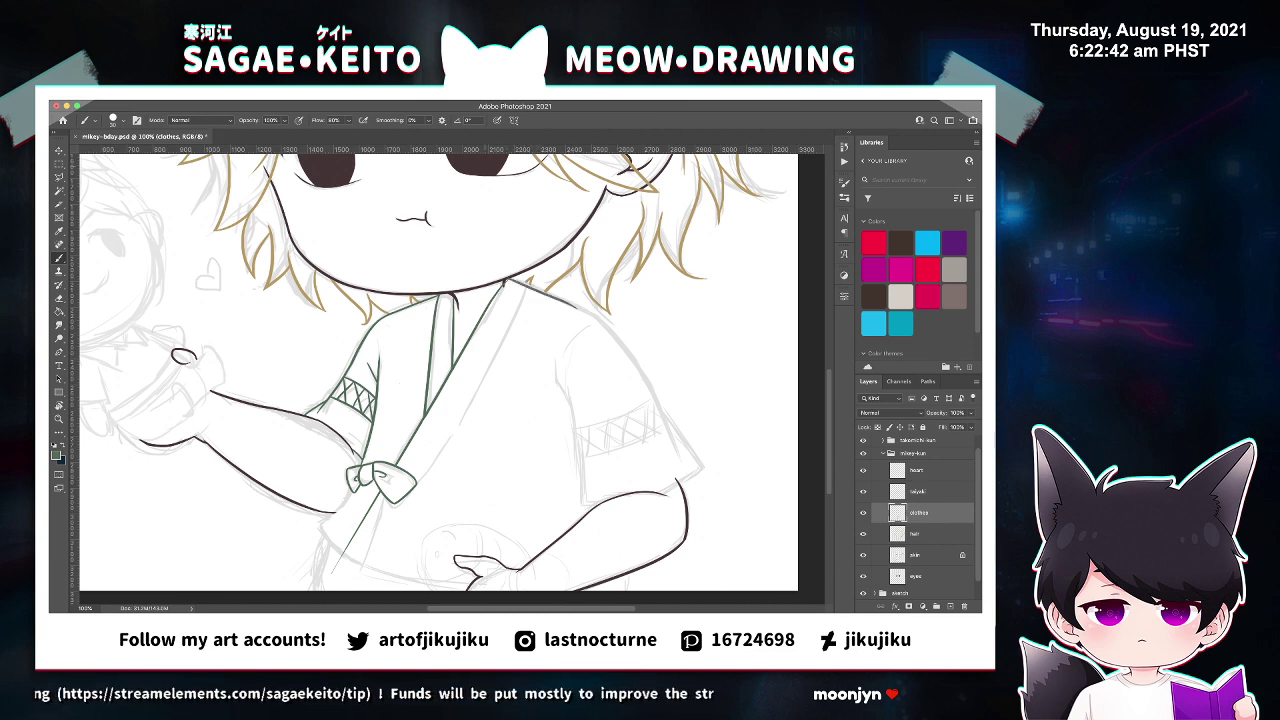
pyautogui.hotkey('ctrl', 'z')
pyautogui.moveTo(508, 281); pyautogui.dragTo(632, 331)
pyautogui.hotkey('ctrl', 'z')
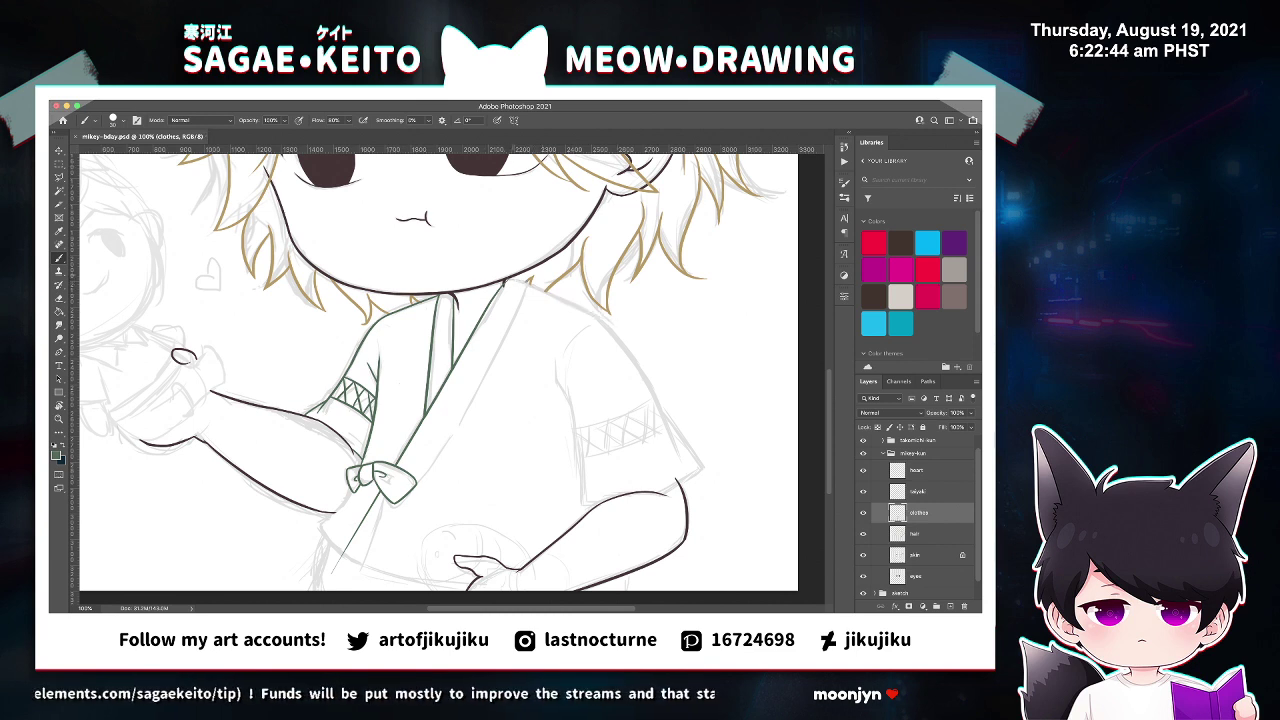
pyautogui.moveTo(508, 280); pyautogui.dragTo(614, 327)
pyautogui.hotkey('ctrl', 'z')
pyautogui.moveTo(508, 280); pyautogui.dragTo(636, 328)
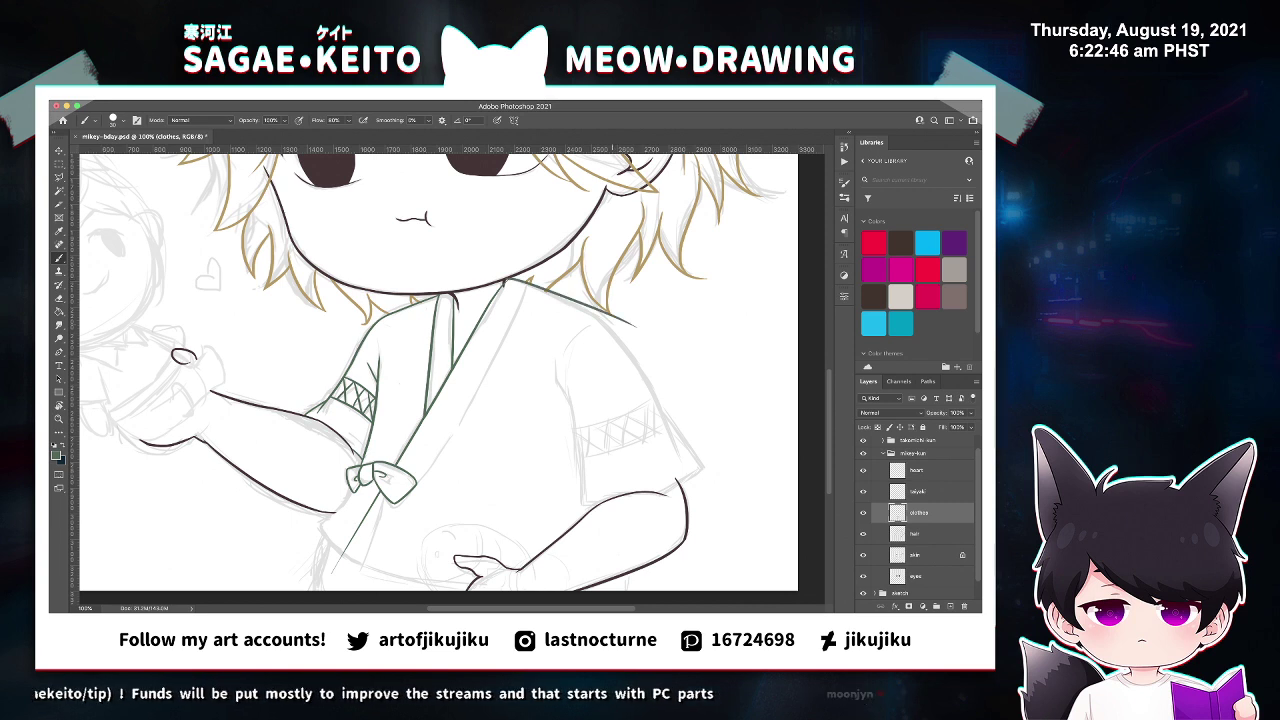
pyautogui.hotkey('ctrl', 'z')
pyautogui.moveTo(506, 280); pyautogui.dragTo(646, 346)
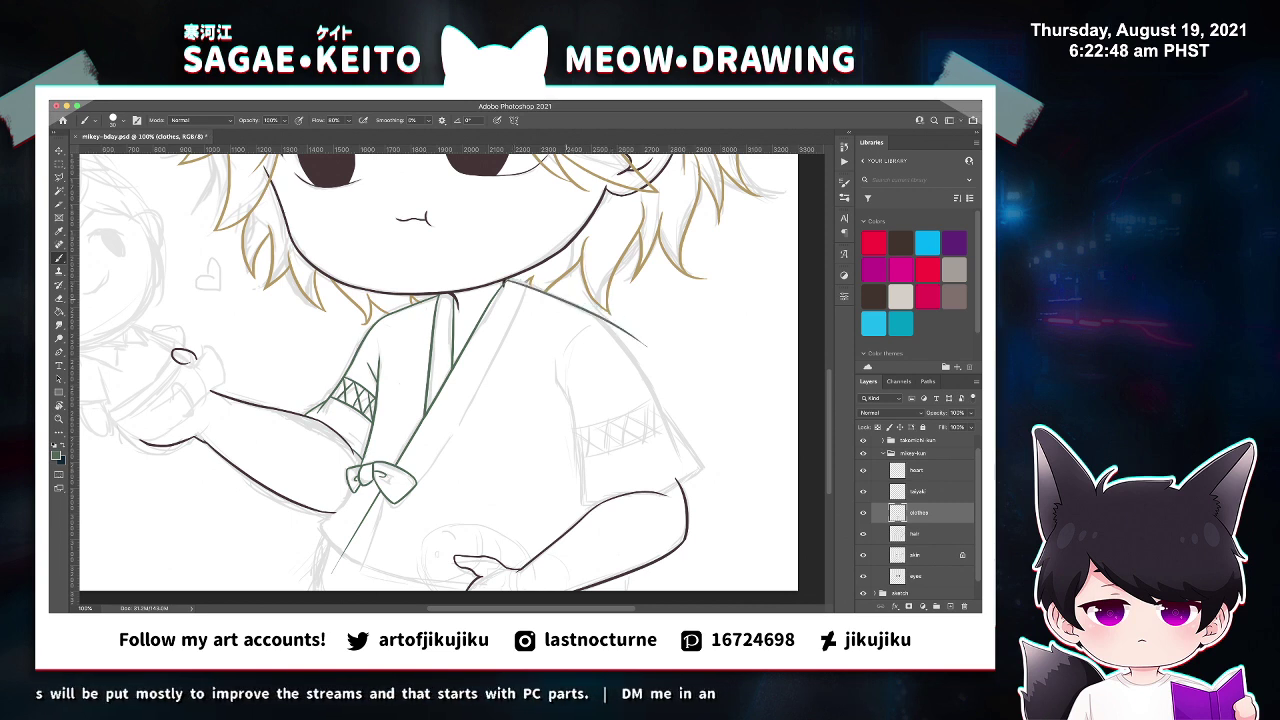
# Redraw the uninked side's shoulder line as a clean curve from the top of the collar outward to the upper sleeve.
pyautogui.hotkey('ctrl', 'z')
pyautogui.moveTo(508, 278); pyautogui.dragTo(646, 344)
pyautogui.hotkey('ctrl', 'z')
pyautogui.moveTo(506, 280); pyautogui.dragTo(645, 338)
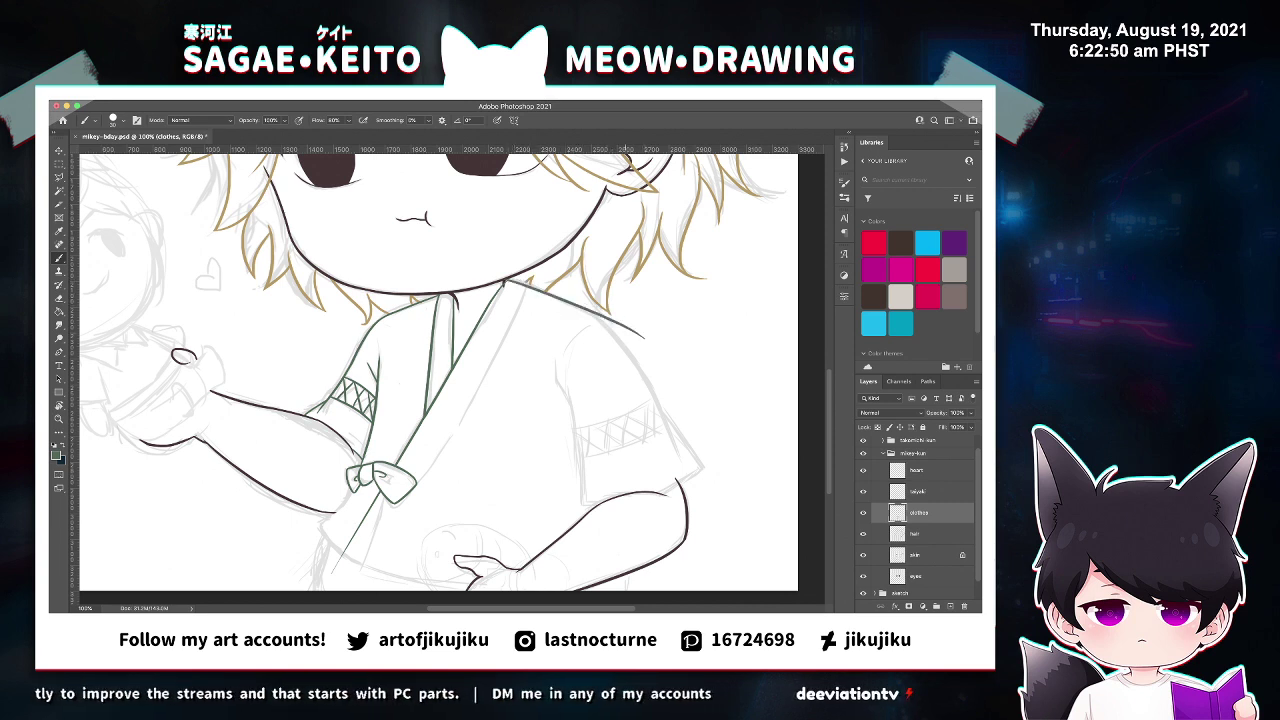
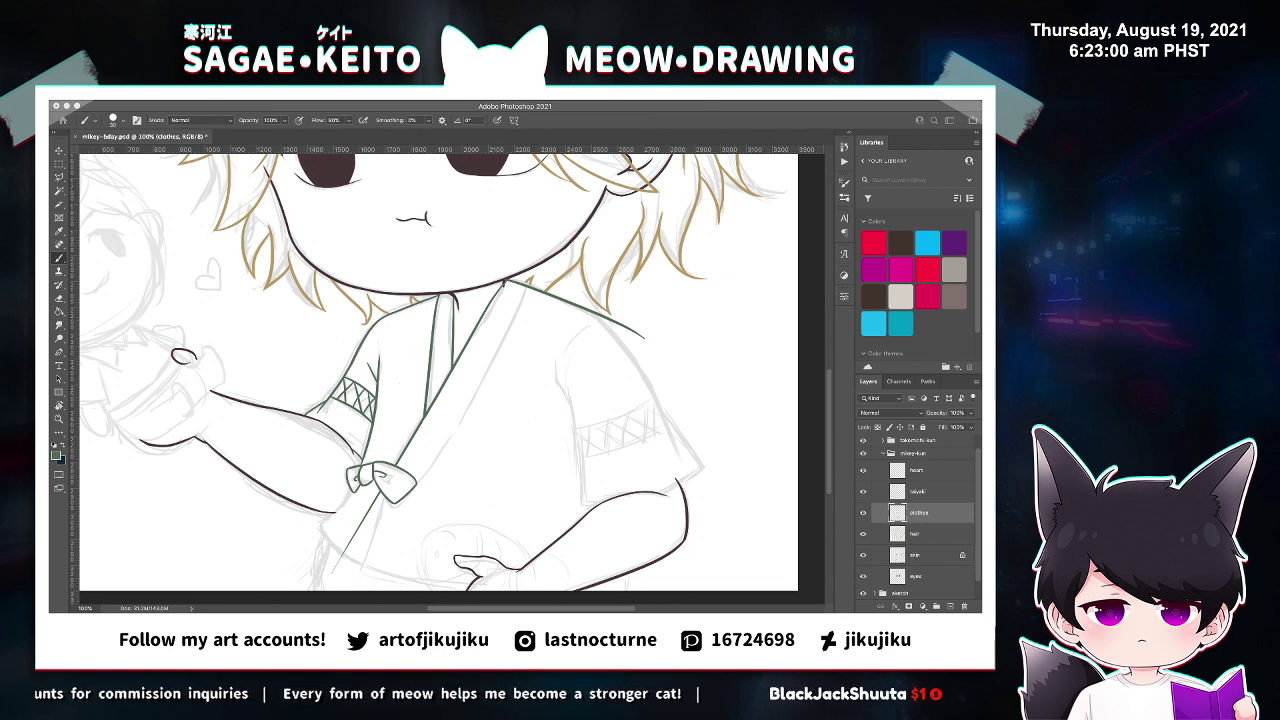
pyautogui.press('super+z')
pyautogui.moveTo(507, 281); pyautogui.dragTo(642, 340)
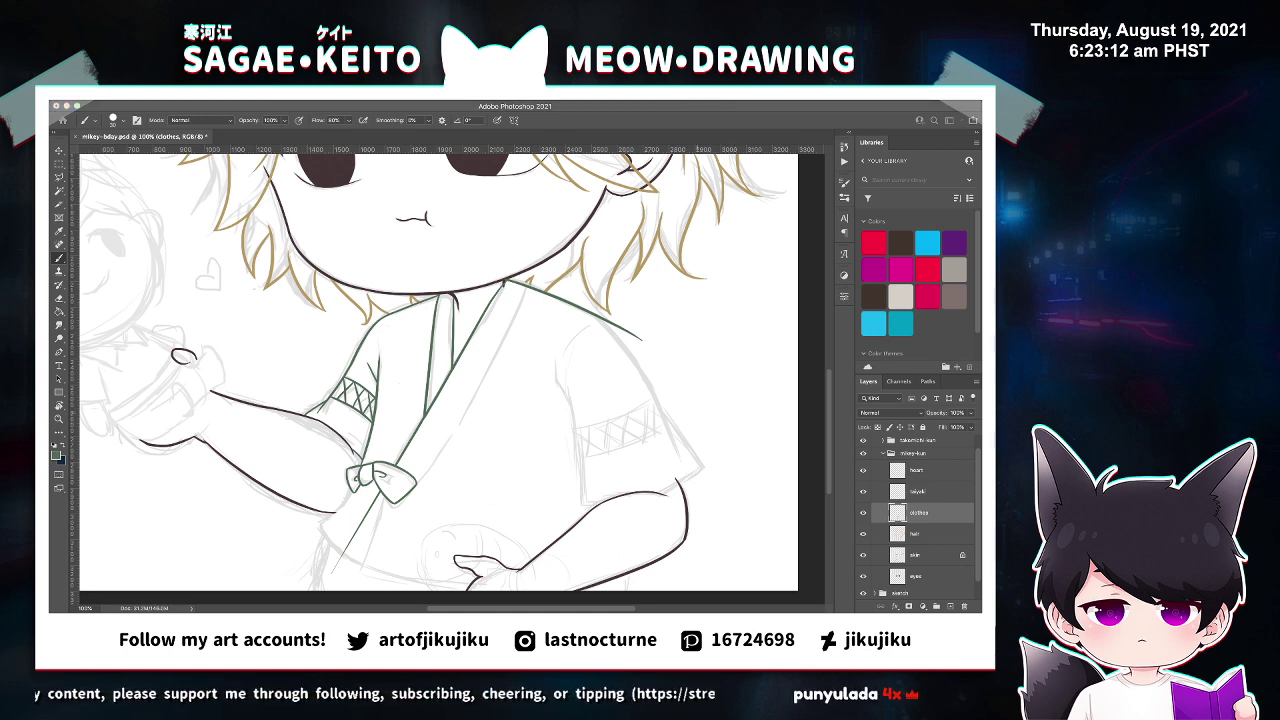
pyautogui.moveTo(467, 342); pyautogui.dragTo(505, 283)
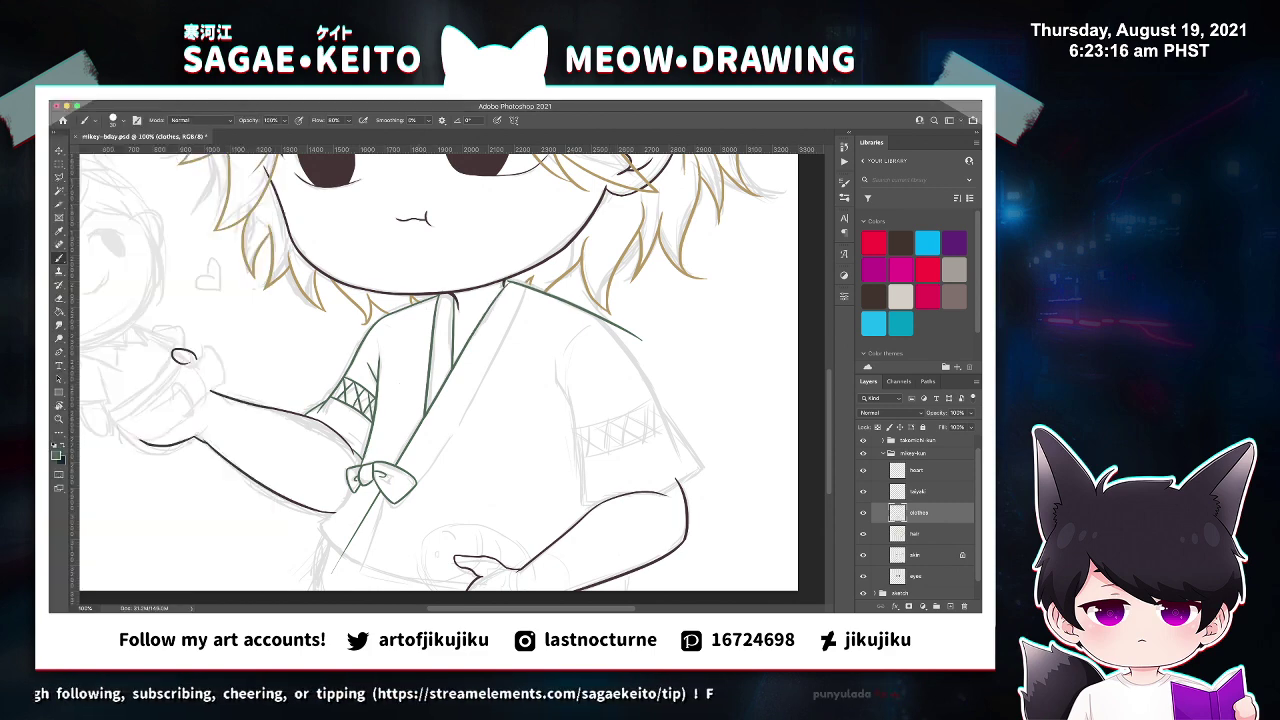
# Touch up the small hair strand tip above the shoulder line on the hair layer in its sampled tan, and save the file.
pyautogui.press('z')
pyautogui.click(535, 300)
pyautogui.press('b')
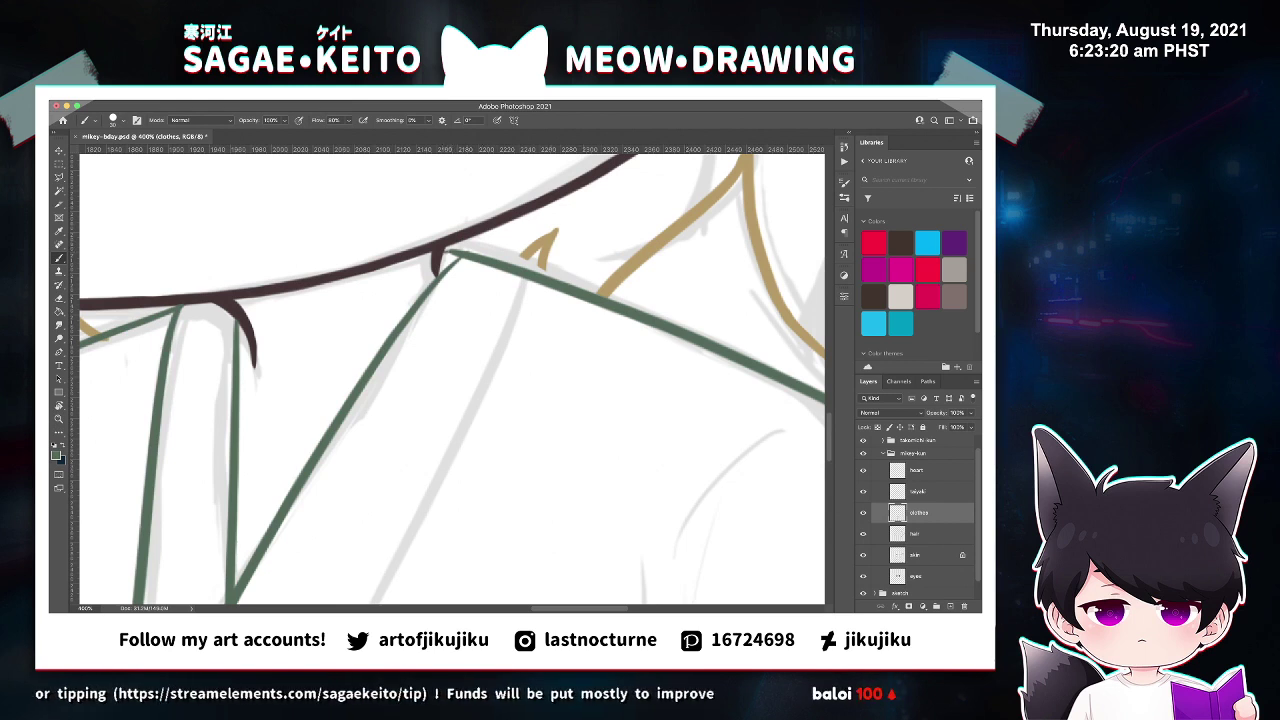
pyautogui.click(916, 534)
pyautogui.press('x')
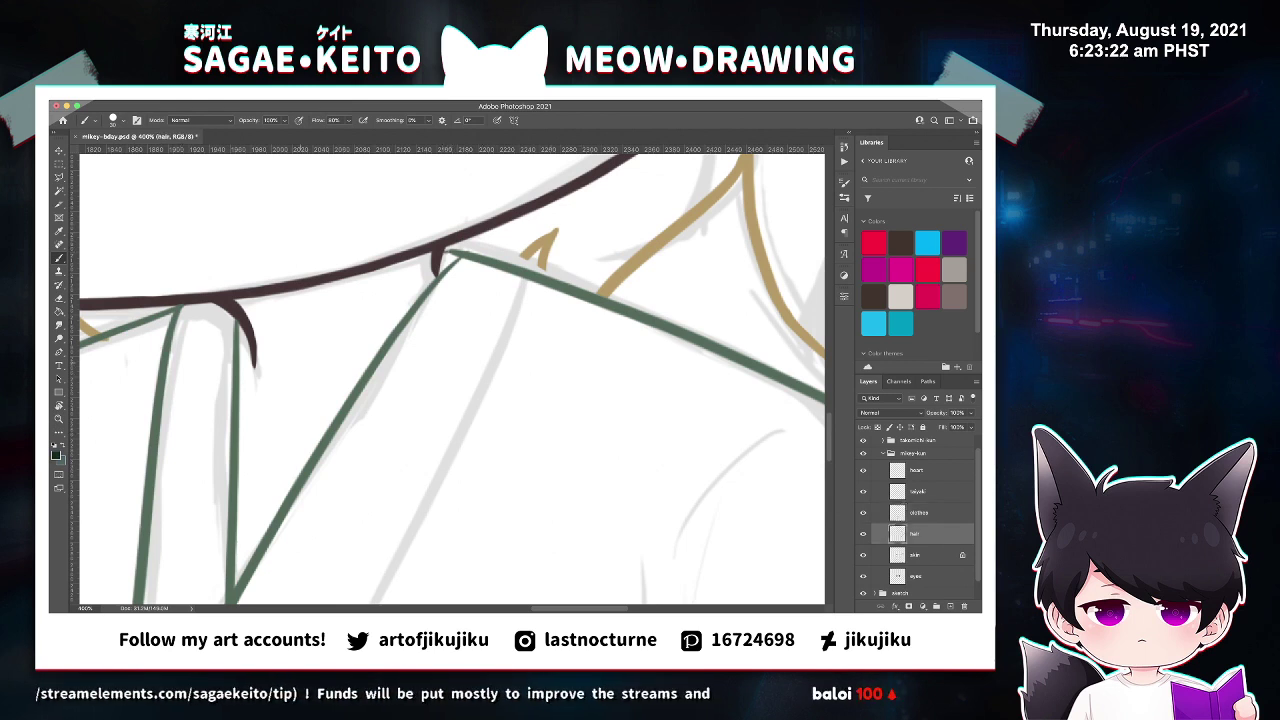
pyautogui.keyDown('alt'); pyautogui.click(546, 238); pyautogui.keyUp('alt')
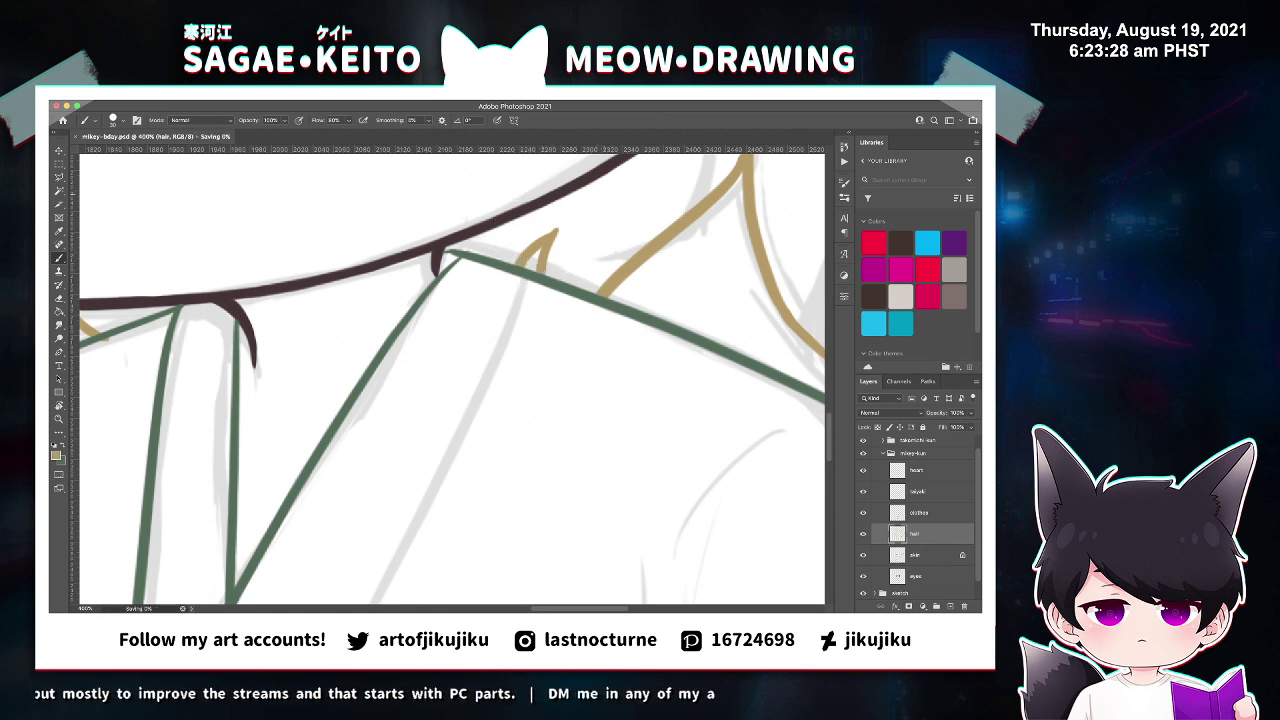
# Ink the sleeve's outer edge in green on the clothes layer, curving from the shoulder line down towards the hem.
pyautogui.hotkey('ctrl', '-')
pyautogui.hotkey('ctrl', '-')
pyautogui.hotkey('ctrl', '-')
pyautogui.hotkey('ctrl', '-')
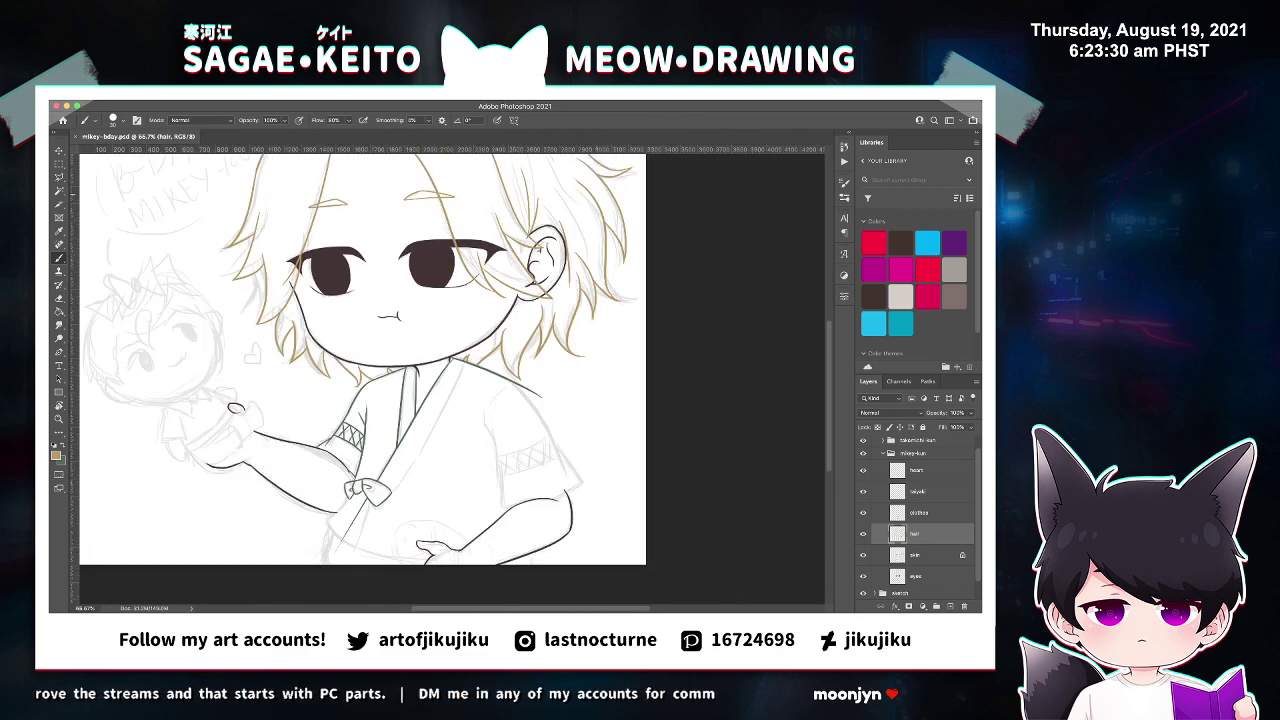
pyautogui.click(920, 513)
pyautogui.press('x')
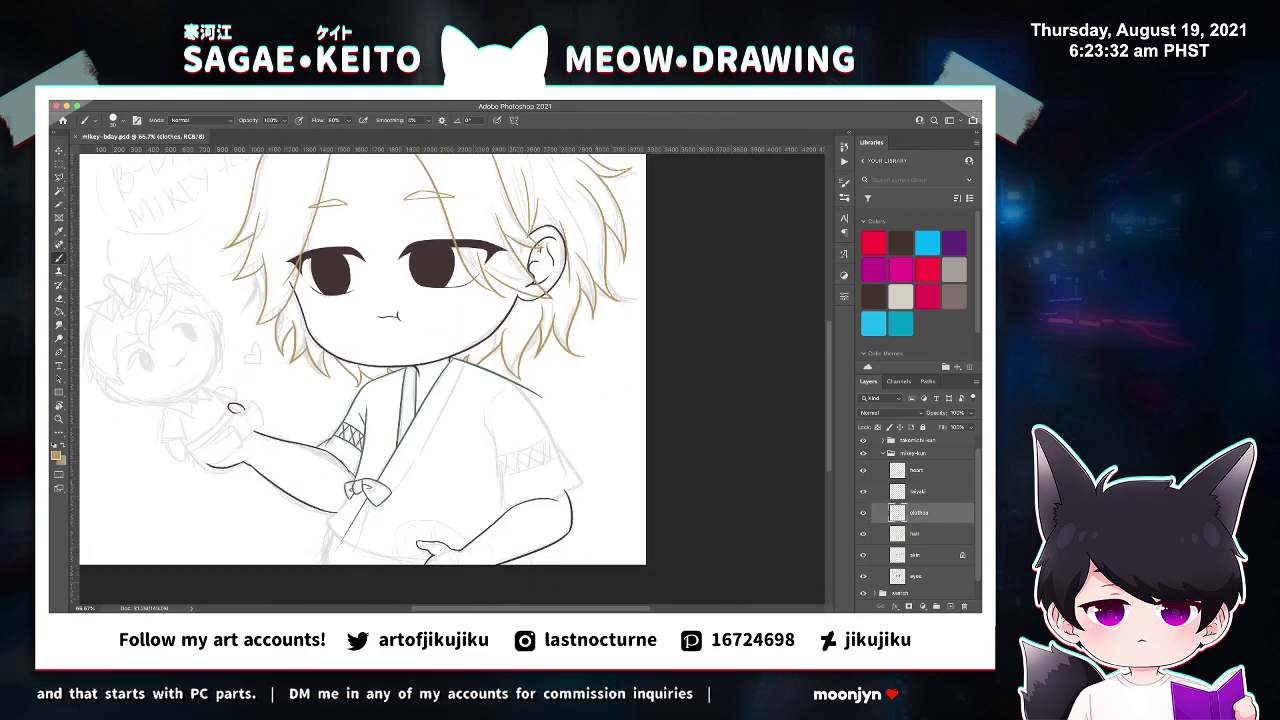
pyautogui.press('z')
pyautogui.click(580, 469)
pyautogui.hotkey('ctrl', '+')
pyautogui.press('b')
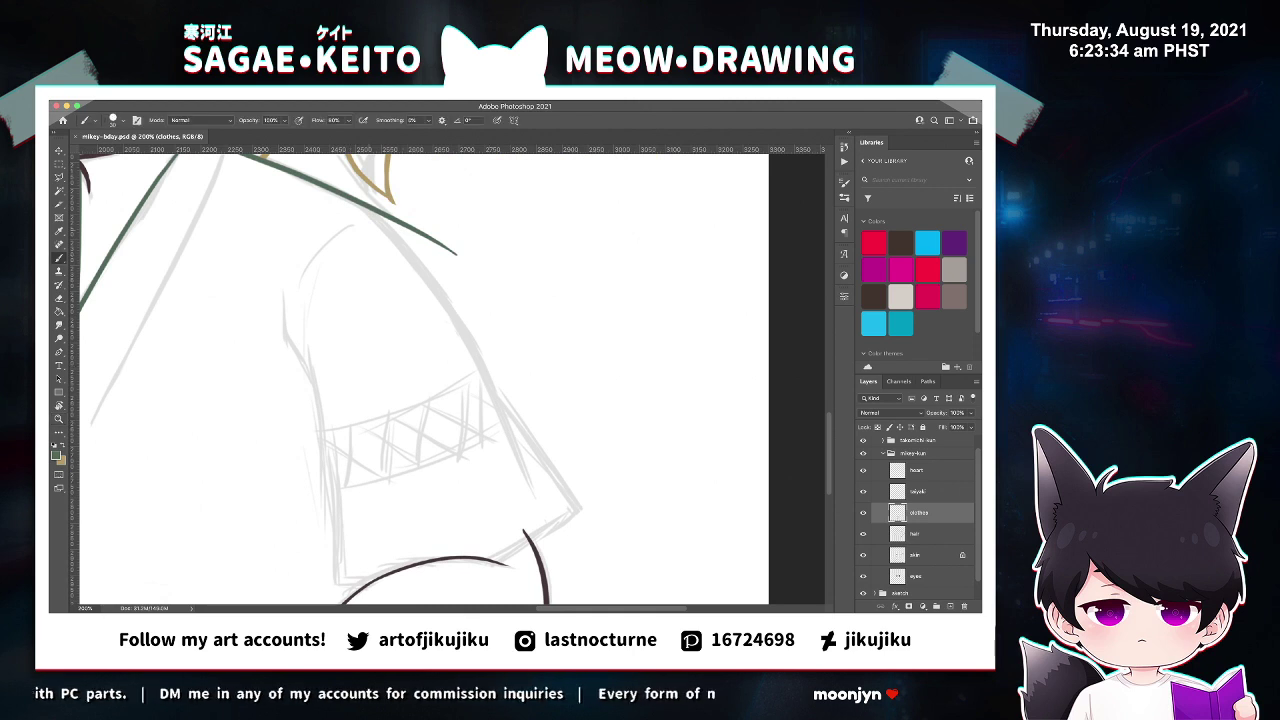
pyautogui.moveTo(378, 214); pyautogui.dragTo(557, 480)
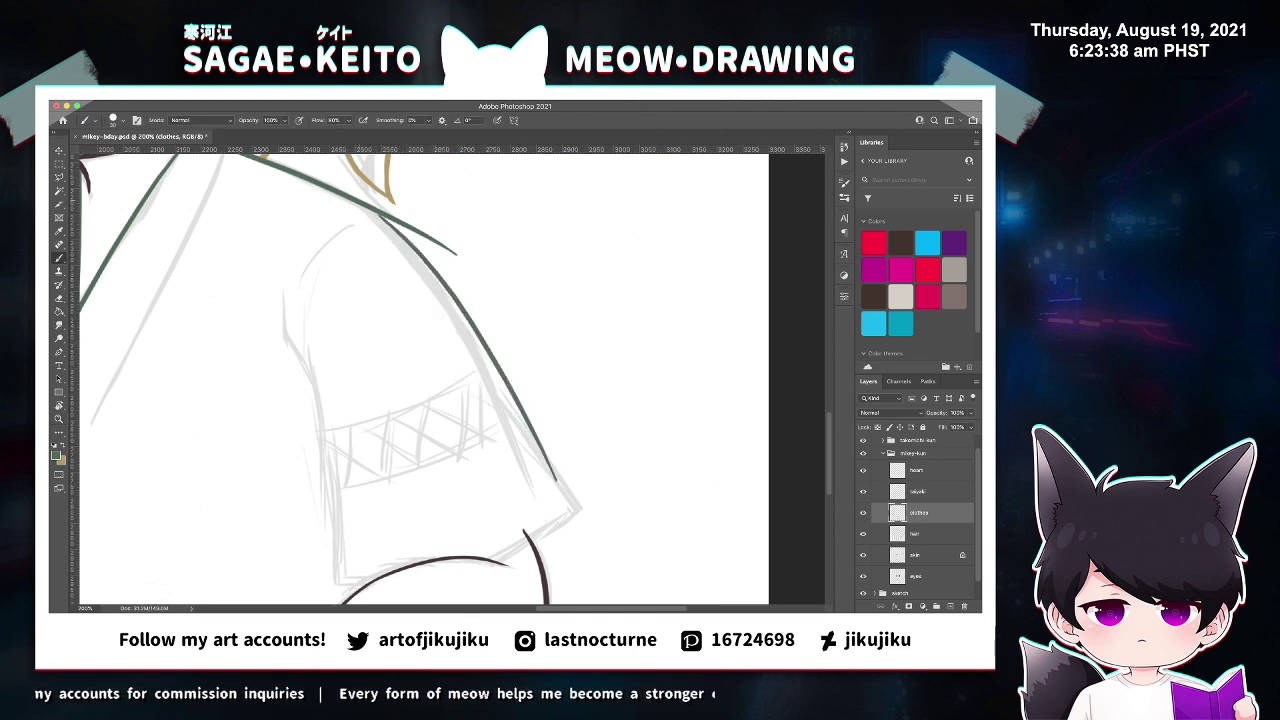
# Erase the shoulder line's overhang beyond the outer sleeve edge, and save the file.
pyautogui.press('e')
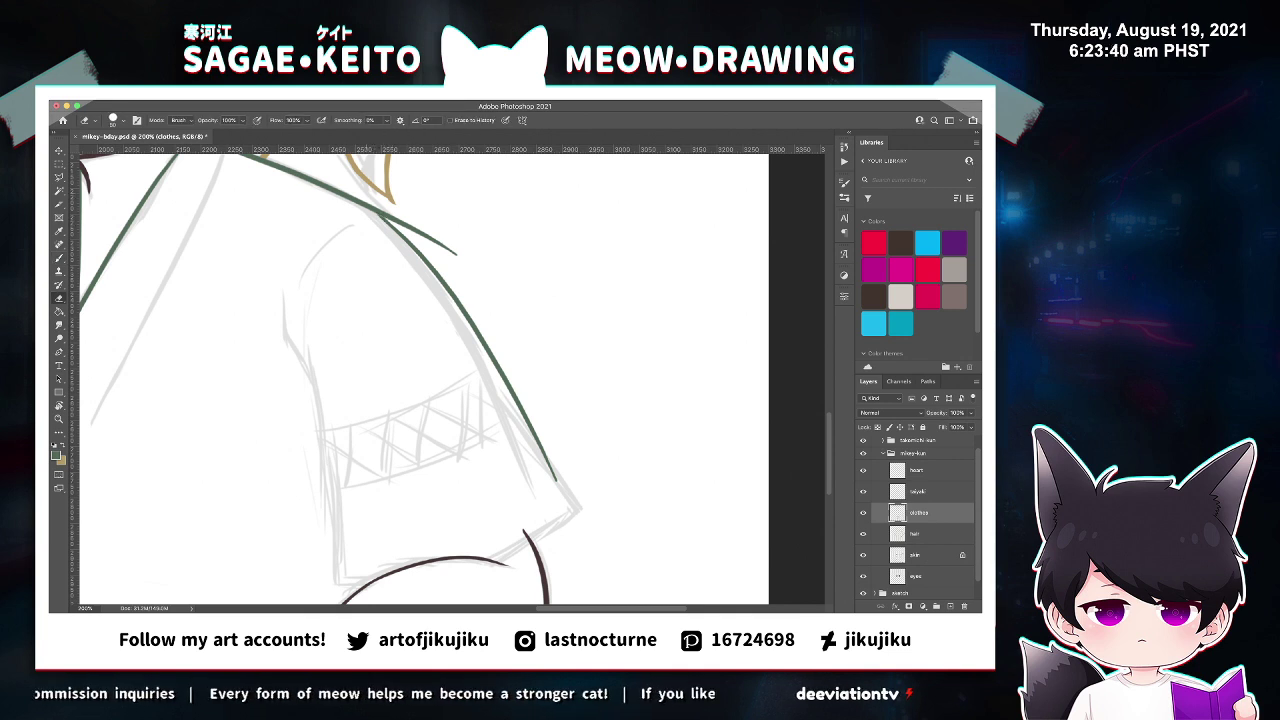
pyautogui.moveTo(420, 232)
pyautogui.mouseDown()
pyautogui.moveTo(390, 214)
pyautogui.moveTo(406, 228)
pyautogui.mouseUp()
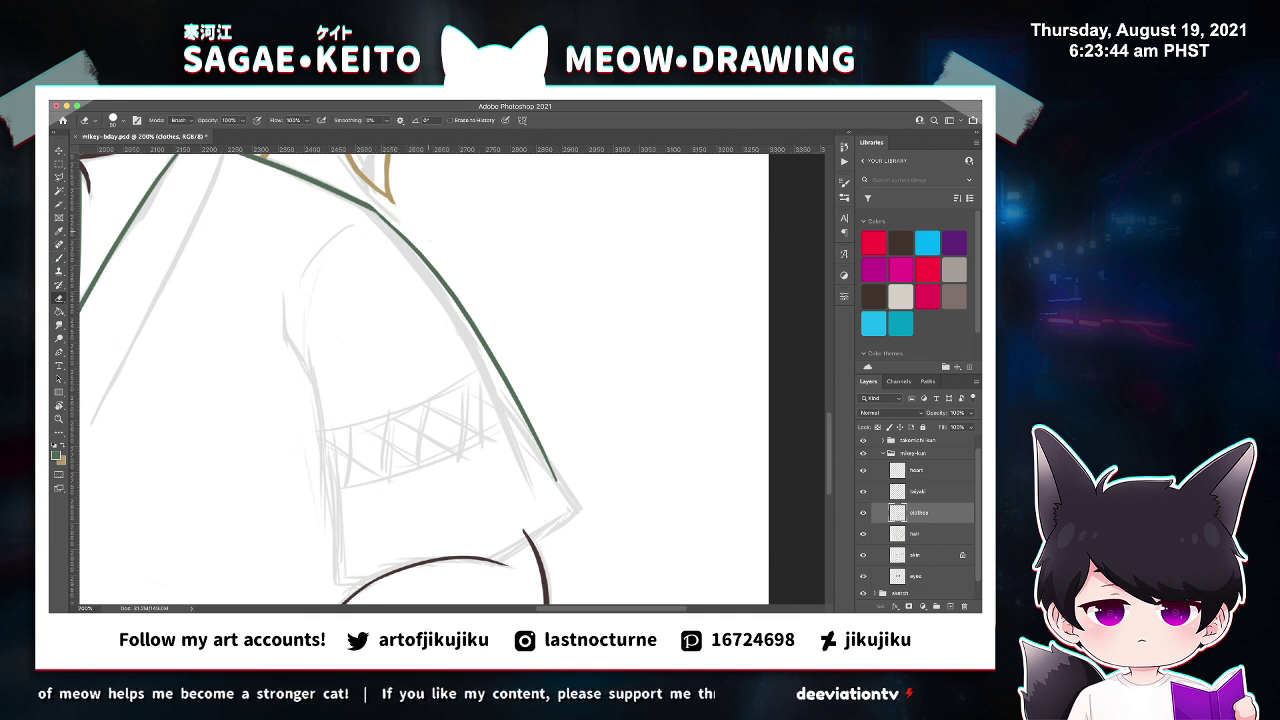
pyautogui.keyDown('super'); pyautogui.click(370, 192); pyautogui.keyUp('super')
pyautogui.keyDown('super'); pyautogui.click(370, 192); pyautogui.keyUp('super')
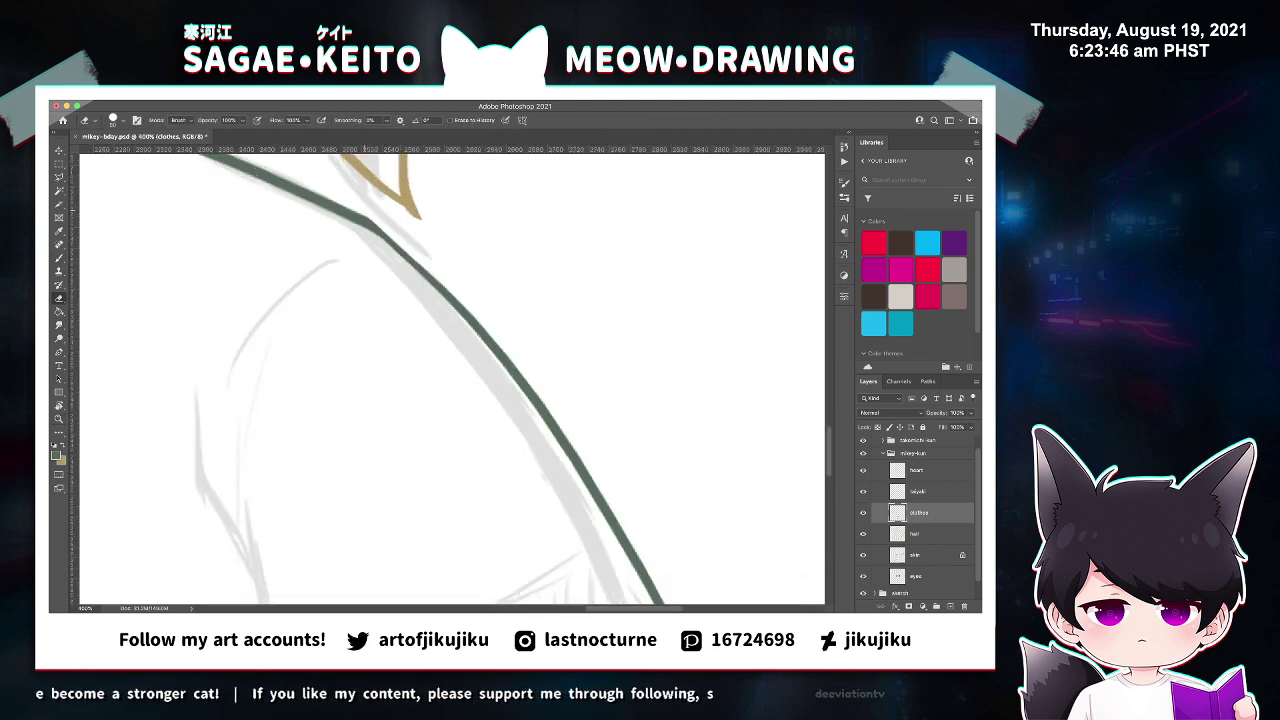
pyautogui.press('super+minus')
pyautogui.press('super+minus')
pyautogui.press('super+minus')
pyautogui.press('super+minus')
pyautogui.press('super+minus')
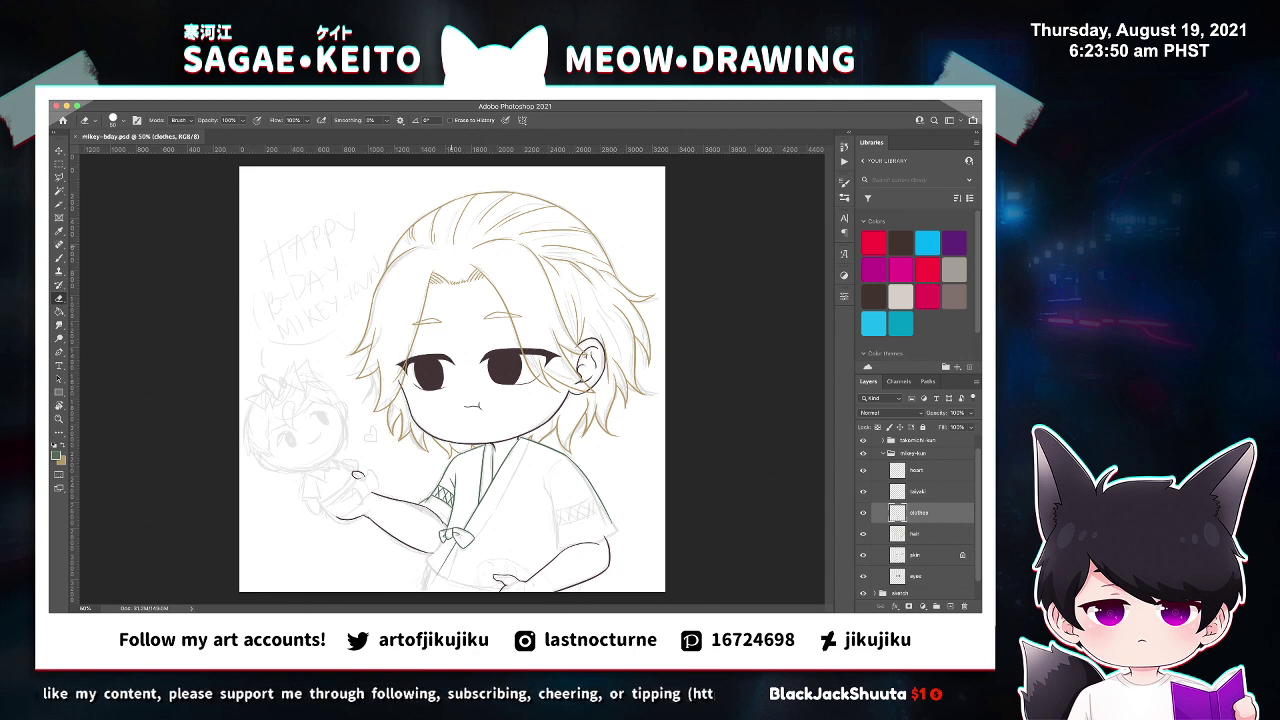
# Extend the sleeve's outer edge down past the sketched hem corner with a straight tapered stroke.
pyautogui.press('z')
pyautogui.click(623, 540)
pyautogui.click(623, 540)
pyautogui.click(623, 540)
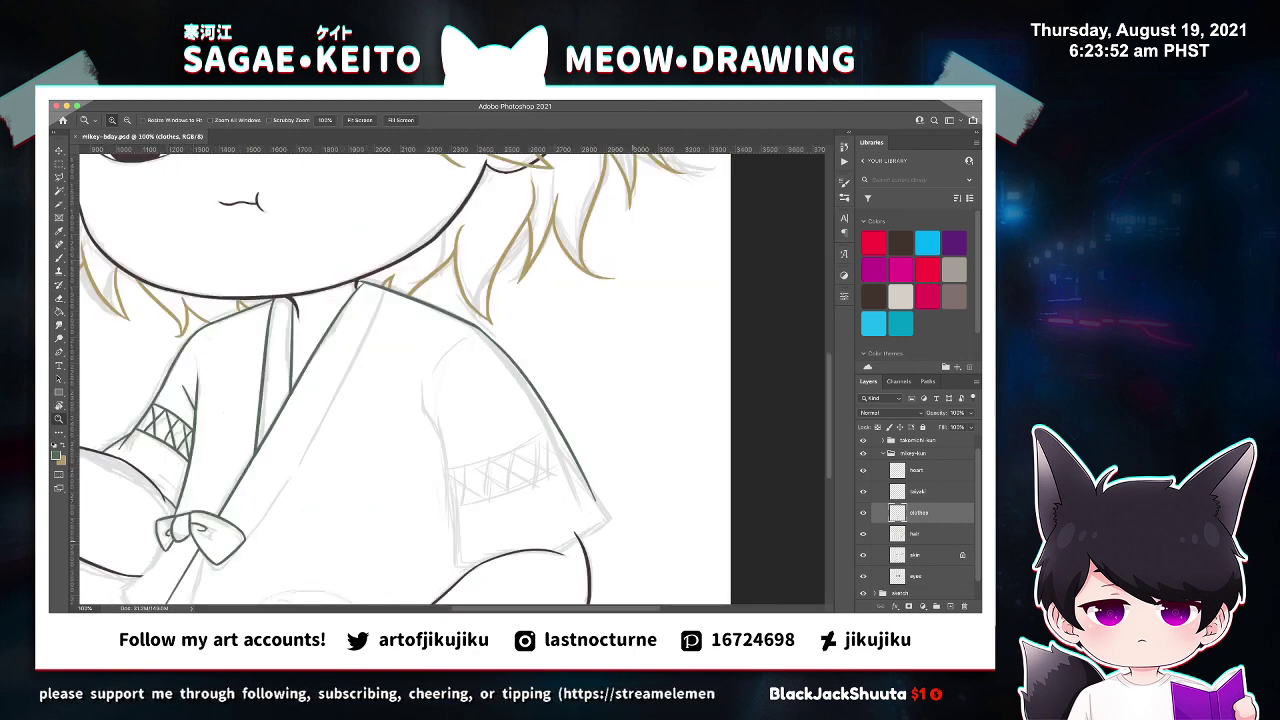
pyautogui.press('b')
pyautogui.moveTo(556, 433); pyautogui.dragTo(632, 546)
pyautogui.press('super+z')
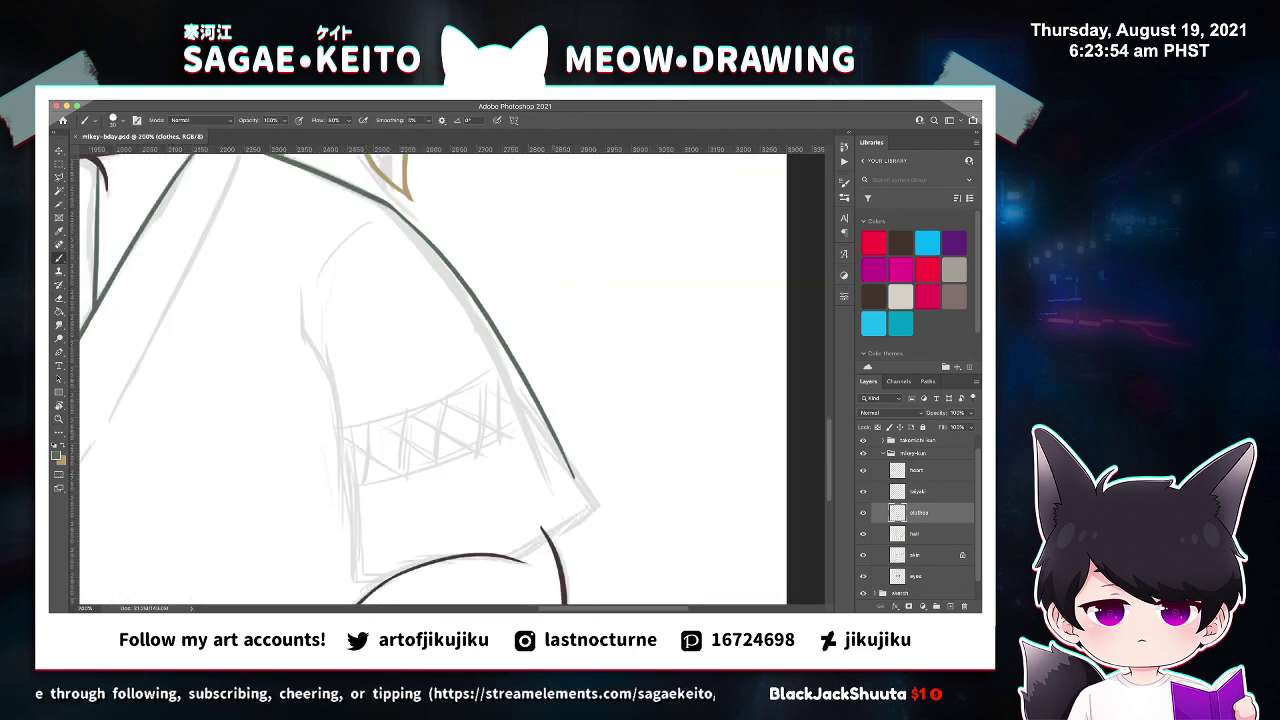
pyautogui.moveTo(555, 432); pyautogui.dragTo(609, 513)
pyautogui.press('super+z')
pyautogui.moveTo(549, 426); pyautogui.dragTo(608, 518)
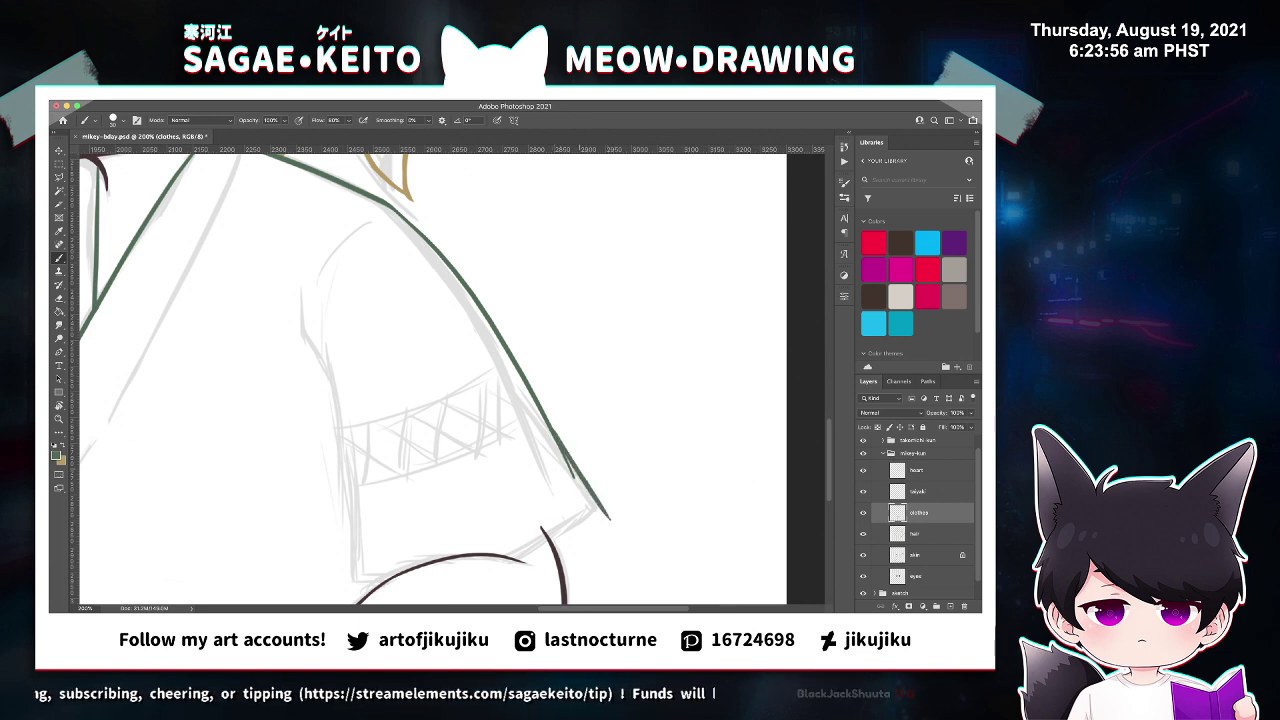
# Clean up the doubled line where the two outer sleeve strokes overlap so they join smoothly, and save the file.
pyautogui.press('e')
pyautogui.moveTo(550, 432); pyautogui.dragTo(581, 484)
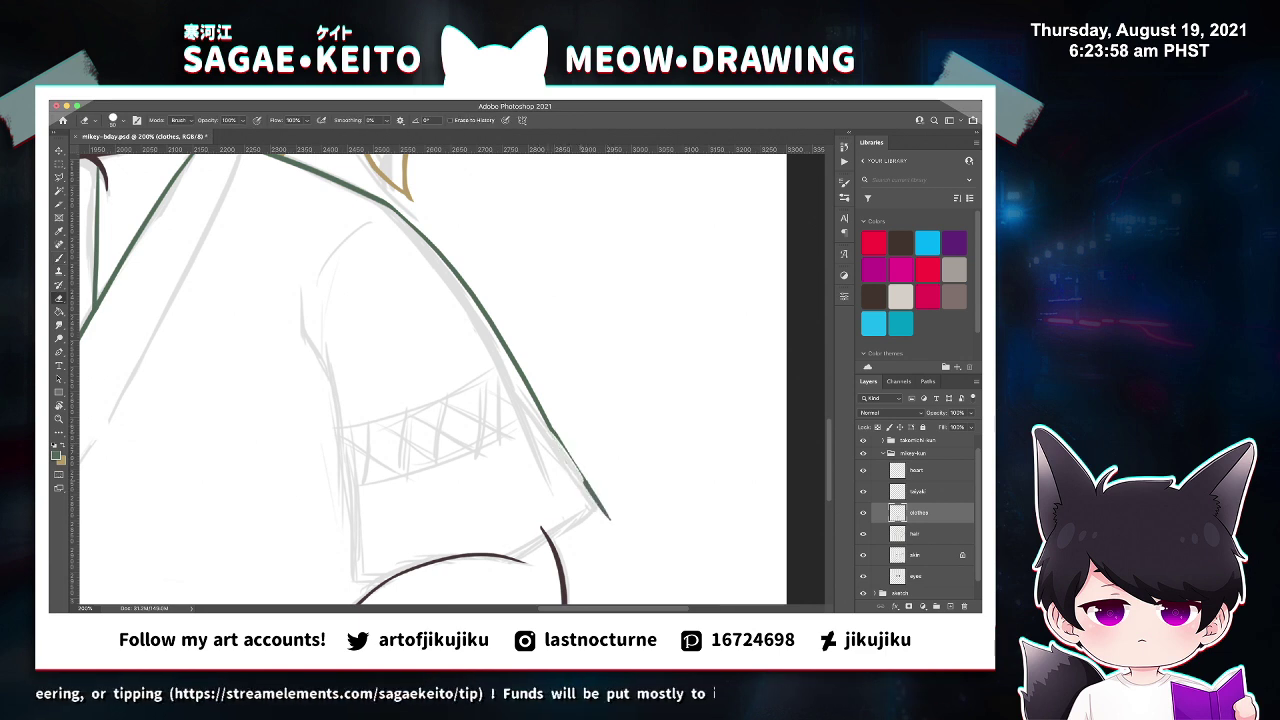
pyautogui.press('super+z')
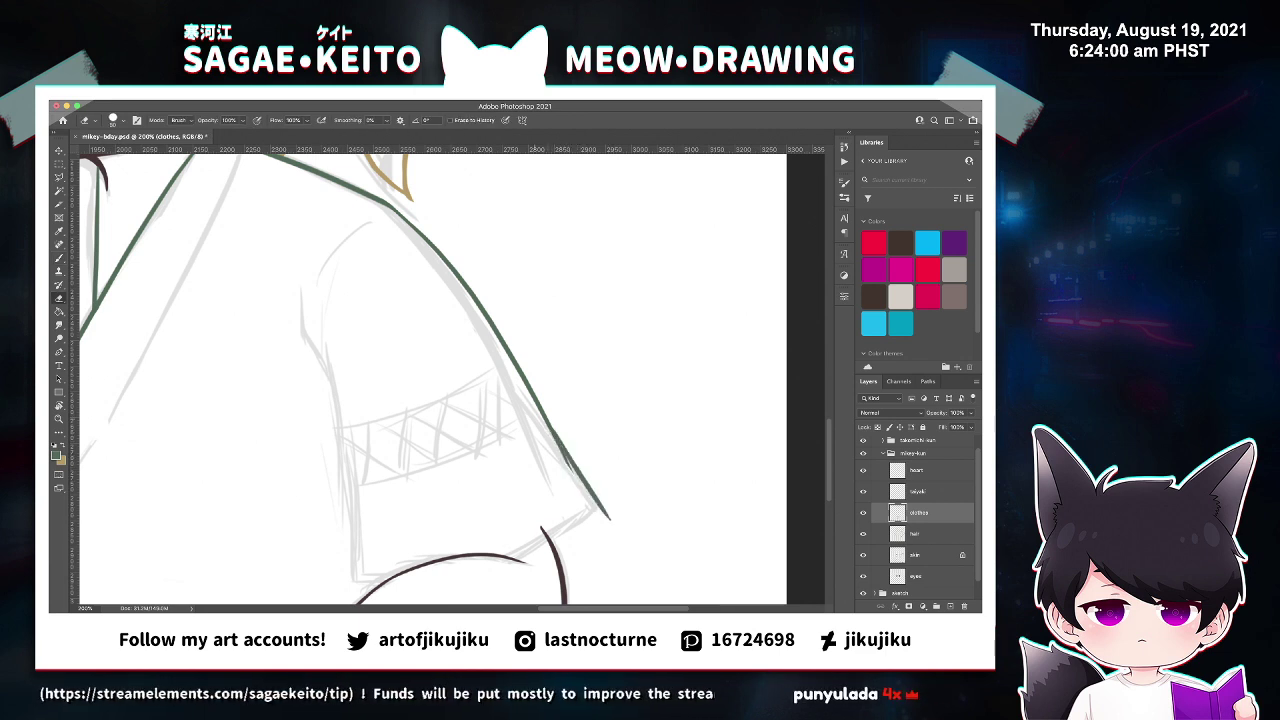
pyautogui.moveTo(547, 428); pyautogui.dragTo(571, 474)
pyautogui.press('b')
pyautogui.press('super+equal')
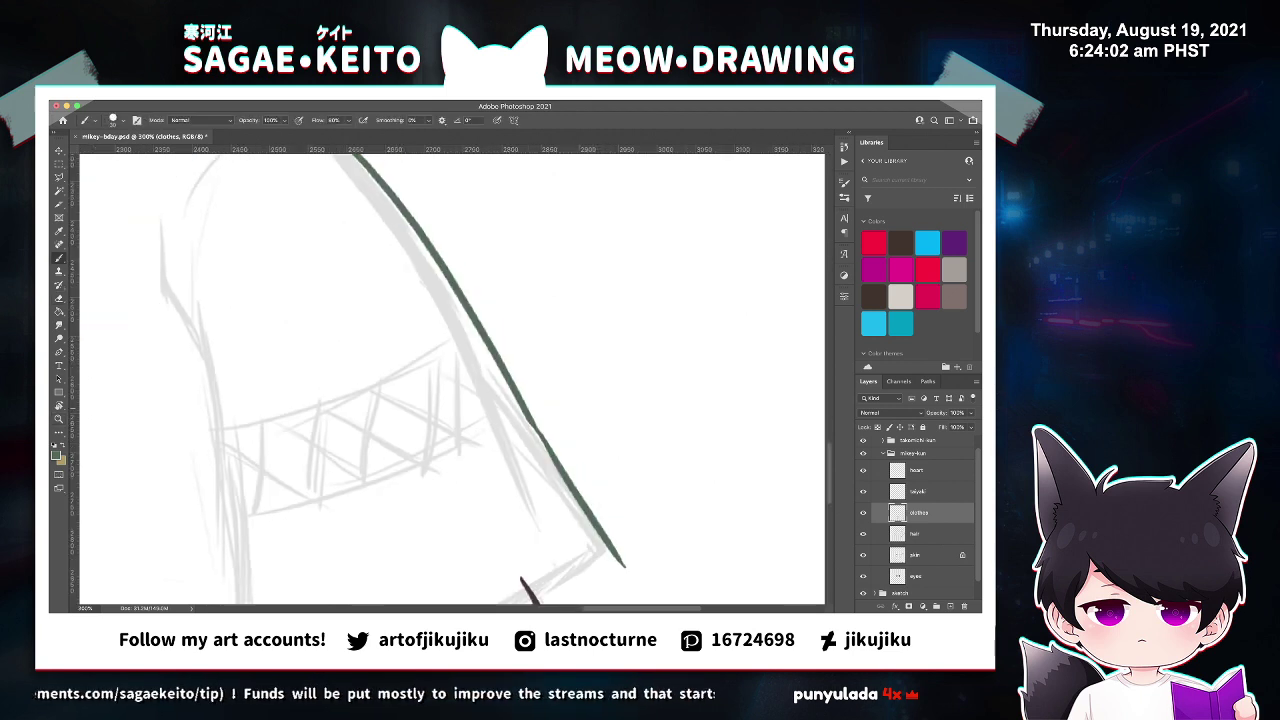
pyautogui.moveTo(536, 431); pyautogui.dragTo(557, 469)
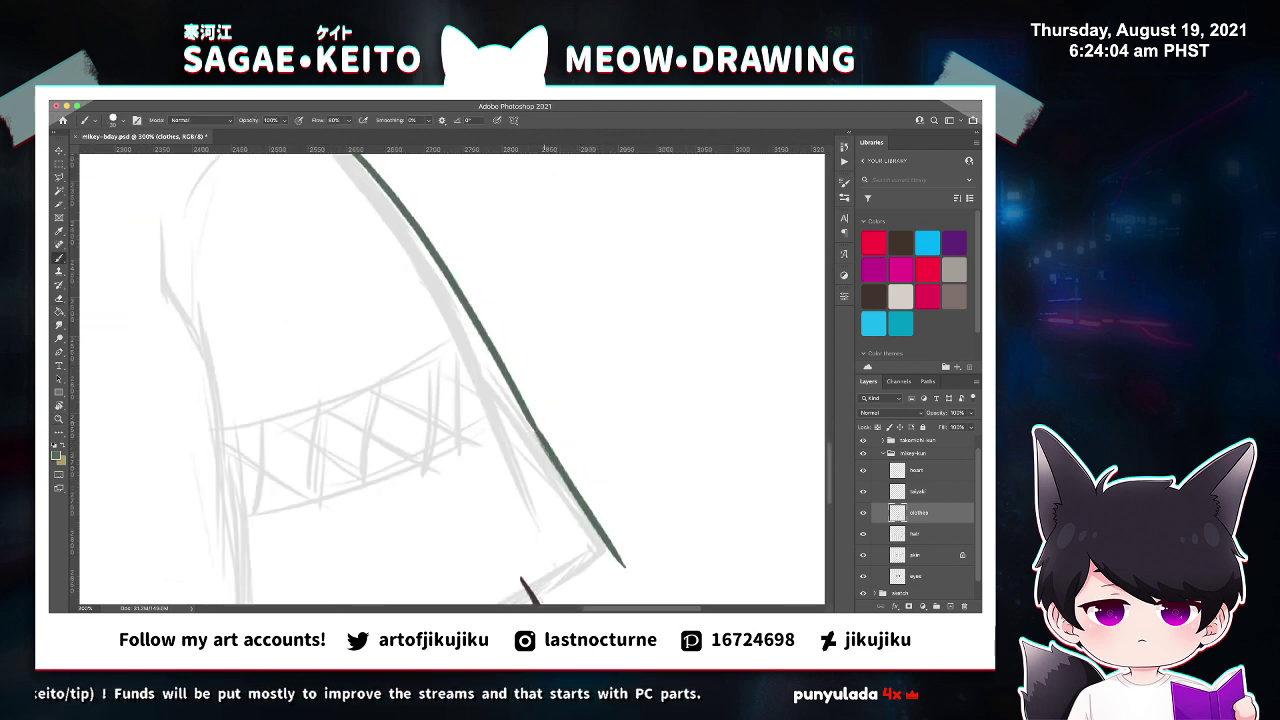
pyautogui.press('super+z')
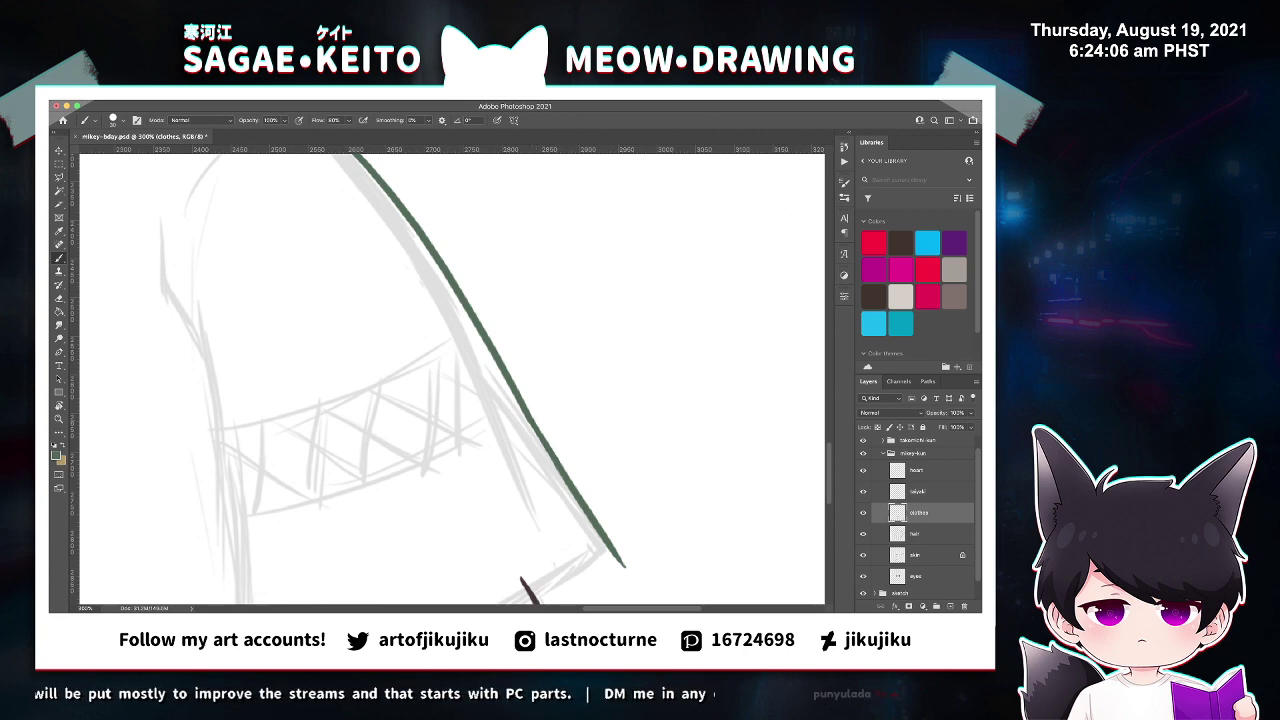
pyautogui.press('super+s')
pyautogui.press('super+minus')
pyautogui.press('super+minus')
pyautogui.press('super+minus')
pyautogui.press('super+minus')
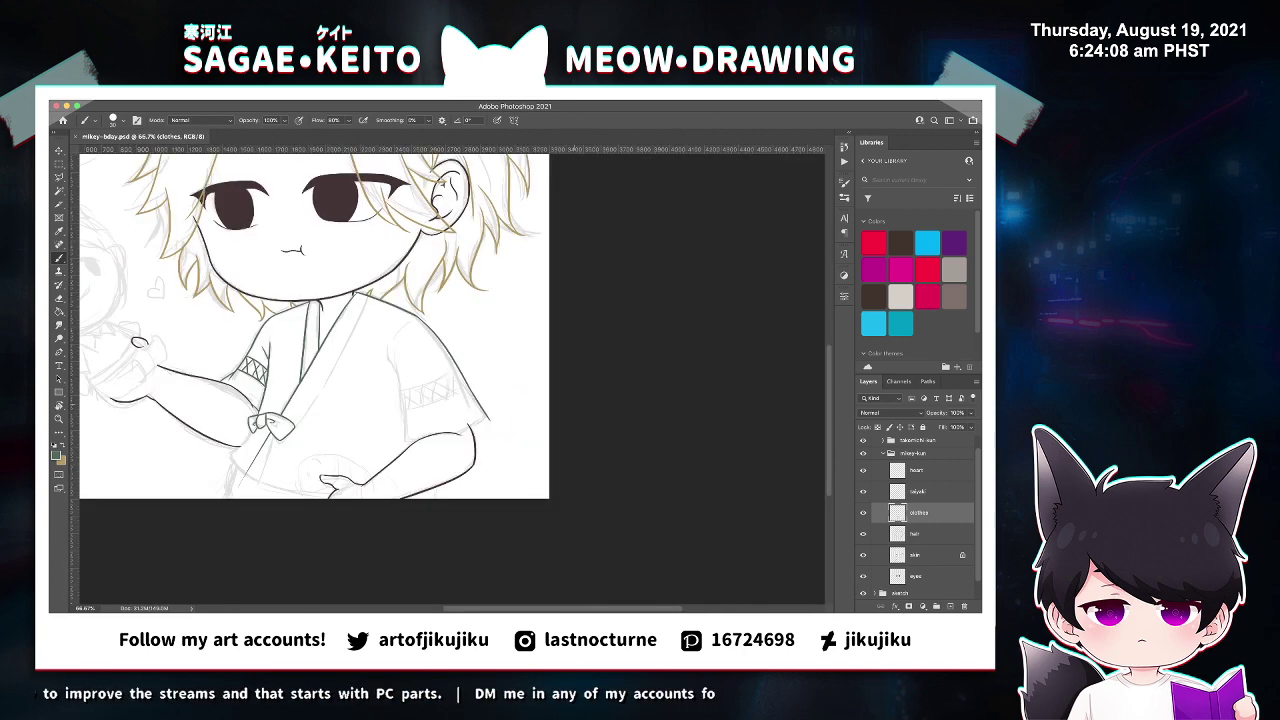
# Ink the curved armhole seam inside the sleeve and a short fold line beside it on the torso side.
pyautogui.press('z')
pyautogui.press('super+plus')
pyautogui.press('super+1')
pyautogui.press('b')
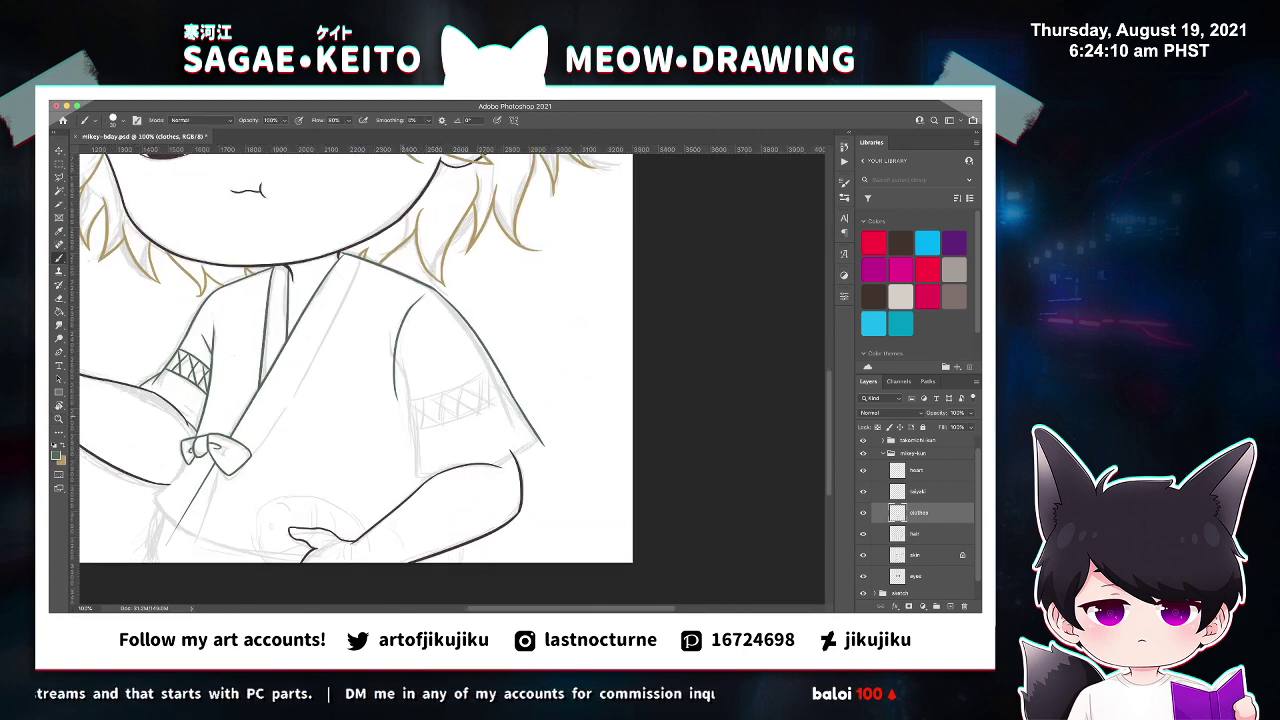
pyautogui.moveTo(384, 341); pyautogui.dragTo(390, 387)
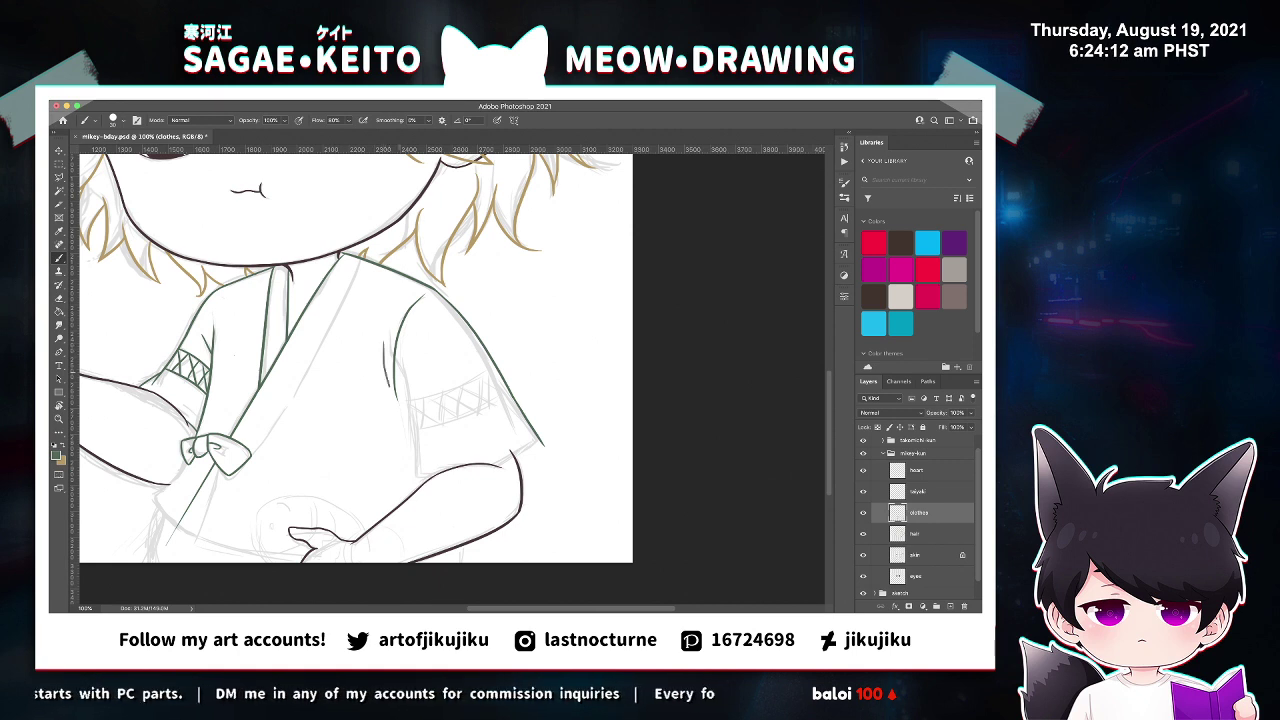
pyautogui.press('super+z')
pyautogui.moveTo(386, 334)
pyautogui.mouseDown()
pyautogui.moveTo(391, 391)
pyautogui.moveTo(424, 421)
pyautogui.mouseUp()
pyautogui.press('super+z')
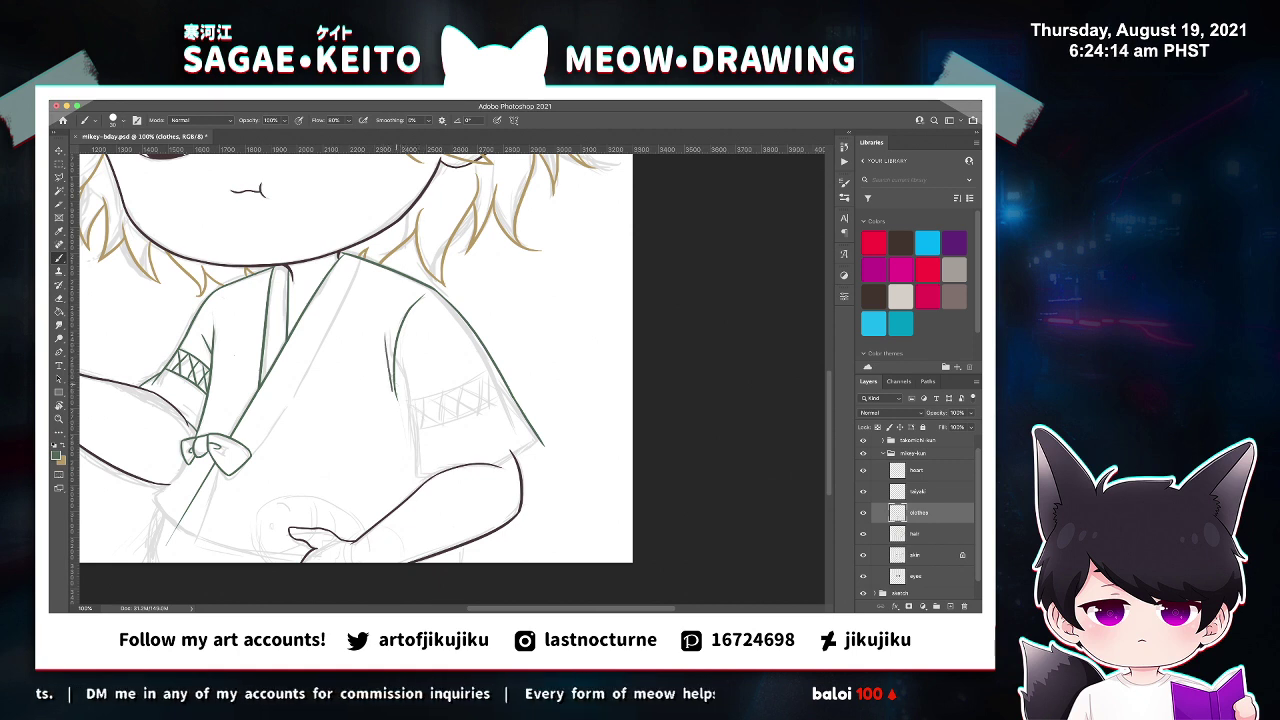
# Ink the inner sleeve line diagonally down from the armhole seam's lower end and erase the stray tip at the junction.
pyautogui.moveTo(390, 381); pyautogui.dragTo(424, 438)
pyautogui.press('z')
pyautogui.click(391, 386)
pyautogui.click(391, 386)
pyautogui.press('e')
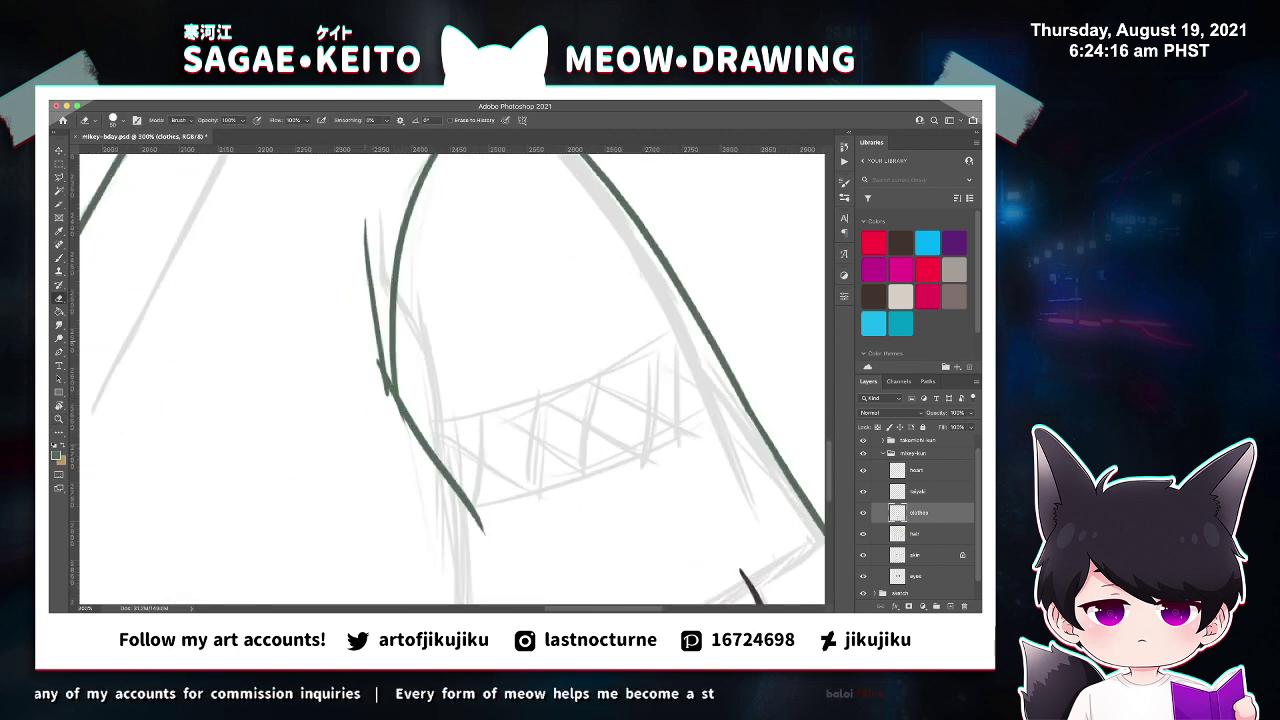
pyautogui.moveTo(391, 392)
pyautogui.mouseDown()
pyautogui.moveTo(380, 345)
pyautogui.moveTo(391, 395)
pyautogui.mouseUp()
pyautogui.press('super+z')
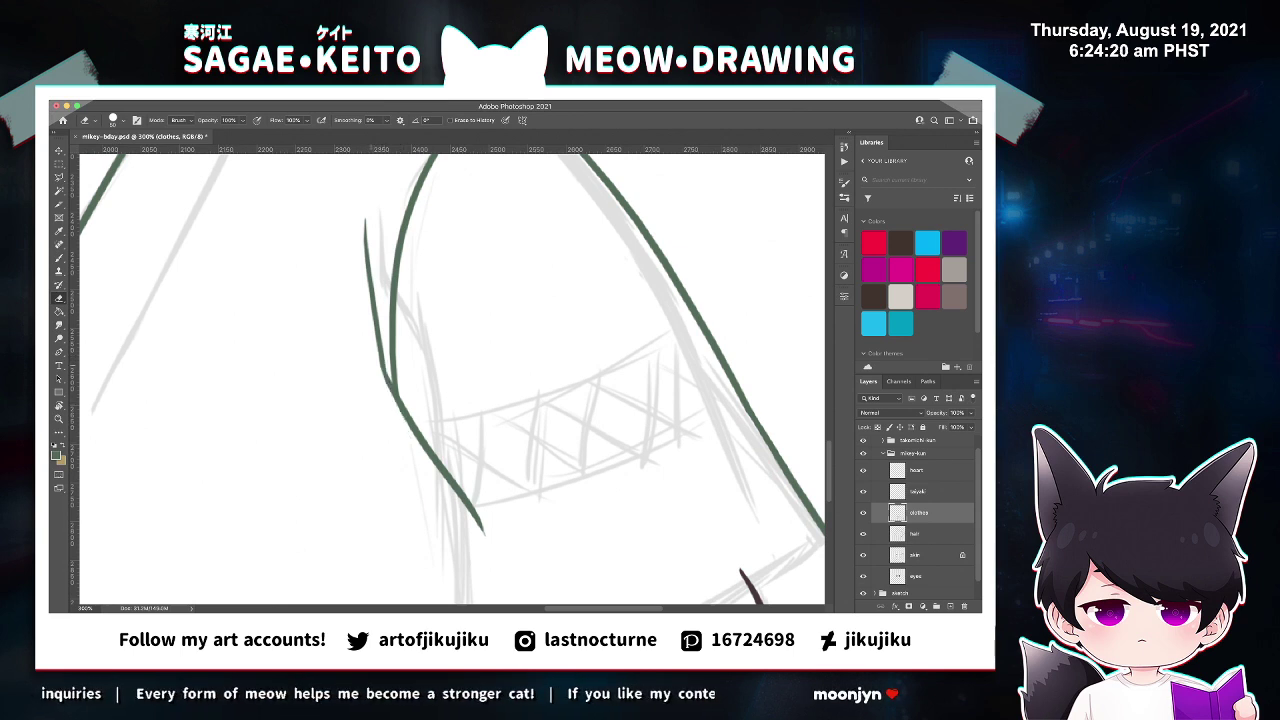
pyautogui.press('b')
pyautogui.moveTo(360, 338); pyautogui.dragTo(390, 390)
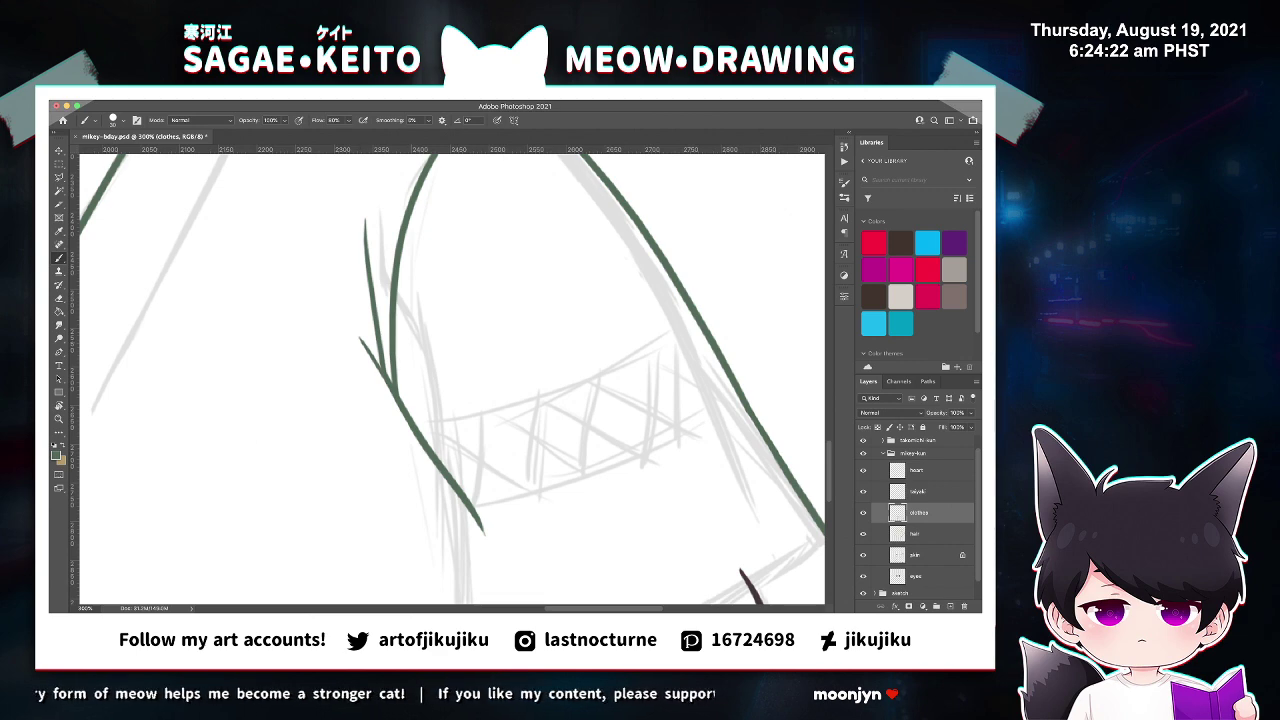
pyautogui.press('super+z')
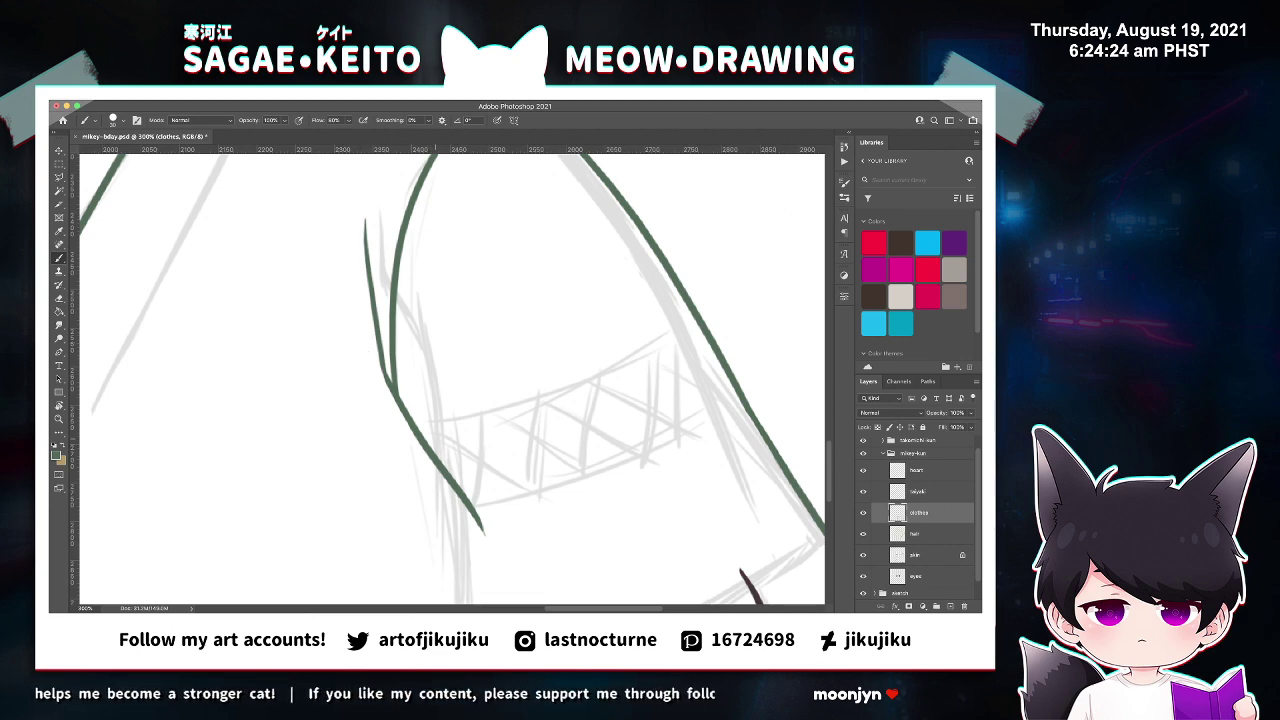
# Save the file, and ink the sleeve's lower inner edge from the diagonal fold line down to the forearm.
pyautogui.press('super+s')
pyautogui.press('super+minus')
pyautogui.press('super+minus')
pyautogui.press('z')
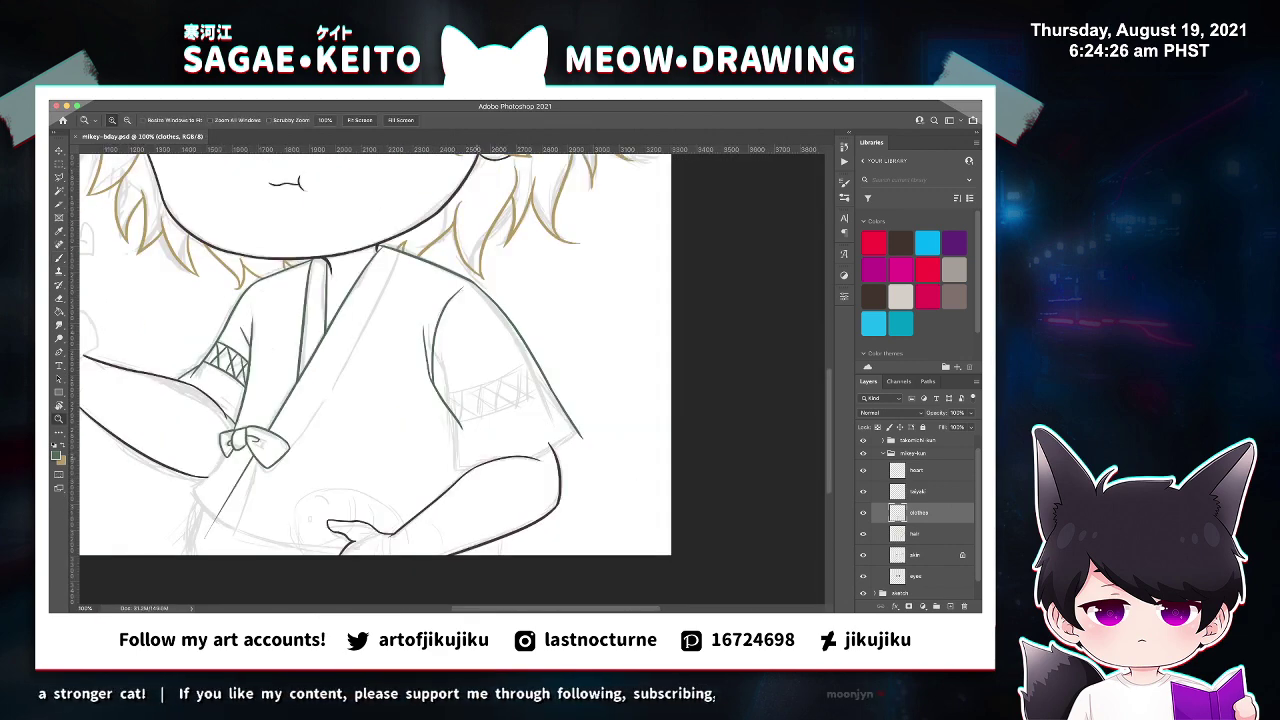
pyautogui.click(466, 440)
pyautogui.press('b')
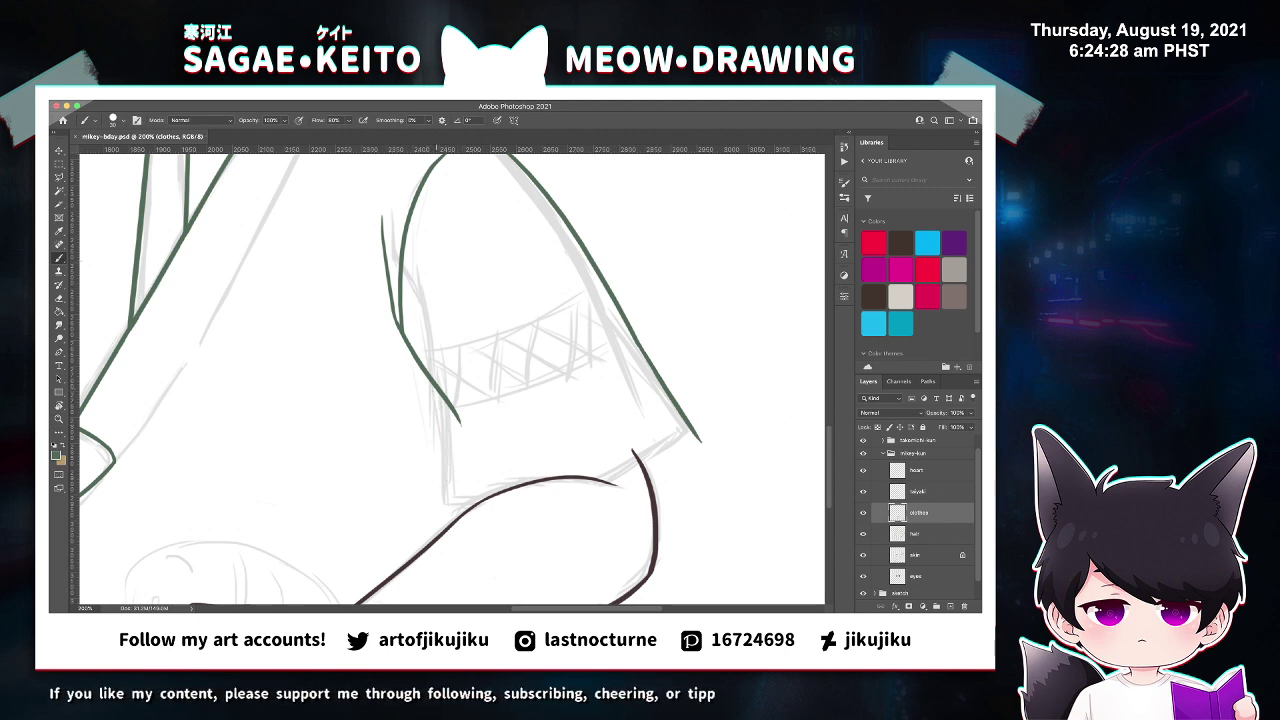
pyautogui.moveTo(437, 392); pyautogui.dragTo(454, 514)
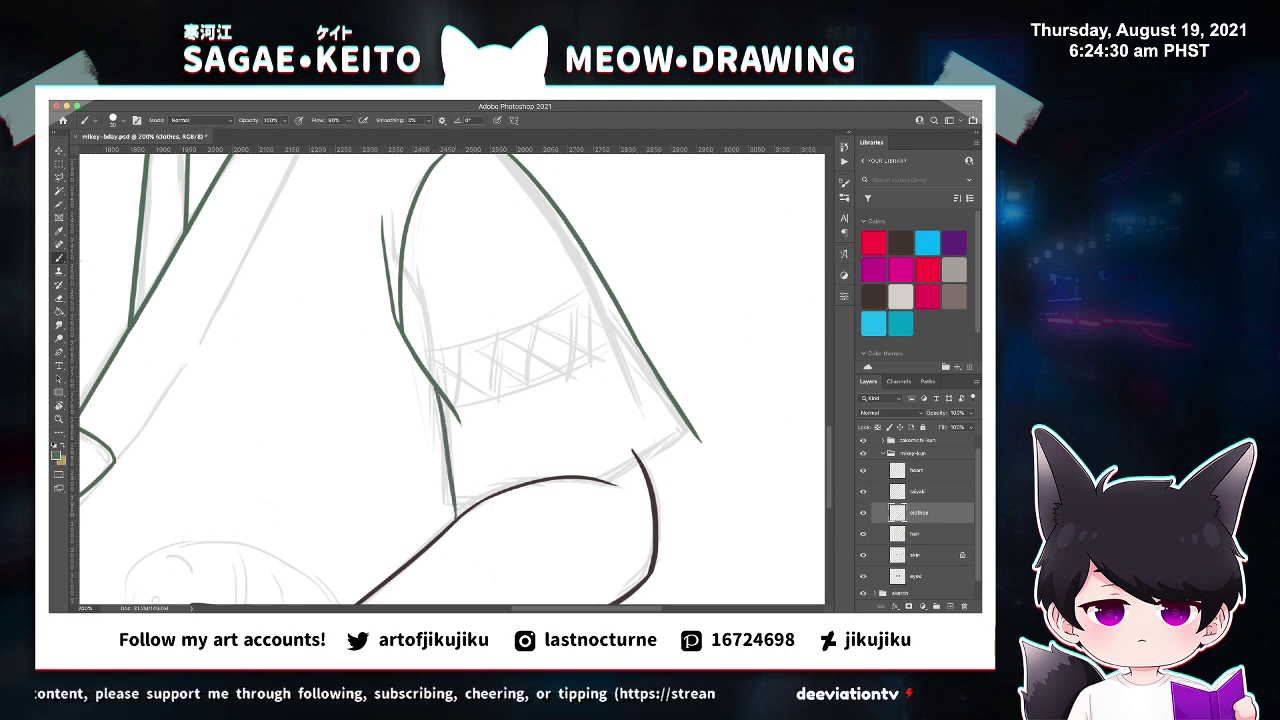
pyautogui.press('e')
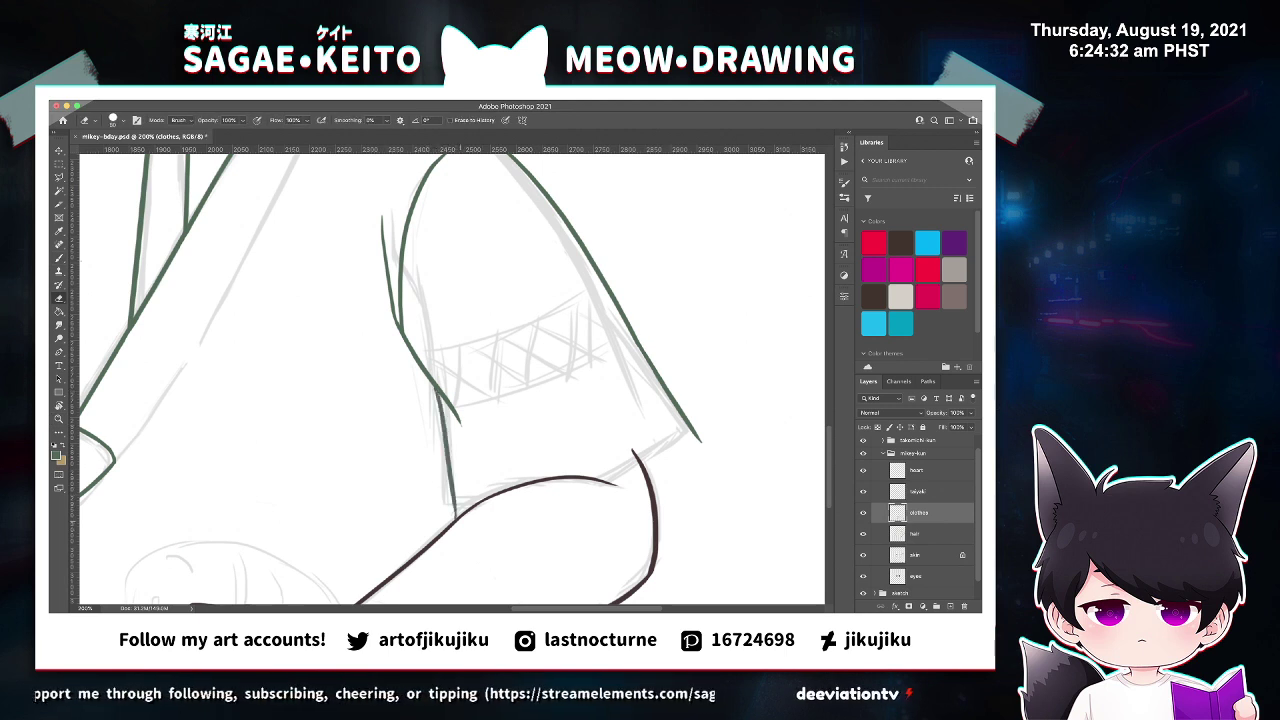
# Ink the sleeve's hem from the forearm out to the outer corner and trim the overshooting tip at that corner.
pyautogui.press('b')
pyautogui.moveTo(620, 484); pyautogui.dragTo(703, 441)
pyautogui.press('e')
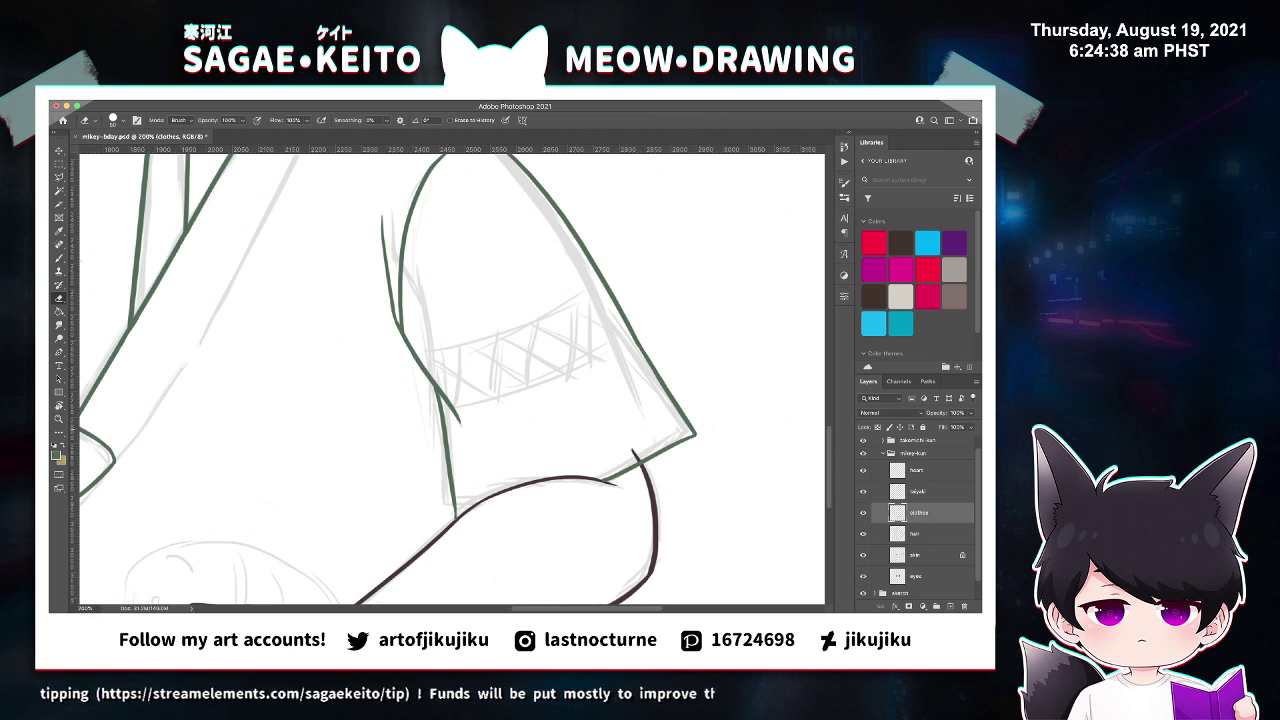
pyautogui.press('super+space')
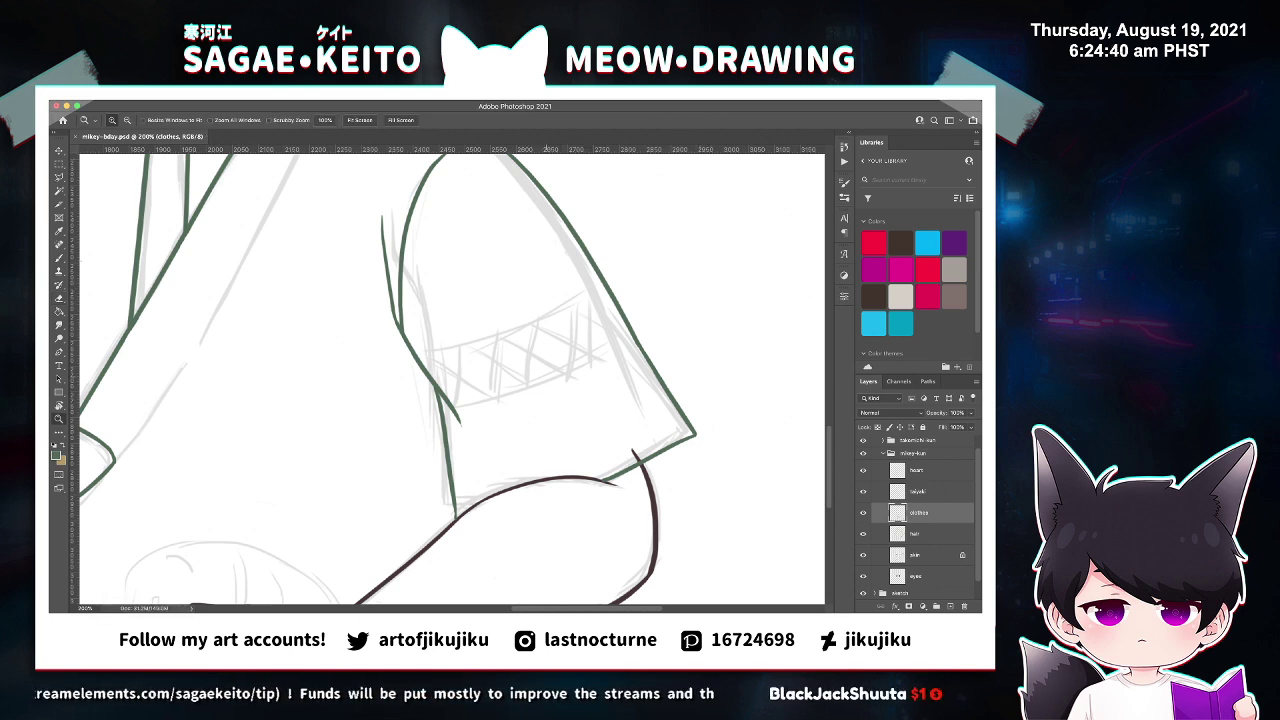
pyautogui.keyDown('super'); pyautogui.click(547, 375); pyautogui.keyUp('super')
pyautogui.moveTo(416, 448); pyautogui.dragTo(398, 418)
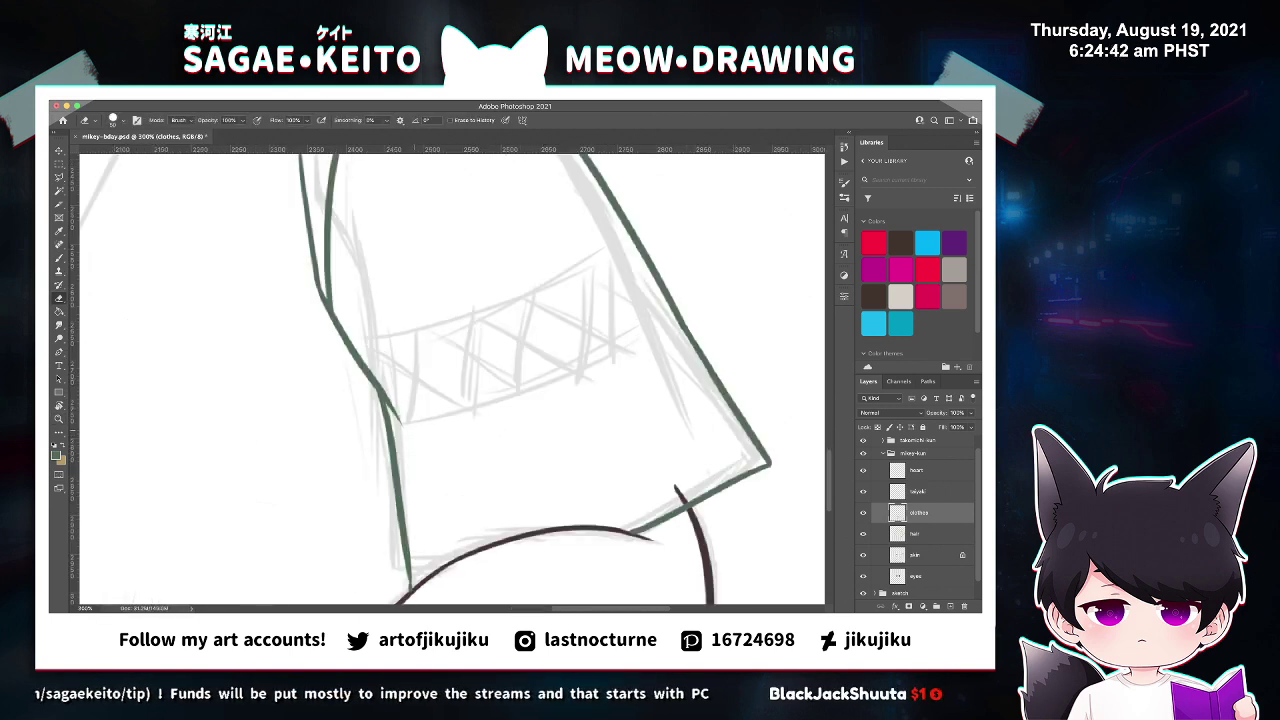
# Ink the upper and lower curved border lines of the decorative band across the sleeve.
pyautogui.press('b')
pyautogui.moveTo(358, 355); pyautogui.dragTo(645, 265)
pyautogui.press('super+z')
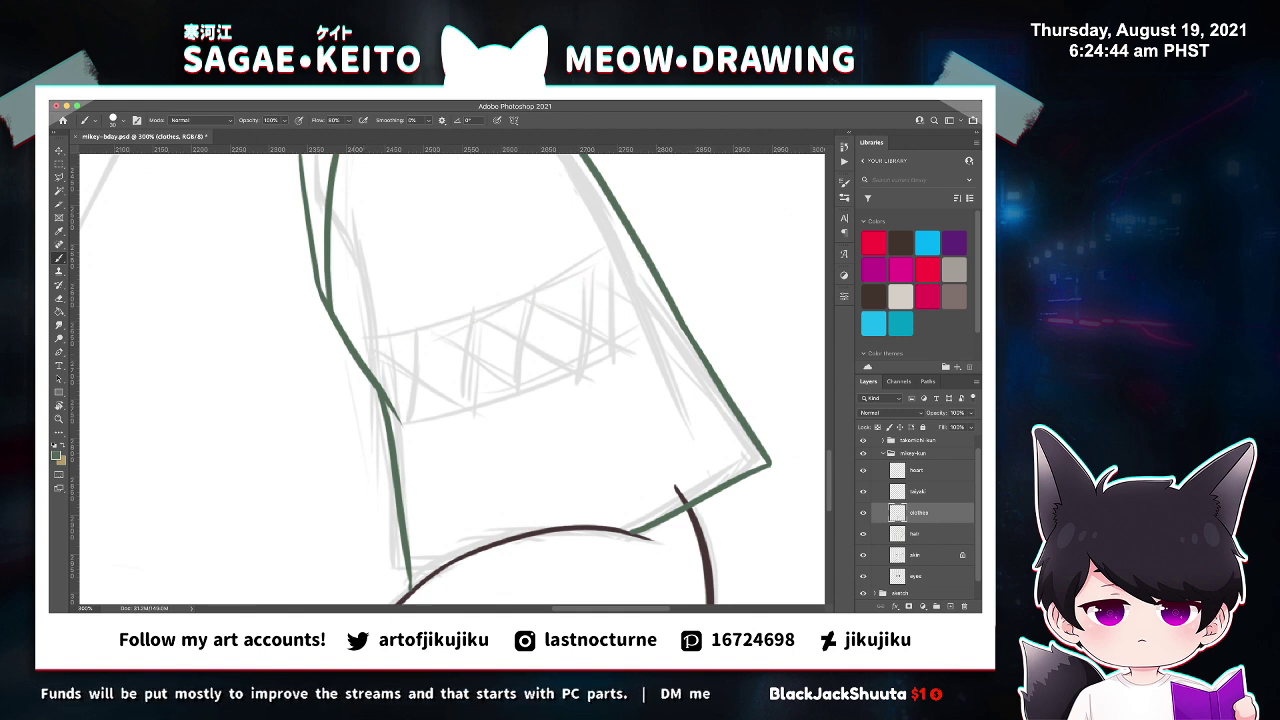
pyautogui.moveTo(358, 353); pyautogui.dragTo(632, 233)
pyautogui.press('e')
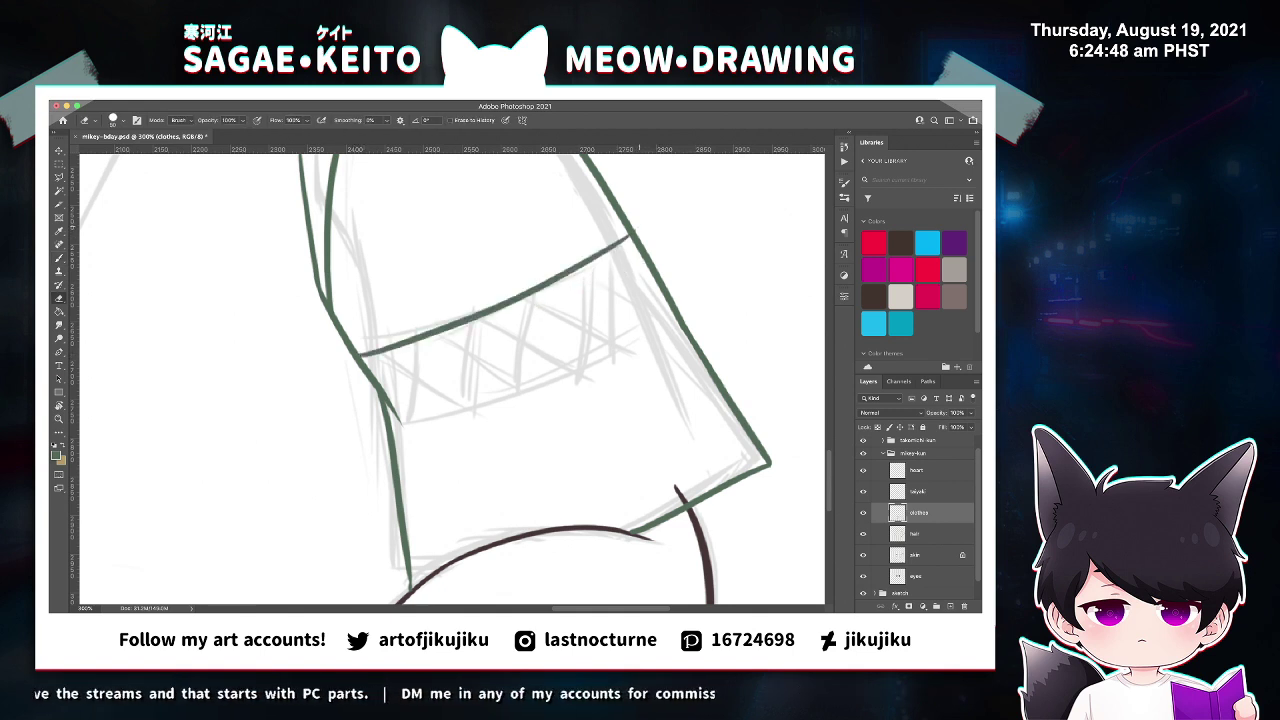
pyautogui.press('b')
pyautogui.moveTo(390, 421); pyautogui.dragTo(678, 321)
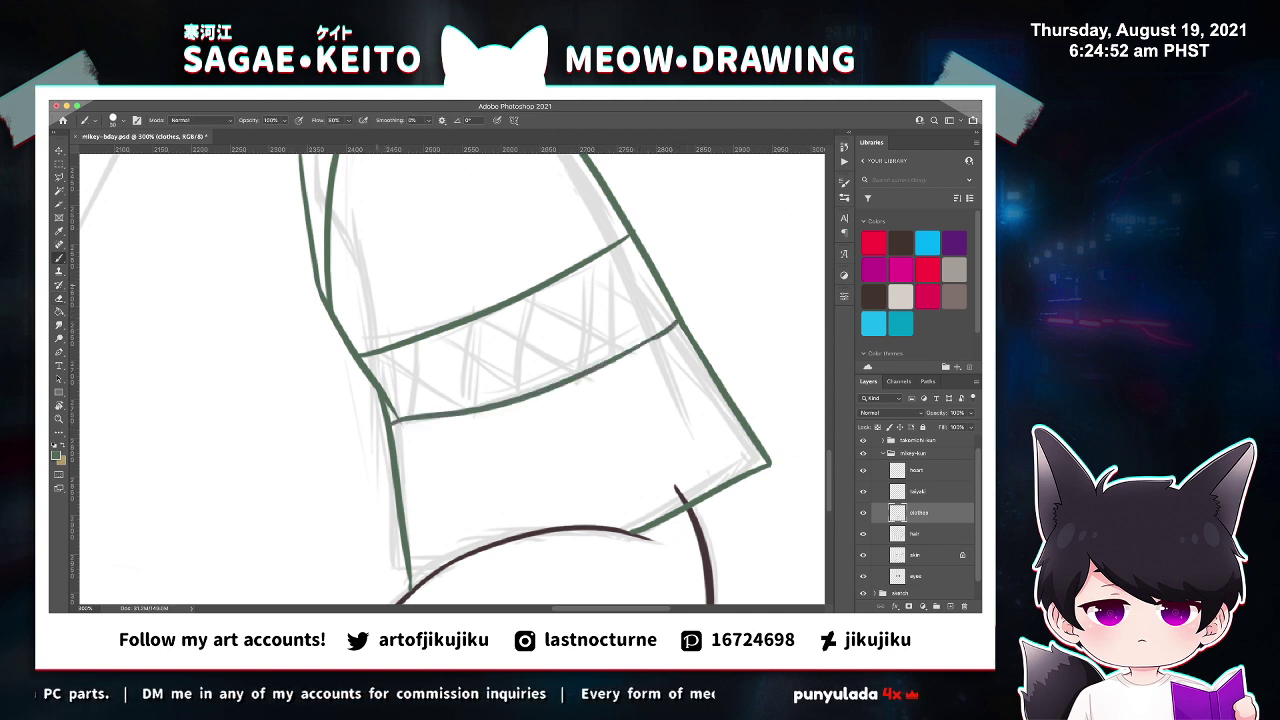
# Fill the sleeve band with a crisscross pattern of alternating diagonal and near-vertical strokes along its whole length.
pyautogui.moveTo(360, 354); pyautogui.dragTo(460, 410)
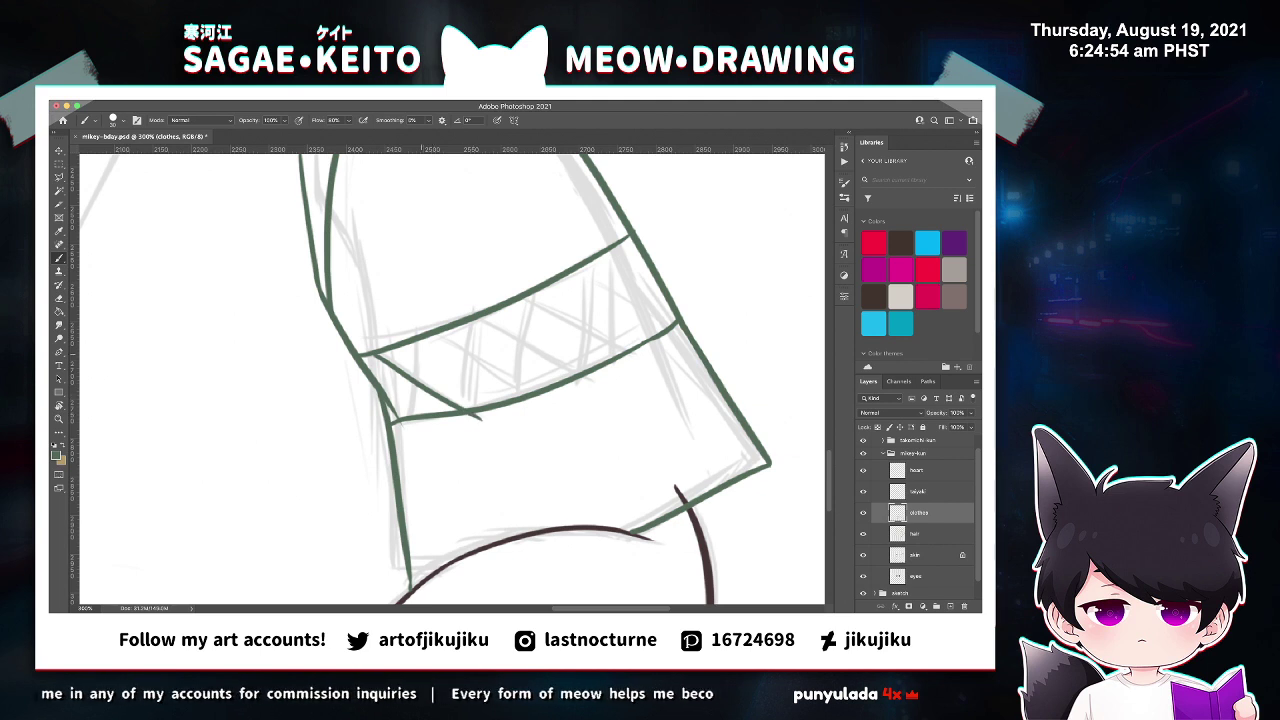
pyautogui.hotkey('ctrl', 'z')
pyautogui.moveTo(375, 348); pyautogui.dragTo(468, 432)
pyautogui.moveTo(414, 329); pyautogui.dragTo(421, 444)
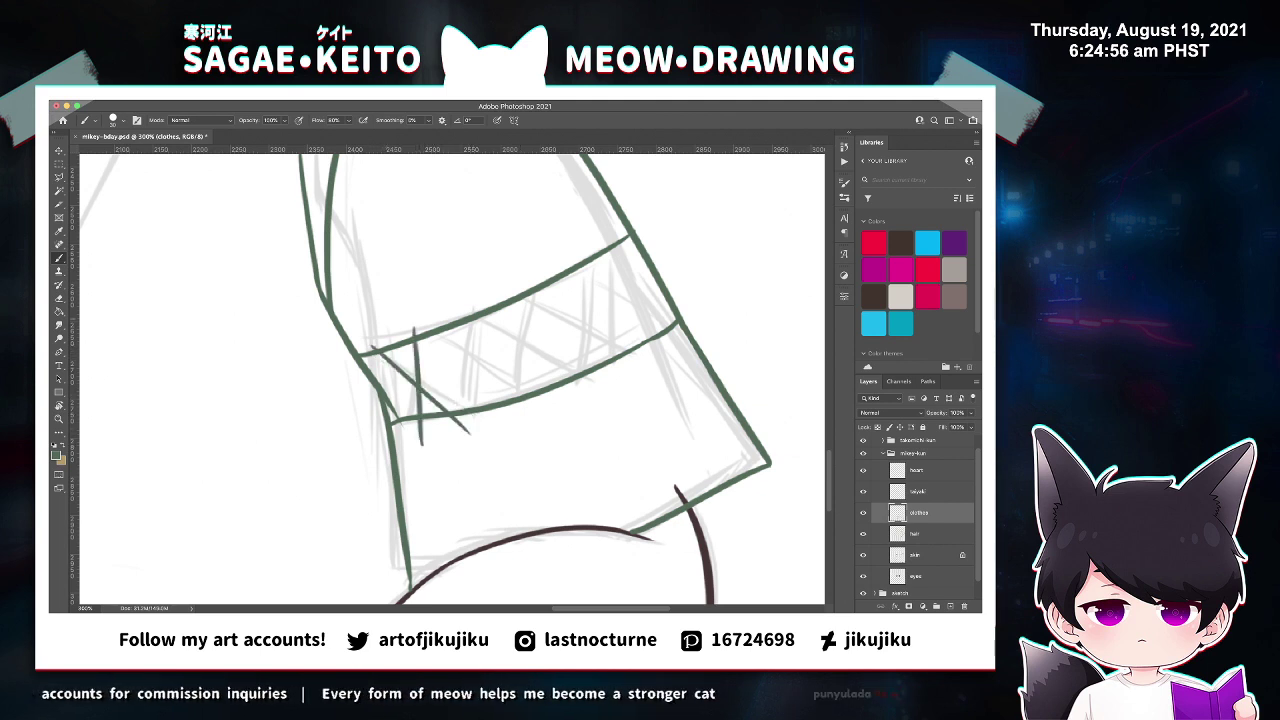
pyautogui.moveTo(410, 322); pyautogui.dragTo(520, 416)
pyautogui.moveTo(464, 290); pyautogui.dragTo(485, 418)
pyautogui.moveTo(480, 316); pyautogui.dragTo(588, 408)
pyautogui.moveTo(520, 286); pyautogui.dragTo(545, 414)
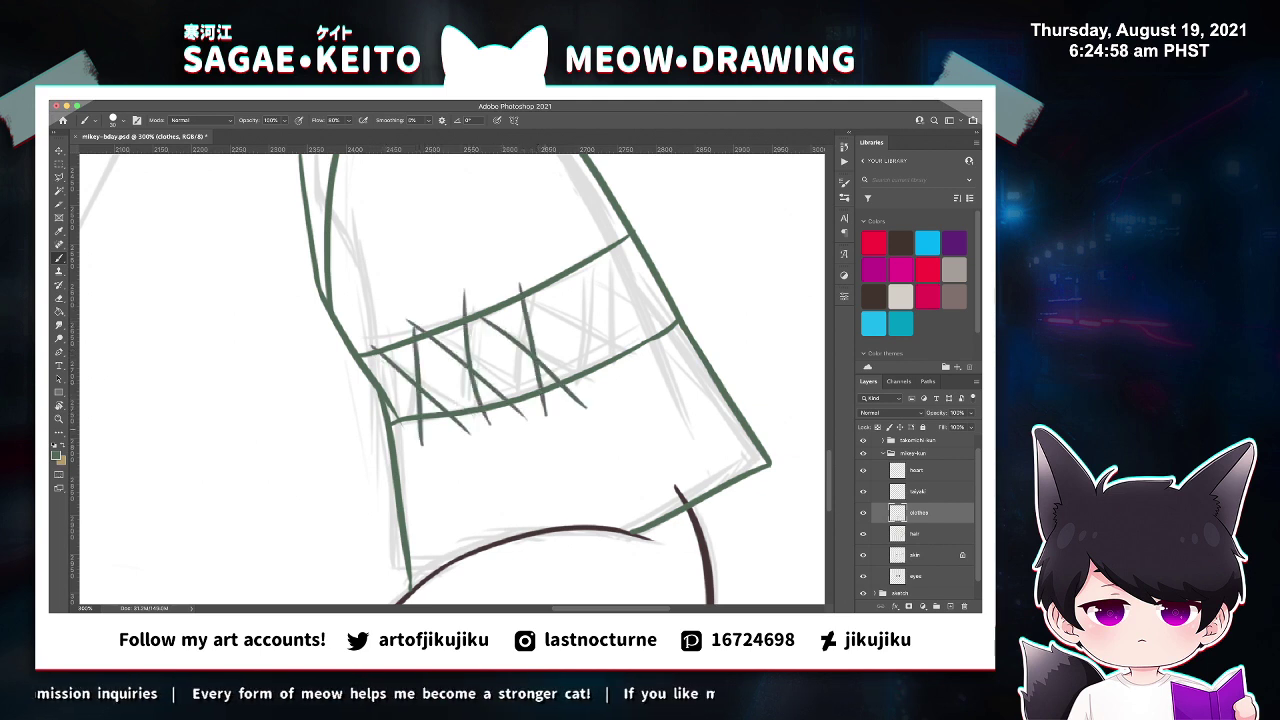
pyautogui.hotkey('ctrl', 'z')
pyautogui.moveTo(522, 290)
pyautogui.mouseDown()
pyautogui.moveTo(533, 420)
pyautogui.moveTo(584, 334)
pyautogui.moveTo(648, 388)
pyautogui.mouseUp()
pyautogui.moveTo(569, 264)
pyautogui.mouseDown()
pyautogui.moveTo(594, 400)
pyautogui.moveTo(668, 330)
pyautogui.mouseUp()
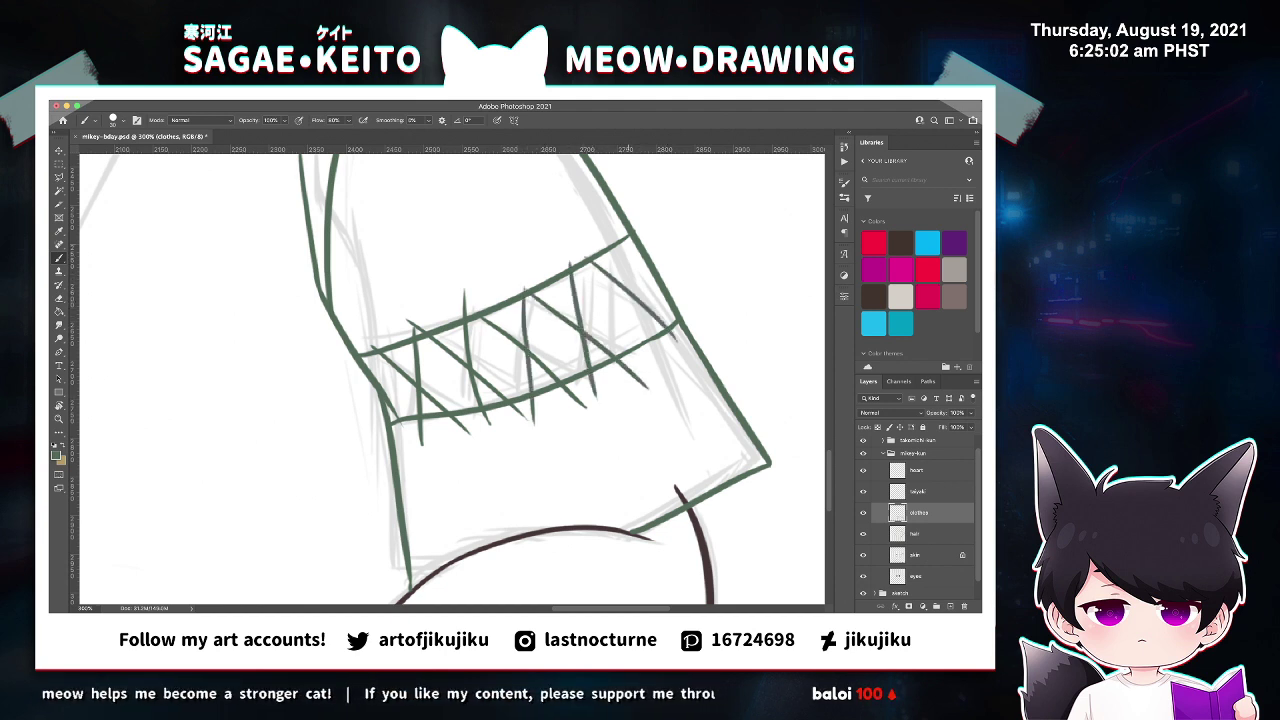
pyautogui.moveTo(629, 236); pyautogui.dragTo(637, 374)
# Erase the crisscross stroke ends sticking out above the sleeve band's upper border.
pyautogui.press('z')
pyautogui.click(407, 306)
pyautogui.click(407, 306)
pyautogui.press('e')
pyautogui.moveTo(404, 312)
pyautogui.mouseDown()
pyautogui.moveTo(532, 262)
pyautogui.moveTo(505, 288)
pyautogui.mouseUp()
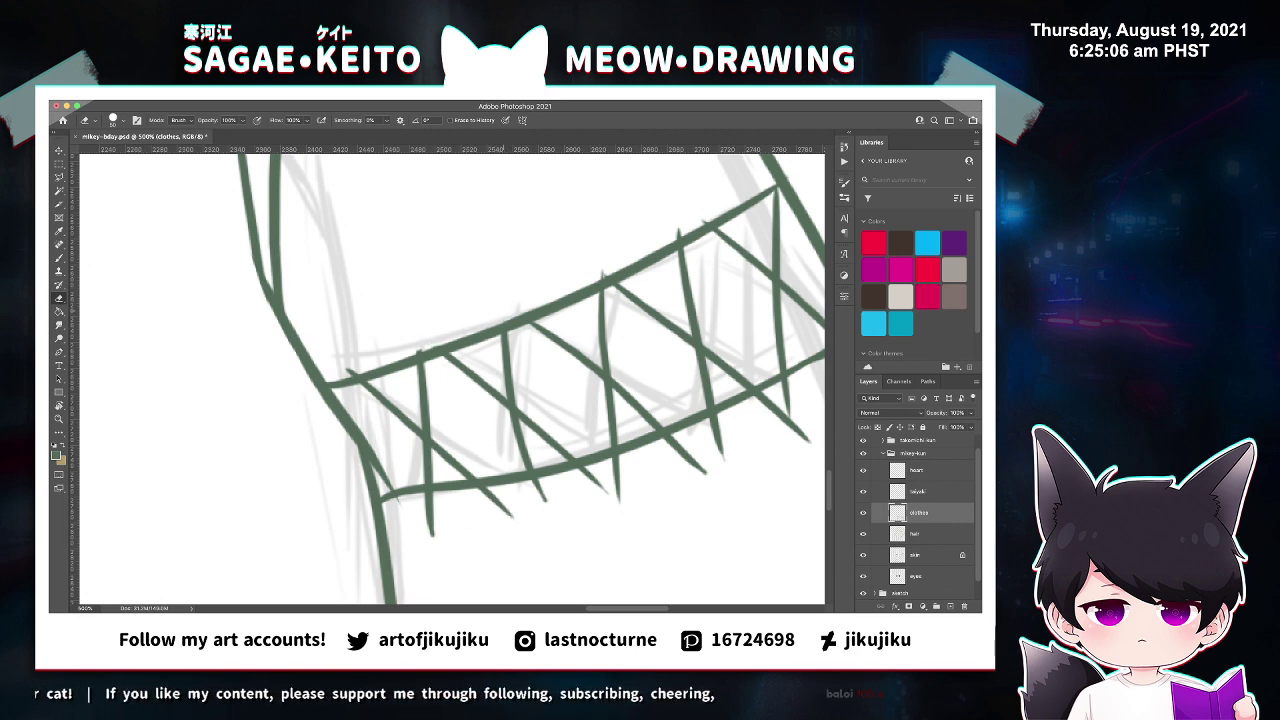
pyautogui.moveTo(407, 351); pyautogui.dragTo(437, 341)
pyautogui.moveTo(343, 370); pyautogui.dragTo(378, 362)
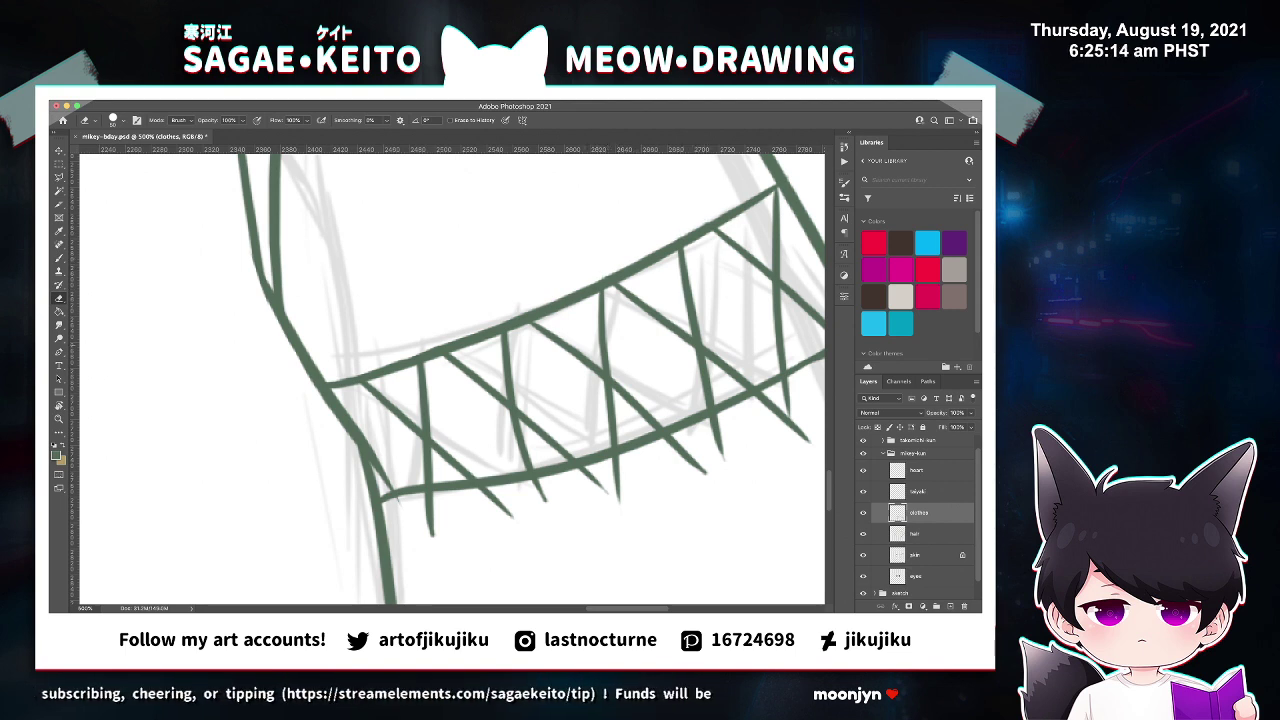
# Erase the crisscross stroke ends overshooting the sleeve band's lower border, and save the file.
pyautogui.hscroll(5, 452, 378)
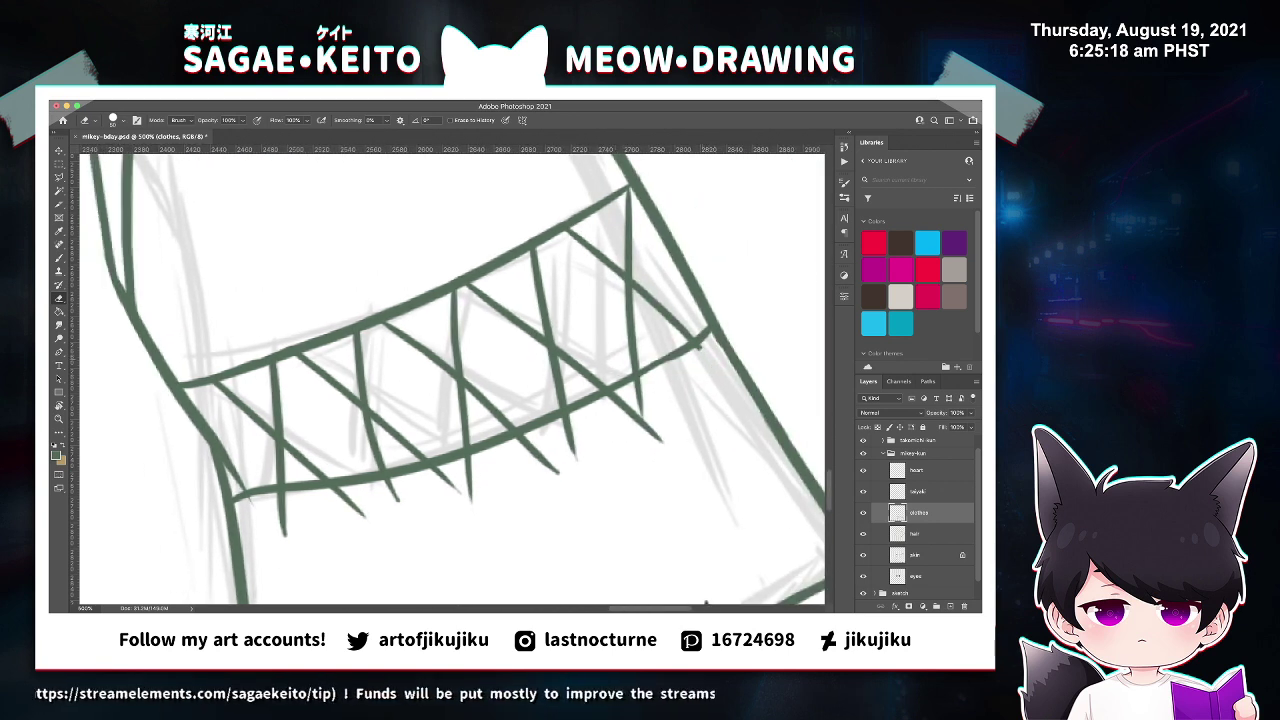
pyautogui.moveTo(630, 405)
pyautogui.mouseDown()
pyautogui.moveTo(658, 440)
pyautogui.moveTo(612, 397)
pyautogui.mouseUp()
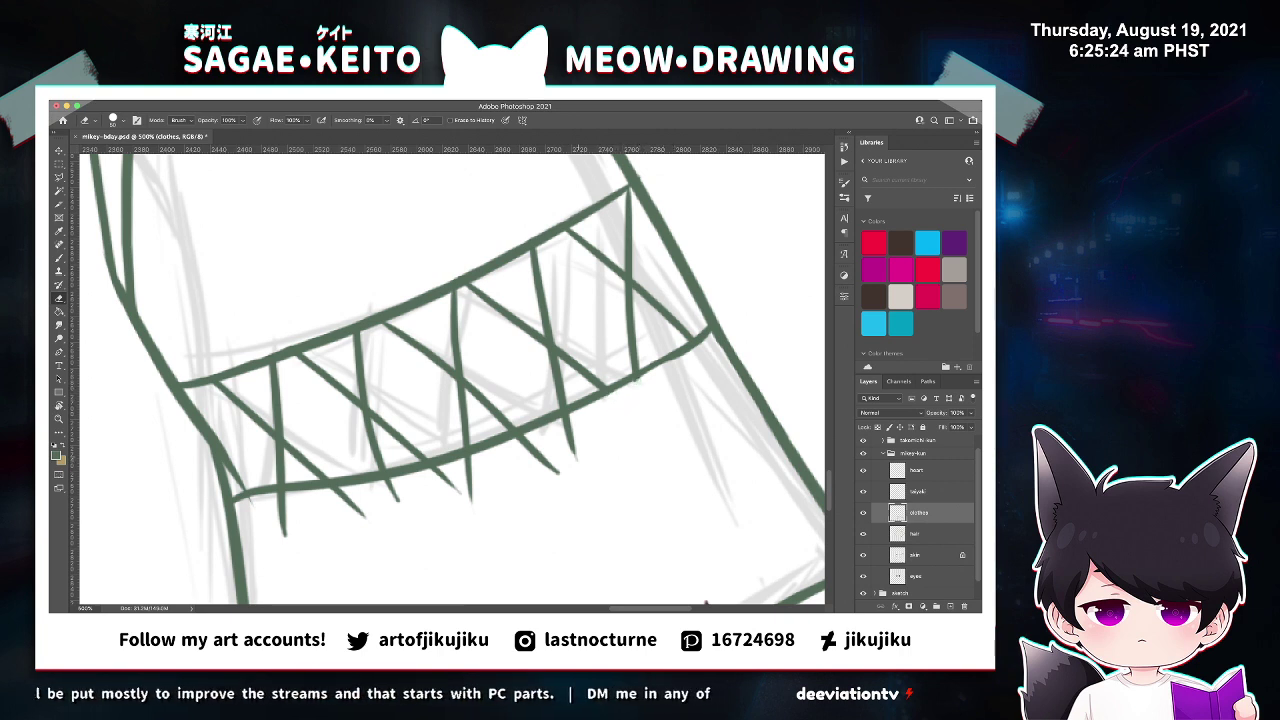
pyautogui.moveTo(576, 460)
pyautogui.mouseDown()
pyautogui.moveTo(540, 460)
pyautogui.moveTo(522, 441)
pyautogui.mouseUp()
pyautogui.moveTo(470, 498)
pyautogui.mouseDown()
pyautogui.moveTo(530, 464)
pyautogui.moveTo(460, 510)
pyautogui.moveTo(388, 484)
pyautogui.mouseUp()
pyautogui.moveTo(365, 518); pyautogui.dragTo(338, 492)
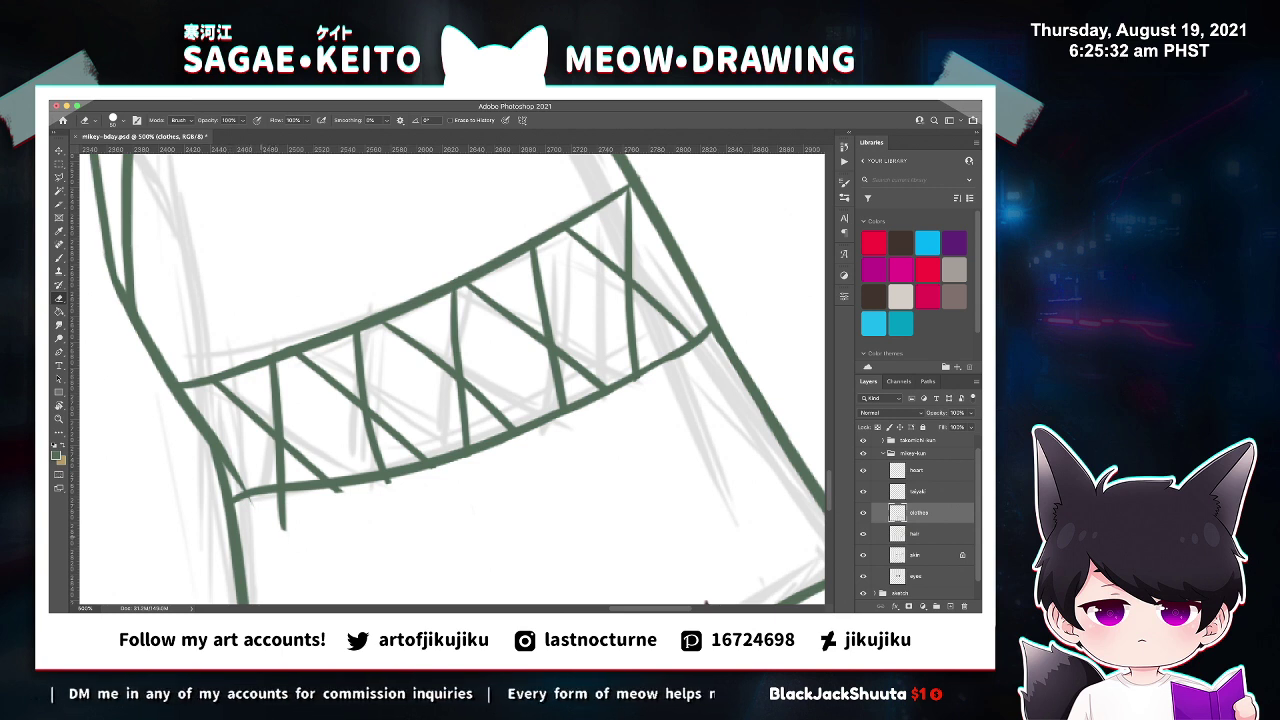
pyautogui.moveTo(283, 530); pyautogui.dragTo(281, 496)
pyautogui.moveTo(258, 500); pyautogui.dragTo(238, 497)
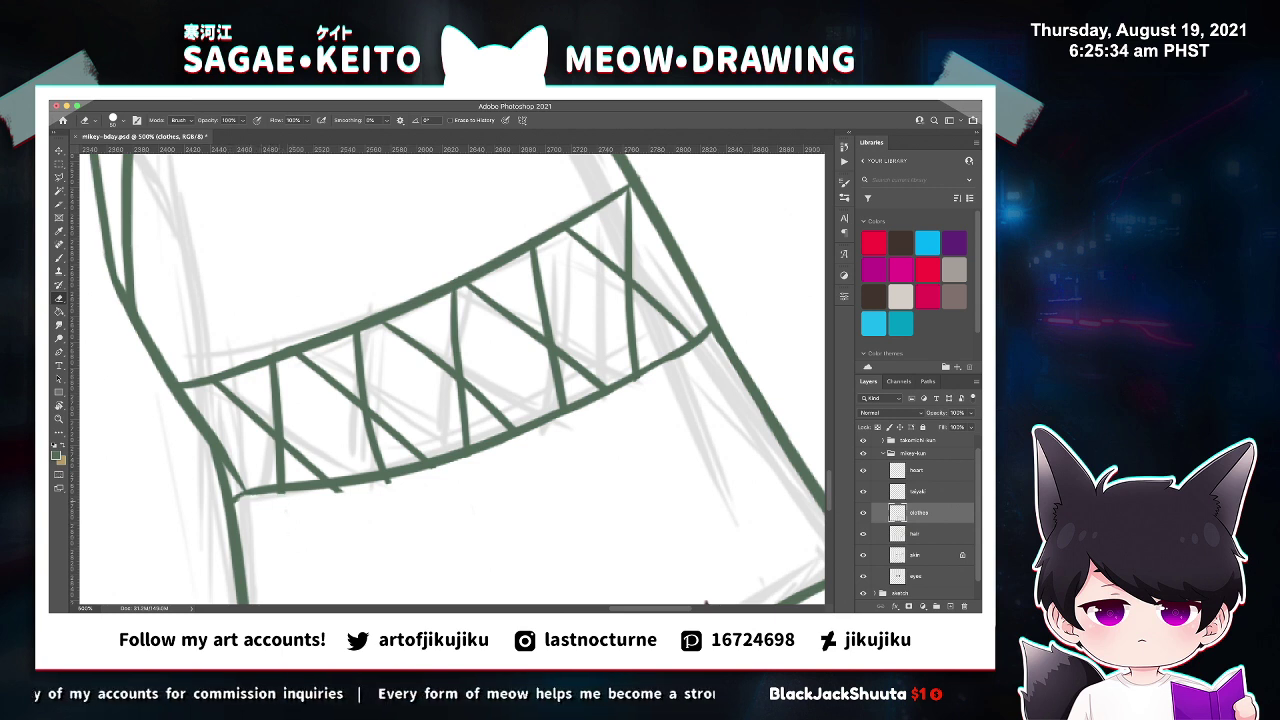
pyautogui.moveTo(342, 491); pyautogui.dragTo(274, 491)
pyautogui.moveTo(391, 488); pyautogui.dragTo(322, 491)
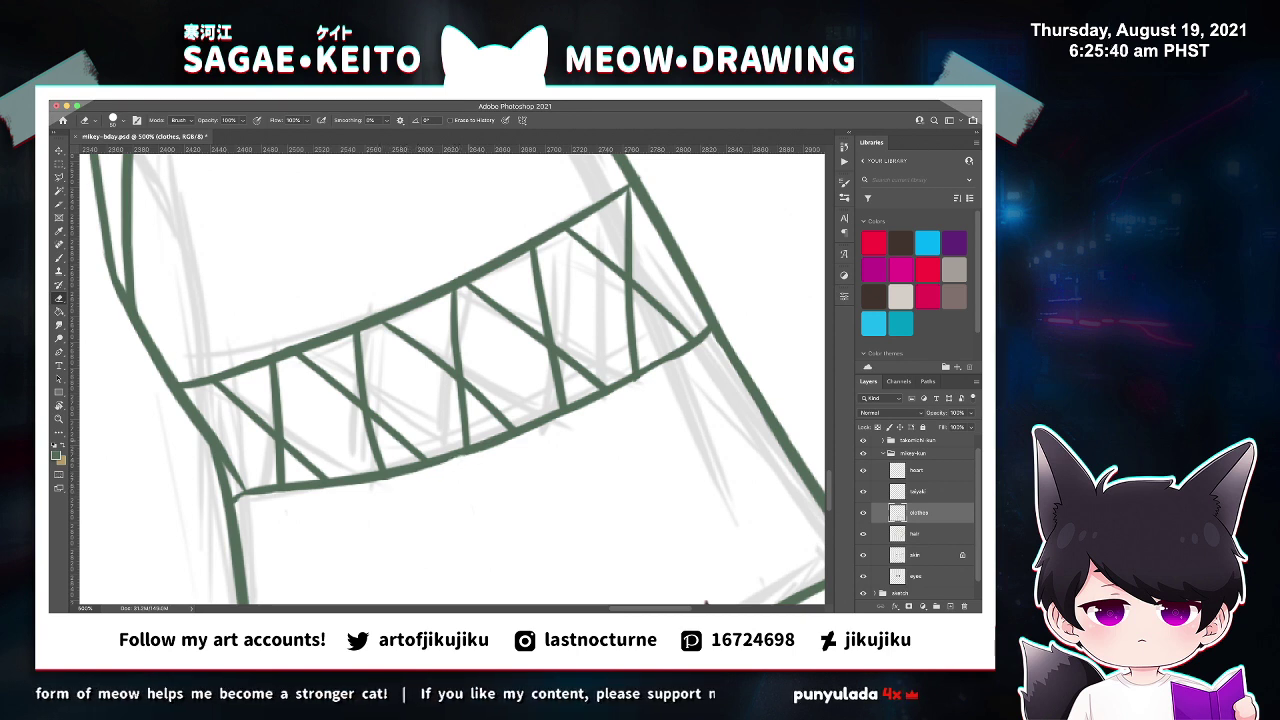
pyautogui.press('b')
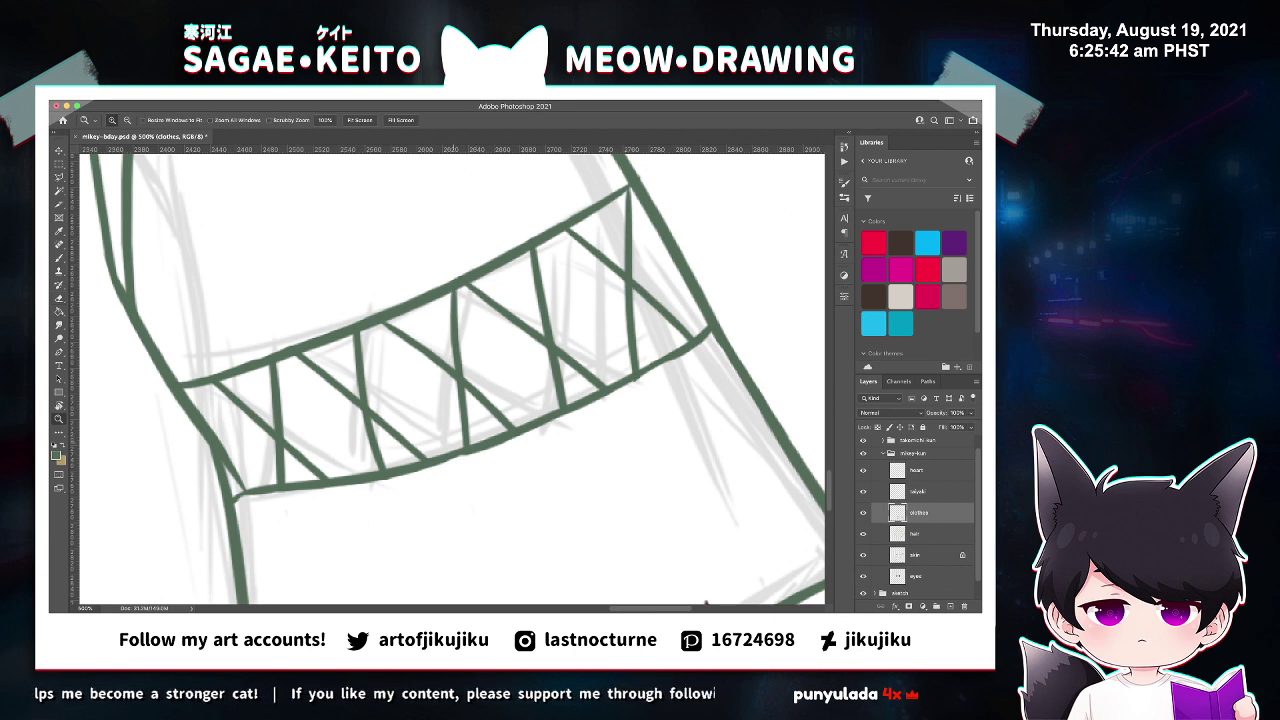
pyautogui.scroll(1, 455, 462)
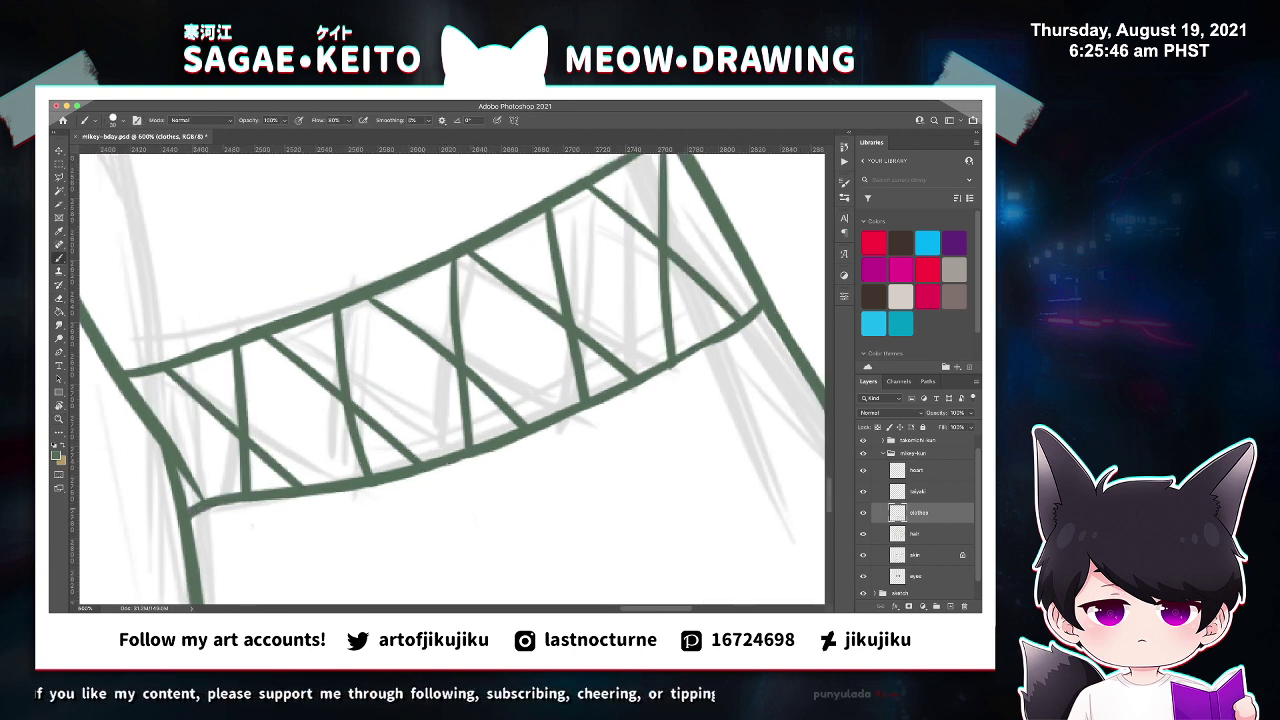
pyautogui.press('super+s')
# Ink the collar's outer edge as one long diagonal line from the neck down to the bow.
pyautogui.press('super+minus')
pyautogui.press('super+minus')
pyautogui.press('super+minus')
pyautogui.press('super+minus')
pyautogui.press('super+minus')
pyautogui.press('super+minus')
pyautogui.press('super+minus')
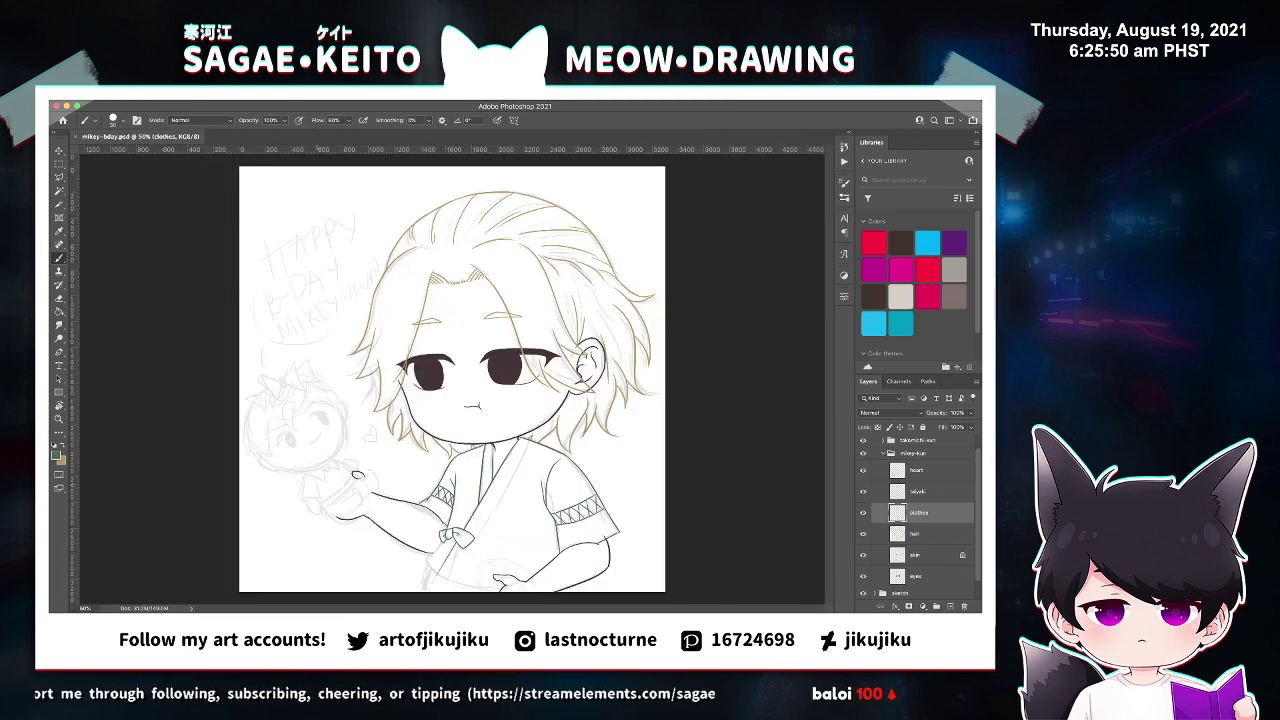
pyautogui.press('z')
pyautogui.click(530, 533)
pyautogui.click(530, 533)
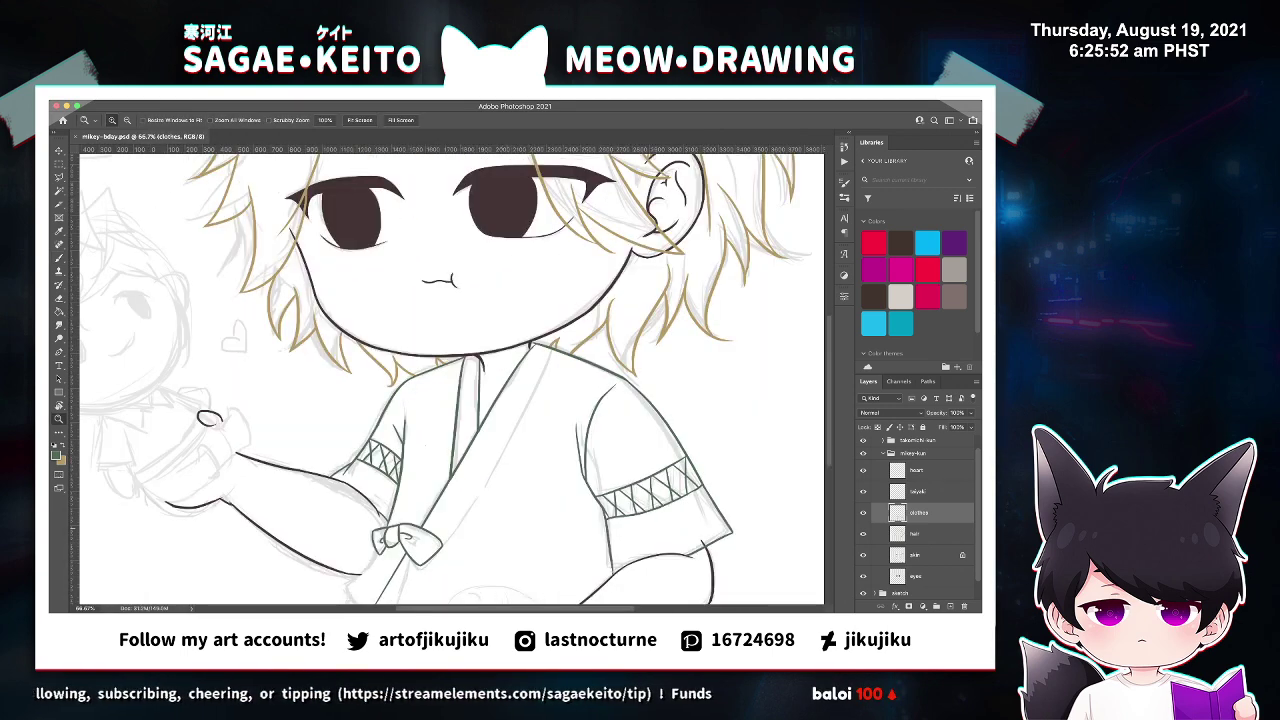
pyautogui.press('b')
pyautogui.moveTo(552, 349); pyautogui.dragTo(354, 604)
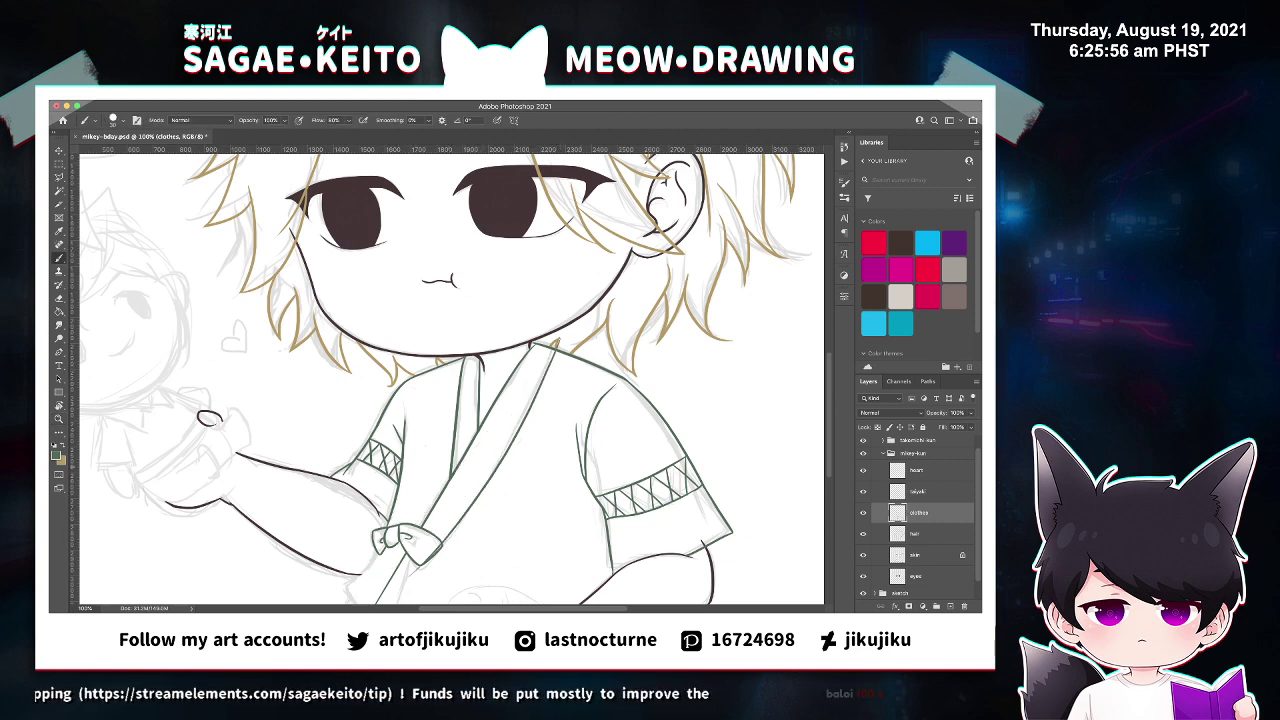
pyautogui.moveTo(551, 350); pyautogui.dragTo(441, 552)
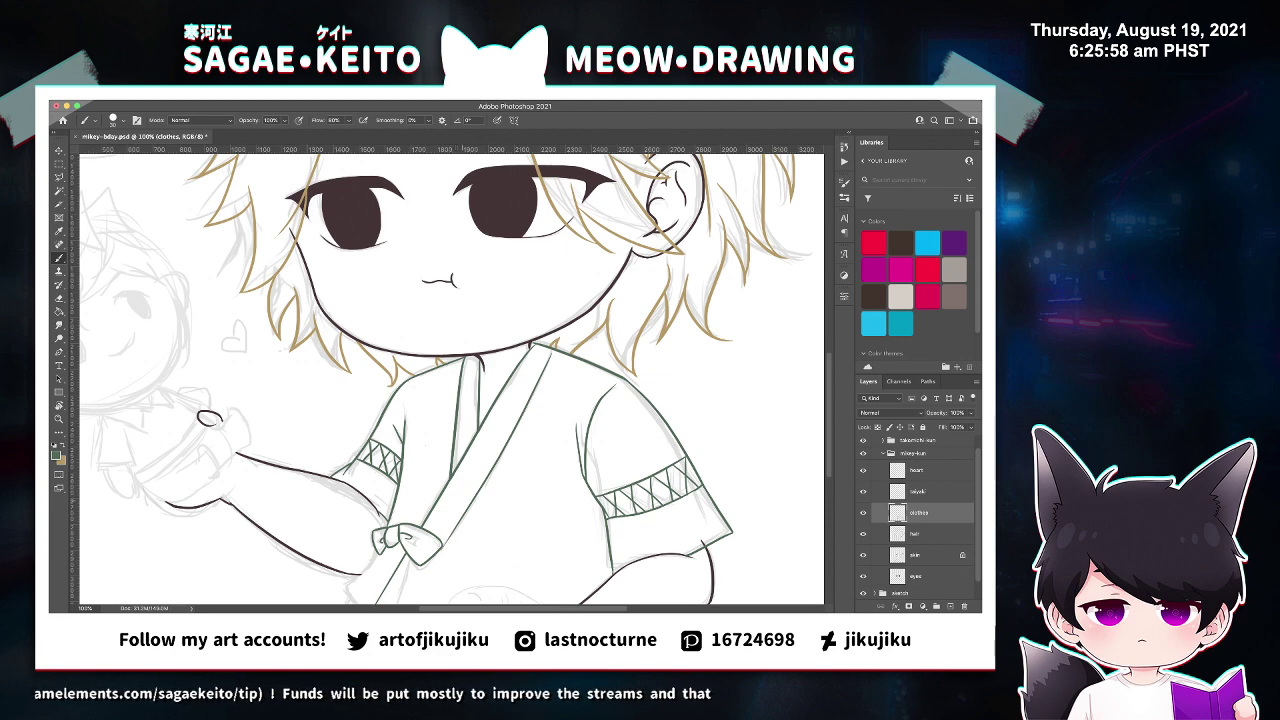
# Clean up and thicken the end of the collar's outer line so it joins the bow's corner.
pyautogui.press('z')
pyautogui.click(449, 565)
pyautogui.click(449, 565)
pyautogui.click(449, 565)
pyautogui.press('e')
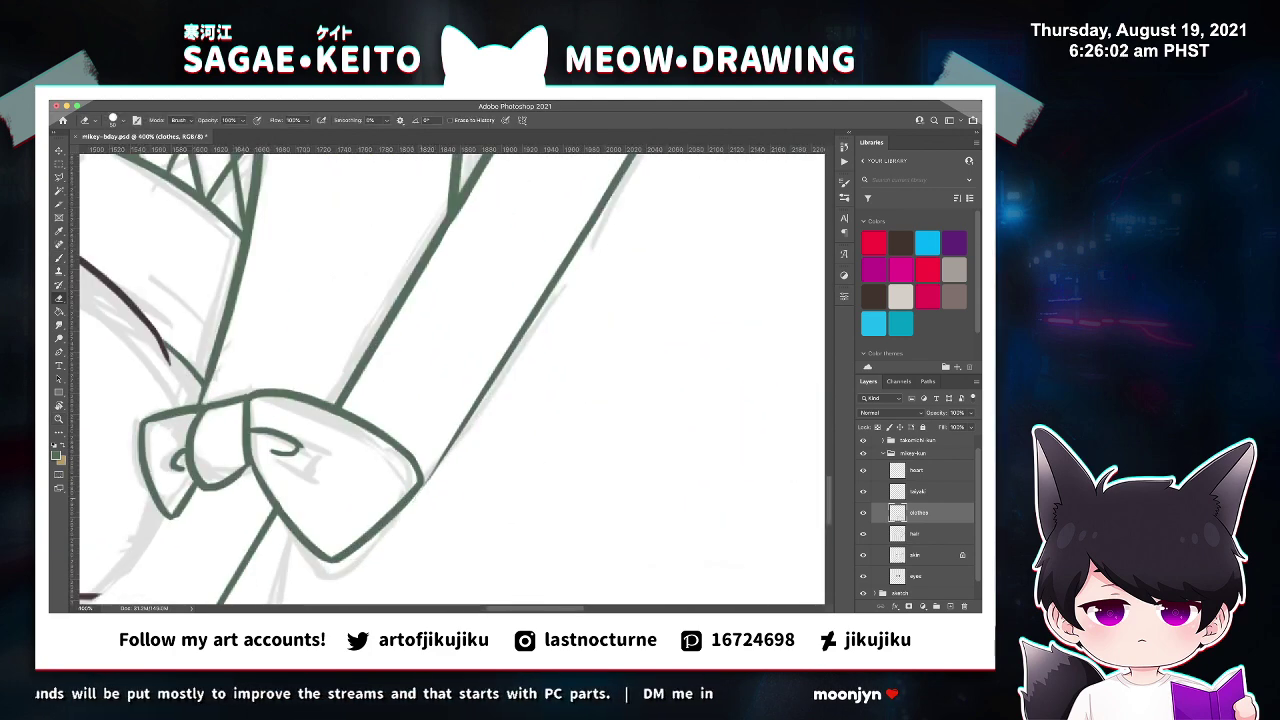
pyautogui.press('b')
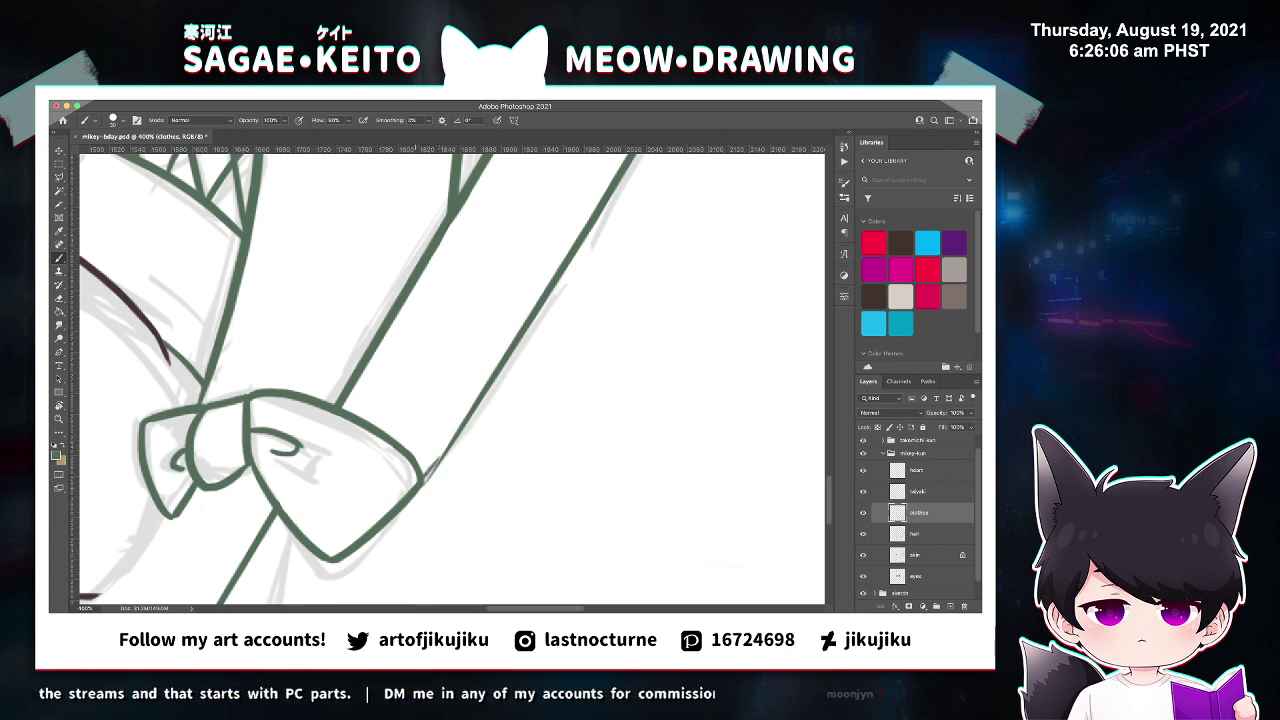
pyautogui.moveTo(444, 456); pyautogui.dragTo(423, 483)
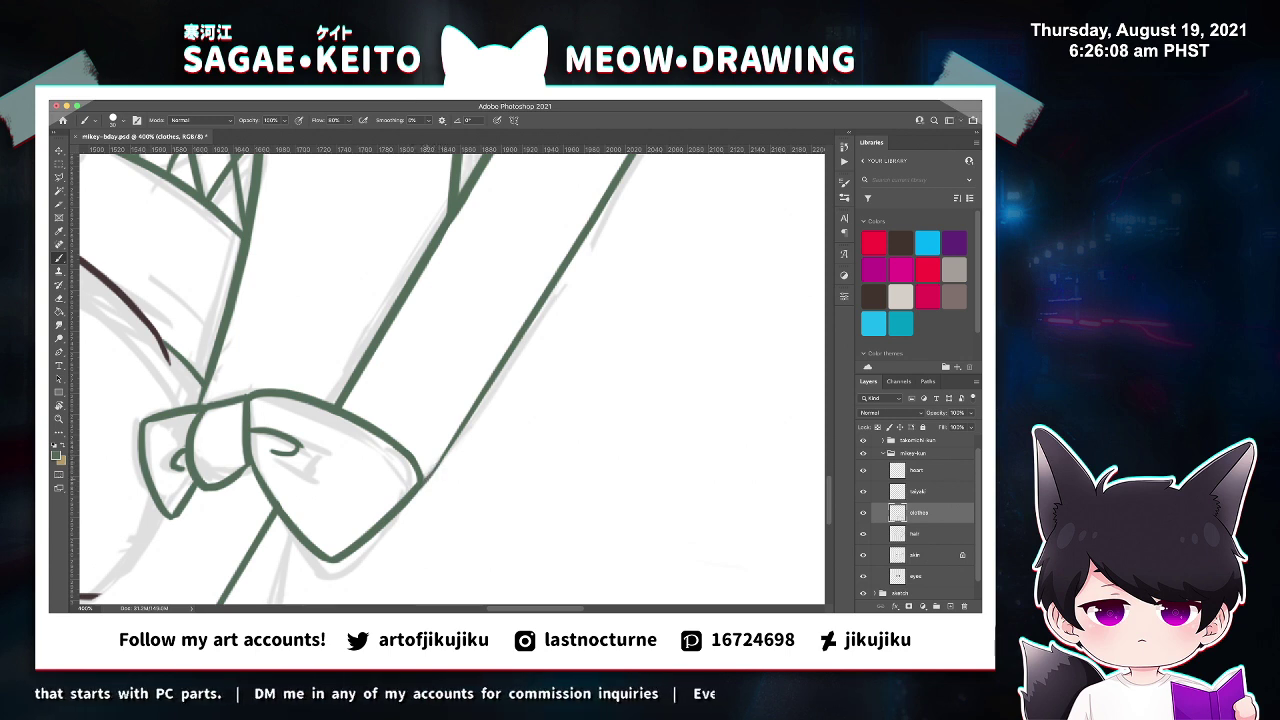
# Erase the straight diagonal line running down below the bow, right up to the bow's outline.
pyautogui.hotkey('ctrl', '-')
pyautogui.hotkey('ctrl', '-')
pyautogui.hotkey('ctrl', '-')
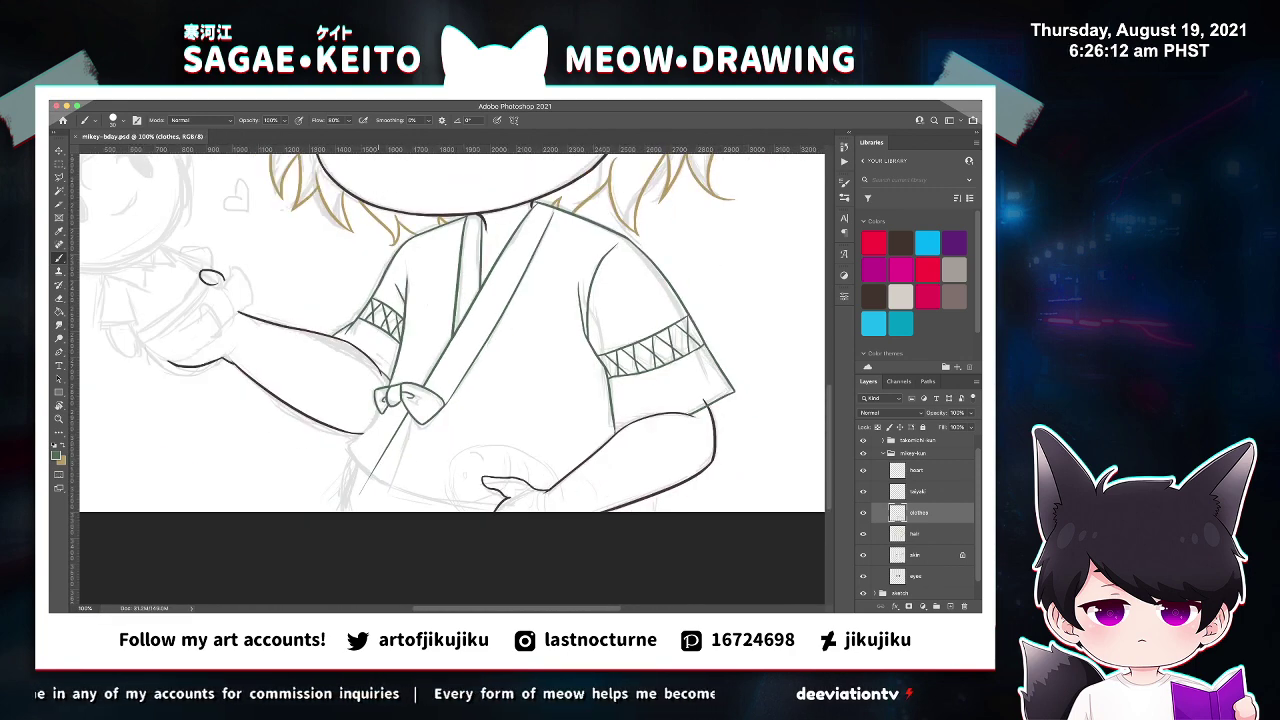
pyautogui.press('z')
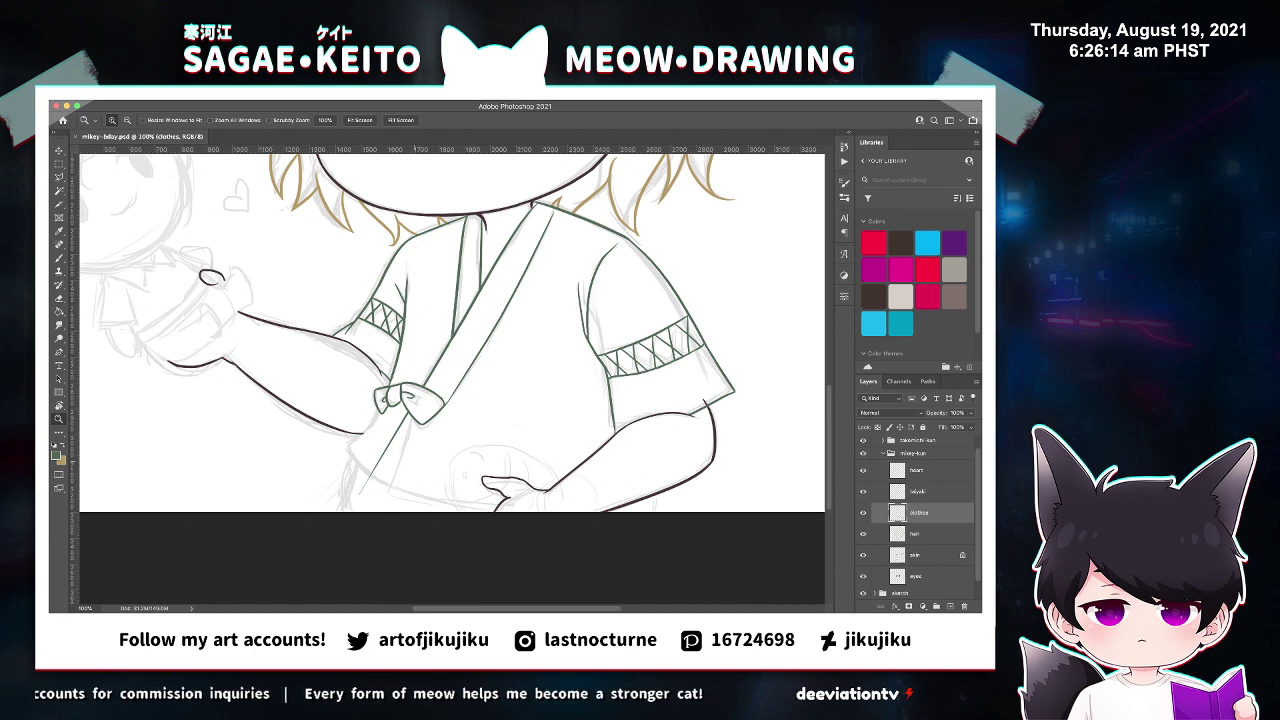
pyautogui.press('e')
pyautogui.moveTo(377, 465); pyautogui.dragTo(366, 486)
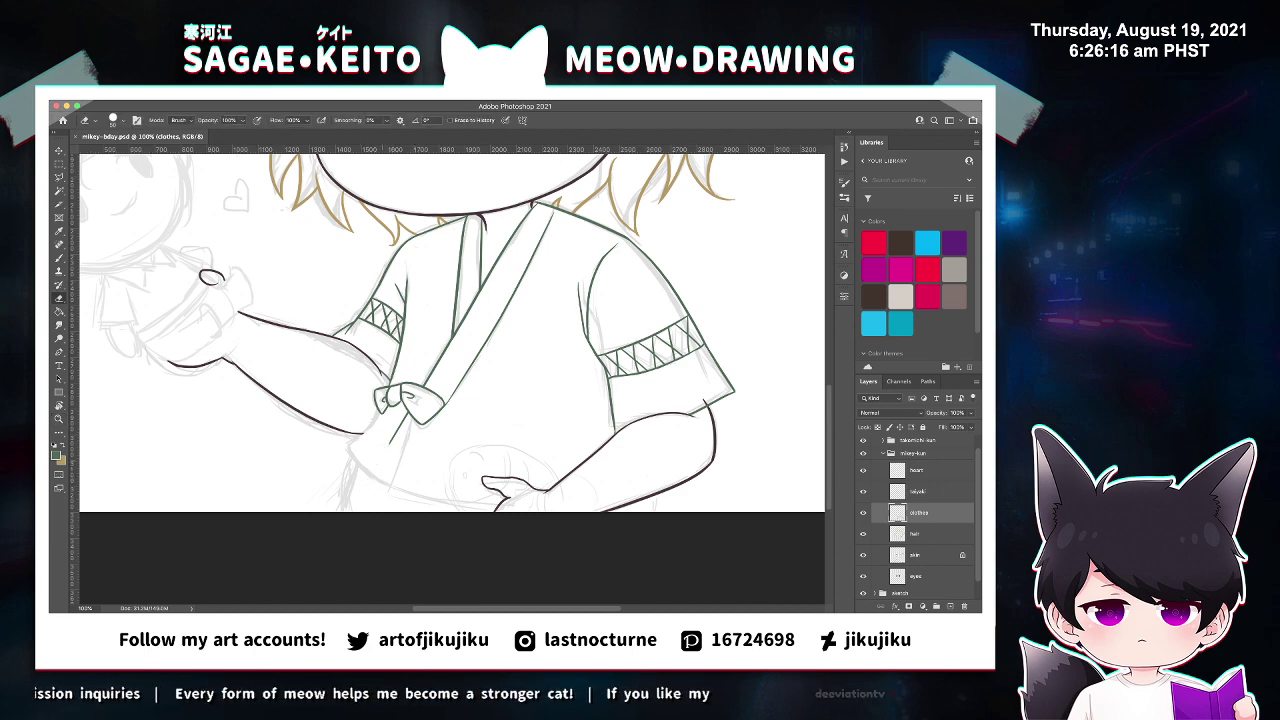
pyautogui.press('z')
pyautogui.click(399, 436)
pyautogui.click(399, 436)
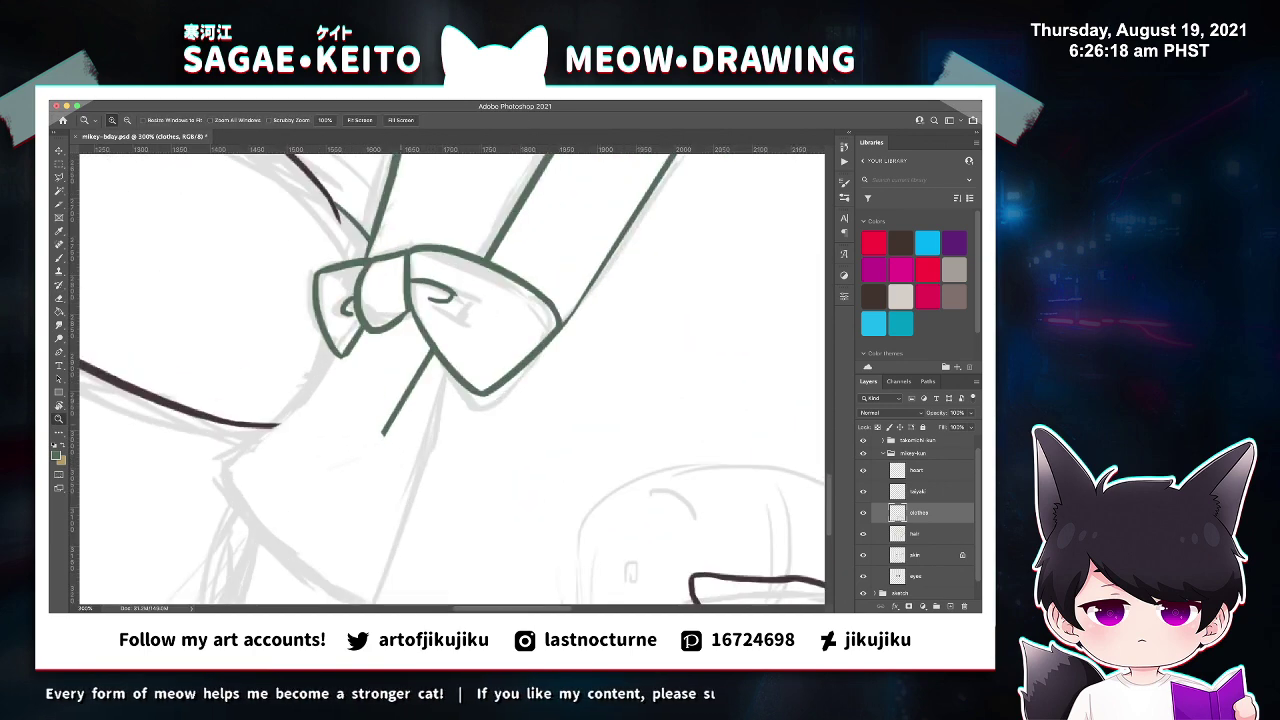
pyautogui.click(399, 436)
pyautogui.press('e')
pyautogui.moveTo(401, 400)
pyautogui.mouseDown()
pyautogui.moveTo(384, 431)
pyautogui.moveTo(429, 352)
pyautogui.mouseUp()
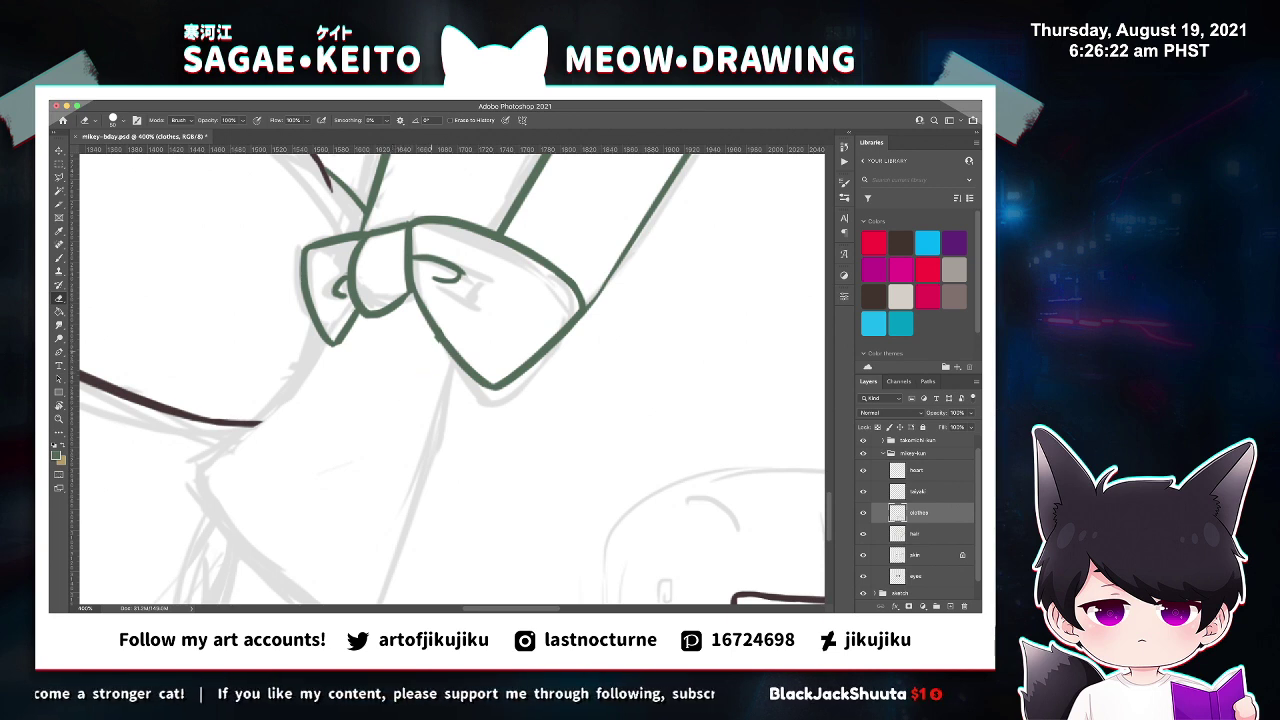
# Save the file, ink the outer and lower edges of the cloth panel hanging below the bow, and erase the overshoot at their corner.
pyautogui.press('super+s')
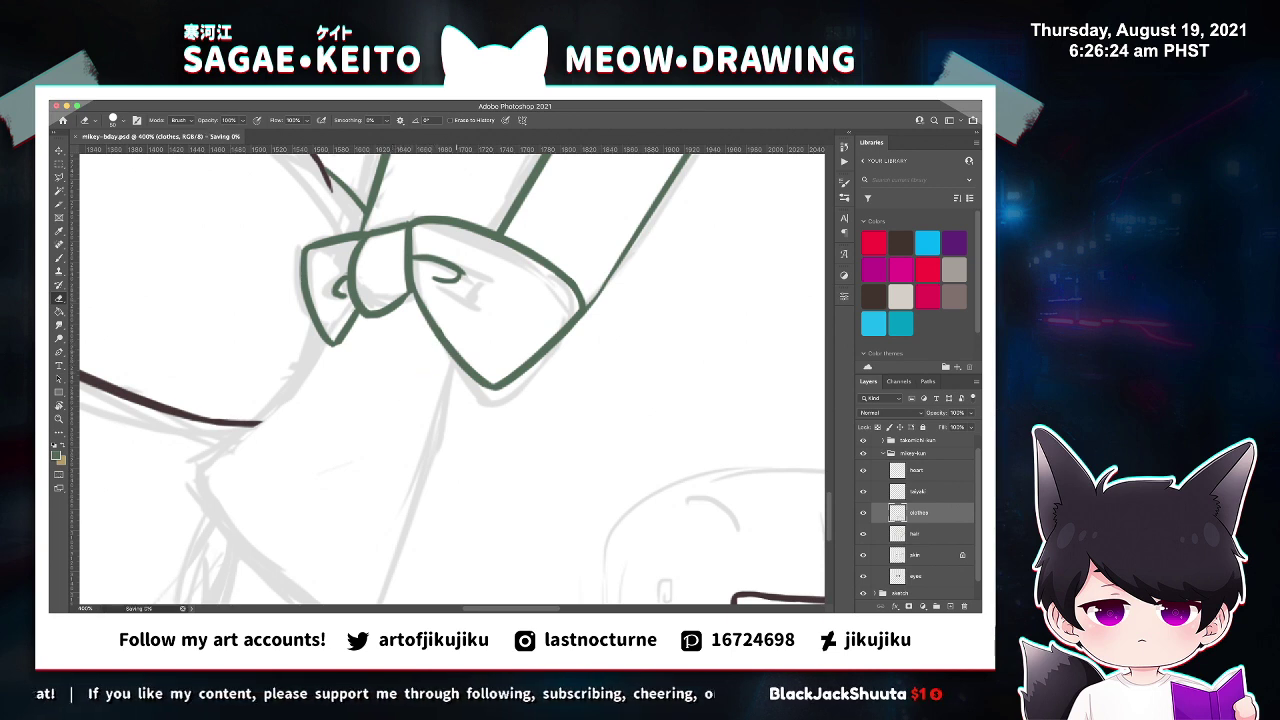
pyautogui.press('super+minus')
pyautogui.press('super+minus')
pyautogui.press('super+minus')
pyautogui.press('z')
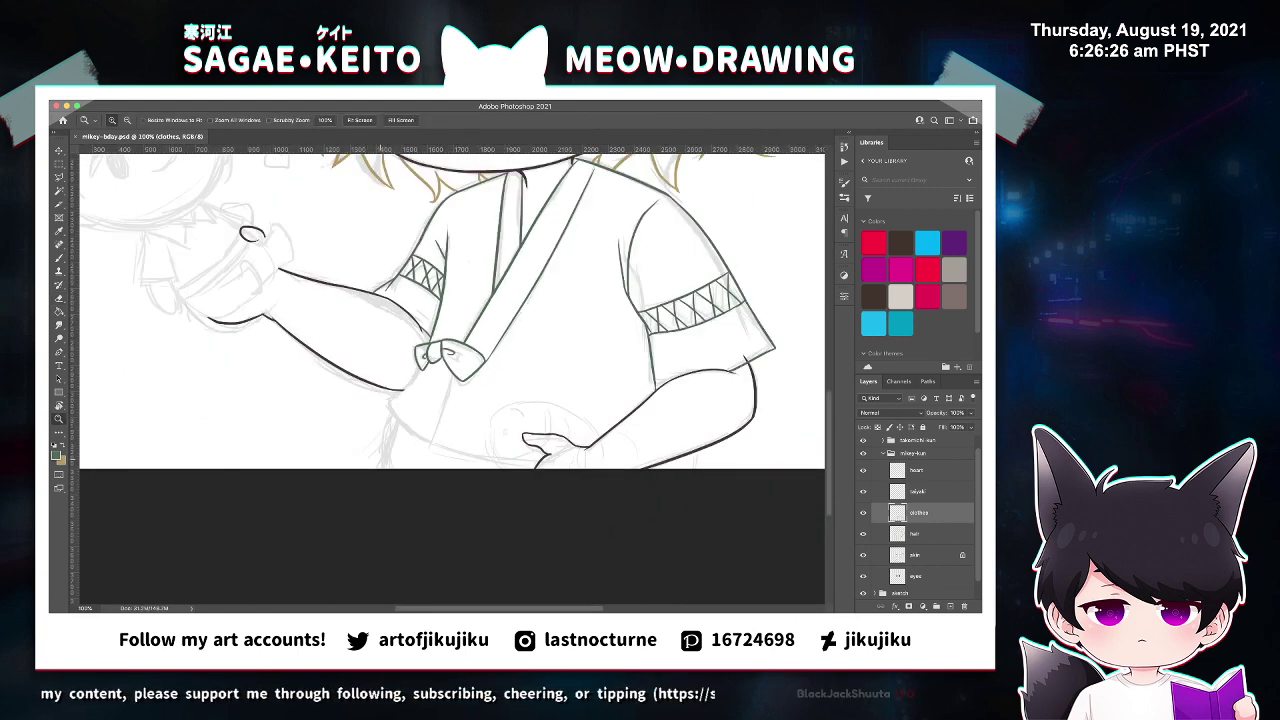
pyautogui.click(460, 422)
pyautogui.press('b')
pyautogui.moveTo(384, 316)
pyautogui.mouseDown()
pyautogui.moveTo(298, 420)
pyautogui.moveTo(430, 470)
pyautogui.mouseUp()
pyautogui.press('e')
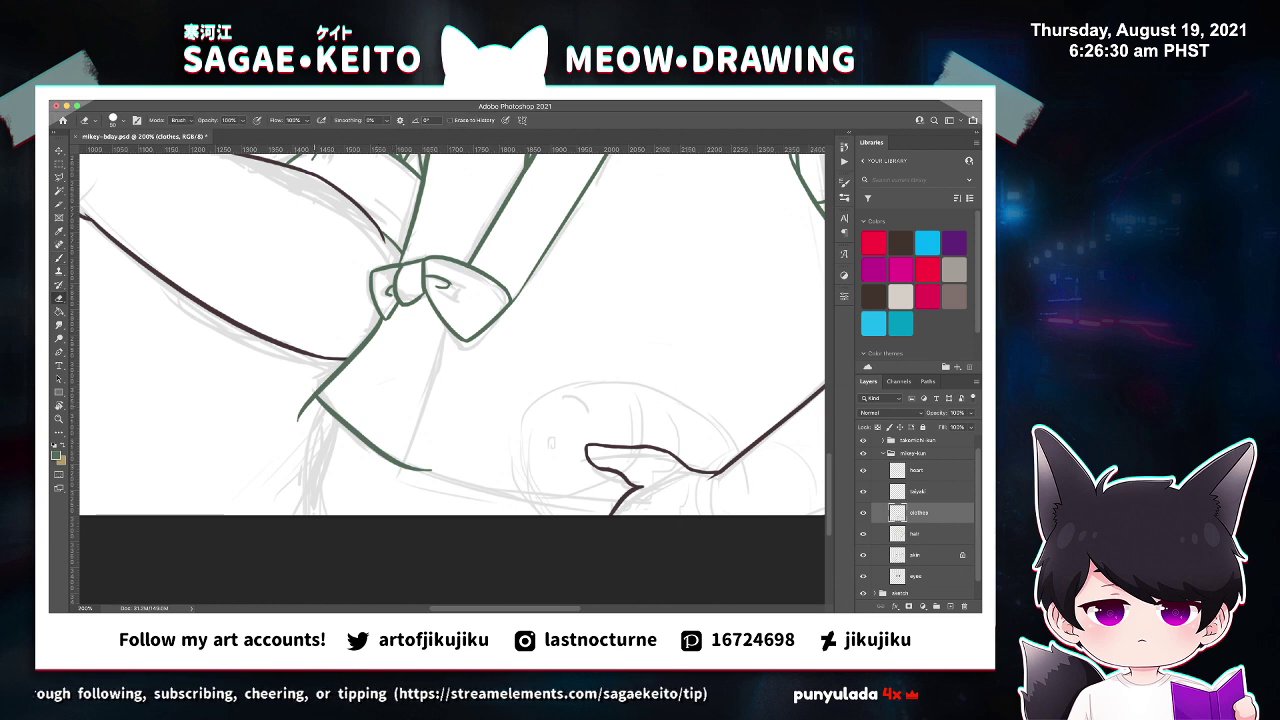
pyautogui.moveTo(299, 406); pyautogui.dragTo(304, 419)
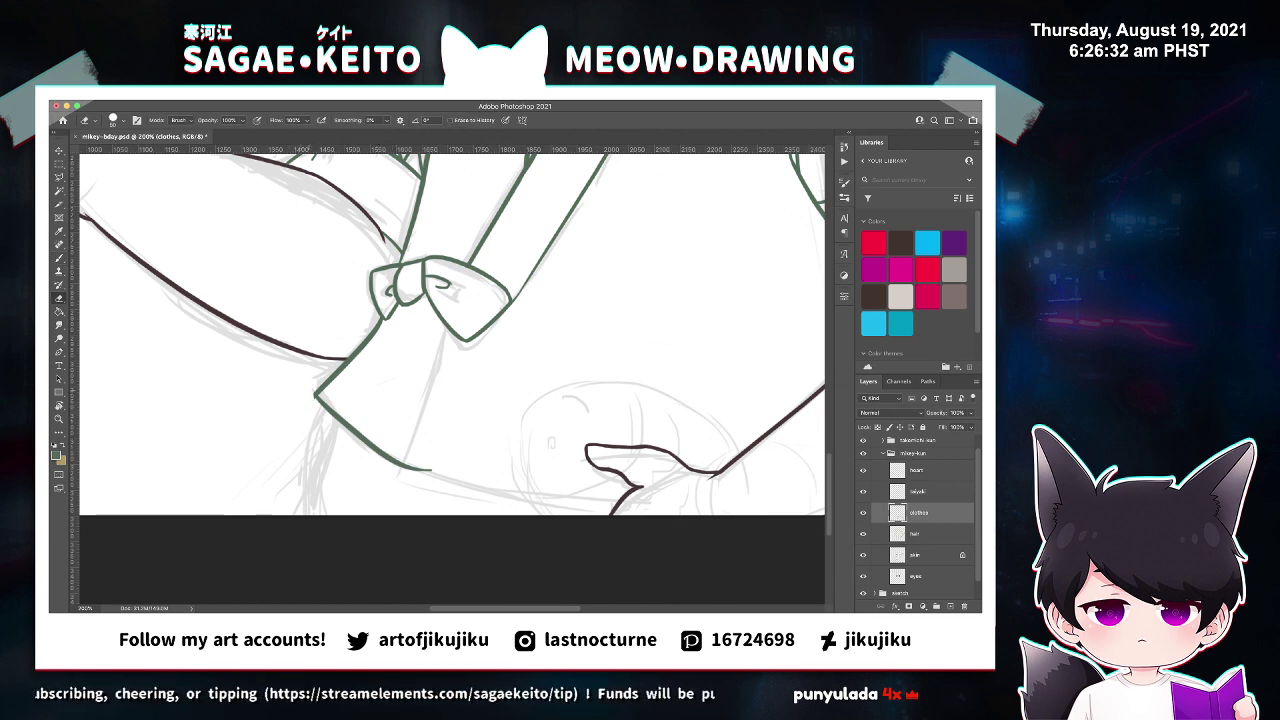
# Ink the panel's inner edge from the bow down past its lower edge, and erase the lower edge's overshoot beyond it.
pyautogui.press('b')
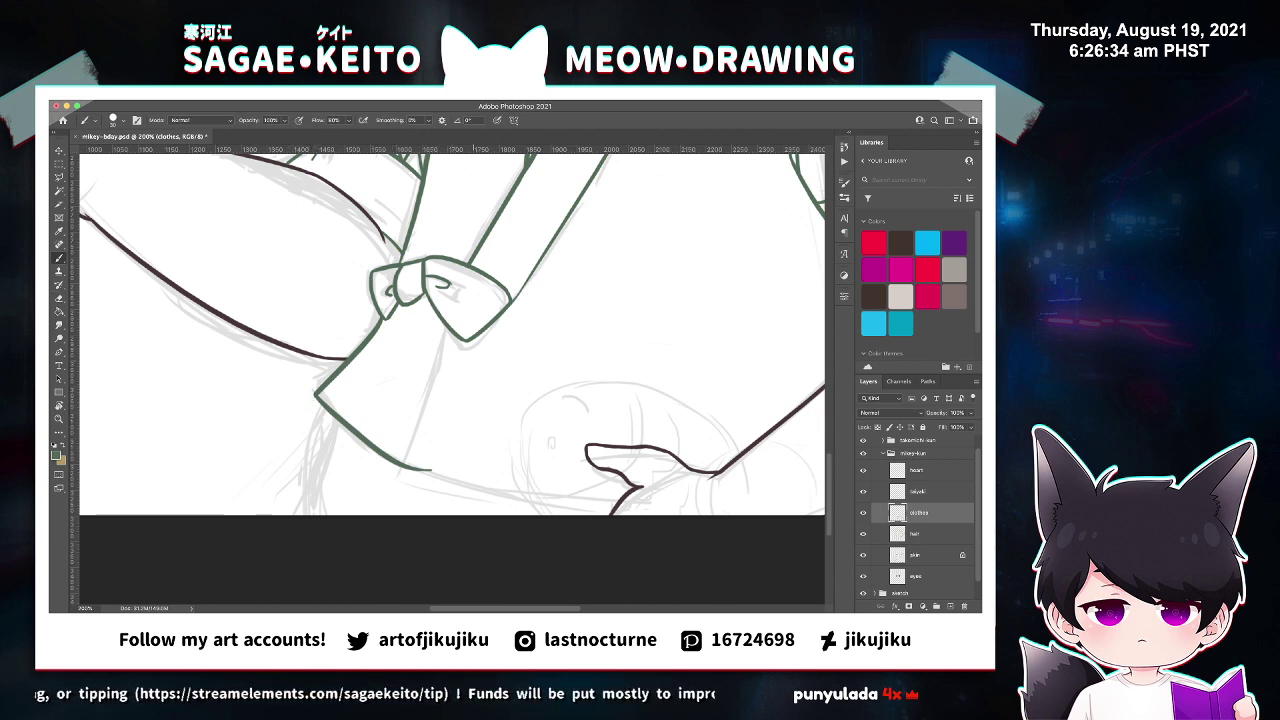
pyautogui.moveTo(446, 330); pyautogui.dragTo(379, 514)
pyautogui.hotkey('ctrl', 'z')
pyautogui.moveTo(446, 332); pyautogui.dragTo(405, 500)
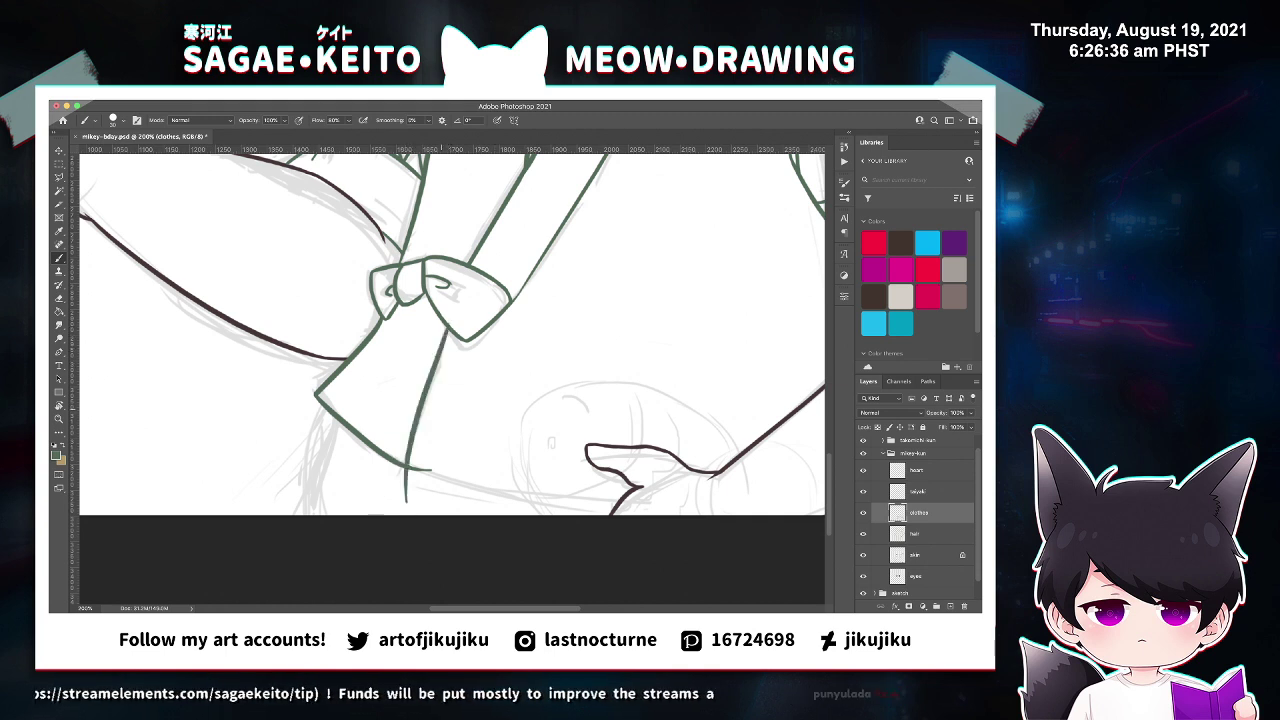
pyautogui.press('e')
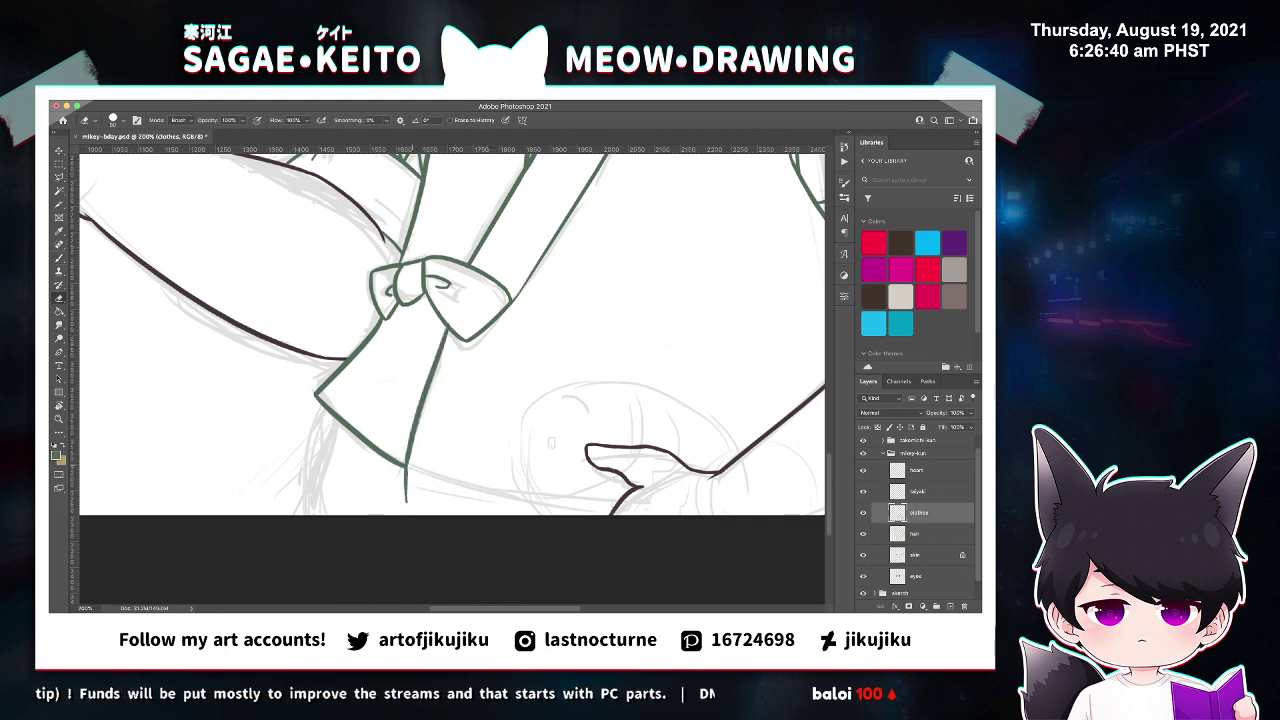
# Ink the garment's hem from the panel's lower corner to the canvas edge, erase the vertical line's overshoot below it, and save the file.
pyautogui.press('b')
pyautogui.hotkey('ctrl', '+')
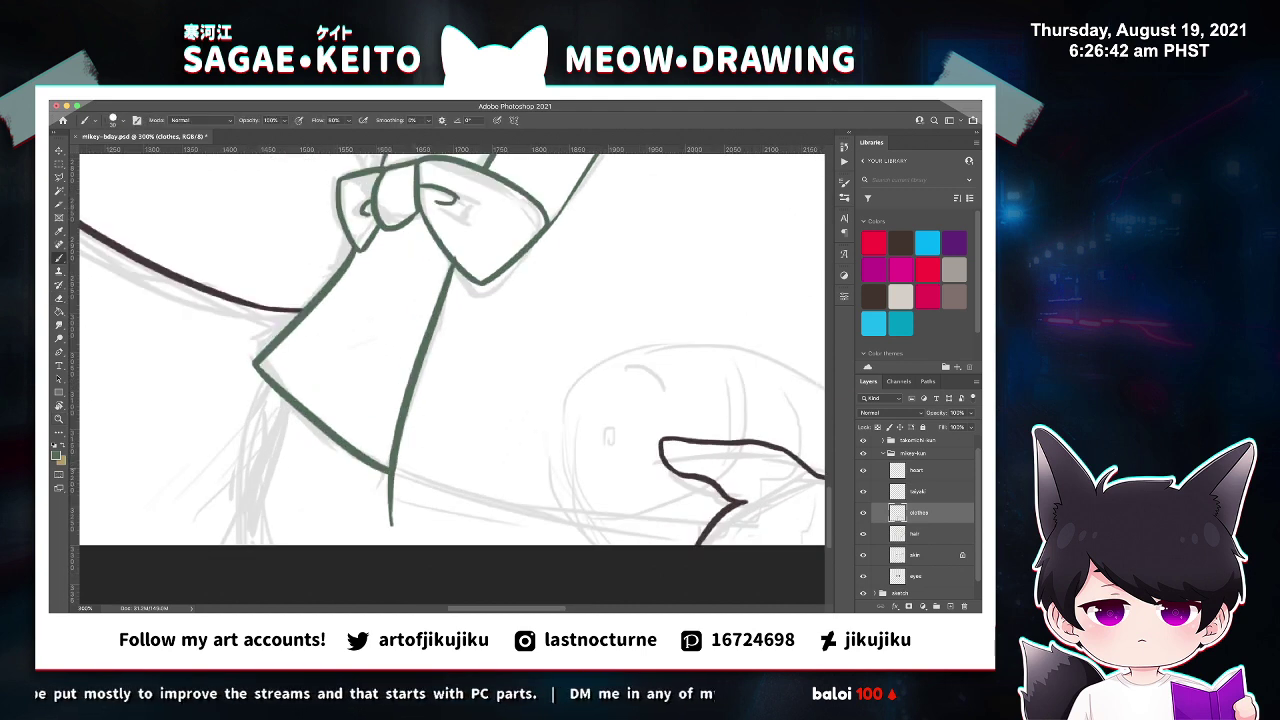
pyautogui.moveTo(392, 482); pyautogui.dragTo(584, 521)
pyautogui.hotkey('ctrl', 'z')
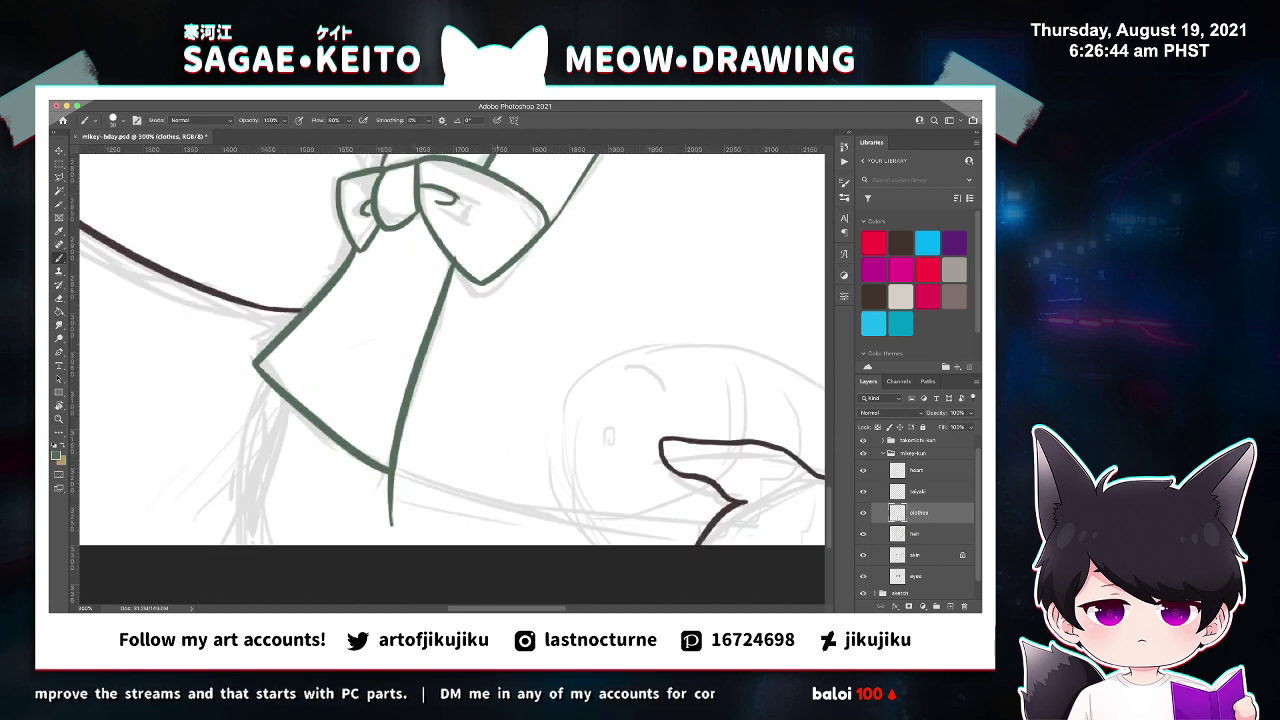
pyautogui.moveTo(402, 487); pyautogui.dragTo(620, 545)
pyautogui.hotkey('ctrl', 'z')
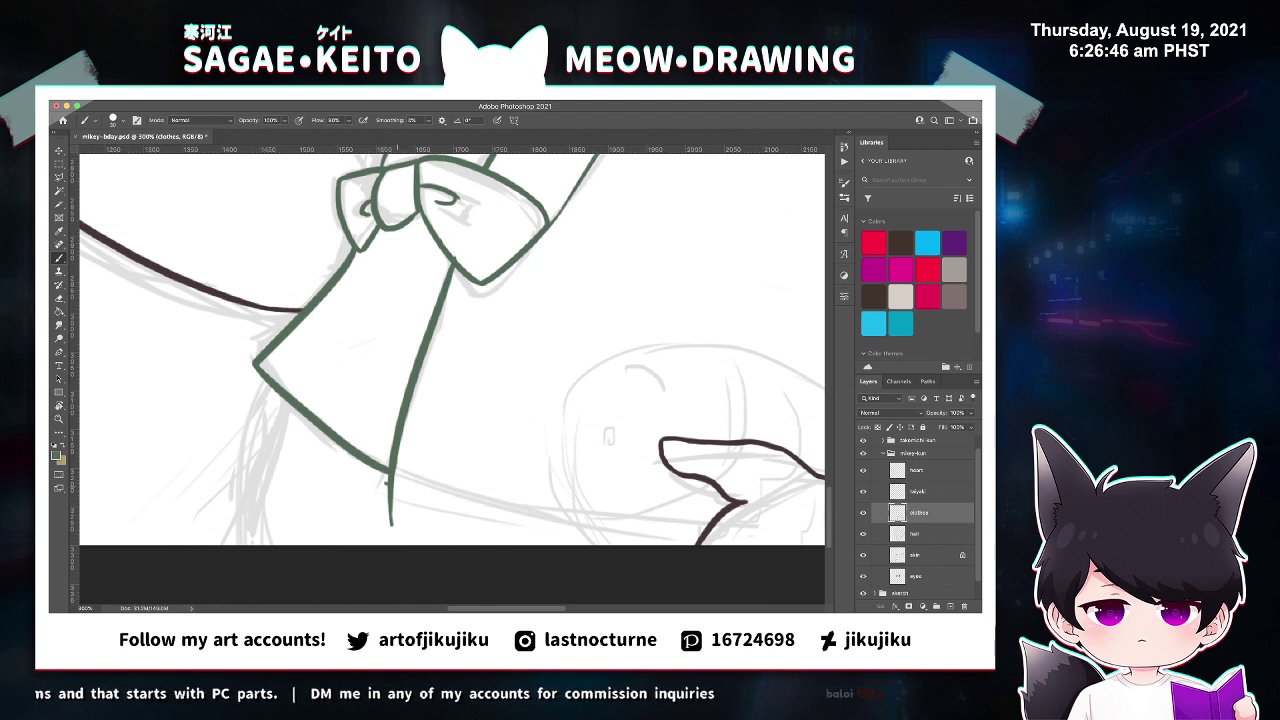
pyautogui.moveTo(392, 482); pyautogui.dragTo(640, 546)
pyautogui.press('e')
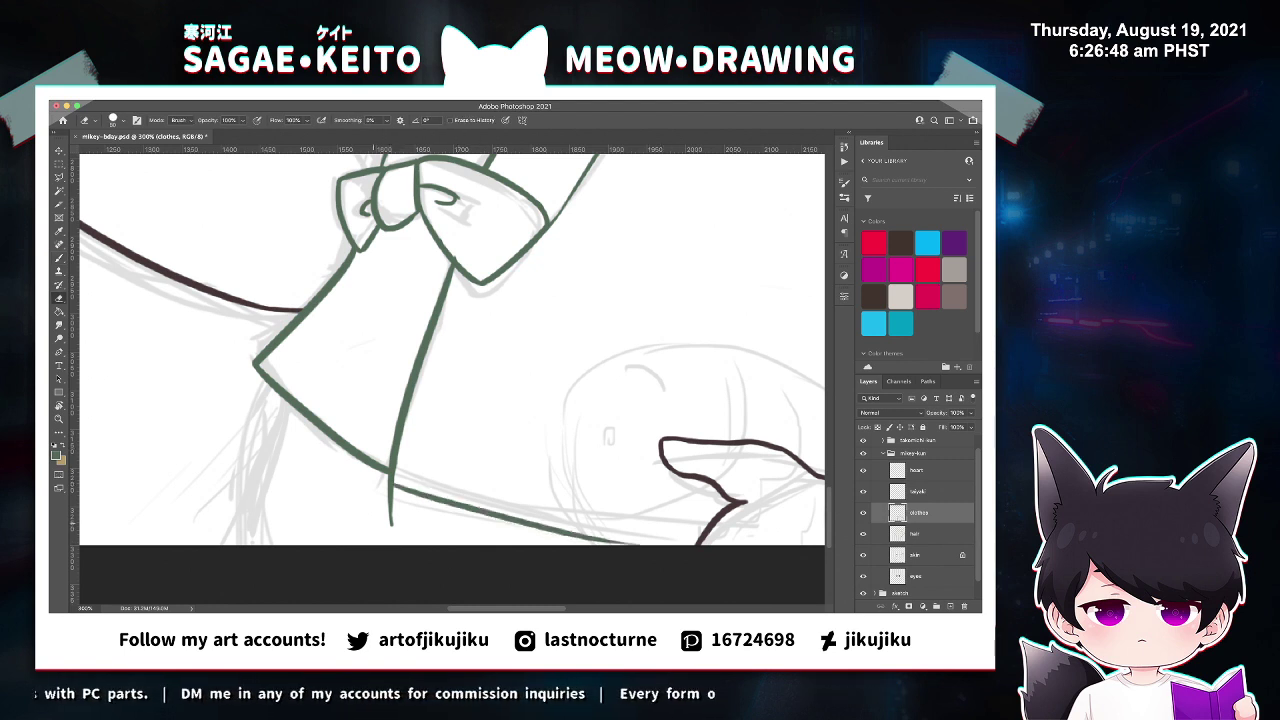
pyautogui.moveTo(391, 527); pyautogui.dragTo(391, 495)
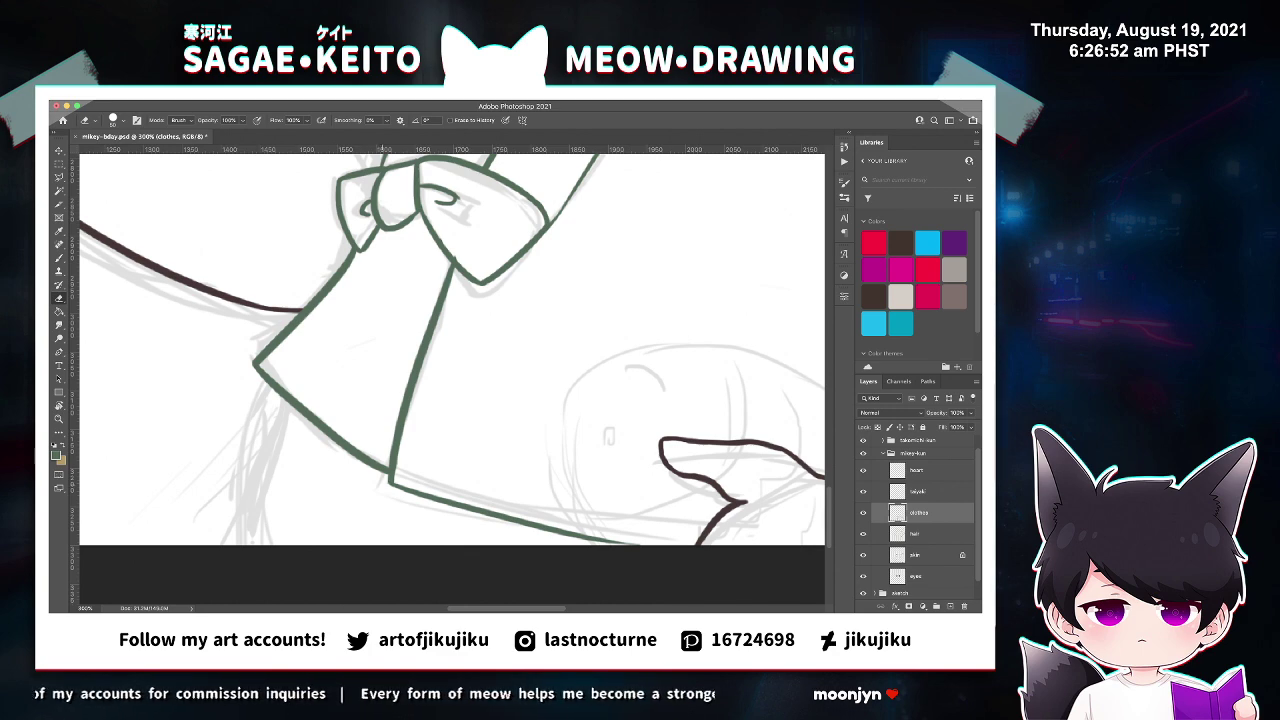
pyautogui.press('super+s')
# Ink the garment line from the canvas edge up to the panel's lower edge, add a short fold line branching off it, and save the file.
pyautogui.press('super+minus')
pyautogui.press('super+minus')
pyautogui.press('super+minus')
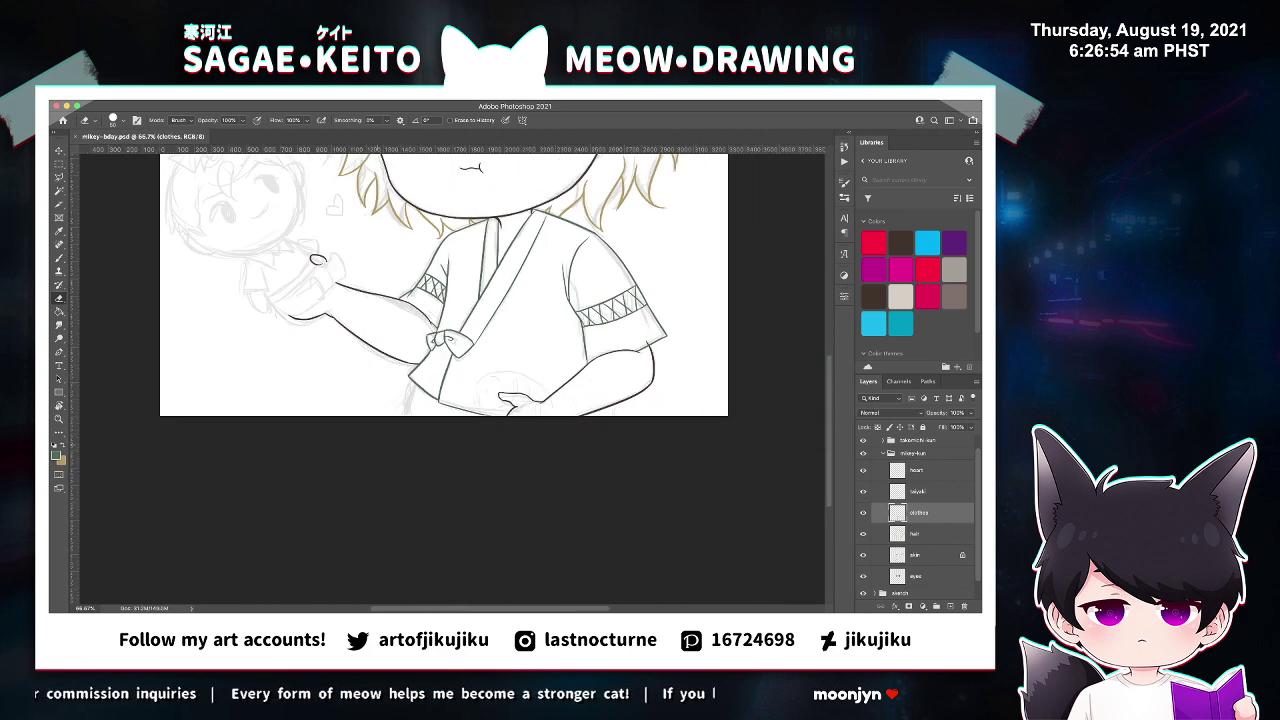
pyautogui.press('b')
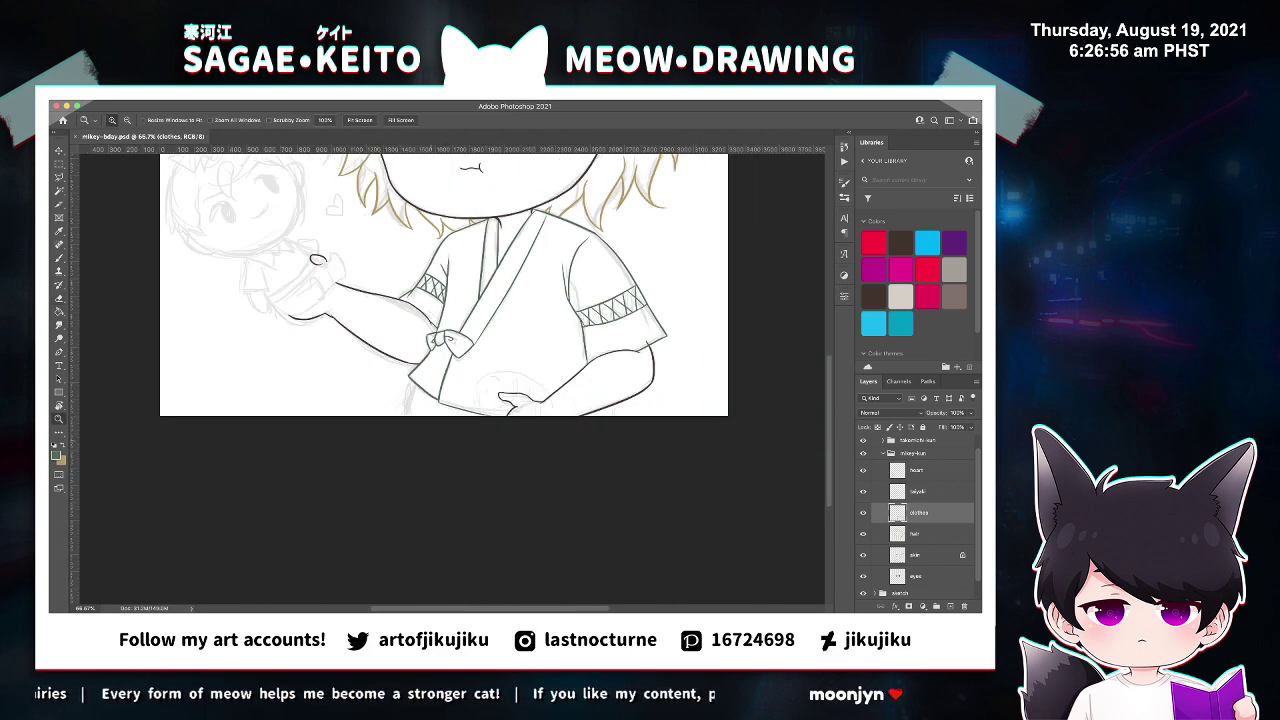
pyautogui.hotkey('ctrl', '+')
pyautogui.hotkey('ctrl', '+')
pyautogui.hotkey('ctrl', '+')
pyautogui.moveTo(298, 414); pyautogui.dragTo(336, 266)
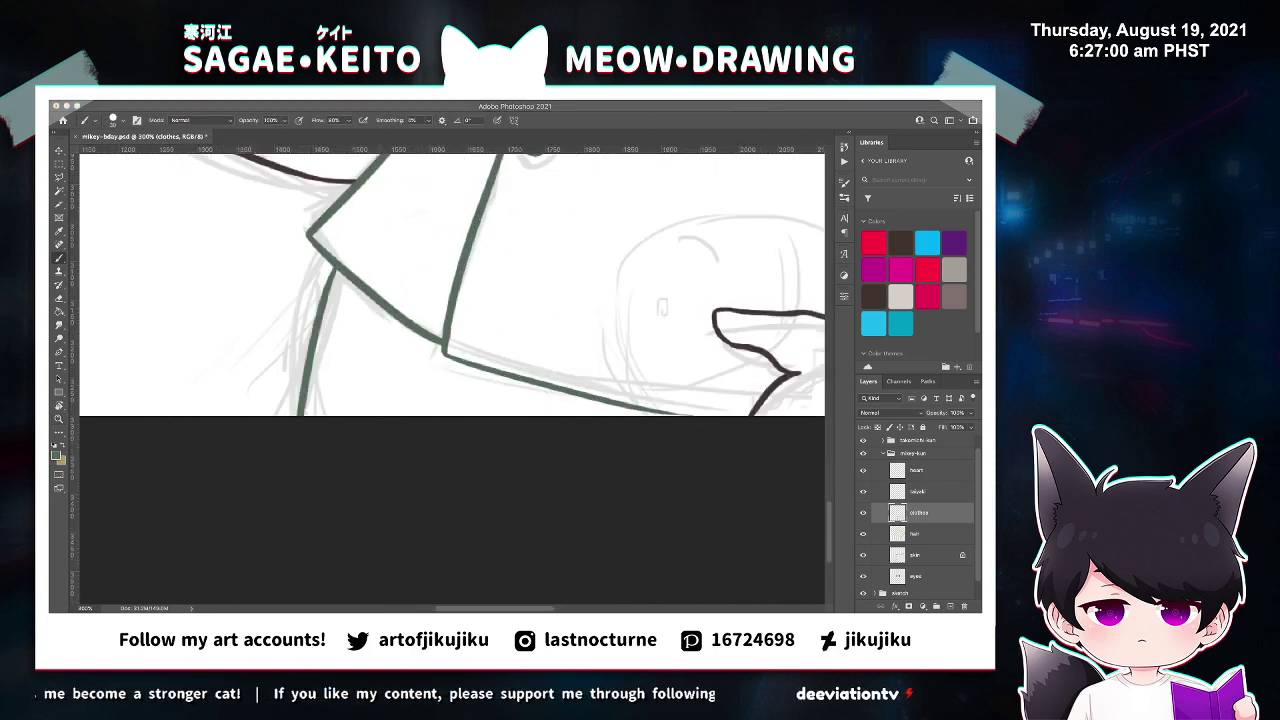
pyautogui.moveTo(325, 321); pyautogui.dragTo(366, 294)
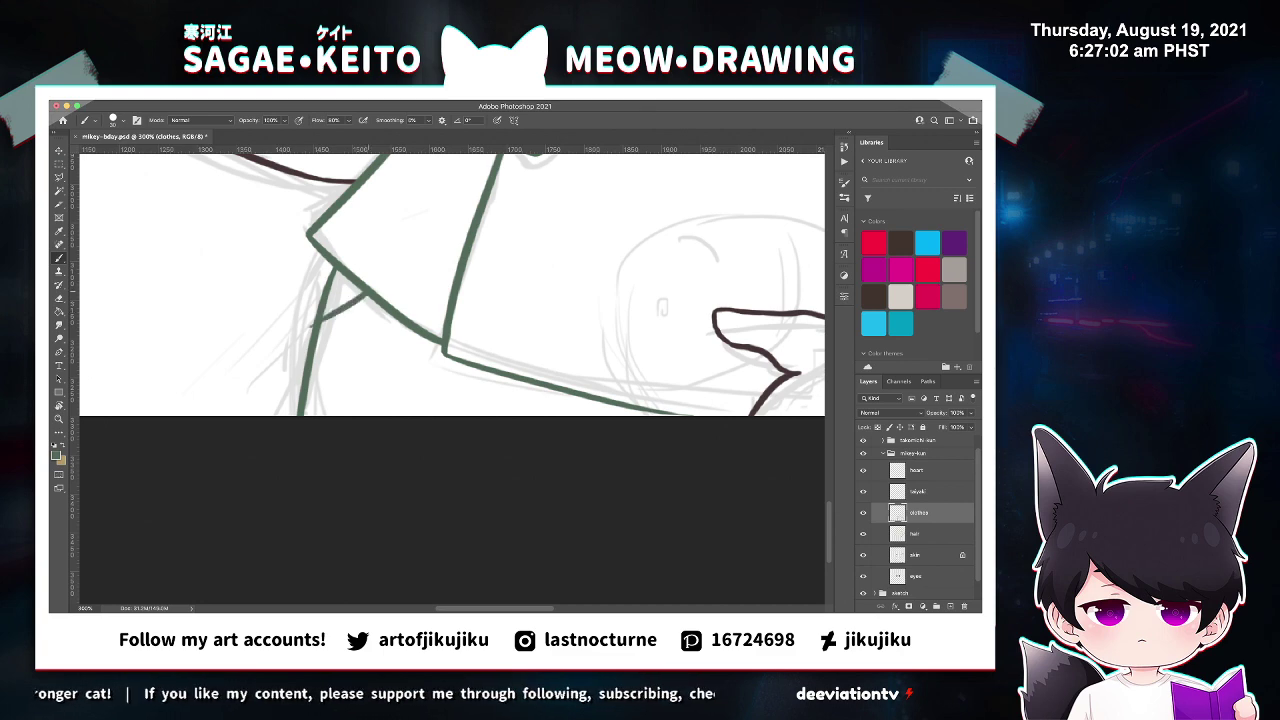
pyautogui.press('super+z')
pyautogui.hotkey('ctrl', 's')
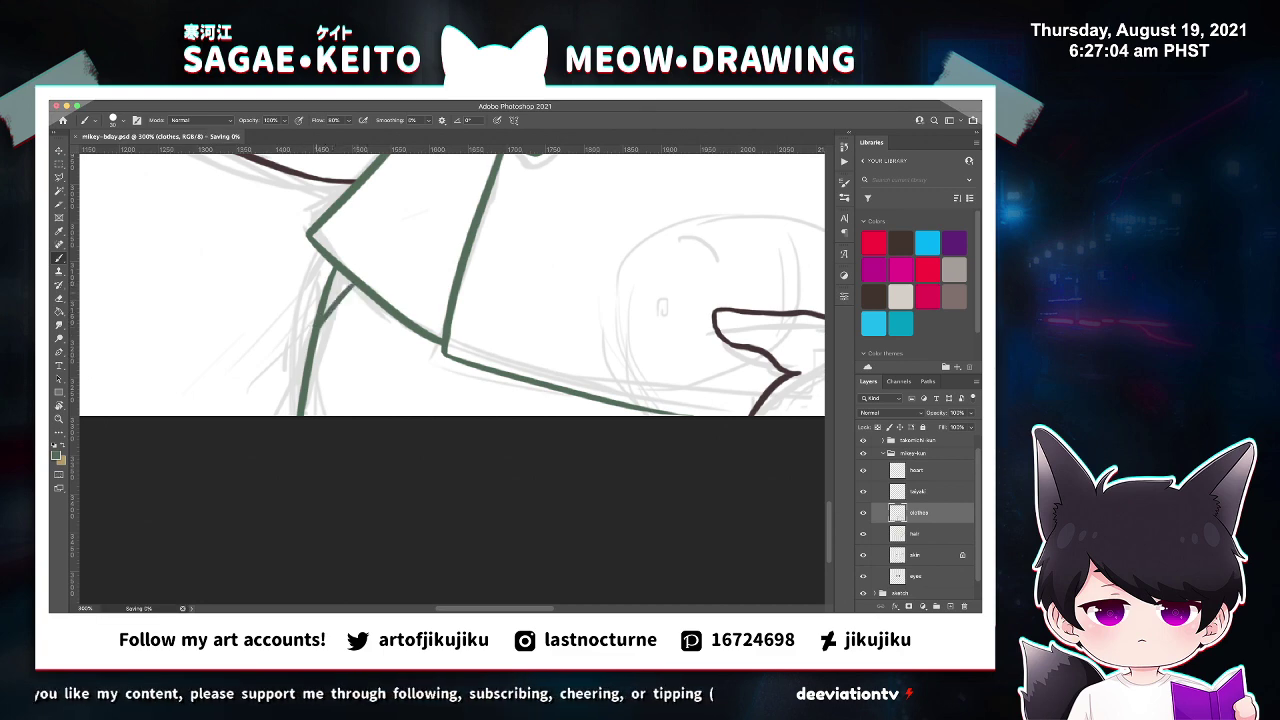
# On the taiyaki layer, ink the front curve of the fish's head in tan, down to the canvas edge beside the hand.
pyautogui.hotkey('ctrl', '-')
pyautogui.hotkey('ctrl', '-')
pyautogui.hotkey('ctrl', '-')
pyautogui.hotkey('ctrl', '-')
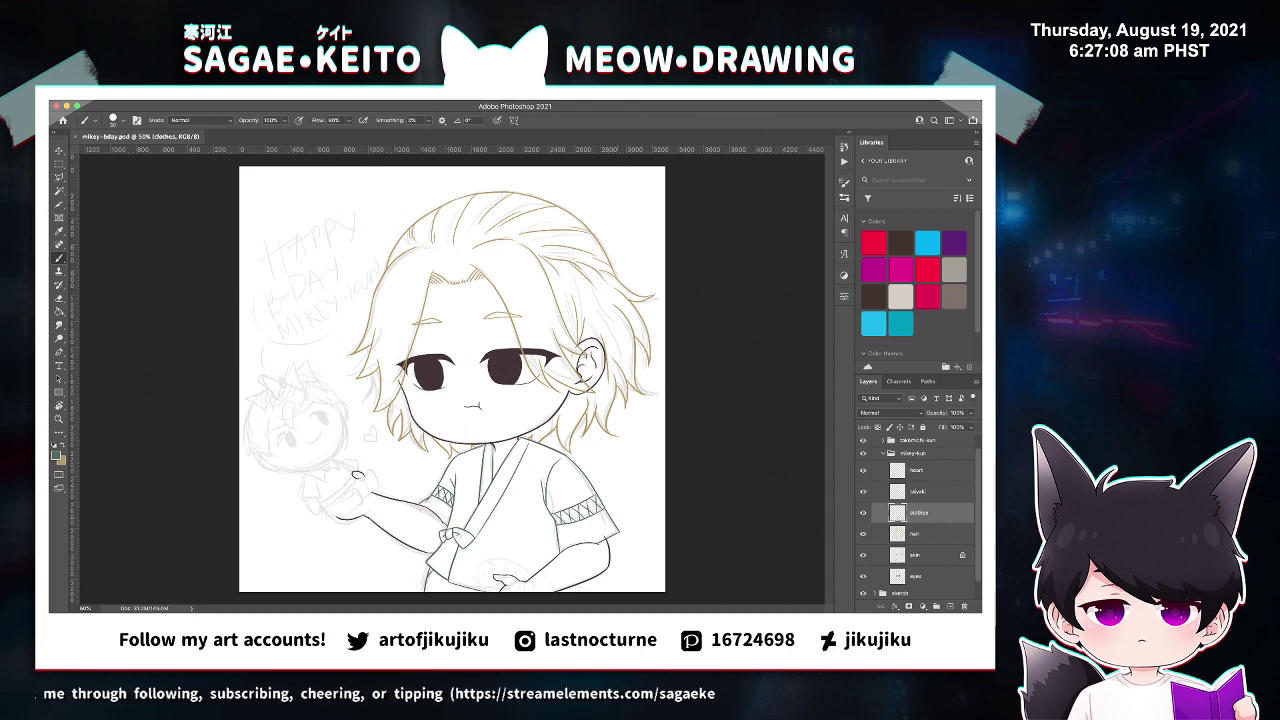
pyautogui.click(918, 491)
pyautogui.press('z')
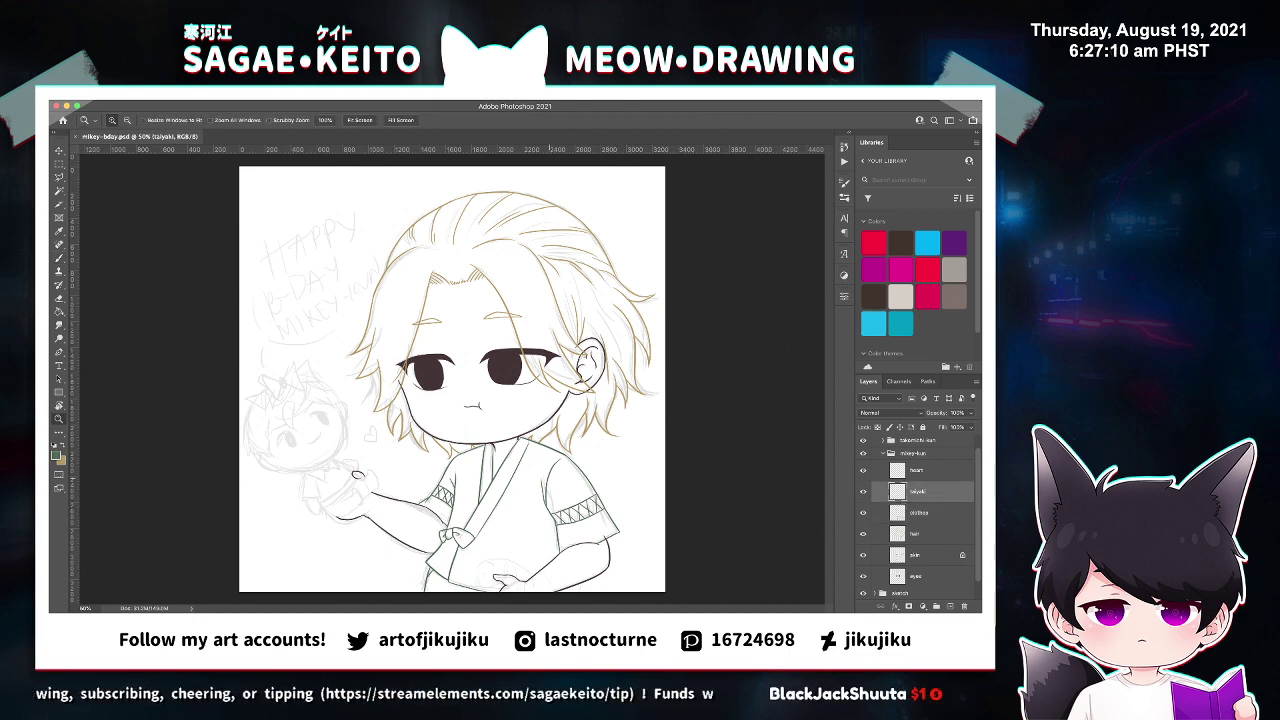
pyautogui.click(544, 555)
pyautogui.click(544, 555)
pyautogui.click(544, 555)
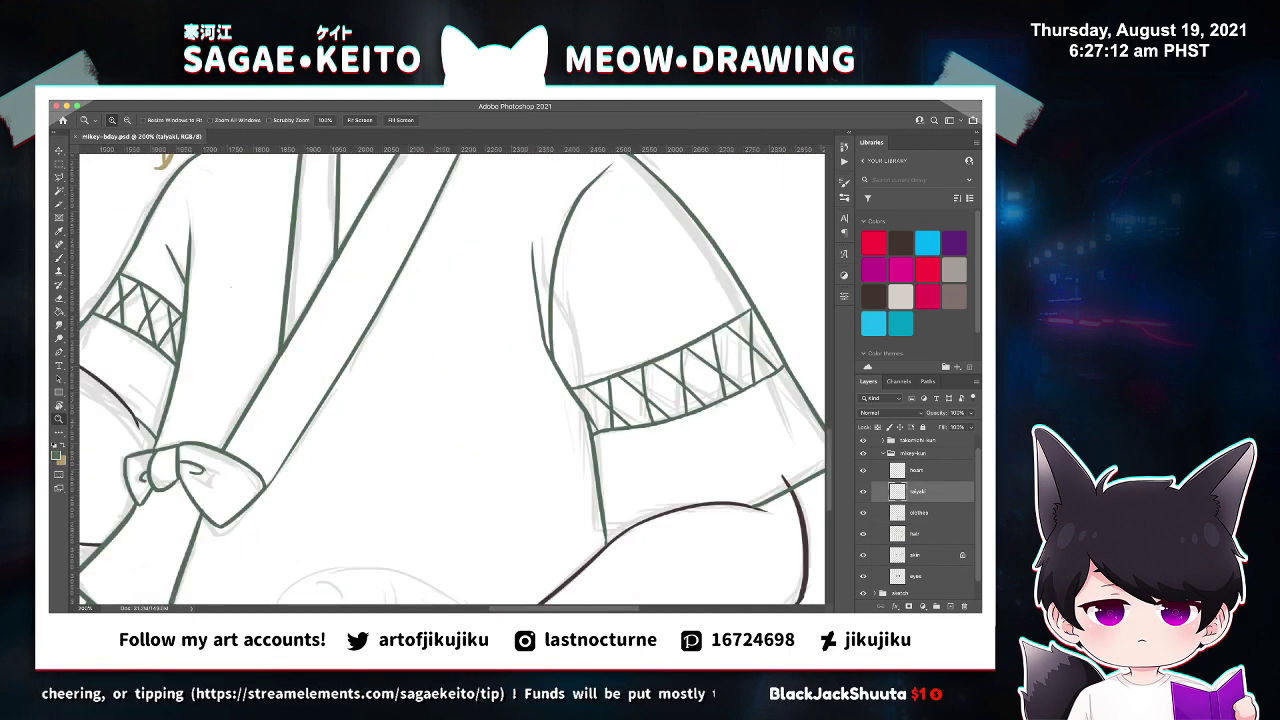
pyautogui.scroll(-5, 450, 380)
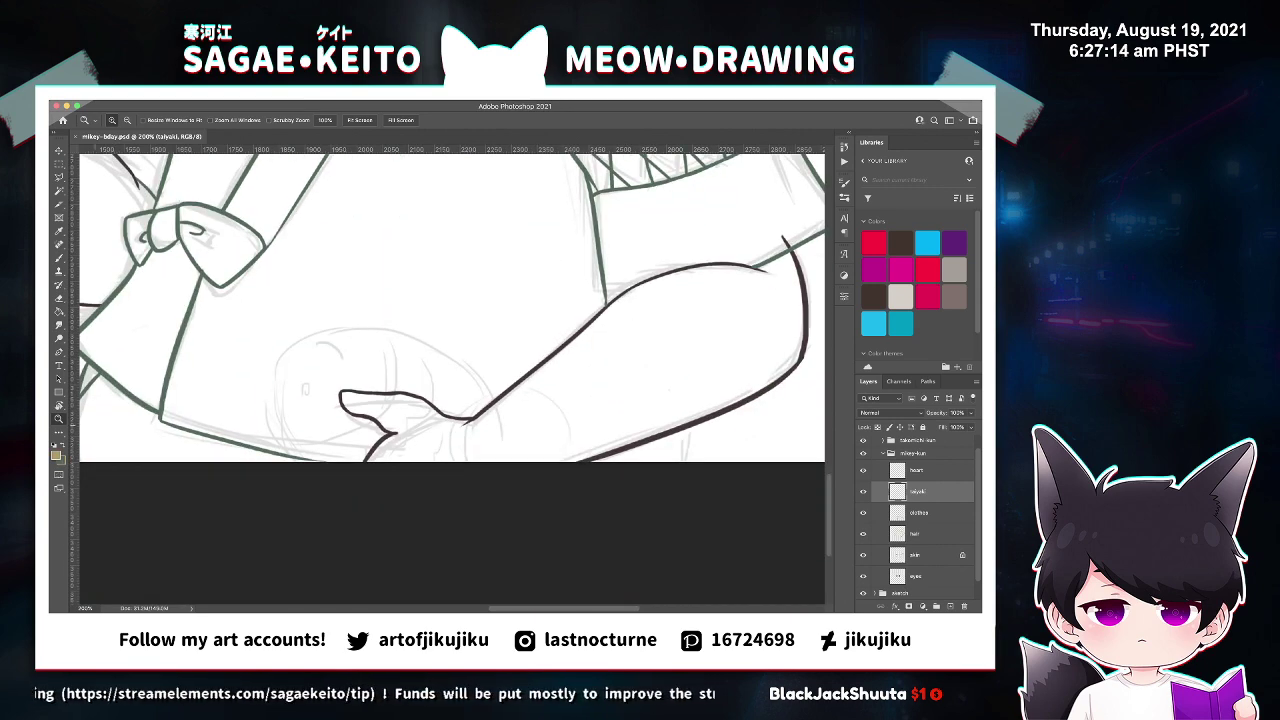
pyautogui.press('b')
pyautogui.moveTo(276, 367); pyautogui.dragTo(306, 458)
pyautogui.hotkey('ctrl', 'z')
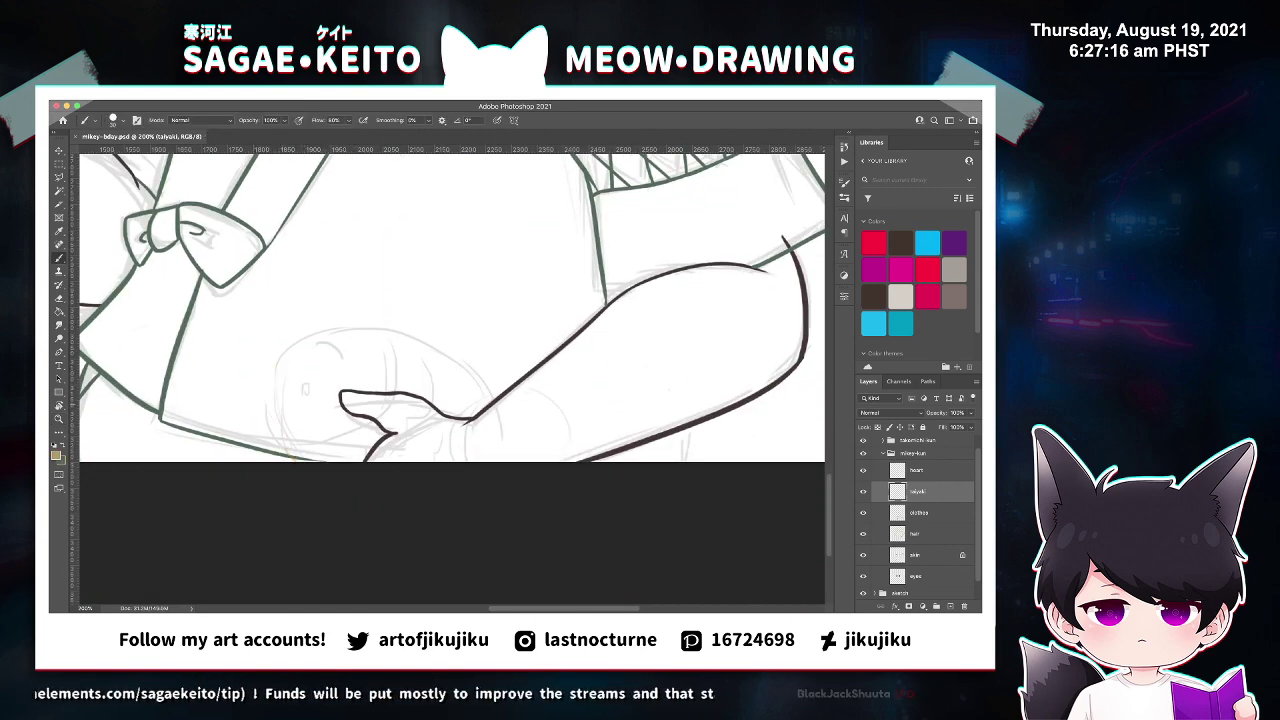
pyautogui.moveTo(277, 368); pyautogui.dragTo(320, 460)
pyautogui.hotkey('ctrl', 'z')
pyautogui.moveTo(278, 360)
pyautogui.mouseDown()
pyautogui.moveTo(306, 436)
pyautogui.moveTo(332, 461)
pyautogui.mouseUp()
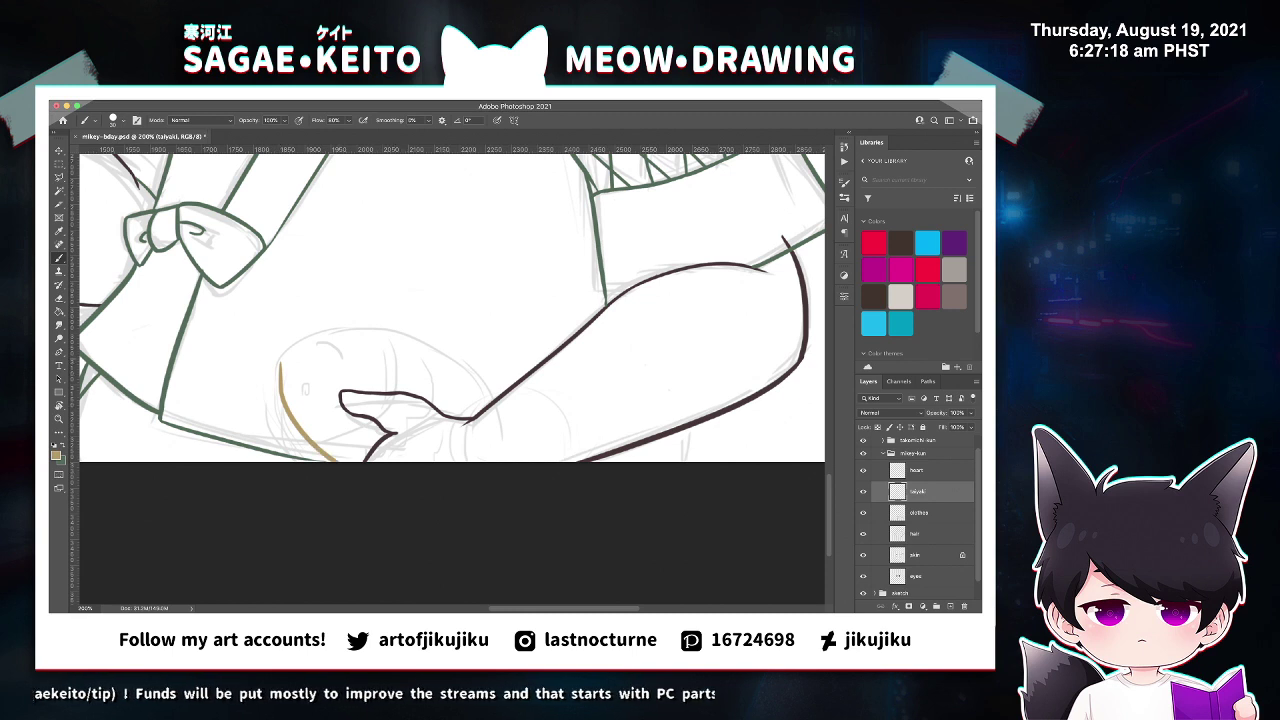
pyautogui.hotkey('ctrl', 'z')
pyautogui.moveTo(277, 357); pyautogui.dragTo(317, 460)
# Ink the taiyaki's upper outline in tan from the head over the back to the forearm, and clean up the overlapping stroke ends.
pyautogui.moveTo(276, 358); pyautogui.dragTo(546, 384)
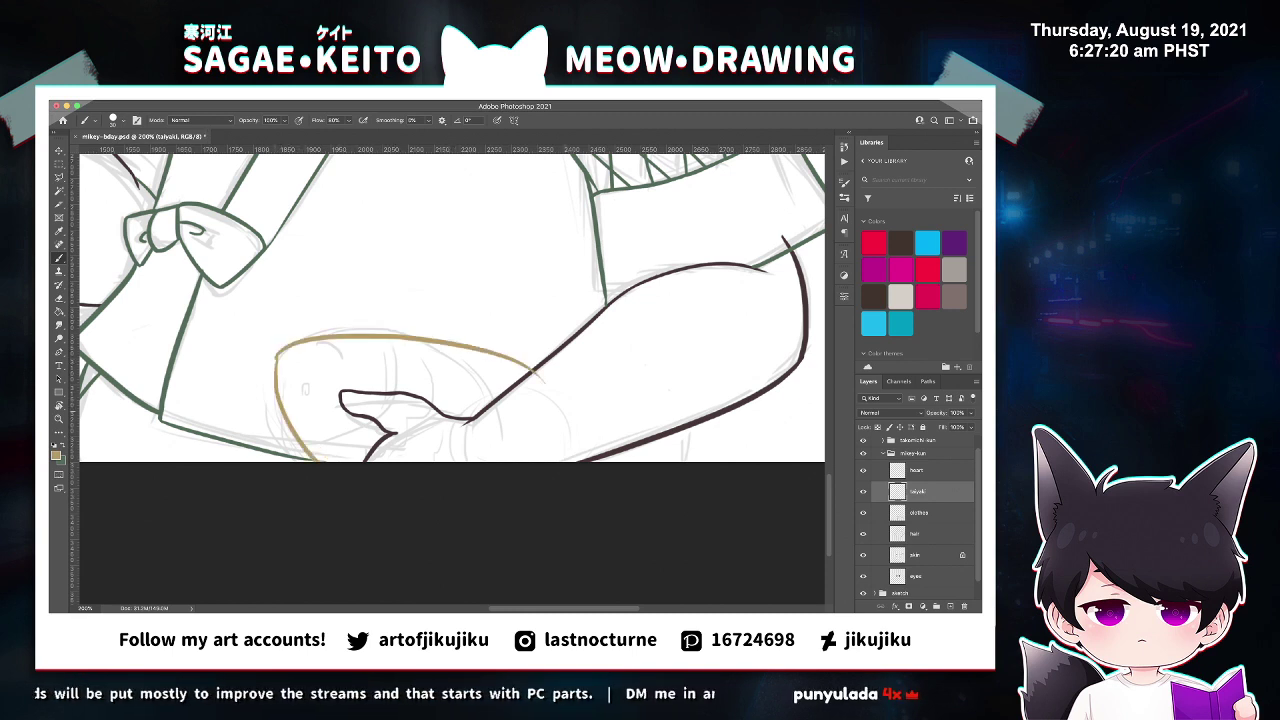
pyautogui.hotkey('ctrl', 'z')
pyautogui.moveTo(276, 356); pyautogui.dragTo(532, 409)
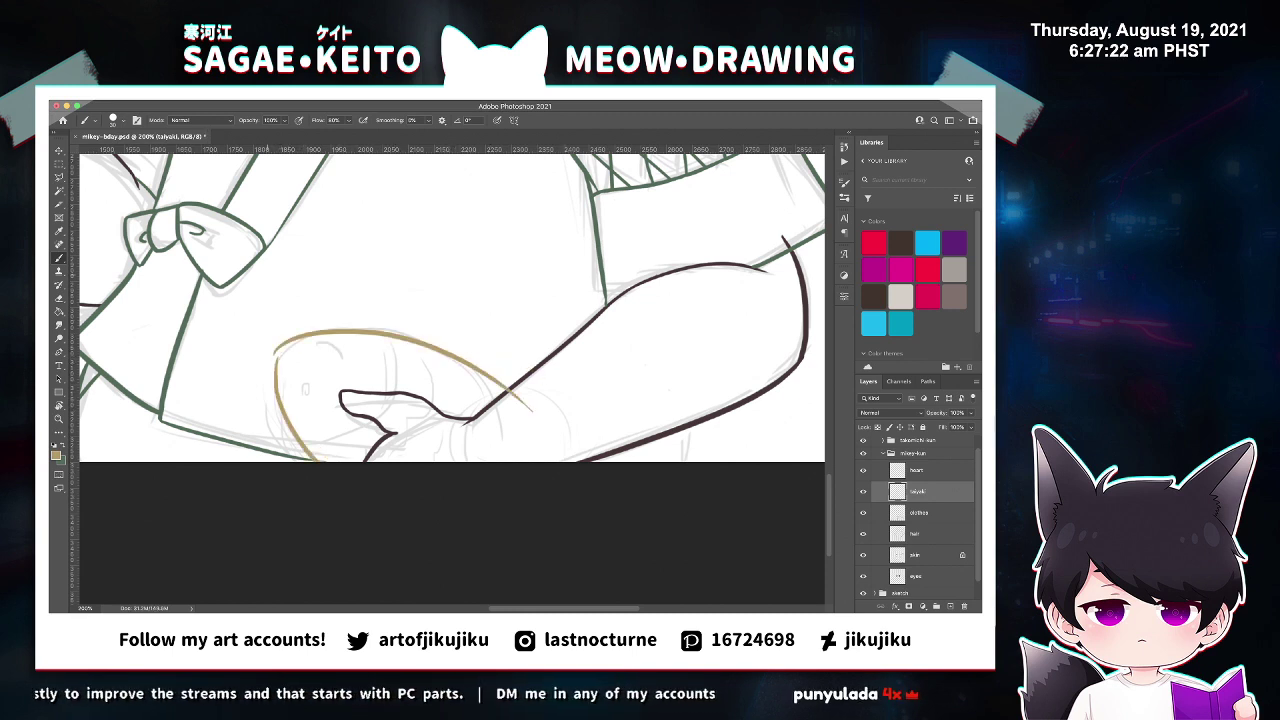
pyautogui.hotkey('ctrl', 'z')
pyautogui.moveTo(276, 358); pyautogui.dragTo(530, 406)
pyautogui.moveTo(416, 336); pyautogui.dragTo(522, 432)
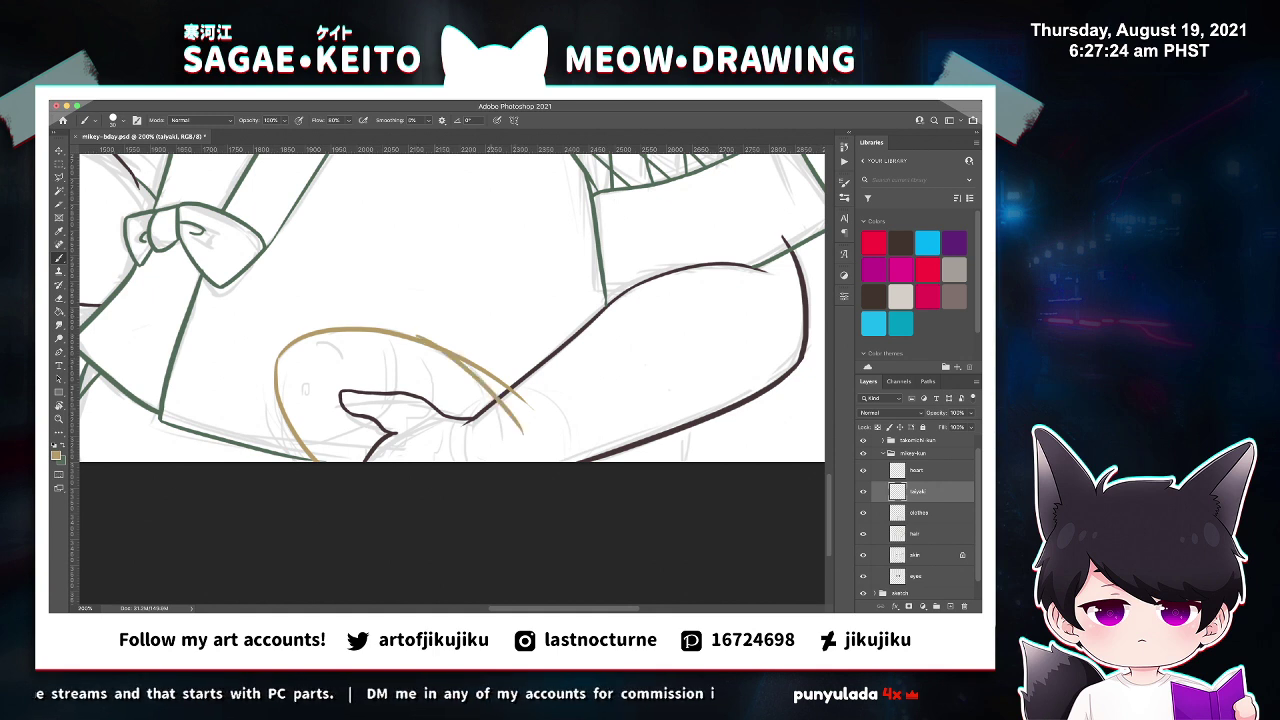
pyautogui.hotkey('ctrl', 'z')
pyautogui.moveTo(458, 360)
pyautogui.mouseDown()
pyautogui.moveTo(522, 430)
pyautogui.moveTo(506, 390)
pyautogui.moveTo(468, 358)
pyautogui.mouseUp()
pyautogui.press('e')
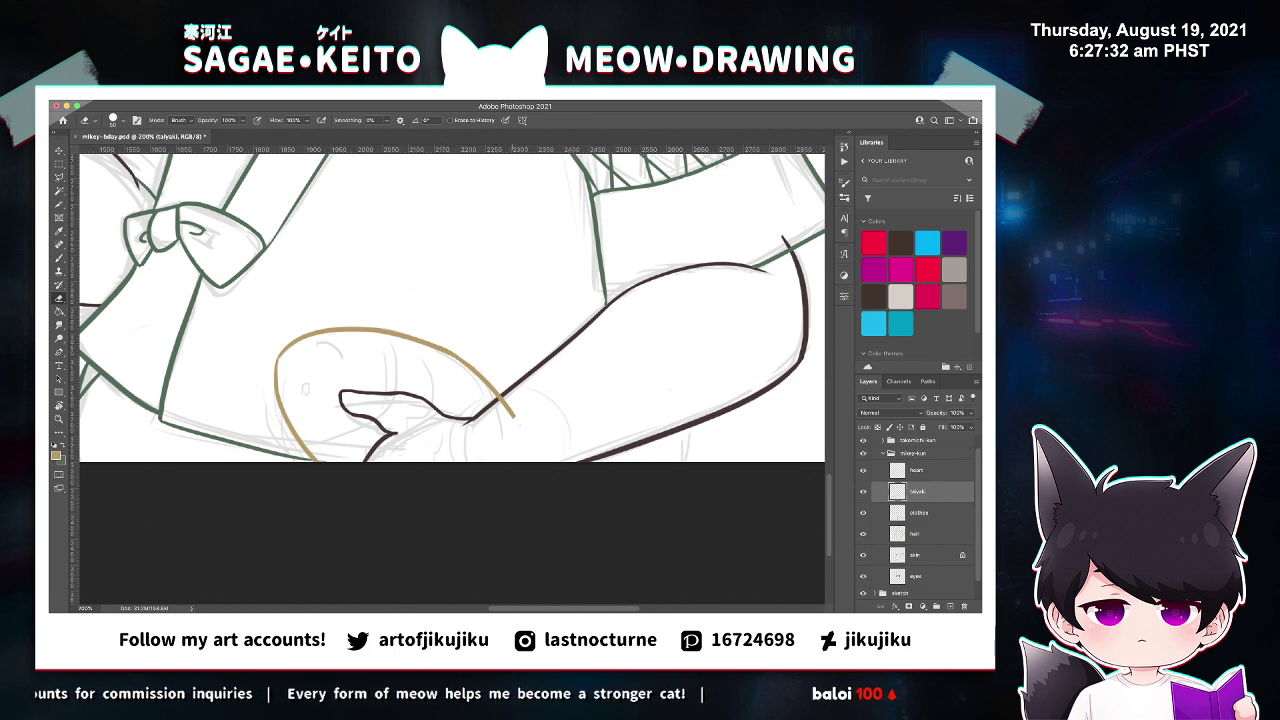
# Erase the end of the taiyaki's upper outline that crosses the forearm line.
pyautogui.press('b')
pyautogui.scroll(2, 262, 364)
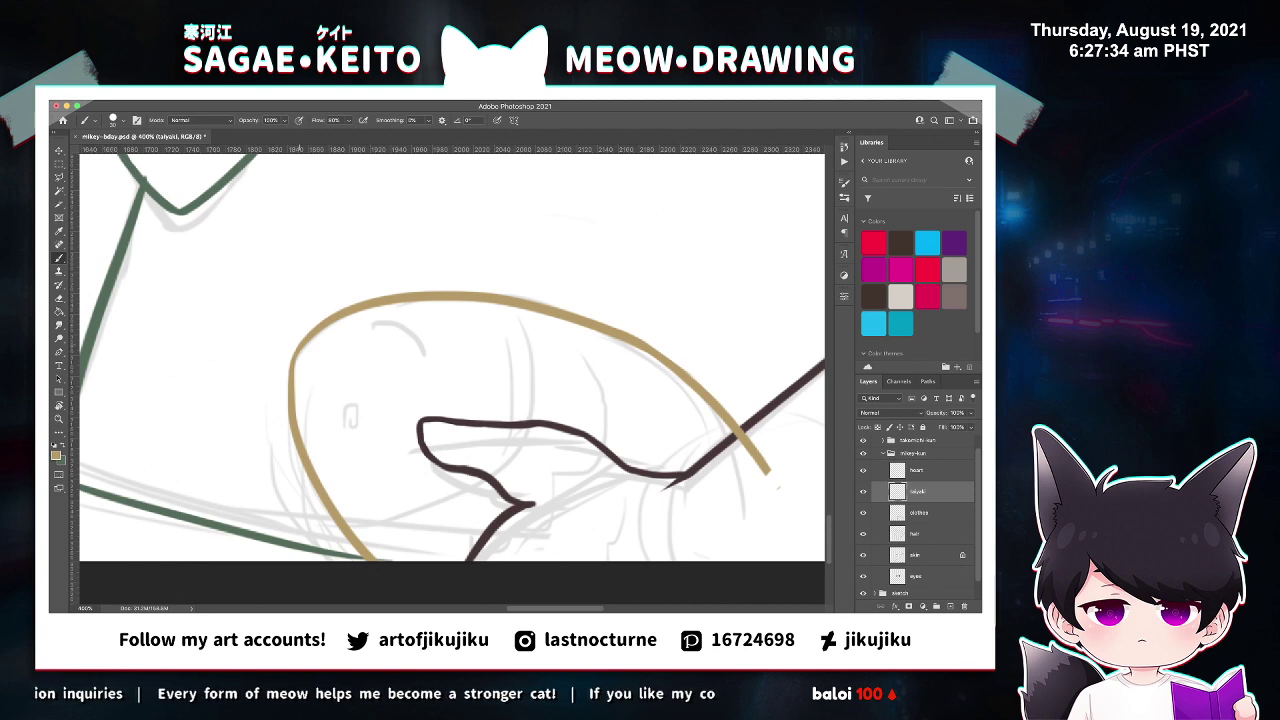
pyautogui.press('e')
pyautogui.moveTo(770, 474); pyautogui.dragTo(741, 434)
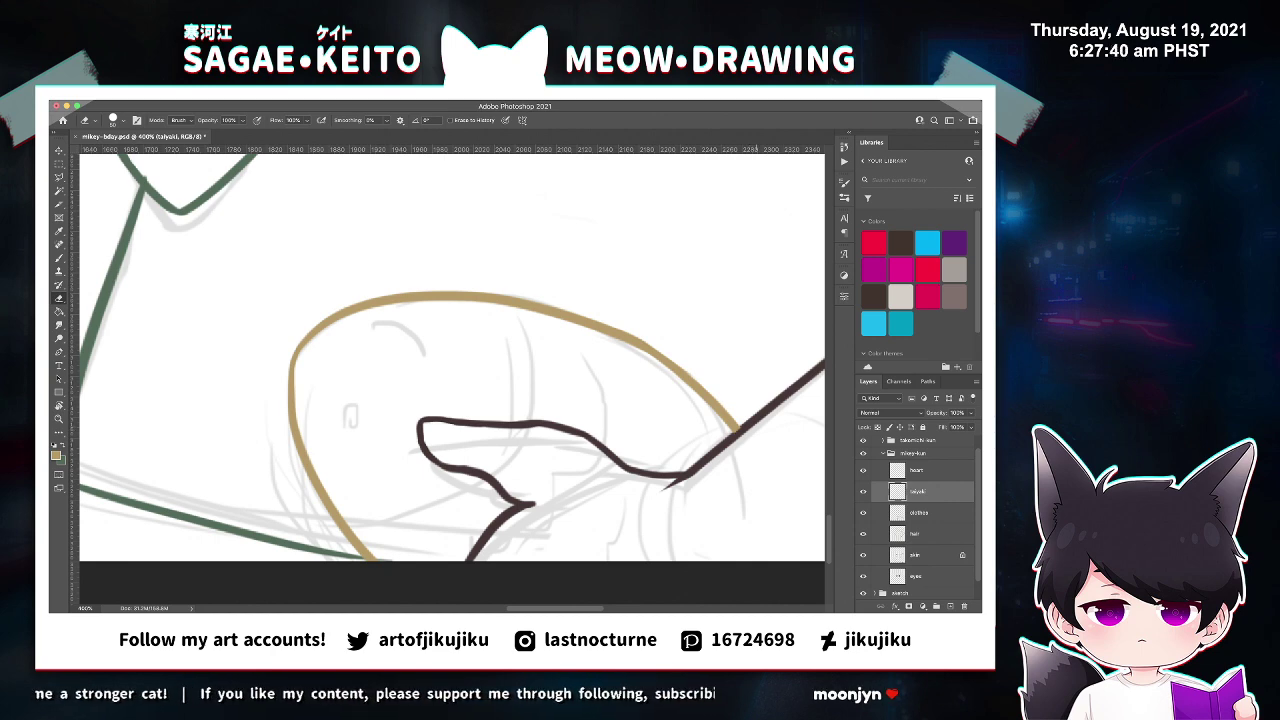
# Rotate the canvas view and draw the taiyaki's eye as a filled tan dot with a small outlined mouth beside it.
pyautogui.press('r')
pyautogui.moveTo(590, 300)
pyautogui.mouseDown()
pyautogui.moveTo(611, 373)
pyautogui.moveTo(512, 526)
pyautogui.moveTo(378, 502)
pyautogui.mouseUp()
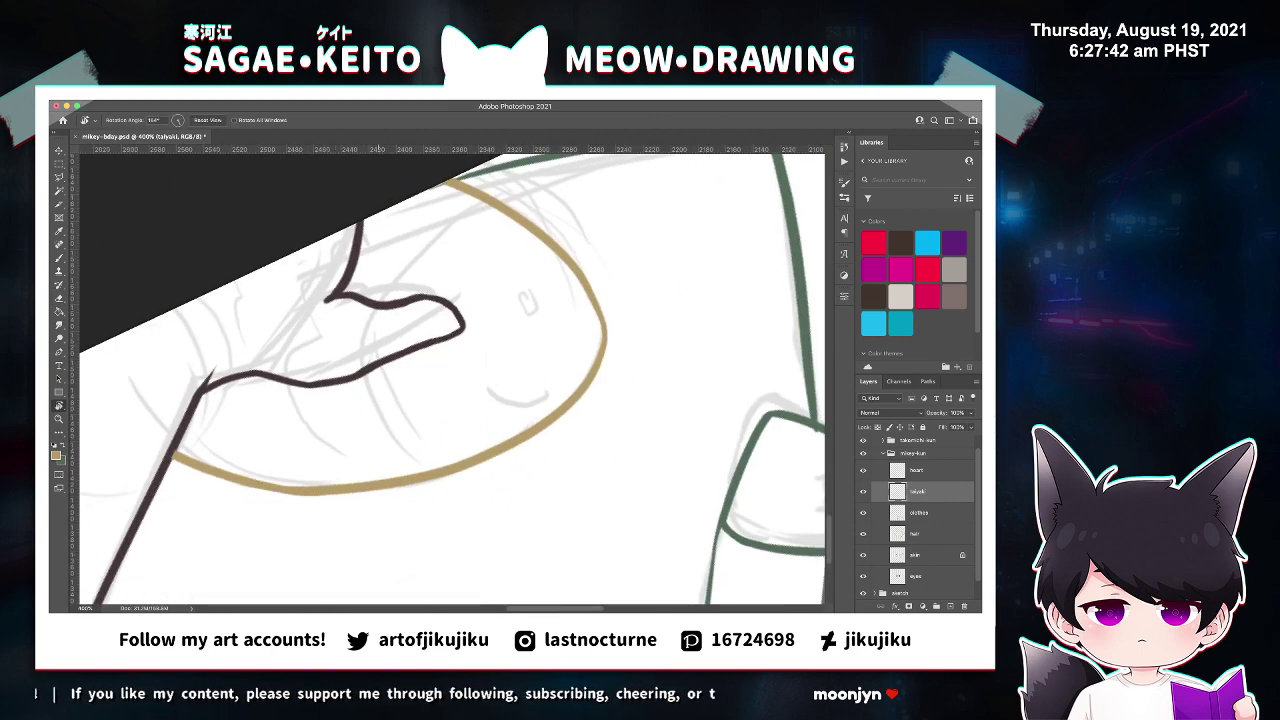
pyautogui.press('b')
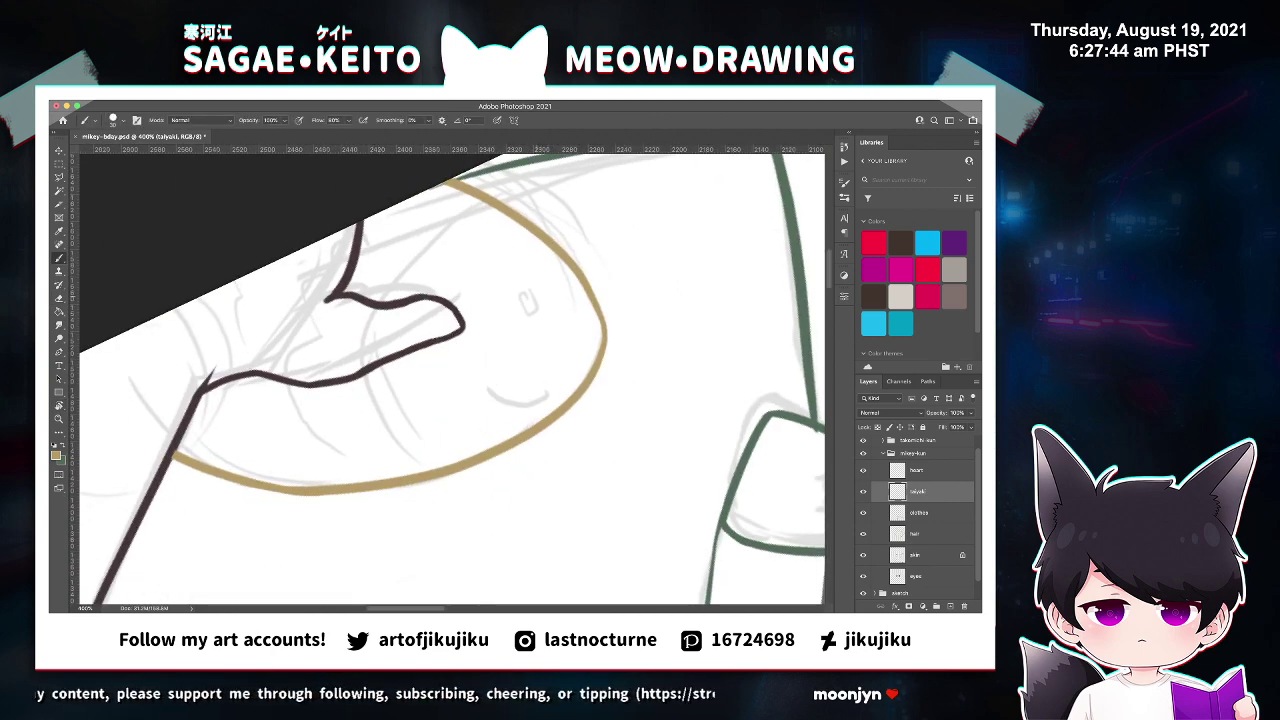
pyautogui.moveTo(531, 294); pyautogui.dragTo(533, 305)
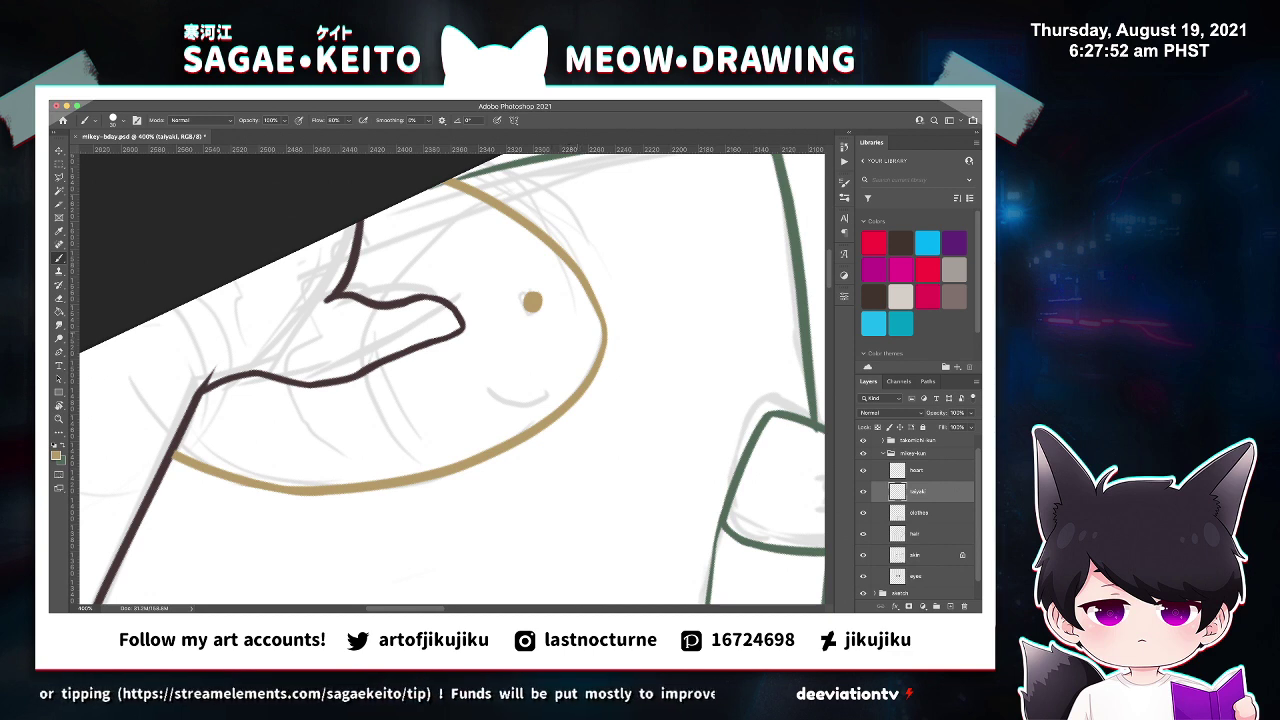
pyautogui.moveTo(578, 334)
pyautogui.mouseDown()
pyautogui.moveTo(541, 345)
pyautogui.moveTo(577, 343)
pyautogui.mouseUp()
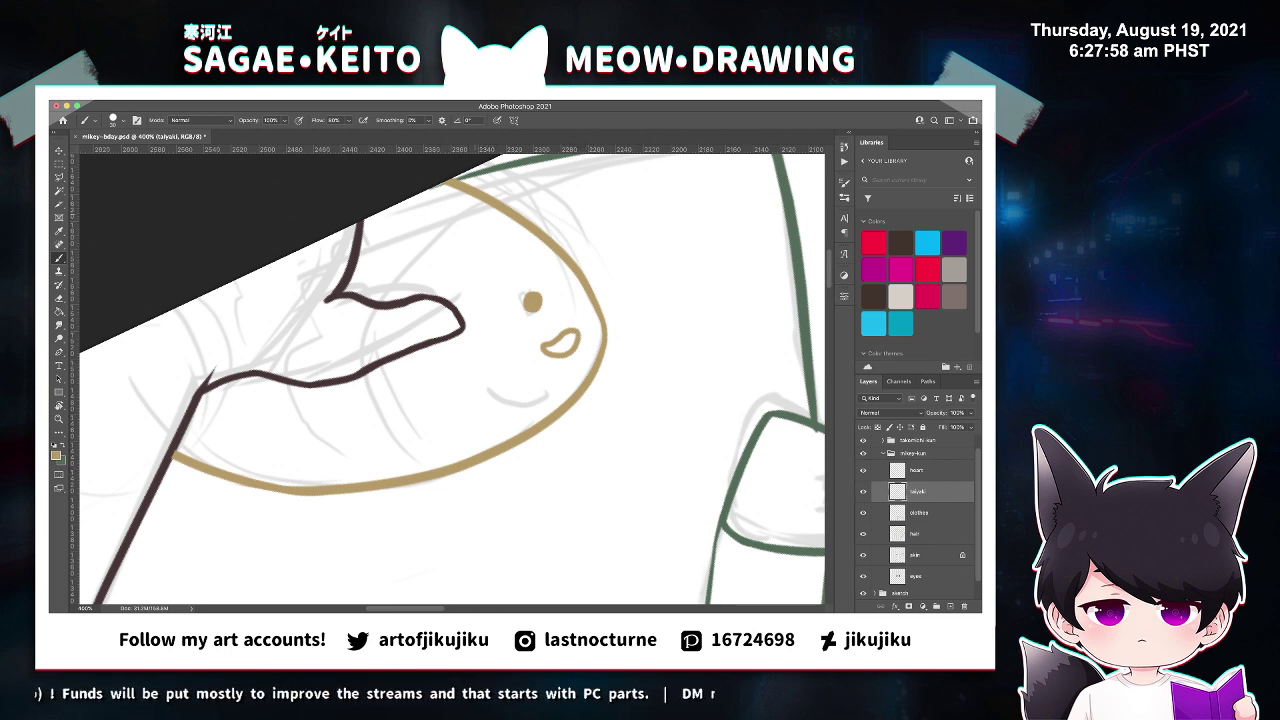
# Ink a curved tan gill line behind the taiyaki's eye, running from the head outline to the thumb.
pyautogui.moveTo(482, 199); pyautogui.dragTo(405, 286)
pyautogui.press('super+z')
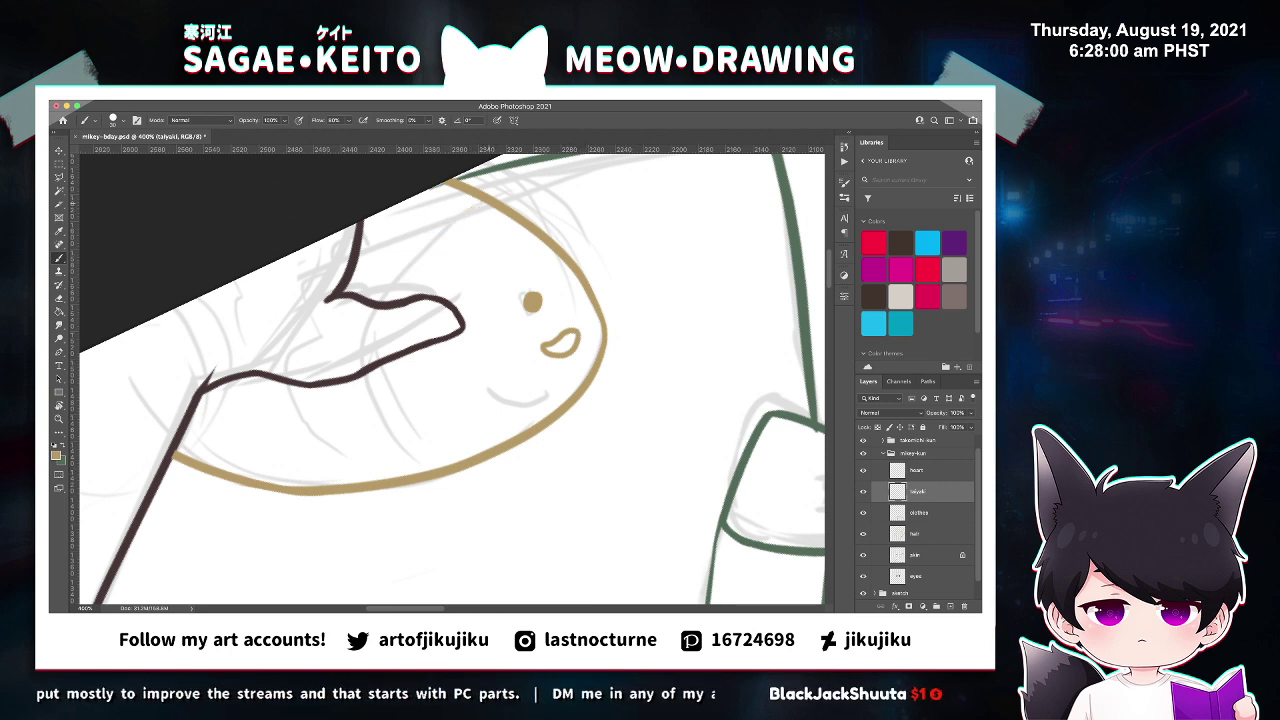
pyautogui.moveTo(484, 202); pyautogui.dragTo(402, 289)
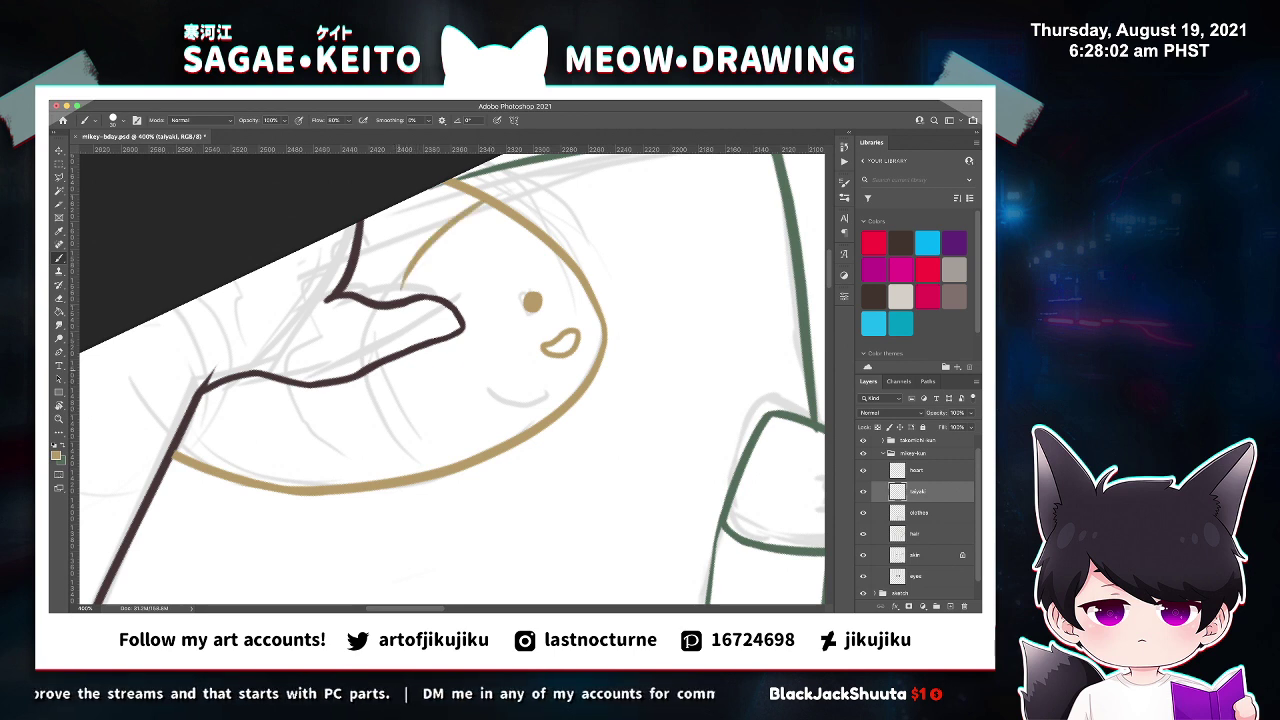
# Ink the lower part of the taiyaki's gill line in tan, from below the thumb to the belly outline.
pyautogui.moveTo(398, 382); pyautogui.dragTo(448, 465)
pyautogui.press('super+z')
pyautogui.moveTo(397, 382); pyautogui.dragTo(455, 460)
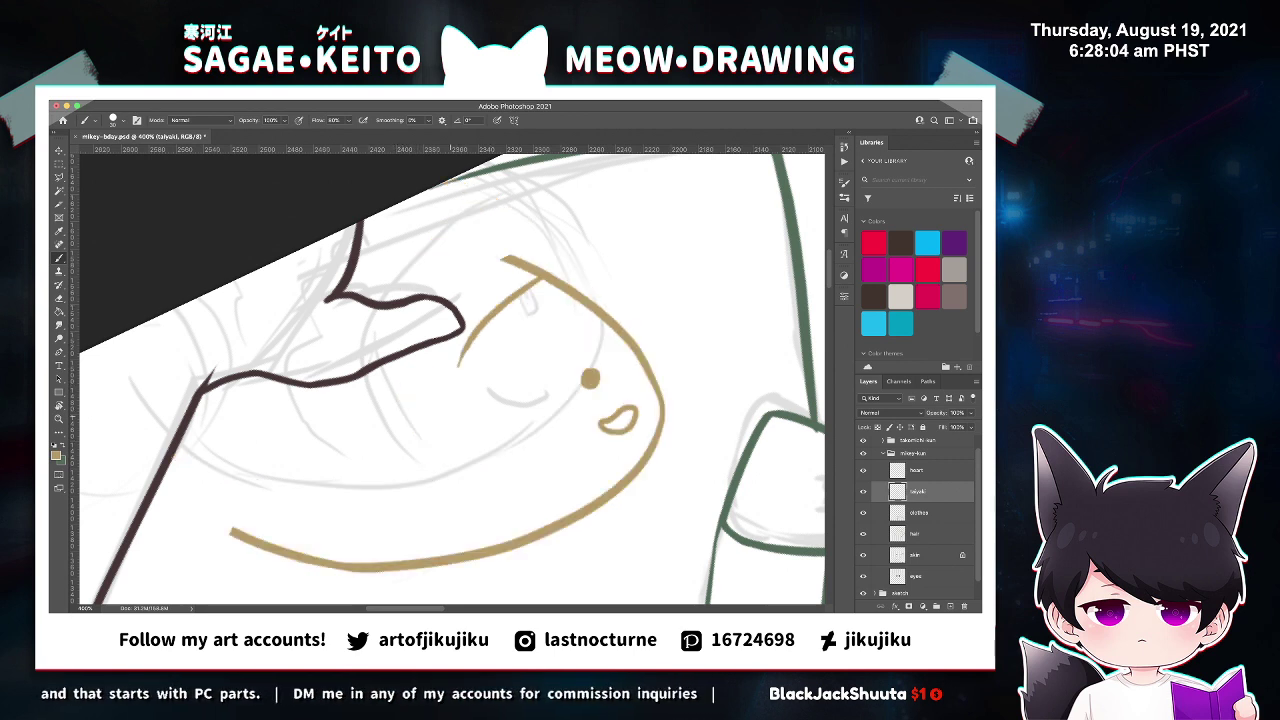
pyautogui.press('super+z')
pyautogui.moveTo(401, 397); pyautogui.dragTo(449, 464)
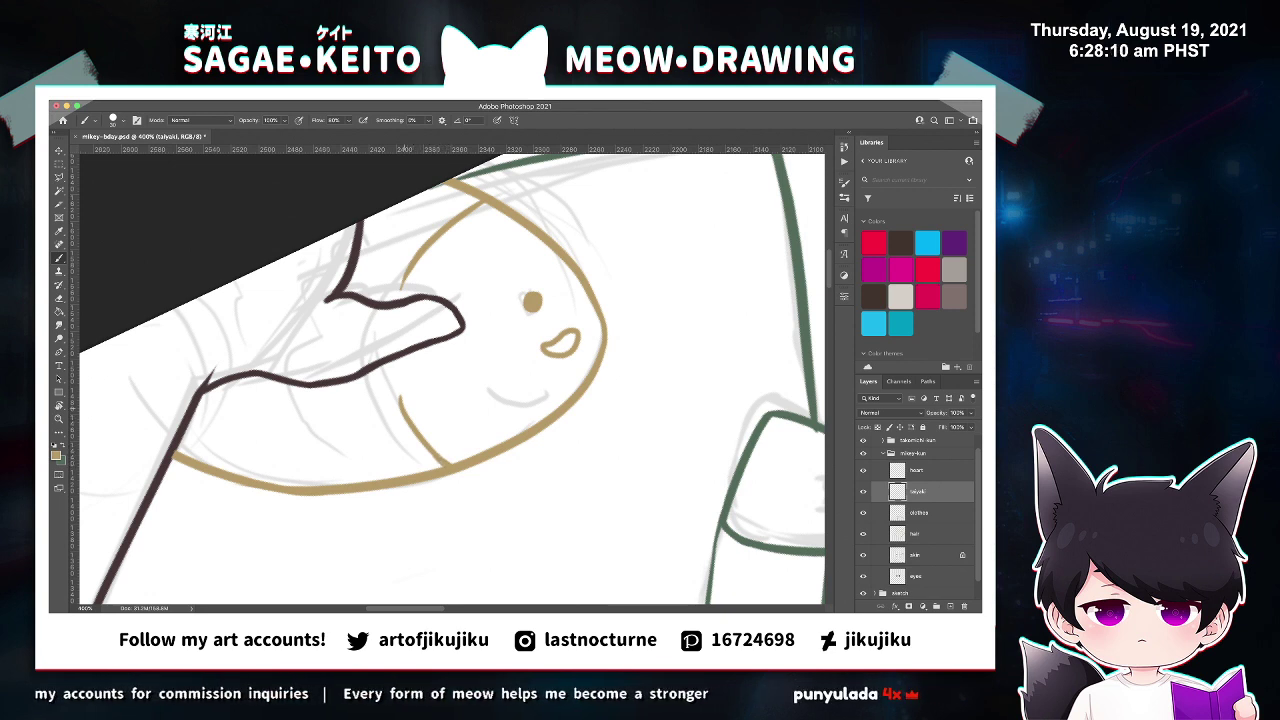
pyautogui.press('e')
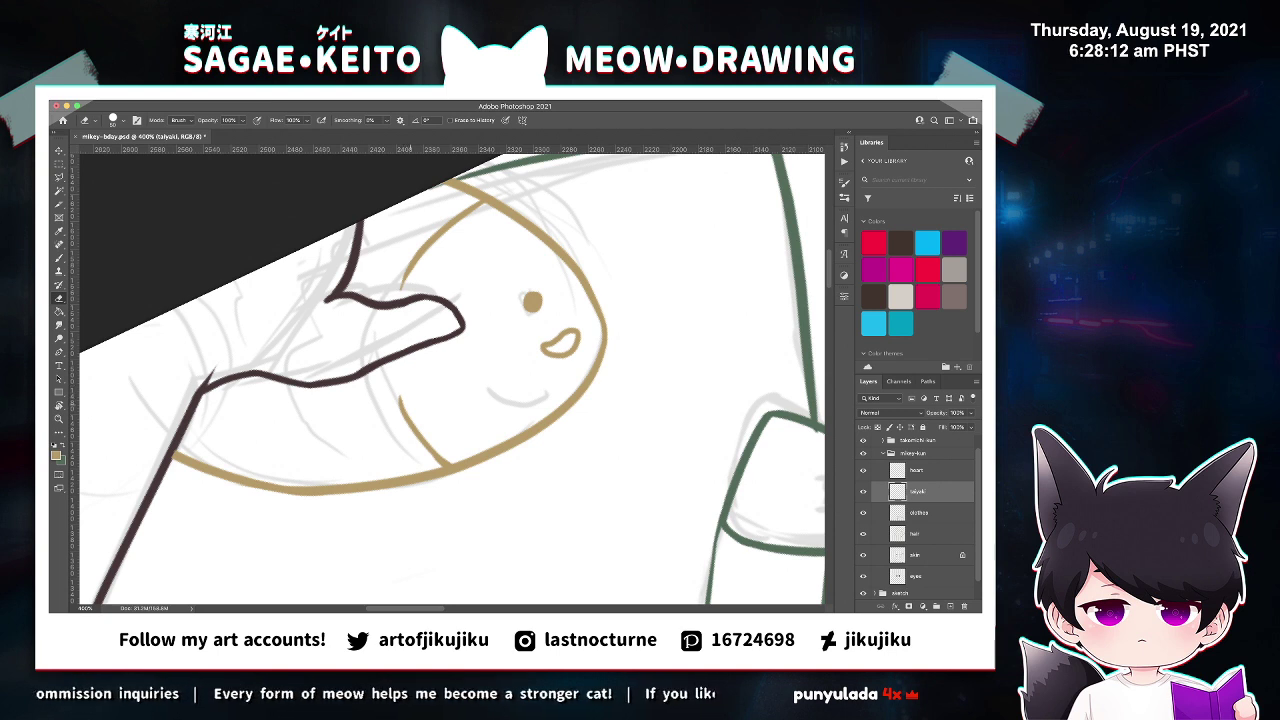
pyautogui.press('b')
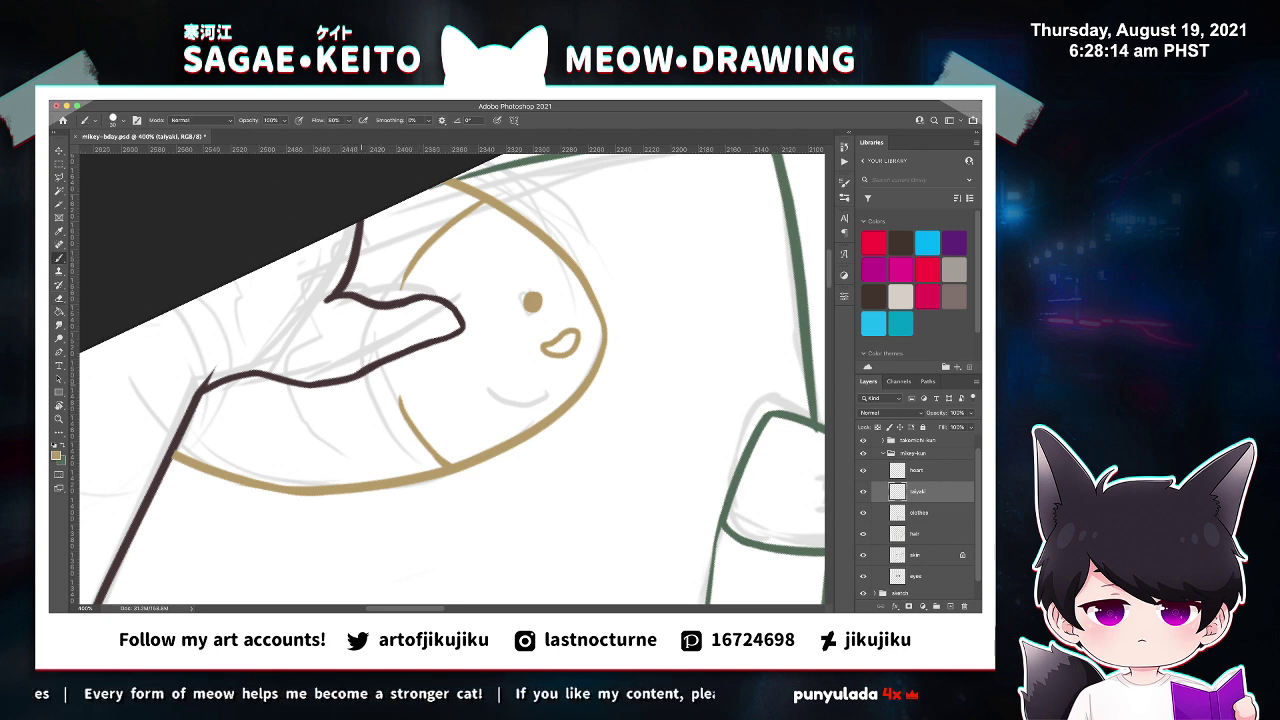
# Draw a row of scalloped tan scale lines along the taiyaki's belly, from the gill line back to the wrist.
pyautogui.moveTo(366, 379); pyautogui.dragTo(393, 441)
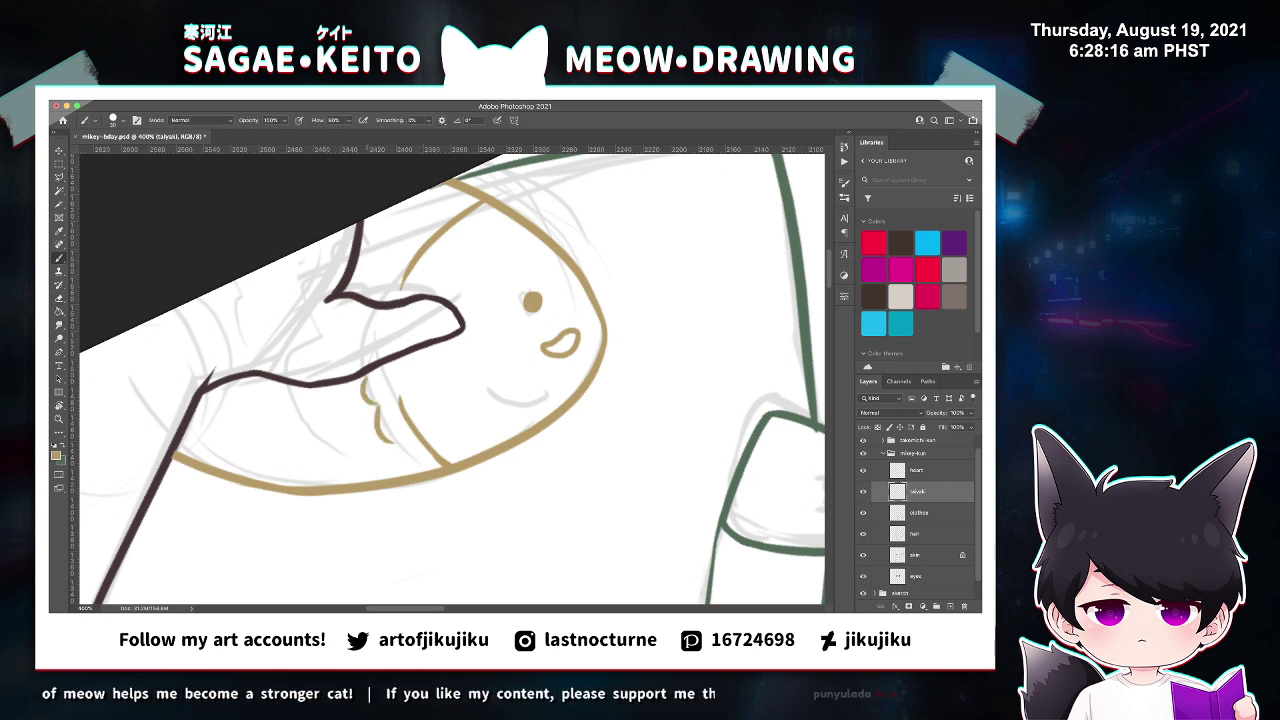
pyautogui.hotkey('ctrl', 'z')
pyautogui.hotkey('ctrl', 'z')
pyautogui.moveTo(366, 390); pyautogui.dragTo(398, 466)
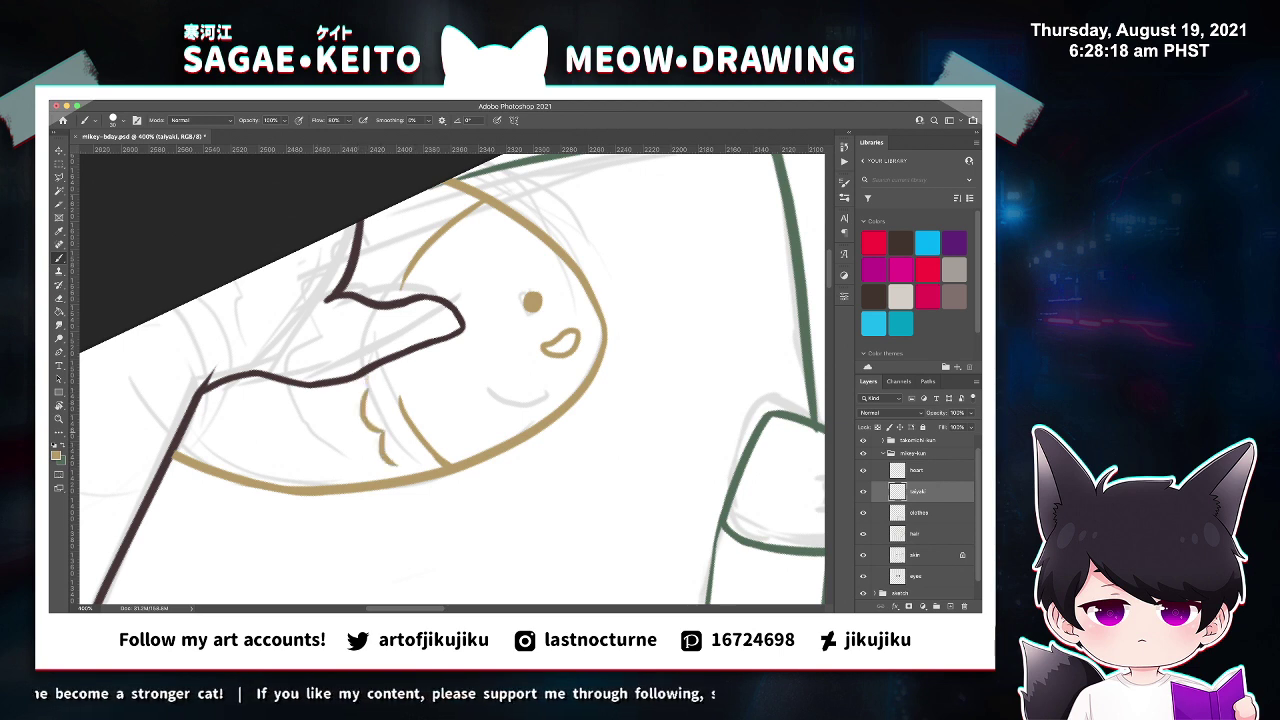
pyautogui.moveTo(318, 398)
pyautogui.mouseDown()
pyautogui.moveTo(345, 430)
pyautogui.moveTo(347, 461)
pyautogui.mouseUp()
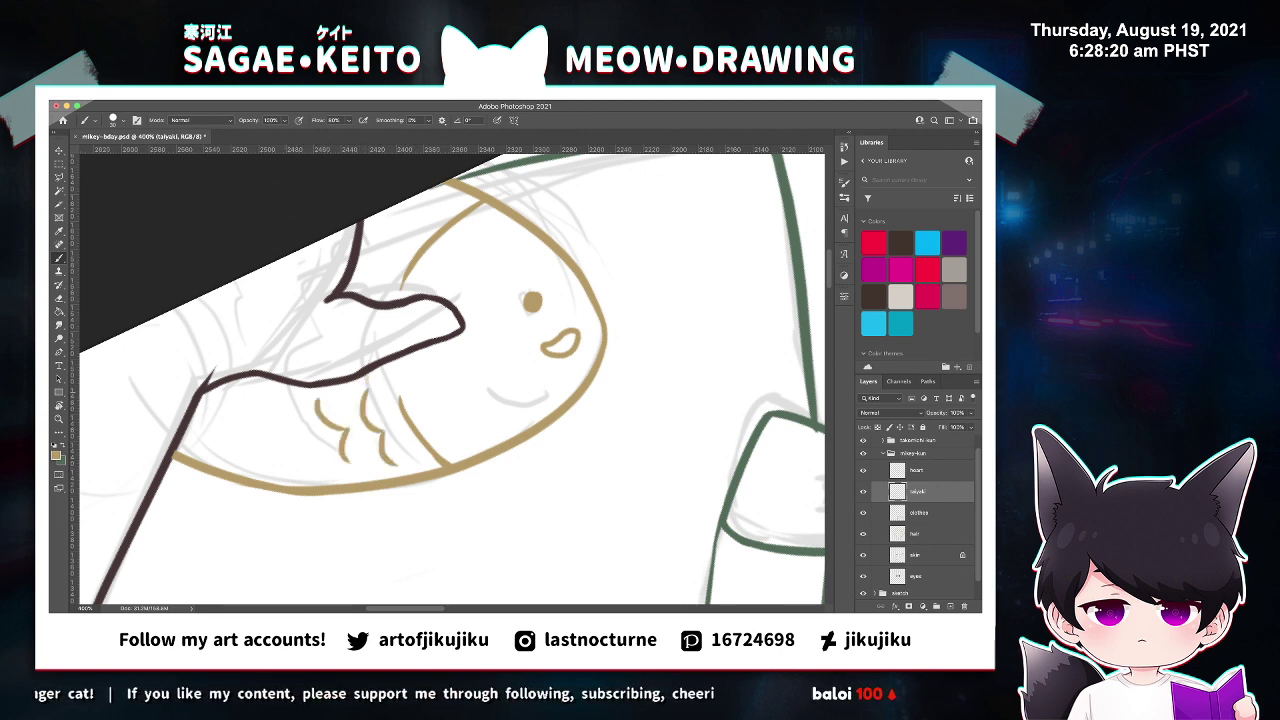
pyautogui.moveTo(281, 393); pyautogui.dragTo(298, 458)
pyautogui.moveTo(246, 390); pyautogui.dragTo(259, 460)
pyautogui.moveTo(229, 395); pyautogui.dragTo(232, 453)
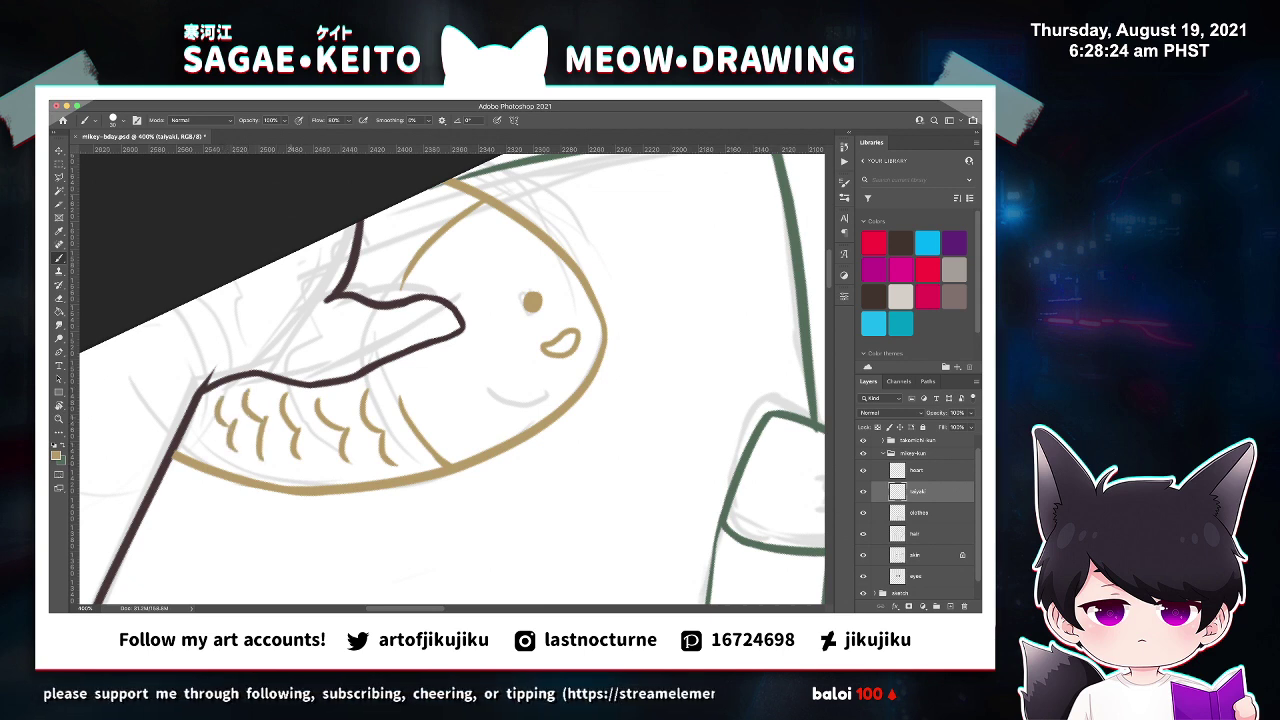
# Add scalloped tan scale lines on the taiyaki's back, between the upper gill line and the hand.
pyautogui.moveTo(432, 208); pyautogui.dragTo(399, 250)
pyautogui.press('super+z')
pyautogui.moveTo(436, 198)
pyautogui.mouseDown()
pyautogui.moveTo(394, 252)
pyautogui.moveTo(382, 238)
pyautogui.moveTo(368, 254)
pyautogui.mouseUp()
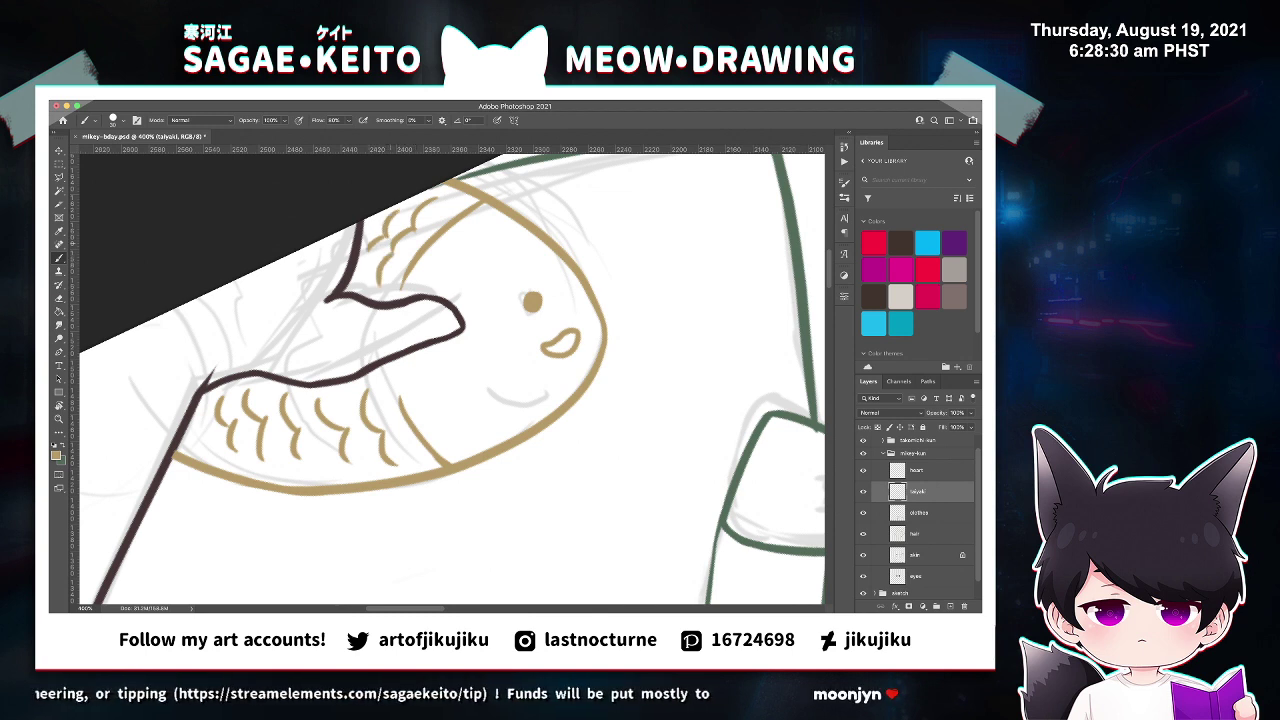
# Extend the taiyaki's lower gill line up to the hand outline and save the file.
pyautogui.press('e')
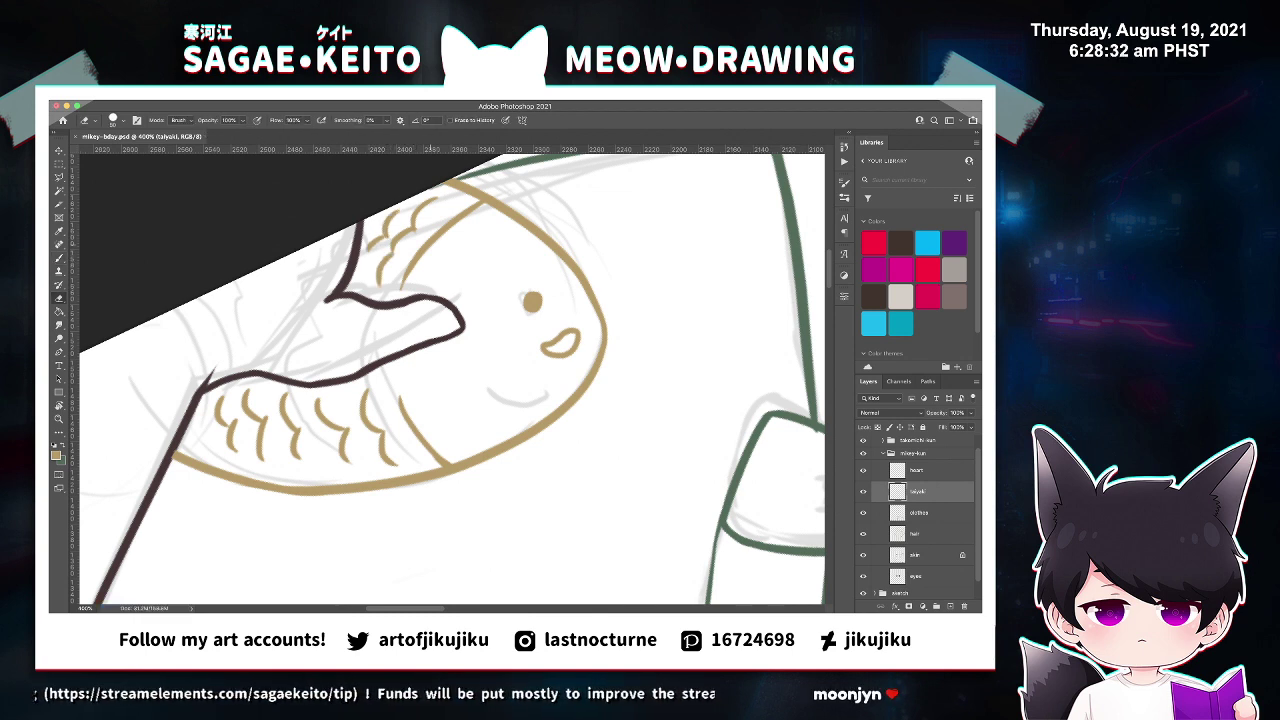
pyautogui.press('b')
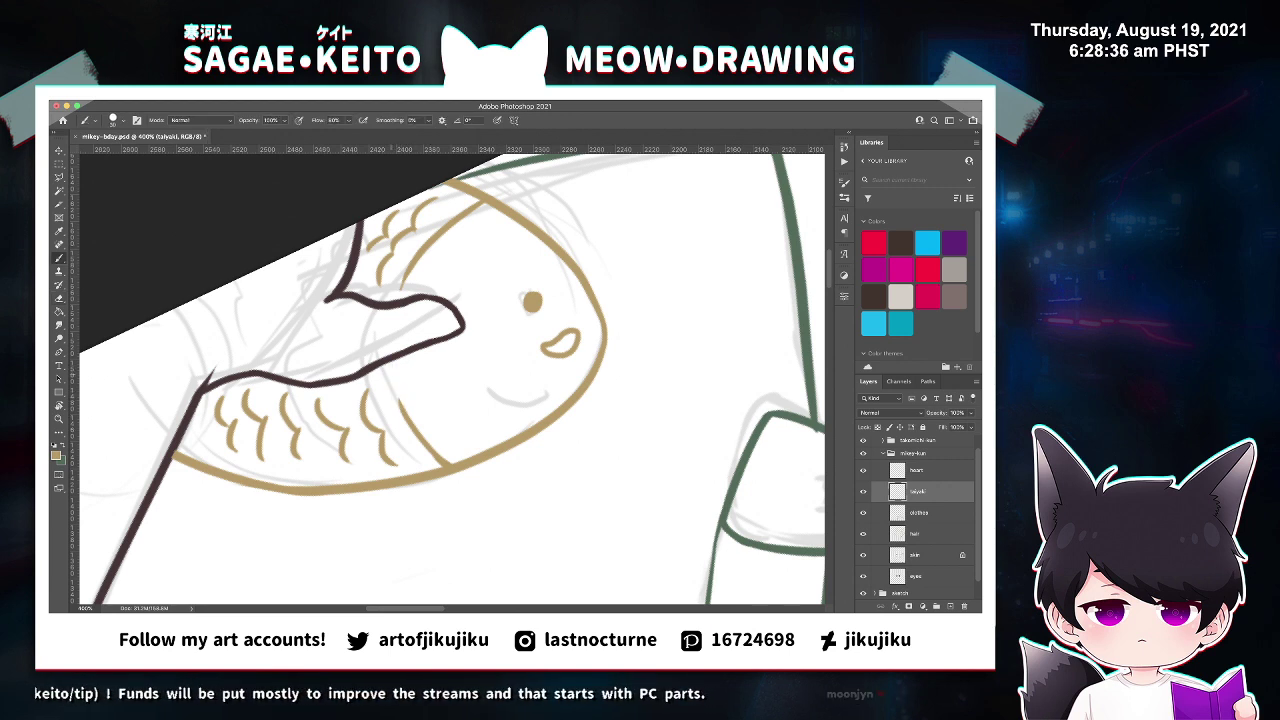
pyautogui.press('super+s')
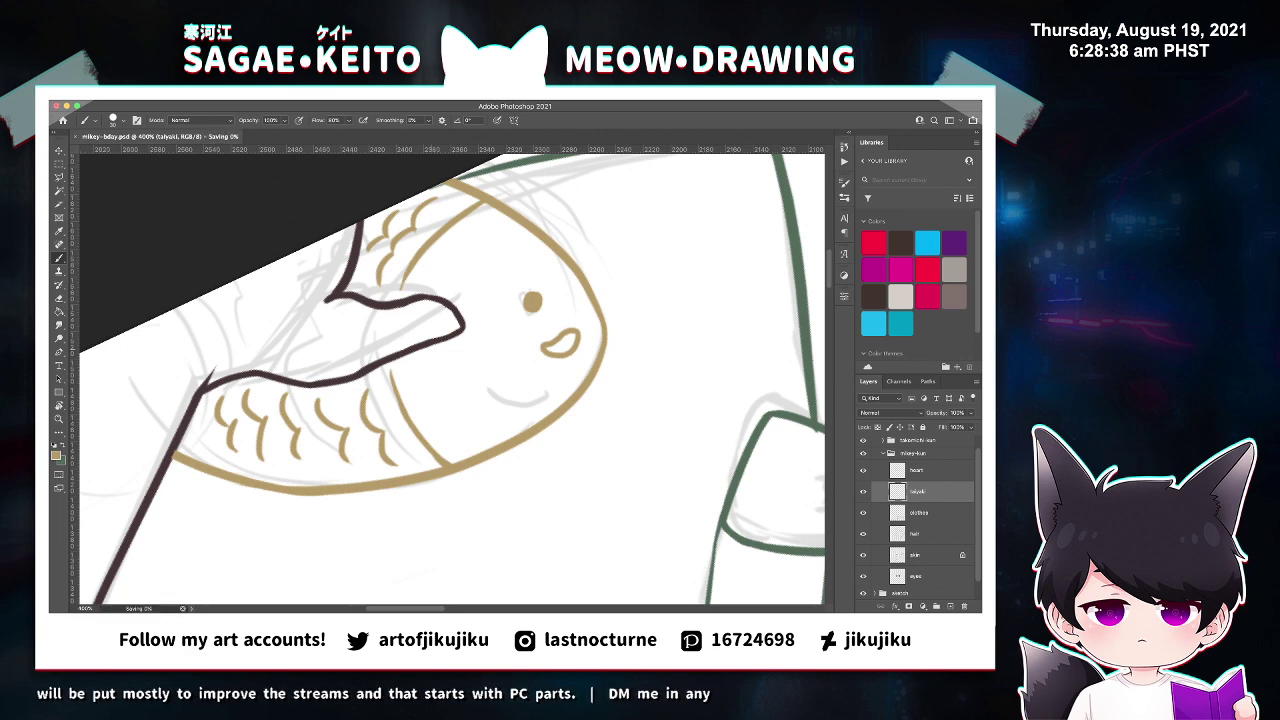
# Straighten the canvas view to 0° and look over the inked figure from the hair down to the taiyaki.
pyautogui.press('super+minus')
pyautogui.press('super+minus')
pyautogui.press('super+minus')
pyautogui.press('super+minus')
pyautogui.press('r')
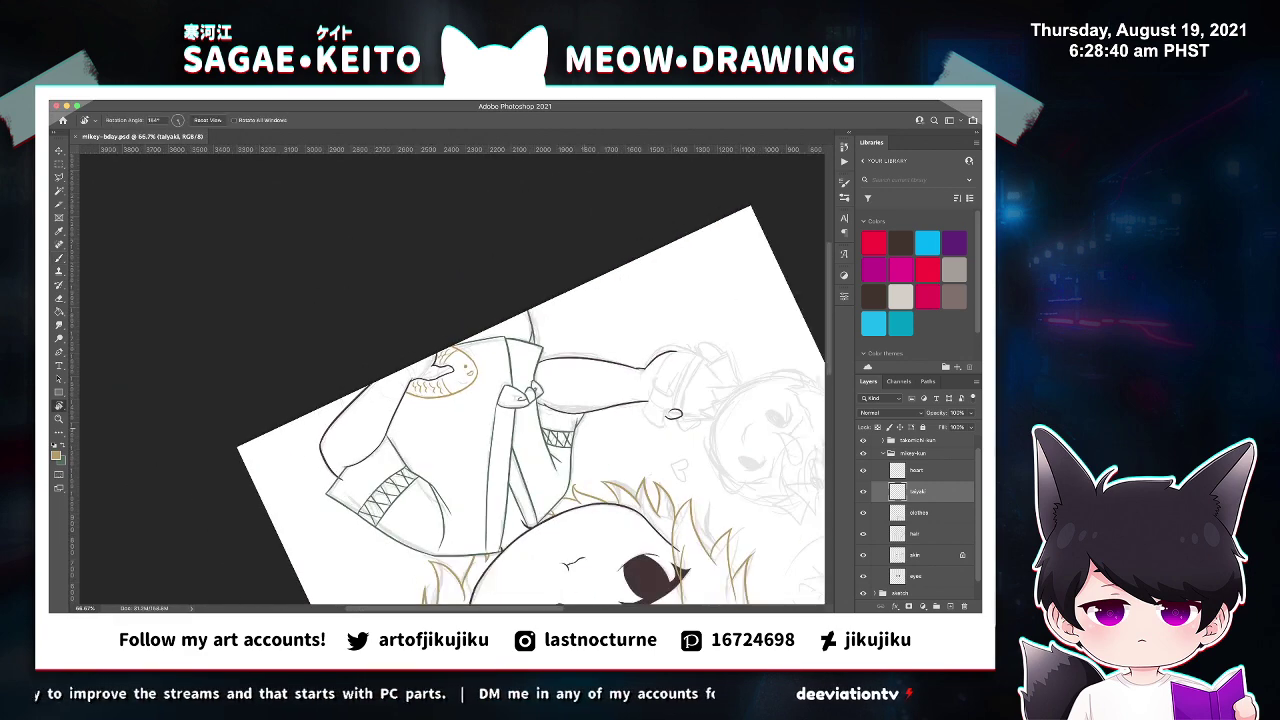
pyautogui.moveTo(560, 388); pyautogui.dragTo(385, 334)
pyautogui.moveTo(386, 225); pyautogui.dragTo(388, 224)
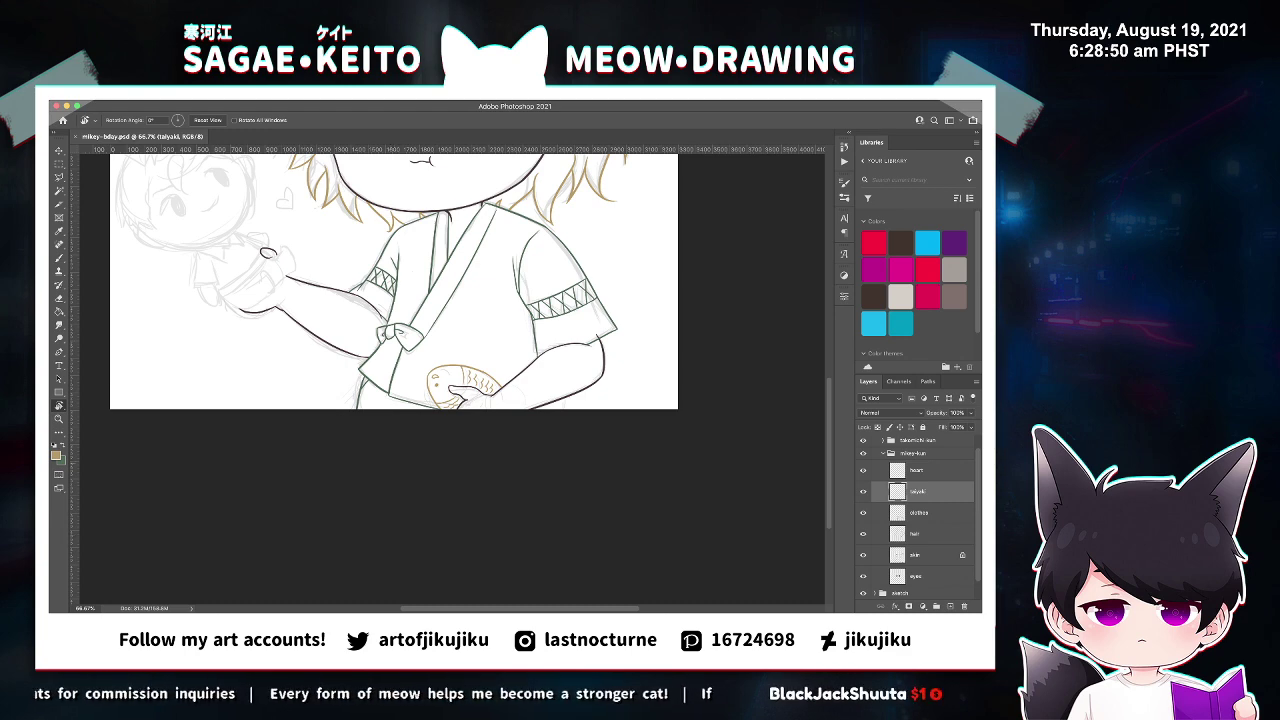
pyautogui.scroll(4, 452, 380)
pyautogui.scroll(3, 394, 357)
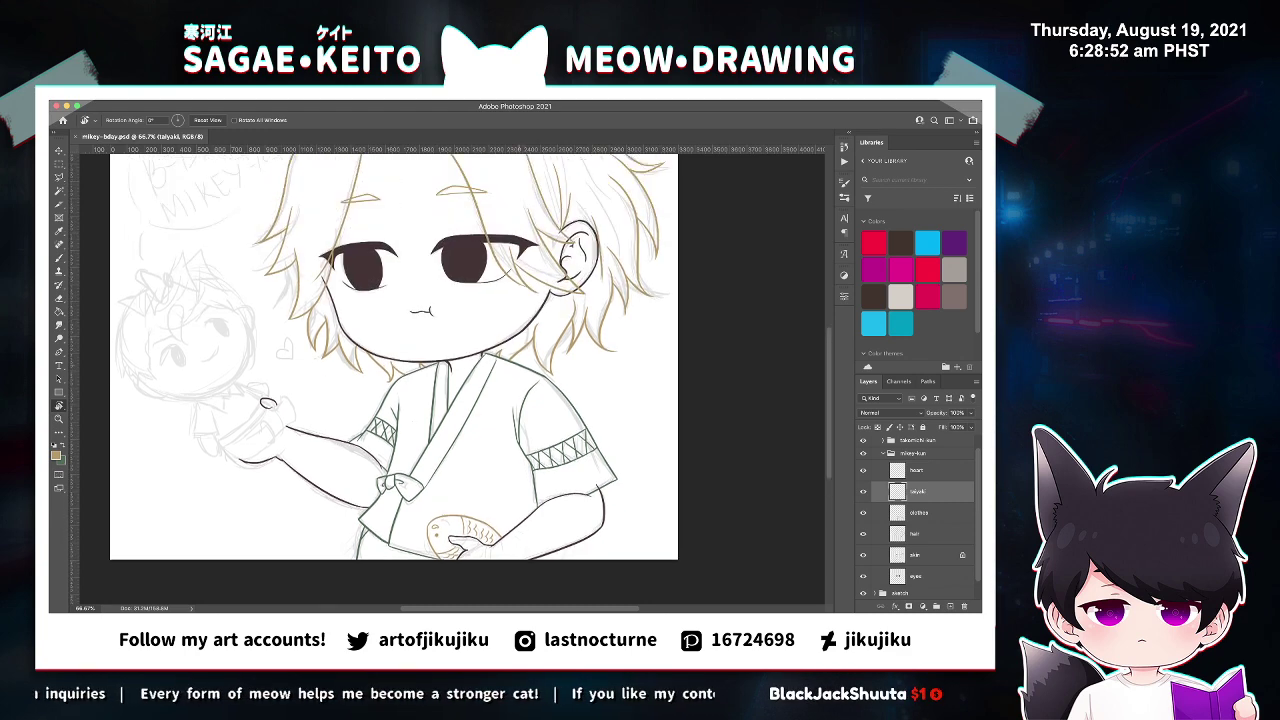
pyautogui.scroll(3, 394, 380)
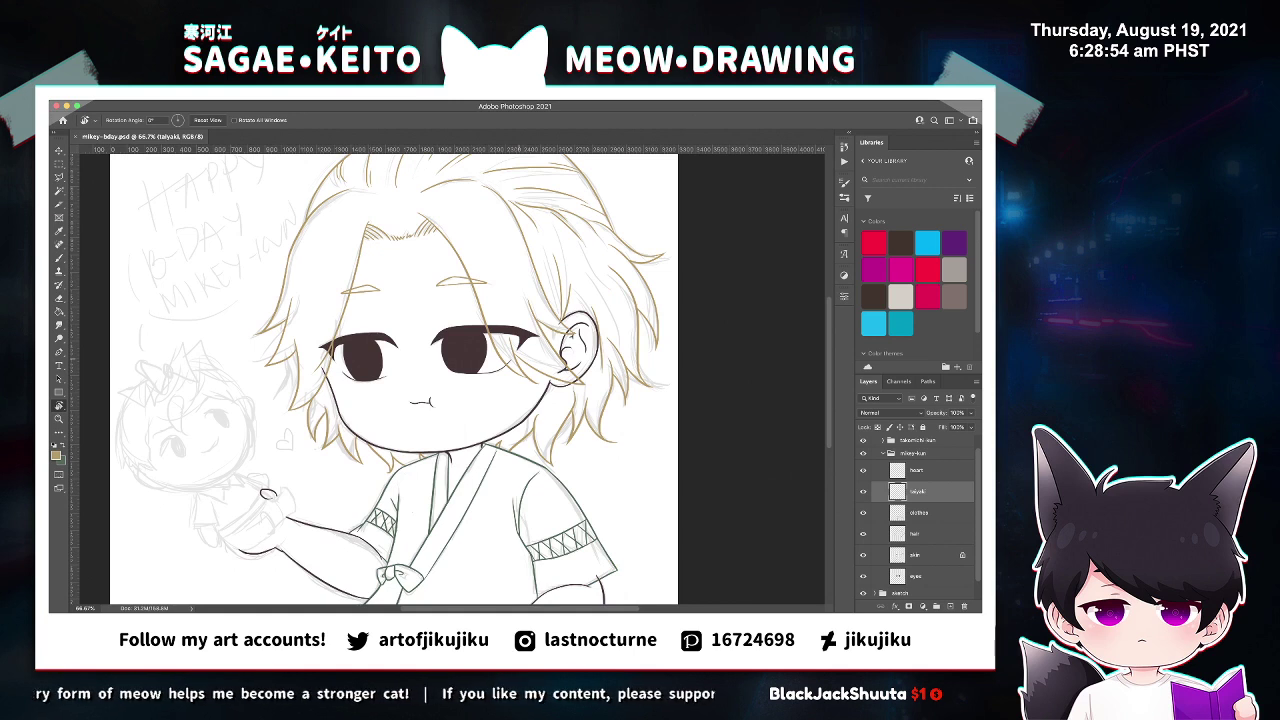
pyautogui.scroll(-3, 394, 380)
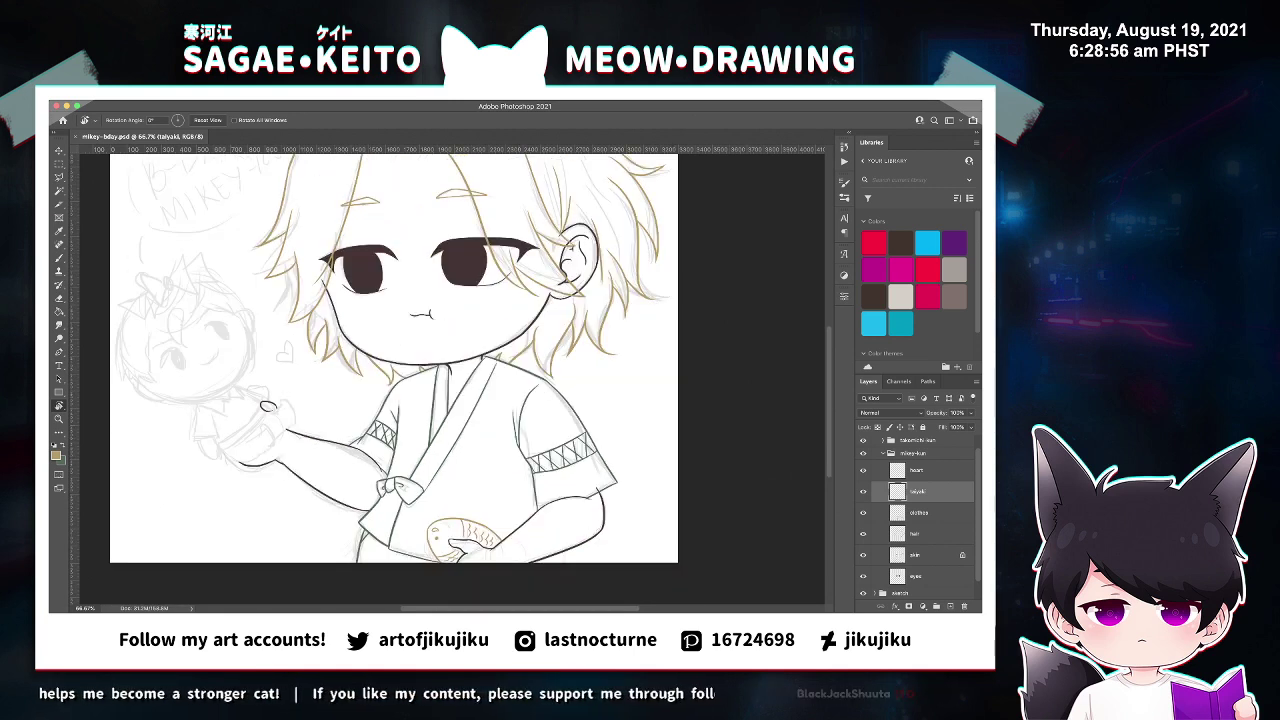
# Make the heart layer active and set a pink brush colour for the small heart sketch beside the hair.
pyautogui.click(917, 470)
pyautogui.press('i')
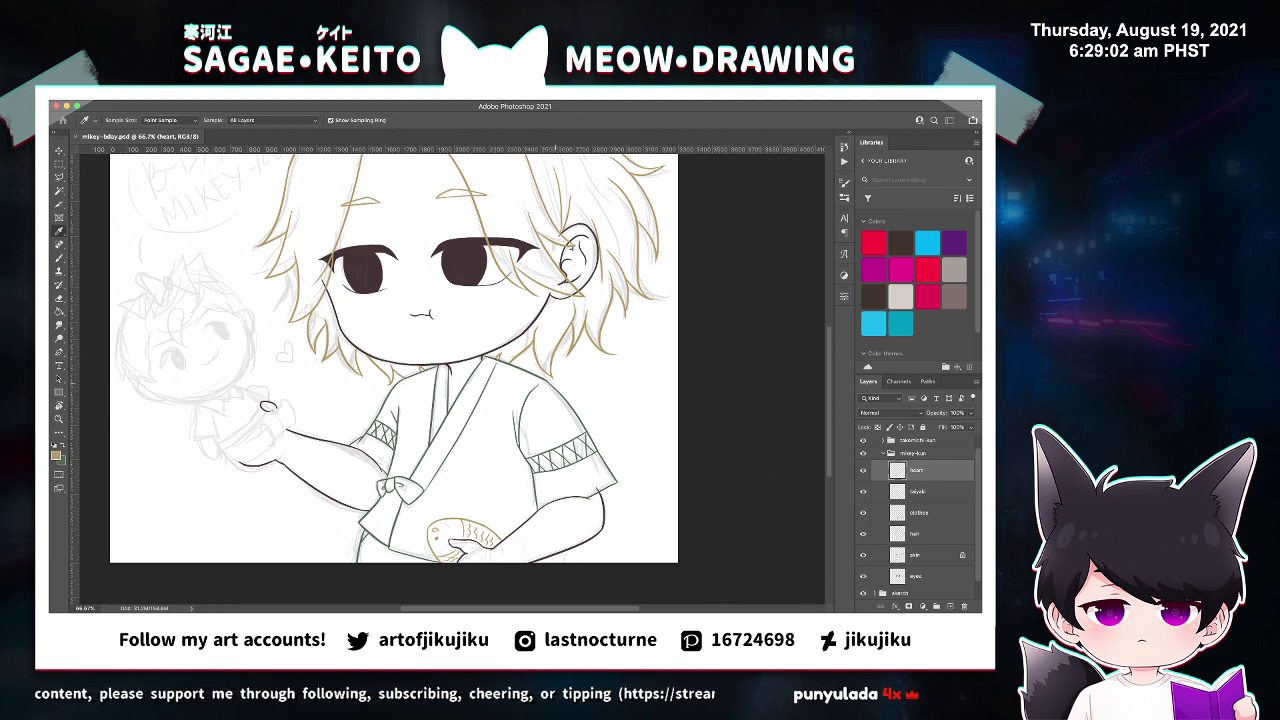
pyautogui.press('z')
pyautogui.click(292, 353)
pyautogui.click(292, 353)
pyautogui.click(252, 350)
pyautogui.click(252, 350)
pyautogui.press('b')
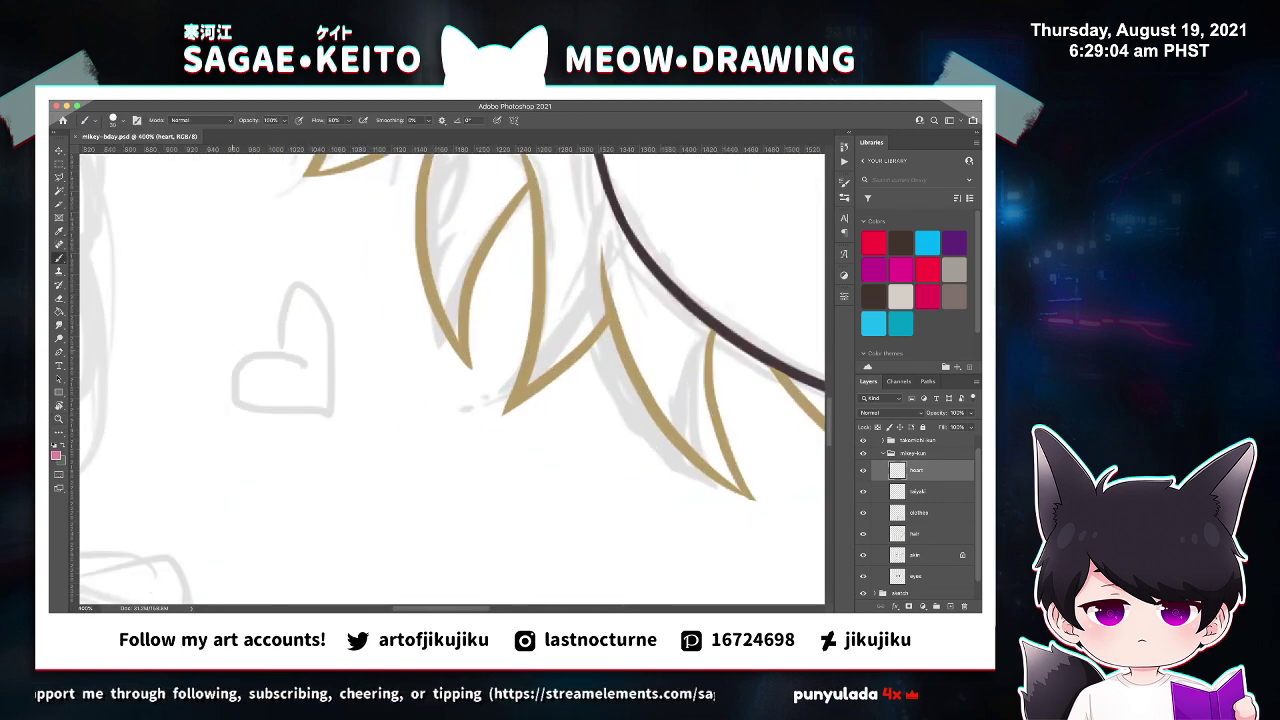
# Ink the heart's left lobe and bottom edge in pink as one curved stroke, redoing it until it is smooth.
pyautogui.moveTo(285, 352)
pyautogui.mouseDown()
pyautogui.moveTo(237, 364)
pyautogui.moveTo(303, 409)
pyautogui.mouseUp()
pyautogui.hotkey('ctrl', 'z')
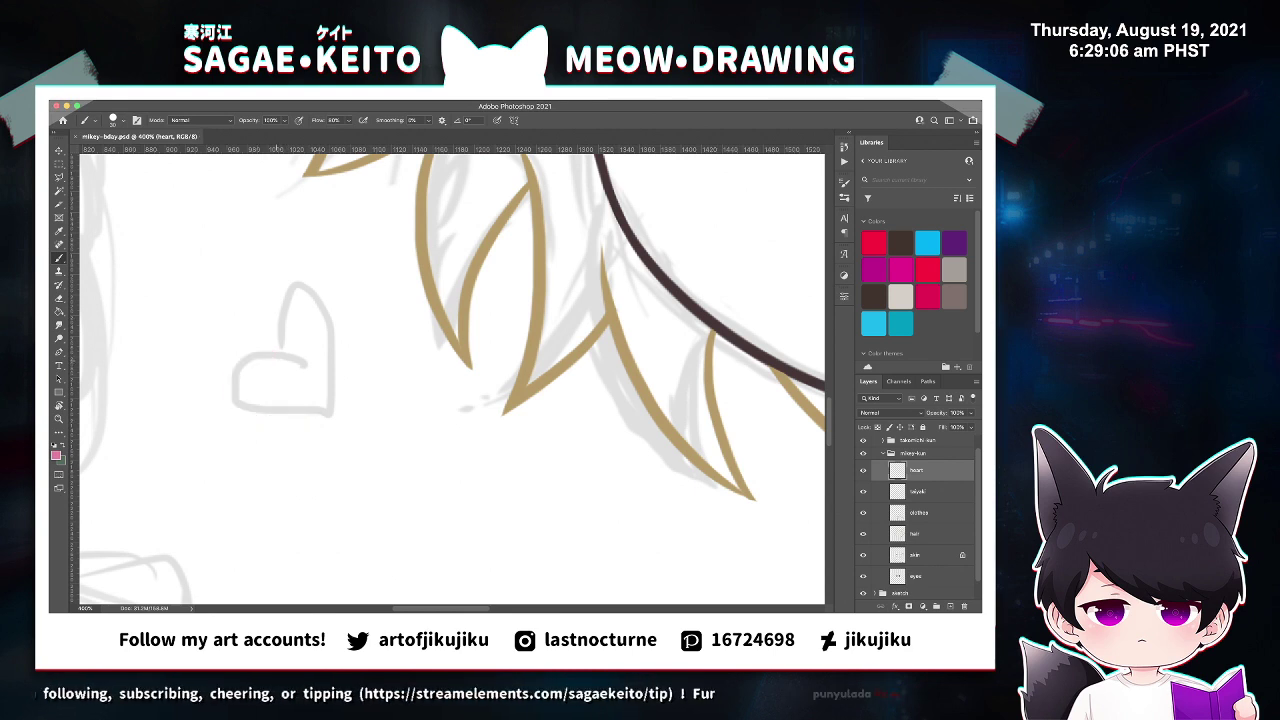
pyautogui.moveTo(284, 352); pyautogui.dragTo(314, 409)
pyautogui.hotkey('ctrl', 'z')
pyautogui.moveTo(285, 354)
pyautogui.mouseDown()
pyautogui.moveTo(226, 394)
pyautogui.moveTo(312, 408)
pyautogui.mouseUp()
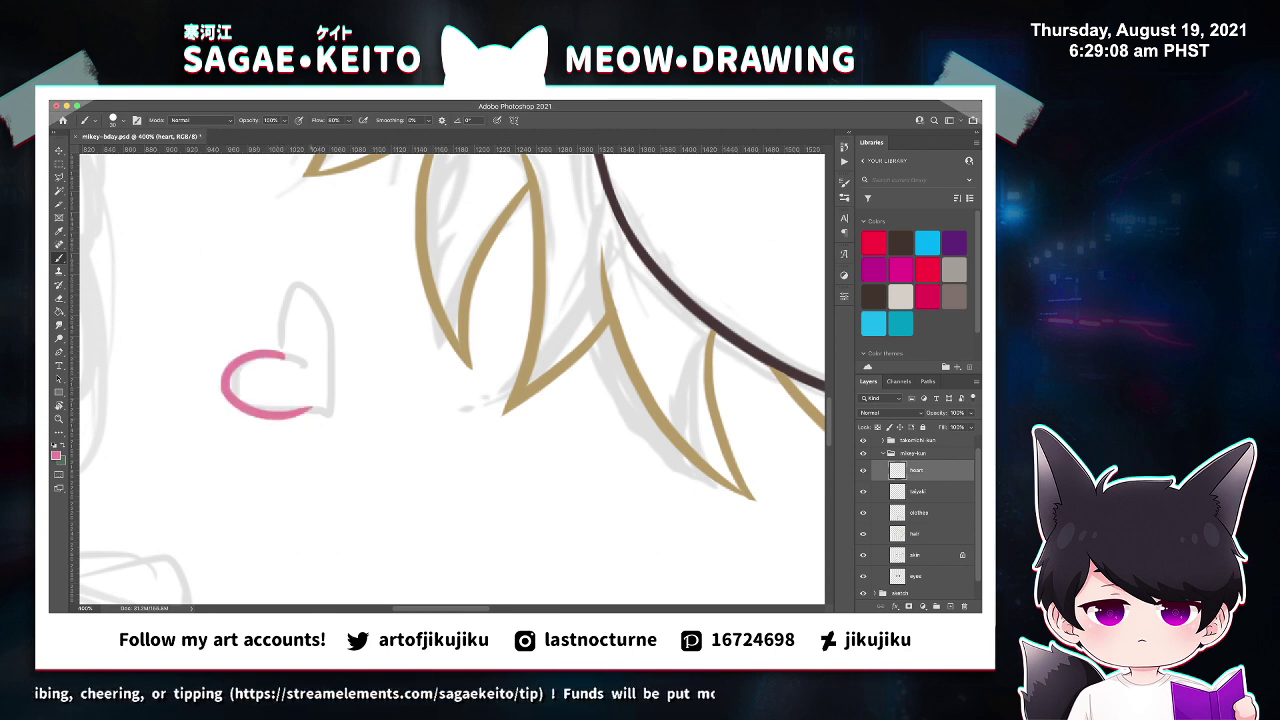
pyautogui.hotkey('ctrl', 'z')
pyautogui.moveTo(284, 352)
pyautogui.mouseDown()
pyautogui.moveTo(310, 418)
pyautogui.moveTo(333, 416)
pyautogui.mouseUp()
pyautogui.hotkey('ctrl', 'z')
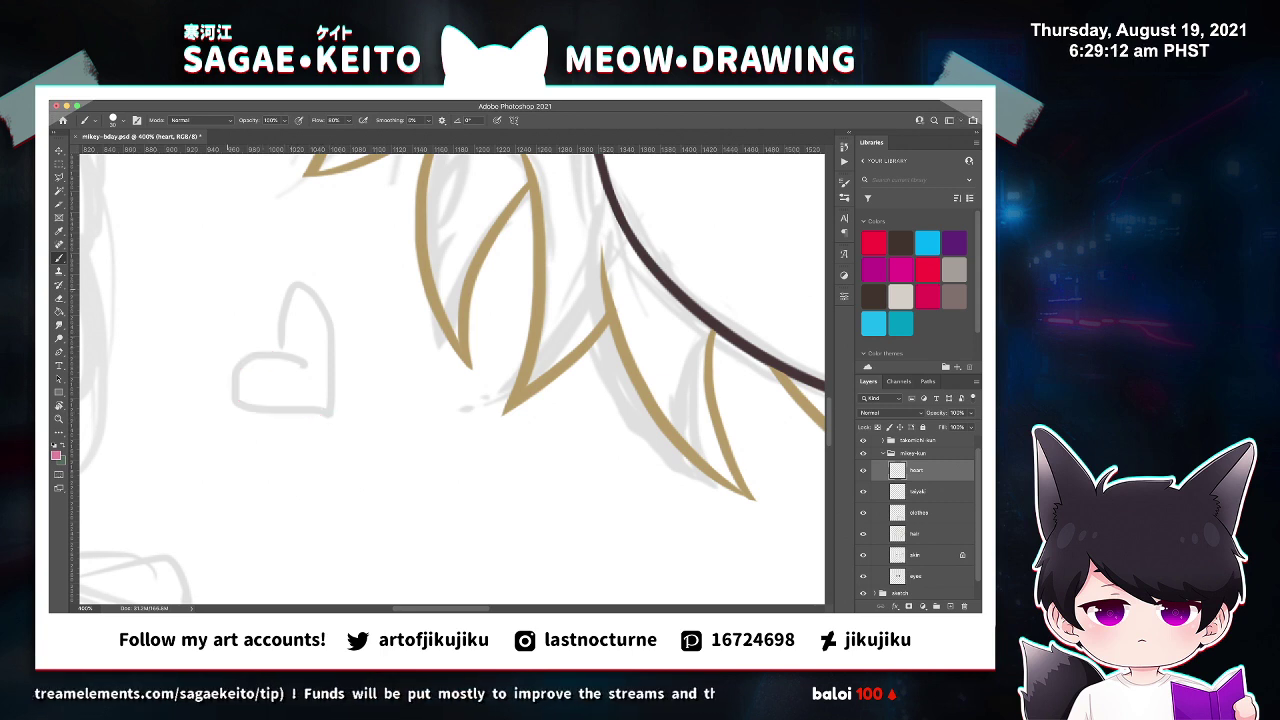
pyautogui.moveTo(284, 354)
pyautogui.mouseDown()
pyautogui.moveTo(306, 418)
pyautogui.moveTo(333, 410)
pyautogui.mouseUp()
# Ink the heart's upper lobe and right side in pink, closing the shape at the lower tip.
pyautogui.moveTo(284, 355); pyautogui.dragTo(358, 400)
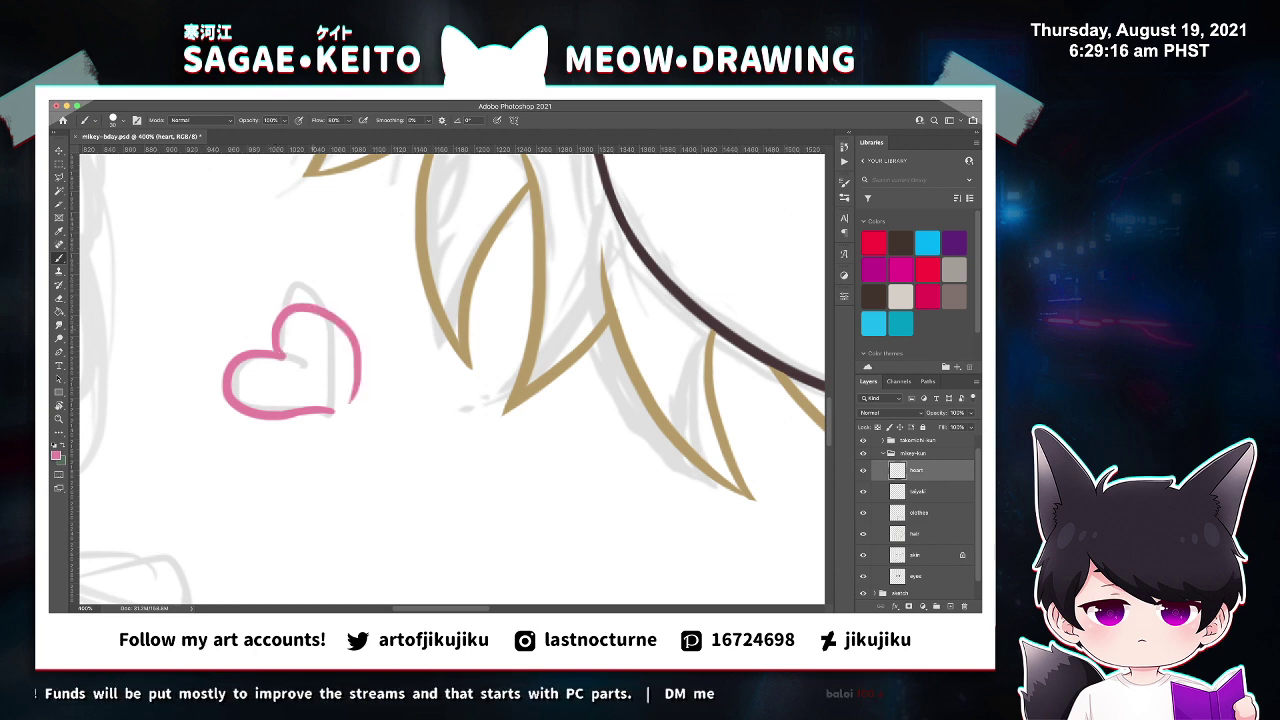
pyautogui.hotkey('ctrl', 'z')
pyautogui.moveTo(282, 354)
pyautogui.mouseDown()
pyautogui.moveTo(268, 328)
pyautogui.moveTo(340, 400)
pyautogui.mouseUp()
pyautogui.hotkey('ctrl', 'z')
pyautogui.moveTo(282, 355)
pyautogui.mouseDown()
pyautogui.moveTo(275, 346)
pyautogui.moveTo(340, 411)
pyautogui.mouseUp()
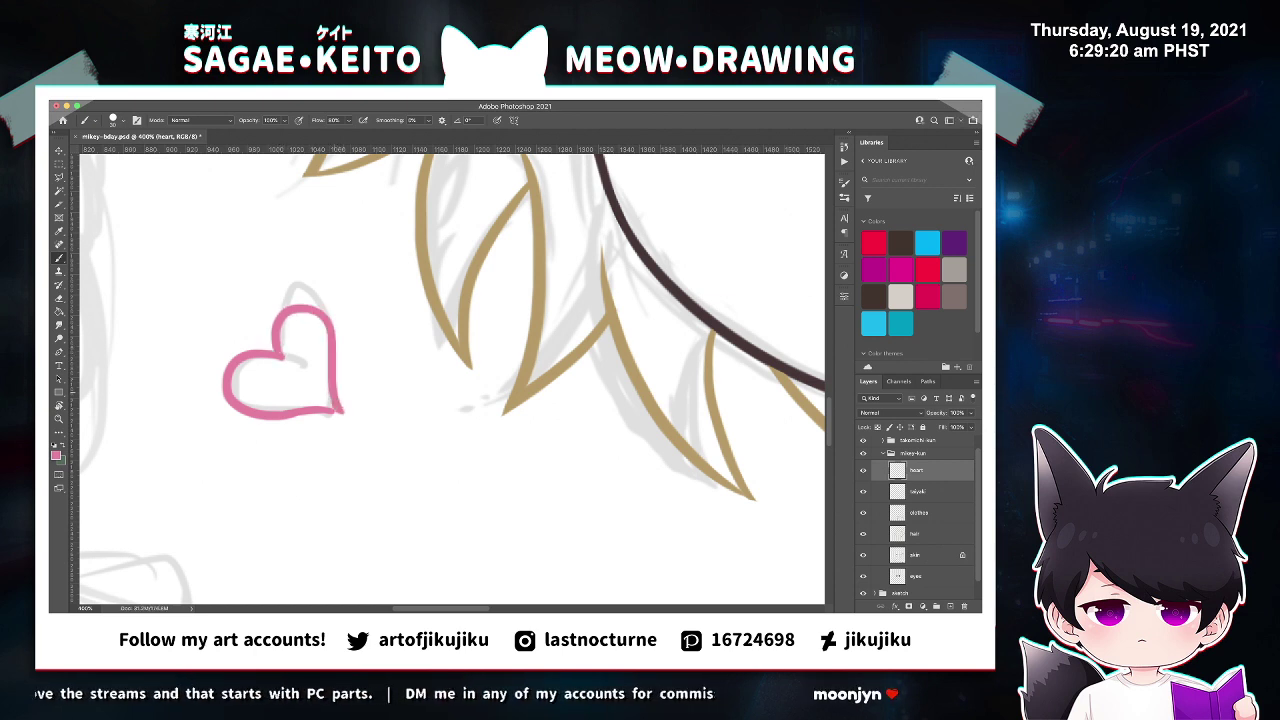
# Sharpen the heart's lower tip with a short pink stroke, erase the excess beyond it, and save the file.
pyautogui.press('e')
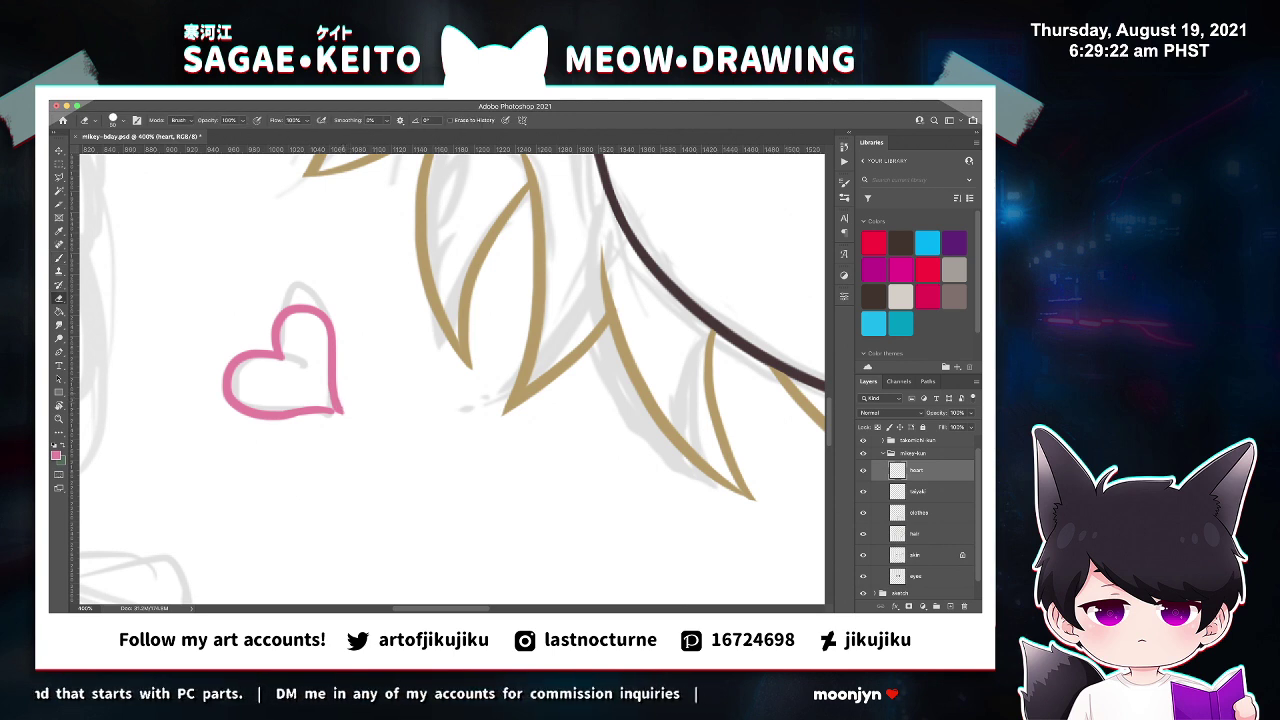
pyautogui.press('z')
pyautogui.click(346, 388)
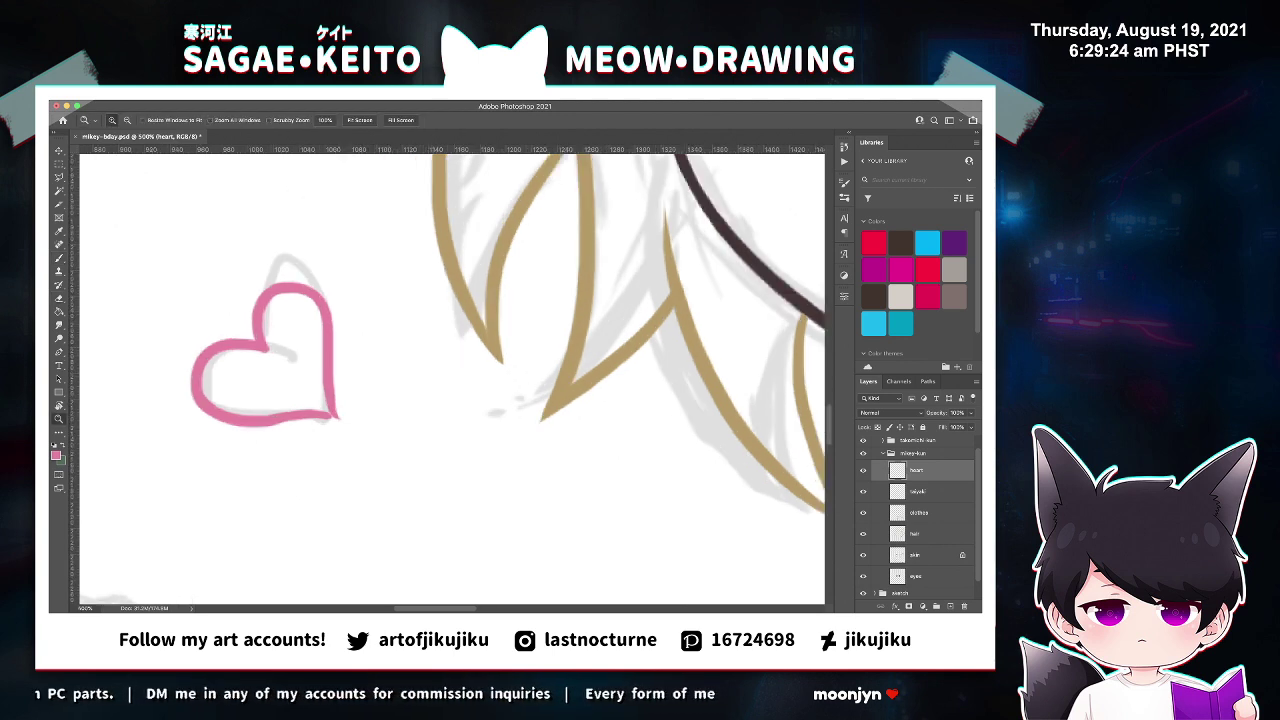
pyautogui.click(346, 388)
pyautogui.press('b')
pyautogui.moveTo(311, 418); pyautogui.dragTo(341, 422)
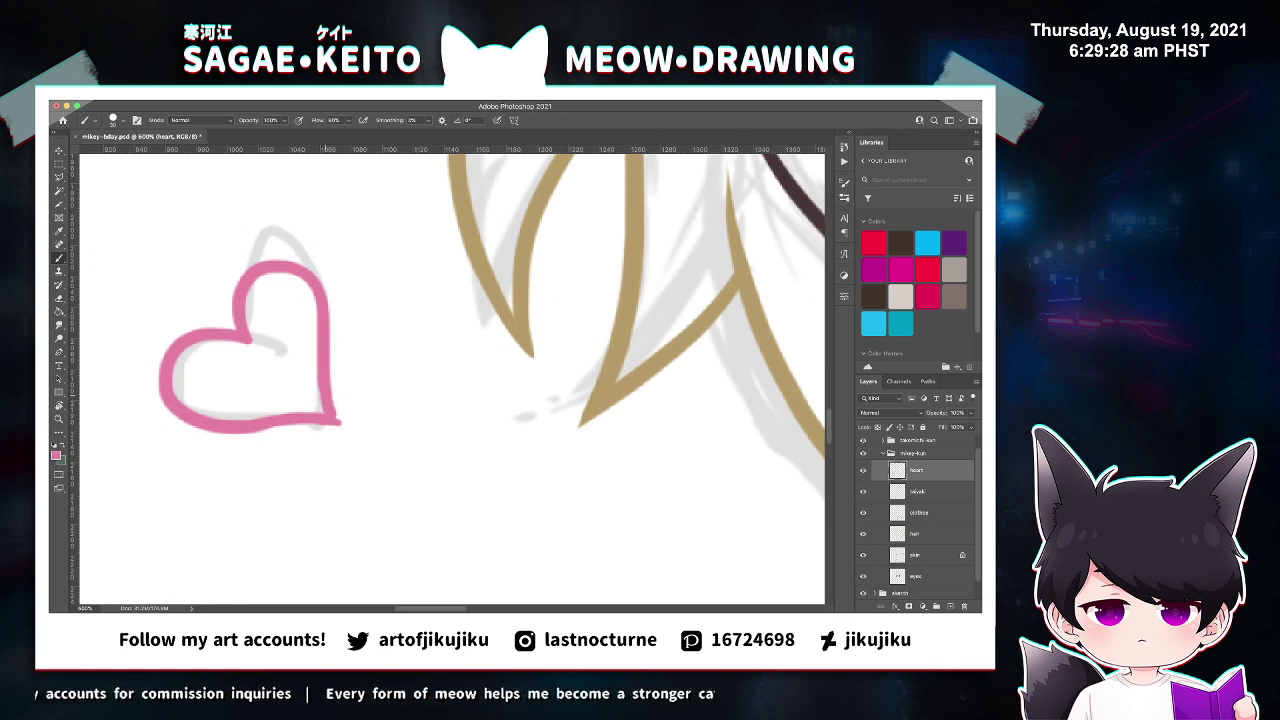
pyautogui.press('e')
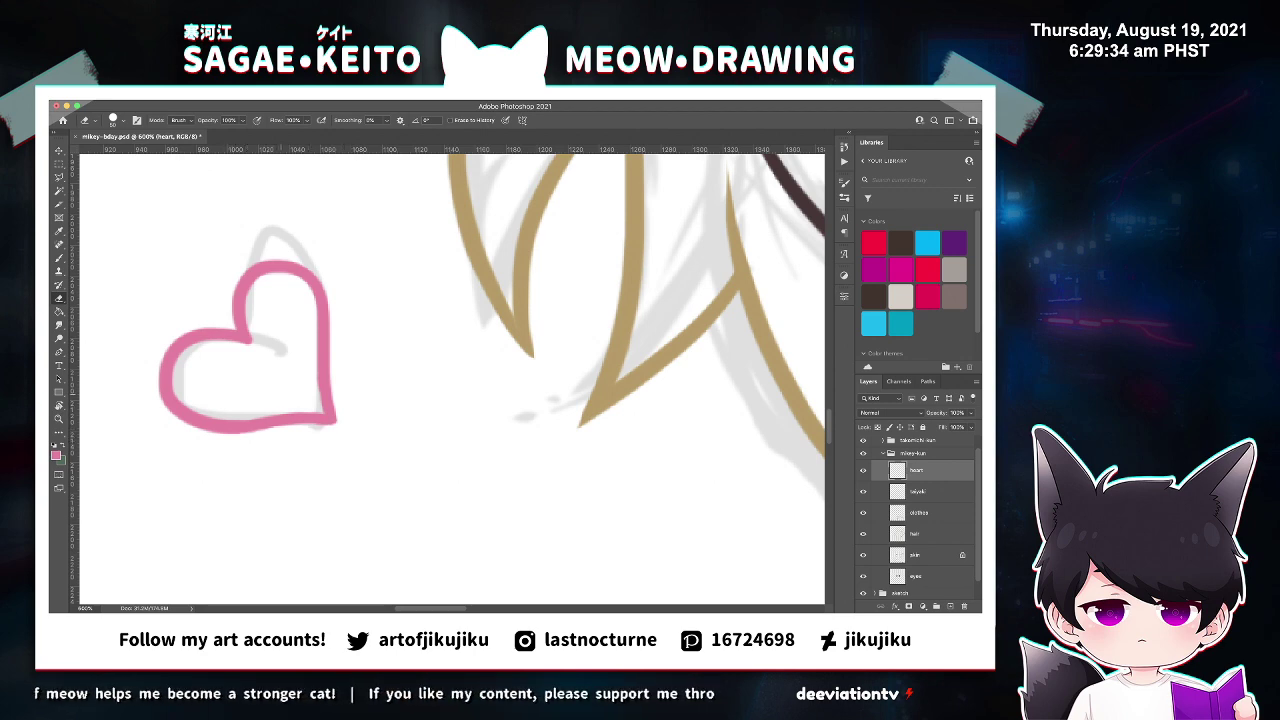
pyautogui.press('super+s')
# Collapse the mikey-kun layer group, expand takemichi-kun, make its face layer active, and save the file.
pyautogui.press('super+minus')
pyautogui.press('super+minus')
pyautogui.press('super+minus')
pyautogui.press('super+minus')
pyautogui.press('super+minus')
pyautogui.press('super+minus')
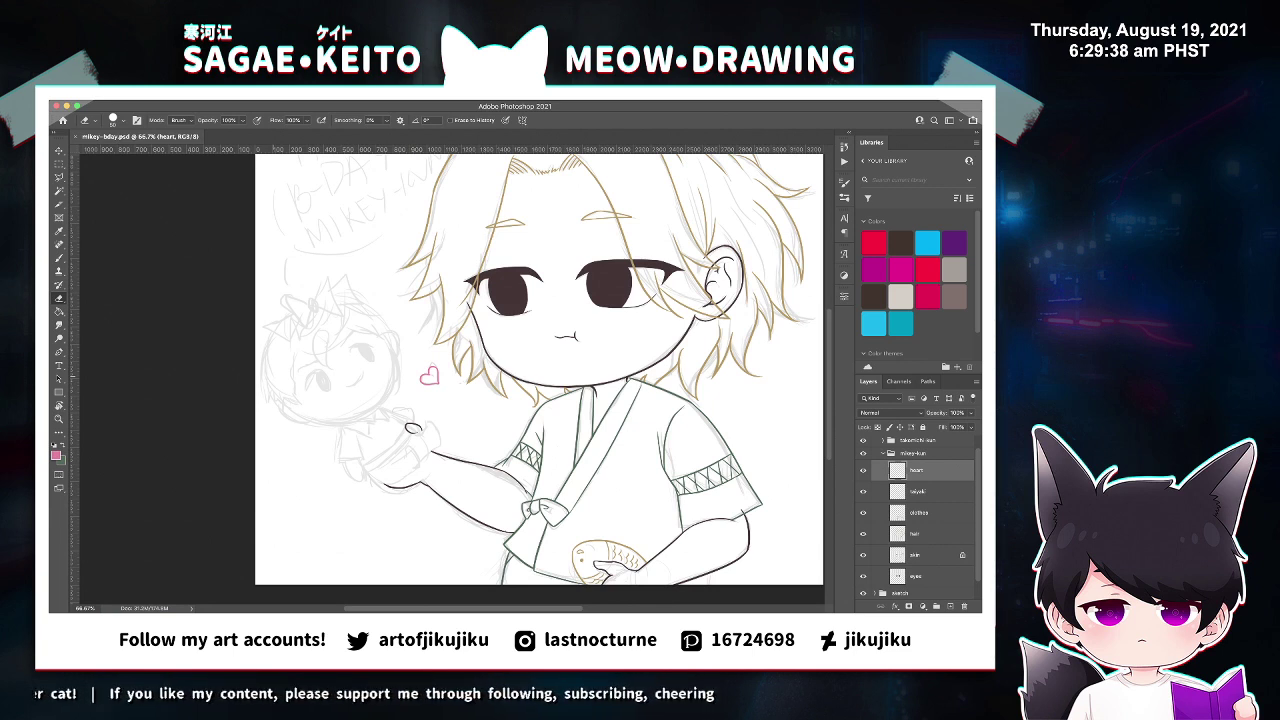
pyautogui.click(883, 453)
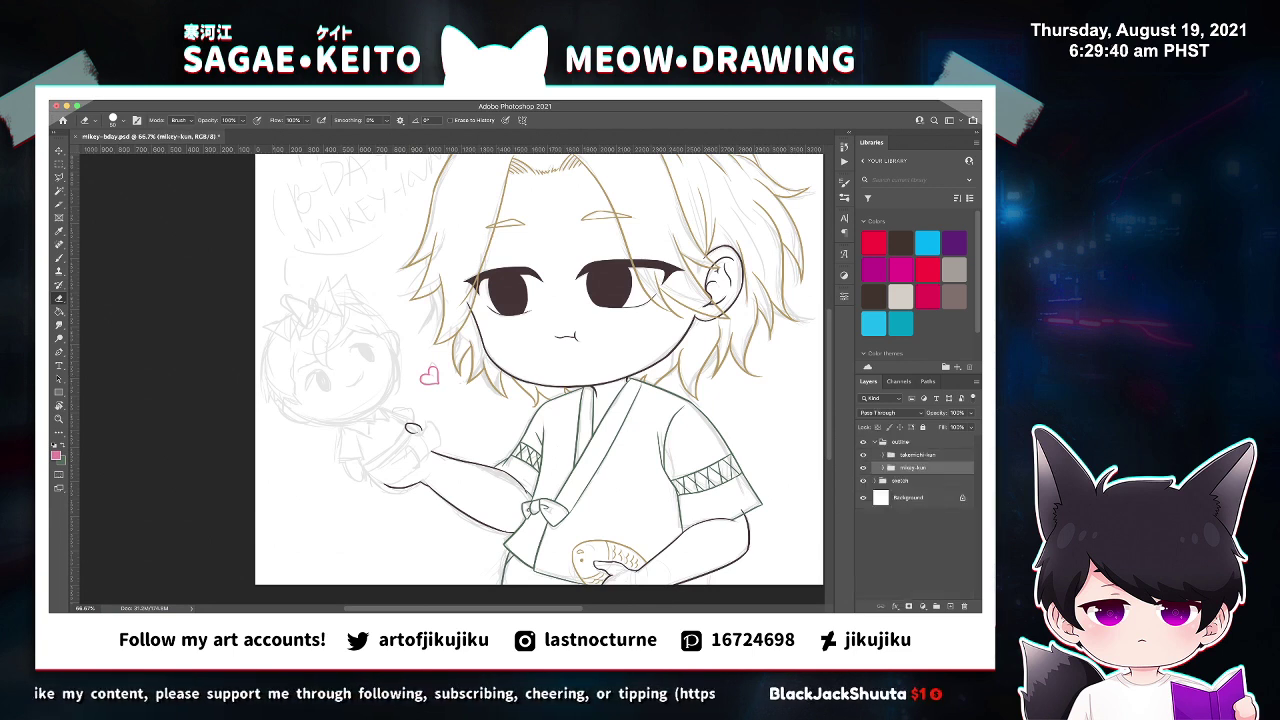
pyautogui.click(883, 455)
pyautogui.click(916, 556)
pyautogui.press('super+s')
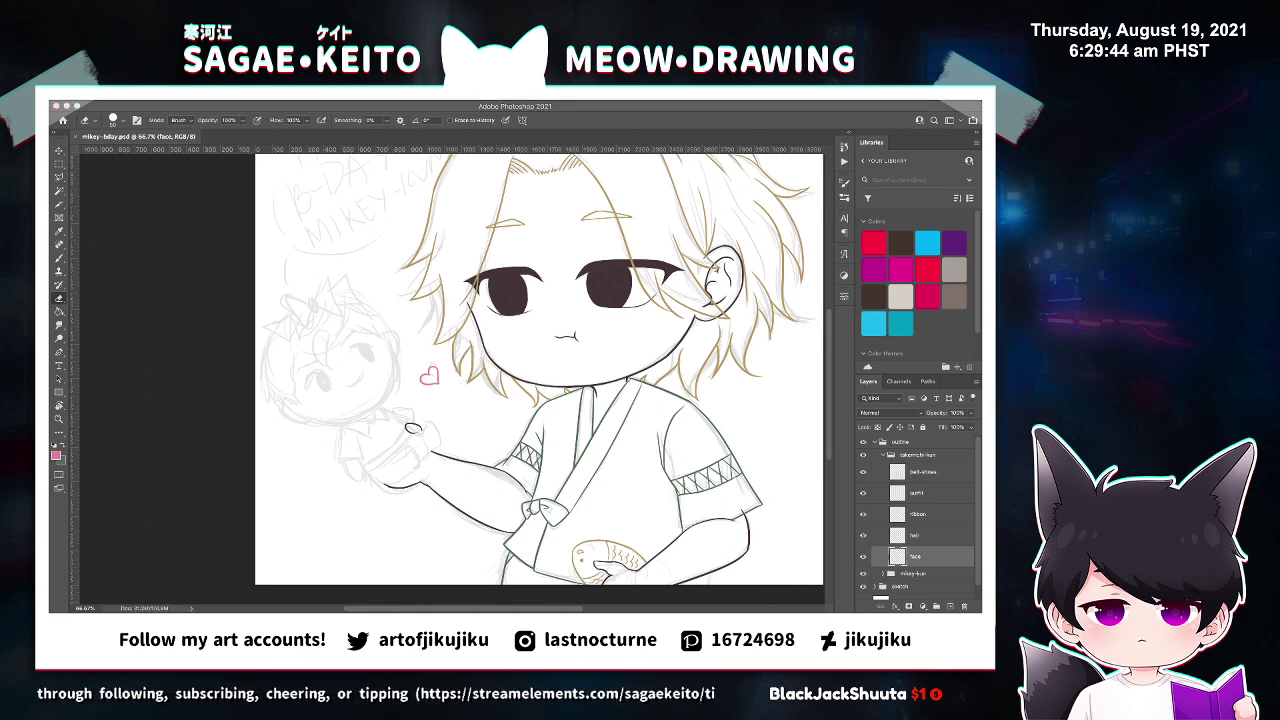
# Sample the dark outline colour for the brush, ready to ink the small Takemichi figure's face.
pyautogui.press('z')
pyautogui.click(342, 379)
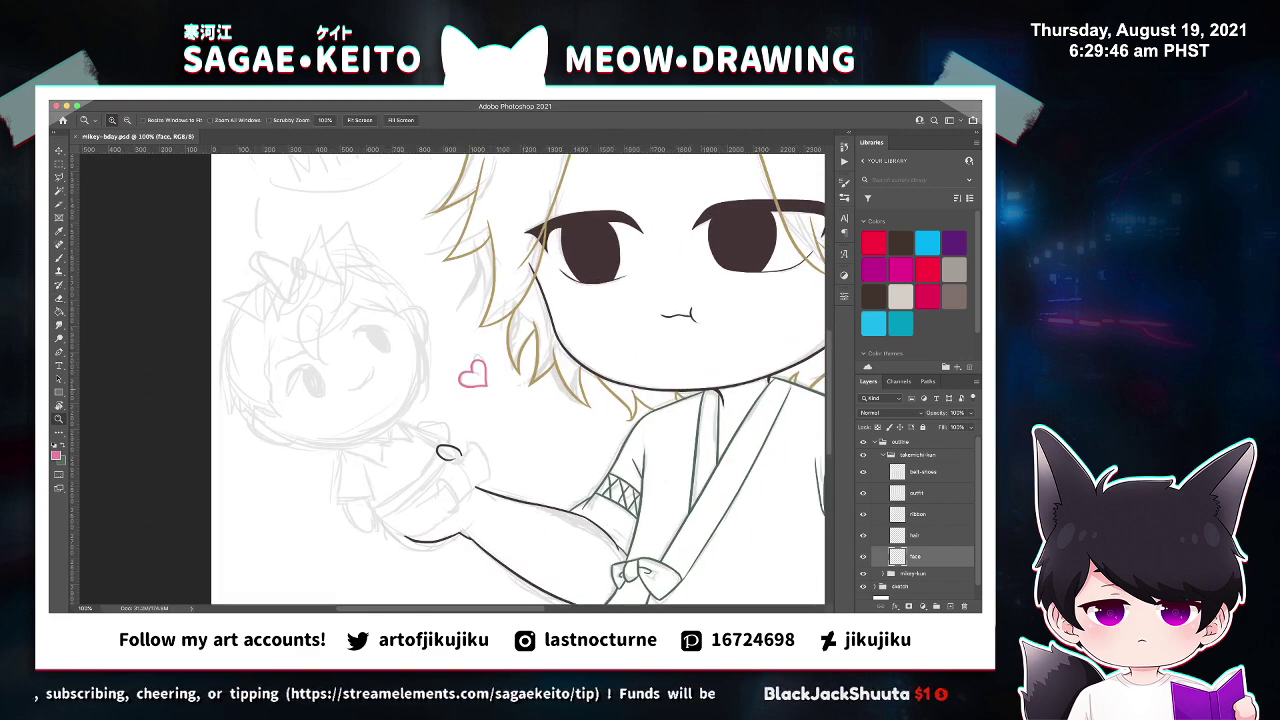
pyautogui.click(347, 390)
pyautogui.press('b')
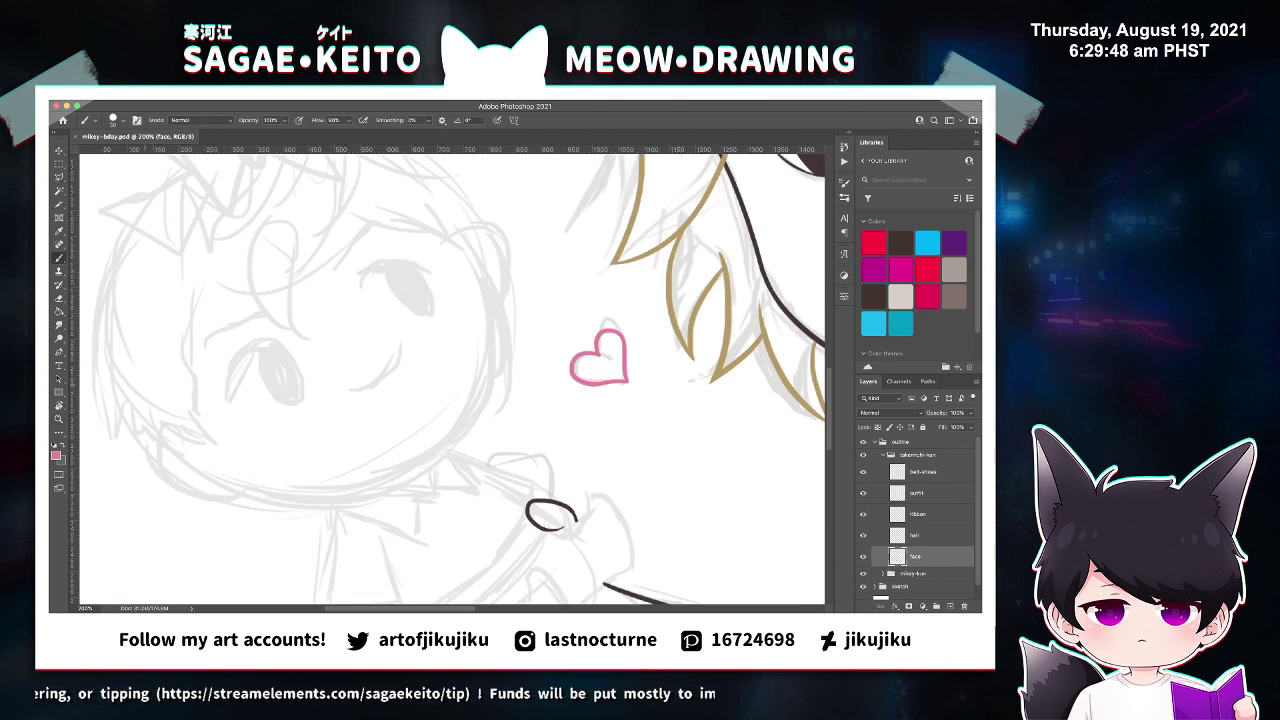
pyautogui.press('i')
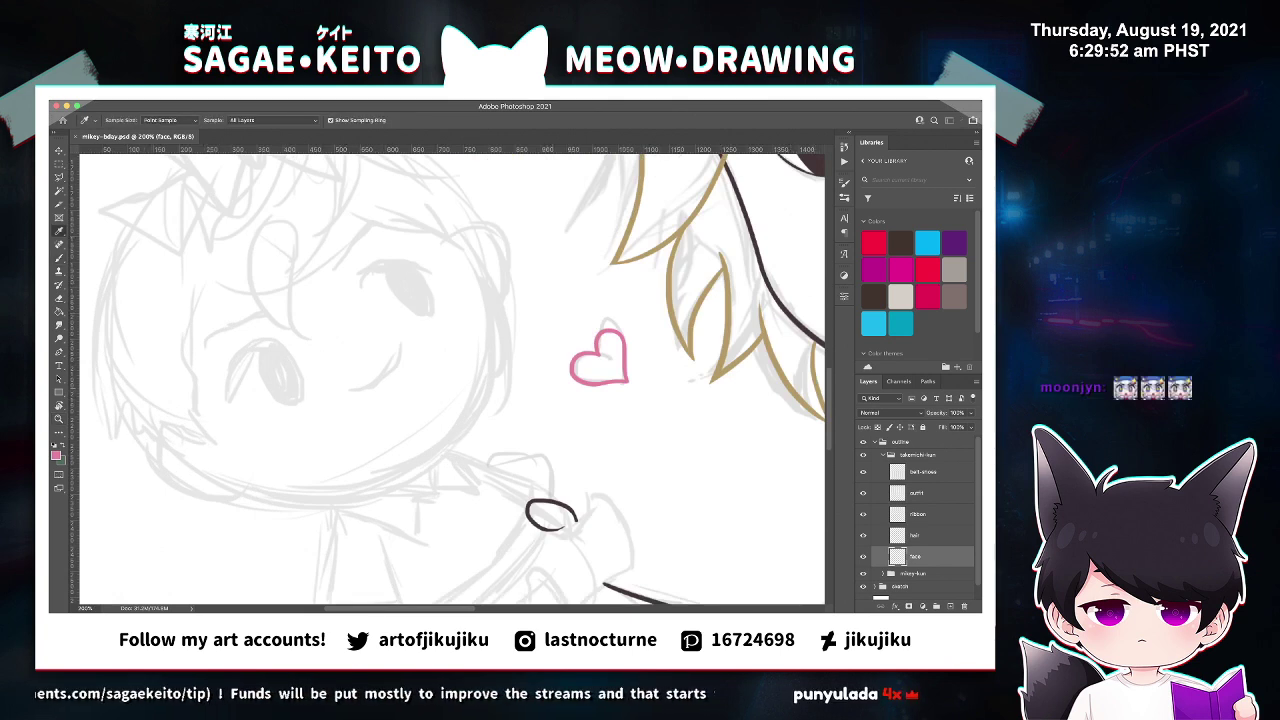
pyautogui.press('b')
pyautogui.moveTo(470, 253); pyautogui.dragTo(459, 432)
pyautogui.press('super+z')
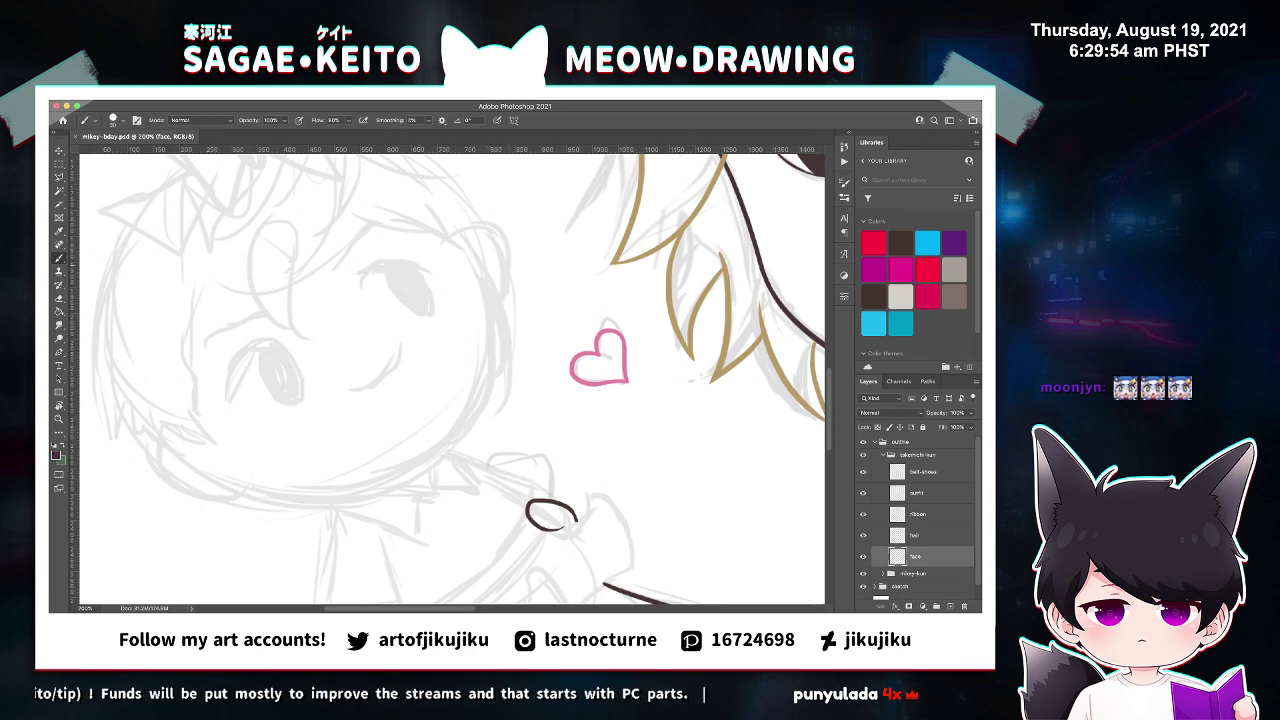
pyautogui.moveTo(467, 254)
pyautogui.mouseDown()
pyautogui.moveTo(486, 408)
pyautogui.moveTo(456, 458)
pyautogui.mouseUp()
pyautogui.press('super+z')
# Rotate the canvas until the small figure's face is upright and ink the left jaw curve down to the chin, redoing it until smooth.
pyautogui.press('r')
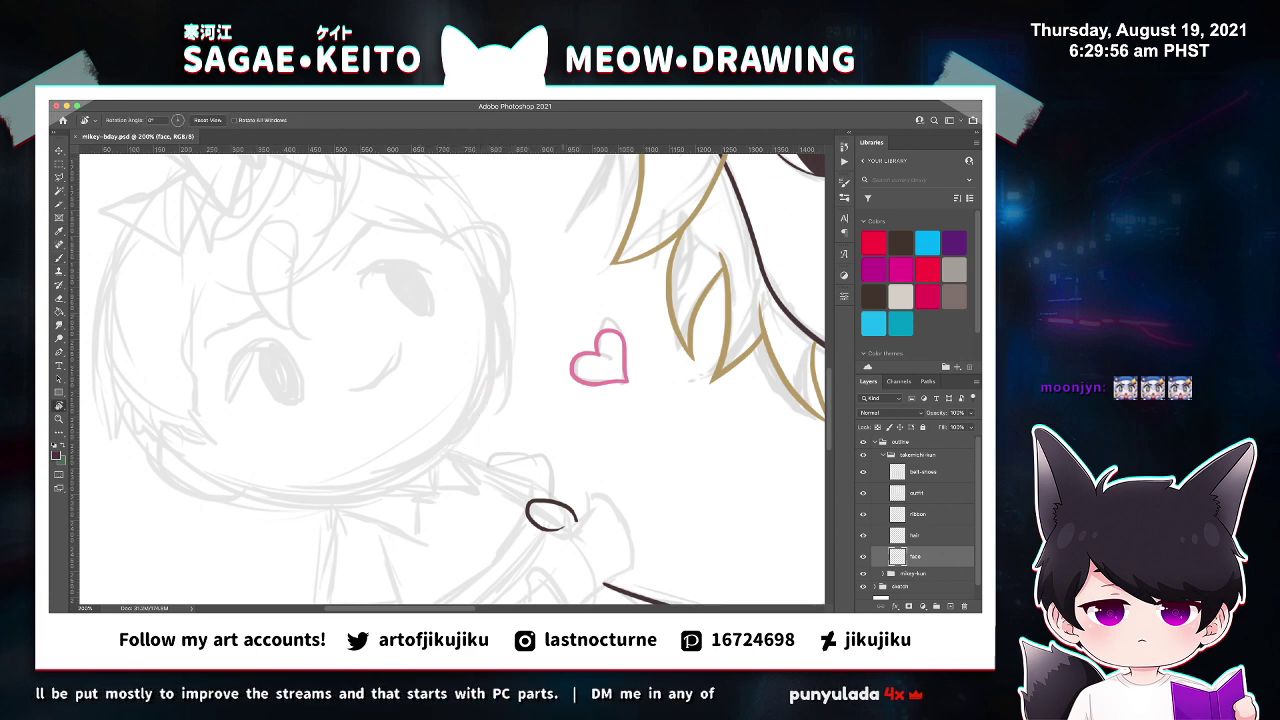
pyautogui.moveTo(545, 320); pyautogui.dragTo(563, 370)
pyautogui.press('b')
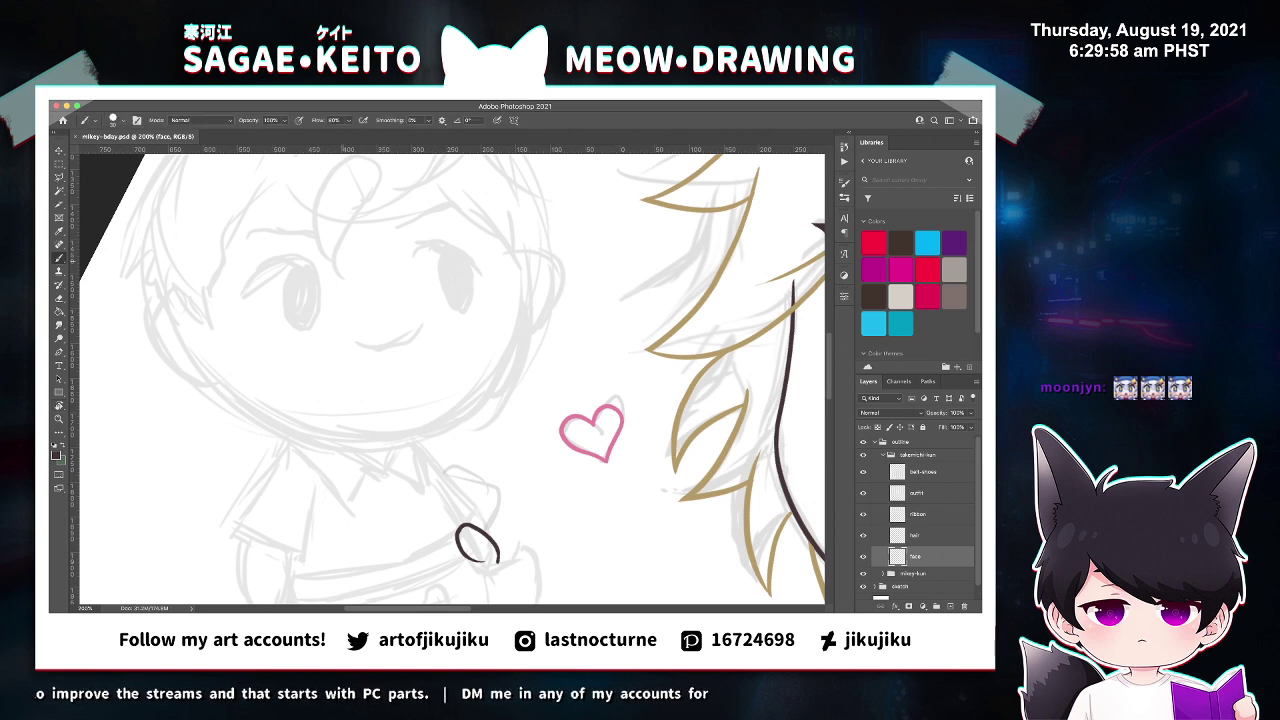
pyautogui.moveTo(198, 330); pyautogui.dragTo(318, 446)
pyautogui.hotkey('ctrl', 'z')
pyautogui.moveTo(200, 345)
pyautogui.mouseDown()
pyautogui.moveTo(222, 390)
pyautogui.moveTo(318, 446)
pyautogui.mouseUp()
pyautogui.hotkey('ctrl', 'z')
pyautogui.moveTo(200, 350)
pyautogui.mouseDown()
pyautogui.moveTo(362, 435)
pyautogui.moveTo(469, 419)
pyautogui.mouseUp()
pyautogui.hotkey('ctrl', 'z')
# Ink the right half of the chin and the right cheek as two crossing dark strokes, redoing each until it follows the sketch.
pyautogui.moveTo(350, 436); pyautogui.dragTo(507, 403)
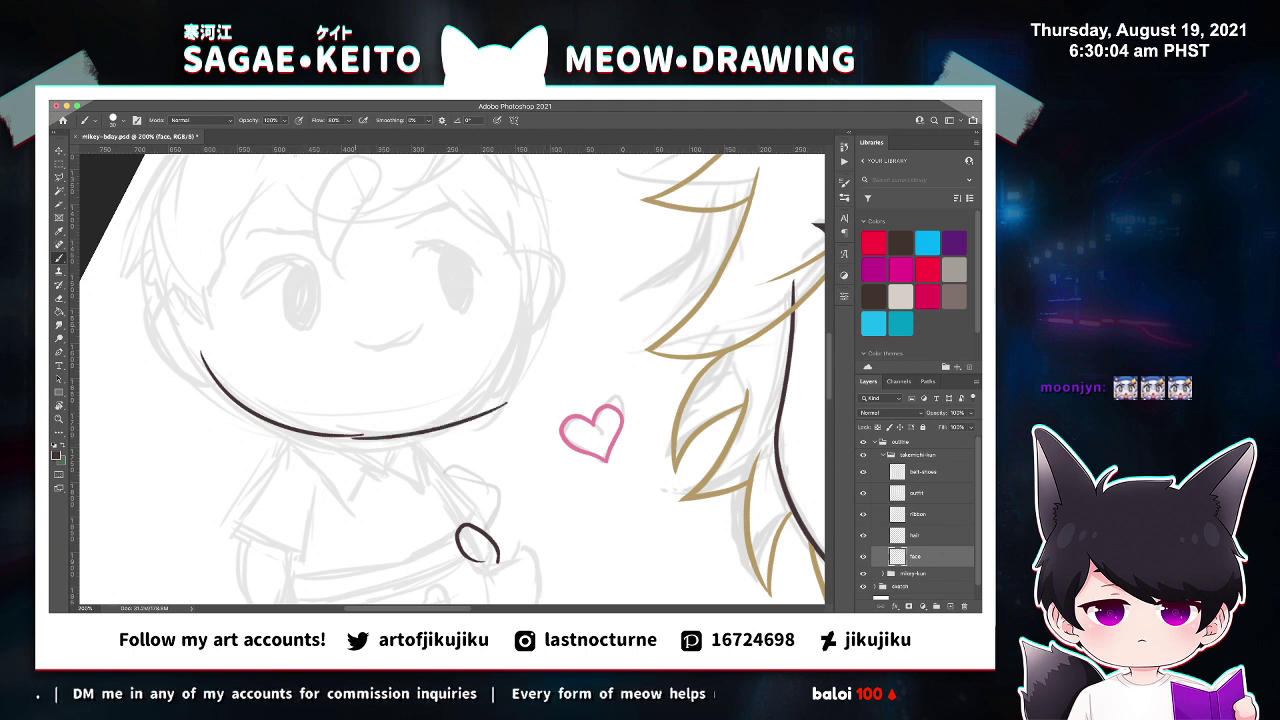
pyautogui.hotkey('ctrl', 'z')
pyautogui.moveTo(345, 436); pyautogui.dragTo(508, 400)
pyautogui.hotkey('ctrl', 'z')
pyautogui.moveTo(342, 437); pyautogui.dragTo(513, 397)
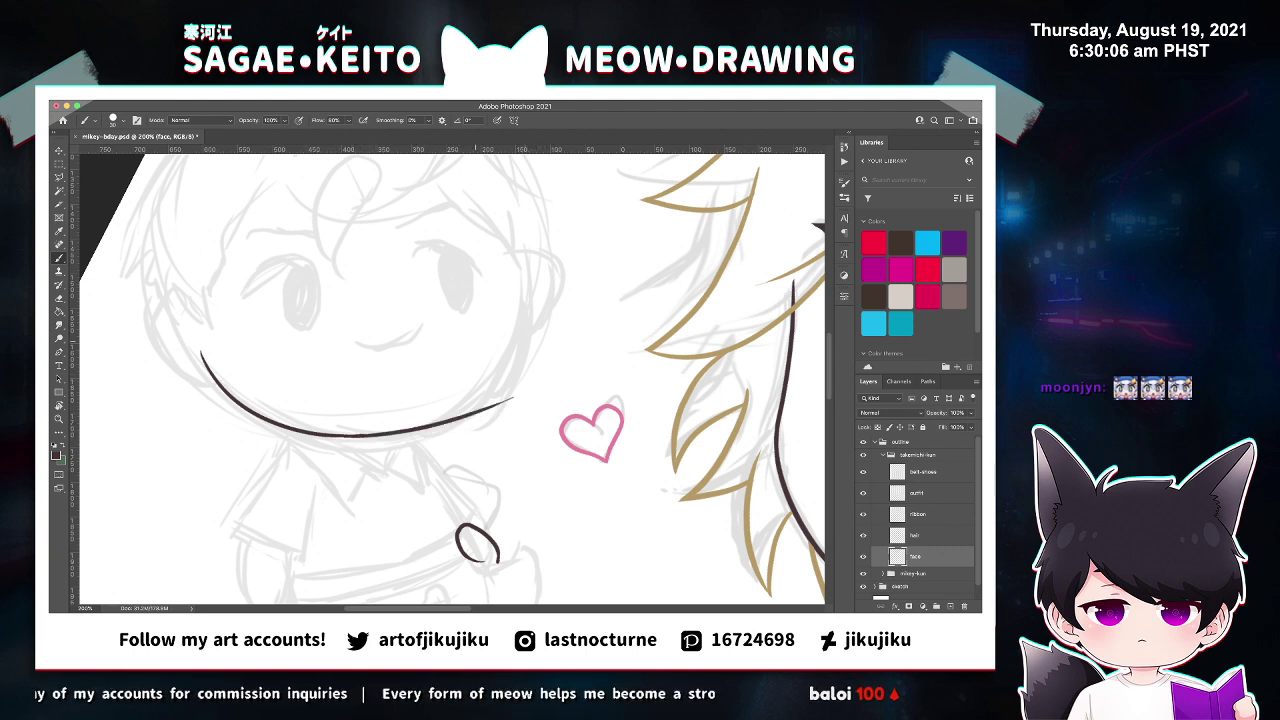
pyautogui.moveTo(517, 280); pyautogui.dragTo(404, 448)
pyautogui.hotkey('ctrl', 'z')
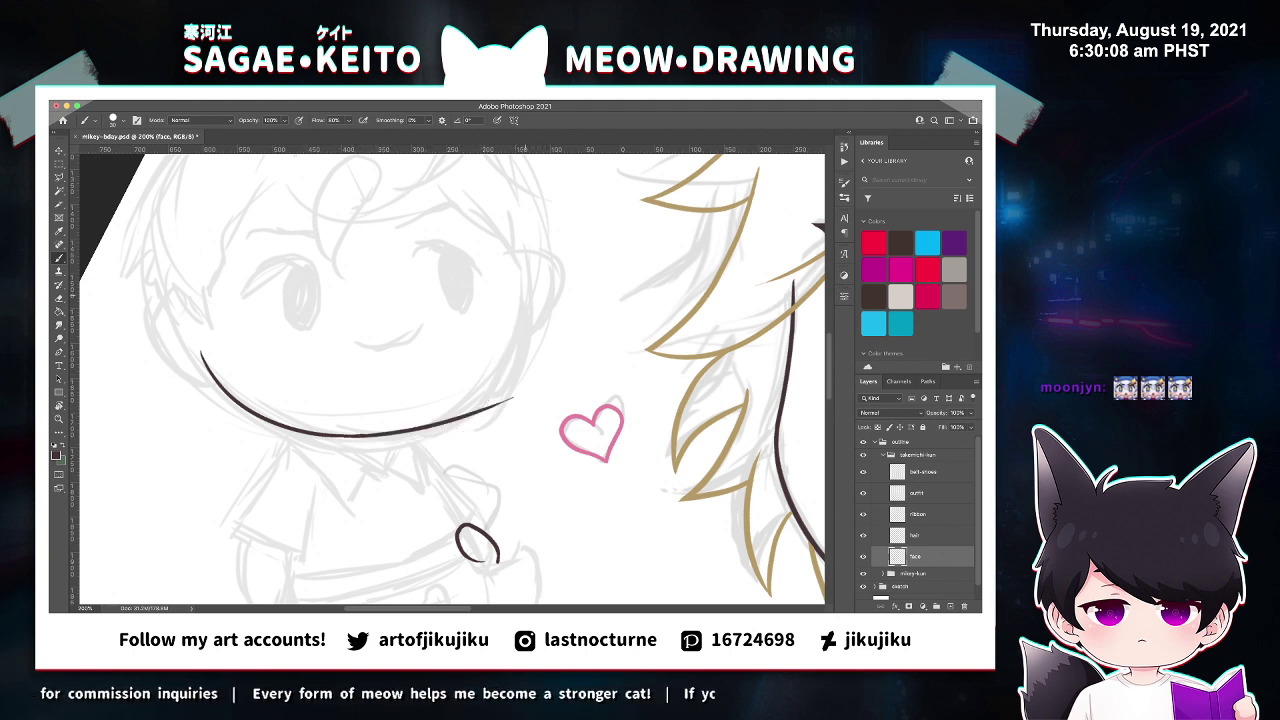
pyautogui.moveTo(517, 280); pyautogui.dragTo(404, 448)
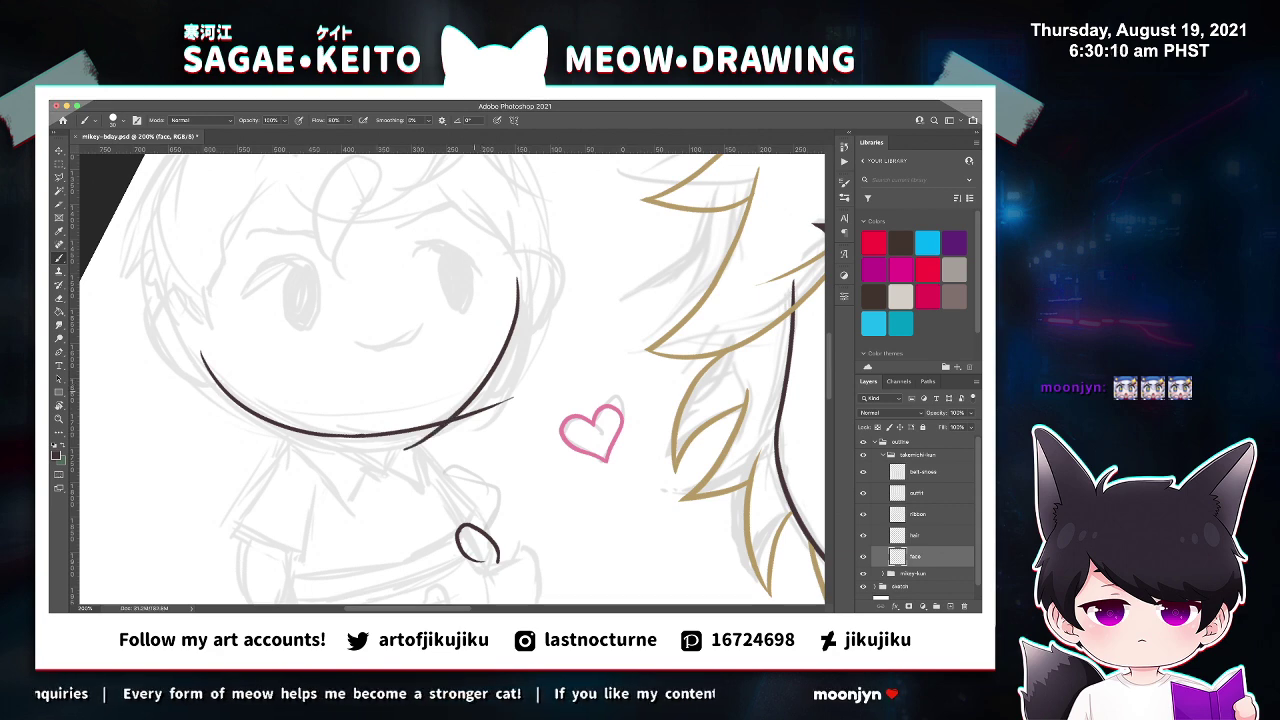
# Mirror the canvas view, straighten the small figure again, and erase the stroke ends overshooting where the cheek crosses the chin.
pyautogui.hotkey('ctrl', 'shift', 'h')
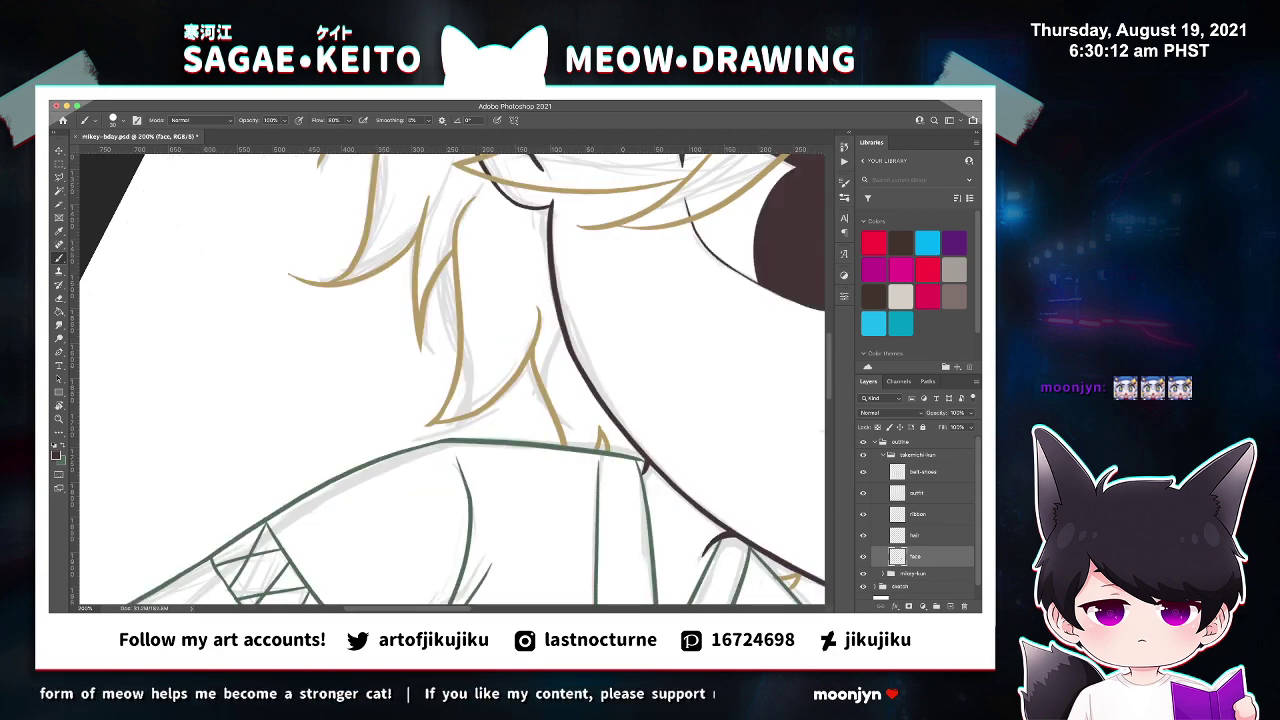
pyautogui.scroll(10, 437, 380)
pyautogui.hscroll(8, 437, 380)
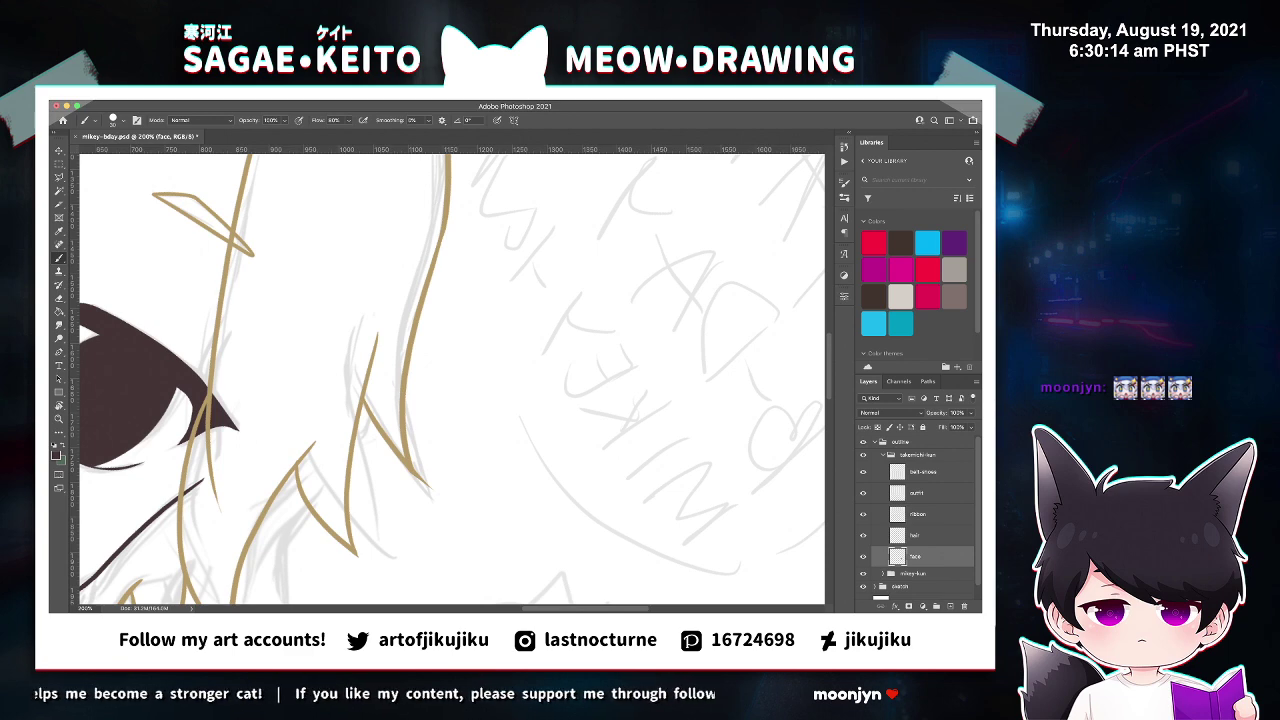
pyautogui.hscroll(10, 452, 379)
pyautogui.scroll(-3, 452, 379)
pyautogui.press('r')
pyautogui.moveTo(727, 465); pyautogui.dragTo(642, 205)
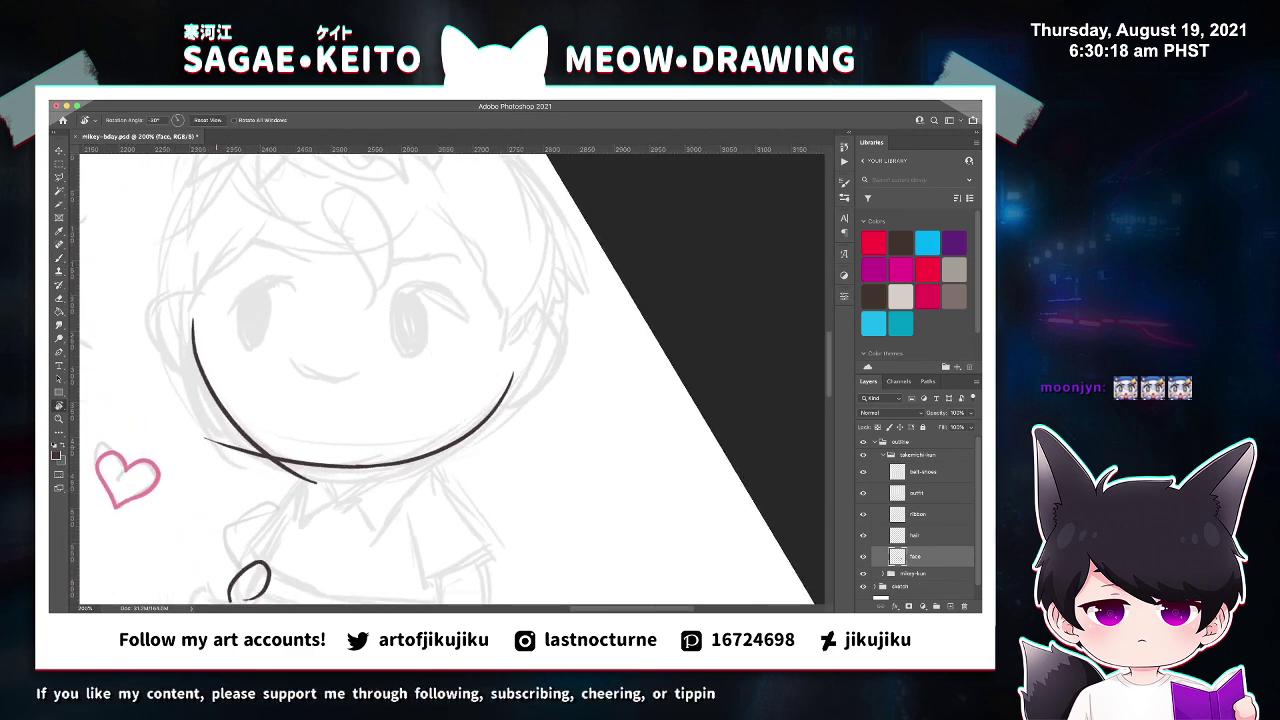
pyautogui.press('e')
pyautogui.moveTo(206, 437); pyautogui.dragTo(316, 483)
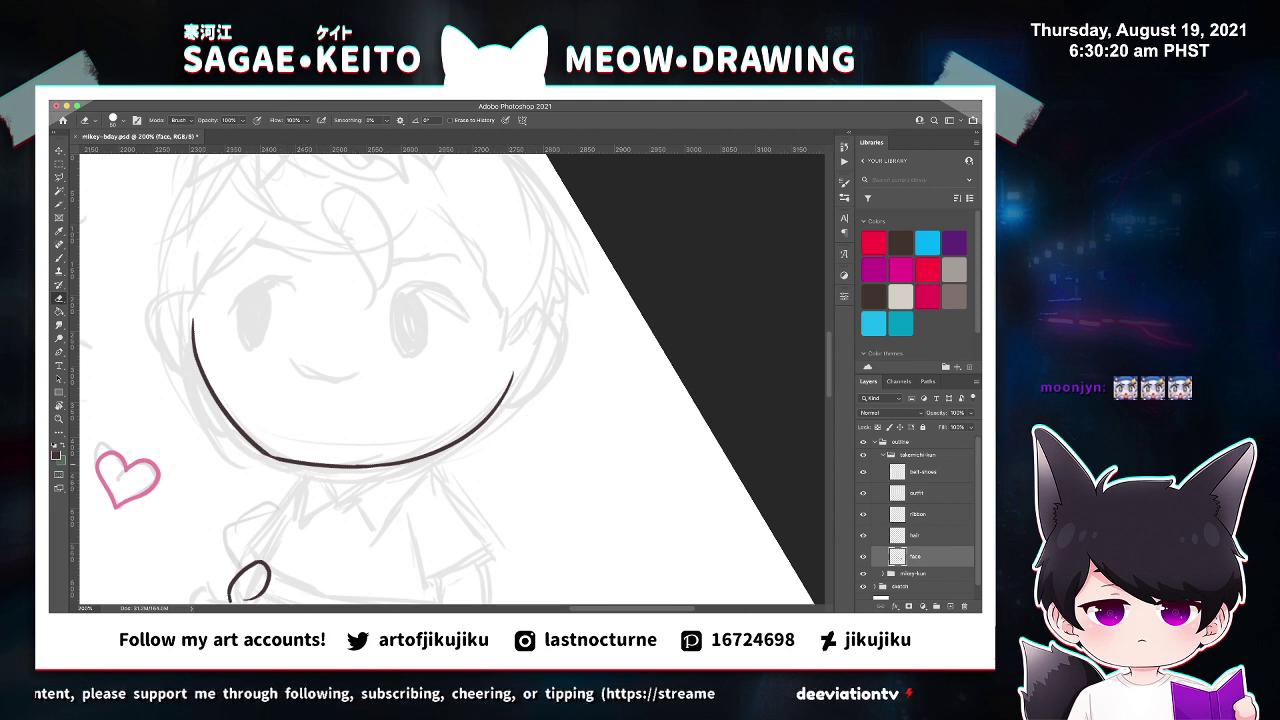
# Round the corner between cheek and chin with a short dark stroke and erase the uneven excess along the join.
pyautogui.press('z')
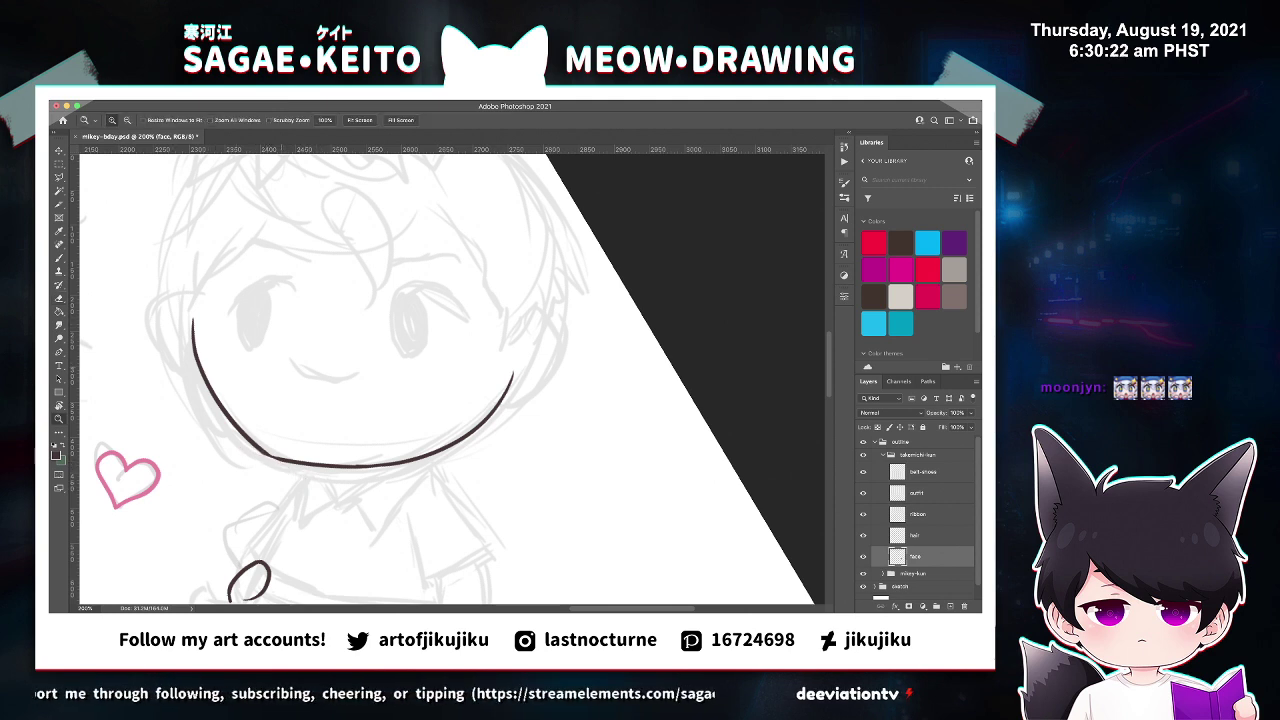
pyautogui.press('b')
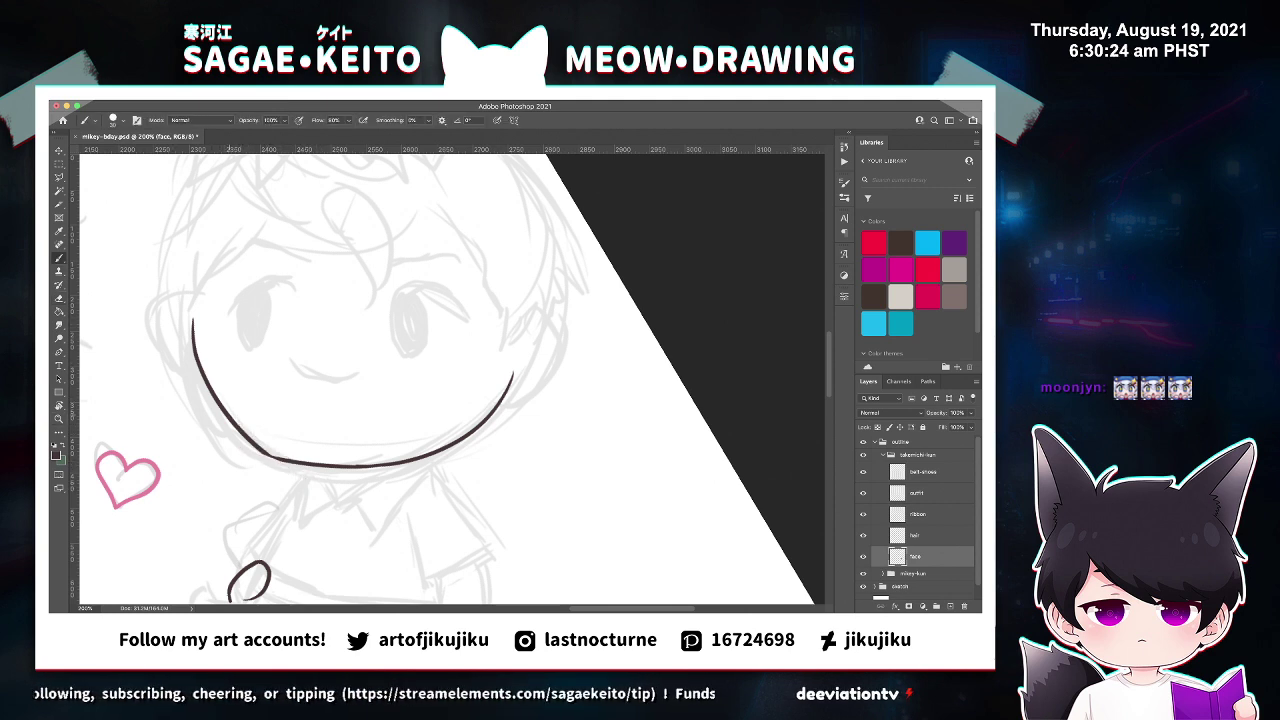
pyautogui.moveTo(228, 414); pyautogui.dragTo(304, 465)
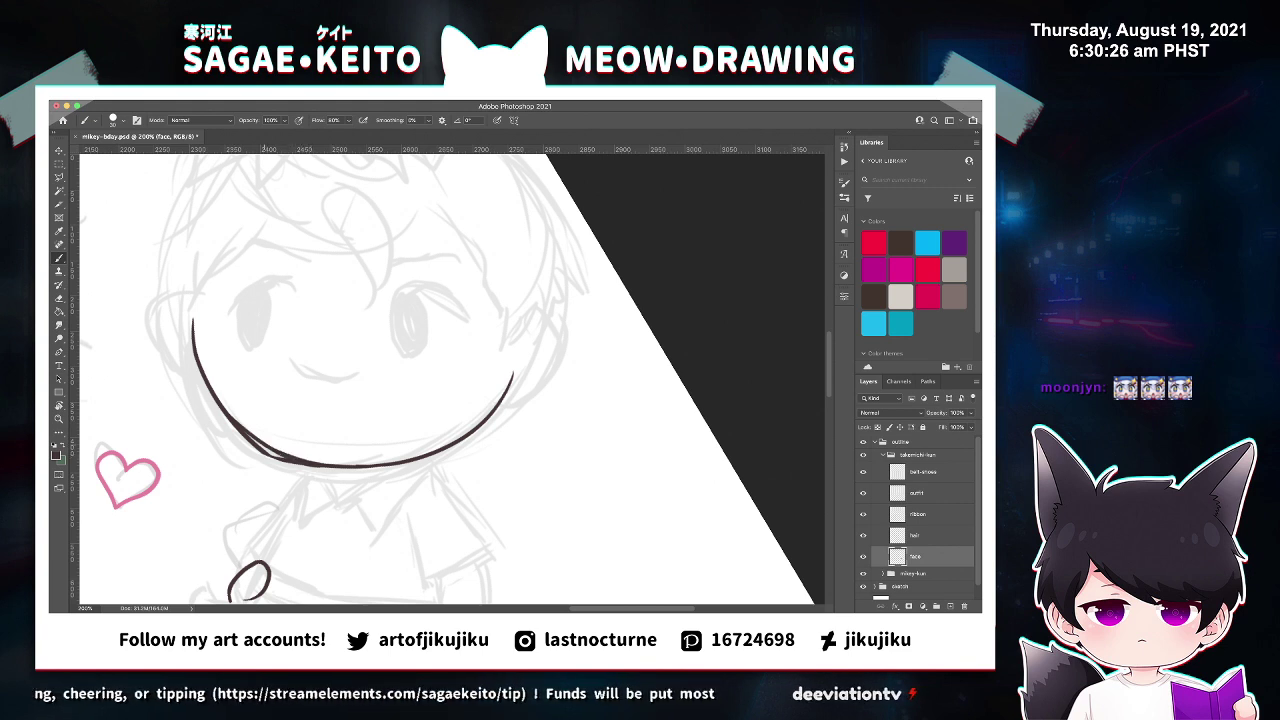
pyautogui.press('z')
pyautogui.click(241, 443)
pyautogui.press('e')
pyautogui.moveTo(256, 456)
pyautogui.mouseDown()
pyautogui.moveTo(212, 404)
pyautogui.moveTo(286, 482)
pyautogui.moveTo(380, 480)
pyautogui.mouseUp()
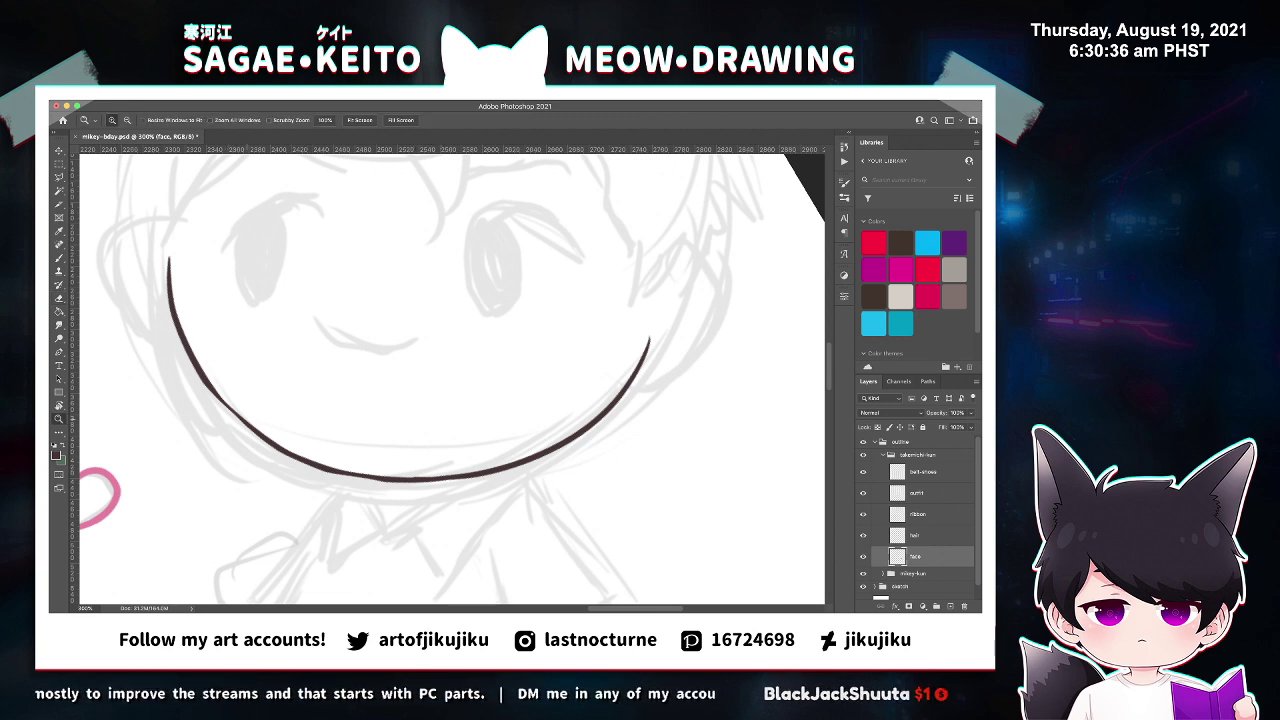
# Even out the thickness of the chin line with short dark strokes along its lowest part.
pyautogui.press('super+equal')
pyautogui.press('b')
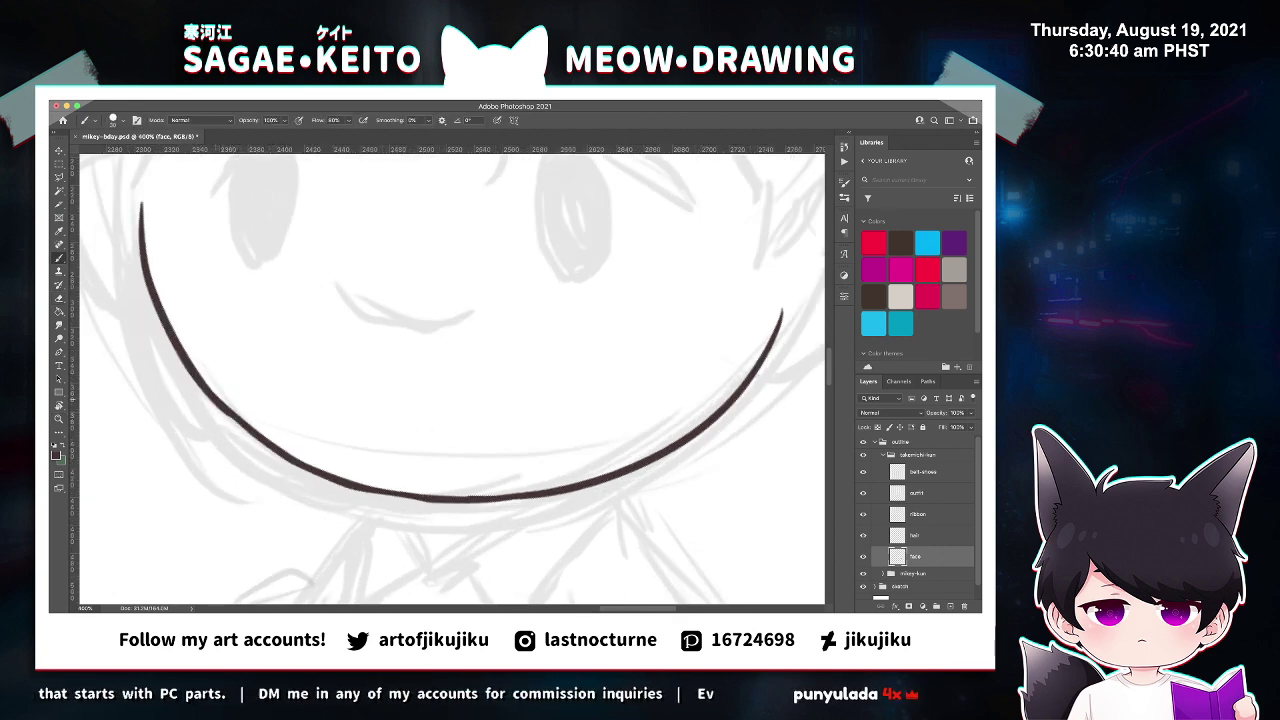
pyautogui.moveTo(342, 480); pyautogui.dragTo(438, 500)
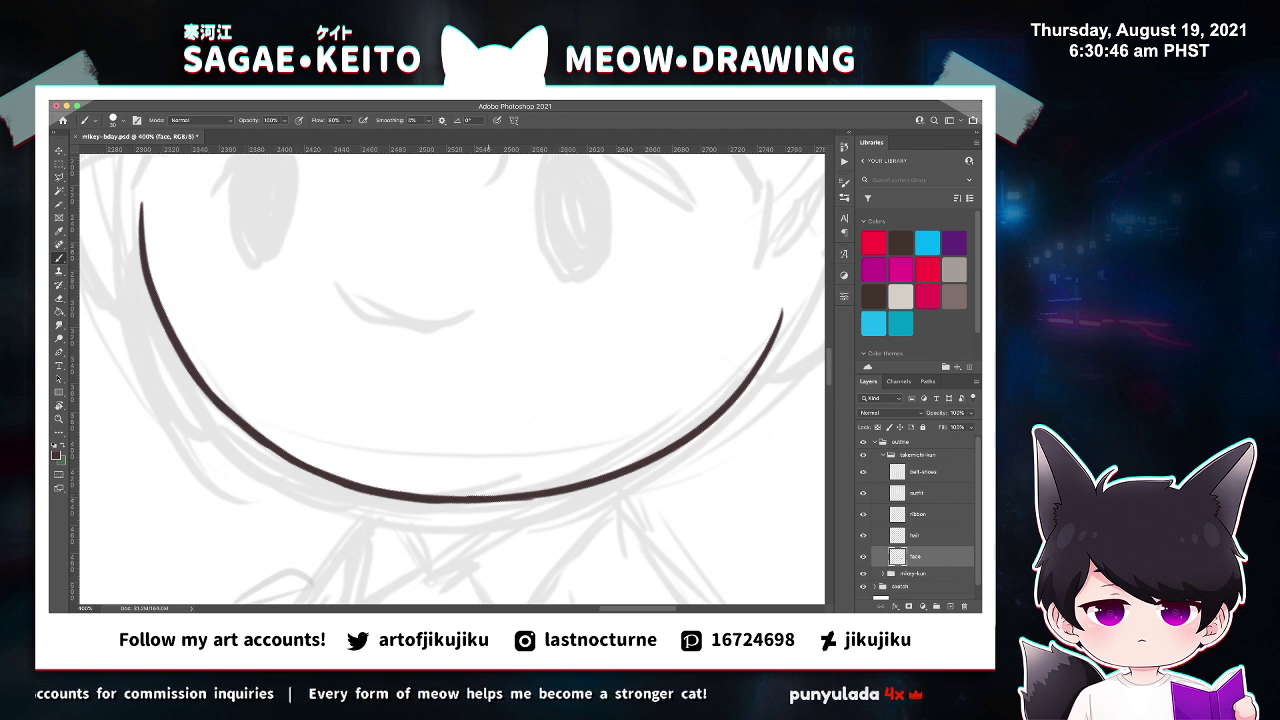
pyautogui.moveTo(443, 500); pyautogui.dragTo(534, 497)
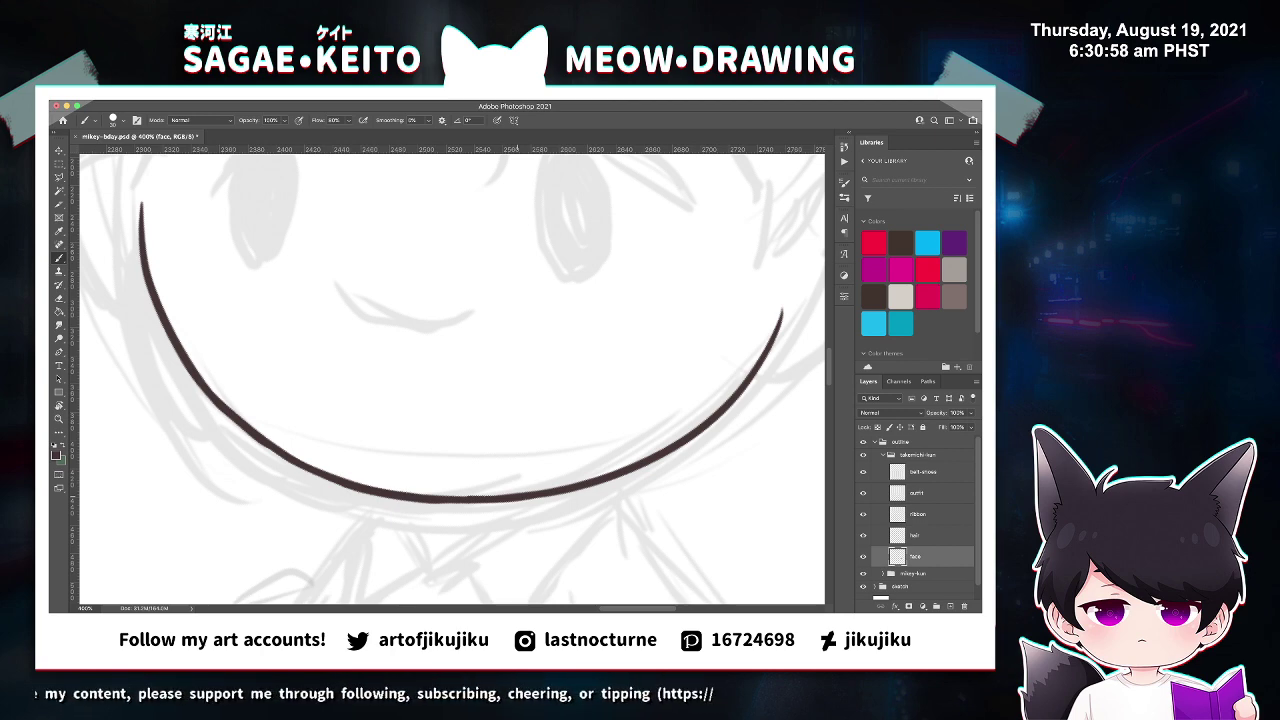
pyautogui.press('super+minus')
pyautogui.press('super+minus')
pyautogui.press('super+minus')
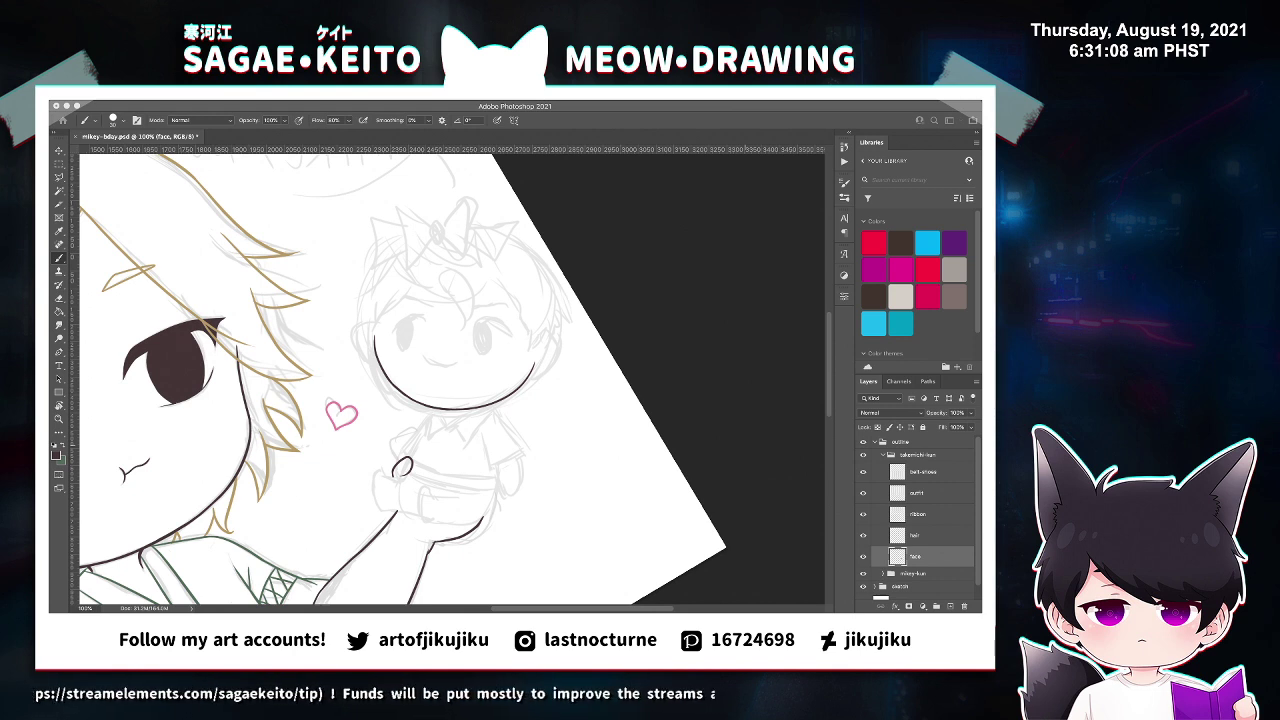
# Unmirror the canvas view, turn it nearly upright, and rotate the small figure's face outline slightly with Free Transform.
pyautogui.press('super+Tab')
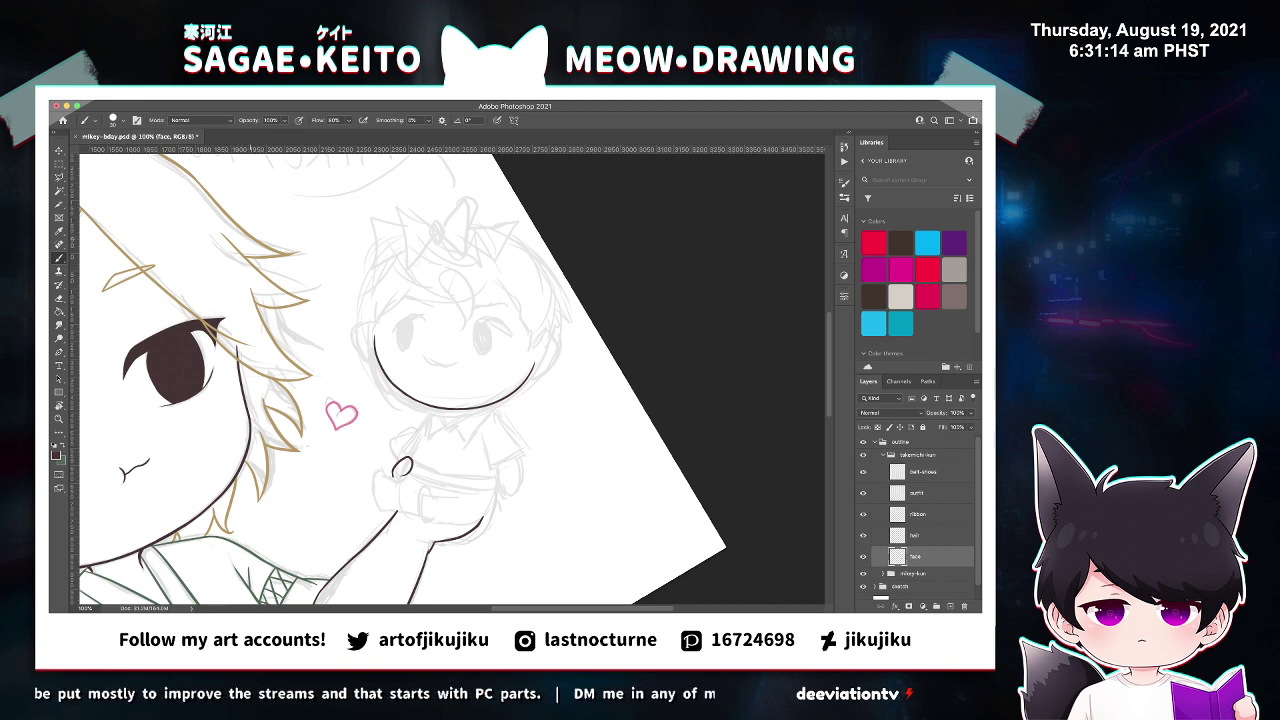
pyautogui.press('super+shift+h')
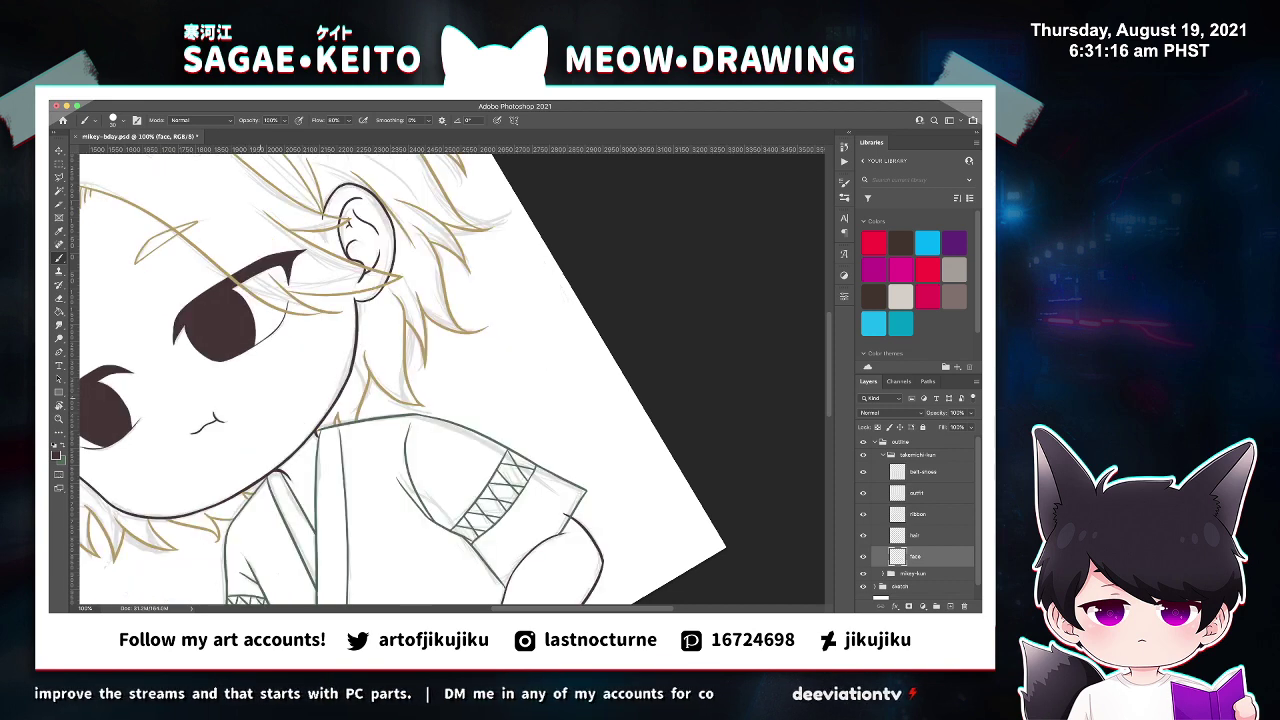
pyautogui.press('r')
pyautogui.moveTo(460, 533); pyautogui.dragTo(361, 504)
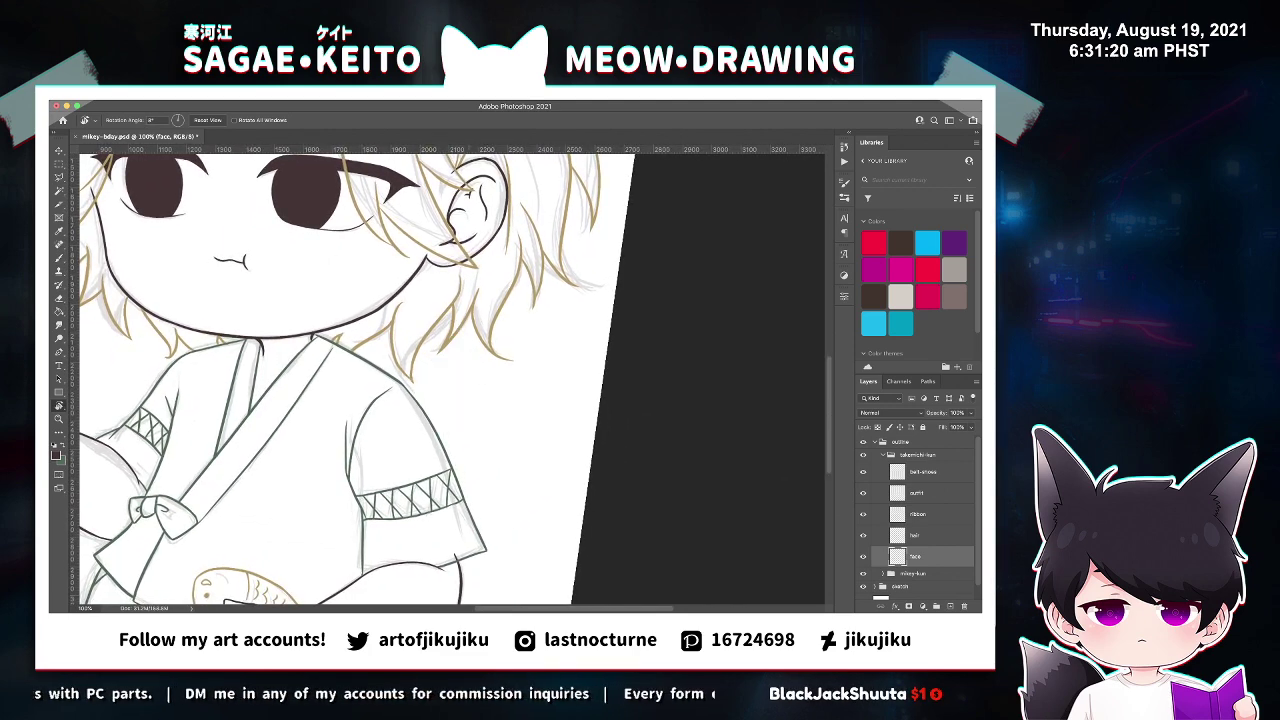
pyautogui.hscroll(-10, 452, 380)
pyautogui.press('z')
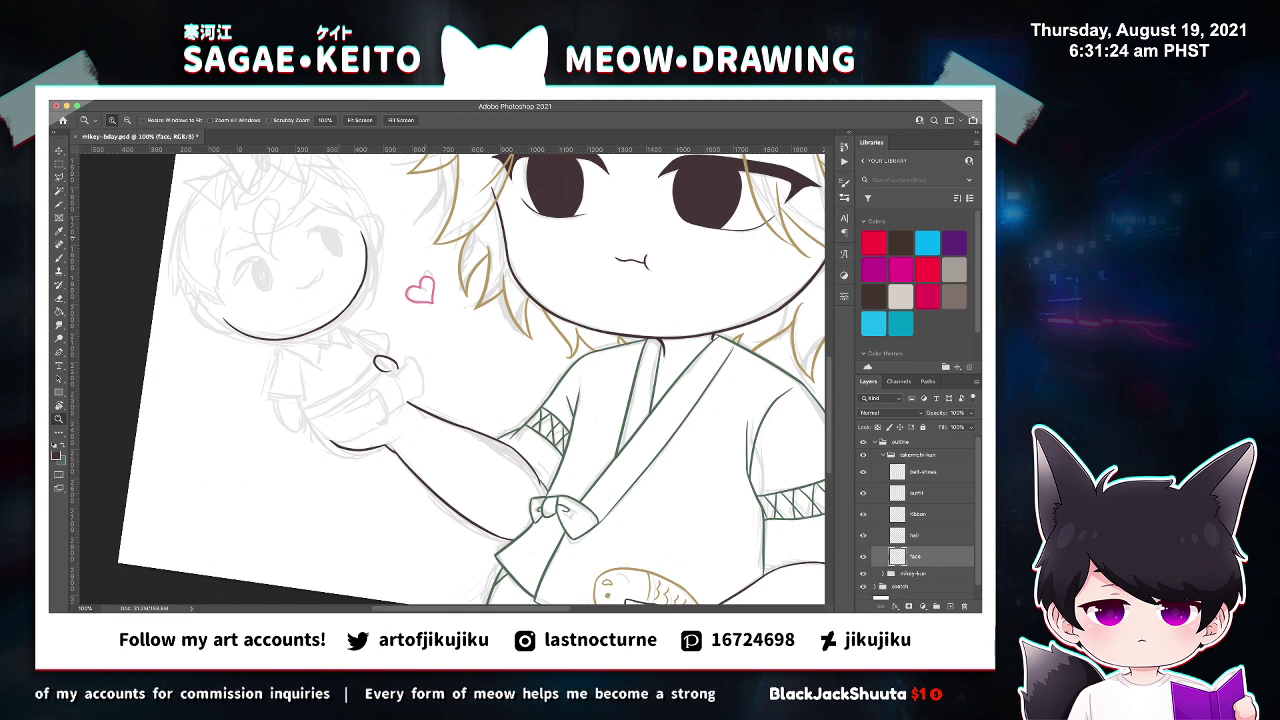
pyautogui.hotkey('ctrl', 't')
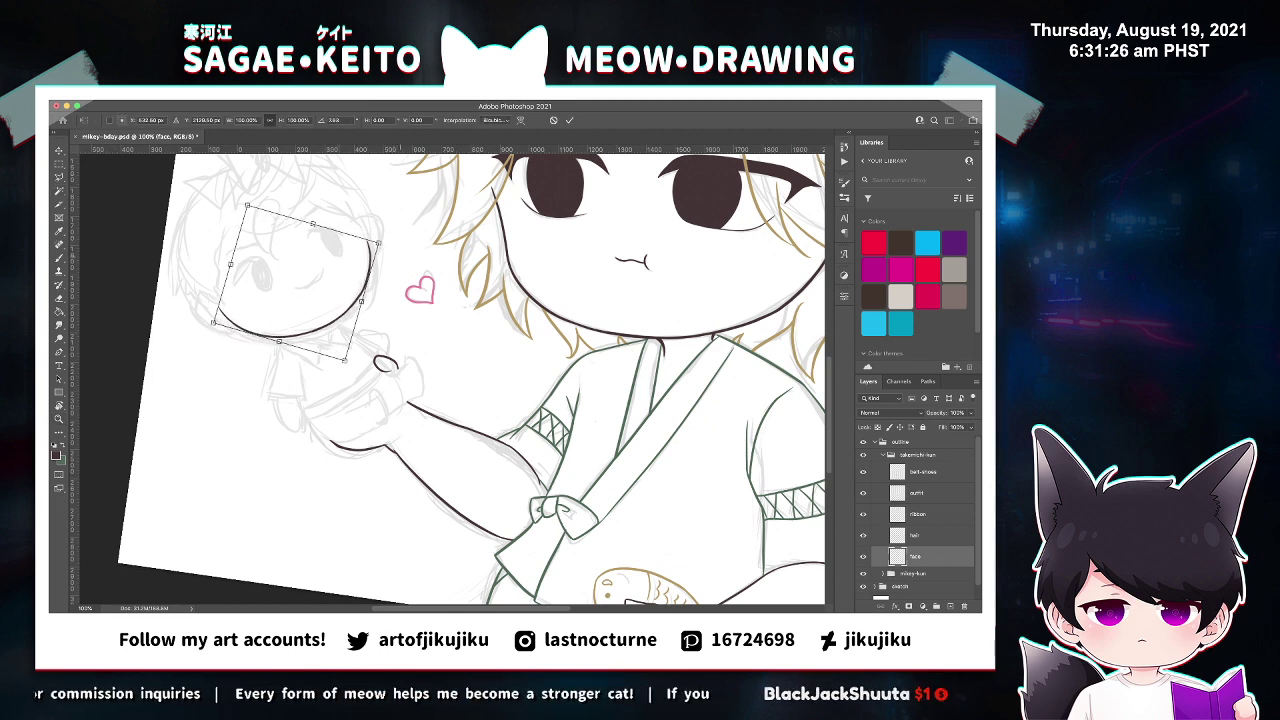
pyautogui.moveTo(497, 258); pyautogui.dragTo(497, 256)
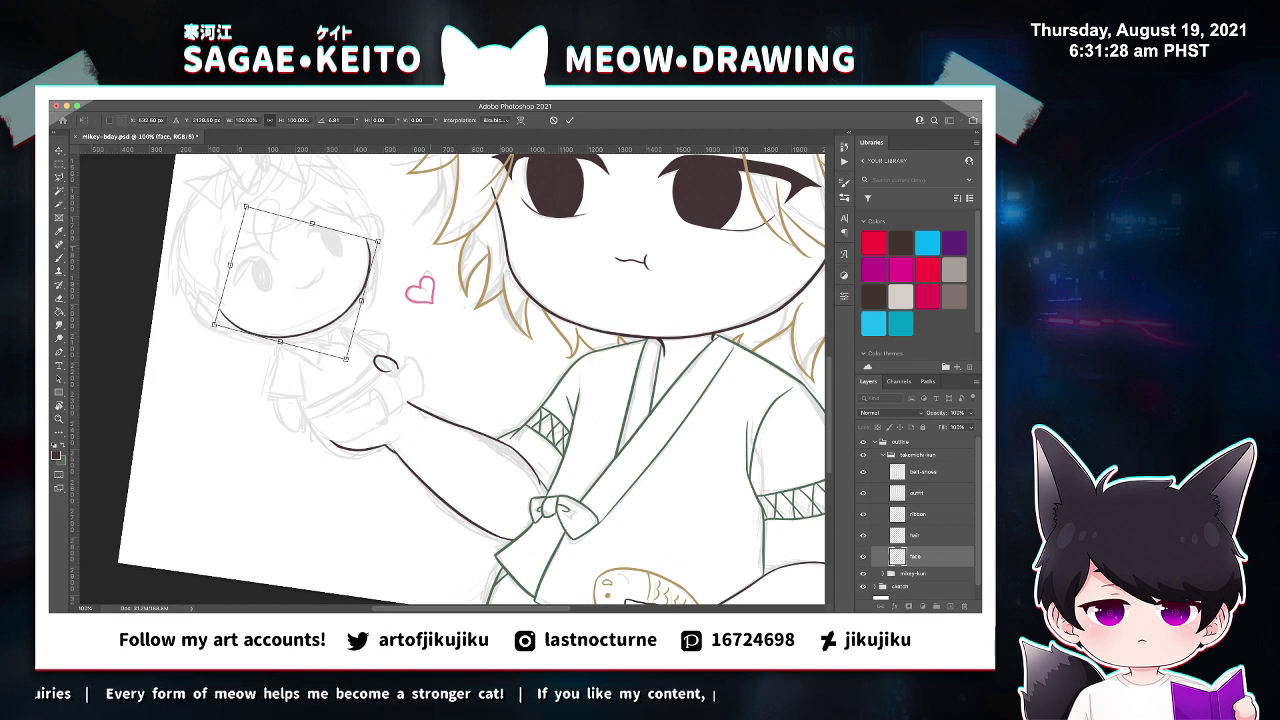
pyautogui.press('Return')
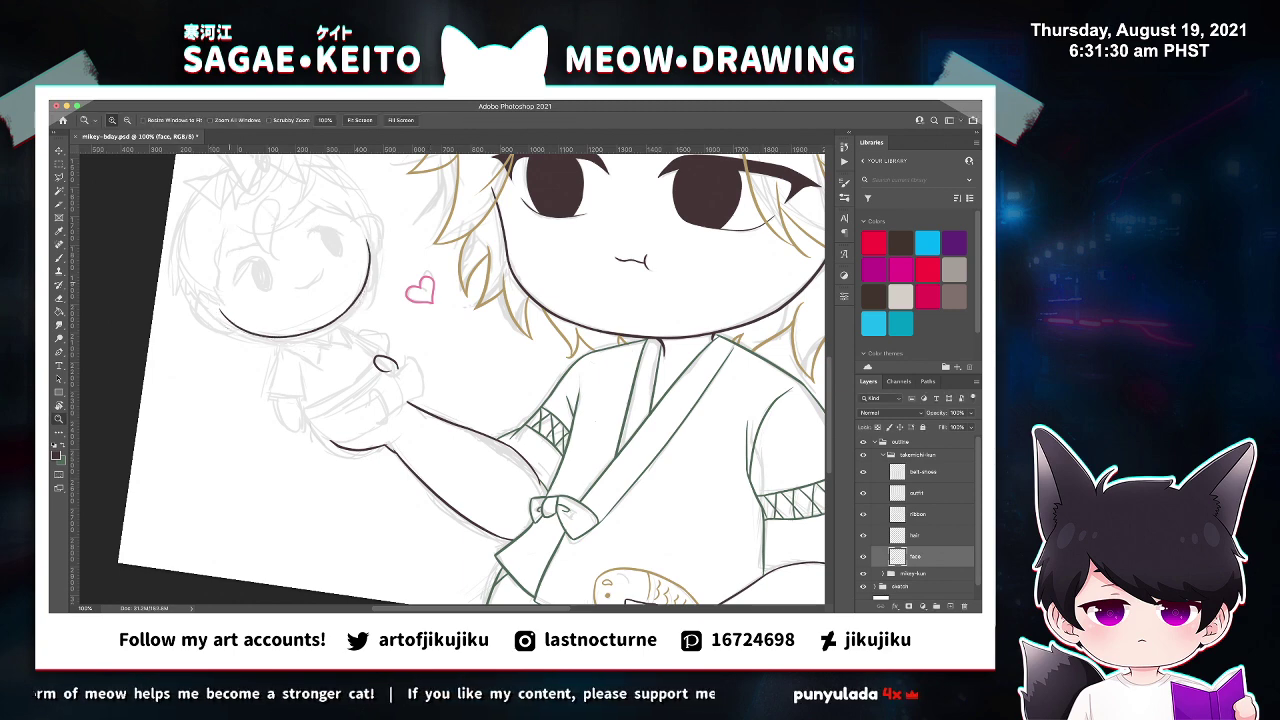
# Ink the open outer curve of the small figure's left ear over the sketch with a dark stroke.
pyautogui.click(227, 284)
pyautogui.click(227, 284)
pyautogui.press('b')
pyautogui.moveTo(157, 322); pyautogui.dragTo(178, 433)
pyautogui.press('super+z')
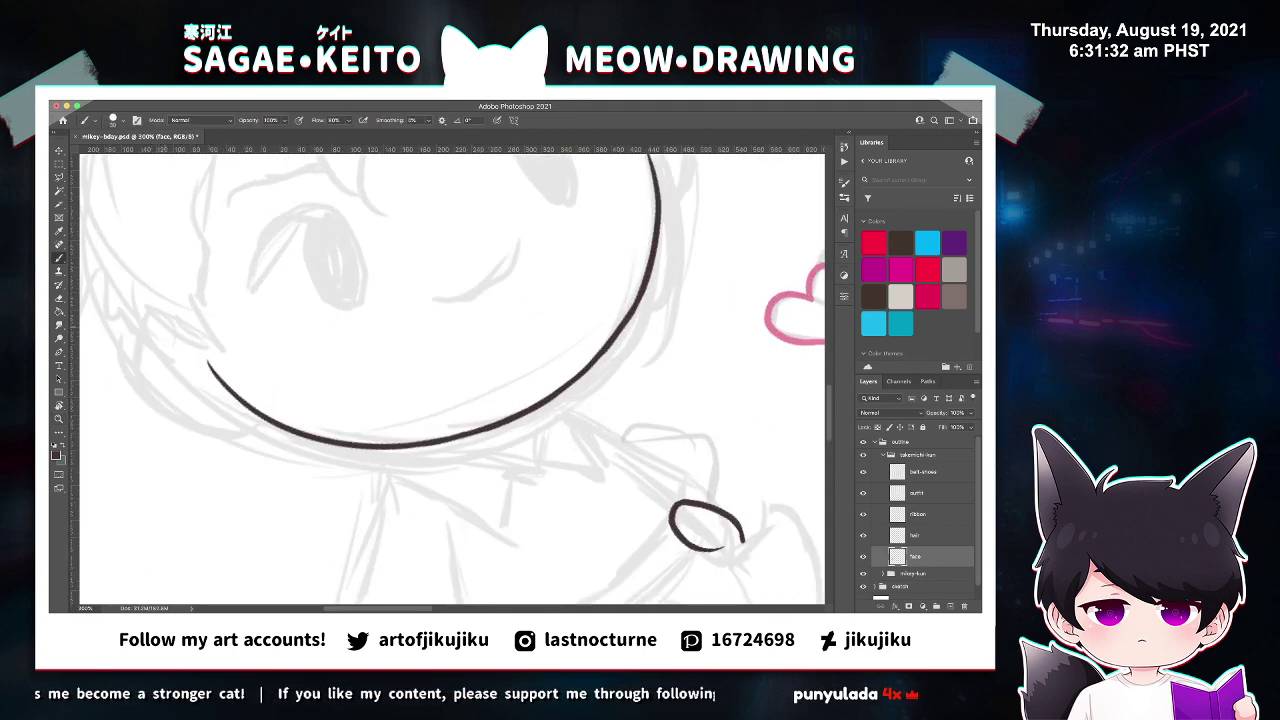
pyautogui.moveTo(124, 316)
pyautogui.mouseDown()
pyautogui.moveTo(180, 442)
pyautogui.moveTo(218, 450)
pyautogui.mouseUp()
pyautogui.hotkey('ctrl', 'z')
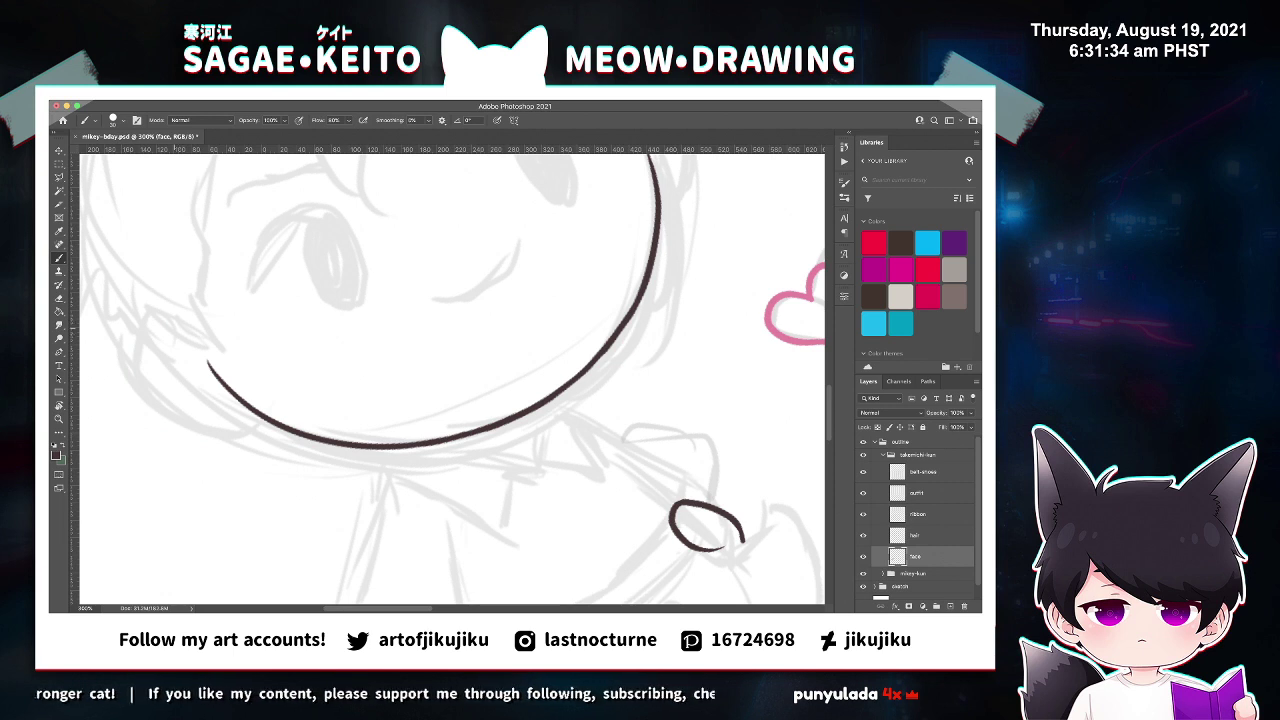
pyautogui.moveTo(160, 316)
pyautogui.mouseDown()
pyautogui.moveTo(136, 352)
pyautogui.moveTo(262, 426)
pyautogui.moveTo(150, 326)
pyautogui.moveTo(262, 424)
pyautogui.mouseUp()
pyautogui.hotkey('ctrl', 'z')
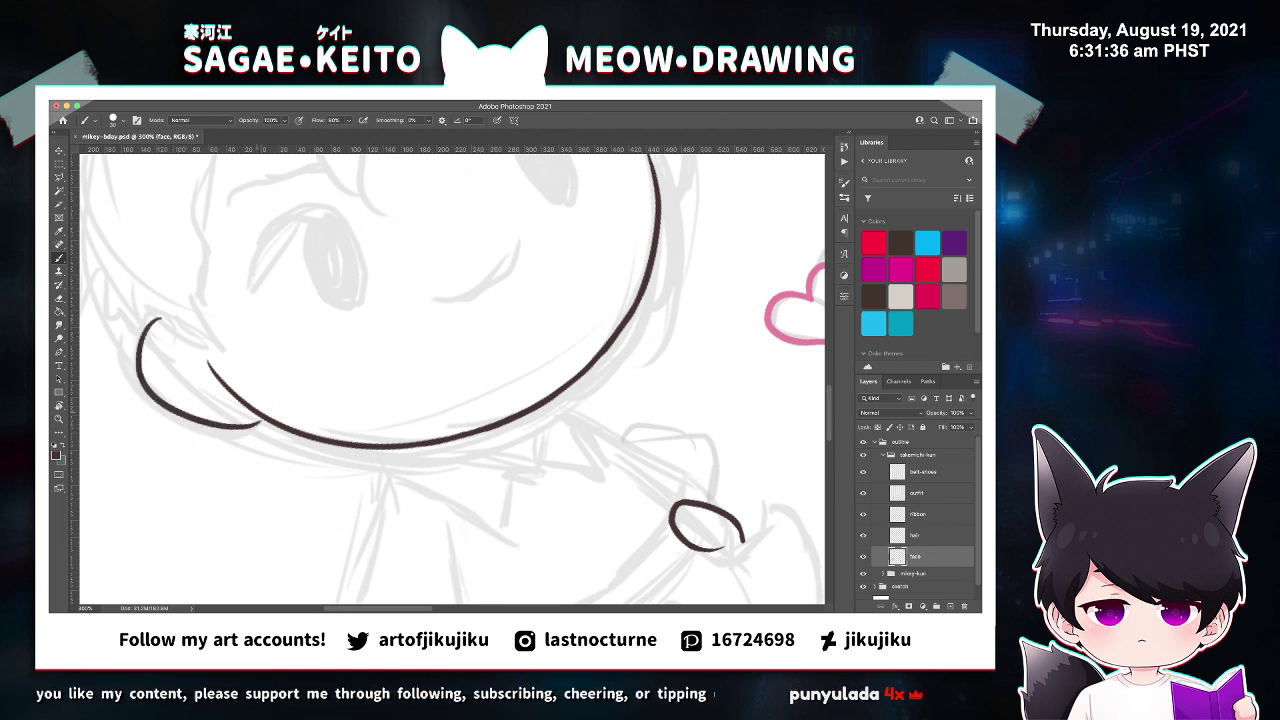
pyautogui.hotkey('ctrl', 'z')
pyautogui.moveTo(165, 316); pyautogui.dragTo(248, 432)
pyautogui.hotkey('ctrl', 'z')
pyautogui.moveTo(157, 316)
pyautogui.mouseDown()
pyautogui.moveTo(170, 410)
pyautogui.moveTo(235, 424)
pyautogui.moveTo(246, 412)
pyautogui.mouseUp()
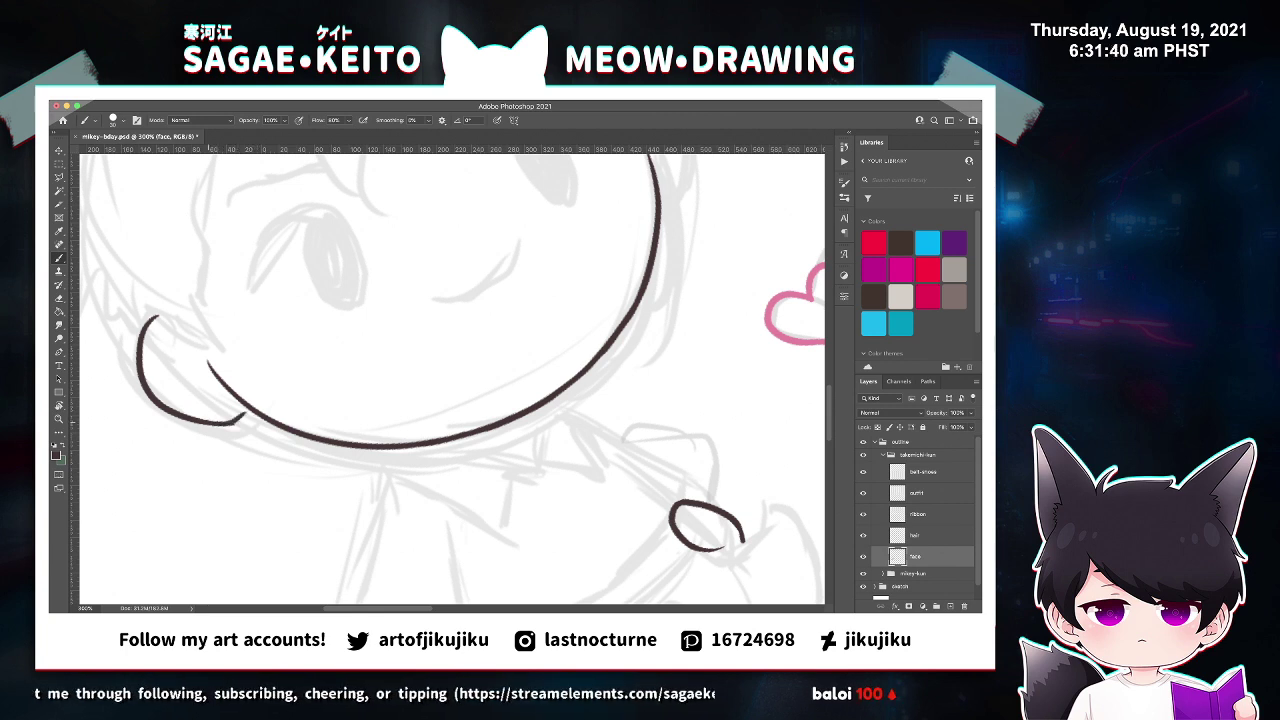
pyautogui.hotkey('ctrl', 'z')
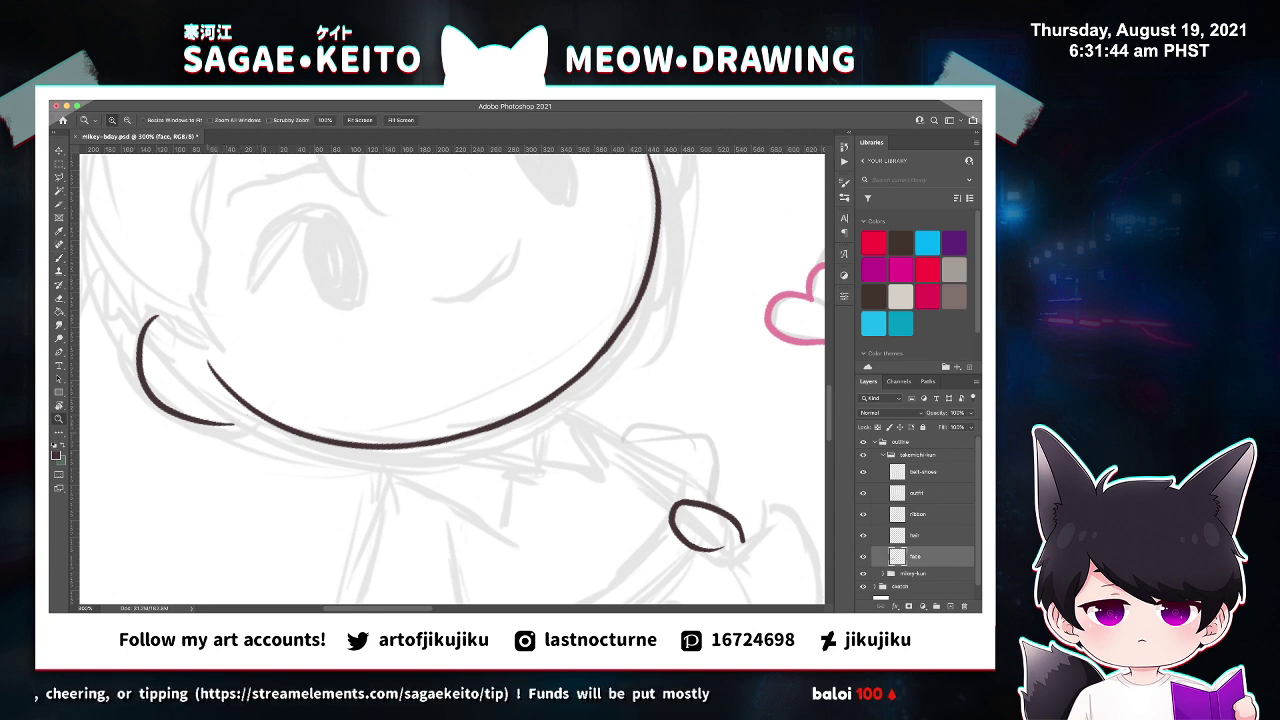
# Close the bottom of the left ear with a short hooked stroke meeting the jaw line, and save the file.
pyautogui.keyDown('super'); pyautogui.click(190, 422); pyautogui.keyUp('super')
pyautogui.keyDown('super'); pyautogui.click(190, 422); pyautogui.keyUp('super')
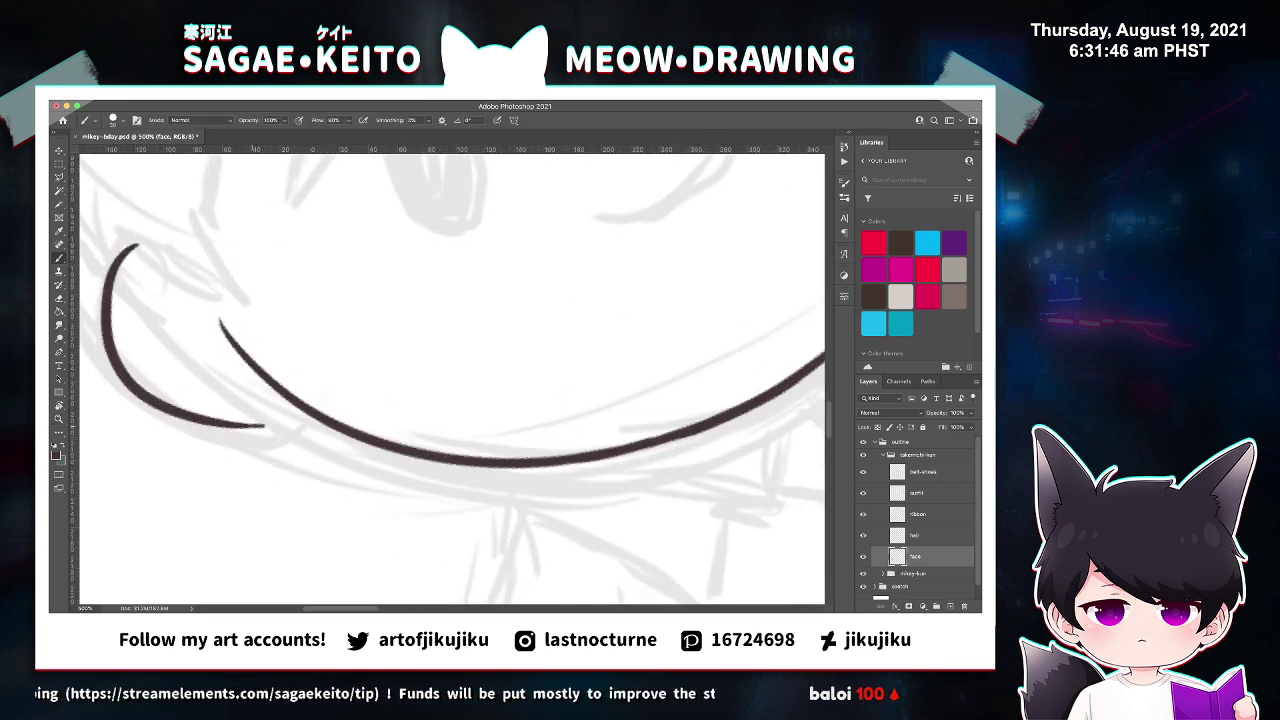
pyautogui.moveTo(240, 426); pyautogui.dragTo(290, 404)
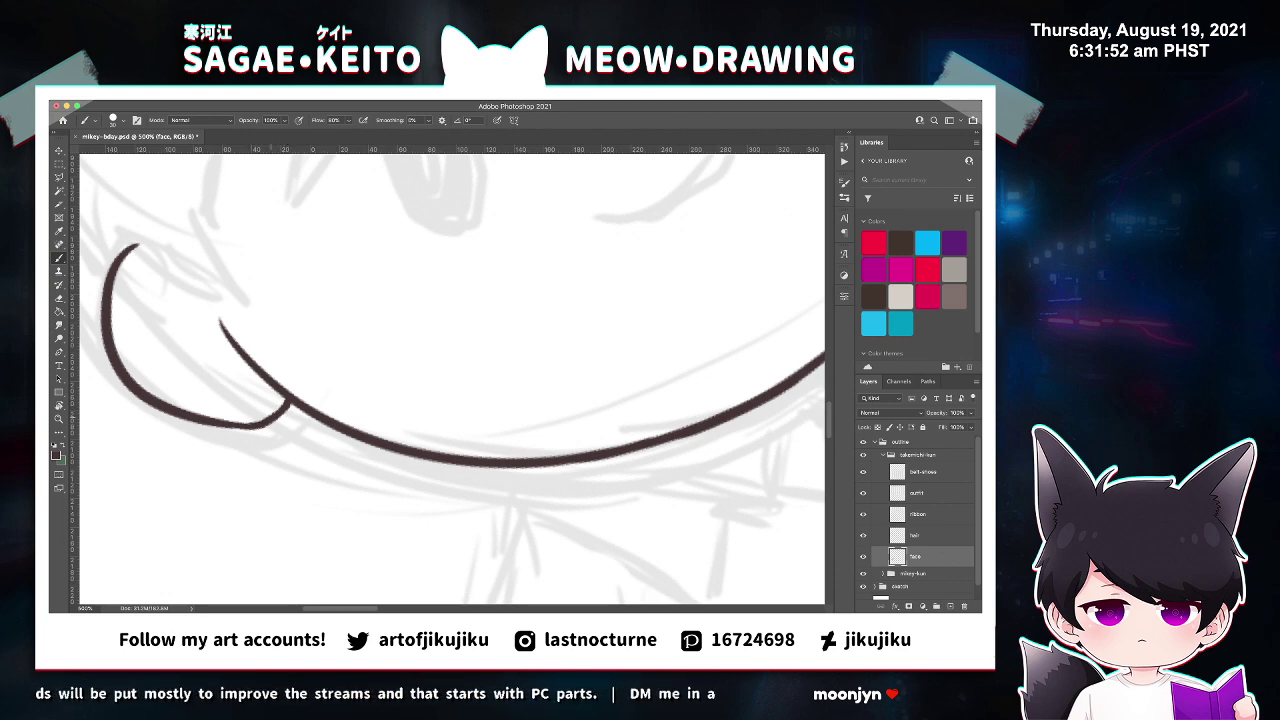
pyautogui.press('super+s')
# Erase the upper tip of the jaw line where it extends past the left ear join.
pyautogui.press('super+minus')
pyautogui.press('super+minus')
pyautogui.press('super+minus')
pyautogui.press('super+minus')
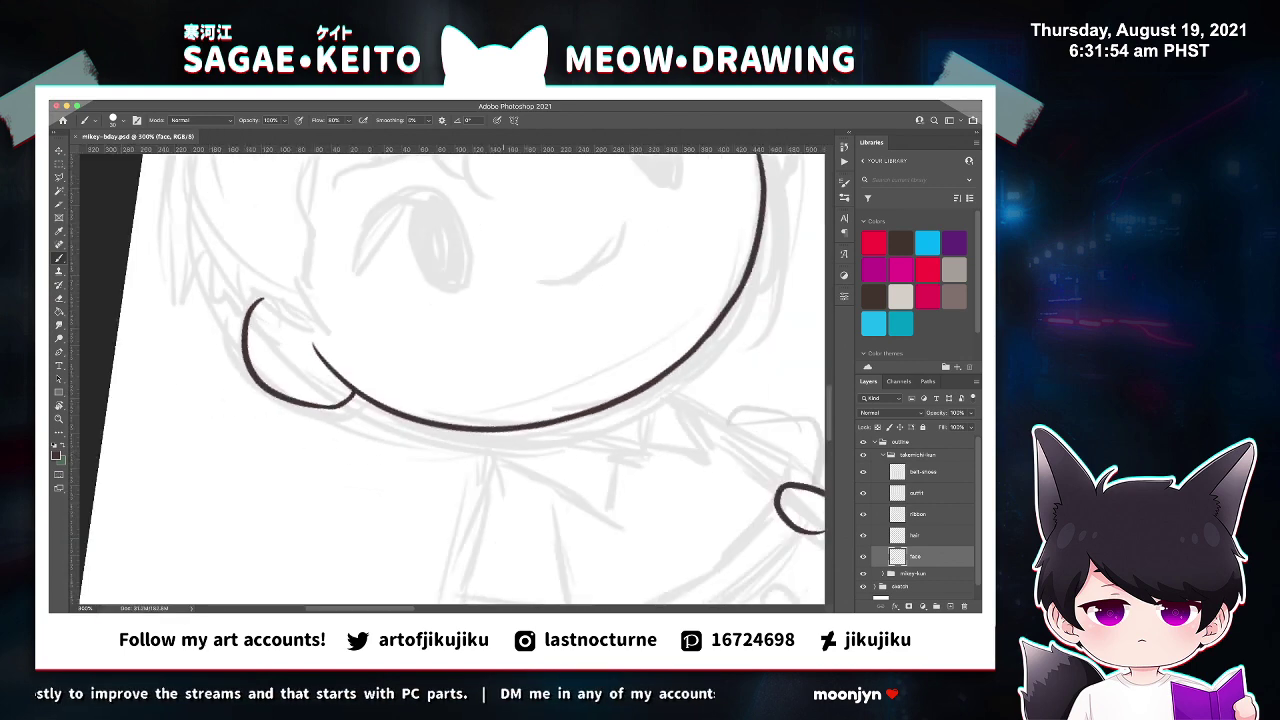
pyautogui.press('e')
pyautogui.hotkey('ctrl', '+')
pyautogui.hotkey('ctrl', '+')
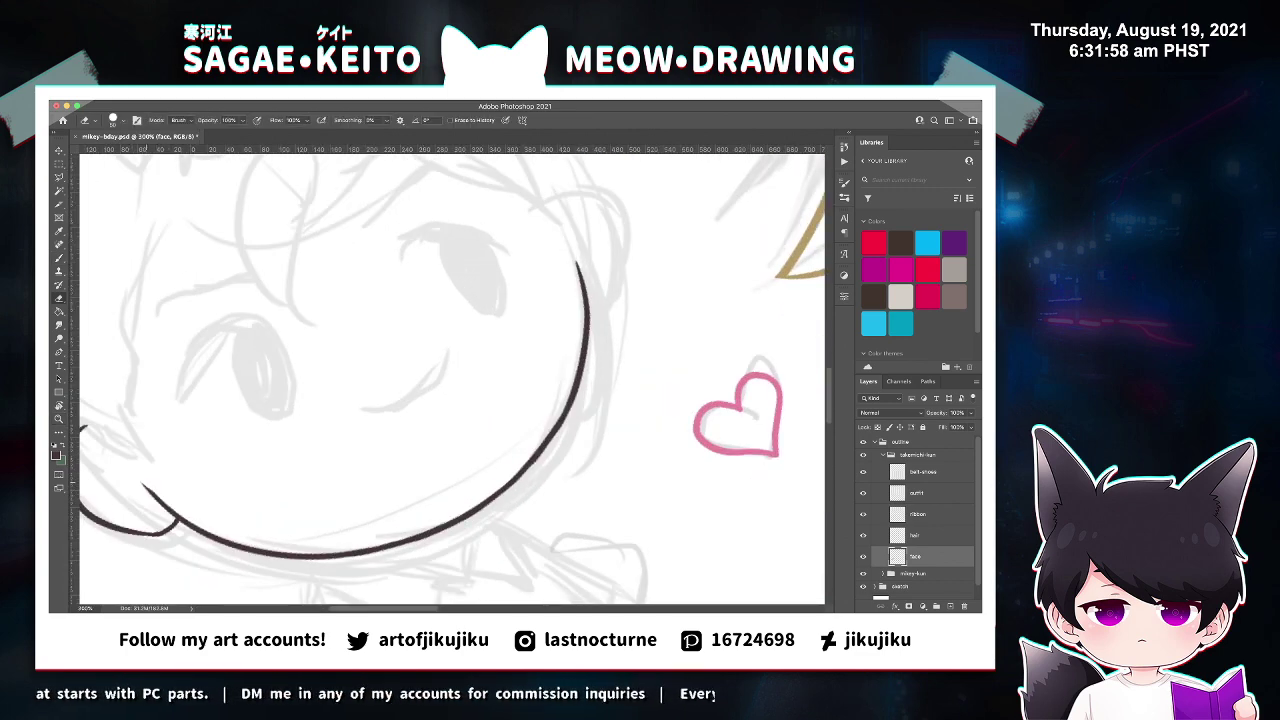
pyautogui.moveTo(146, 482); pyautogui.dragTo(157, 500)
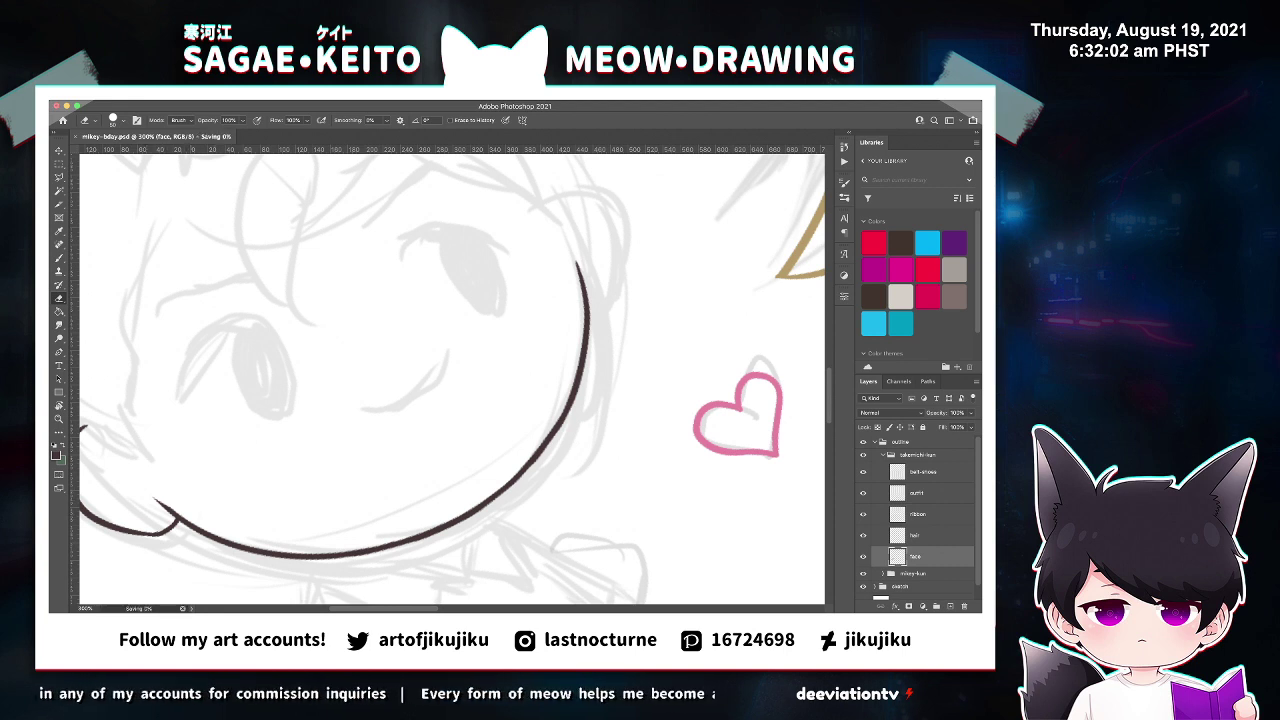
# Ink the small figure's right ear as one curved stroke ending on the cheek line, and save the file.
pyautogui.press('b')
pyautogui.moveTo(556, 192)
pyautogui.mouseDown()
pyautogui.moveTo(602, 189)
pyautogui.moveTo(610, 292)
pyautogui.moveTo(589, 318)
pyautogui.mouseUp()
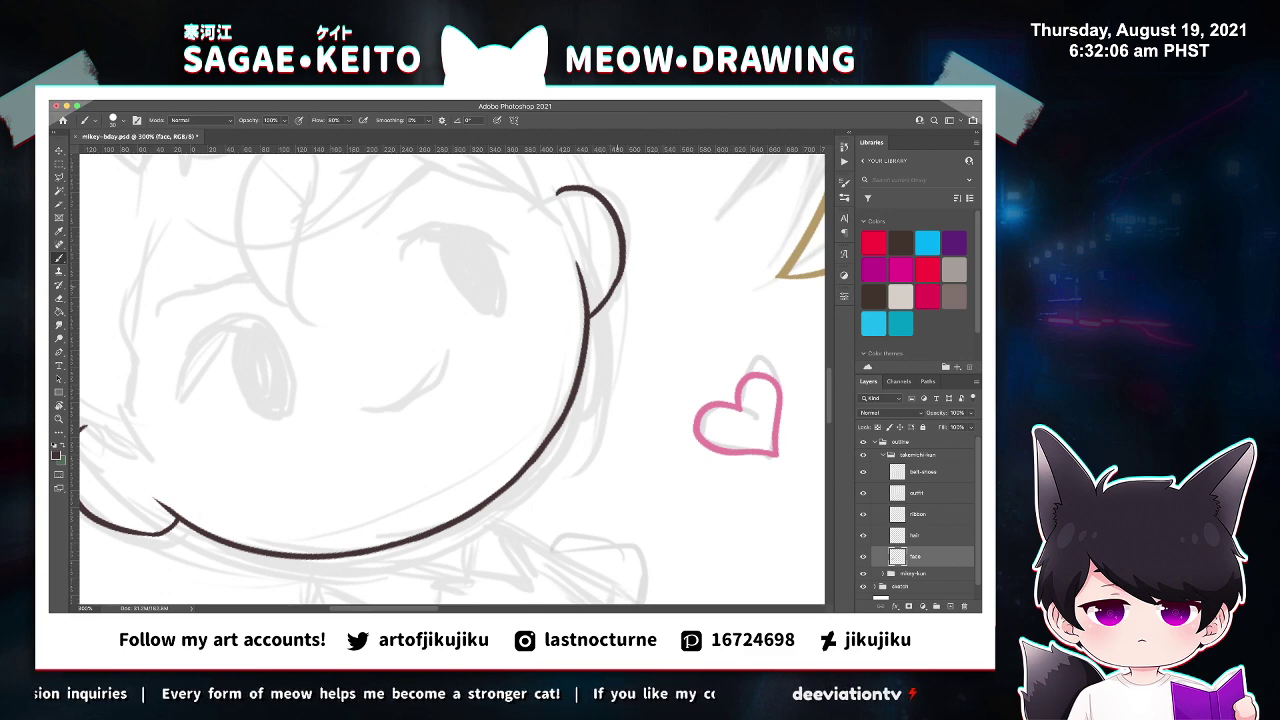
pyautogui.hotkey('ctrl', 's')
pyautogui.hotkey('ctrl', '1')
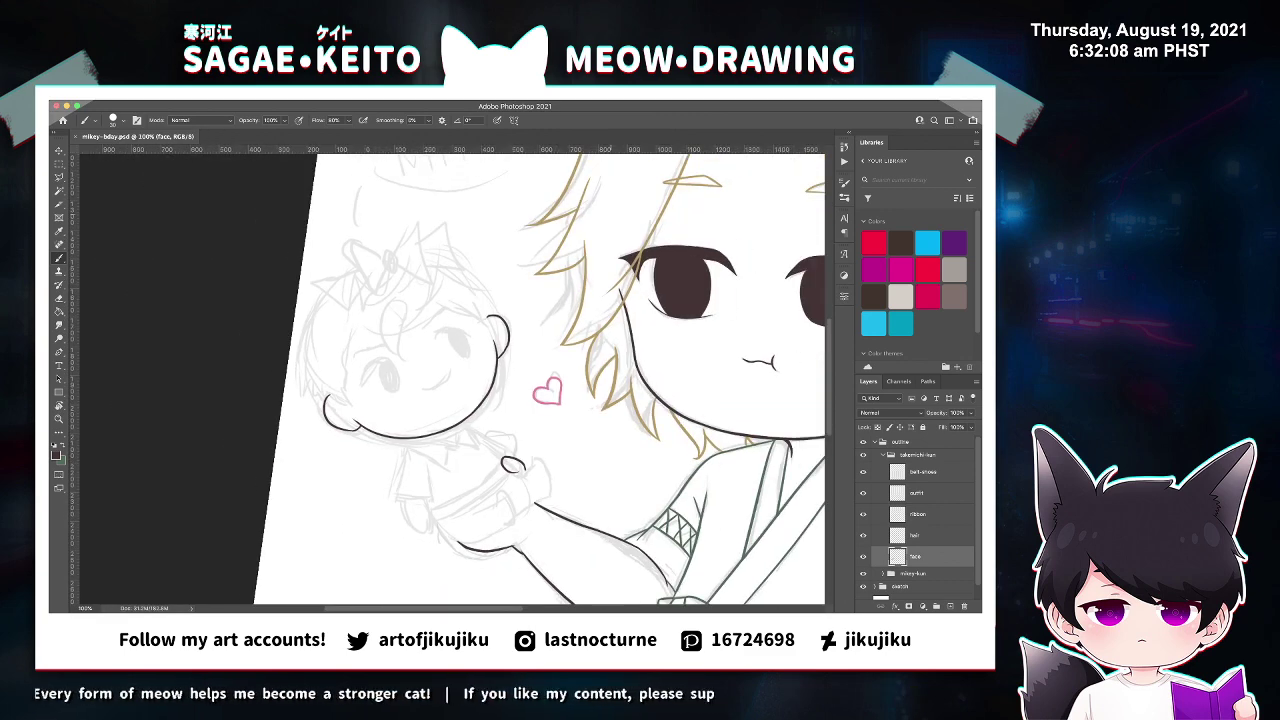
# Examine the small figure's face outline and both ears close up and against the whole drawing.
pyautogui.press('super+minus')
pyautogui.press('super+plus')
pyautogui.press('super+plus')
pyautogui.press('super+plus')
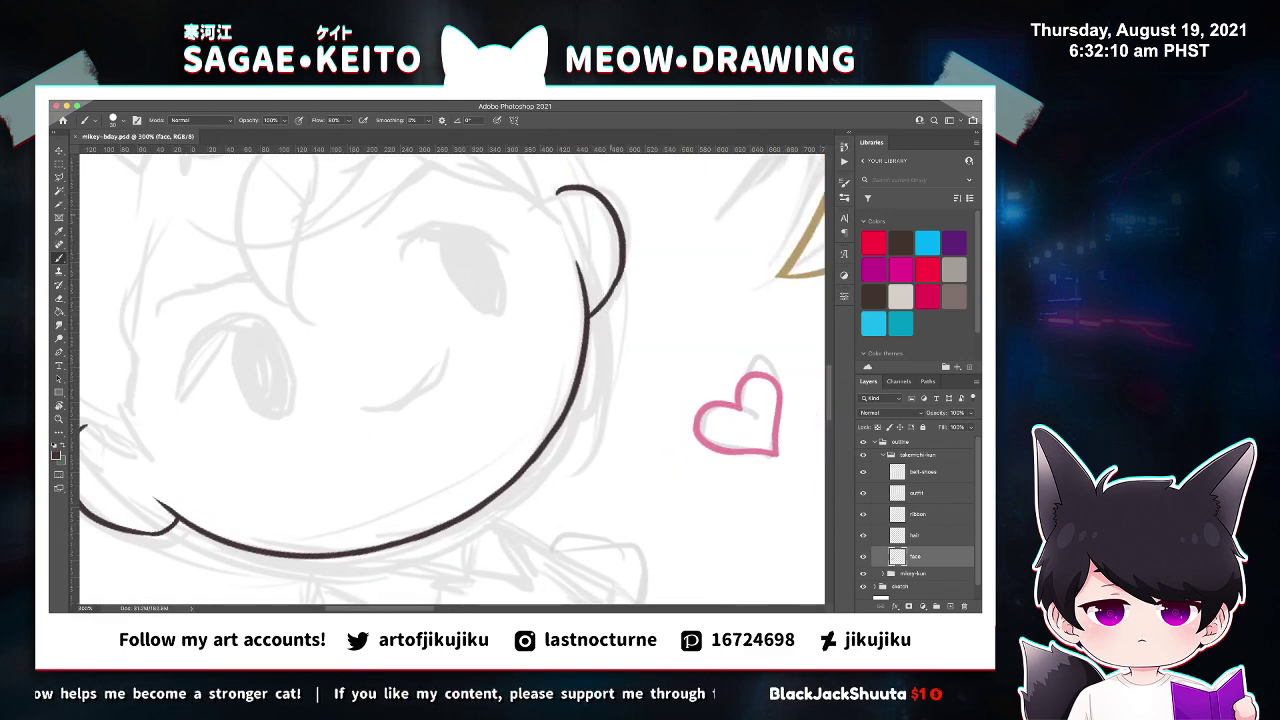
pyautogui.hotkey('ctrl', '+')
pyautogui.hotkey('ctrl', '+')
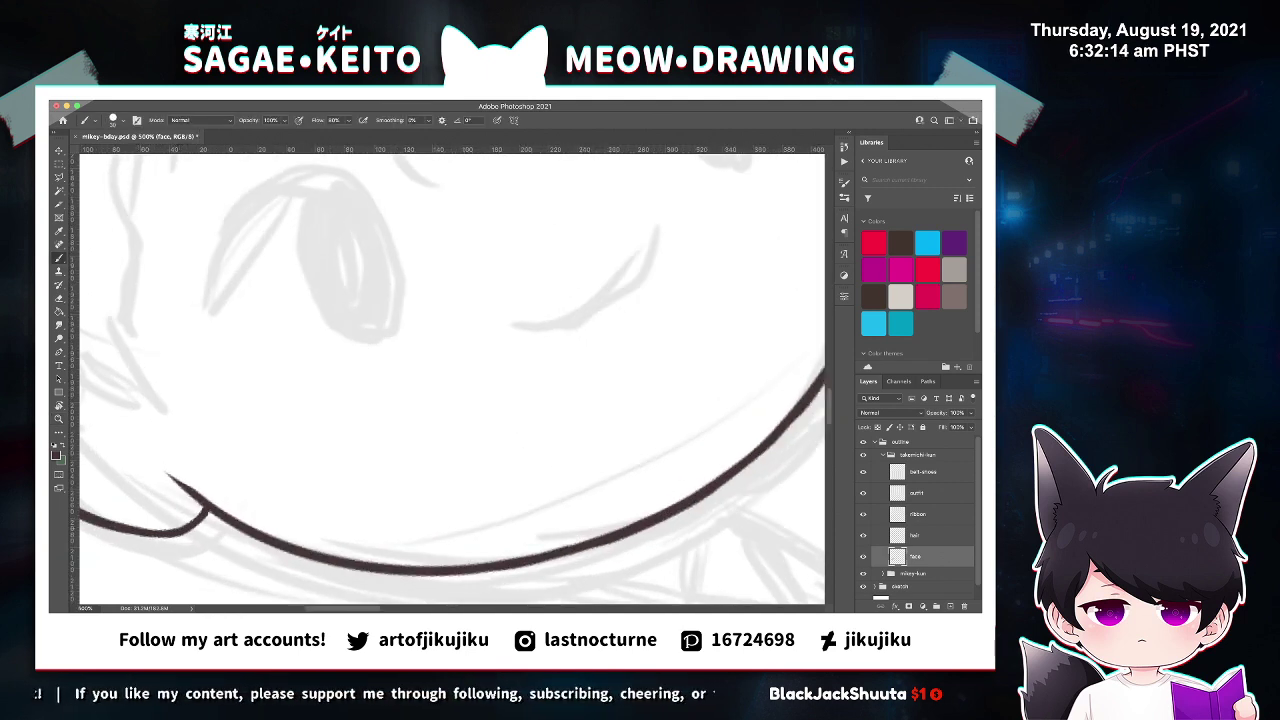
pyautogui.press('e')
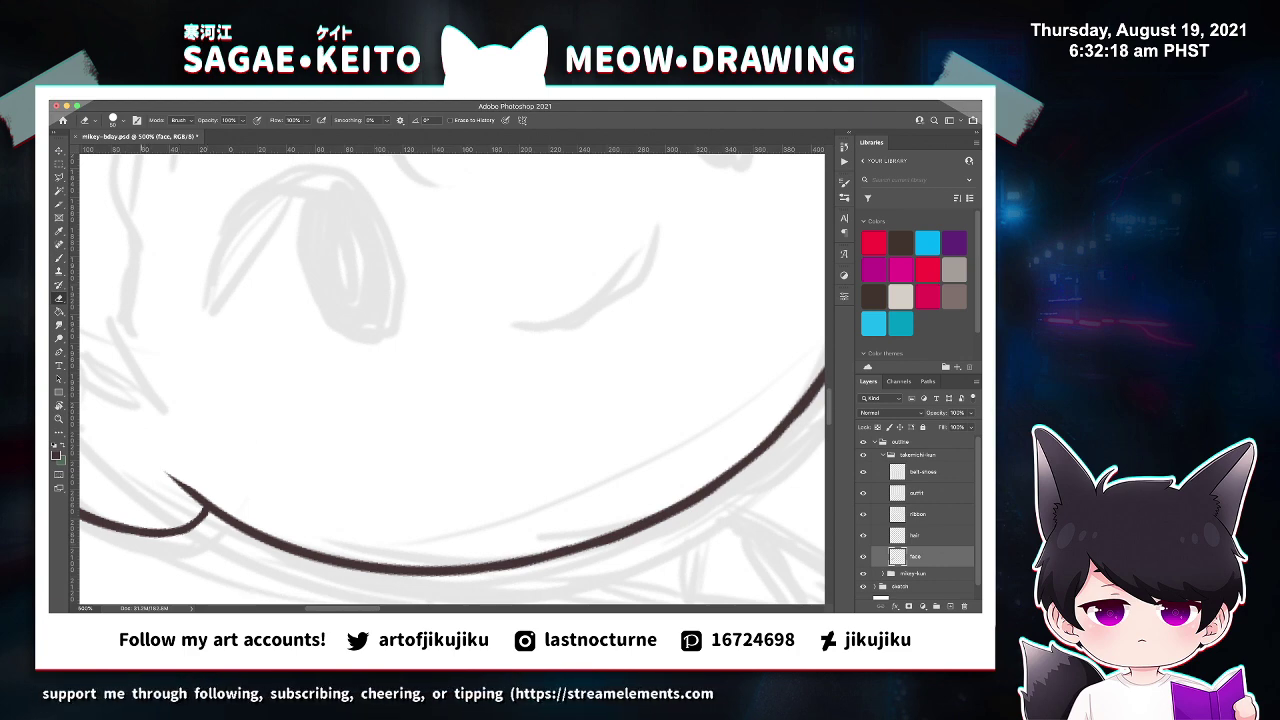
pyautogui.hotkey('ctrl', '-')
pyautogui.hotkey('ctrl', '-')
pyautogui.hotkey('ctrl', '-')
pyautogui.hotkey('ctrl', '-')
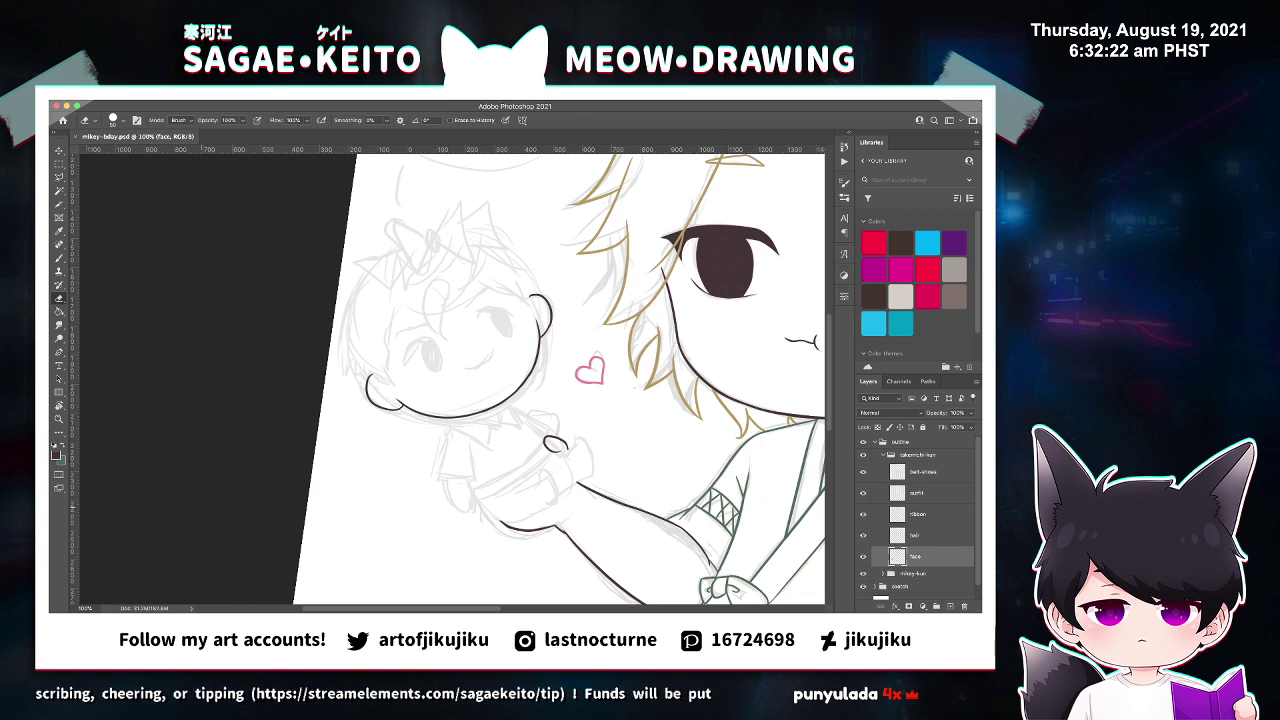
# With the small figure's face turned upright, ink a thin arched upper lash line over its left eye.
pyautogui.press('z')
pyautogui.click(427, 257)
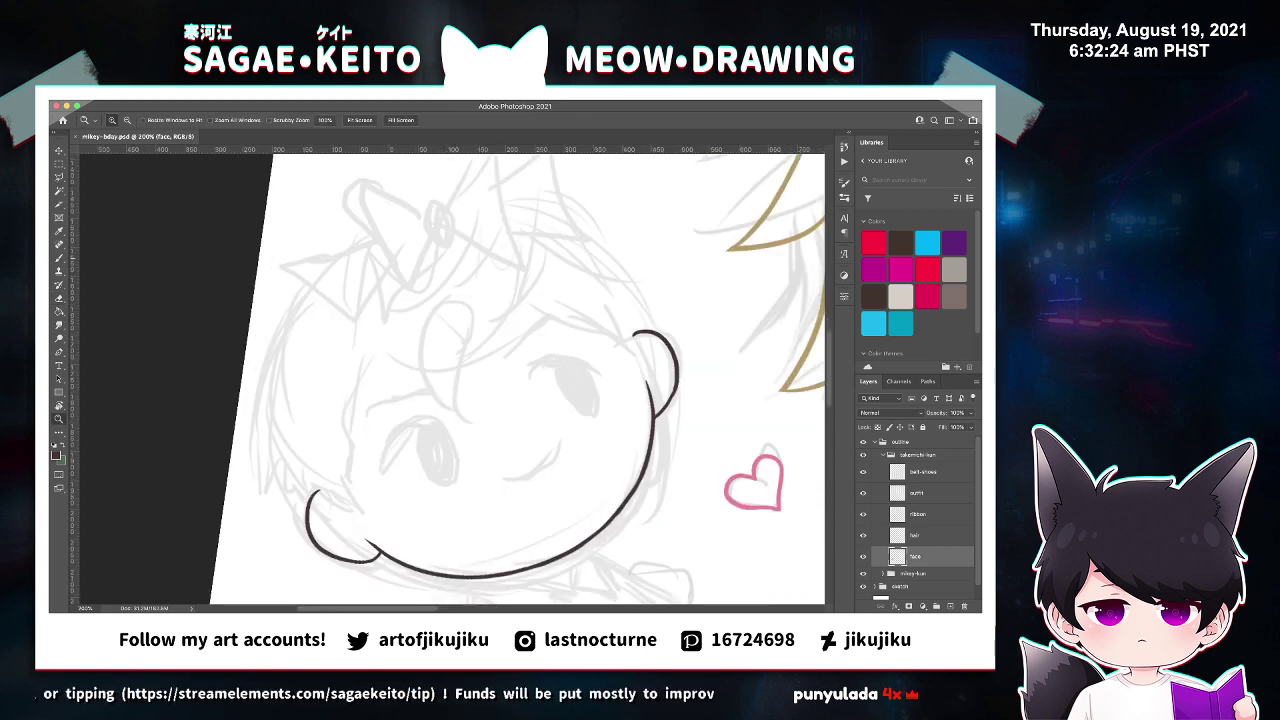
pyautogui.press('b')
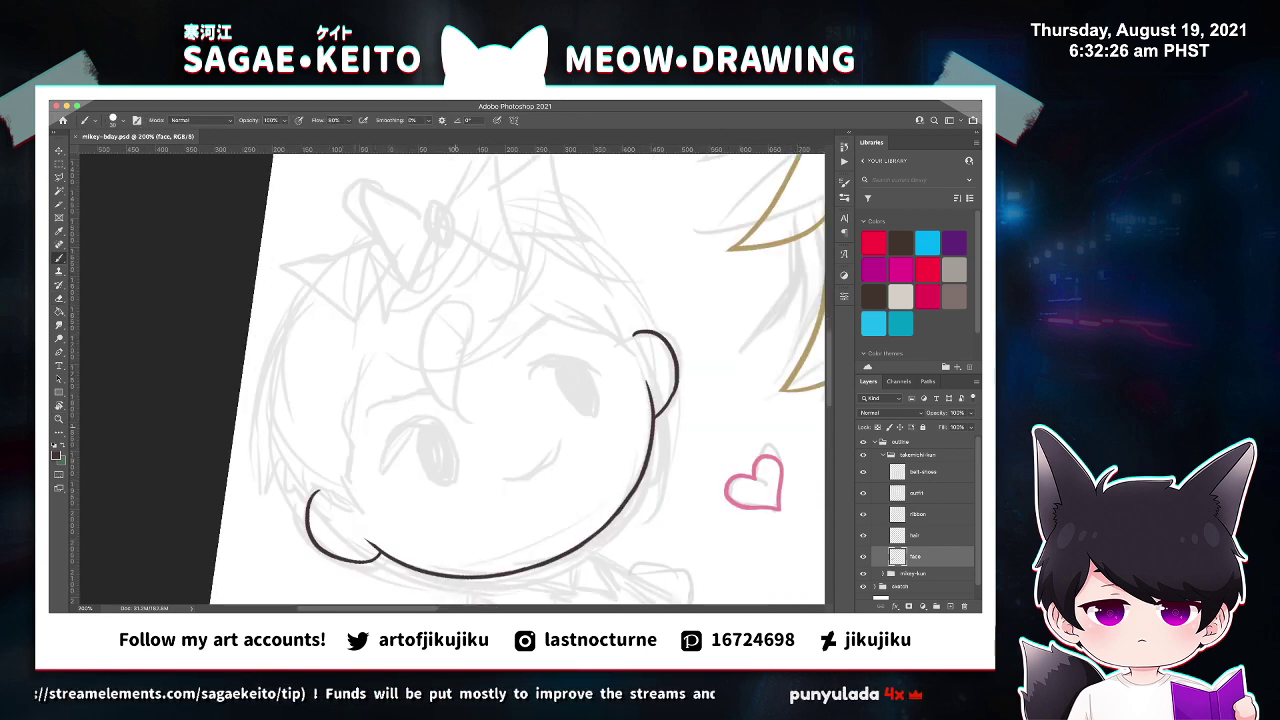
pyautogui.press('r')
pyautogui.moveTo(670, 395); pyautogui.dragTo(638, 492)
pyautogui.scroll(-5, 507, 380)
pyautogui.scroll(2, 507, 380)
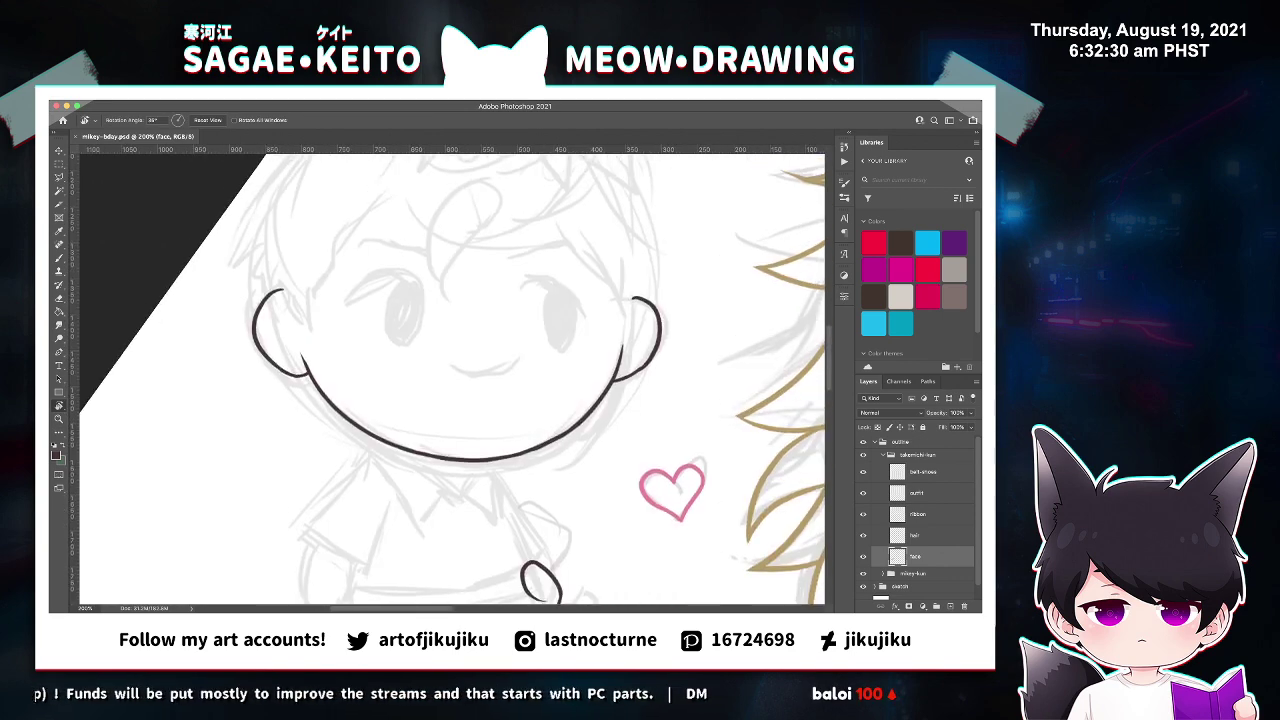
pyautogui.press('z')
pyautogui.click(507, 347)
pyautogui.press('b')
pyautogui.moveTo(270, 277); pyautogui.dragTo(382, 262)
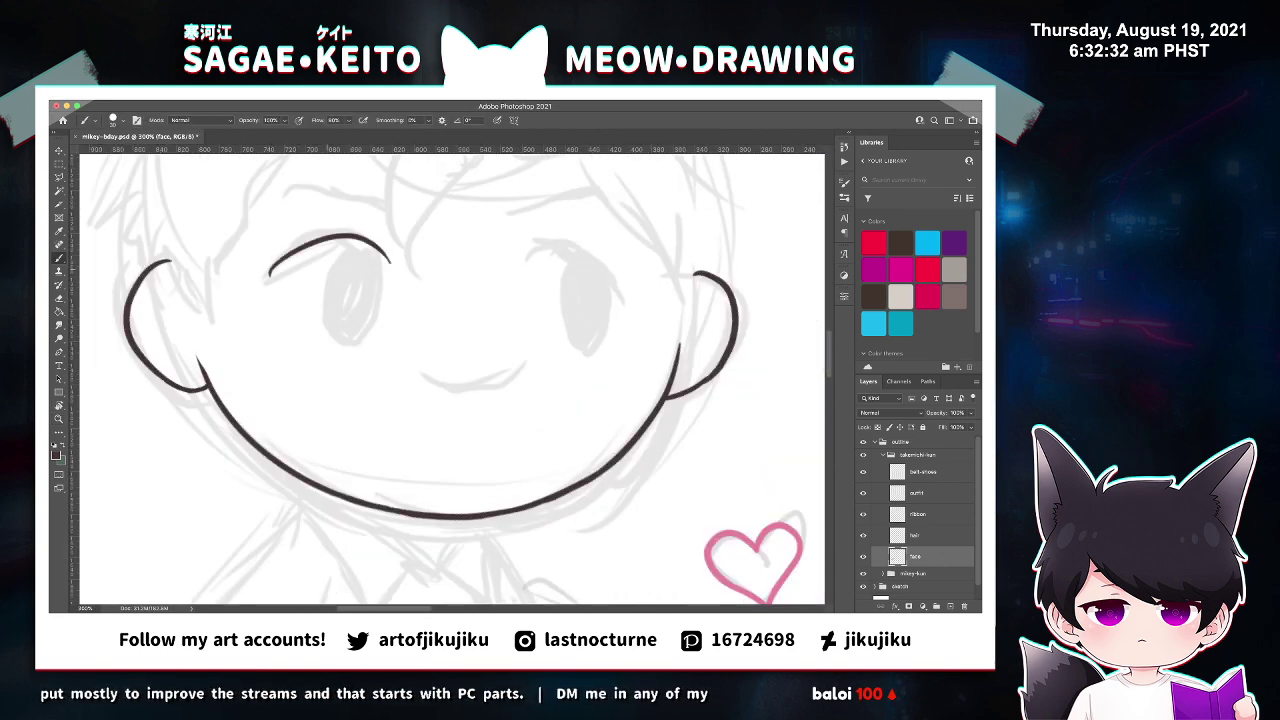
pyautogui.hotkey('ctrl', 'z')
pyautogui.moveTo(270, 278); pyautogui.dragTo(383, 263)
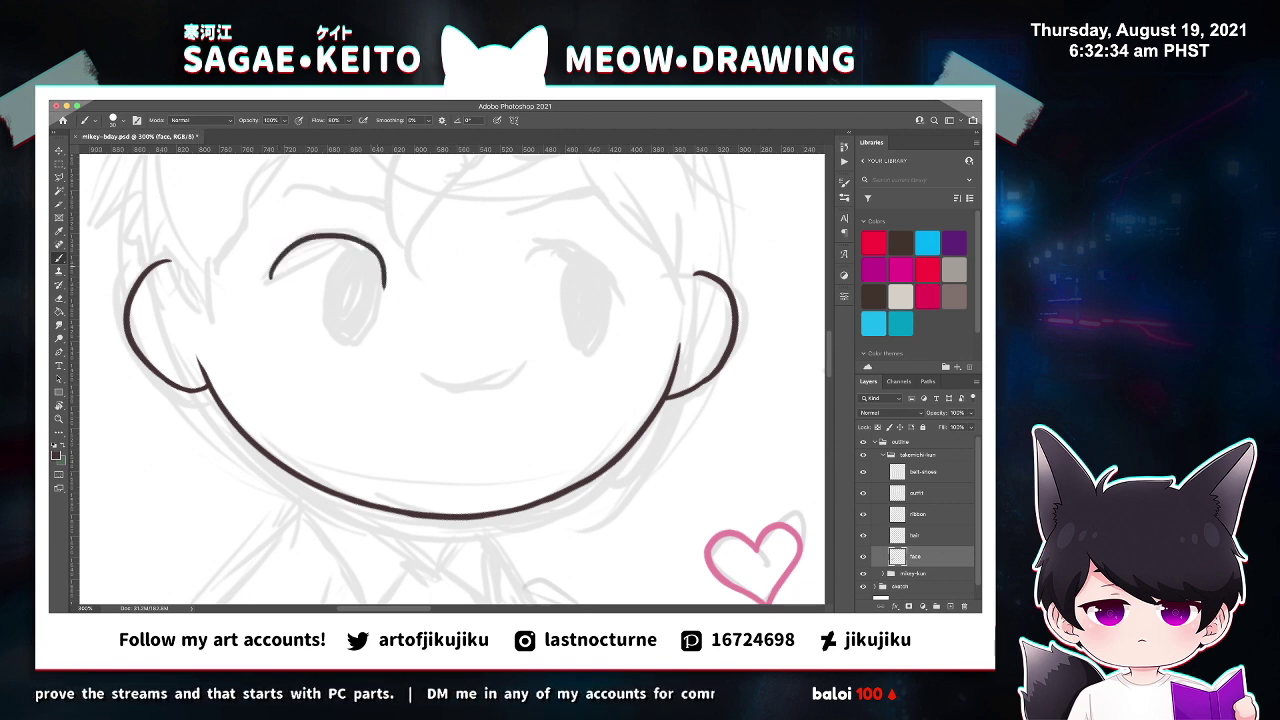
# Thicken the left eye's lash line along the arch with overlapping dark strokes.
pyautogui.press('z')
pyautogui.click(340, 265)
pyautogui.click(340, 265)
pyautogui.press('b')
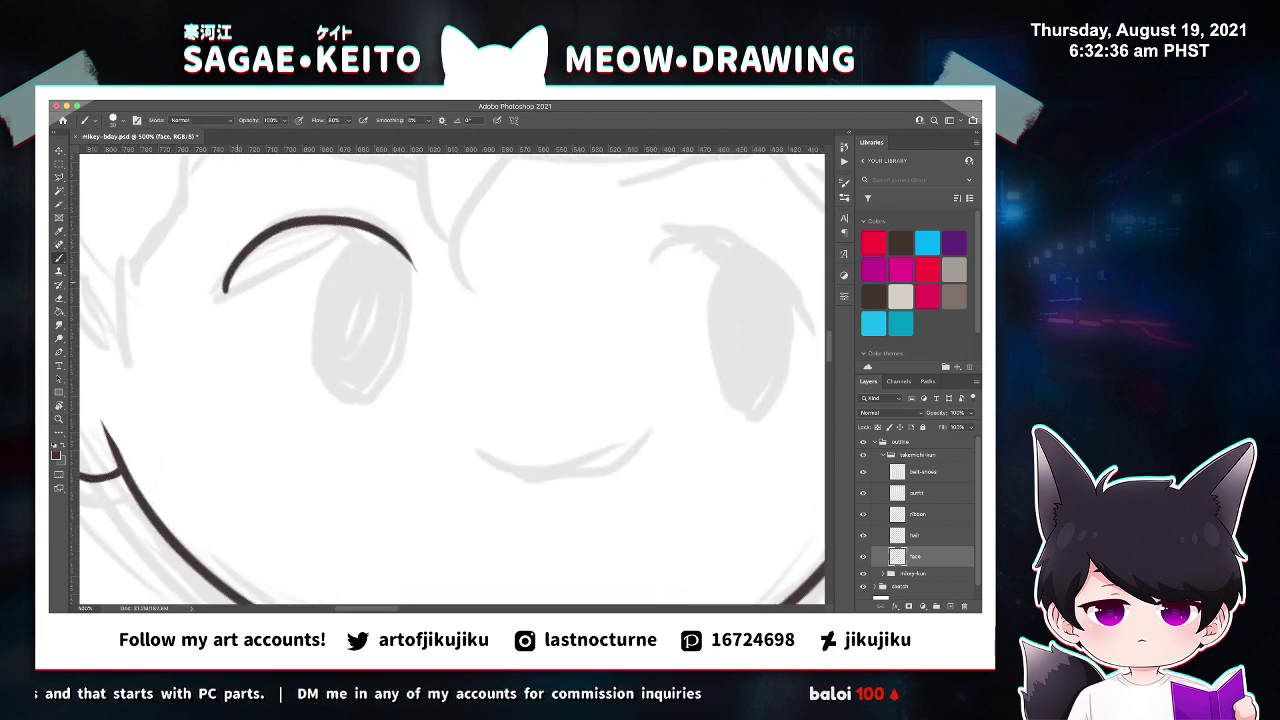
pyautogui.moveTo(226, 291)
pyautogui.mouseDown()
pyautogui.moveTo(290, 231)
pyautogui.moveTo(348, 227)
pyautogui.mouseUp()
pyautogui.moveTo(288, 237)
pyautogui.mouseDown()
pyautogui.moveTo(364, 230)
pyautogui.moveTo(416, 270)
pyautogui.mouseUp()
pyautogui.hotkey('ctrl', 'z')
# Ink a matching arched upper lash line over the small figure's right eye, curving down at its outer end.
pyautogui.moveTo(647, 268); pyautogui.dragTo(718, 228)
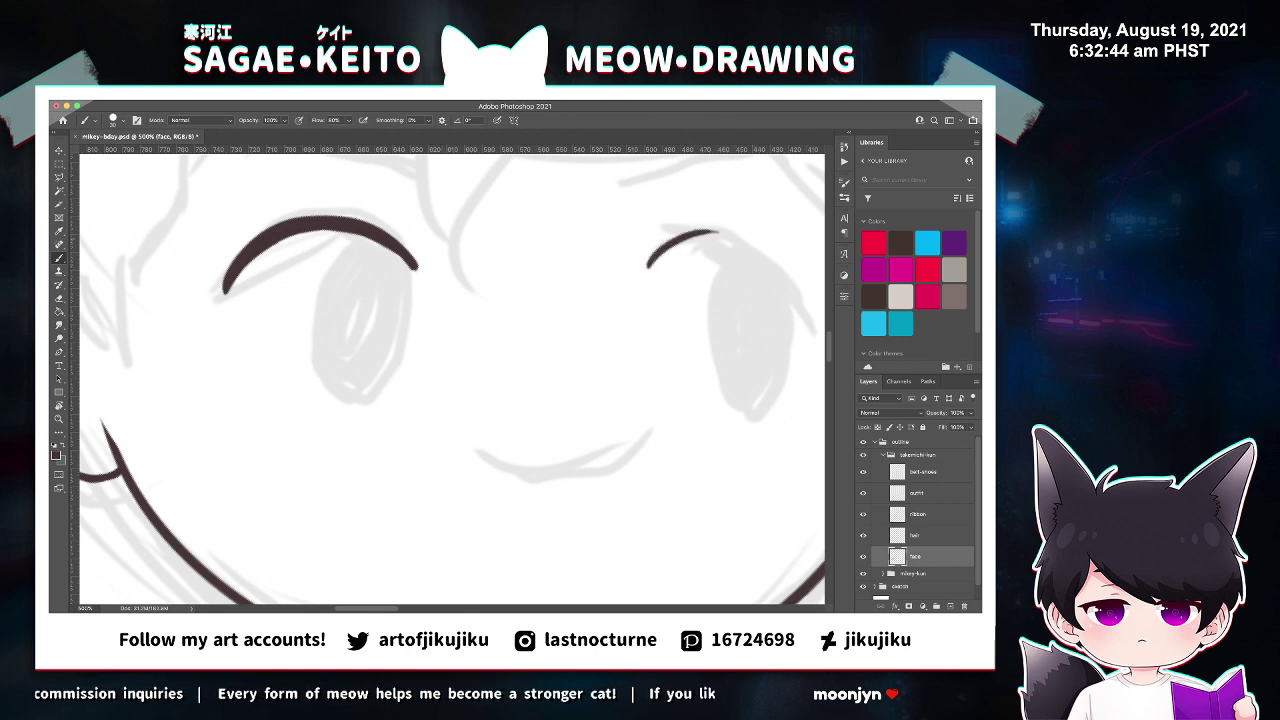
pyautogui.moveTo(652, 254)
pyautogui.mouseDown()
pyautogui.moveTo(742, 228)
pyautogui.moveTo(798, 258)
pyautogui.moveTo(807, 280)
pyautogui.mouseUp()
pyautogui.press('super+z')
pyautogui.press('super+z')
pyautogui.press('super+z')
pyautogui.moveTo(786, 245)
pyautogui.mouseDown()
pyautogui.moveTo(817, 296)
pyautogui.moveTo(811, 273)
pyautogui.mouseUp()
# Thicken the outer end of the right eye's lash line and try trimming its inner edge with the eraser.
pyautogui.press('e')
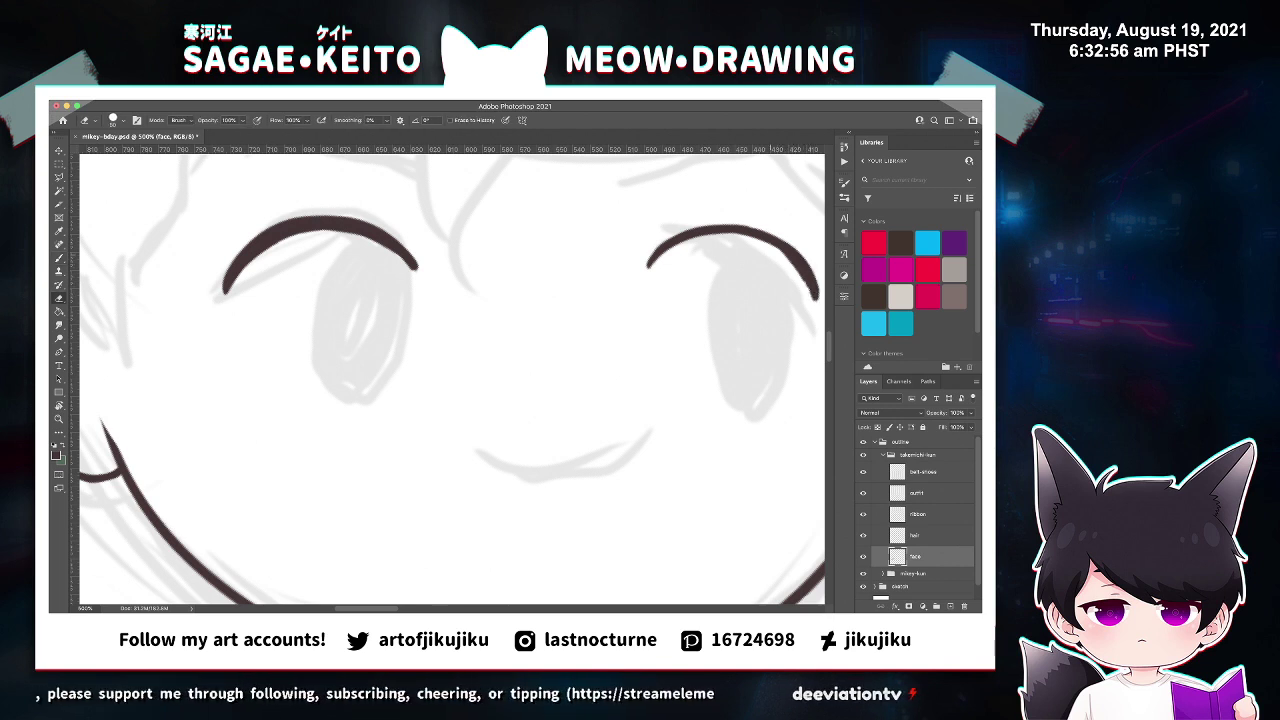
pyautogui.press('b')
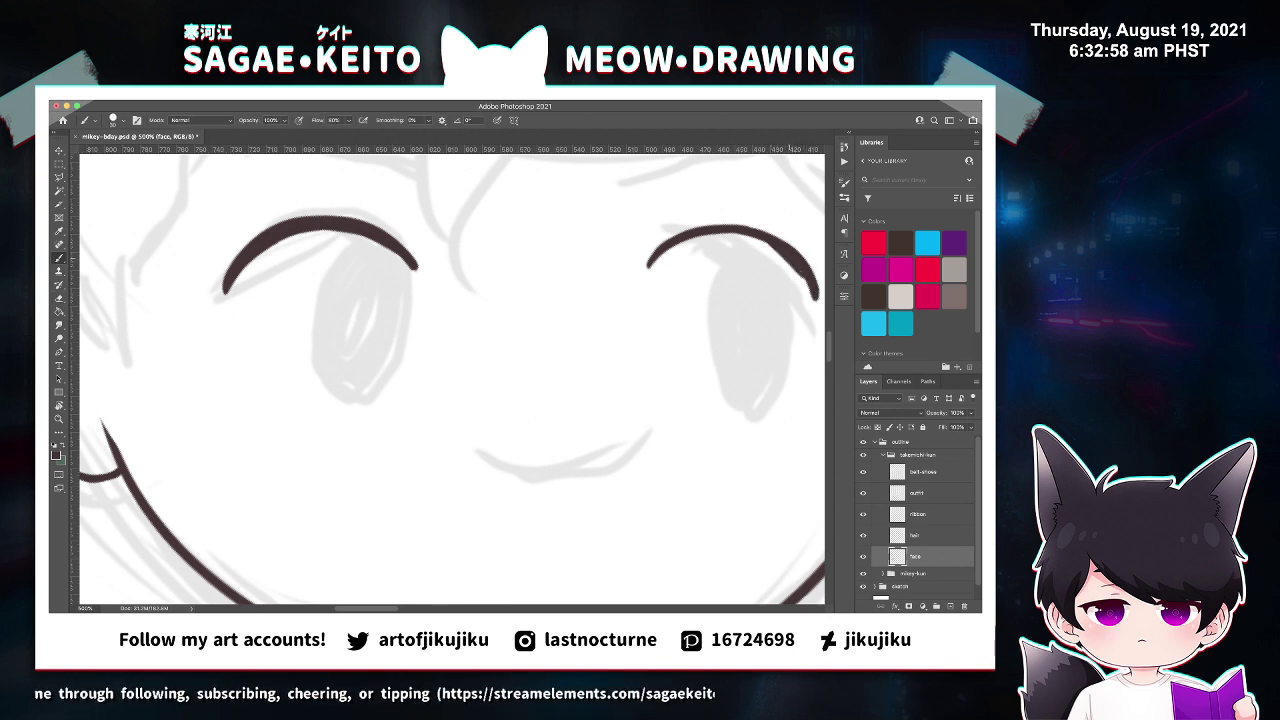
pyautogui.moveTo(783, 252); pyautogui.dragTo(815, 301)
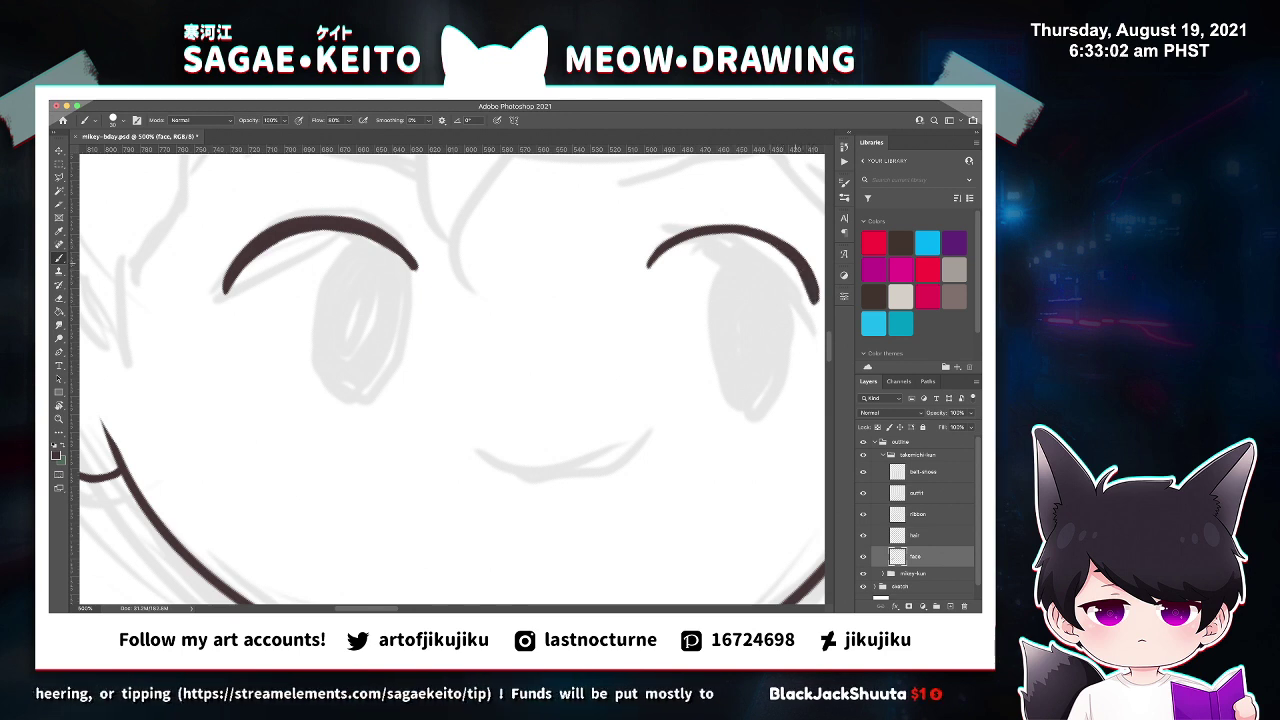
pyautogui.press('e')
pyautogui.moveTo(803, 293)
pyautogui.mouseDown()
pyautogui.moveTo(776, 255)
pyautogui.moveTo(797, 273)
pyautogui.mouseUp()
pyautogui.press('super+z')
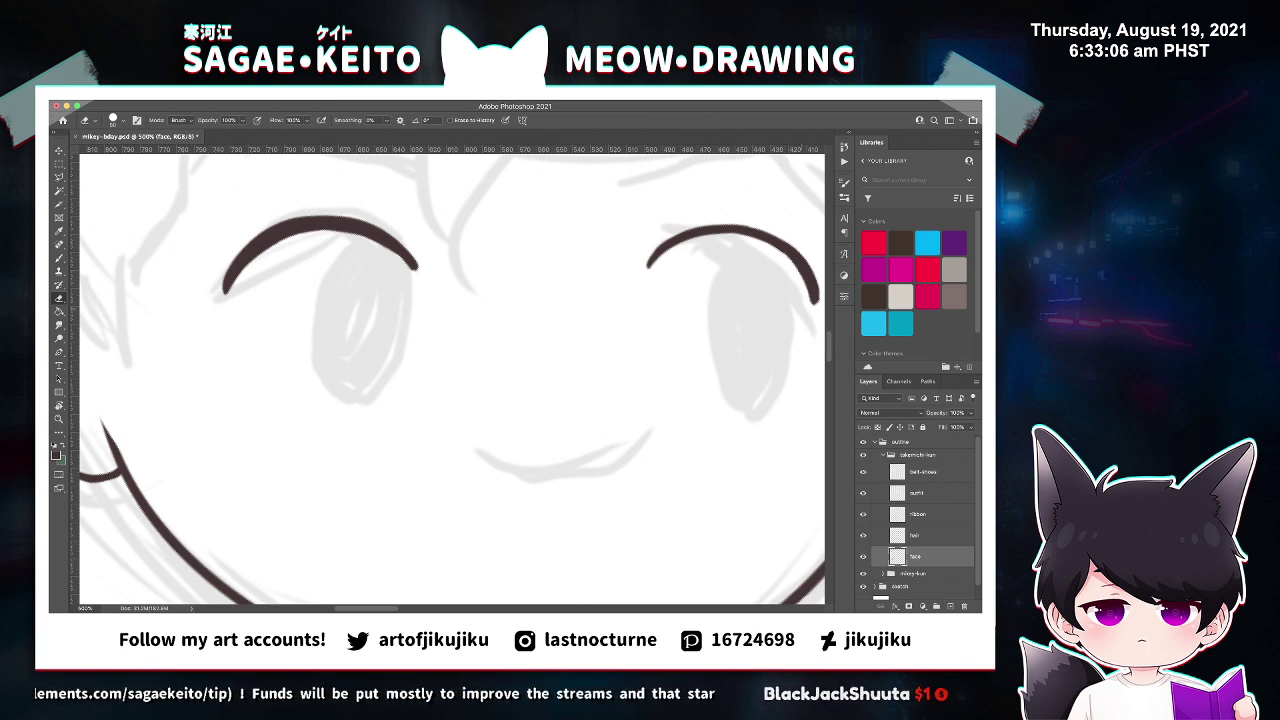
pyautogui.press('super+minus')
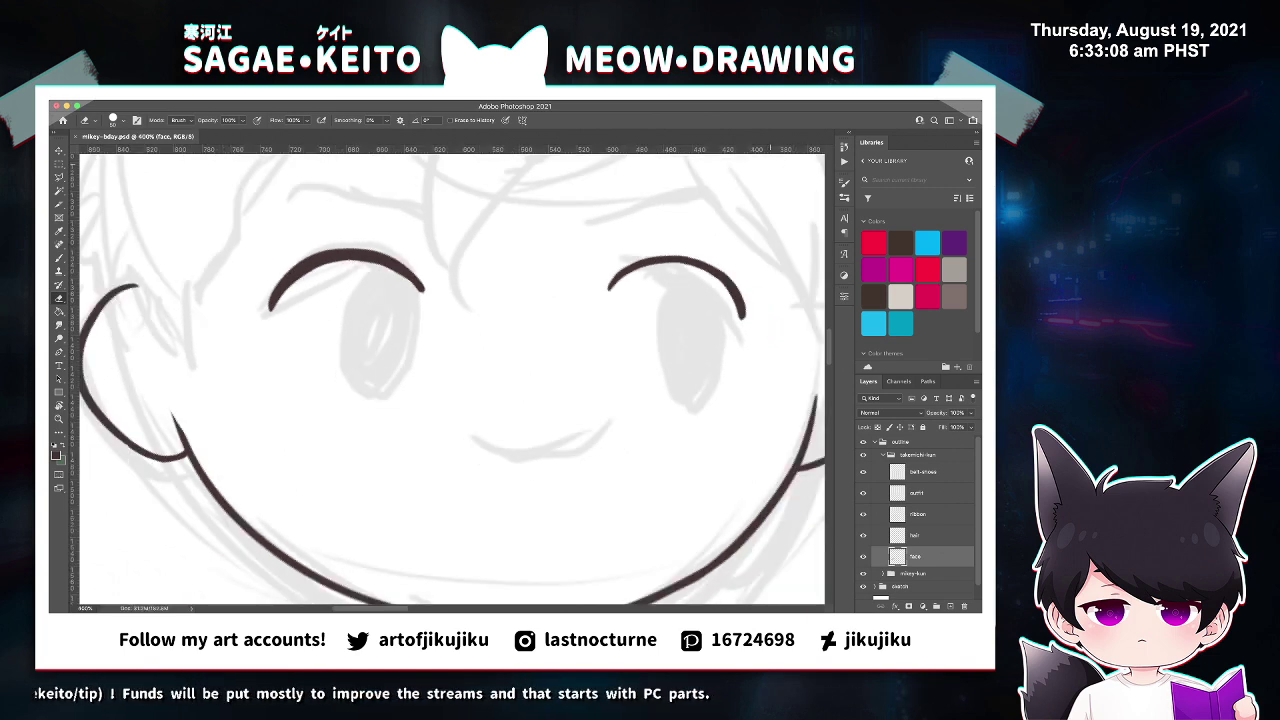
# Thicken the inner end of the right eye's lash line with a short dark stroke along the curve.
pyautogui.press('b')
pyautogui.press('super+plus')
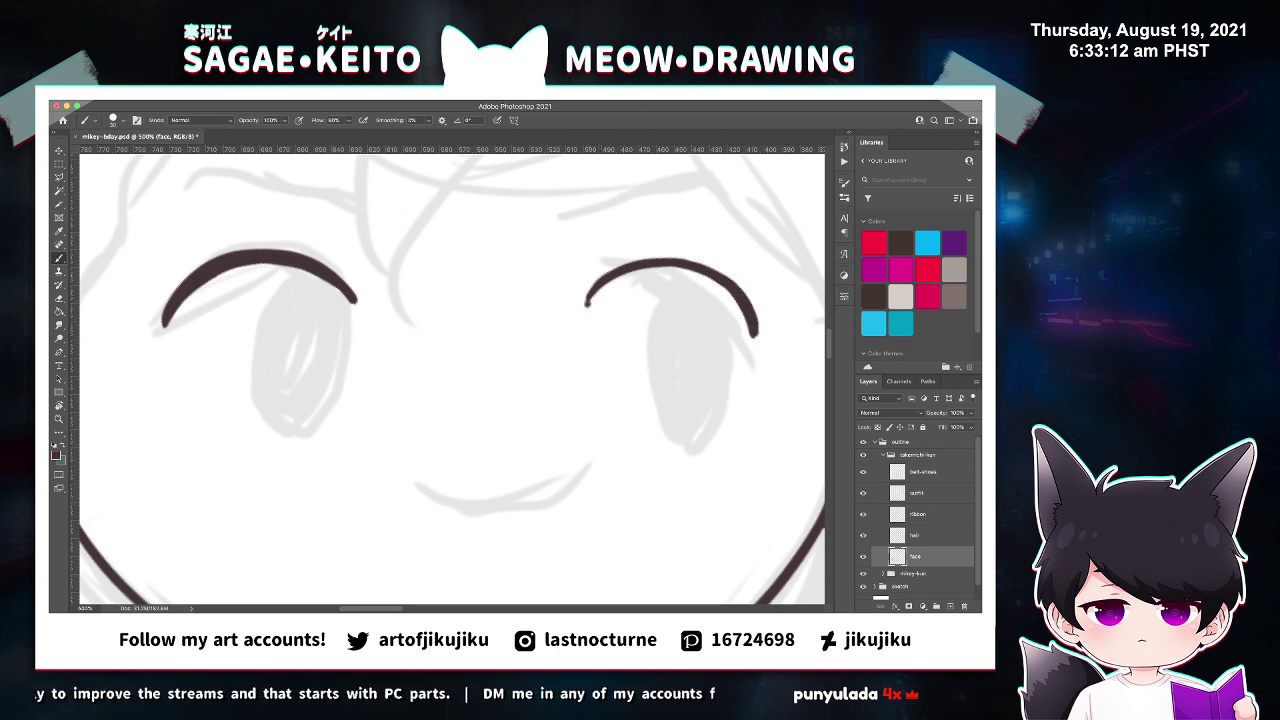
pyautogui.moveTo(586, 308); pyautogui.dragTo(638, 270)
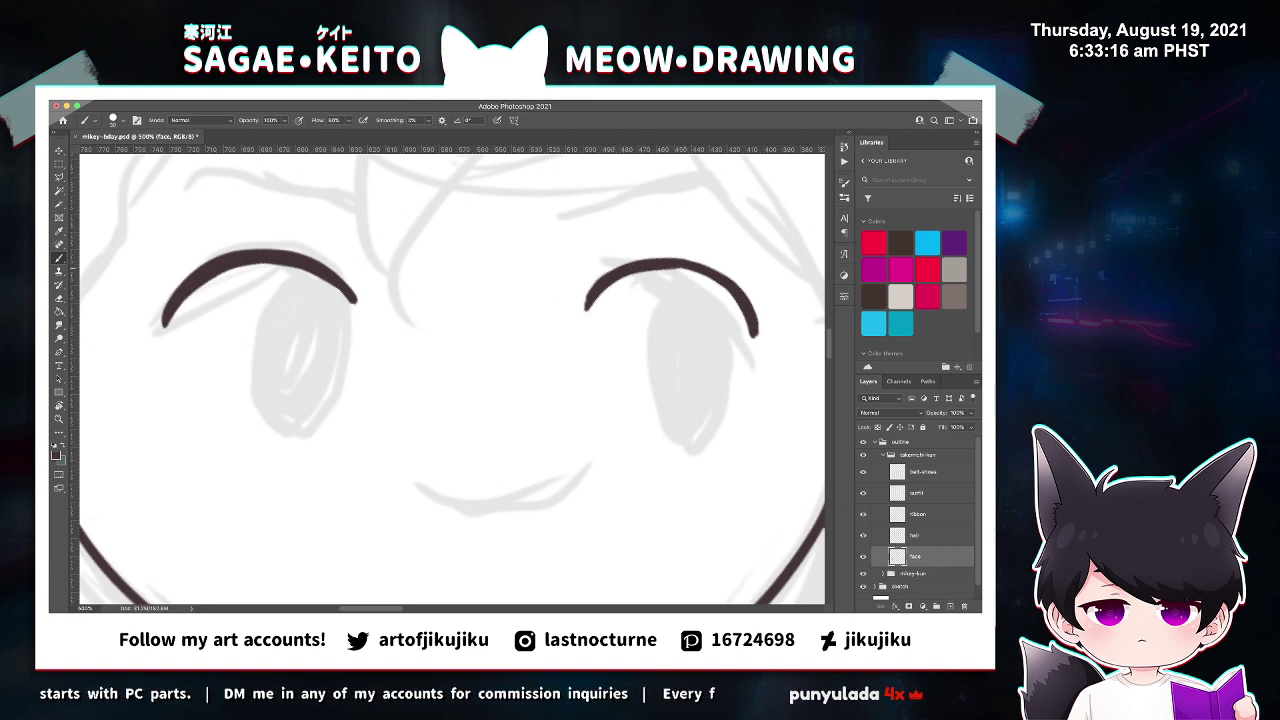
pyautogui.press('e')
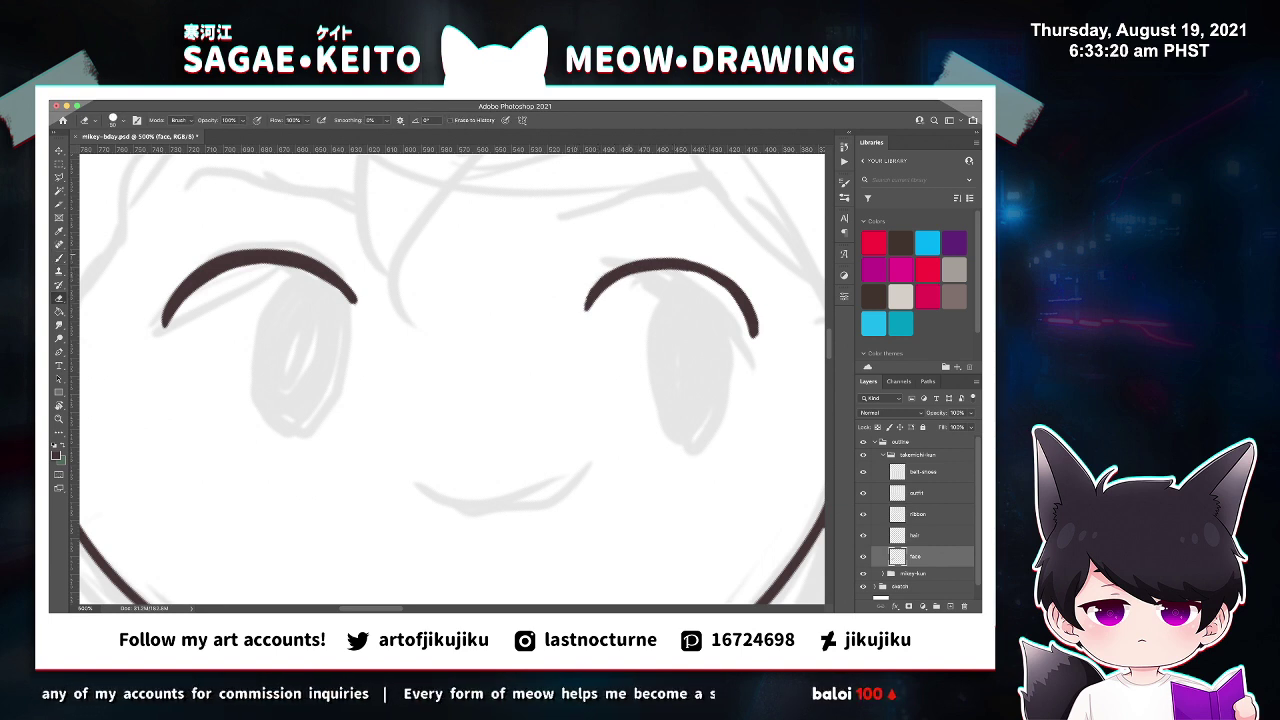
pyautogui.press('b')
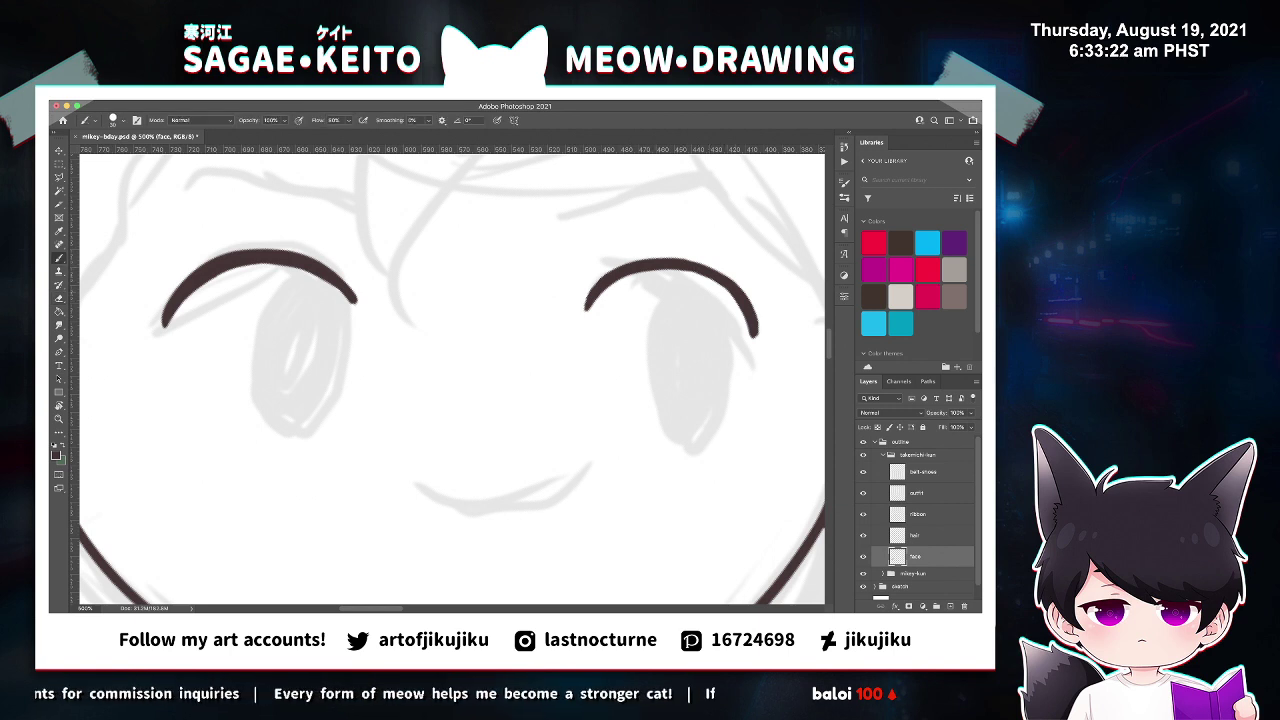
# Extend and round off the outer tip of the right eye's lash line with short dark strokes.
pyautogui.press('e')
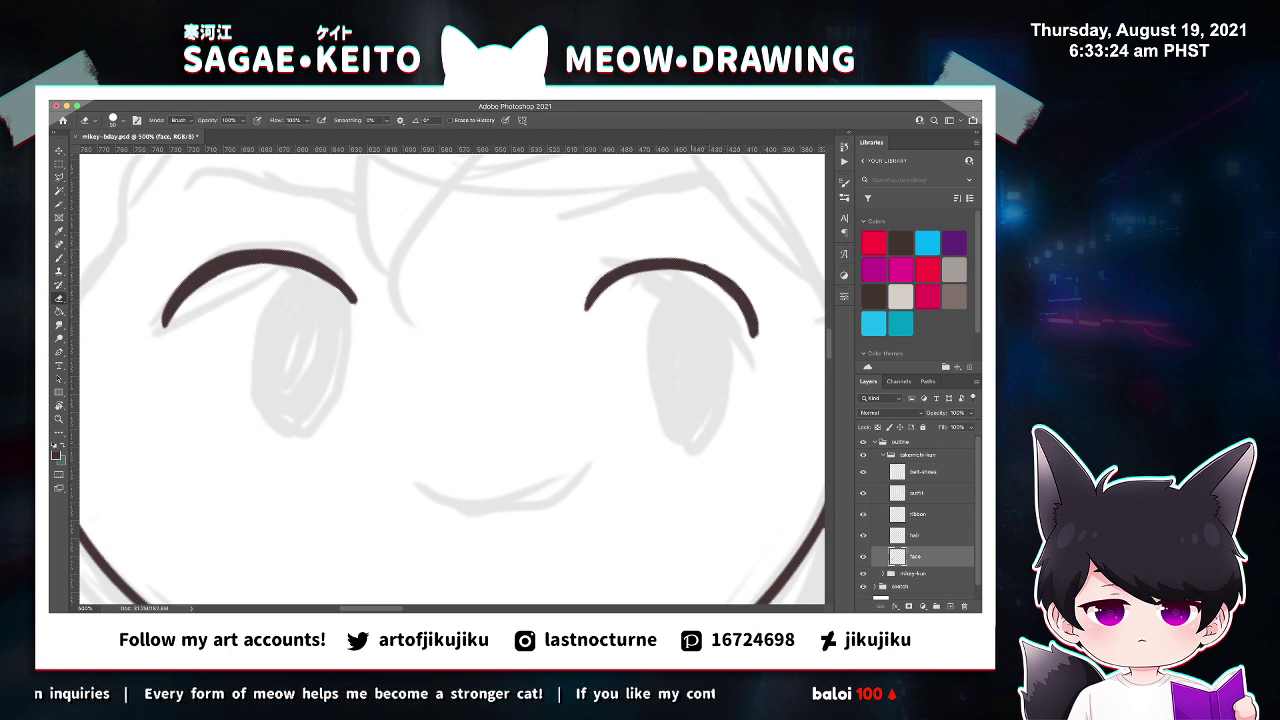
pyautogui.press('b')
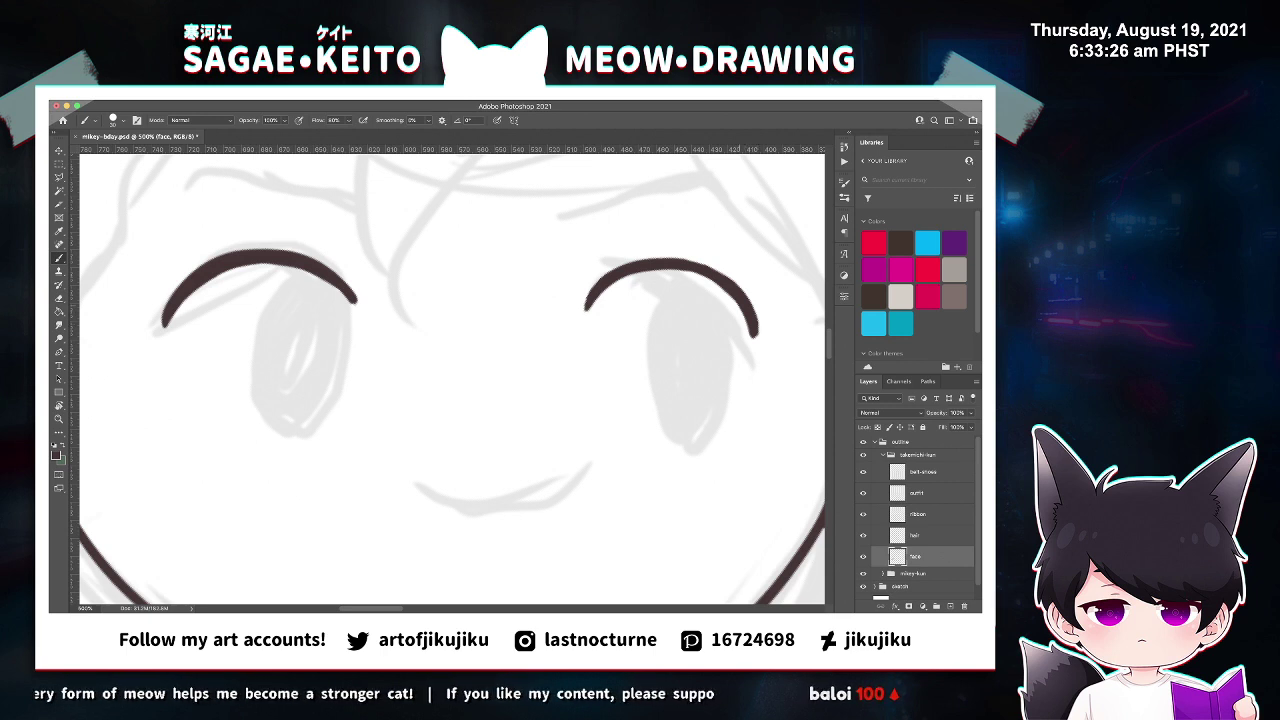
pyautogui.moveTo(757, 318); pyautogui.dragTo(760, 336)
pyautogui.press('e')
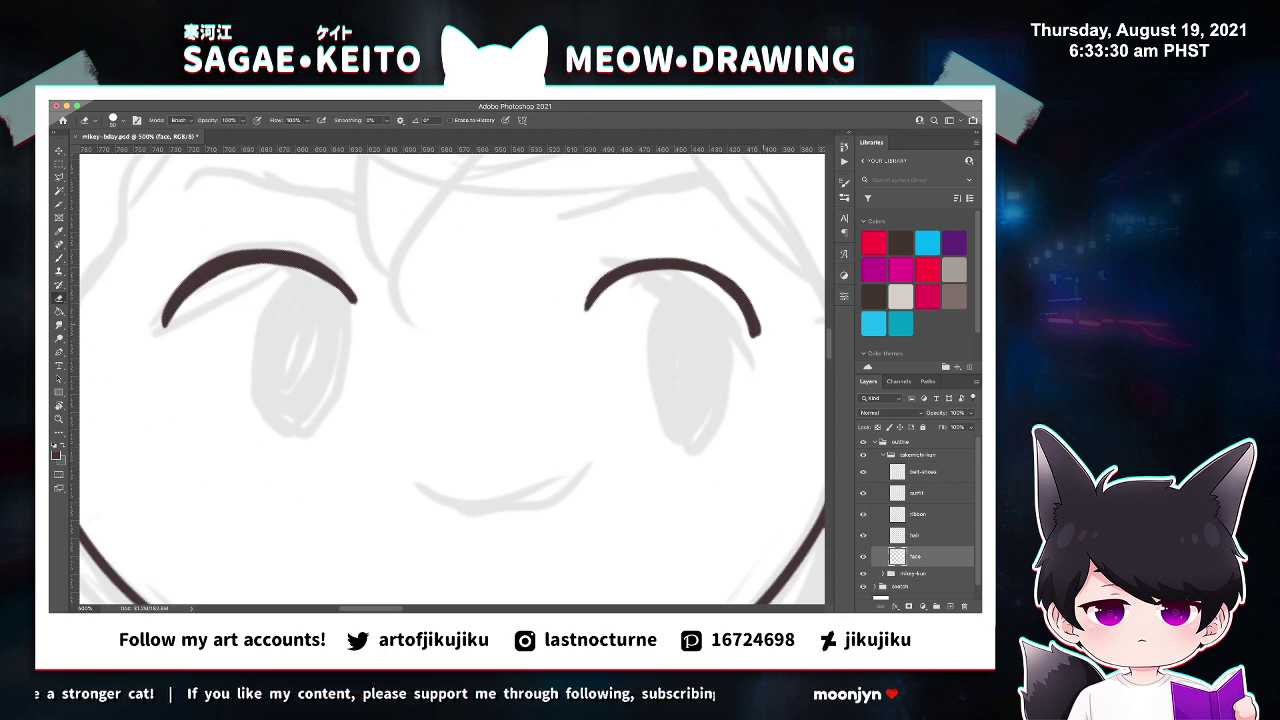
pyautogui.press('b')
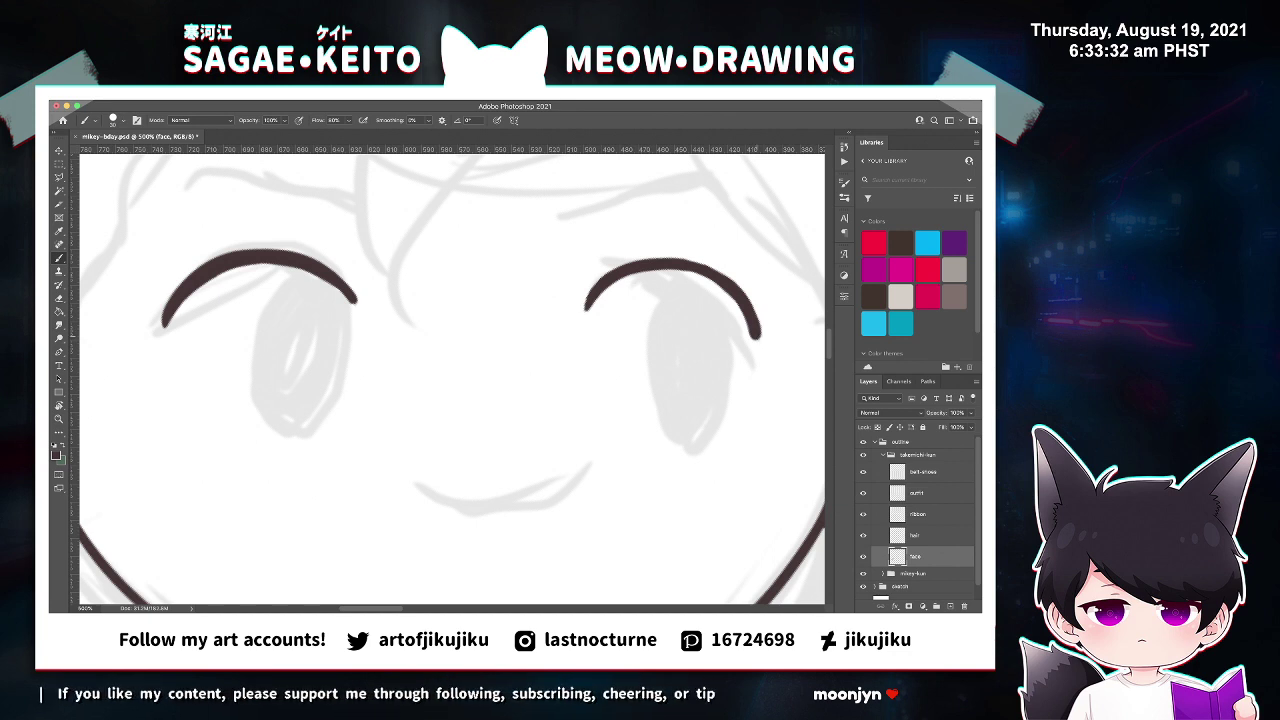
pyautogui.moveTo(756, 334); pyautogui.dragTo(758, 338)
pyautogui.click(758, 340)
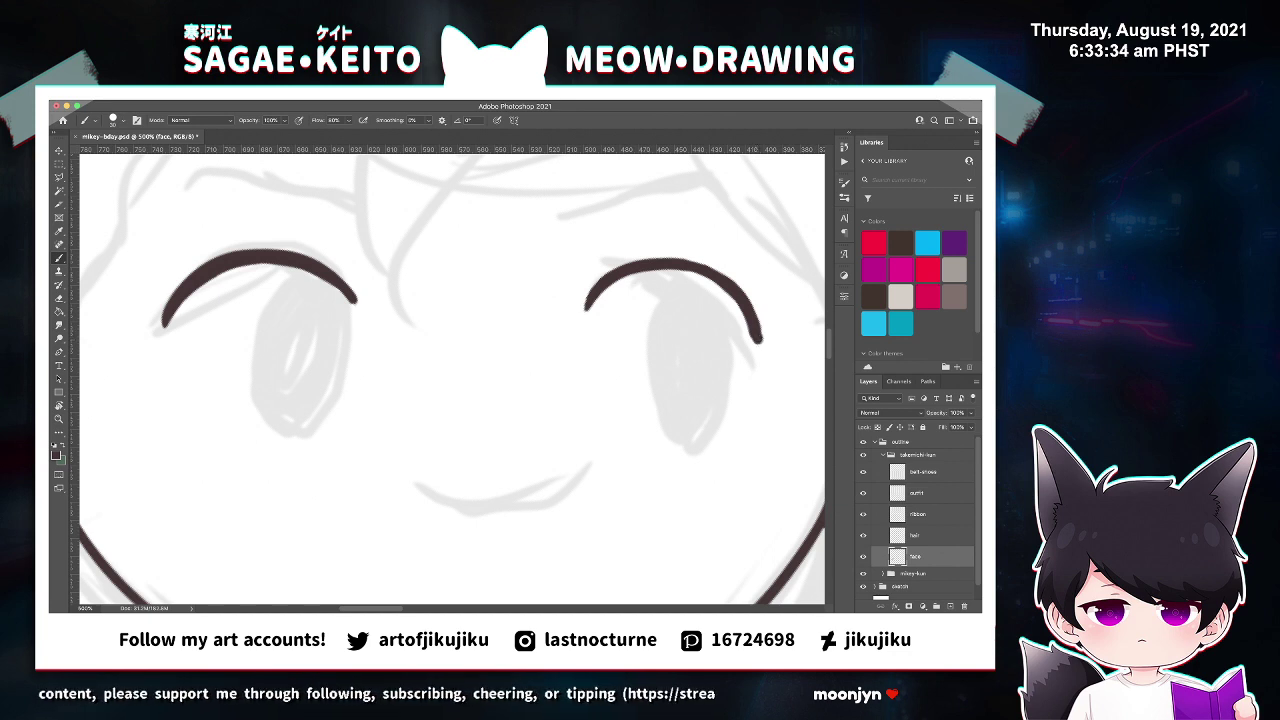
# Add a new layer above the face layer and name it "eyes".
pyautogui.click(950, 606)
pyautogui.doubleClick(918, 557)
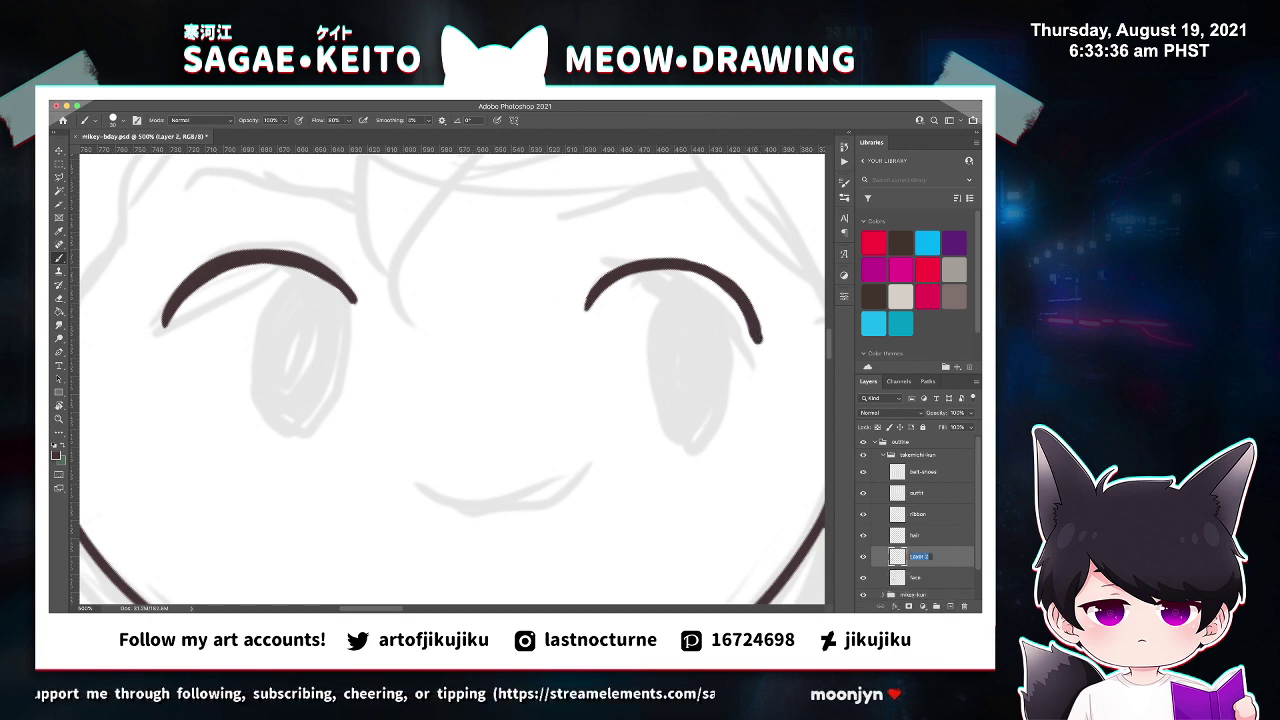
pyautogui.write('eyes')
pyautogui.press('Return')
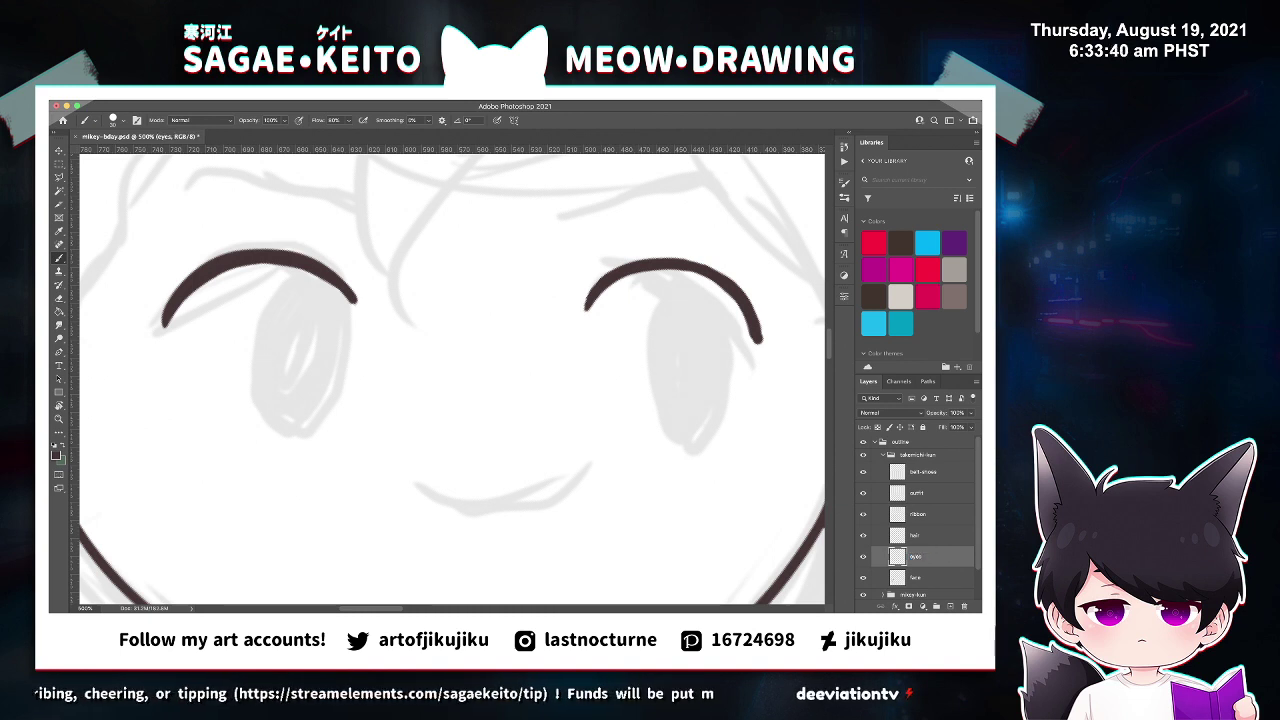
# Set the drawing colour to blue and outline the left eye's iris as a tall oval hanging from the lash line.
pyautogui.press('x')
pyautogui.click(56, 455)
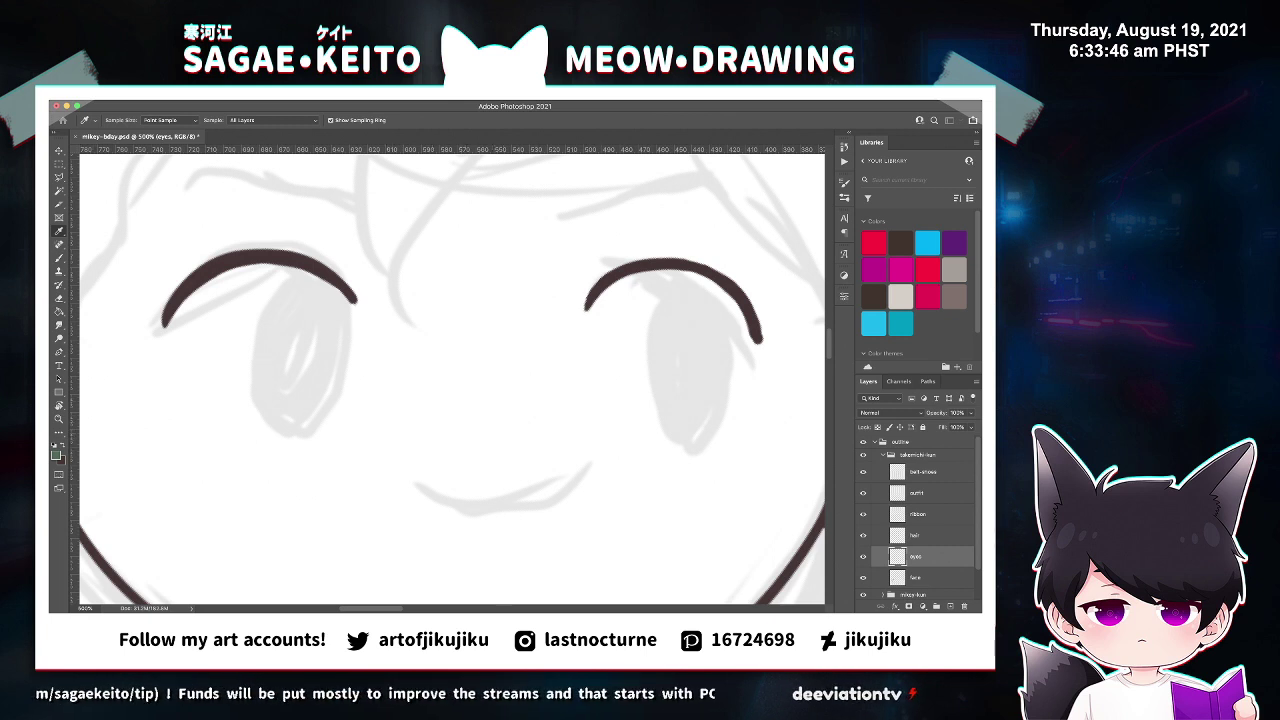
pyautogui.press('b')
pyautogui.moveTo(294, 268)
pyautogui.mouseDown()
pyautogui.moveTo(276, 416)
pyautogui.moveTo(290, 274)
pyautogui.moveTo(303, 418)
pyautogui.mouseUp()
pyautogui.hotkey('ctrl', 'z')
pyautogui.hotkey('ctrl', 'z')
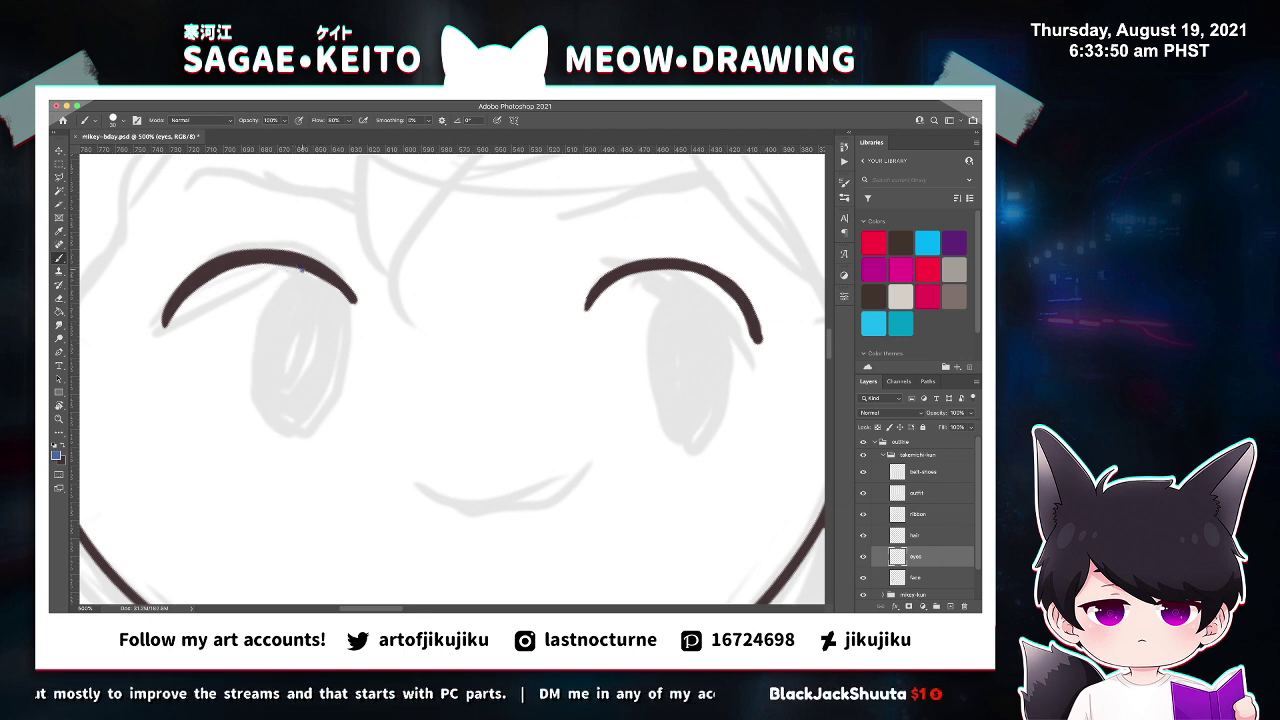
pyautogui.moveTo(298, 268); pyautogui.dragTo(324, 402)
pyautogui.moveTo(348, 288); pyautogui.dragTo(322, 402)
pyautogui.hotkey('ctrl', 'z')
pyautogui.moveTo(350, 288); pyautogui.dragTo(310, 440)
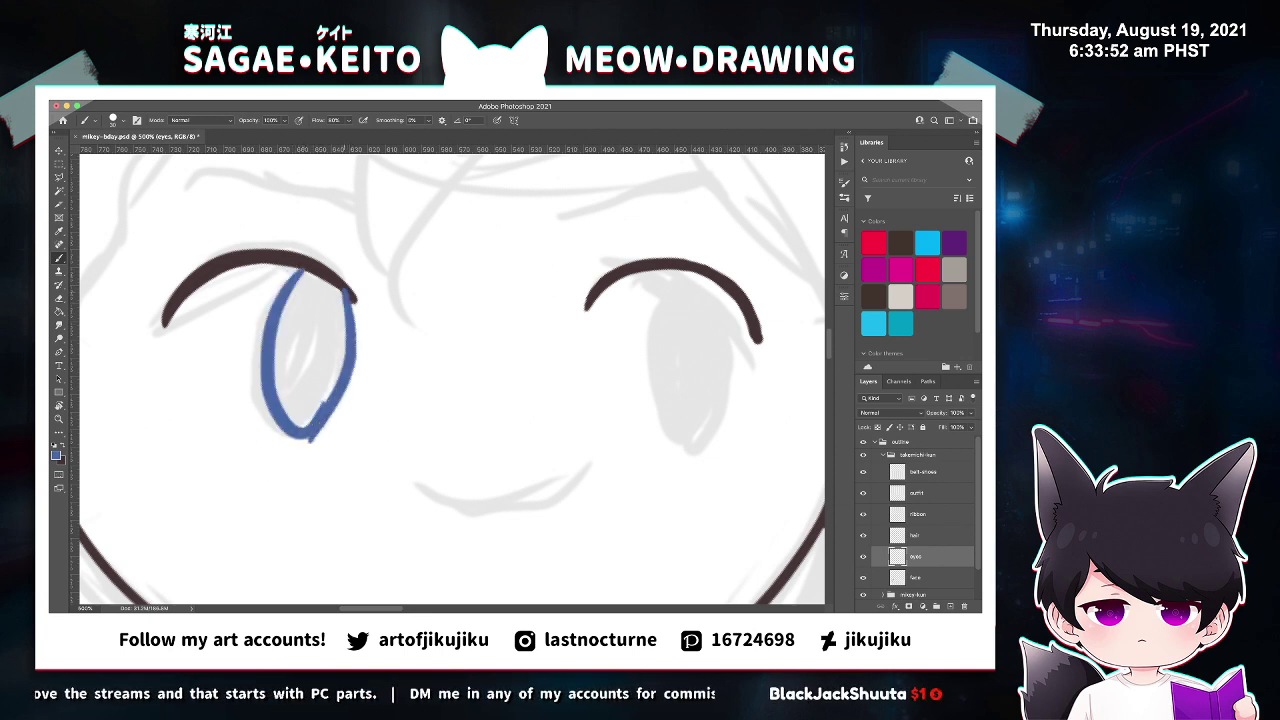
# Fill most of the left iris with blue strokes and move the eyes layer below the face layer.
pyautogui.press('e')
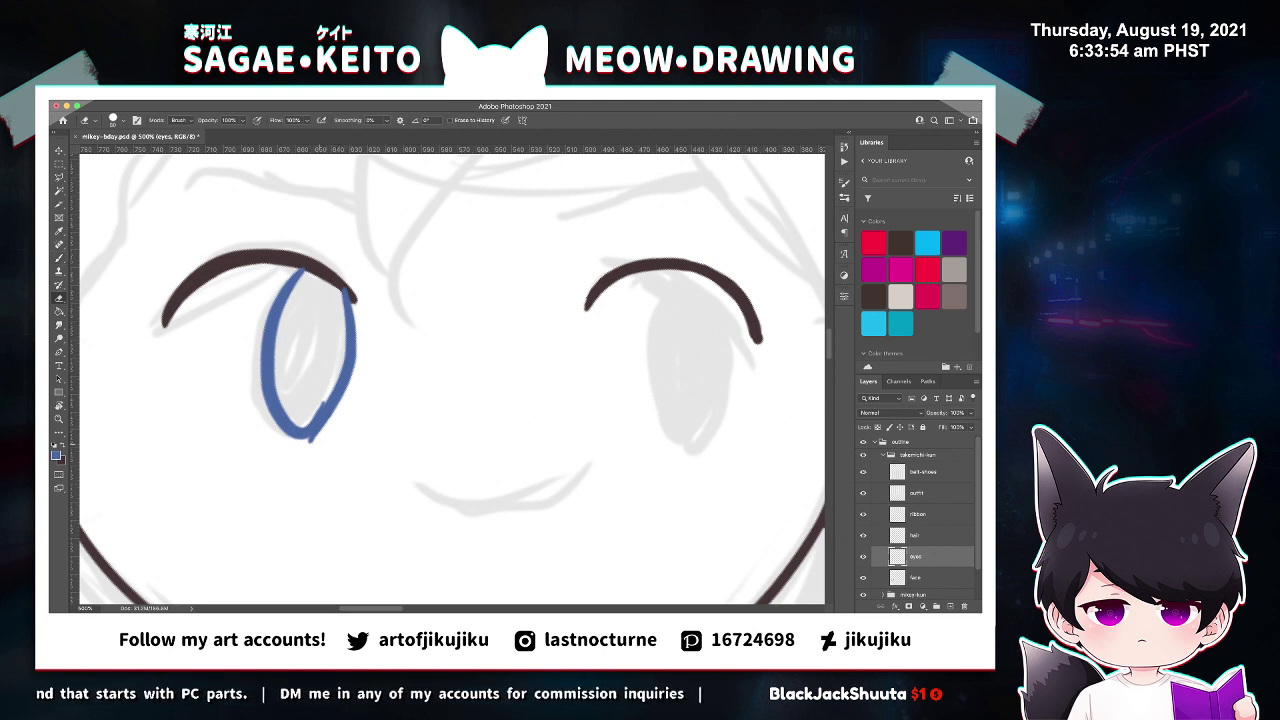
pyautogui.press('b')
pyautogui.moveTo(300, 282); pyautogui.dragTo(292, 406)
pyautogui.moveTo(282, 308); pyautogui.dragTo(280, 354)
pyautogui.moveTo(299, 286)
pyautogui.mouseDown()
pyautogui.moveTo(309, 272)
pyautogui.moveTo(332, 299)
pyautogui.mouseUp()
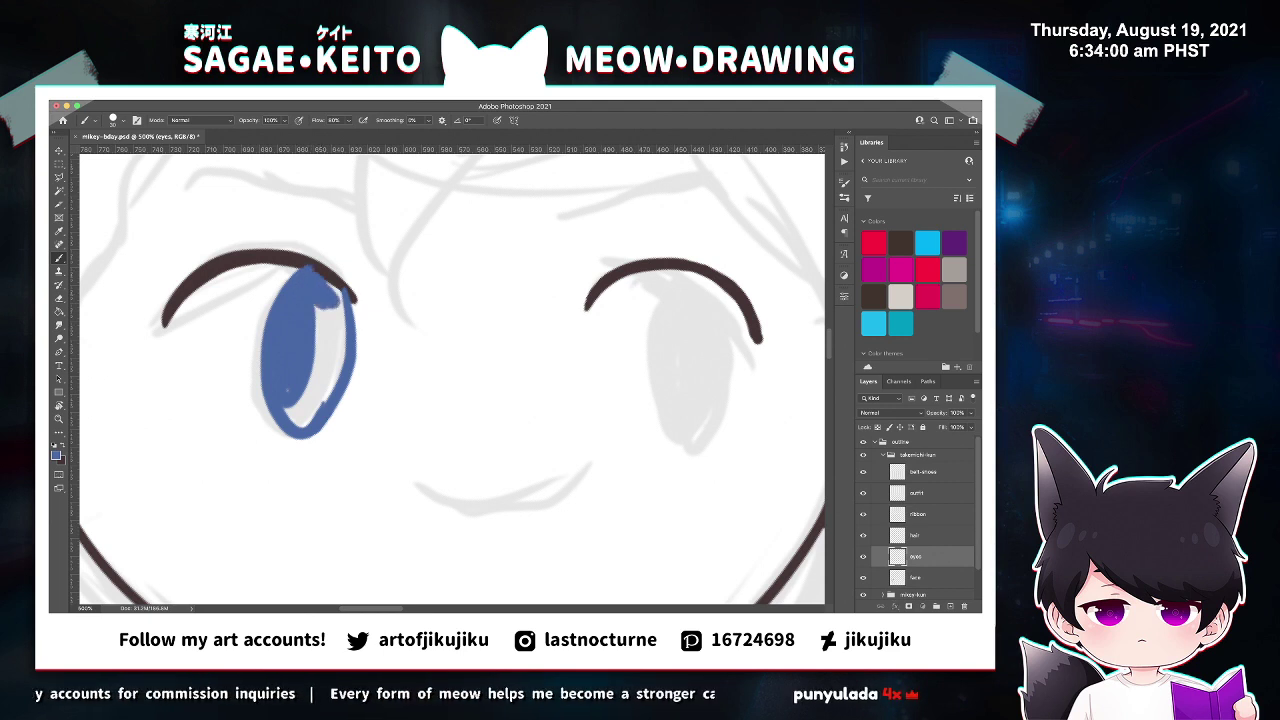
pyautogui.hotkey('ctrl', '[')
pyautogui.moveTo(333, 302)
pyautogui.mouseDown()
pyautogui.moveTo(340, 370)
pyautogui.moveTo(313, 416)
pyautogui.mouseUp()
pyautogui.moveTo(313, 372); pyautogui.dragTo(293, 420)
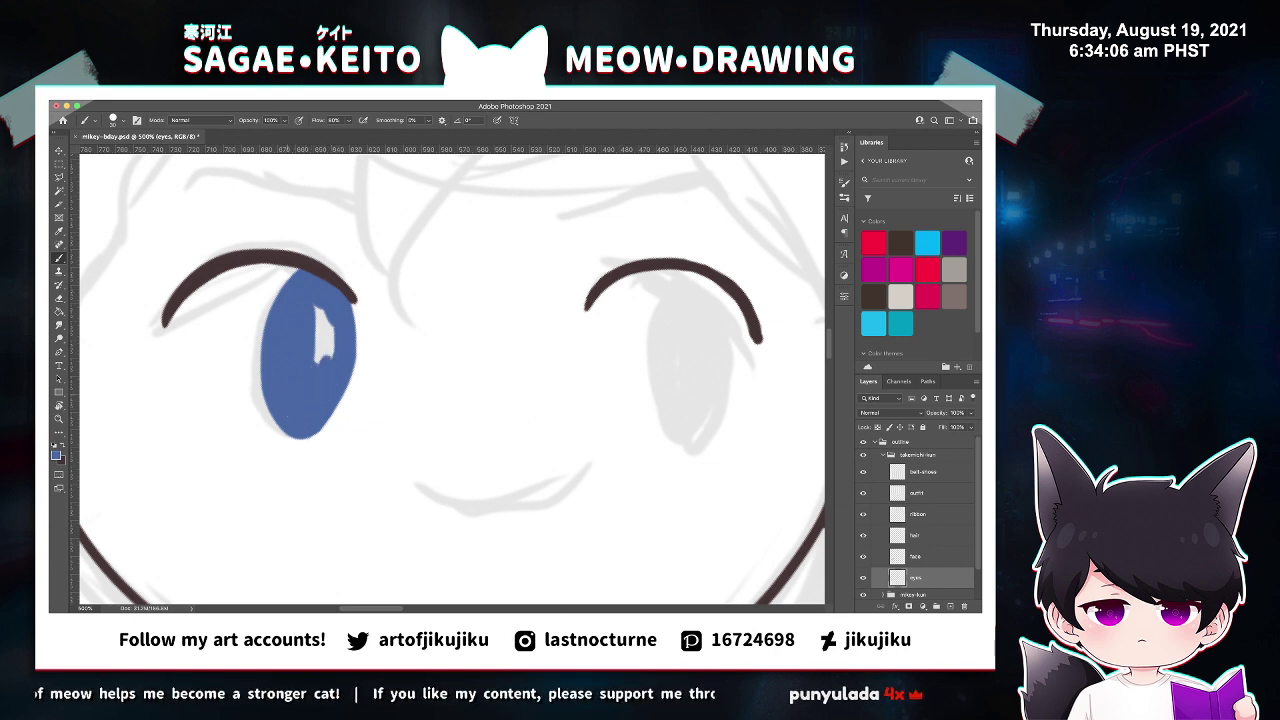
# Fill the remaining gap in the left iris, smooth its lower inner edge with blue strokes, and save the file.
pyautogui.moveTo(324, 306)
pyautogui.mouseDown()
pyautogui.moveTo(320, 362)
pyautogui.moveTo(326, 310)
pyautogui.mouseUp()
pyautogui.moveTo(347, 382); pyautogui.dragTo(326, 428)
pyautogui.press('super+z')
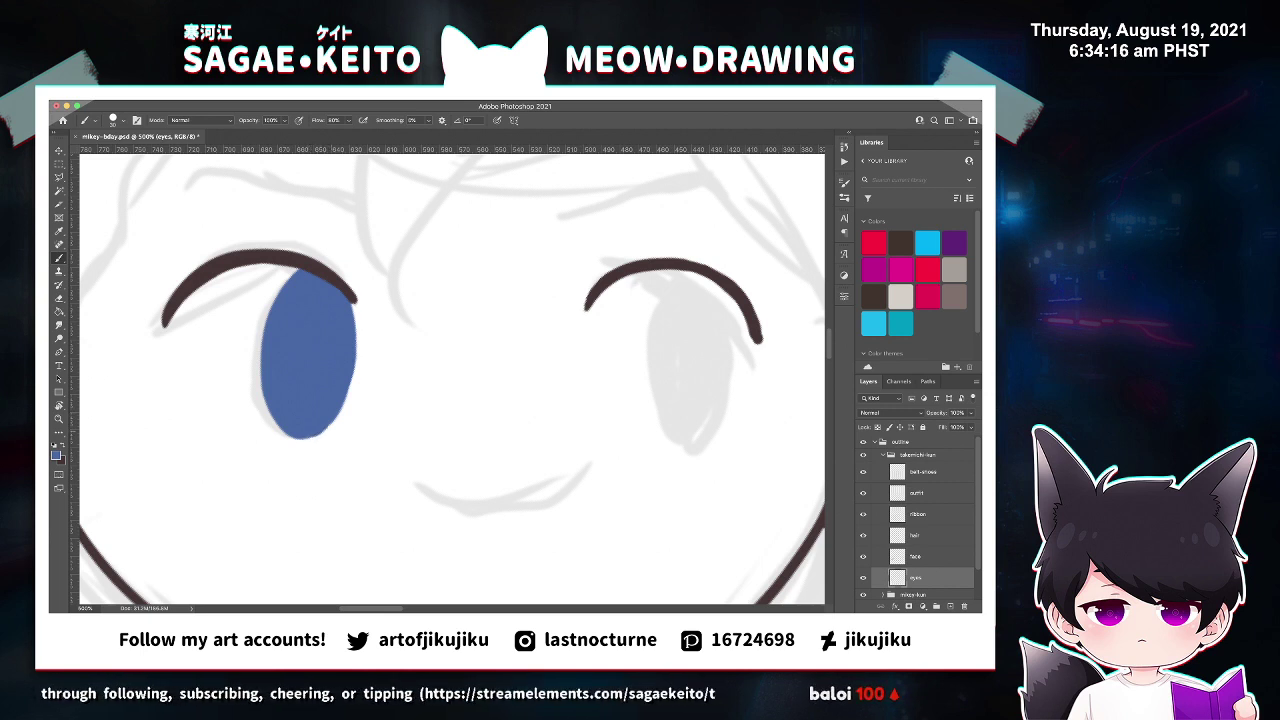
pyautogui.moveTo(306, 431)
pyautogui.mouseDown()
pyautogui.moveTo(342, 408)
pyautogui.moveTo(318, 440)
pyautogui.mouseUp()
pyautogui.press('e')
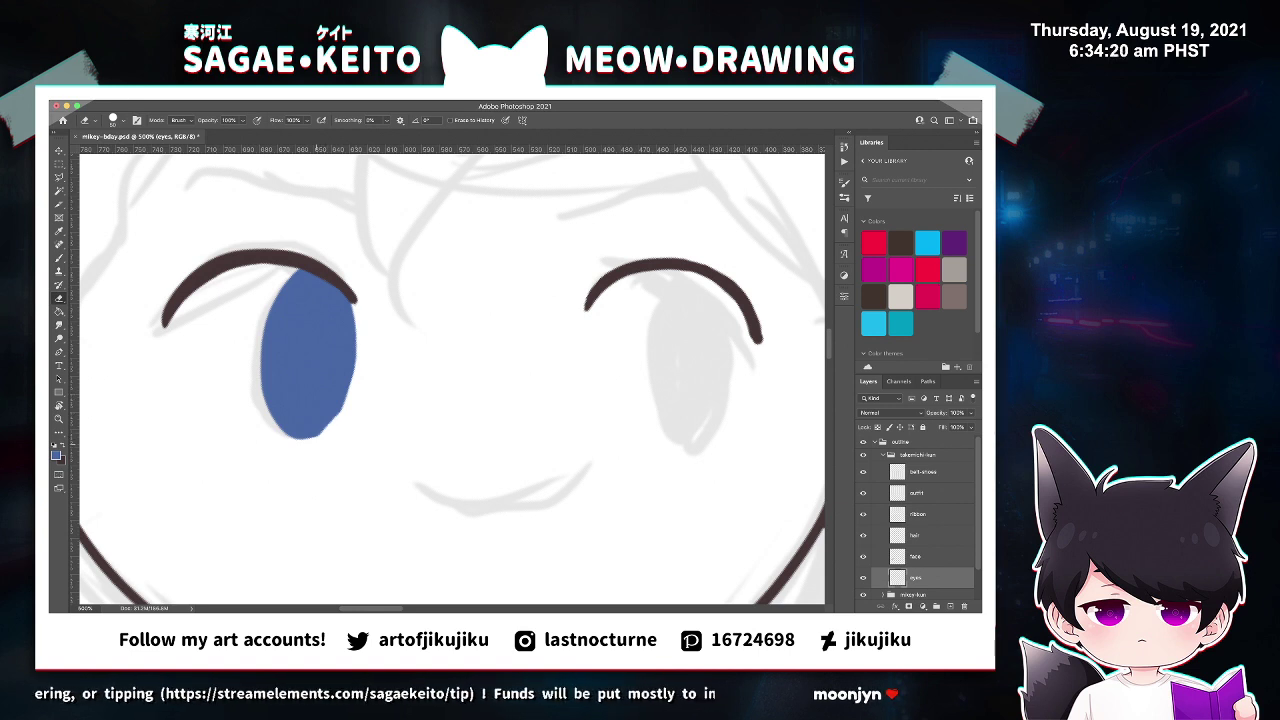
pyautogui.scroll(2, 296, 415)
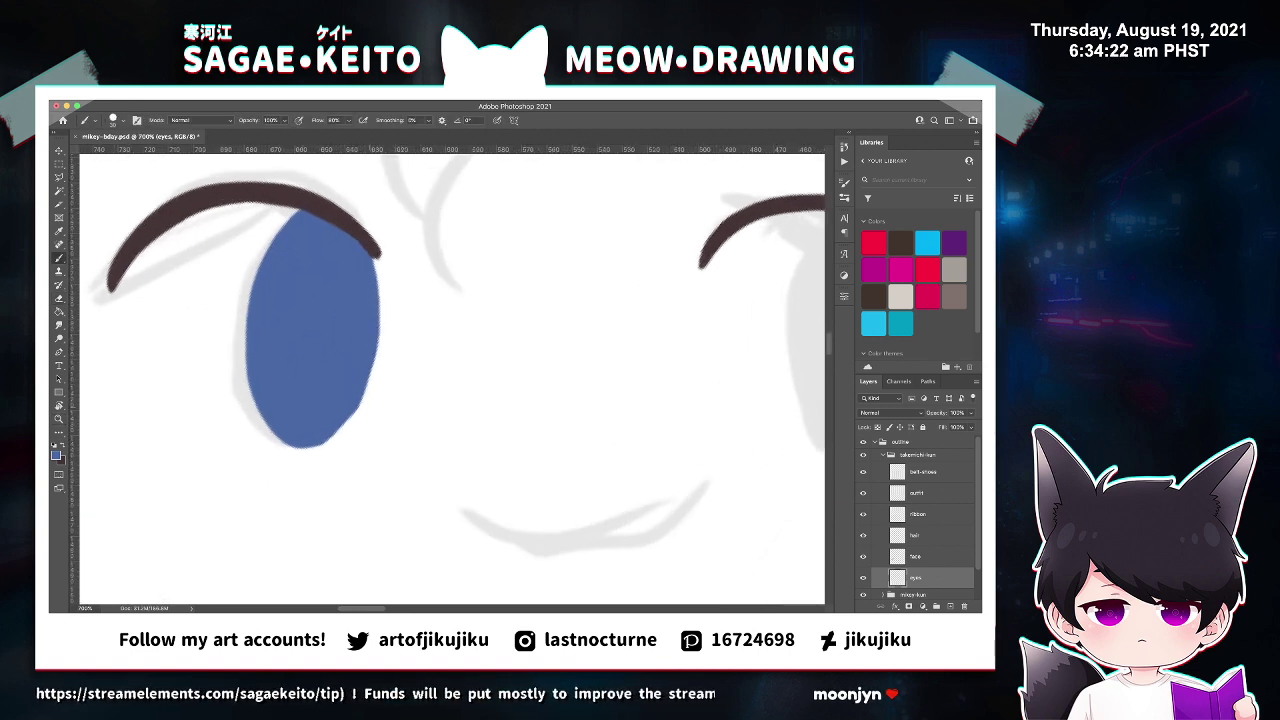
pyautogui.press('b')
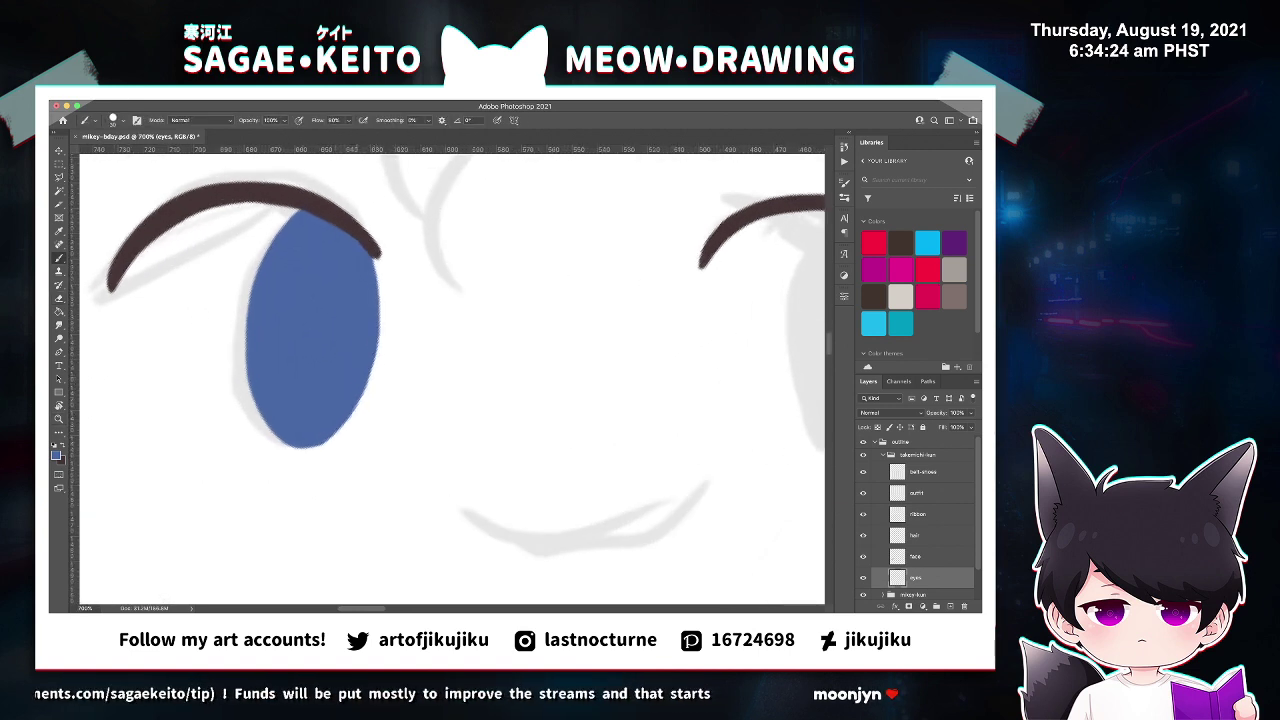
pyautogui.moveTo(357, 397); pyautogui.dragTo(331, 435)
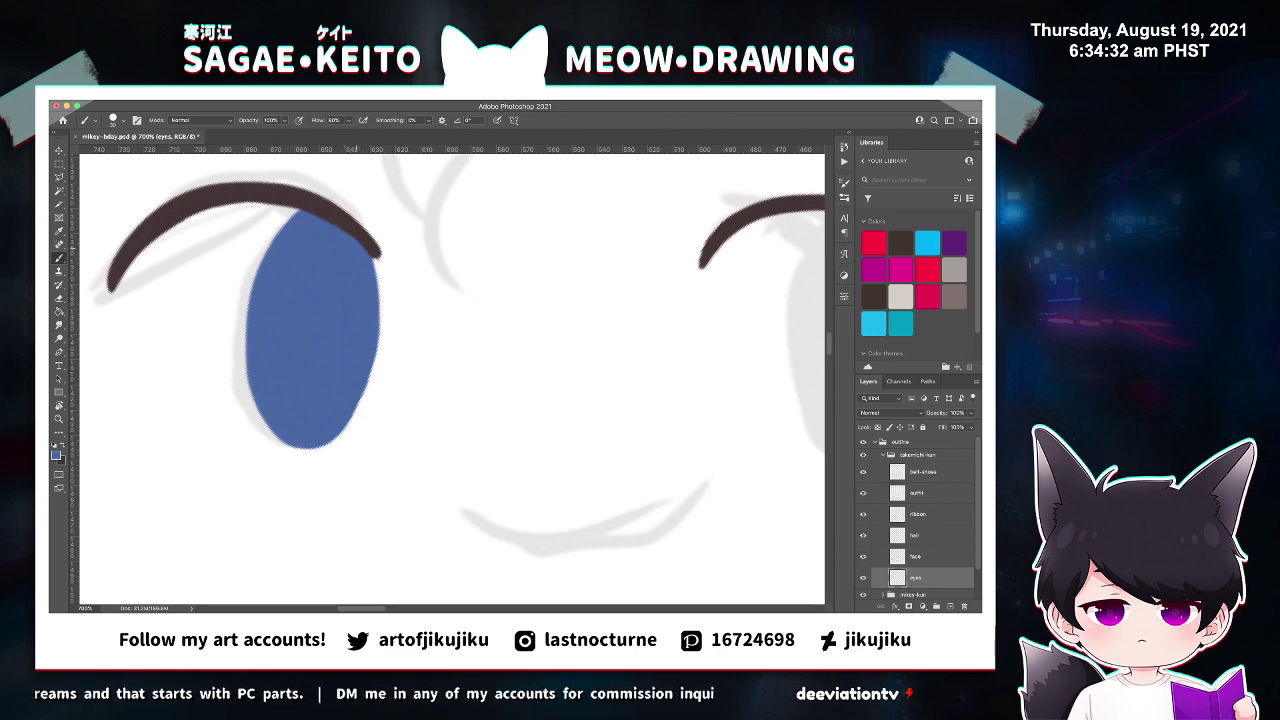
pyautogui.press('super+s')
# Widen the left iris along its outer side and round out its lower inner edge with blue strokes.
pyautogui.press('super+minus')
pyautogui.press('super+minus')
pyautogui.press('super+minus')
pyautogui.press('super+minus')
pyautogui.press('super+minus')
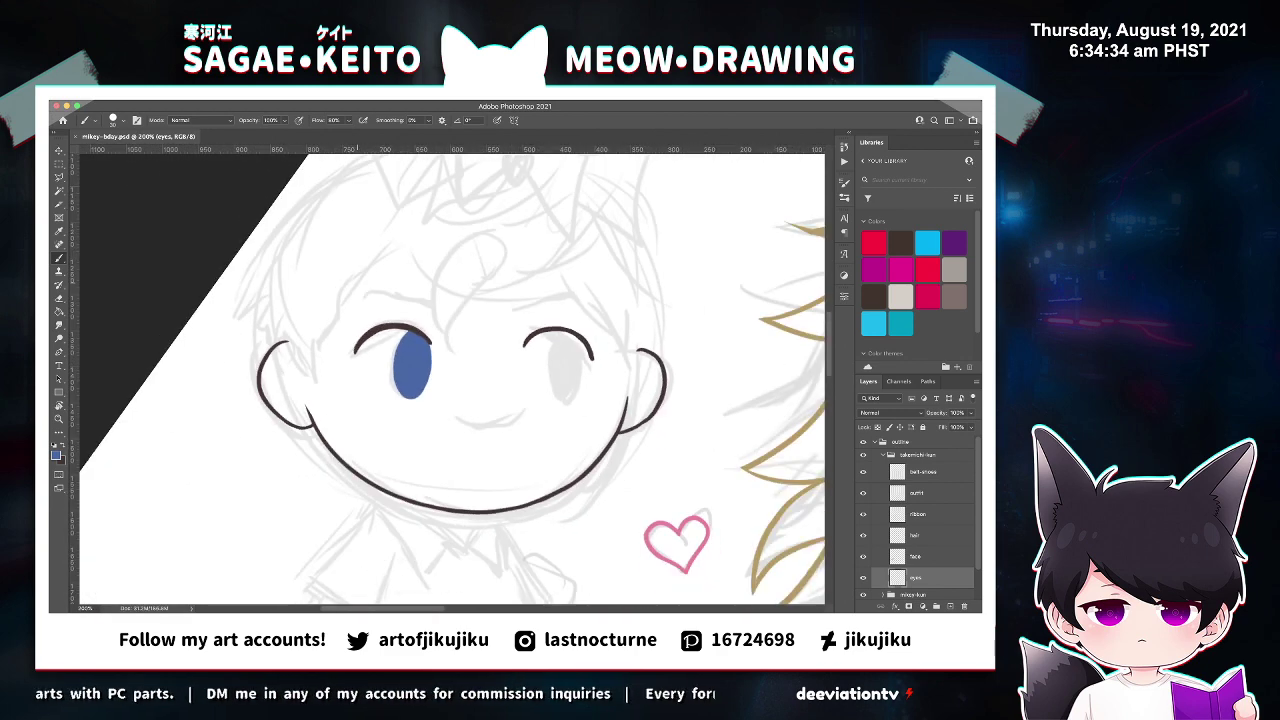
pyautogui.press('z')
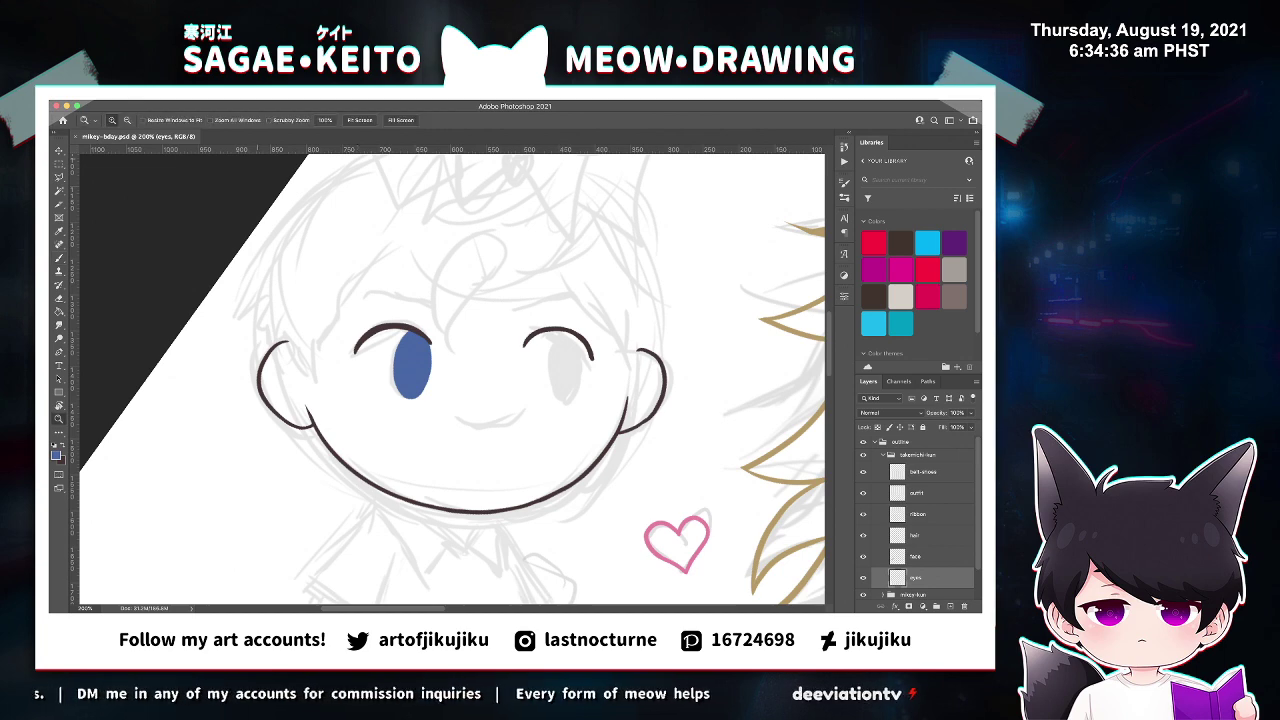
pyautogui.click(414, 332)
pyautogui.click(414, 332)
pyautogui.click(414, 332)
pyautogui.press('b')
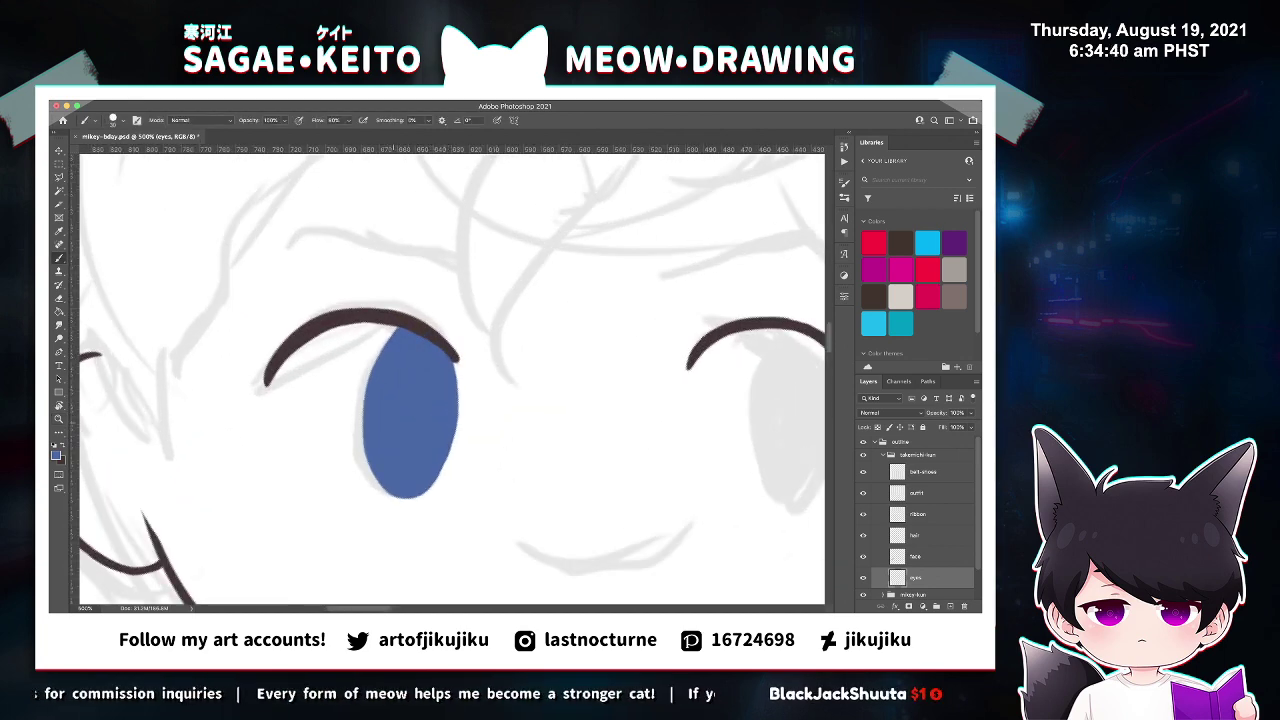
pyautogui.moveTo(396, 334)
pyautogui.mouseDown()
pyautogui.moveTo(364, 430)
pyautogui.moveTo(386, 490)
pyautogui.mouseUp()
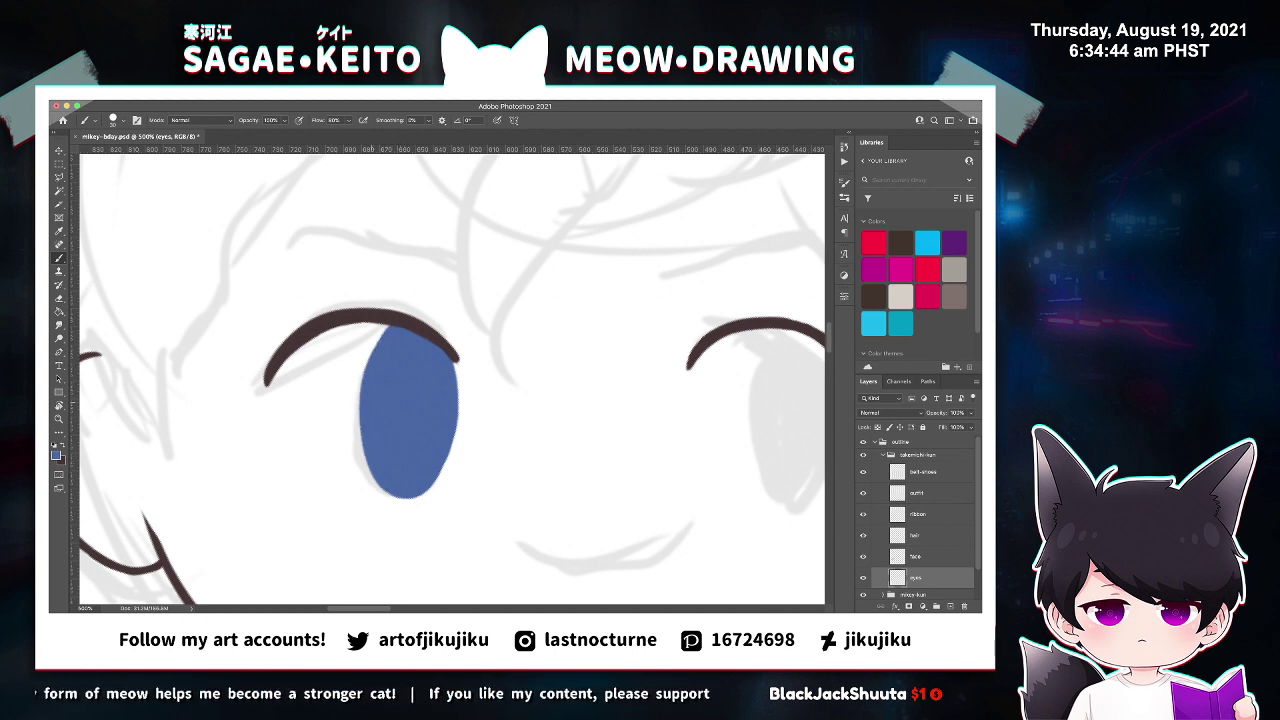
pyautogui.moveTo(453, 428); pyautogui.dragTo(438, 474)
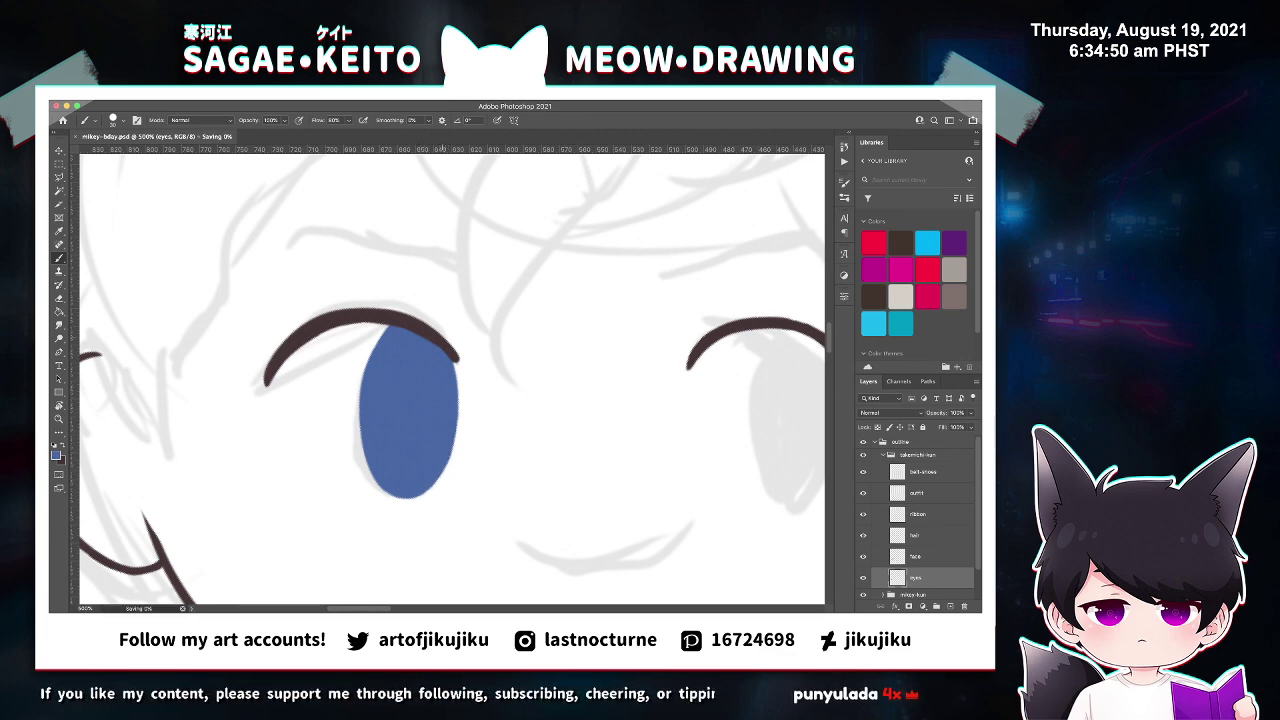
# Duplicate the eyes layer and delete the stray empty layer above the copy.
pyautogui.hotkey('ctrl', '-')
pyautogui.hotkey('ctrl', '-')
pyautogui.hotkey('ctrl', '-')
pyautogui.hotkey('ctrl', '-')
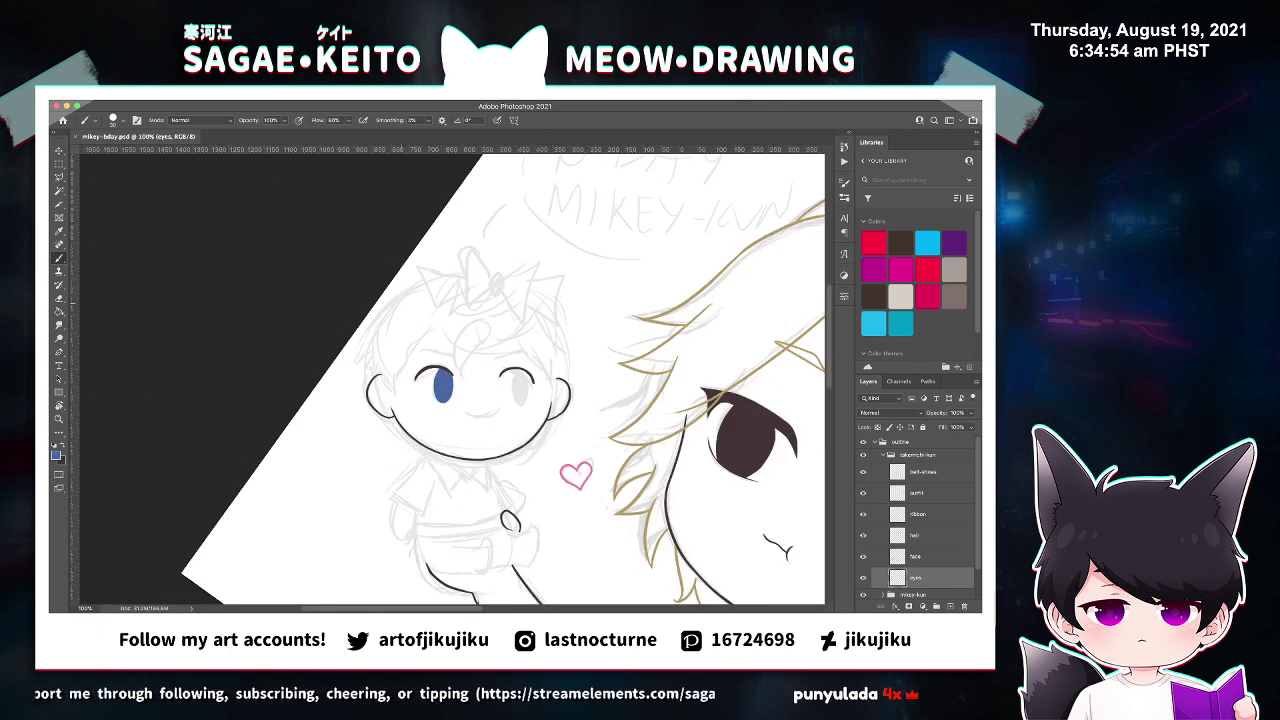
pyautogui.press('z')
pyautogui.click(950, 606)
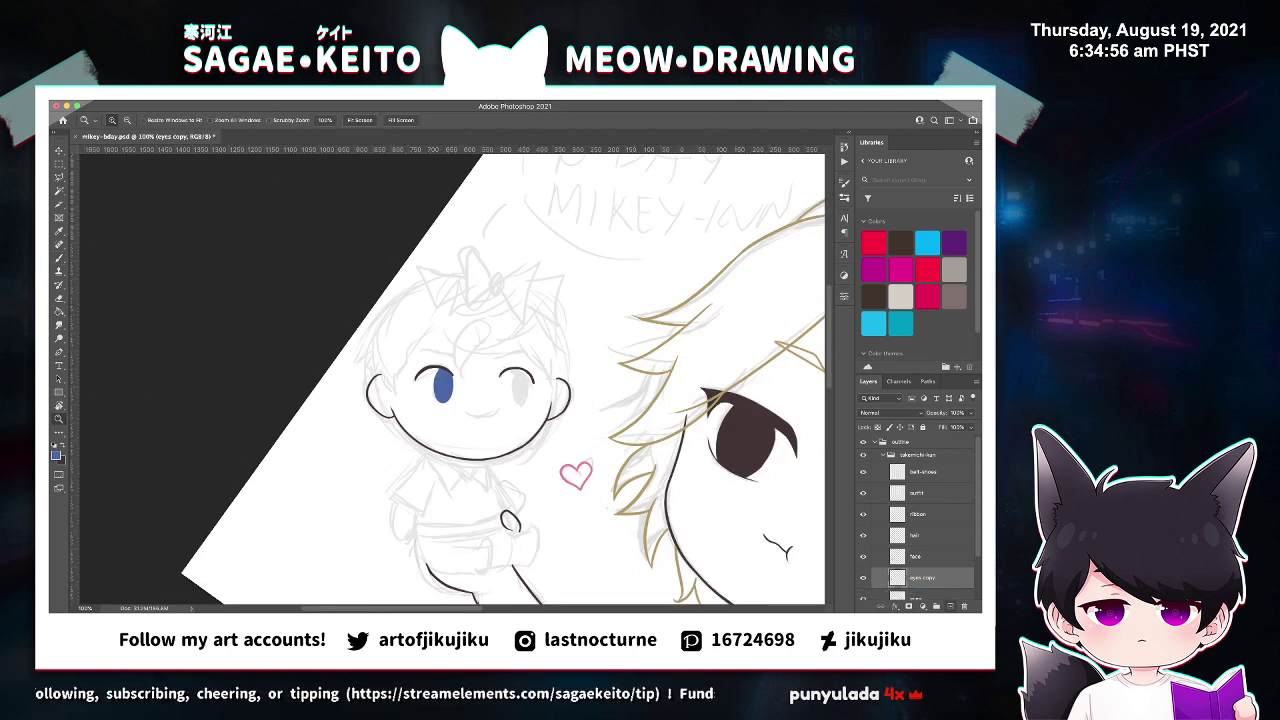
pyautogui.press('v')
pyautogui.press('z')
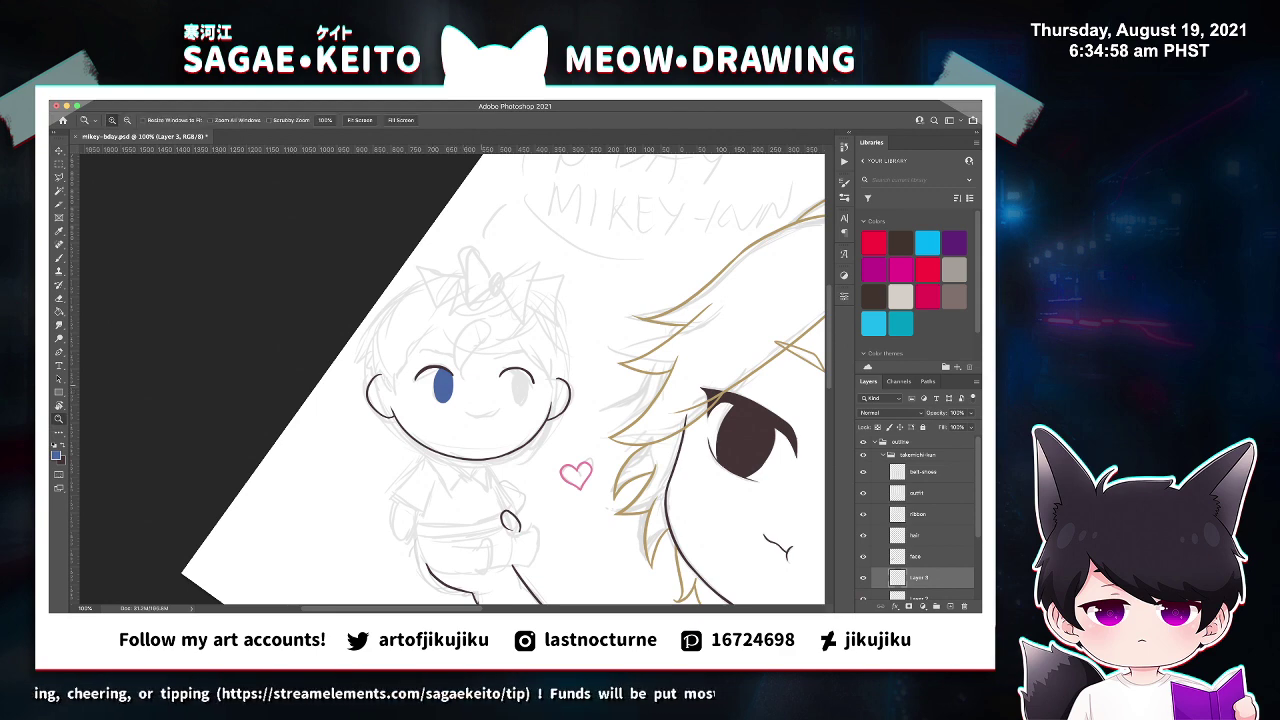
pyautogui.click(560, 380)
pyautogui.click(560, 380)
pyautogui.press('v')
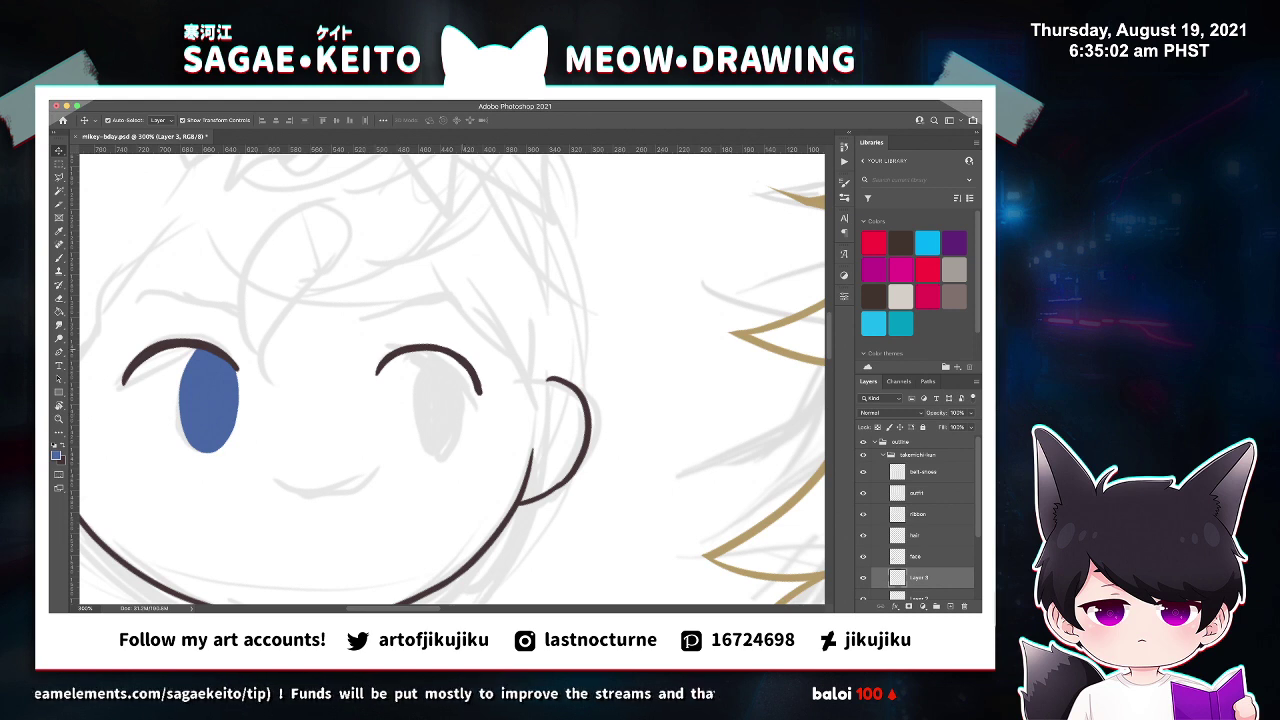
pyautogui.press('Delete')
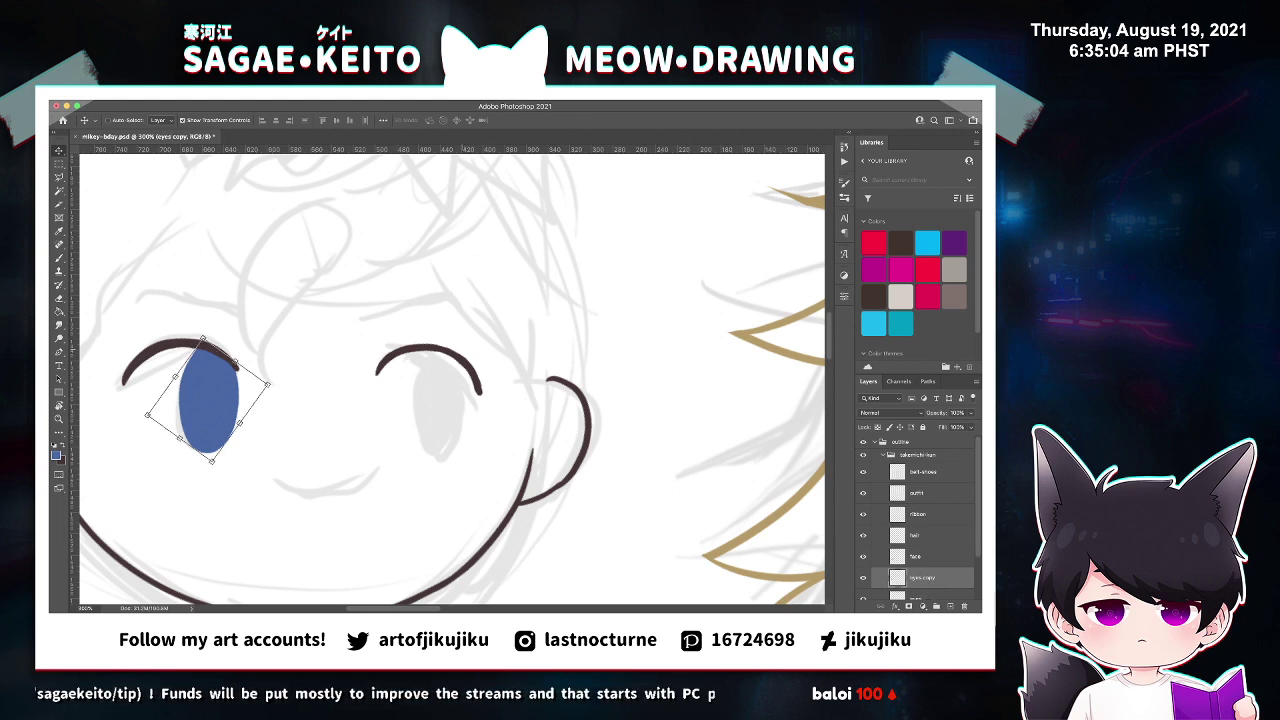
# Duplicate the blue iris again and place the copy under the right eye's lash line, nudging it slightly outward.
pyautogui.press('super+j')
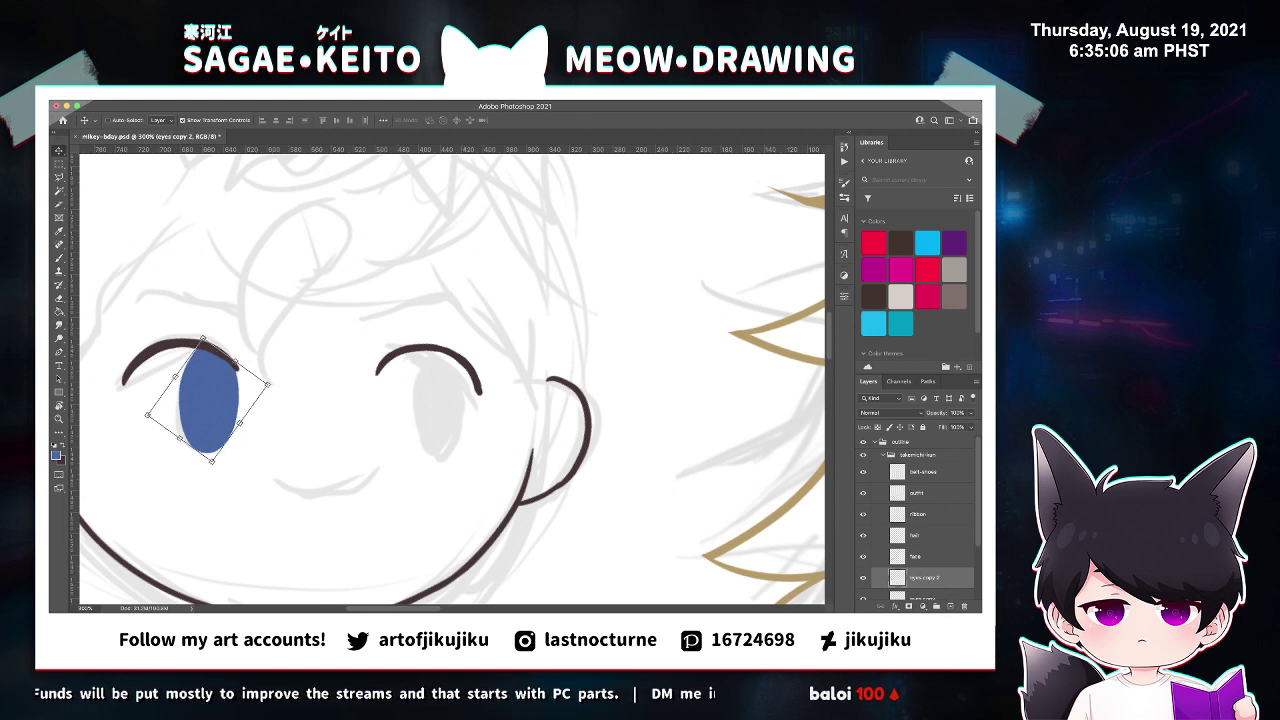
pyautogui.moveTo(205, 411); pyautogui.dragTo(444, 415)
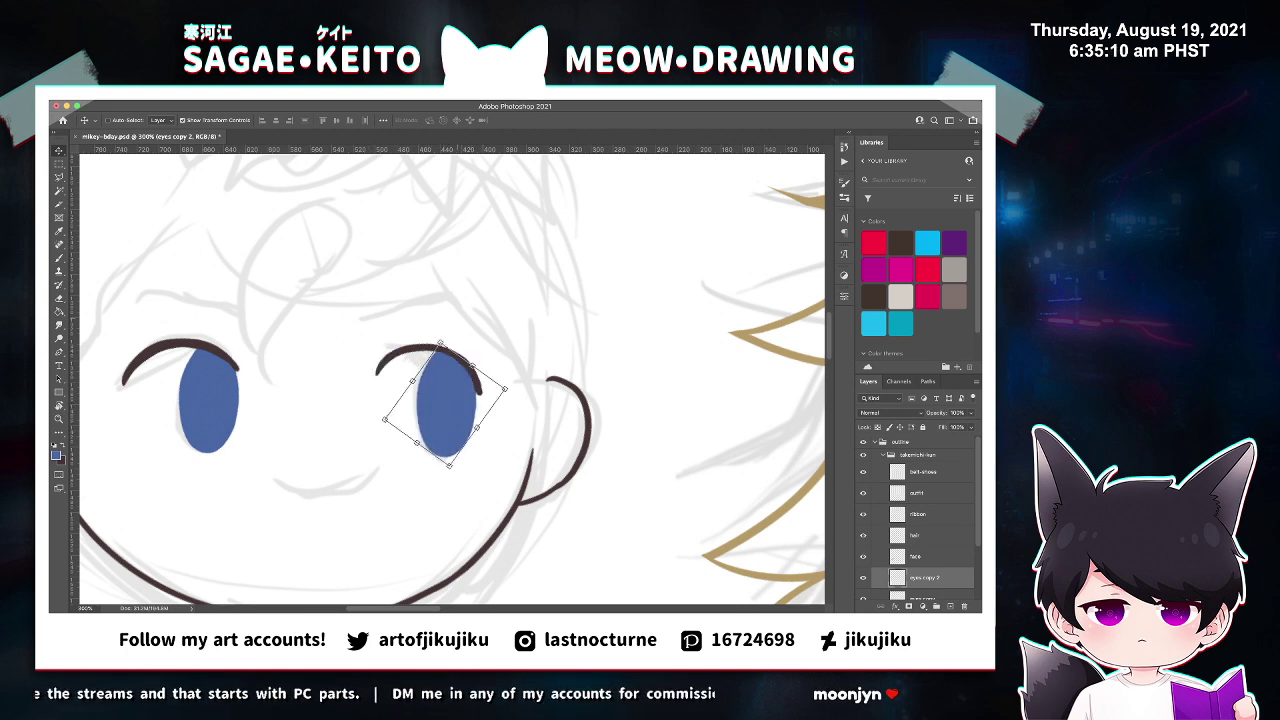
pyautogui.press('Right')
pyautogui.press('Right')
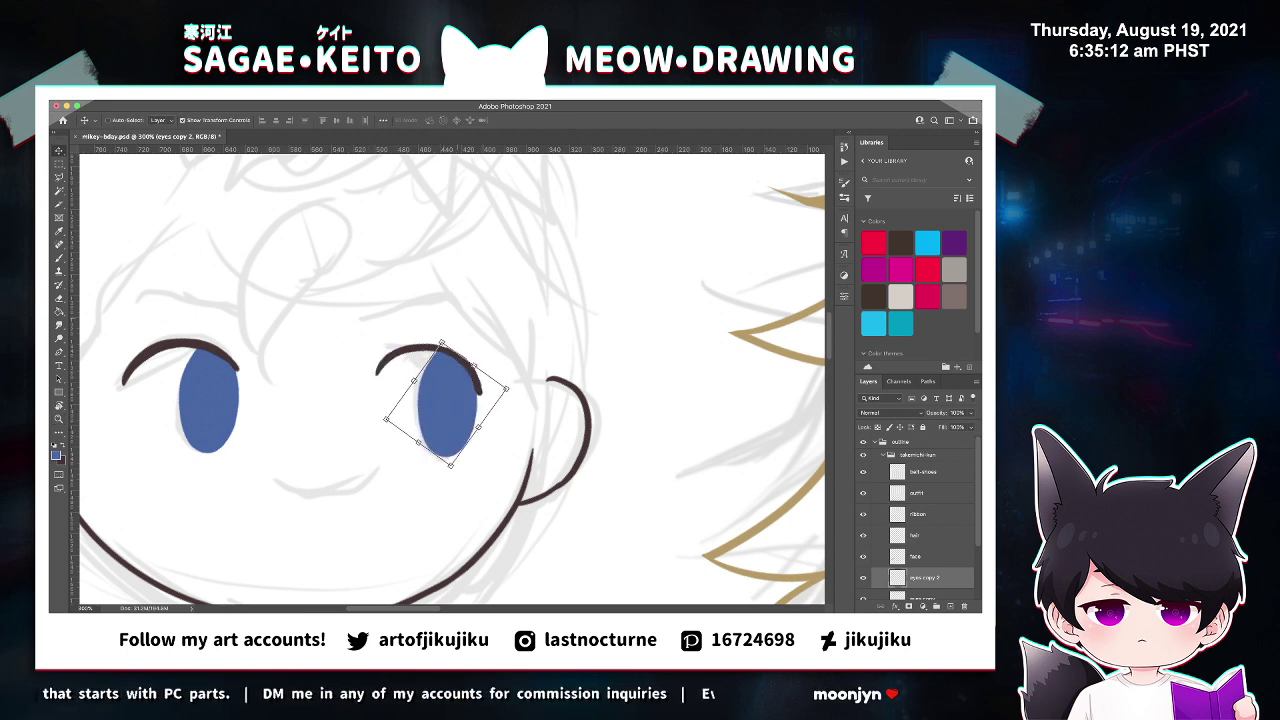
pyautogui.press('Return')
# Select the right eye's lash line on the face layer and nudge it slightly upward.
pyautogui.press('z')
pyautogui.hotkey('ctrl', '-')
pyautogui.hotkey('ctrl', '-')
pyautogui.hotkey('ctrl', '-')
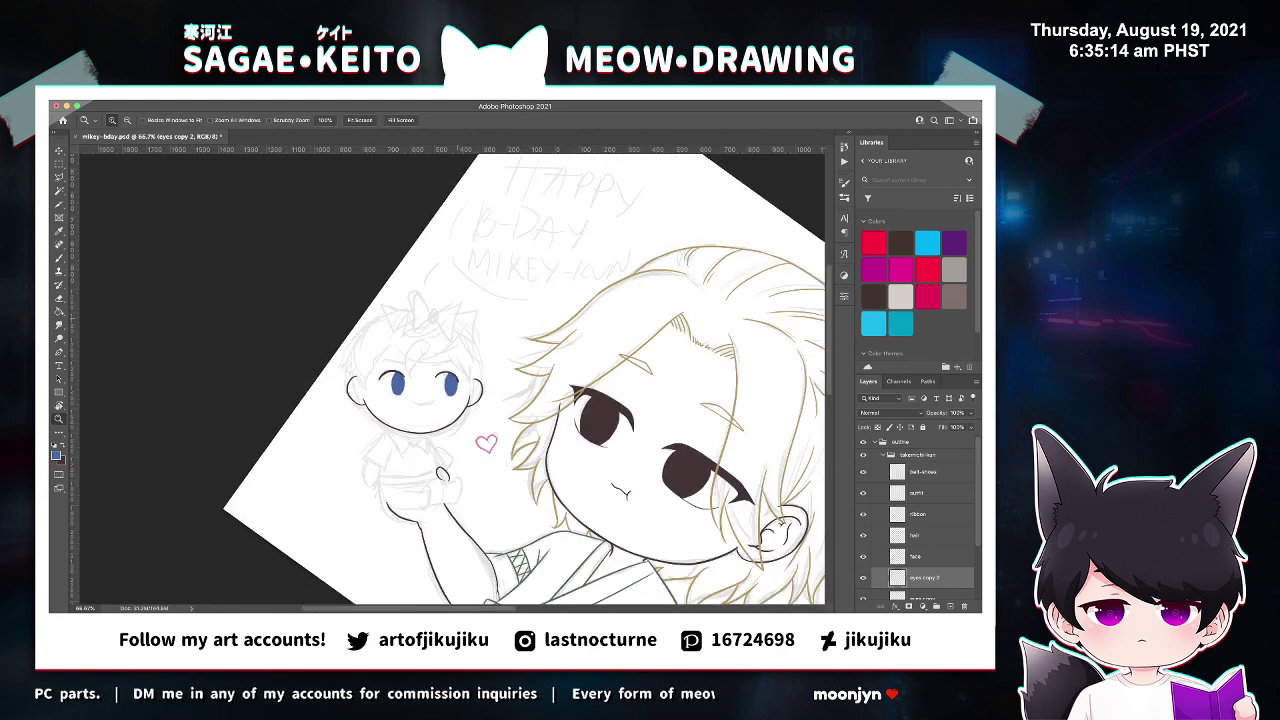
pyautogui.press('v')
pyautogui.press('z')
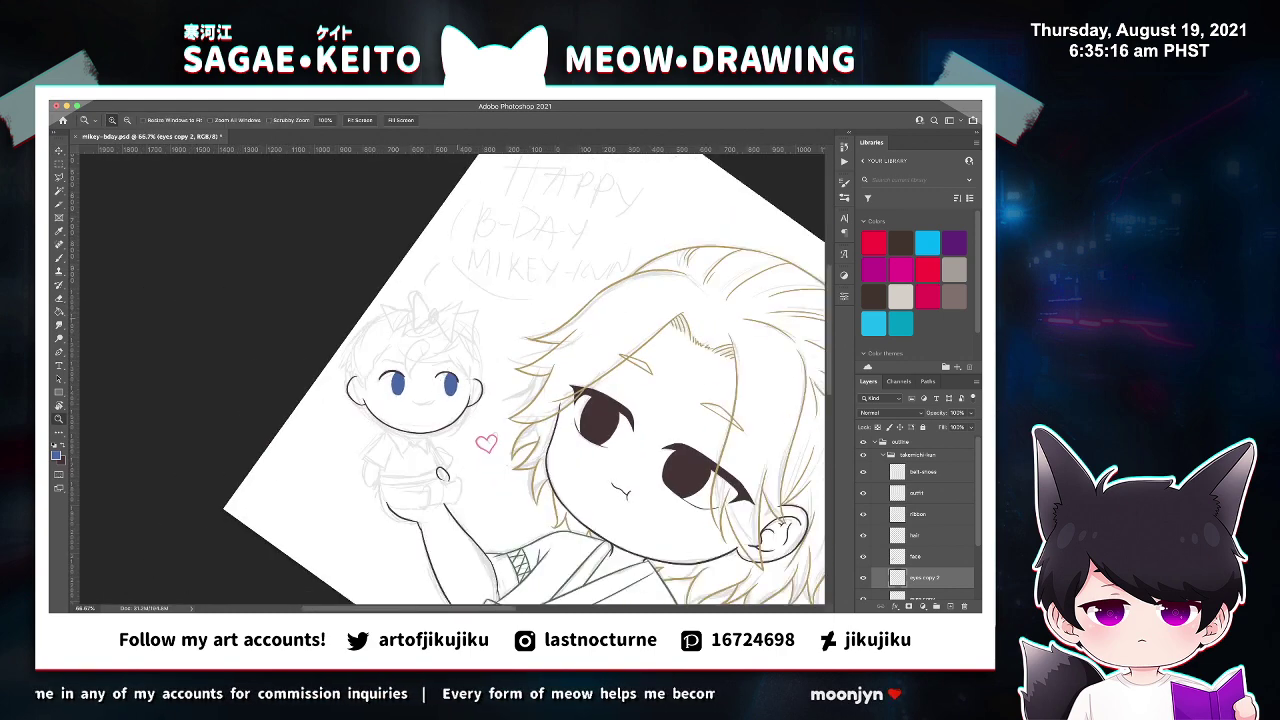
pyautogui.click(430, 381)
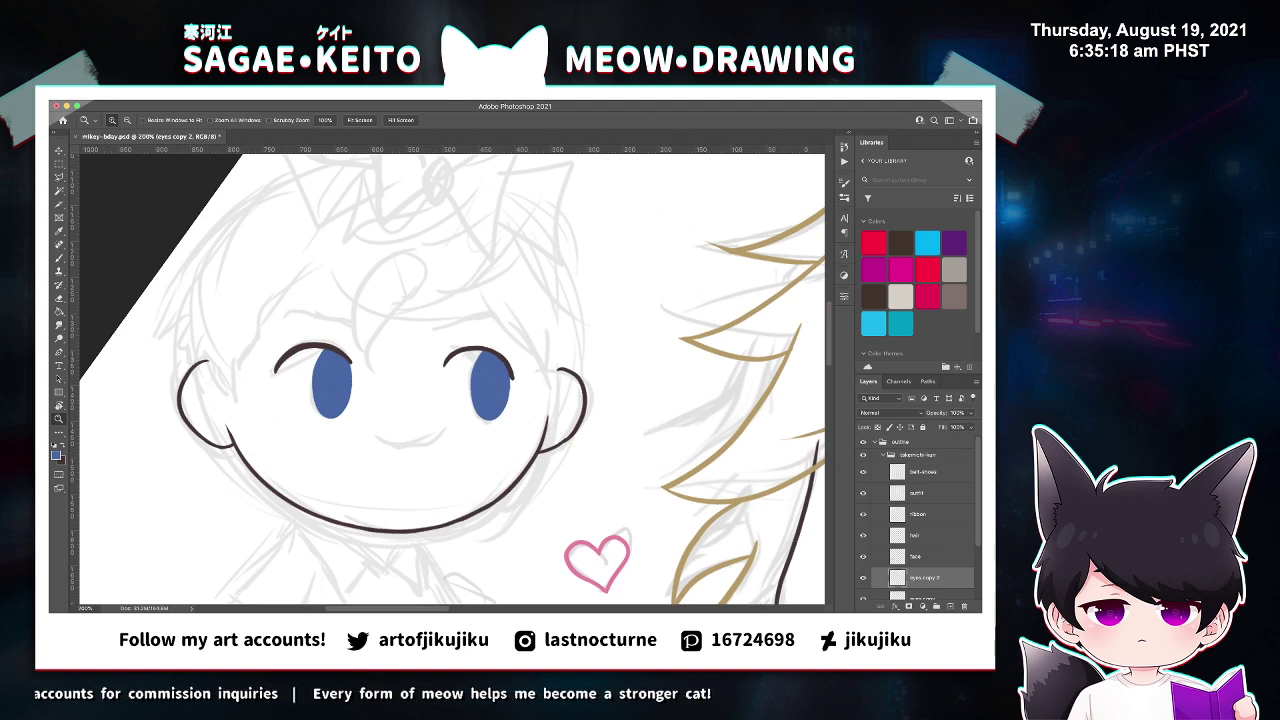
pyautogui.click(916, 557)
pyautogui.press('m')
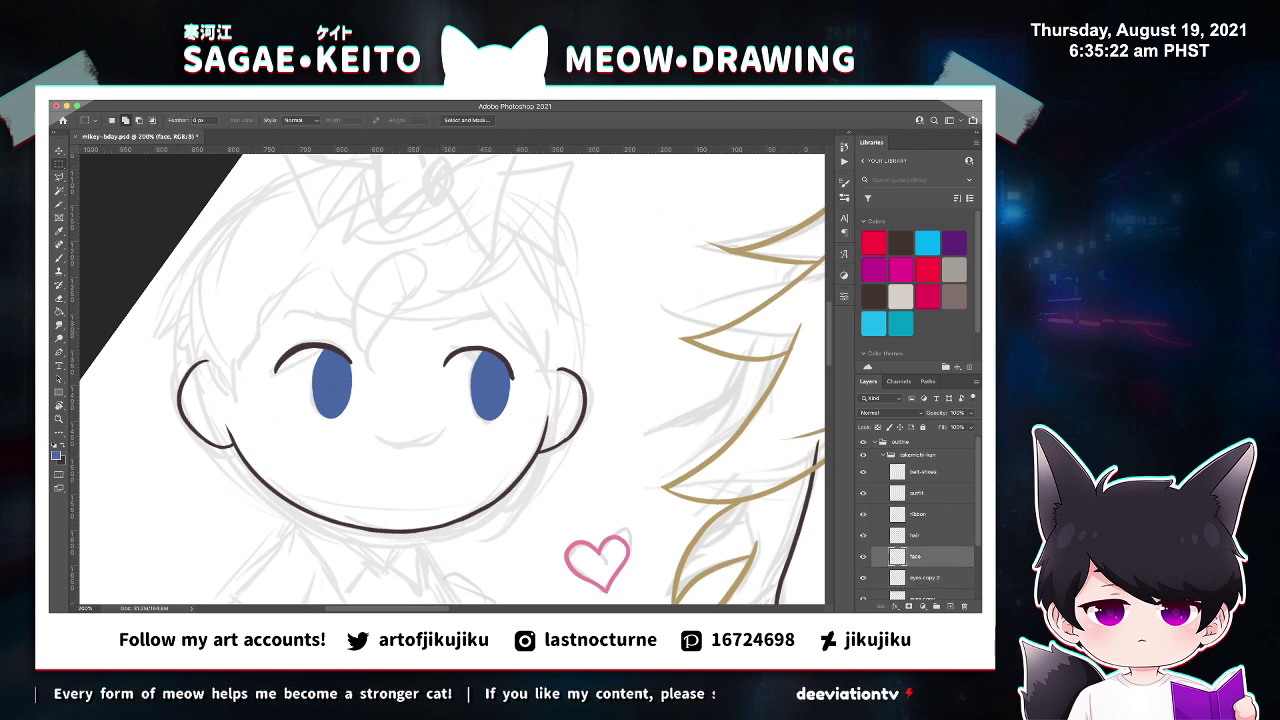
pyautogui.moveTo(402, 360); pyautogui.dragTo(541, 402)
pyautogui.moveTo(548, 330)
pyautogui.mouseDown()
pyautogui.moveTo(412, 458)
pyautogui.moveTo(382, 456)
pyautogui.mouseUp()
pyautogui.press('super+d')
pyautogui.moveTo(556, 360); pyautogui.dragTo(411, 359)
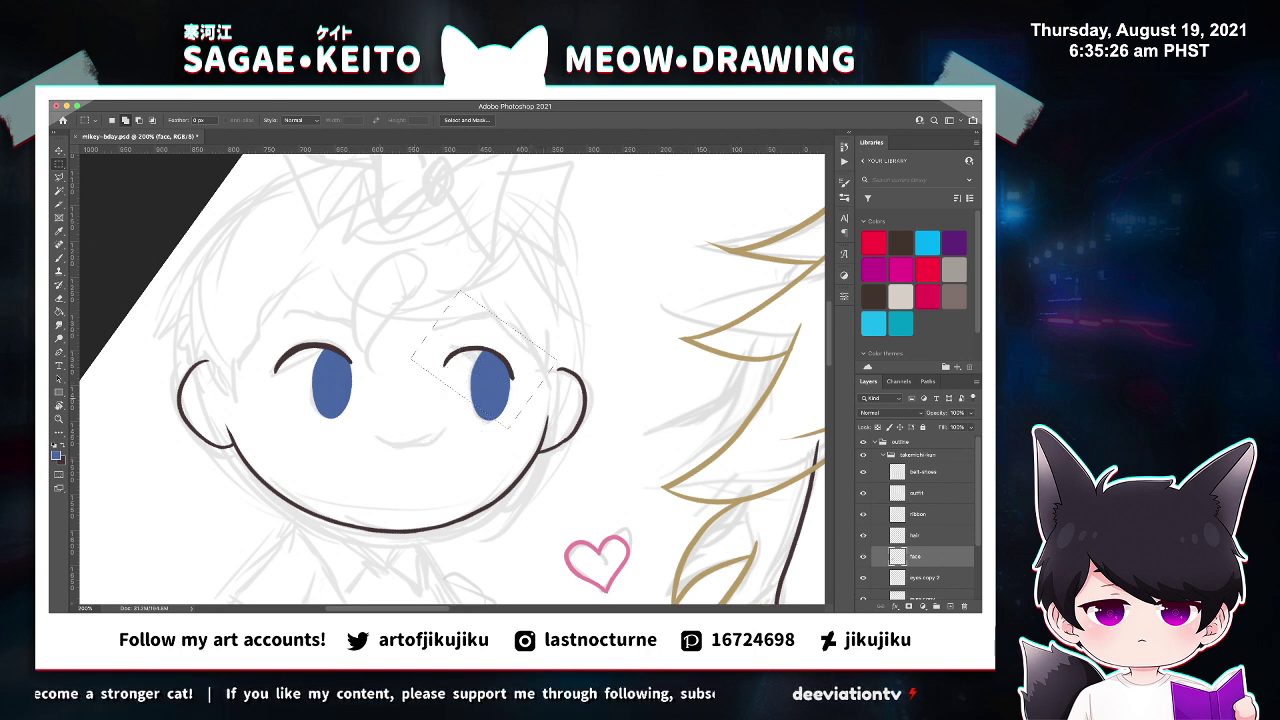
pyautogui.press('v')
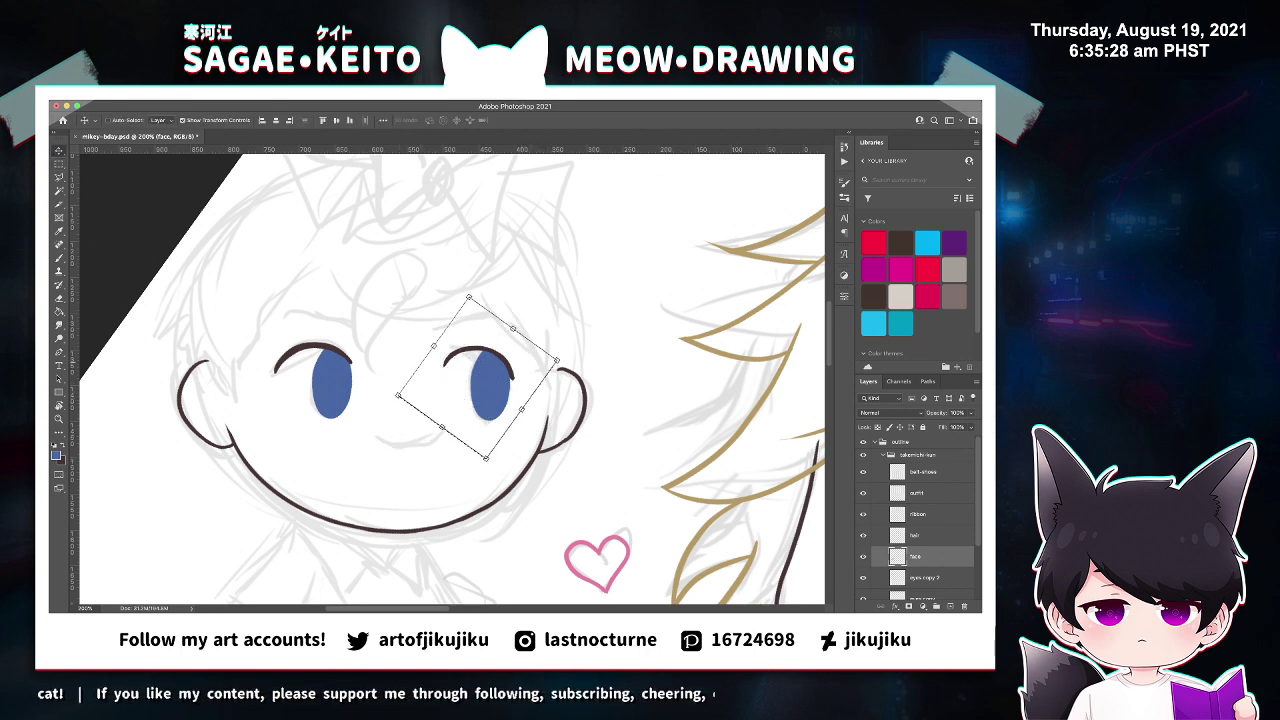
pyautogui.press('Up')
pyautogui.press('Up')
pyautogui.press('Up')
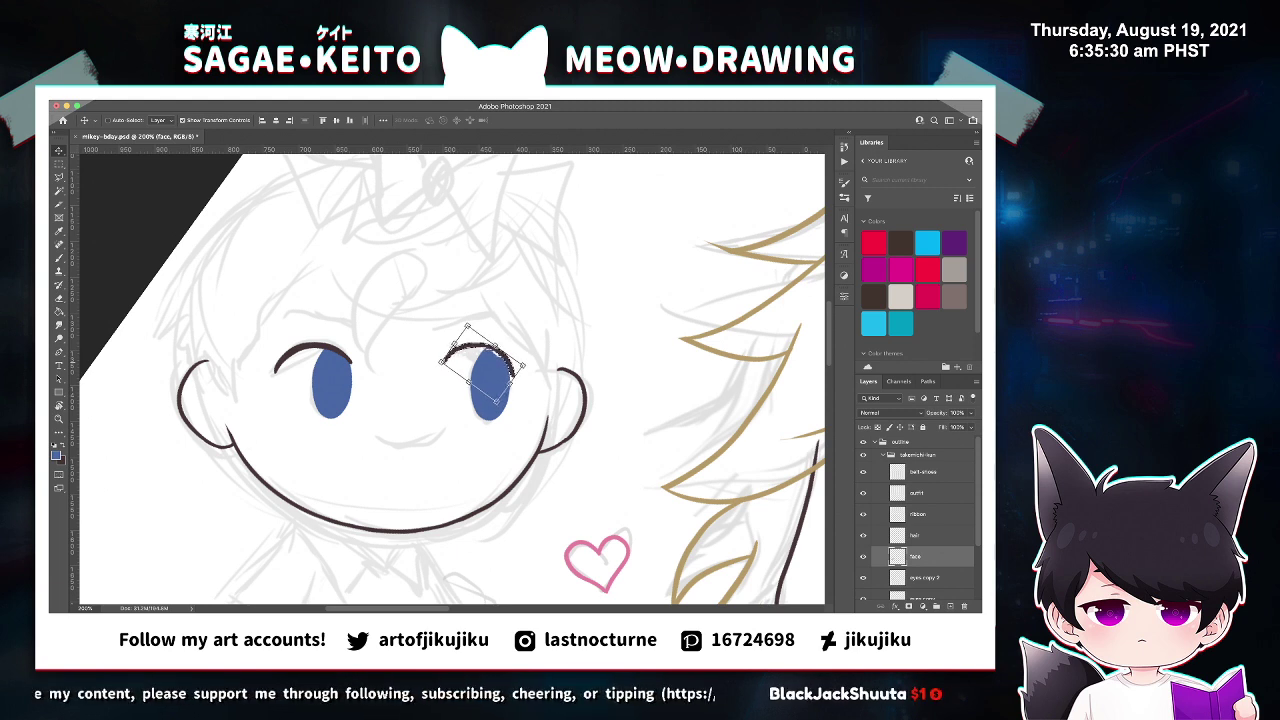
# Rotate the selected right lash line about 3° counterclockwise.
pyautogui.press('super+t')
pyautogui.moveTo(542, 367); pyautogui.dragTo(541, 363)
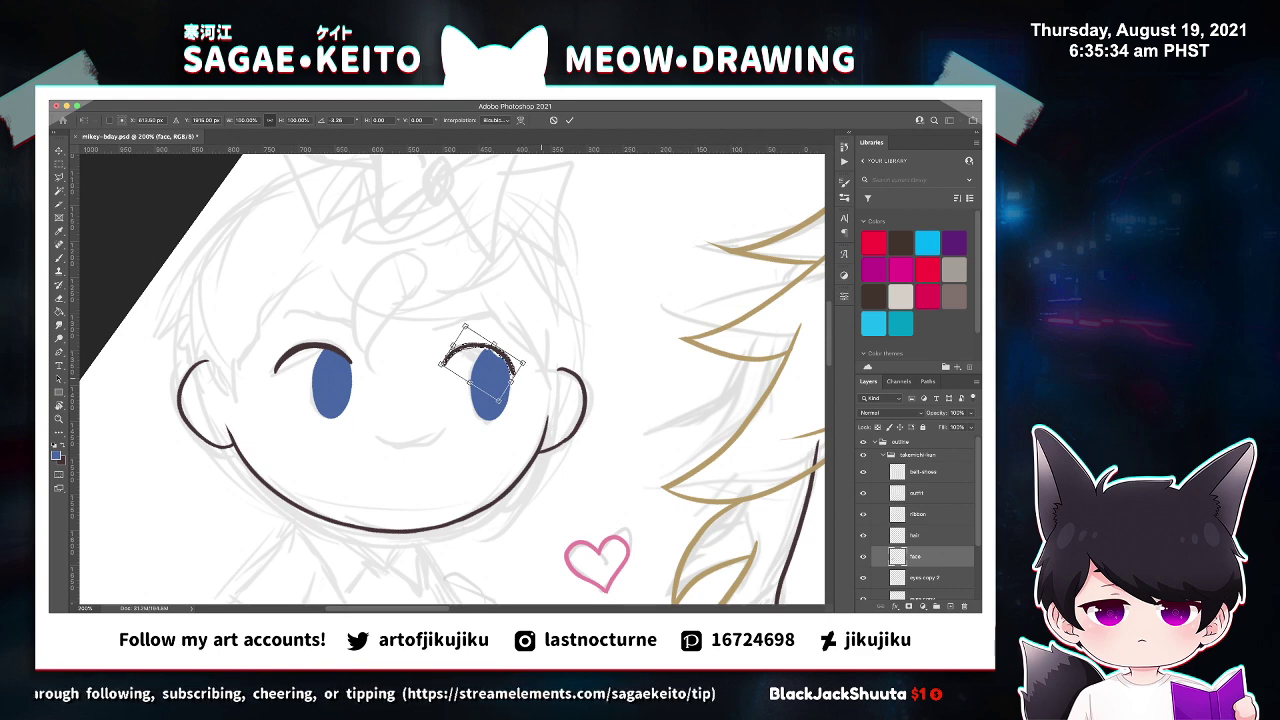
pyautogui.press('Return')
# Examine up close how the right eye's lash line overlaps the iris, with the brush set to the dark line colour.
pyautogui.press('z')
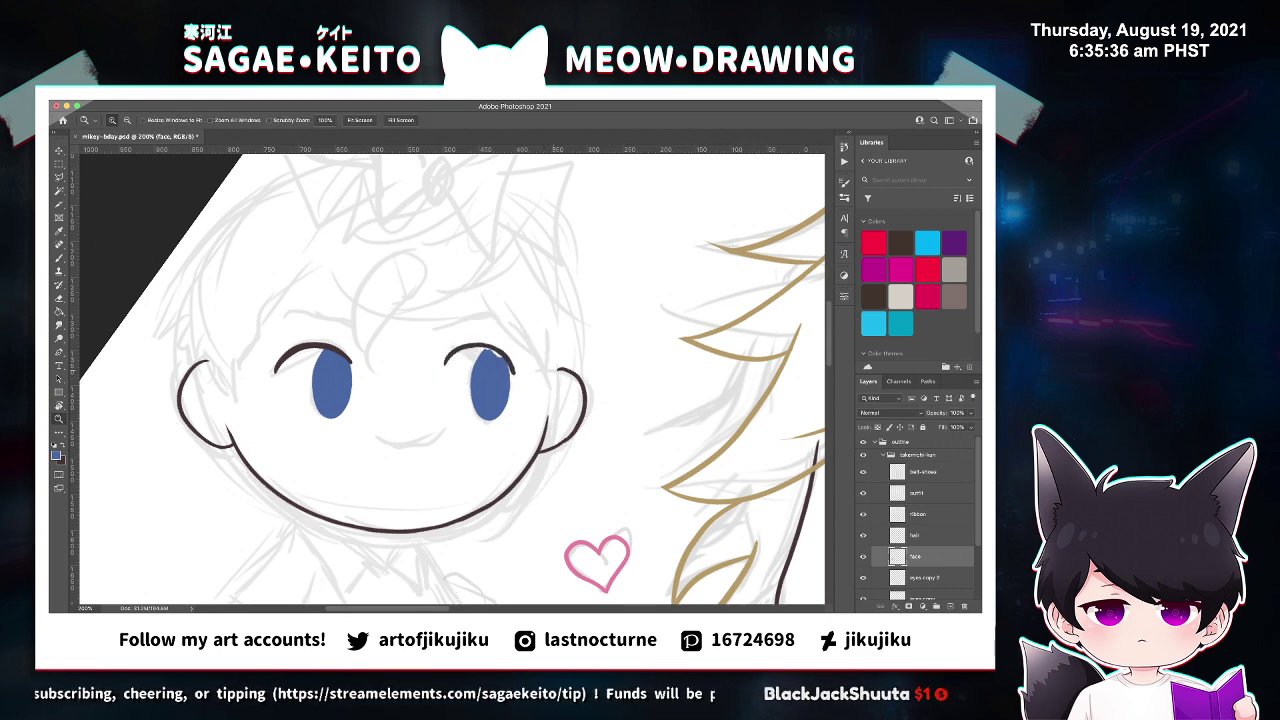
pyautogui.click(489, 308)
pyautogui.click(489, 308)
pyautogui.click(489, 308)
pyautogui.click(489, 308)
pyautogui.press('b')
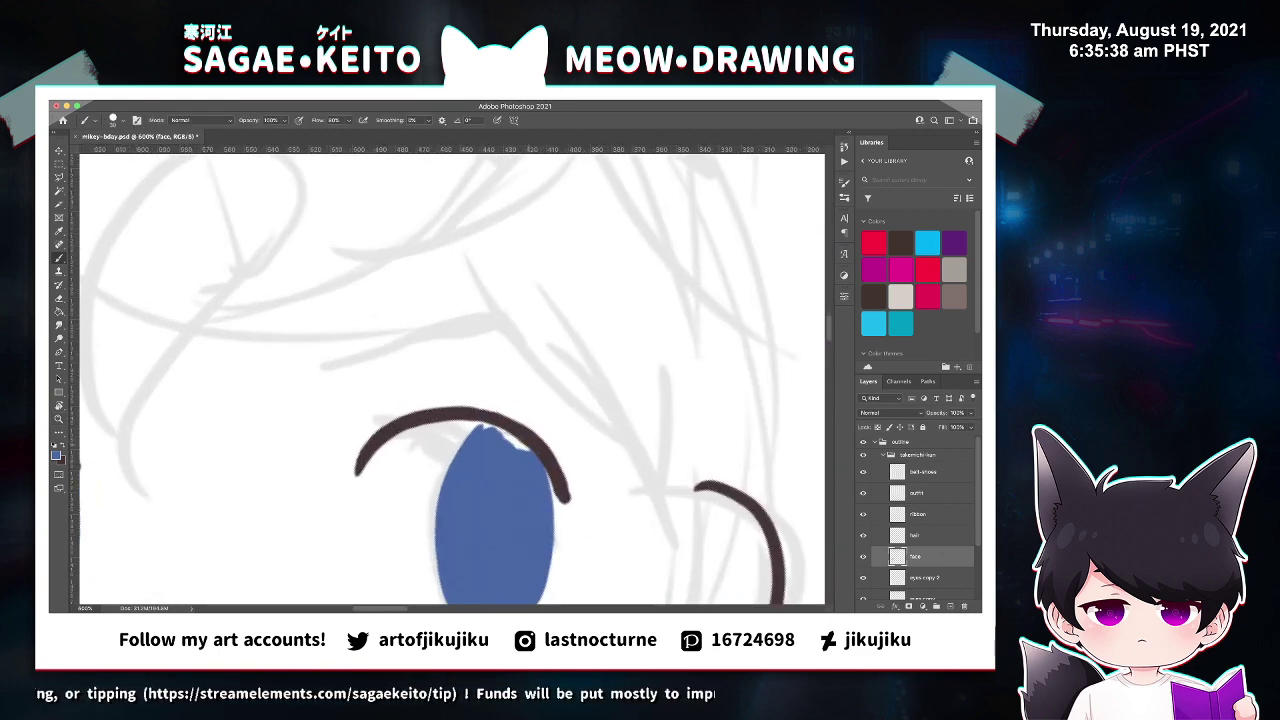
pyautogui.press('x')
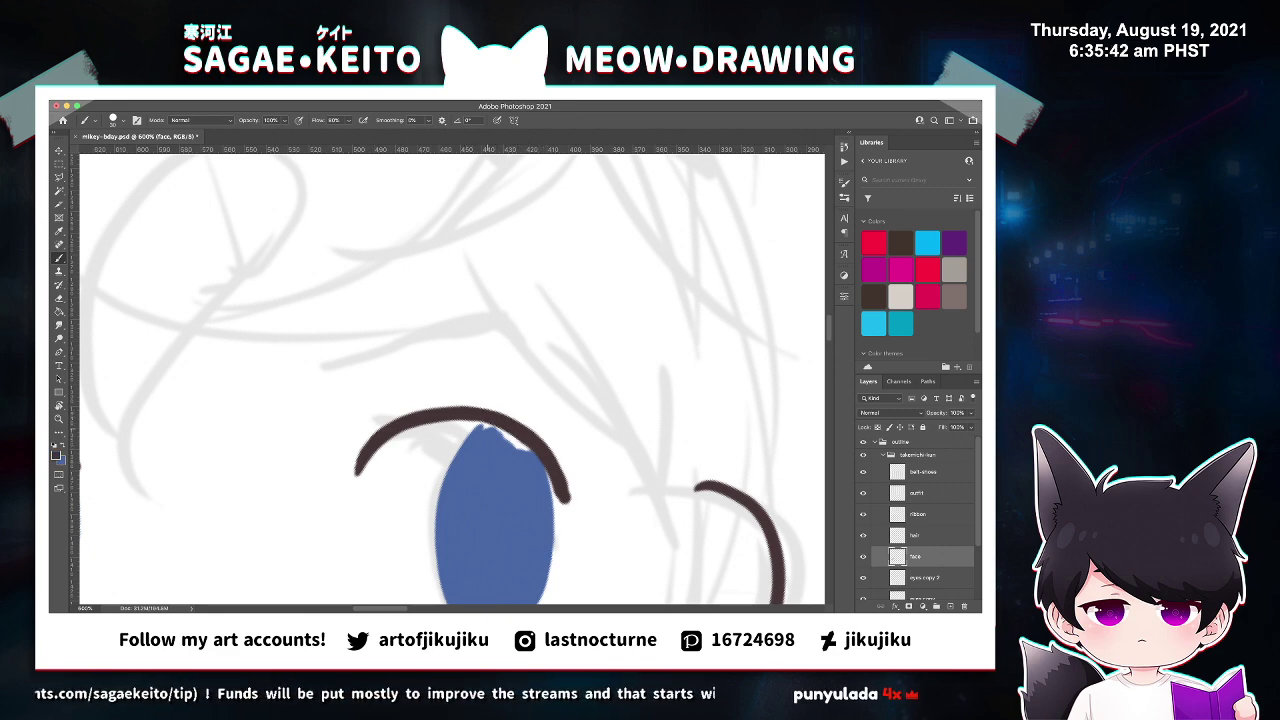
pyautogui.press('super+minus')
pyautogui.press('super+minus')
pyautogui.press('super+minus')
pyautogui.press('super+minus')
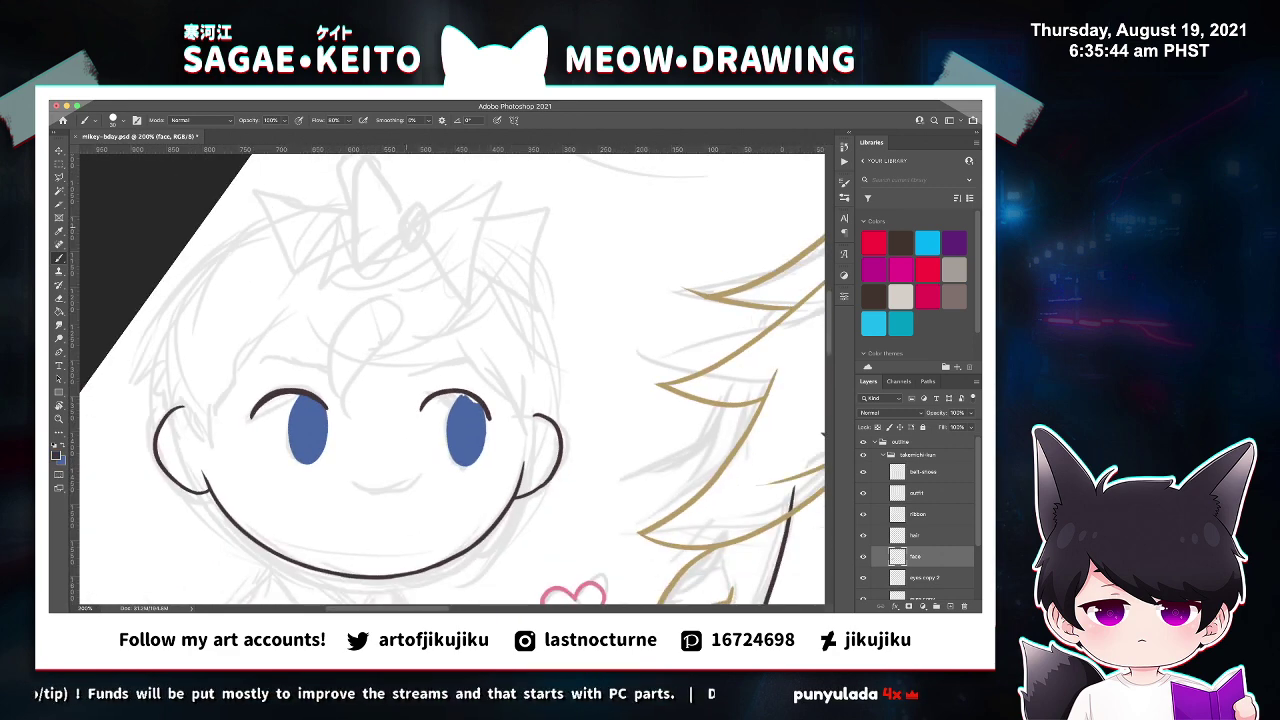
# Nudge the right iris on the eyes copy 2 layer upward beneath its lash line and fine-tune its sideways position.
pyautogui.click(925, 577)
pyautogui.press('v')
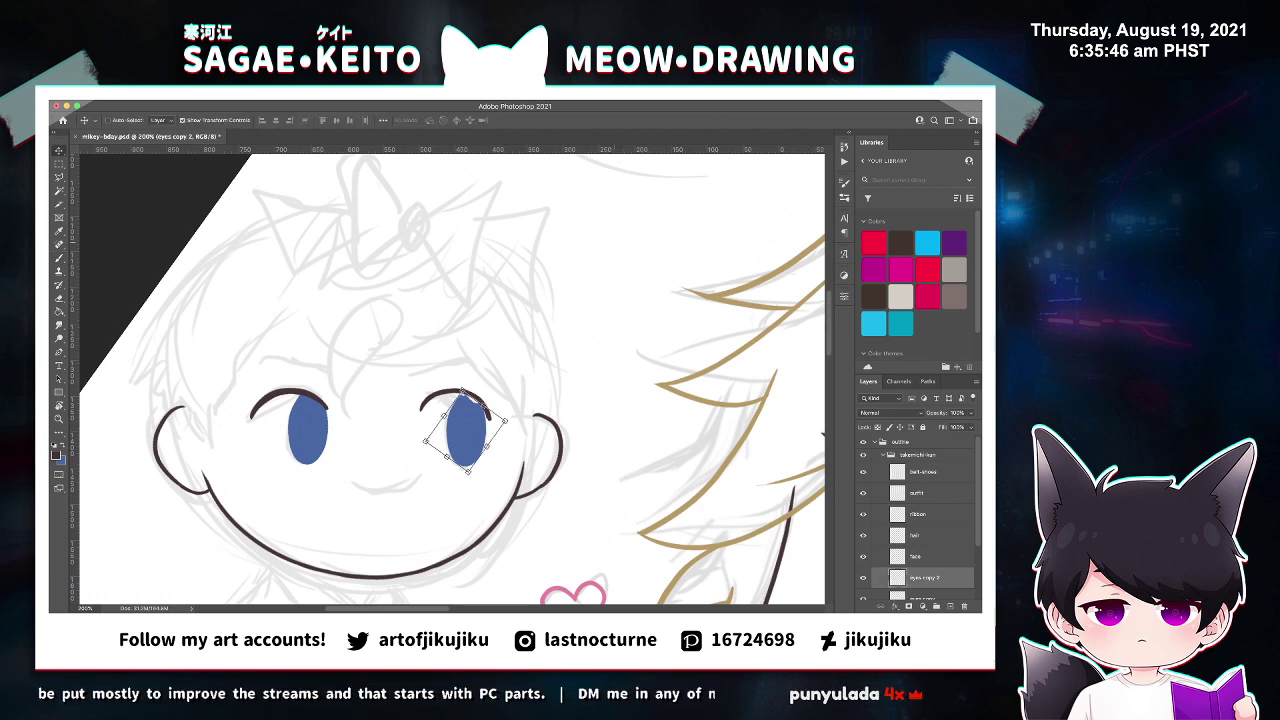
pyautogui.press('Right')
pyautogui.press('Up')
pyautogui.press('Up')
pyautogui.press('Up')
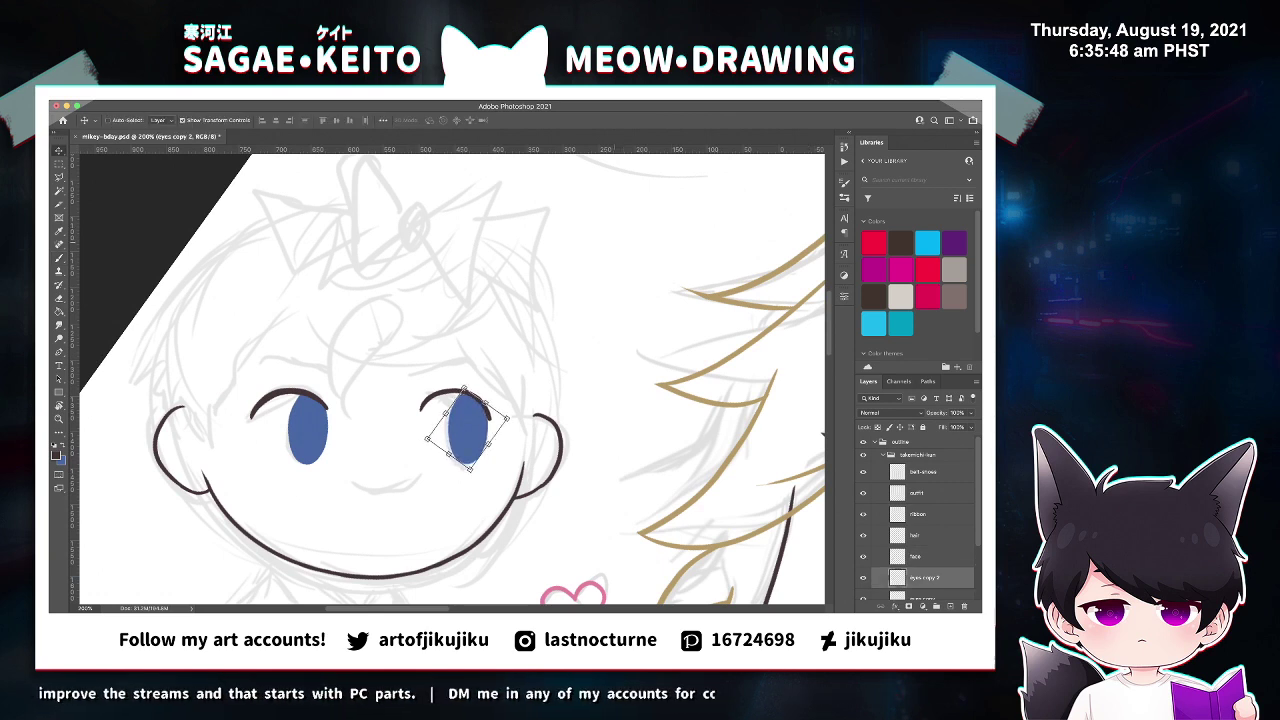
pyautogui.press('Left')
pyautogui.press('Left')
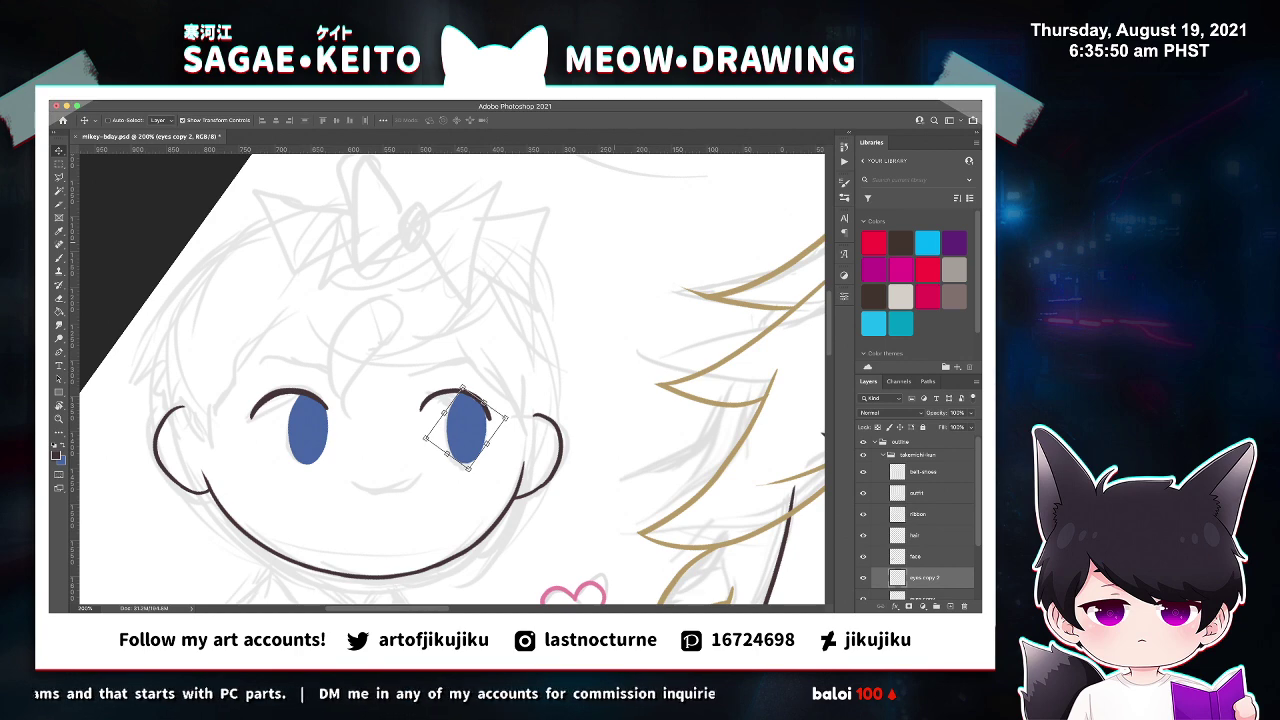
# Check the whole drawing flipped horizontally and return it to its normal orientation.
pyautogui.press('z')
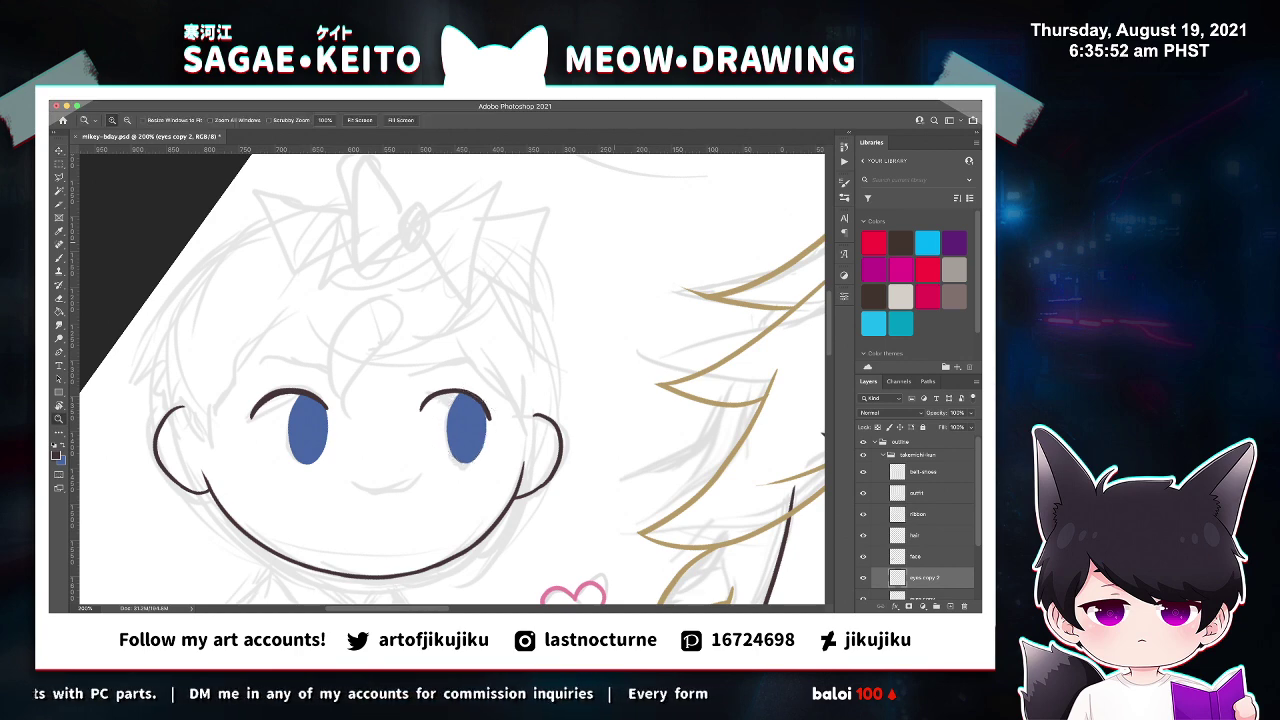
pyautogui.hotkey('ctrl', '-')
pyautogui.hotkey('ctrl', '-')
pyautogui.hotkey('ctrl', '-')
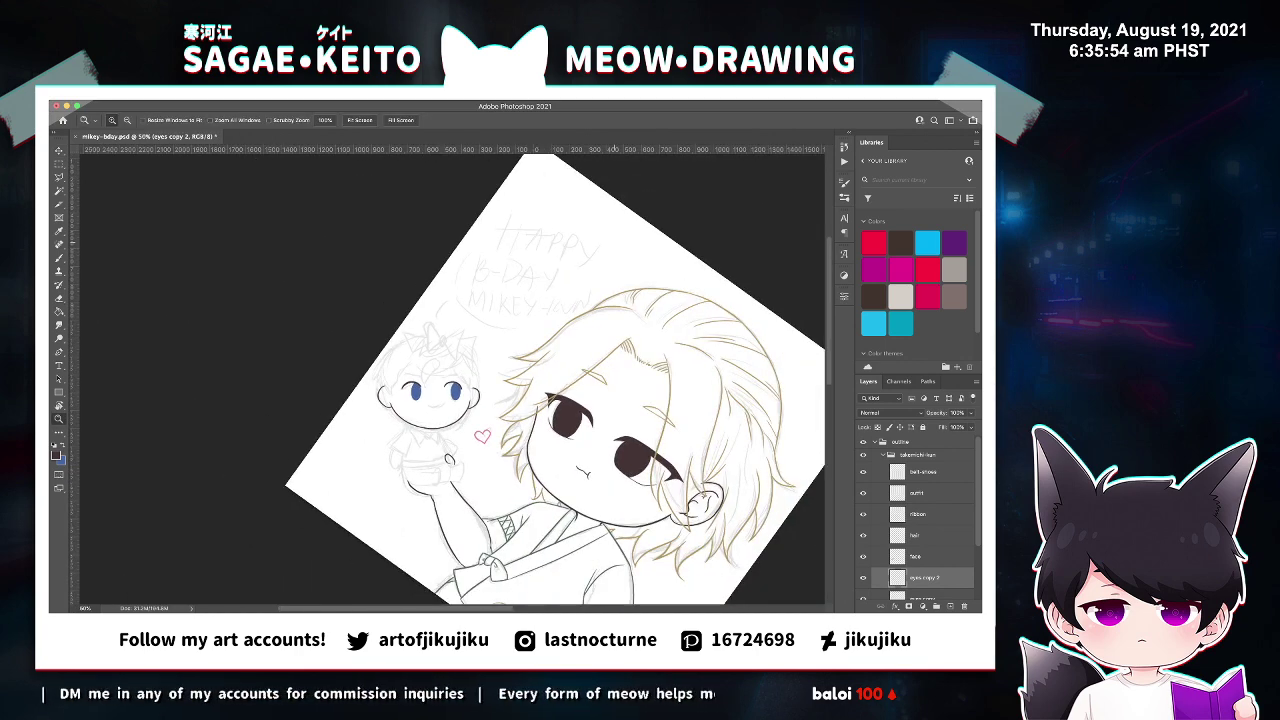
pyautogui.hotkey('ctrl', 'shift', 'h')
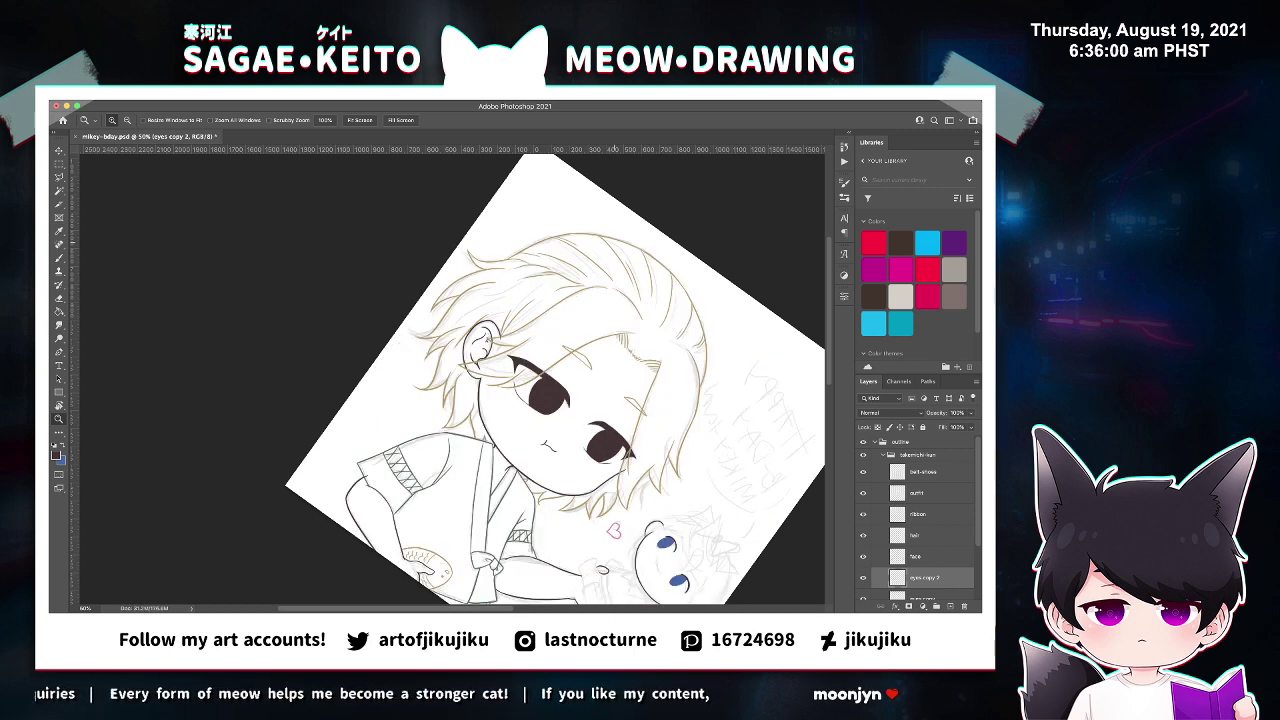
pyautogui.hotkey('ctrl', 'shift', 'h')
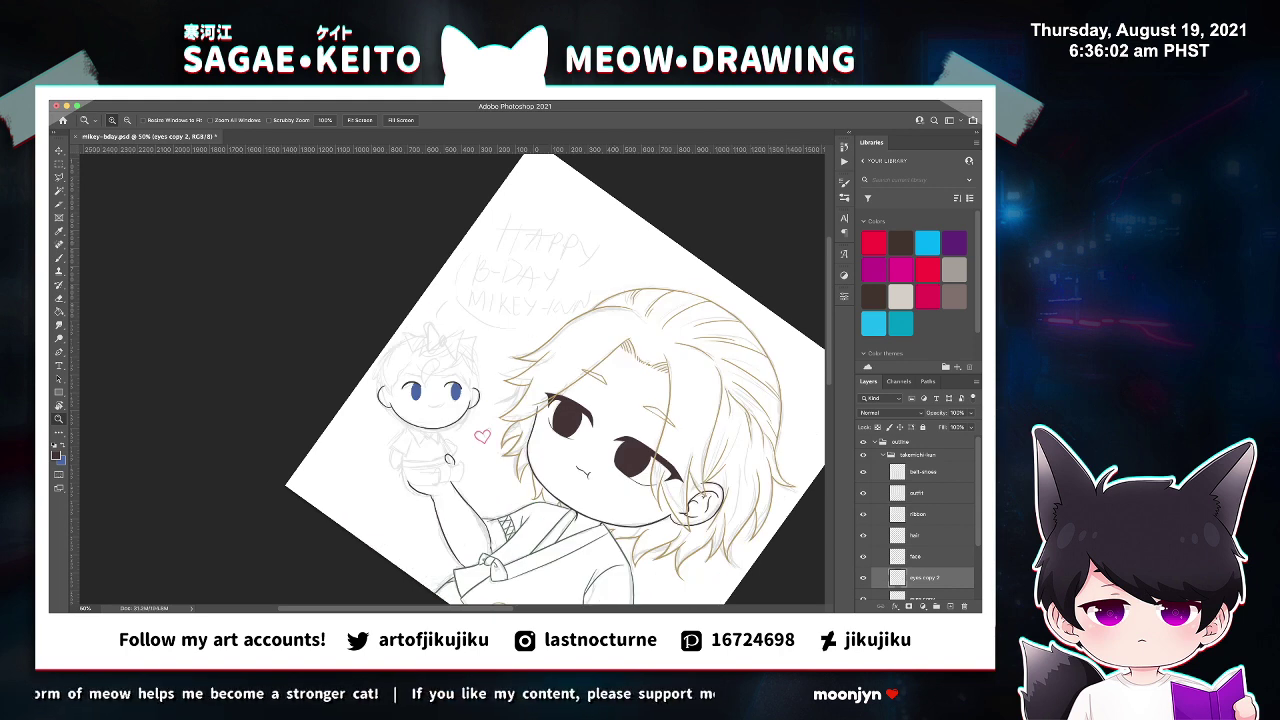
# Merge the duplicated iris layers into the single eyes layer and toggle its visibility to check both irises.
pyautogui.scroll(-1, 920, 520)
pyautogui.press('super+e')
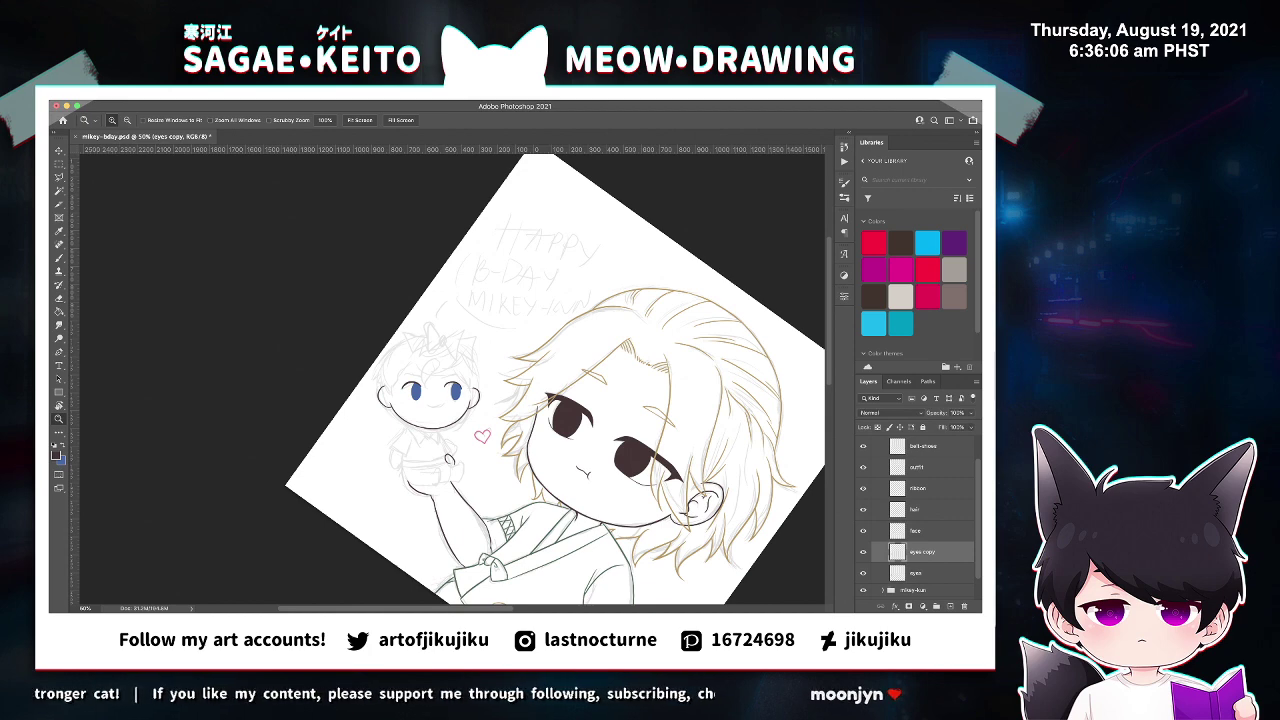
pyautogui.press('Delete')
pyautogui.click(863, 552)
pyautogui.click(863, 552)
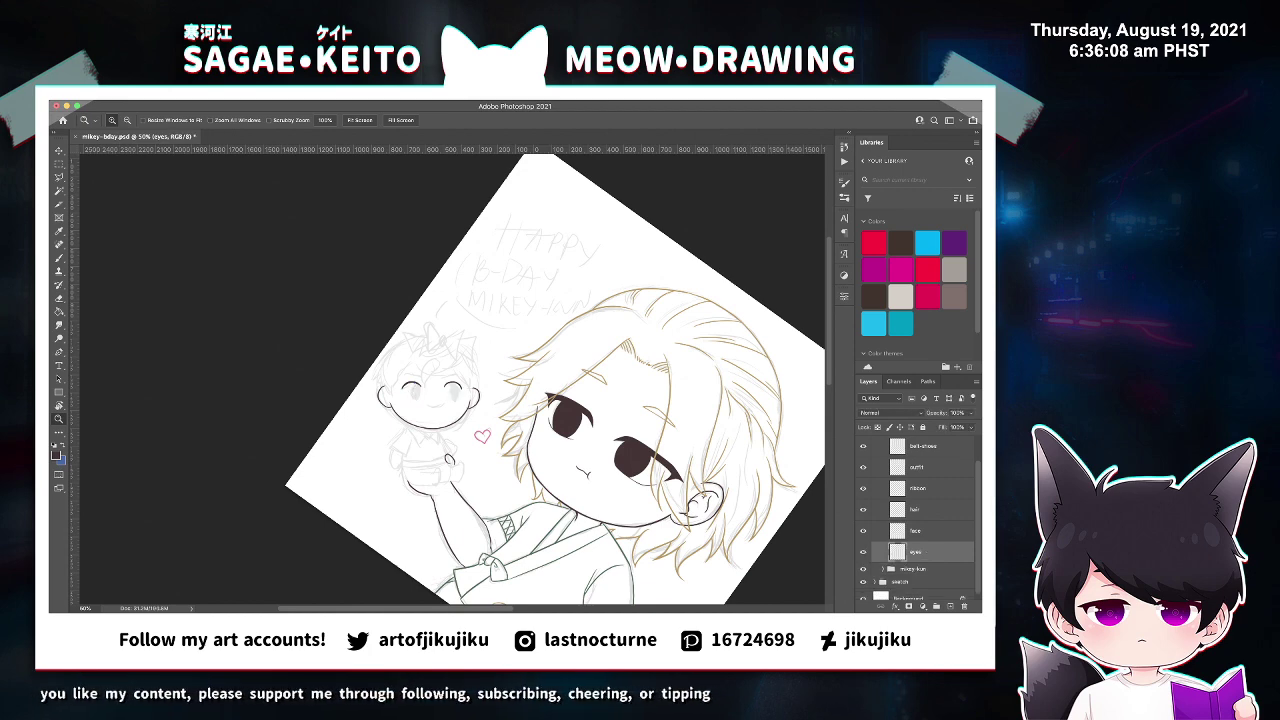
# Lasso both lash lines on the face layer, rotate them about 0.9° counterclockwise, and clear the selection.
pyautogui.tripleClick(423, 394)
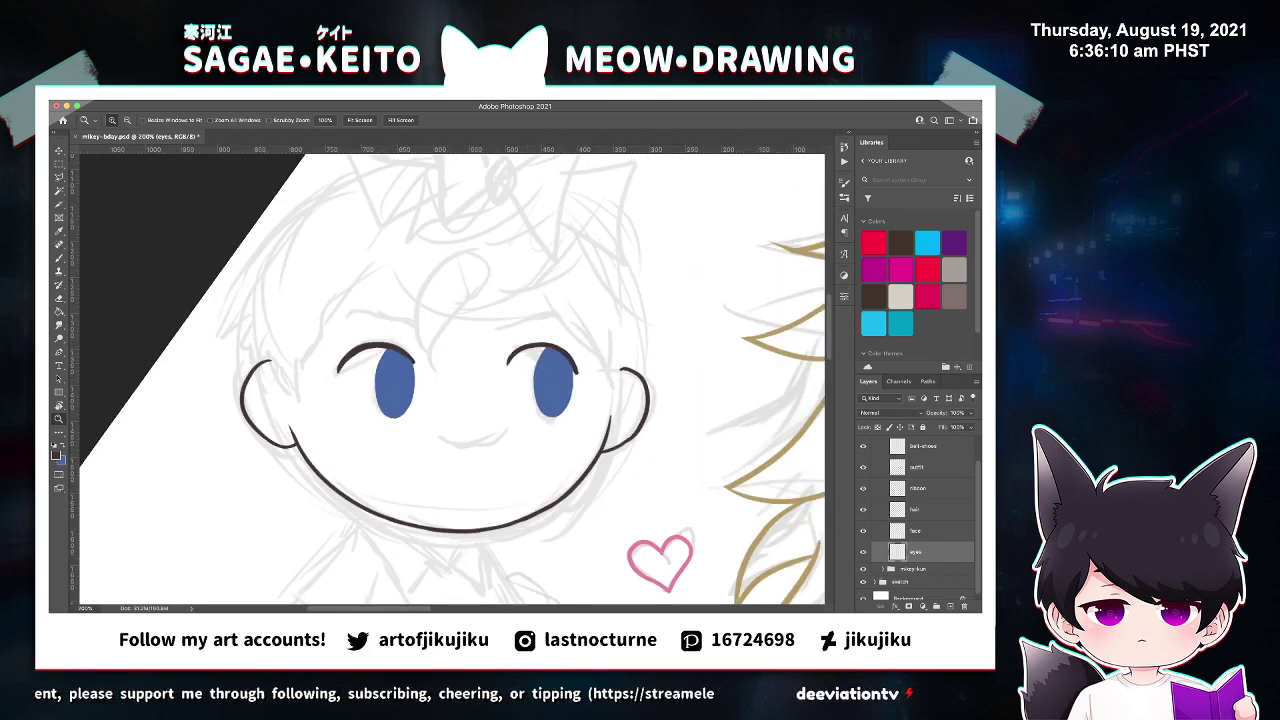
pyautogui.click(916, 531)
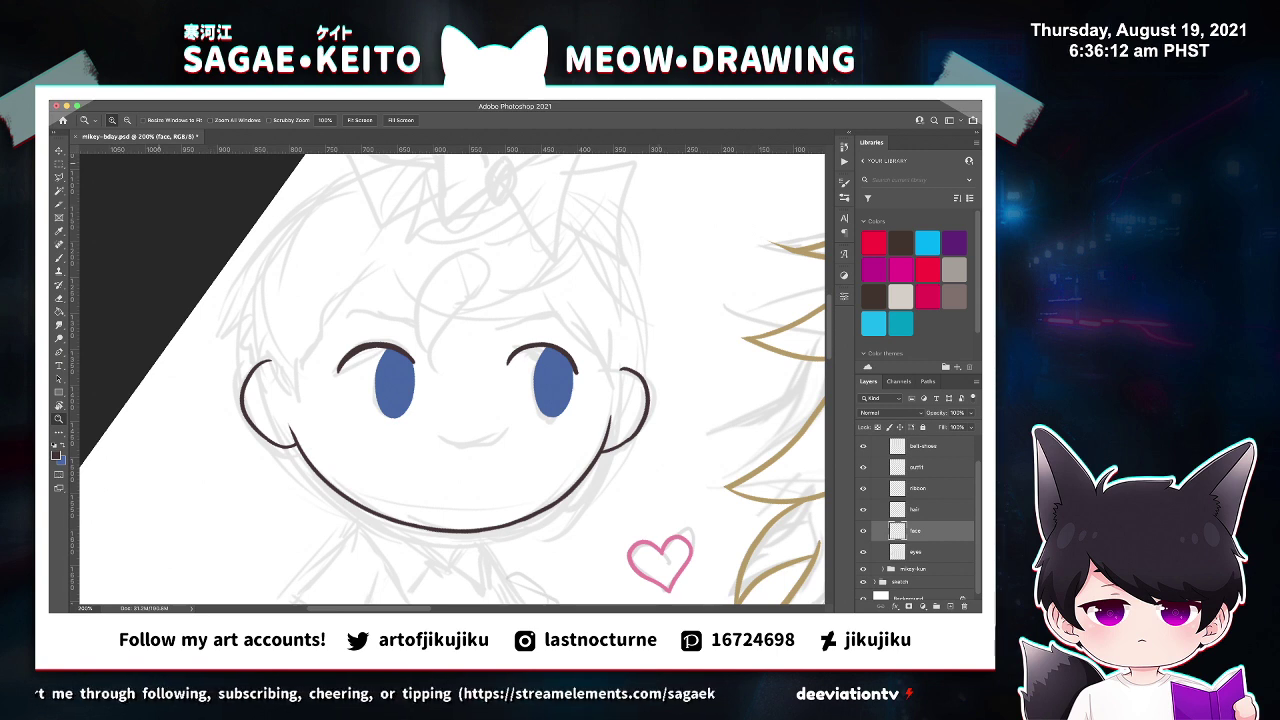
pyautogui.press('m')
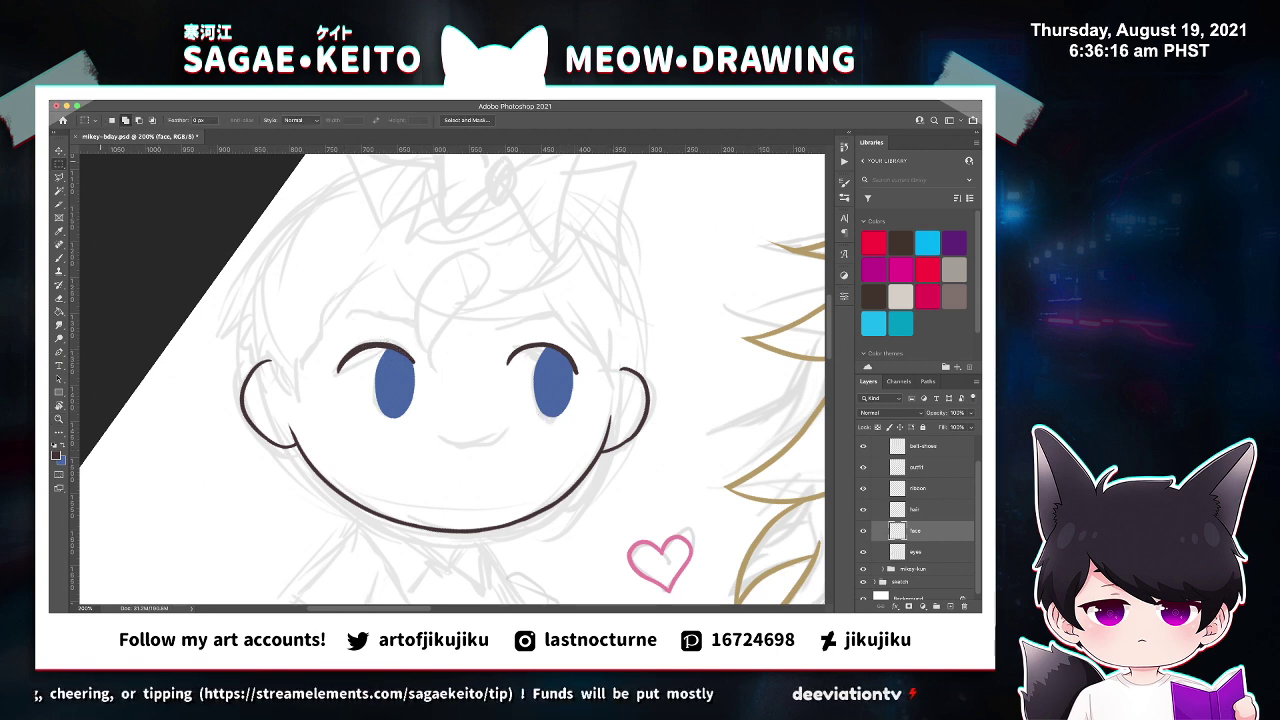
pyautogui.press('l')
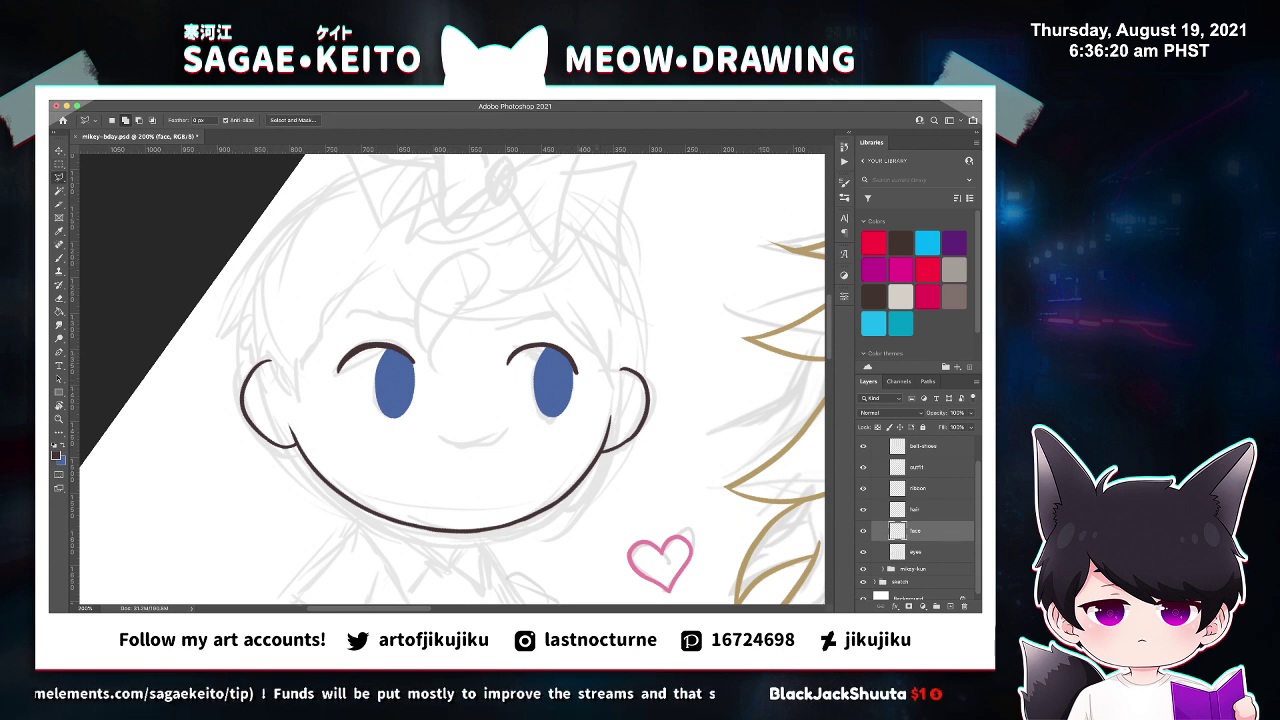
pyautogui.press('m')
pyautogui.keyDown('shift'); pyautogui.click(916, 552); pyautogui.keyUp('shift')
pyautogui.click(916, 552)
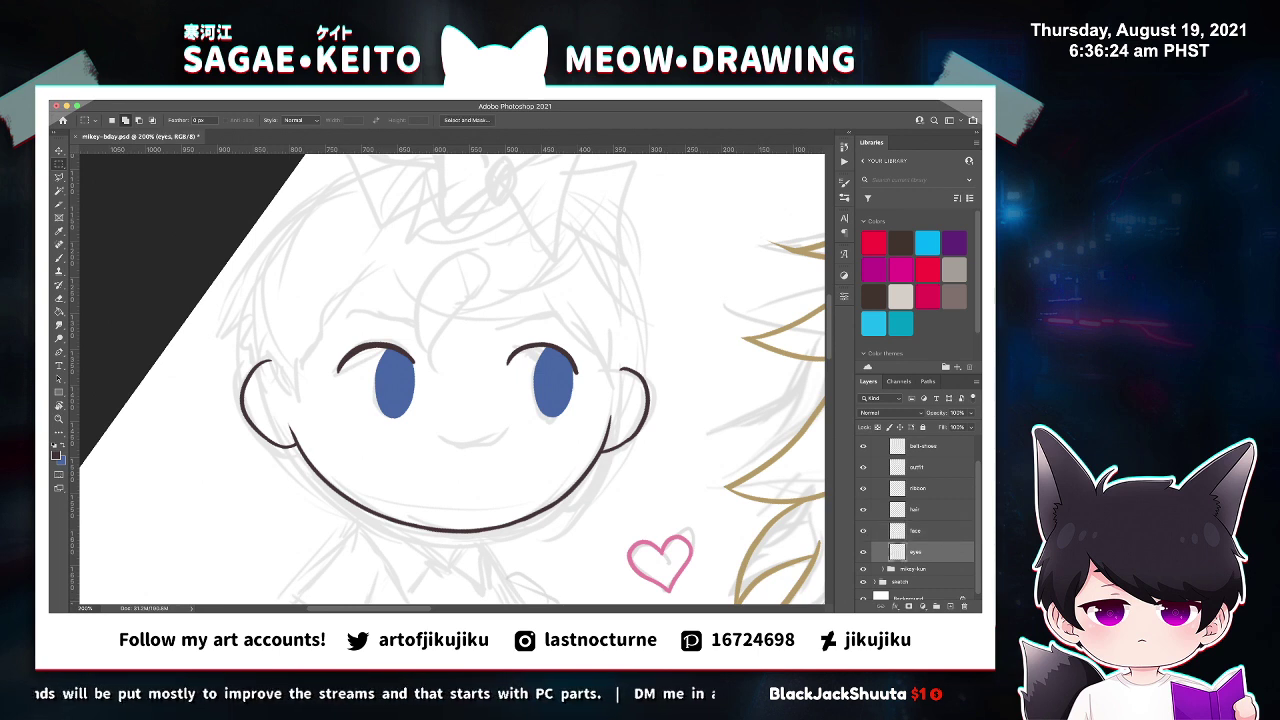
pyautogui.click(916, 531)
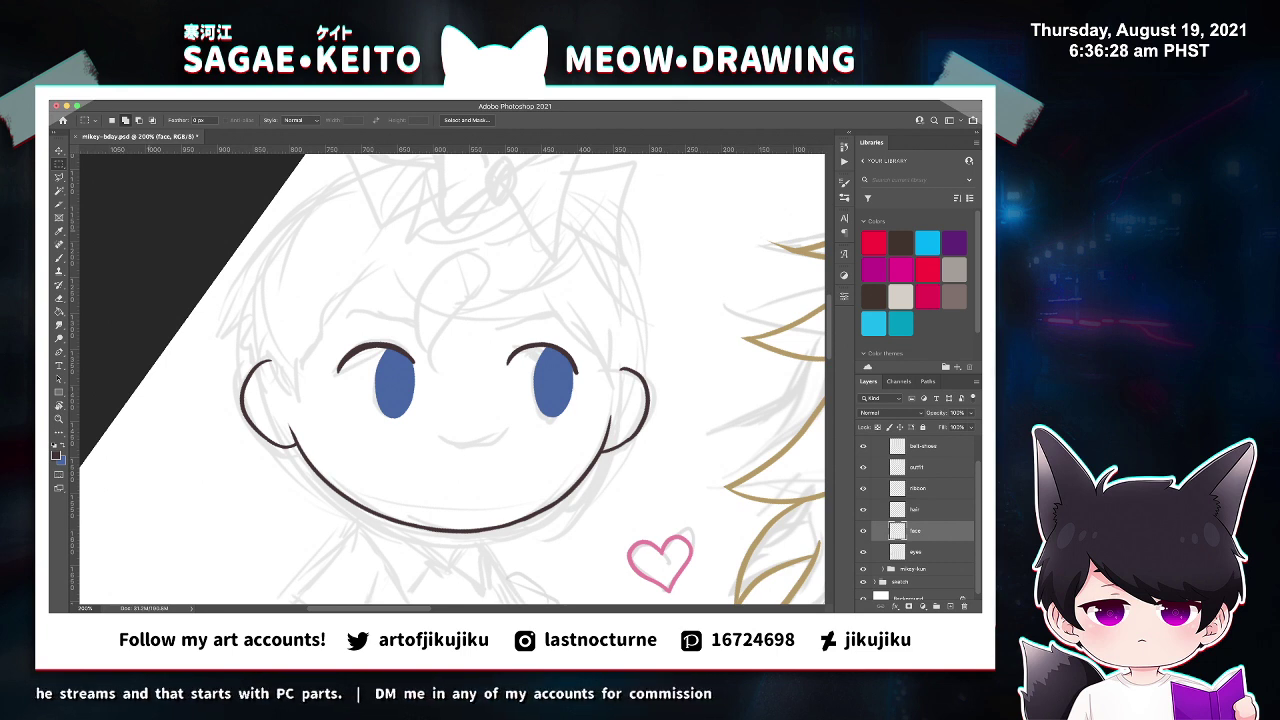
pyautogui.press('l')
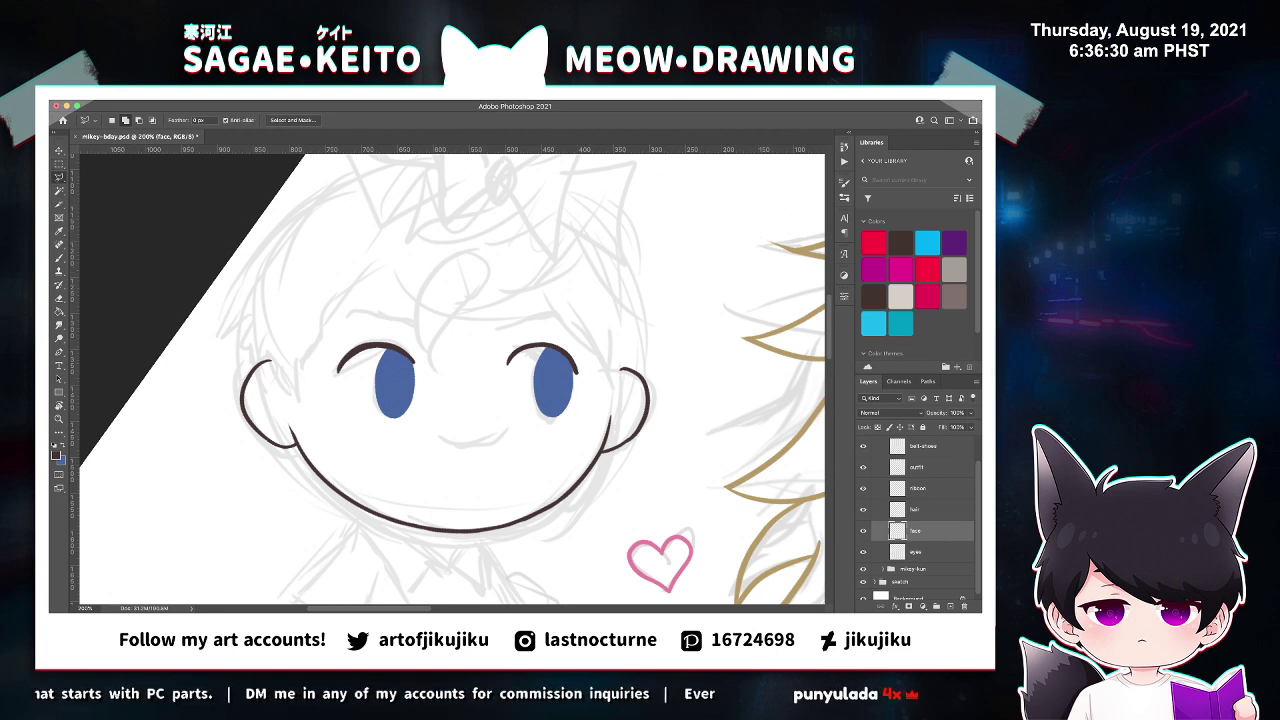
pyautogui.moveTo(594, 322)
pyautogui.mouseDown()
pyautogui.moveTo(582, 388)
pyautogui.moveTo(340, 412)
pyautogui.moveTo(370, 272)
pyautogui.mouseUp()
pyautogui.hotkey('ctrl', 't')
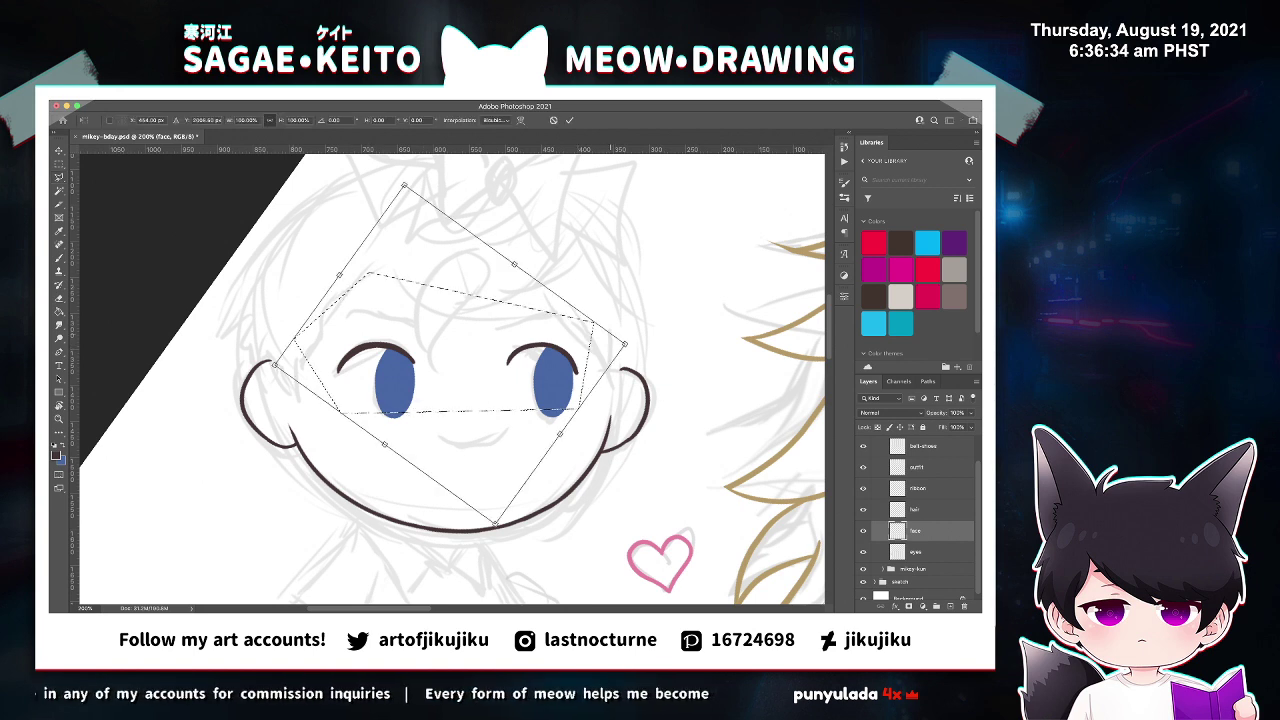
pyautogui.moveTo(633, 342); pyautogui.dragTo(633, 336)
pyautogui.press('Return')
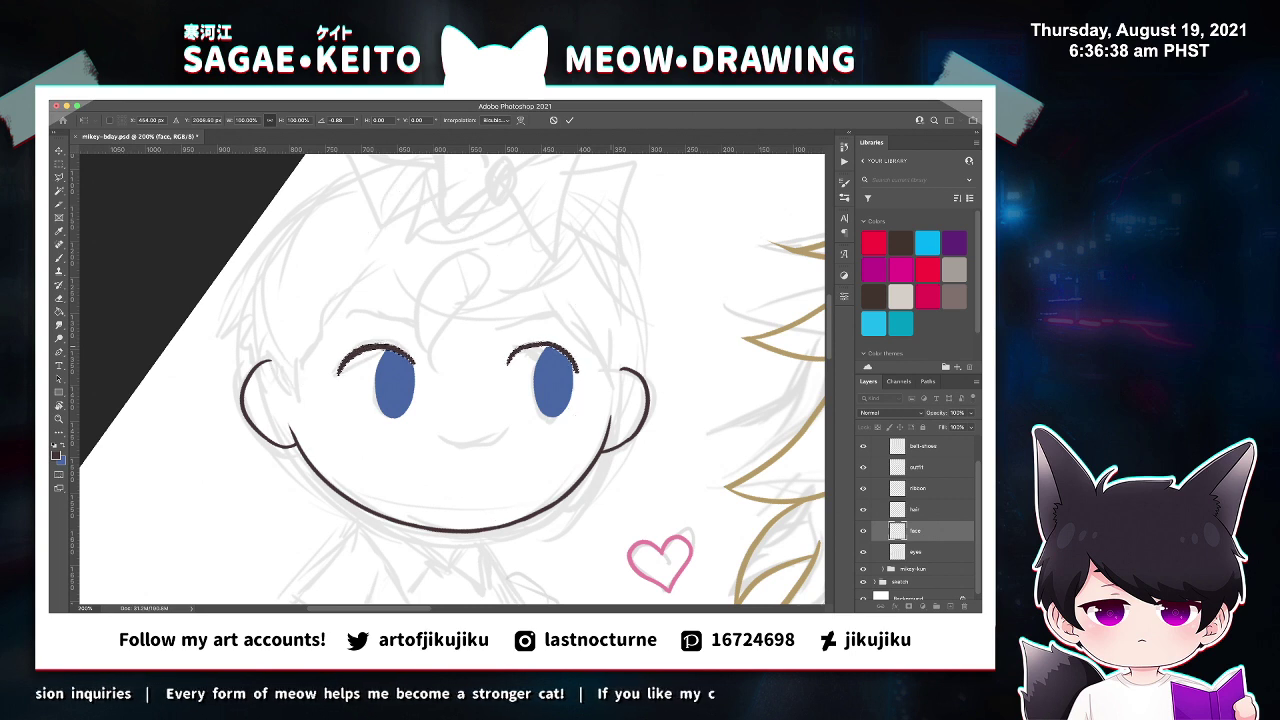
pyautogui.hotkey('ctrl', 'd')
# Marquee-select the right iris on the eyes layer, nudge it slightly sideways with the Move tool, and clear the selection.
pyautogui.click(916, 510)
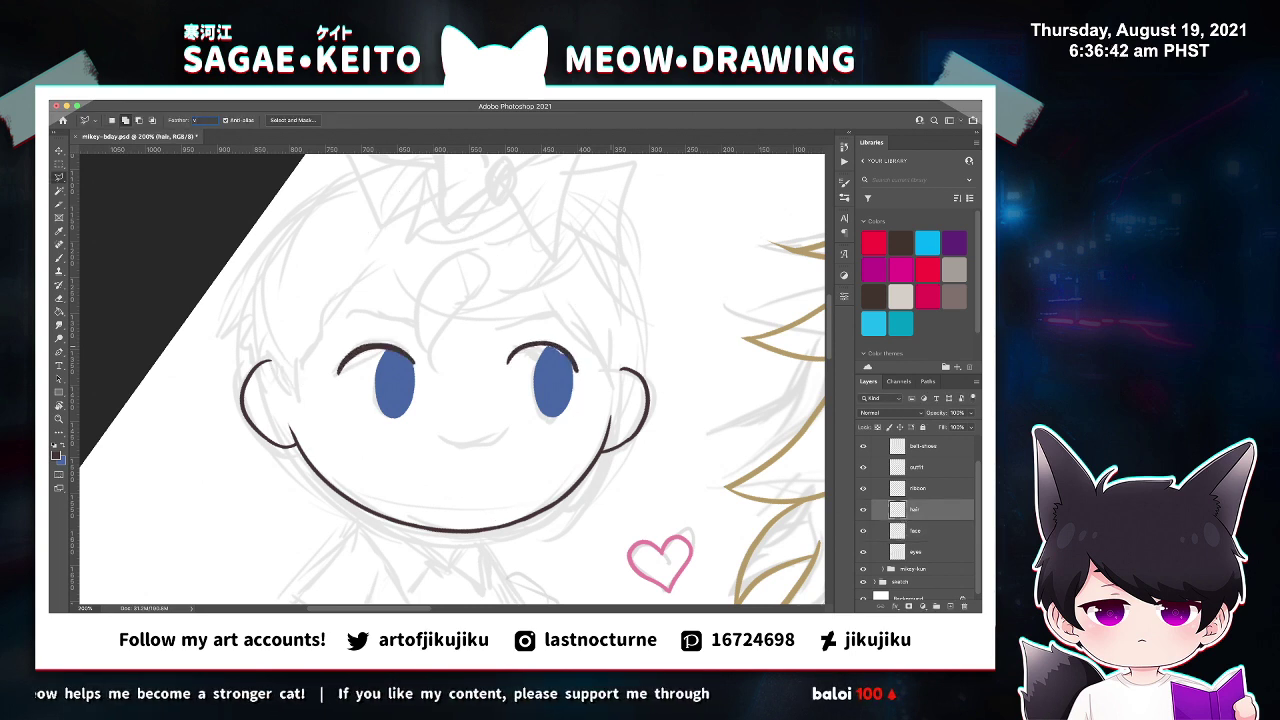
pyautogui.press('Return')
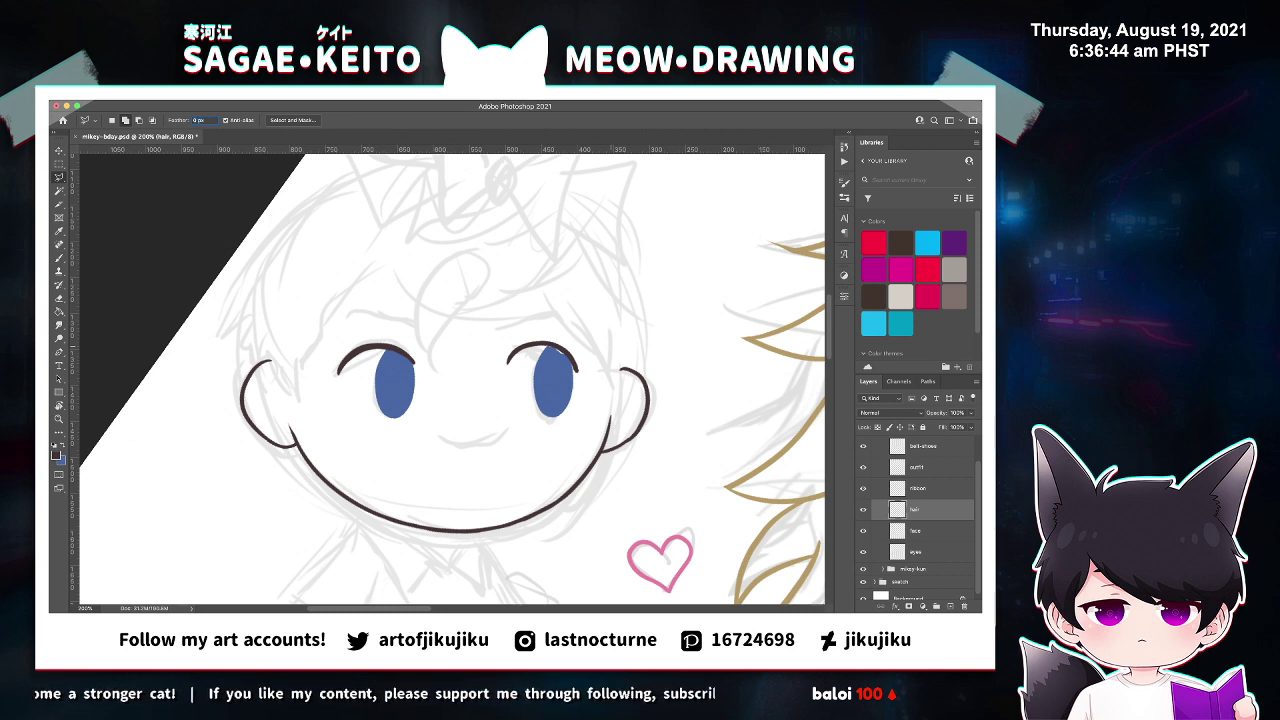
pyautogui.click(916, 552)
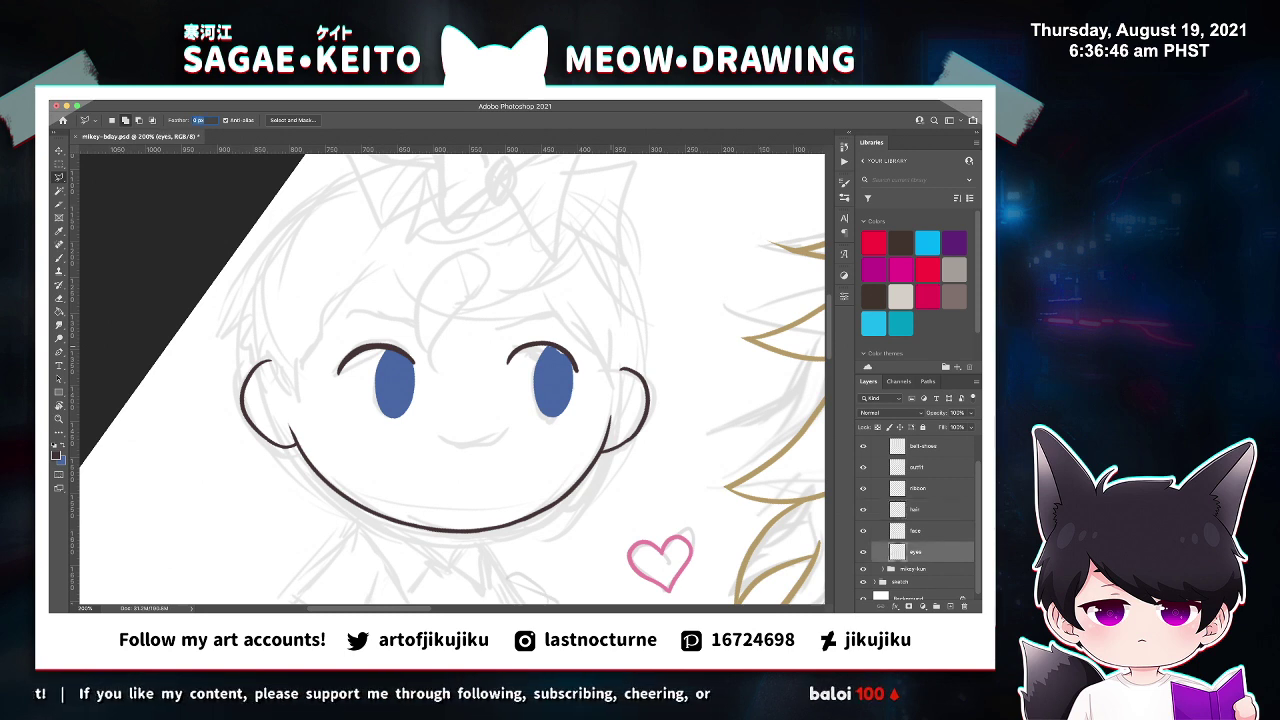
pyautogui.press('m')
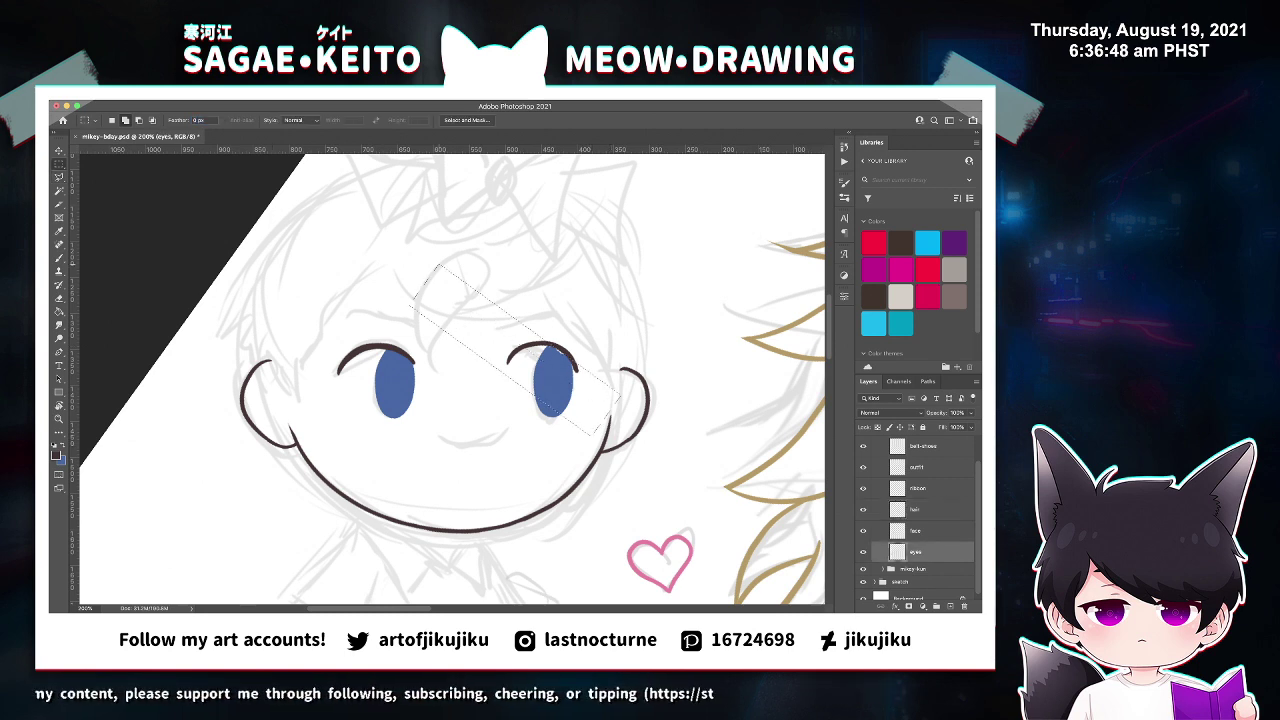
pyautogui.moveTo(655, 341); pyautogui.dragTo(454, 422)
pyautogui.press('v')
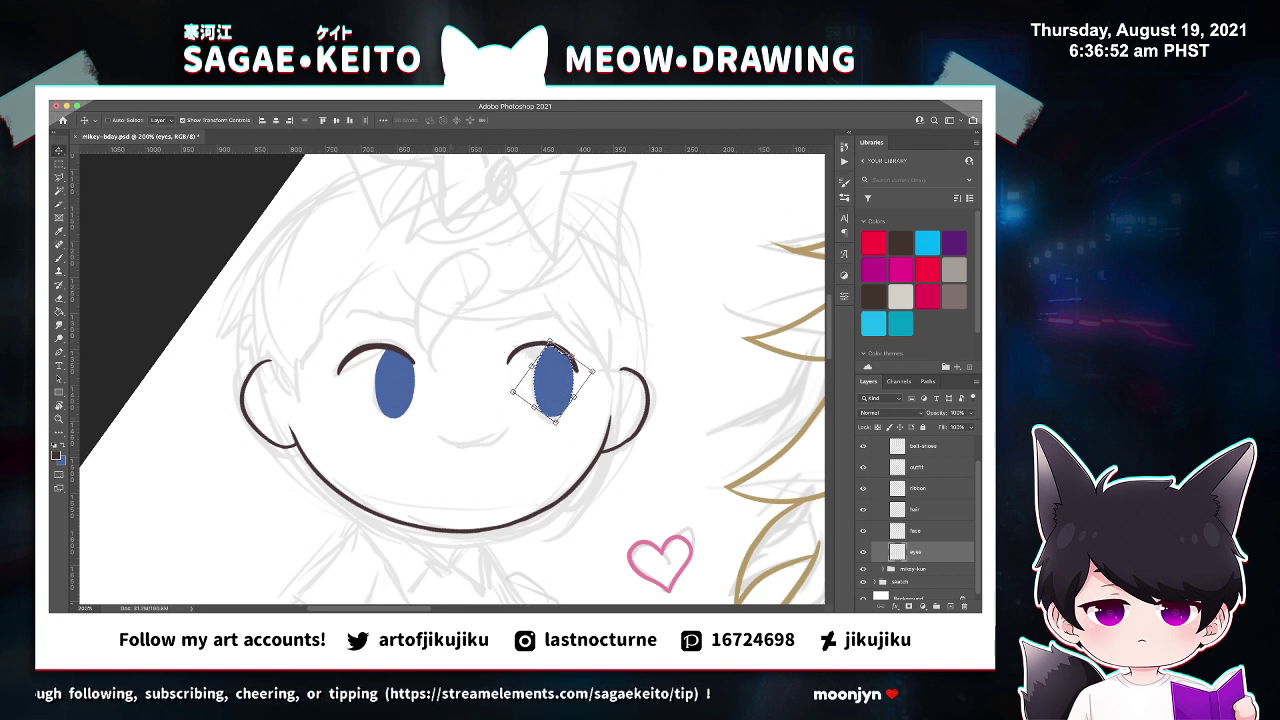
pyautogui.press('z')
pyautogui.press('super+d')
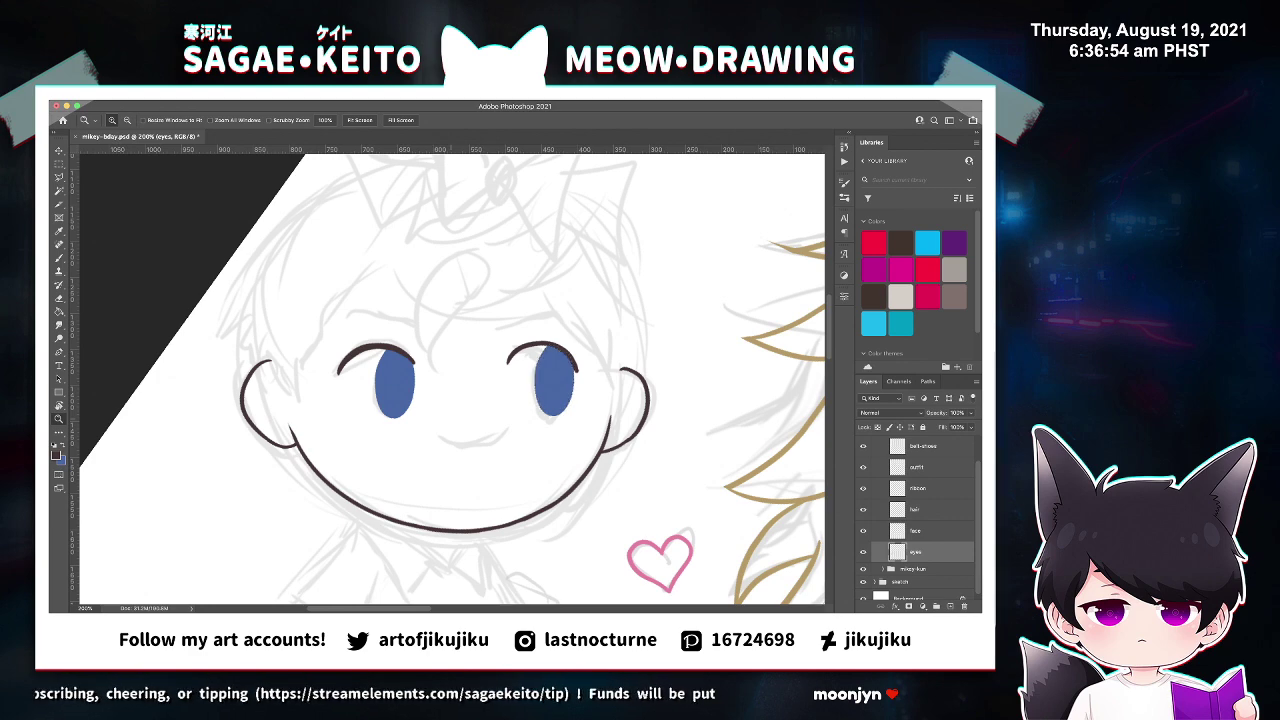
# Examine the small figure's eyes at whole-drawing scale and up close, ending with the face layer active.
pyautogui.press('super+minus')
pyautogui.press('super+minus')
pyautogui.press('super+minus')
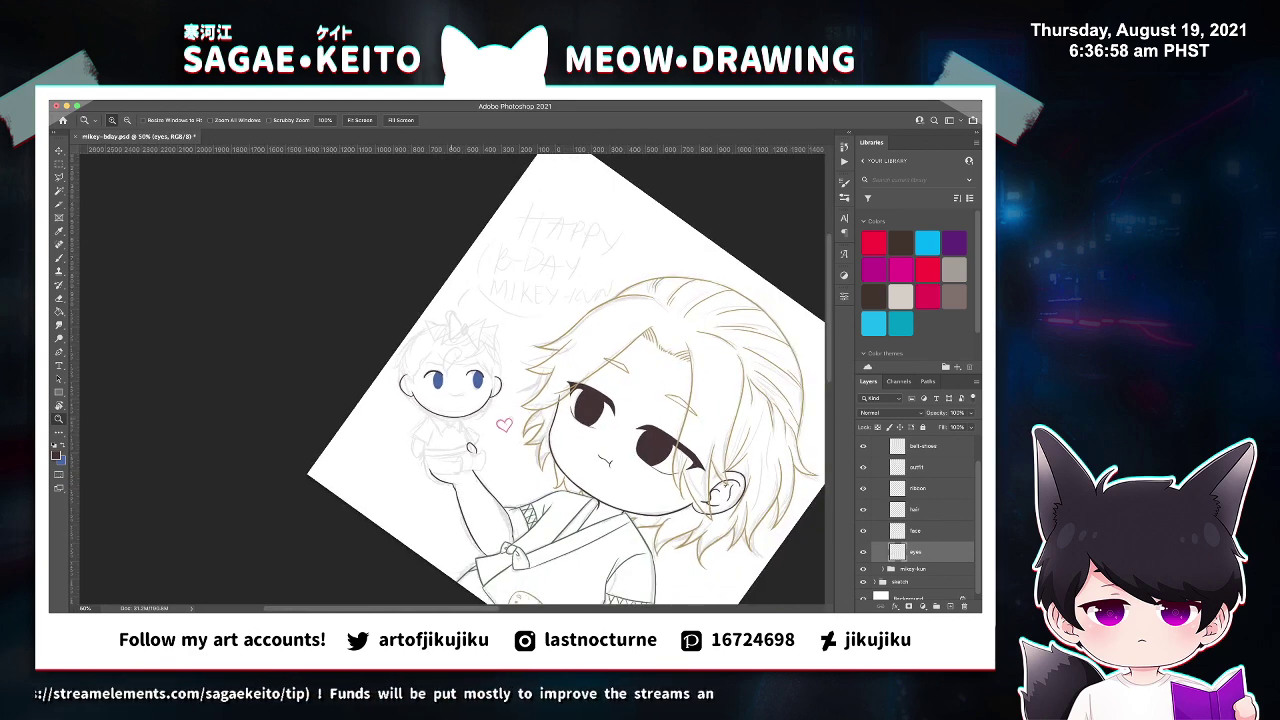
pyautogui.press('super+plus')
pyautogui.press('super+plus')
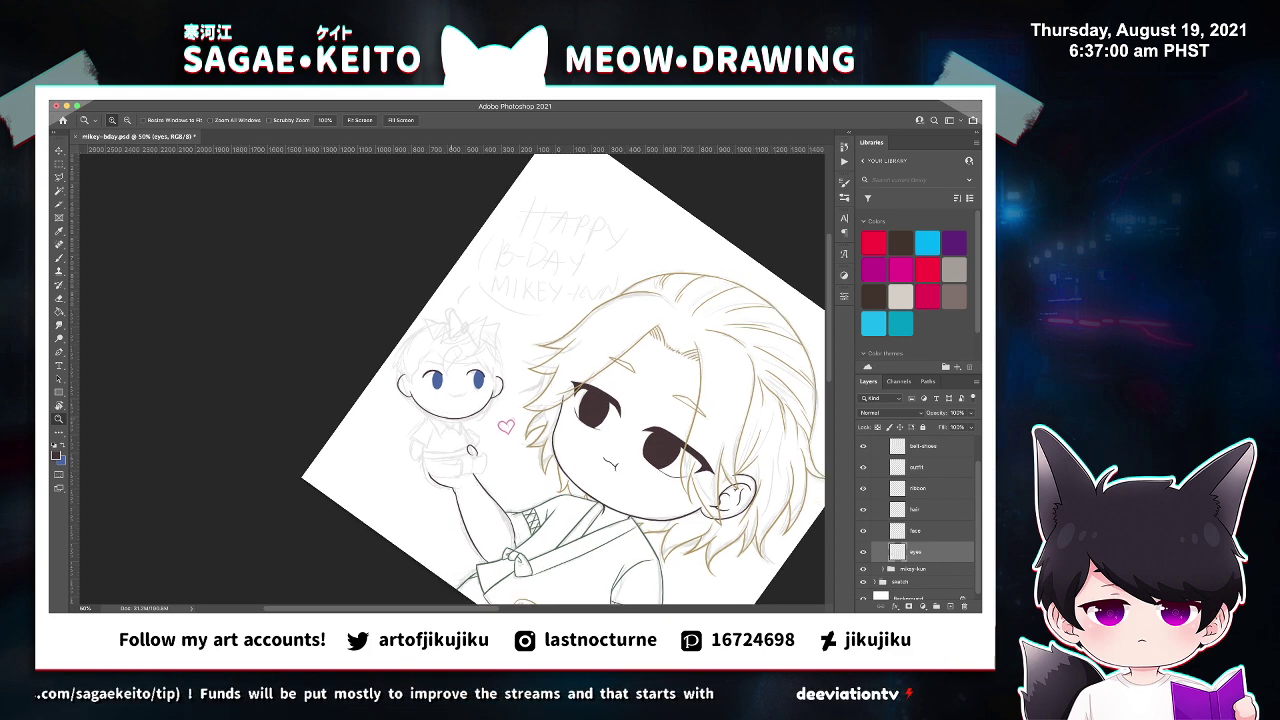
pyautogui.press('super+plus')
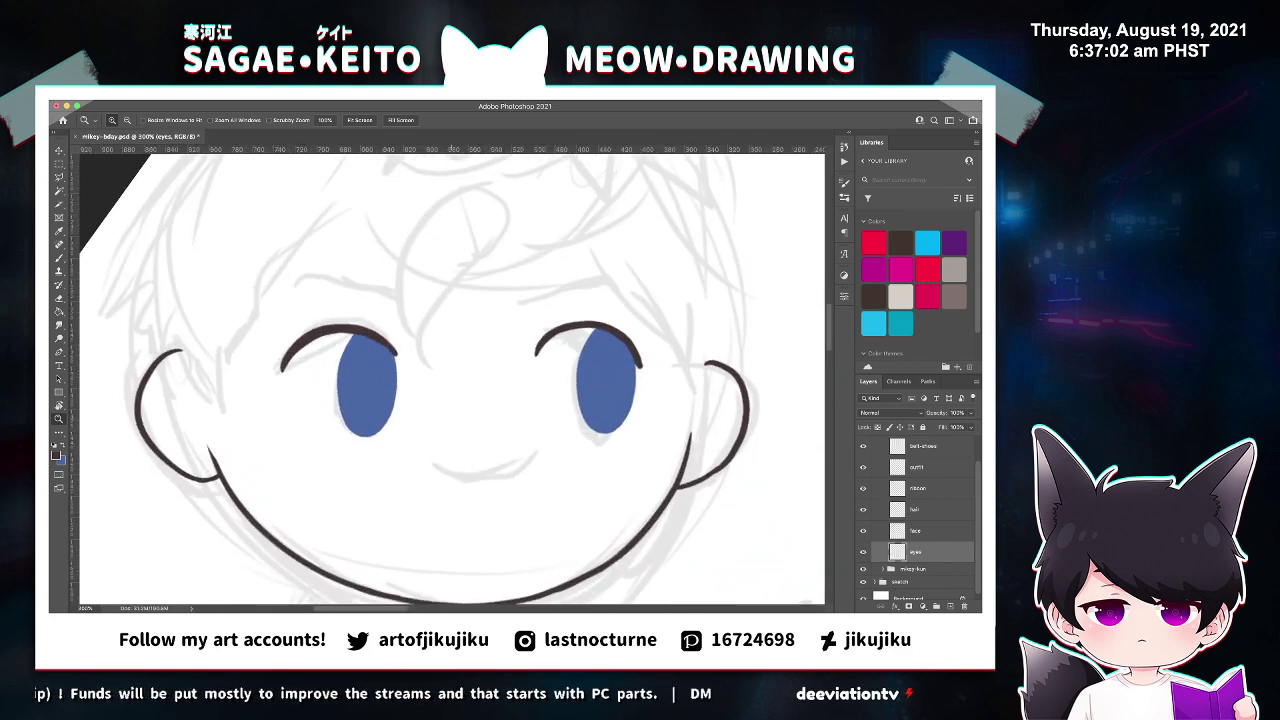
pyautogui.hotkey('alt', ']')
pyautogui.press('super+plus')
pyautogui.press('super+plus')
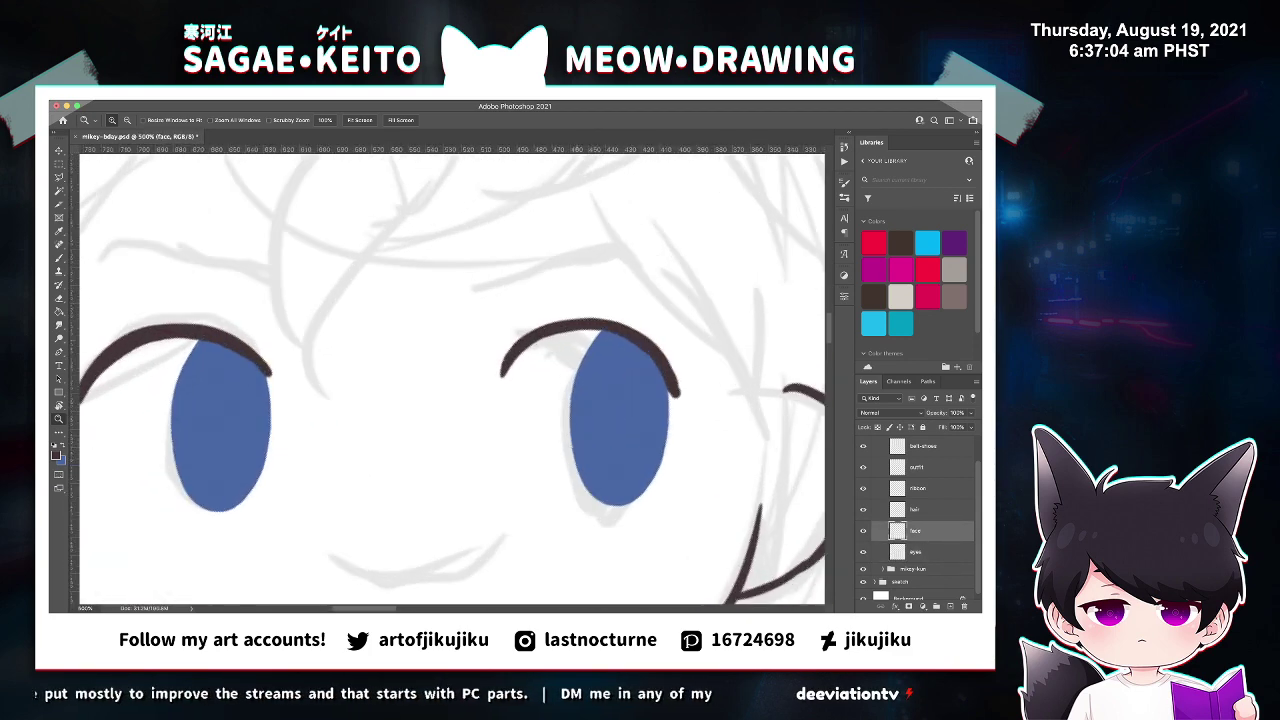
# Inspect both lash lines with the Brush ready on the face layer and save the document.
pyautogui.press('b')
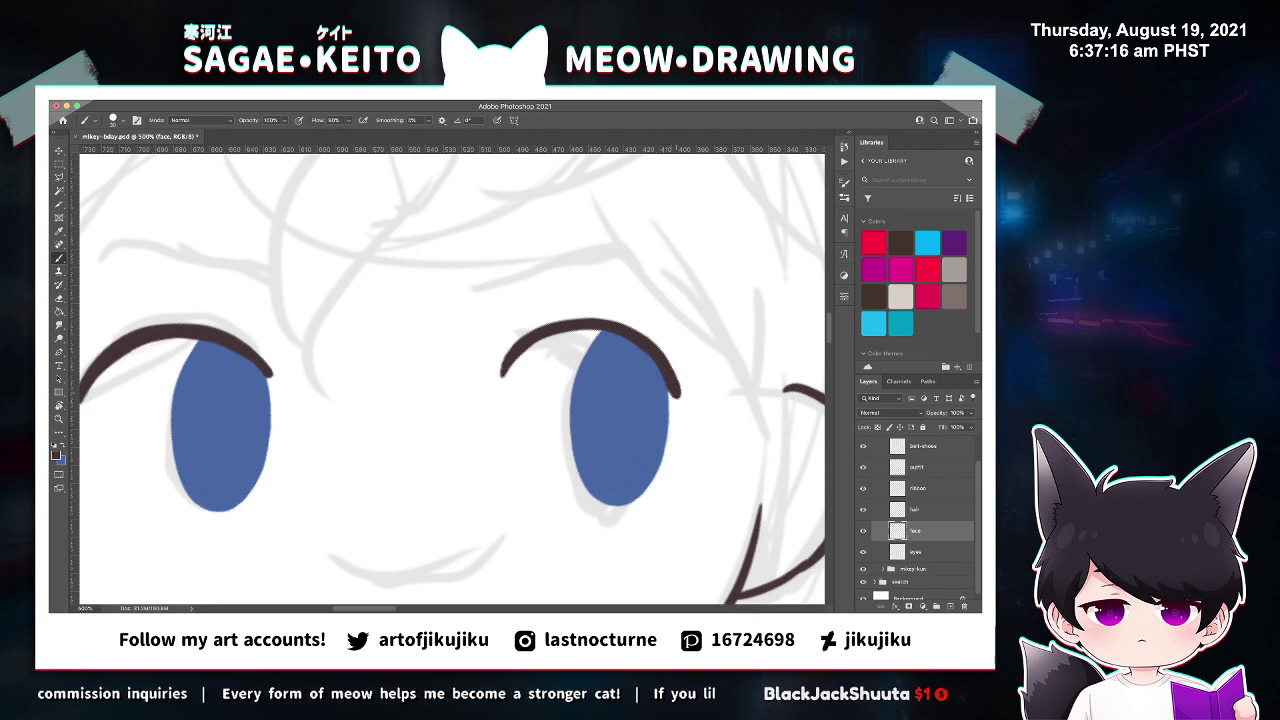
pyautogui.press('super+minus')
pyautogui.press('super+minus')
pyautogui.press('super+minus')
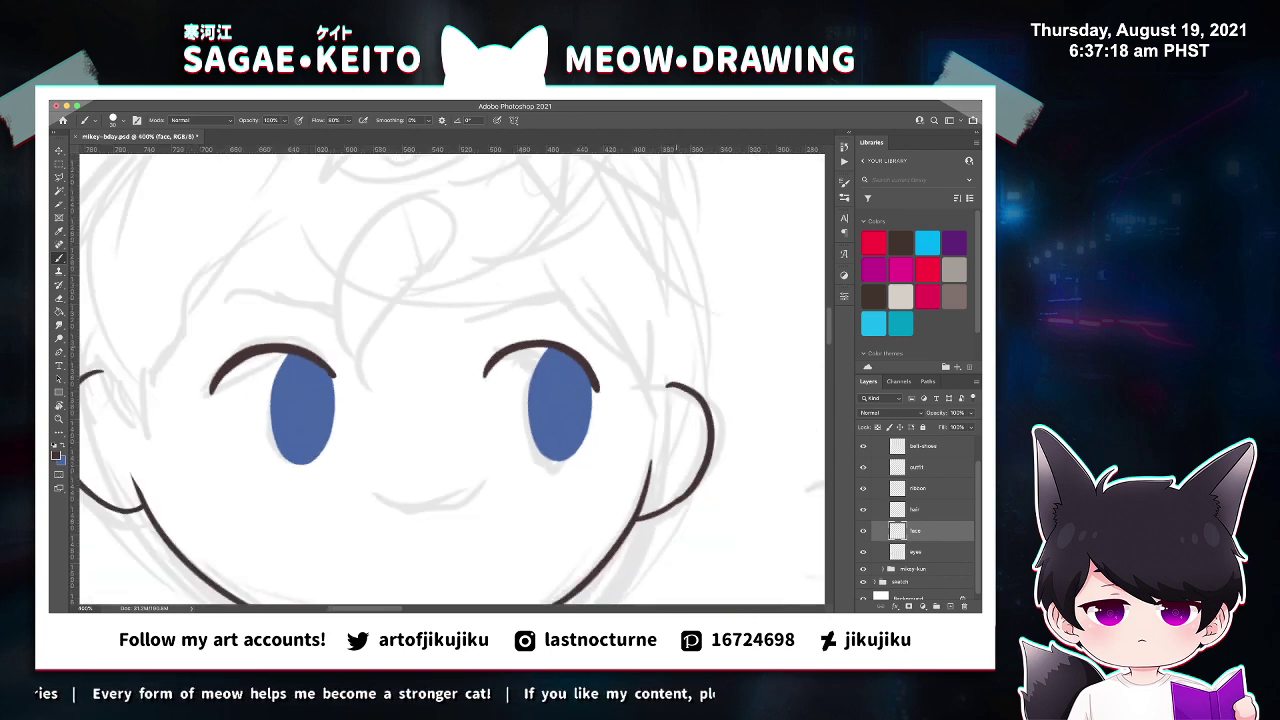
pyautogui.press('super+s')
# Go over the right eye's lash line up close on the face layer and save the drawing again.
pyautogui.press('z')
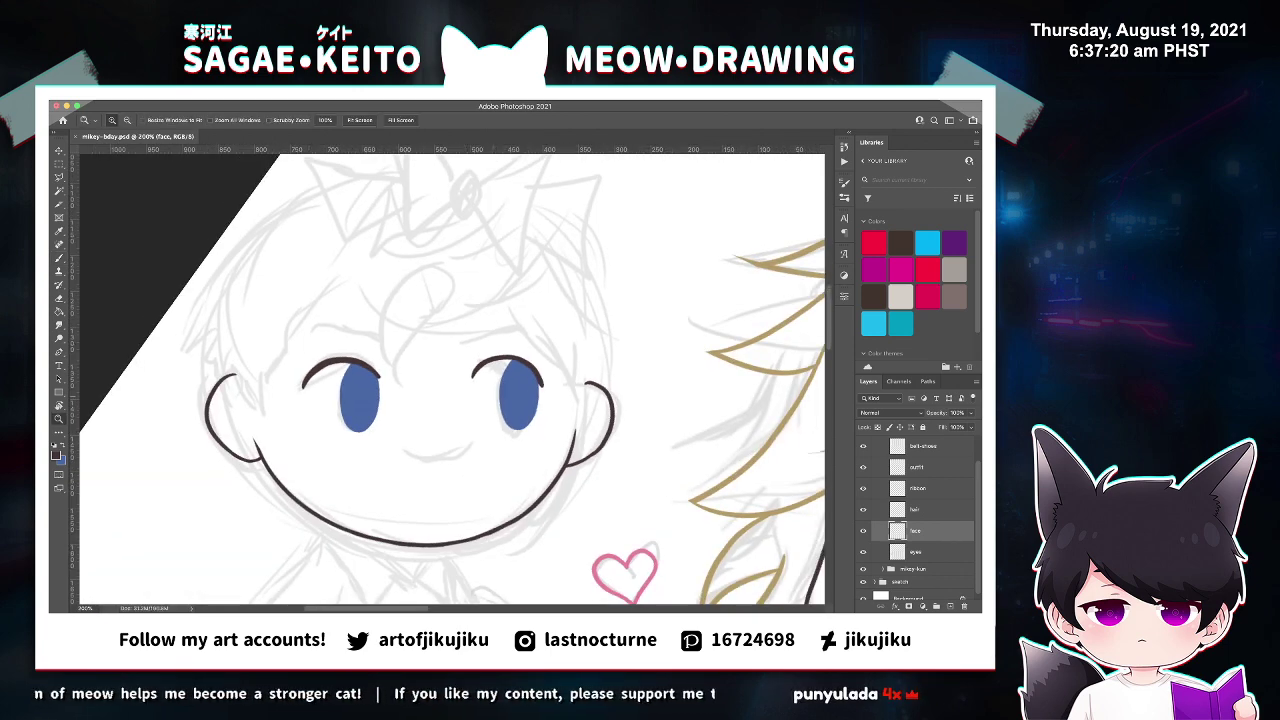
pyautogui.hotkey('ctrl', '+')
pyautogui.hotkey('ctrl', '+')
pyautogui.hotkey('ctrl', '+')
pyautogui.press('b')
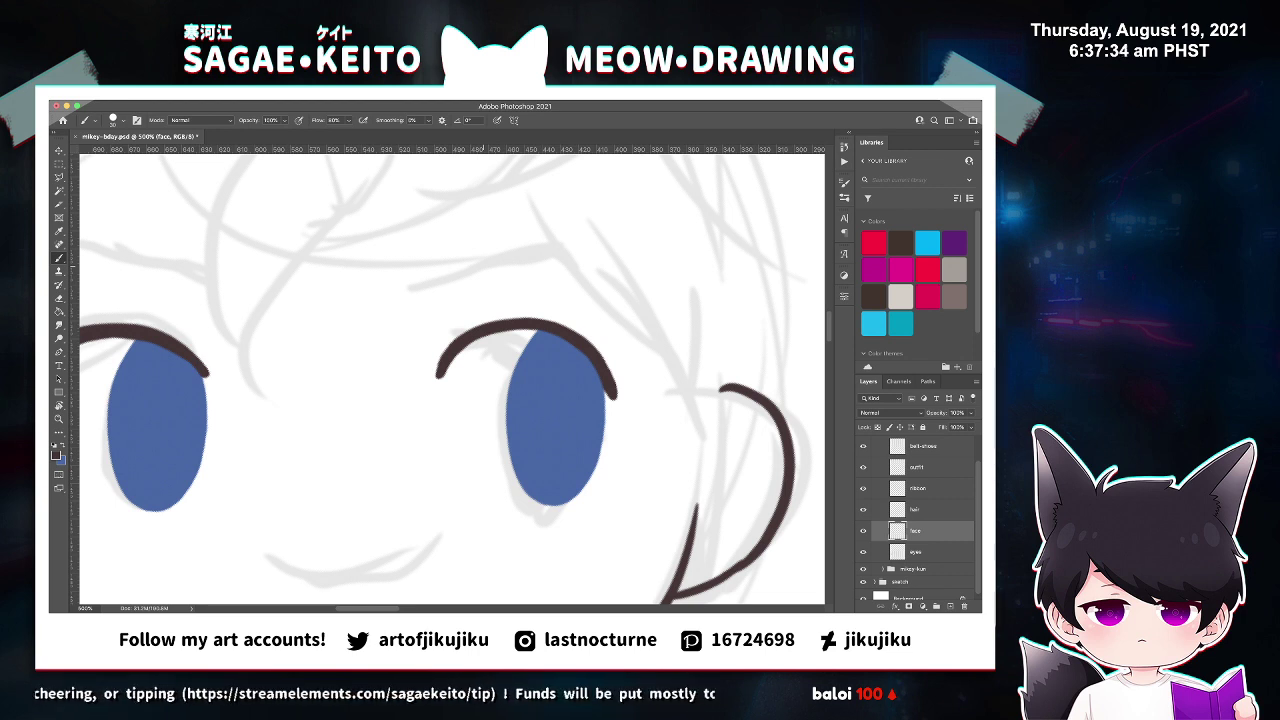
pyautogui.press('e')
pyautogui.press('super+equal')
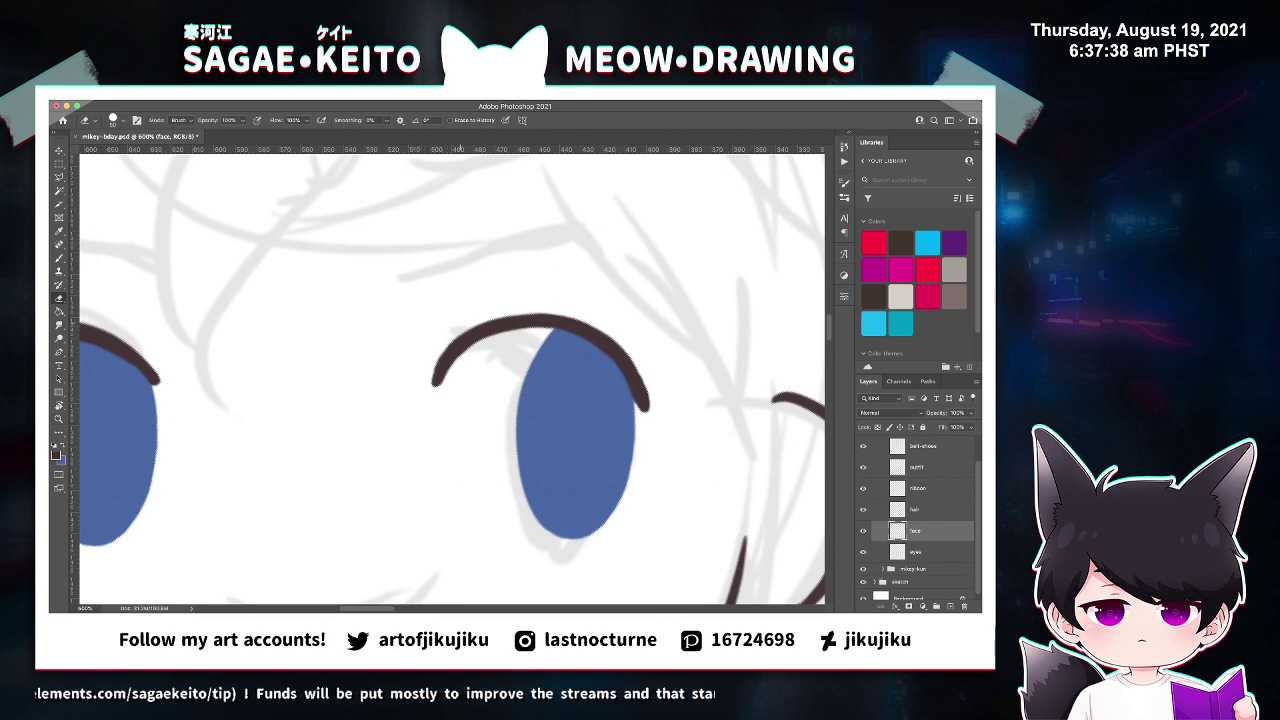
pyautogui.press('super+minus')
pyautogui.press('super+minus')
pyautogui.press('super+minus')
pyautogui.press('super+minus')
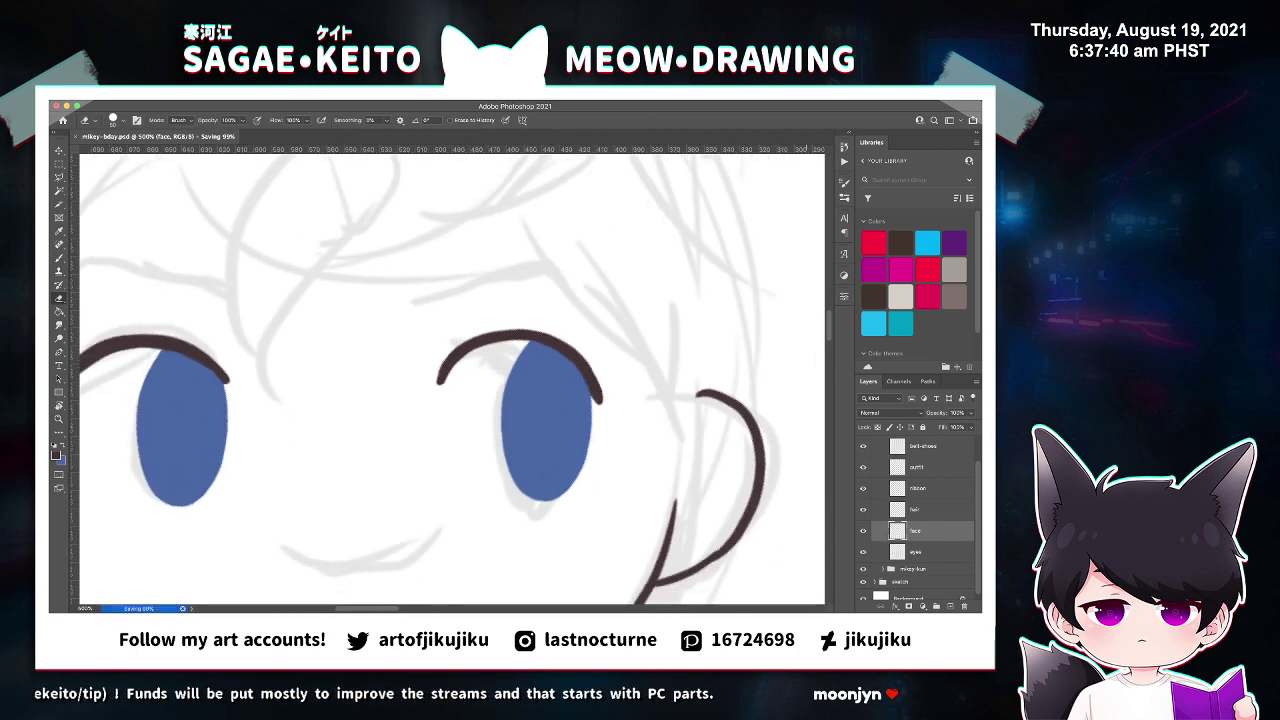
pyautogui.press('super+minus')
pyautogui.press('super+minus')
pyautogui.press('super+minus')
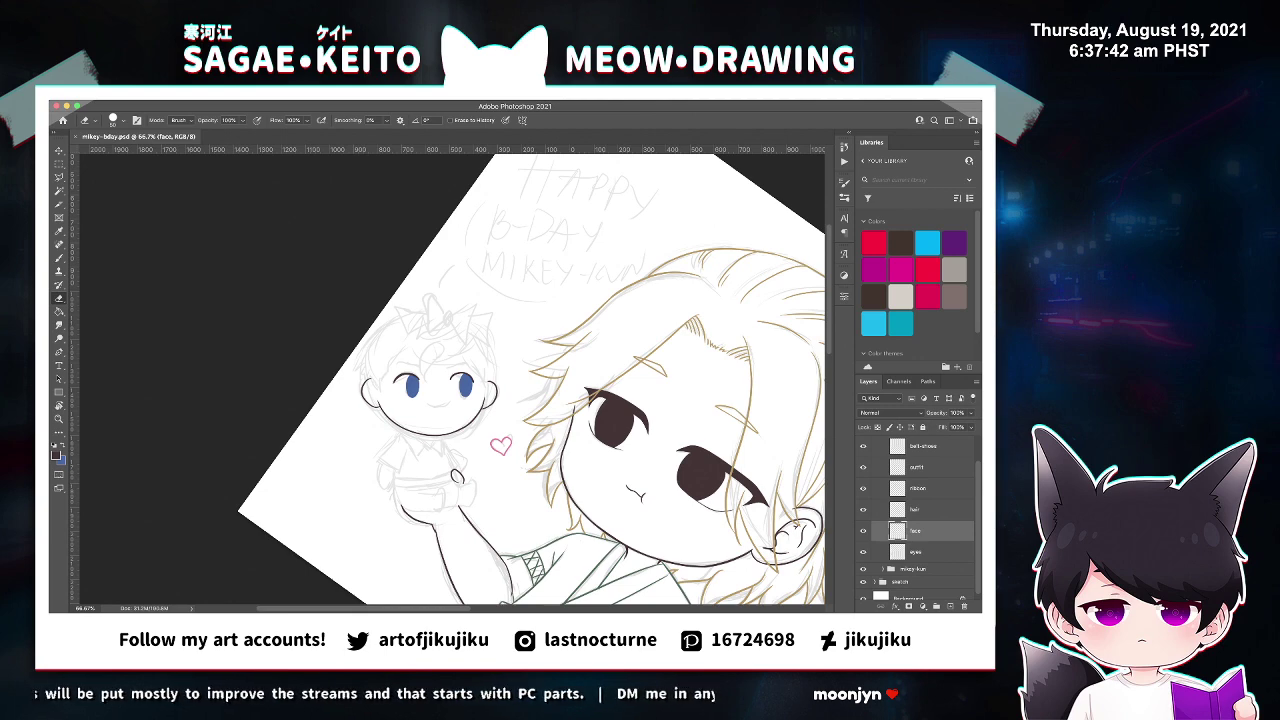
# Examine the small figure's eyes and sketched mouth at several magnifications.
pyautogui.press('z')
pyautogui.press('x')
pyautogui.press('x')
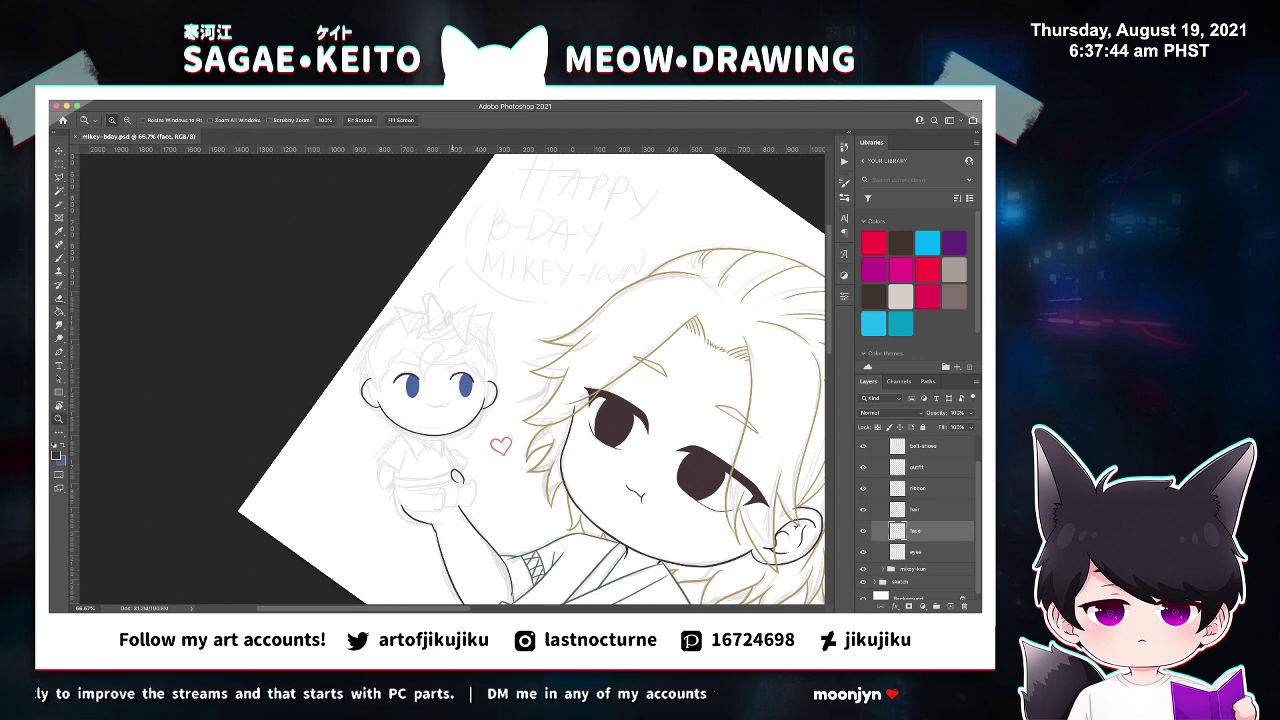
pyautogui.click(447, 406)
pyautogui.click(447, 406)
pyautogui.click(447, 406)
pyautogui.click(447, 406)
pyautogui.click(447, 406)
pyautogui.click(447, 406)
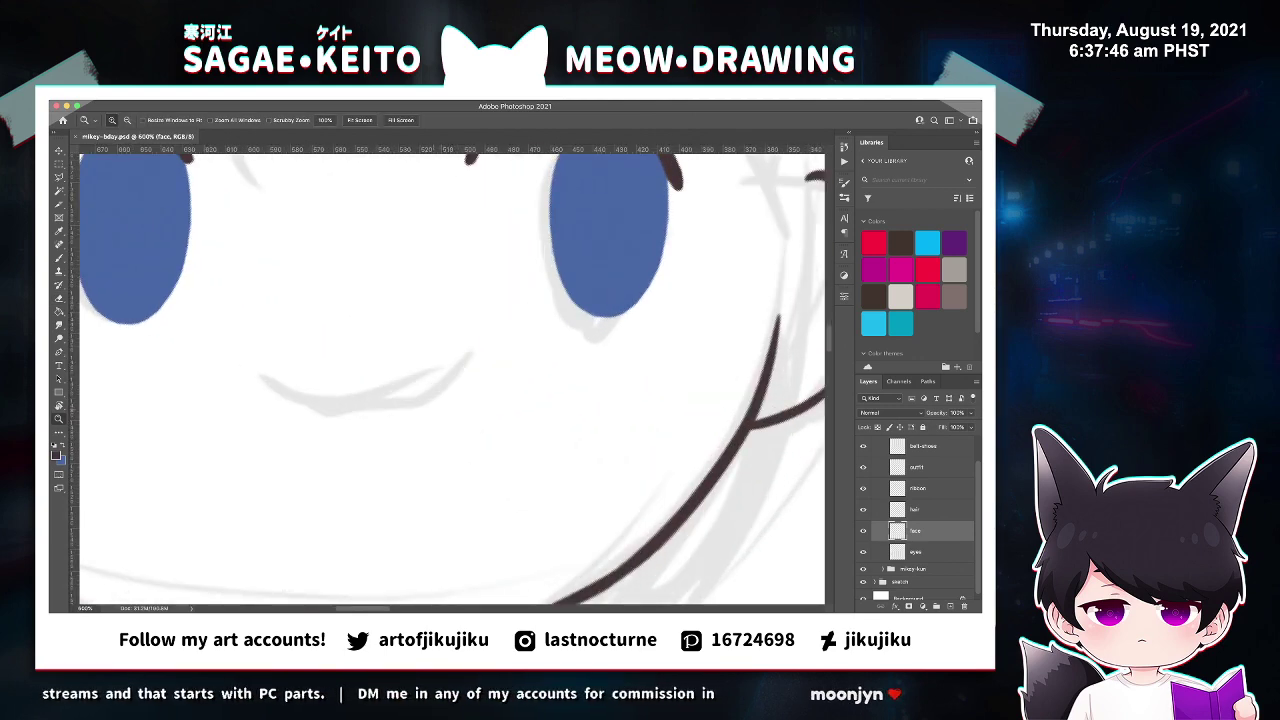
pyautogui.click(447, 406)
pyautogui.press('super+minus')
pyautogui.press('super+minus')
pyautogui.press('super+minus')
pyautogui.press('super+minus')
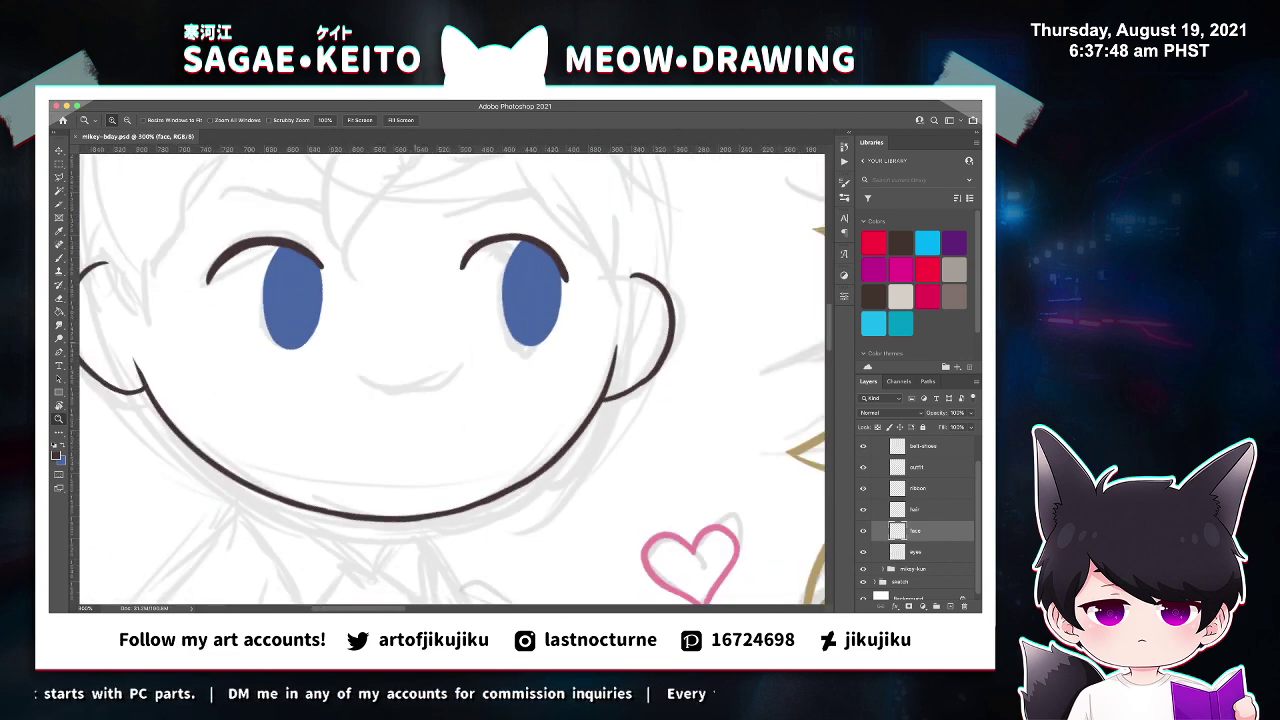
pyautogui.press('super+equal')
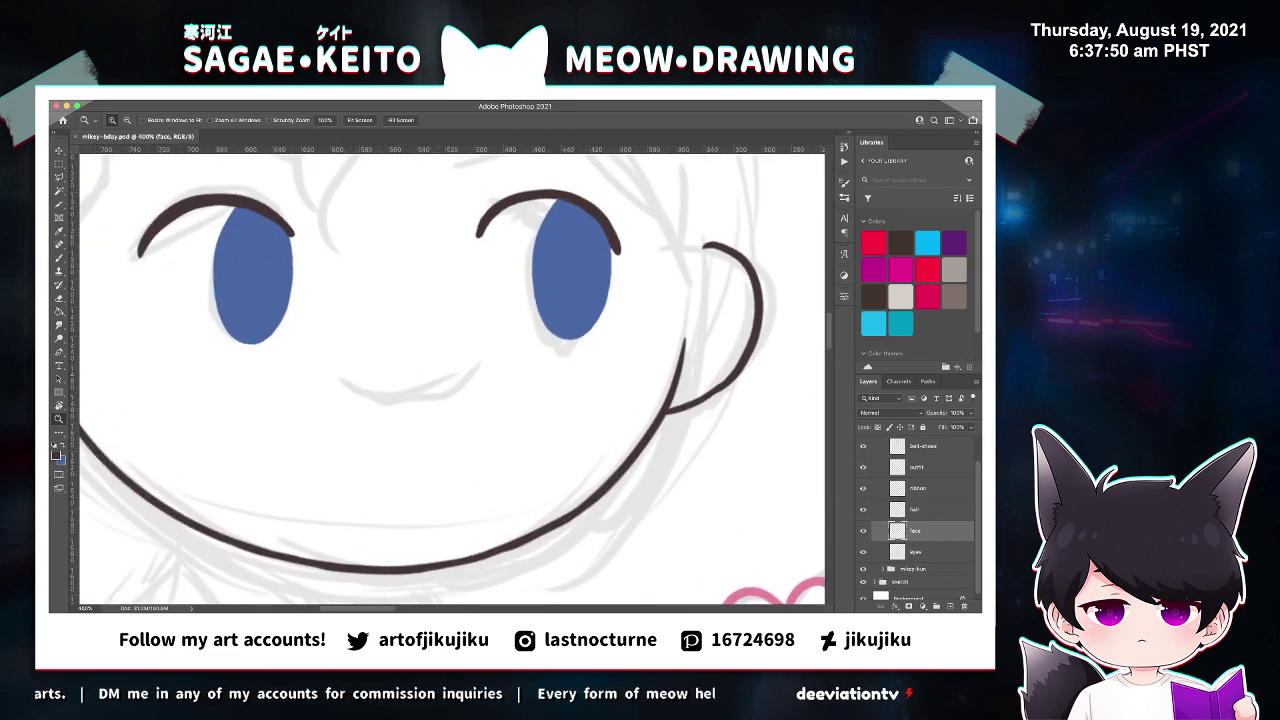
# Lock the face layer's transparent pixels and paint both lash lines in the same blue as the irises.
pyautogui.press('i')
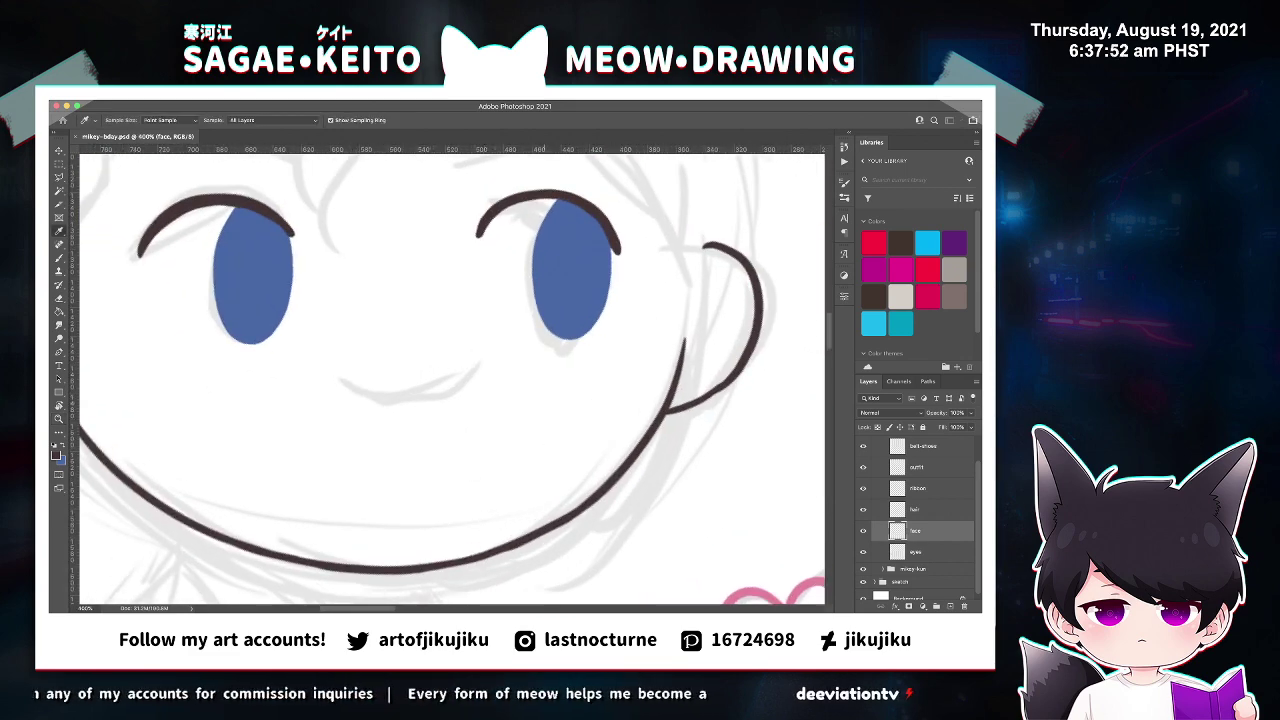
pyautogui.press('z')
pyautogui.press('x')
pyautogui.press('i')
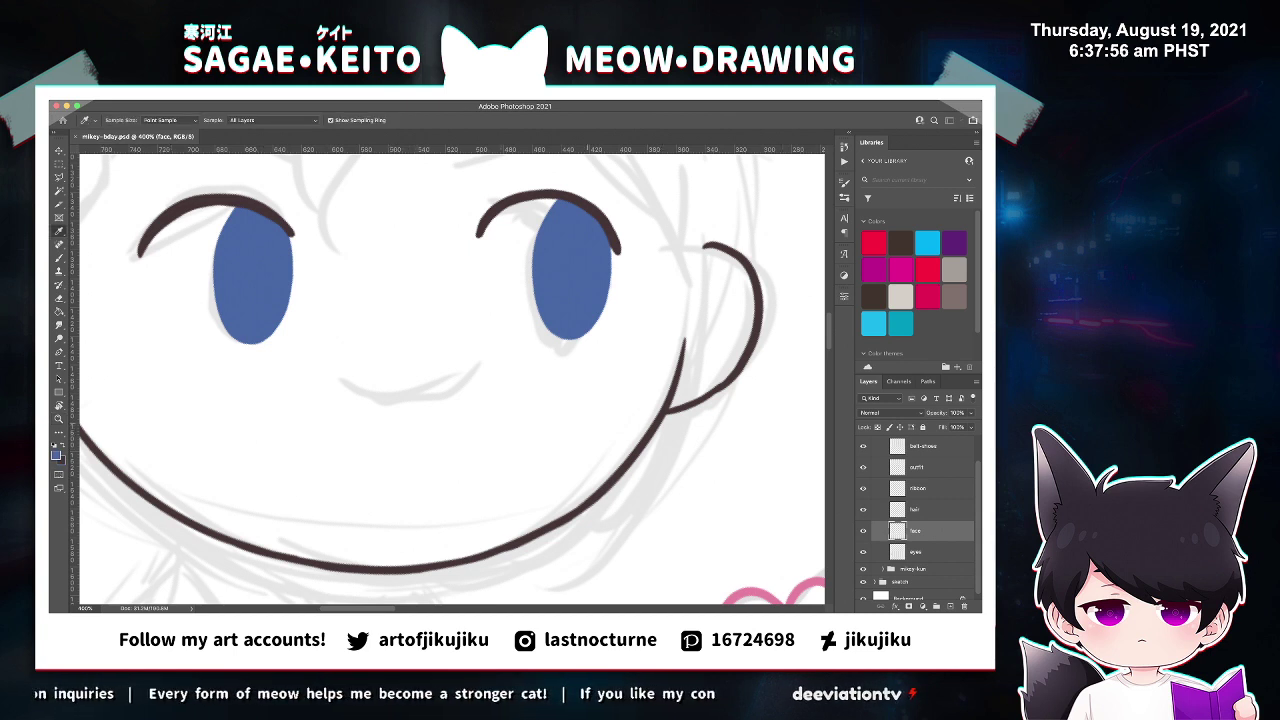
pyautogui.press('z')
pyautogui.press('/')
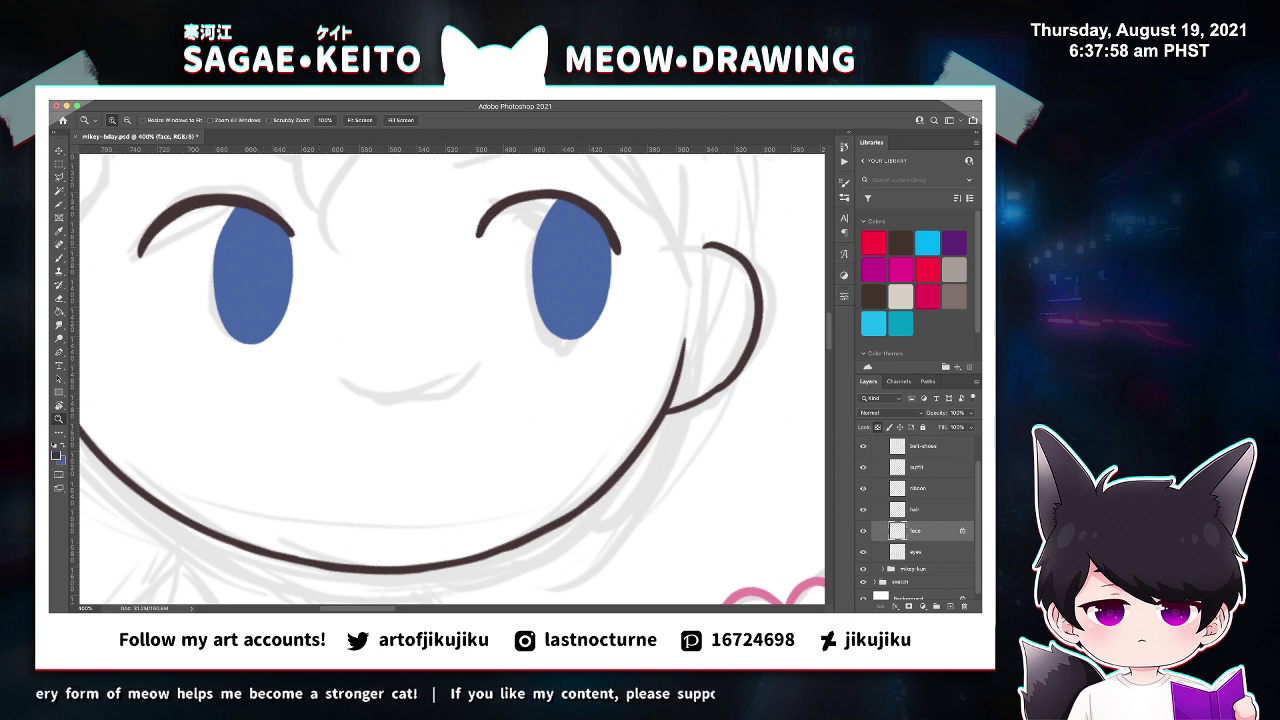
pyautogui.press('b')
pyautogui.moveTo(172, 208); pyautogui.dragTo(142, 254)
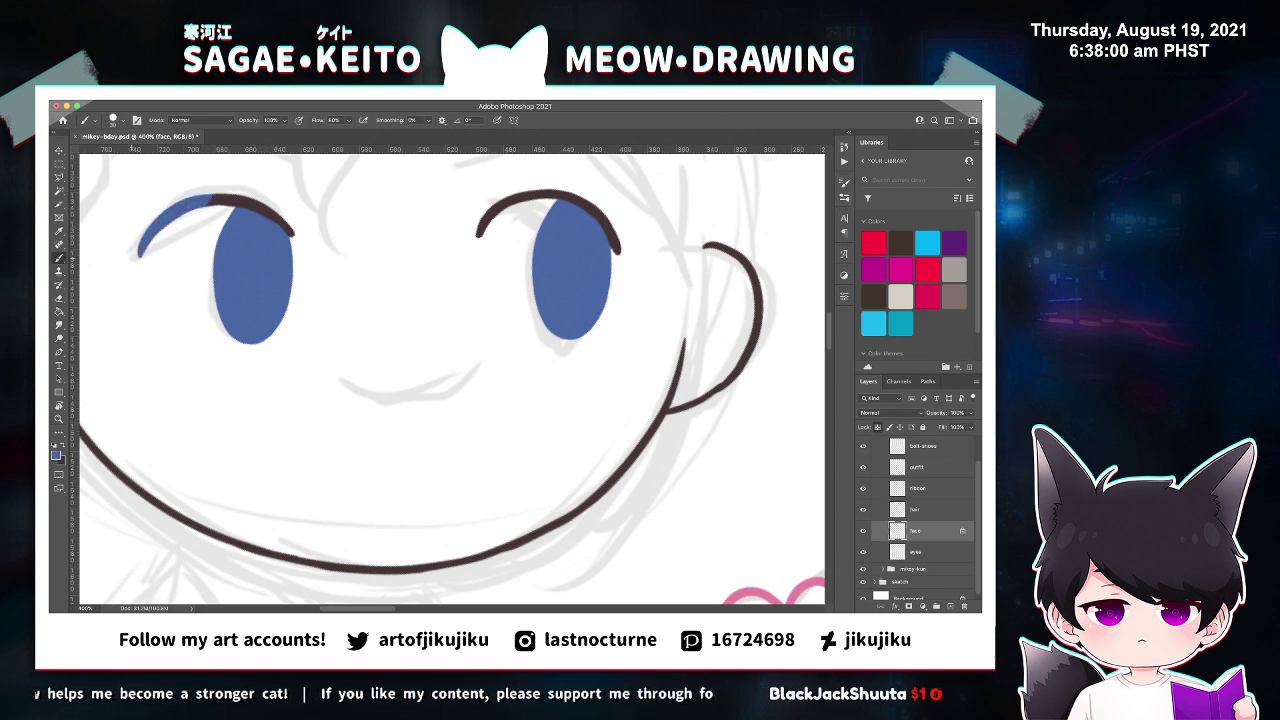
pyautogui.moveTo(208, 200)
pyautogui.mouseDown()
pyautogui.moveTo(293, 234)
pyautogui.moveTo(279, 214)
pyautogui.mouseUp()
pyautogui.moveTo(478, 234)
pyautogui.mouseDown()
pyautogui.moveTo(574, 196)
pyautogui.moveTo(591, 207)
pyautogui.mouseUp()
pyautogui.moveTo(482, 228)
pyautogui.mouseDown()
pyautogui.moveTo(558, 192)
pyautogui.moveTo(618, 248)
pyautogui.mouseUp()
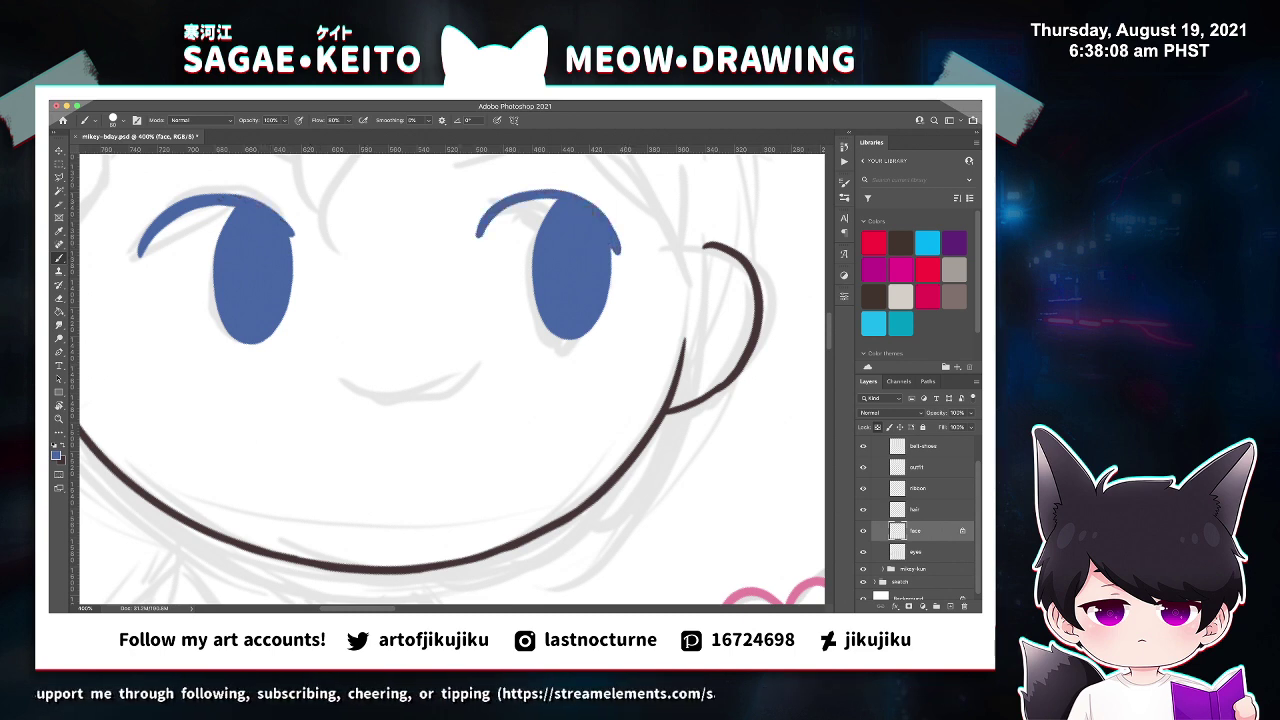
# Merge the face layer down into the eyes layer and rename the merged layer "face".
pyautogui.press('super+e')
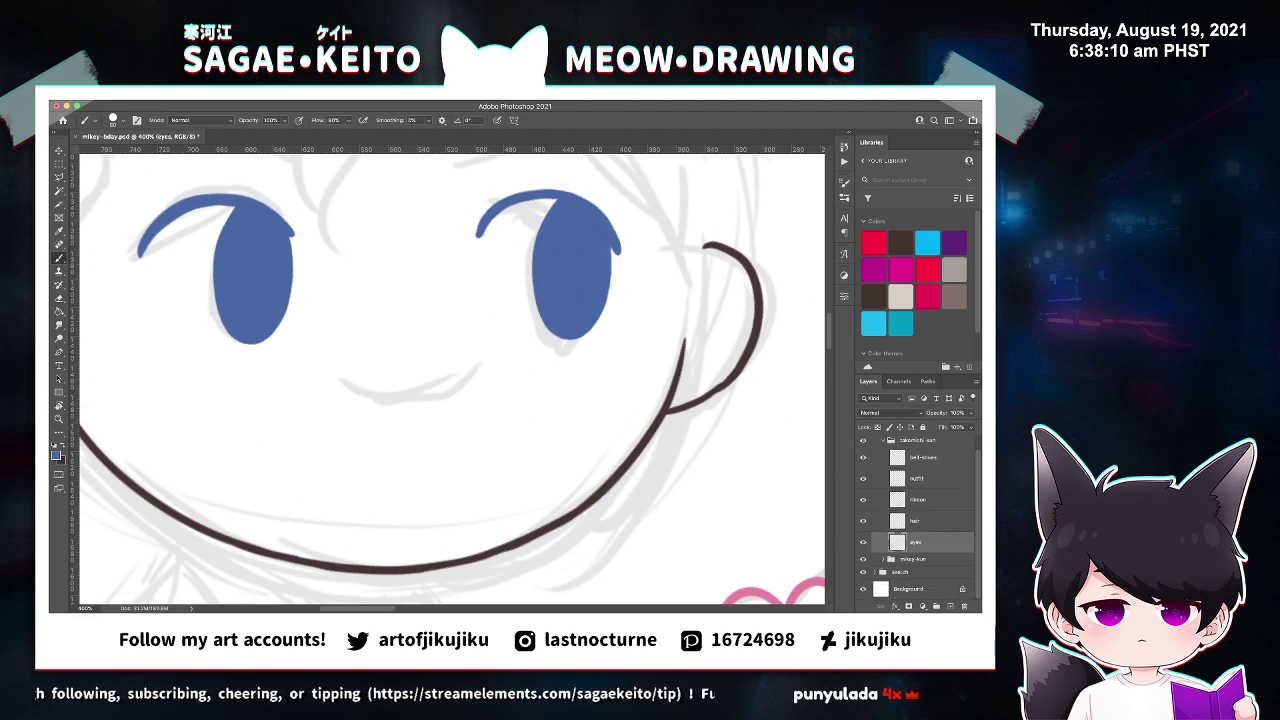
pyautogui.write('face')
pyautogui.press('Return')
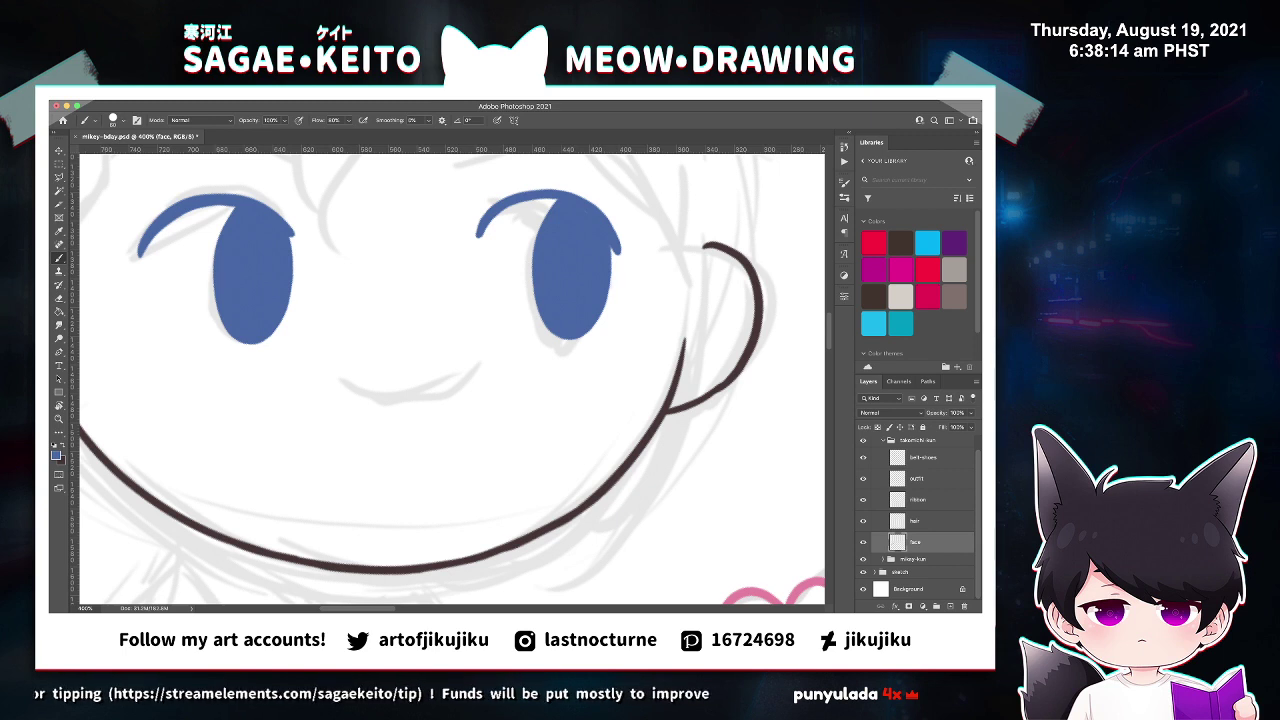
pyautogui.press('i')
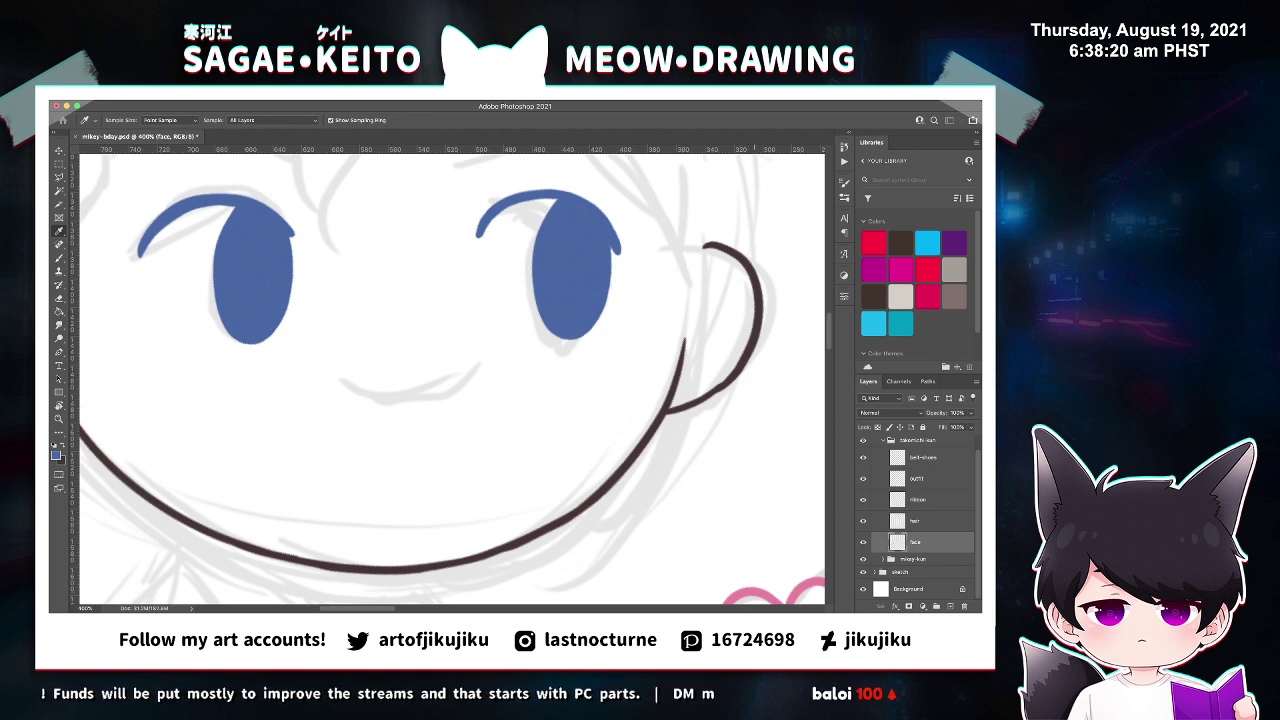
# Draw a curved smile over the sketched mouth on the face layer with the Brush, using pink sampled from the heart.
pyautogui.keyDown('alt'); pyautogui.click(750, 592); pyautogui.keyUp('alt')
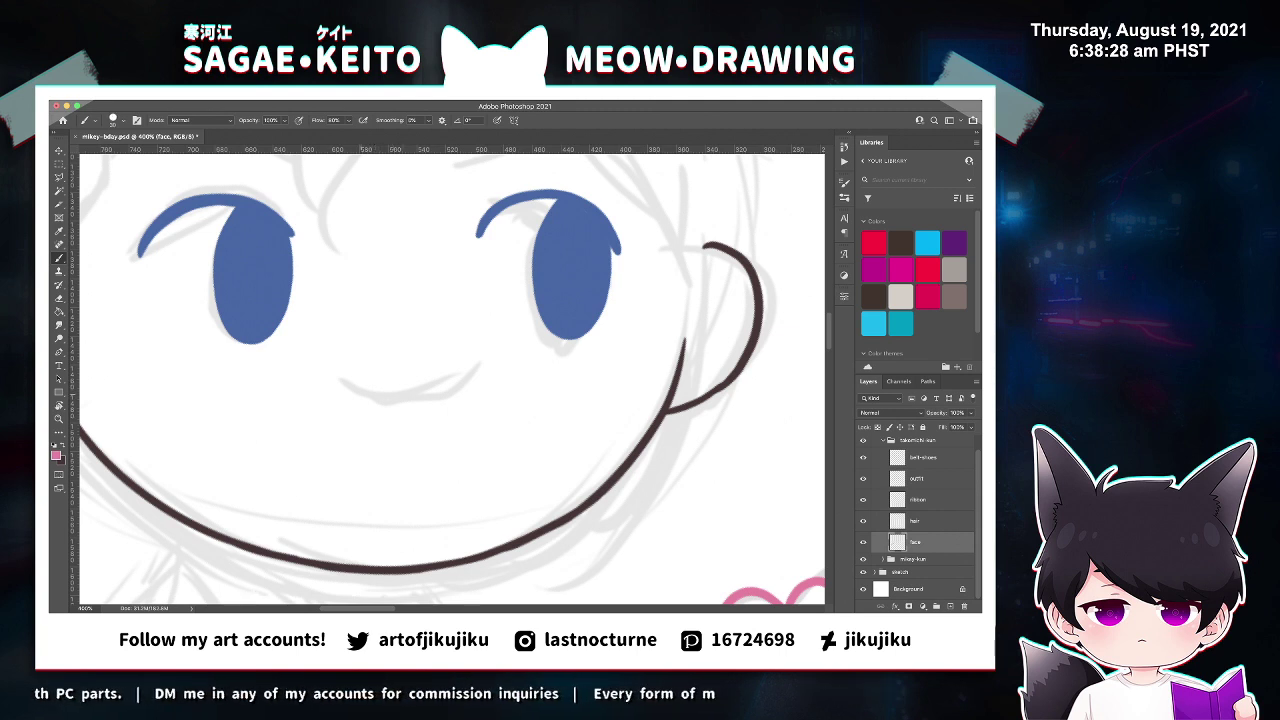
pyautogui.moveTo(334, 384); pyautogui.dragTo(486, 384)
pyautogui.hotkey('ctrl', 'z')
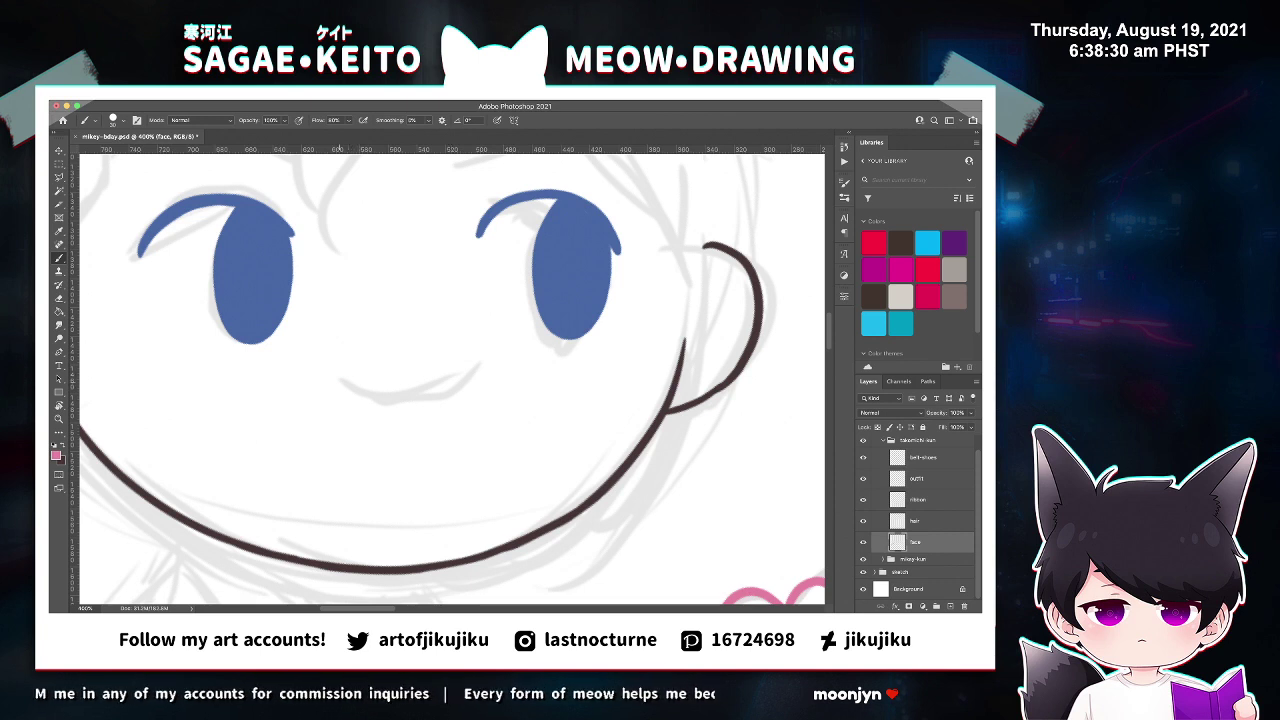
pyautogui.moveTo(333, 379); pyautogui.dragTo(487, 368)
pyautogui.hotkey('ctrl', 'z')
pyautogui.moveTo(330, 380); pyautogui.dragTo(494, 366)
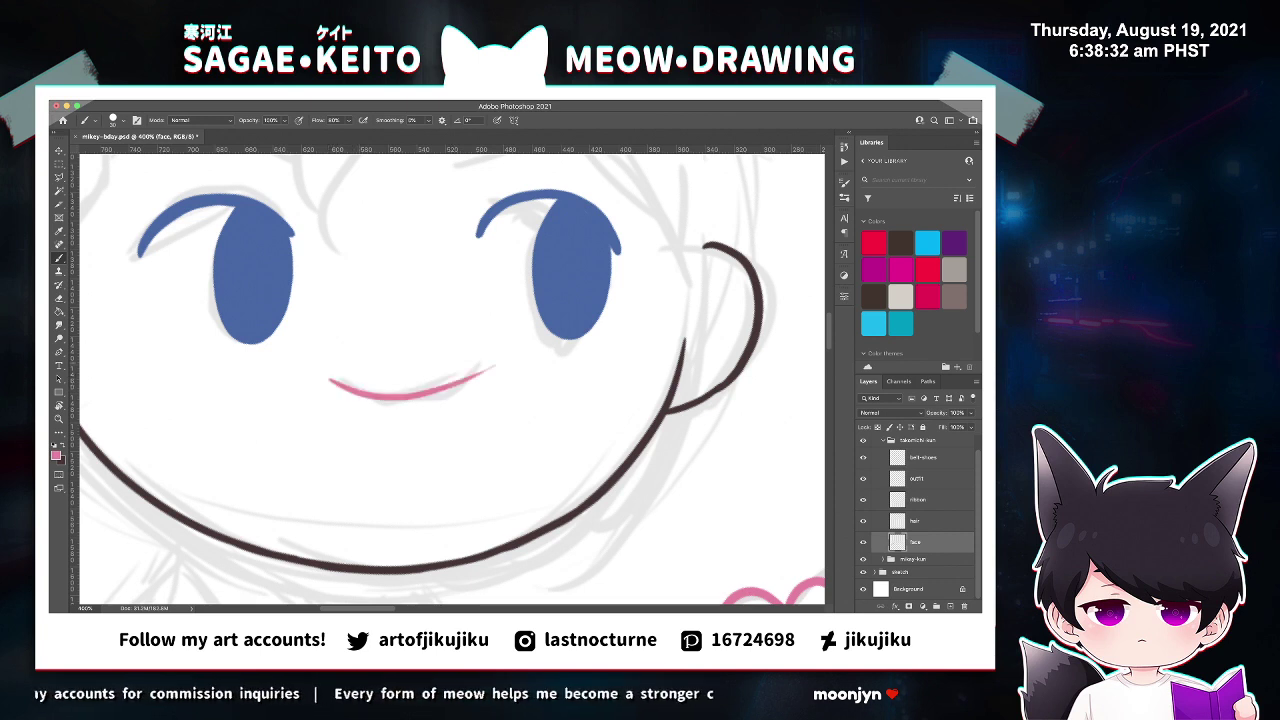
# Trim the ends of the pink mouth line with the Eraser and save the document.
pyautogui.press('e')
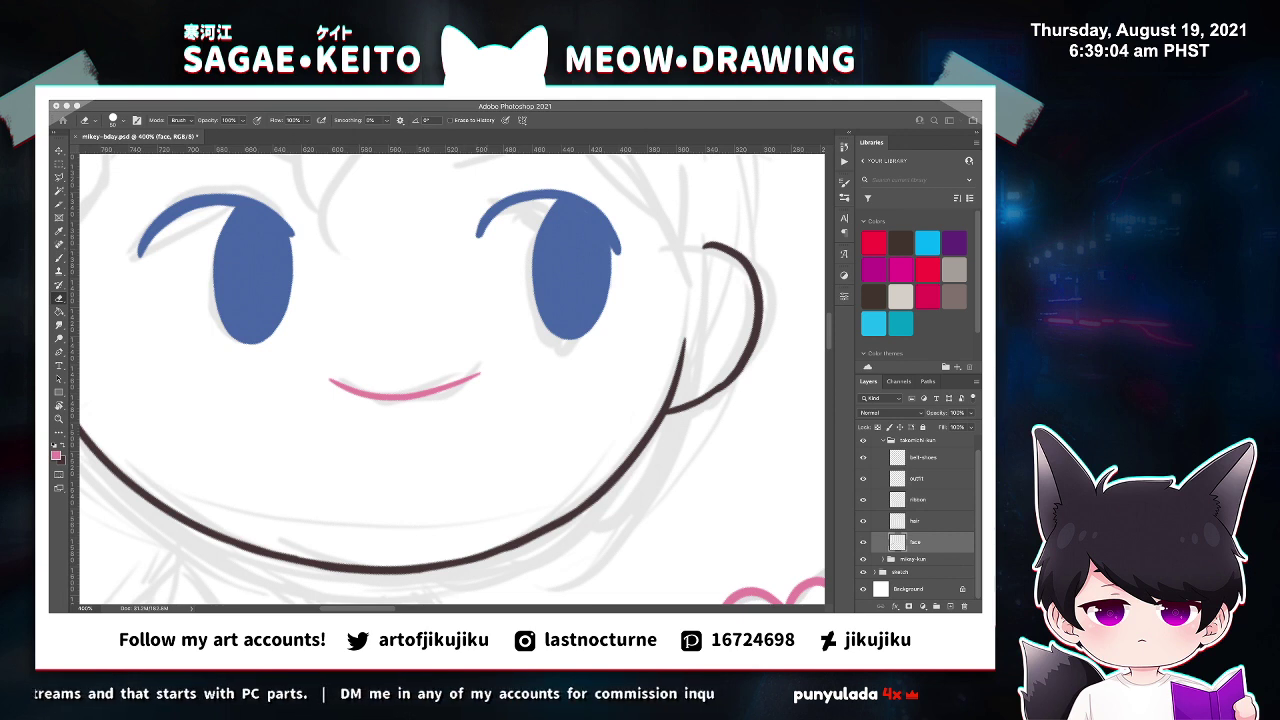
pyautogui.press('Return')
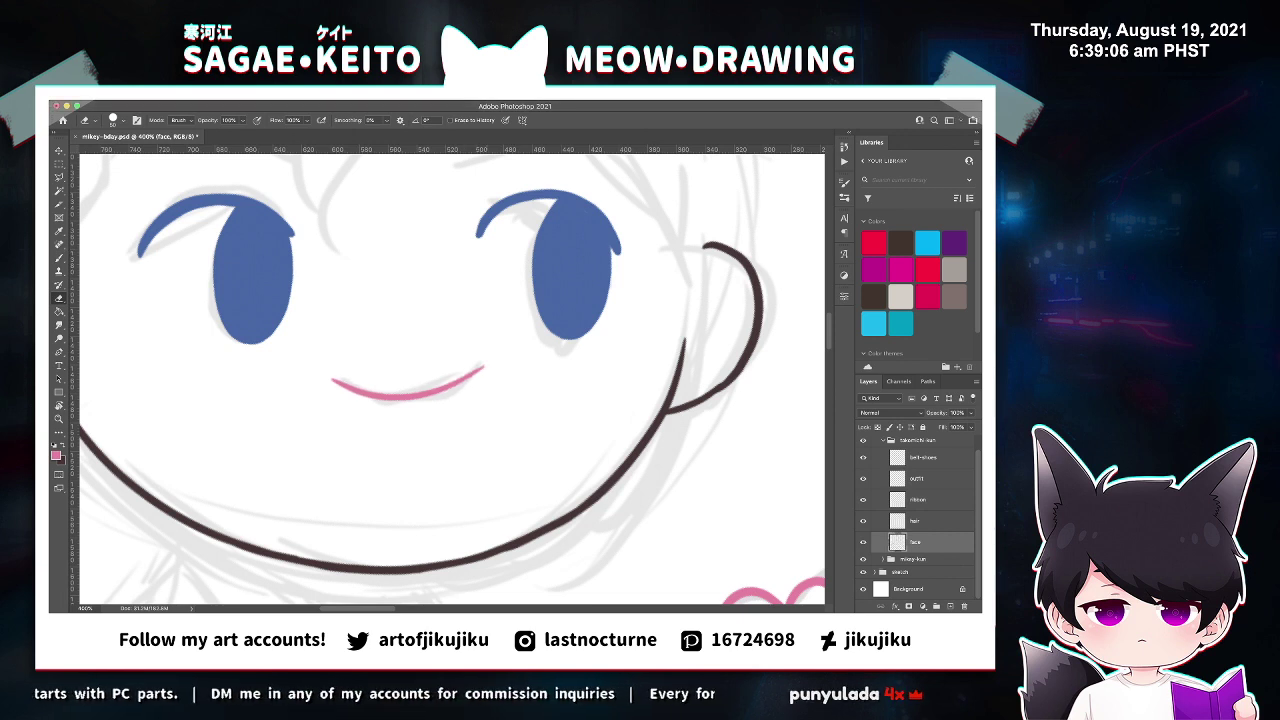
pyautogui.press('shift+super+x')
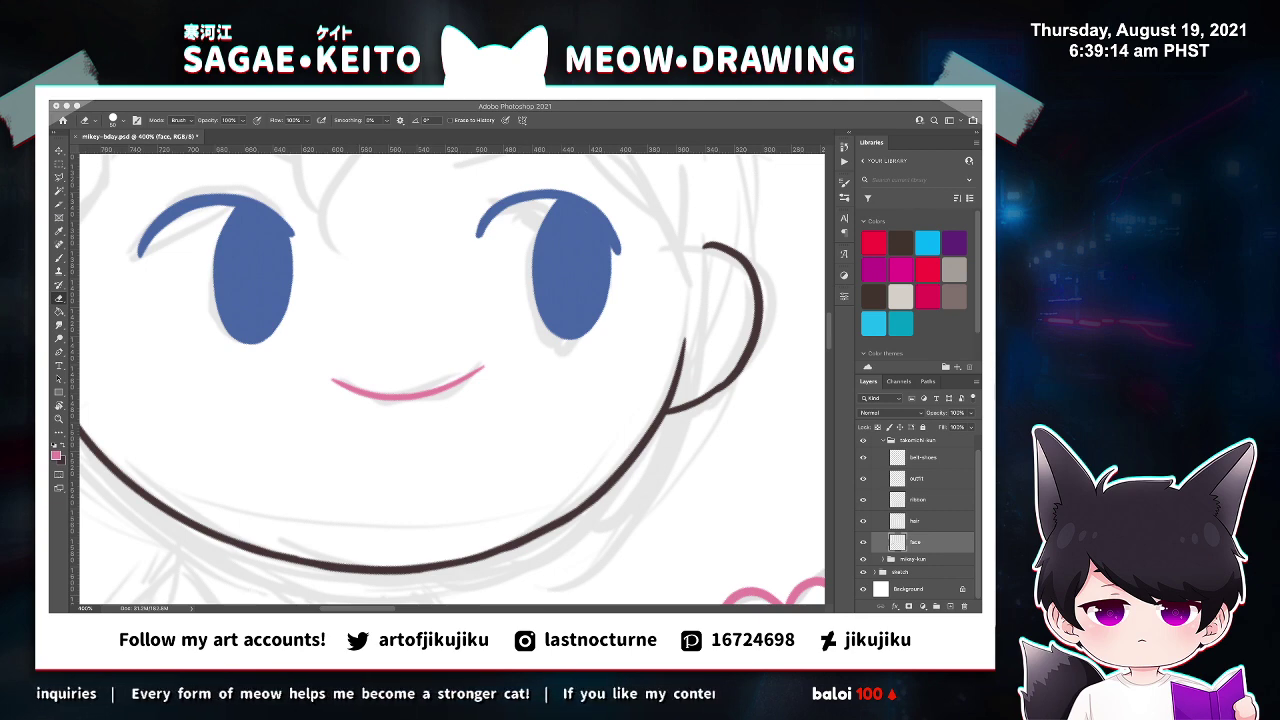
pyautogui.press('z')
pyautogui.press('super+0')
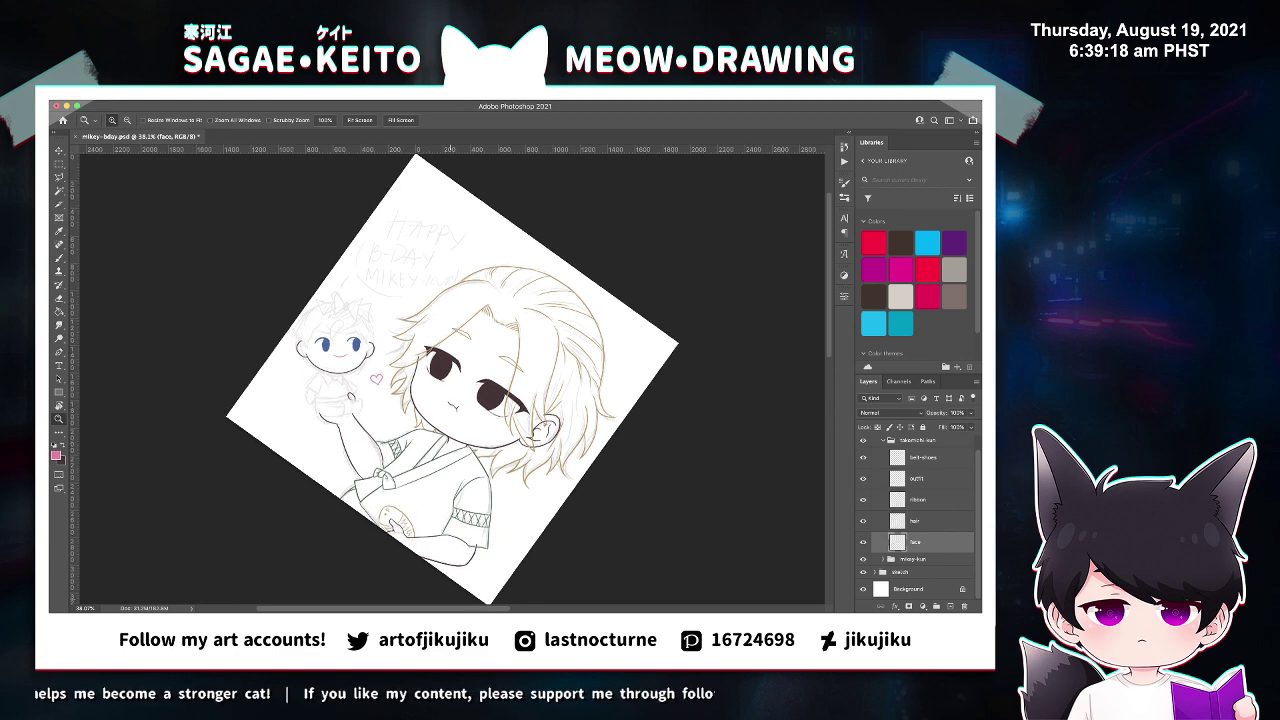
pyautogui.click(324, 344)
pyautogui.click(324, 344)
pyautogui.click(324, 344)
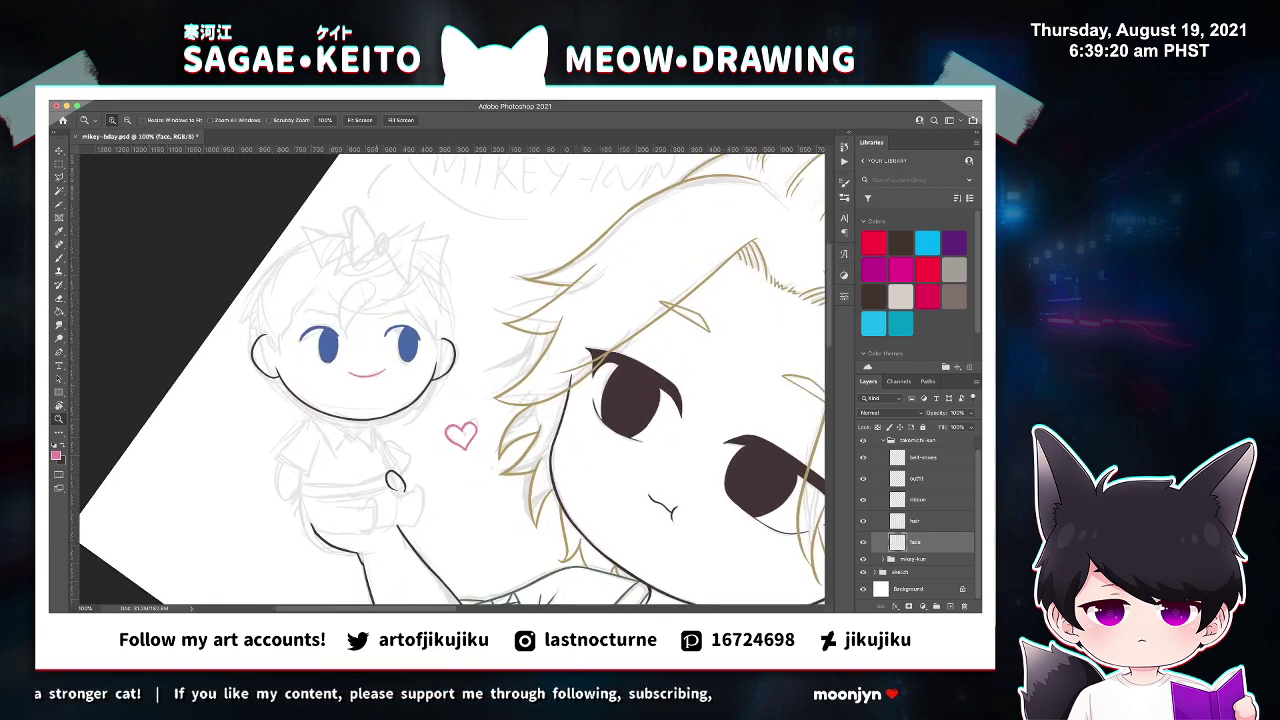
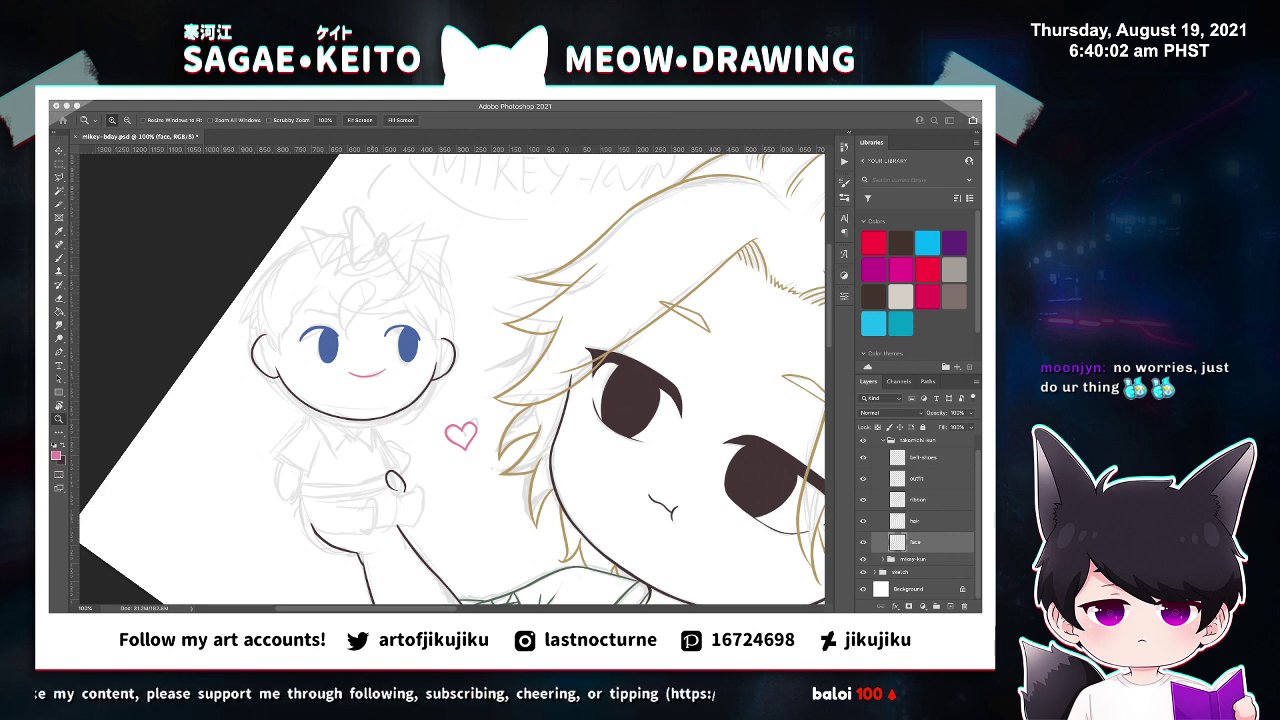
pyautogui.press('super+s')
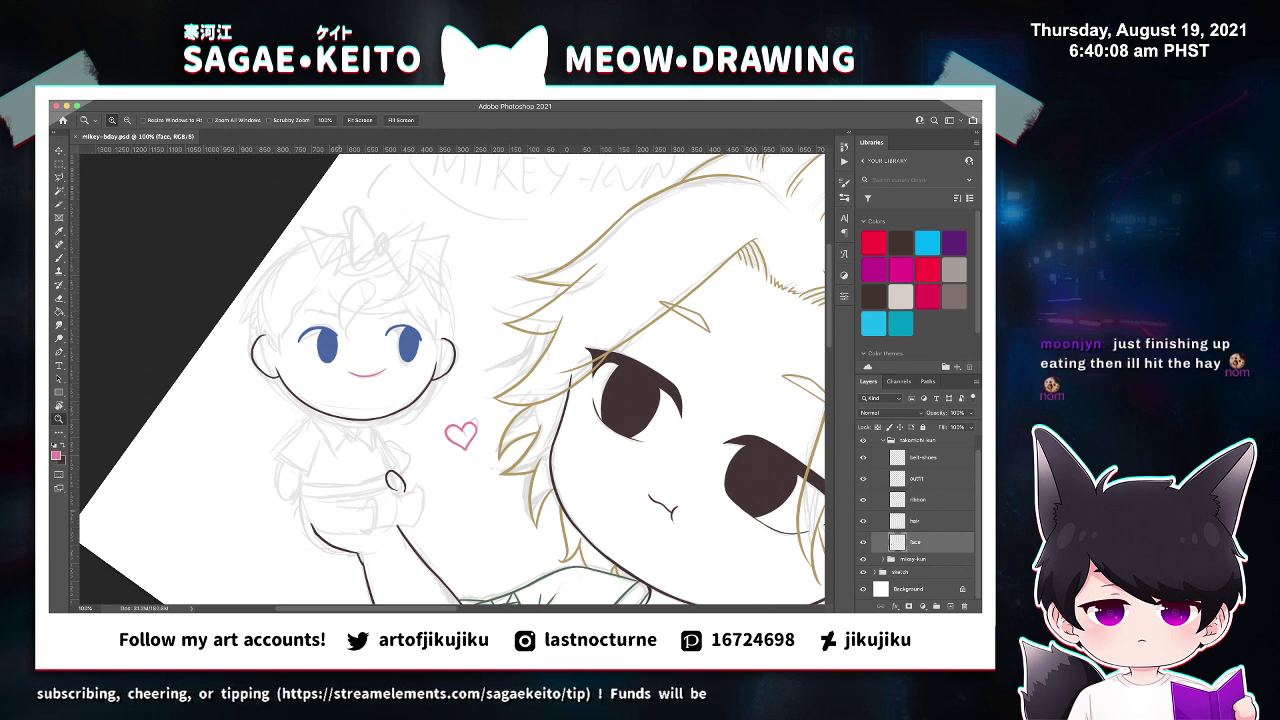
# Activate the hair layer and sample the golden brown from the large character's hair outline.
pyautogui.click(916, 521)
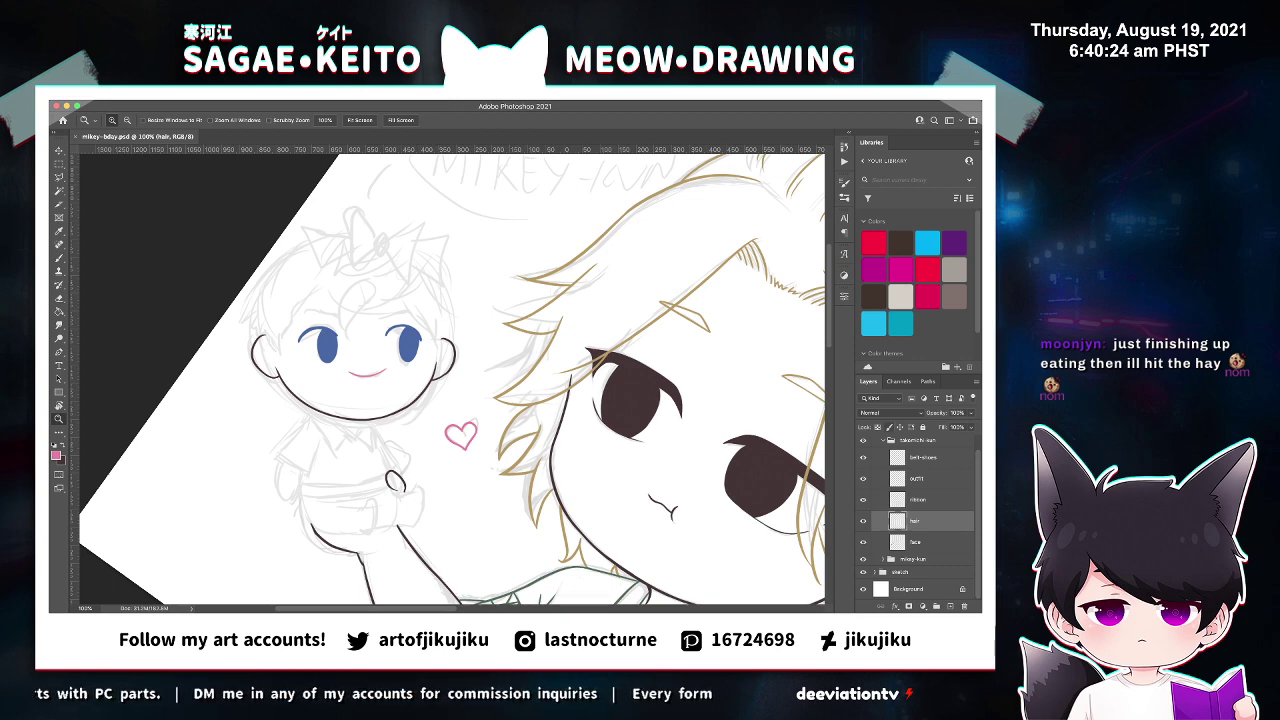
pyautogui.click(331, 284)
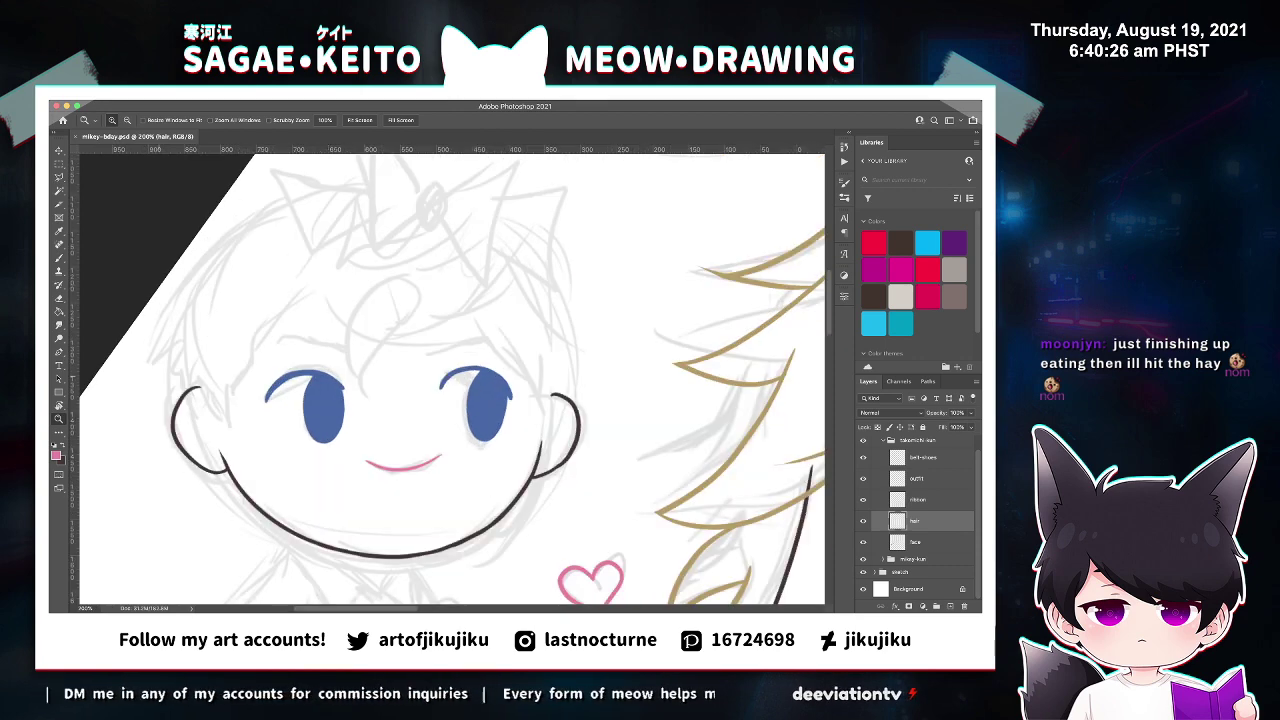
pyautogui.click(59, 231)
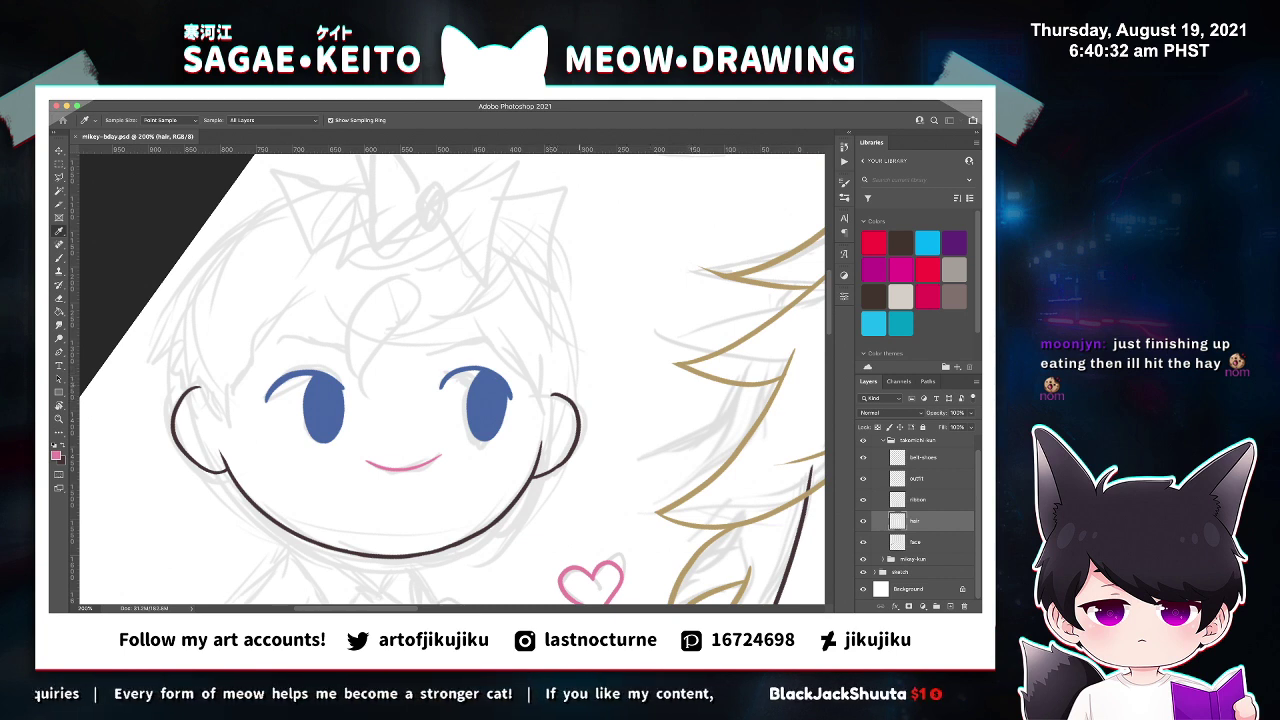
pyautogui.click(662, 512)
pyautogui.press('z')
pyautogui.press('super+minus')
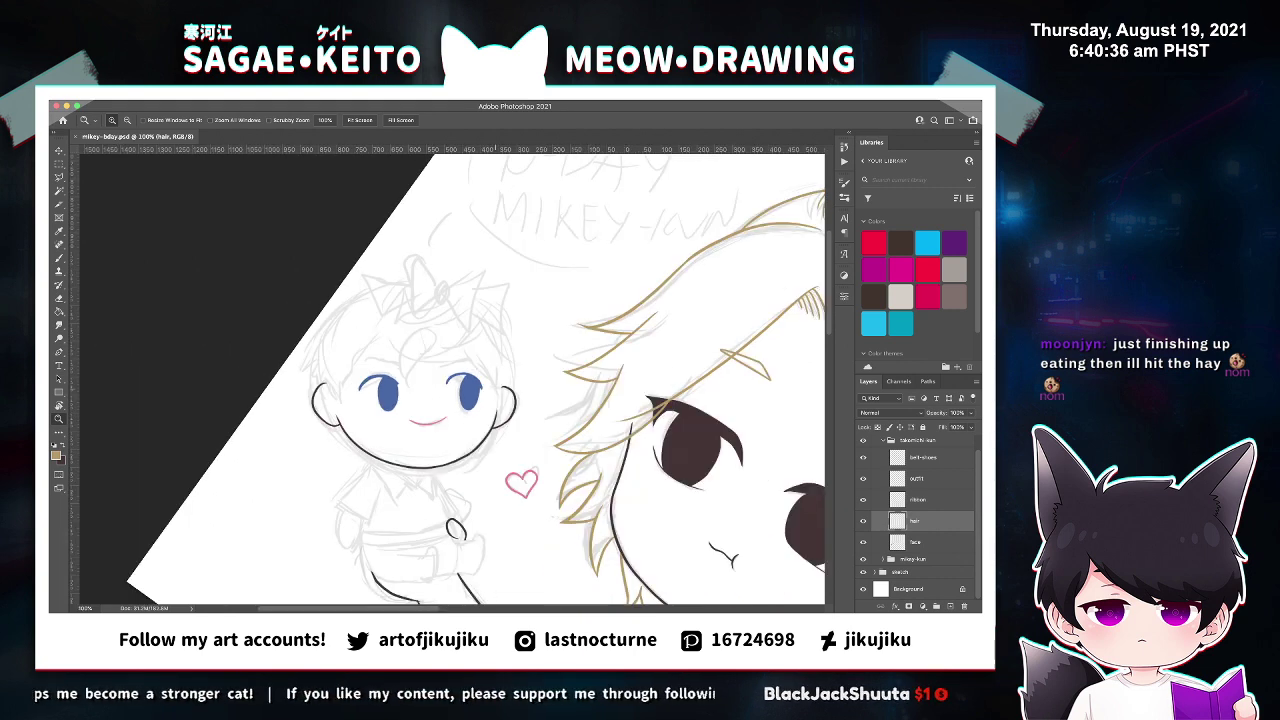
pyautogui.press('super+equal')
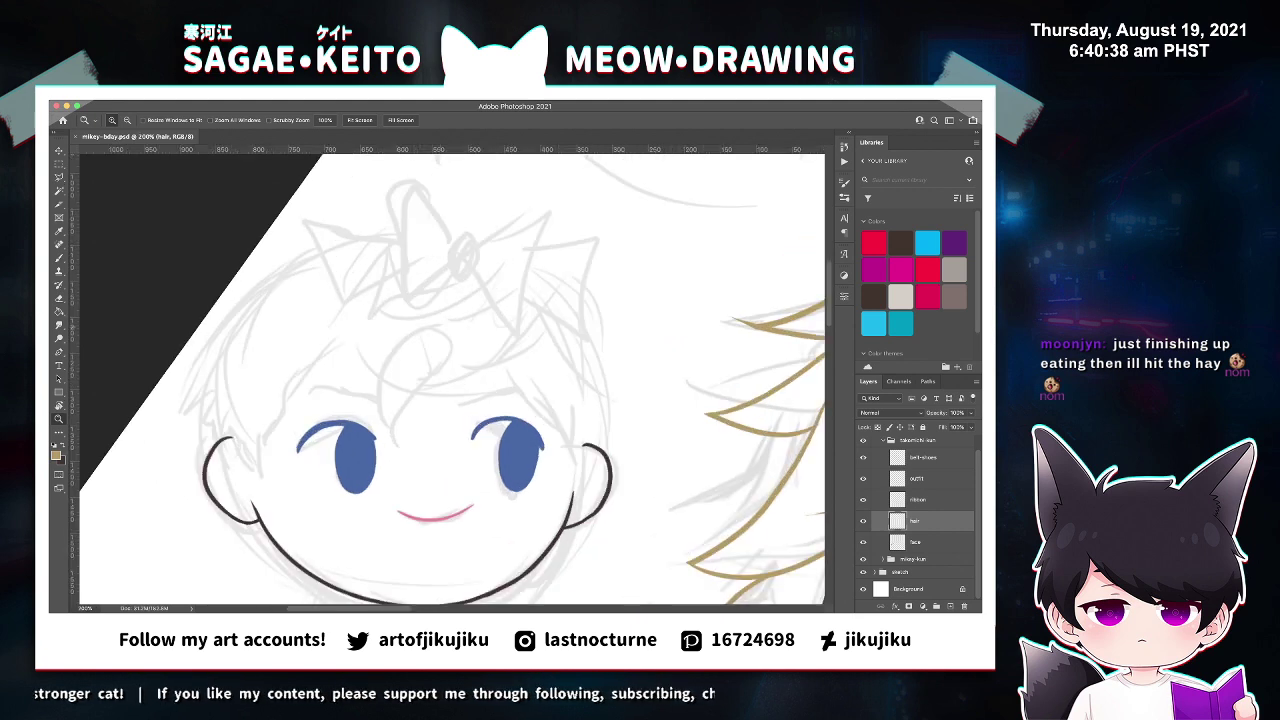
# Draw a dark brown eyebrow with the Brush on the hair layer, above the small character's eye on the left of the face.
pyautogui.press('b')
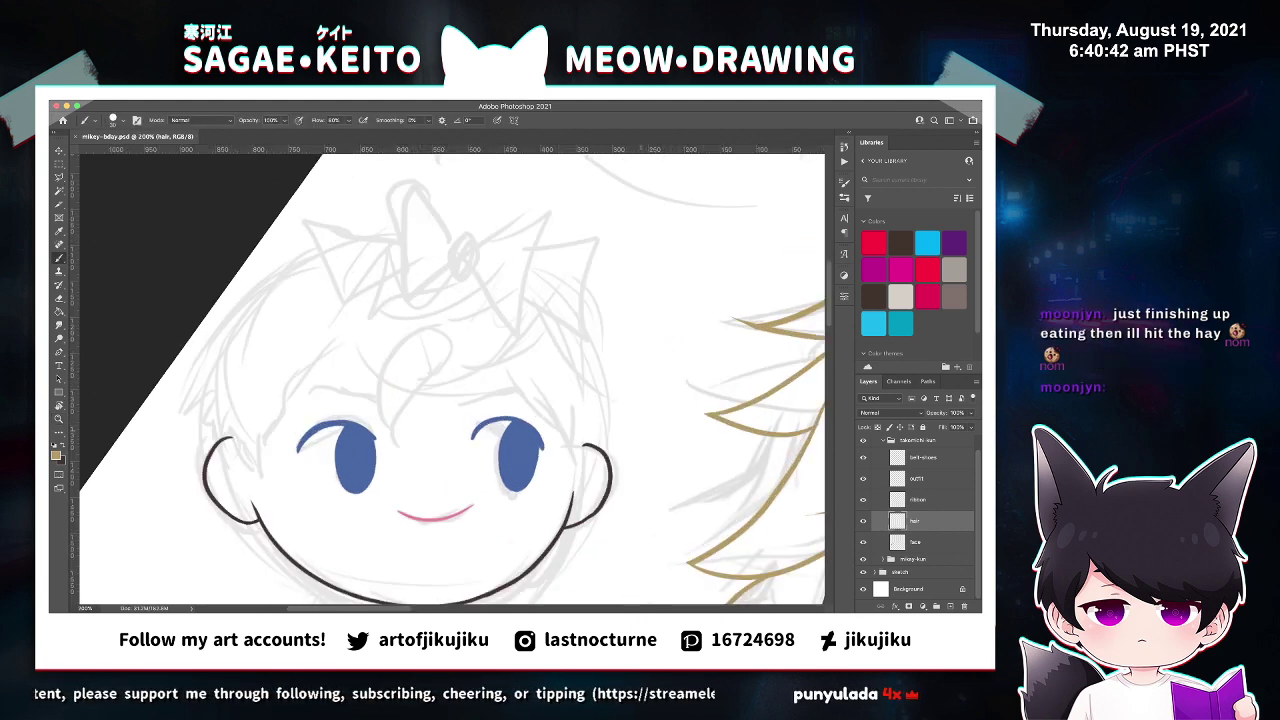
pyautogui.press('z')
pyautogui.click(326, 370)
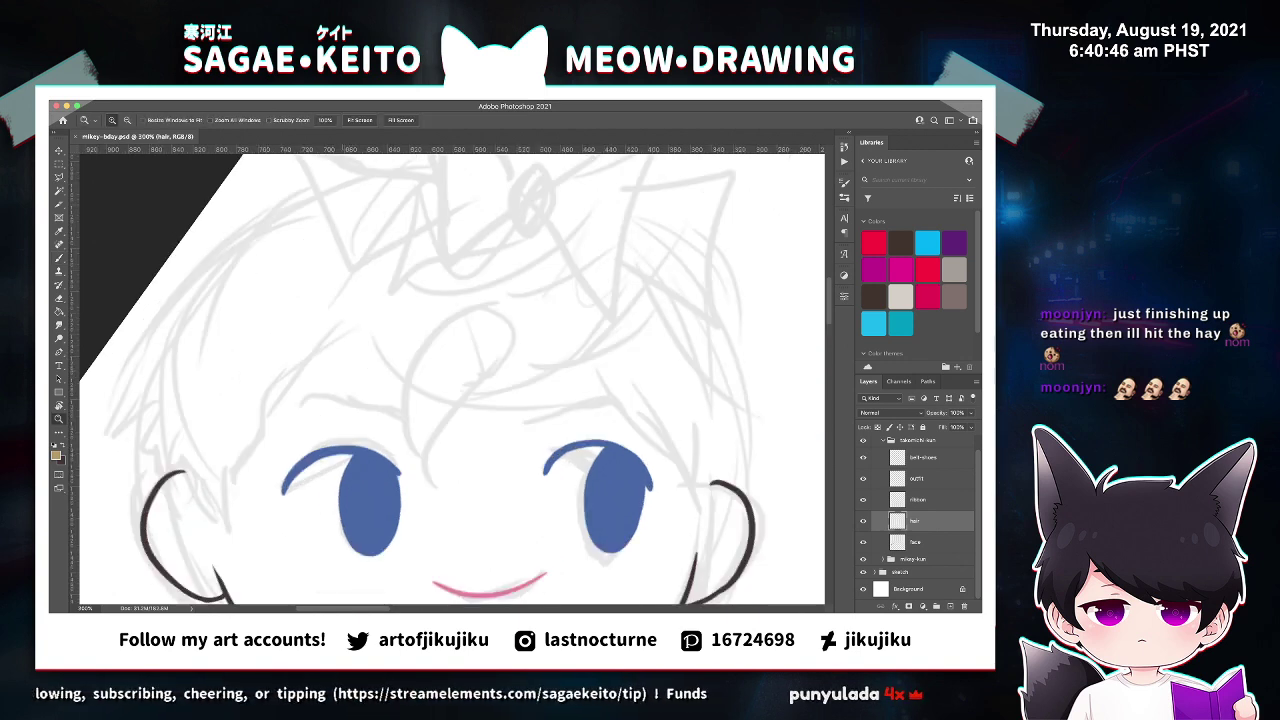
pyautogui.press('x')
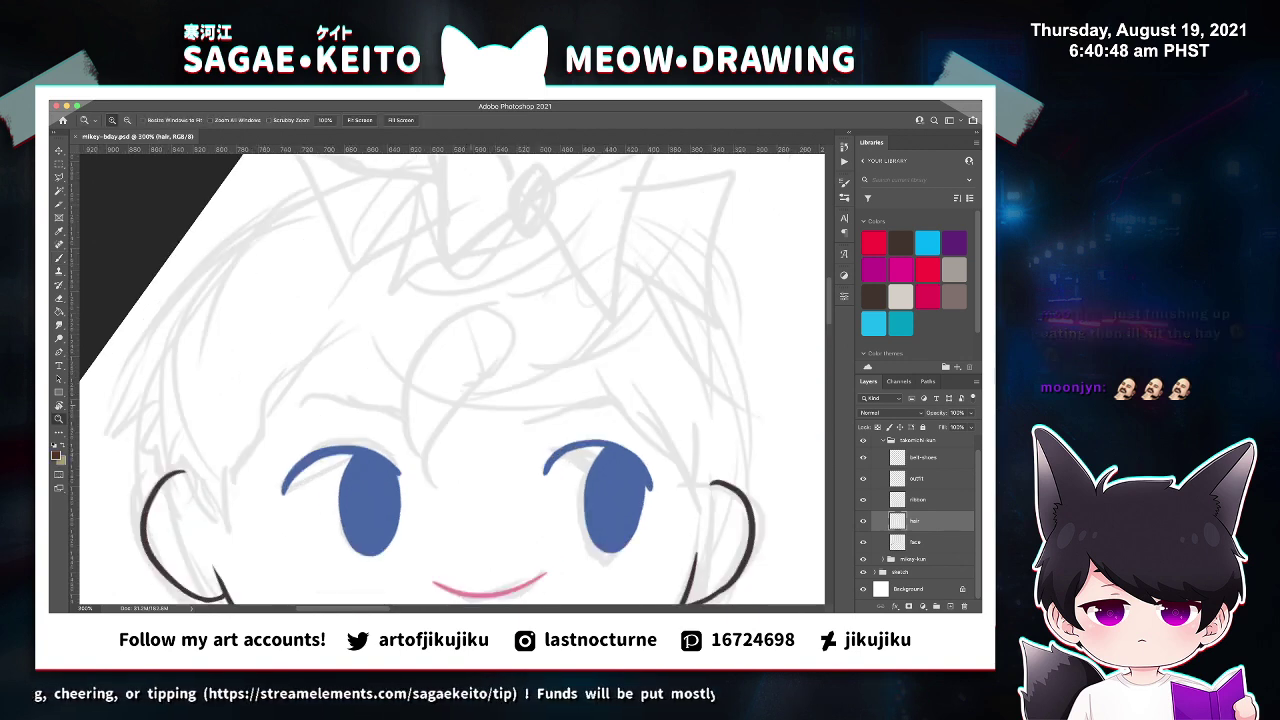
pyautogui.press('b')
pyautogui.click(916, 542)
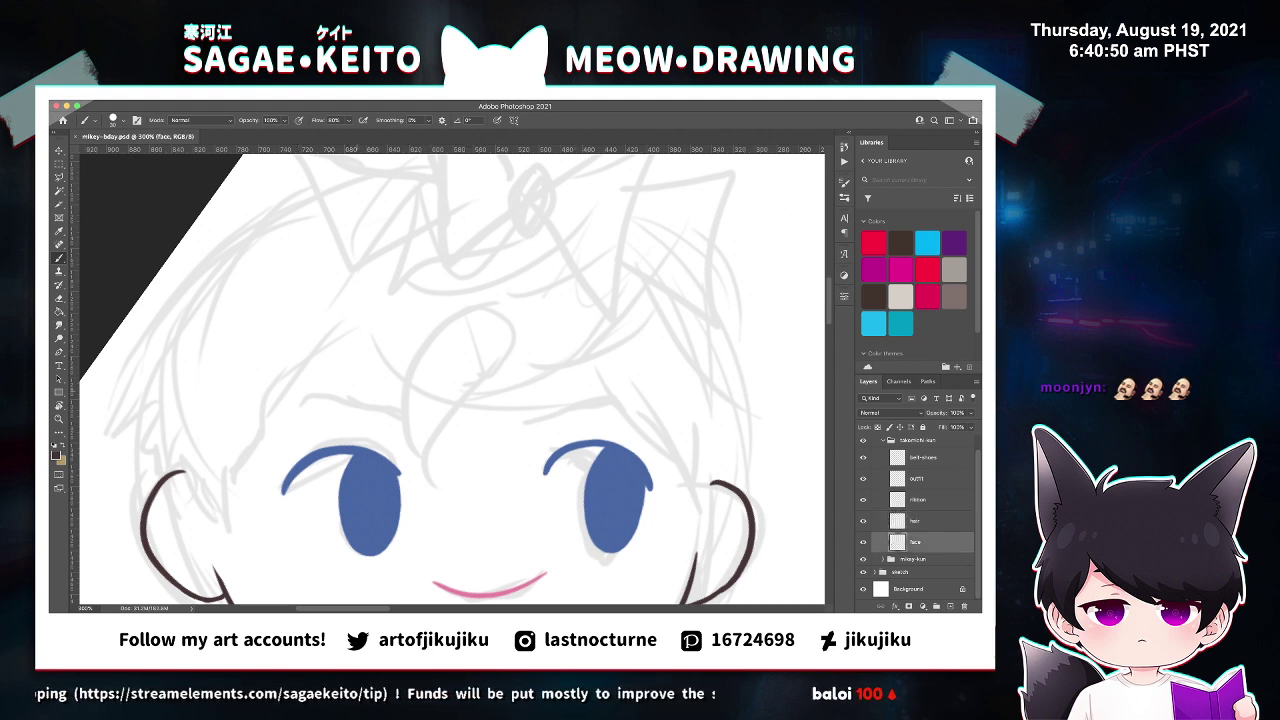
pyautogui.click(916, 521)
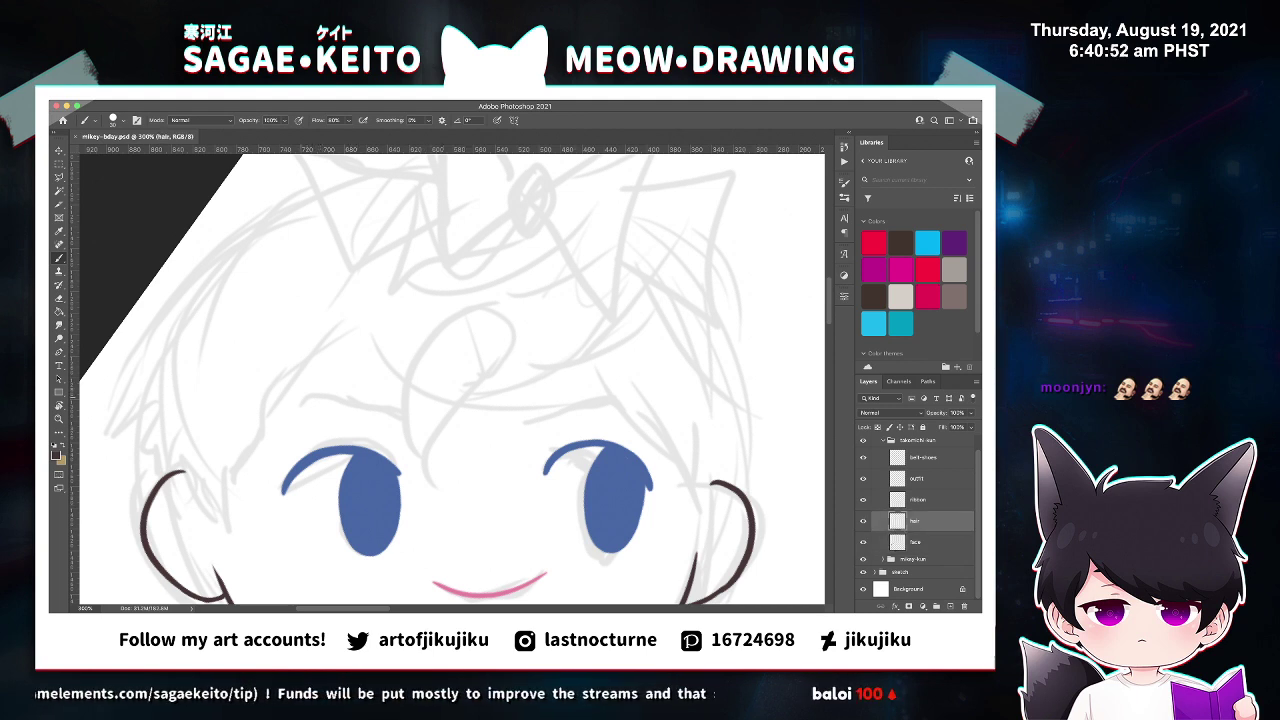
pyautogui.moveTo(297, 401)
pyautogui.mouseDown()
pyautogui.moveTo(340, 390)
pyautogui.moveTo(319, 394)
pyautogui.moveTo(400, 412)
pyautogui.mouseUp()
pyautogui.press('super+z')
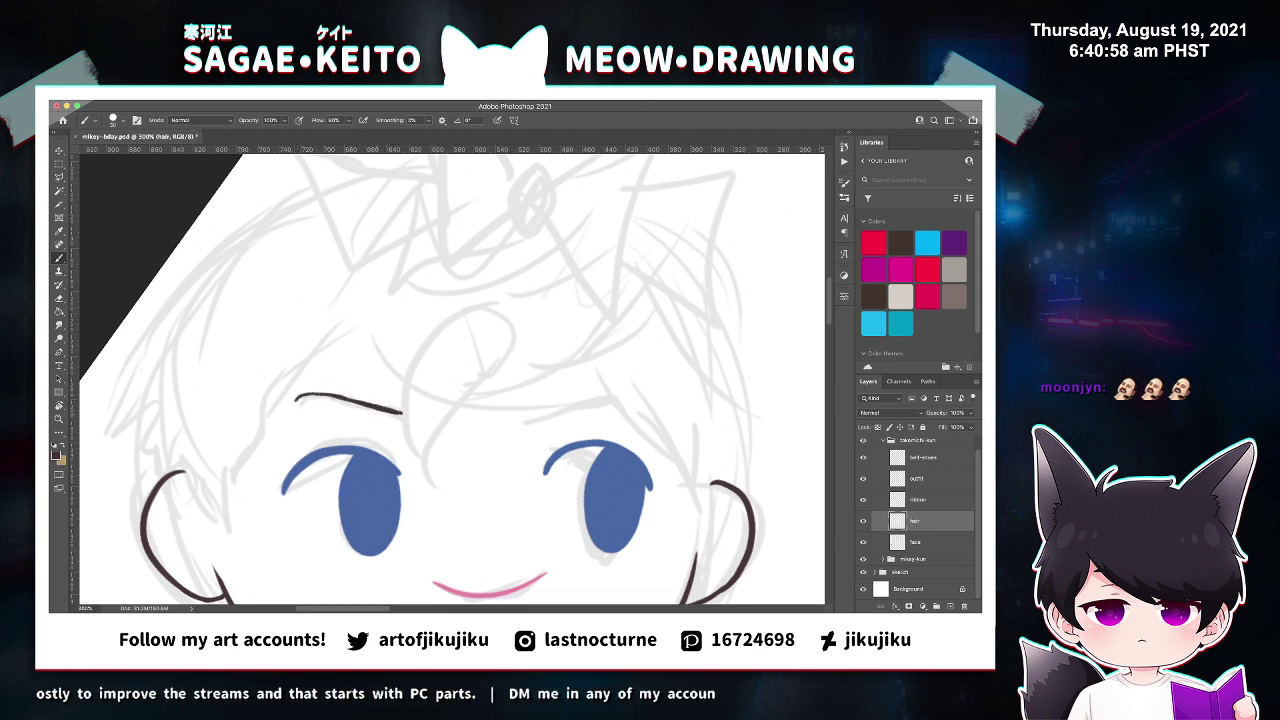
# Thicken the small character's eyebrow, taper its outer end with the Eraser, and save the document.
pyautogui.scroll(2, 368, 412)
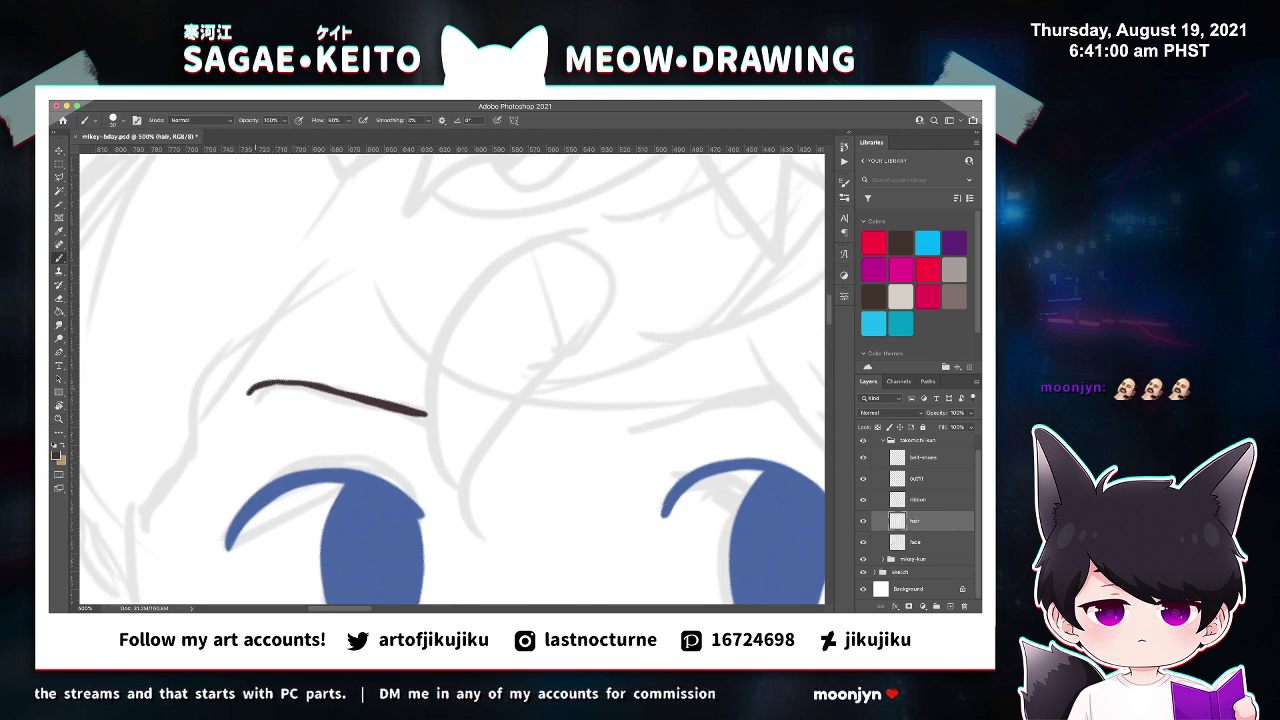
pyautogui.moveTo(265, 386)
pyautogui.mouseDown()
pyautogui.moveTo(378, 399)
pyautogui.moveTo(320, 383)
pyautogui.moveTo(426, 412)
pyautogui.mouseUp()
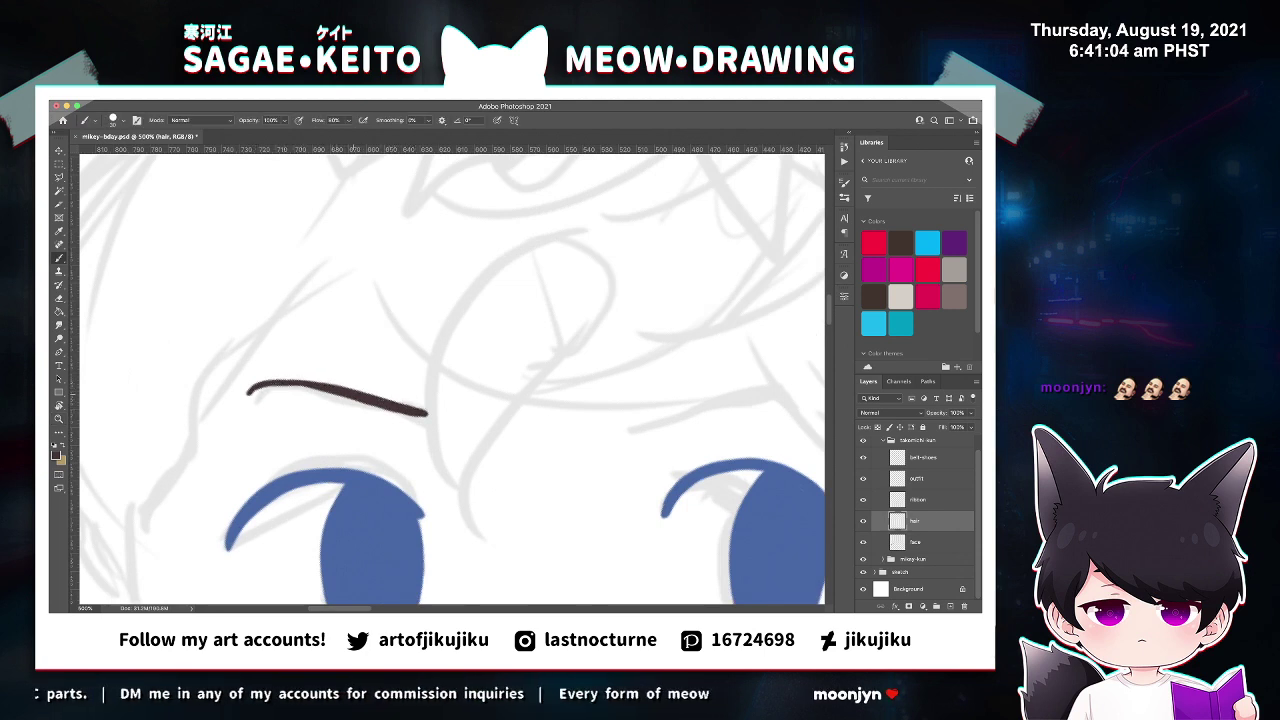
pyautogui.press('e')
pyautogui.moveTo(247, 395); pyautogui.dragTo(277, 389)
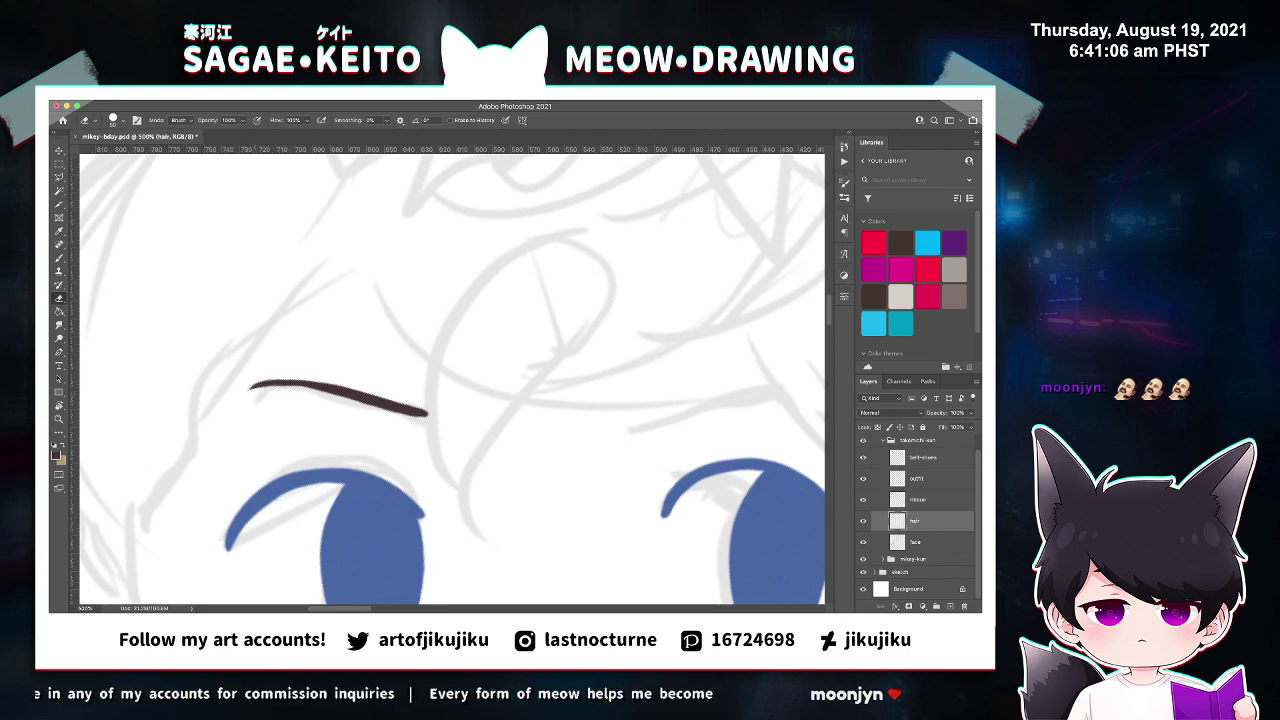
pyautogui.press('super+s')
pyautogui.press('super+minus')
pyautogui.press('super+minus')
pyautogui.press('super+minus')
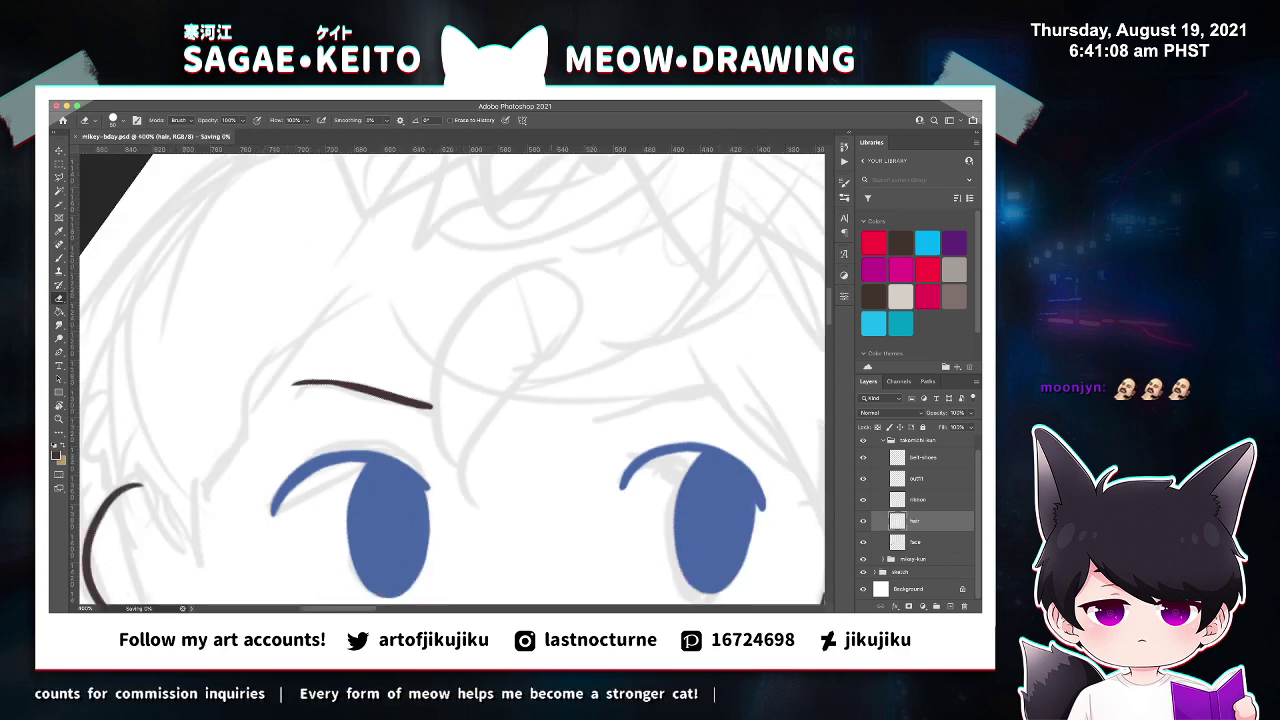
pyautogui.press('super+equal')
pyautogui.press('super+equal')
pyautogui.press('super+equal')
pyautogui.scroll(1, 448, 380)
pyautogui.press('b')
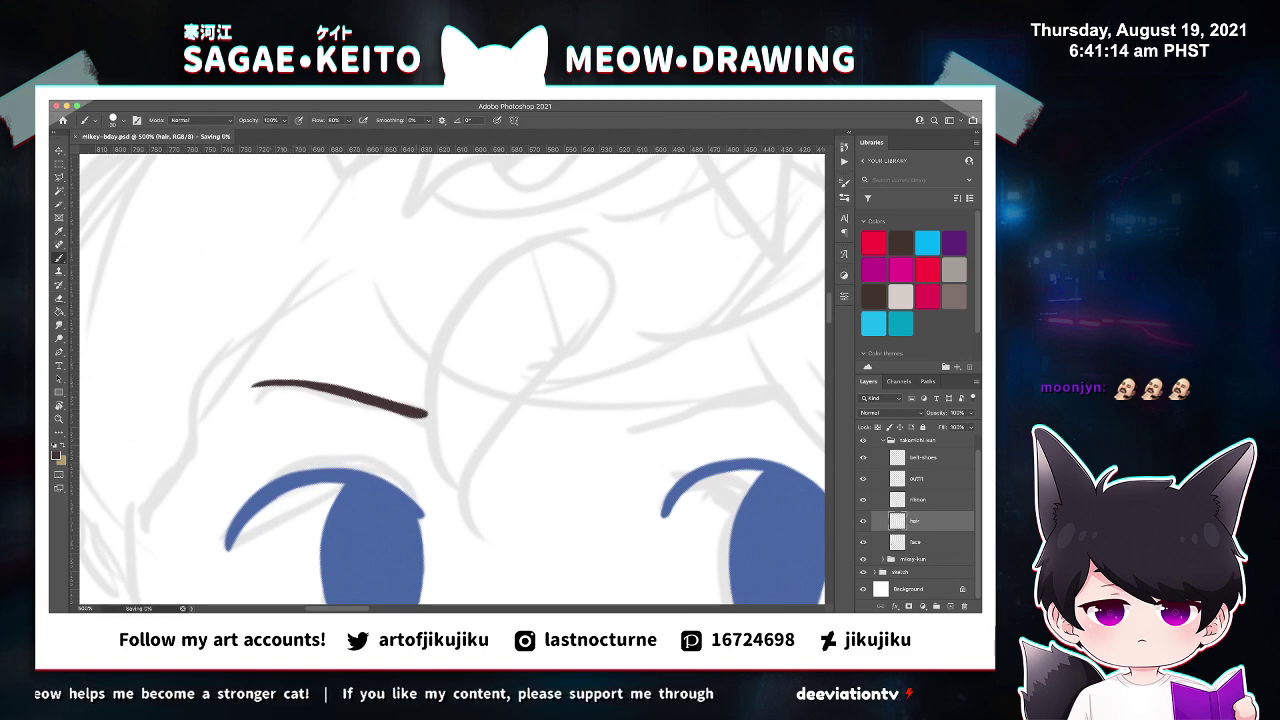
pyautogui.scroll(-5, 448, 380)
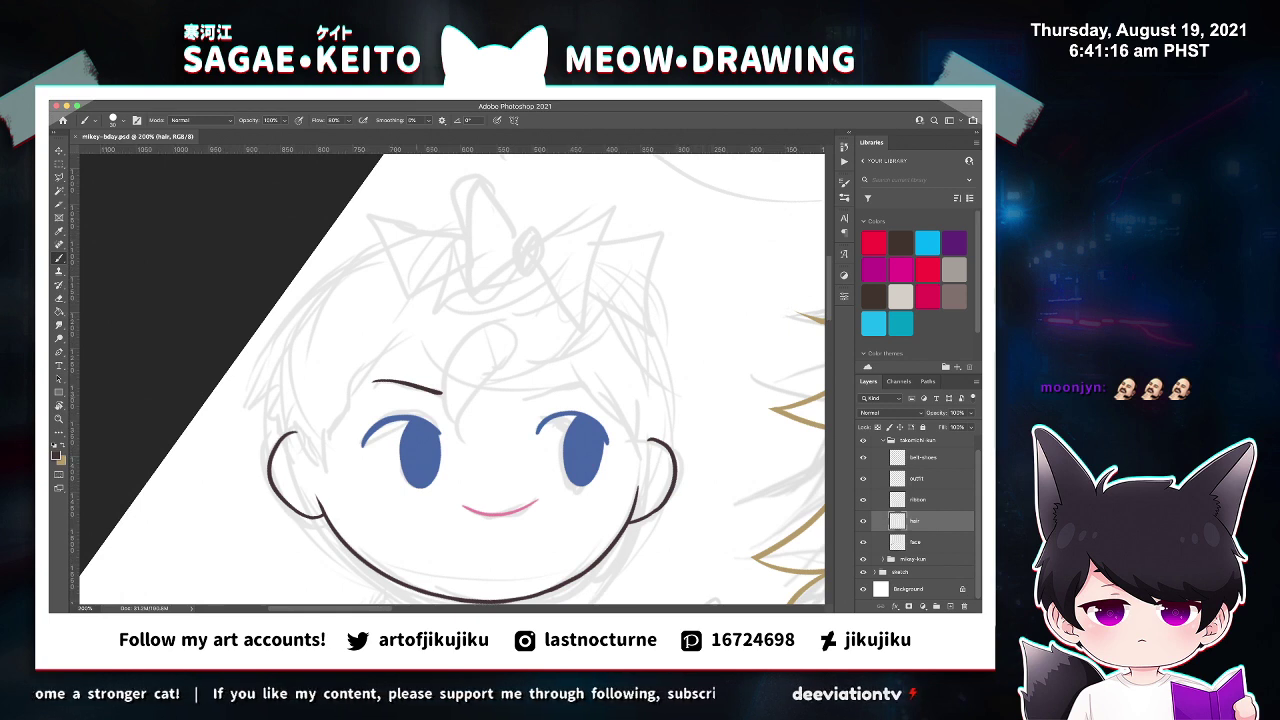
# Flip the canvas horizontally and rotate the view so the small character's face is nearly upright.
pyautogui.press('super+shift+h')
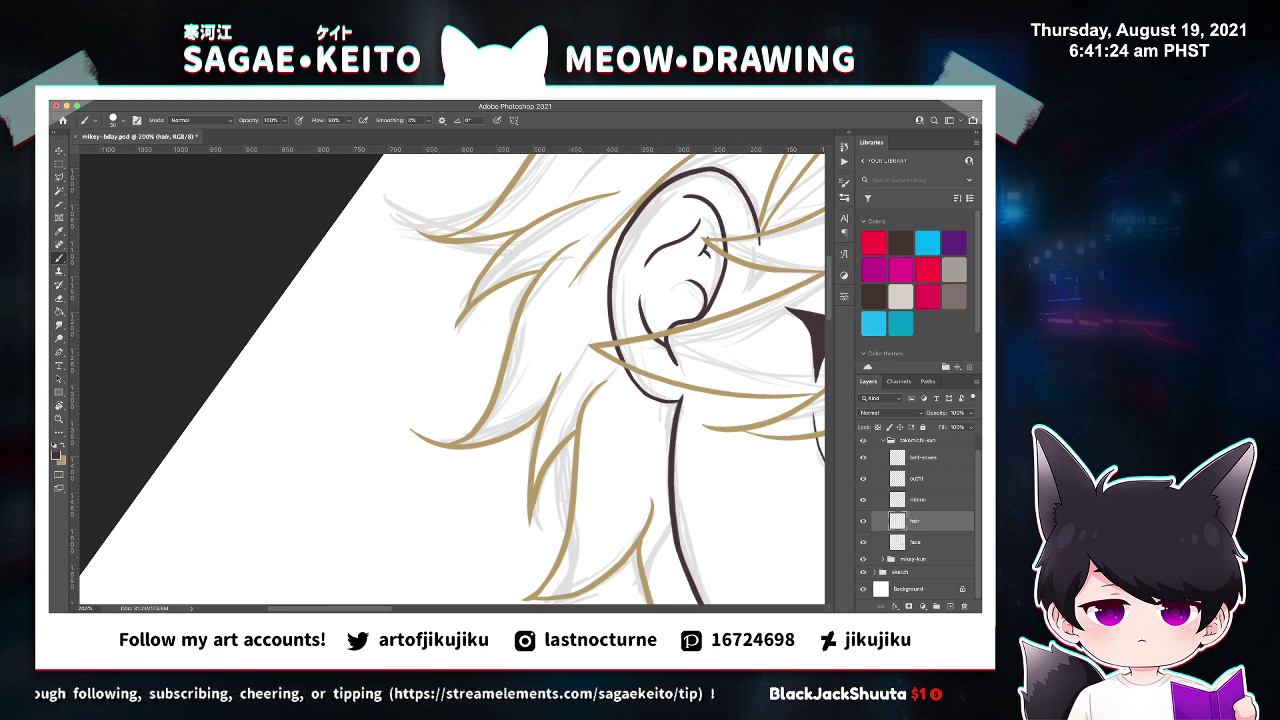
pyautogui.hscroll(-5, 452, 379)
pyautogui.hscroll(10, 452, 379)
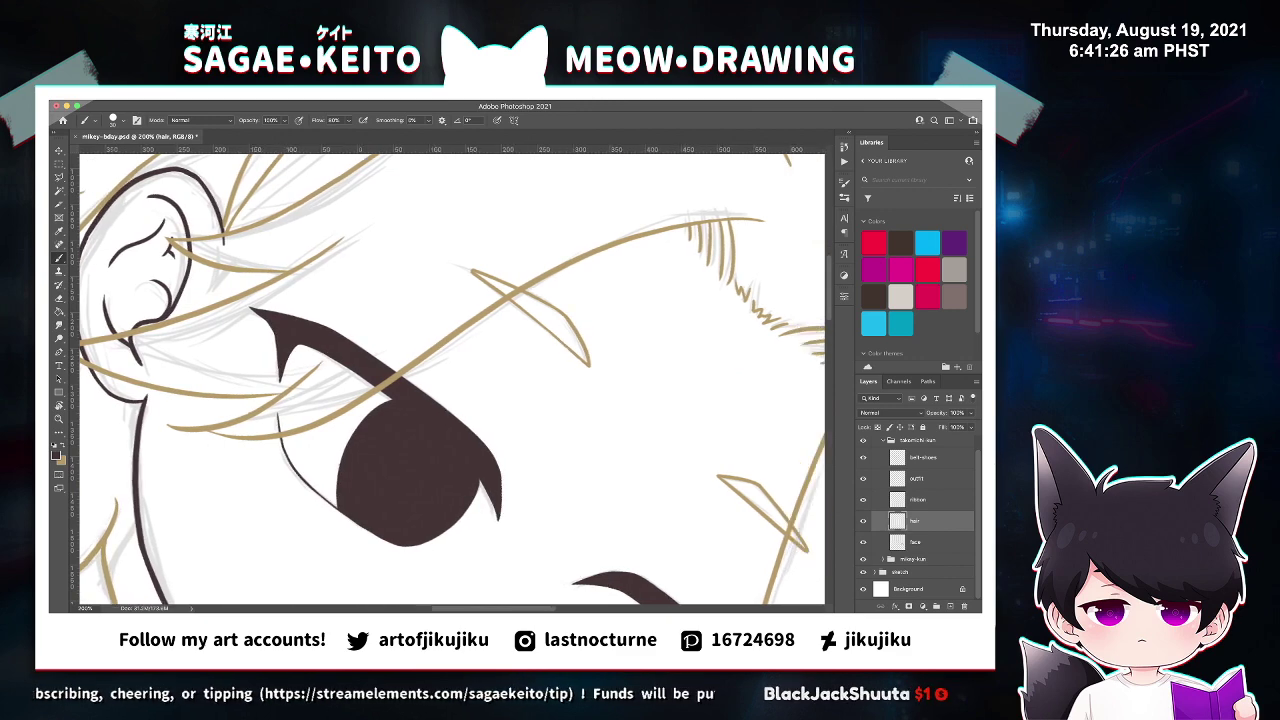
pyautogui.hscroll(10, 452, 378)
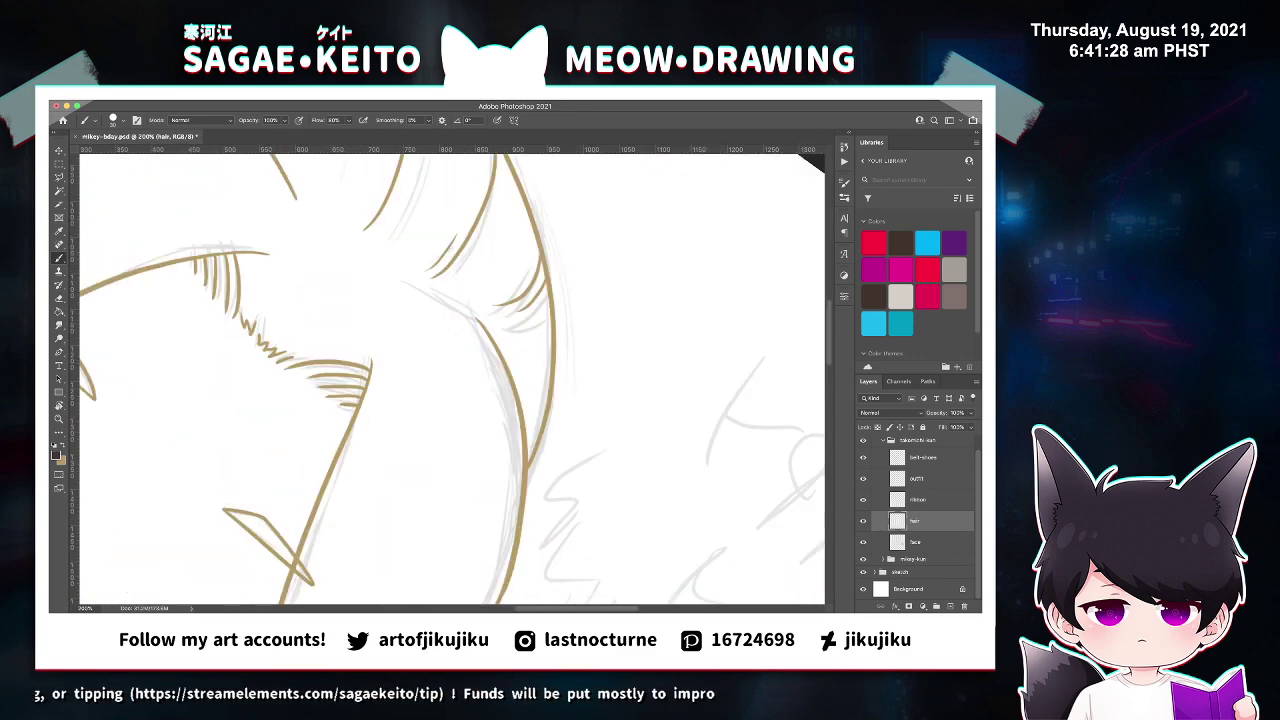
pyautogui.scroll(-10, 452, 379)
pyautogui.scroll(1, 452, 379)
pyautogui.press('r')
pyautogui.moveTo(631, 484); pyautogui.dragTo(571, 210)
pyautogui.press('z')
pyautogui.click(360, 341)
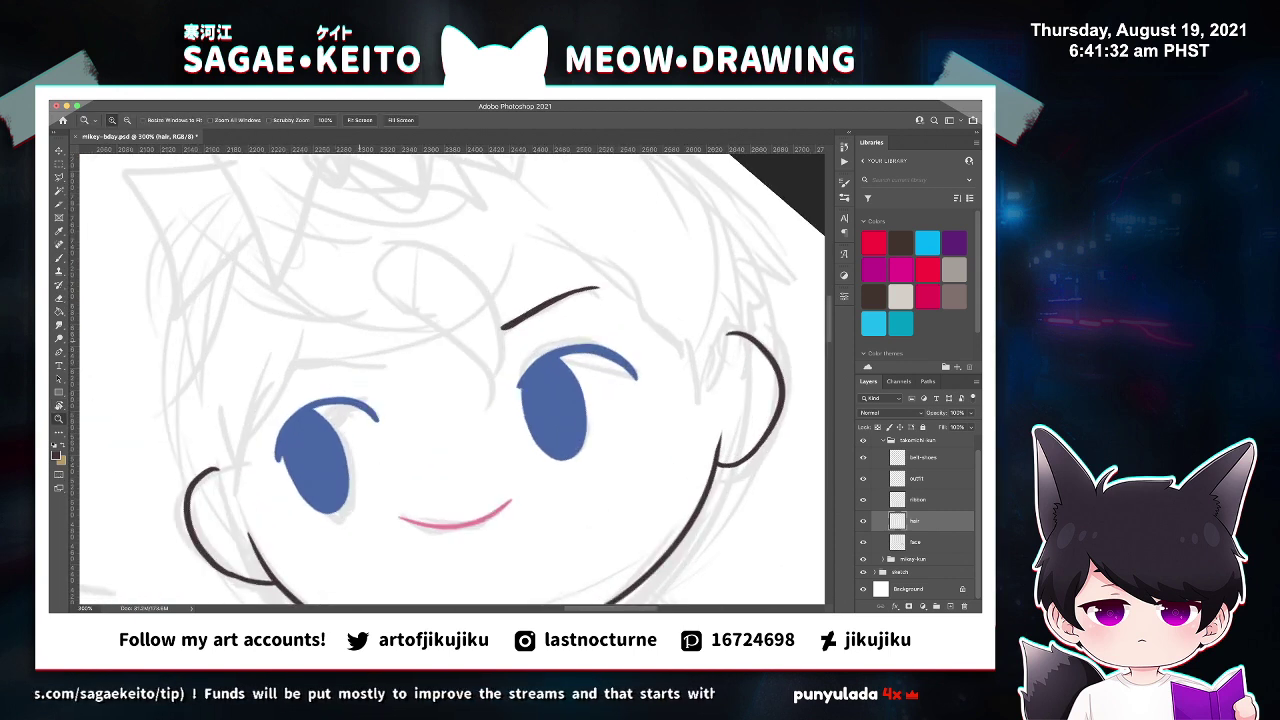
# Select the eyebrow with the Polygonal Lasso, shift it slightly down toward the middle of the face, and clear the selection.
pyautogui.press('l')
pyautogui.click(508, 295)
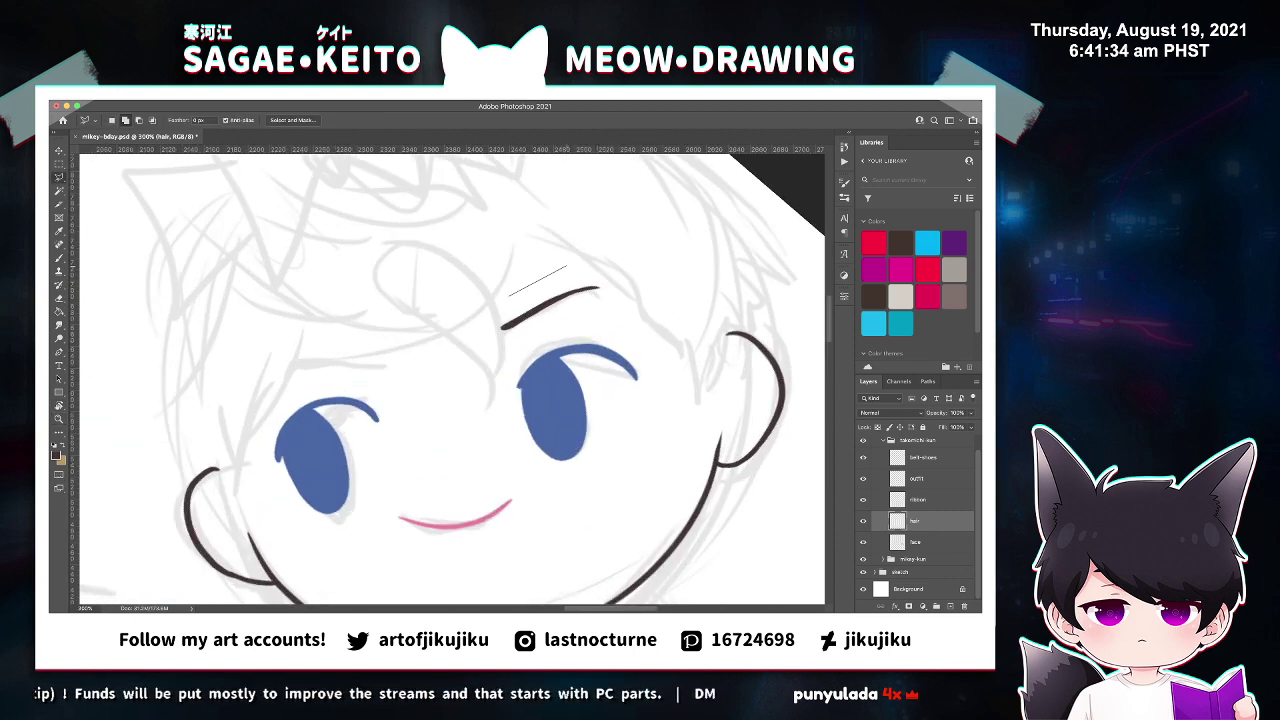
pyautogui.click(480, 305)
pyautogui.click(484, 366)
pyautogui.click(657, 292)
pyautogui.click(608, 248)
pyautogui.click(566, 266)
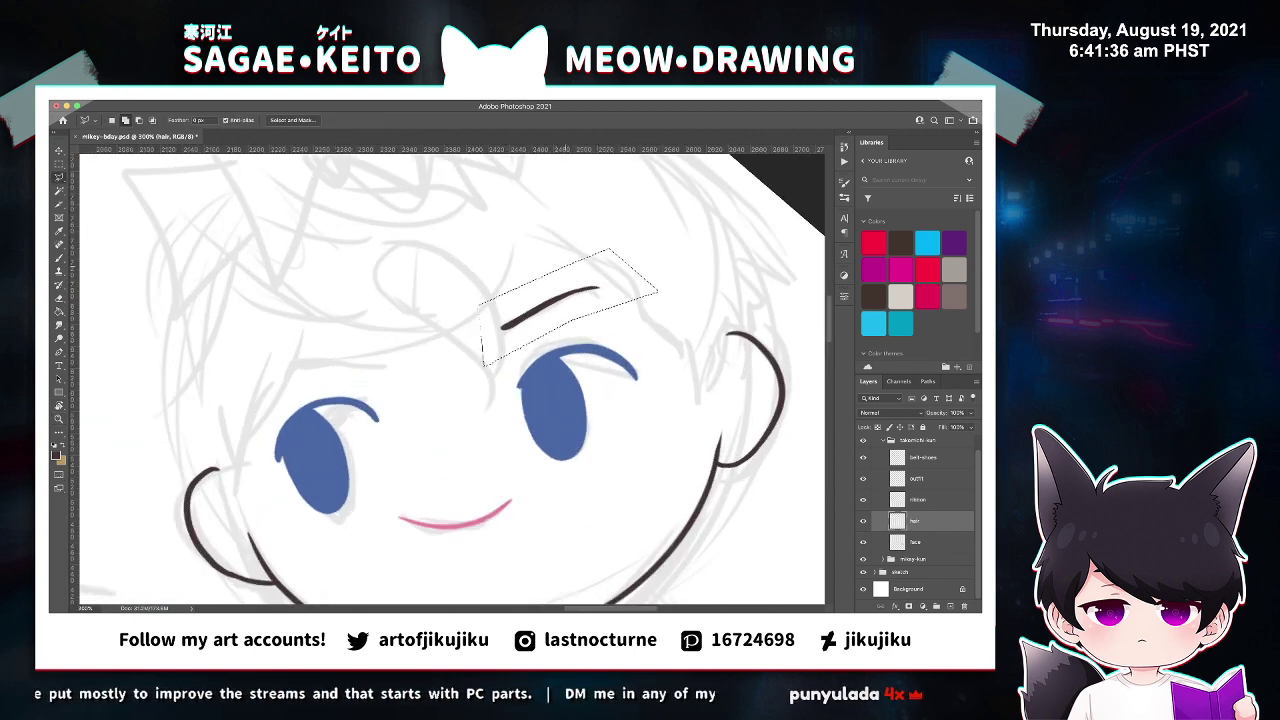
pyautogui.press('v')
pyautogui.moveTo(547, 304)
pyautogui.mouseDown()
pyautogui.moveTo(530, 316)
pyautogui.moveTo(594, 298)
pyautogui.mouseUp()
pyautogui.hotkey('ctrl', 't')
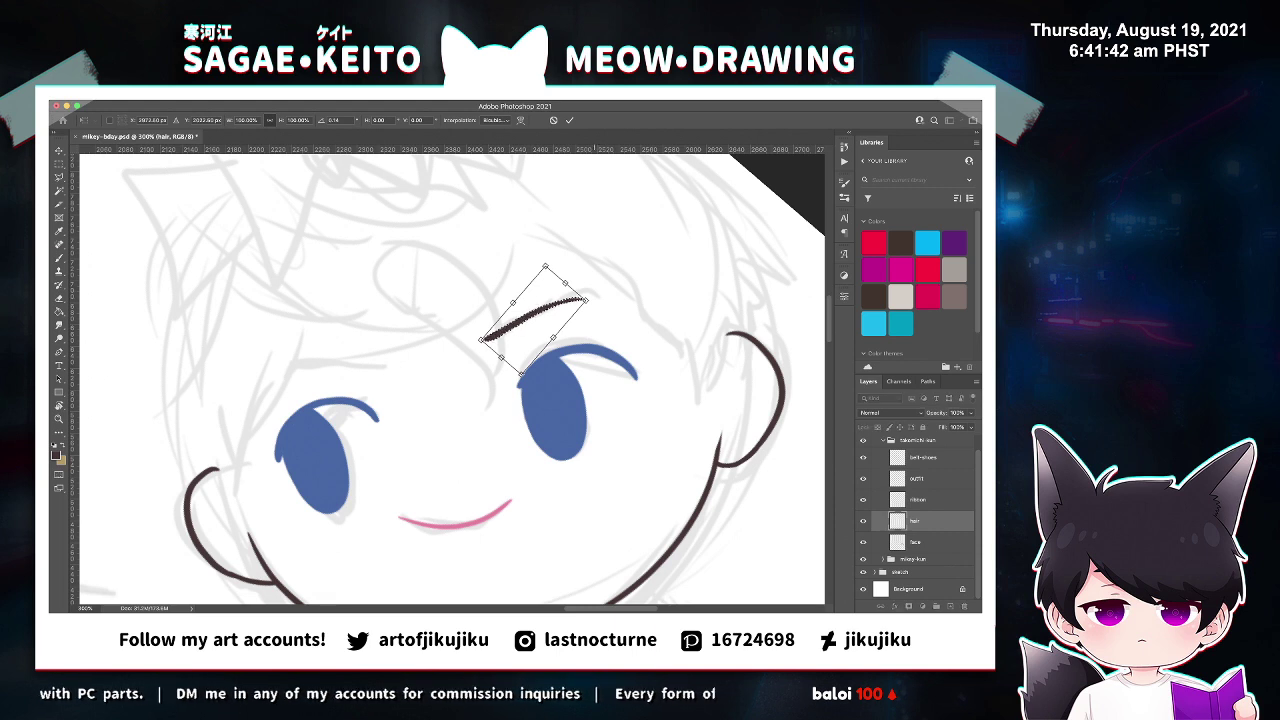
pyautogui.press('Return')
pyautogui.press('z')
pyautogui.press('super+d')
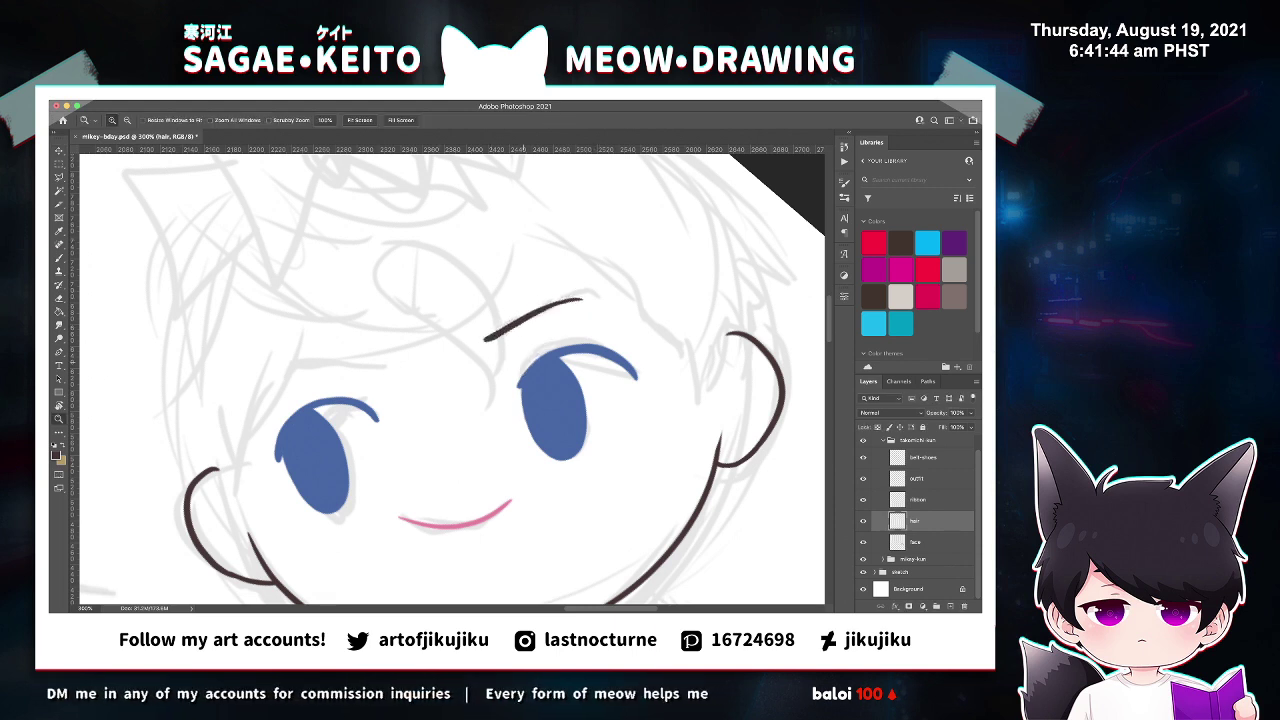
# Thicken the inner end of the small character's eyebrow above the eye on the right of the face with the Brush.
pyautogui.click(518, 329)
pyautogui.click(516, 330)
pyautogui.press('b')
pyautogui.moveTo(468, 346); pyautogui.dragTo(499, 337)
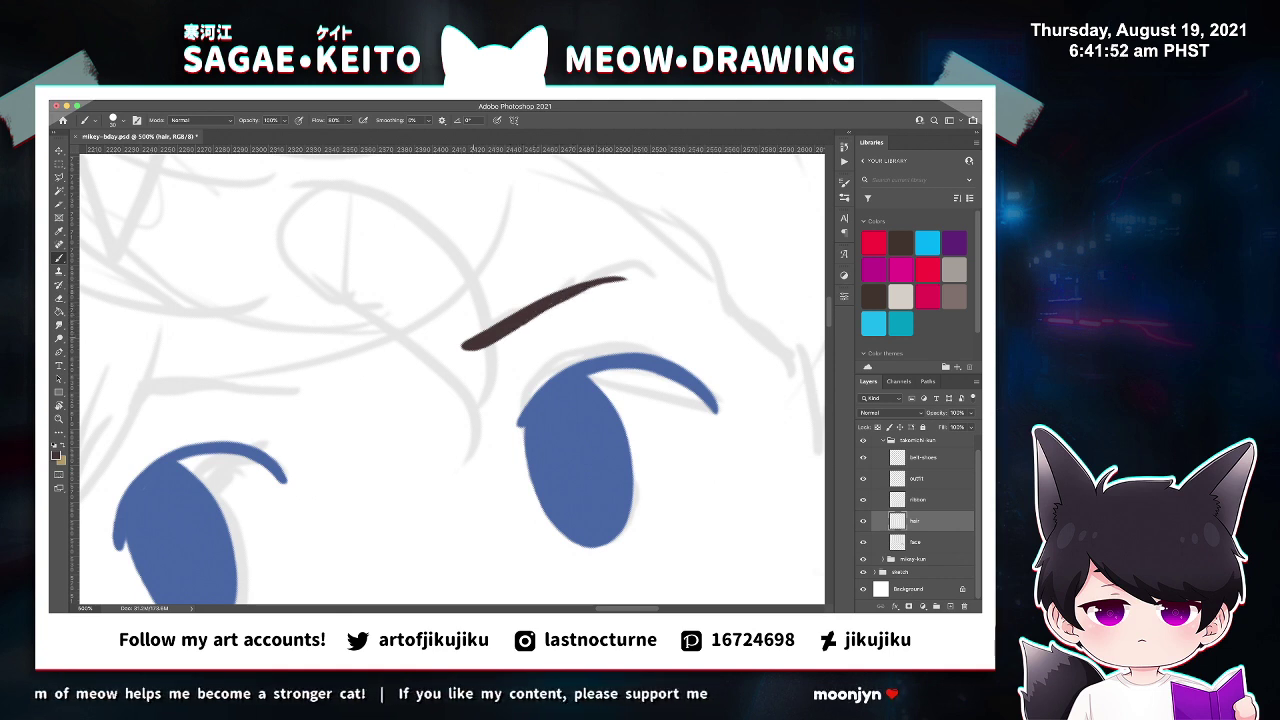
# Draw a thin dark brown second eyebrow with the Brush above the small character's eye on the left of the face.
pyautogui.press('super+minus')
pyautogui.press('super+minus')
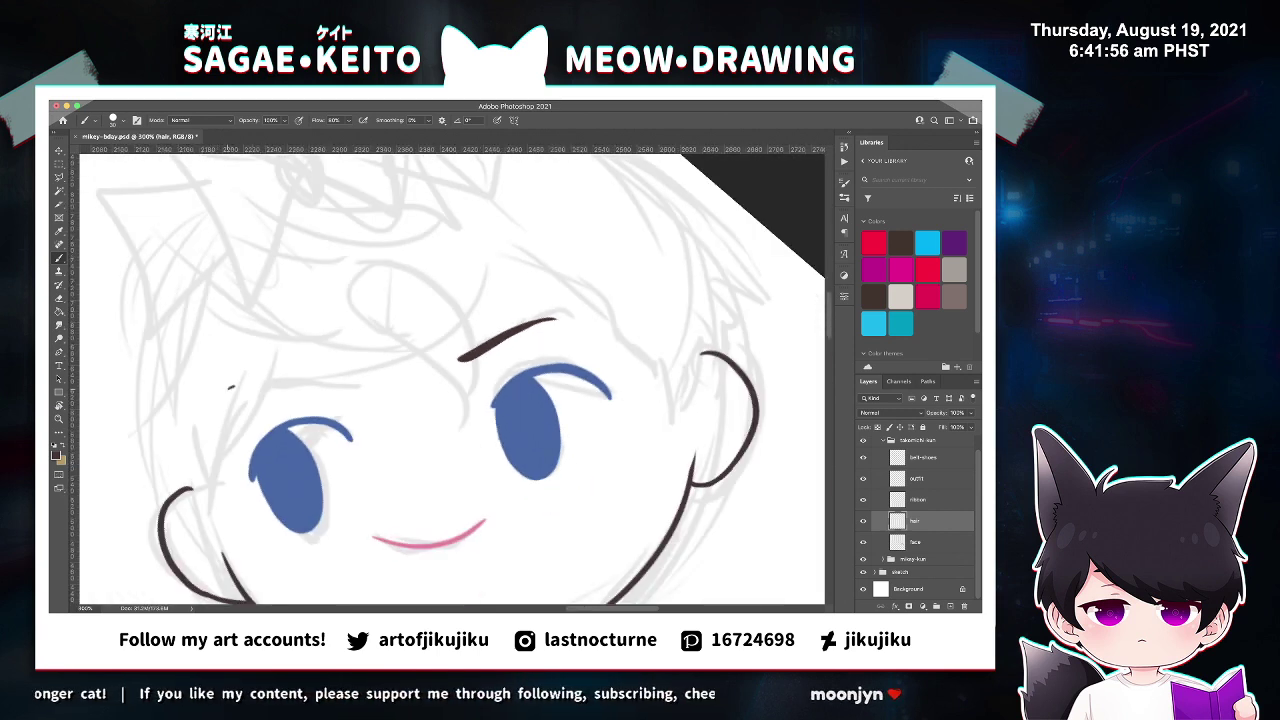
pyautogui.moveTo(229, 387); pyautogui.dragTo(264, 380)
pyautogui.moveTo(233, 393); pyautogui.dragTo(357, 387)
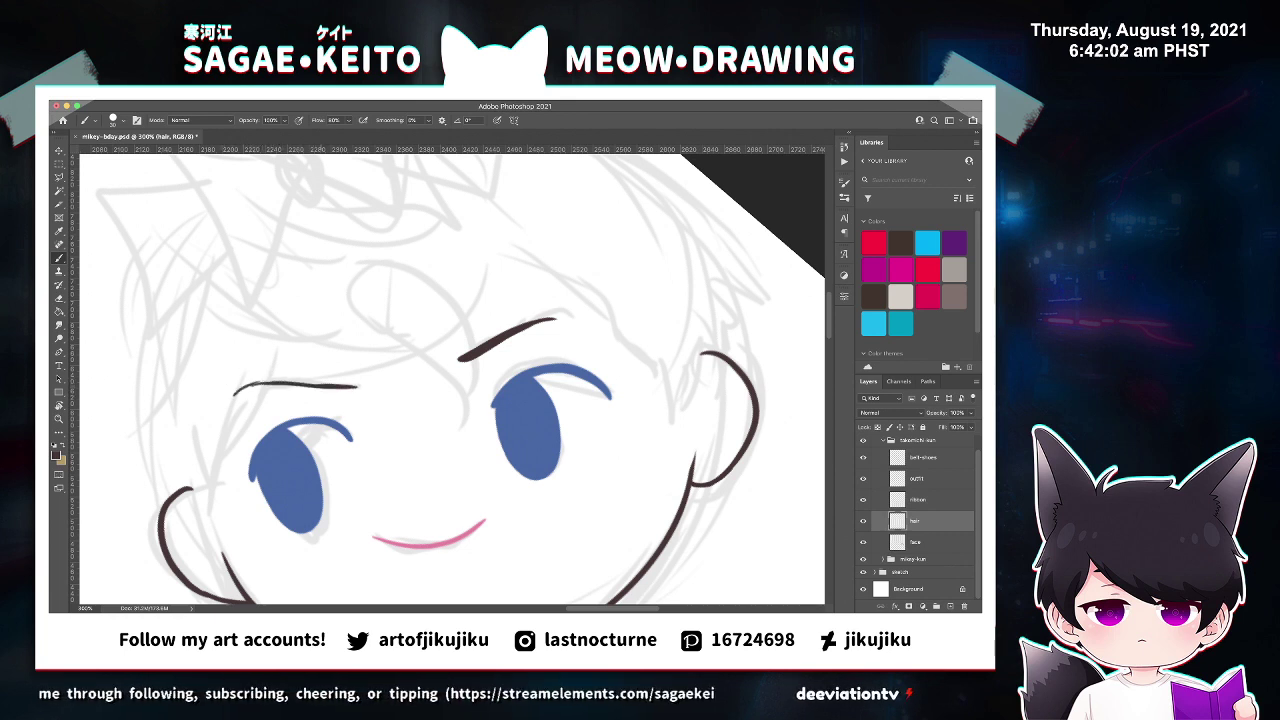
# Thicken the inner half of the new eyebrow on the left of the face and round its inner end with the Brush and Eraser.
pyautogui.press('z')
pyautogui.click(303, 370)
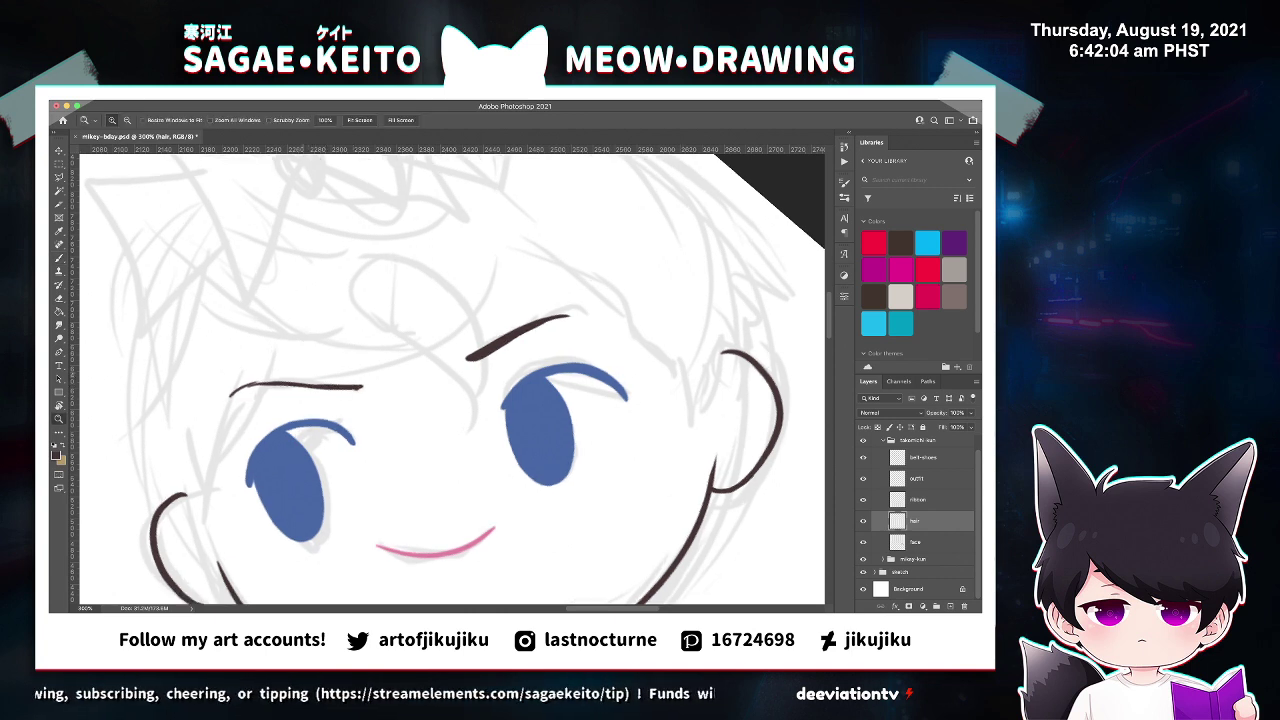
pyautogui.press('e')
pyautogui.moveTo(262, 383)
pyautogui.mouseDown()
pyautogui.moveTo(199, 406)
pyautogui.moveTo(270, 382)
pyautogui.moveTo(444, 396)
pyautogui.mouseUp()
pyautogui.press('b')
pyautogui.scroll(2, 234, 392)
pyautogui.press('super+z')
pyautogui.press('super+z')
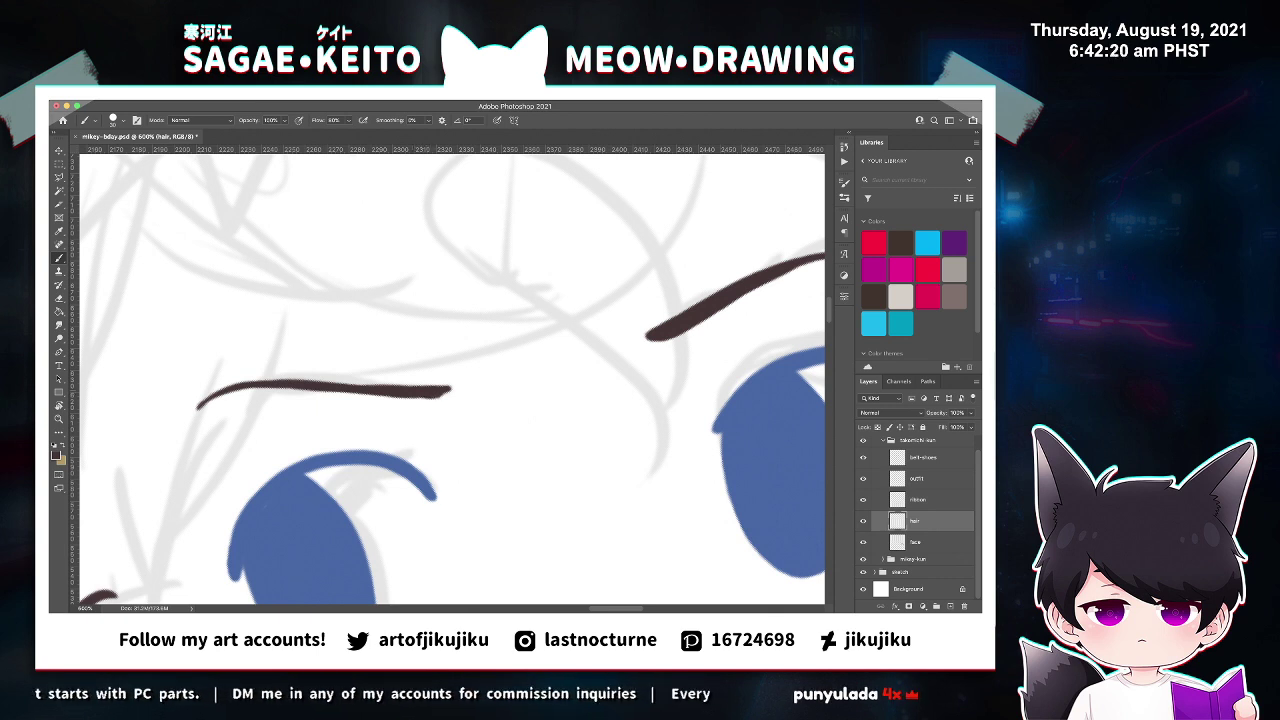
pyautogui.moveTo(356, 387)
pyautogui.mouseDown()
pyautogui.moveTo(334, 385)
pyautogui.moveTo(354, 392)
pyautogui.mouseUp()
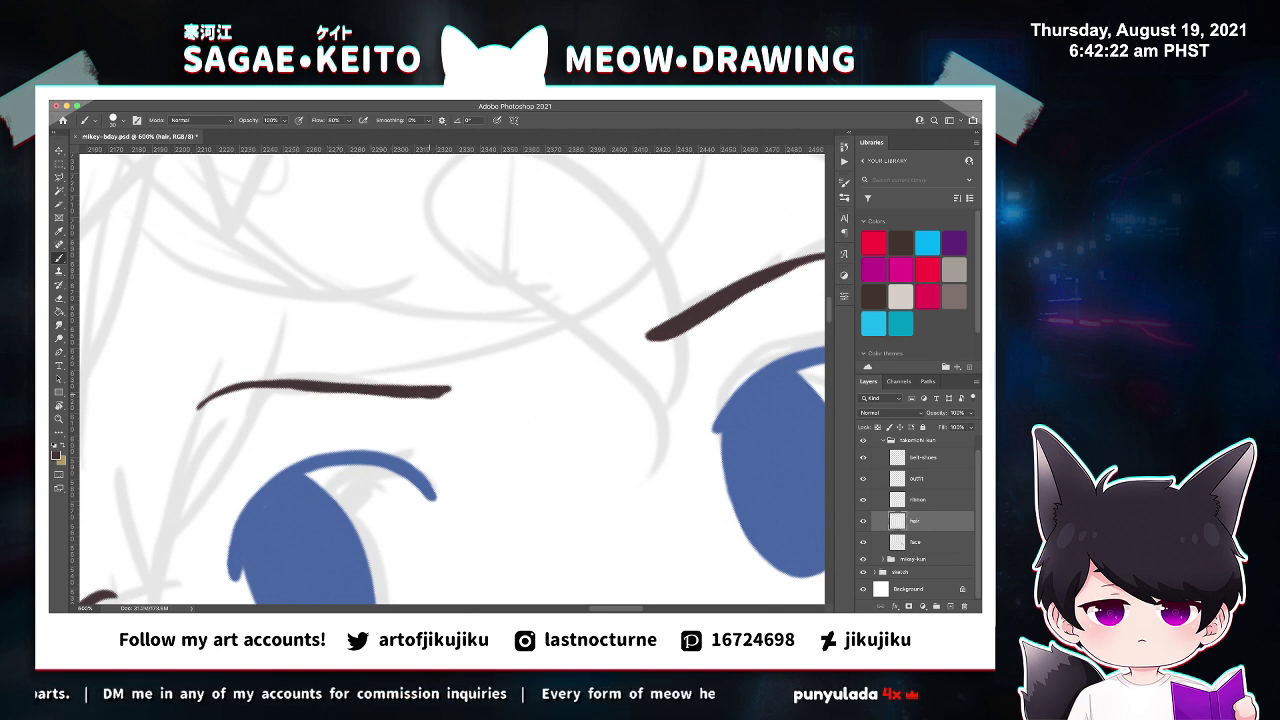
pyautogui.moveTo(448, 394); pyautogui.dragTo(439, 395)
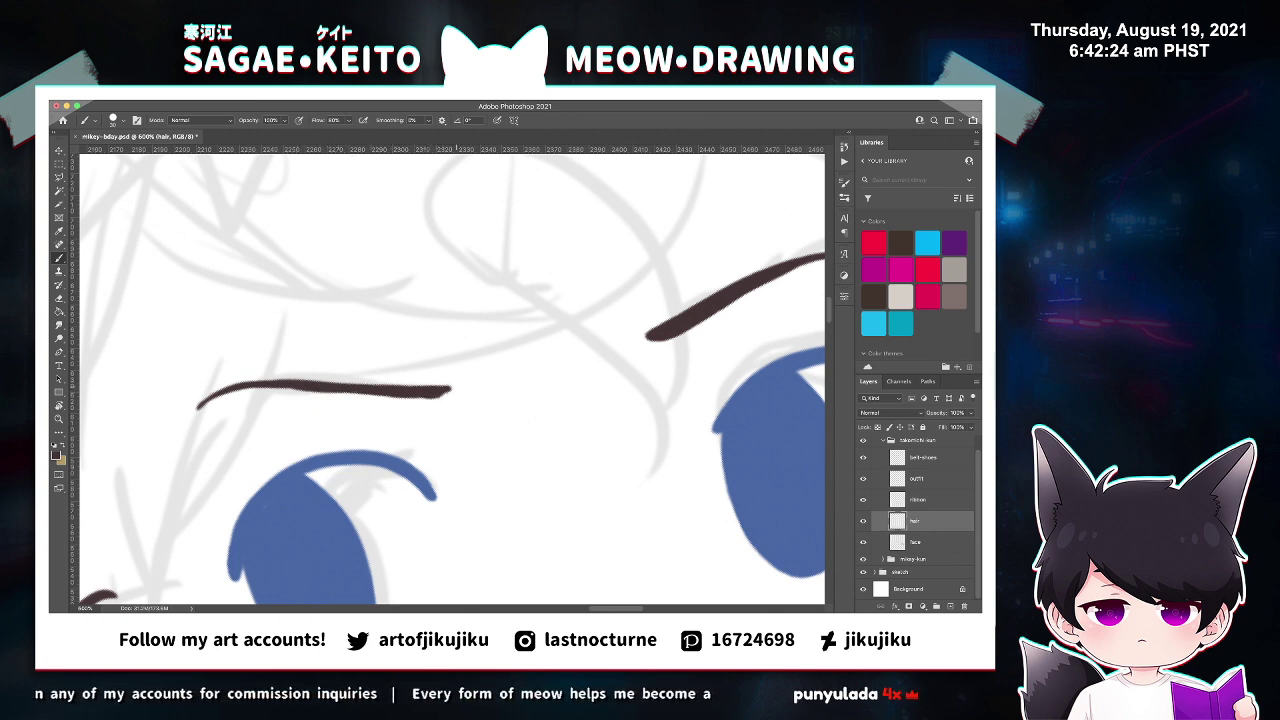
pyautogui.press('e')
pyautogui.press('b')
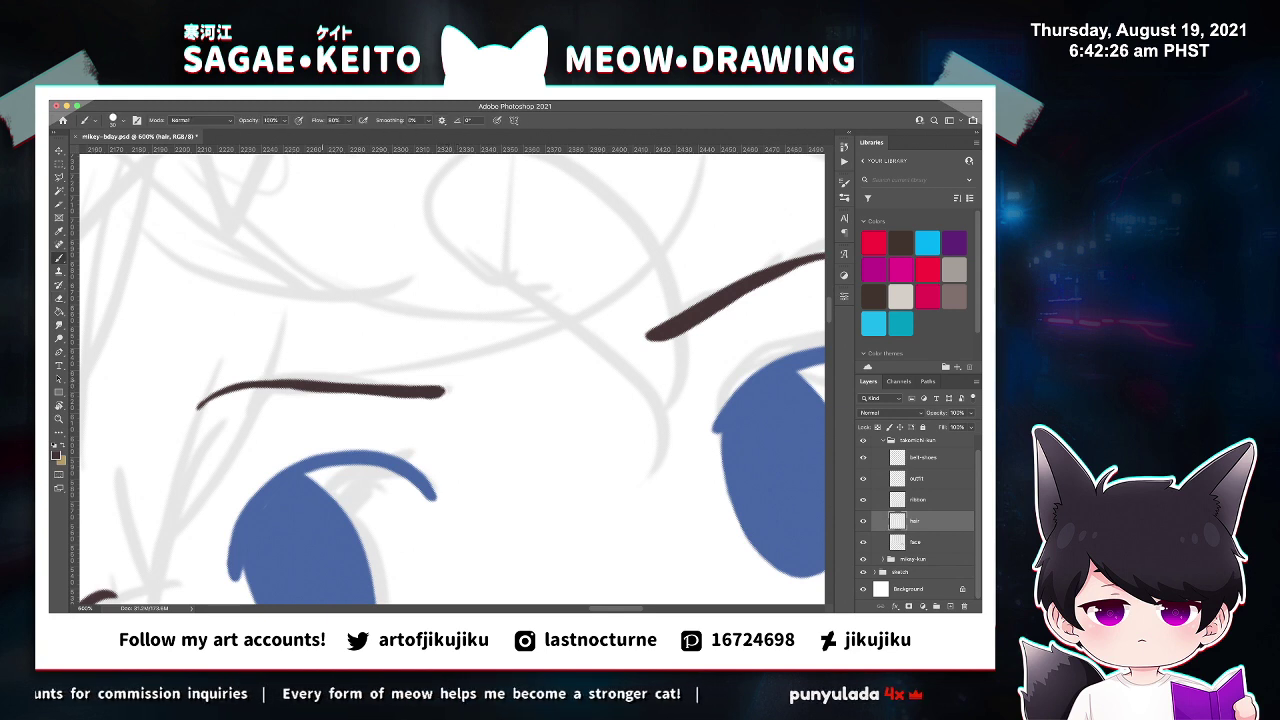
# Smooth the new eyebrow's lower edge with the Brush, taper its outer end with the Eraser, and save the document.
pyautogui.moveTo(288, 389); pyautogui.dragTo(374, 394)
pyautogui.press('super+z')
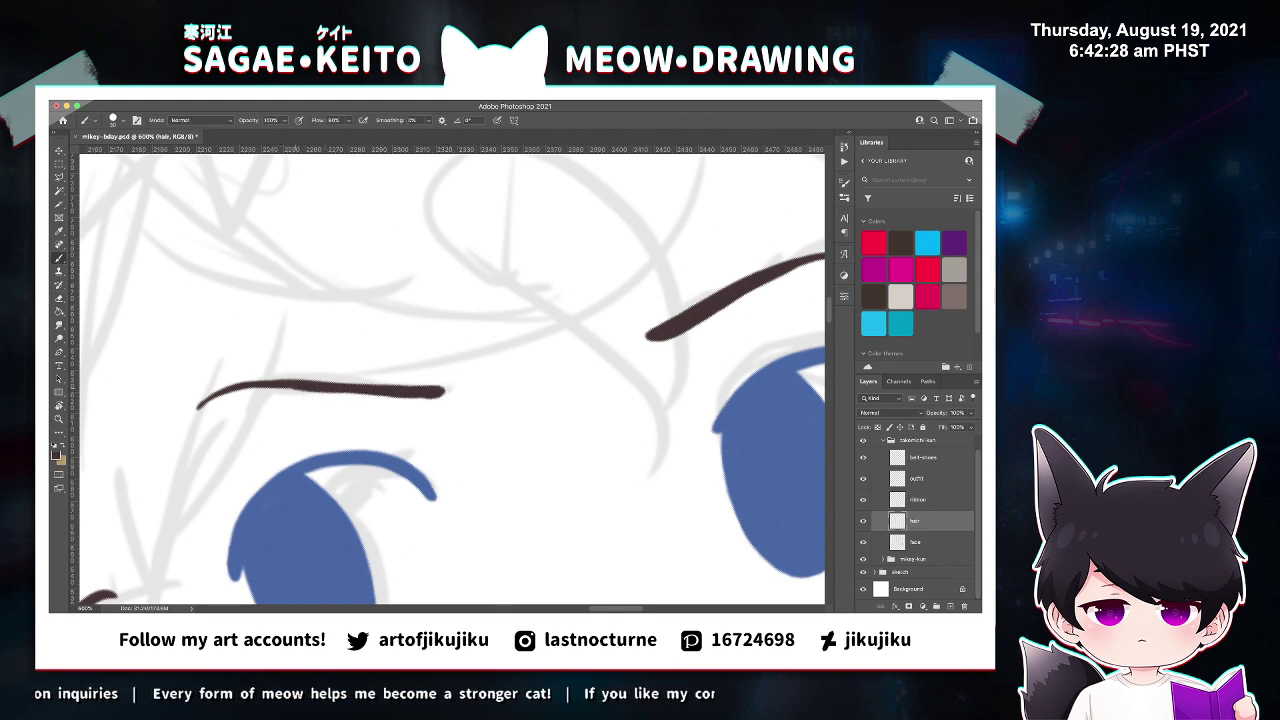
pyautogui.moveTo(287, 389); pyautogui.dragTo(354, 394)
pyautogui.press('super+z')
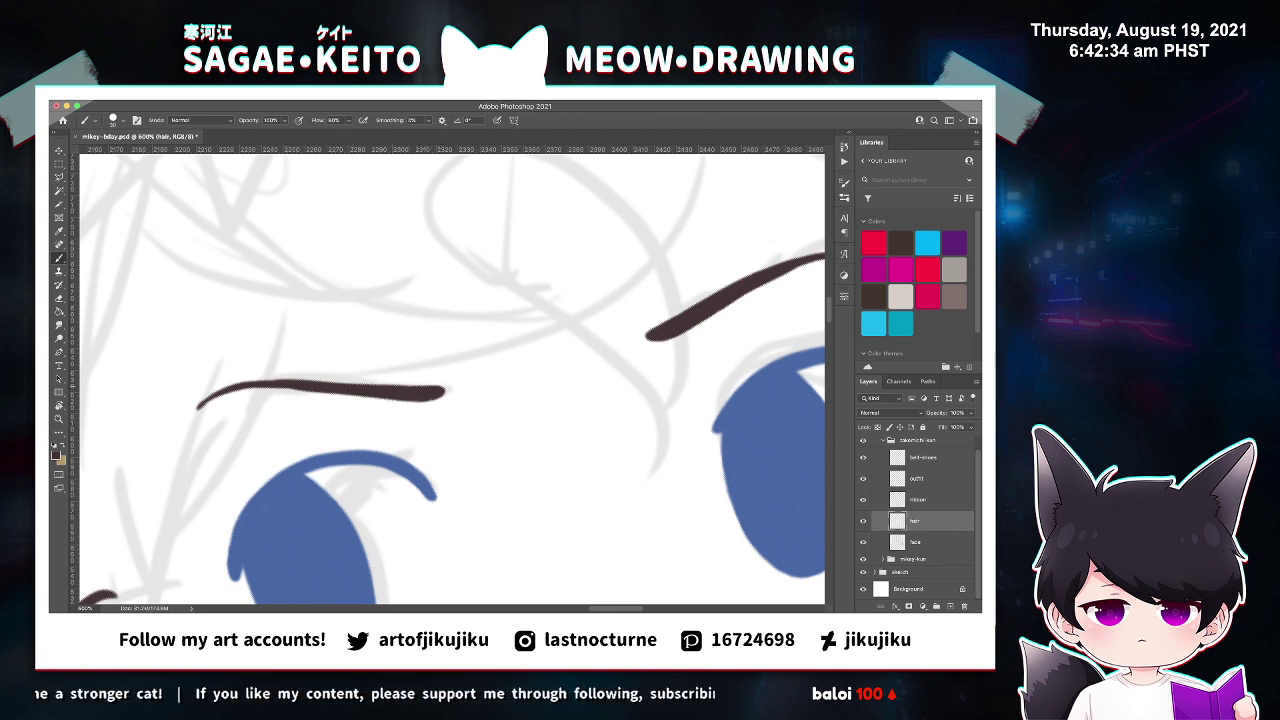
pyautogui.press('e')
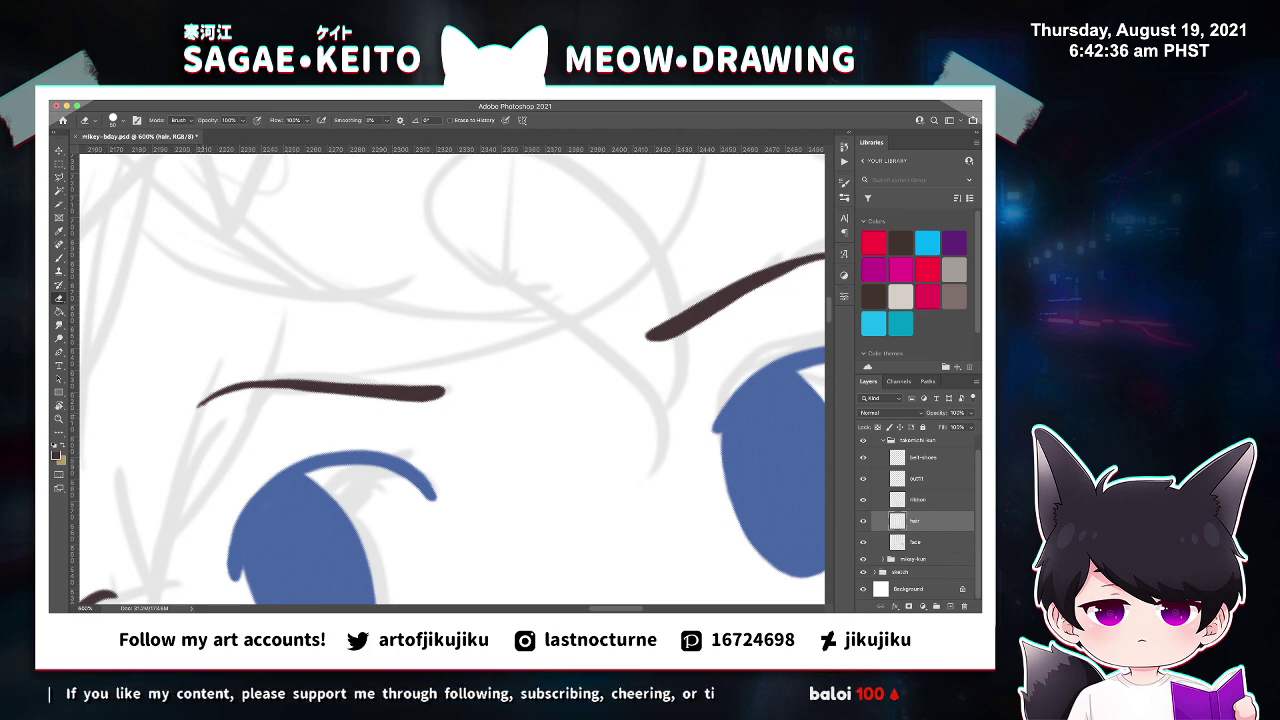
pyautogui.press('super+s')
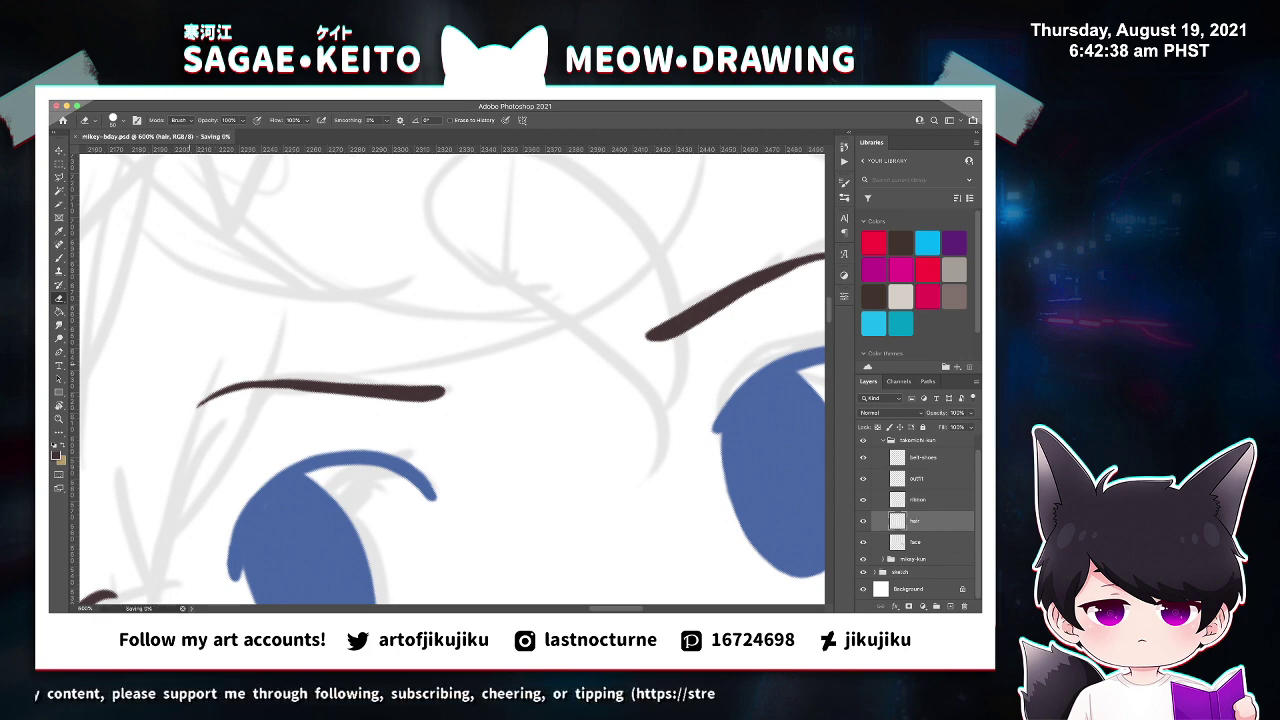
# Try to thicken the outer part of the eyebrow on the left of the face with a Brush stroke.
pyautogui.press('super+minus')
pyautogui.press('super+minus')
pyautogui.press('super+minus')
pyautogui.press('super+minus')
pyautogui.press('super+minus')
pyautogui.press('z')
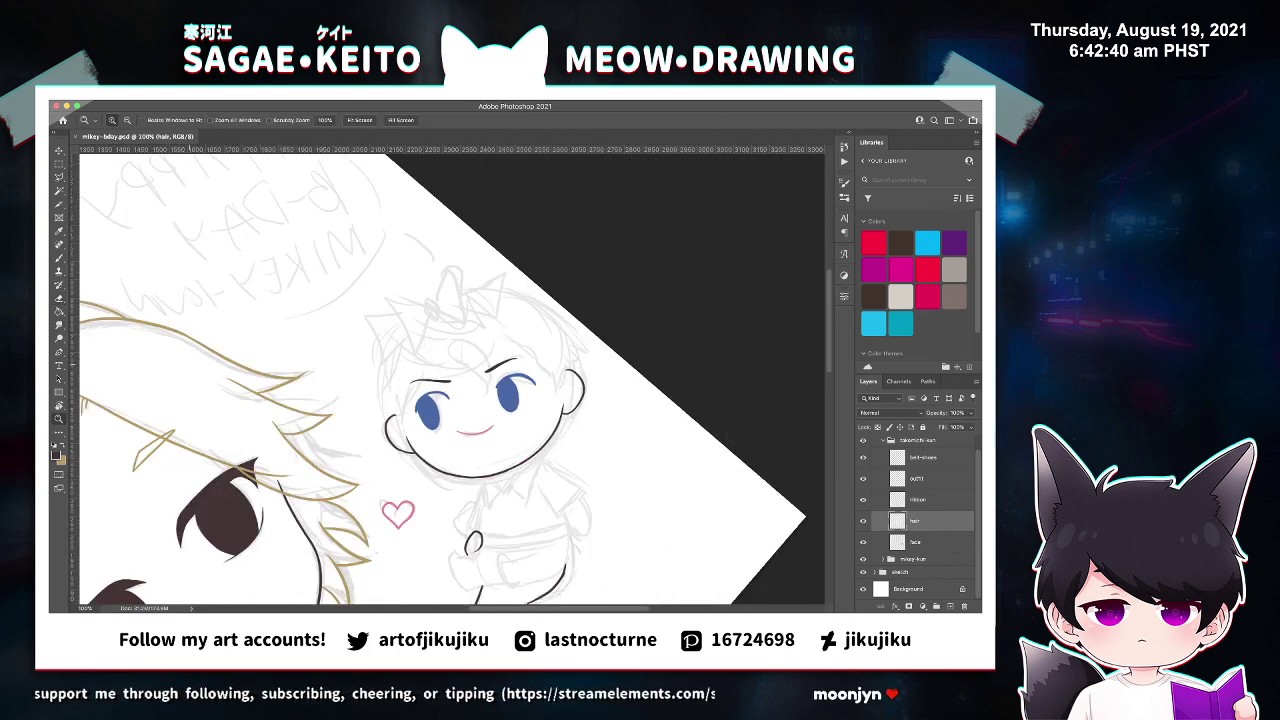
pyautogui.click(545, 348)
pyautogui.click(445, 378)
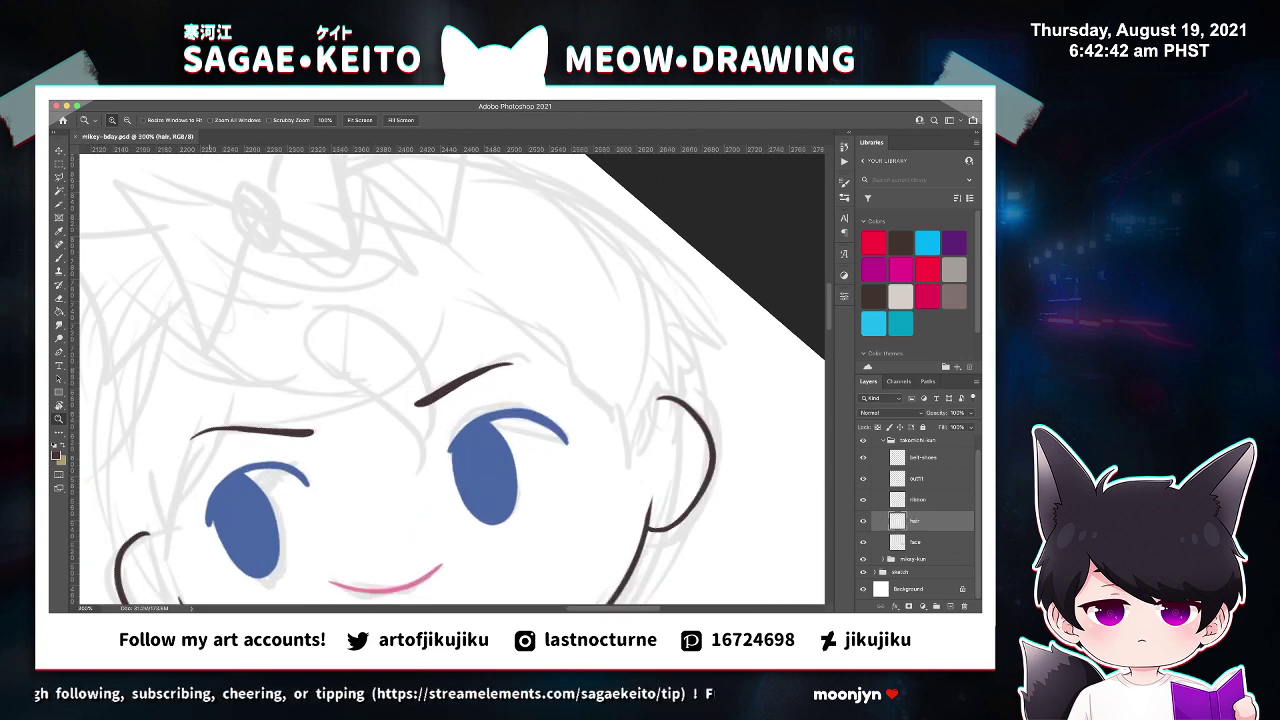
pyautogui.click(263, 425)
pyautogui.click(263, 425)
pyautogui.press('b')
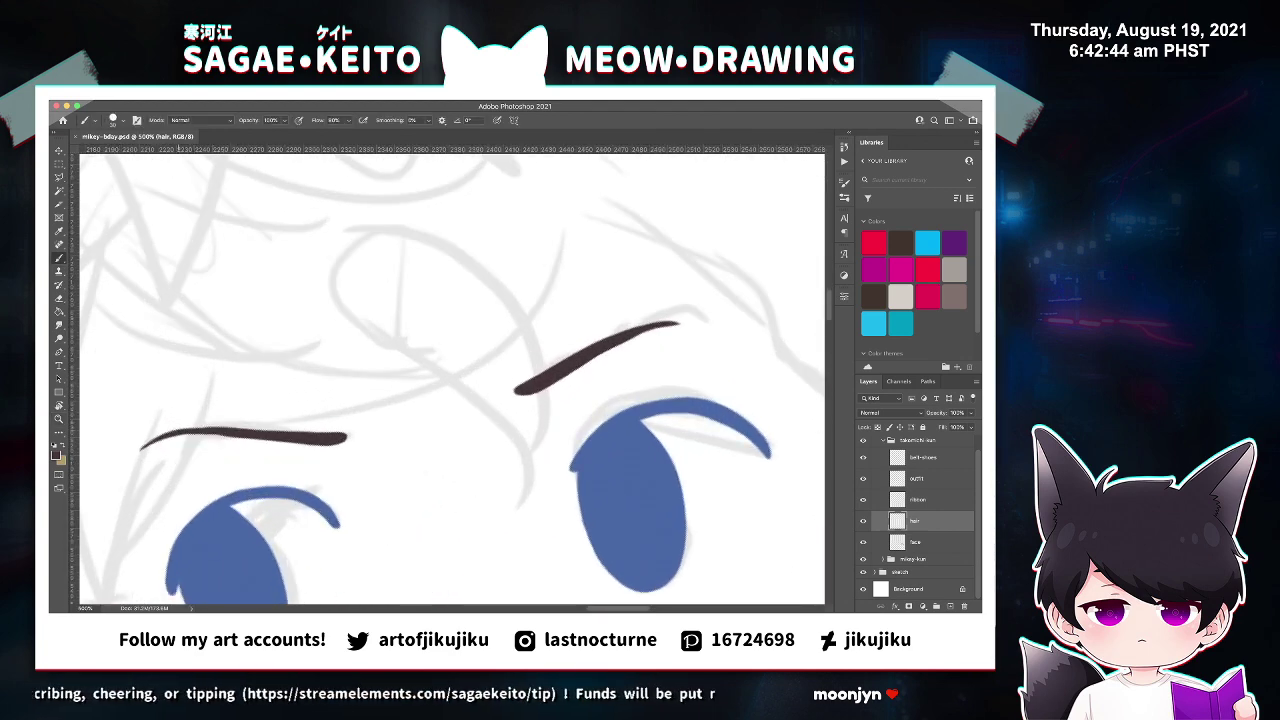
pyautogui.moveTo(180, 435); pyautogui.dragTo(216, 433)
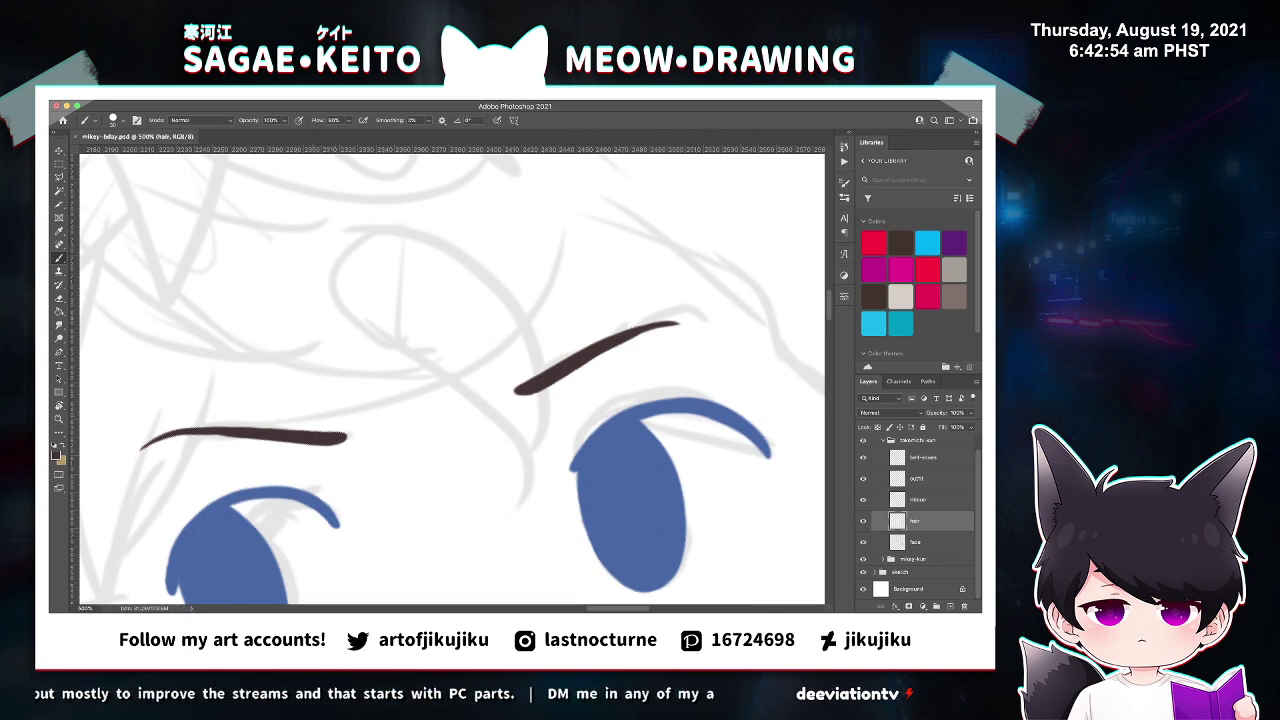
# Touch up the eyebrow on the left of the face with the Eraser.
pyautogui.press('super+minus')
pyautogui.press('super+minus')
pyautogui.press('super+minus')
pyautogui.press('super+minus')
pyautogui.press('super+minus')
pyautogui.press('super+equal')
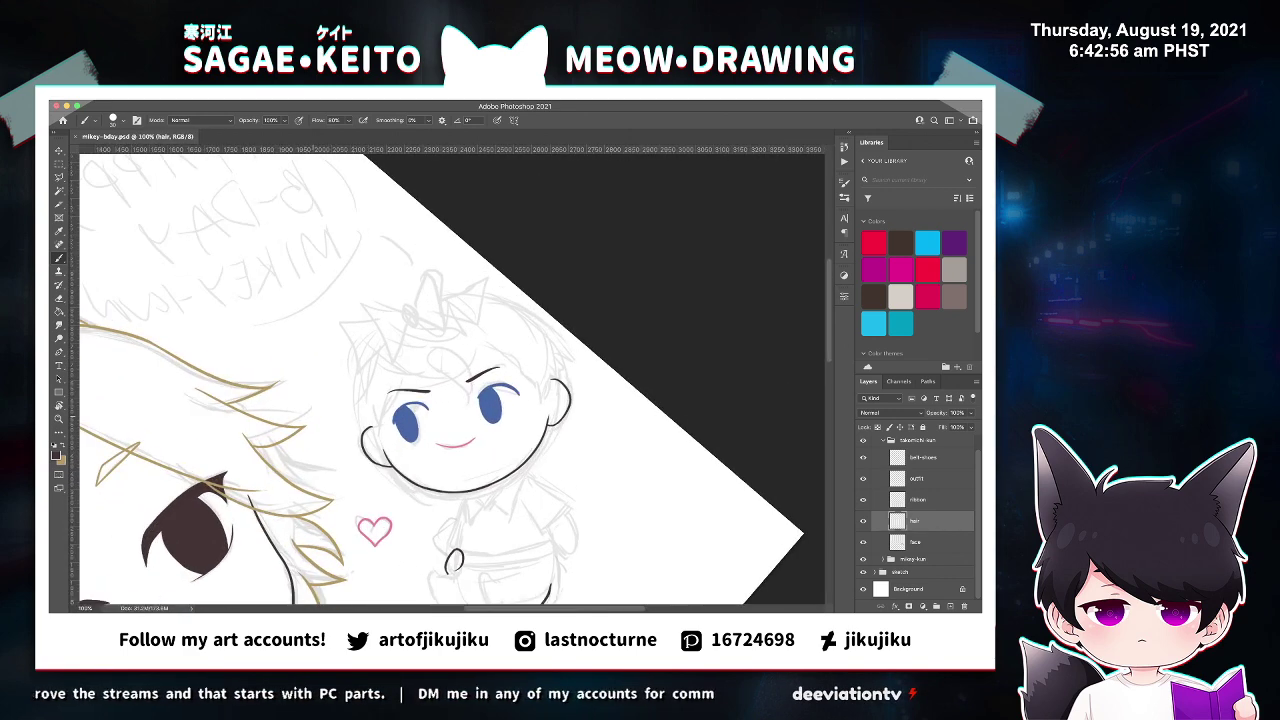
pyautogui.hotkey('ctrl', '+')
pyautogui.press('e')
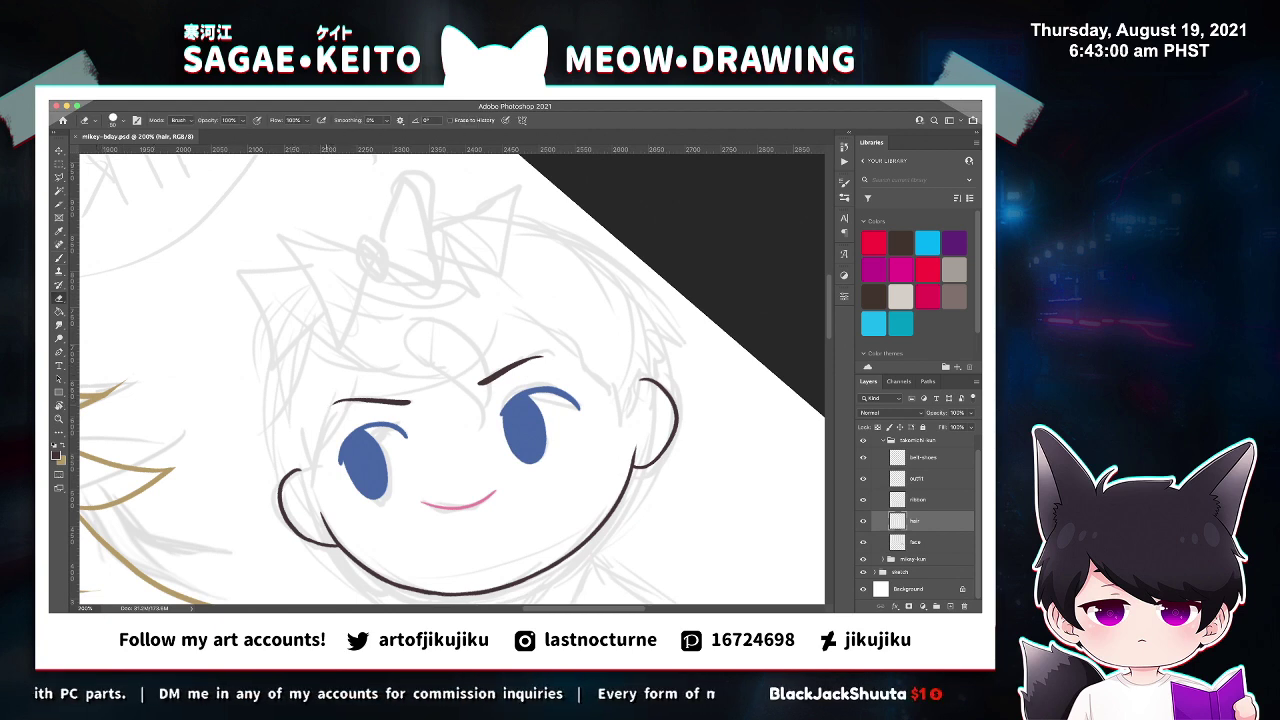
# Select the eyebrow on the left of the face with the Polygonal Lasso, shift it slightly outward, and clear the selection.
pyautogui.press('l')
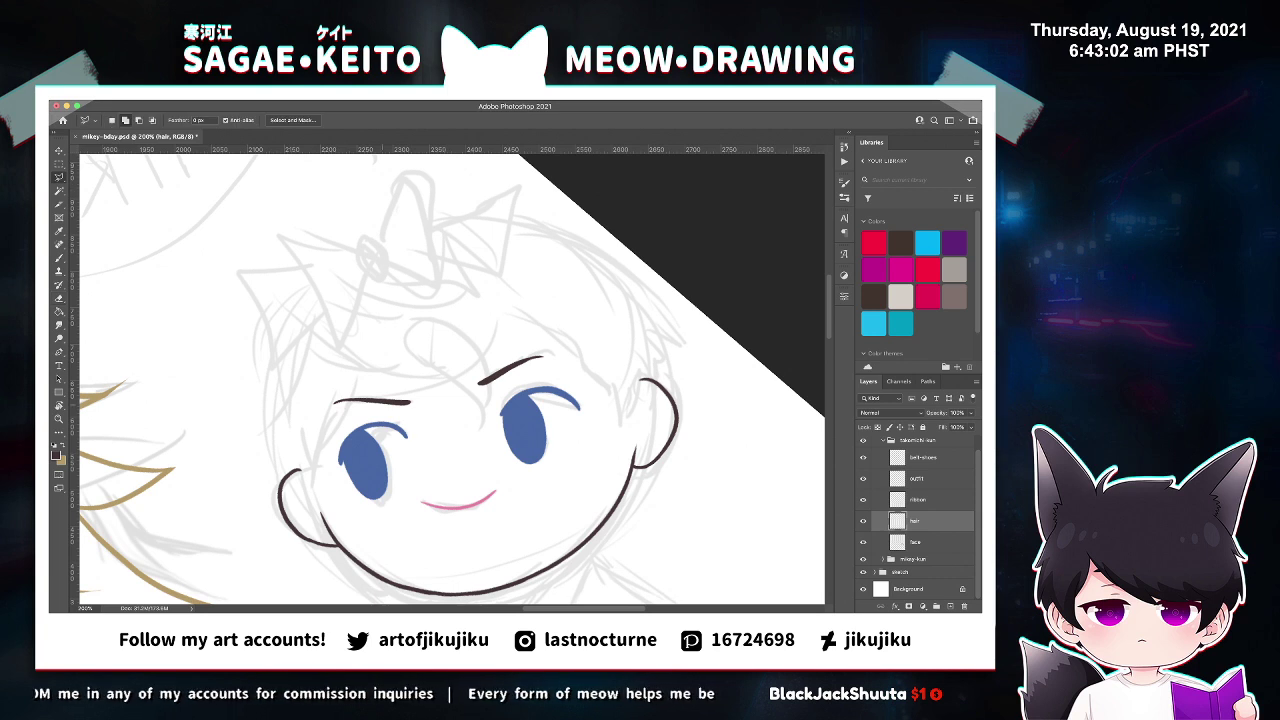
pyautogui.click(383, 360)
pyautogui.click(303, 379)
pyautogui.click(311, 424)
pyautogui.click(436, 412)
pyautogui.click(436, 368)
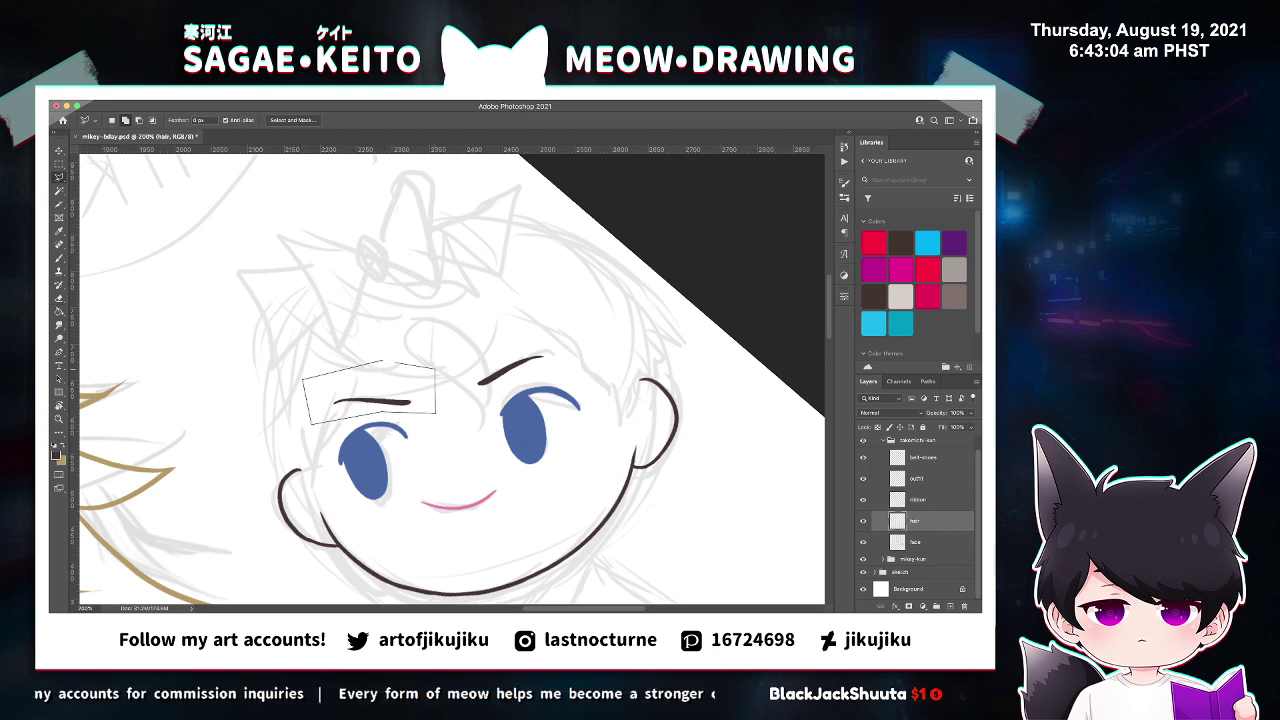
pyautogui.click(385, 360)
pyautogui.press('v')
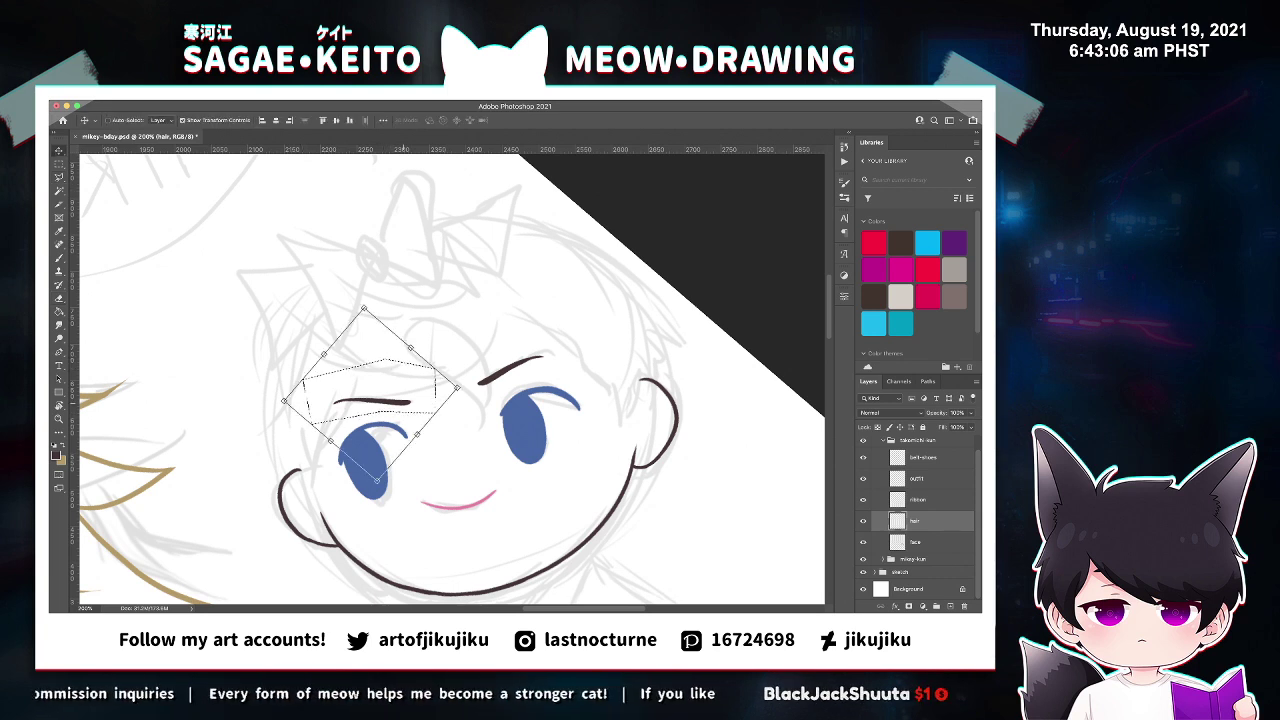
pyautogui.moveTo(403, 402); pyautogui.dragTo(421, 414)
pyautogui.hotkey('ctrl', 't')
pyautogui.press('Return')
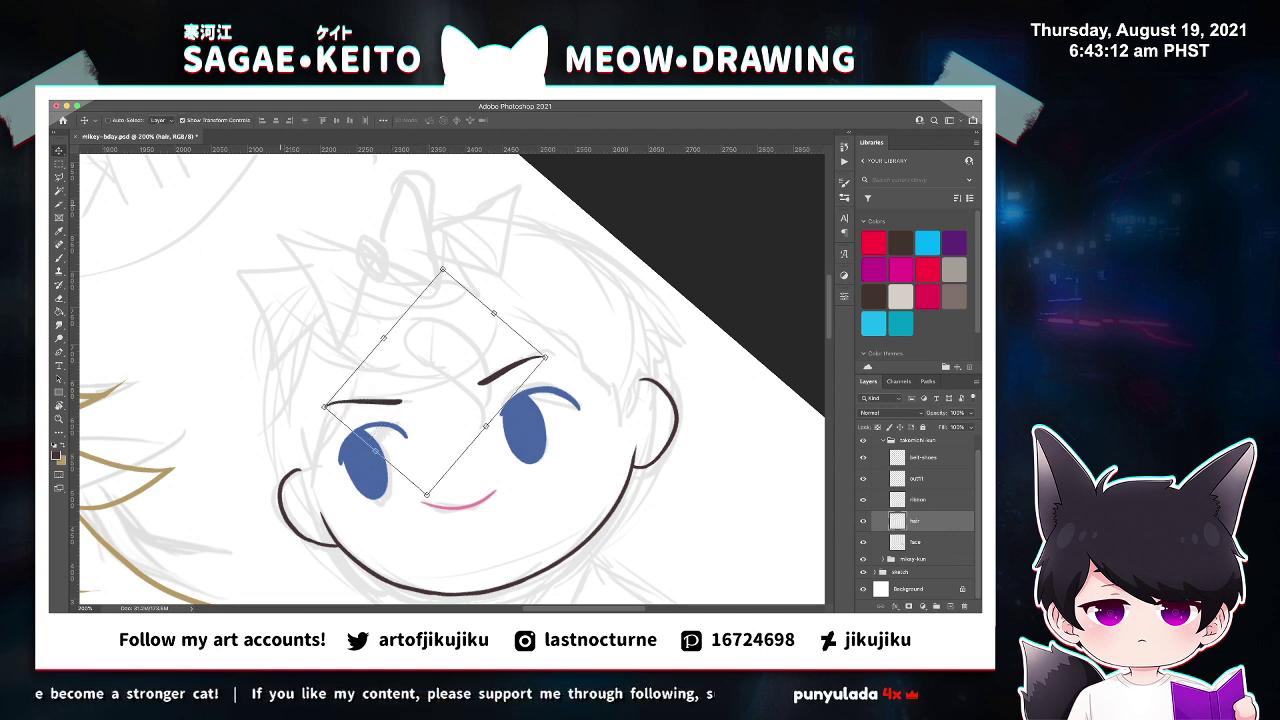
# Select the eyebrow on the right of the face with the Polygonal Lasso, enlarge it slightly, and apply the transform.
pyautogui.press('l')
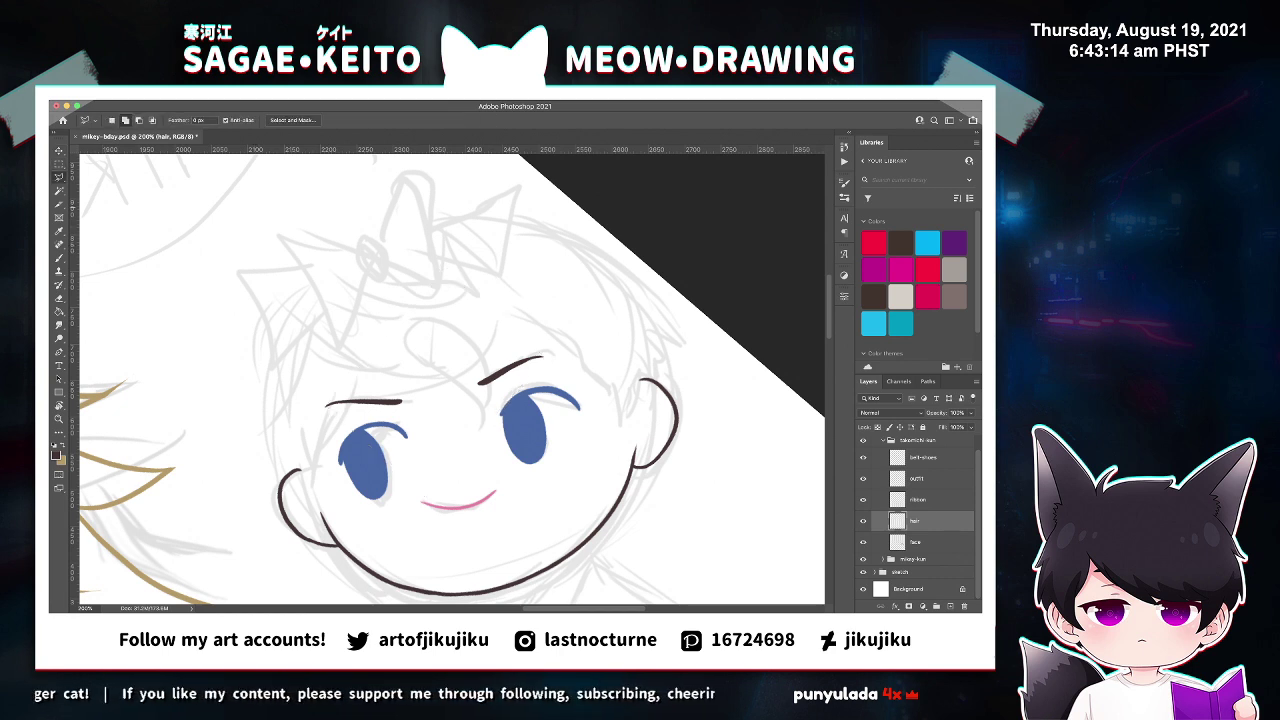
pyautogui.click(530, 333)
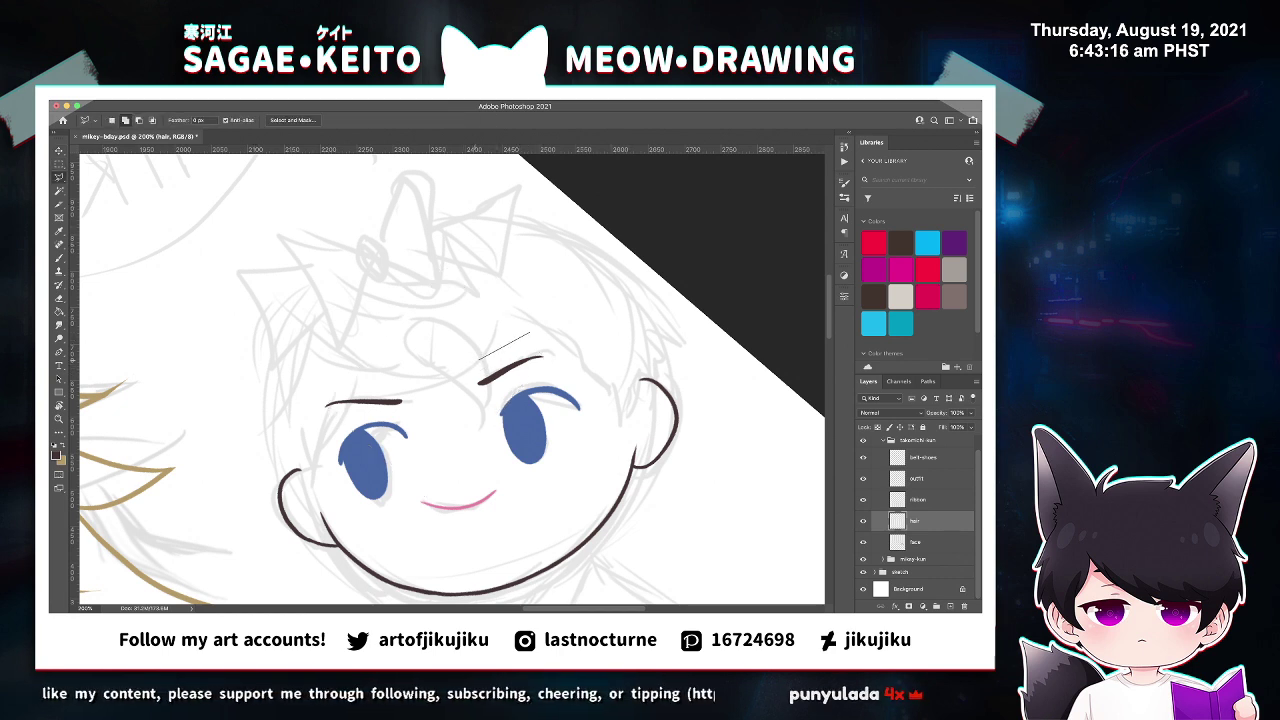
pyautogui.click(463, 378)
pyautogui.click(472, 402)
pyautogui.click(548, 371)
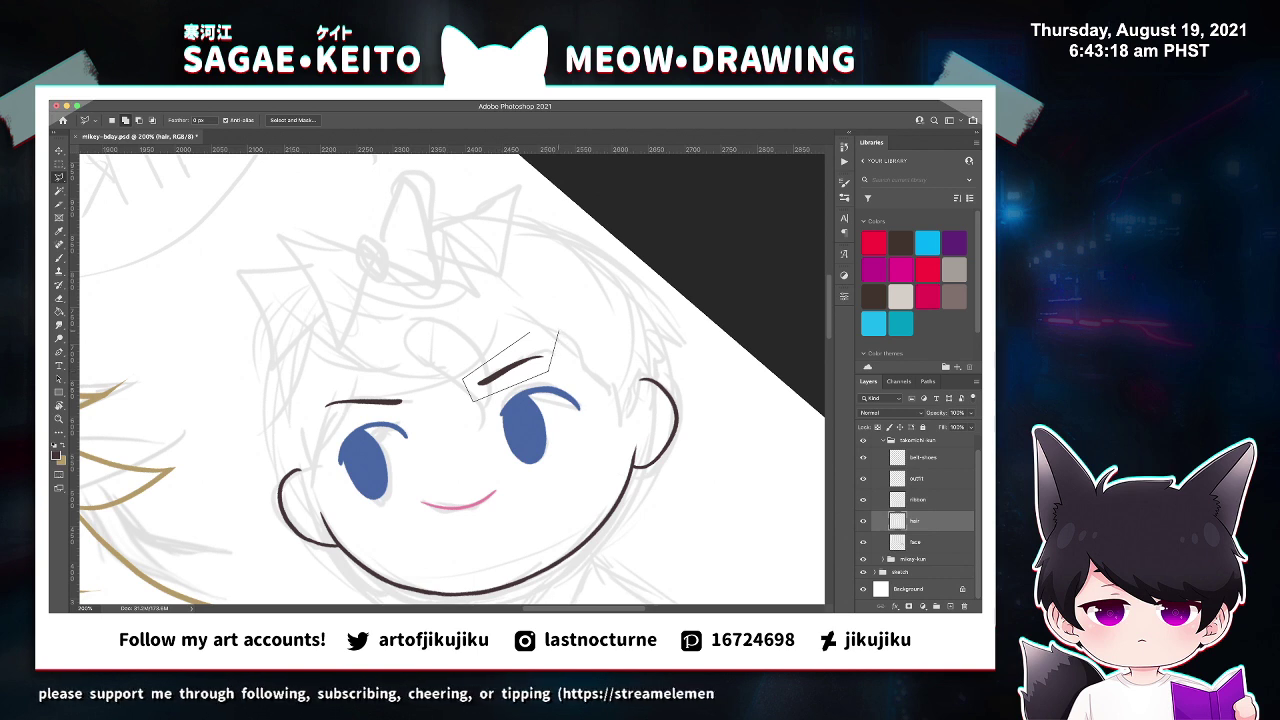
pyautogui.click(557, 331)
pyautogui.click(530, 333)
pyautogui.press('v')
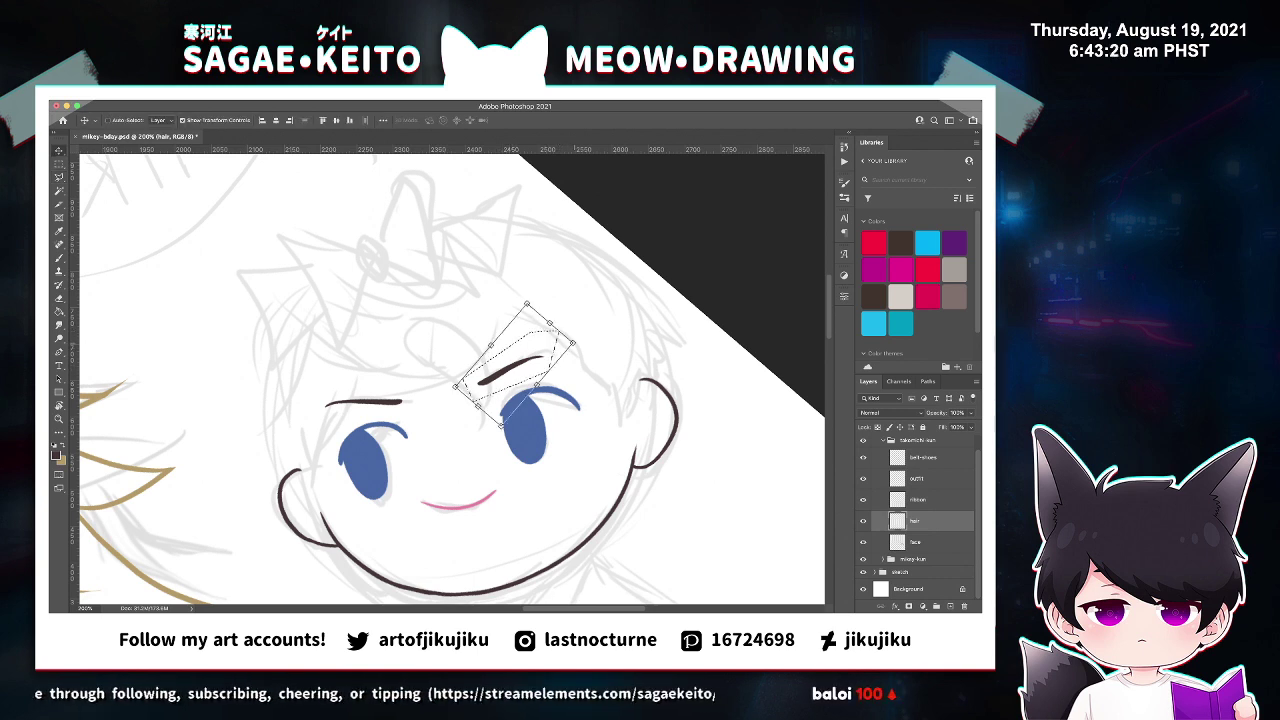
pyautogui.moveTo(572, 343); pyautogui.dragTo(528, 367)
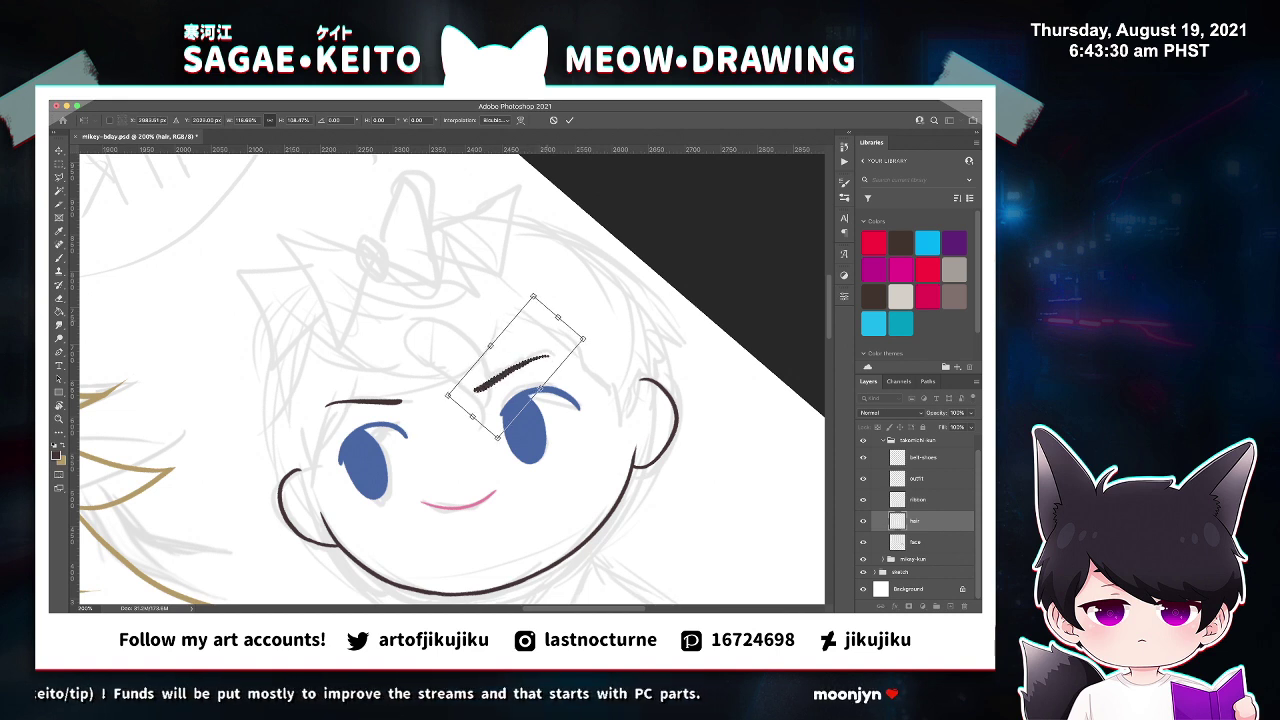
pyautogui.press('Return')
# Refine the outline of the enlarged eyebrow with the Eraser and save the document.
pyautogui.press('z')
pyautogui.click(500, 370)
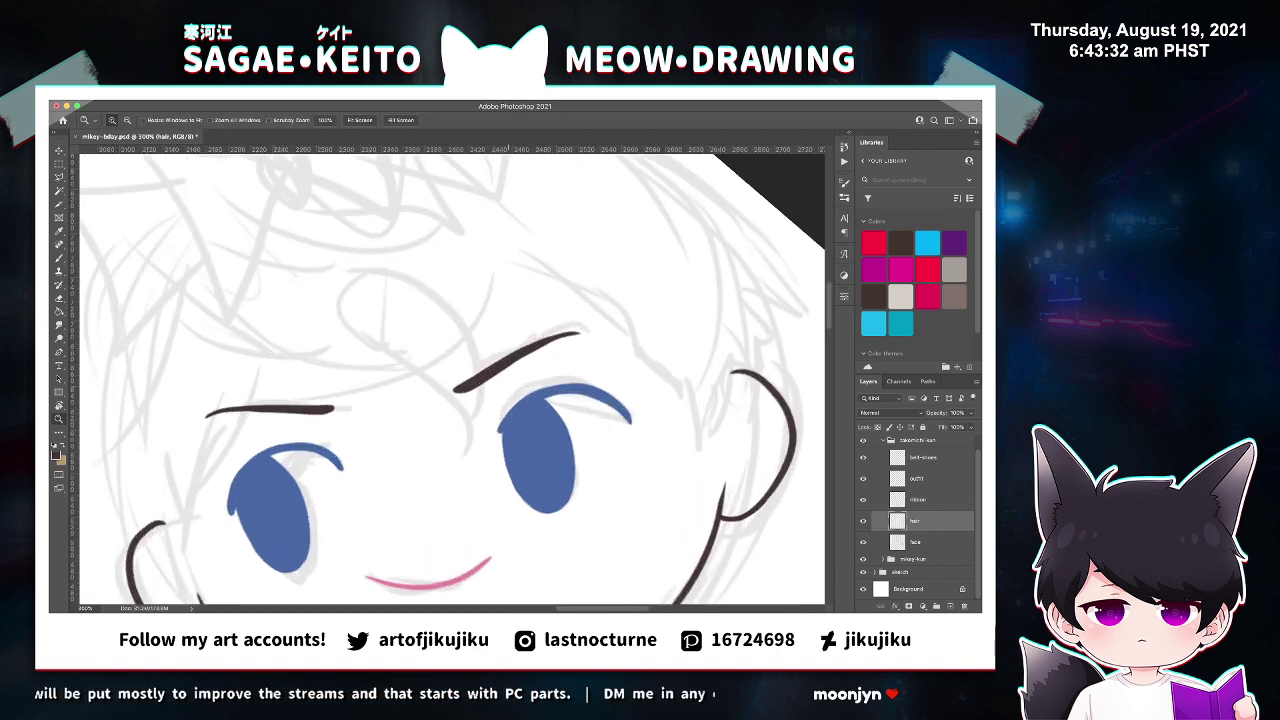
pyautogui.press('e')
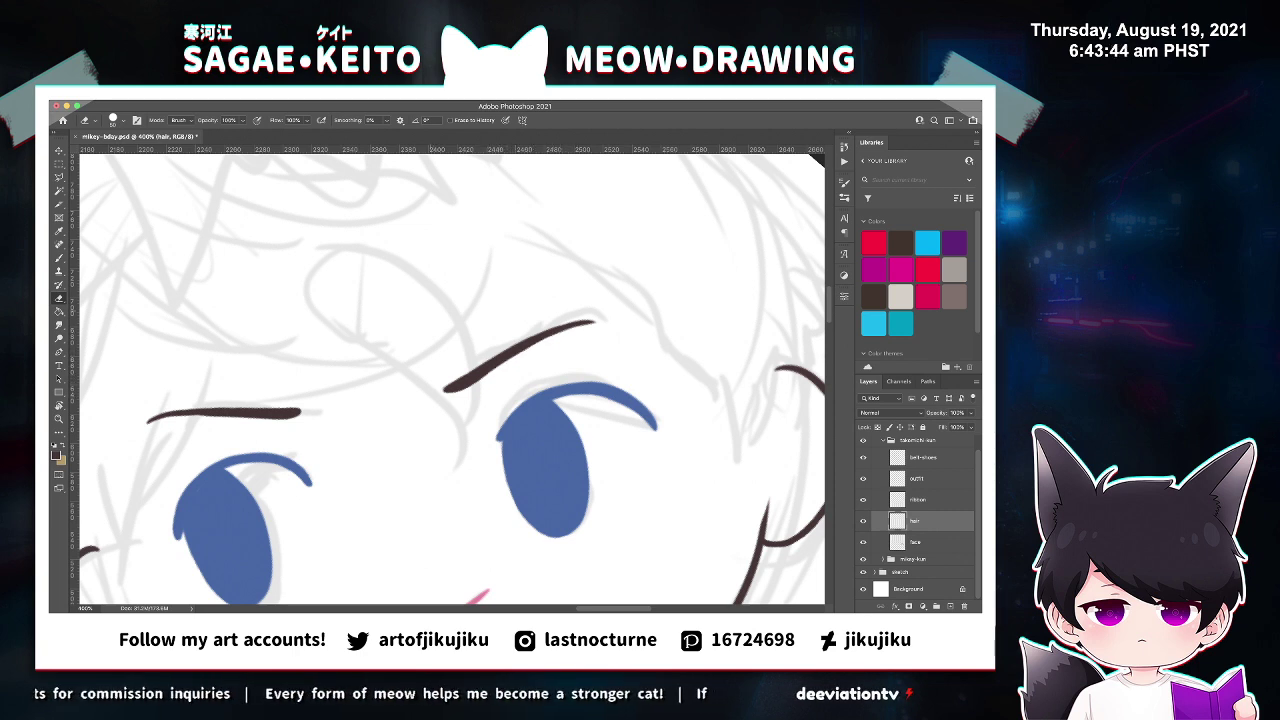
pyautogui.press('super+s')
# Extend the inner end of the eyebrow on the left with the Brush, trim it with the Eraser, and save the document.
pyautogui.press('super+minus')
pyautogui.press('super+minus')
pyautogui.press('super+minus')
pyautogui.press('super+minus')
pyautogui.press('super+equal')
pyautogui.press('super+equal')
pyautogui.press('super+equal')
pyautogui.press('super+equal')
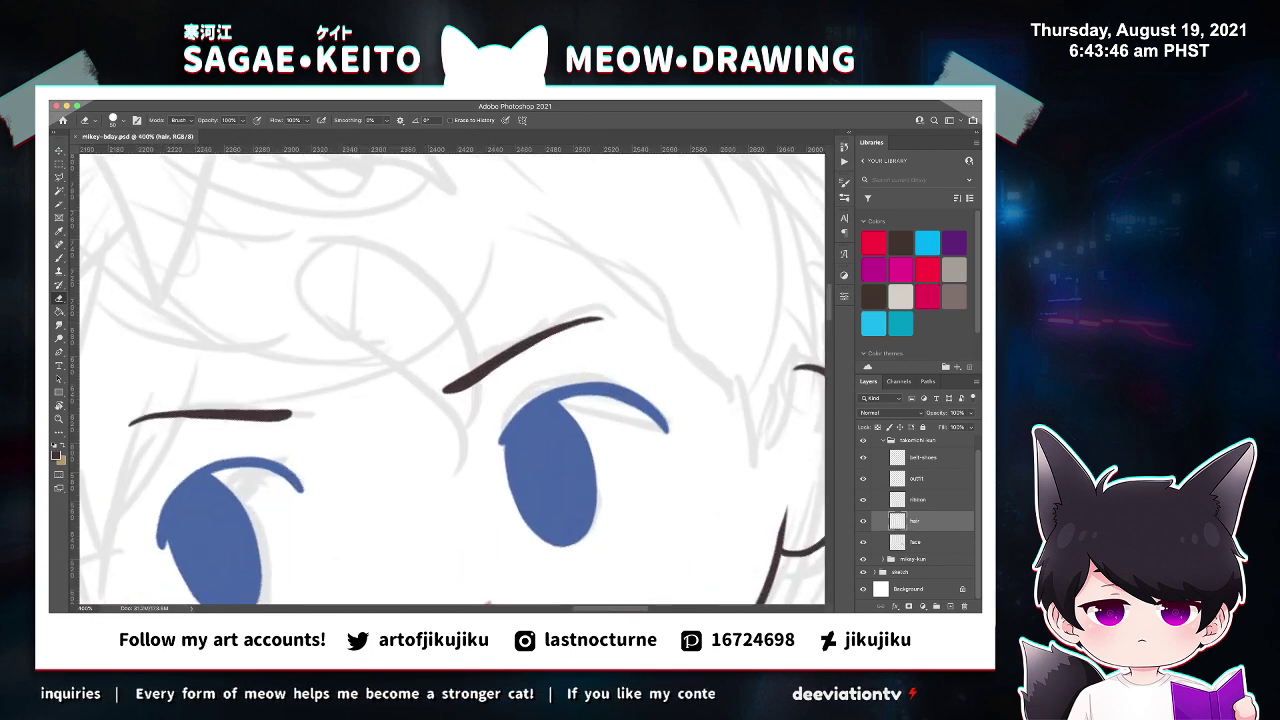
pyautogui.hotkey('ctrl', '+')
pyautogui.press('b')
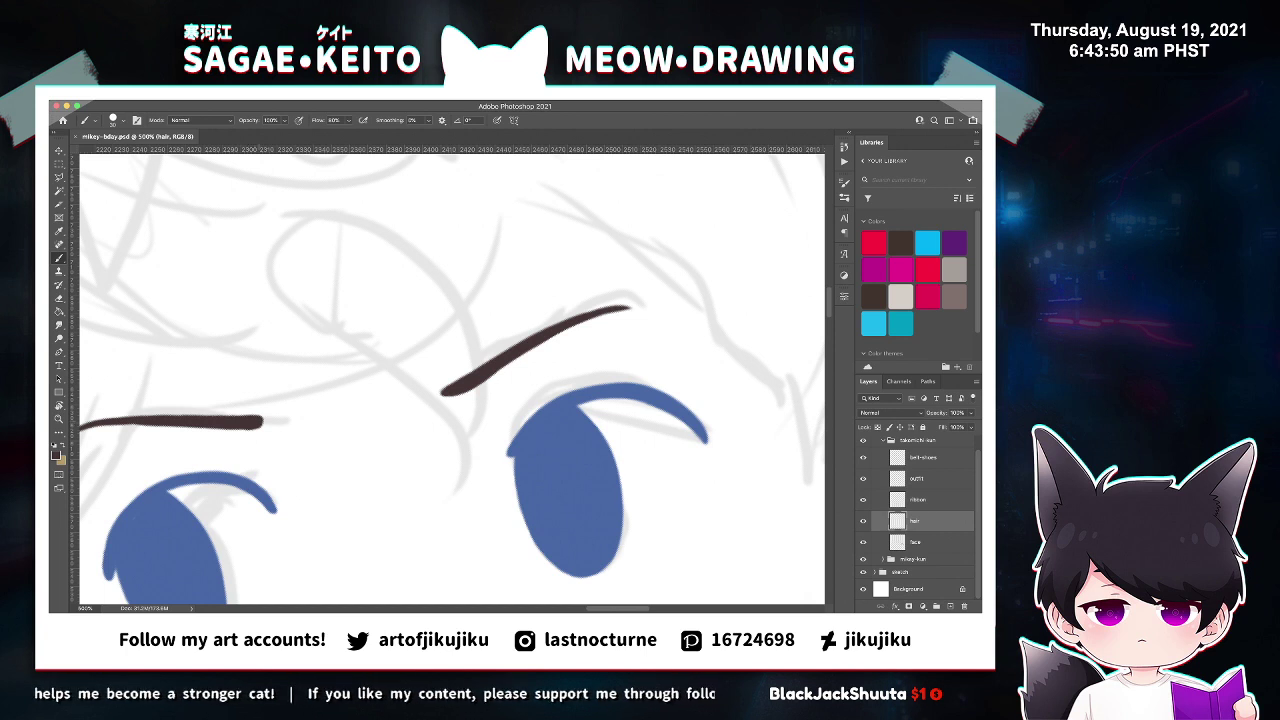
pyautogui.moveTo(256, 421); pyautogui.dragTo(263, 431)
pyautogui.press('e')
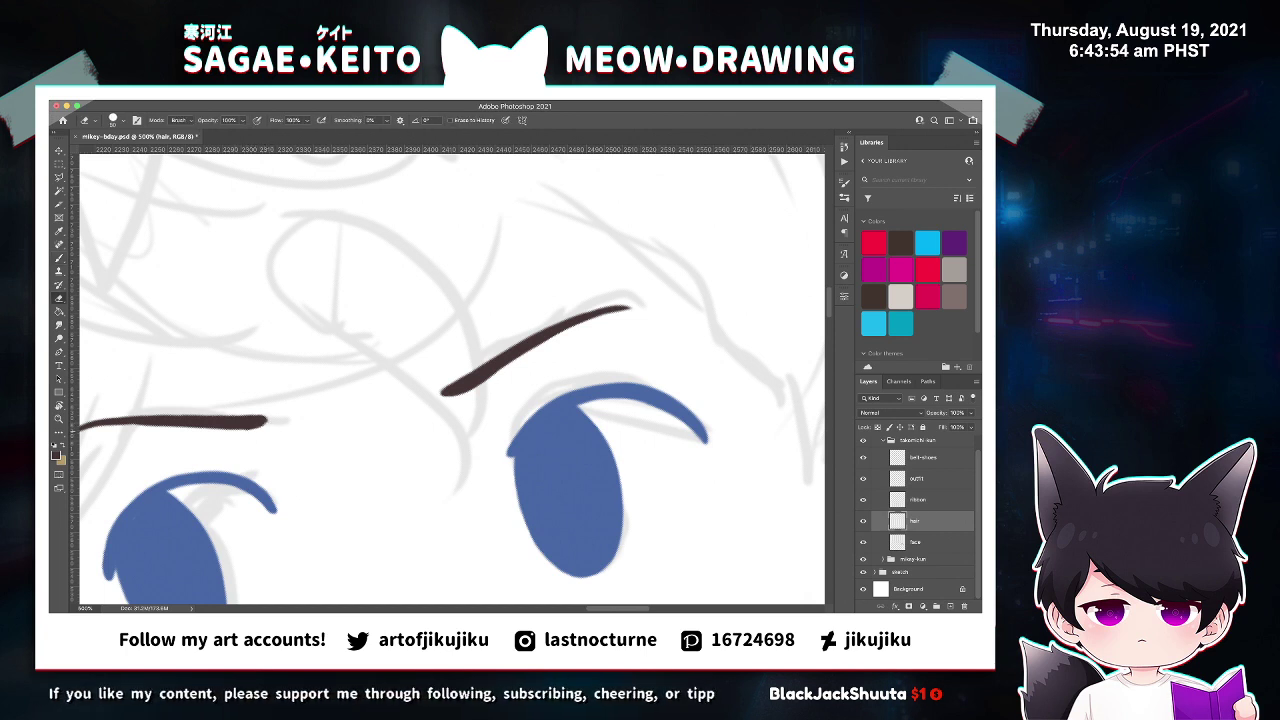
pyautogui.press('super+s')
# Round off the inner tip of the eyebrow on the left with the Brush and save the document.
pyautogui.press('z')
pyautogui.click(236, 438)
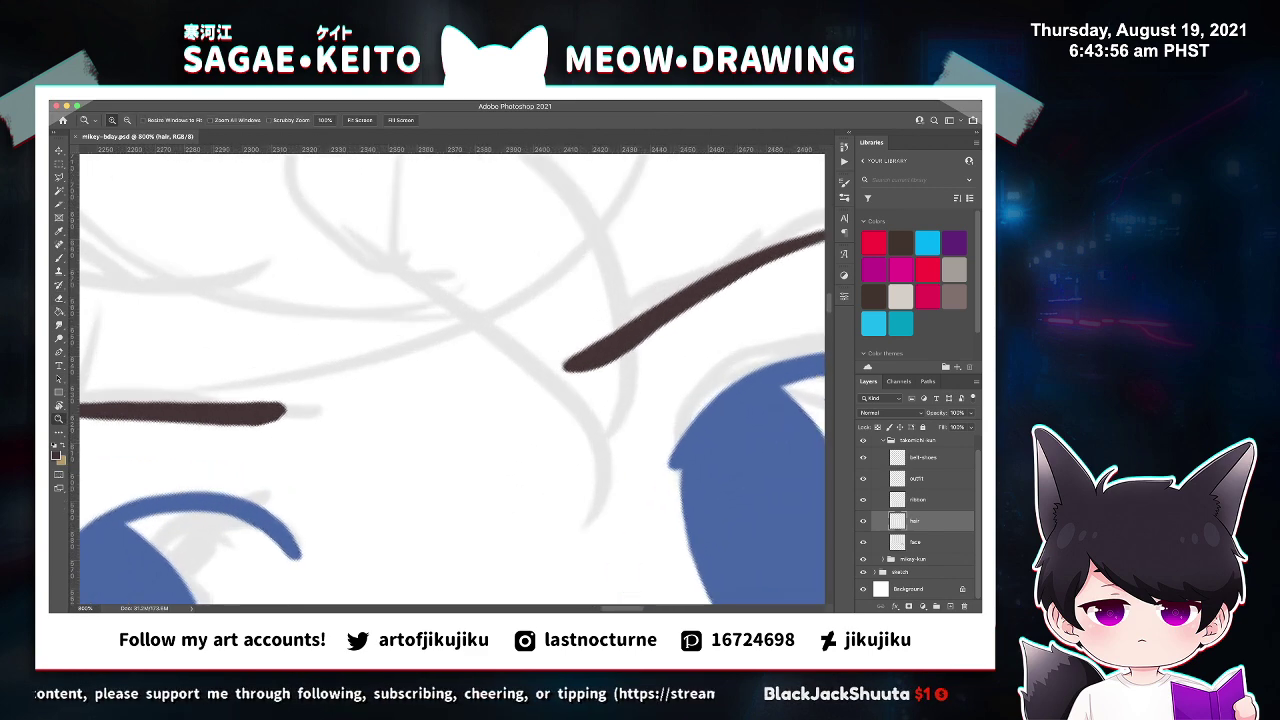
pyautogui.press('b')
pyautogui.moveTo(277, 412); pyautogui.dragTo(283, 417)
pyautogui.press('super+s')
# Flip the canvas horizontally back to its original orientation.
pyautogui.press('super+minus')
pyautogui.press('super+minus')
pyautogui.press('super+minus')
pyautogui.press('super+minus')
pyautogui.press('super+minus')
pyautogui.press('super+minus')
pyautogui.press('super+minus')
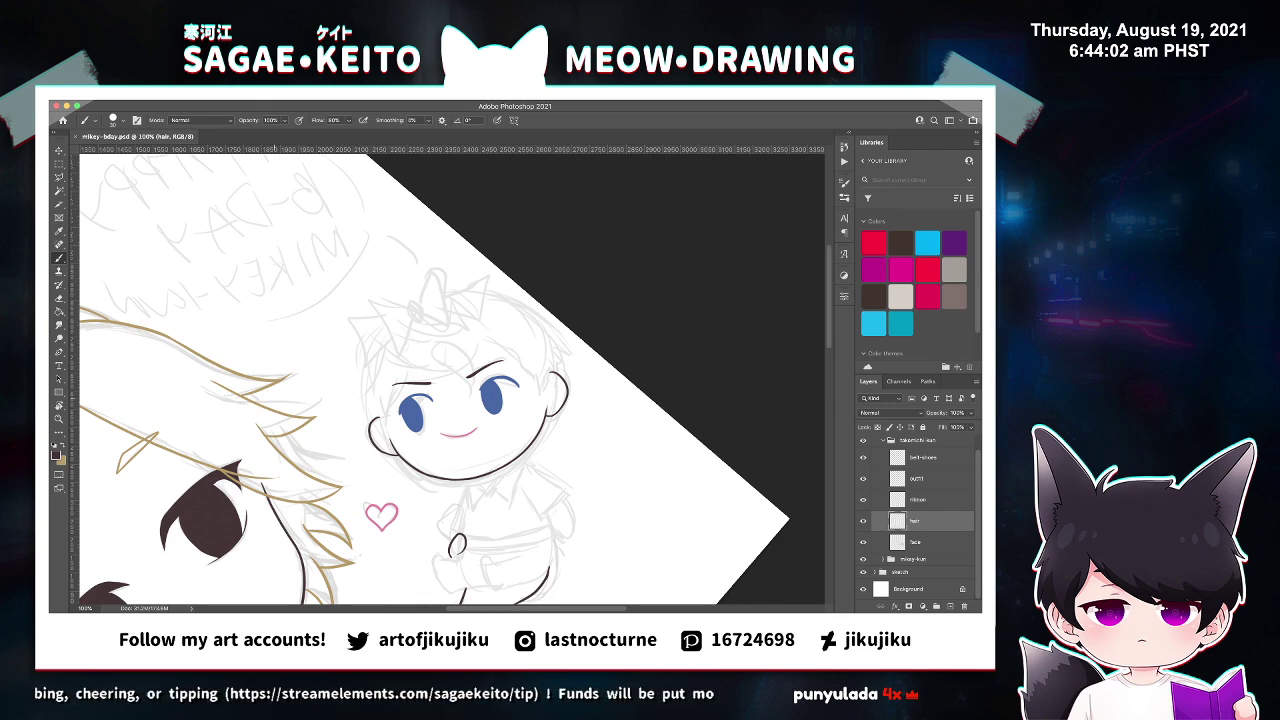
pyautogui.press('super+shift+h')
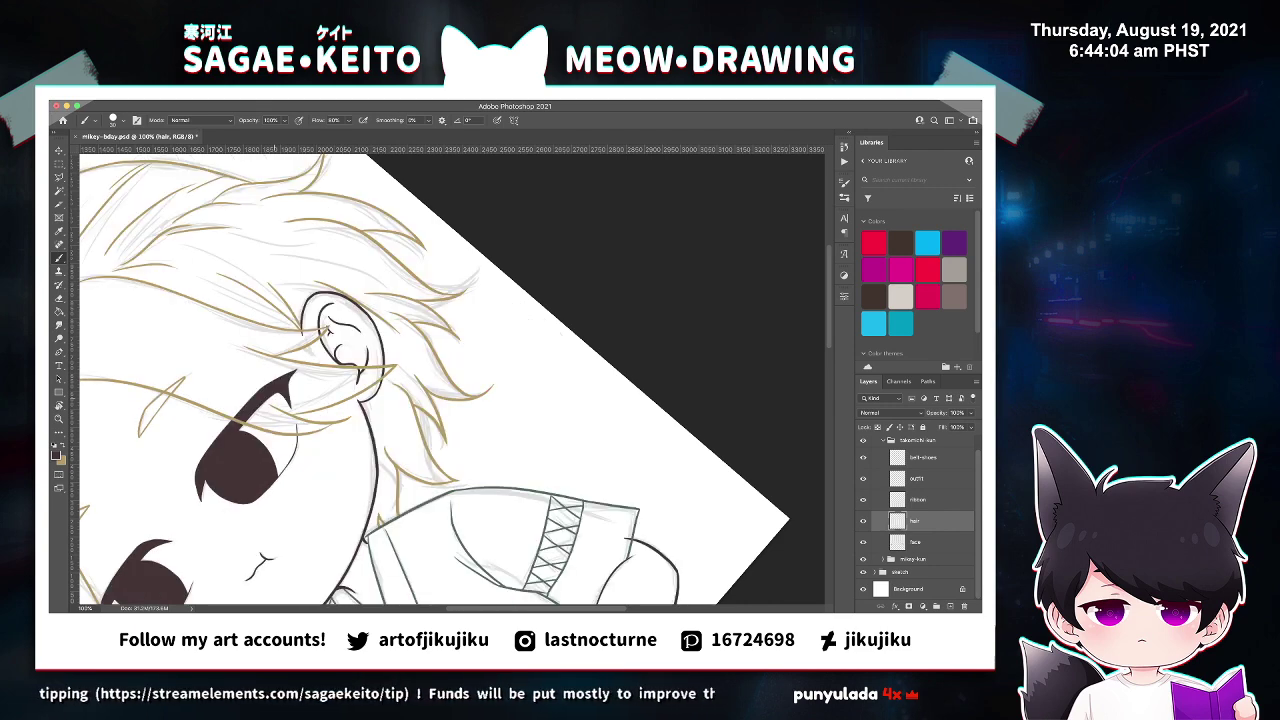
# Select the face layer and undo the last change to the small character's eye on the right.
pyautogui.hotkey('ctrl', '0')
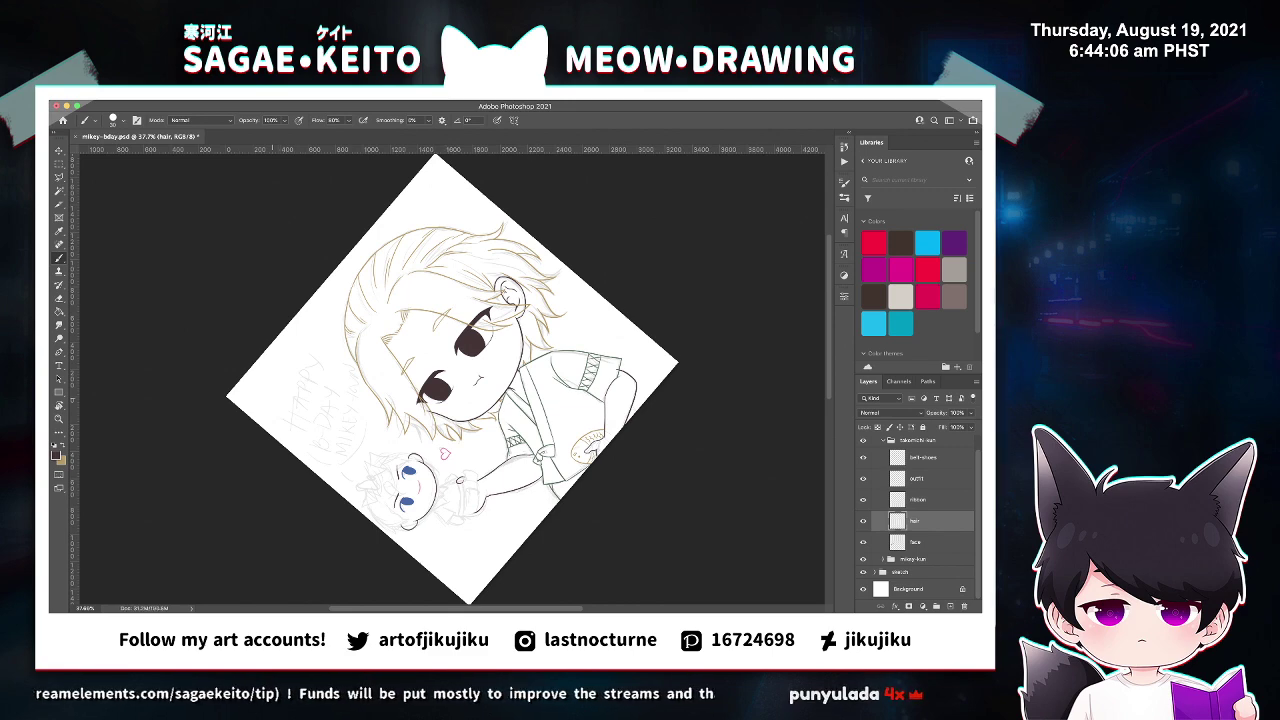
pyautogui.press('r')
pyautogui.moveTo(272, 400); pyautogui.dragTo(423, 200)
pyautogui.press('z')
pyautogui.click(304, 342)
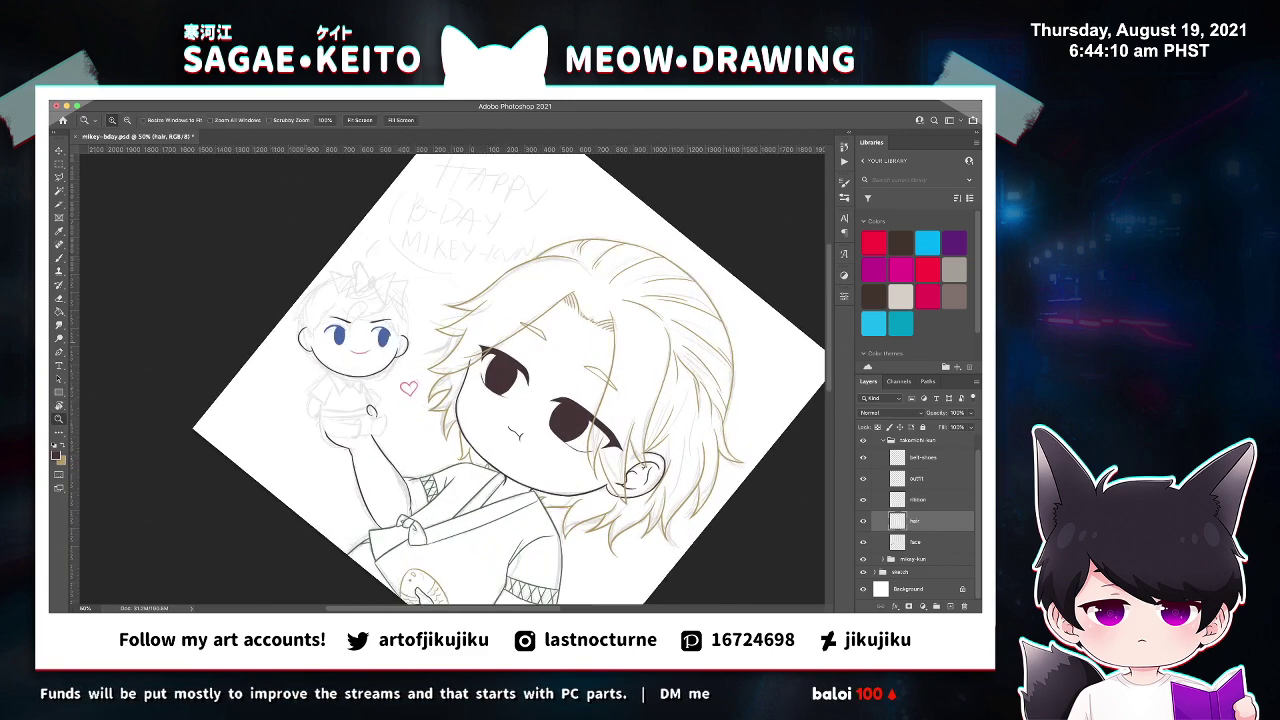
pyautogui.click(309, 344)
pyautogui.click(309, 344)
pyautogui.click(309, 344)
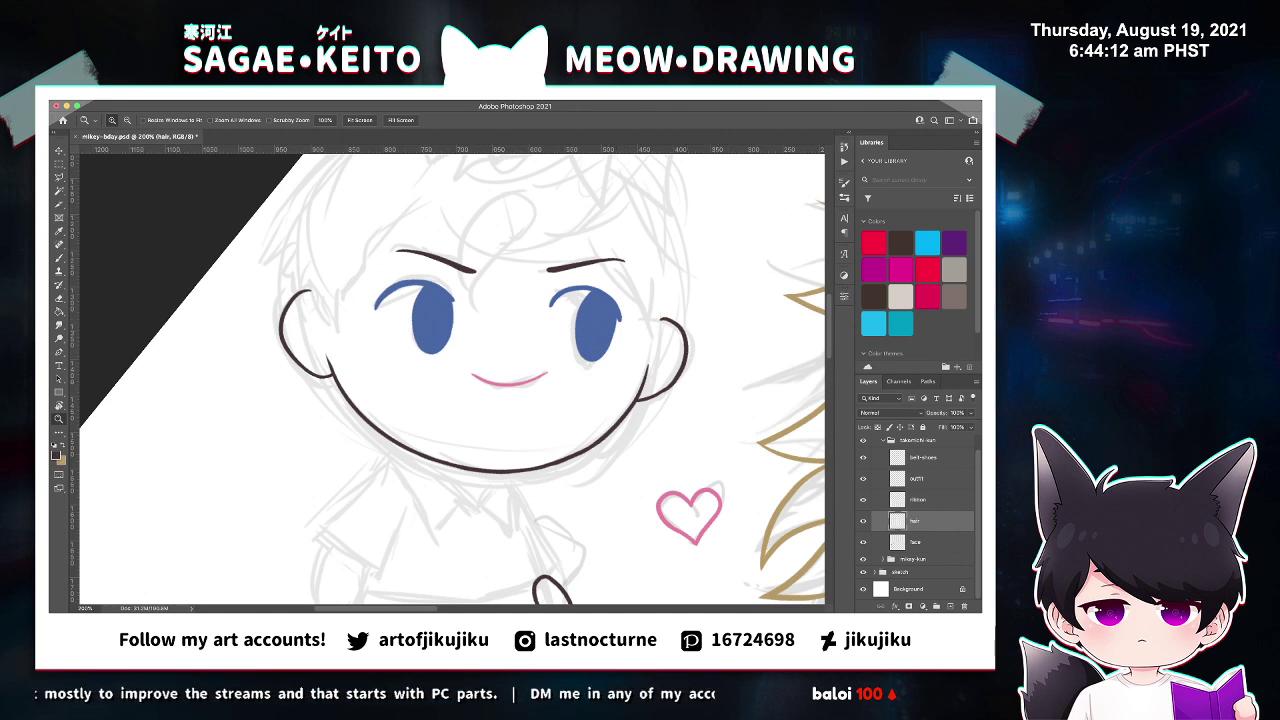
pyautogui.click(916, 542)
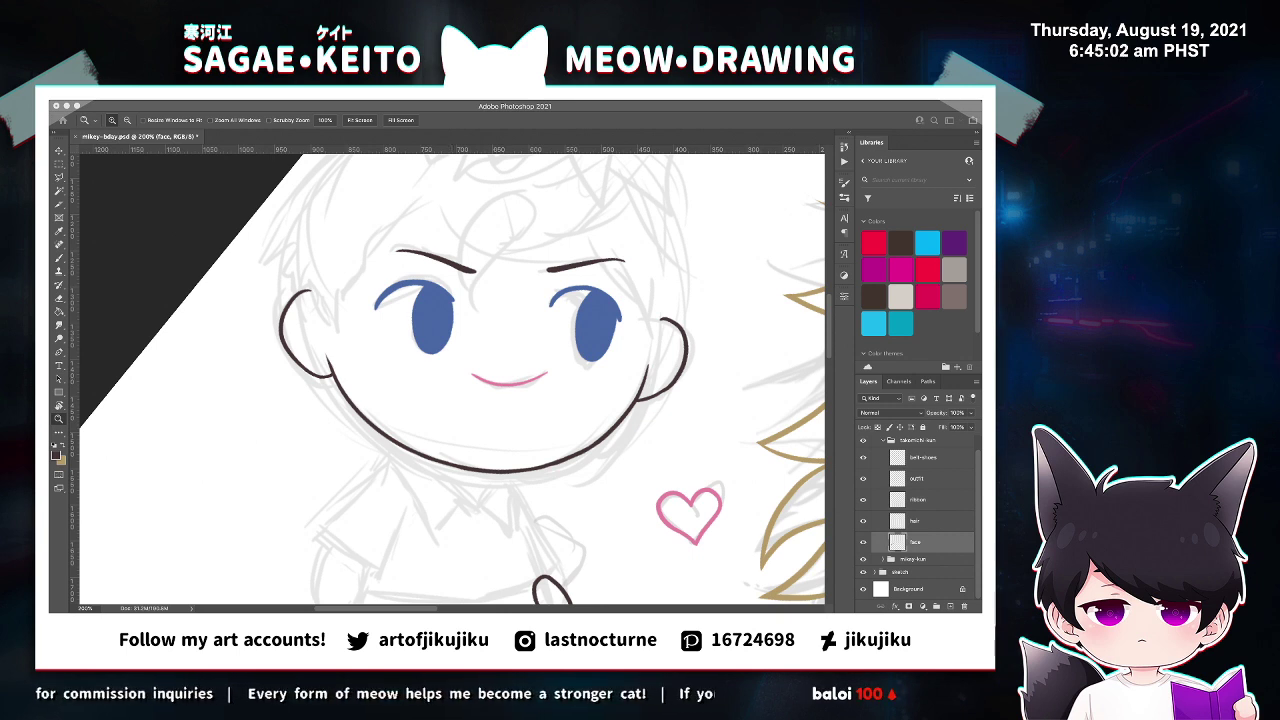
pyautogui.press('super+Tab')
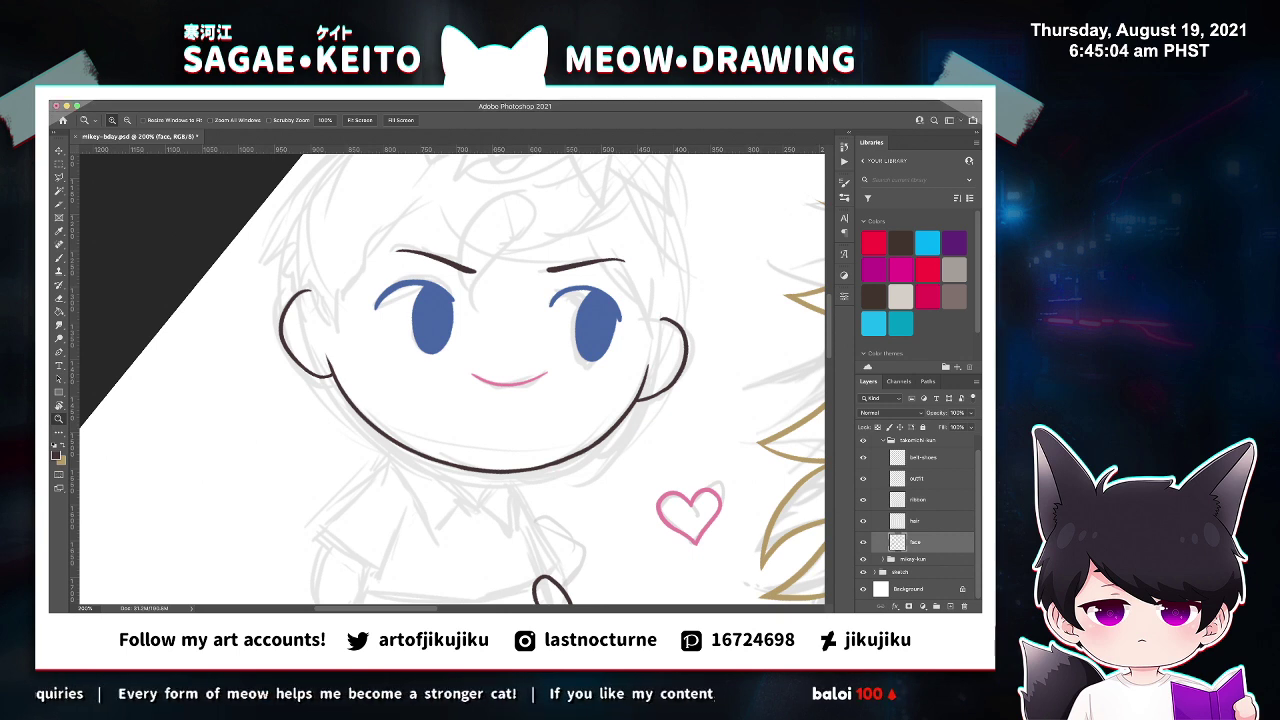
pyautogui.press('super+z')
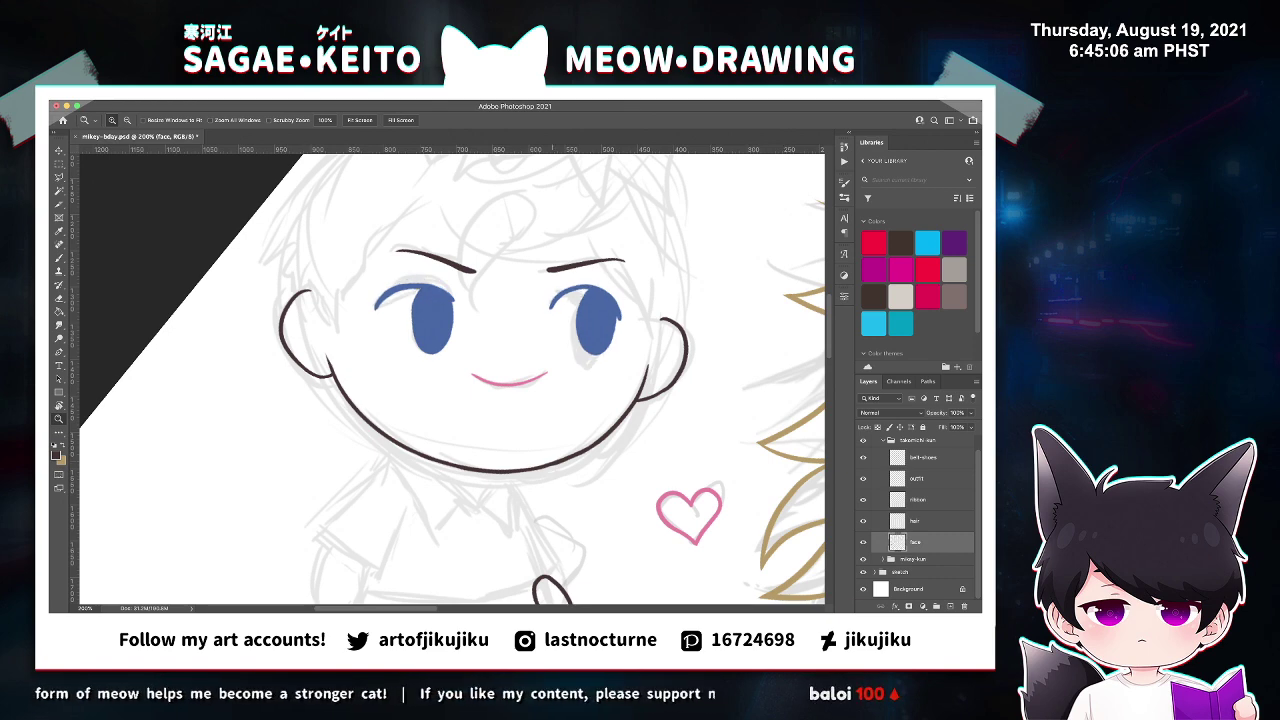
# Lower the opacity of the sketch group to 10% and make the face layer active again.
pyautogui.press('super+minus')
pyautogui.press('super+minus')
pyautogui.press('super+minus')
pyautogui.press('super+minus')
pyautogui.press('super+minus')
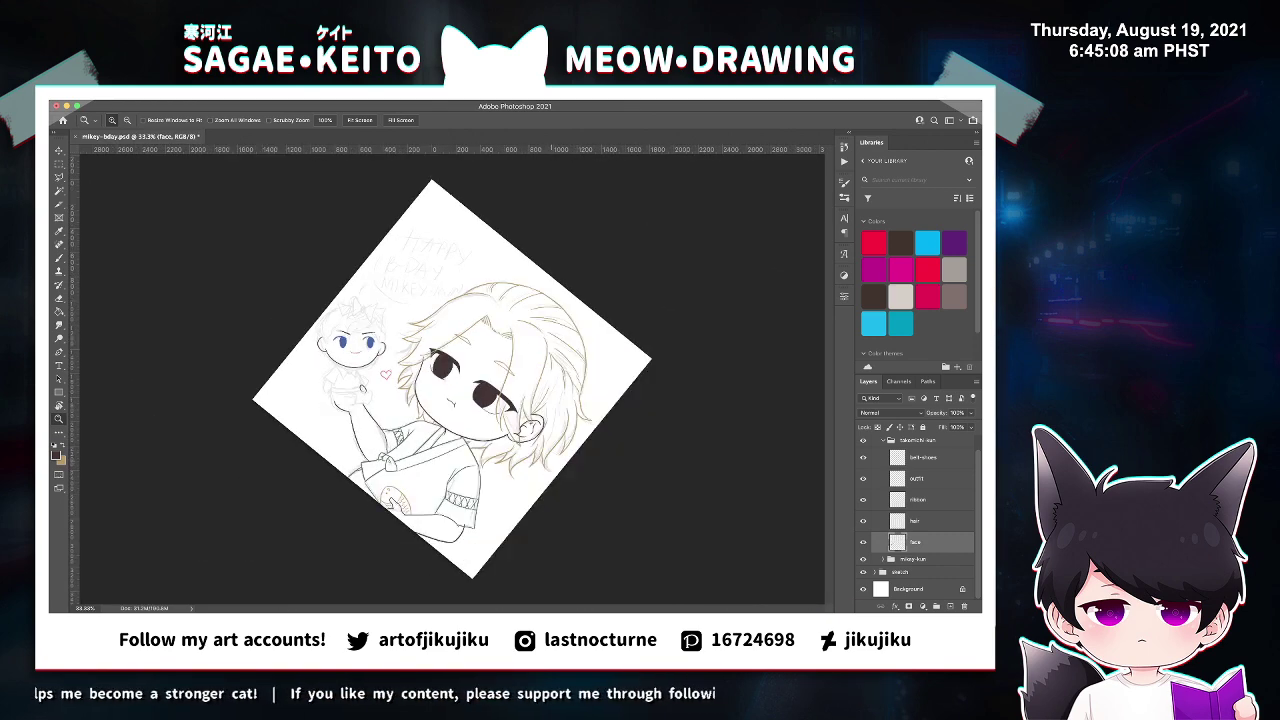
pyautogui.press('super+plus')
pyautogui.press('super+plus')
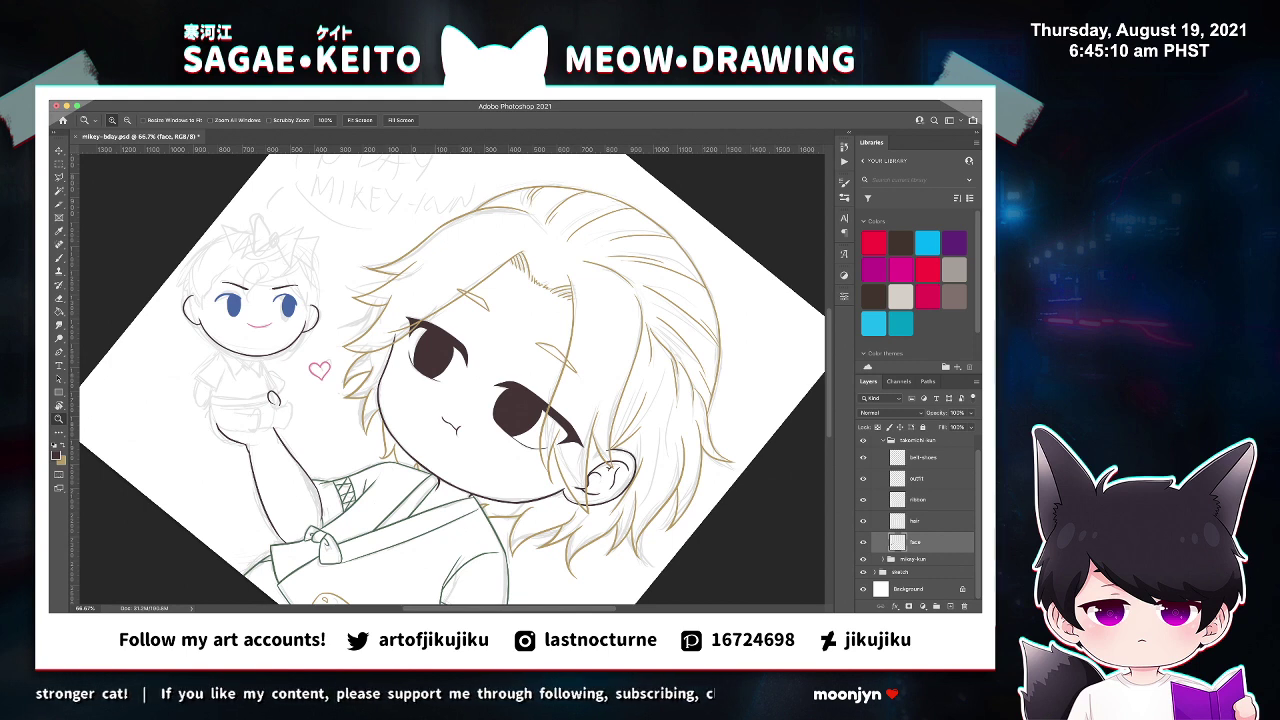
pyautogui.click(900, 572)
pyautogui.press('v')
pyautogui.press('1')
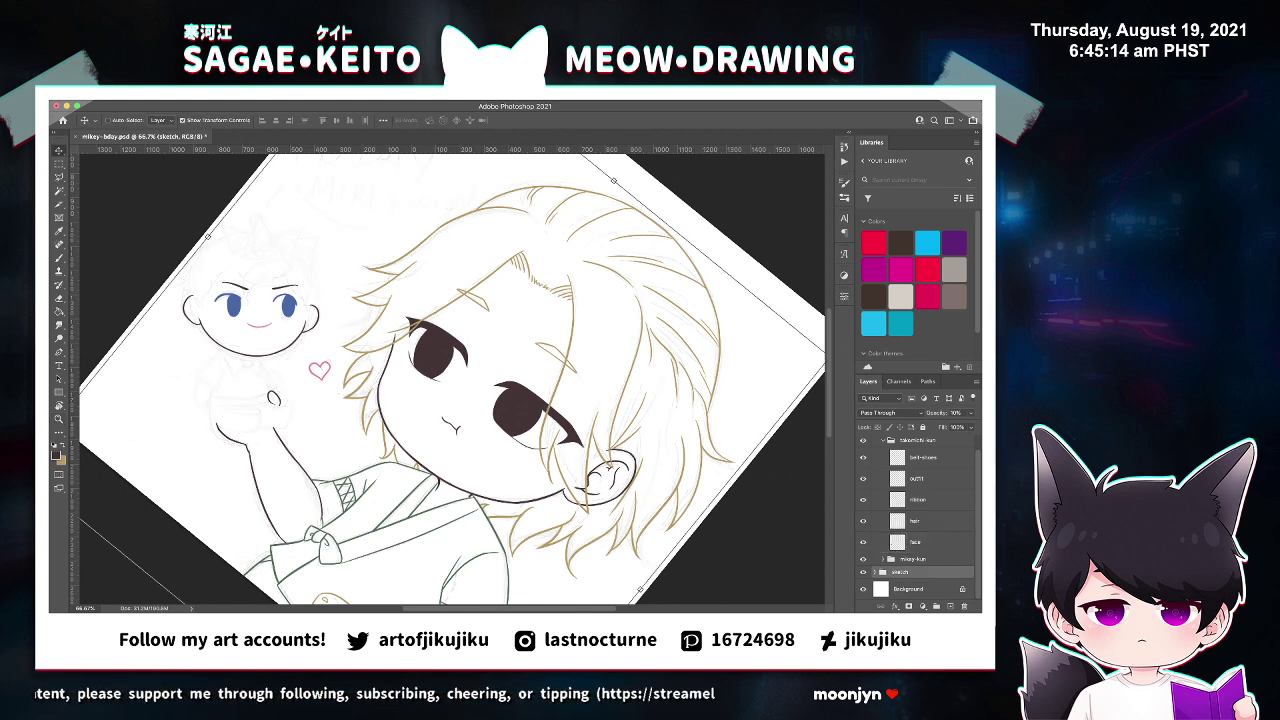
pyautogui.click(915, 542)
# Sample the blue of the small character's iris with the Eyedropper as the Brush colour for the eye on the right.
pyautogui.press('z')
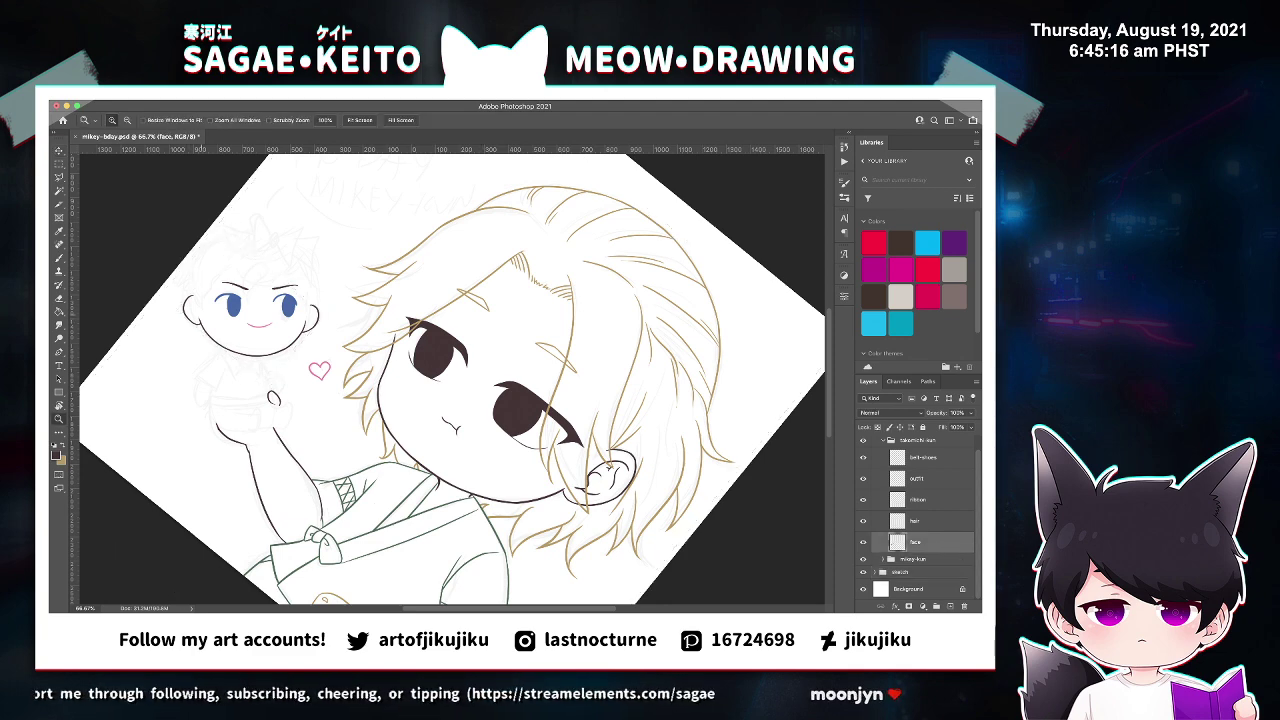
pyautogui.click(220, 302)
pyautogui.click(220, 294)
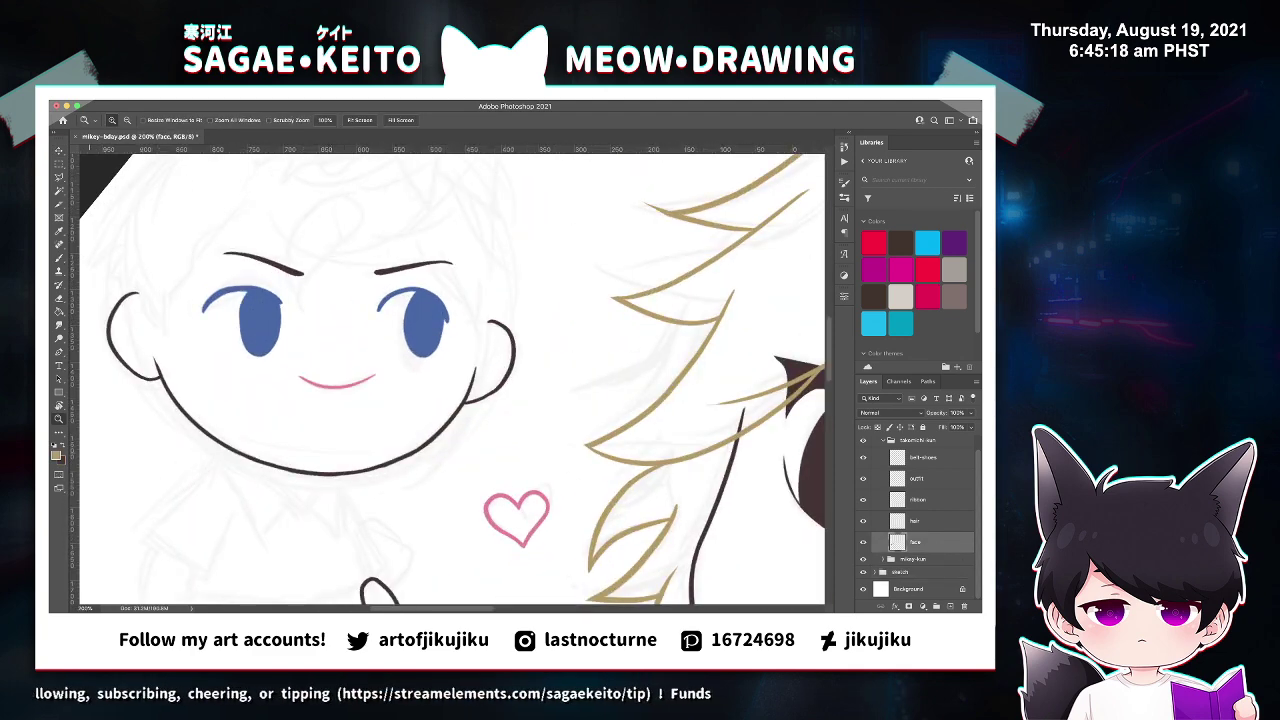
pyautogui.press('x')
pyautogui.press('i')
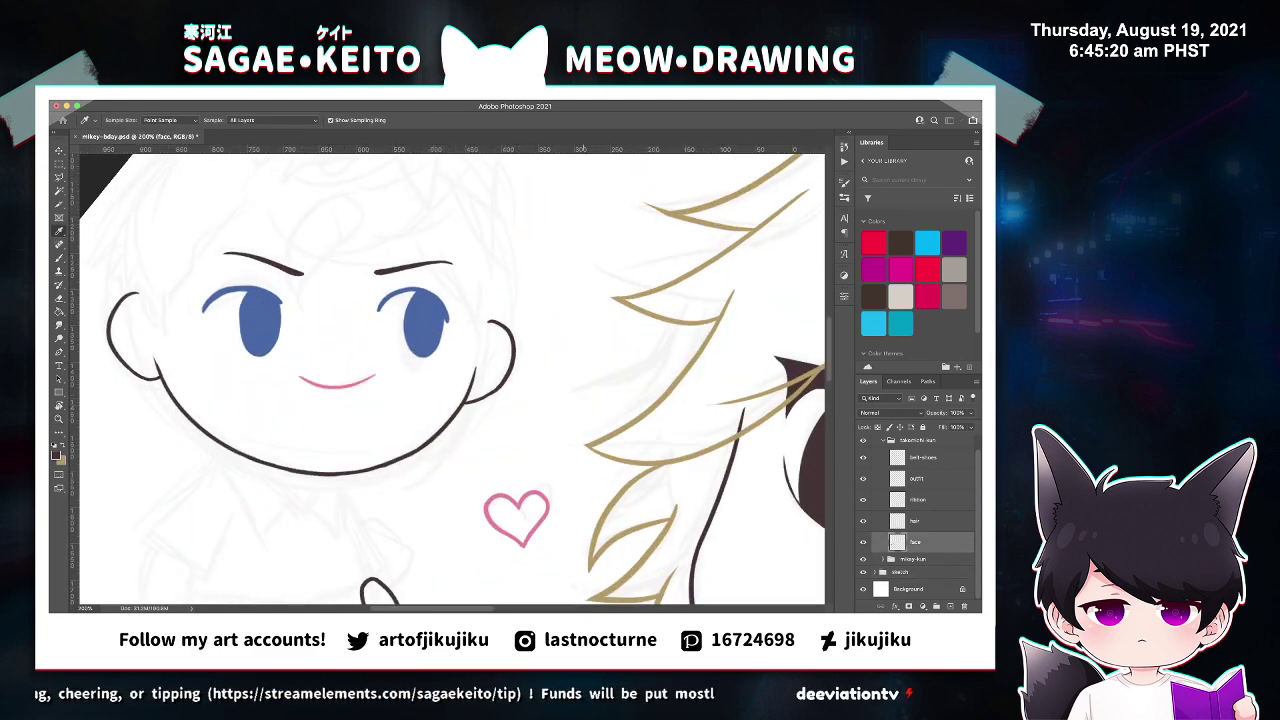
pyautogui.click(424, 326)
pyautogui.press('z')
pyautogui.click(475, 246)
pyautogui.click(475, 246)
pyautogui.press('b')
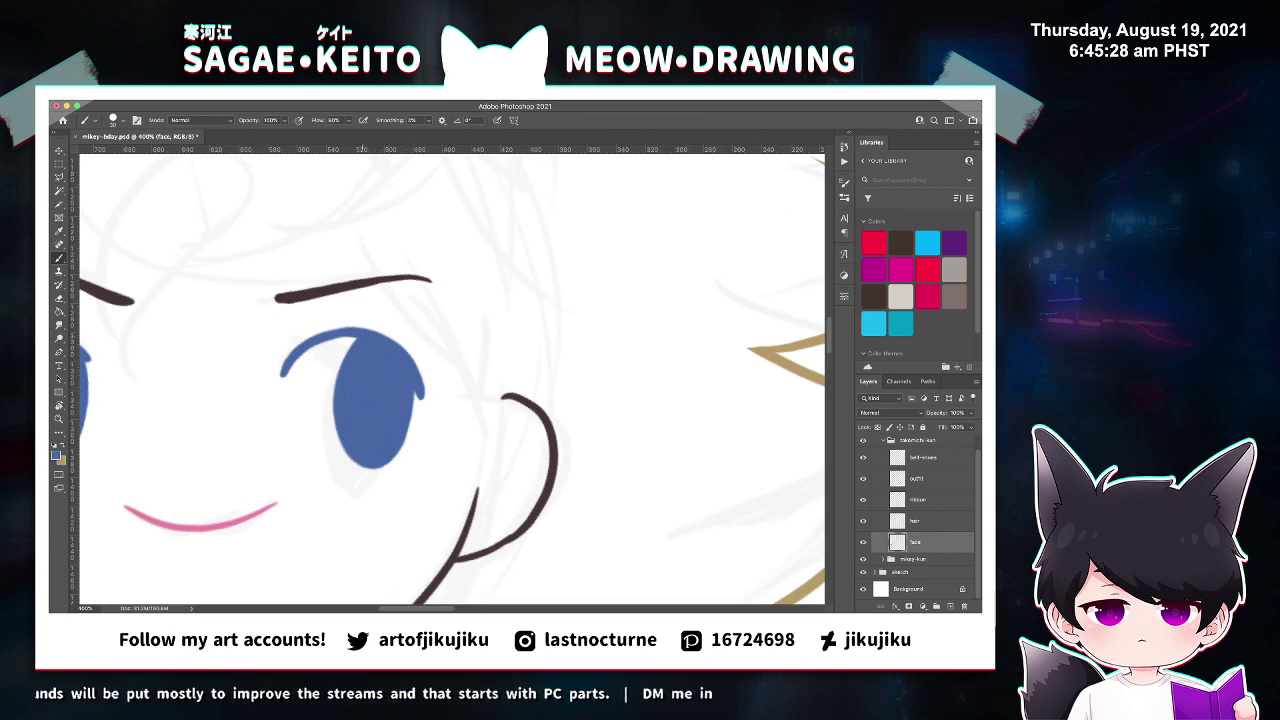
# Examine the small character's blue eyes up close and against the whole illustration.
pyautogui.press('super+minus')
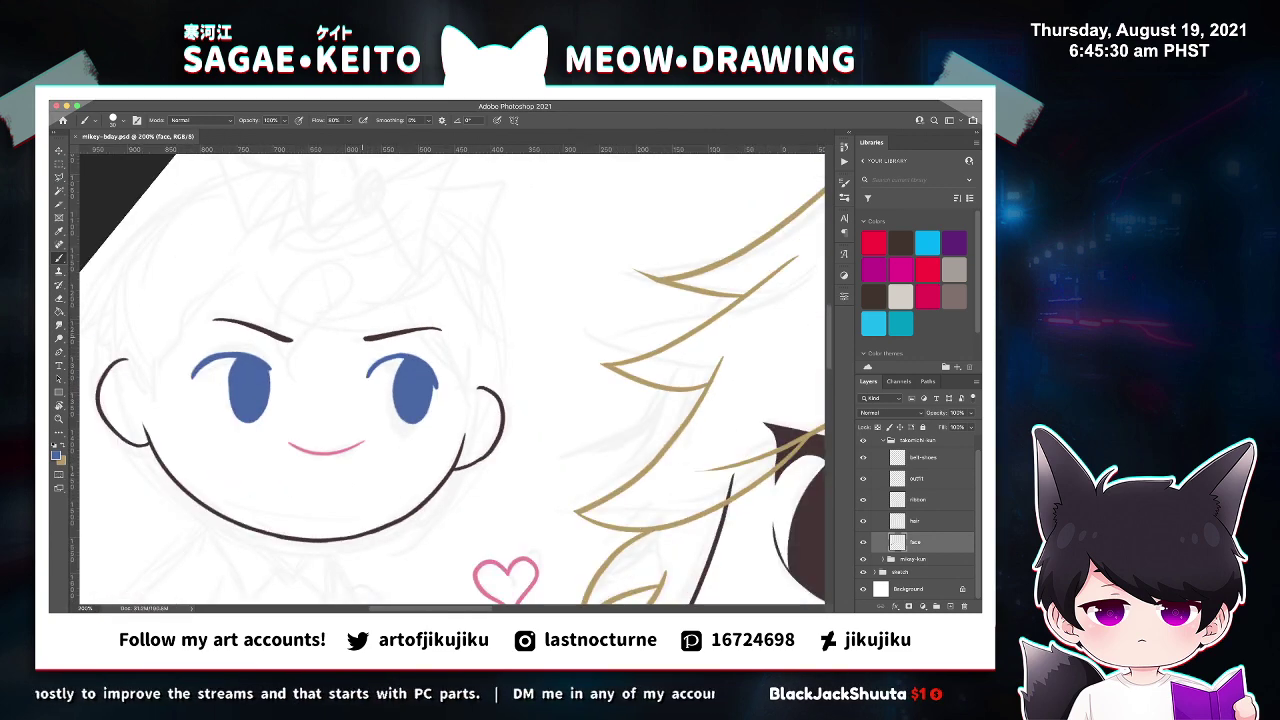
pyautogui.press('super+minus')
pyautogui.press('super+minus')
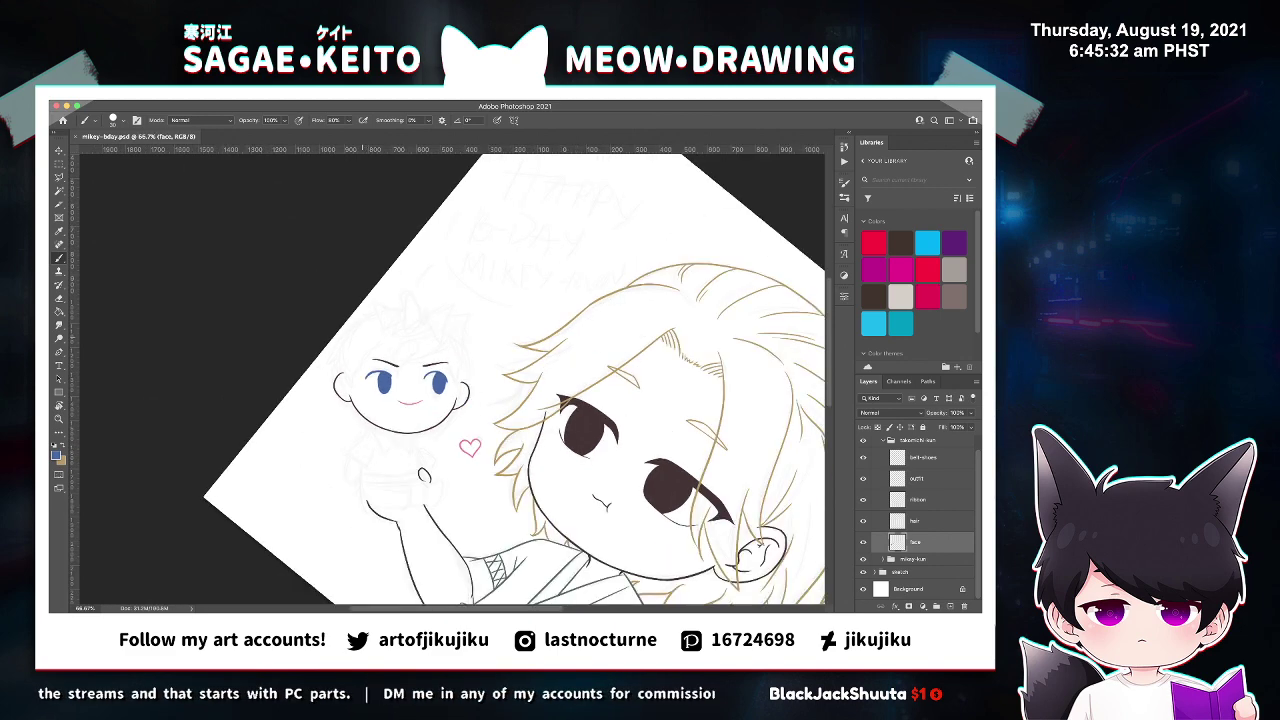
pyautogui.press('super+plus')
pyautogui.press('super+plus')
pyautogui.press('super+plus')
pyautogui.press('super+plus')
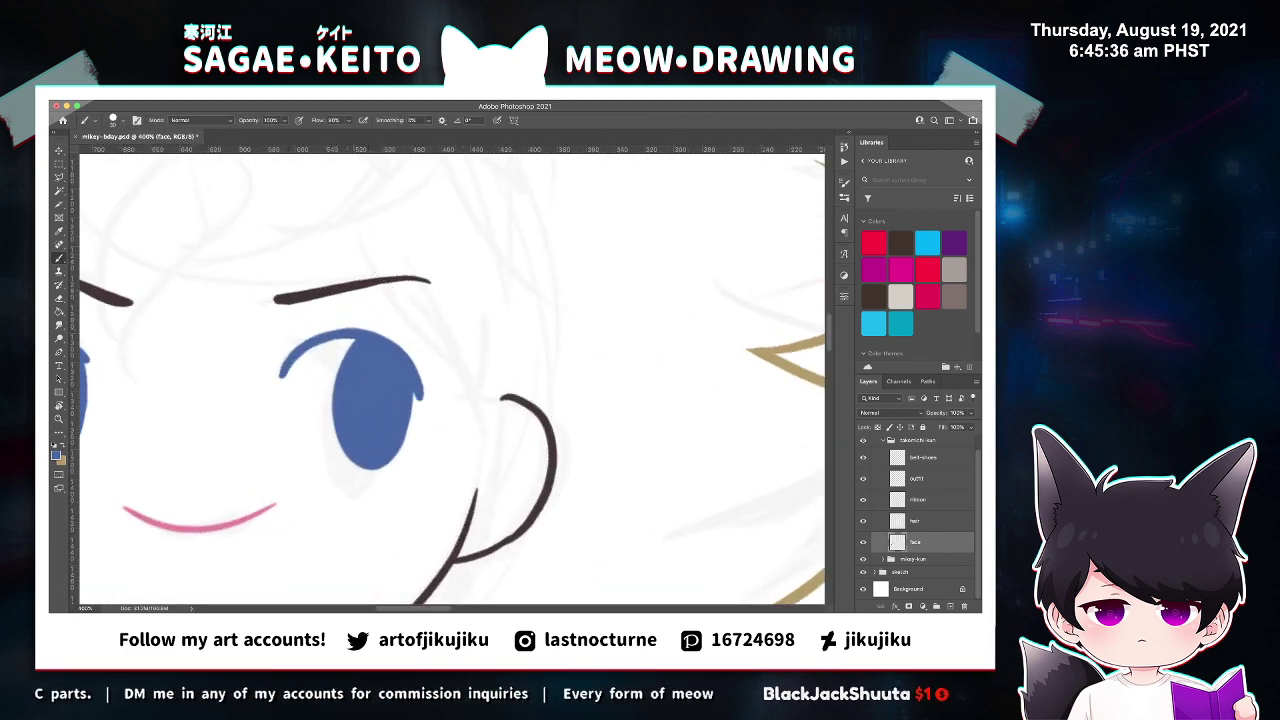
pyautogui.press('super+minus')
pyautogui.press('super+minus')
pyautogui.press('super+minus')
pyautogui.press('super+minus')
pyautogui.press('super+minus')
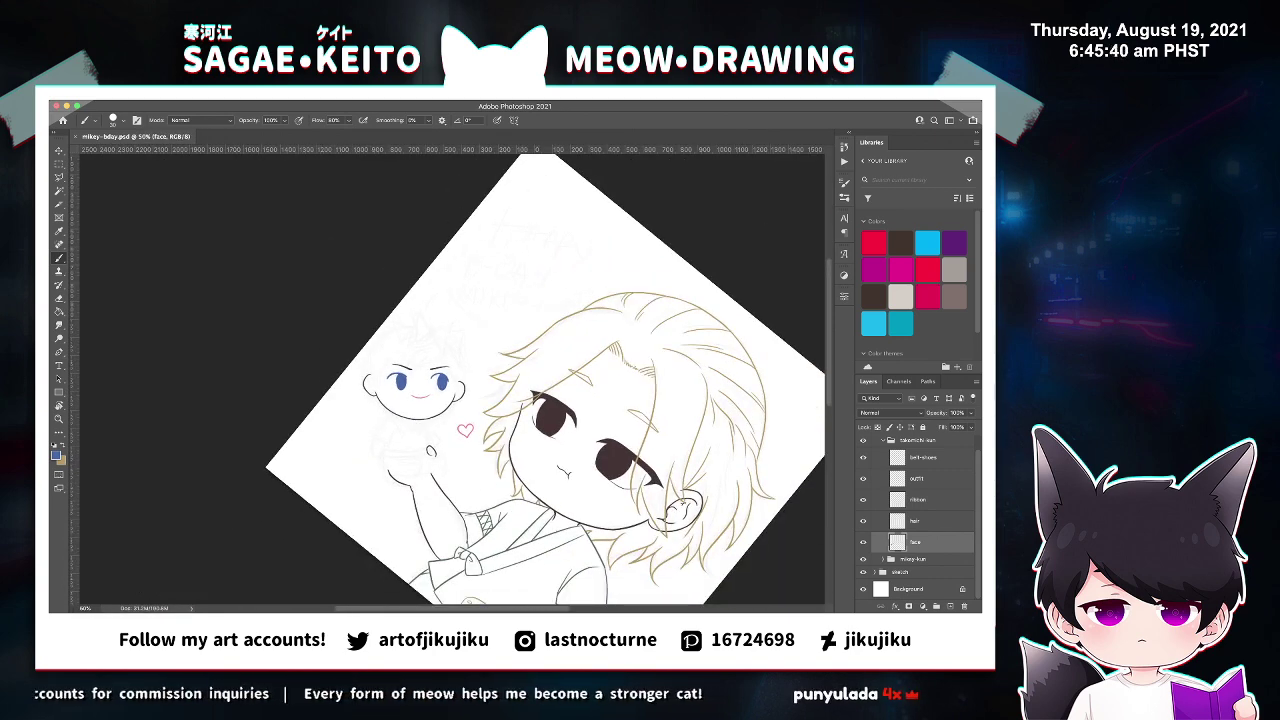
# Select the eyebrow on the right on the hair layer with the Polygonal Lasso and rotate it slightly counterclockwise.
pyautogui.press('z')
pyautogui.click(449, 355)
pyautogui.click(449, 355)
pyautogui.click(450, 354)
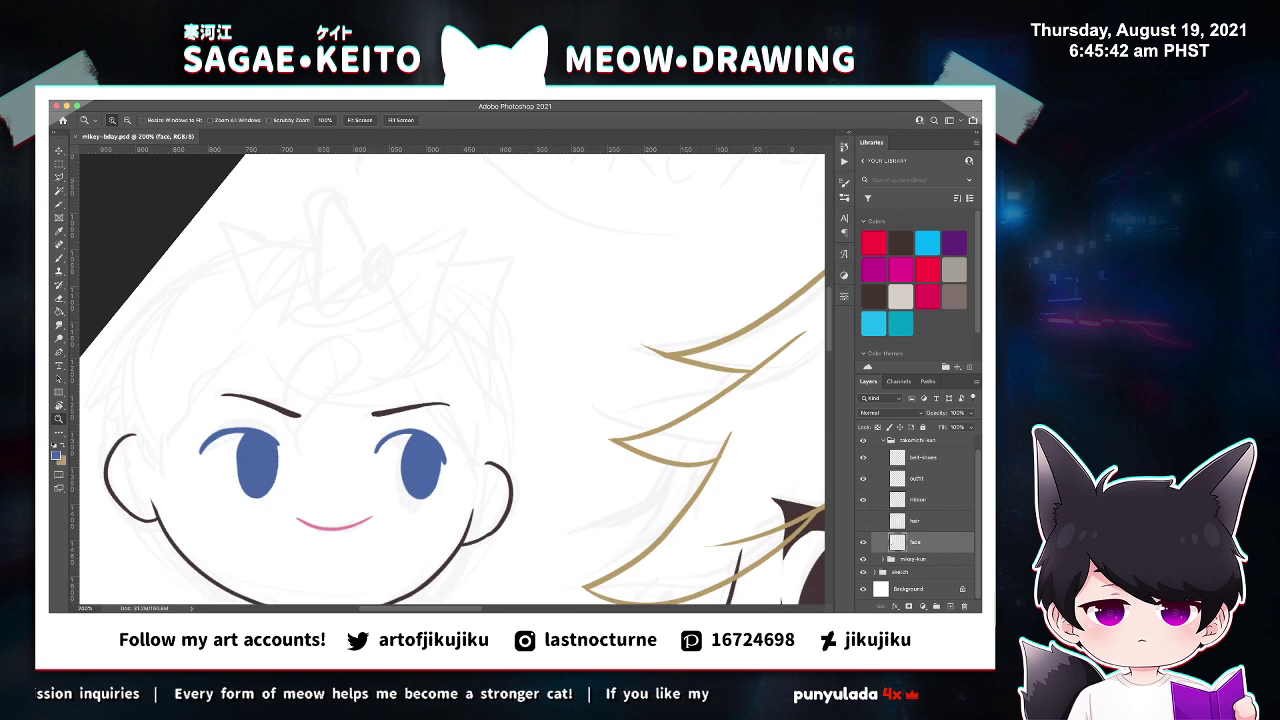
pyautogui.press('super+z')
pyautogui.press('super+shift+z')
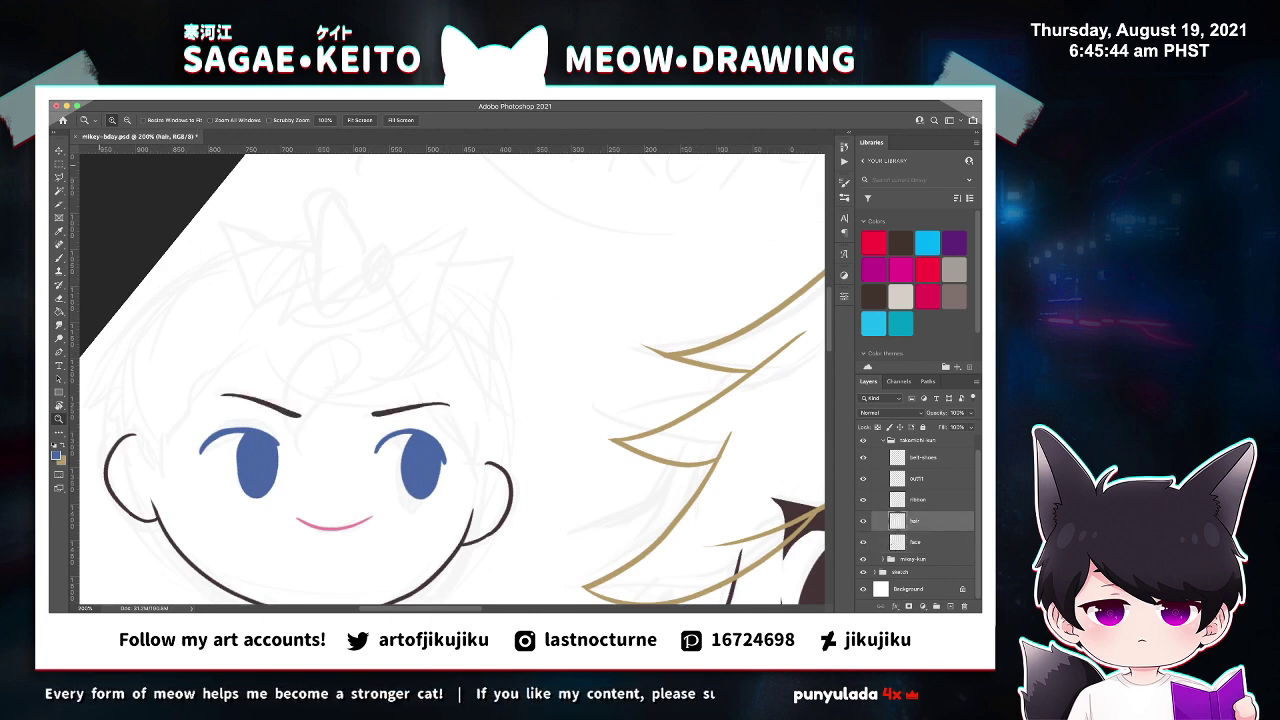
pyautogui.press('l')
pyautogui.click(338, 396)
pyautogui.click(364, 429)
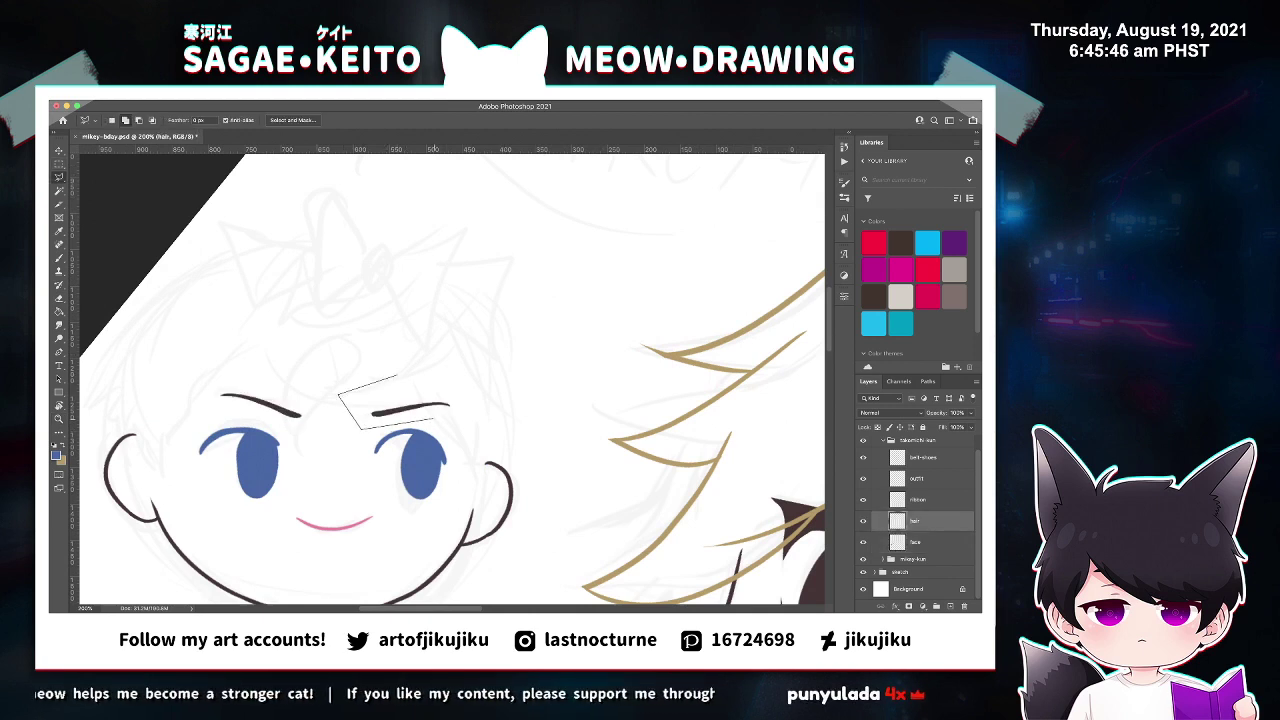
pyautogui.click(484, 417)
pyautogui.click(470, 376)
pyautogui.click(397, 376)
pyautogui.press('v')
pyautogui.moveTo(499, 404); pyautogui.dragTo(498, 398)
pyautogui.moveTo(414, 410); pyautogui.dragTo(412, 412)
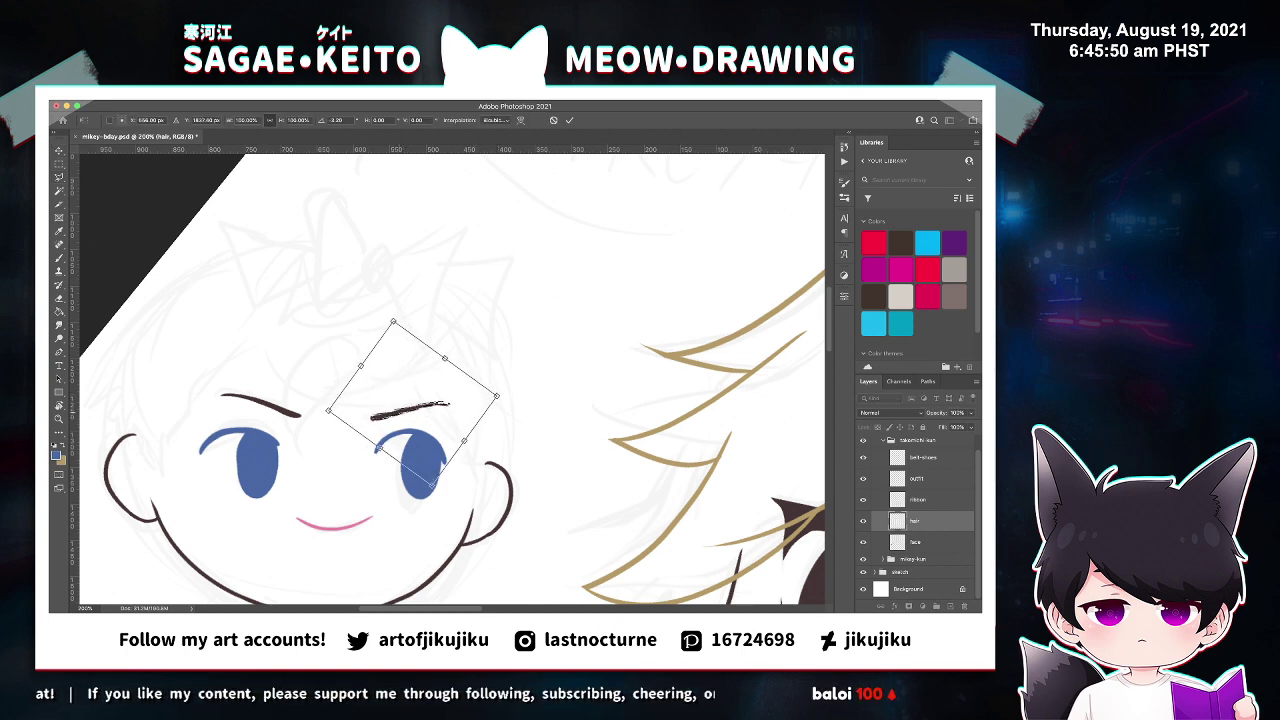
# Nudge the selected eyebrow slightly to the left and down, closer to the eye.
pyautogui.press('Left')
pyautogui.press('Left')
pyautogui.press('Left')
pyautogui.press('Left')
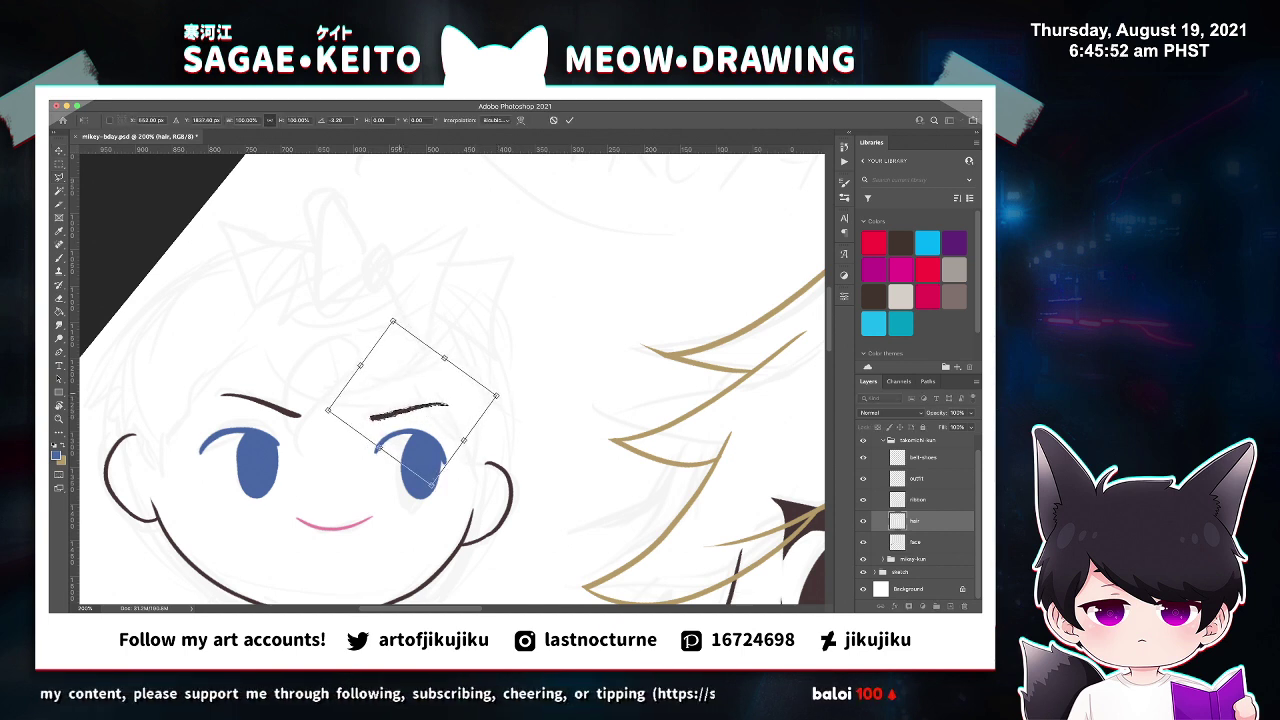
pyautogui.press('Down')
pyautogui.press('Down')
pyautogui.press('Down')
pyautogui.press('Down')
pyautogui.press('Down')
pyautogui.press('Down')
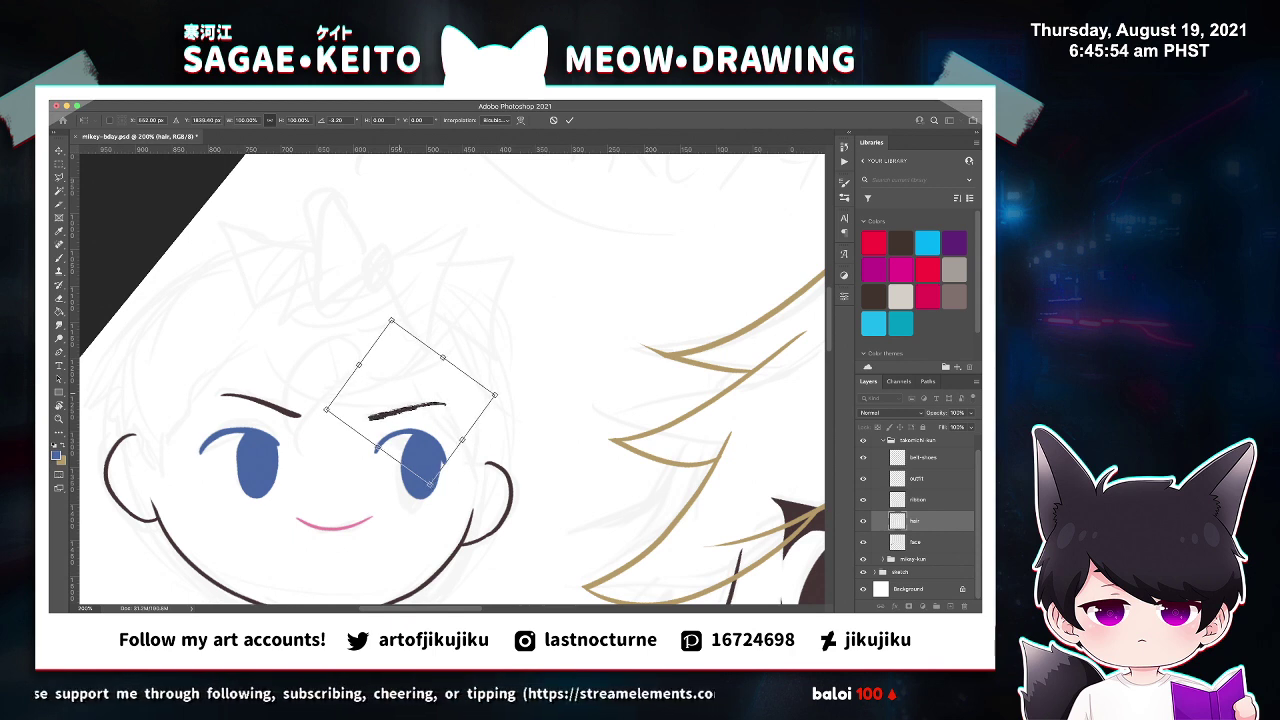
pyautogui.press('Down')
pyautogui.press('Down')
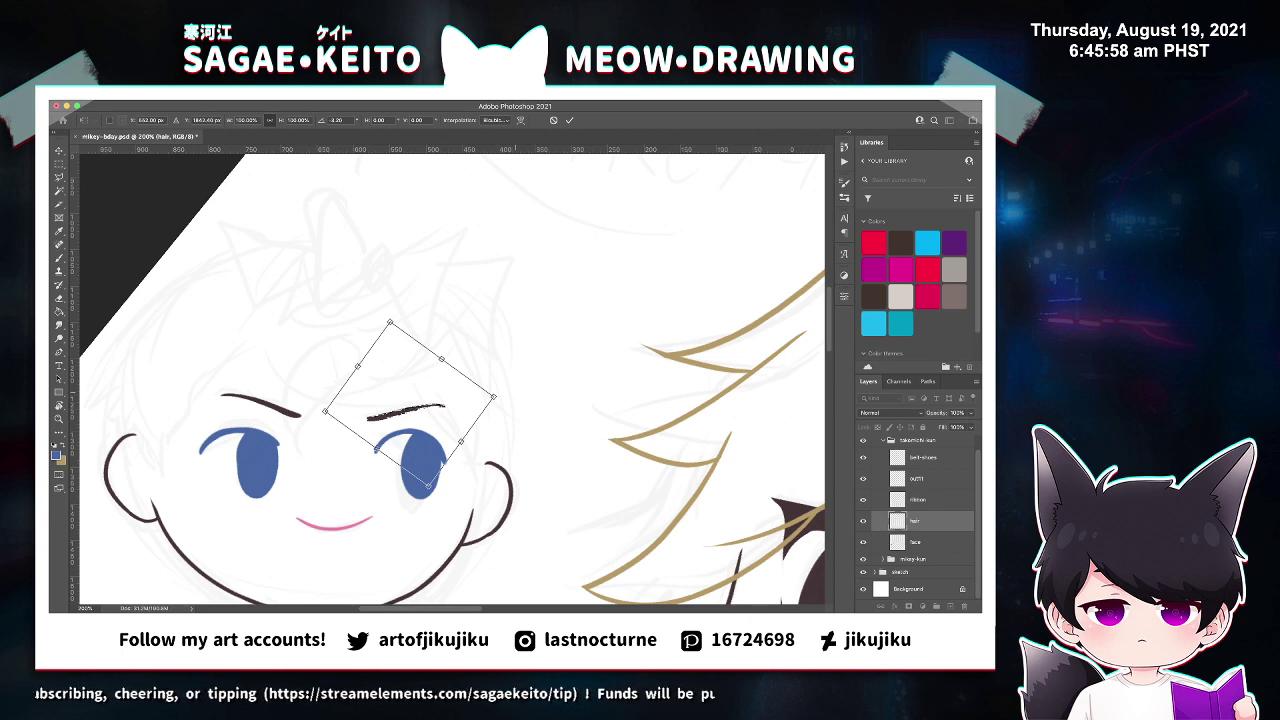
# Tilt the selected eyebrow a little further counterclockwise, fine-tune its position, and apply the transform.
pyautogui.moveTo(515, 394); pyautogui.dragTo(516, 387)
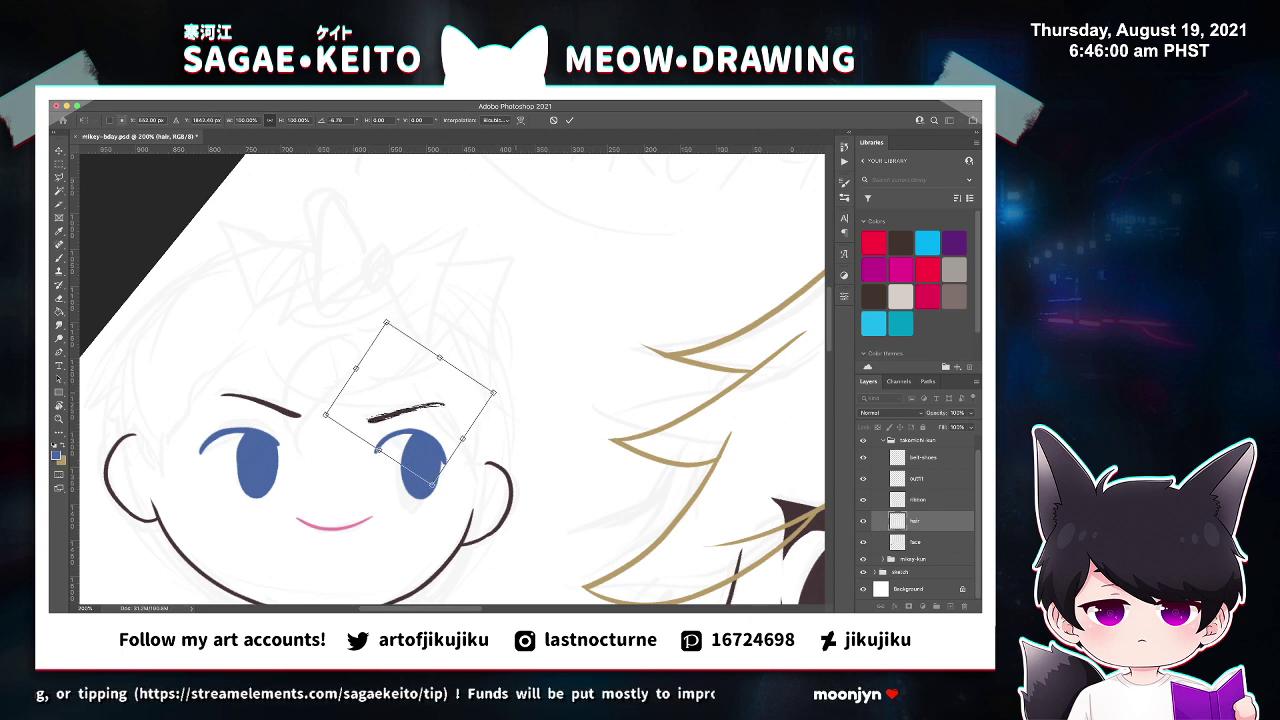
pyautogui.press('Left')
pyautogui.press('Left')
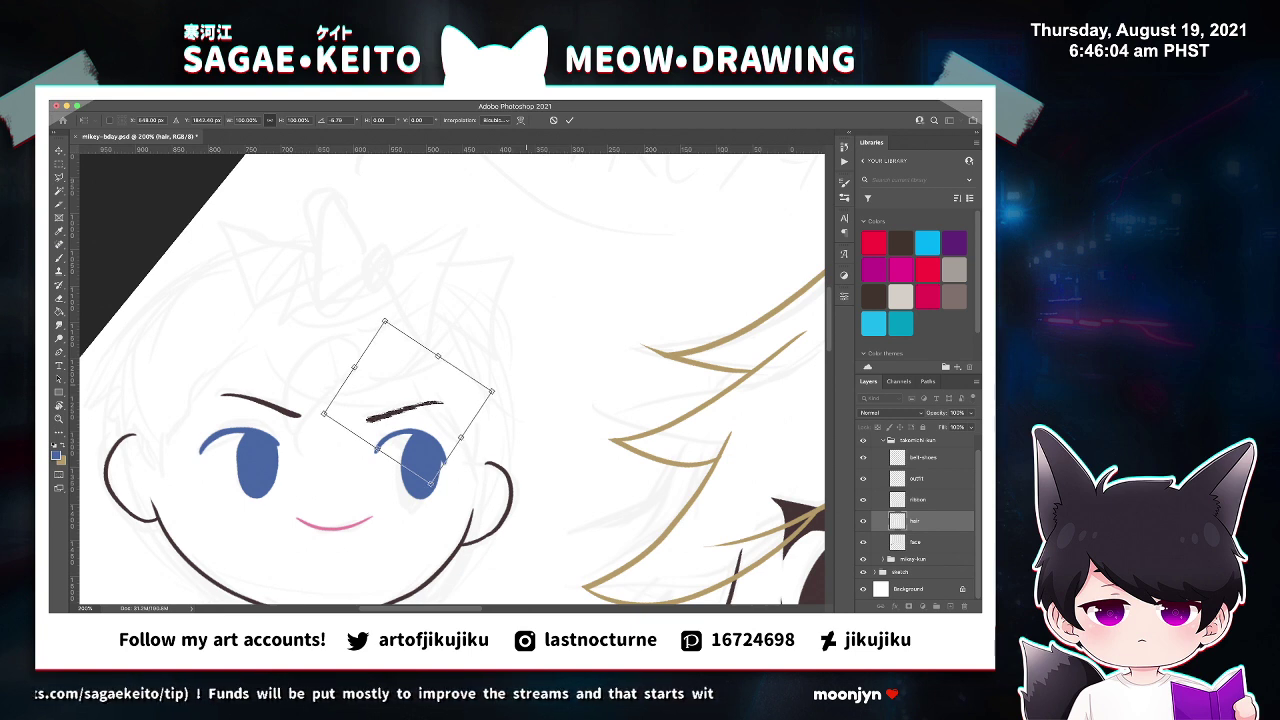
pyautogui.press('Up')
pyautogui.press('Up')
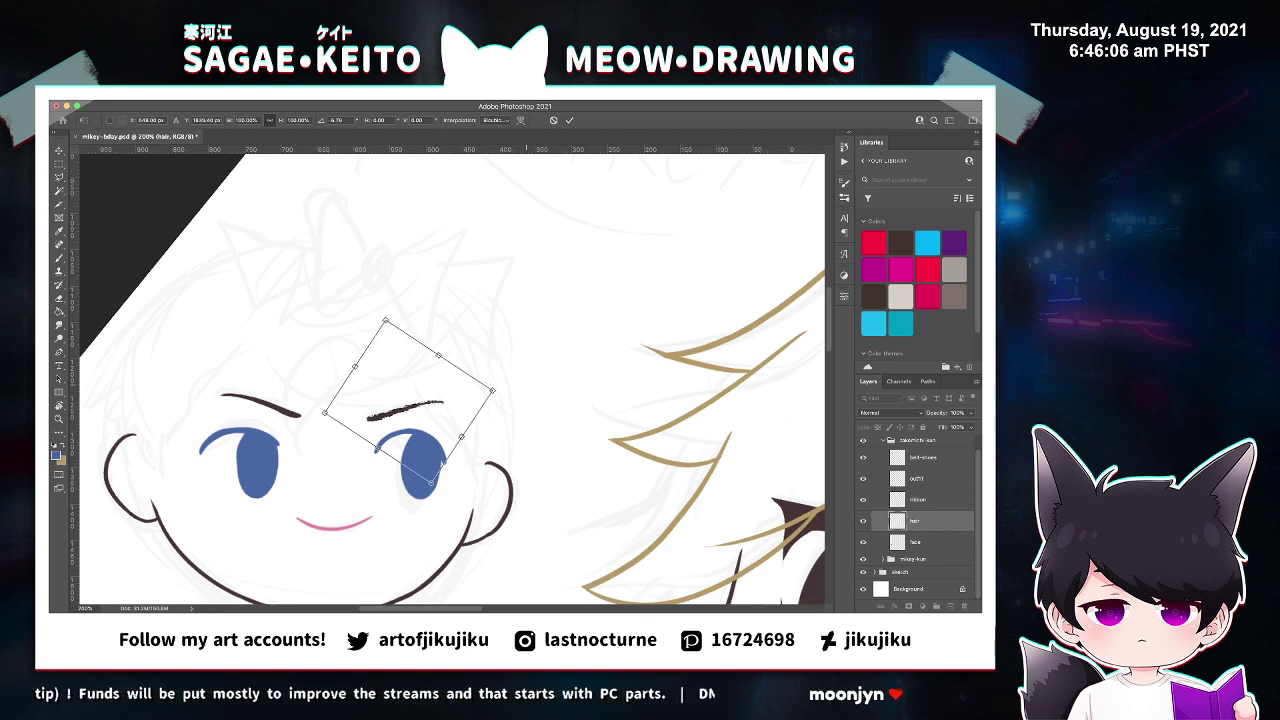
pyautogui.press('Return')
# Shift both eyebrows slightly to the right, rotate them together slightly counterclockwise with Free Transform, and save the document.
pyautogui.press('z')
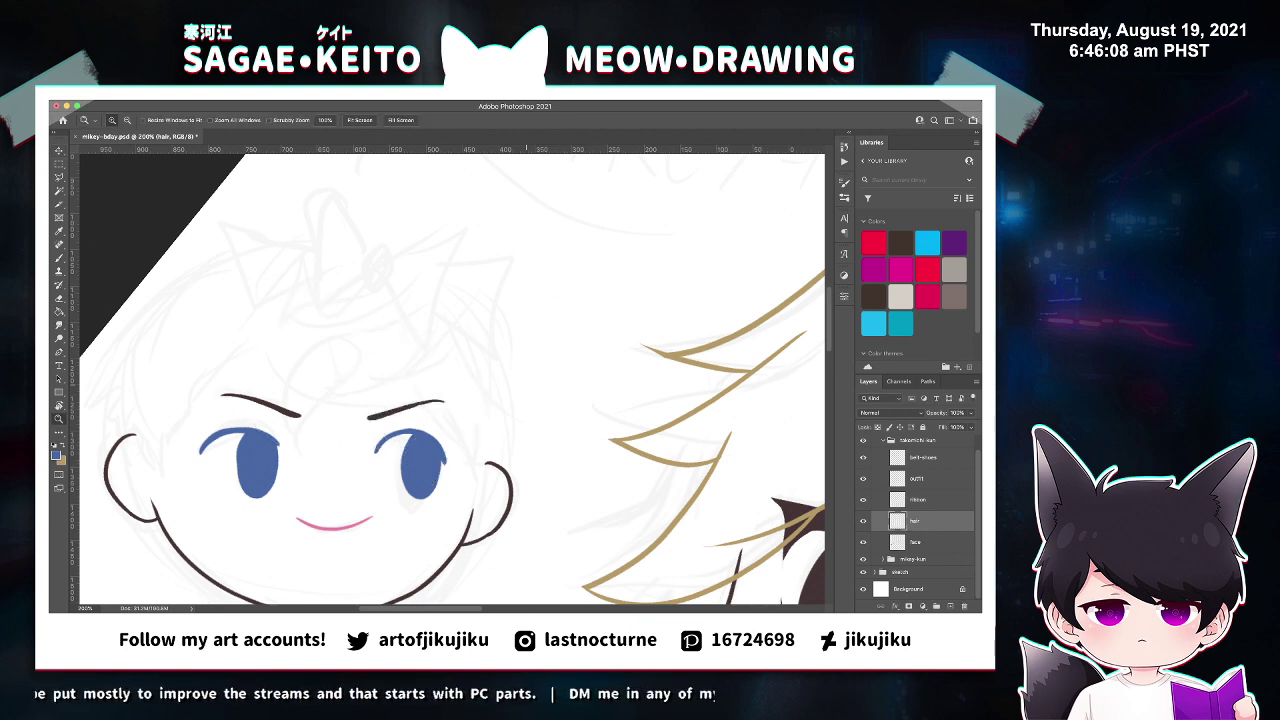
pyautogui.hotkey('ctrl', 't')
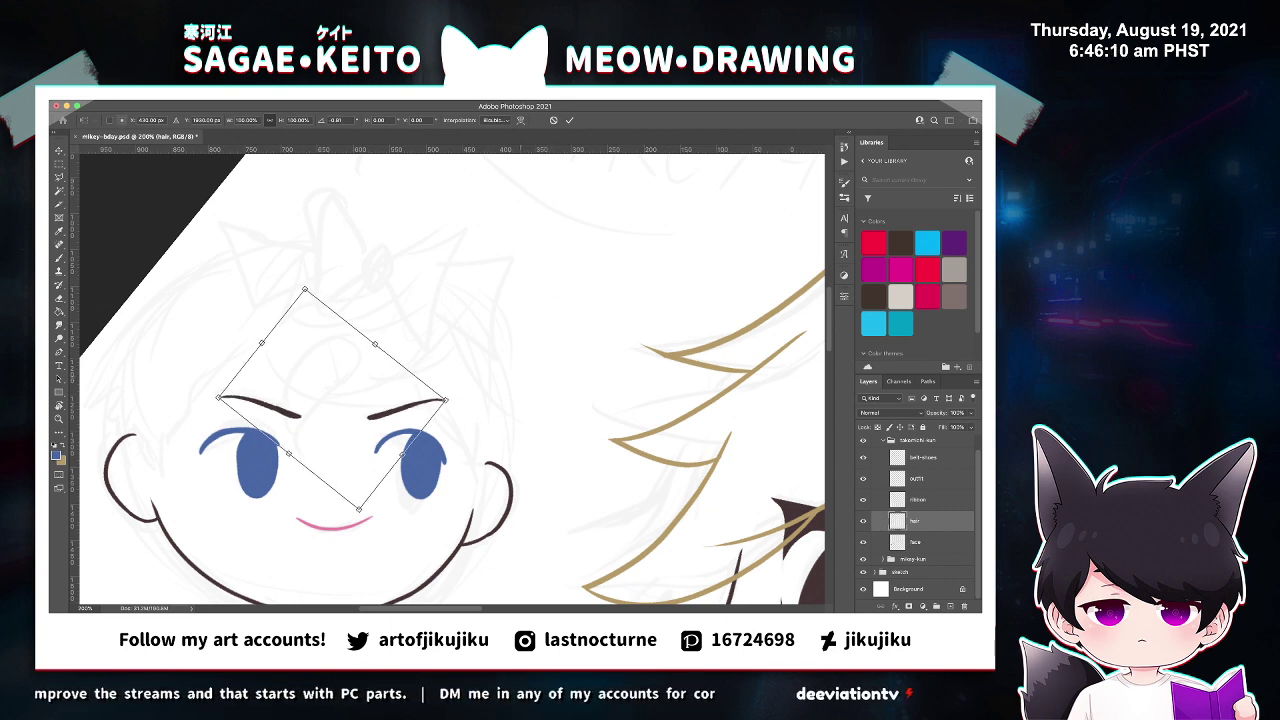
pyautogui.moveTo(332, 400); pyautogui.dragTo(336, 399)
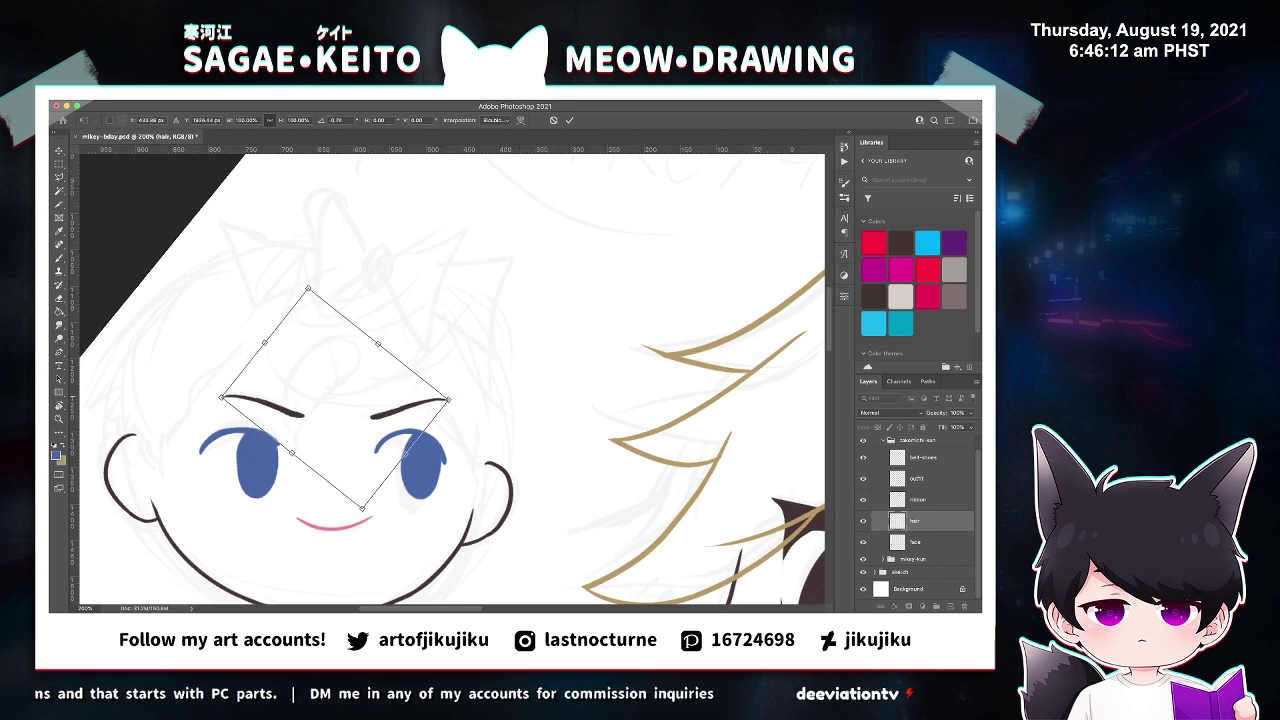
pyautogui.moveTo(466, 402); pyautogui.dragTo(466, 398)
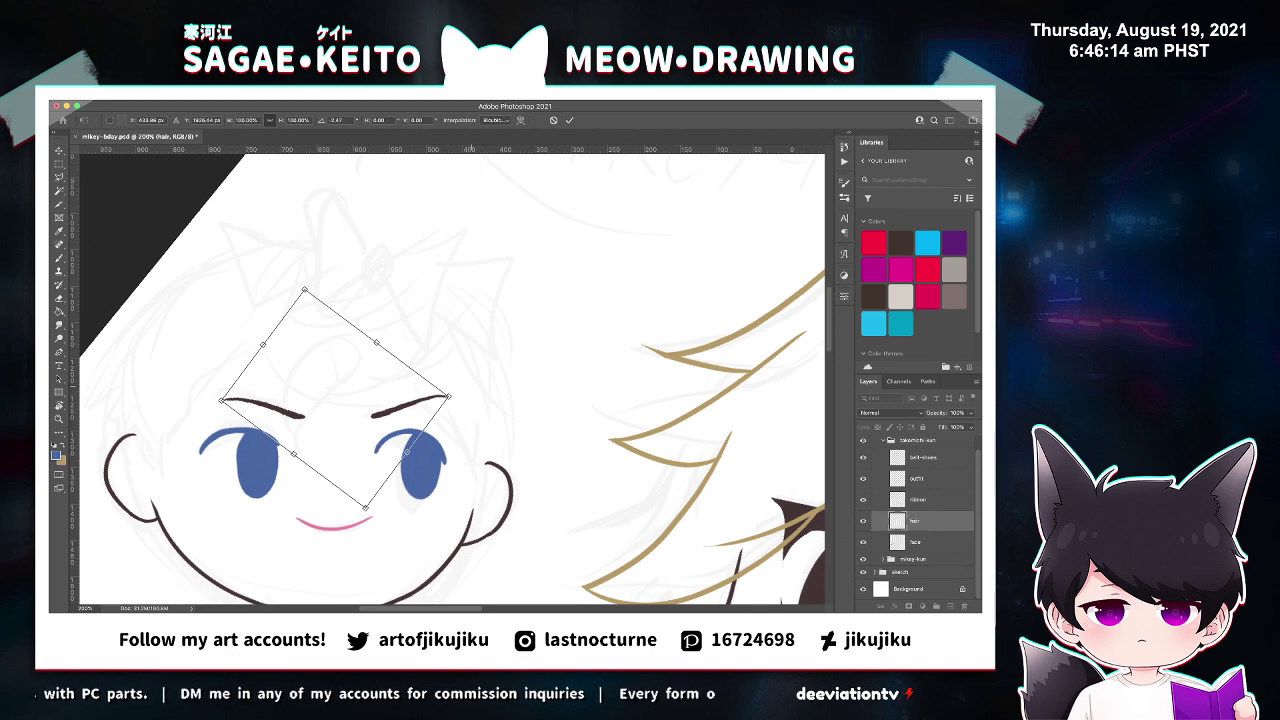
pyautogui.press('Return')
pyautogui.press('super+minus')
pyautogui.press('super+minus')
pyautogui.press('super+minus')
pyautogui.press('super+minus')
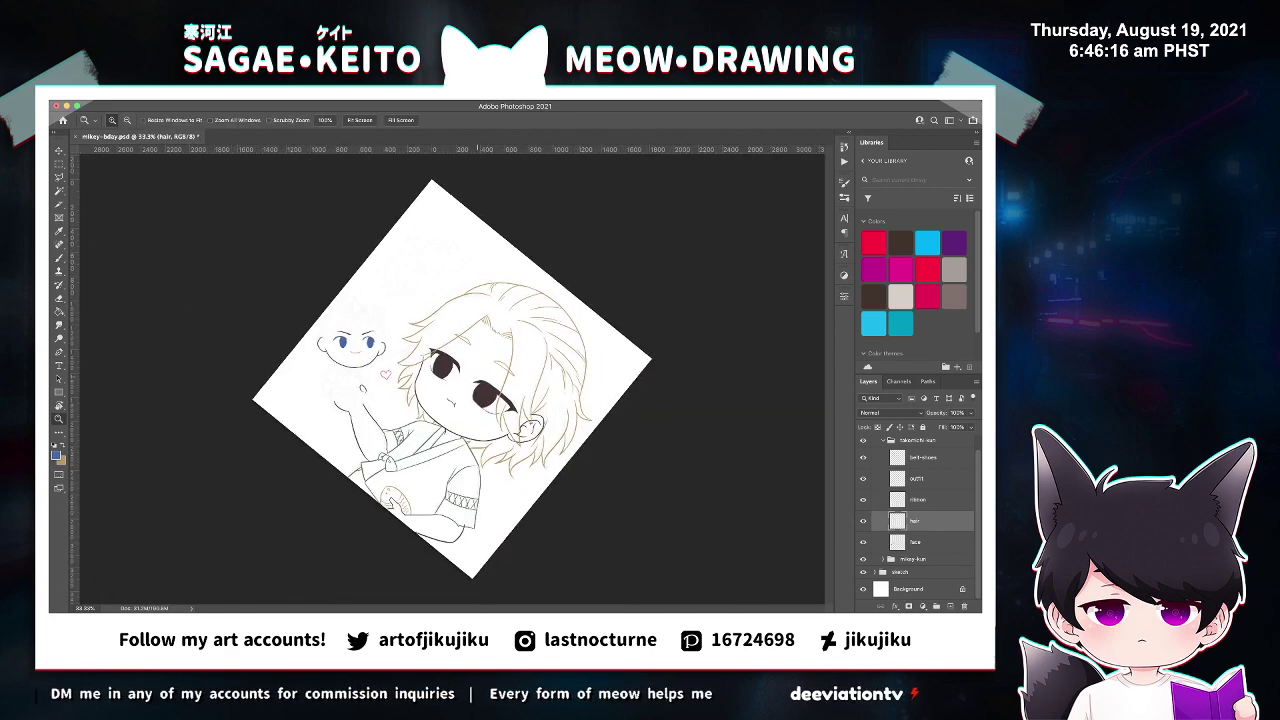
pyautogui.hotkey('ctrl', 's')
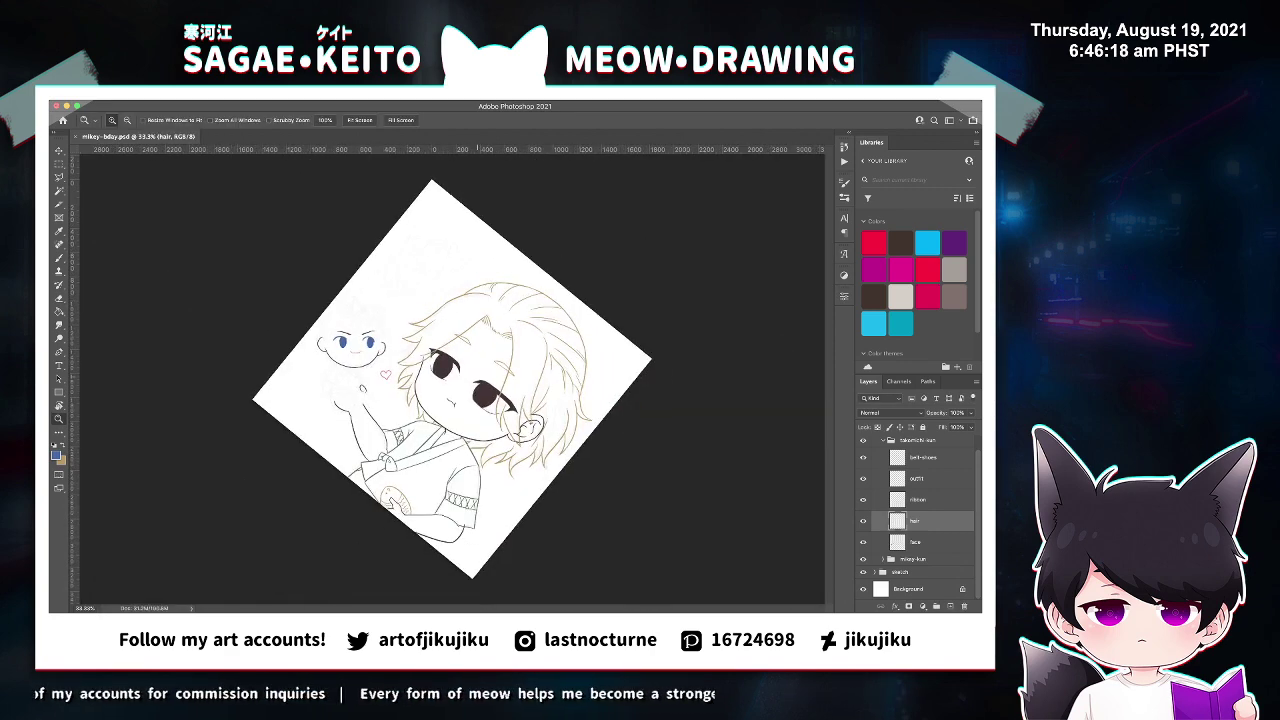
# Switch the foreground colour back to the golden hair line colour for the small character's hair.
pyautogui.click(350, 309)
pyautogui.click(350, 309)
pyautogui.click(350, 309)
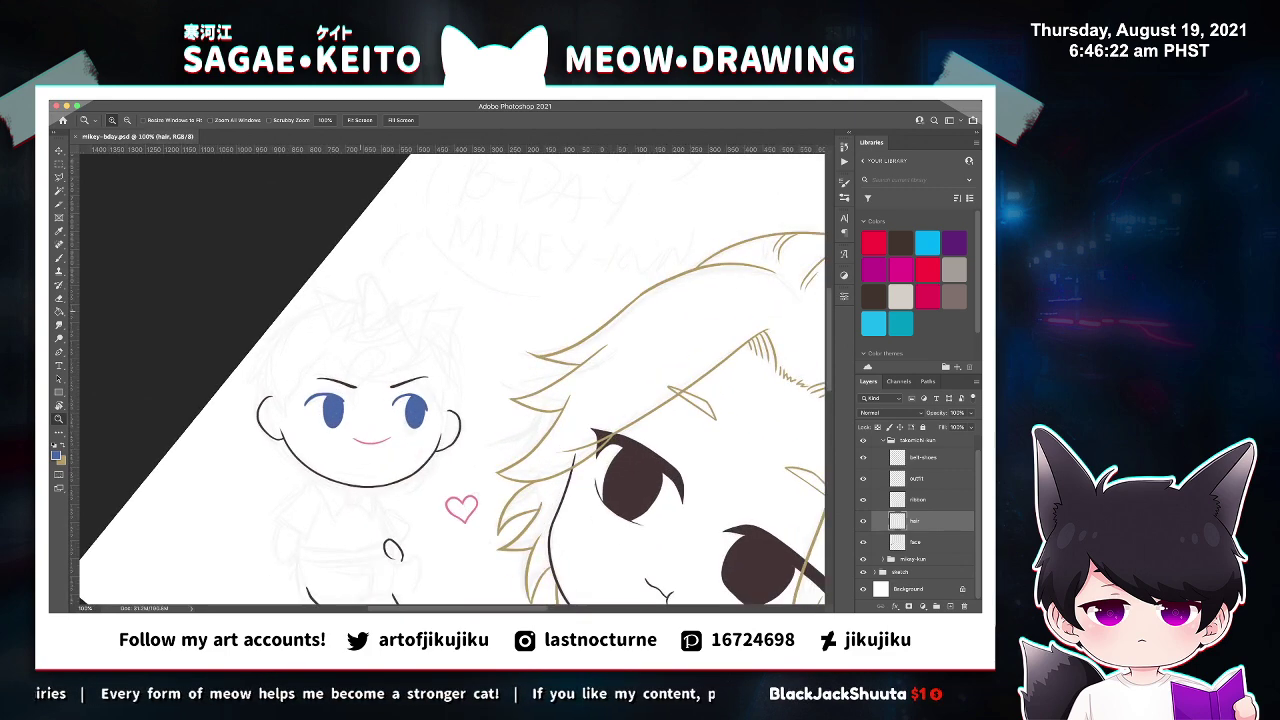
pyautogui.click(350, 309)
pyautogui.press('x')
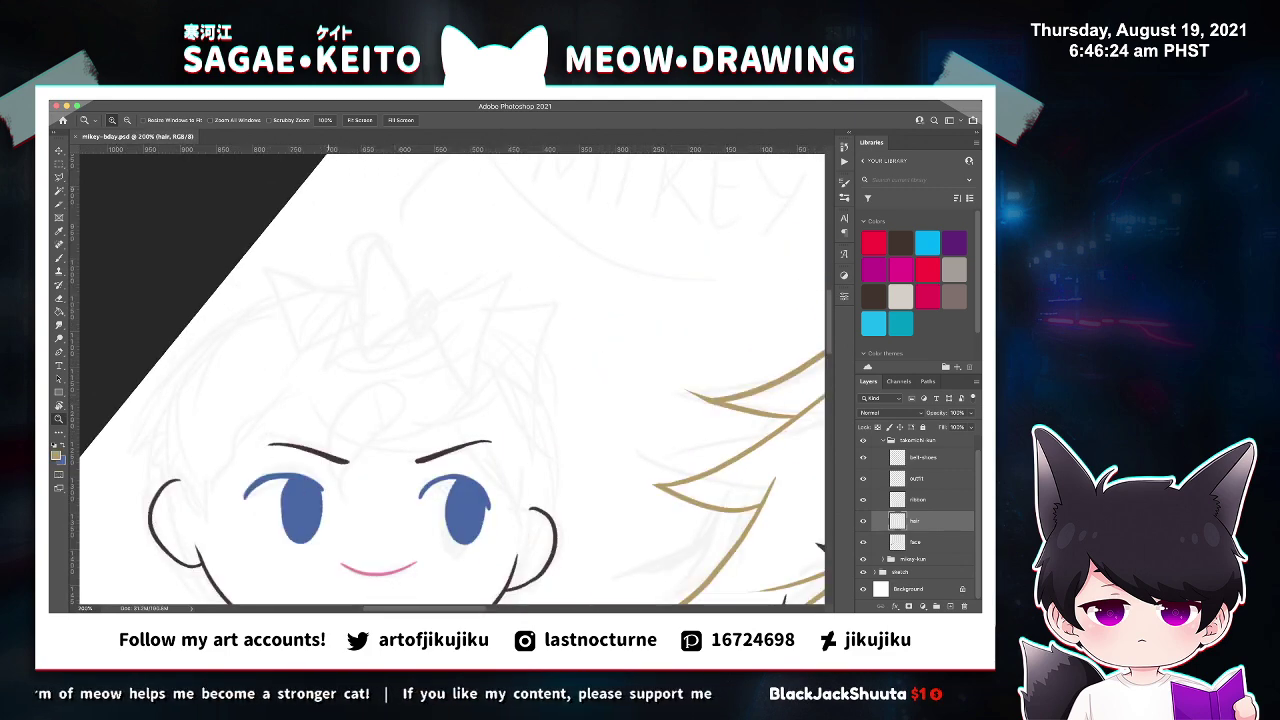
# Ink the left side and the jagged peak of the small character's front hair tuft in golden line with the brush.
pyautogui.press('b')
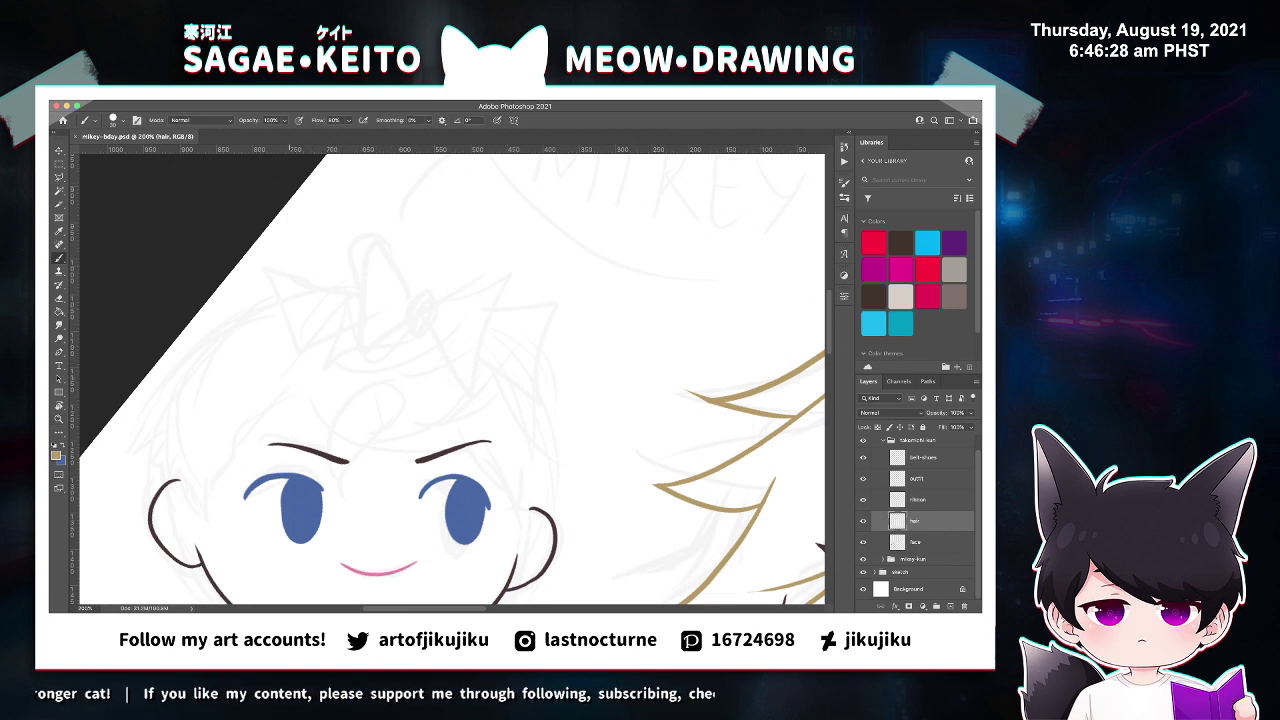
pyautogui.moveTo(286, 386); pyautogui.dragTo(280, 263)
pyautogui.hotkey('ctrl', 'z')
pyautogui.moveTo(286, 388); pyautogui.dragTo(281, 292)
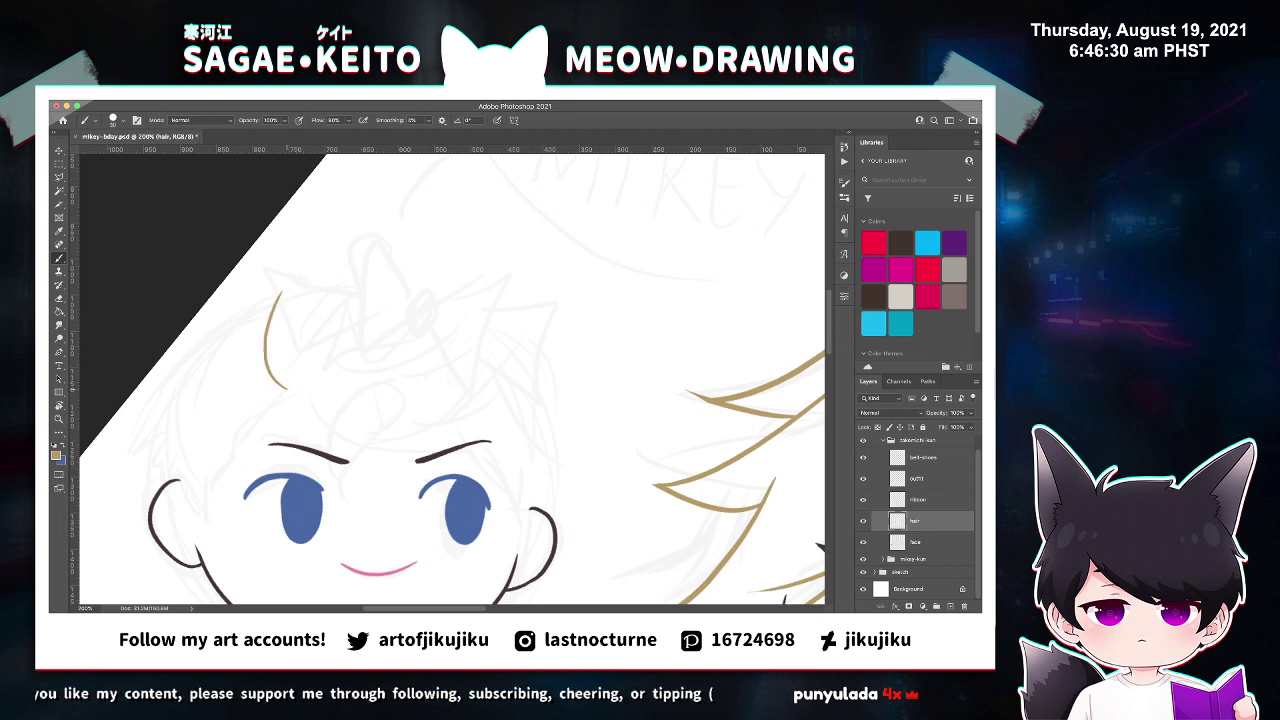
pyautogui.press('e')
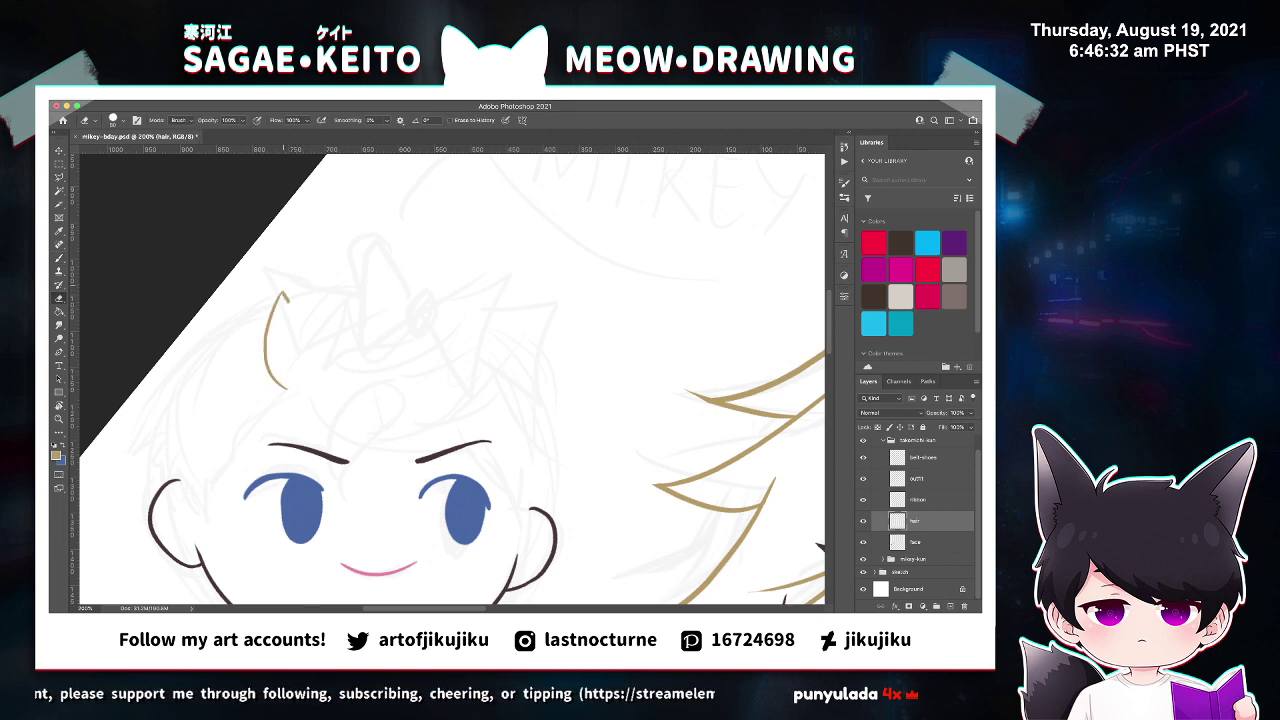
pyautogui.press('b')
pyautogui.moveTo(287, 300)
pyautogui.mouseDown()
pyautogui.moveTo(328, 258)
pyautogui.moveTo(398, 233)
pyautogui.moveTo(417, 270)
pyautogui.moveTo(425, 258)
pyautogui.mouseUp()
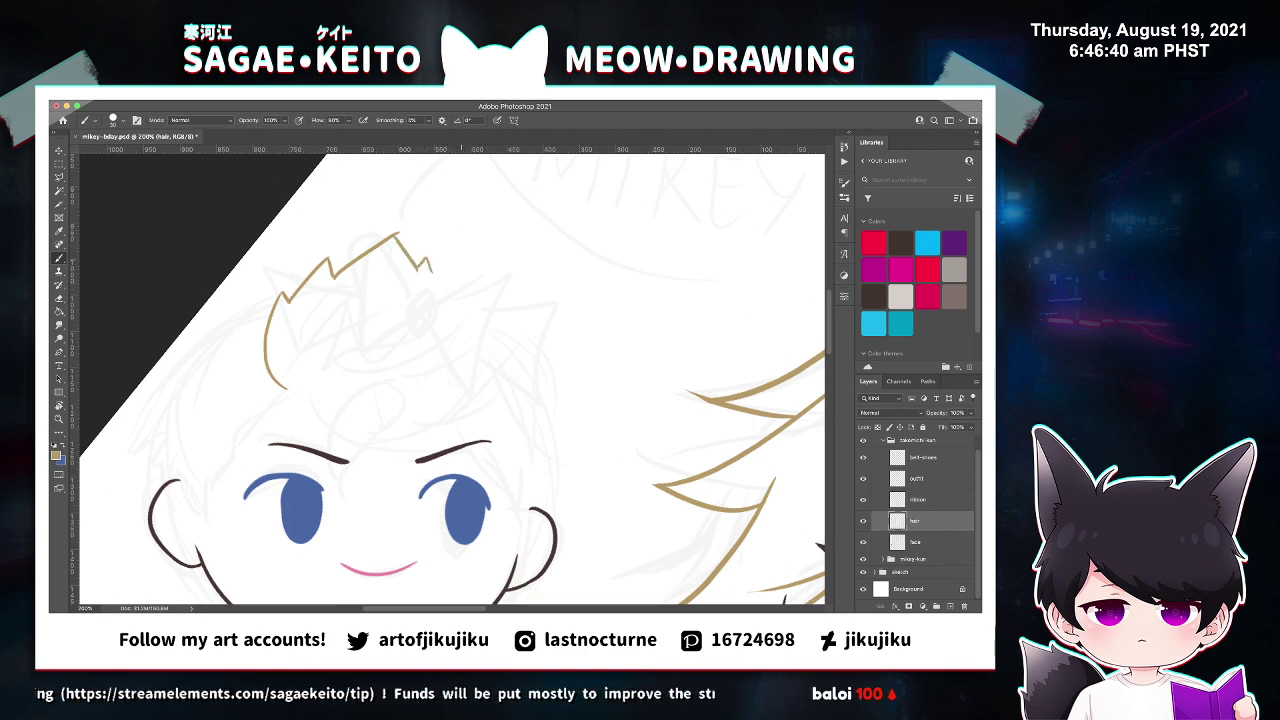
# Redo the spikes right of the tuft's peak and continue the outline down its curved right side.
pyautogui.hotkey('ctrl', 'z')
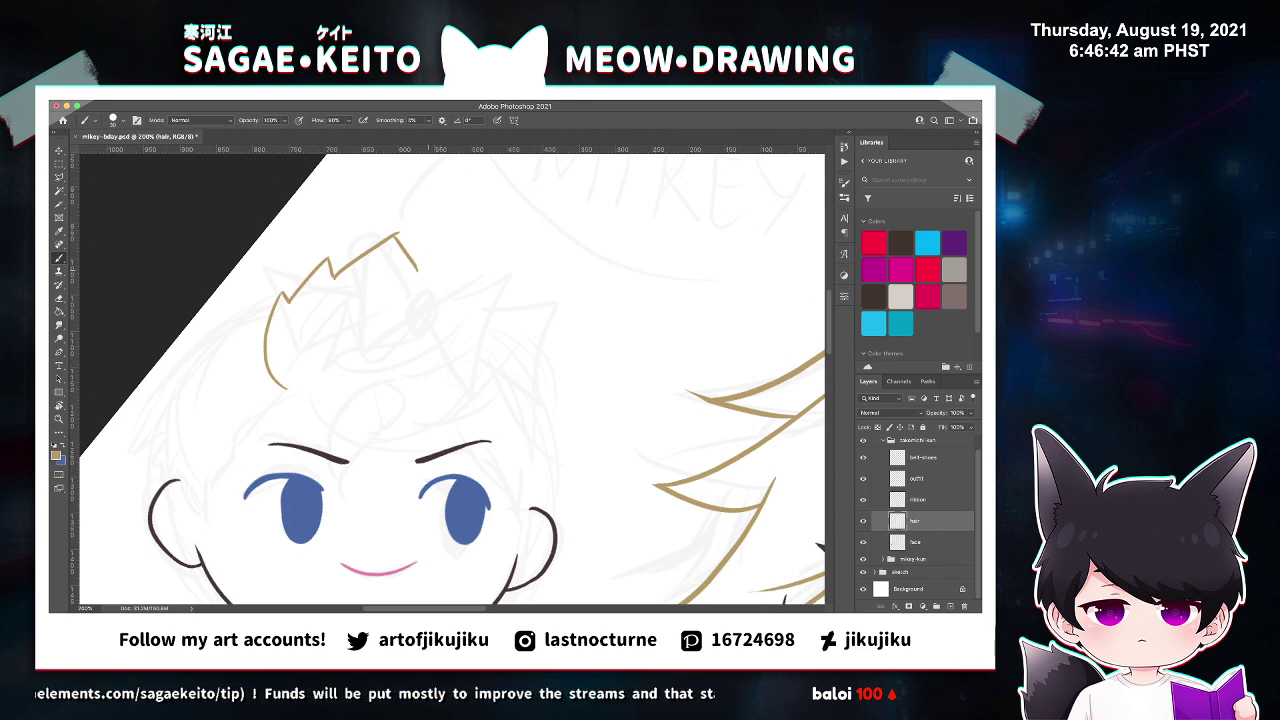
pyautogui.moveTo(428, 258); pyautogui.dragTo(460, 306)
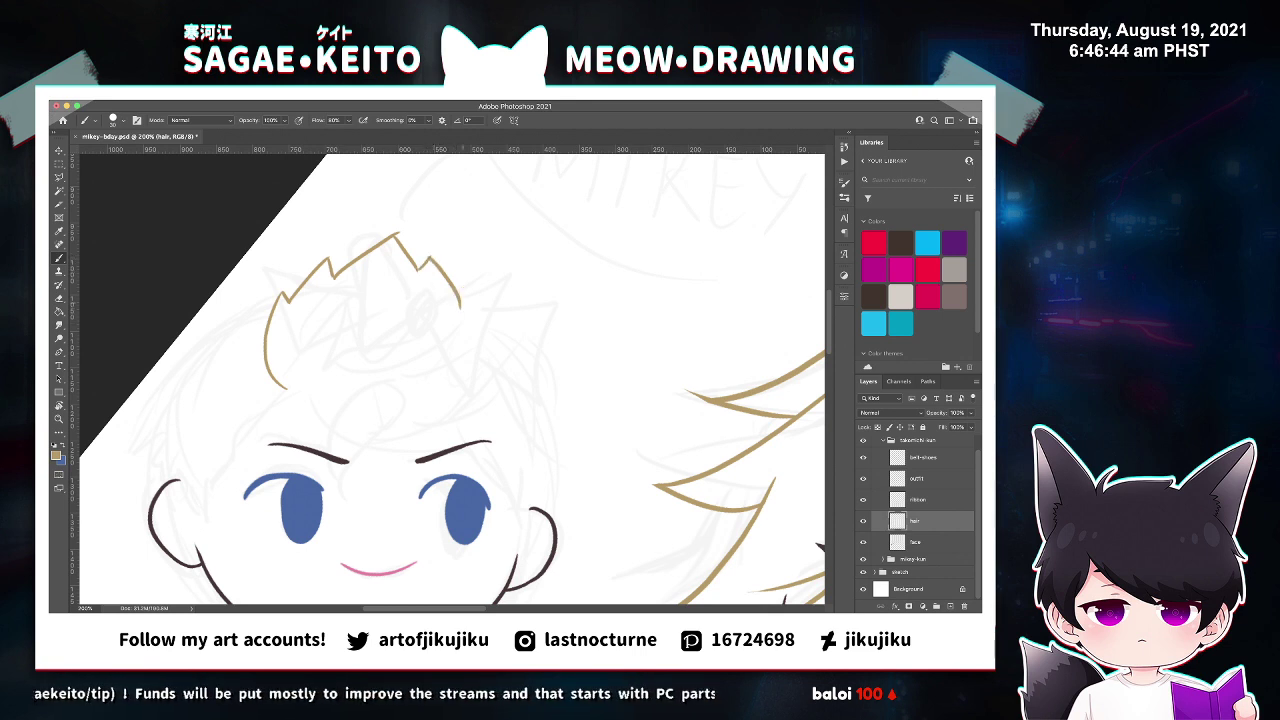
pyautogui.hotkey('ctrl', 'z')
pyautogui.moveTo(426, 257)
pyautogui.mouseDown()
pyautogui.moveTo(457, 319)
pyautogui.moveTo(462, 309)
pyautogui.moveTo(468, 398)
pyautogui.mouseUp()
# Clean up the corners and spike tips of the hair tuft's outline with the eraser and brush.
pyautogui.press('r')
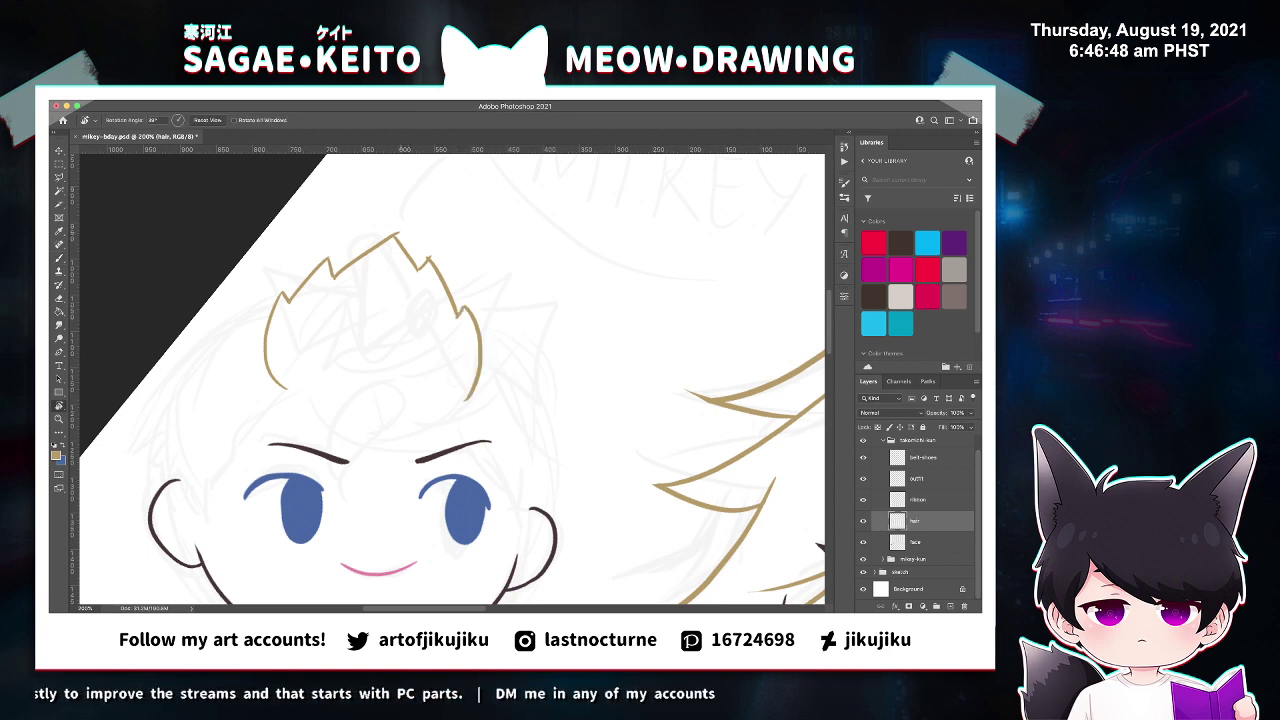
pyautogui.moveTo(461, 250); pyautogui.dragTo(392, 236)
pyautogui.press('e')
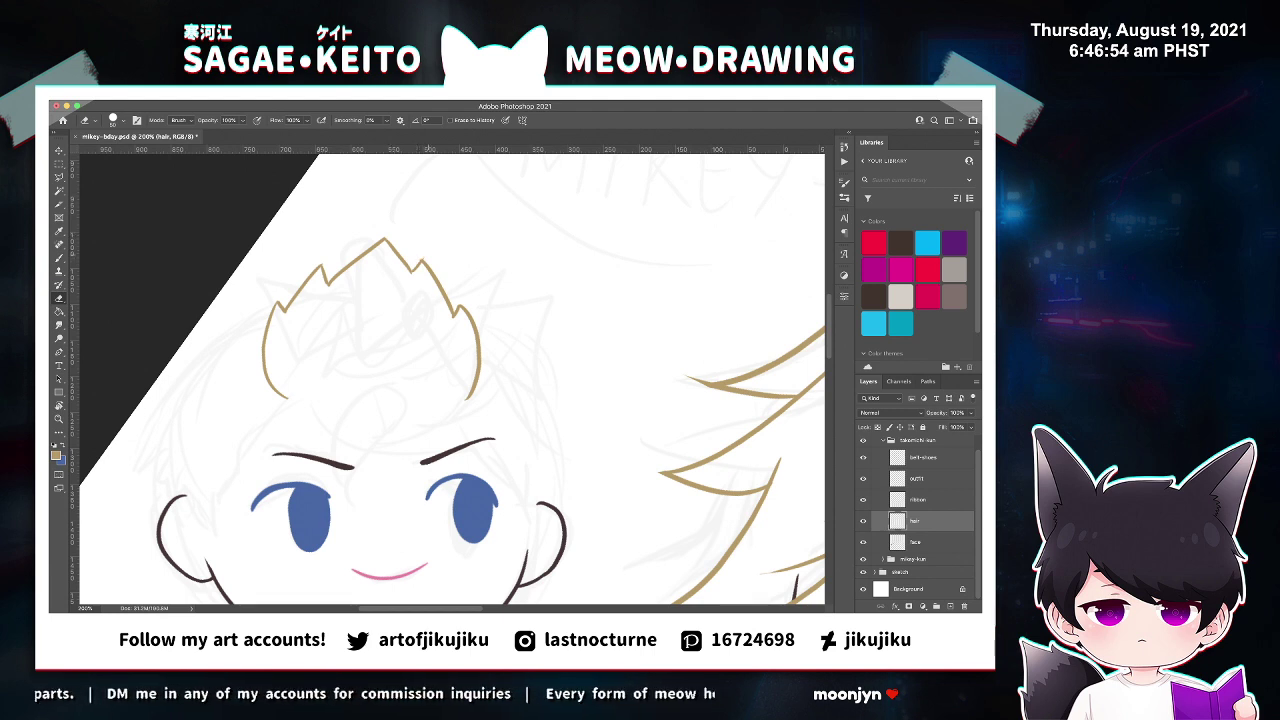
pyautogui.keyDown('super'); pyautogui.click(413, 251); pyautogui.keyUp('super')
pyautogui.keyDown('super'); pyautogui.click(413, 251); pyautogui.keyUp('super')
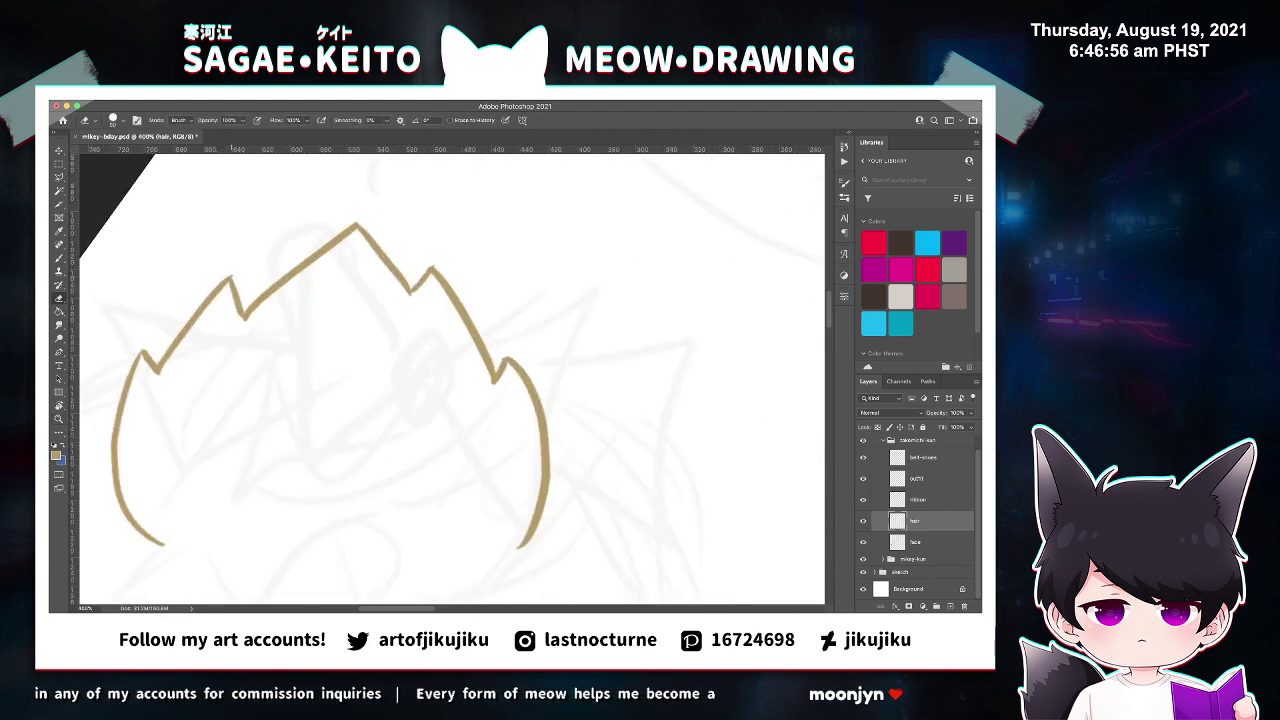
pyautogui.press('b')
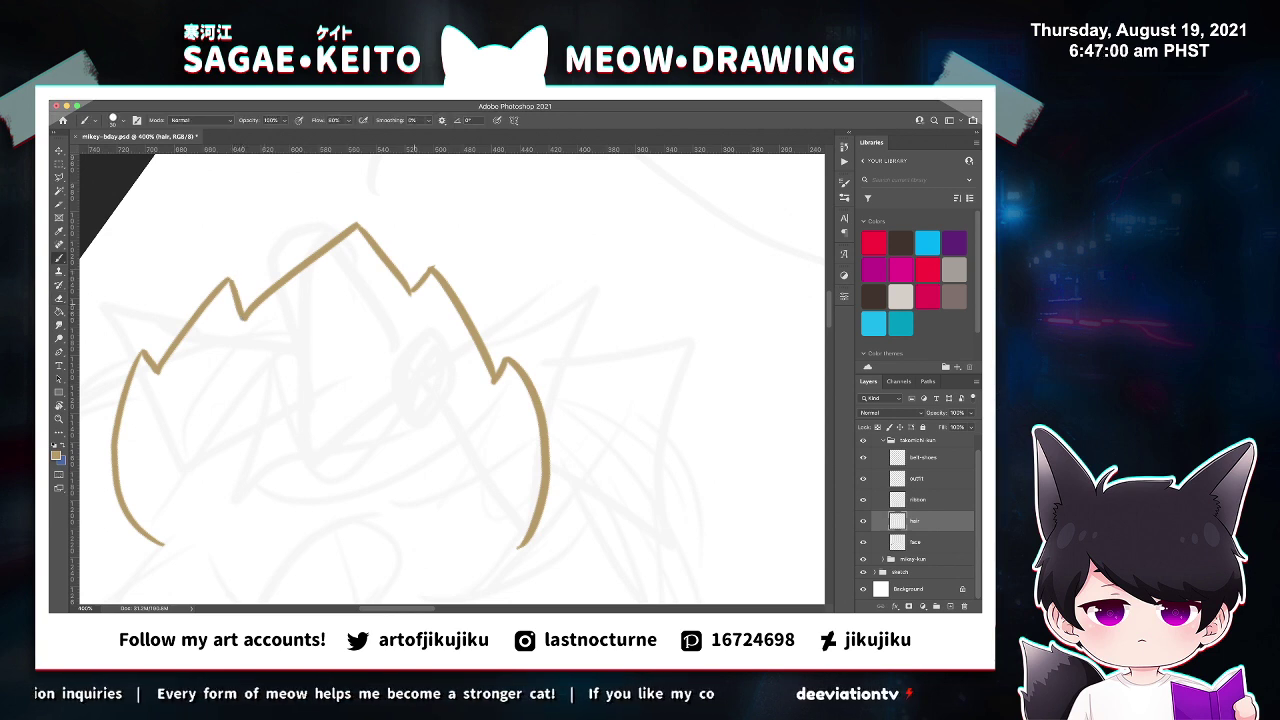
pyautogui.press('e')
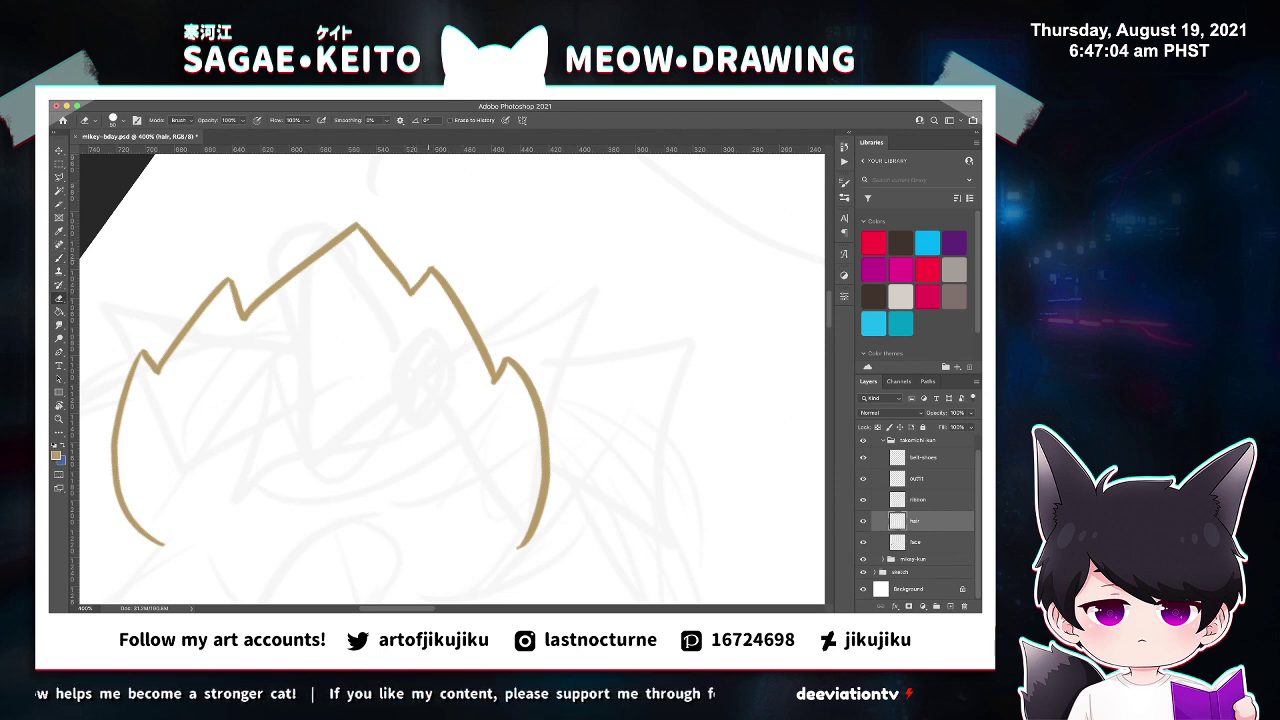
# Lasso the inked hair tuft, shift it slightly up and to the right over the head, and deselect it.
pyautogui.press('super+minus')
pyautogui.press('super+minus')
pyautogui.press('super+minus')
pyautogui.press('v')
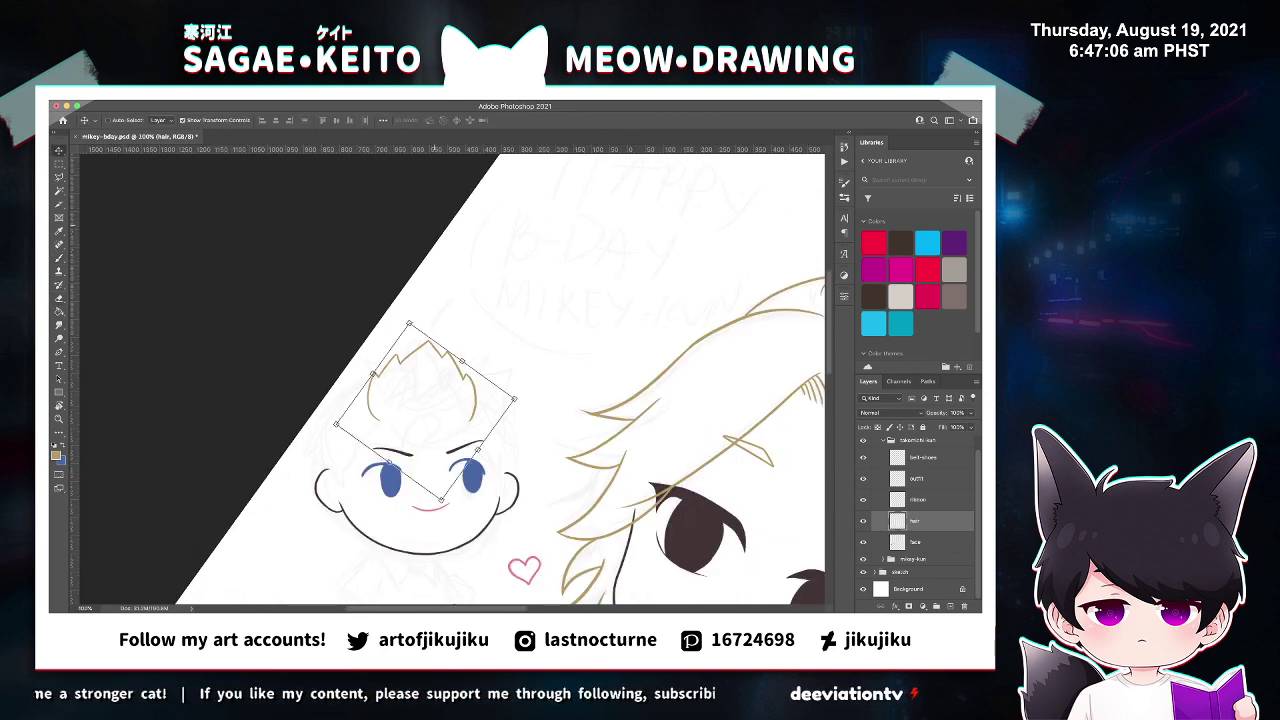
pyautogui.press('l')
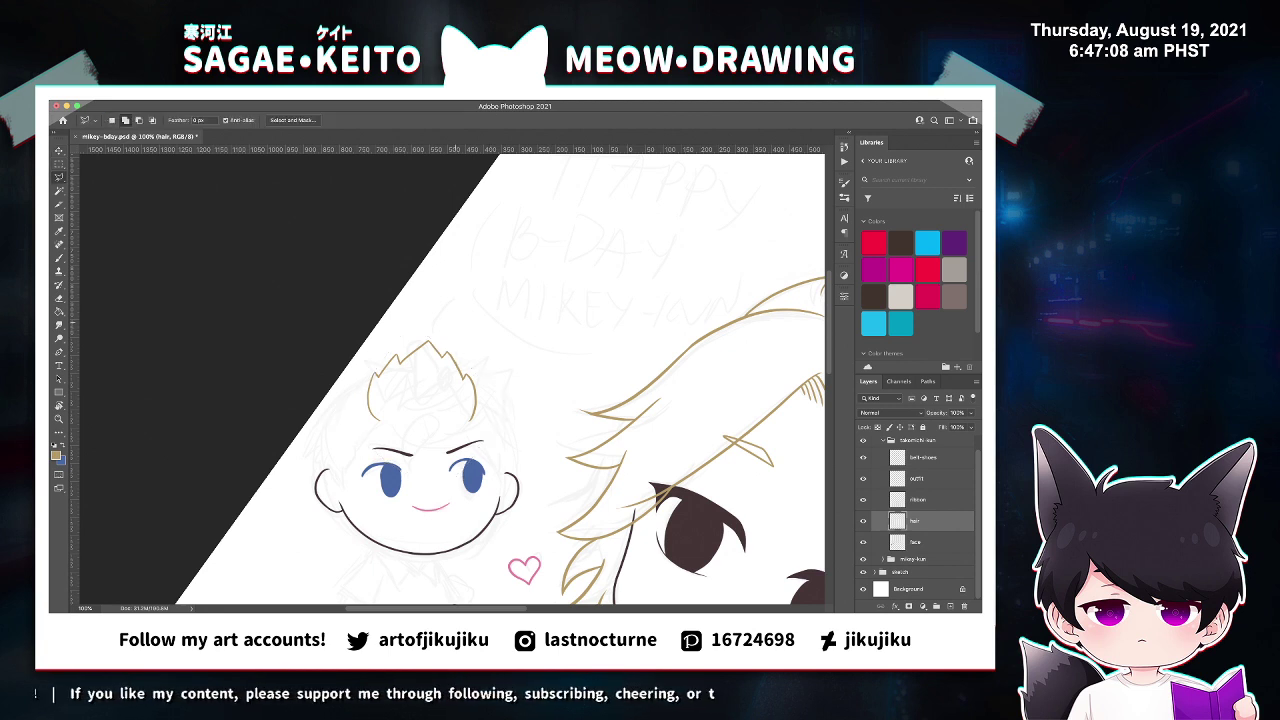
pyautogui.moveTo(456, 302)
pyautogui.mouseDown()
pyautogui.moveTo(375, 345)
pyautogui.moveTo(350, 420)
pyautogui.moveTo(380, 430)
pyautogui.moveTo(502, 404)
pyautogui.moveTo(474, 375)
pyautogui.mouseUp()
pyautogui.click(503, 342)
pyautogui.click(456, 302)
pyautogui.press('v')
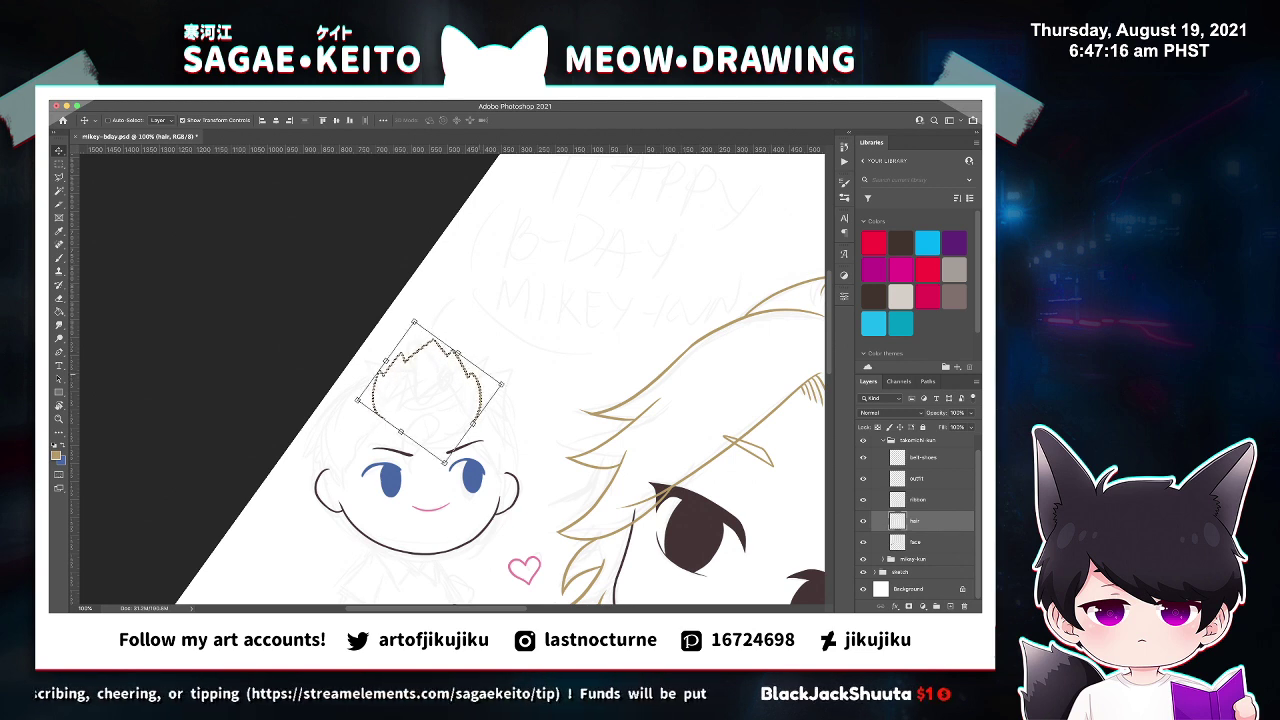
pyautogui.press('Escape')
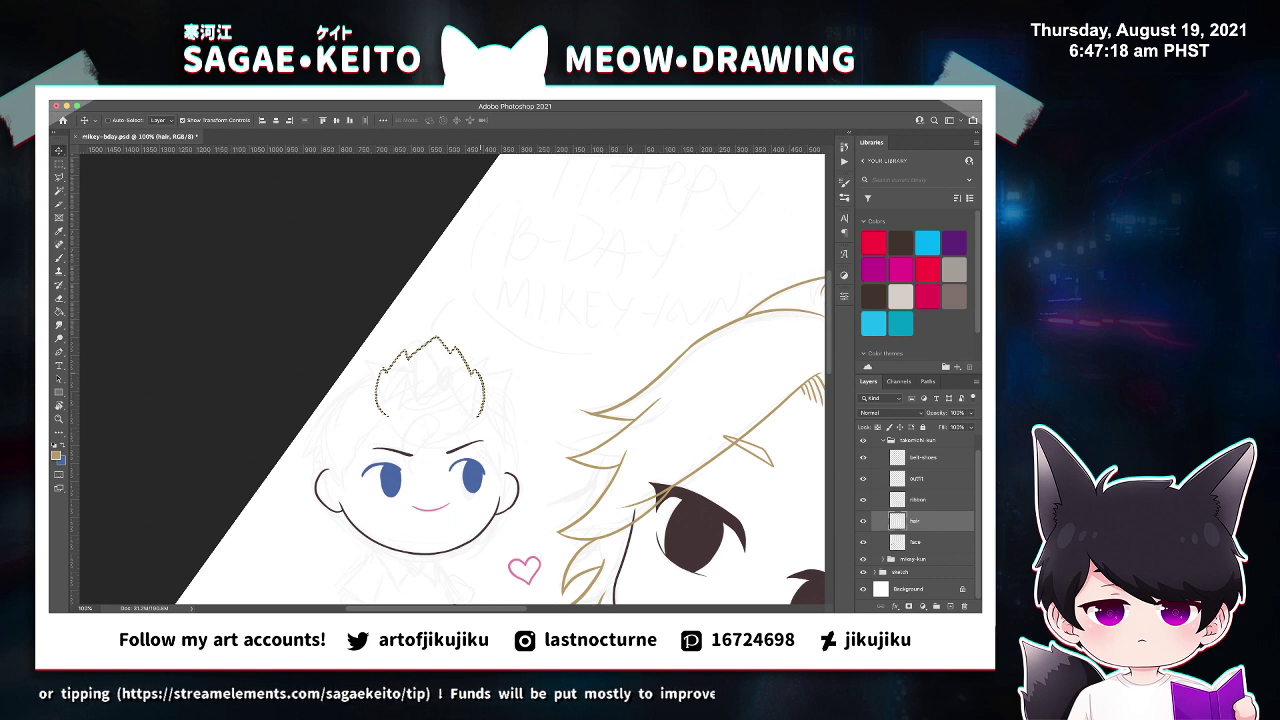
pyautogui.moveTo(480, 374); pyautogui.dragTo(478, 374)
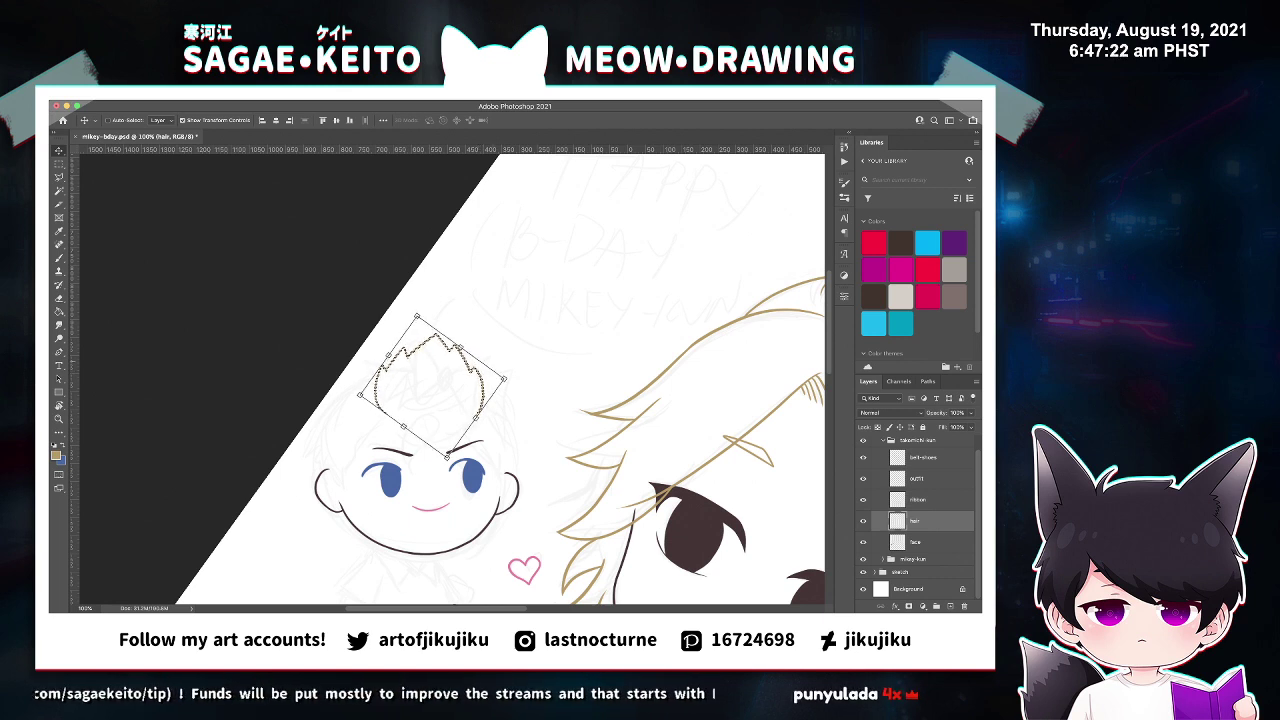
pyautogui.press('Escape')
pyautogui.hotkey('ctrl', 'd')
# Ink a small curled forelock with a split tip hanging over the forehead between the eyebrows.
pyautogui.press('z')
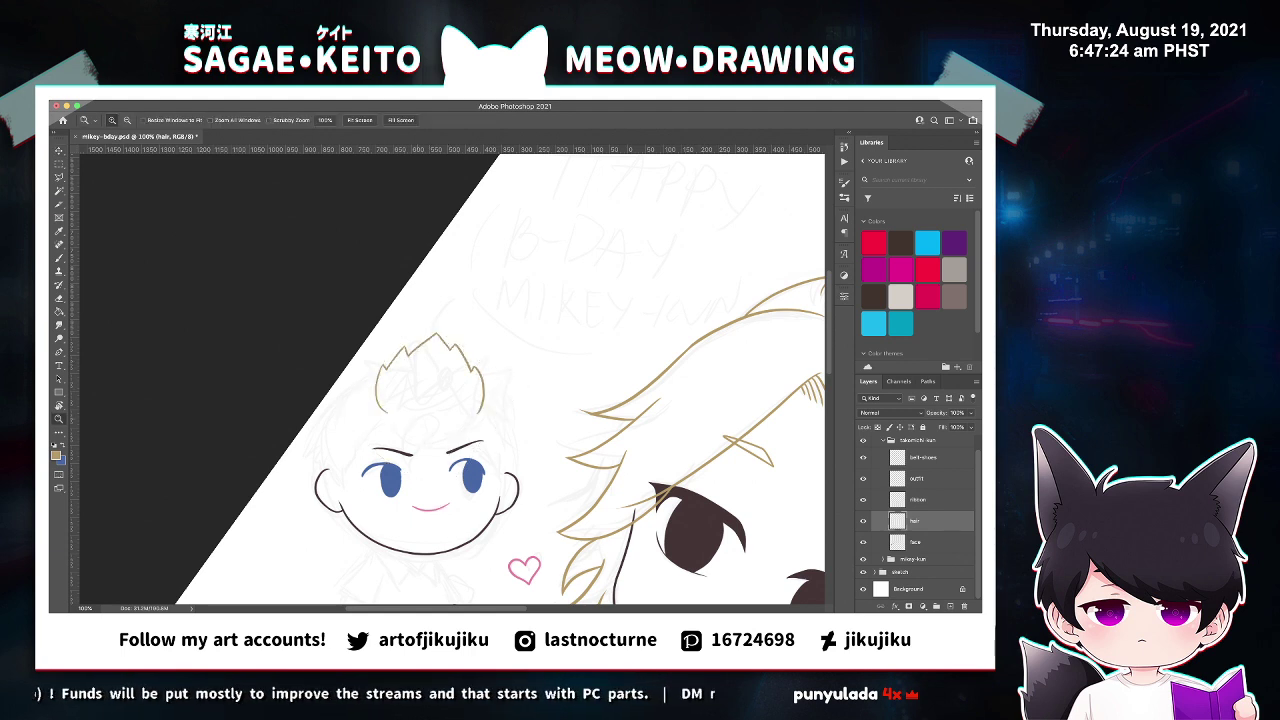
pyautogui.click(449, 413)
pyautogui.press('b')
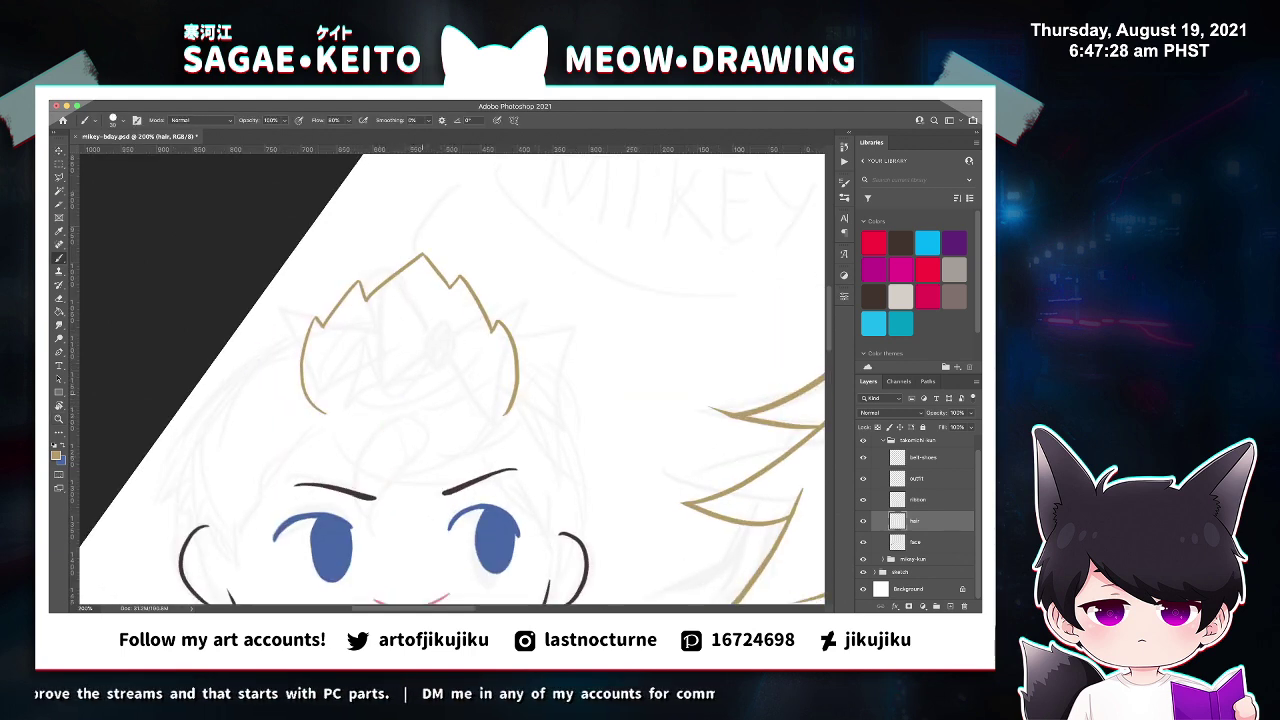
pyautogui.moveTo(418, 390); pyautogui.dragTo(401, 478)
pyautogui.hotkey('ctrl', 'z')
pyautogui.moveTo(424, 383); pyautogui.dragTo(411, 478)
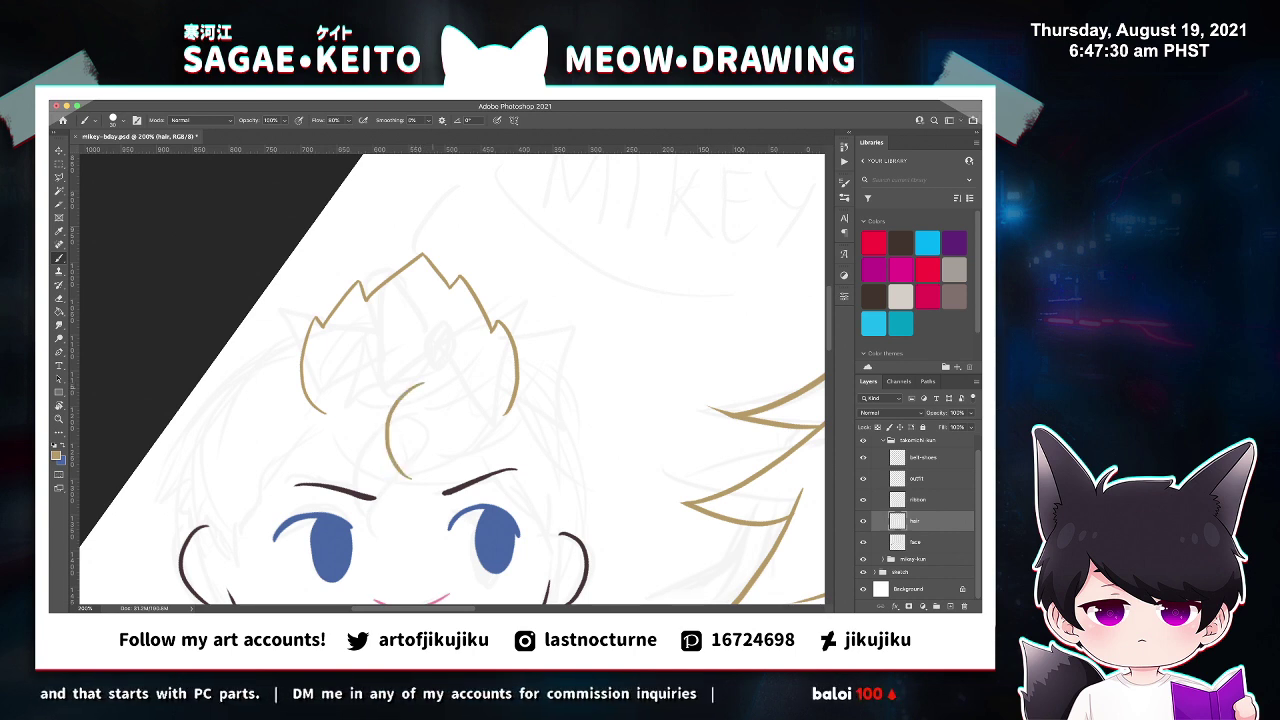
pyautogui.moveTo(421, 385)
pyautogui.mouseDown()
pyautogui.moveTo(438, 420)
pyautogui.moveTo(405, 481)
pyautogui.mouseUp()
pyautogui.hotkey('ctrl', 'z')
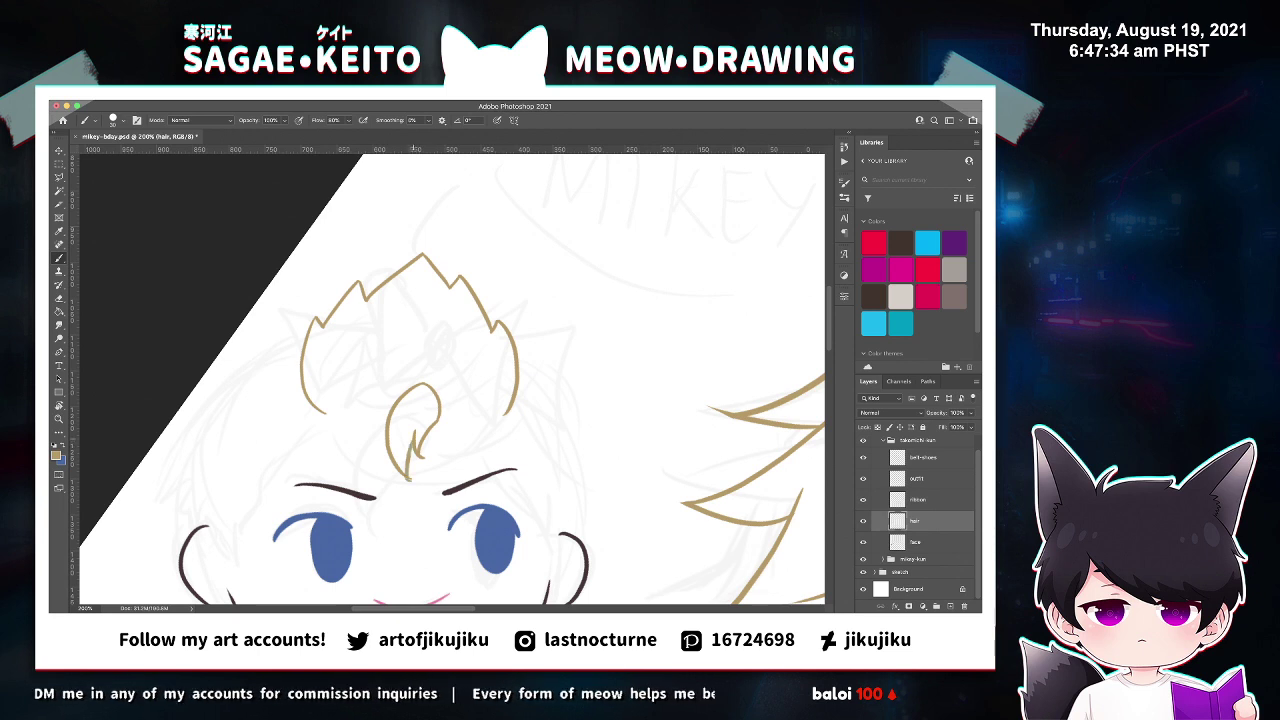
pyautogui.hotkey('ctrl', 'z')
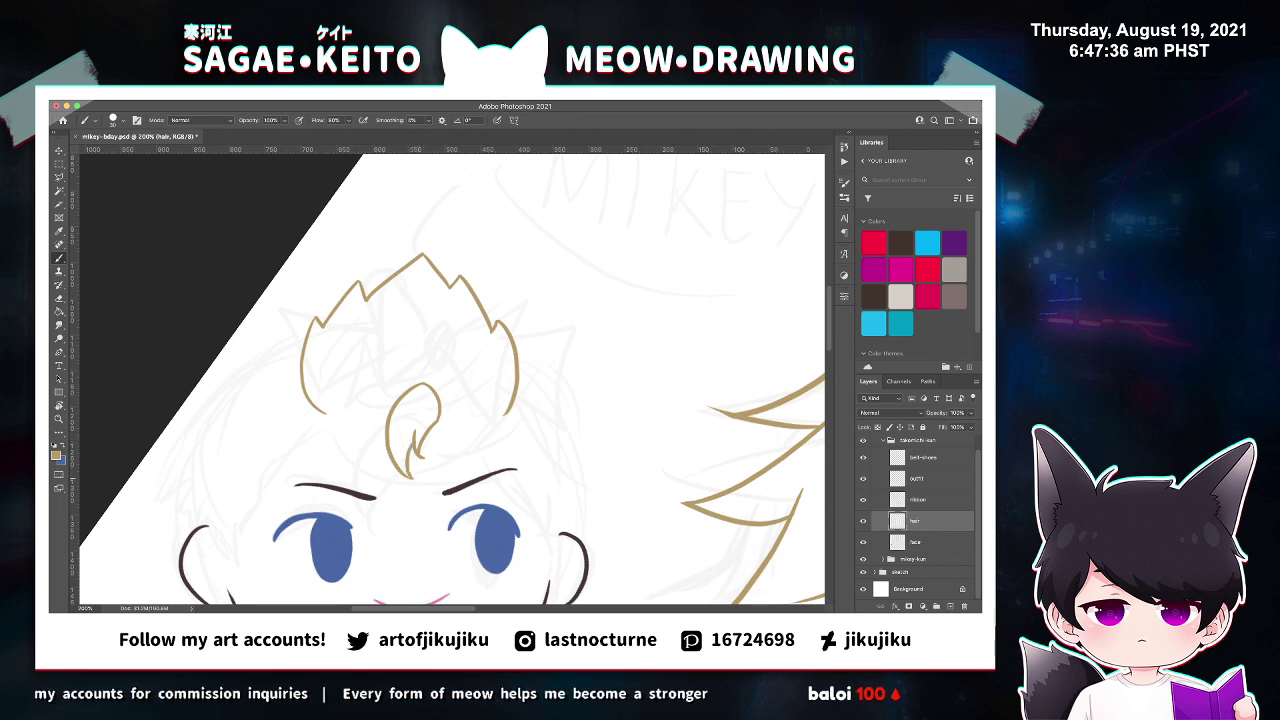
# Sharpen the forelock's two tips with the brush and eraser, and save the document.
pyautogui.press('e')
pyautogui.scroll(3, 410, 488)
pyautogui.press('b')
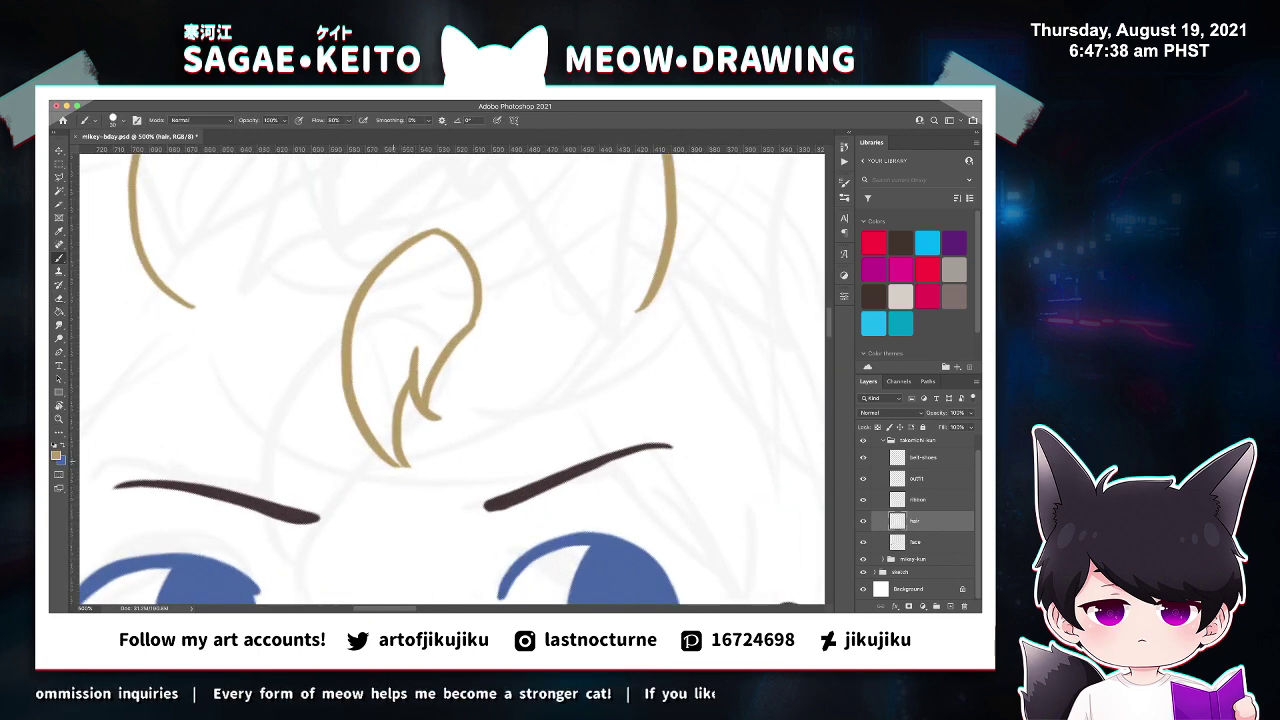
pyautogui.moveTo(396, 463); pyautogui.dragTo(418, 470)
pyautogui.hotkey('ctrl', 'z')
pyautogui.press('e')
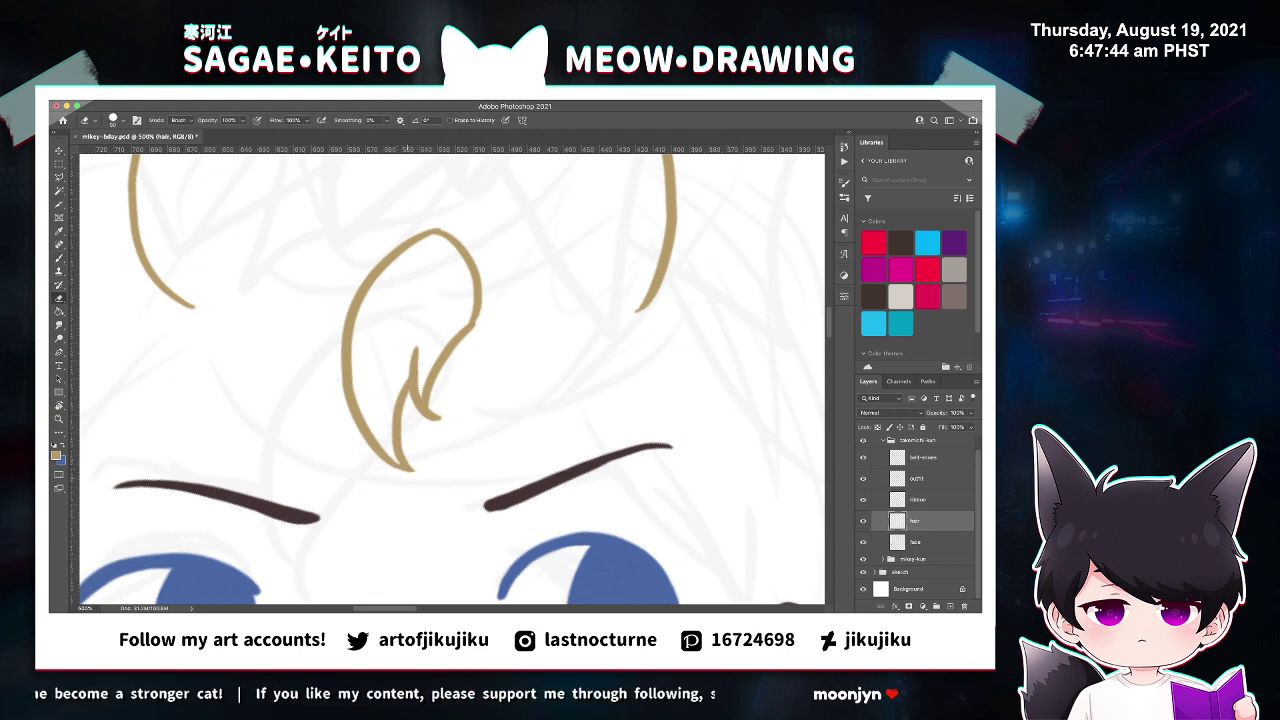
pyautogui.moveTo(428, 414); pyautogui.dragTo(440, 418)
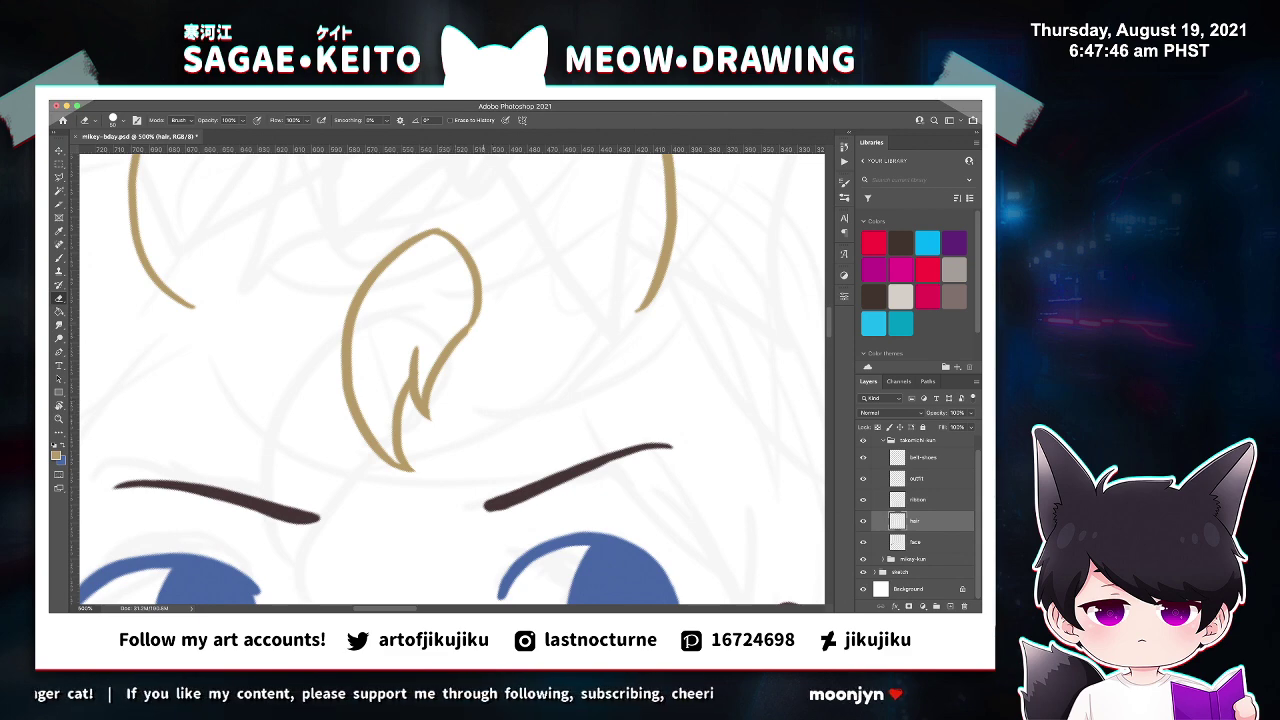
pyautogui.press('super+s')
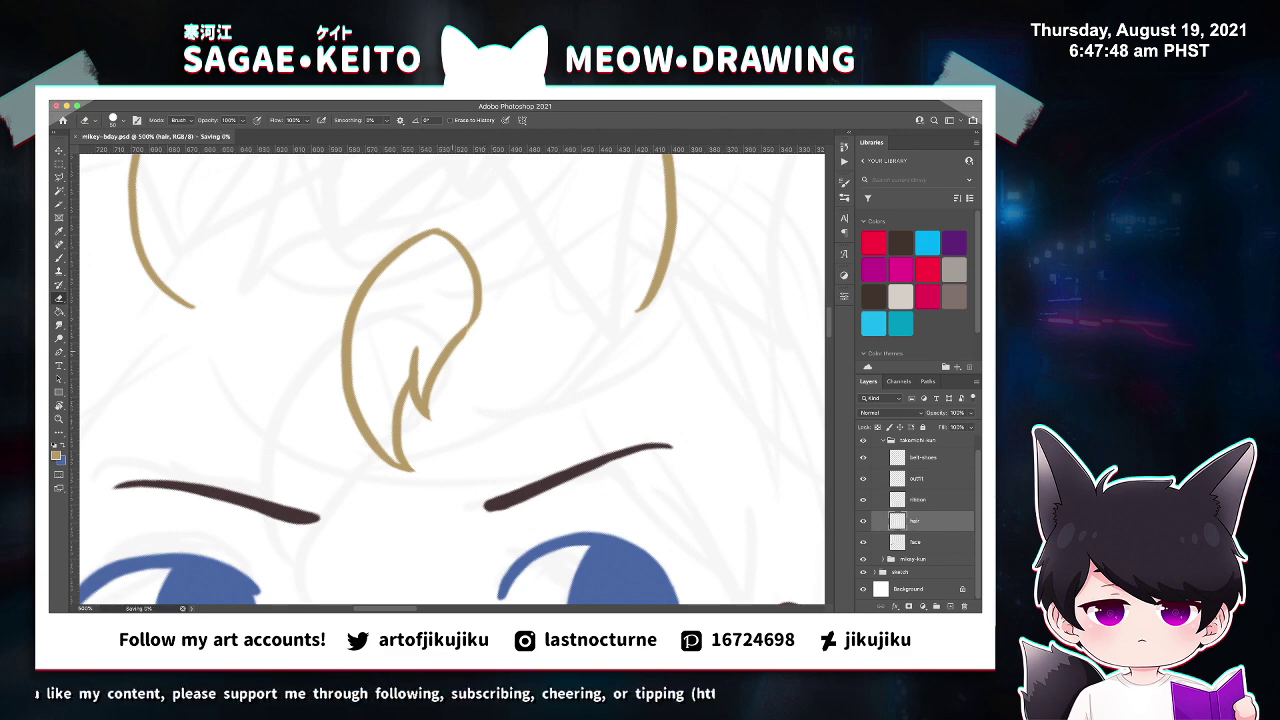
# Ink a short pointed jag extending inward from the lower left end of the hair tuft.
pyautogui.press('super+minus')
pyautogui.press('super+minus')
pyautogui.press('super+minus')
pyautogui.press('super+minus')
pyautogui.press('super+minus')
pyautogui.press('z')
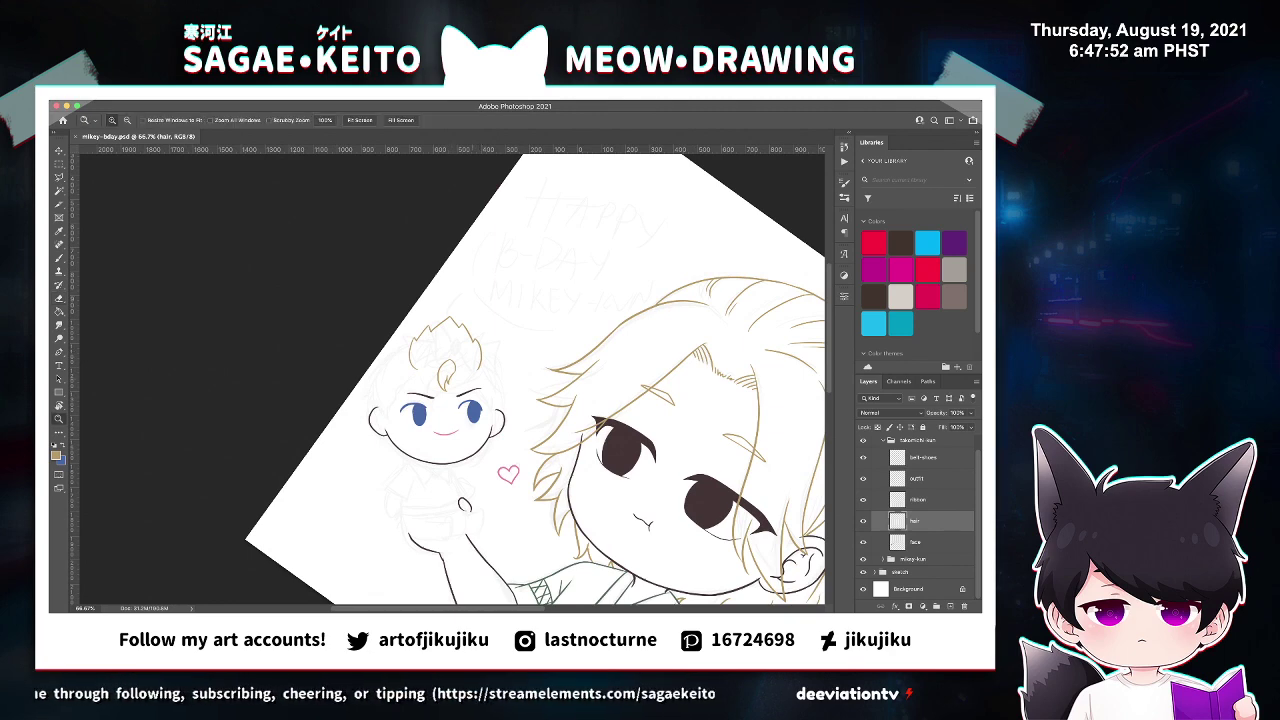
pyautogui.click(468, 376)
pyautogui.click(468, 376)
pyautogui.click(468, 376)
pyautogui.click(468, 376)
pyautogui.press('b')
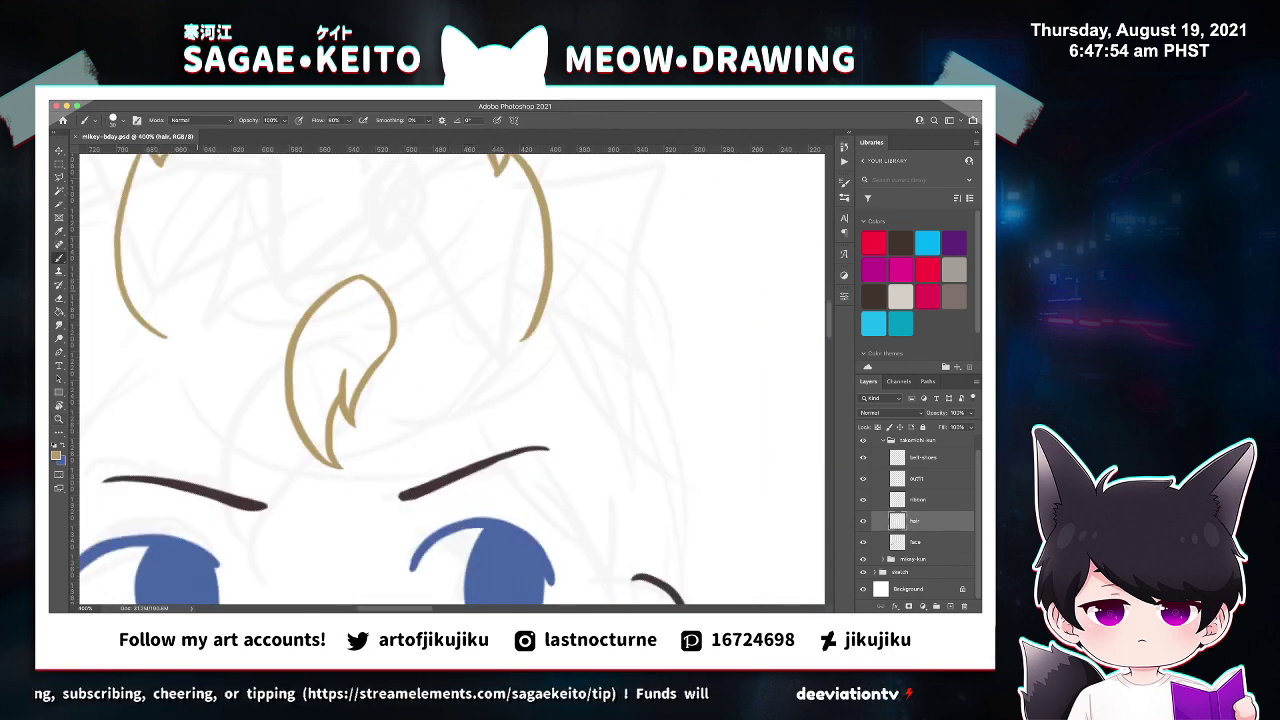
pyautogui.moveTo(166, 338)
pyautogui.mouseDown()
pyautogui.moveTo(162, 320)
pyautogui.moveTo(216, 344)
pyautogui.mouseUp()
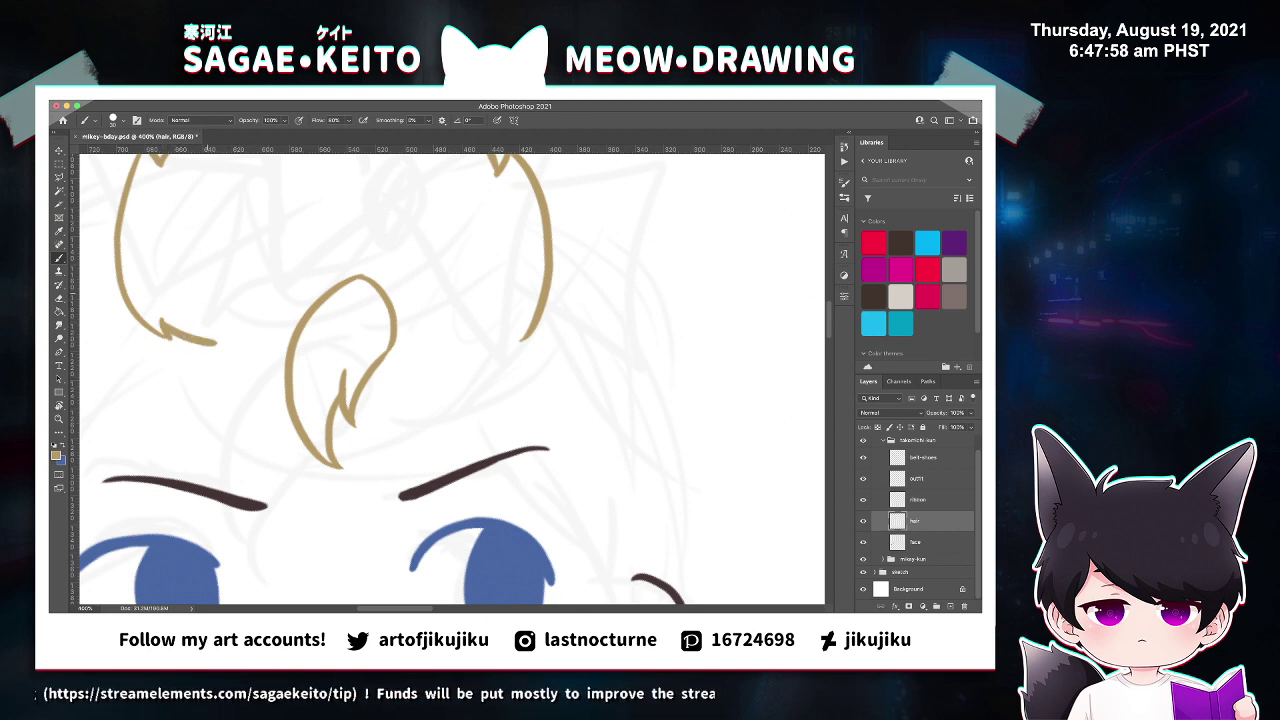
# Extend the tuft's lower left edge with another jag until it meets the forelock's left side.
pyautogui.press('super+minus')
pyautogui.press('z')
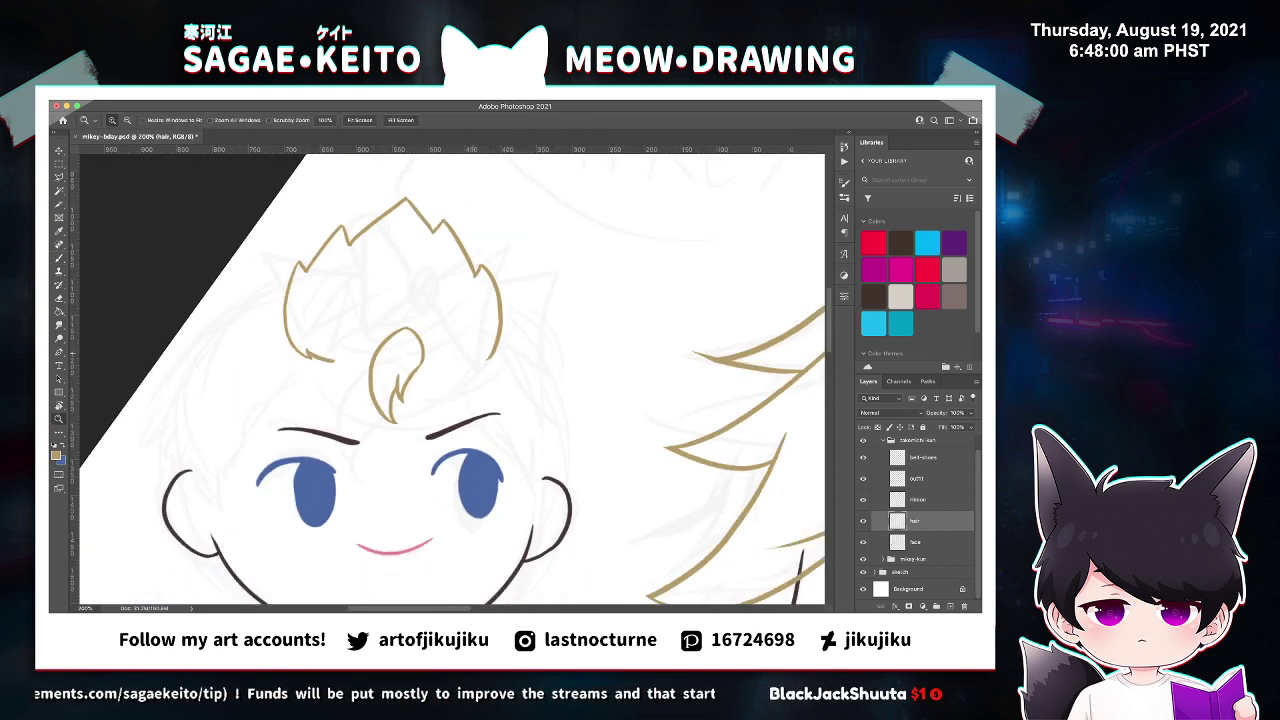
pyautogui.tripleClick(369, 336)
pyautogui.press('b')
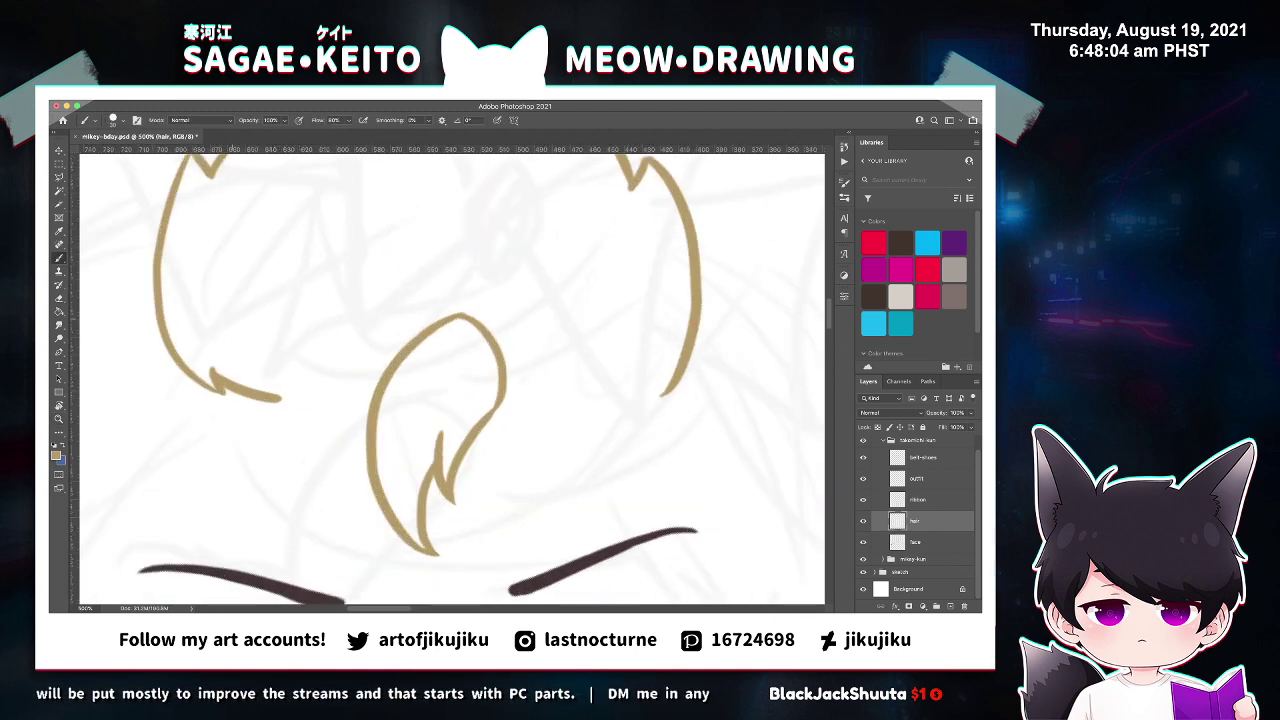
pyautogui.moveTo(270, 398)
pyautogui.mouseDown()
pyautogui.moveTo(358, 399)
pyautogui.moveTo(371, 405)
pyautogui.mouseUp()
pyautogui.hotkey('ctrl', 'z')
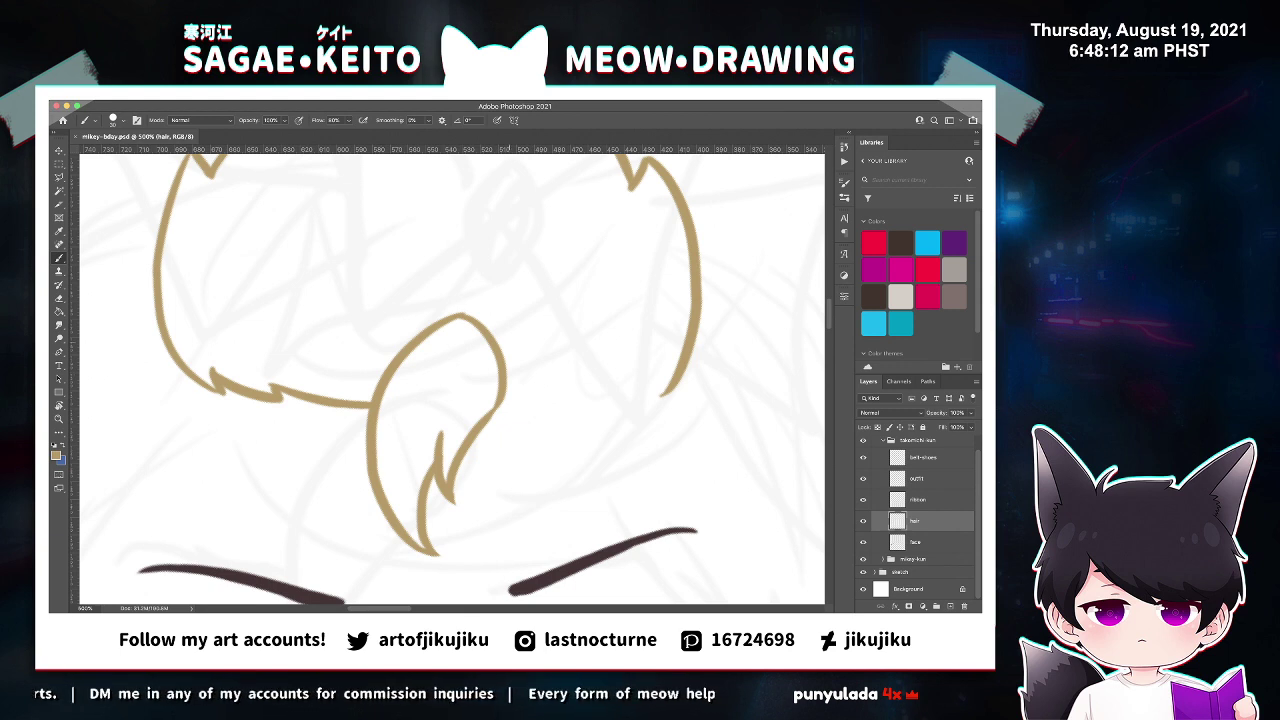
# Ink the jagged lower edge from the forelock's right side to the tuft's right end, and save the document.
pyautogui.moveTo(500, 403)
pyautogui.mouseDown()
pyautogui.moveTo(610, 378)
pyautogui.moveTo(579, 399)
pyautogui.moveTo(662, 388)
pyautogui.mouseUp()
pyautogui.press('e')
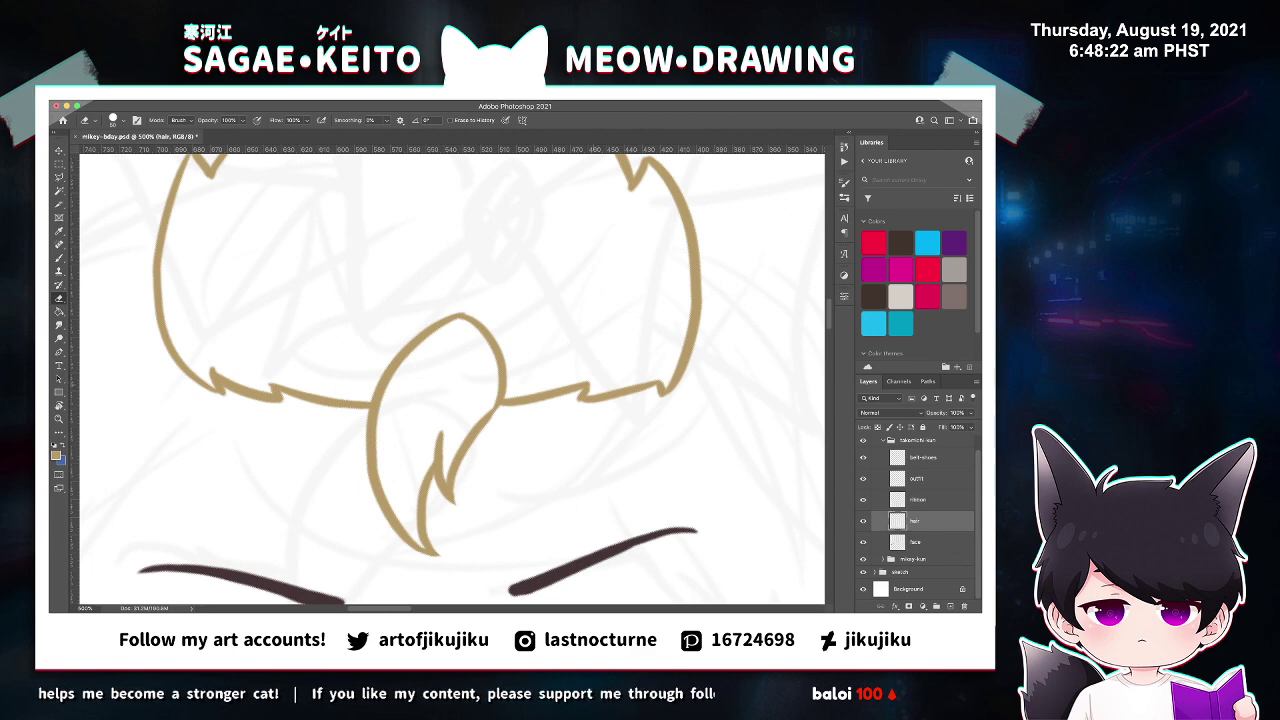
pyautogui.press('b')
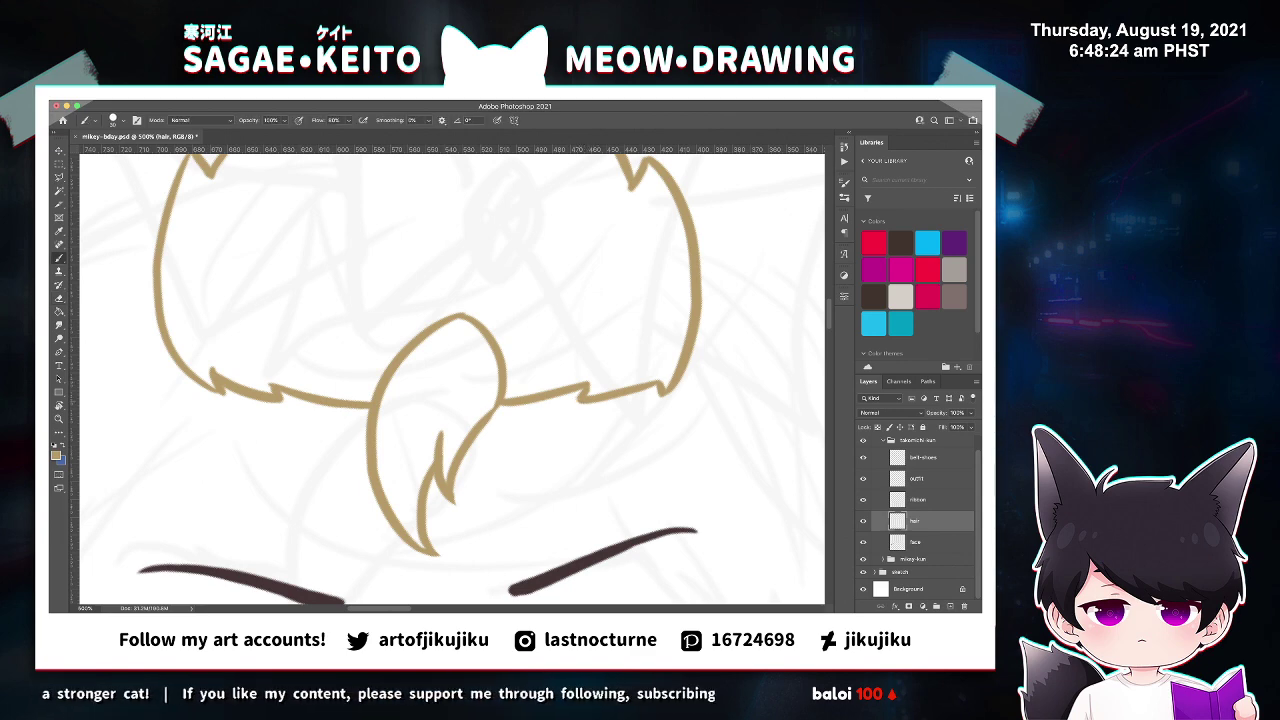
pyautogui.press('super+s')
pyautogui.press('super+minus')
pyautogui.press('super+minus')
pyautogui.press('super+minus')
pyautogui.press('super+minus')
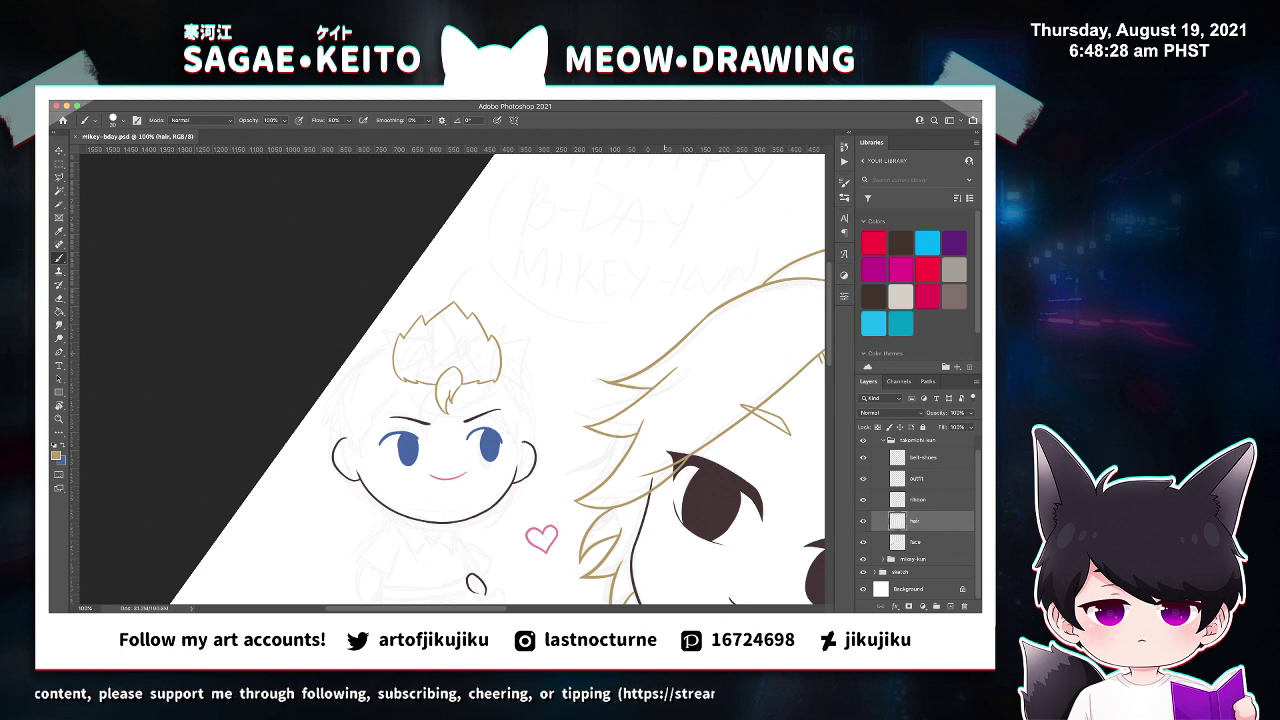
pyautogui.press('z')
pyautogui.click(372, 407)
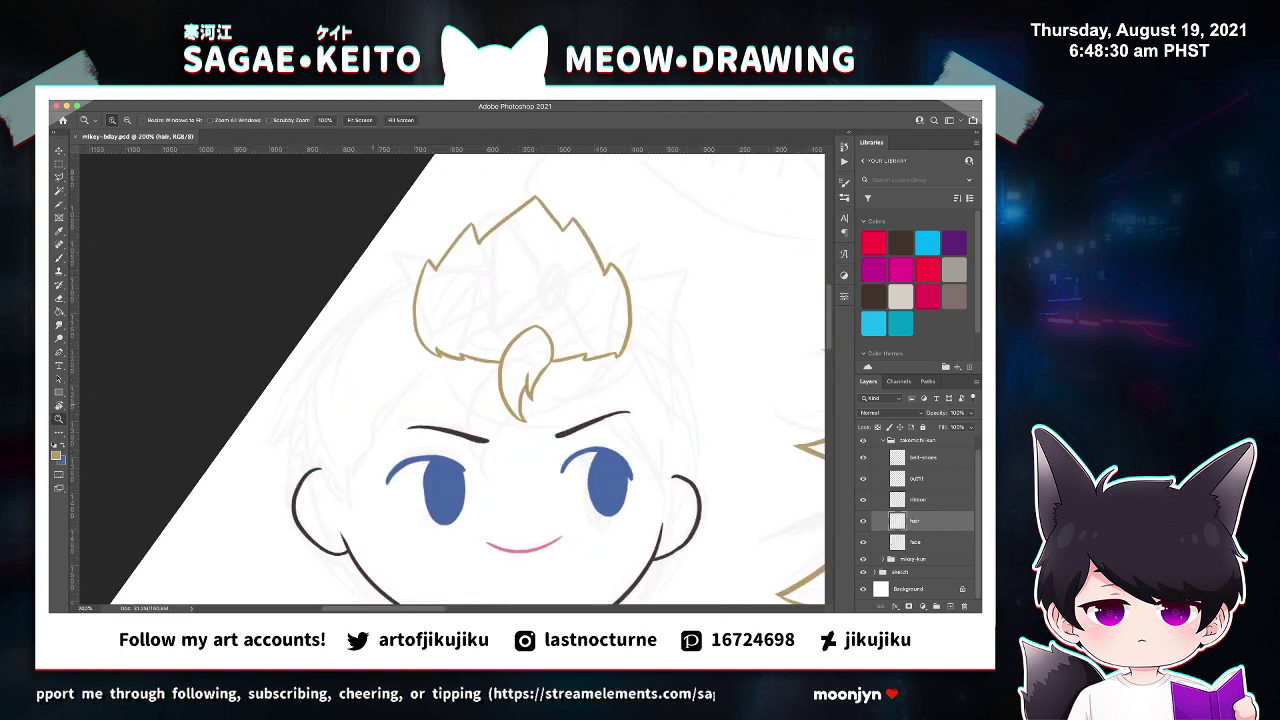
# Ink the hairline on both sides of the forehead, from the tuft's lower corners down to the ears.
pyautogui.press('b')
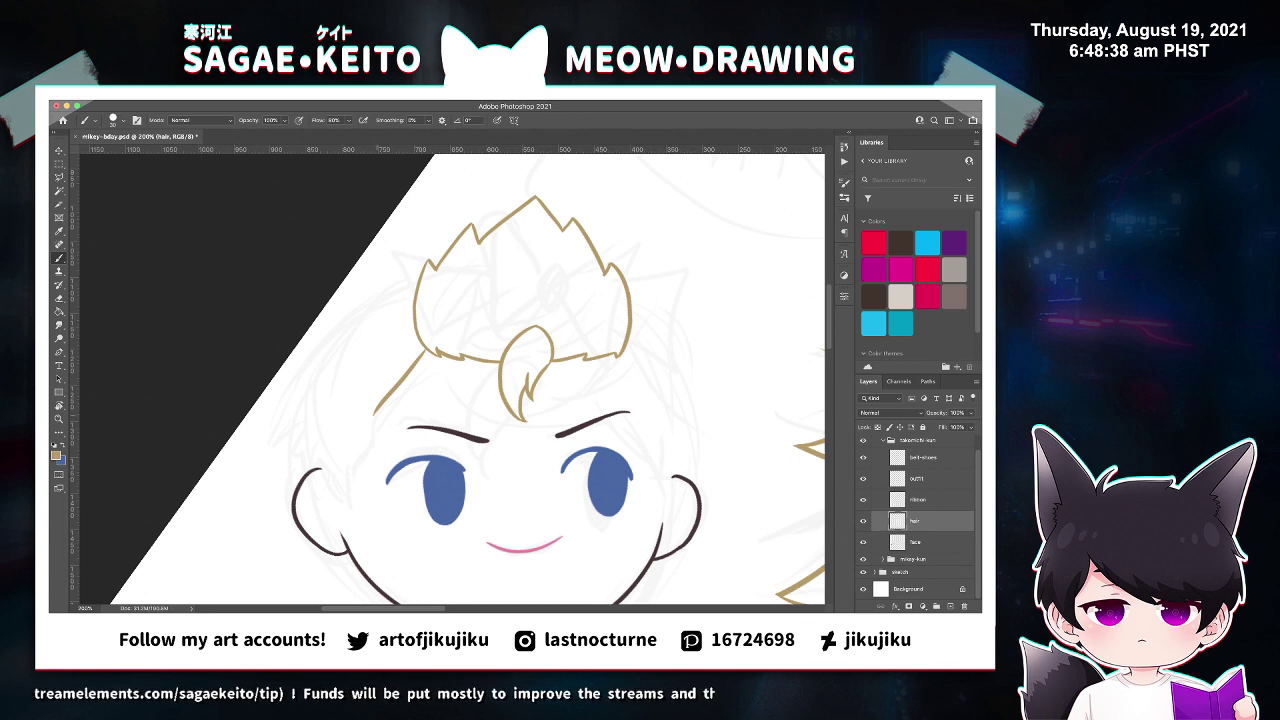
pyautogui.moveTo(375, 413); pyautogui.dragTo(352, 488)
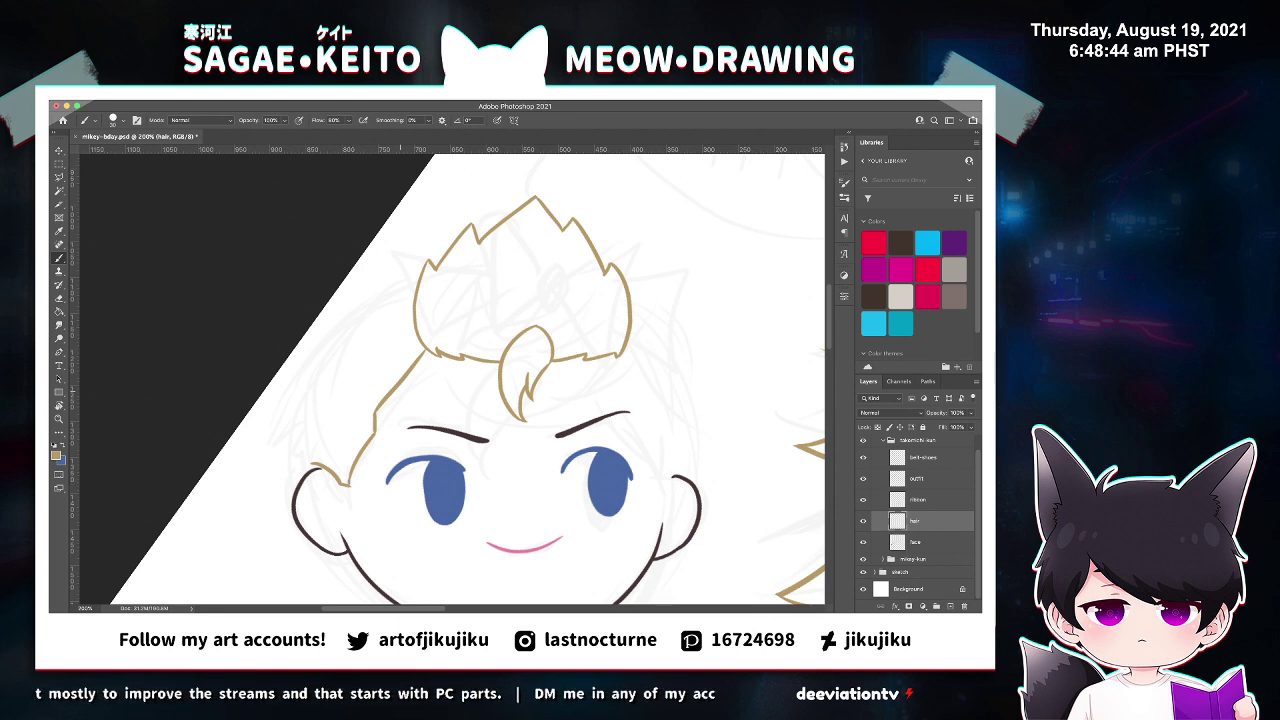
pyautogui.moveTo(619, 357)
pyautogui.mouseDown()
pyautogui.moveTo(664, 432)
pyautogui.moveTo(668, 497)
pyautogui.mouseUp()
pyautogui.press('super+z')
pyautogui.press('super+z')
pyautogui.moveTo(664, 431)
pyautogui.mouseDown()
pyautogui.moveTo(666, 481)
pyautogui.moveTo(673, 470)
pyautogui.mouseUp()
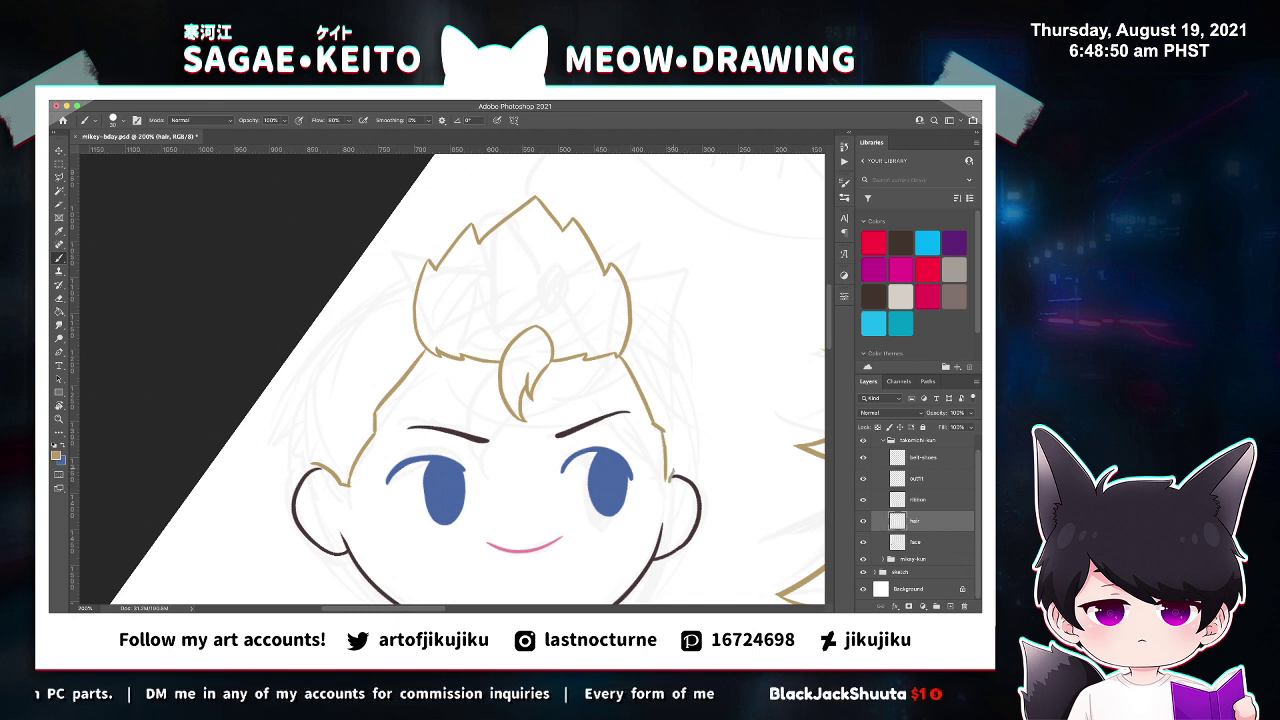
# Clean up the pointed lower end of the hairline beside the left ear with the eraser and brush.
pyautogui.press('e')
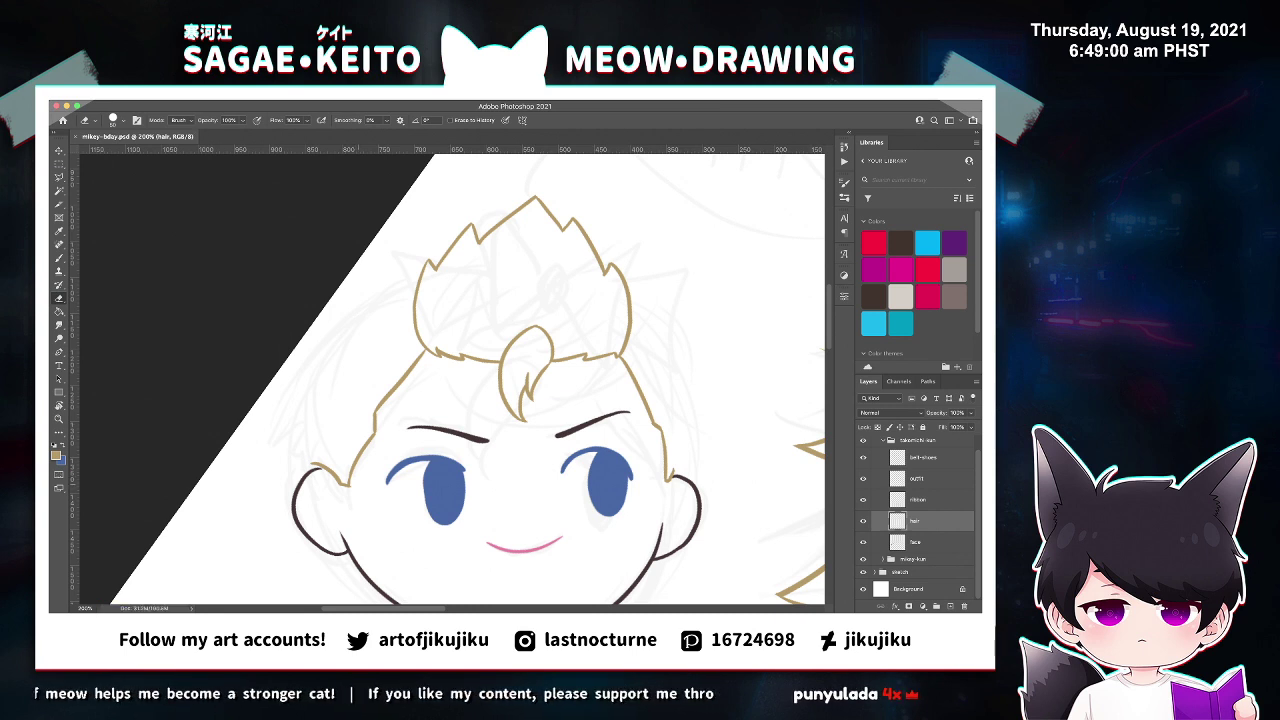
pyautogui.click(357, 485)
pyautogui.press('z')
pyautogui.click(348, 486)
pyautogui.press('b')
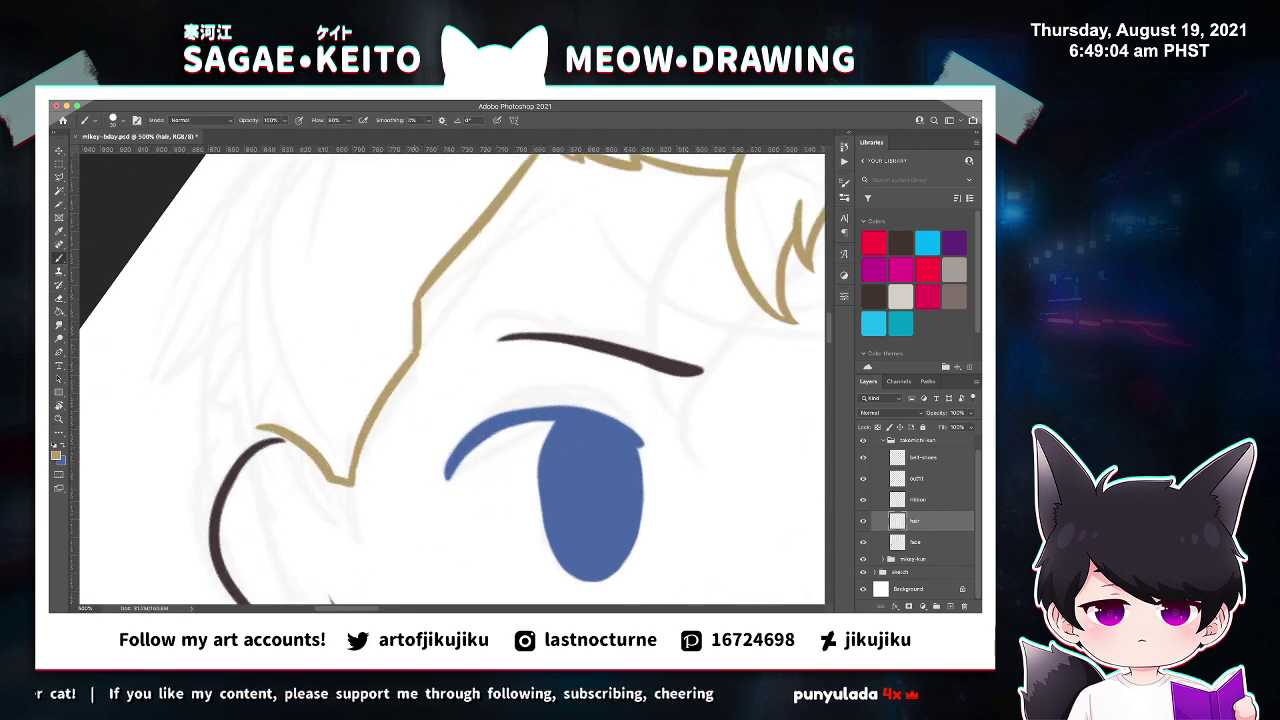
pyautogui.hotkey('ctrl', '-')
pyautogui.hotkey('ctrl', '-')
pyautogui.hotkey('ctrl', '-')
pyautogui.hotkey('ctrl', '-')
pyautogui.hotkey('ctrl', '-')
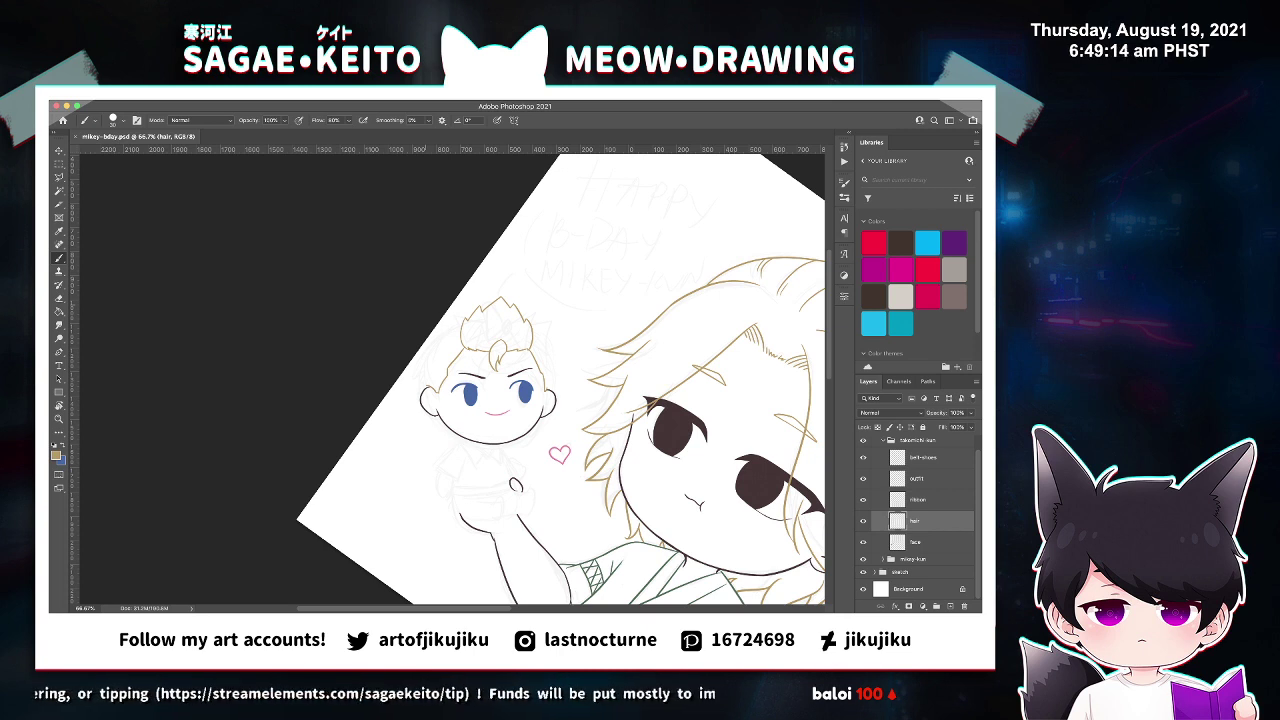
# Enlarge the hair layer's line art slightly toward its top corner with Free Transform, and save the document.
pyautogui.press('z')
pyautogui.click(489, 337)
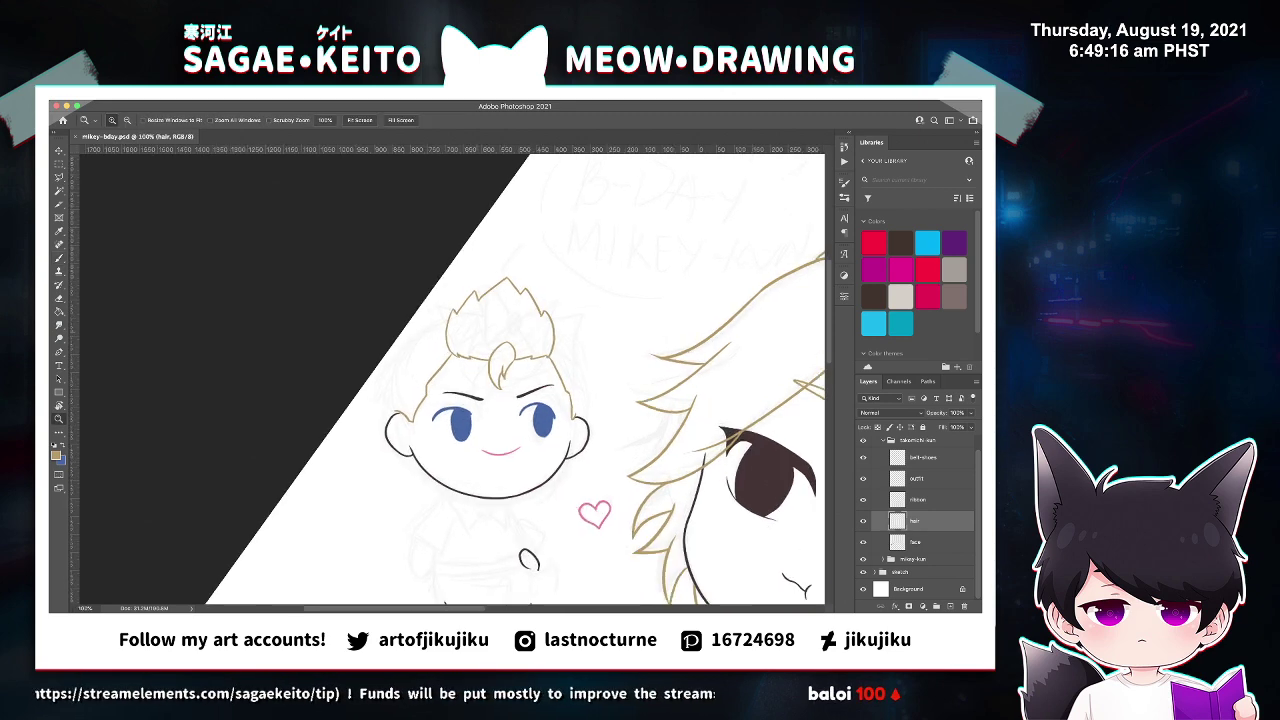
pyautogui.click(487, 335)
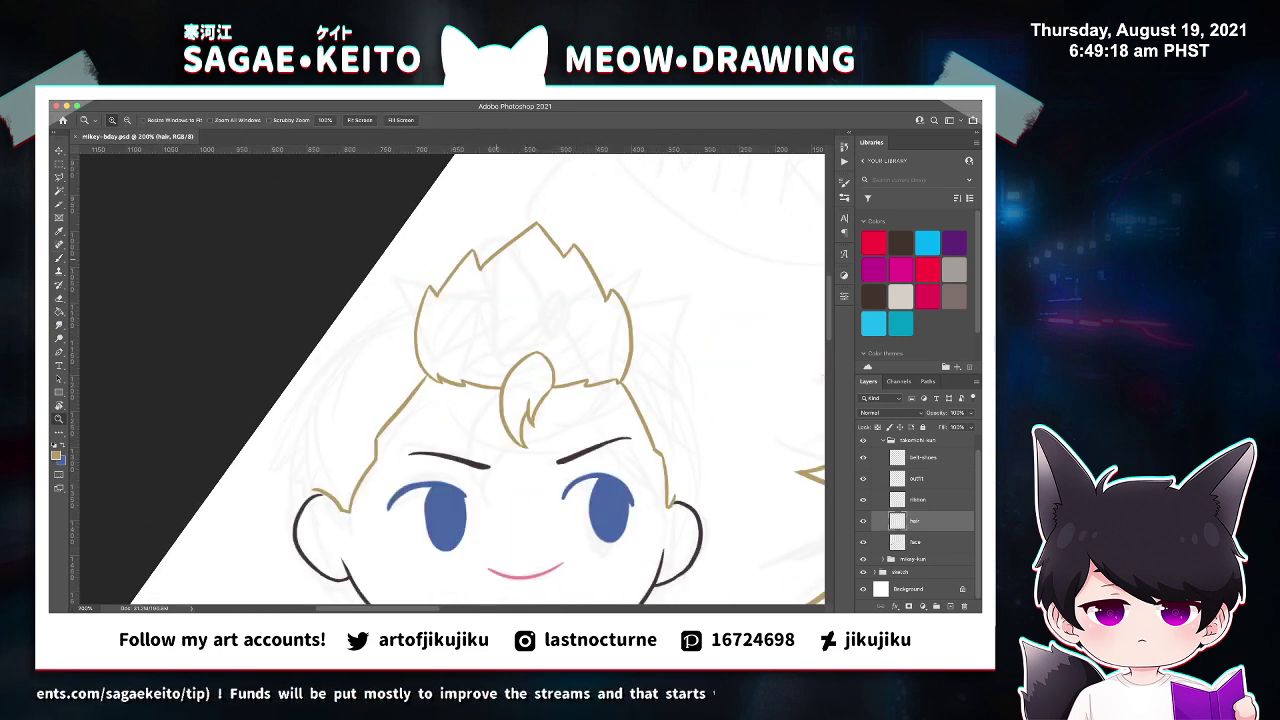
pyautogui.press('super+t')
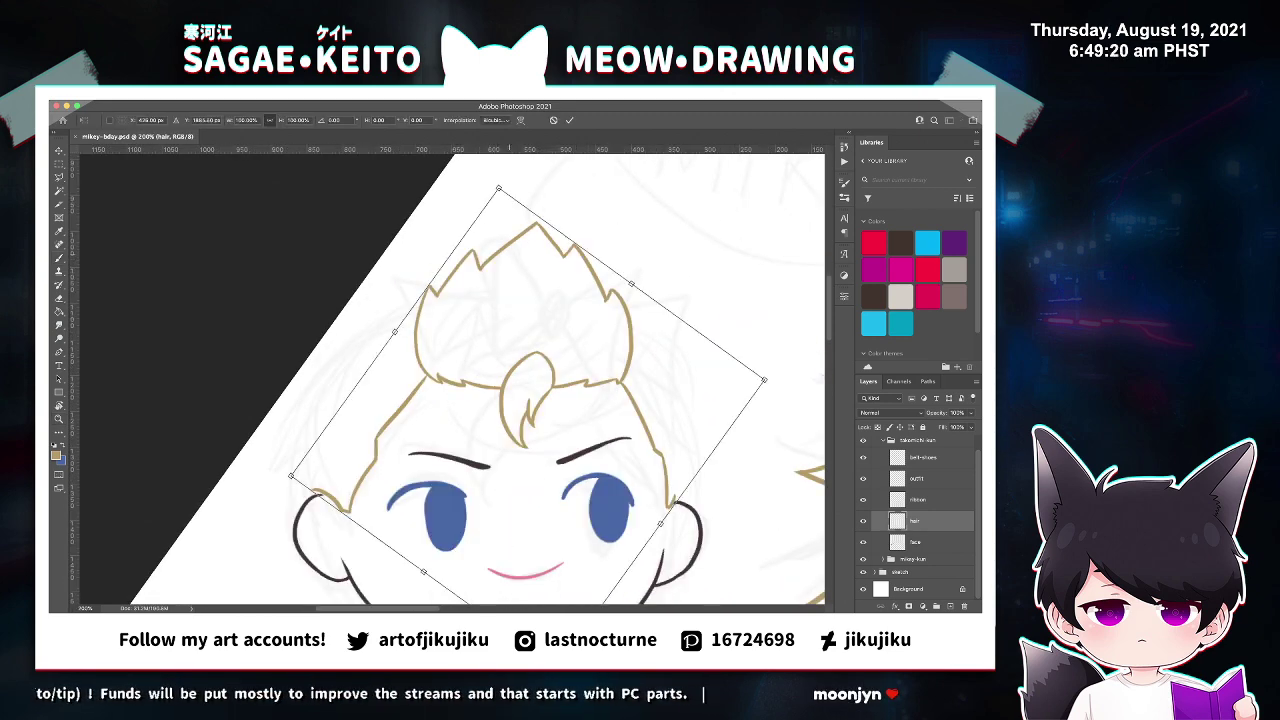
pyautogui.moveTo(499, 188); pyautogui.dragTo(486, 178)
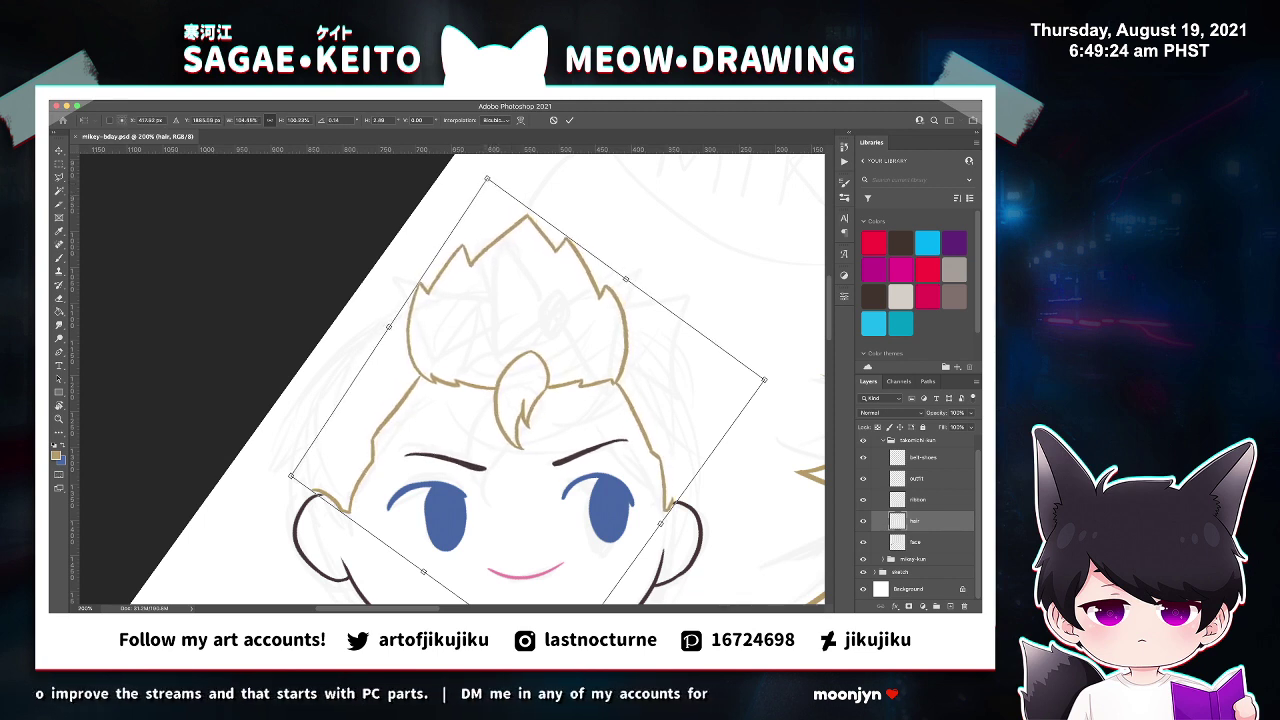
pyautogui.press('Return')
pyautogui.hotkey('ctrl', 's')
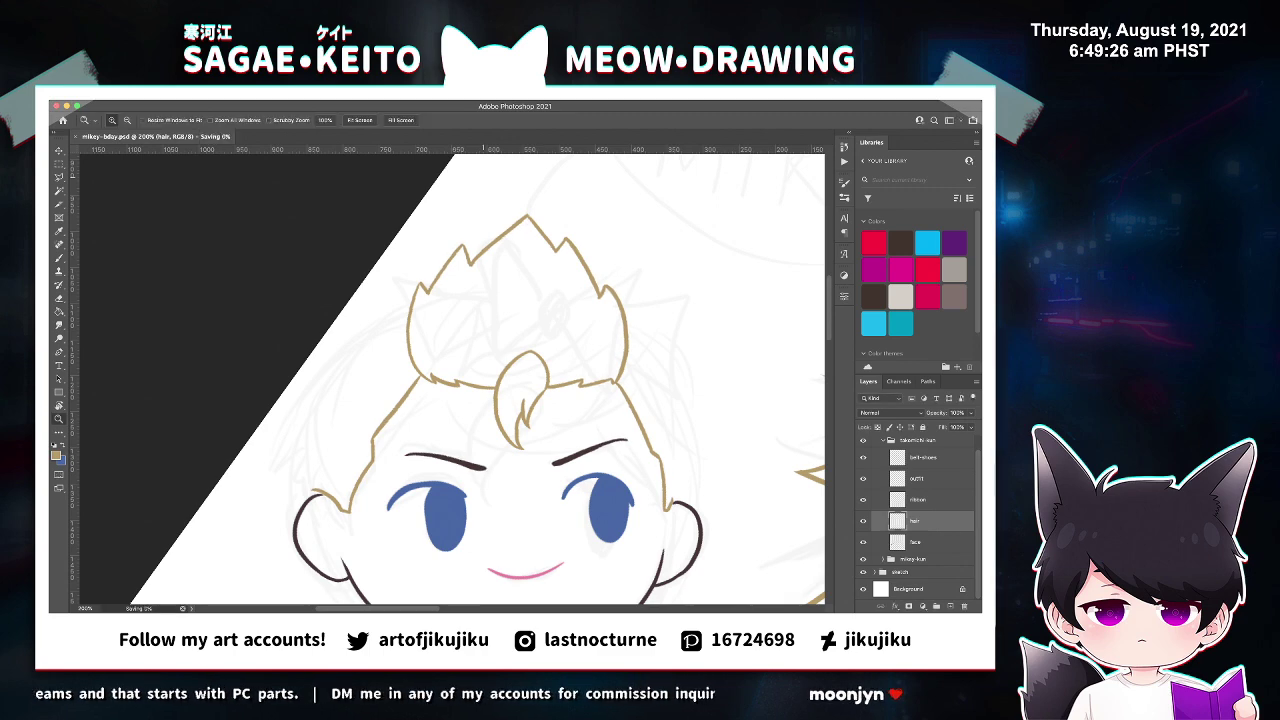
# Ink the outer curve of the head's left side from near the tuft down to the ear.
pyautogui.press('super+minus')
pyautogui.press('super+minus')
pyautogui.press('super+minus')
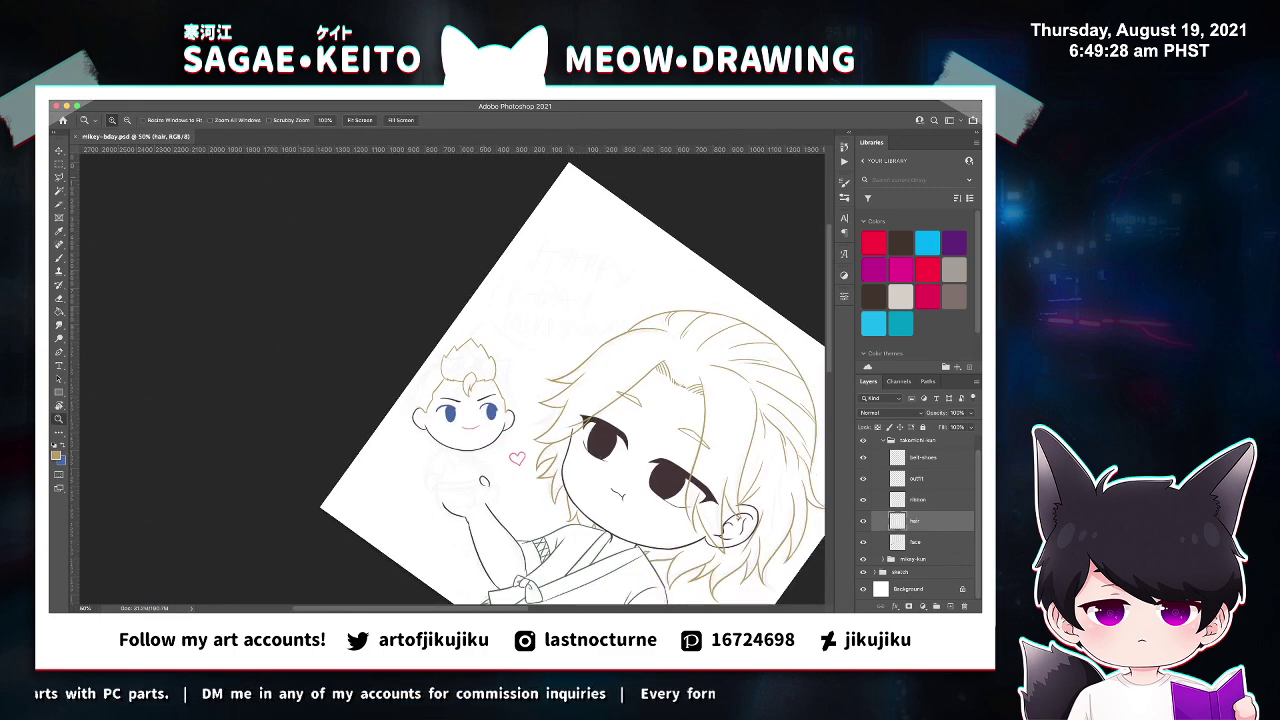
pyautogui.press('super+plus')
pyautogui.press('super+plus')
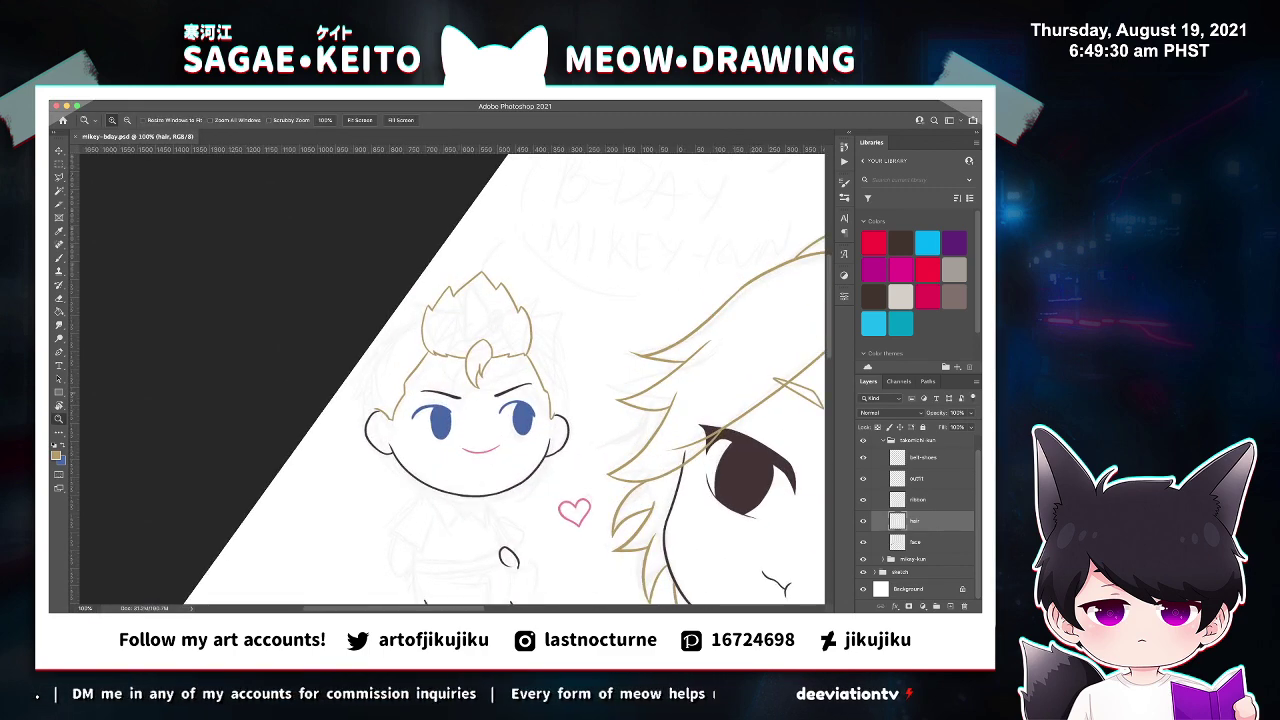
pyautogui.hotkey('ctrl', '+')
pyautogui.press('b')
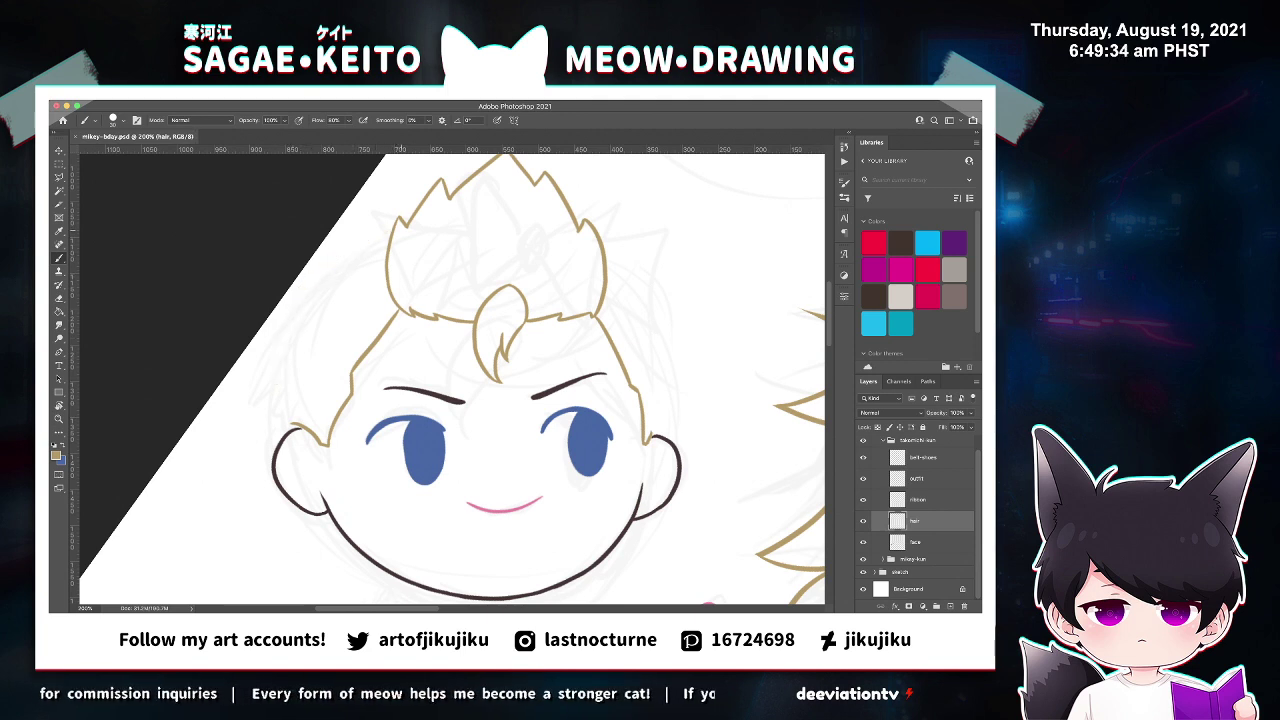
pyautogui.moveTo(391, 227); pyautogui.dragTo(266, 442)
pyautogui.hotkey('ctrl', 'z')
pyautogui.moveTo(374, 231); pyautogui.dragTo(272, 438)
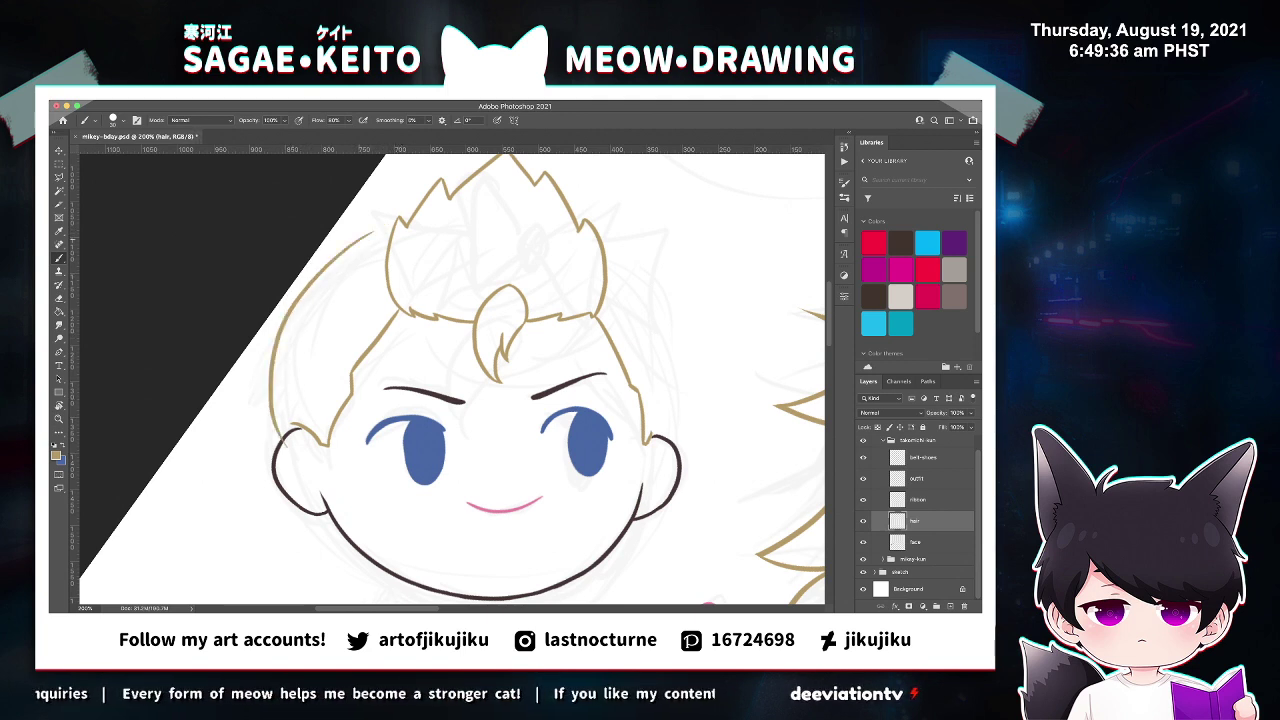
# Extend the left outer curve's upper end to join the hair tuft, and save the document.
pyautogui.keyDown('super'); pyautogui.click(377, 227); pyautogui.keyUp('super')
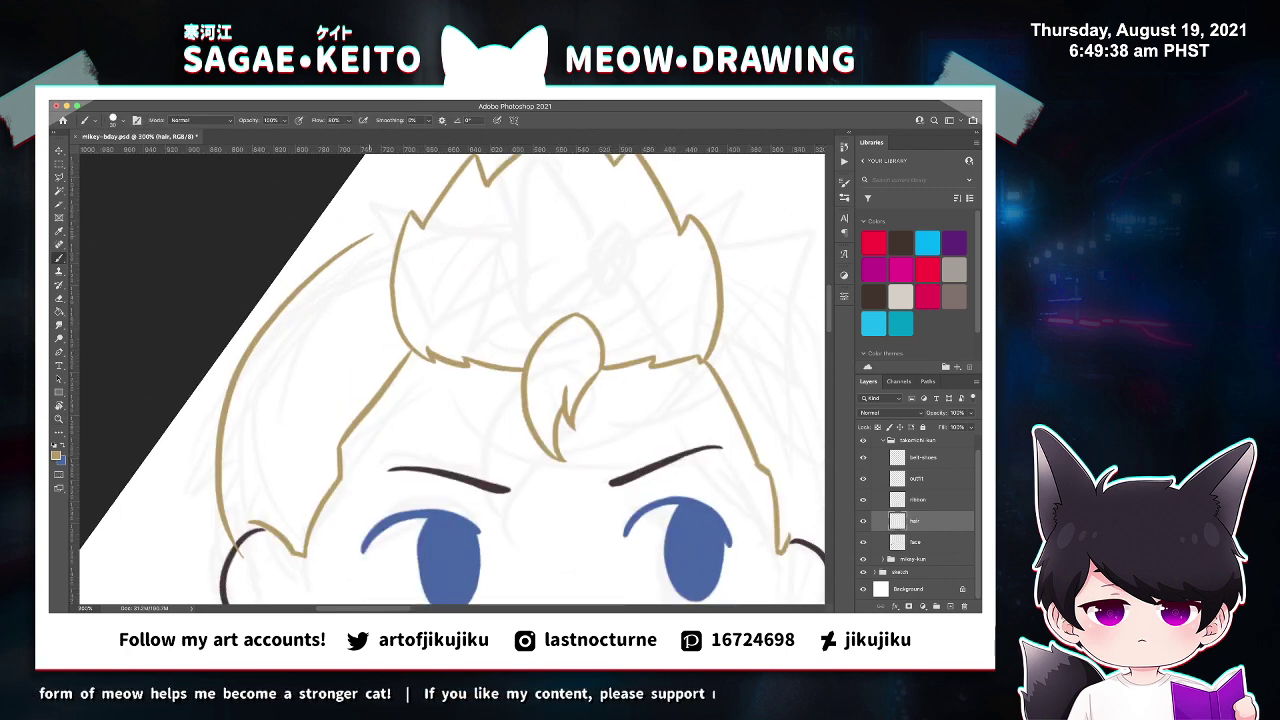
pyautogui.moveTo(370, 238)
pyautogui.mouseDown()
pyautogui.moveTo(418, 226)
pyautogui.moveTo(405, 226)
pyautogui.mouseUp()
pyautogui.press('super+z')
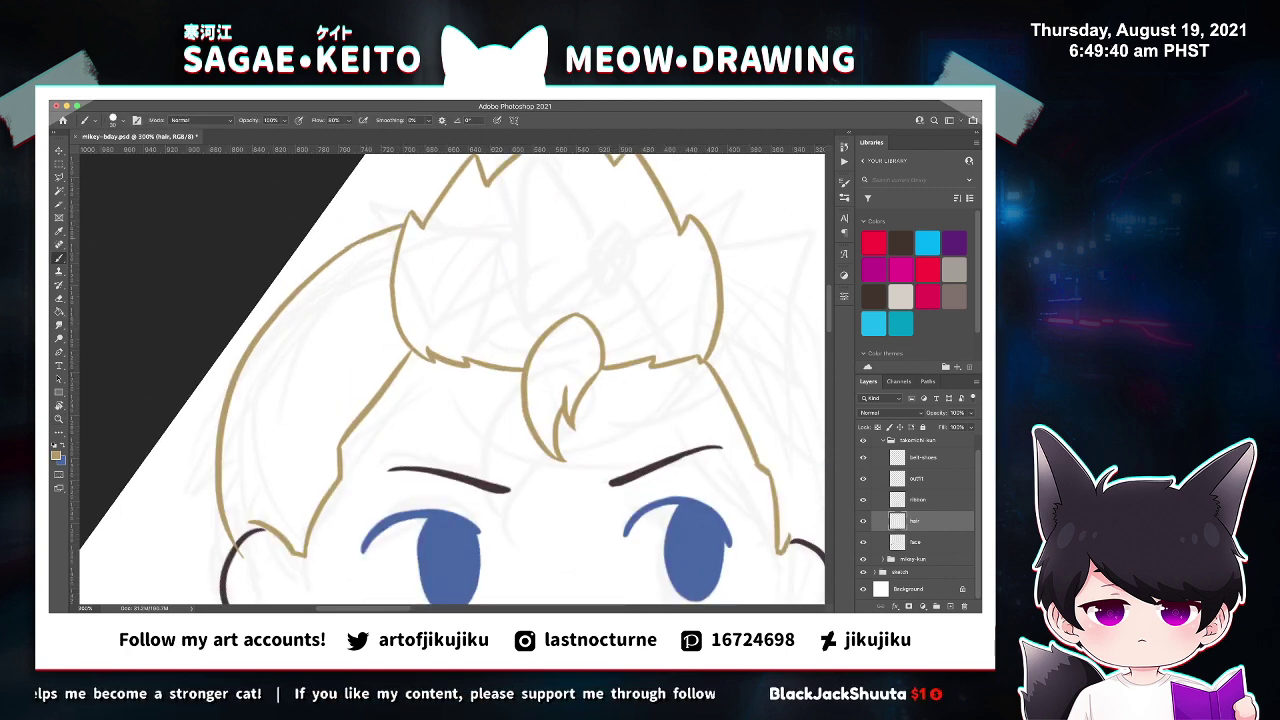
pyautogui.press('e')
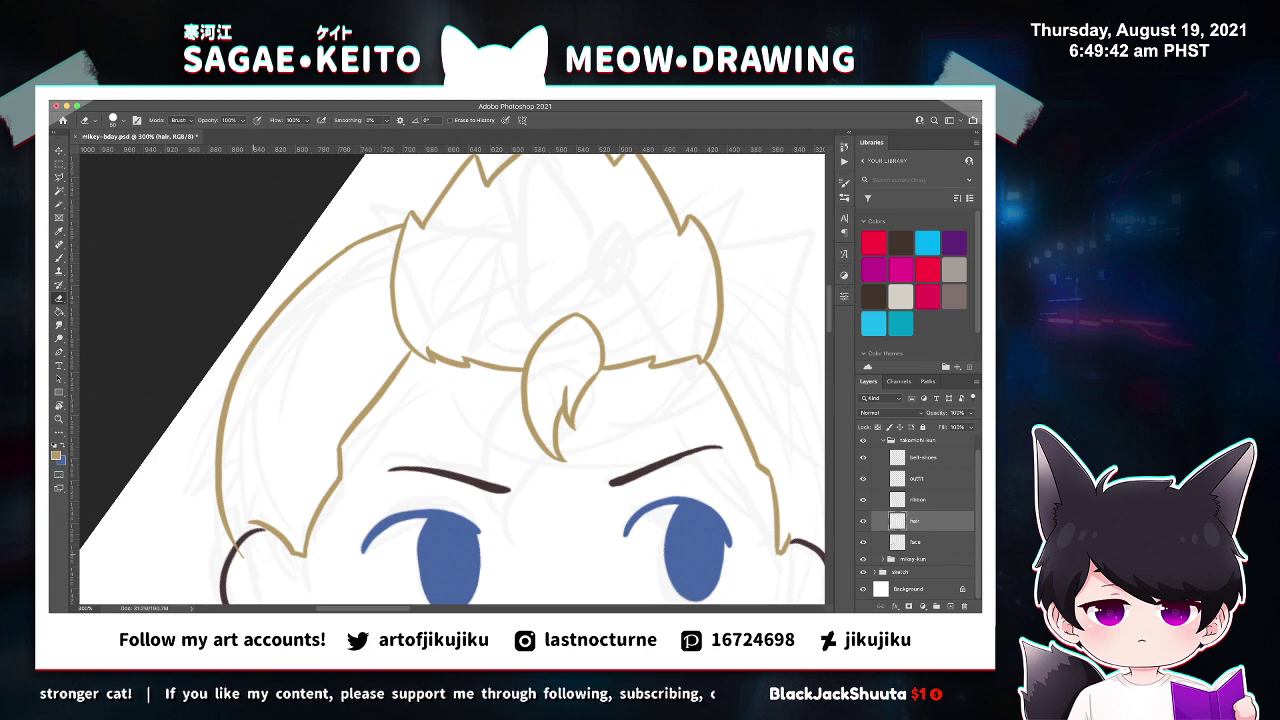
pyautogui.press('super+s')
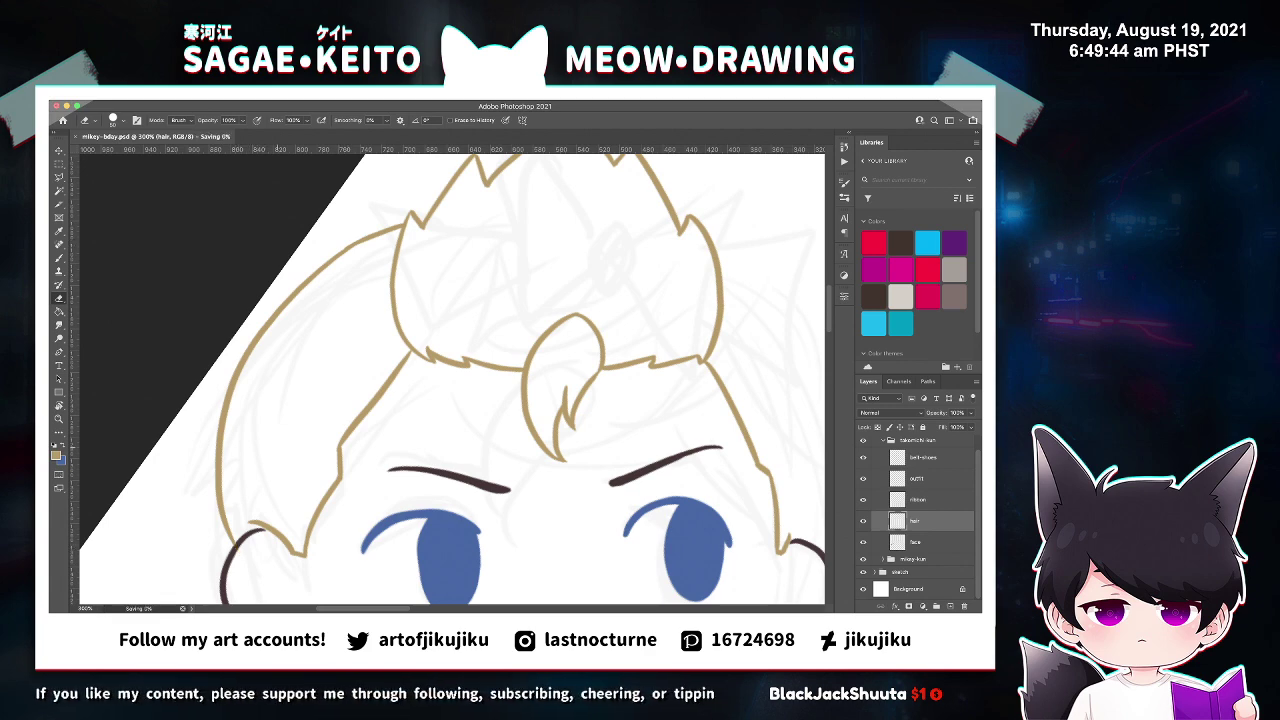
# Ink the outer curve of the head's right side from the tuft to the ear, redrawing it closer to the hairline.
pyautogui.press('super+minus')
pyautogui.press('super+minus')
pyautogui.press('super+minus')
pyautogui.press('z')
pyautogui.click(554, 384)
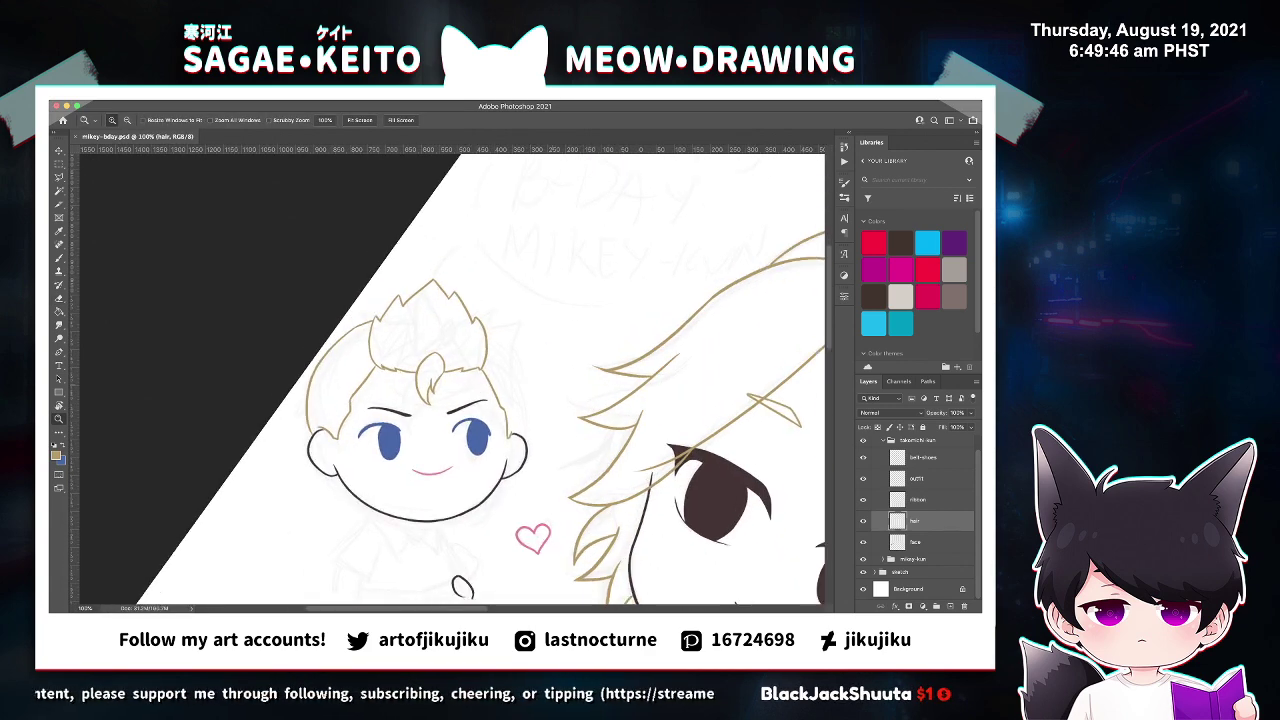
pyautogui.click(554, 384)
pyautogui.press('b')
pyautogui.moveTo(424, 272); pyautogui.dragTo(532, 430)
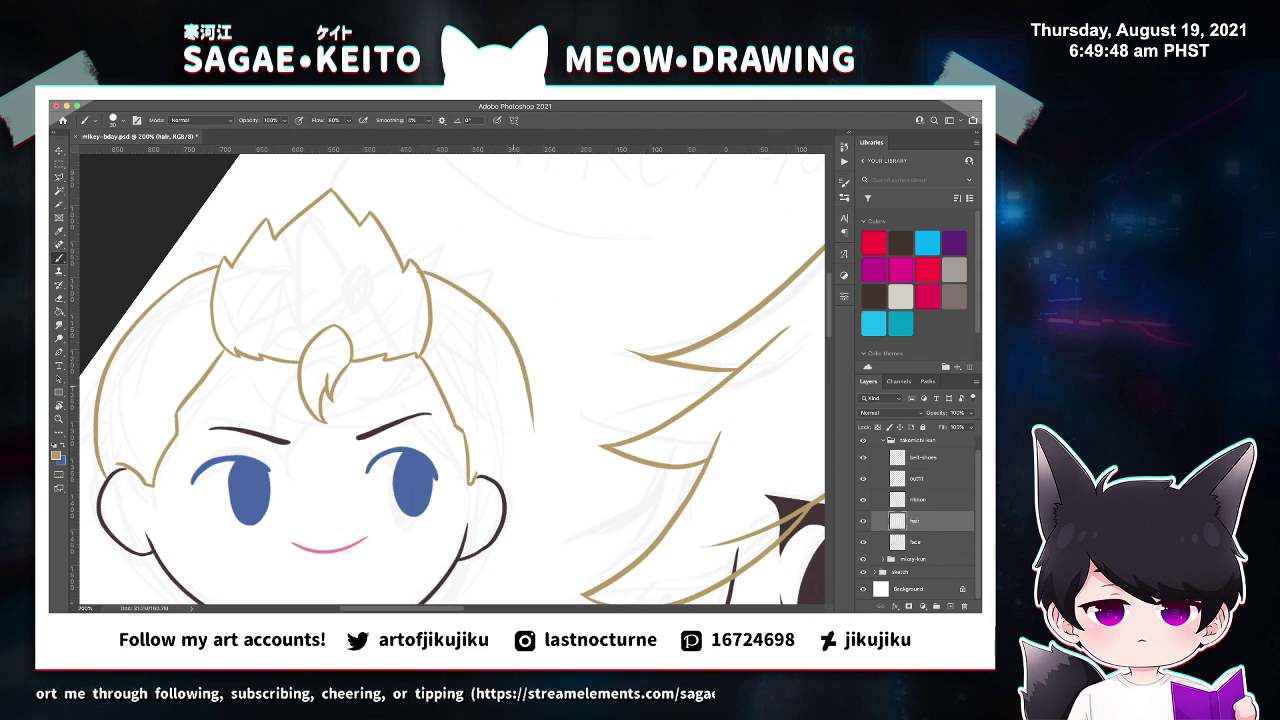
pyautogui.hotkey('ctrl', 'z')
pyautogui.moveTo(418, 272); pyautogui.dragTo(528, 466)
pyautogui.hotkey('ctrl', 'z')
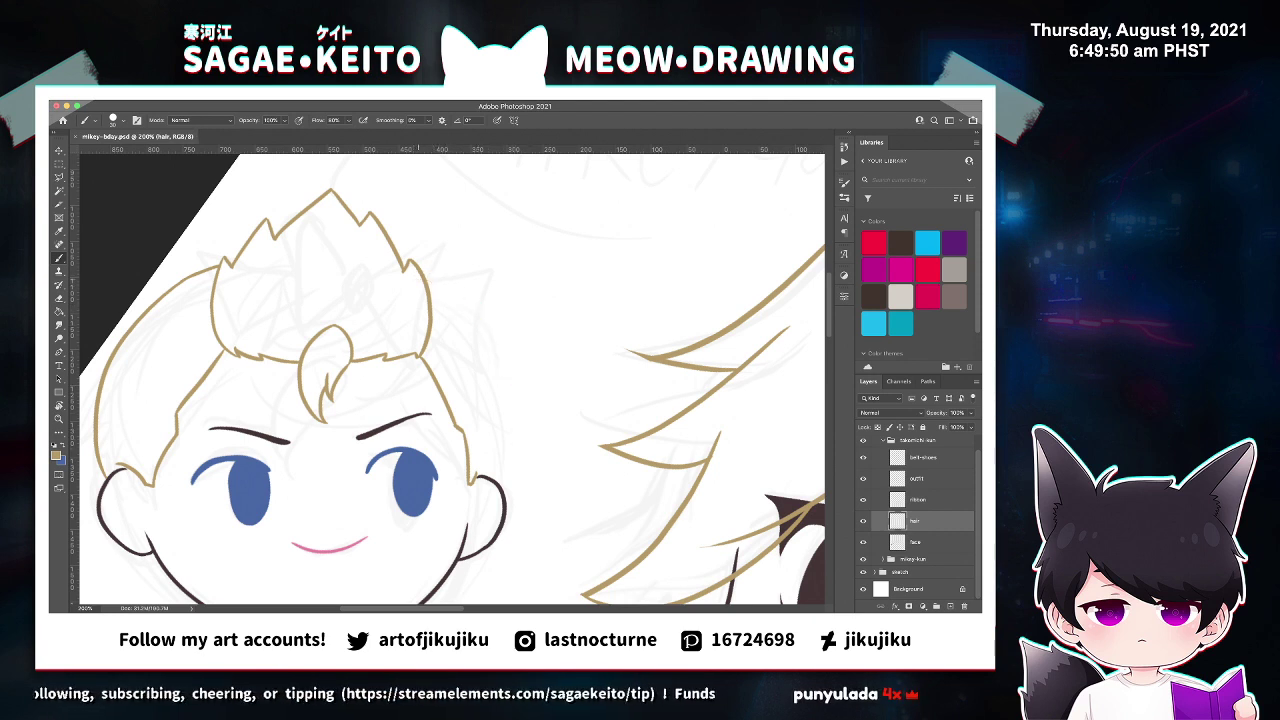
pyautogui.moveTo(424, 272); pyautogui.dragTo(524, 482)
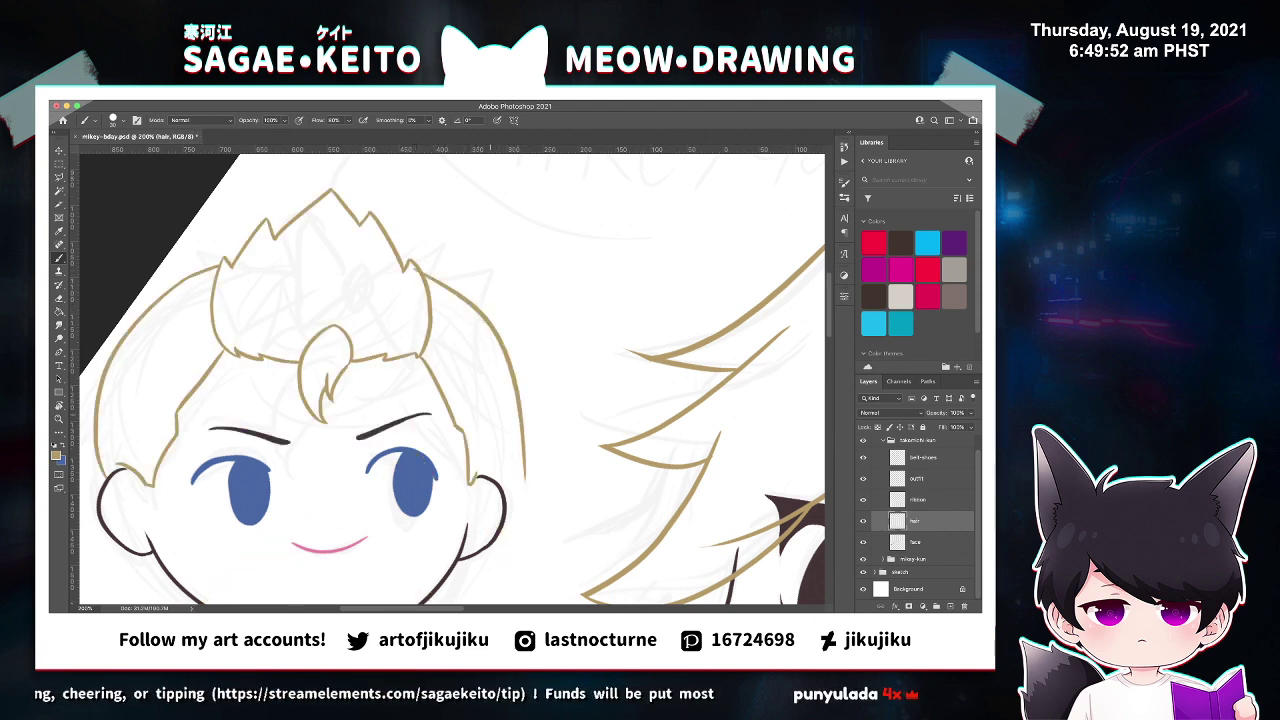
pyautogui.hotkey('ctrl', 'z')
pyautogui.moveTo(428, 284); pyautogui.dragTo(516, 496)
pyautogui.hotkey('ctrl', 'z')
pyautogui.moveTo(430, 292); pyautogui.dragTo(502, 506)
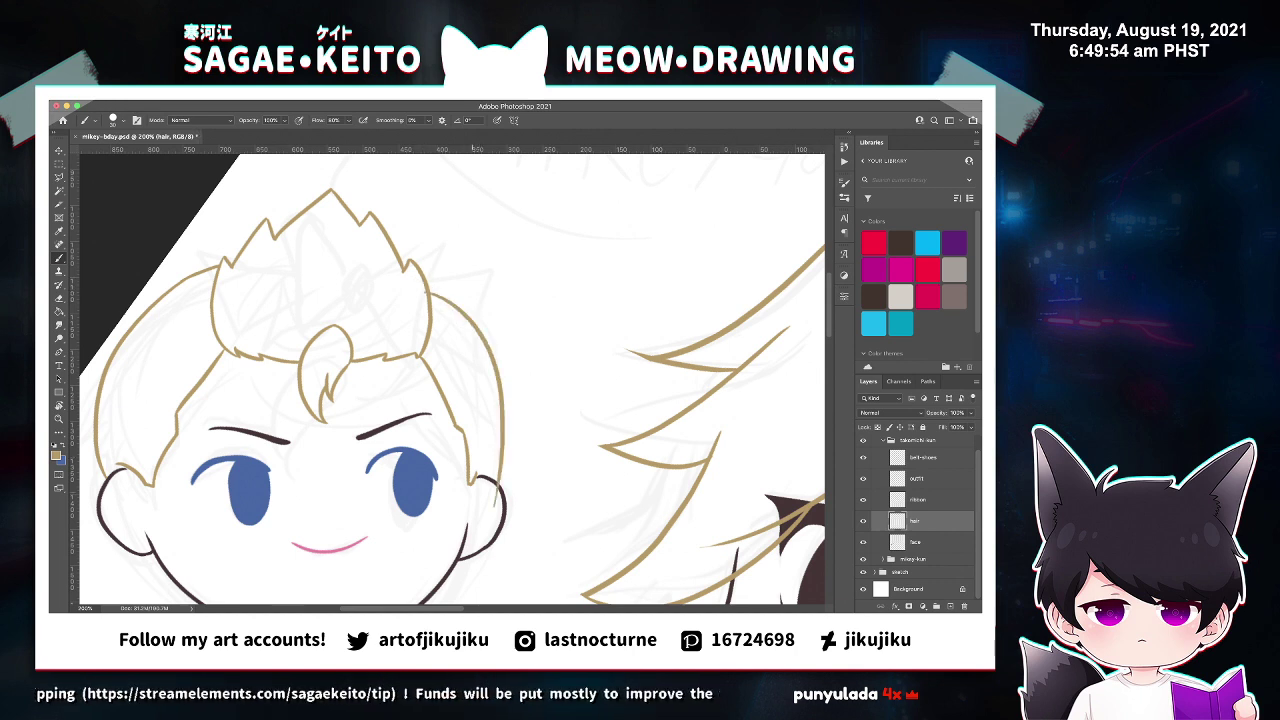
pyautogui.hotkey('ctrl', 'z')
pyautogui.moveTo(430, 298); pyautogui.dragTo(494, 502)
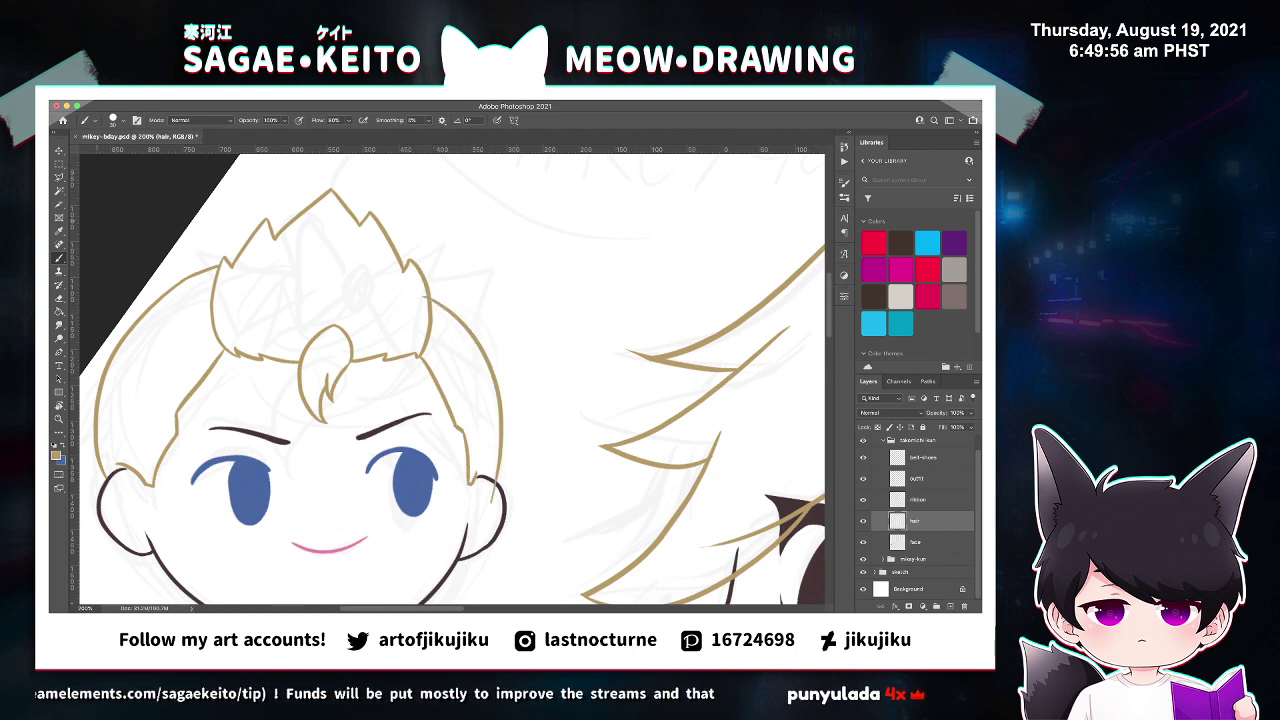
# Trim the outer hair curve at the right ear, rework the left curve slightly inward, and save the document.
pyautogui.press('e')
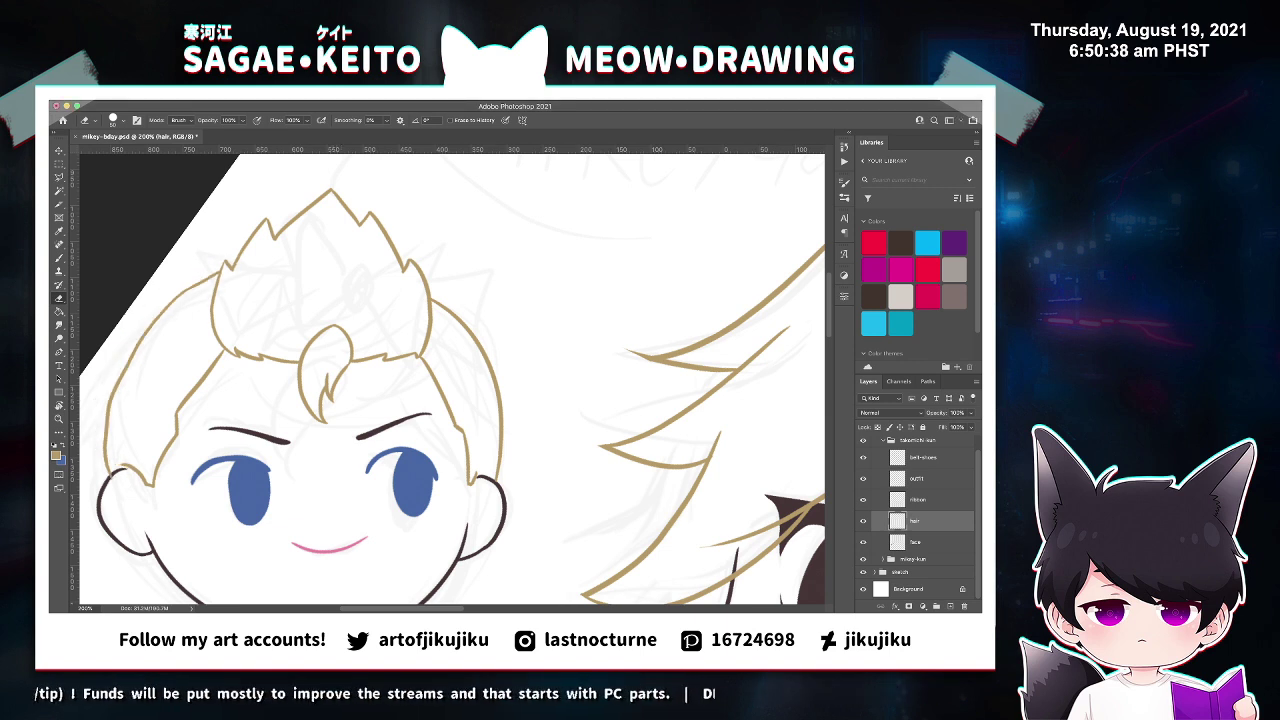
pyautogui.press('z')
pyautogui.click(334, 396)
pyautogui.press('b')
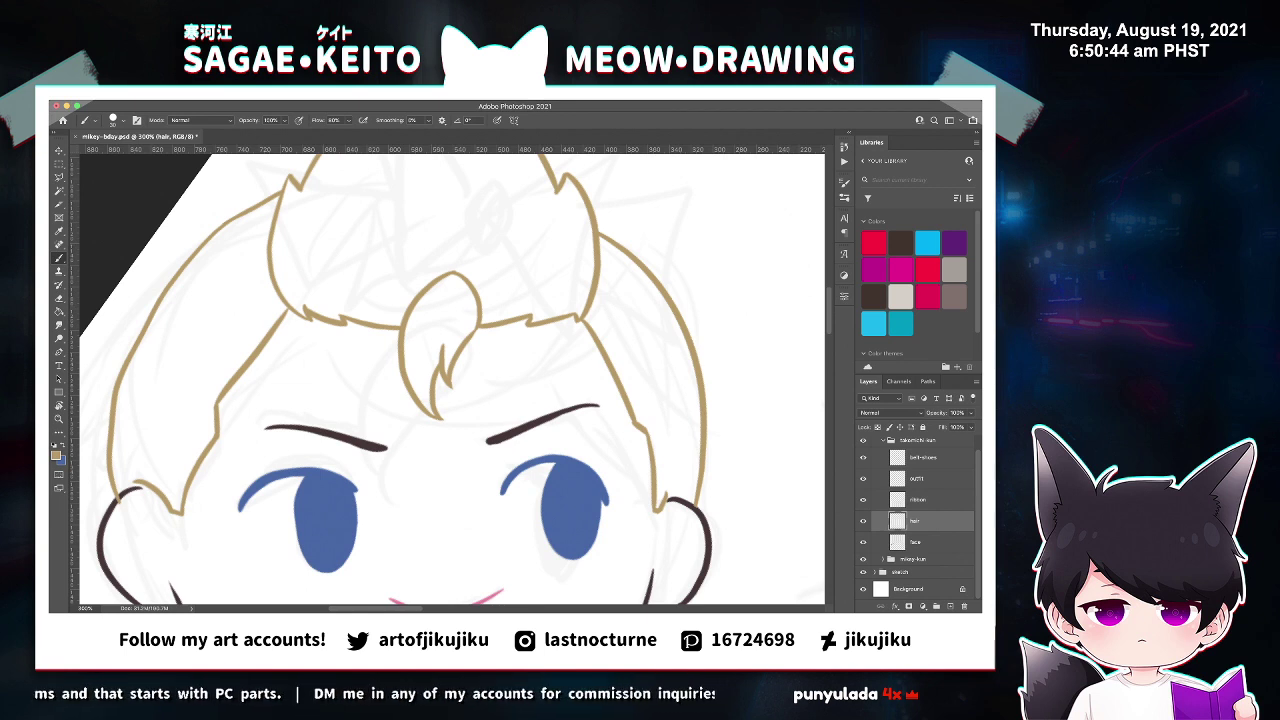
pyautogui.press('super+Tab')
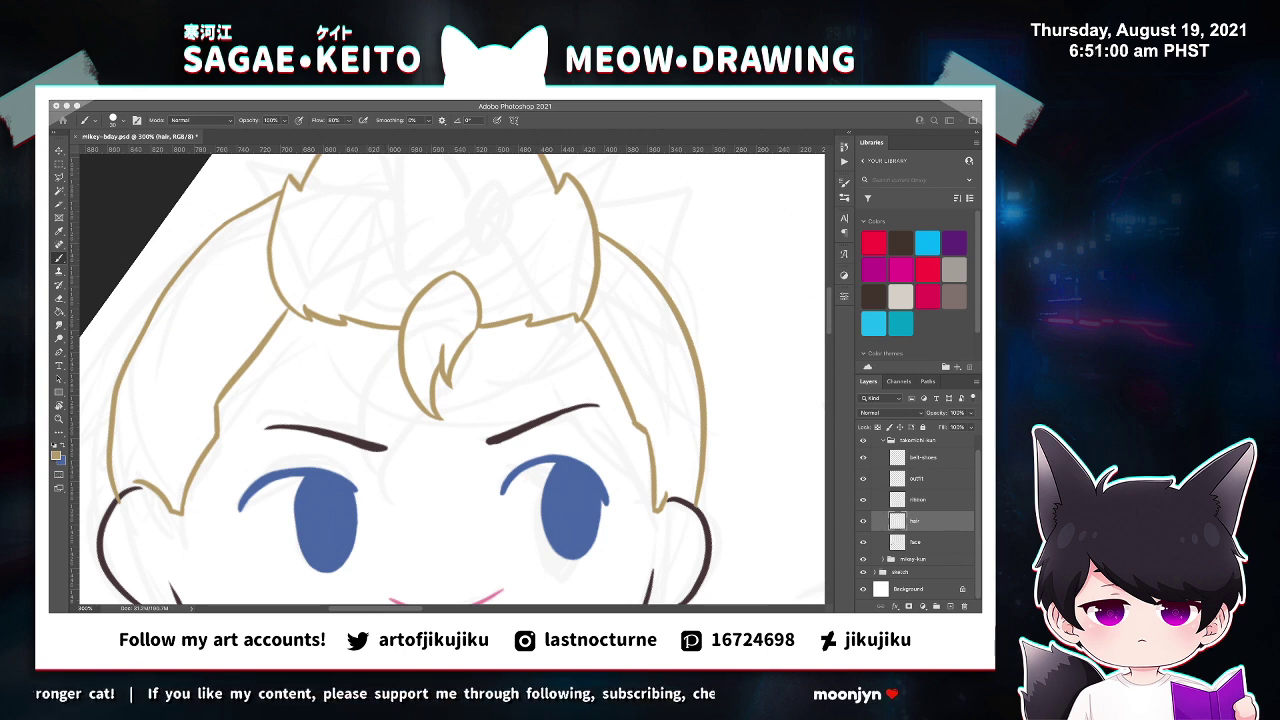
pyautogui.press('Return')
pyautogui.press('super+s')
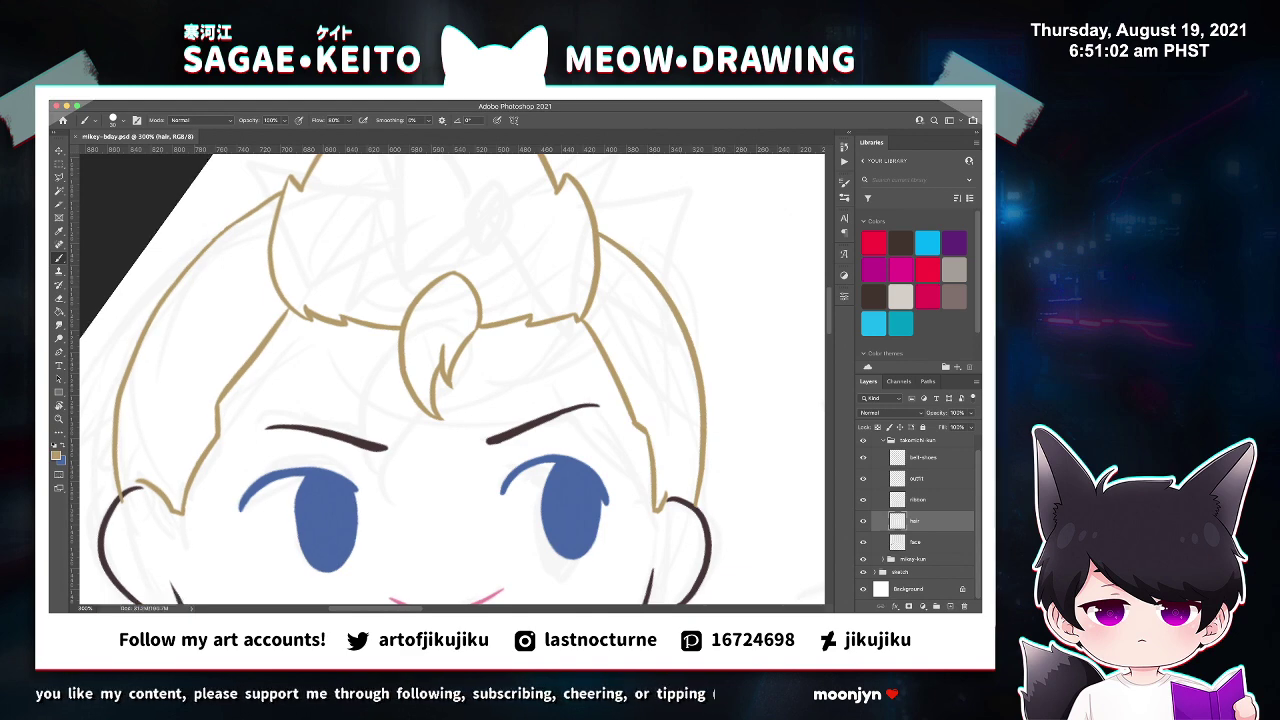
# Examine the small character's hair outline against the rest of the illustration and the body sketch below.
pyautogui.press('super+minus')
pyautogui.press('super+minus')
pyautogui.press('super+minus')
pyautogui.press('super+minus')
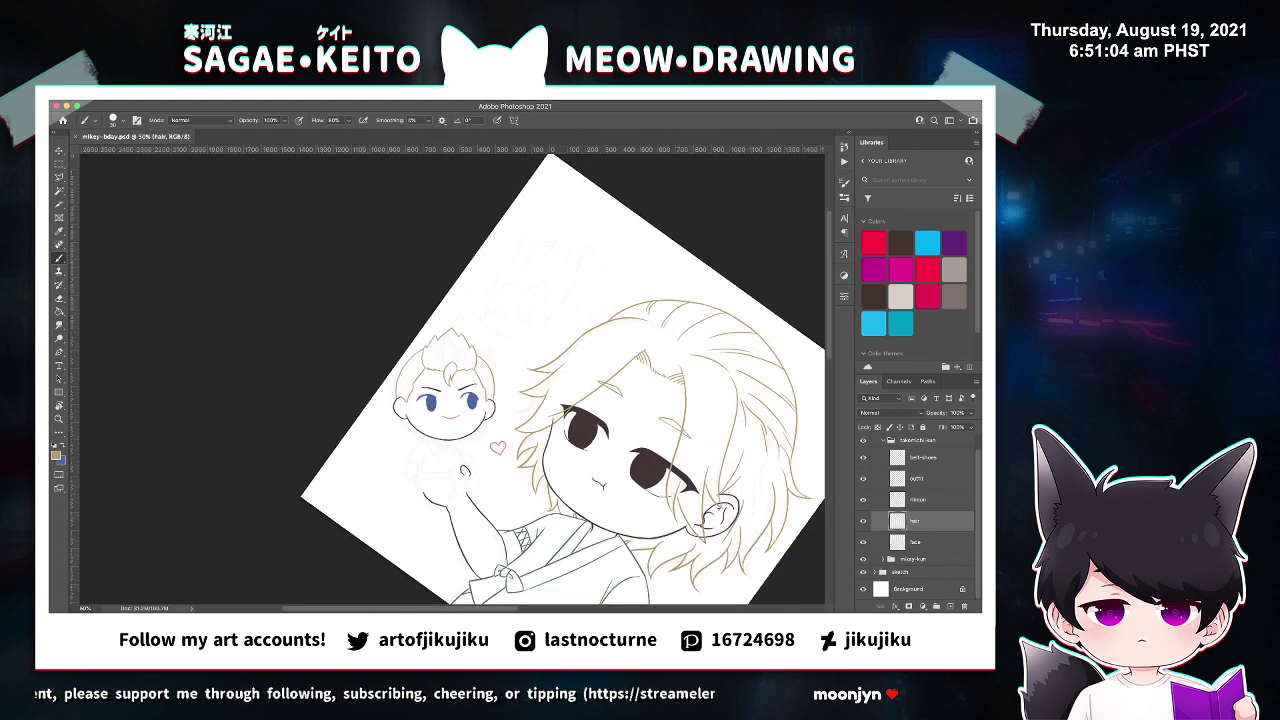
pyautogui.press('z')
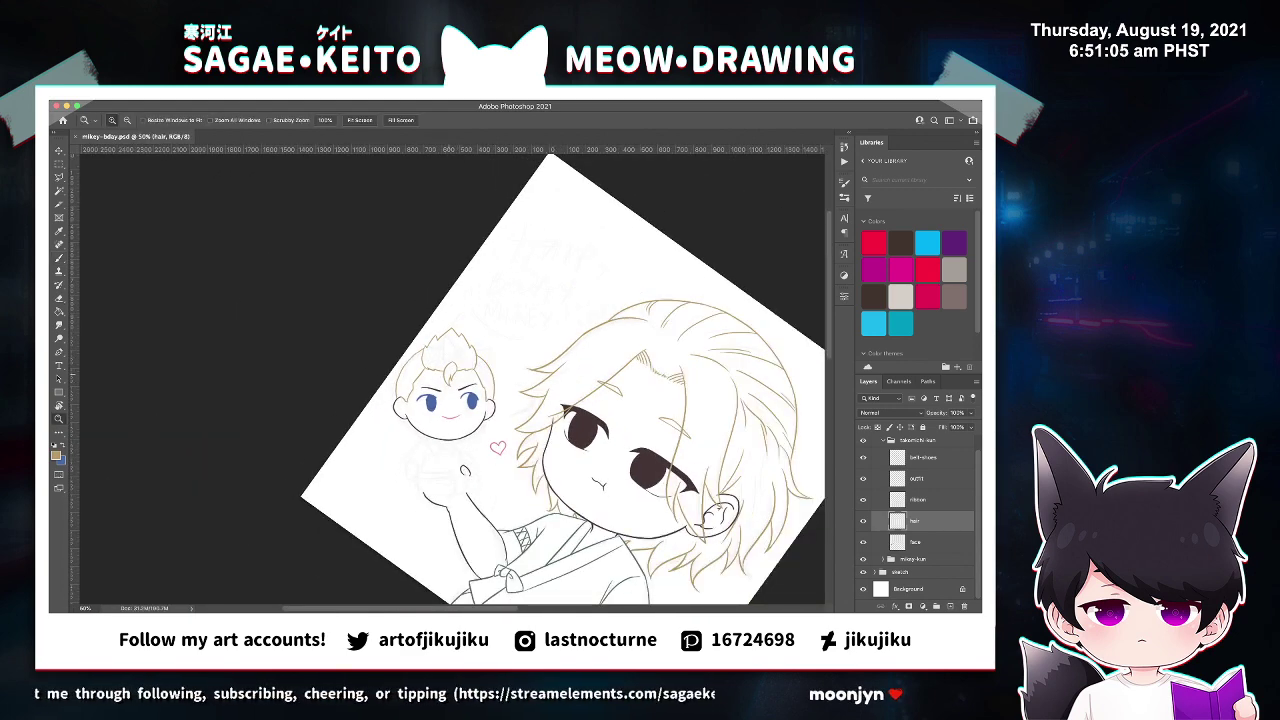
pyautogui.press('super+plus')
pyautogui.press('super+plus')
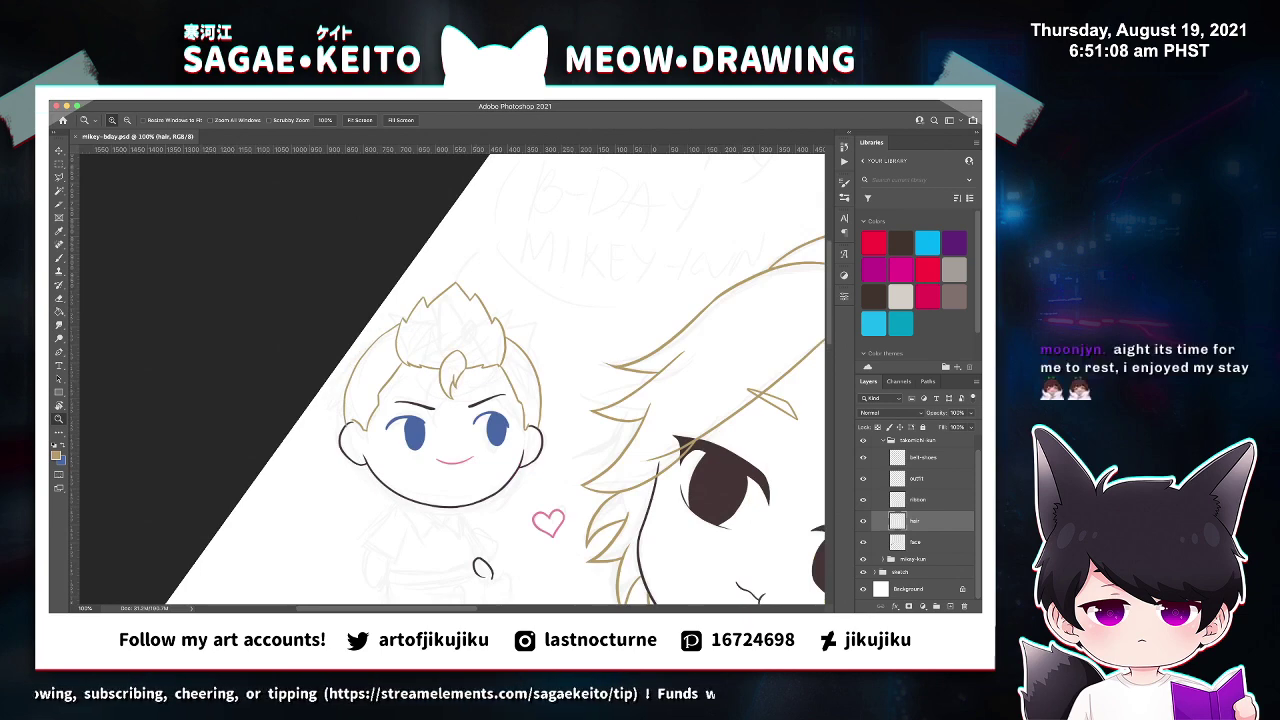
pyautogui.scroll(3, 452, 380)
pyautogui.scroll(-5, 452, 380)
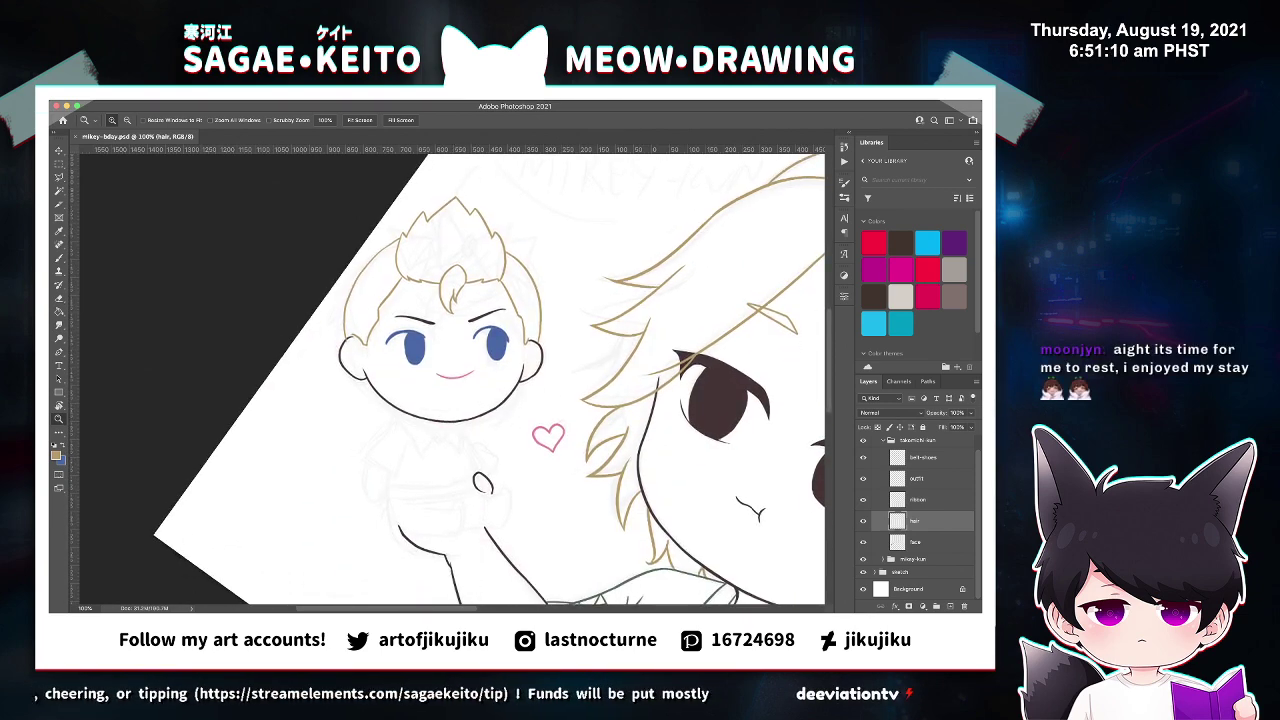
pyautogui.scroll(1, 452, 380)
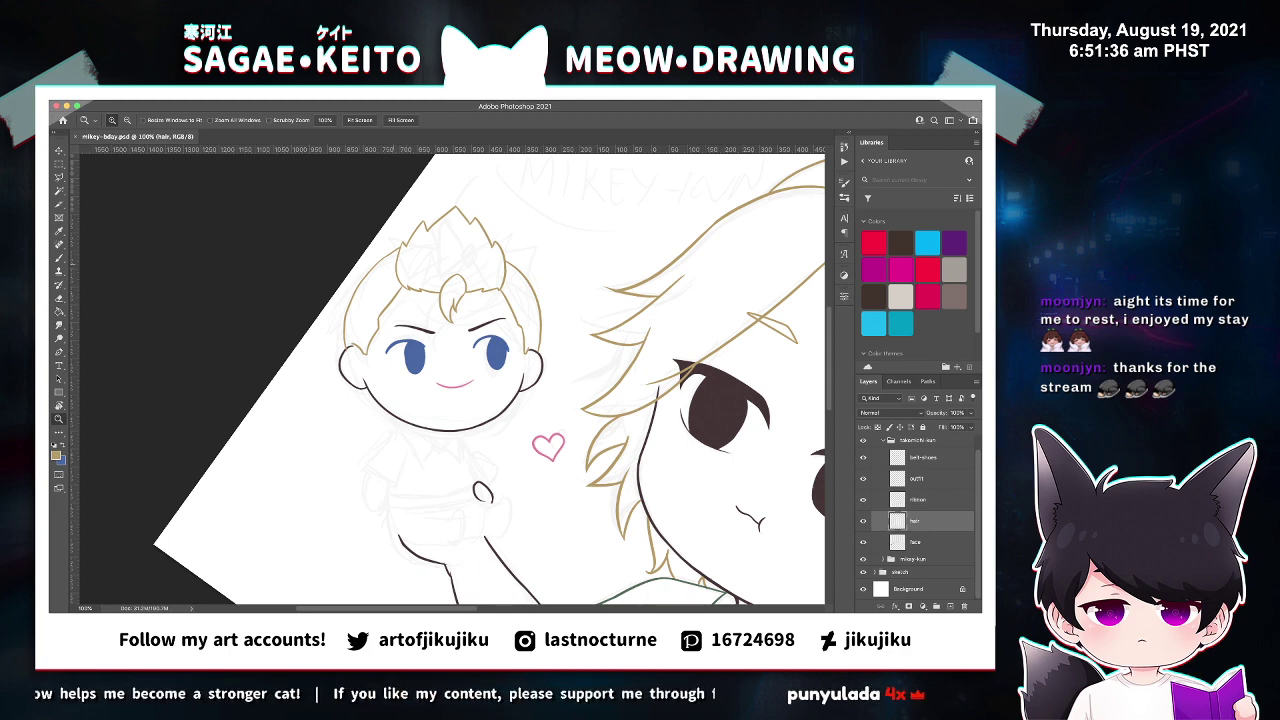
# Reinforce the join between the left outer hair curve and the tuft with a short brush stroke.
pyautogui.click(394, 264)
pyautogui.click(396, 228)
pyautogui.click(401, 224)
pyautogui.click(401, 224)
pyautogui.press('b')
pyautogui.moveTo(397, 242); pyautogui.dragTo(418, 230)
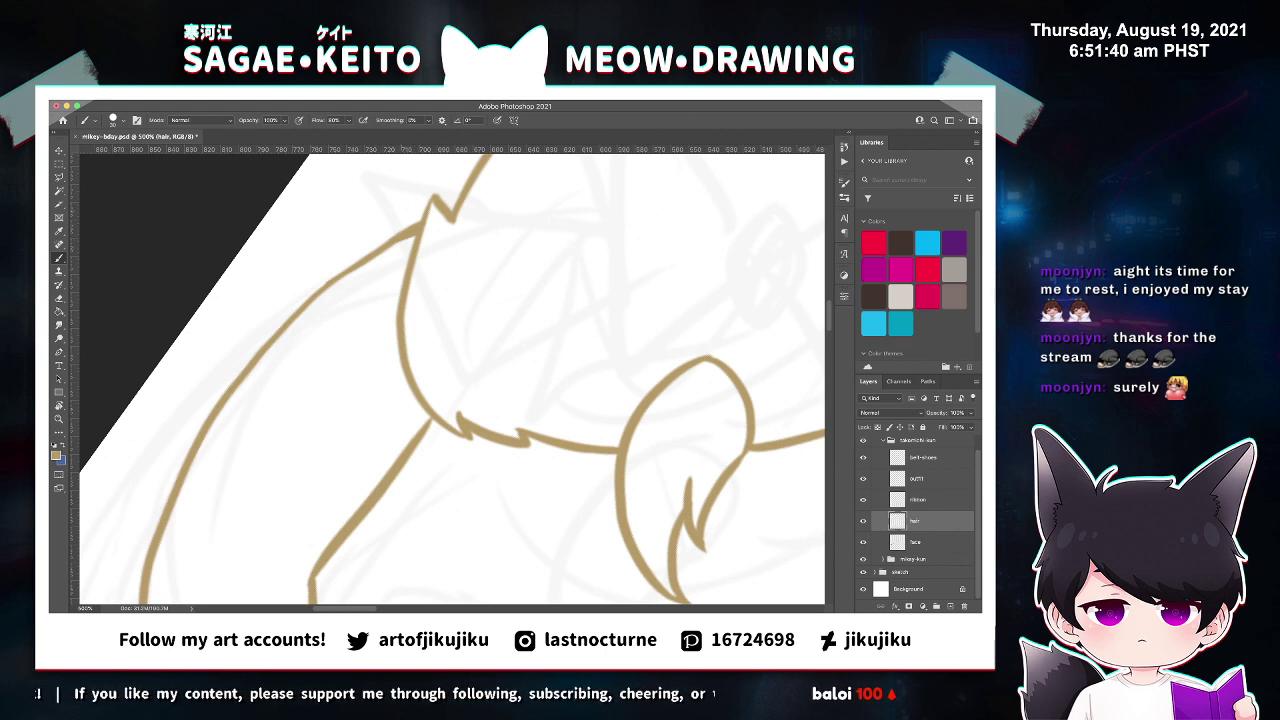
# Inspect the join between the left outer hair curve and the tuft up close, and save the document.
pyautogui.press('e')
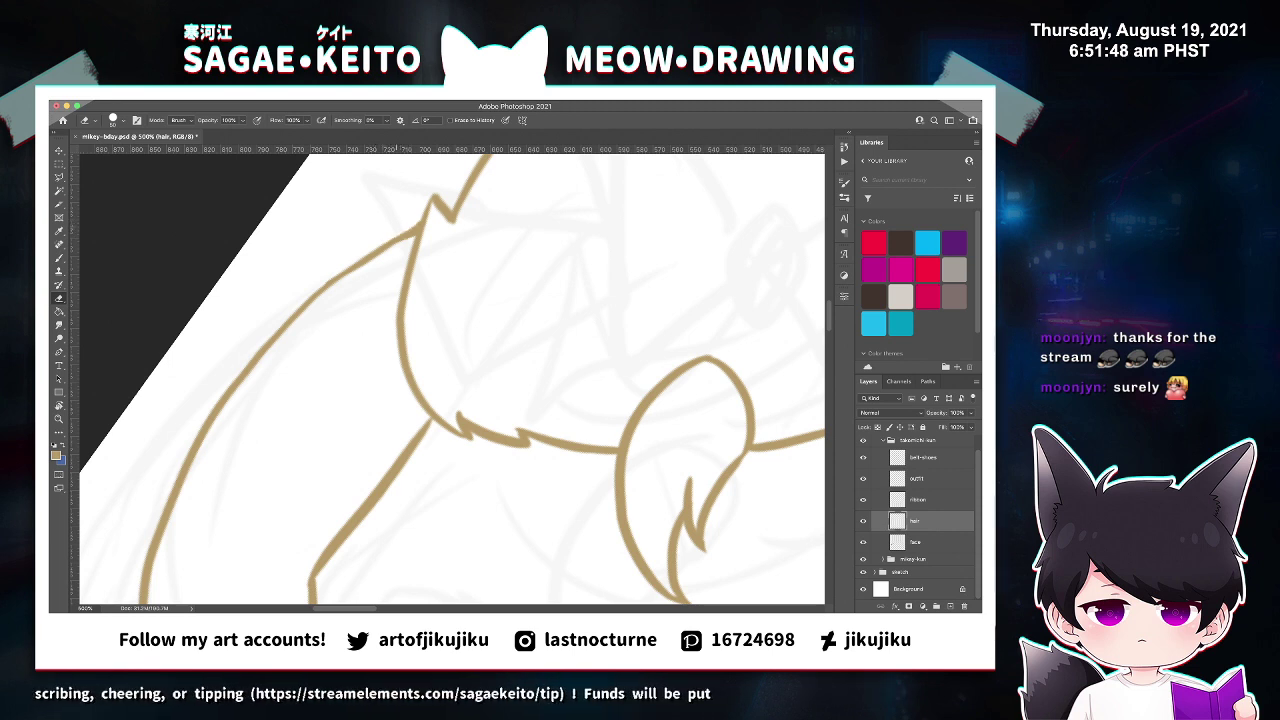
pyautogui.press('z')
pyautogui.click(421, 220)
pyautogui.click(421, 220)
pyautogui.press('b')
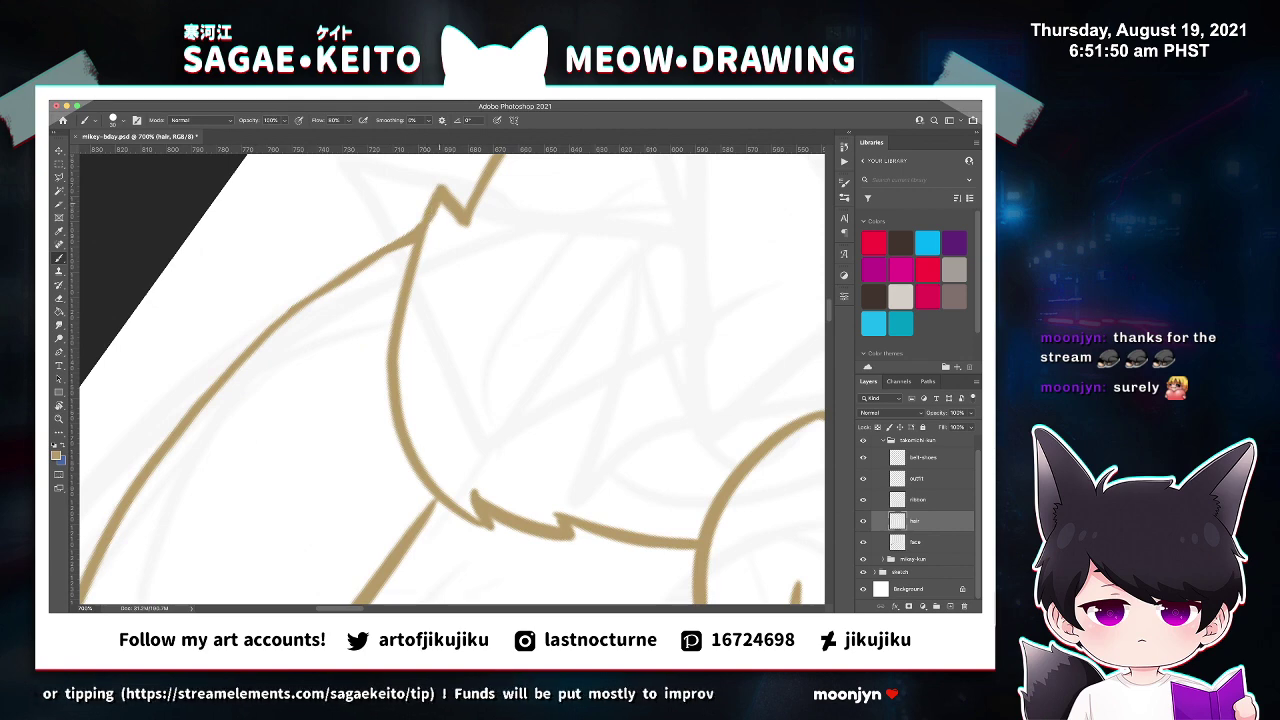
pyautogui.press('super+s')
# Examine the small character's inked head against the whole illustration and the body sketch beneath it.
pyautogui.scroll(-1, 422, 214)
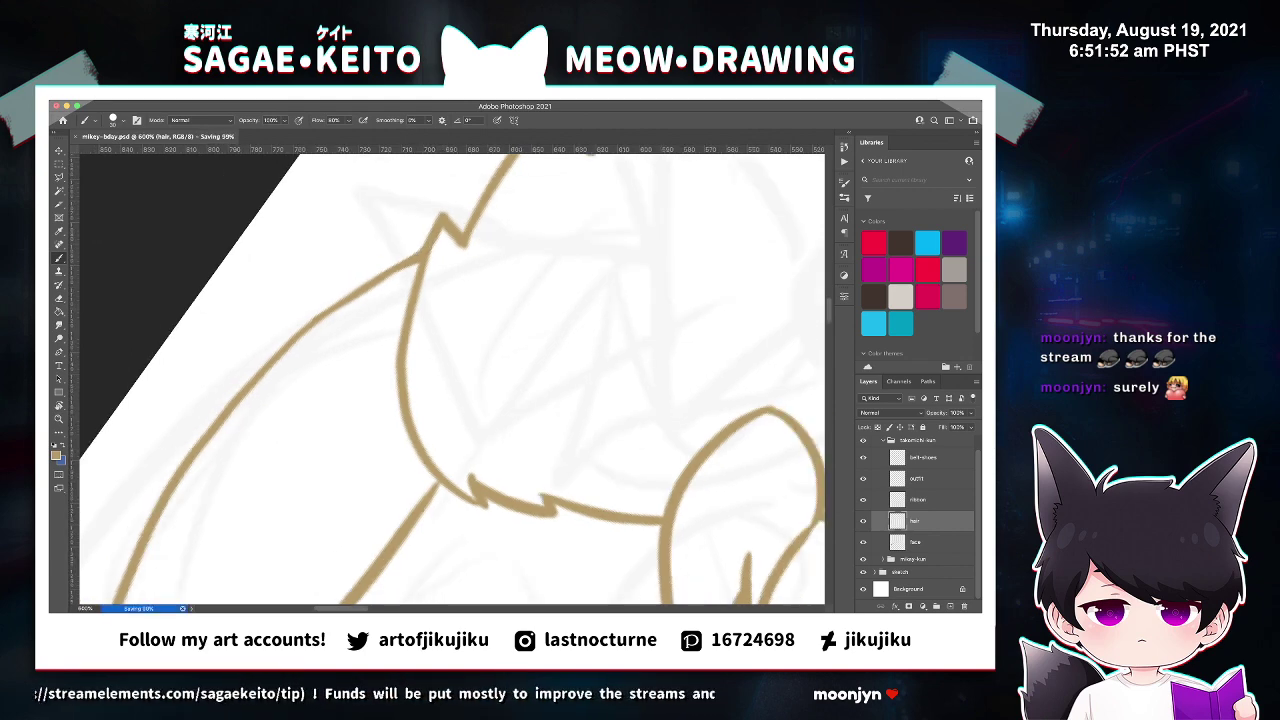
pyautogui.scroll(-10, 435, 230)
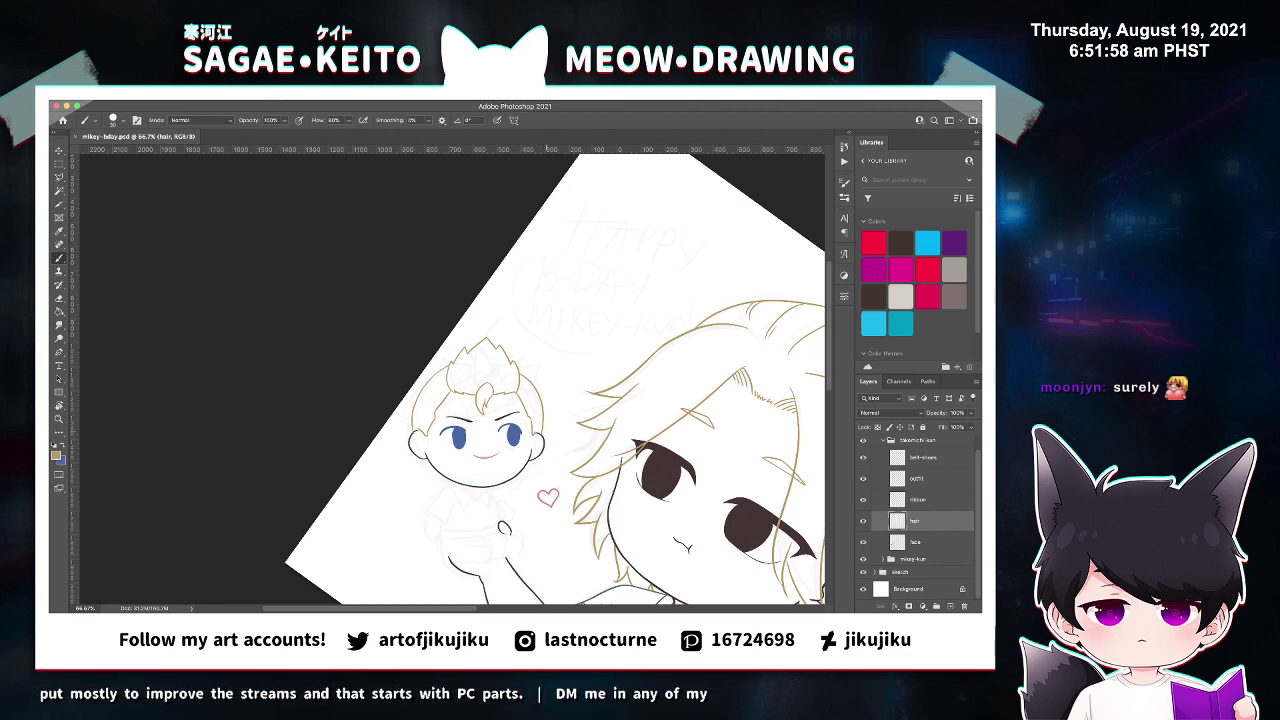
pyautogui.scroll(-2, 450, 380)
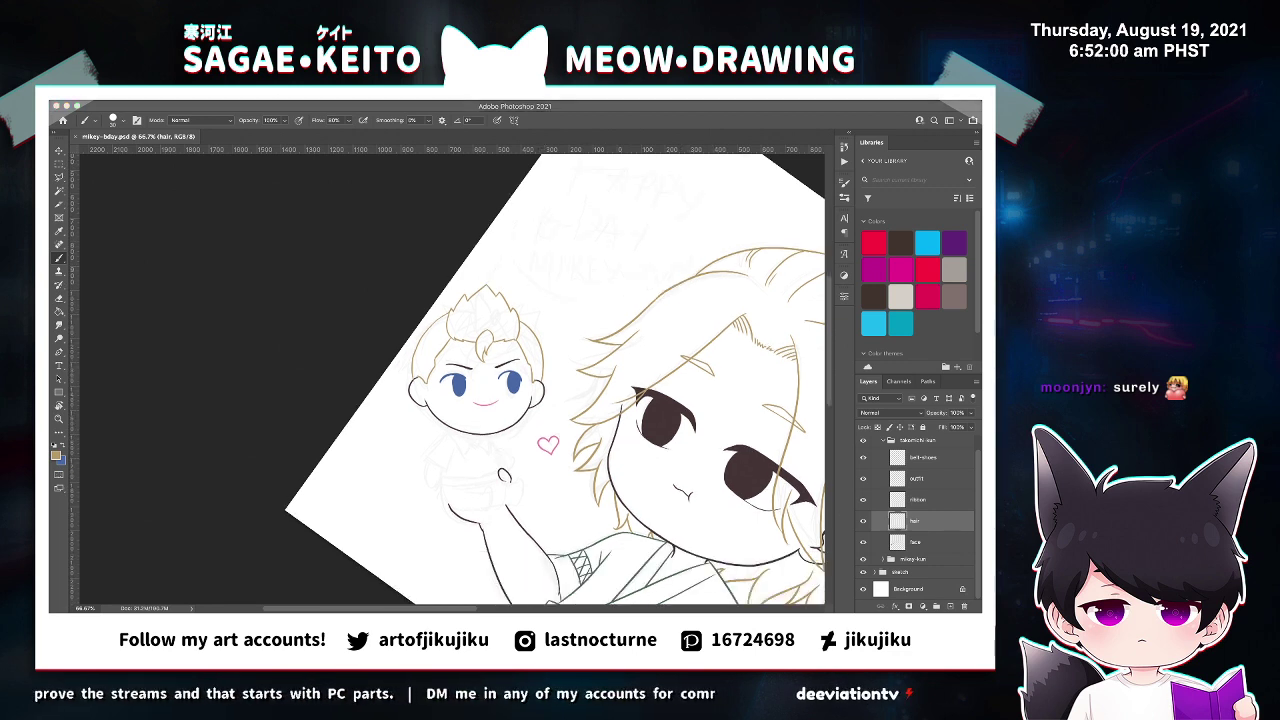
pyautogui.scroll(-1, 450, 380)
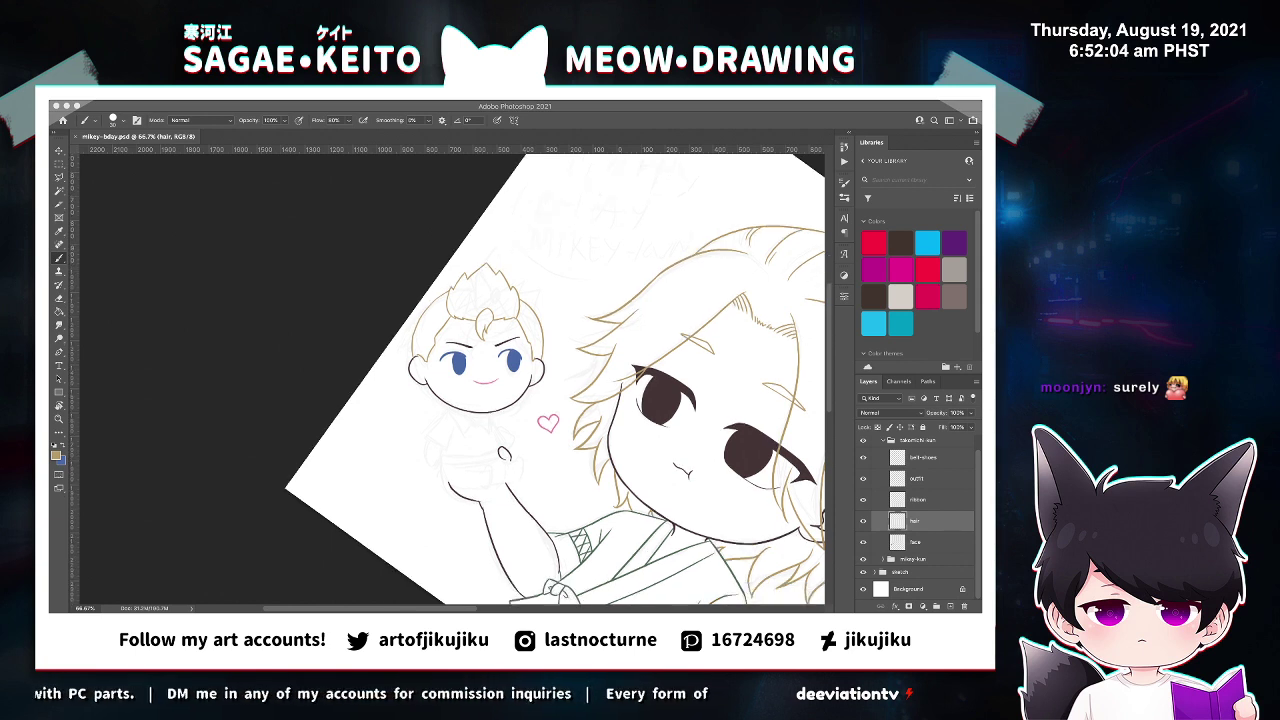
pyautogui.press('super+Tab')
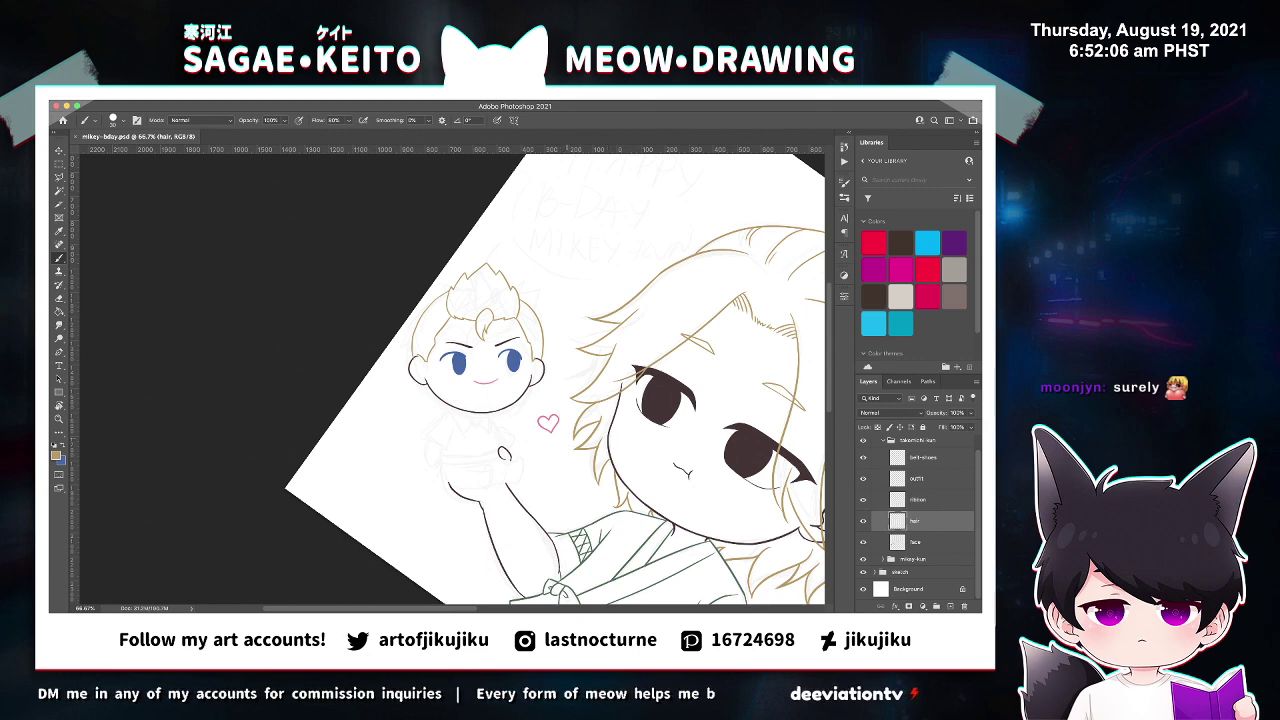
pyautogui.scroll(-4, 450, 380)
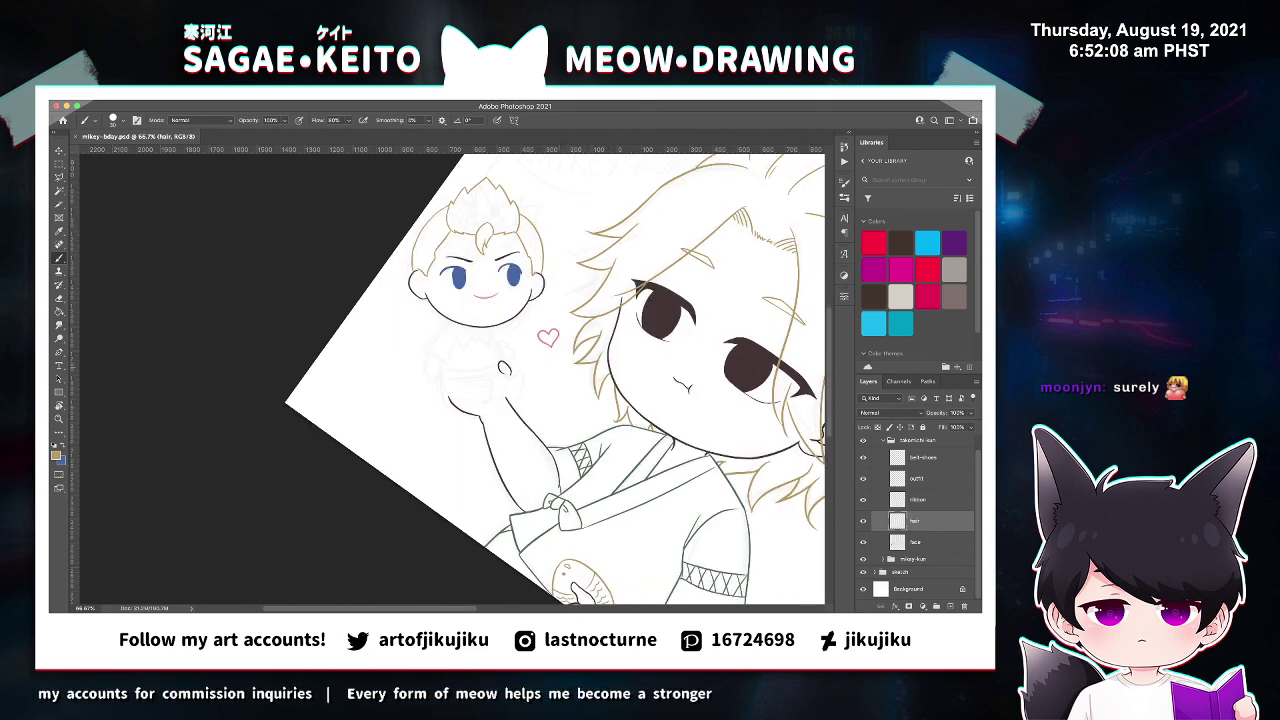
pyautogui.press('z')
pyautogui.click(520, 336)
pyautogui.click(520, 336)
pyautogui.press('super+Tab')
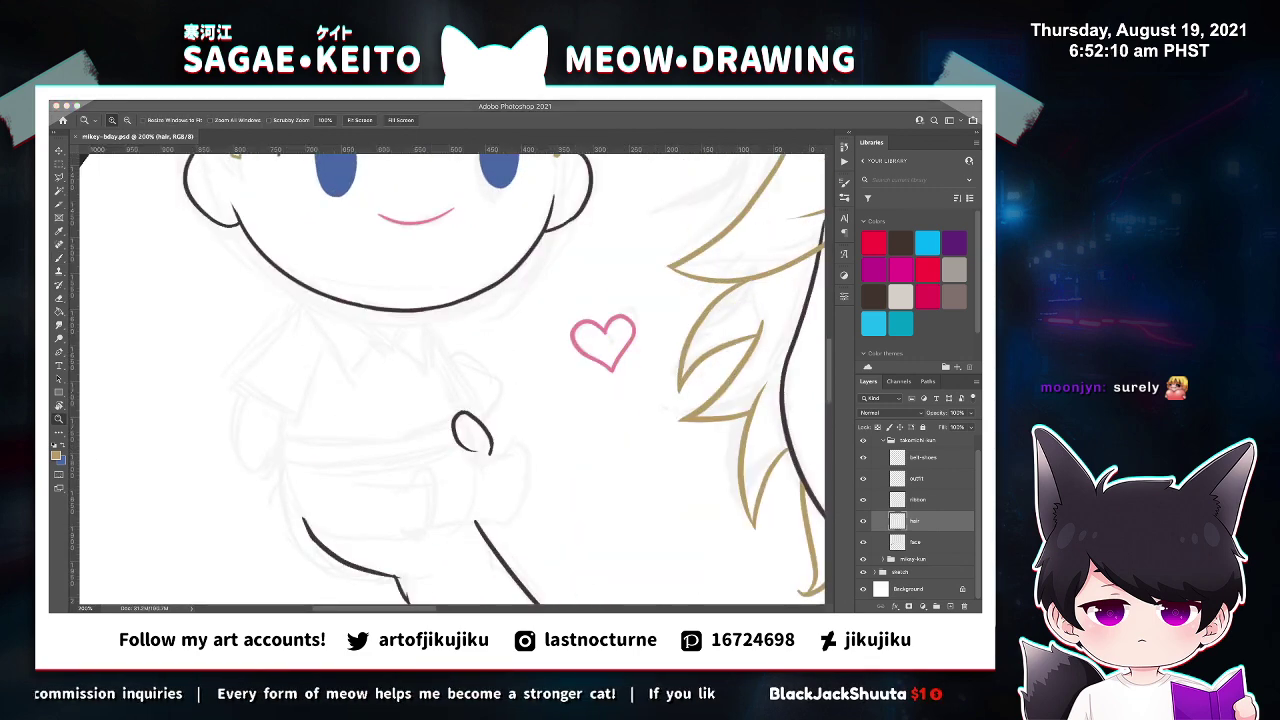
pyautogui.press('super+Tab')
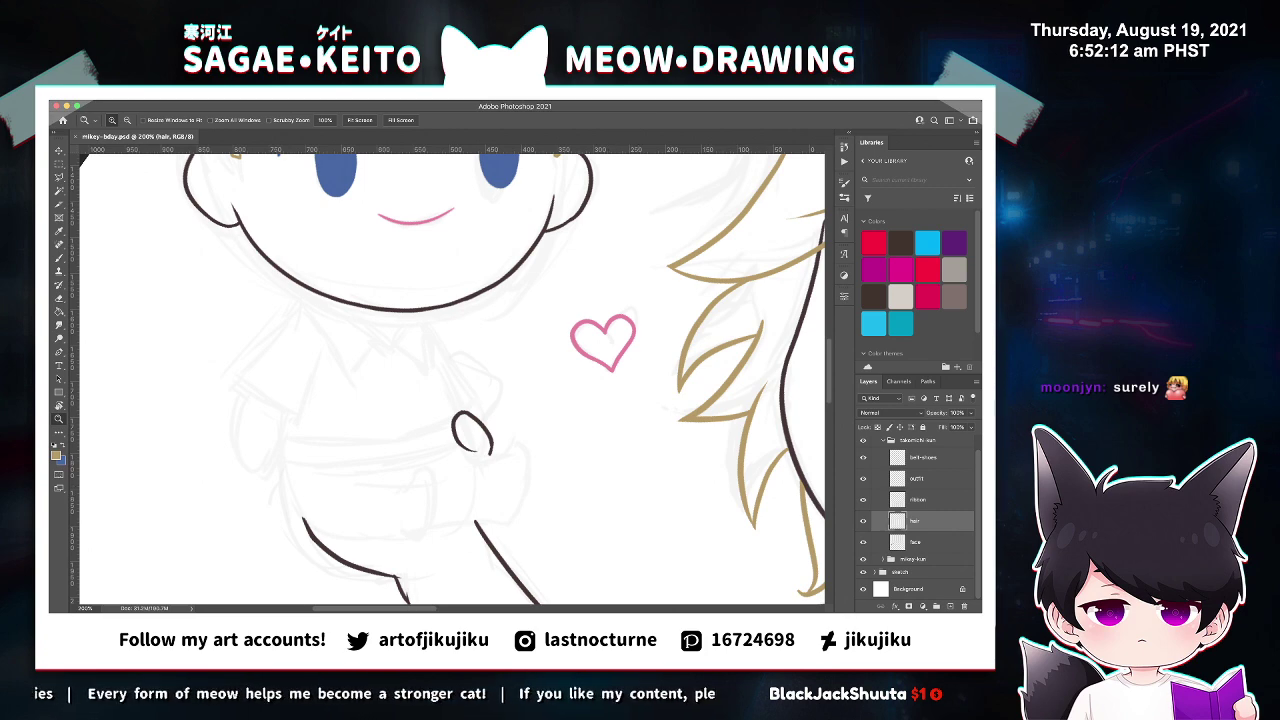
# Make the ribbon layer active and sample the heart outline's pink as the brush colour.
pyautogui.click(918, 499)
pyautogui.scroll(10, 494, 388)
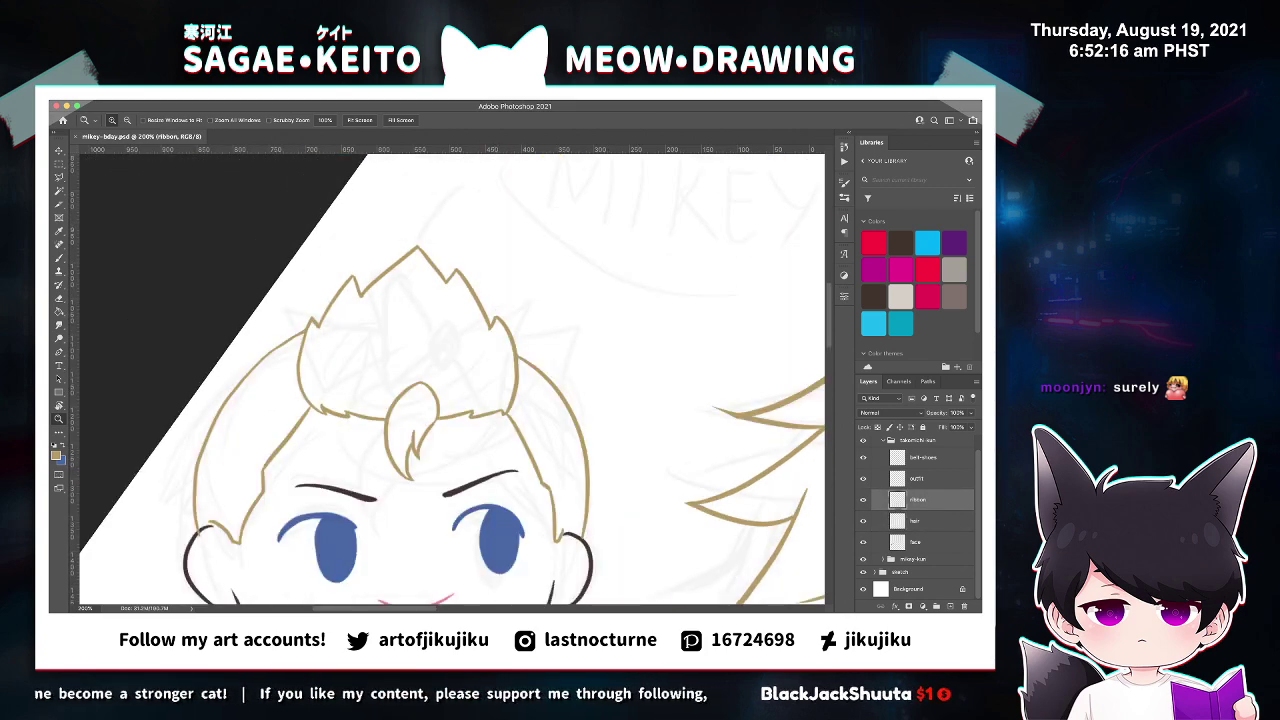
pyautogui.press('i')
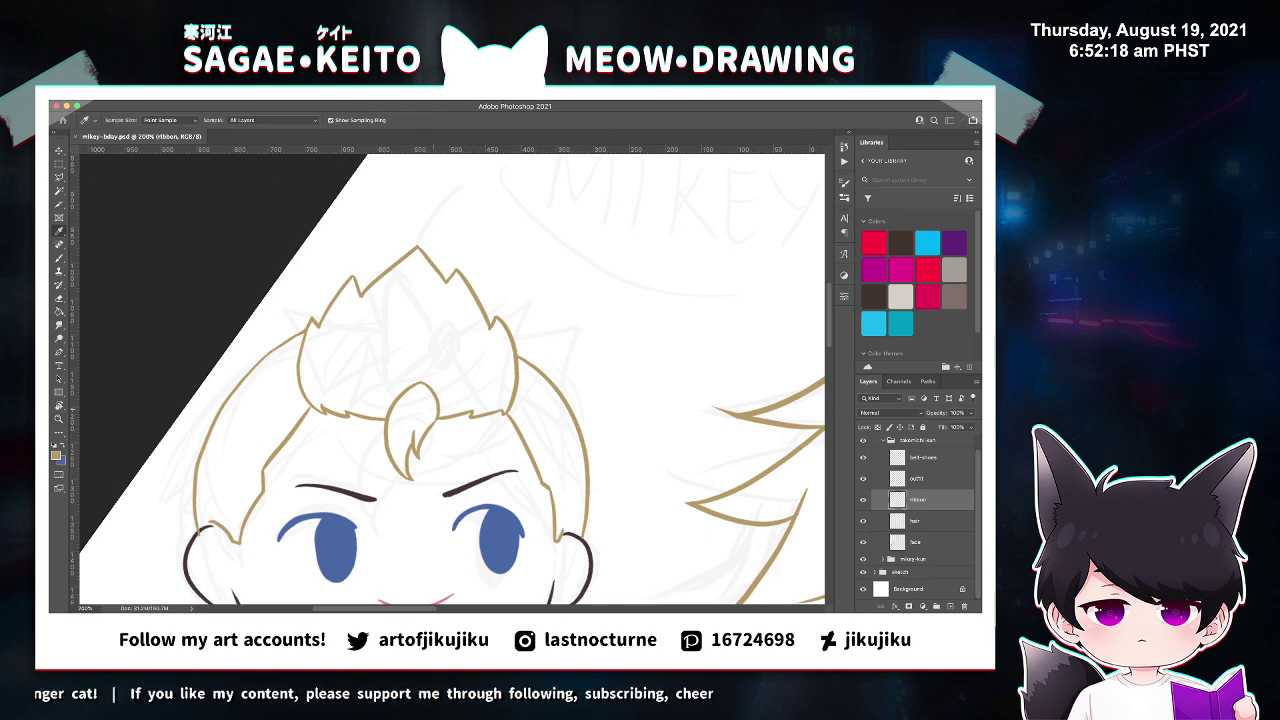
pyautogui.scroll(-3, 450, 380)
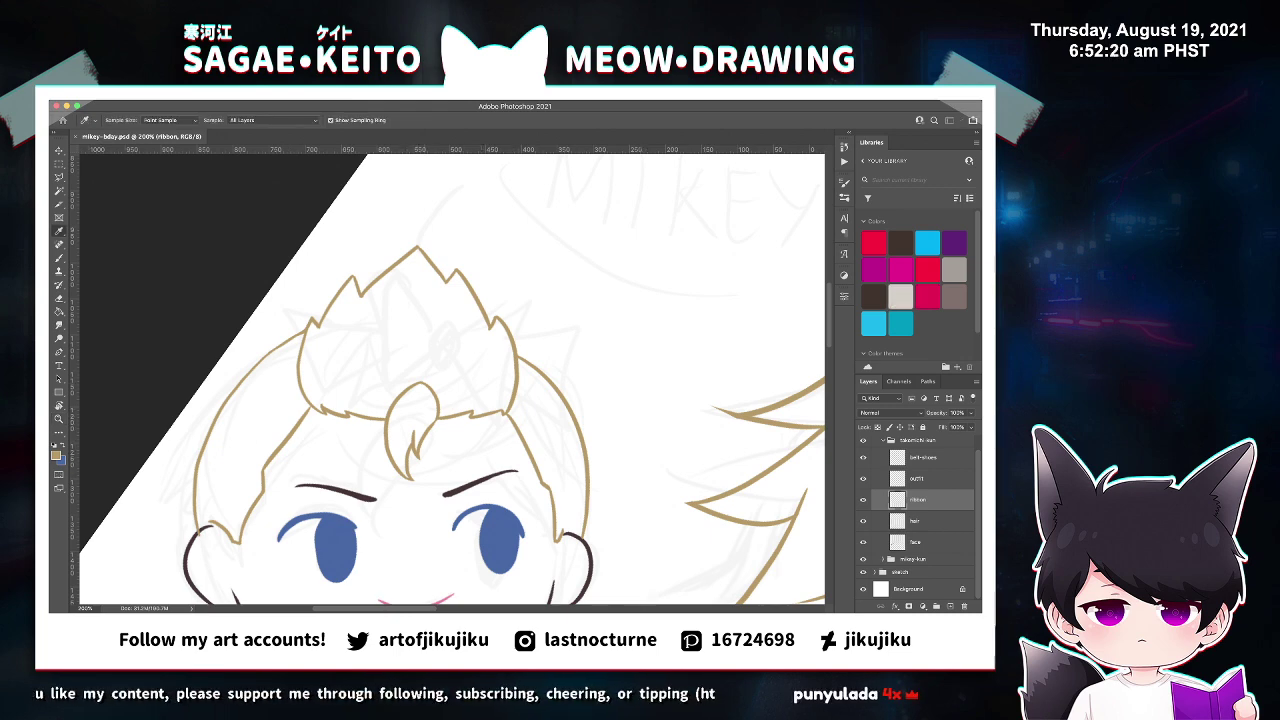
pyautogui.scroll(-5, 450, 380)
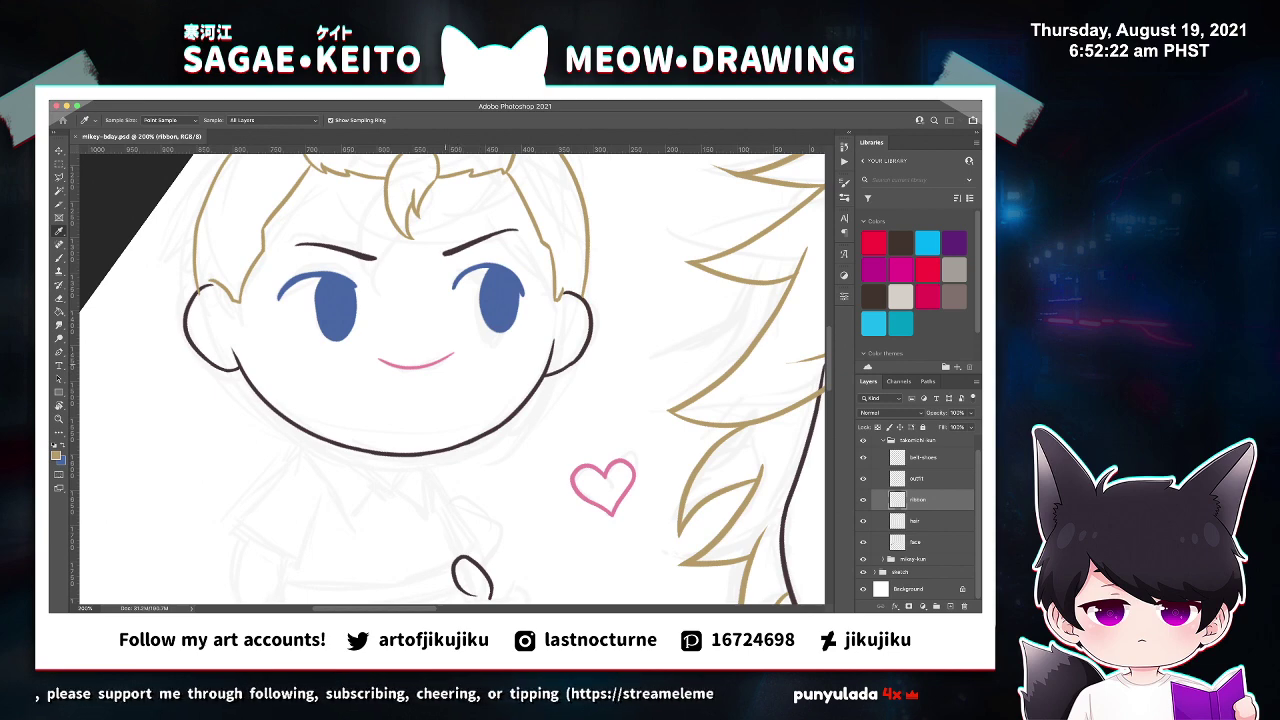
pyautogui.click(612, 463)
pyautogui.press('z')
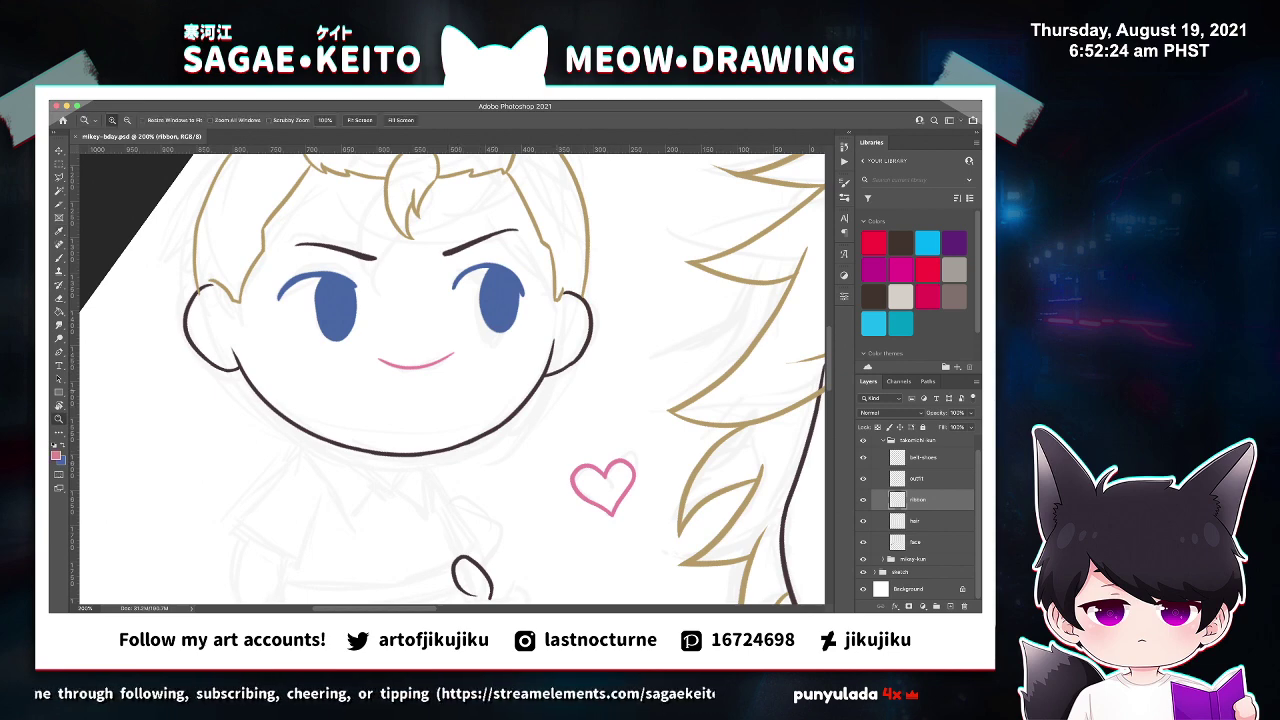
pyautogui.press('b')
# Ink the ribbon's rounded knot in pink over the right outer hair curve, redoing the first stroke.
pyautogui.scroll(9, 450, 380)
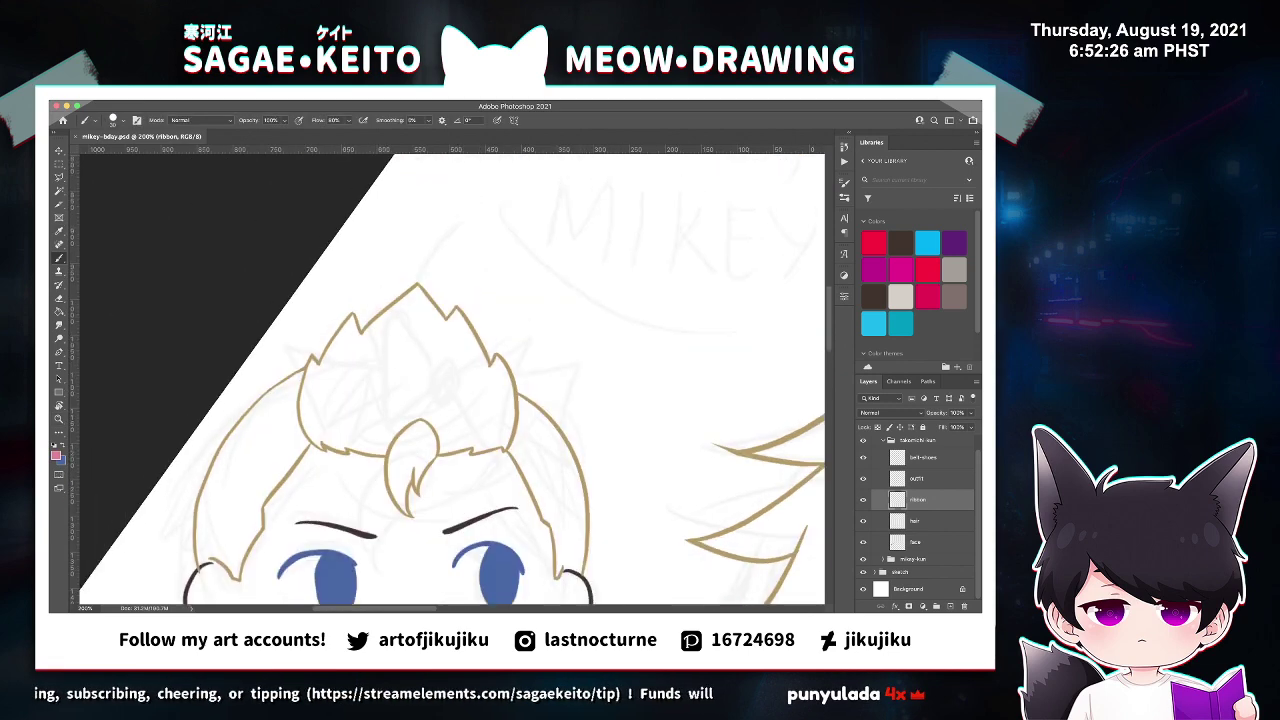
pyautogui.scroll(-2, 450, 380)
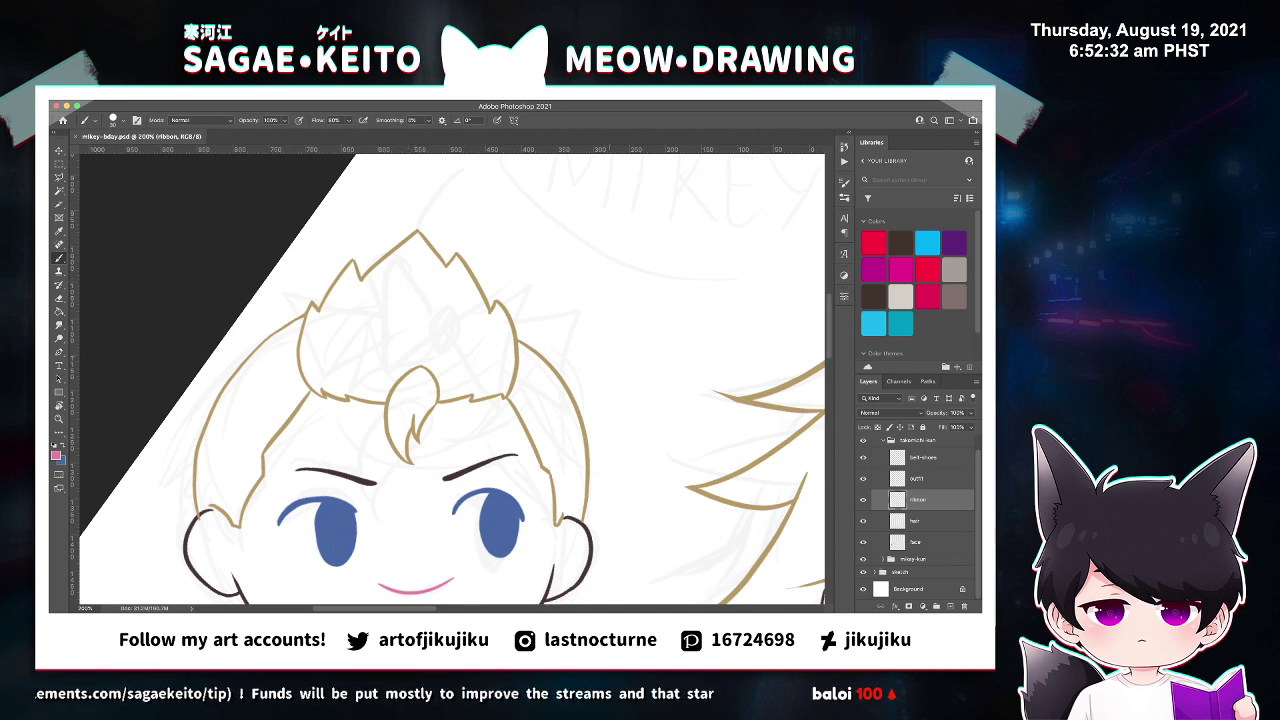
pyautogui.moveTo(542, 384)
pyautogui.mouseDown()
pyautogui.moveTo(583, 404)
pyautogui.moveTo(563, 410)
pyautogui.mouseUp()
pyautogui.press('super+z')
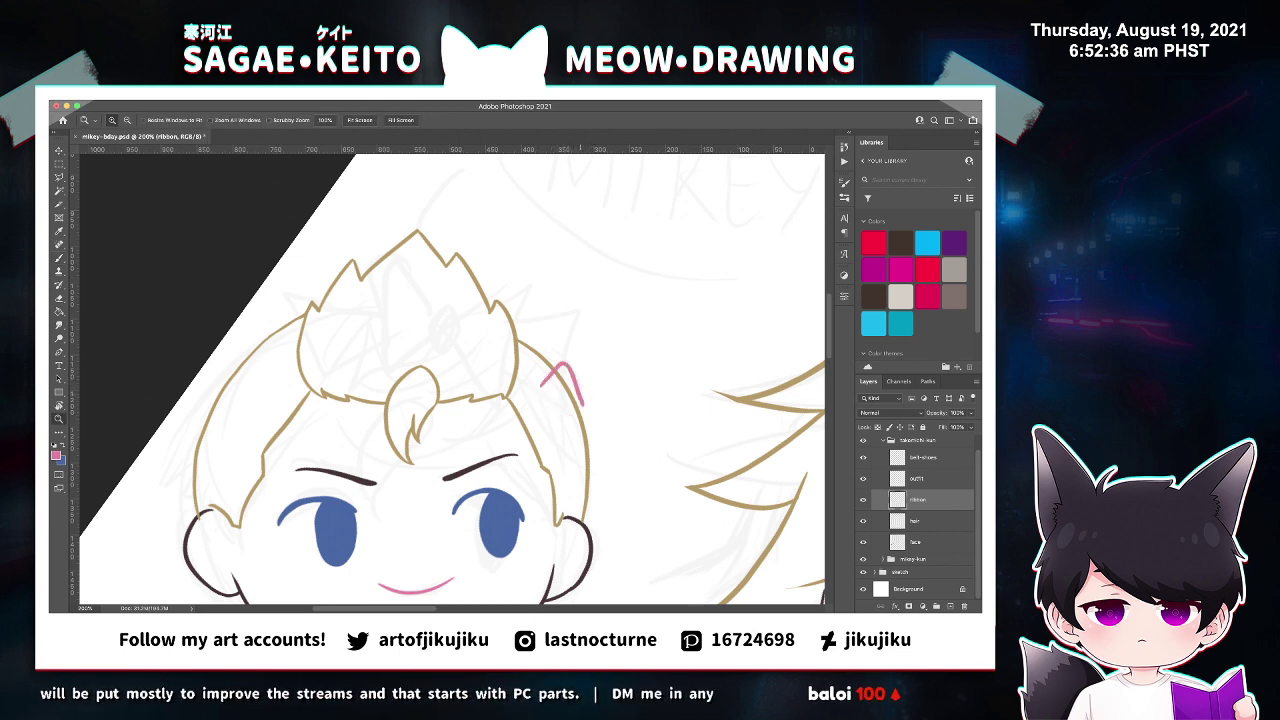
pyautogui.keyDown('super'); pyautogui.click(578, 397); pyautogui.keyUp('super')
pyautogui.moveTo(523, 378)
pyautogui.mouseDown()
pyautogui.moveTo(560, 412)
pyautogui.moveTo(580, 398)
pyautogui.moveTo(586, 410)
pyautogui.mouseUp()
pyautogui.press('e')
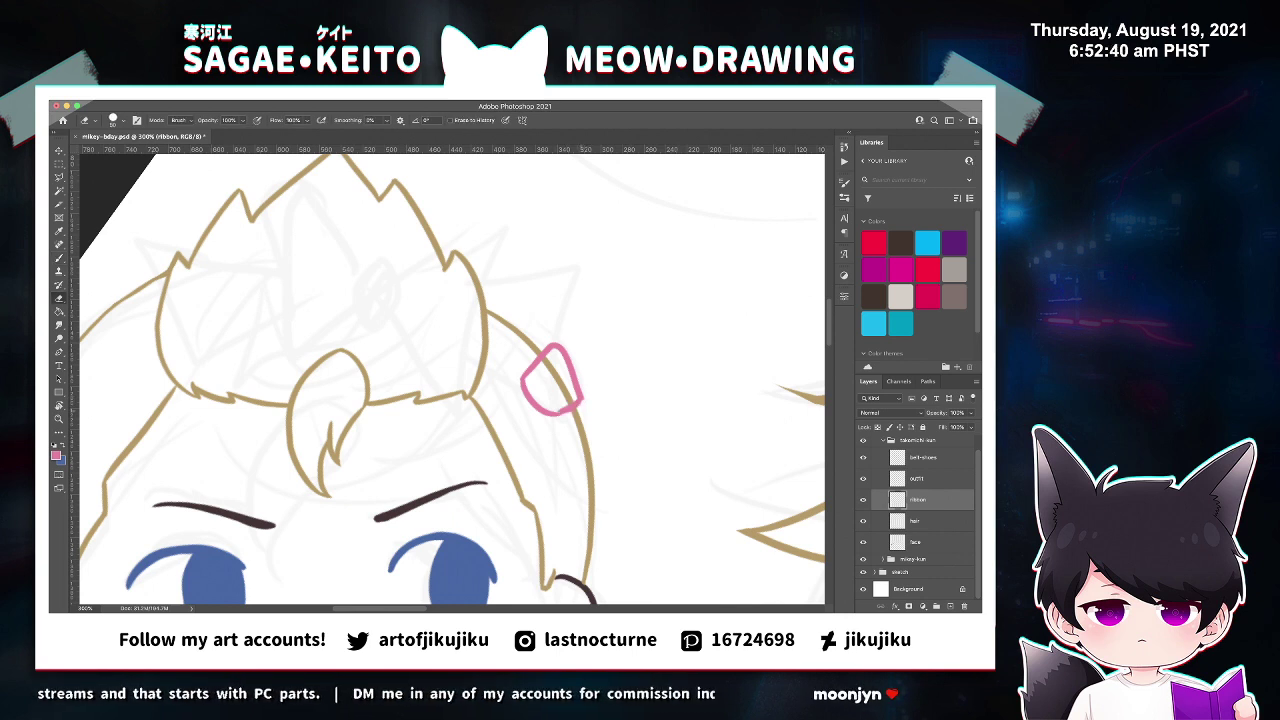
# Ink the ribbon's lower-left and upper-right loops from the knot in pink, and erase the overshooting line ends.
pyautogui.press('b')
pyautogui.moveTo(522, 378)
pyautogui.mouseDown()
pyautogui.moveTo(438, 389)
pyautogui.moveTo(450, 421)
pyautogui.moveTo(540, 480)
pyautogui.mouseUp()
pyautogui.moveTo(549, 416); pyautogui.dragTo(532, 488)
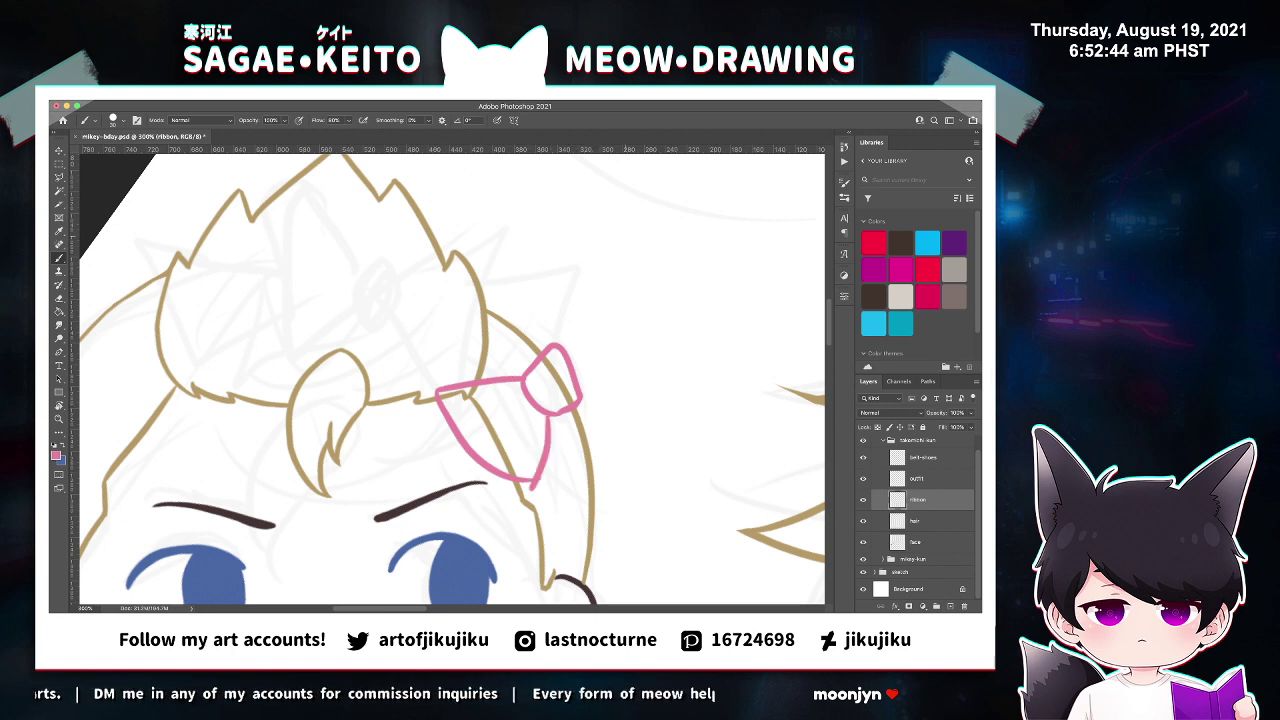
pyautogui.moveTo(544, 350)
pyautogui.mouseDown()
pyautogui.moveTo(558, 286)
pyautogui.moveTo(618, 394)
pyautogui.moveTo(578, 405)
pyautogui.mouseUp()
pyautogui.press('e')
pyautogui.moveTo(552, 284); pyautogui.dragTo(560, 288)
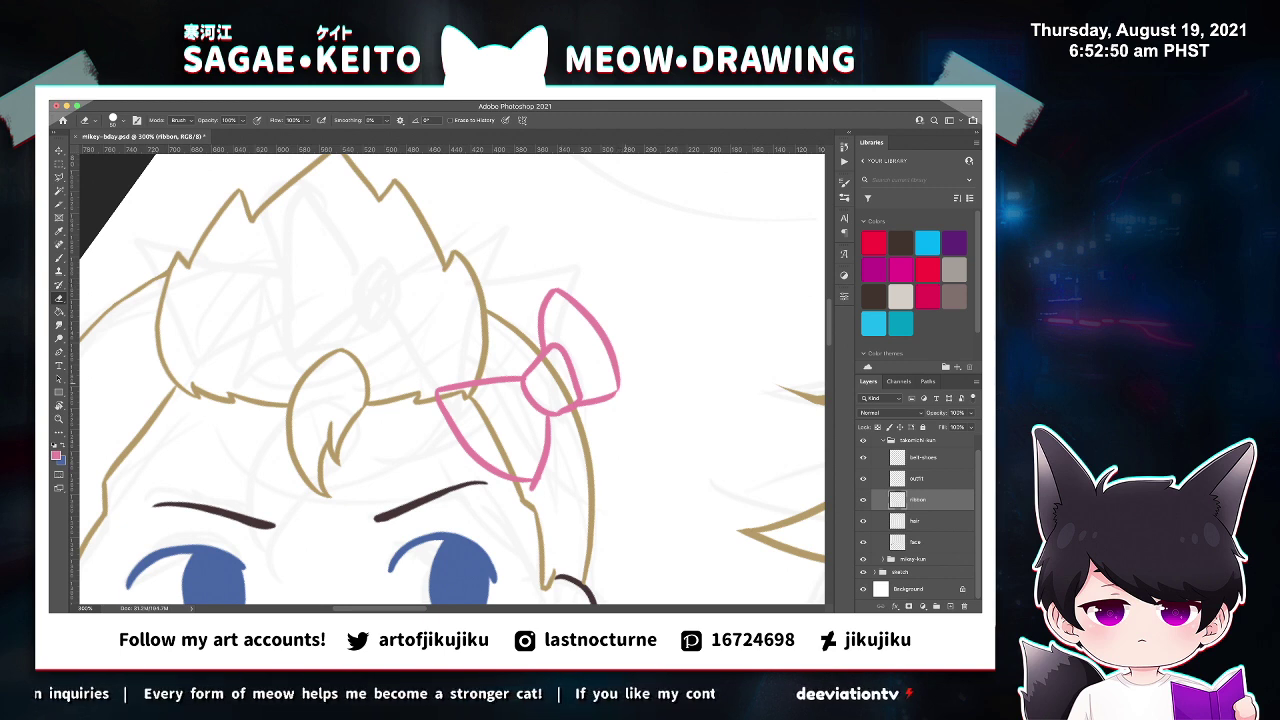
pyautogui.moveTo(535, 488); pyautogui.dragTo(534, 478)
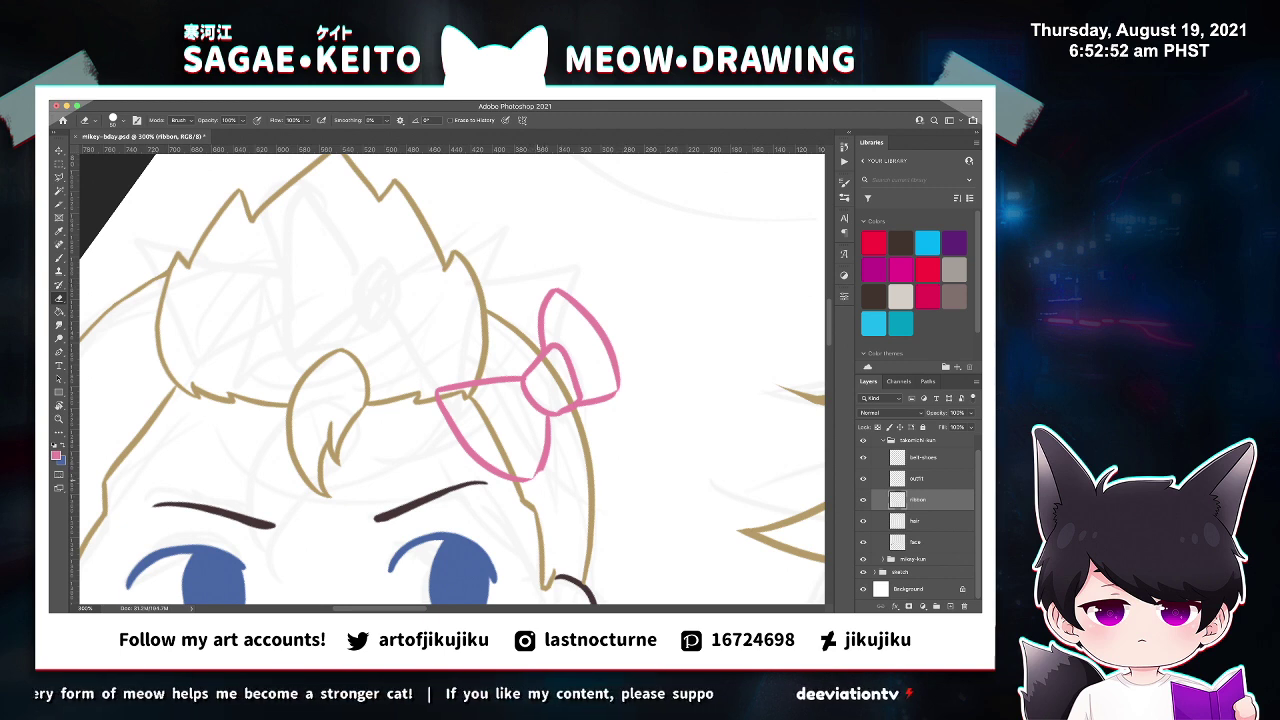
# Round off the bottom corner of the ribbon's lower-left loop and trim its pointed left corner.
pyautogui.press('z')
pyautogui.doubleClick(543, 479)
pyautogui.press('b')
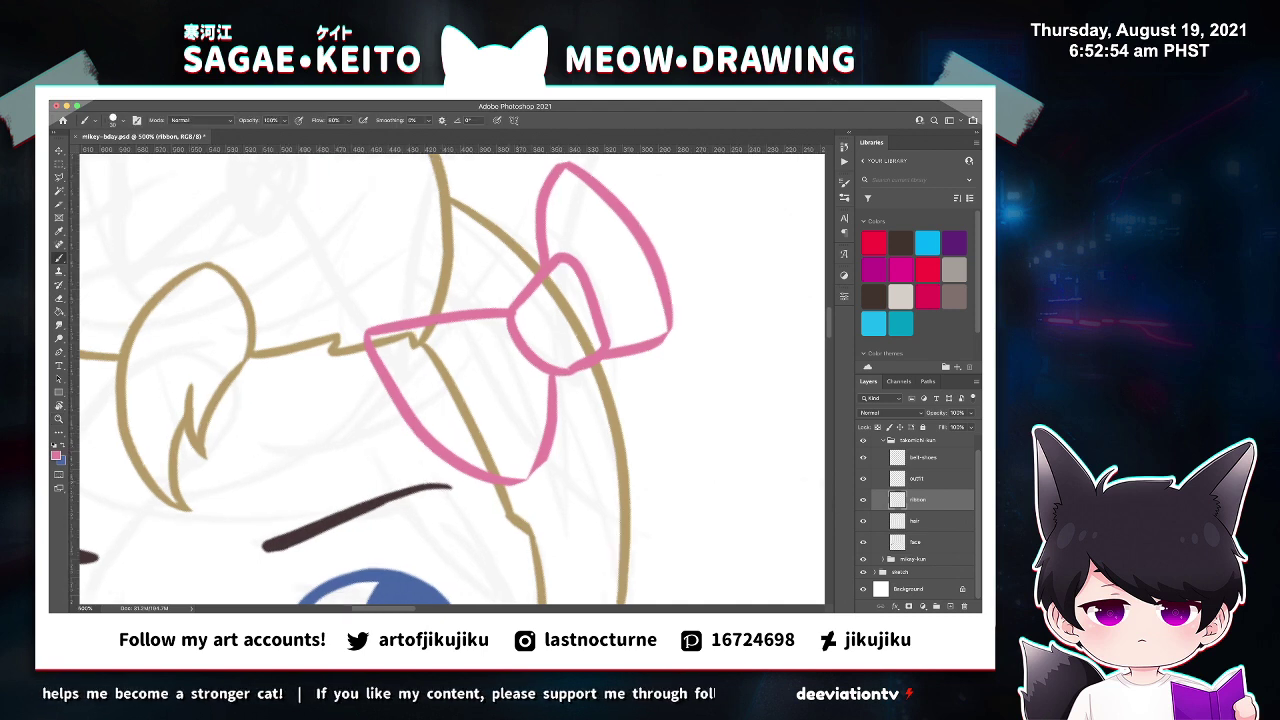
pyautogui.moveTo(516, 481); pyautogui.dragTo(545, 466)
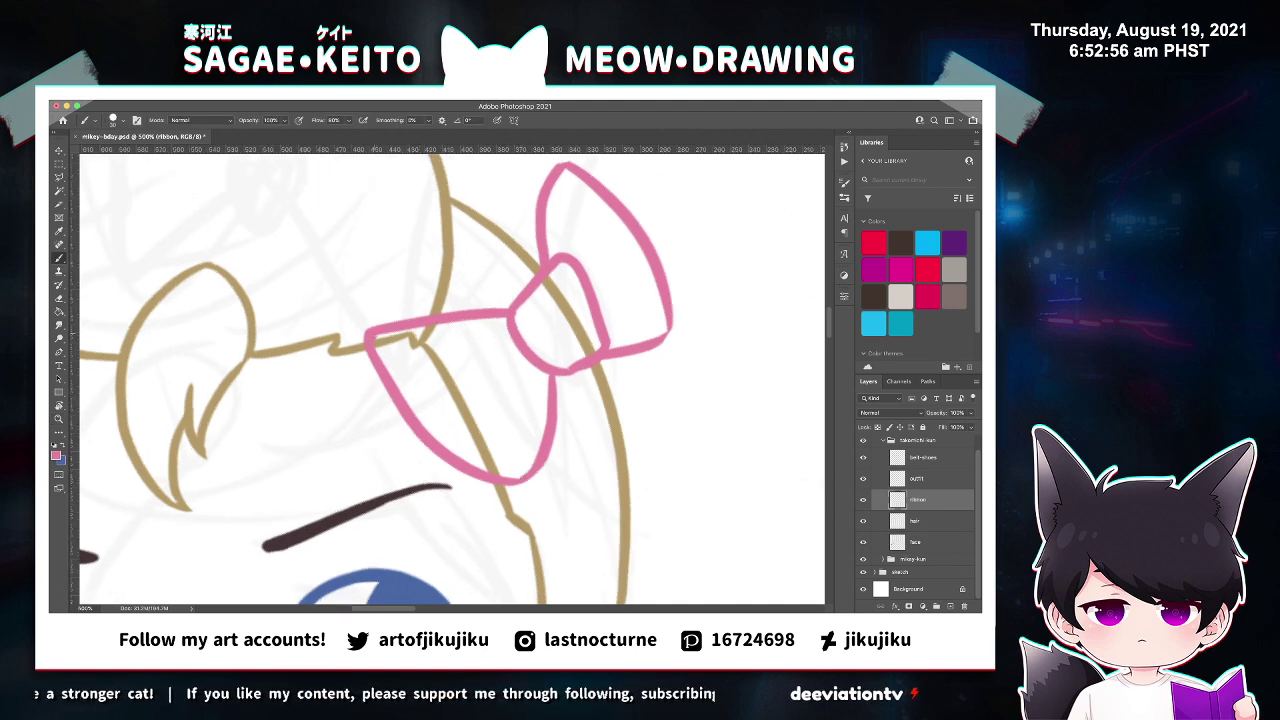
pyautogui.press('e')
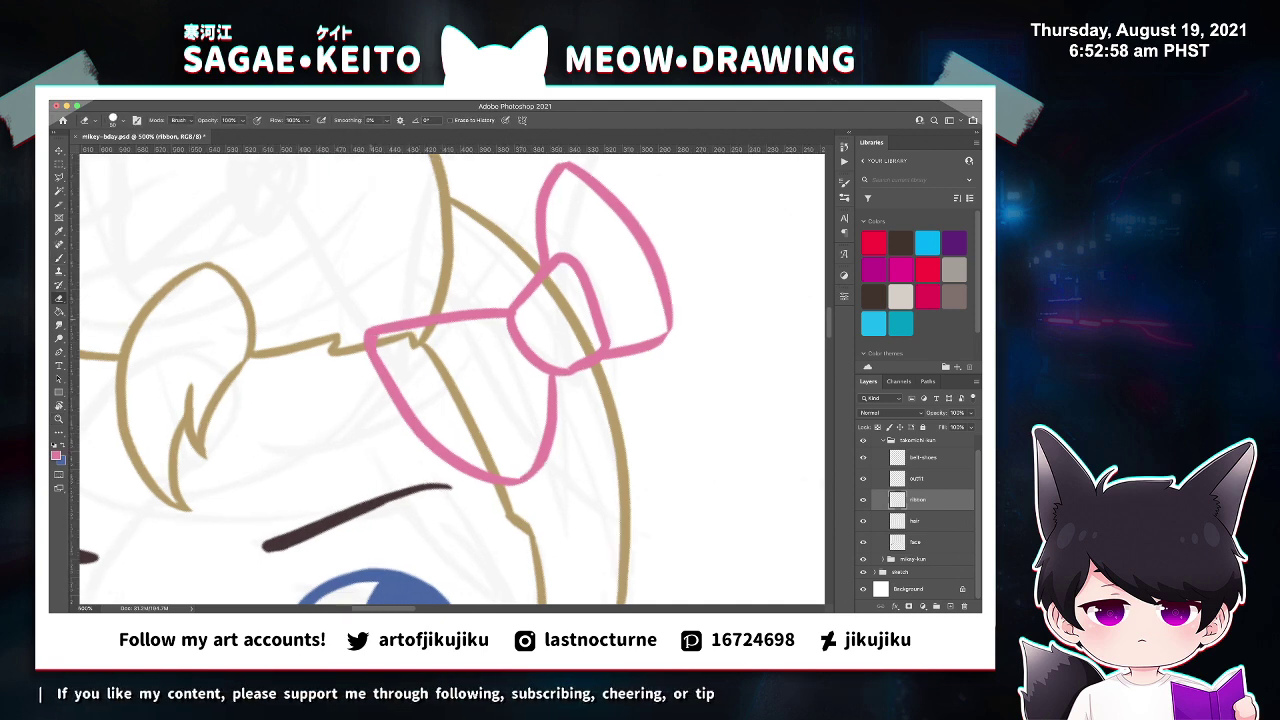
pyautogui.click(367, 336)
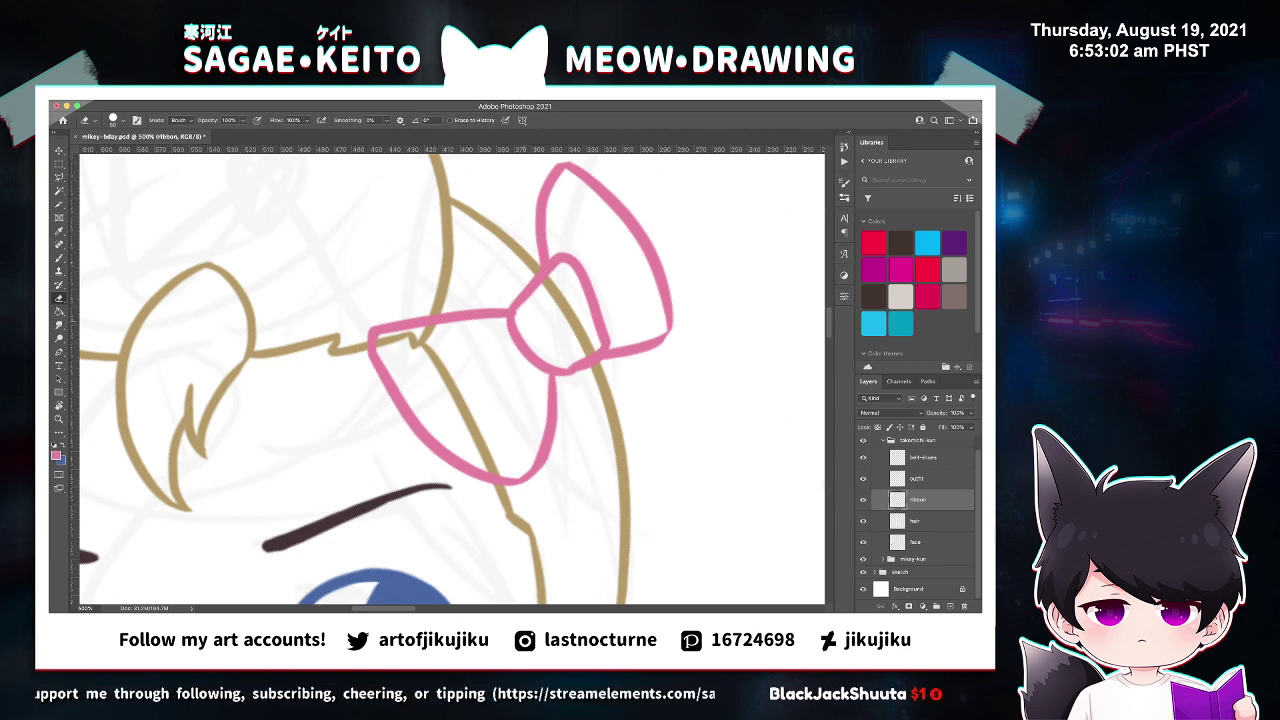
pyautogui.press('b')
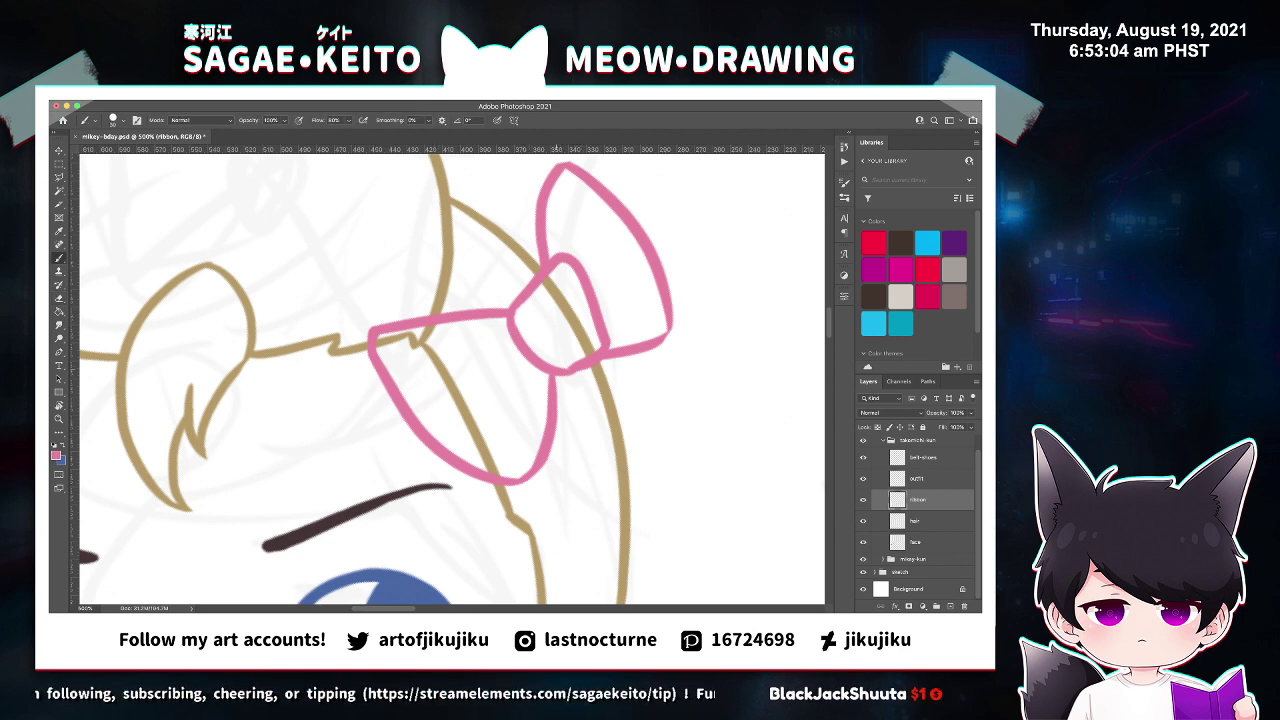
# Ink small curled fold lines where the ribbon's two loops meet the knot.
pyautogui.moveTo(518, 342); pyautogui.dragTo(508, 380)
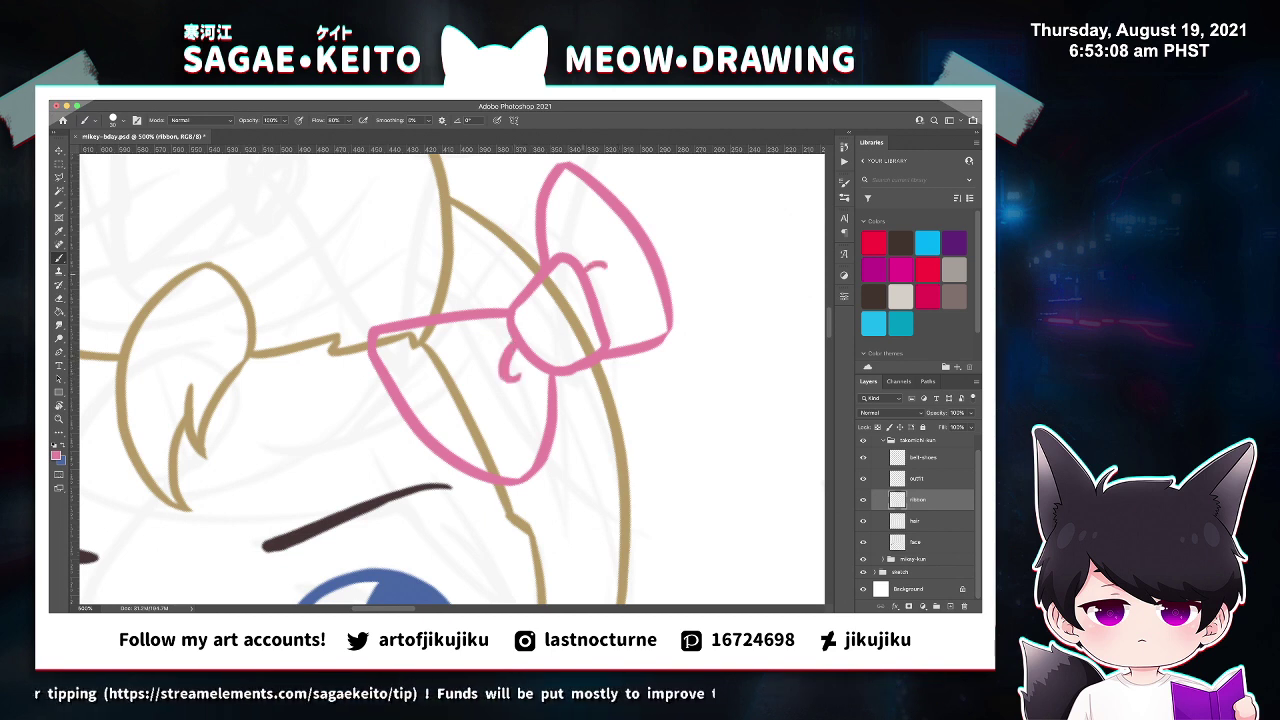
pyautogui.press('super+minus')
pyautogui.press('super+minus')
pyautogui.press('super+minus')
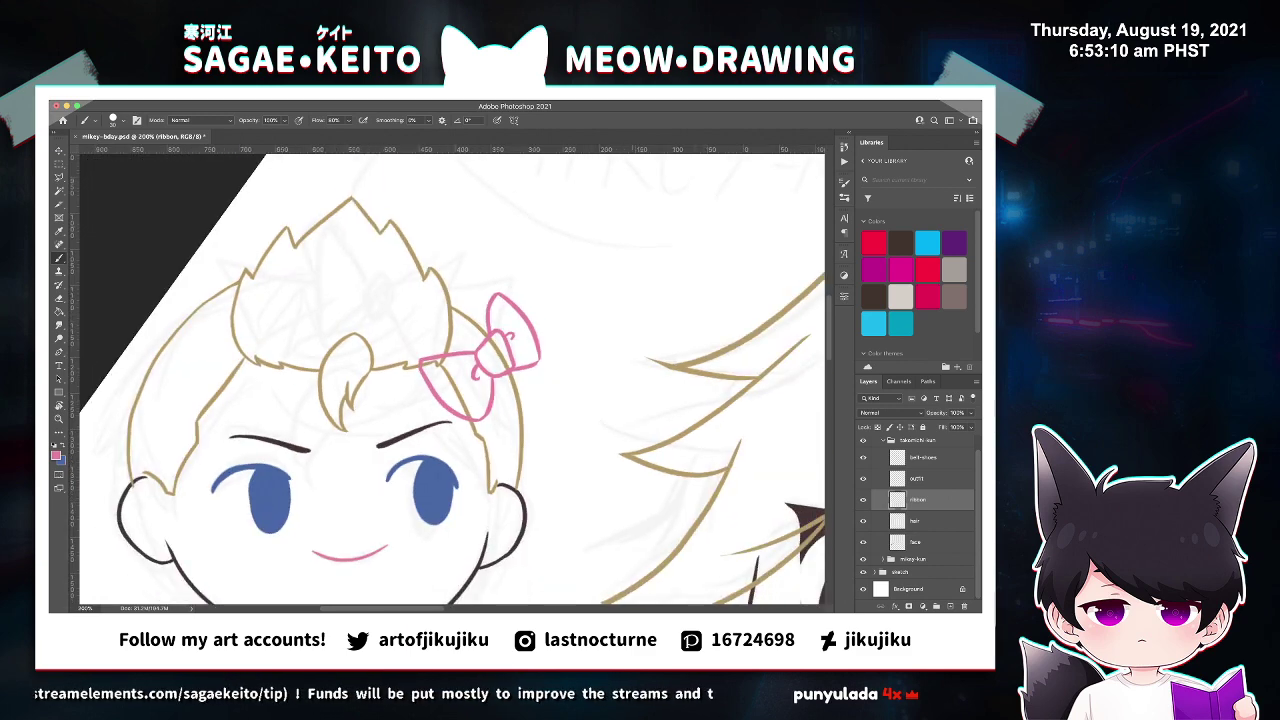
# Ink a second ribbon piece showing beneath the lower-left loop, redrawing its side line up to the knot.
pyautogui.press('z')
pyautogui.click(507, 412)
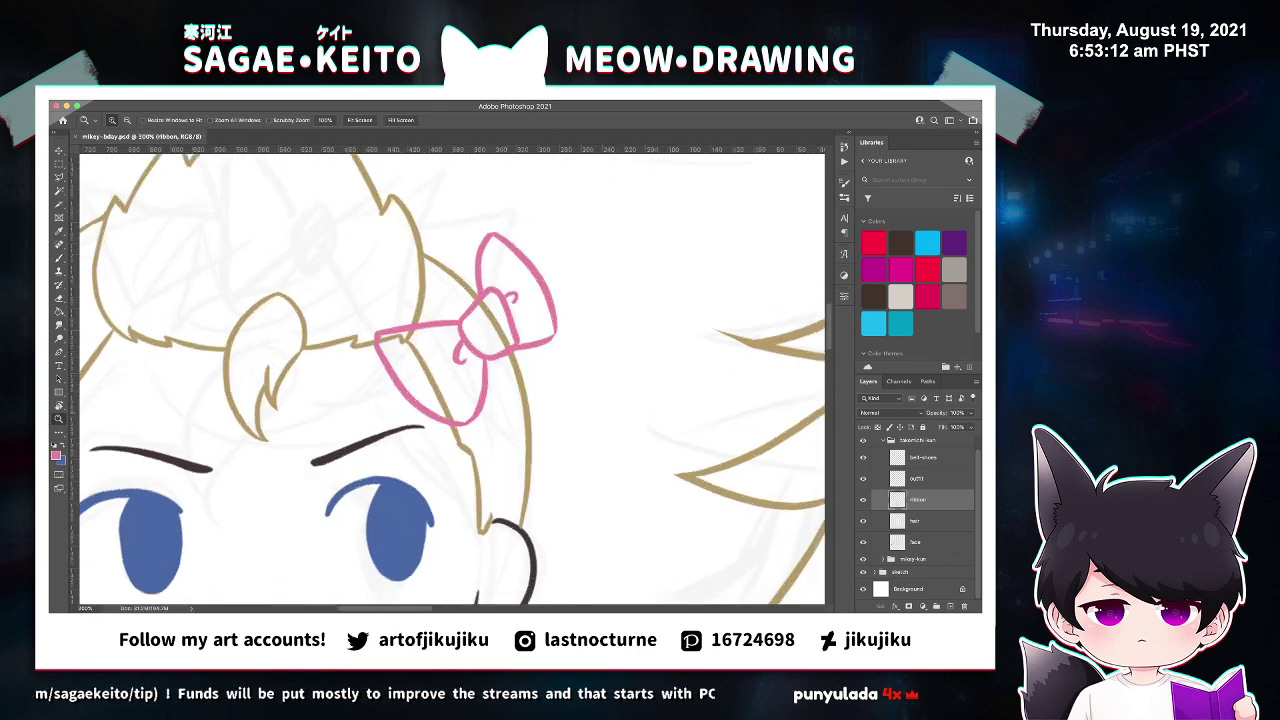
pyautogui.click(507, 412)
pyautogui.press('b')
pyautogui.moveTo(390, 428)
pyautogui.mouseDown()
pyautogui.moveTo(376, 442)
pyautogui.moveTo(490, 465)
pyautogui.mouseUp()
pyautogui.moveTo(475, 411); pyautogui.dragTo(488, 464)
pyautogui.press('super+z')
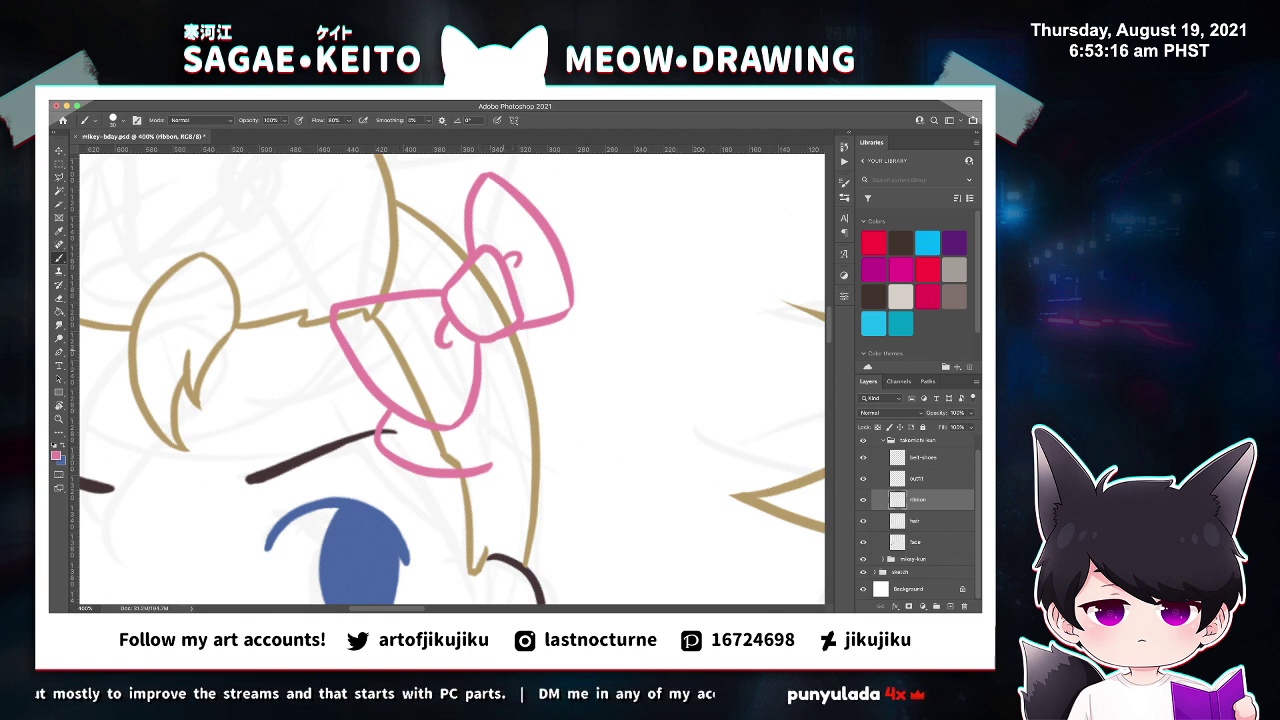
pyautogui.moveTo(491, 346); pyautogui.dragTo(490, 468)
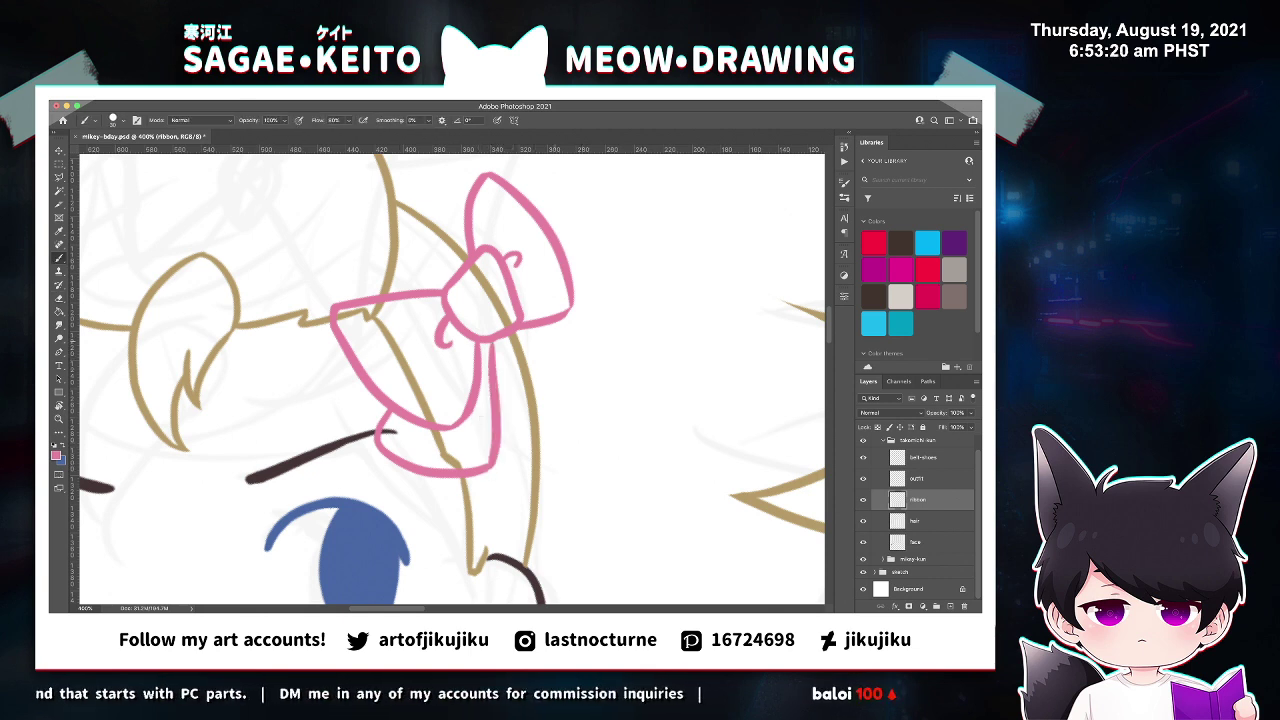
# Ink a matching second ribbon piece behind the upper-right loop, redrawing its lower edge and outer side.
pyautogui.moveTo(500, 340); pyautogui.dragTo(594, 356)
pyautogui.press('super+z')
pyautogui.moveTo(500, 338); pyautogui.dragTo(590, 340)
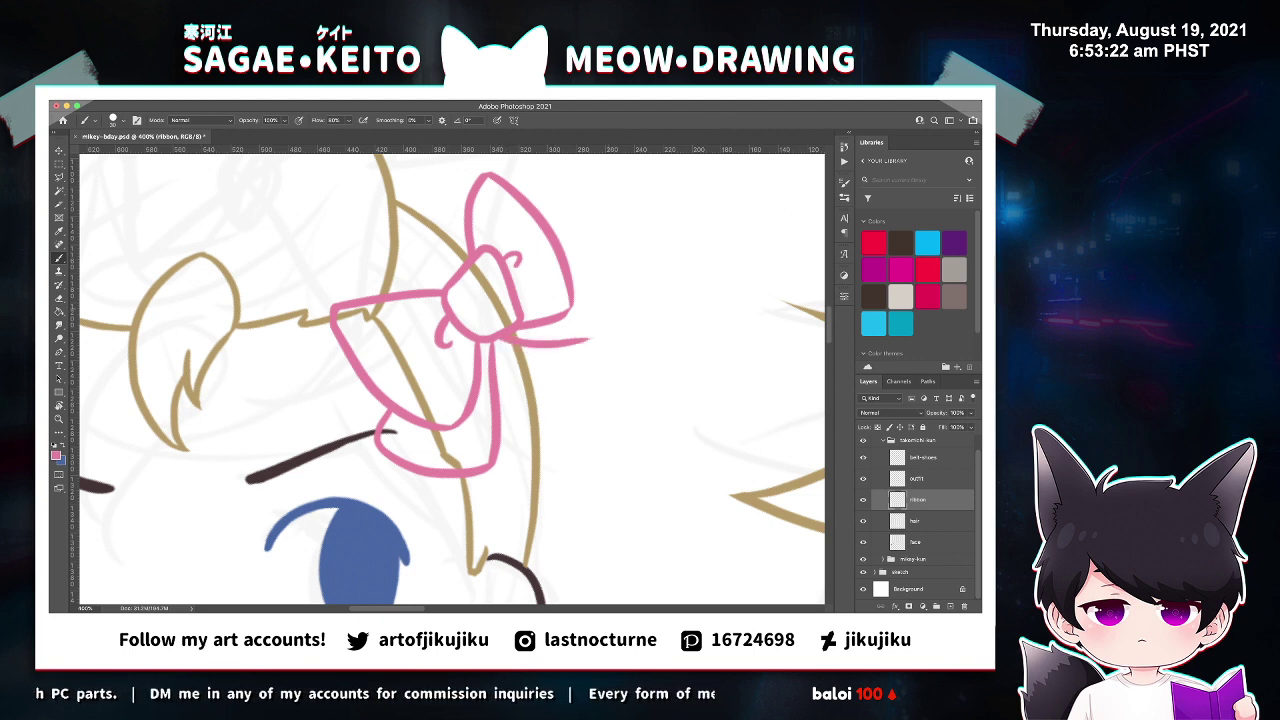
pyautogui.moveTo(566, 253); pyautogui.dragTo(591, 333)
pyautogui.press('super+z')
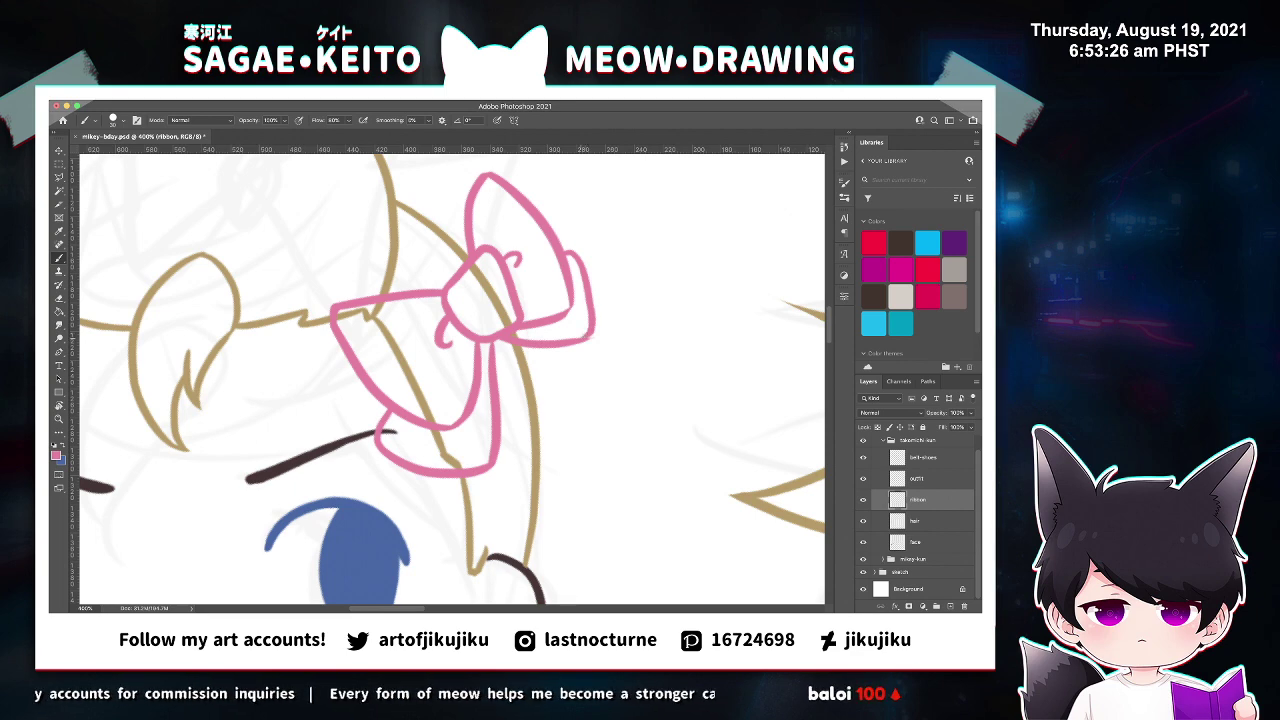
pyautogui.press('e')
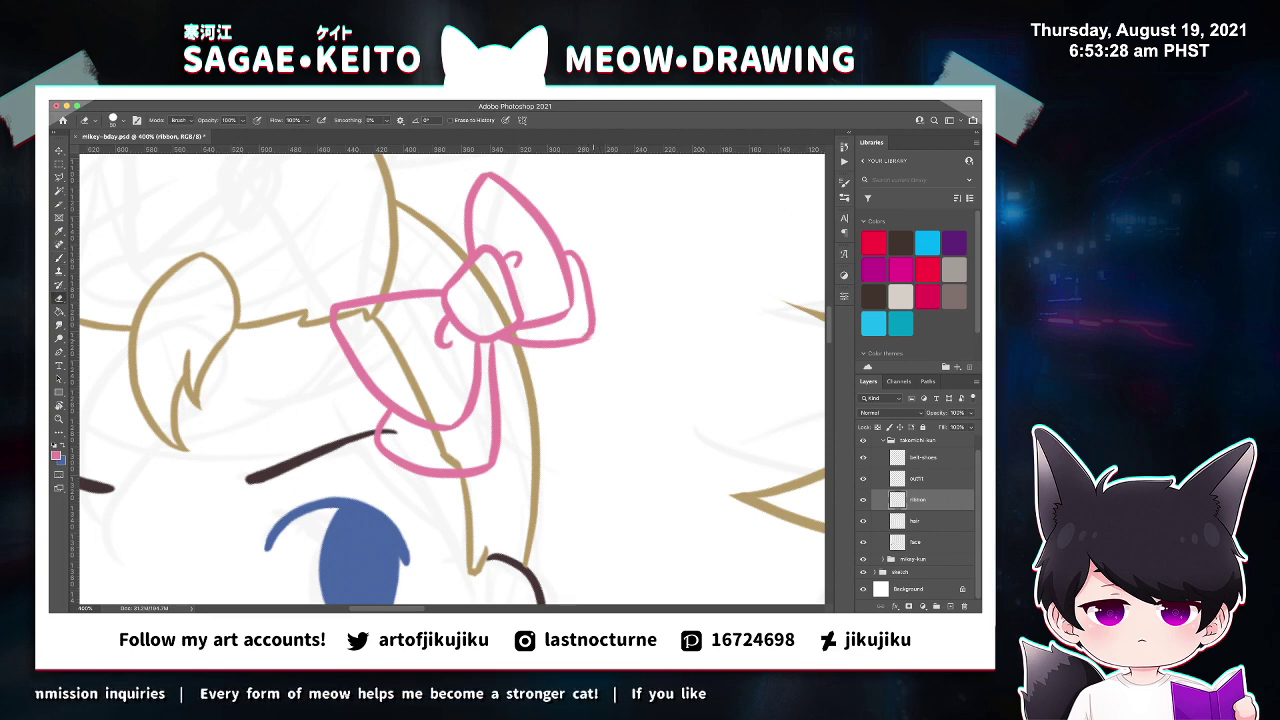
# Move the pink ribbon slightly up and to the left on the small character's head.
pyautogui.press('super+minus')
pyautogui.press('super+minus')
pyautogui.press('super+minus')
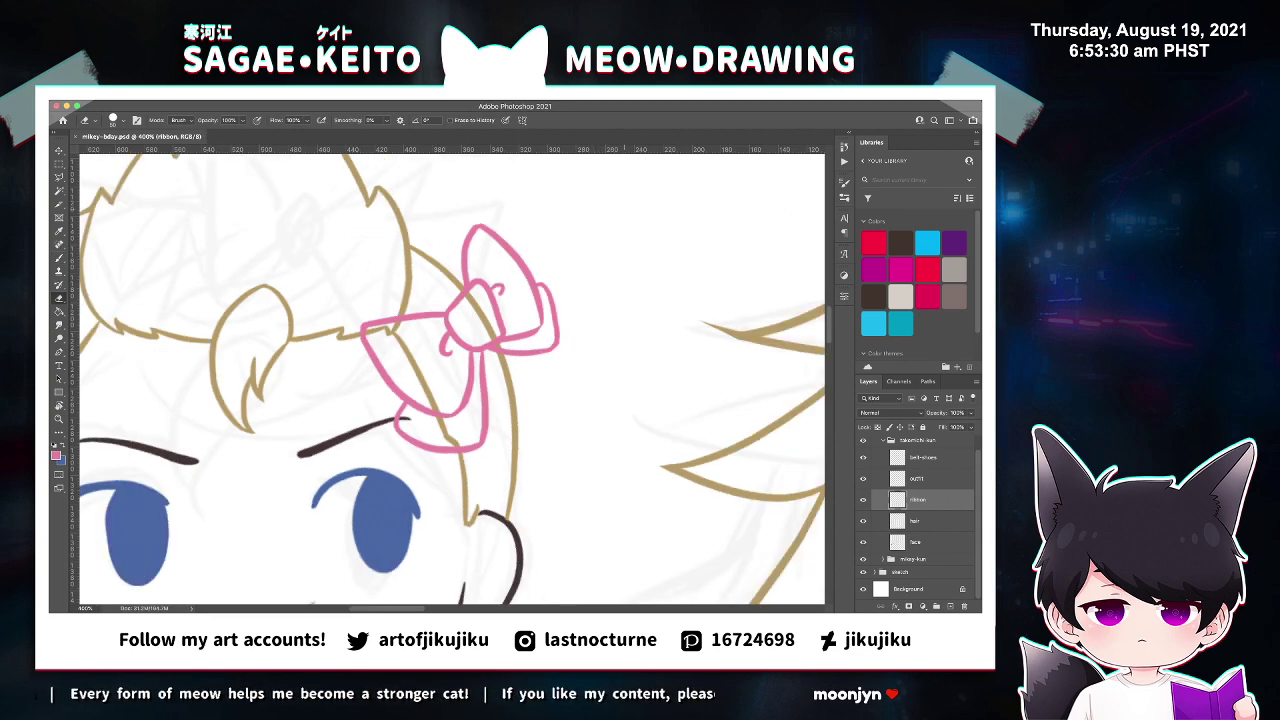
pyautogui.press('v')
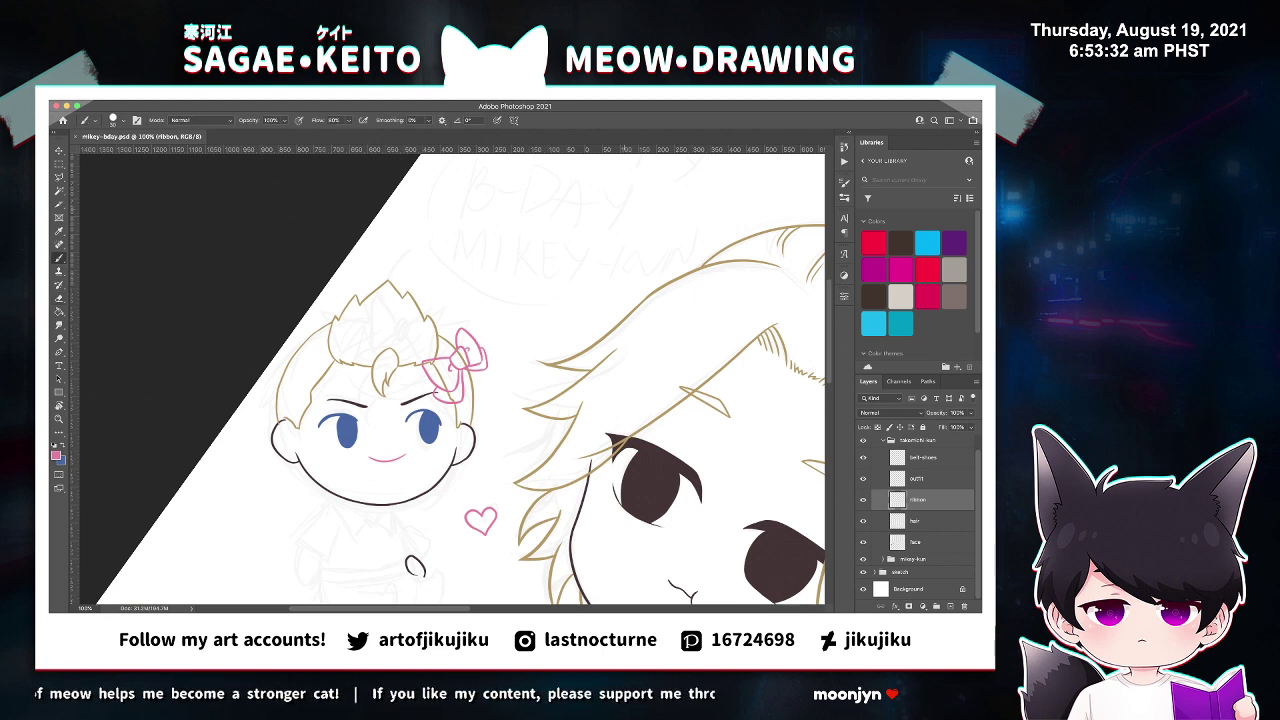
pyautogui.moveTo(457, 360); pyautogui.dragTo(437, 347)
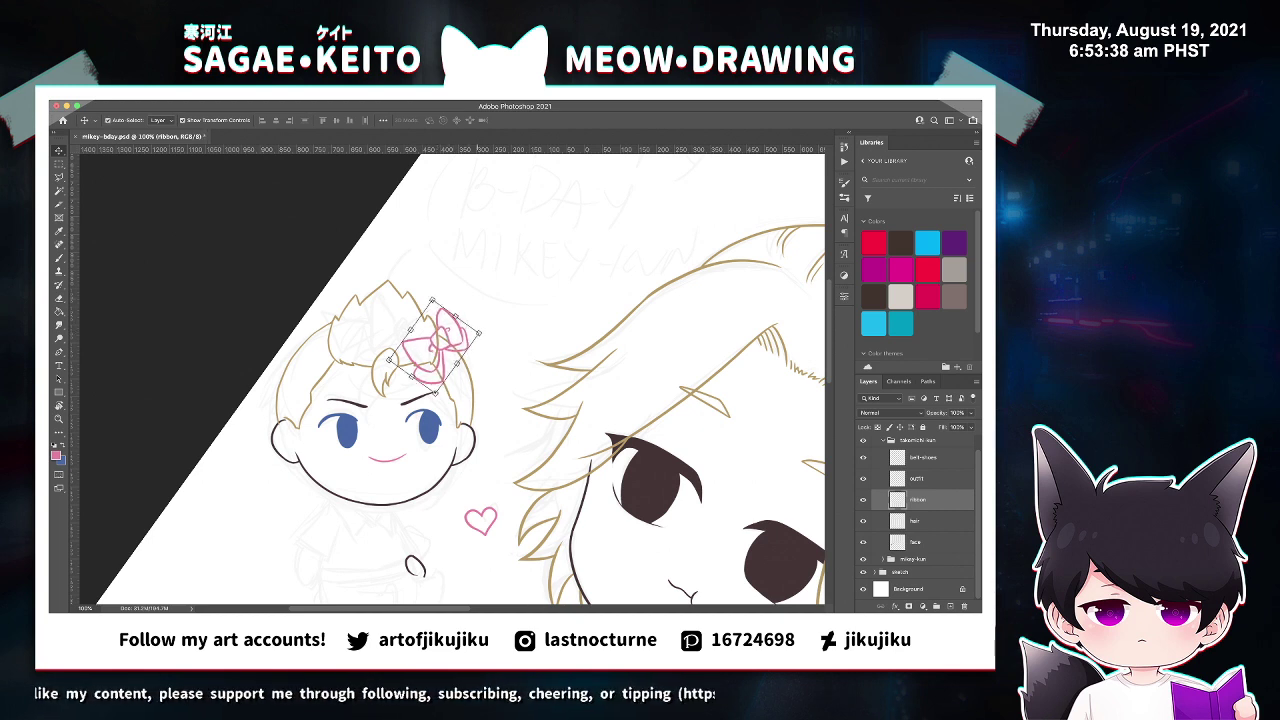
# Make the outfit layer active and set the drawing colour to black.
pyautogui.press('z')
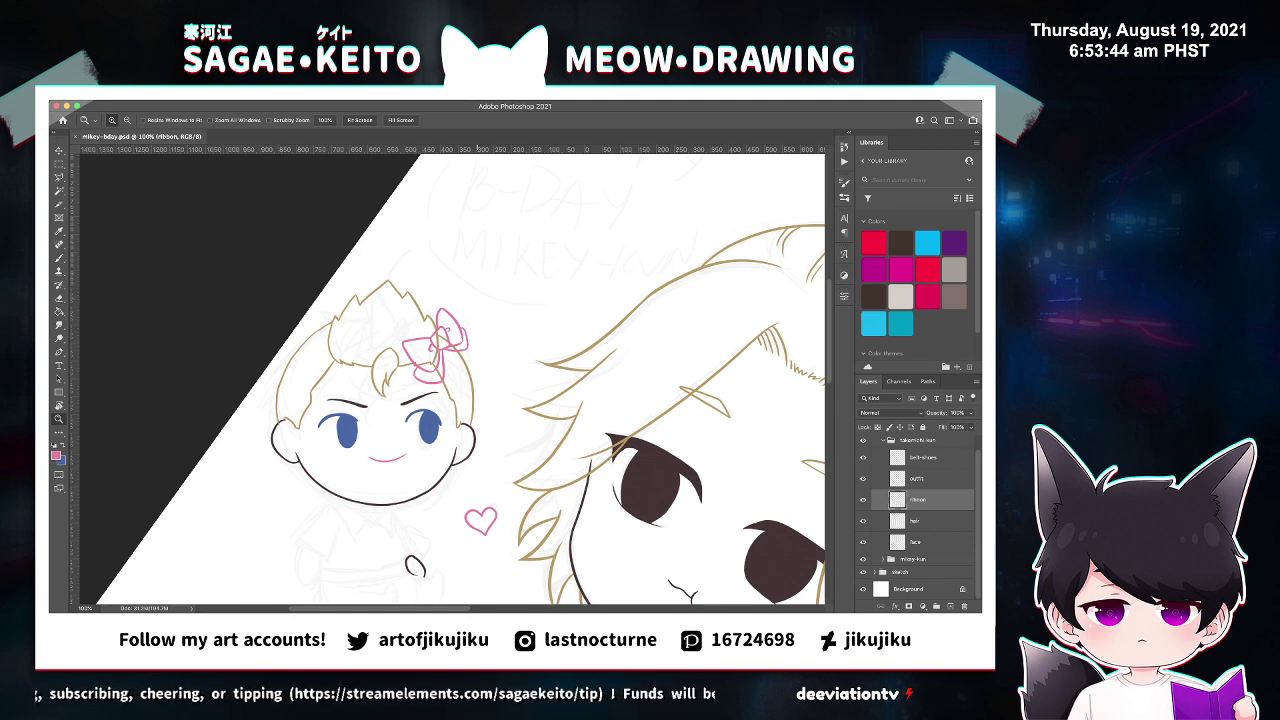
pyautogui.click(388, 537)
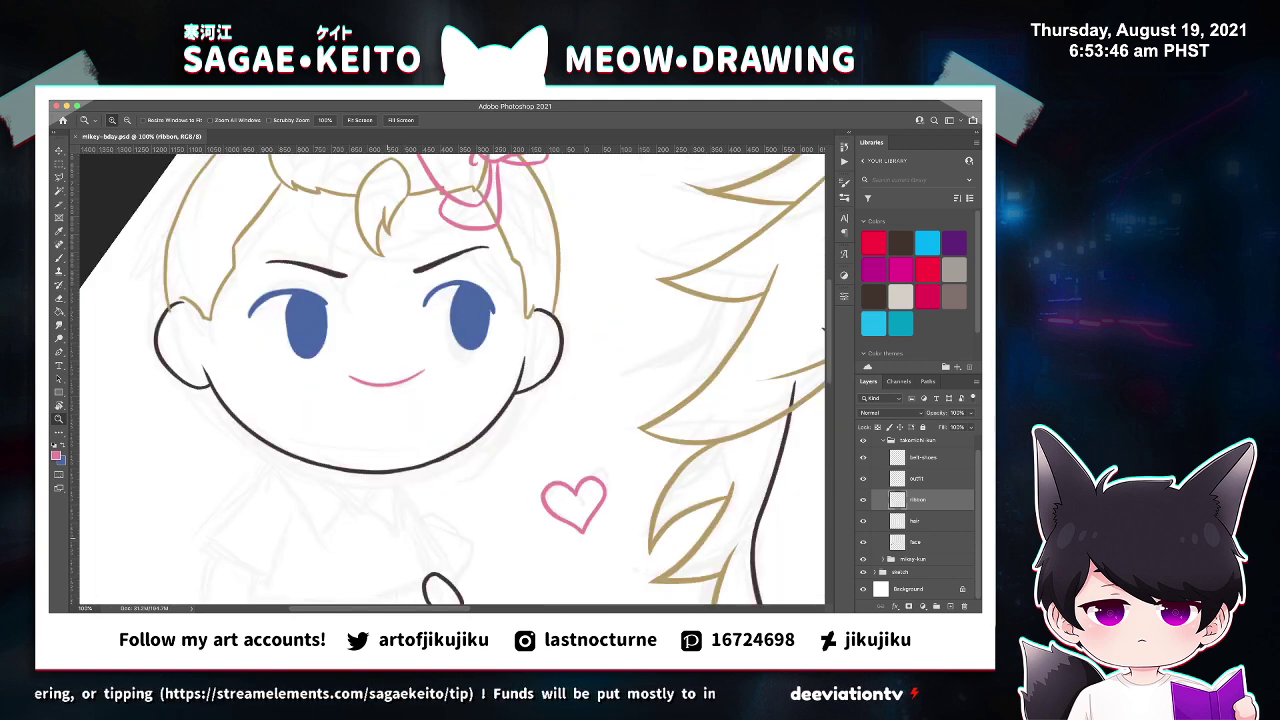
pyautogui.click(918, 479)
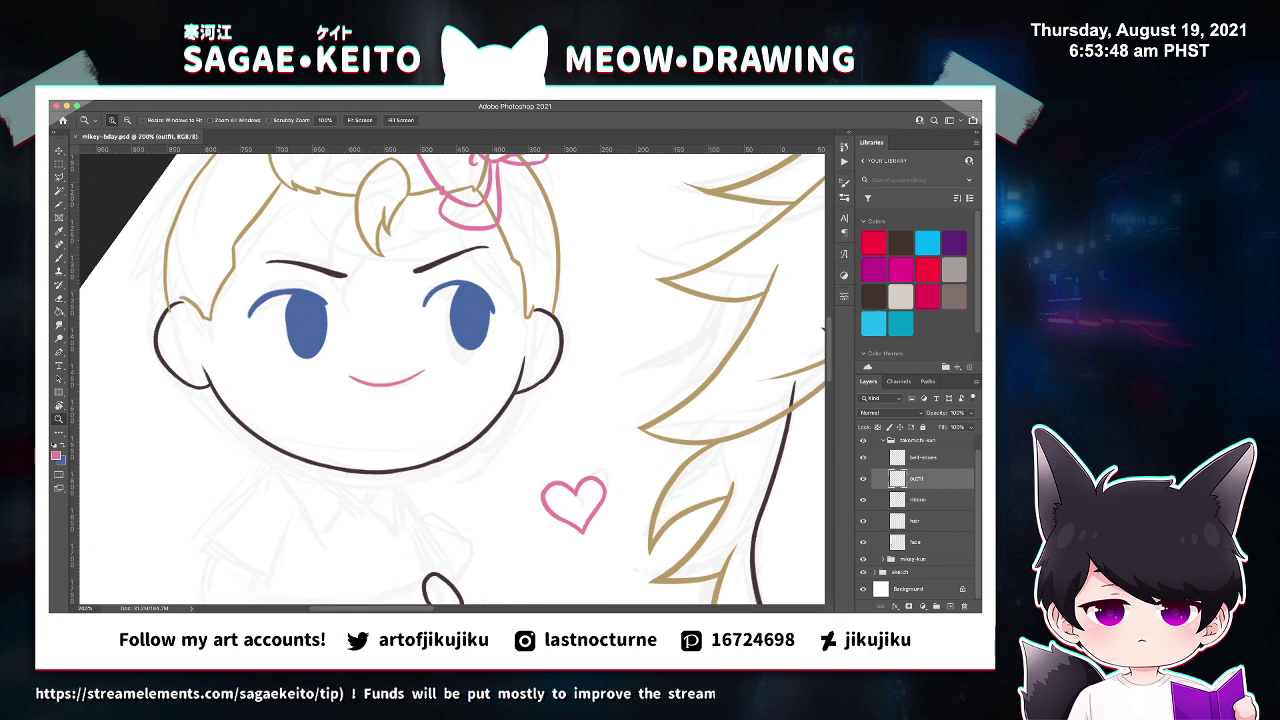
pyautogui.scroll(-5, 452, 379)
pyautogui.scroll(2, 452, 379)
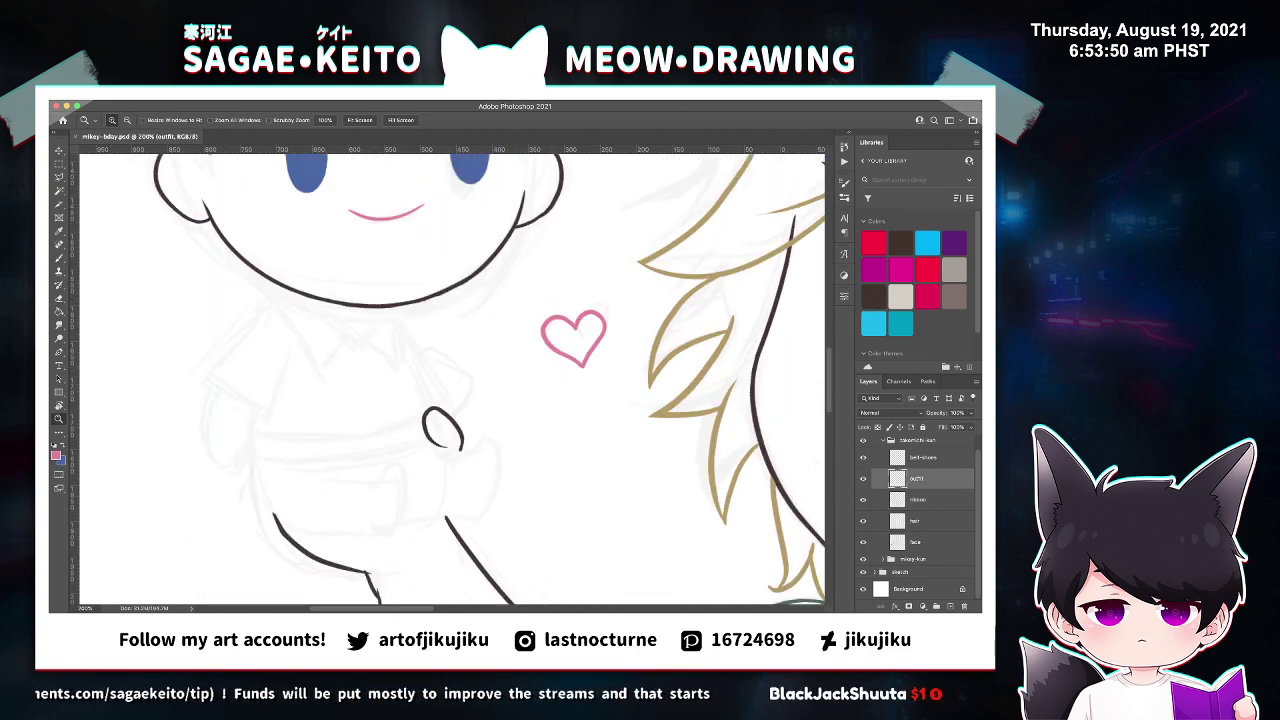
pyautogui.press('i')
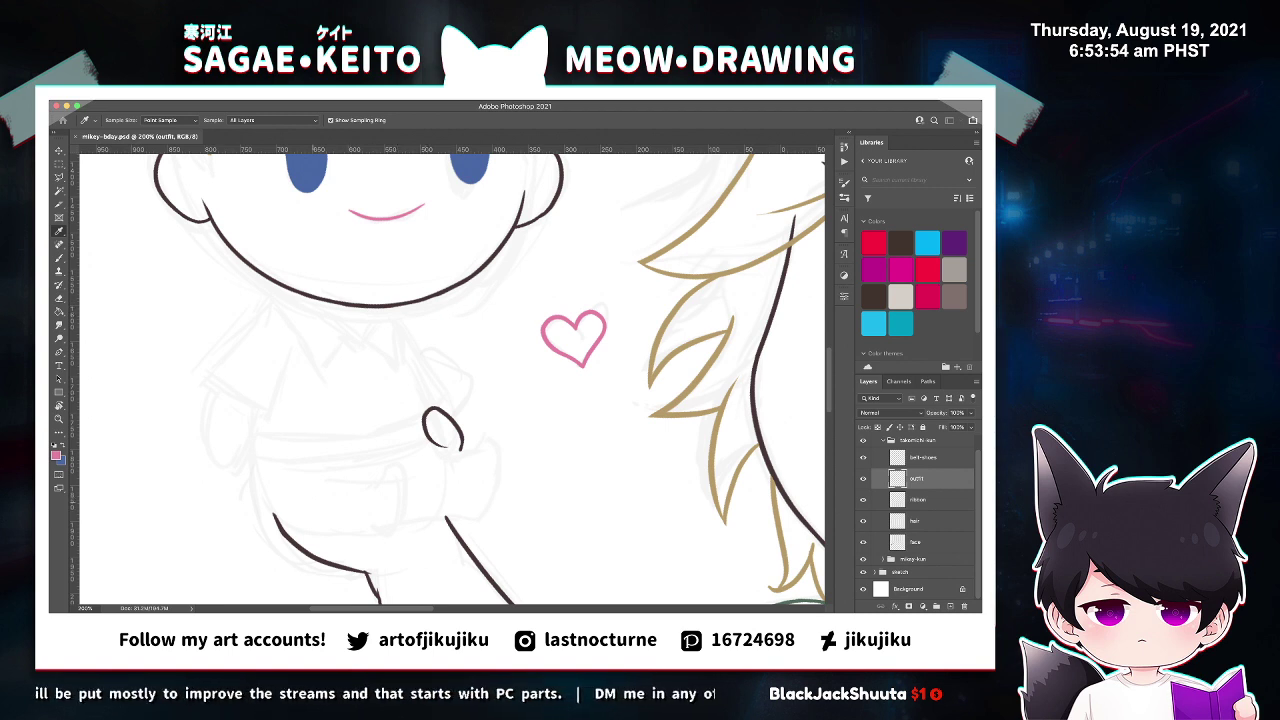
# Ink the left collar flap as a pointed triangle under the chin, redrawing its lower edge and trimming the tip.
pyautogui.press('z')
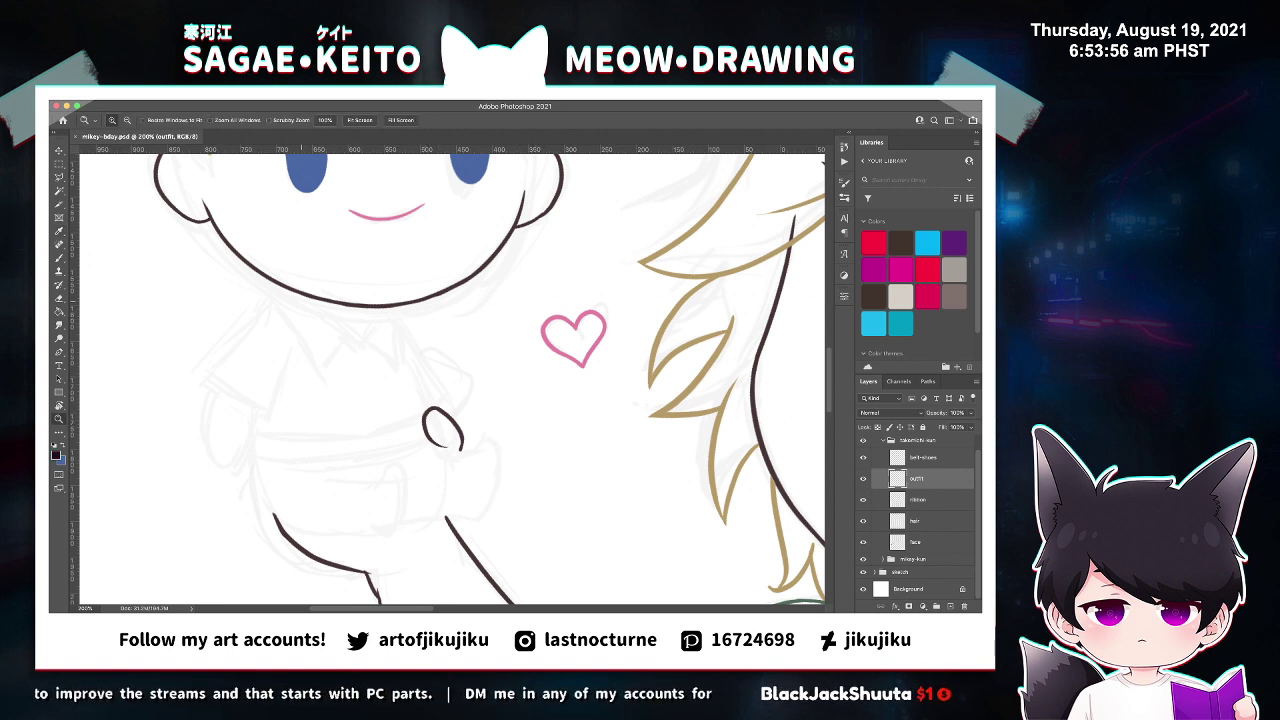
pyautogui.click(347, 300)
pyautogui.press('b')
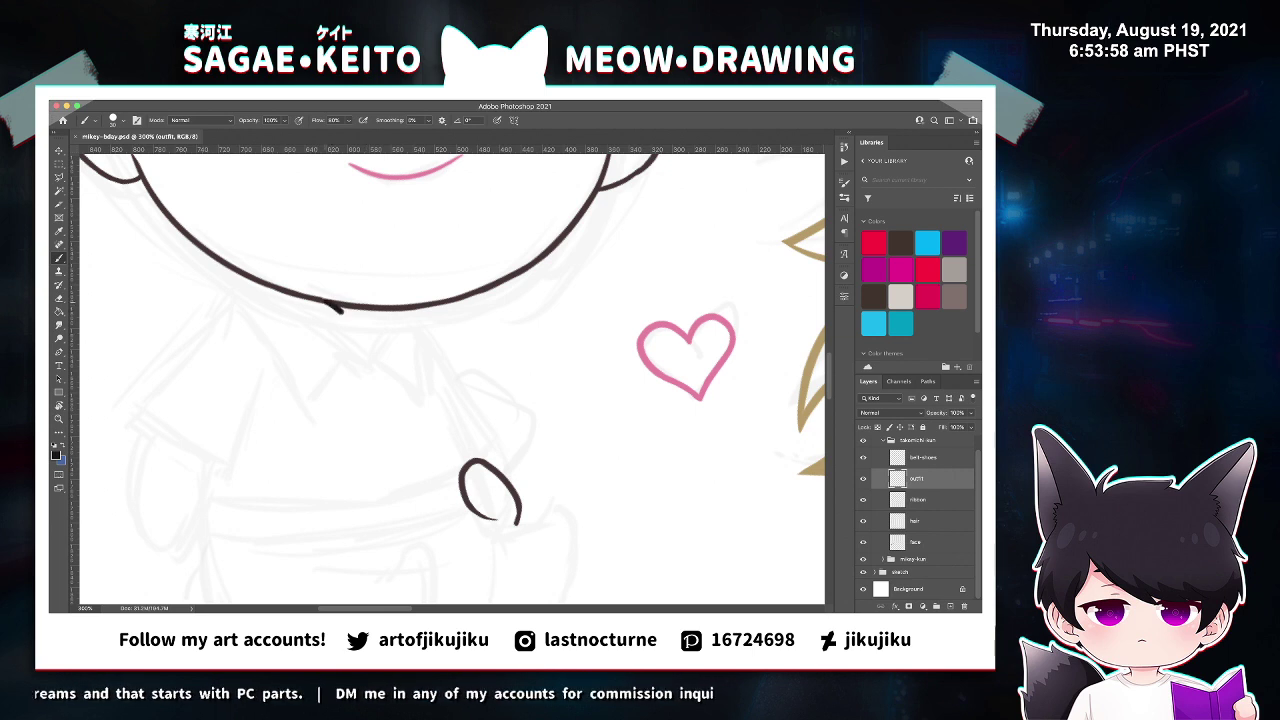
pyautogui.moveTo(320, 301); pyautogui.dragTo(370, 336)
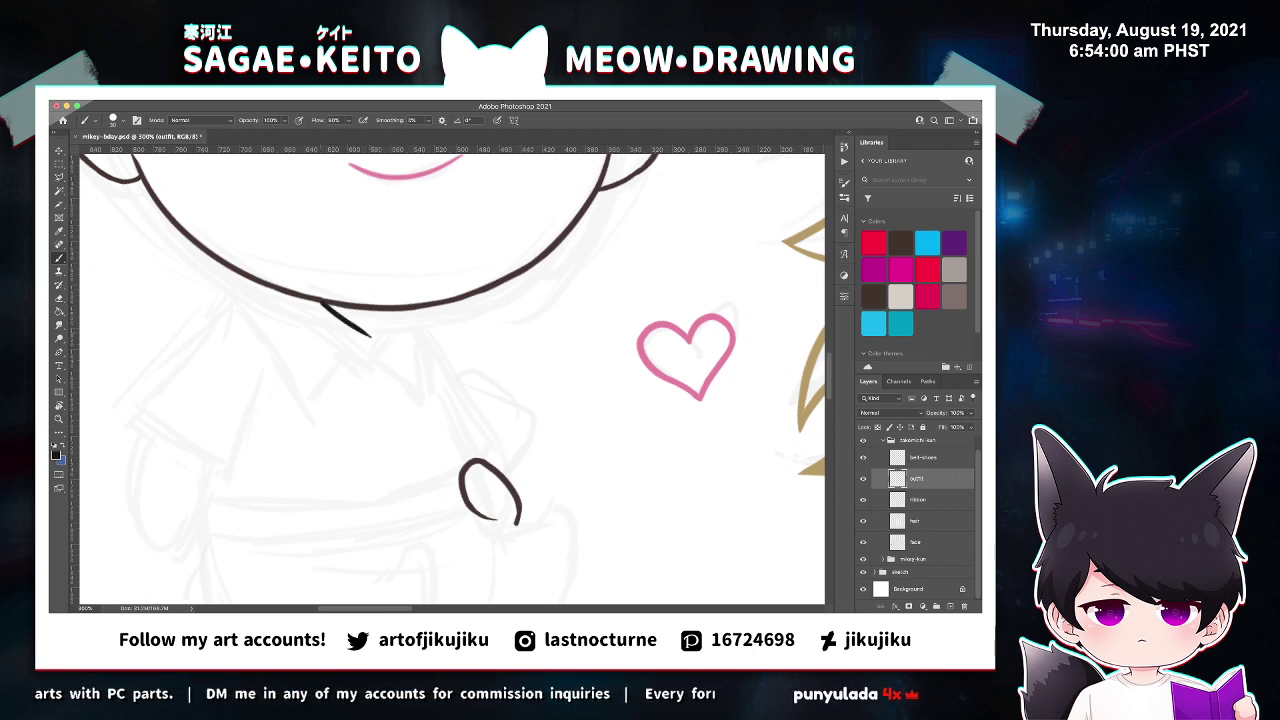
pyautogui.moveTo(286, 295); pyautogui.dragTo(318, 390)
pyautogui.moveTo(368, 335); pyautogui.dragTo(312, 389)
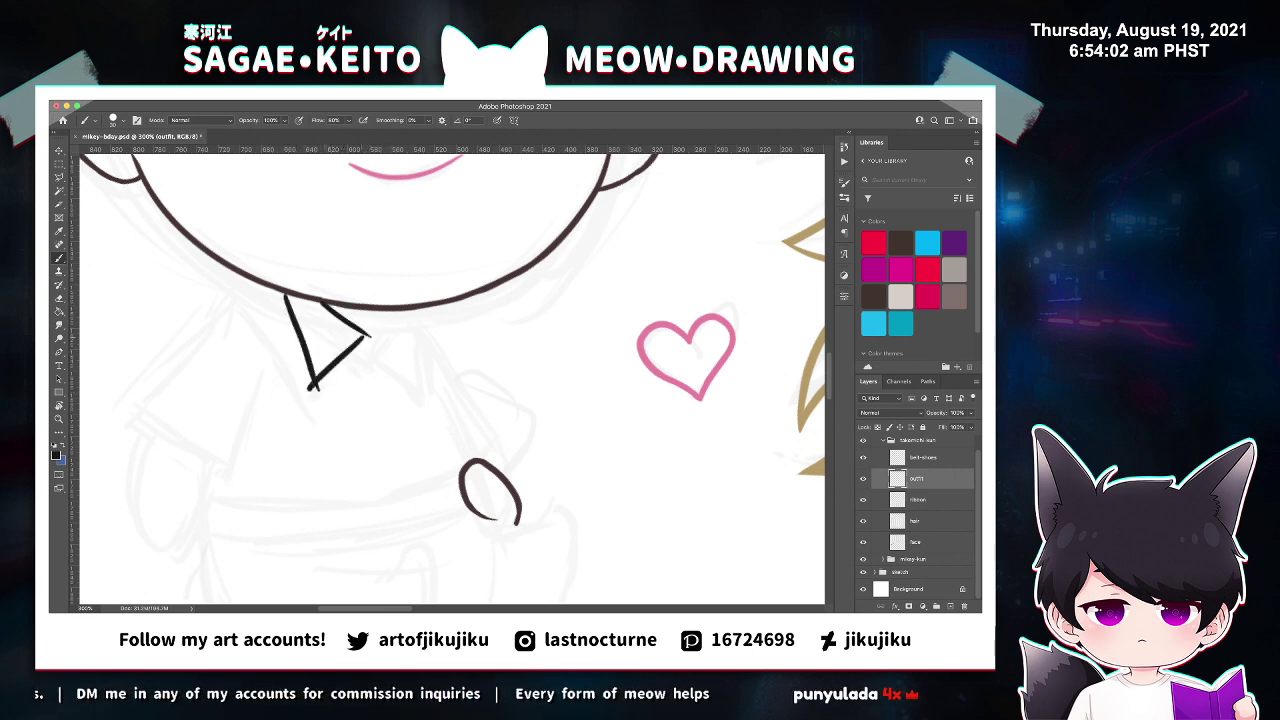
pyautogui.hotkey('ctrl', 'z')
pyautogui.moveTo(368, 335); pyautogui.dragTo(314, 387)
pyautogui.press('e')
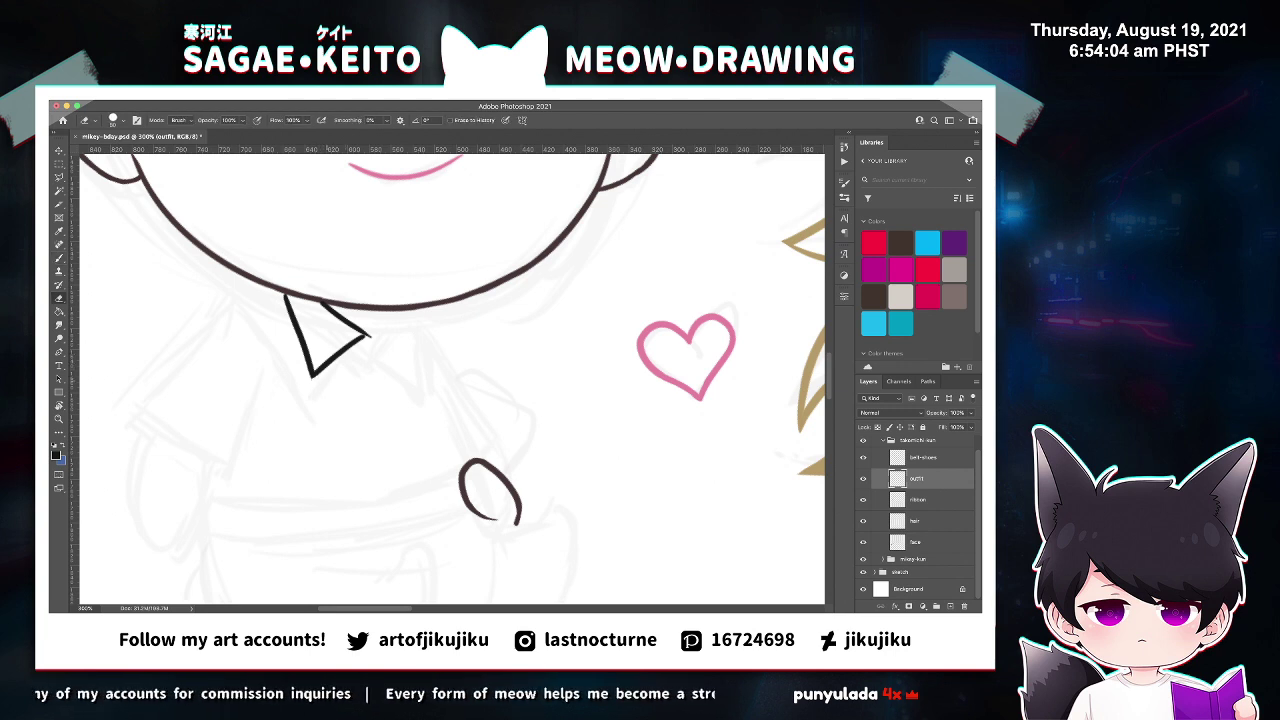
# Ink the matching right collar flap from the collar's centre to the chin, redrawing its outer side and trimming the tip.
pyautogui.press('b')
pyautogui.moveTo(370, 336)
pyautogui.mouseDown()
pyautogui.moveTo(397, 310)
pyautogui.moveTo(395, 350)
pyautogui.moveTo(420, 370)
pyautogui.mouseUp()
pyautogui.moveTo(422, 310); pyautogui.dragTo(419, 379)
pyautogui.hotkey('ctrl', 'z')
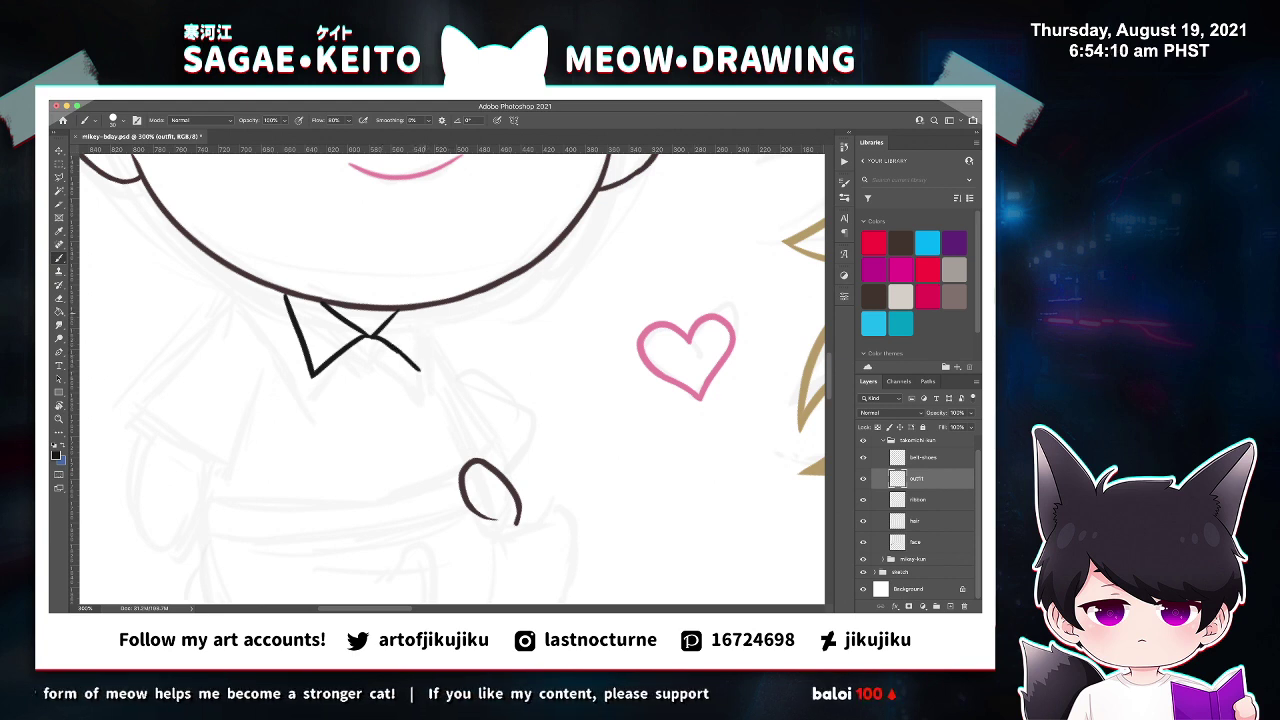
pyautogui.moveTo(422, 310); pyautogui.dragTo(420, 378)
pyautogui.press('e')
pyautogui.scroll(2, 399, 360)
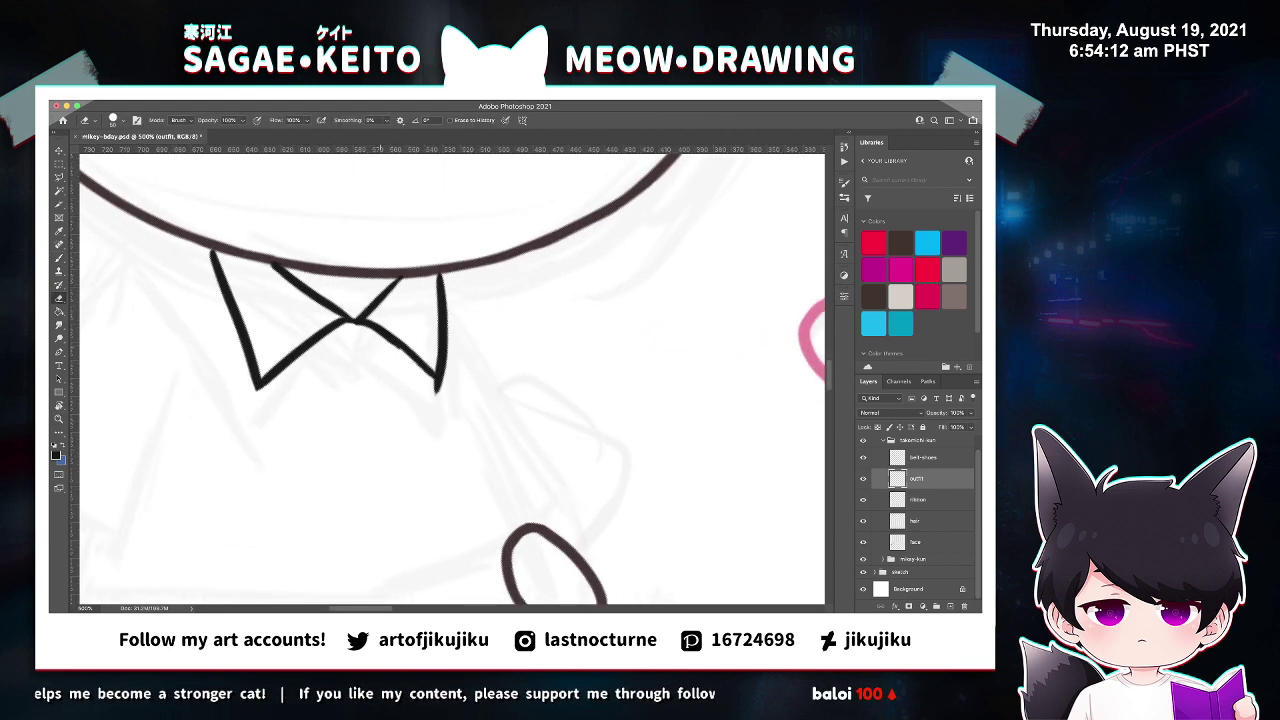
pyautogui.moveTo(432, 394); pyautogui.dragTo(446, 386)
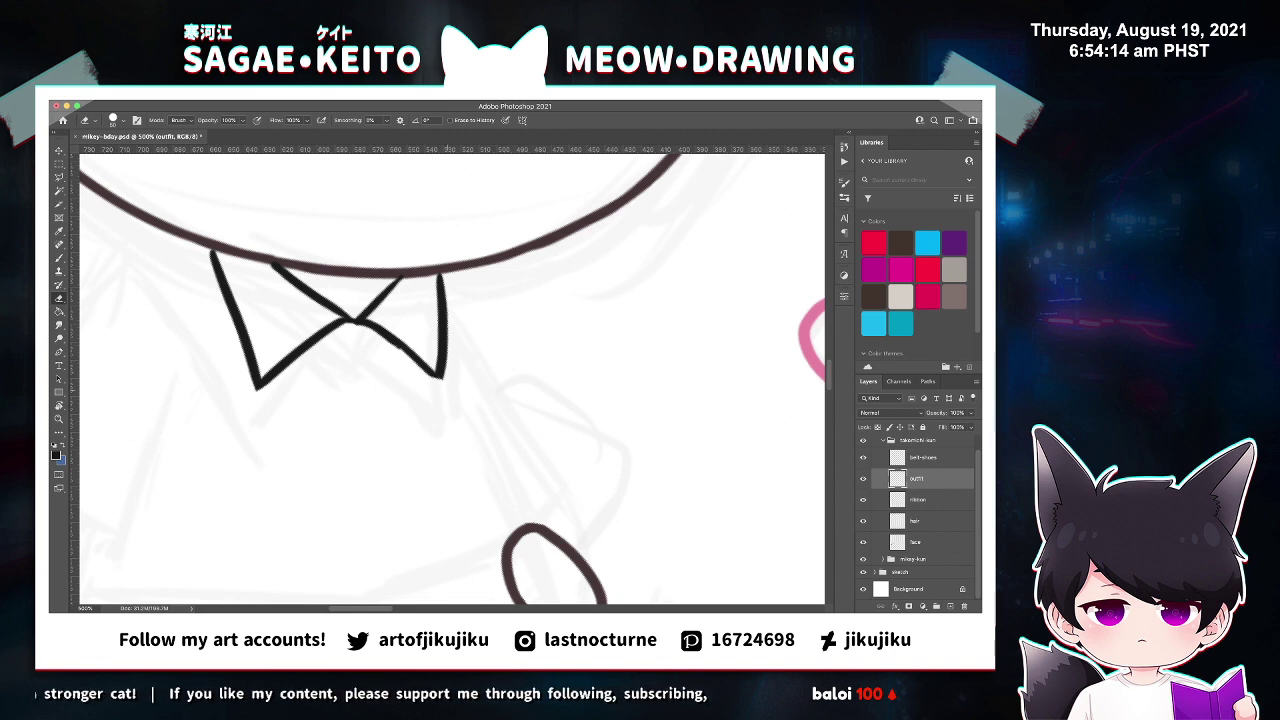
# Clean up the left collar tip and the right flap's lower edge, and save the document.
pyautogui.scroll(2, 445, 350)
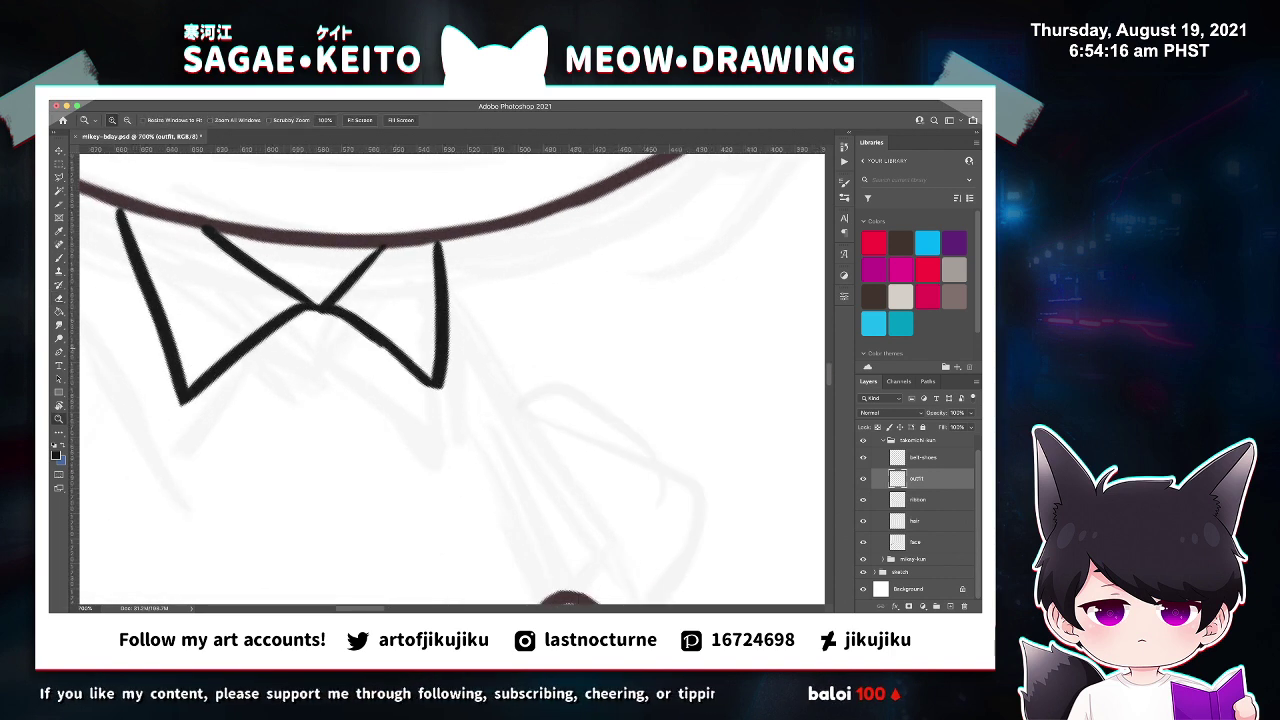
pyautogui.moveTo(342, 318); pyautogui.dragTo(404, 366)
pyautogui.press('super+z')
pyautogui.moveTo(344, 322); pyautogui.dragTo(392, 356)
pyautogui.moveTo(340, 320); pyautogui.dragTo(352, 324)
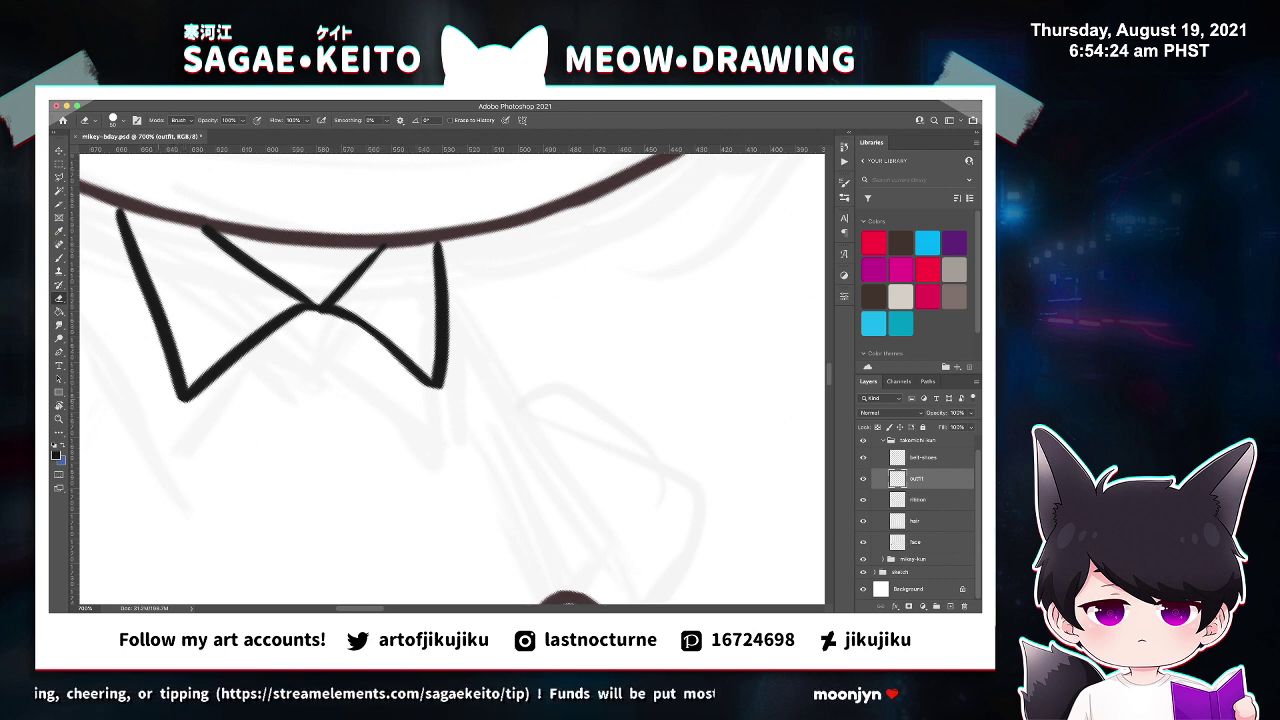
pyautogui.press('super+s')
# Ink the left shoulder line curving from the chin down to the sleeve, redrawing it until the curve is smooth.
pyautogui.press('super+minus')
pyautogui.press('super+minus')
pyautogui.press('super+minus')
pyautogui.press('super+minus')
pyautogui.press('super+minus')
pyautogui.press('super+minus')
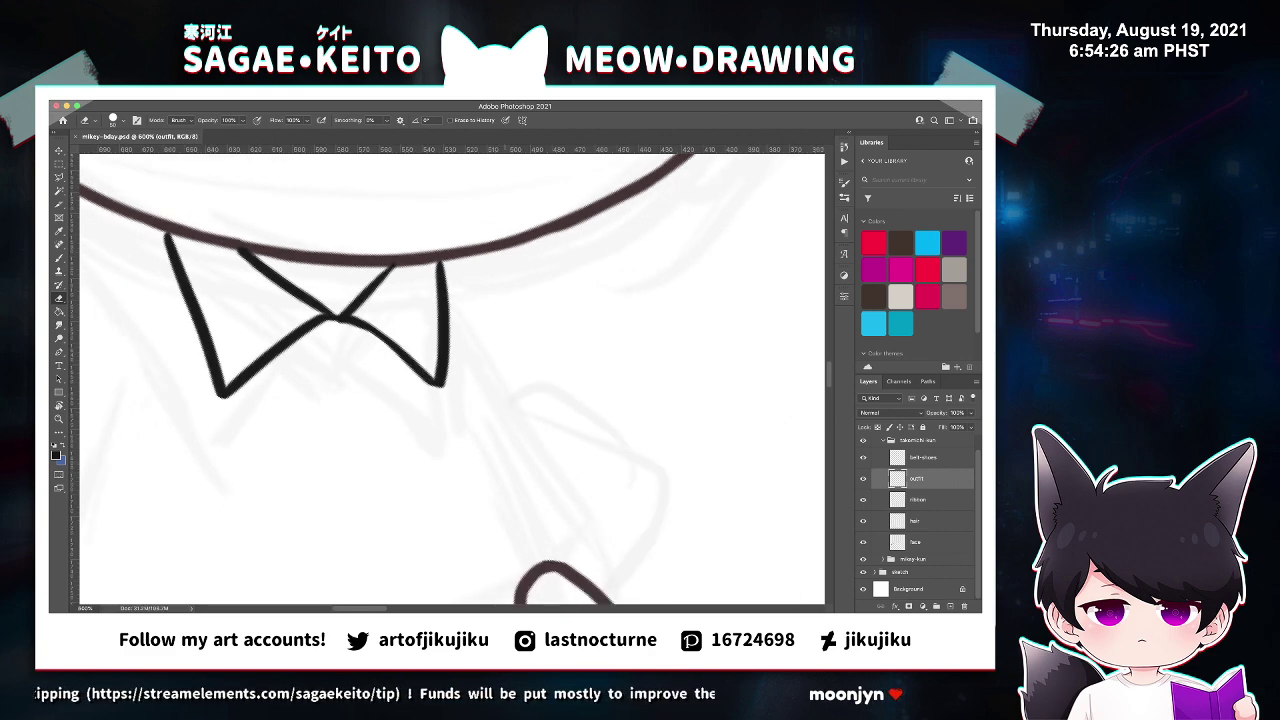
pyautogui.press('z')
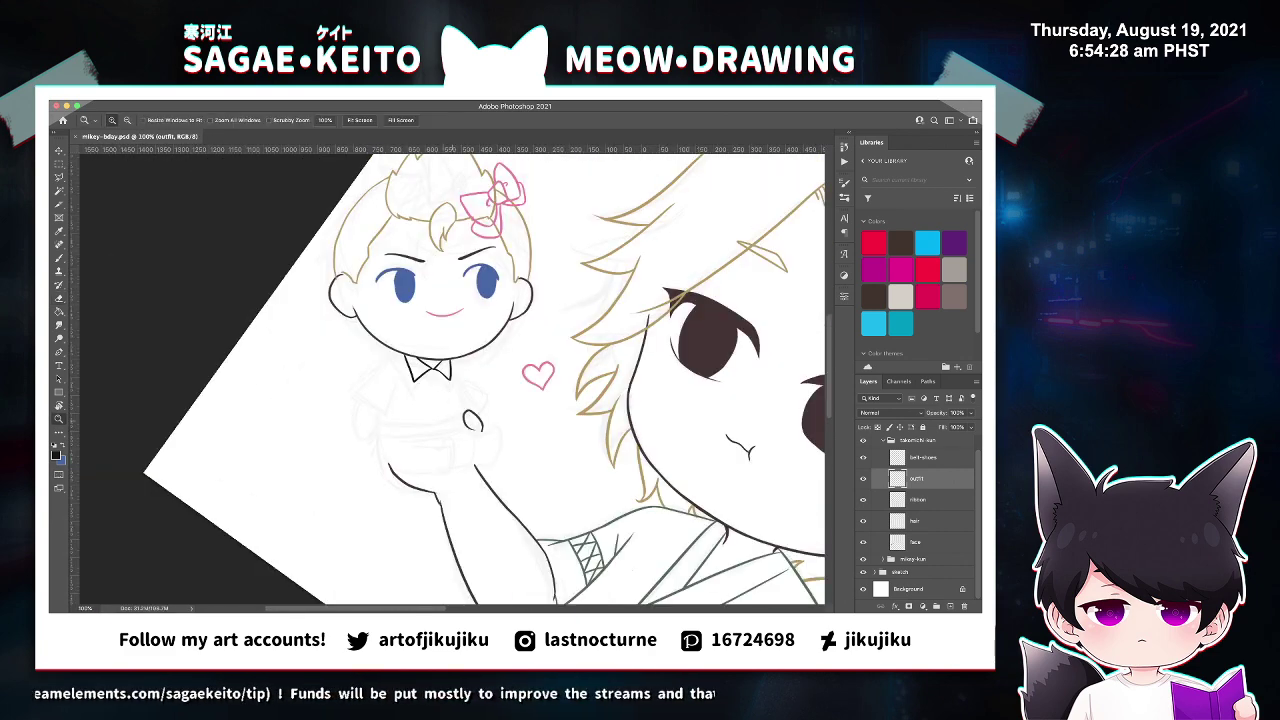
pyautogui.click(394, 400)
pyautogui.click(394, 400)
pyautogui.press('b')
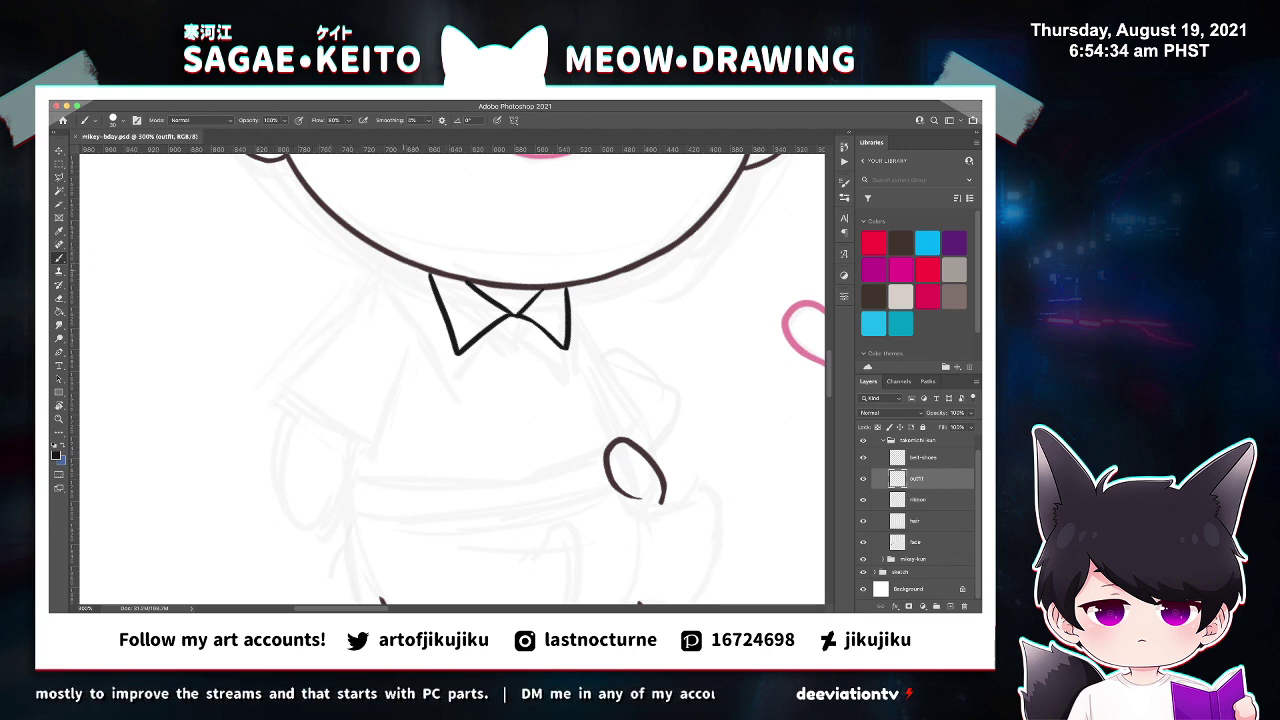
pyautogui.moveTo(410, 260); pyautogui.dragTo(259, 420)
pyautogui.hotkey('ctrl', 'z')
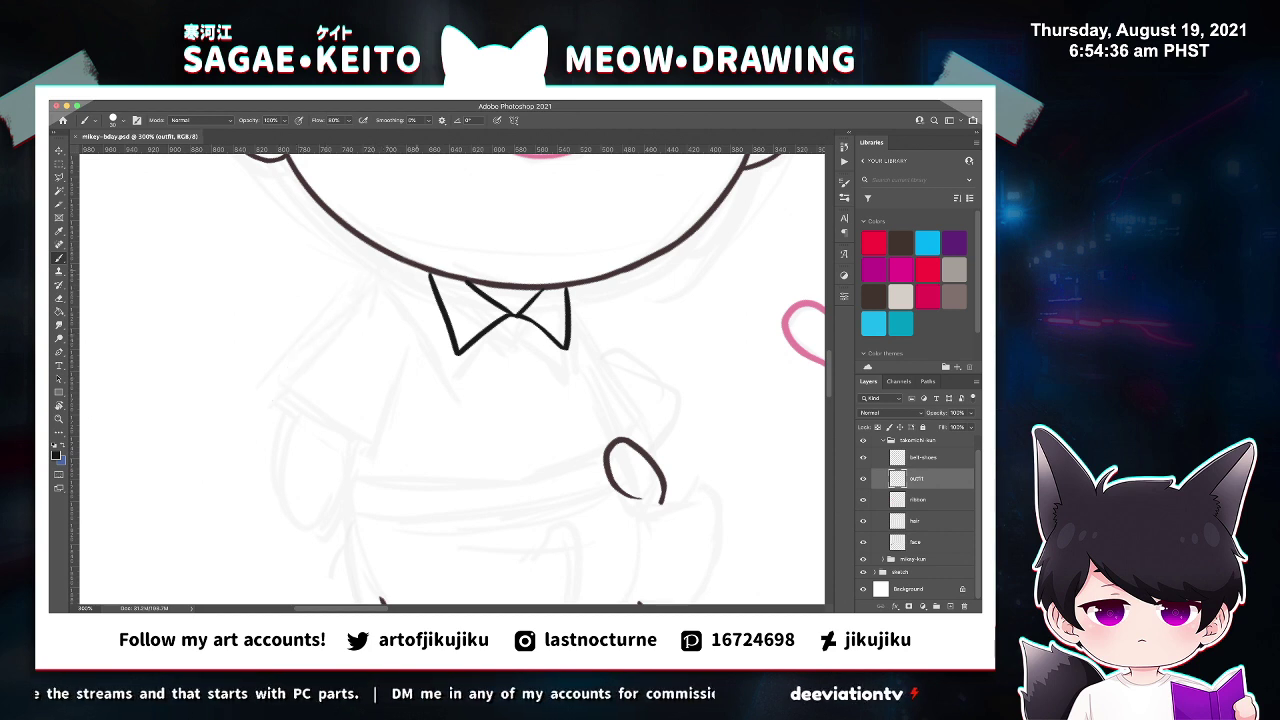
pyautogui.moveTo(415, 265); pyautogui.dragTo(284, 366)
pyautogui.hotkey('ctrl', 'z')
pyautogui.moveTo(415, 265); pyautogui.dragTo(270, 414)
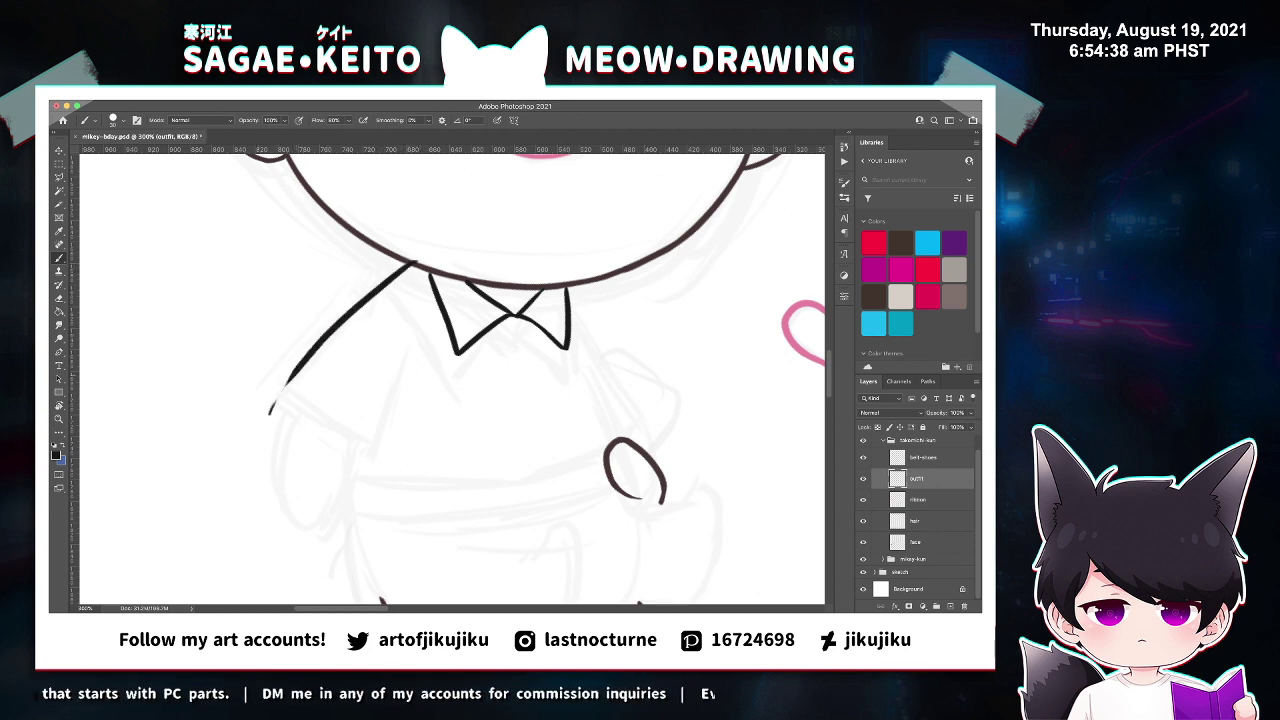
pyautogui.hotkey('ctrl', 'z')
pyautogui.moveTo(415, 265); pyautogui.dragTo(279, 385)
pyautogui.hotkey('ctrl', 'z')
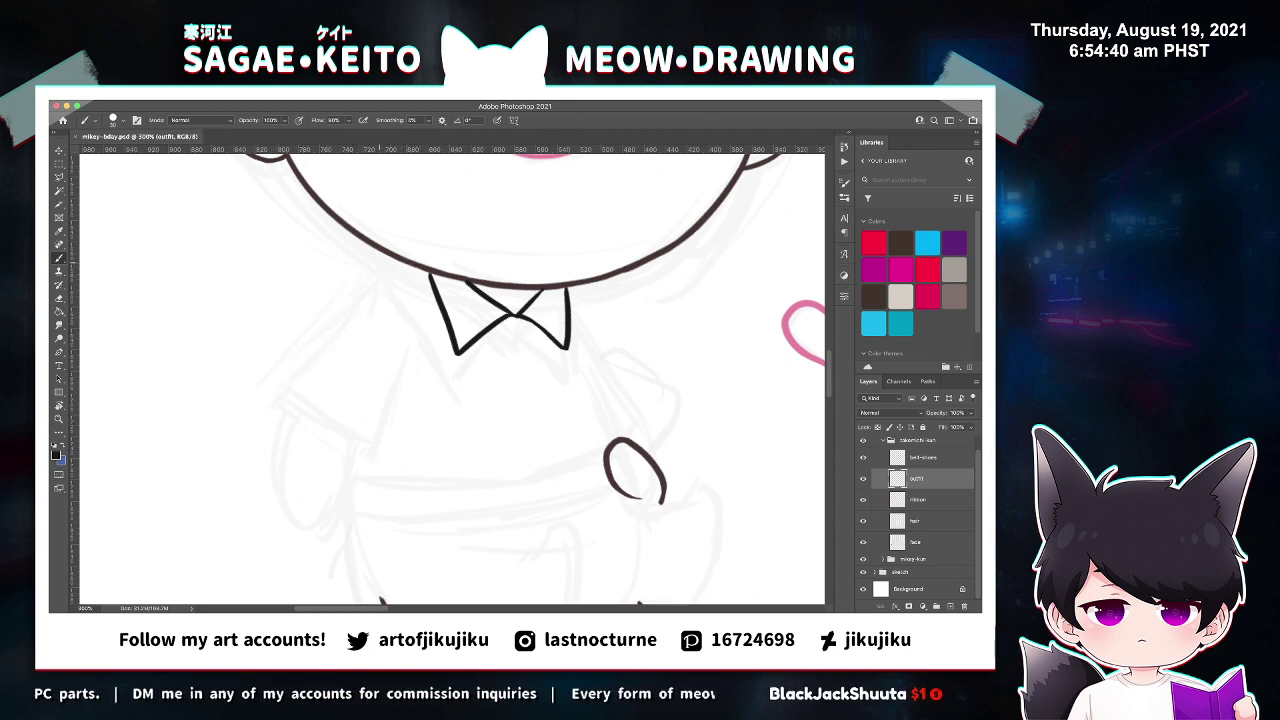
pyautogui.moveTo(415, 265); pyautogui.dragTo(280, 410)
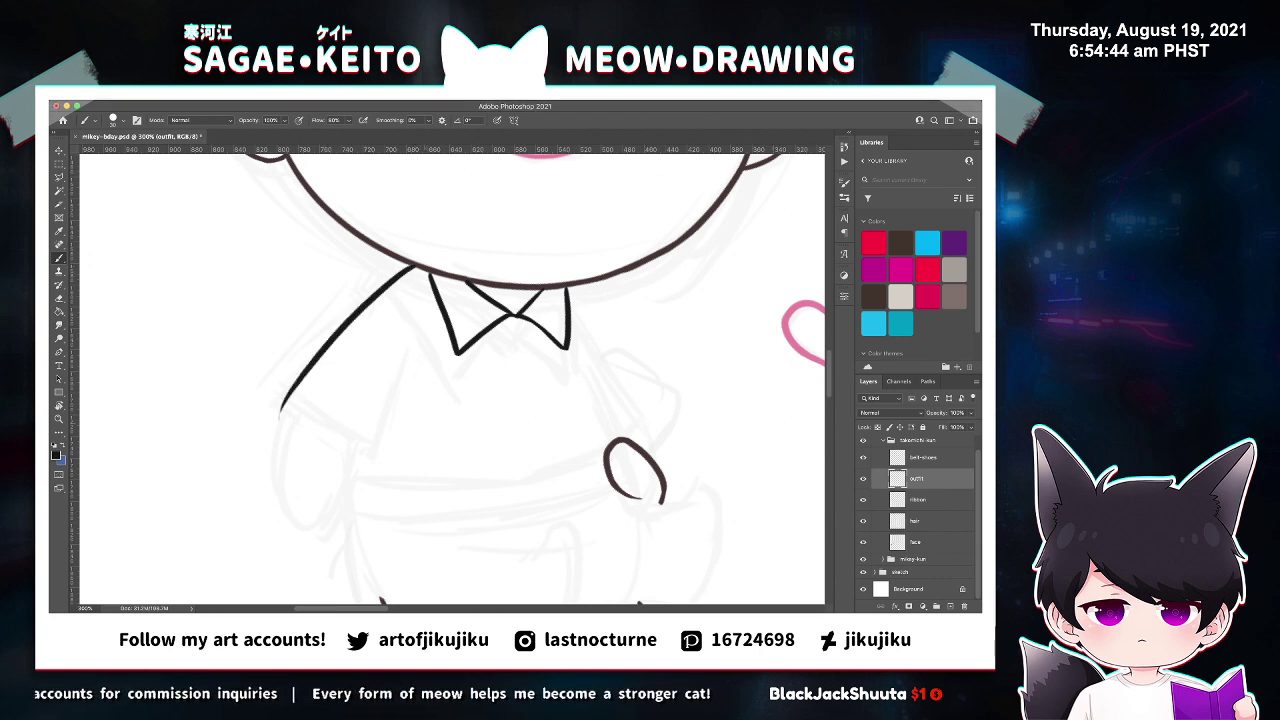
# Extend the left sleeve's outer side downward and ink its curved hem.
pyautogui.moveTo(282, 400); pyautogui.dragTo(270, 466)
pyautogui.hotkey('ctrl', 'z')
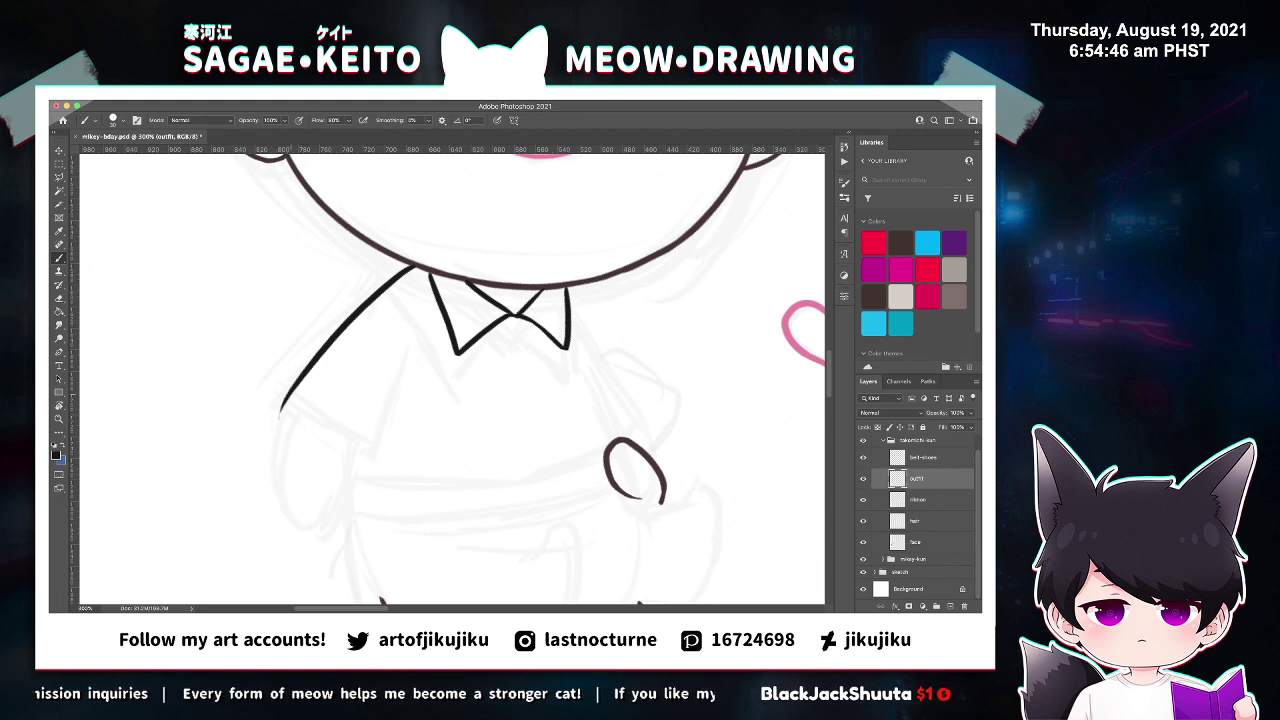
pyautogui.moveTo(283, 396); pyautogui.dragTo(276, 488)
pyautogui.hotkey('ctrl', 'z')
pyautogui.moveTo(290, 386)
pyautogui.mouseDown()
pyautogui.moveTo(270, 475)
pyautogui.moveTo(353, 476)
pyautogui.mouseUp()
# Thicken the lower part of the left sleeve's outer line and erase the overshoot below the hem corner.
pyautogui.press('z')
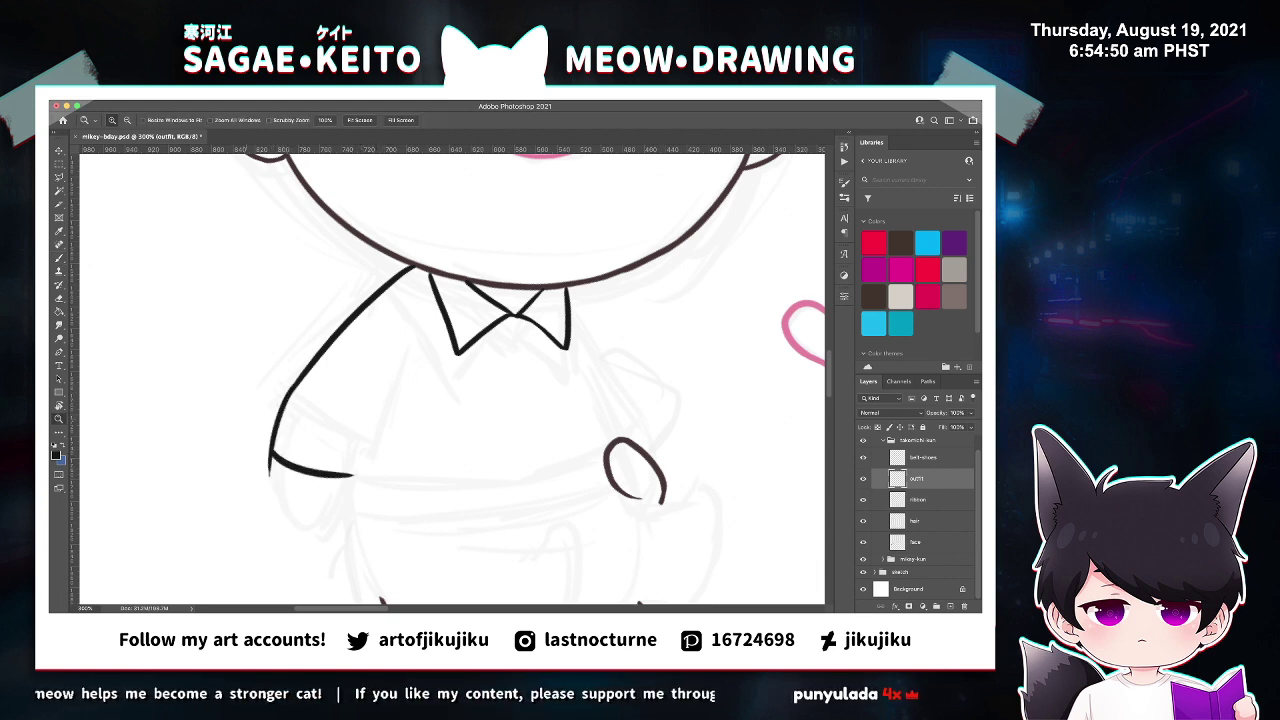
pyautogui.click(249, 420)
pyautogui.press('b')
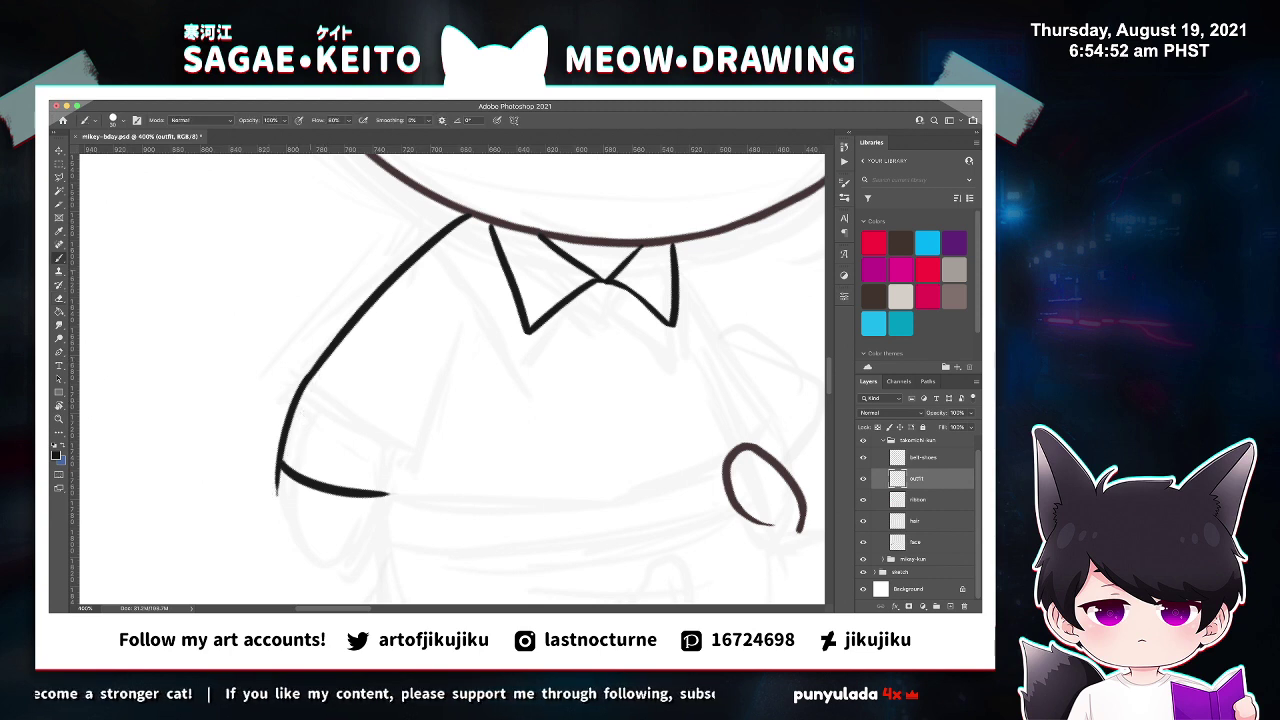
pyautogui.moveTo(336, 348)
pyautogui.mouseDown()
pyautogui.moveTo(263, 515)
pyautogui.moveTo(273, 468)
pyautogui.mouseUp()
pyautogui.press('e')
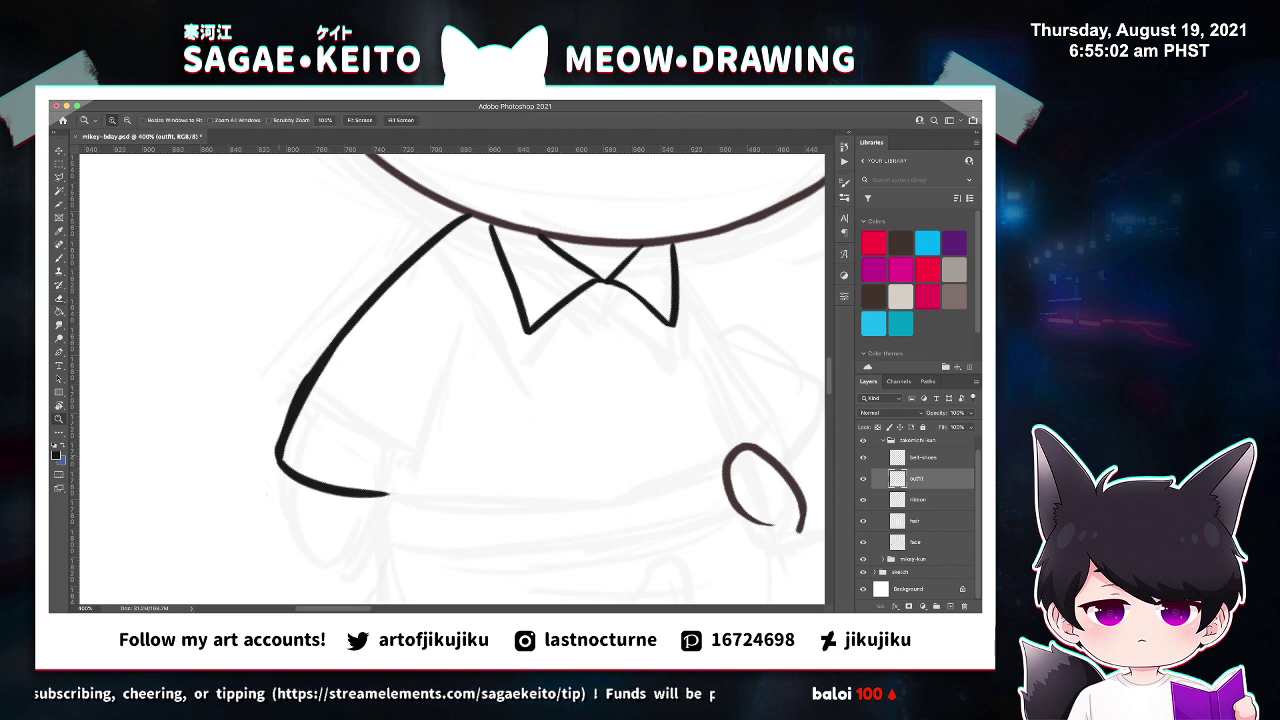
# Trim the left sleeve's bottom outer corner and redraw the line joining the side to the hem.
pyautogui.keyDown('super'); pyautogui.click(270, 471); pyautogui.keyUp('super')
pyautogui.keyDown('super'); pyautogui.click(270, 471); pyautogui.keyUp('super')
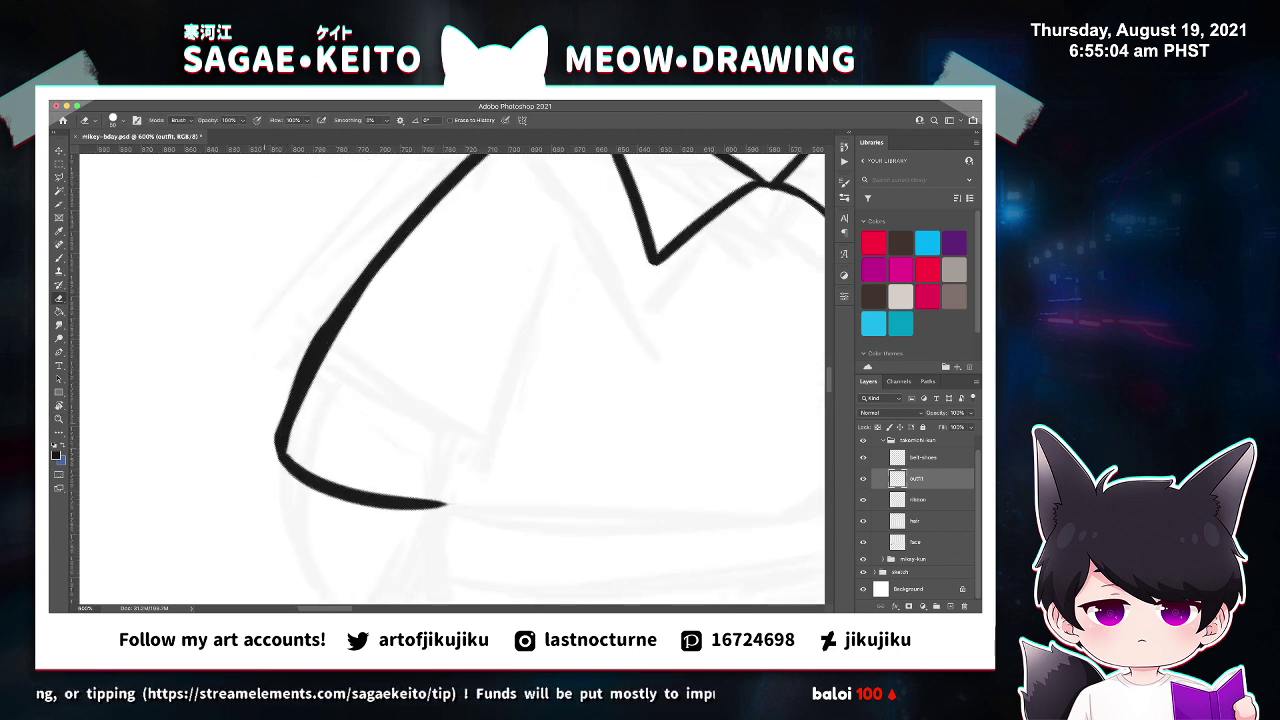
pyautogui.moveTo(277, 458); pyautogui.dragTo(279, 424)
pyautogui.press('b')
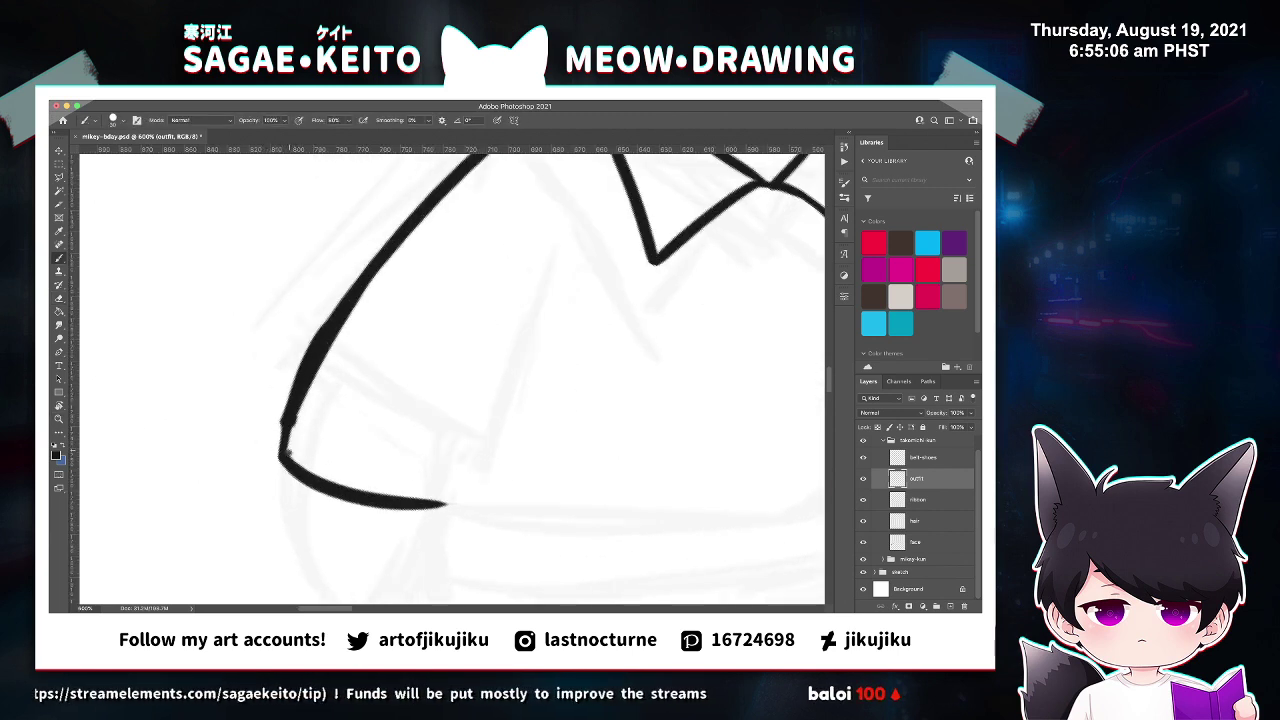
pyautogui.press('z')
pyautogui.click(290, 449)
pyautogui.click(290, 449)
pyautogui.press('b')
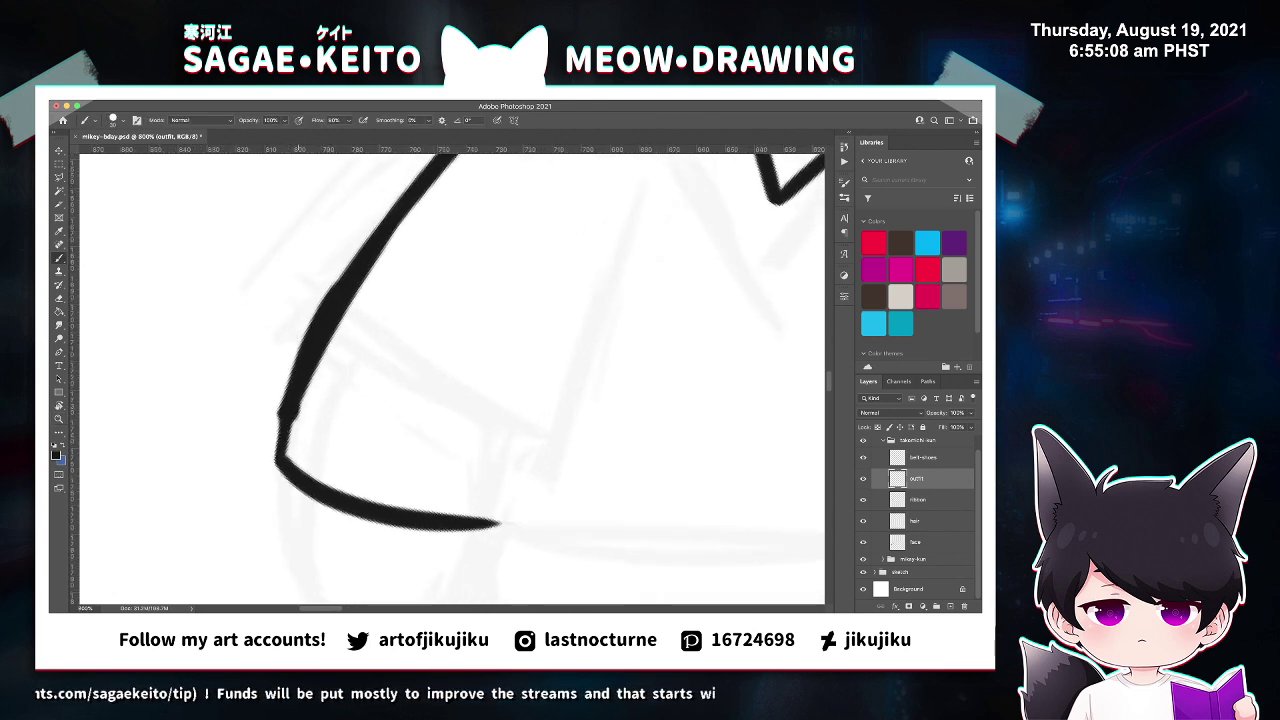
pyautogui.moveTo(282, 402); pyautogui.dragTo(276, 460)
pyautogui.hotkey('ctrl', 'z')
pyautogui.moveTo(286, 416)
pyautogui.mouseDown()
pyautogui.moveTo(285, 458)
pyautogui.moveTo(299, 470)
pyautogui.mouseUp()
# Smooth the joint in the left sleeve's outer line just above the hem corner and save the file.
pyautogui.press('e')
pyautogui.moveTo(297, 400)
pyautogui.mouseDown()
pyautogui.moveTo(297, 430)
pyautogui.moveTo(299, 400)
pyautogui.moveTo(282, 394)
pyautogui.mouseUp()
pyautogui.press('b')
pyautogui.press('e')
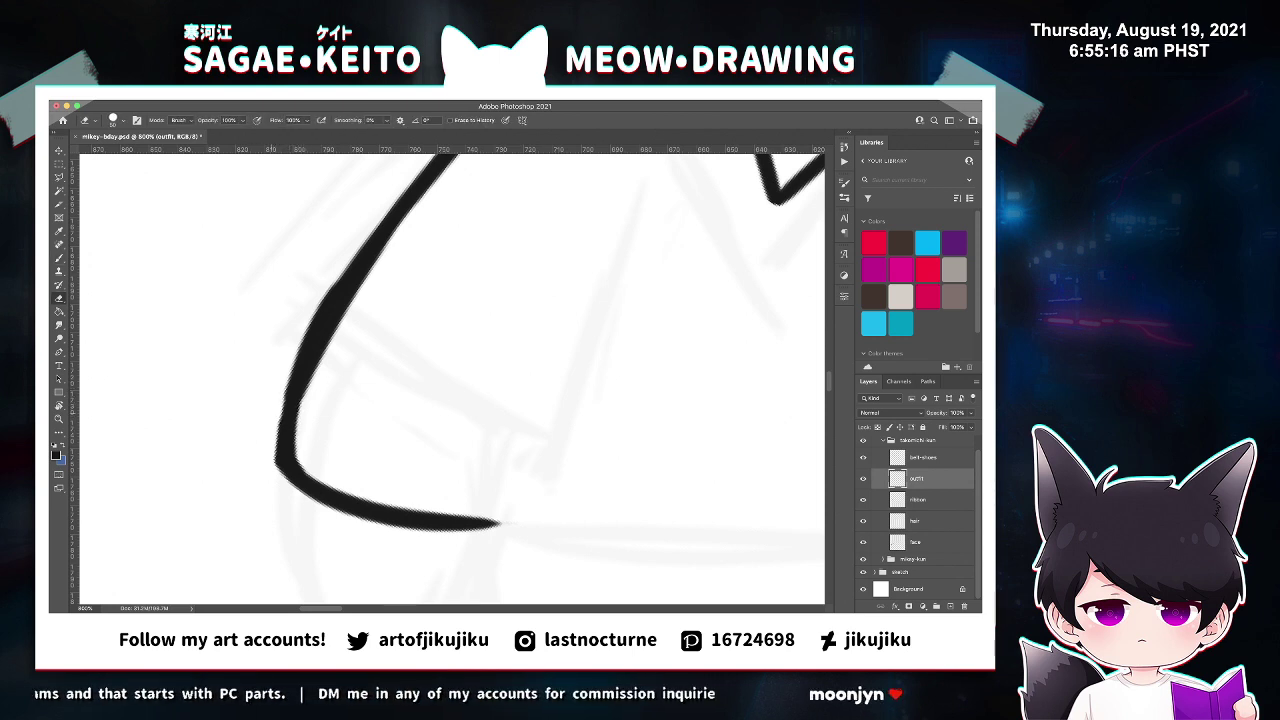
pyautogui.press('b')
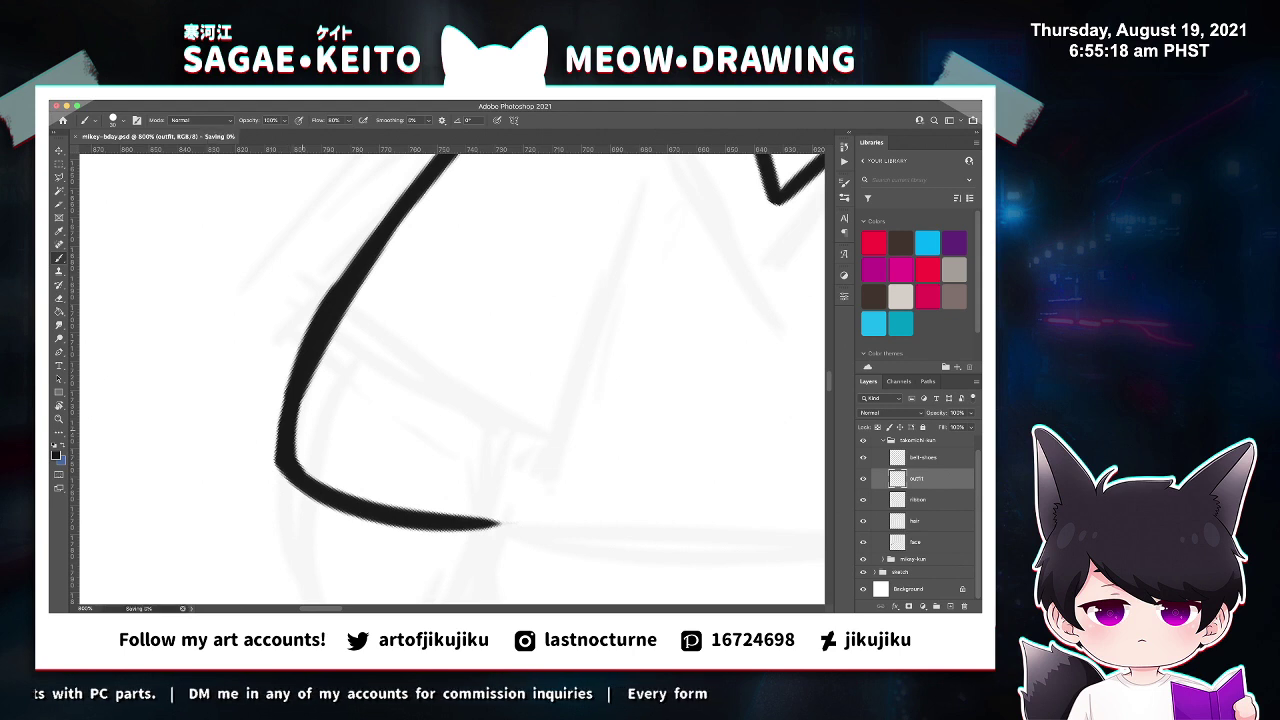
# Shave down the thick bend midway along the left sleeve's outer line to an even width and save the file.
pyautogui.press('e')
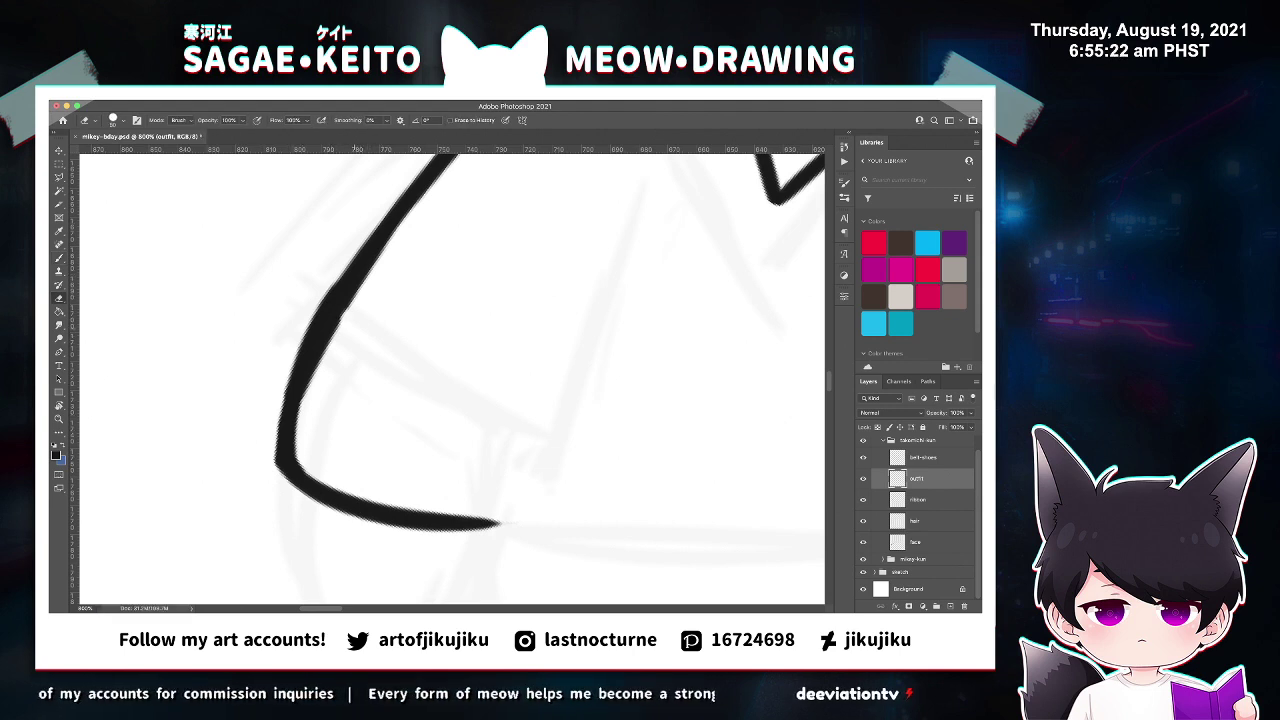
pyautogui.press('super+space')
pyautogui.click(350, 340)
pyautogui.moveTo(356, 308); pyautogui.dragTo(318, 390)
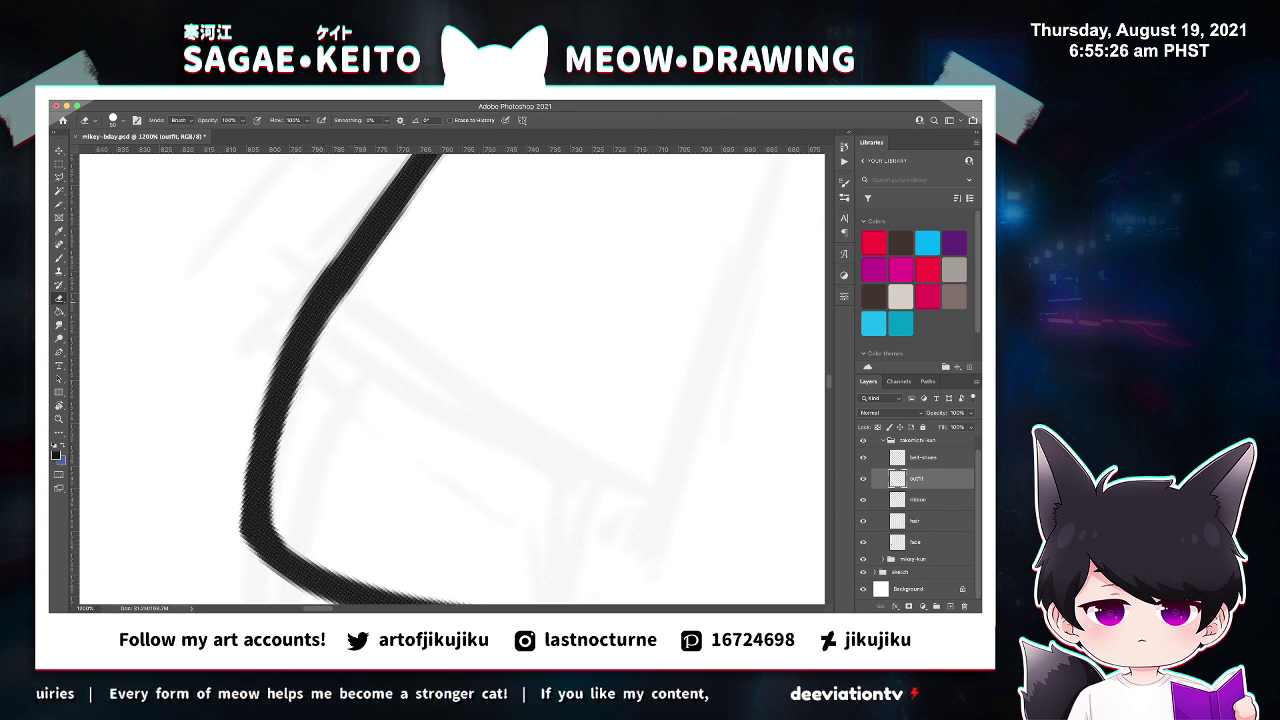
pyautogui.press('super+s')
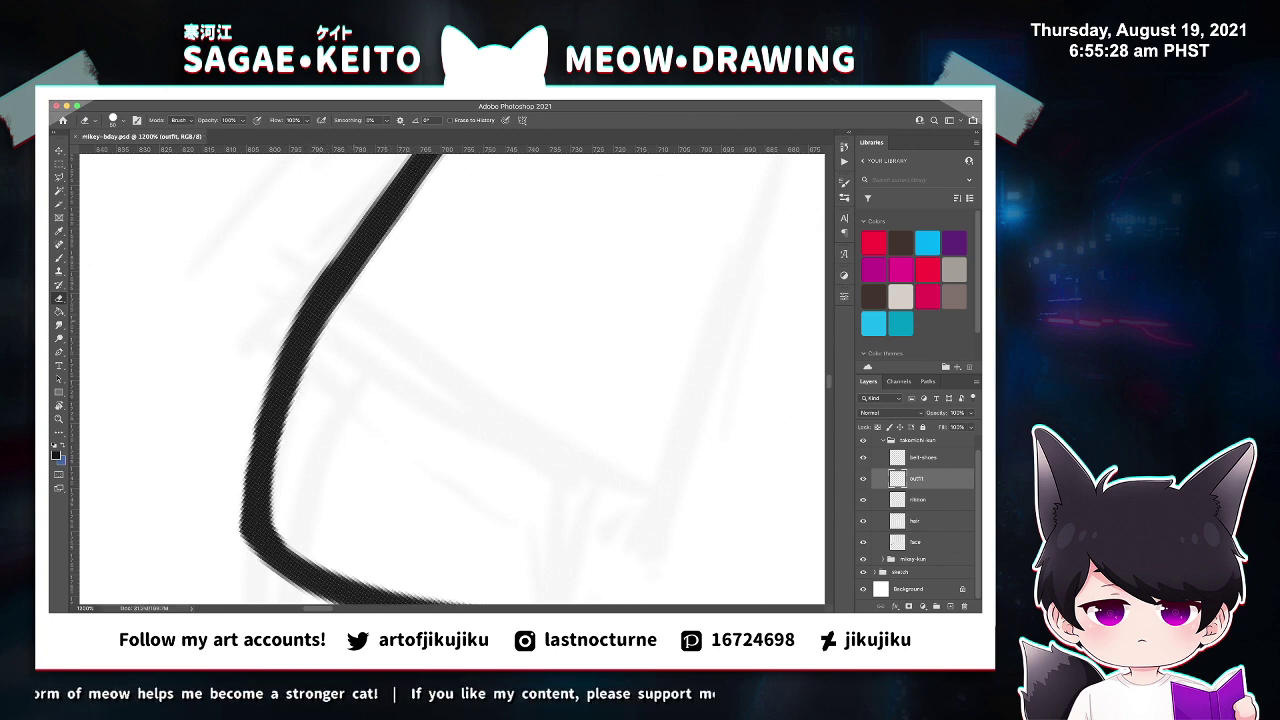
# Ink the curved armhole line inside the left shoulder of the shirt.
pyautogui.press('super+minus')
pyautogui.press('super+minus')
pyautogui.press('super+minus')
pyautogui.press('super+minus')
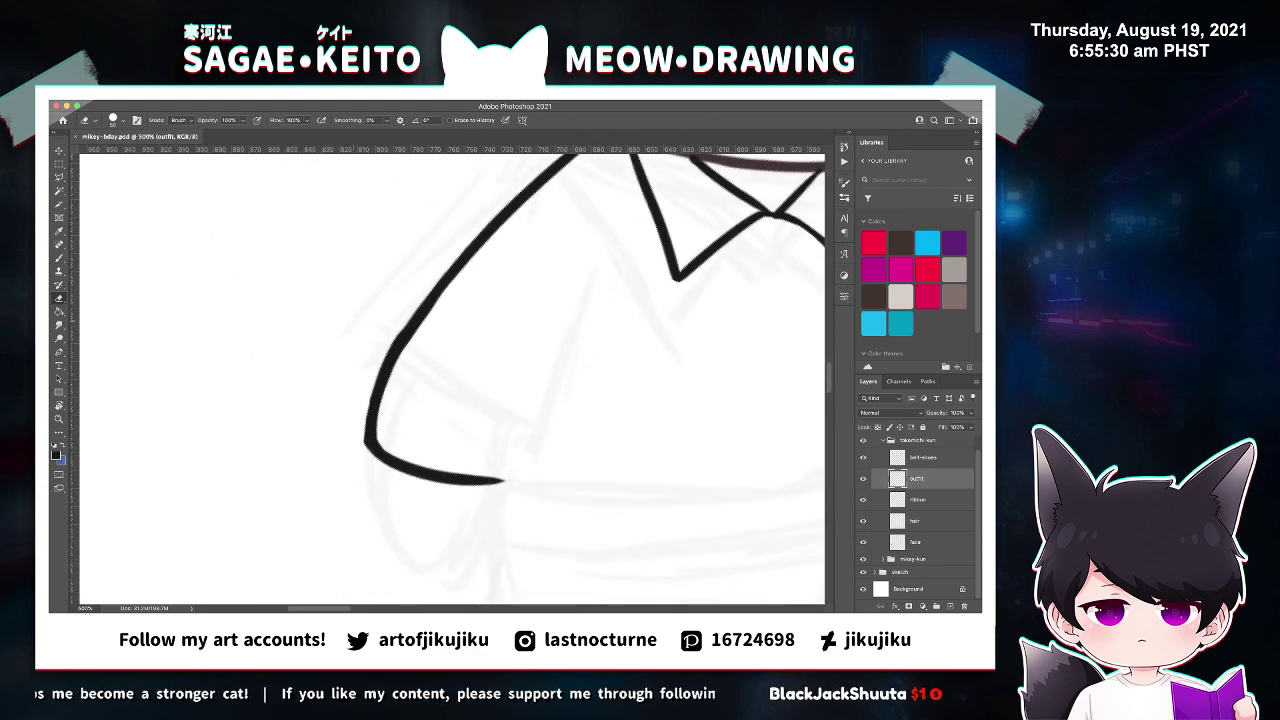
pyautogui.press('super+minus')
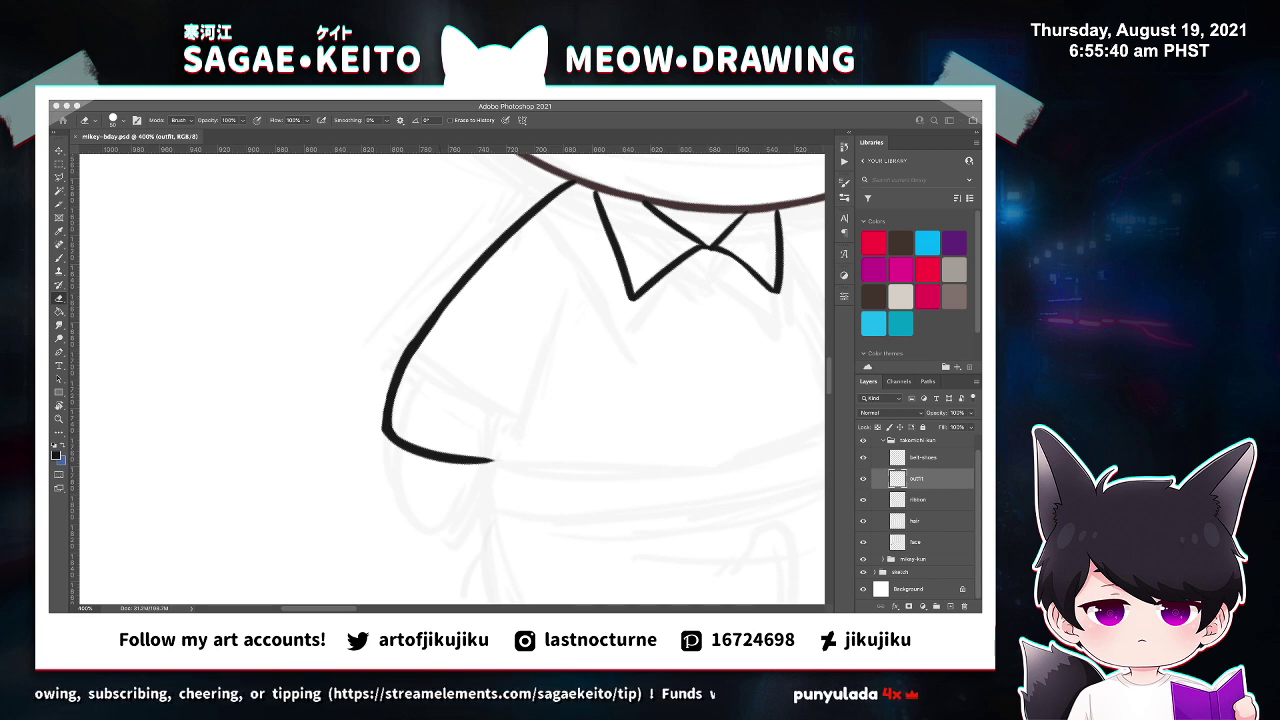
pyautogui.press('b')
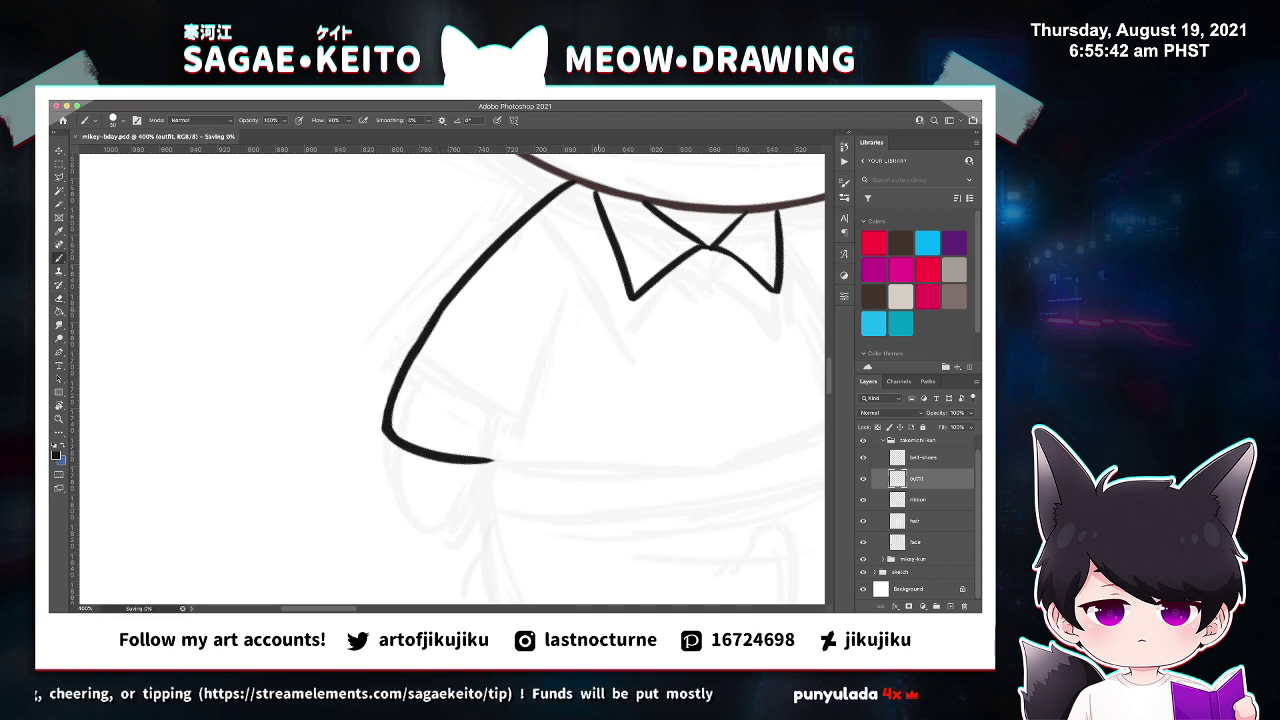
pyautogui.moveTo(538, 226)
pyautogui.mouseDown()
pyautogui.moveTo(558, 345)
pyautogui.moveTo(496, 502)
pyautogui.mouseUp()
pyautogui.press('super+z')
# Ink the left sleeve's inner side from the armhole curve down to the hem, redrawing it until it meets the hem's end.
pyautogui.moveTo(556, 335); pyautogui.dragTo(494, 482)
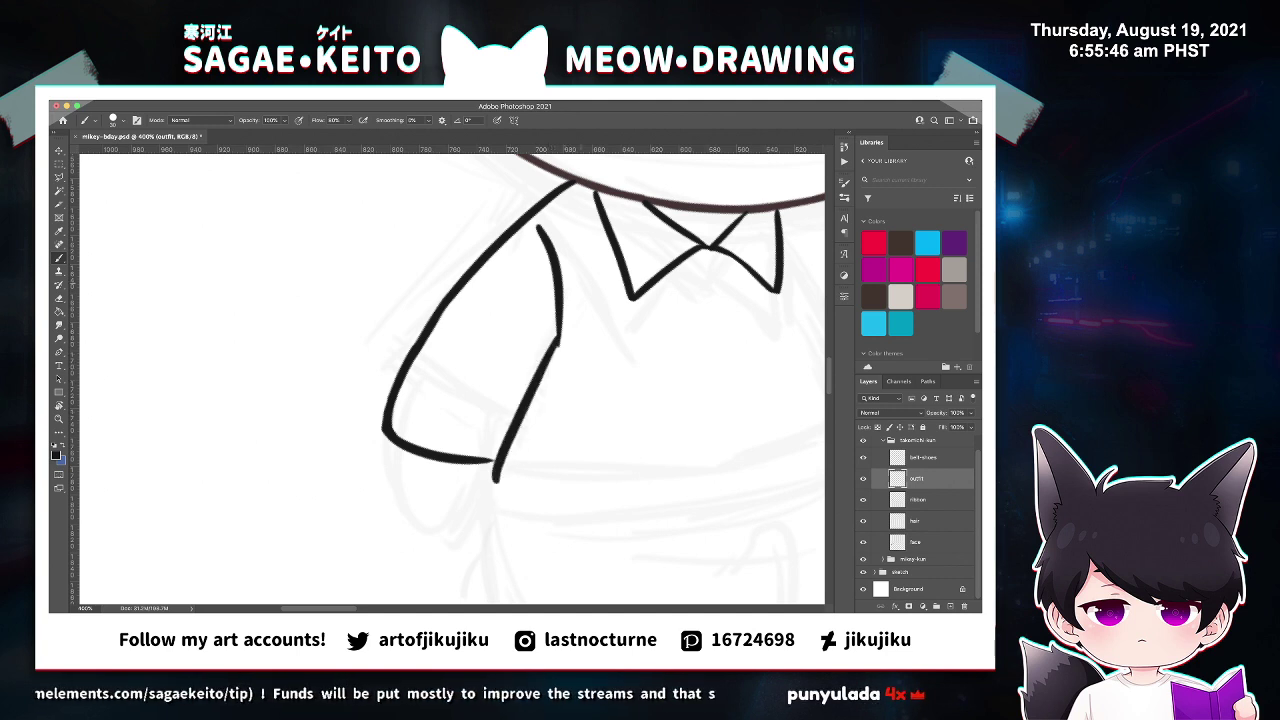
pyautogui.hotkey('ctrl', 'z')
pyautogui.moveTo(570, 322); pyautogui.dragTo(486, 478)
pyautogui.hotkey('ctrl', 'z')
pyautogui.moveTo(572, 327)
pyautogui.mouseDown()
pyautogui.moveTo(499, 478)
pyautogui.moveTo(502, 458)
pyautogui.mouseUp()
pyautogui.press('super+z')
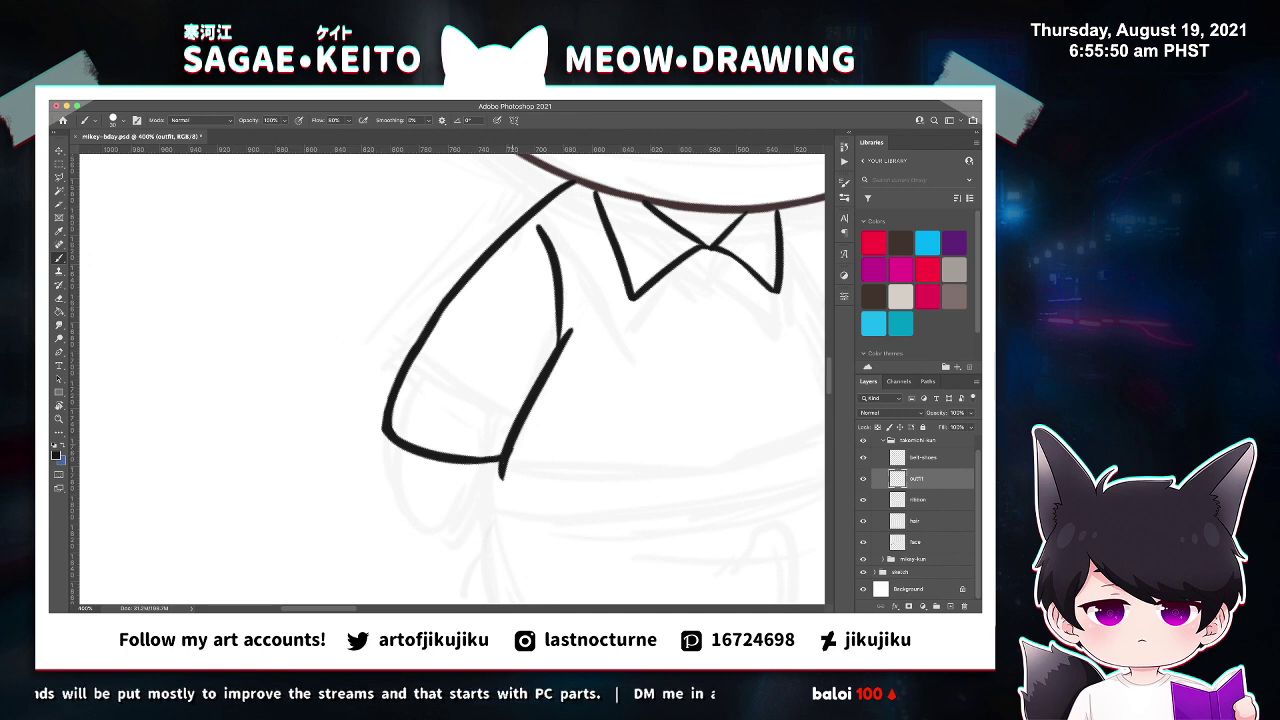
# Erase the overshoot below the left sleeve's inner hem corner and save the file.
pyautogui.press('z')
pyautogui.click(501, 508)
pyautogui.press('b')
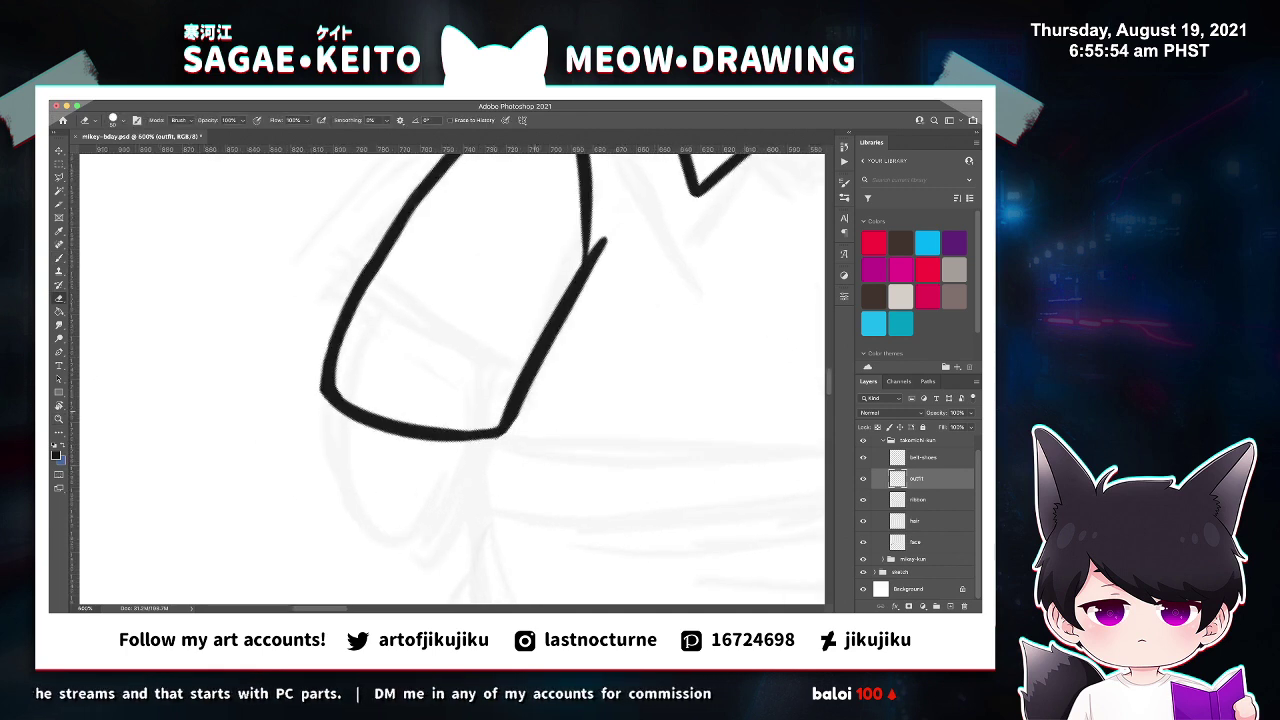
pyautogui.hotkey('ctrl', 's')
# Ink the right sleeve's outer line from the chin beside the collar down to the raised hand, rounding it at the cuff.
pyautogui.hotkey('ctrl', '-')
pyautogui.press('super+minus')
pyautogui.press('super+minus')
pyautogui.press('super+minus')
pyautogui.press('super+minus')
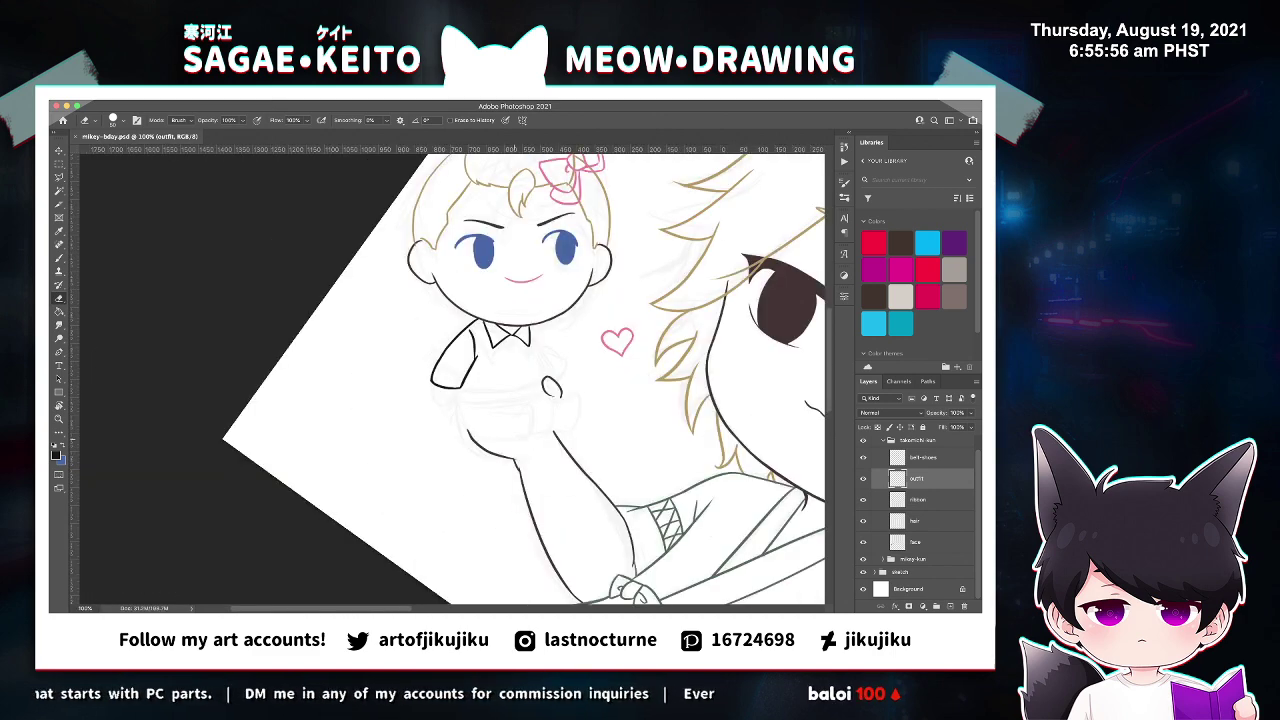
pyautogui.press('z')
pyautogui.click(540, 343)
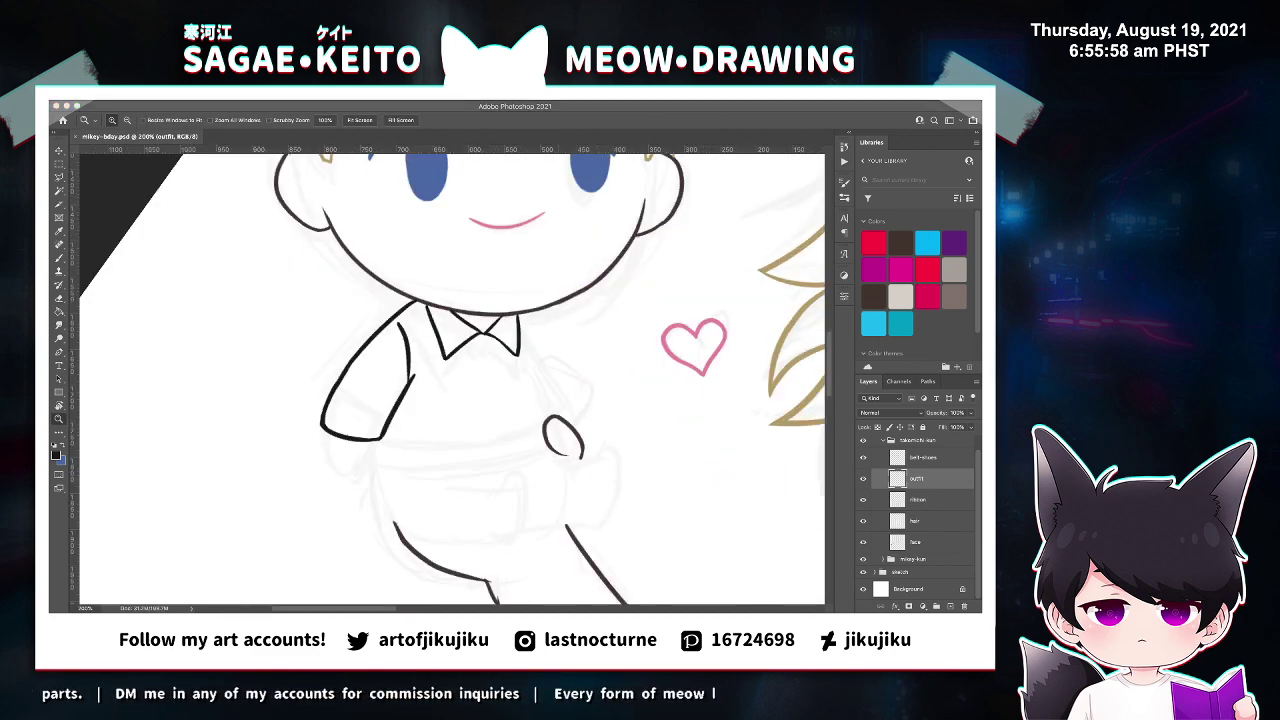
pyautogui.click(543, 325)
pyautogui.press('b')
pyautogui.moveTo(505, 303); pyautogui.dragTo(570, 408)
pyautogui.hotkey('ctrl', 'z')
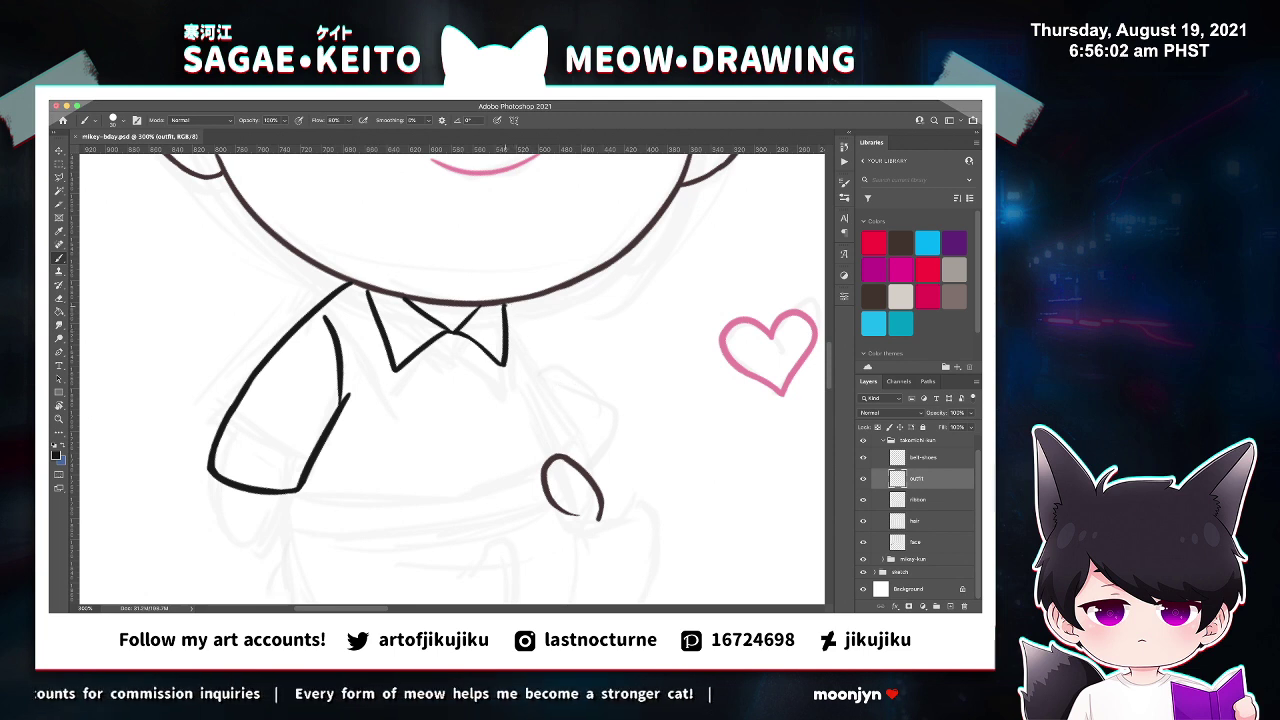
pyautogui.moveTo(505, 304)
pyautogui.mouseDown()
pyautogui.moveTo(598, 455)
pyautogui.moveTo(585, 470)
pyautogui.mouseUp()
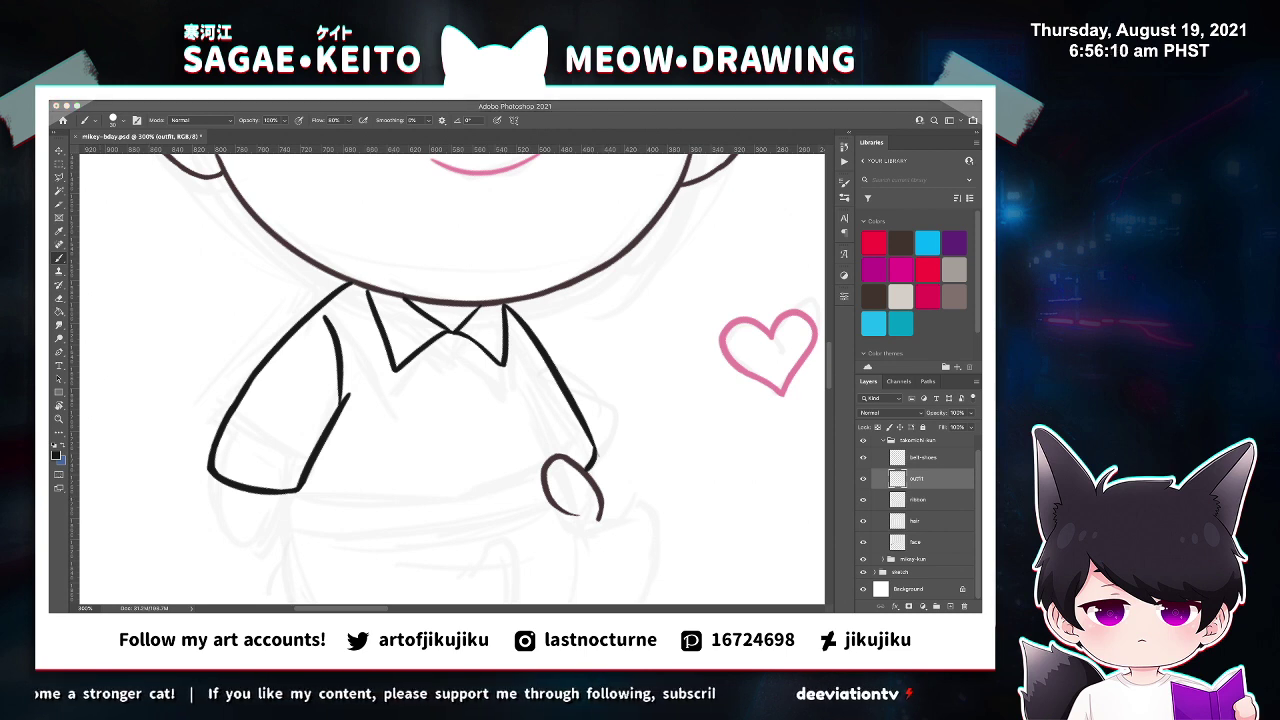
pyautogui.press('e')
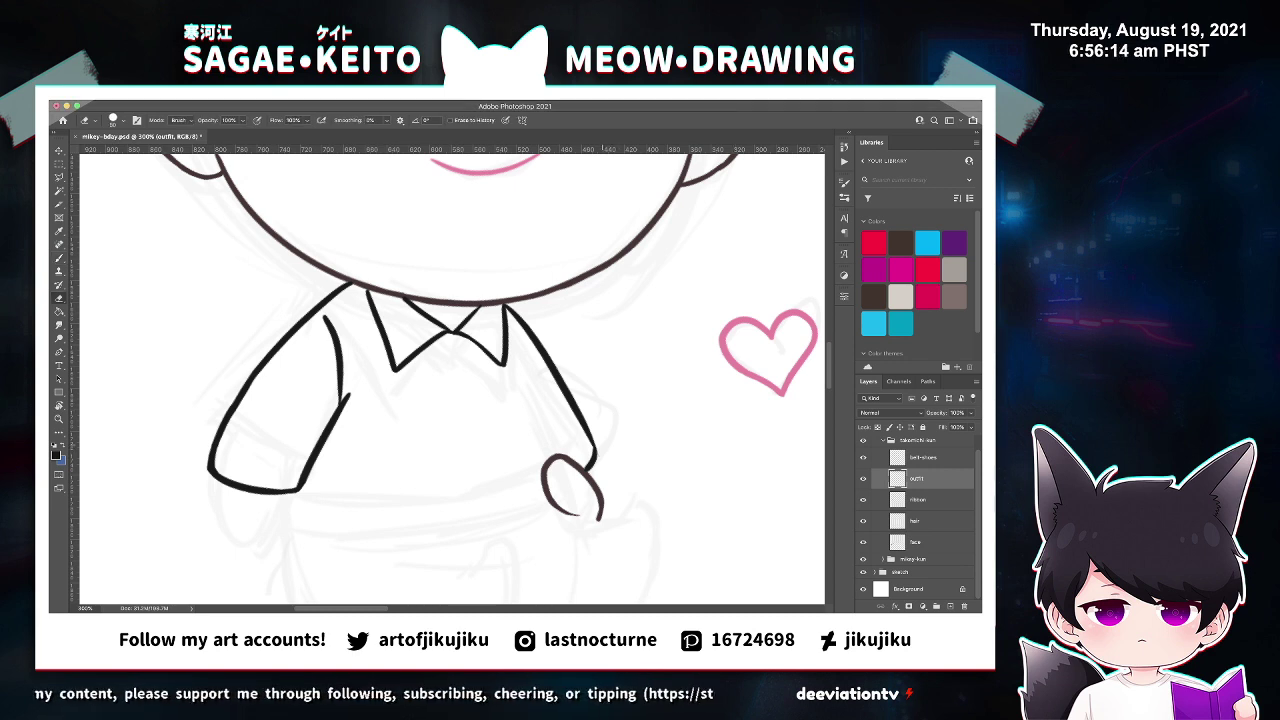
# Ink the right sleeve's inner line from below the collar tip down to the hand, redrawing it once.
pyautogui.press('b')
pyautogui.moveTo(518, 354); pyautogui.dragTo(570, 460)
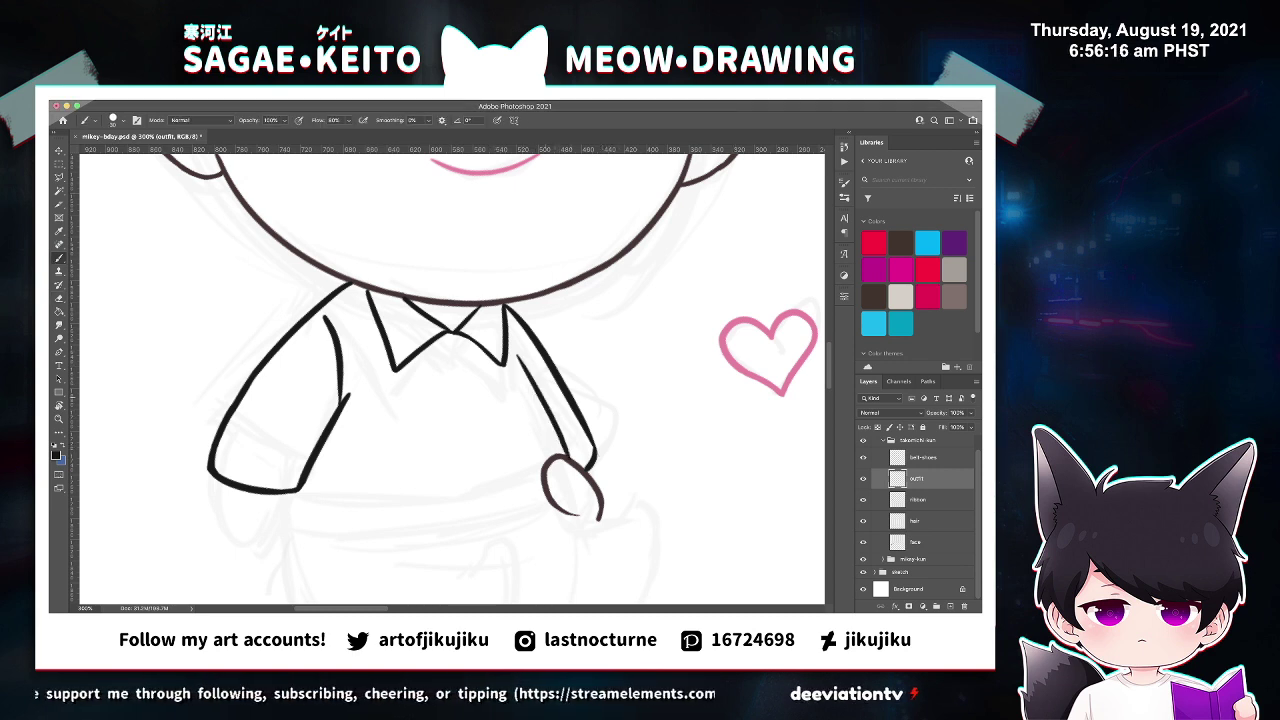
pyautogui.press('super+z')
pyautogui.moveTo(517, 346); pyautogui.dragTo(568, 462)
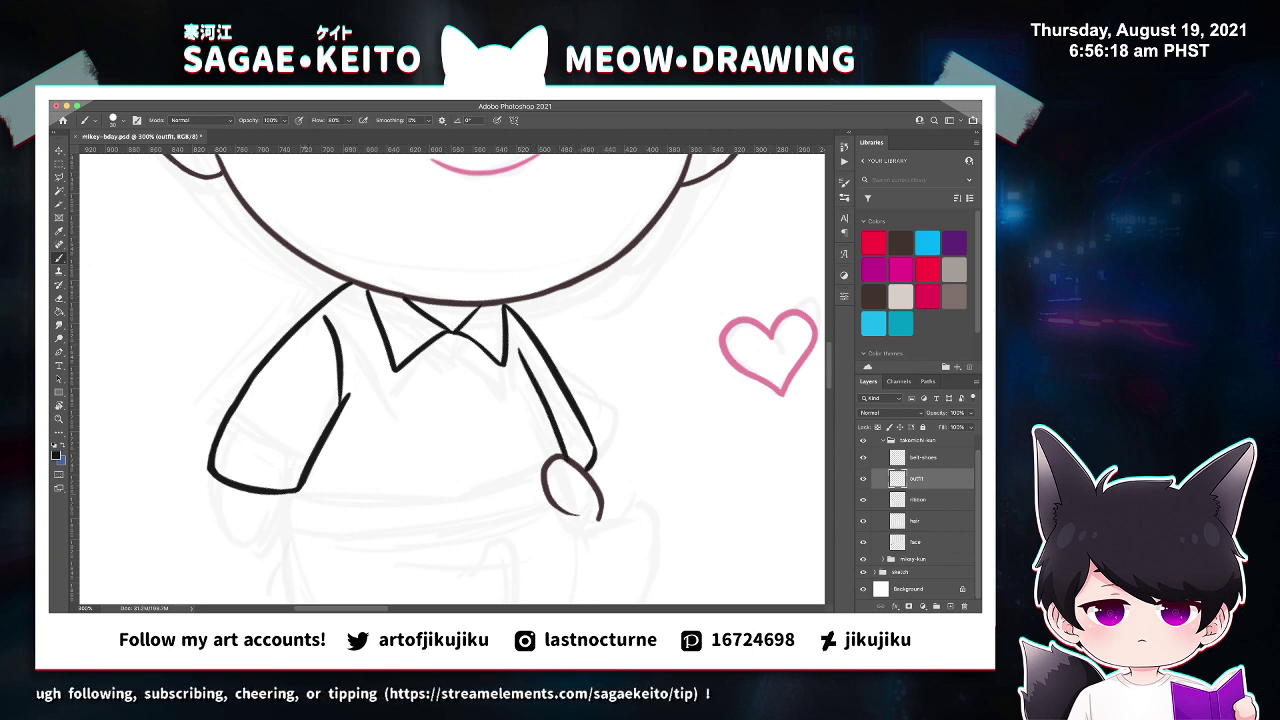
# Ink the shirt's curved bottom hem from the left sleeve's inner corner across to the hand, retrying until it fits.
pyautogui.moveTo(298, 492); pyautogui.dragTo(518, 490)
pyautogui.press('super+z')
pyautogui.moveTo(298, 492); pyautogui.dragTo(546, 484)
pyautogui.press('super+z')
pyautogui.press('super+z')
pyautogui.press('super+shift+z')
pyautogui.press('super+z')
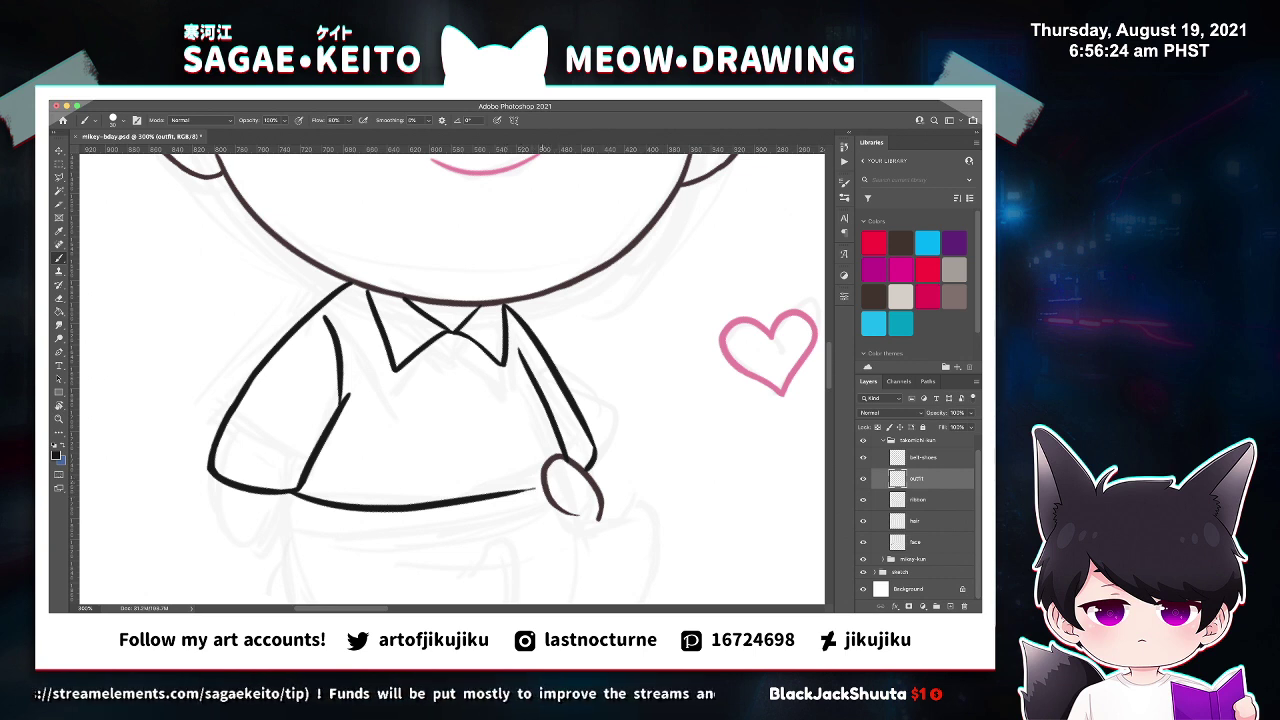
pyautogui.press('super+shift+z')
pyautogui.press('super+z')
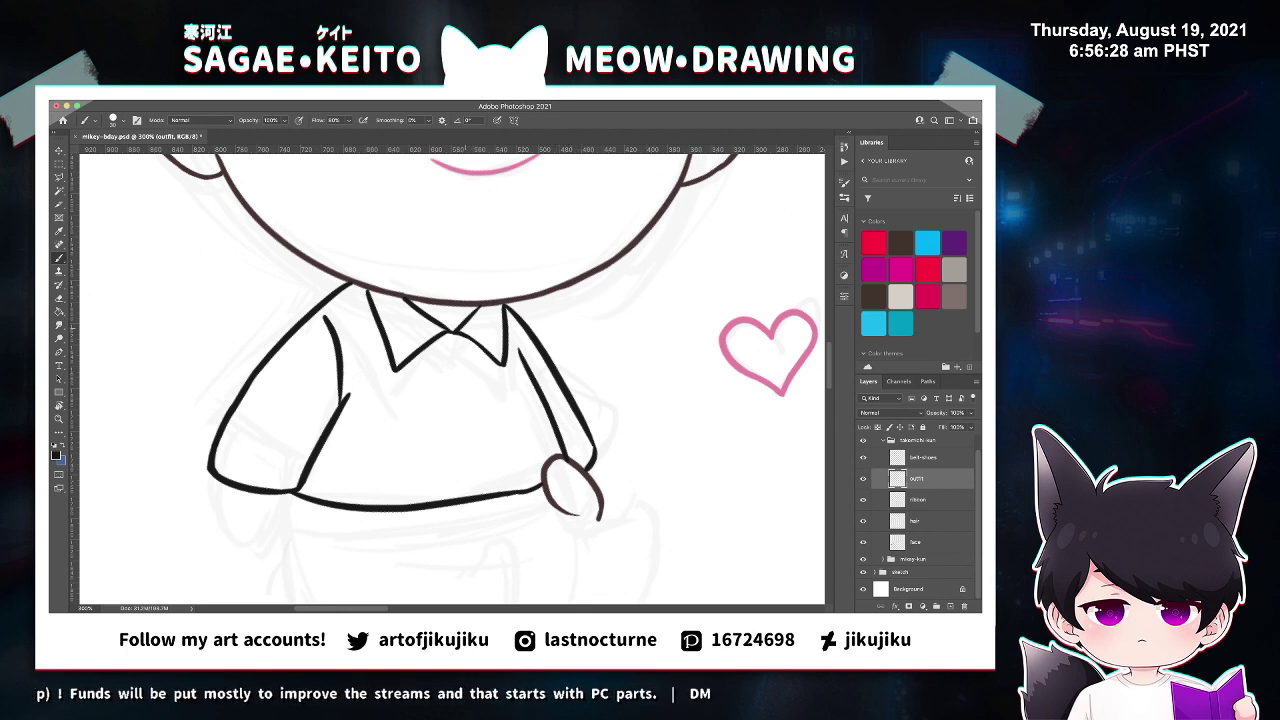
# Ink the shirt's front opening as a slightly slanted line from the collar's centre to the bottom hem.
pyautogui.moveTo(452, 334); pyautogui.dragTo(478, 483)
pyautogui.press('super+z')
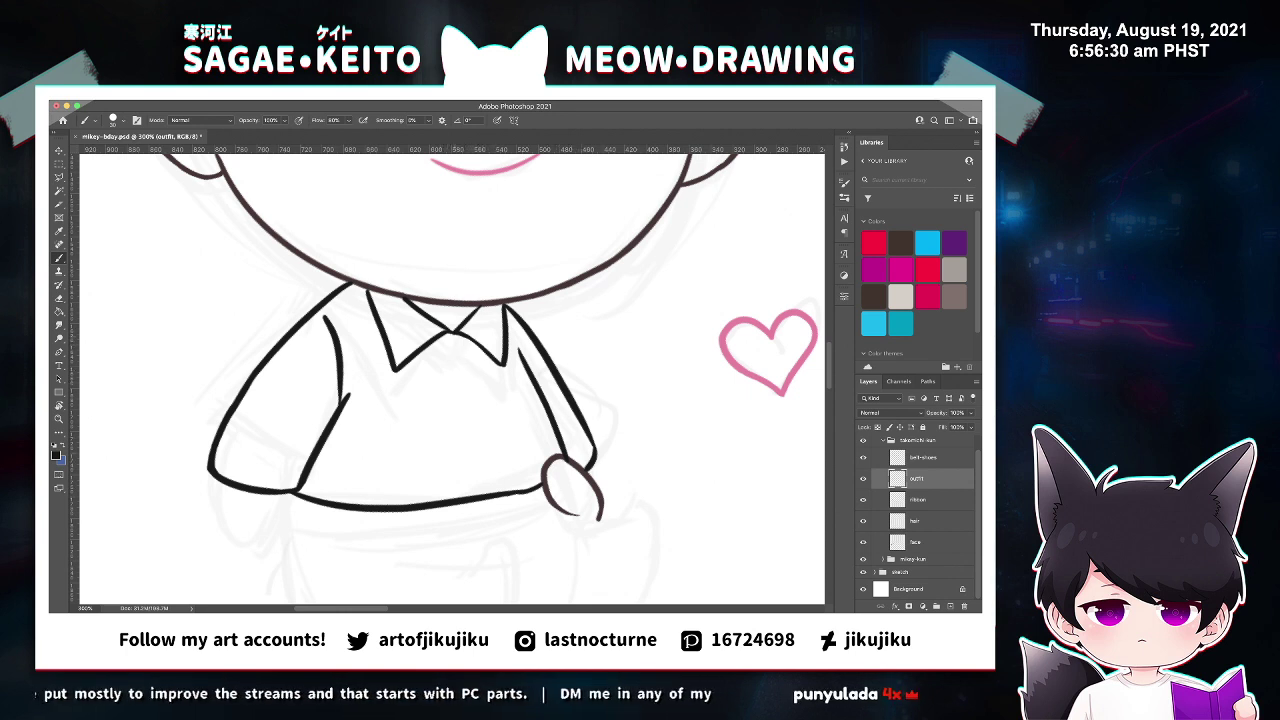
pyautogui.moveTo(452, 334); pyautogui.dragTo(478, 485)
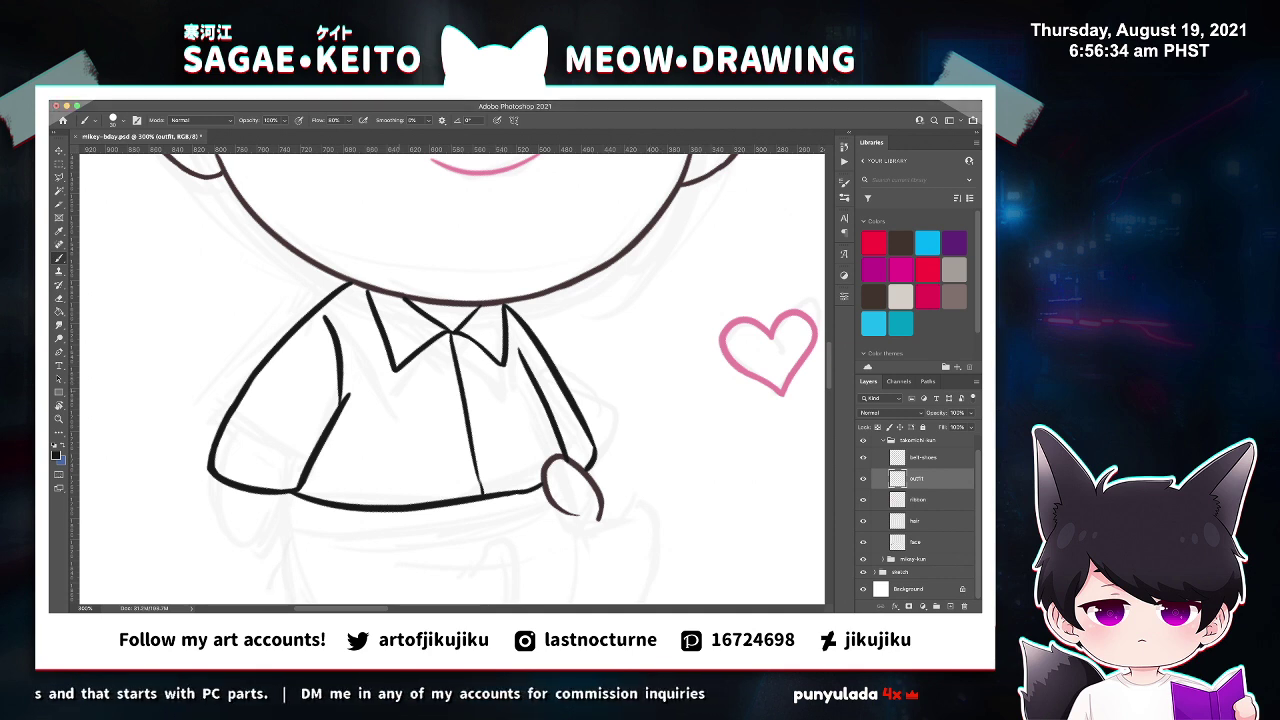
# Ink a rectangular chest pocket with a V-shaped flap on the shirt's left half and save the file.
pyautogui.moveTo(379, 385)
pyautogui.mouseDown()
pyautogui.moveTo(385, 437)
pyautogui.moveTo(391, 385)
pyautogui.moveTo(436, 435)
pyautogui.mouseUp()
pyautogui.press('e')
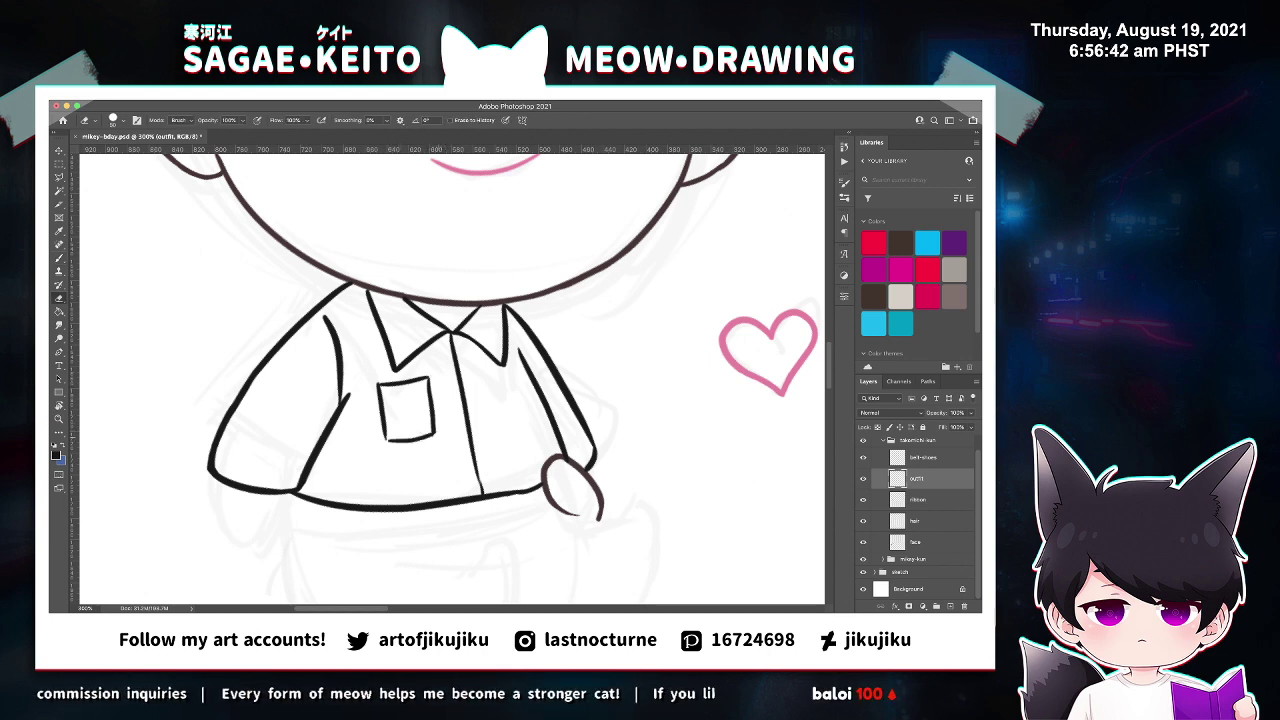
pyautogui.press('b')
pyautogui.moveTo(381, 392)
pyautogui.mouseDown()
pyautogui.moveTo(404, 405)
pyautogui.moveTo(428, 384)
pyautogui.mouseUp()
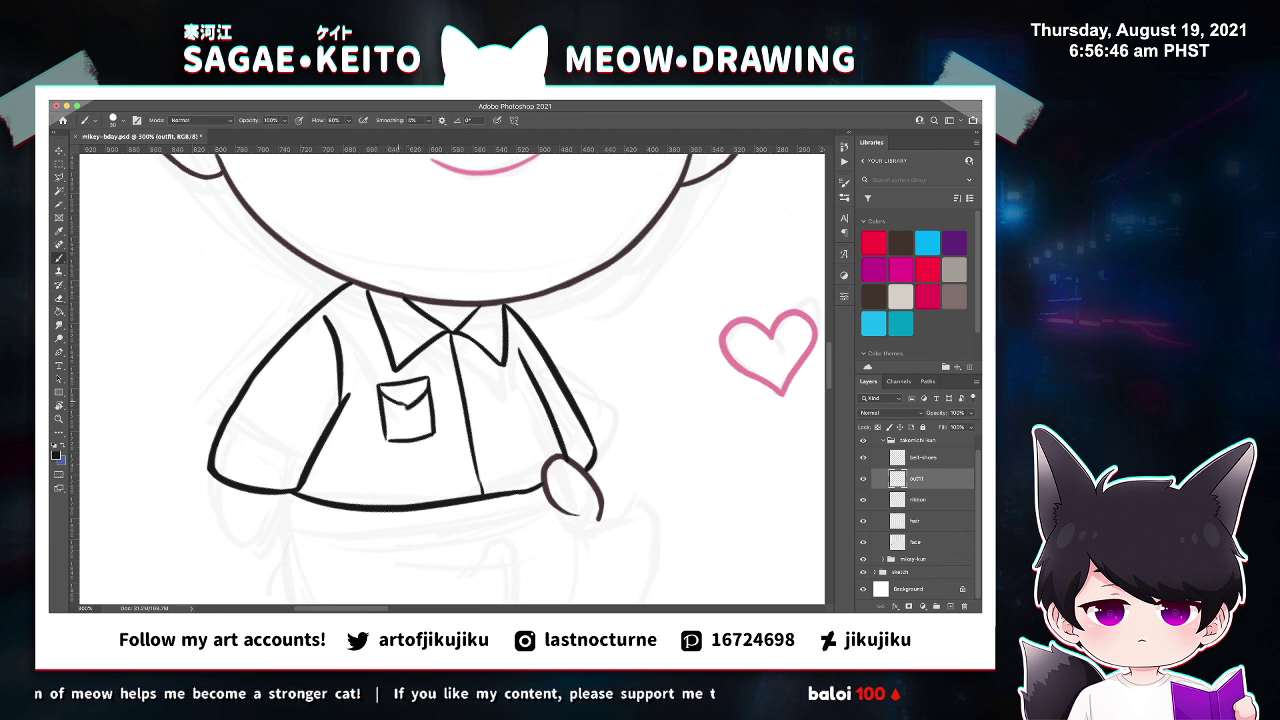
pyautogui.press('e')
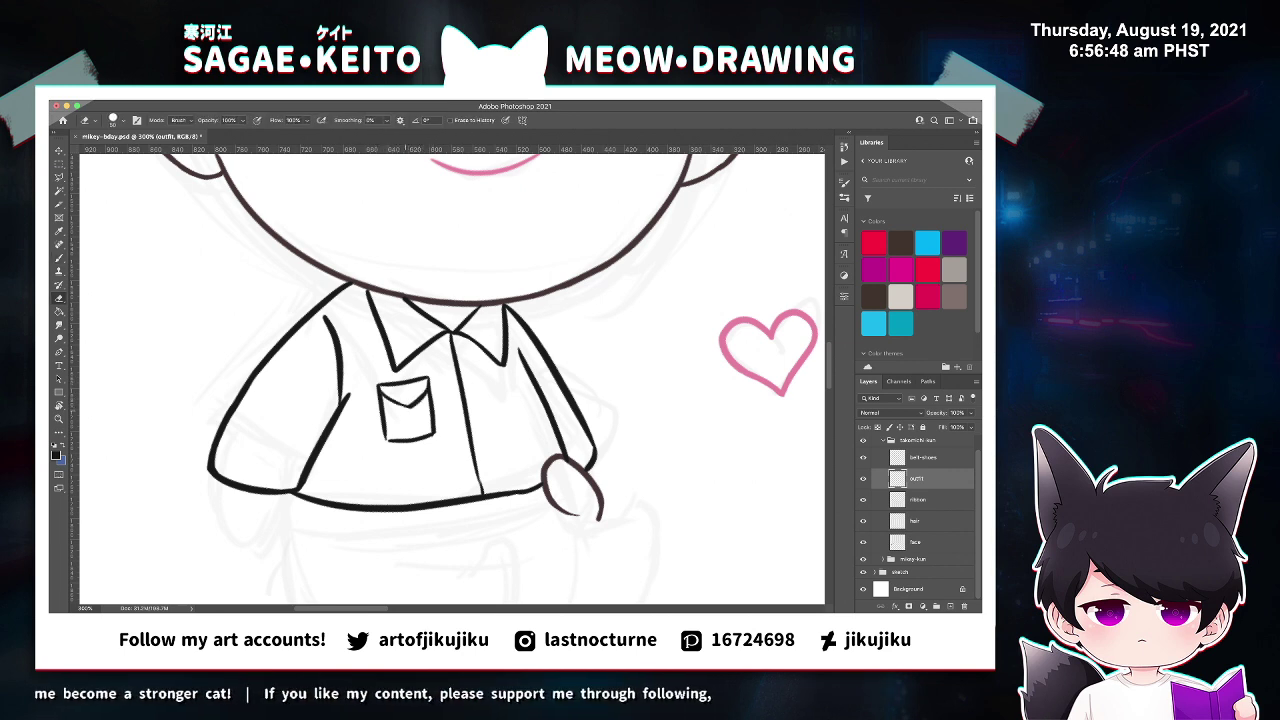
pyautogui.press('super+s')
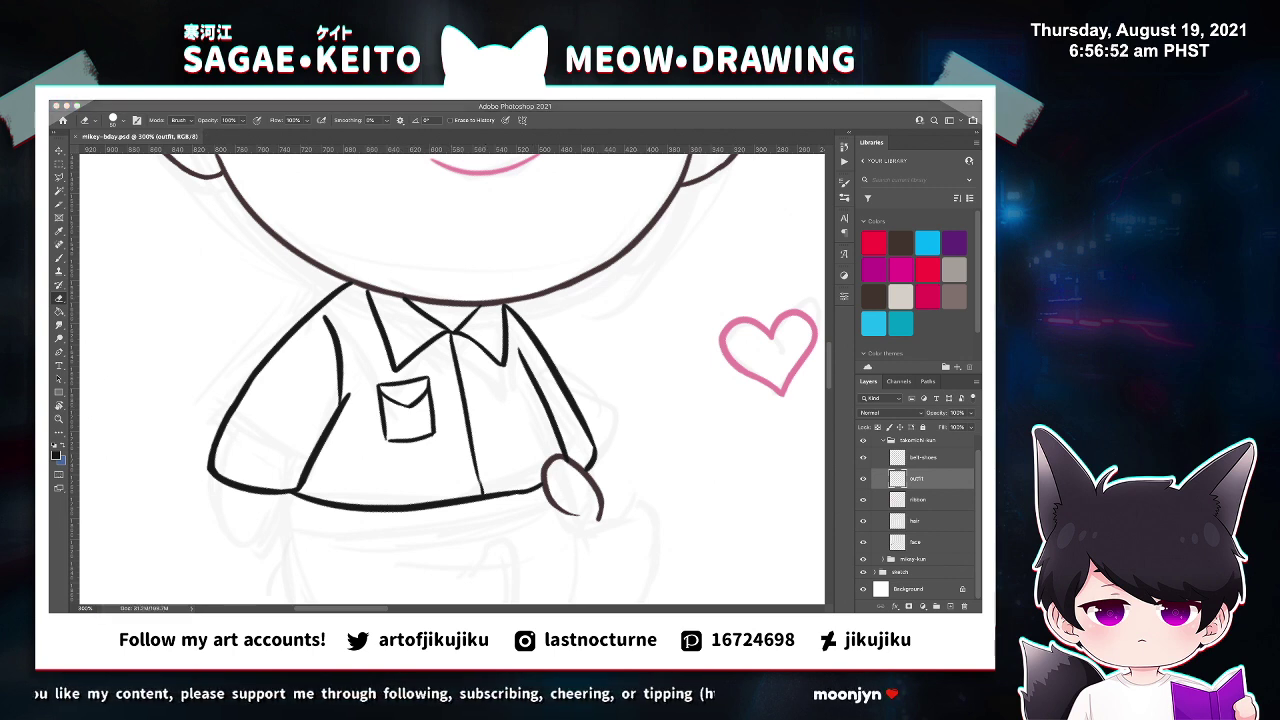
# Lasso the left chest pocket, move it slightly down and away from the front opening, deselect it and save the file.
pyautogui.press('super+Tab')
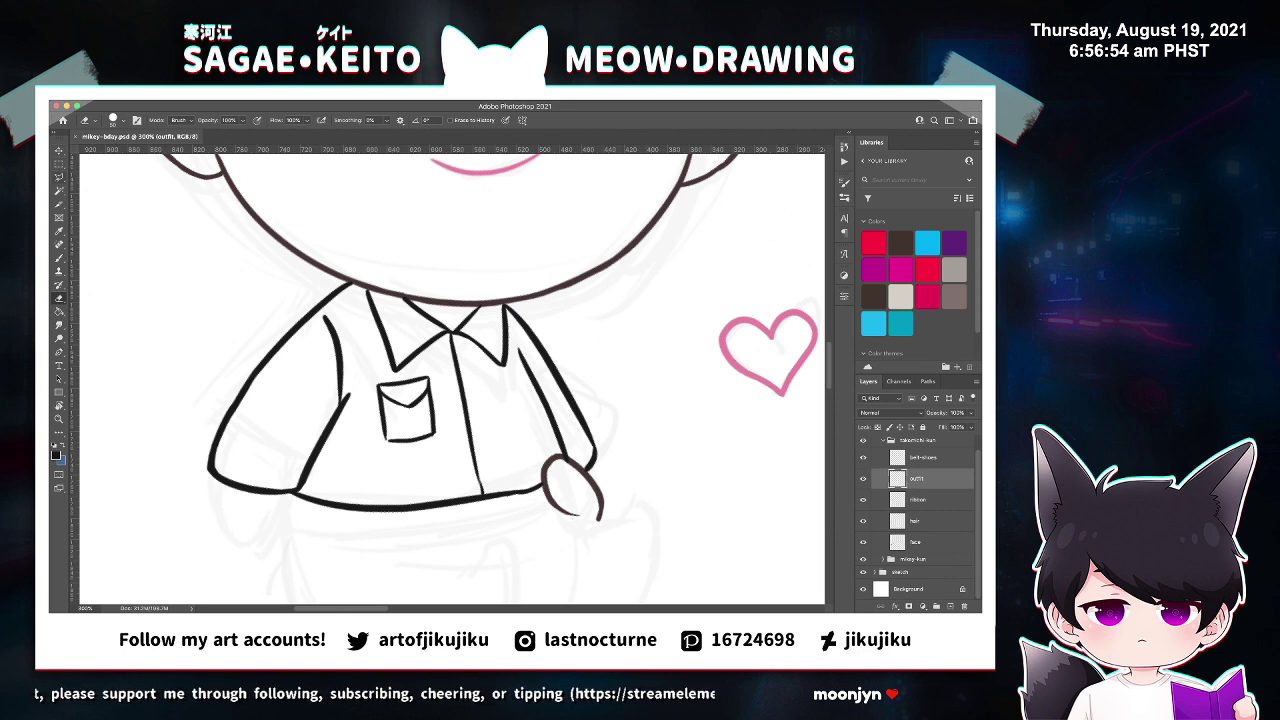
pyautogui.press('l')
pyautogui.moveTo(432, 368)
pyautogui.mouseDown()
pyautogui.moveTo(370, 382)
pyautogui.moveTo(384, 463)
pyautogui.moveTo(452, 447)
pyautogui.mouseUp()
pyautogui.click(452, 447)
pyautogui.click(432, 368)
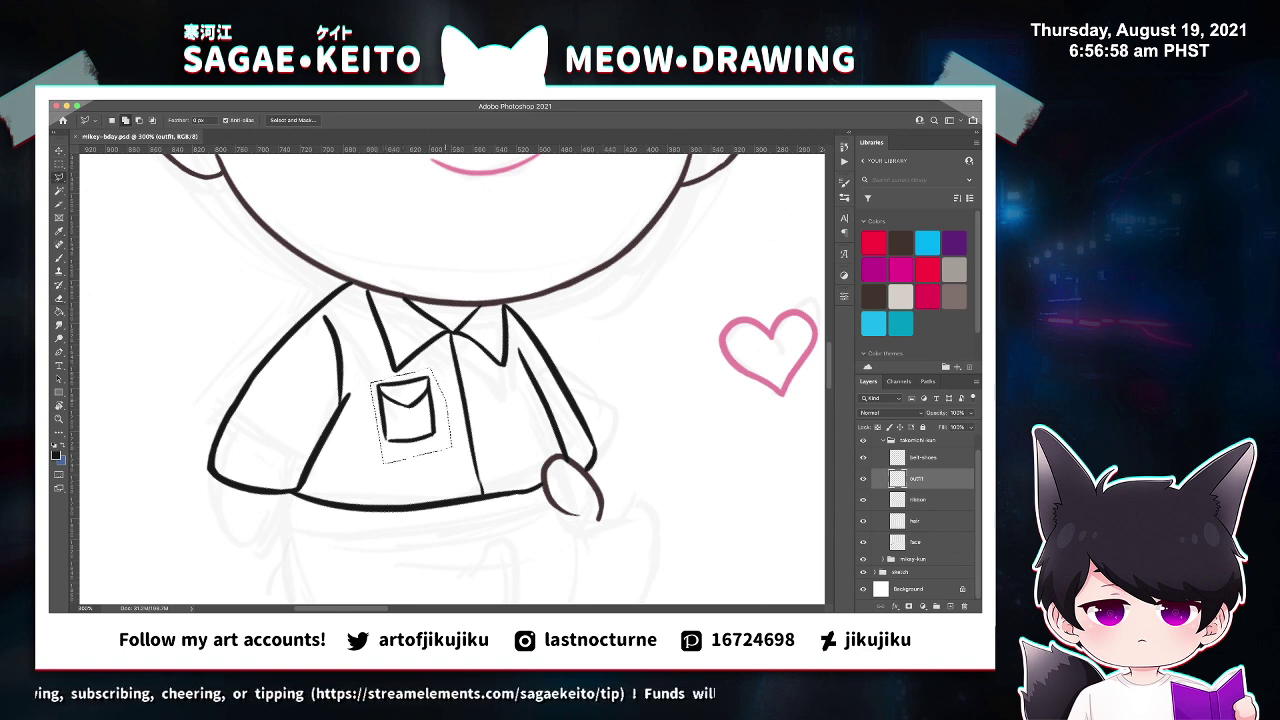
pyautogui.press('v')
pyautogui.moveTo(455, 403); pyautogui.dragTo(450, 407)
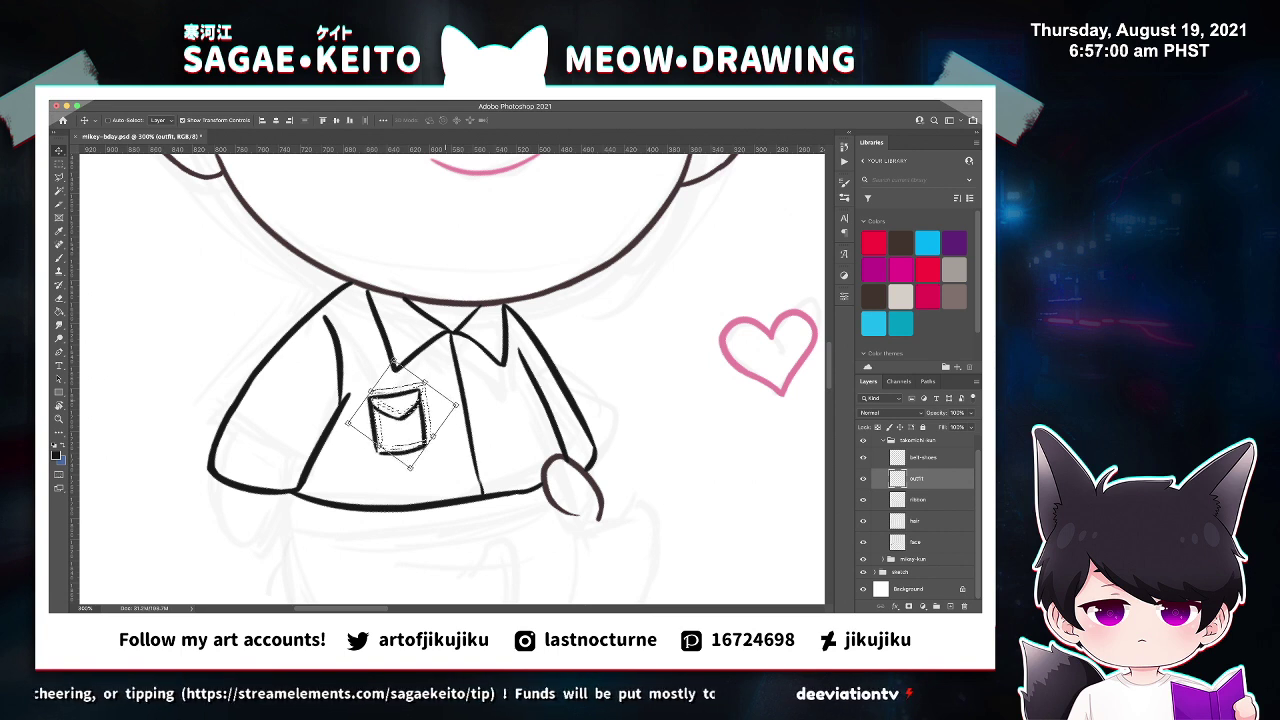
pyautogui.press('super+d')
pyautogui.press('super+s')
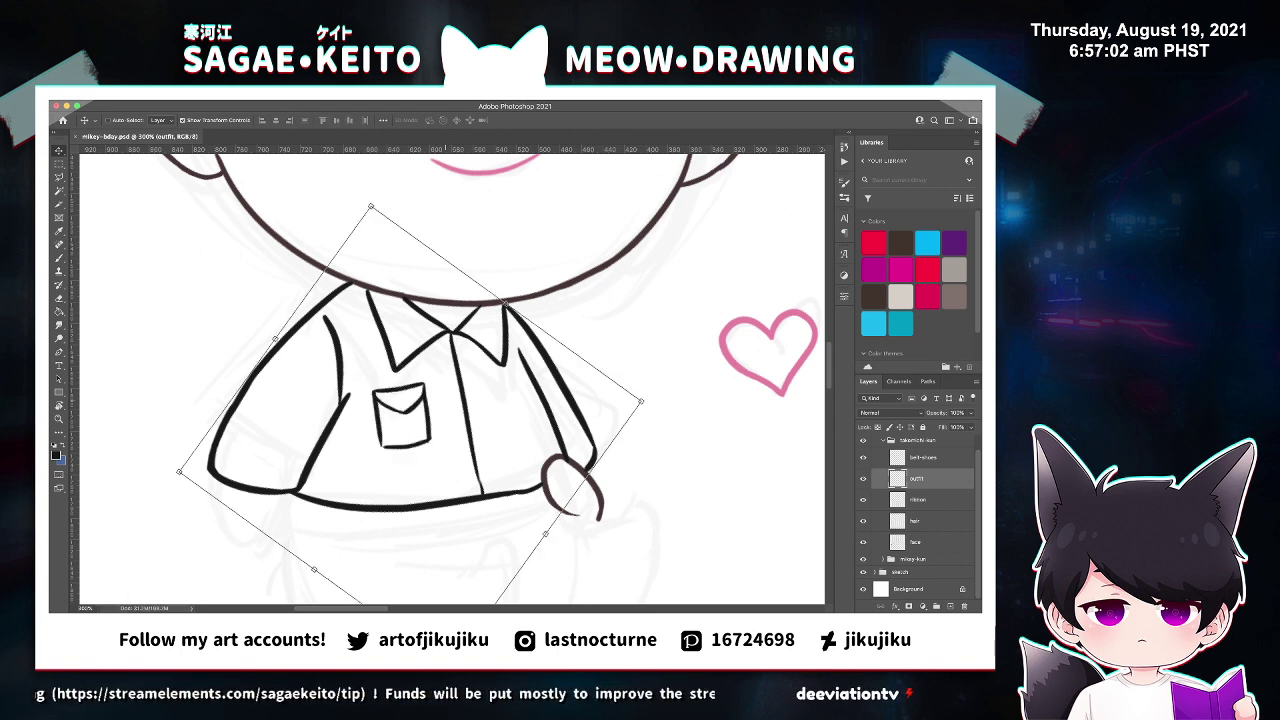
pyautogui.press('super+Tab')
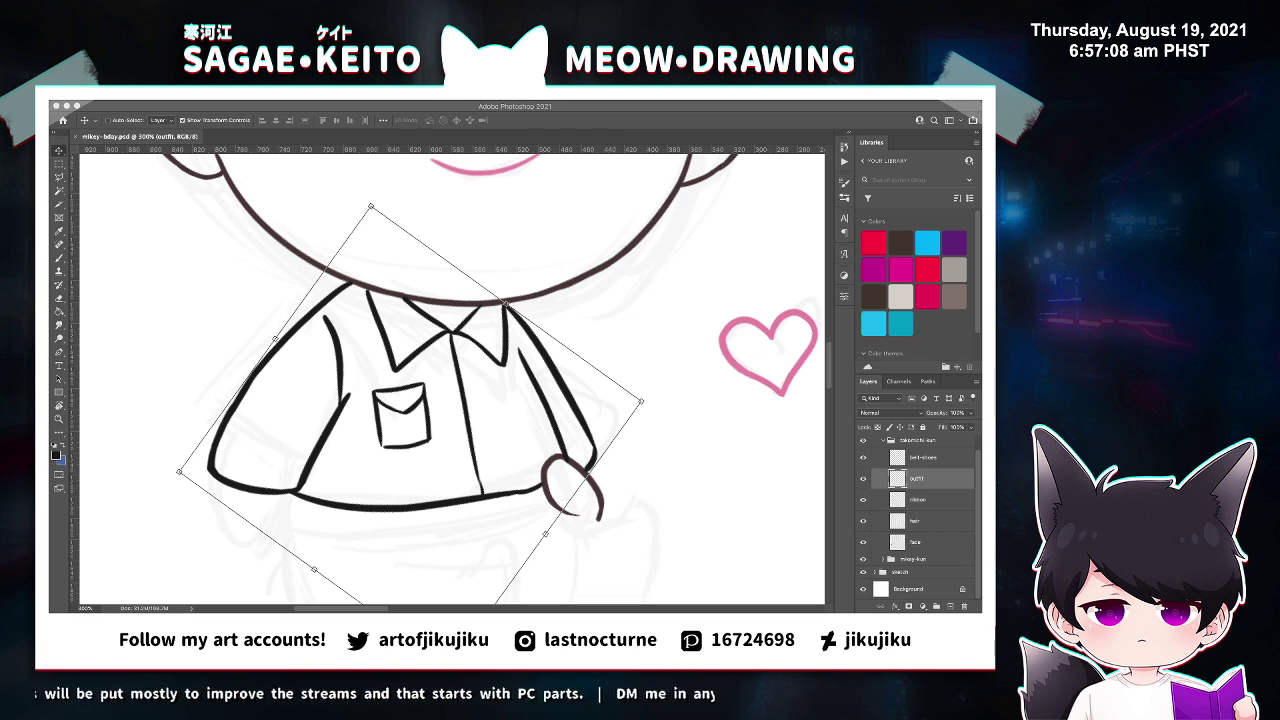
# Ink a matching chest pocket with a V-shaped flap on the shirt's right half and save the file.
pyautogui.press('b')
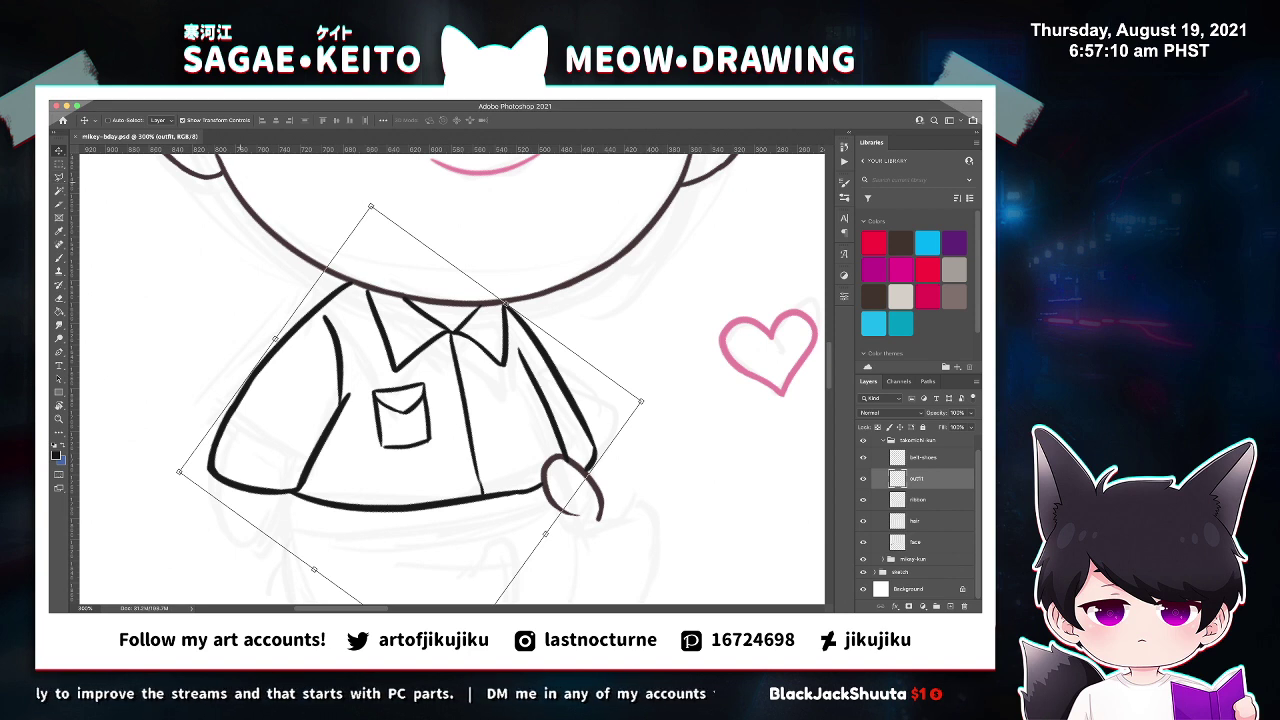
pyautogui.moveTo(483, 380)
pyautogui.mouseDown()
pyautogui.moveTo(490, 432)
pyautogui.moveTo(506, 378)
pyautogui.moveTo(527, 373)
pyautogui.moveTo(516, 374)
pyautogui.moveTo(535, 423)
pyautogui.mouseUp()
pyautogui.press('super+z')
pyautogui.hotkey('ctrl', 'z')
pyautogui.press('e')
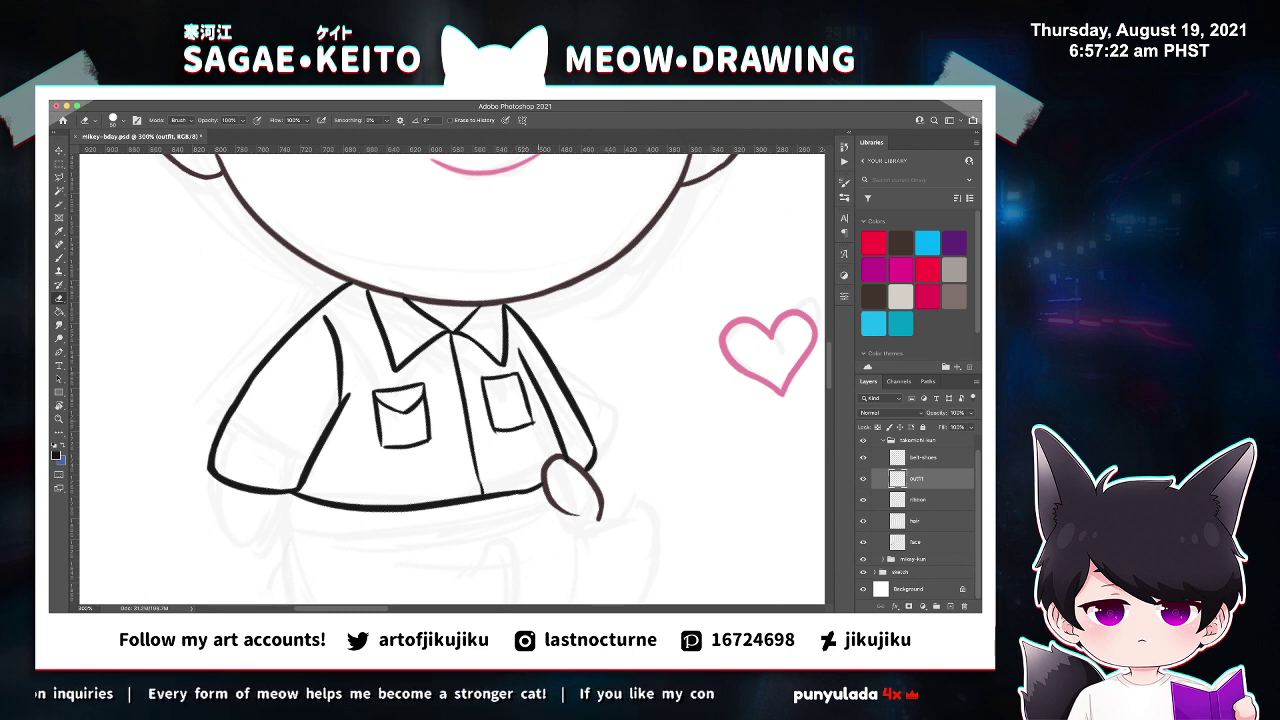
pyautogui.press('b')
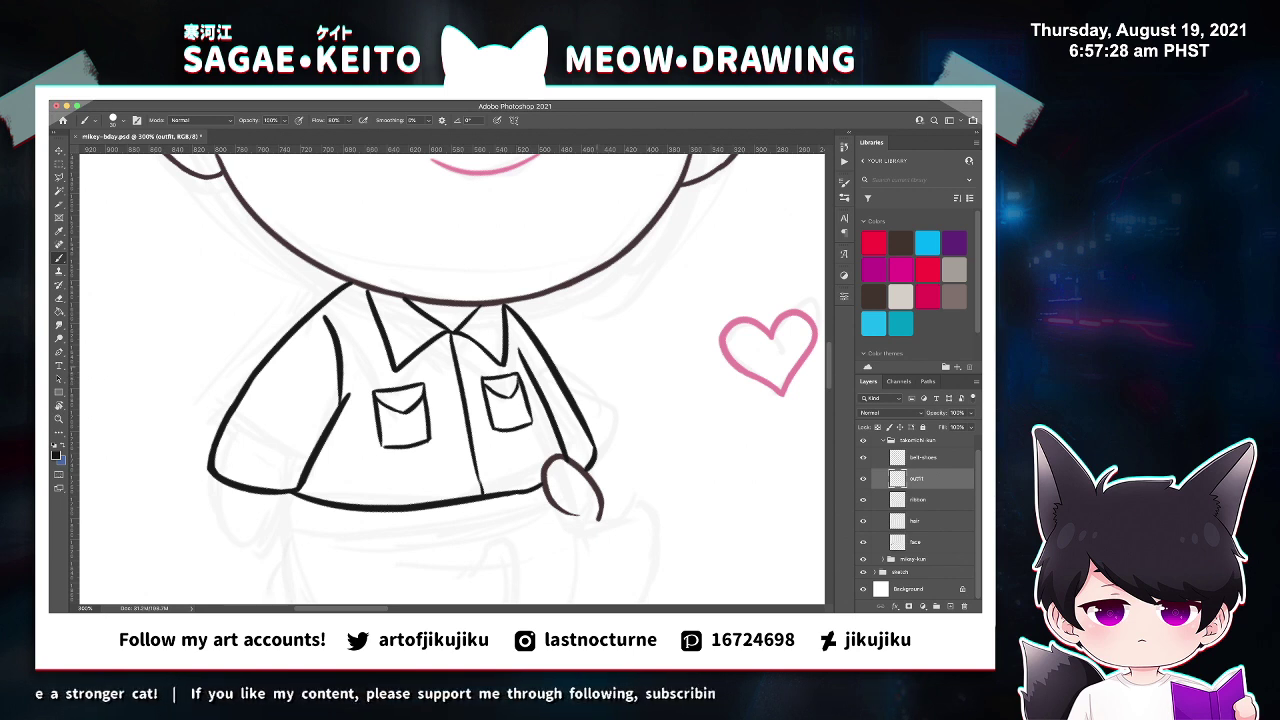
pyautogui.press('super+s')
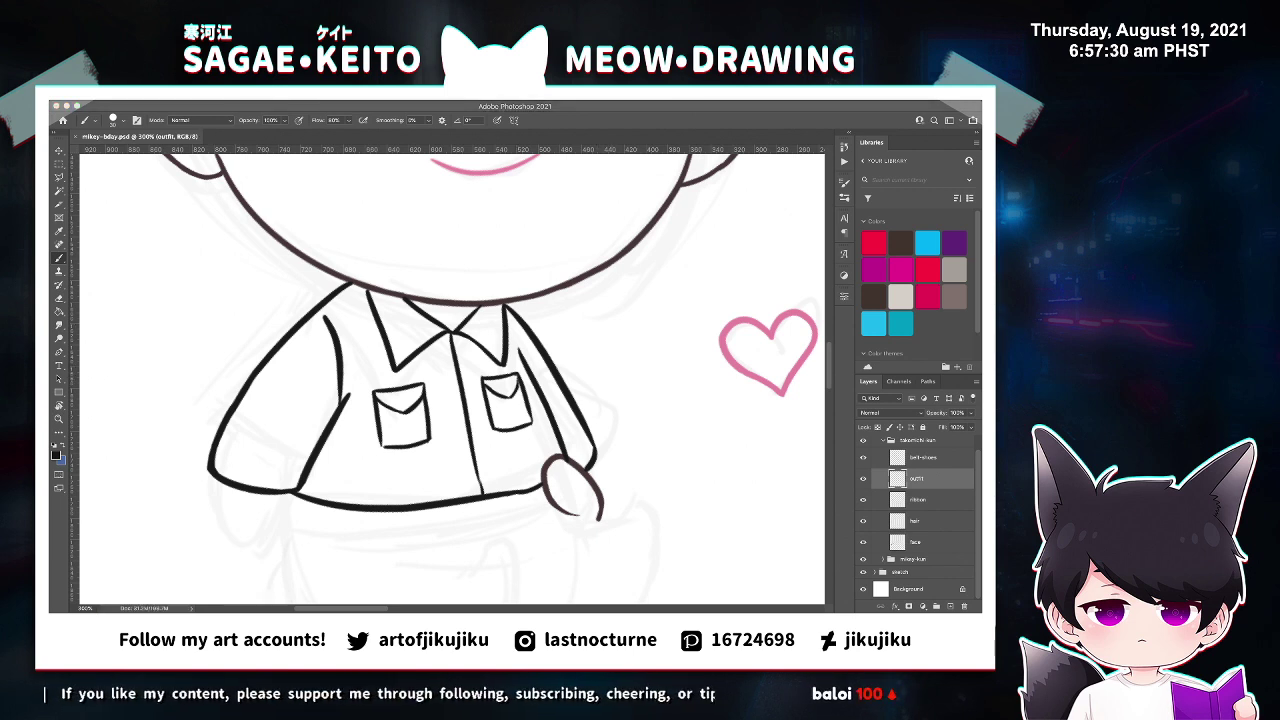
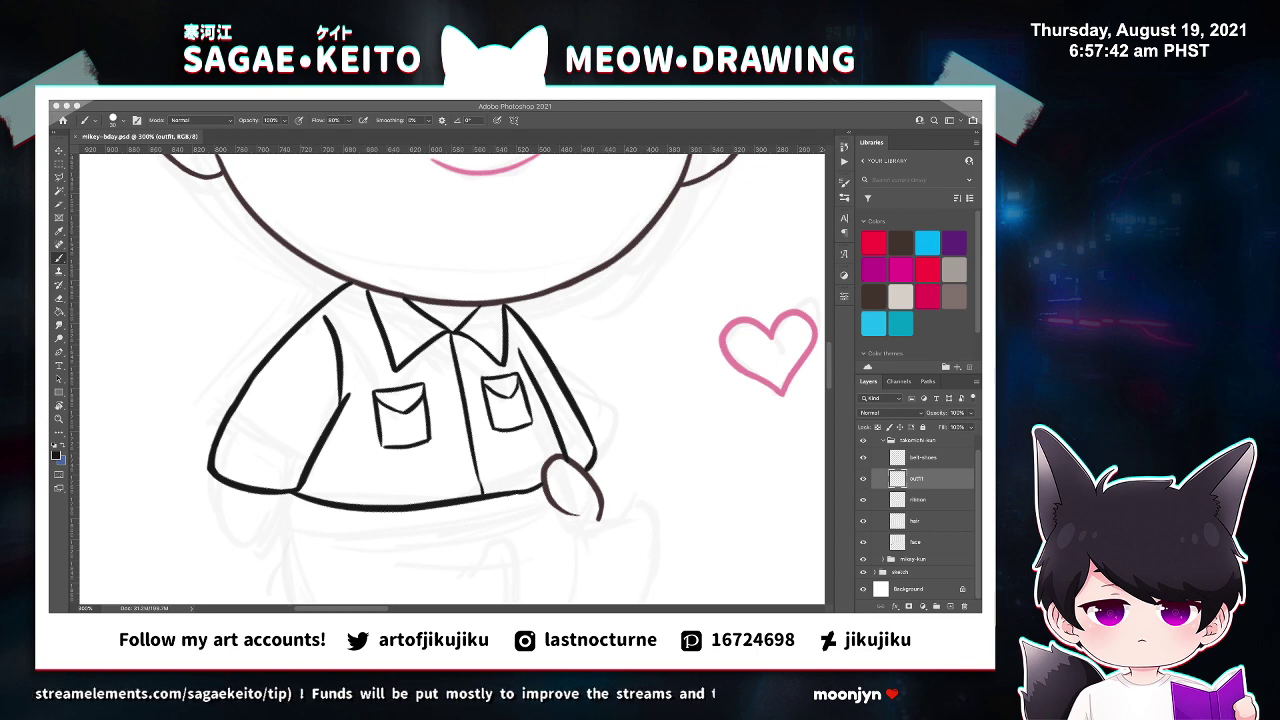
# Ink the trousers' left outline as a rounded curve from below the shirt hem into the lower edge of the left leg.
pyautogui.press('super+Tab')
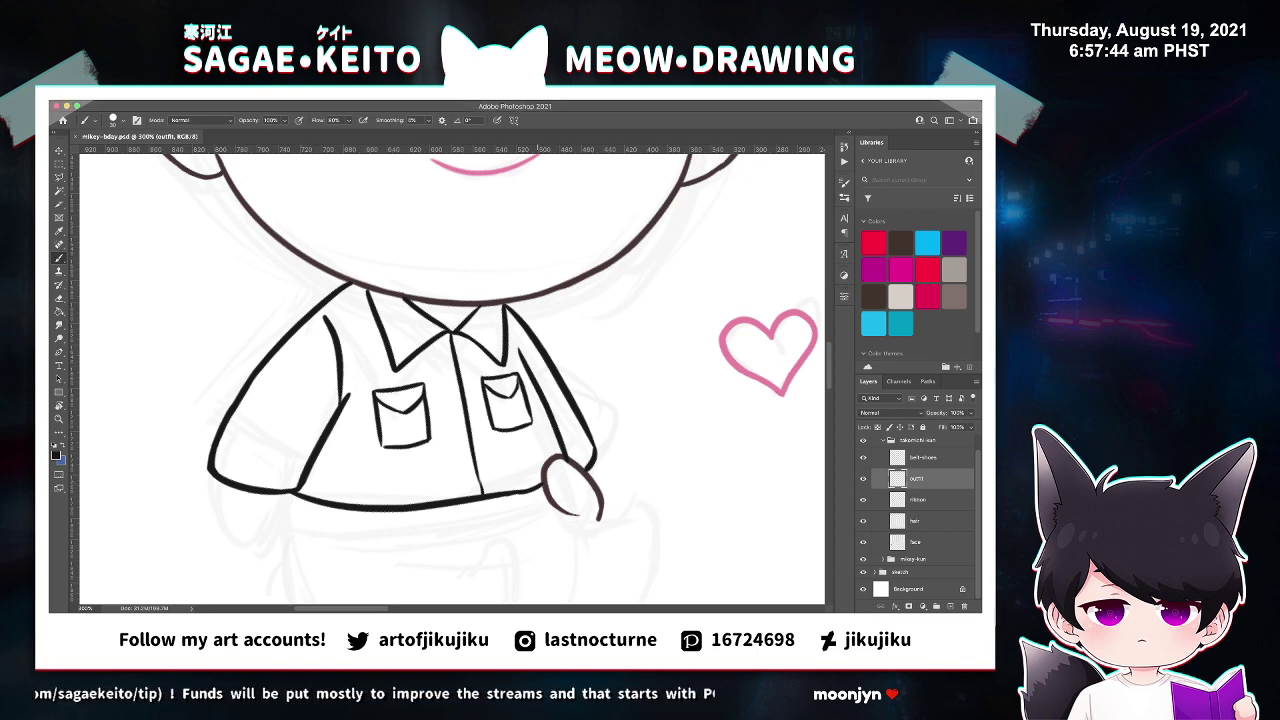
pyautogui.scroll(3, 452, 379)
pyautogui.scroll(-8, 452, 379)
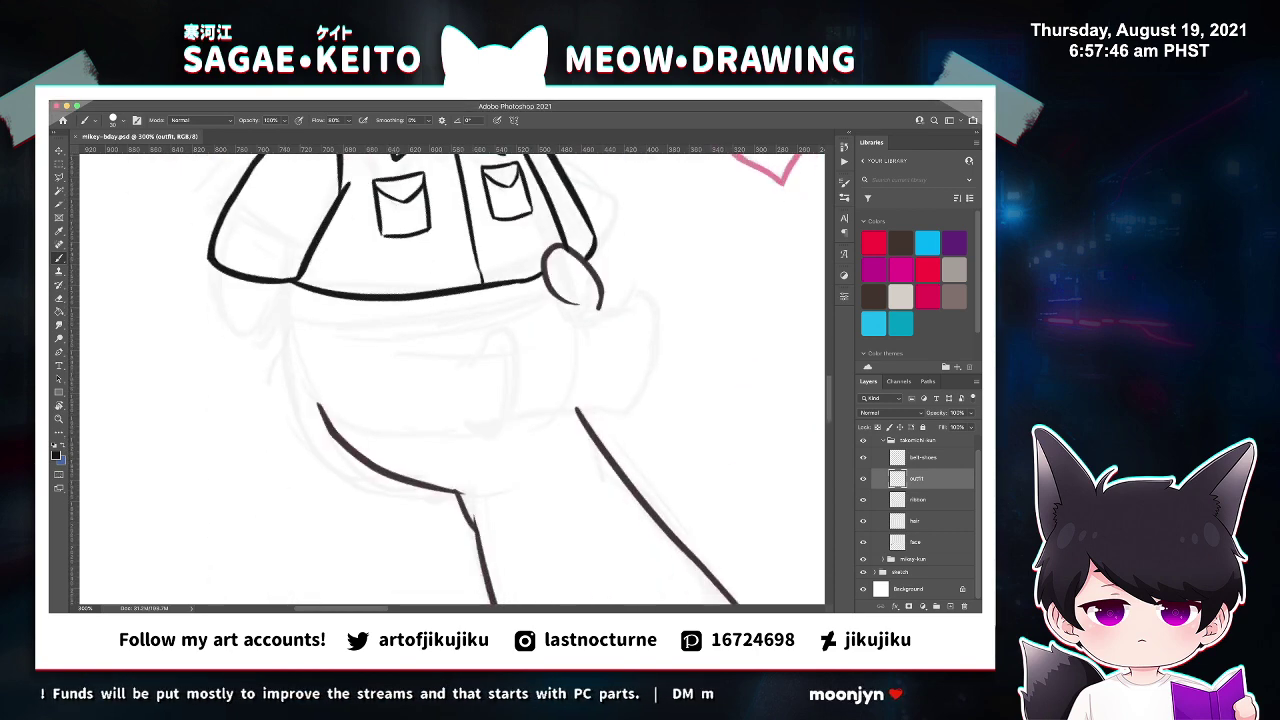
pyautogui.scroll(1, 452, 379)
pyautogui.moveTo(300, 364); pyautogui.dragTo(390, 484)
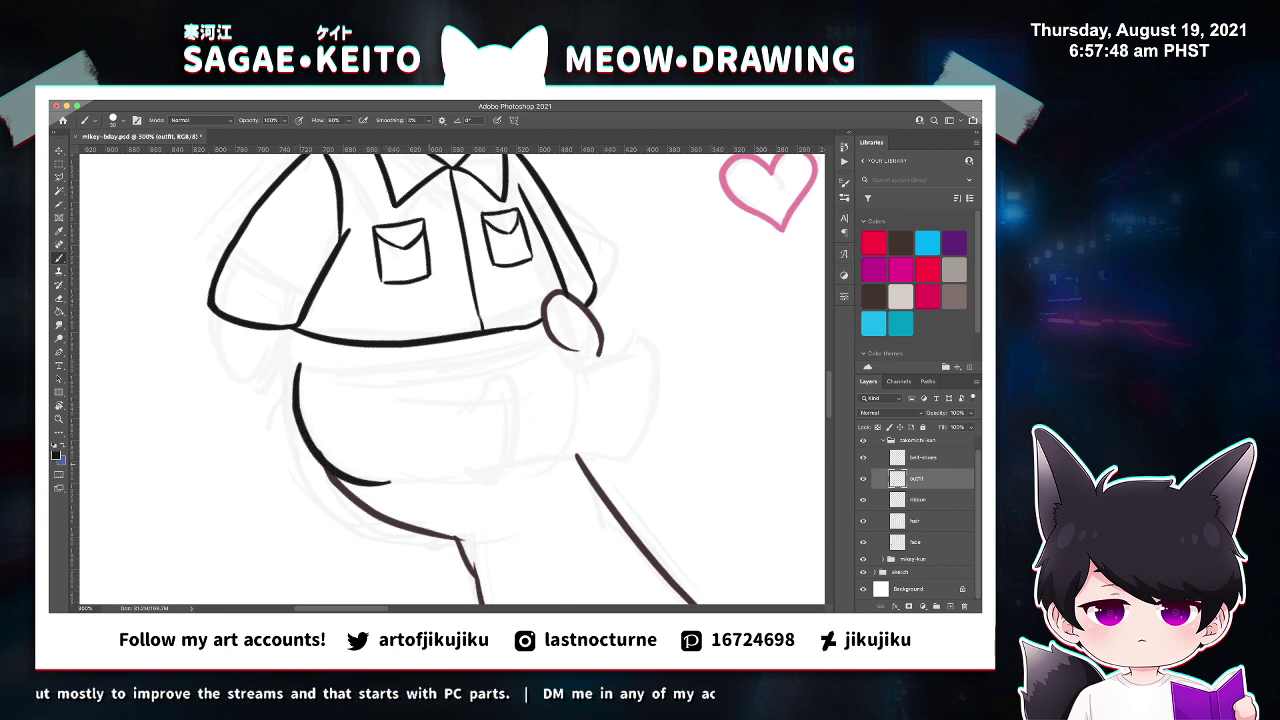
pyautogui.press('super+z')
pyautogui.moveTo(298, 358)
pyautogui.mouseDown()
pyautogui.moveTo(388, 478)
pyautogui.moveTo(445, 476)
pyautogui.mouseUp()
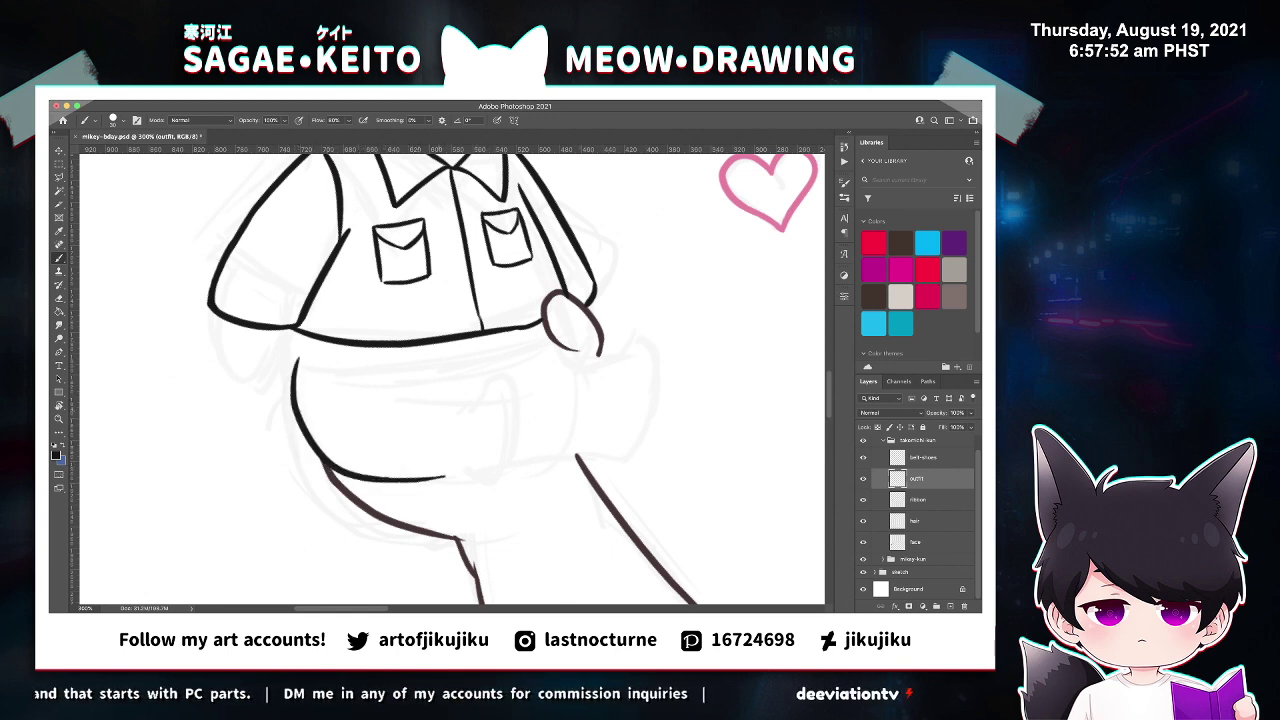
# Ink the left trouser leg's curved inner edge, trim its lower corner and connect the outer outline to the shirt hem.
pyautogui.moveTo(442, 405); pyautogui.dragTo(431, 479)
pyautogui.press('e')
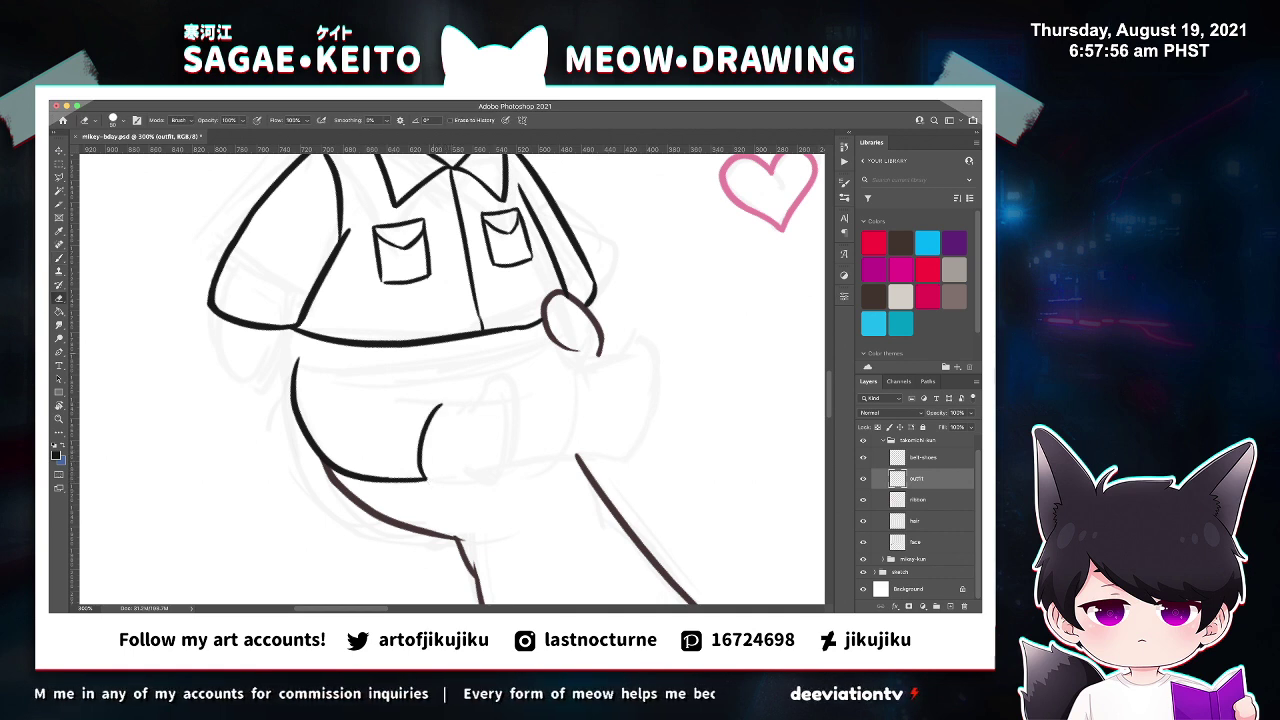
pyautogui.press('b')
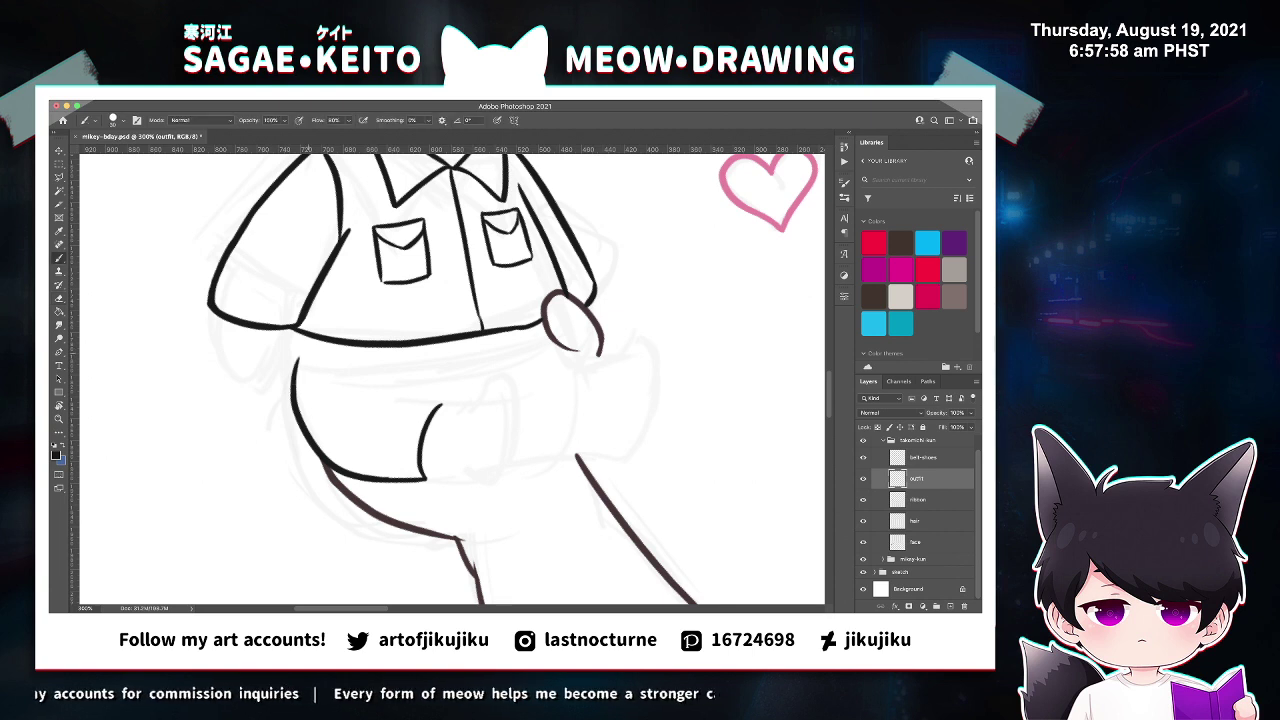
pyautogui.moveTo(303, 337)
pyautogui.mouseDown()
pyautogui.moveTo(291, 392)
pyautogui.moveTo(304, 398)
pyautogui.moveTo(294, 384)
pyautogui.mouseUp()
pyautogui.press('e')
pyautogui.press('b')
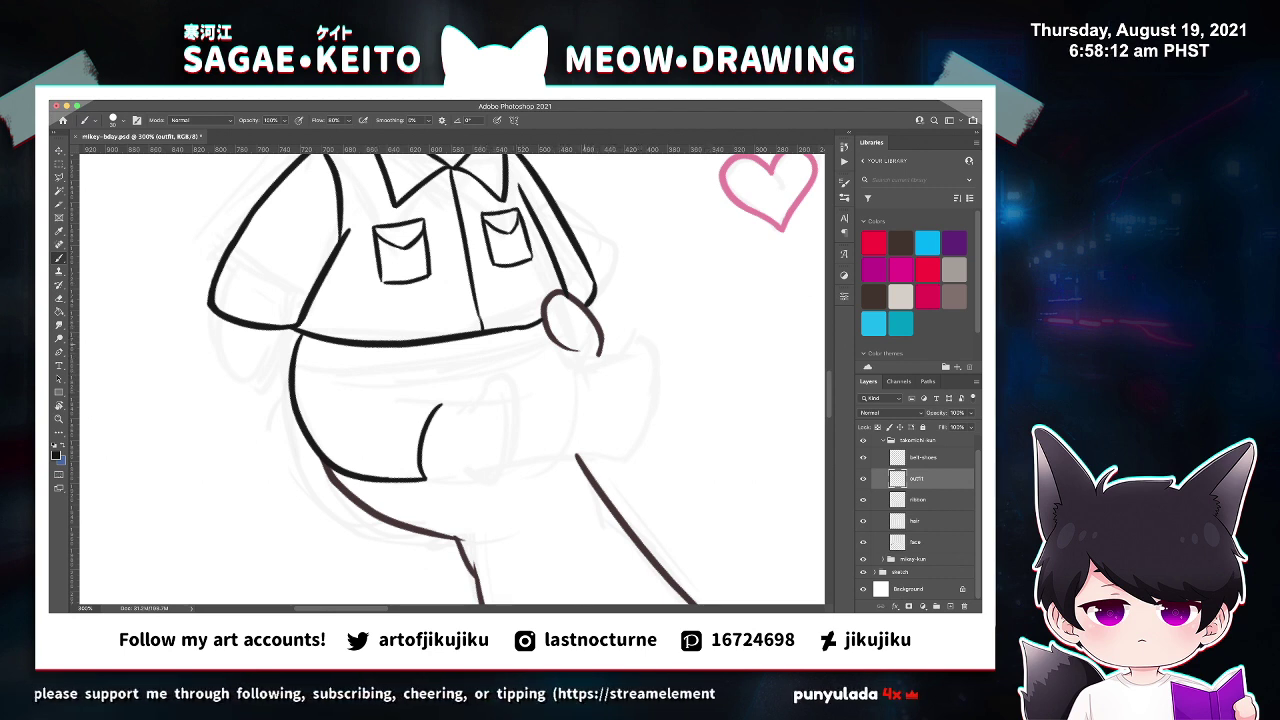
# Ink the trousers' right edge as a curve from below the hand, add a short leg hem and erase the overshooting line.
pyautogui.moveTo(564, 349)
pyautogui.mouseDown()
pyautogui.moveTo(636, 353)
pyautogui.moveTo(566, 418)
pyautogui.mouseUp()
pyautogui.press('super+z')
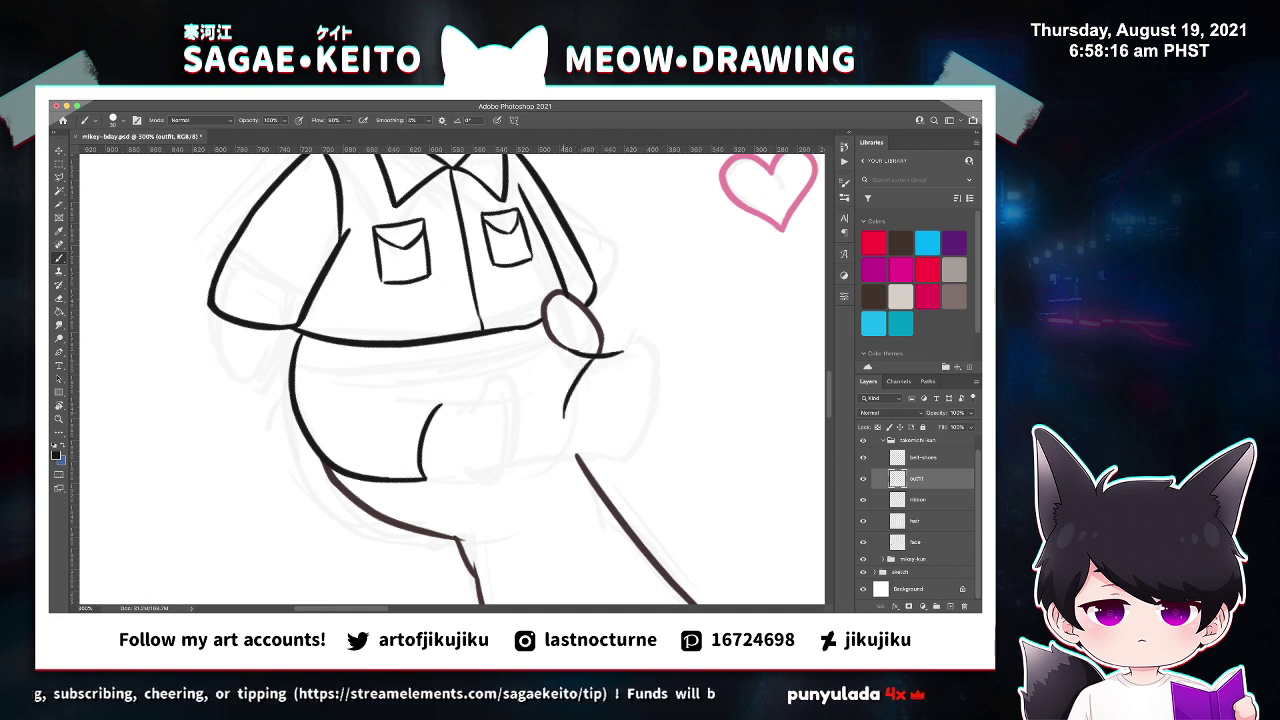
pyautogui.press('super+z')
pyautogui.moveTo(592, 358)
pyautogui.mouseDown()
pyautogui.moveTo(568, 448)
pyautogui.moveTo(582, 449)
pyautogui.mouseUp()
pyautogui.press('super+z')
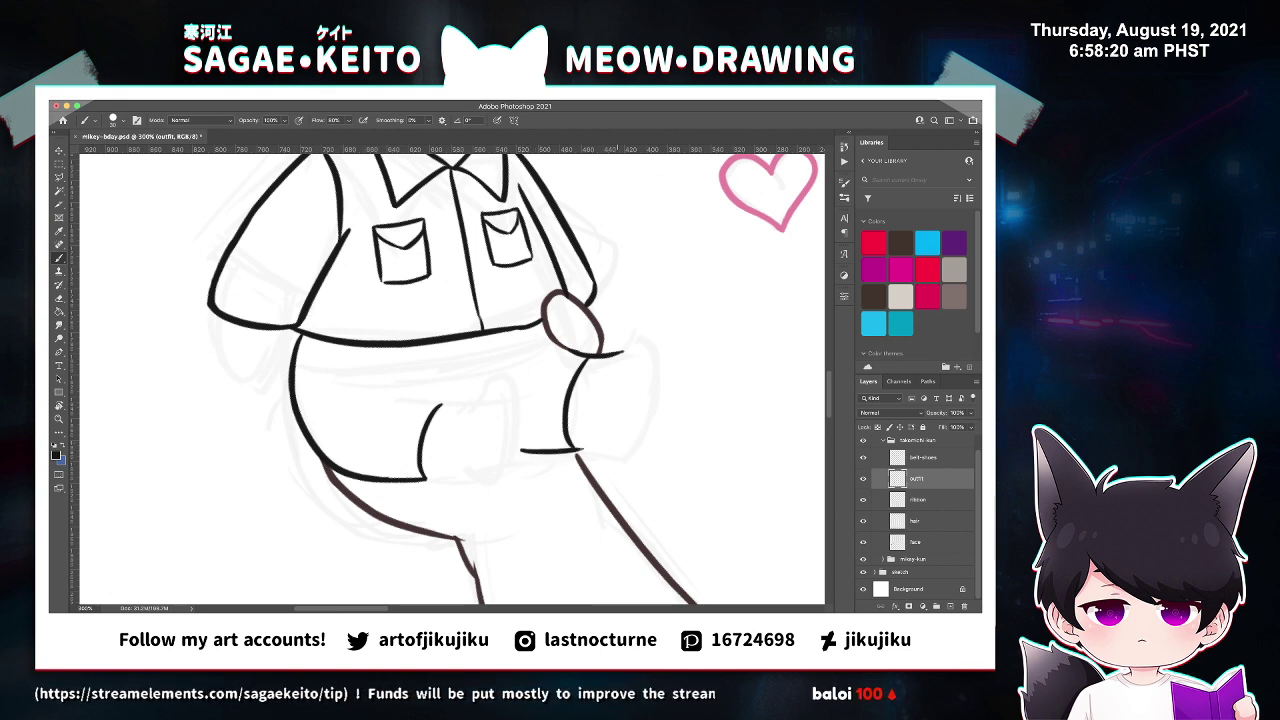
pyautogui.press('e')
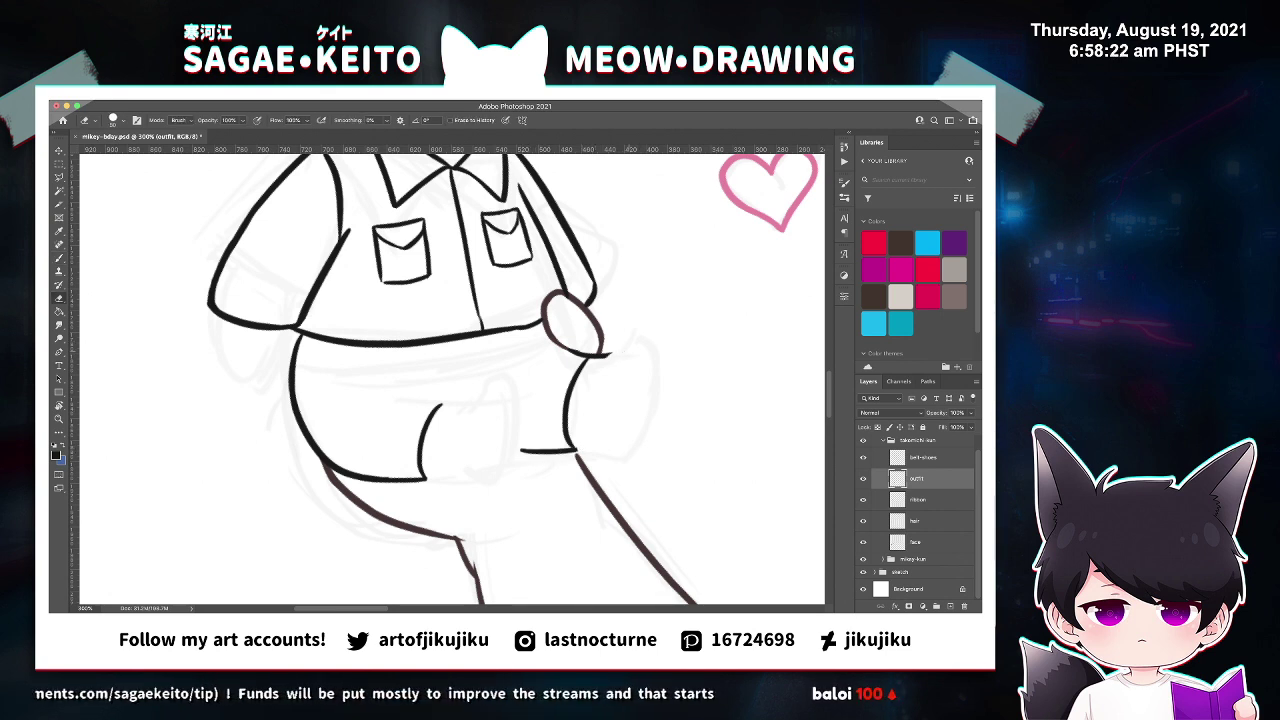
pyautogui.moveTo(611, 356); pyautogui.dragTo(598, 354)
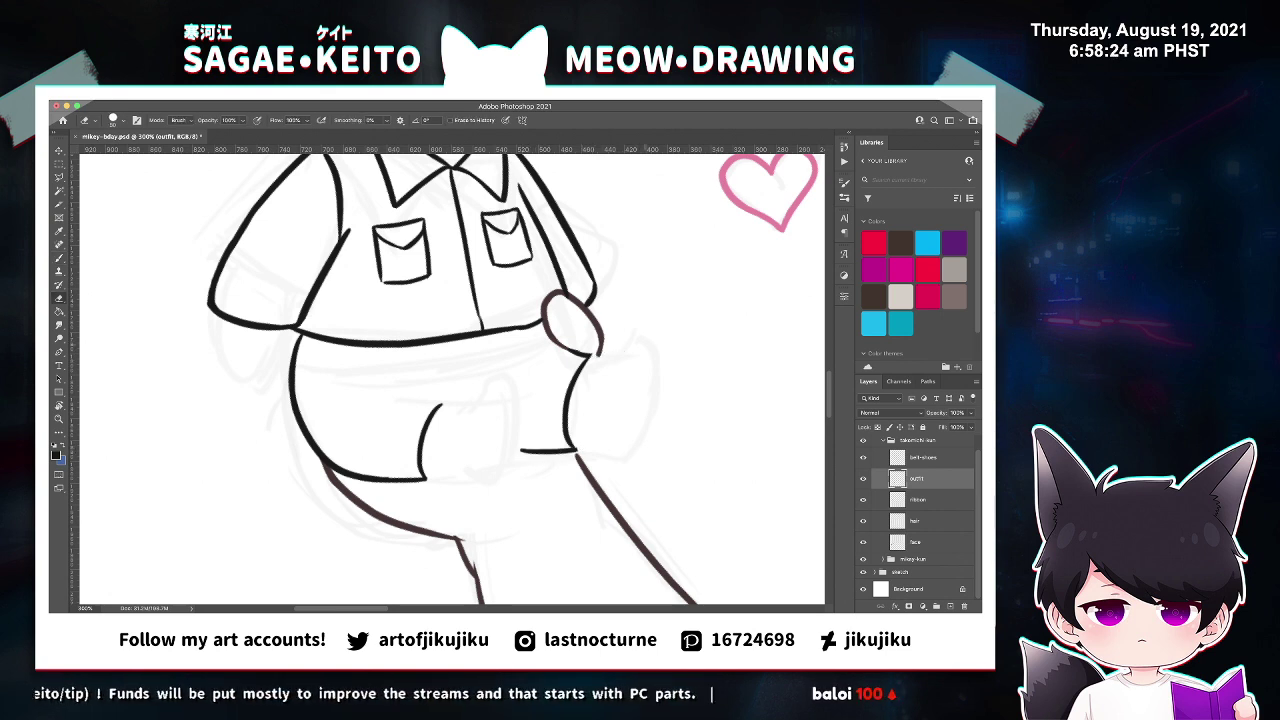
# Redraw the inner curve of the left trouser leg, erasing its rough side and the excess at its upper end.
pyautogui.press('b')
pyautogui.moveTo(419, 456); pyautogui.dragTo(465, 382)
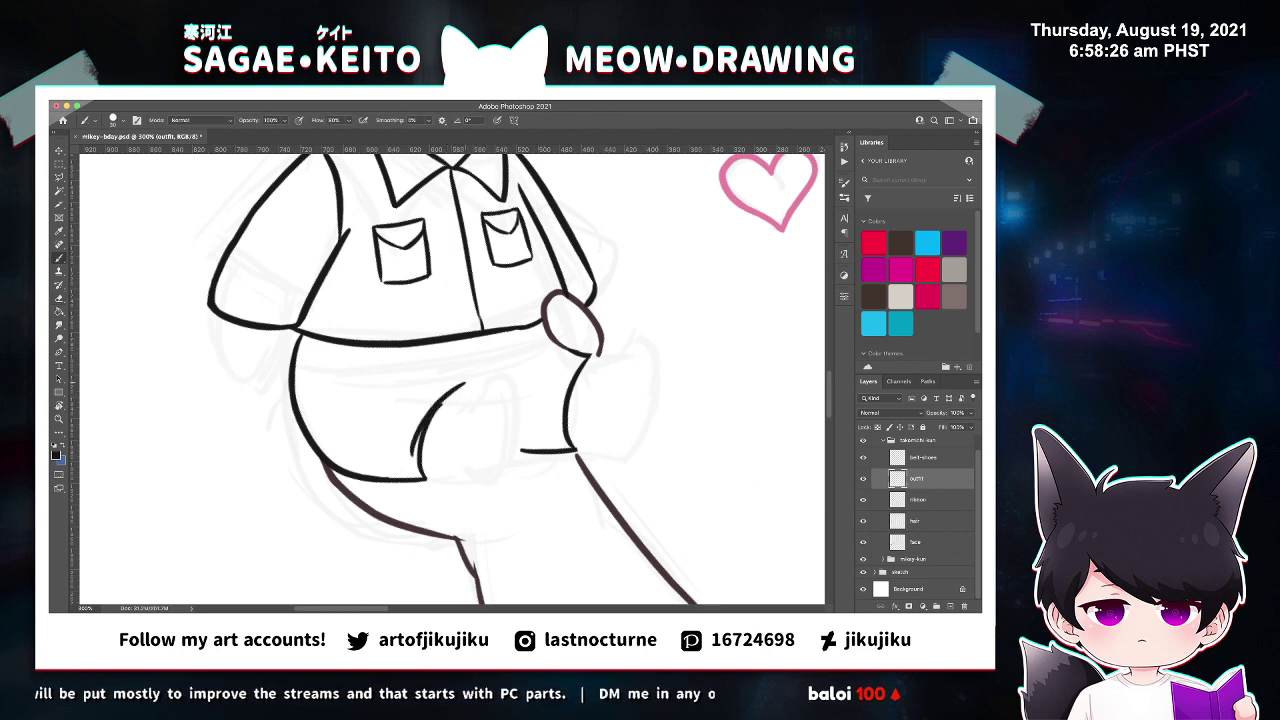
pyautogui.press('super+z')
pyautogui.moveTo(419, 456)
pyautogui.mouseDown()
pyautogui.moveTo(466, 376)
pyautogui.moveTo(434, 396)
pyautogui.moveTo(418, 457)
pyautogui.mouseUp()
pyautogui.press('super+z')
pyautogui.press('super+z')
pyautogui.moveTo(462, 379); pyautogui.dragTo(419, 457)
pyautogui.press('e')
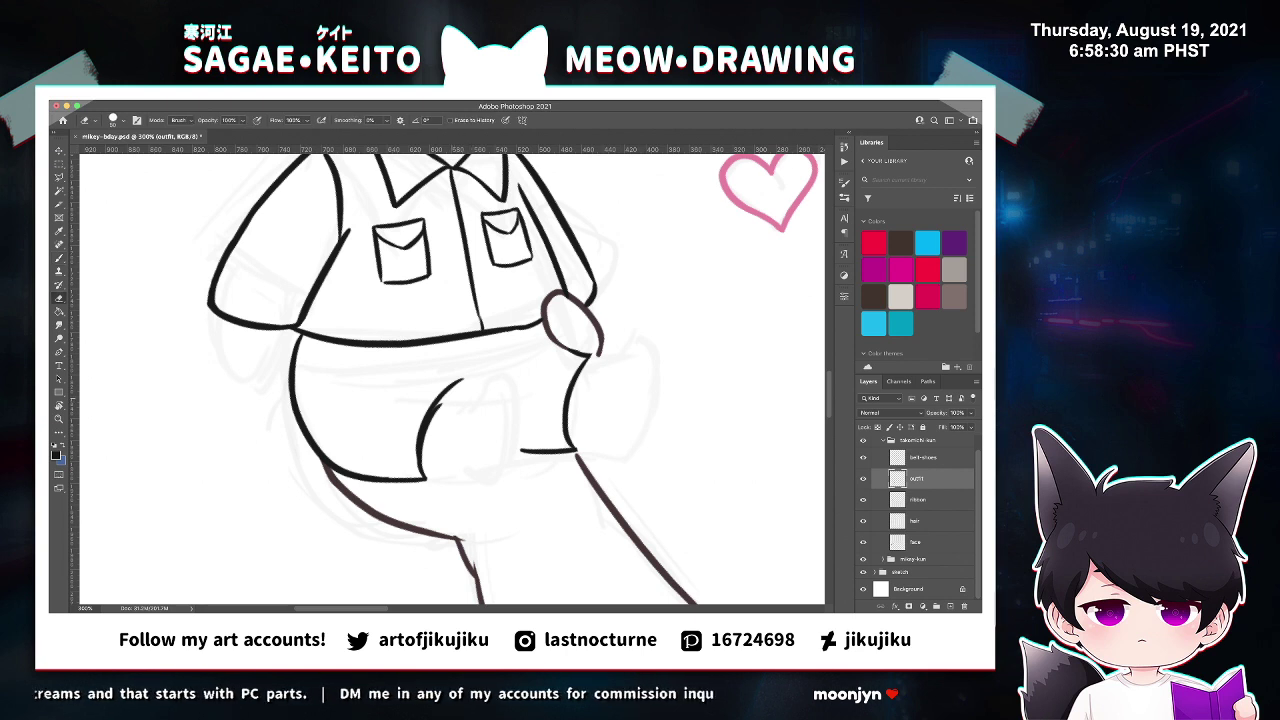
pyautogui.moveTo(449, 404); pyautogui.dragTo(433, 442)
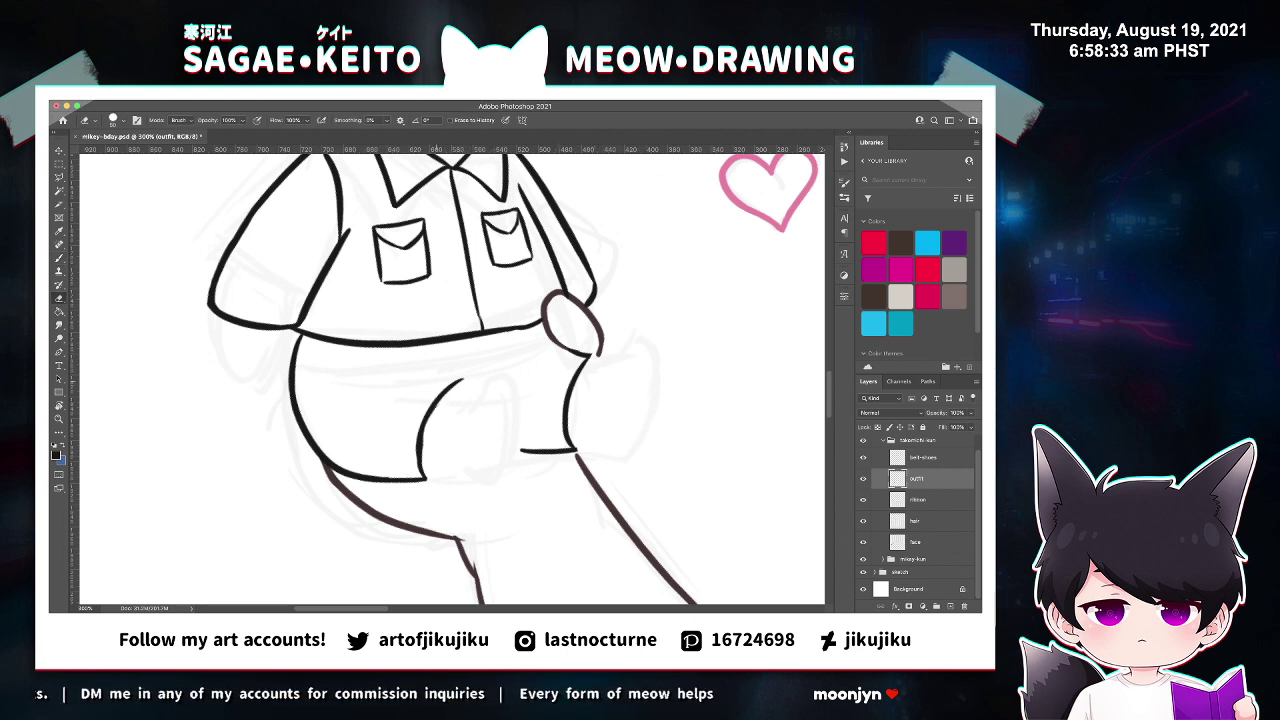
pyautogui.moveTo(462, 380); pyautogui.dragTo(438, 400)
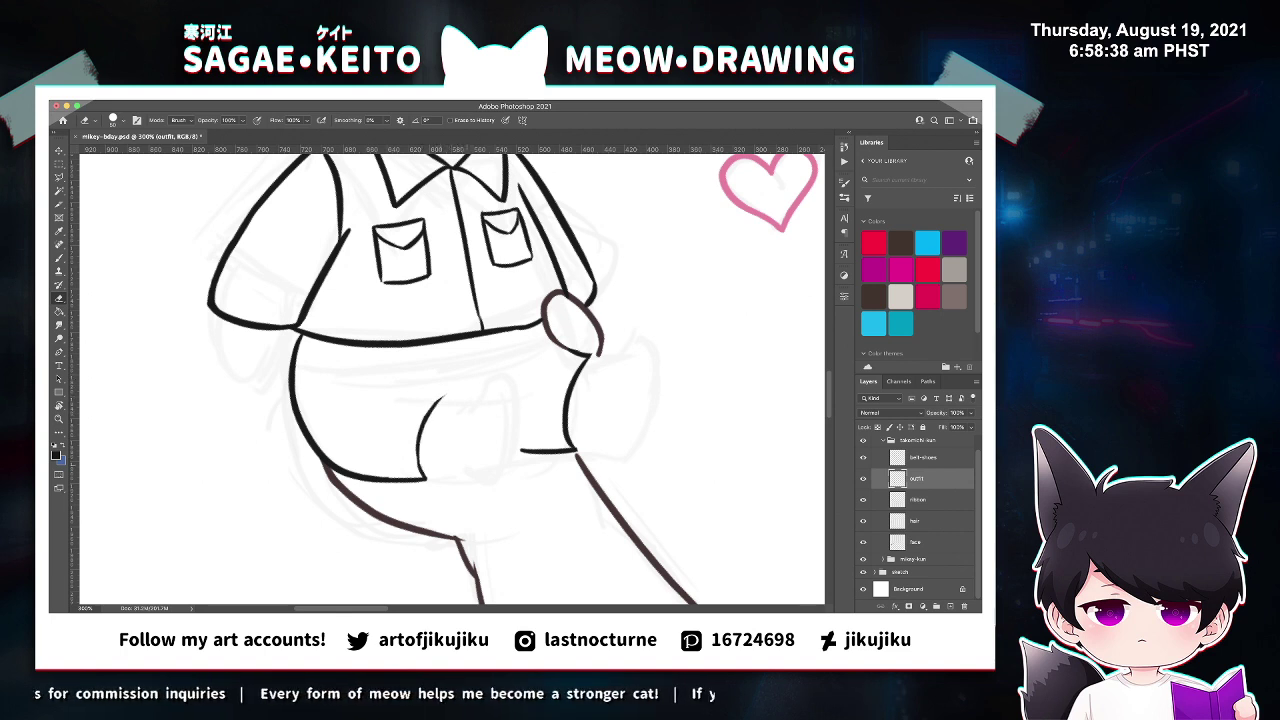
# Touch up the lower end of the left trouser leg's inner curve where it meets the hem, and save the file.
pyautogui.press('b')
pyautogui.scroll(2, 430, 454)
pyautogui.moveTo(411, 485); pyautogui.dragTo(409, 449)
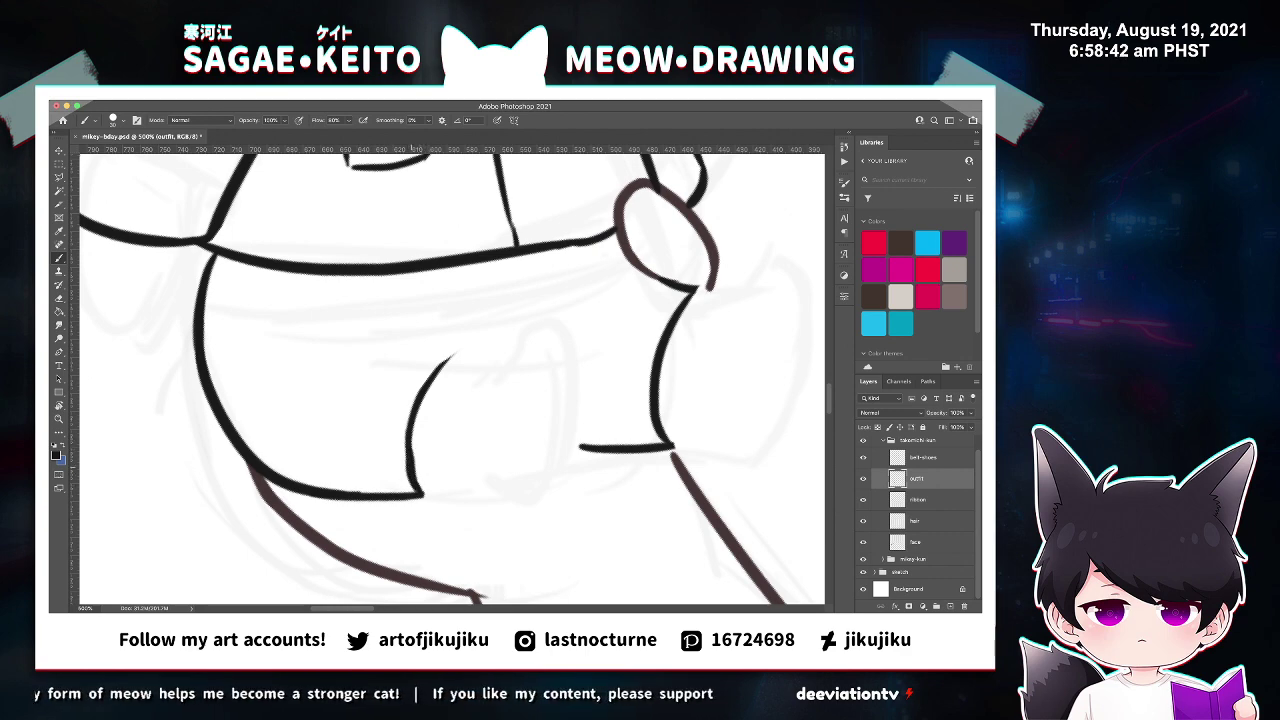
pyautogui.press('e')
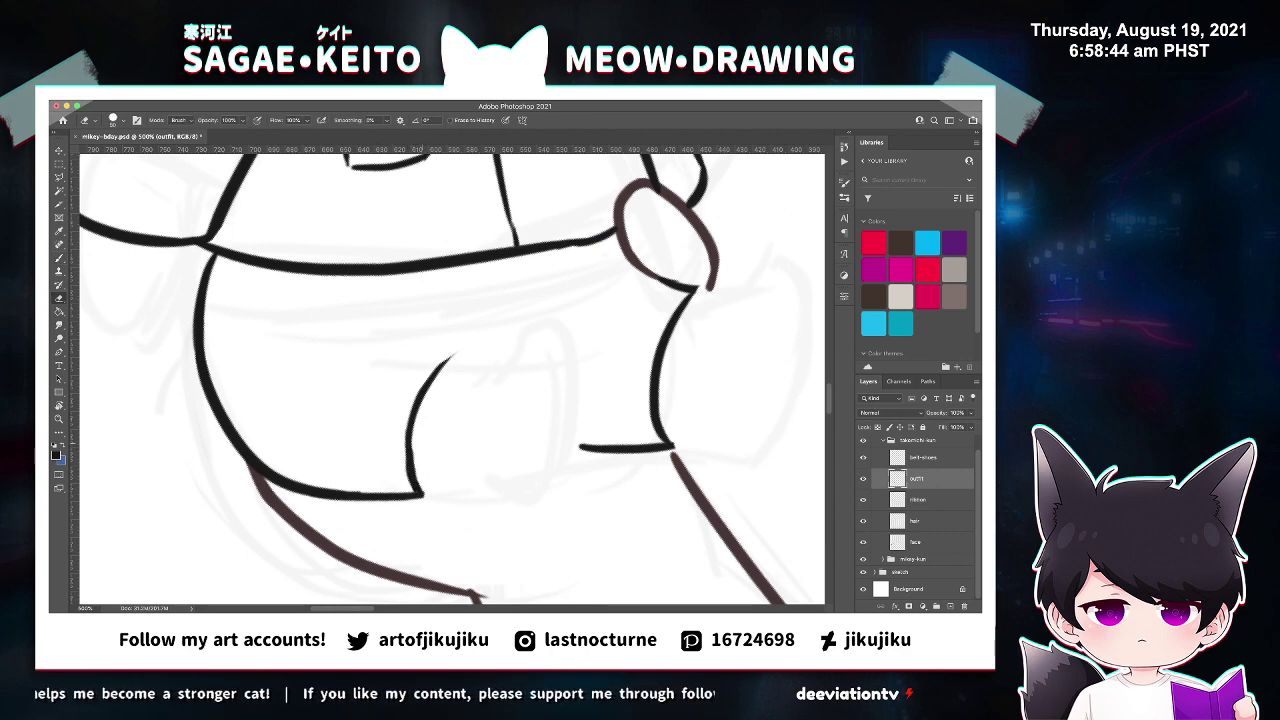
# Switch to the small character's face layer and sample the eyebrow's dark brown as the brush colour.
pyautogui.press('super+minus')
pyautogui.press('super+minus')
pyautogui.press('super+minus')
pyautogui.press('super+minus')
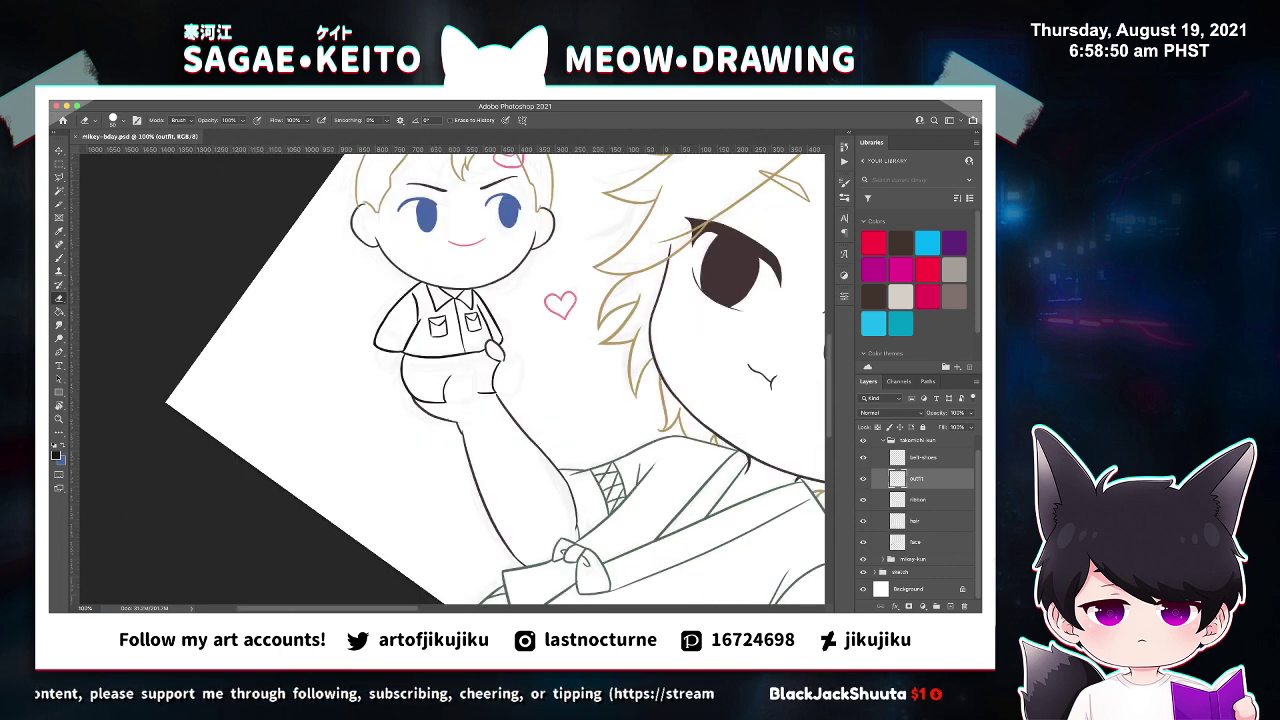
pyautogui.click(916, 542)
pyautogui.press('x')
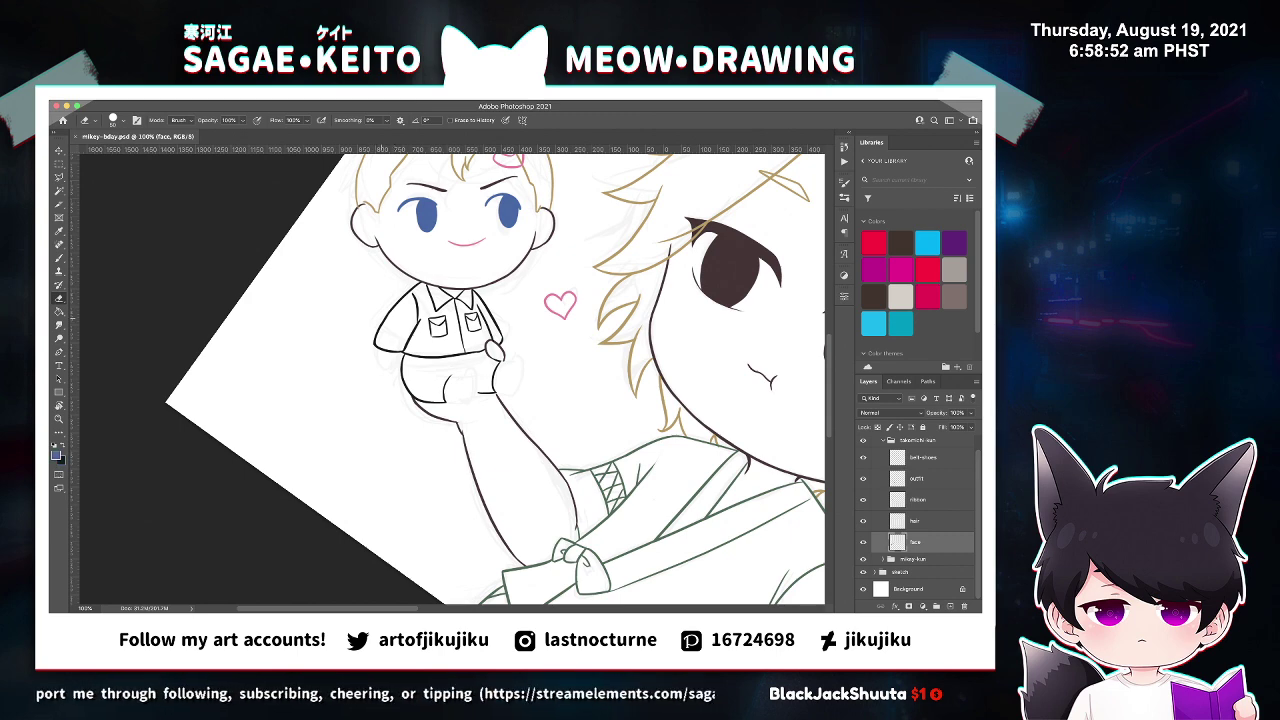
pyautogui.press('z')
pyautogui.click(443, 180)
pyautogui.click(443, 180)
pyautogui.click(443, 180)
pyautogui.click(443, 180)
pyautogui.click(443, 180)
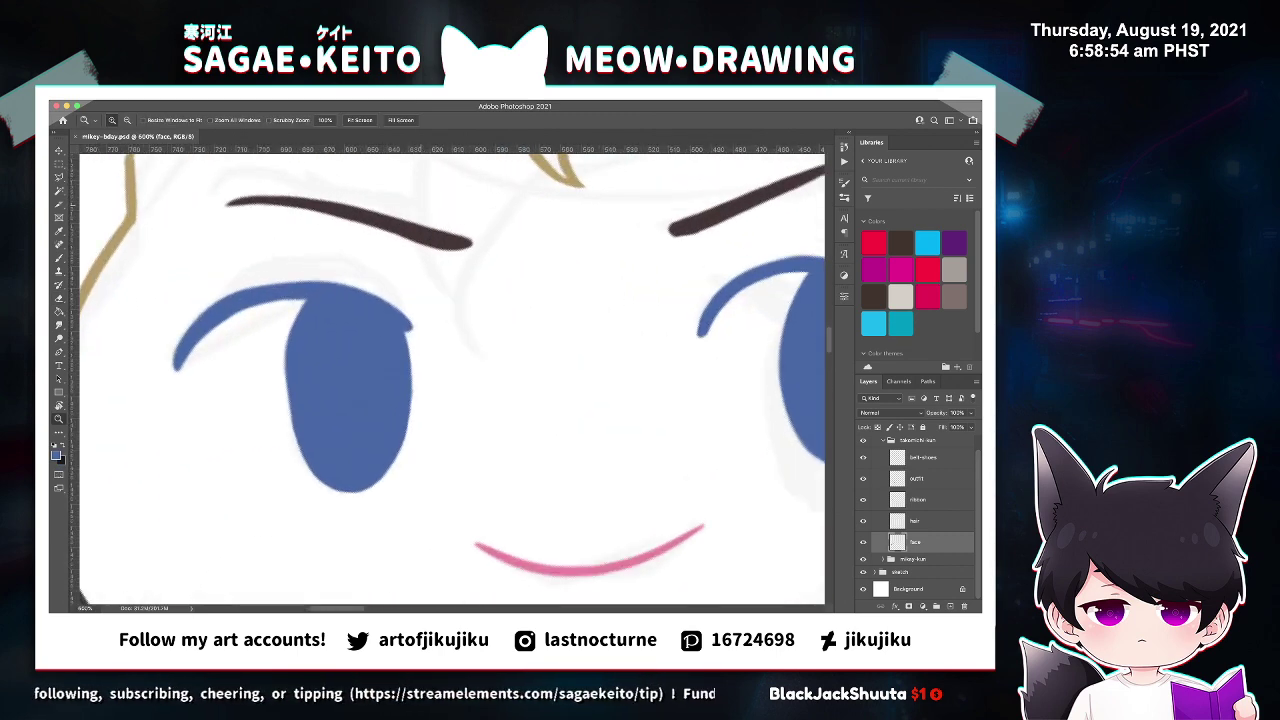
pyautogui.click(425, 218)
pyautogui.press('b')
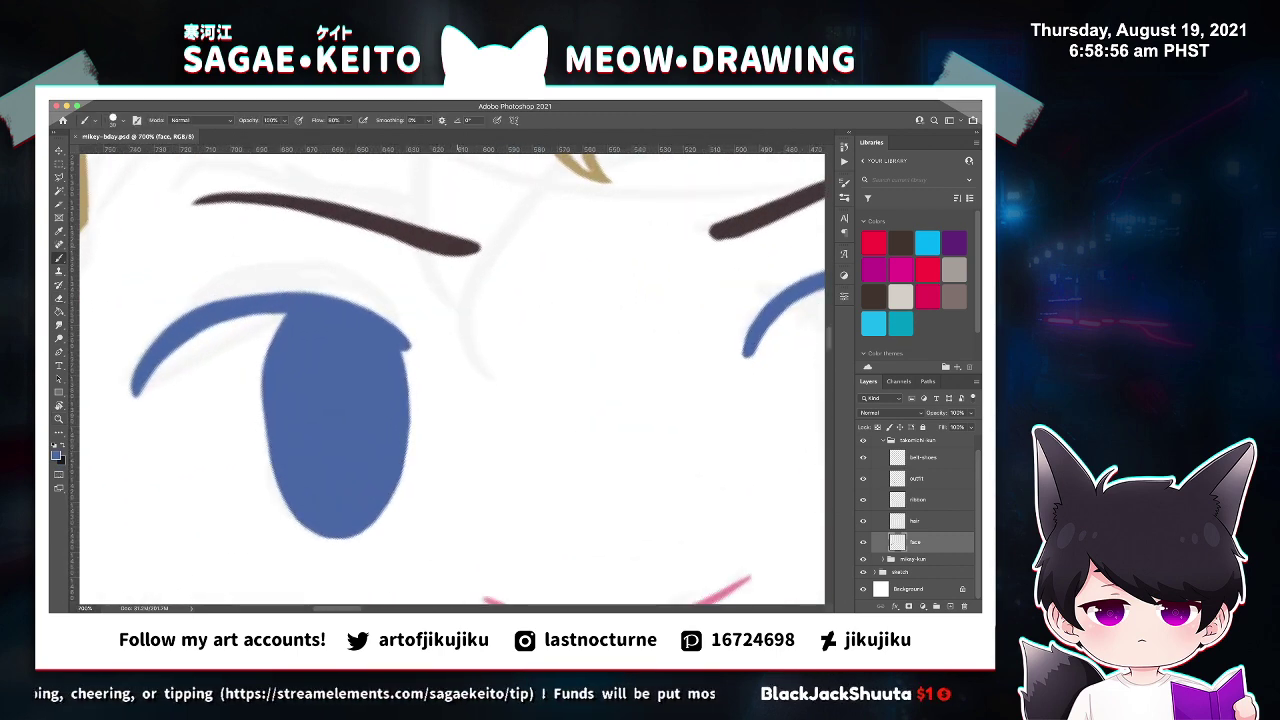
pyautogui.keyDown('alt'); pyautogui.click(458, 246); pyautogui.keyUp('alt')
# Ink the small character's left hand as a rounded dark brown shape below the left sleeve's cuff.
pyautogui.press('super+minus')
pyautogui.press('super+minus')
pyautogui.press('super+minus')
pyautogui.press('super+minus')
pyautogui.press('super+minus')
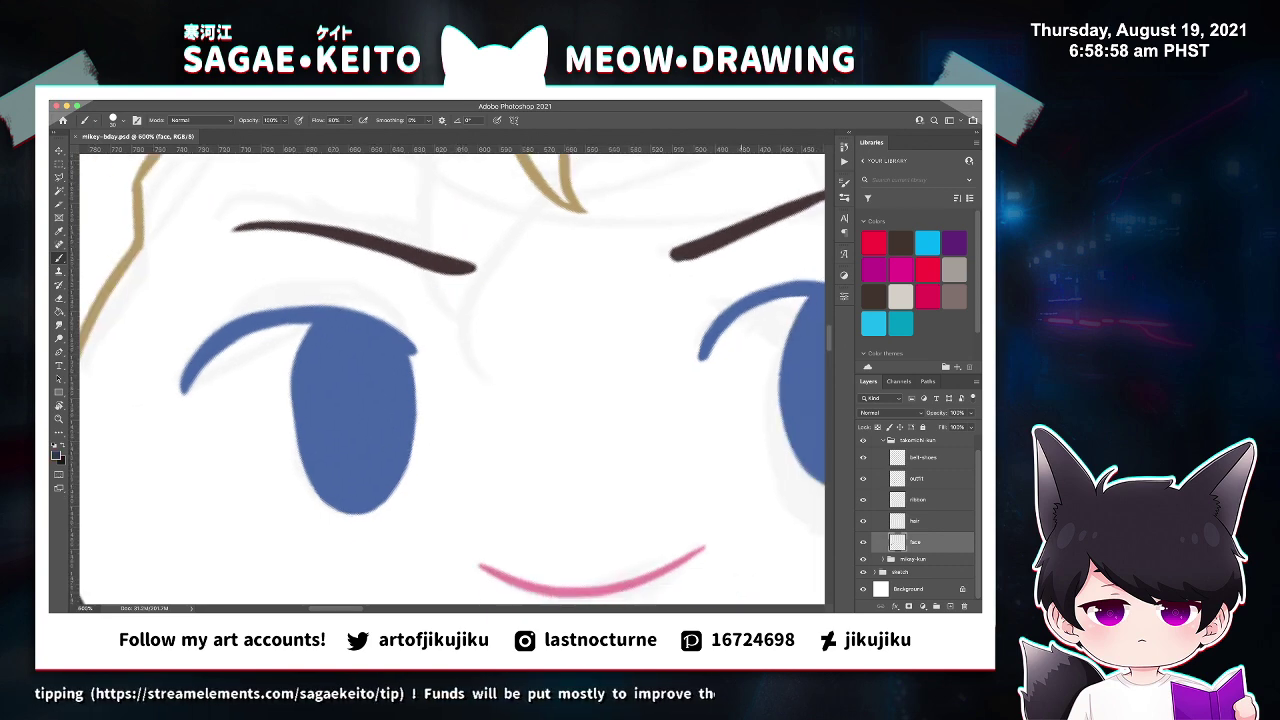
pyautogui.press('super+minus')
pyautogui.press('super+minus')
pyautogui.press('super+minus')
pyautogui.press('z')
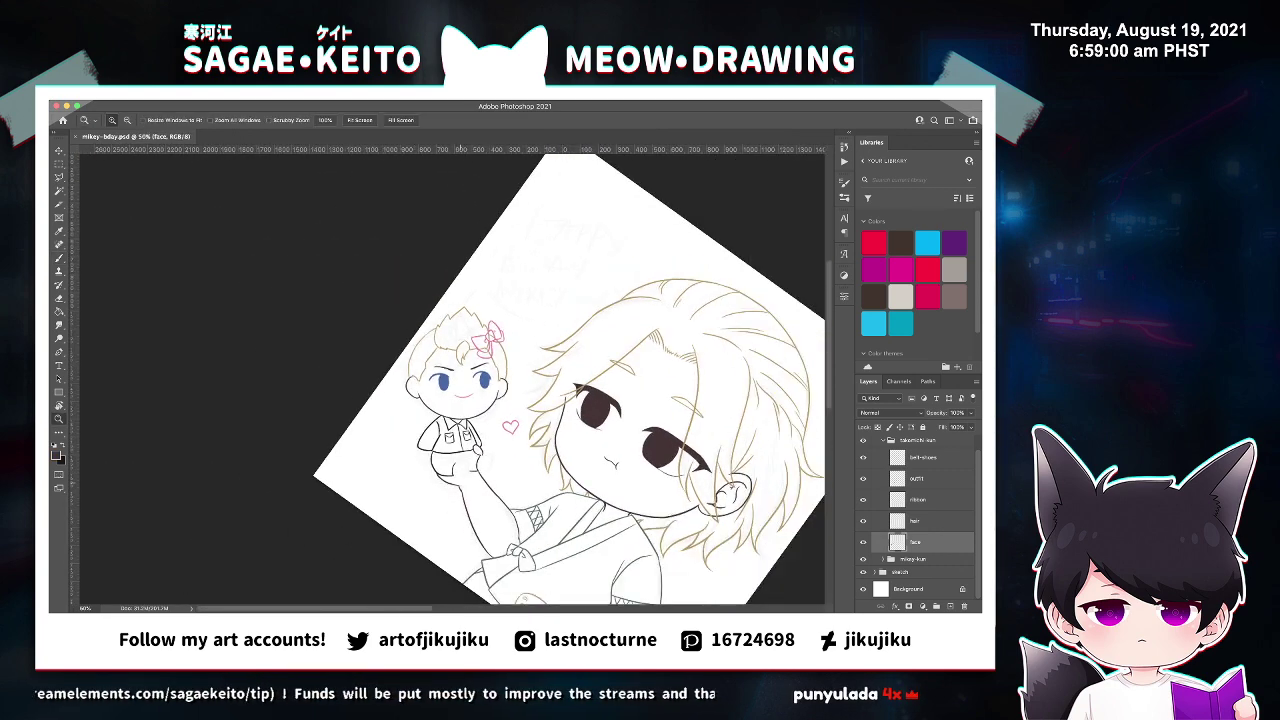
pyautogui.click(468, 477)
pyautogui.click(468, 477)
pyautogui.click(380, 424)
pyautogui.click(380, 424)
pyautogui.click(380, 427)
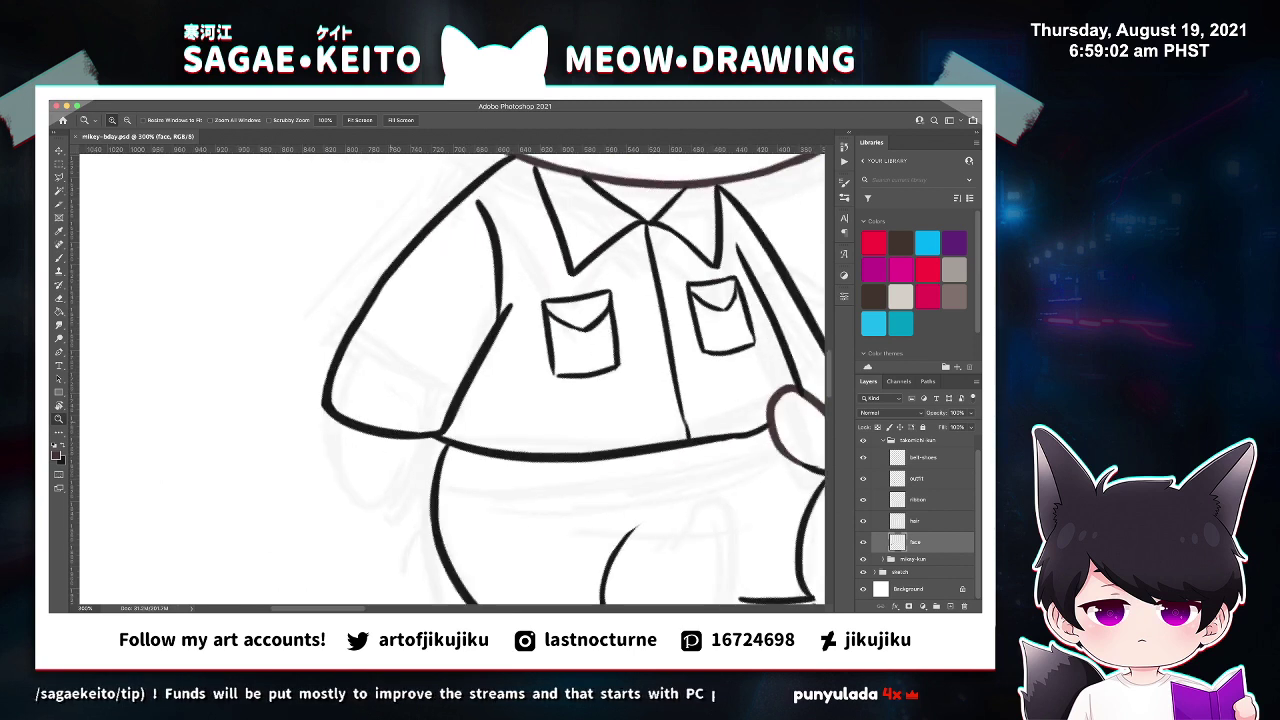
pyautogui.press('b')
pyautogui.moveTo(345, 428); pyautogui.dragTo(418, 482)
pyautogui.hotkey('ctrl', 'z')
pyautogui.moveTo(345, 428)
pyautogui.mouseDown()
pyautogui.moveTo(405, 498)
pyautogui.moveTo(422, 468)
pyautogui.mouseUp()
pyautogui.hotkey('ctrl', 'z')
pyautogui.moveTo(339, 423)
pyautogui.mouseDown()
pyautogui.moveTo(408, 478)
pyautogui.moveTo(436, 440)
pyautogui.mouseUp()
pyautogui.hotkey('ctrl', 'z')
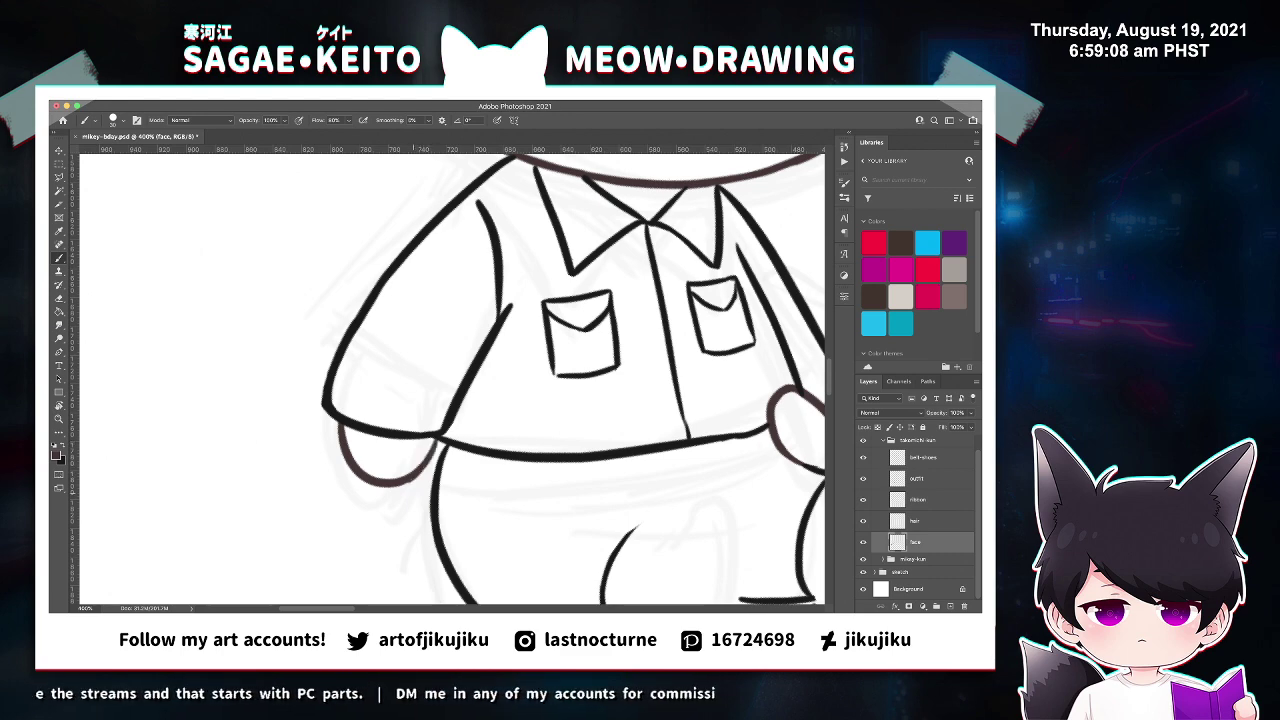
pyautogui.press('e')
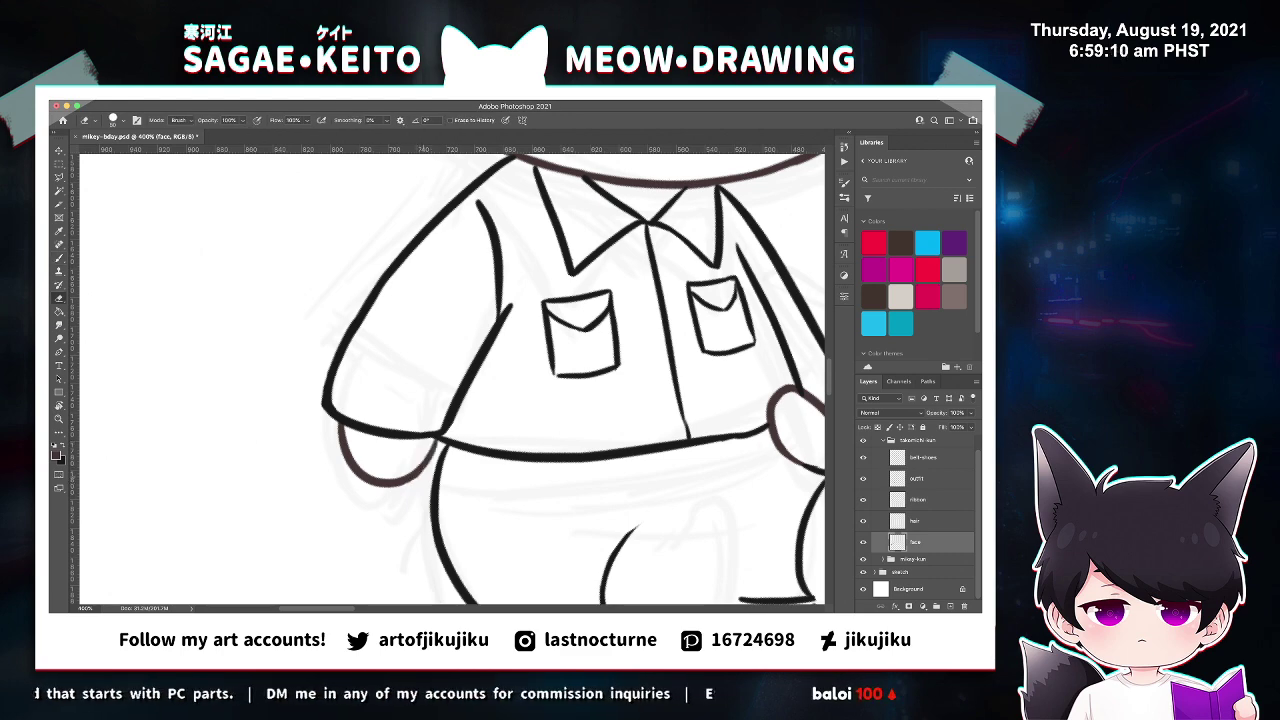
# Ink a small dark brown curve linking the right sleeve's cuff to the right hand, and save the file.
pyautogui.hscroll(-5, 452, 380)
pyautogui.hscroll(10, 452, 380)
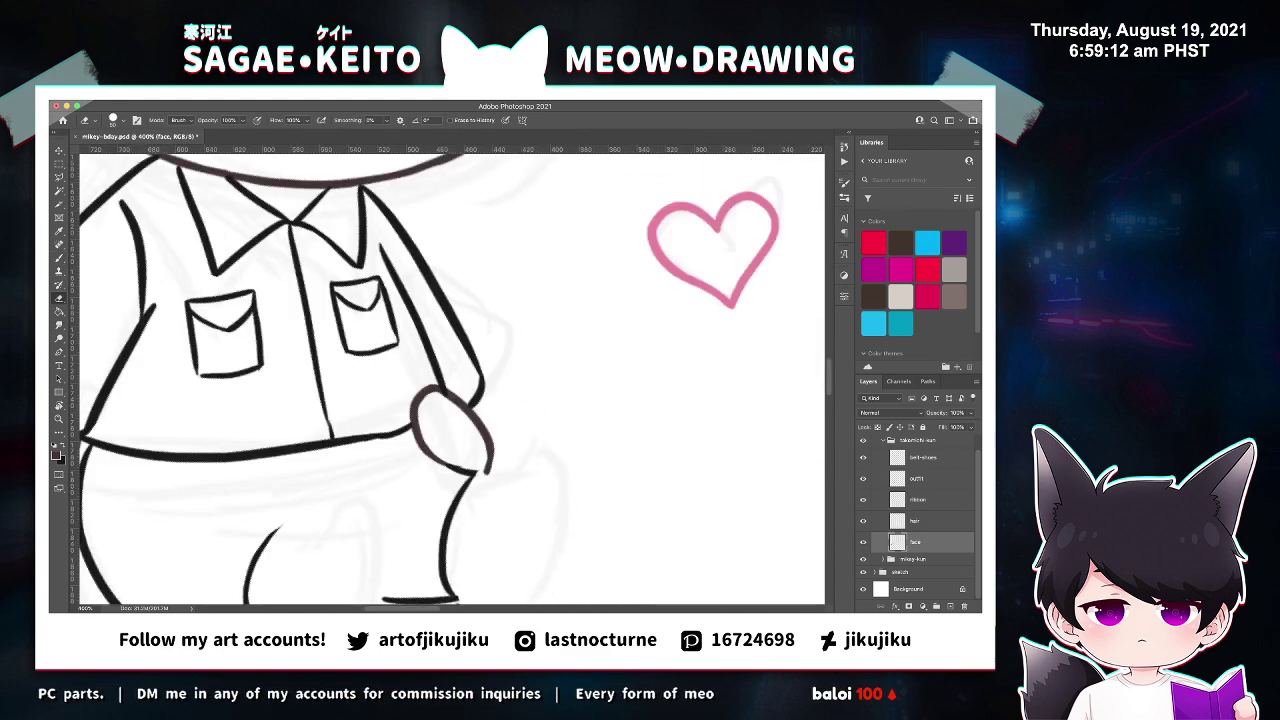
pyautogui.press('b')
pyautogui.moveTo(338, 394); pyautogui.dragTo(342, 429)
pyautogui.press('super+z')
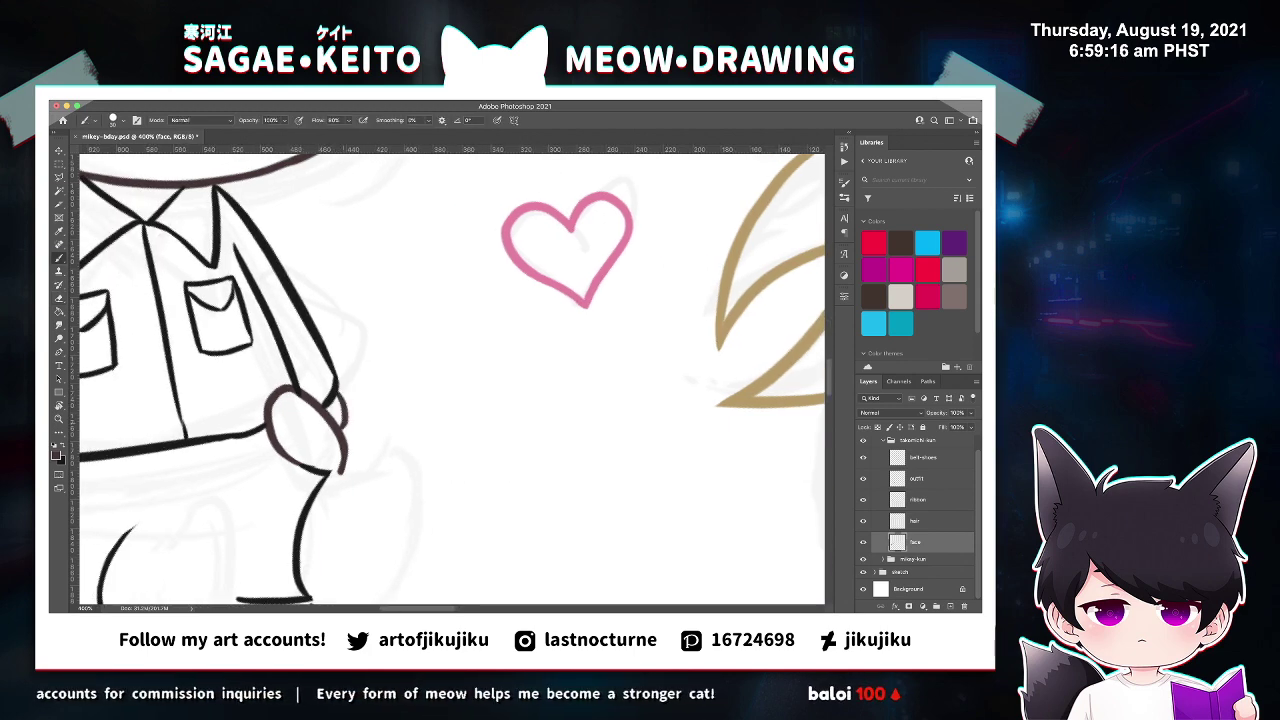
pyautogui.press('super+s')
# On the outfit layer, ink the trousers' waistband in black as a curved line running parallel below the shirt hem to the right hand.
pyautogui.press('super+minus')
pyautogui.press('super+minus')
pyautogui.press('super+minus')
pyautogui.press('super+minus')
pyautogui.hotkey('ctrl', '-')
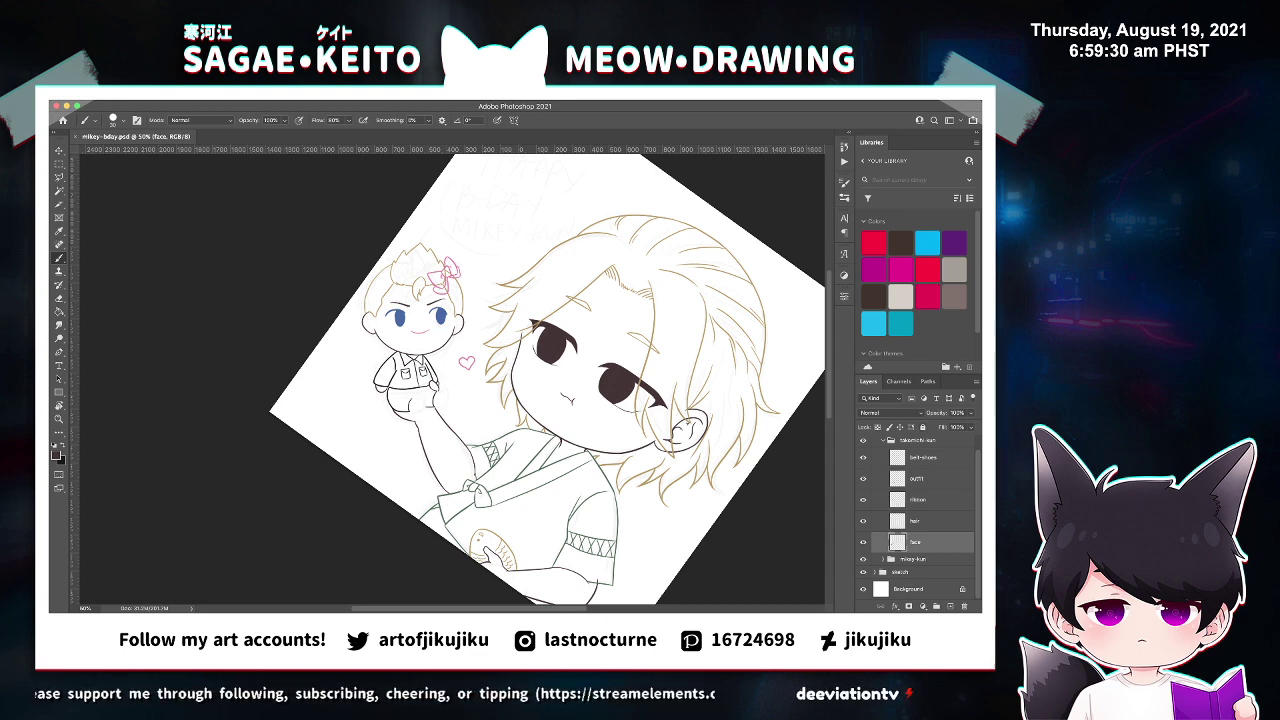
pyautogui.click(923, 457)
pyautogui.press('z')
pyautogui.click(423, 397)
pyautogui.click(423, 397)
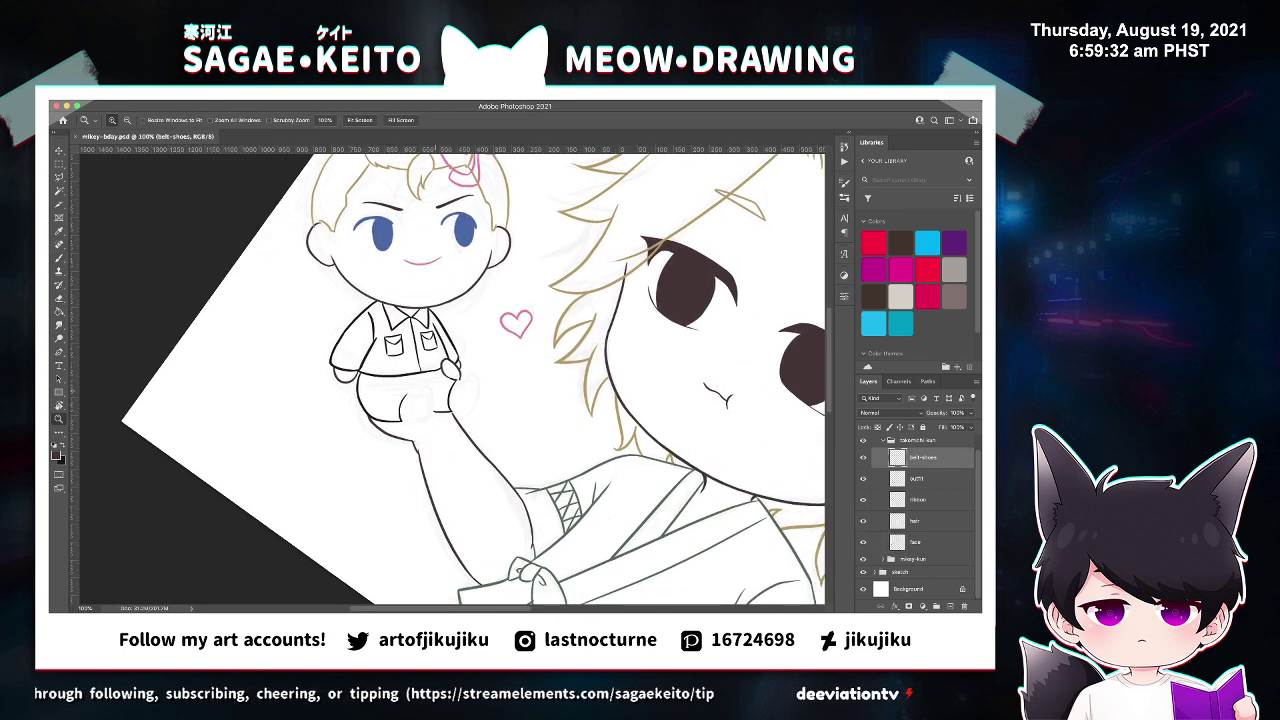
pyautogui.click(423, 397)
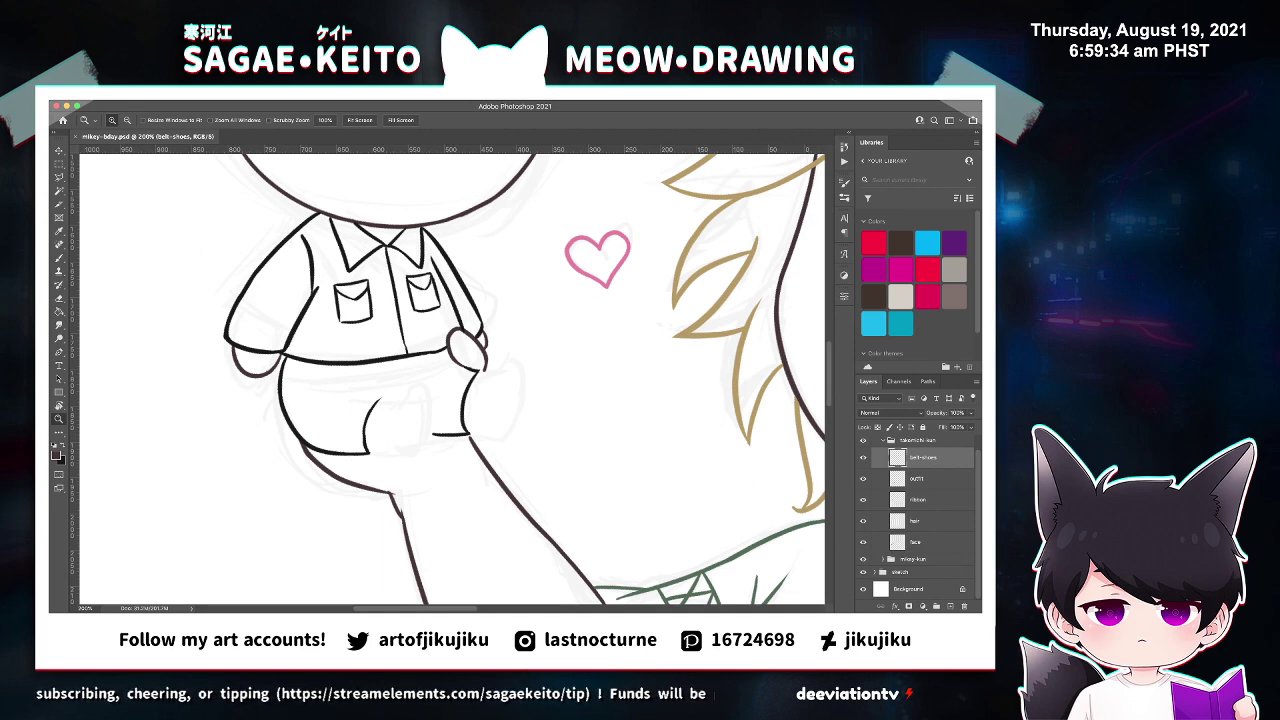
pyautogui.click(917, 478)
pyautogui.press('x')
pyautogui.click(399, 371)
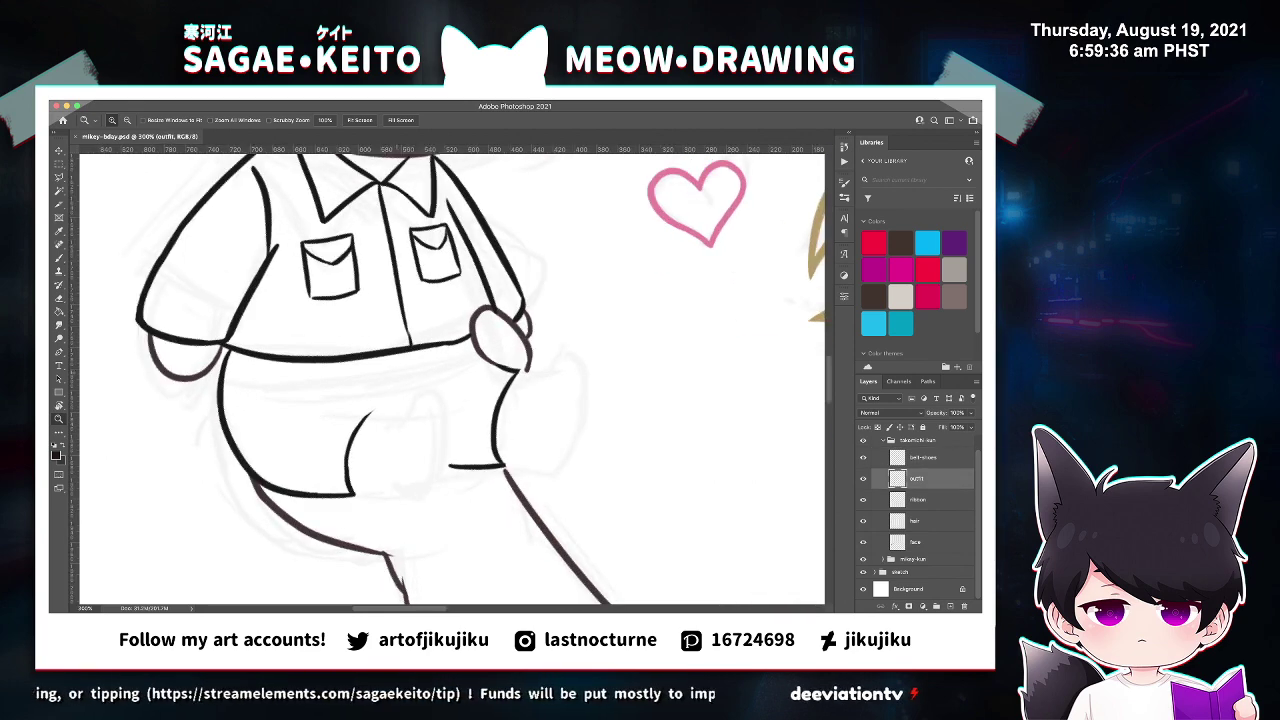
pyautogui.click(399, 371)
pyautogui.press('b')
pyautogui.moveTo(166, 372); pyautogui.dragTo(370, 384)
pyautogui.hotkey('ctrl', 'z')
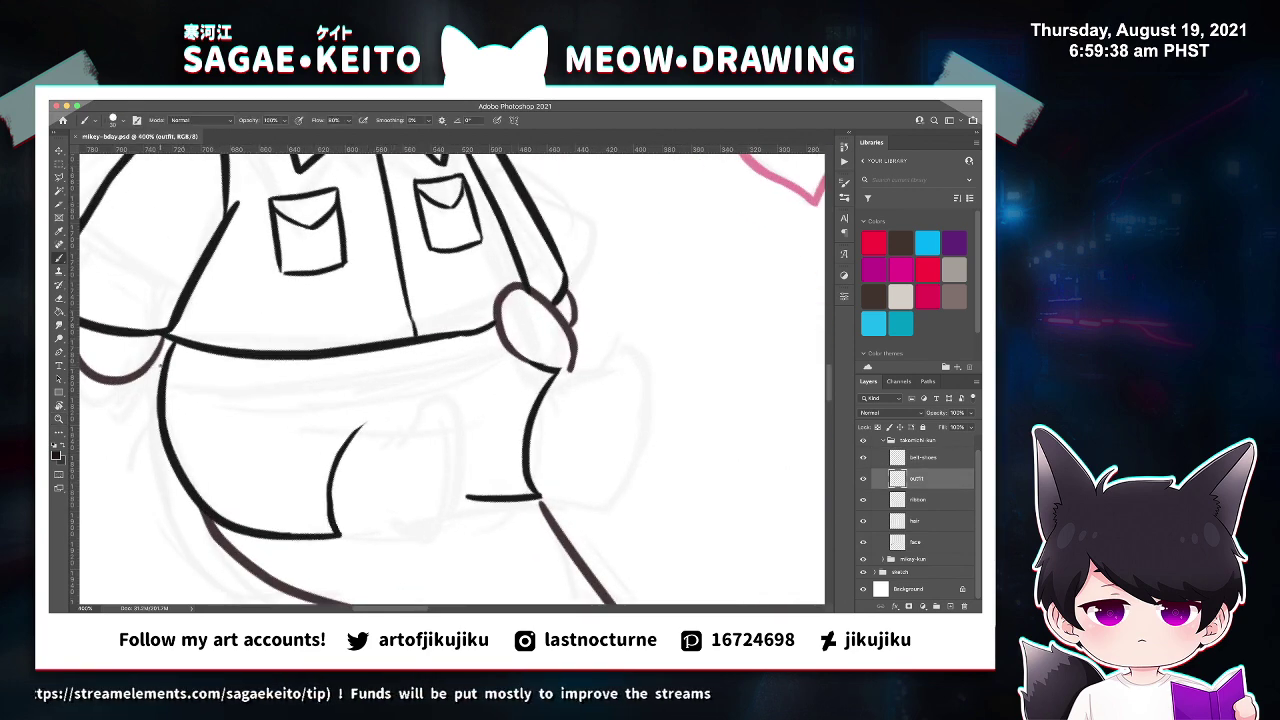
pyautogui.moveTo(166, 368)
pyautogui.mouseDown()
pyautogui.moveTo(410, 372)
pyautogui.moveTo(496, 347)
pyautogui.mouseUp()
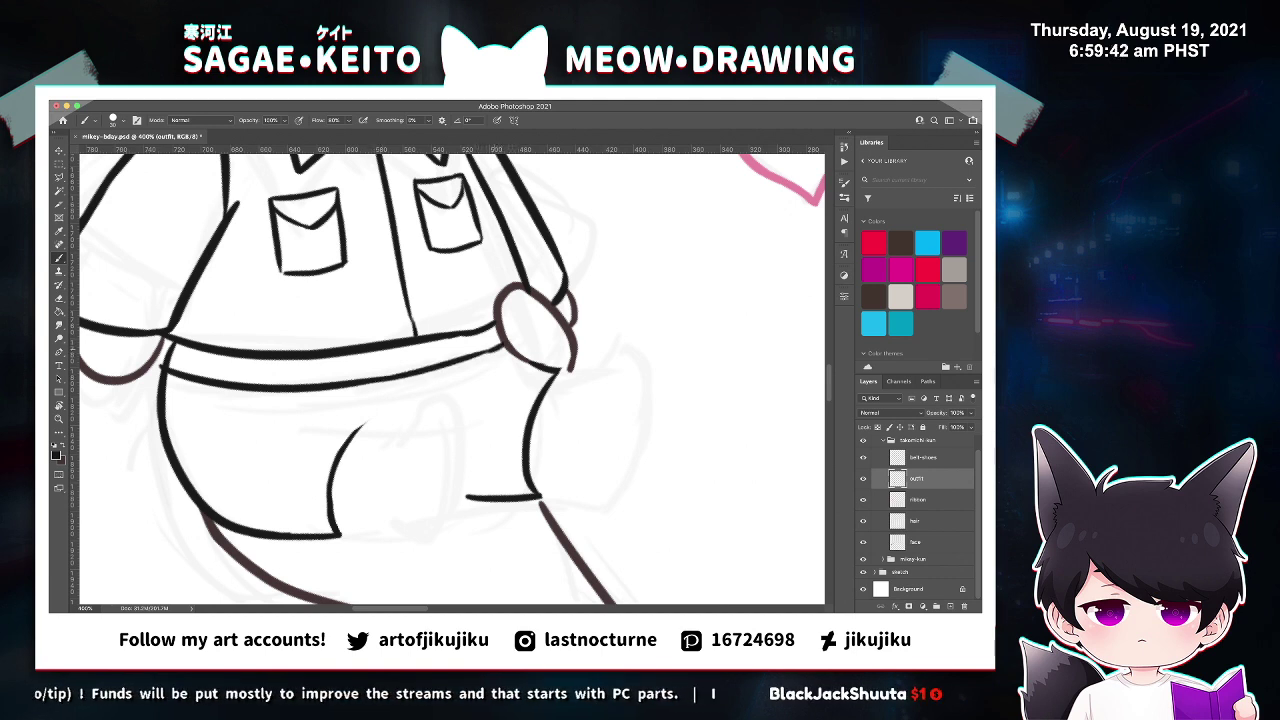
# Switch to the small character's belt-shoes layer and sample grey as the brush colour.
pyautogui.press('e')
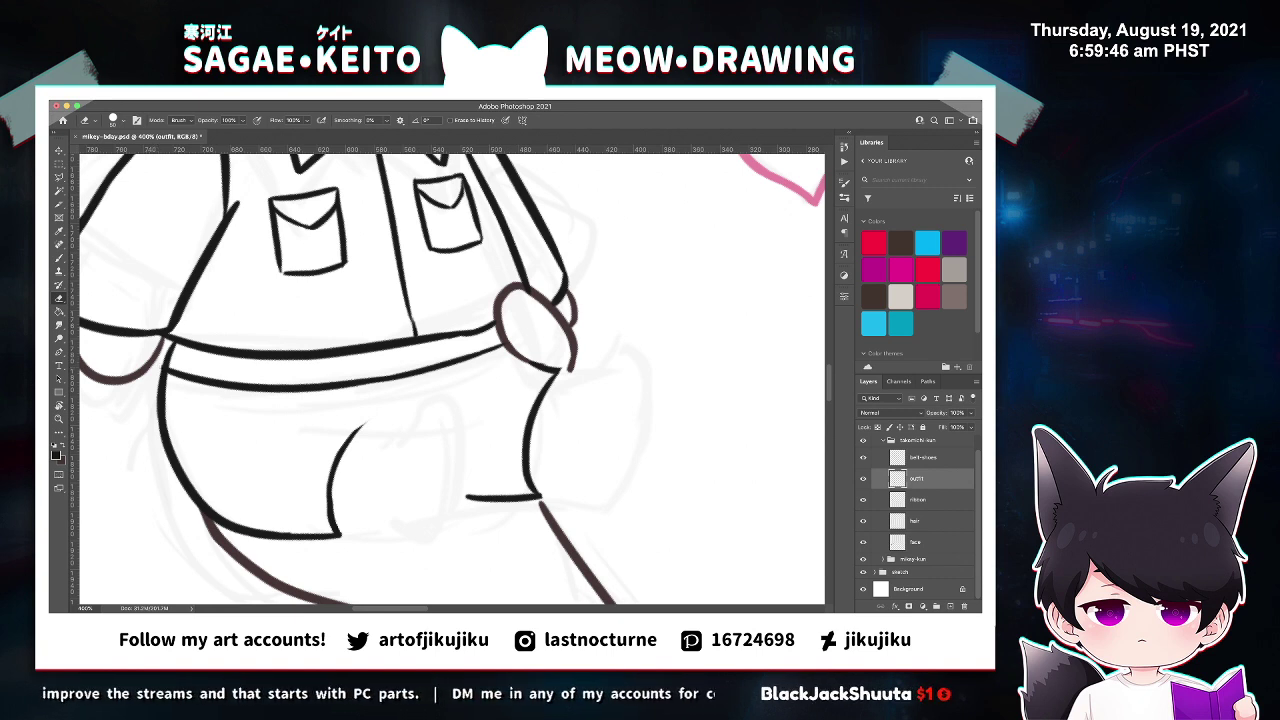
pyautogui.hotkey('alt', ']')
pyautogui.press('b')
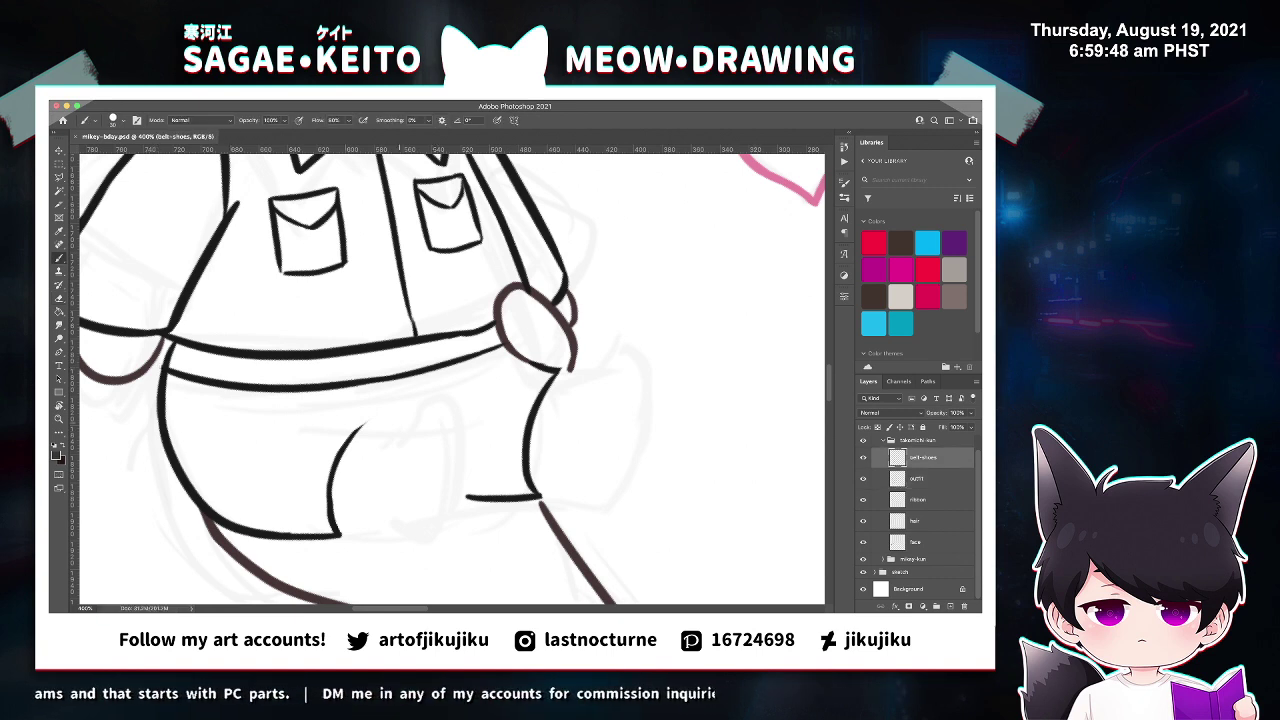
pyautogui.press('i')
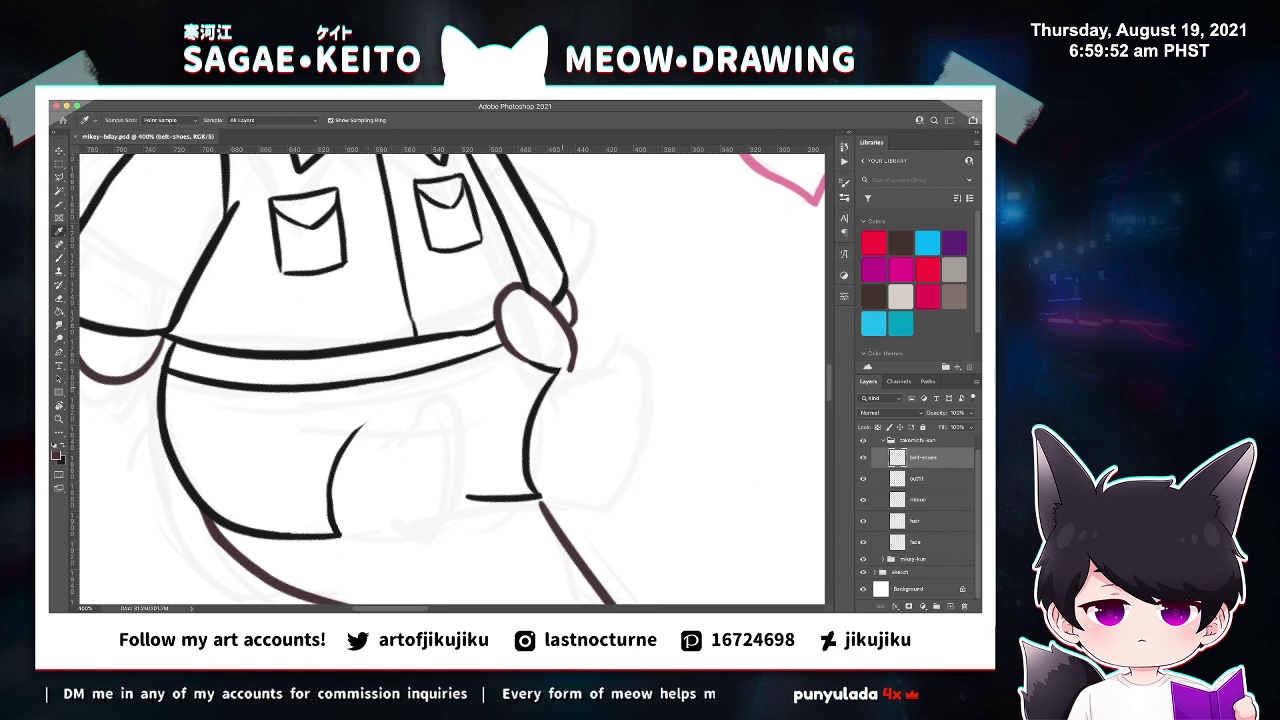
pyautogui.press('b')
# Ink the left shoe in grey from the left trouser cuff, with a pointed, curved sole at its far end.
pyautogui.scroll(1, 408, 488)
pyautogui.moveTo(348, 412); pyautogui.dragTo(490, 414)
pyautogui.press('super+z')
pyautogui.moveTo(412, 410); pyautogui.dragTo(487, 432)
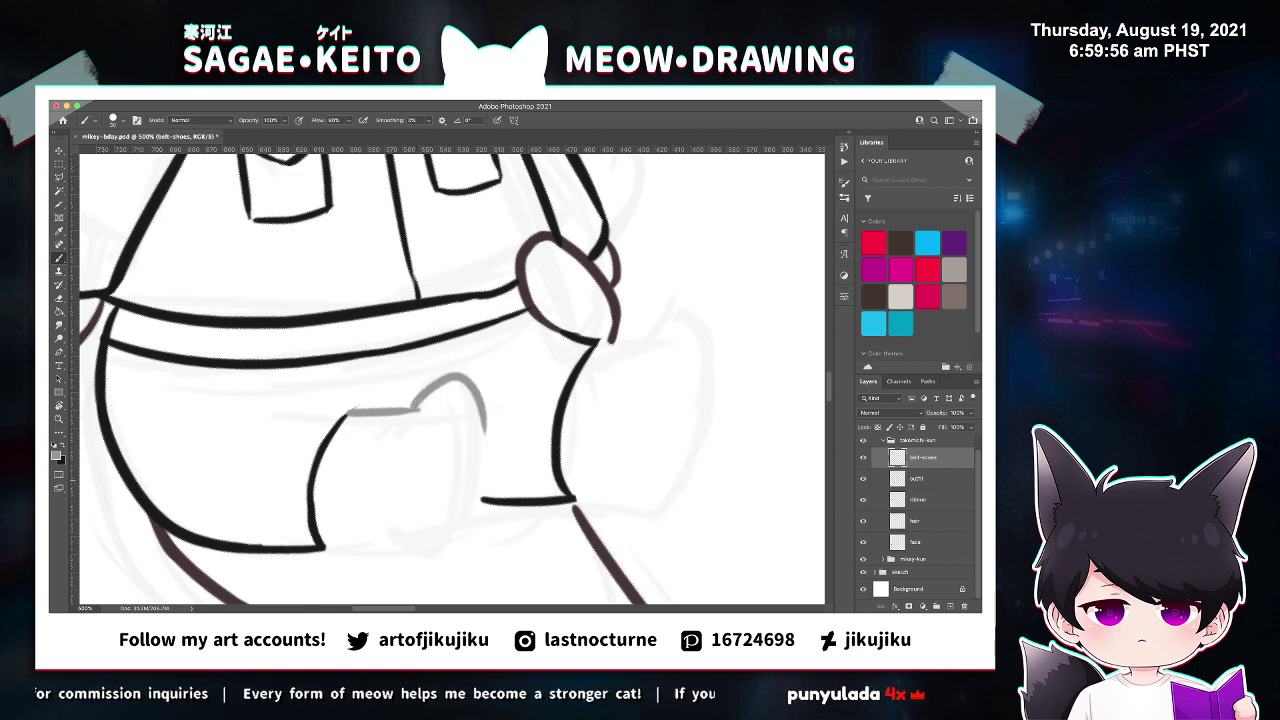
pyautogui.press('super+z')
pyautogui.moveTo(414, 412)
pyautogui.mouseDown()
pyautogui.moveTo(487, 432)
pyautogui.moveTo(468, 550)
pyautogui.mouseUp()
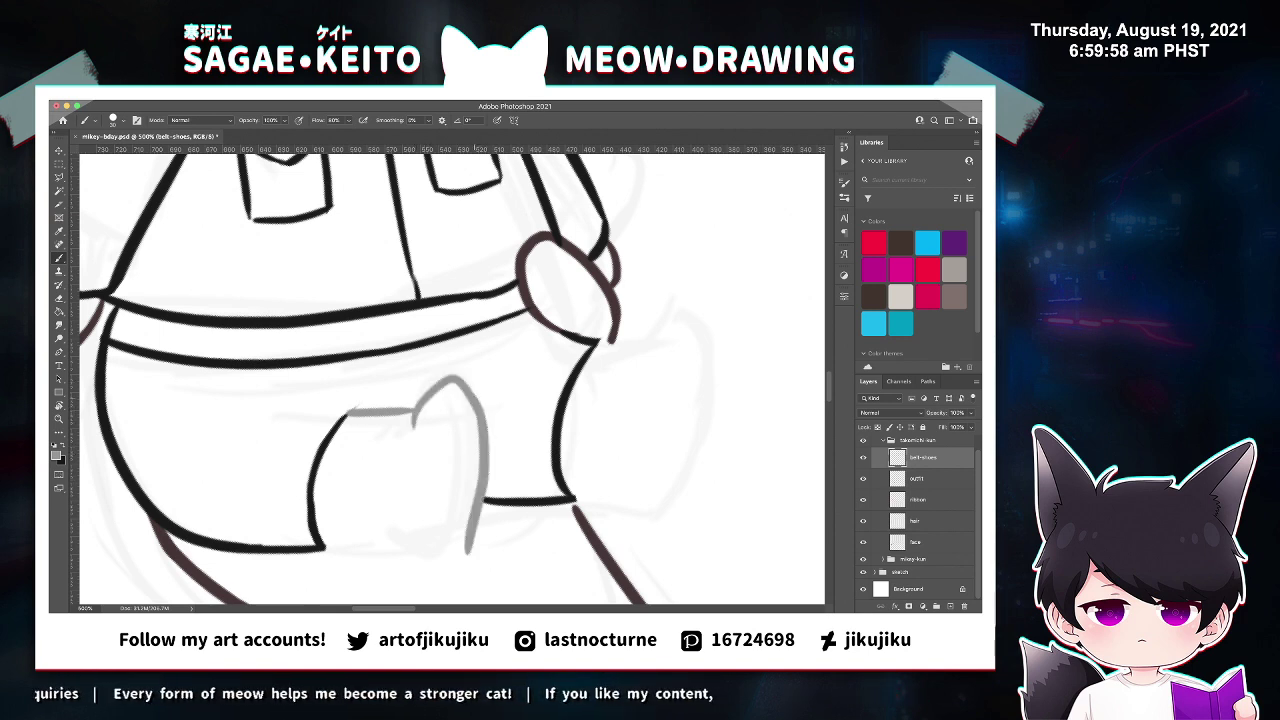
pyautogui.moveTo(322, 548); pyautogui.dragTo(462, 550)
# Erase the overlapping line at the left sole's lower end and thin the inner edge of its long curve.
pyautogui.press('z')
pyautogui.click(320, 523)
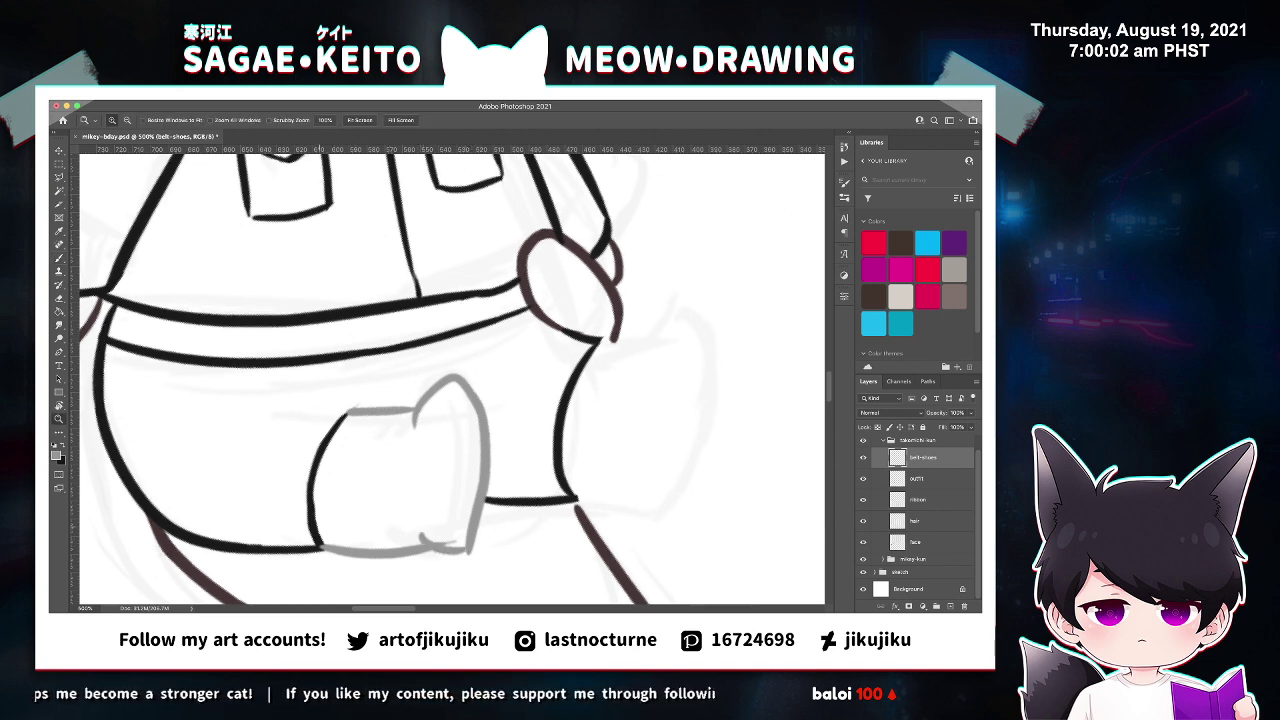
pyautogui.press('e')
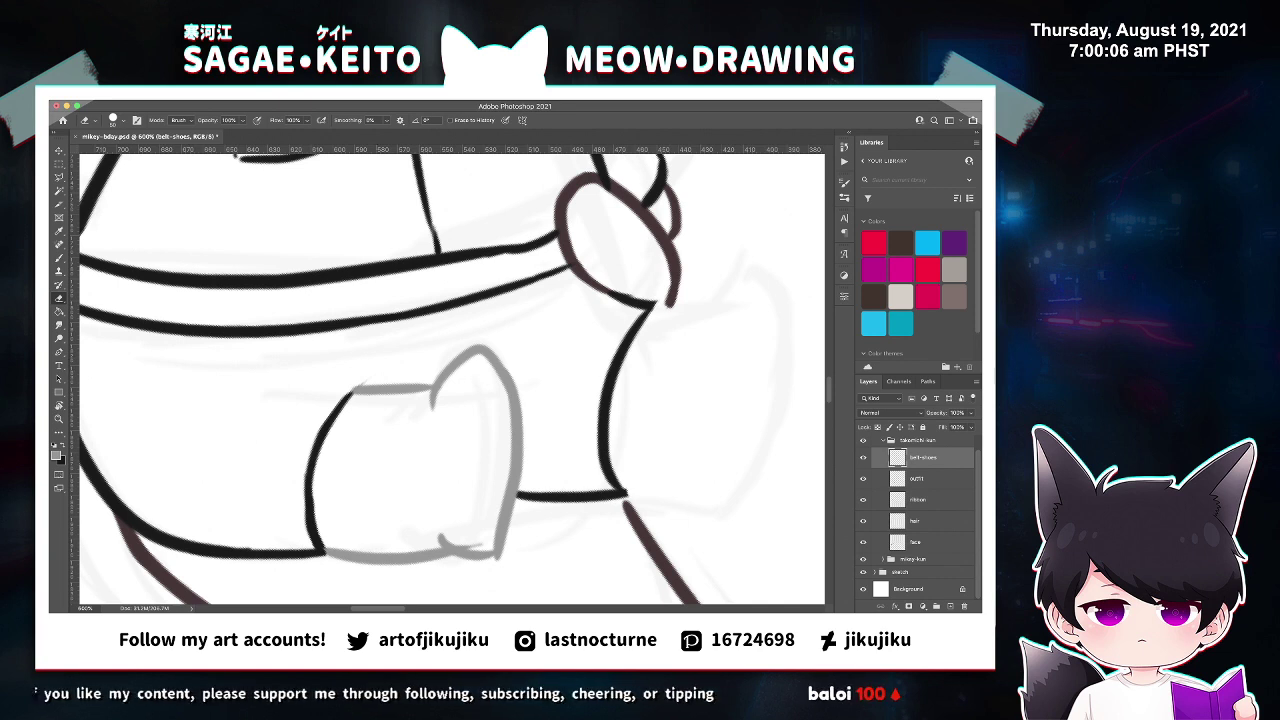
pyautogui.click(918, 479)
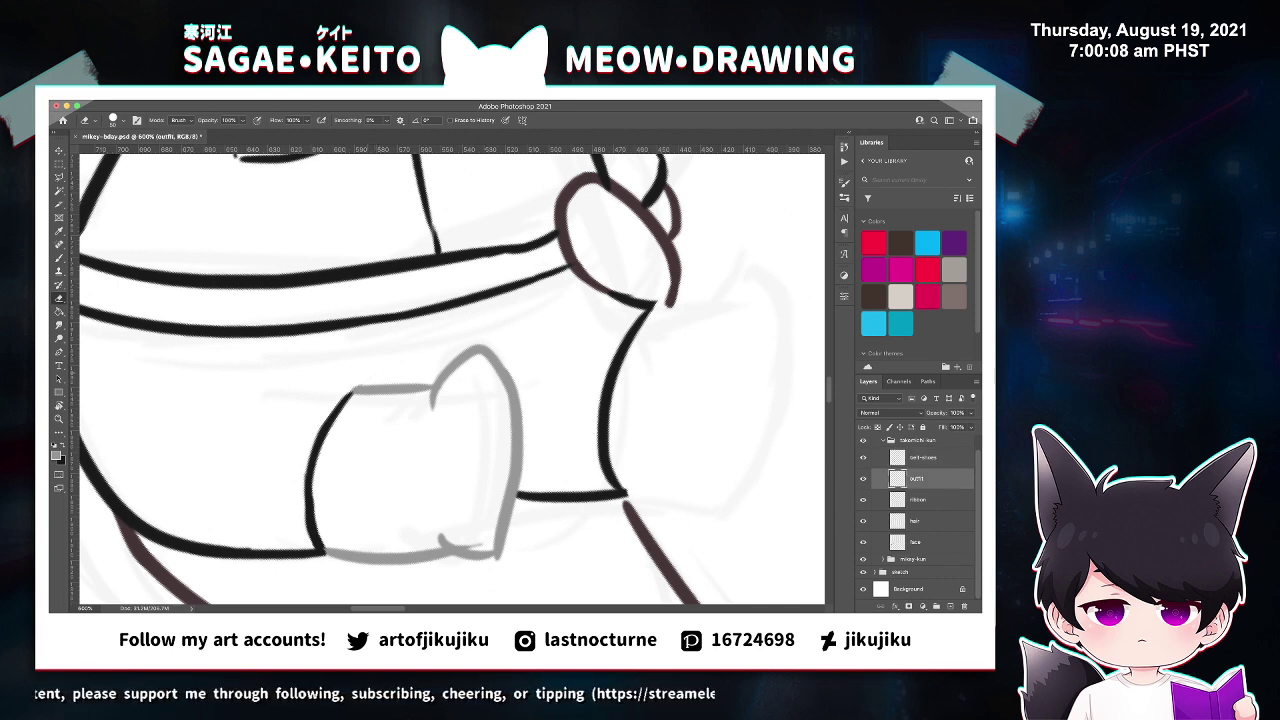
pyautogui.hotkey('alt', ']')
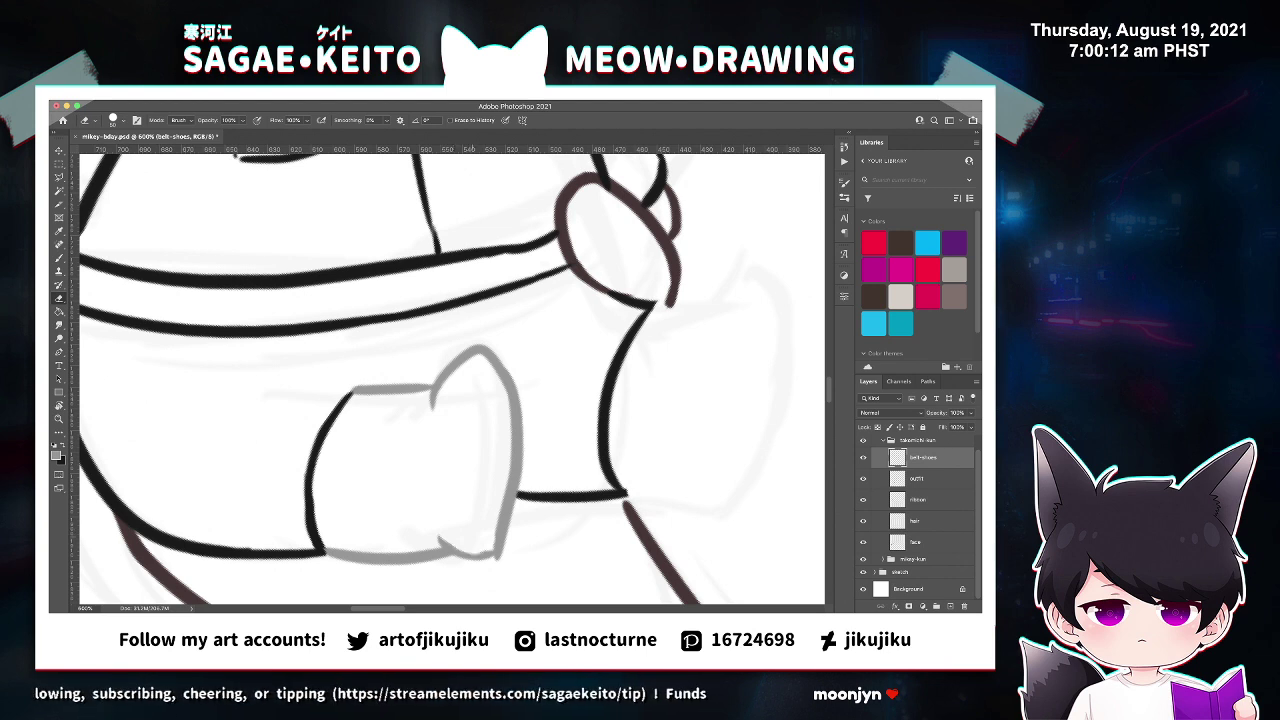
pyautogui.moveTo(503, 484); pyautogui.dragTo(490, 550)
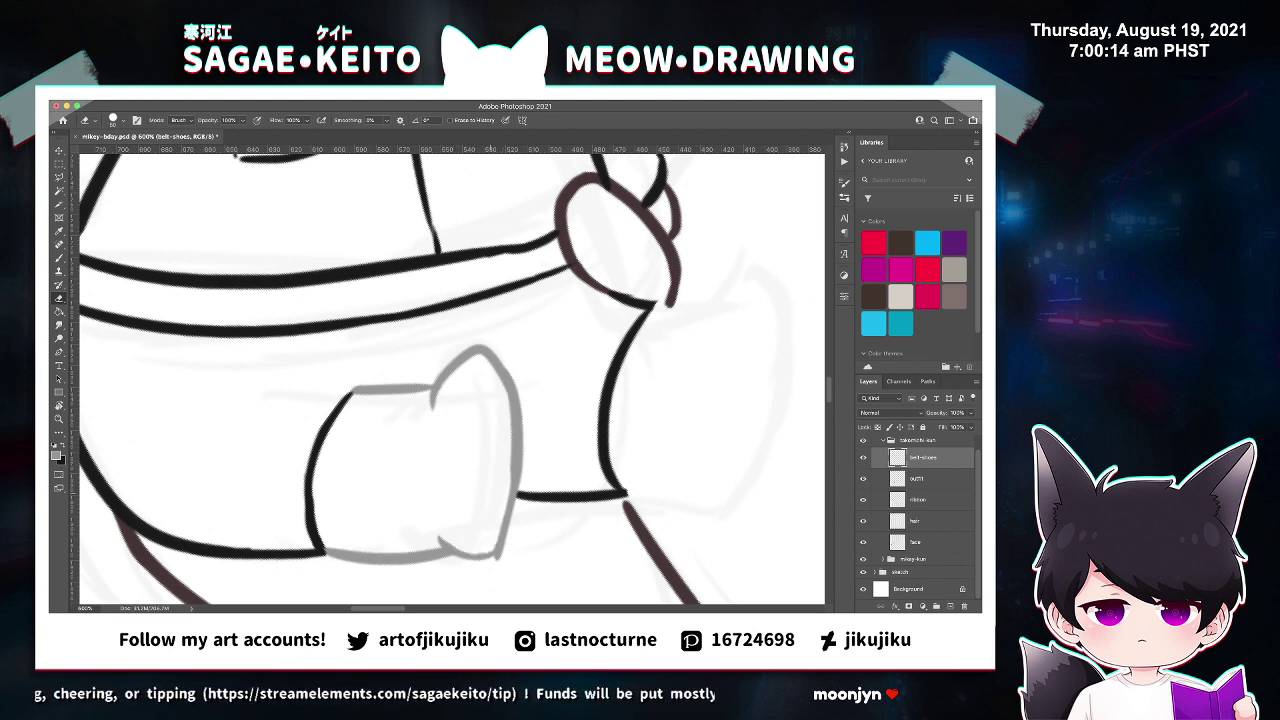
pyautogui.moveTo(498, 420); pyautogui.dragTo(491, 500)
pyautogui.moveTo(499, 396); pyautogui.dragTo(502, 426)
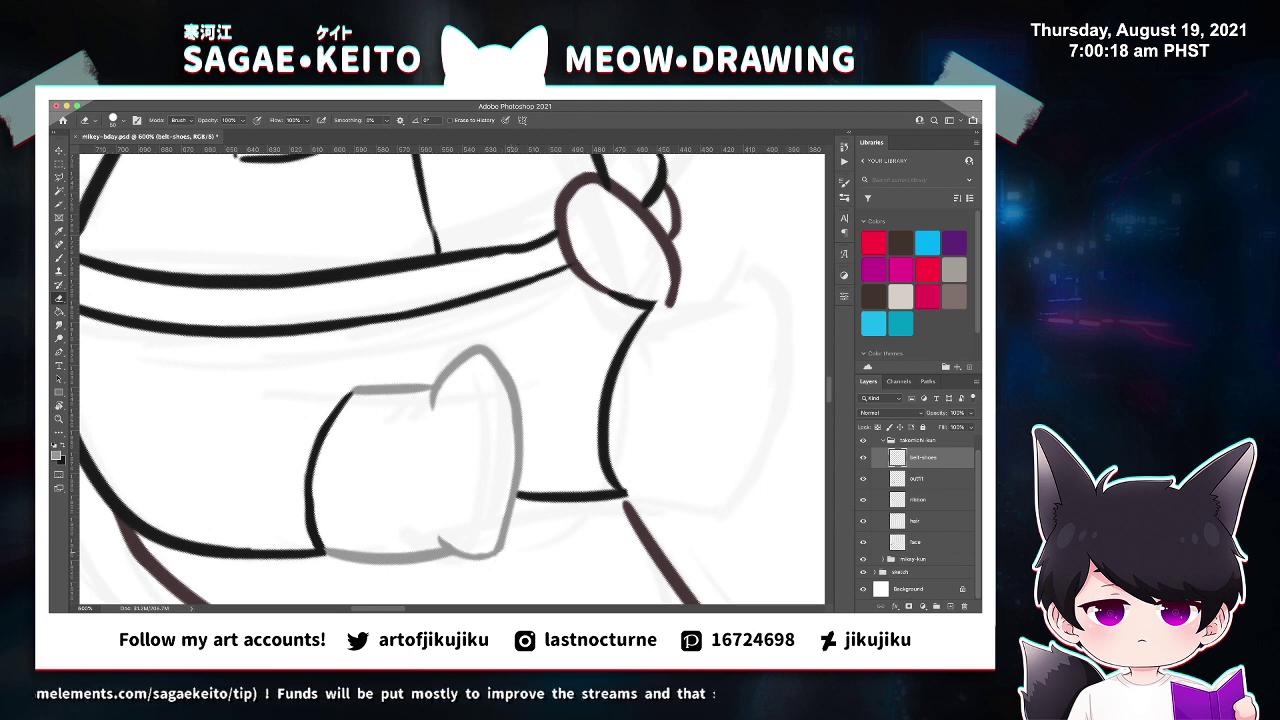
# Smooth the lower curve of the left shoe's sole, trim its upper inner tip, and save the file.
pyautogui.press('z')
pyautogui.click(509, 551)
pyautogui.click(509, 551)
pyautogui.press('b')
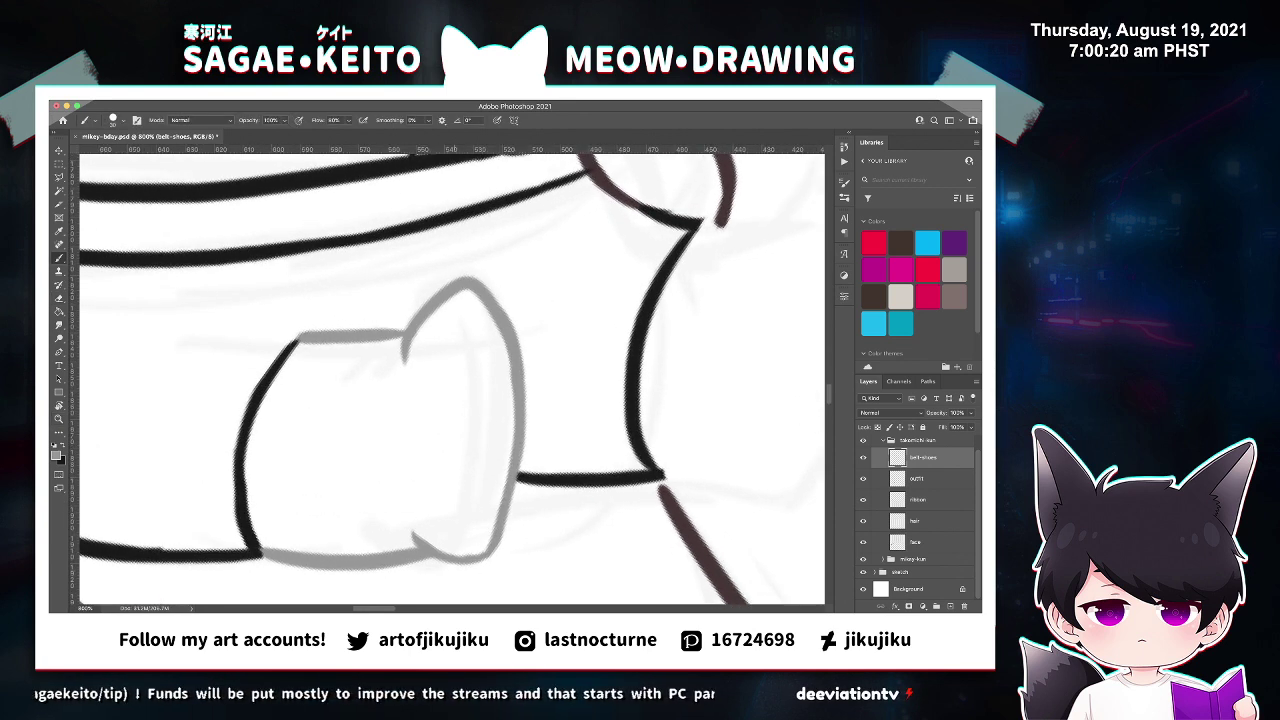
pyautogui.moveTo(436, 558); pyautogui.dragTo(470, 565)
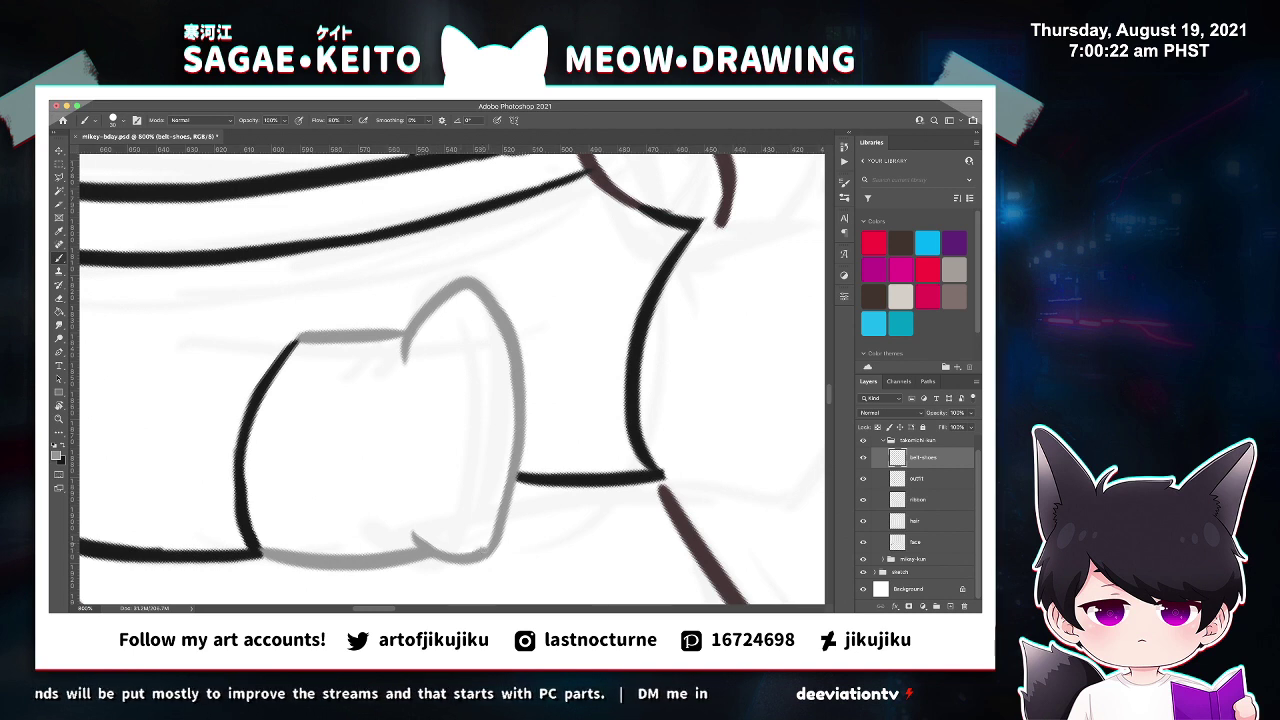
pyautogui.press('e')
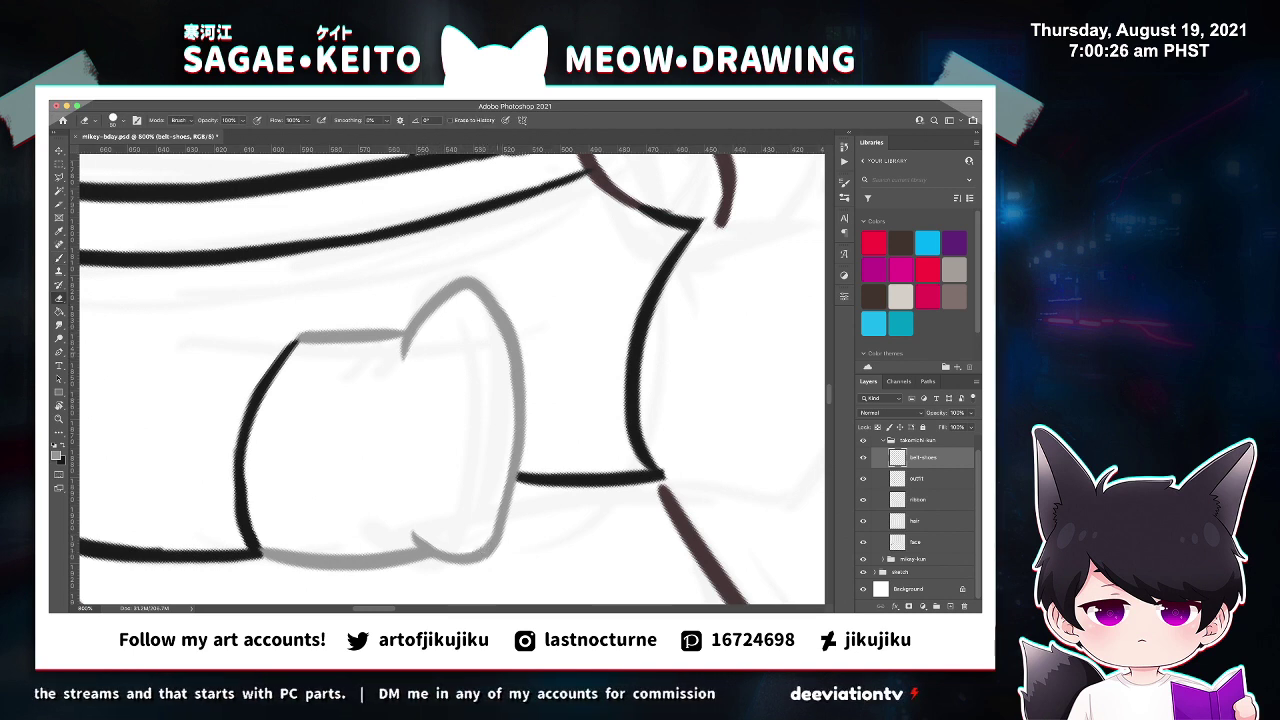
pyautogui.press('super+minus')
pyautogui.press('super+minus')
pyautogui.press('super+minus')
pyautogui.press('super+minus')
pyautogui.press('super+minus')
pyautogui.press('super+minus')
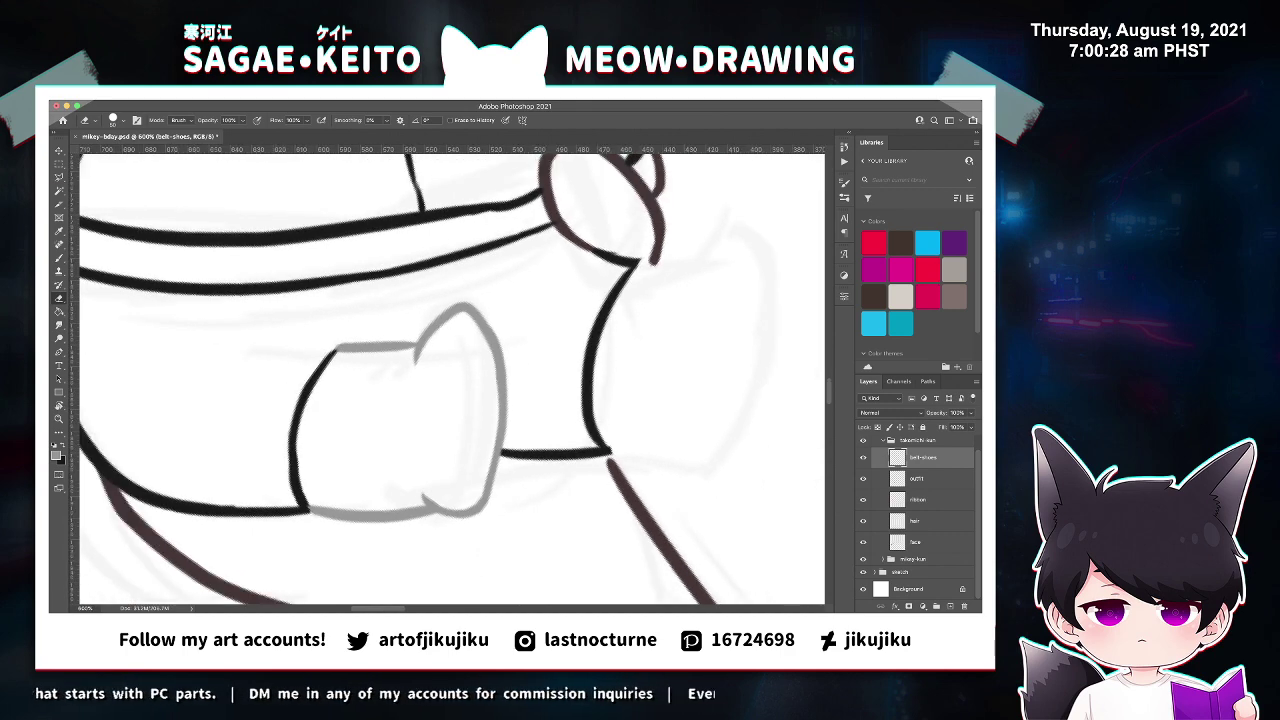
pyautogui.press('b')
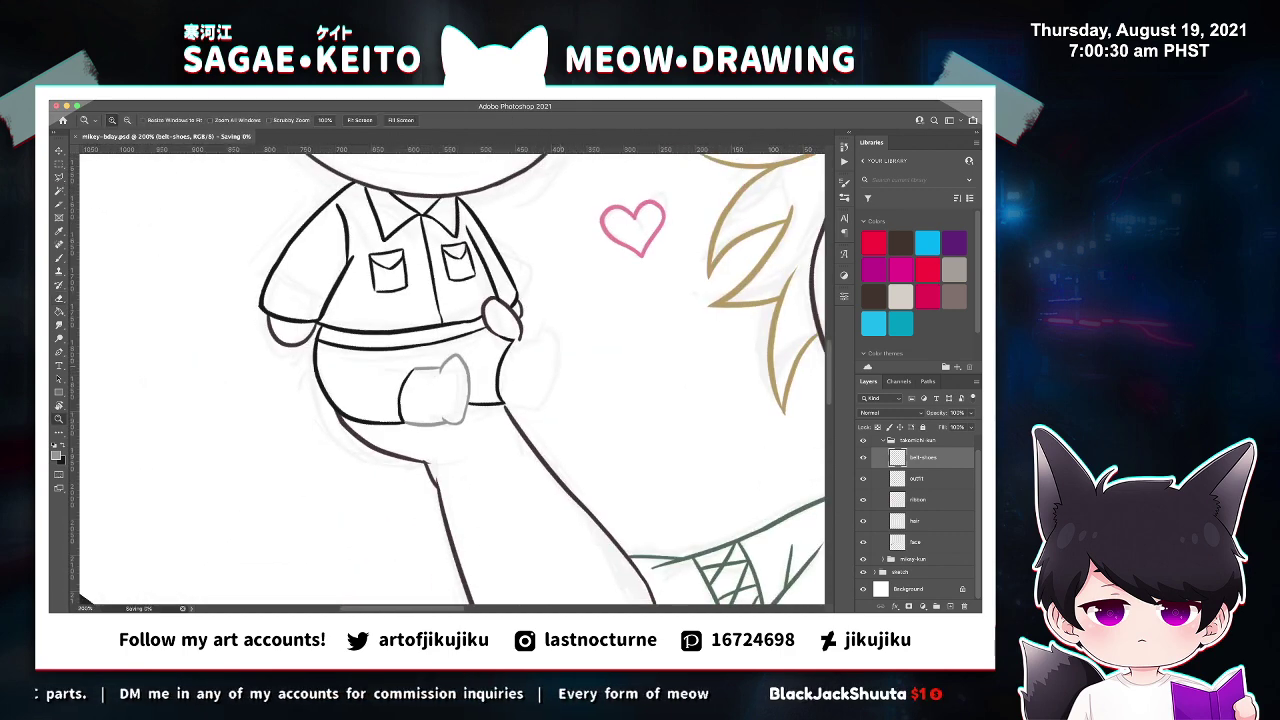
pyautogui.hotkey('ctrl', '+')
pyautogui.hotkey('ctrl', '+')
pyautogui.moveTo(470, 341); pyautogui.dragTo(502, 339)
pyautogui.hotkey('ctrl', 'z')
pyautogui.press('super+z')
pyautogui.press('super+z')
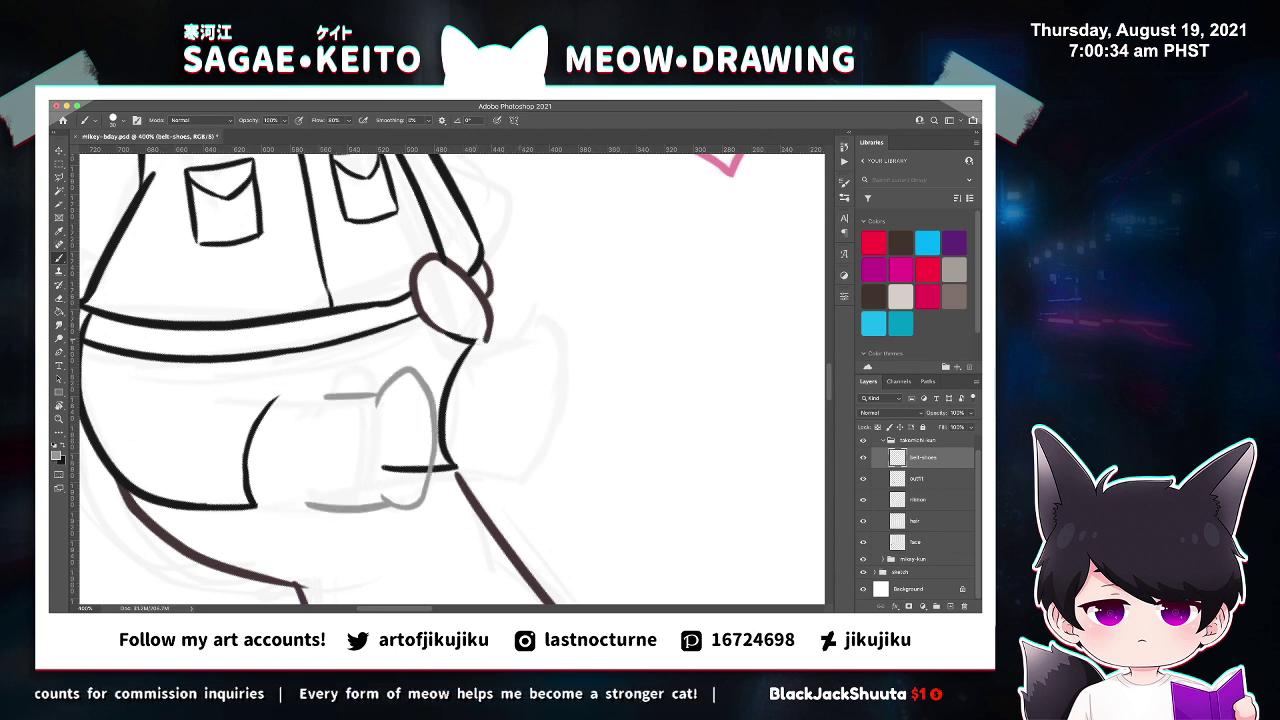
pyautogui.press('super+shift+z')
# Ink the right shoe in grey with upper and lower edges from the right trouser cuff and a long curved sole.
pyautogui.moveTo(475, 341); pyautogui.dragTo(529, 334)
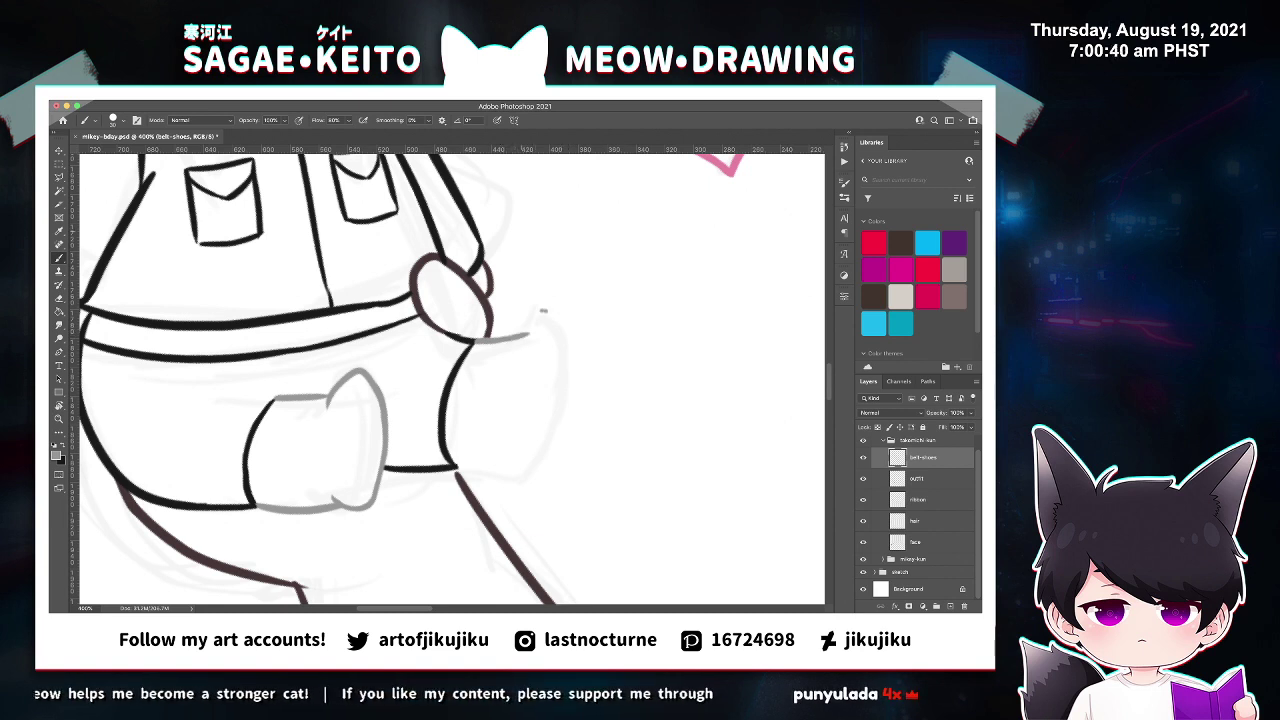
pyautogui.moveTo(457, 466); pyautogui.dragTo(537, 448)
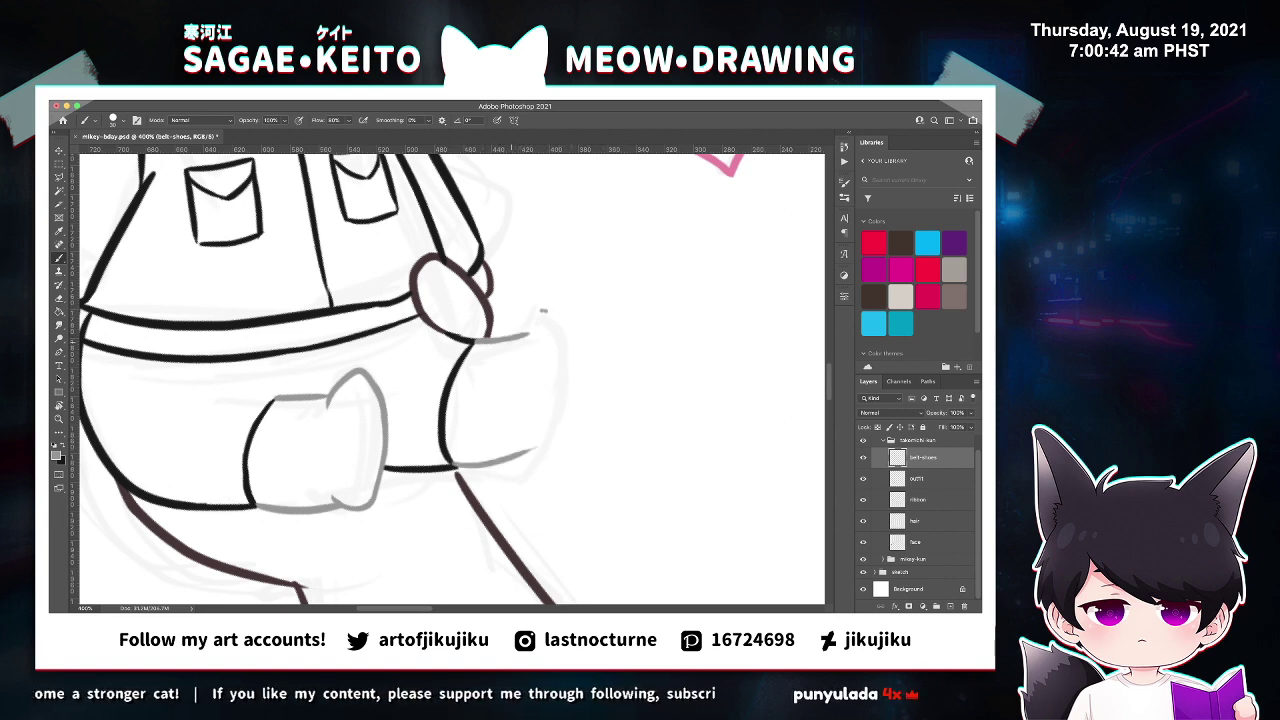
pyautogui.moveTo(513, 335)
pyautogui.mouseDown()
pyautogui.moveTo(537, 310)
pyautogui.moveTo(566, 340)
pyautogui.moveTo(544, 453)
pyautogui.mouseUp()
pyautogui.press('super+z')
pyautogui.hotkey('ctrl', 'z')
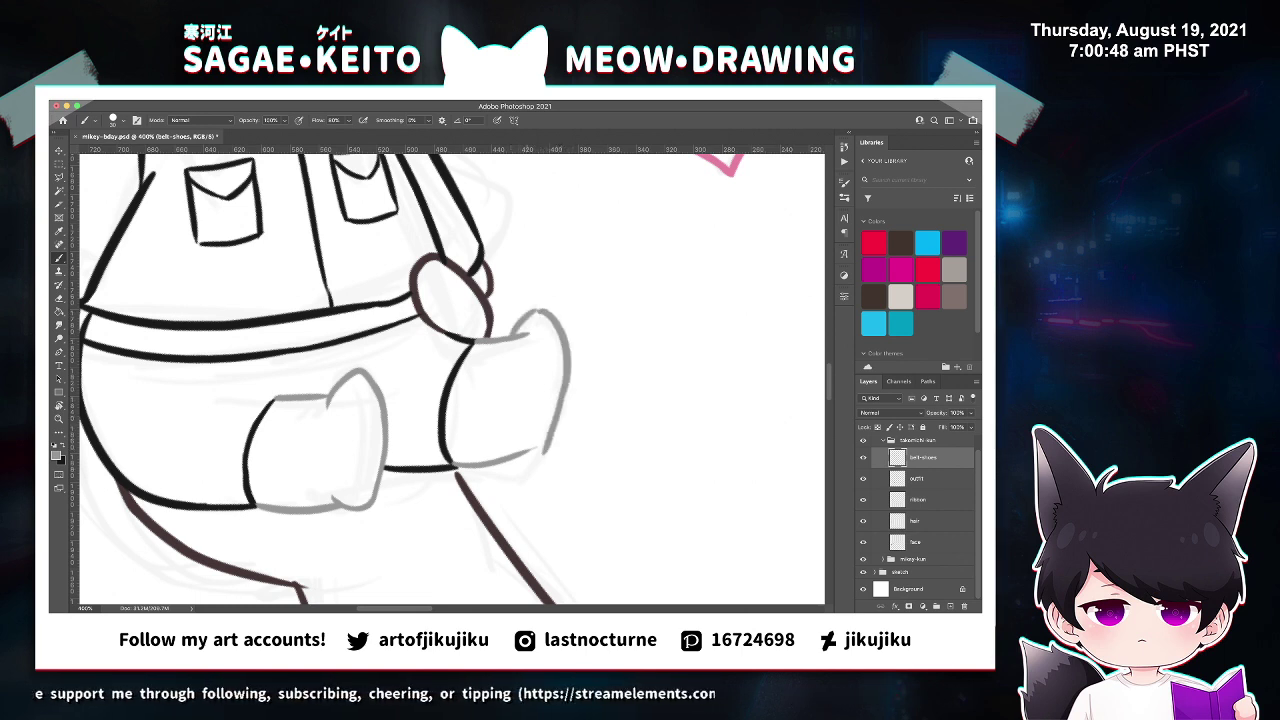
# Erase the overlap where the right shoe's upper edge meets the sole, and extend the sole's inner curve slightly downward.
pyautogui.press('z')
pyautogui.click(584, 303)
pyautogui.click(584, 303)
pyautogui.press('e')
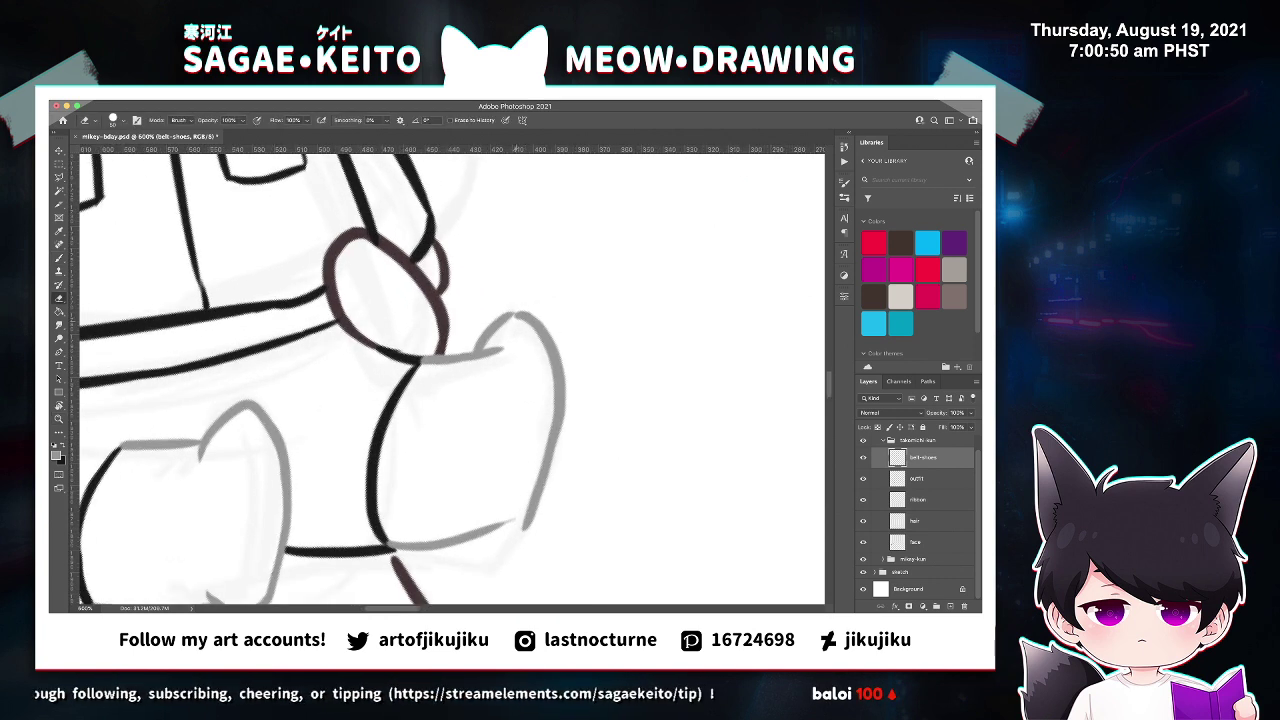
pyautogui.moveTo(524, 318); pyautogui.dragTo(514, 322)
pyautogui.press('b')
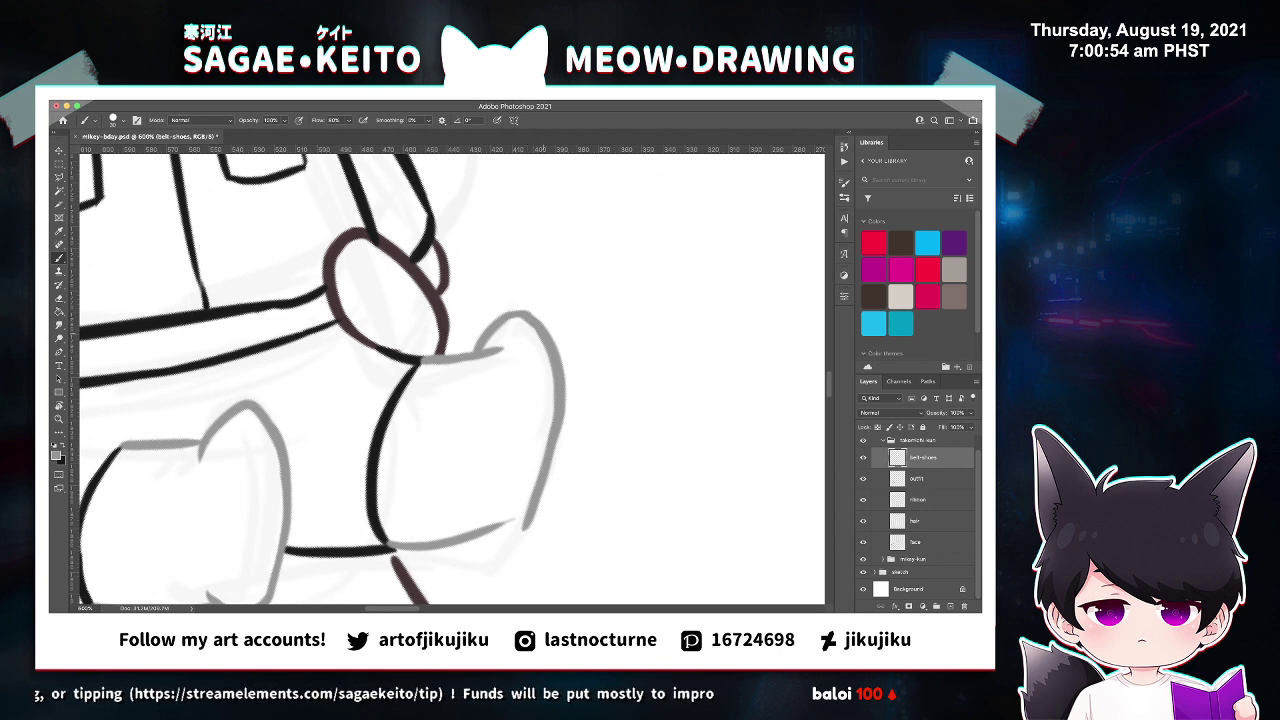
pyautogui.press('e')
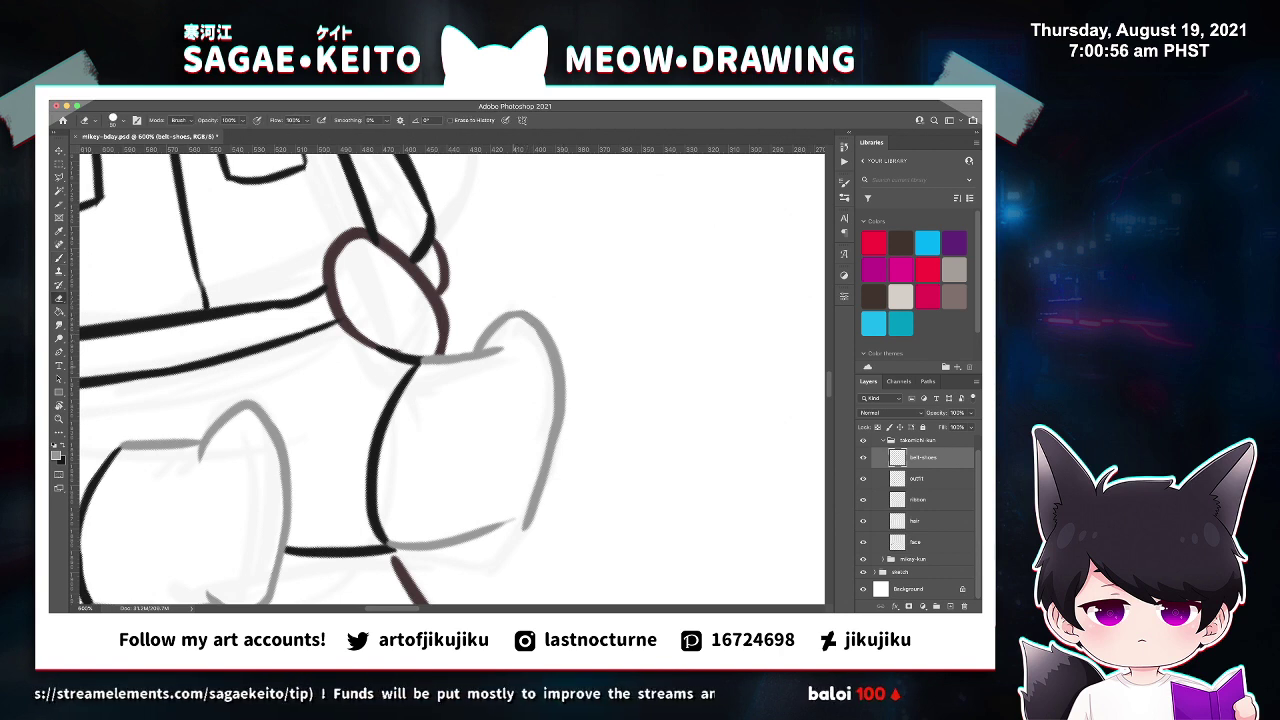
pyautogui.moveTo(507, 354); pyautogui.dragTo(502, 341)
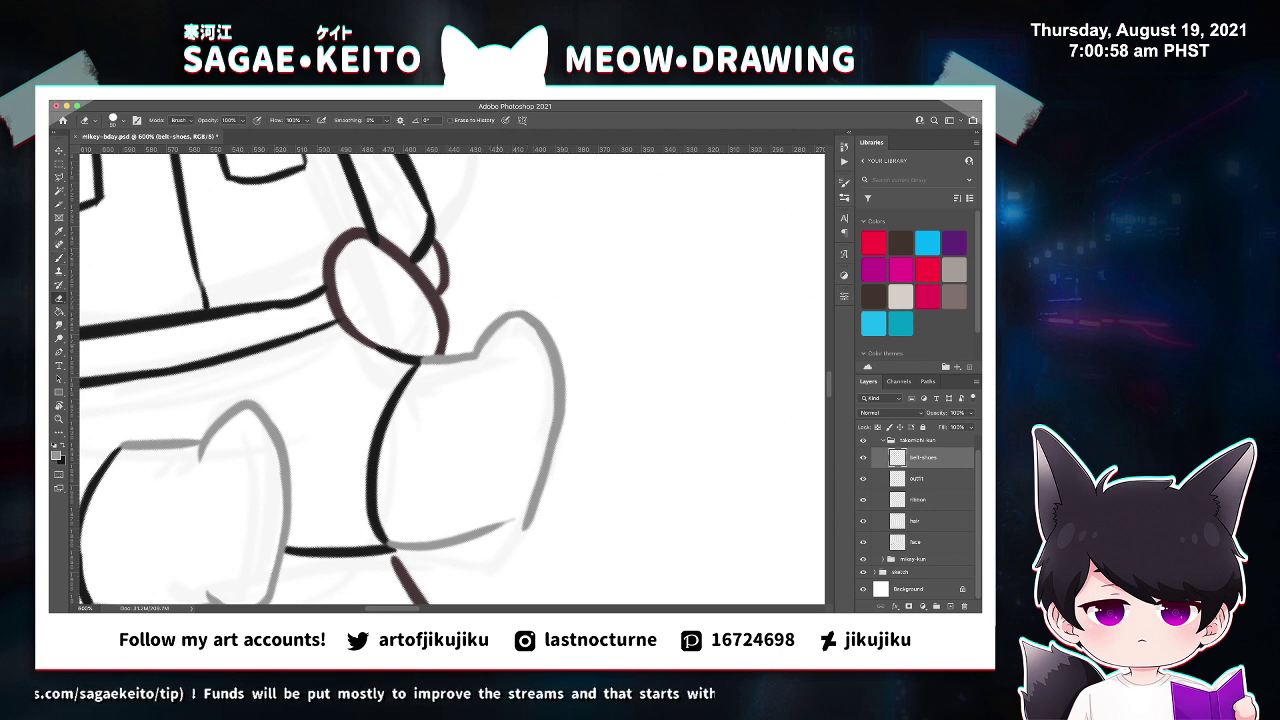
pyautogui.press('b')
pyautogui.moveTo(475, 356); pyautogui.dragTo(478, 382)
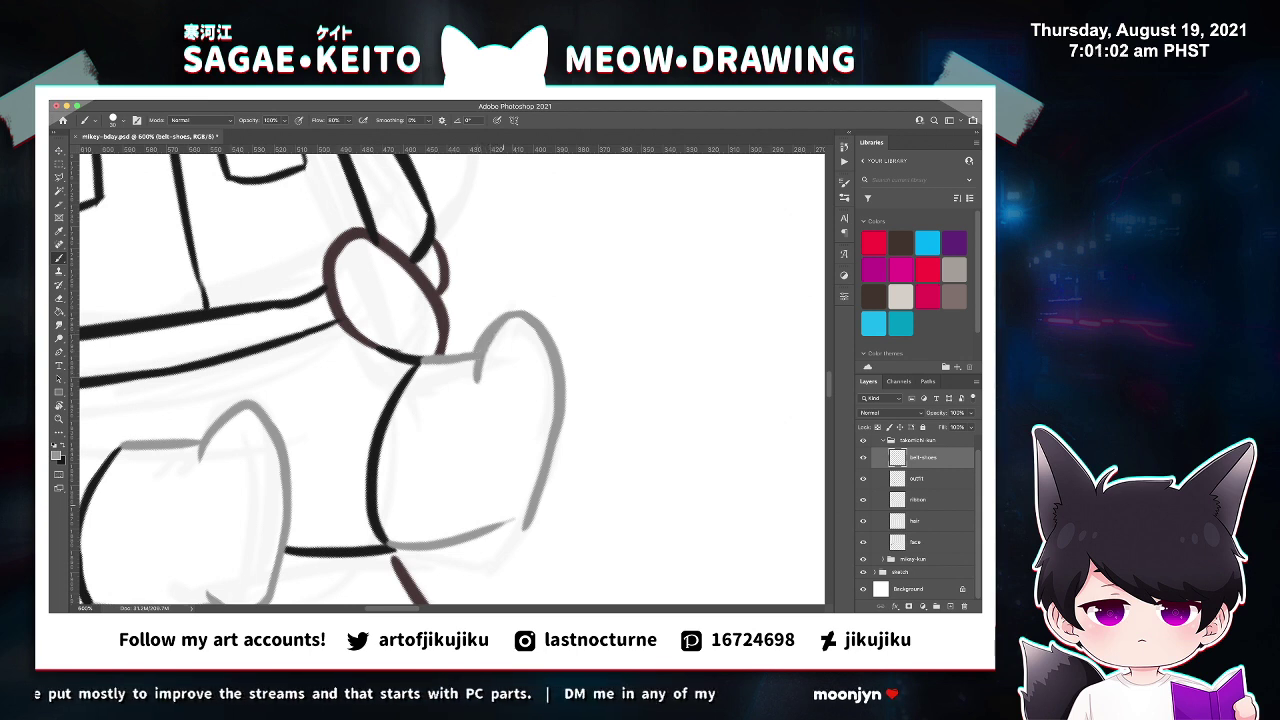
# Ink a rounded lower end on the right shoe's sole and erase the line overlapping inside it.
pyautogui.moveTo(468, 506)
pyautogui.mouseDown()
pyautogui.moveTo(514, 540)
pyautogui.moveTo(522, 521)
pyautogui.mouseUp()
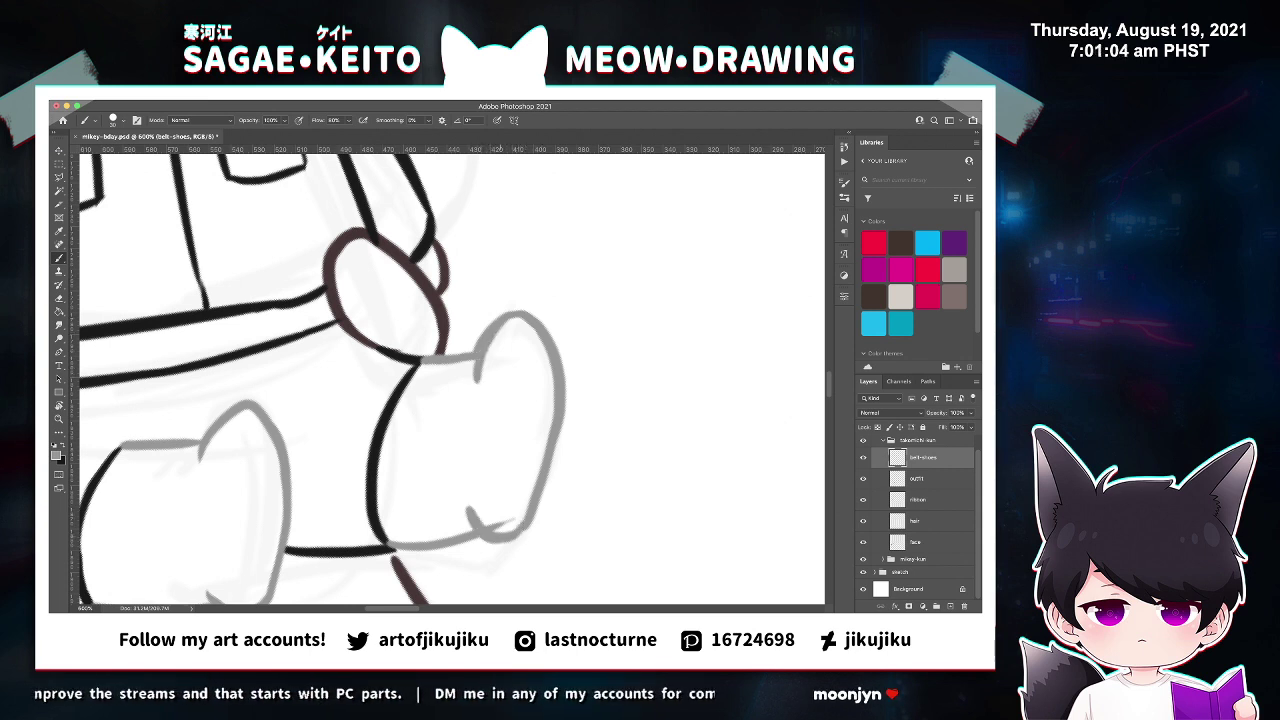
pyautogui.press('e')
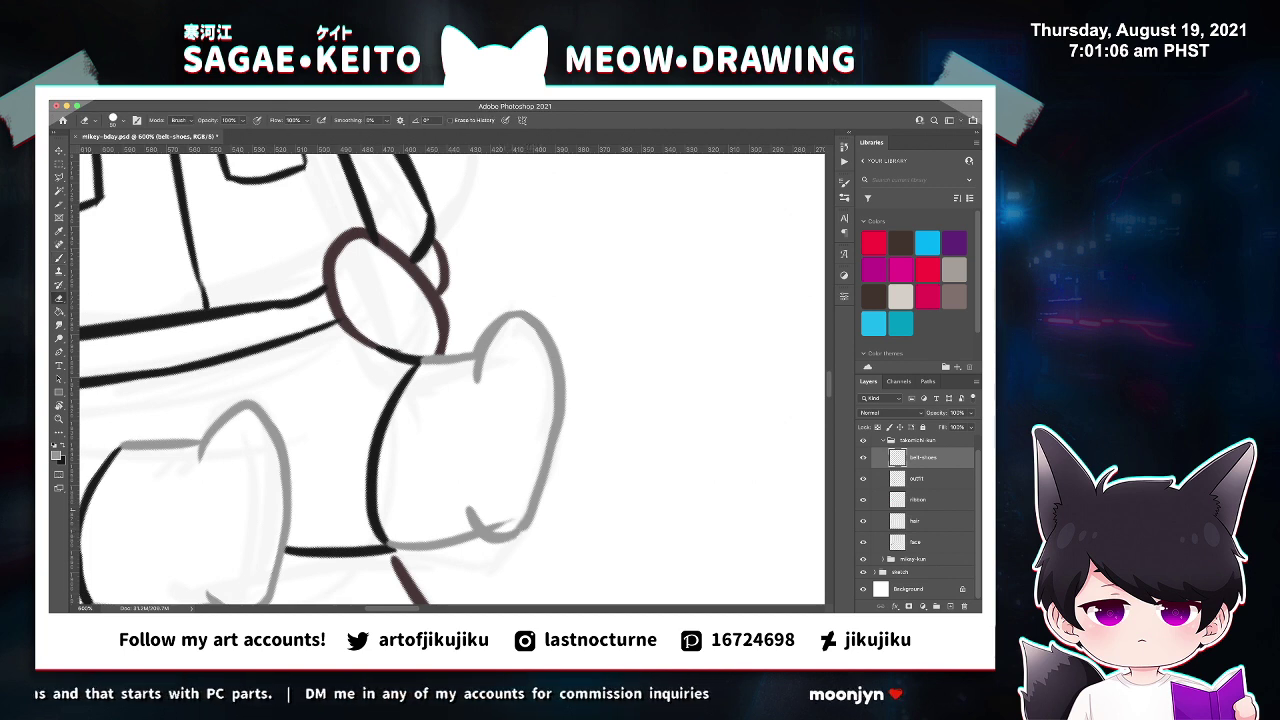
pyautogui.moveTo(532, 524); pyautogui.dragTo(543, 498)
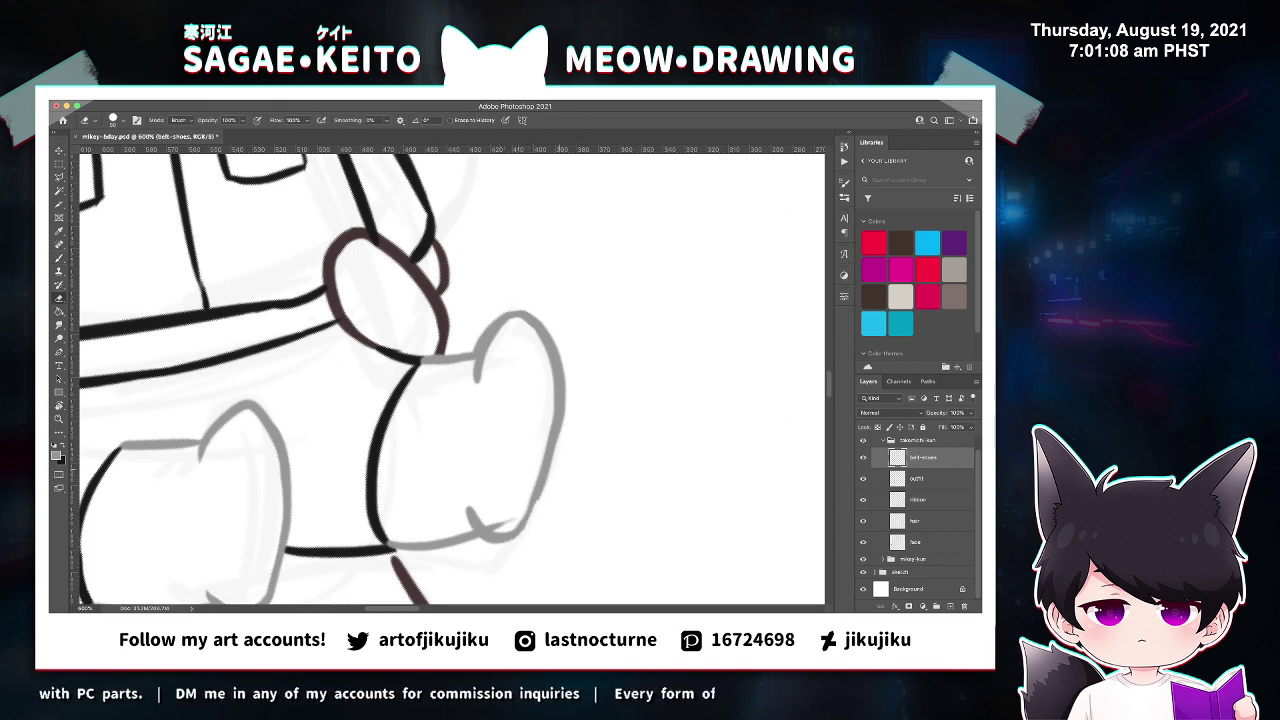
pyautogui.scroll(2, 476, 515)
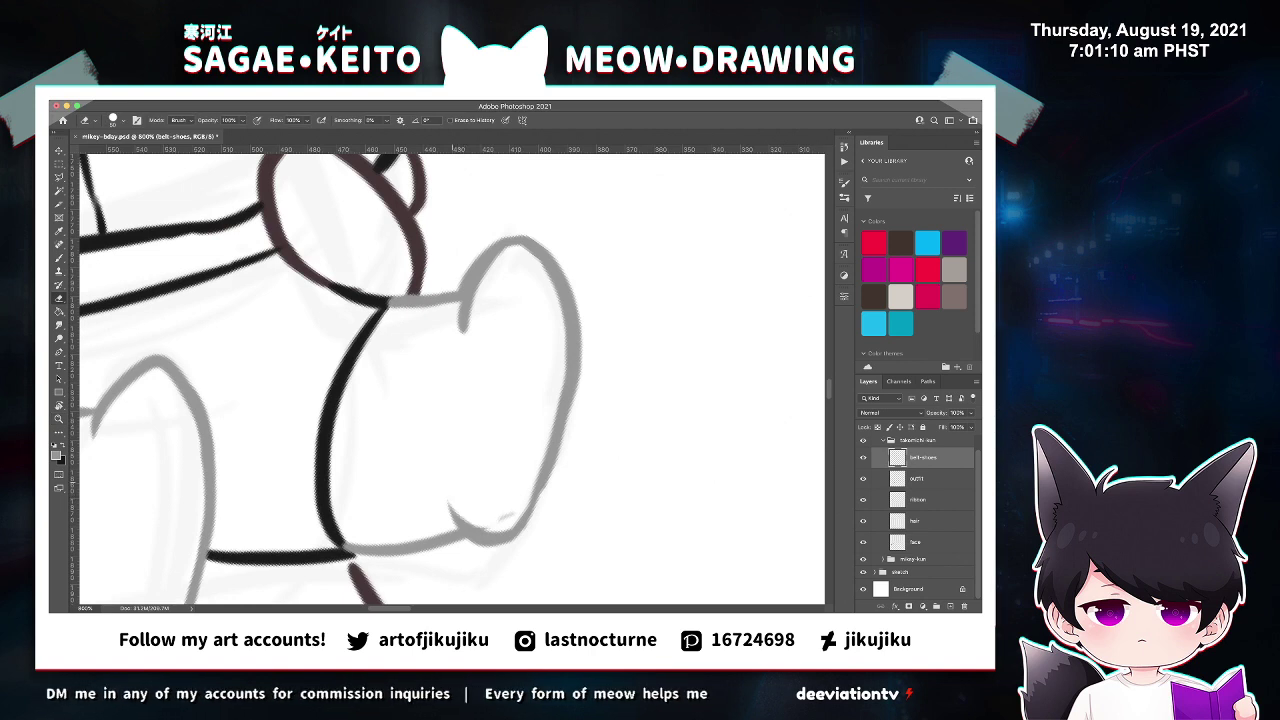
pyautogui.moveTo(454, 499)
pyautogui.mouseDown()
pyautogui.moveTo(510, 517)
pyautogui.moveTo(552, 470)
pyautogui.moveTo(534, 518)
pyautogui.moveTo(494, 535)
pyautogui.mouseUp()
pyautogui.press('b')
pyautogui.press('super+z')
pyautogui.press('super+z')
pyautogui.press('super+z')
pyautogui.press('e')
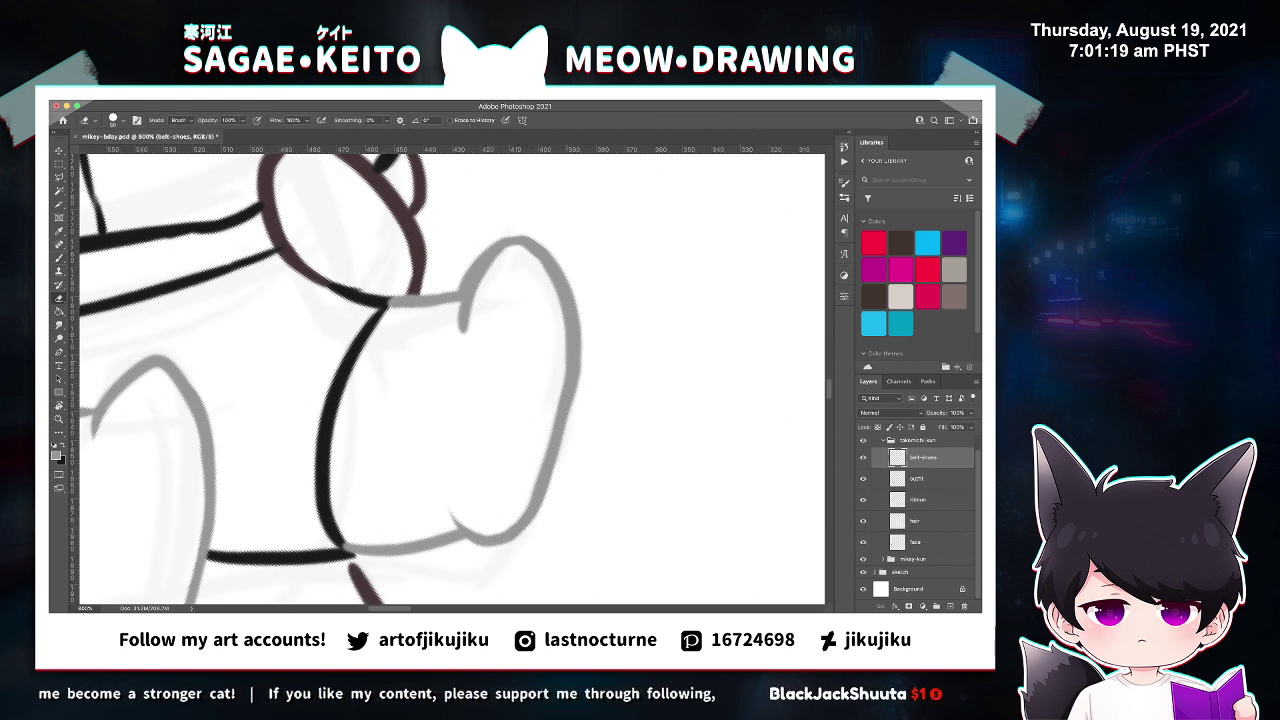
# Thin the outer edge of the right shoe's sole with the Eraser.
pyautogui.moveTo(579, 305); pyautogui.dragTo(578, 390)
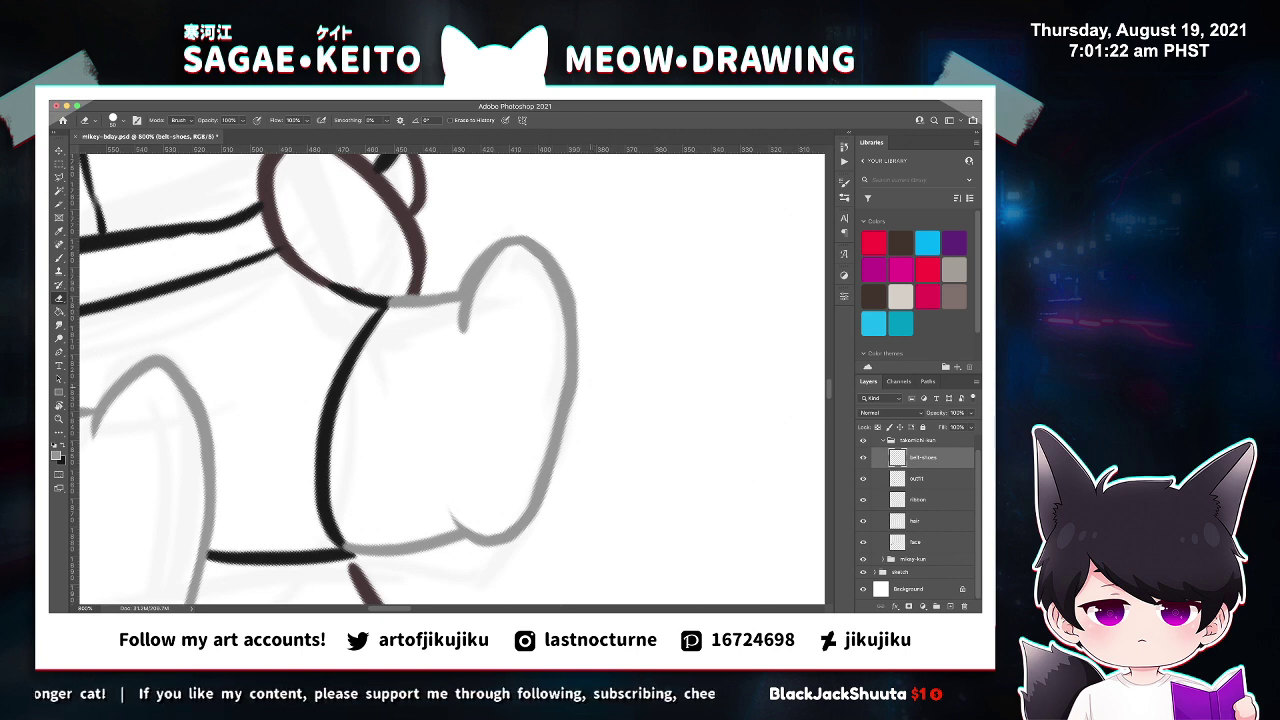
pyautogui.moveTo(576, 326); pyautogui.dragTo(572, 412)
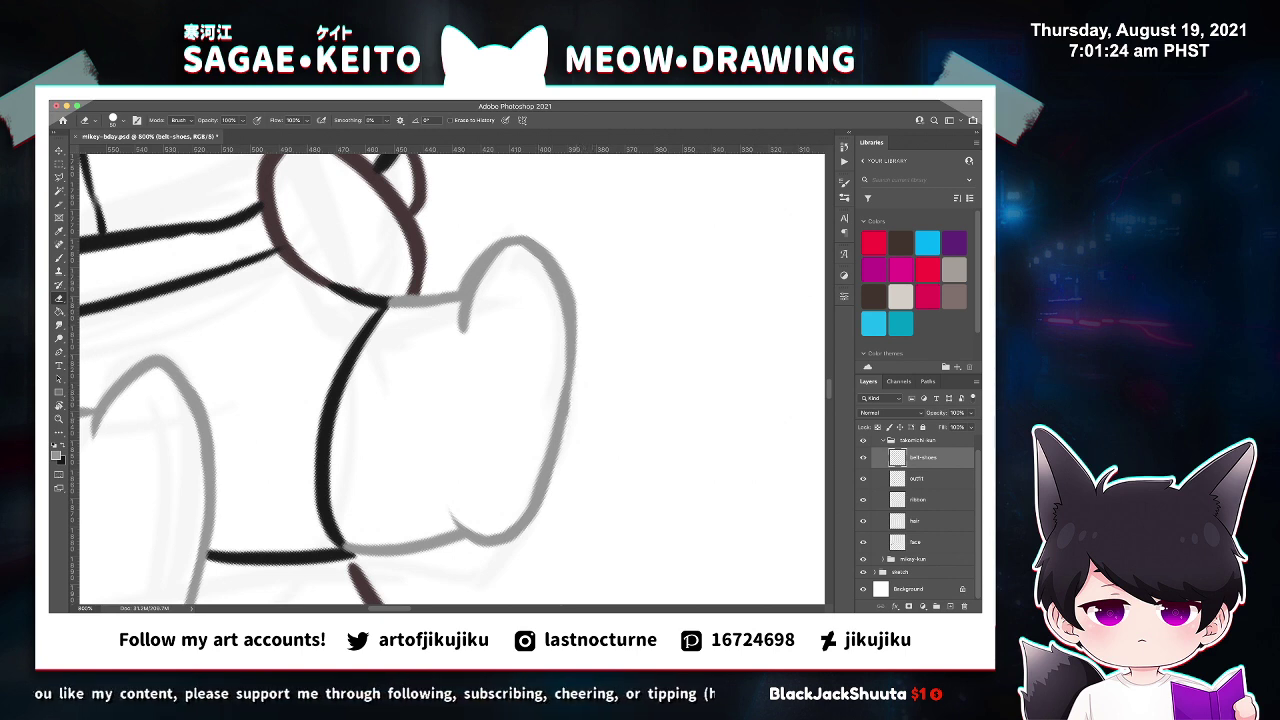
pyautogui.moveTo(570, 272); pyautogui.dragTo(574, 374)
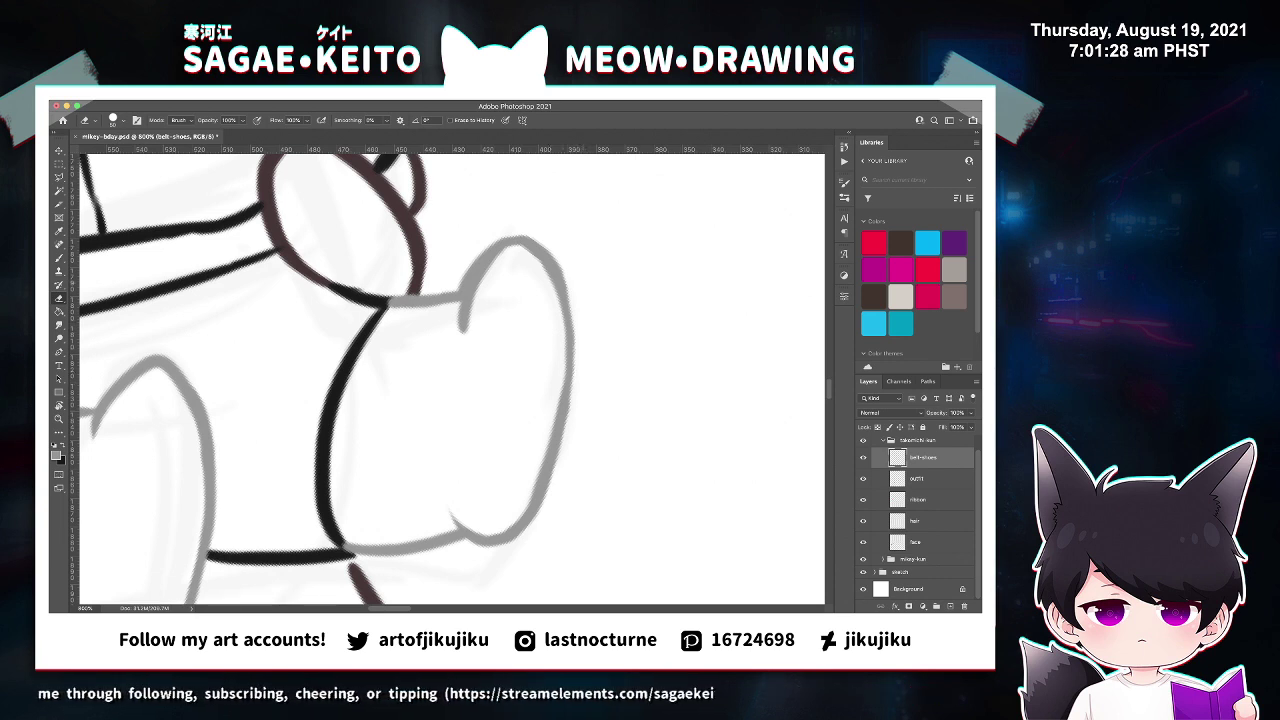
pyautogui.moveTo(567, 268); pyautogui.dragTo(572, 288)
# Redraw the upper inner curve of the right shoe's sole slightly closer to the ankle, and save the file.
pyautogui.moveTo(469, 332)
pyautogui.mouseDown()
pyautogui.moveTo(487, 274)
pyautogui.moveTo(450, 353)
pyautogui.moveTo(473, 302)
pyautogui.mouseUp()
pyautogui.press('b')
pyautogui.press('e')
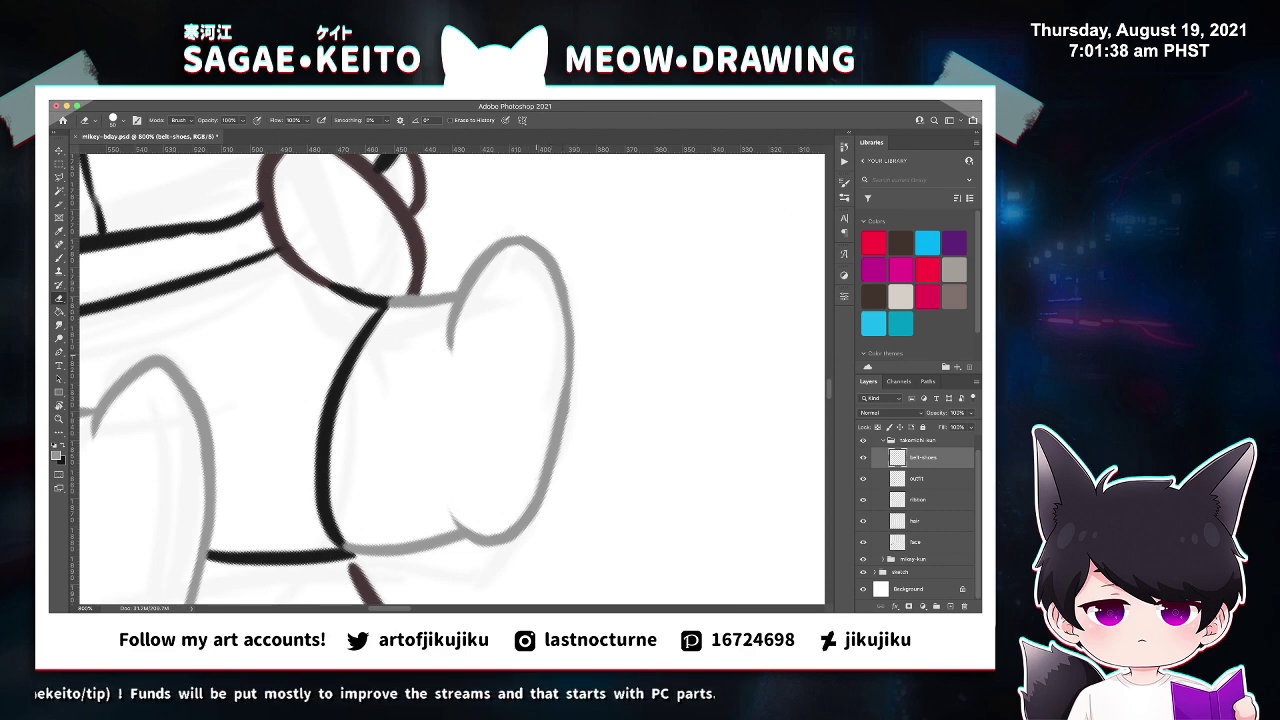
pyautogui.press('super+s')
pyautogui.press('super+minus')
pyautogui.press('super+minus')
pyautogui.press('super+minus')
pyautogui.press('super+minus')
pyautogui.press('super+minus')
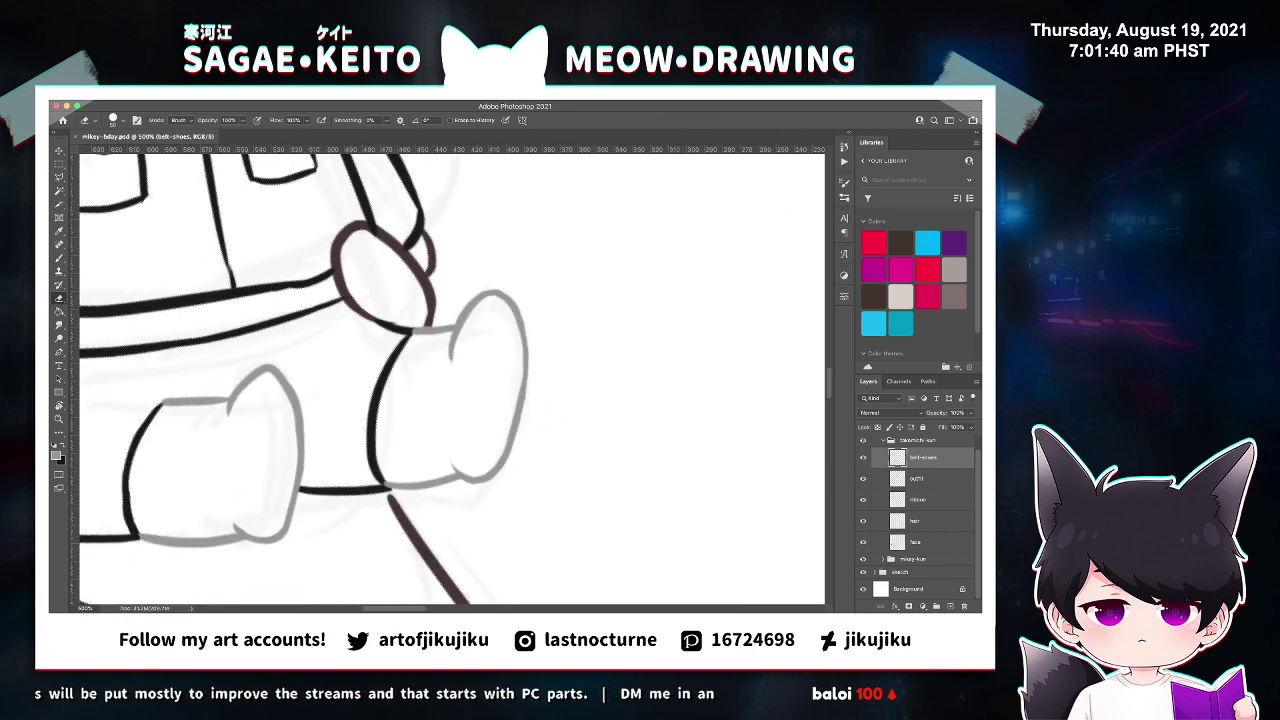
# Round off the top of the left shoe's sole with small Brush and Eraser touch-ups, and save the file.
pyautogui.press('z')
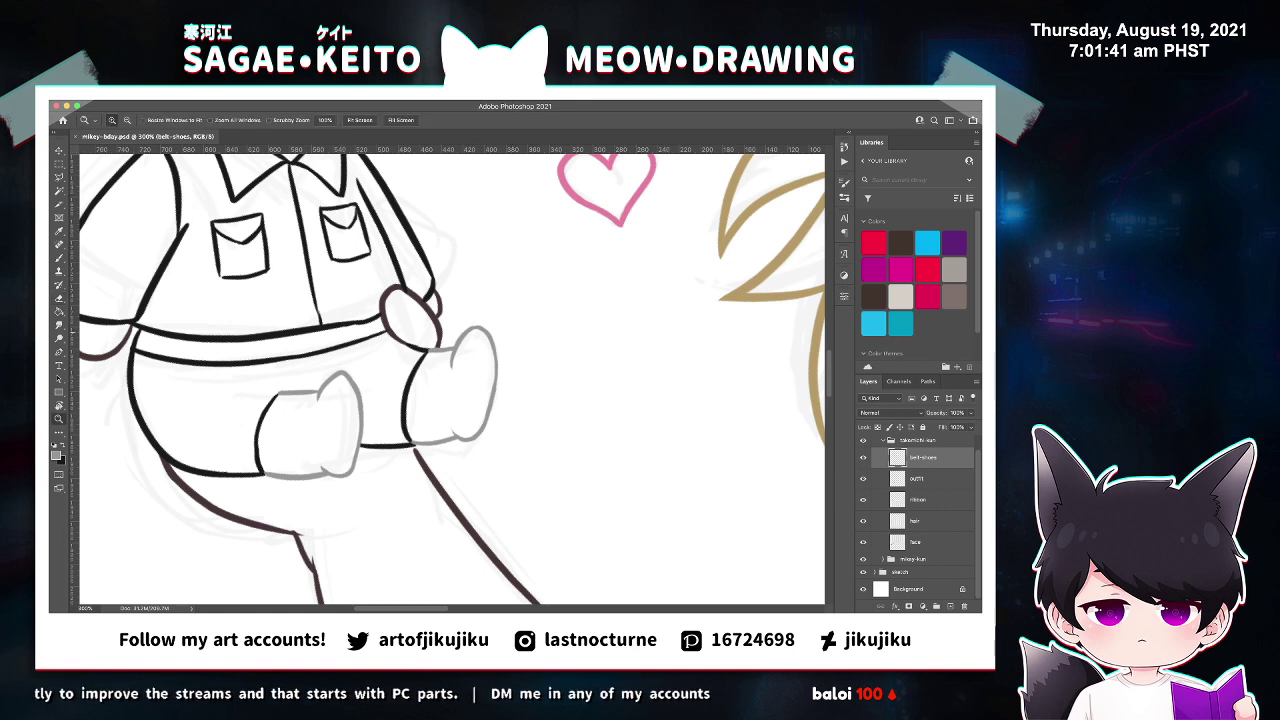
pyautogui.click(358, 366)
pyautogui.press('b')
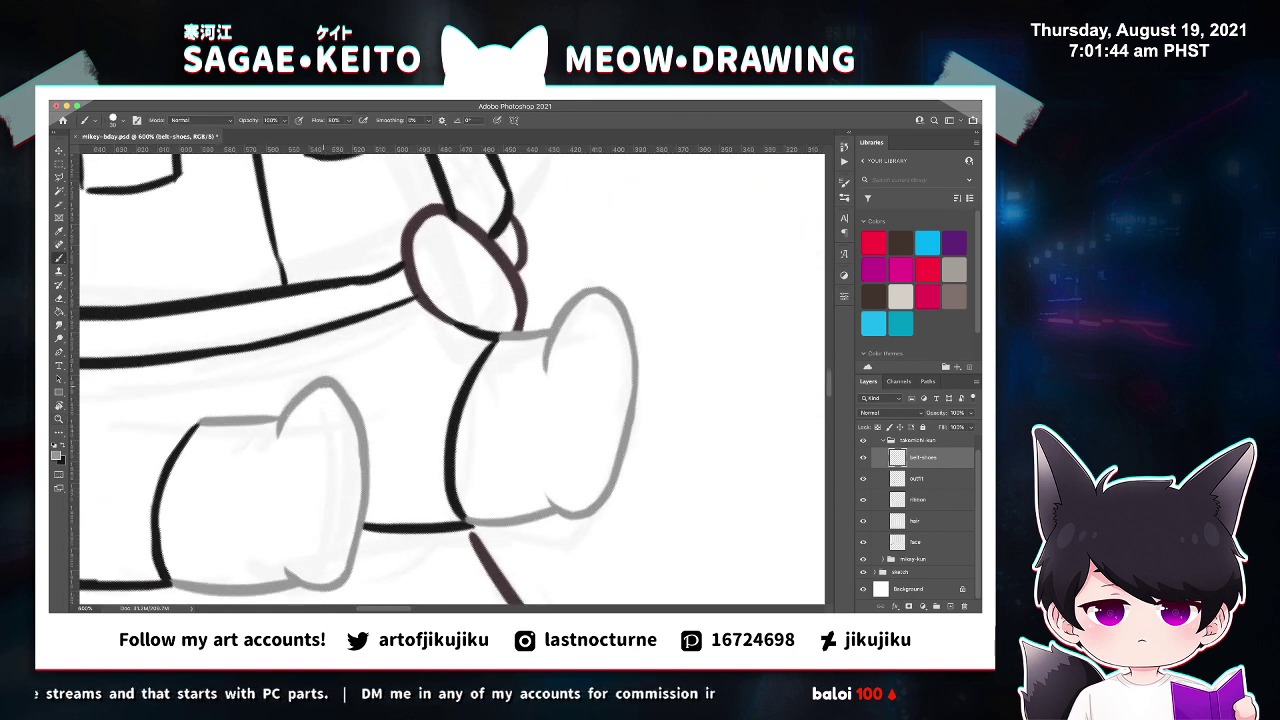
pyautogui.press('e')
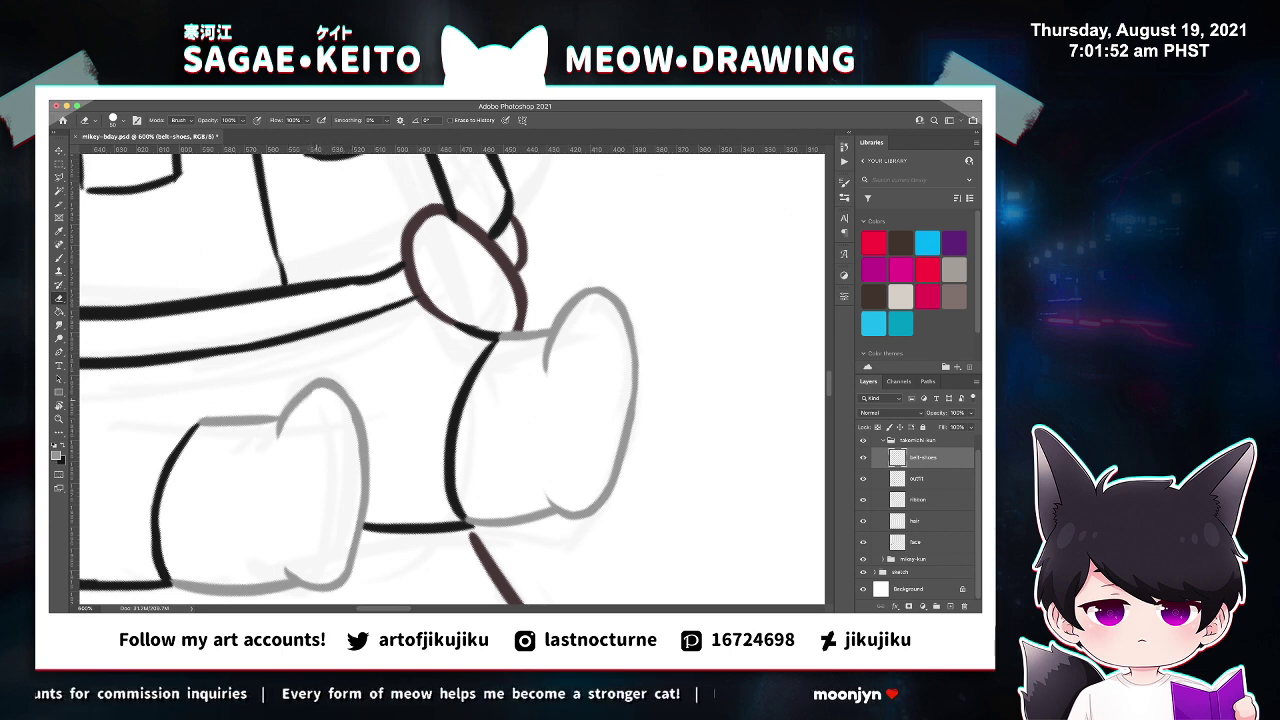
pyautogui.press('b')
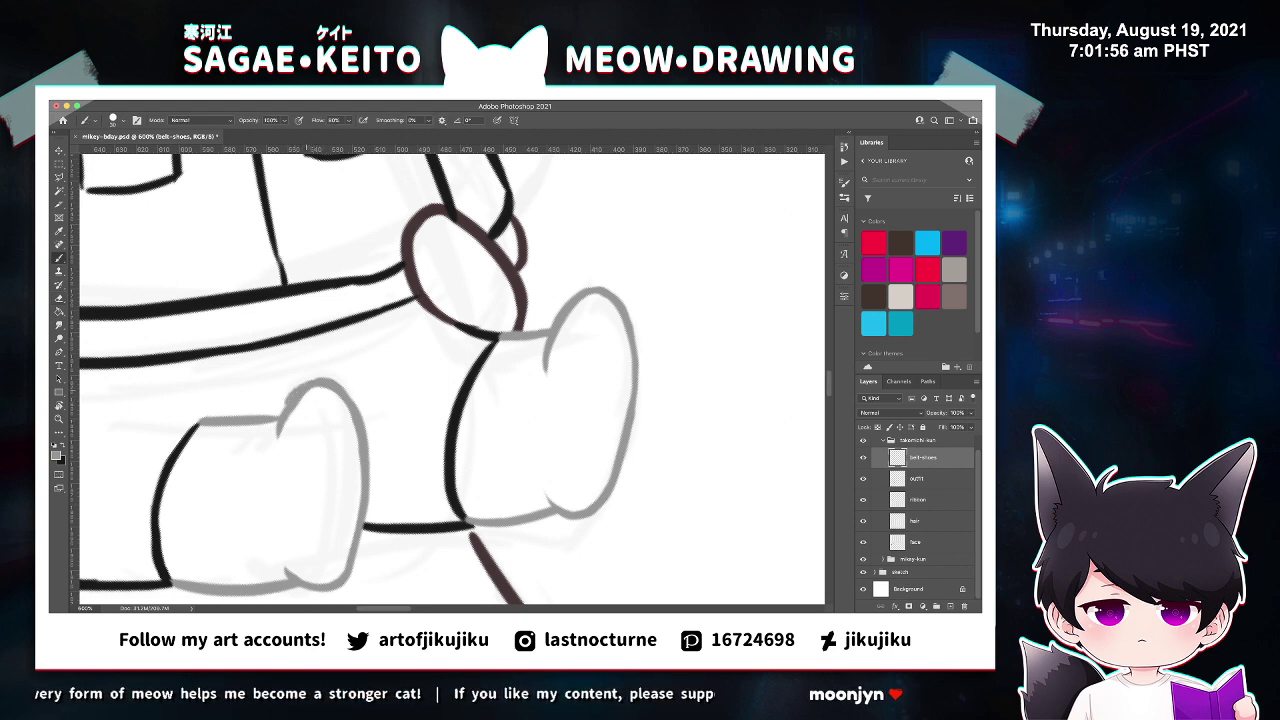
pyautogui.press('e')
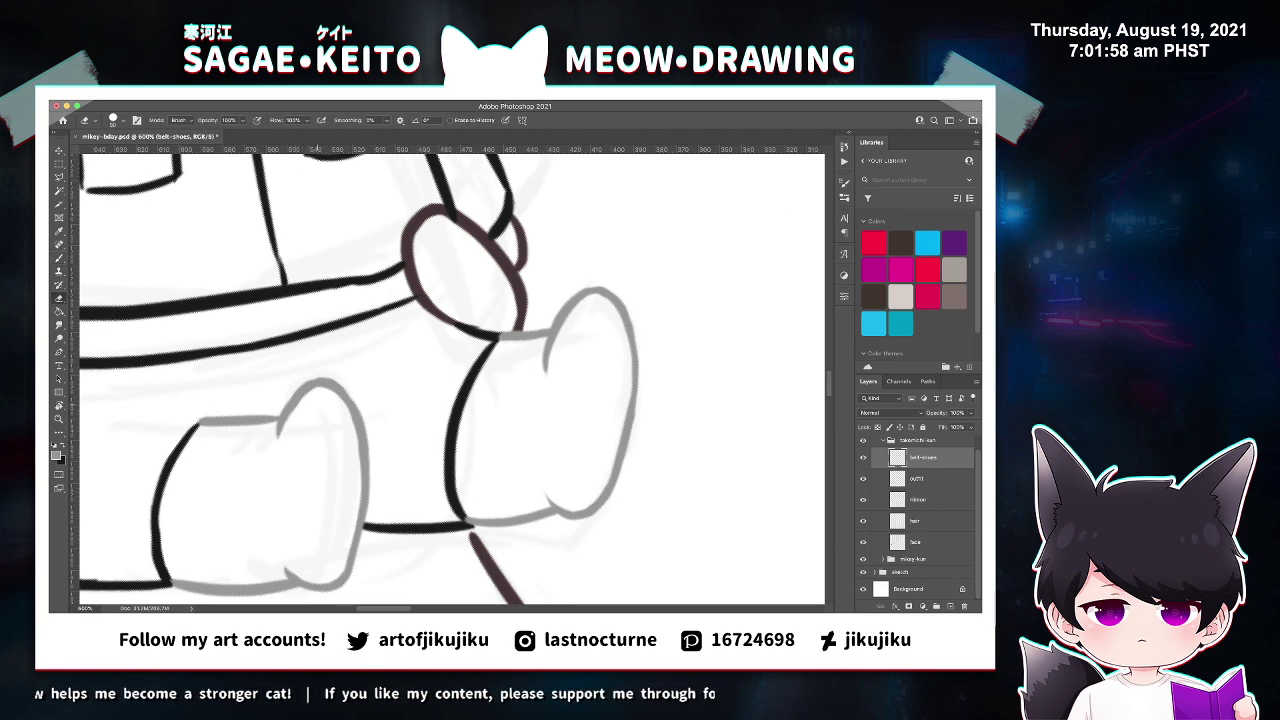
pyautogui.hotkey('ctrl', 's')
pyautogui.press('super+minus')
pyautogui.press('super+minus')
pyautogui.press('super+minus')
pyautogui.press('super+minus')
pyautogui.press('super+minus')
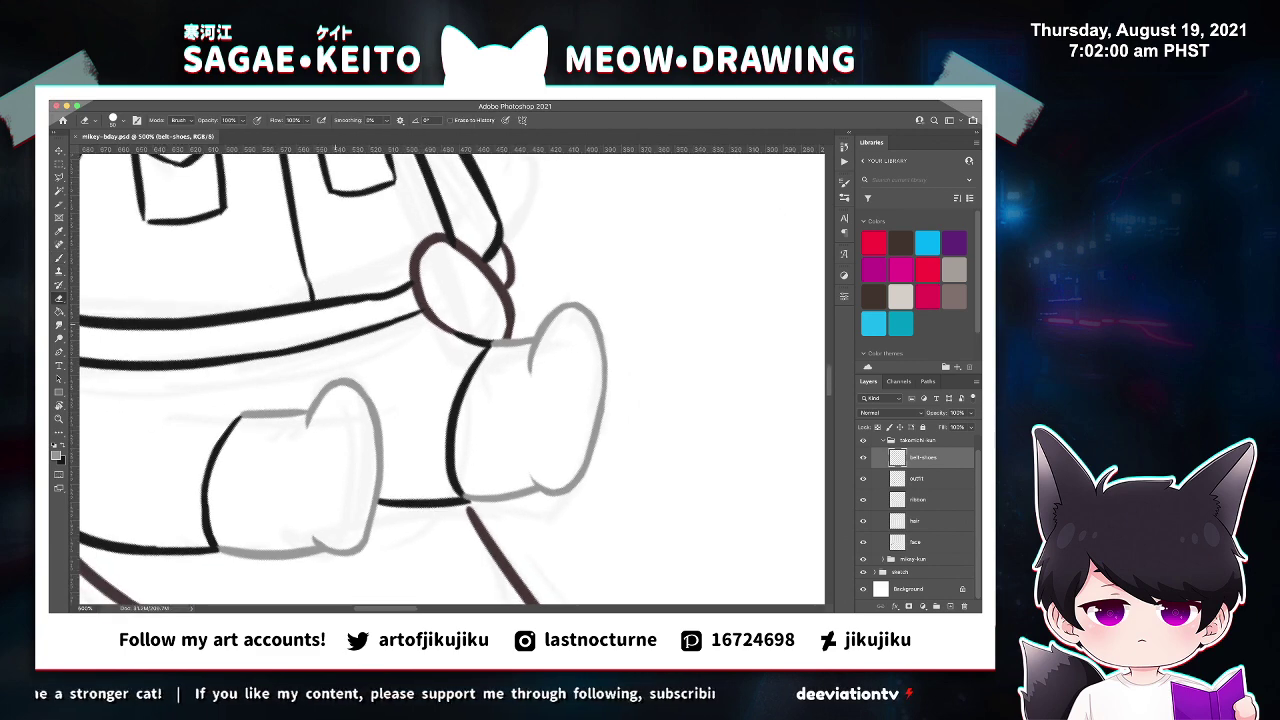
pyautogui.press('super+minus')
pyautogui.press('super+minus')
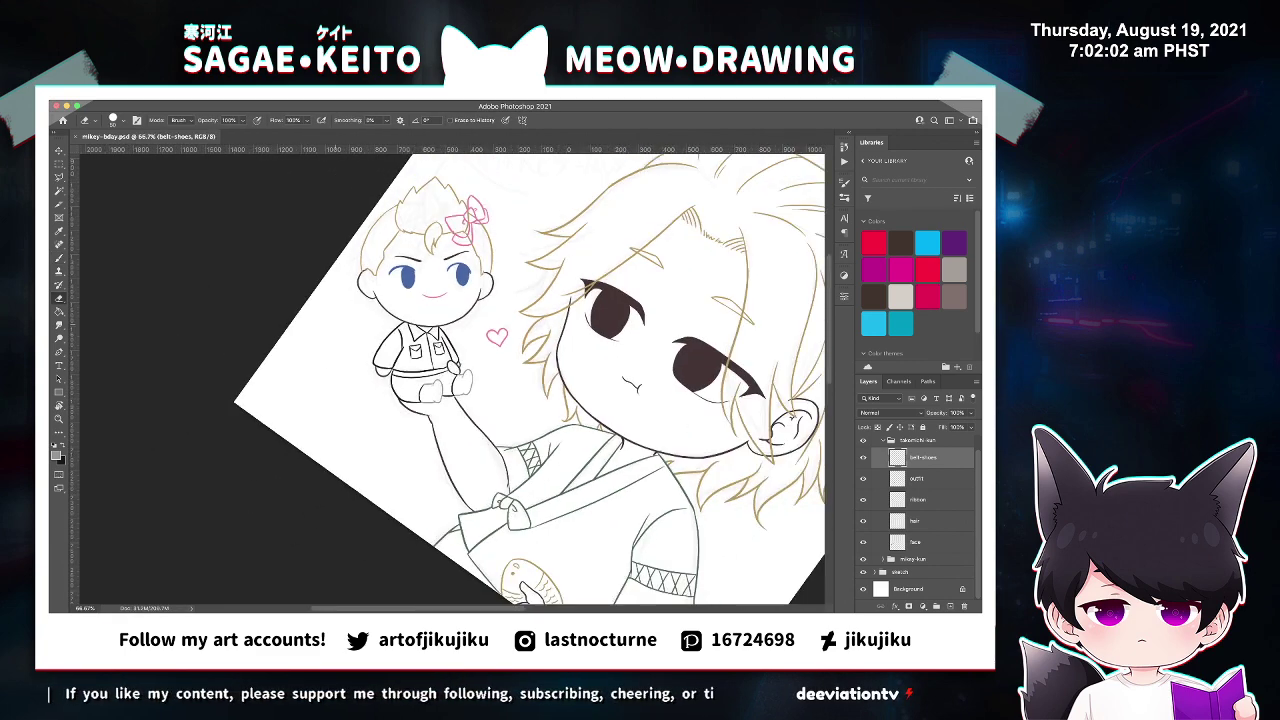
# Ink the belt buckle in grey with short vertical strokes and a small prong at the centre of the belt.
pyautogui.press('super+plus')
pyautogui.press('super+plus')
pyautogui.press('super+plus')
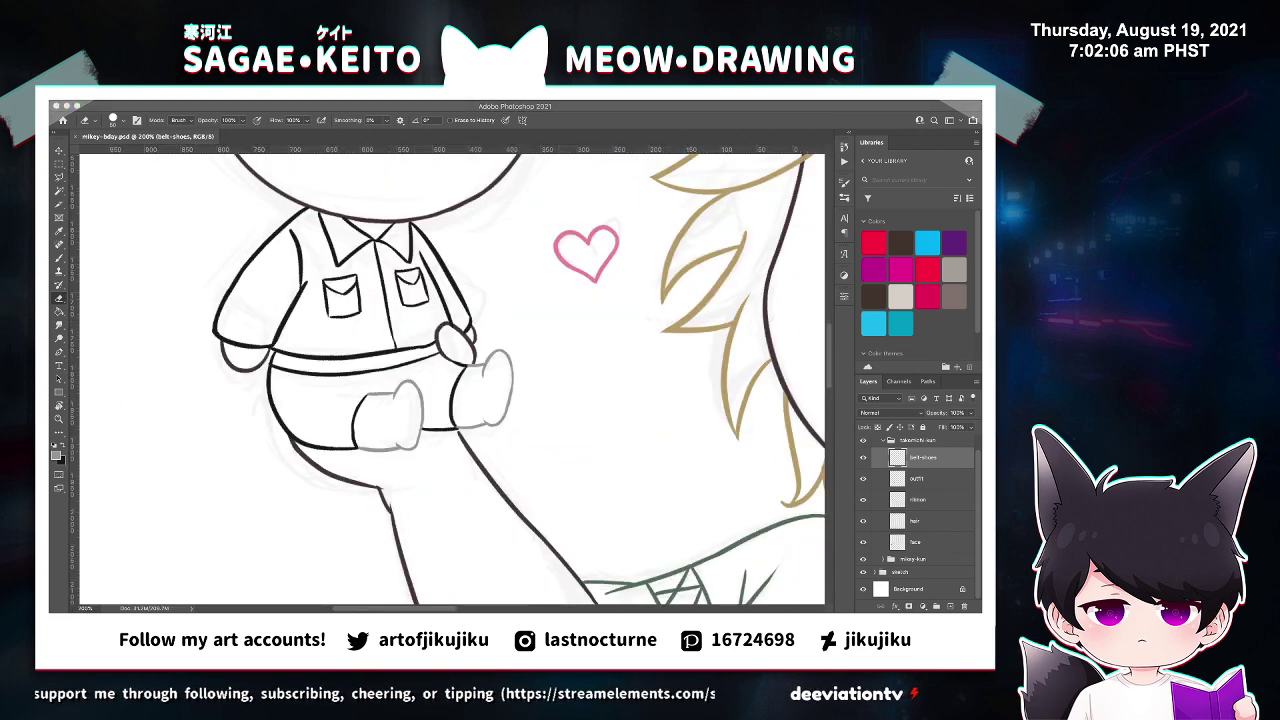
pyautogui.click(386, 362)
pyautogui.press('z')
pyautogui.click(386, 362)
pyautogui.click(386, 362)
pyautogui.click(386, 362)
pyautogui.press('b')
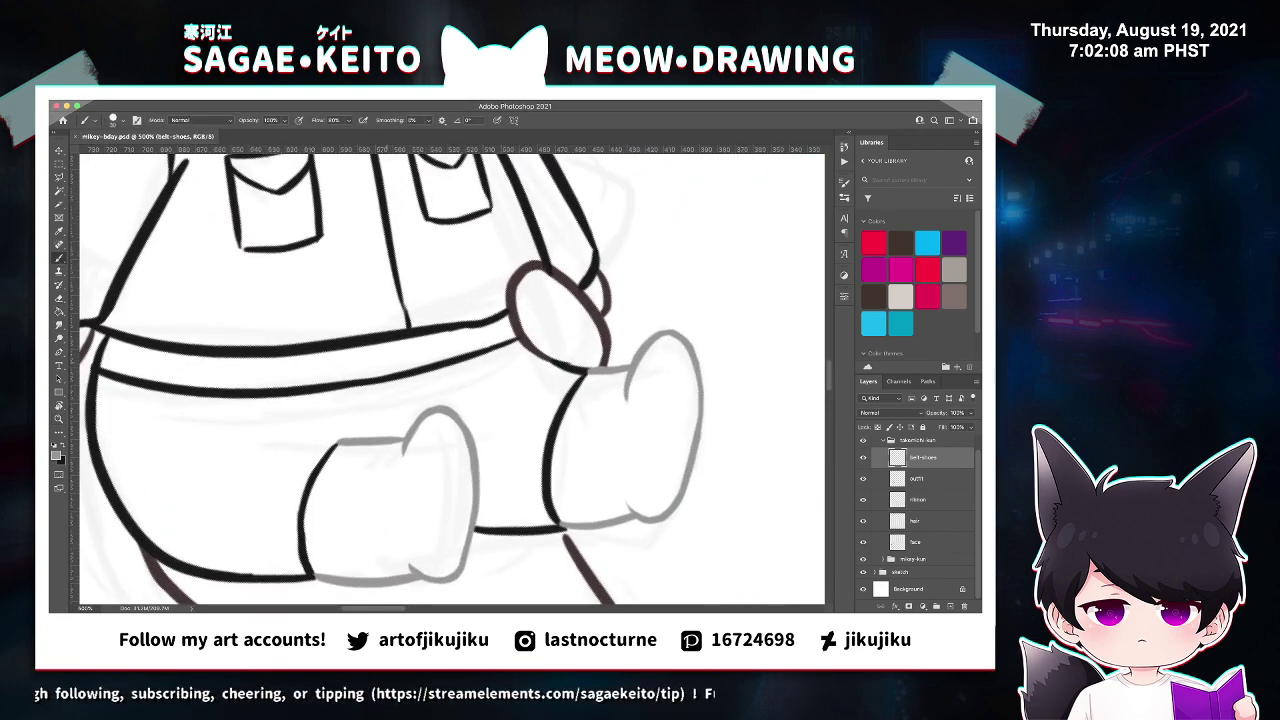
pyautogui.moveTo(374, 343); pyautogui.dragTo(377, 381)
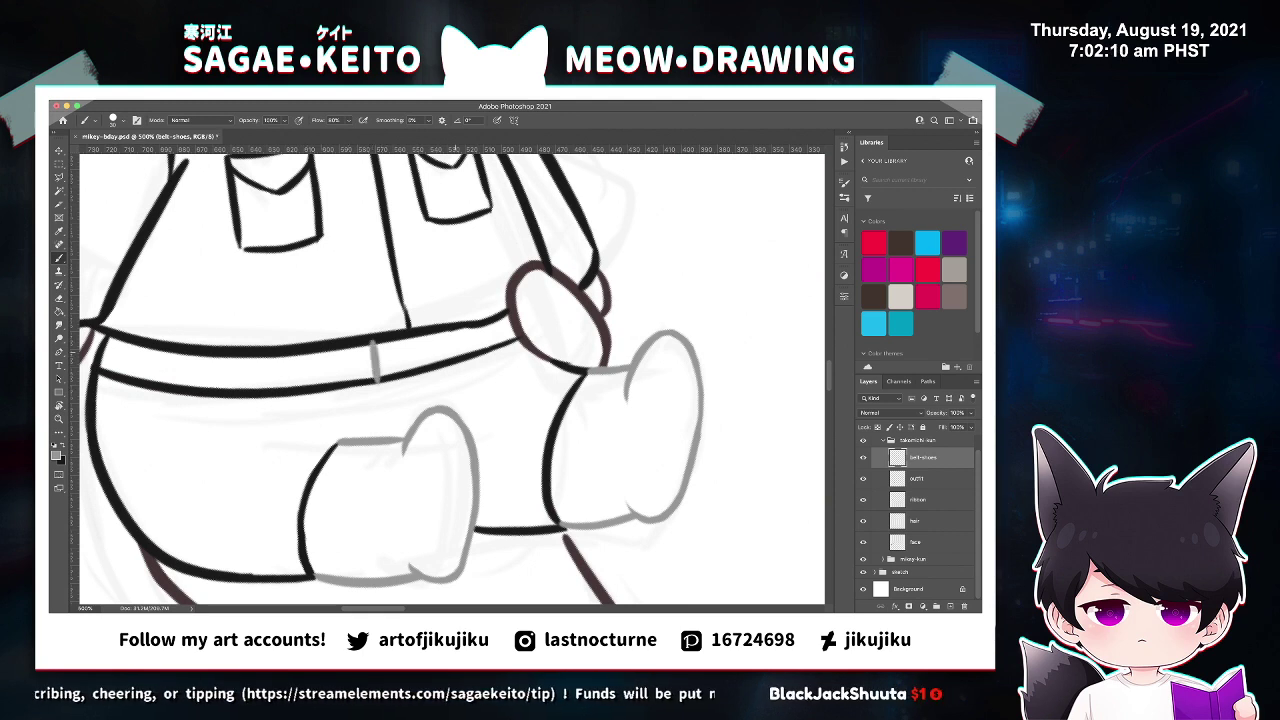
pyautogui.moveTo(437, 334)
pyautogui.mouseDown()
pyautogui.moveTo(438, 364)
pyautogui.moveTo(388, 383)
pyautogui.mouseUp()
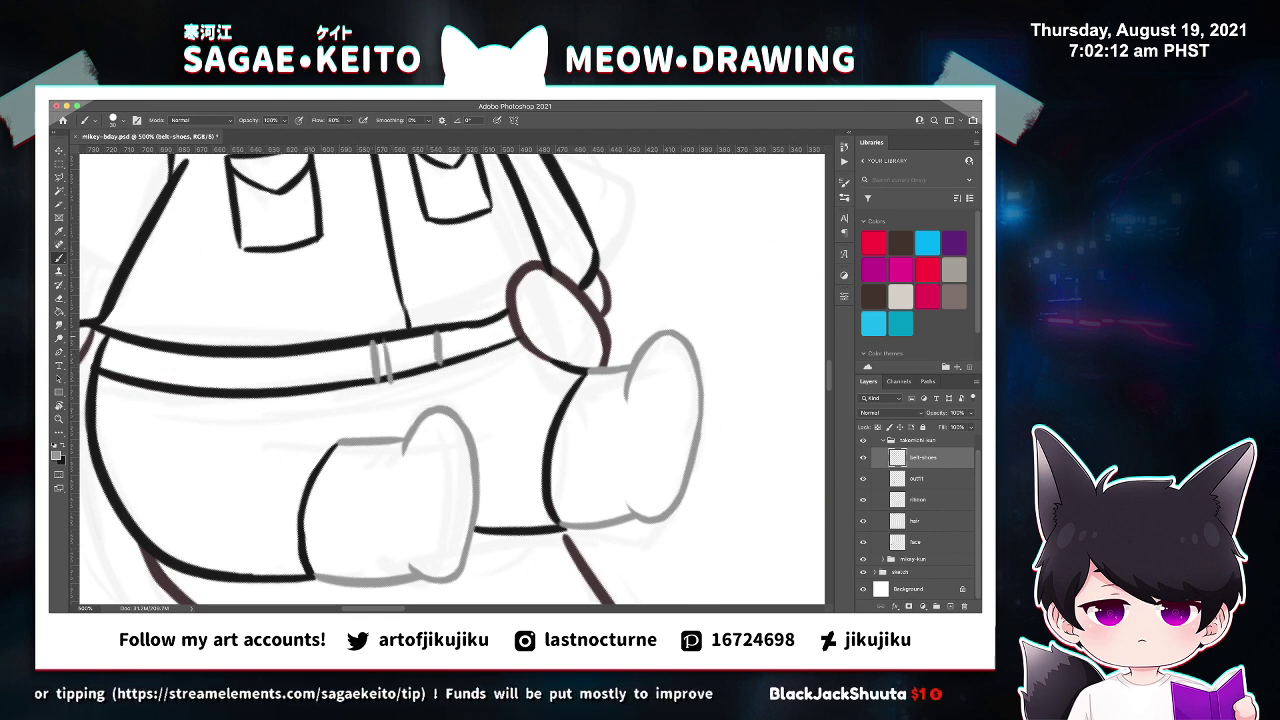
pyautogui.moveTo(425, 333)
pyautogui.mouseDown()
pyautogui.moveTo(426, 366)
pyautogui.moveTo(412, 353)
pyautogui.moveTo(435, 353)
pyautogui.mouseUp()
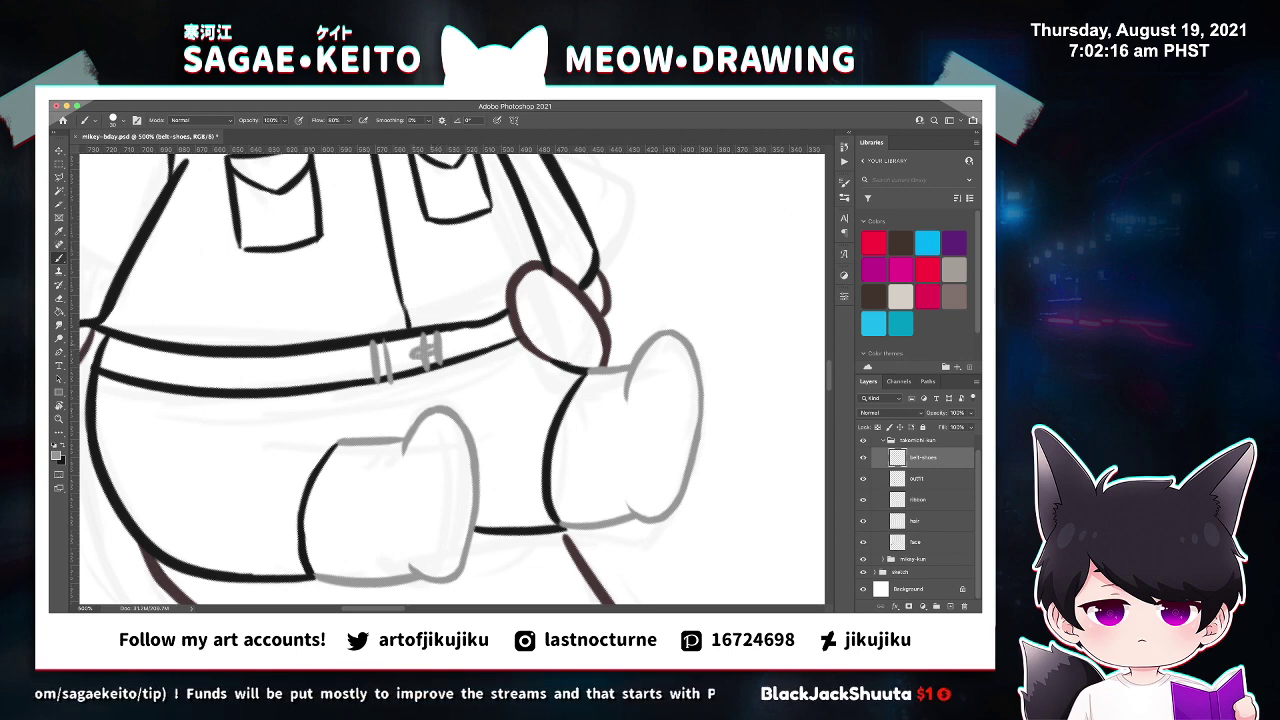
# Erase the ends of the buckle strokes that overlap the belt's black outlines, and save the file.
pyautogui.press('z')
pyautogui.click(419, 352)
pyautogui.click(419, 352)
pyautogui.press('e')
pyautogui.moveTo(420, 349)
pyautogui.mouseDown()
pyautogui.moveTo(436, 345)
pyautogui.moveTo(425, 347)
pyautogui.mouseUp()
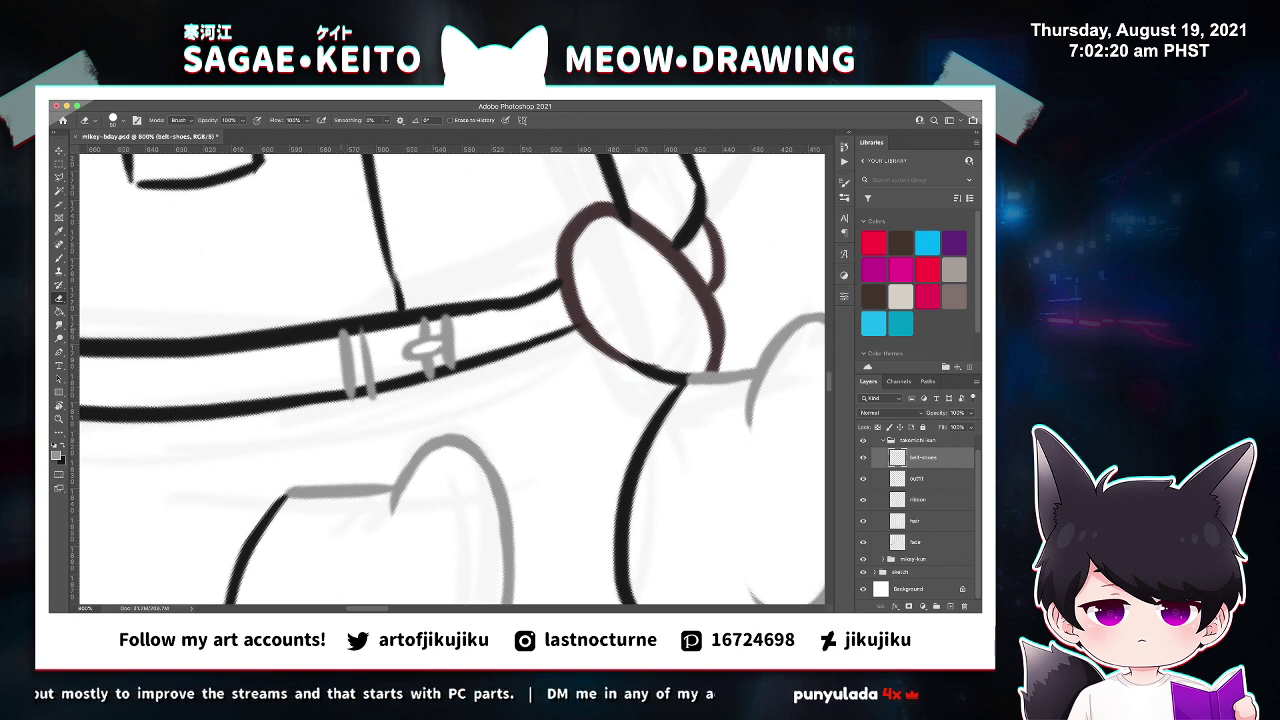
pyautogui.moveTo(341, 329); pyautogui.dragTo(364, 326)
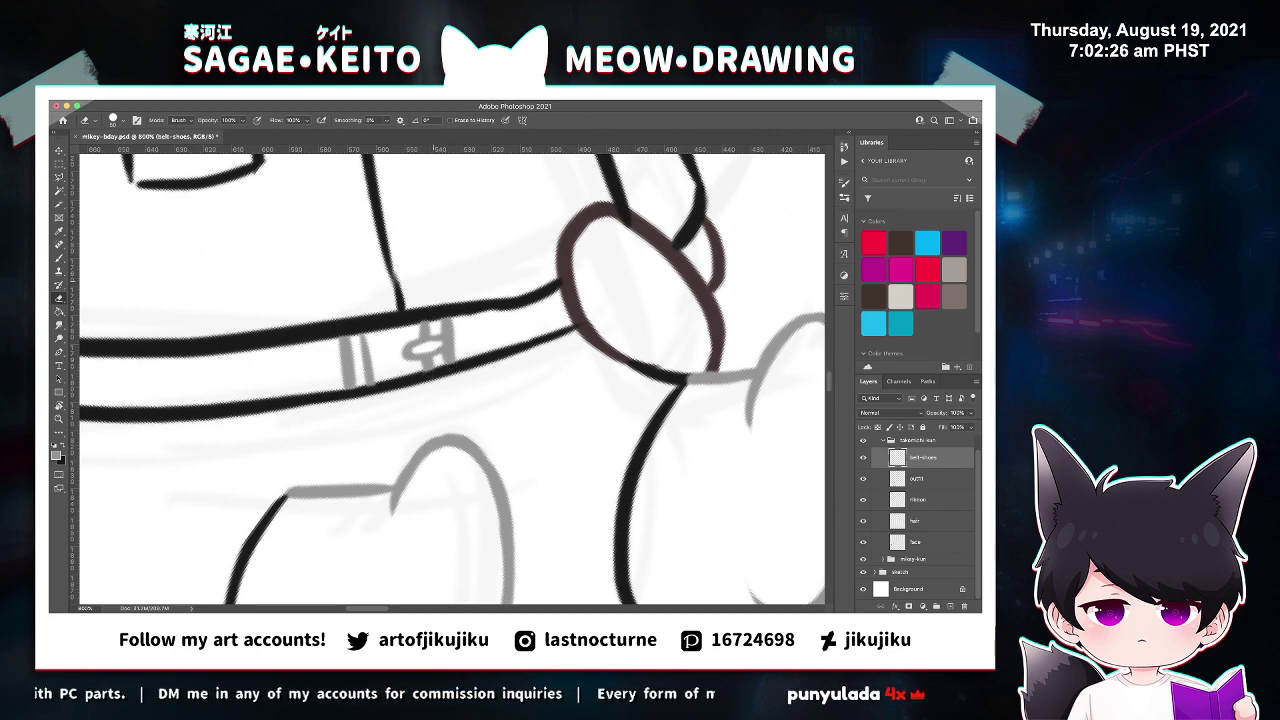
pyautogui.hotkey('ctrl', 's')
# Ink black belt loops near both ends of the belt on the outfit layer, and save the file.
pyautogui.hotkey('ctrl', '-')
pyautogui.hotkey('ctrl', '-')
pyautogui.hotkey('ctrl', '-')
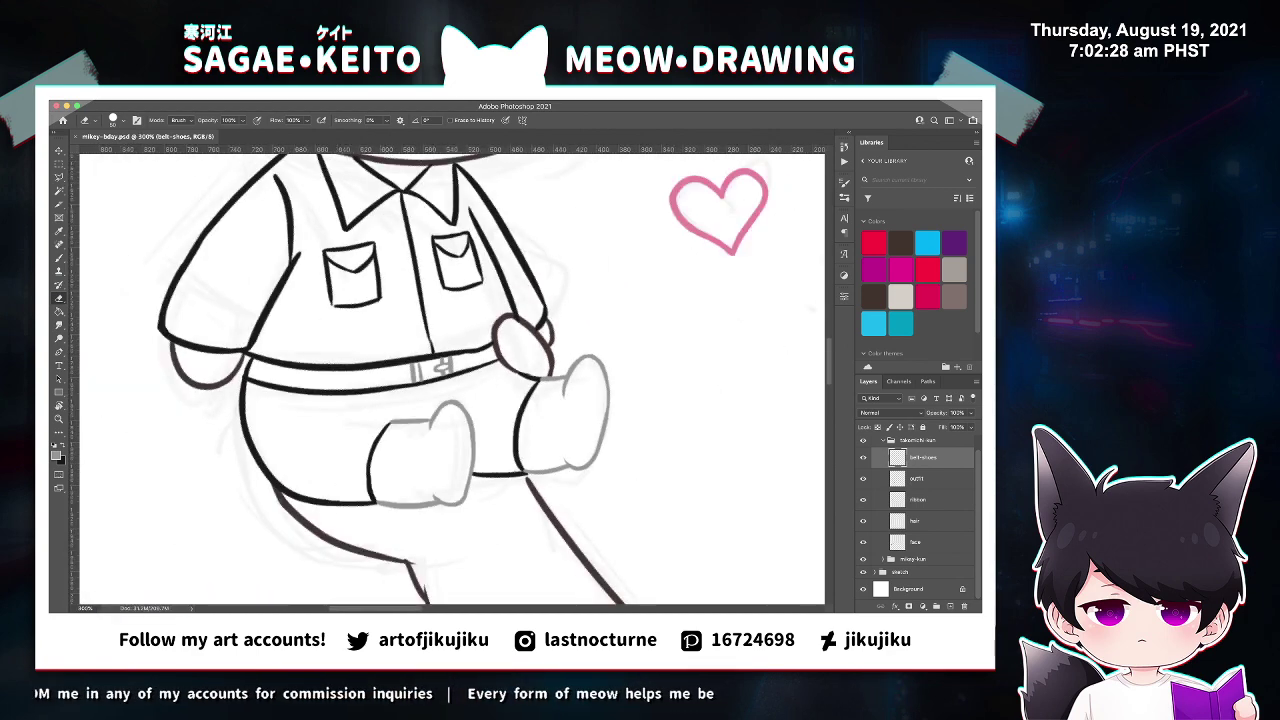
pyautogui.click(917, 479)
pyautogui.press('x')
pyautogui.press('b')
pyautogui.moveTo(303, 369); pyautogui.dragTo(313, 389)
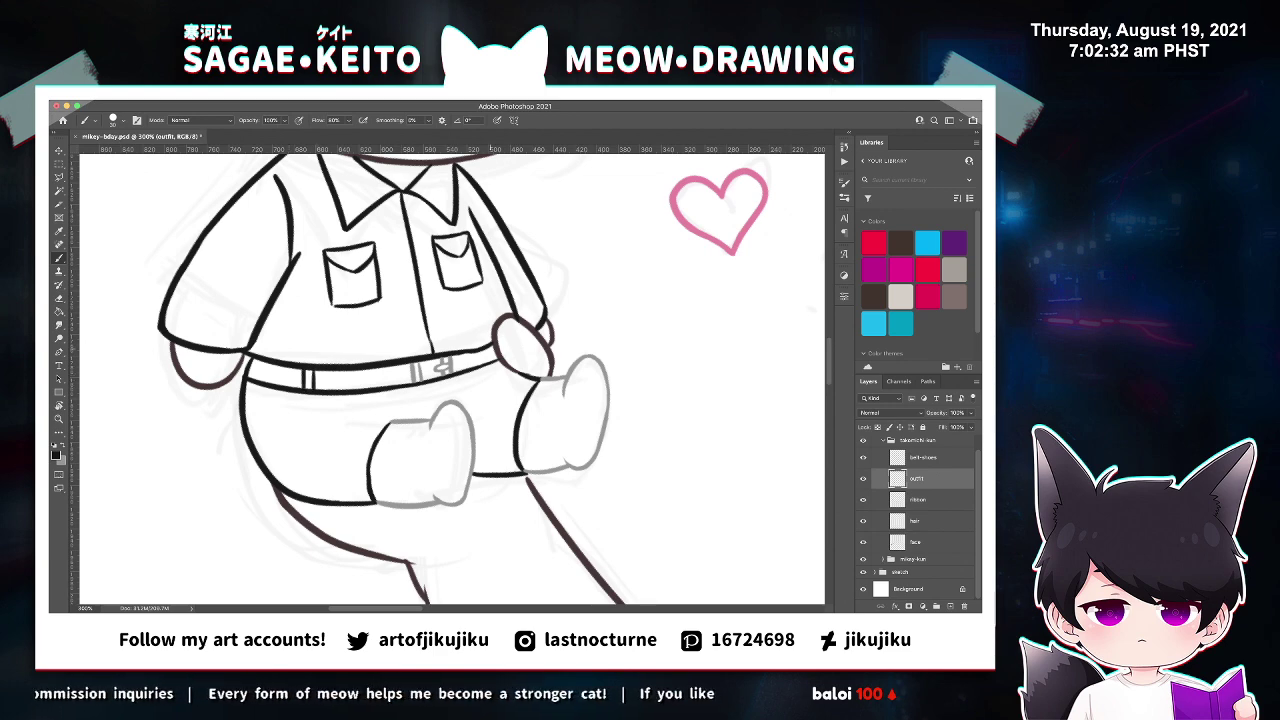
pyautogui.hotkey('ctrl', 's')
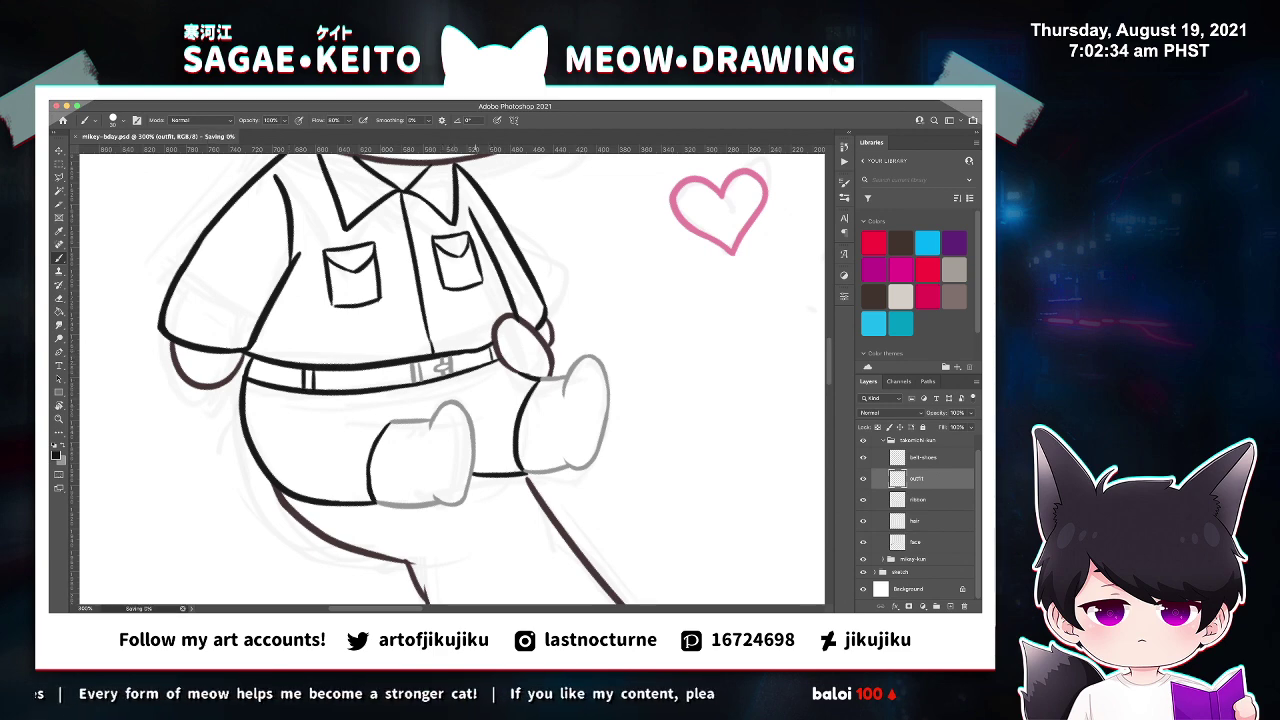
# Reset the canvas rotation angle to 0° so the whole drawing is upright.
pyautogui.press('super+minus')
pyautogui.press('super+minus')
pyautogui.press('super+minus')
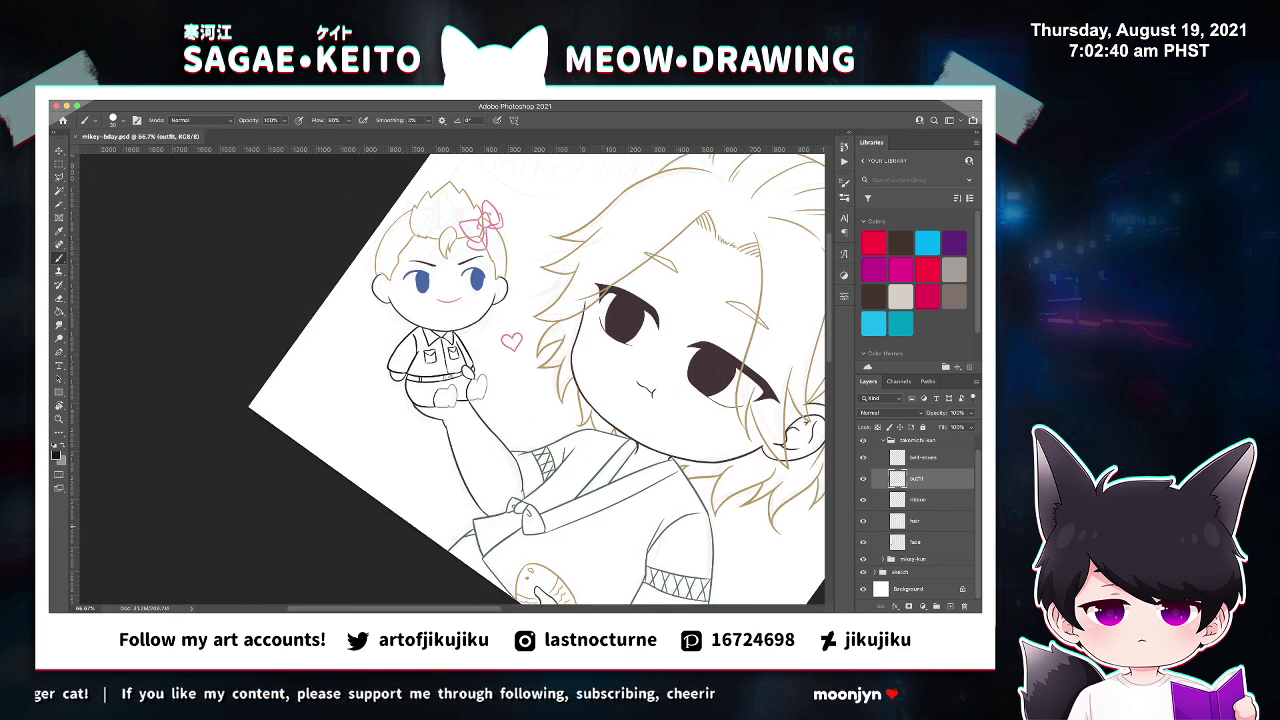
pyautogui.press('r')
pyautogui.moveTo(605, 453); pyautogui.dragTo(606, 450)
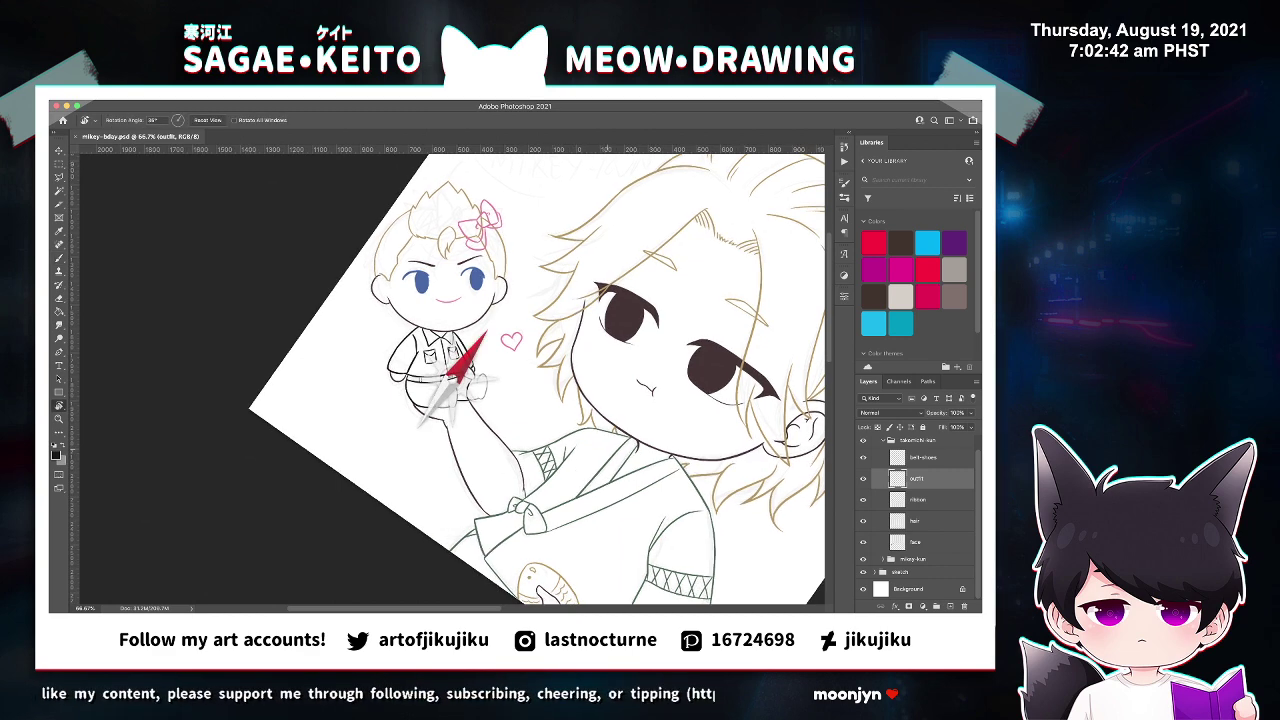
pyautogui.moveTo(480, 340); pyautogui.dragTo(440, 338)
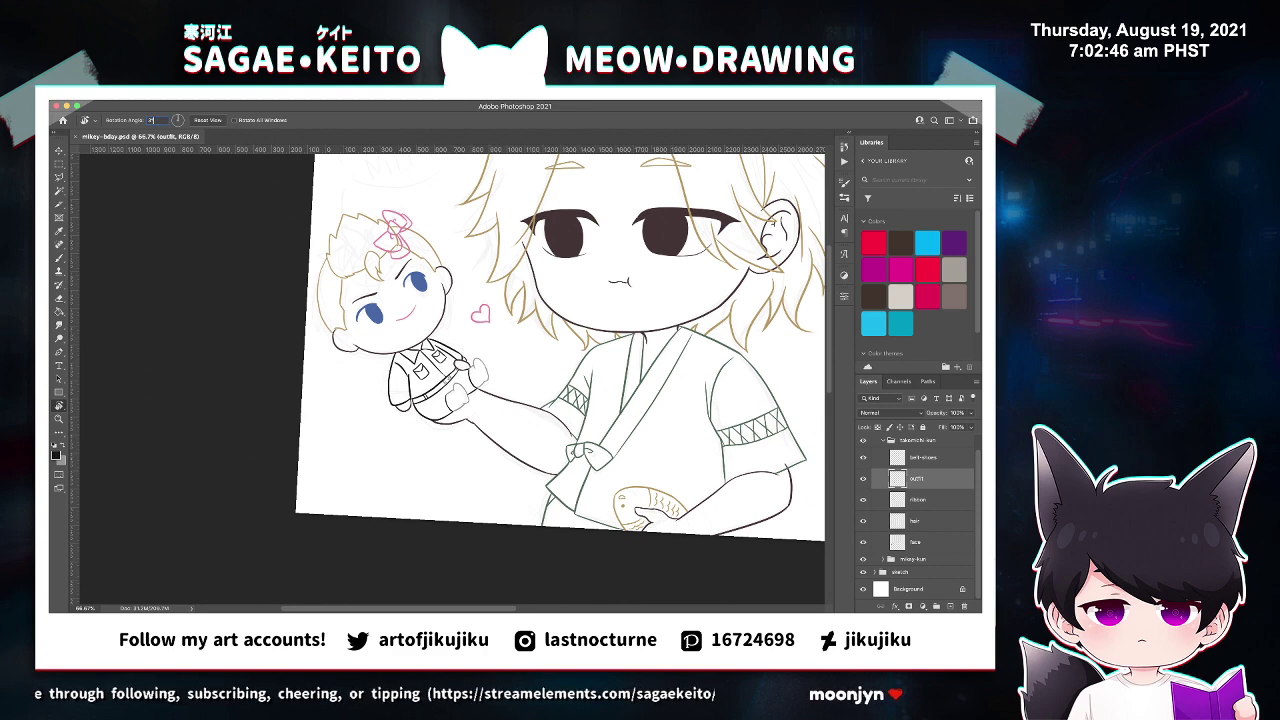
pyautogui.write('0')
pyautogui.press('Return')
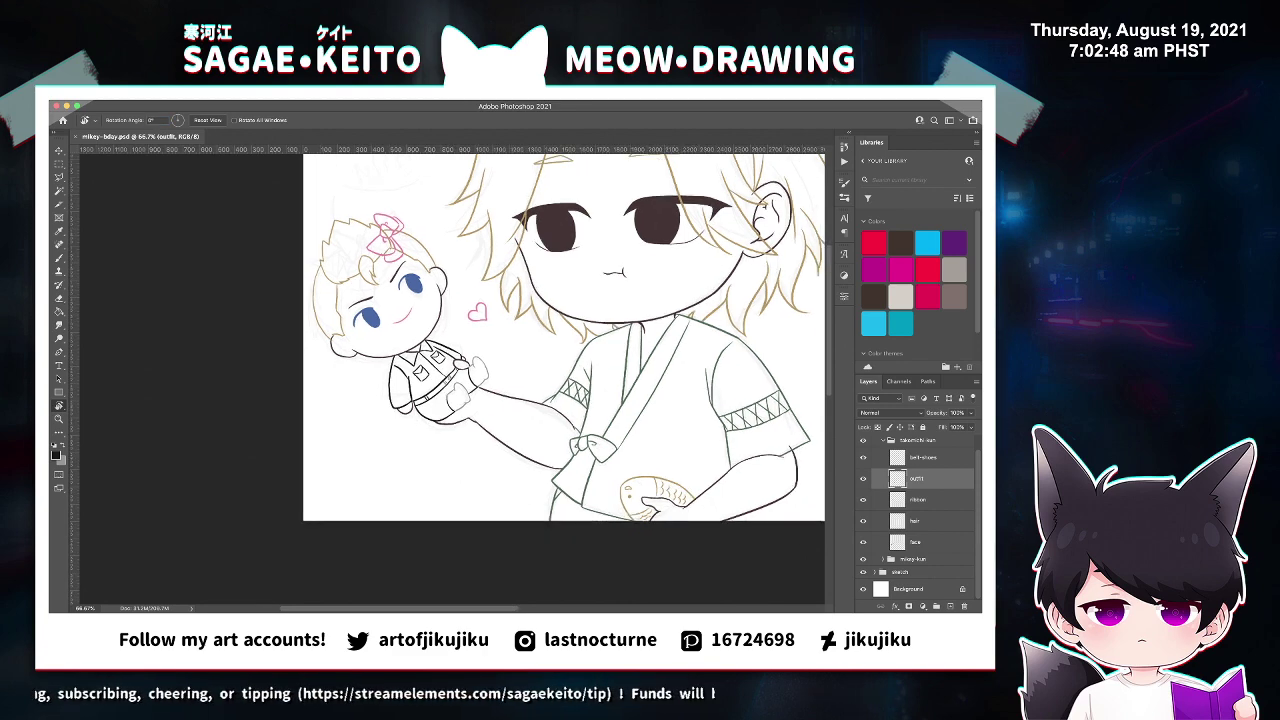
pyautogui.scroll(5, 565, 380)
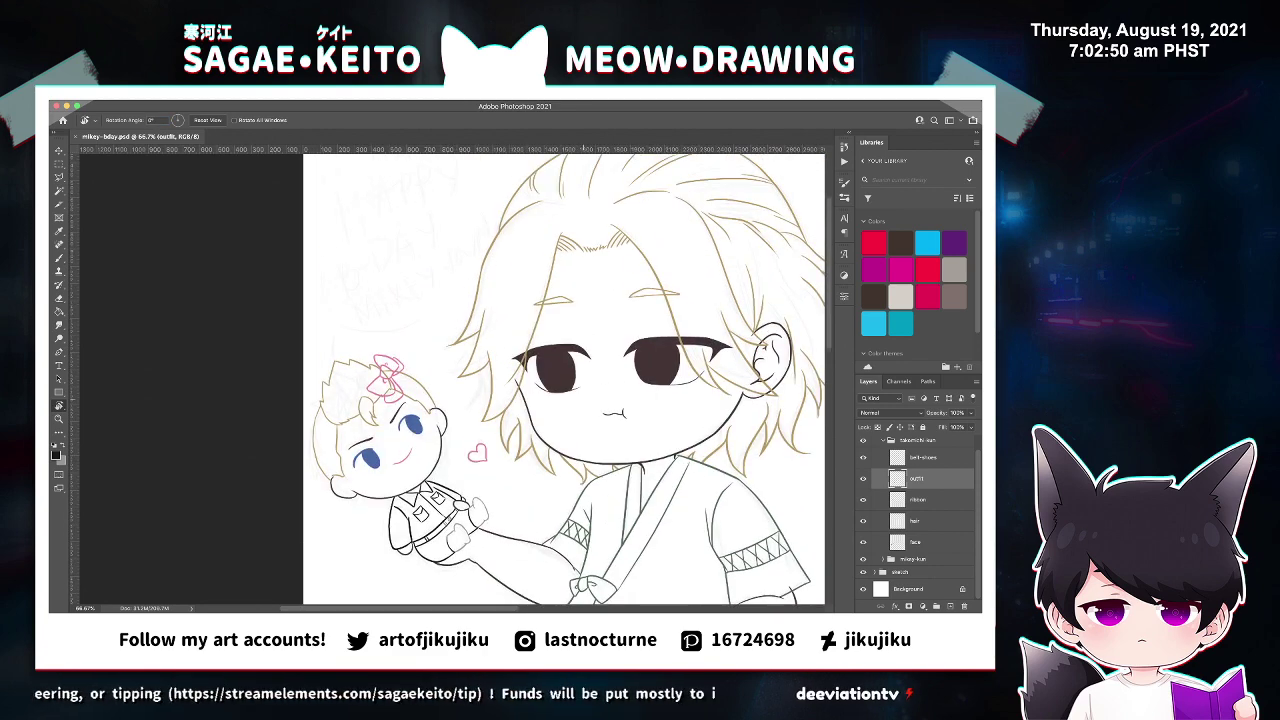
pyautogui.scroll(2, 565, 380)
pyautogui.scroll(1, 884, 457)
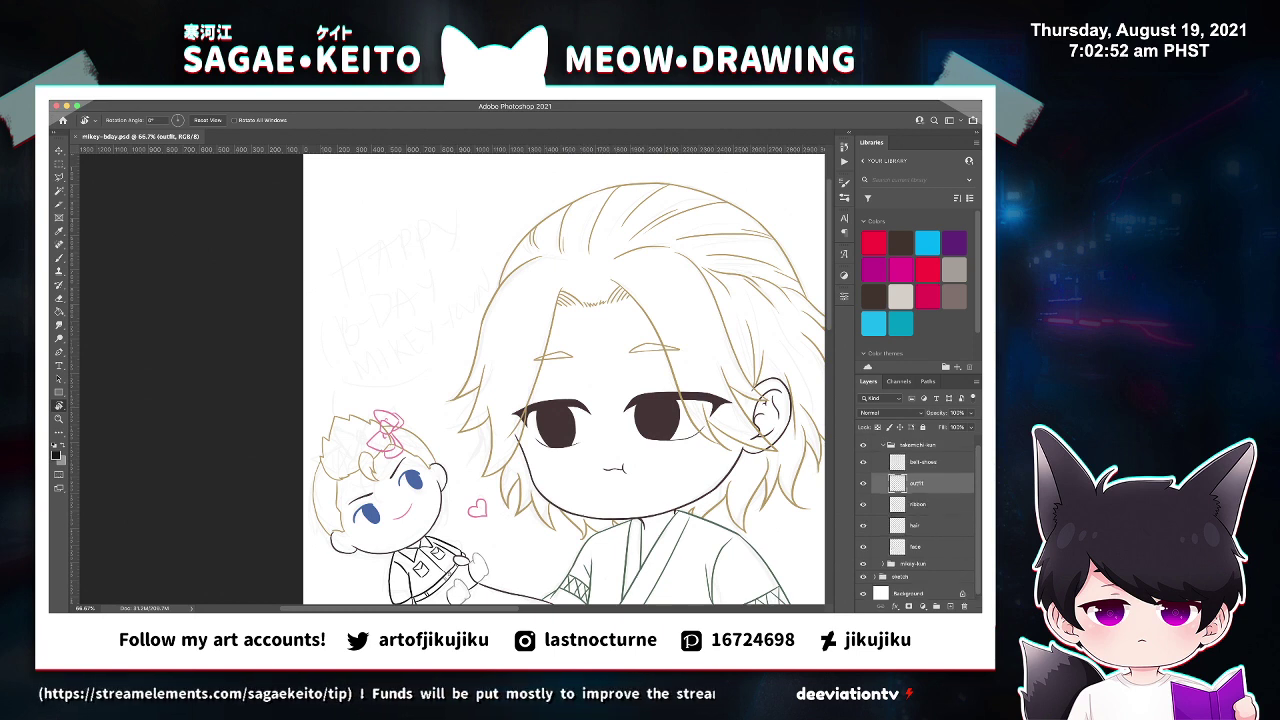
# Collapse the takemichi-kun group, expand the mikey-kun group and select its clothes layer.
pyautogui.click(883, 455)
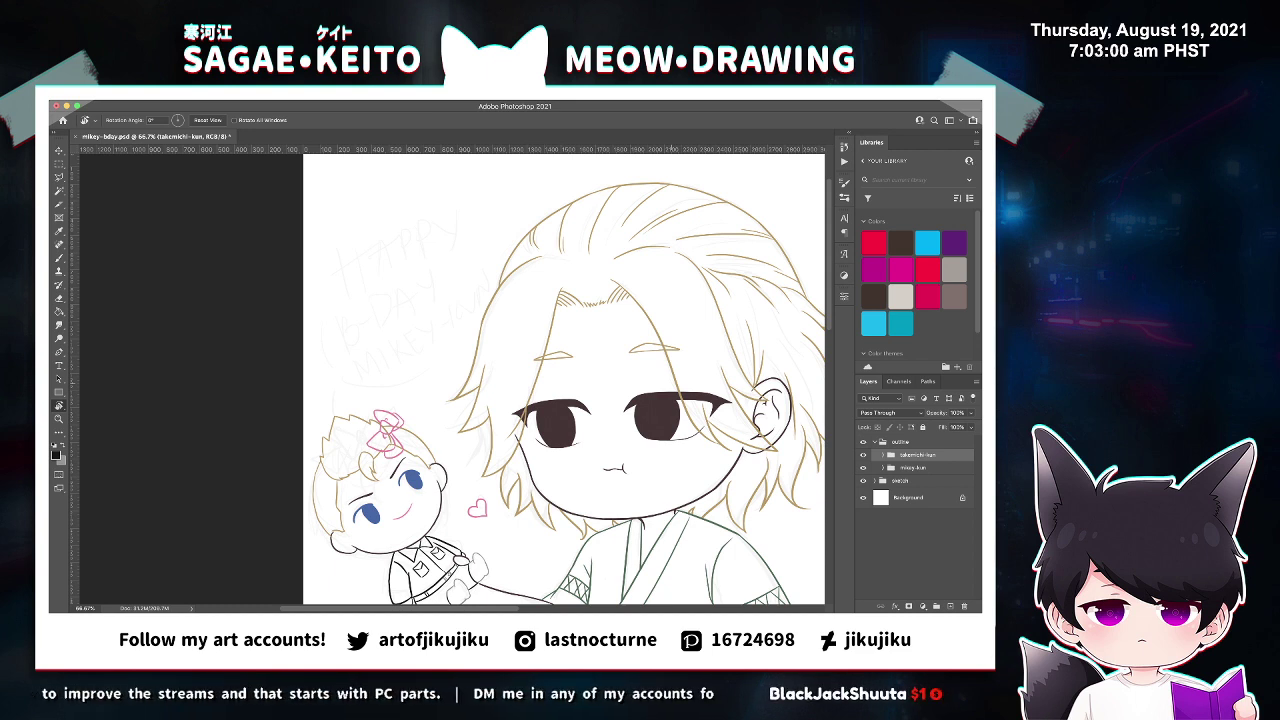
pyautogui.scroll(-4, 564, 380)
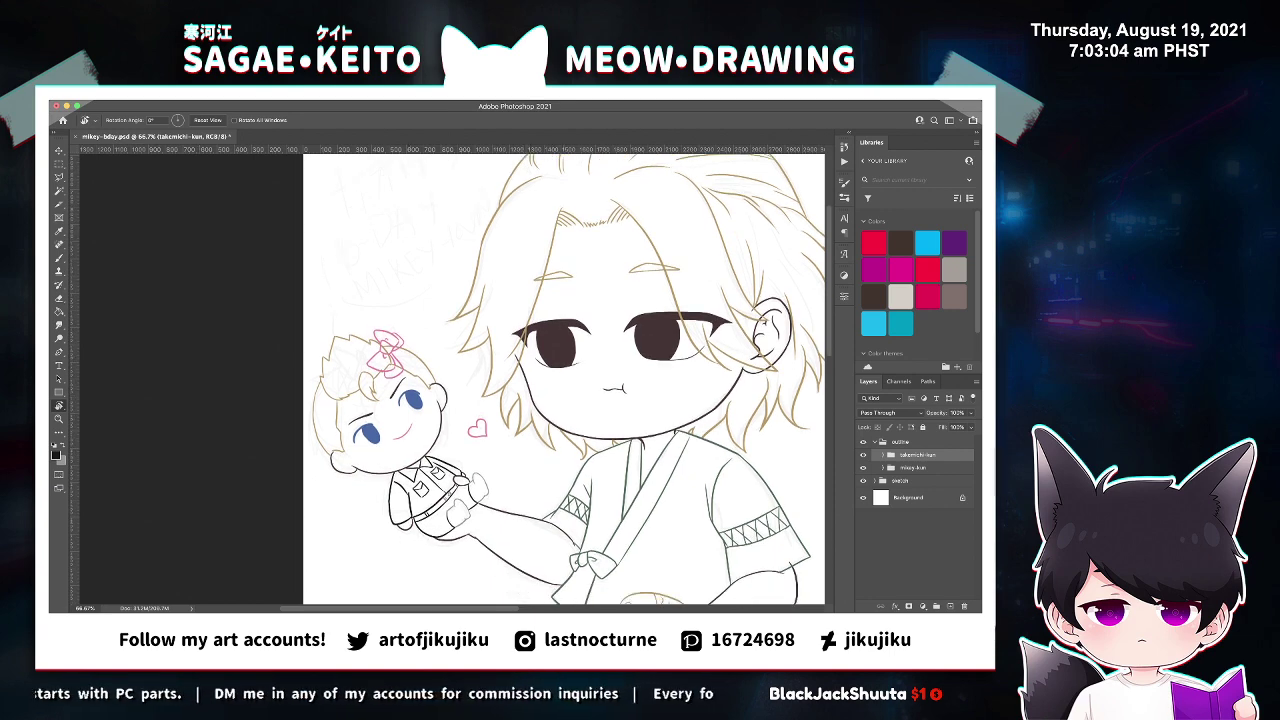
pyautogui.press('z')
pyautogui.moveTo(760, 294); pyautogui.dragTo(699, 290)
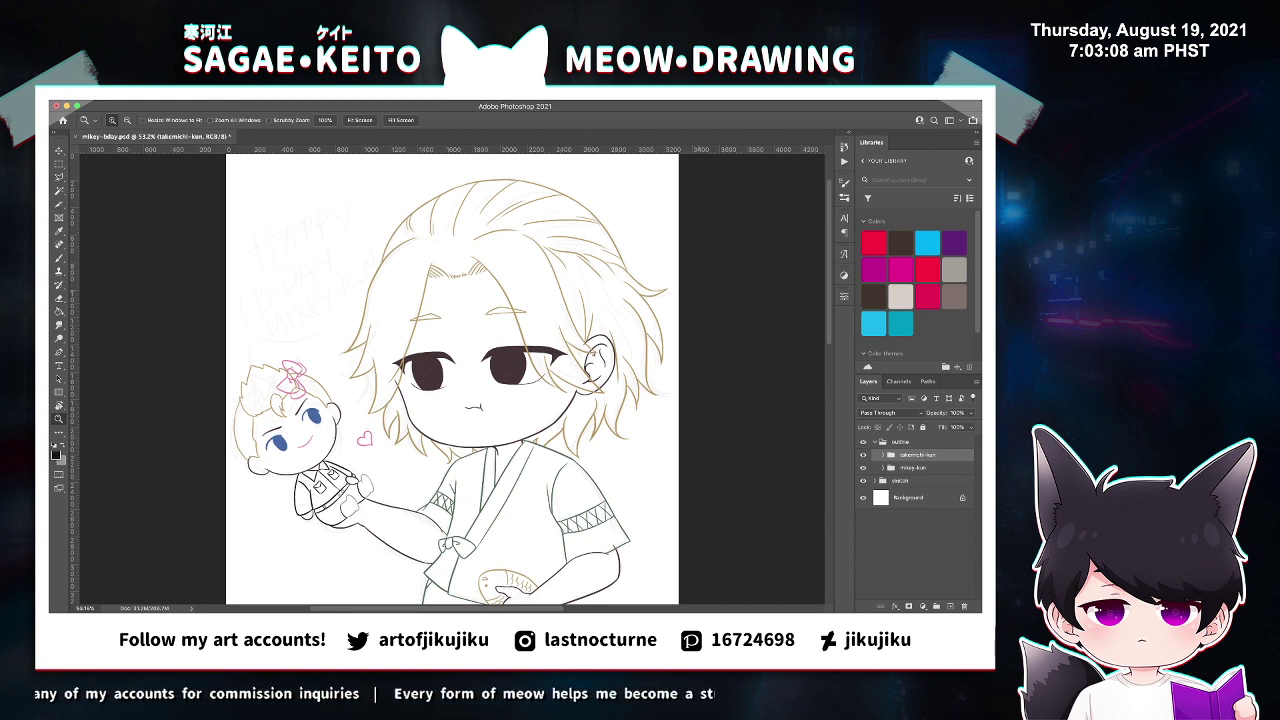
pyautogui.scroll(-1, 451, 380)
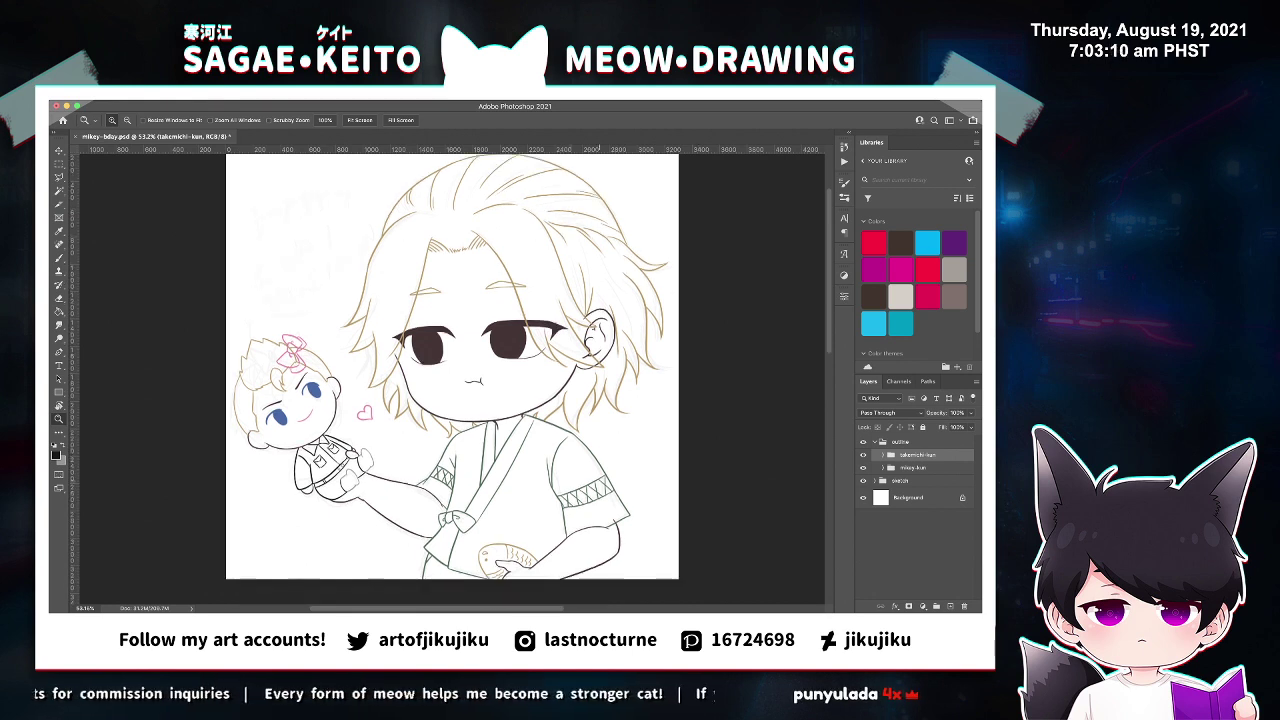
pyautogui.scroll(-2, 451, 366)
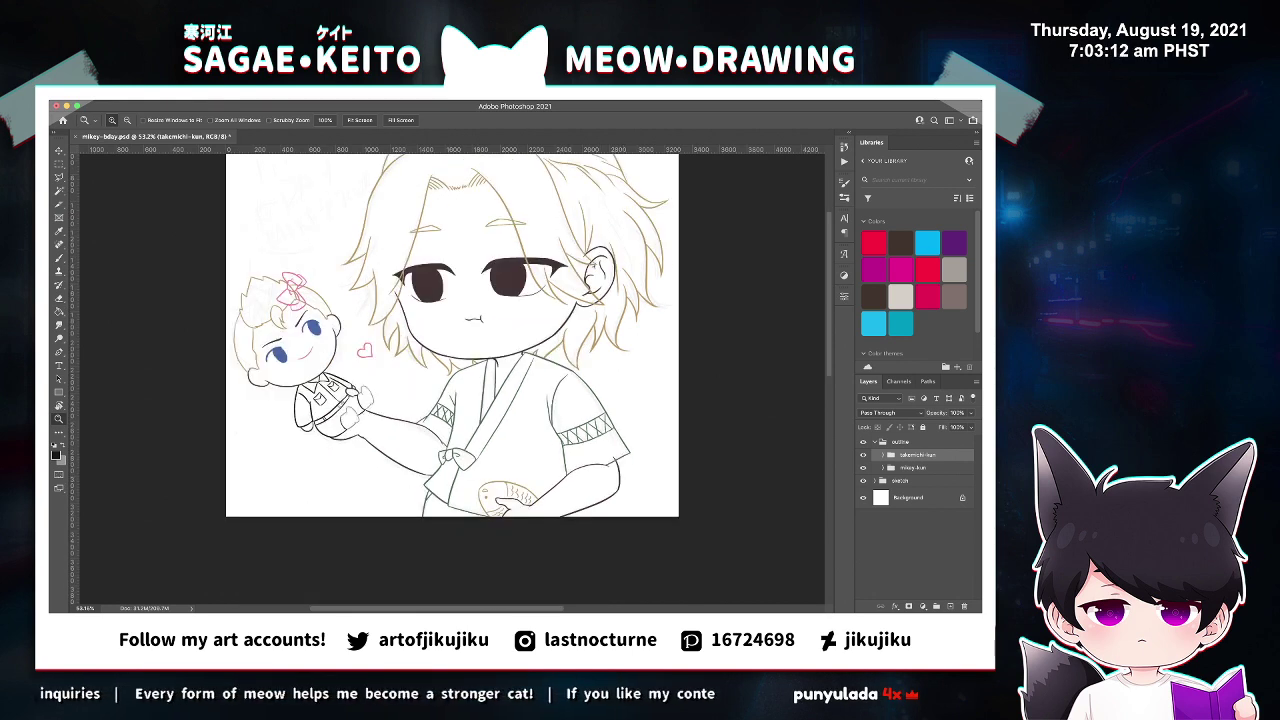
pyautogui.click(914, 468)
pyautogui.click(882, 467)
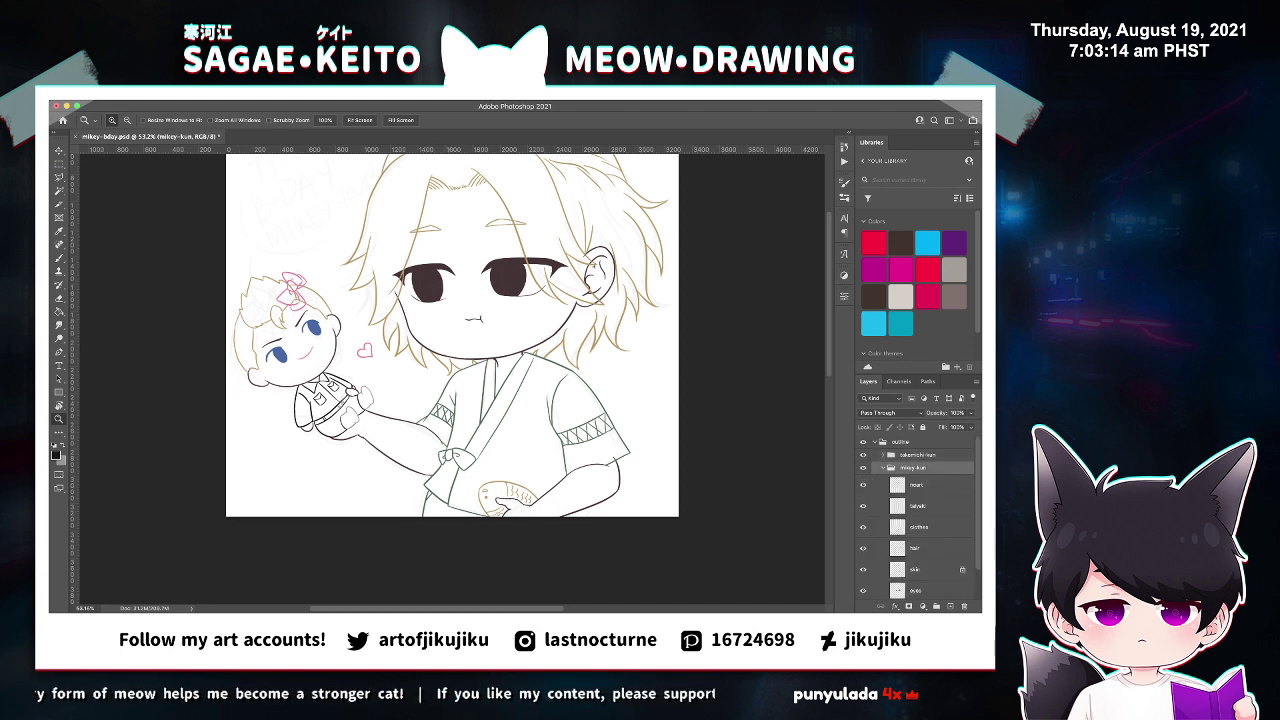
pyautogui.scroll(-2, 915, 515)
pyautogui.click(919, 492)
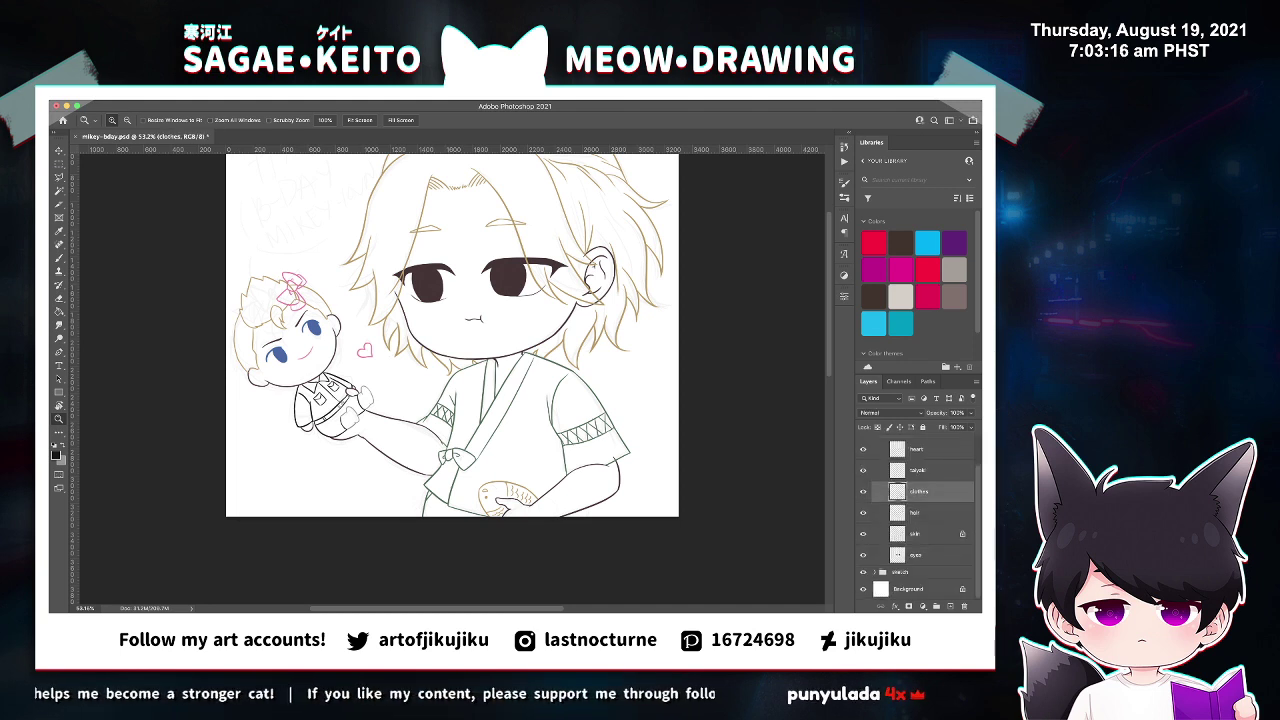
# Sample the green line colour of the large character's clothes for the Brush, and save the file.
pyautogui.press('i')
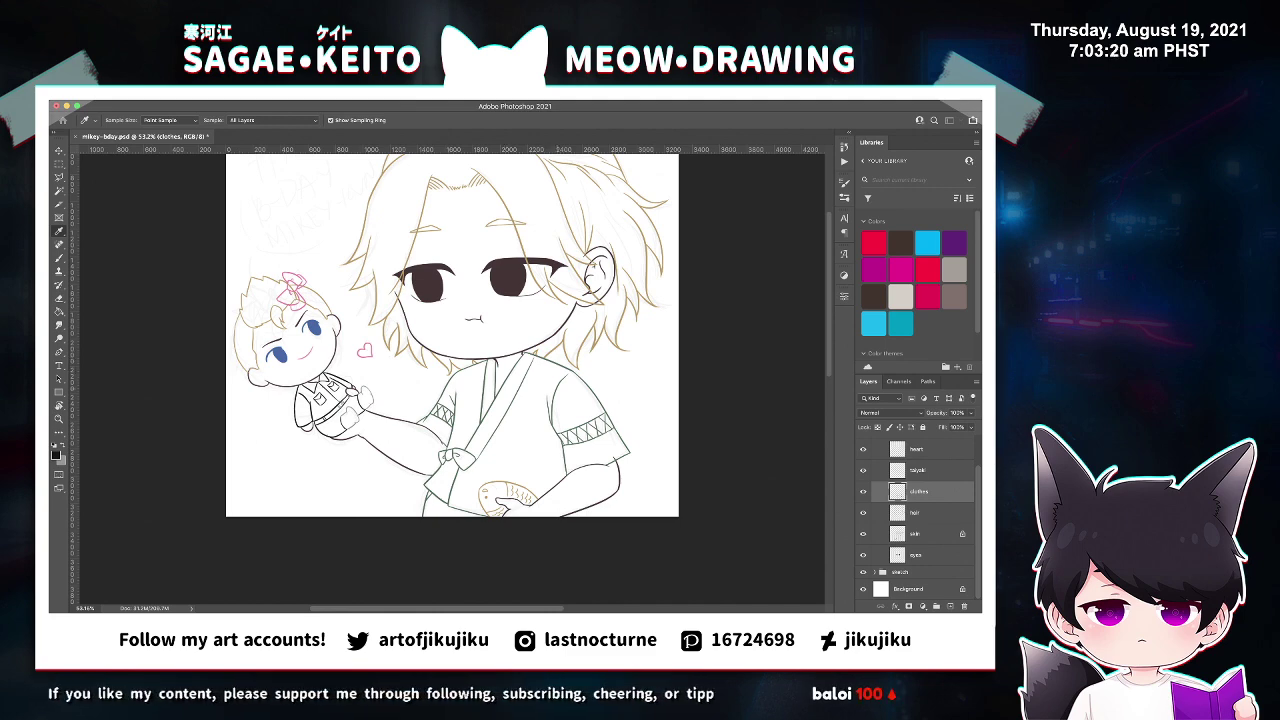
pyautogui.press('z')
pyautogui.click(565, 506)
pyautogui.press('b')
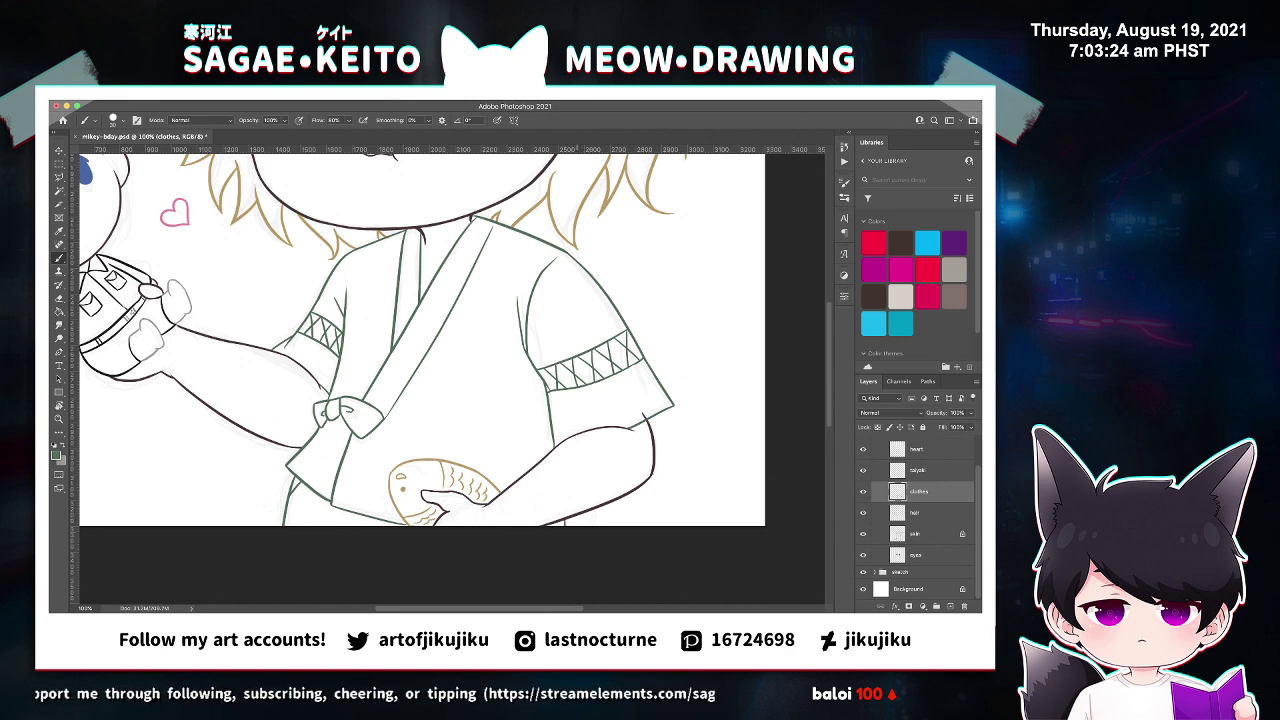
pyautogui.hotkey('ctrl', '-')
pyautogui.hotkey('ctrl', '-')
pyautogui.hotkey('ctrl', '-')
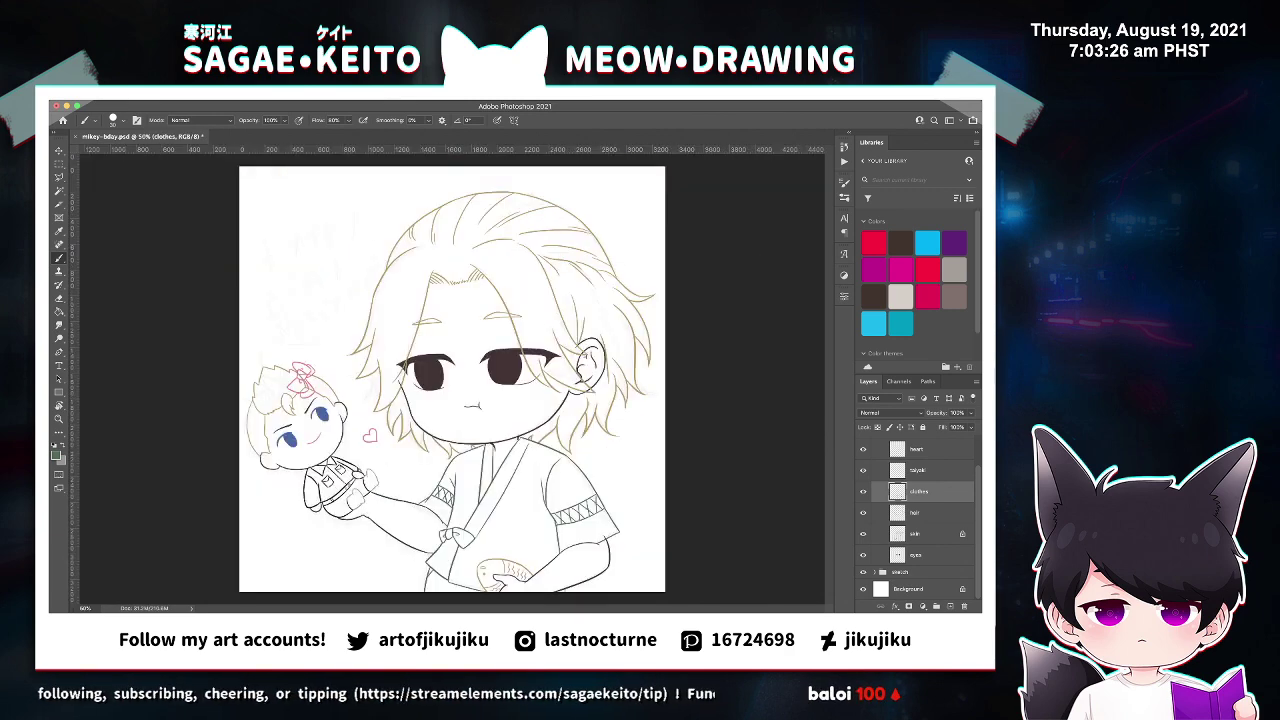
pyautogui.hotkey('ctrl', 's')
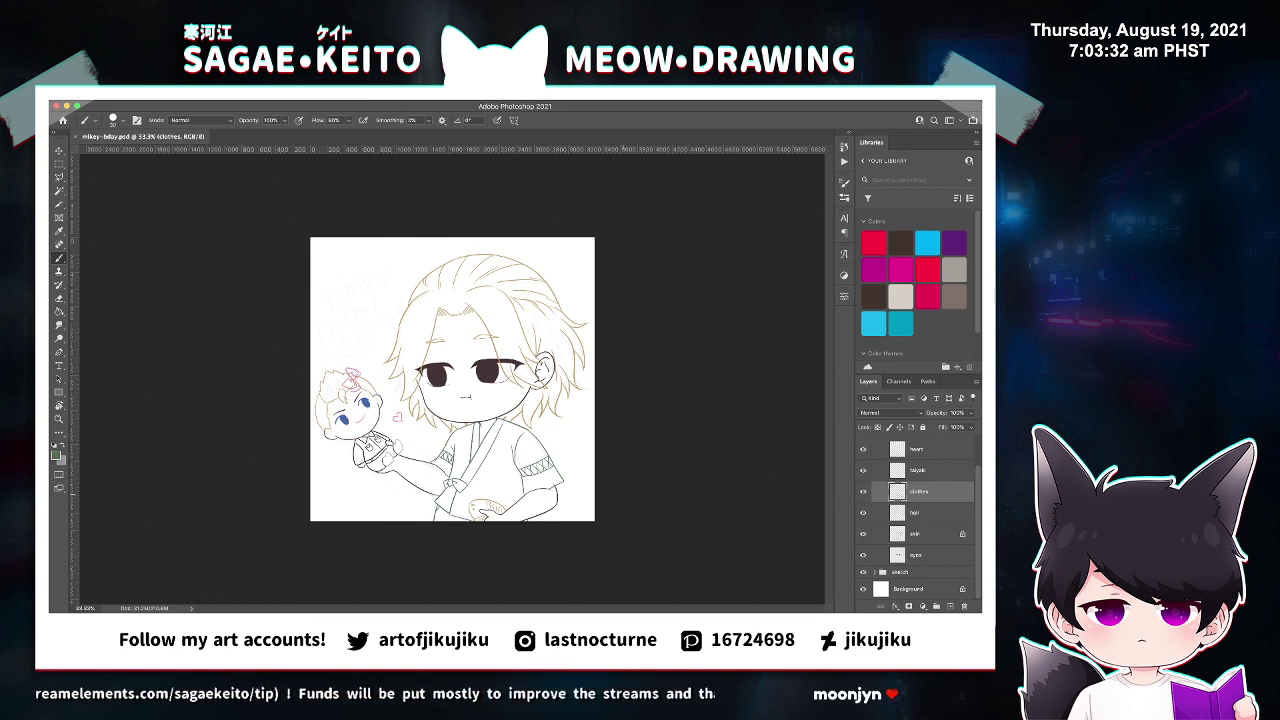
pyautogui.press('super+equal')
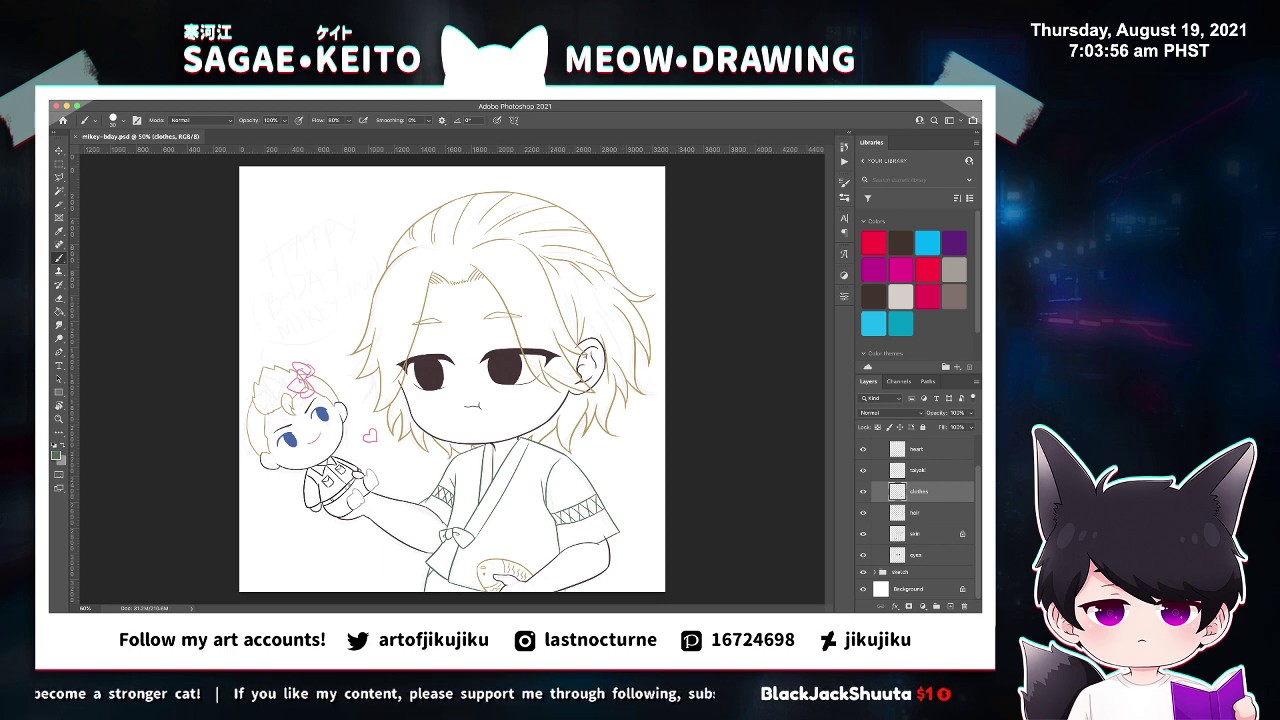
# Select the hair layer in the mikey-kun group and sample the golden hair line colour near the ear for the Brush.
pyautogui.click(920, 513)
pyautogui.press('z')
pyautogui.click(595, 367)
pyautogui.click(595, 367)
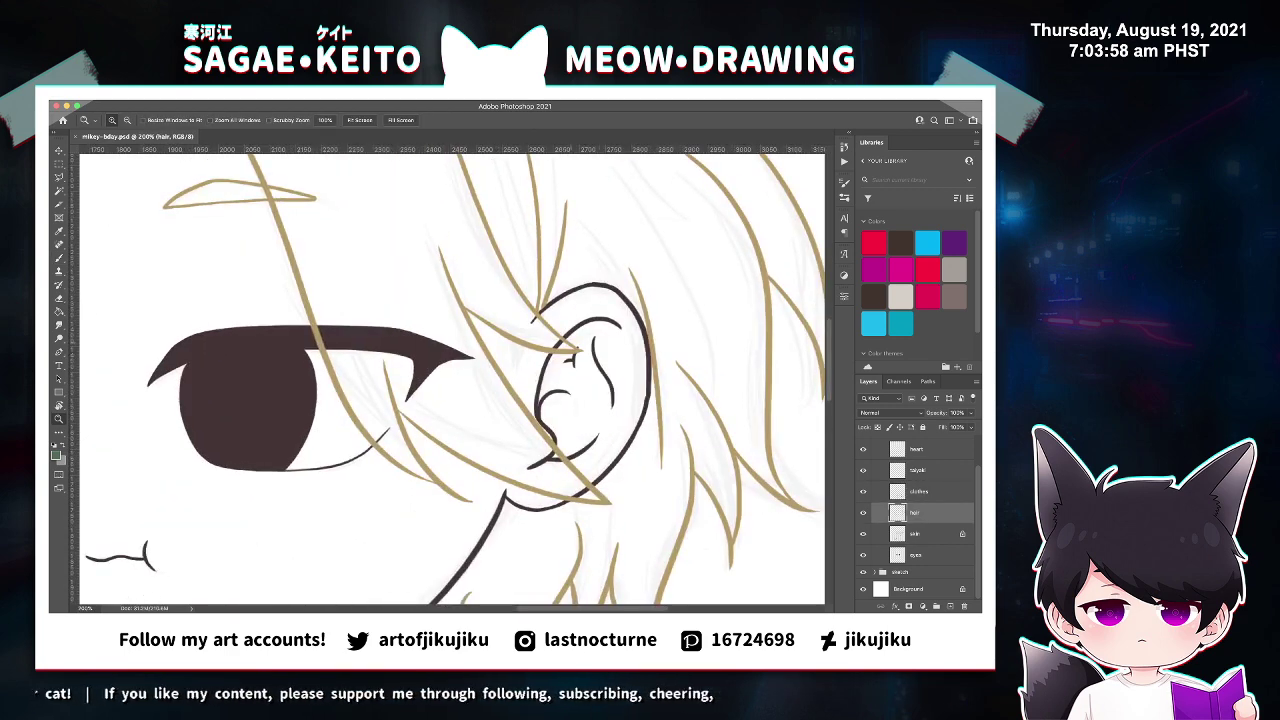
pyautogui.press('i')
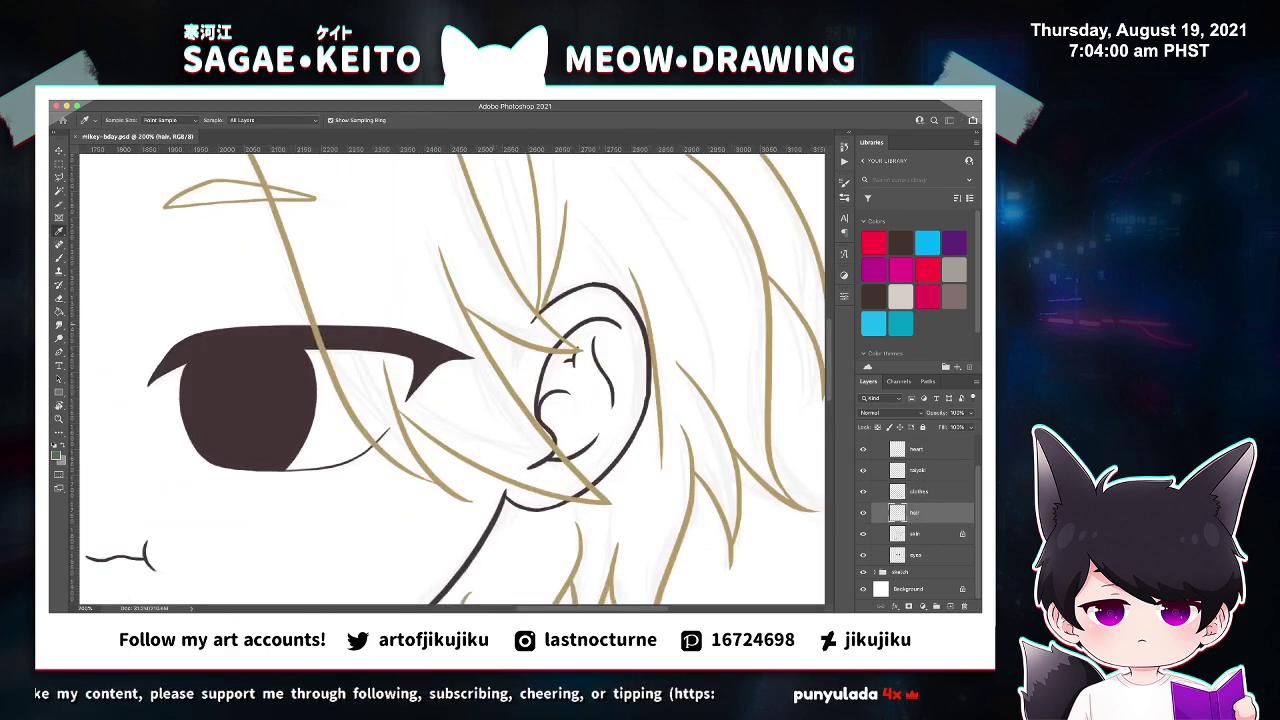
pyautogui.click(577, 350)
pyautogui.press('b')
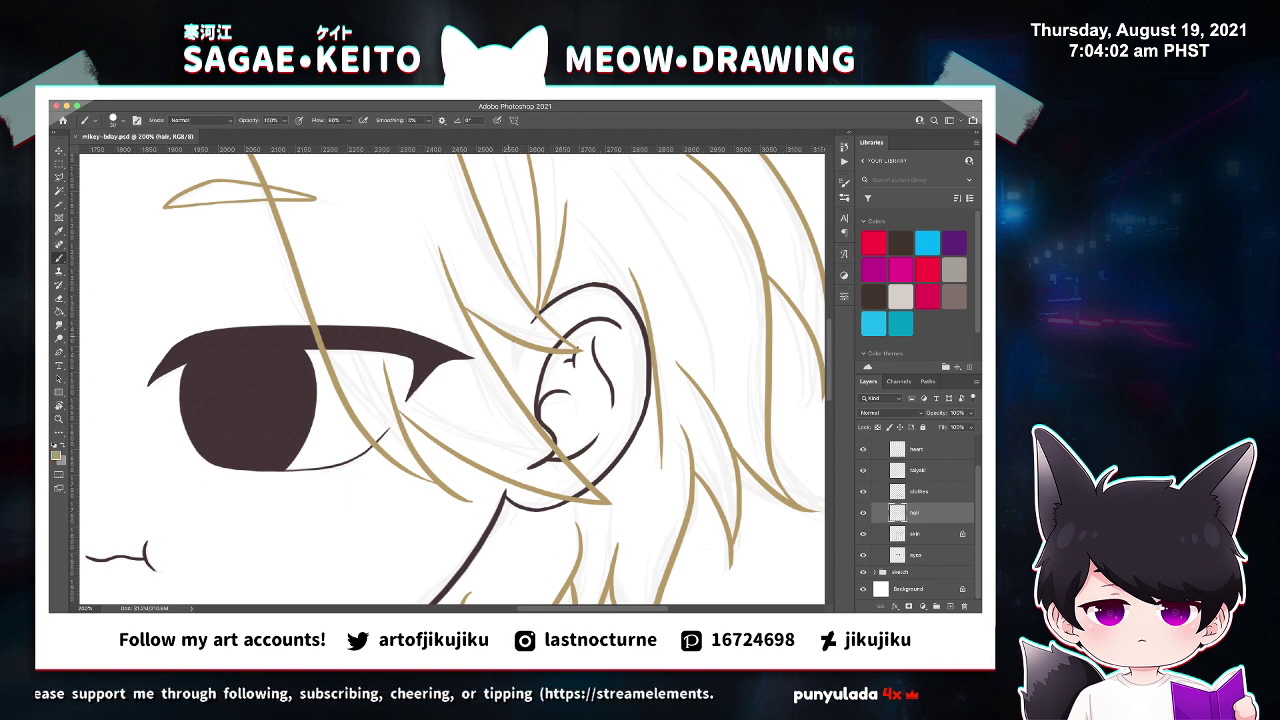
# Ink a short golden hair stroke between the larger character's eye and ear on the hair layer, and save the file.
pyautogui.moveTo(517, 355); pyautogui.dragTo(518, 371)
pyautogui.press('super+z')
pyautogui.moveTo(524, 345); pyautogui.dragTo(519, 364)
pyautogui.hotkey('ctrl', '0')
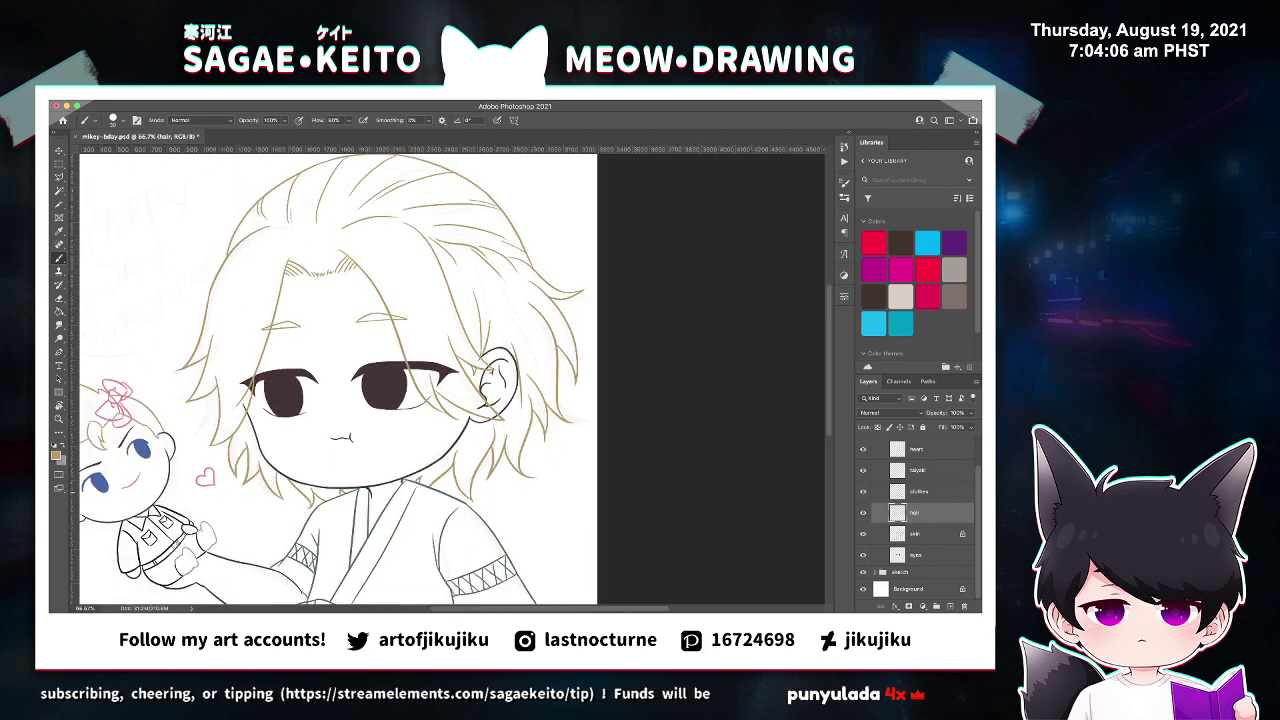
pyautogui.hotkey('ctrl', 's')
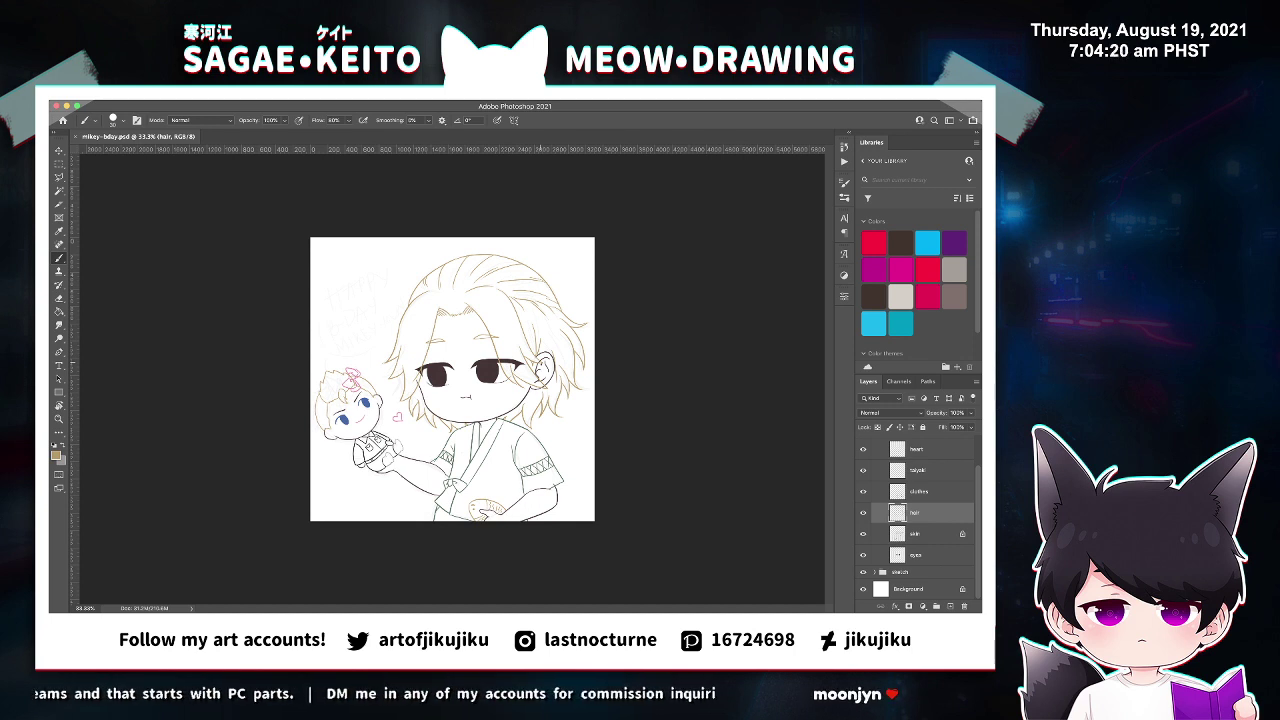
pyautogui.press('super+equal')
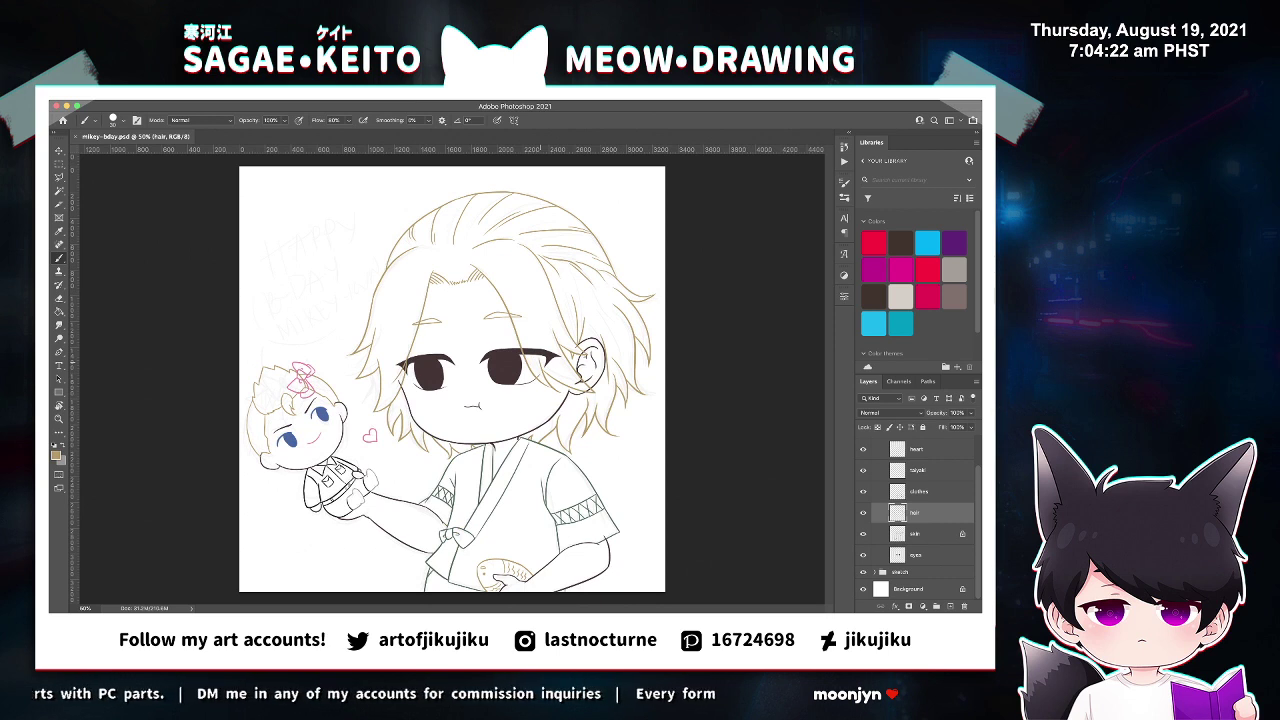